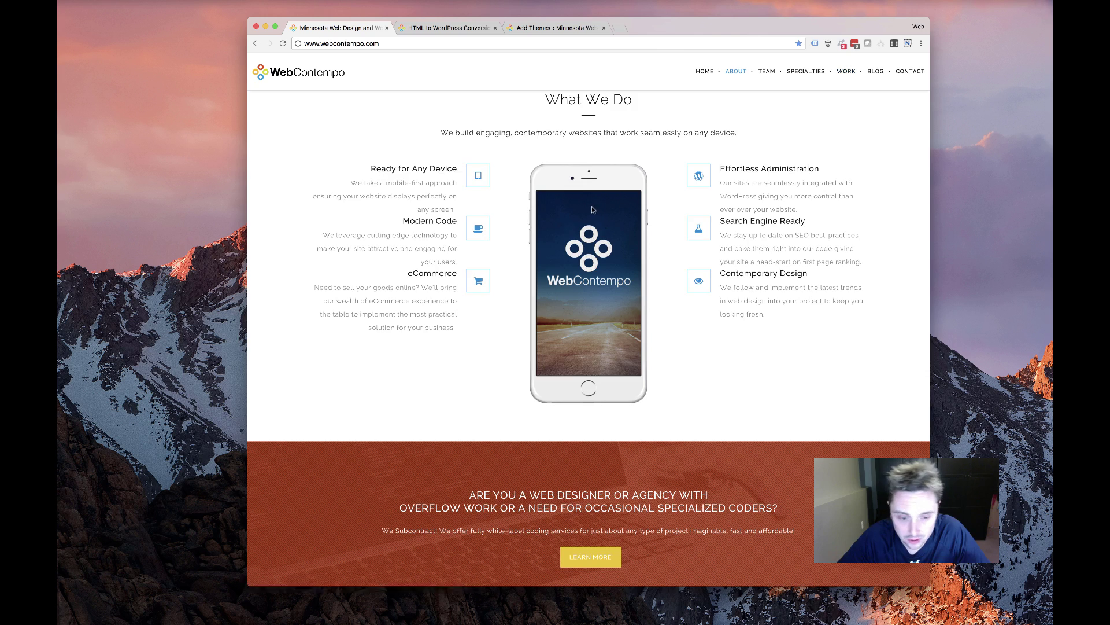
Scroll through the WebContempo homepage and jump to the Let's Talk contact form
scroll(592, 209, "down", 5)
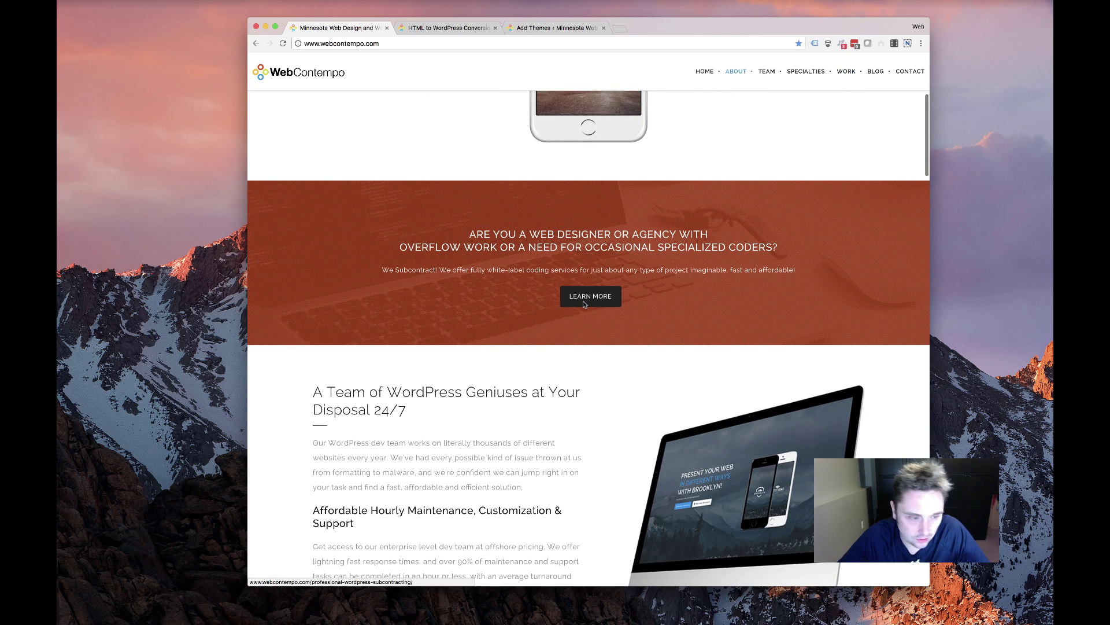
scroll(487, 296, "down", 5)
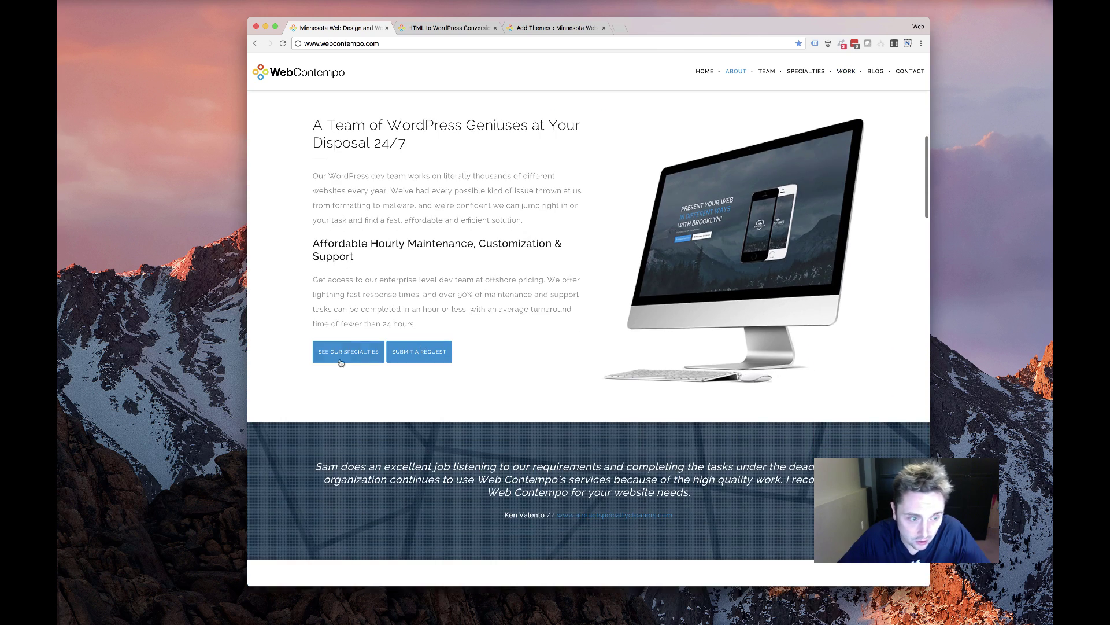
scroll(432, 355, "down", 4)
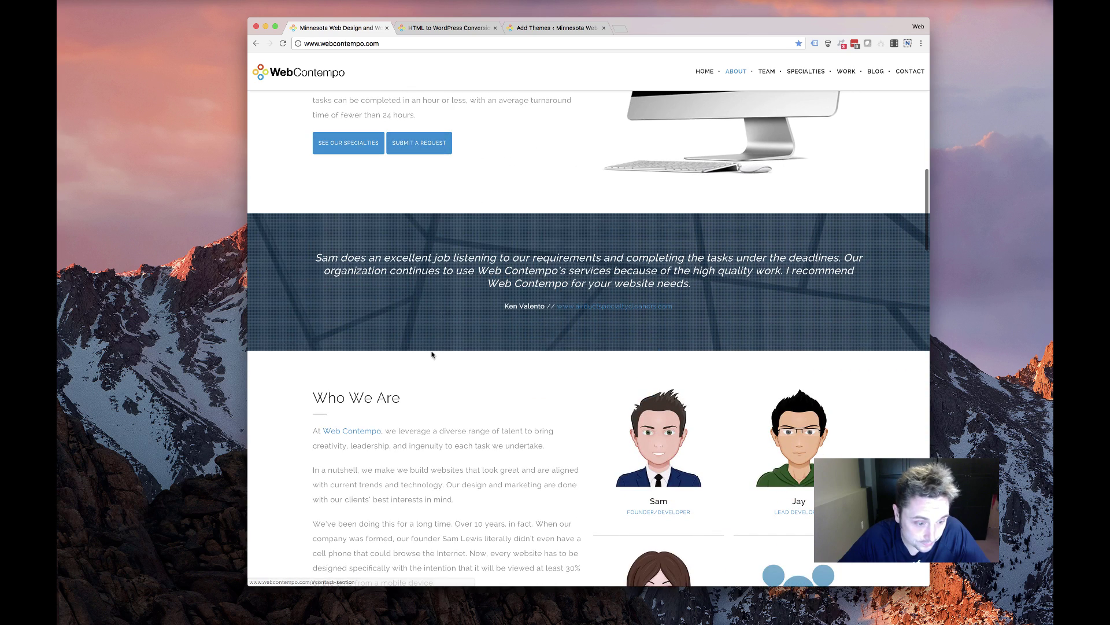
left_click(433, 150)
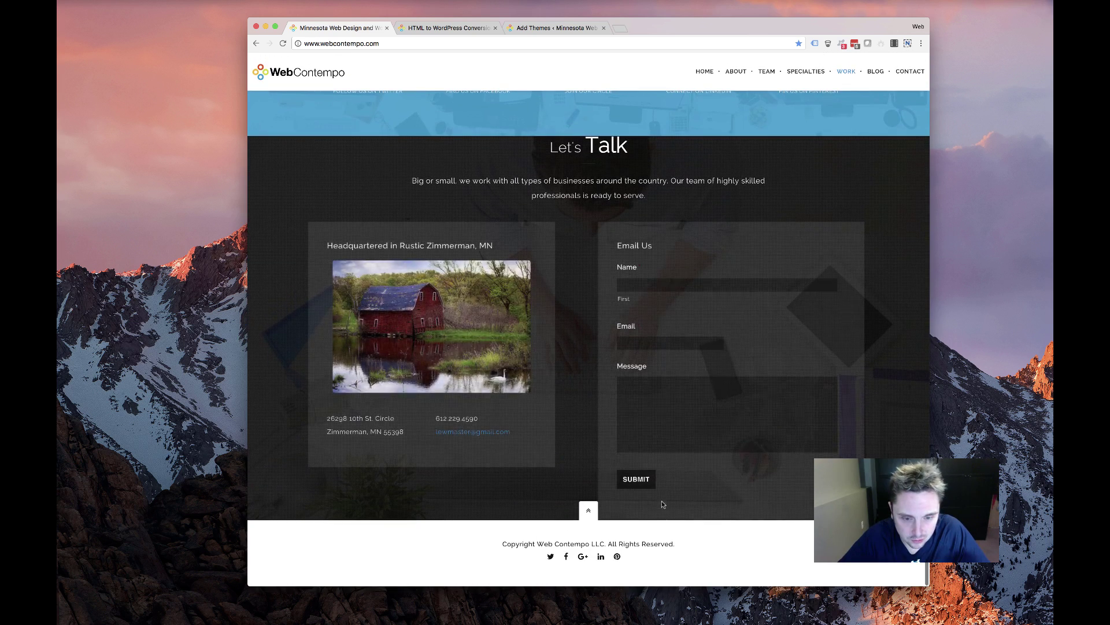
scroll(676, 490, "up", 3)
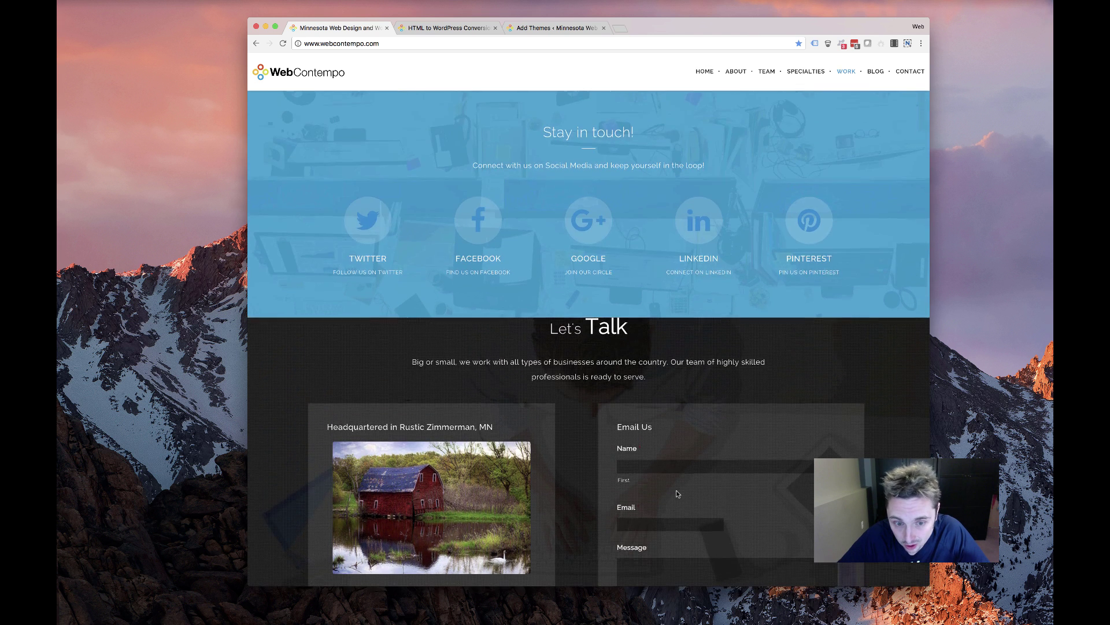
scroll(678, 493, "up", 3)
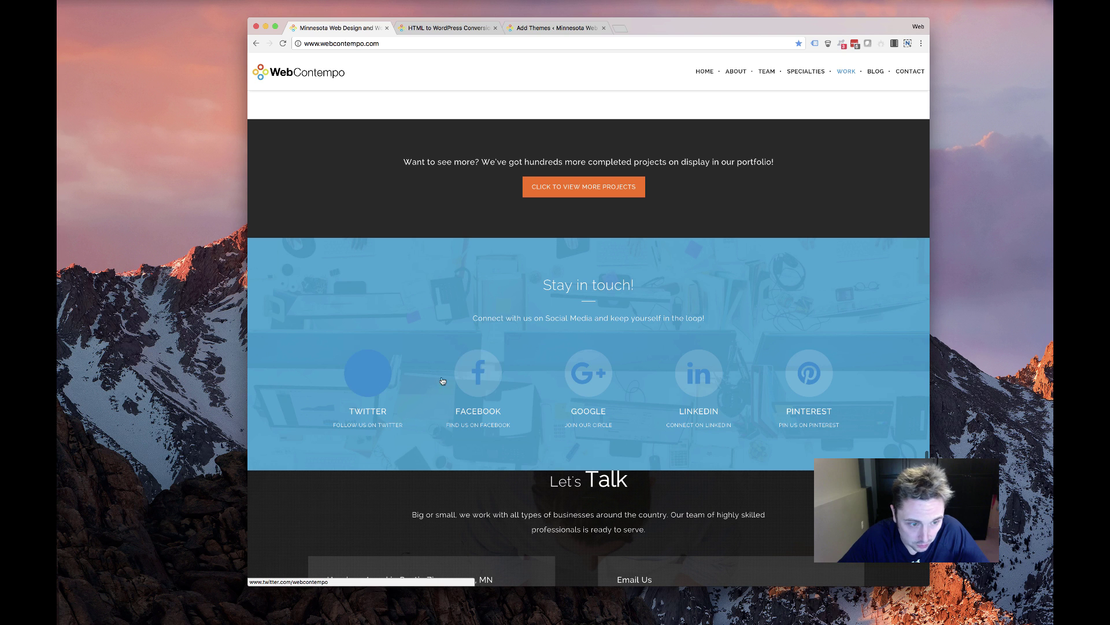
scroll(827, 382, "up", 15)
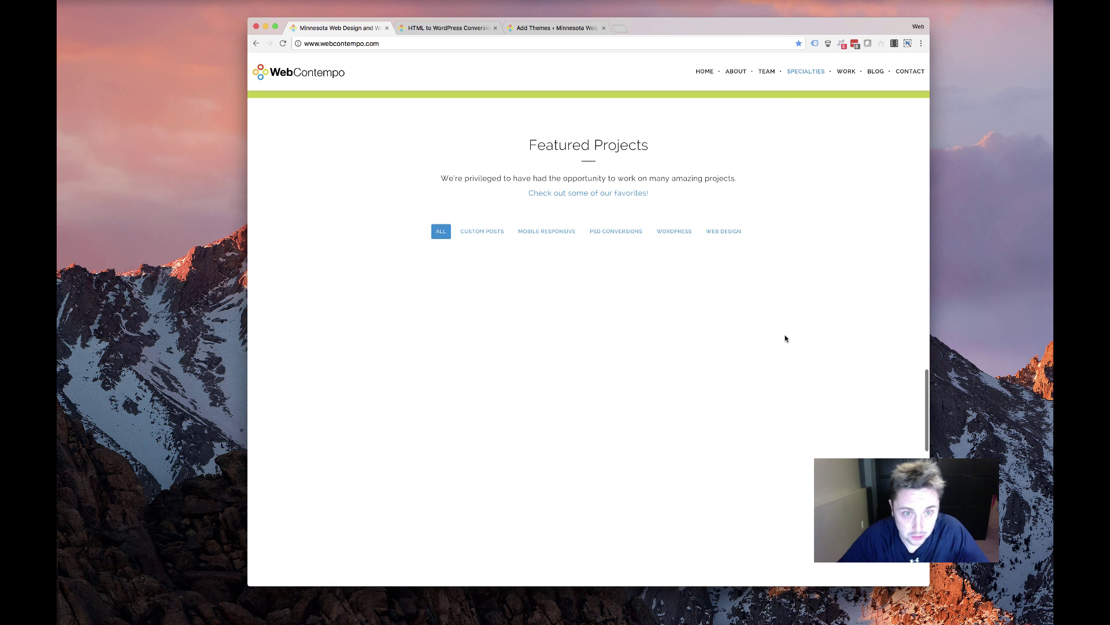
scroll(784, 368, "down", 3)
scroll(446, 273, "up", 4)
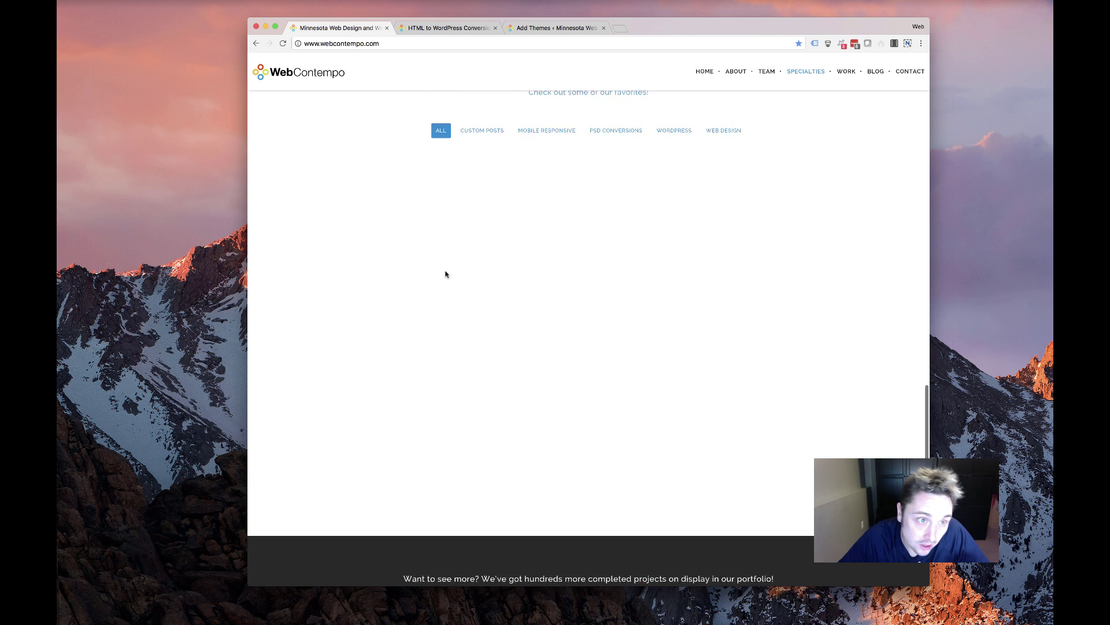
Filter the featured projects to Custom Posts, then to Web Design
left_click(490, 215)
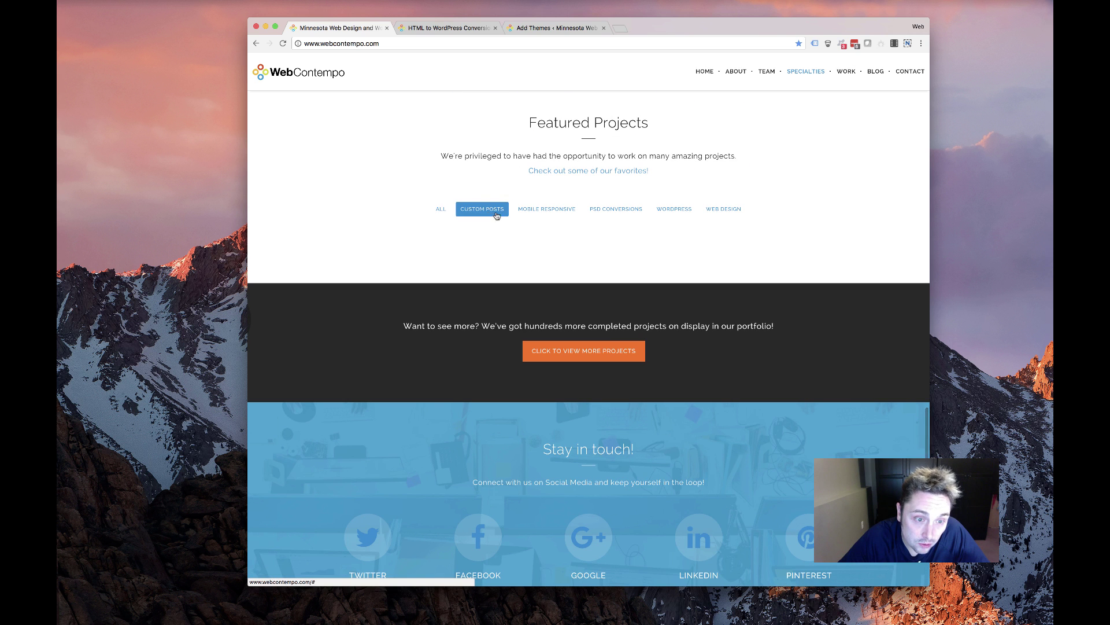
left_click(724, 209)
scroll(515, 251, "up", 10)
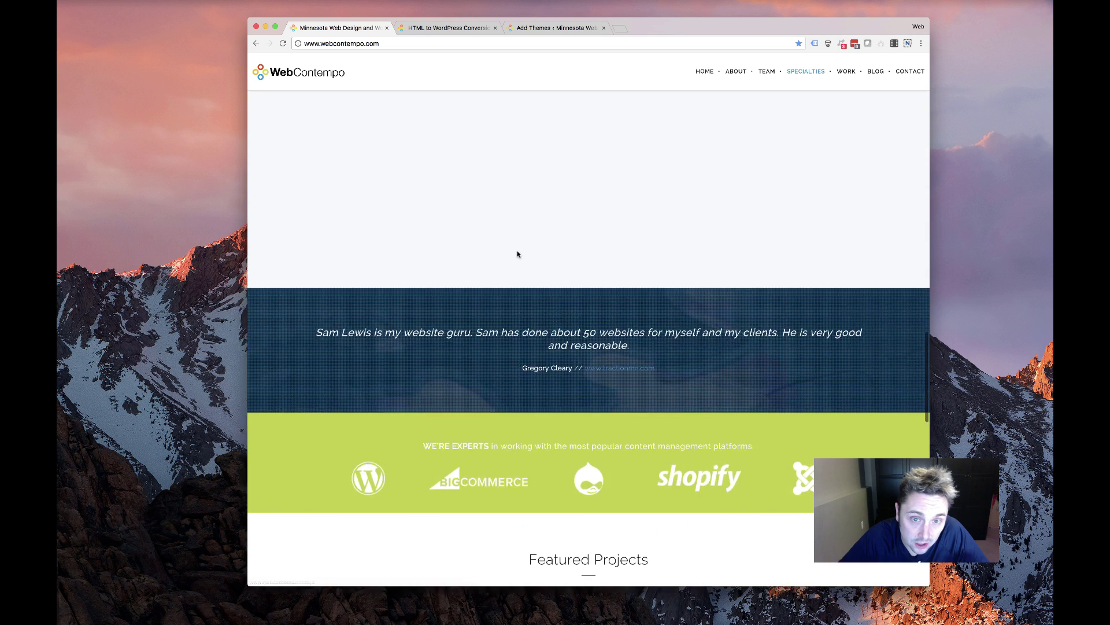
scroll(515, 226, "down", 3)
scroll(516, 261, "up", 3)
scroll(491, 403, "up", 20)
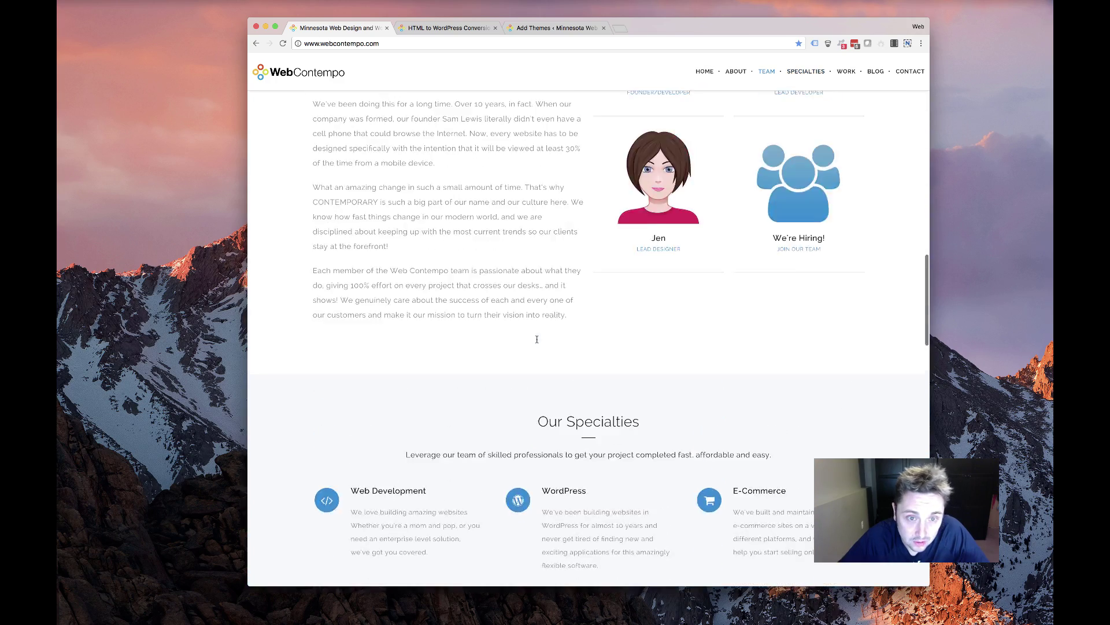
scroll(532, 342, "down", 1)
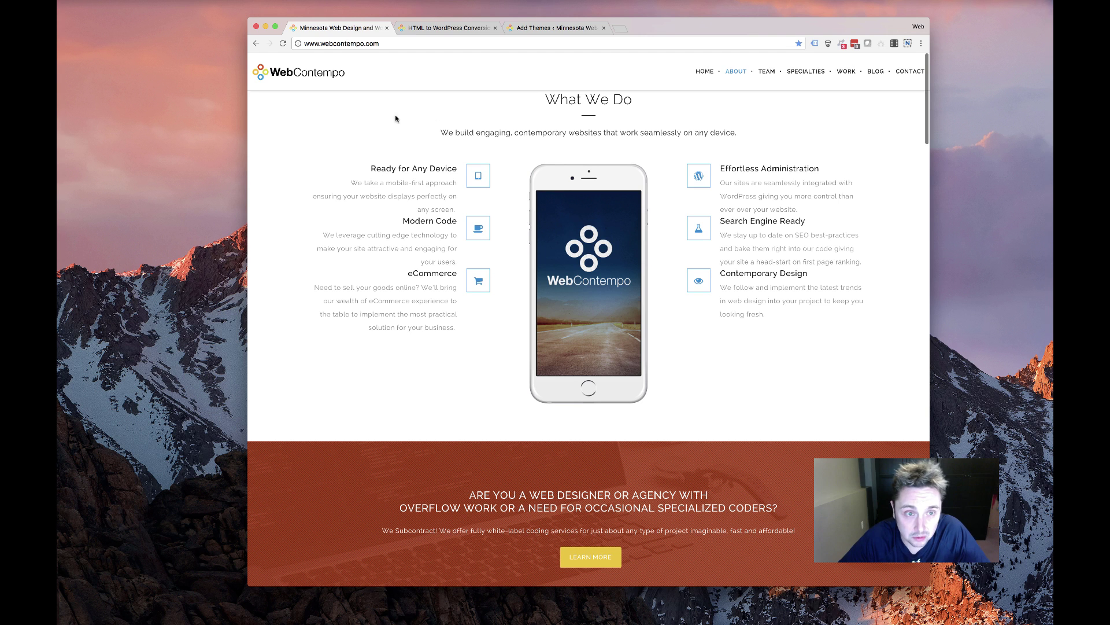
Select the What We Do section text, then clear the selection
left_click_drag(521, 118, 702, 283)
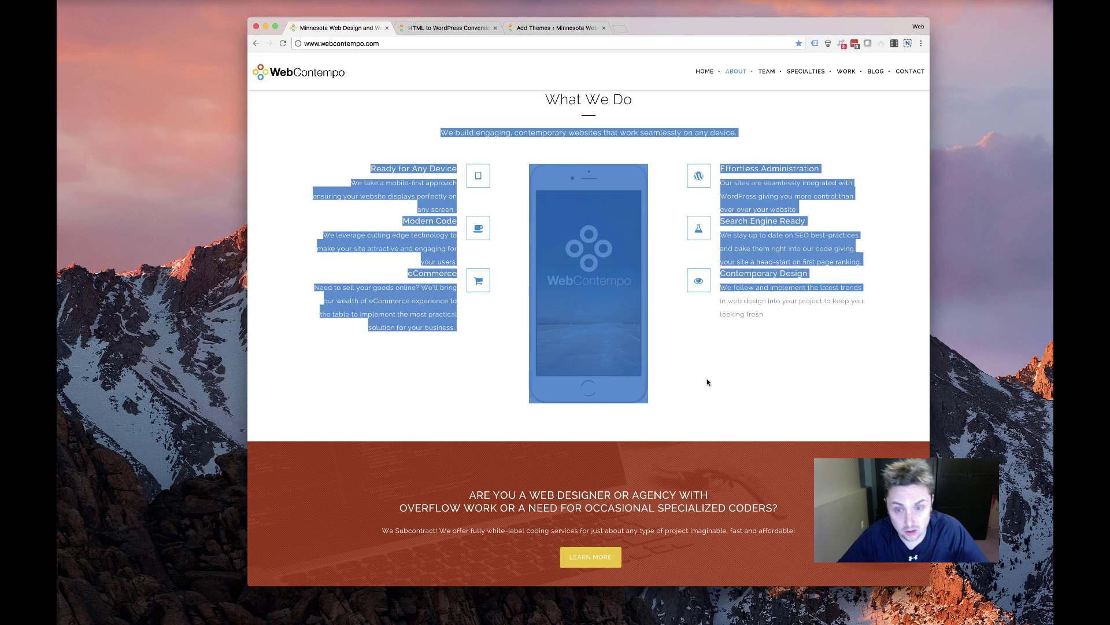
left_click(593, 322)
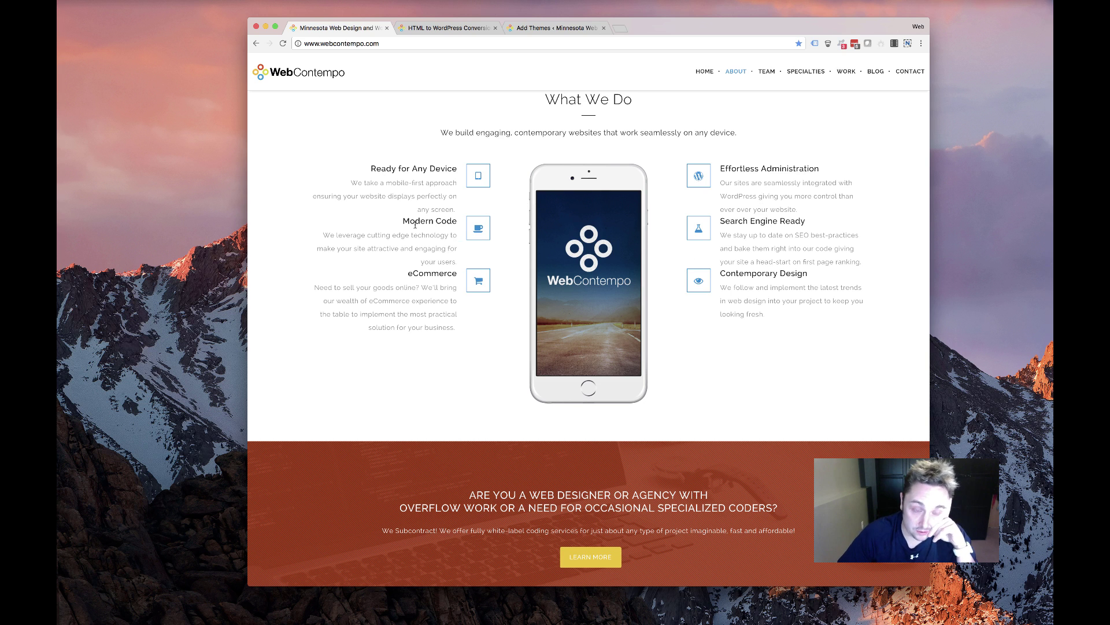
scroll(413, 226, "up", 1)
scroll(416, 224, "down", 1)
scroll(430, 221, "up", 1)
scroll(506, 232, "down", 1)
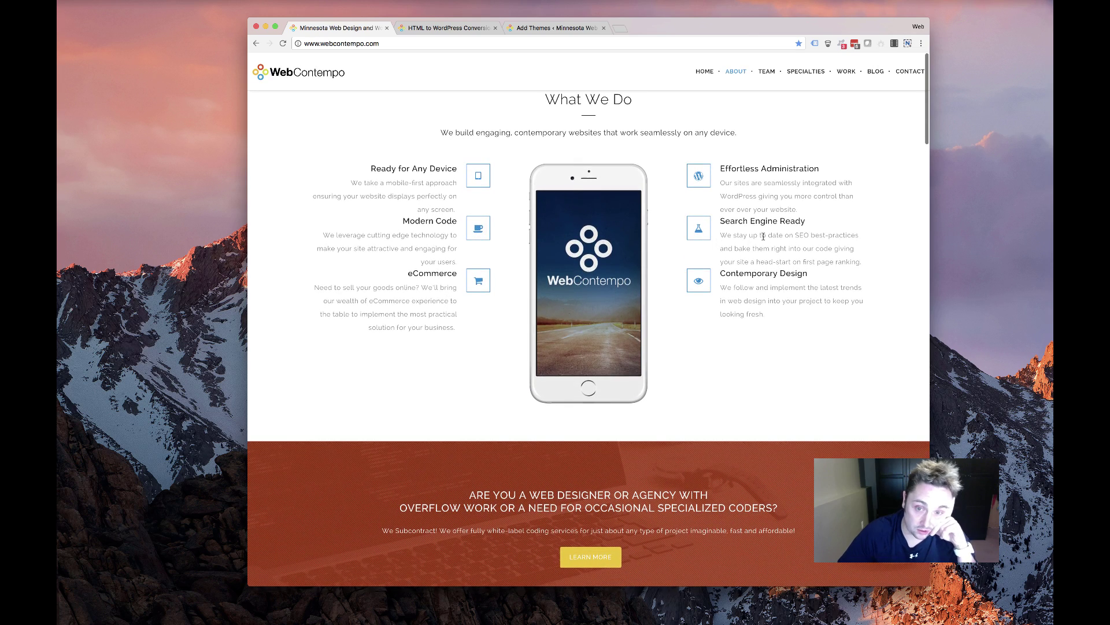
scroll(527, 179, "up", 1)
scroll(519, 152, "down", 1)
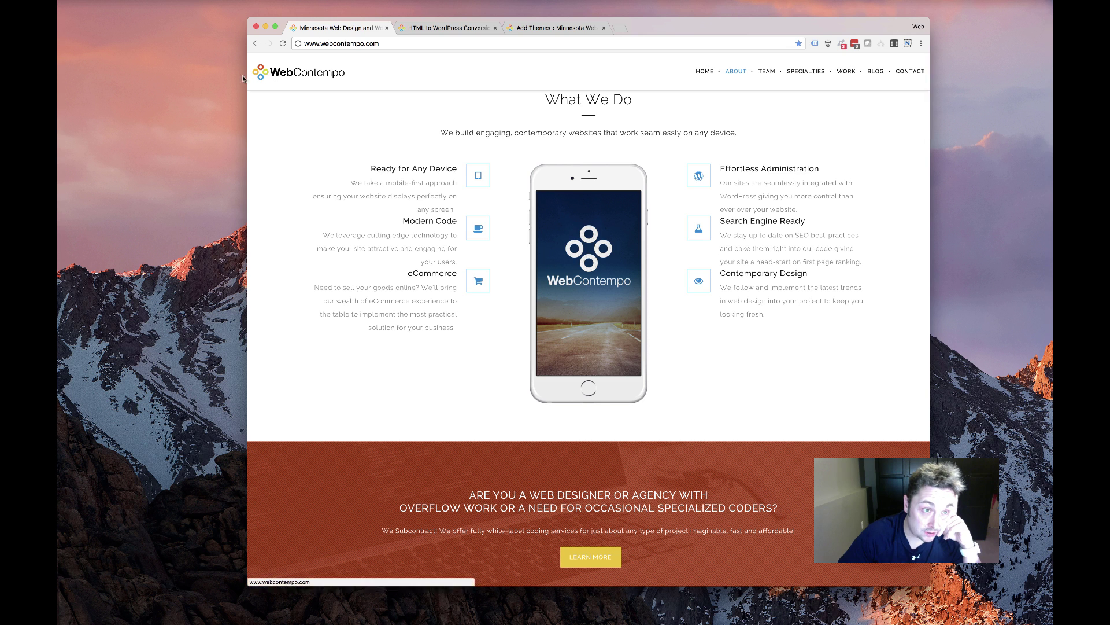
Widen the Chrome window on both sides and shift it slightly right
left_click_drag(232, 73, 58, 43)
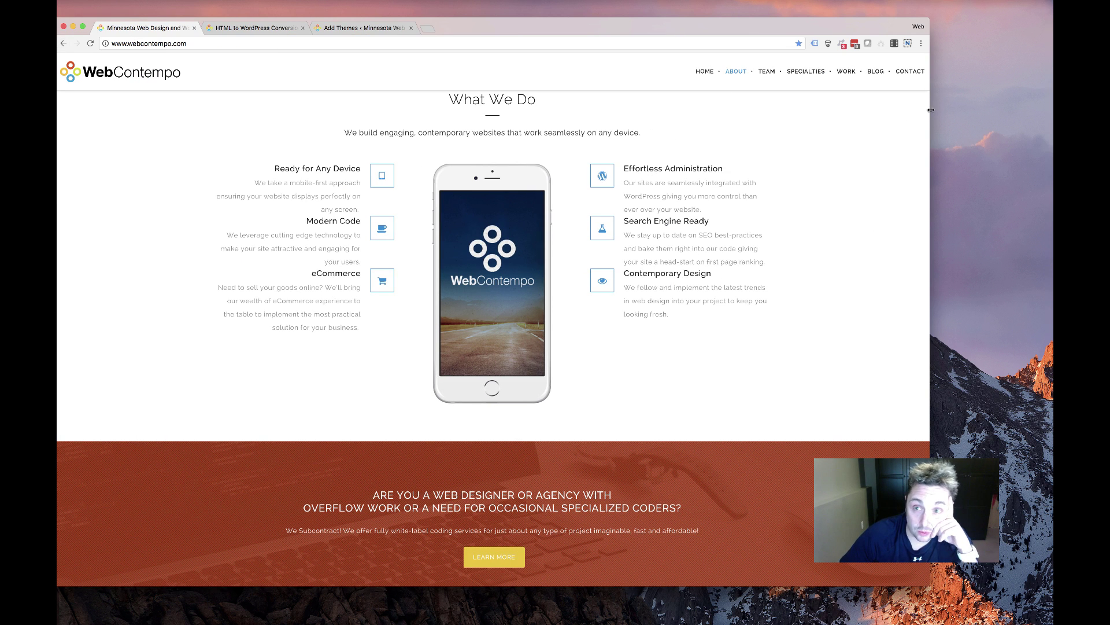
left_click_drag(931, 109, 1023, 113)
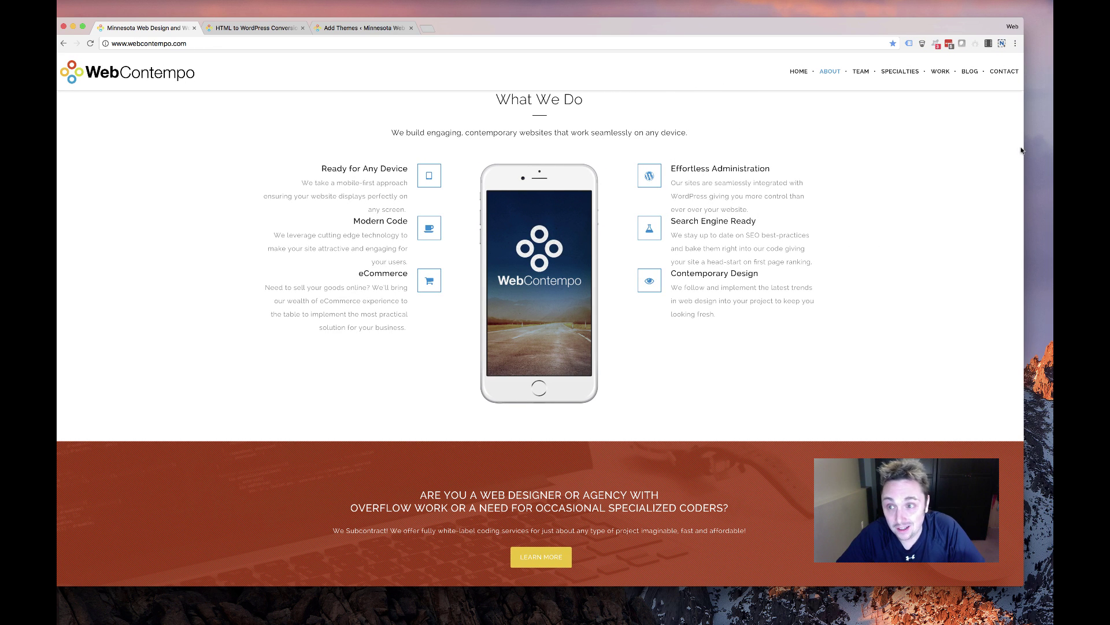
left_click_drag(1024, 145, 884, 146)
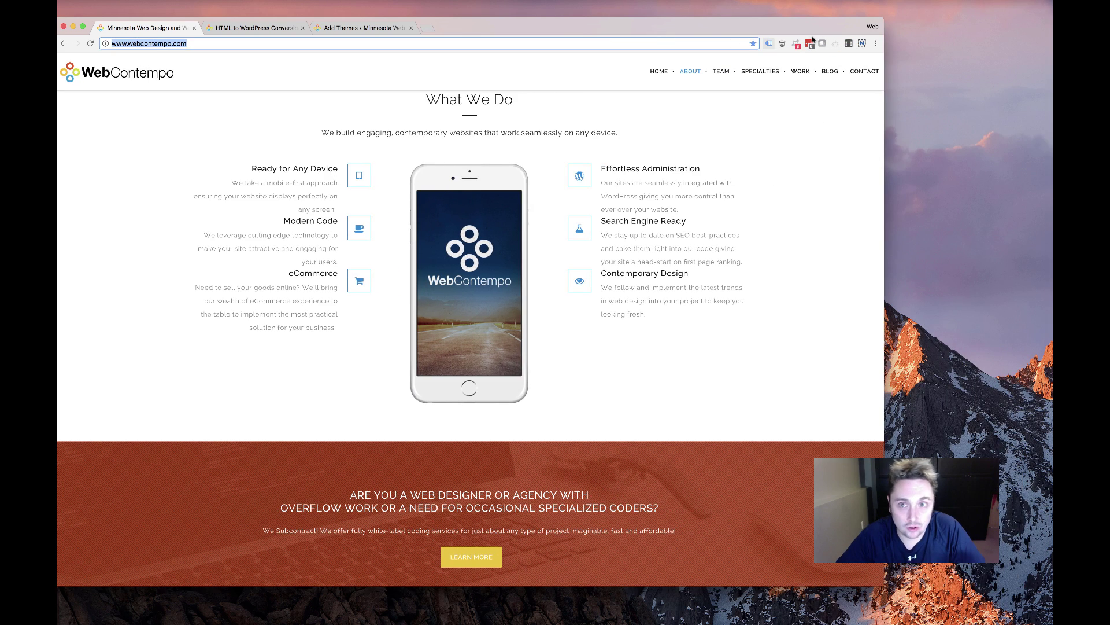
left_click_drag(586, 28, 617, 24)
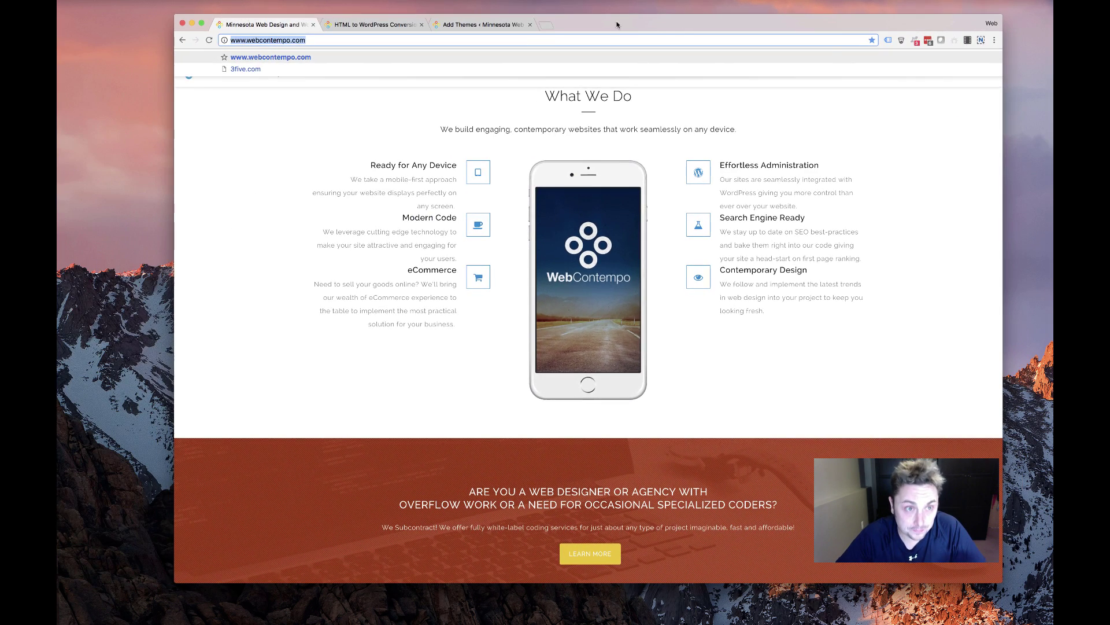
left_click(546, 25)
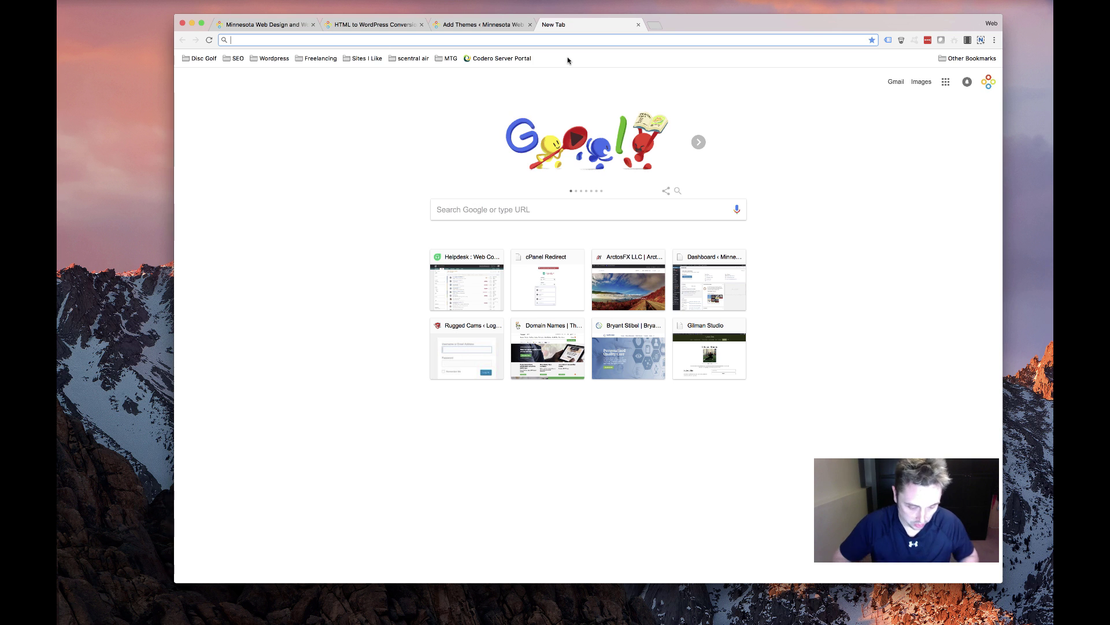
type("web")
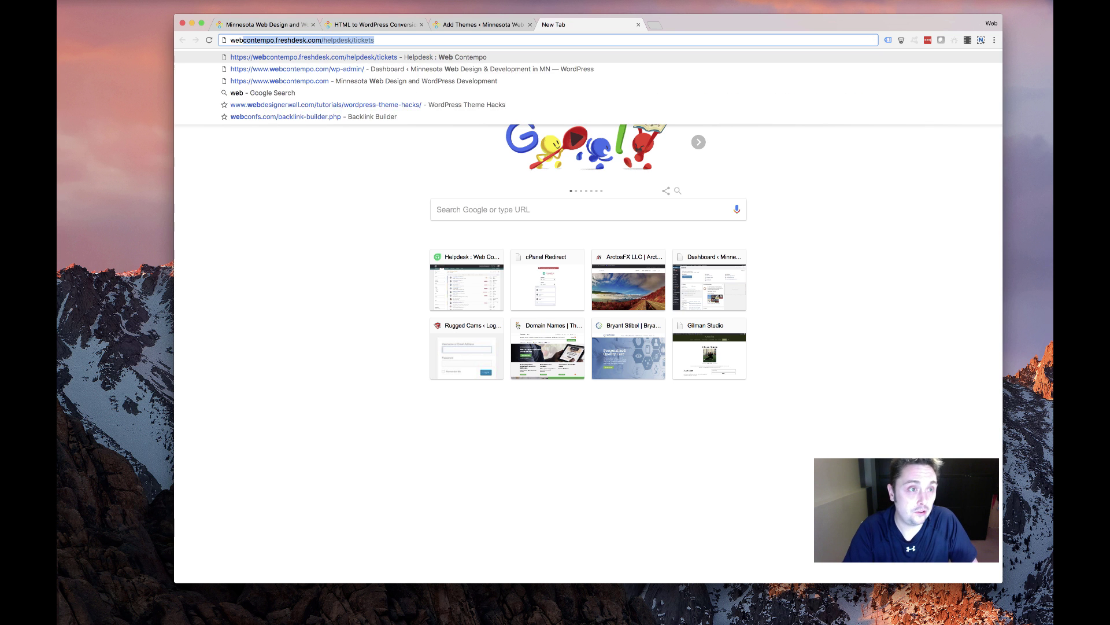
type("contempo.im")
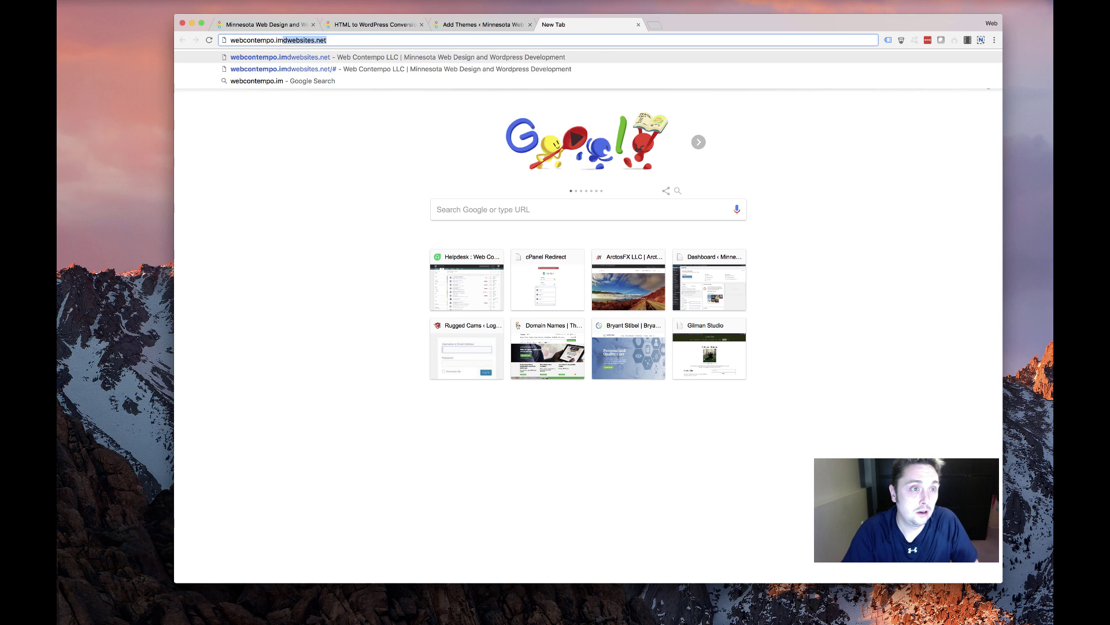
key("Return")
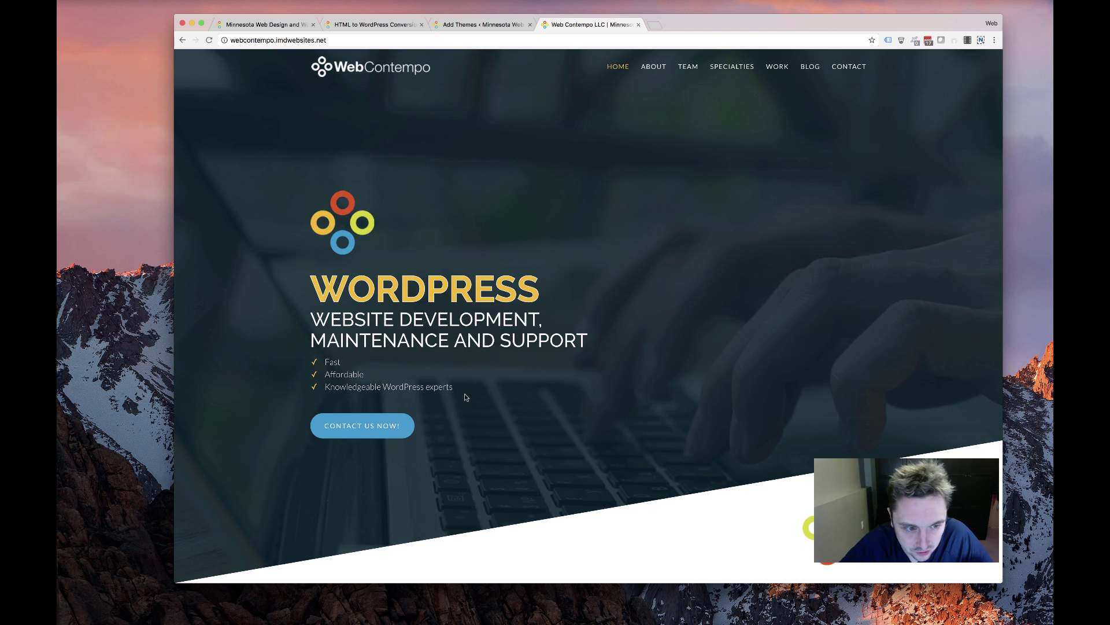
left_click_drag(389, 330, 572, 240)
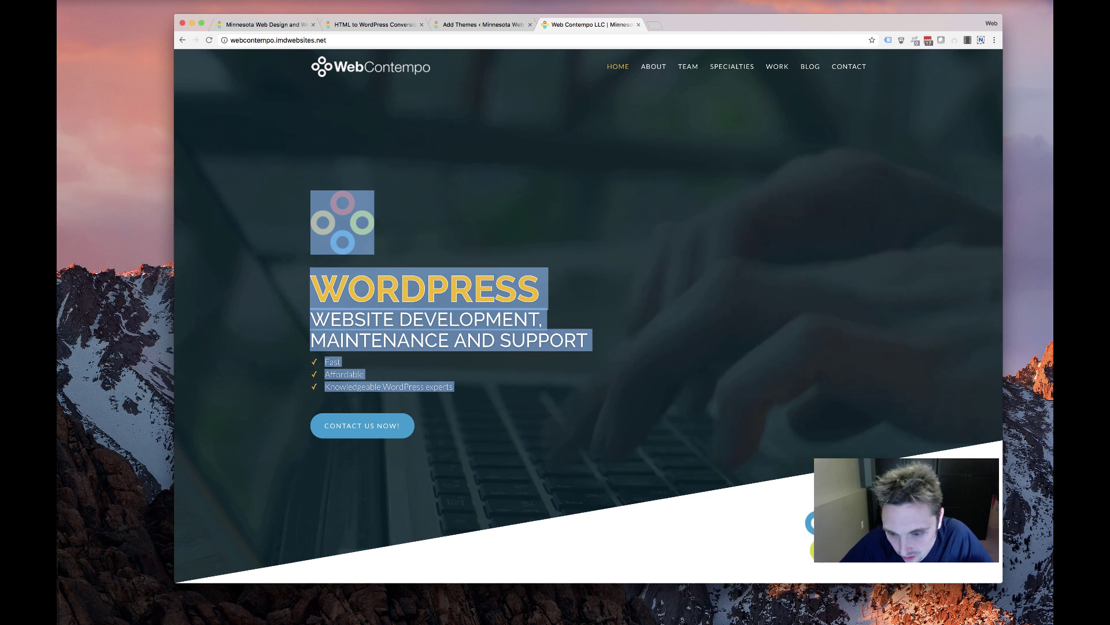
scroll(616, 215, "down", 5)
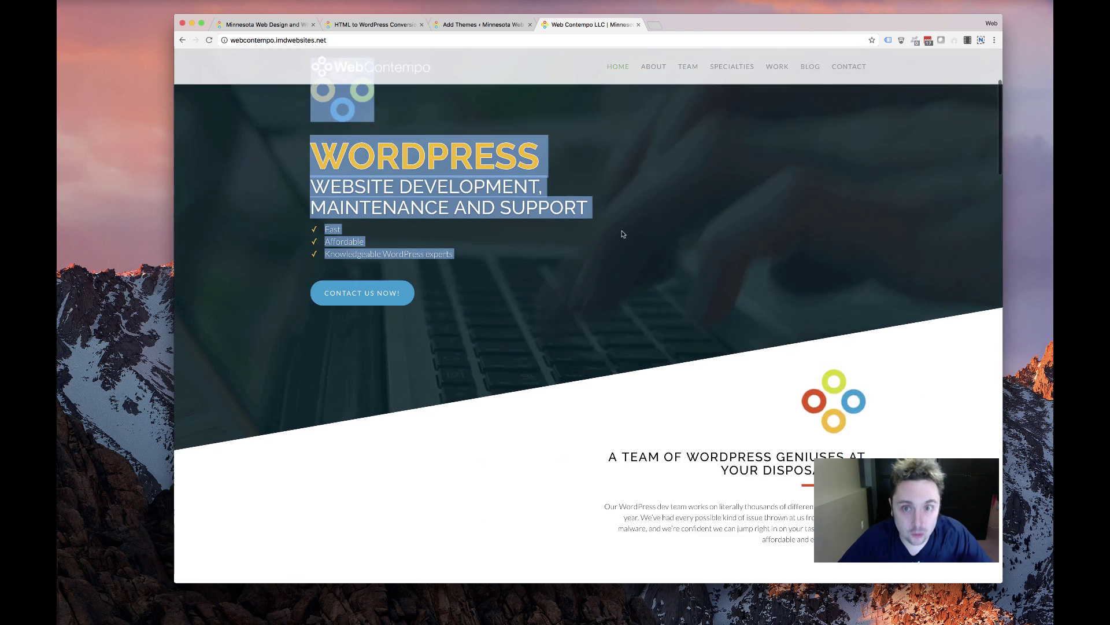
scroll(649, 240, "down", 4)
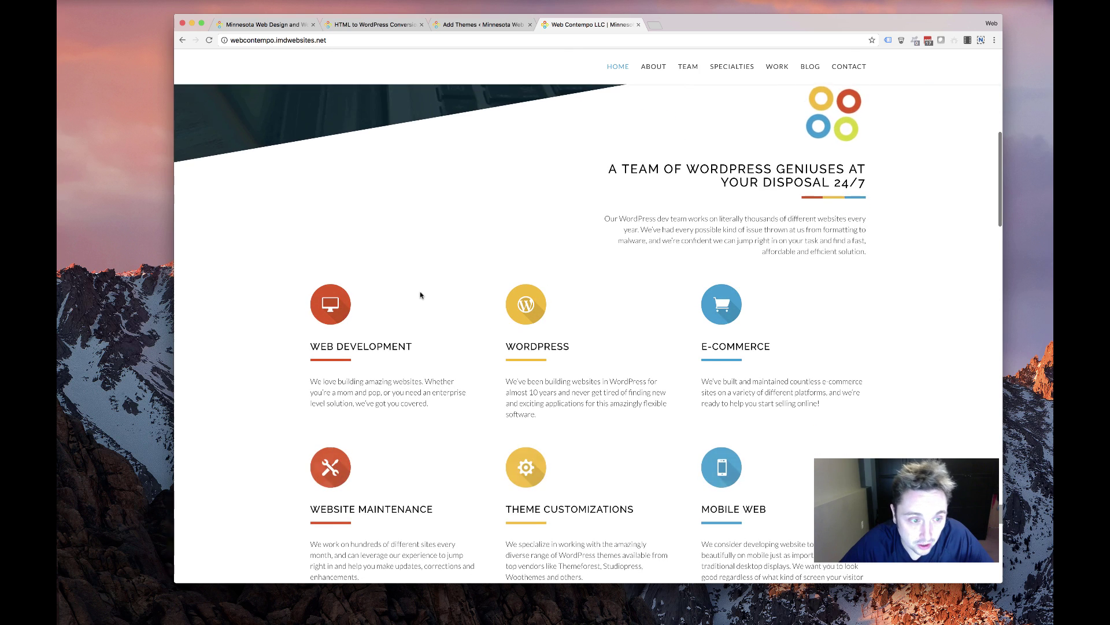
scroll(454, 306, "down", 15)
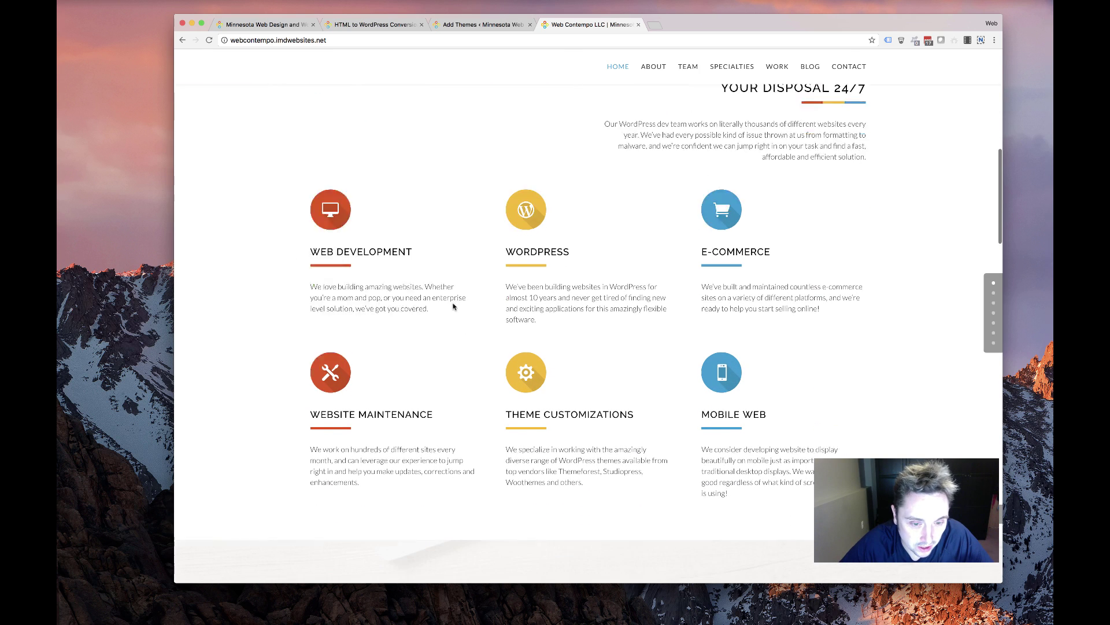
scroll(454, 309, "down", 12)
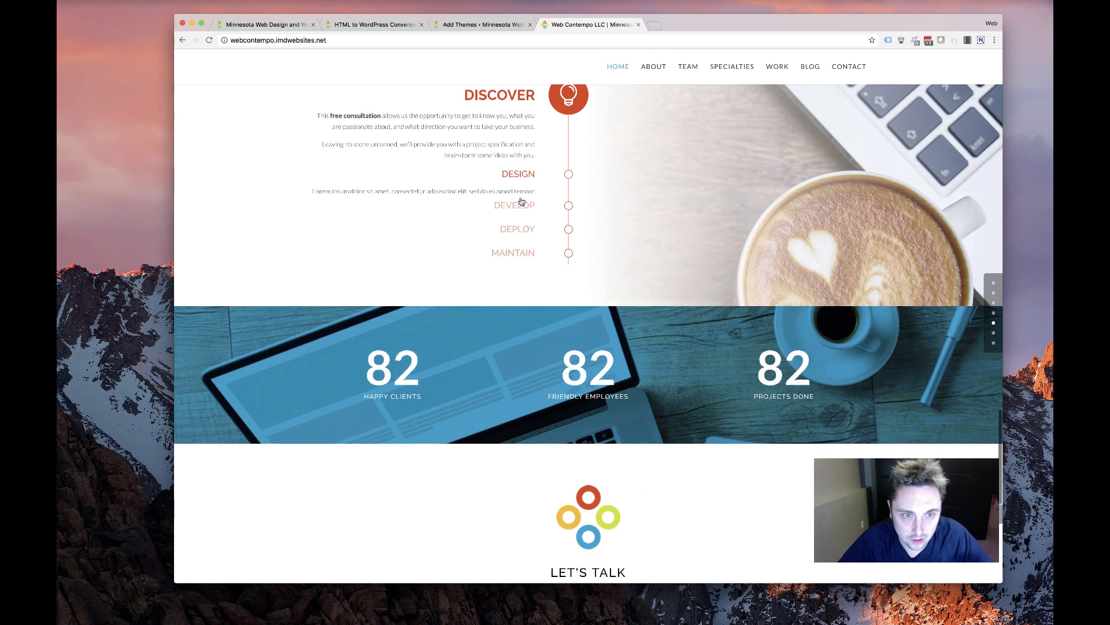
left_click_drag(354, 382, 407, 396)
scroll(519, 398, "down", 3)
scroll(521, 398, "down", 5)
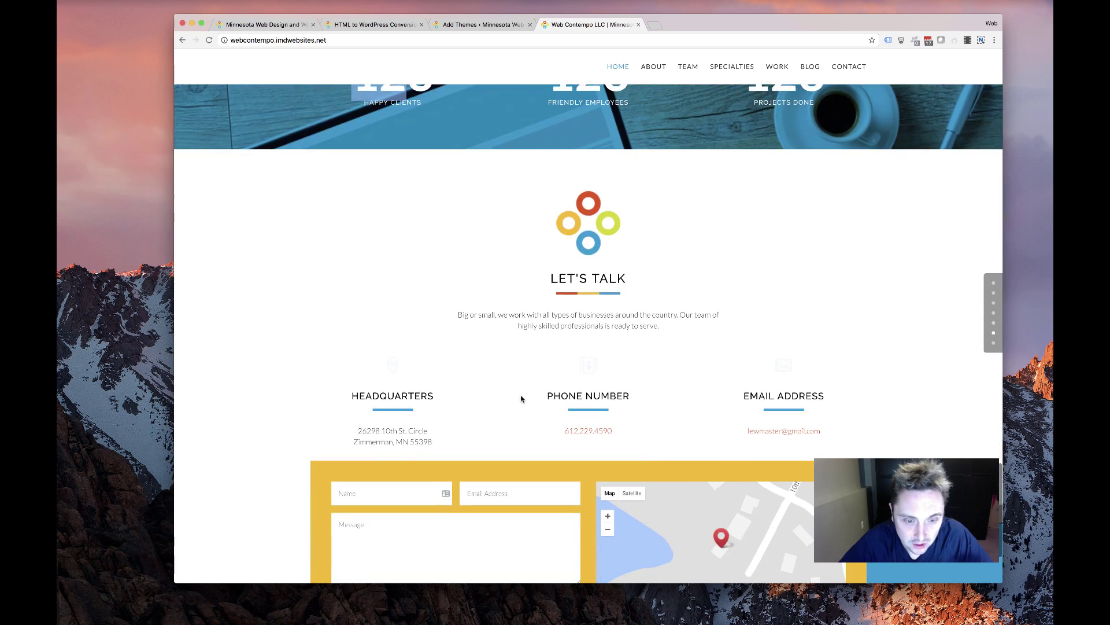
scroll(558, 345, "up", 15)
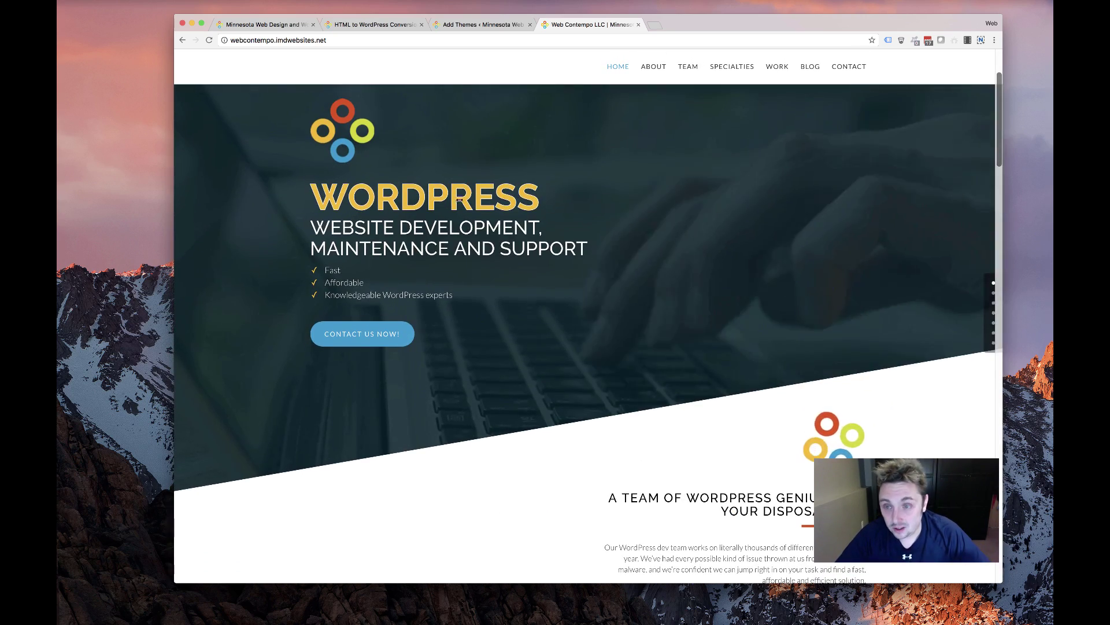
Preview the site's mobile layout, visit the About and Team sections, then return to Add Themes
left_click_drag(1001, 204, 58, 191)
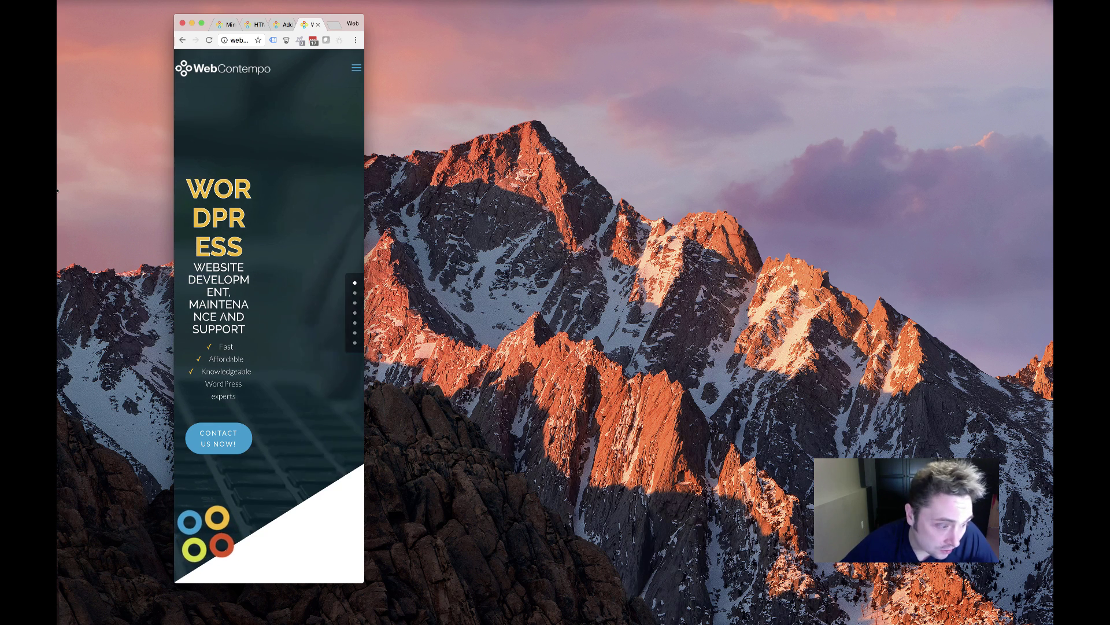
left_click_drag(314, 200, 858, 191)
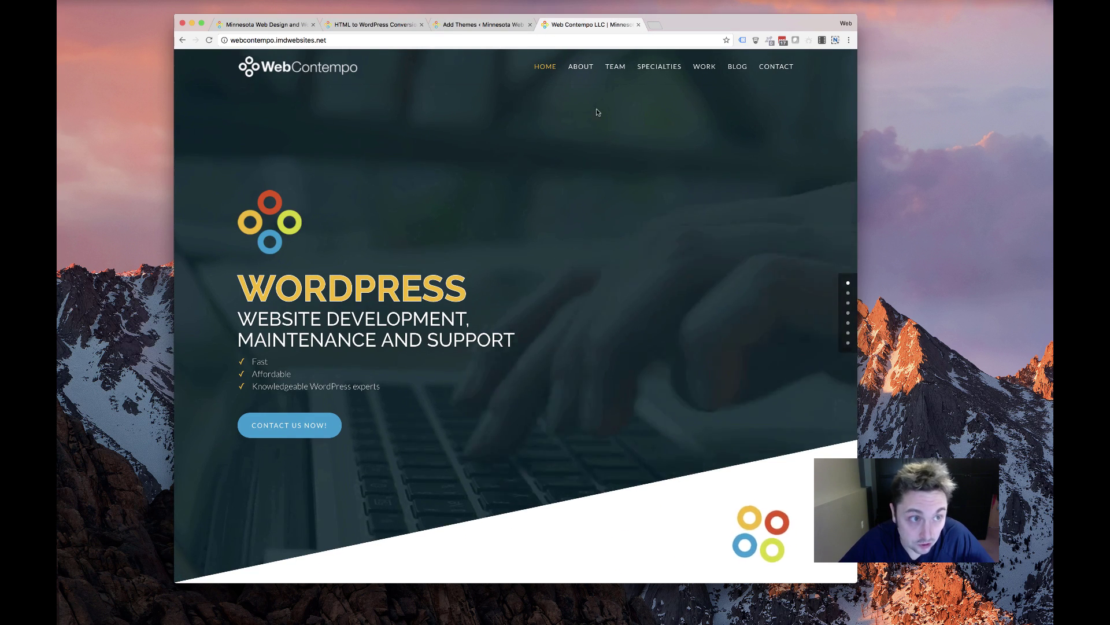
left_click(580, 69)
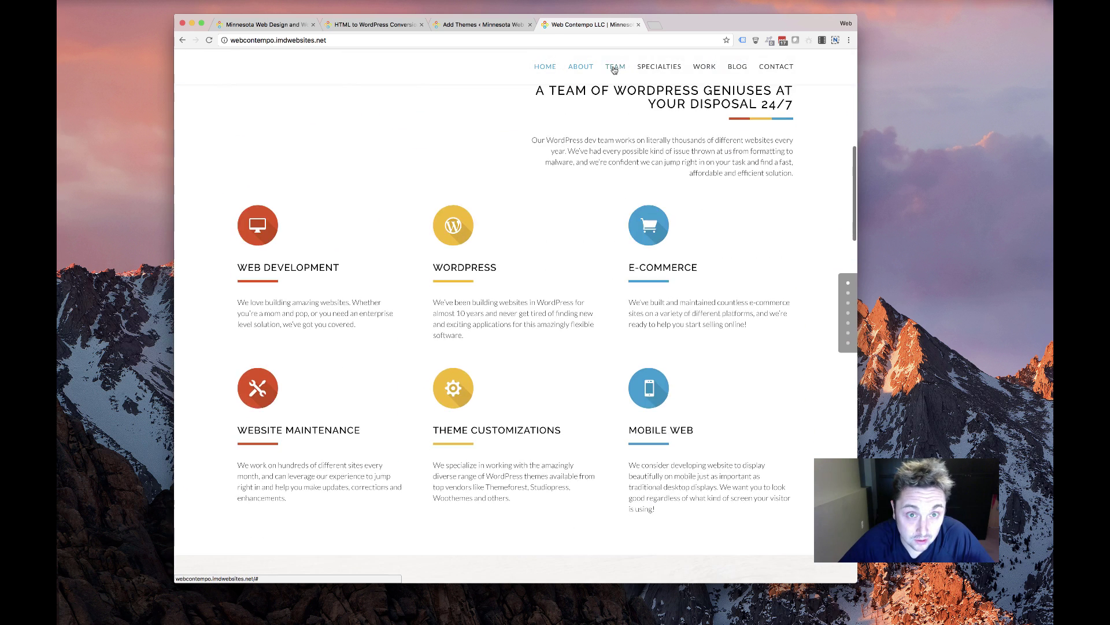
left_click(615, 67)
left_click(526, 29)
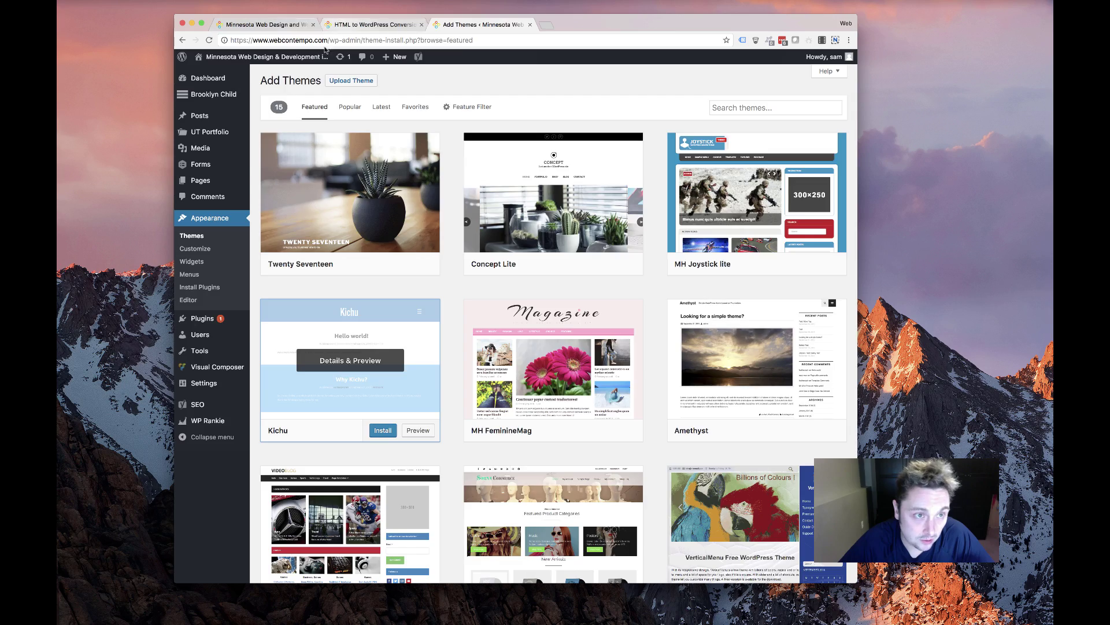
Skim the HTML to WordPress Conversion page and the live WebContempo homepage
left_click(353, 24)
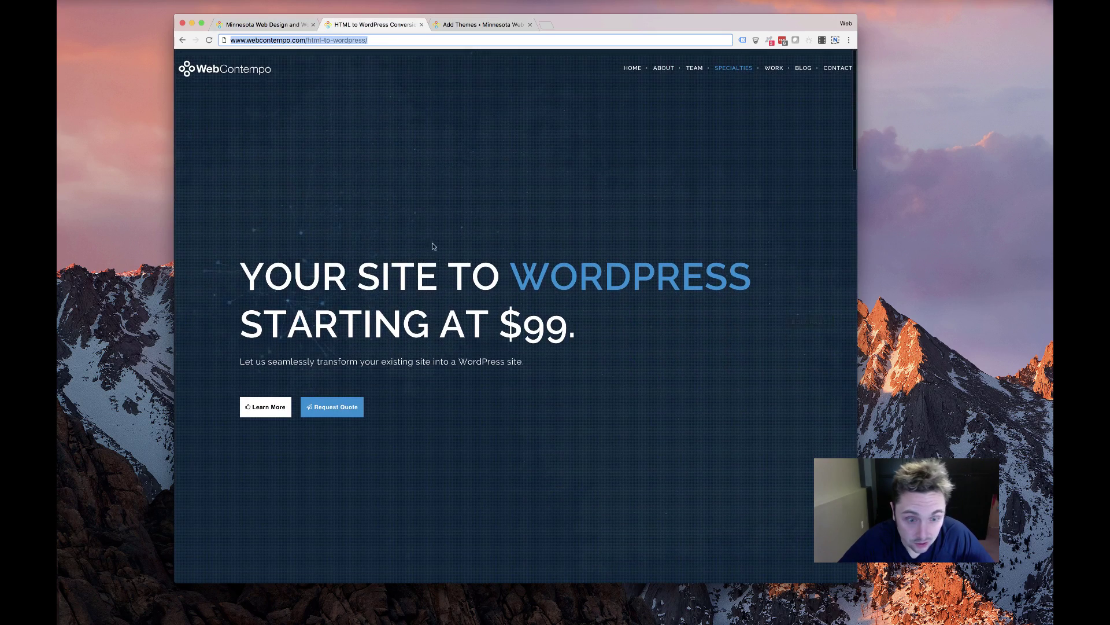
scroll(428, 244, "down", 15)
scroll(423, 244, "up", 5)
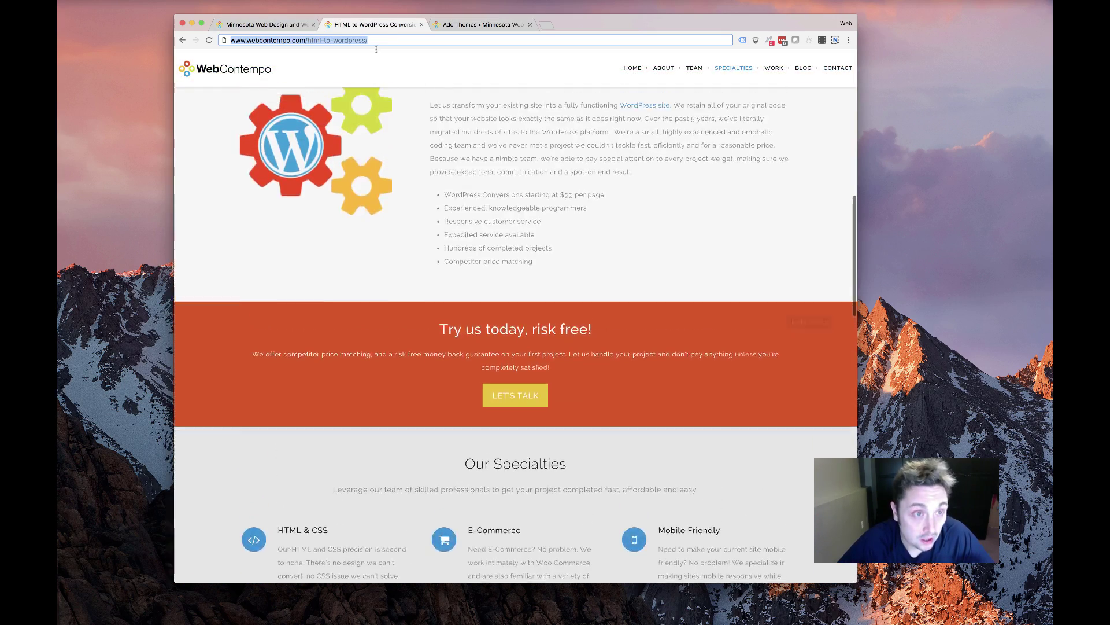
scroll(362, 168, "up", 10)
left_click(290, 25)
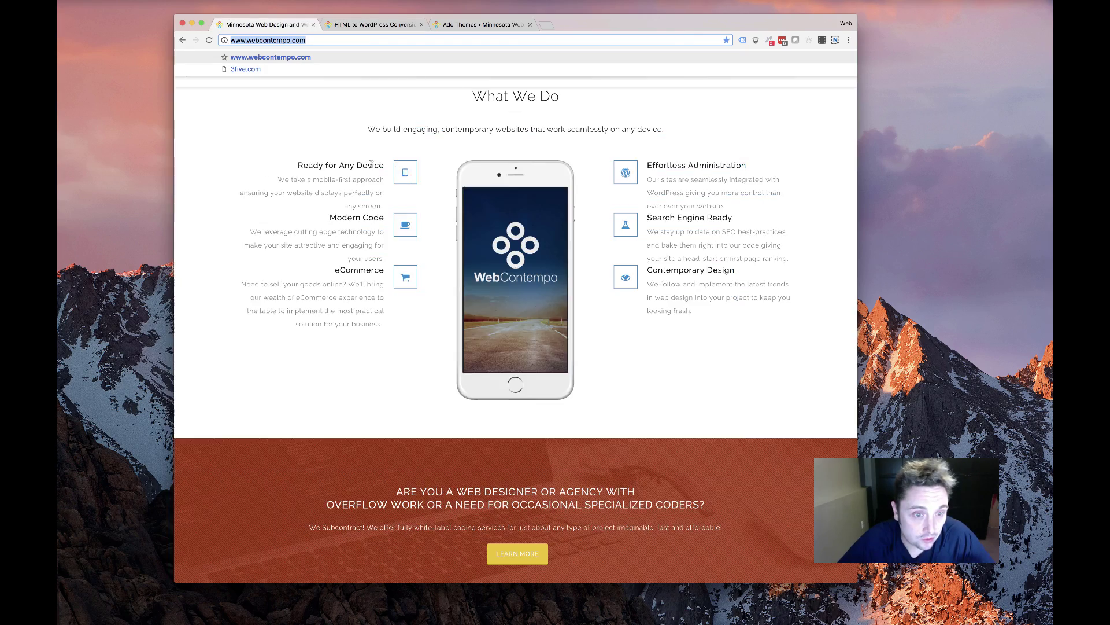
scroll(405, 200, "down", 20)
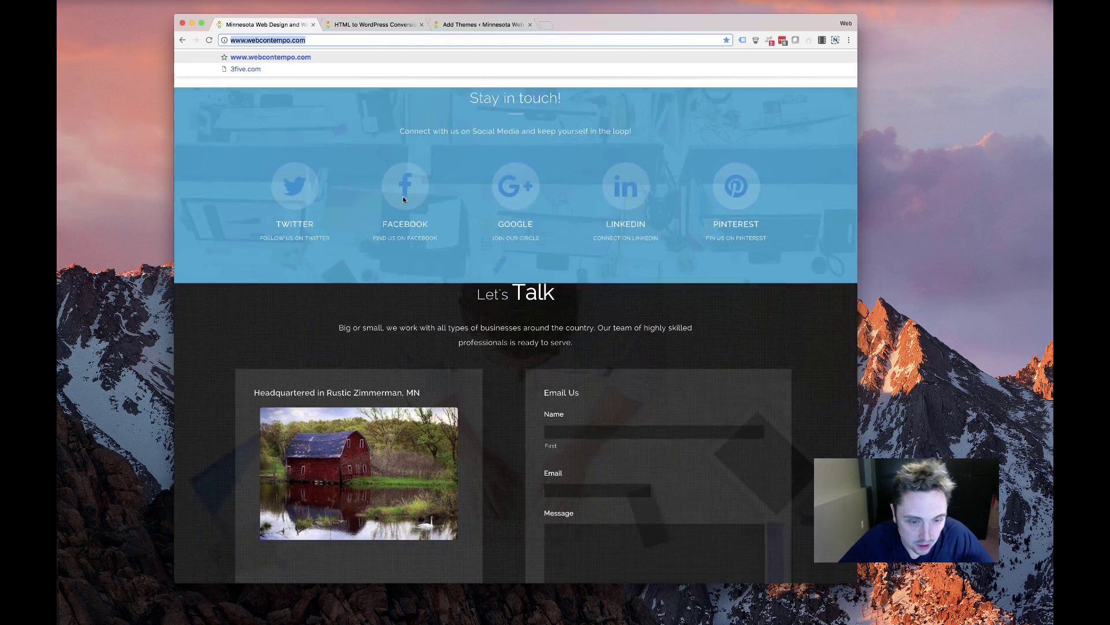
scroll(403, 196, "down", 5)
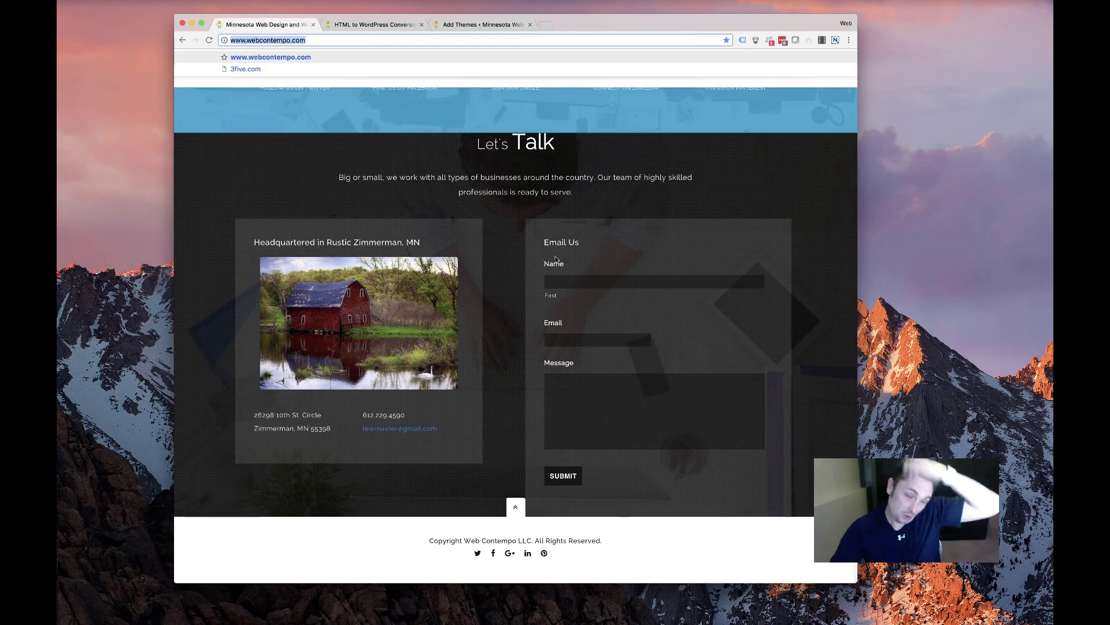
scroll(509, 218, "up", 20)
scroll(508, 218, "up", 15)
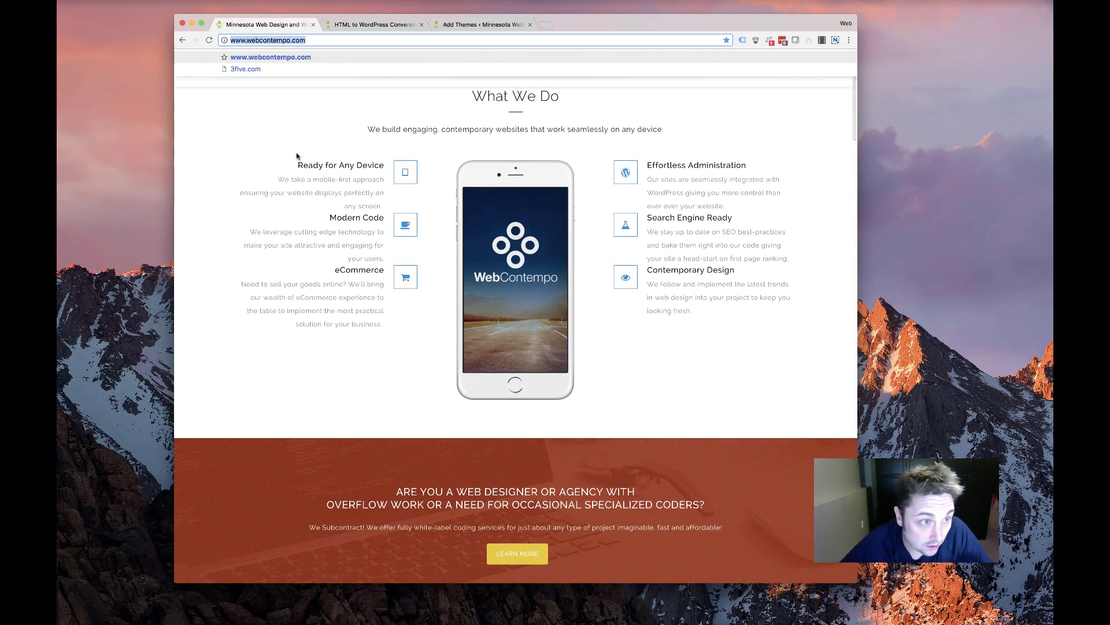
Scroll through the HTML to WordPress Conversion page again
left_click(350, 24)
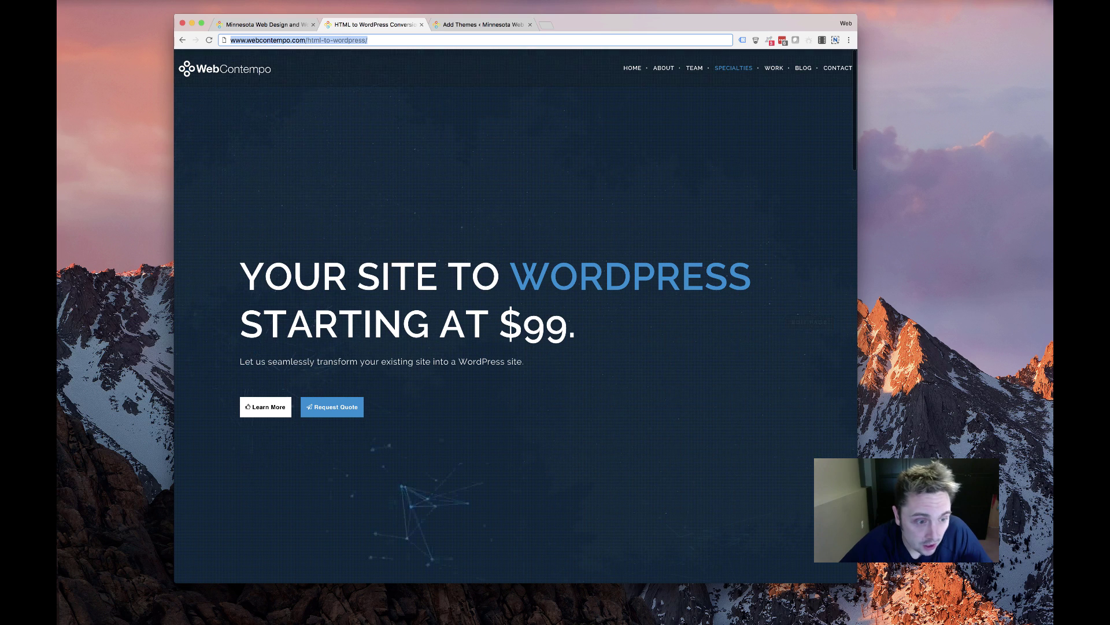
scroll(575, 320, "down", 5)
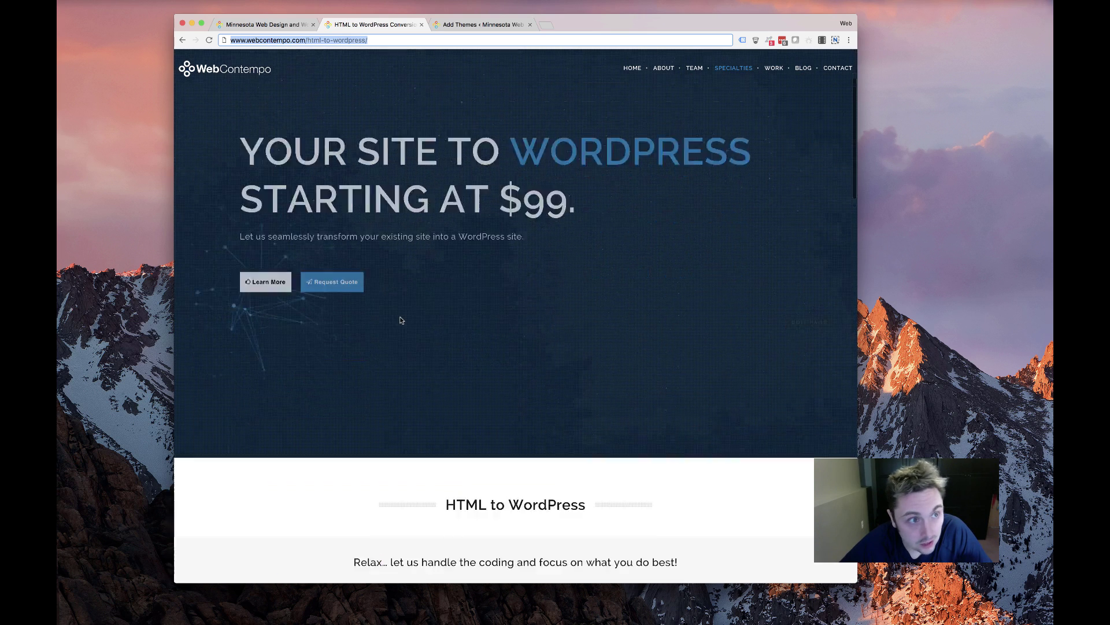
scroll(480, 309, "down", 3)
scroll(480, 309, "down", 20)
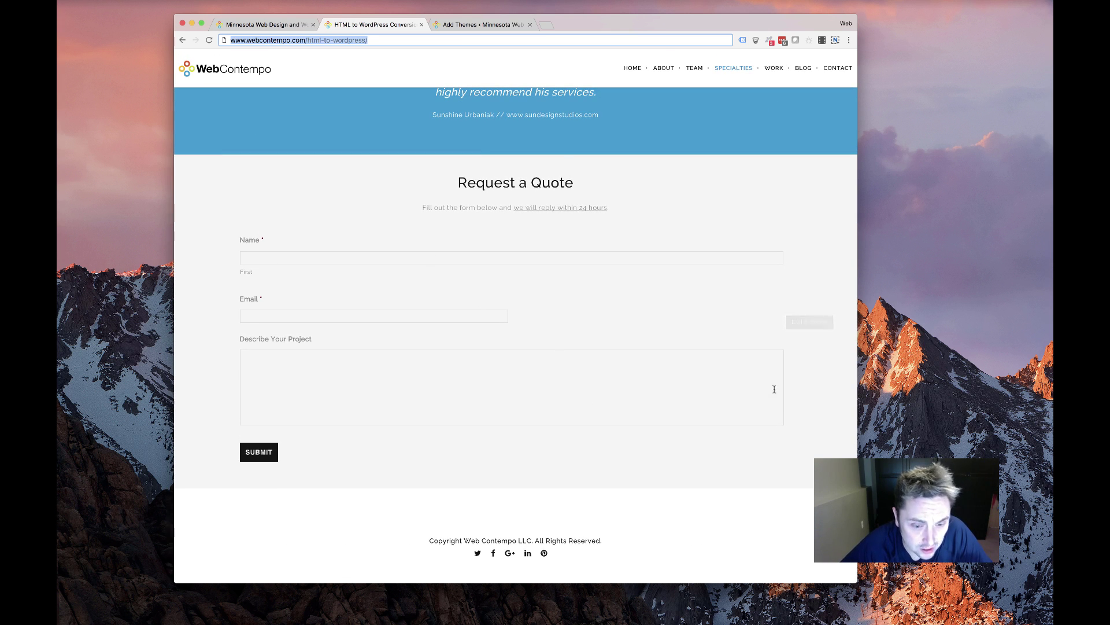
scroll(724, 301, "up", 20)
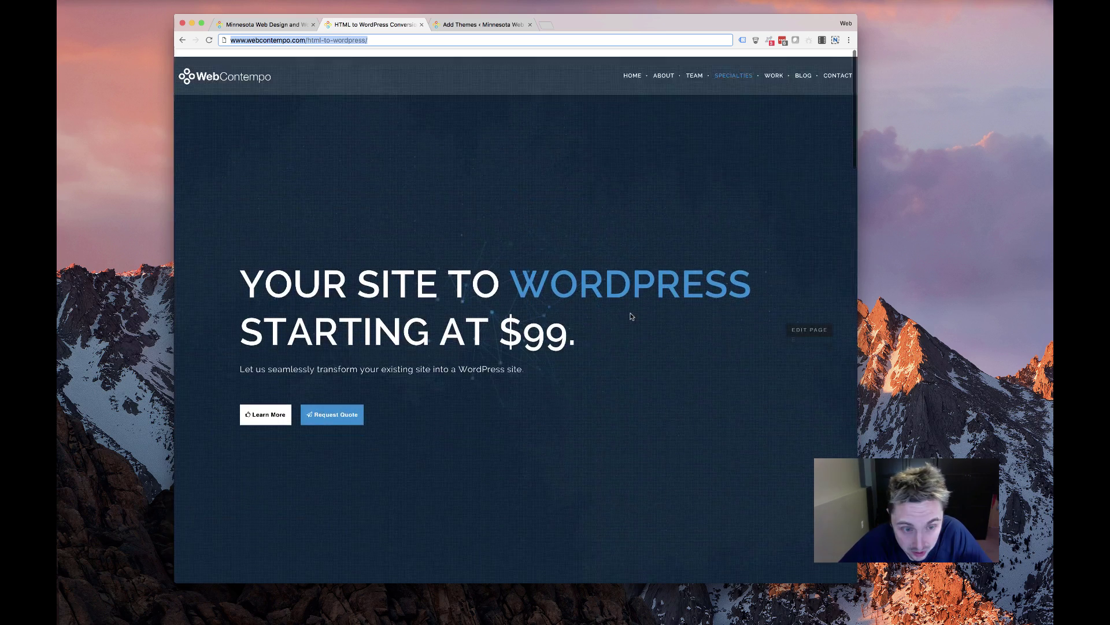
scroll(624, 312, "down", 6)
scroll(624, 316, "up", 10)
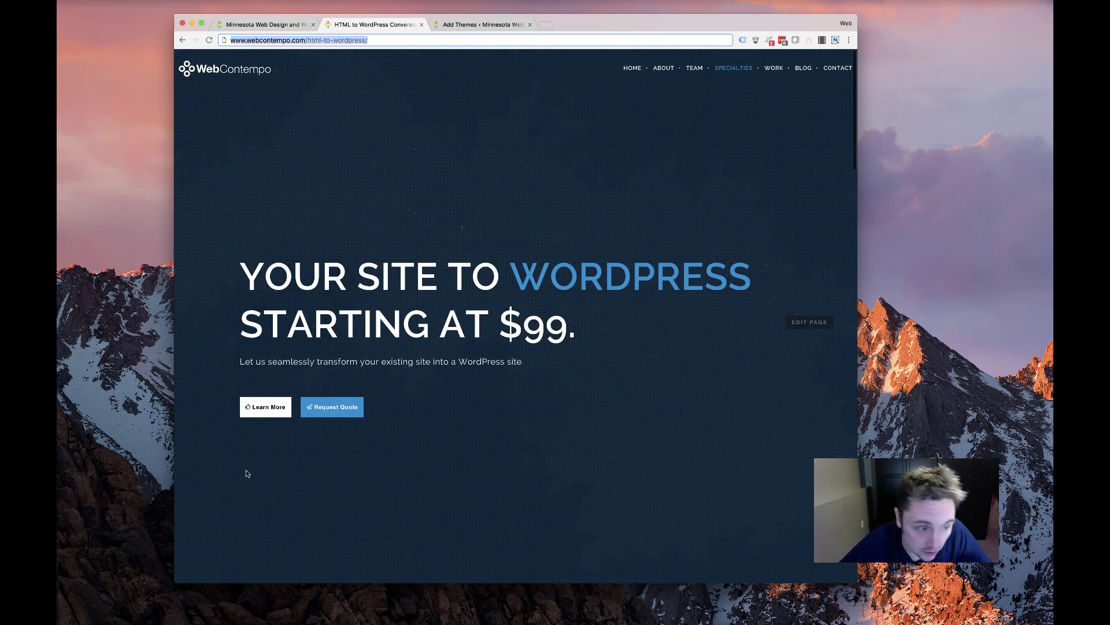
Jump to the HTML to WordPress details section and read through it
left_click(258, 401)
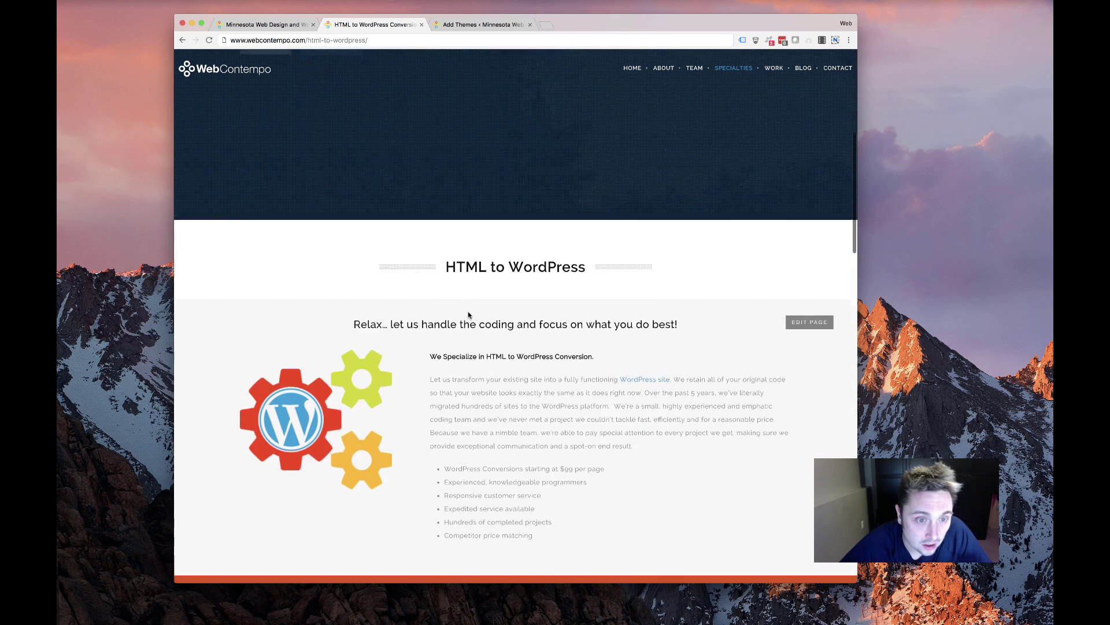
scroll(466, 315, "down", 5)
scroll(301, 356, "down", 15)
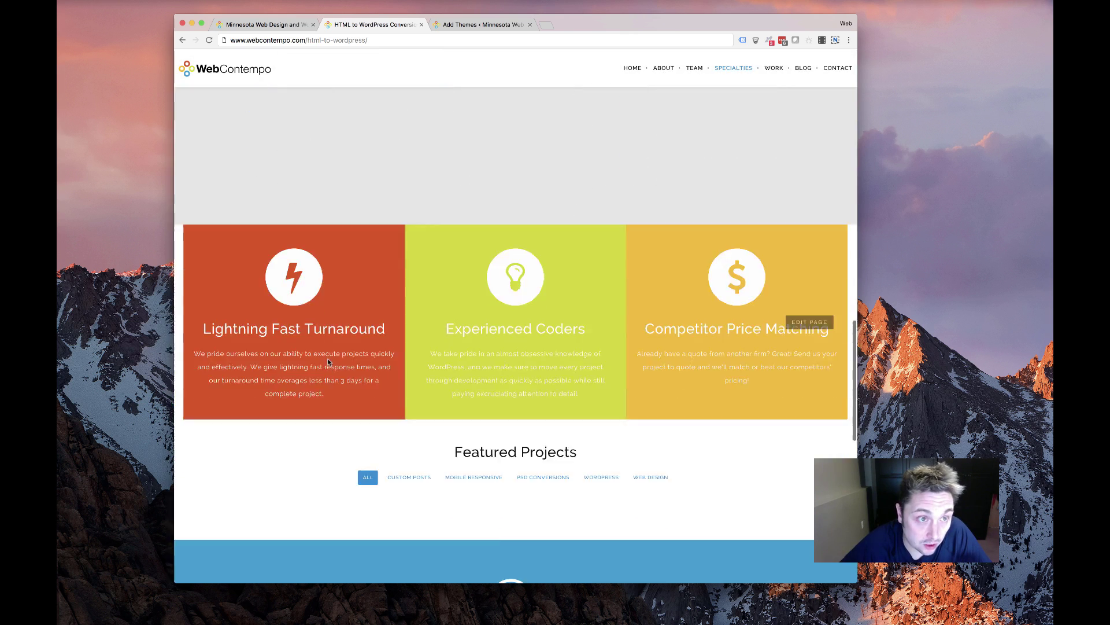
scroll(324, 357, "up", 10)
scroll(324, 357, "up", 5)
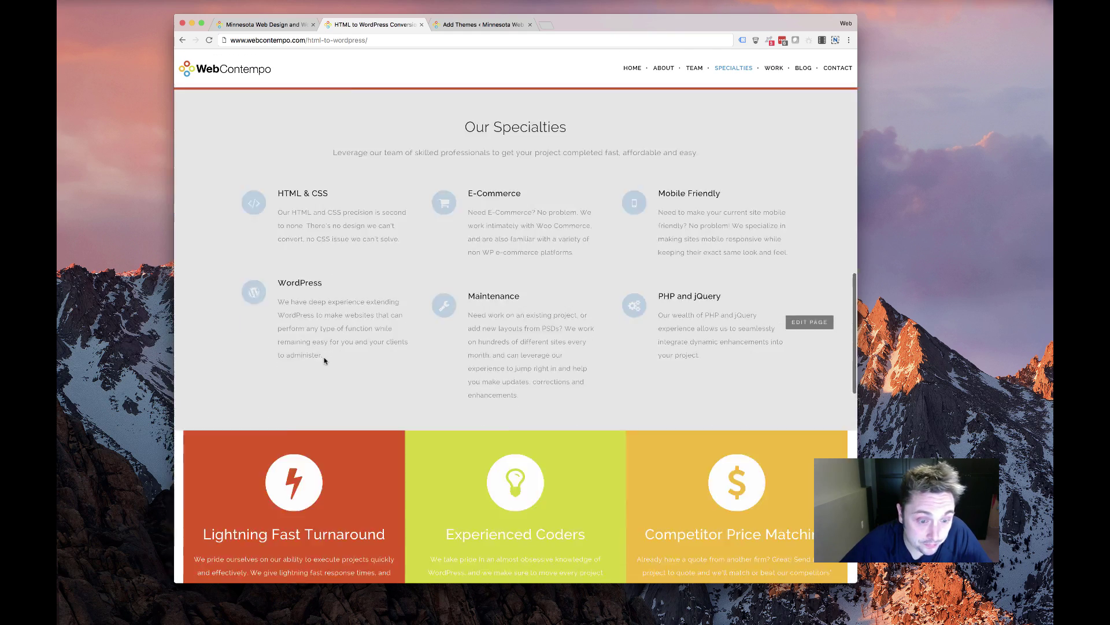
scroll(324, 356, "down", 10)
scroll(324, 357, "up", 10)
scroll(324, 363, "up", 10)
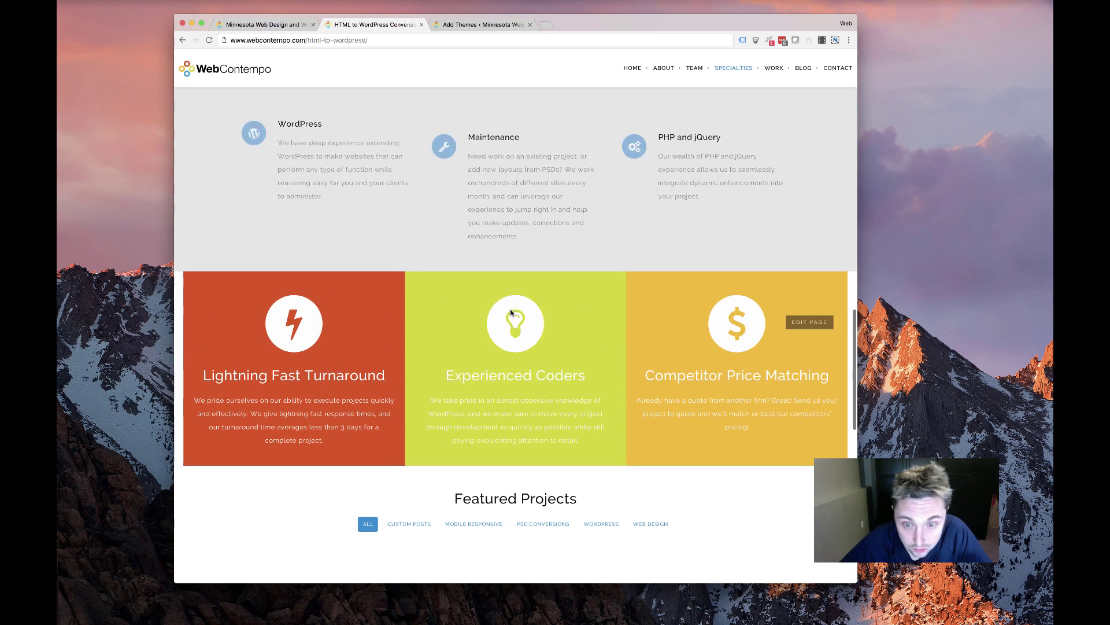
scroll(511, 321, "down", 3)
scroll(511, 320, "down", 5)
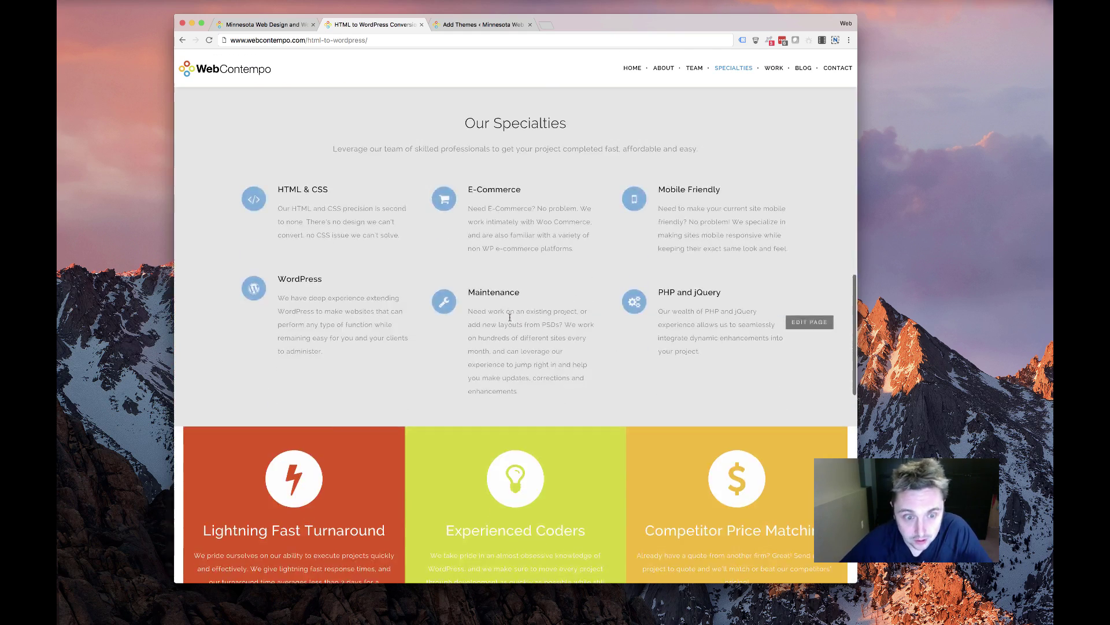
scroll(585, 305, "up", 10)
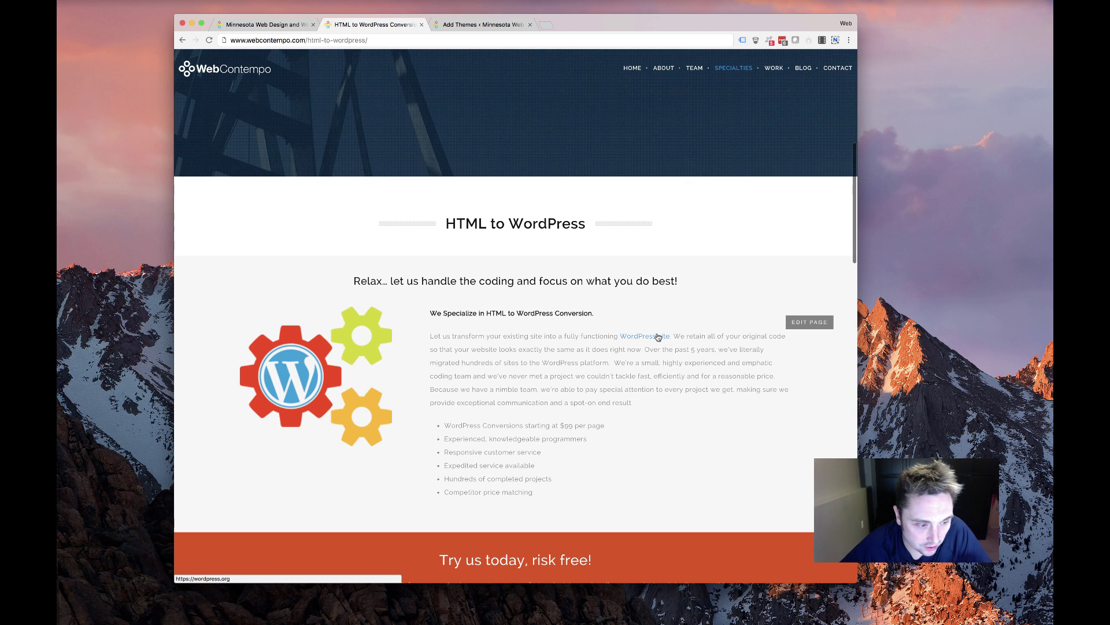
scroll(462, 359, "up", 6)
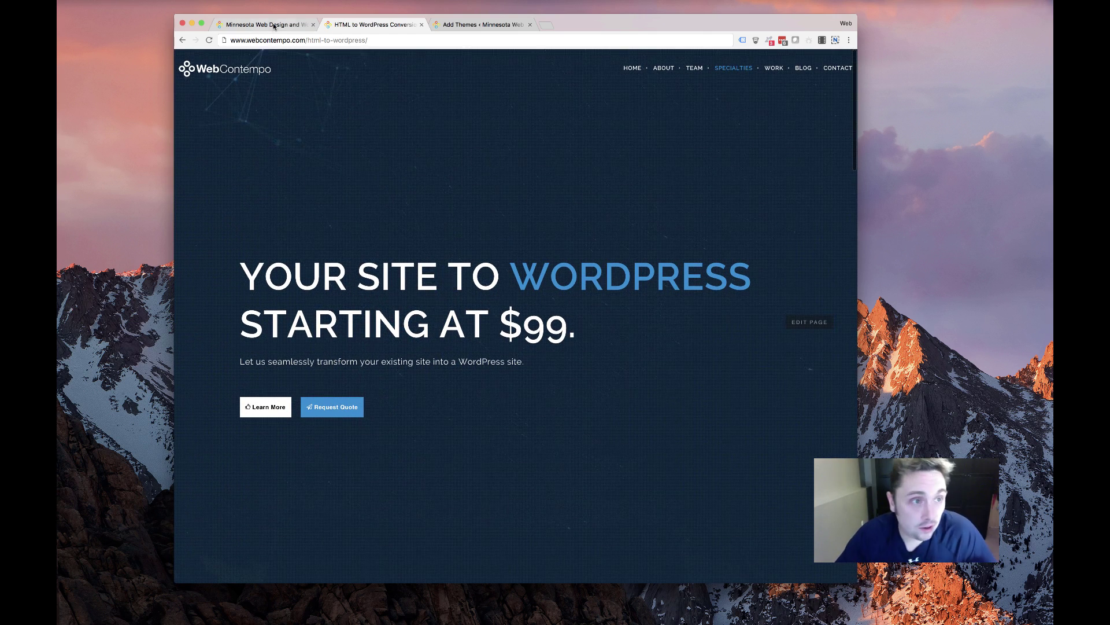
key("ctrl+shift+Tab")
key("ctrl+Tab")
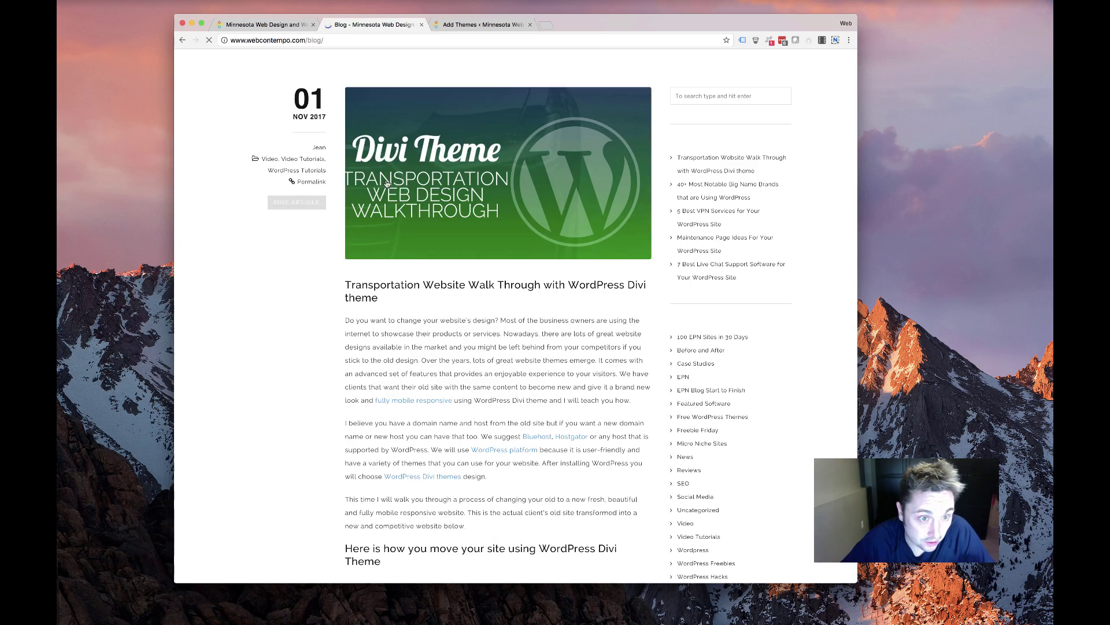
Scroll through the WebContempo blog posts
scroll(402, 195, "down", 20)
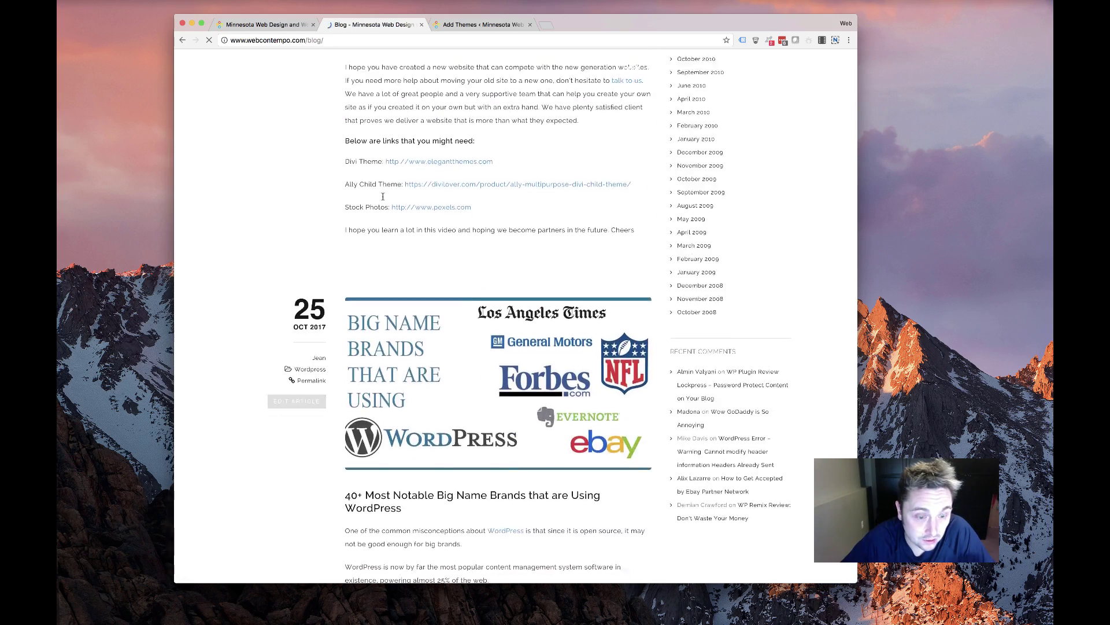
scroll(381, 200, "up", 20)
scroll(468, 130, "down", 2)
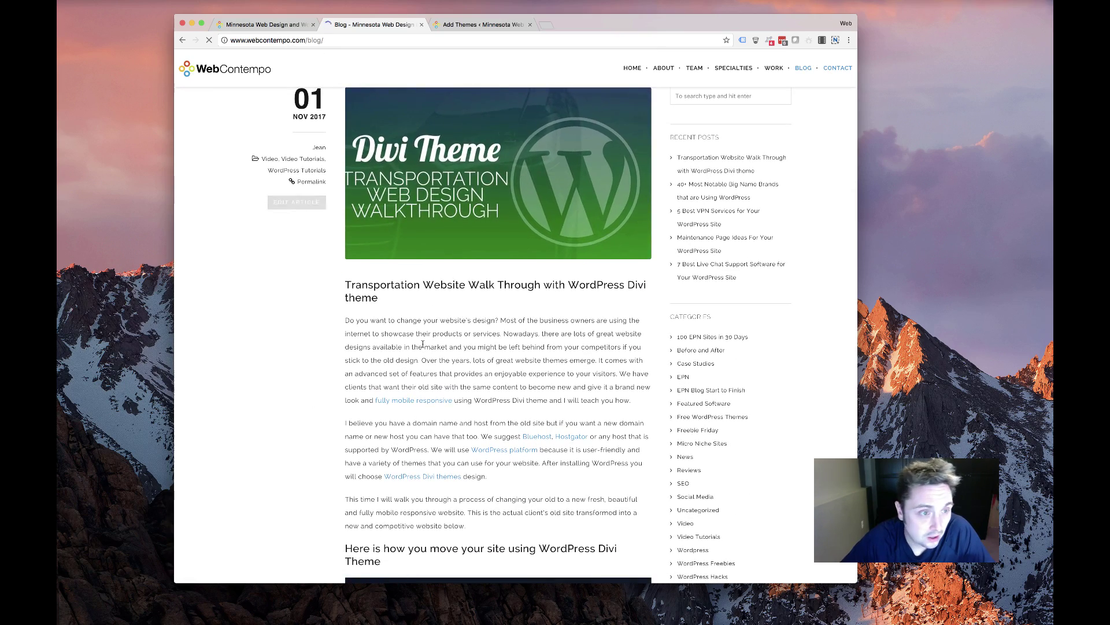
scroll(430, 330, "down", 4)
scroll(431, 329, "down", 20)
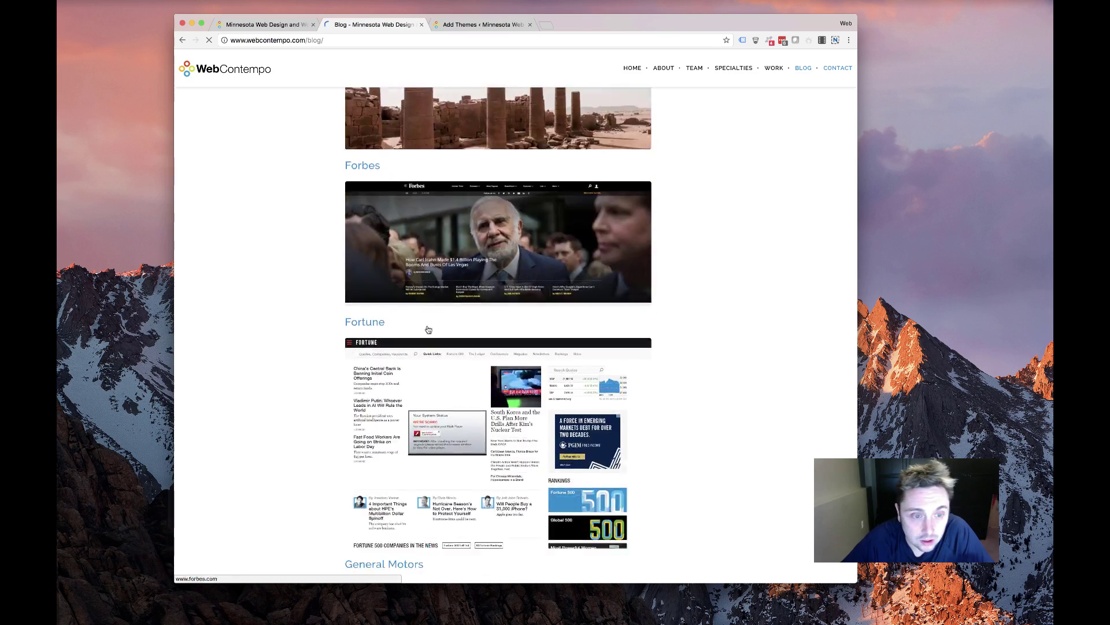
scroll(426, 329, "down", 20)
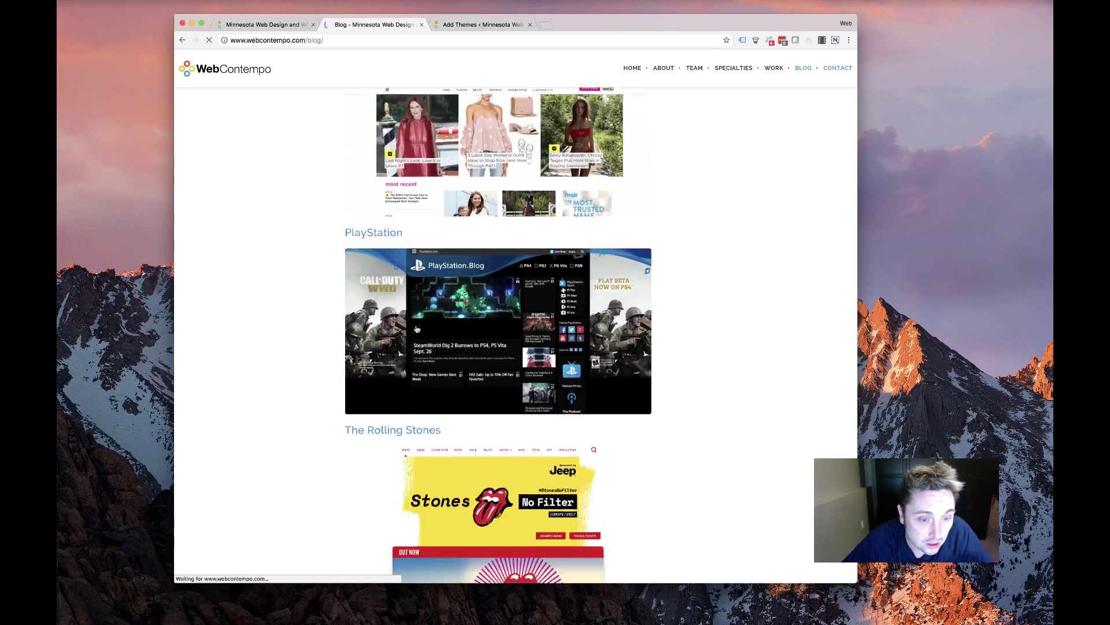
scroll(415, 329, "up", 20)
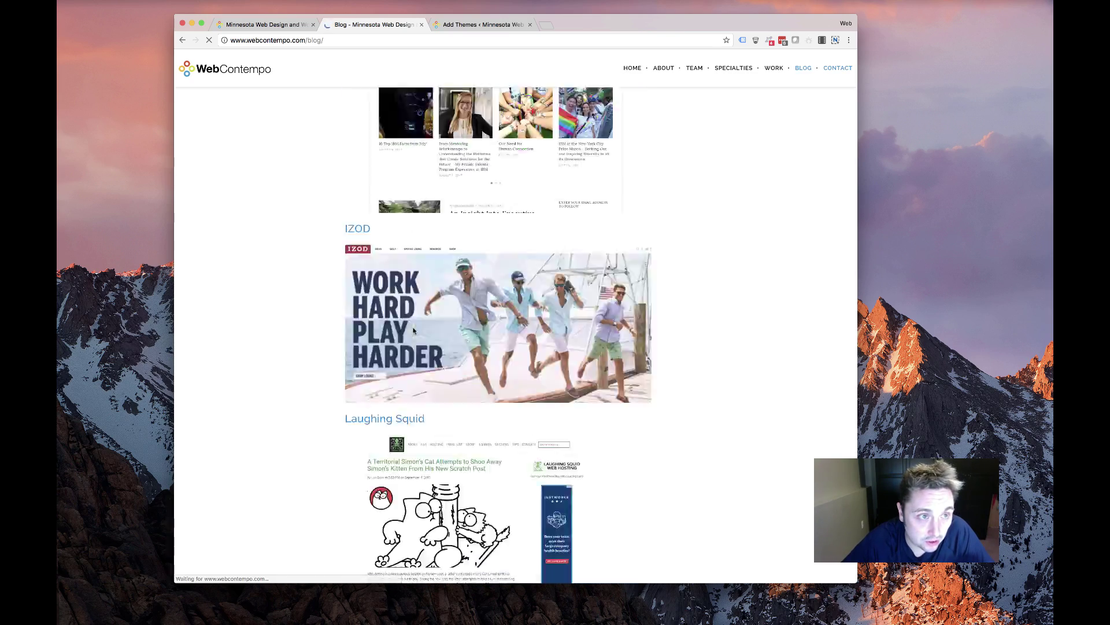
scroll(413, 330, "up", 20)
scroll(413, 328, "down", 8)
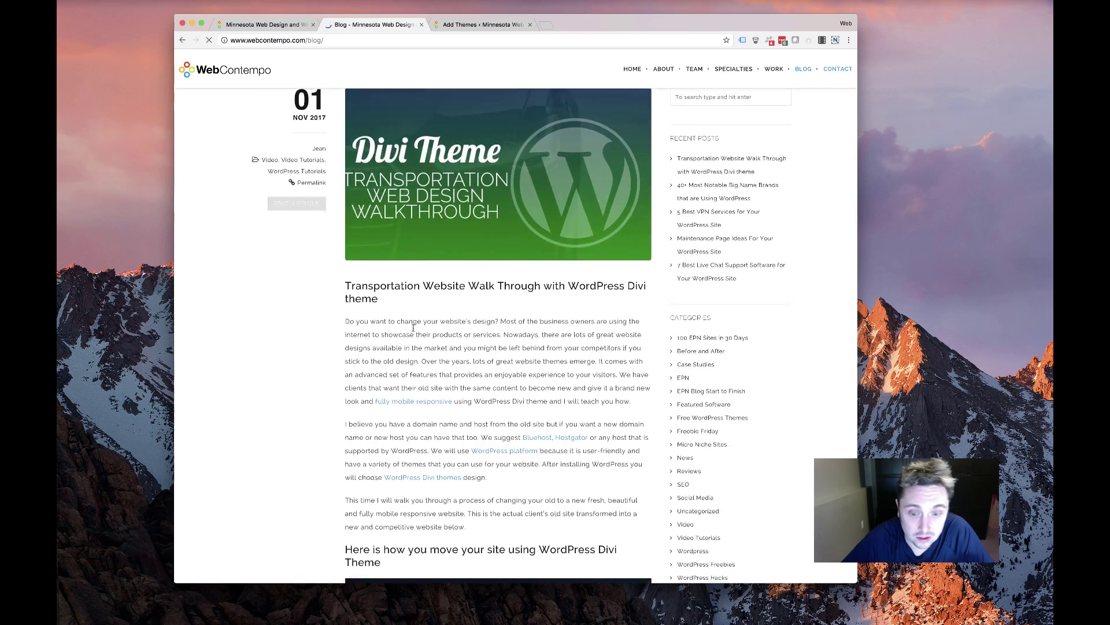
scroll(795, 418, "down", 5)
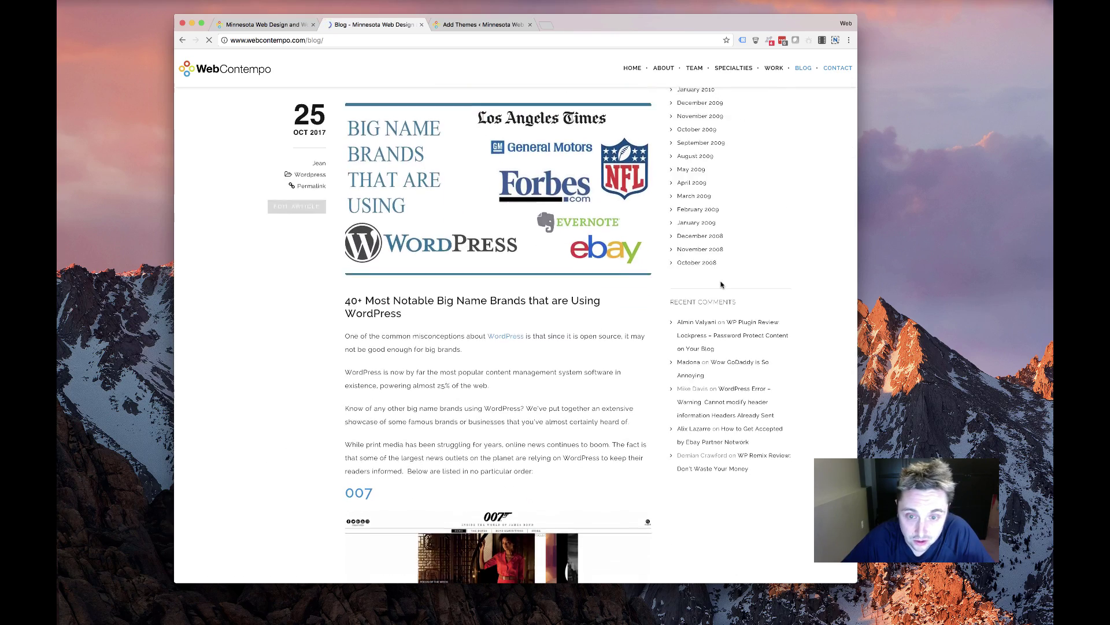
Finish browsing the blog and go back to the WordPress Add Themes page
scroll(703, 263, "up", 8)
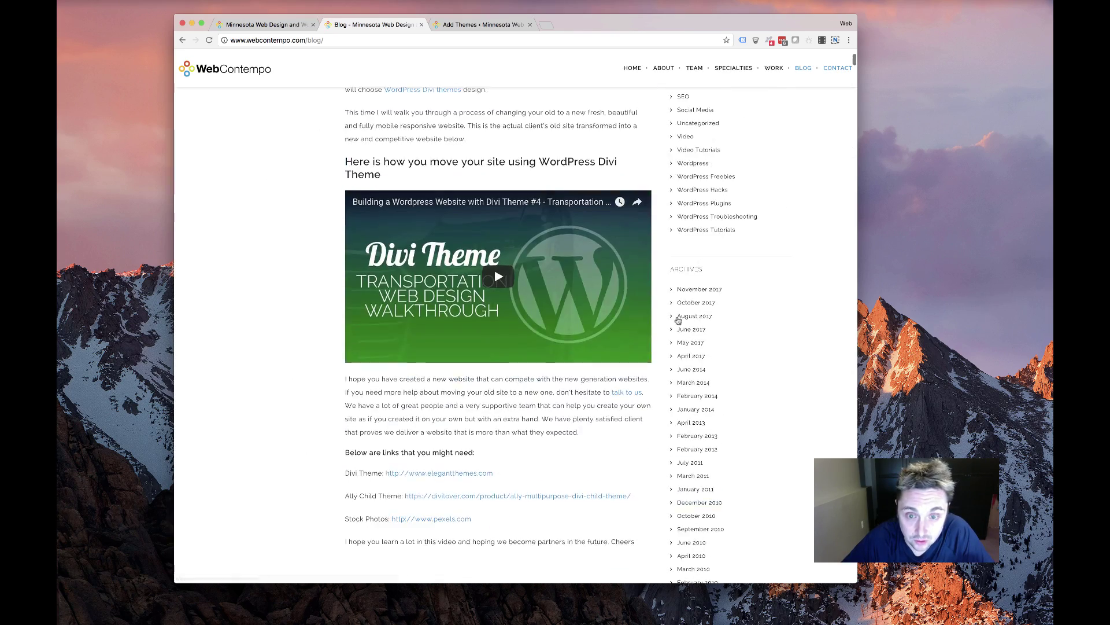
scroll(696, 326, "down", 6)
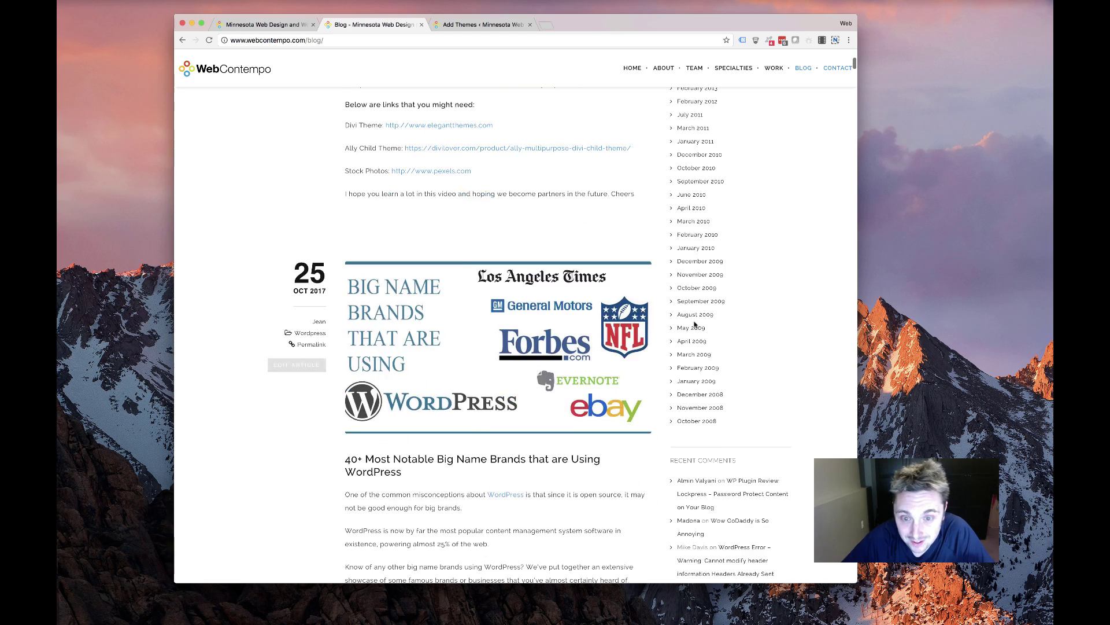
scroll(699, 435, "up", 12)
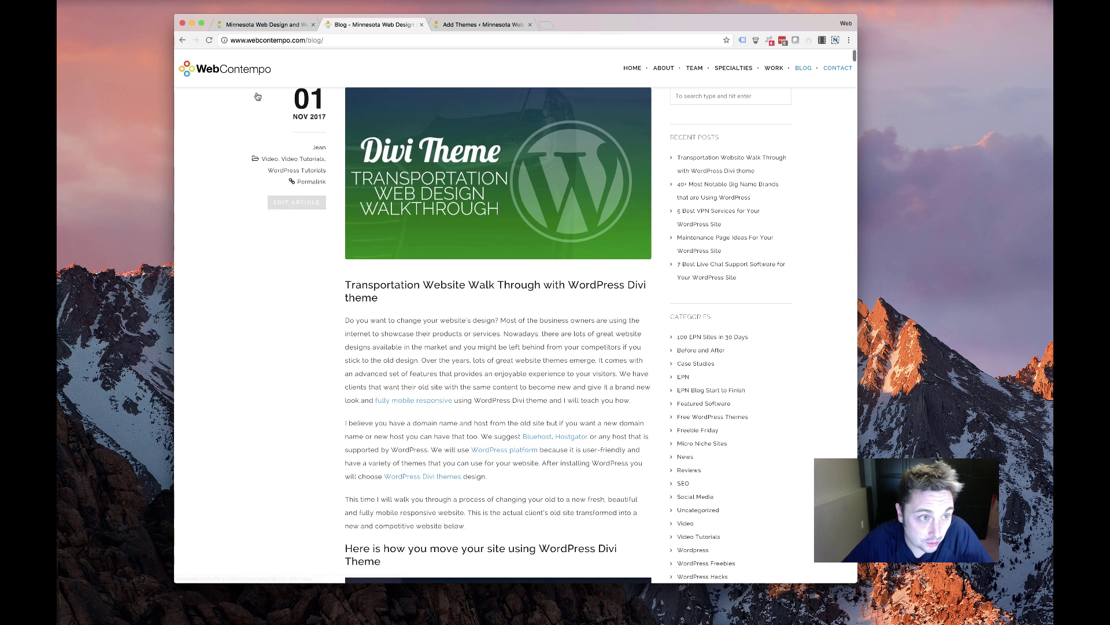
left_click(263, 24)
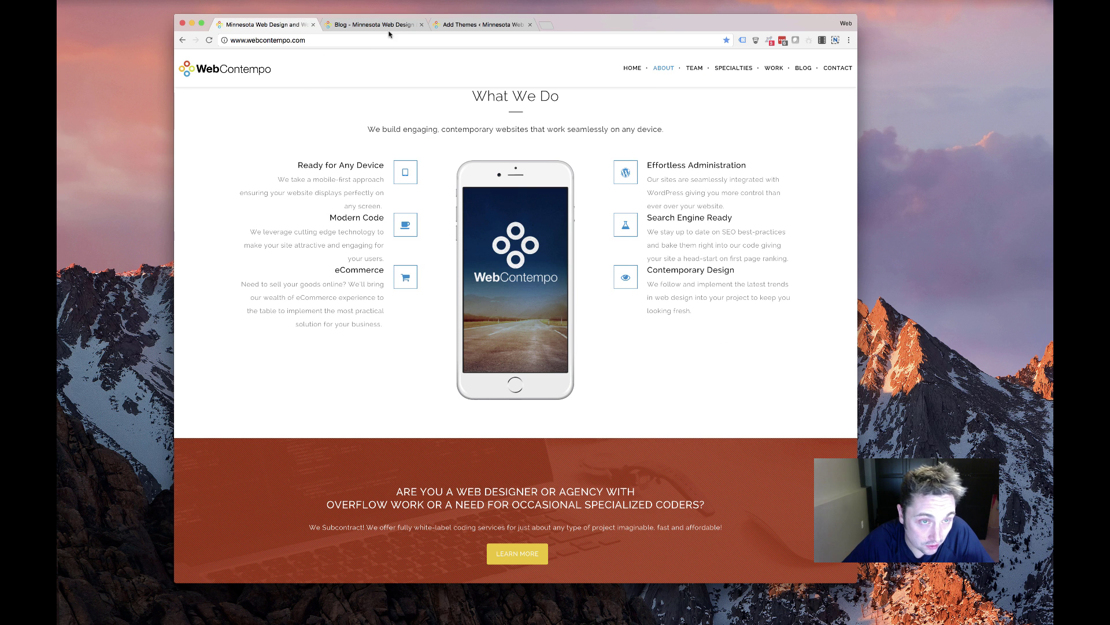
left_click(501, 26)
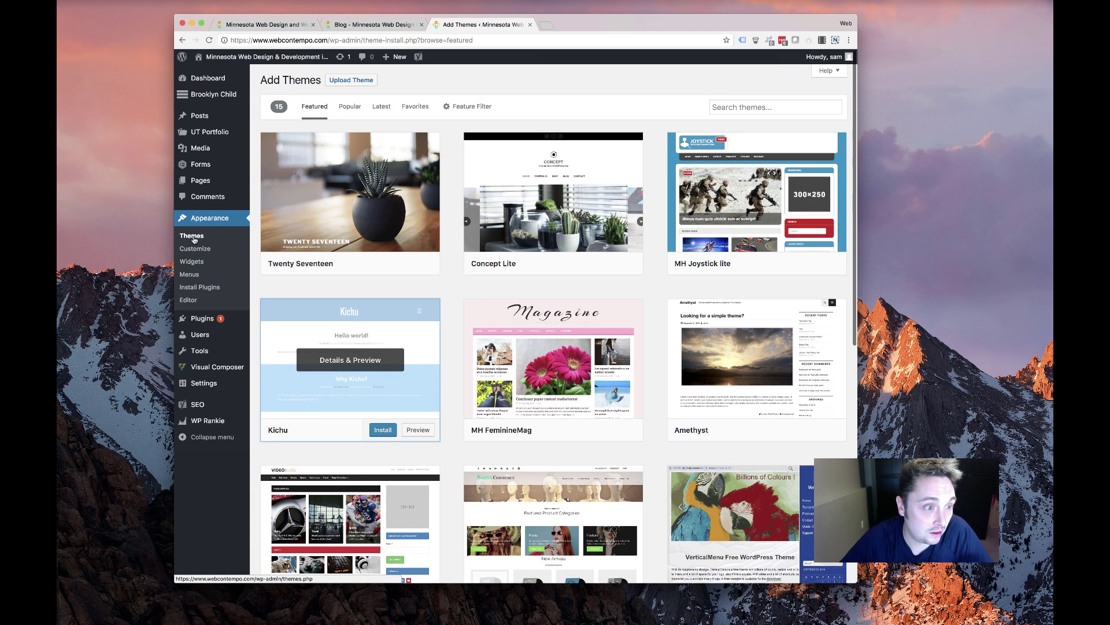
left_click(351, 80)
left_click(495, 167)
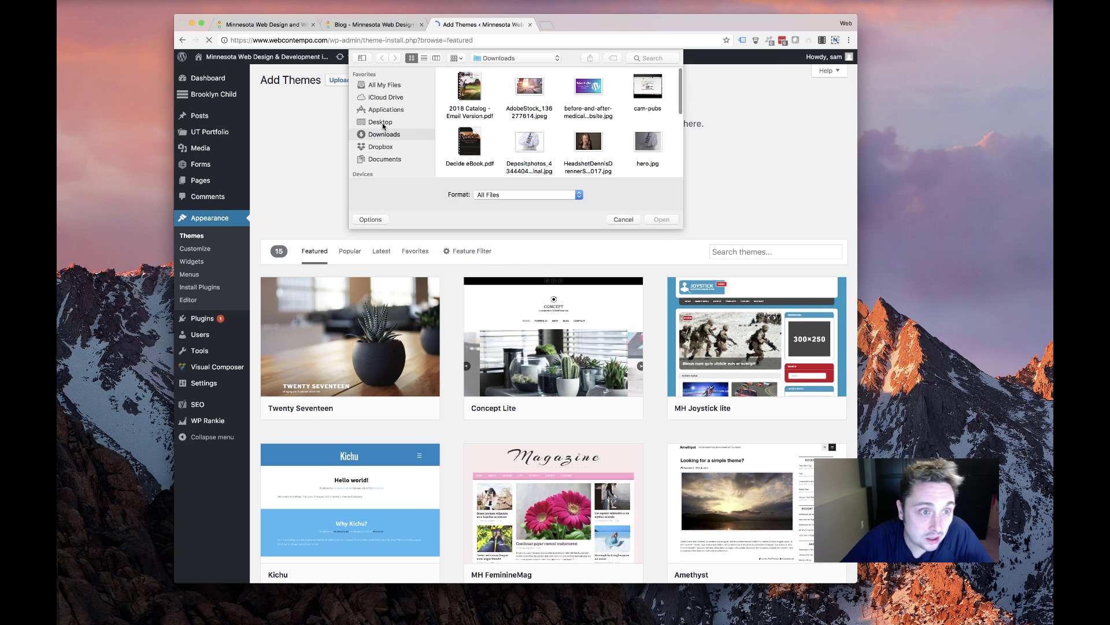
left_click(380, 146)
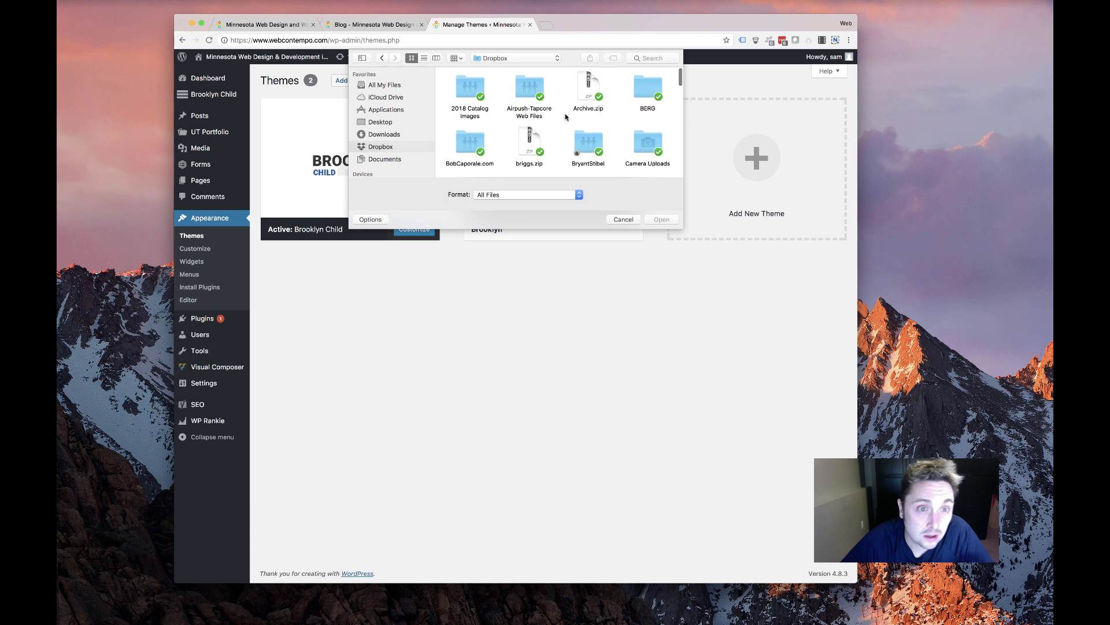
scroll(558, 128, "down", 5)
double_click(528, 110)
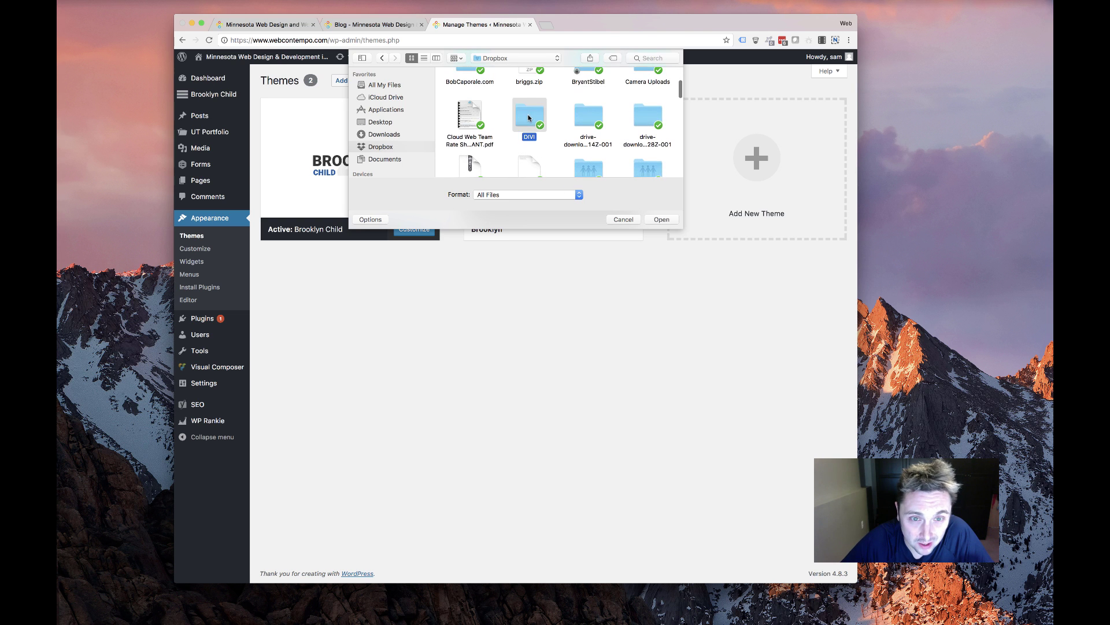
scroll(489, 135, "down", 5)
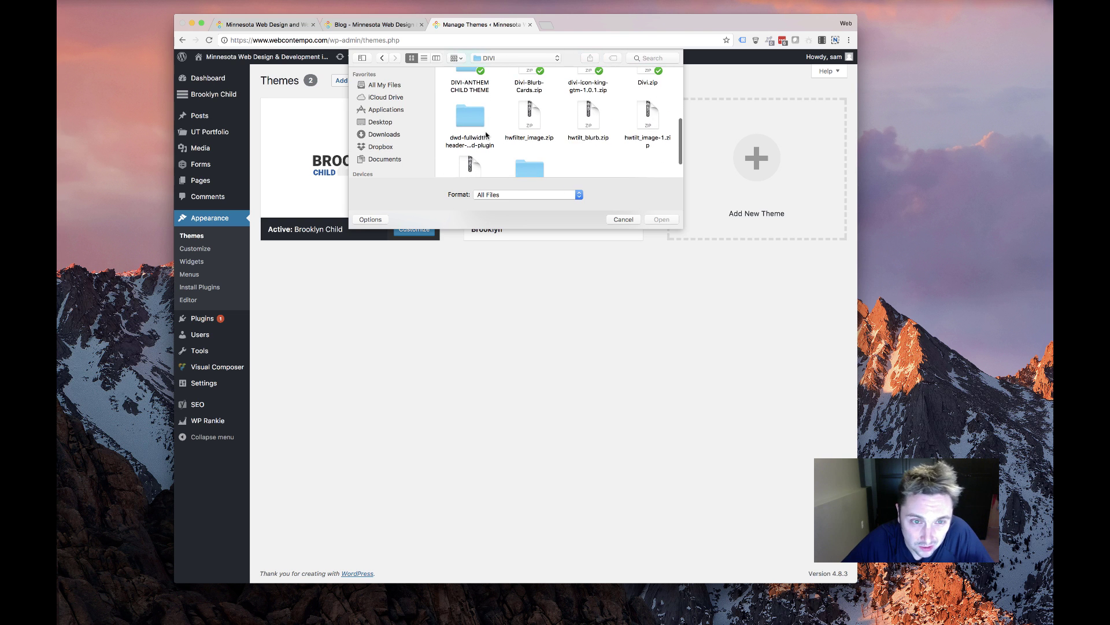
scroll(543, 112, "up", 3)
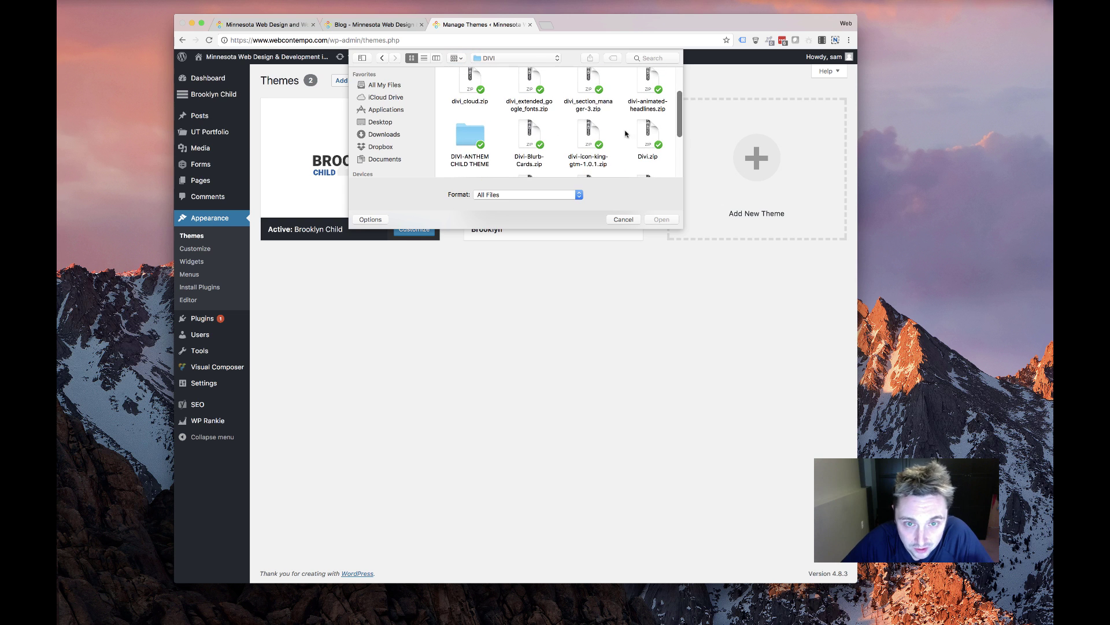
double_click(644, 136)
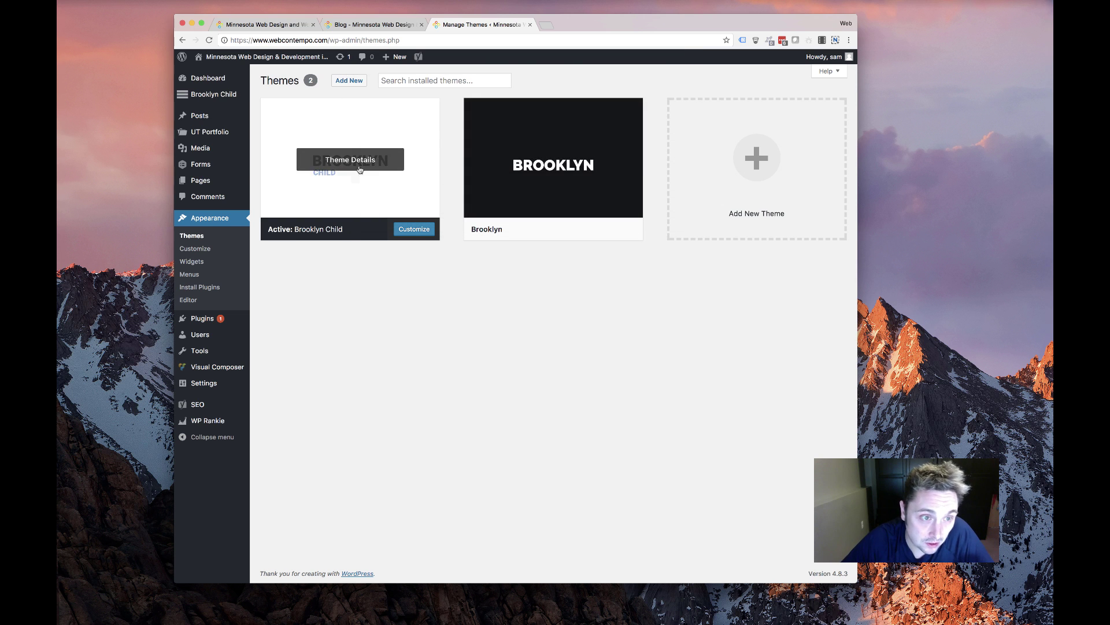
mouse_move(528, 168)
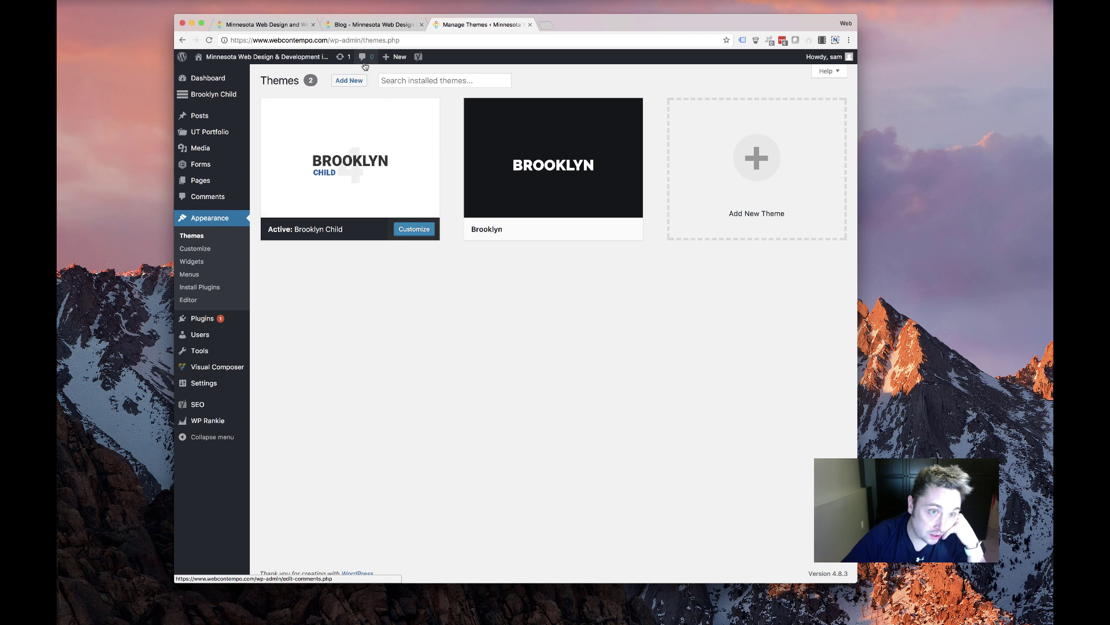
left_click(353, 81)
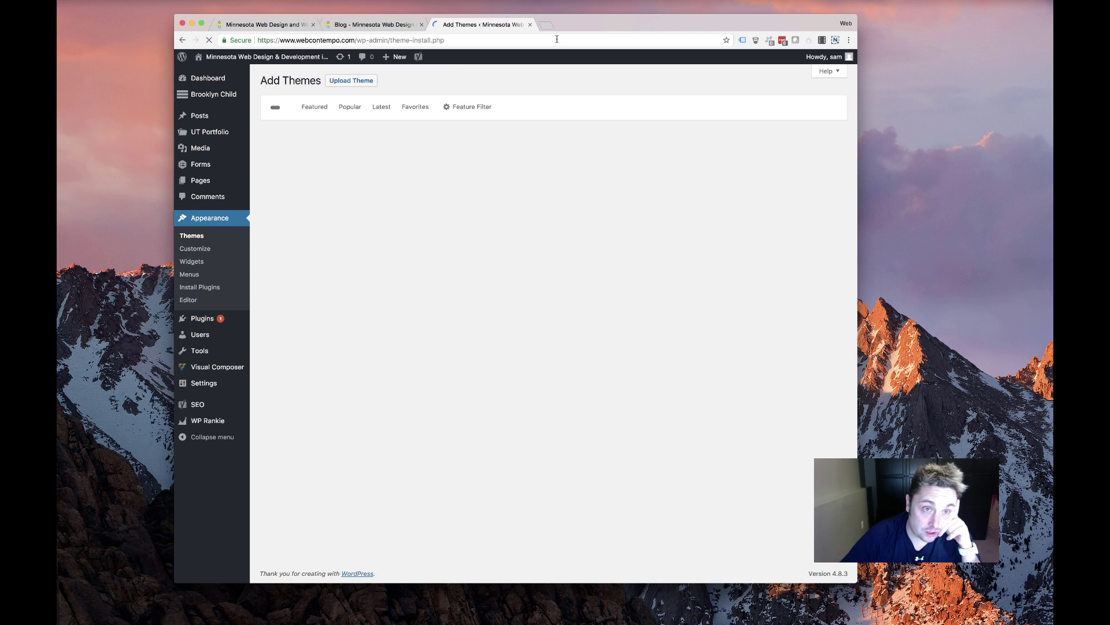
Upload Divi.zip from the DIVI folder as a new theme and start installing it
left_click(363, 83)
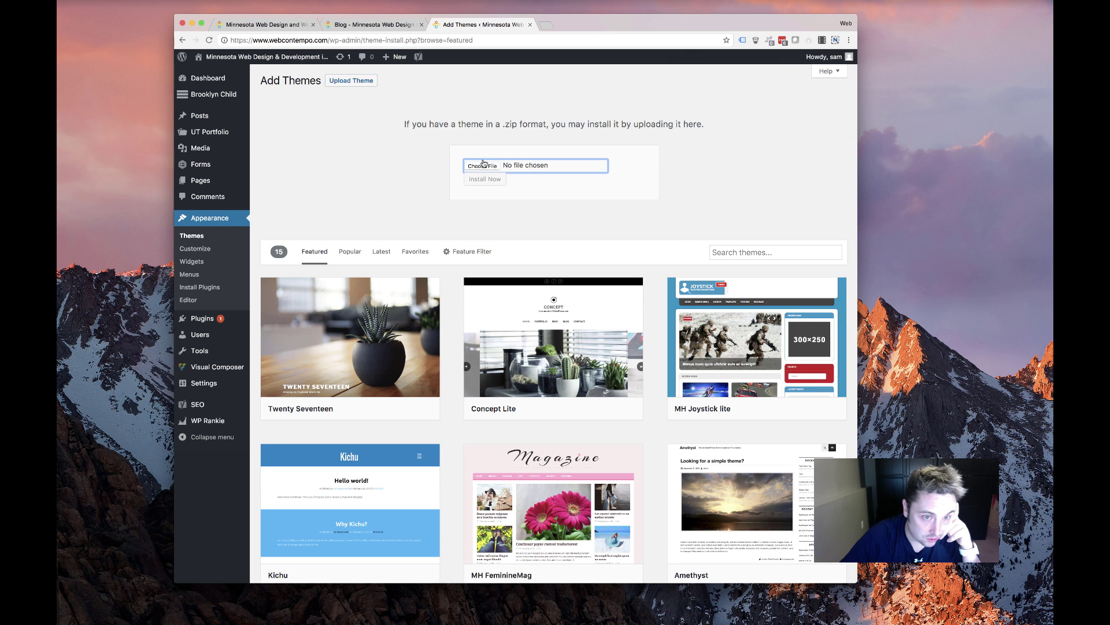
left_click(485, 165)
scroll(508, 124, "down", 5)
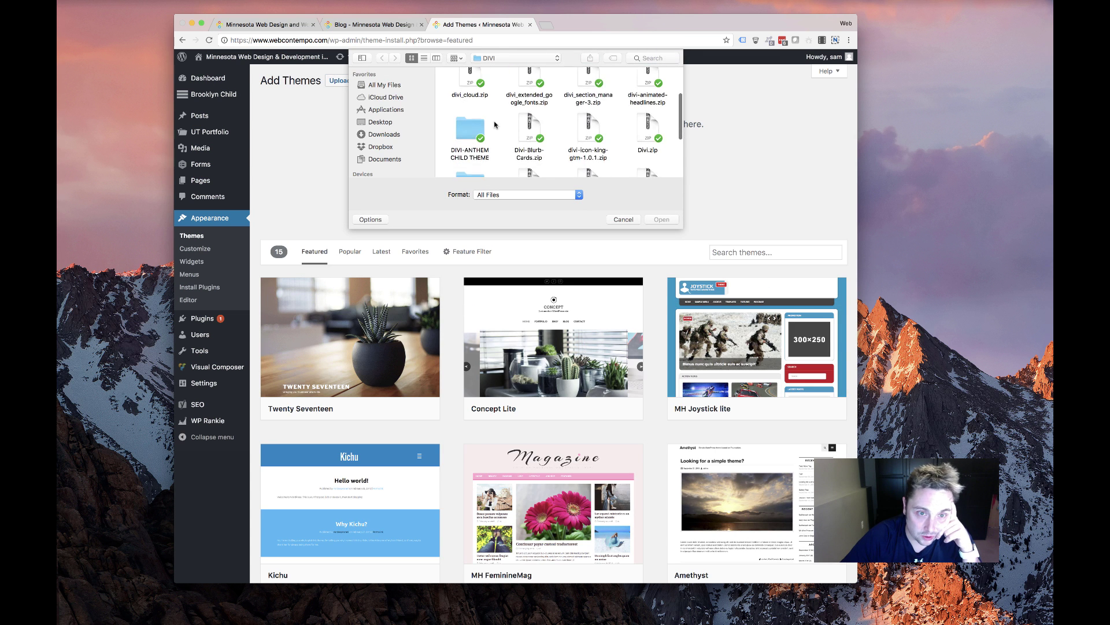
scroll(509, 127, "up", 4)
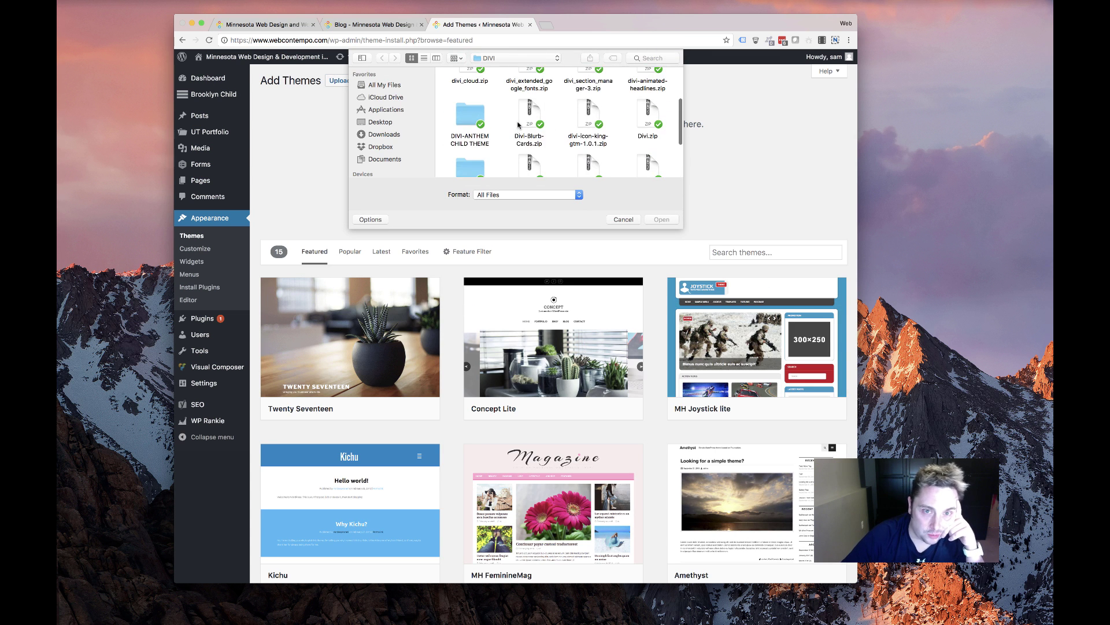
double_click(648, 119)
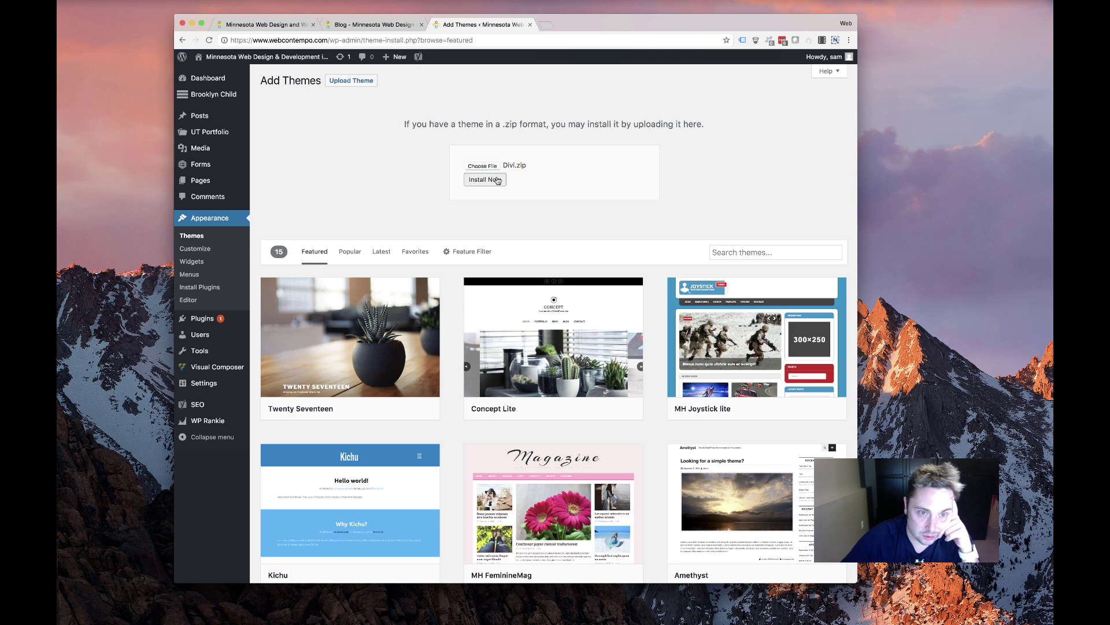
left_click(485, 178)
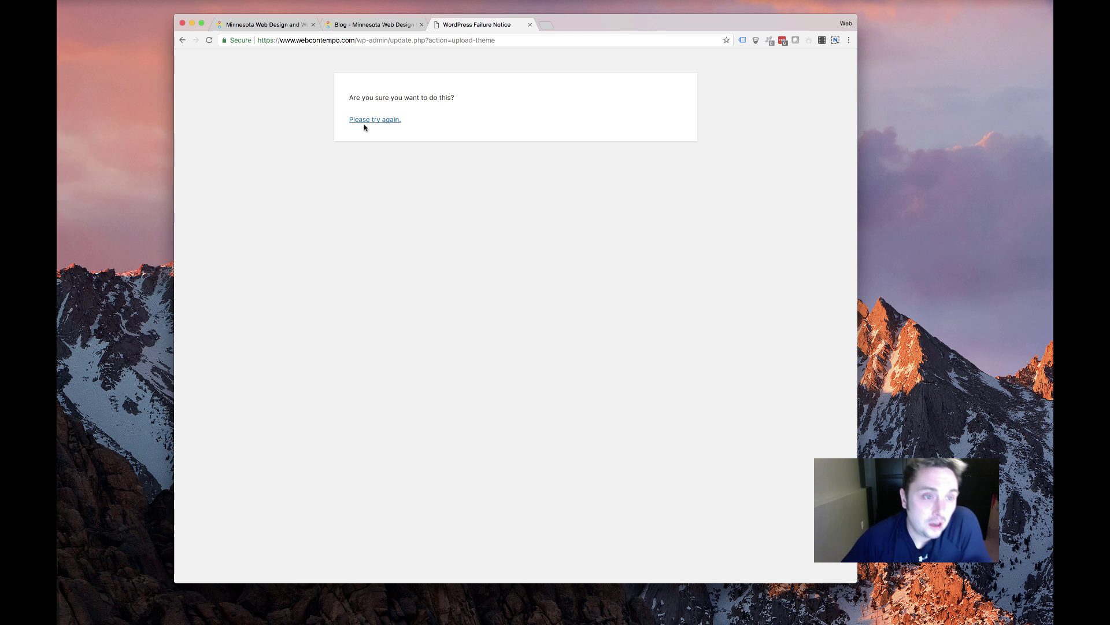
After the failure notice, choose Divi.zip again and retry the install
left_click(369, 122)
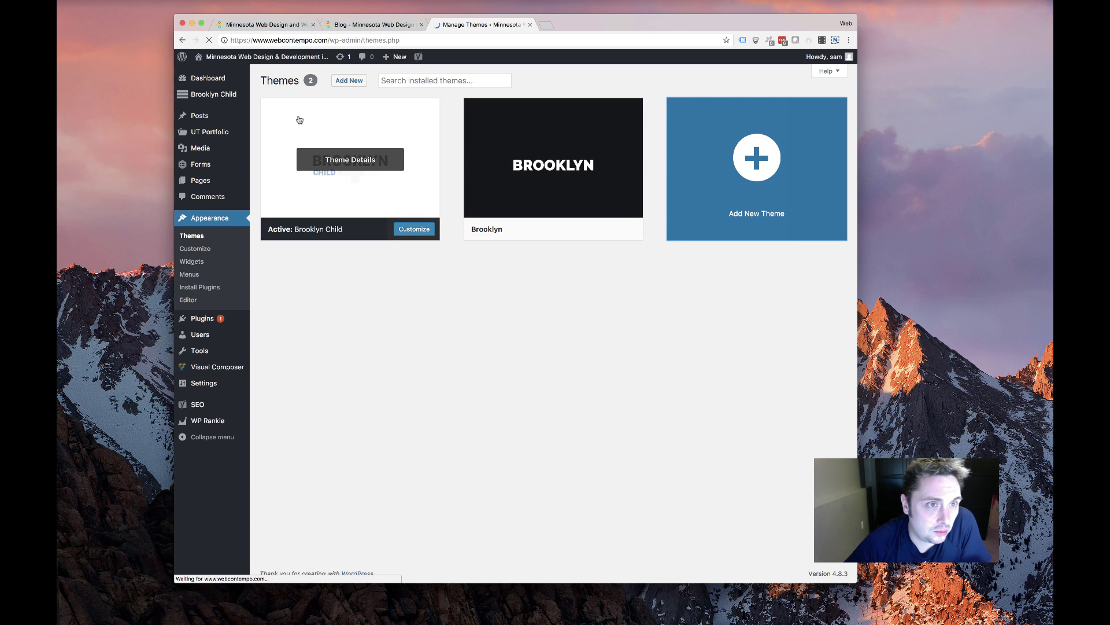
left_click(351, 81)
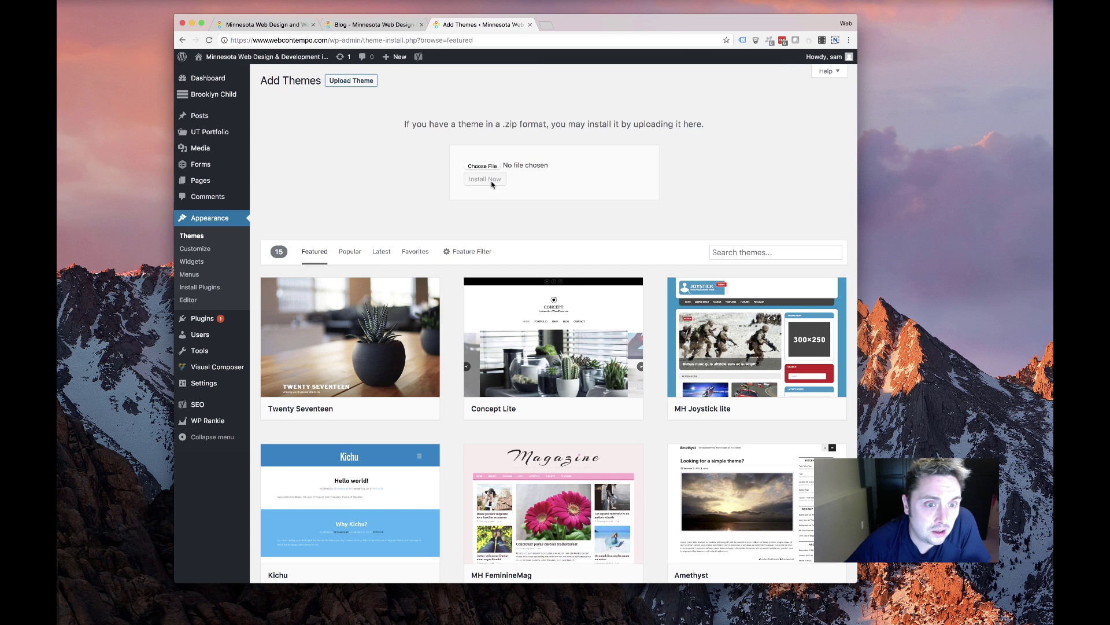
left_click(482, 166)
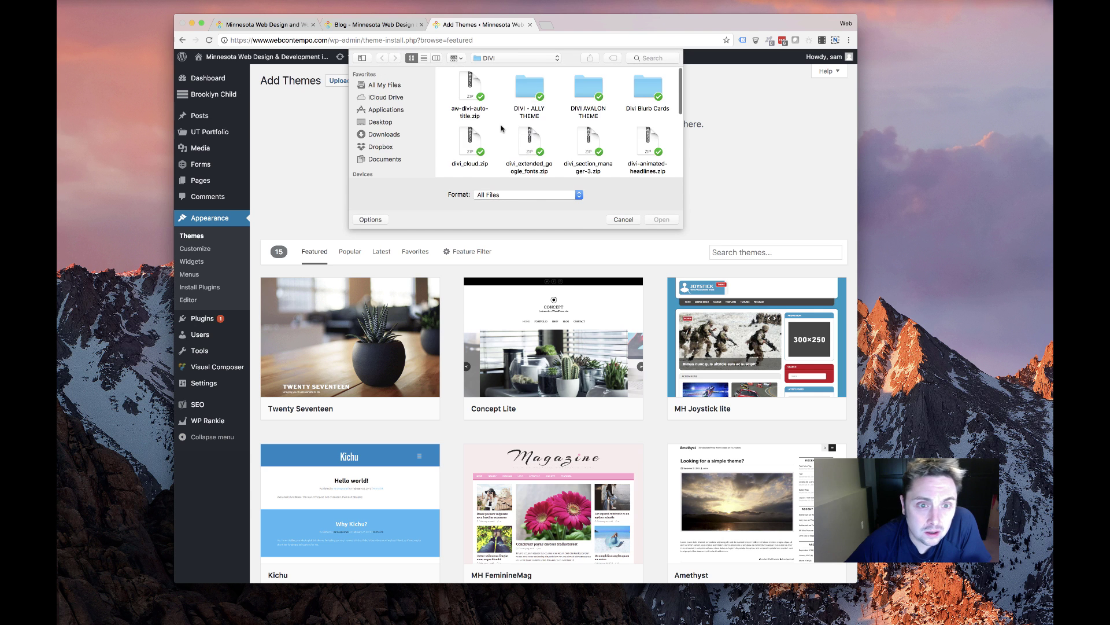
scroll(501, 129, "down", 3)
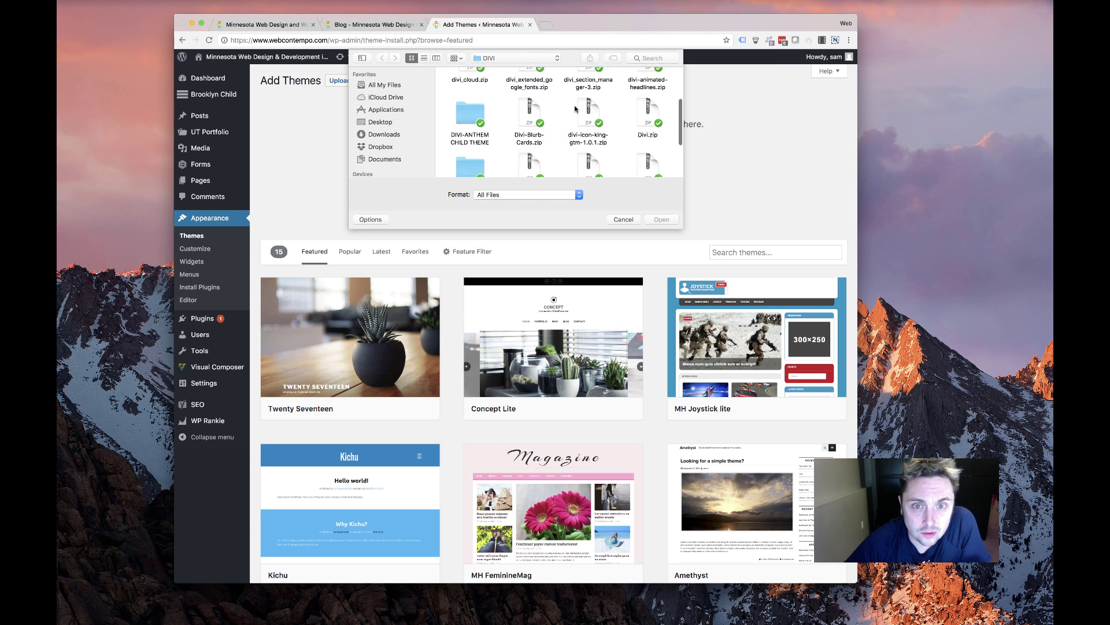
double_click(648, 114)
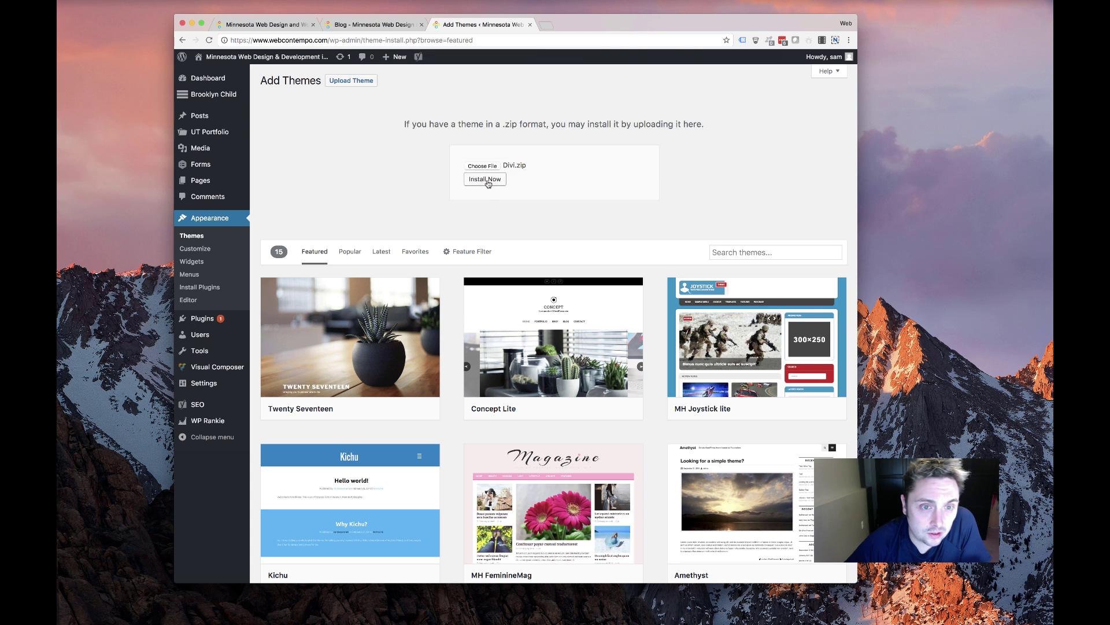
left_click(487, 181)
mouse_move(240, 180)
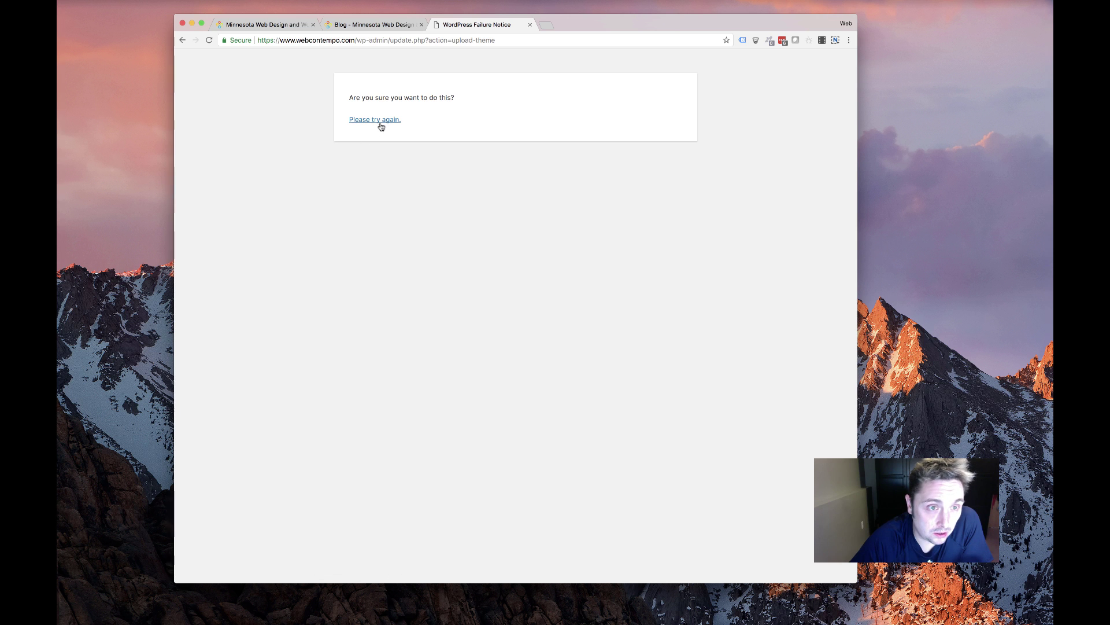
Open webcontempo.com/cpanel in a new tab and log in to cPanel
left_click(379, 121)
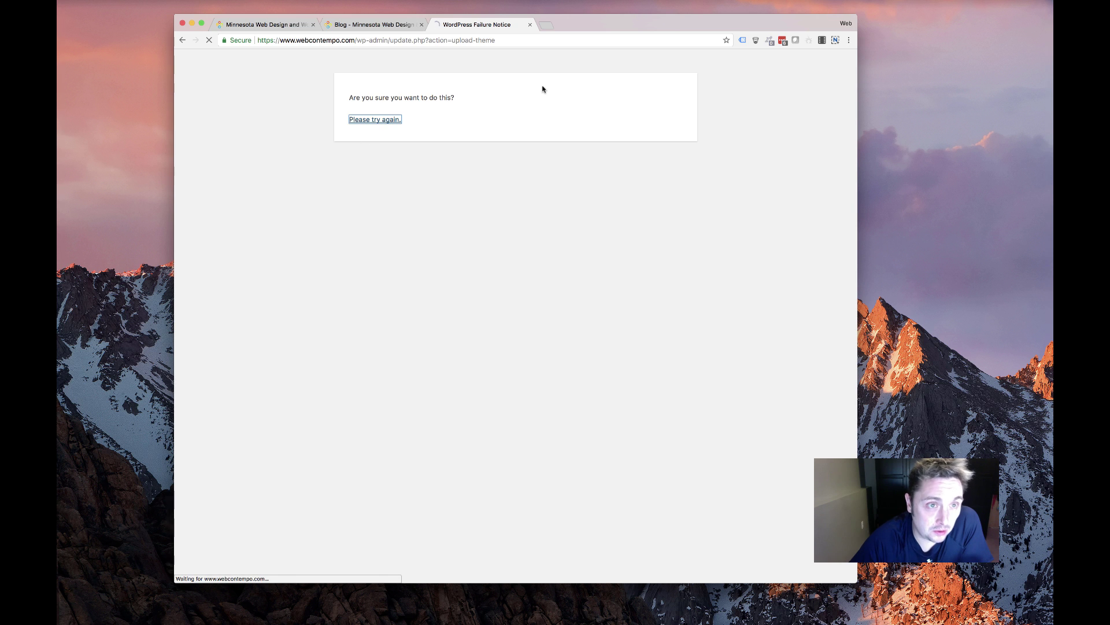
left_click(546, 25)
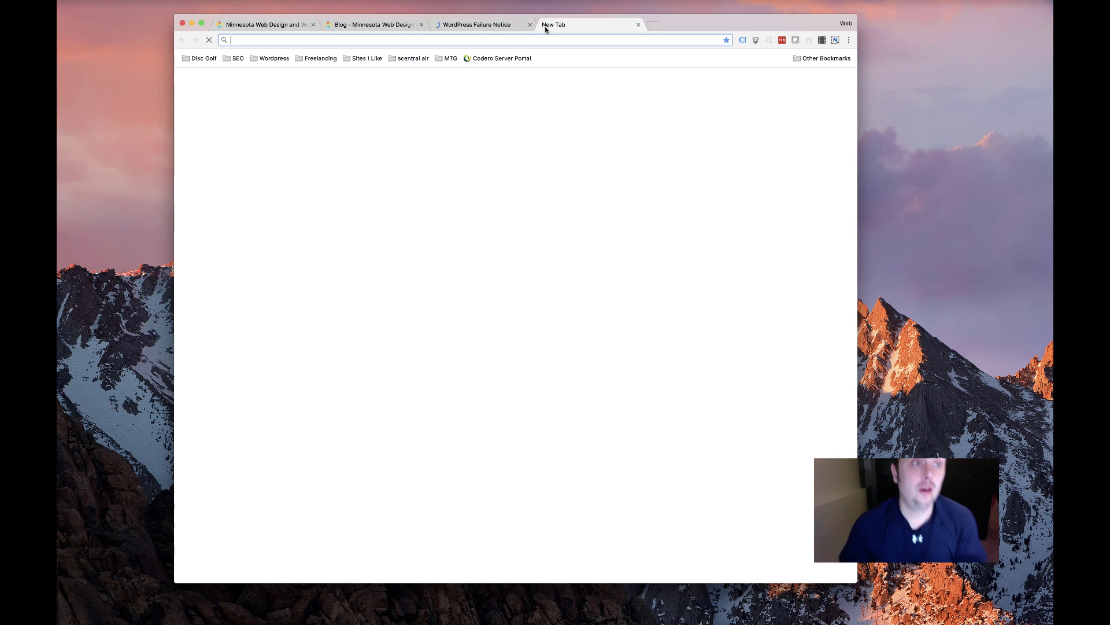
type("webc")
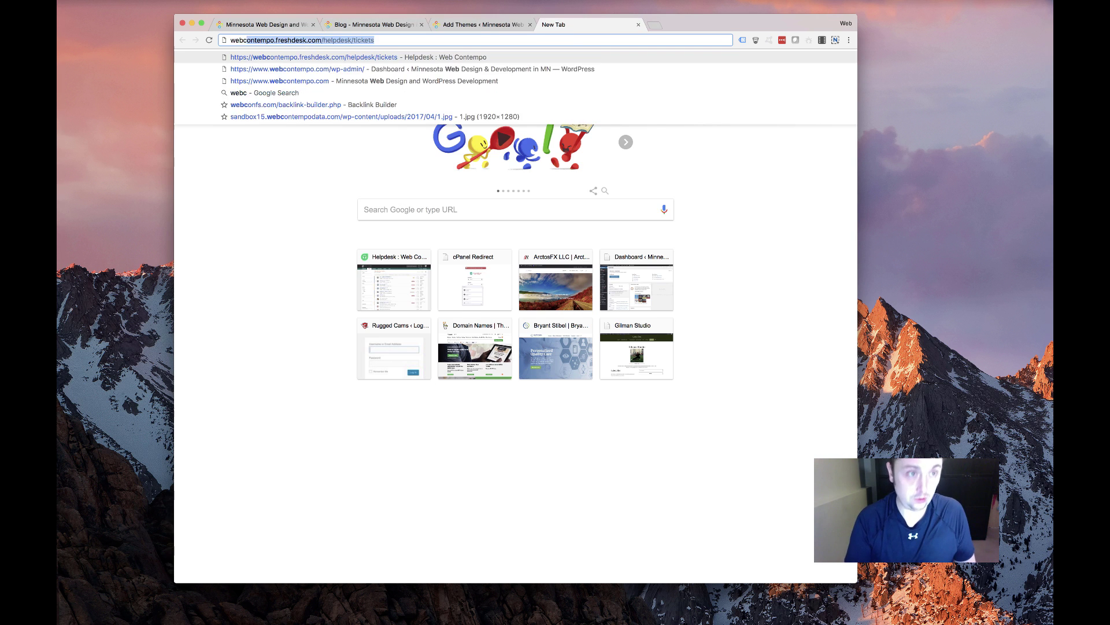
type("ontempo.com/cpanel")
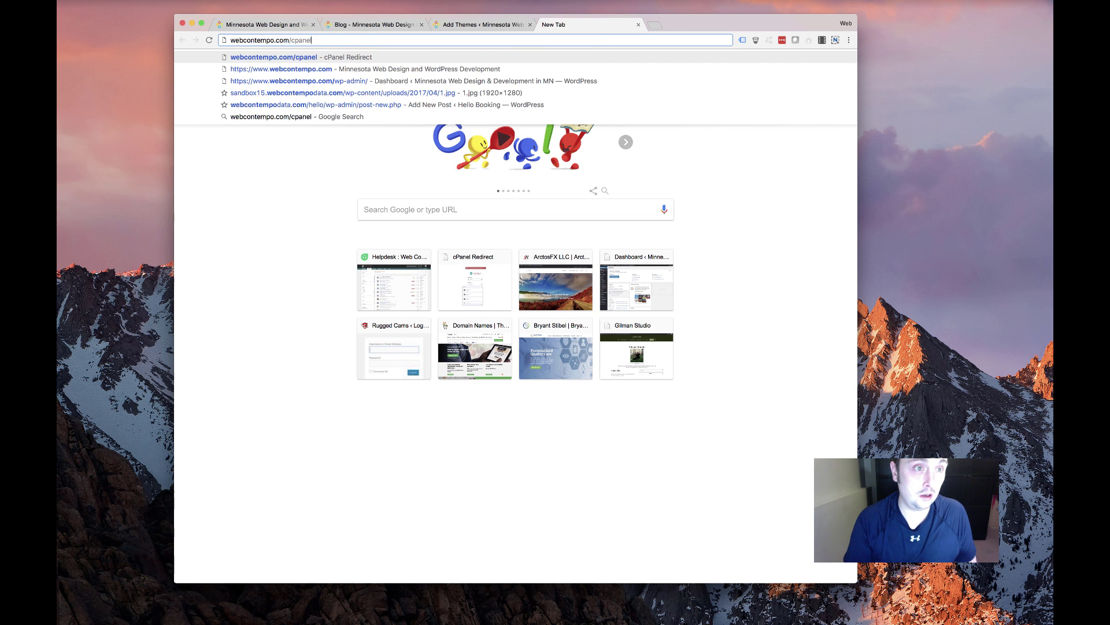
key("Return")
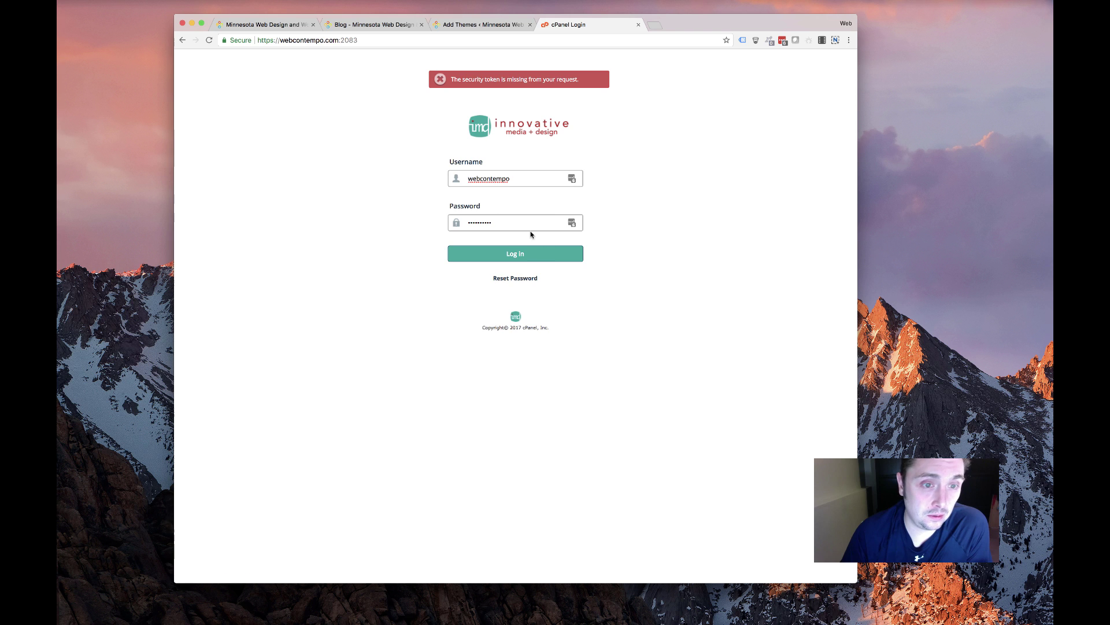
left_click(538, 249)
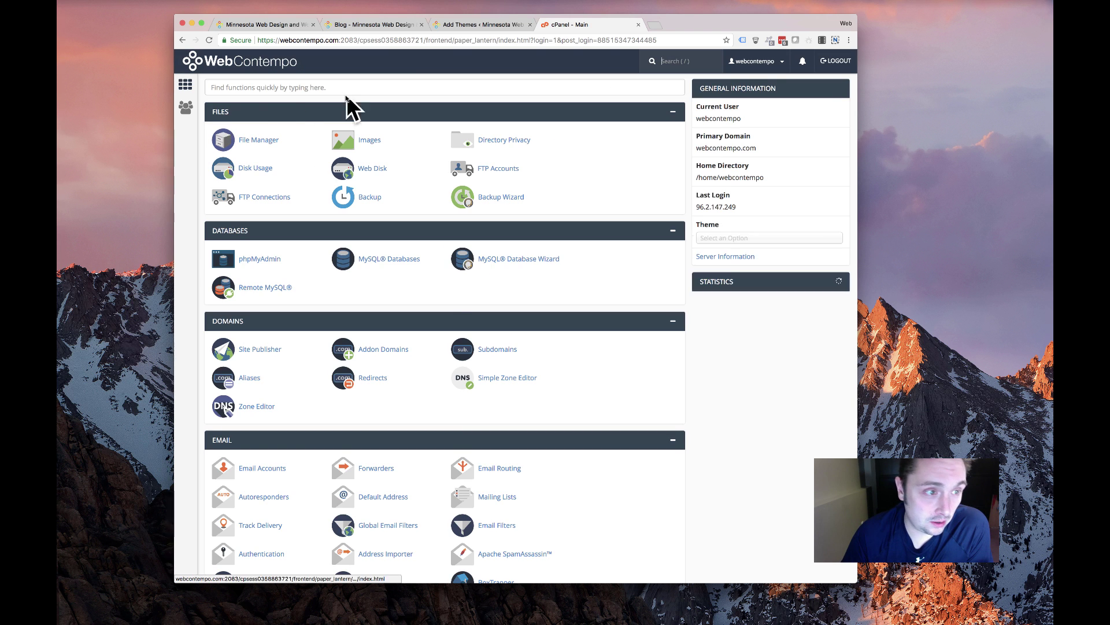
In File Manager, delete the old Brooklyn theme zip from public_html/wp-content/themes
left_click(258, 140)
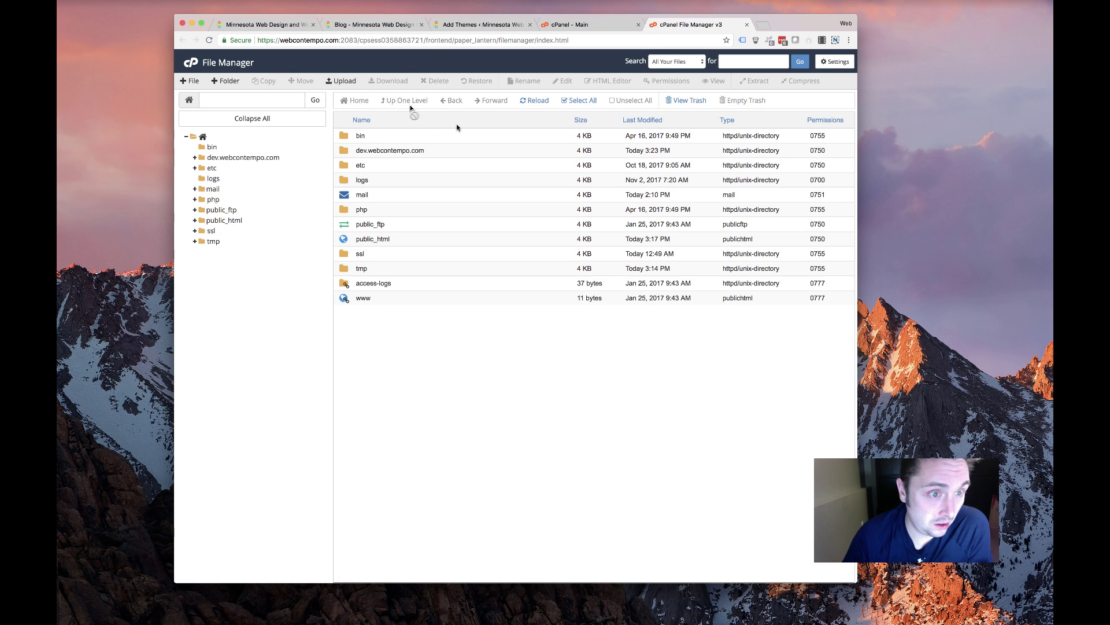
double_click(433, 240)
double_click(416, 180)
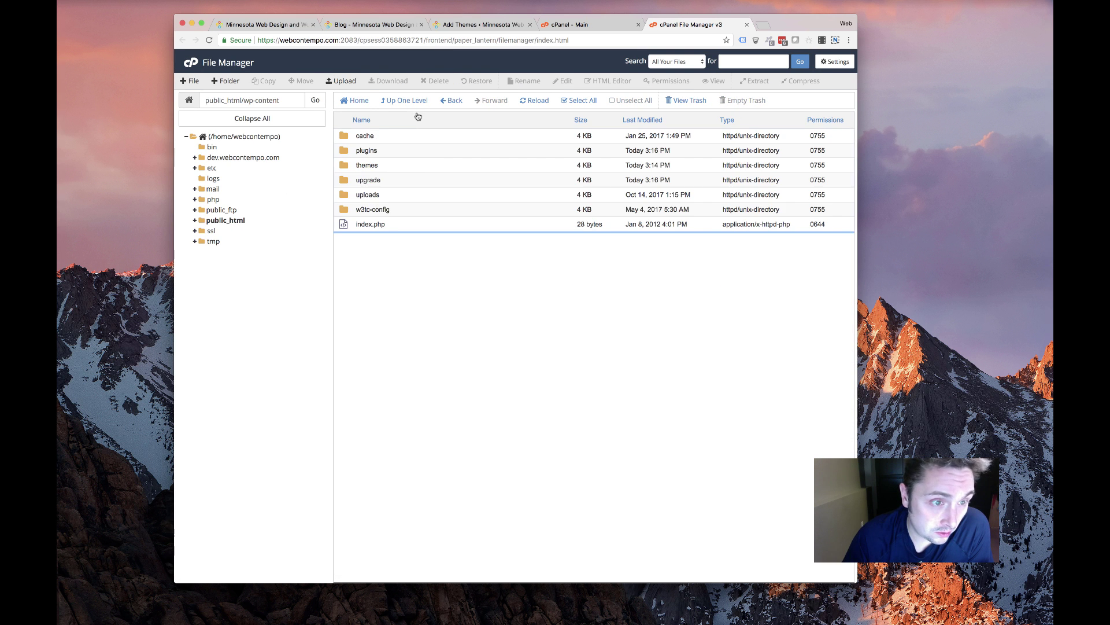
double_click(437, 164)
left_click(435, 188)
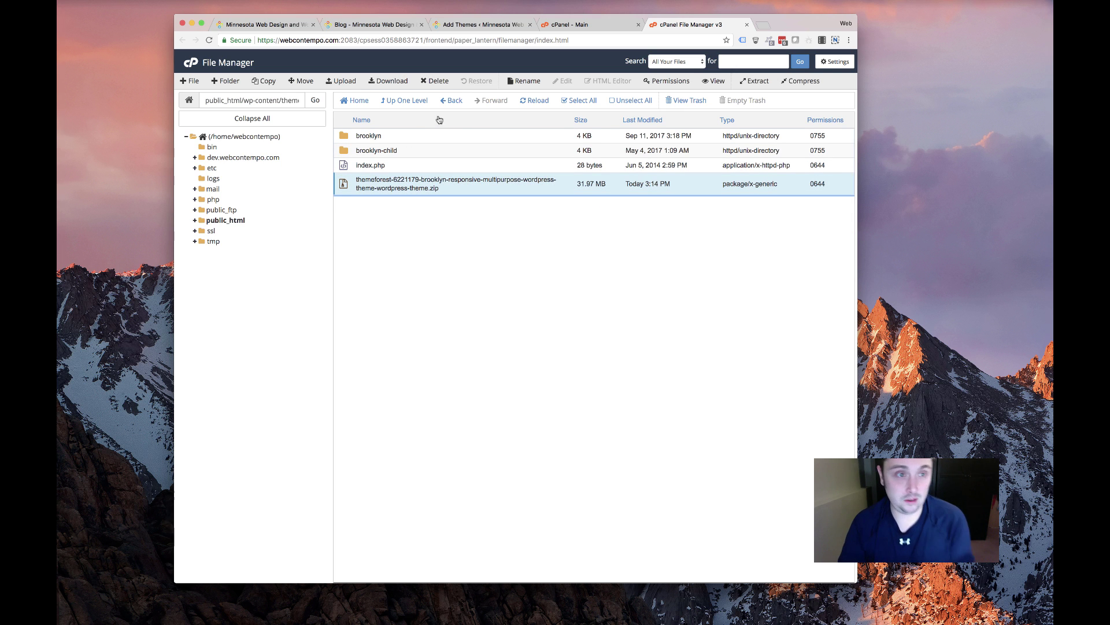
left_click(435, 80)
left_click(598, 350)
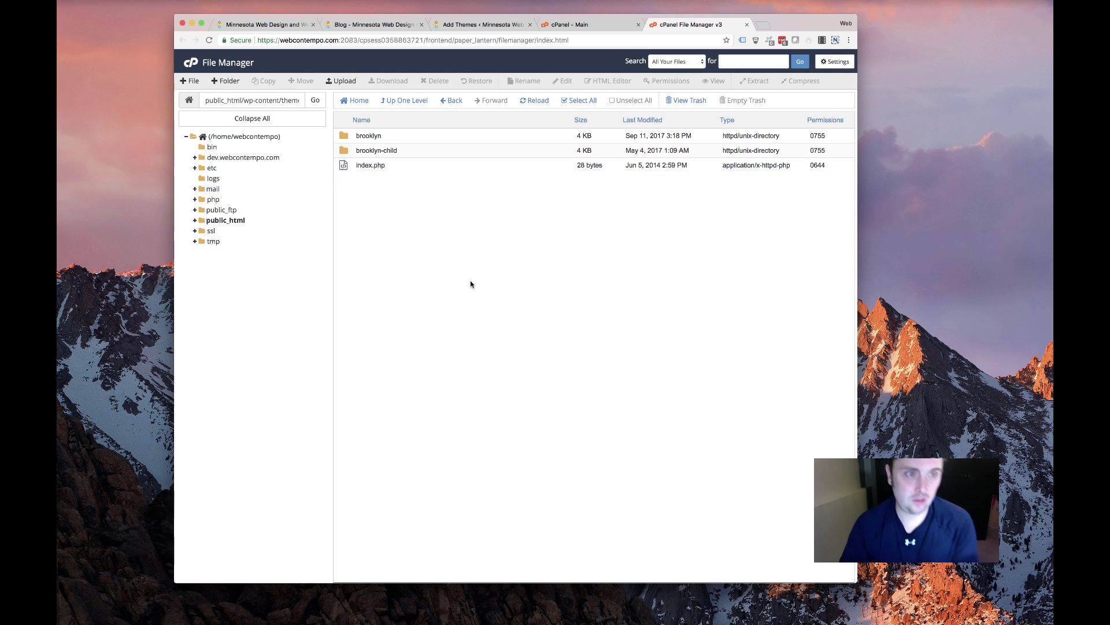
Upload Divi.zip from the DIVI folder into the themes folder
left_click(340, 80)
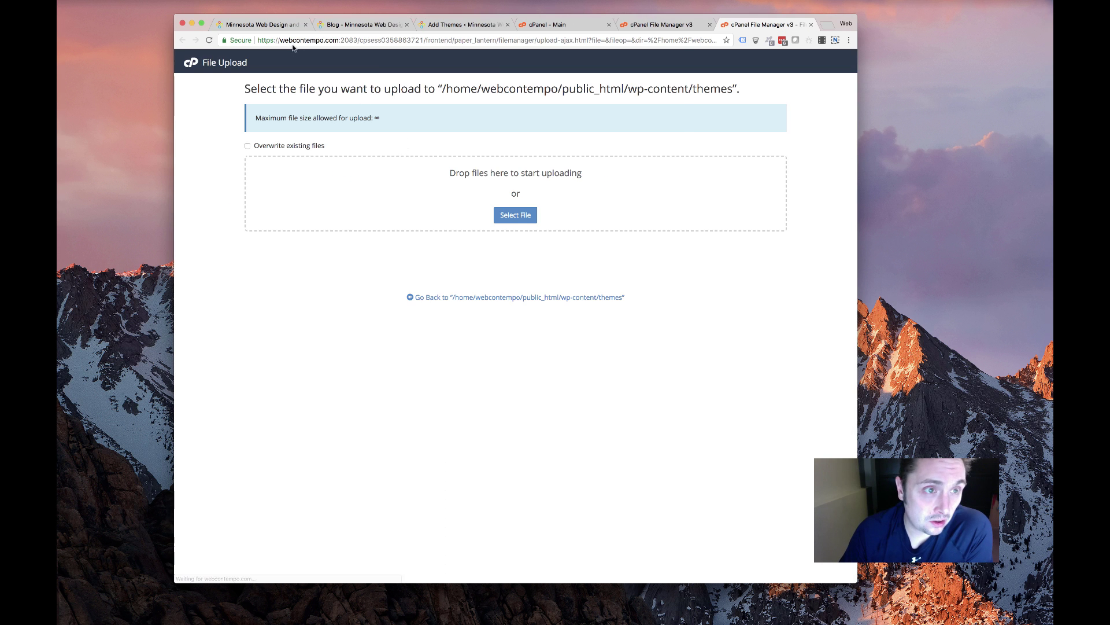
left_click(516, 219)
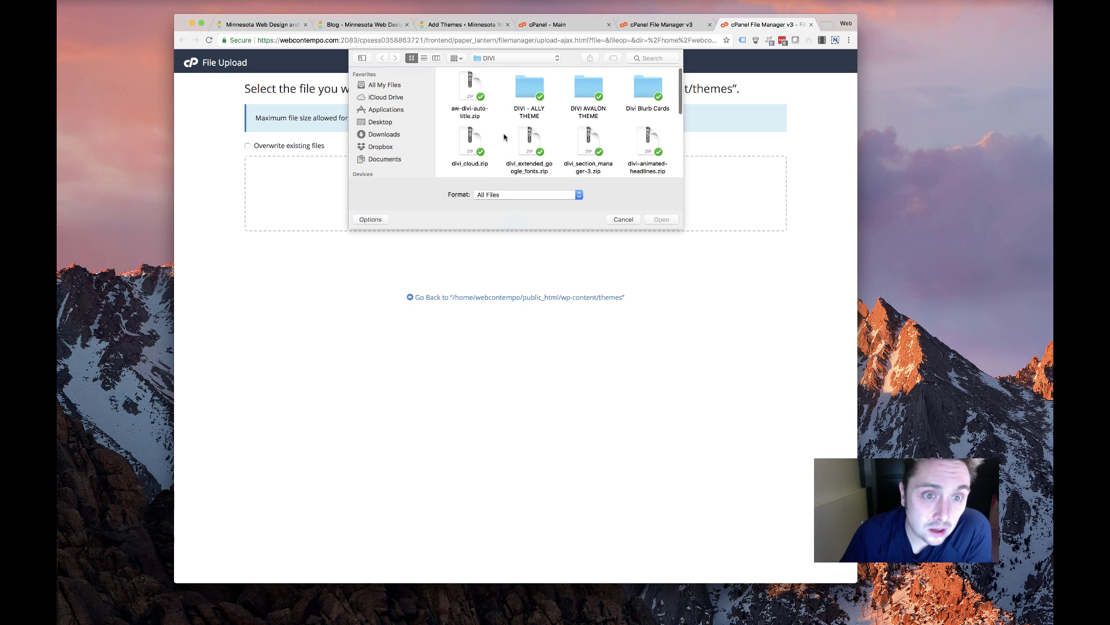
scroll(573, 162, "down", 2)
double_click(647, 92)
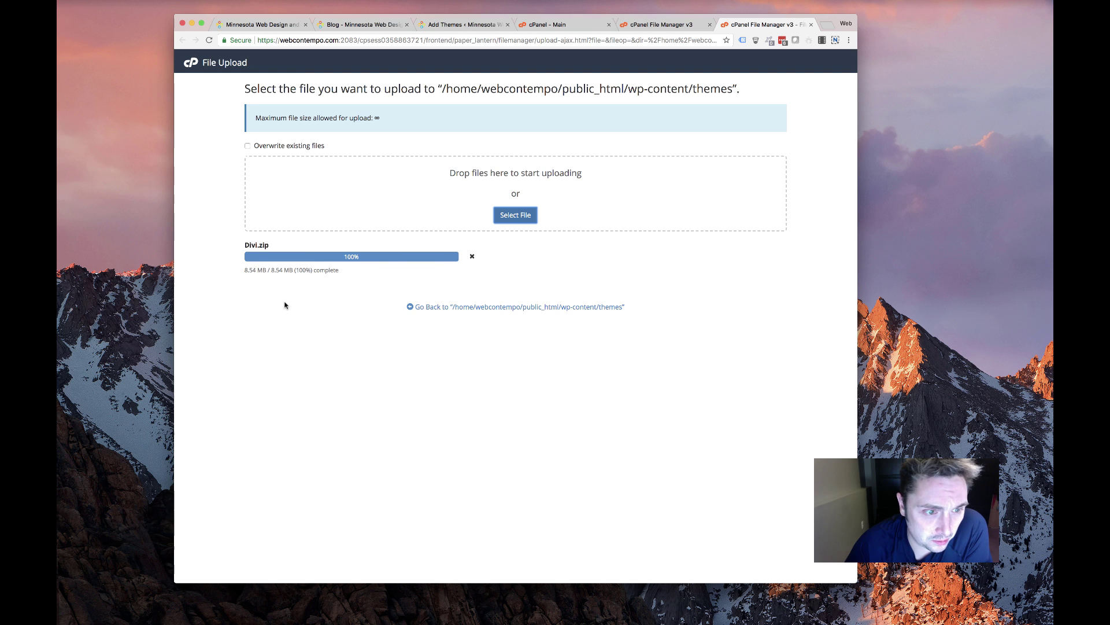
left_click(492, 307)
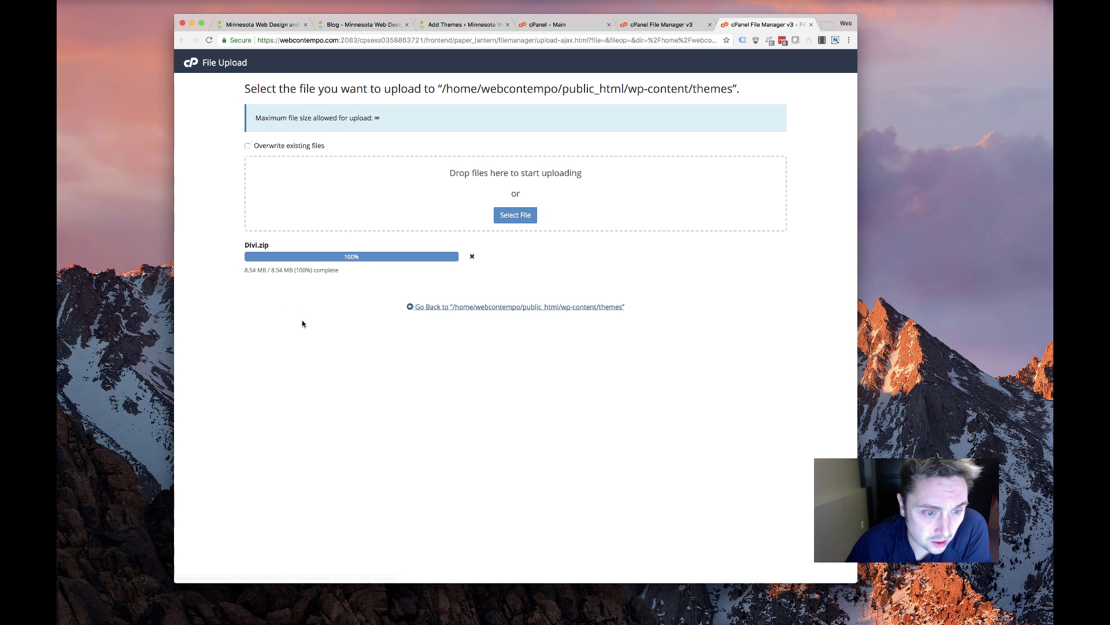
key("super+w")
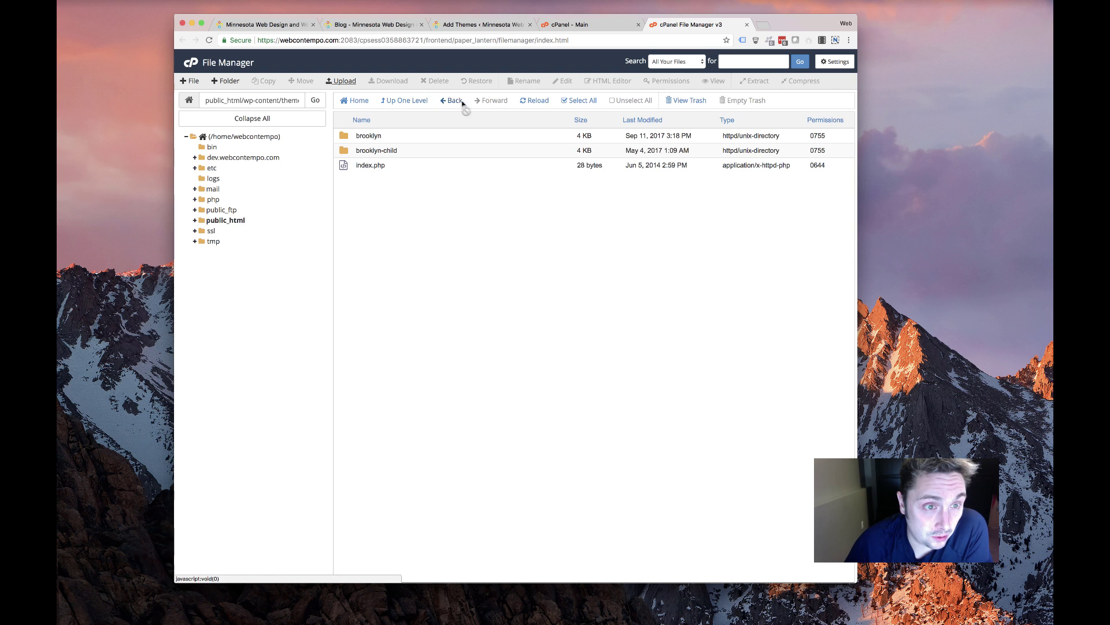
Reload the themes folder listing repeatedly to check for the uploaded Divi.zip
left_click(533, 100)
left_click(534, 101)
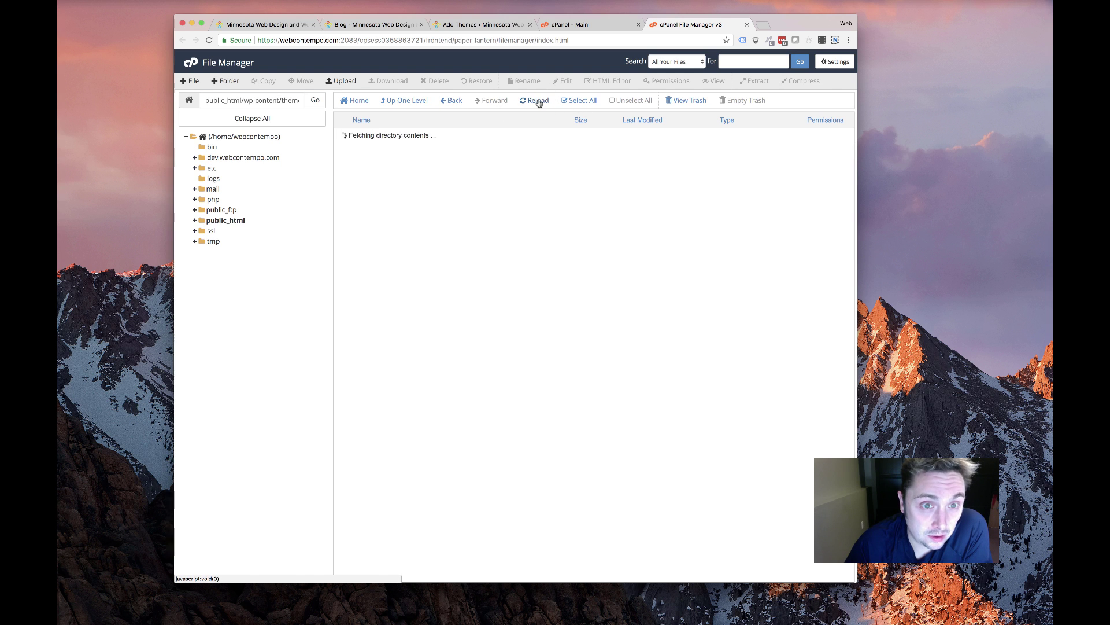
left_click(535, 102)
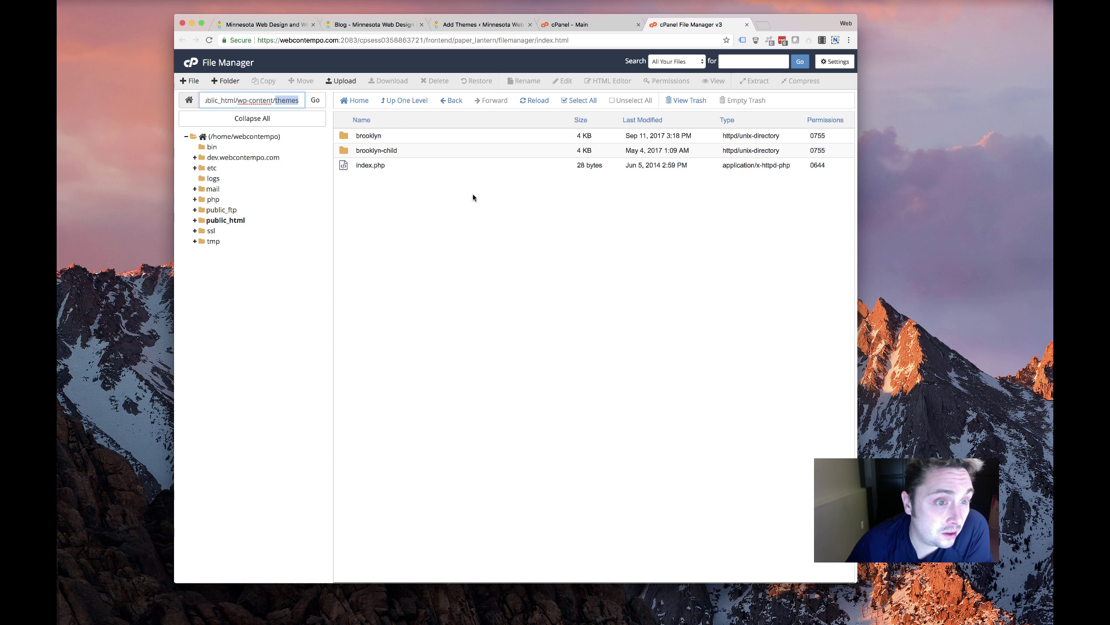
left_click(548, 101)
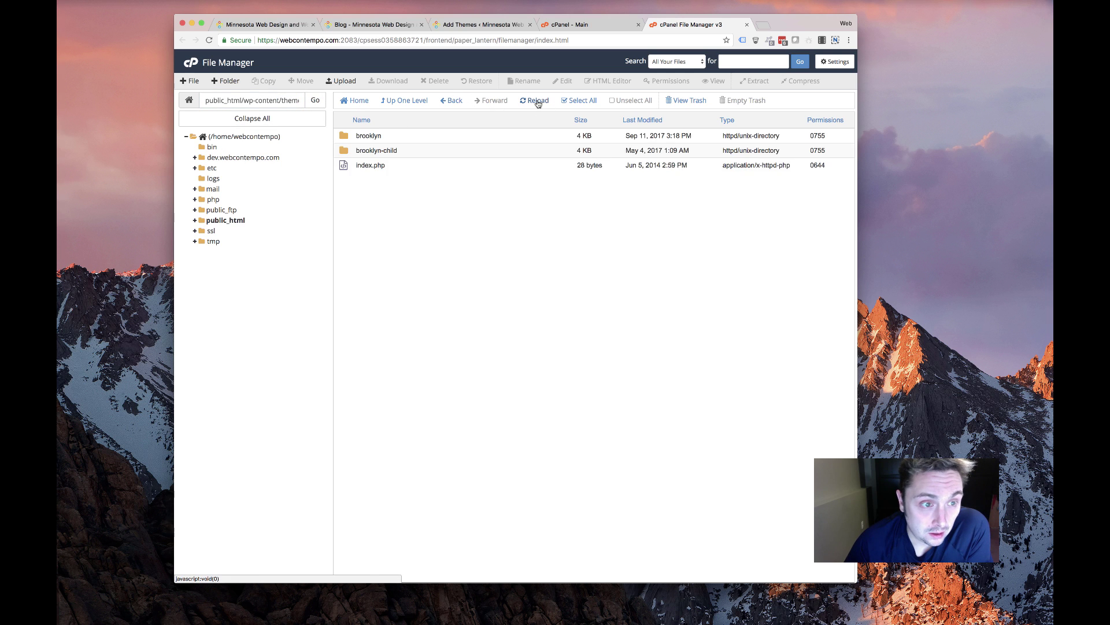
left_click(538, 101)
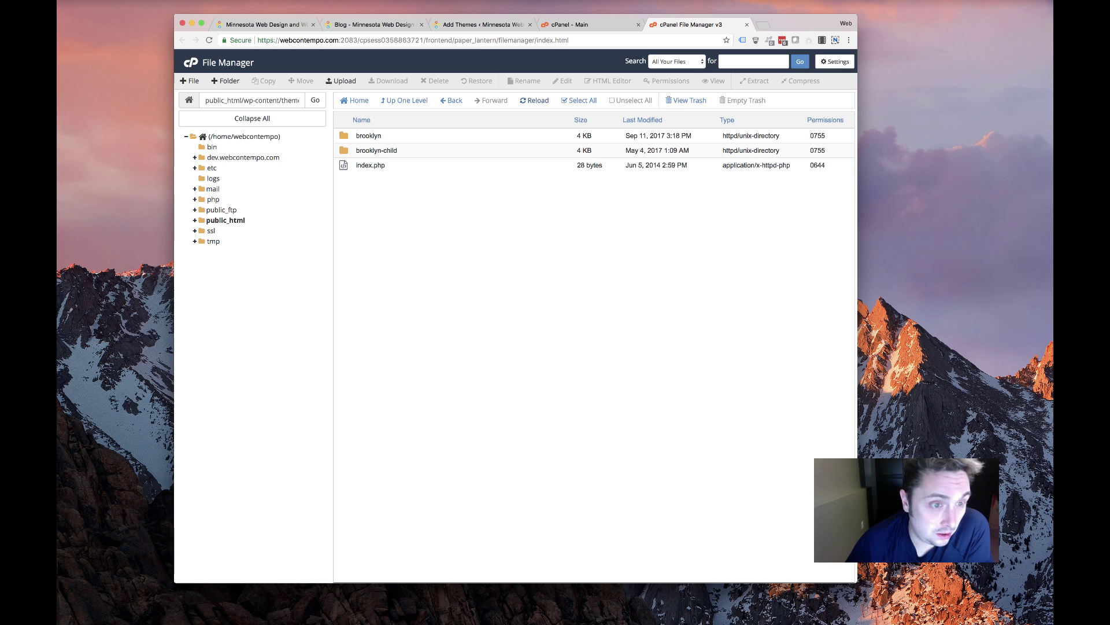
left_click(761, 25)
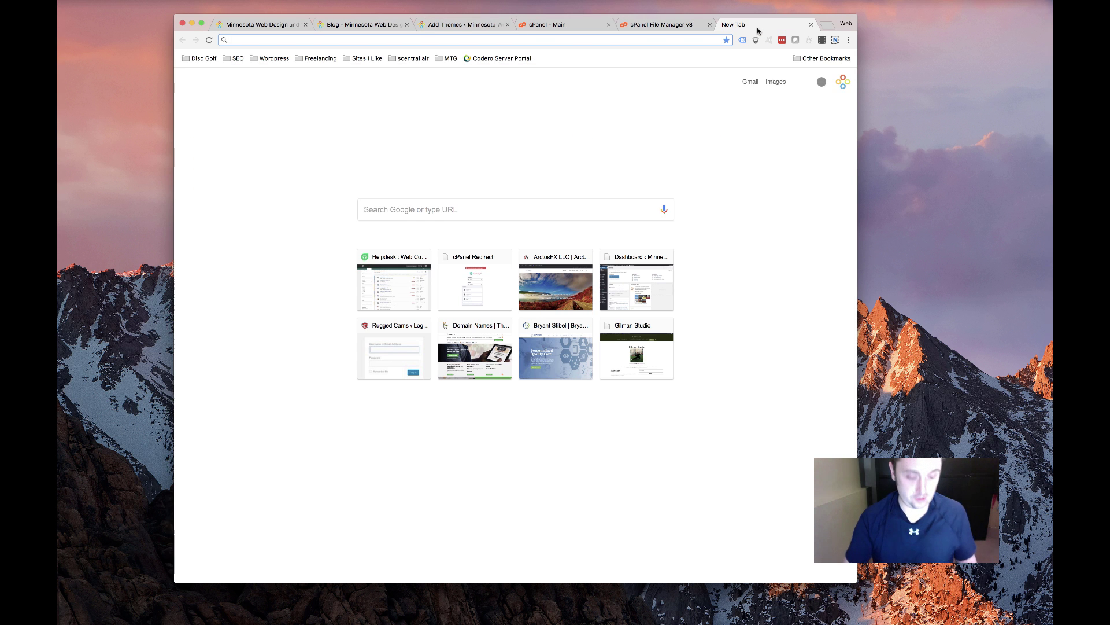
Go to the Elegant Themes members area and download the Divi theme package
type("elegantthemes.com")
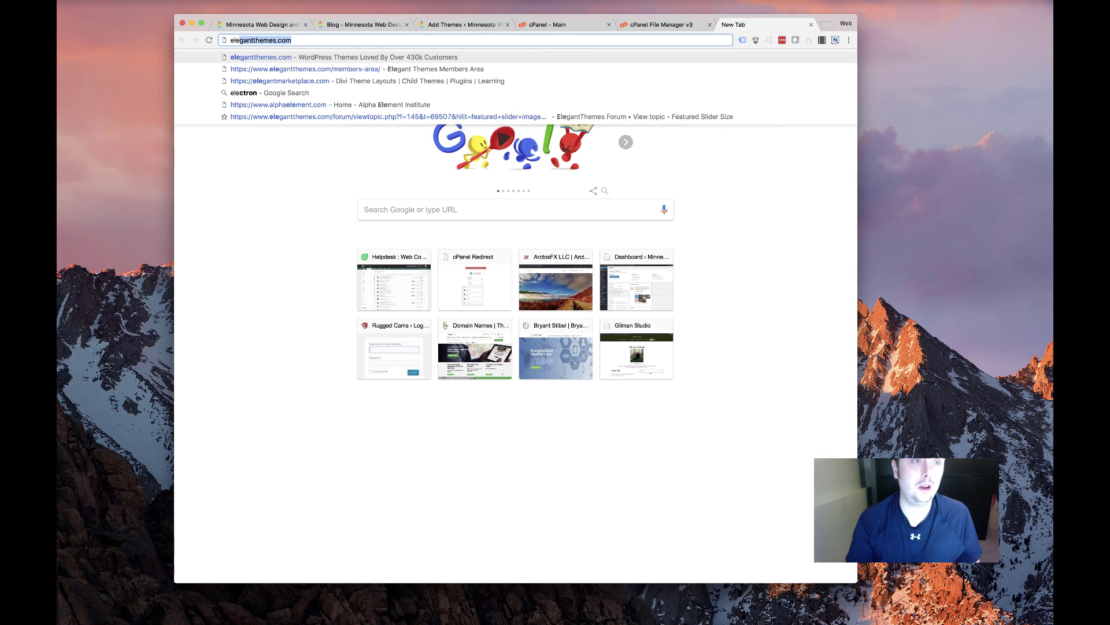
left_click(511, 69)
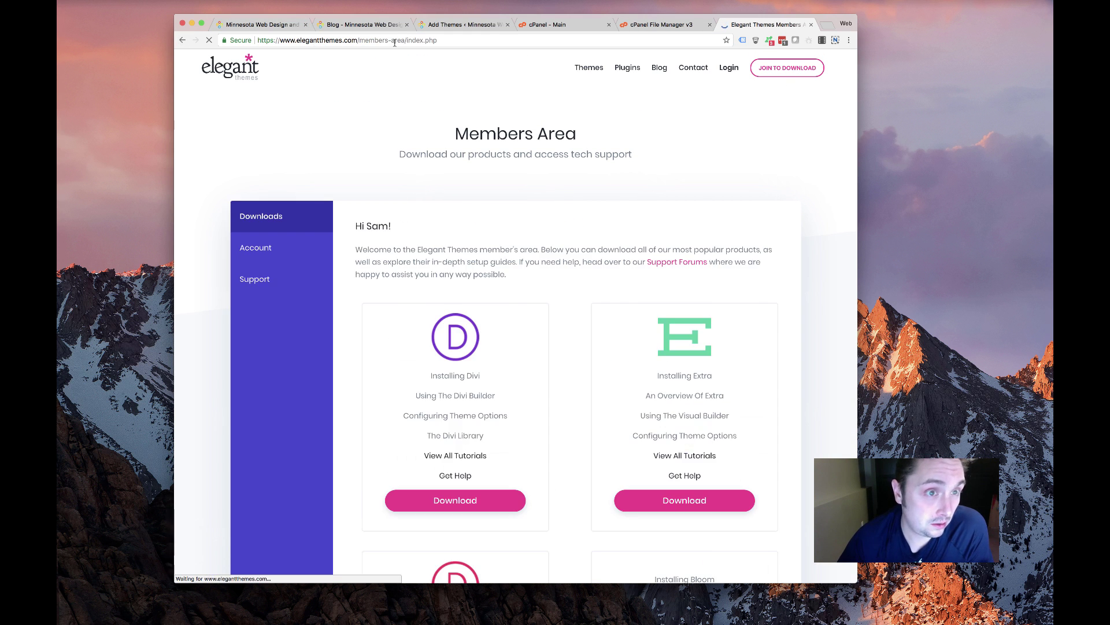
scroll(428, 362, "down", 3)
left_click(455, 364)
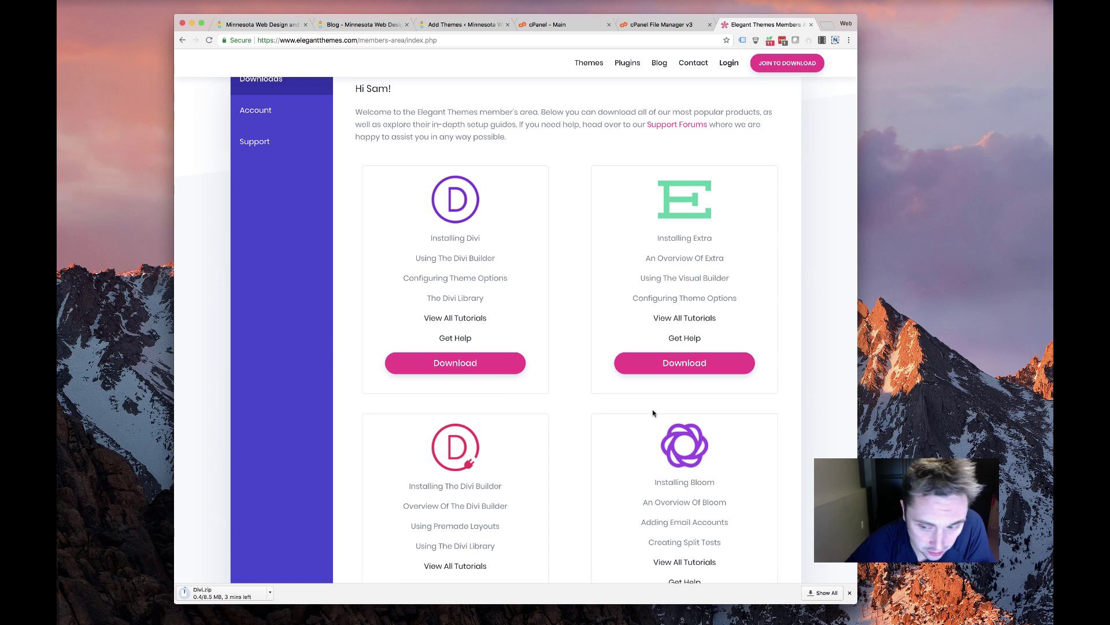
Extract Divi.zip in the themes folder and reload to show the new Divi folder
left_click(456, 25)
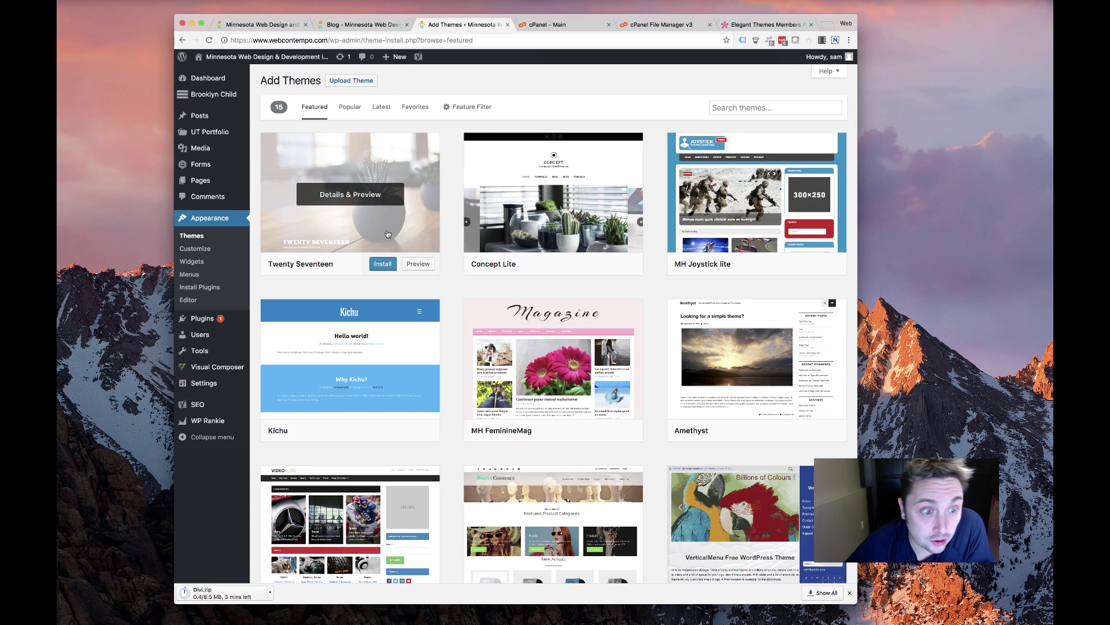
left_click(656, 25)
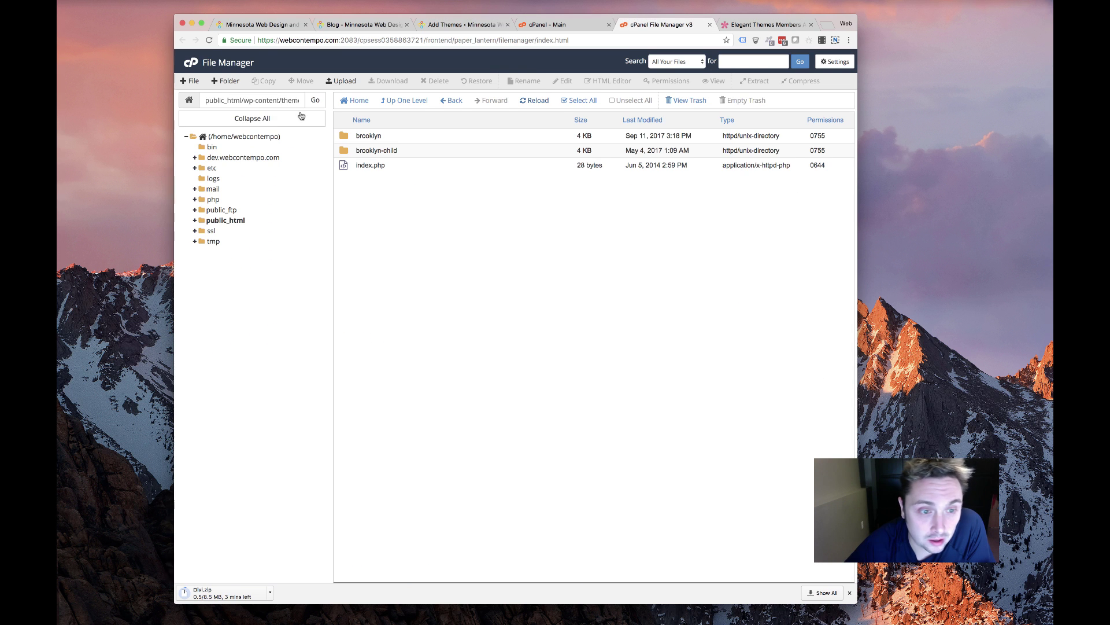
left_click(533, 100)
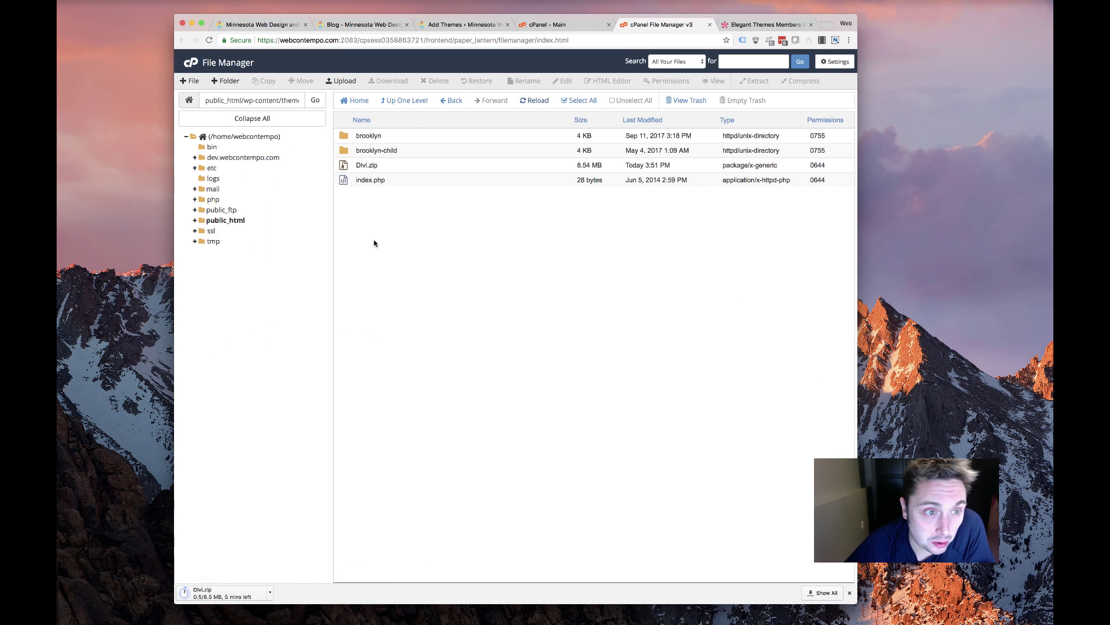
left_click(408, 166)
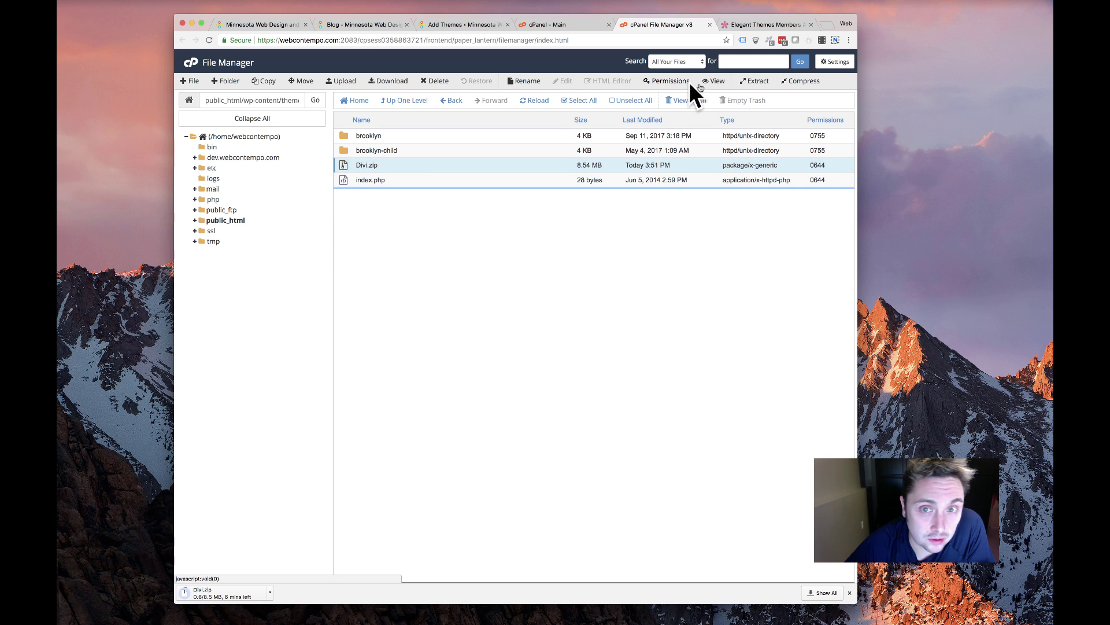
left_click(755, 81)
left_click(572, 365)
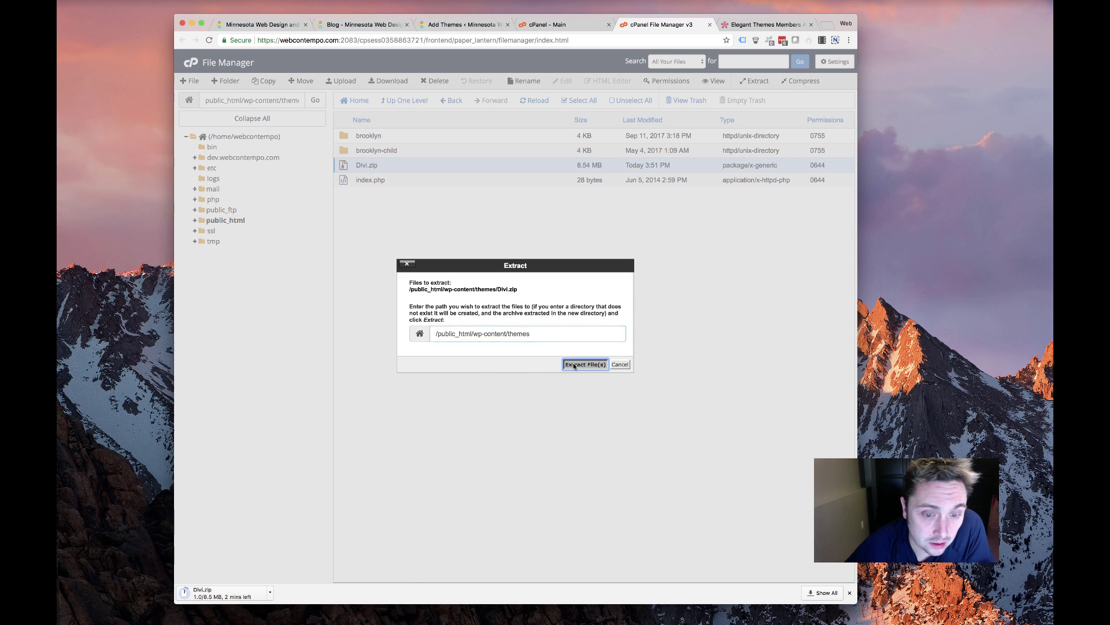
key("Return")
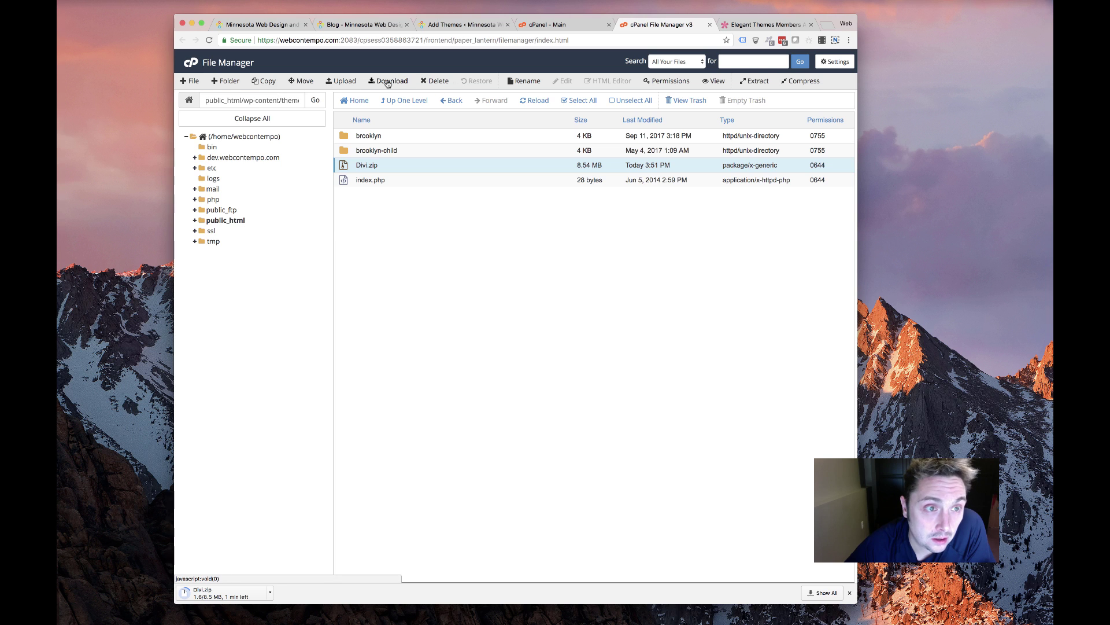
left_click(533, 103)
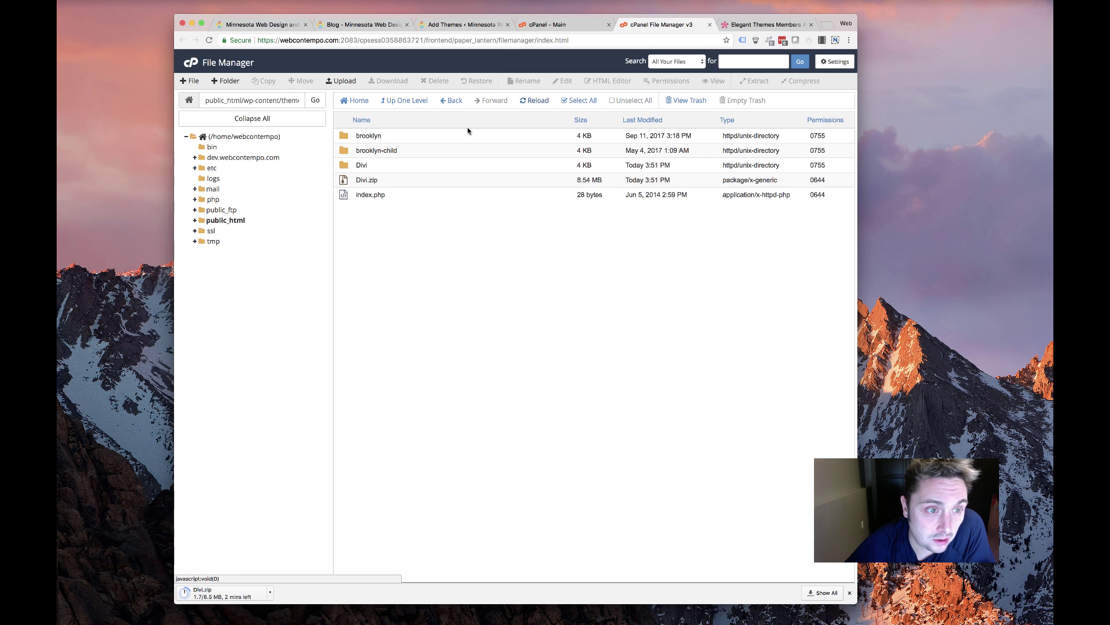
left_click(446, 24)
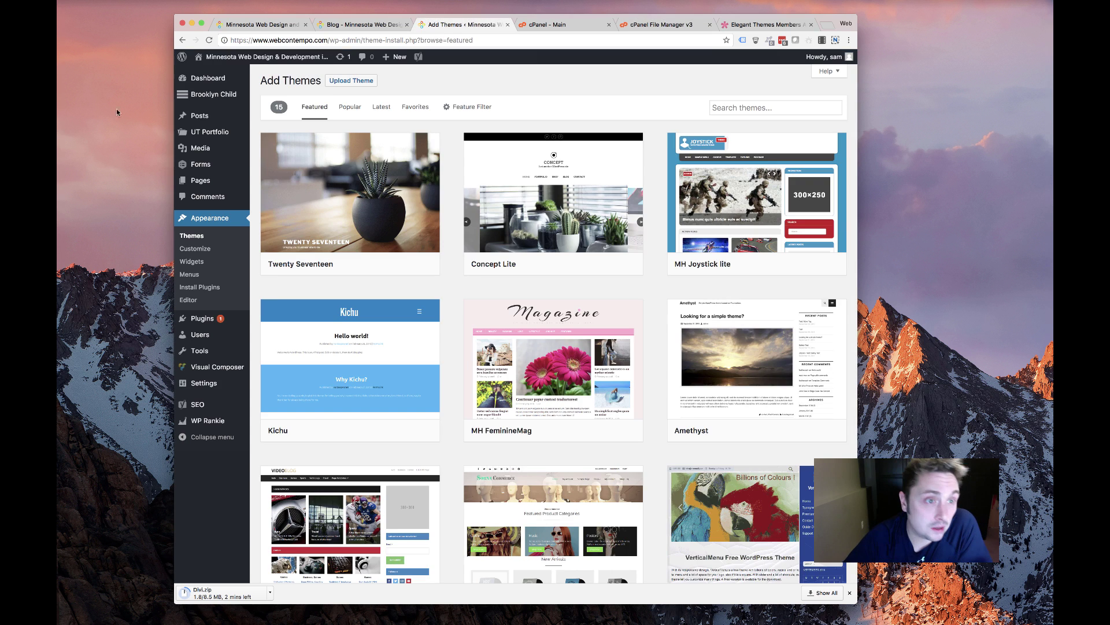
Open Brooklyn Child's header.php in the theme editor and copy its Facebook Pixel code
left_click(194, 236)
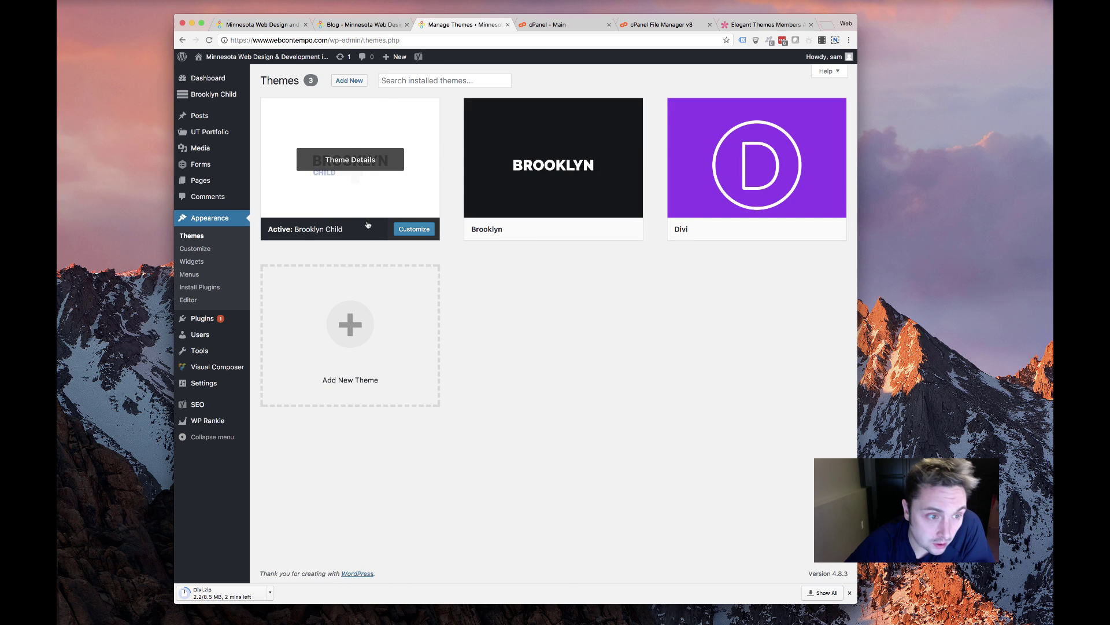
left_click(201, 300)
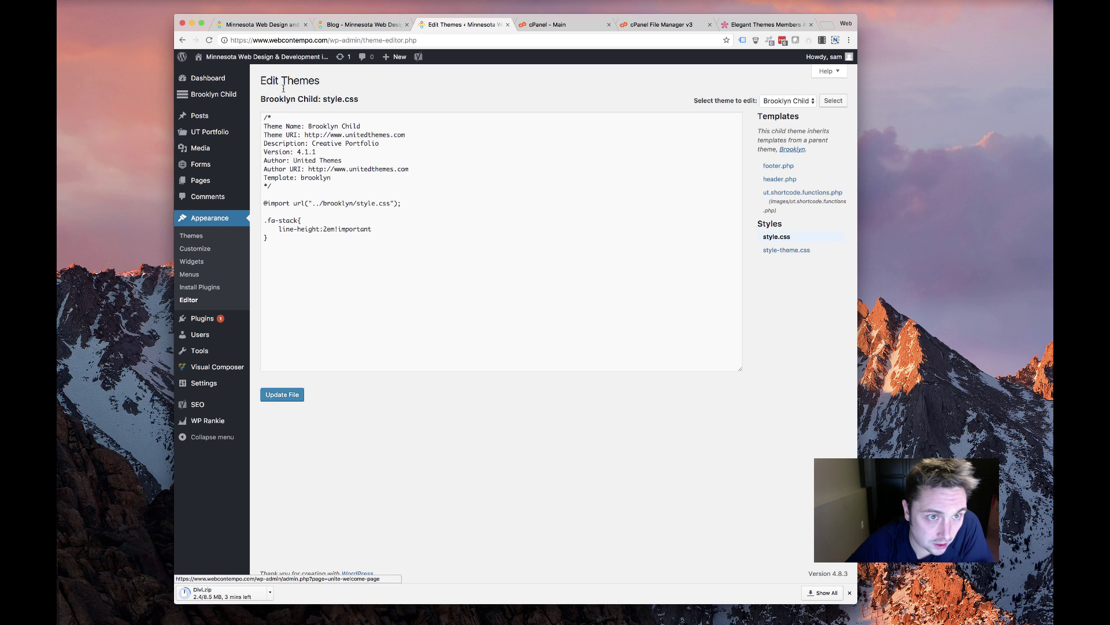
left_click(780, 179)
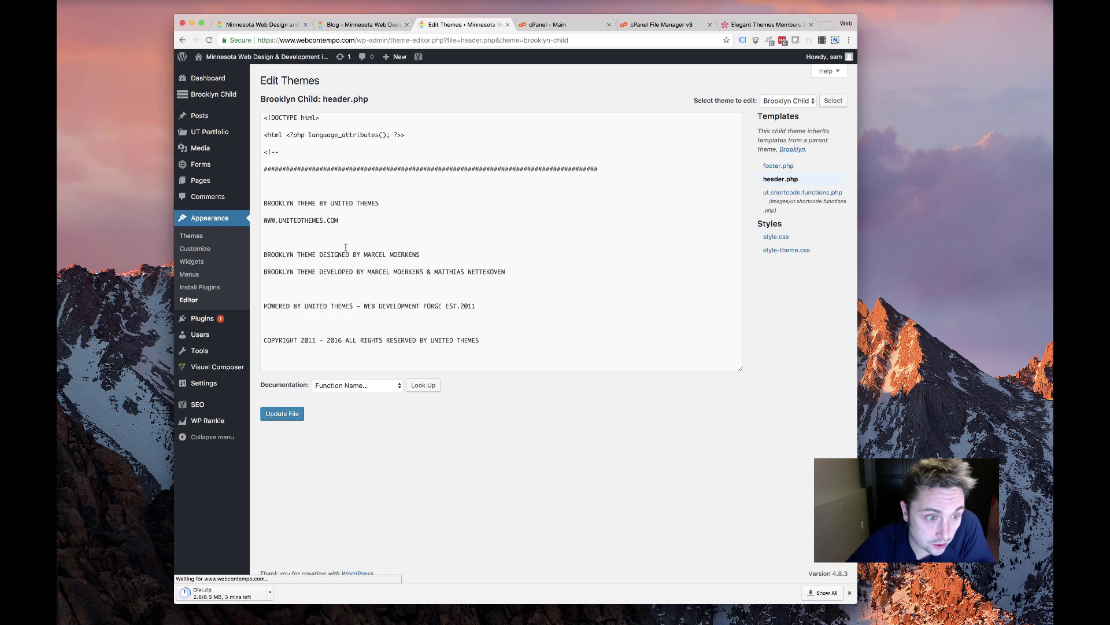
scroll(302, 255, "down", 5)
left_click_drag(265, 166, 398, 307)
key("super+c")
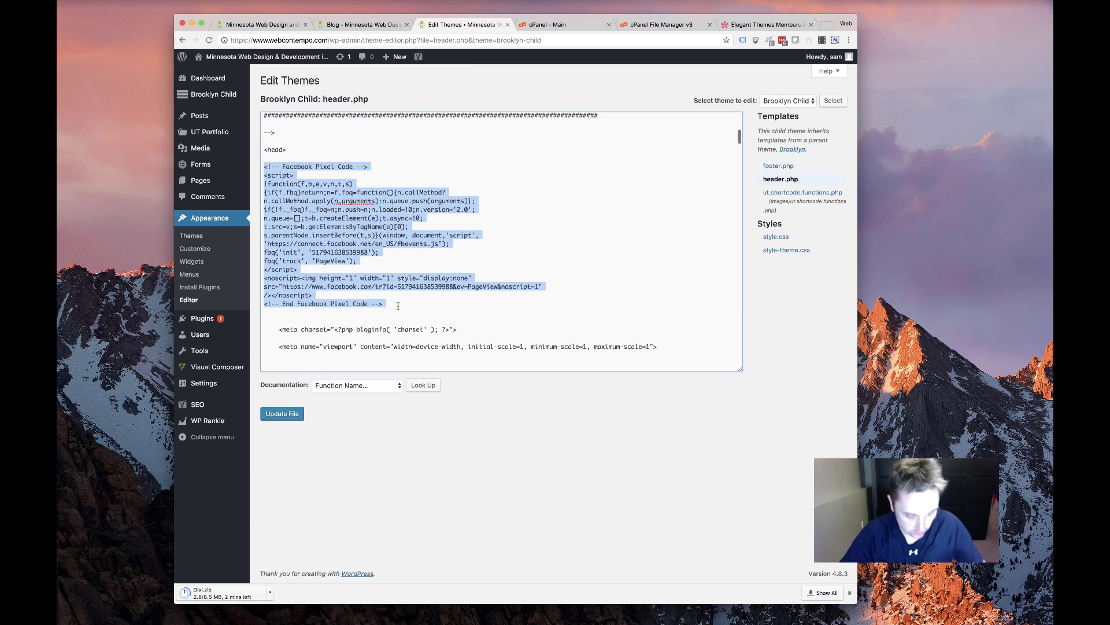
key("super+Tab")
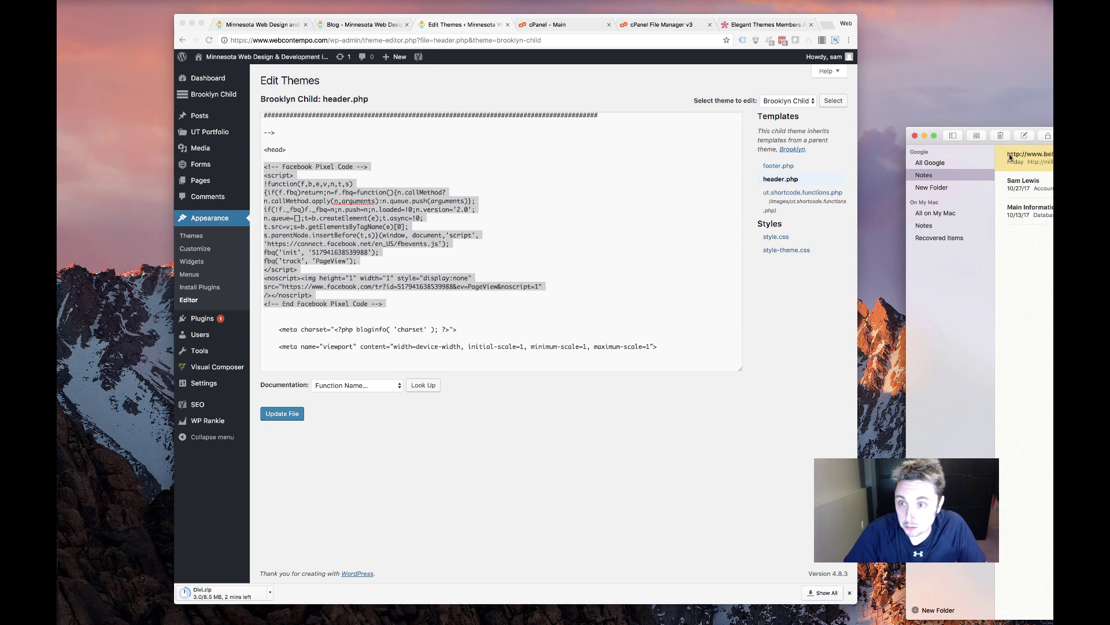
Paste the Facebook Pixel code into a new note in Notes
left_click(1019, 135)
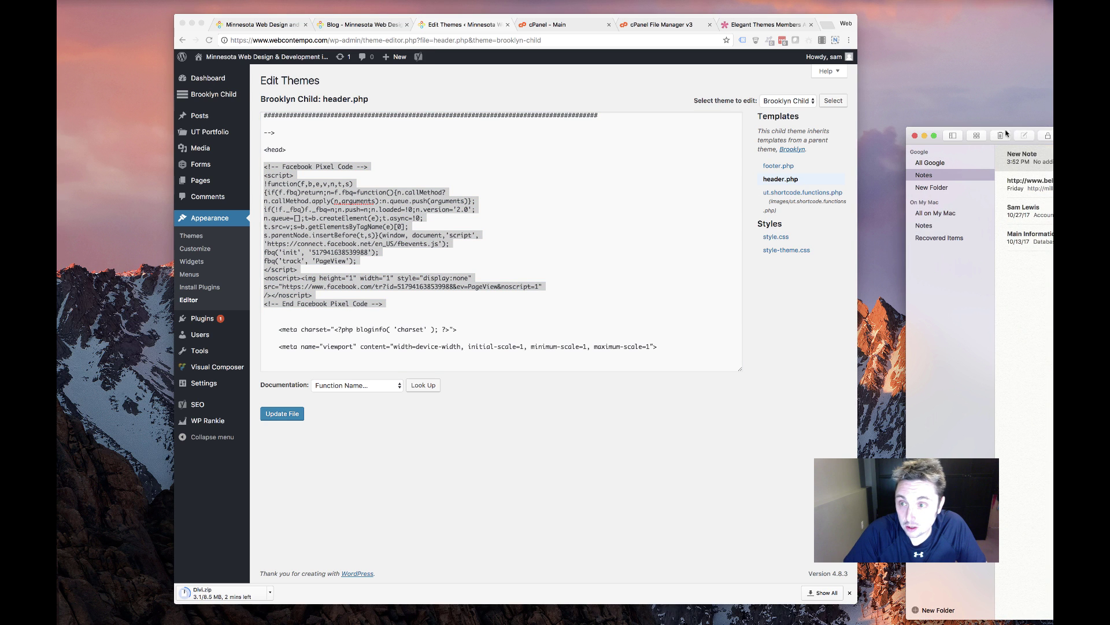
left_click_drag(991, 130, 491, 111)
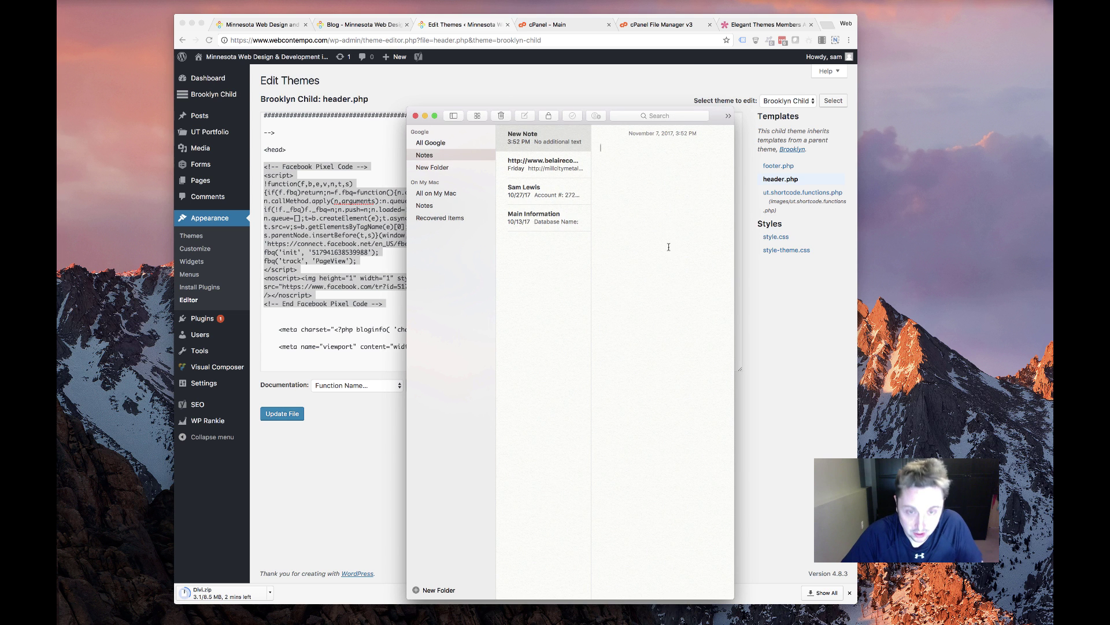
key("super+v")
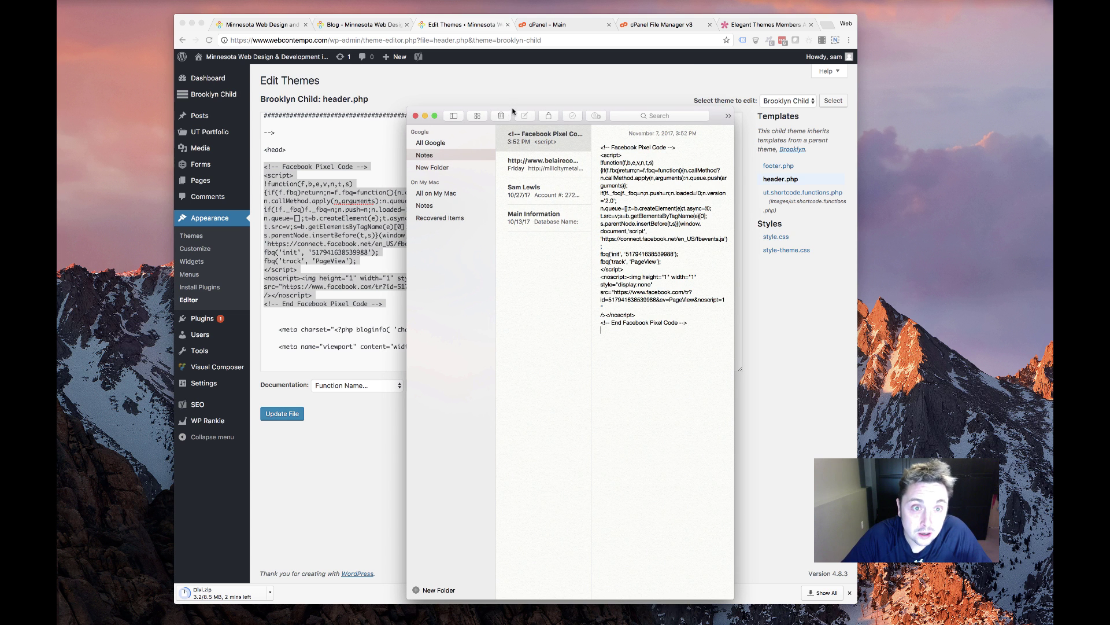
left_click_drag(512, 111, 1031, 119)
Copy the Google tracking script and site-verification tag below wp_head in header.php
left_click(436, 250)
scroll(437, 250, "down", 15)
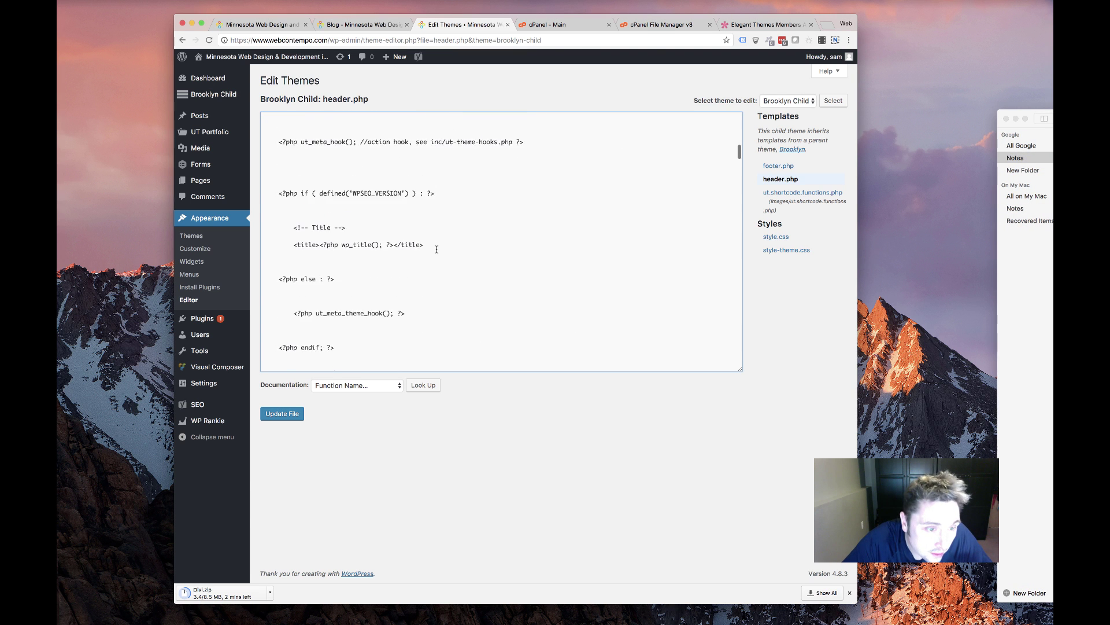
scroll(436, 249, "down", 5)
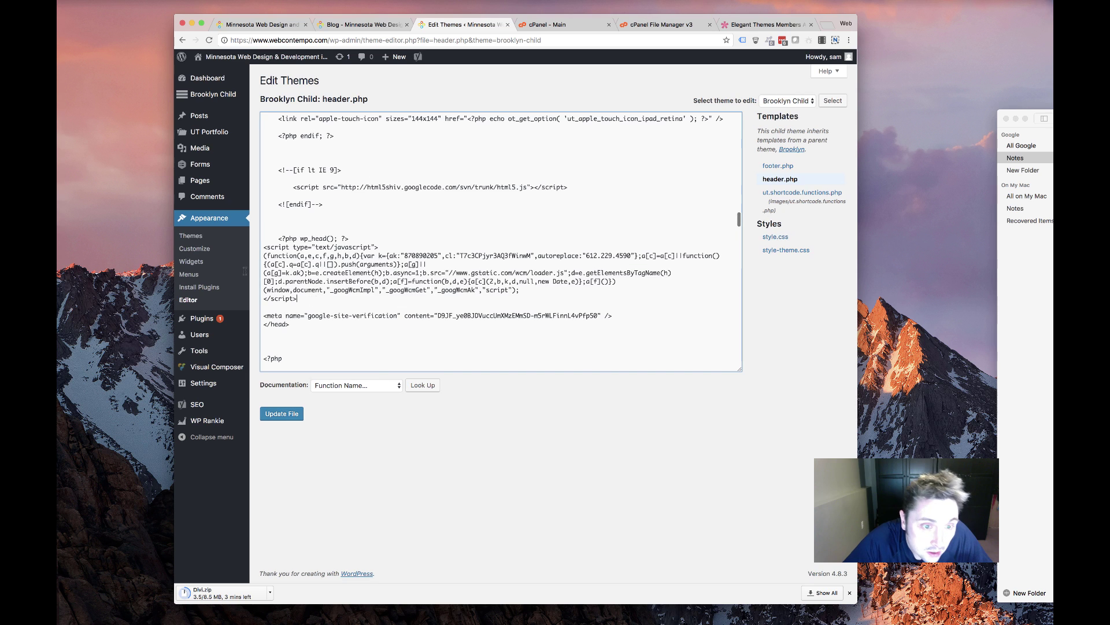
left_click_drag(316, 299, 264, 238)
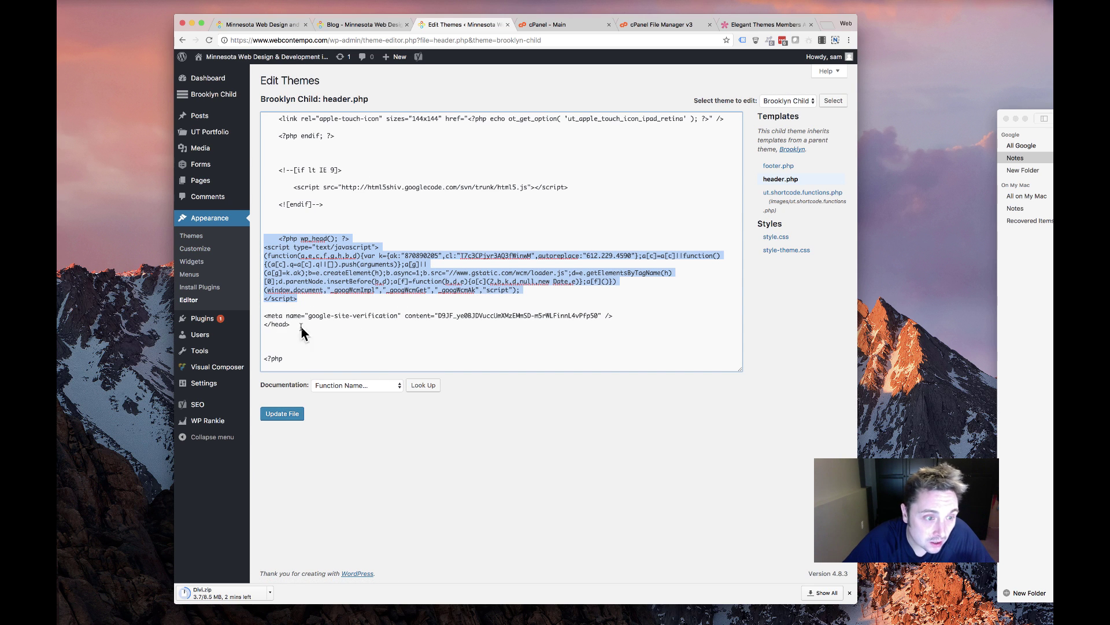
left_click_drag(628, 320, 244, 248)
right_click(315, 264)
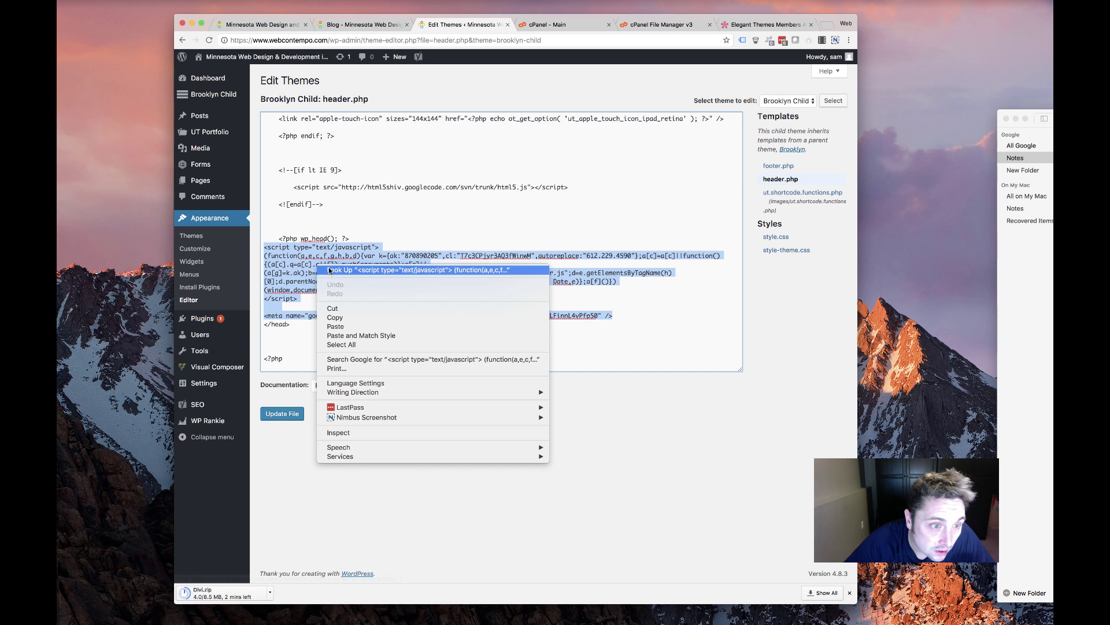
left_click(327, 315)
Paste the tracking script into Notes below the pixel code, then hide Notes
key("super+Tab")
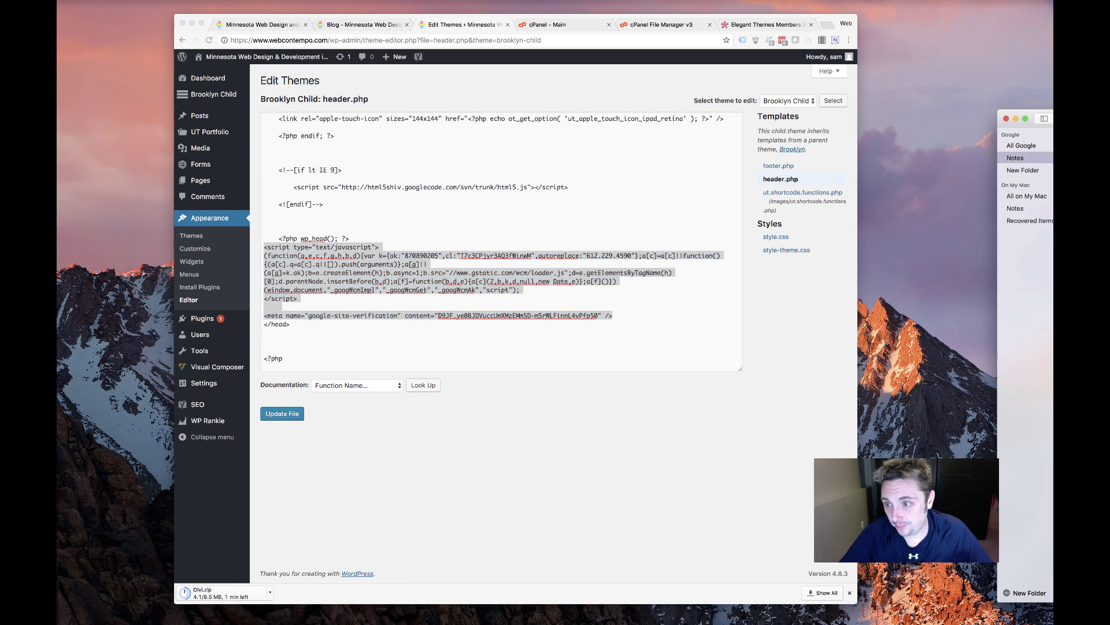
left_click_drag(1053, 114, 987, 105)
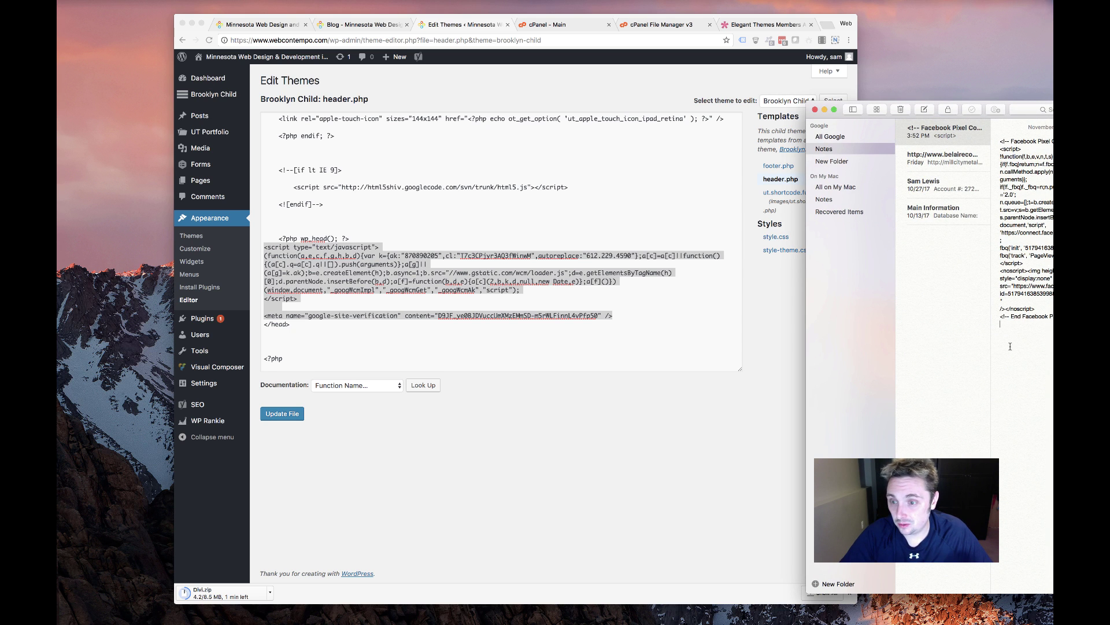
key("super+v")
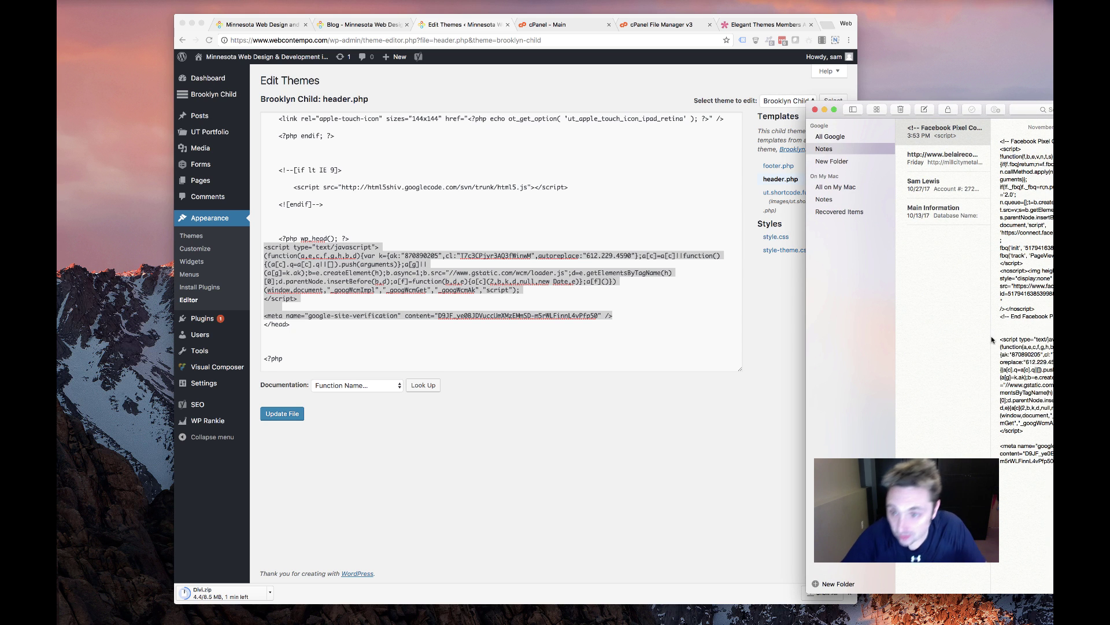
key("super+h")
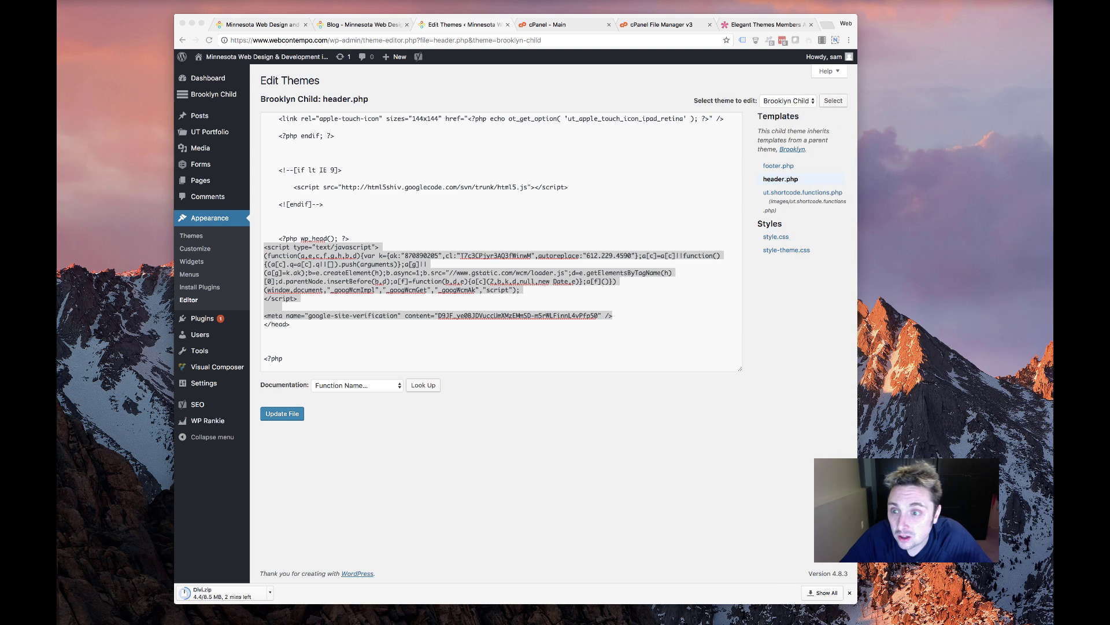
Return to the Appearance > Themes page listing the installed themes
scroll(434, 168, "down", 5)
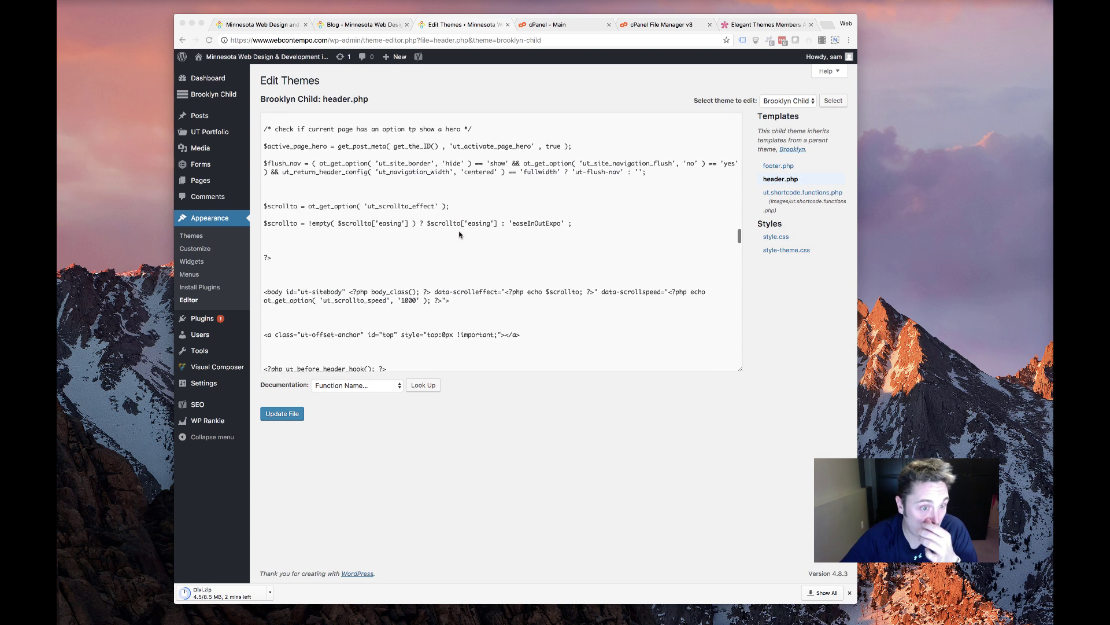
scroll(455, 234, "up", 6)
scroll(452, 235, "down", 5)
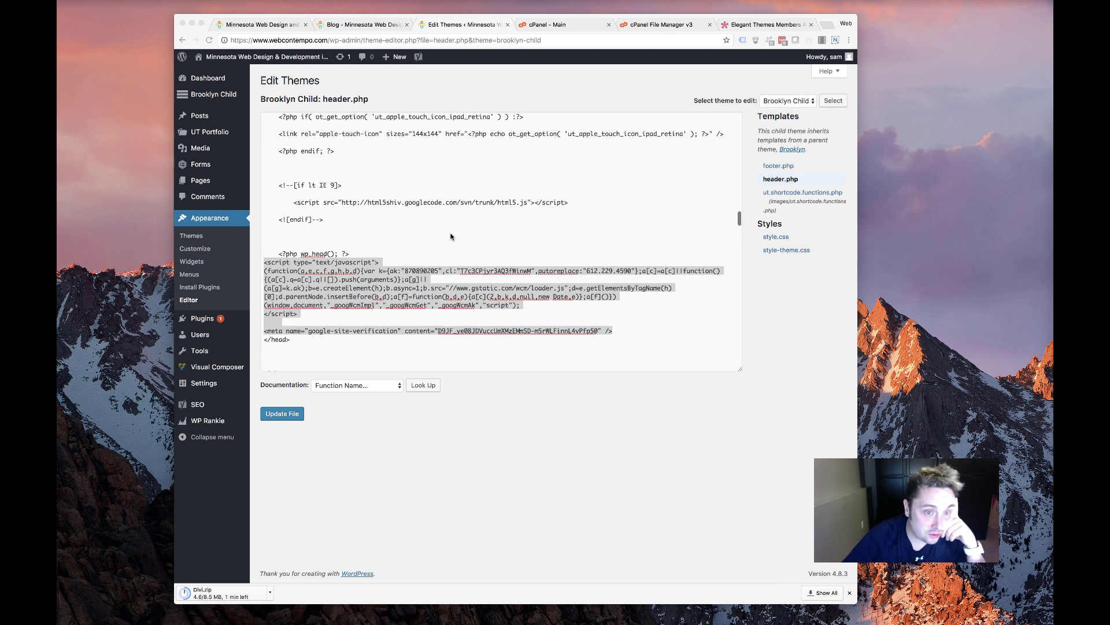
scroll(449, 236, "down", 10)
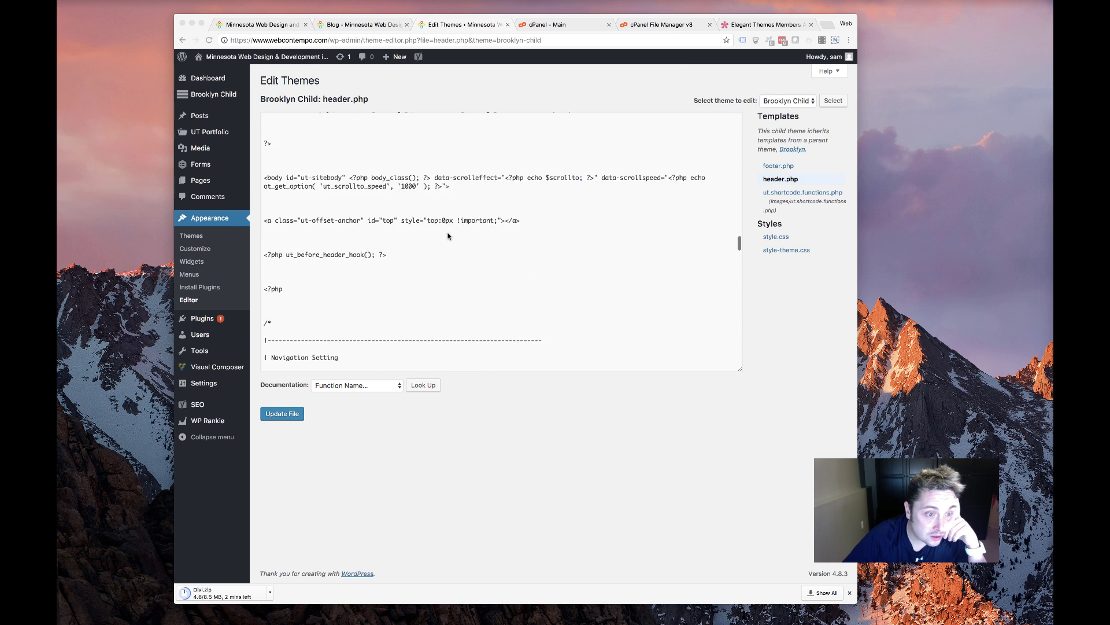
left_click(192, 236)
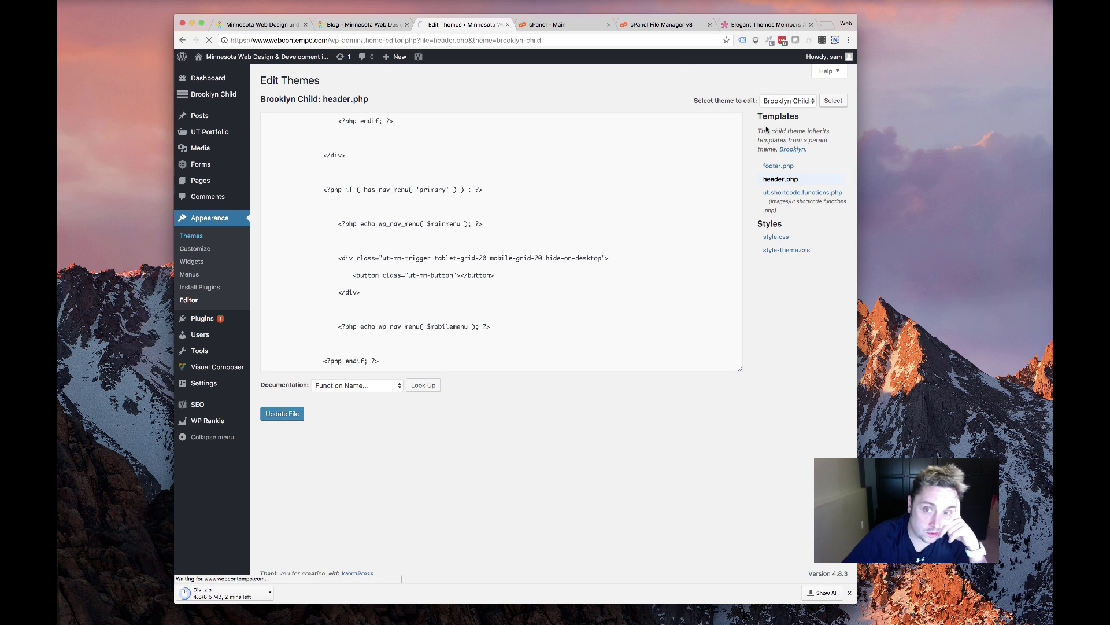
Open the live HTML to WordPress page from the blog tab's history and scroll through it
left_click(343, 24)
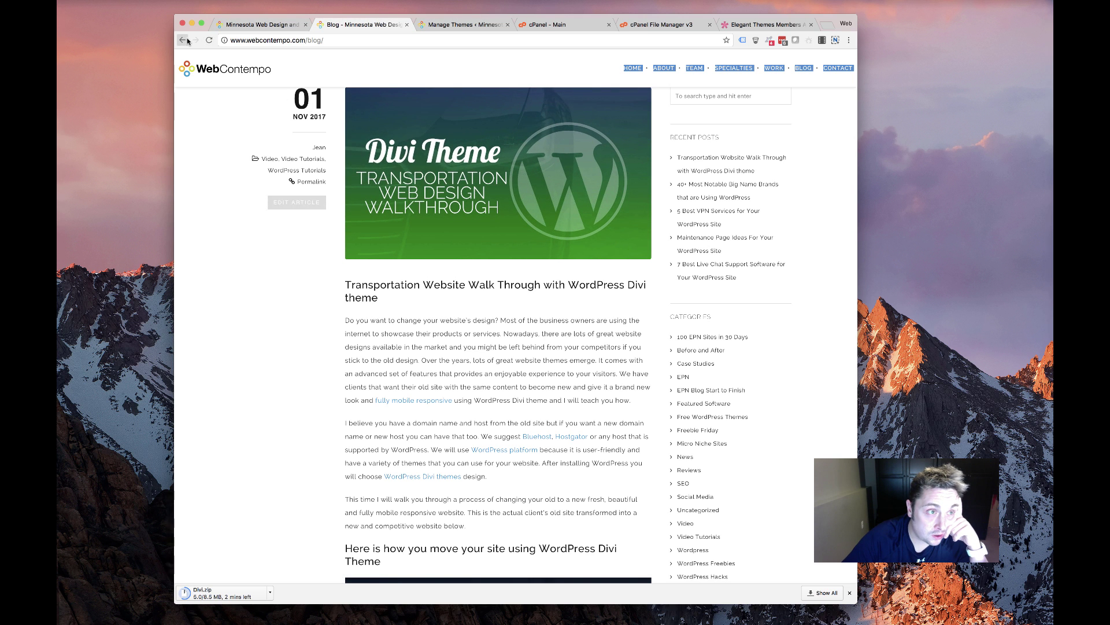
left_click_drag(182, 40, 272, 54)
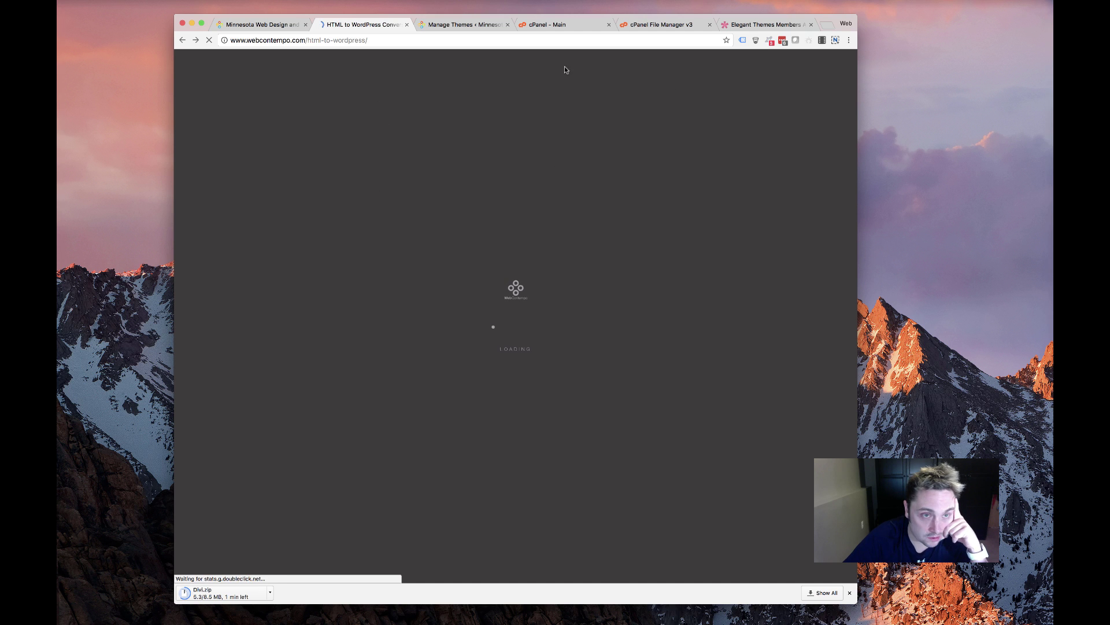
left_click(471, 25)
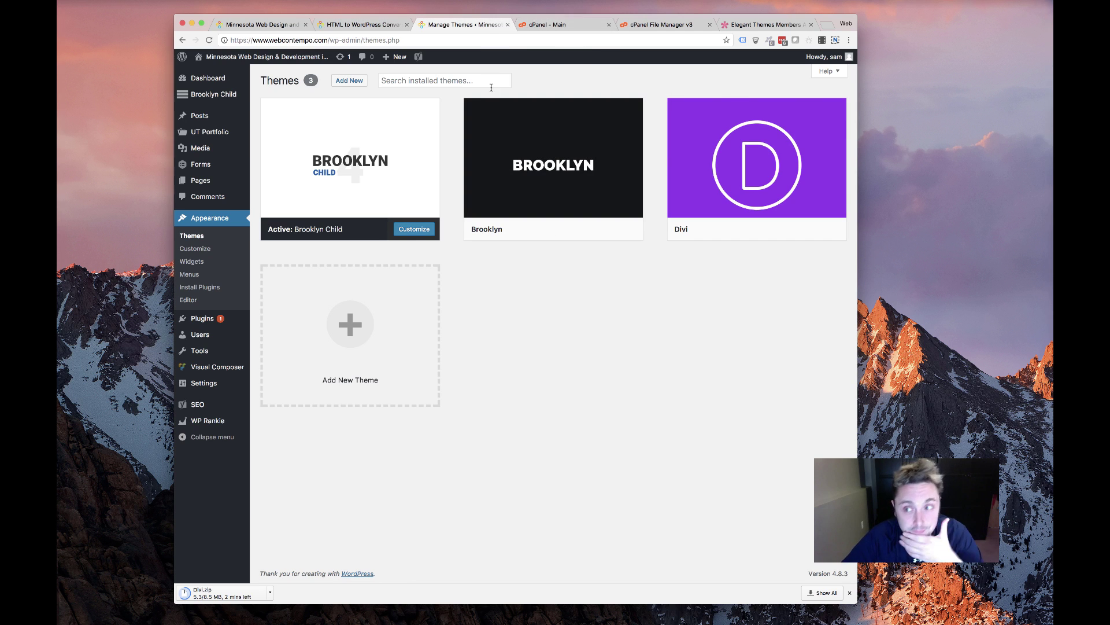
left_click(362, 24)
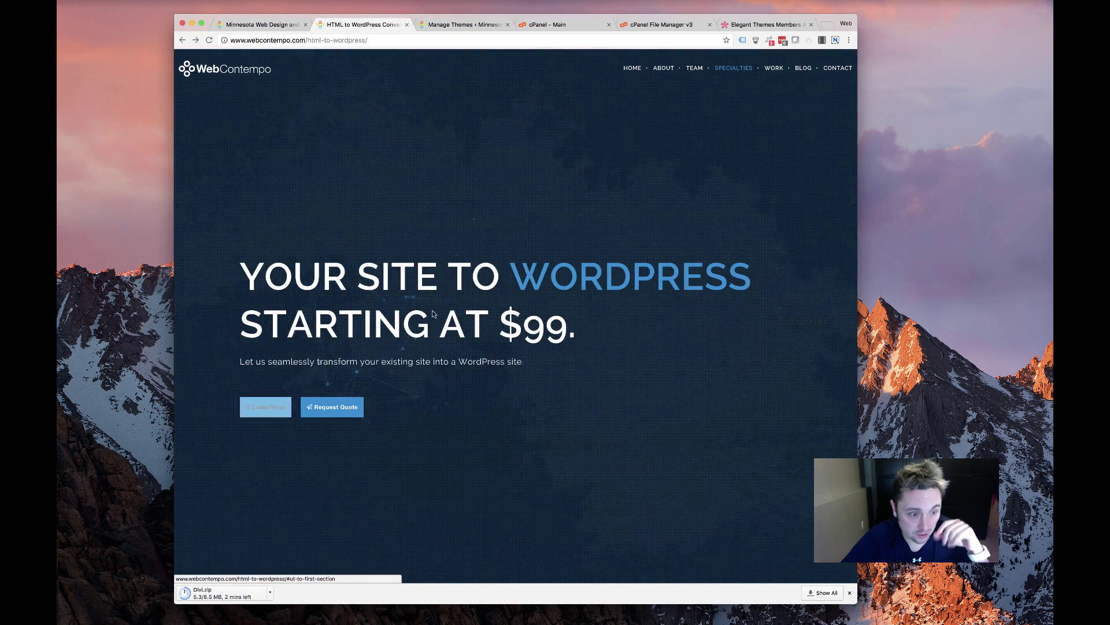
scroll(432, 314, "down", 15)
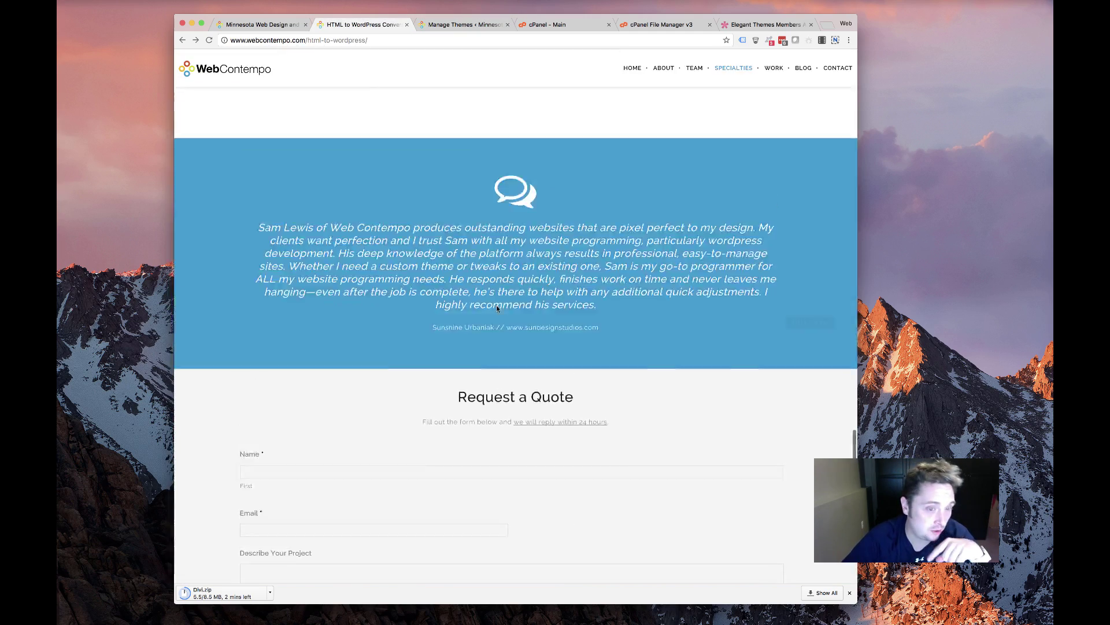
Activate the Divi theme on the installed themes page
scroll(497, 305, "up", 15)
left_click(454, 25)
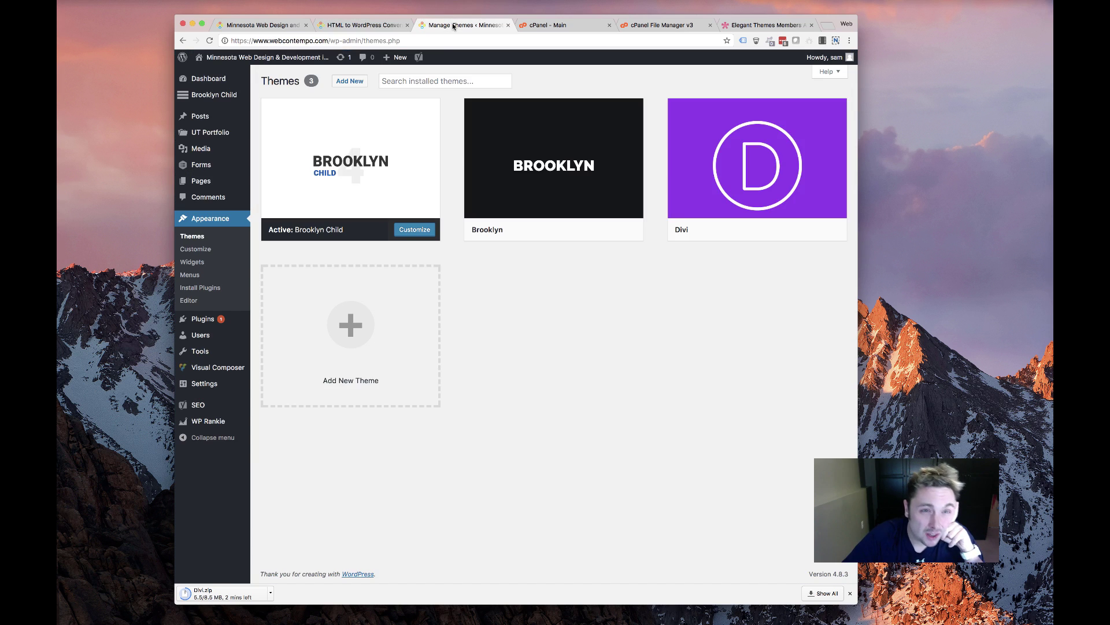
left_click(769, 230)
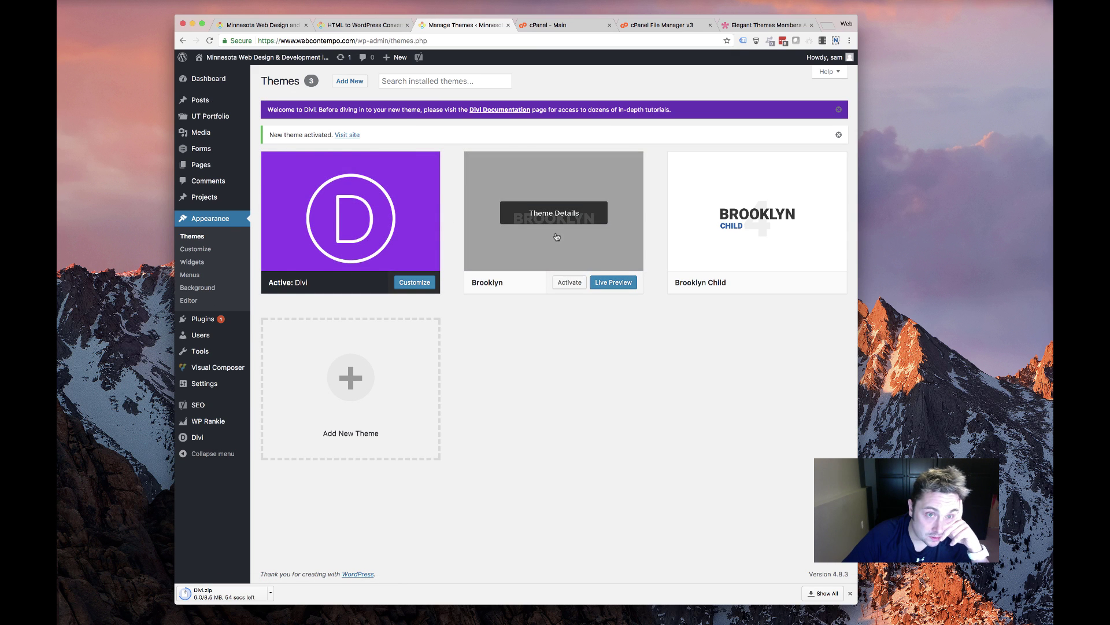
Delete the Brooklyn and Brooklyn Child themes, confirming each deletion
left_click(528, 211)
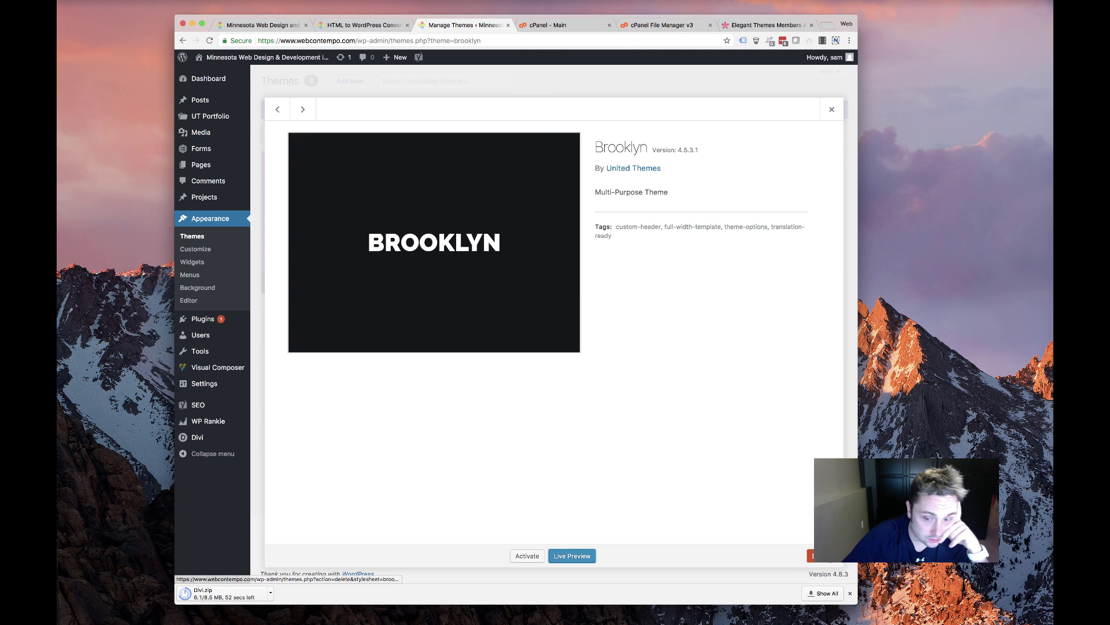
left_click(810, 555)
left_click(609, 111)
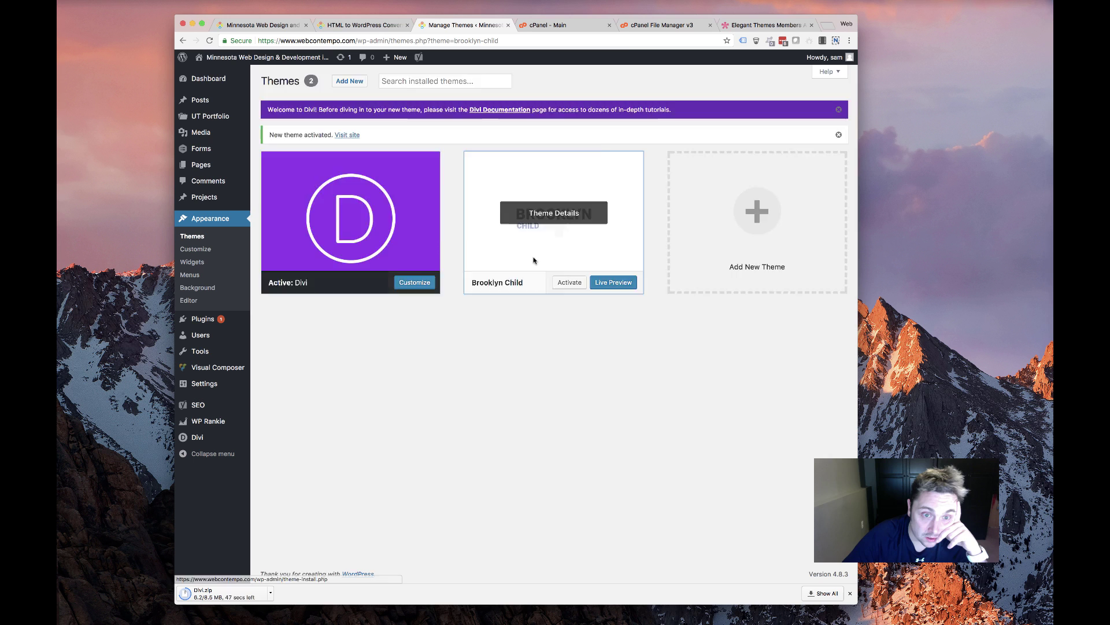
left_click(596, 260)
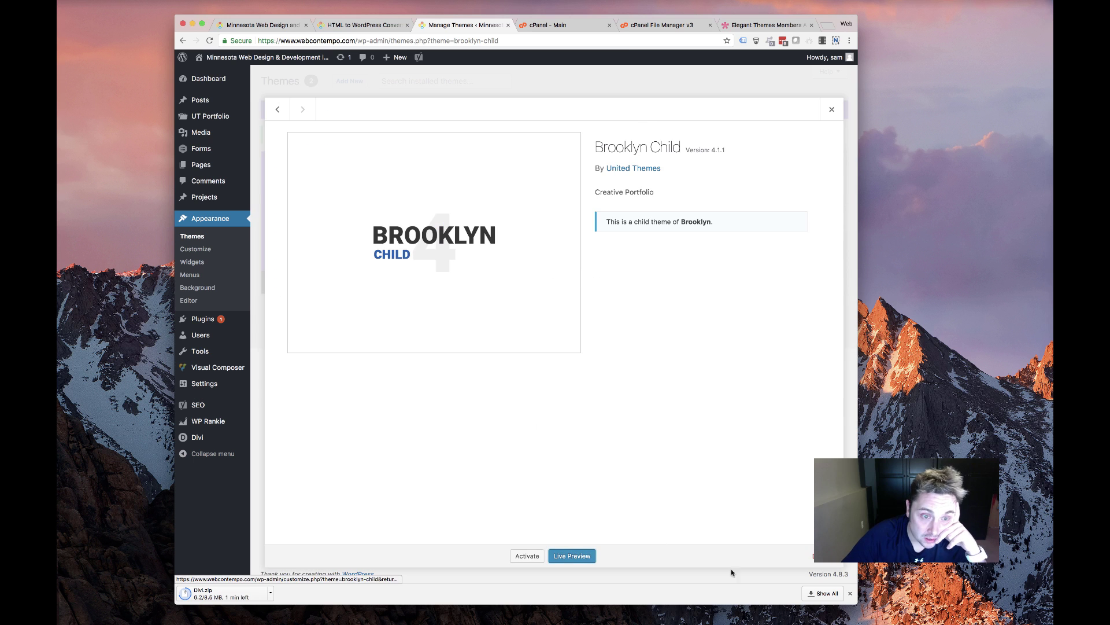
left_click(810, 555)
left_click(612, 111)
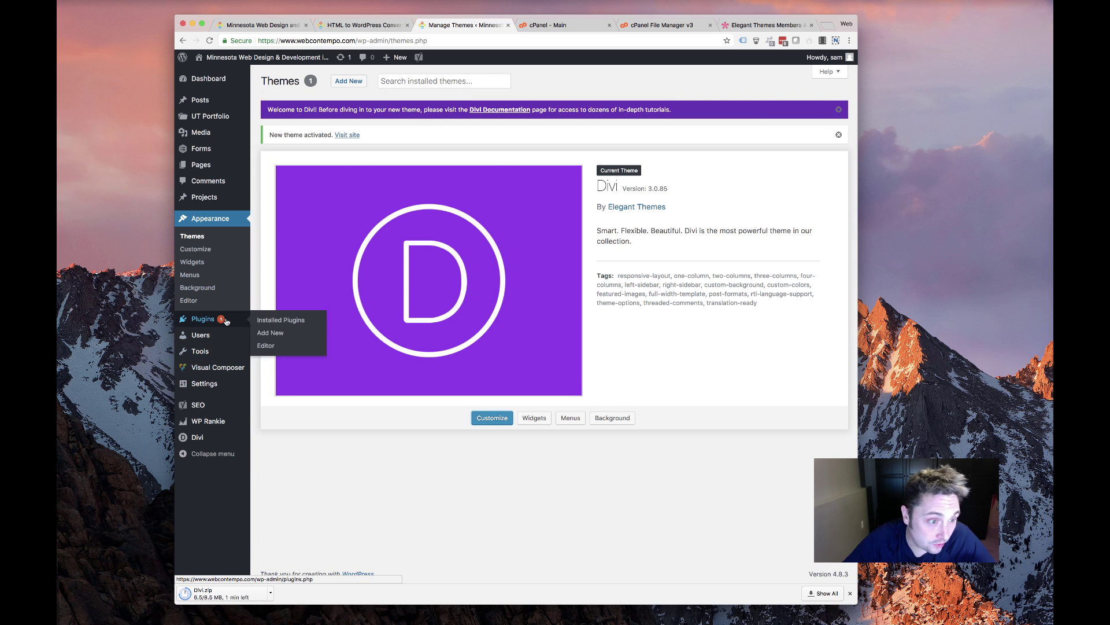
Deactivate Akismet, All in one Favicon, Easy Theme and Plugin Upgrades, and Optimize Database after Deleting Revisions
left_click(262, 325)
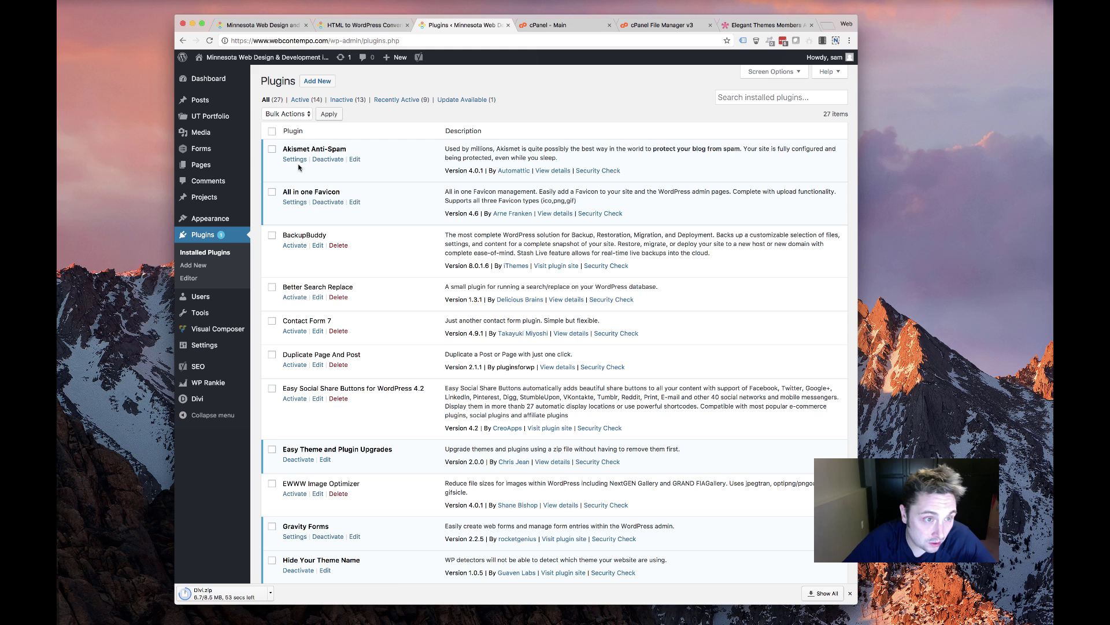
left_click(328, 159)
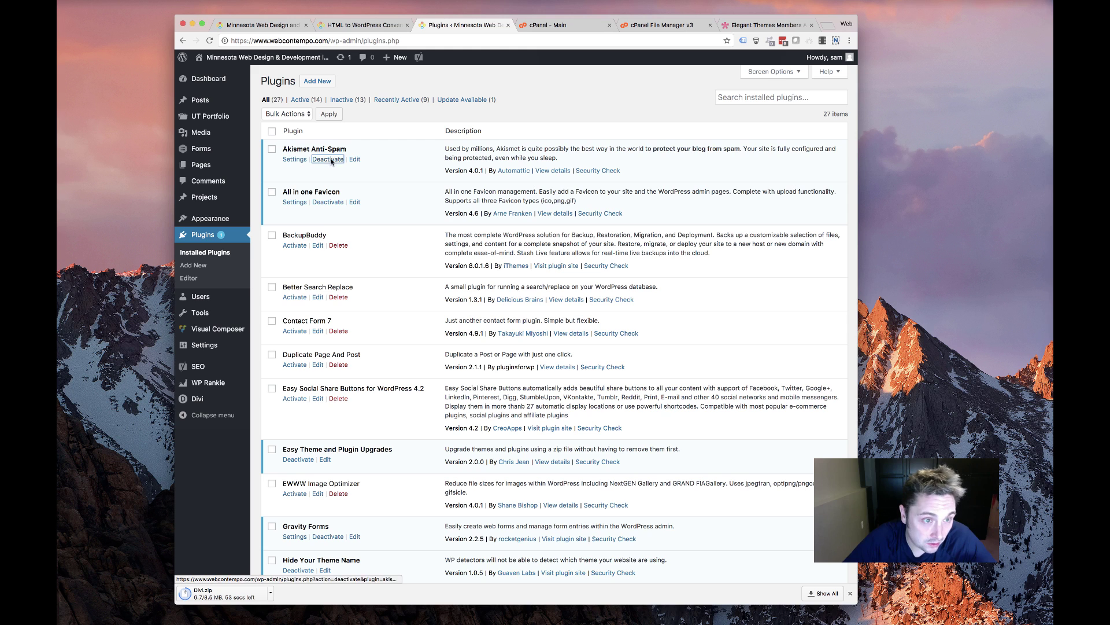
left_click(321, 202)
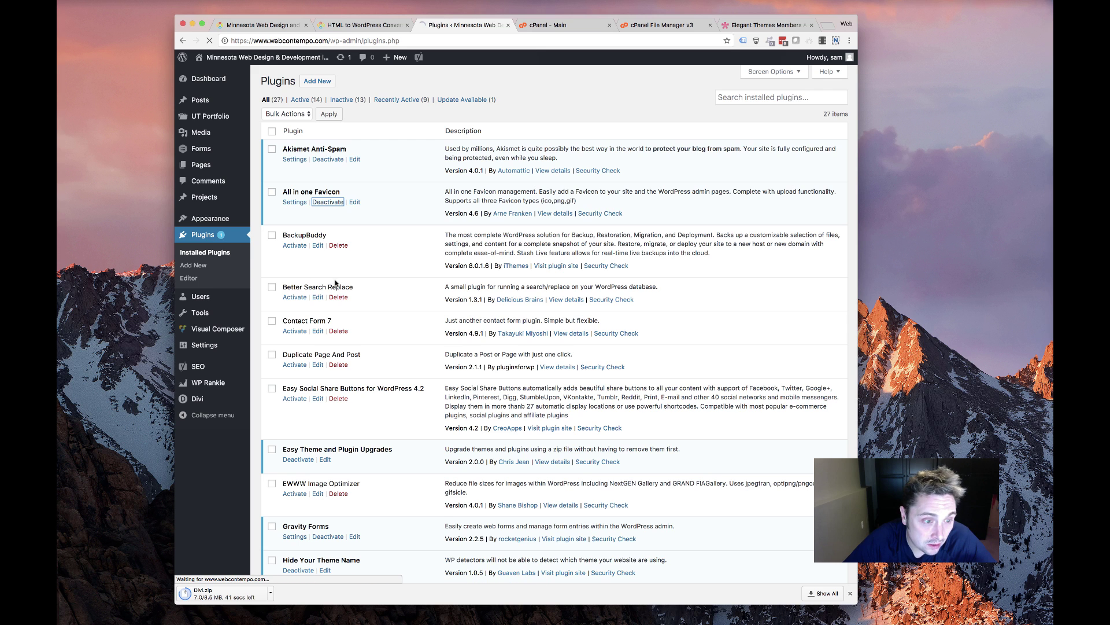
scroll(336, 283, "down", 5)
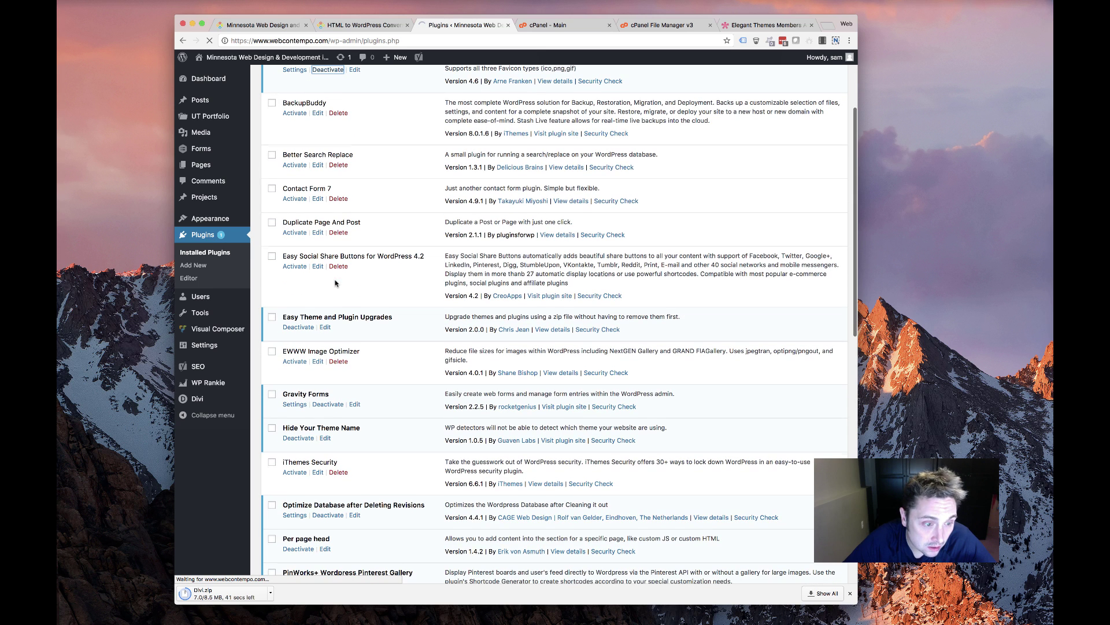
left_click(299, 327)
scroll(515, 376, "down", 5)
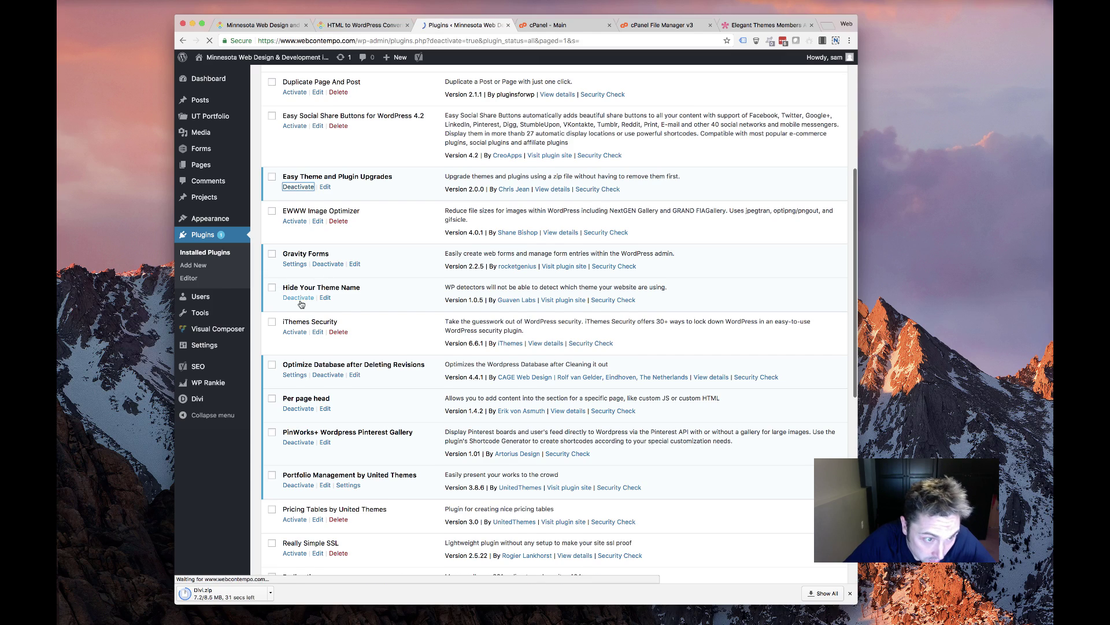
scroll(335, 343, "down", 5)
scroll(336, 343, "down", 5)
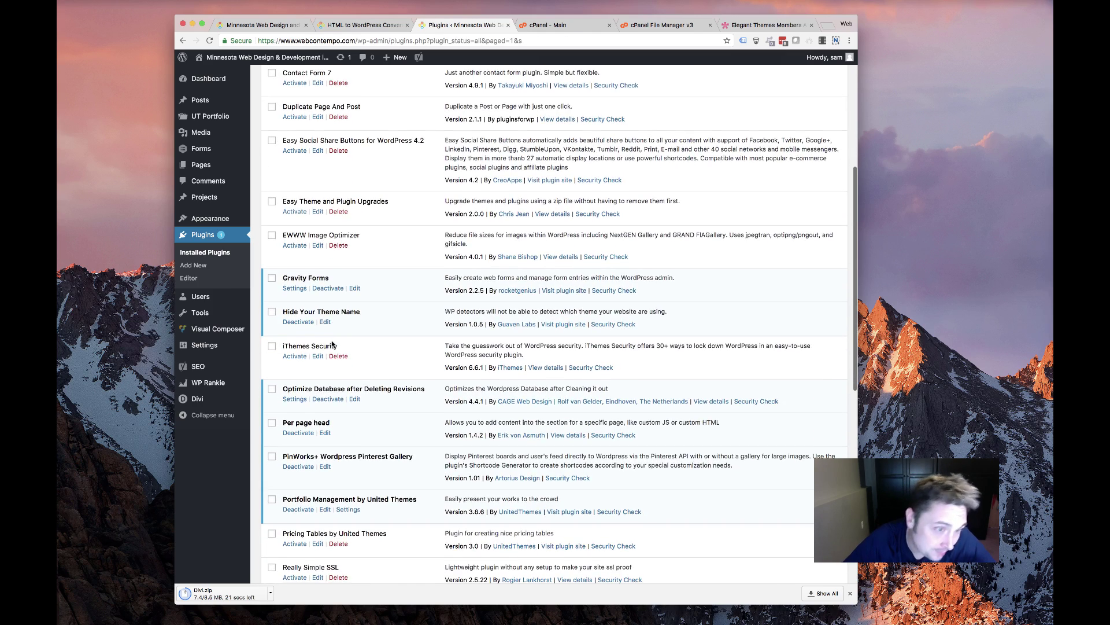
scroll(296, 328, "down", 3)
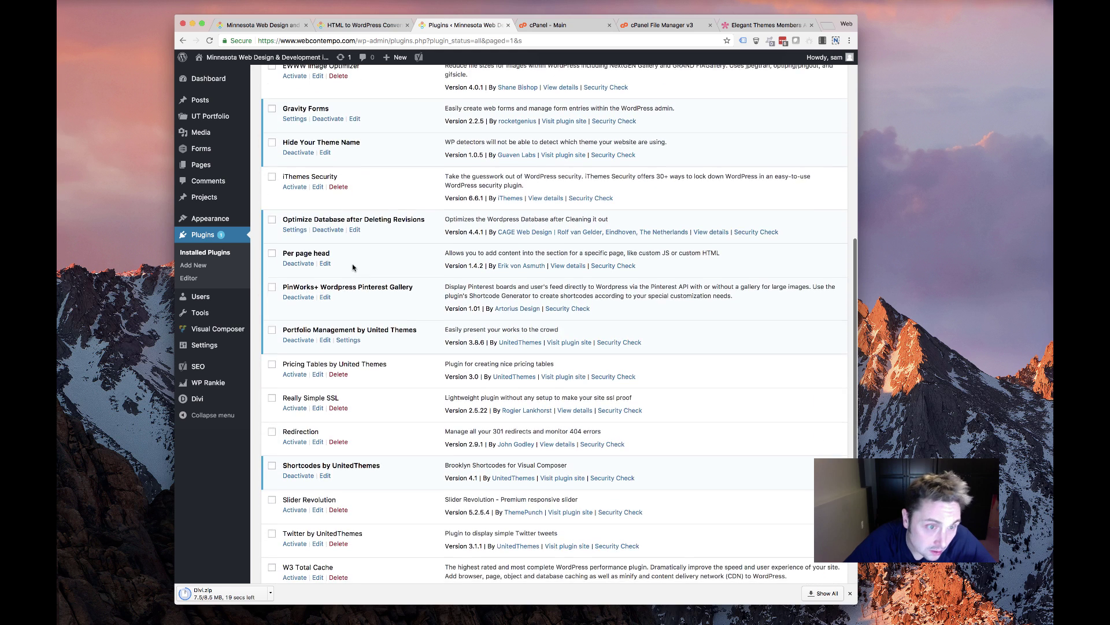
left_click(316, 223)
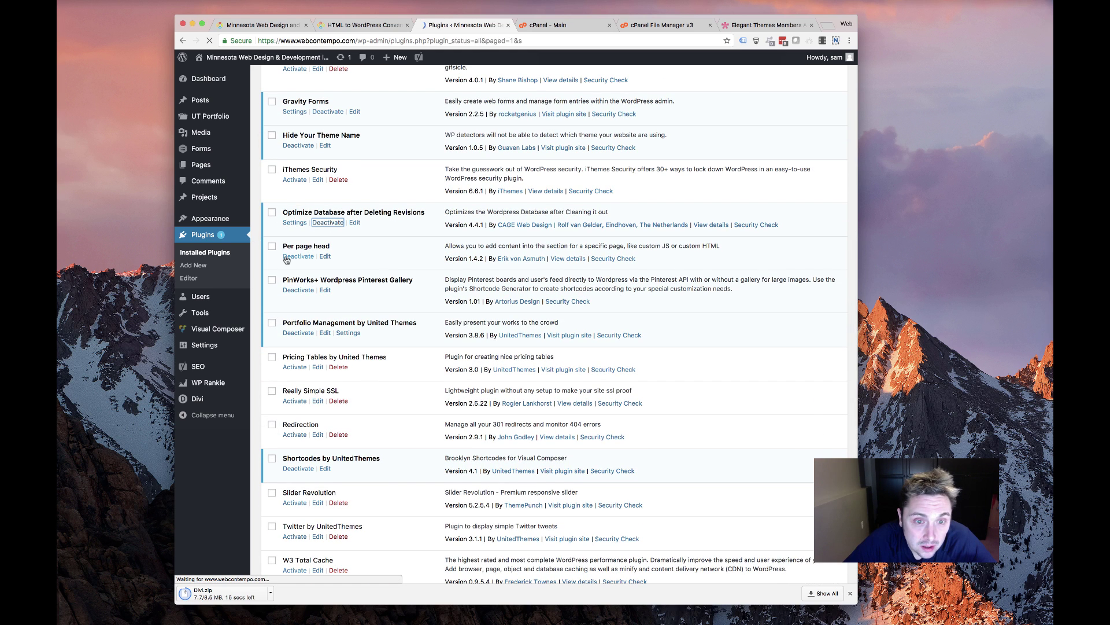
Deactivate Per page head, Portfolio Management and Shortcodes by UnitedThemes
scroll(359, 294, "down", 14)
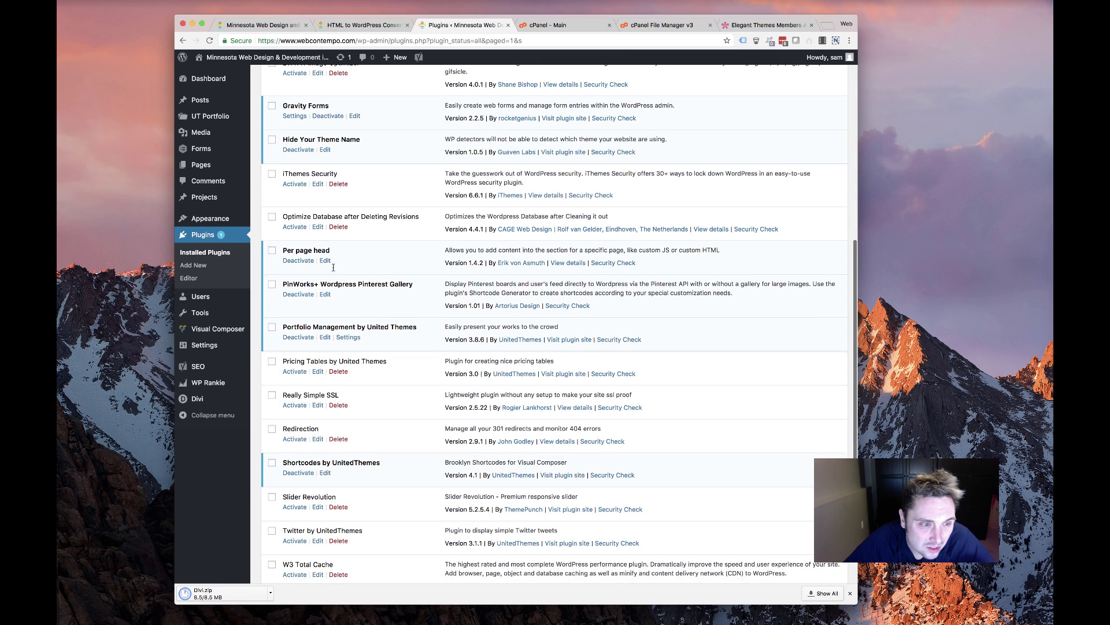
left_click(298, 261)
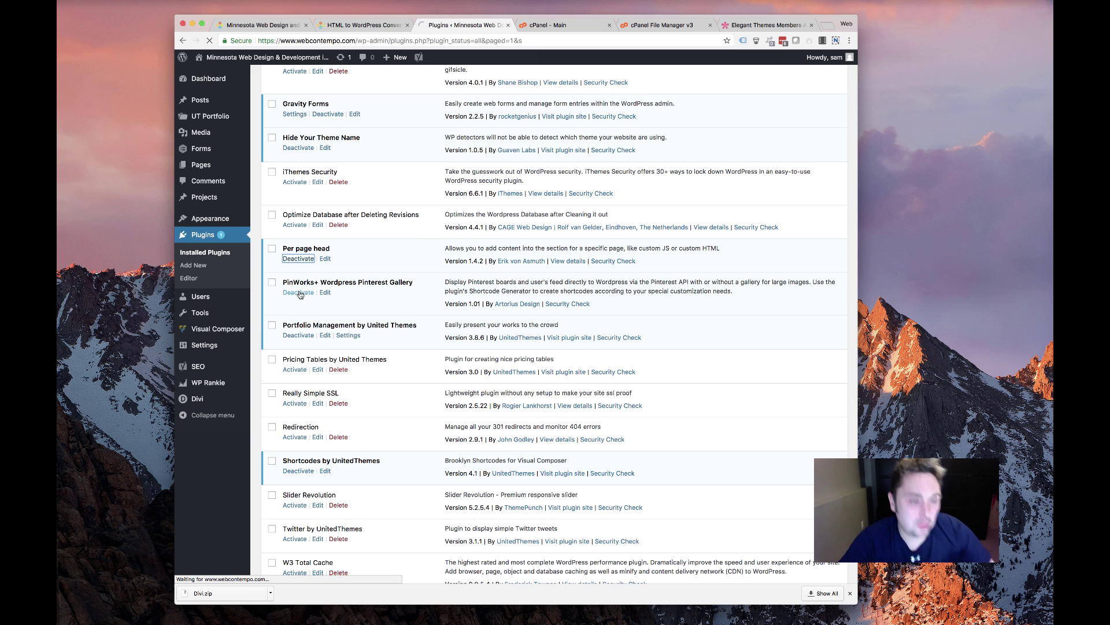
scroll(304, 343, "down", 15)
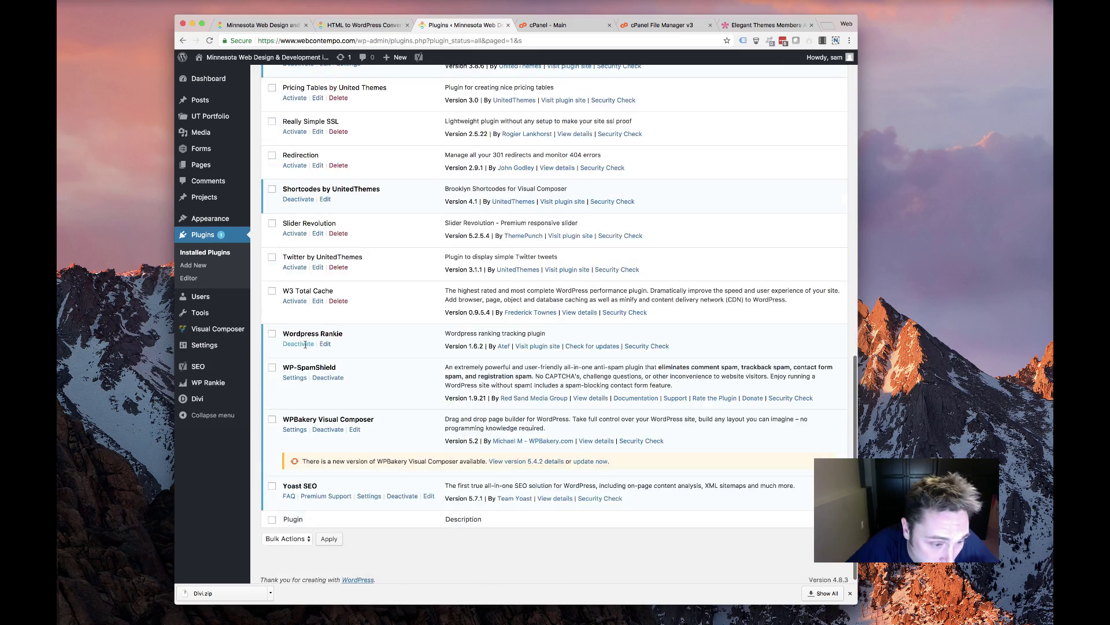
scroll(313, 338, "up", 10)
scroll(322, 336, "down", 4)
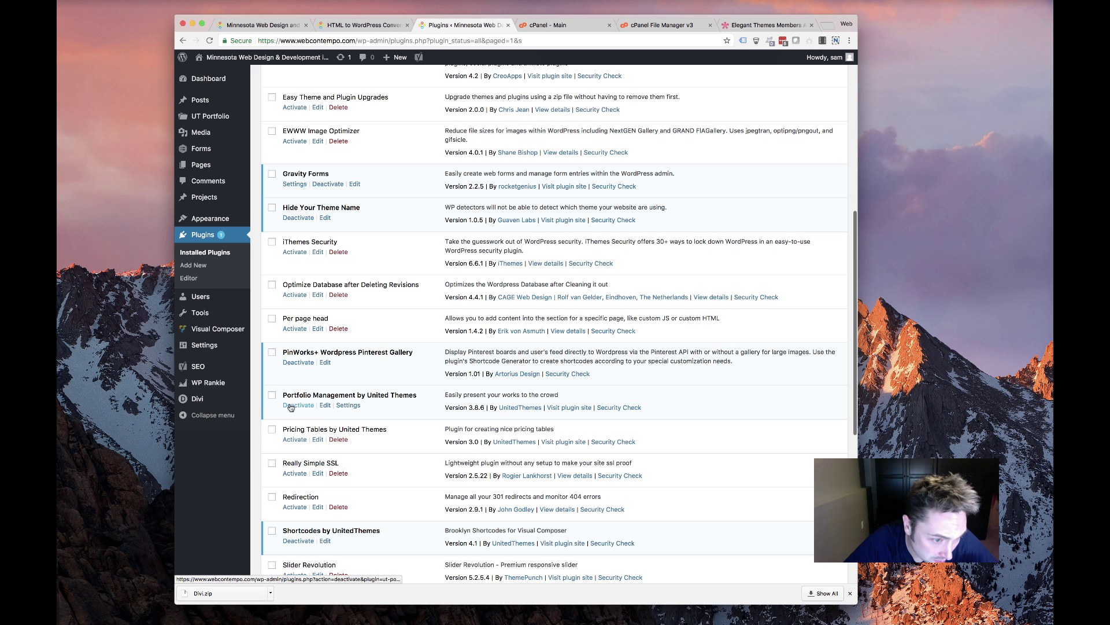
left_click(299, 406)
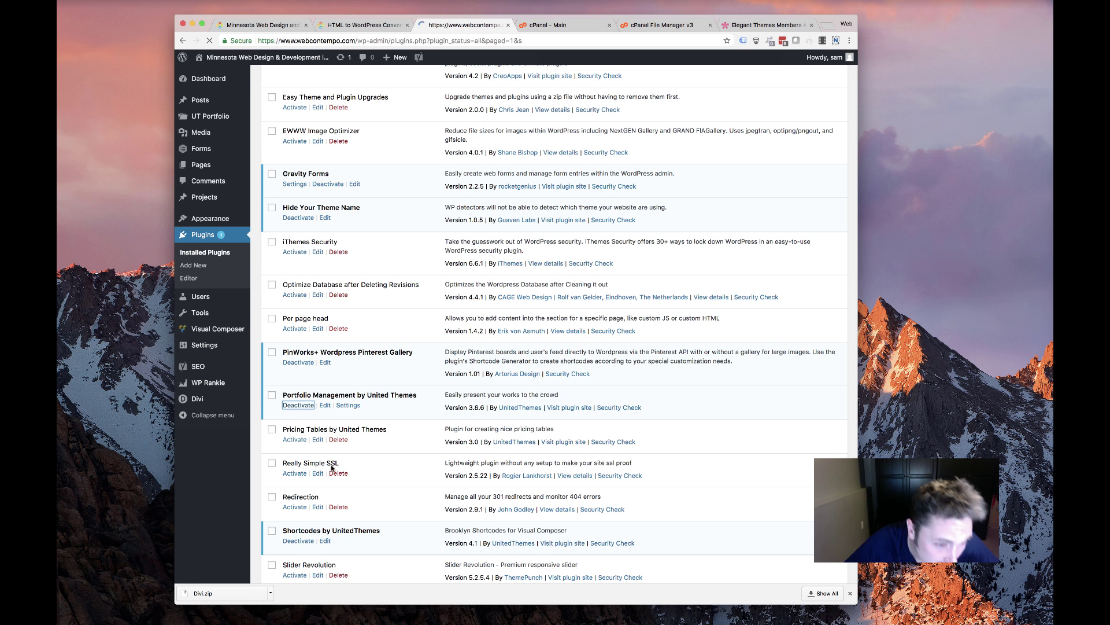
scroll(341, 465, "down", 8)
scroll(343, 463, "down", 5)
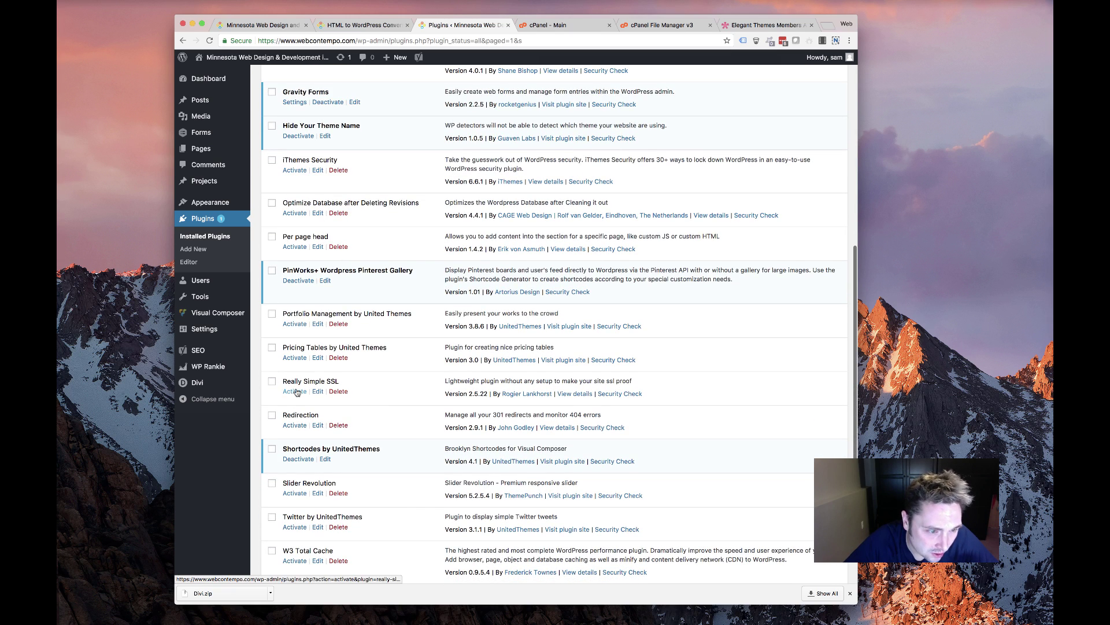
left_click(299, 459)
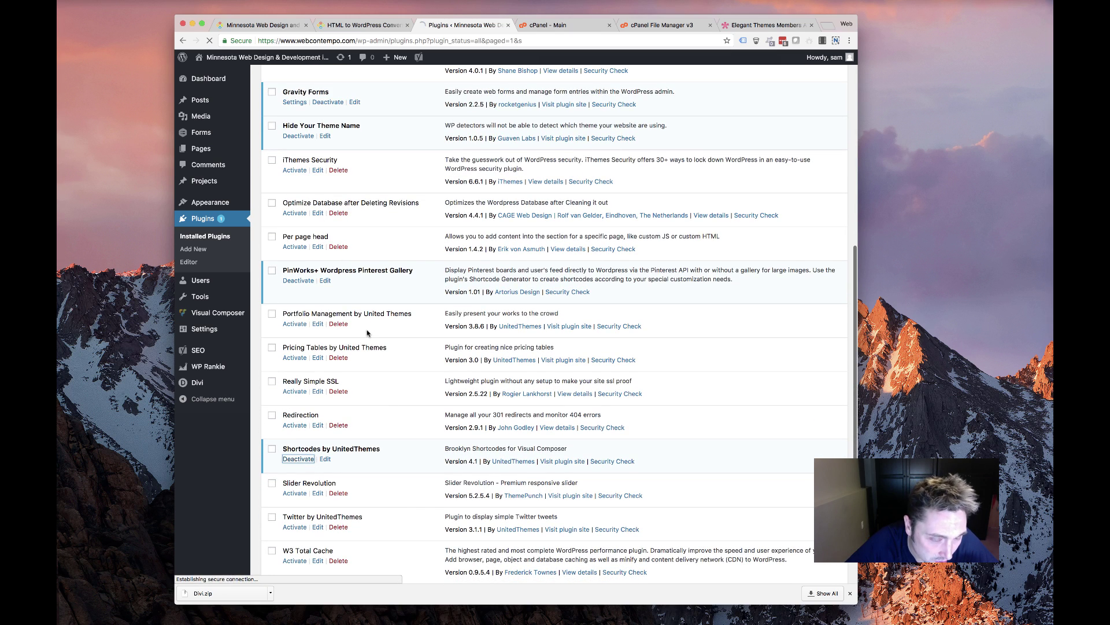
scroll(357, 344, "down", 1)
scroll(357, 344, "down", 8)
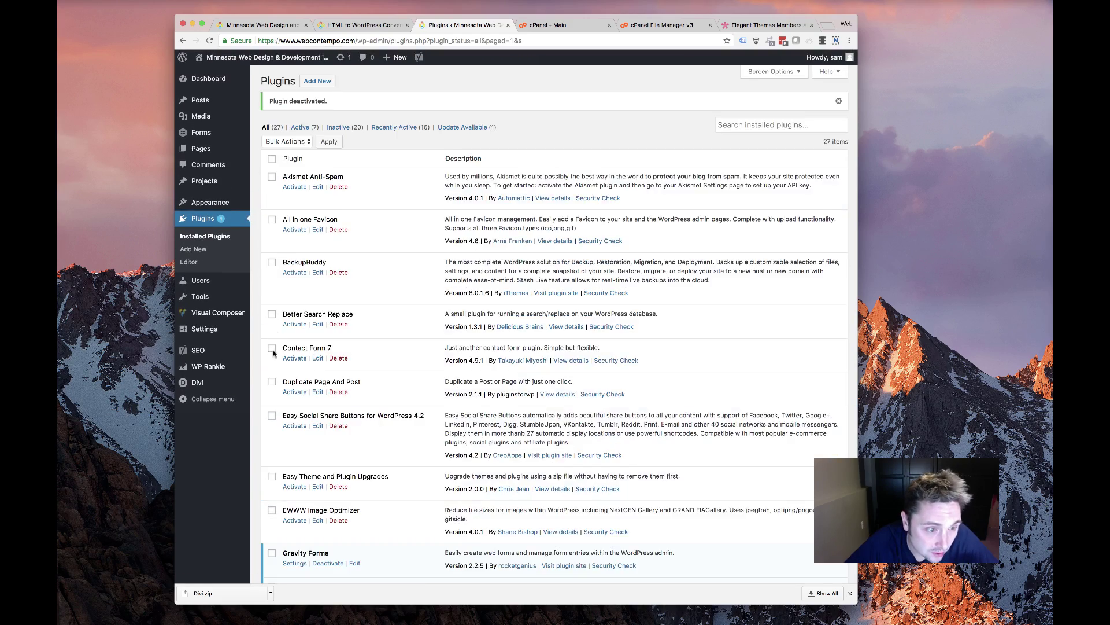
scroll(273, 353, "down", 15)
Bulk-deactivate the checked Wordpress Rankie and WPBakery Visual Composer plugins with Bulk Actions > Deactivate
left_click(272, 327)
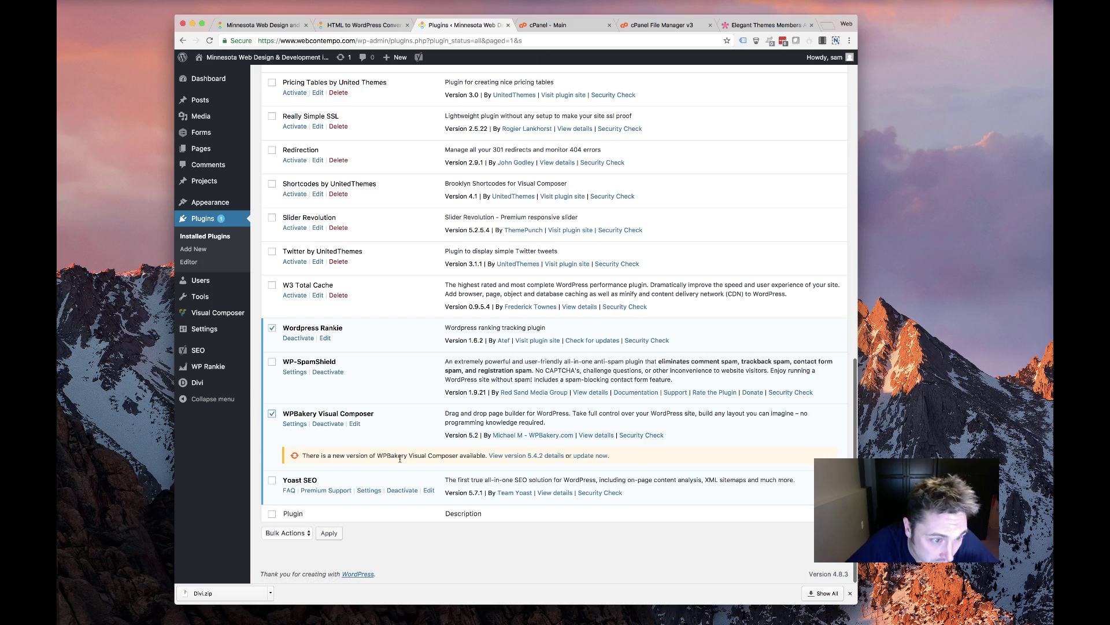
scroll(399, 458, "up", 15)
scroll(370, 407, "down", 5)
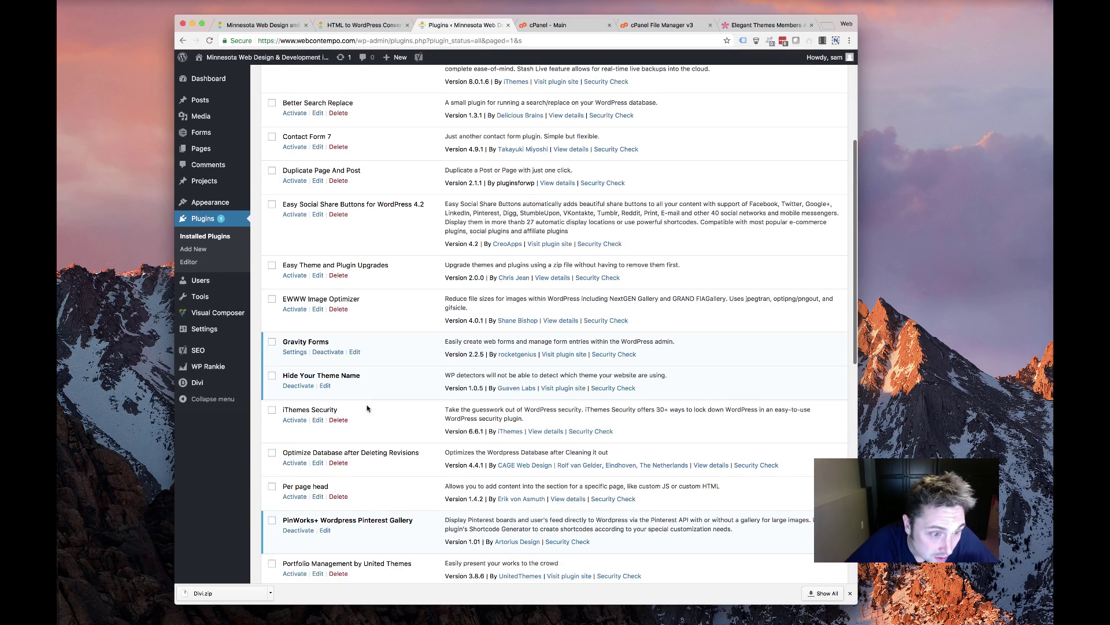
scroll(367, 408, "up", 5)
left_click(286, 141)
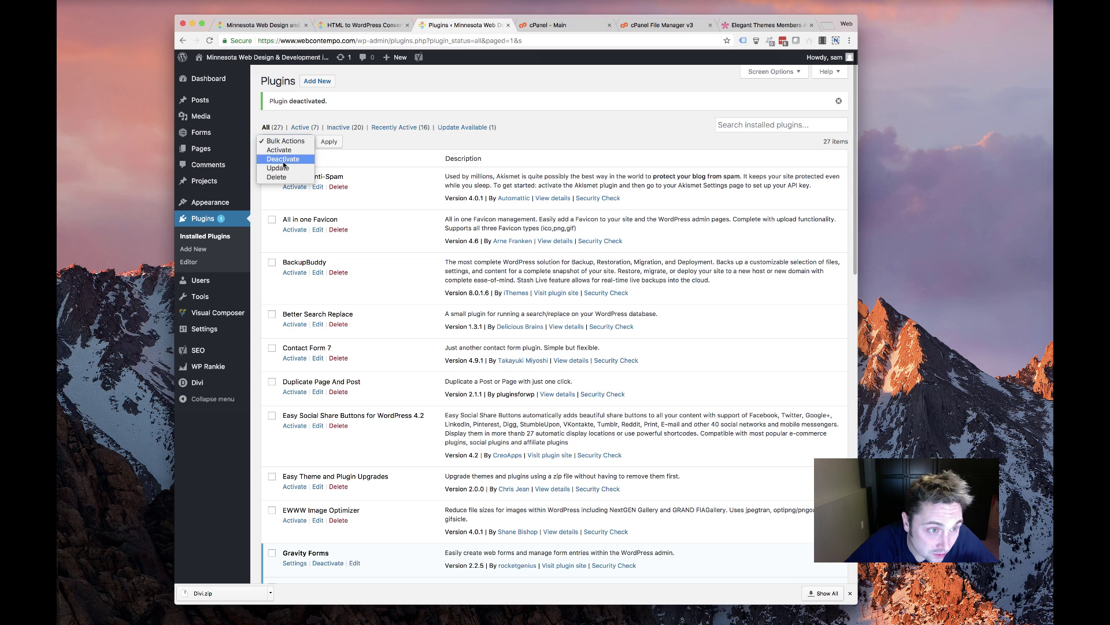
left_click(283, 159)
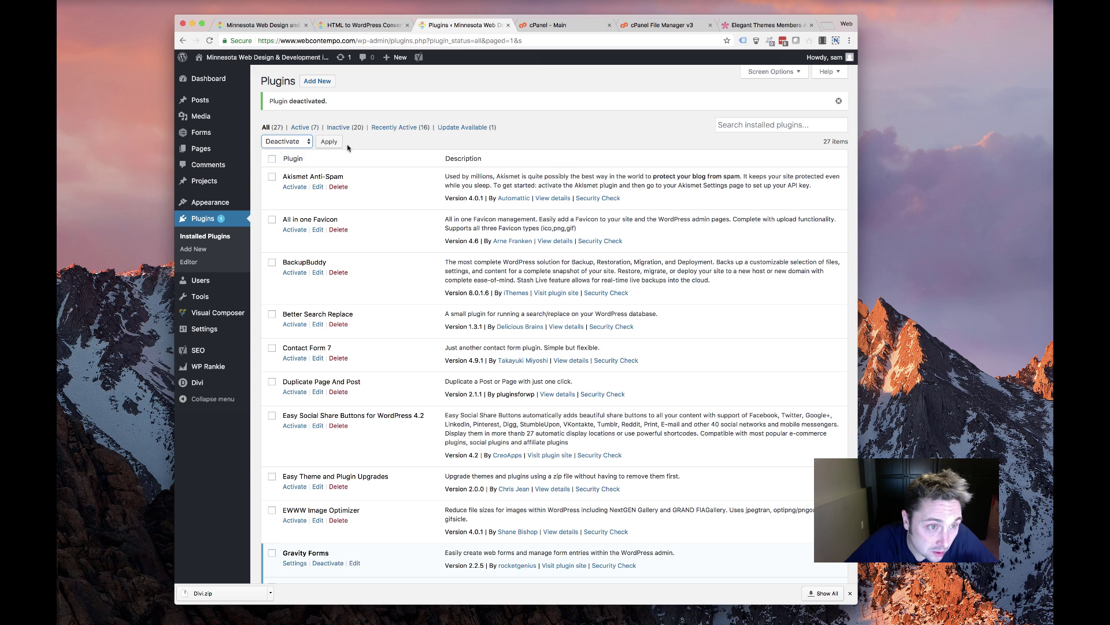
left_click(329, 142)
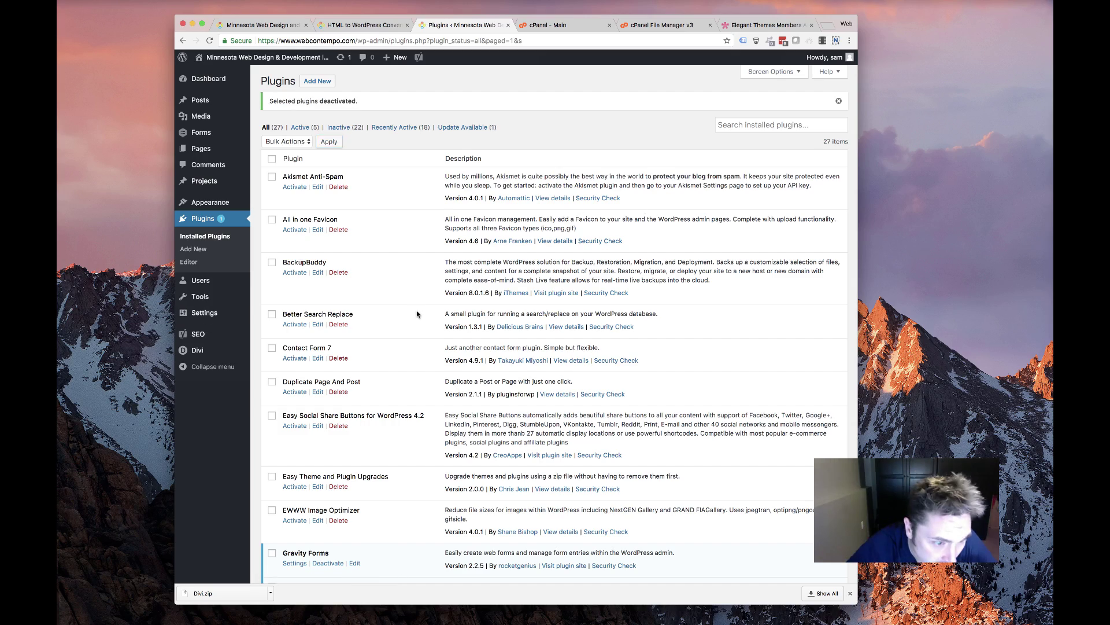
scroll(422, 314, "down", 15)
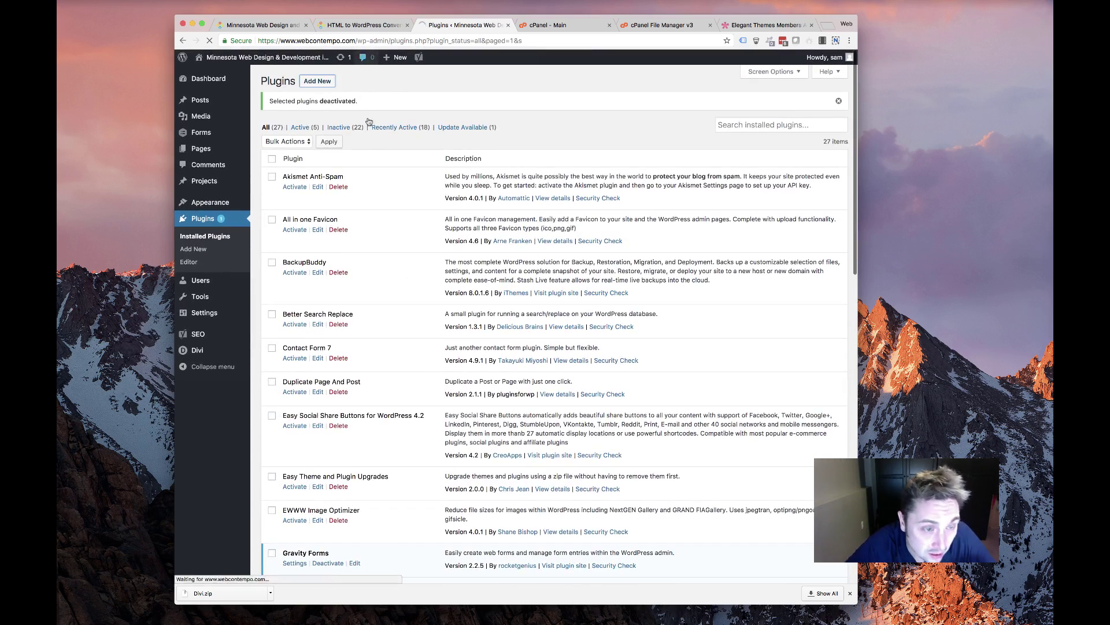
Upload divi-animated-headlines.zip as a new plugin and activate it
left_click(317, 81)
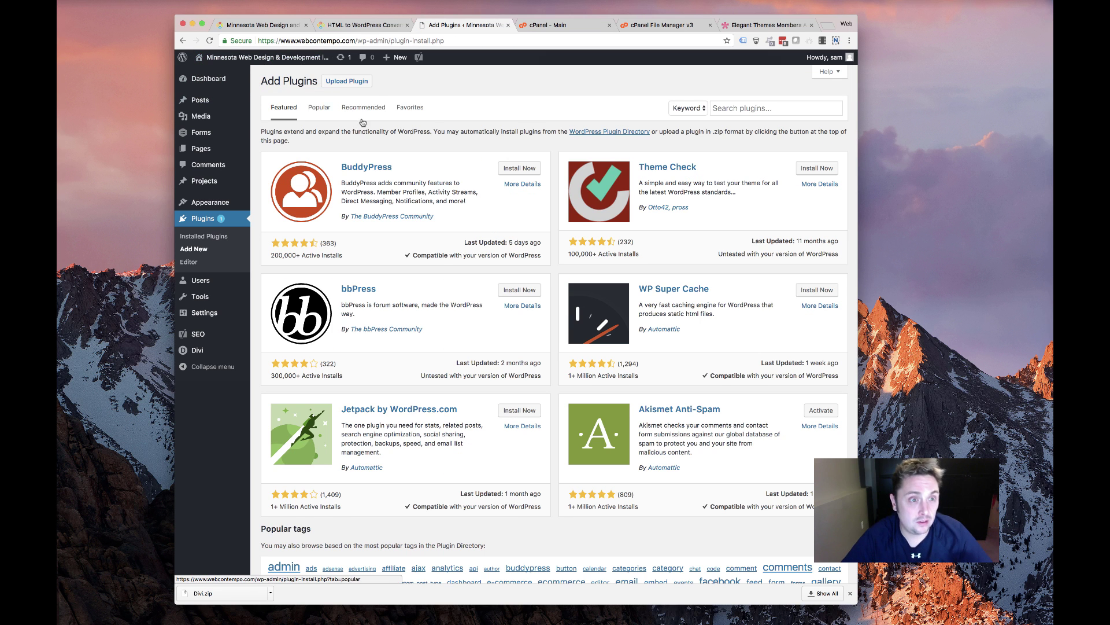
left_click(346, 81)
left_click(467, 168)
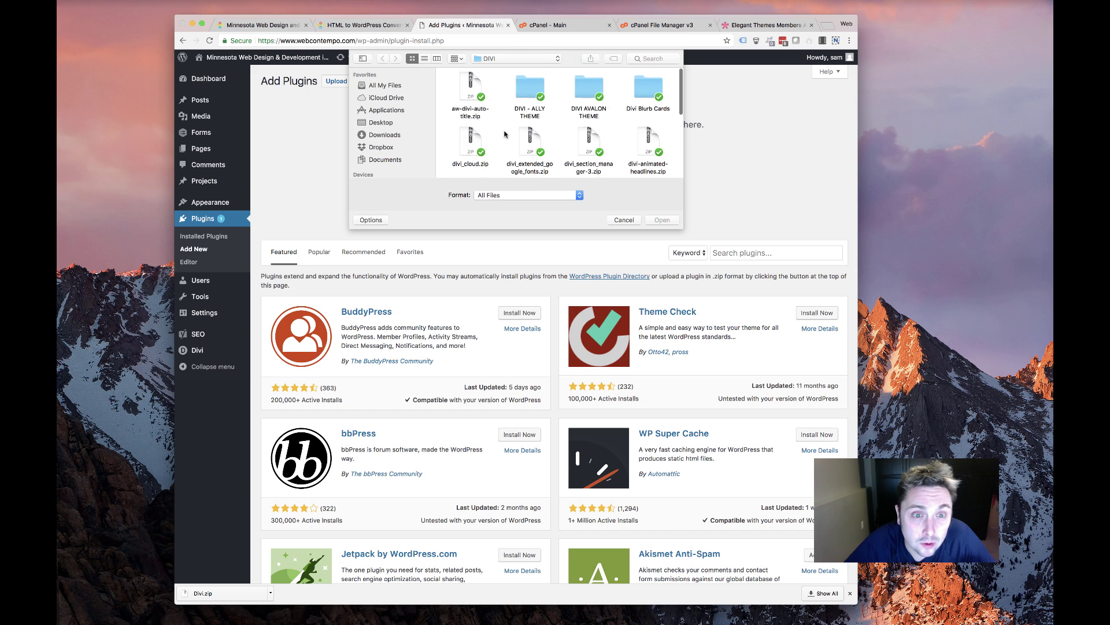
scroll(641, 154, "down", 2)
scroll(622, 143, "down", 2)
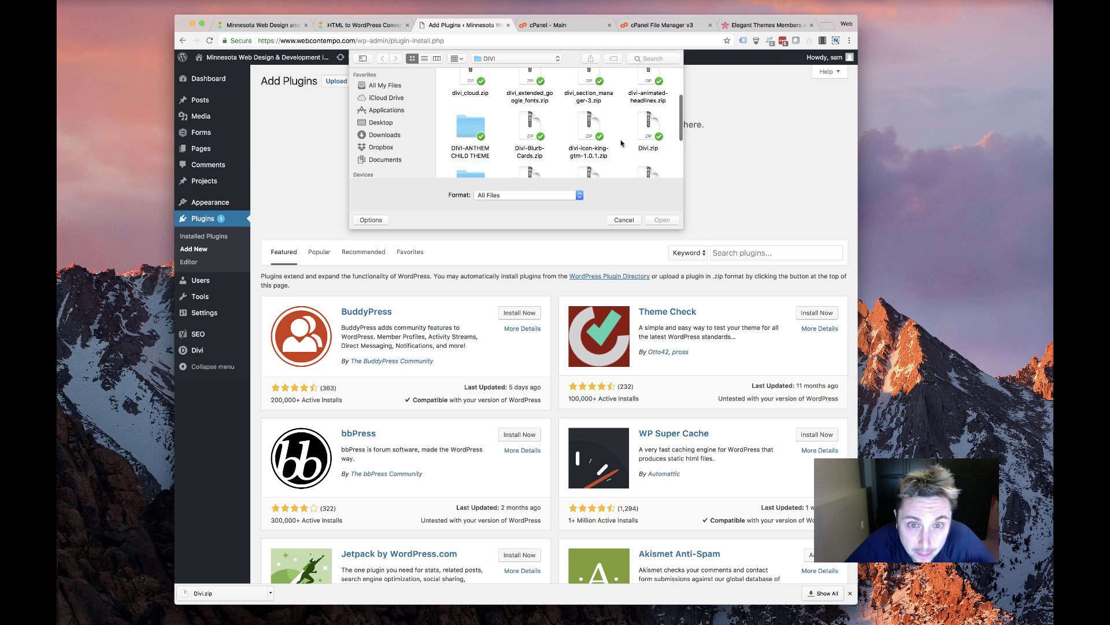
double_click(650, 81)
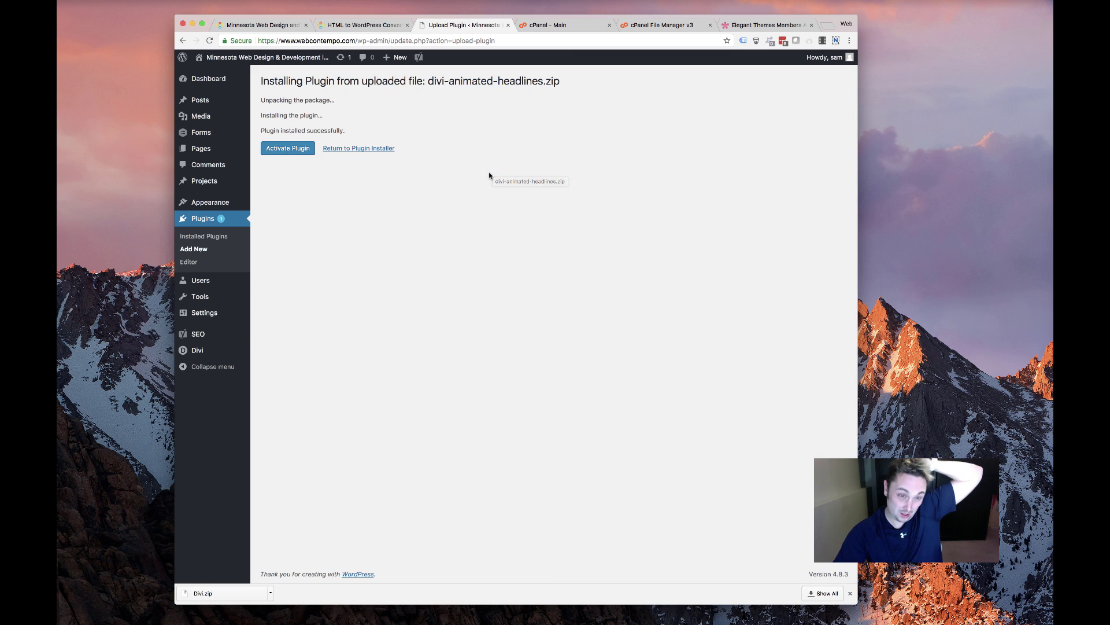
left_click(290, 152)
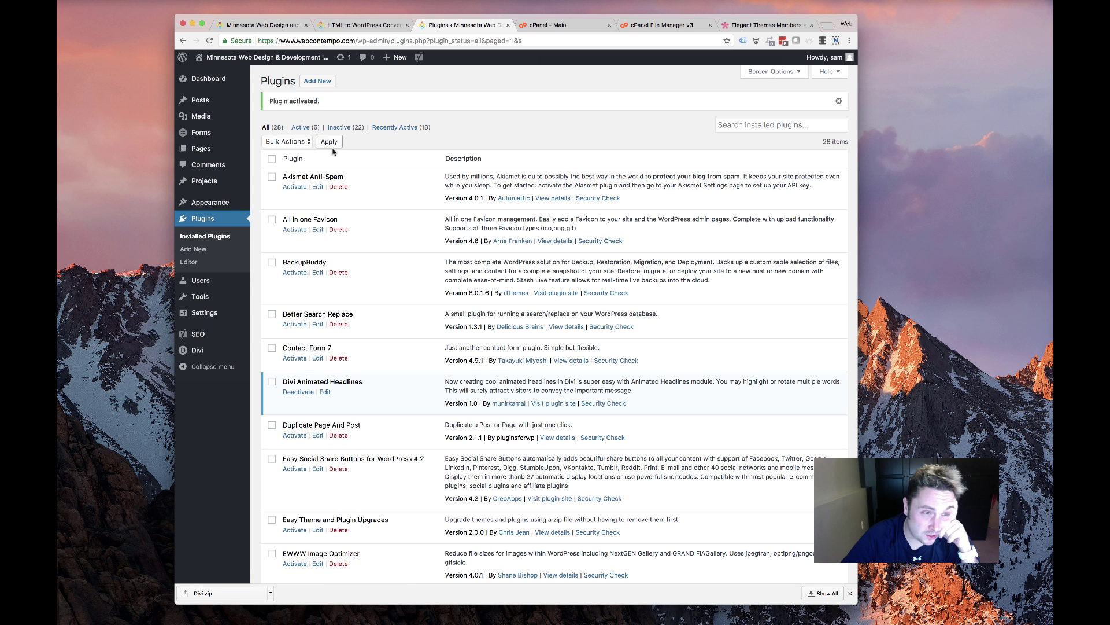
Choose divi_cloud.zip in the Add Plugins upload panel
left_click(316, 82)
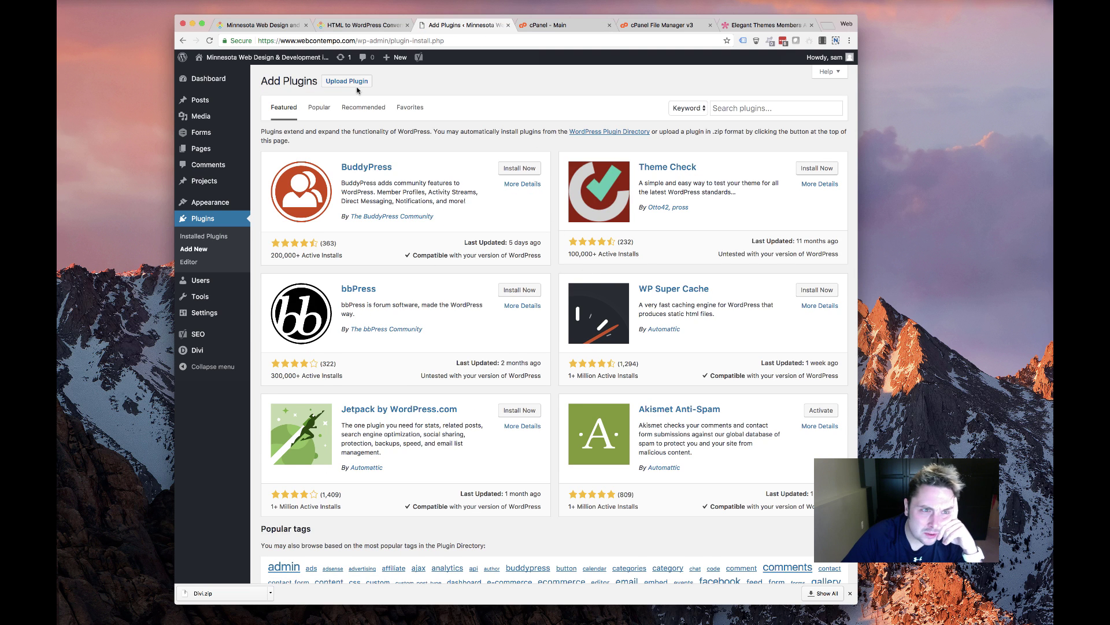
left_click(355, 84)
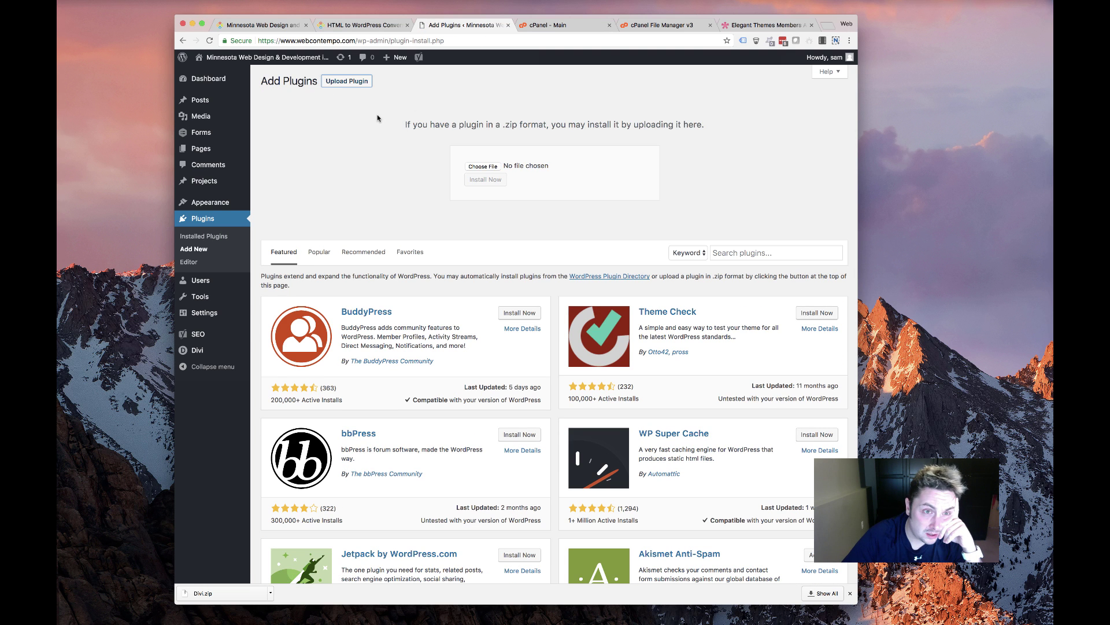
left_click(485, 166)
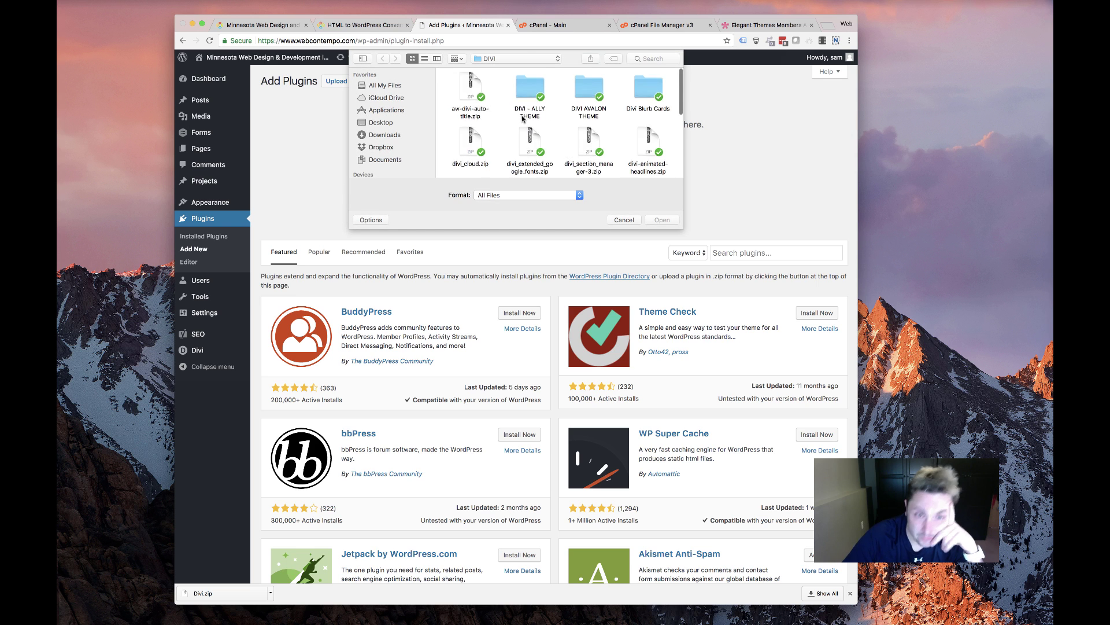
scroll(521, 119, "up", 2)
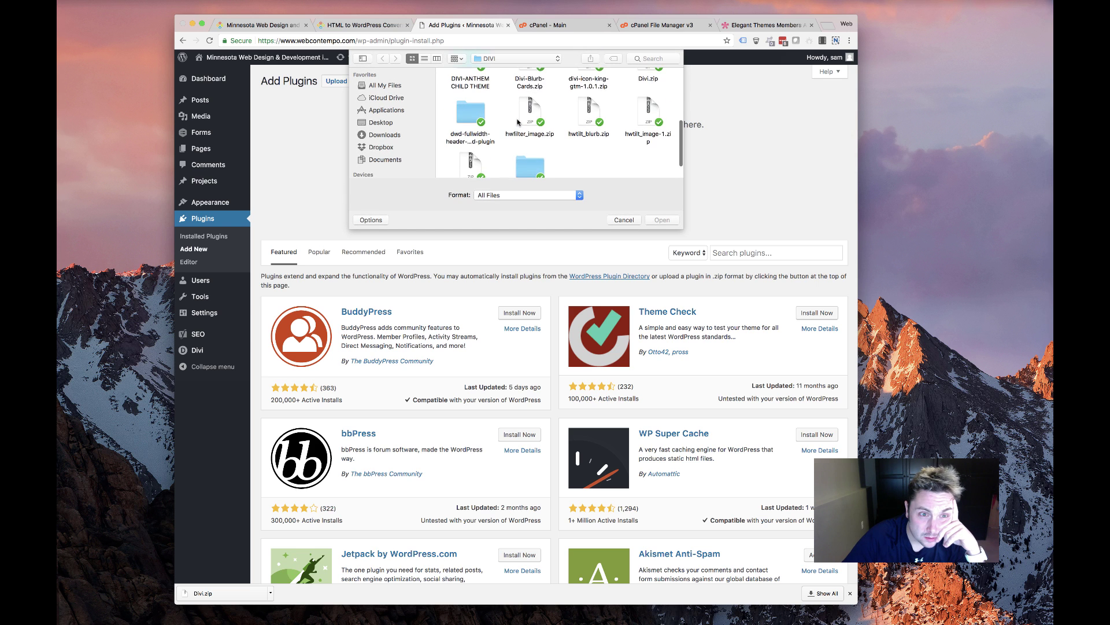
scroll(518, 122, "up", 1)
double_click(470, 145)
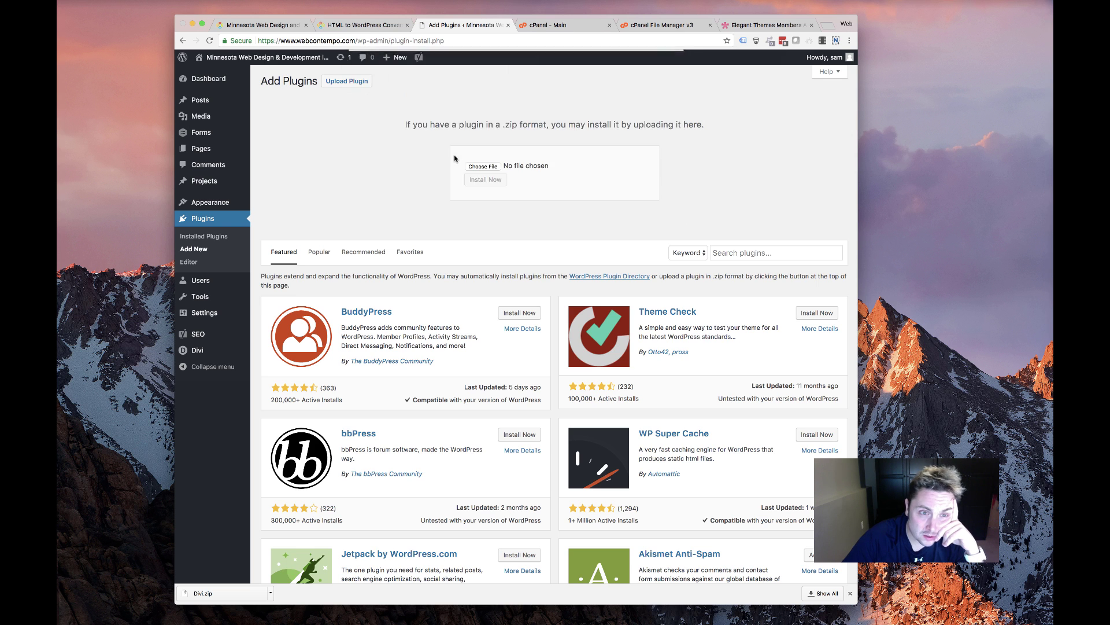
Install the Divi Cloud plugin, then upload and install aw-divi-auto-title.zip
left_click(475, 181)
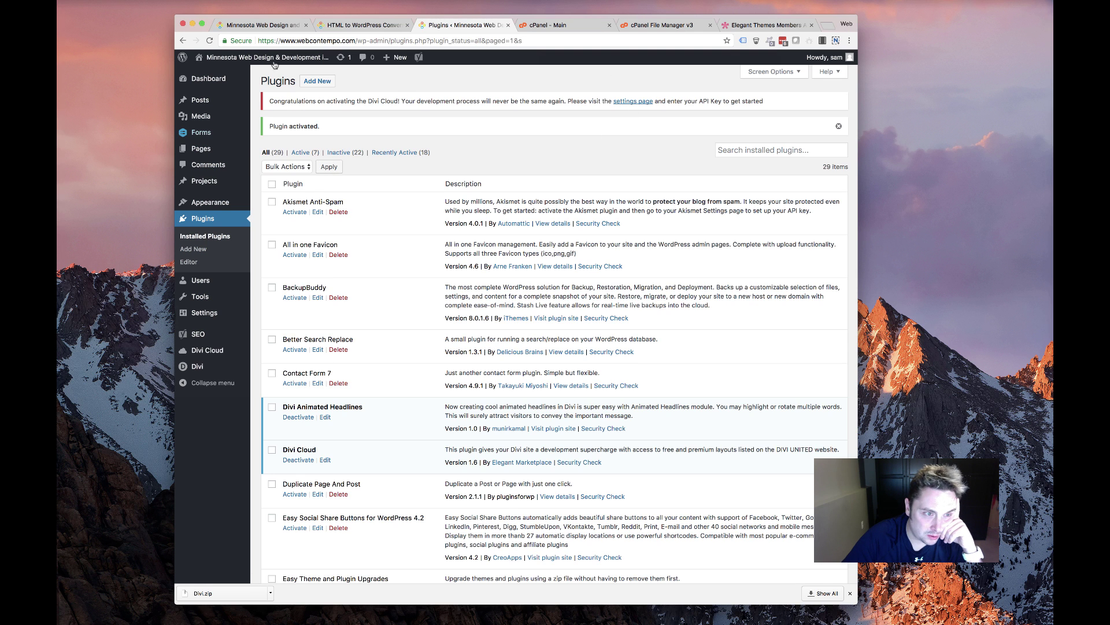
left_click(318, 81)
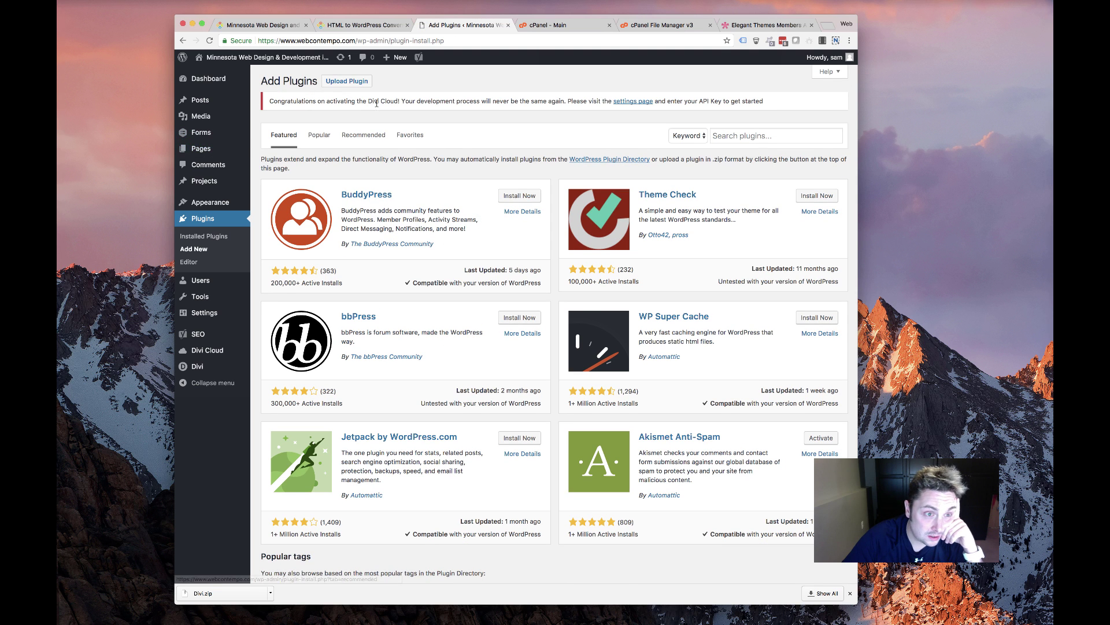
left_click(352, 79)
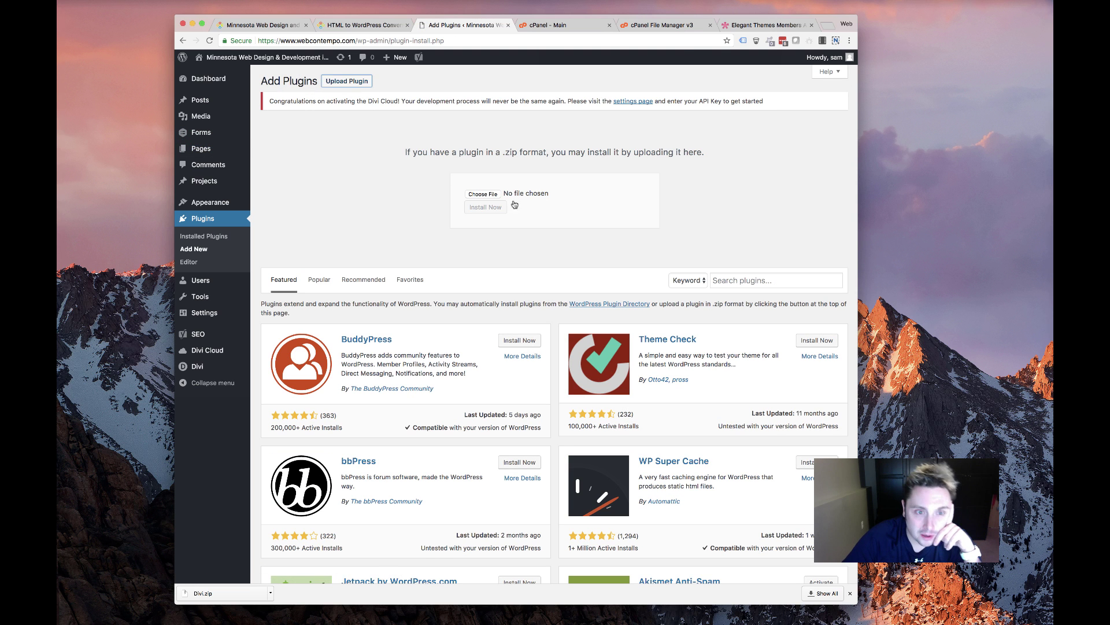
left_click(492, 192)
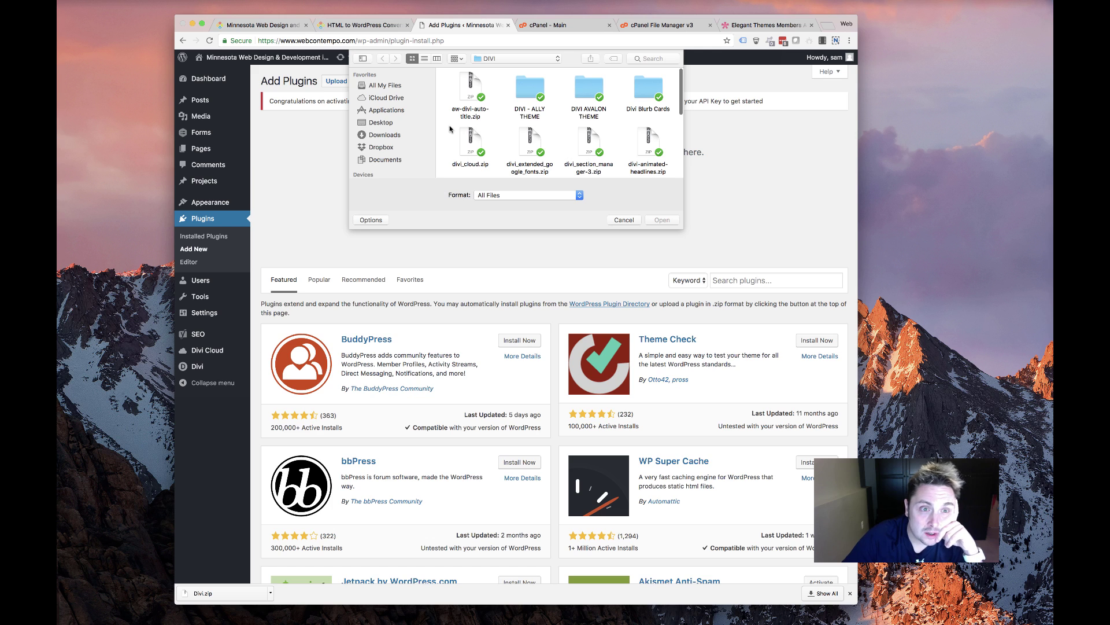
double_click(471, 86)
left_click(472, 208)
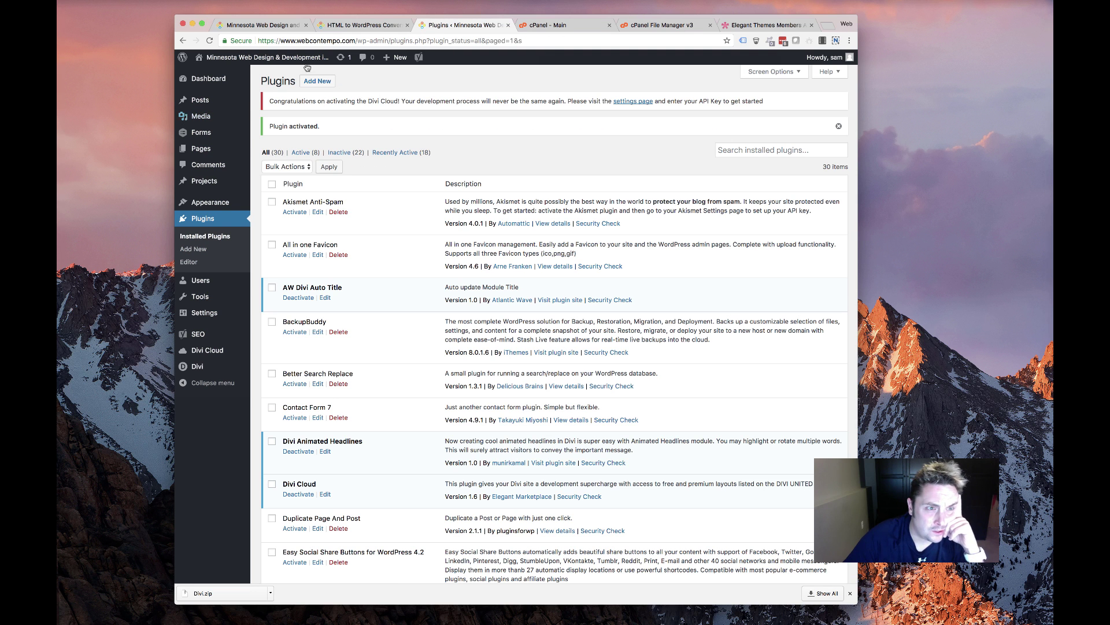
Upload and install dwd-custom-fullwidth-header-extended.zip from its folder, then activate it
left_click(317, 81)
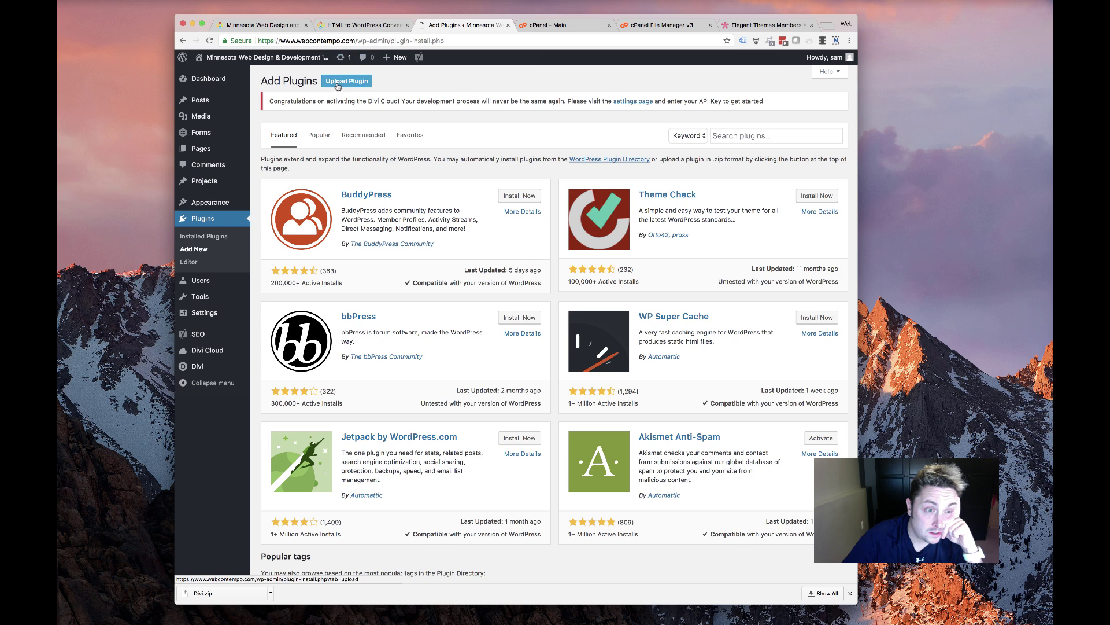
left_click(338, 86)
left_click(480, 196)
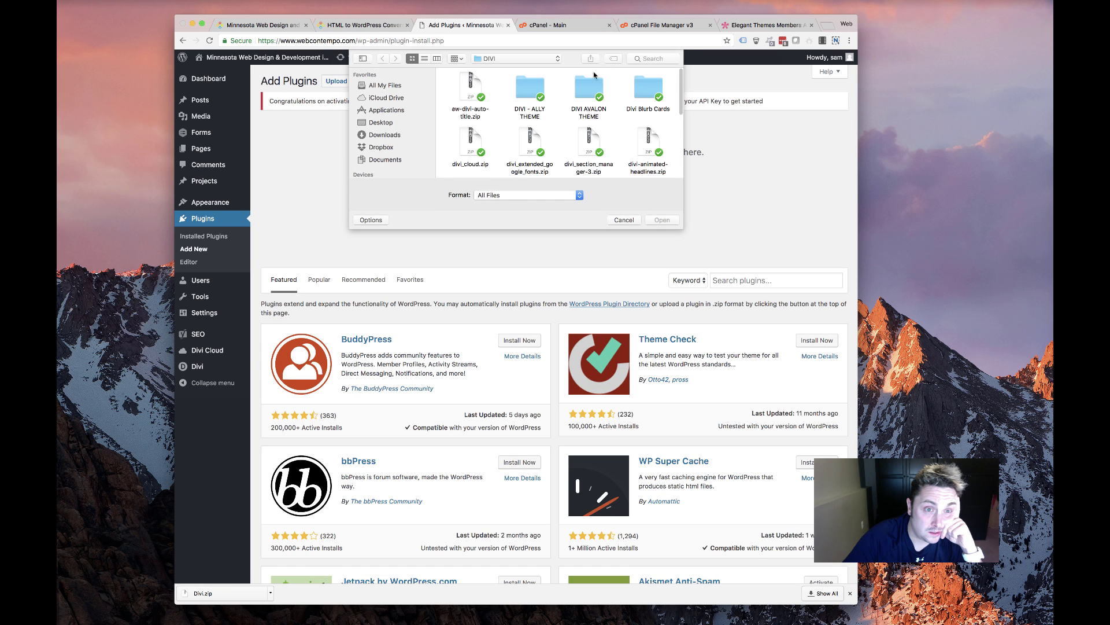
scroll(529, 130, "down", 10)
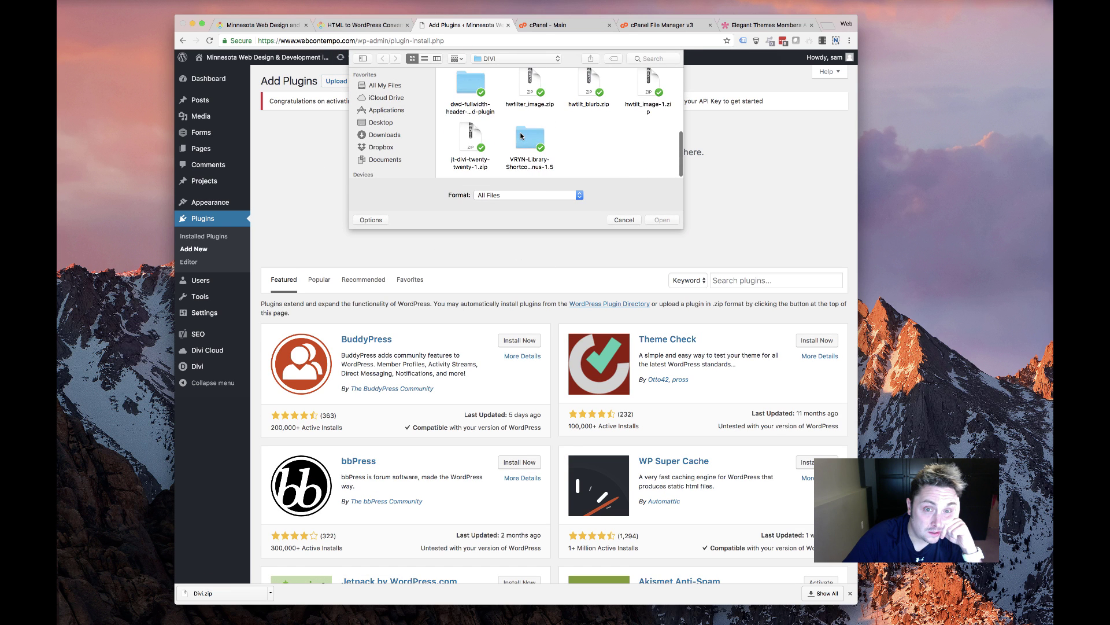
scroll(508, 152, "up", 5)
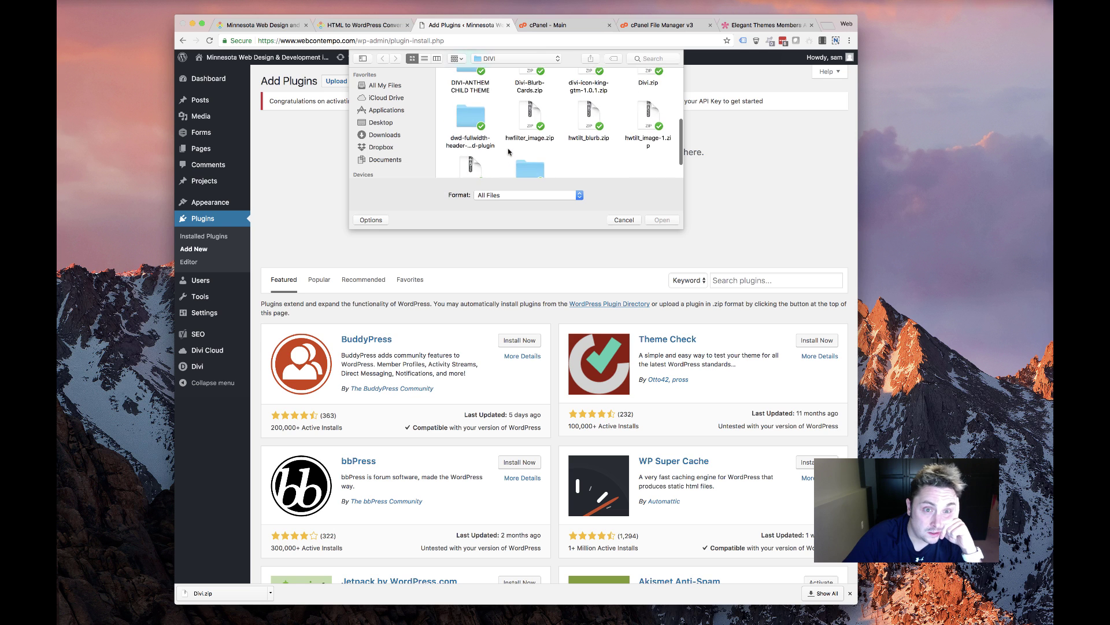
scroll(519, 151, "up", 2)
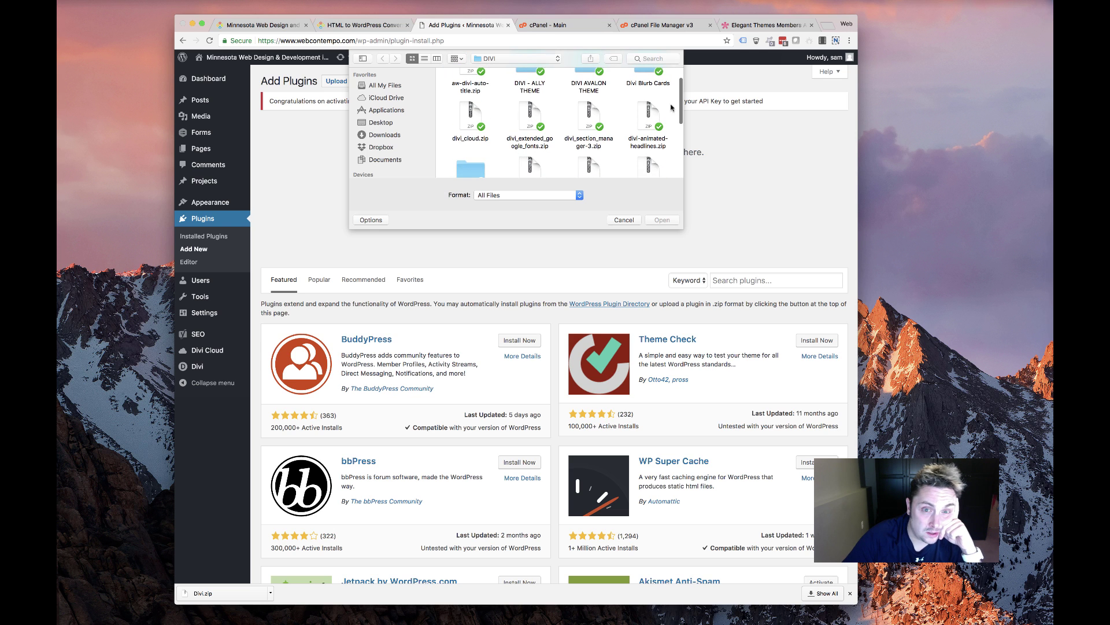
scroll(485, 138, "down", 3)
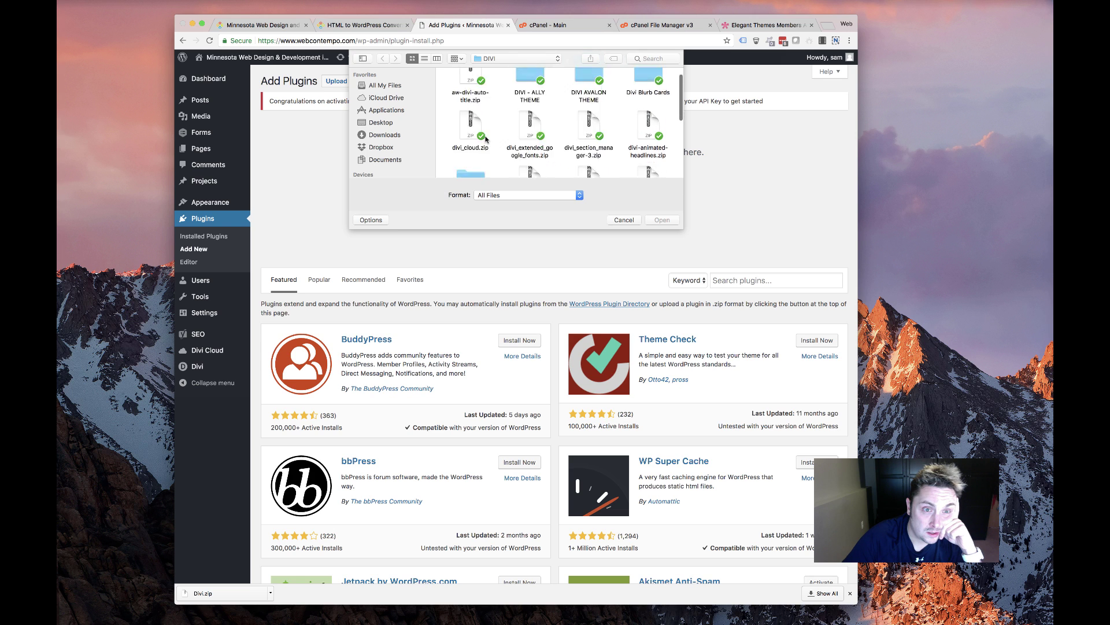
scroll(486, 138, "up", 3)
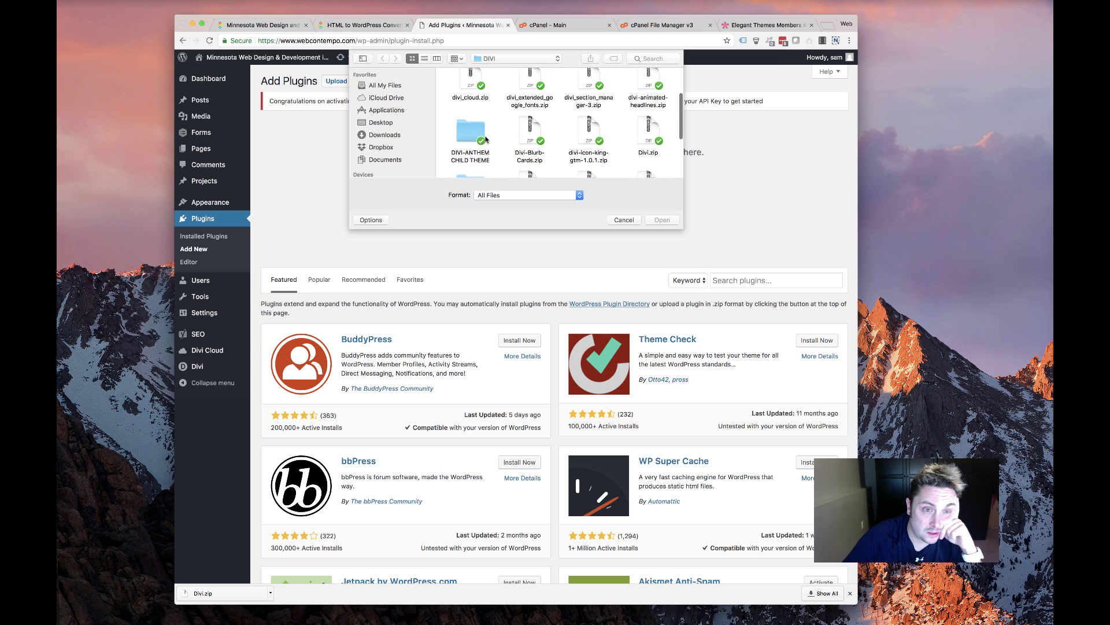
scroll(486, 139, "down", 5)
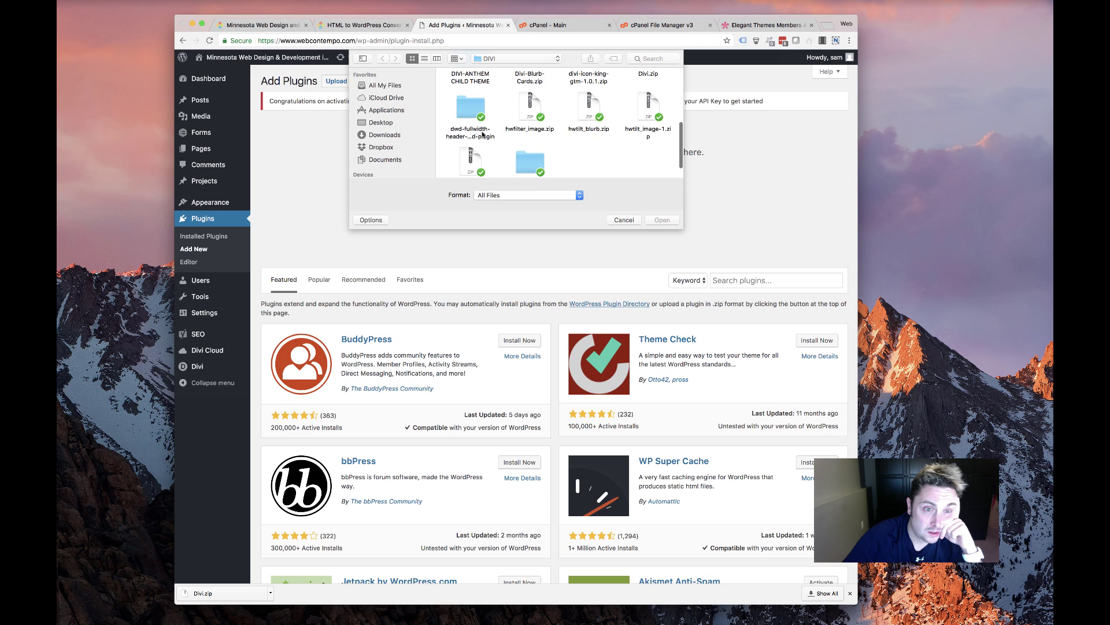
double_click(478, 100)
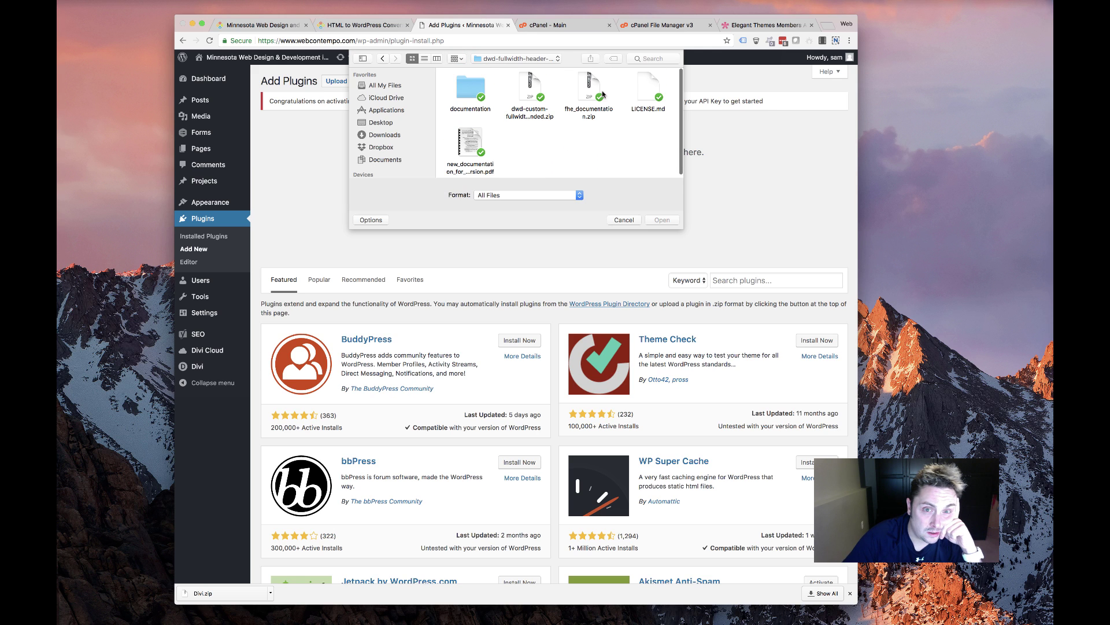
double_click(533, 85)
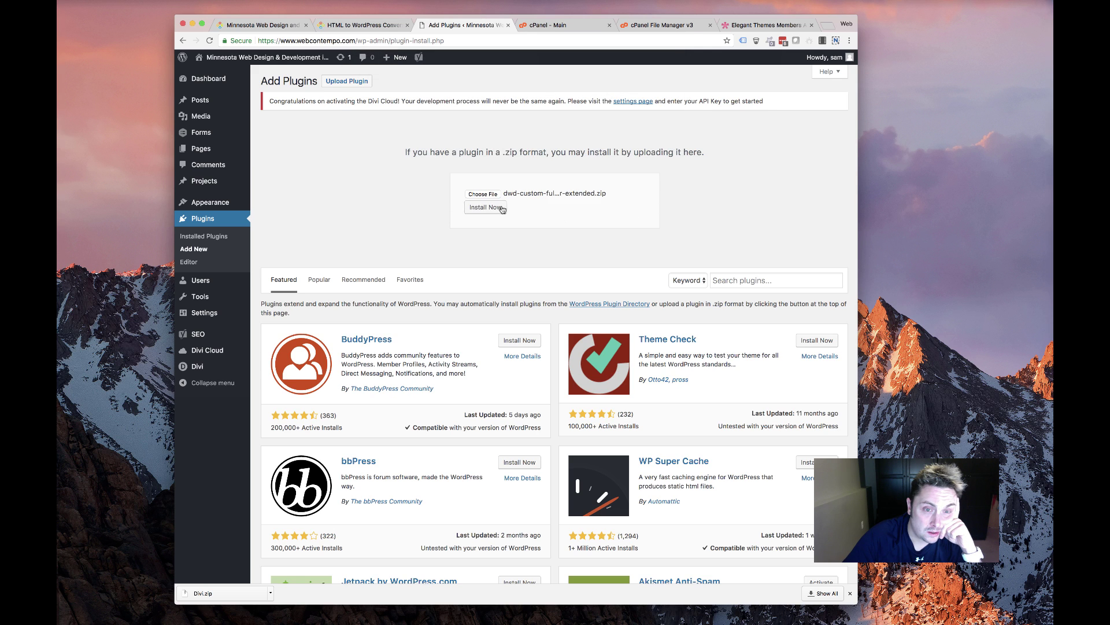
left_click(500, 208)
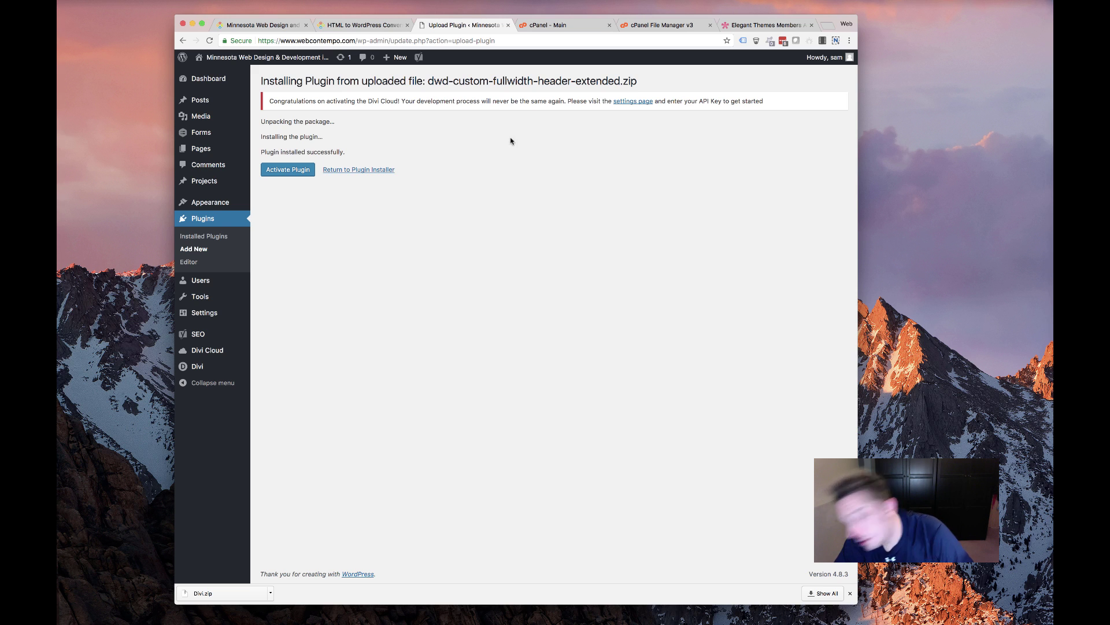
left_click(290, 173)
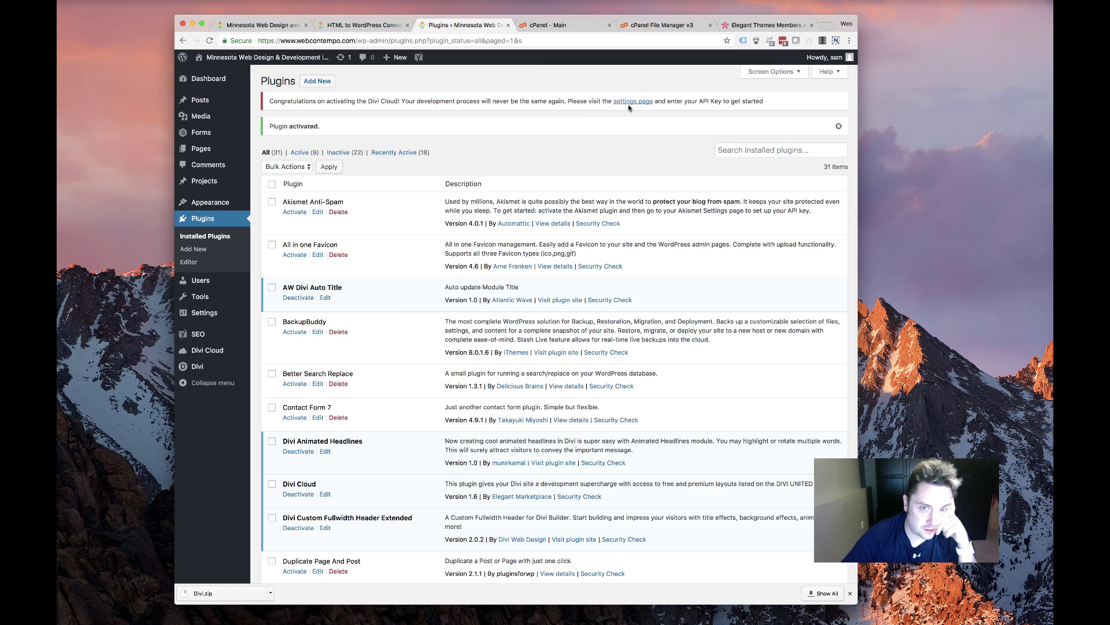
Enter and save the API key on the Divi Cloud settings page, then go to Pages > All Pages
left_click(630, 102)
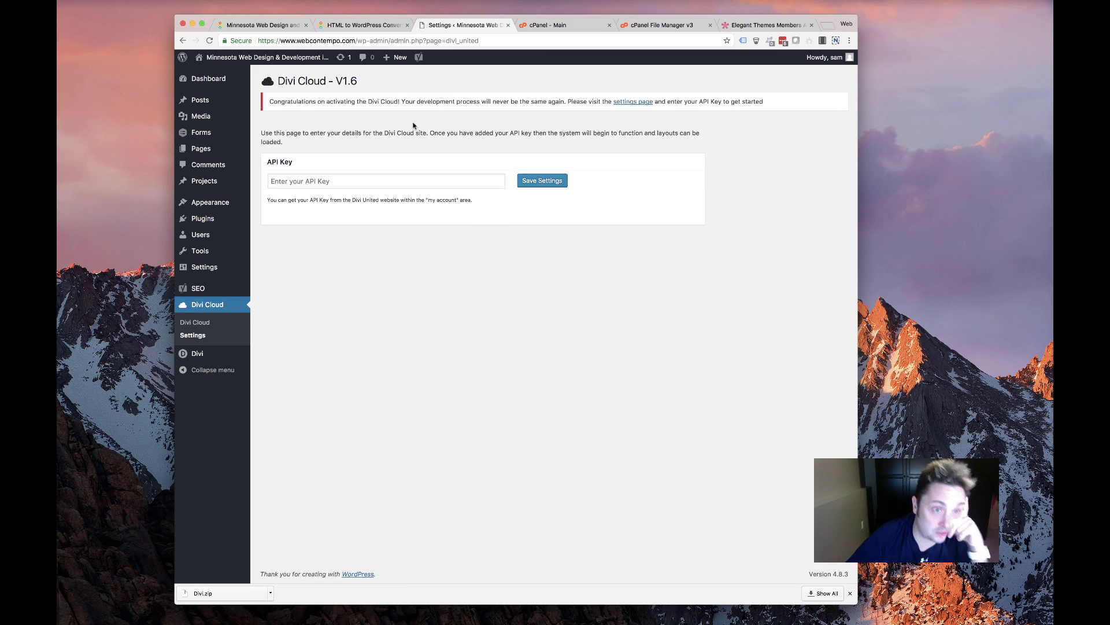
left_click(373, 185)
left_click(387, 197)
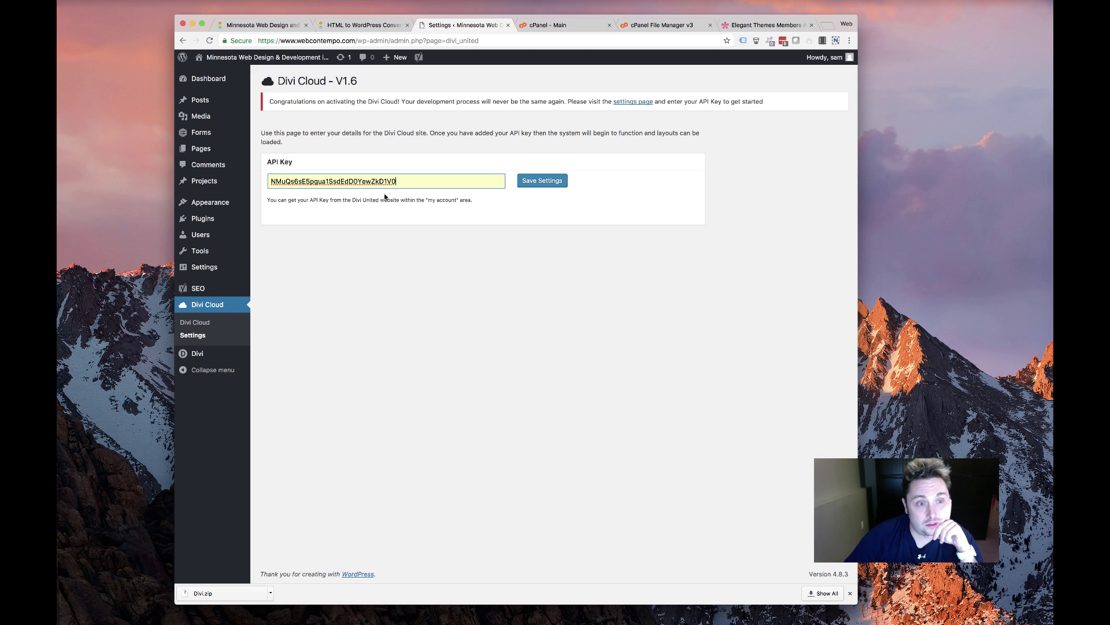
left_click(525, 186)
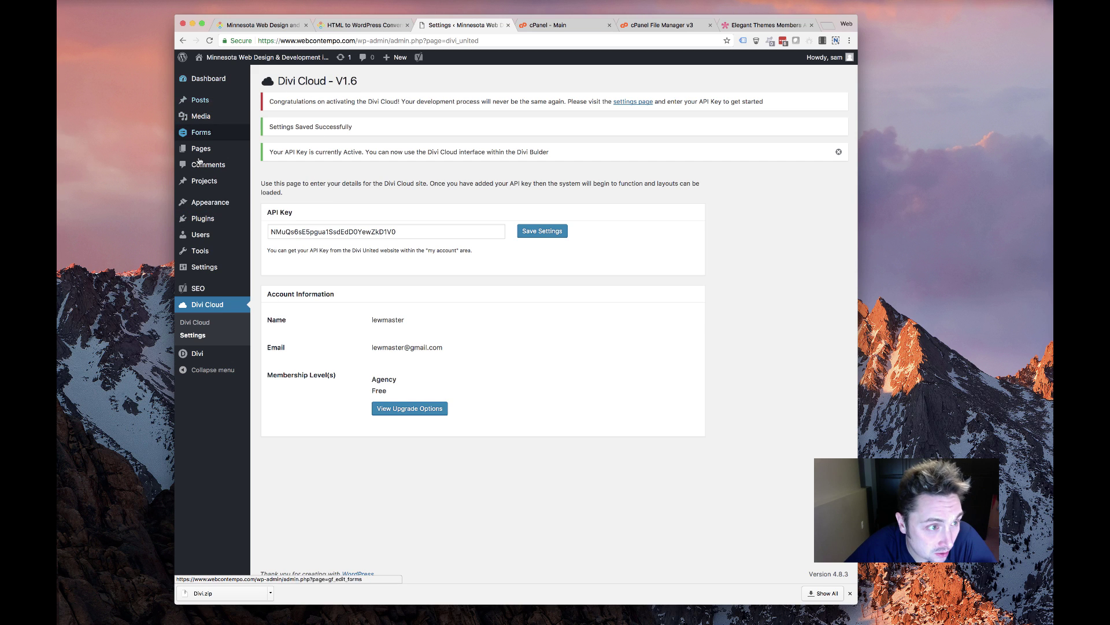
left_click(276, 150)
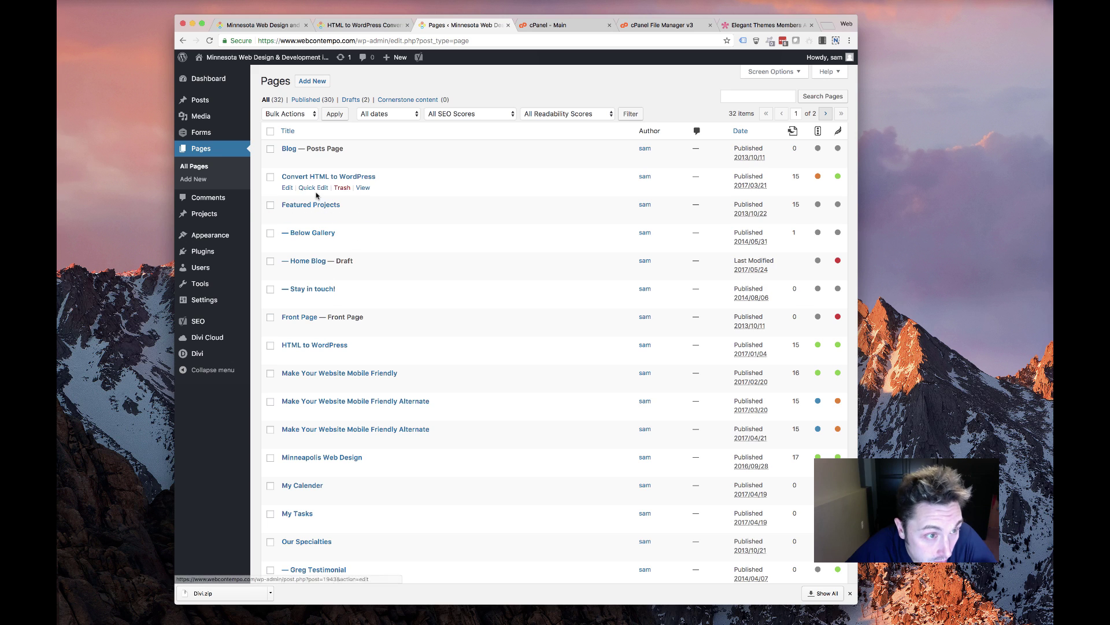
Tick Featured Projects, Below Gallery, Home Blog, Stay in touch! and Front Page, leaving Convert HTML to WordPress unticked
left_click(270, 177)
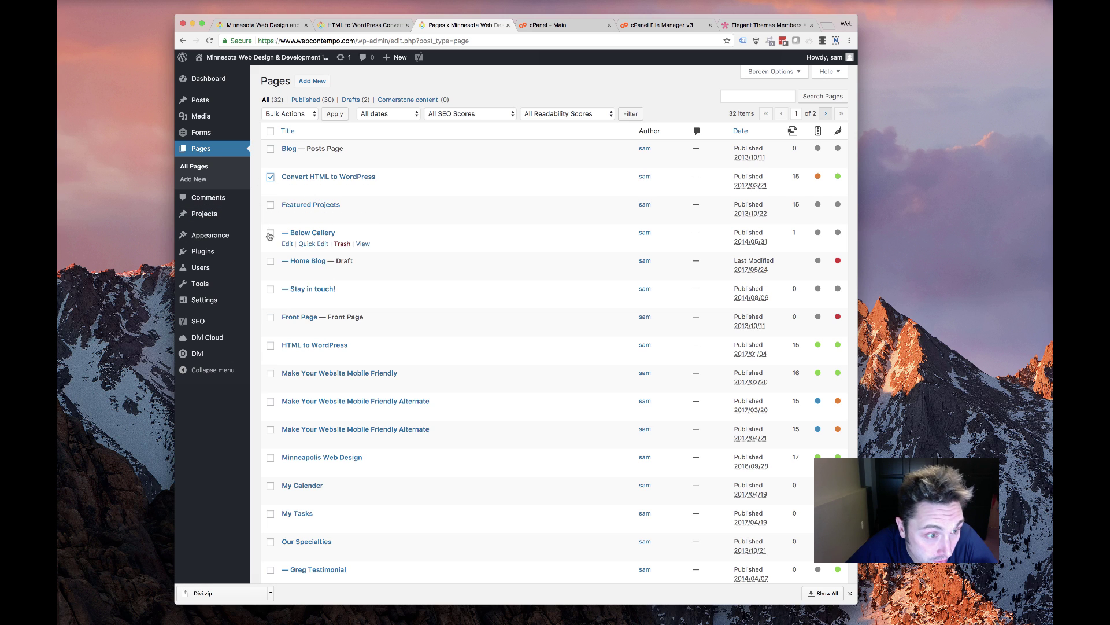
left_click(270, 205)
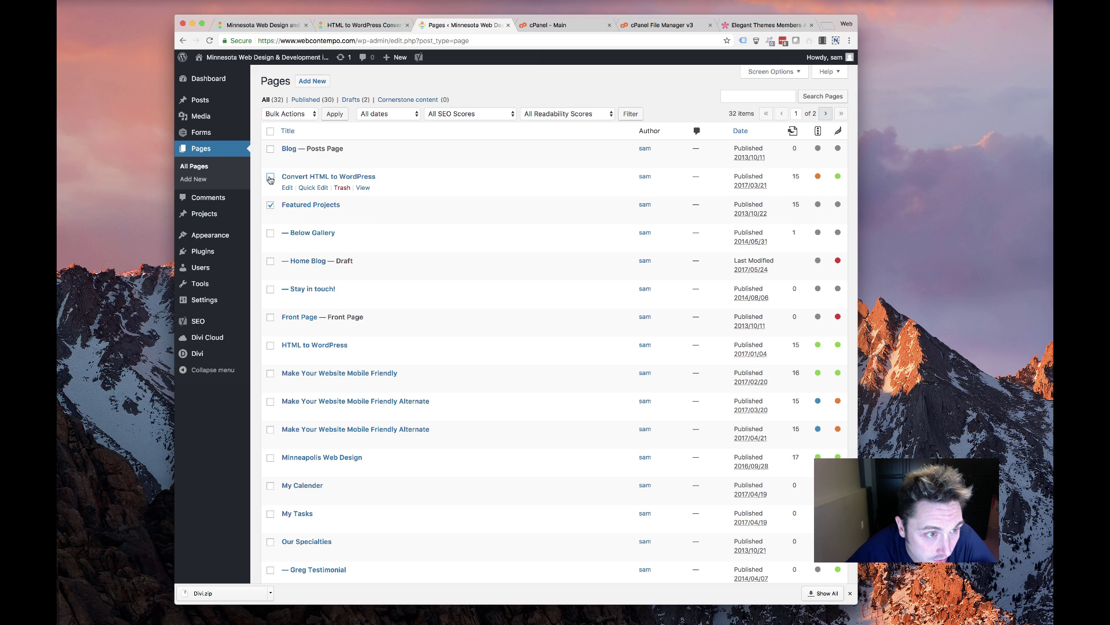
left_click(270, 178)
left_click(270, 233)
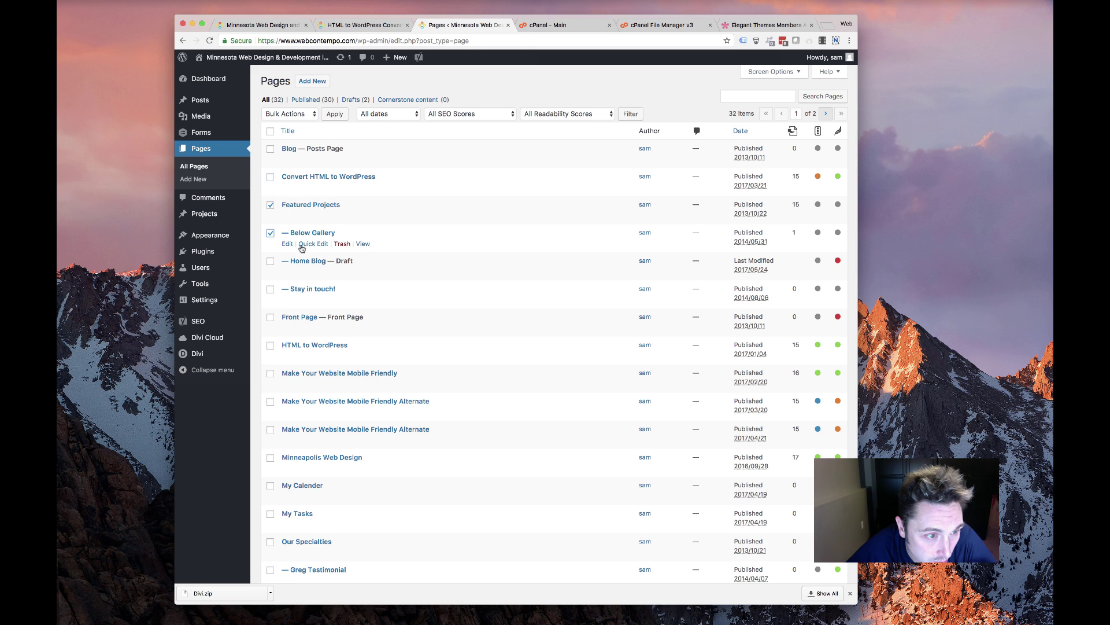
scroll(301, 248, "down", 2)
left_click(270, 189)
left_click(270, 217)
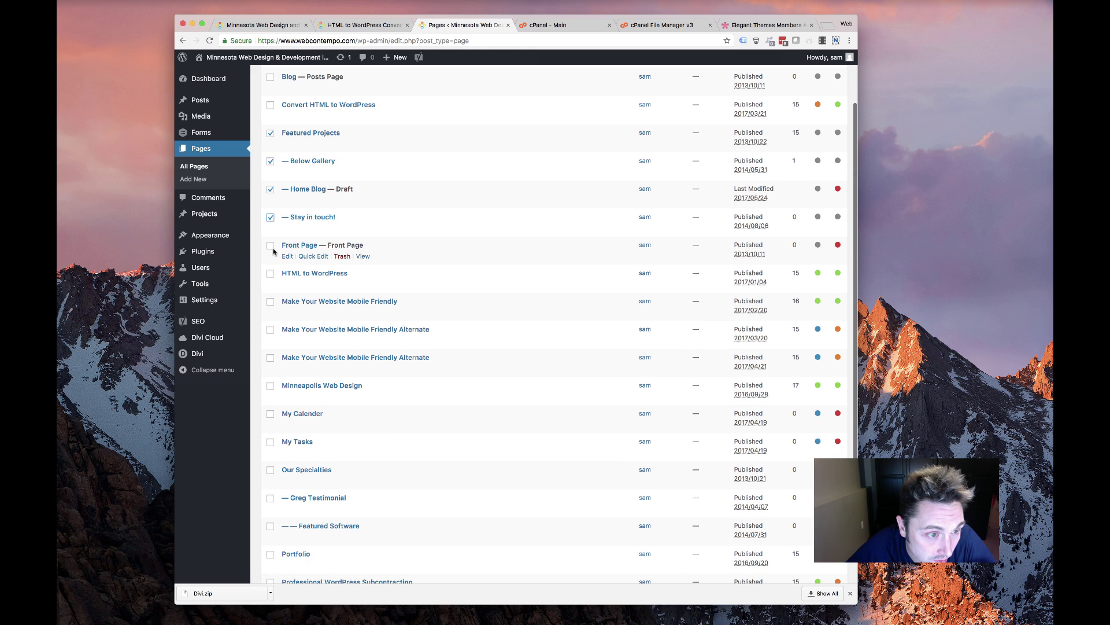
left_click(270, 246)
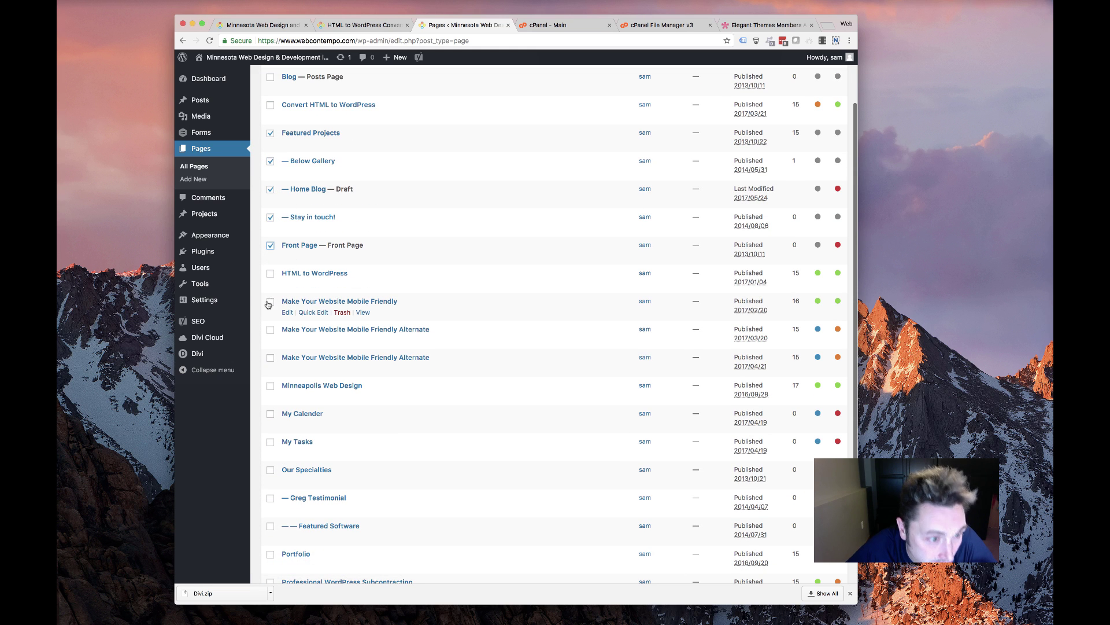
Tick My Tasks, the testimonial page and the Projects draft, keeping Professional WordPress Subcontracting unticked
scroll(275, 282, "up", 1)
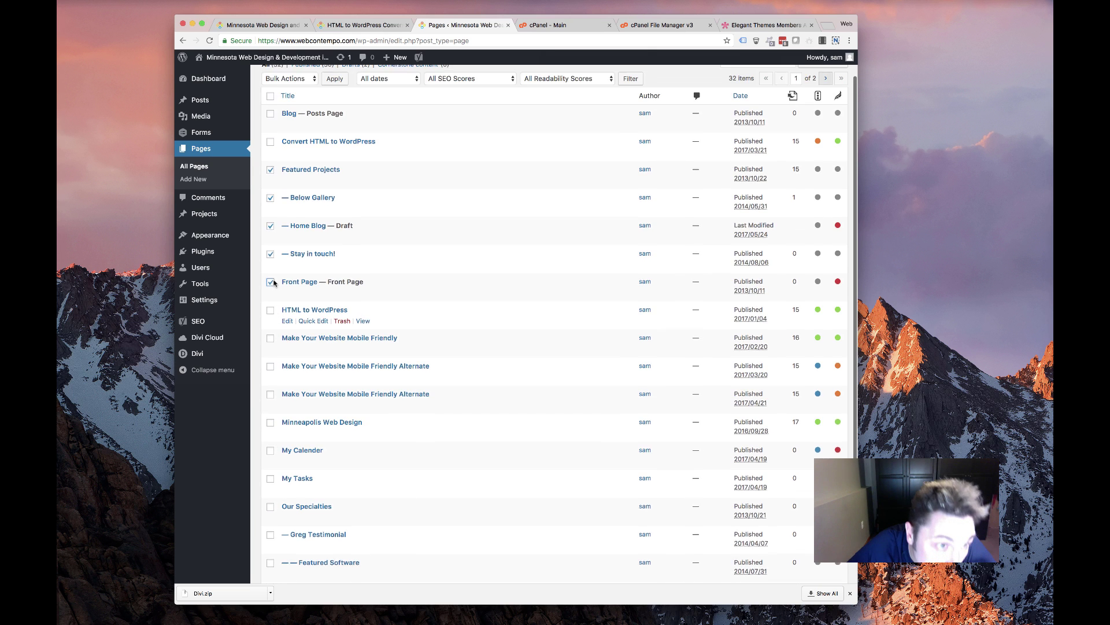
scroll(274, 283, "up", 1)
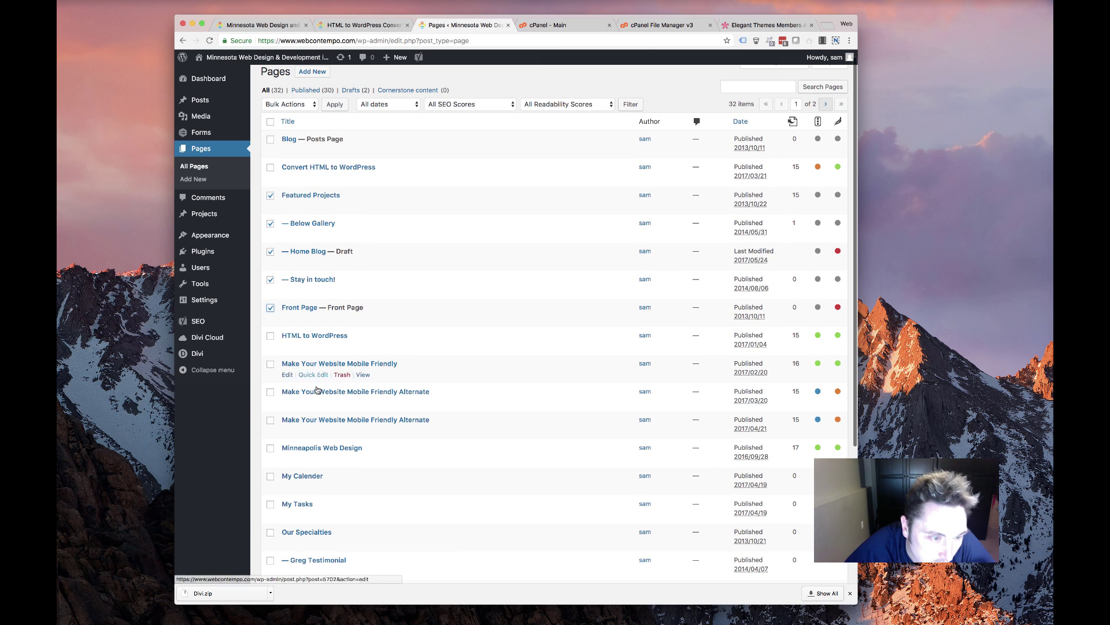
scroll(289, 371, "down", 2)
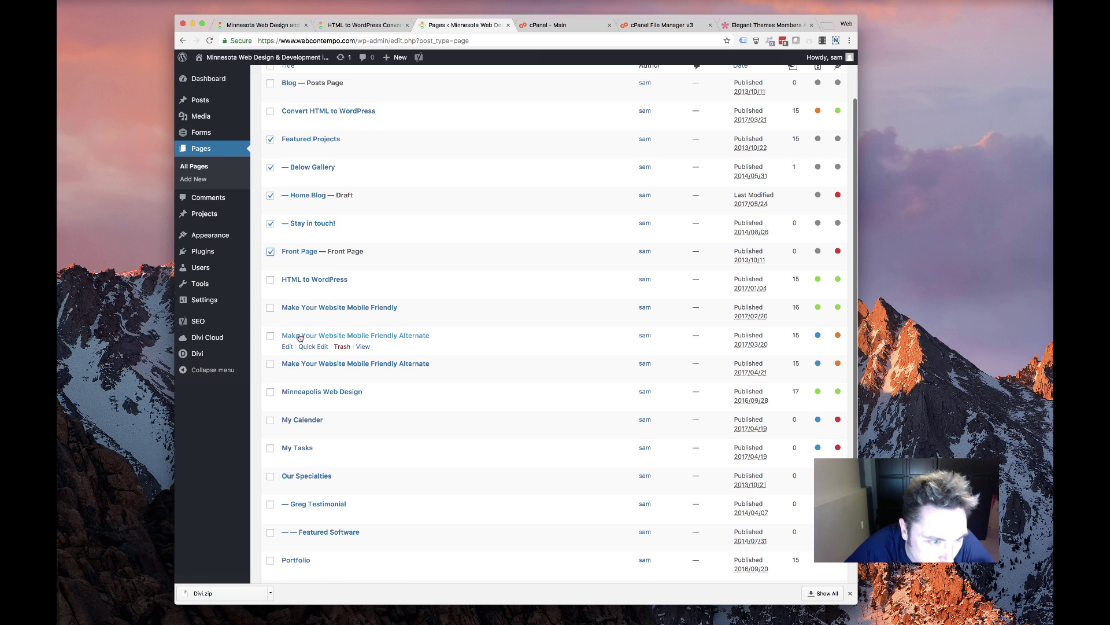
scroll(269, 393, "down", 3)
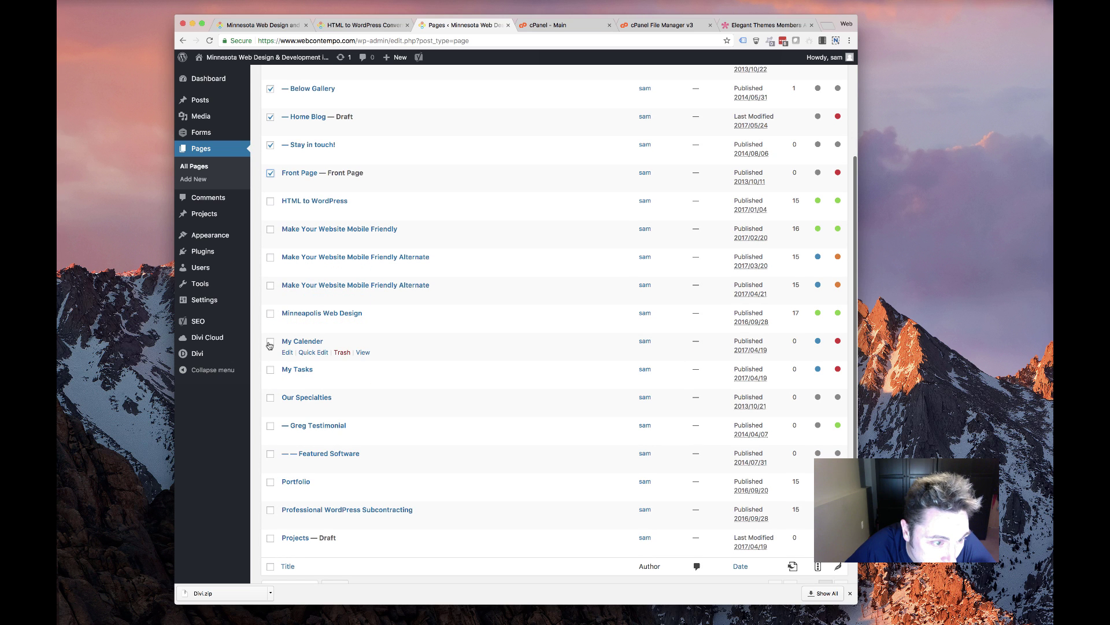
left_click(270, 370)
scroll(278, 365, "down", 2)
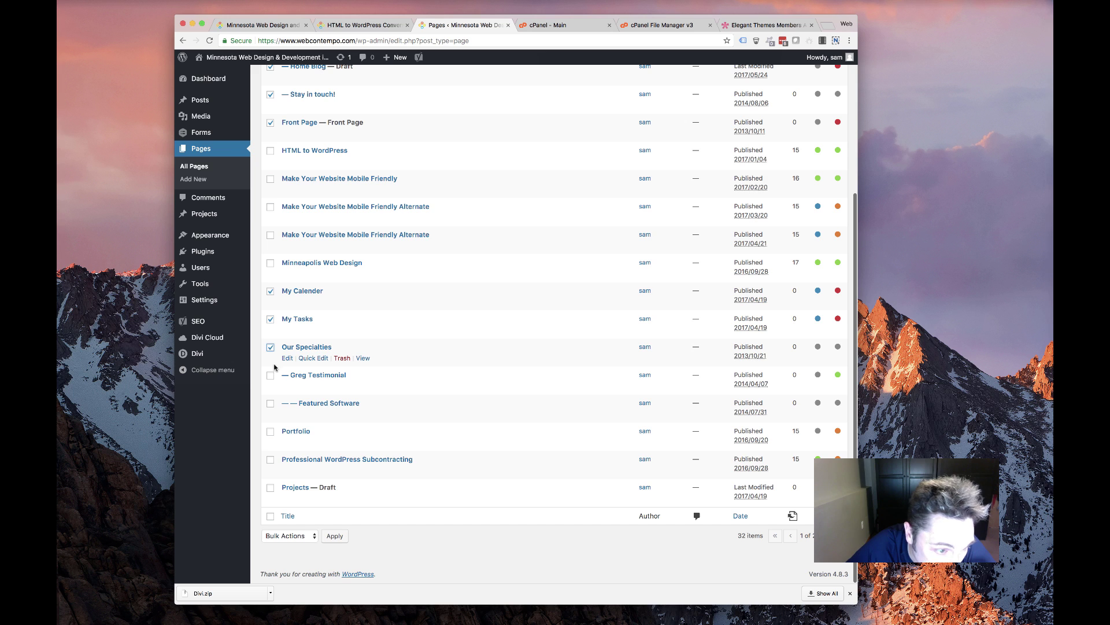
left_click(270, 375)
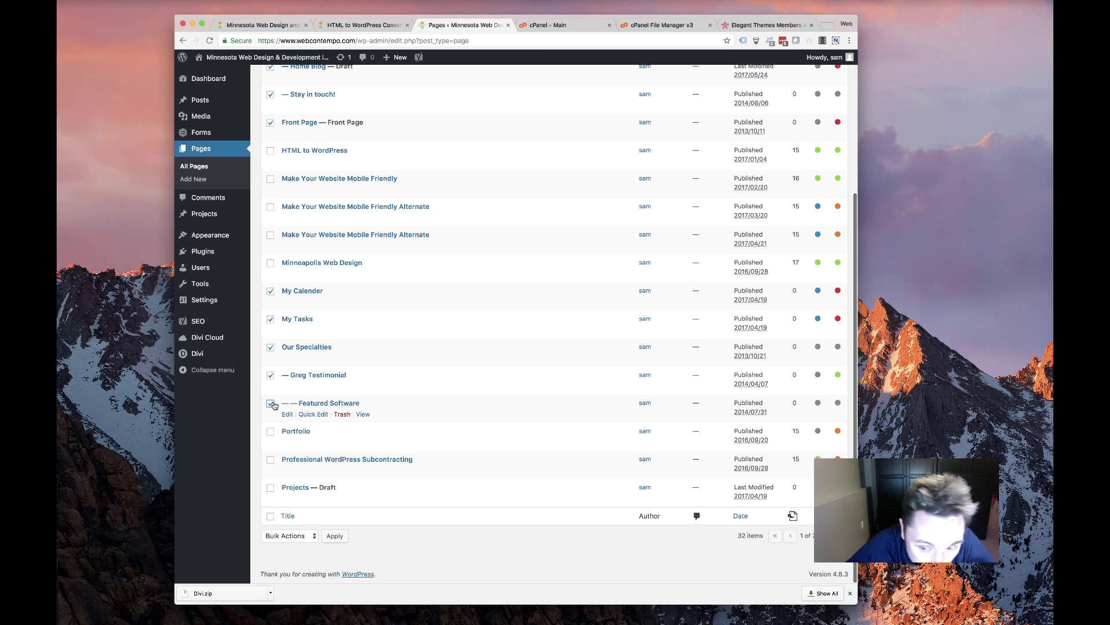
left_click(270, 459)
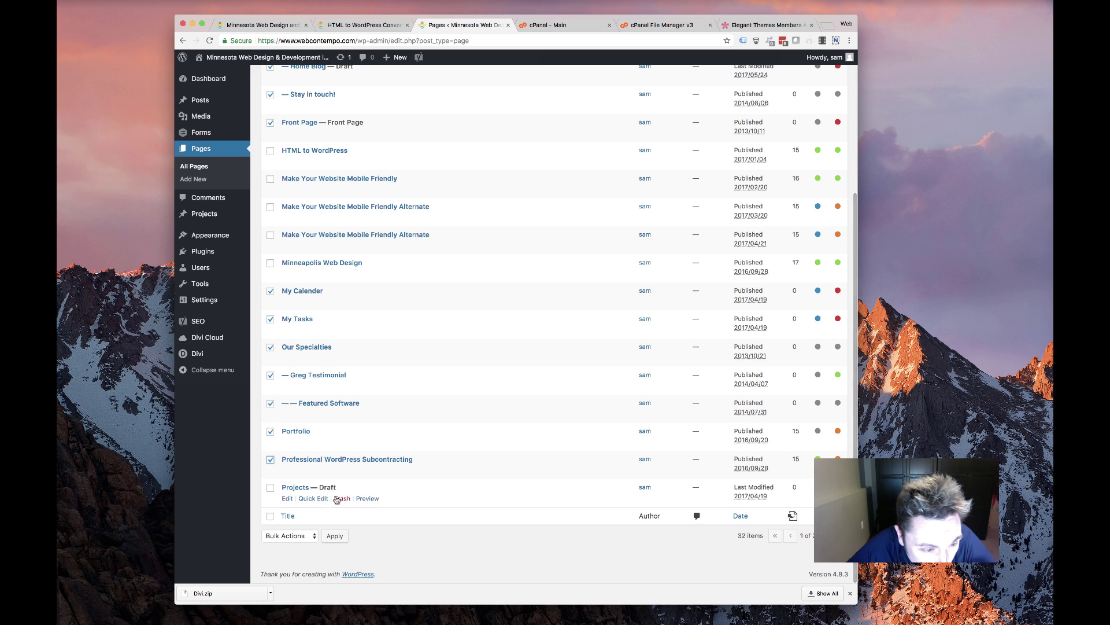
left_click(270, 488)
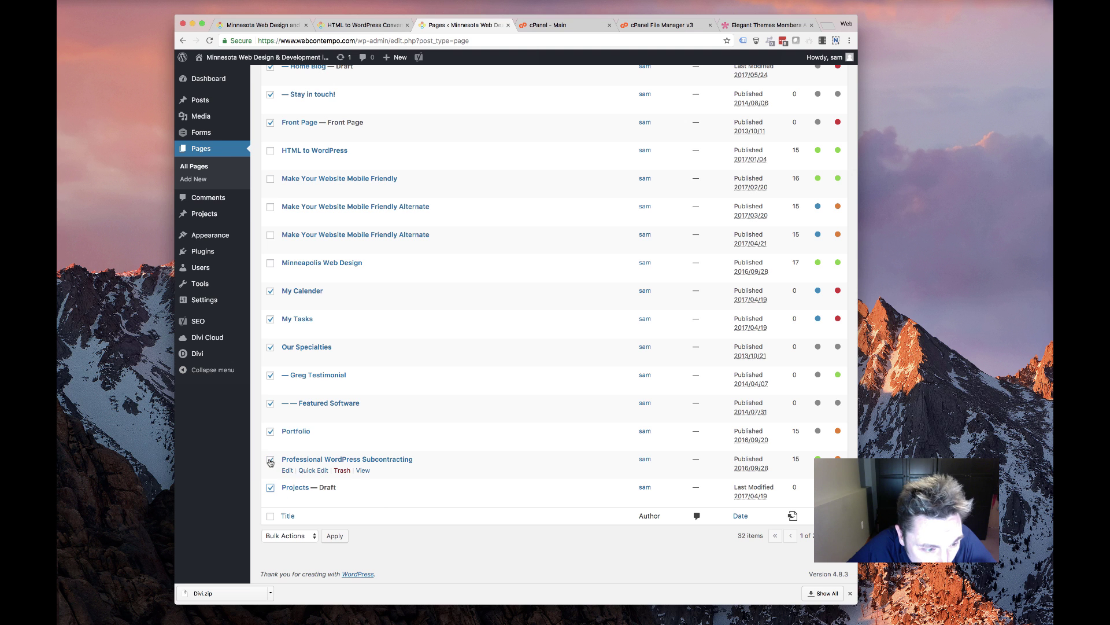
left_click(270, 459)
scroll(388, 385, "up", 3)
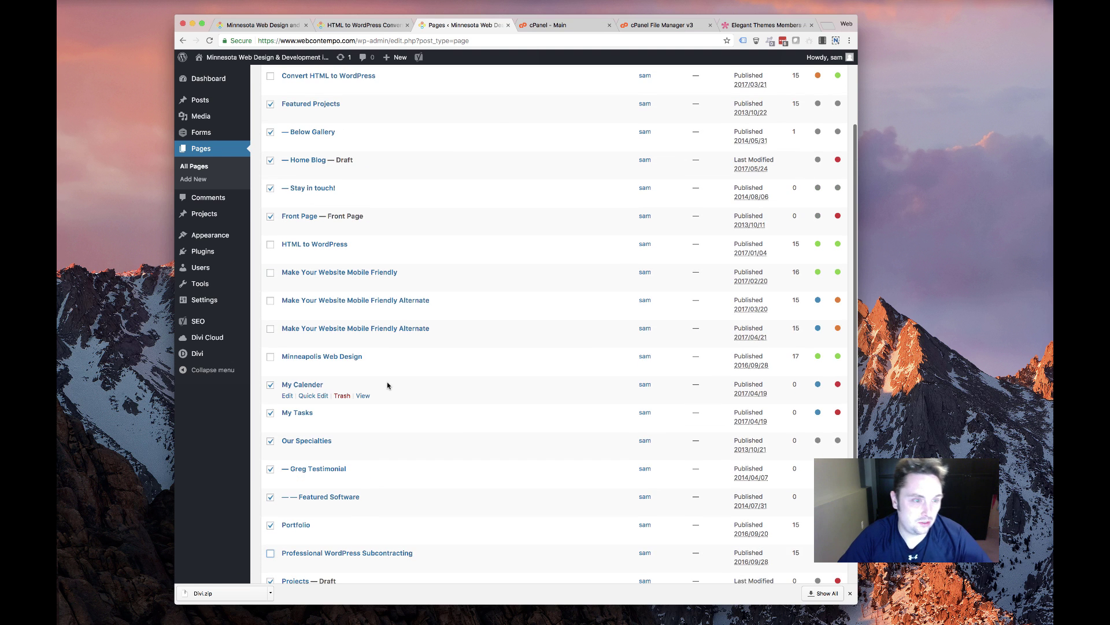
scroll(322, 388, "up", 3)
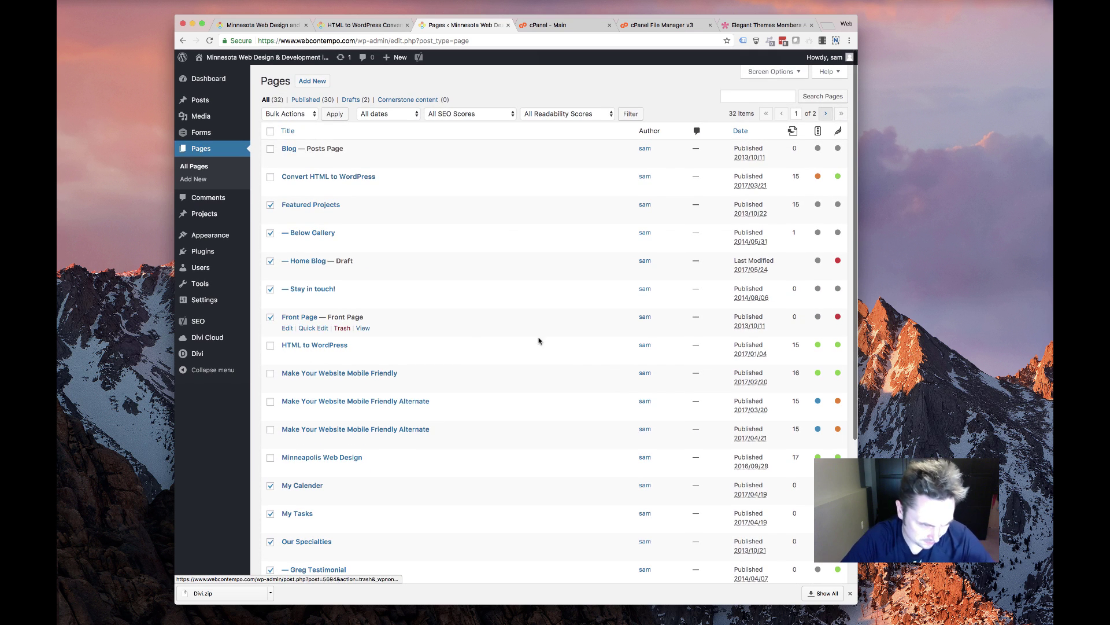
scroll(405, 347, "down", 5)
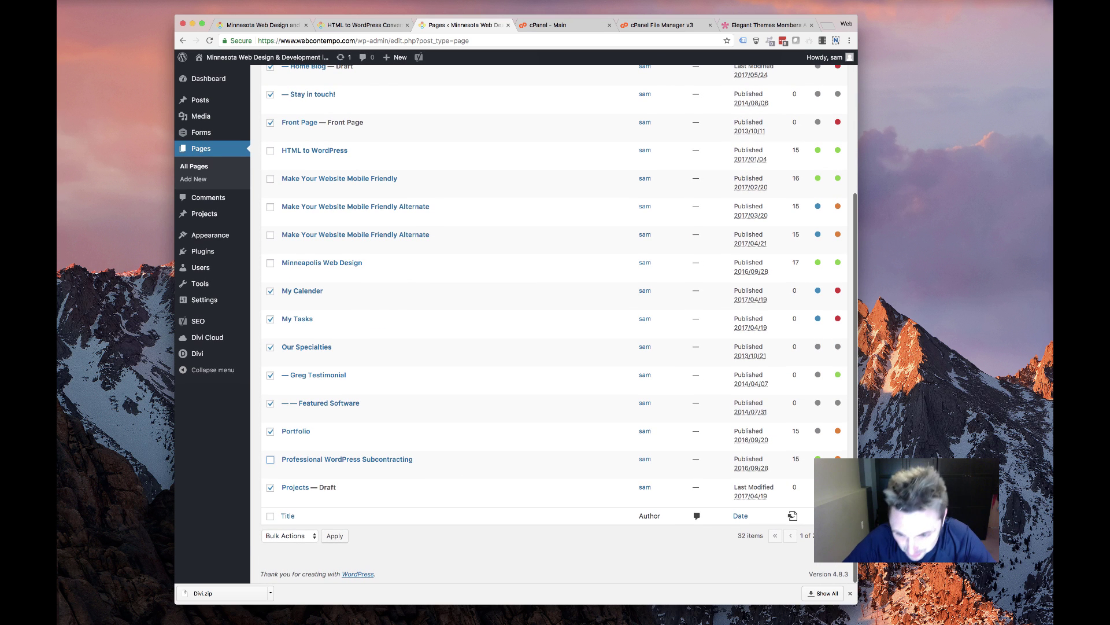
On page 2, tick What We Do, Testimonial and Who We Are, leaving both Thank You pages unticked
left_click(828, 535)
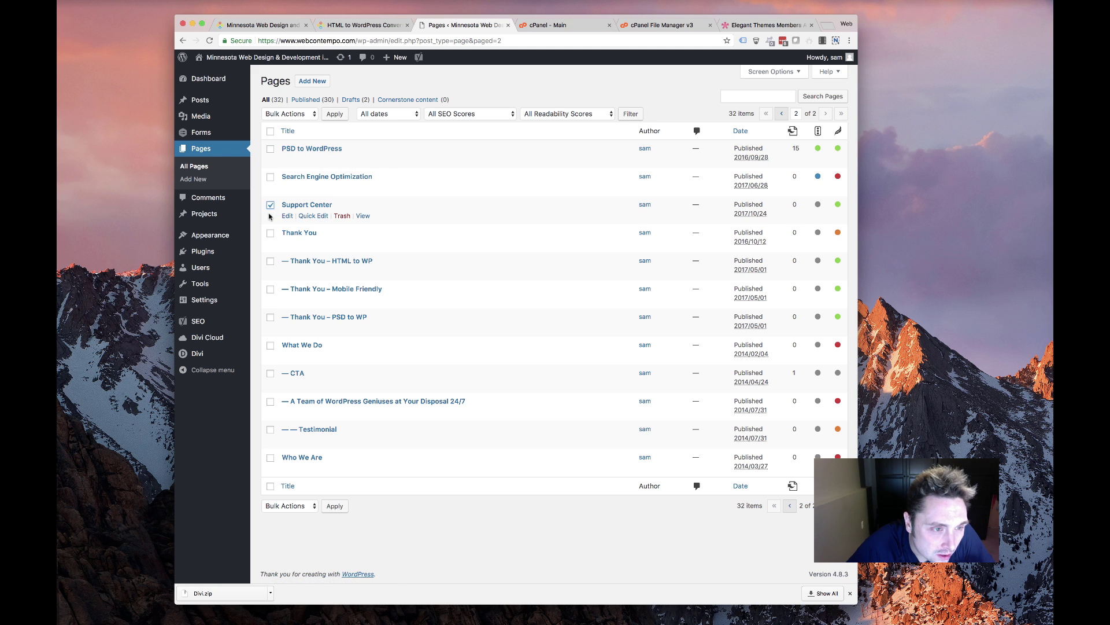
left_click(270, 262)
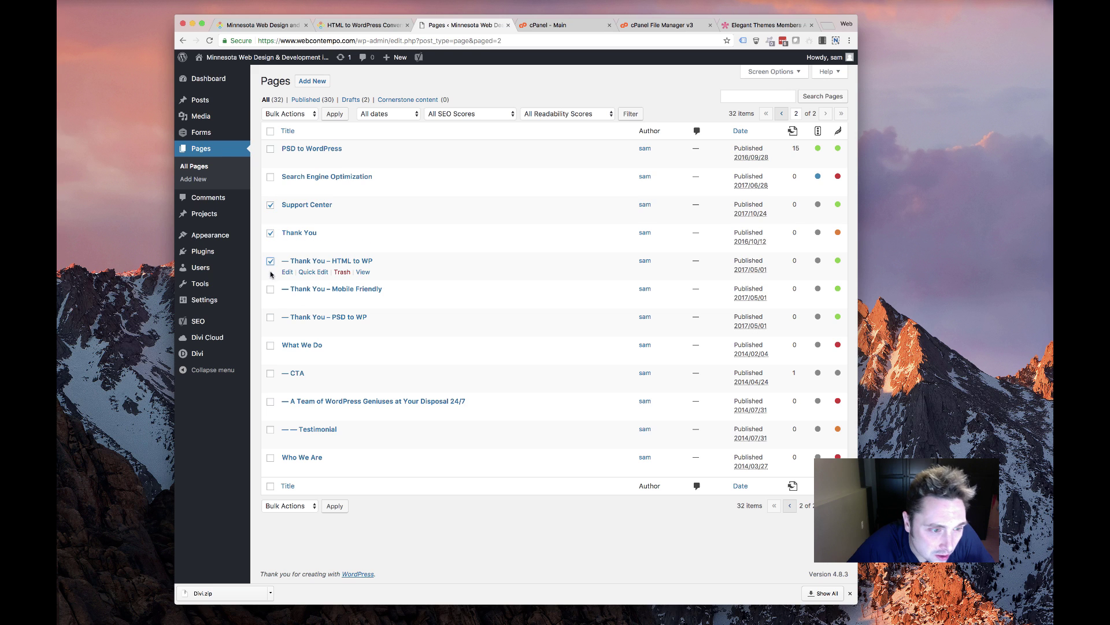
left_click(270, 261)
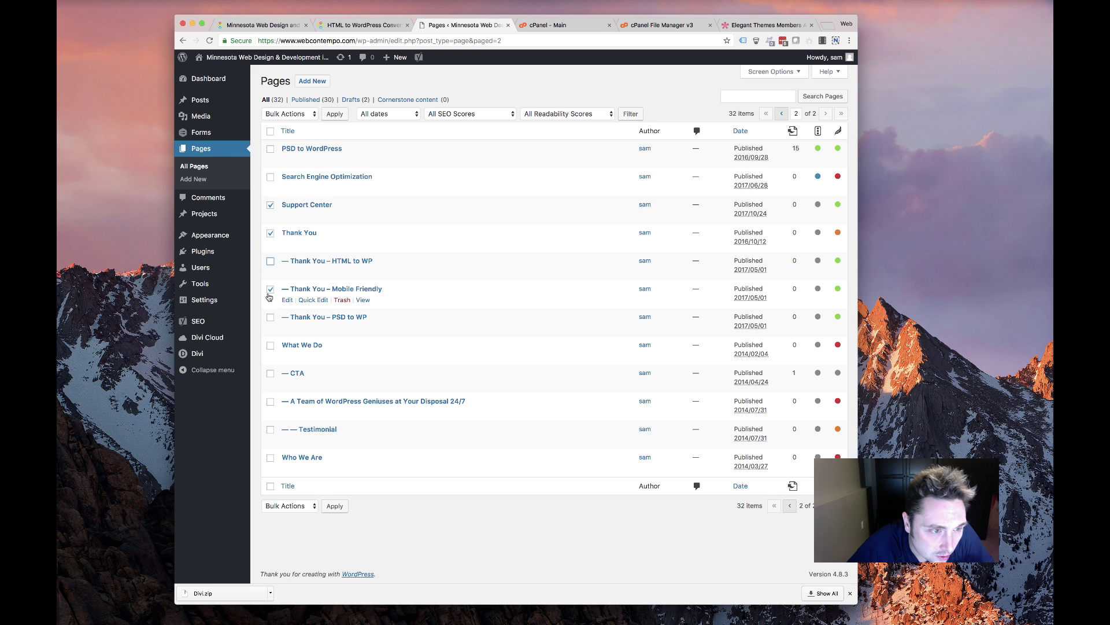
left_click(270, 289)
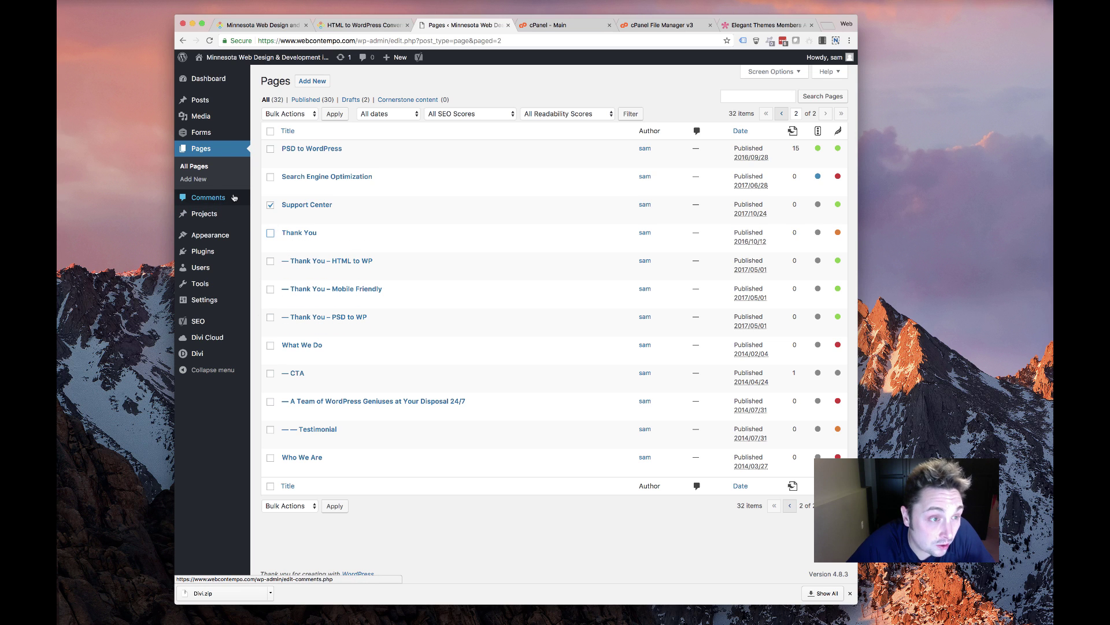
left_click(270, 345)
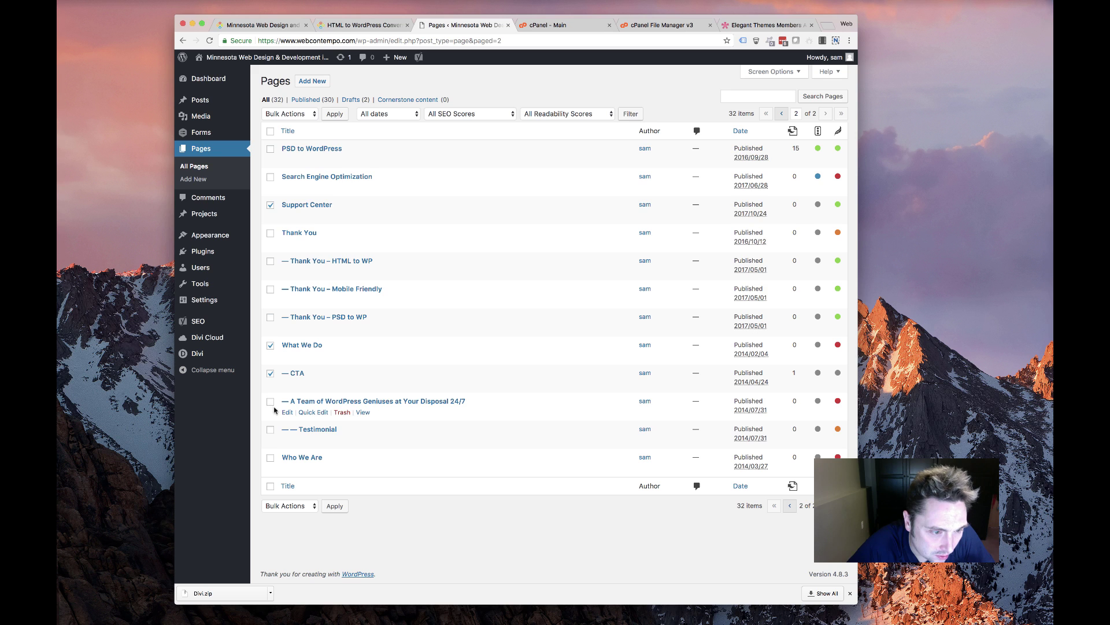
left_click(270, 430)
left_click(270, 458)
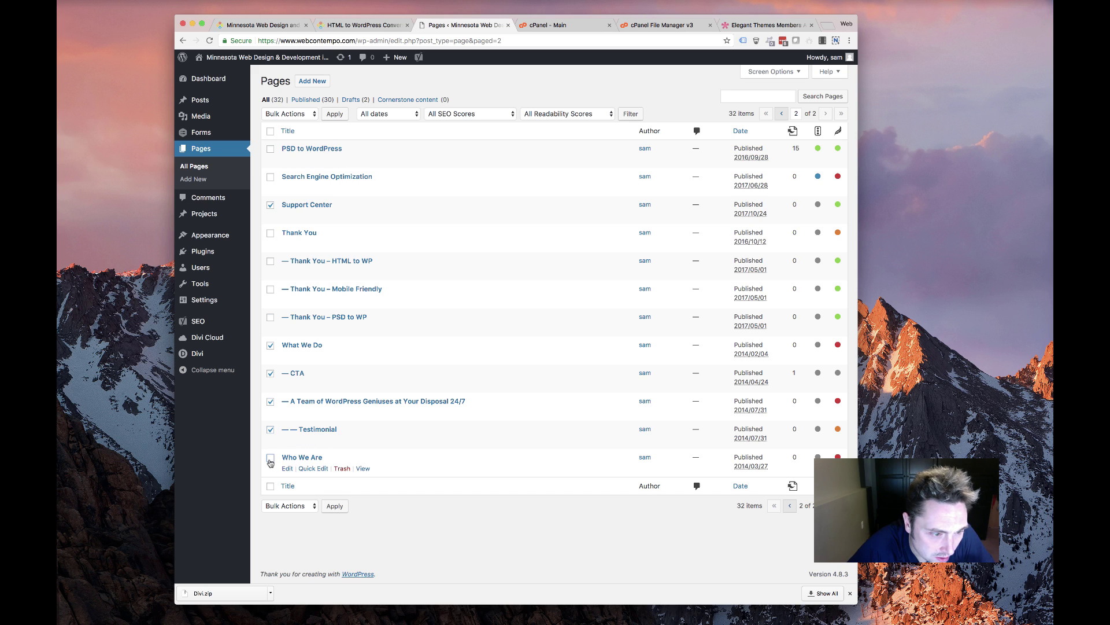
Move the six selected pages to the Trash with Bulk Actions
left_click(289, 505)
left_click(283, 524)
left_click(335, 506)
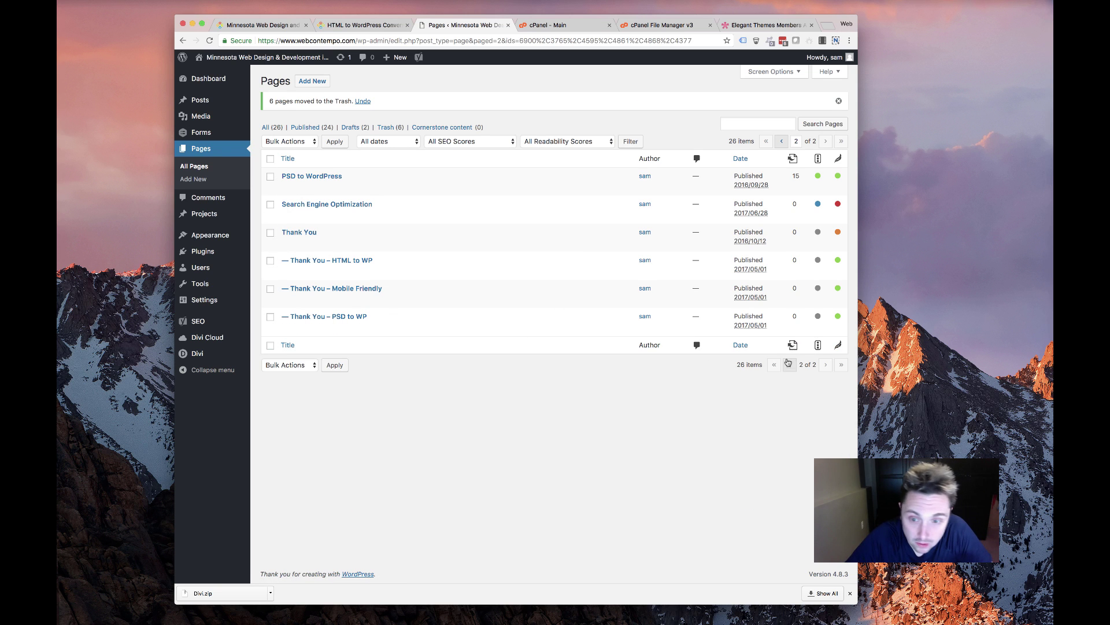
On page 1, select the twelve old pages, including Featured Projects and Stay in touch!, and bulk-move them to the Trash
left_click(789, 364)
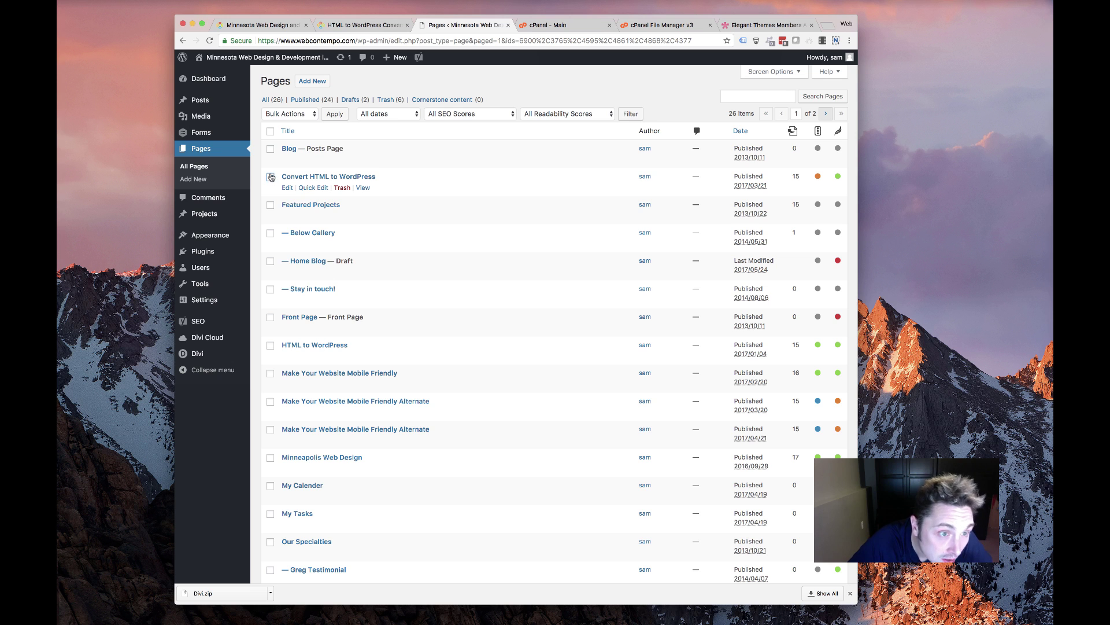
left_click(270, 205)
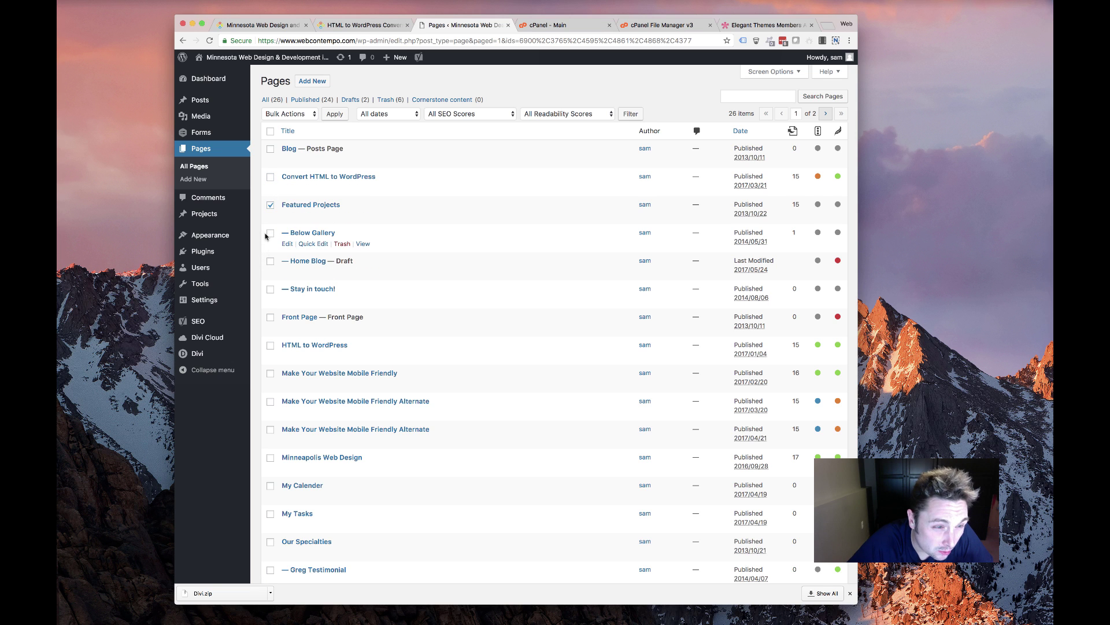
scroll(327, 258, "down", 5)
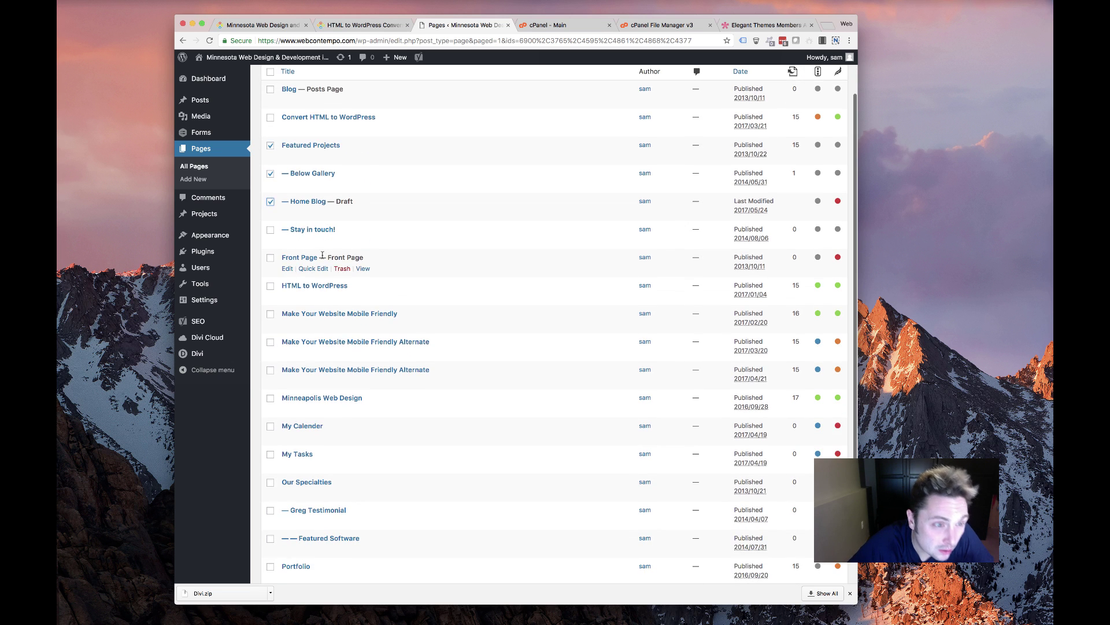
left_click(270, 174)
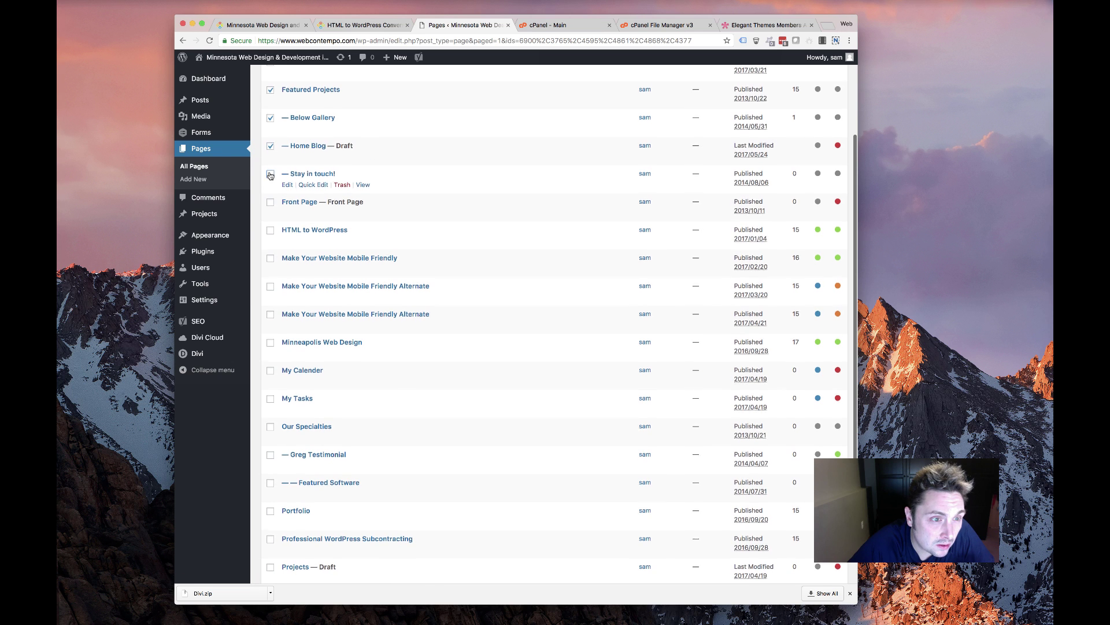
scroll(276, 197, "down", 2)
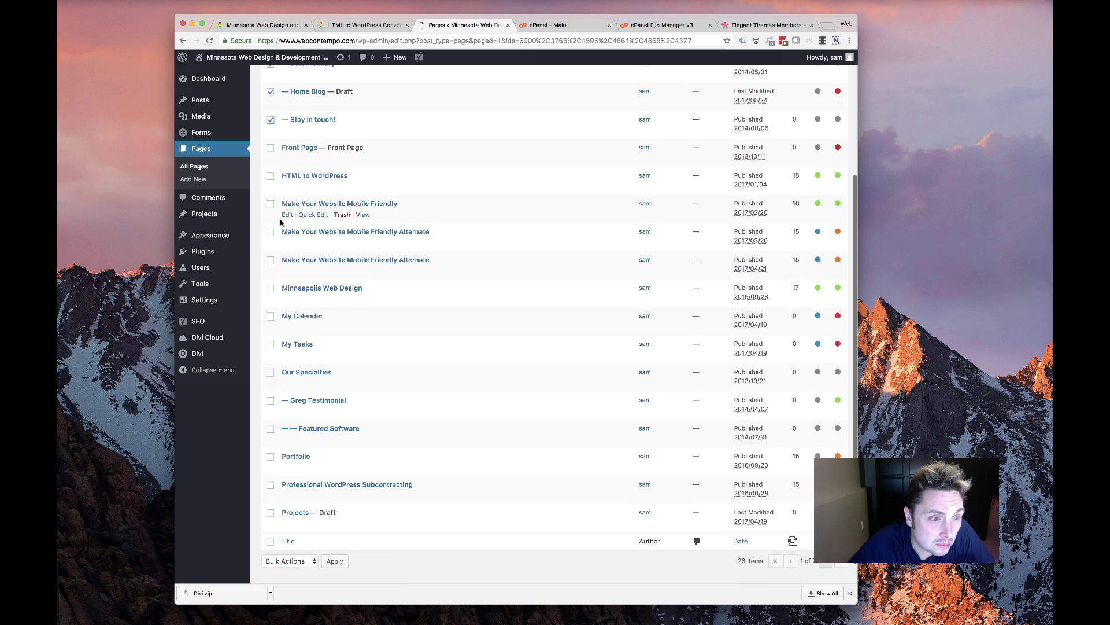
scroll(289, 286, "down", 2)
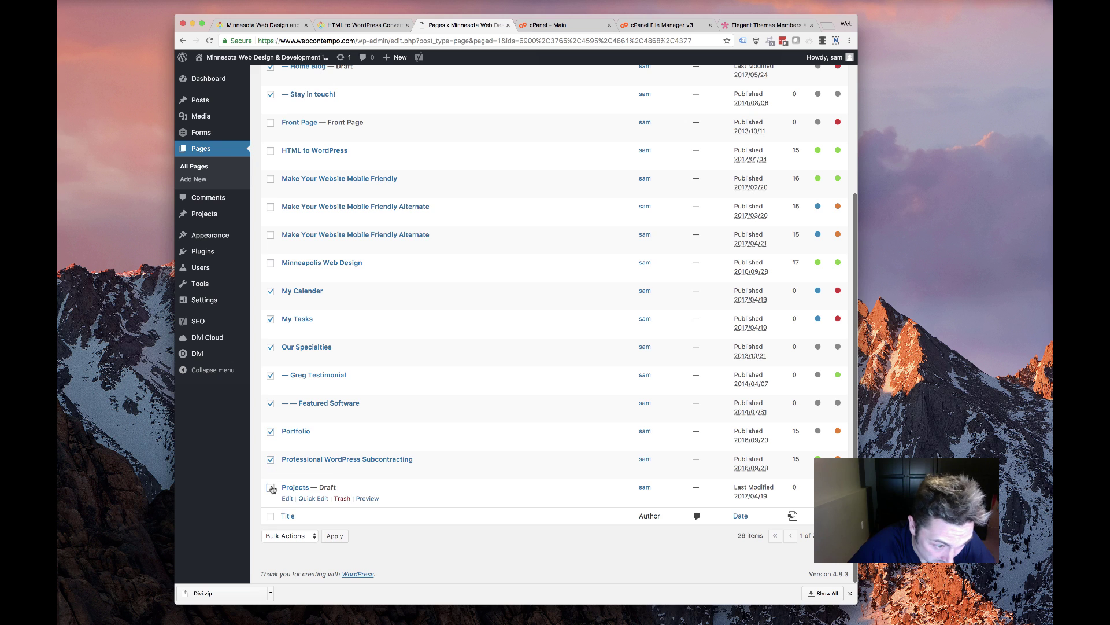
left_click(286, 536)
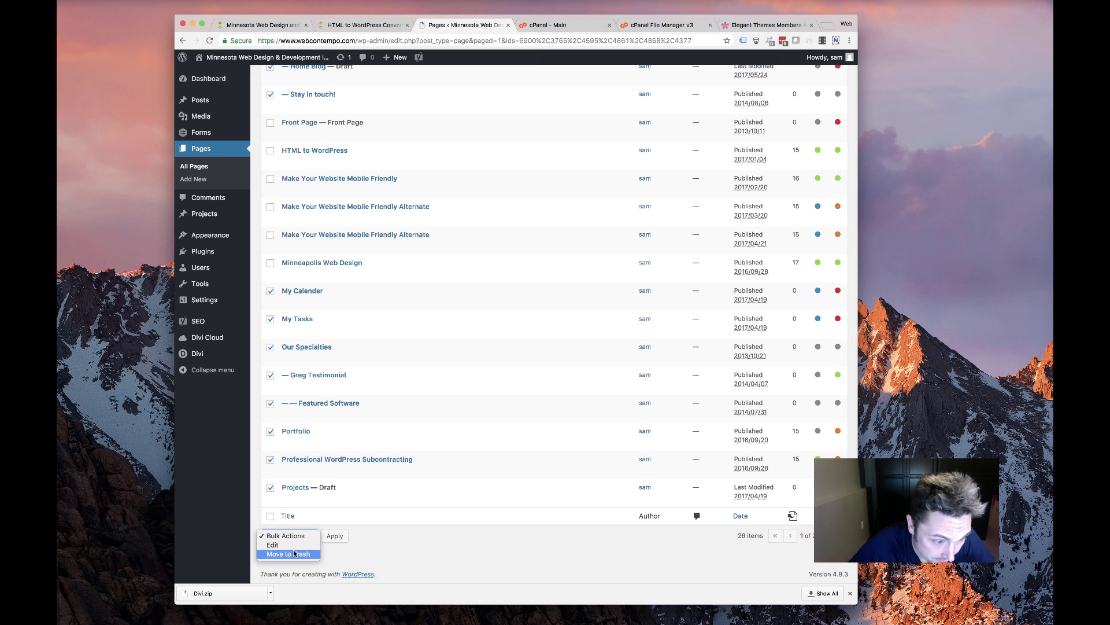
left_click(322, 544)
left_click(335, 535)
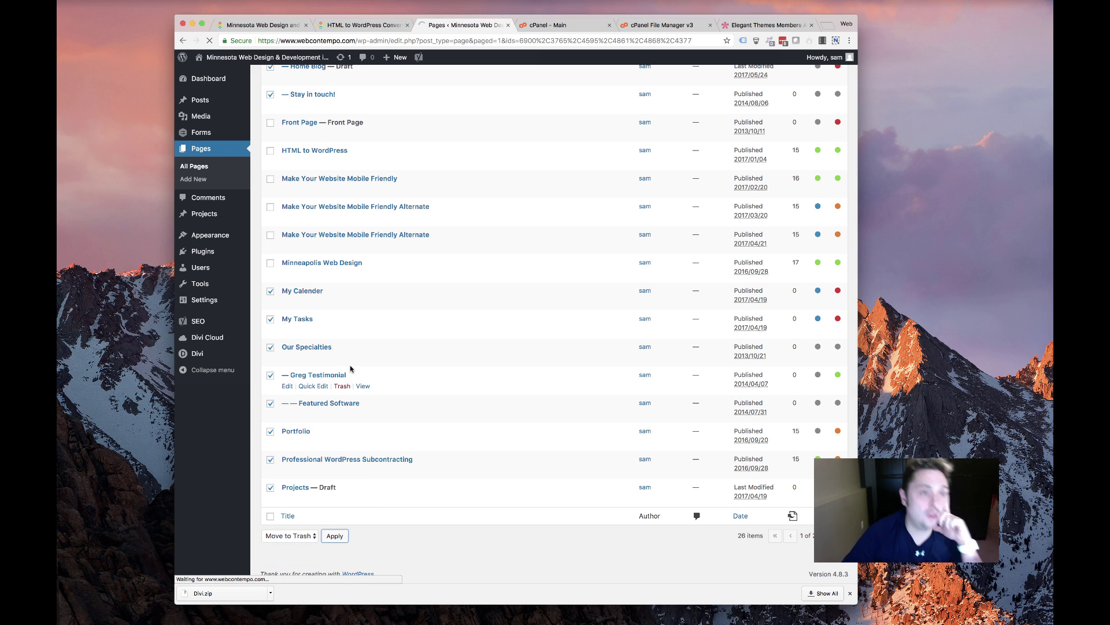
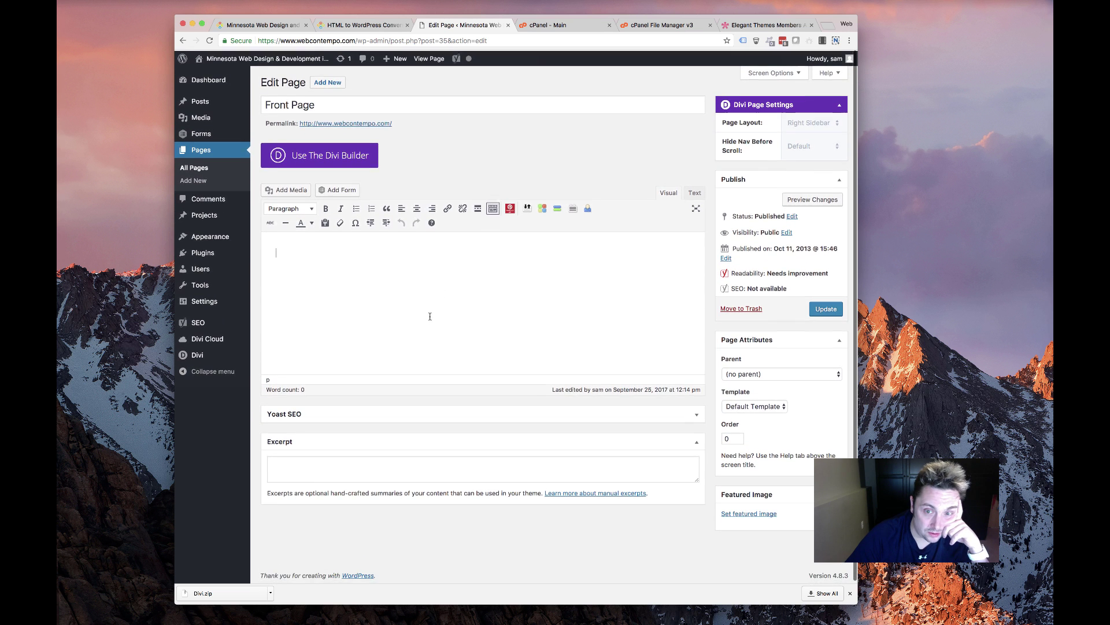
Switch the Front Page to the Divi Builder and open the Load From Library layouts
left_click(278, 166)
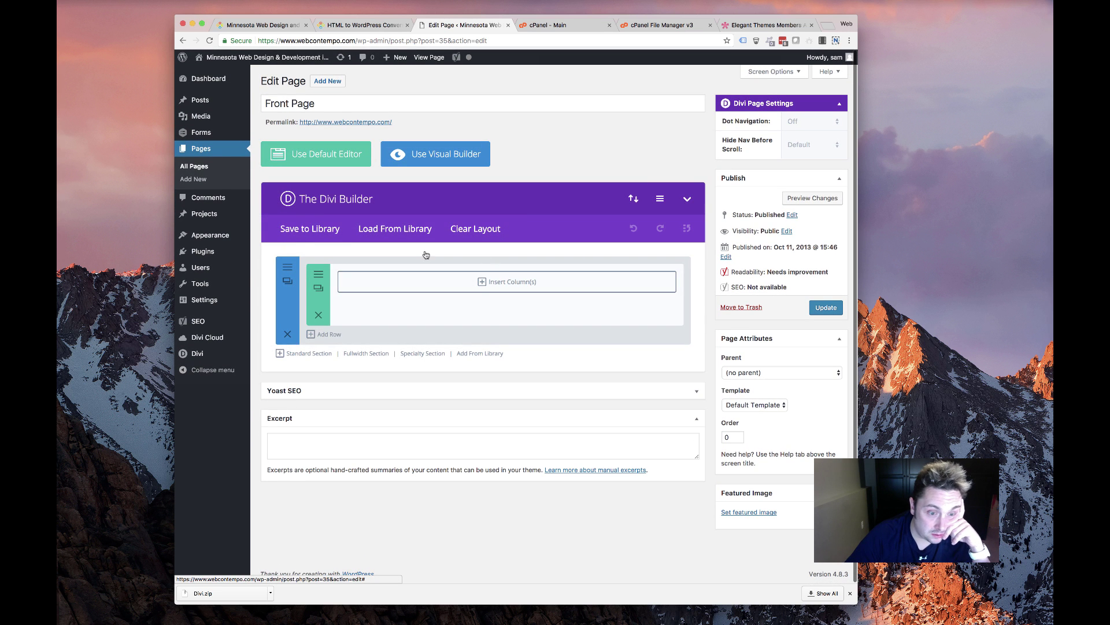
left_click(391, 229)
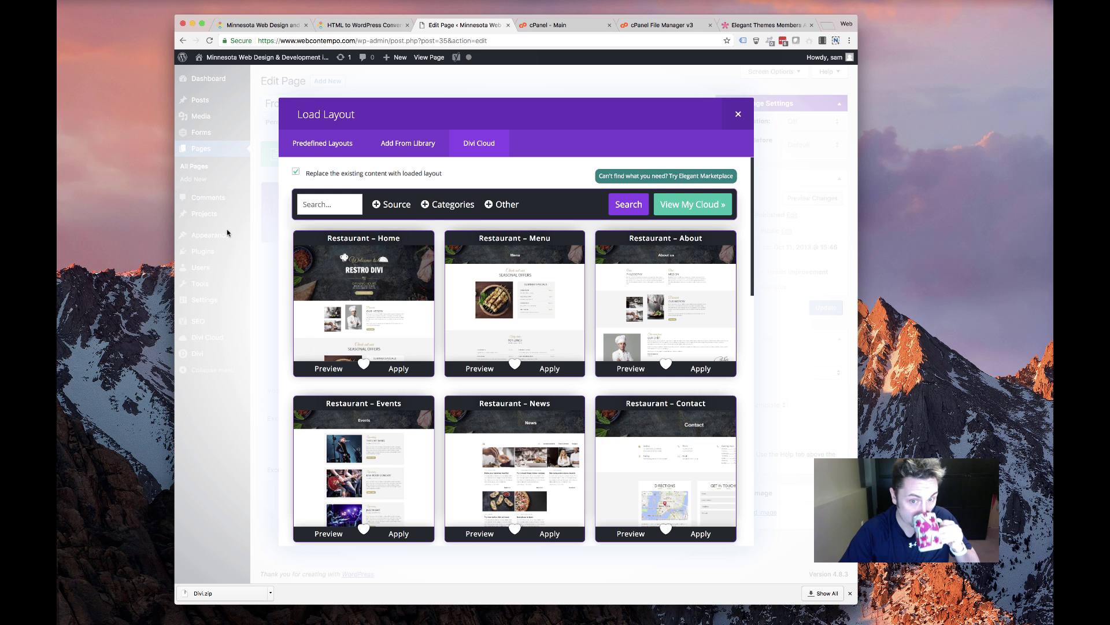
Browse the Divi Cloud layout grid and preview the Consultant layout
scroll(370, 347, "down", 5)
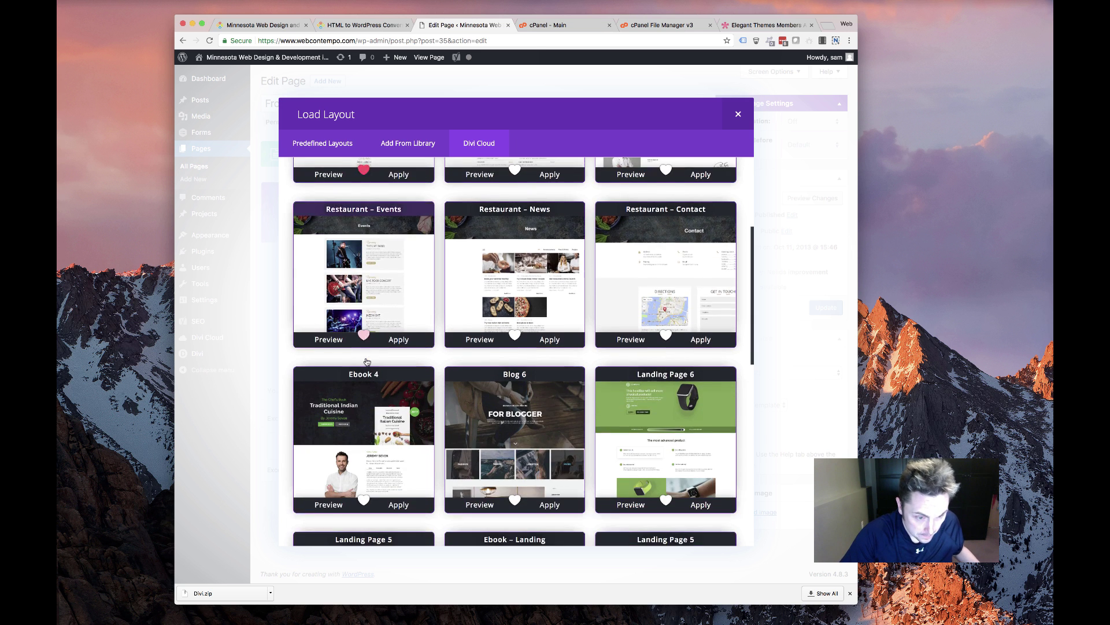
scroll(374, 332, "down", 1)
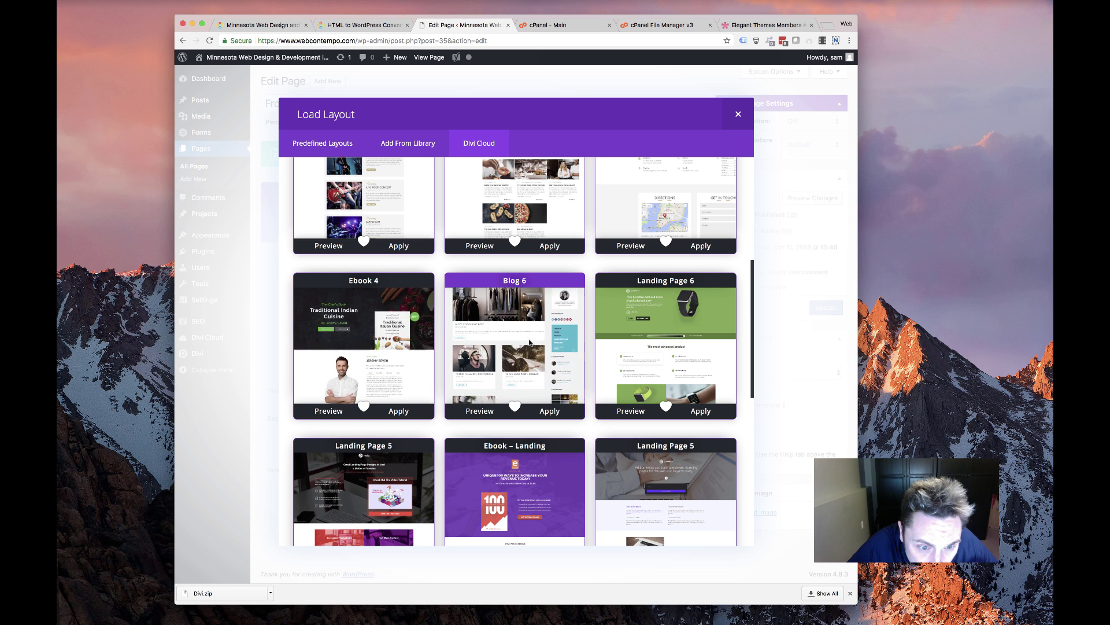
scroll(527, 343, "up", 3)
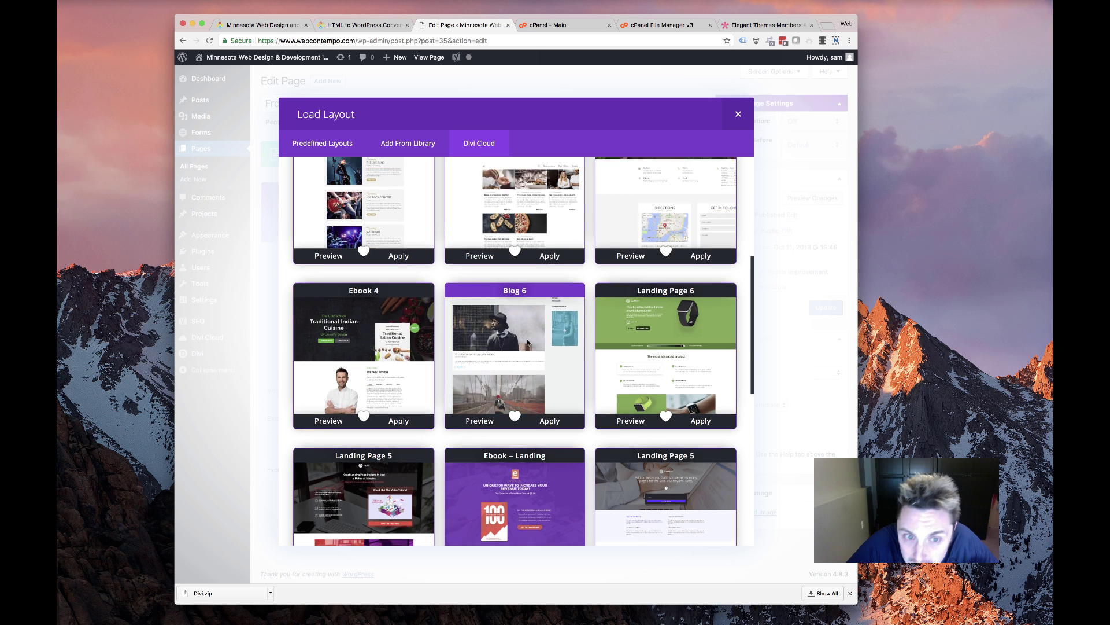
scroll(527, 343, "up", 3)
scroll(351, 269, "down", 3)
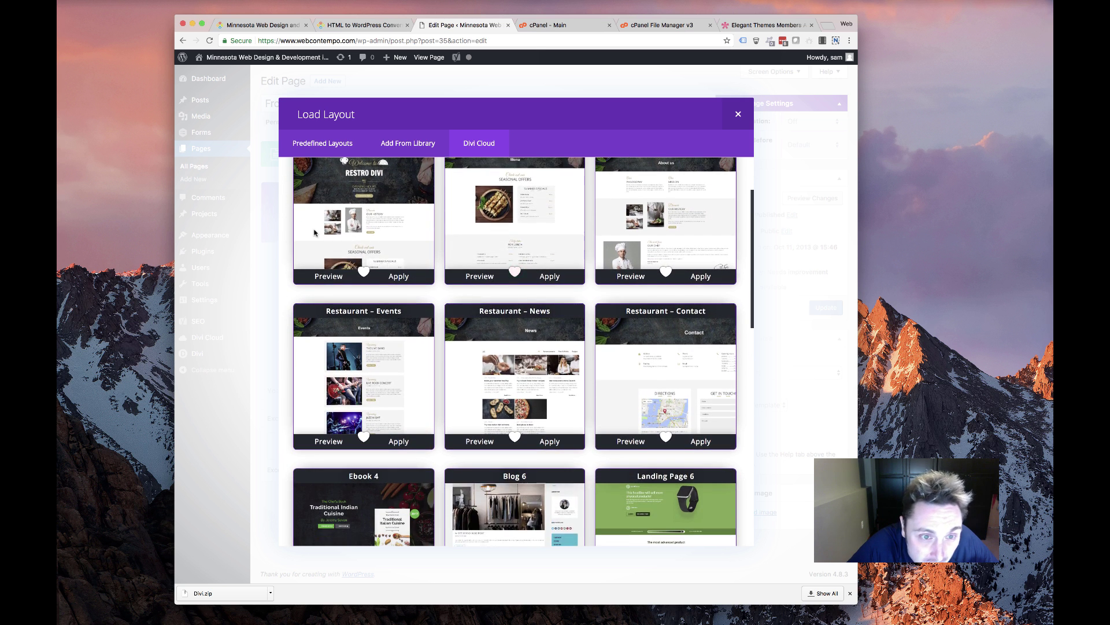
scroll(351, 269, "down", 10)
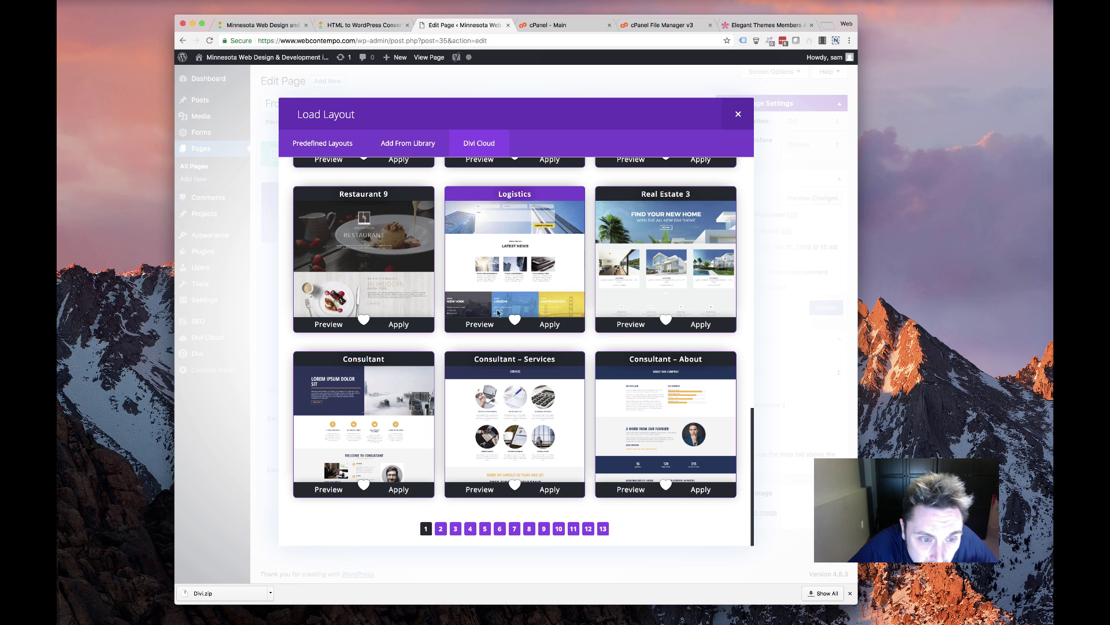
left_click(329, 489)
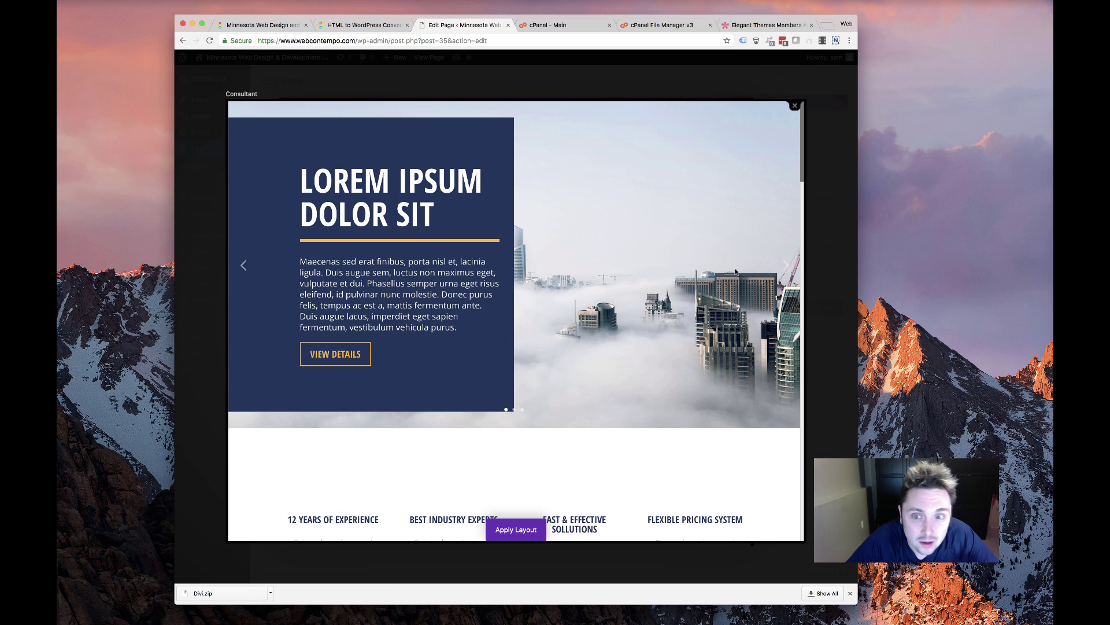
Browse the Consultant preview, cycling through the hero slider and team member slider
left_click(782, 265)
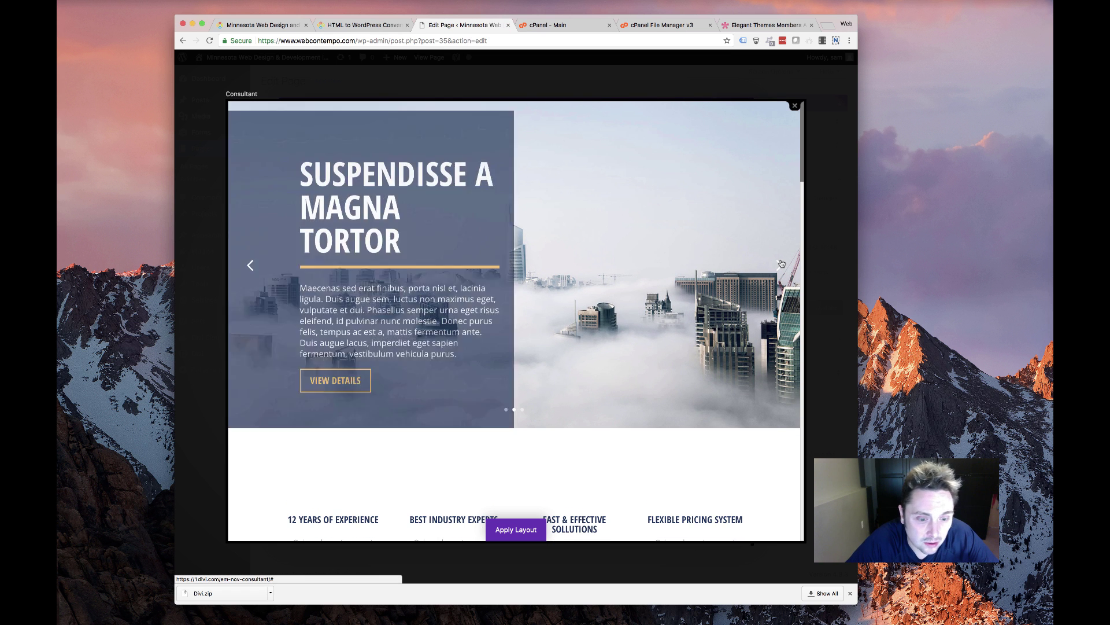
scroll(615, 304, "down", 5)
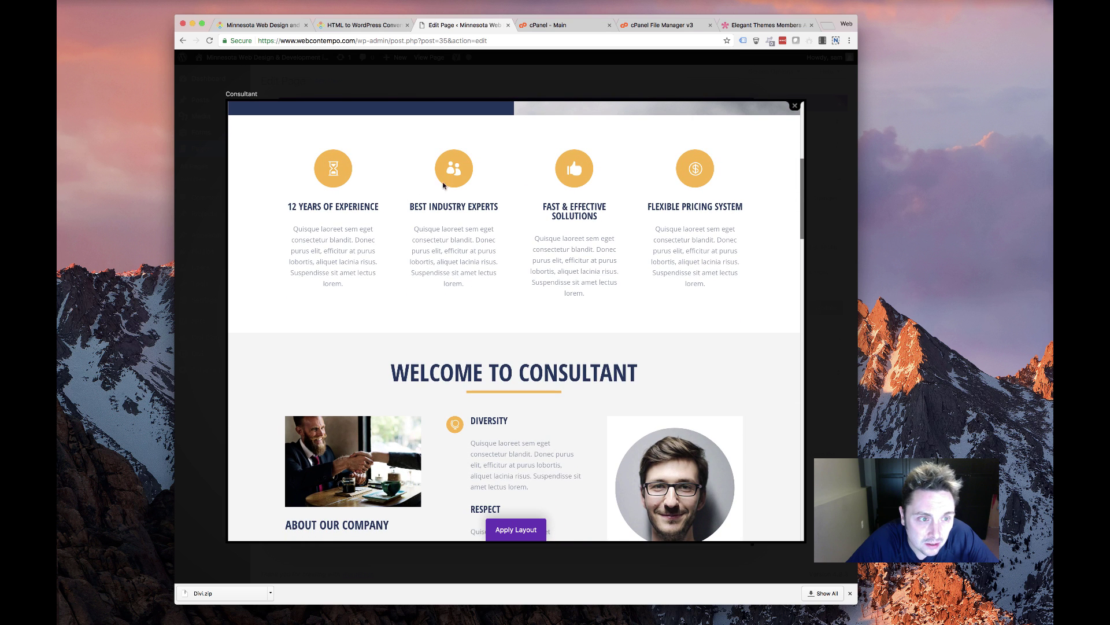
scroll(574, 232, "down", 4)
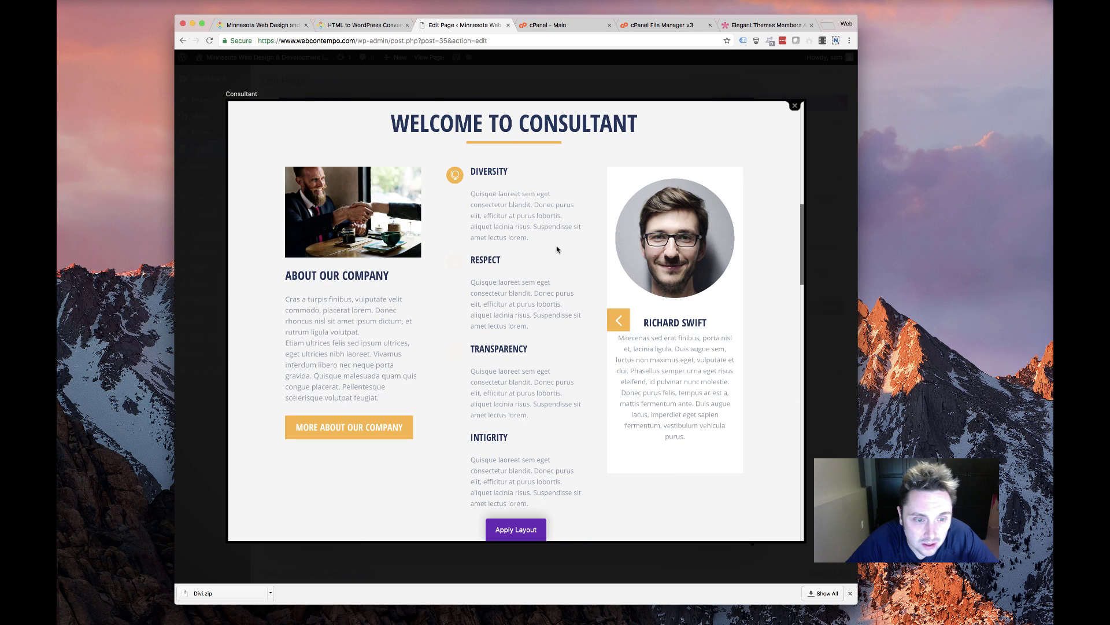
left_click(618, 323)
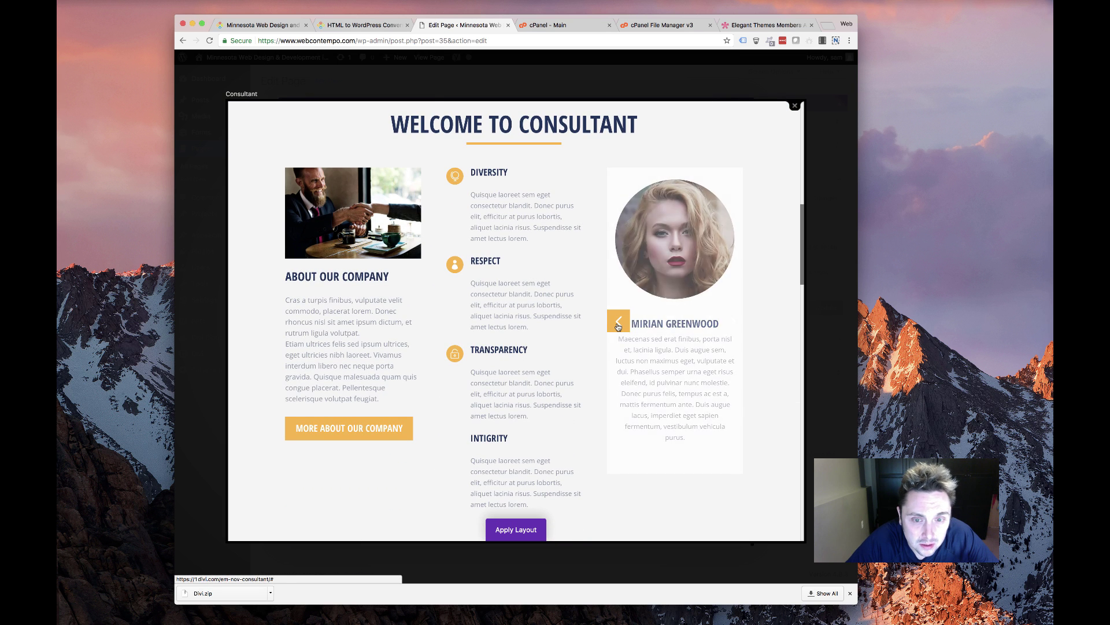
left_click(617, 324)
scroll(507, 296, "down", 4)
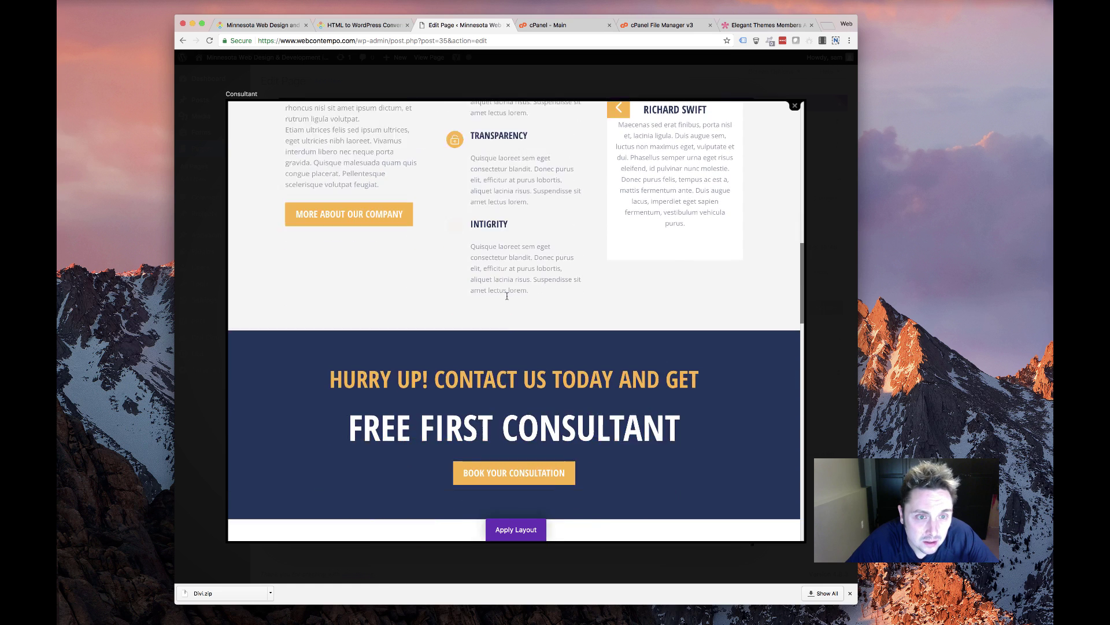
scroll(507, 296, "down", 15)
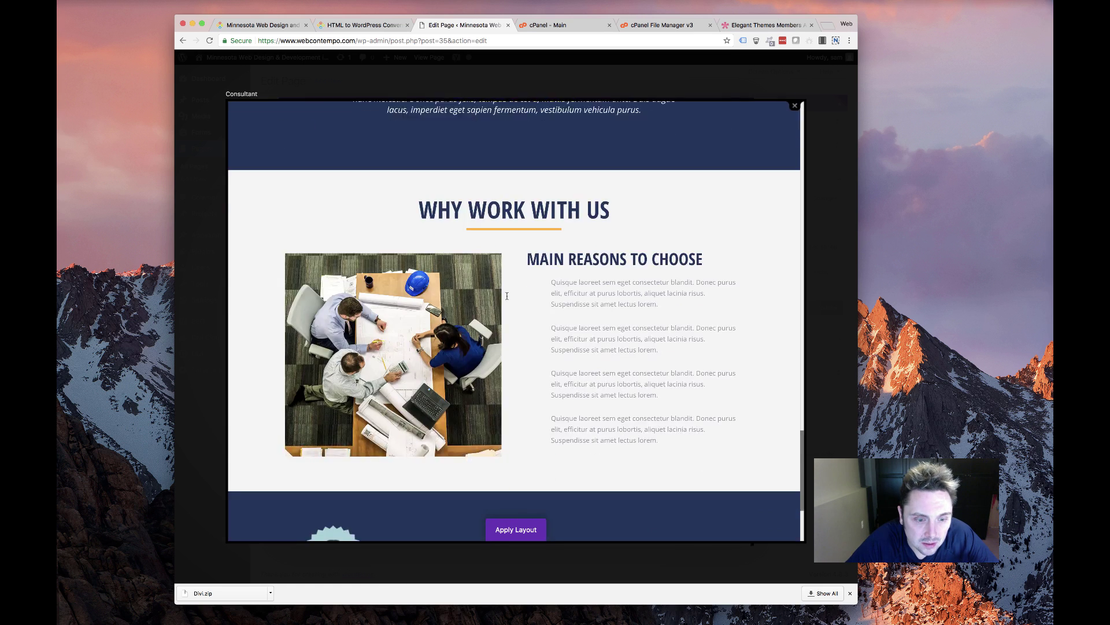
scroll(507, 296, "up", 8)
scroll(506, 296, "down", 2)
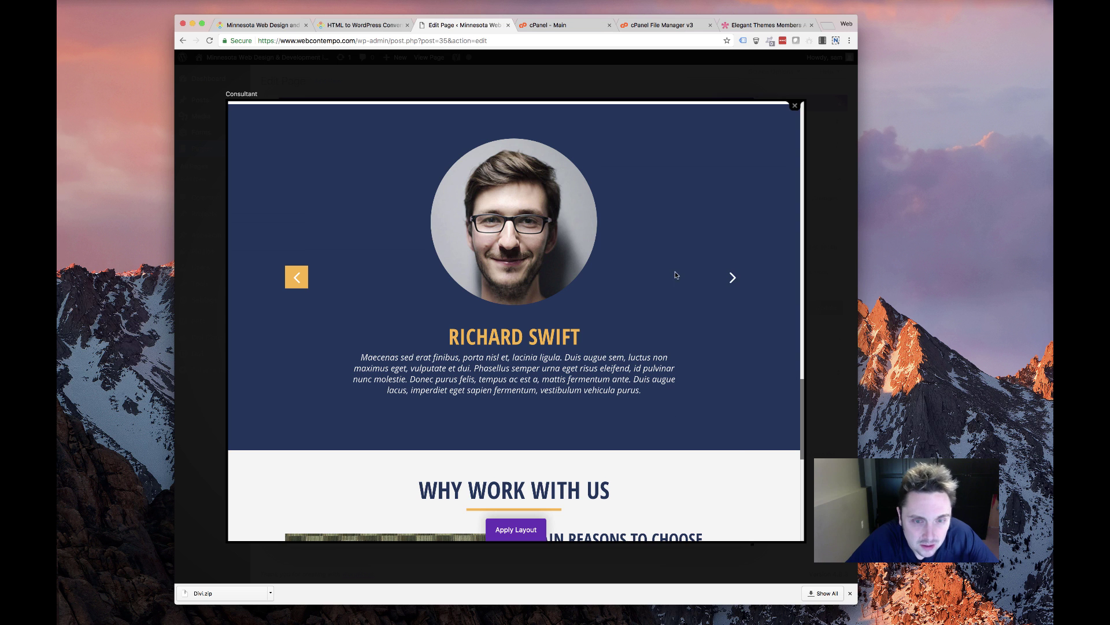
left_click(732, 277)
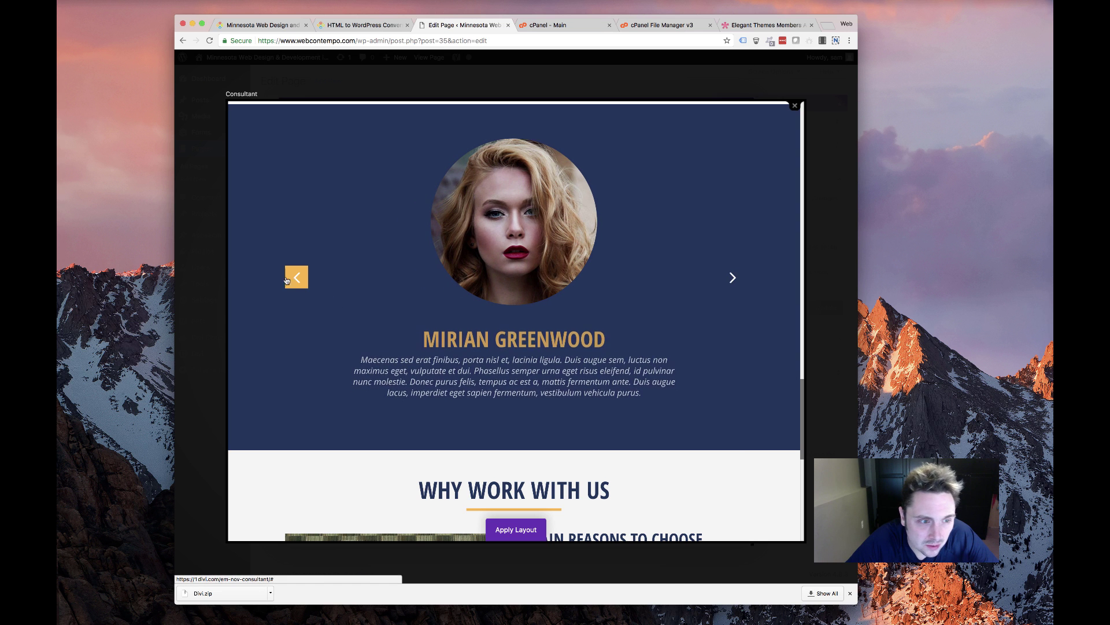
Scroll over the rest of the Consultant preview and close it
scroll(459, 407, "down", 7)
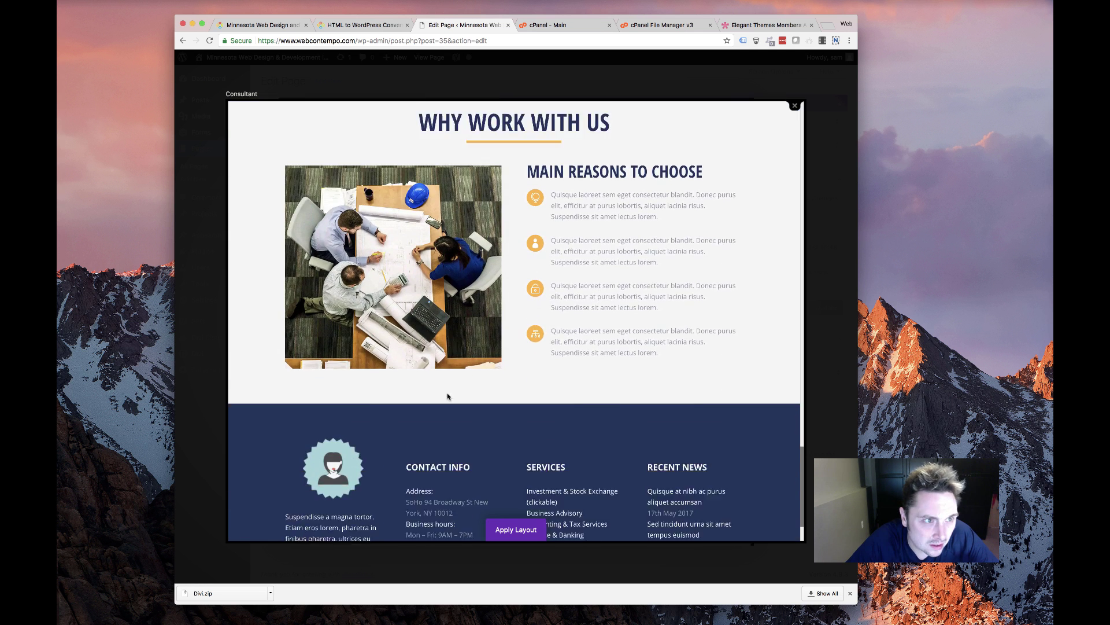
scroll(448, 392, "up", 1)
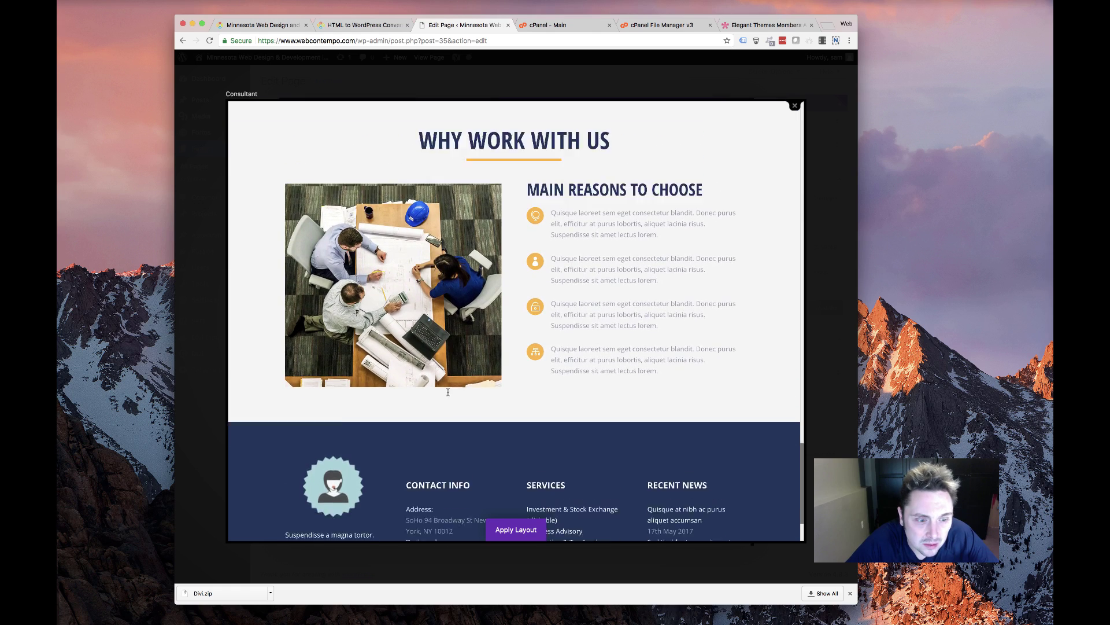
scroll(448, 392, "down", 3)
scroll(447, 392, "up", 10)
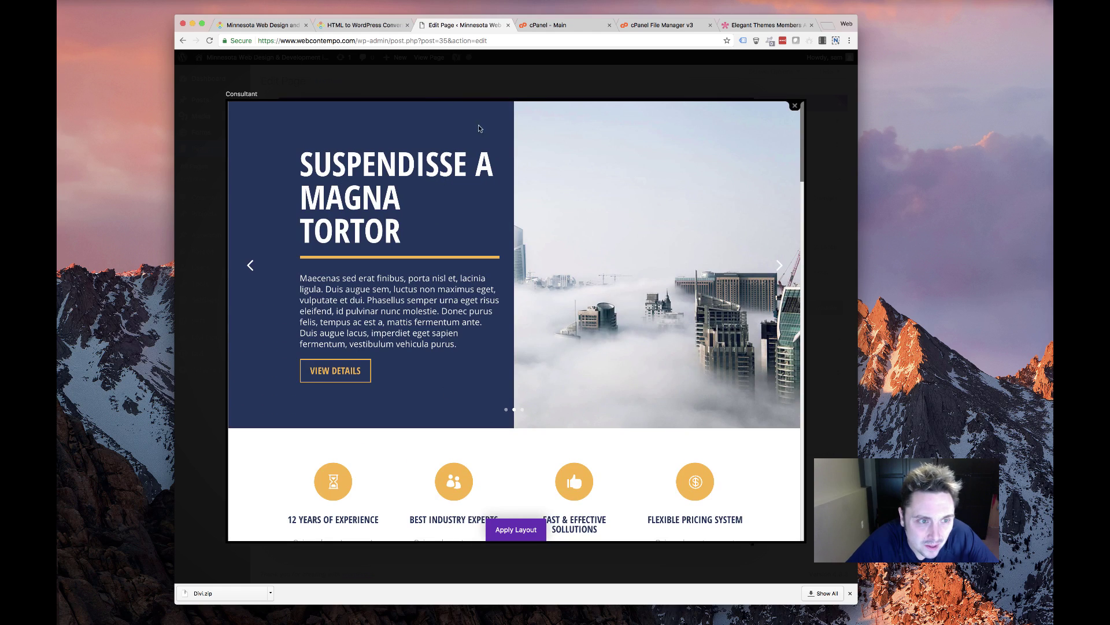
left_click(794, 107)
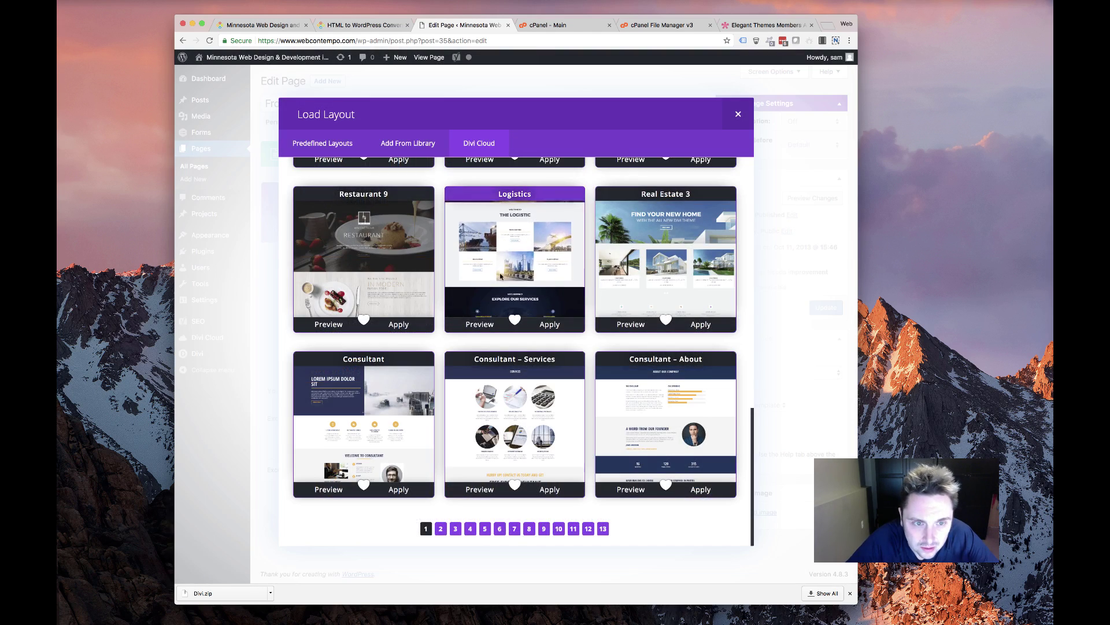
Preview the Logistics layout, look through it, and apply it to the Front Page
left_click(481, 324)
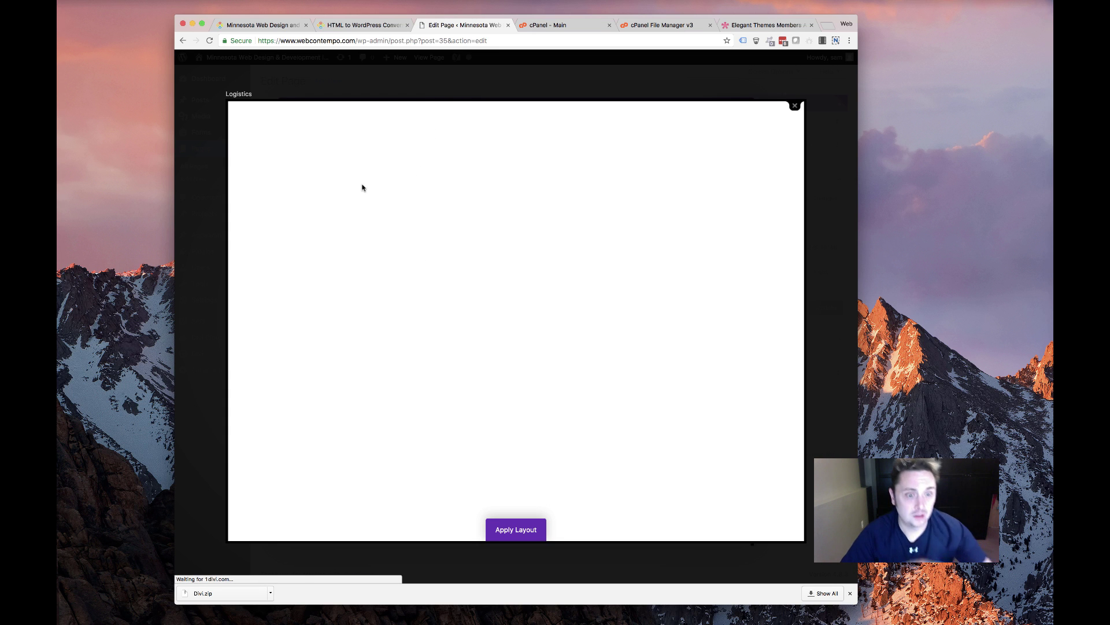
scroll(428, 274, "down", 5)
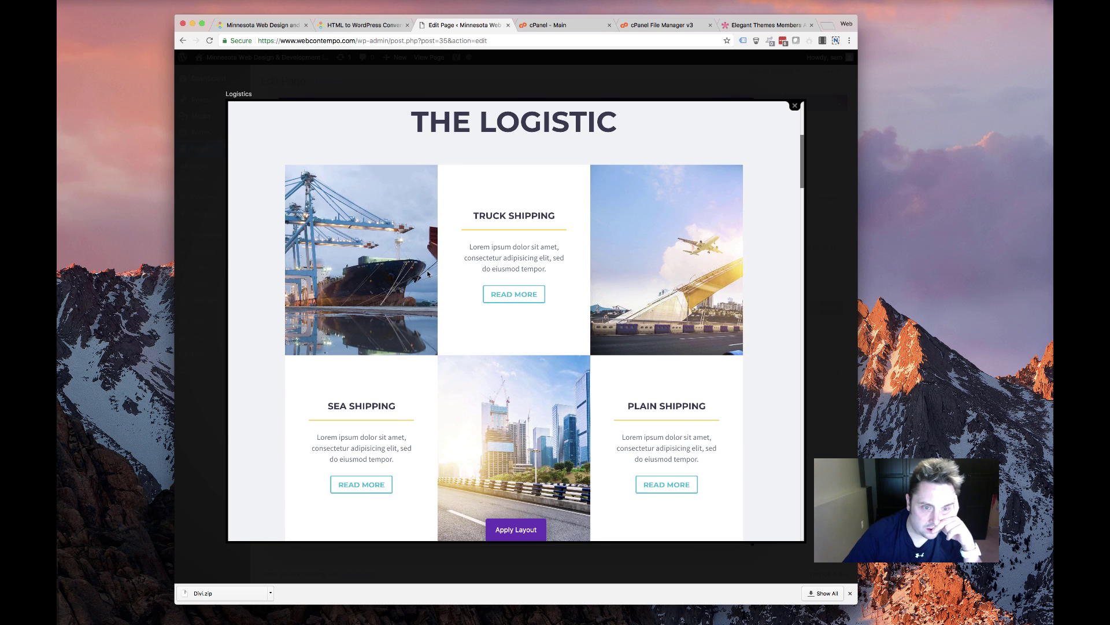
scroll(636, 304, "down", 10)
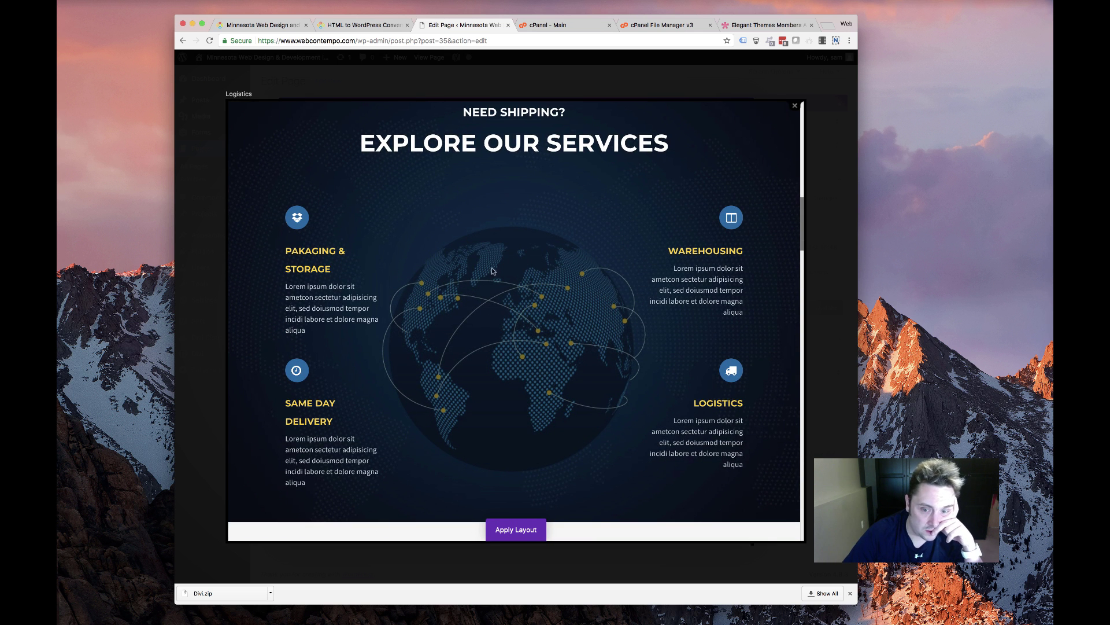
scroll(451, 279, "down", 8)
scroll(451, 278, "up", 5)
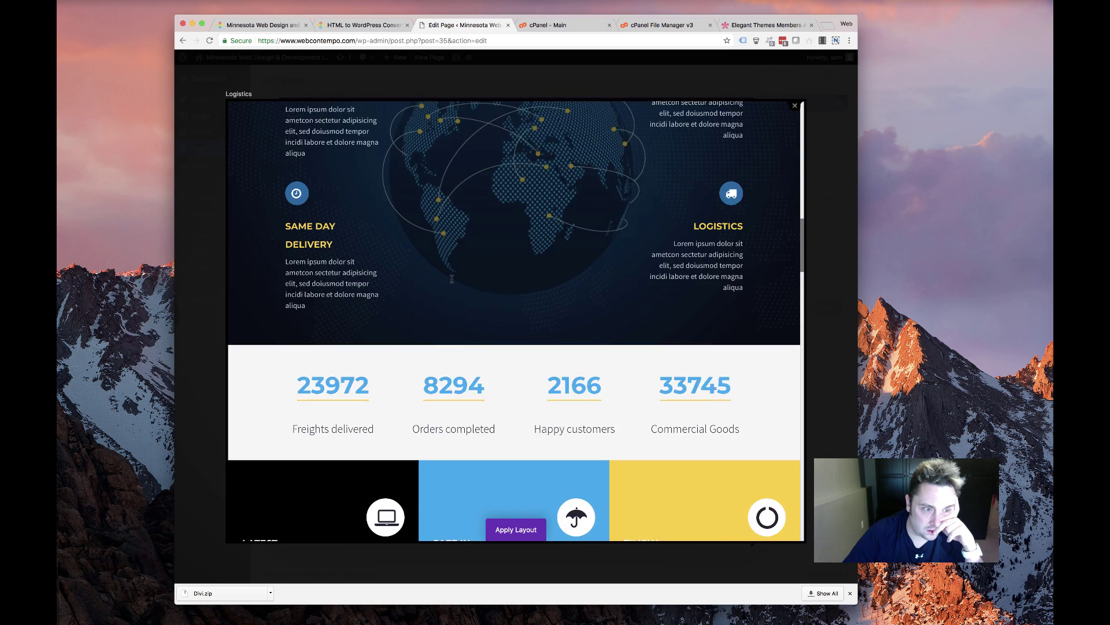
scroll(452, 279, "down", 6)
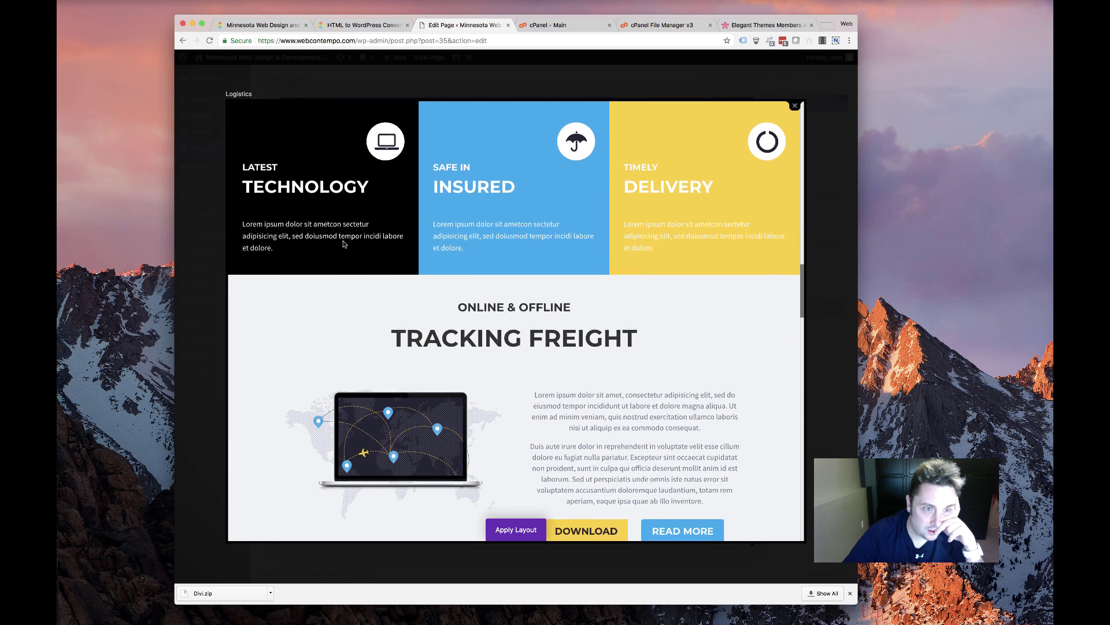
scroll(512, 255, "up", 1)
scroll(639, 297, "down", 5)
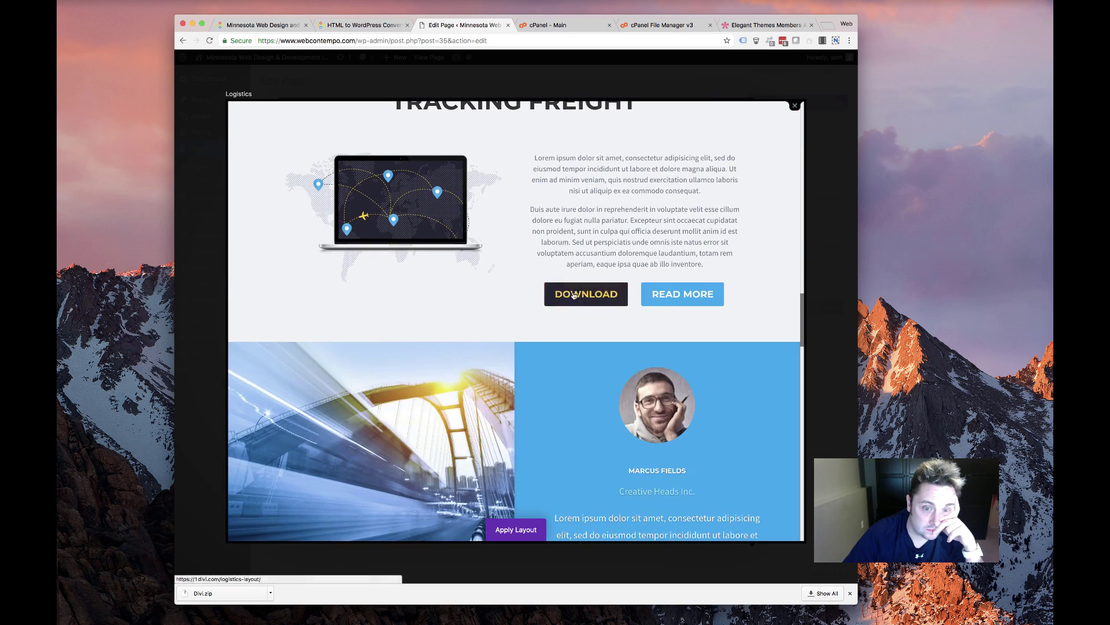
scroll(660, 312, "down", 4)
scroll(616, 301, "down", 10)
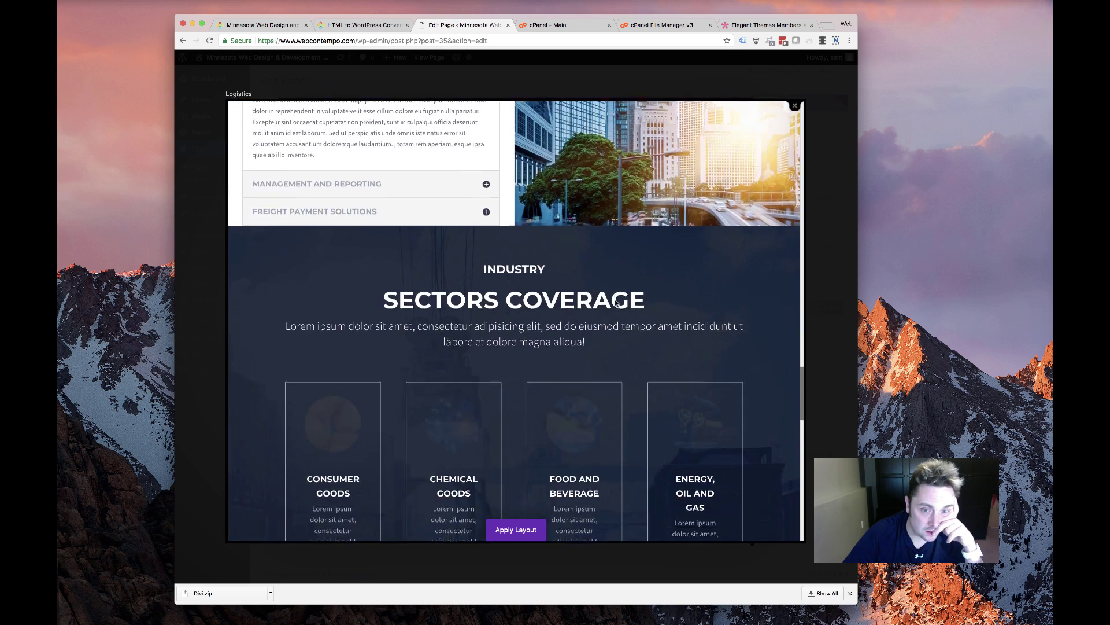
scroll(617, 301, "down", 10)
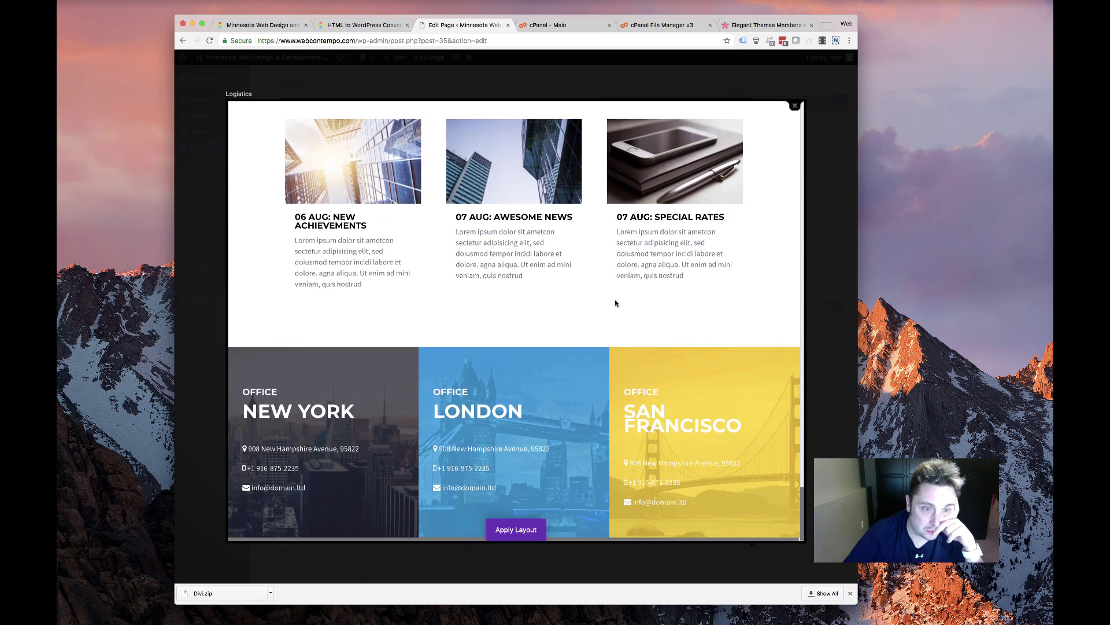
scroll(613, 304, "up", 20)
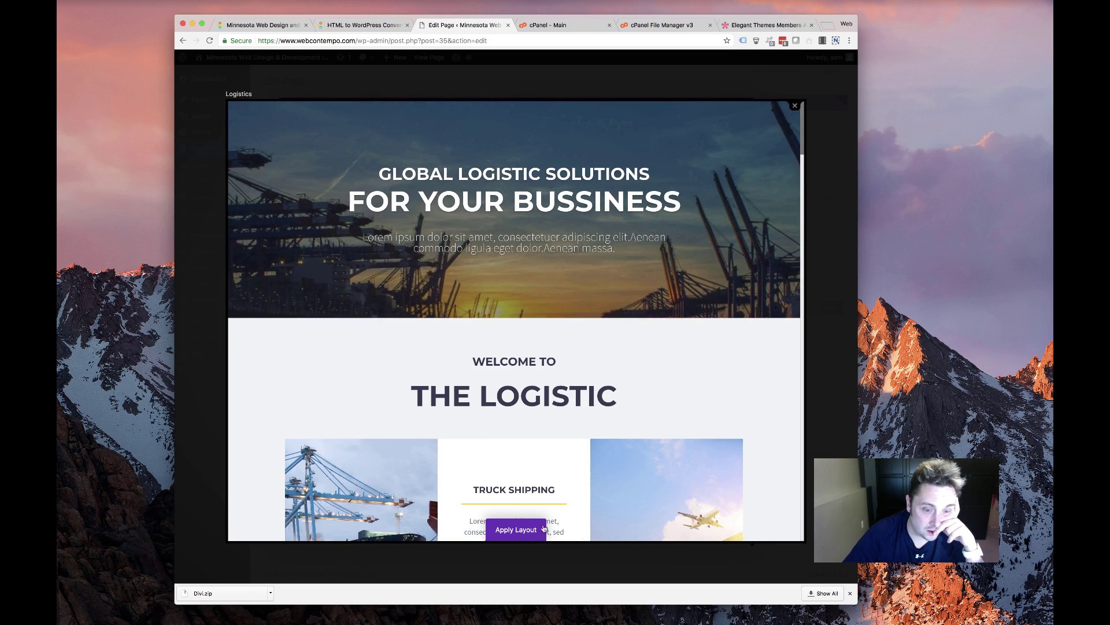
left_click(516, 529)
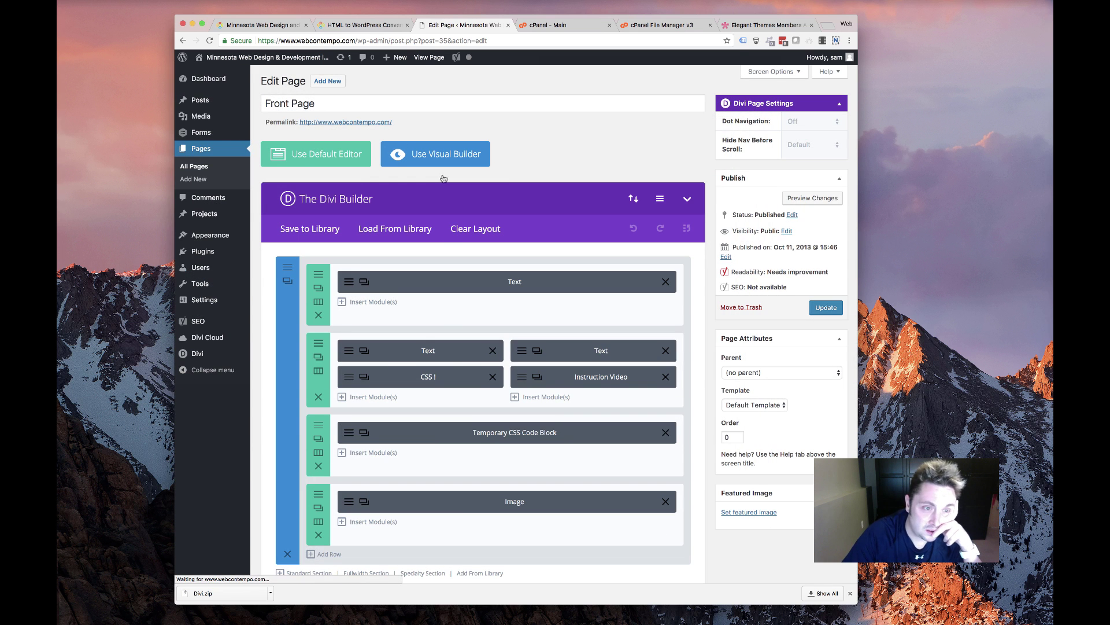
Open the CSS toggle module's settings and close them without changes
left_click(404, 374)
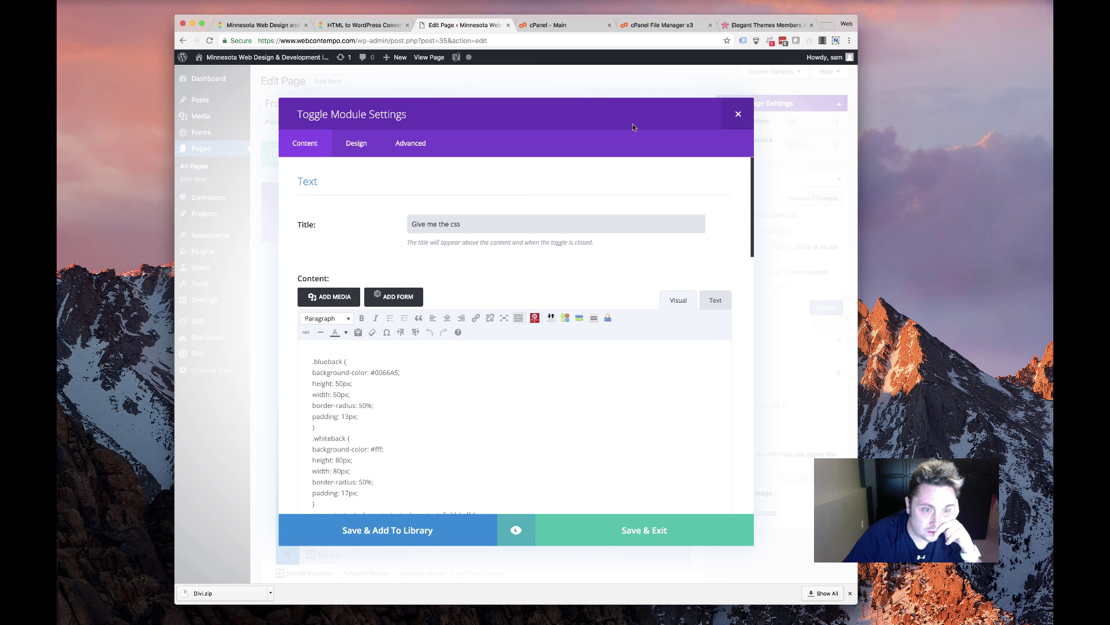
left_click(738, 115)
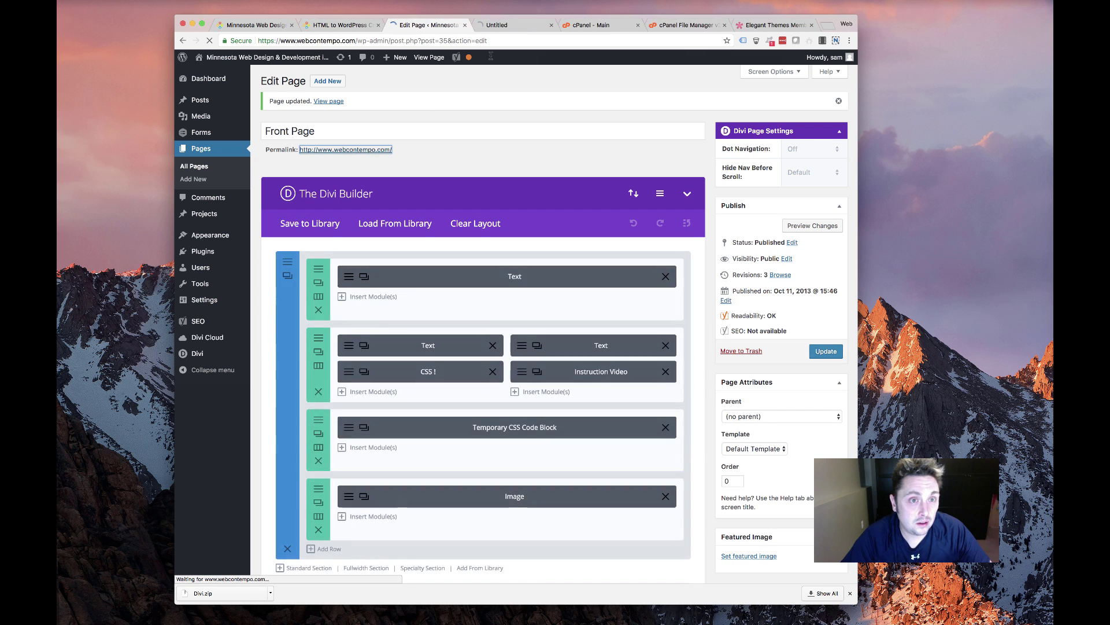
On the live front page, expand 'Give me the CSS' and select all its code
left_click(364, 150, "shift+super")
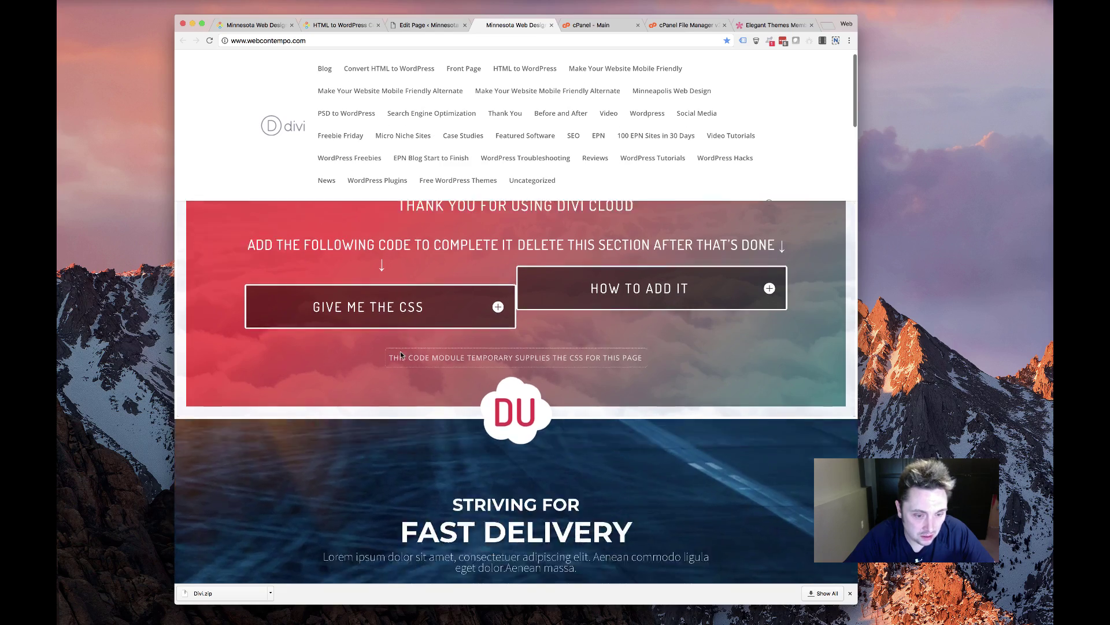
scroll(399, 354, "down", 5)
scroll(399, 355, "down", 20)
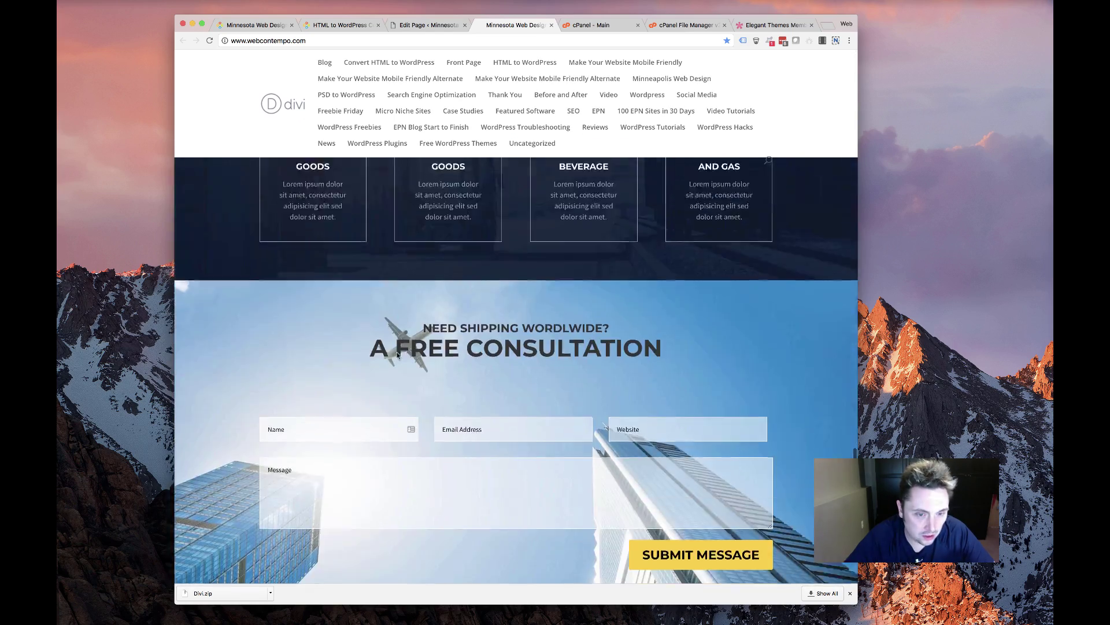
scroll(397, 355, "up", 20)
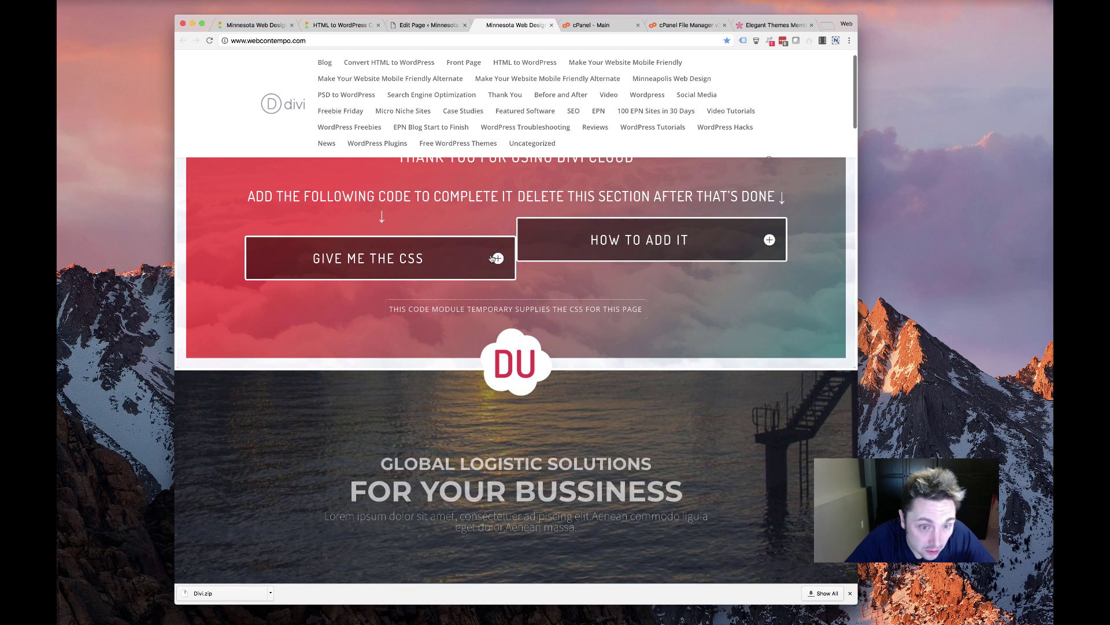
left_click(496, 252)
left_click_drag(267, 297, 331, 500)
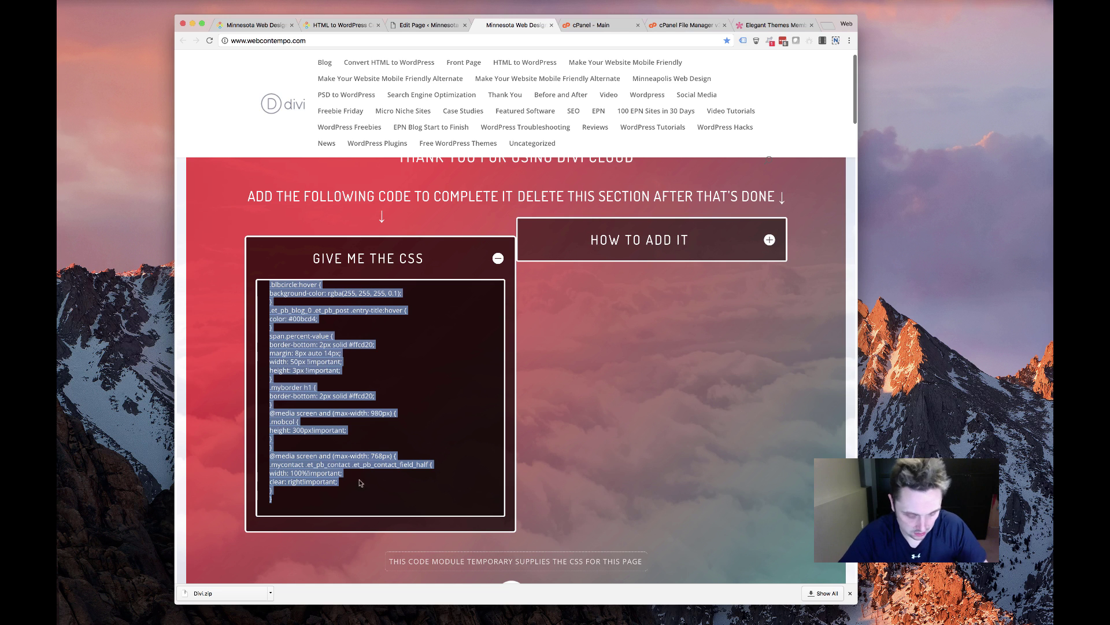
left_click(415, 28)
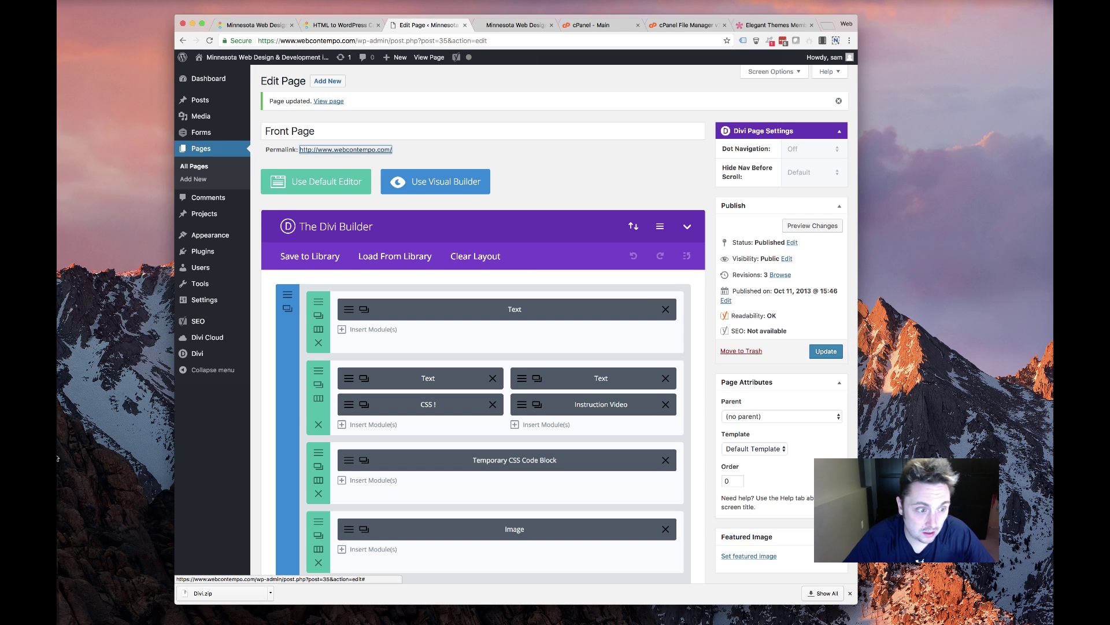
Open Divi Theme Options in a new tab and click into the Custom CSS field
mouse_move(227, 351)
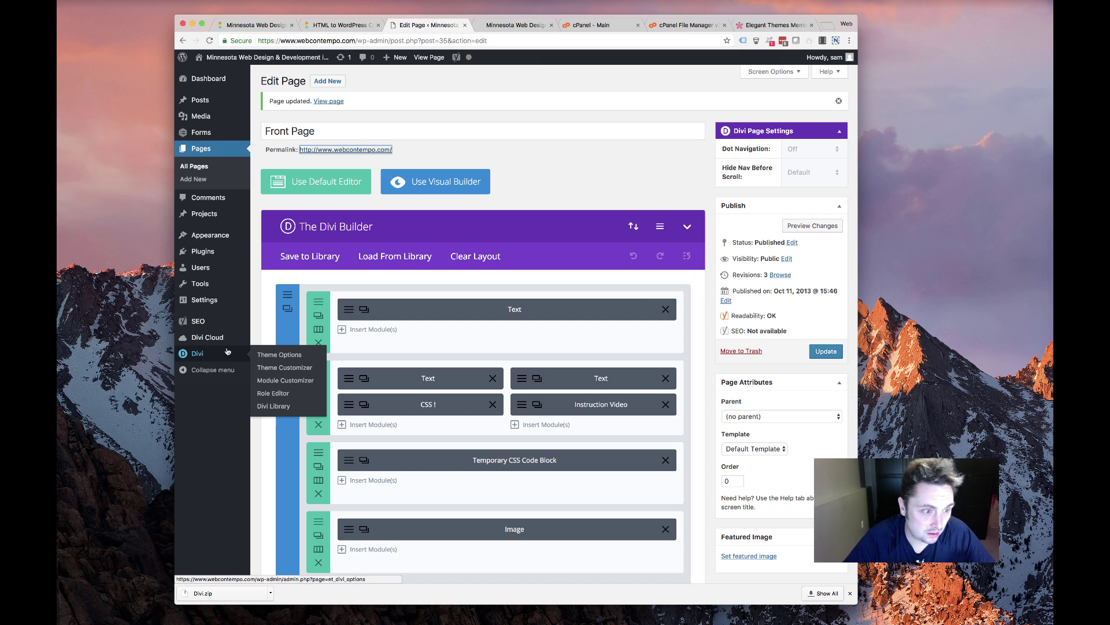
left_click(290, 355, "super")
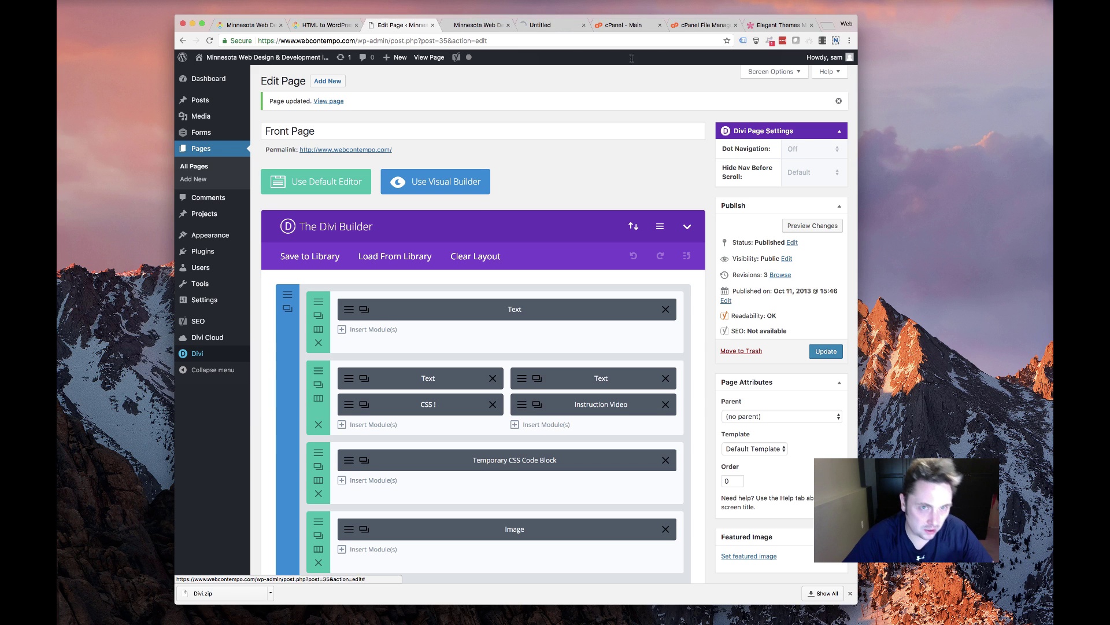
left_click(543, 23)
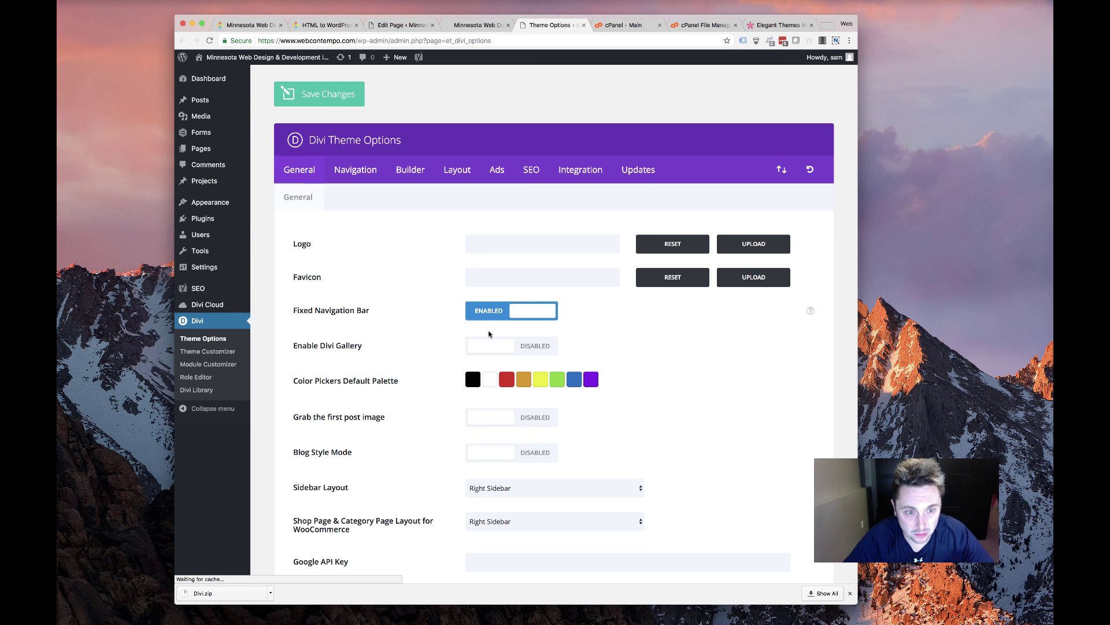
scroll(489, 335, "down", 15)
left_click(522, 430)
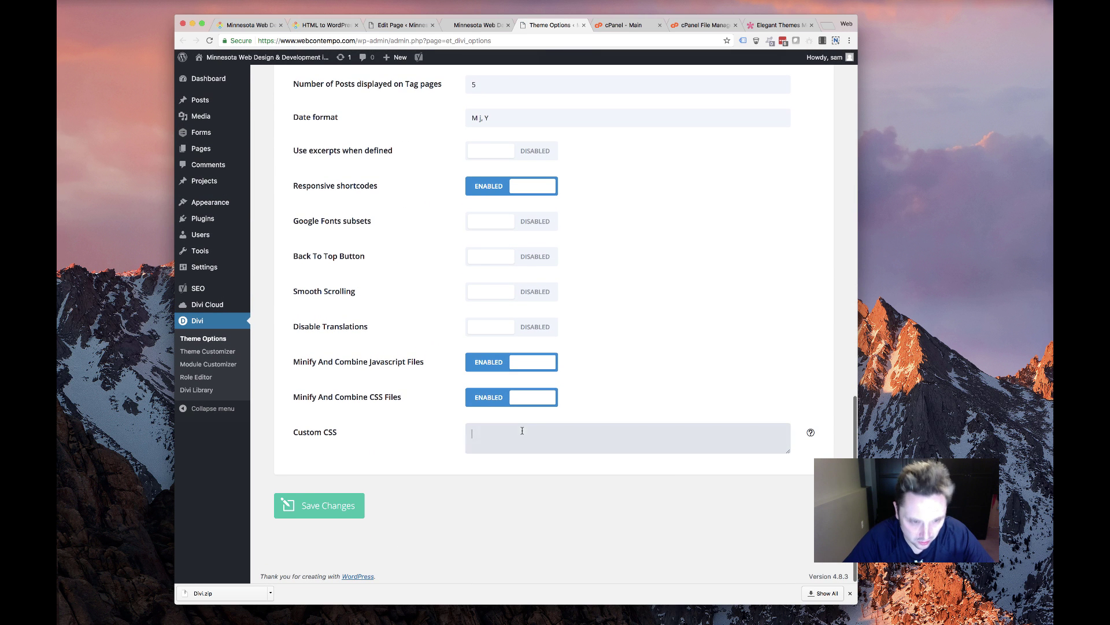
scroll(343, 496, "up", 20)
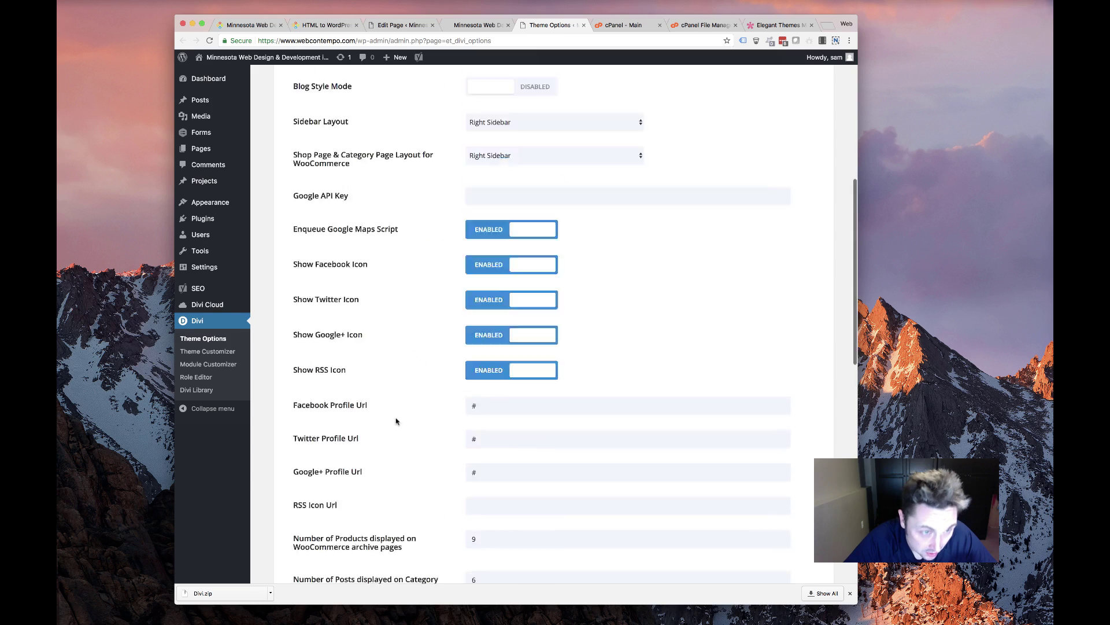
Open the WebContempo logo from the live homepage as a standalone image tab
left_click(242, 23)
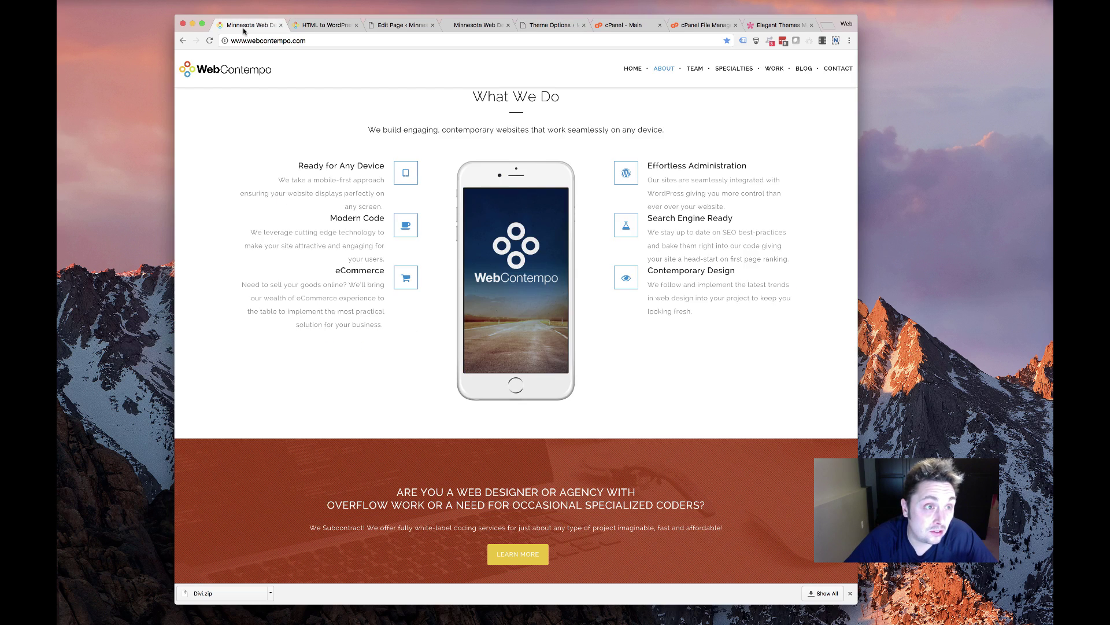
right_click(249, 70)
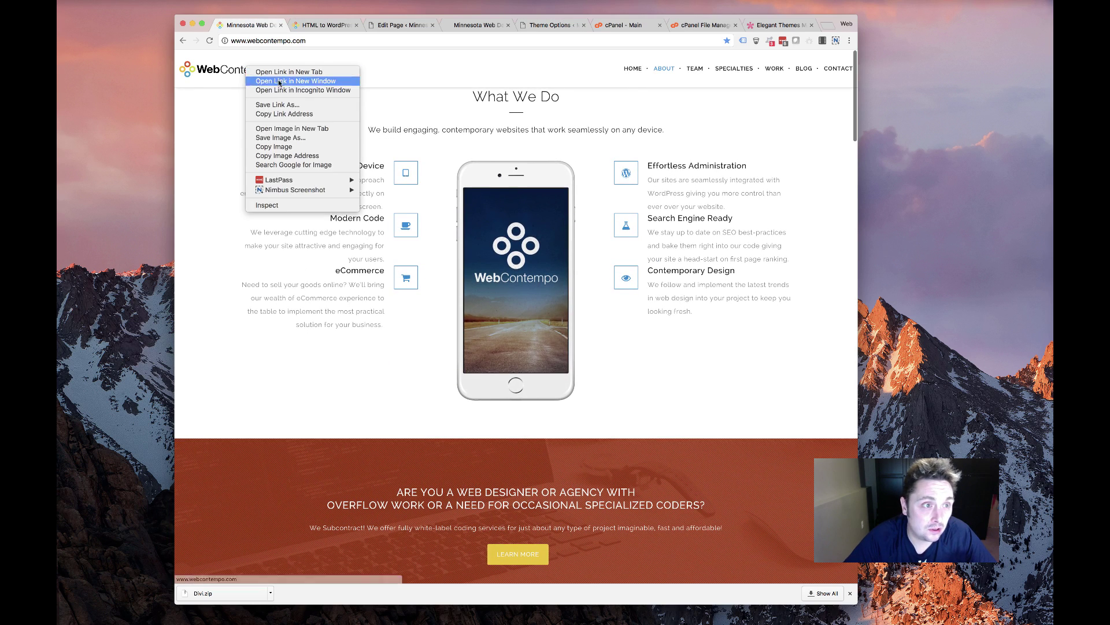
left_click(221, 87)
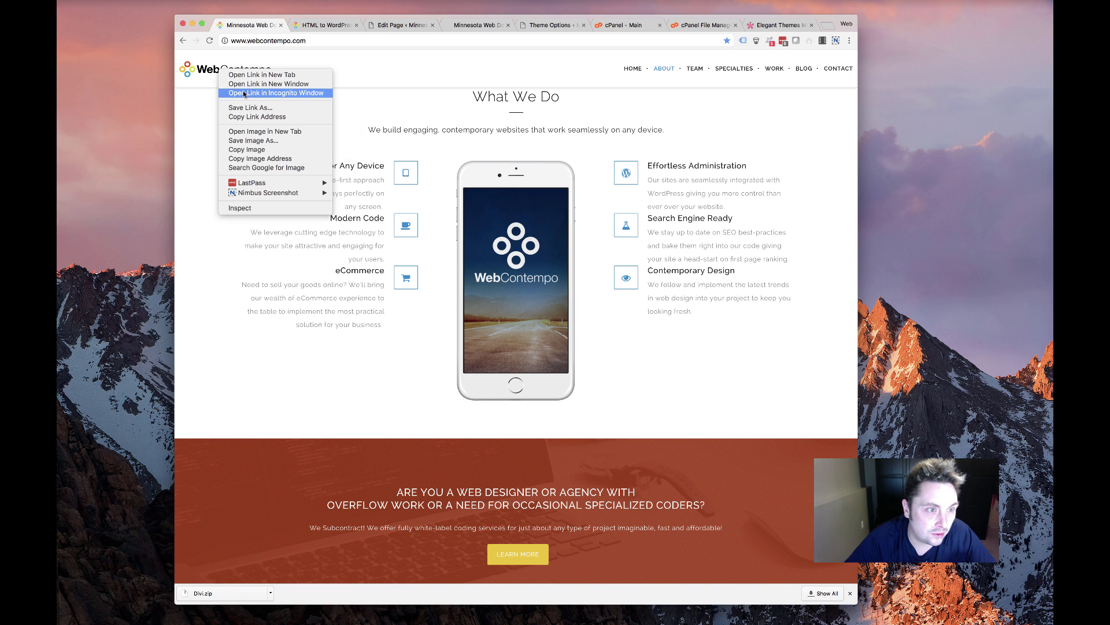
left_click(277, 131)
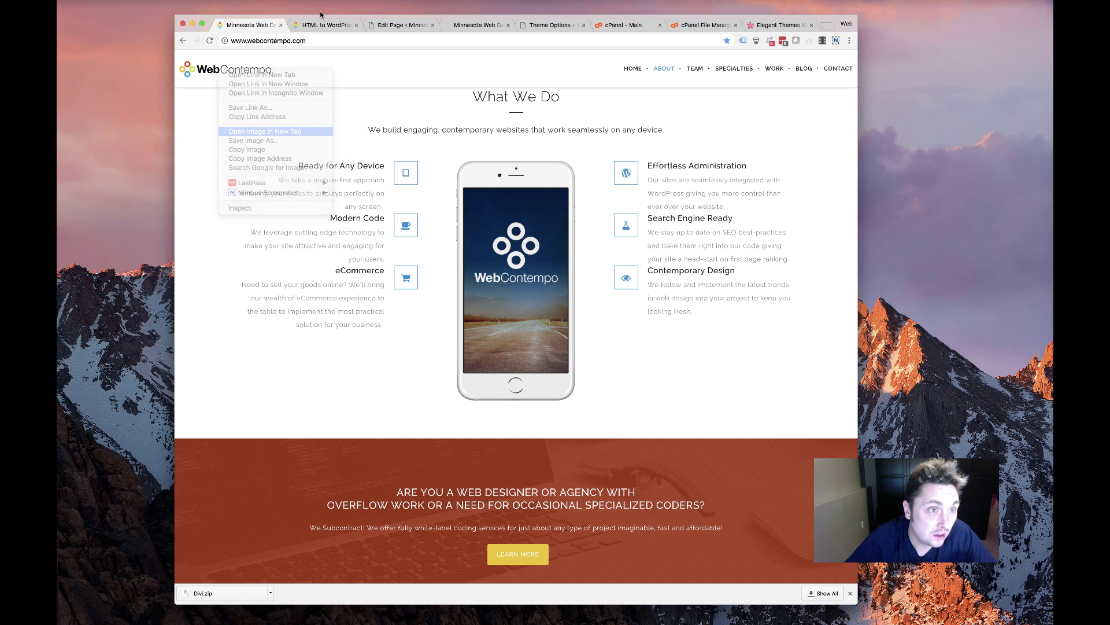
left_click(306, 27)
Save the logo image as wc-logo-color.png and copy it to the clipboard
right_click(421, 335)
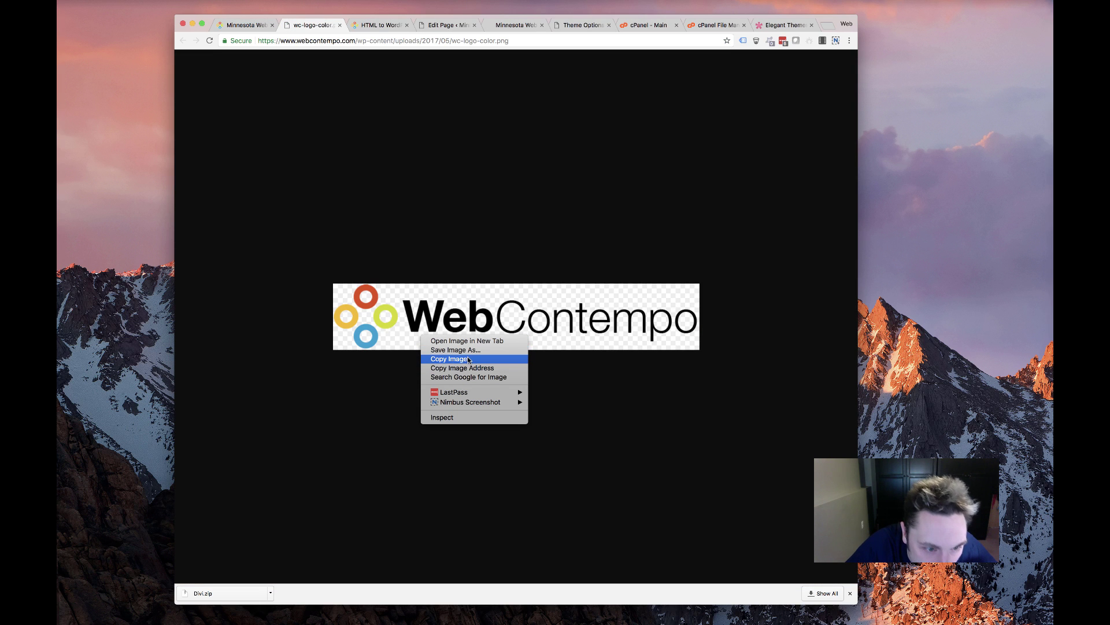
left_click(493, 350)
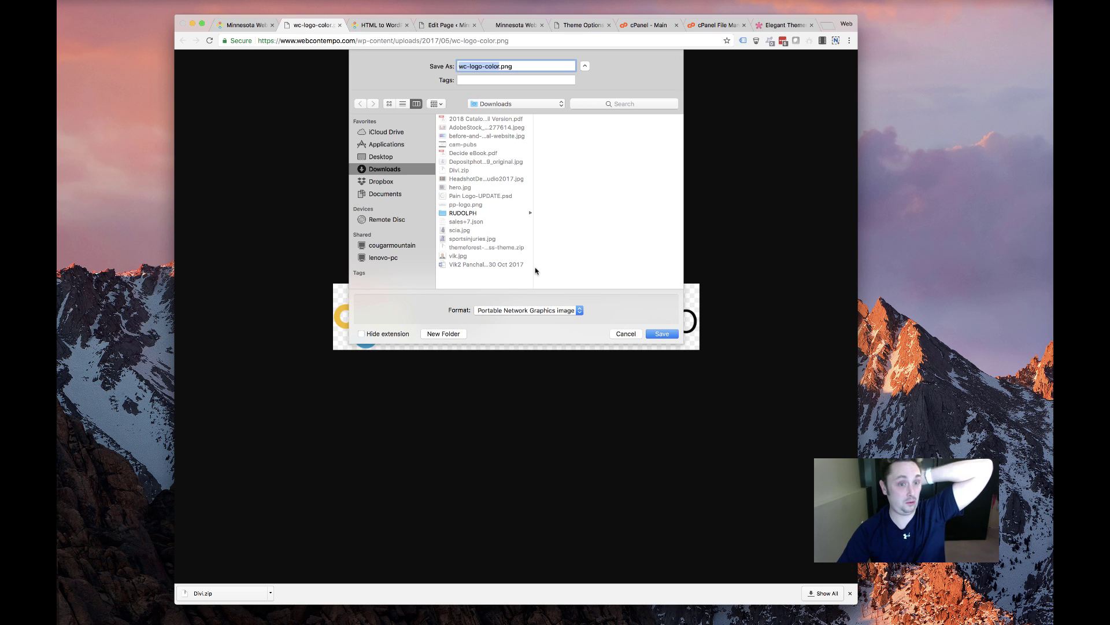
left_click(659, 337)
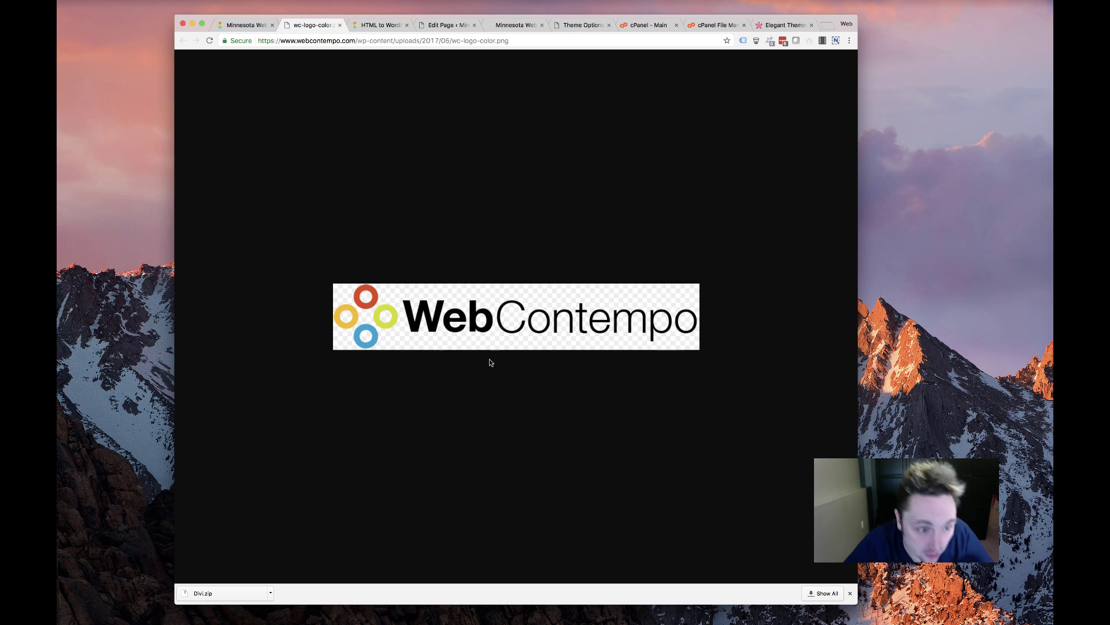
right_click(398, 317)
left_click(410, 337)
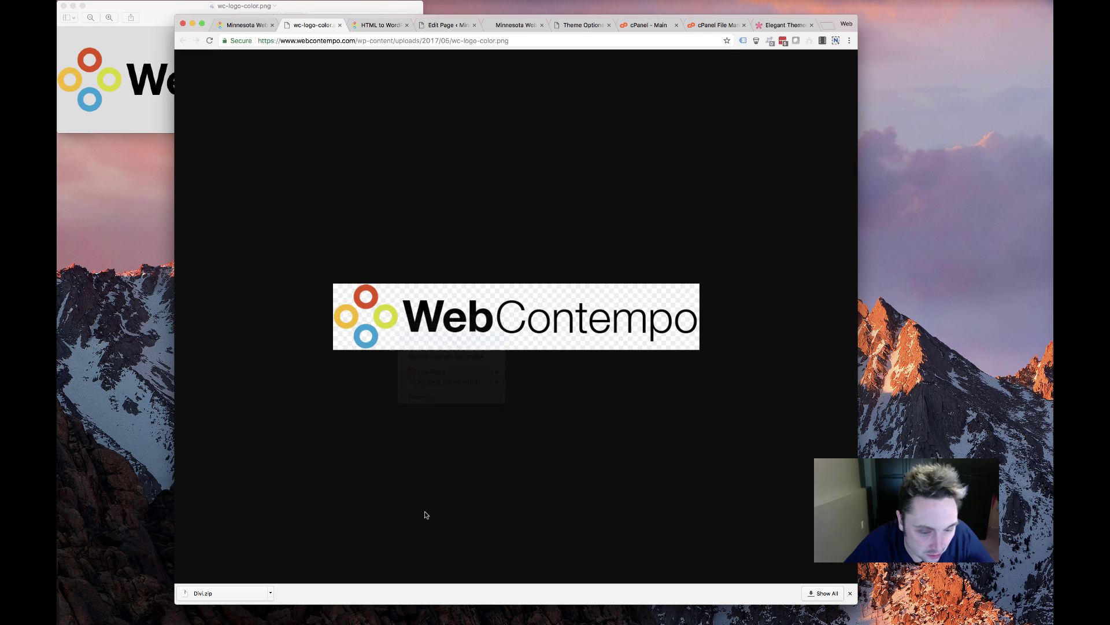
left_click(401, 622)
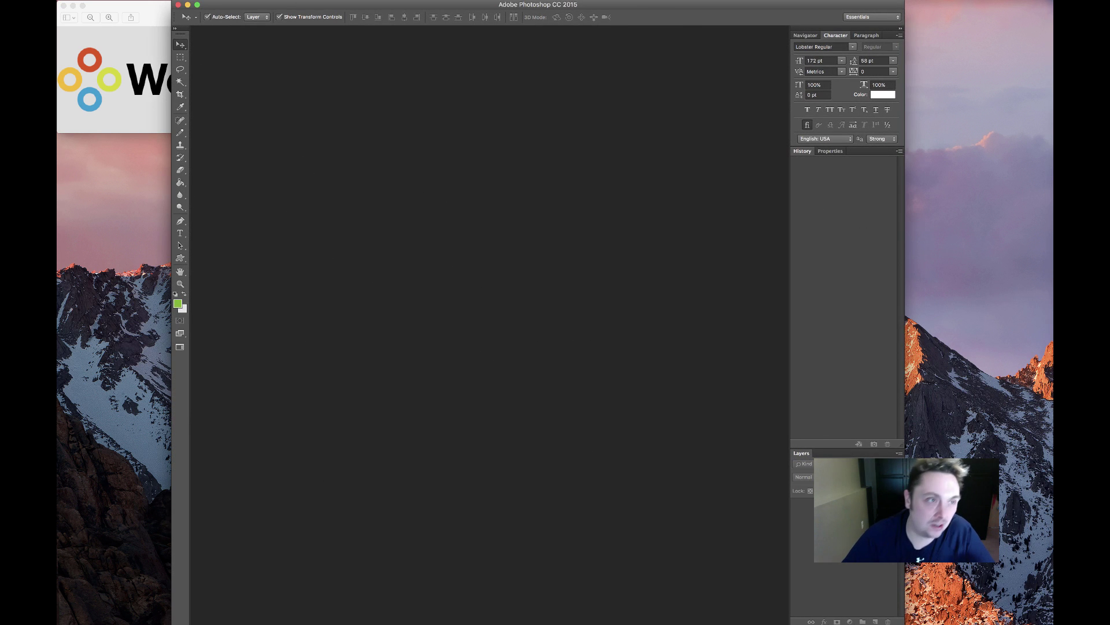
Create a new 770 by 139 pixel Photoshop document and paste the WebContempo logo
left_click(156, 0)
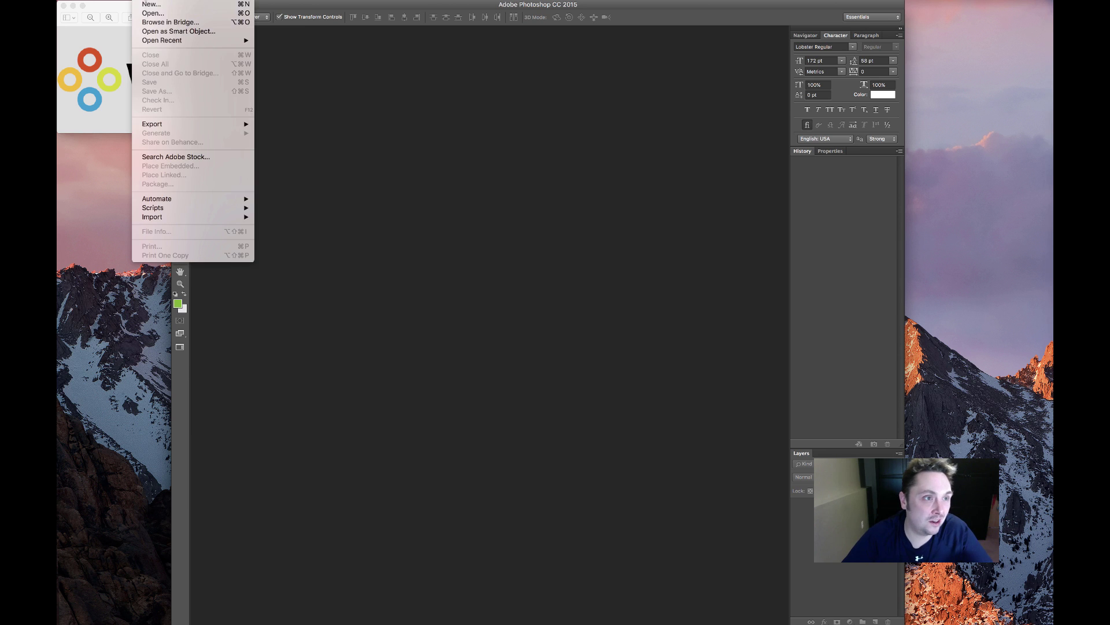
left_click(151, 4)
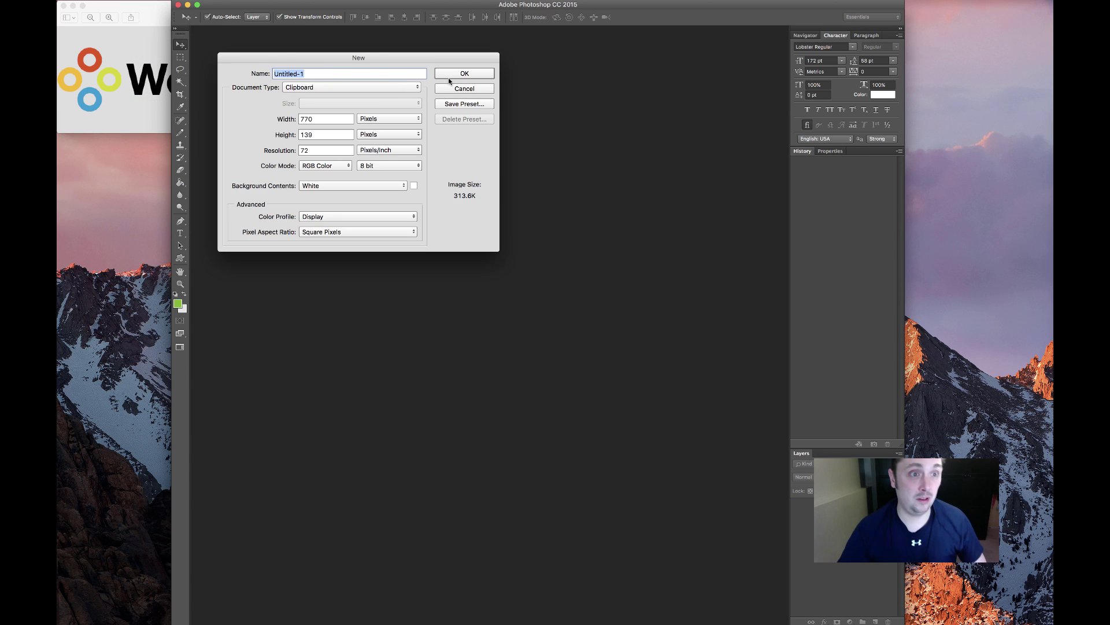
left_click(454, 75)
key("super+v")
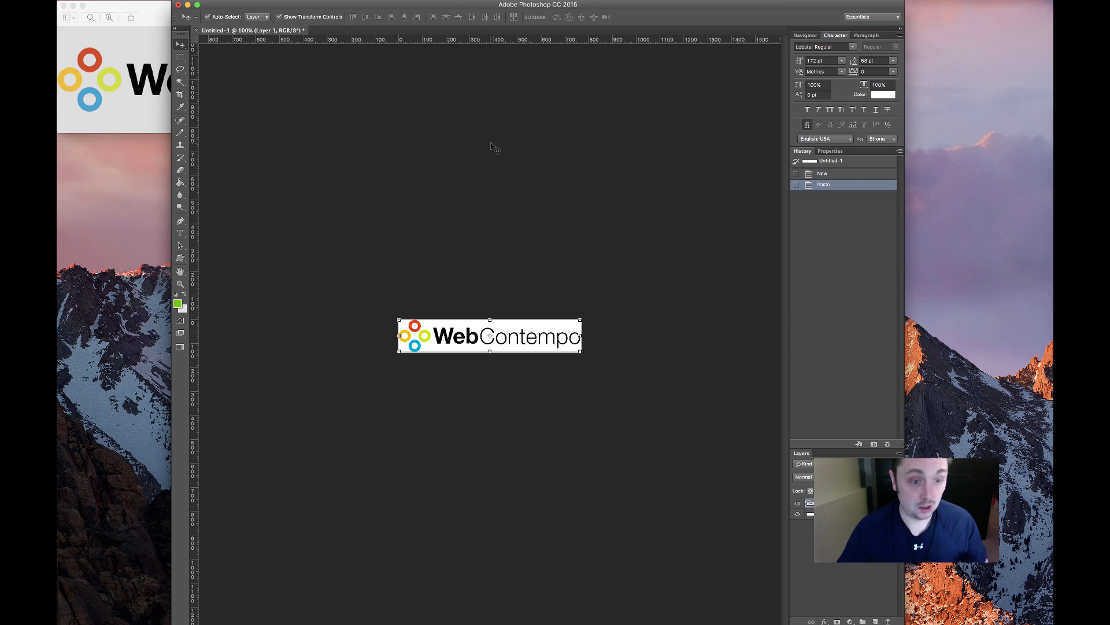
left_click(325, 172)
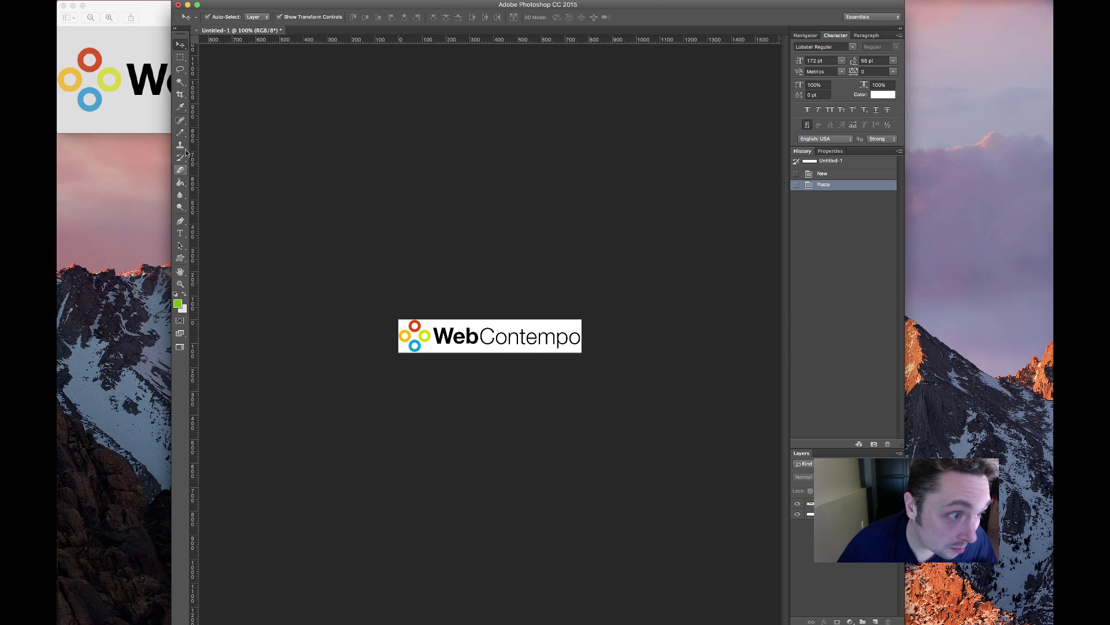
Eyedrop the blue of the logo's ring, check its hex value, then return to the browser
left_click(182, 109)
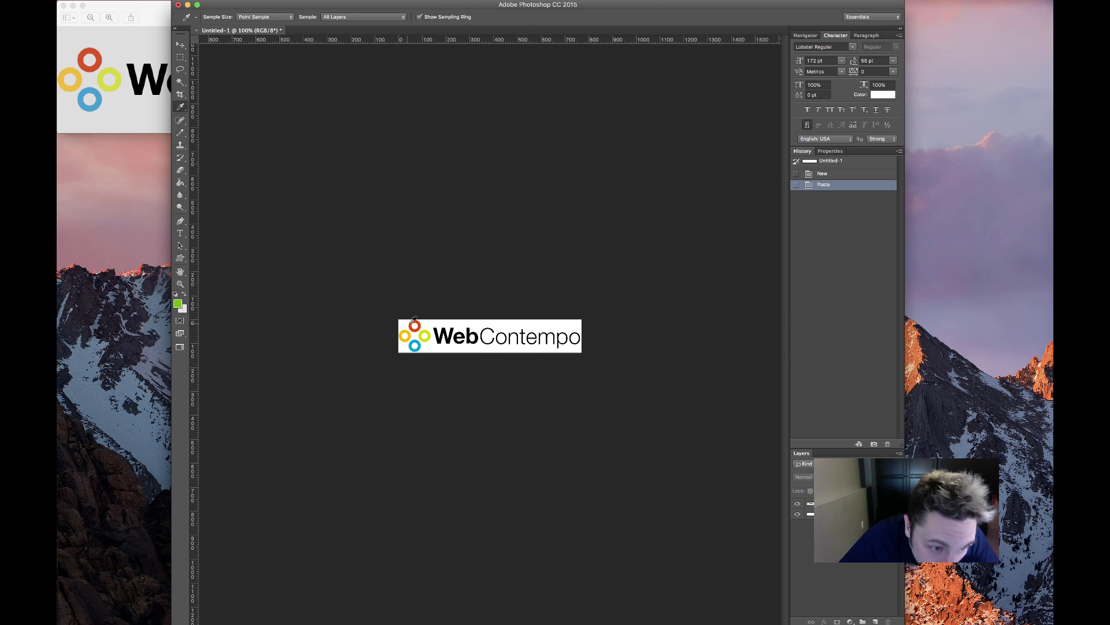
left_click(422, 344)
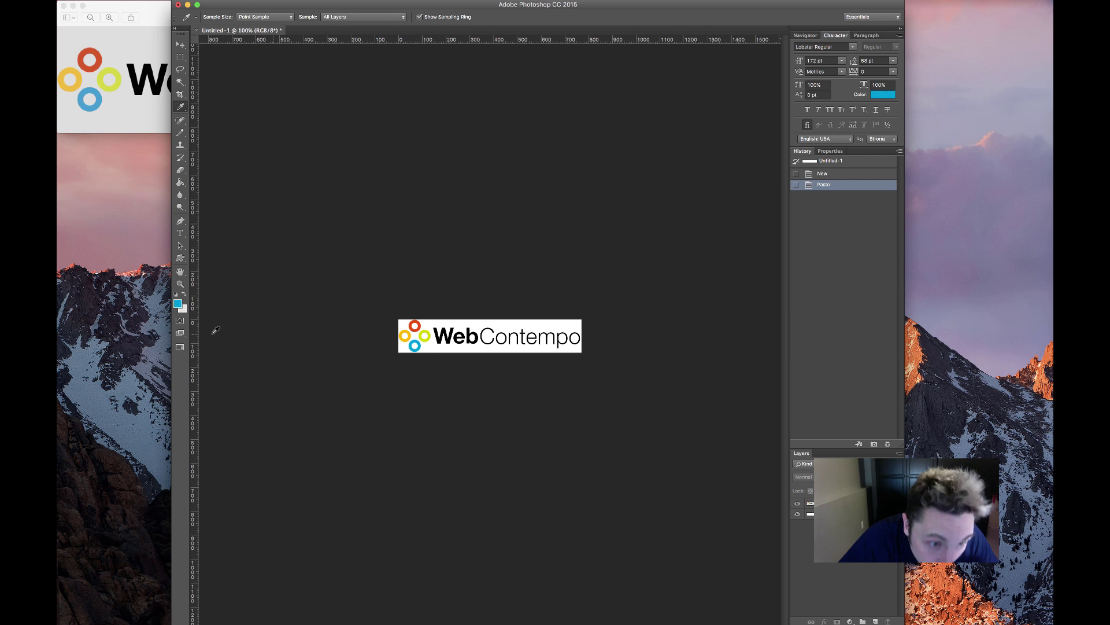
left_click(177, 304)
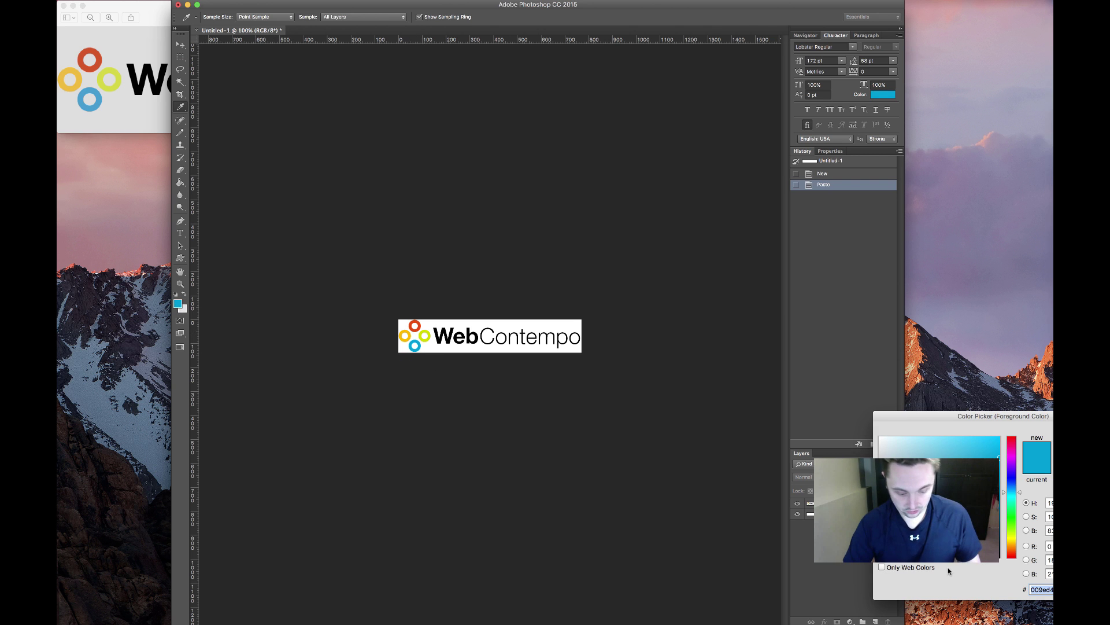
key("Return")
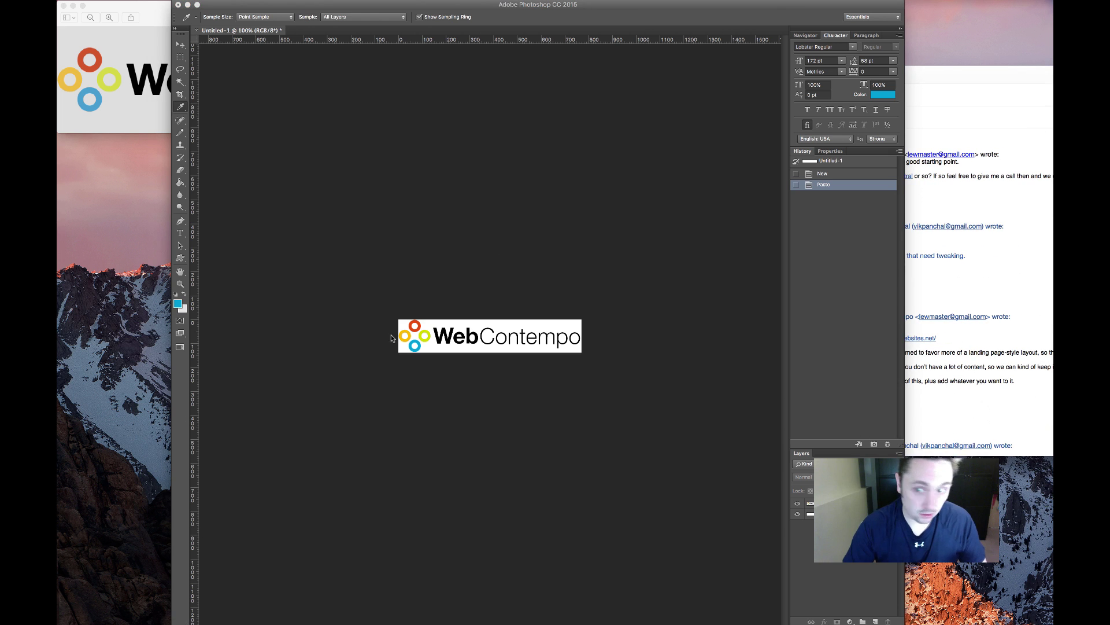
left_click(1023, 199)
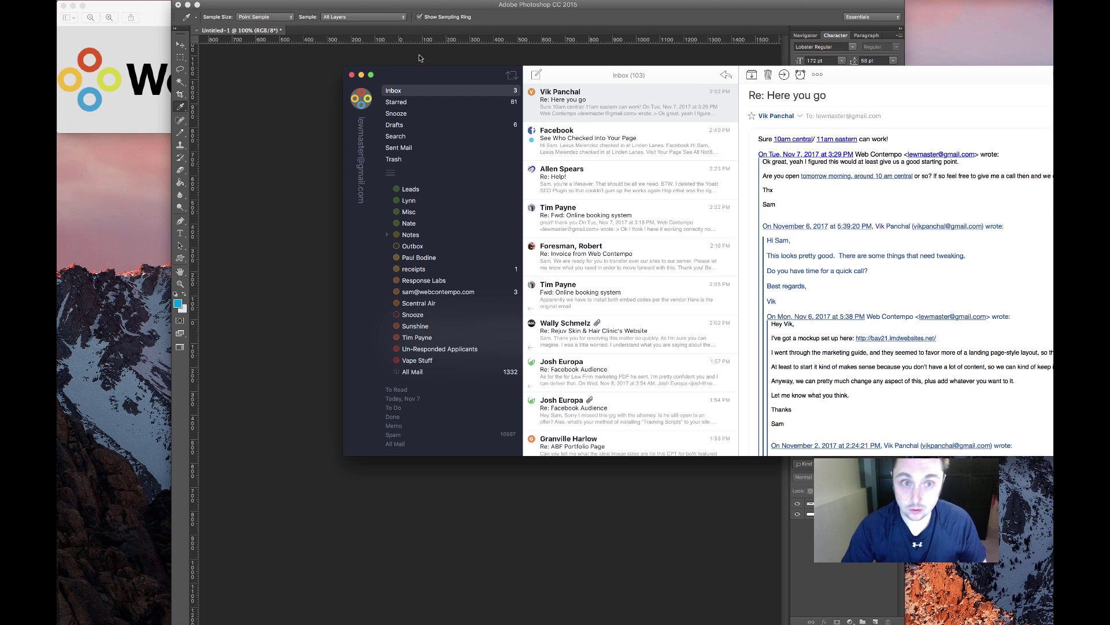
left_click(361, 75)
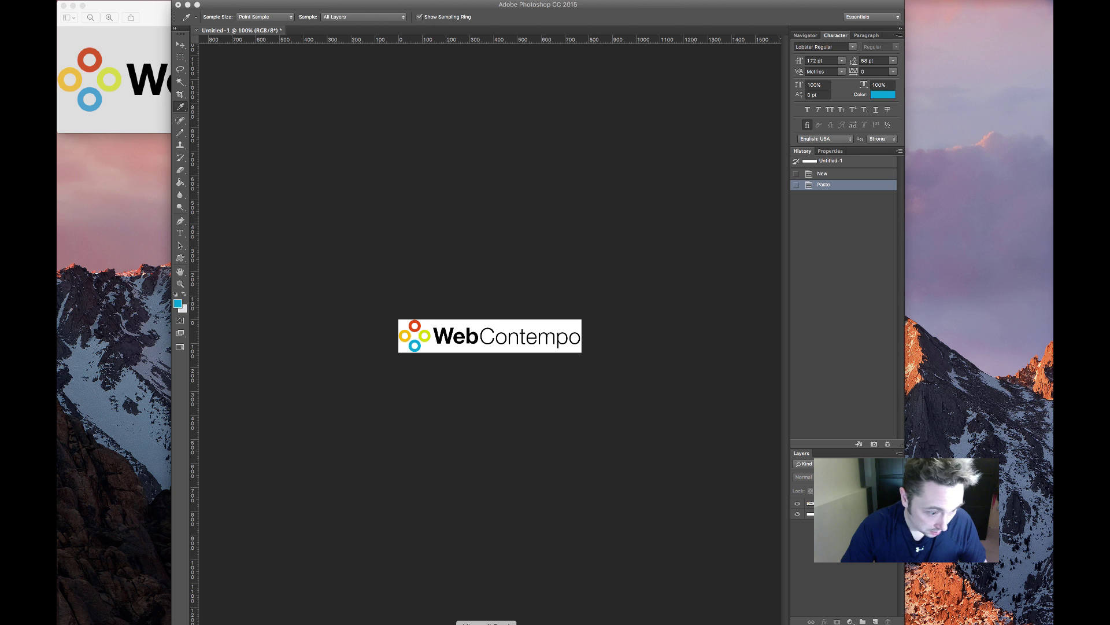
left_click(196, 624)
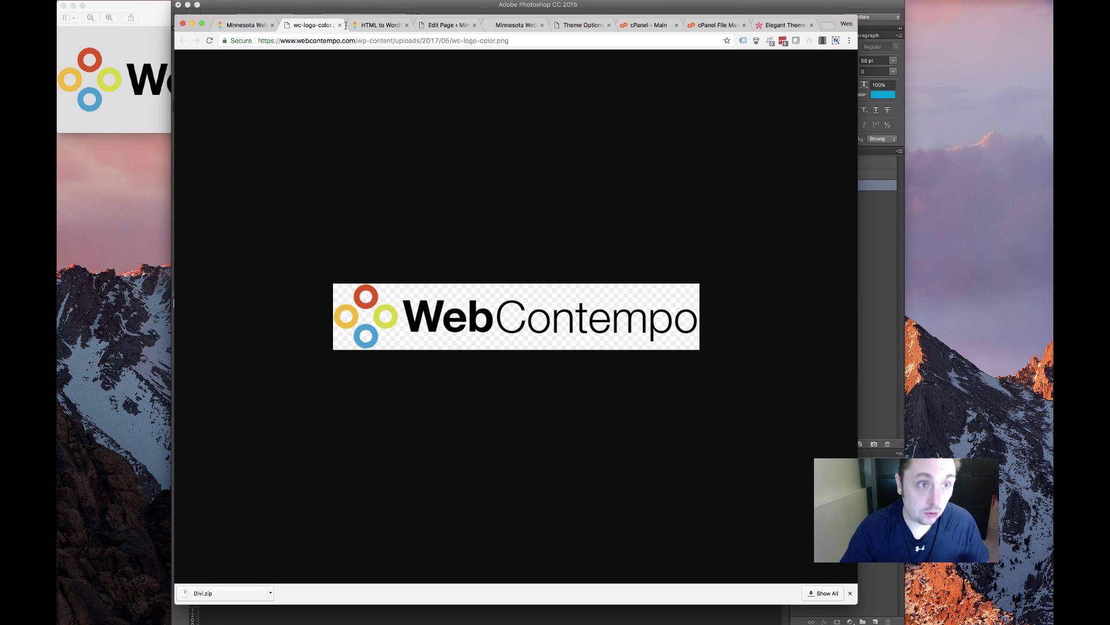
In Divi Theme Options, set the first palette colour to #009ed4
left_click(424, 26)
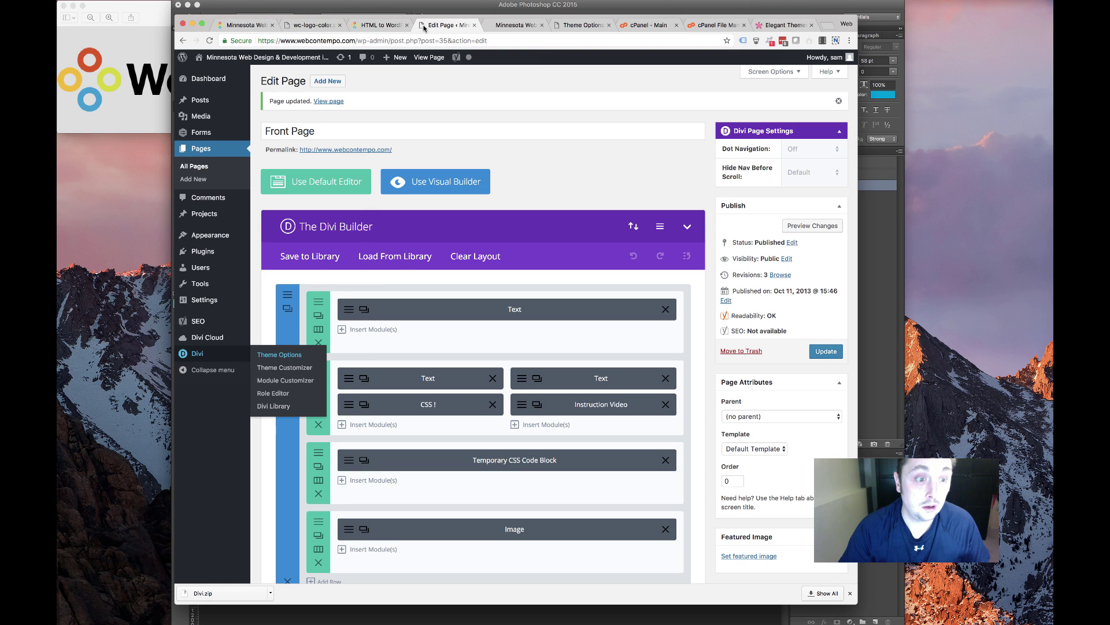
left_click(379, 26)
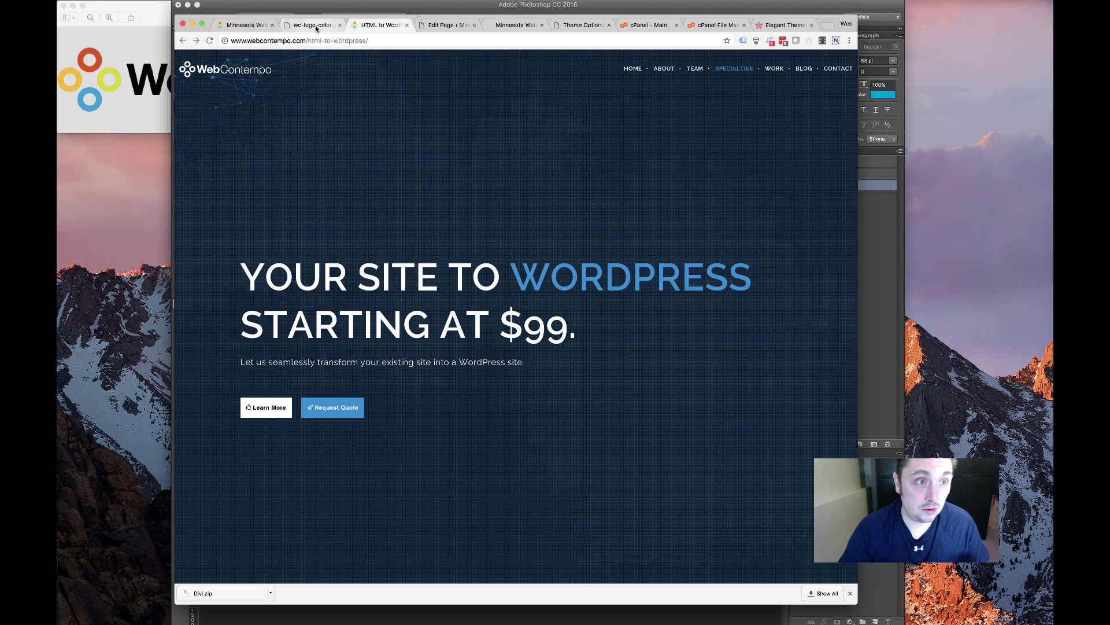
left_click(312, 25)
left_click(255, 28)
left_click(515, 25)
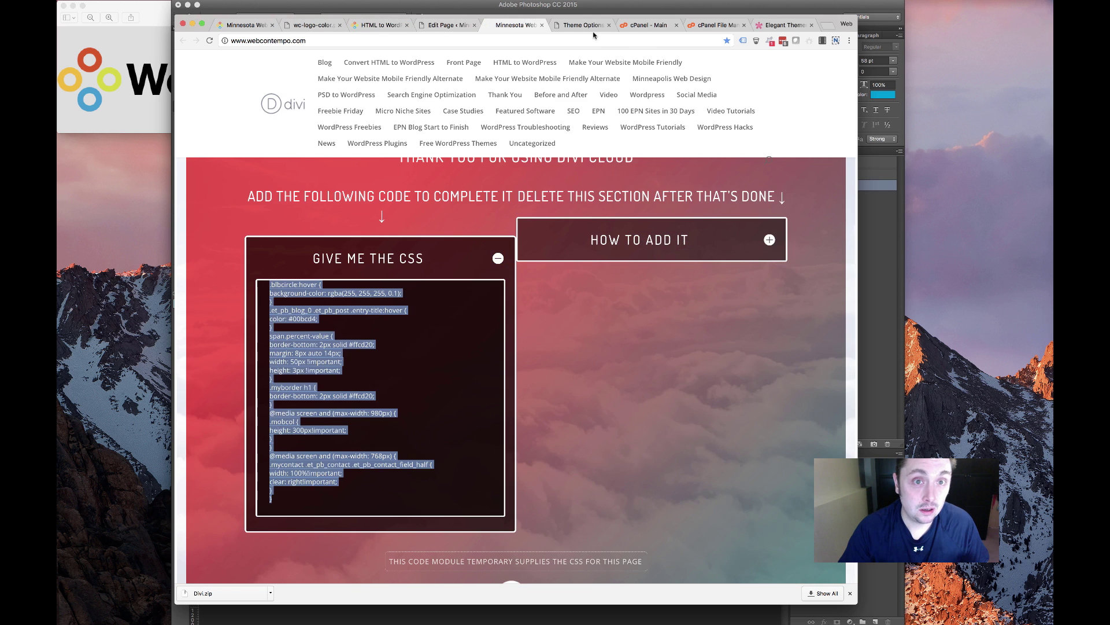
left_click(582, 26)
scroll(420, 340, "down", 4)
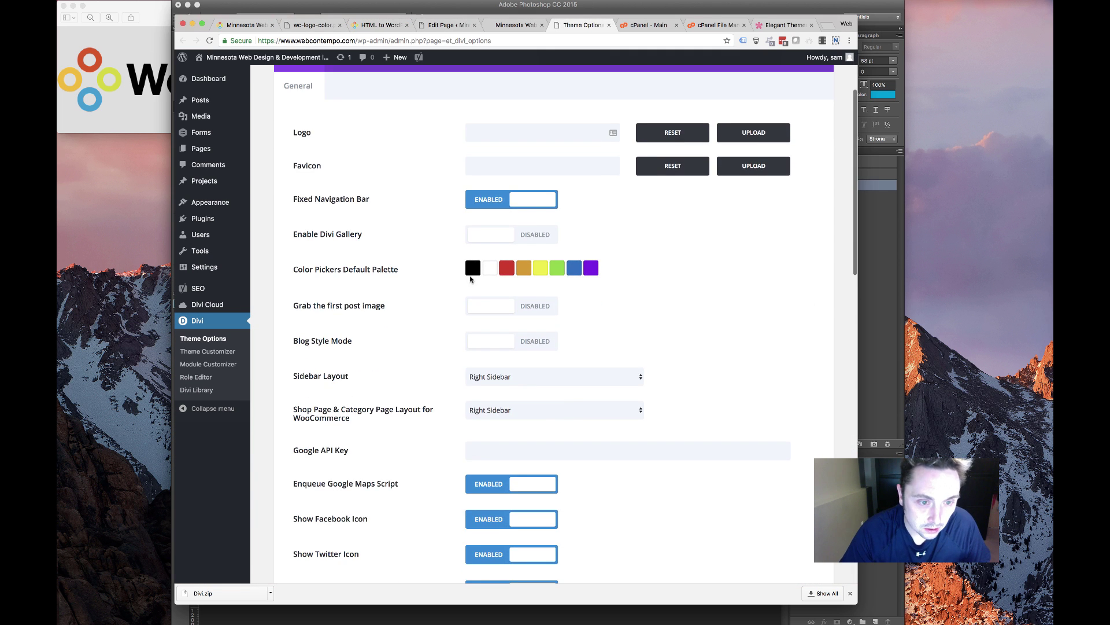
left_click(473, 268)
double_click(490, 290)
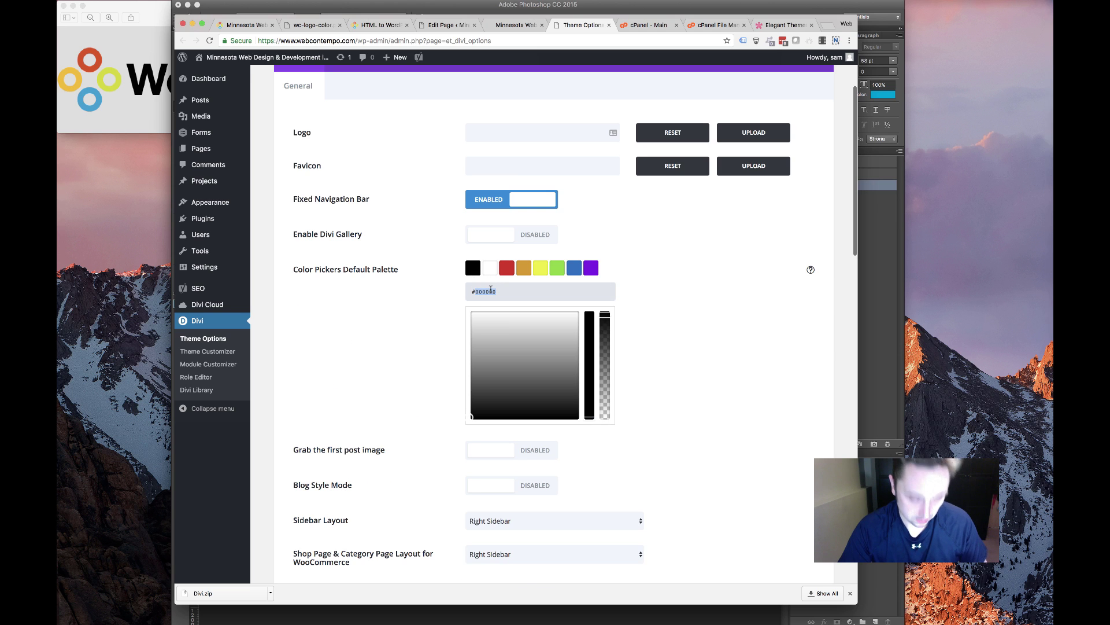
type("009ed4")
left_click(426, 315)
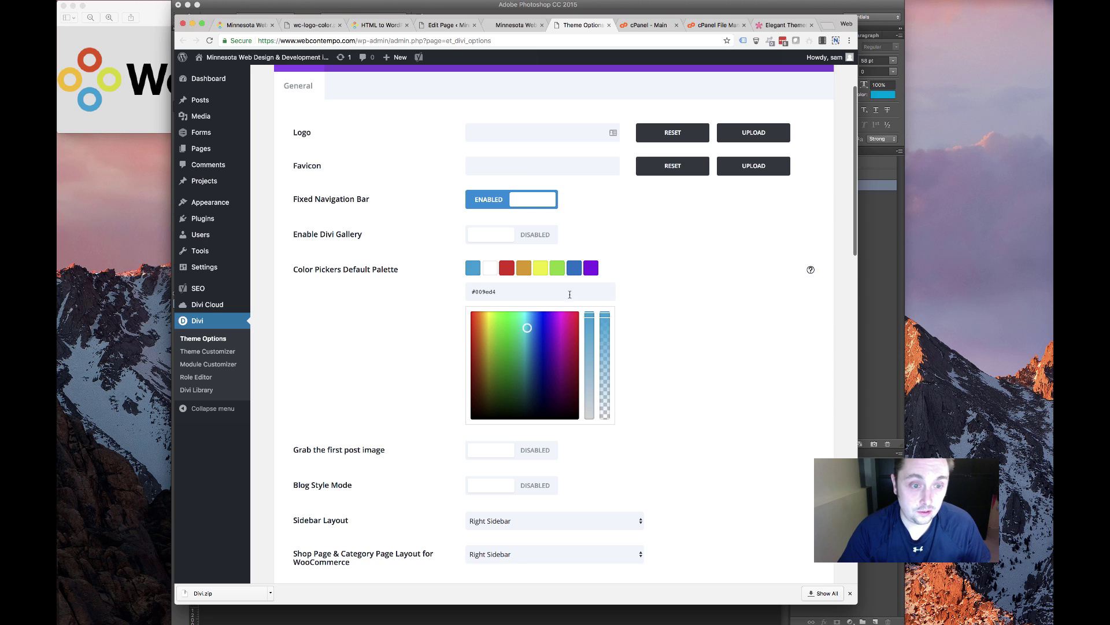
Sample the red from the logo ring in Photoshop for the second palette colour
left_click(491, 273)
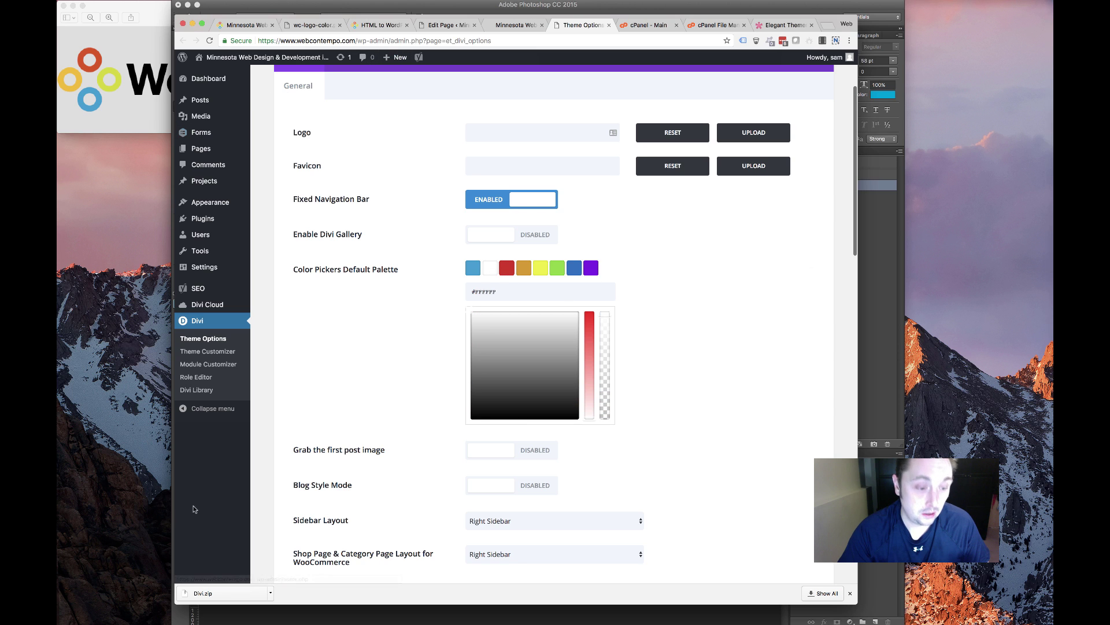
key("super+Tab")
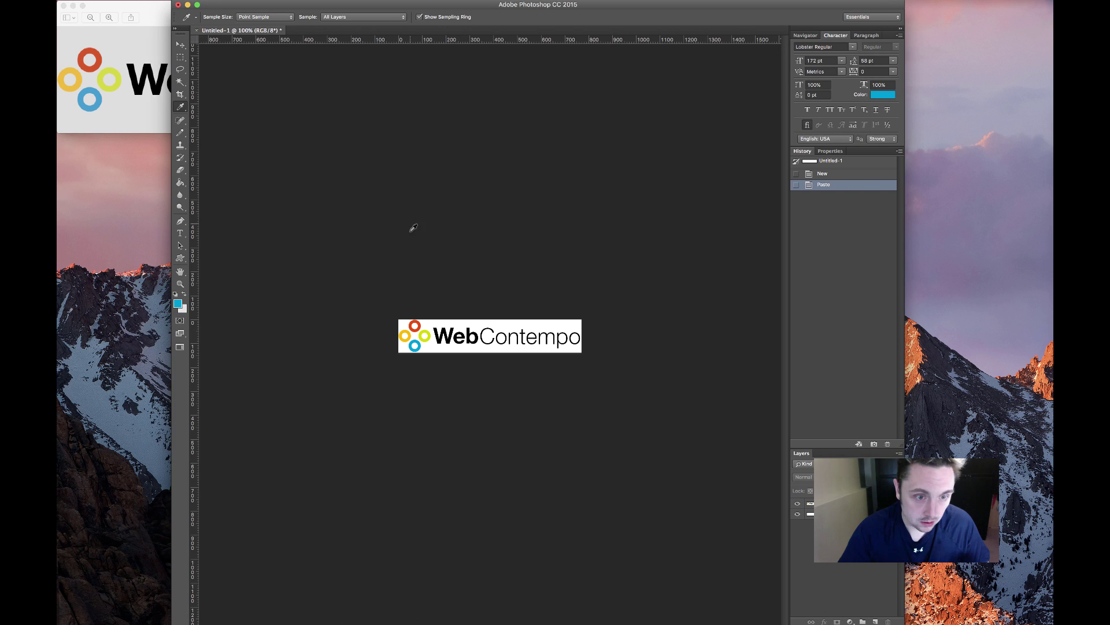
left_click(411, 323)
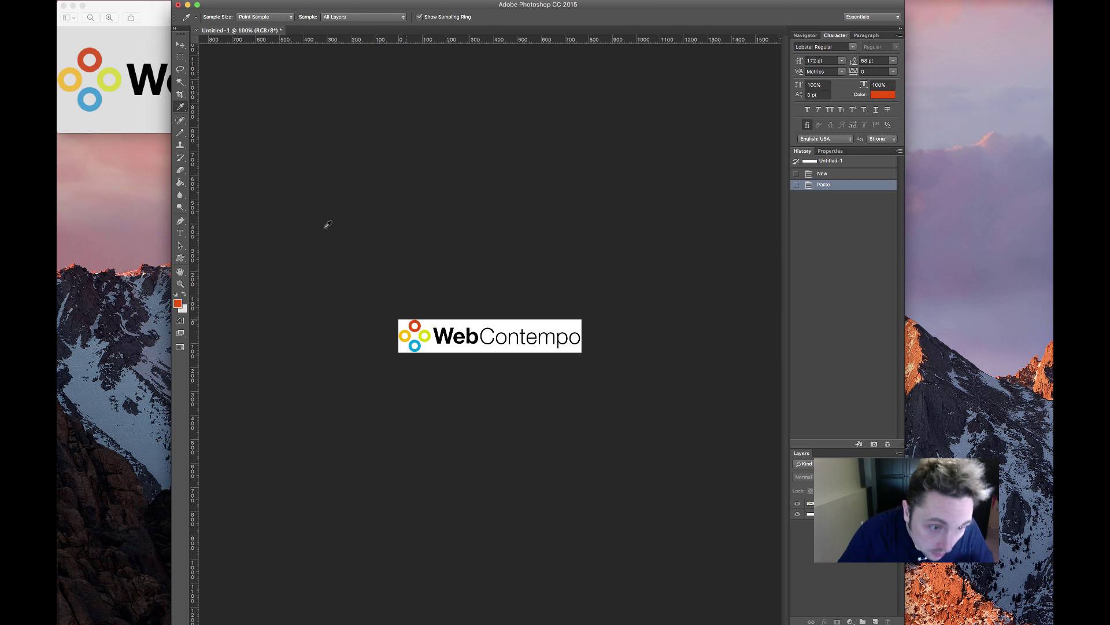
left_click(178, 304)
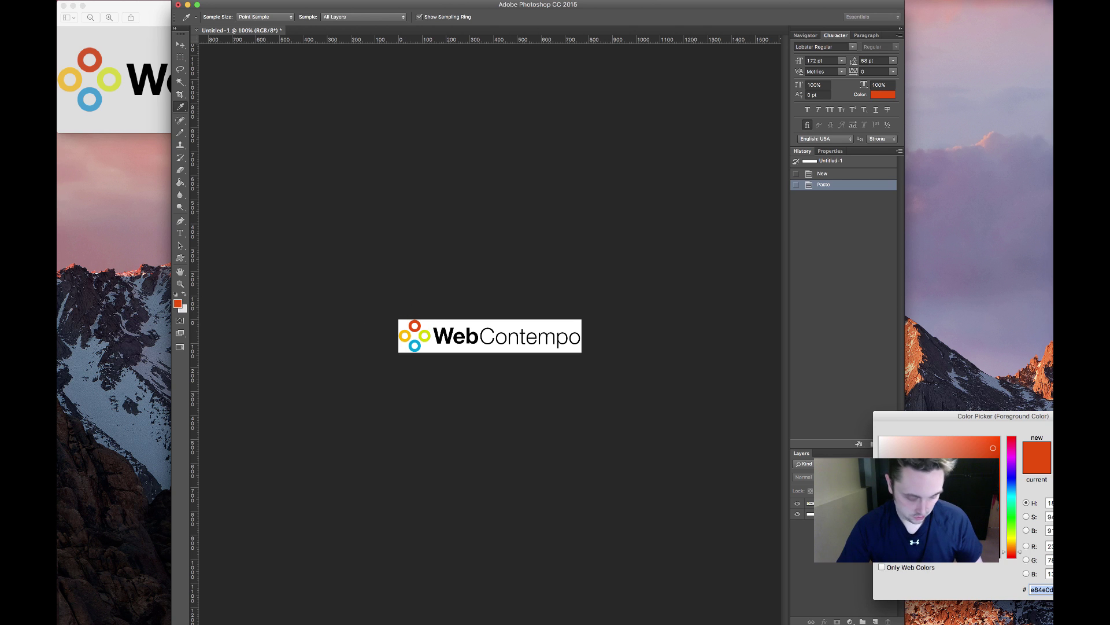
key("Return")
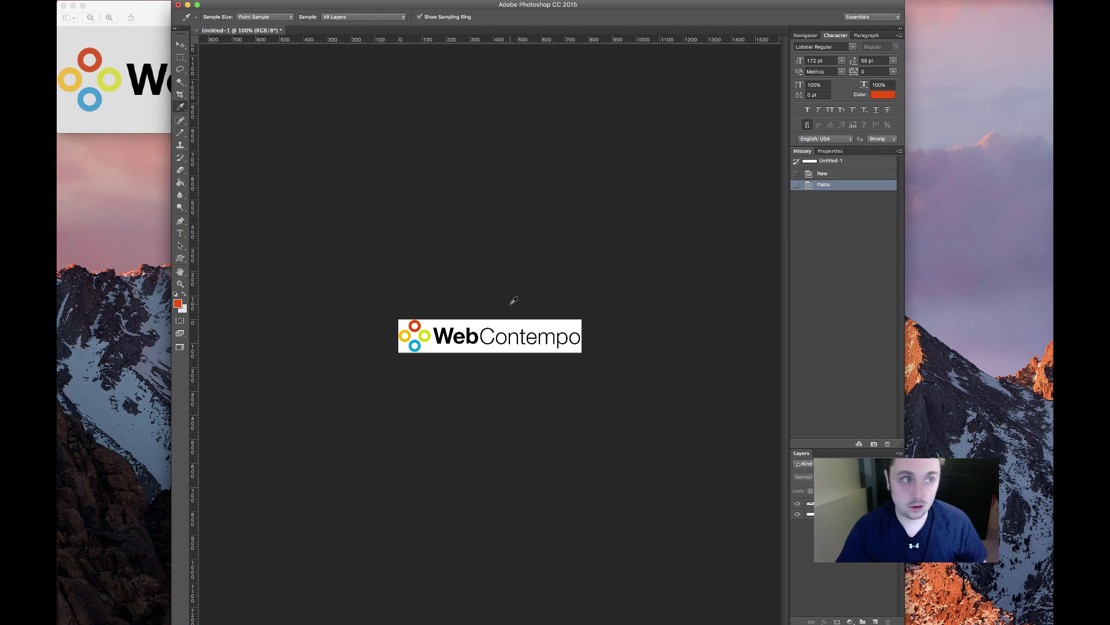
left_click(196, 624)
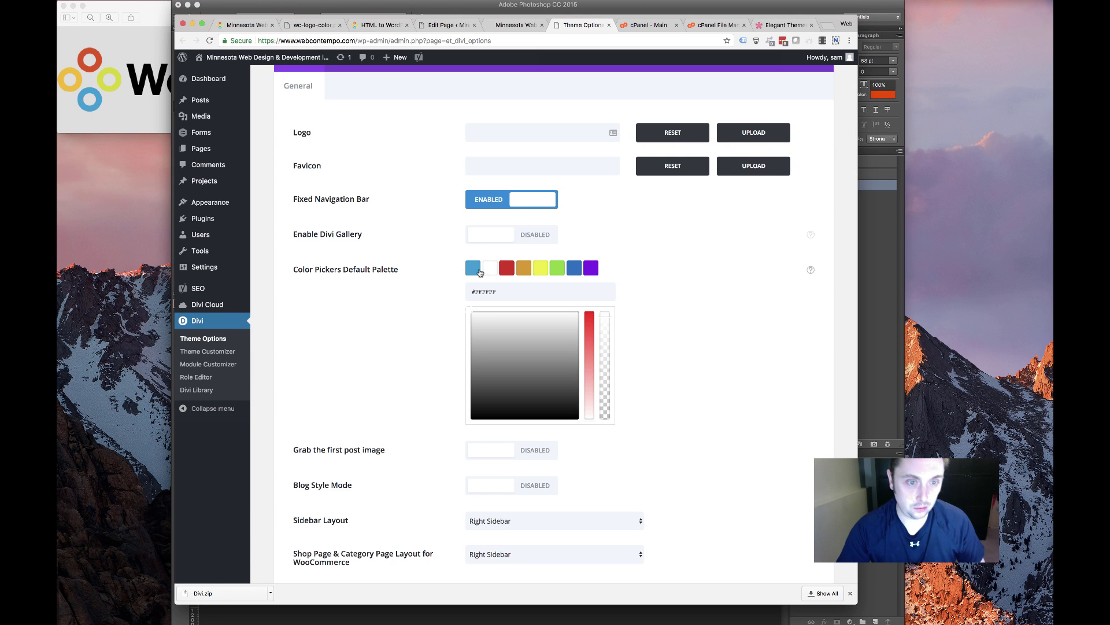
left_click(486, 291)
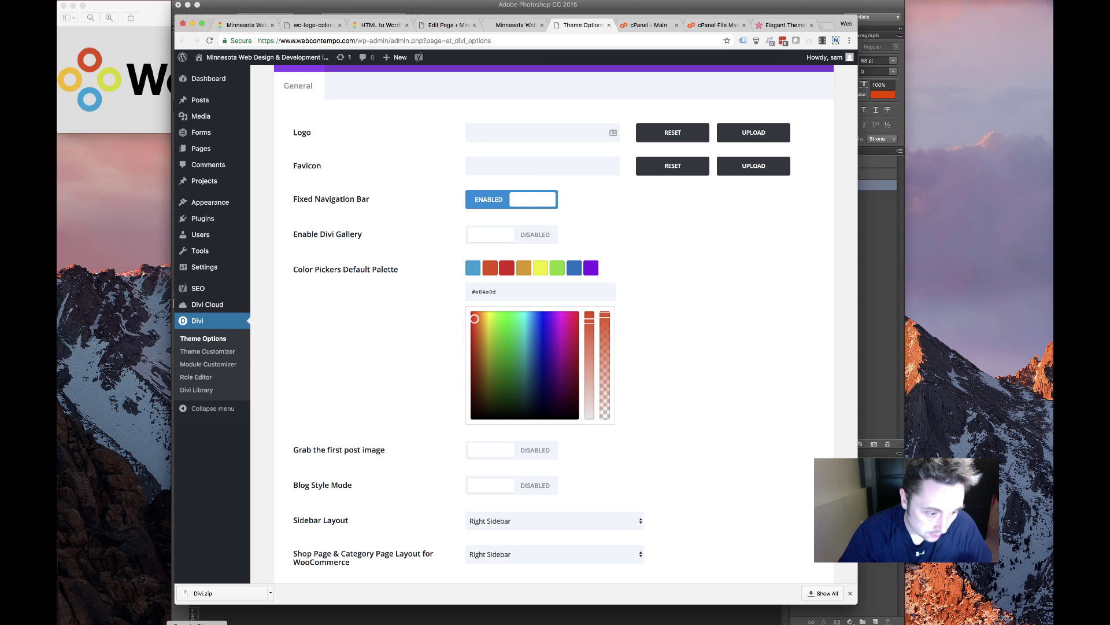
Sample the logo ring's yellow hex code in Photoshop and return to the theme options
left_click(407, 624)
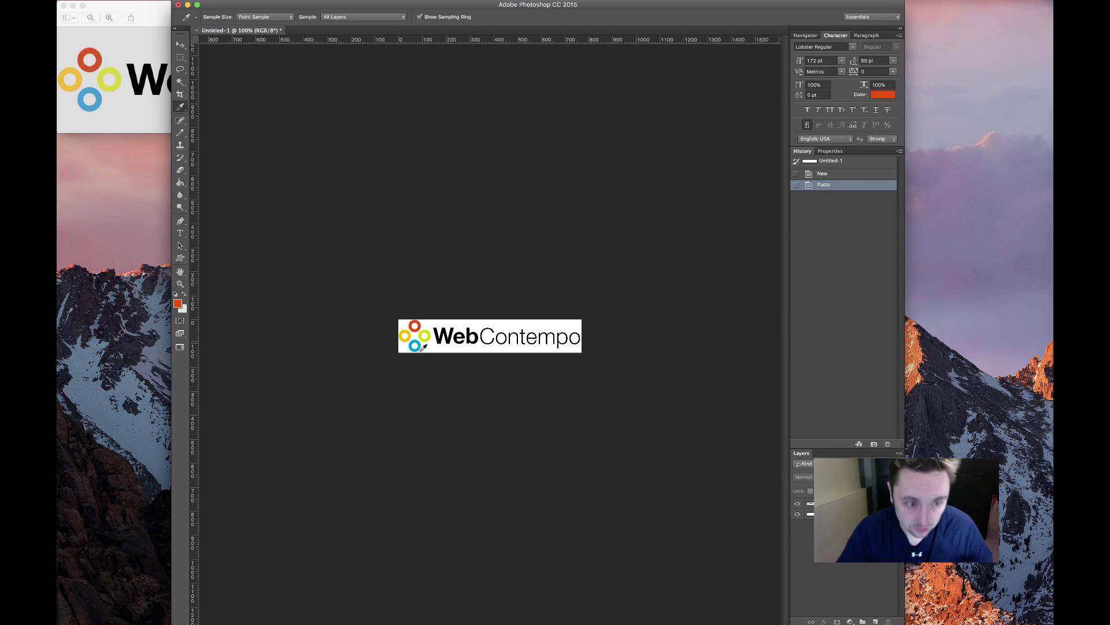
left_click(404, 335)
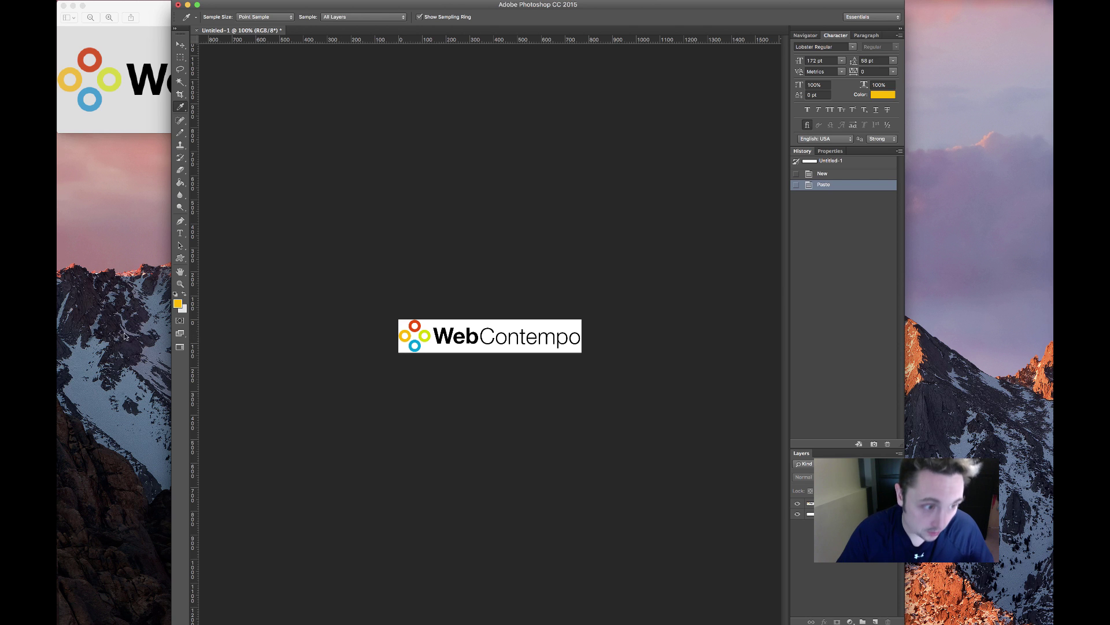
left_click(177, 304)
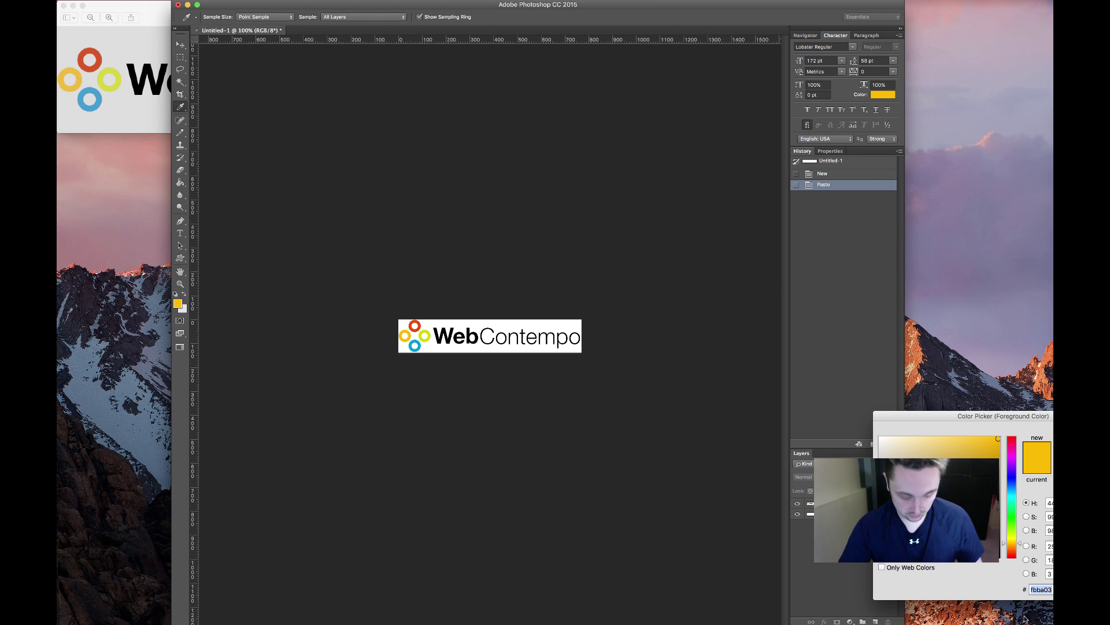
key("Return")
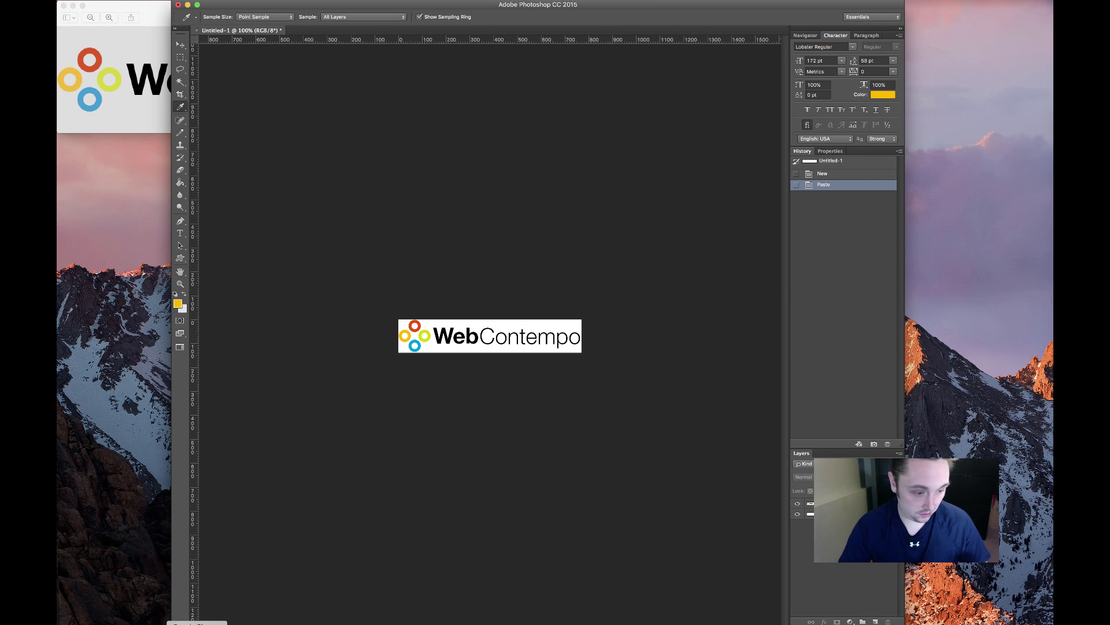
left_click(225, 623)
Apply the yellow #fbba03 to the third palette swatch
left_click(512, 270)
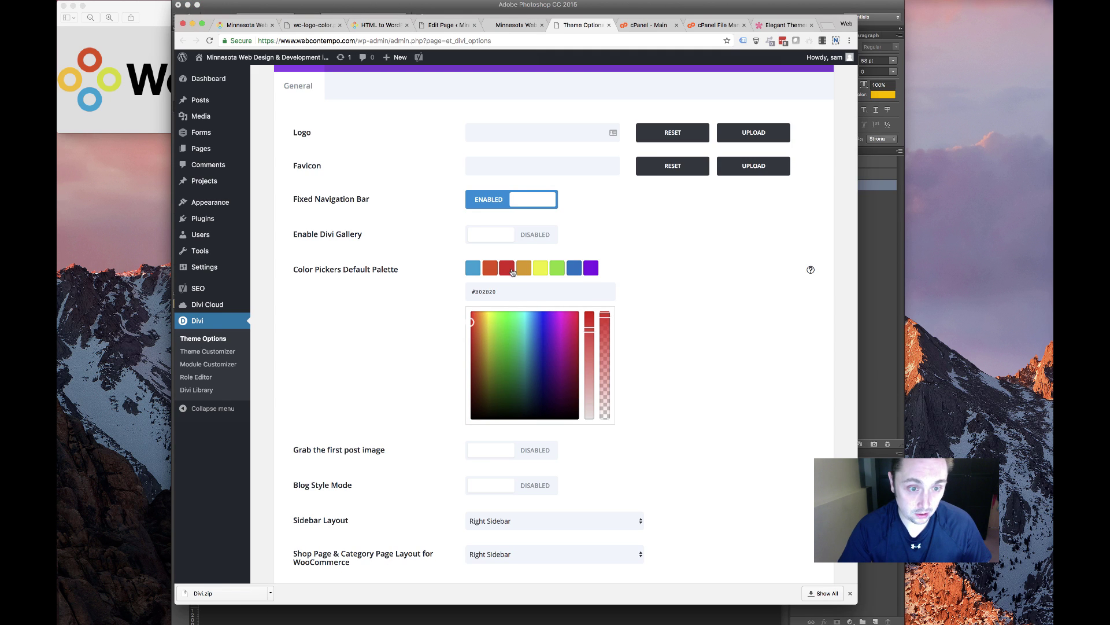
left_click(486, 293)
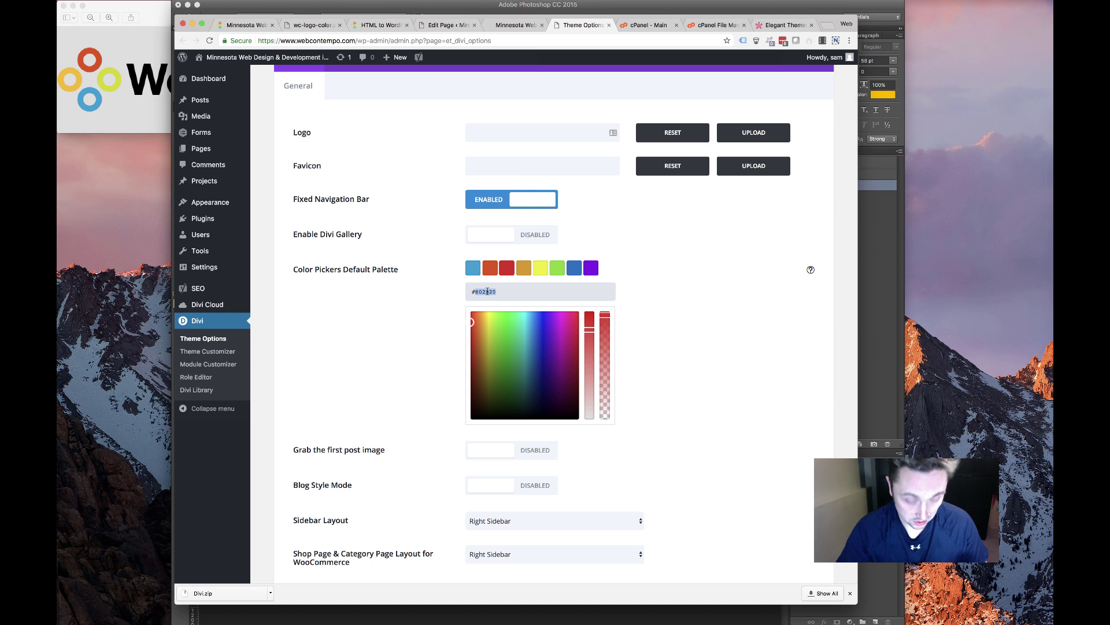
key("Return")
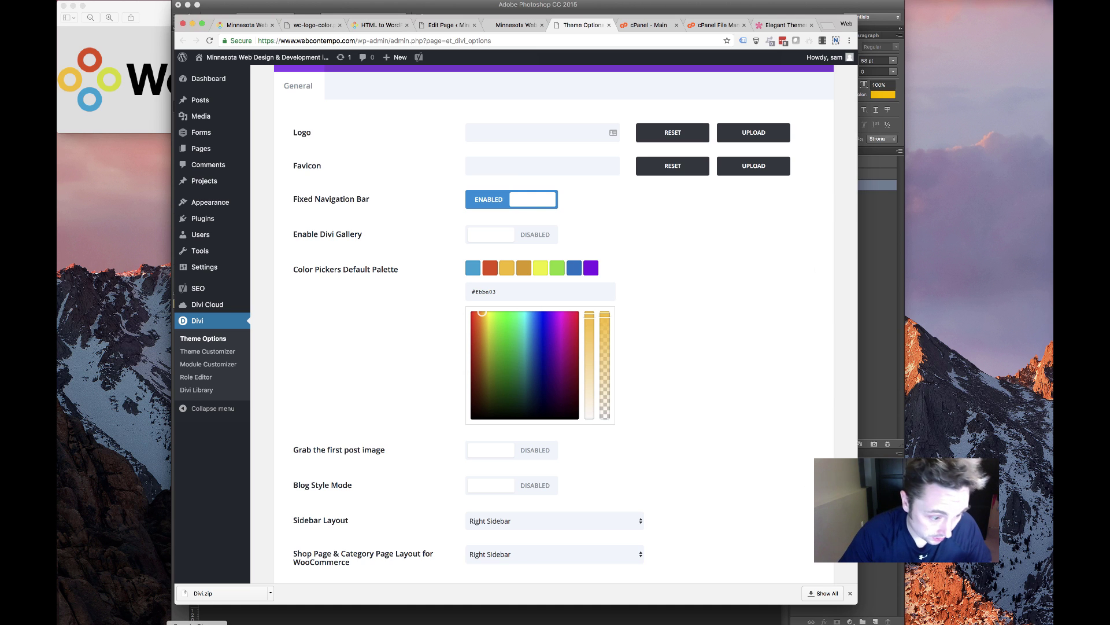
Check the sampled green's hex in Photoshop and set the fourth swatch to #d3d801
left_click(265, 614)
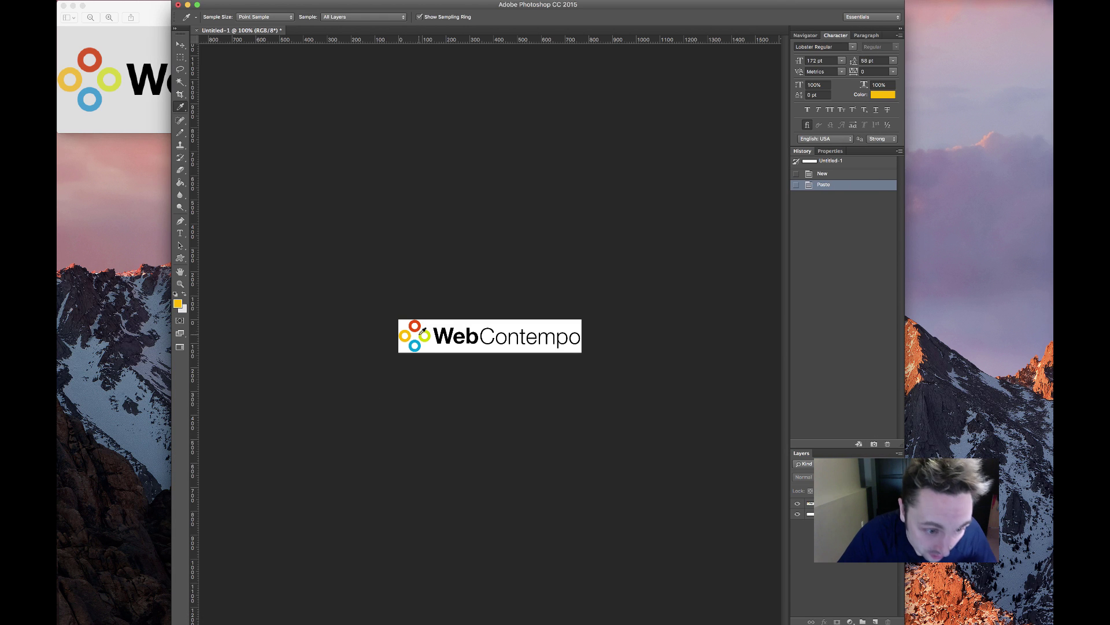
left_click(178, 303)
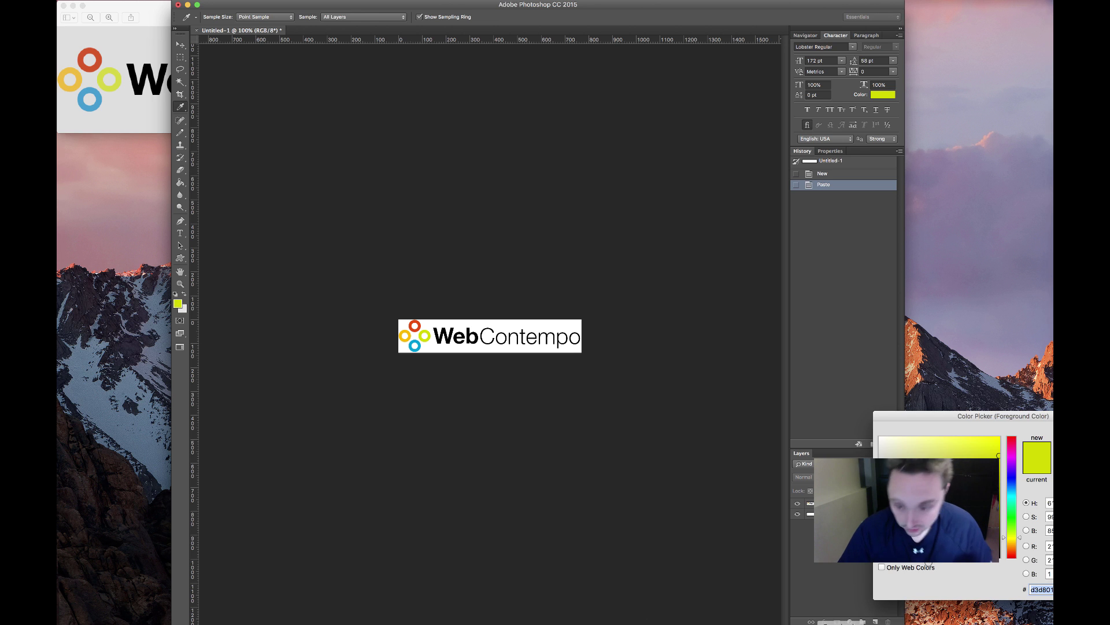
key("Return")
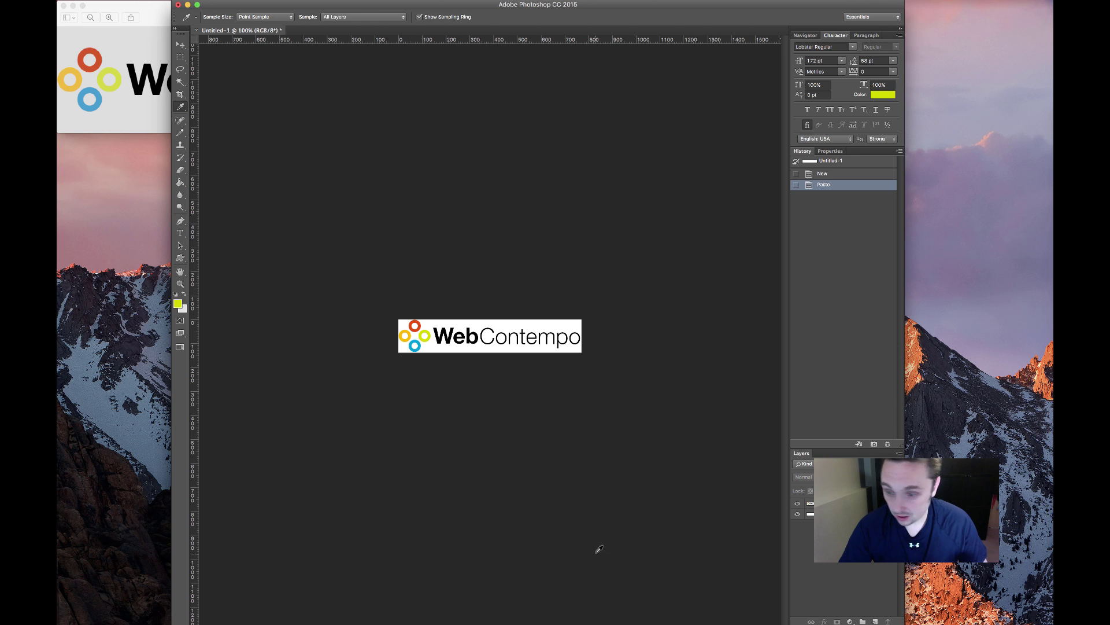
key("super+Tab")
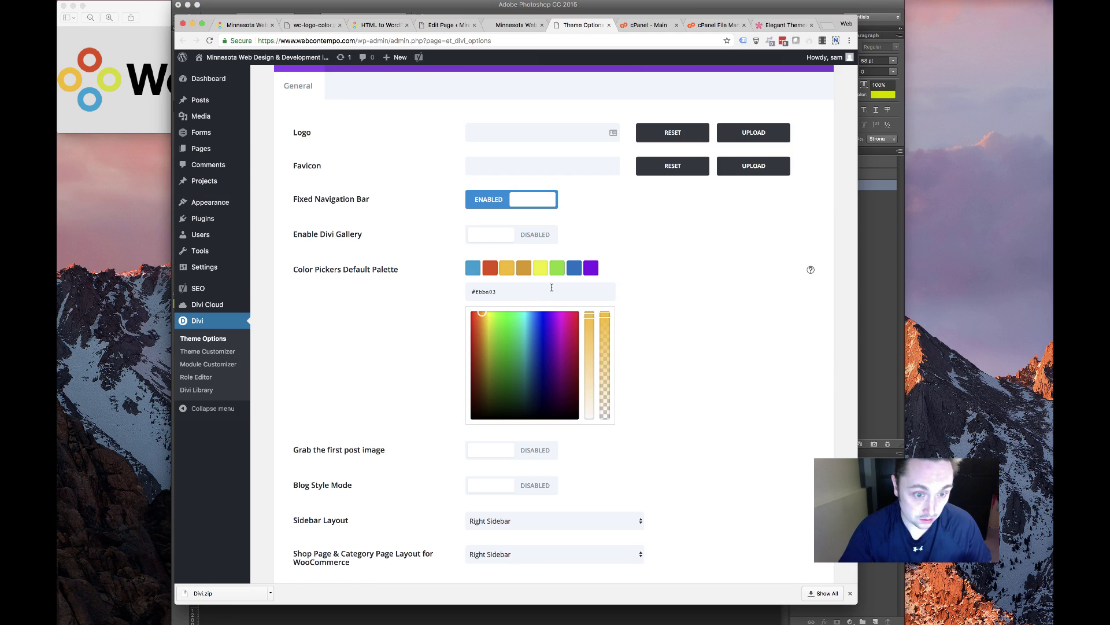
left_click(521, 273)
left_click(489, 291)
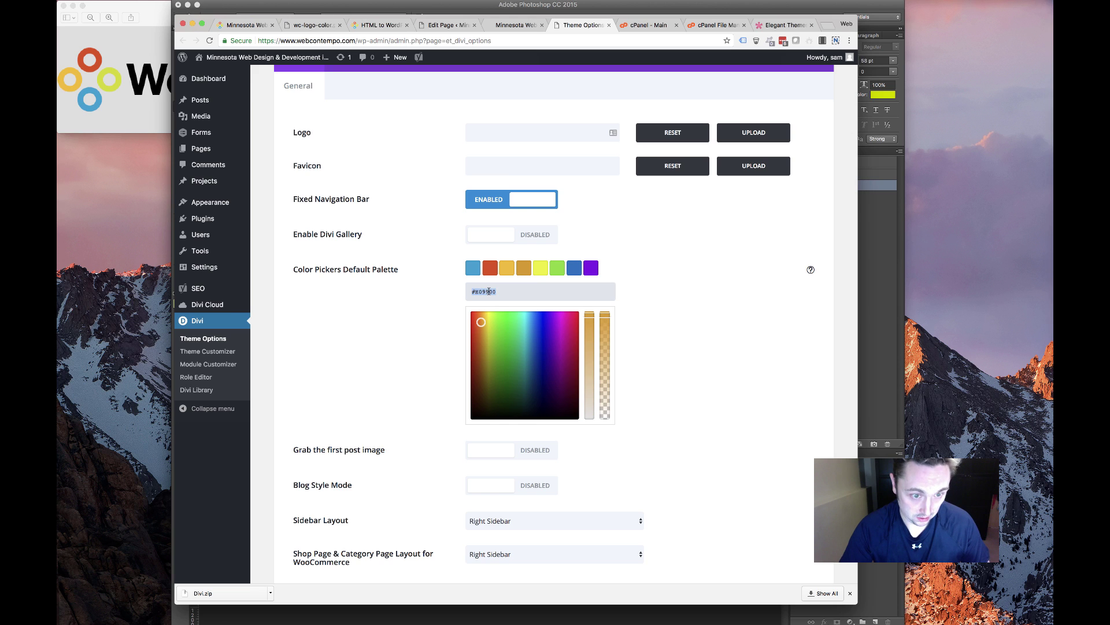
left_click(485, 292)
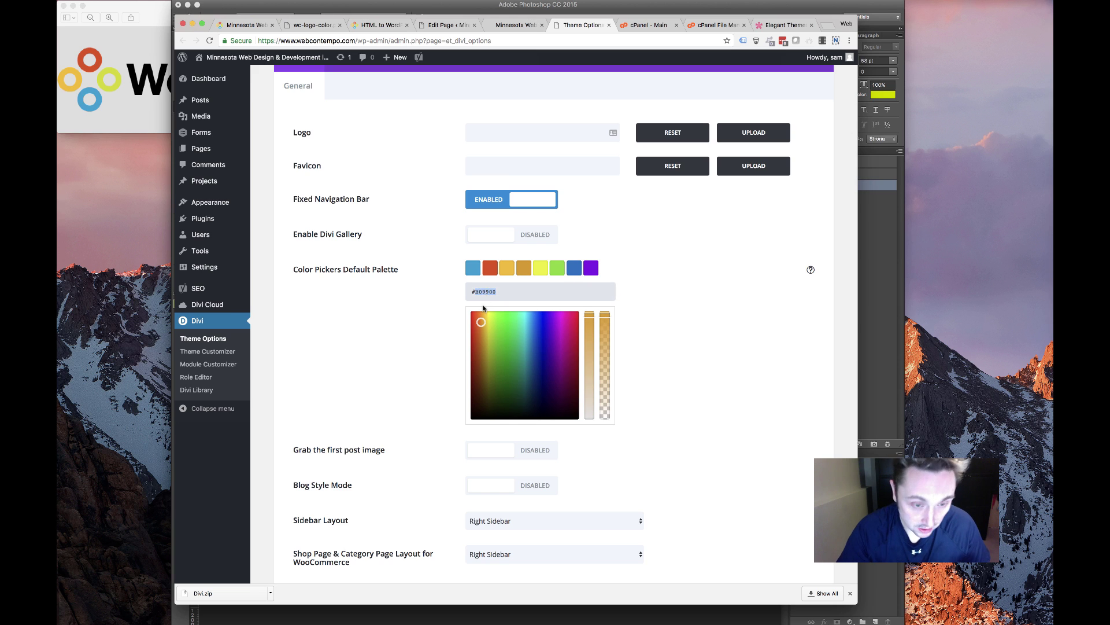
key("Return")
Correct the fifth swatch to #333333 and make the sixth swatch white #ffffff
left_click(540, 270)
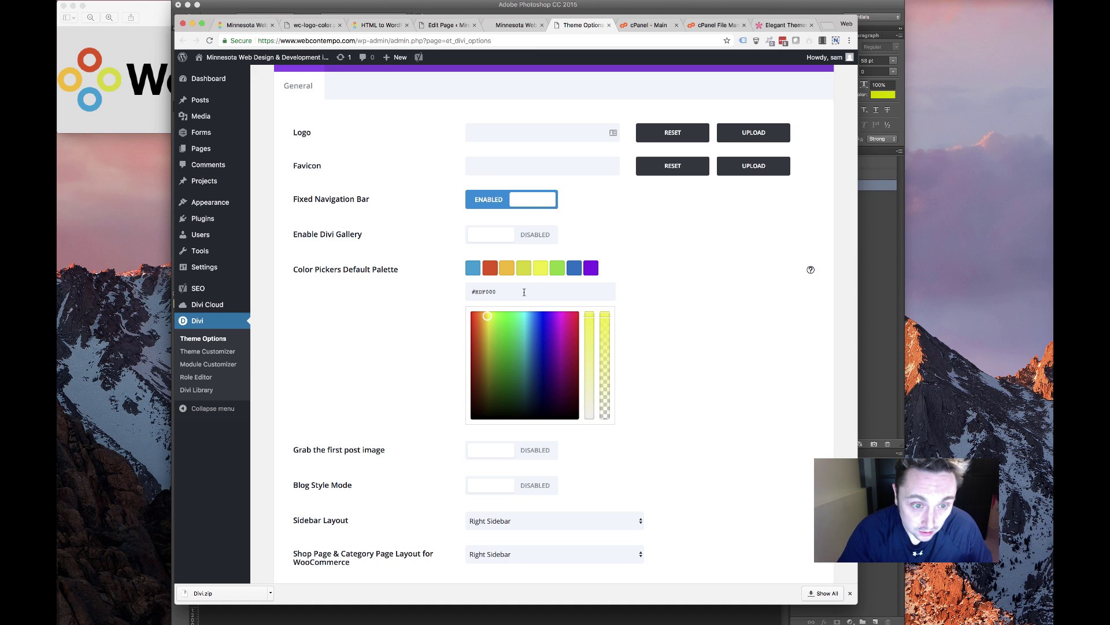
triple_click(484, 291)
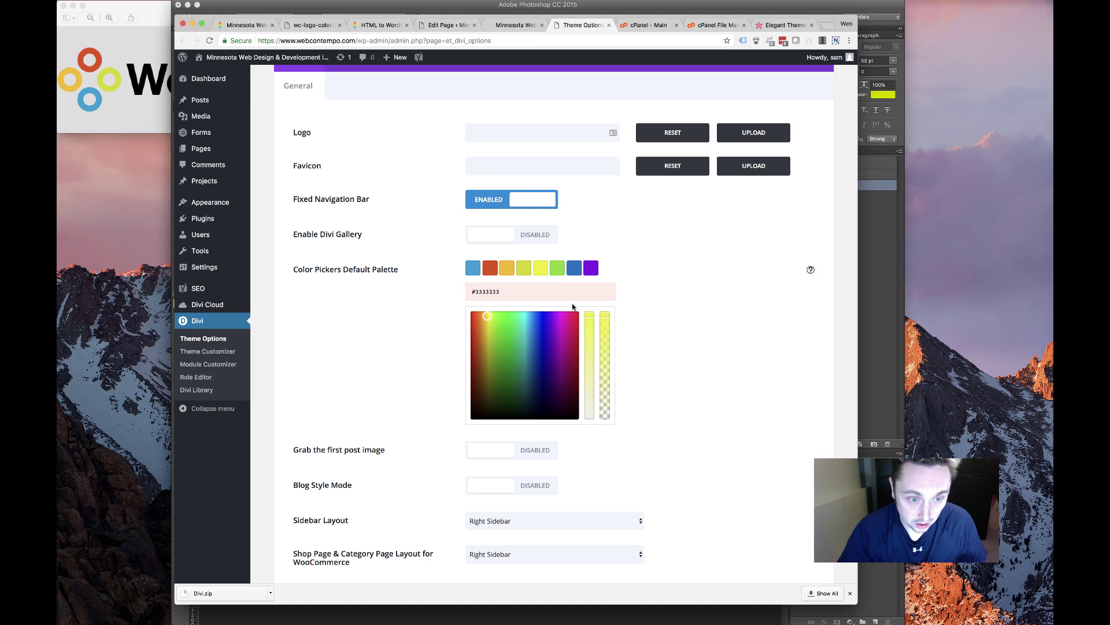
key("BackSpace")
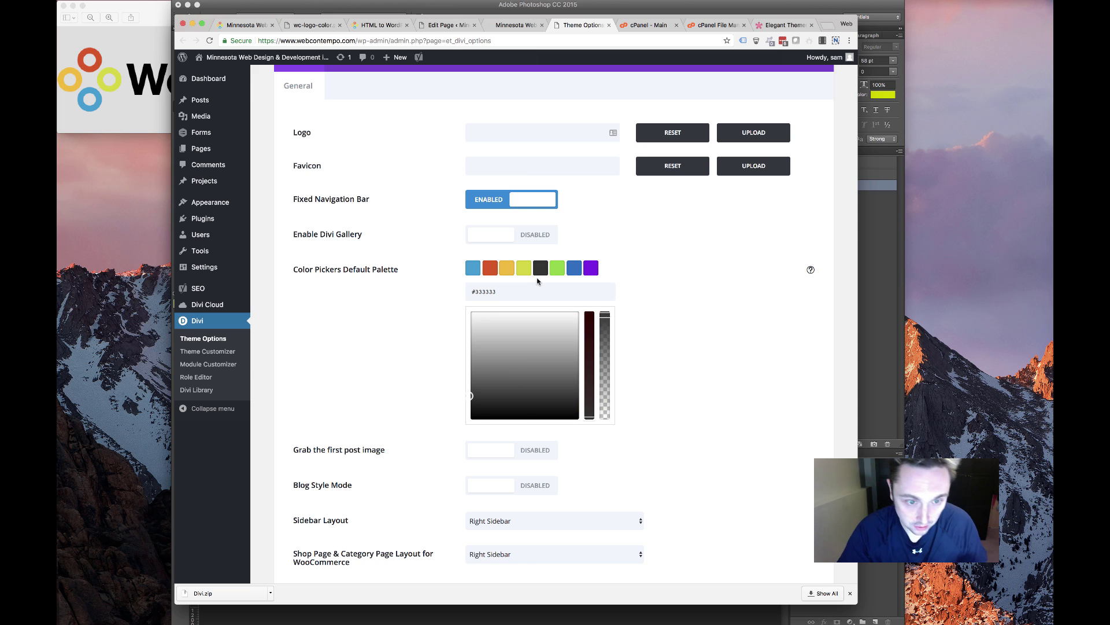
left_click(554, 271)
triple_click(480, 291)
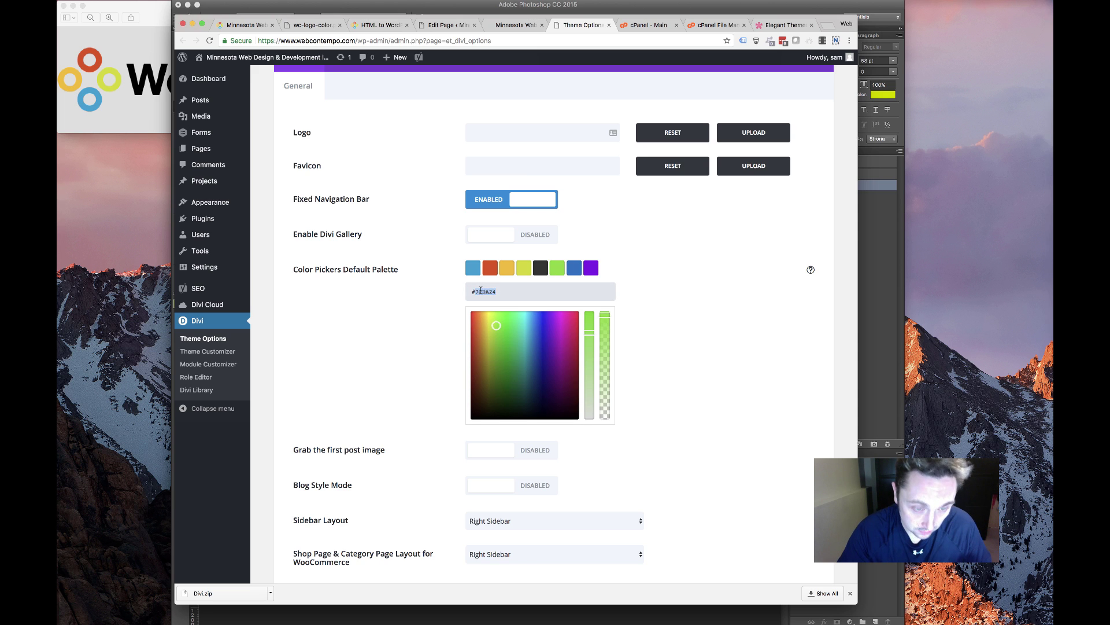
type("#ffffff")
left_click(671, 308)
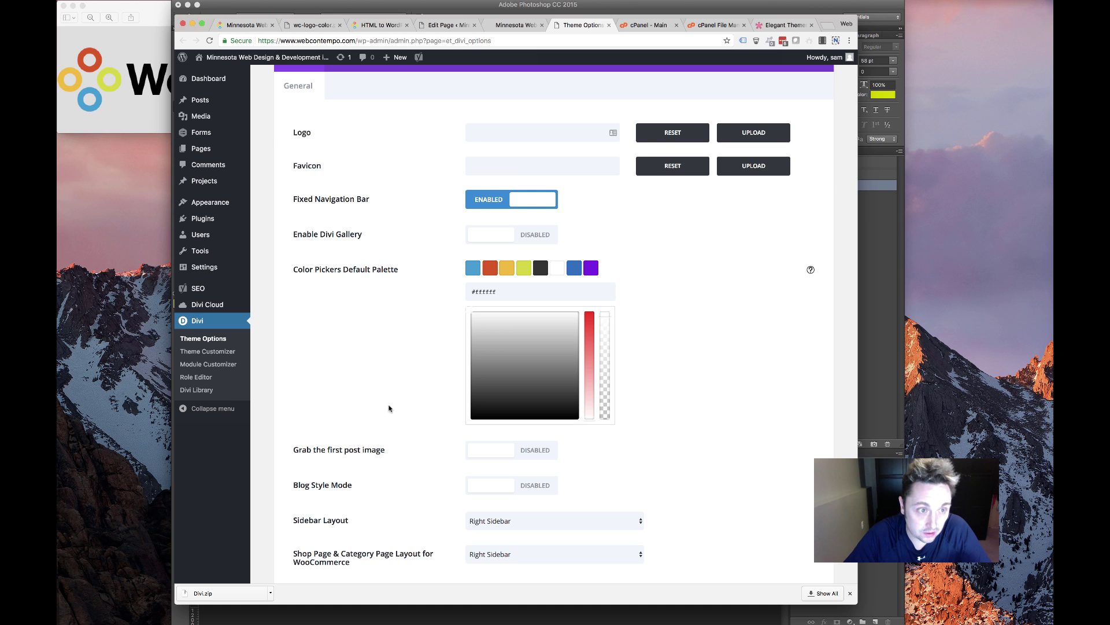
scroll(389, 408, "up", 3)
Open the logo image chooser and browse the images already in the media library
left_click(736, 221)
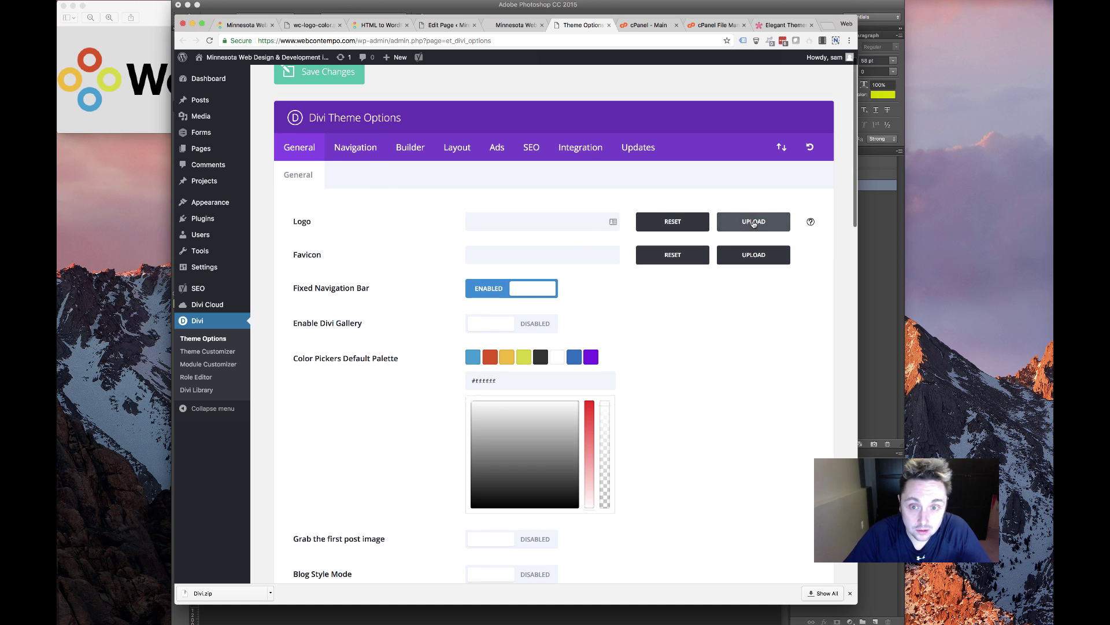
left_click(215, 96)
left_click(516, 285)
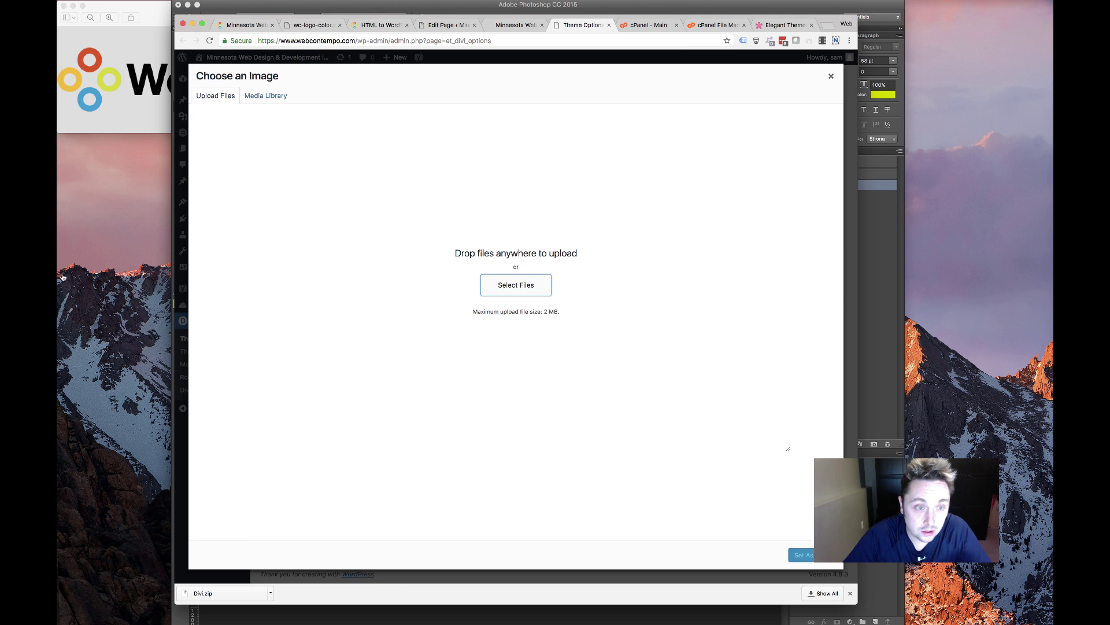
left_click(620, 222)
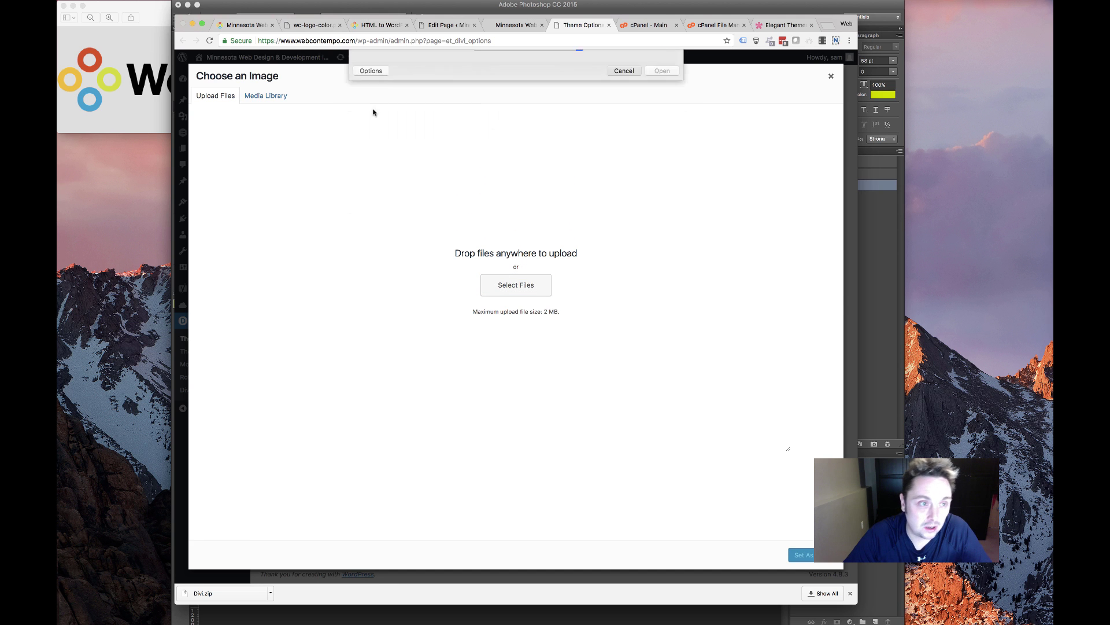
left_click(266, 95)
scroll(296, 231, "down", 15)
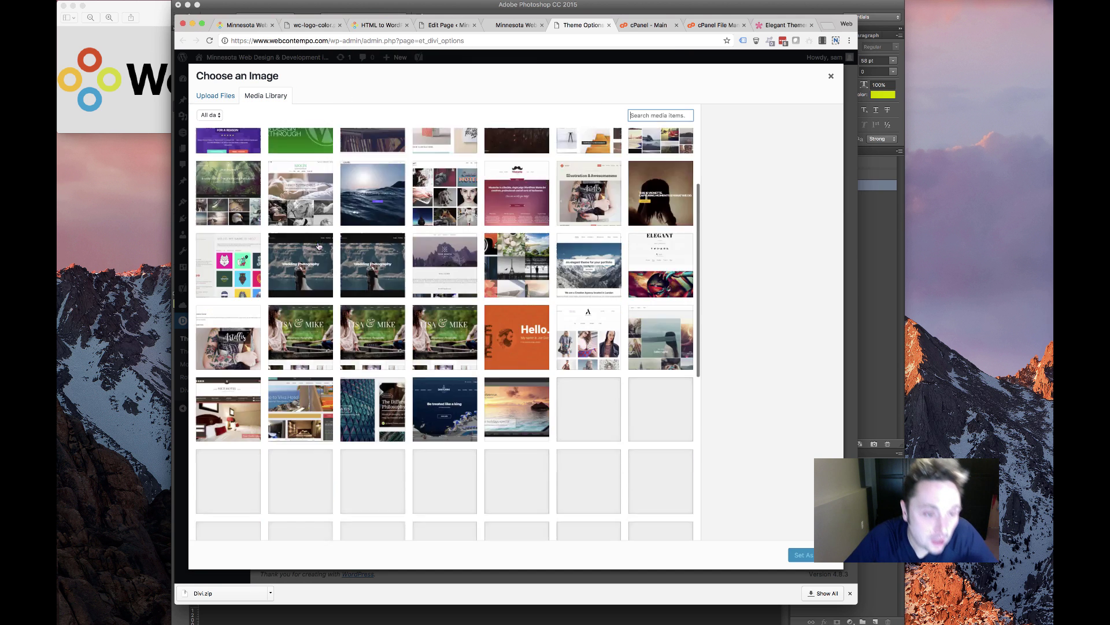
scroll(320, 299, "down", 8)
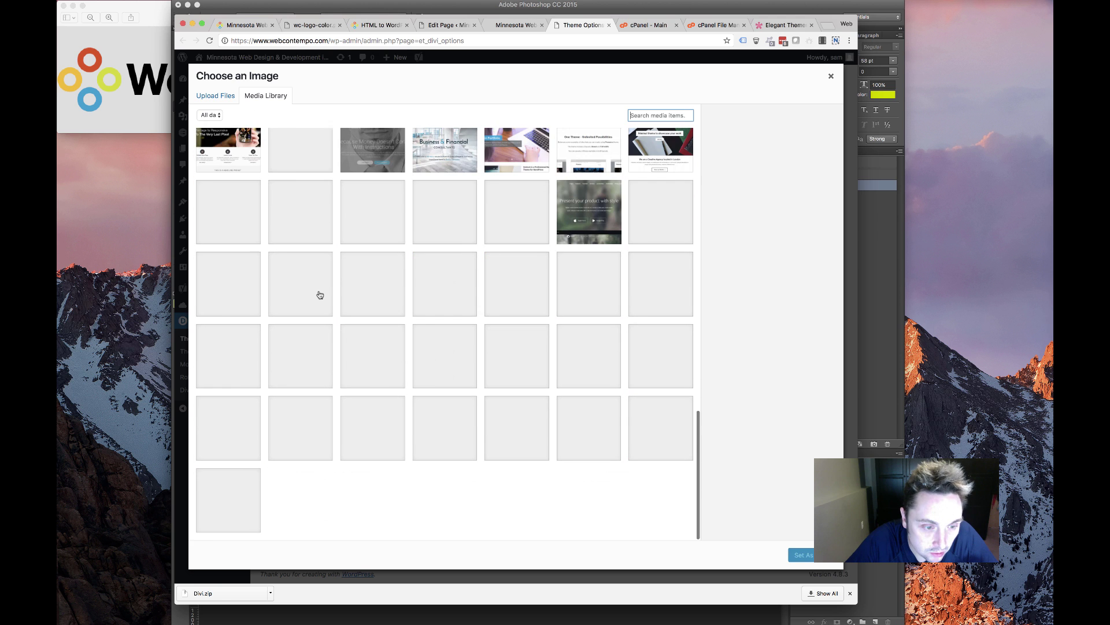
scroll(319, 295, "down", 6)
scroll(320, 294, "up", 18)
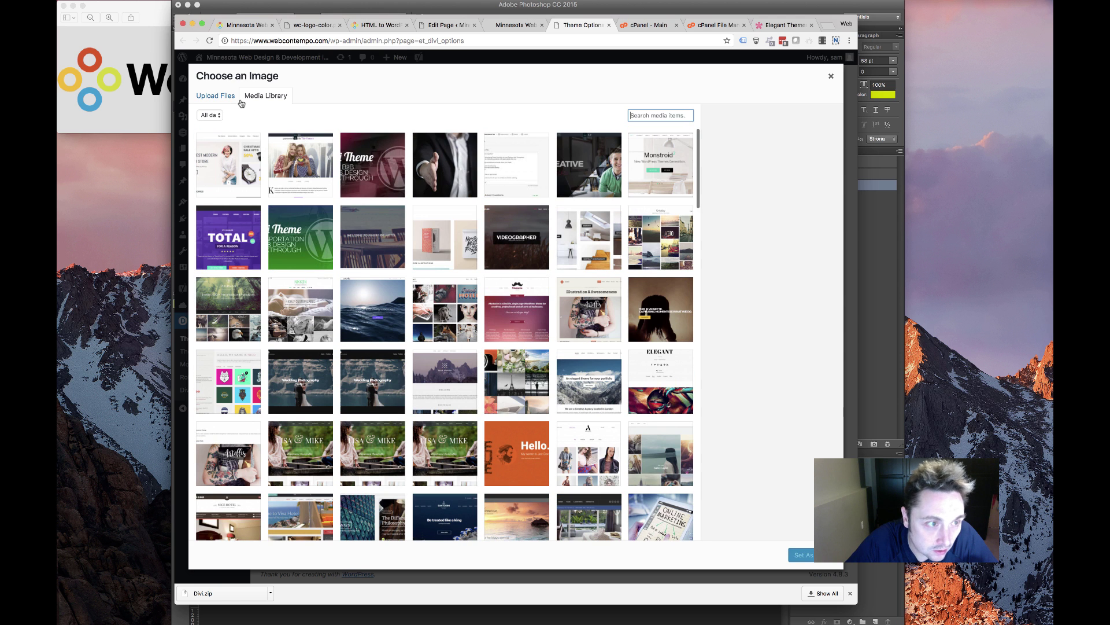
Upload wc-logo-color.png from Downloads and set it as the site logo
left_click(236, 98)
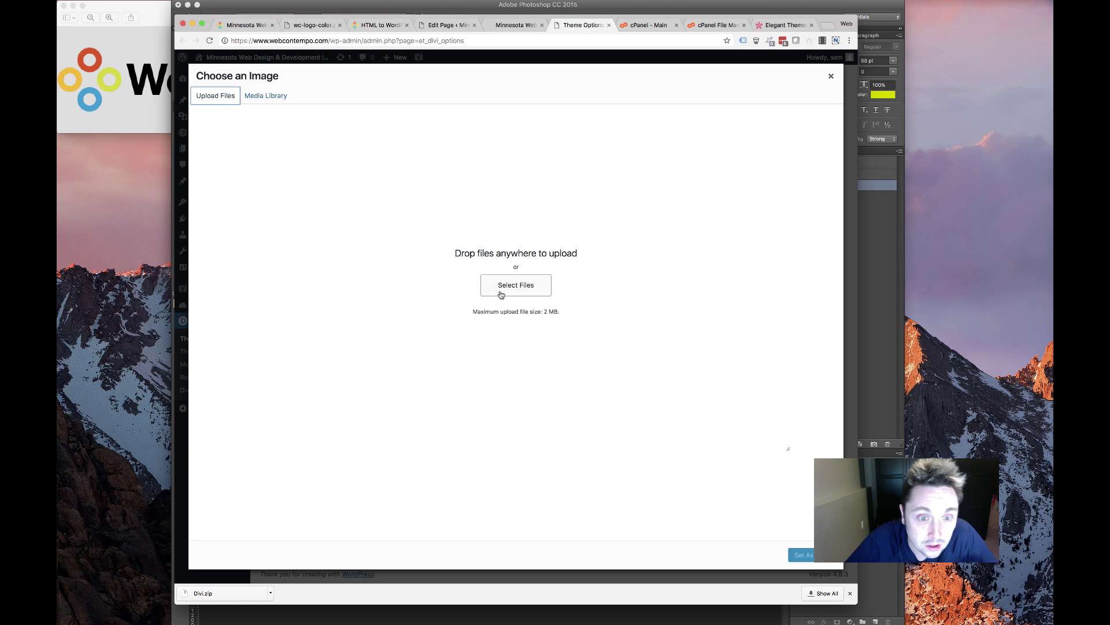
left_click(498, 289)
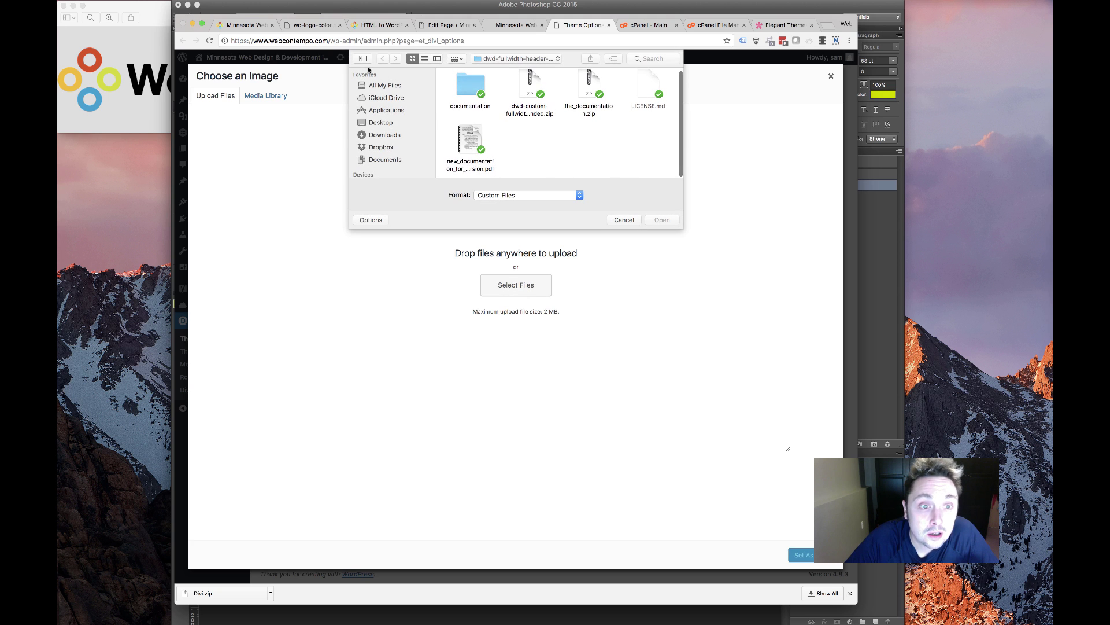
left_click(384, 135)
scroll(566, 137, "down", 2)
scroll(565, 138, "down", 5)
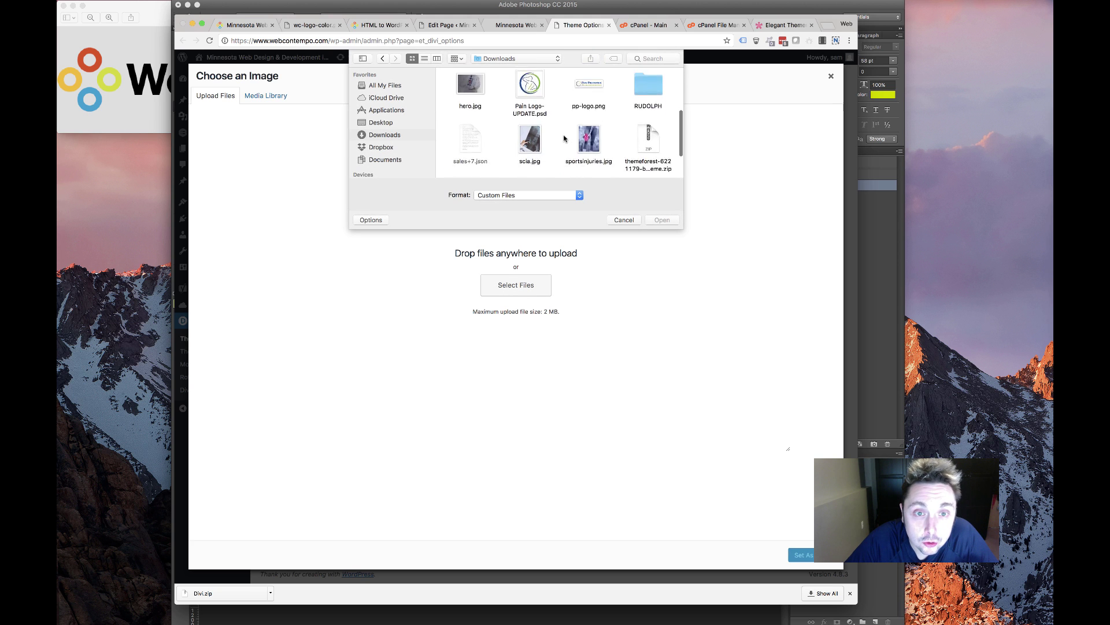
left_click(589, 145)
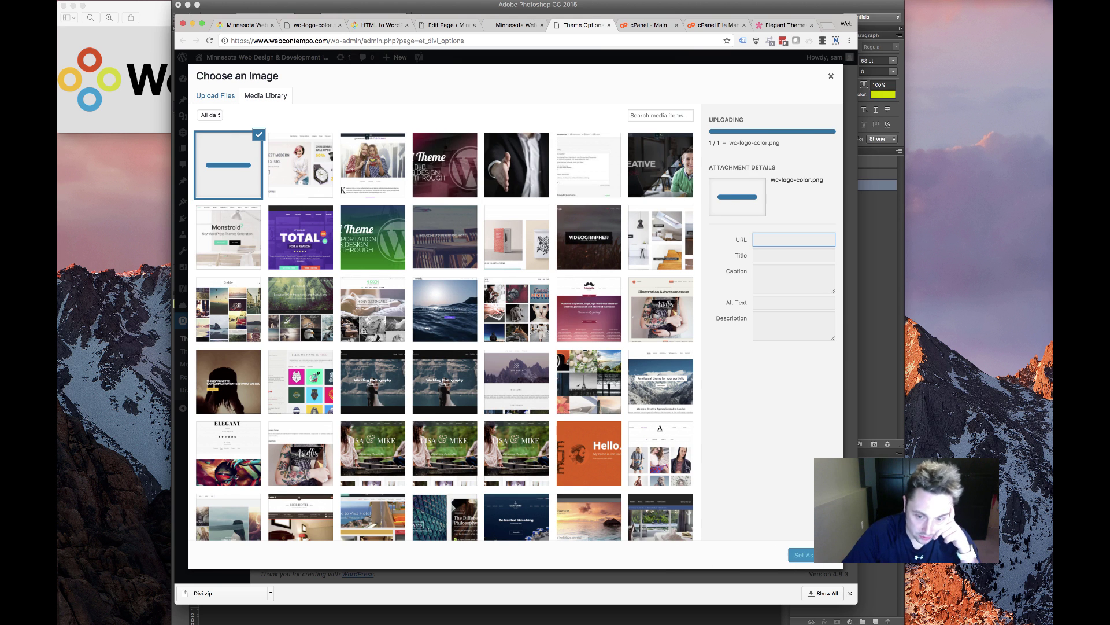
left_click(812, 556)
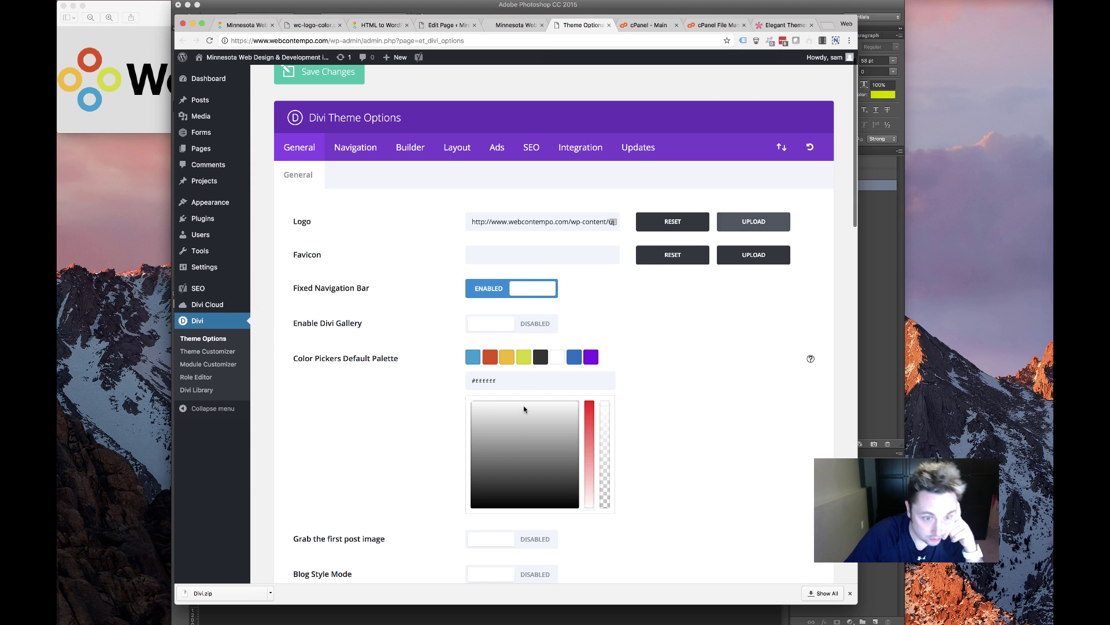
Save the theme options and bring up the Integration code settings
scroll(646, 444, "down", 15)
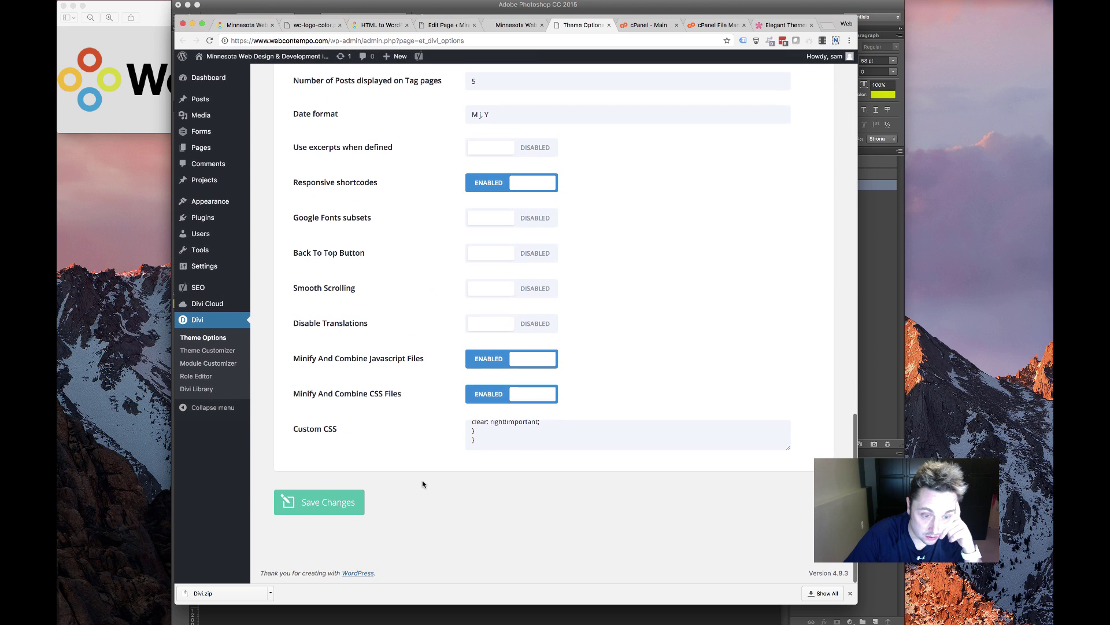
left_click(342, 504)
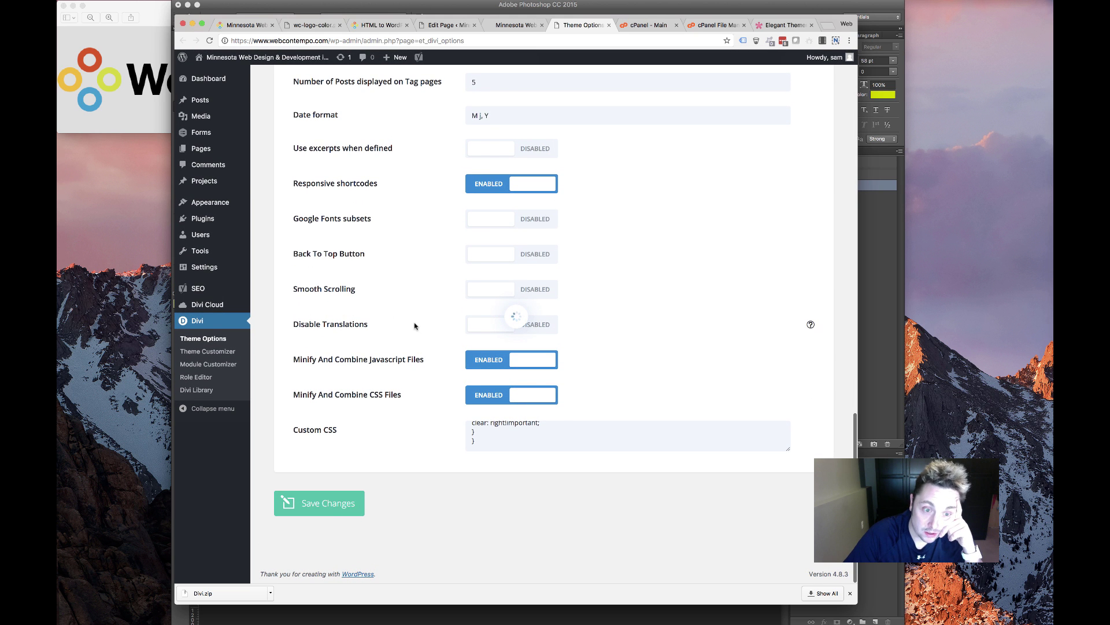
scroll(434, 310, "up", 15)
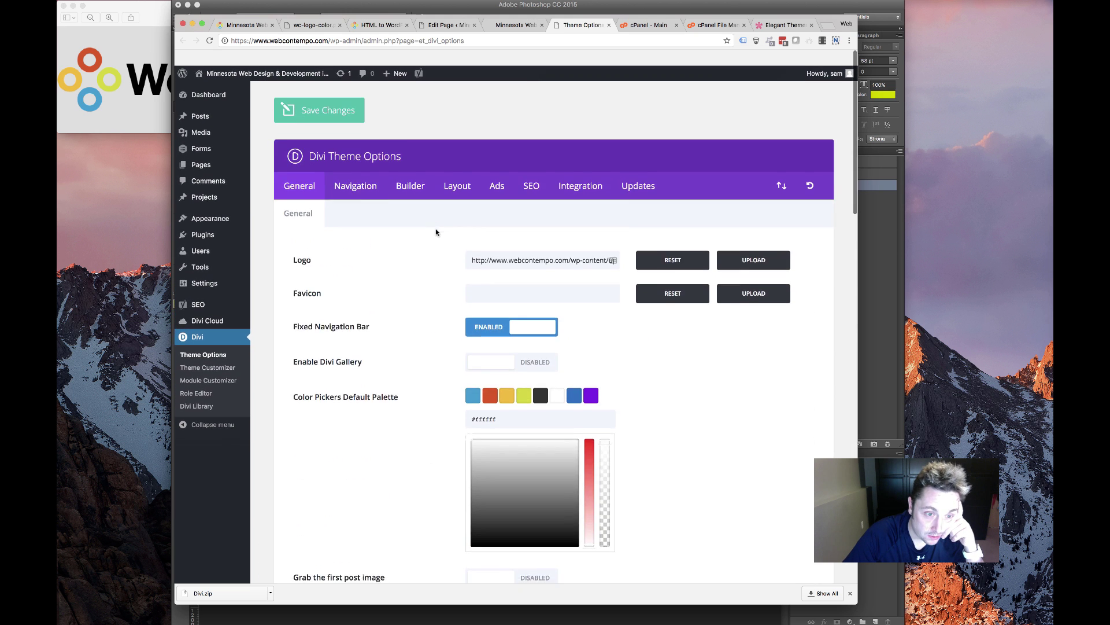
left_click(580, 170)
Paste the Google site-verification meta tag from Notes into the head code box and save
scroll(449, 310, "down", 3)
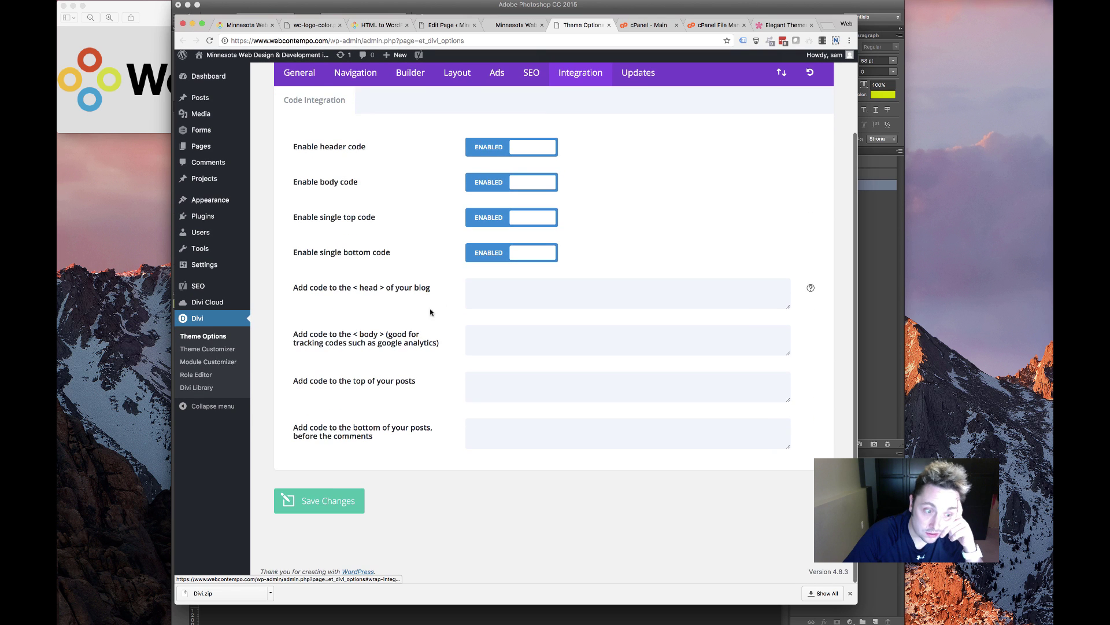
left_click(481, 294)
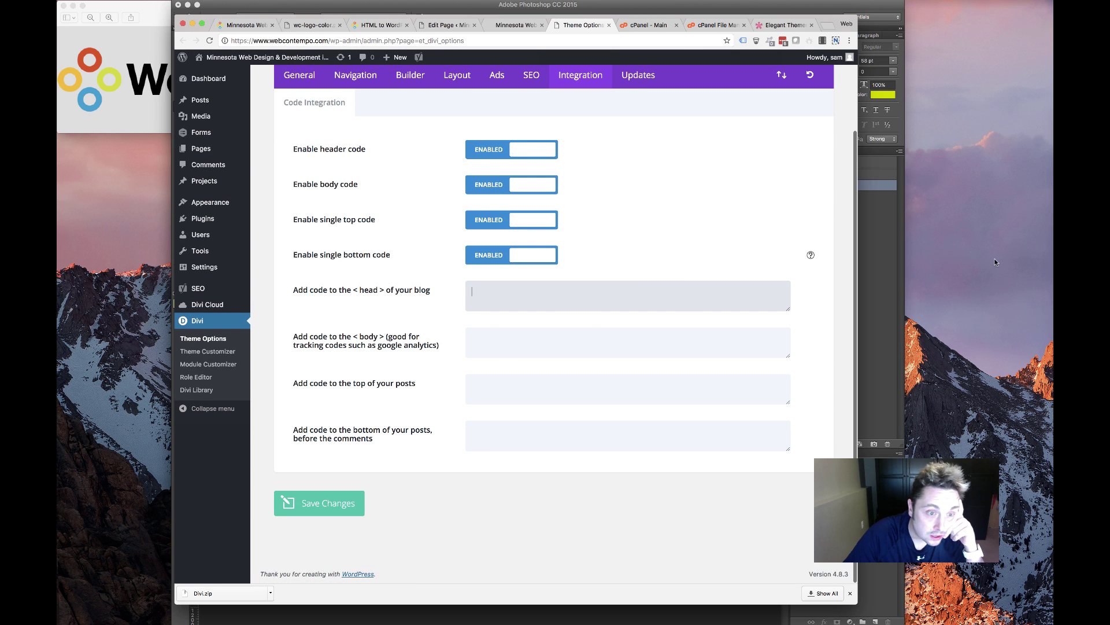
key("super+Tab")
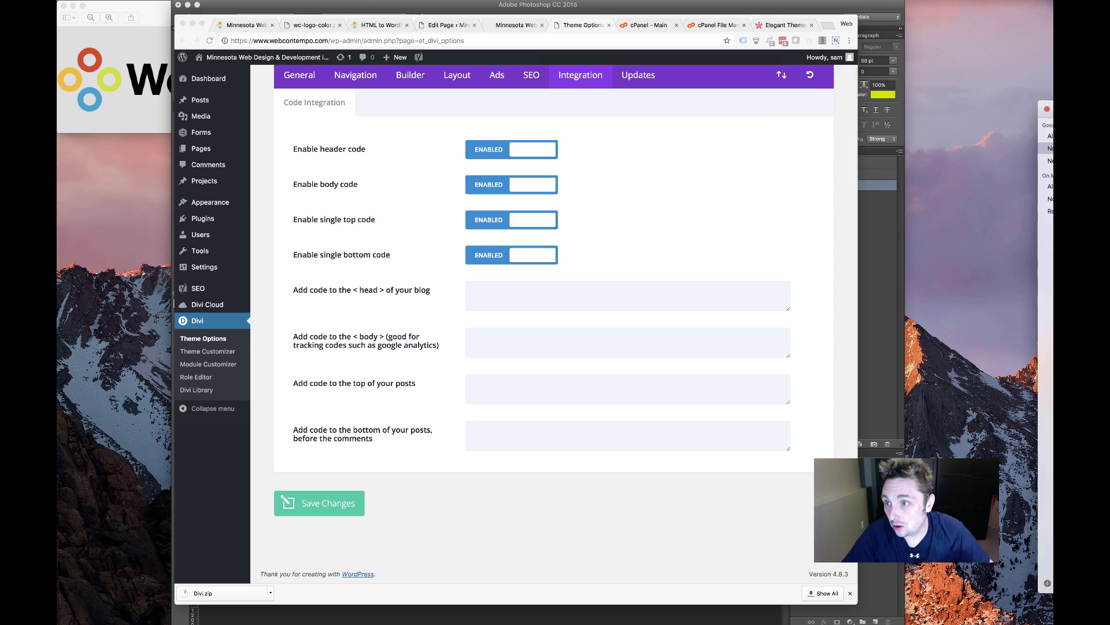
left_click_drag(1041, 431, 977, 109)
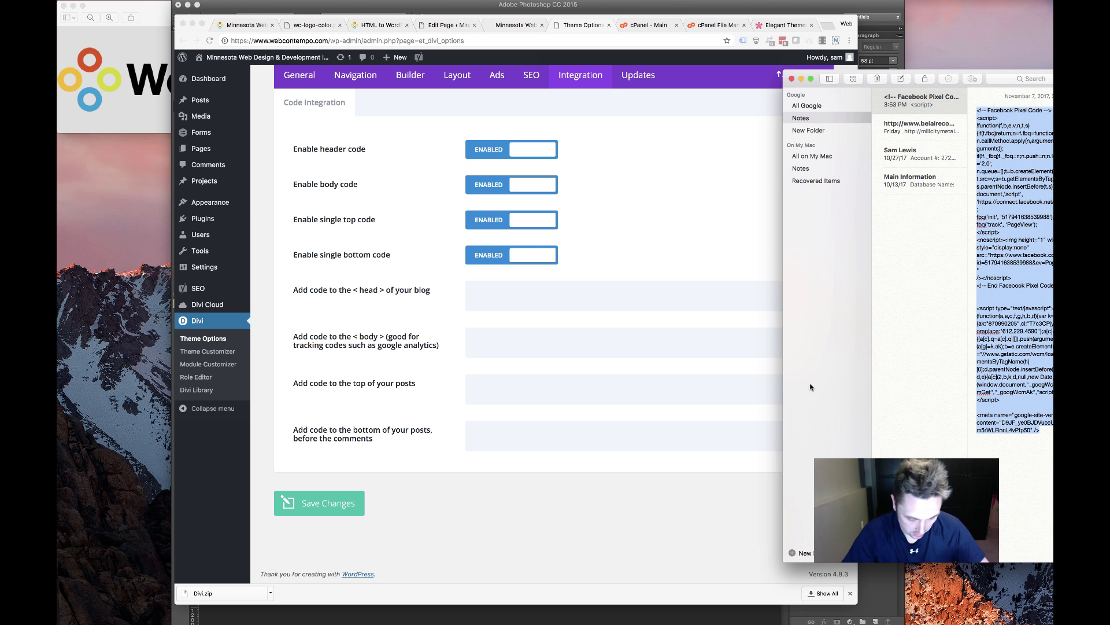
left_click(536, 338)
left_click(531, 304)
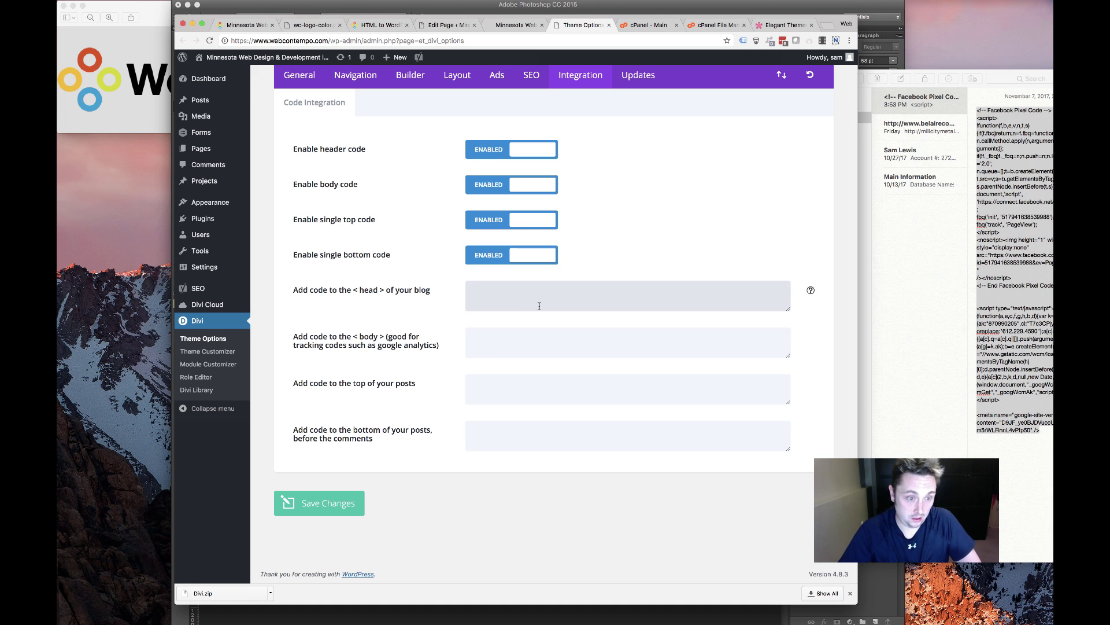
type("<meta name=\"google-site-verification\" content=\"D9JF_ye0BJDVuccUmXMzEMmSD-m5rWLFinnL4vPfp50\" />")
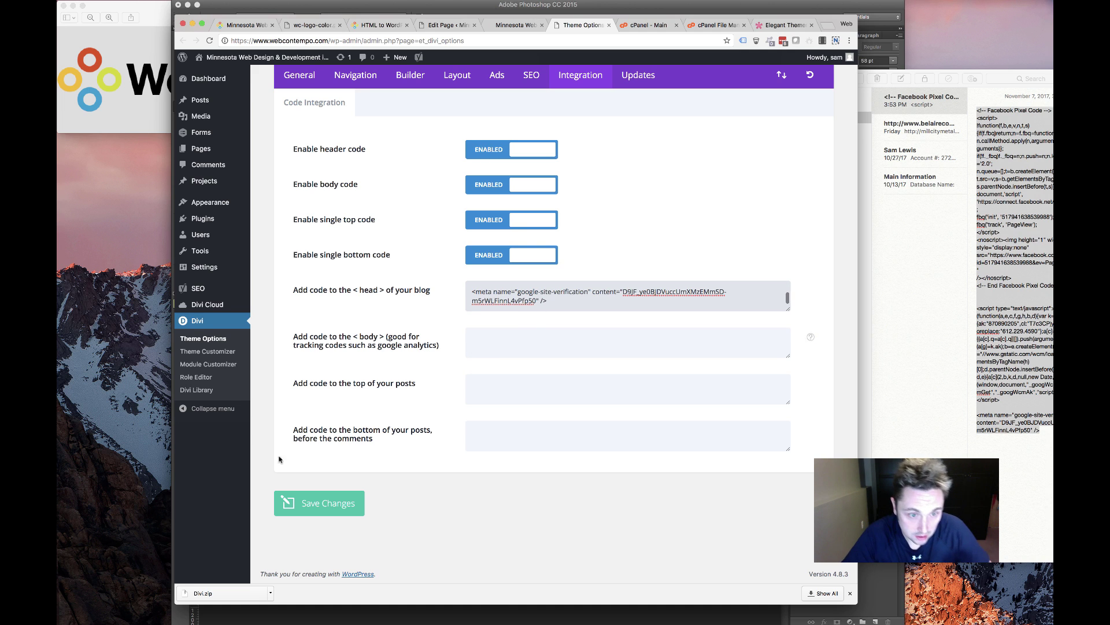
left_click(347, 504)
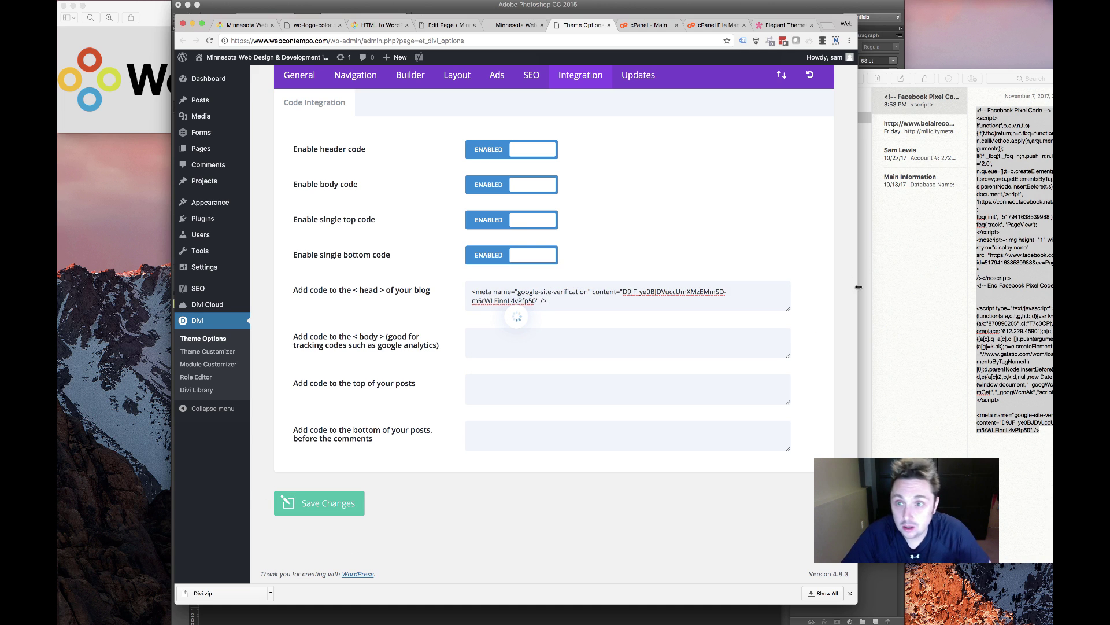
left_click_drag(859, 286, 863, 286)
left_click(866, 87)
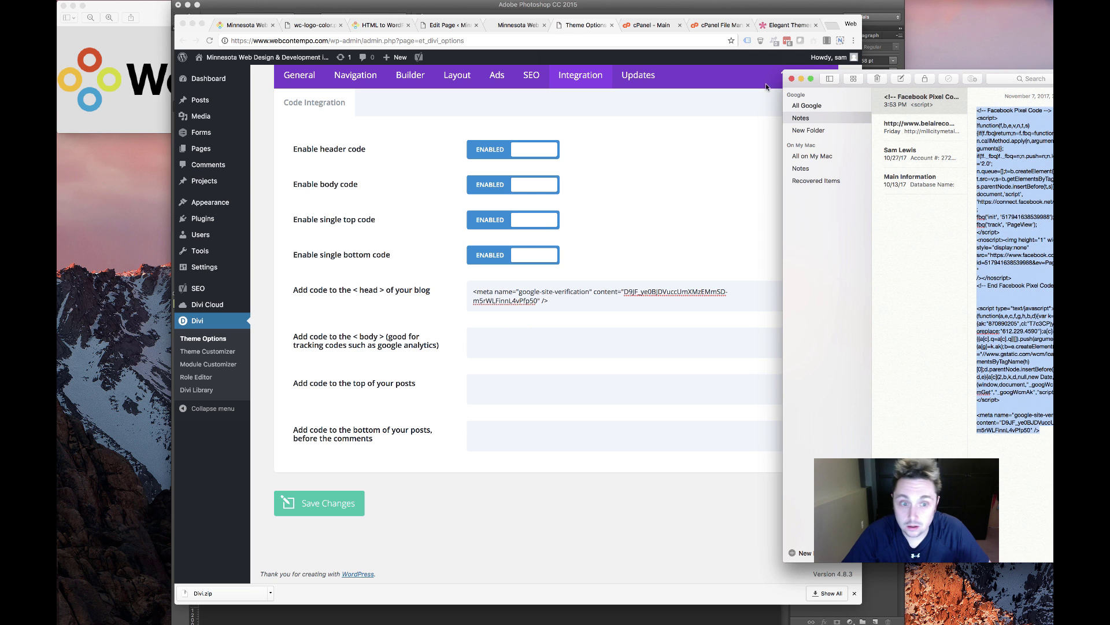
left_click(802, 78)
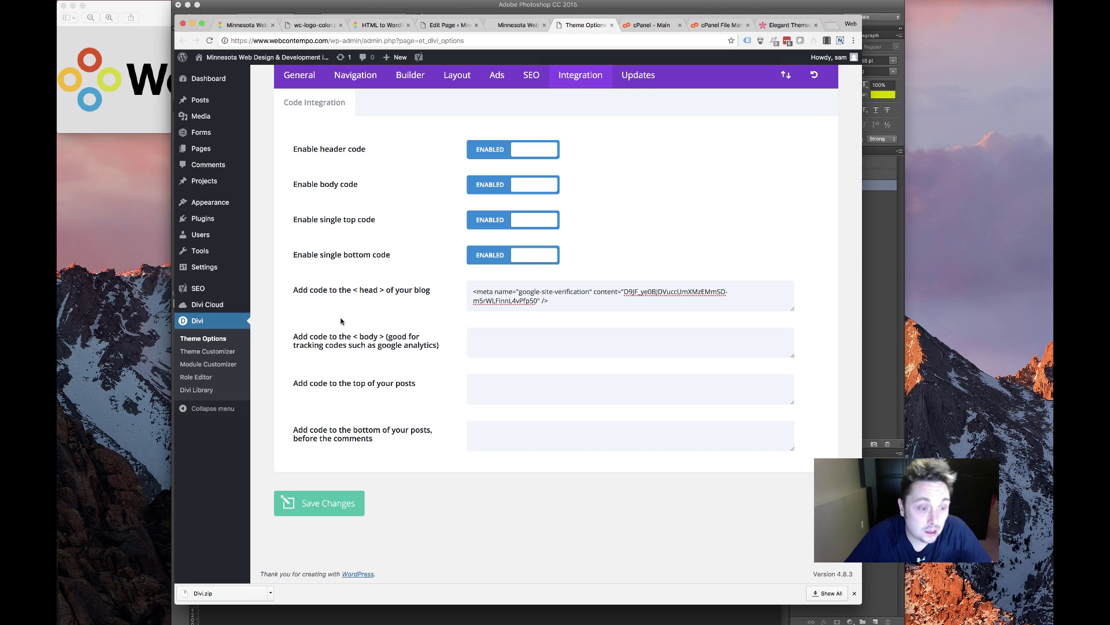
scroll(341, 321, "up", 3)
Go to Appearance > Menus and permanently delete the old Main menu
mouse_move(203, 180)
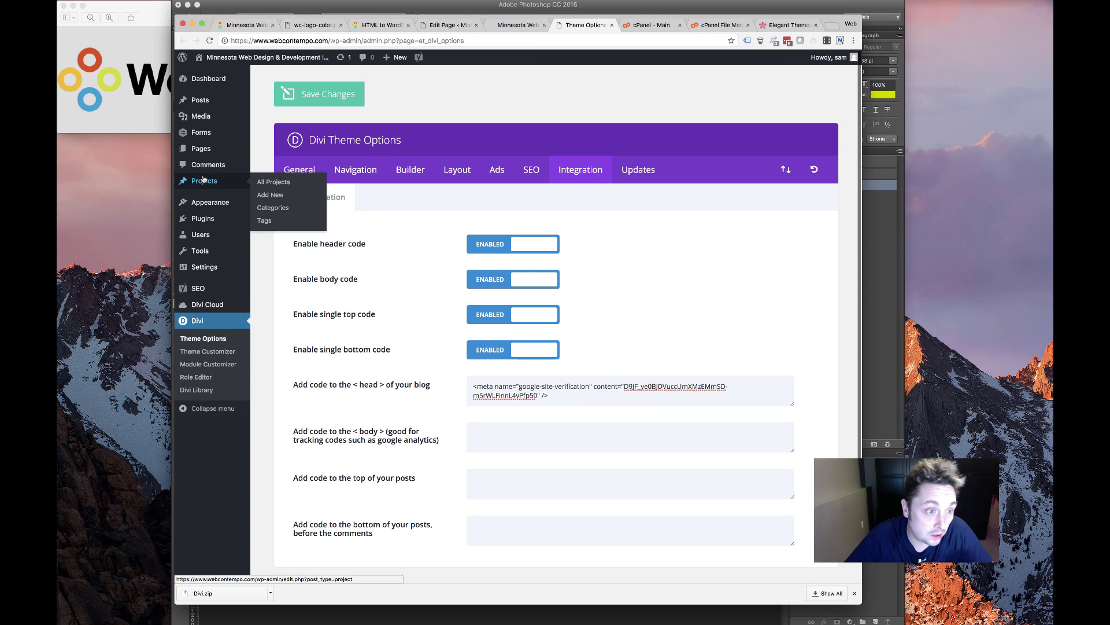
left_click(518, 25)
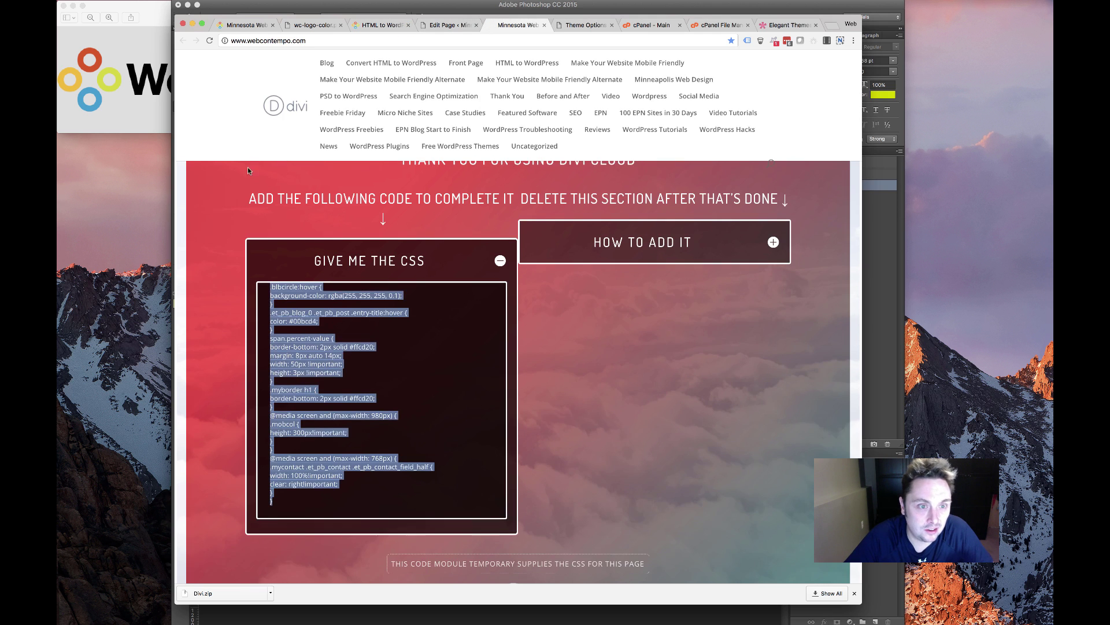
scroll(249, 171, "up", 1)
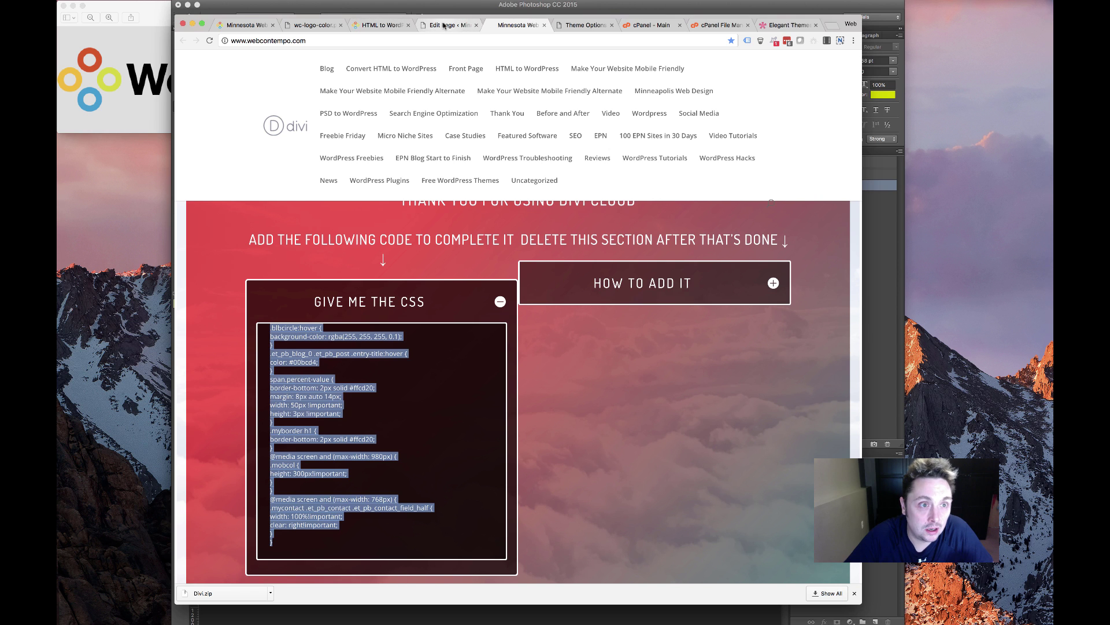
left_click(444, 25)
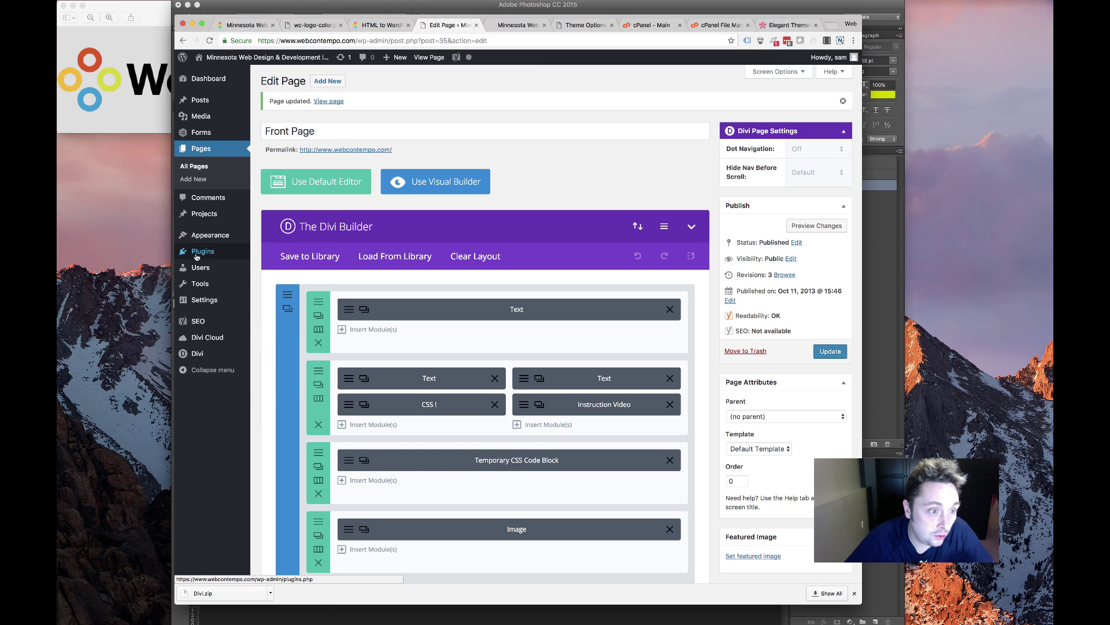
mouse_move(214, 234)
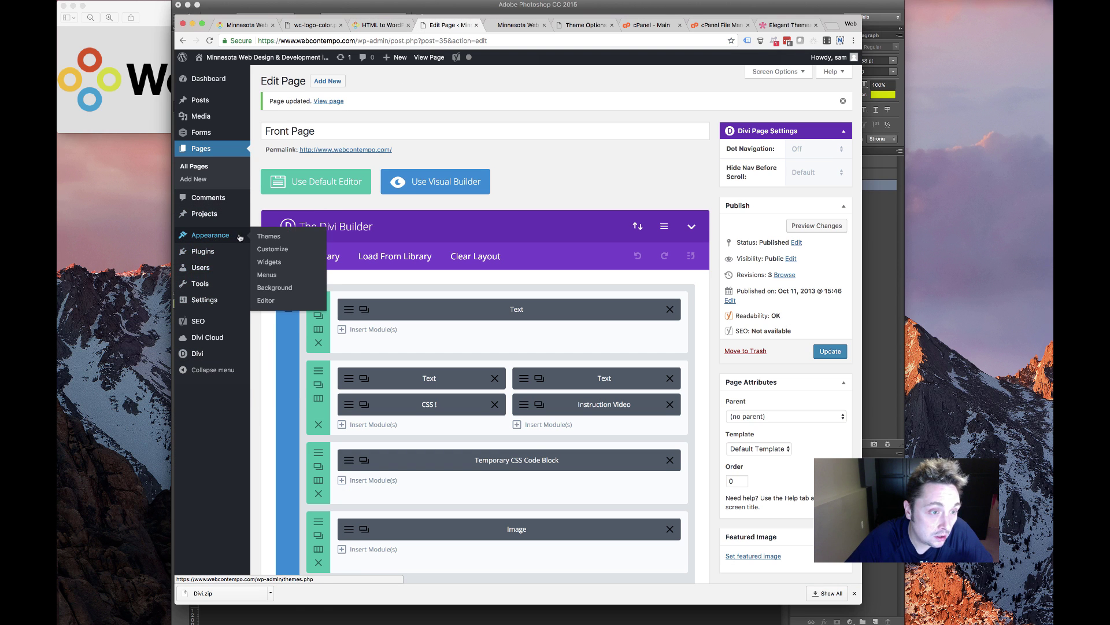
left_click(267, 277)
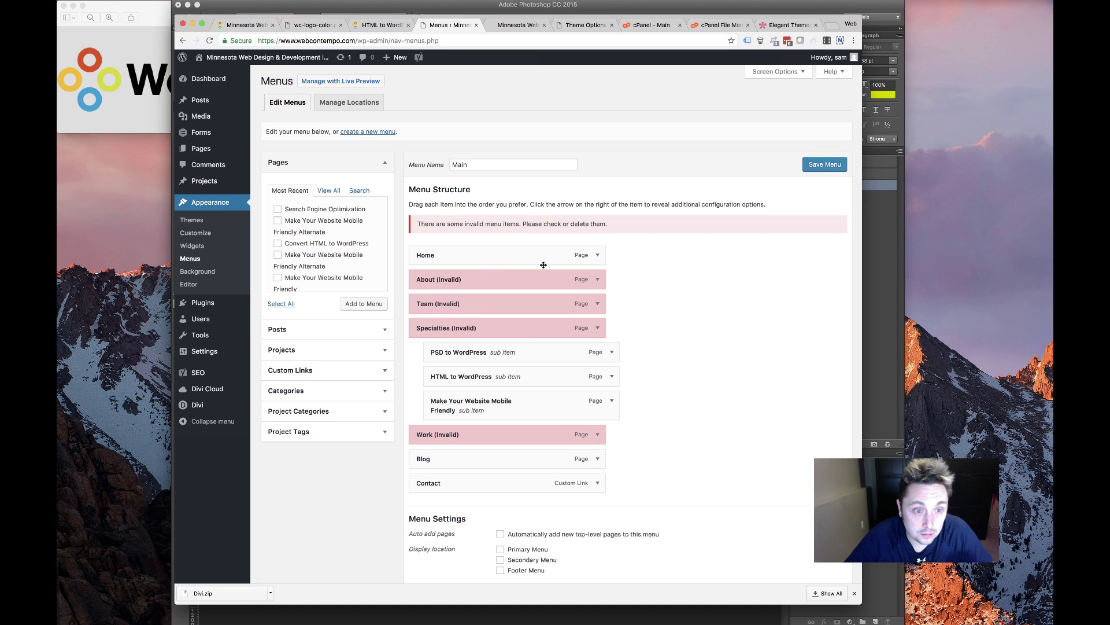
scroll(545, 548, "down", 3)
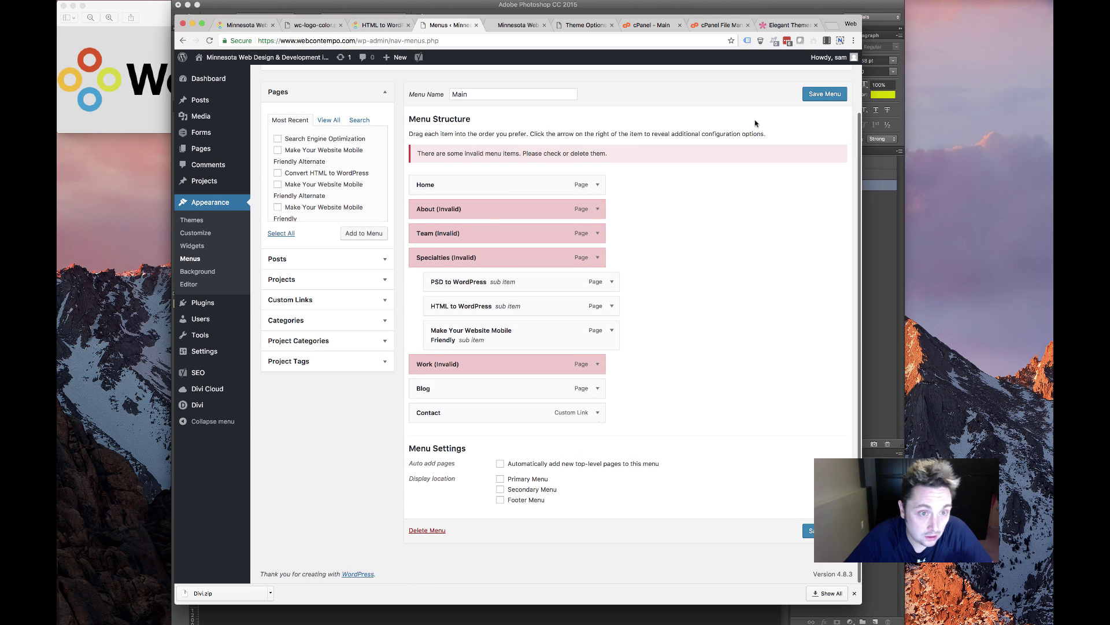
left_click(429, 531)
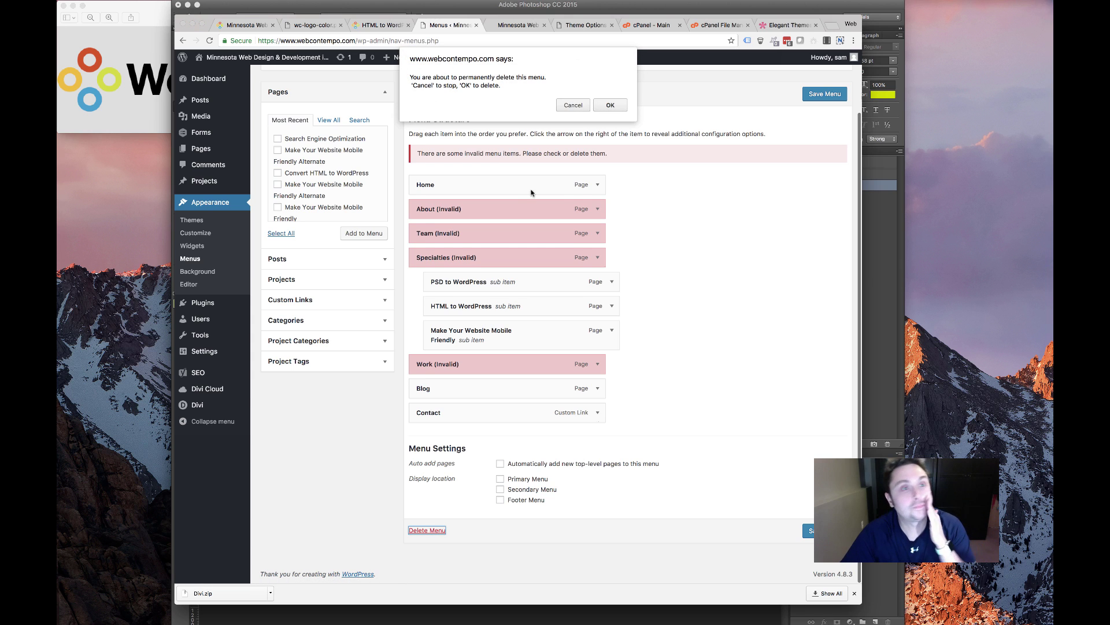
left_click(608, 105)
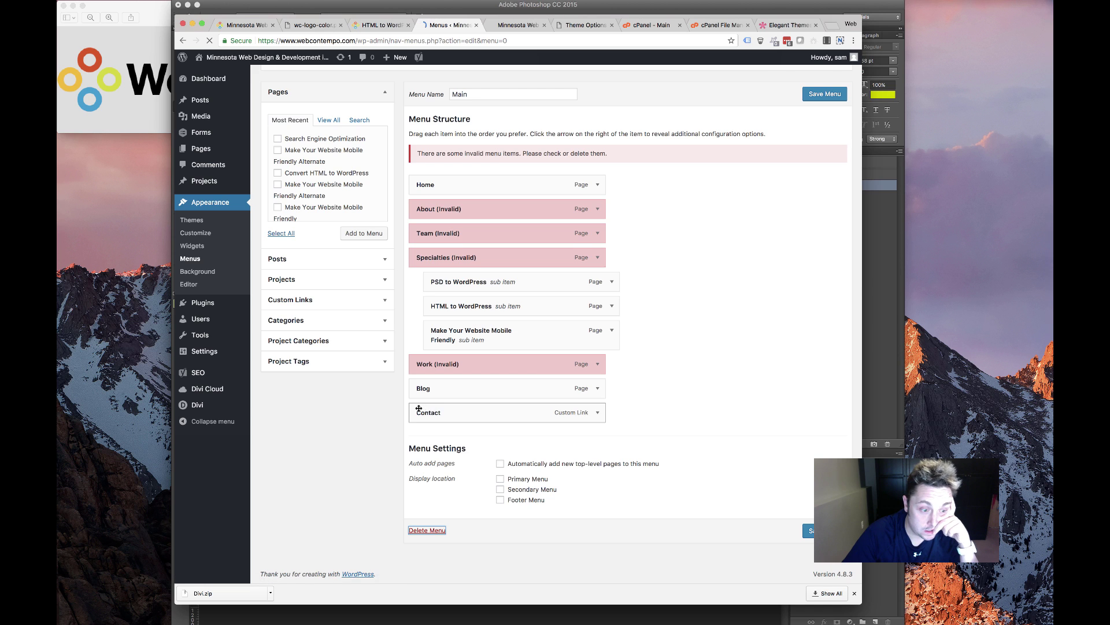
Create a new menu named Main Menu and assign it to the Primary Menu location
left_click(491, 164)
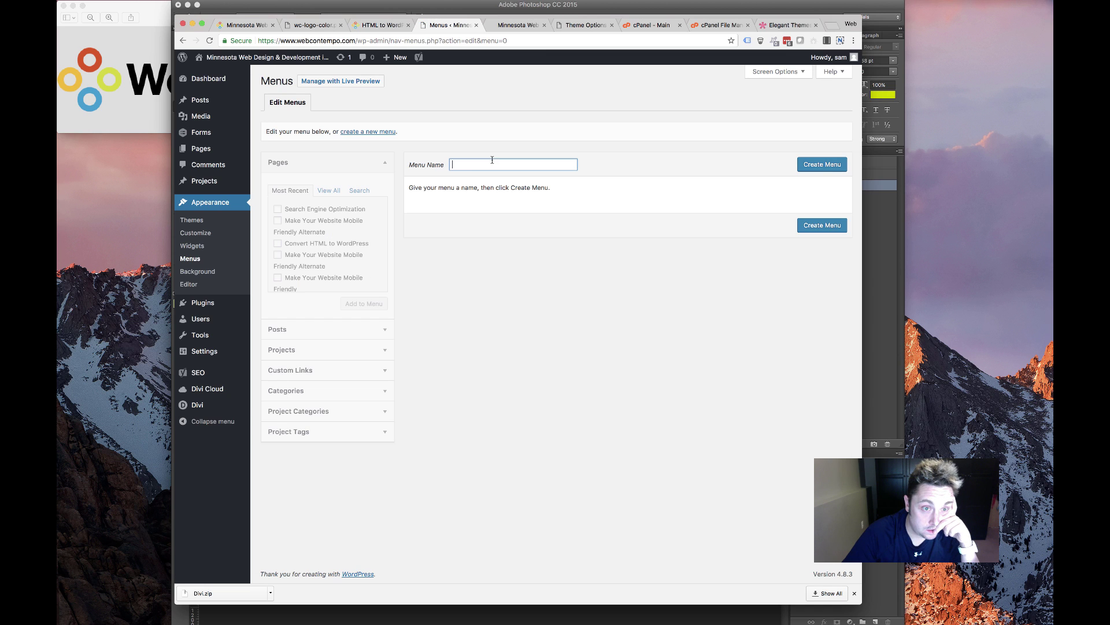
left_click(500, 177)
left_click(818, 166)
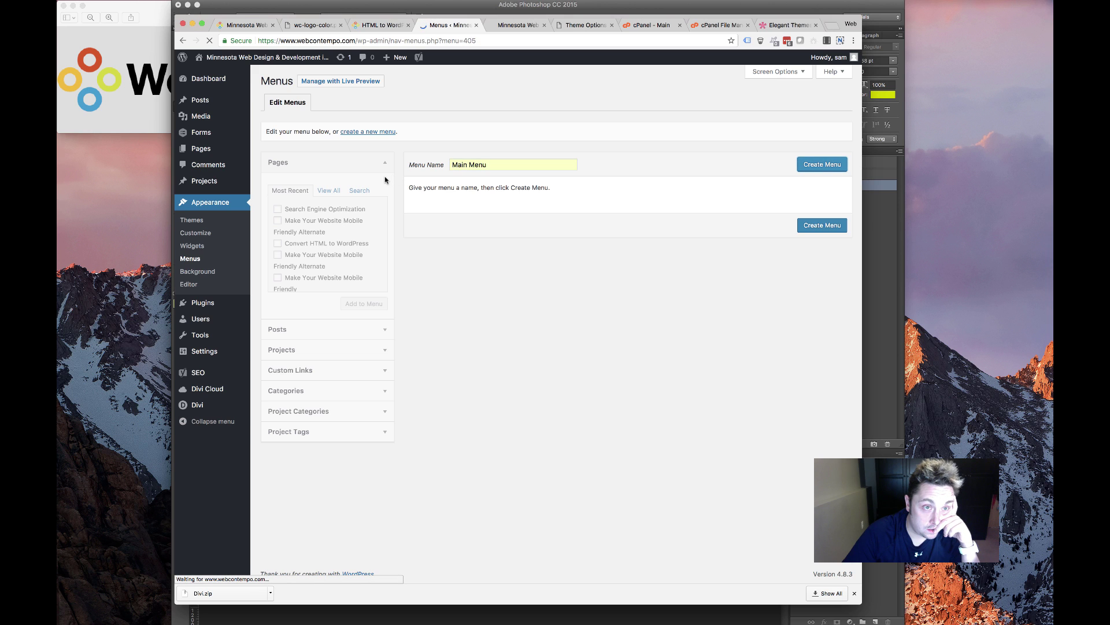
double_click(494, 165)
left_click(484, 251)
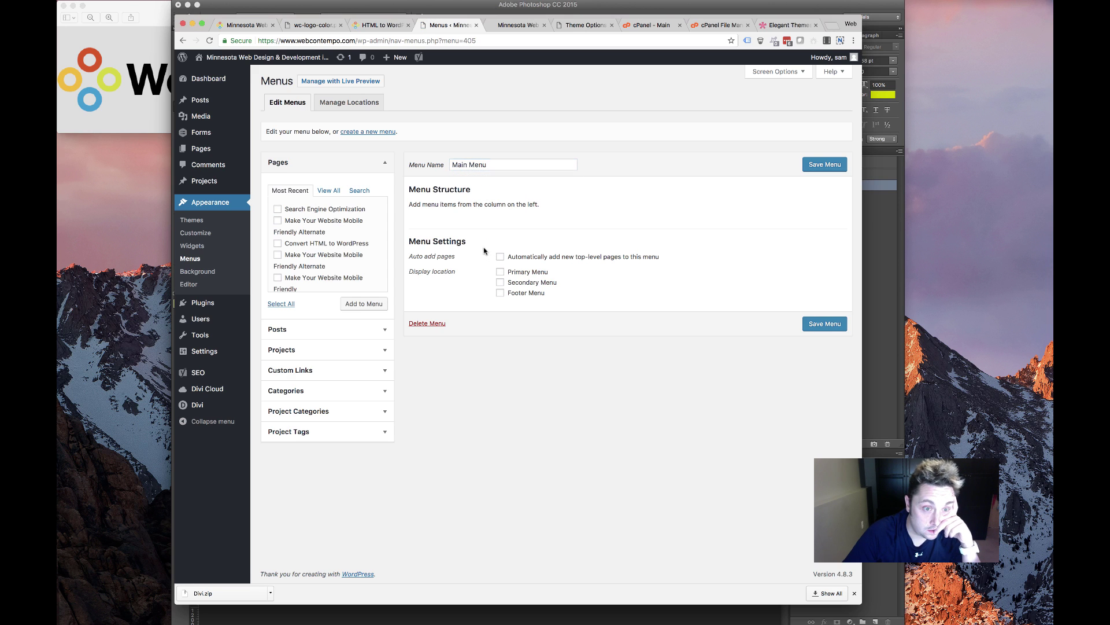
left_click_drag(512, 273, 550, 273)
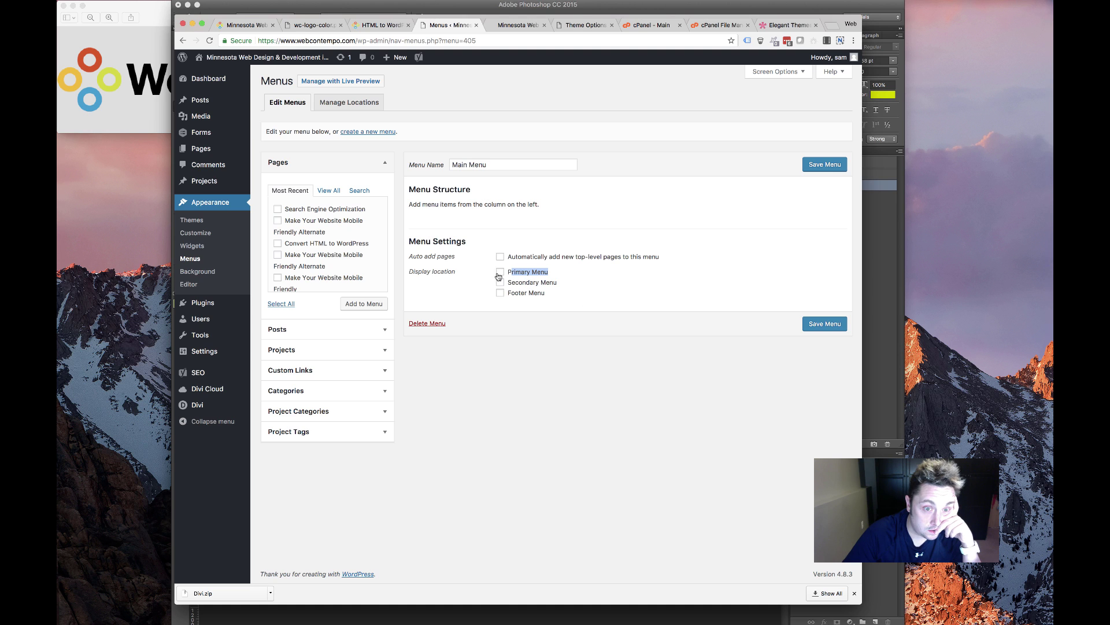
Add the Blog and Front Page pages, with Front Page first and relabelled 'Home'
scroll(324, 261, "down", 3)
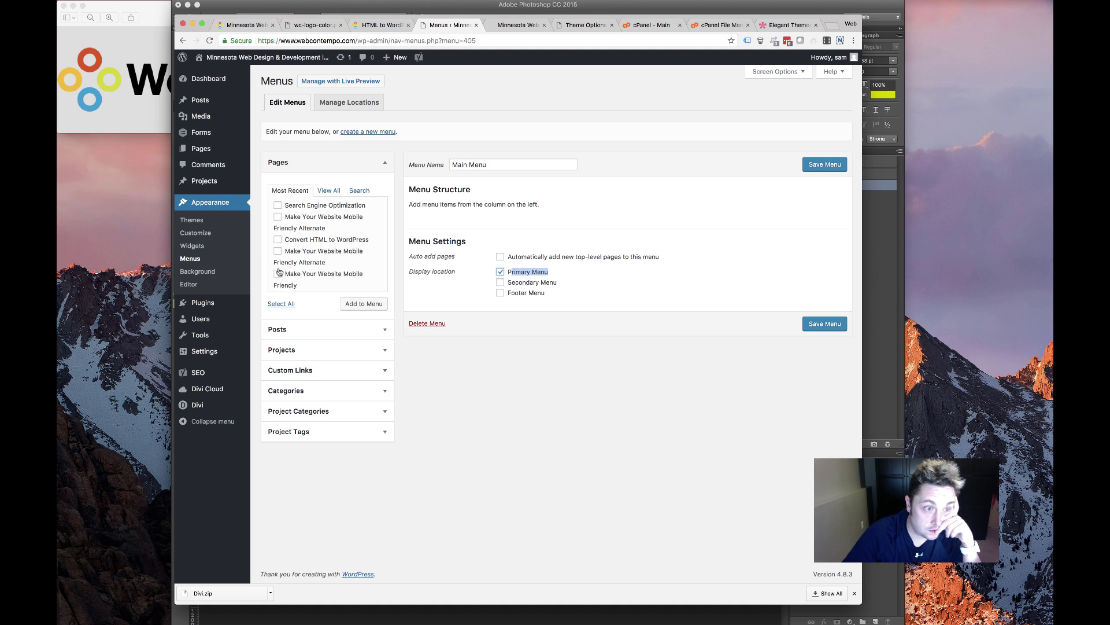
scroll(301, 254, "down", 2)
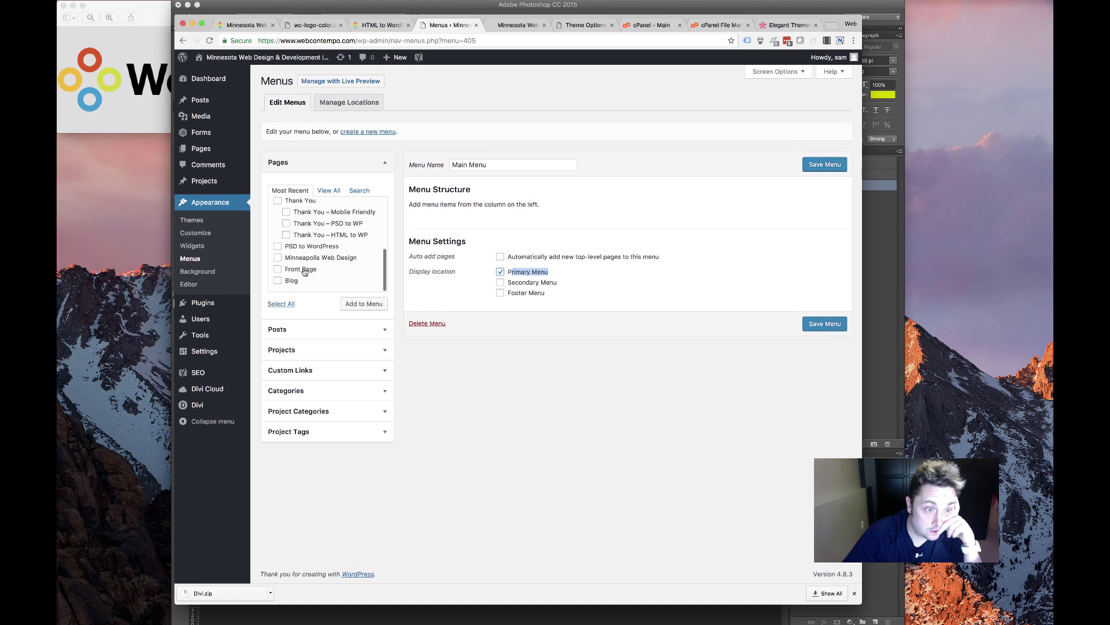
left_click(285, 282)
left_click(348, 303)
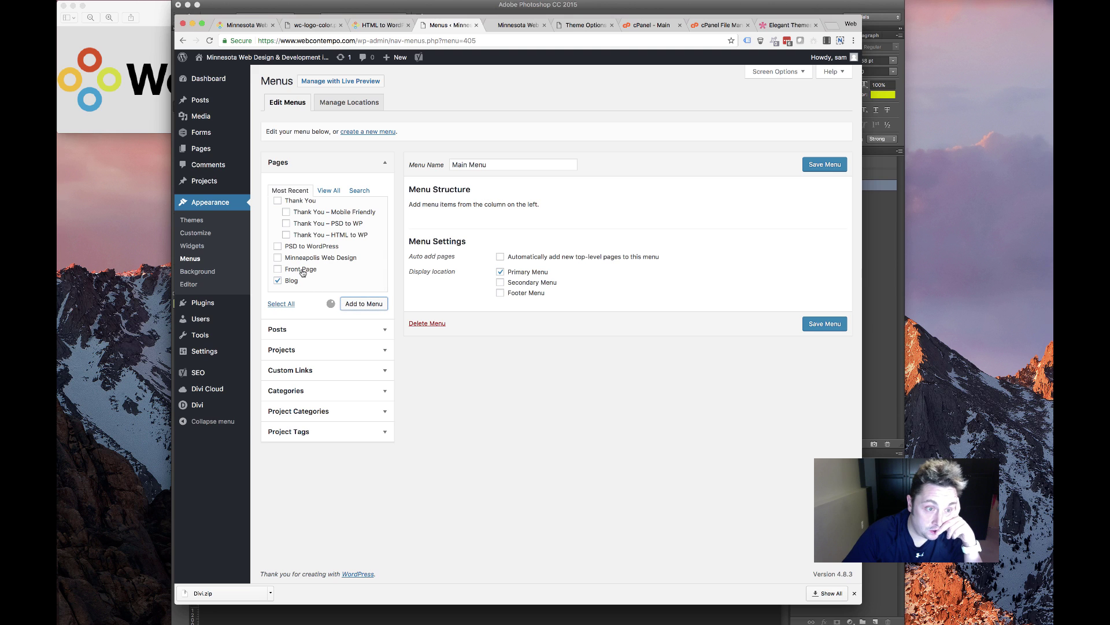
left_click(373, 307)
left_click_drag(459, 252, 482, 231)
left_click(599, 230)
key("Tab")
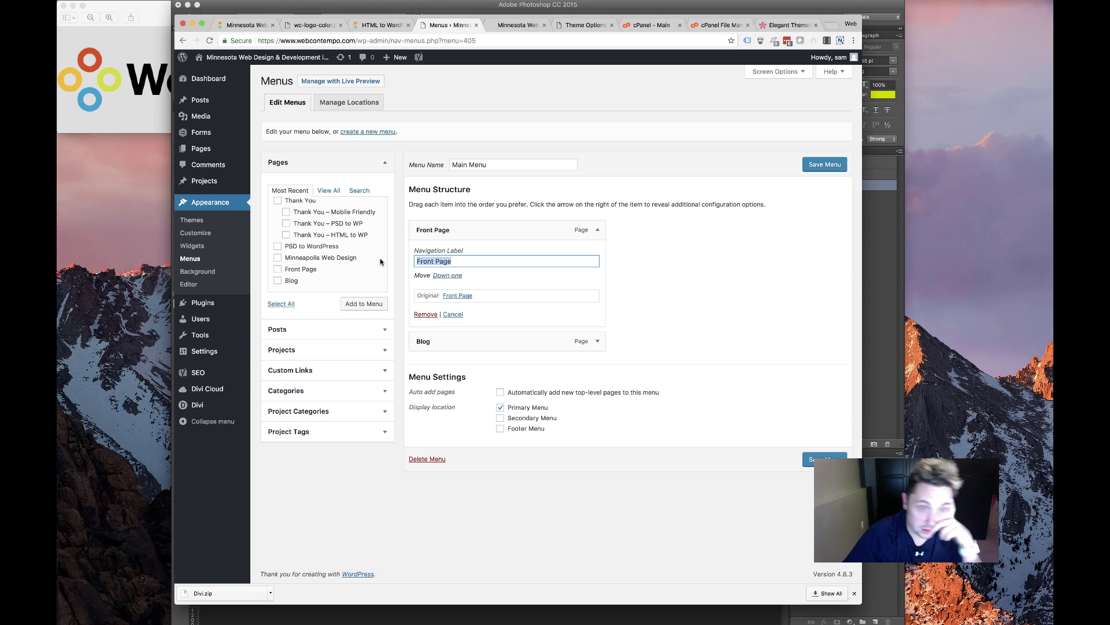
type("Home")
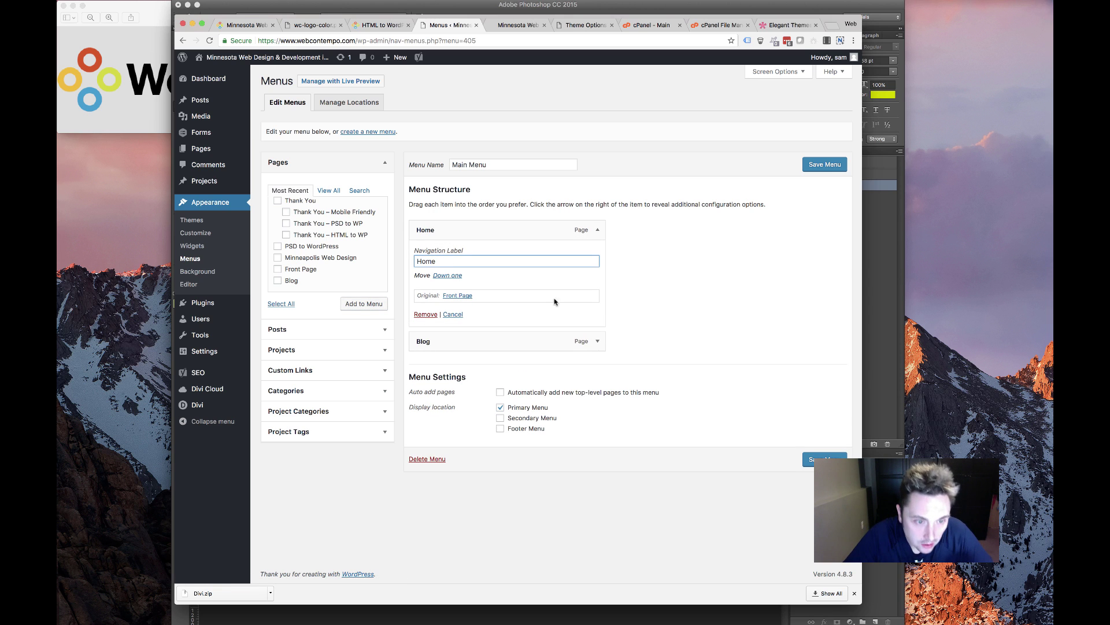
left_click(597, 230)
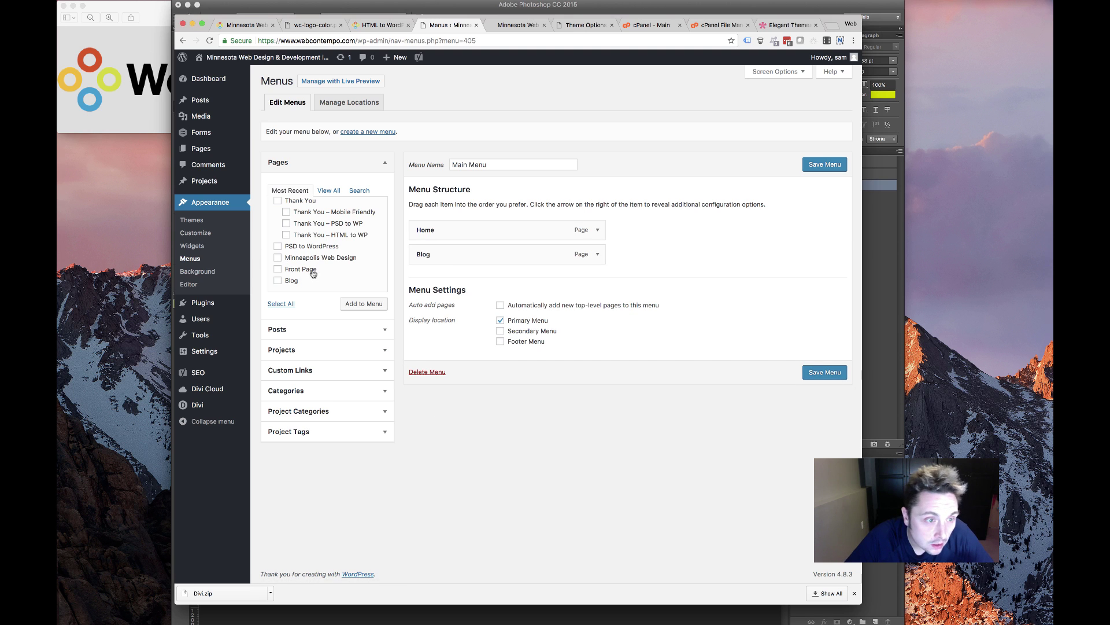
scroll(313, 273, "up", 10)
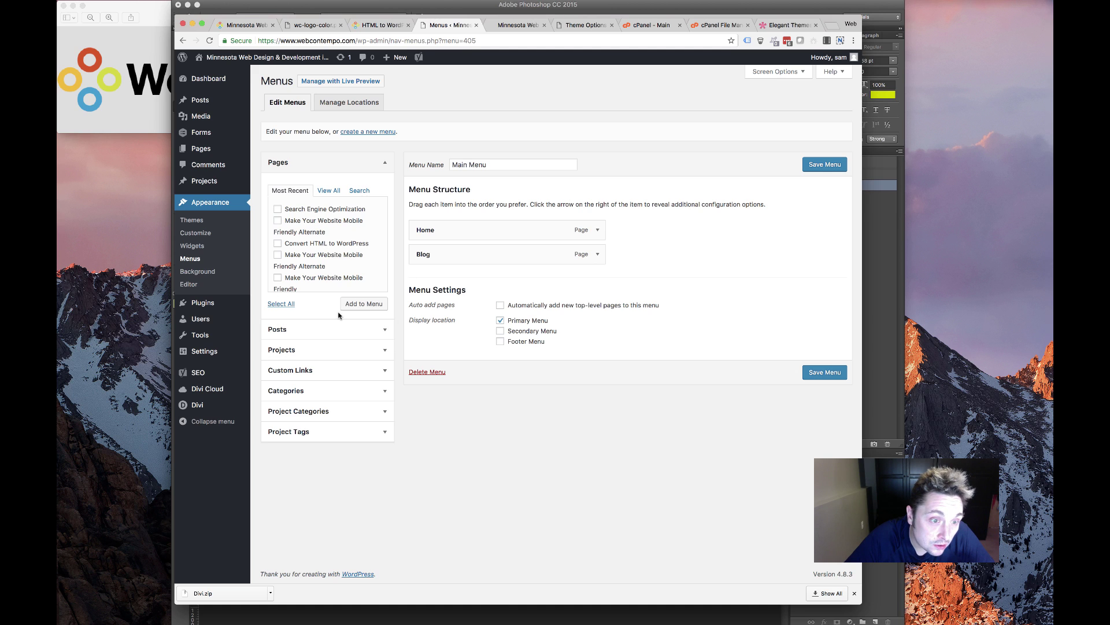
Add a Services custom link with URL '#' between Home and Blog
left_click(343, 371)
left_click(341, 256)
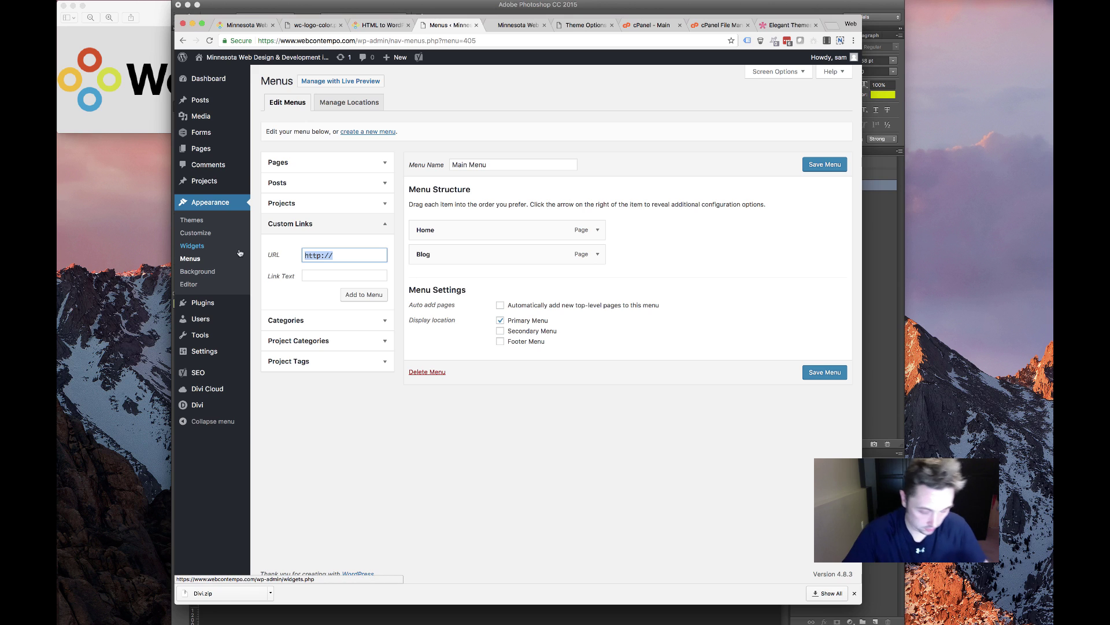
type("#")
key("Tab")
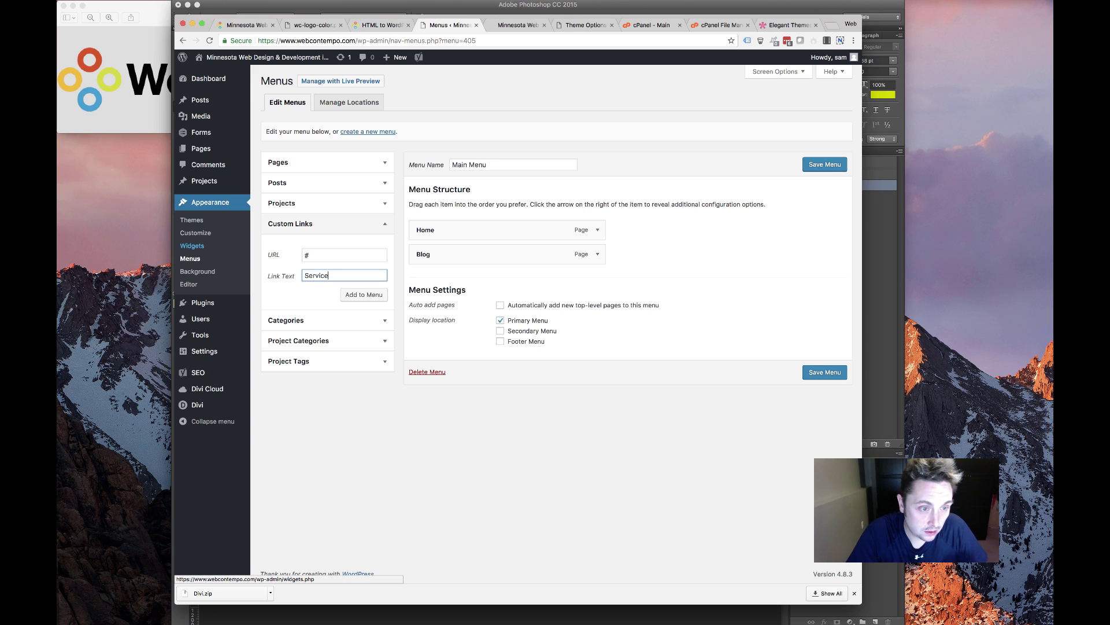
left_click(362, 294)
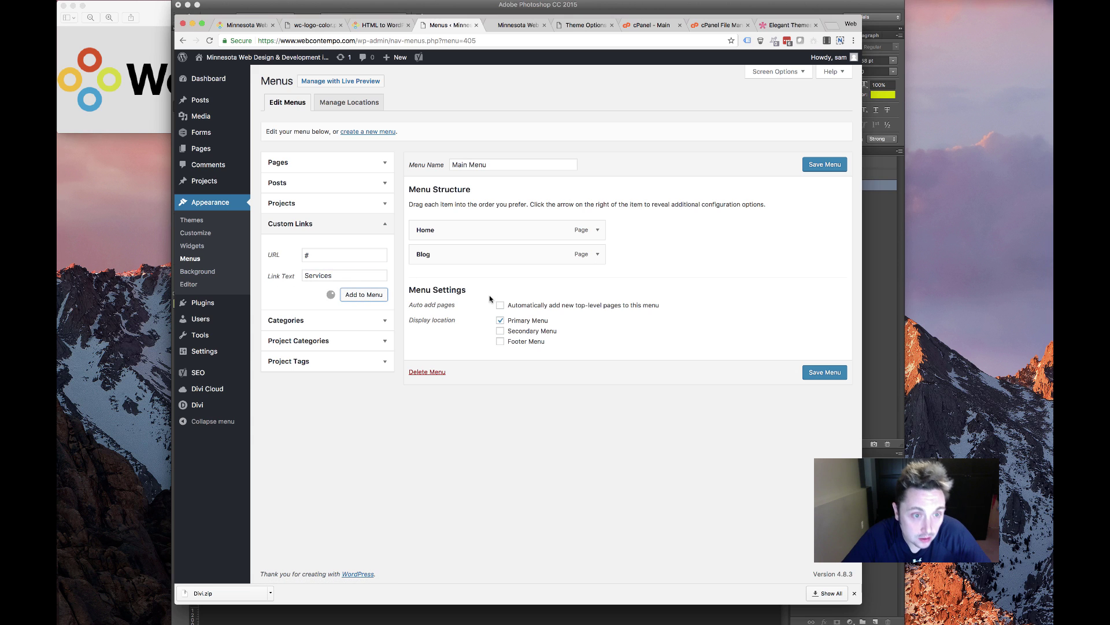
left_click_drag(457, 277, 460, 255)
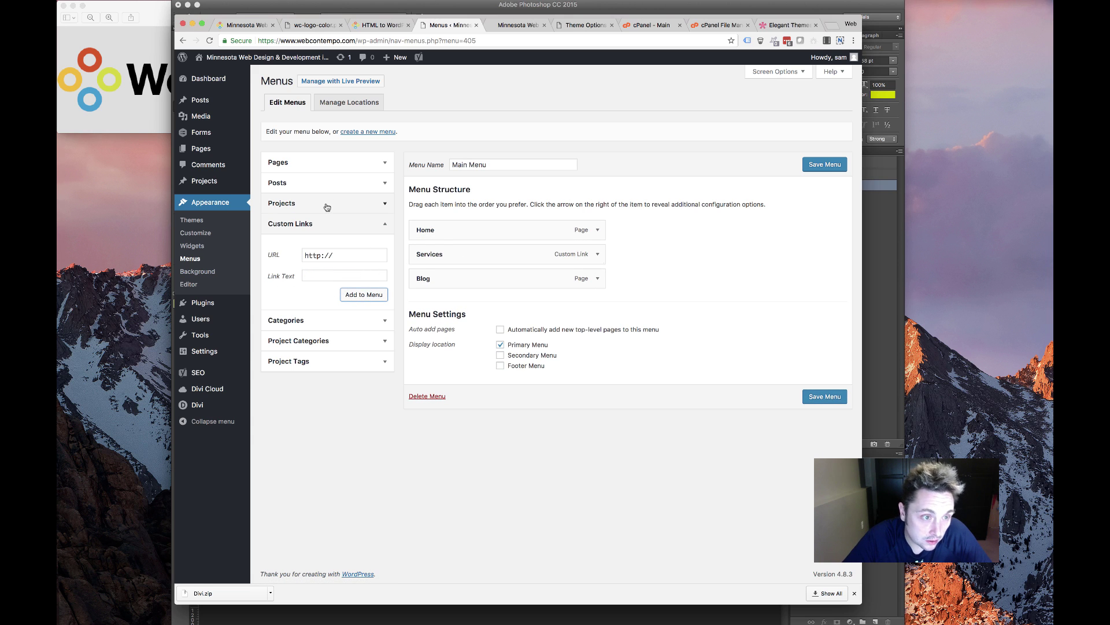
Add a 'Contact' custom link pointing to '#contact'
left_click(320, 170)
scroll(306, 269, "down", 5)
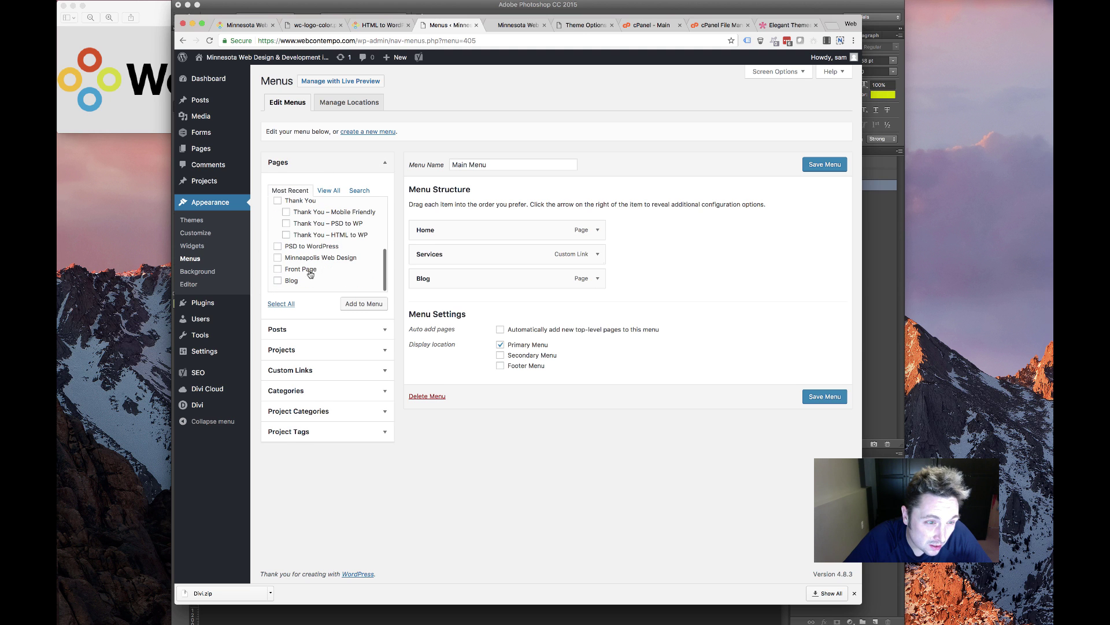
scroll(303, 274, "down", 3)
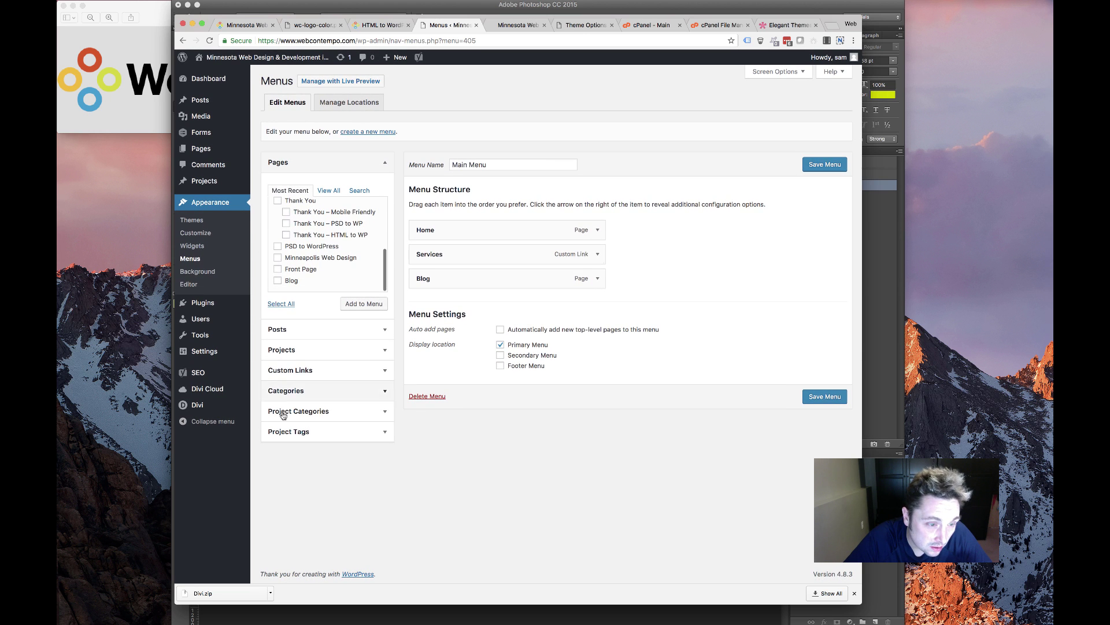
left_click(317, 350)
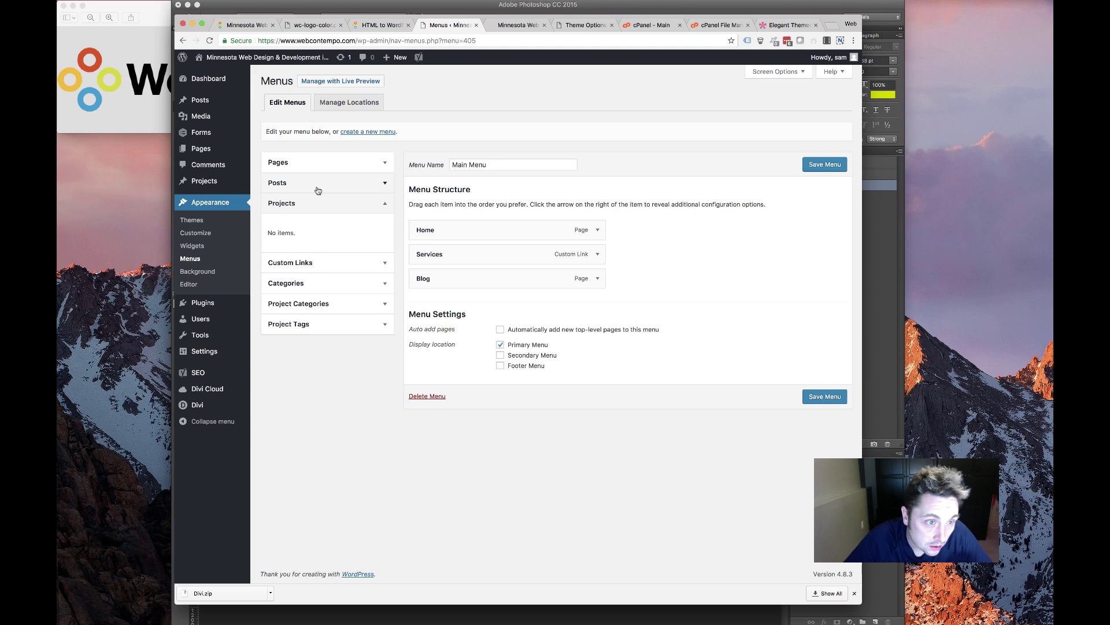
left_click(318, 263)
left_click(317, 255)
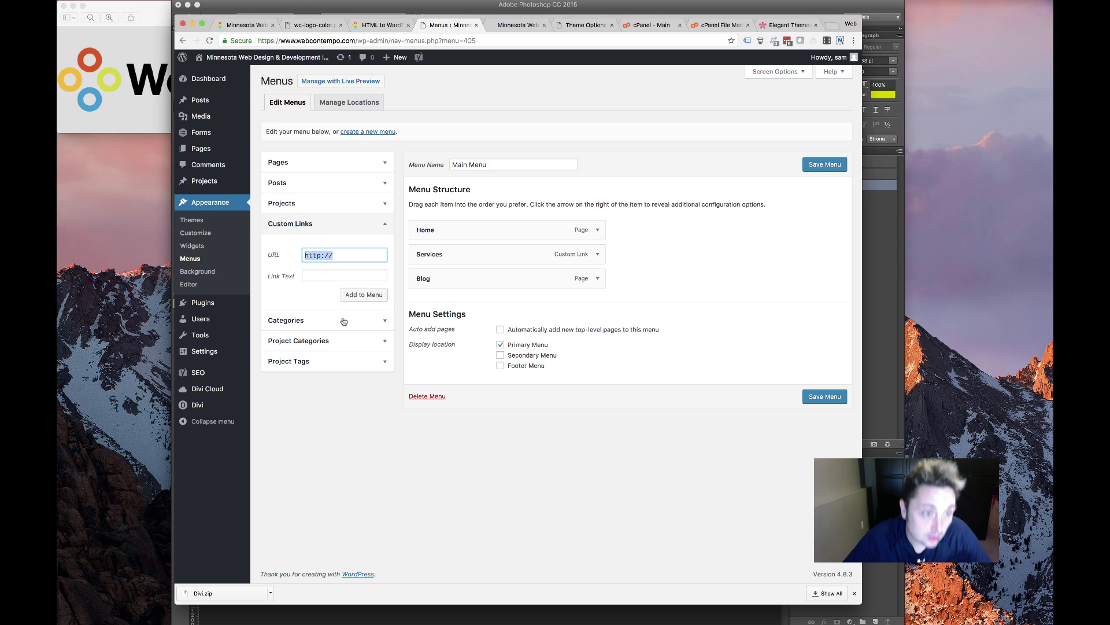
type("#")
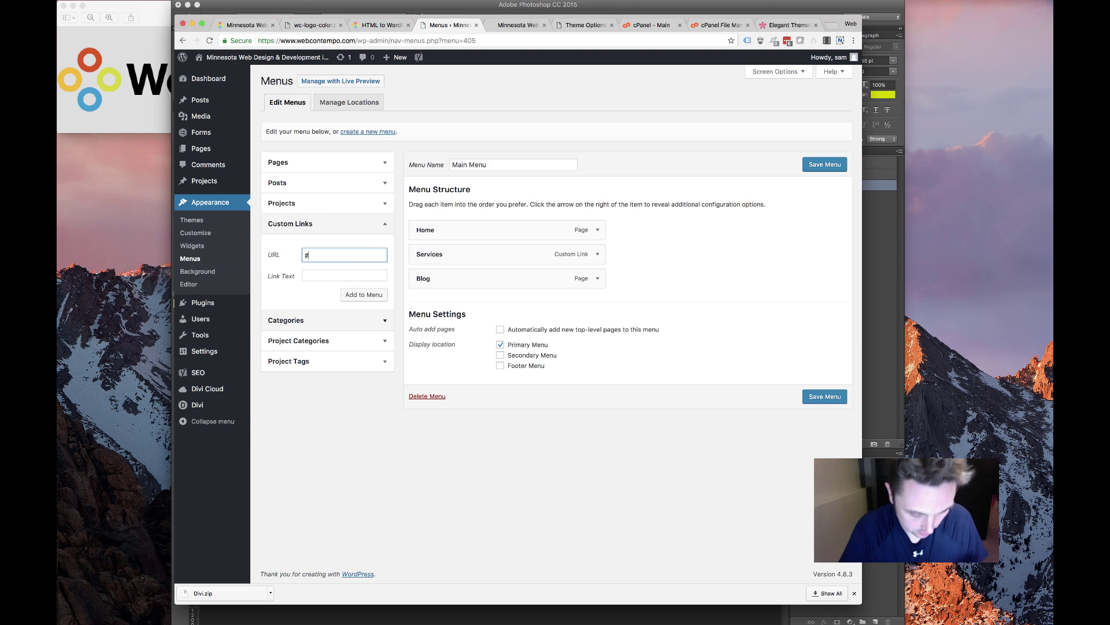
type("contact")
key("Tab")
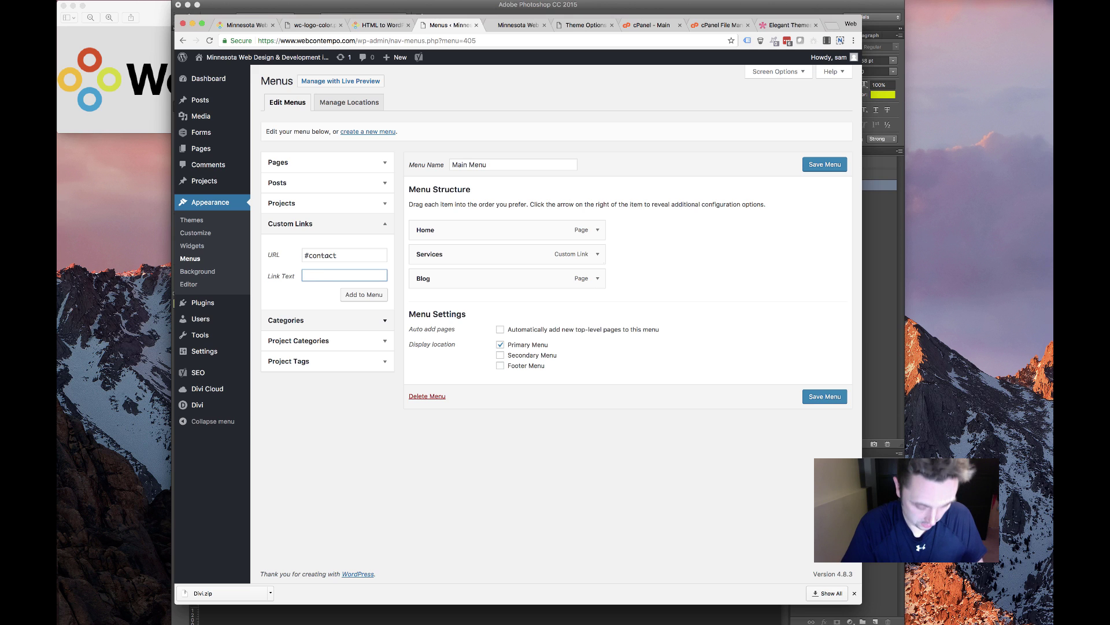
type("Contact")
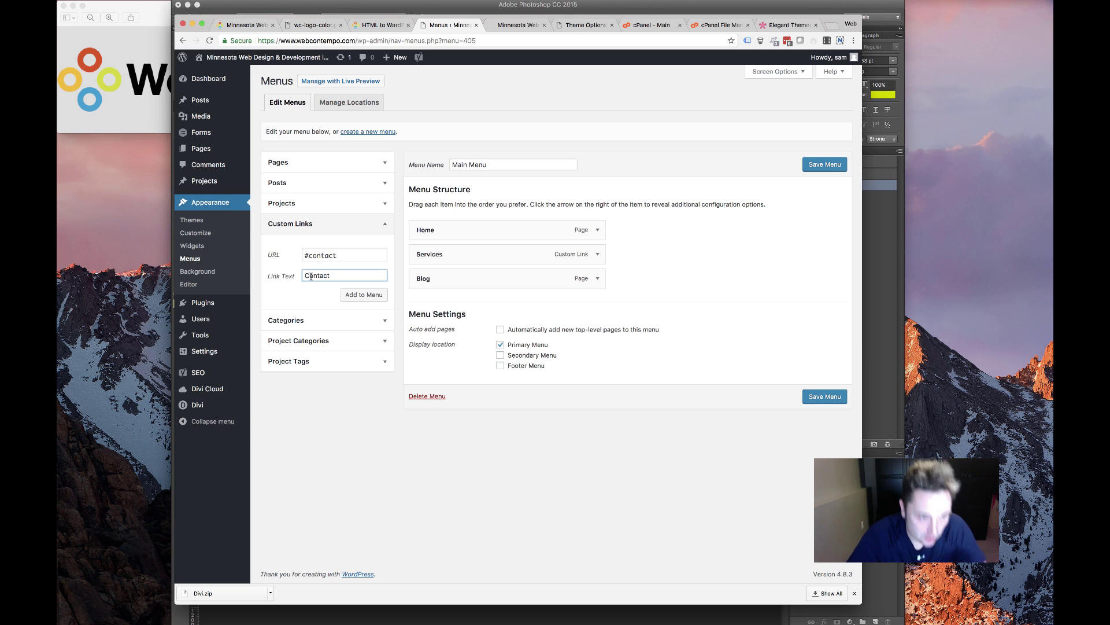
left_click(362, 294)
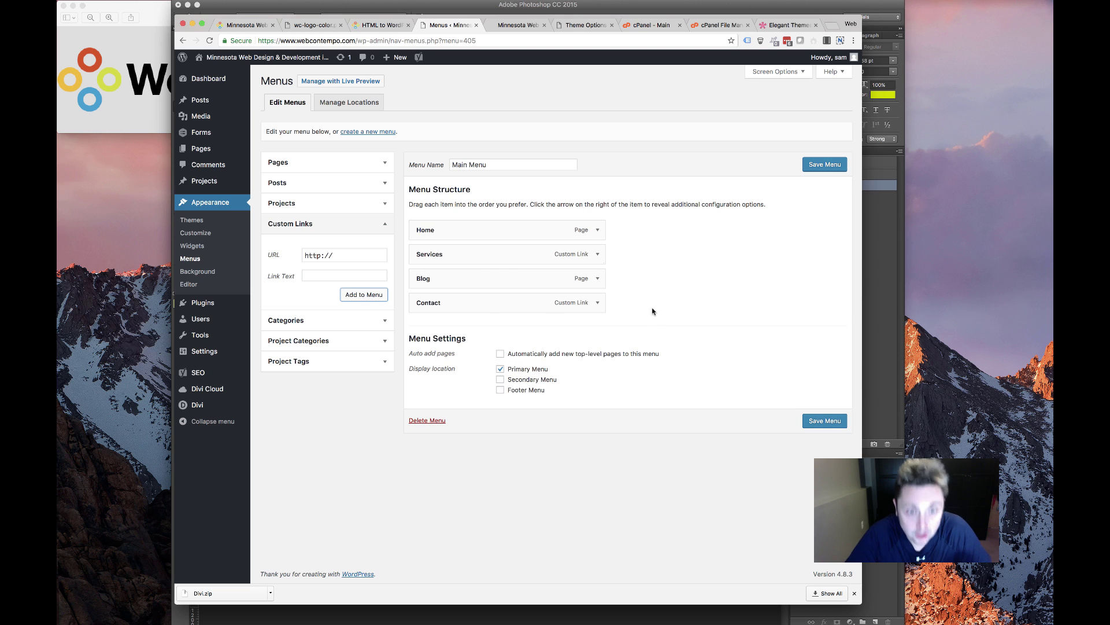
Add the HTML to WordPress page as a sub item under Services and save the menu
left_click(363, 182)
left_click(330, 162)
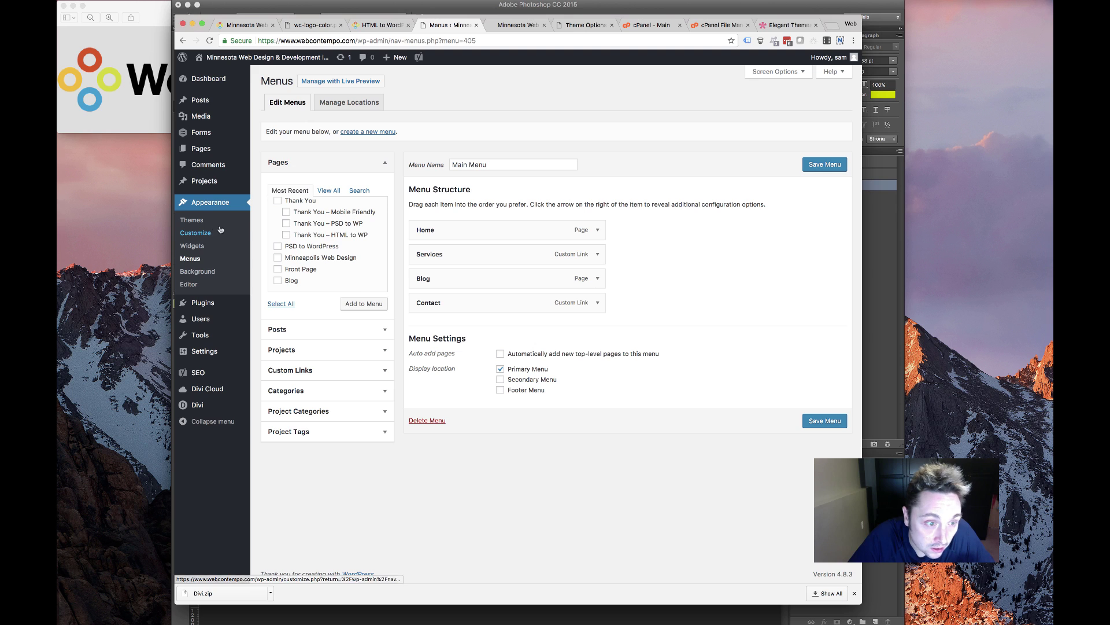
scroll(326, 249, "up", 3)
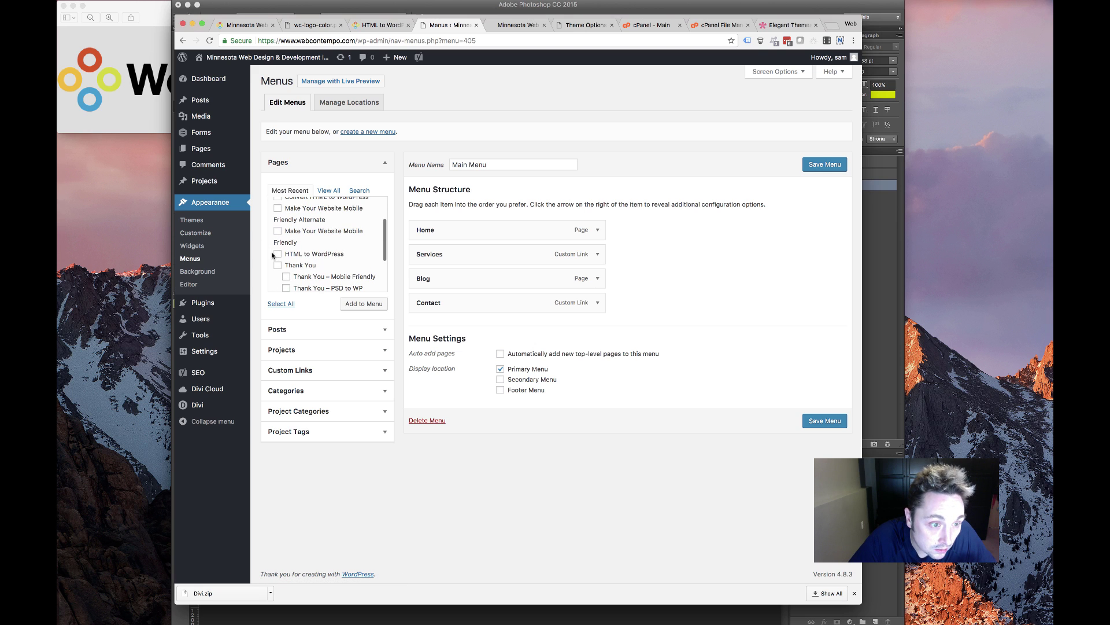
left_click(347, 302)
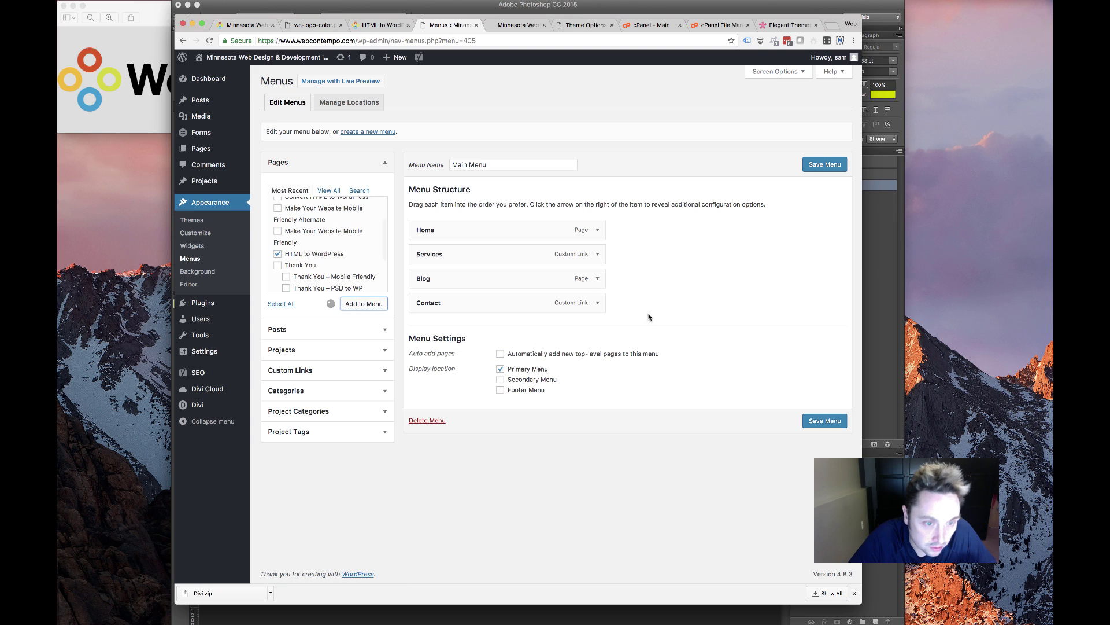
left_click_drag(462, 326, 486, 277)
left_click(812, 167)
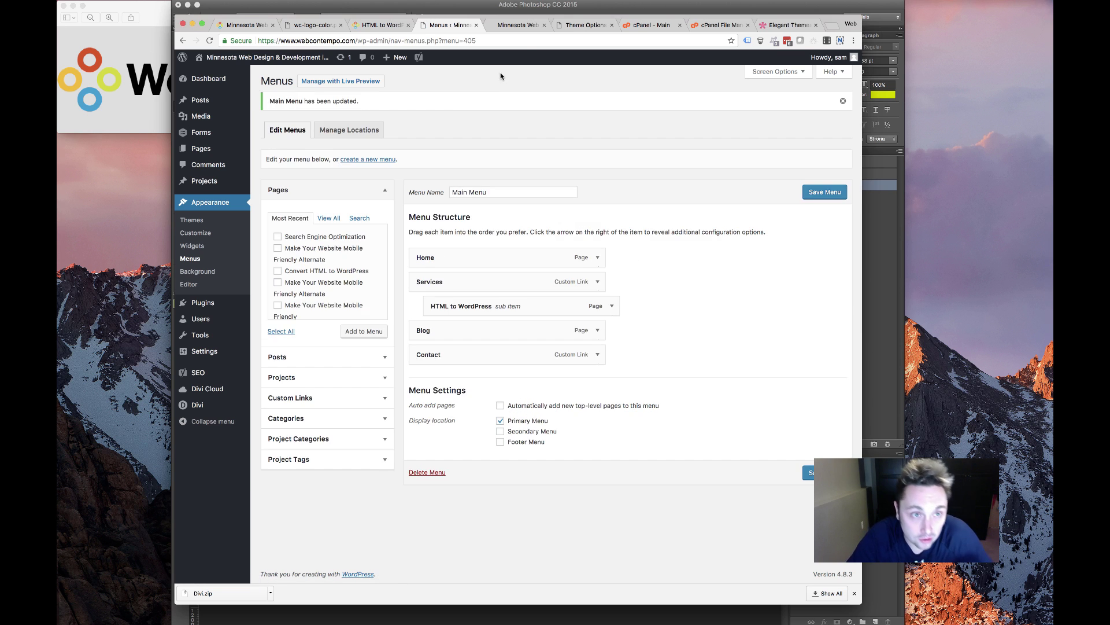
Open the Front Page from All Pages in the Divi Builder and update it
left_click(514, 25)
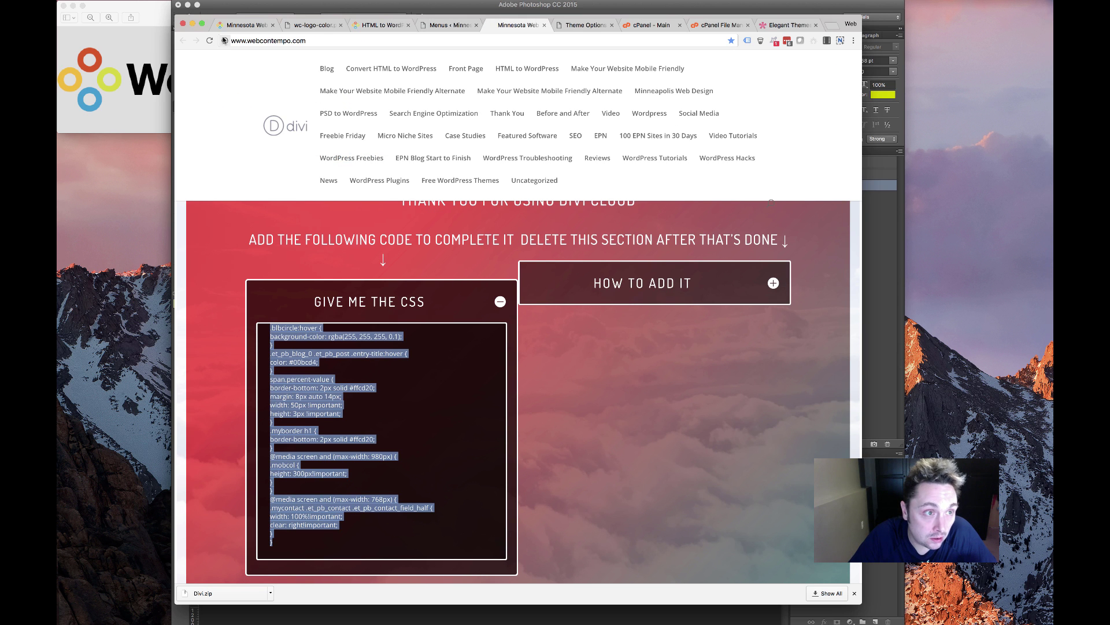
left_click(381, 25)
left_click(449, 25)
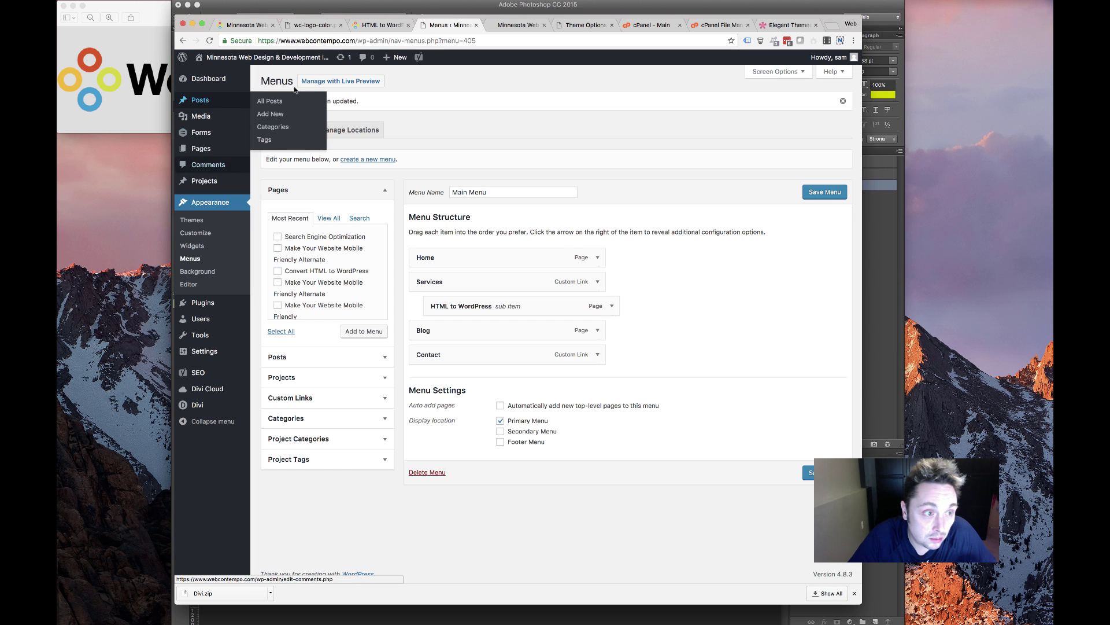
left_click(374, 25)
left_click(440, 26)
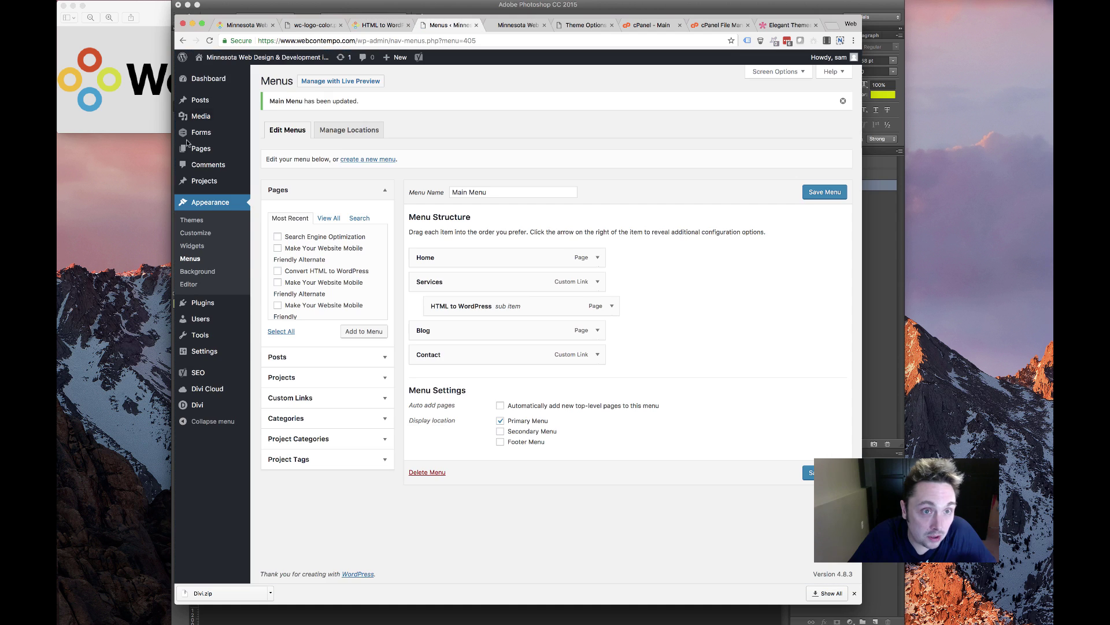
left_click(262, 149)
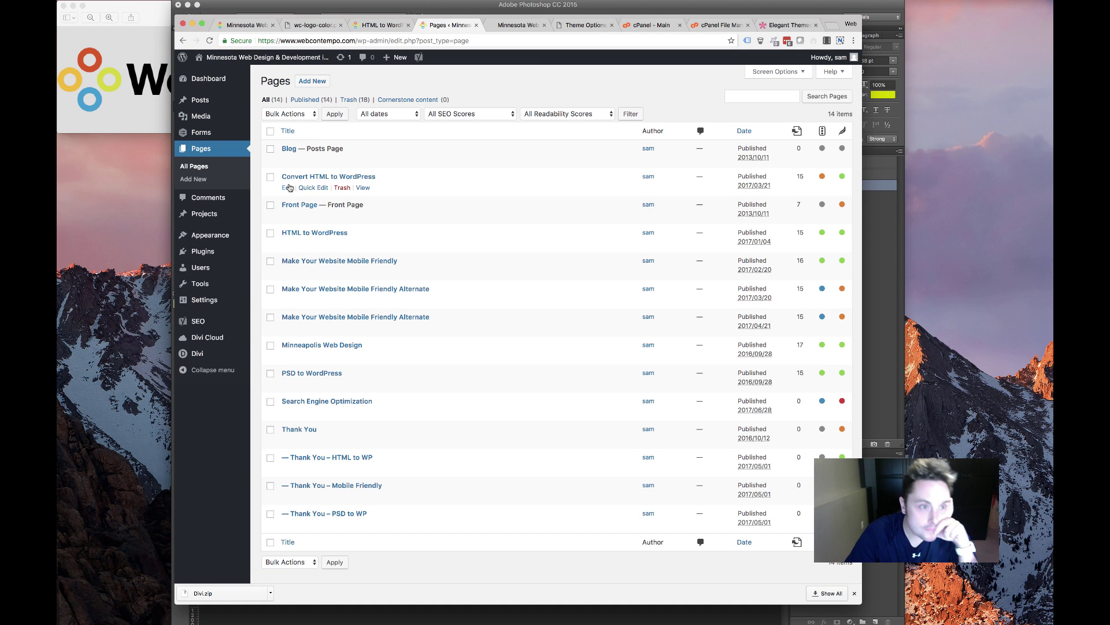
left_click(286, 217)
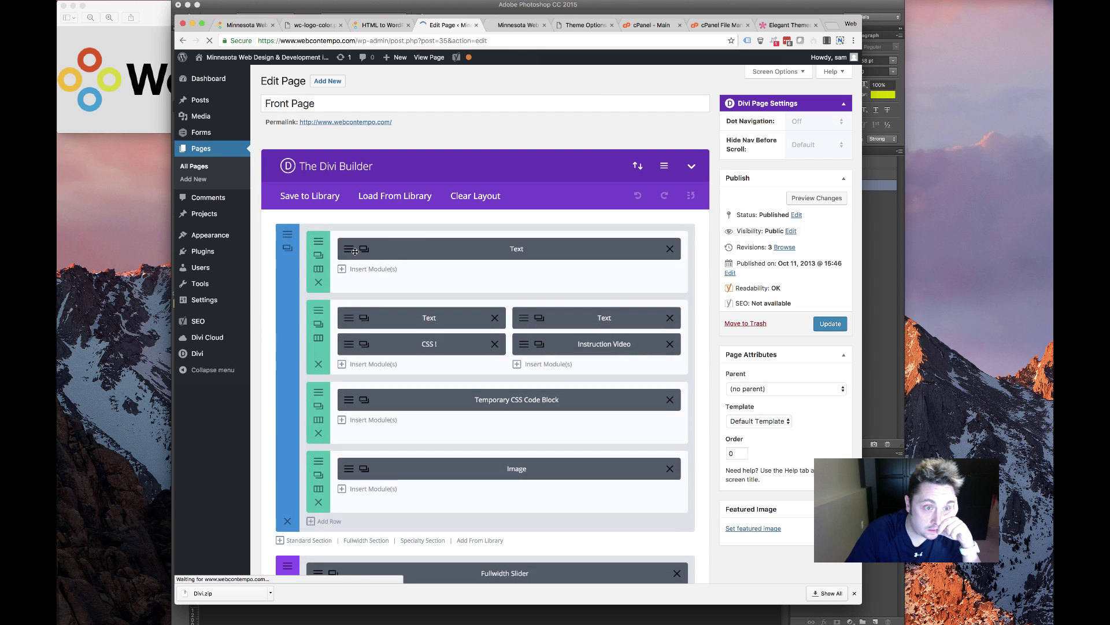
scroll(289, 451, "down", 4)
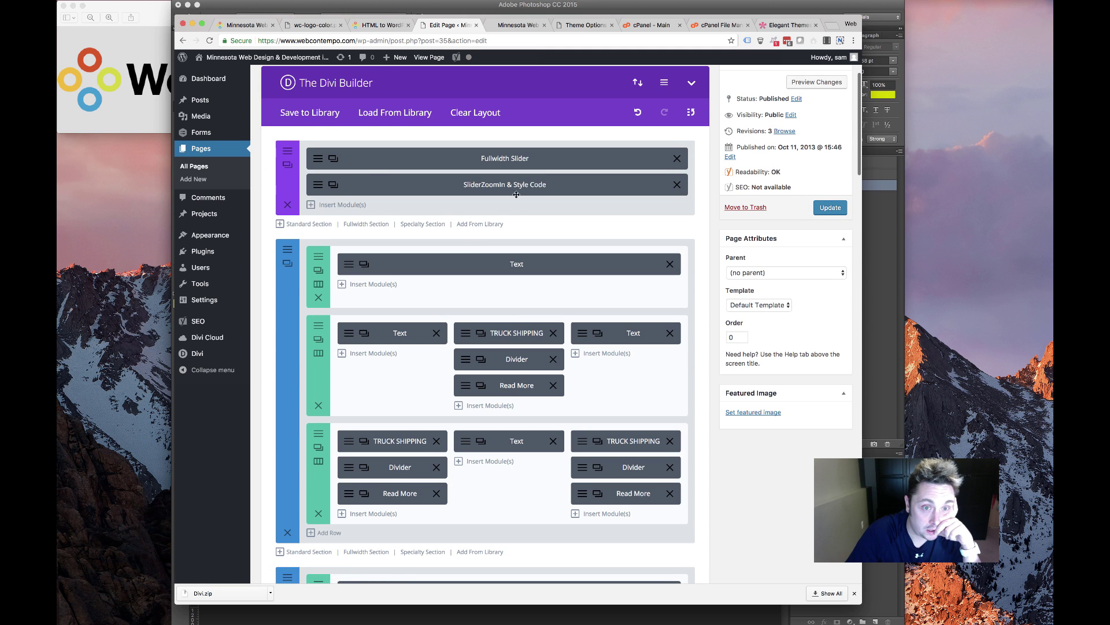
left_click(822, 210)
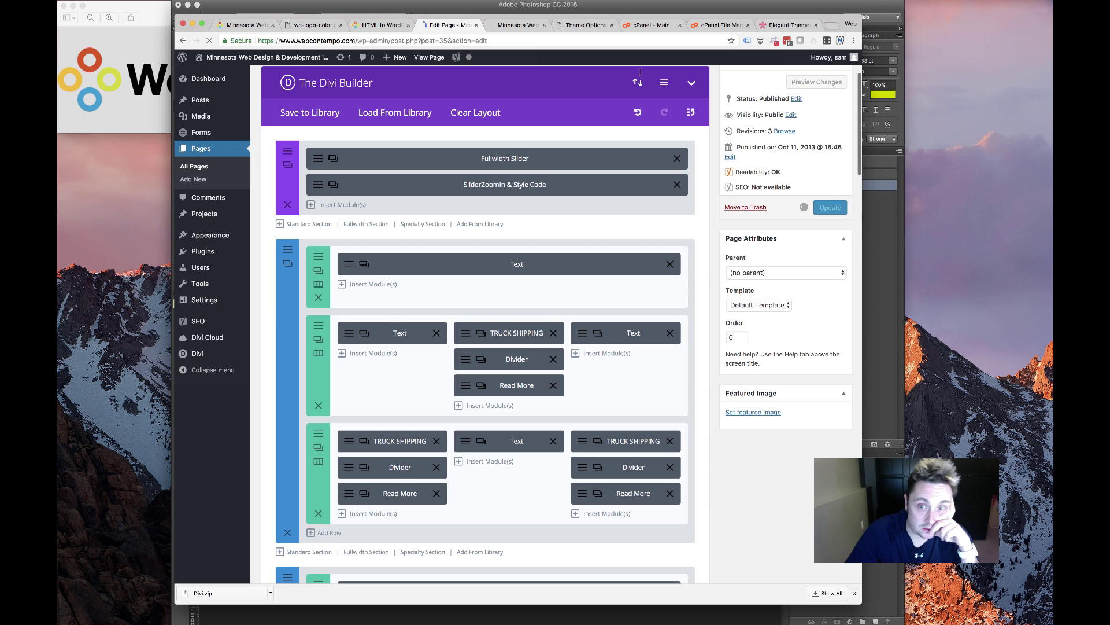
Reload the live homepage to show the WebContempo logo and new menu
left_click(518, 25)
scroll(504, 211, "down", 2)
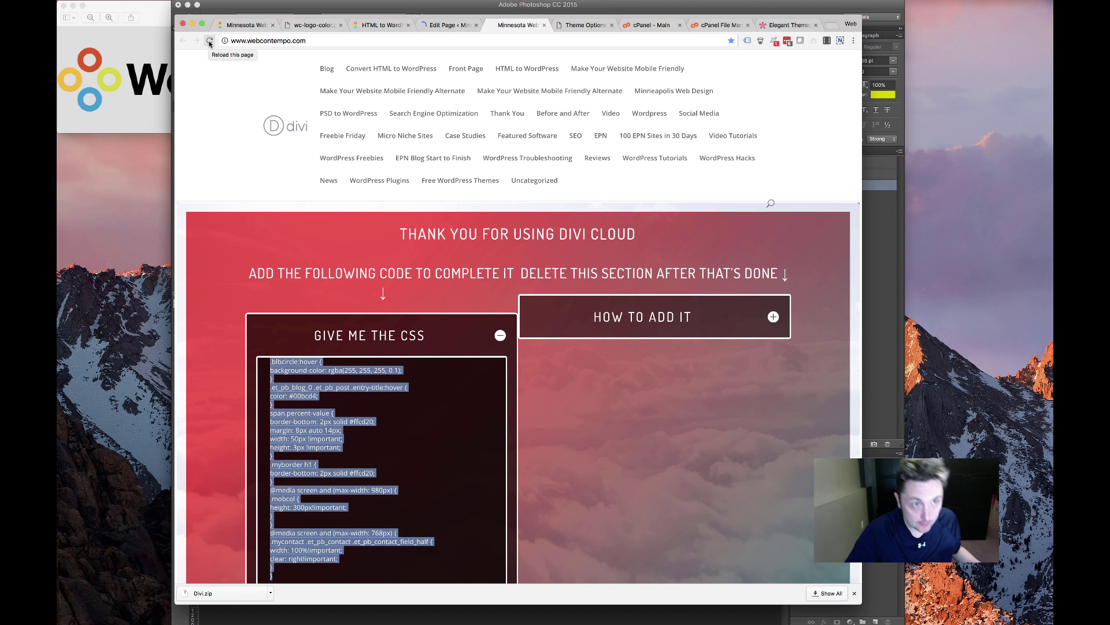
left_click(210, 41)
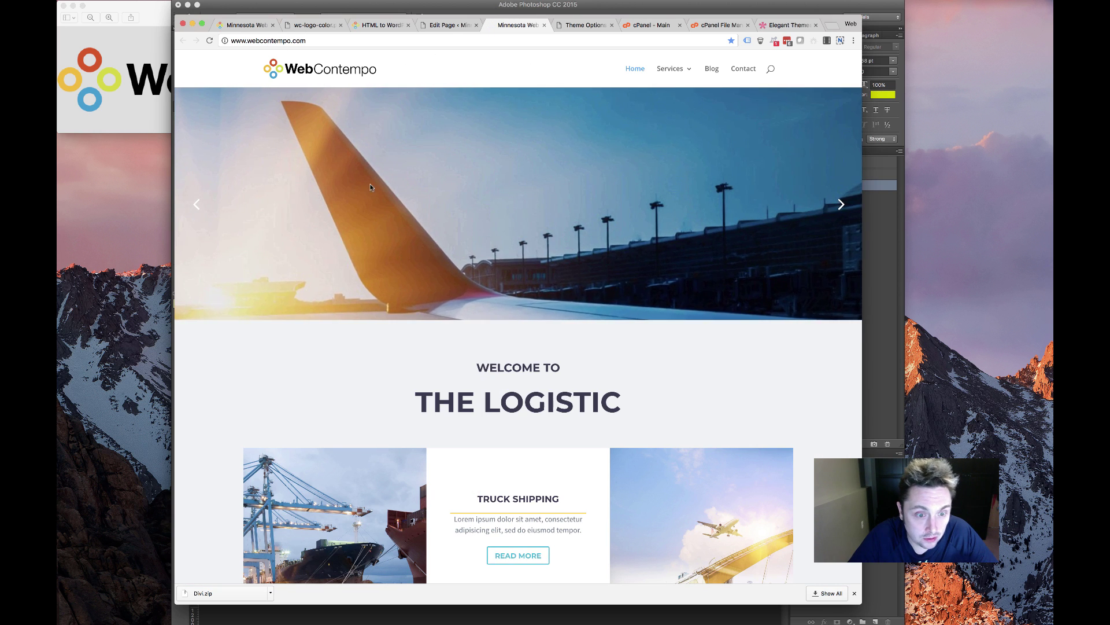
scroll(514, 264, "down", 8)
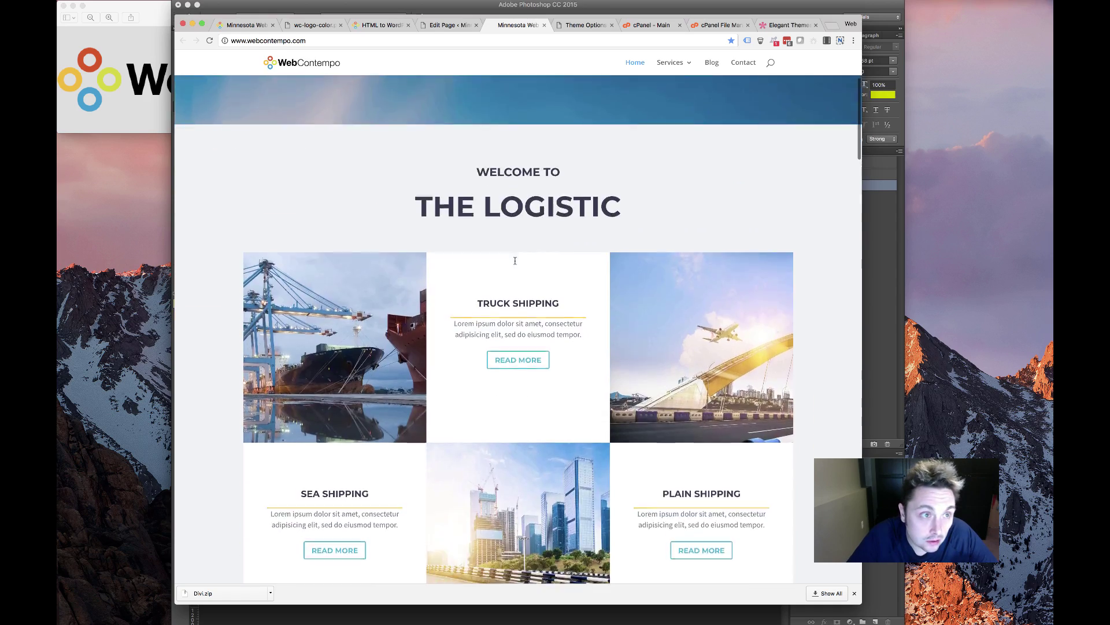
scroll(514, 264, "down", 15)
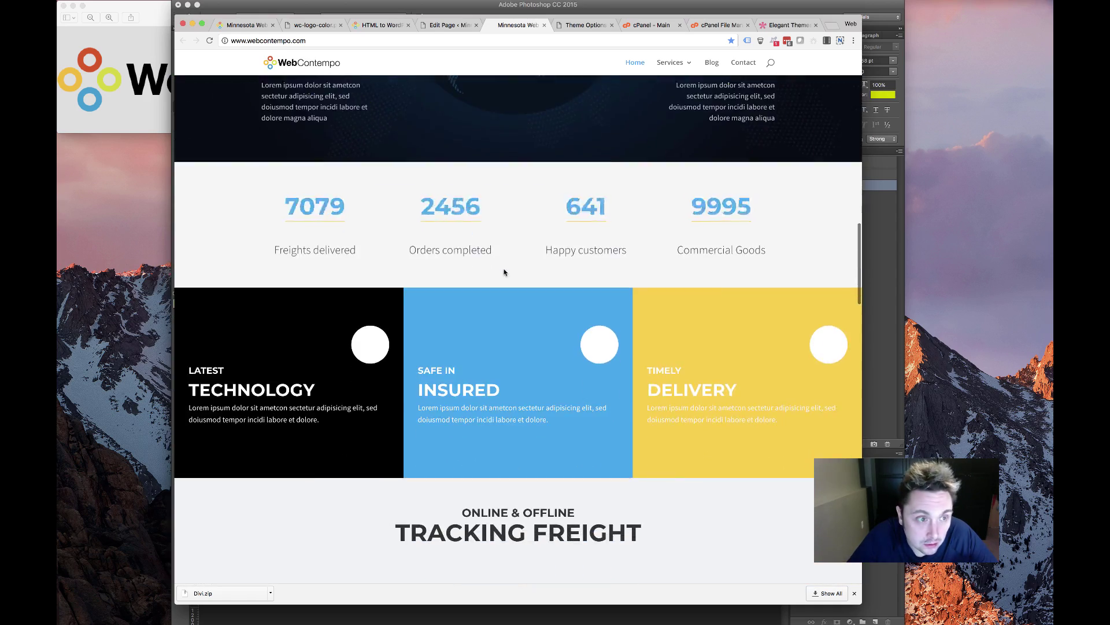
scroll(504, 272, "down", 20)
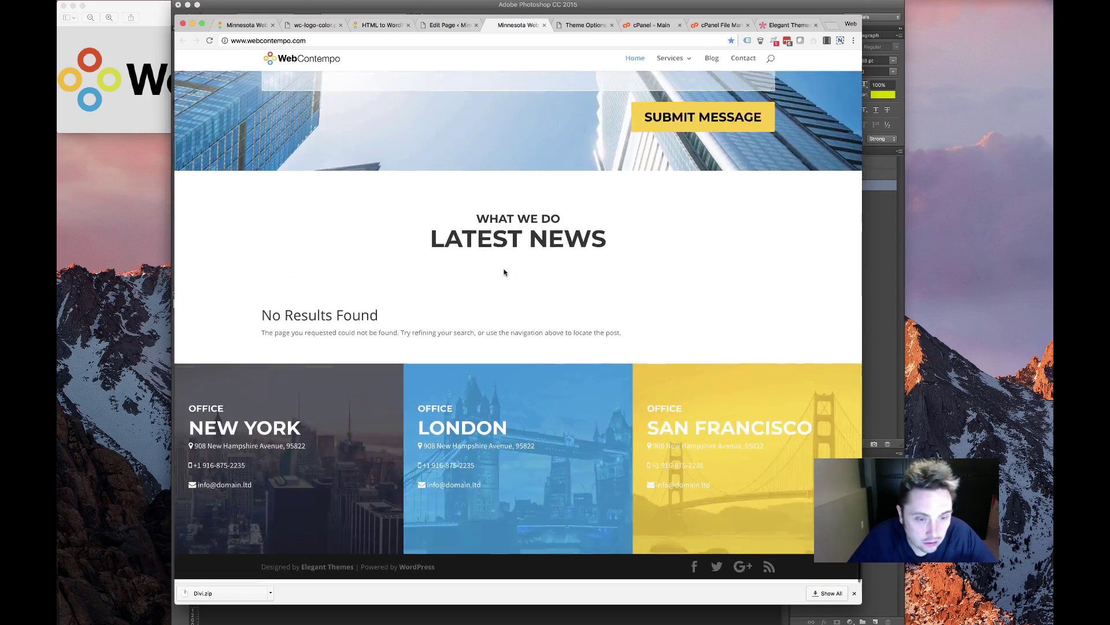
scroll(504, 273, "up", 3)
Review the homepage, expanding Management and Reporting and advancing the hero slider
left_click_drag(601, 418, 251, 384)
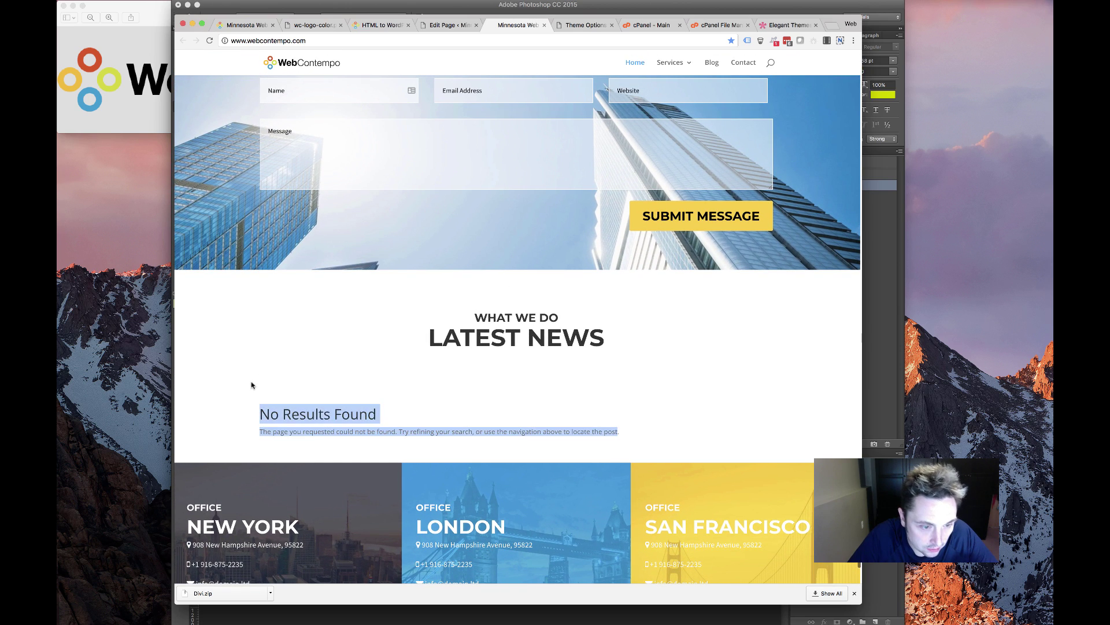
left_click(409, 392)
scroll(421, 364, "up", 15)
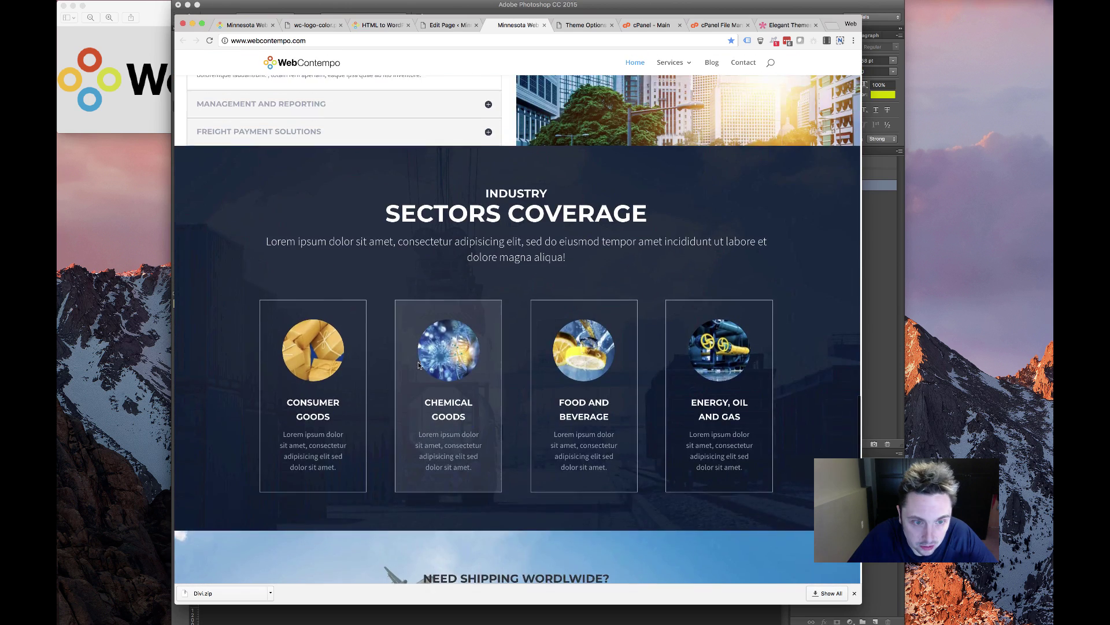
scroll(419, 365, "down", 10)
scroll(419, 365, "up", 10)
scroll(419, 364, "down", 5)
scroll(371, 347, "up", 1)
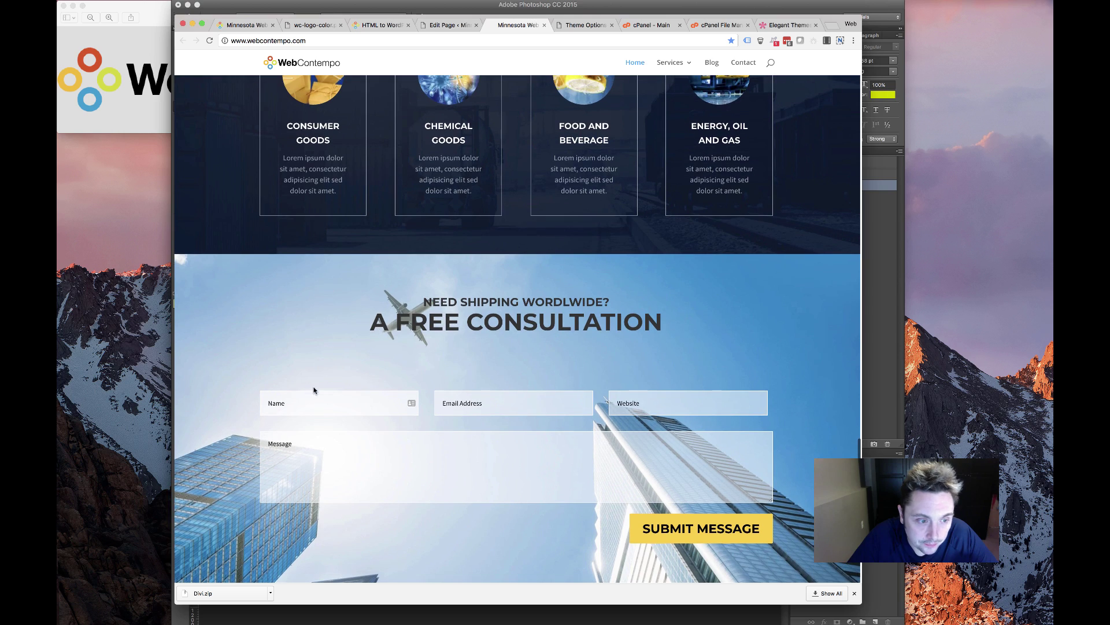
scroll(411, 288, "up", 8)
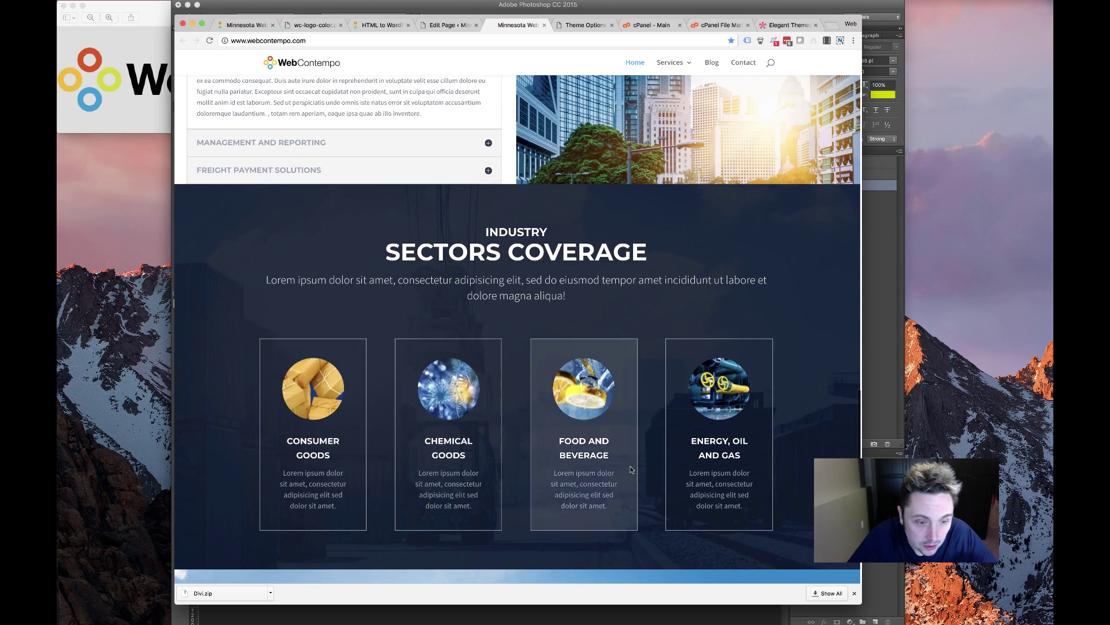
scroll(386, 324, "up", 3)
scroll(381, 341, "down", 15)
scroll(379, 346, "down", 5)
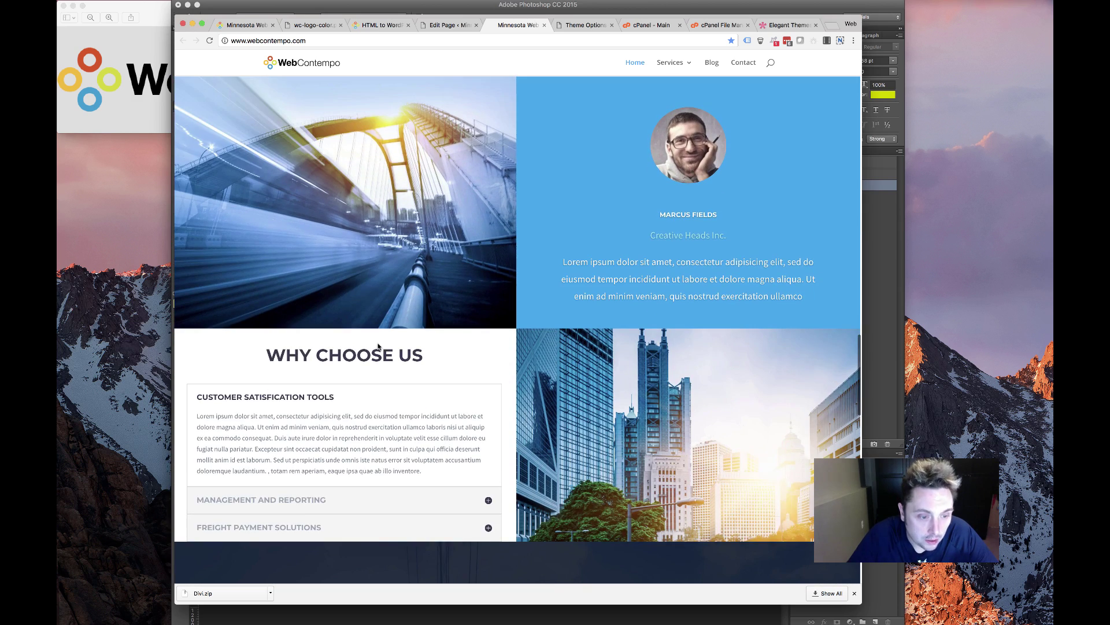
left_click(485, 505)
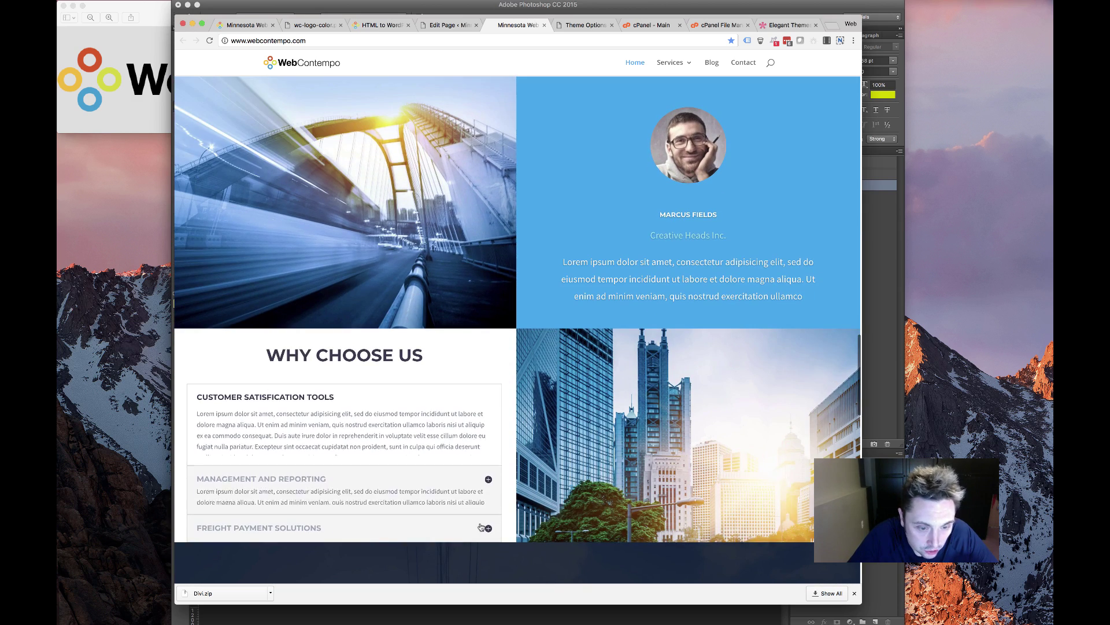
scroll(344, 387, "up", 20)
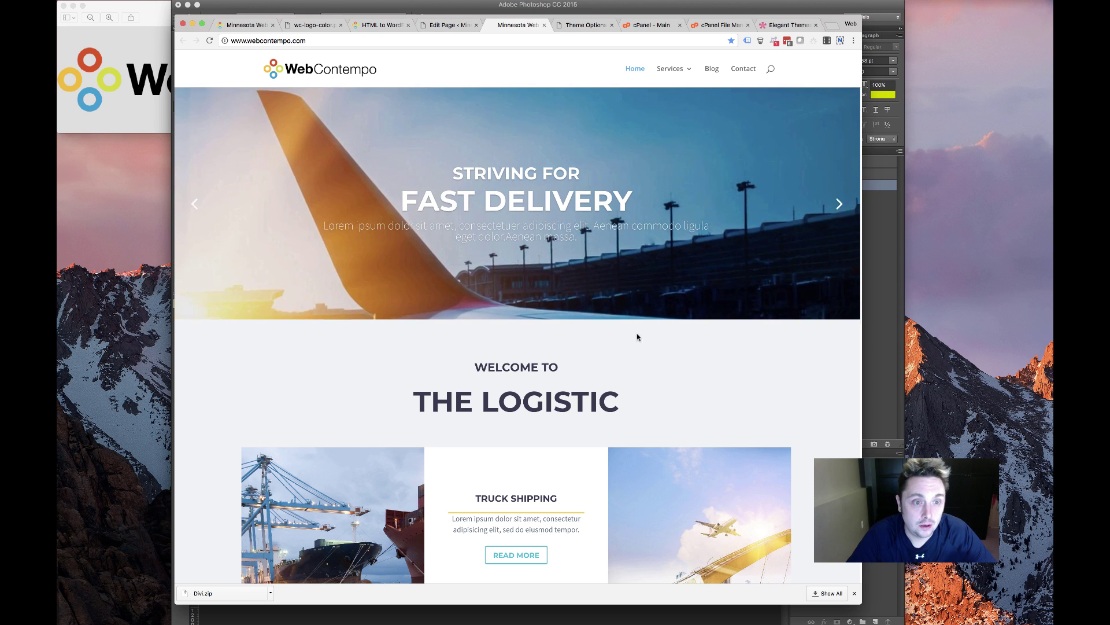
left_click(839, 204)
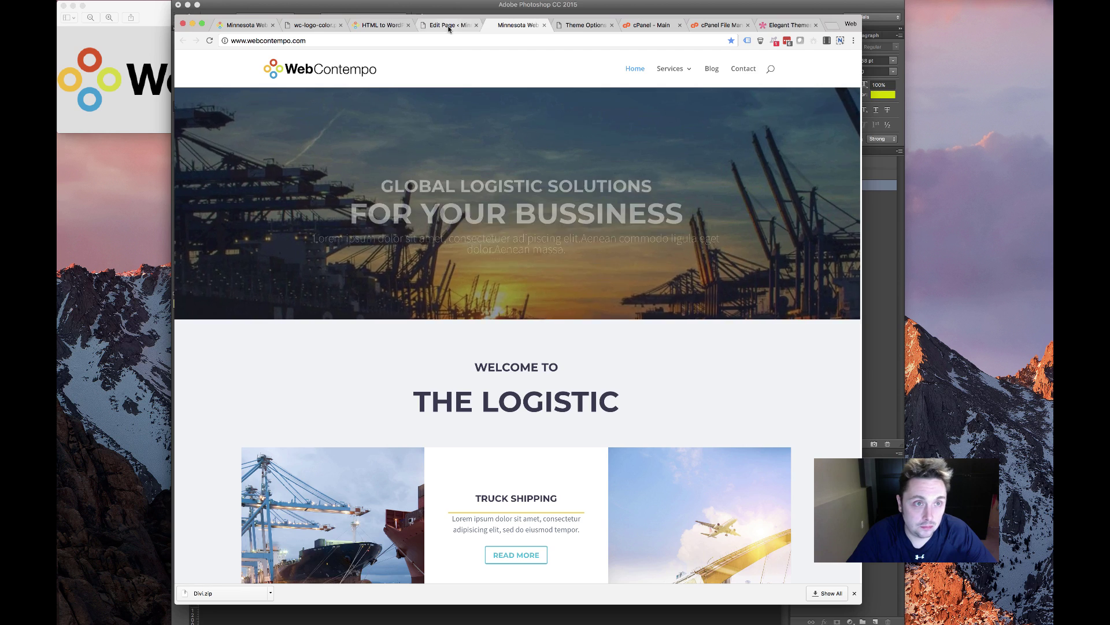
Add a fullwidth section at the top of the Front Page layout and open its module list
left_click(449, 25)
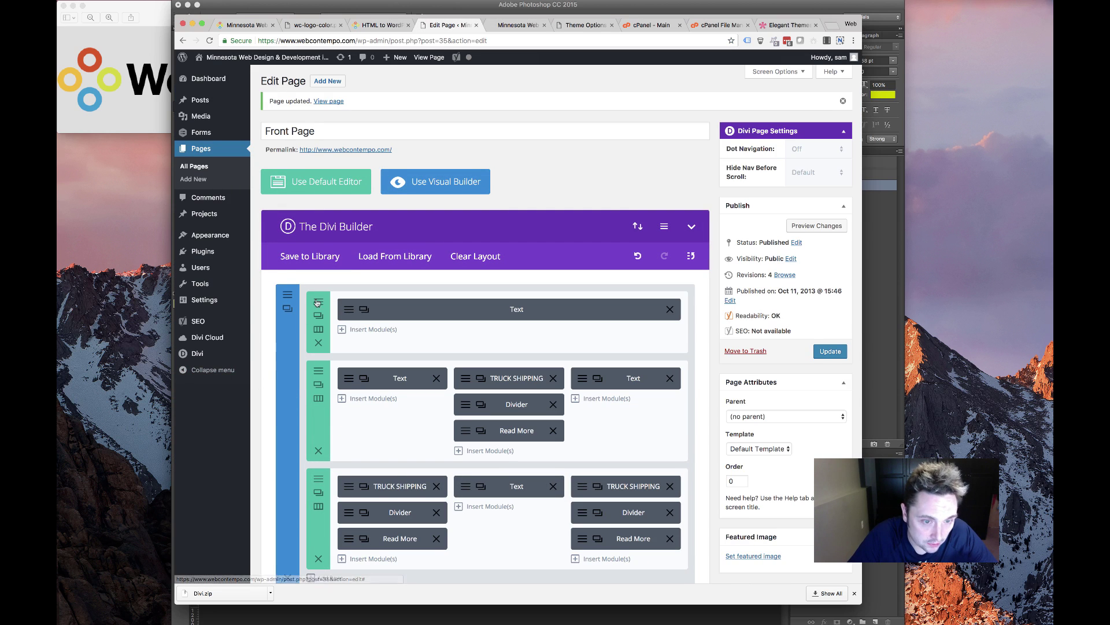
scroll(298, 325, "down", 10)
scroll(298, 325, "up", 8)
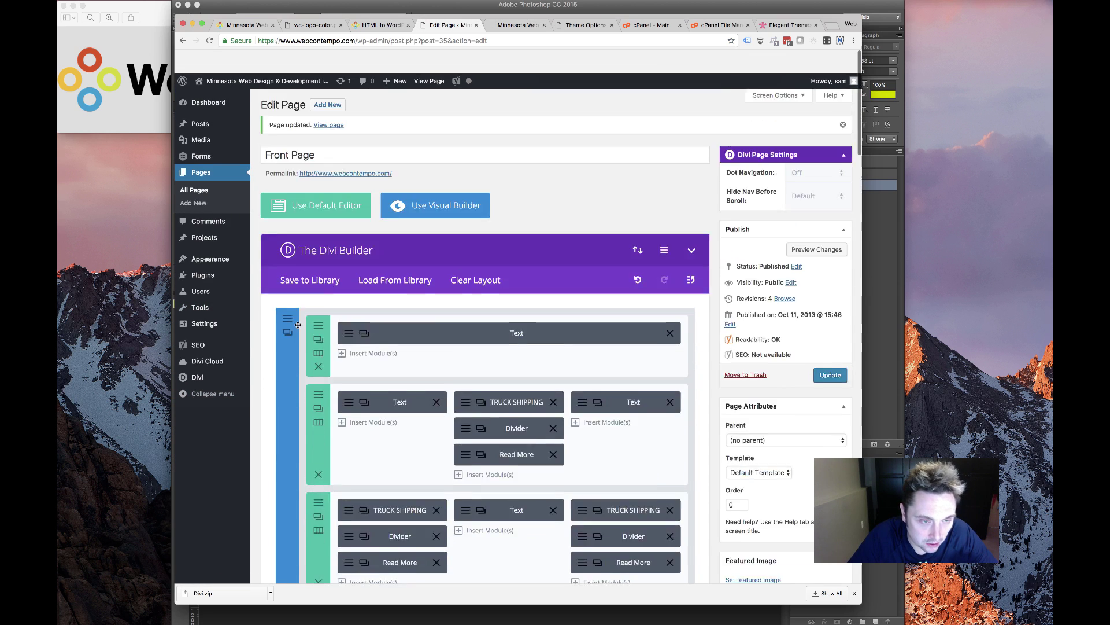
scroll(473, 443, "down", 4)
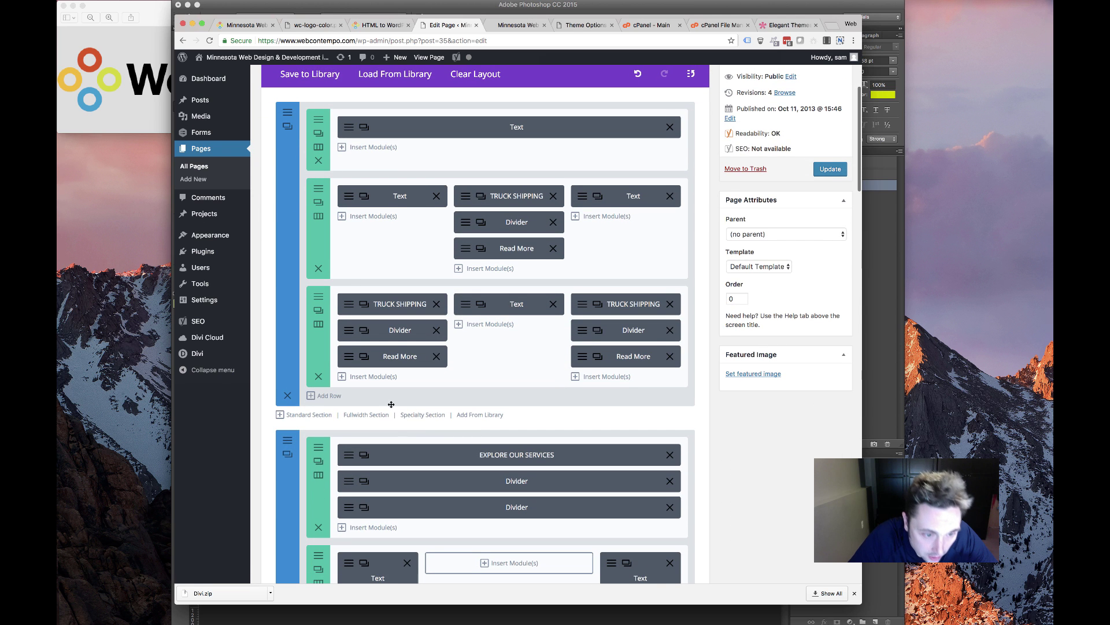
left_click(363, 415)
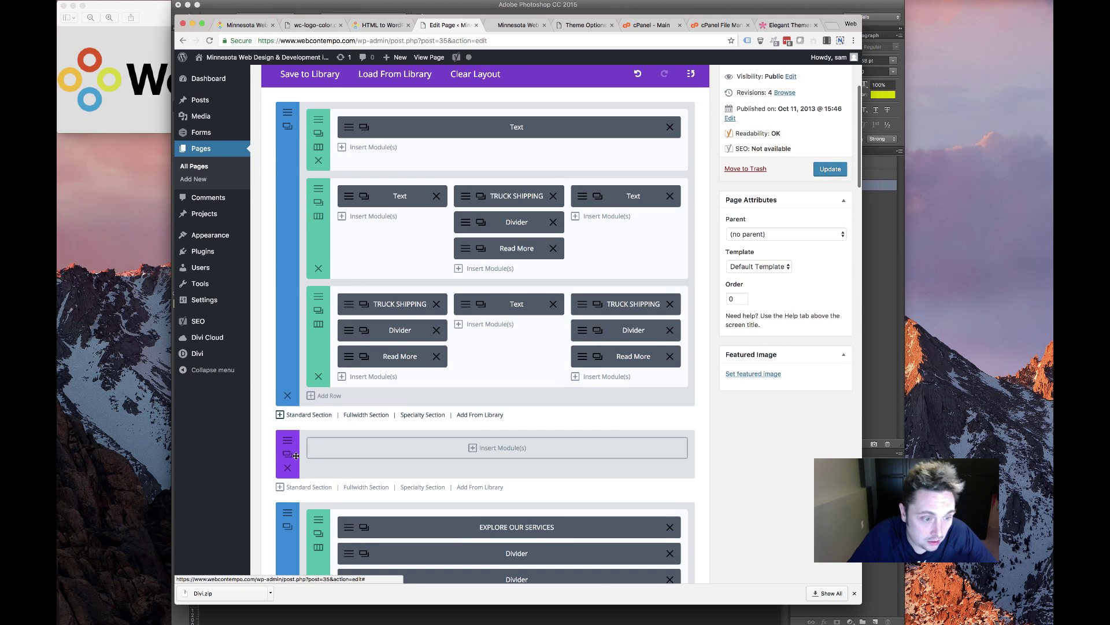
left_click_drag(296, 456, 359, 124)
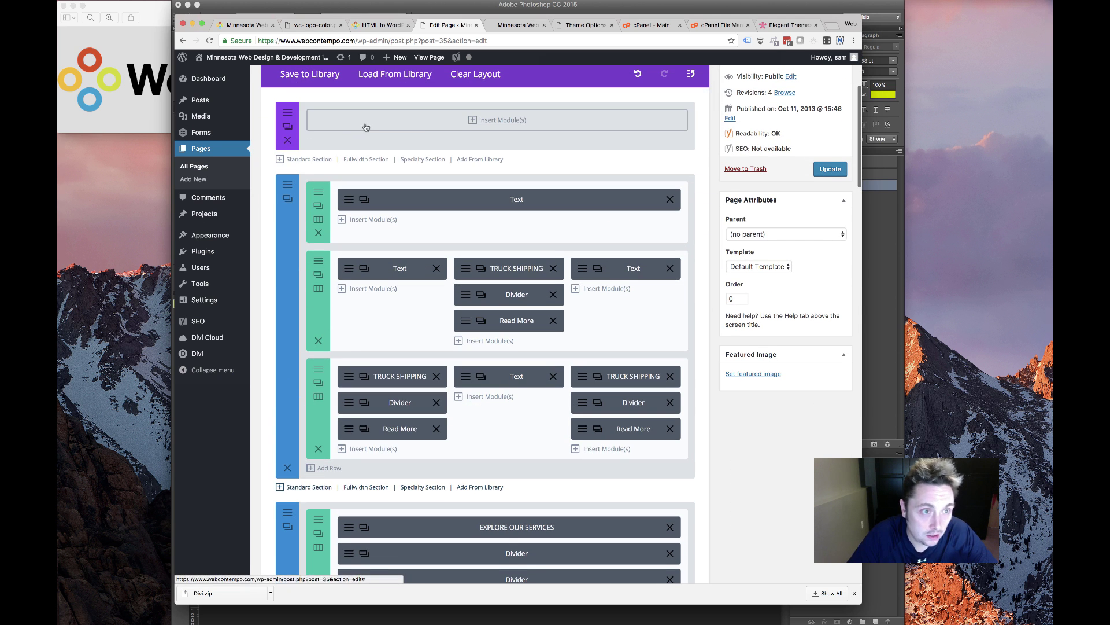
left_click(546, 122)
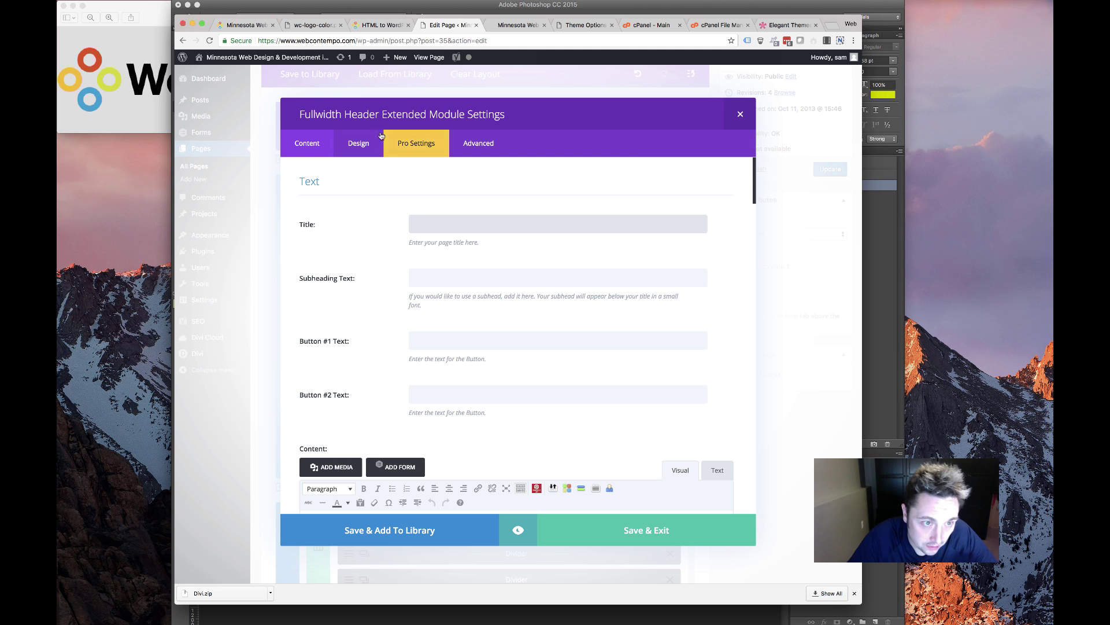
left_click(364, 25)
left_click(246, 26)
Review the HTML to WordPress page, the site homepage and the colour logo for reference
left_click(371, 26)
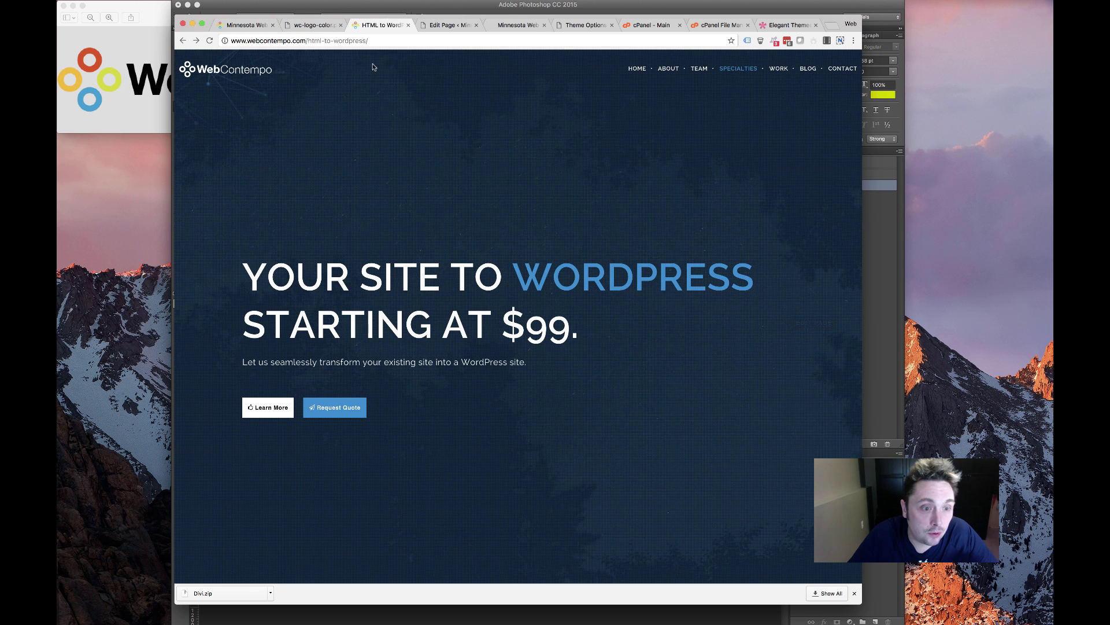
left_click(243, 25)
scroll(492, 243, "down", 1)
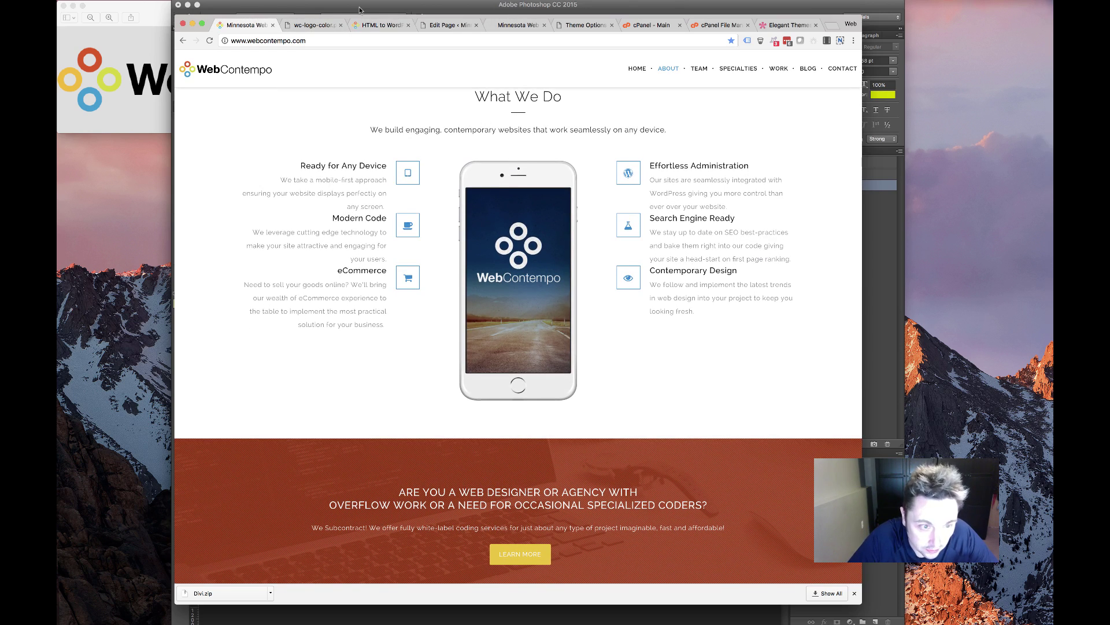
scroll(442, 380, "down", 15)
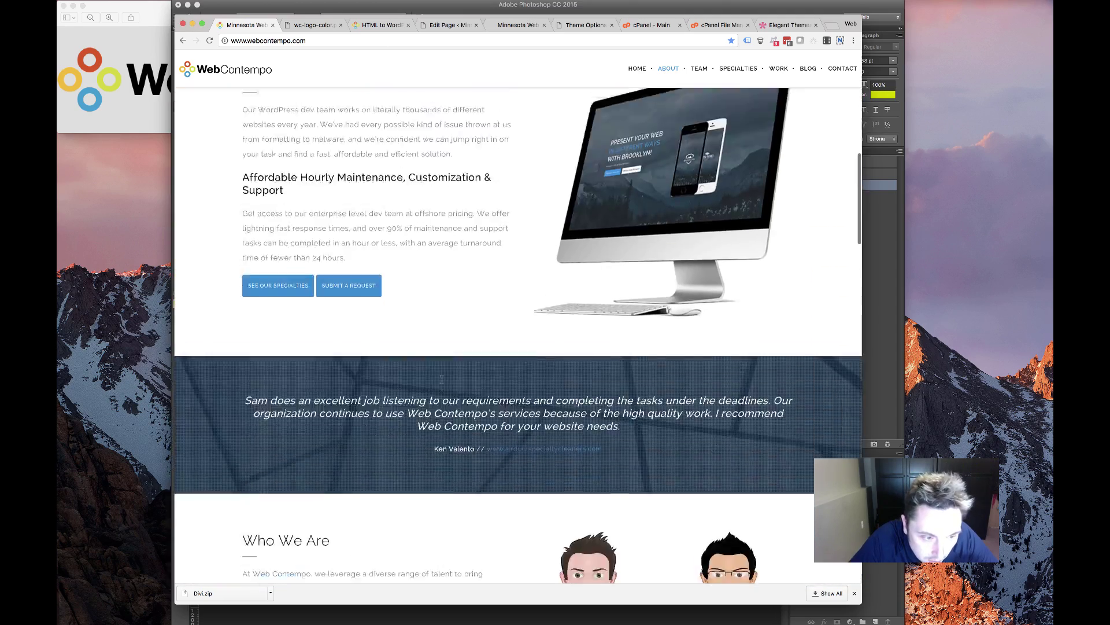
scroll(441, 381, "down", 20)
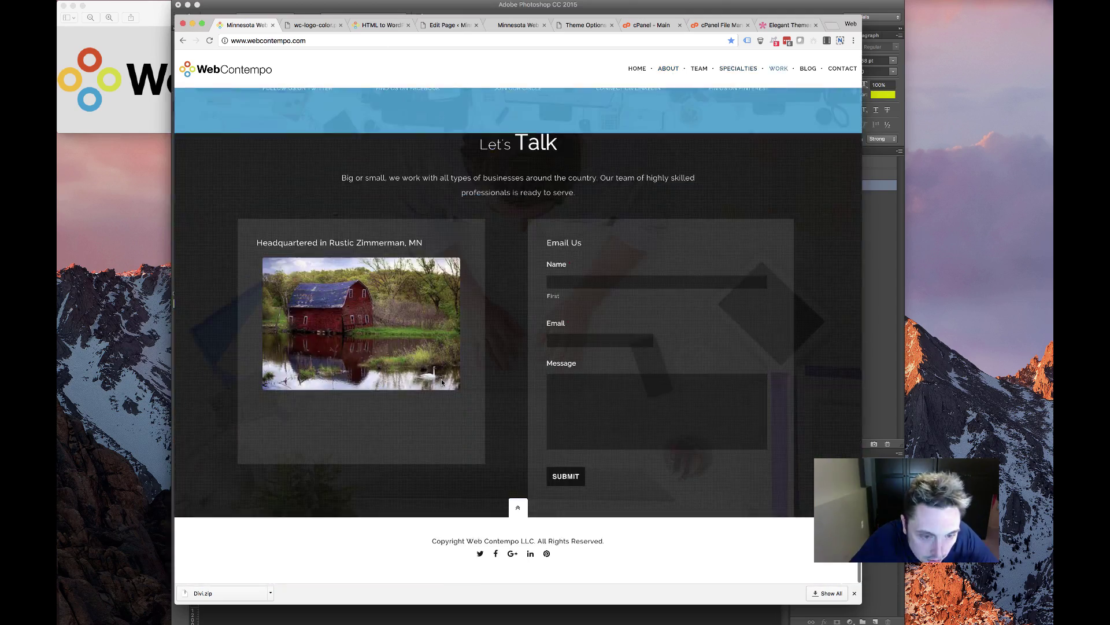
scroll(442, 381, "up", 20)
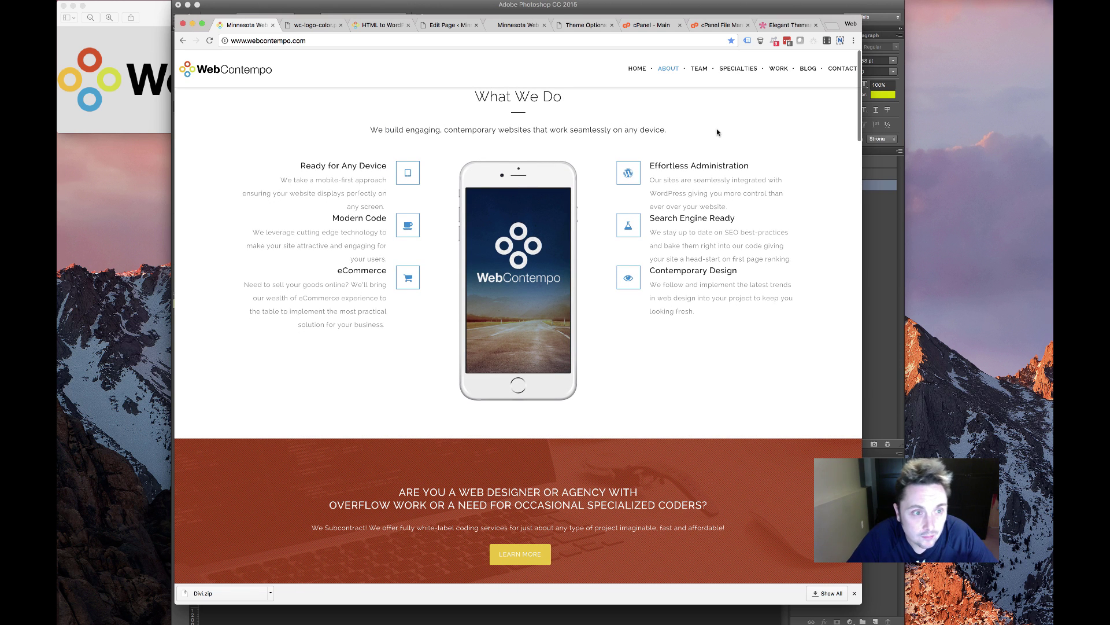
left_click(304, 30)
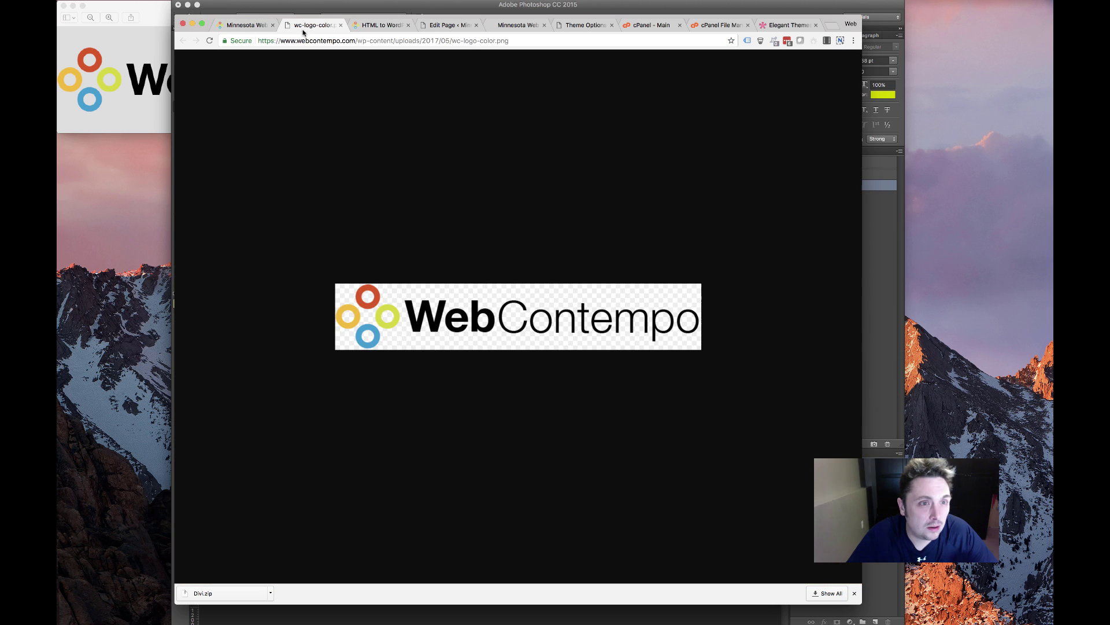
left_click(246, 26)
left_click(382, 26)
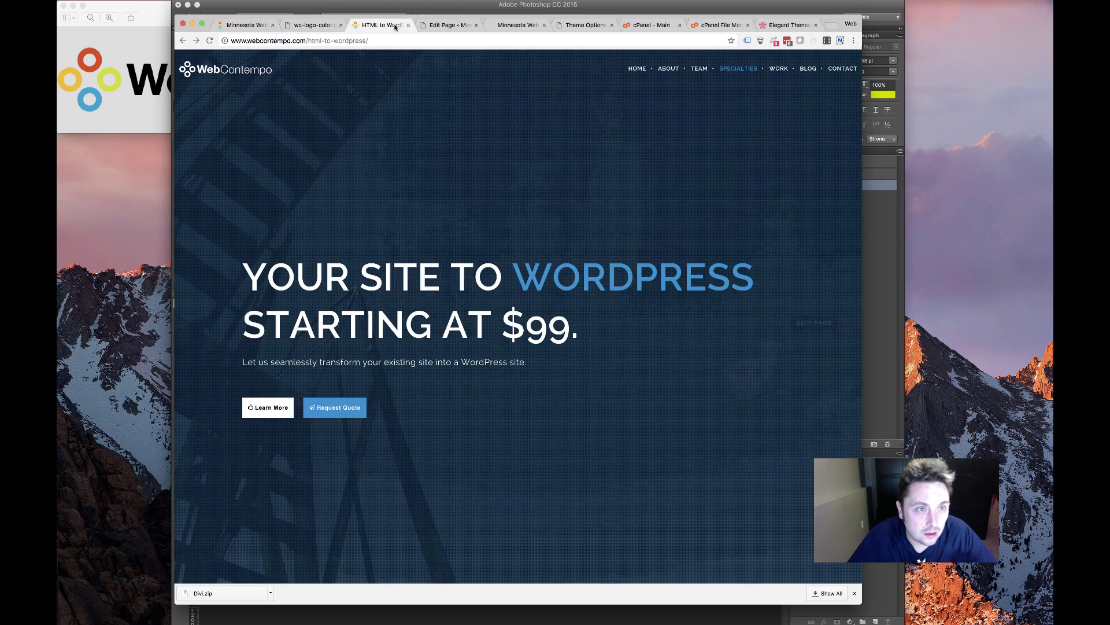
Delete the old 'Bringing Ideas to Fruition' header title, leaving the Title field empty
left_click(464, 27)
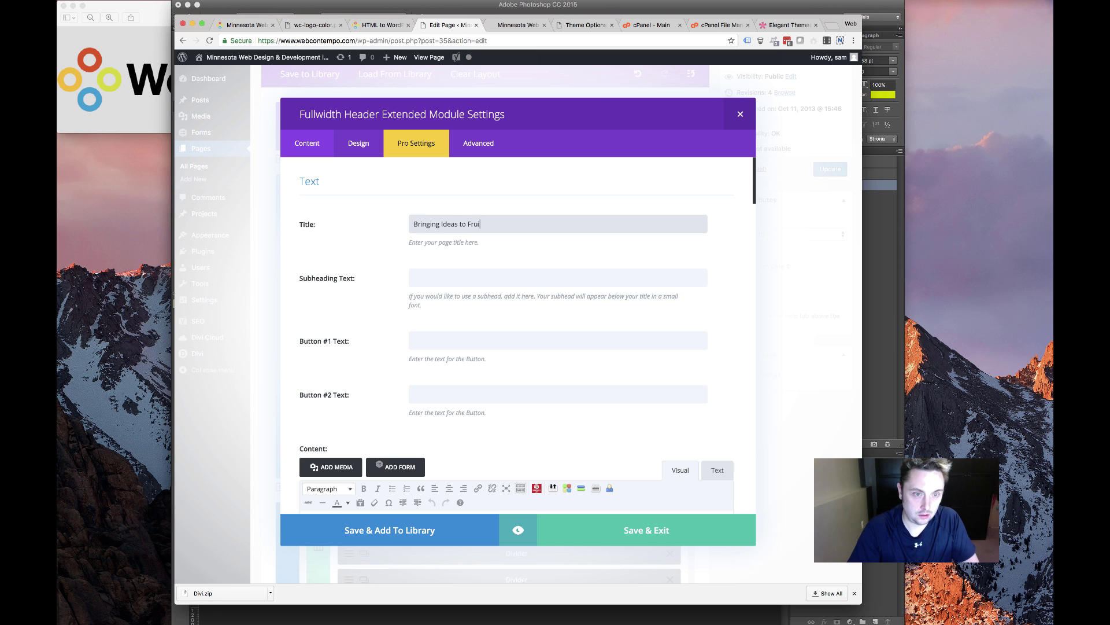
left_click_drag(522, 218, 265, 208)
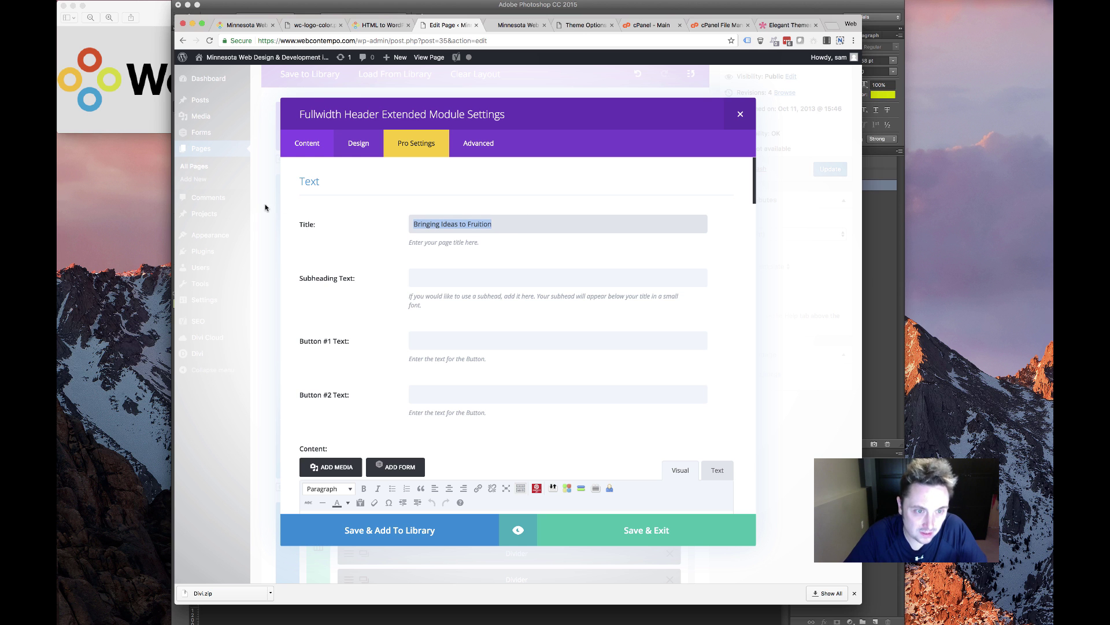
key("BackSpace")
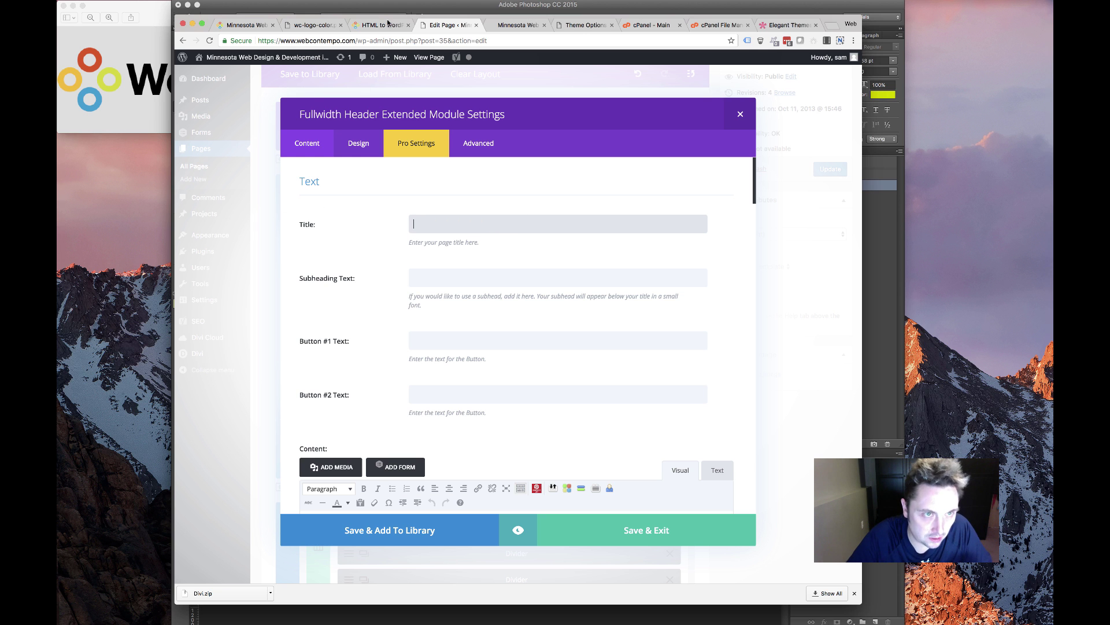
Recheck the homepage hero, logo image and HTML to WordPress page before returning to the module
left_click(387, 25)
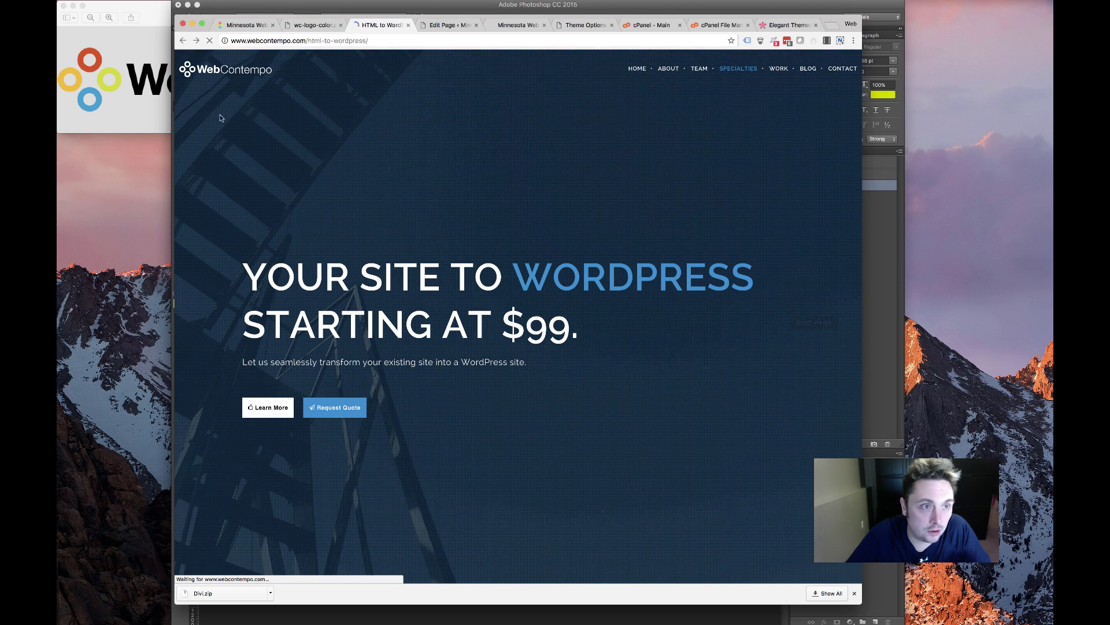
key("super+1")
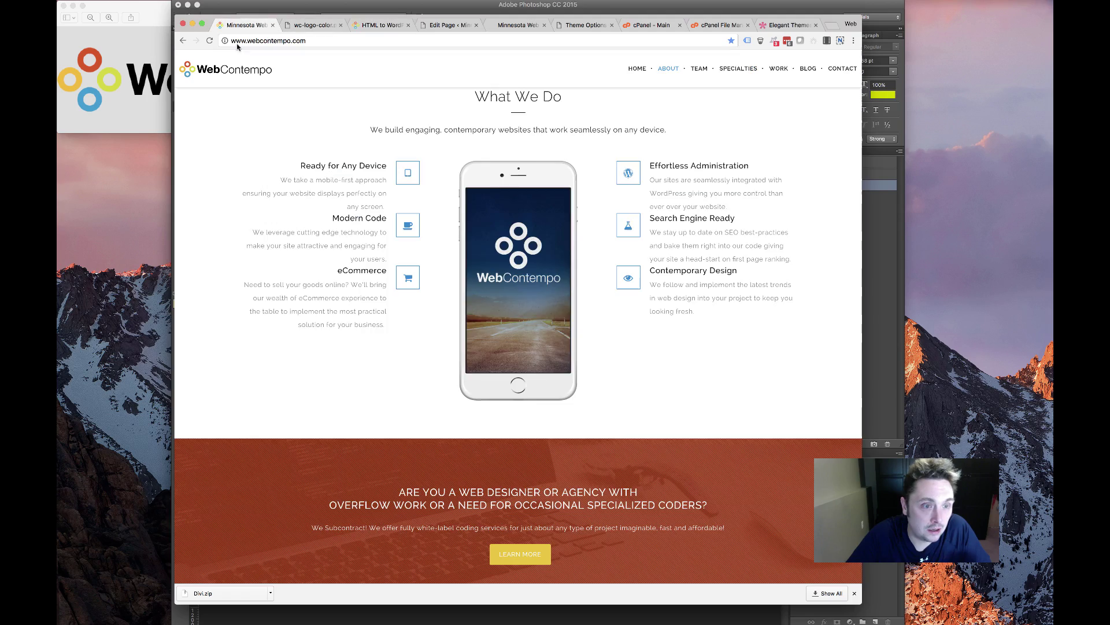
scroll(370, 266, "down", 10)
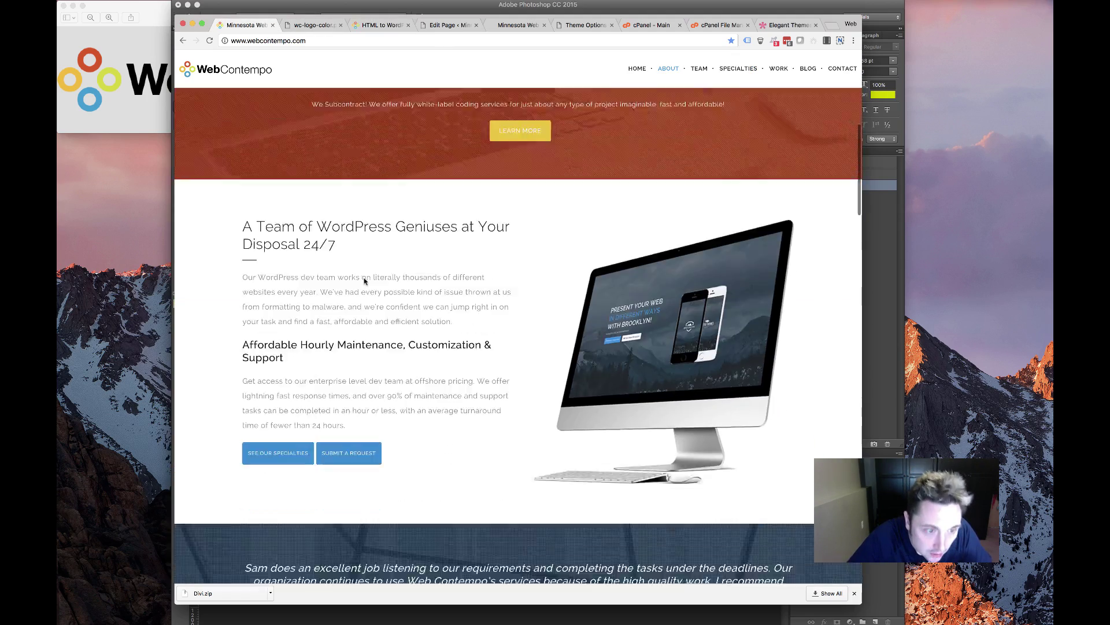
scroll(363, 280, "down", 13)
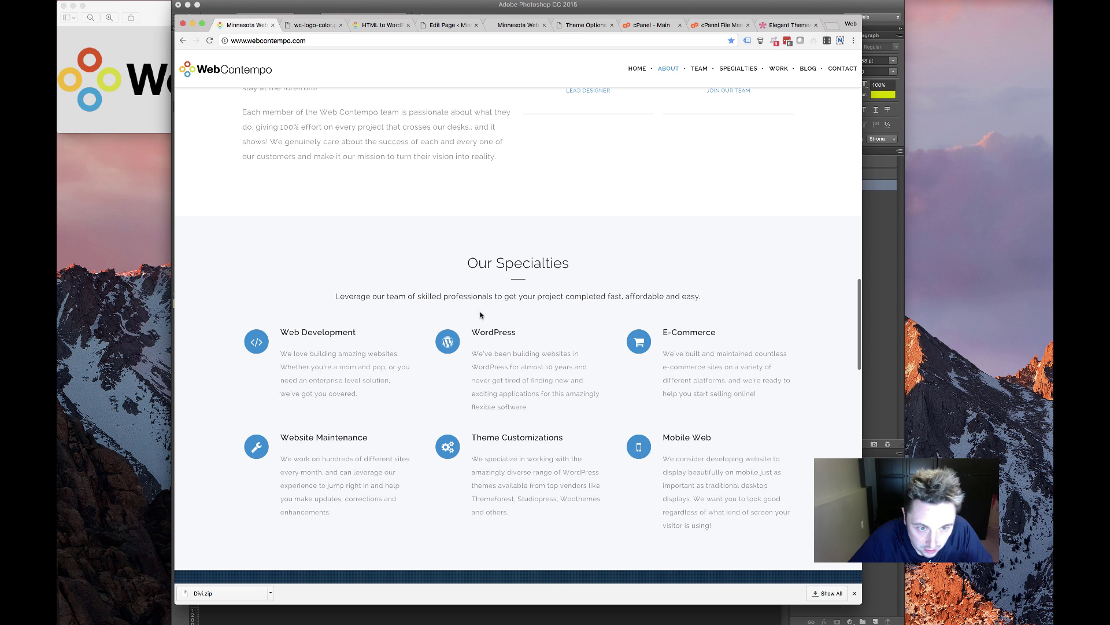
scroll(406, 303, "down", 10)
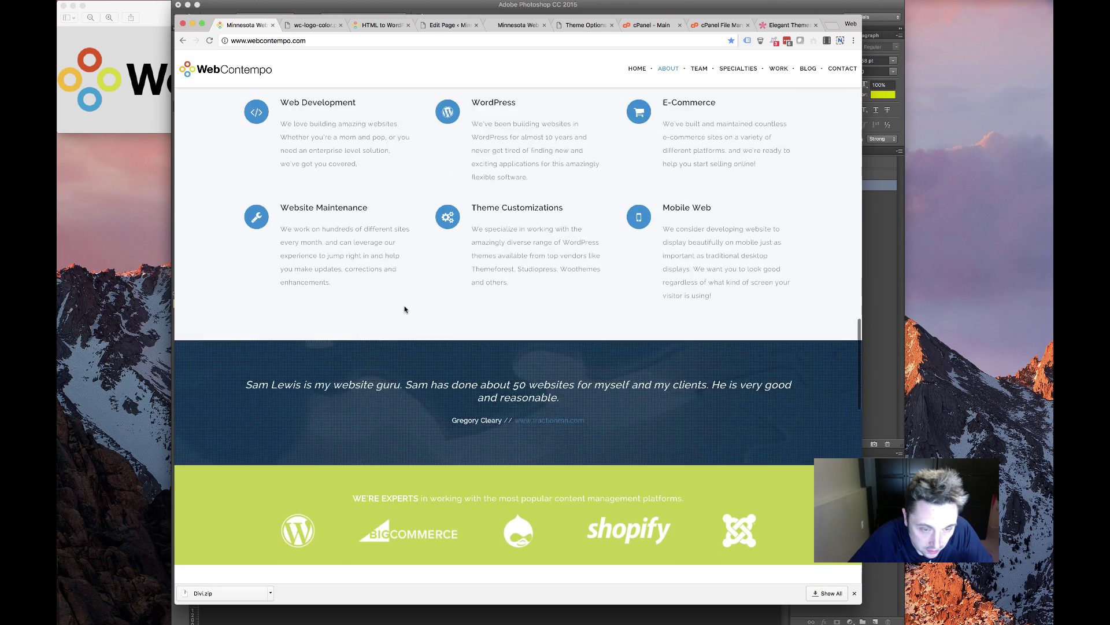
scroll(404, 306, "up", 2)
scroll(404, 305, "down", 4)
scroll(405, 310, "down", 15)
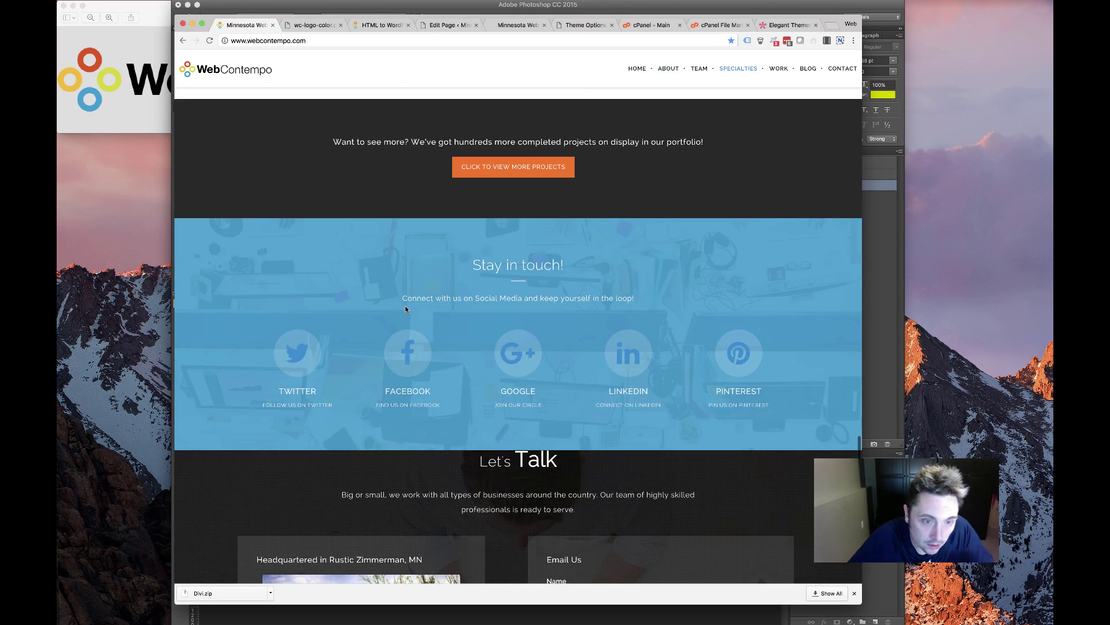
scroll(405, 309, "up", 20)
scroll(405, 309, "up", 10)
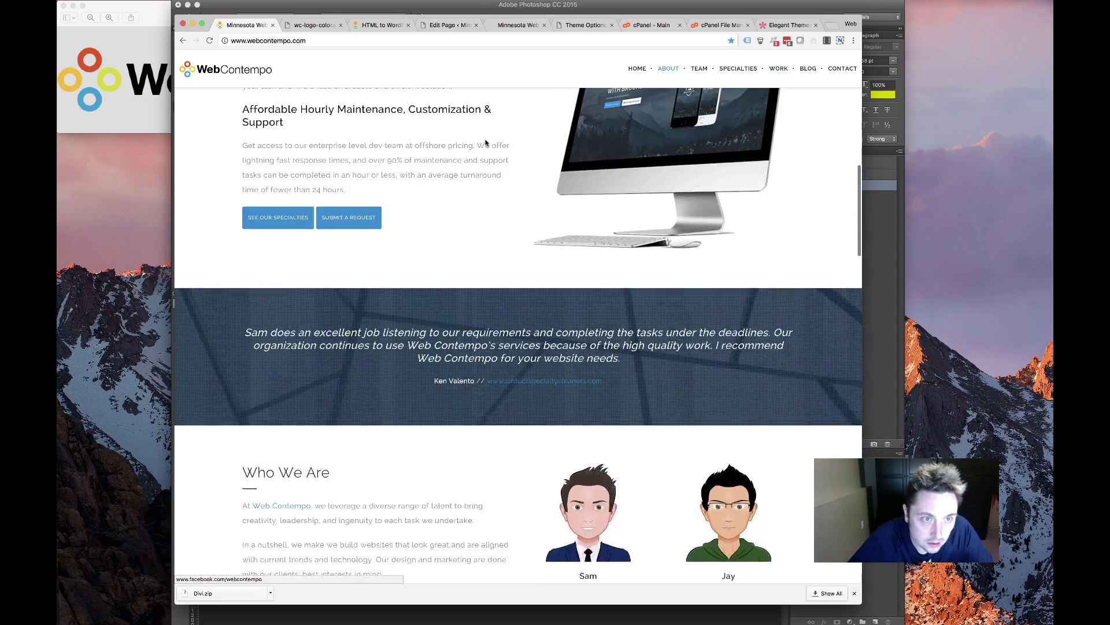
left_click(313, 25)
left_click(388, 27)
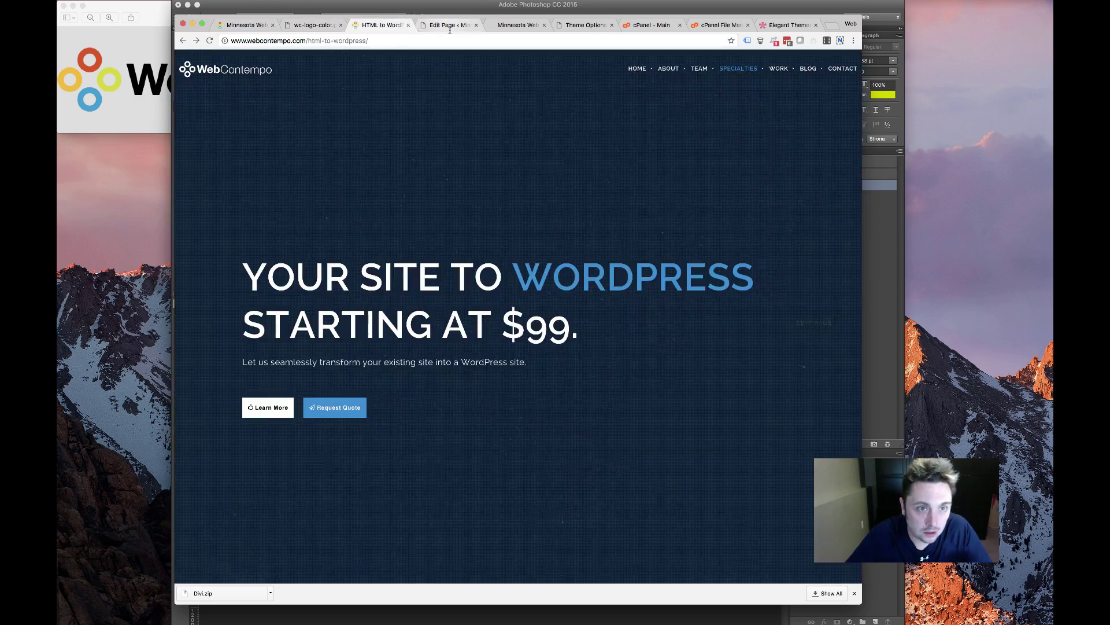
left_click(518, 25)
left_click(447, 27)
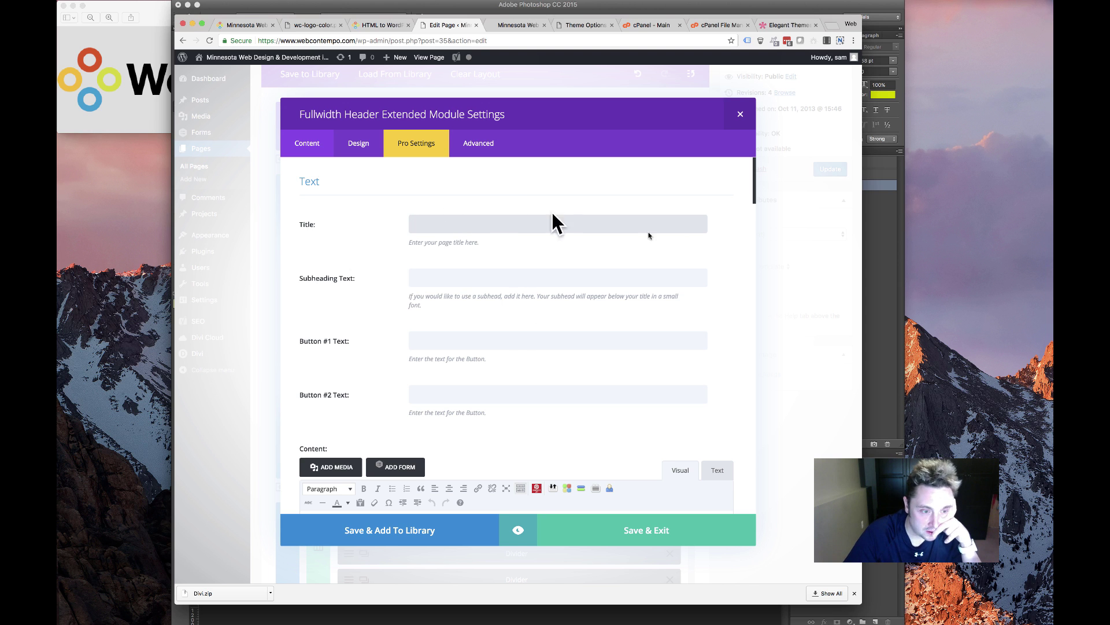
Enter 'Custom WordPress Web Development' as Title and 'Minnesota Web Design Company' as Subheading Text
left_click(420, 225)
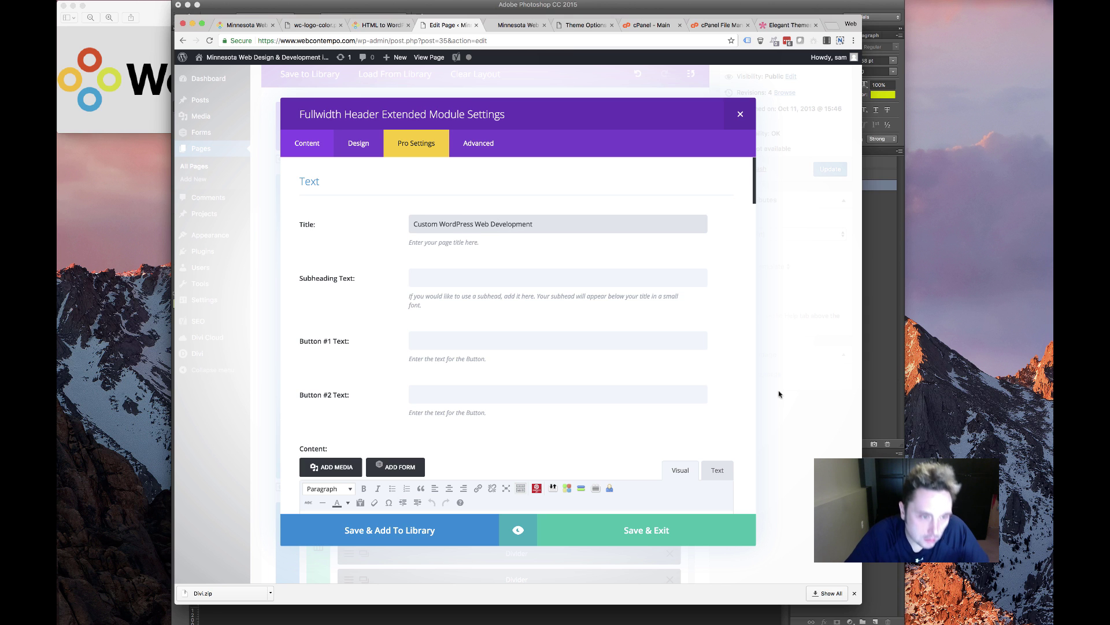
left_click(469, 274)
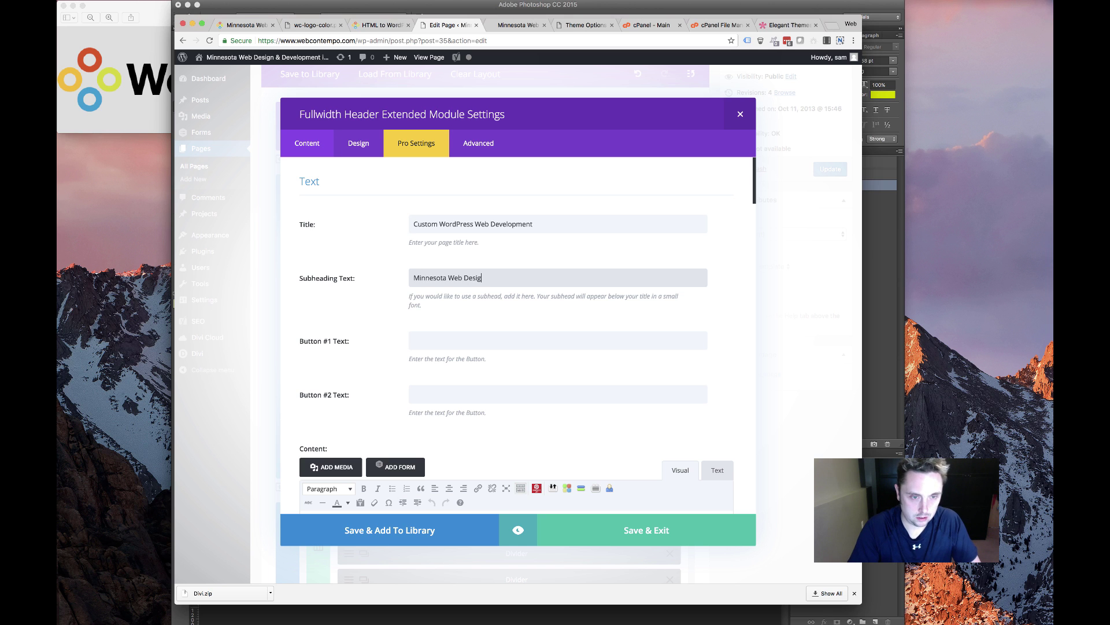
scroll(489, 261, "down", 1)
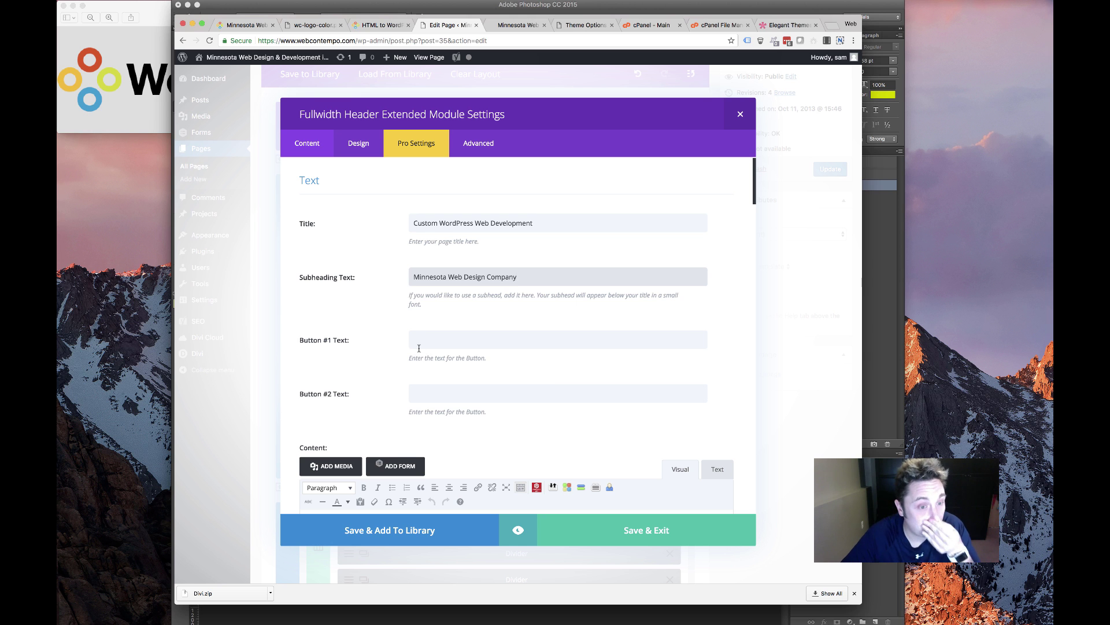
scroll(486, 375, "down", 3)
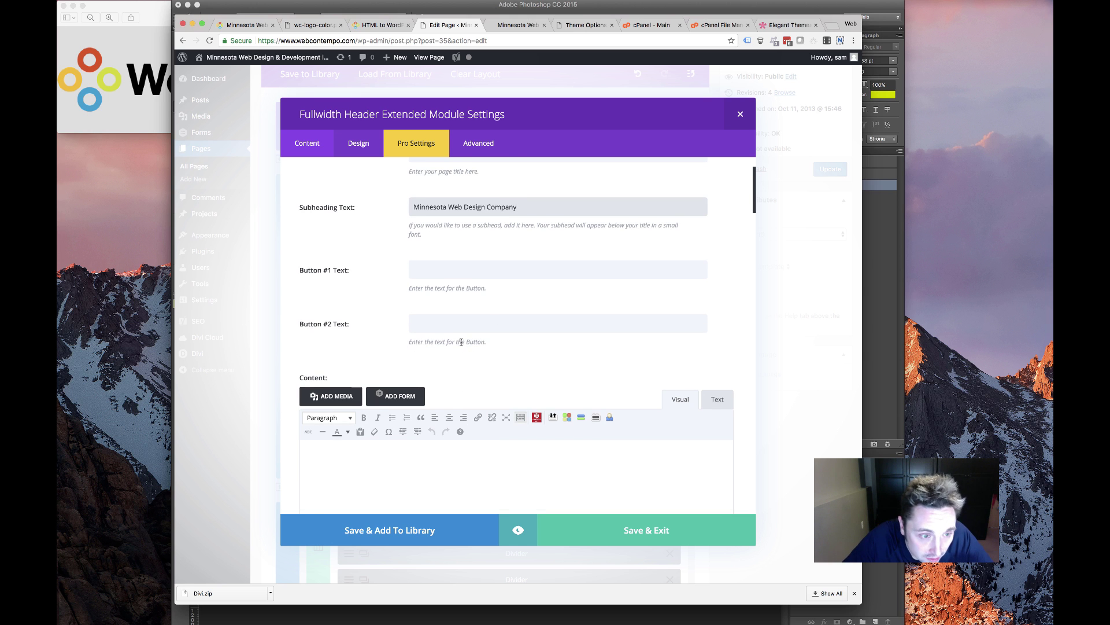
scroll(438, 270, "down", 10)
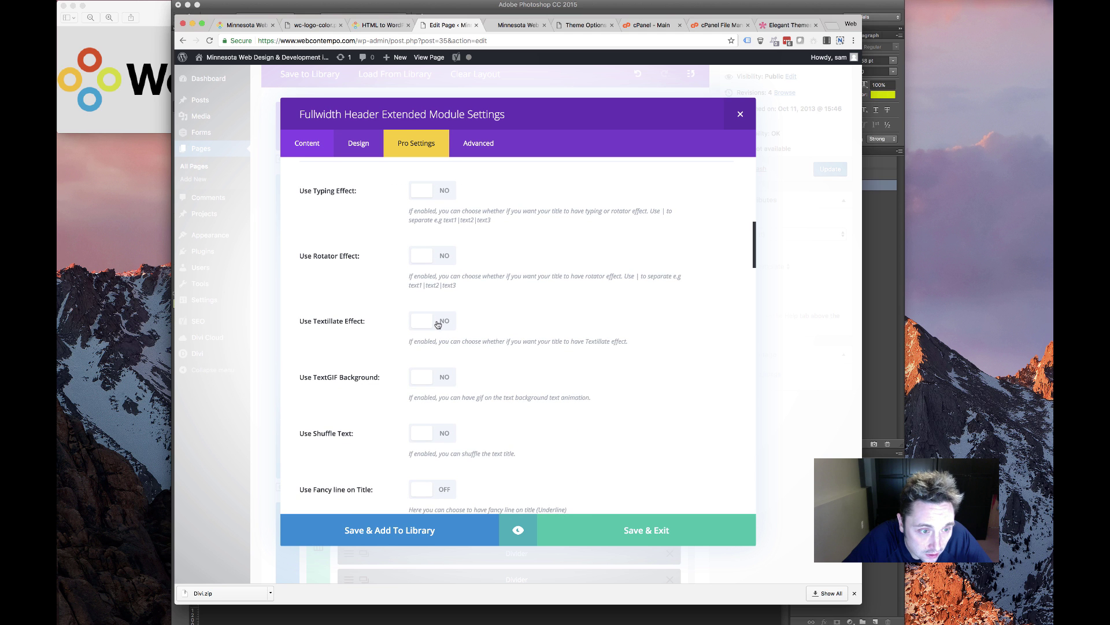
Turn on the Textillate animation for the header title, choosing to stay in the editor
left_click(438, 324)
scroll(422, 335, "down", 5)
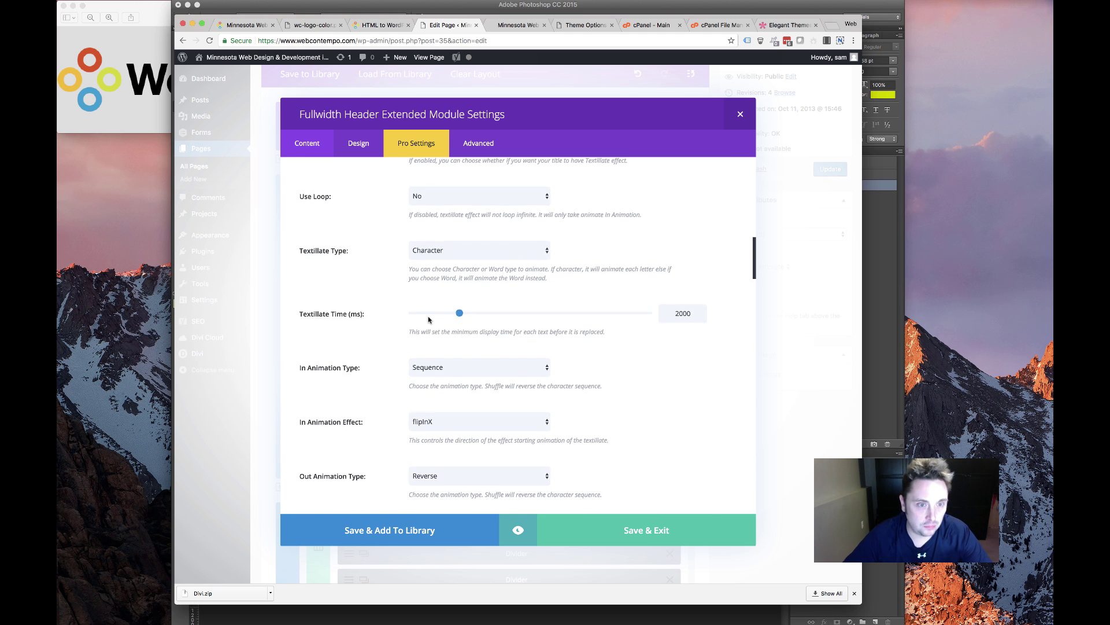
scroll(428, 320, "down", 10)
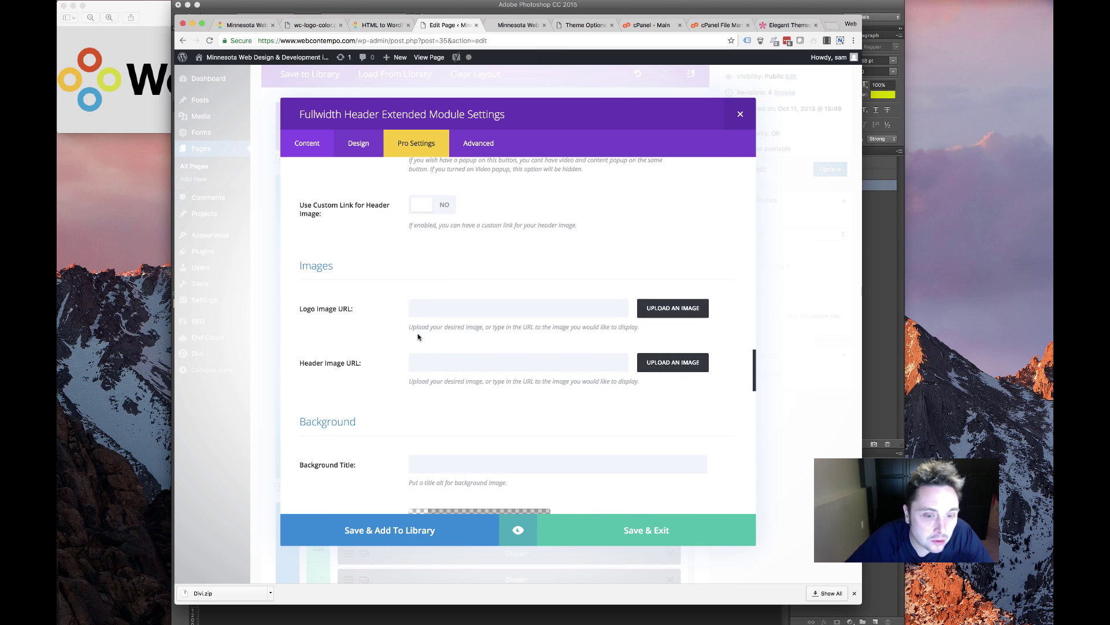
scroll(411, 345, "down", 3)
scroll(408, 348, "up", 3)
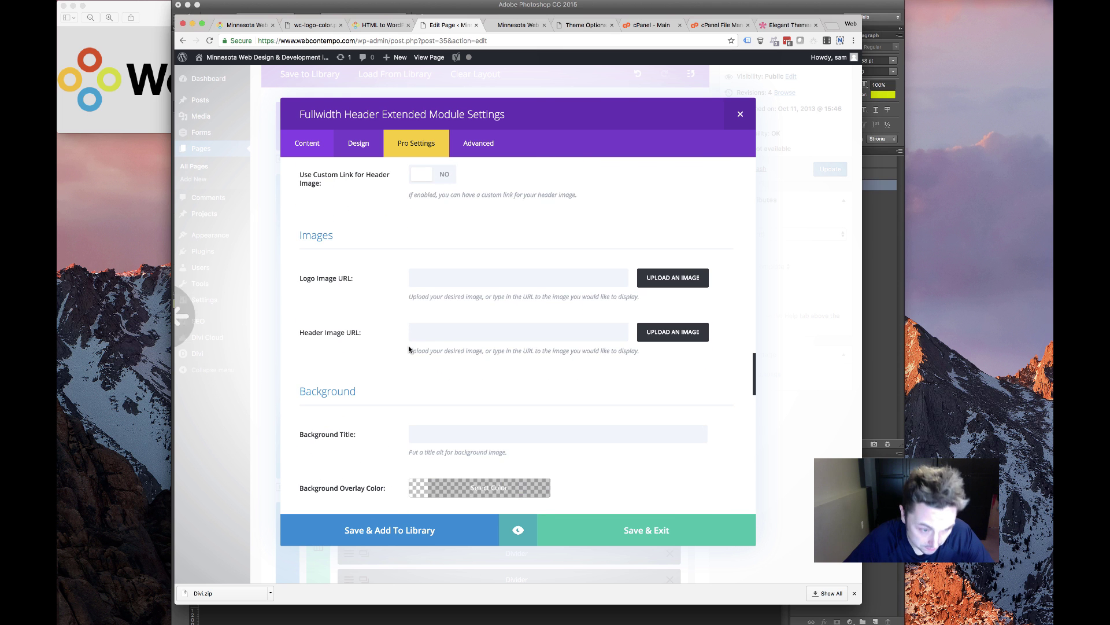
scroll(409, 350, "left", 5)
left_click(690, 201)
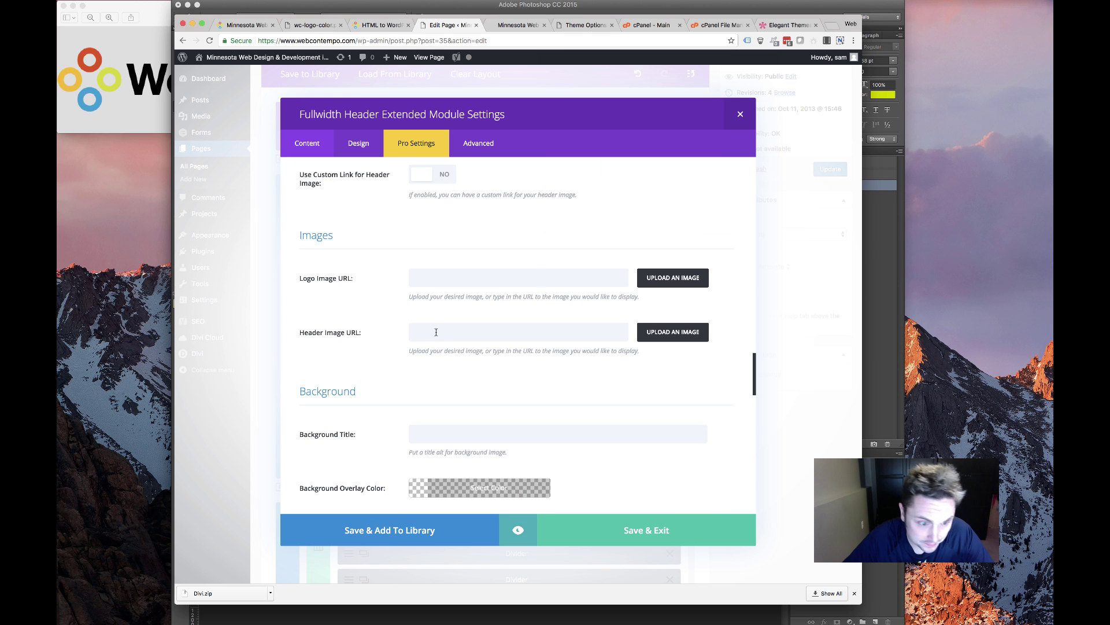
scroll(436, 335, "down", 15)
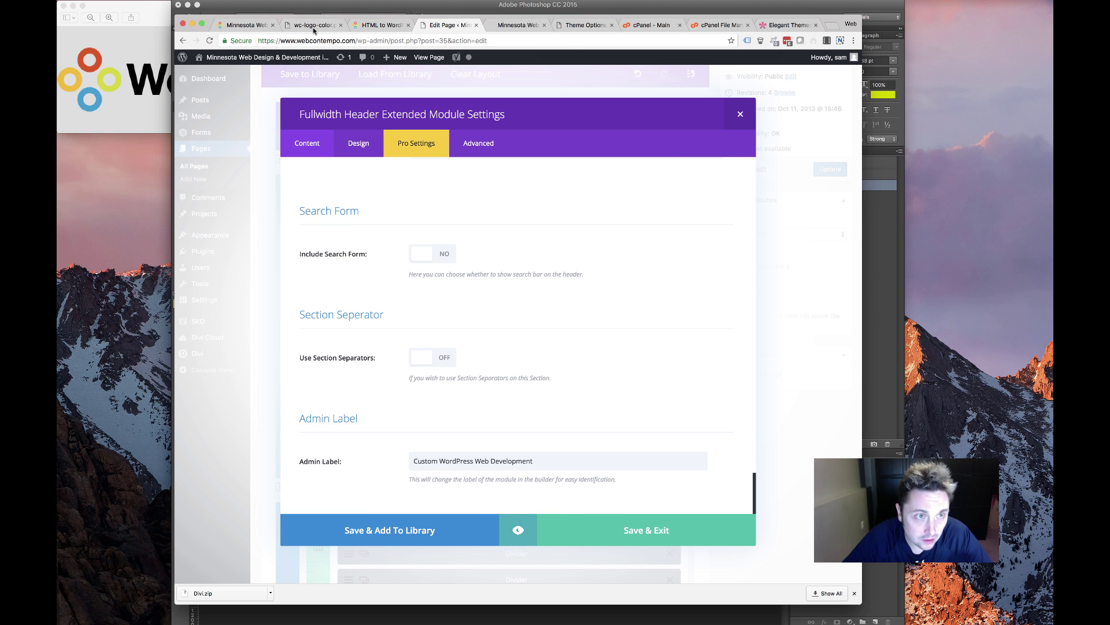
scroll(359, 251, "up", 10)
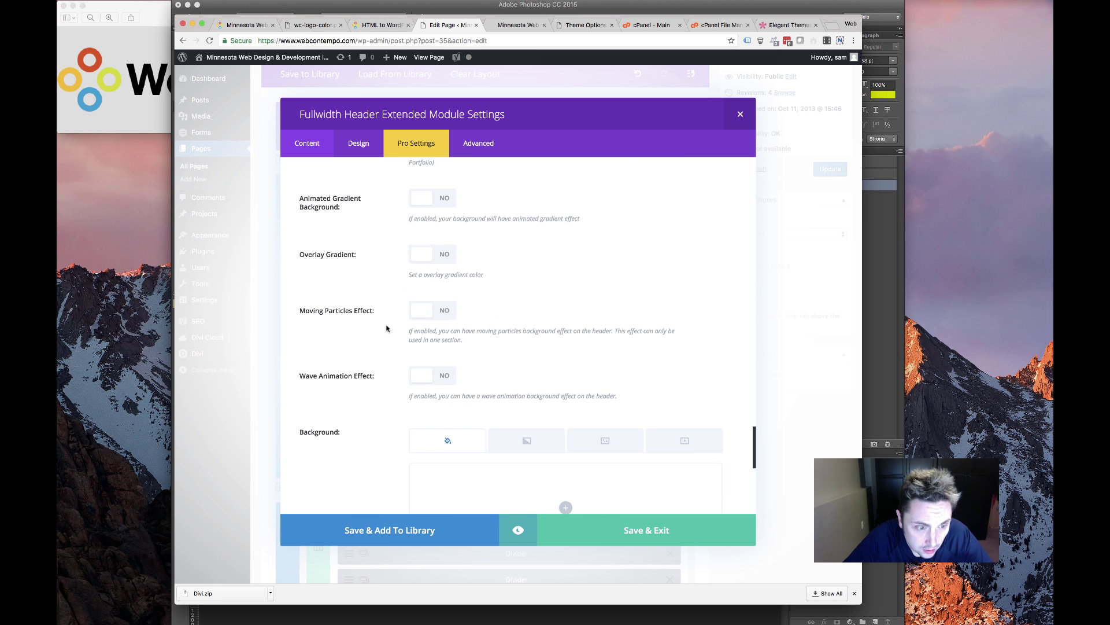
scroll(387, 328, "down", 5)
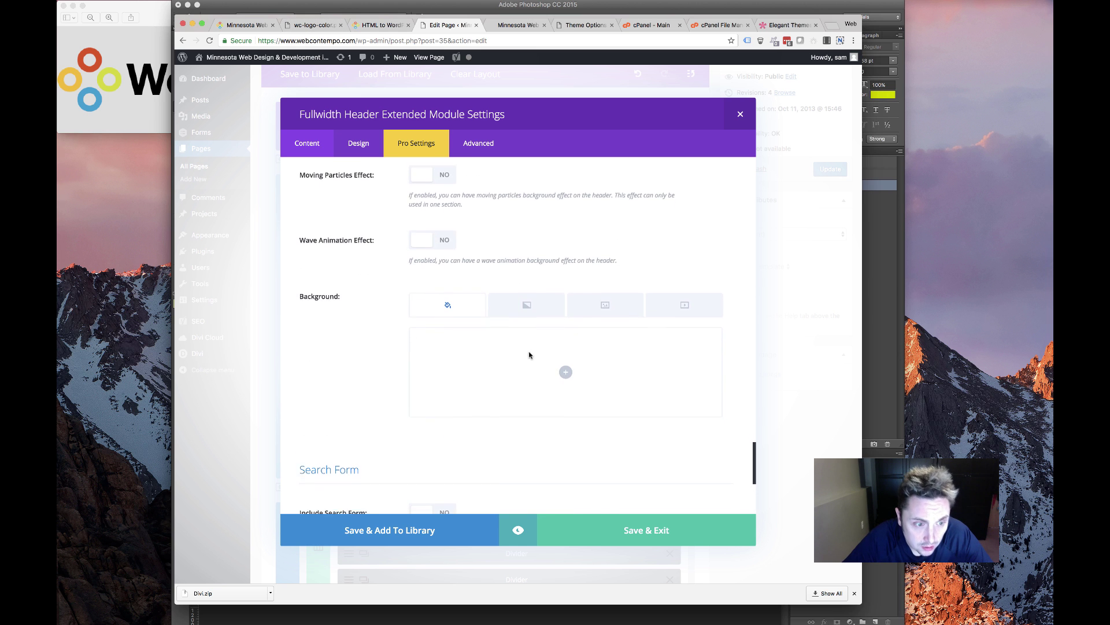
Switch the header background to video, then view the live WebContempo homepage
left_click(623, 294)
left_click(683, 294)
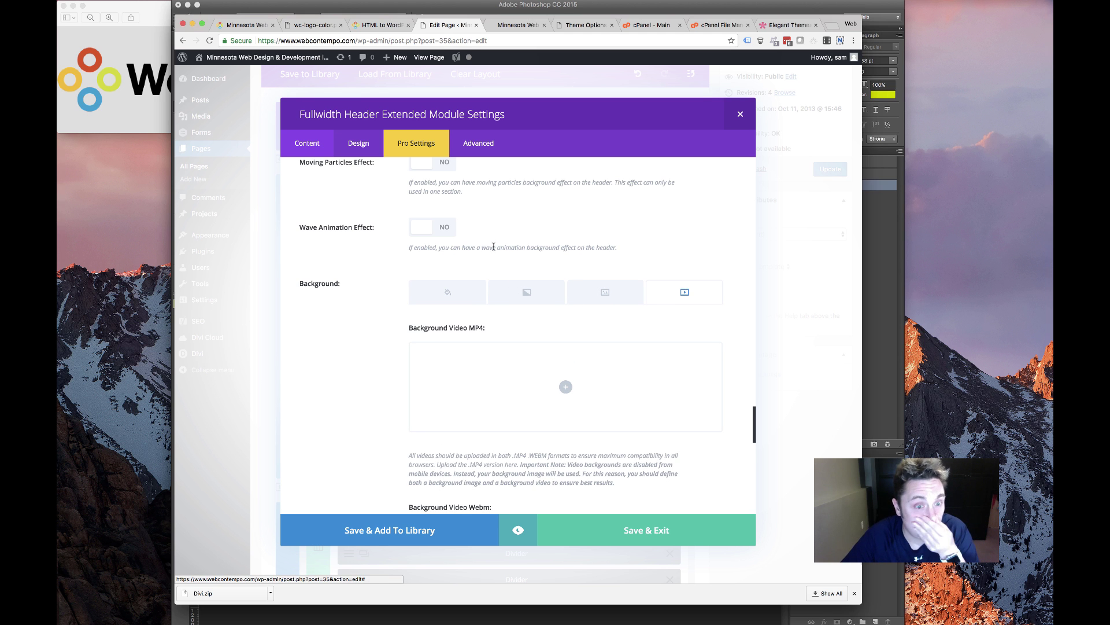
left_click(547, 22)
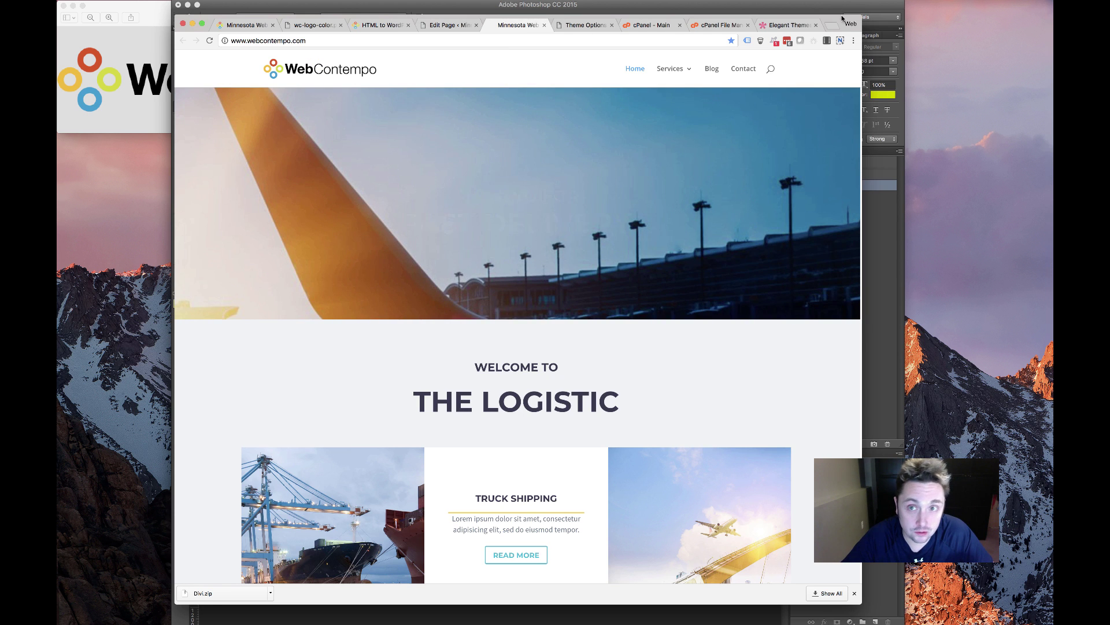
Search Google for 'pexels video' in a new browser tab
left_click(833, 26)
type("pexe")
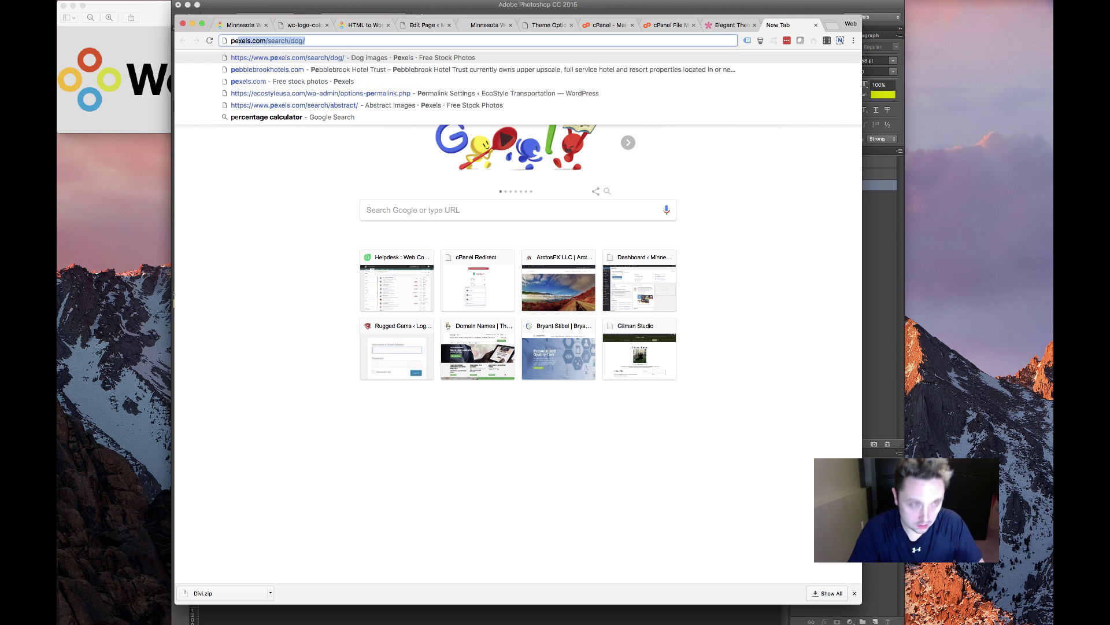
type("ls i")
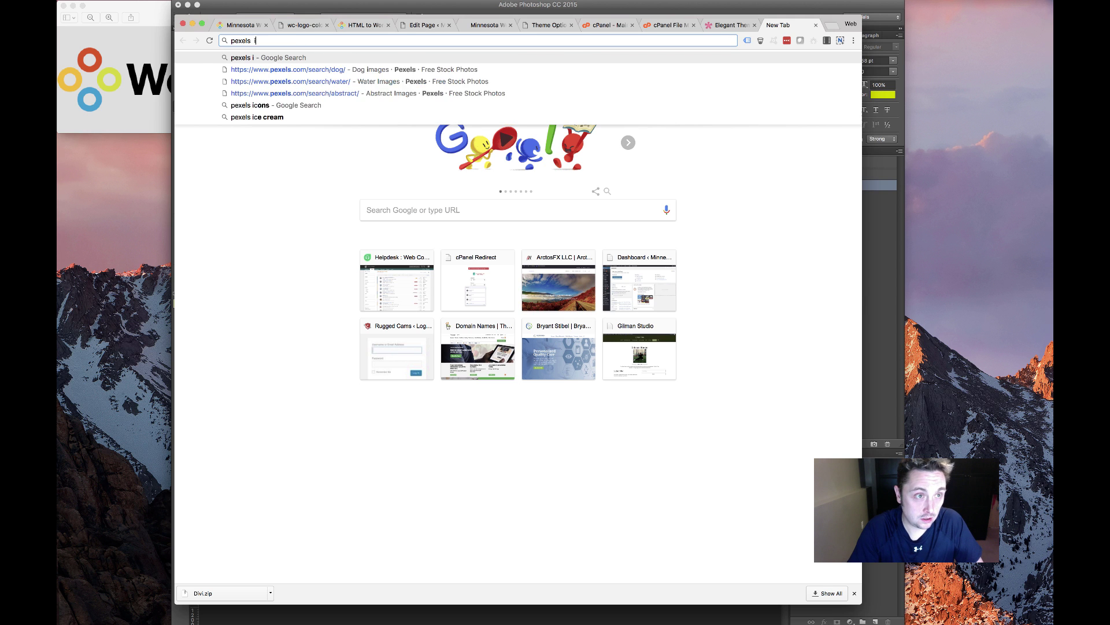
key("BackSpace")
type("video")
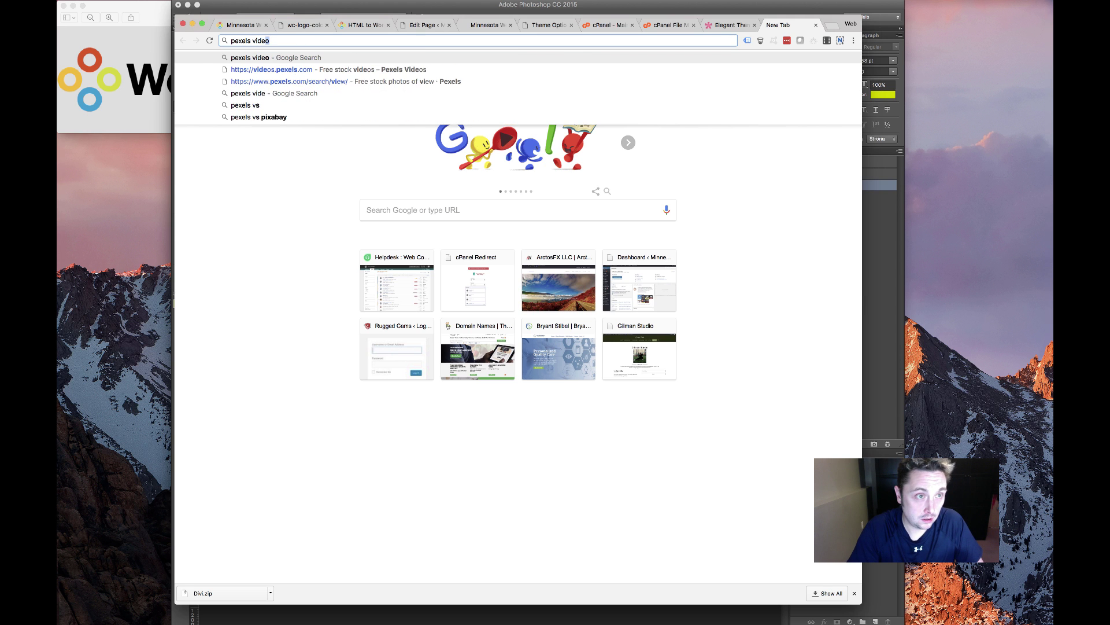
key("Return")
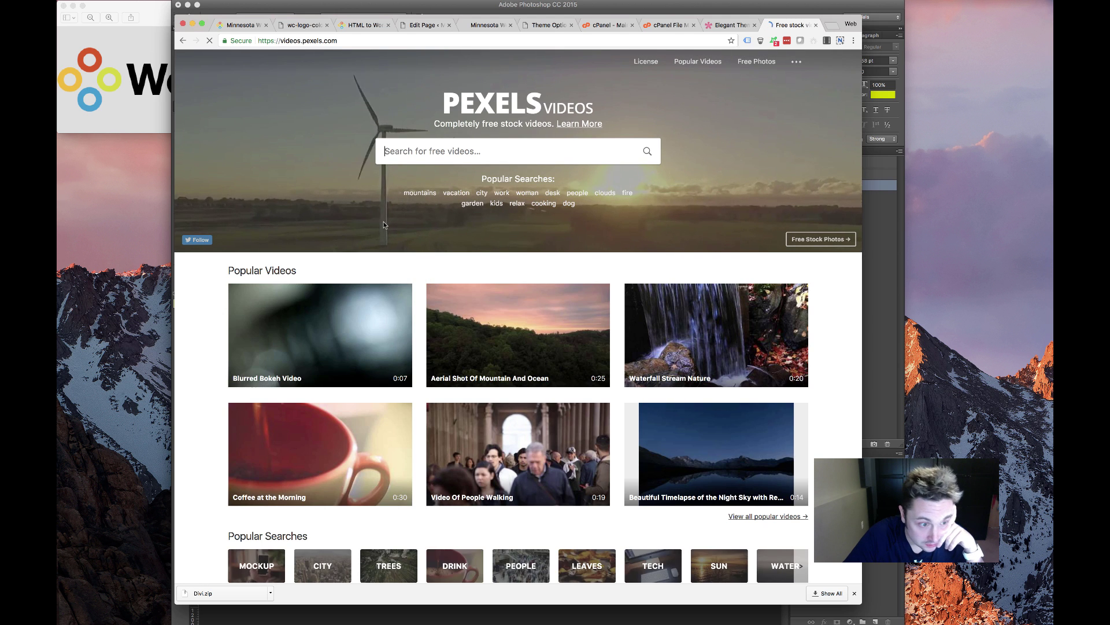
Open Pexels' free technology videos and browse the results
scroll(284, 322, "down", 3)
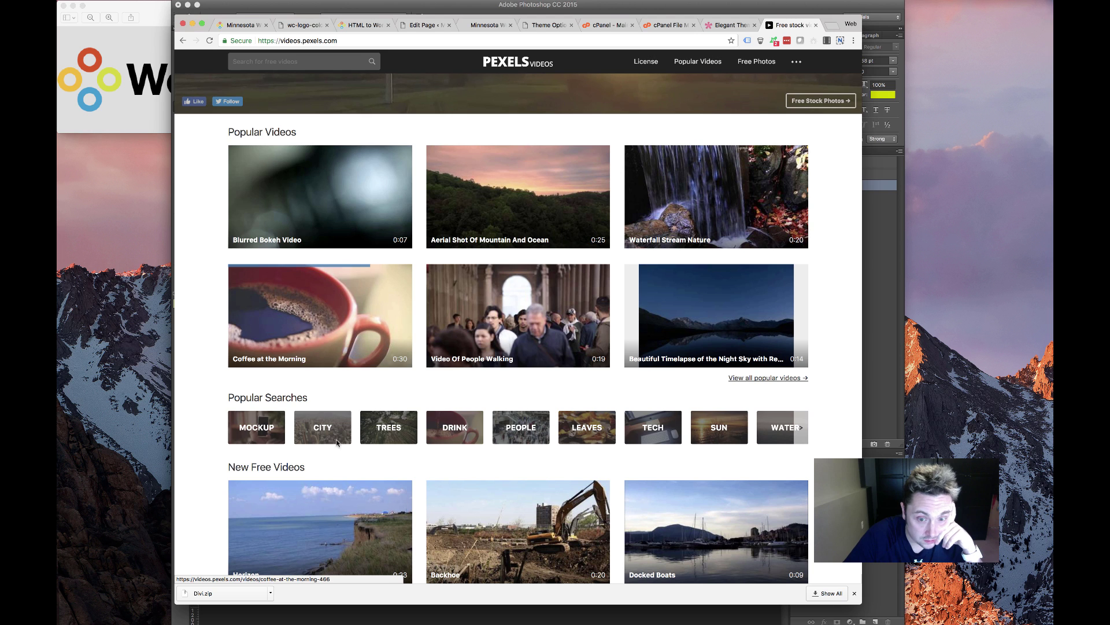
left_click(663, 435)
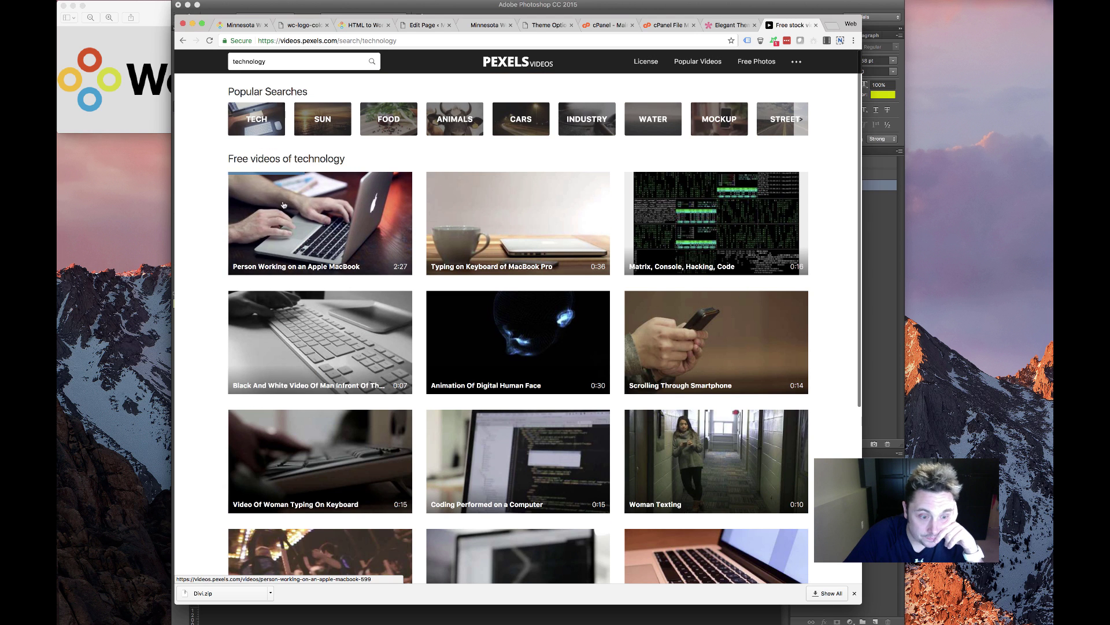
scroll(547, 364, "down", 6)
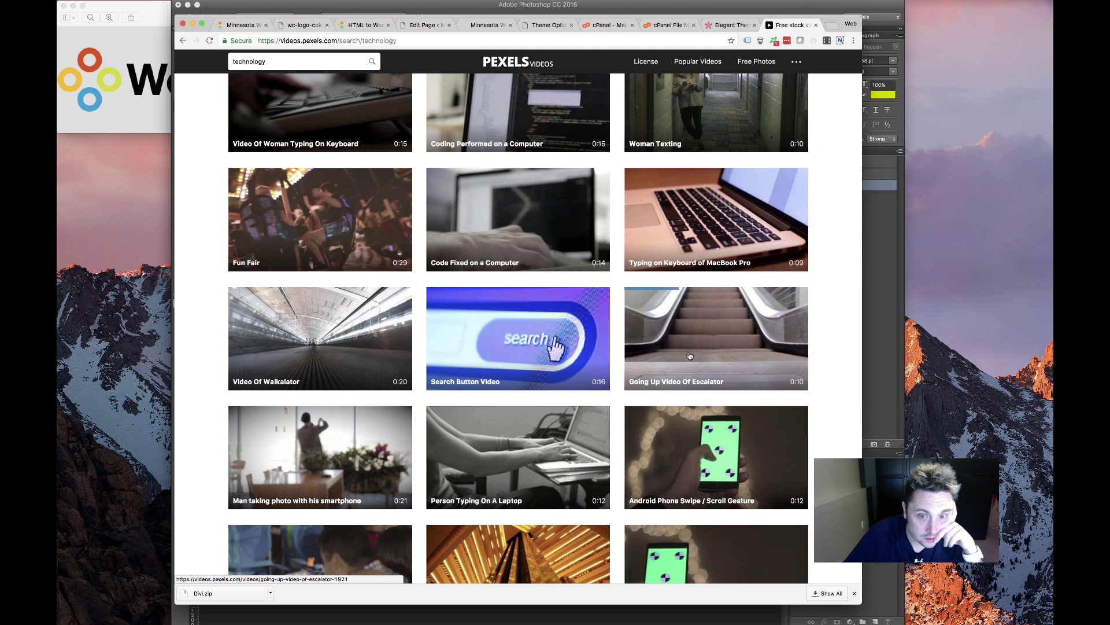
scroll(688, 357, "down", 3)
scroll(681, 359, "down", 7)
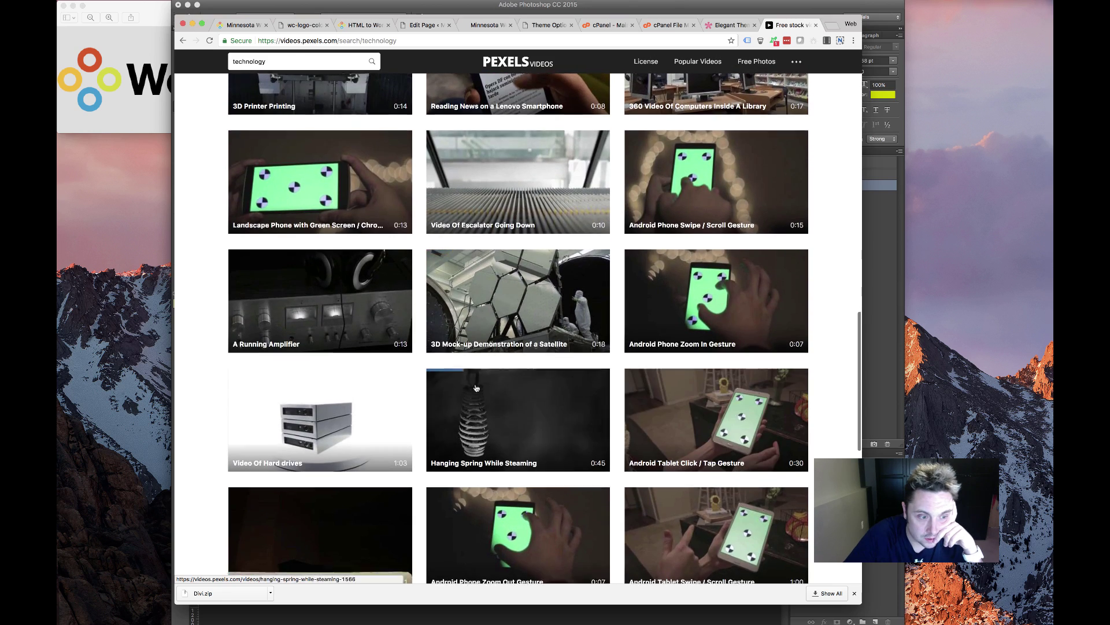
scroll(489, 402, "down", 6)
scroll(477, 385, "up", 20)
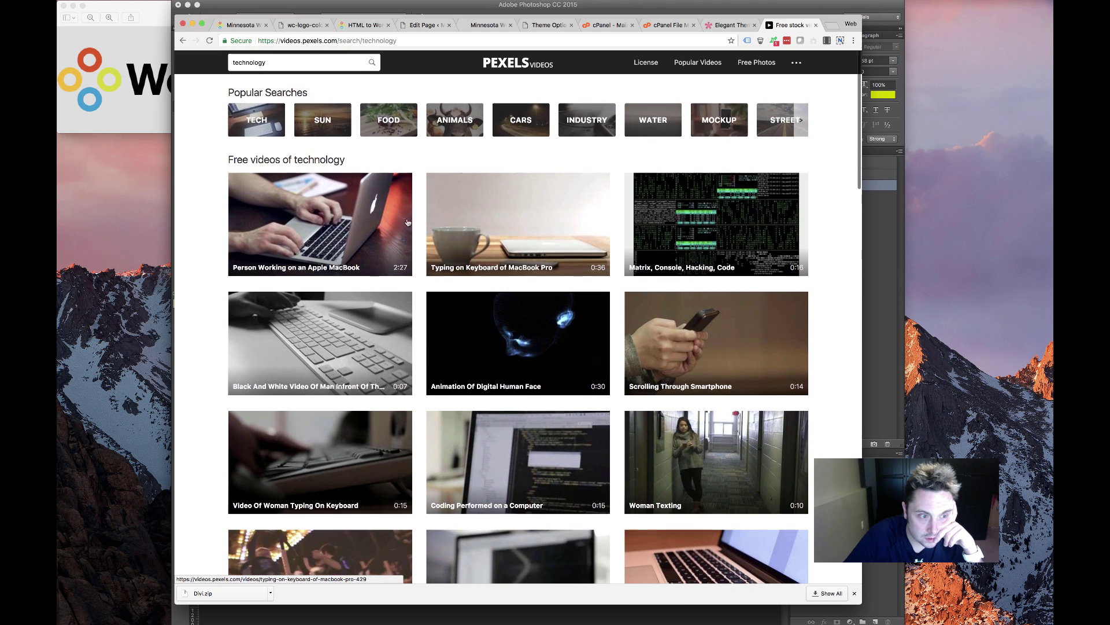
left_click_drag(278, 80, 278, 69)
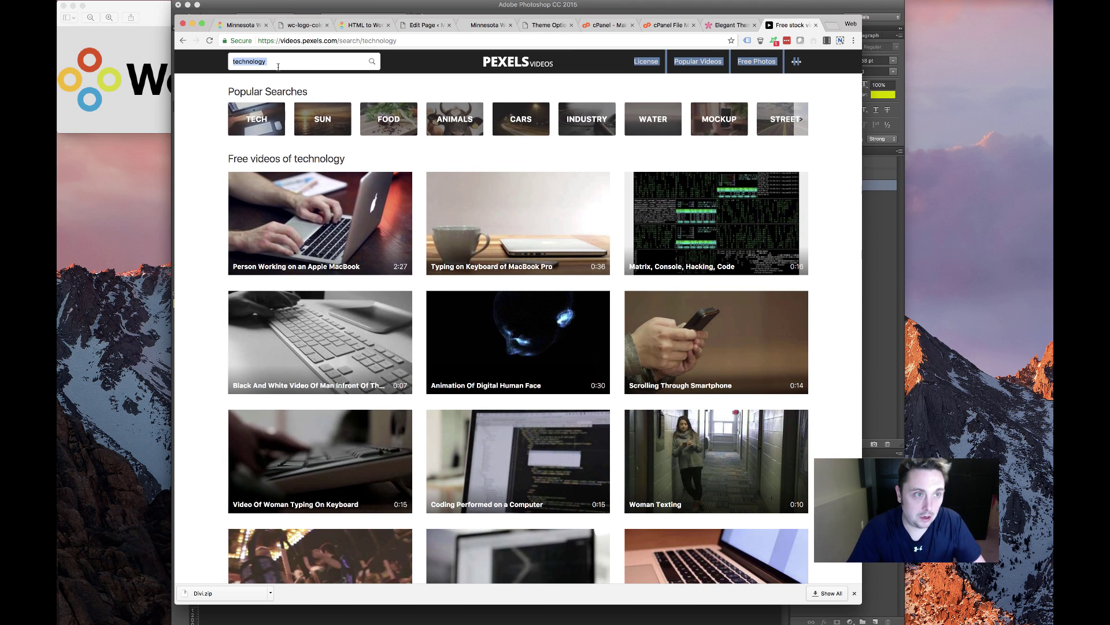
Search Pexels for 'imac', preview the black-and-white man-at-computer clip and download its MP4
left_click(260, 61)
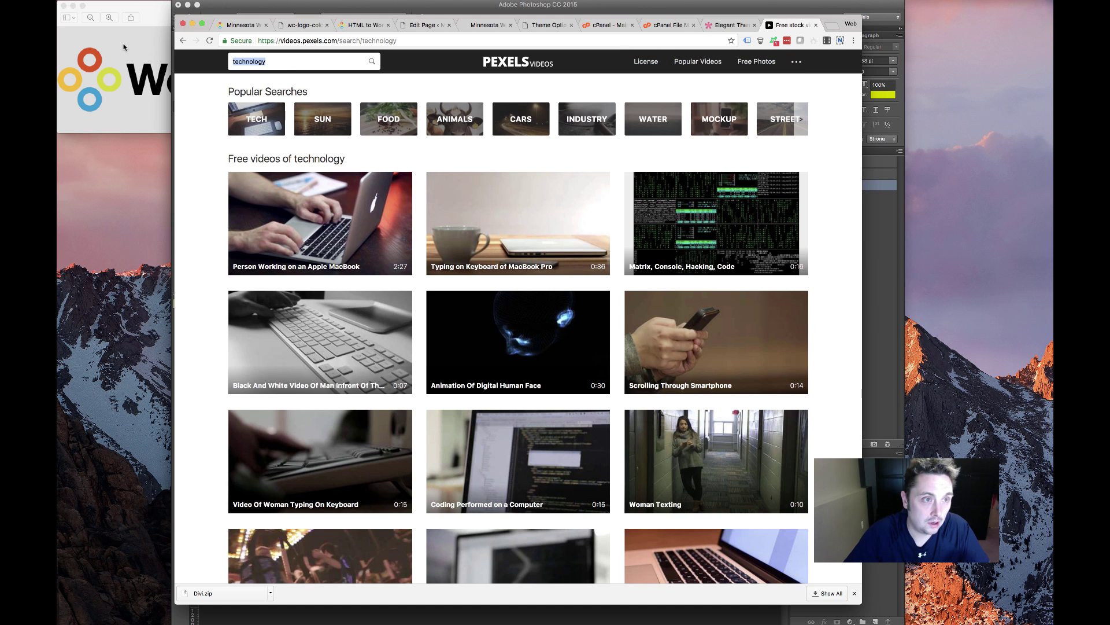
type("imac")
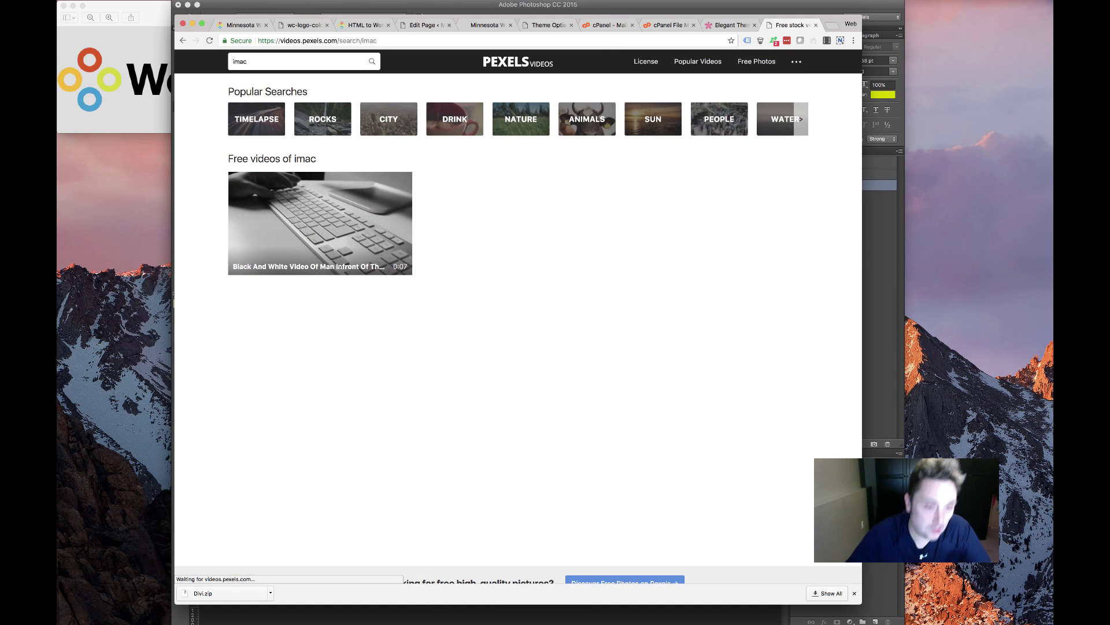
left_click(338, 240)
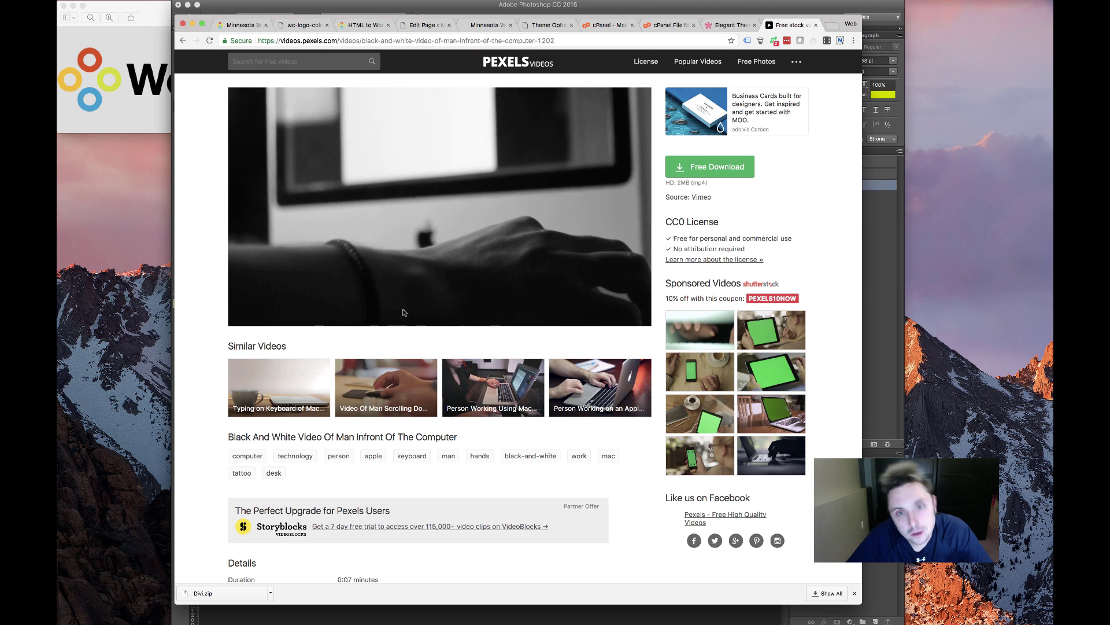
left_click(436, 221)
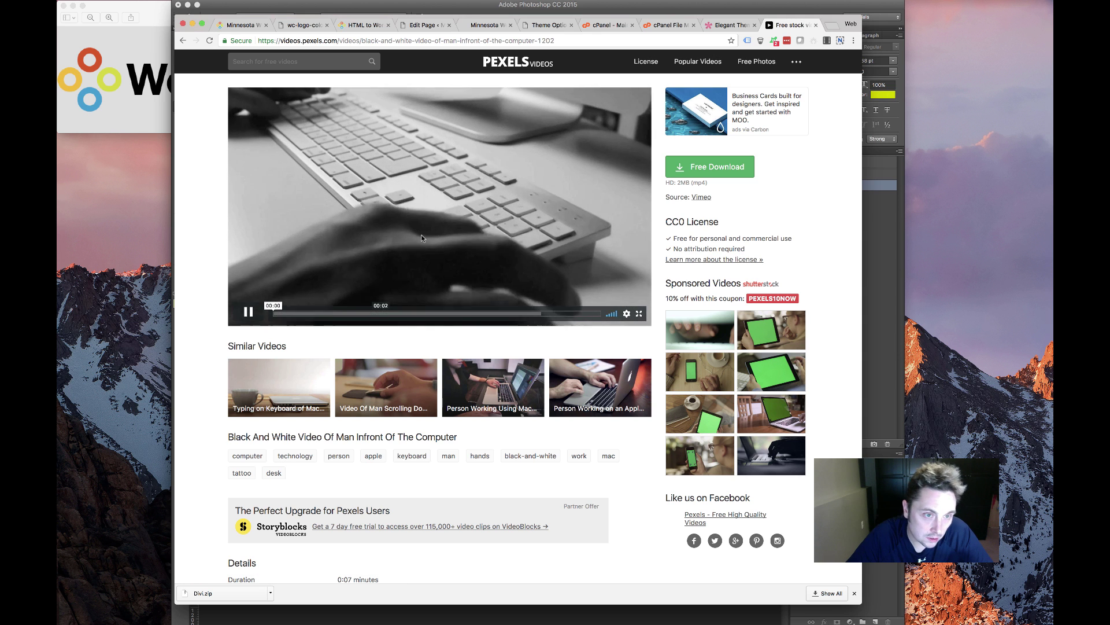
left_click(248, 311)
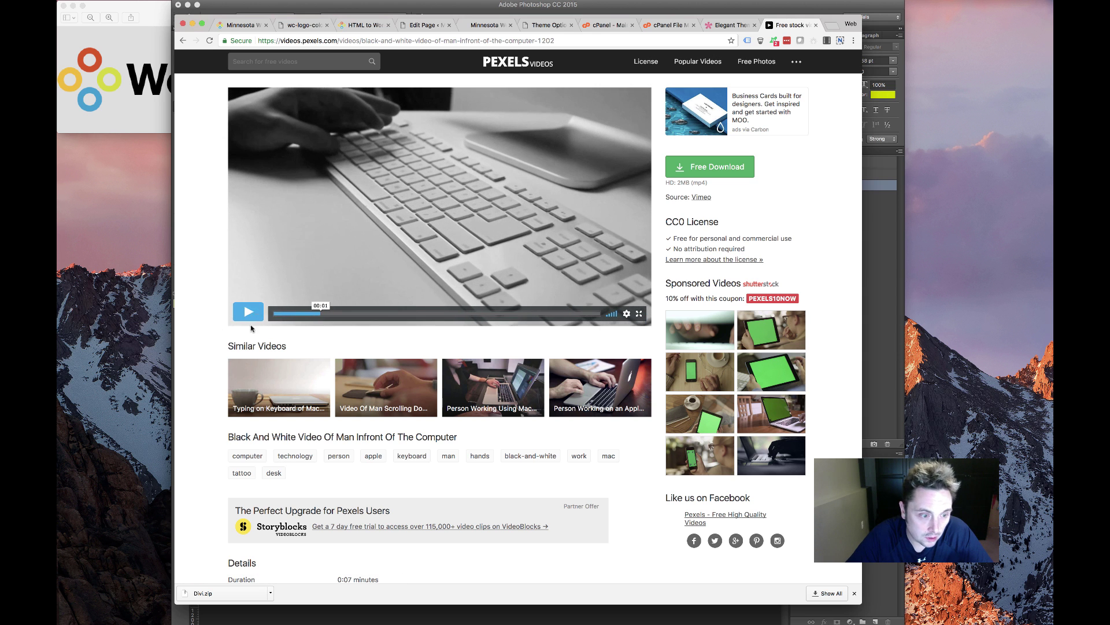
left_click(710, 166)
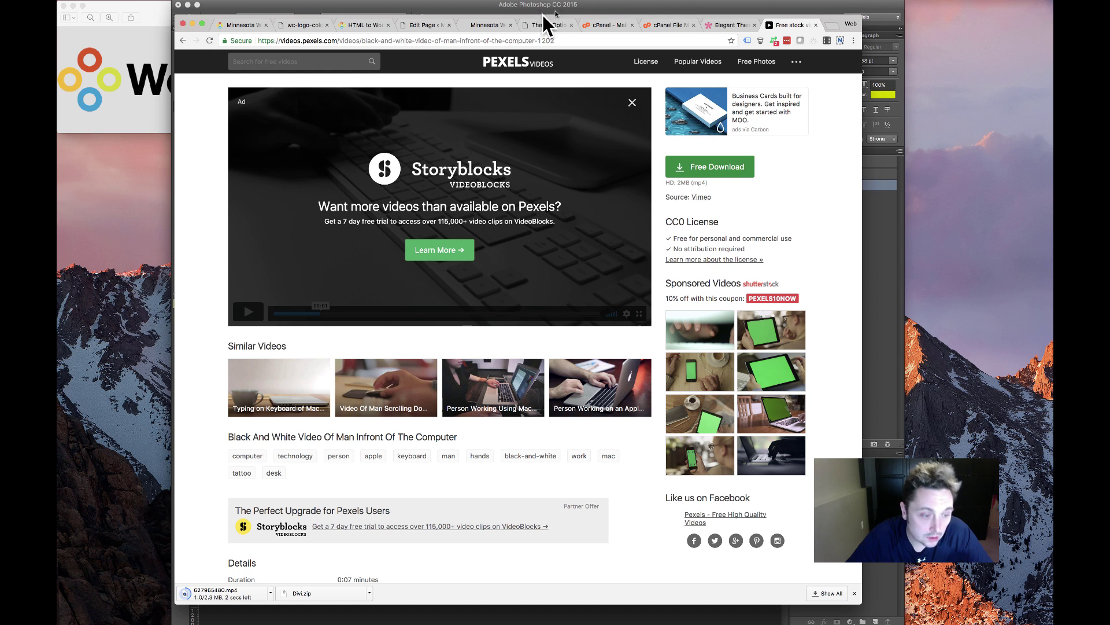
Upload 627965480.mp4 as the Background Video MP4; WordPress rejects it for exceeding 2 MB
left_click(412, 26)
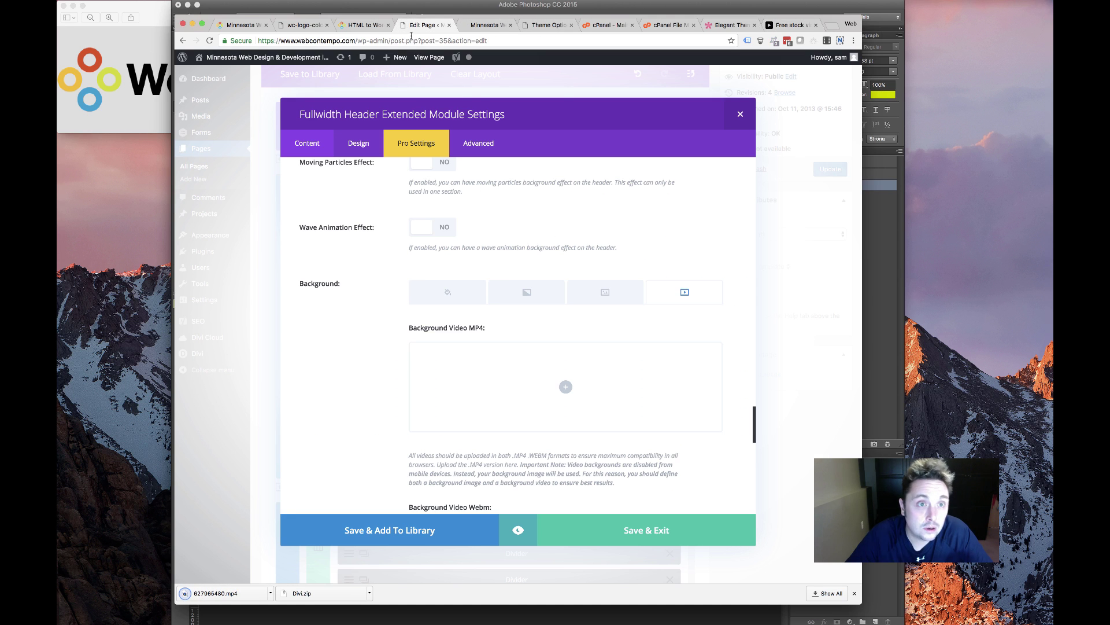
left_click(564, 386)
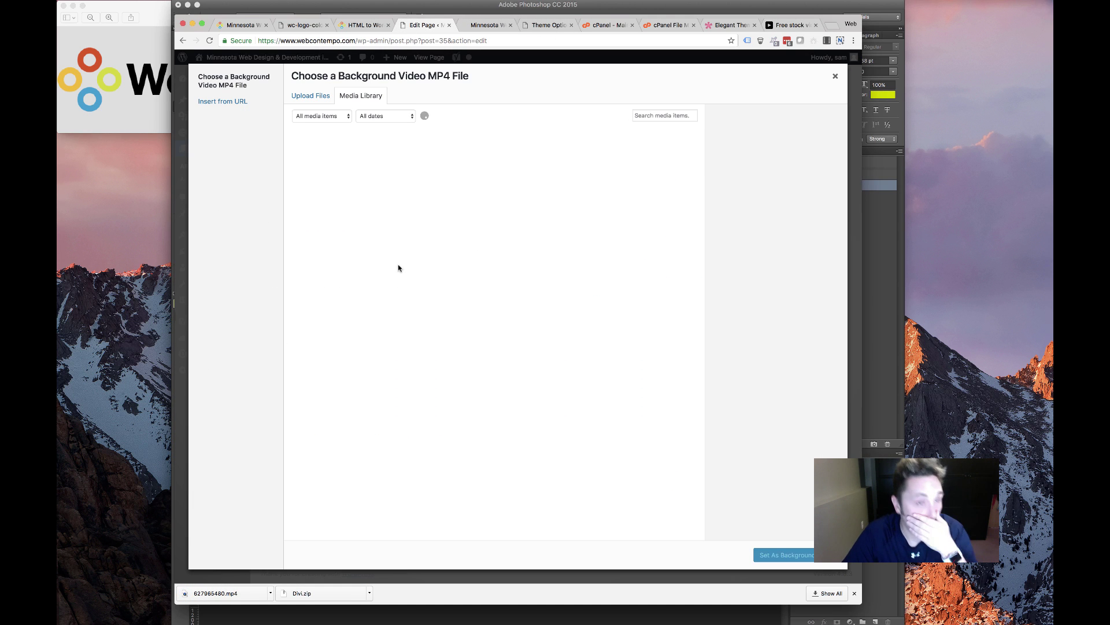
left_click(487, 312)
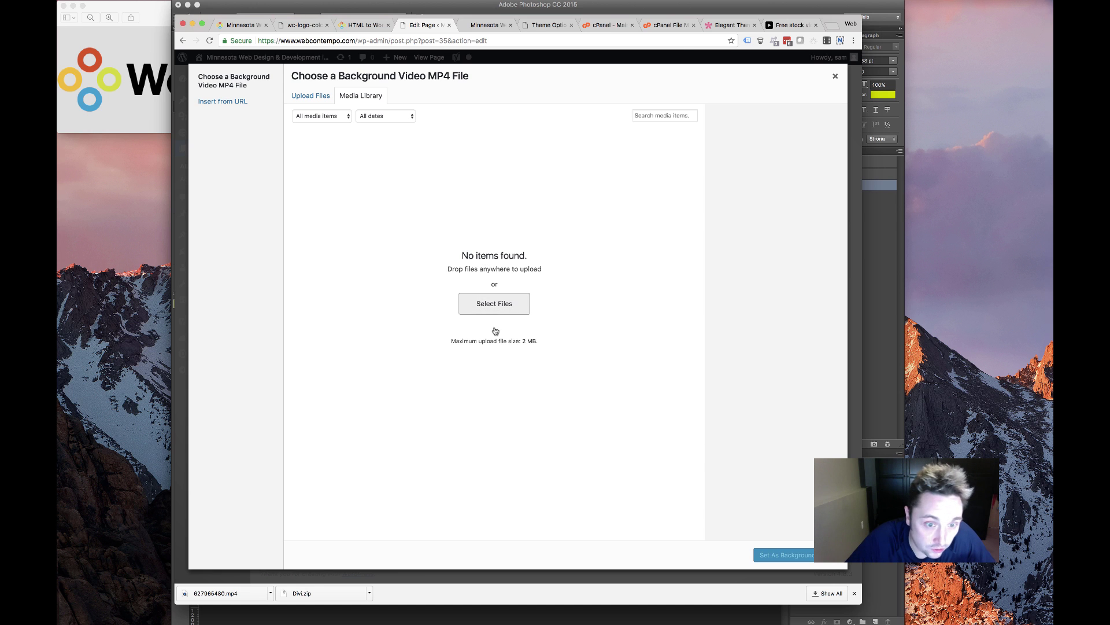
scroll(535, 124, "down", 10)
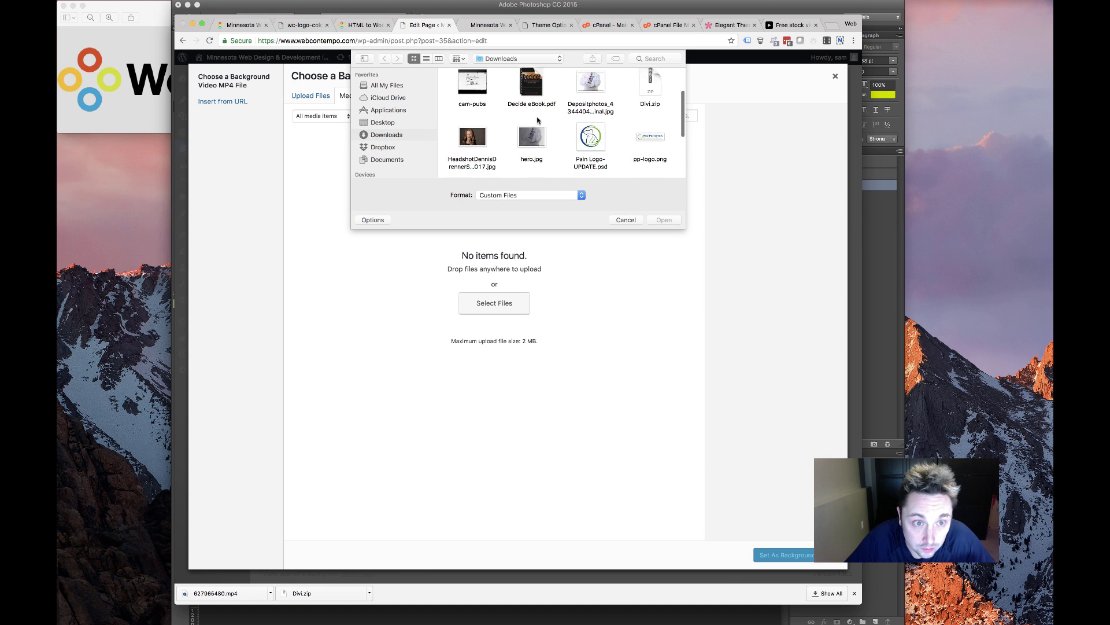
scroll(533, 124, "up", 10)
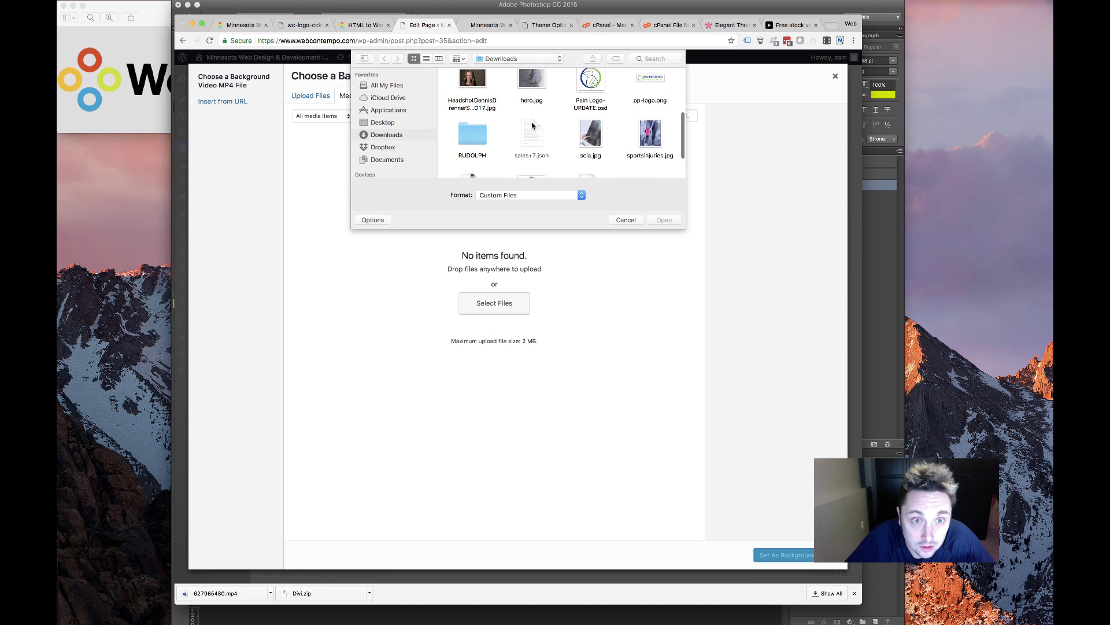
scroll(532, 115, "up", 2)
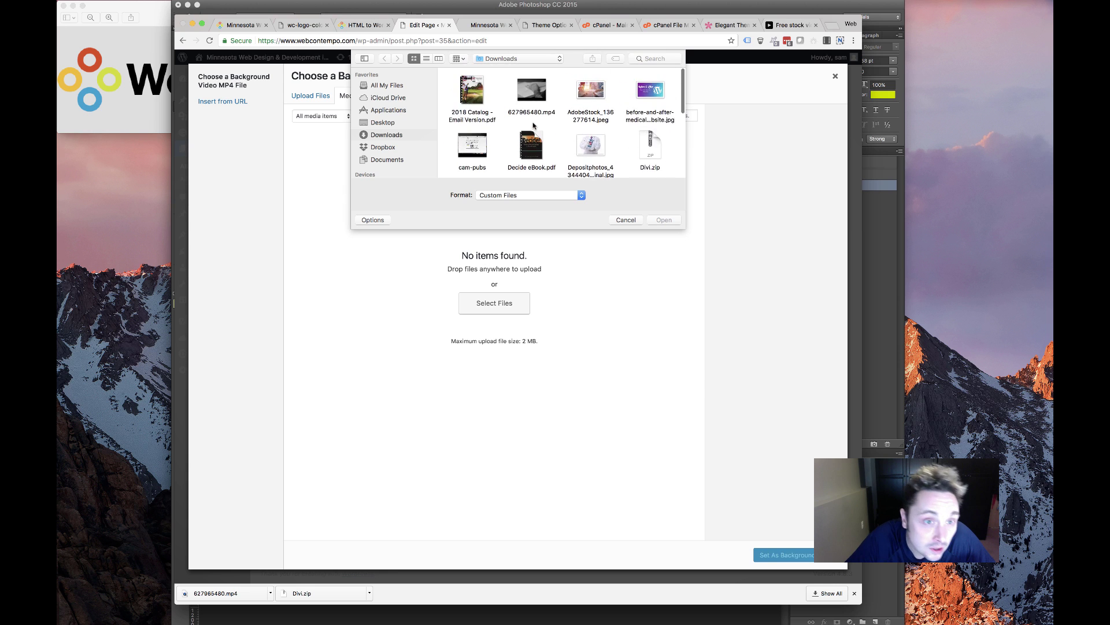
double_click(531, 87)
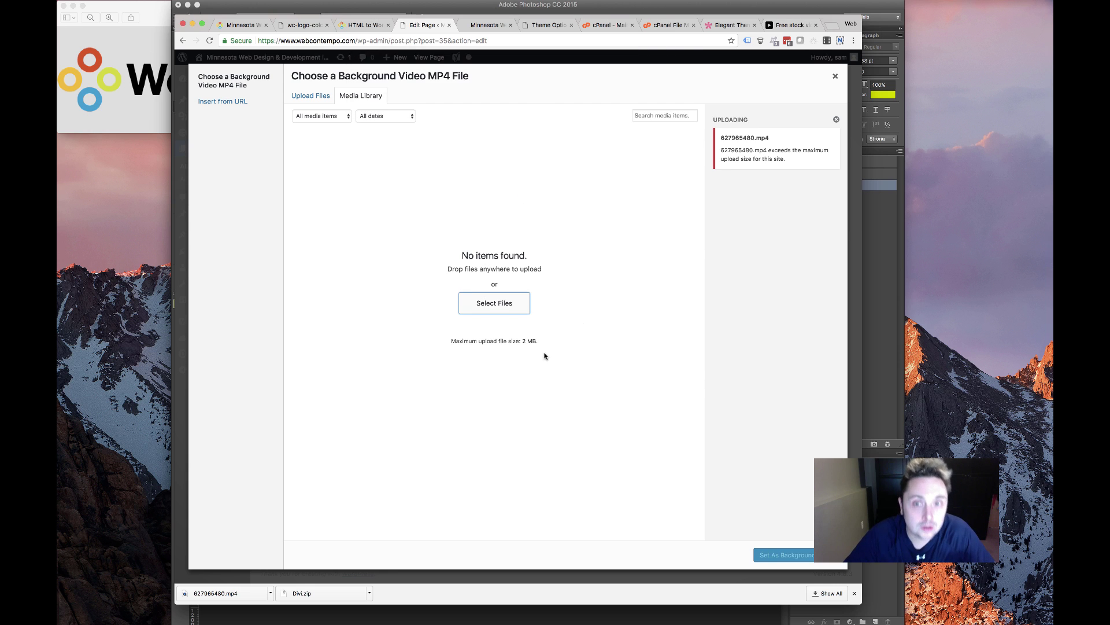
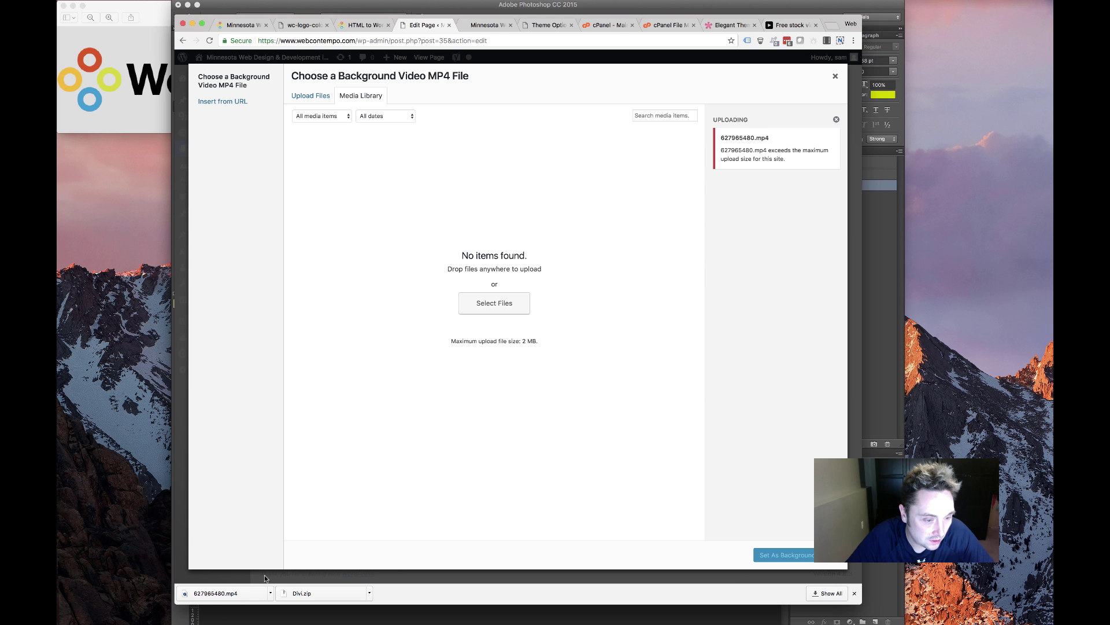
View the live WebContempo home page and scroll through it
left_click(469, 25)
scroll(347, 339, "down", 7)
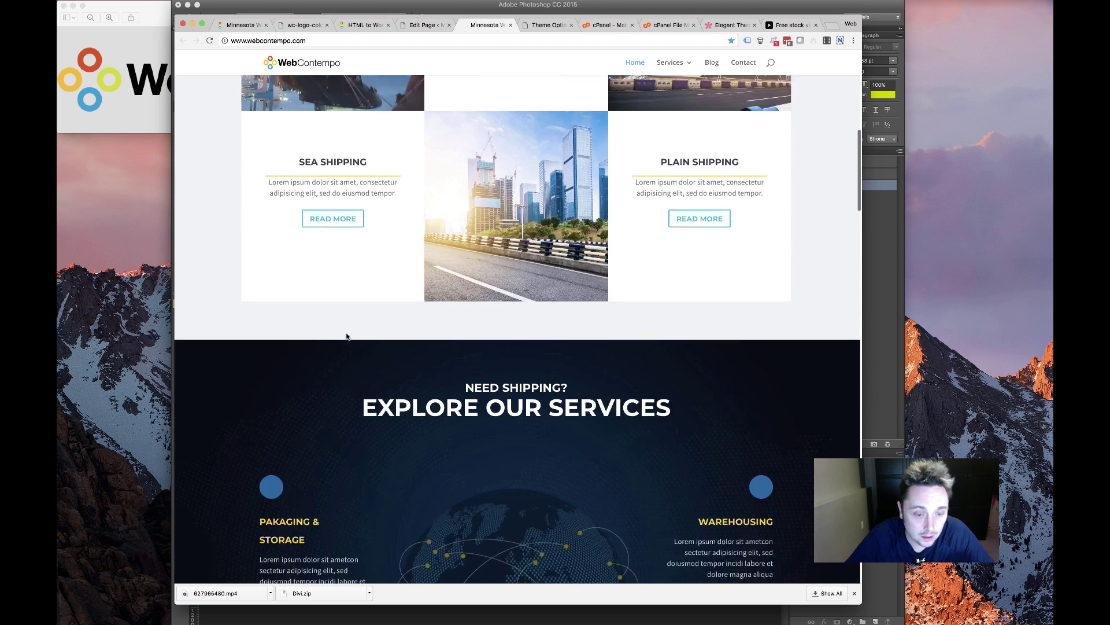
scroll(304, 326, "up", 7)
Return to the video chooser and toggle between Upload Files and Media Library
left_click(426, 25)
left_click(364, 25)
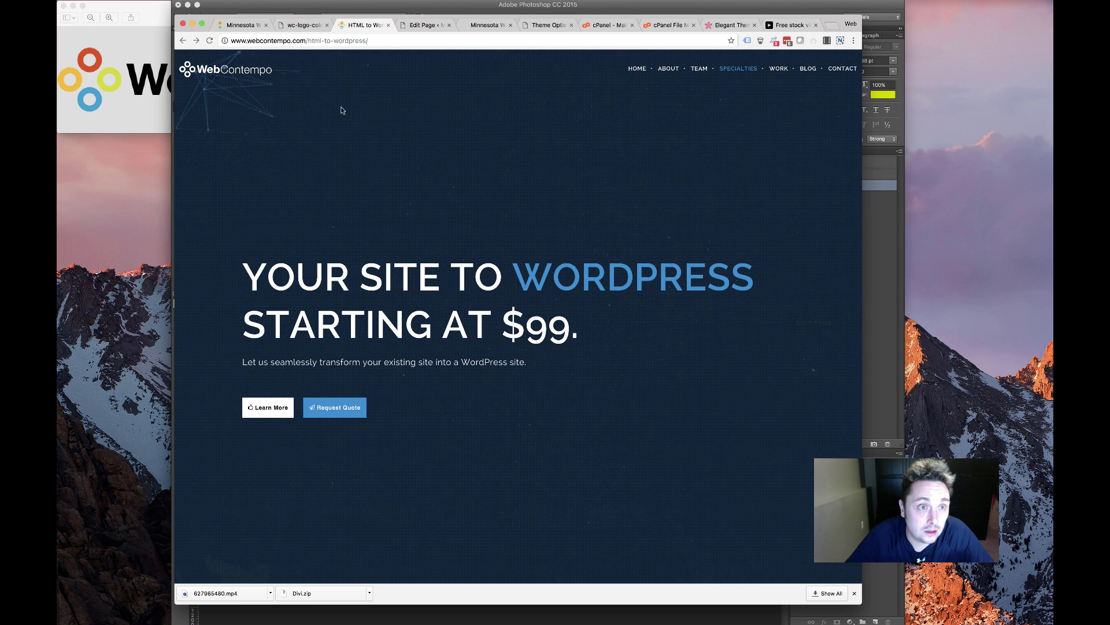
left_click(413, 26)
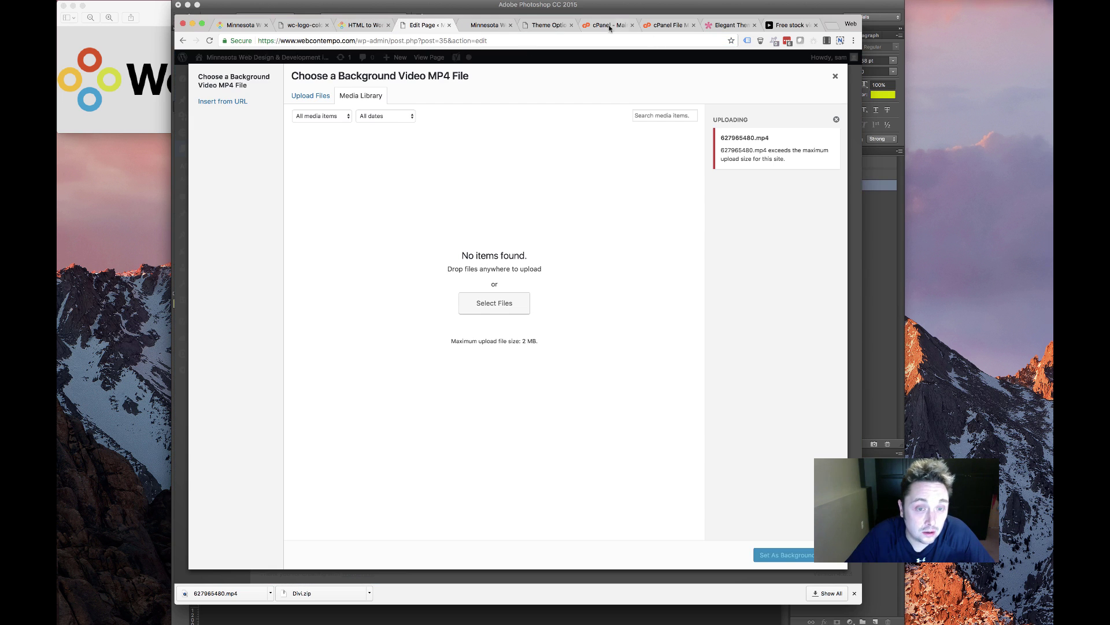
left_click(310, 96)
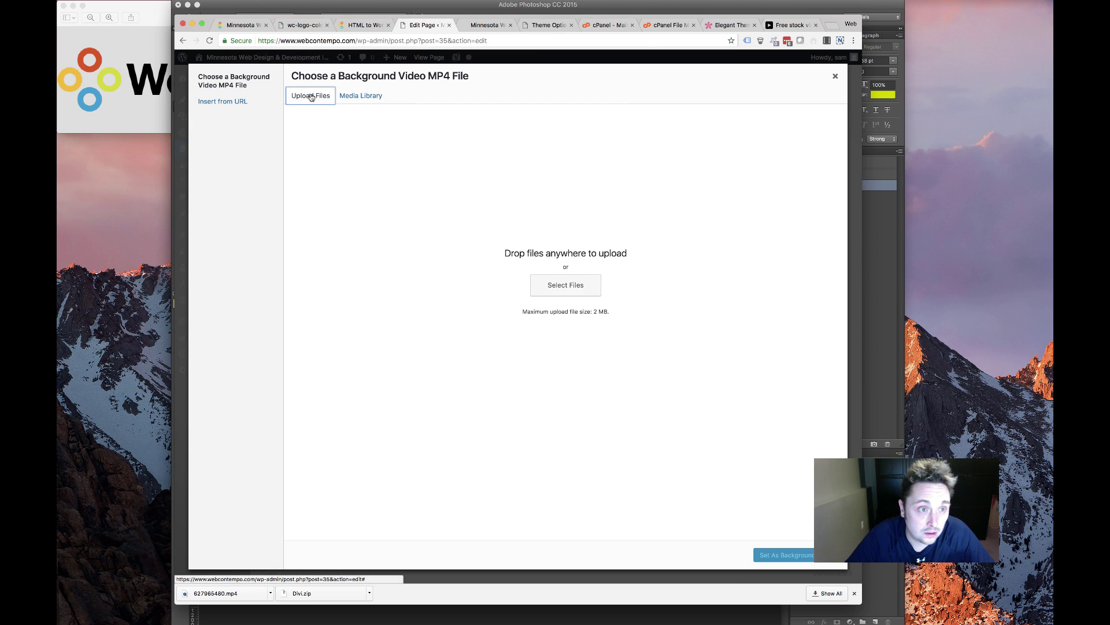
left_click(366, 96)
Go to pexels.com from the Pexels tab's address bar
left_click(791, 24)
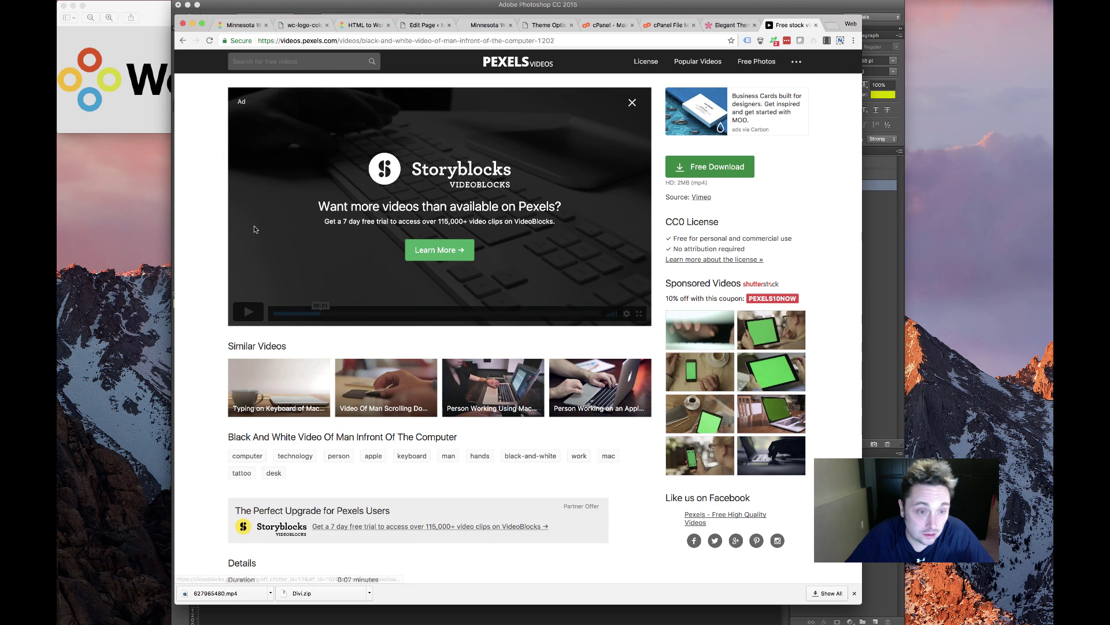
scroll(254, 229, "left", 5)
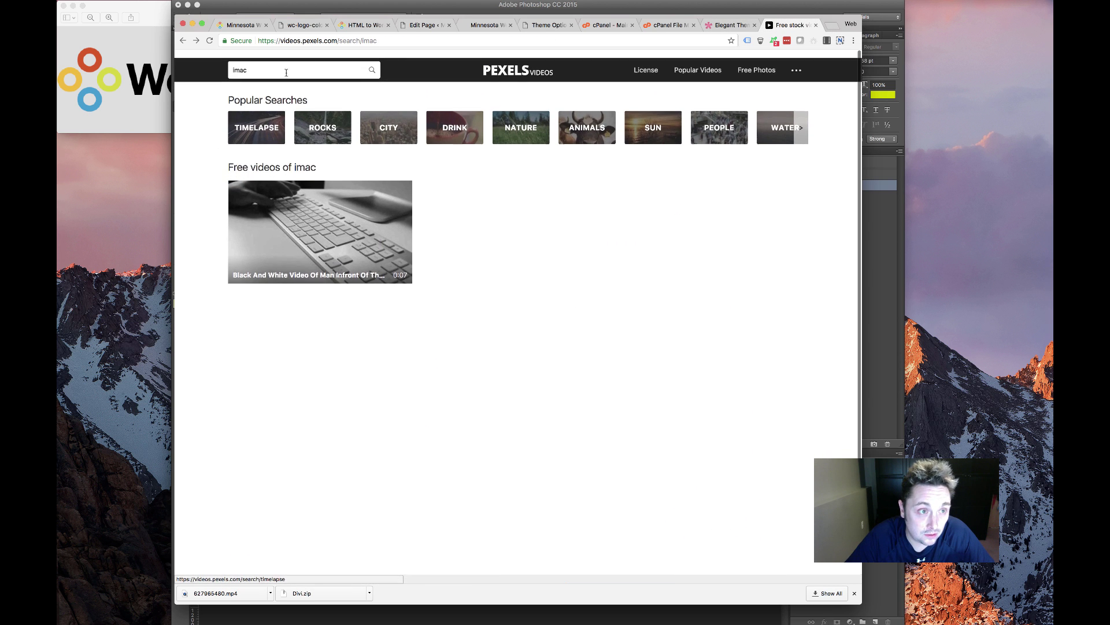
scroll(286, 72, "down", 1)
left_click(286, 41)
type("pe")
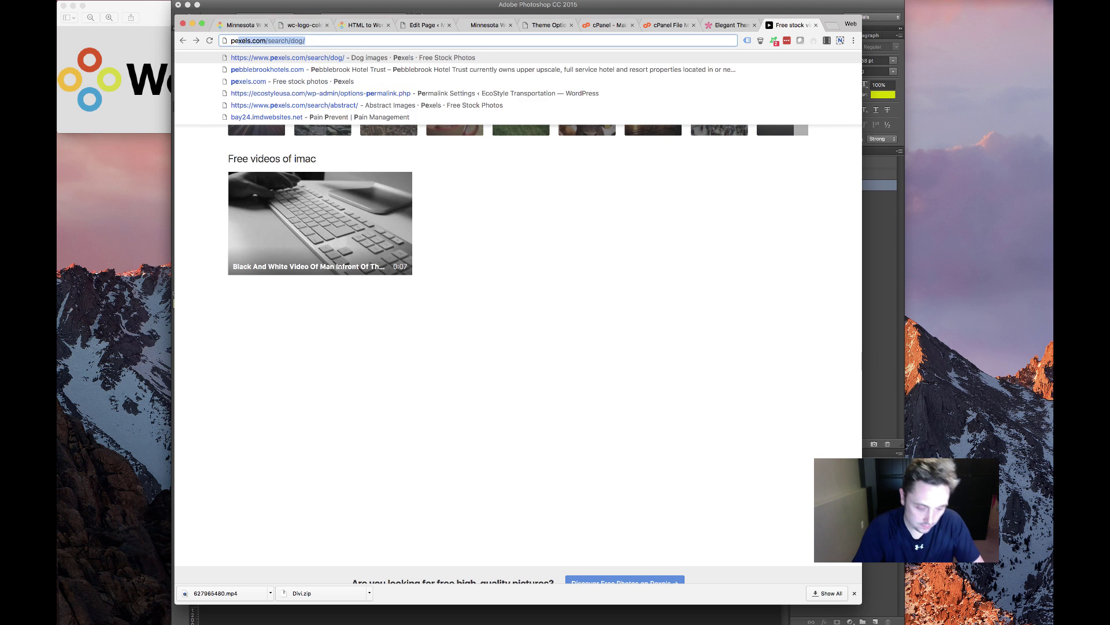
type("xels. om")
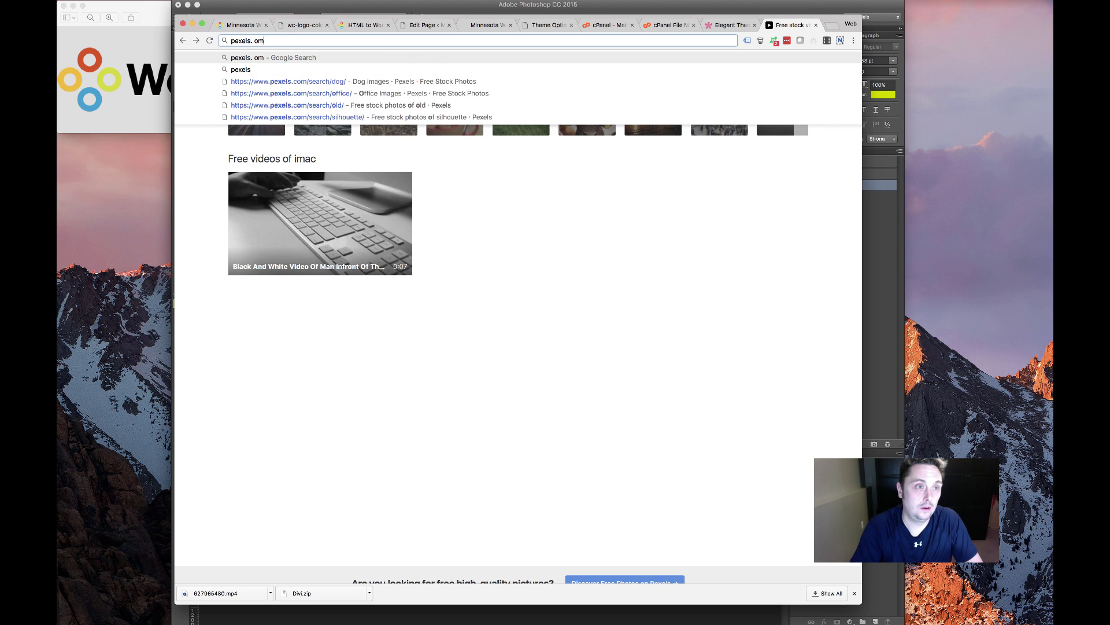
key("BackSpace")
key("BackSpace")
key("BackSpace")
type("com")
key("Return")
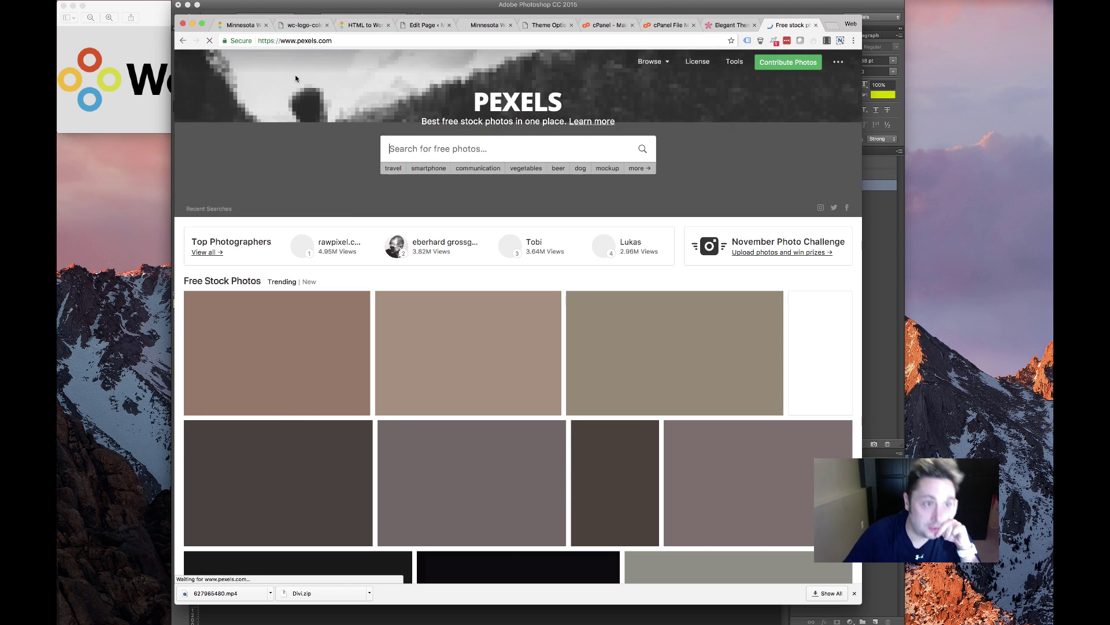
Search Pexels for 'imac' and scroll through the photo results
type("imac")
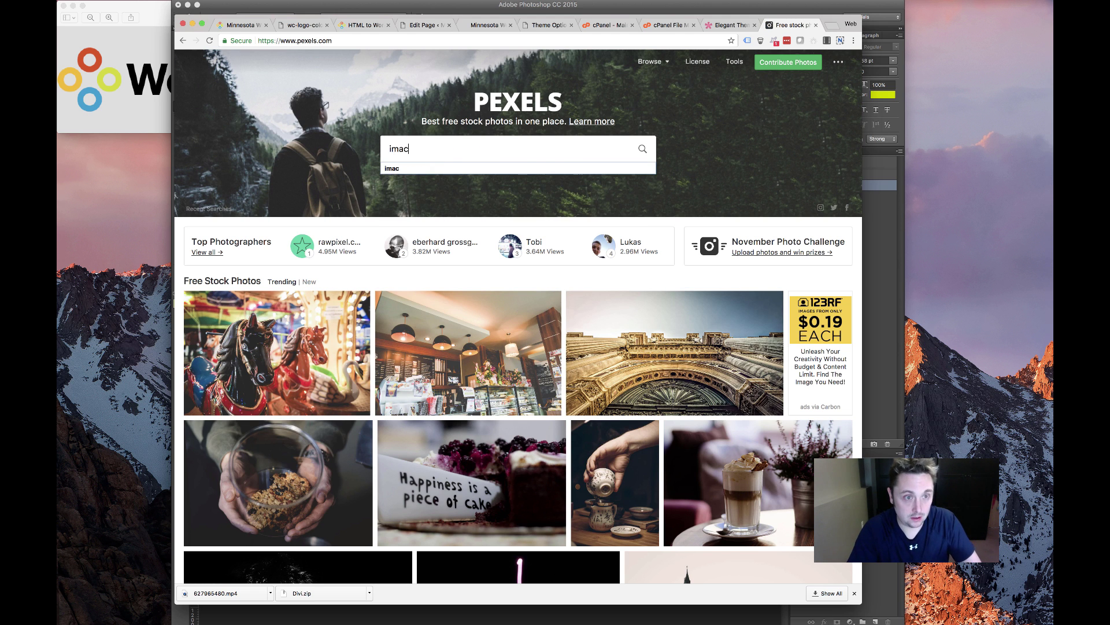
key("Return")
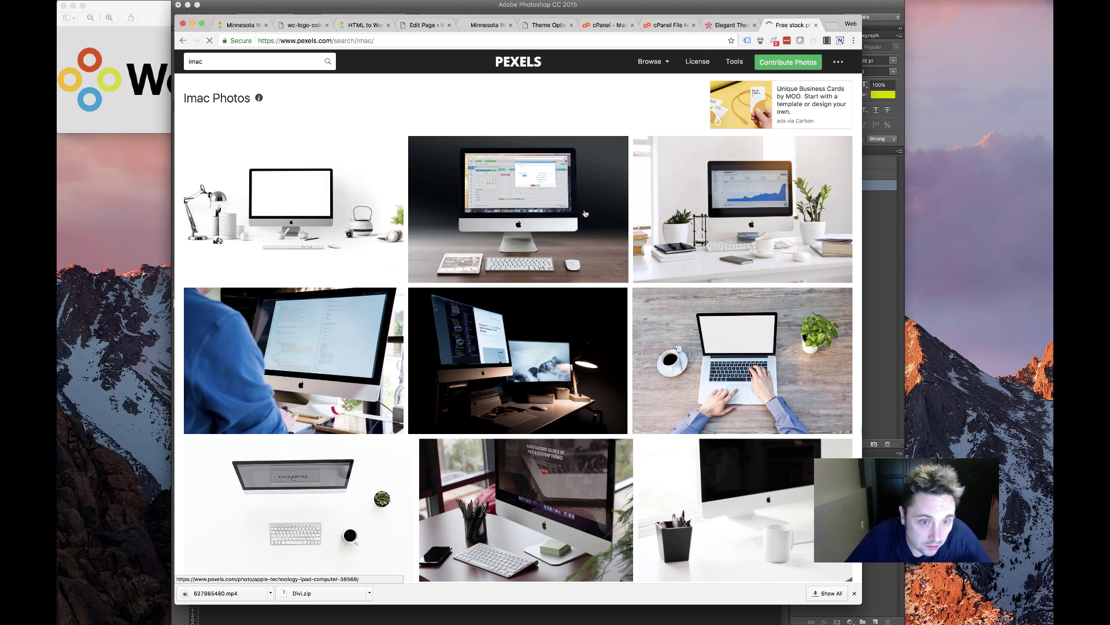
scroll(495, 366, "down", 8)
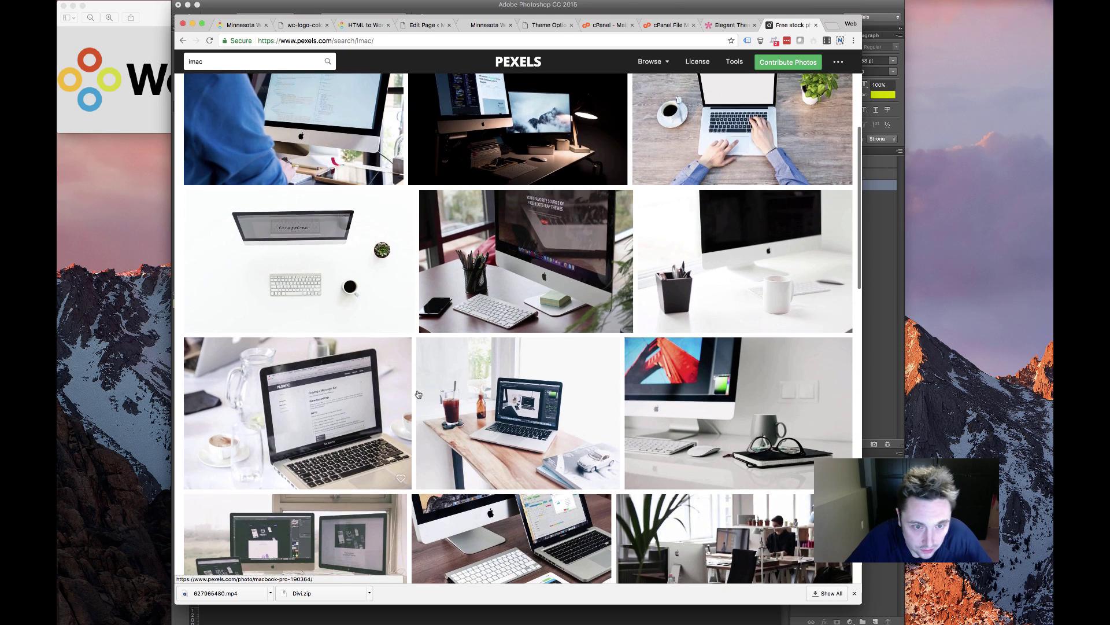
scroll(436, 394, "down", 4)
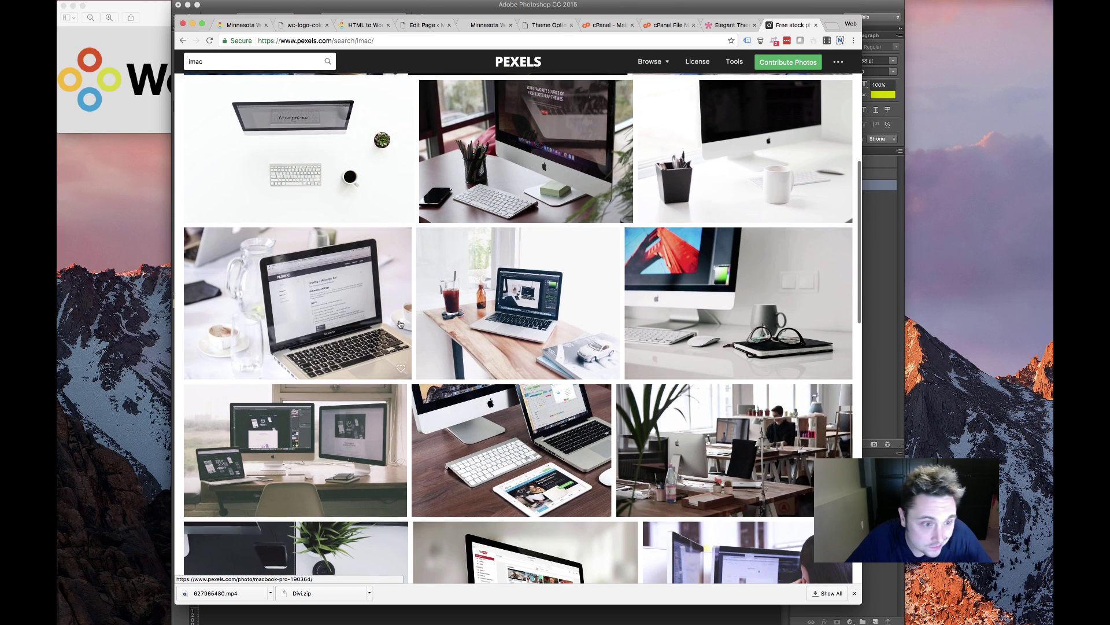
scroll(395, 325, "down", 15)
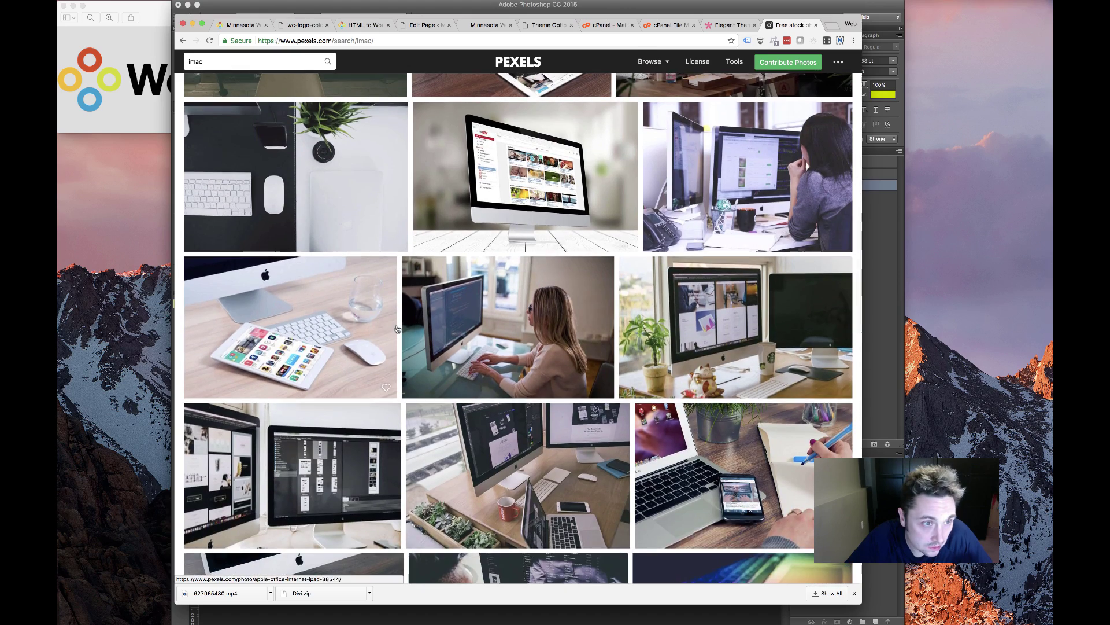
scroll(296, 284, "up", 3)
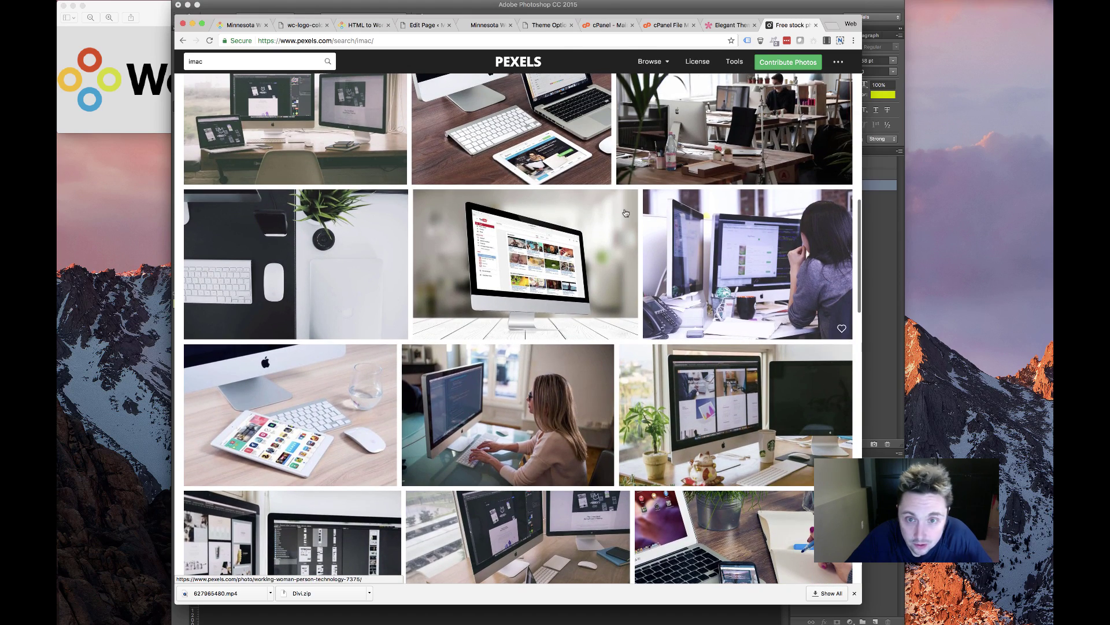
scroll(626, 213, "up", 10)
scroll(410, 414, "down", 14)
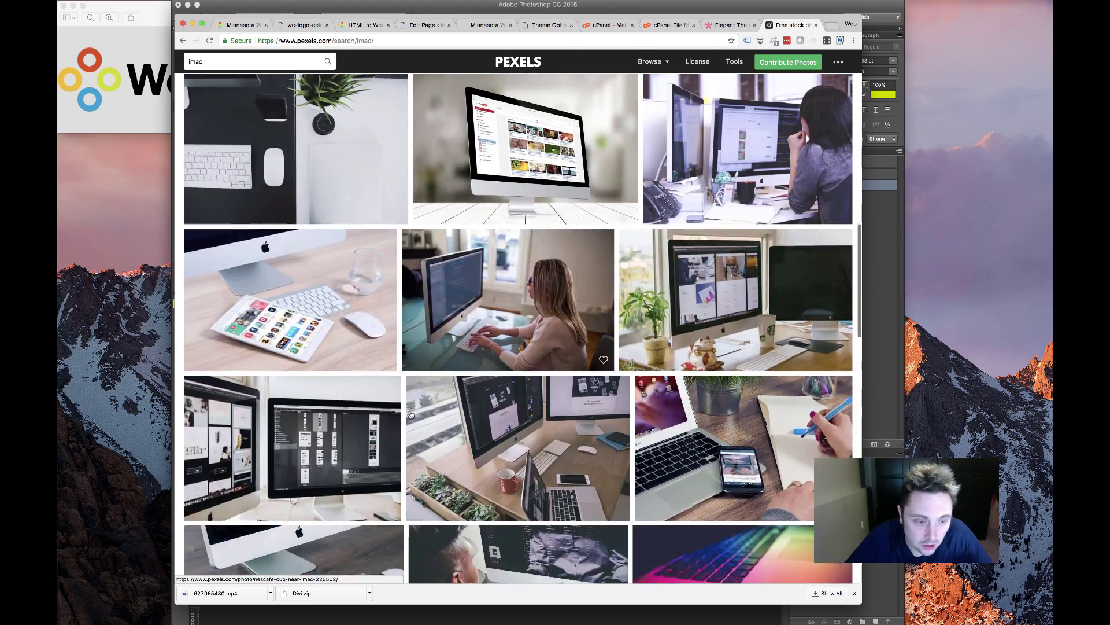
scroll(411, 414, "down", 20)
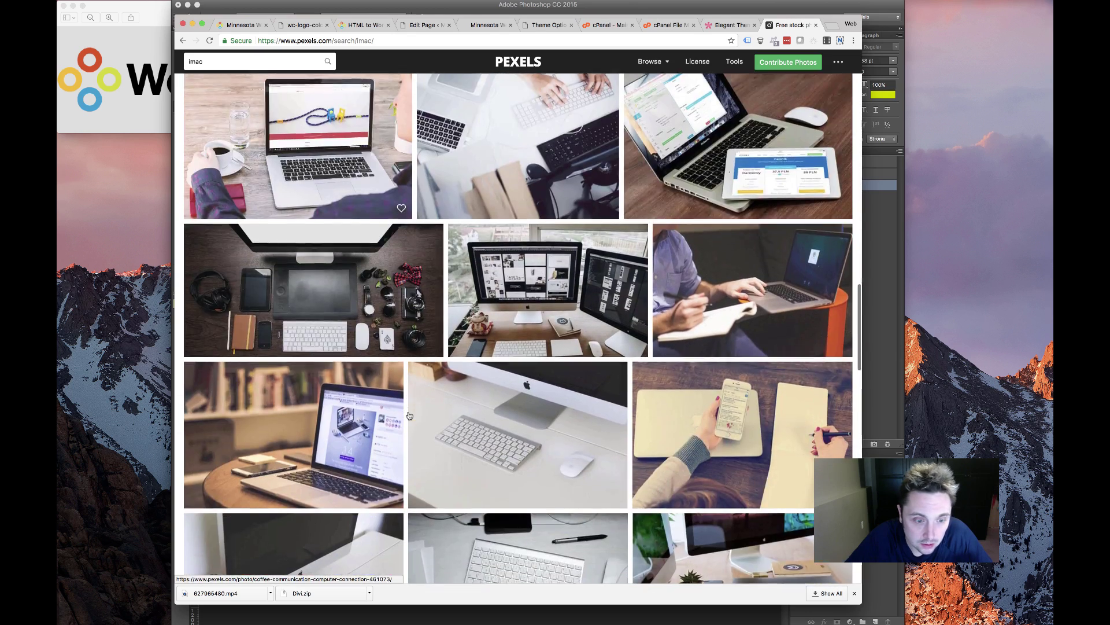
scroll(410, 415, "down", 5)
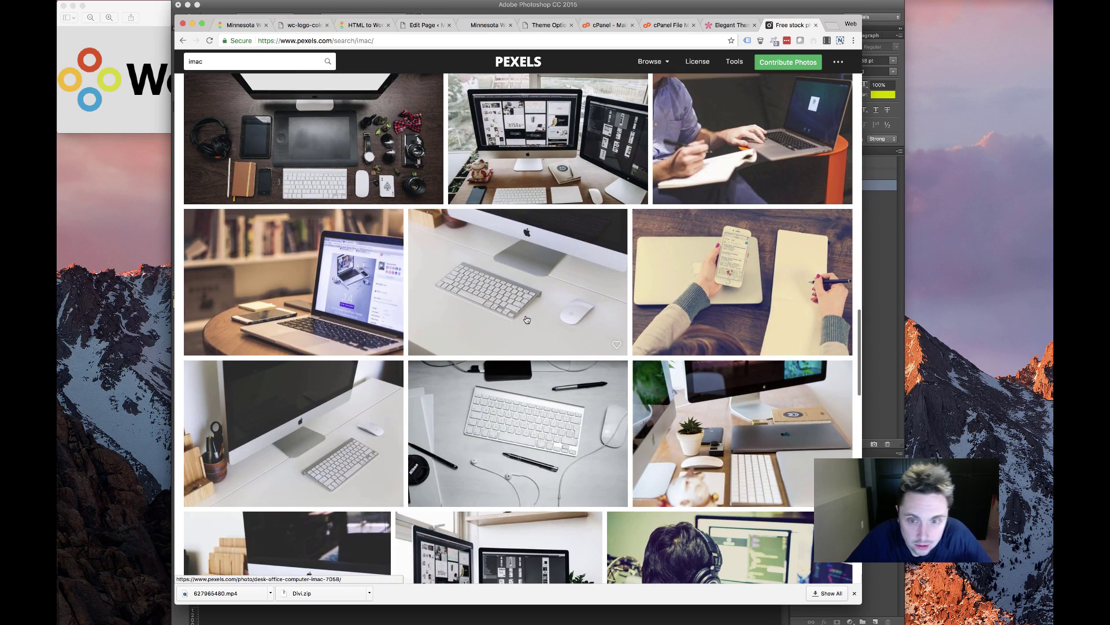
scroll(544, 363, "down", 5)
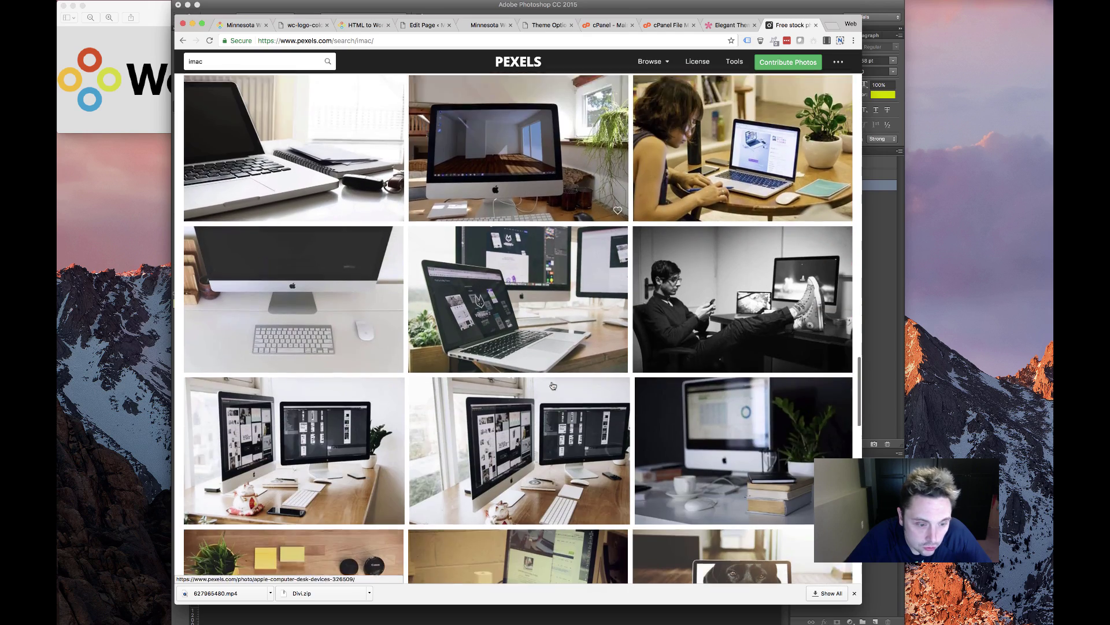
scroll(547, 386, "down", 8)
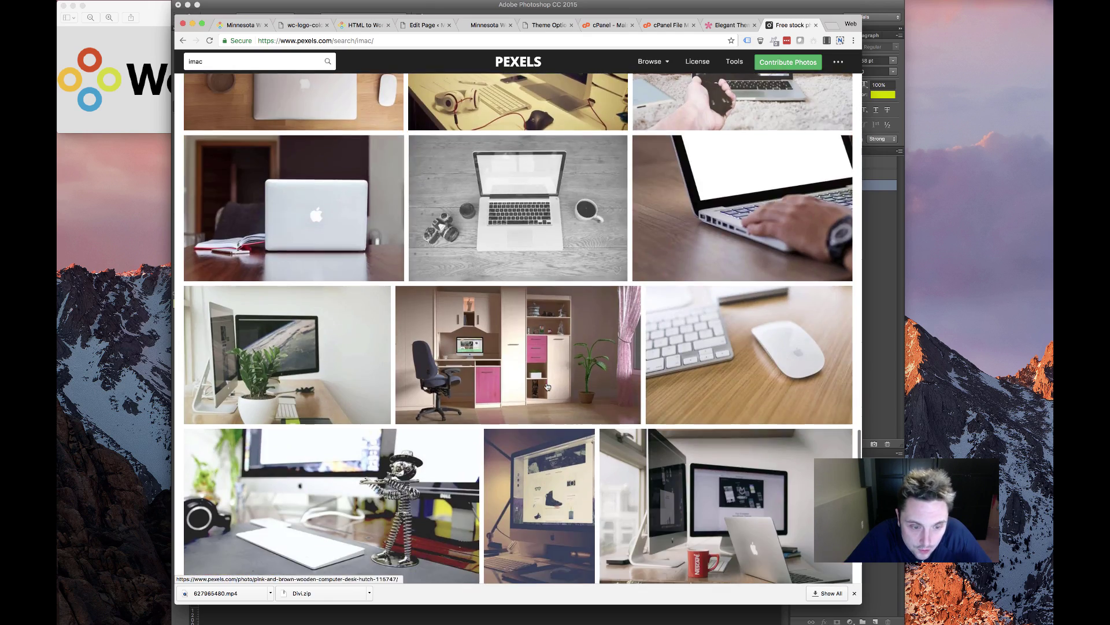
scroll(546, 386, "down", 15)
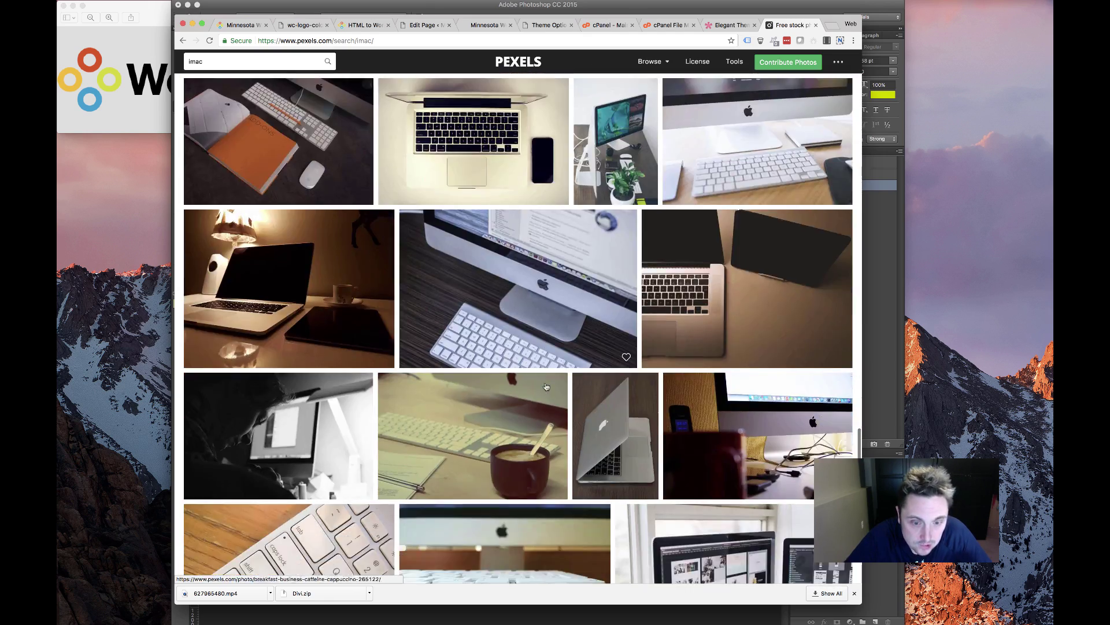
scroll(545, 387, "down", 6)
scroll(543, 387, "up", 9)
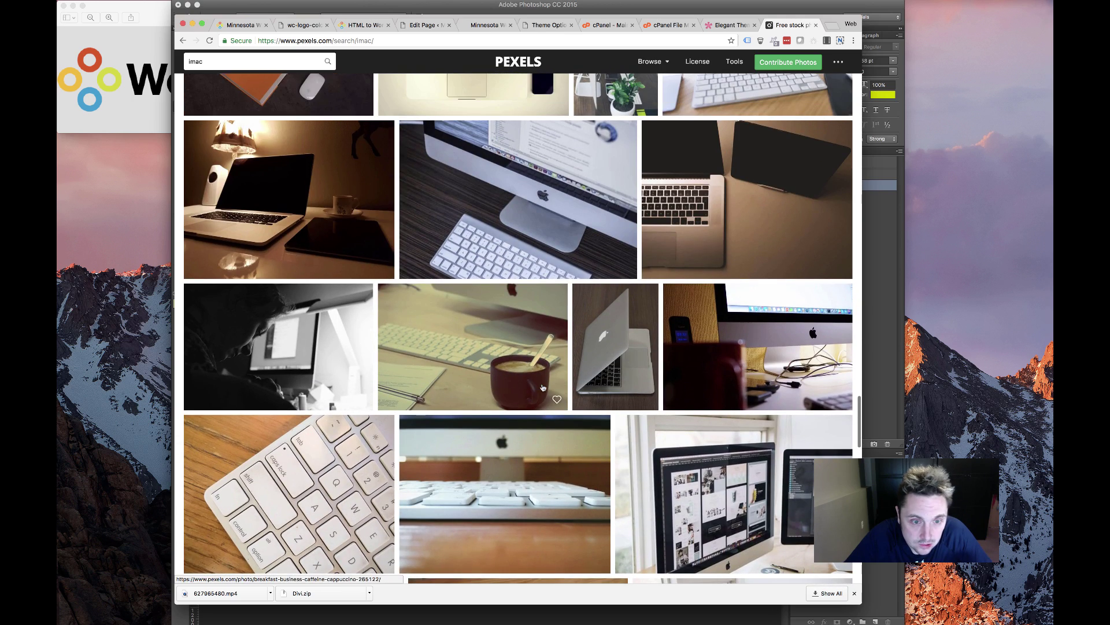
scroll(543, 388, "down", 10)
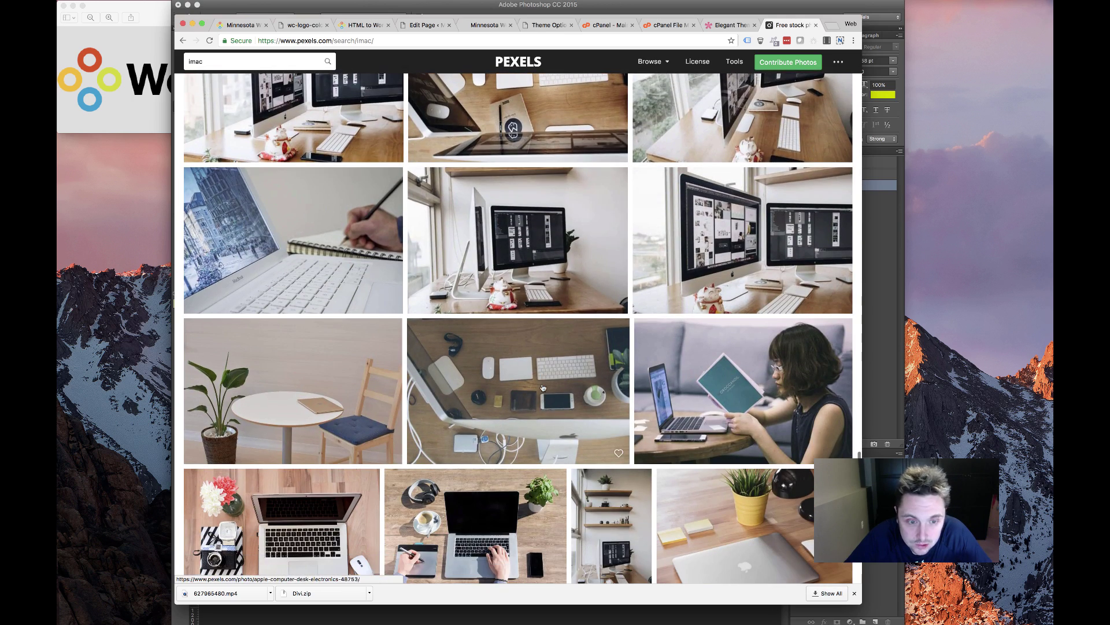
scroll(543, 387, "down", 6)
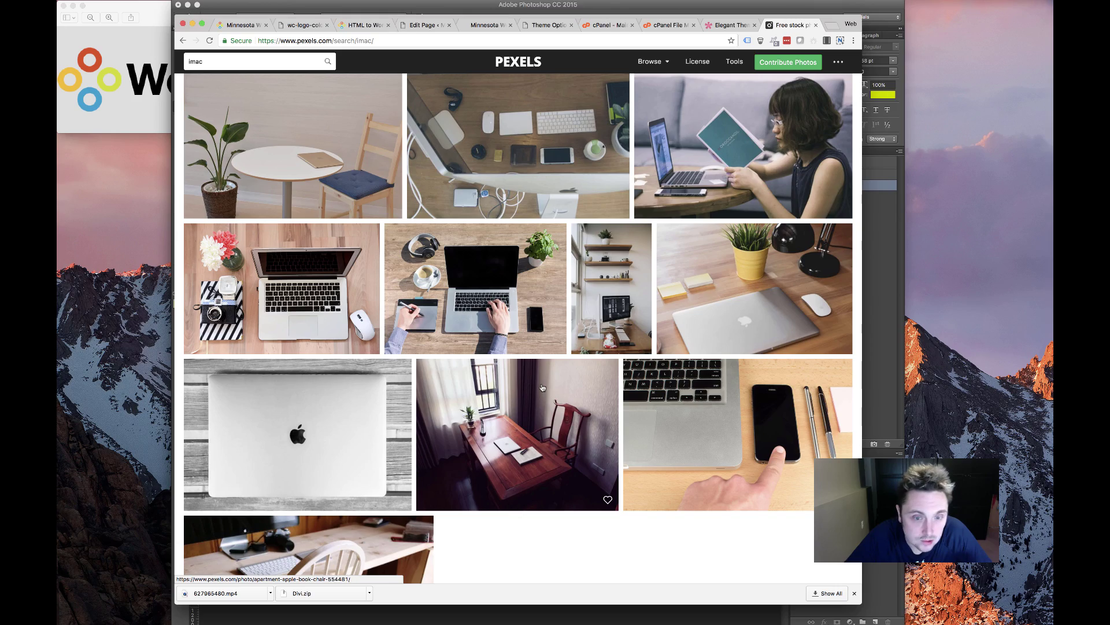
scroll(543, 387, "down", 15)
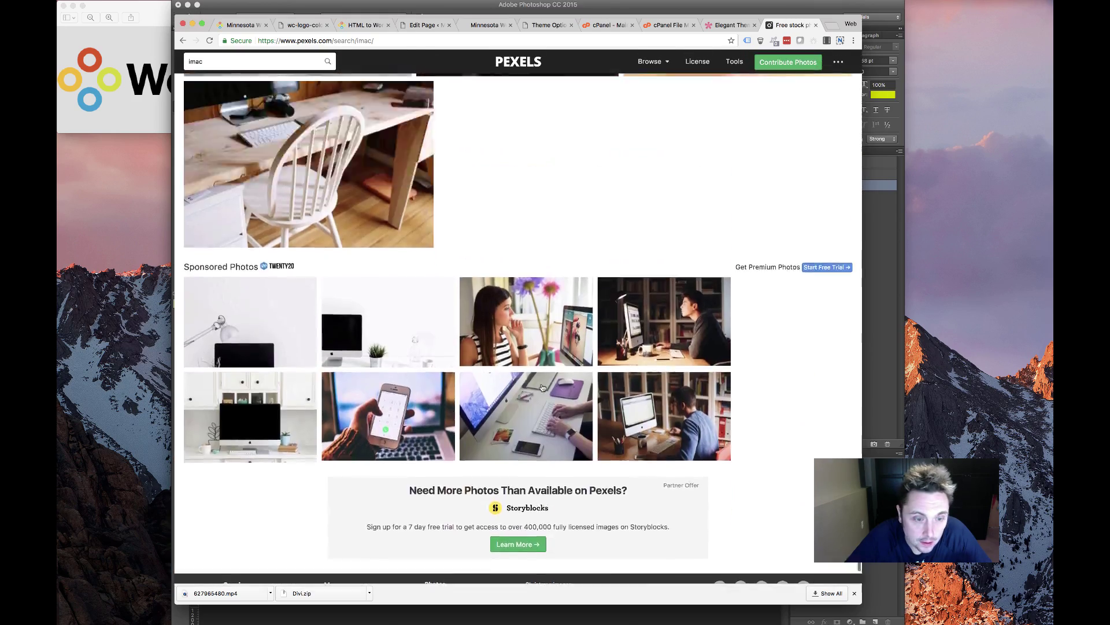
scroll(542, 388, "up", 15)
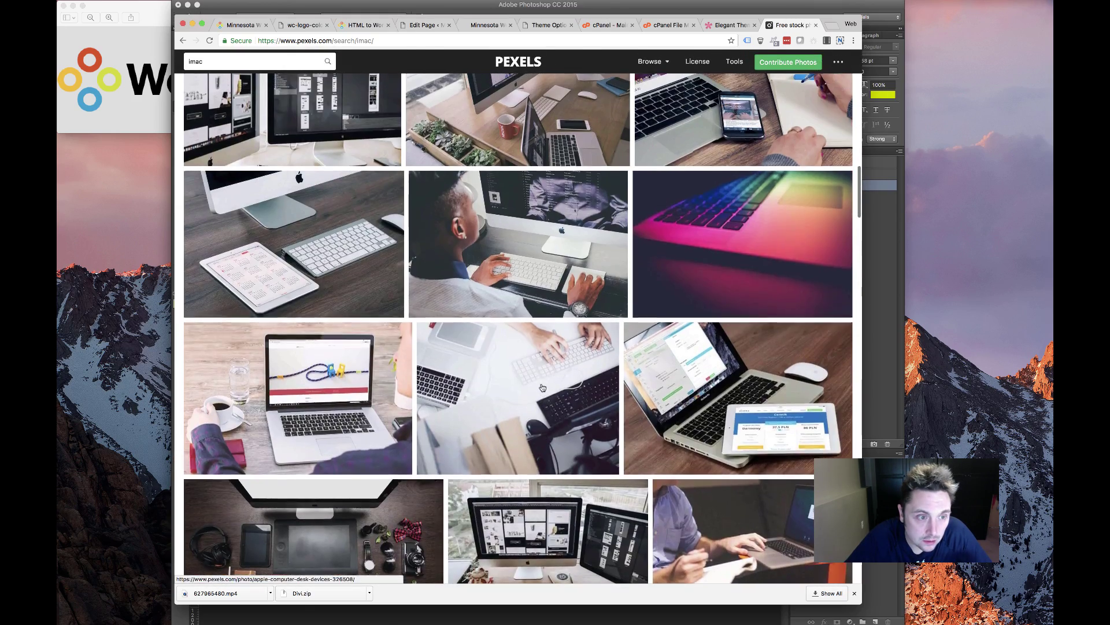
scroll(542, 388, "up", 5)
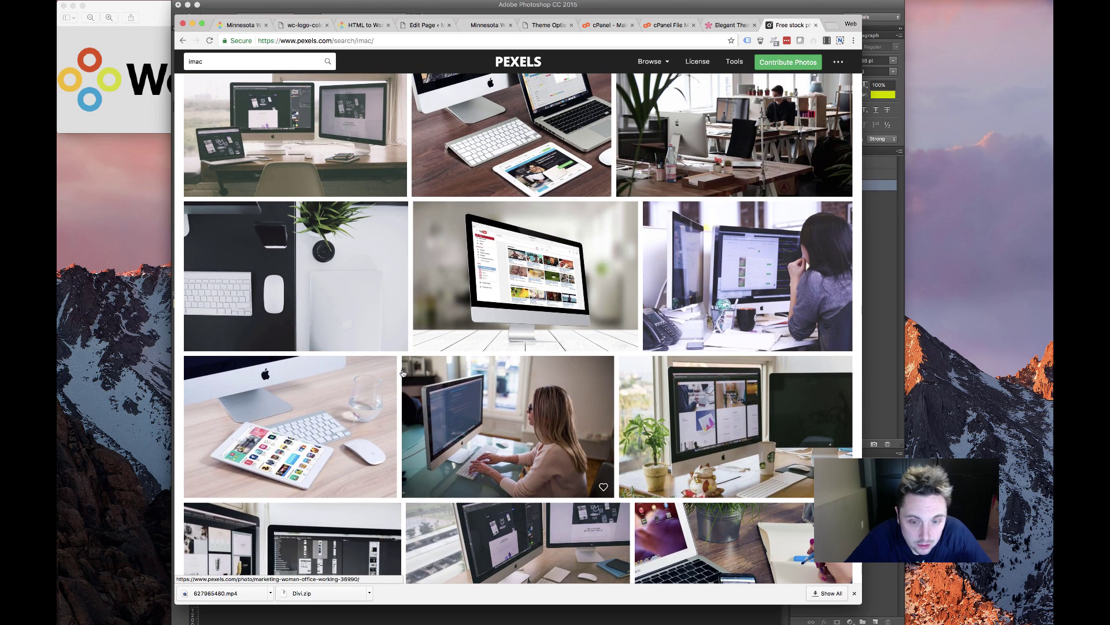
scroll(404, 373, "up", 2)
scroll(403, 373, "up", 5)
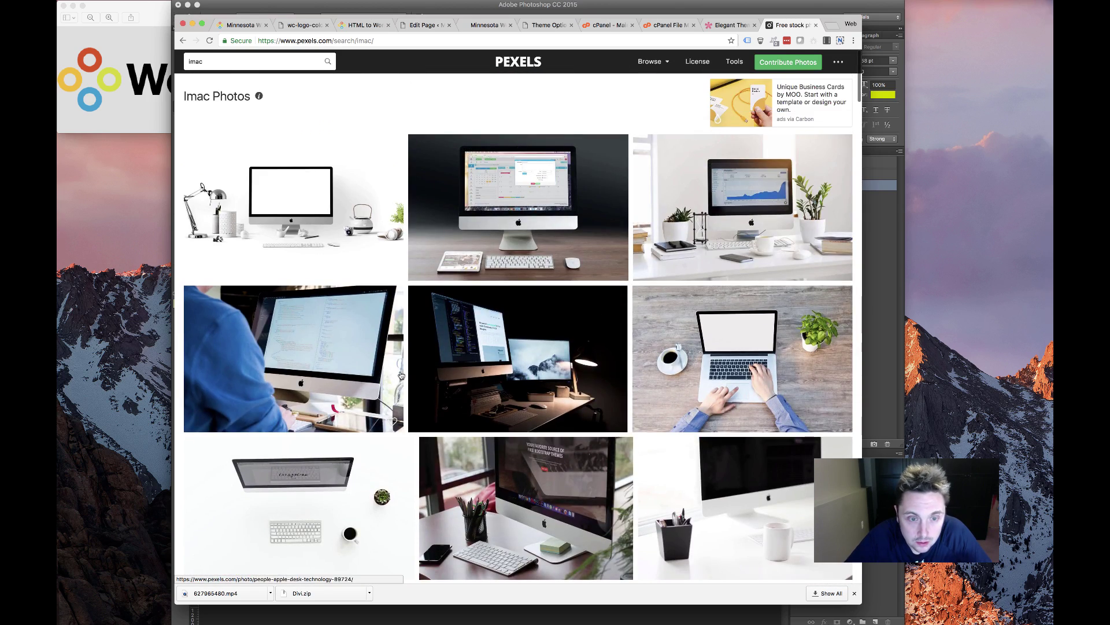
scroll(401, 374, "down", 6)
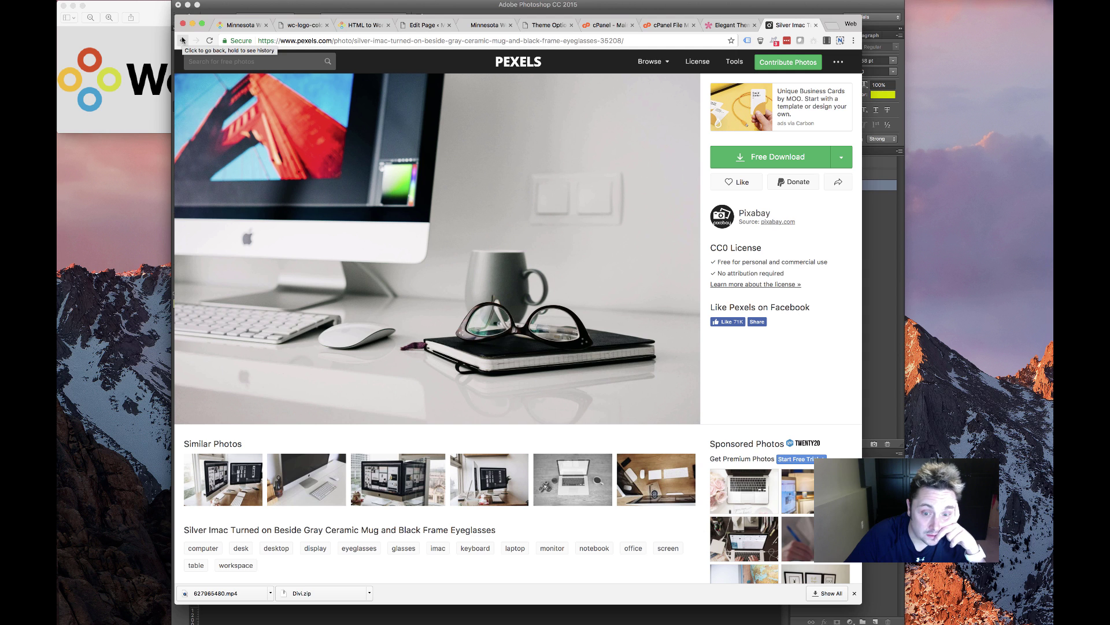
Open the office desk photo and download it at Large 1920 x 1077
left_click(183, 39)
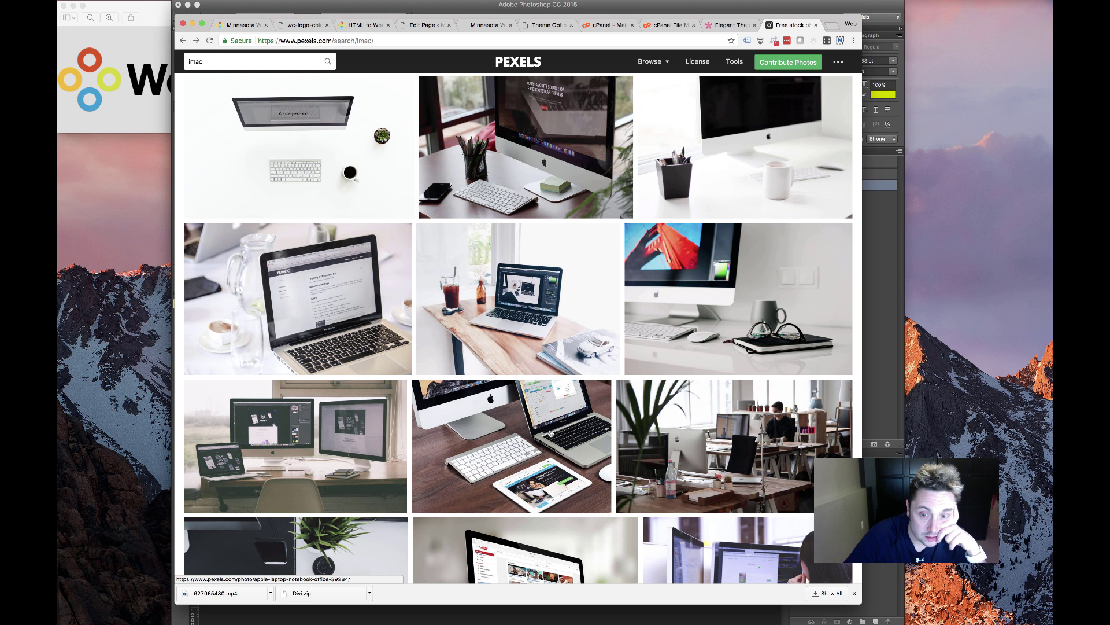
scroll(630, 401, "down", 3)
left_click(630, 401)
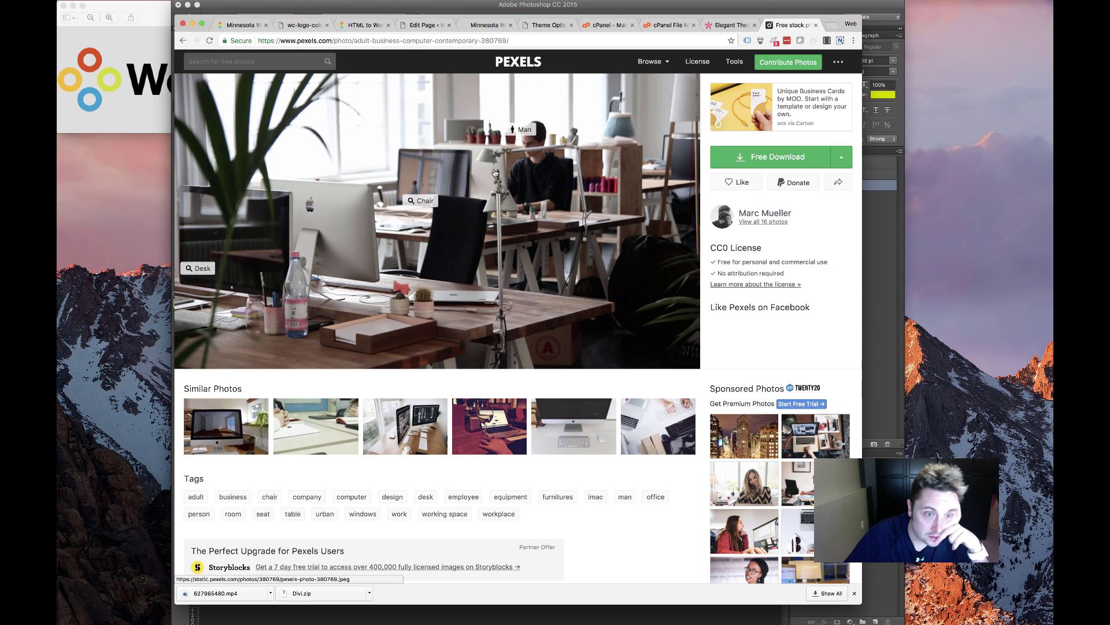
left_click(841, 157)
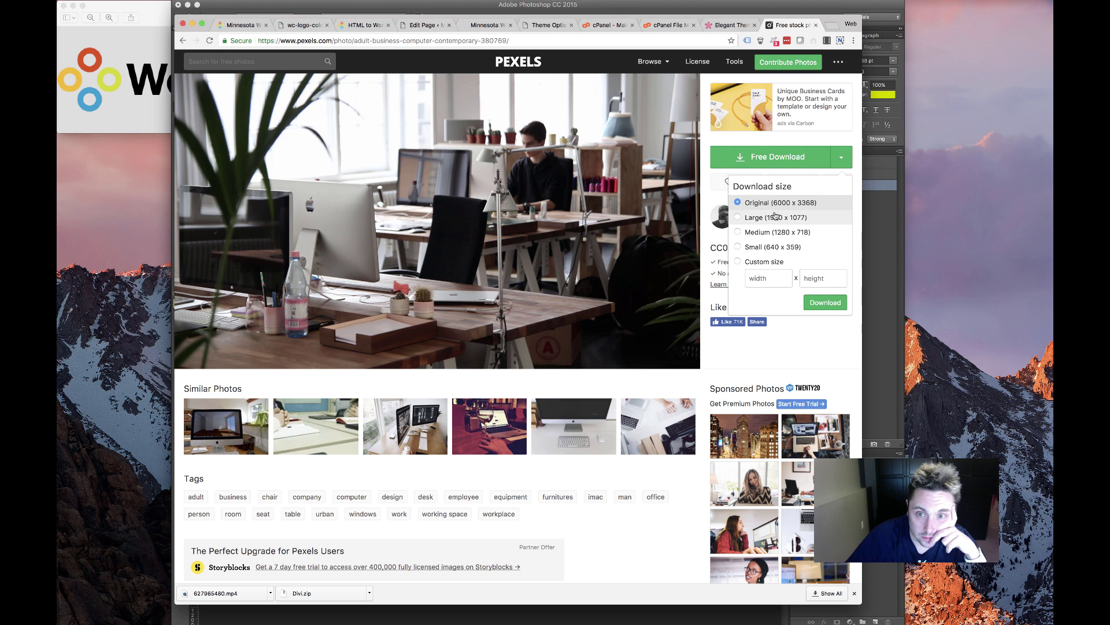
left_click(742, 220)
left_click(832, 303)
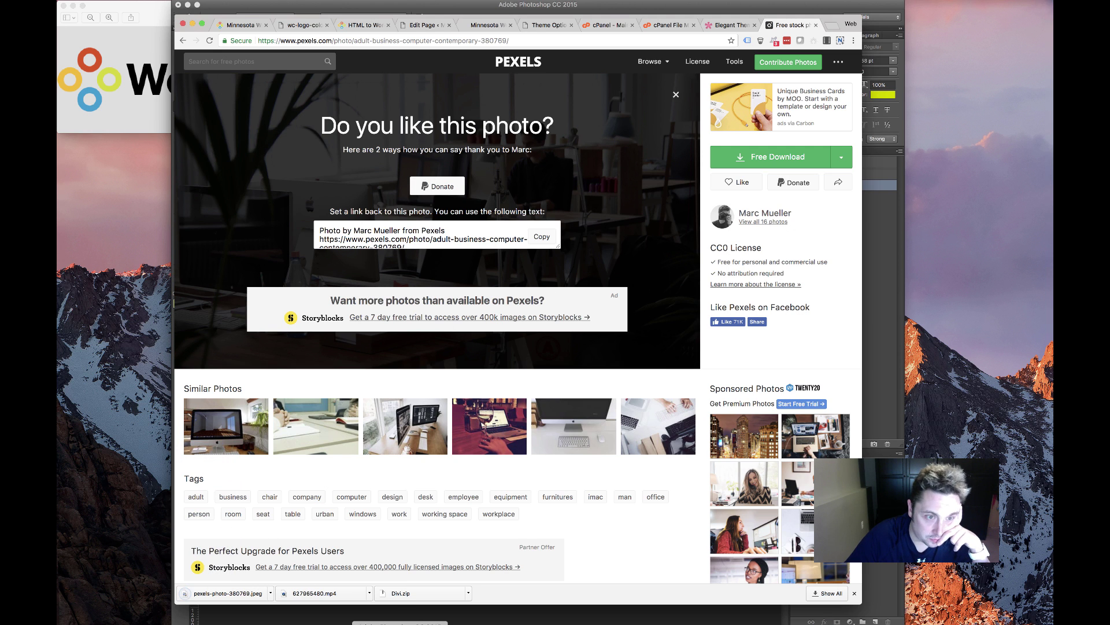
key("super+Tab")
Open pexels-photo-380769.jpeg from the Downloads folder as a new Photoshop document
left_click(141, 1)
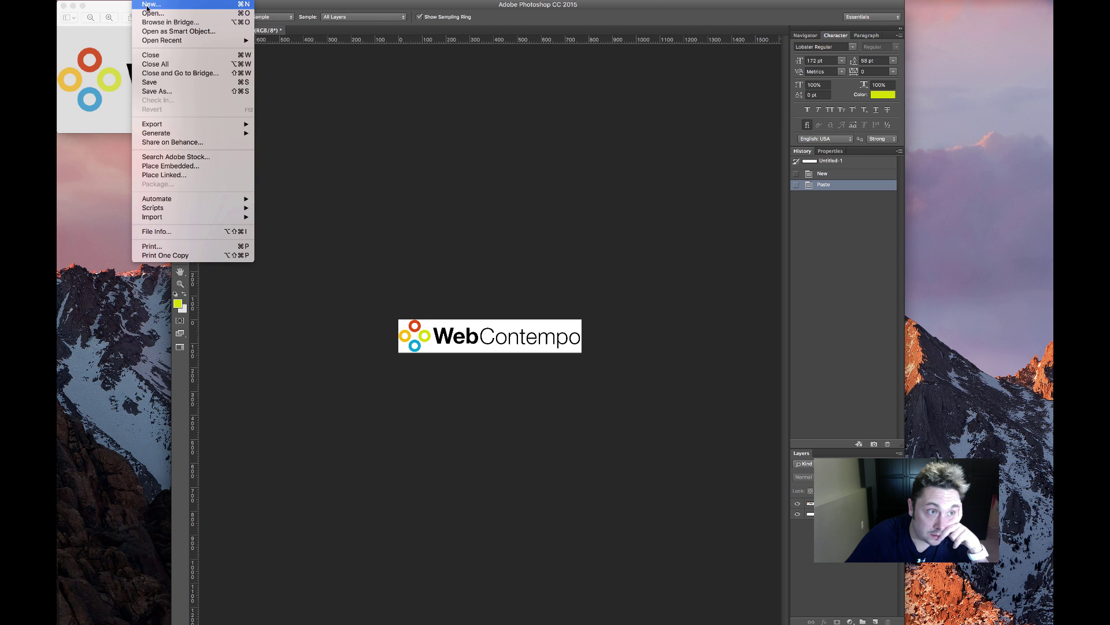
left_click(151, 31)
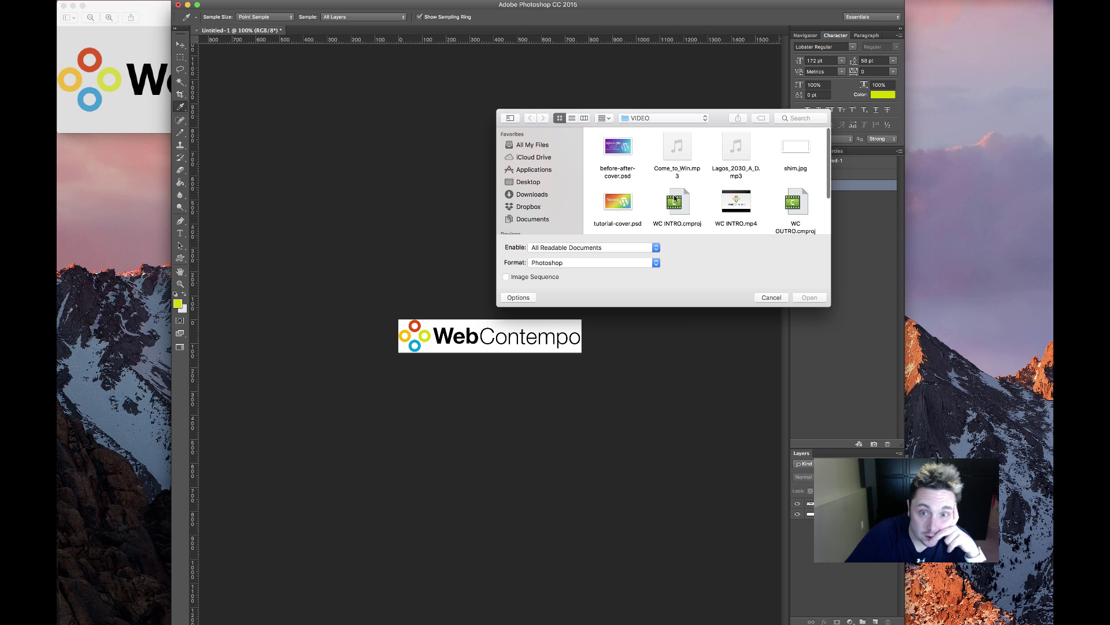
scroll(675, 198, "down", 2)
left_click(532, 195)
scroll(734, 219, "down", 10)
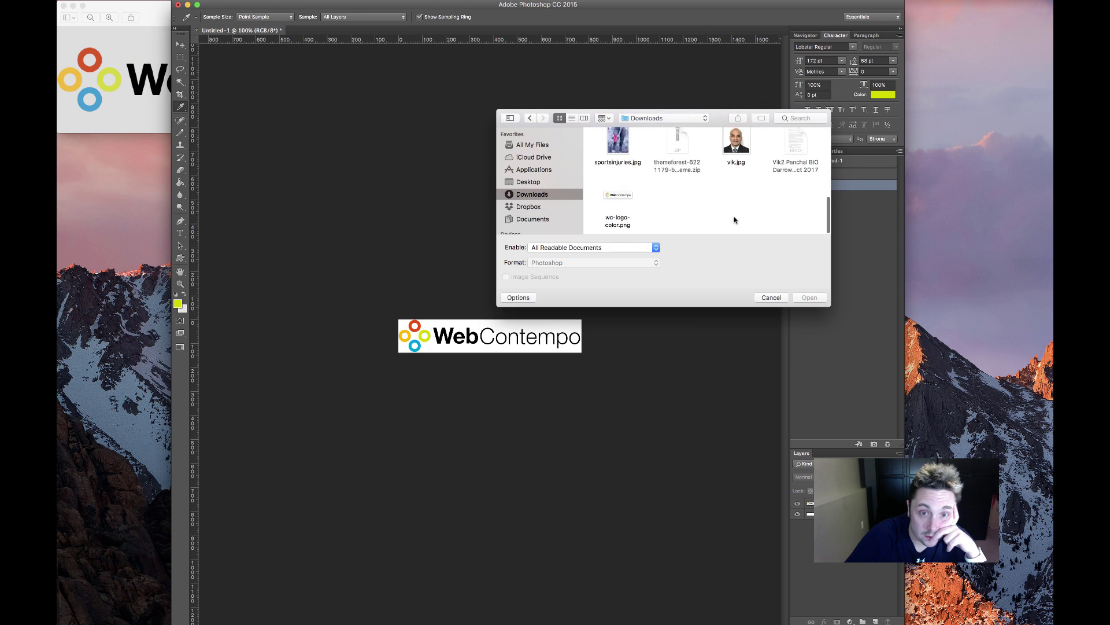
scroll(735, 220, "up", 10)
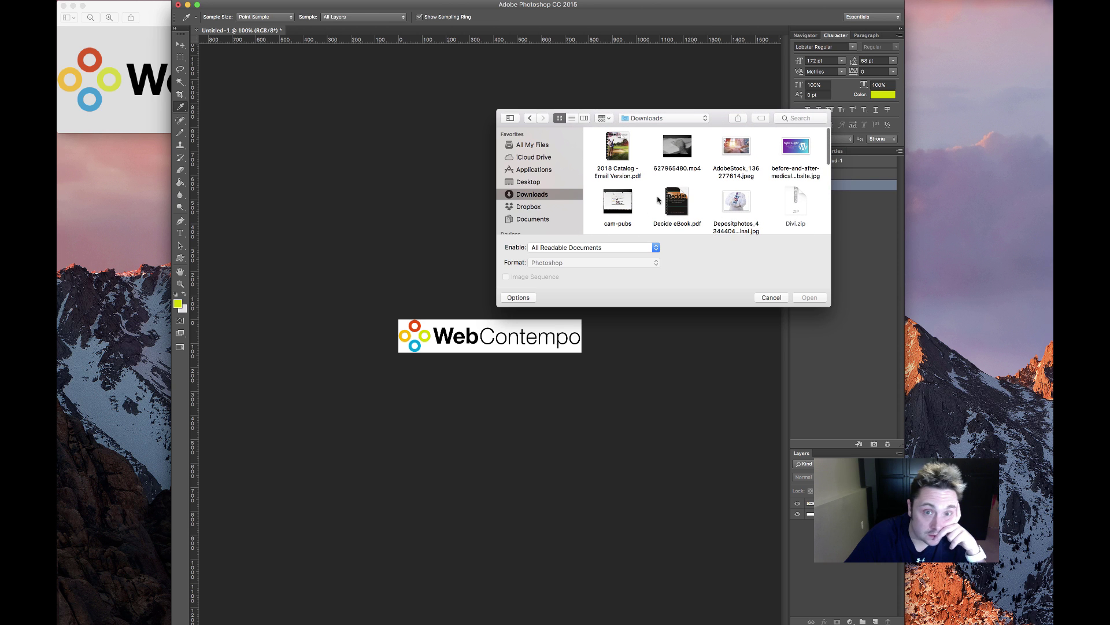
scroll(659, 199, "down", 3)
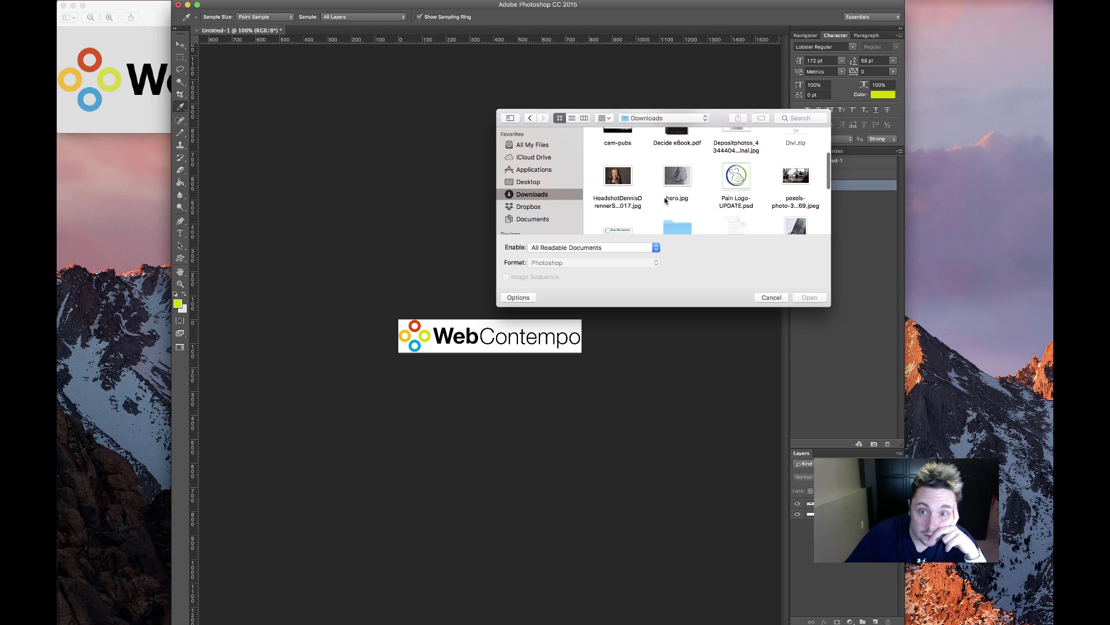
left_click(801, 176)
double_click(793, 180)
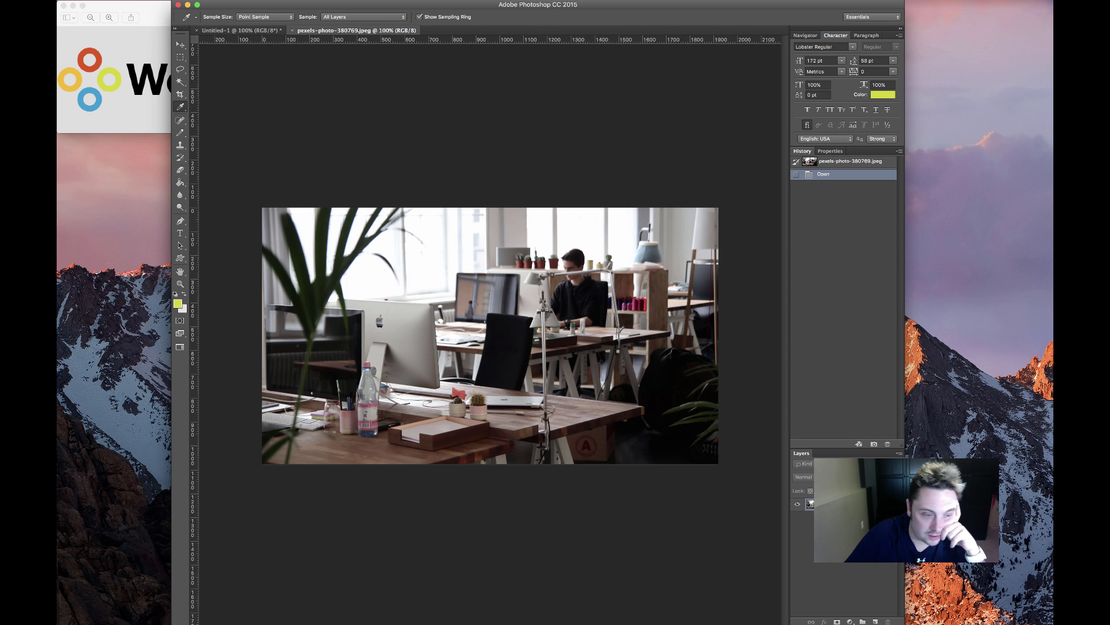
left_click(193, 624)
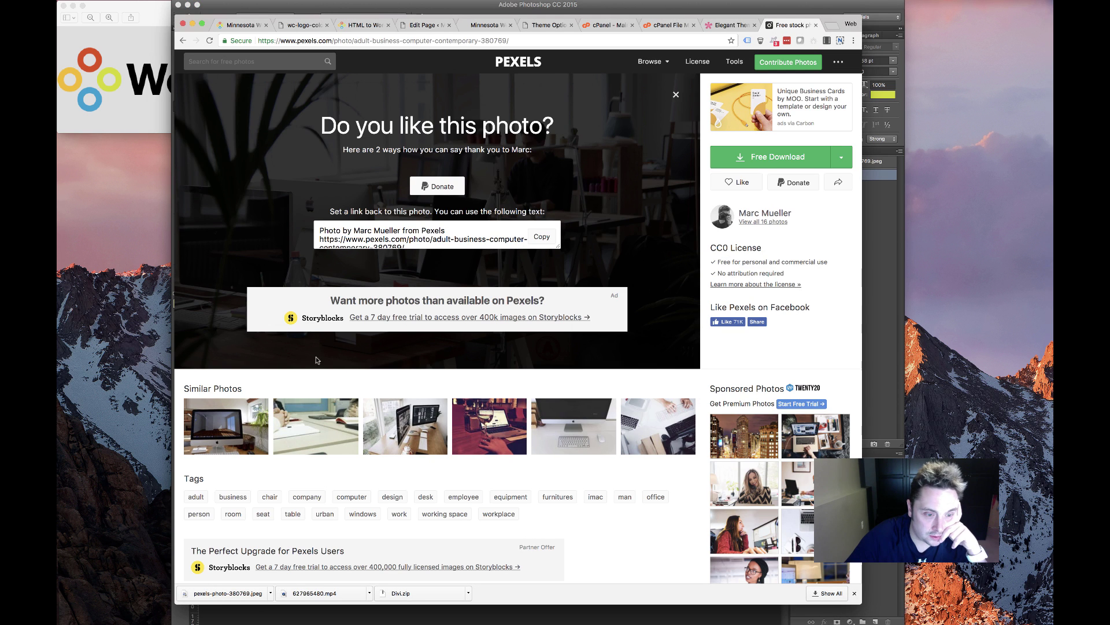
Browse further through the imac results, then reopen the office desk photo page
left_click(392, 368)
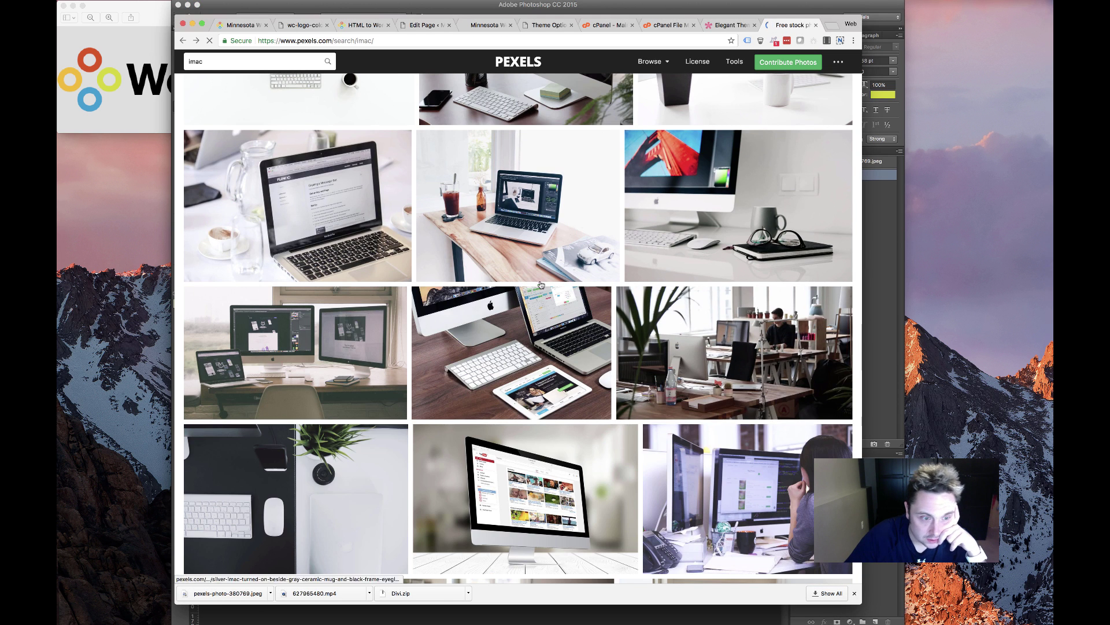
scroll(260, 424, "down", 3)
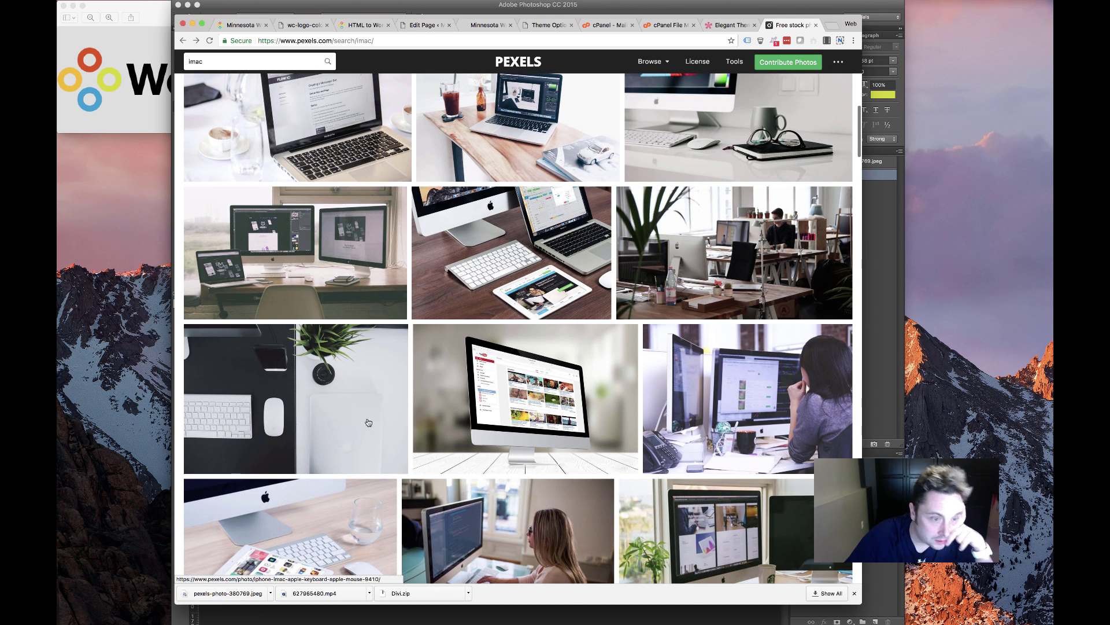
scroll(357, 424, "down", 3)
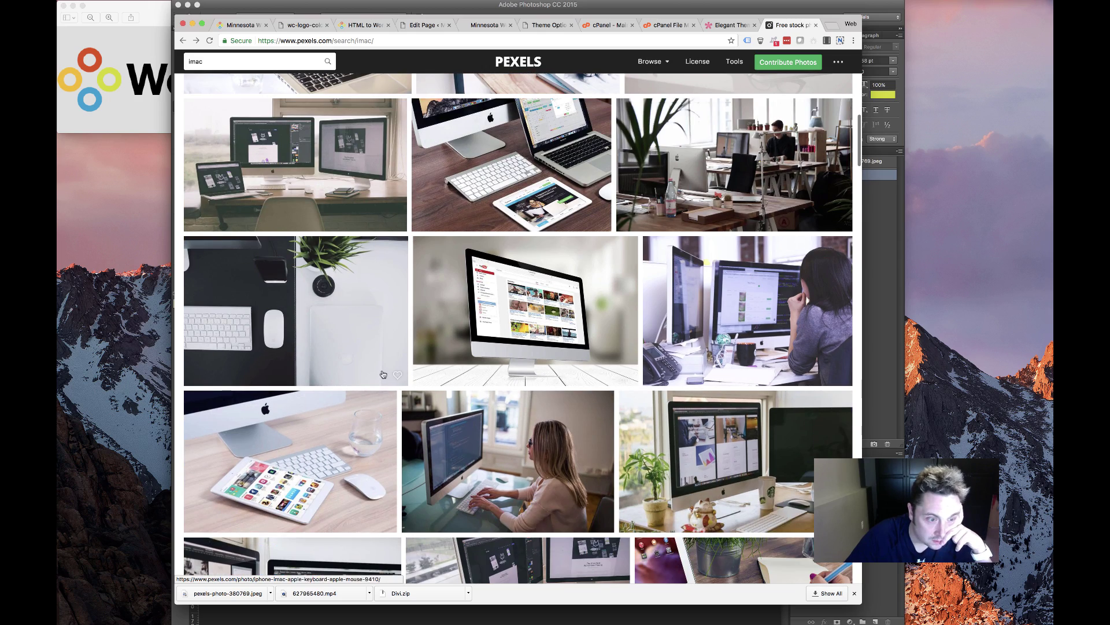
scroll(383, 374, "down", 15)
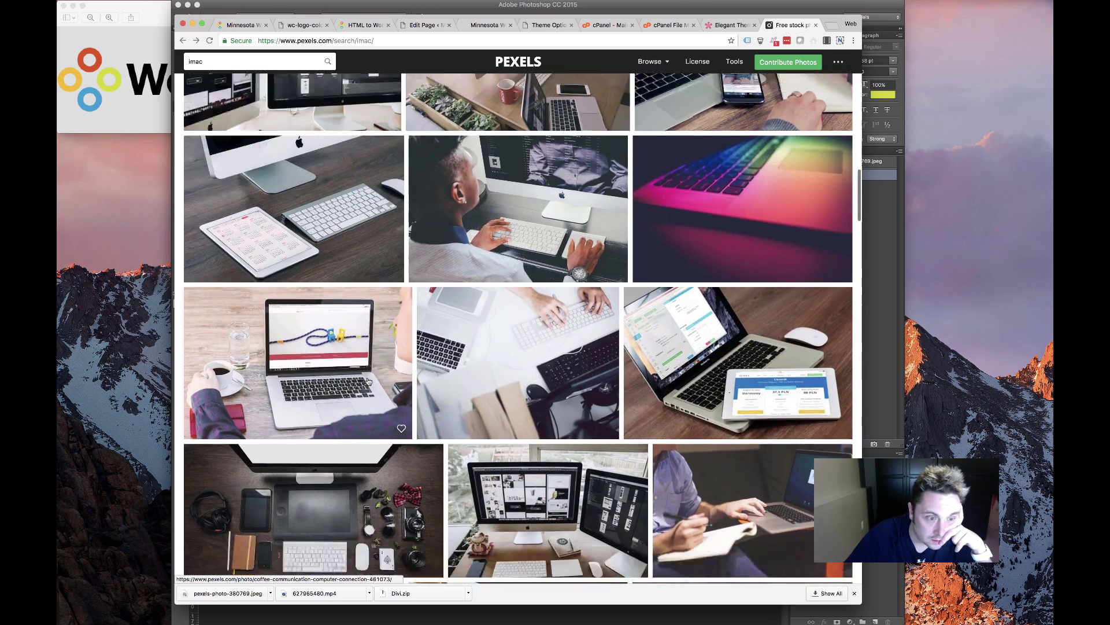
scroll(368, 381, "down", 12)
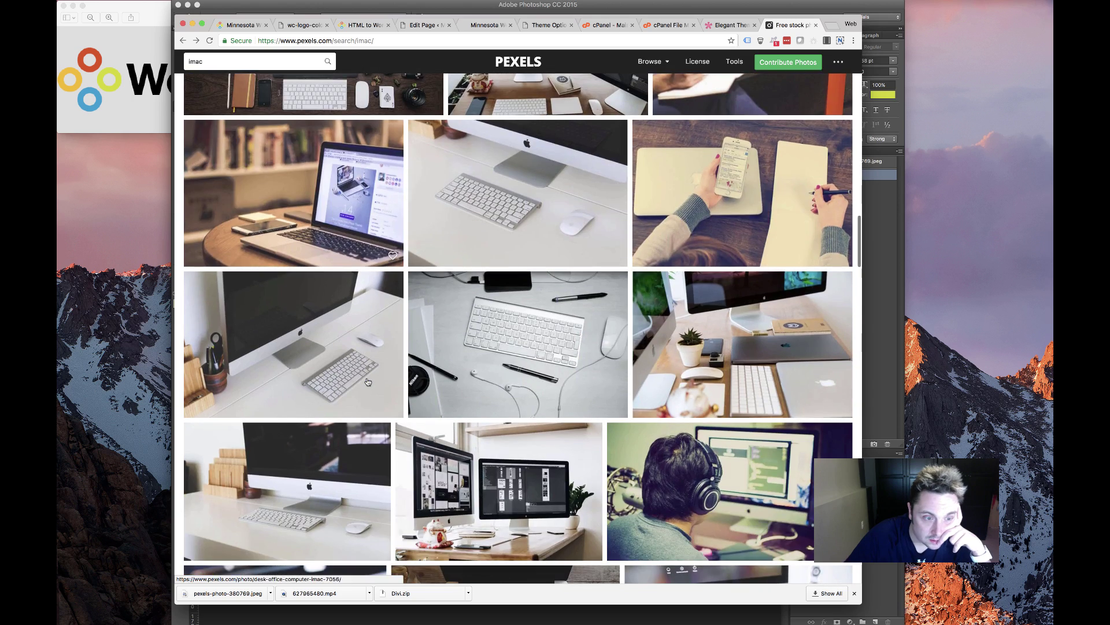
scroll(368, 381, "down", 10)
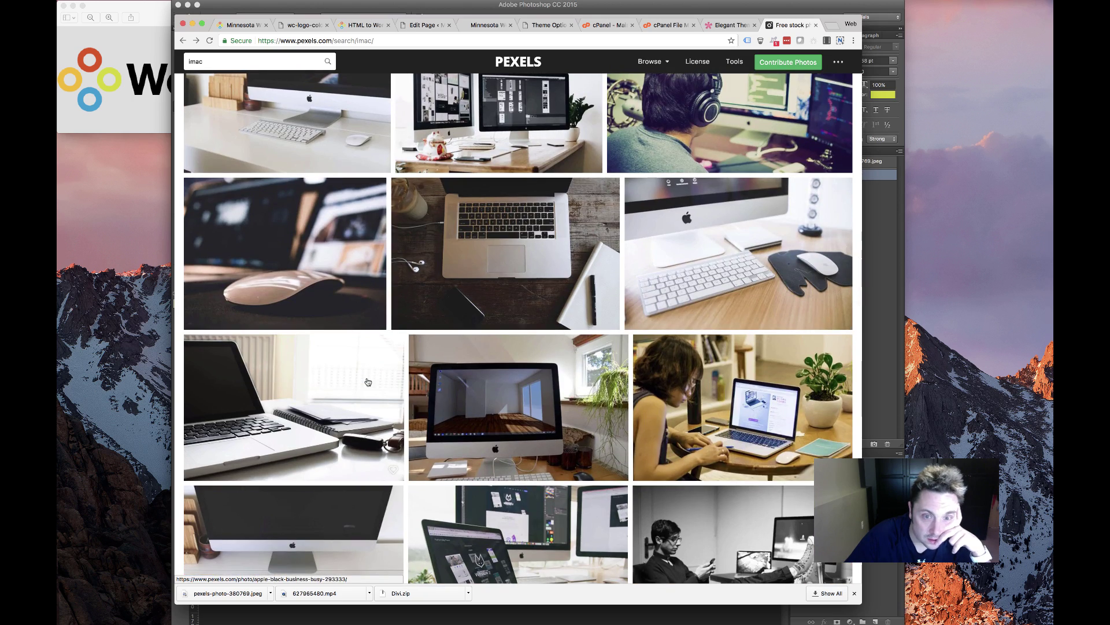
scroll(367, 381, "down", 15)
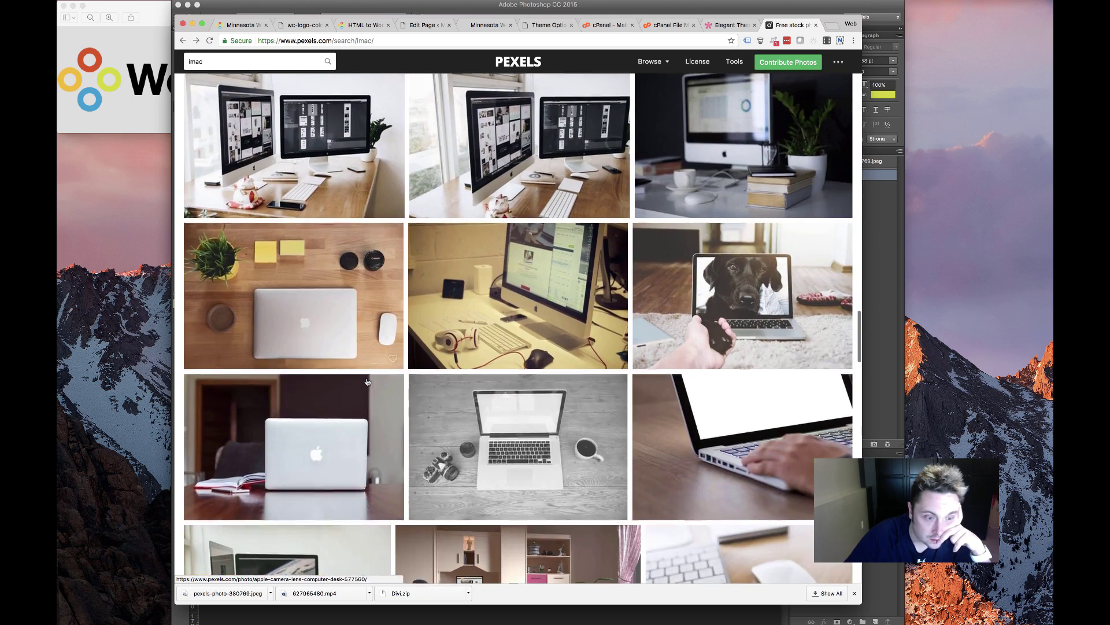
scroll(367, 382, "down", 1)
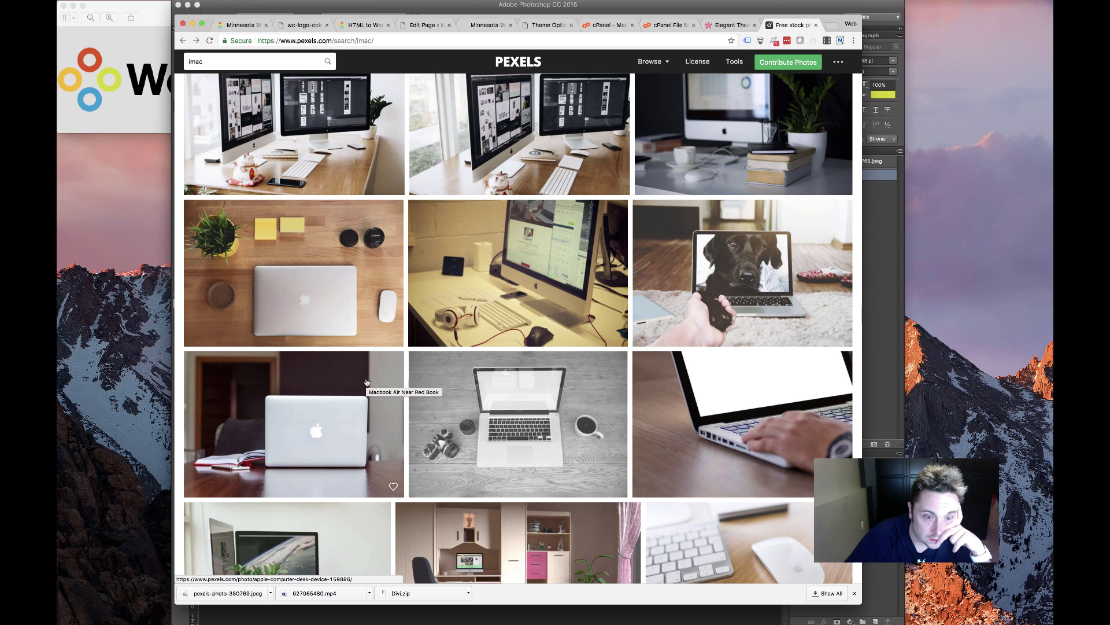
scroll(367, 382, "down", 5)
scroll(367, 381, "down", 5)
scroll(367, 381, "down", 16)
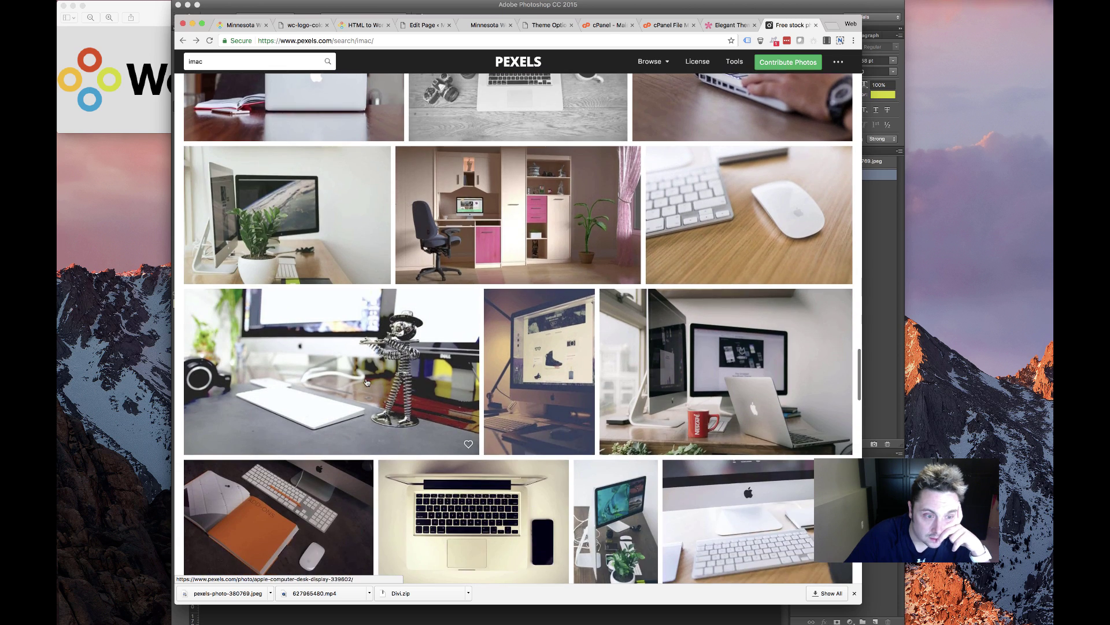
scroll(365, 382, "down", 20)
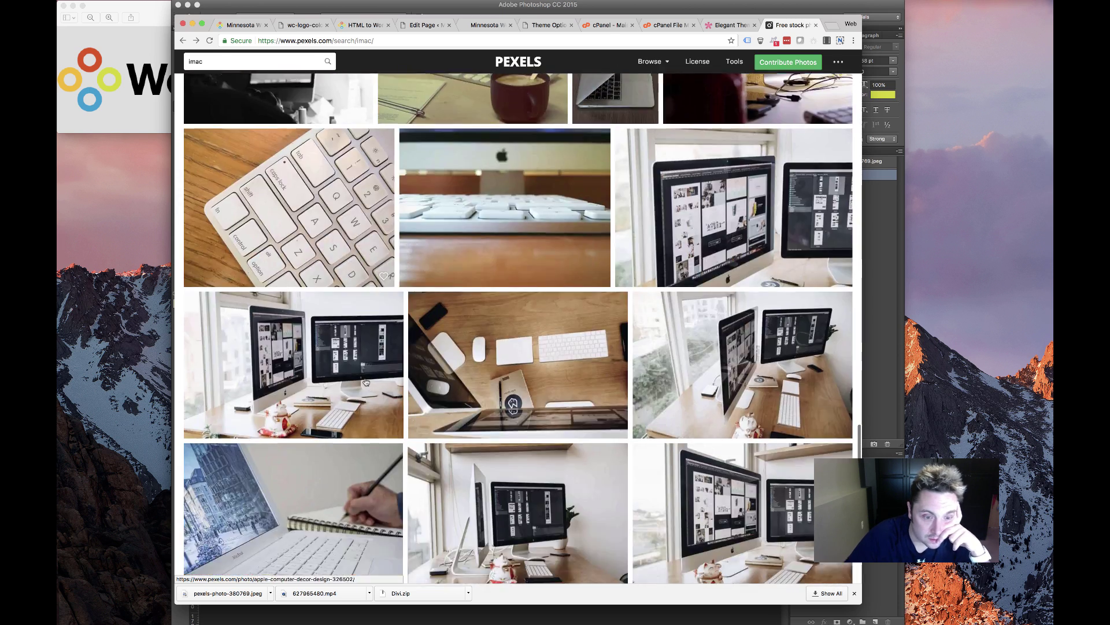
scroll(365, 382, "down", 8)
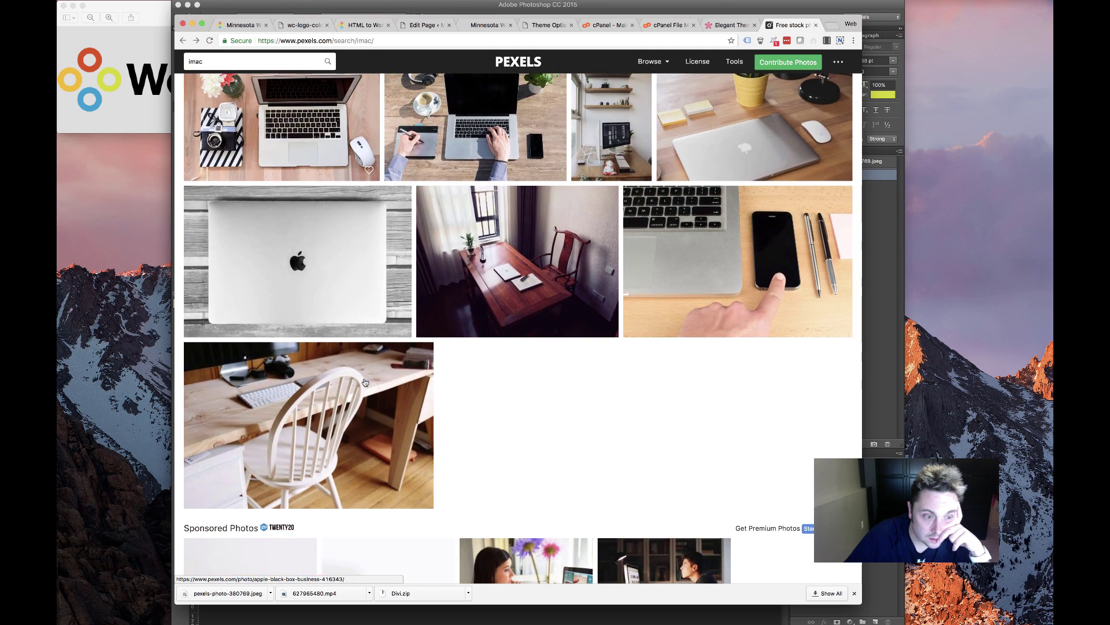
left_click(366, 382)
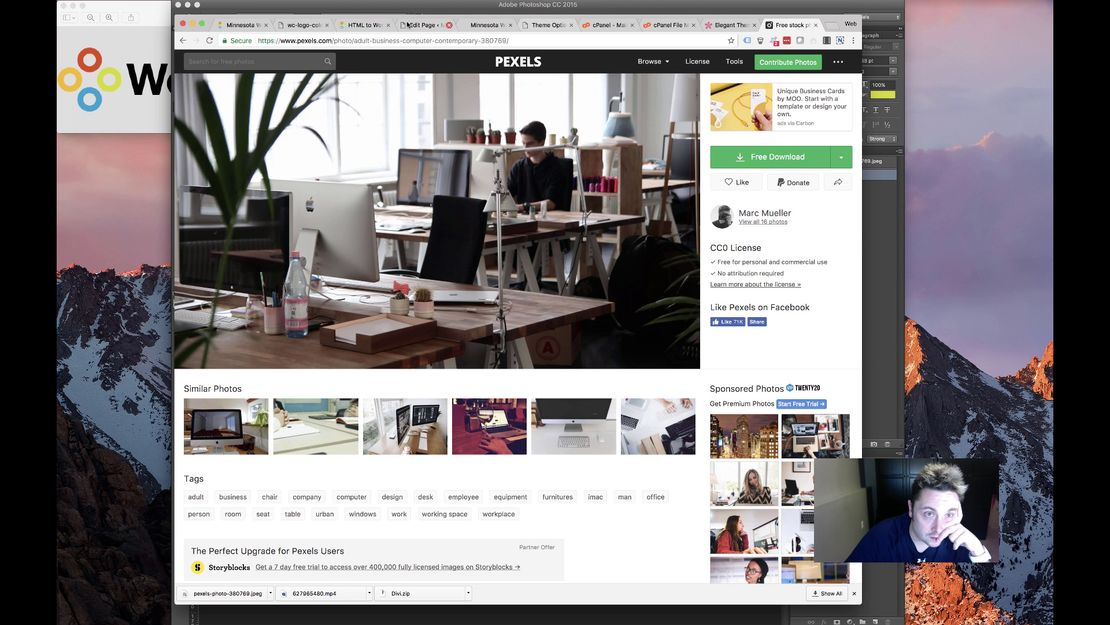
In File Manager, navigate to the wp-content/uploads/2017/11 folder
left_click(600, 26)
left_click(654, 24)
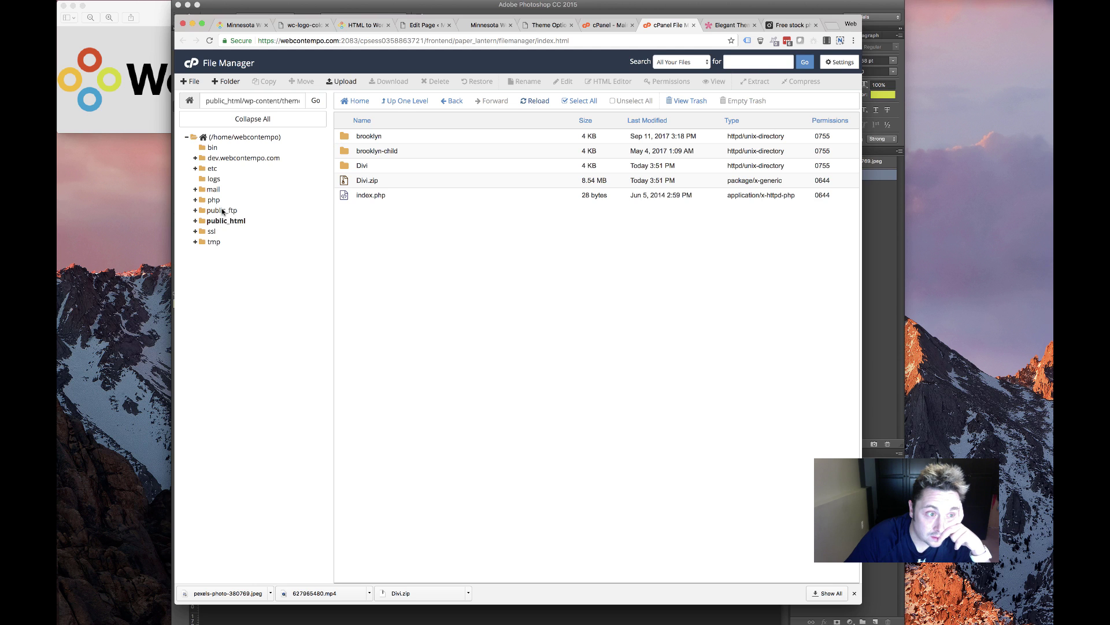
left_click(407, 102)
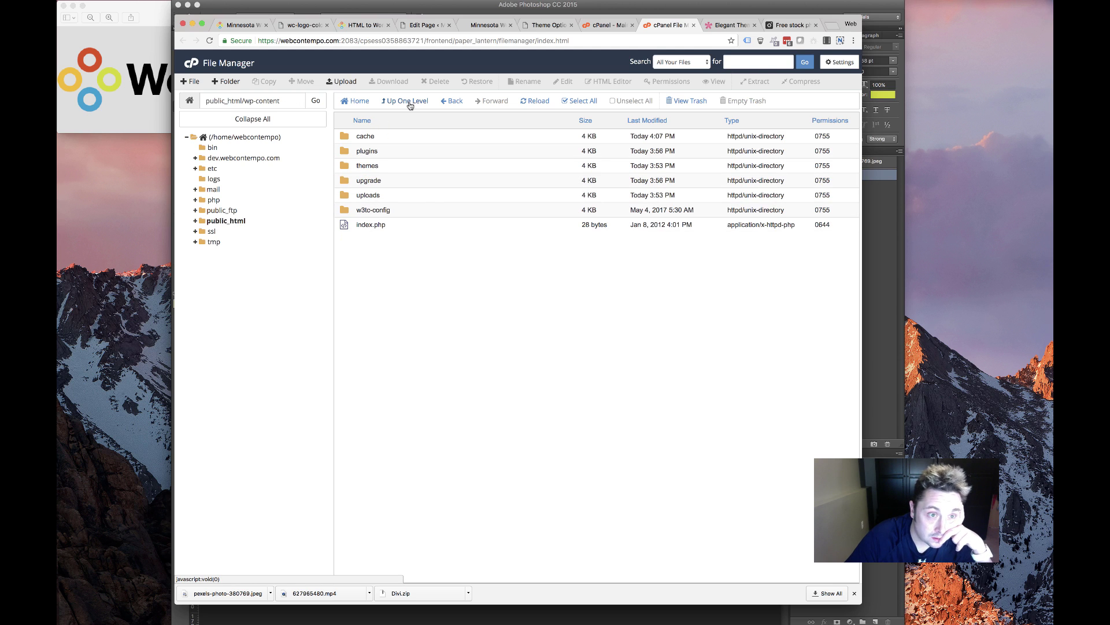
double_click(402, 196)
left_click(424, 198)
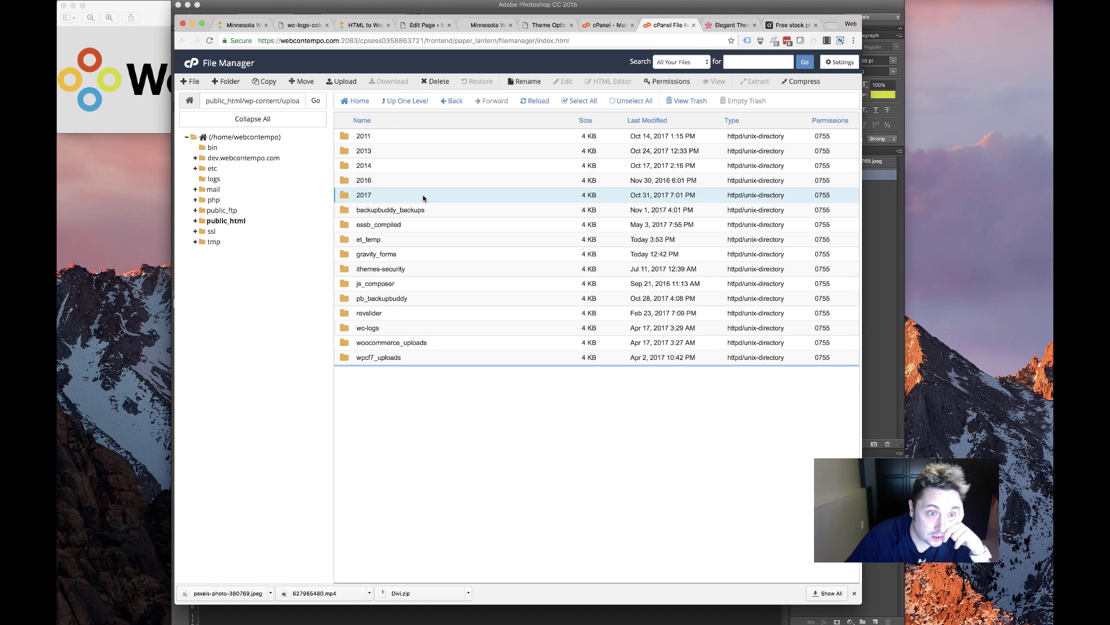
double_click(424, 198)
double_click(377, 287)
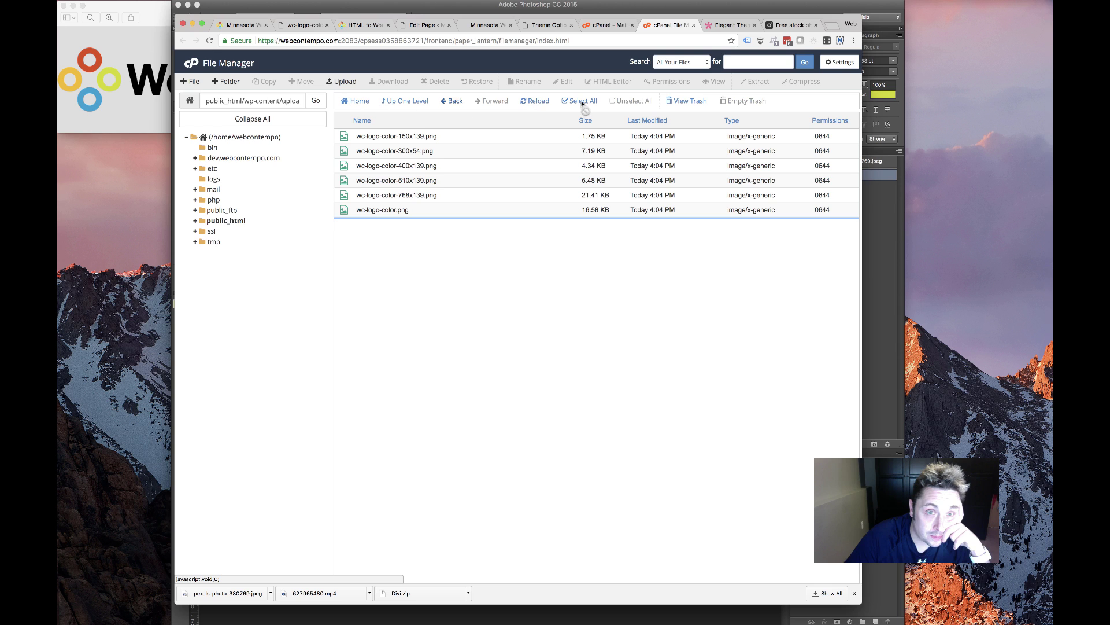
Upload 627965480.mp4 into the 11 folder
left_click(342, 82)
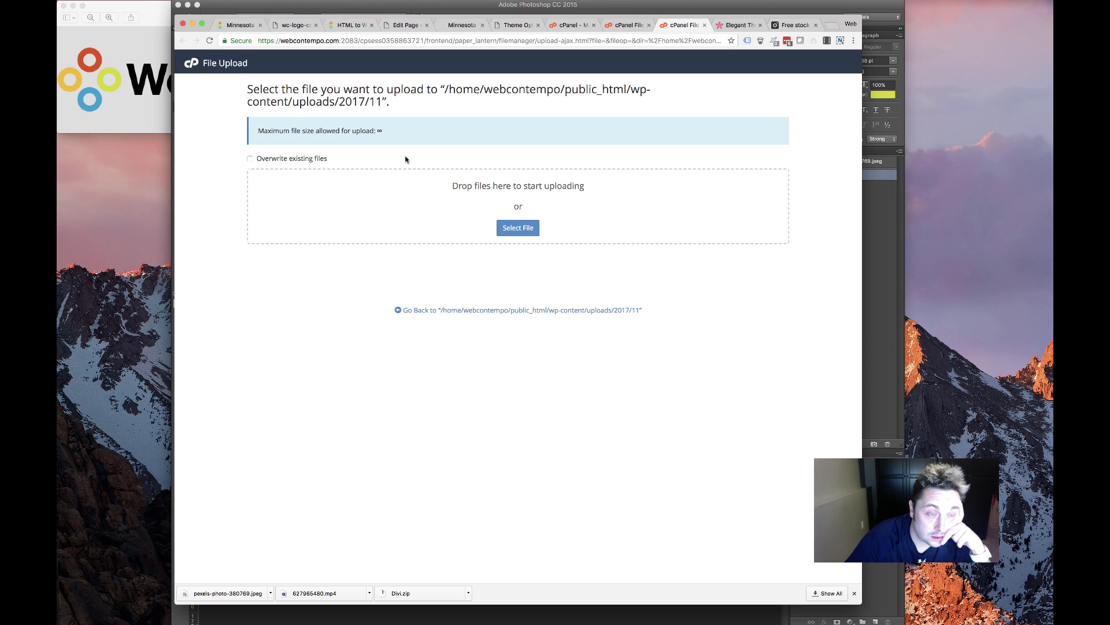
left_click(486, 236)
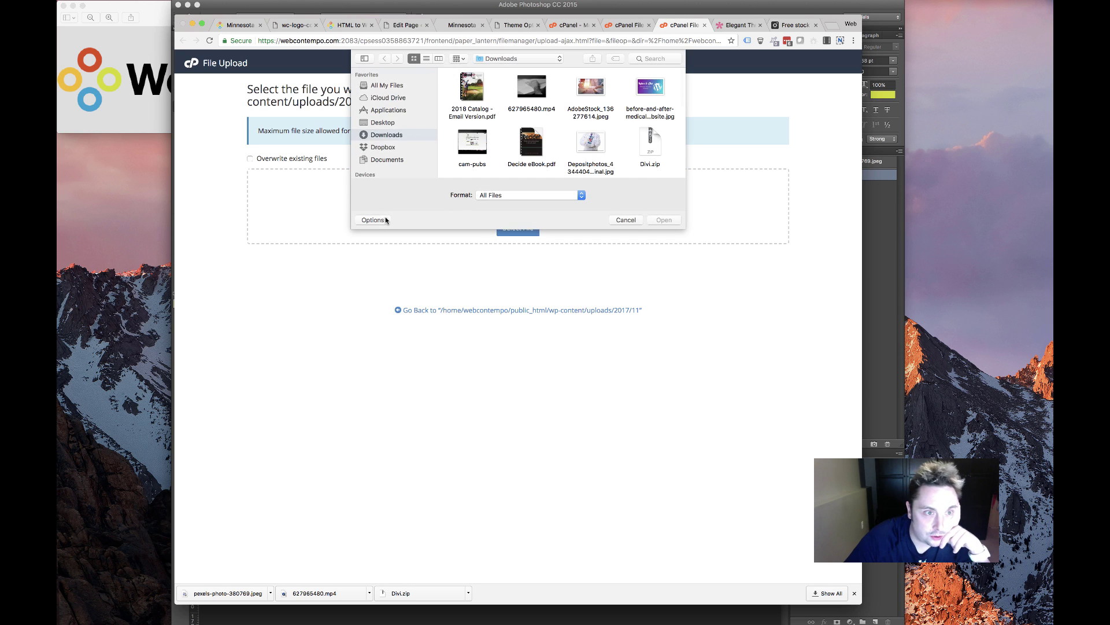
double_click(546, 100)
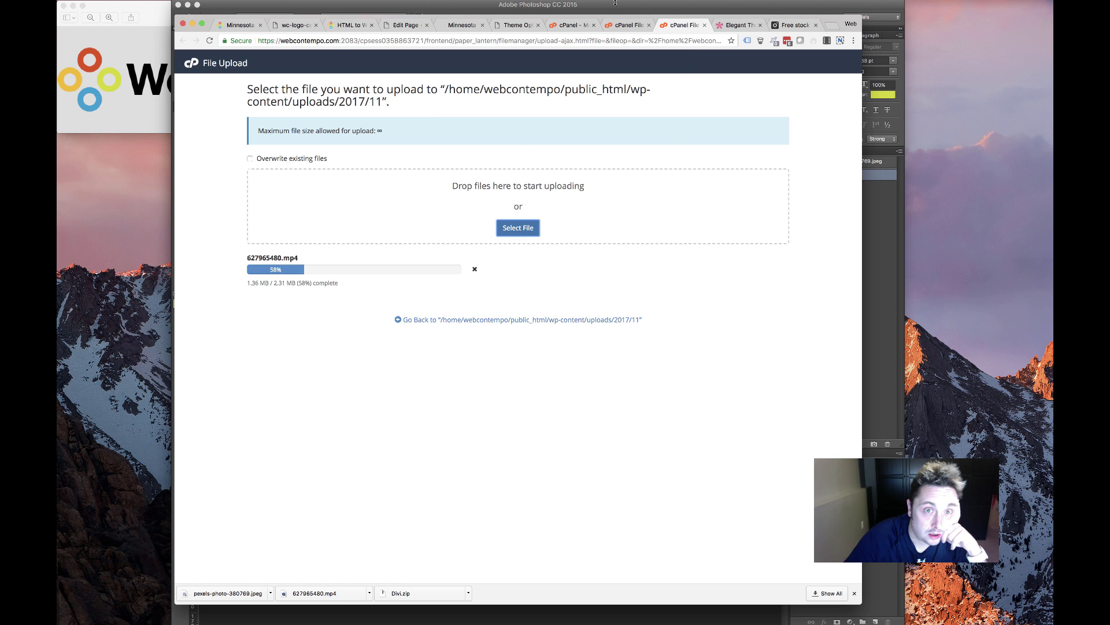
left_click(515, 25)
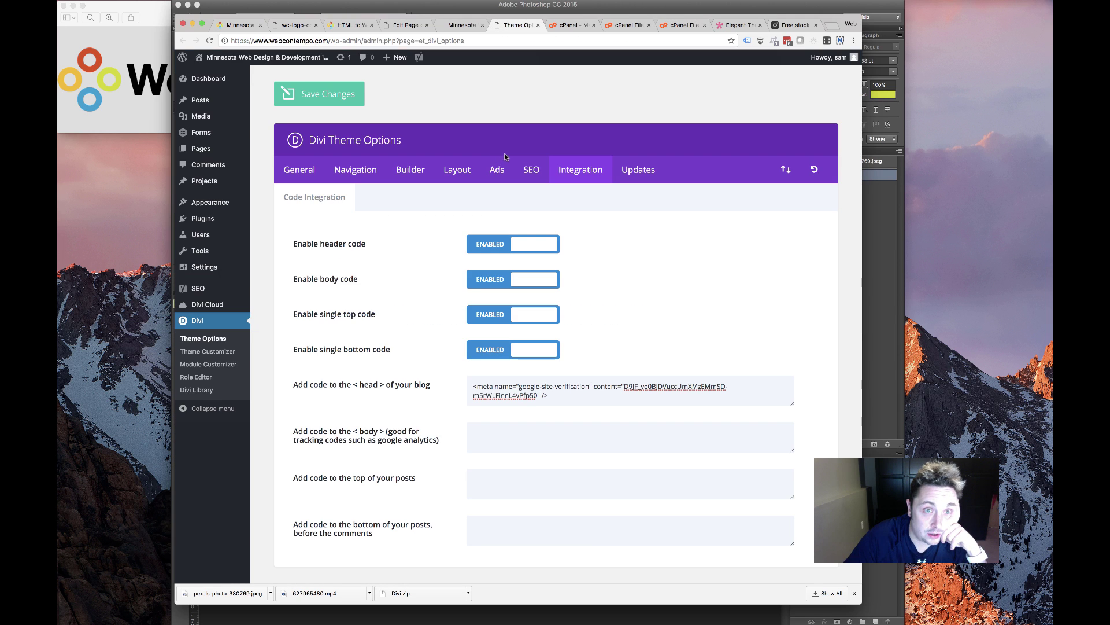
Back in the front page editor, cancel choosing a local video file and return to the media library
left_click(462, 25)
left_click(405, 25)
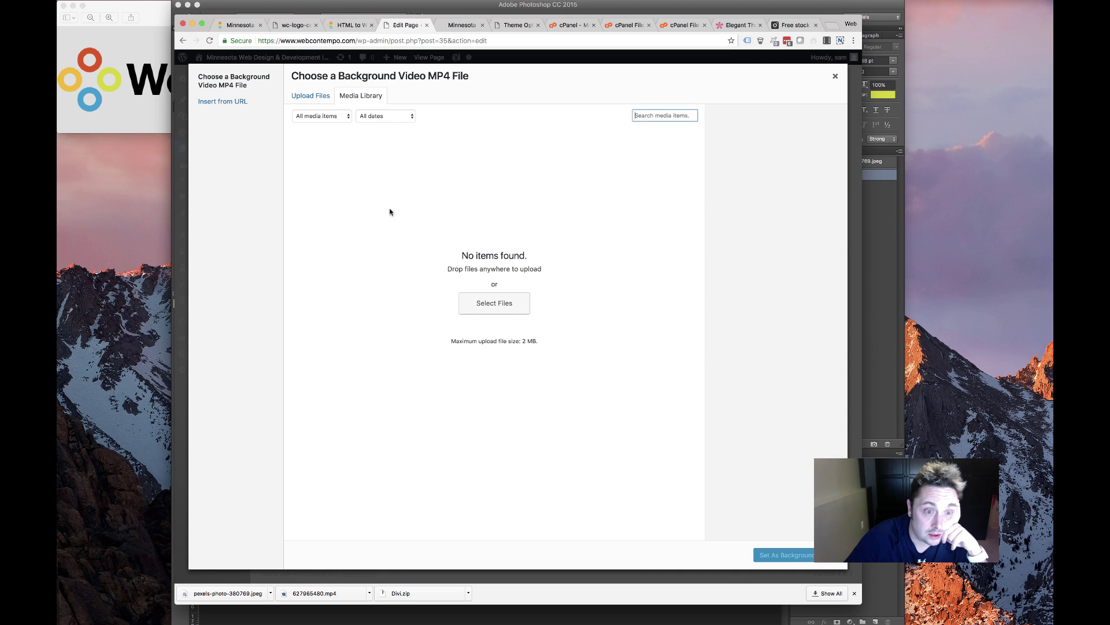
left_click(497, 308)
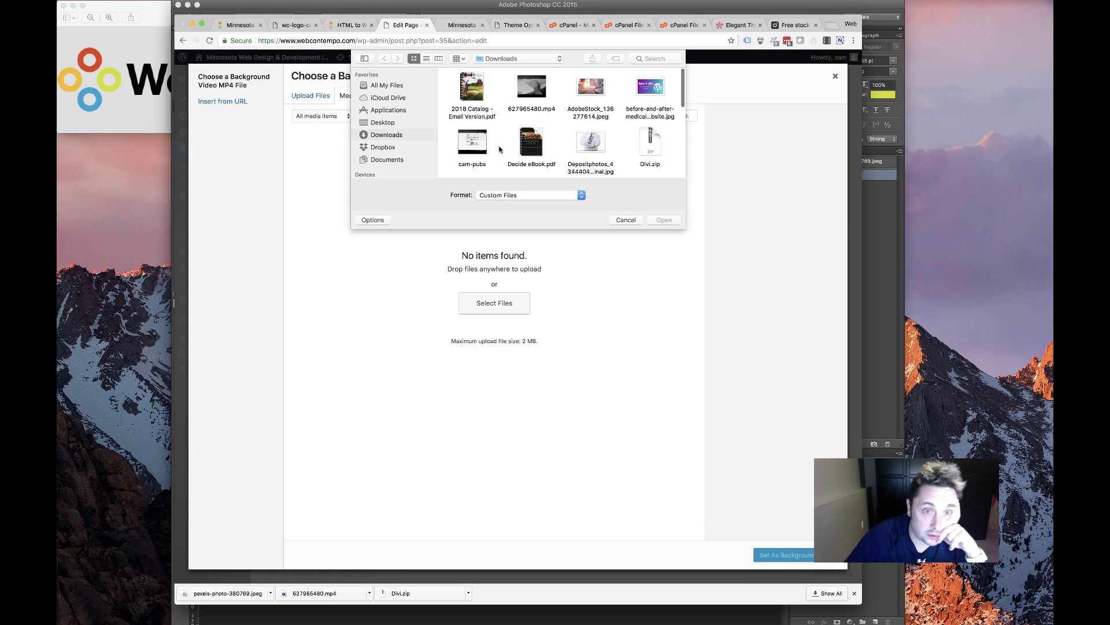
left_click(624, 223)
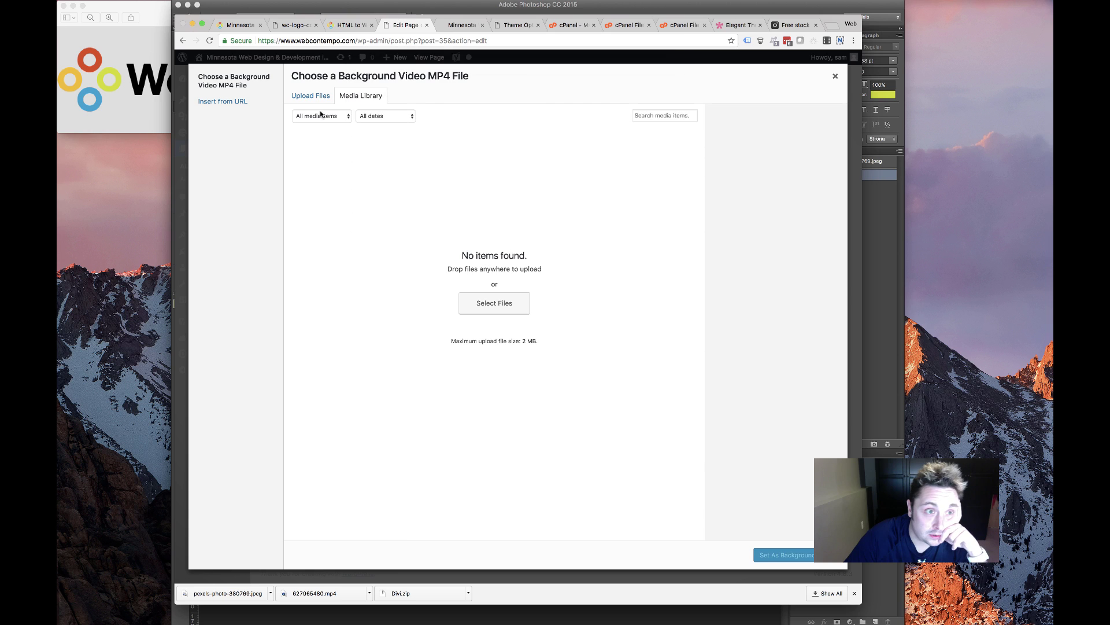
left_click(313, 96)
left_click(360, 97)
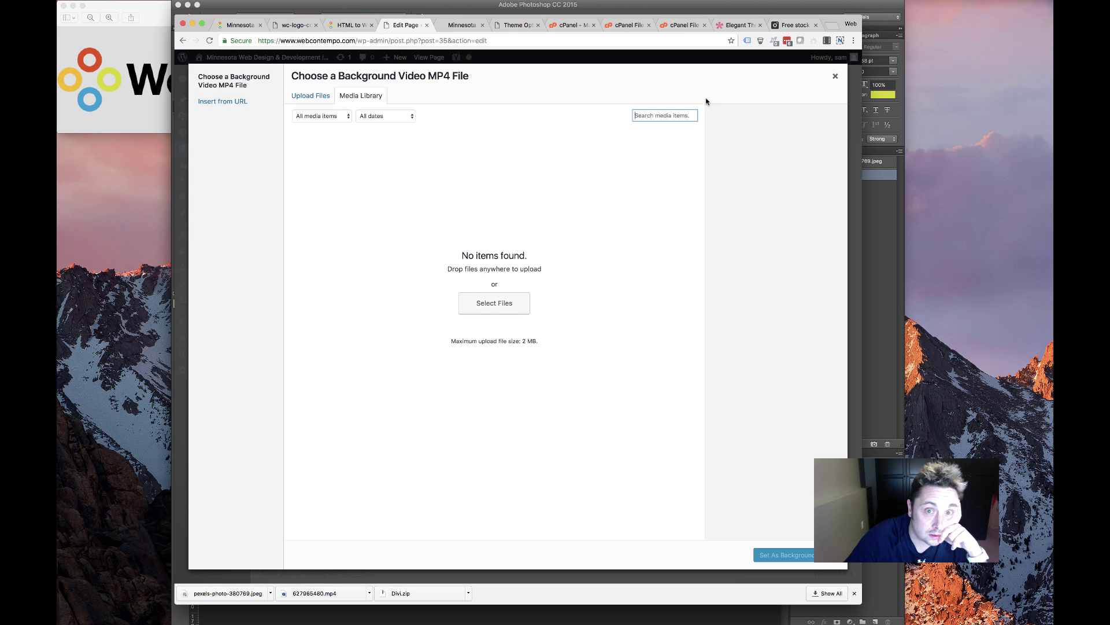
left_click(372, 137)
Close the background video chooser and the Fullwidth Header settings without adding a video
left_click(833, 75)
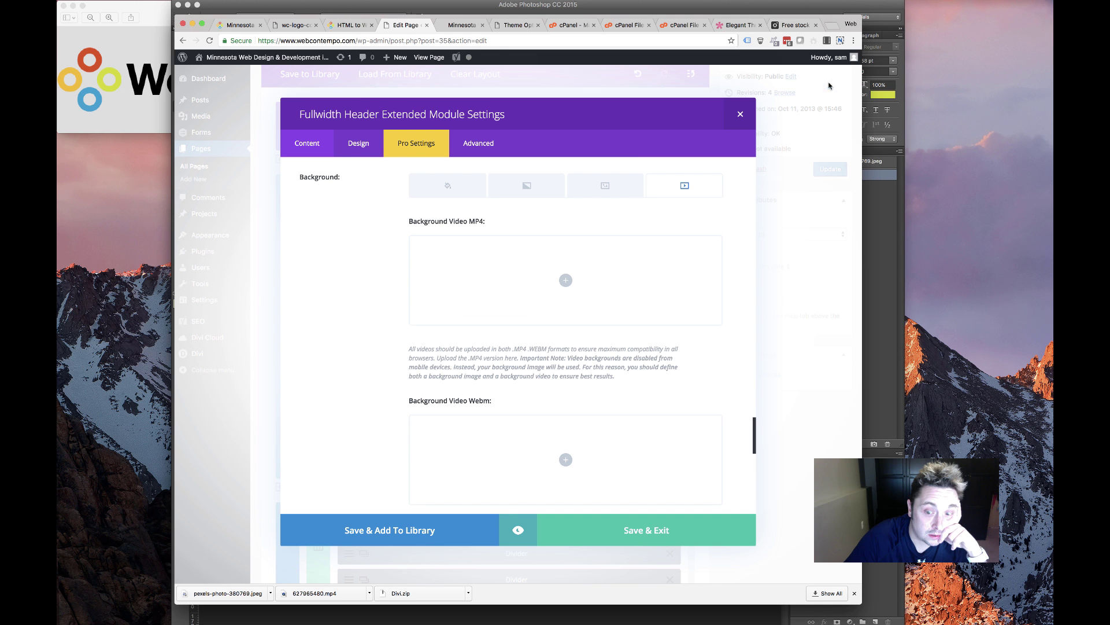
left_click(739, 115)
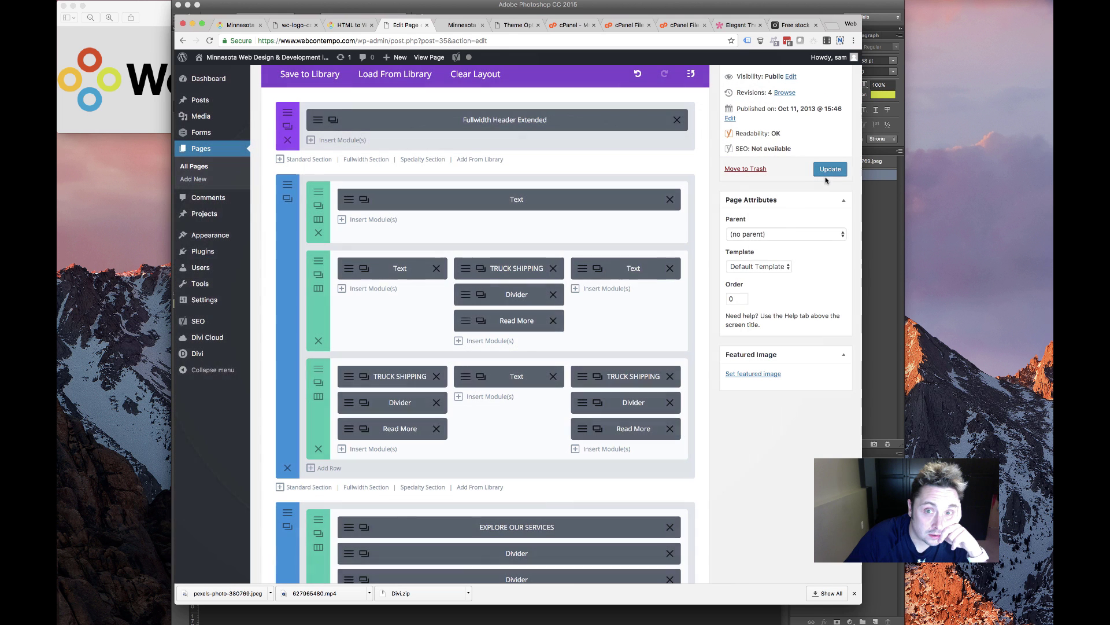
mouse_move(230, 118)
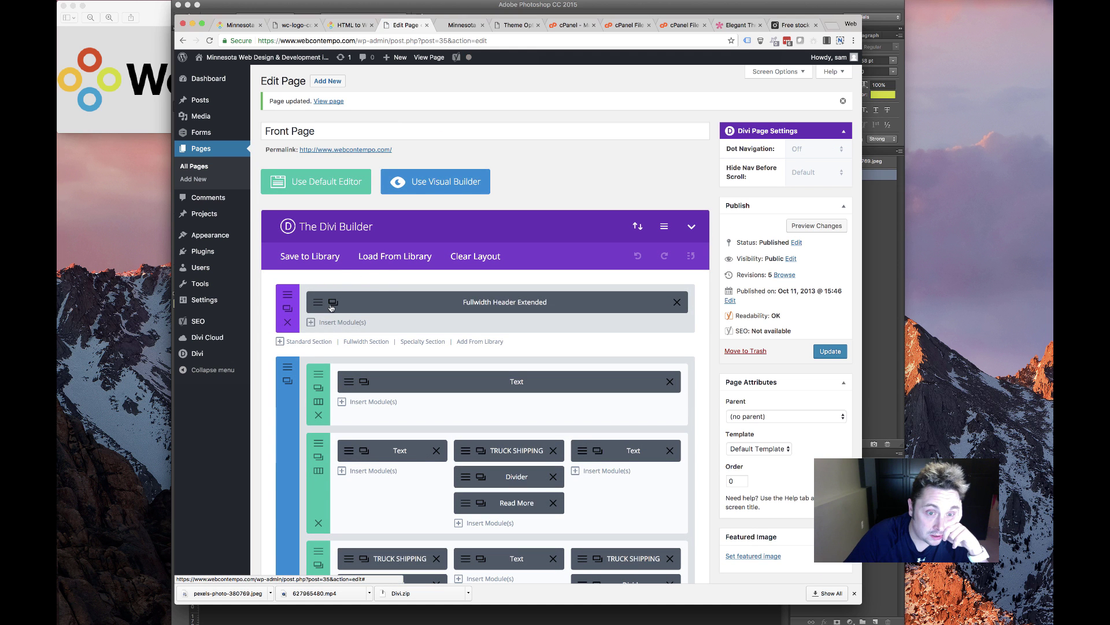
Open the Fullwidth Header's background video options and try adding an MP4 via Insert from URL
left_click(321, 309)
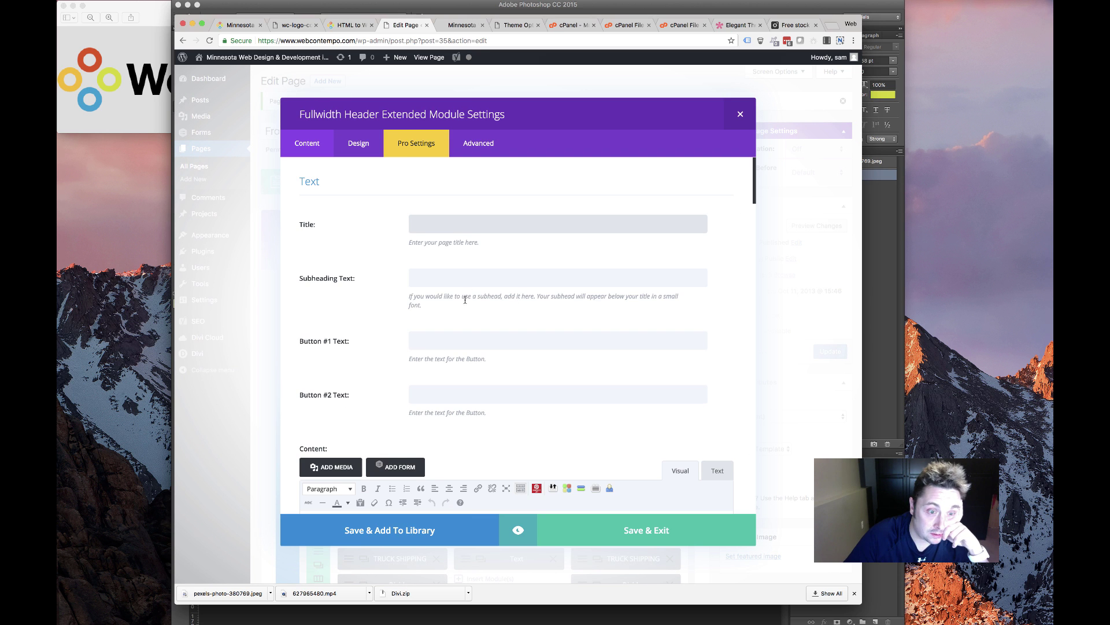
scroll(469, 297, "down", 10)
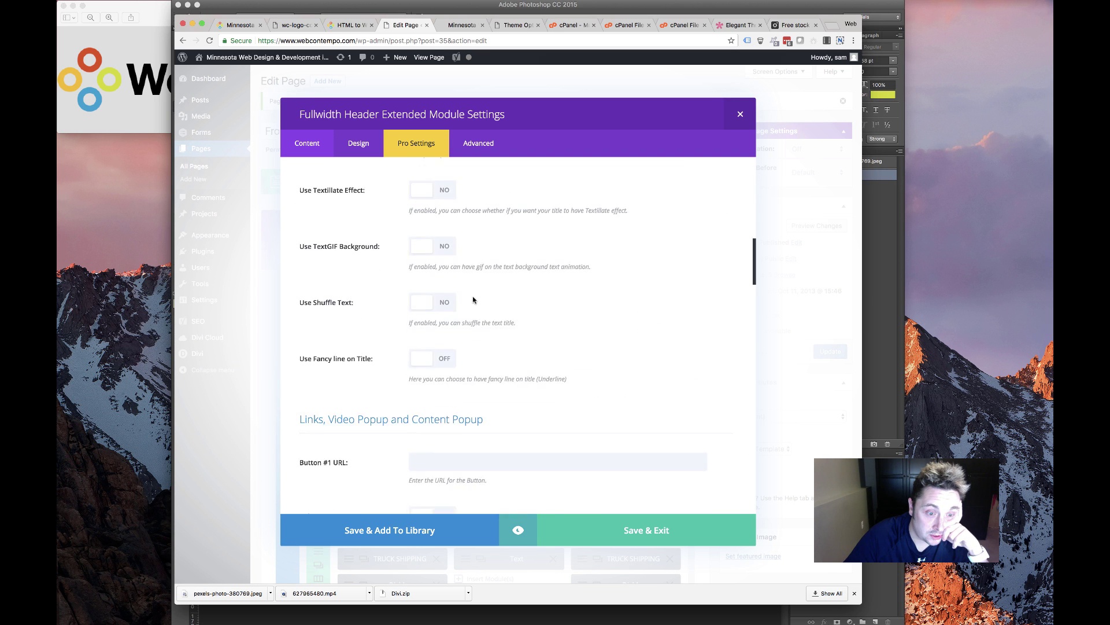
scroll(470, 299, "down", 15)
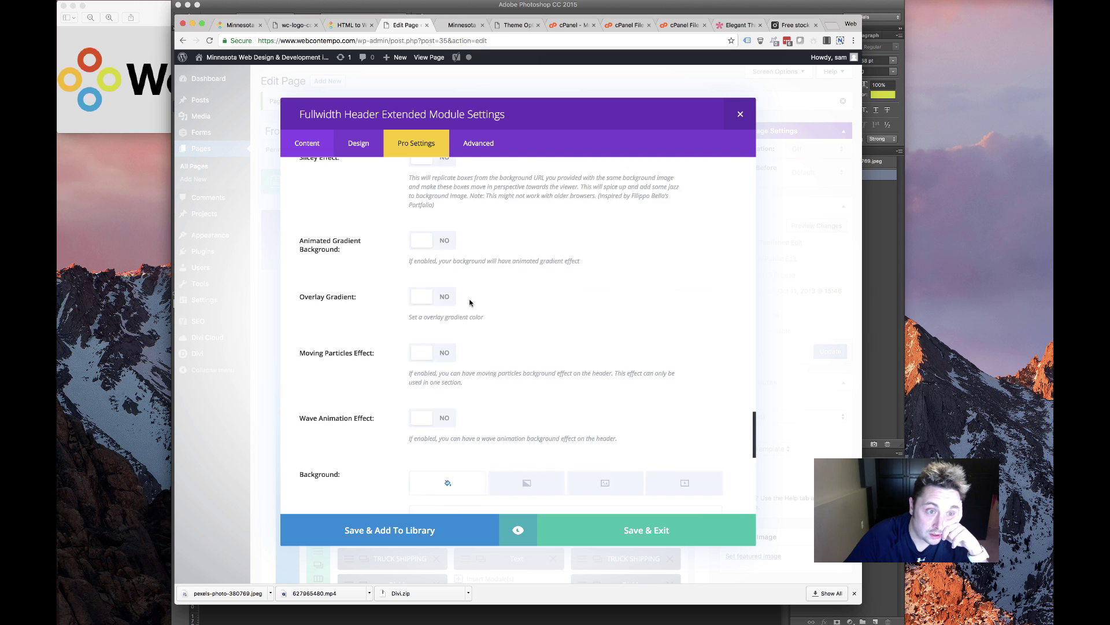
scroll(470, 302, "down", 4)
left_click(568, 262)
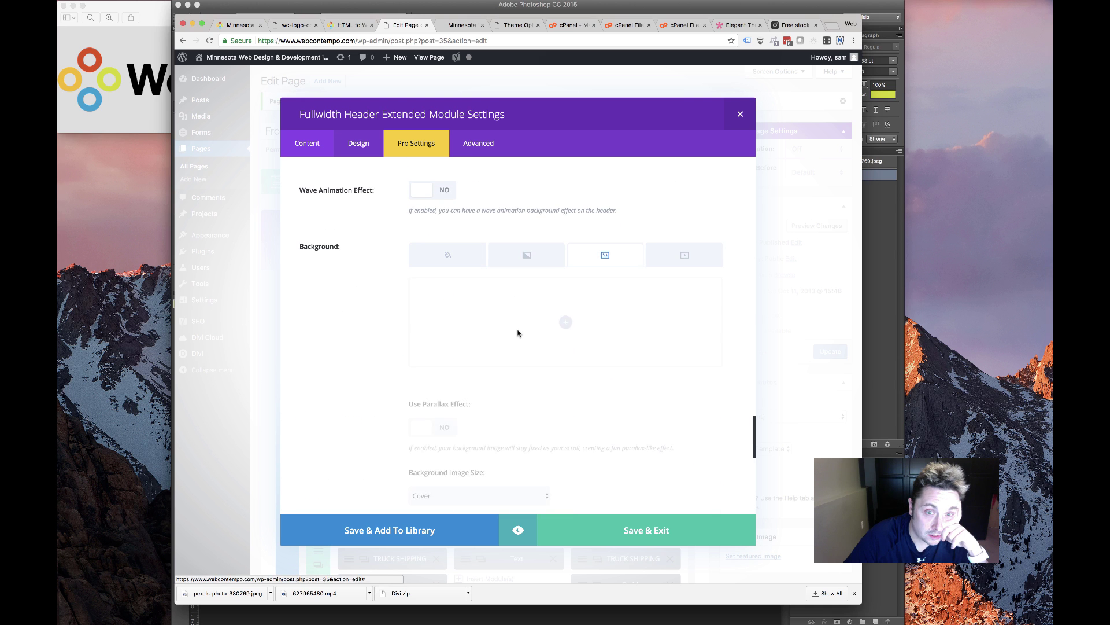
left_click(672, 267)
left_click(567, 349)
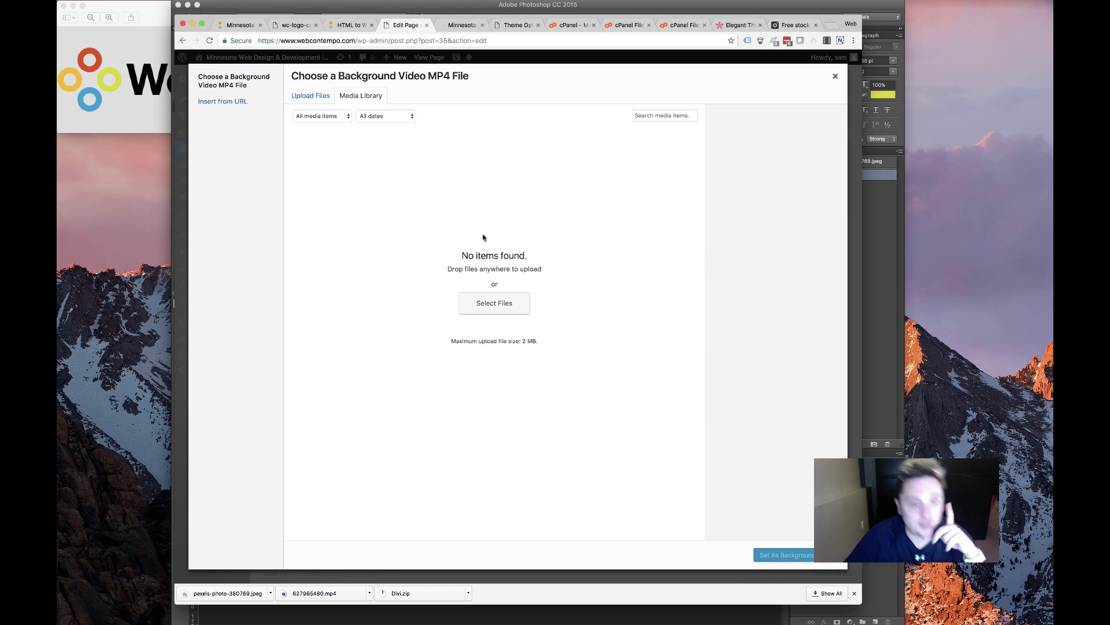
left_click(256, 103)
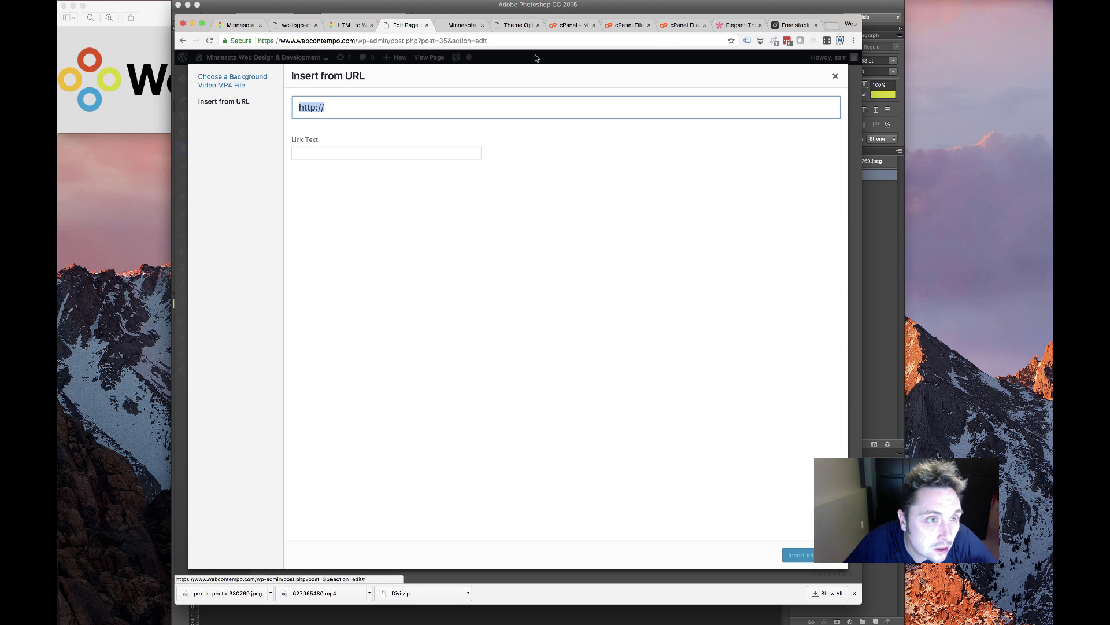
left_click(230, 80)
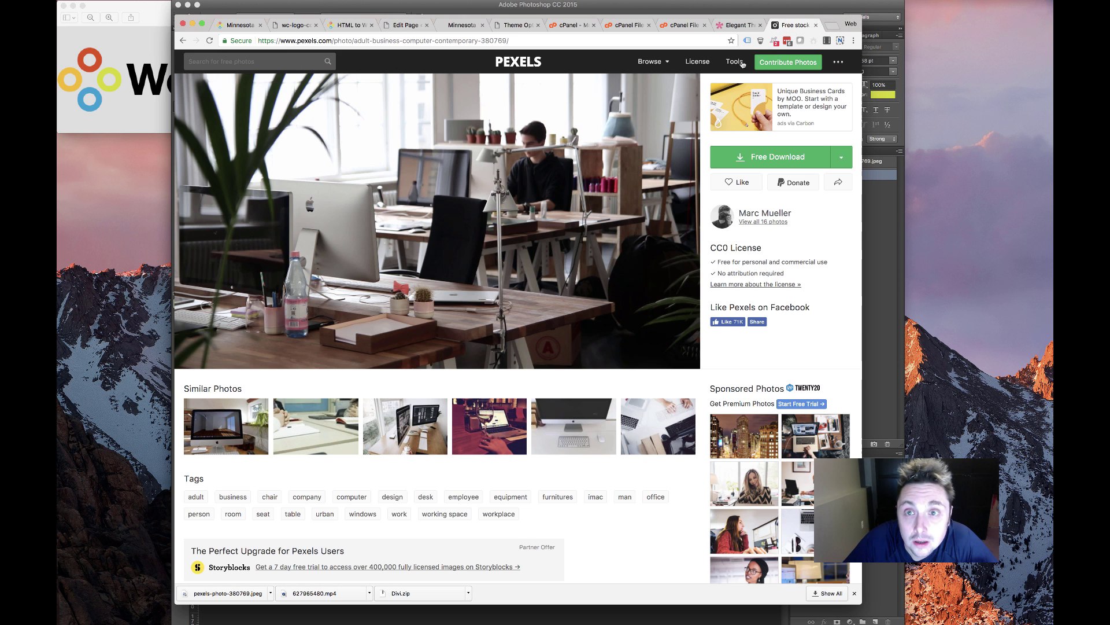
Download the white-desk iMac and mug photo at Large 1920 x 1280, then preview it
left_click(794, 24)
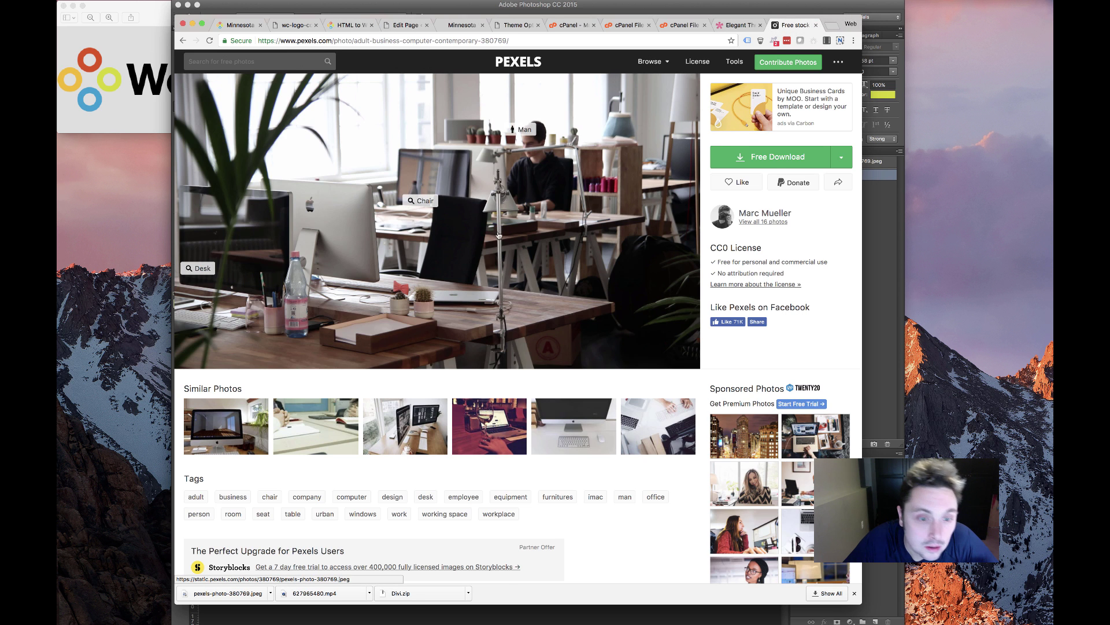
key("super+bracketleft")
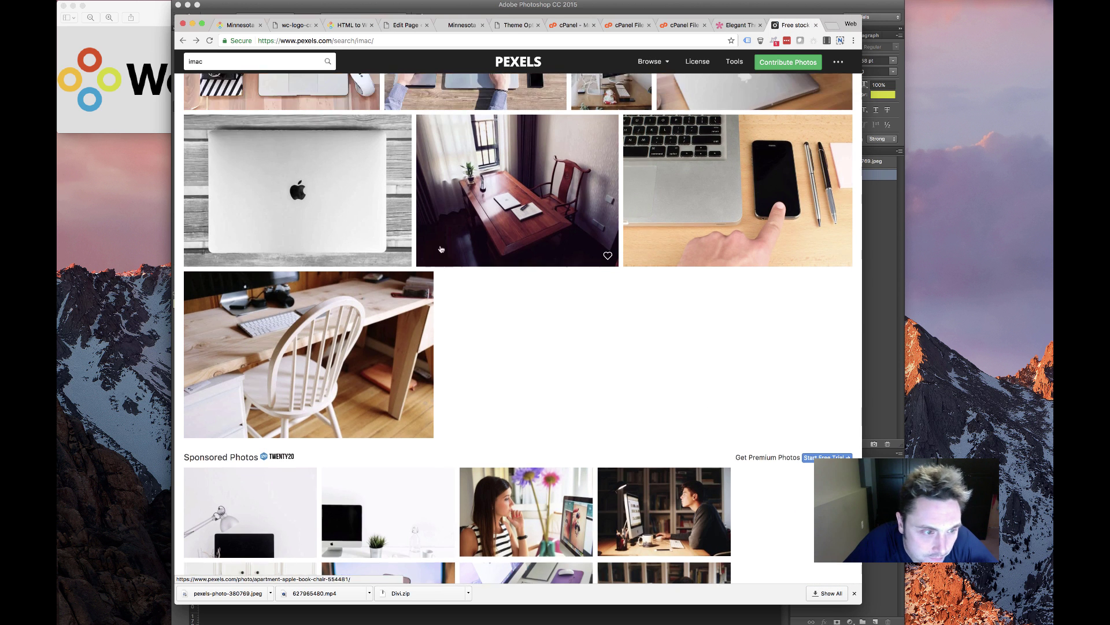
scroll(395, 194, "up", 20)
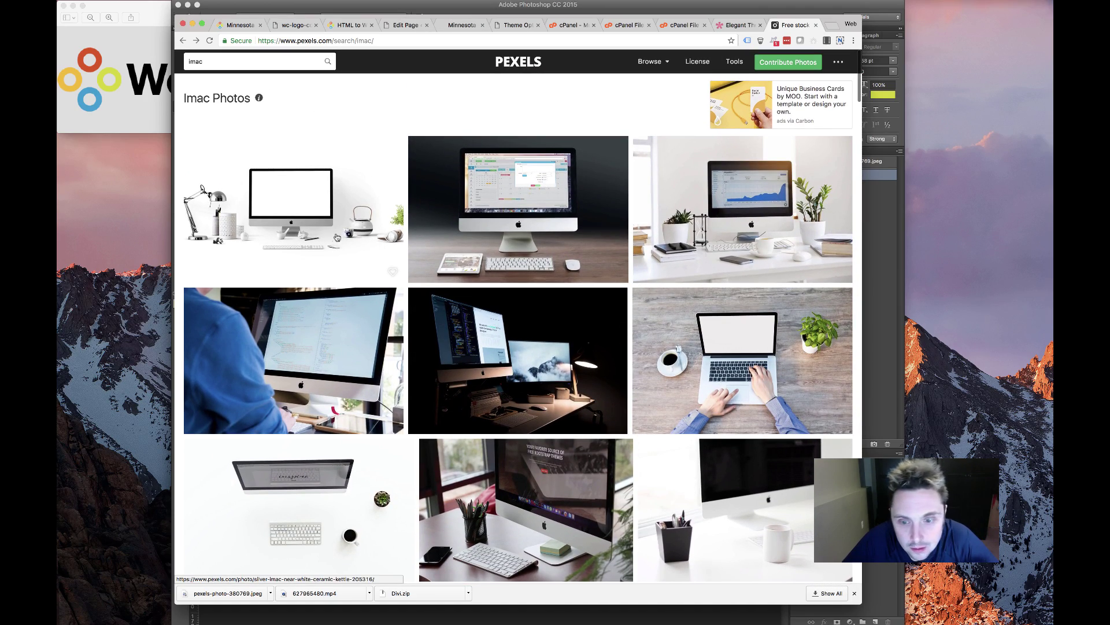
scroll(335, 231, "down", 3)
left_click(334, 176)
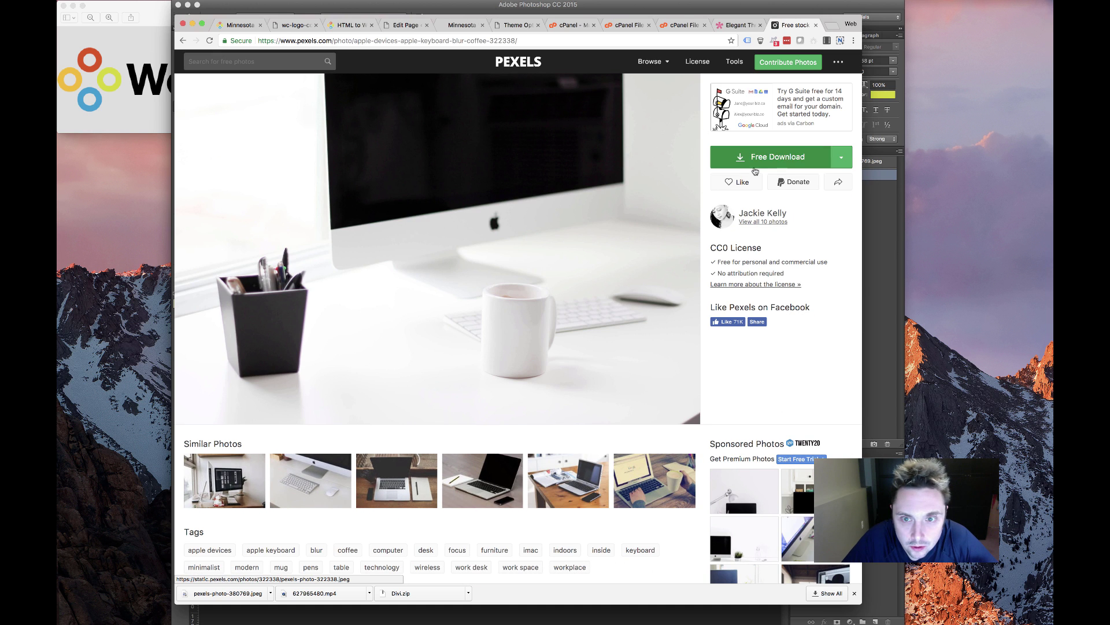
left_click(842, 157)
left_click(801, 217)
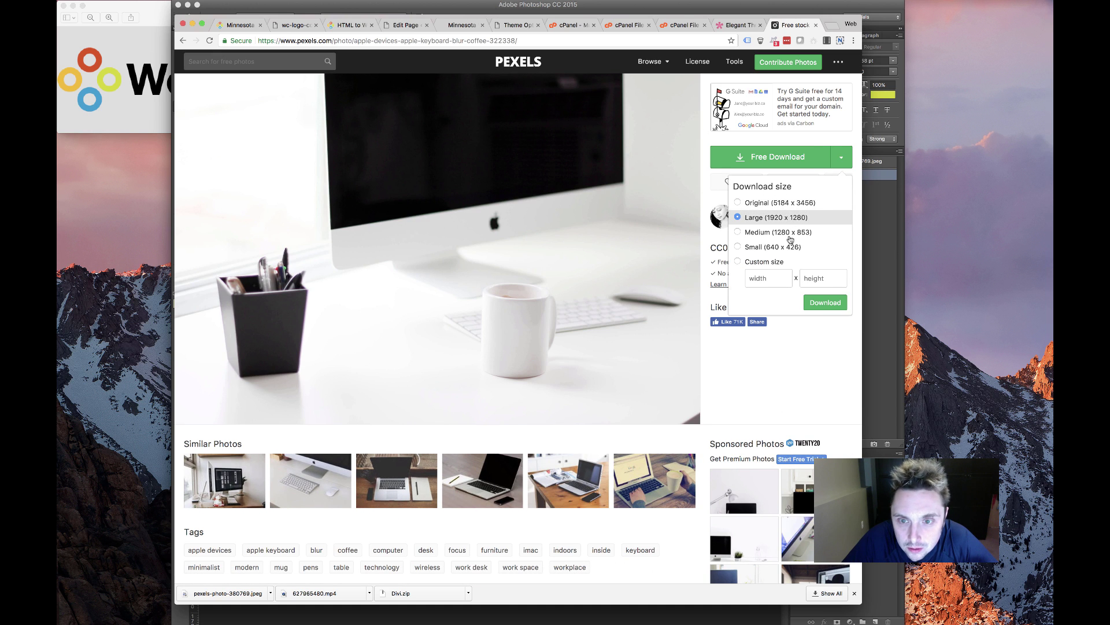
left_click(834, 309)
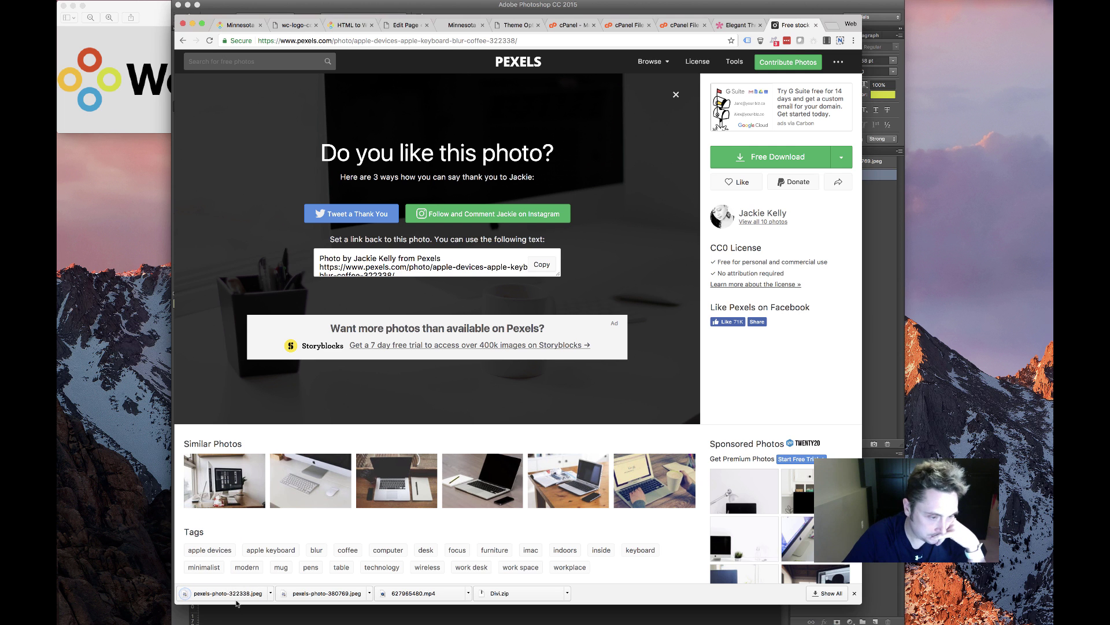
left_click(235, 596)
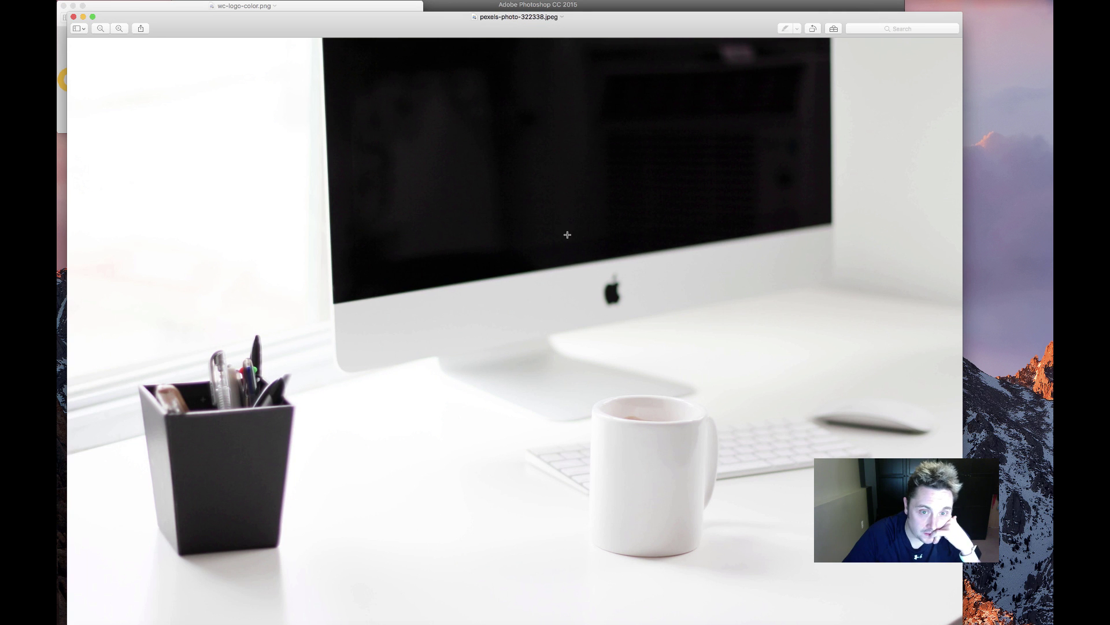
left_click(72, 17)
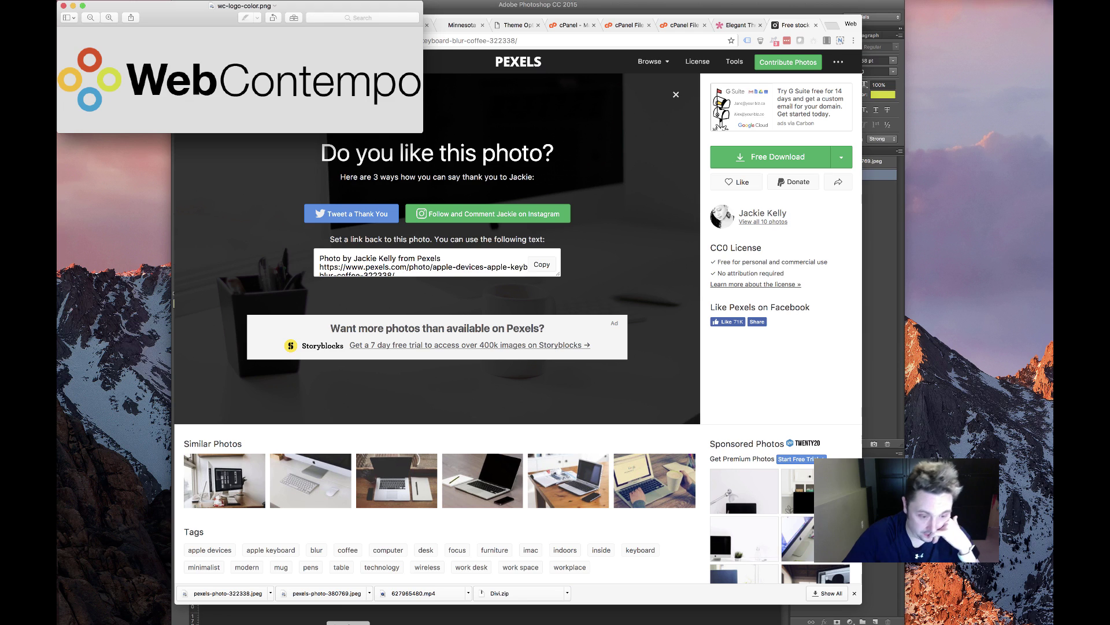
Open pexels-photo-322338.jpeg in Photoshop and confirm its 1920 x 1280 image size
key("super+Tab")
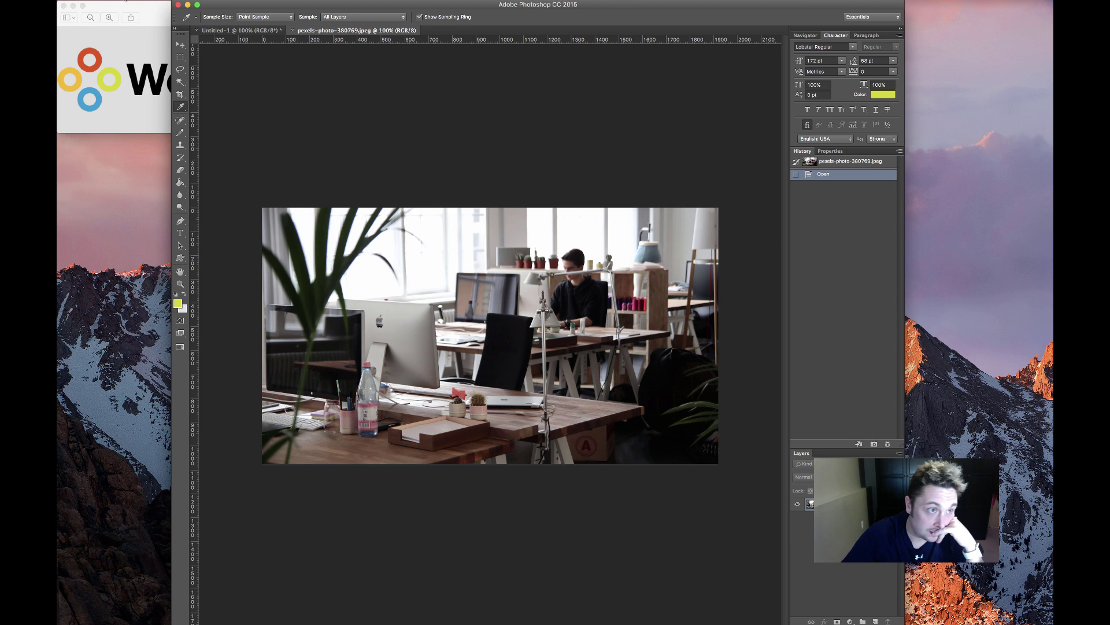
left_click(125, 2)
left_click(152, 15)
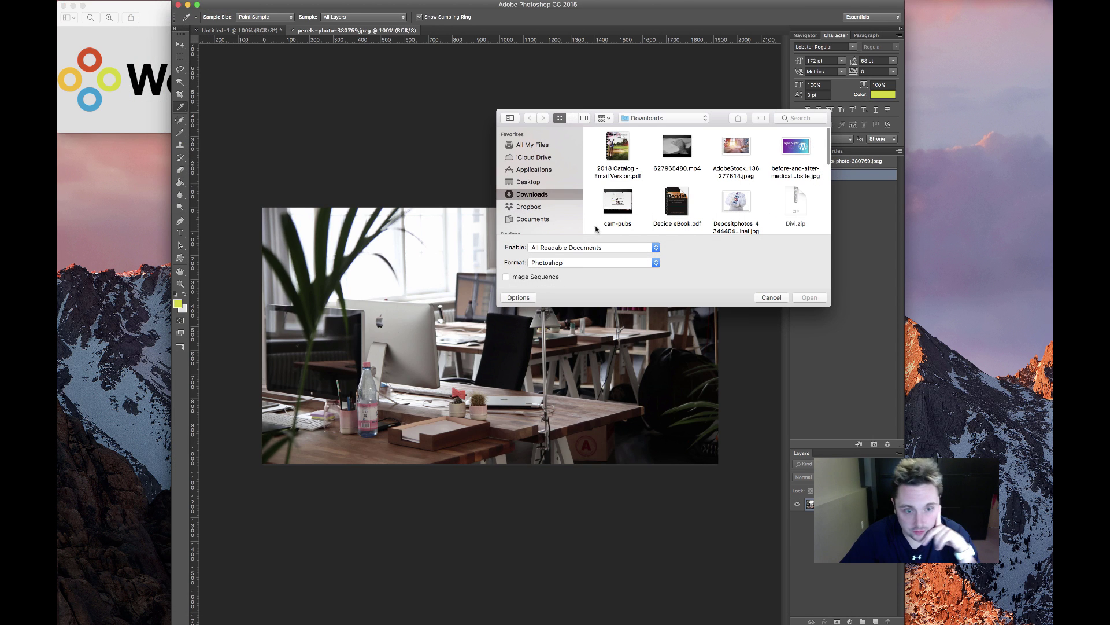
scroll(759, 201, "down", 10)
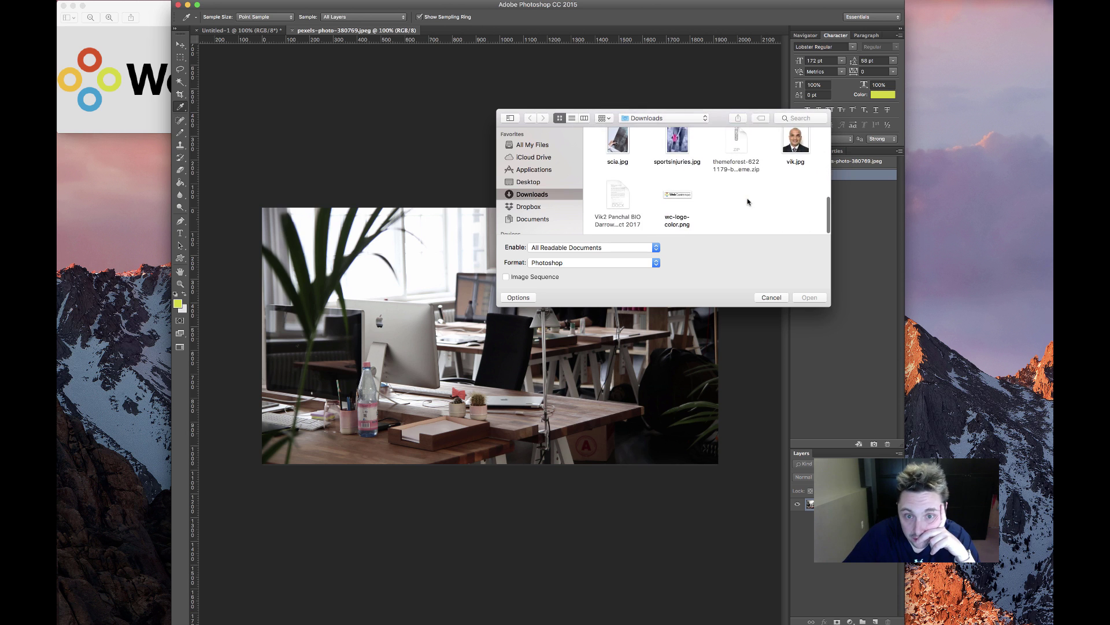
scroll(742, 199, "up", 3)
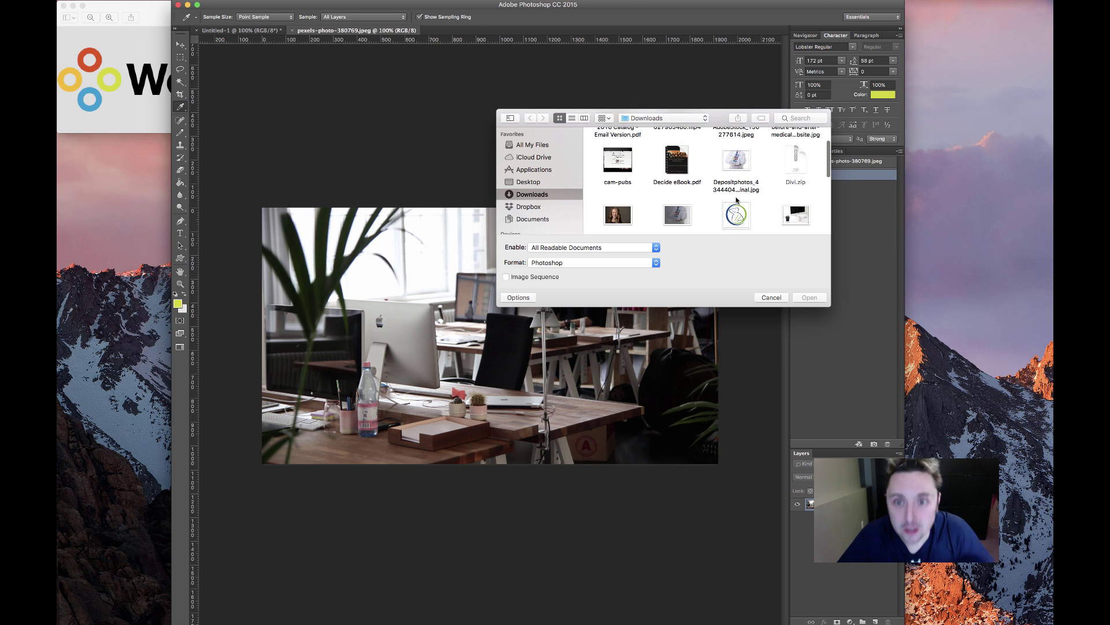
left_click(801, 212)
double_click(801, 212)
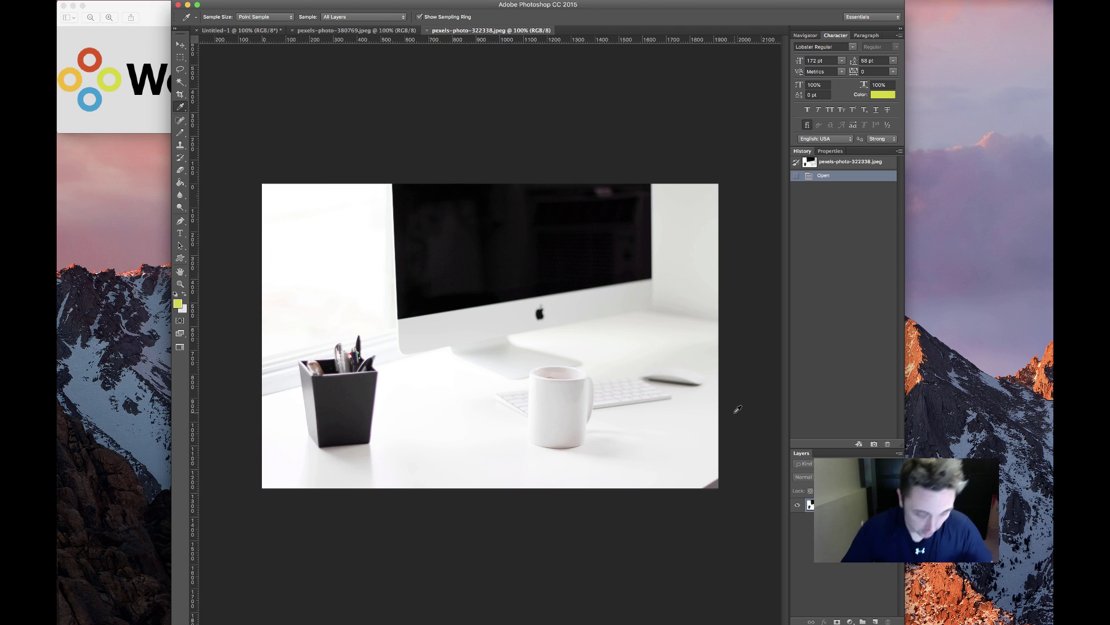
key("super+alt+i")
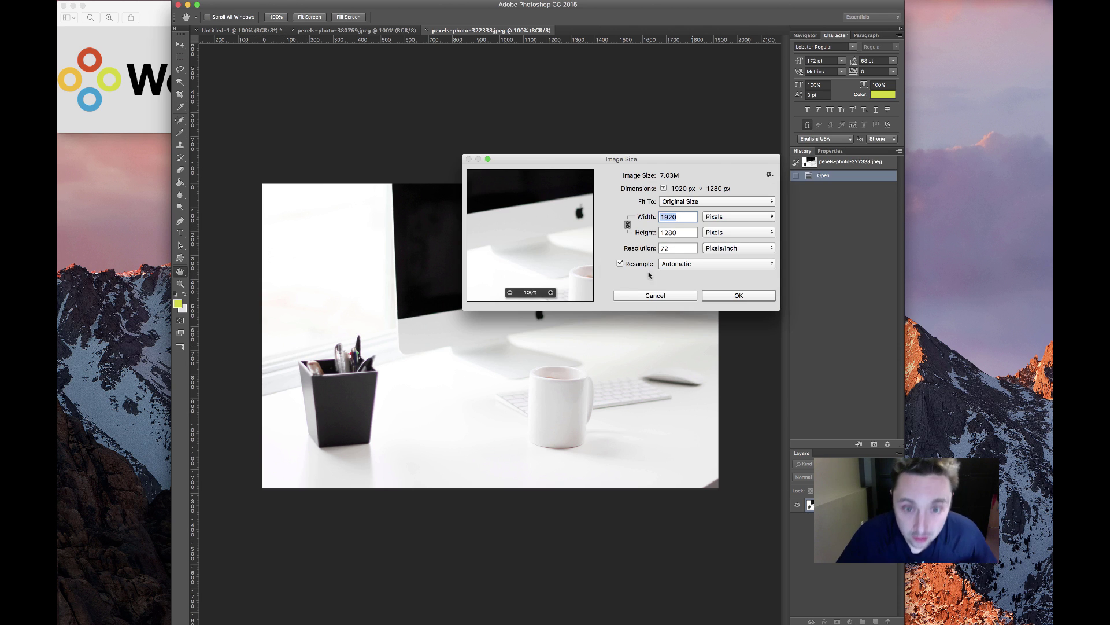
left_click(662, 296)
Unlock the desk photo as Layer 0 and add a dark Multiply Color Overlay at 86% opacity
double_click(839, 505)
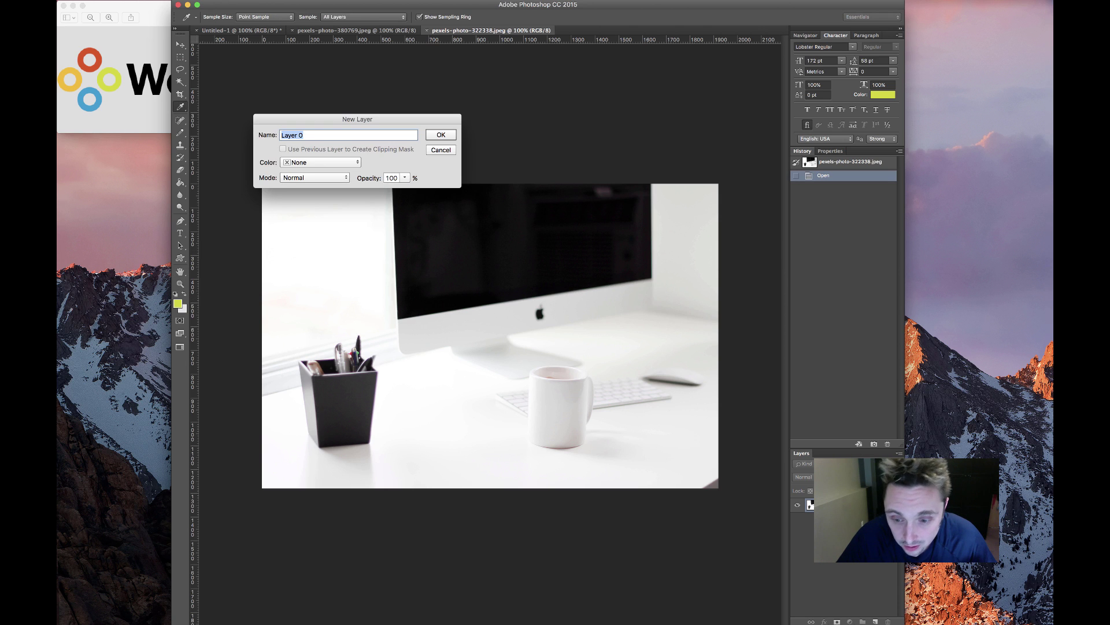
left_click(440, 135)
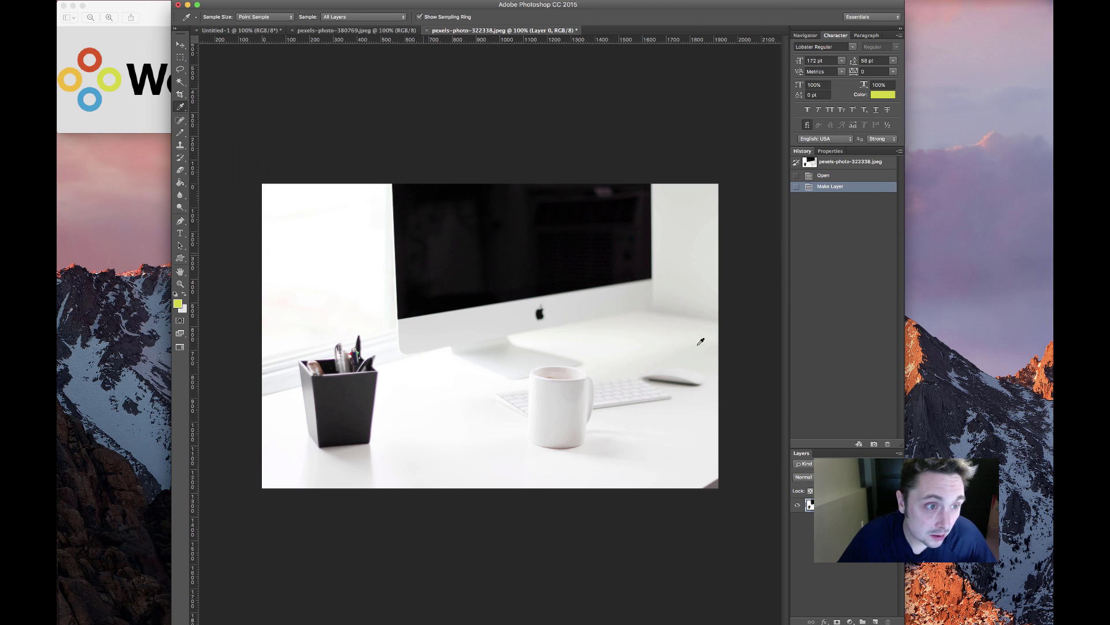
double_click(850, 505)
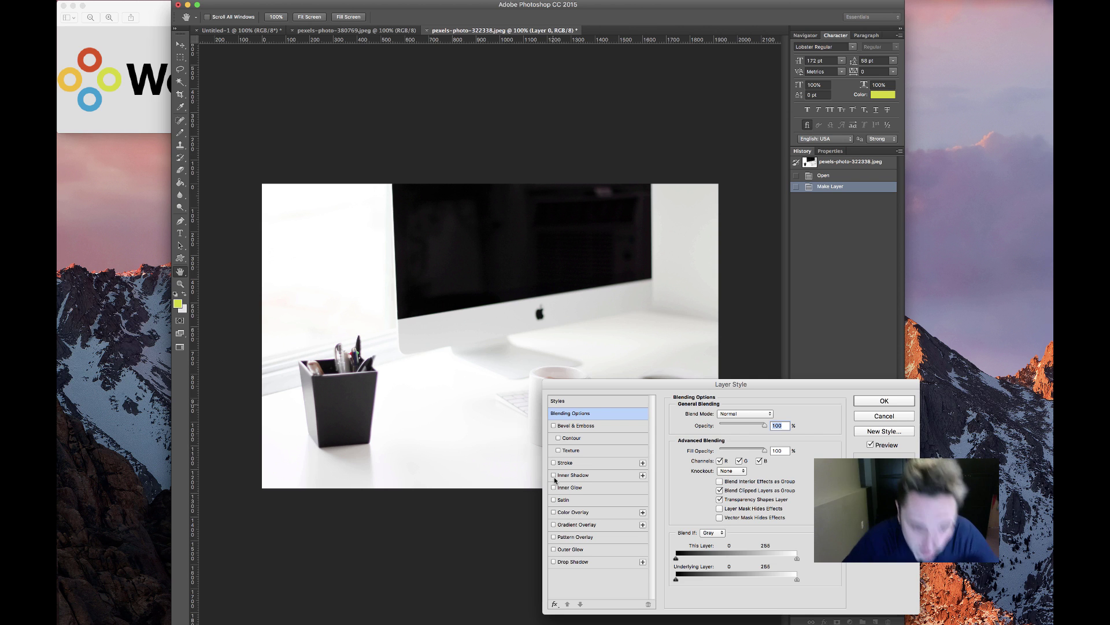
left_click(581, 512)
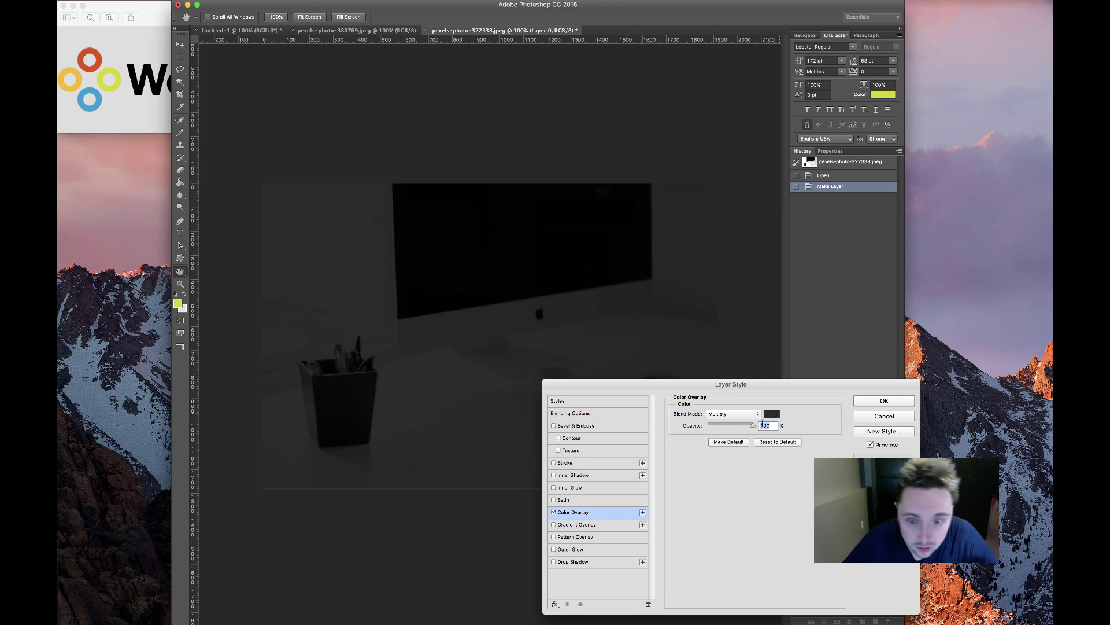
mouse_move(752, 425)
left_mouse_down()
mouse_move(715, 426)
mouse_move(747, 427)
left_mouse_up()
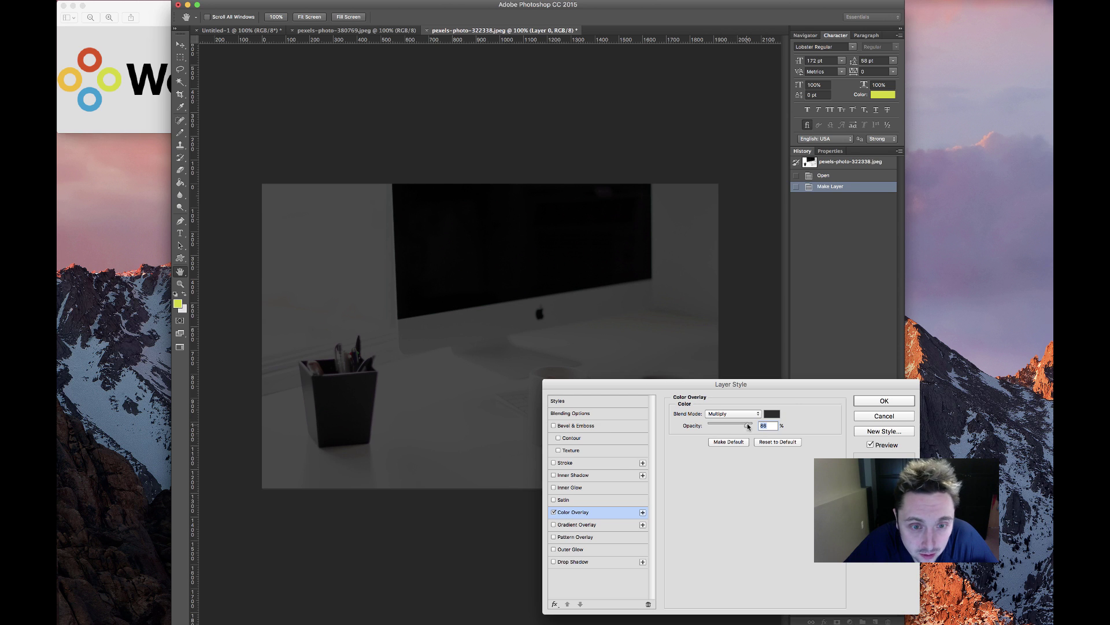
left_click(905, 403)
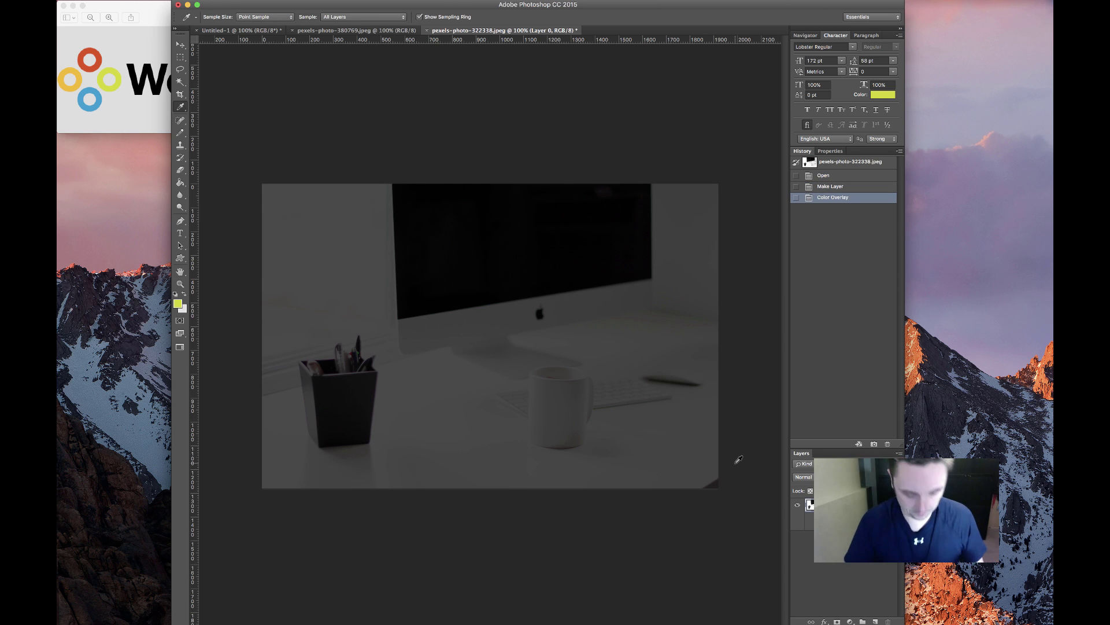
Preview the dimmed photo in Save for Web, then close it without saving
key("super+alt+shift+s")
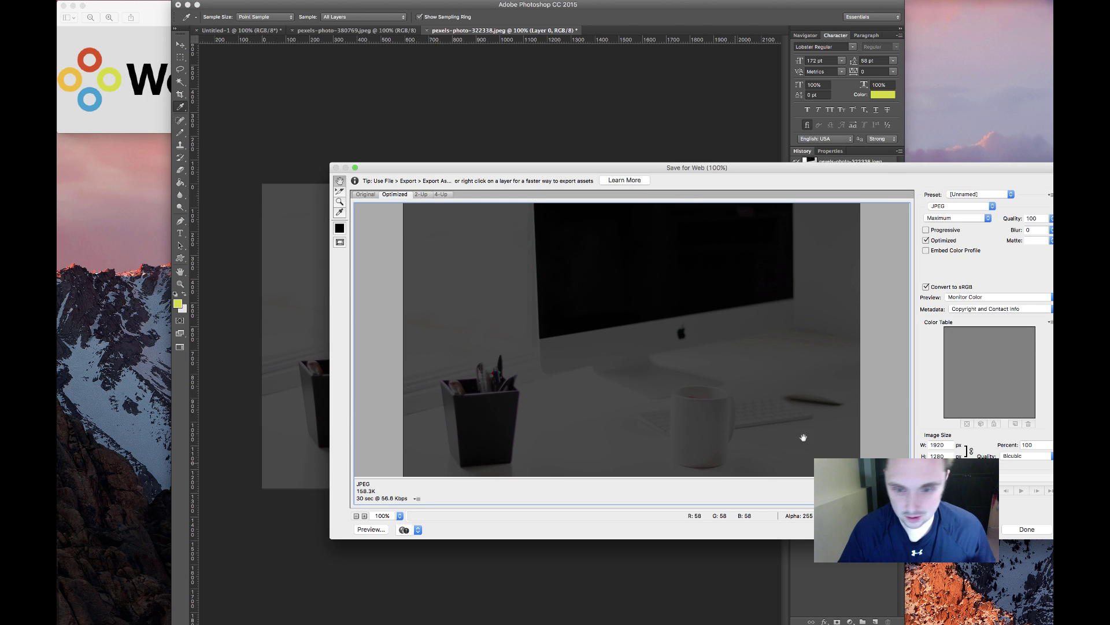
scroll(700, 347, "down", 2)
scroll(639, 343, "up", 2)
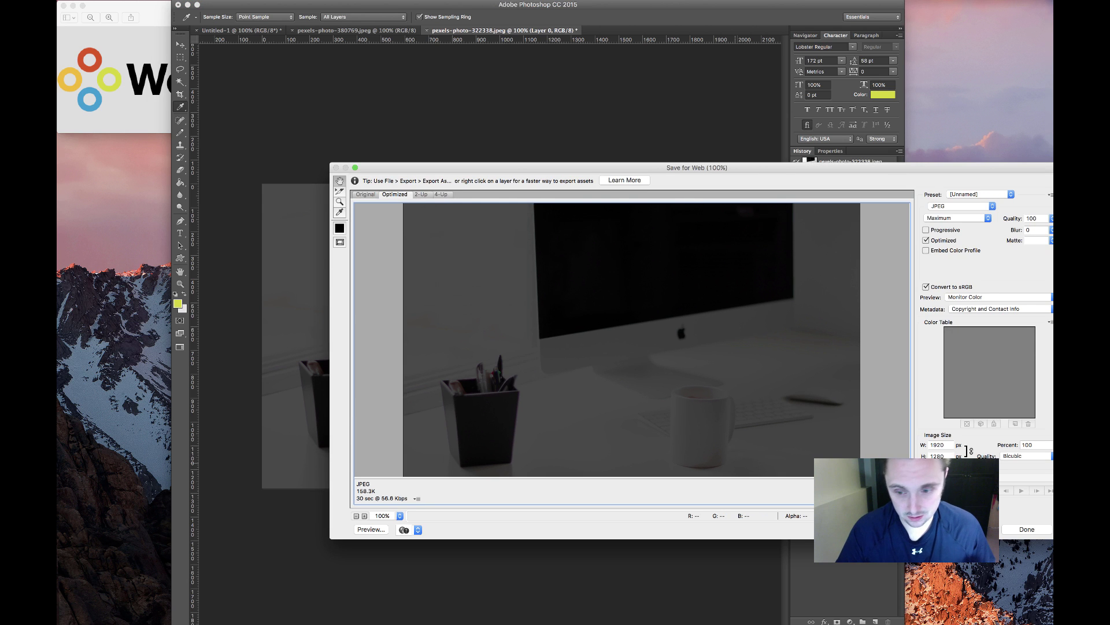
left_click(915, 529)
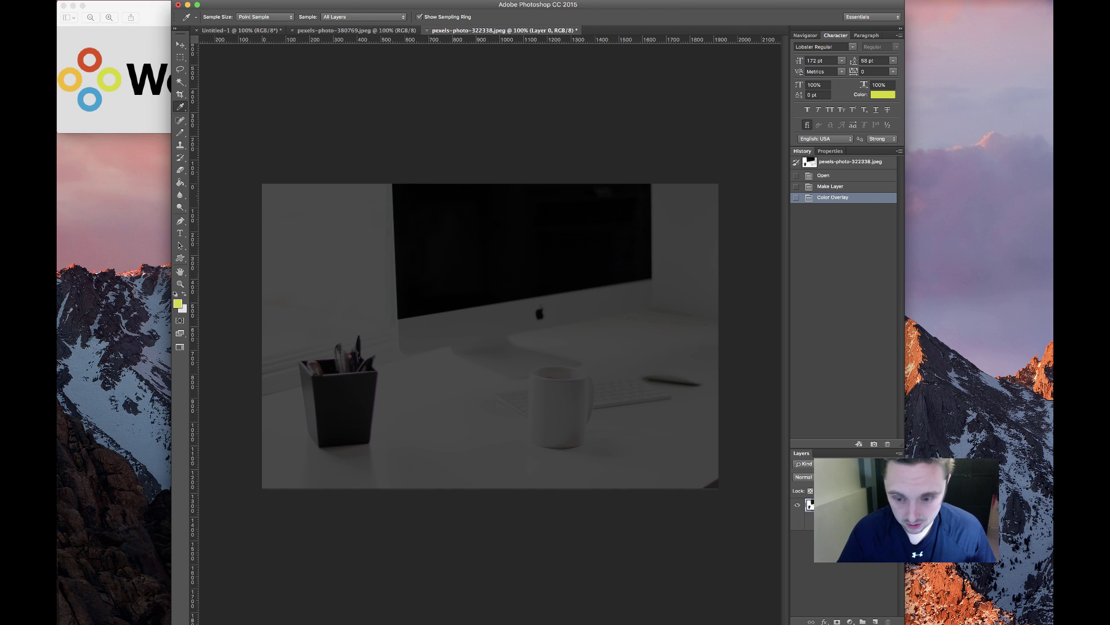
Try a yellow overlay colour on the photo, then cancel and keep the dark overlay
double_click(839, 529)
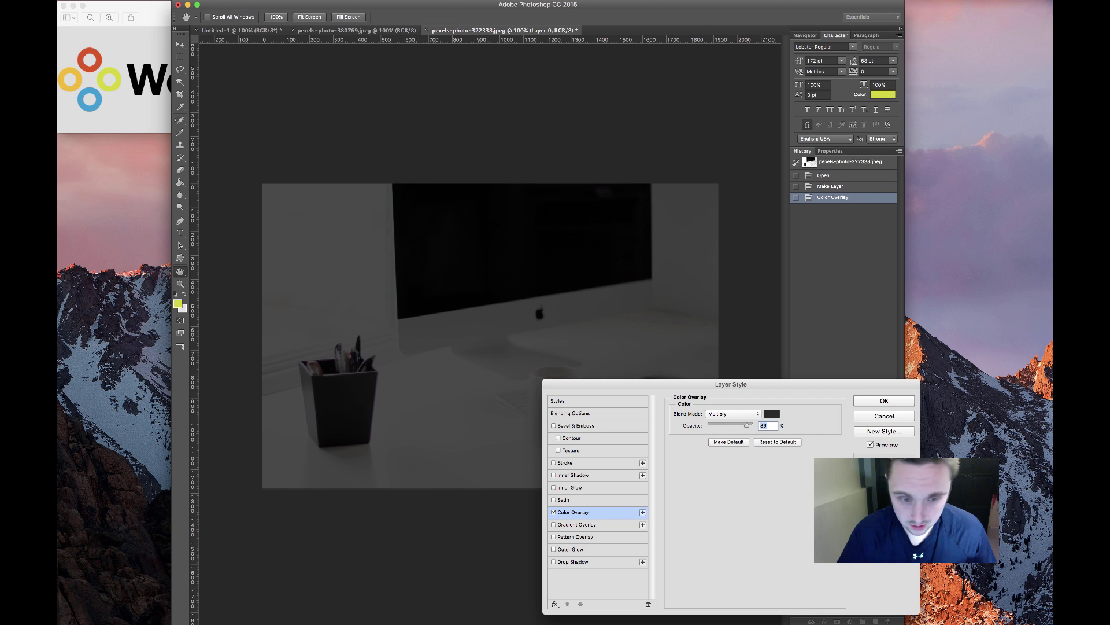
left_click(772, 414)
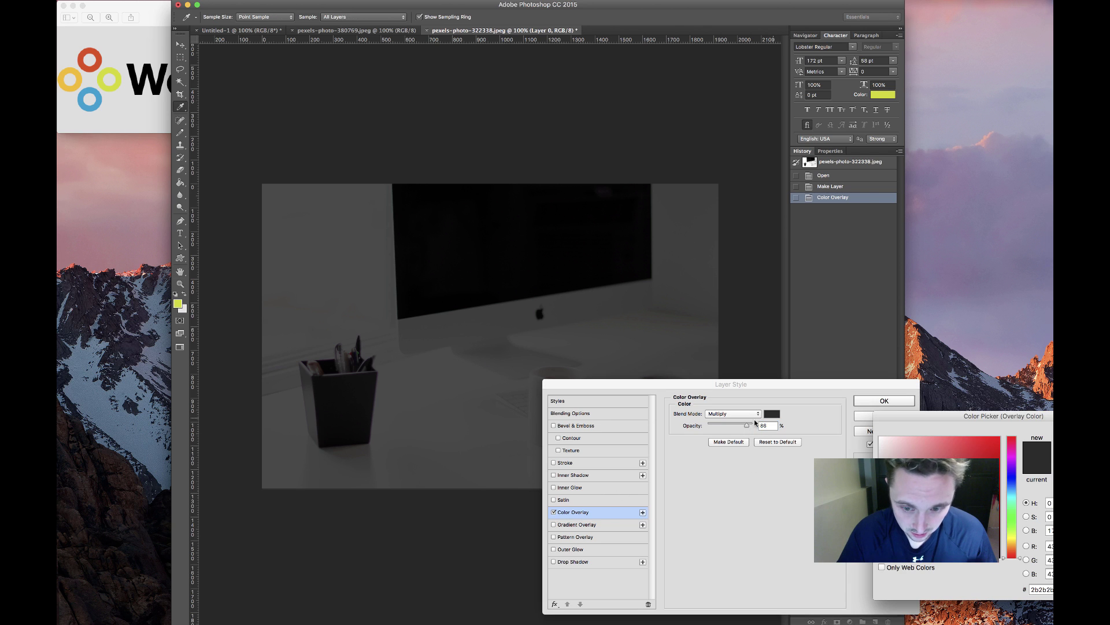
left_click(178, 303)
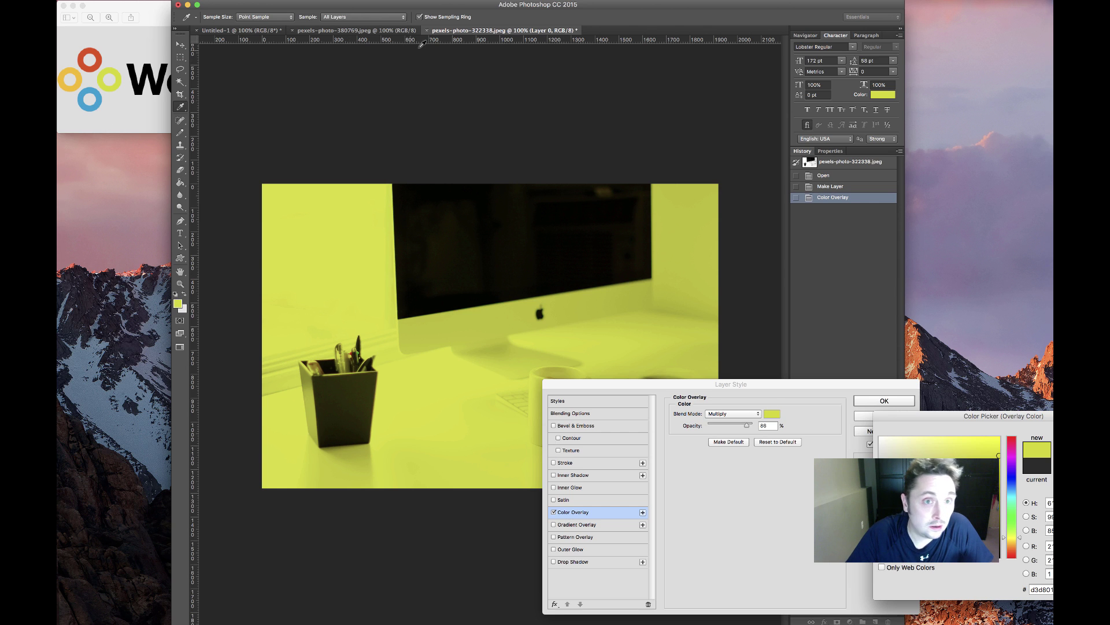
key("Escape")
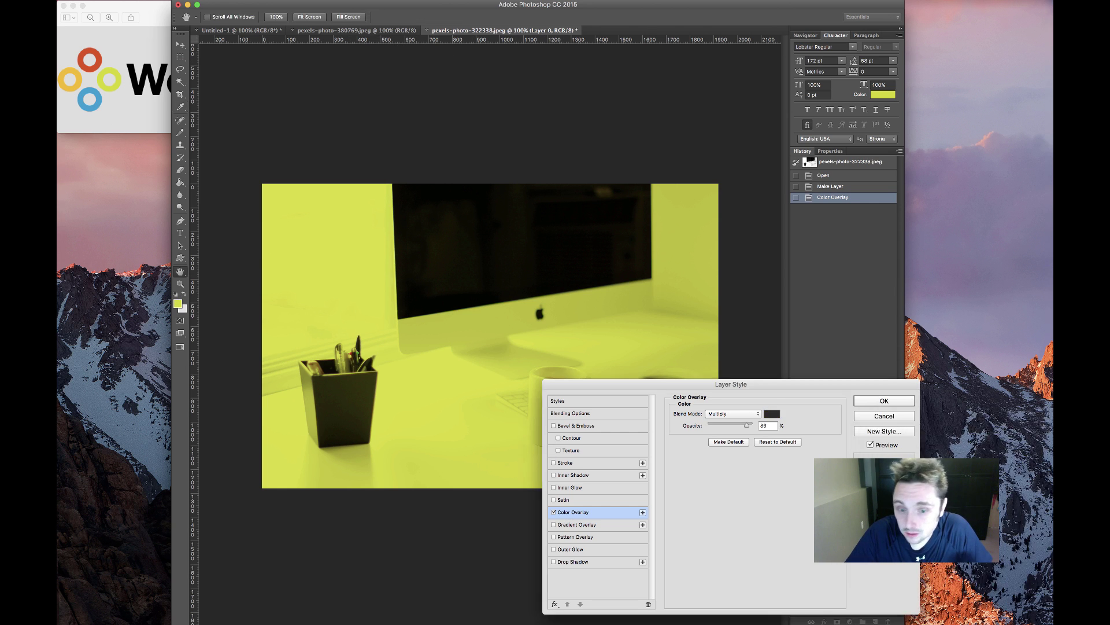
left_click(905, 402)
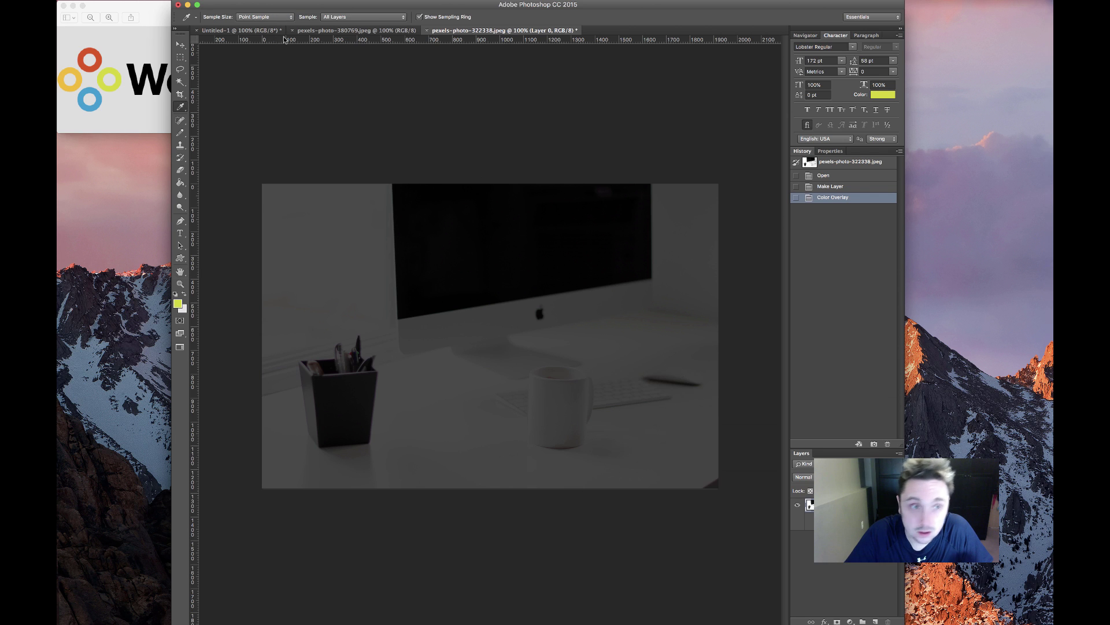
Sample the blue from the logo's ring in Untitled-1 as the foreground colour
left_click(347, 31)
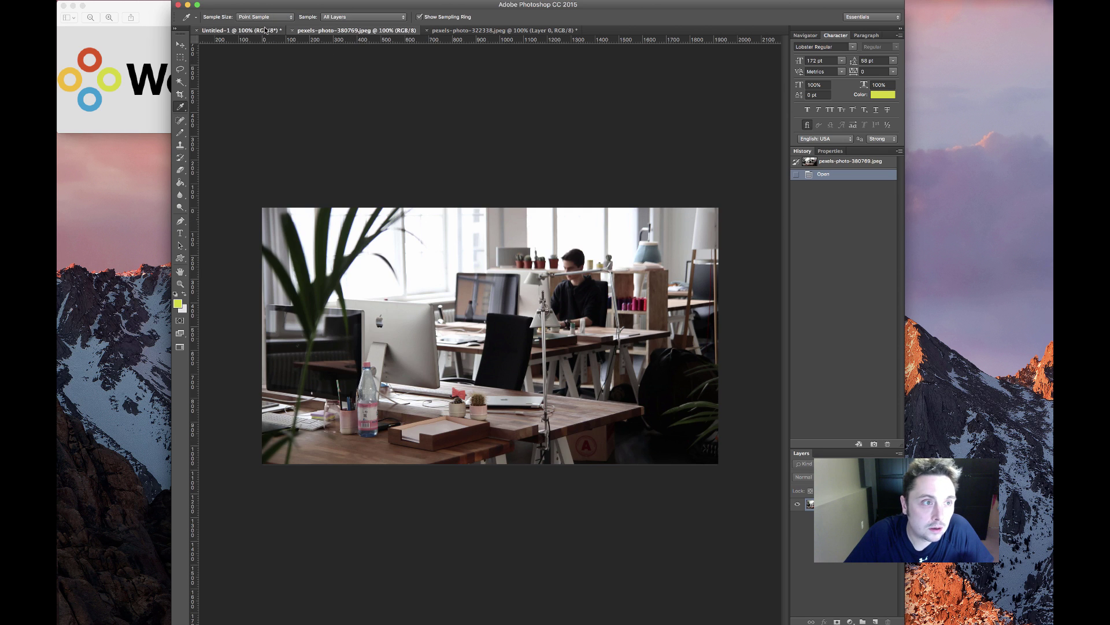
left_click(240, 30)
left_click(424, 335)
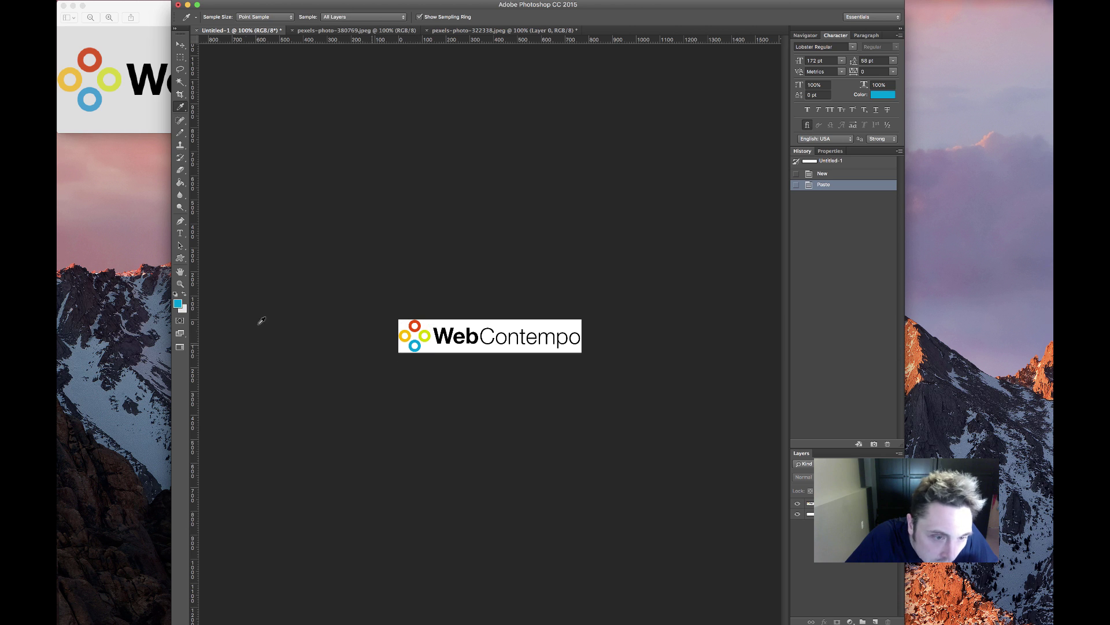
left_click(177, 303)
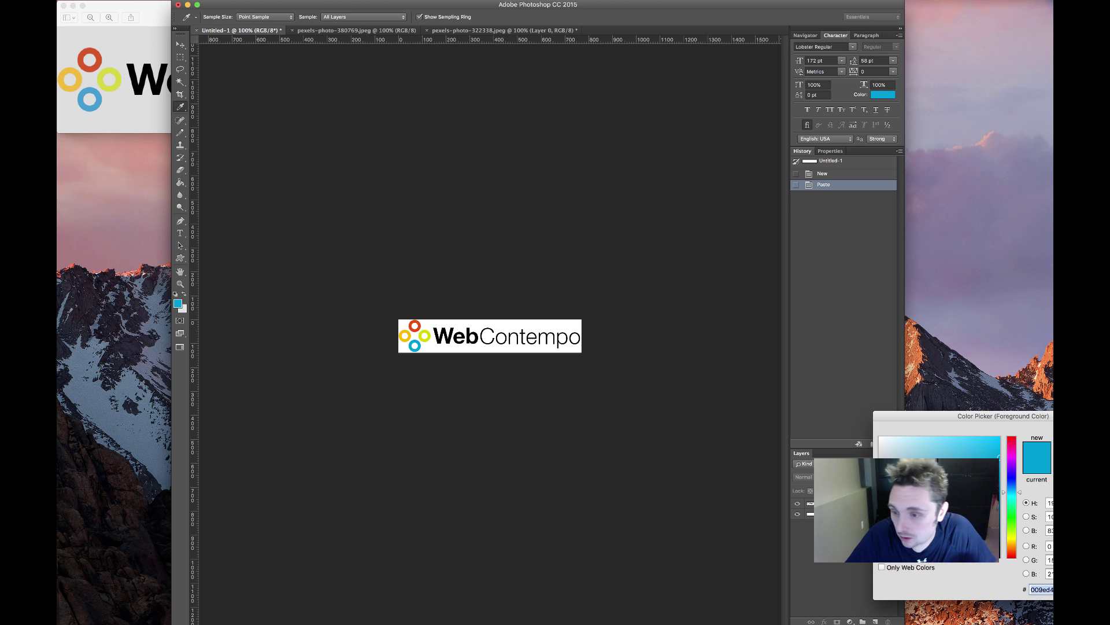
key("Return")
Set the desk photo's Color Overlay to the logo blue at 100% opacity
left_click(469, 30)
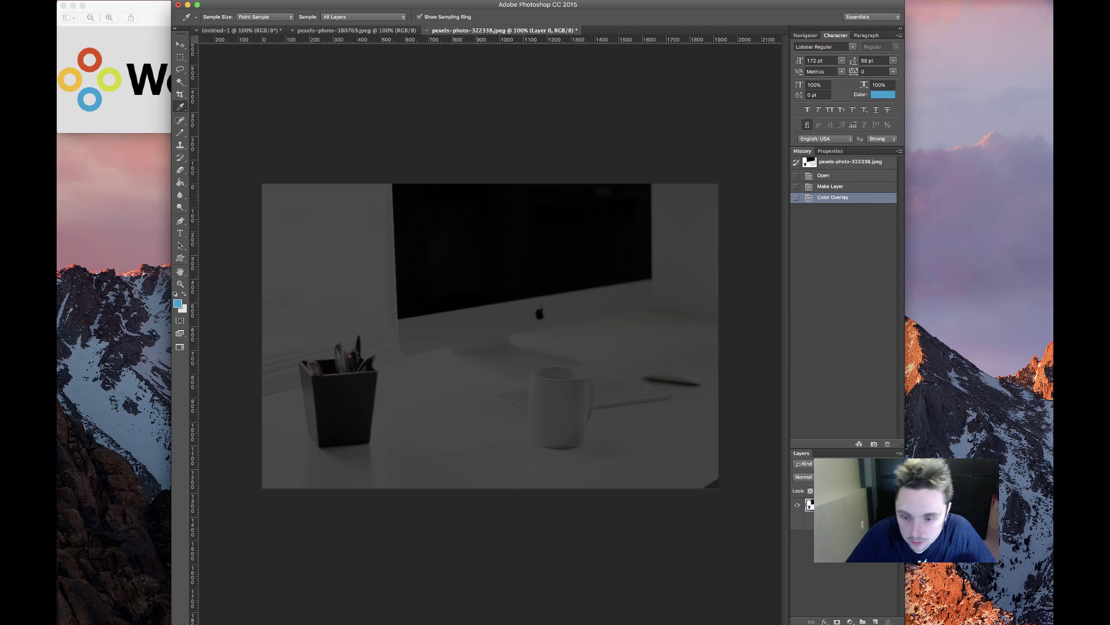
double_click(837, 524)
left_click(774, 415)
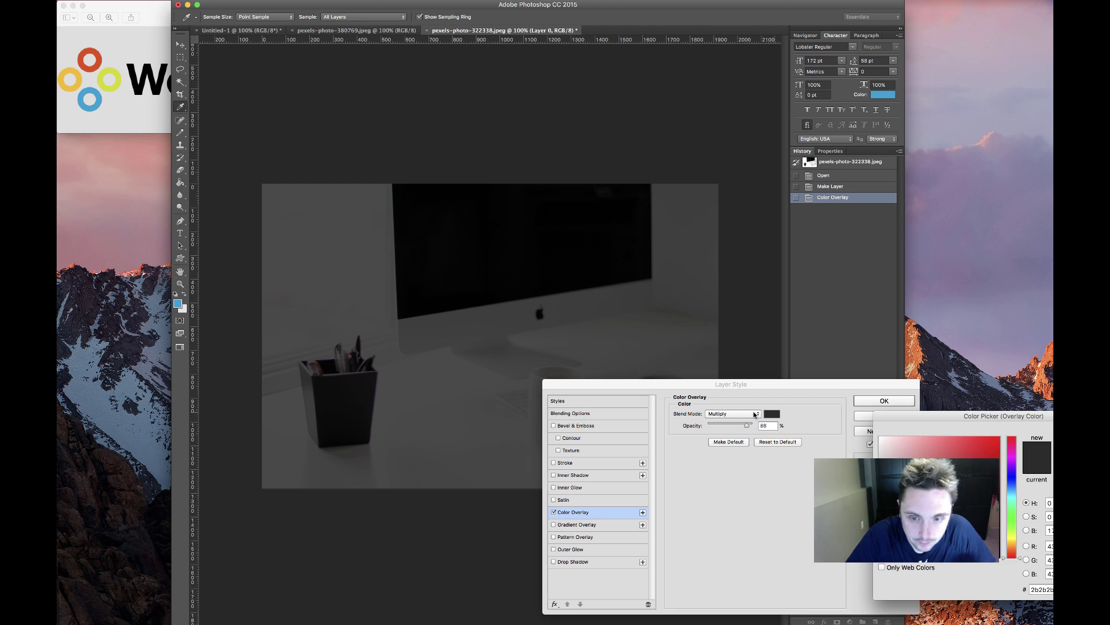
left_click(180, 304)
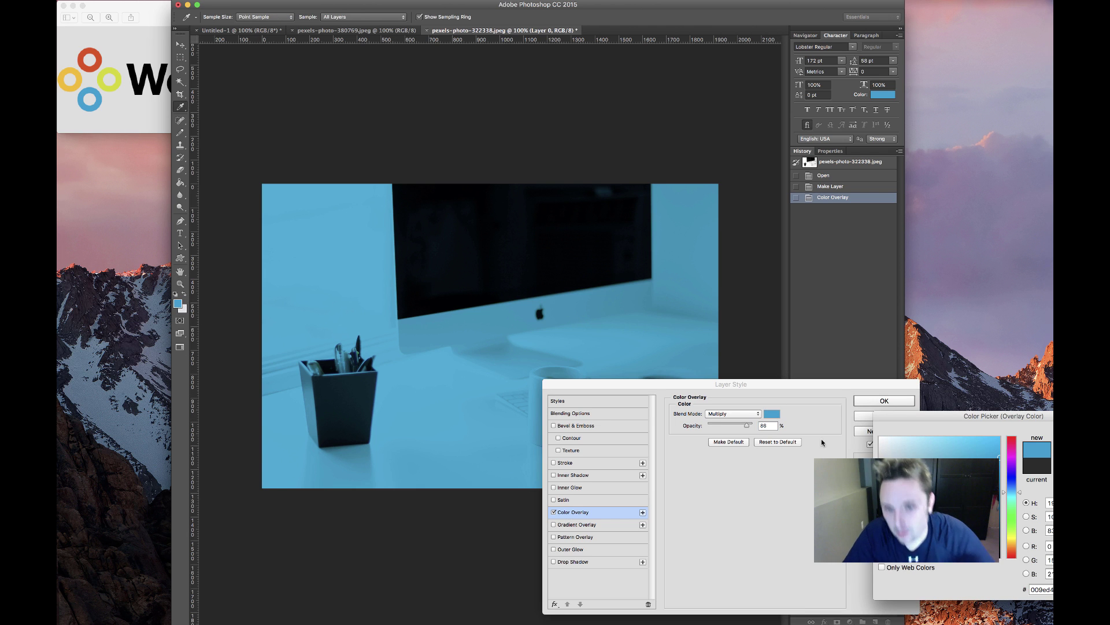
key("Return")
left_click_drag(747, 428, 769, 426)
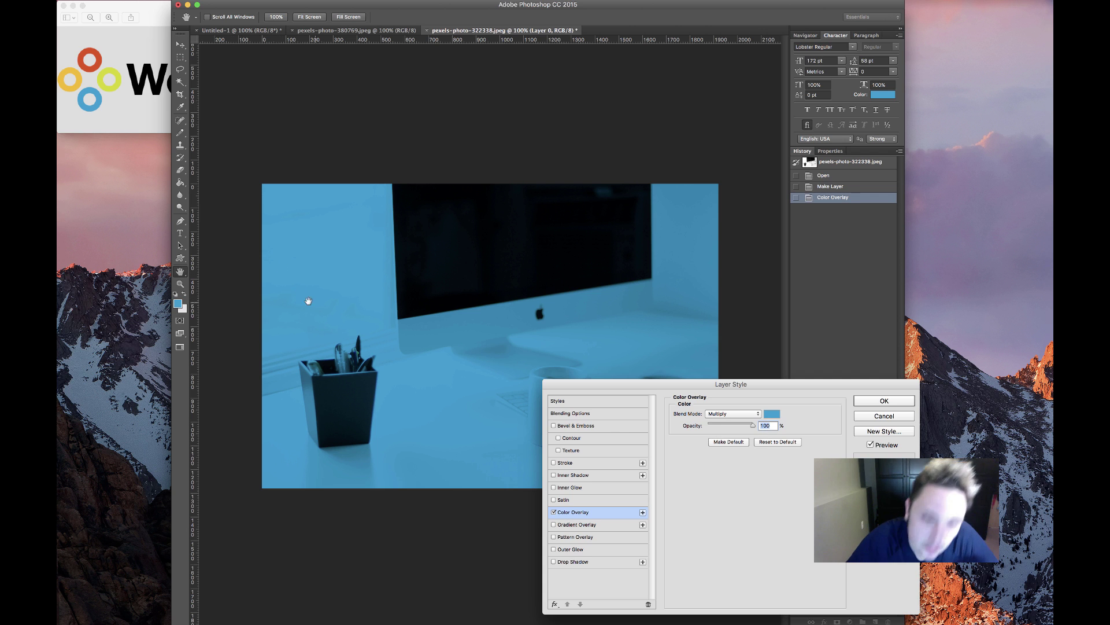
Replace the solid overlay with a Gradient Overlay whose left stop is the logo blue
left_click(554, 512)
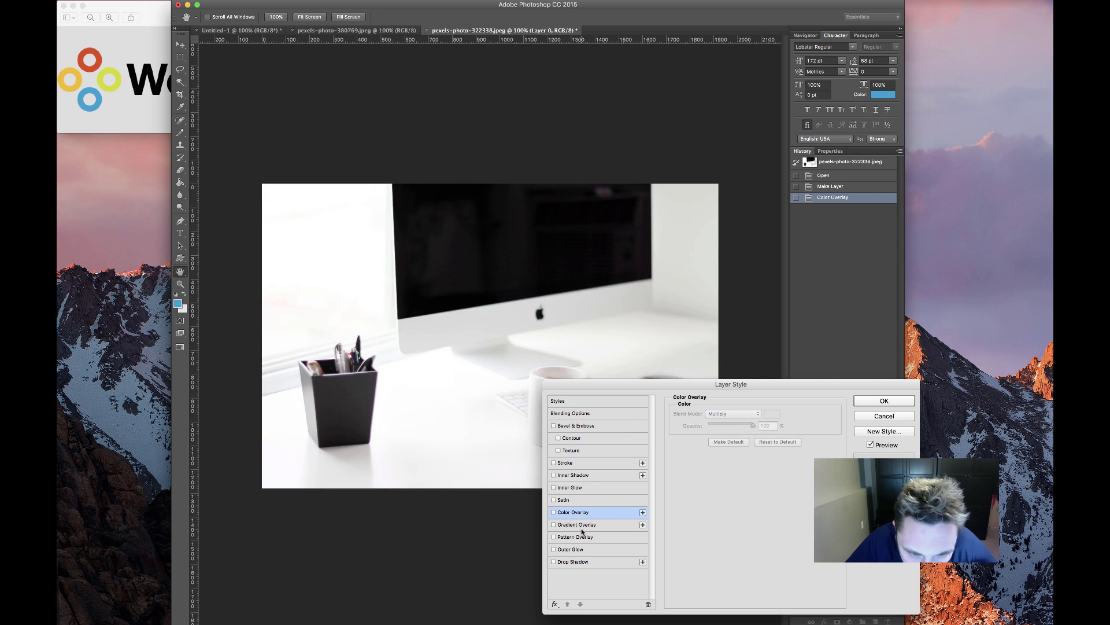
left_click(554, 524)
left_click(741, 437)
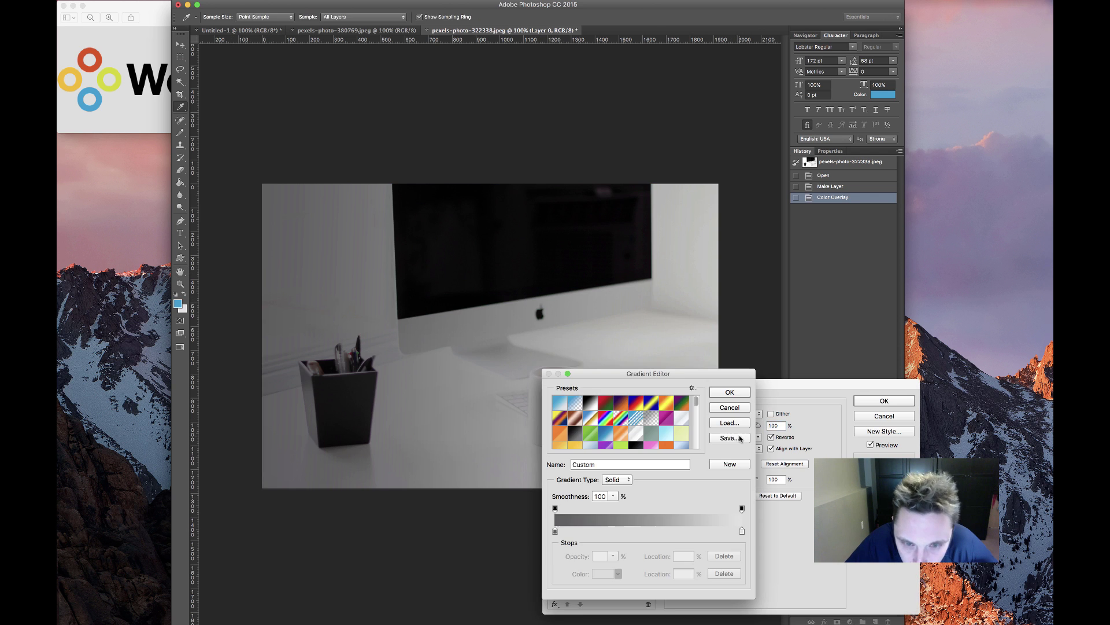
left_click(555, 530)
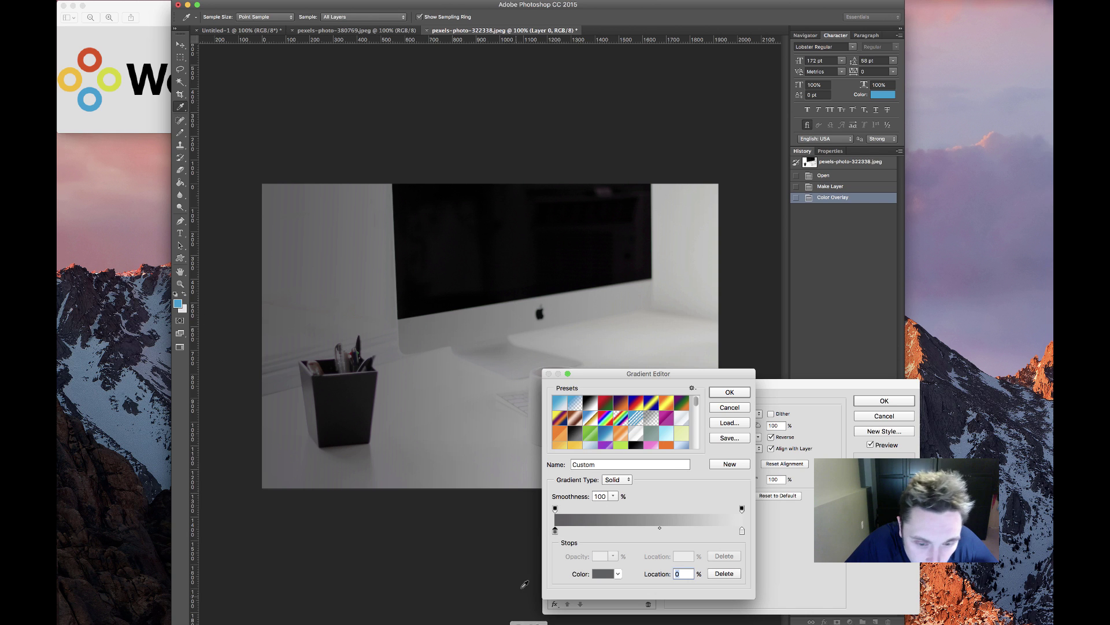
left_click(603, 573)
left_click(180, 304)
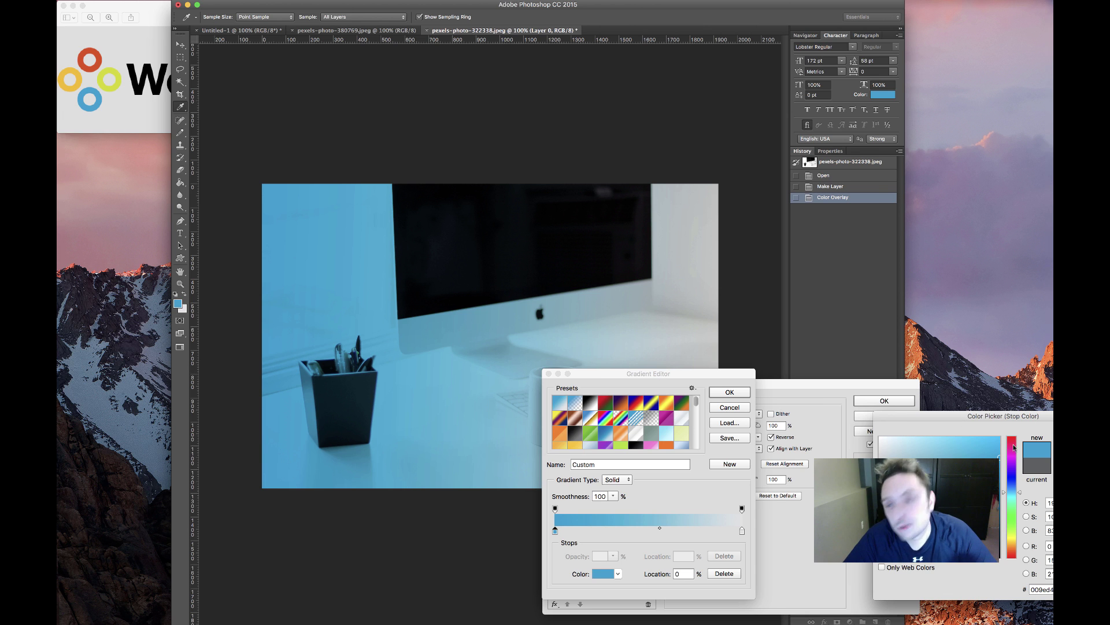
key("Return")
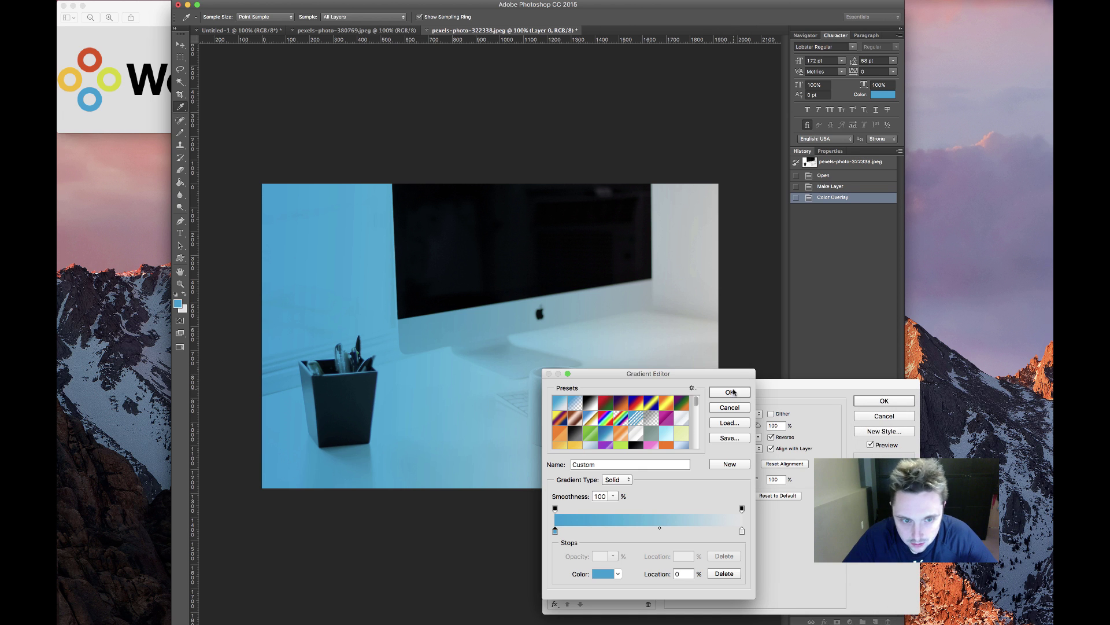
left_click(731, 392)
key("Return")
Make the gradient's right stop the logo's sampled orange-red and nudge the midpoint toward blue
left_click(240, 30)
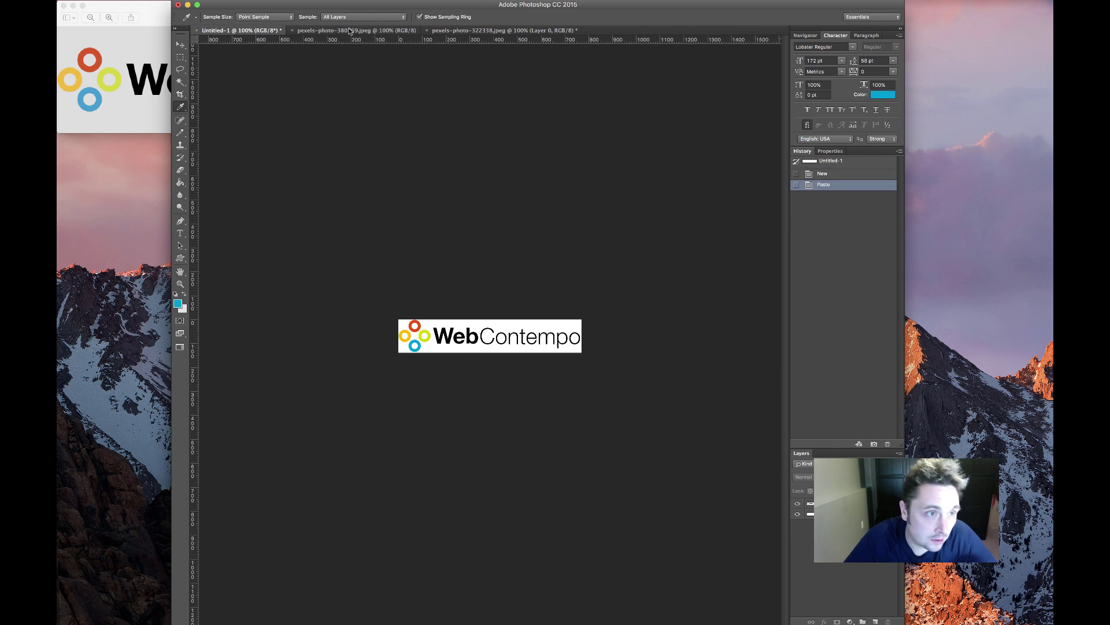
left_click(413, 327)
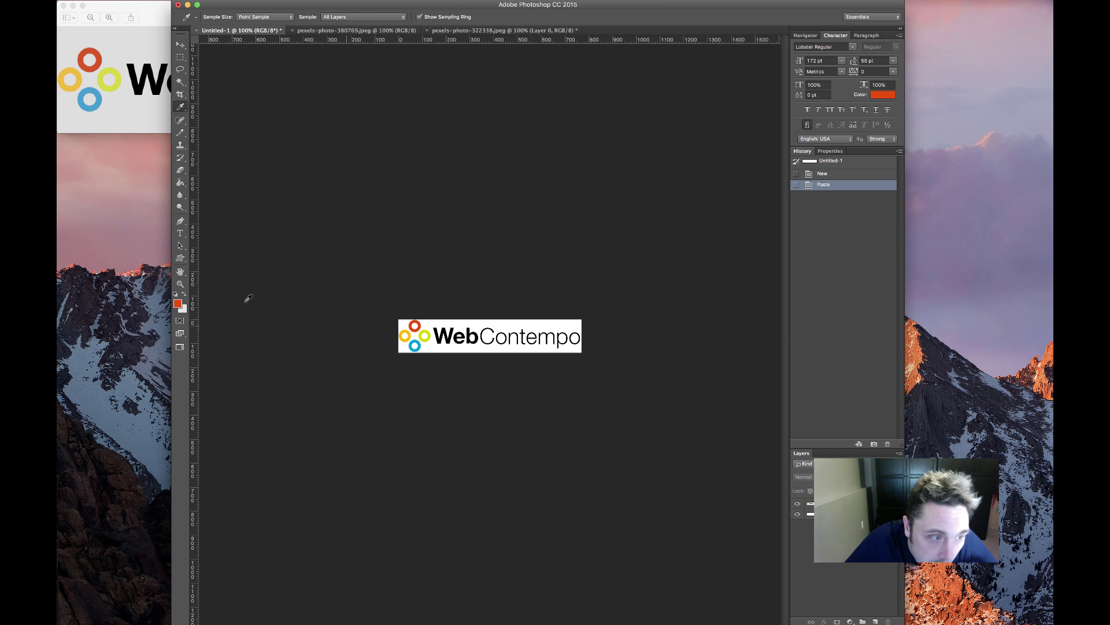
left_click(561, 31)
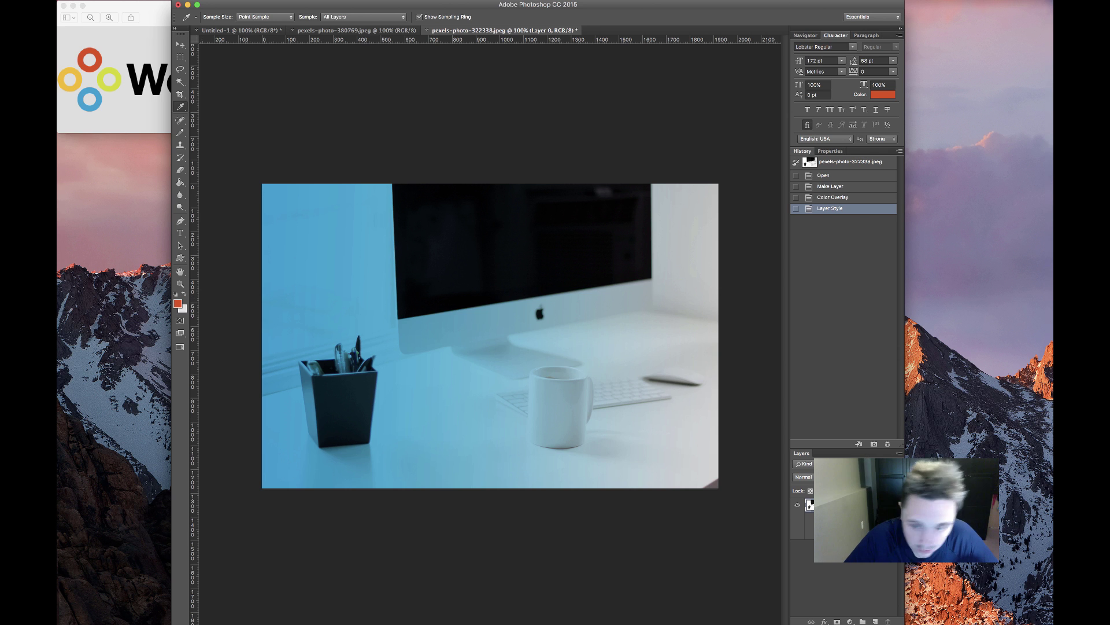
double_click(845, 527)
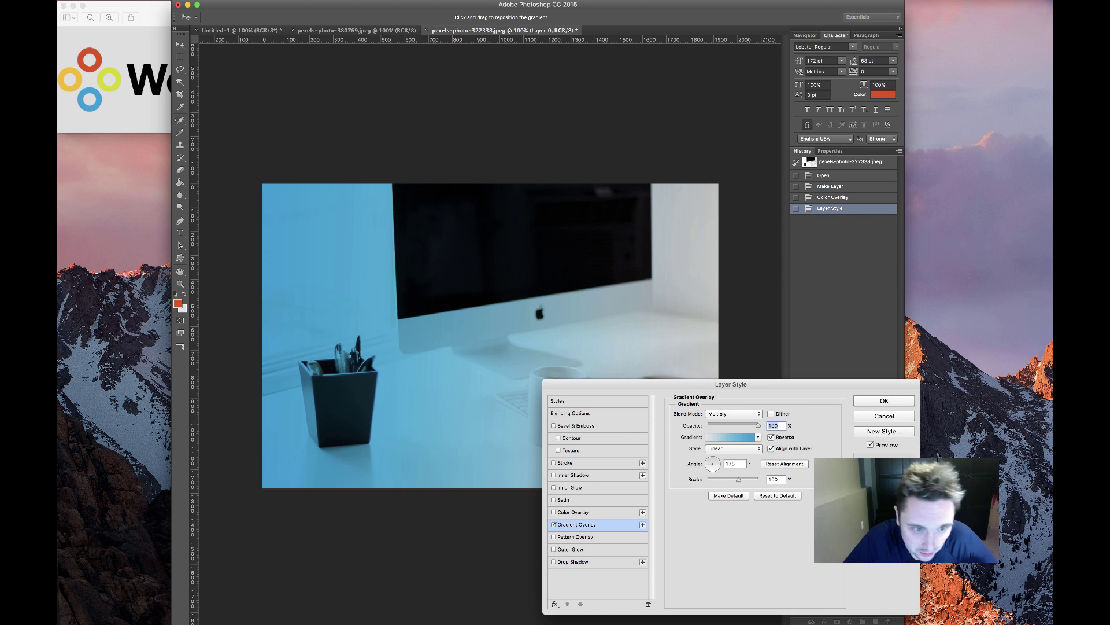
left_click(748, 438)
double_click(742, 531)
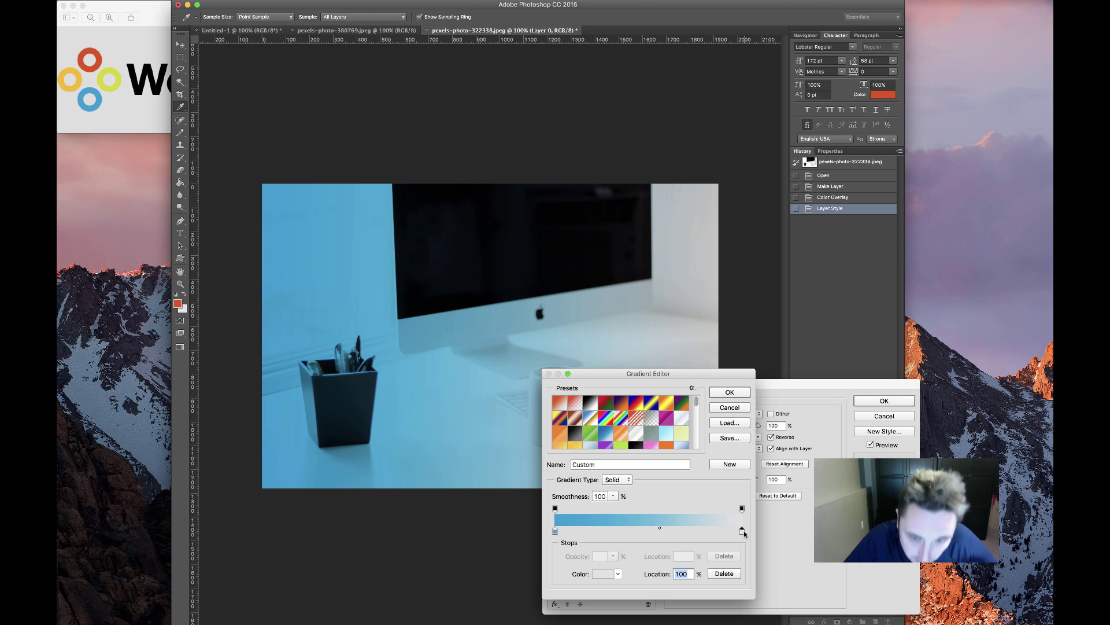
left_click(179, 303)
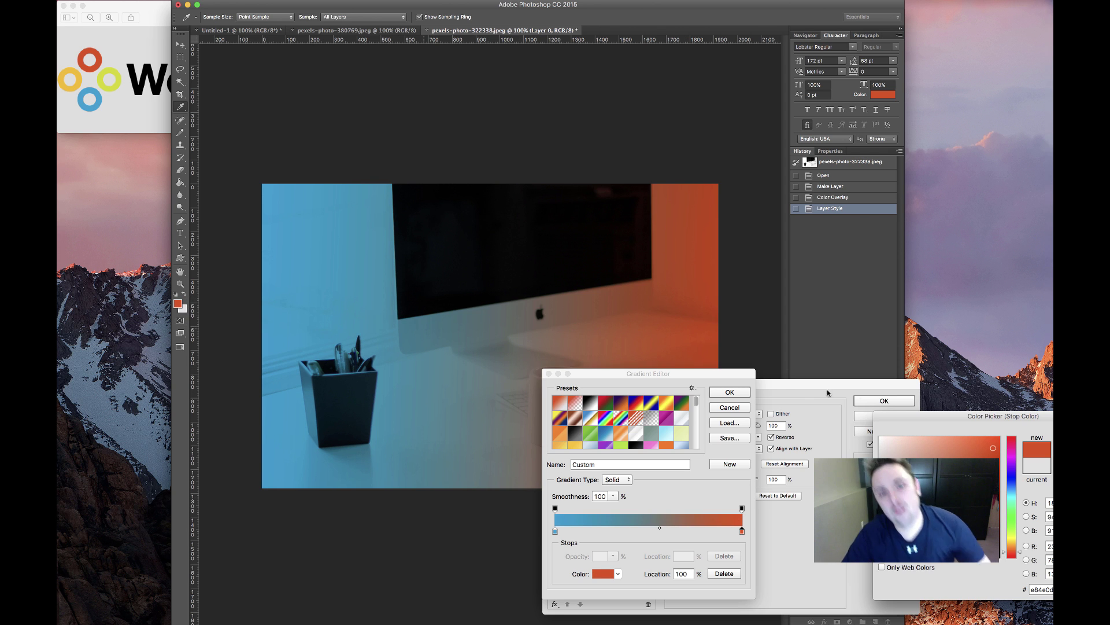
key("Return")
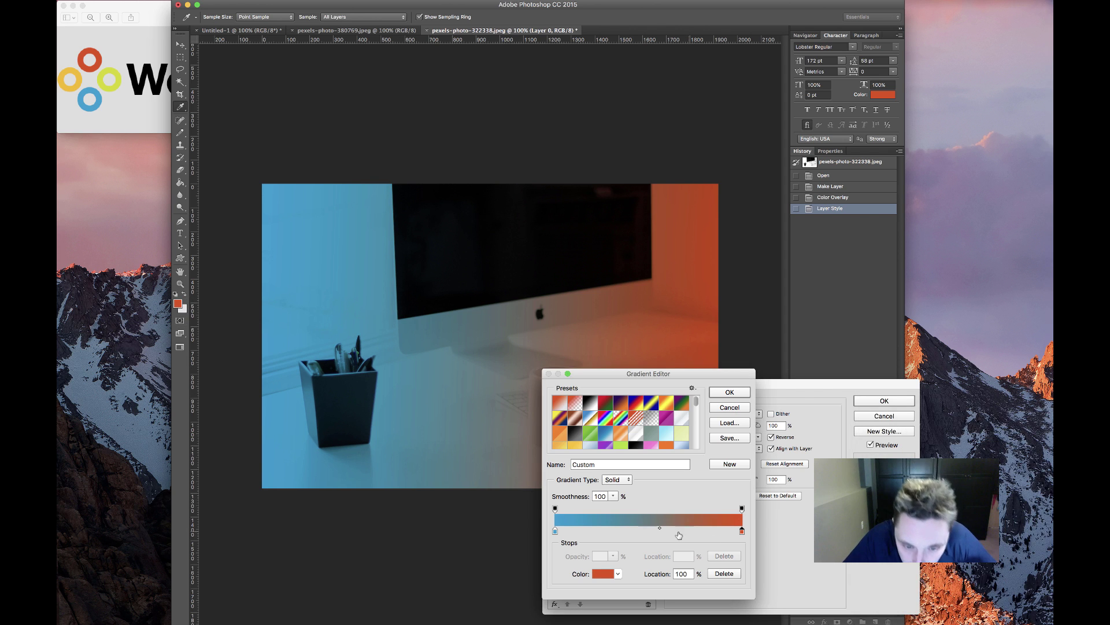
left_click_drag(660, 528, 650, 530)
left_click(730, 393)
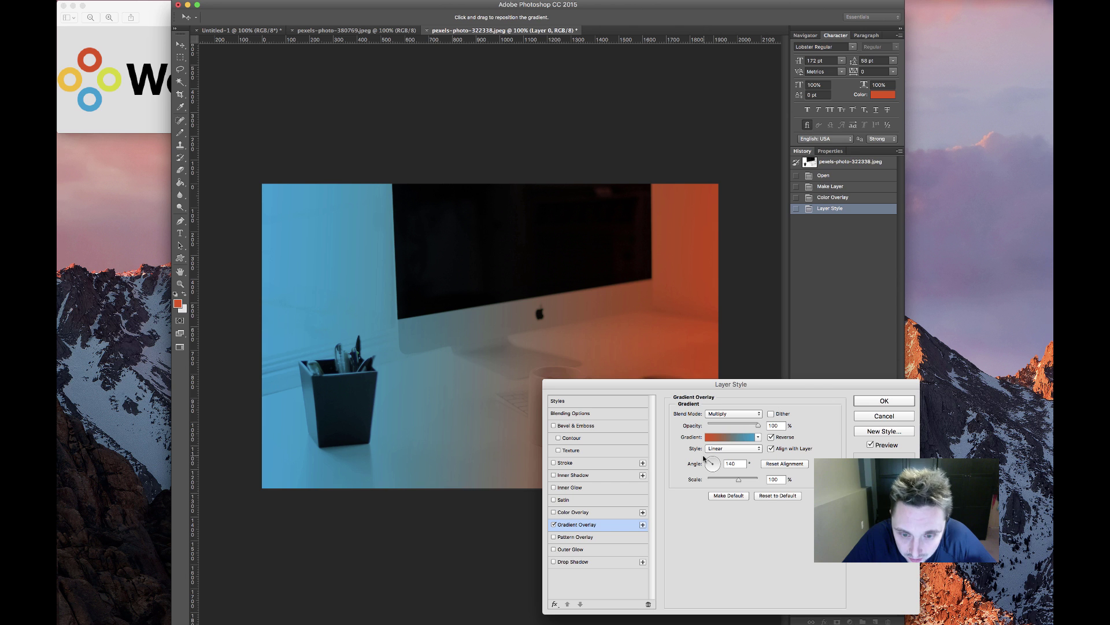
Angle the gradient at 140°, compare the Reverse option, and apply the Layer Style
left_click_drag(704, 457, 704, 457)
left_click_drag(801, 382, 872, 356)
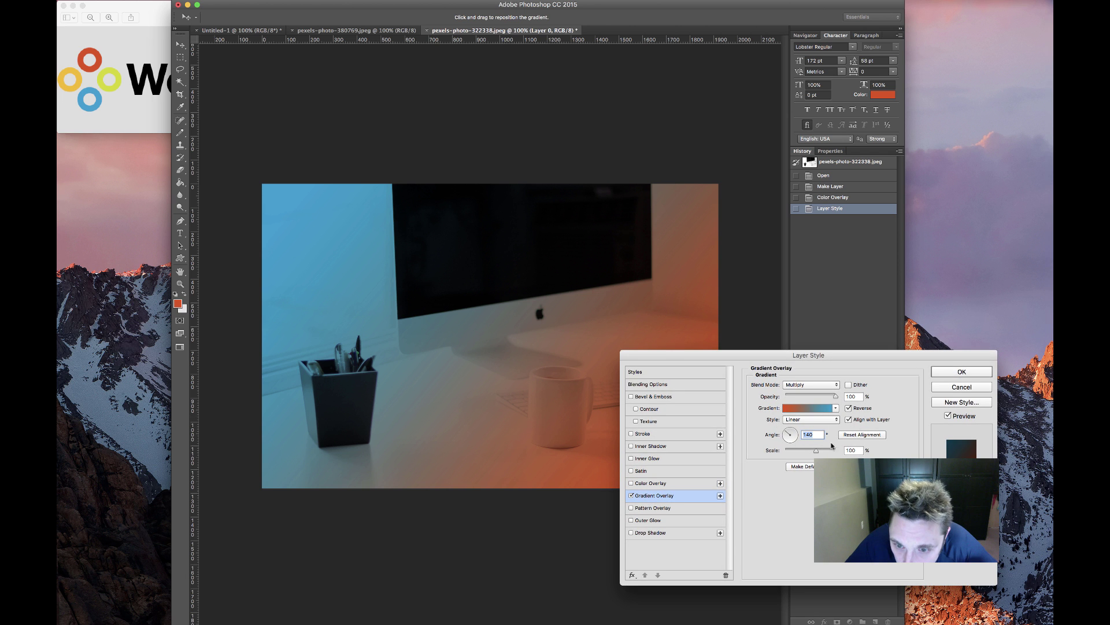
left_click(848, 408)
left_click(847, 408)
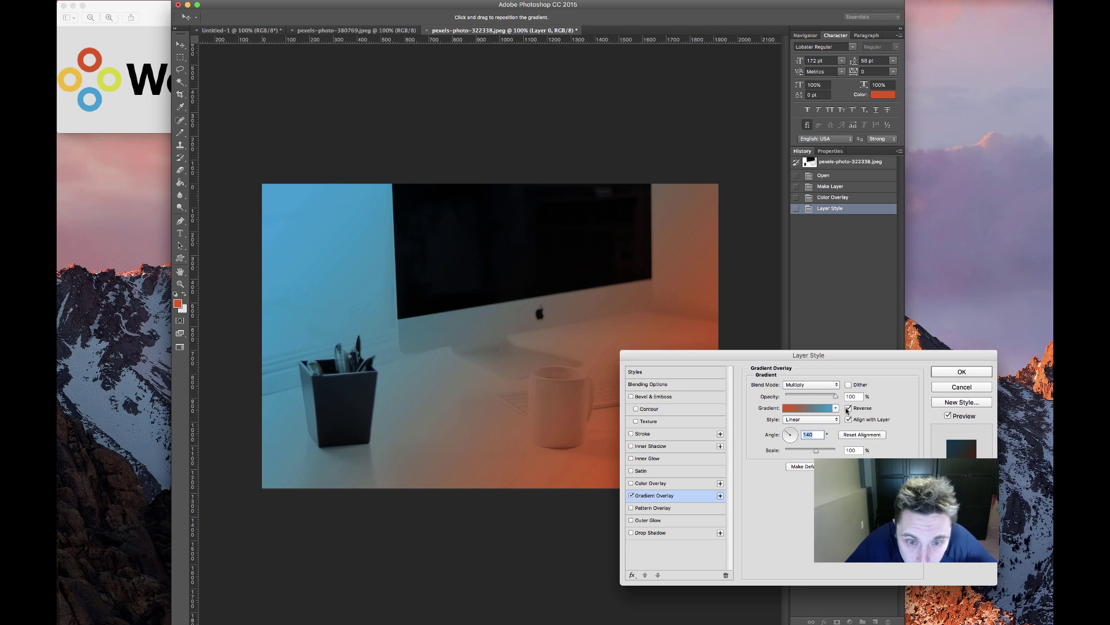
left_click(955, 373)
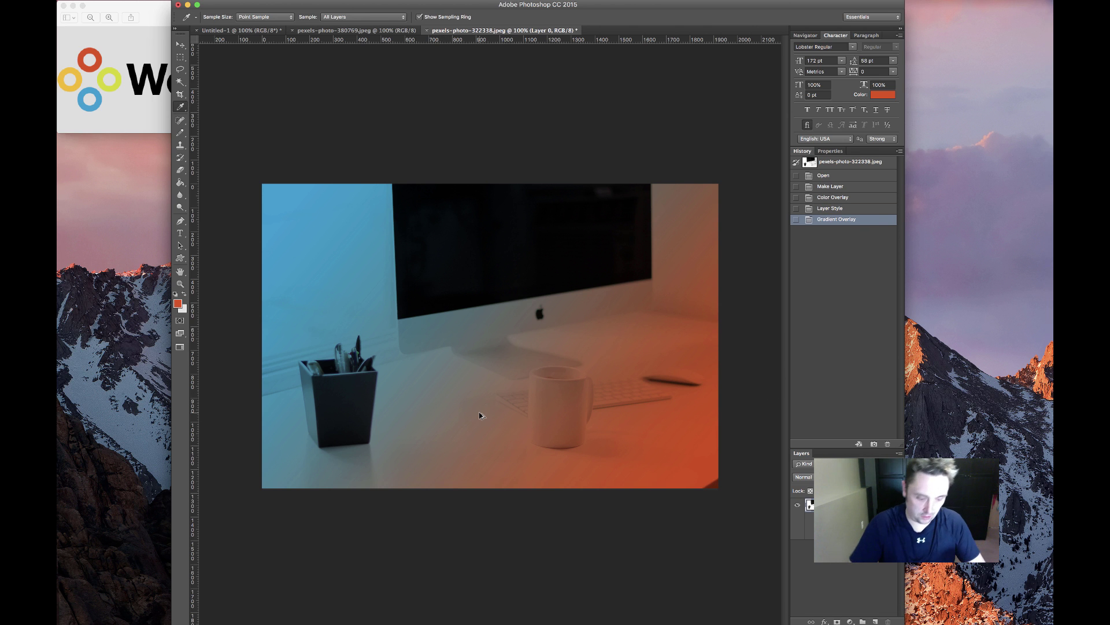
Export the tinted photo for web as hero.jpg, replacing the existing file
key("super+alt+shift+s")
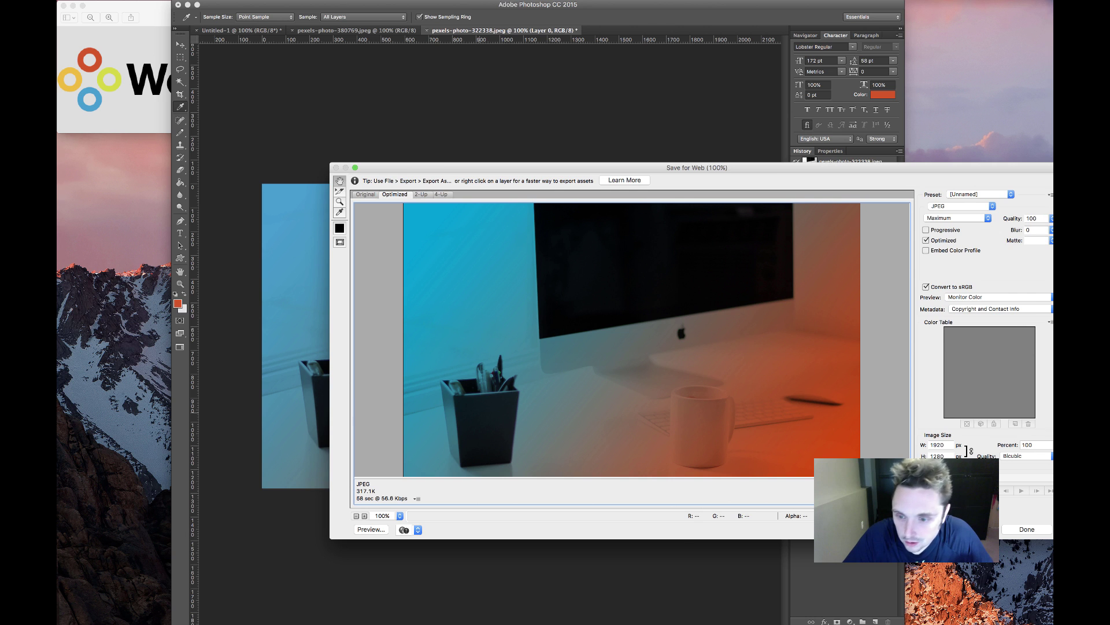
key("Return")
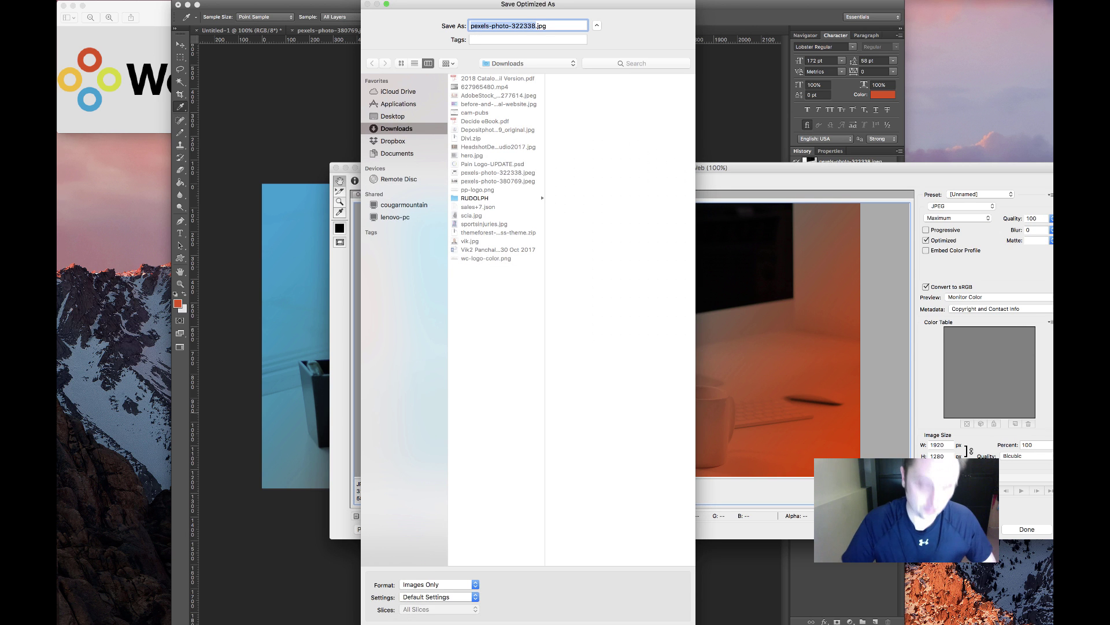
type("hero")
key("Return")
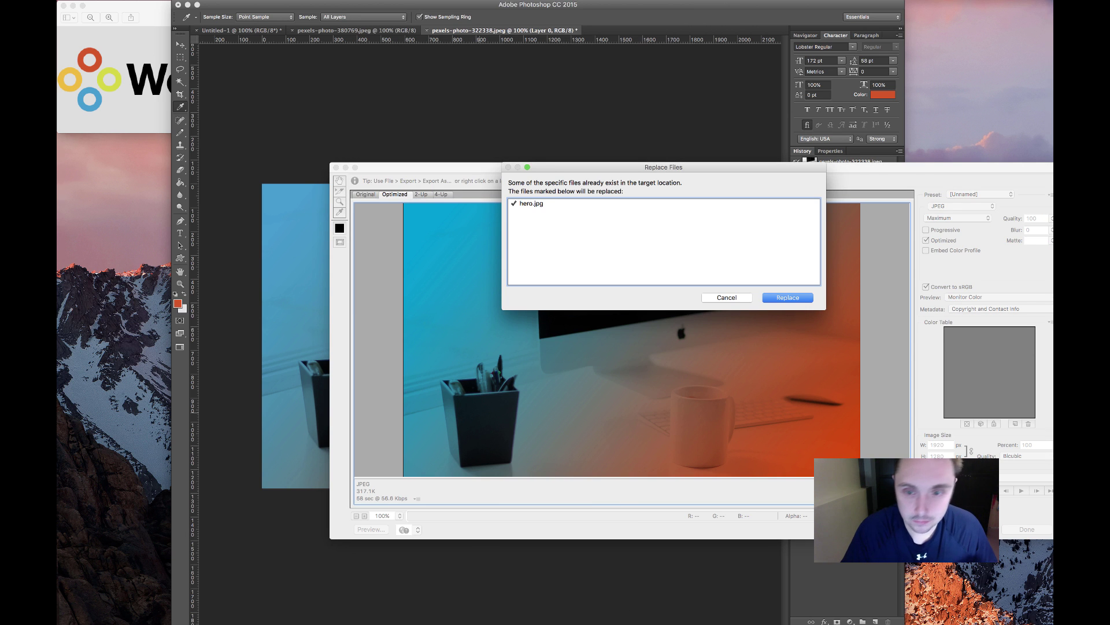
key("Return")
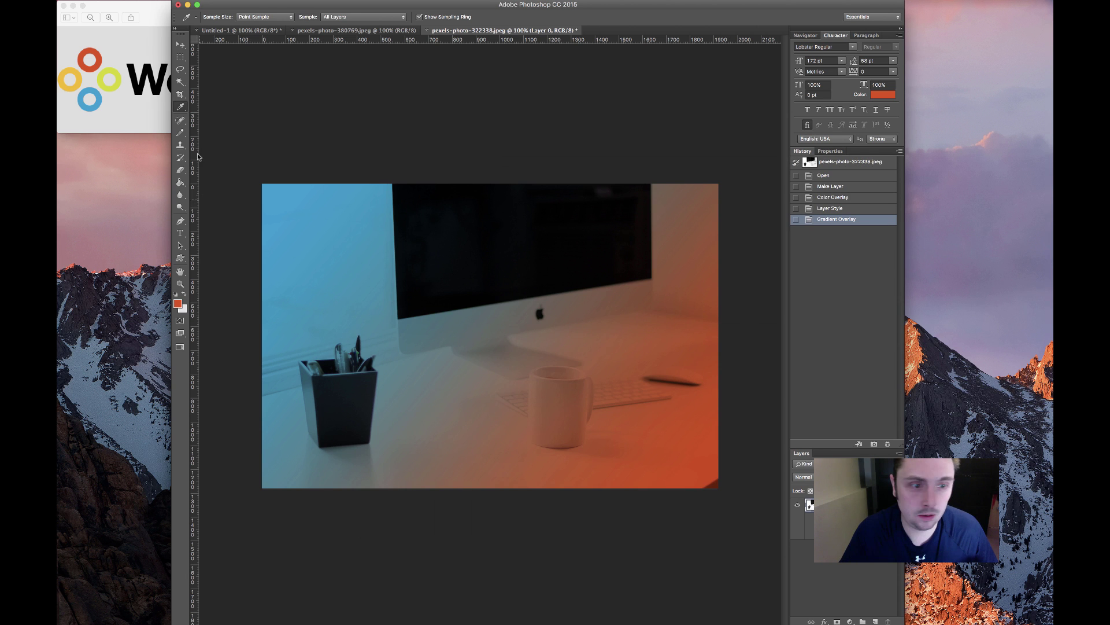
Close the logo preview, check the live homepage in Chrome, and return to the WordPress page editor
left_click(105, 61)
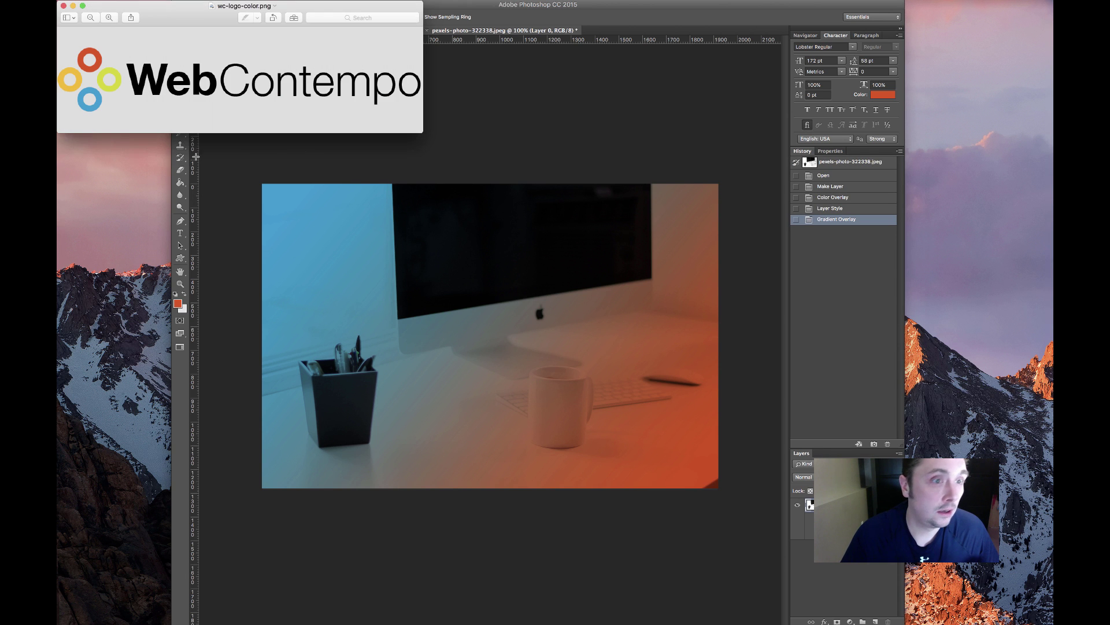
left_click(64, 6)
left_click(196, 624)
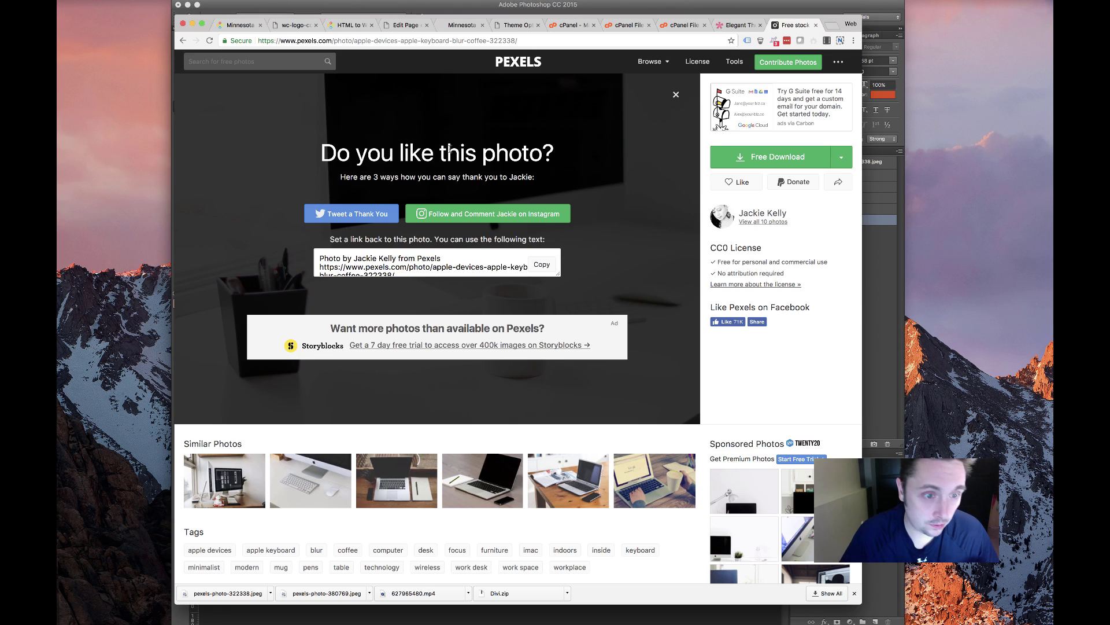
left_click(498, 25)
left_click(469, 25)
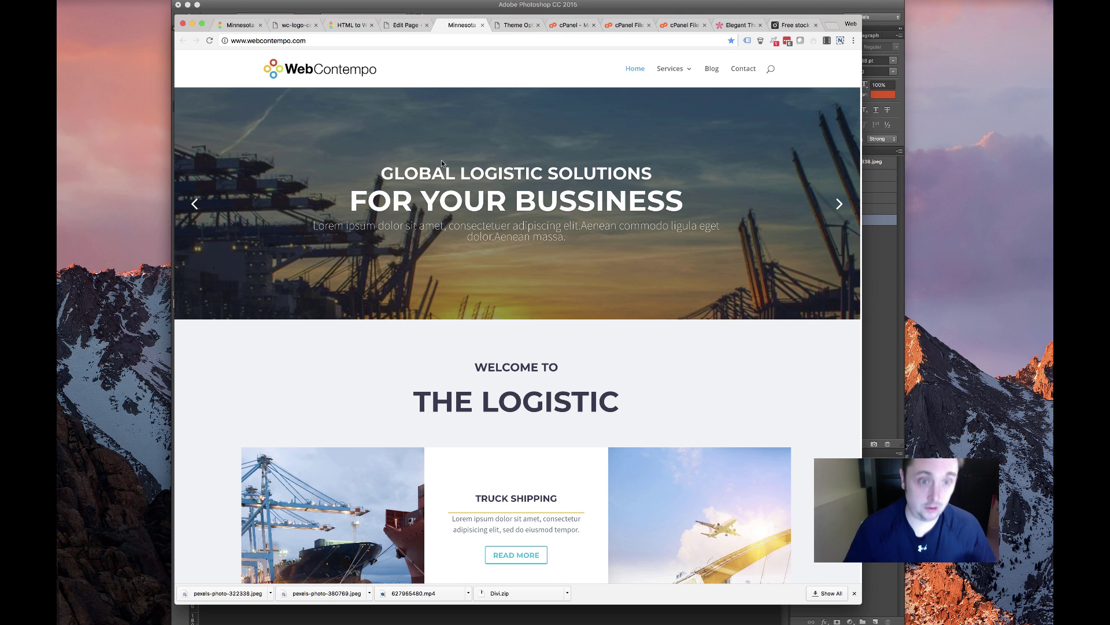
left_click(406, 25)
Upload hero.jpg from the computer to the media library
left_click(477, 298)
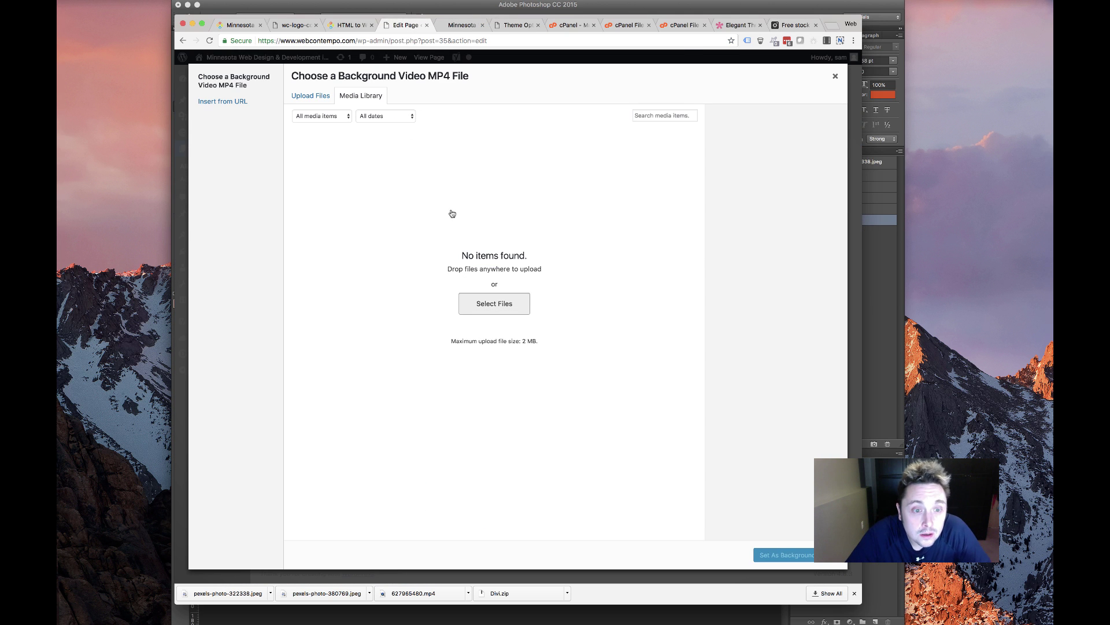
scroll(559, 127, "down", 5)
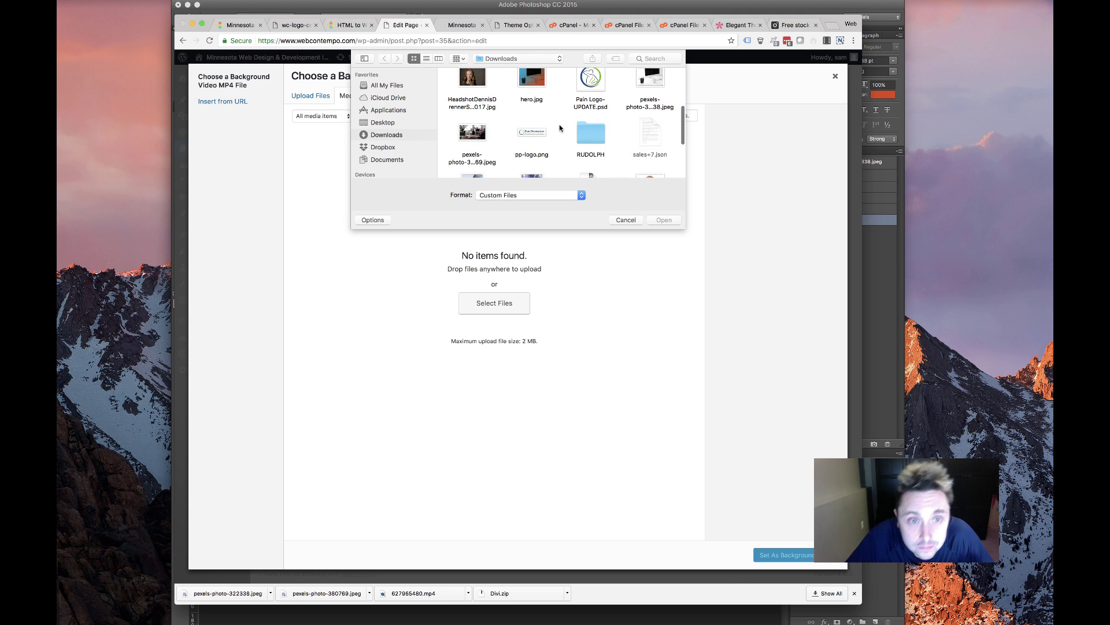
double_click(532, 84)
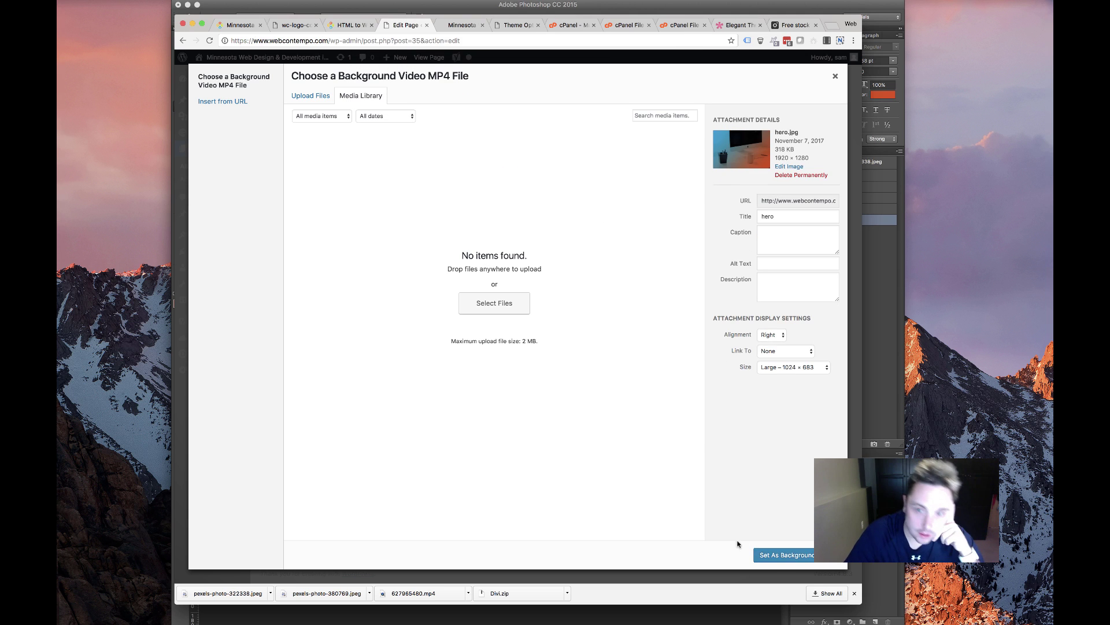
left_click(780, 556)
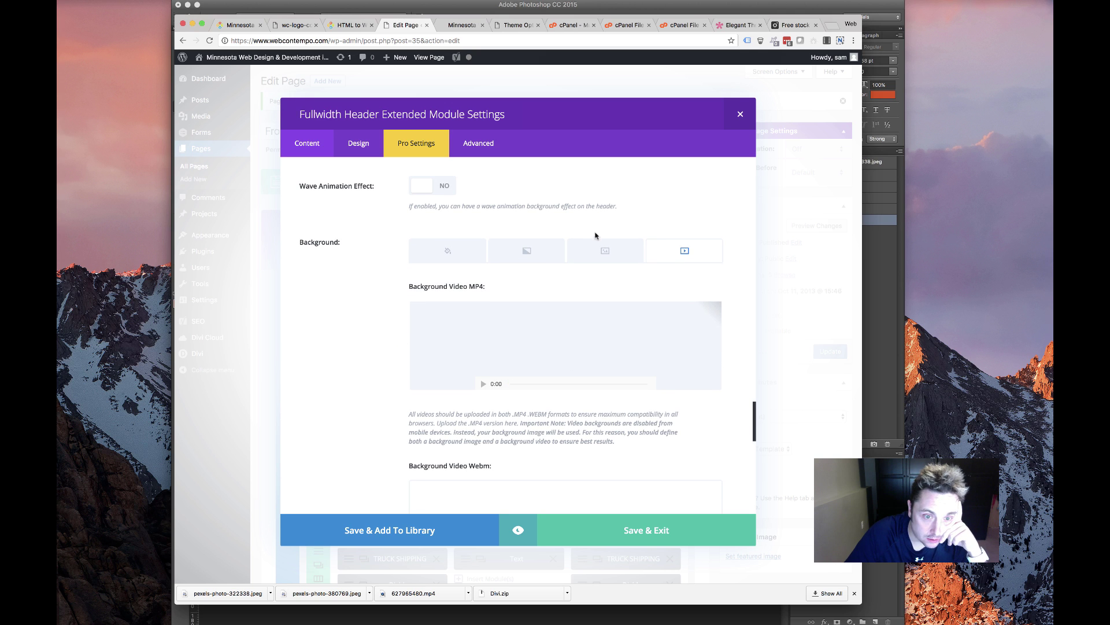
Remove the MP4 background video and set hero.jpg as the header's background image
left_click(607, 257)
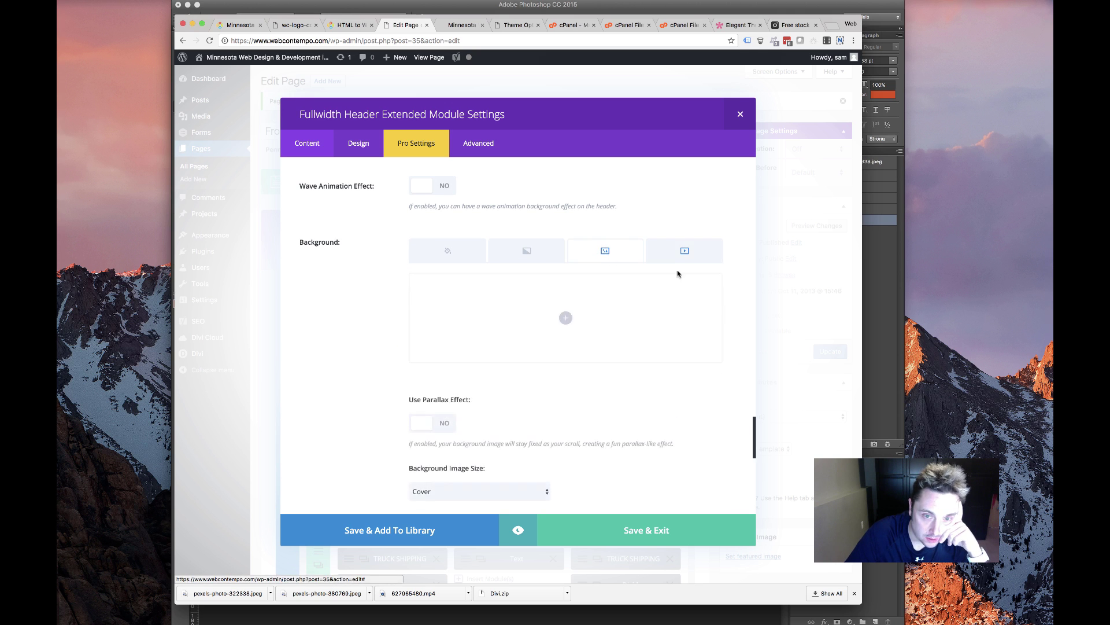
left_click(682, 255)
left_click(709, 312)
left_click(608, 255)
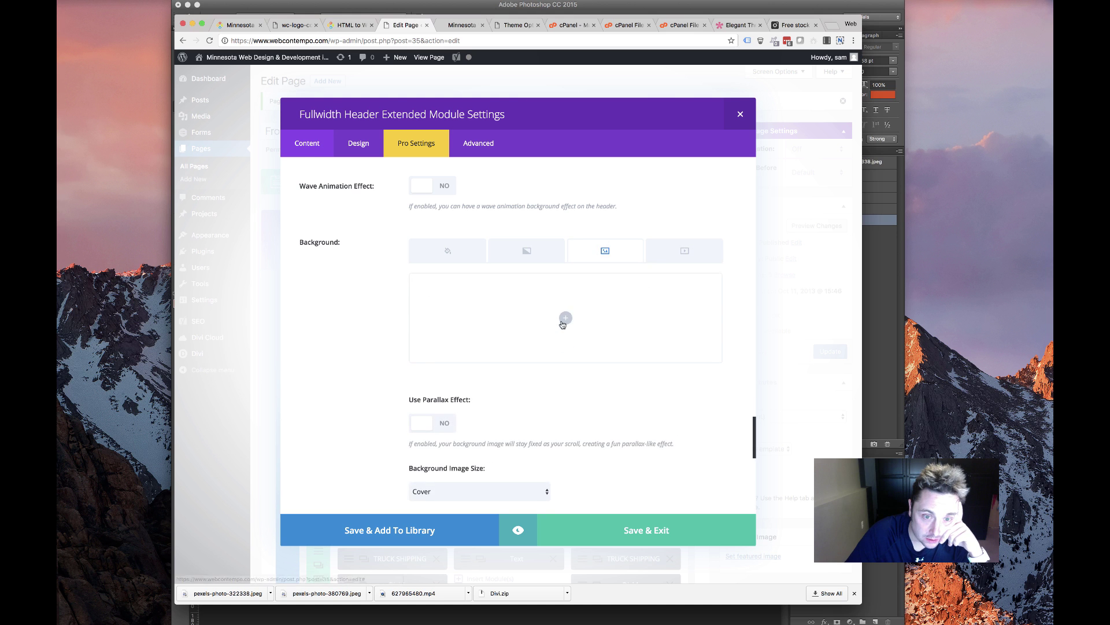
left_click(565, 318)
left_click(307, 158)
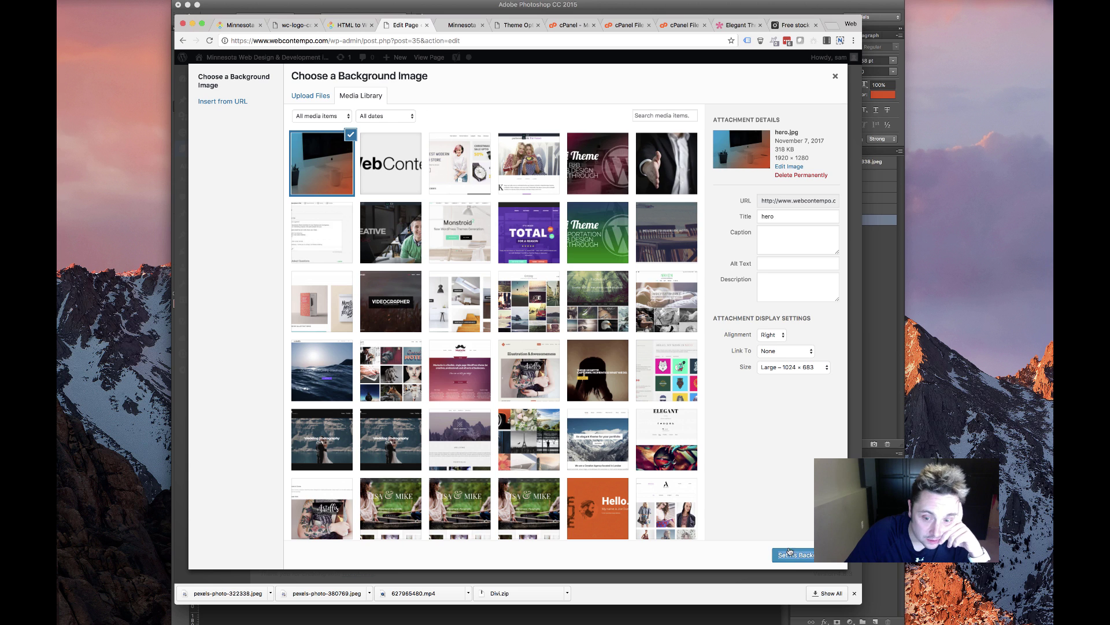
left_click(784, 552)
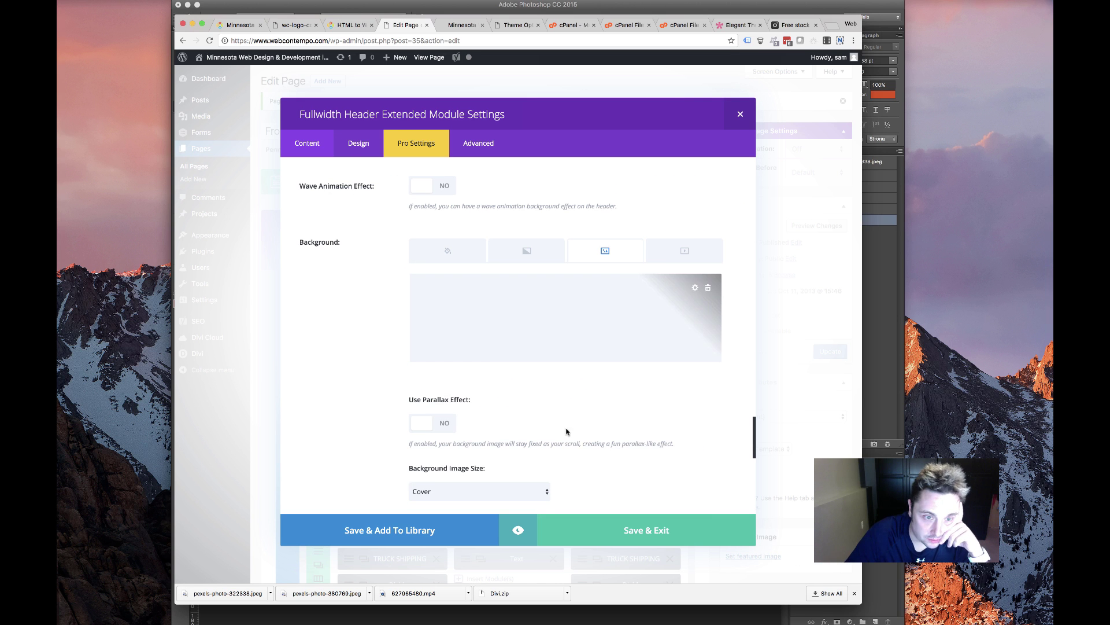
Turn on the Ken Burns effect for the header background image
scroll(476, 429, "down", 8)
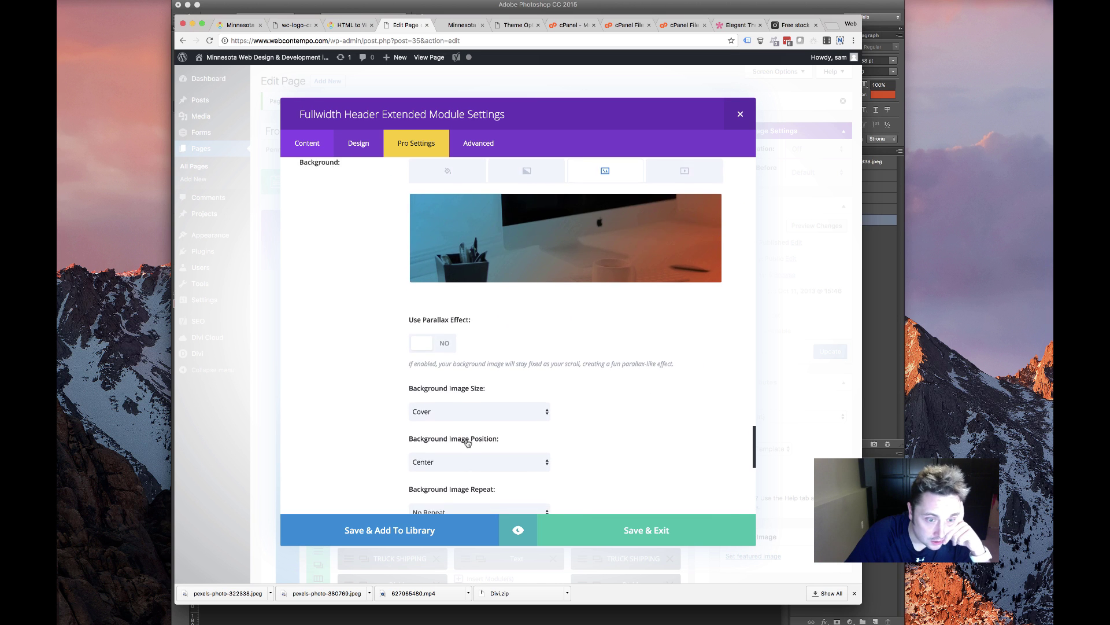
scroll(467, 444, "down", 5)
scroll(466, 445, "up", 10)
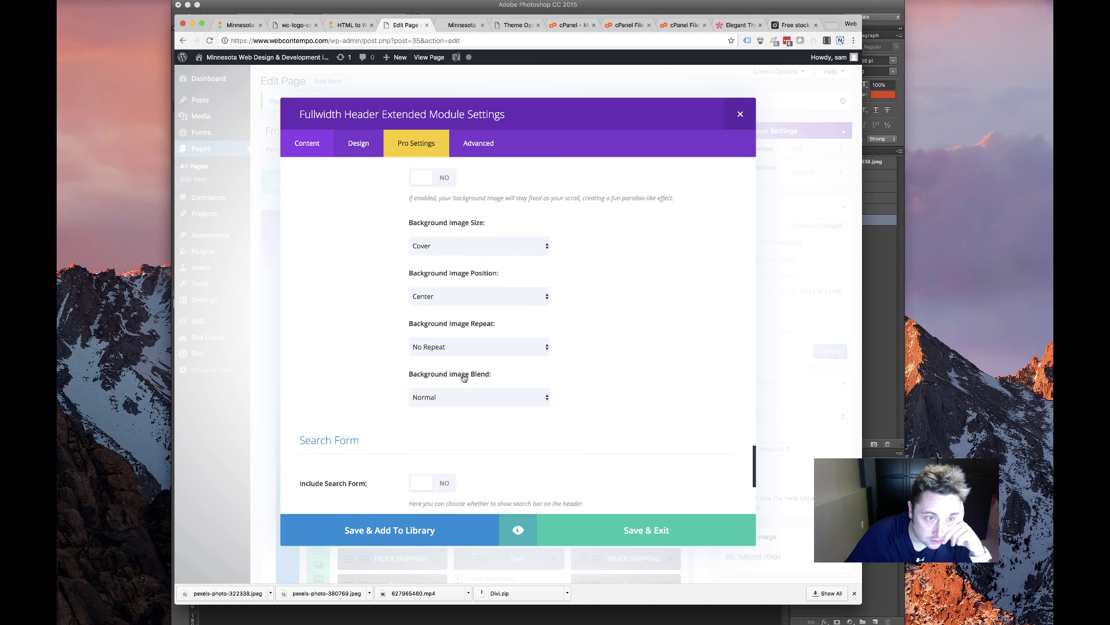
scroll(462, 378, "up", 4)
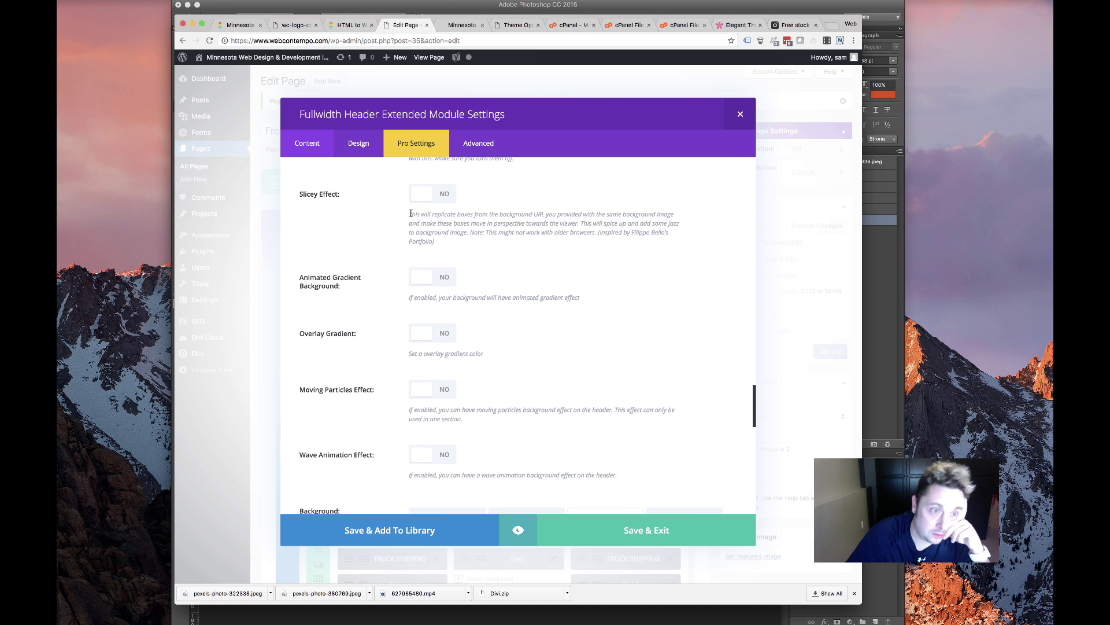
scroll(439, 324, "up", 6)
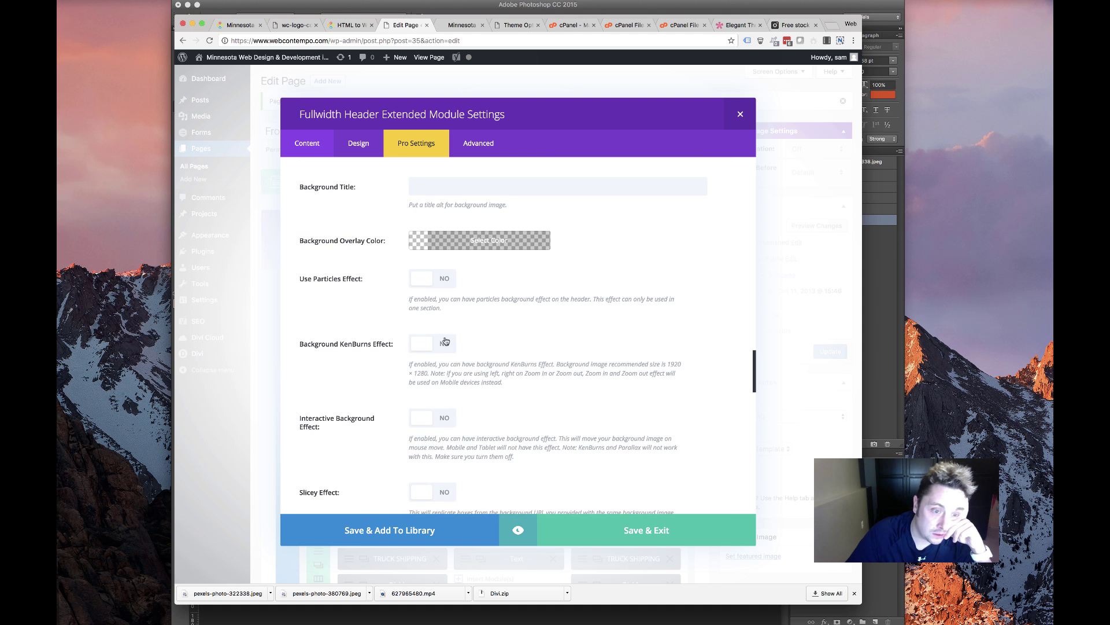
left_click(444, 343)
scroll(445, 347, "down", 3)
scroll(443, 405, "down", 6)
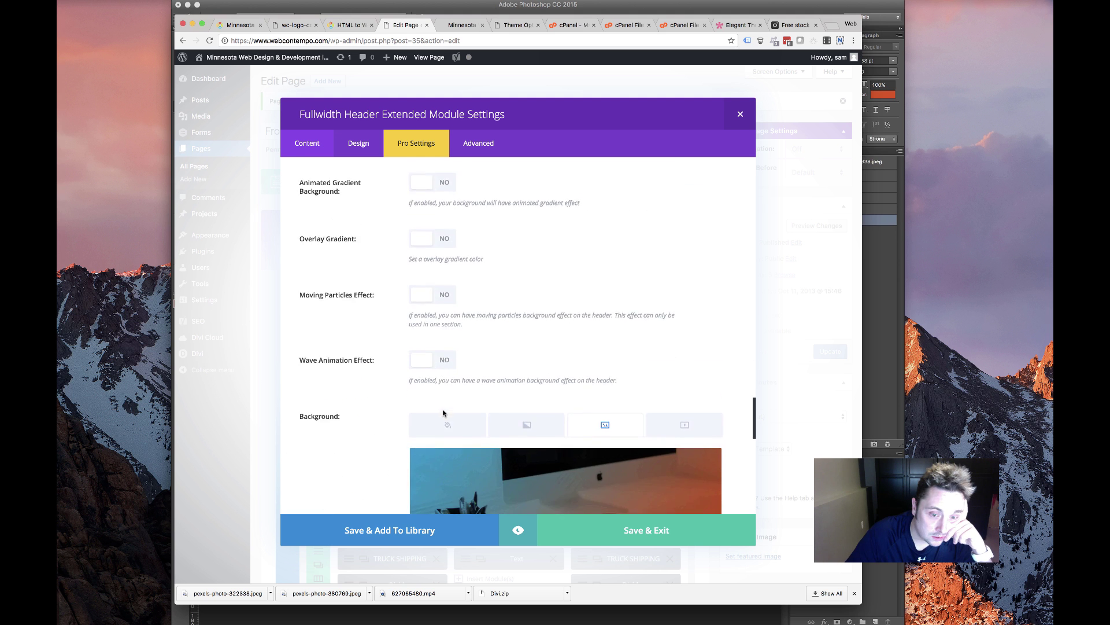
scroll(443, 413, "down", 7)
scroll(444, 413, "up", 4)
scroll(444, 412, "down", 4)
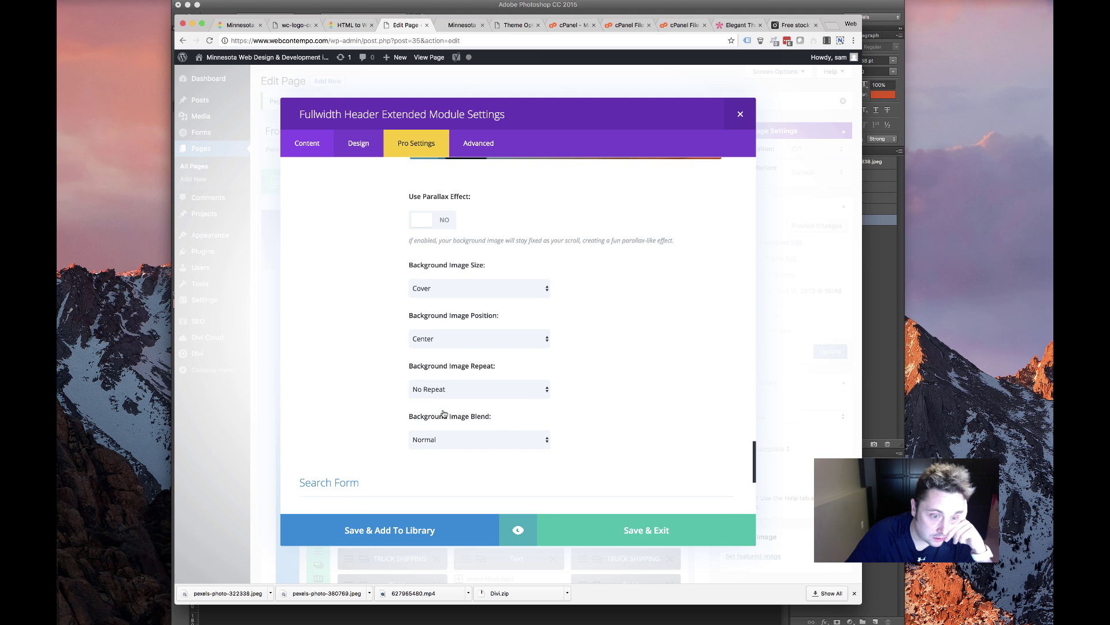
scroll(444, 413, "down", 5)
scroll(444, 414, "up", 20)
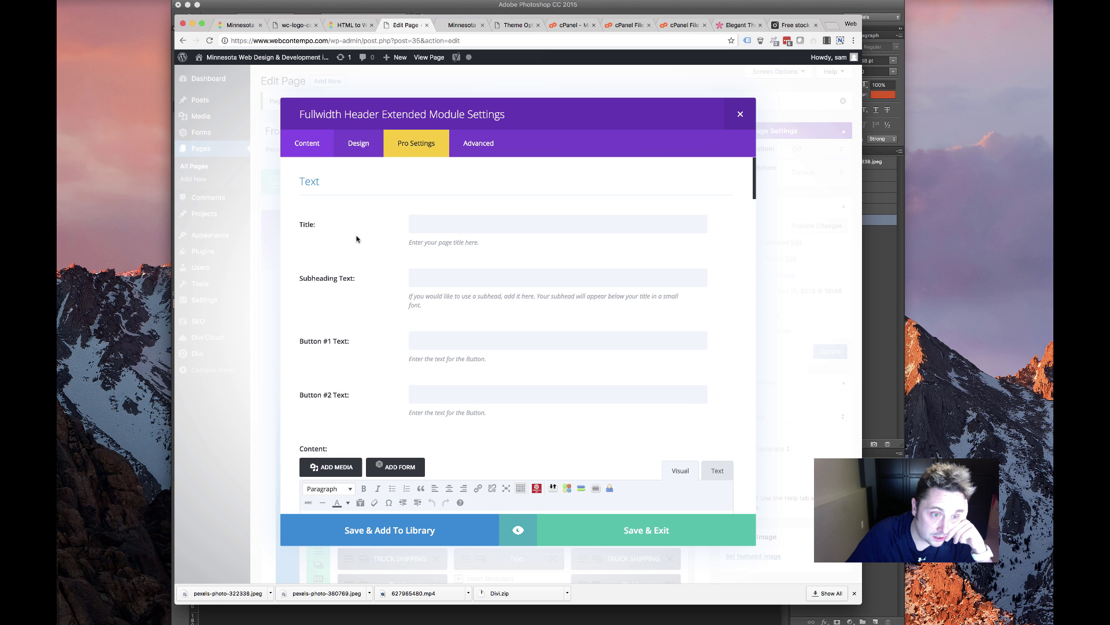
Drop 'Site' from the title, make it 'Custom WordPress Web Development', and add subheading 'Minnesota Web Design'
scroll(398, 262, "down", 4)
scroll(389, 297, "up", 4)
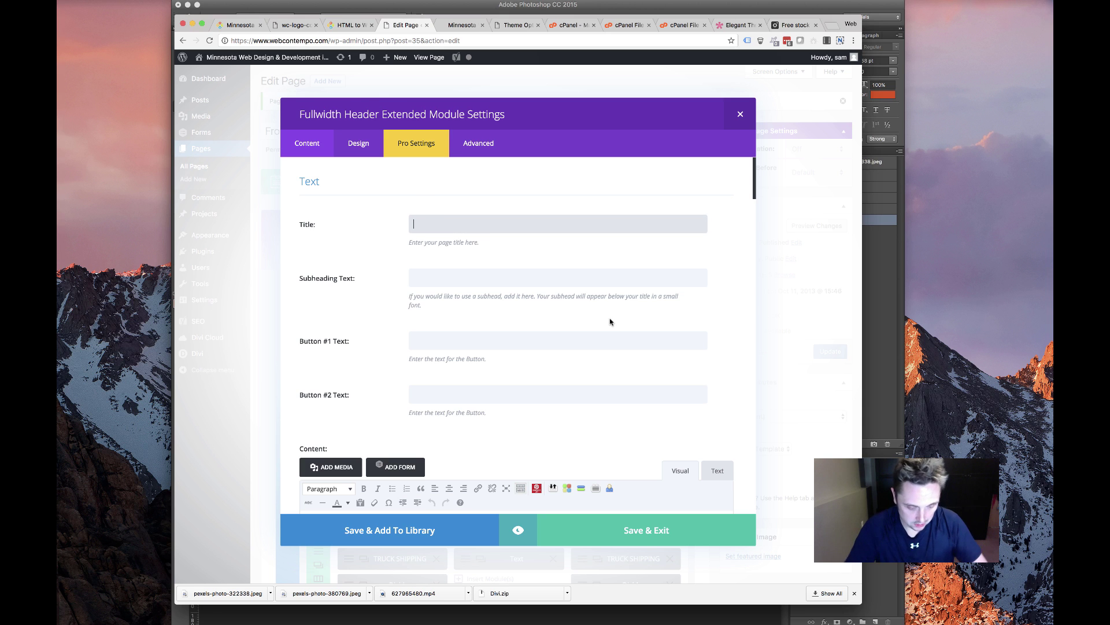
type("m WordPress Web Site Design")
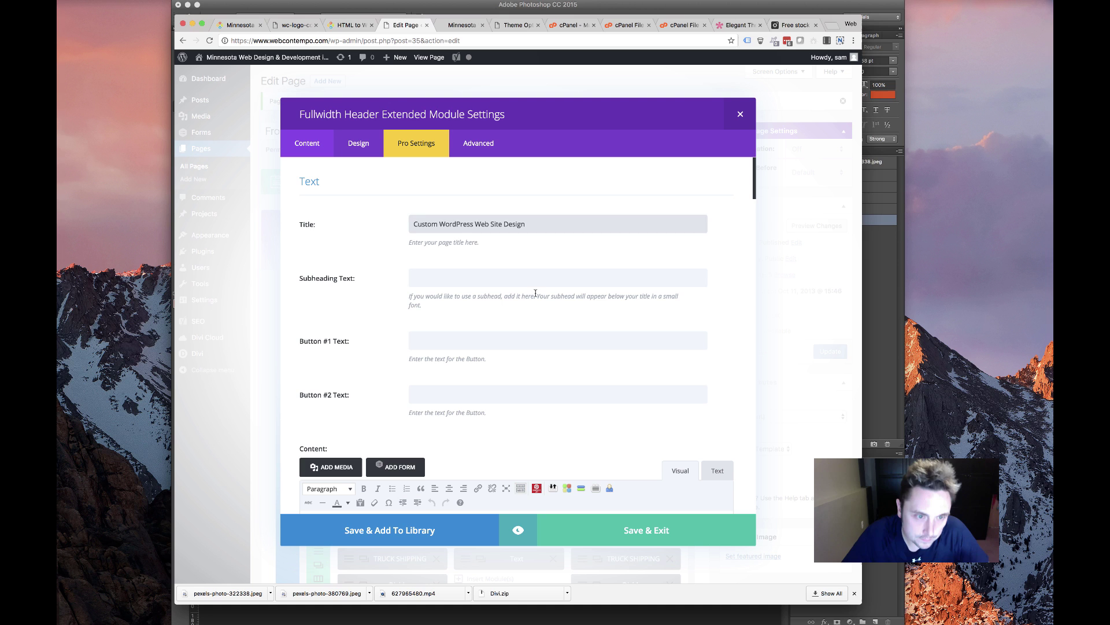
left_click(505, 276)
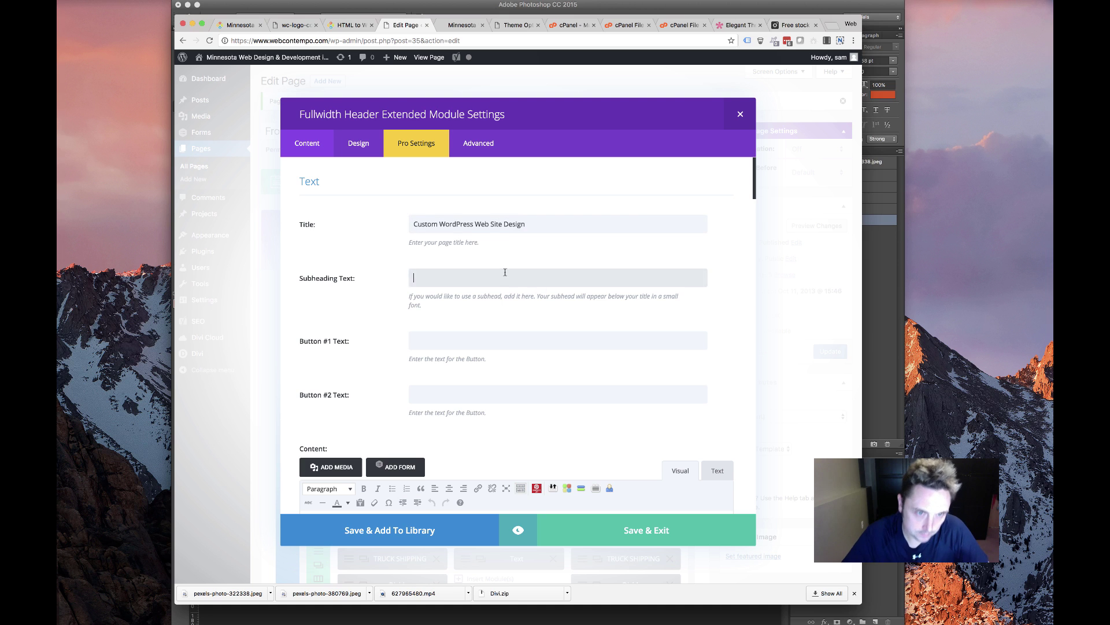
double_click(497, 223)
key("BackSpace")
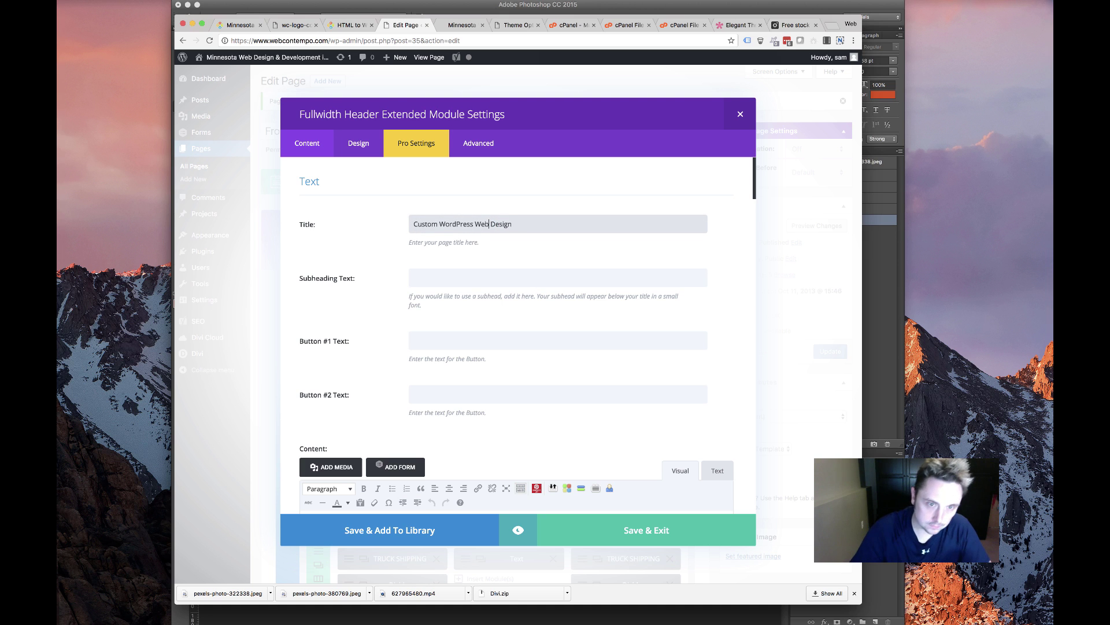
left_click(444, 273)
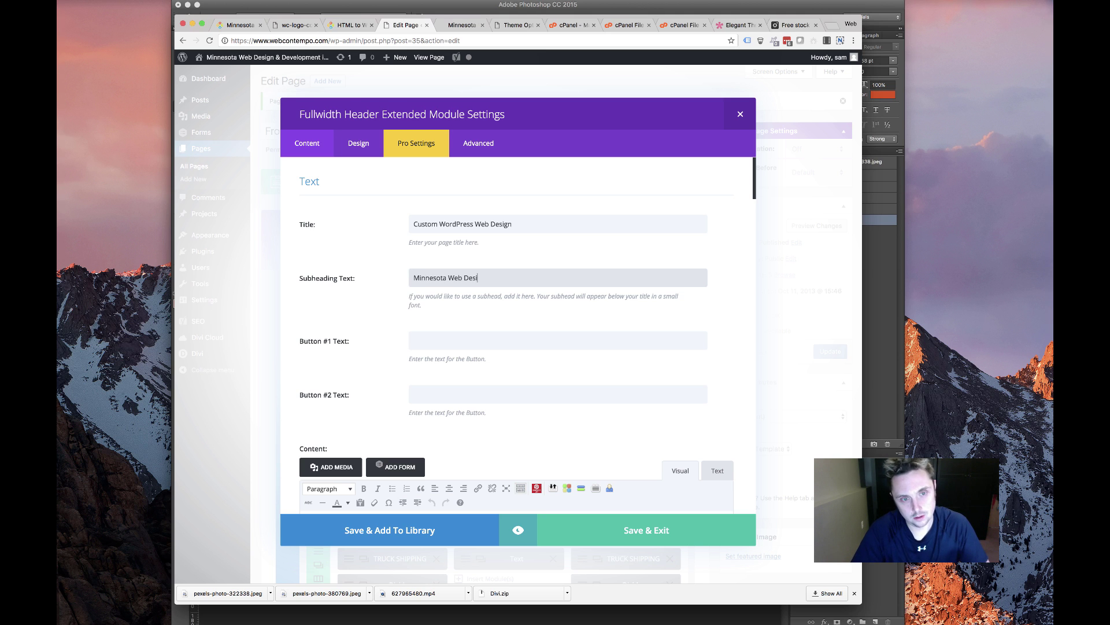
double_click(506, 224)
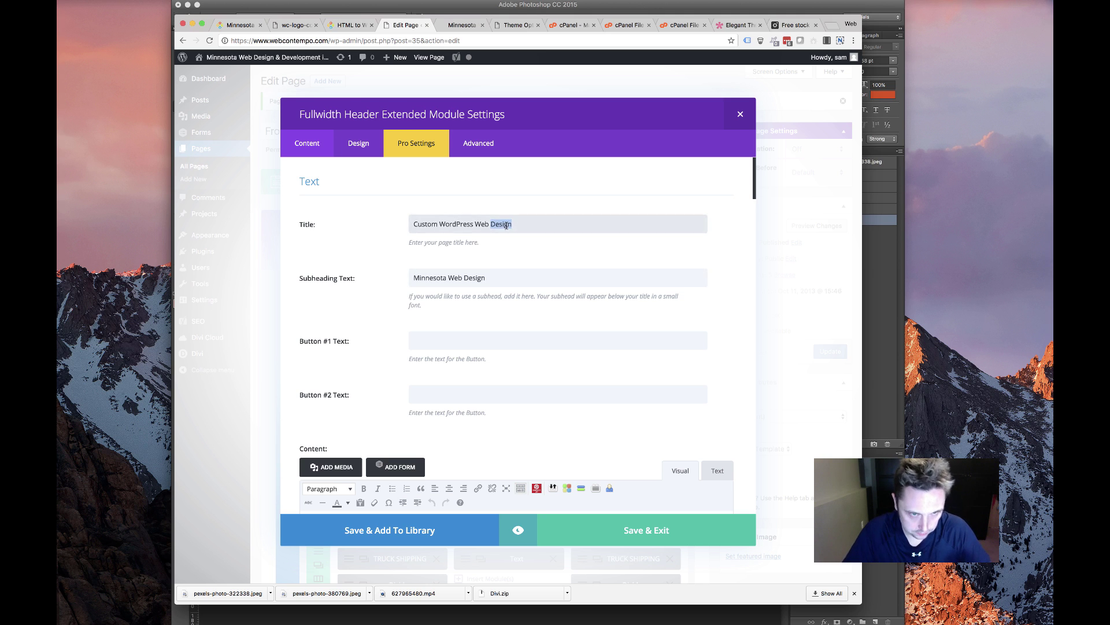
type("Development")
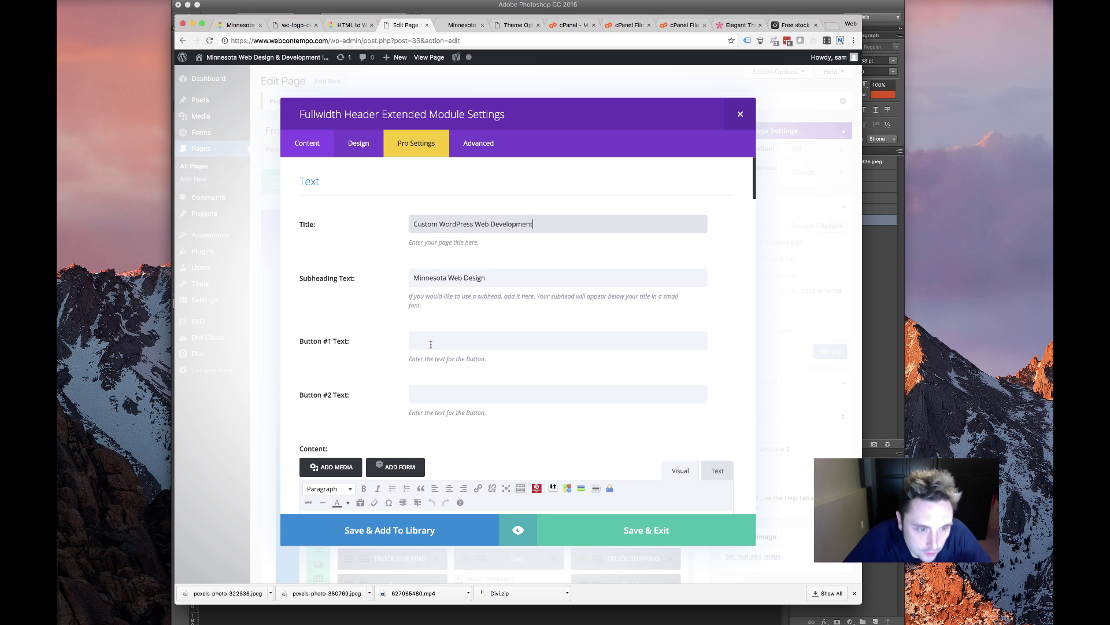
left_click(431, 344)
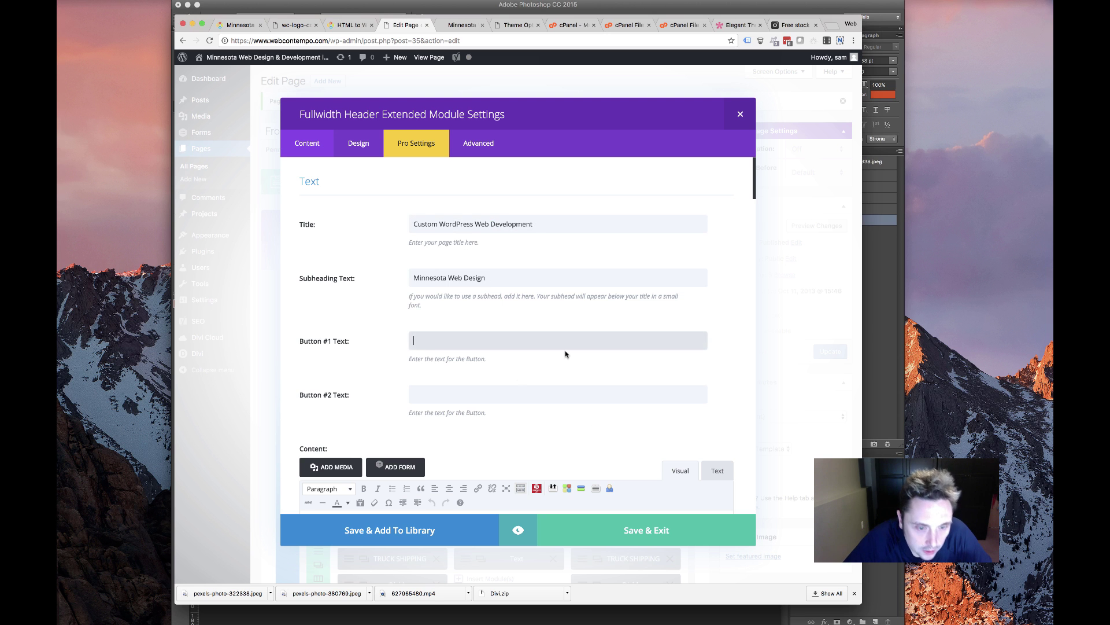
scroll(565, 352, "down", 5)
left_click(359, 142)
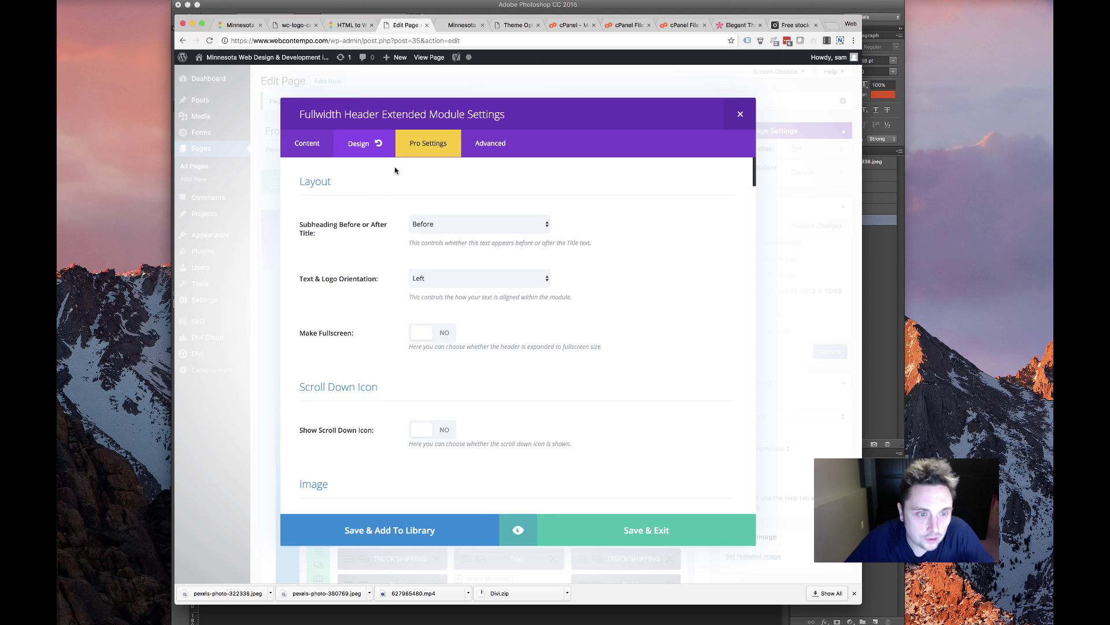
Apply a text shadow style to the header text
scroll(414, 298, "down", 6)
scroll(414, 298, "down", 8)
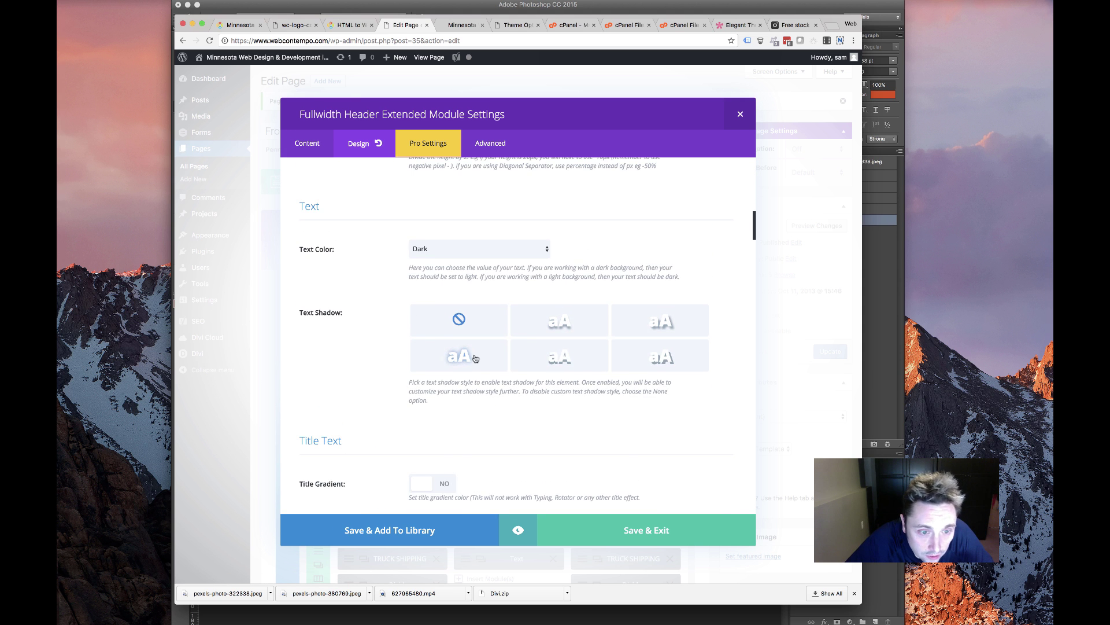
left_click(475, 359)
scroll(386, 379, "down", 10)
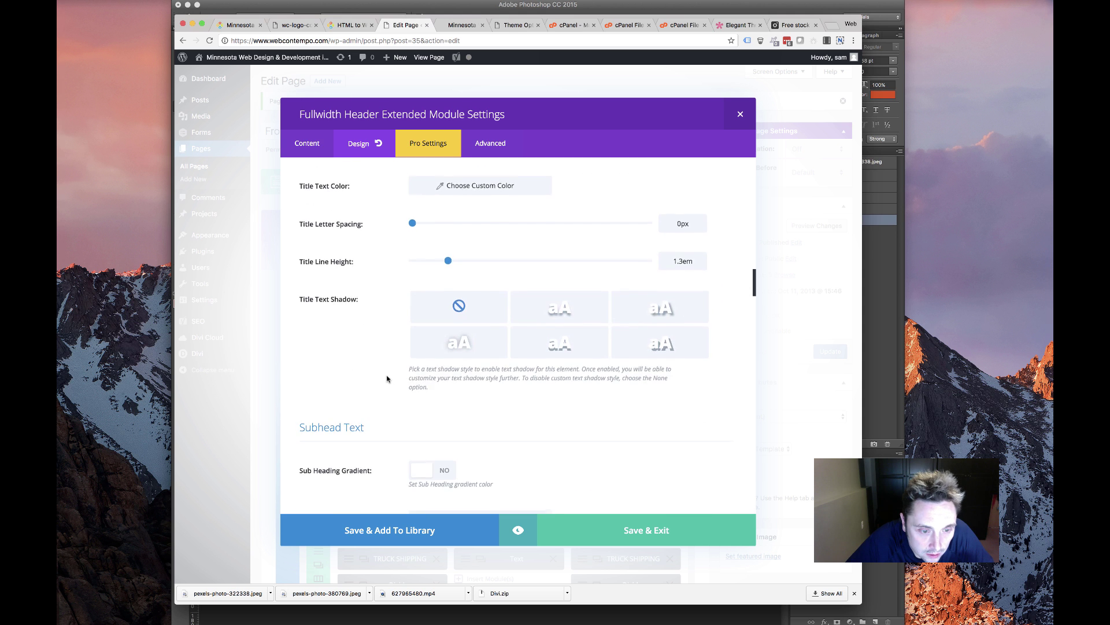
scroll(387, 379, "up", 10)
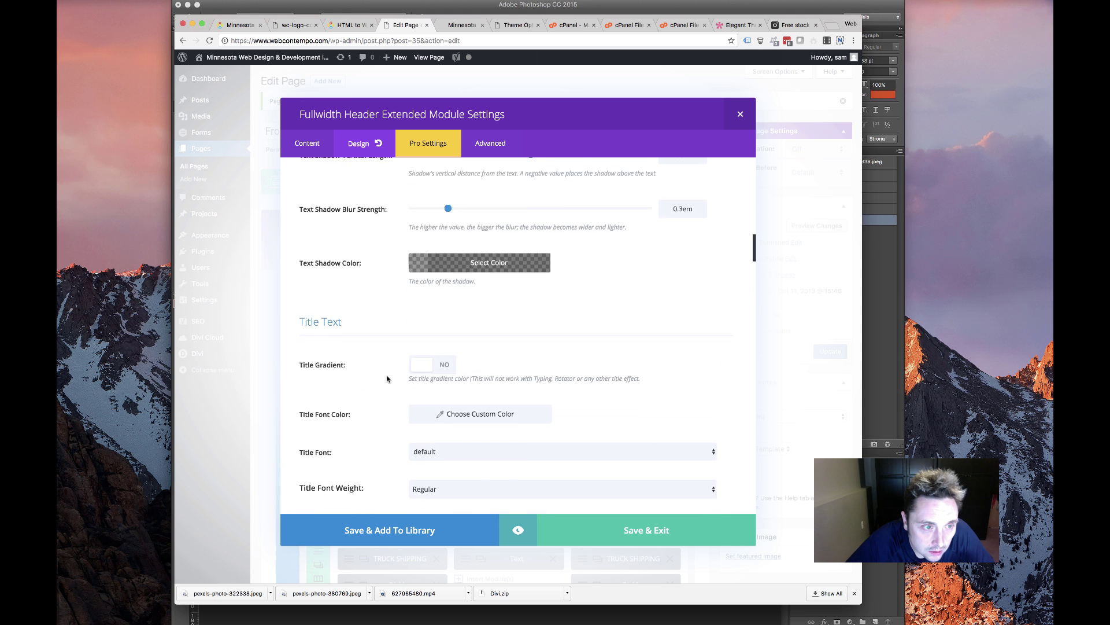
scroll(387, 379, "down", 5)
scroll(387, 379, "up", 3)
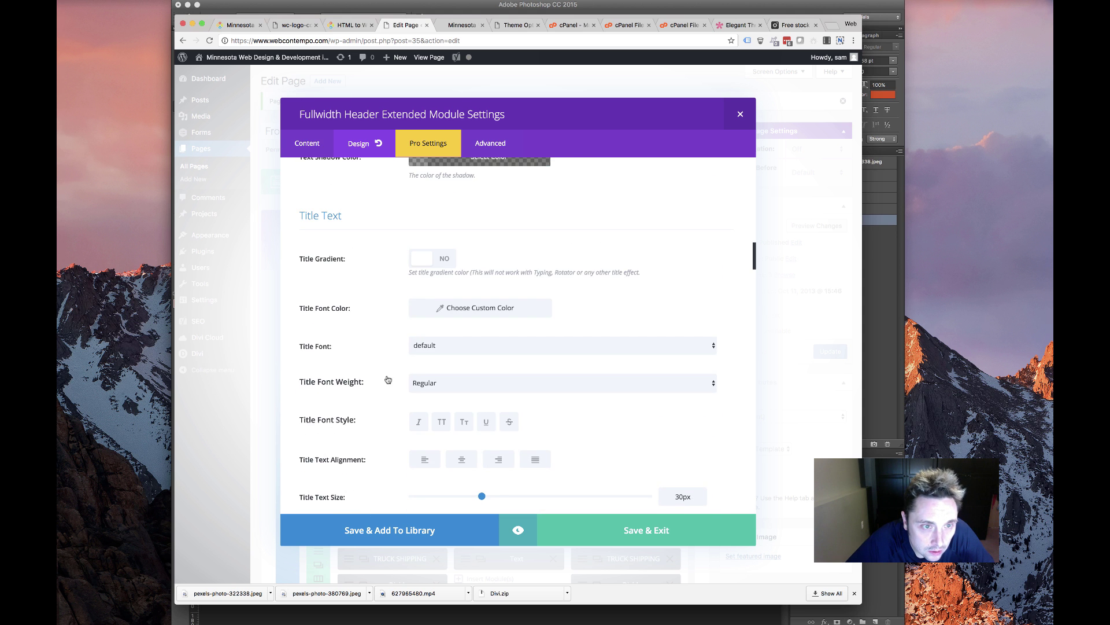
Set the title font weight to Ultra Bold
left_click(470, 343)
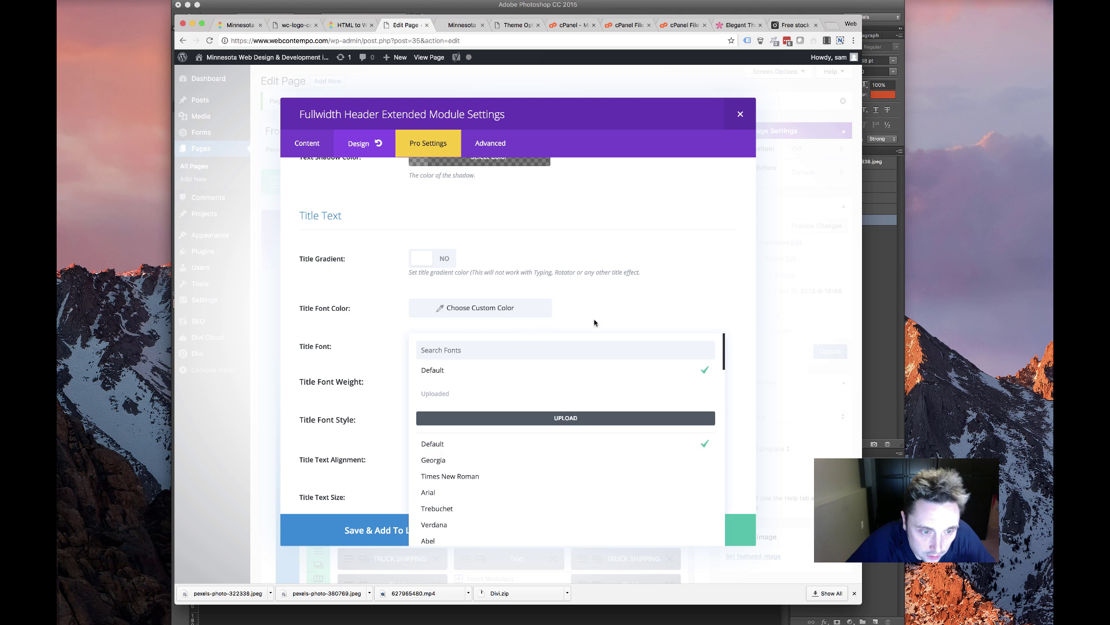
left_click(506, 390)
left_click(452, 383)
left_click(446, 409)
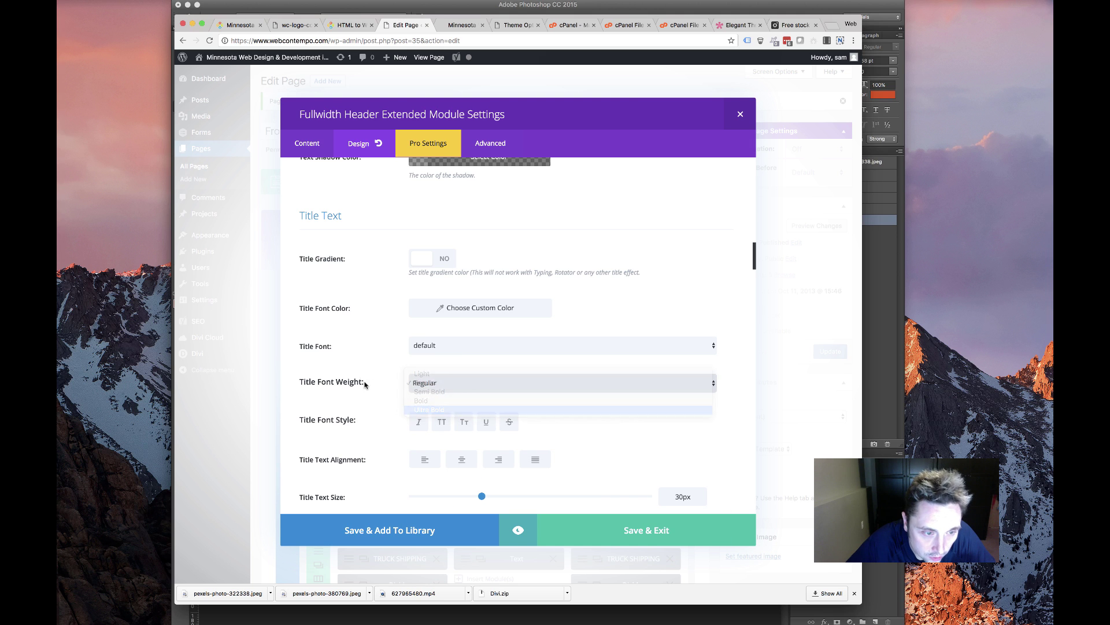
scroll(364, 437, "down", 3)
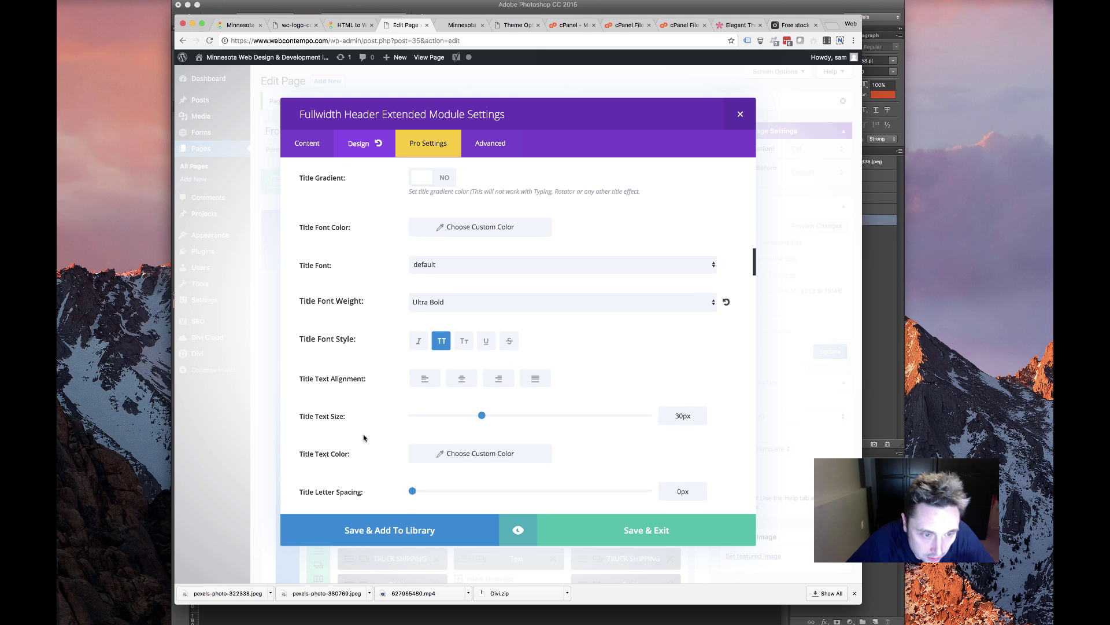
scroll(364, 438, "up", 10)
scroll(364, 437, "up", 5)
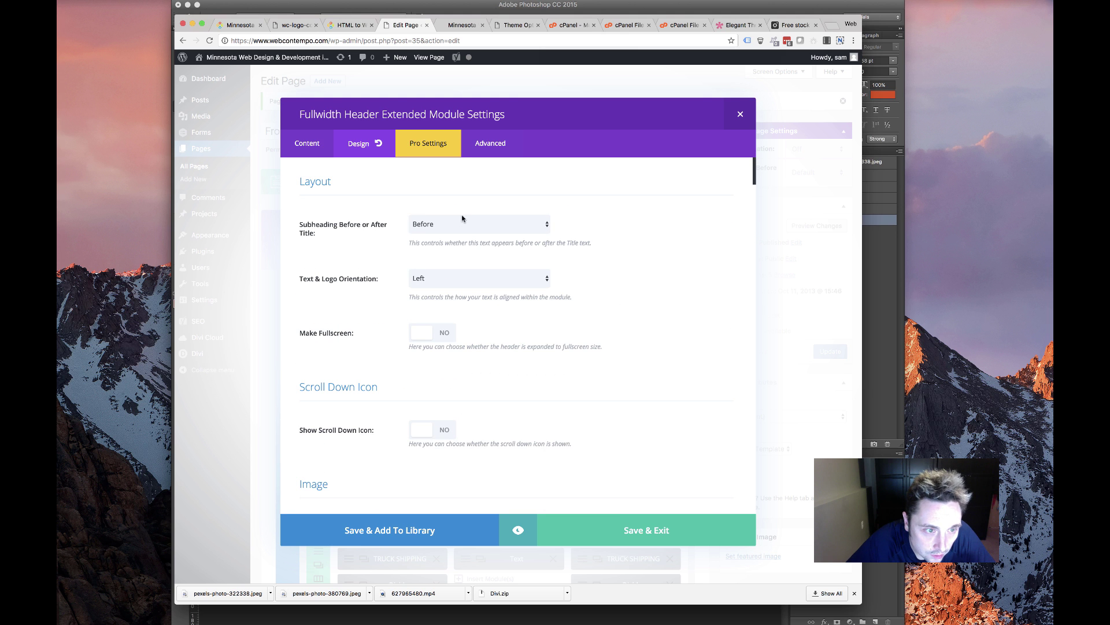
Place the subheading after the title
left_click(447, 224)
left_click(444, 230)
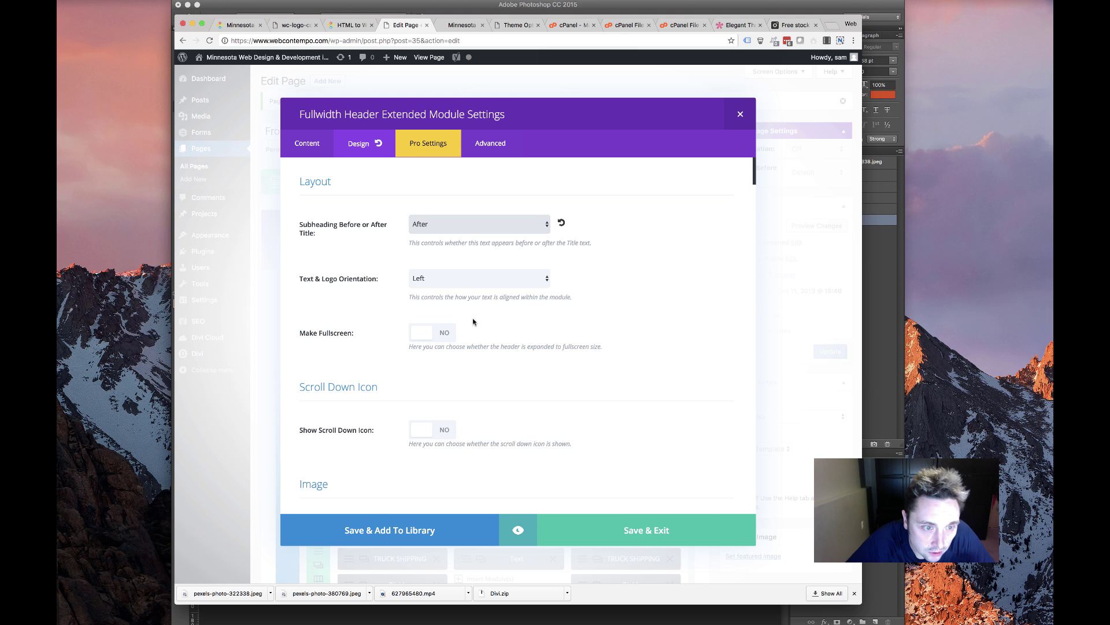
scroll(367, 356, "down", 3)
scroll(483, 282, "down", 10)
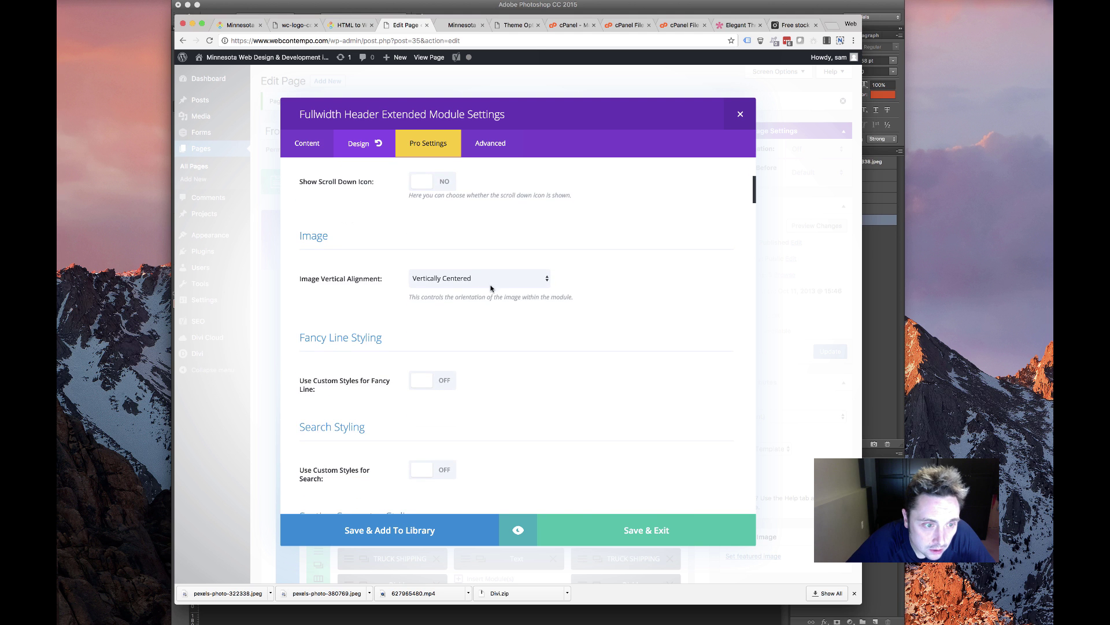
scroll(450, 297, "down", 6)
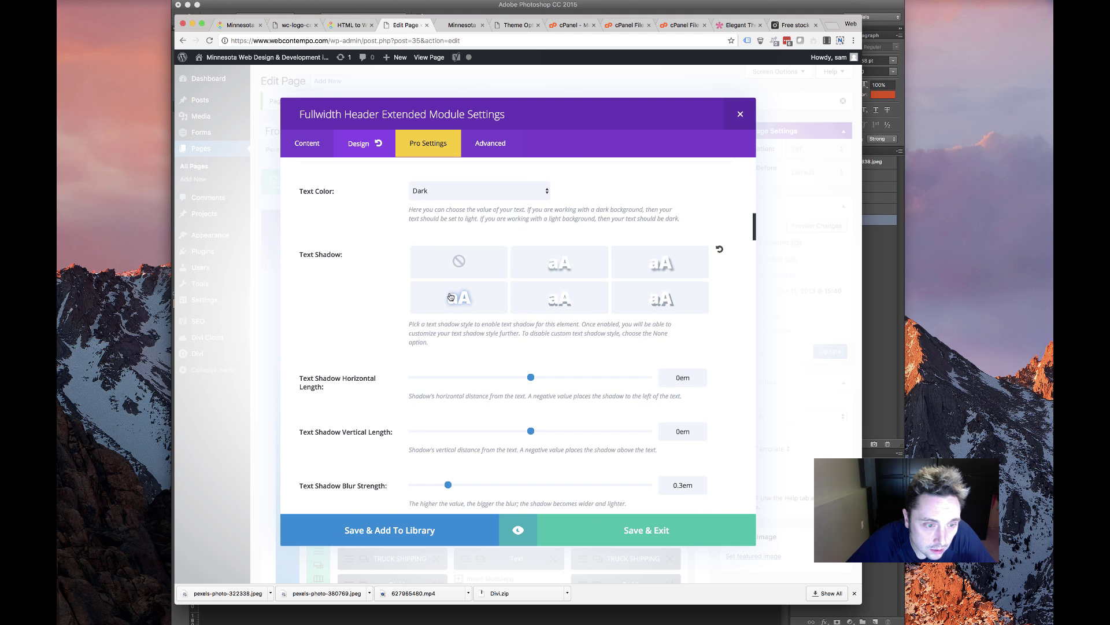
scroll(402, 308, "down", 7)
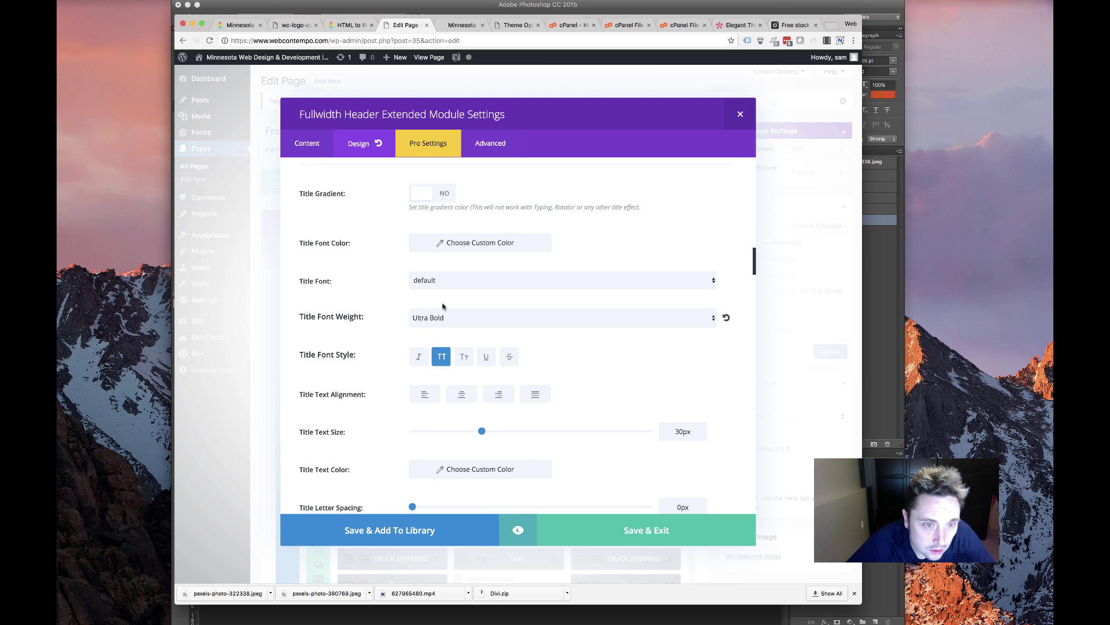
scroll(443, 305, "up", 2)
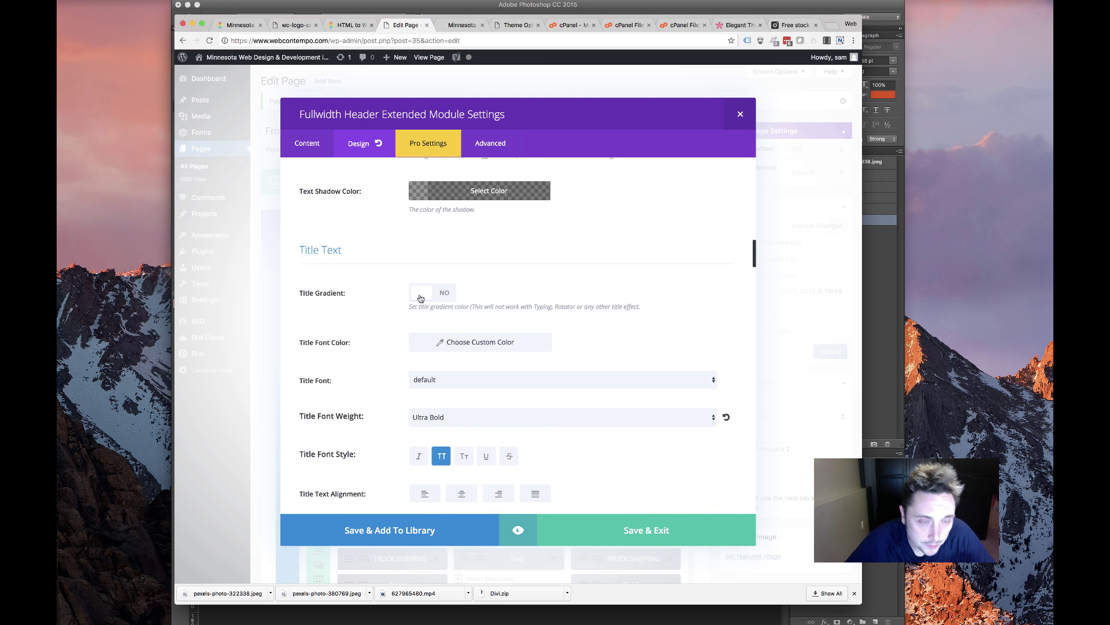
scroll(428, 312, "down", 5)
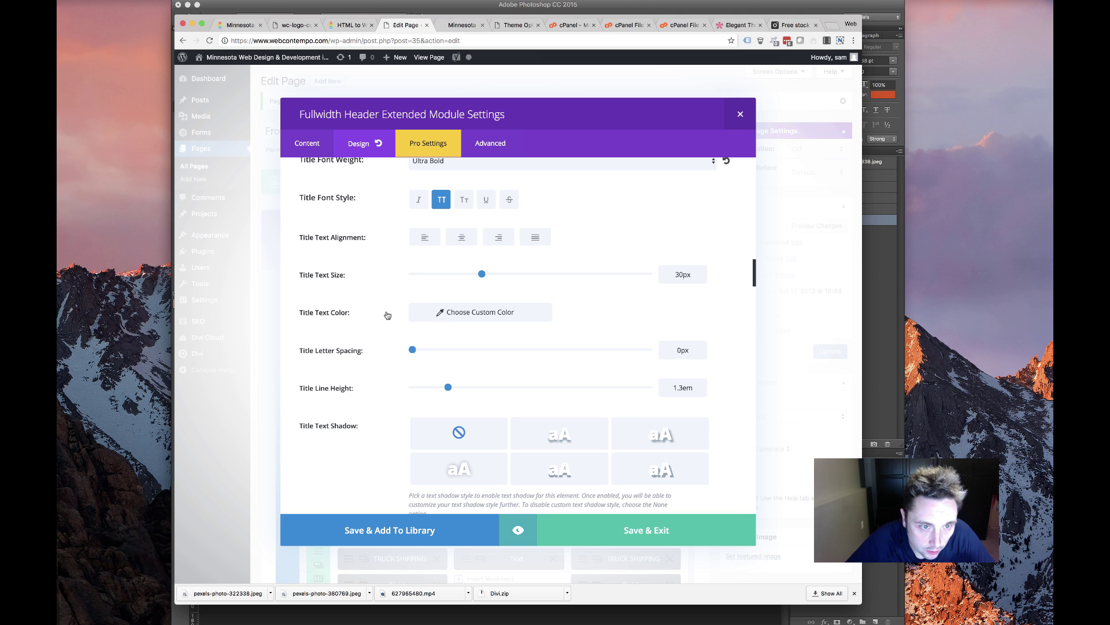
Give the header title a light custom text colour
left_click(438, 314)
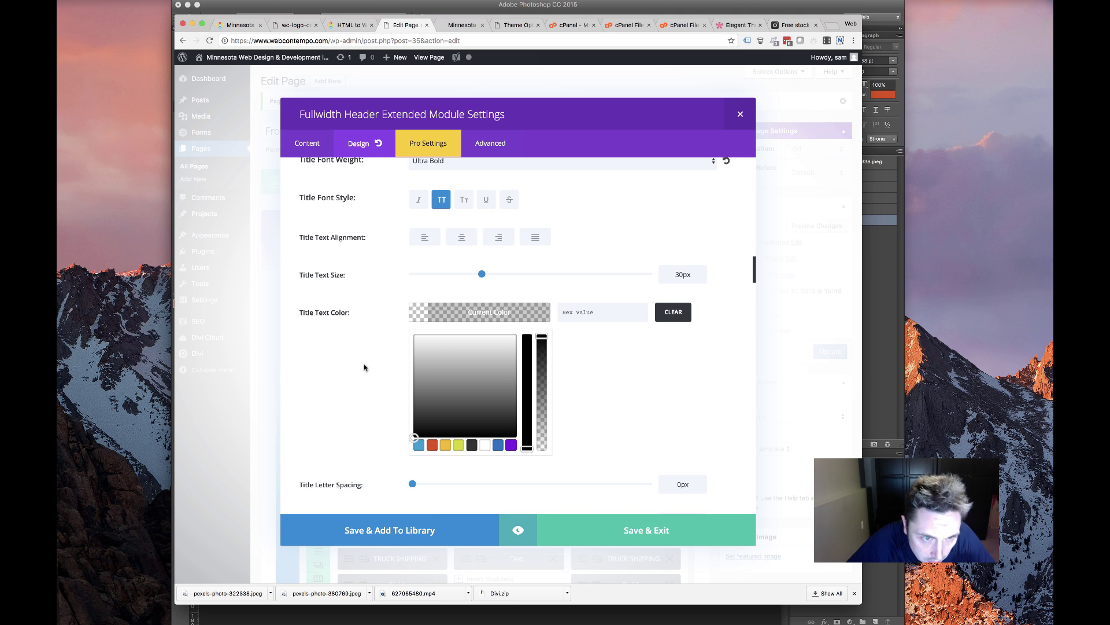
left_click(485, 444)
left_click(401, 348)
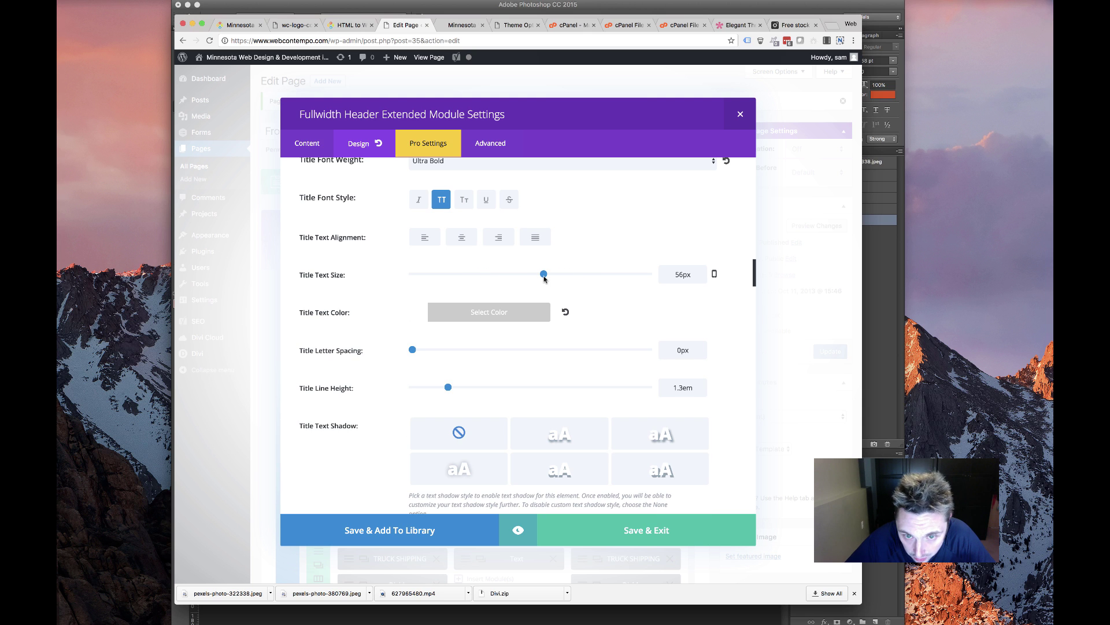
scroll(447, 314, "down", 3)
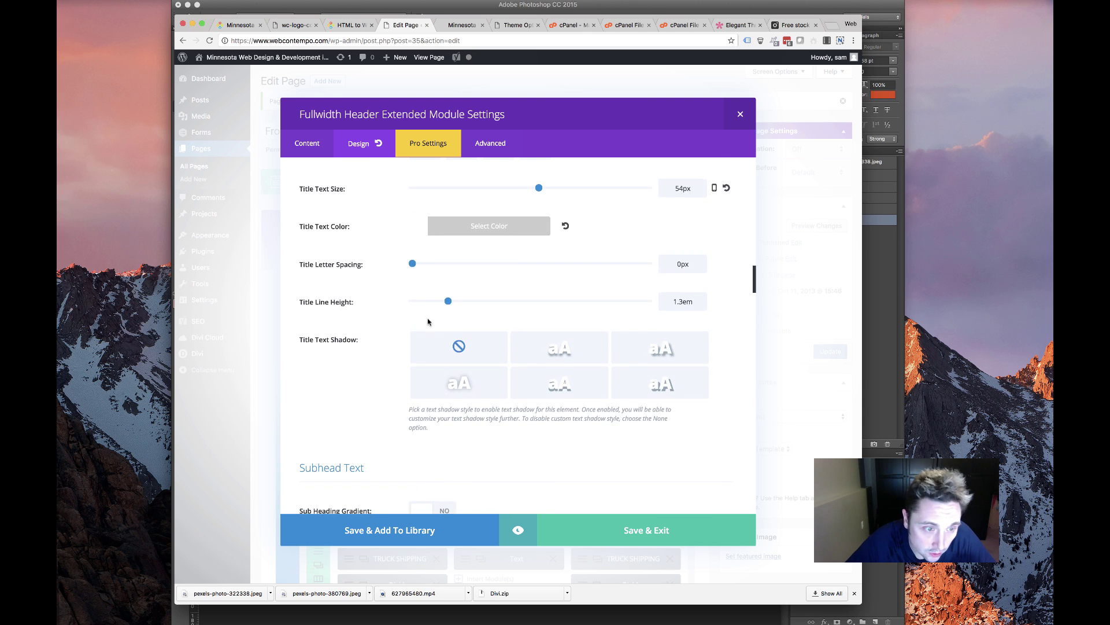
Set the title line height to 54px, add a title text shadow, and make the subheading Semi Bold
double_click(688, 301)
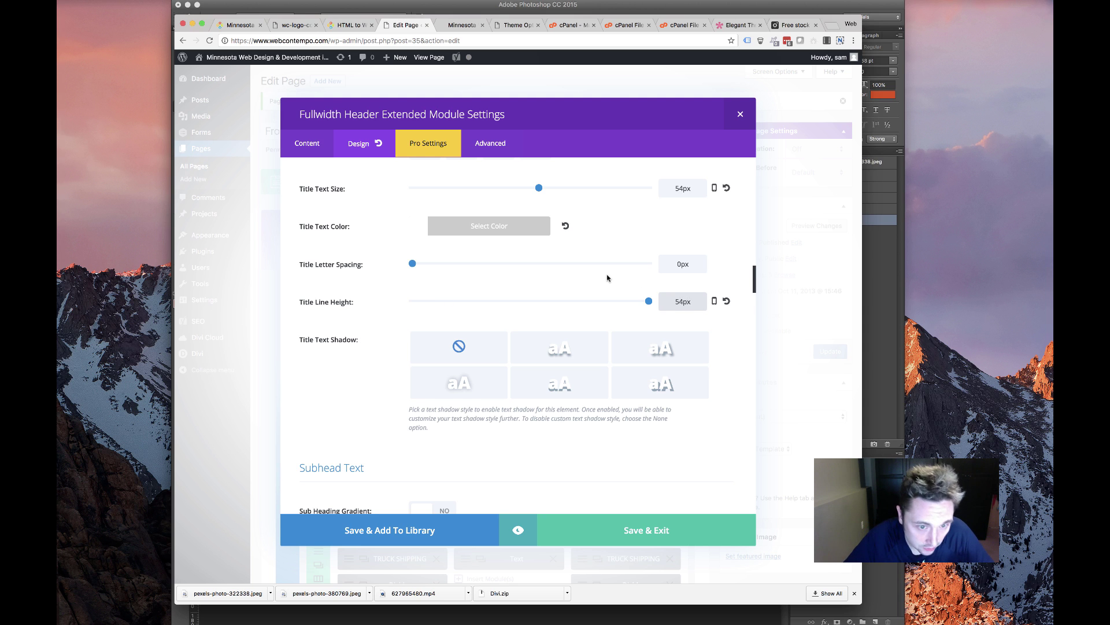
left_click(460, 386)
scroll(392, 371, "down", 15)
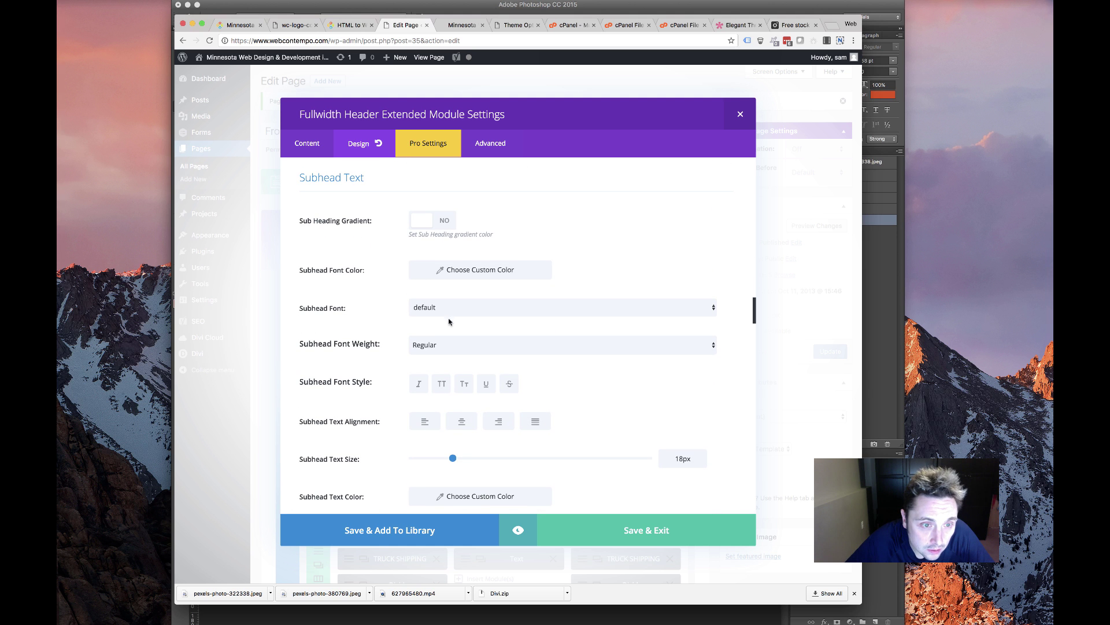
left_click(466, 350)
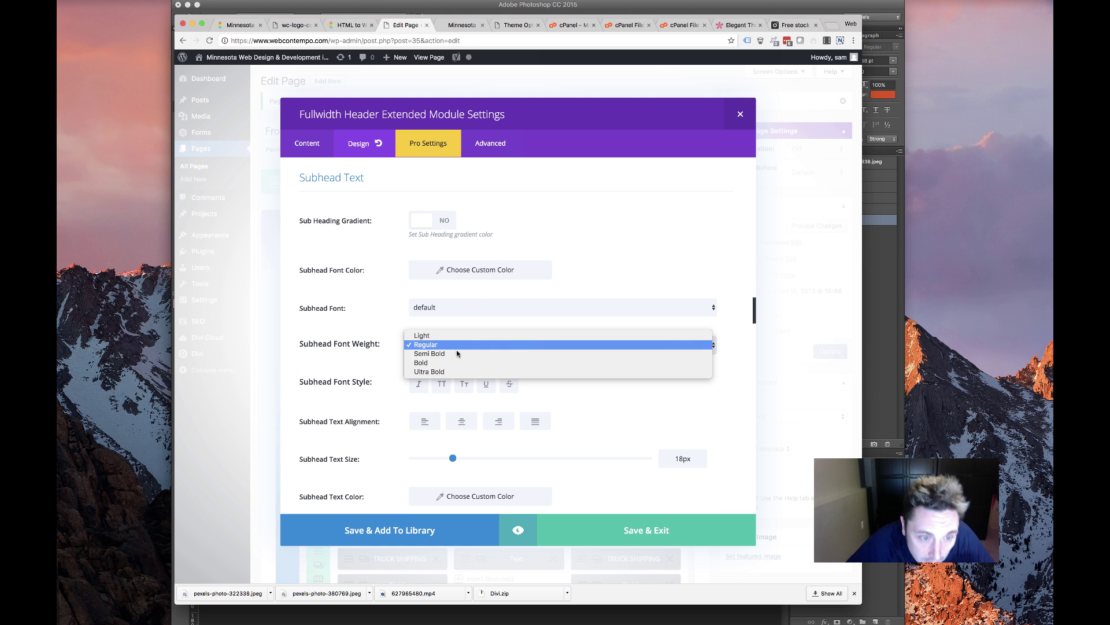
left_click(455, 354)
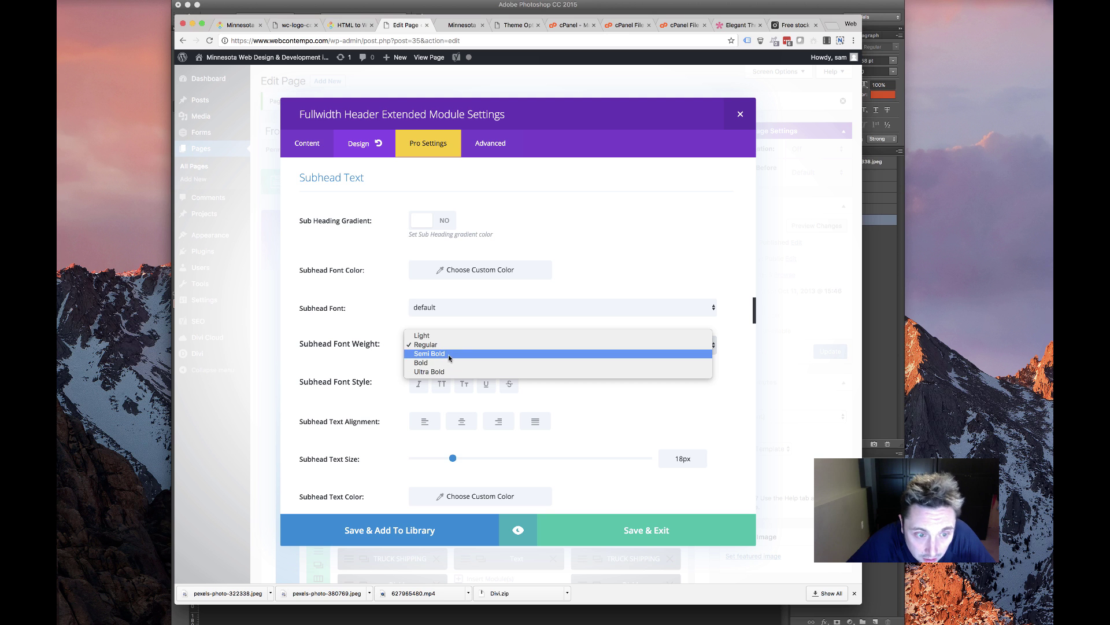
Toggle italic on the subheading and set its font weight back to Regular
left_click(412, 386)
left_click(425, 344)
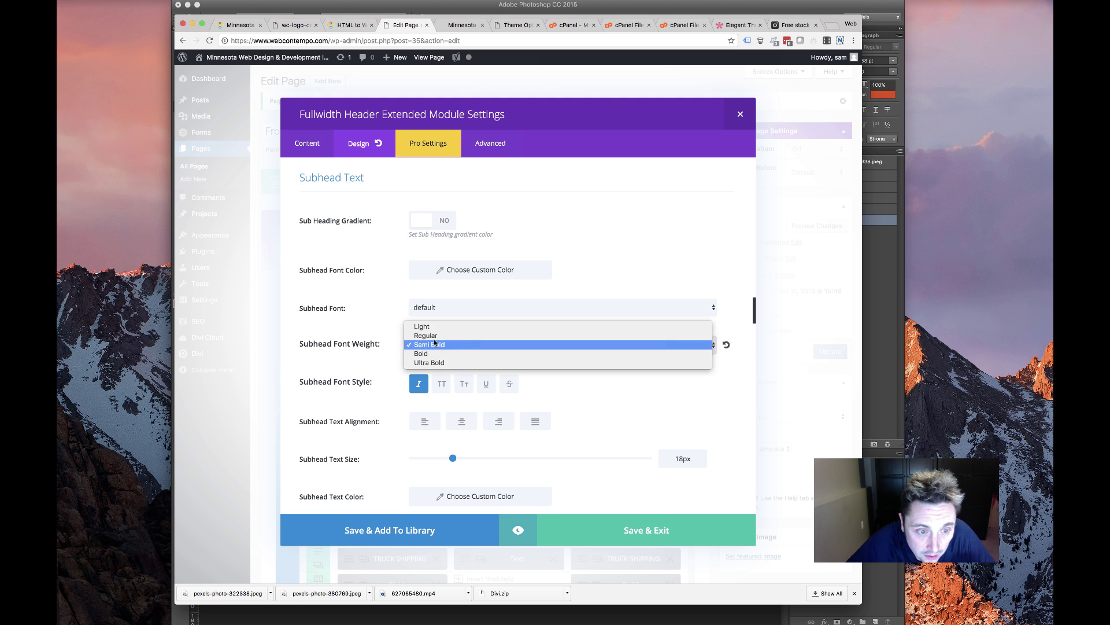
left_click(428, 333)
Set the subheading font colour to white
scroll(398, 404, "down", 3)
scroll(399, 405, "up", 3)
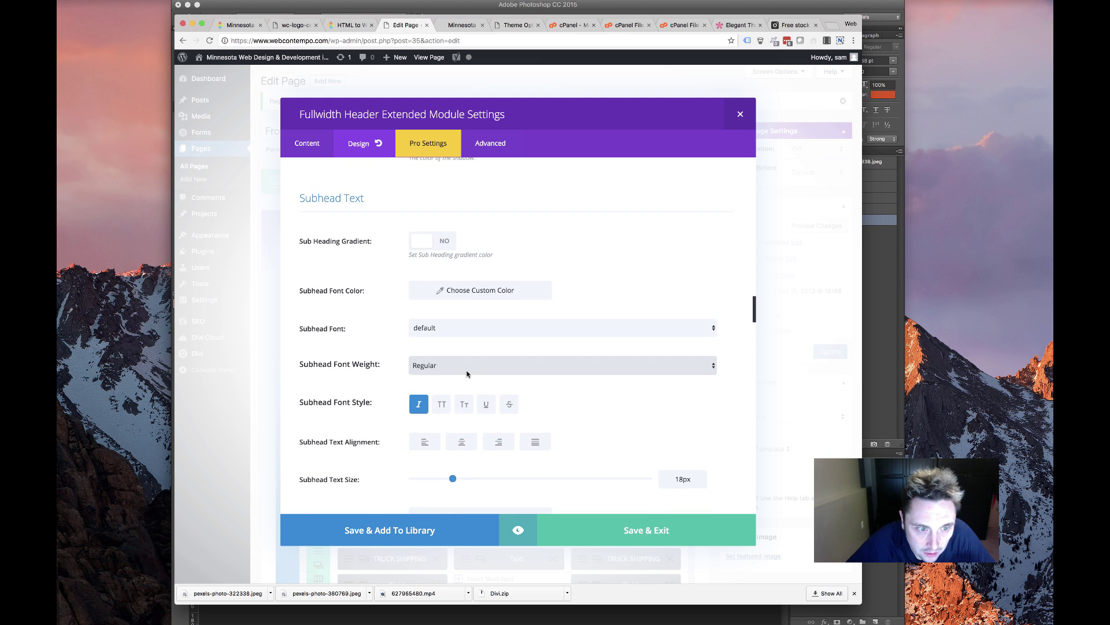
left_click(428, 293)
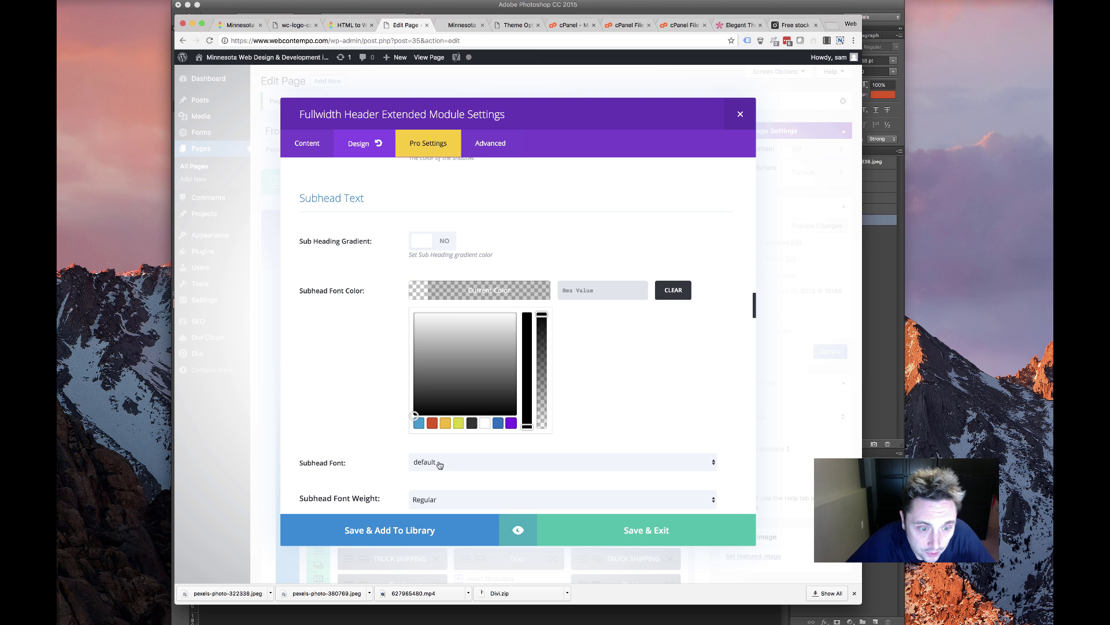
left_click(484, 423)
left_click(384, 379)
Give the subheading a 36px line height
scroll(384, 380, "up", 5)
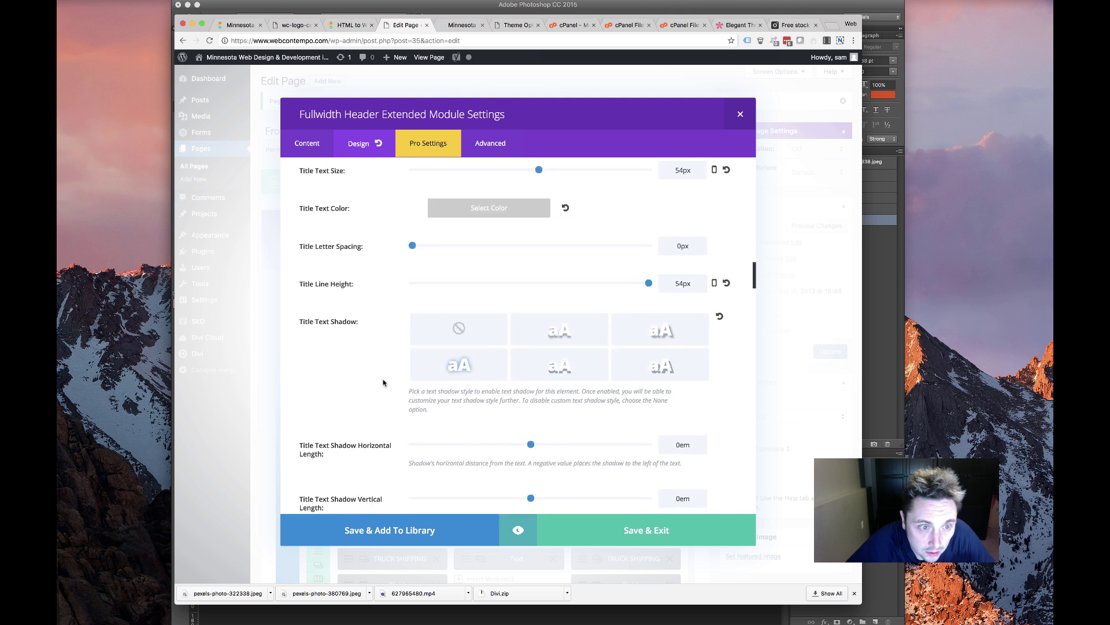
scroll(384, 382, "up", 3)
scroll(384, 382, "down", 10)
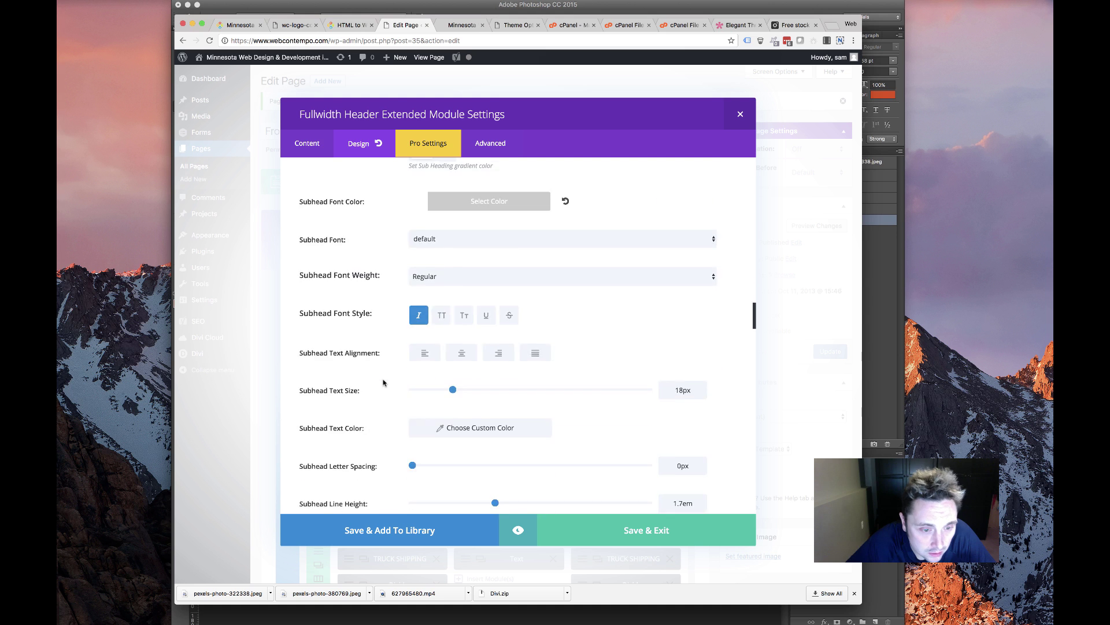
scroll(383, 382, "down", 4)
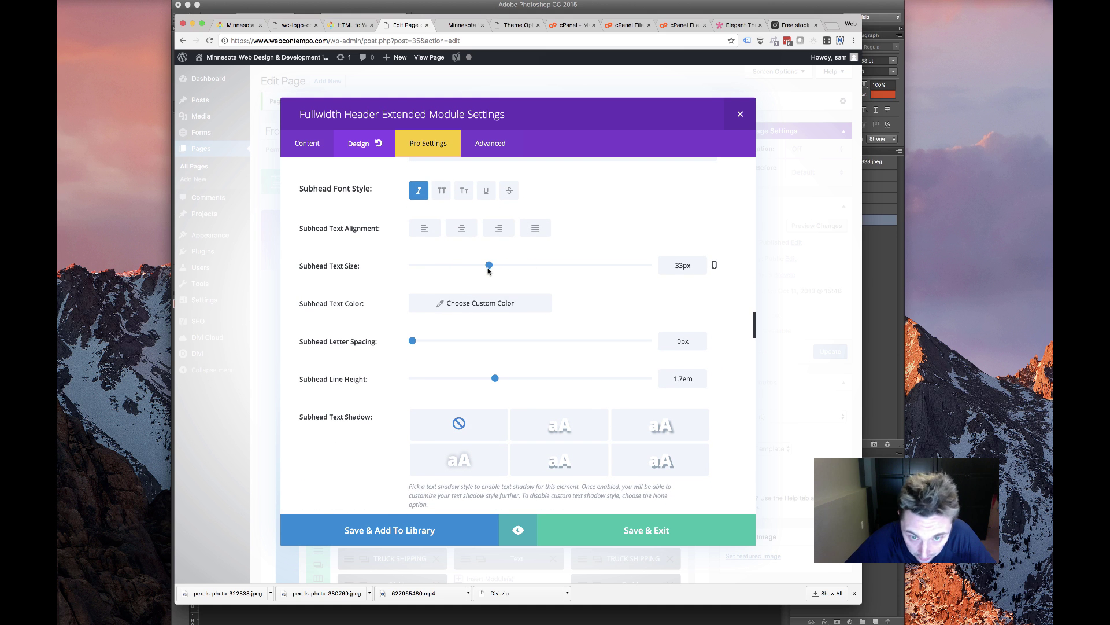
scroll(526, 356, "down", 1)
double_click(688, 335)
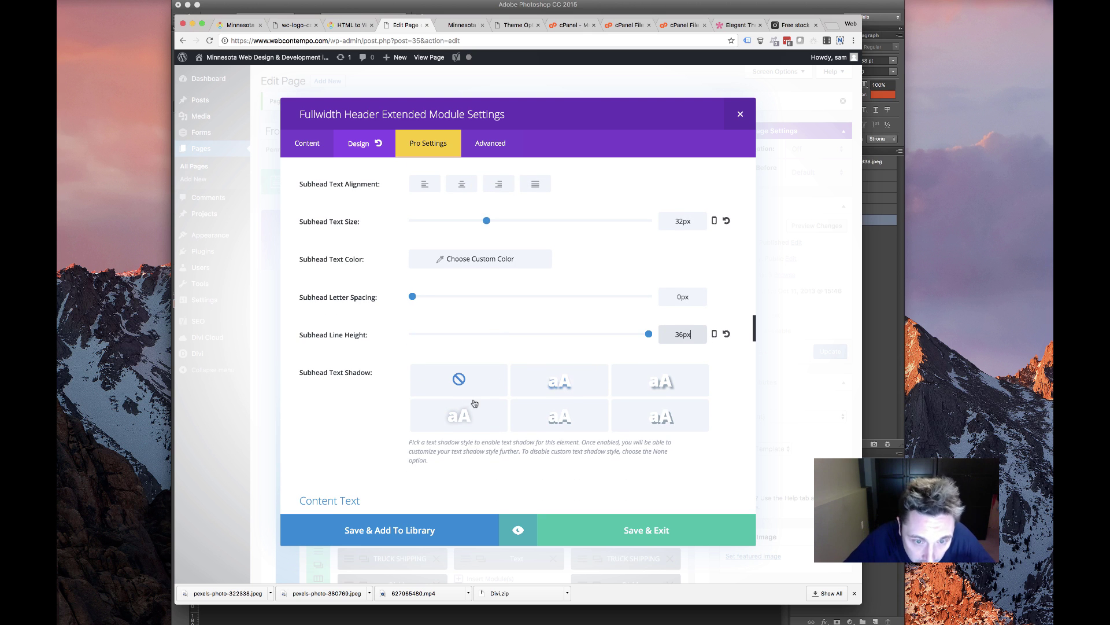
type("36px")
scroll(354, 422, "down", 10)
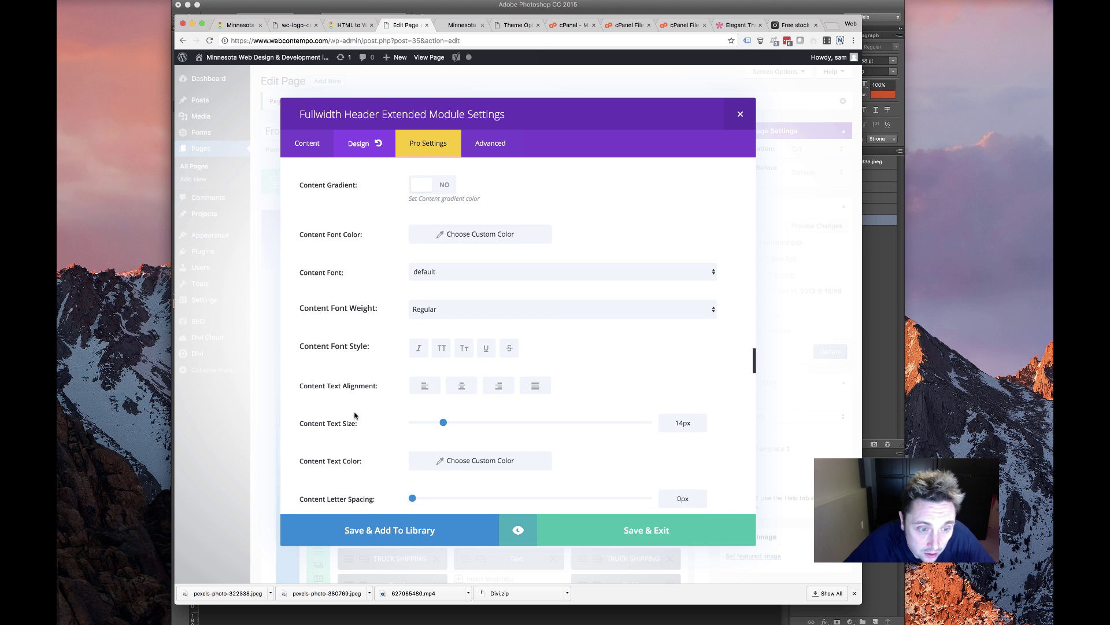
scroll(354, 415, "down", 10)
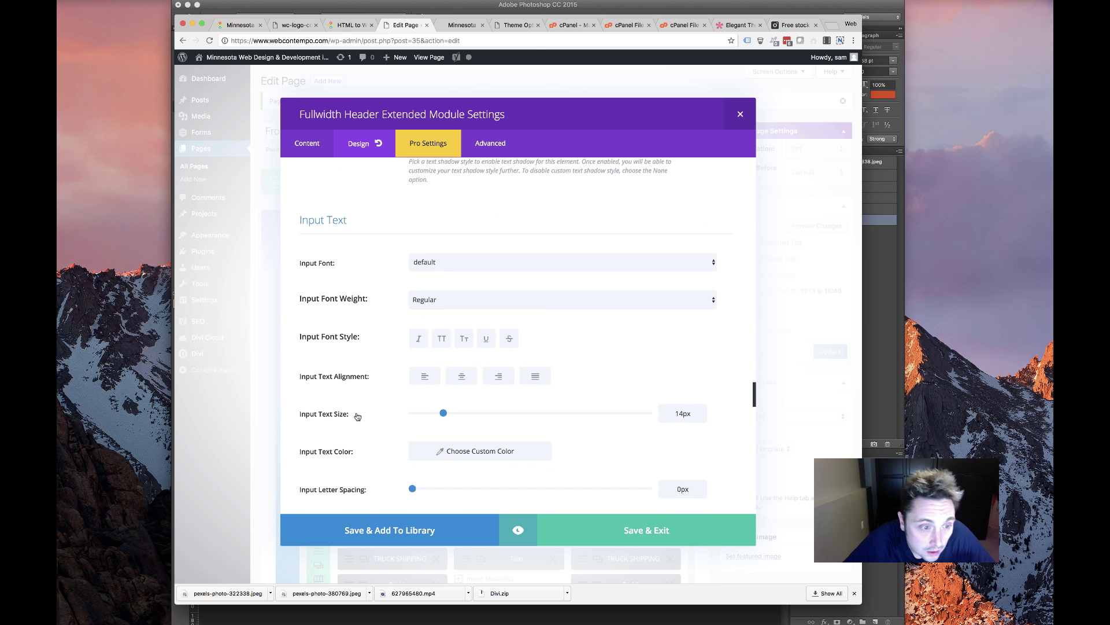
scroll(357, 416, "down", 12)
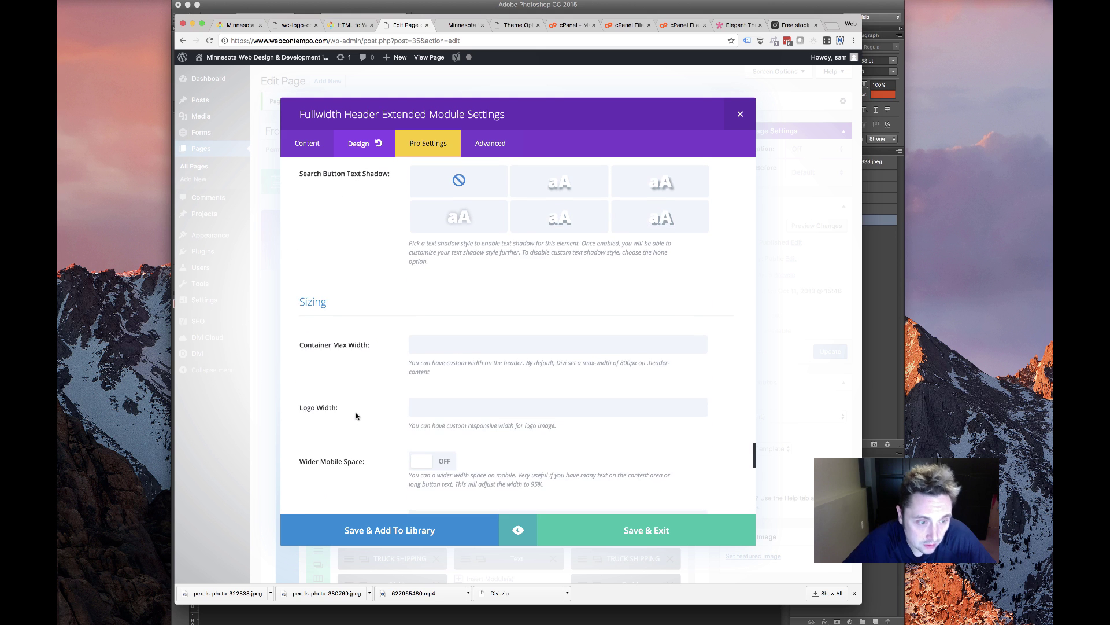
Set the full-width header height to 600 and confirm the value
scroll(383, 375, "down", 5)
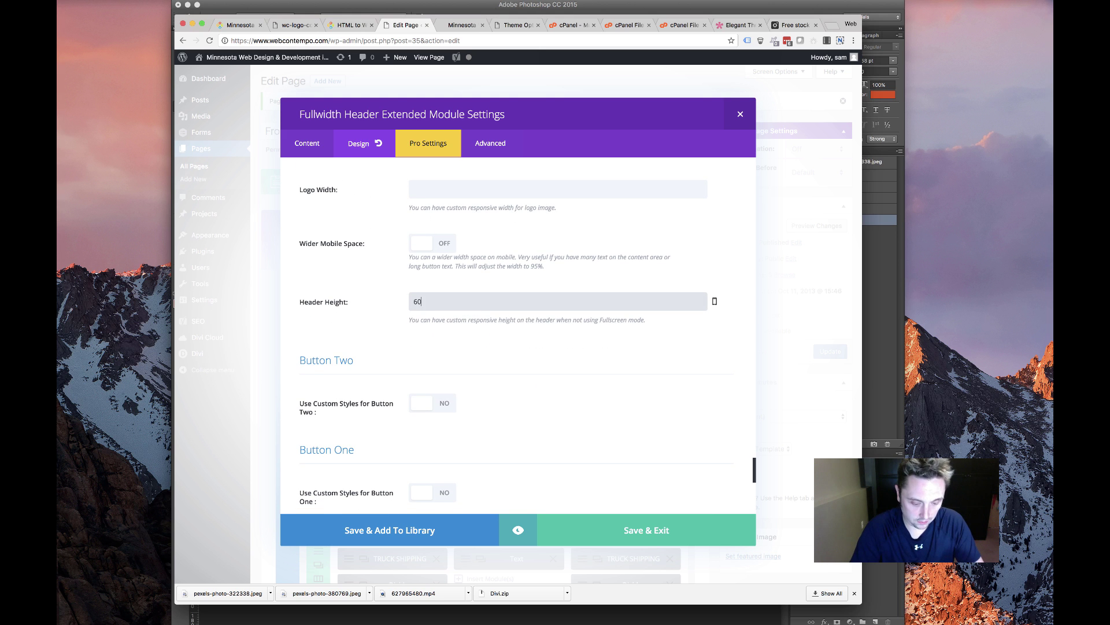
left_click(570, 422)
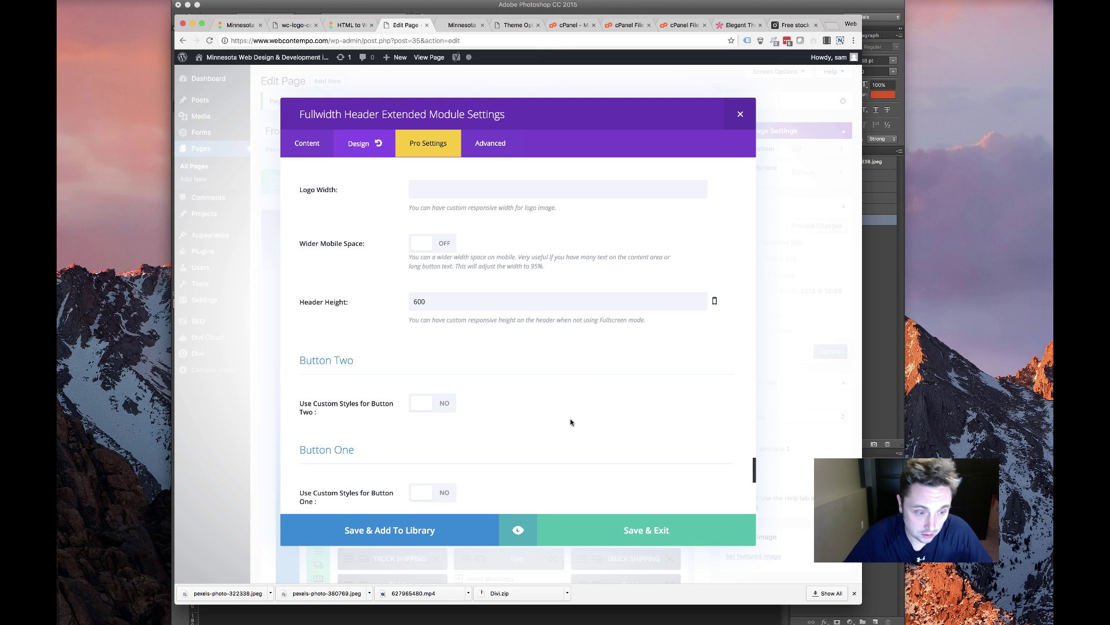
left_click(1008, 0)
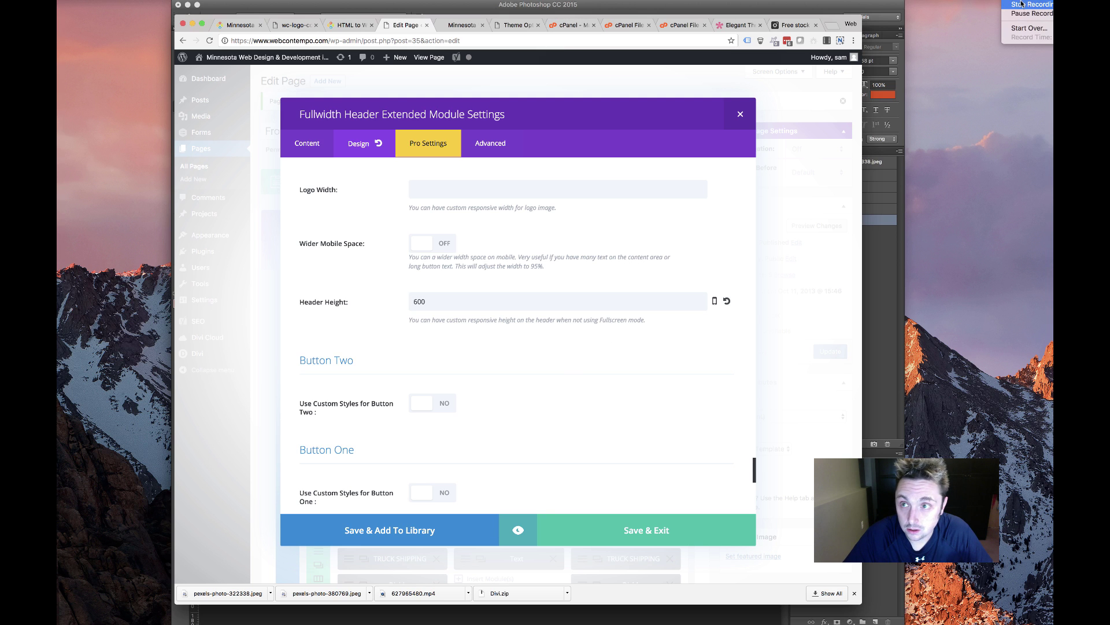
left_click(664, 240)
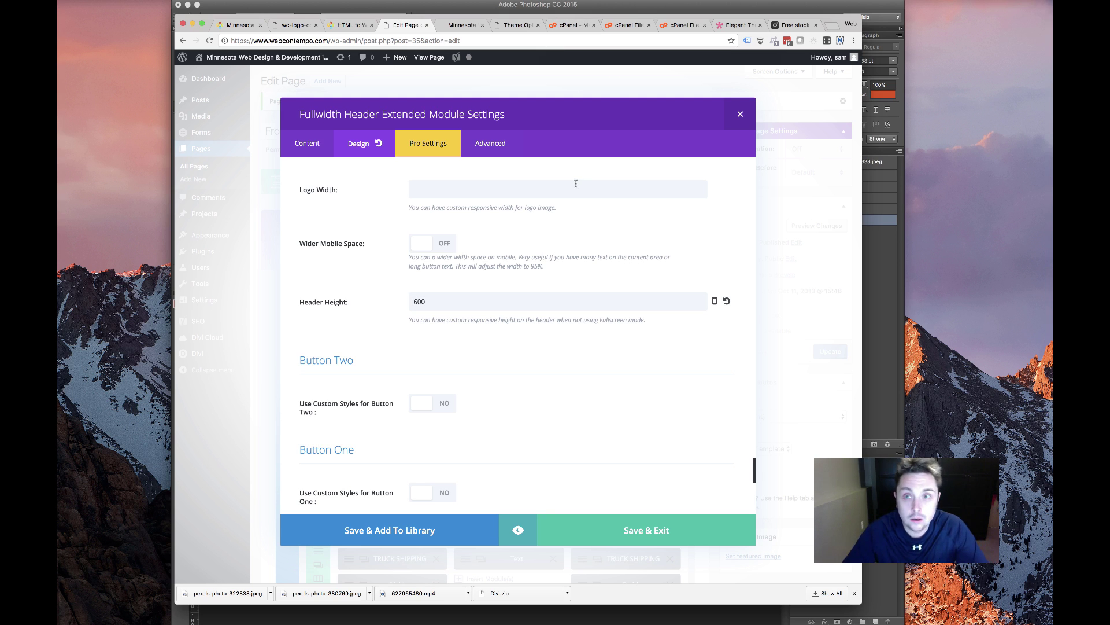
left_click(421, 302)
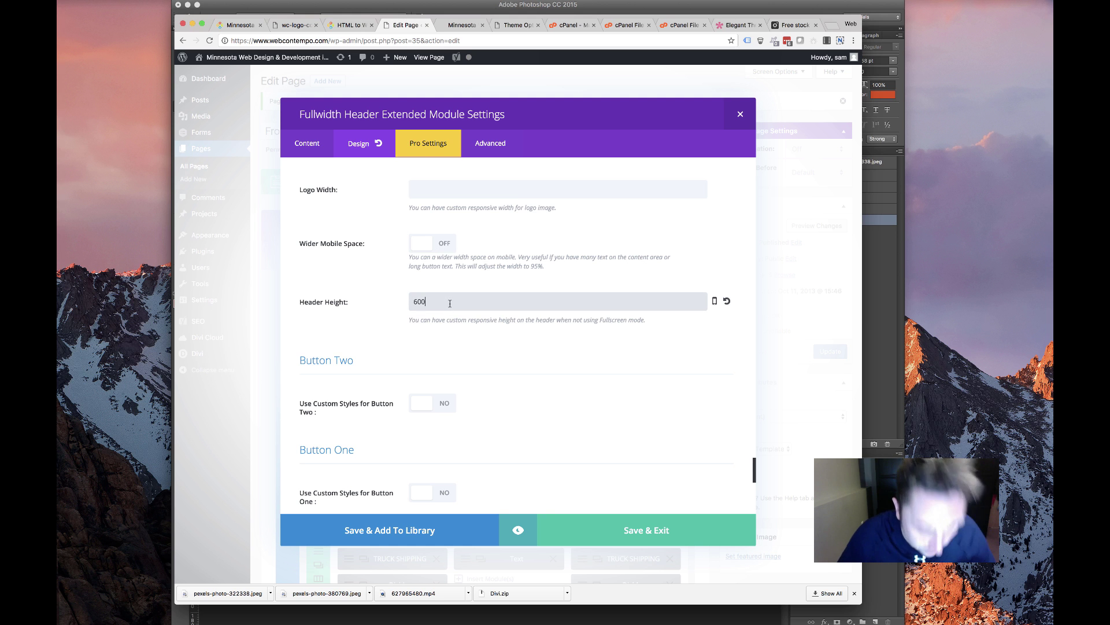
scroll(437, 360, "down", 10)
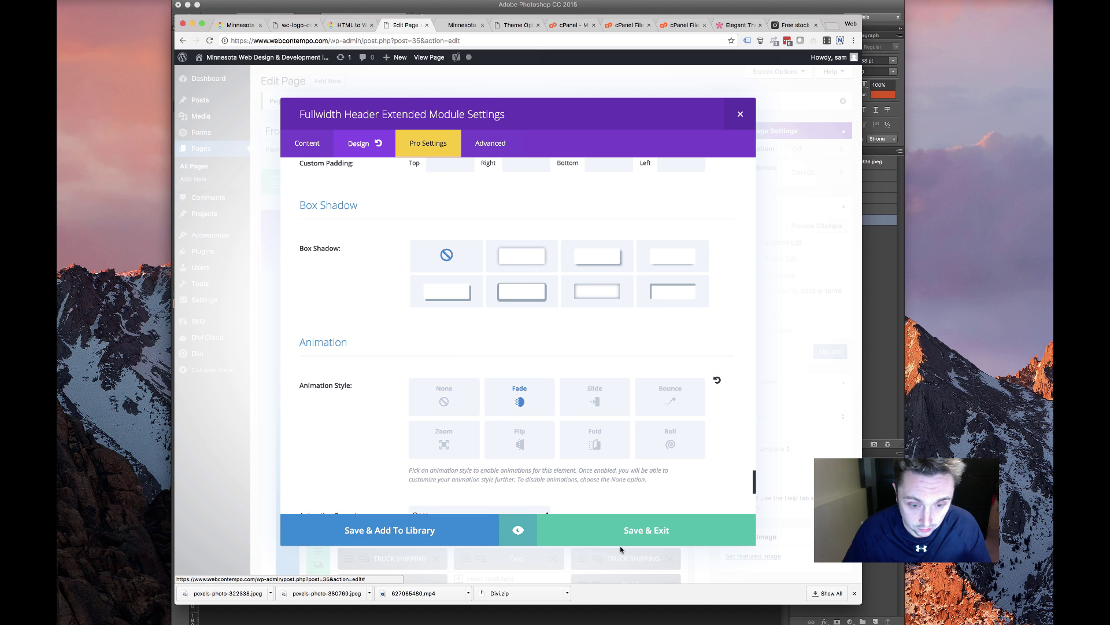
Save the header module, update the Front Page, and switch to the live site tab
left_click(625, 531)
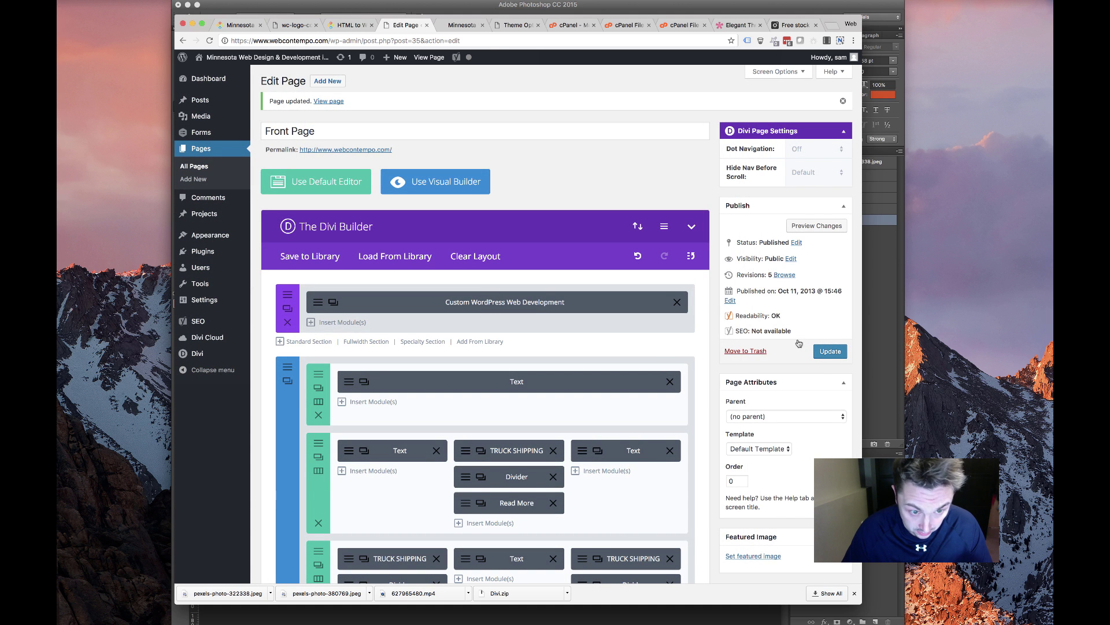
left_click(828, 352)
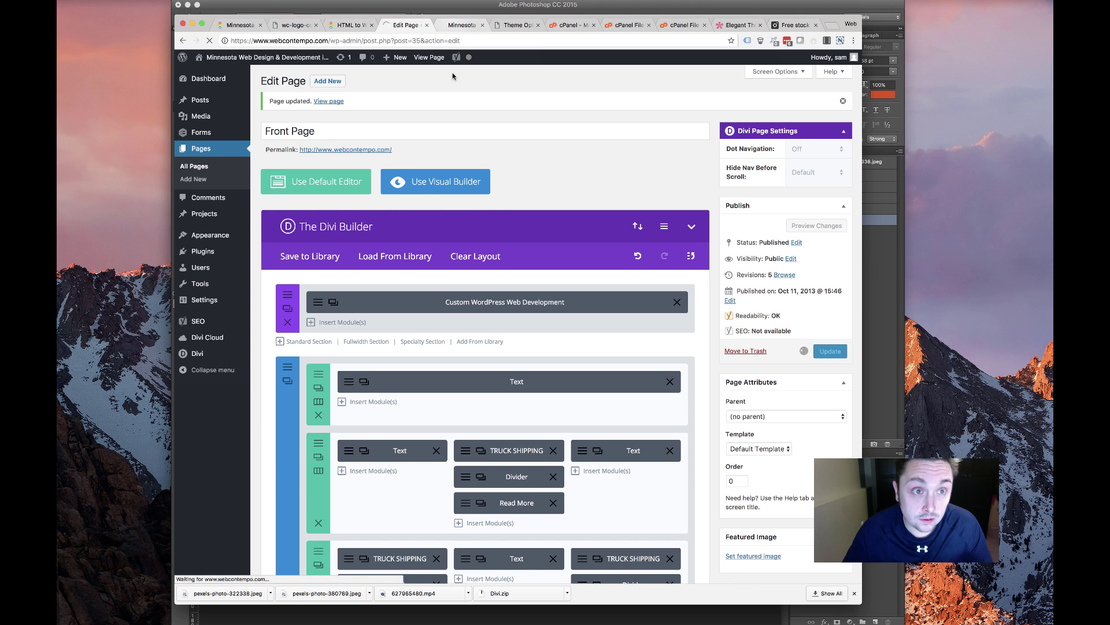
key("ctrl+Tab")
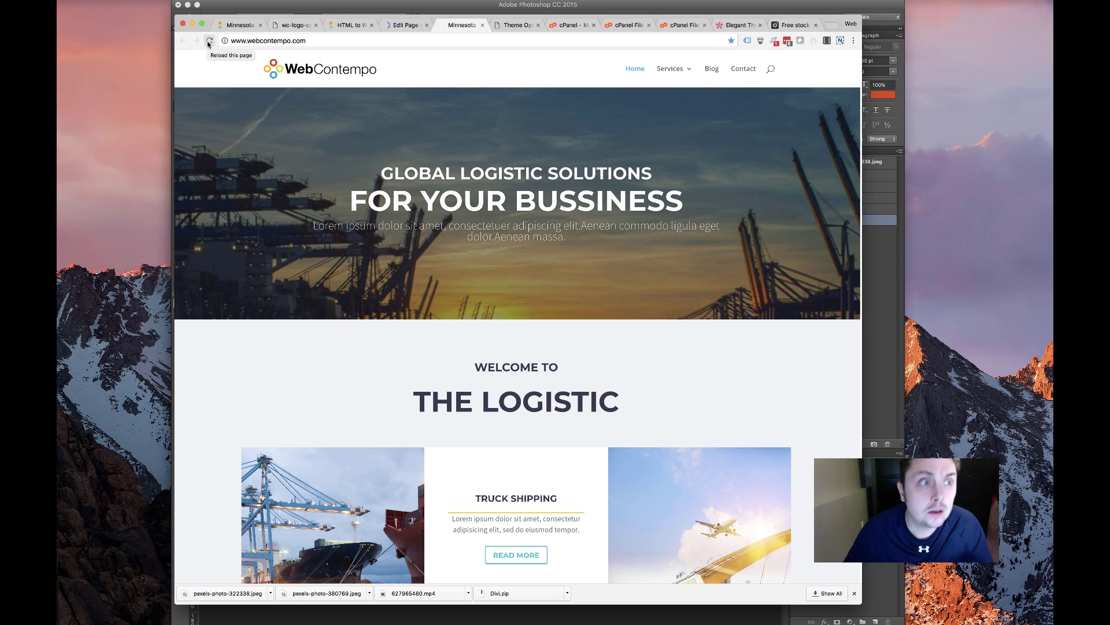
Reload the live homepage and examine the new header title and subtitle
left_click(209, 41)
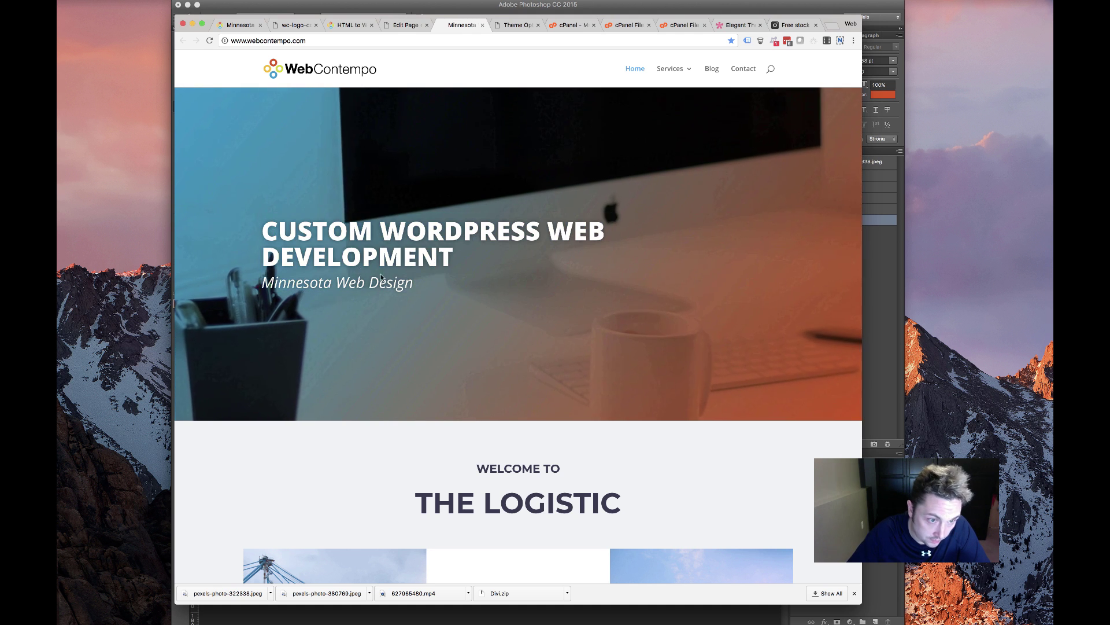
left_click_drag(414, 283, 323, 283)
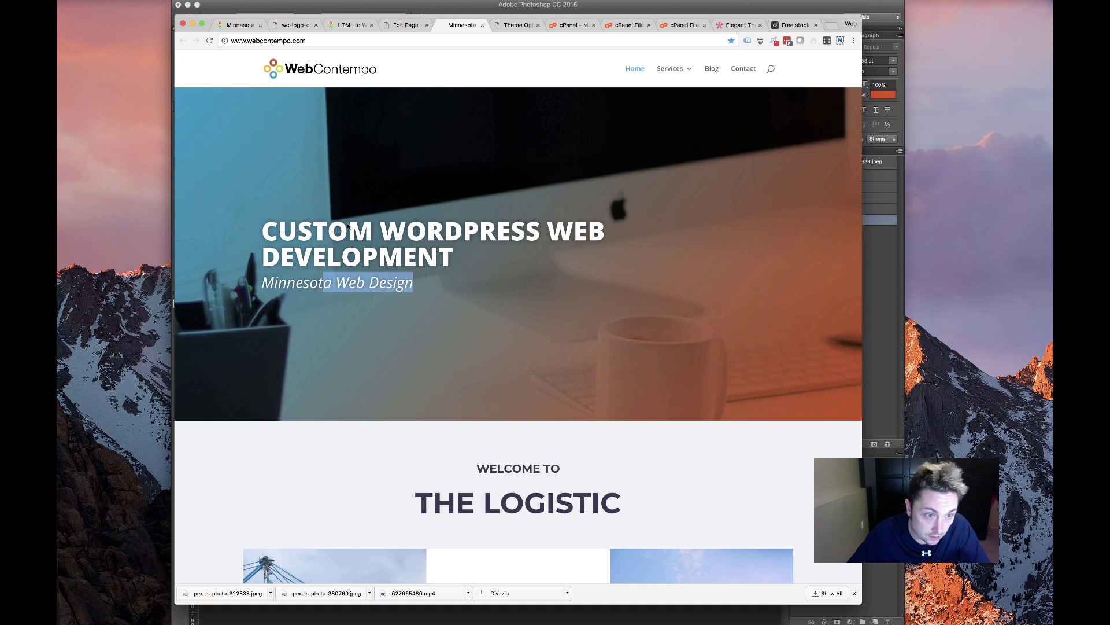
double_click(350, 283)
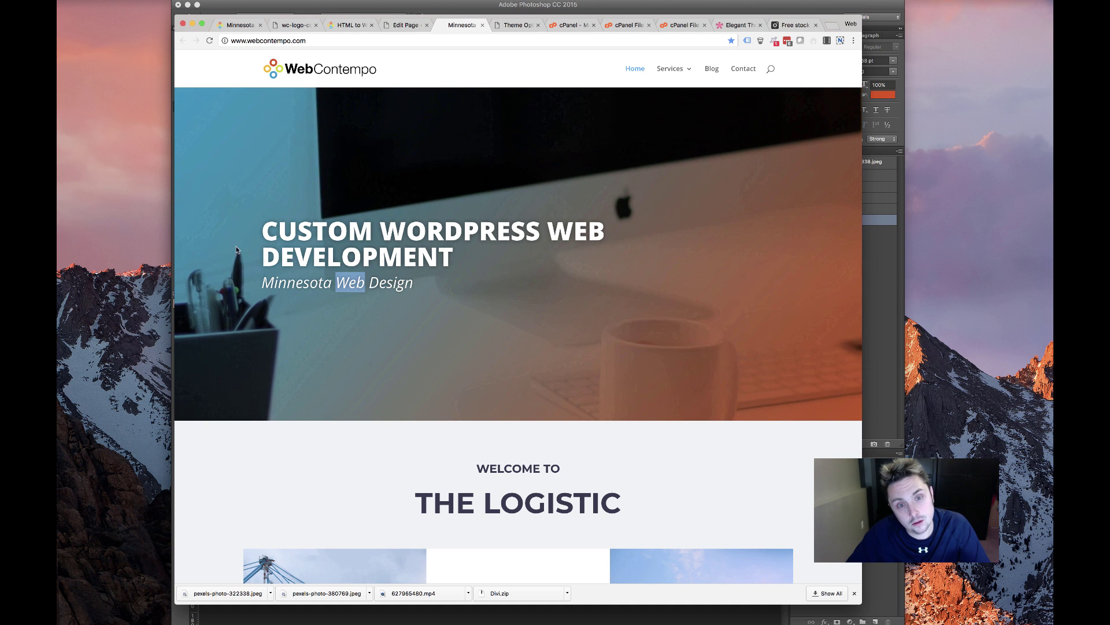
left_click(236, 249)
scroll(373, 324, "up", 1)
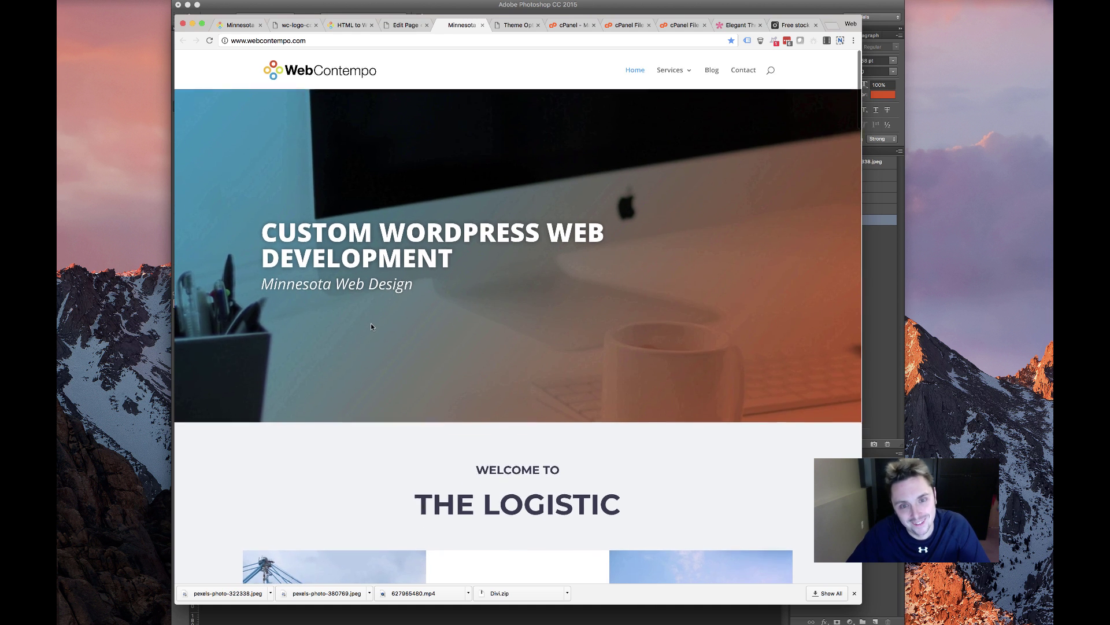
scroll(372, 326, "down", 5)
scroll(604, 249, "up", 5)
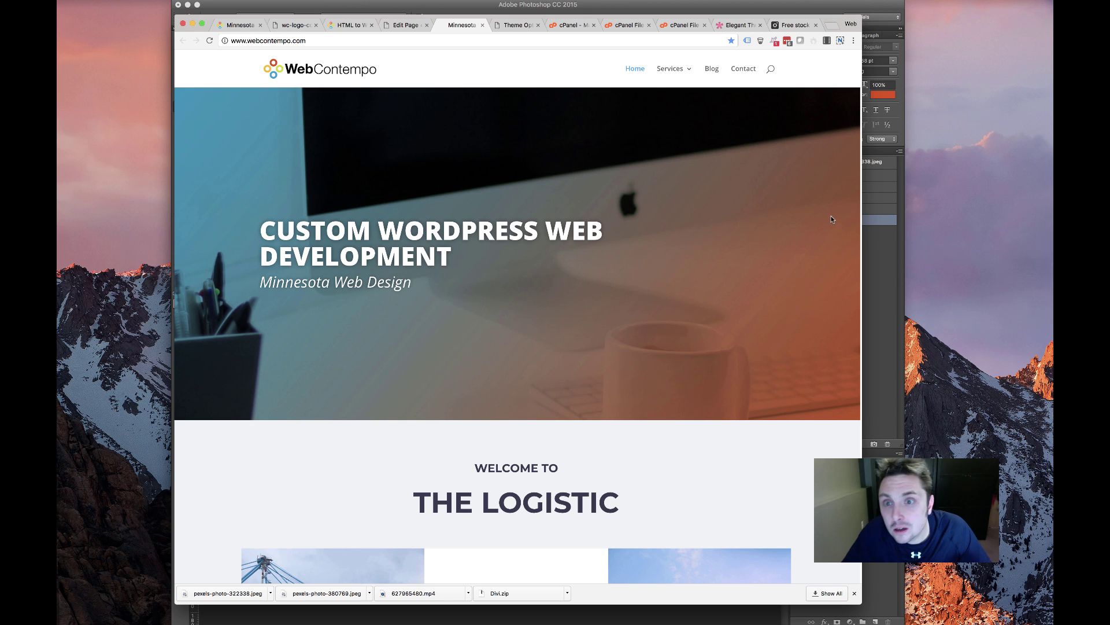
Scroll through the rest of the homepage, then return to the Edit Page tab
left_click_drag(1017, 207, 1054, 206)
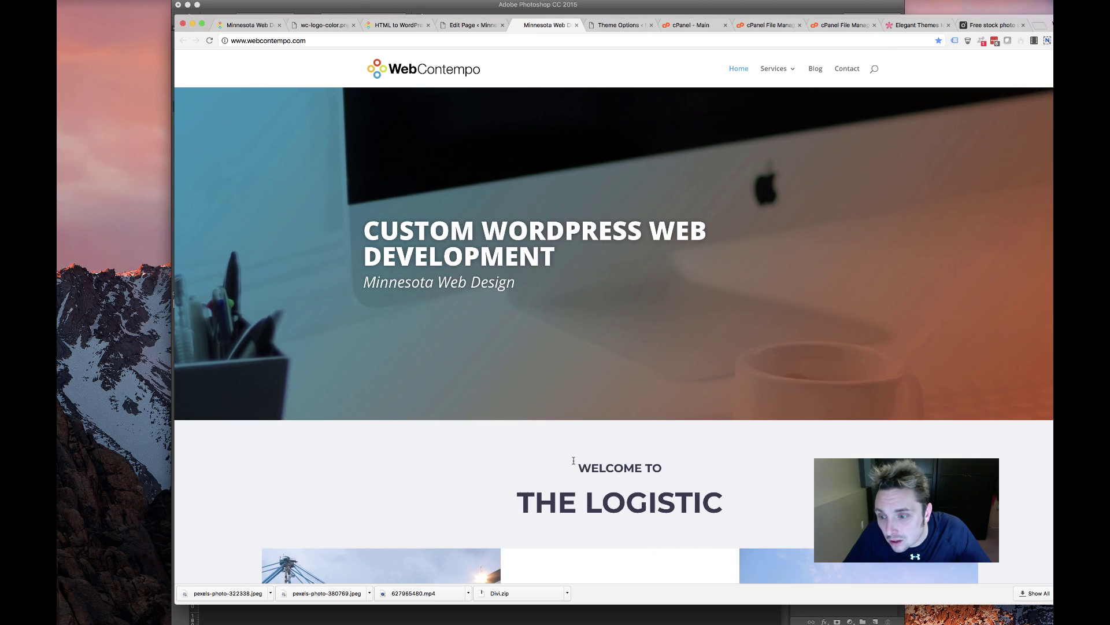
scroll(572, 463, "down", 8)
scroll(572, 462, "down", 20)
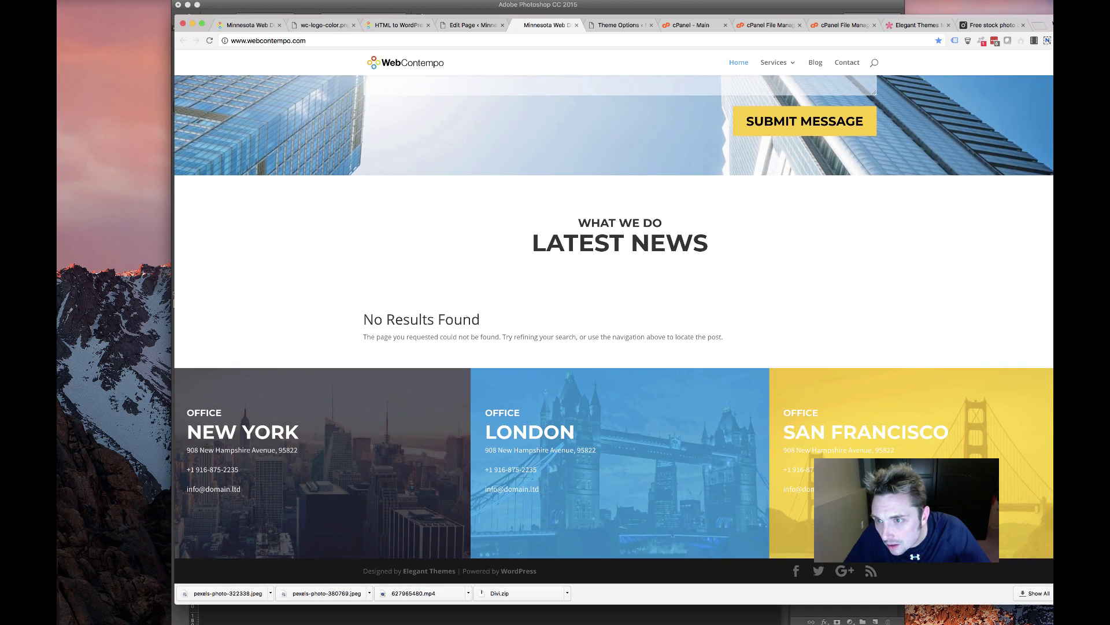
left_click_drag(985, 350, 1028, 350)
scroll(796, 415, "up", 10)
scroll(796, 412, "up", 15)
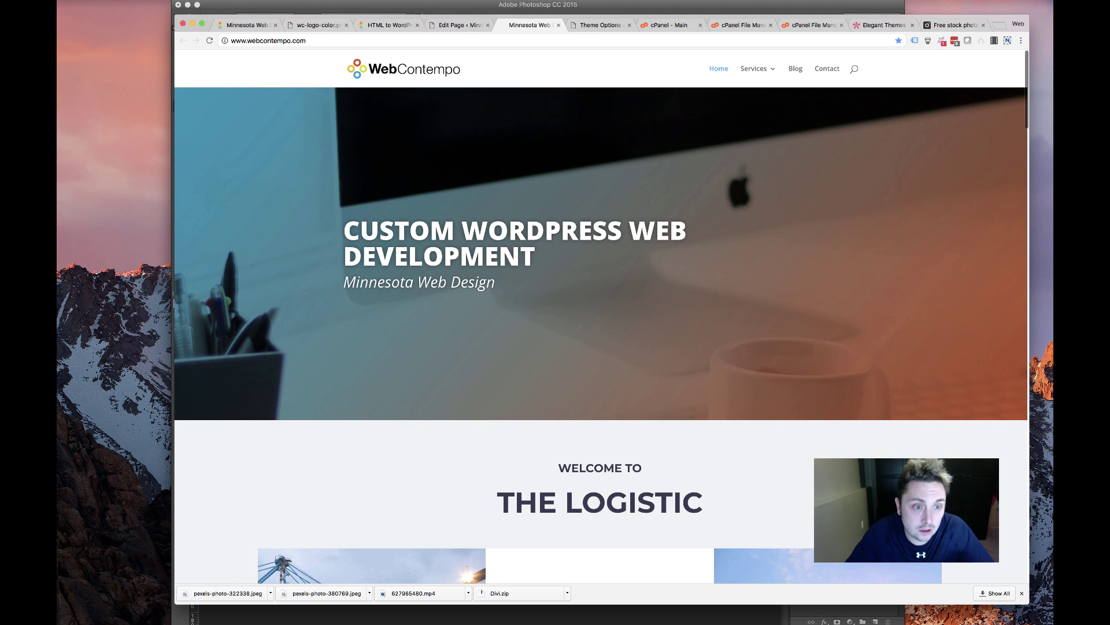
left_click(456, 24)
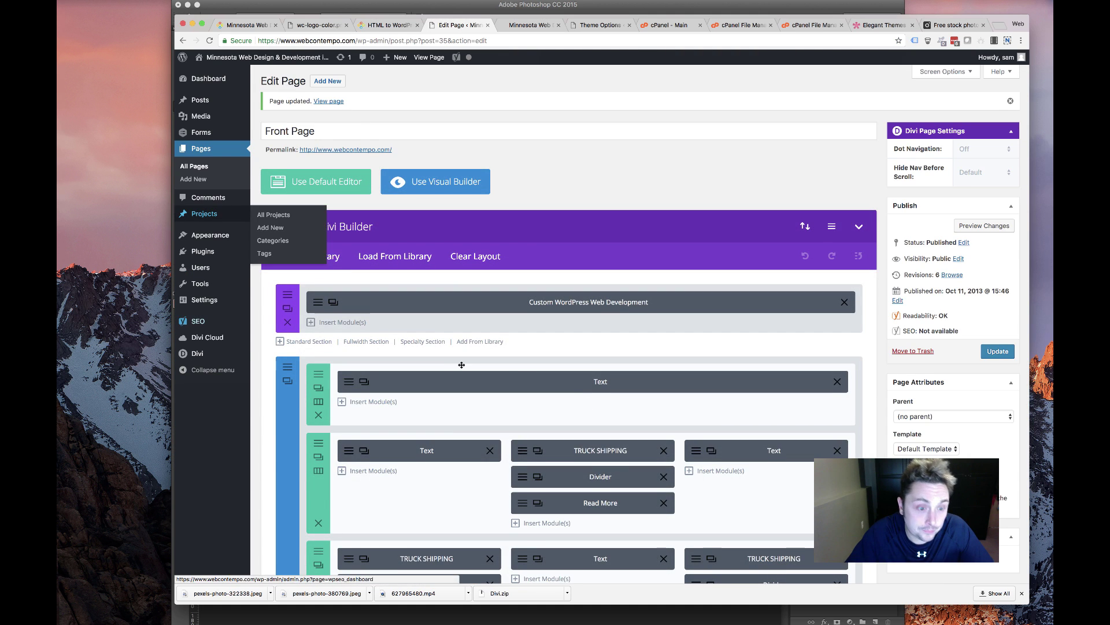
In the Customizer's Typography settings, set the Header Font to Raleway
scroll(454, 365, "down", 3)
scroll(453, 364, "down", 2)
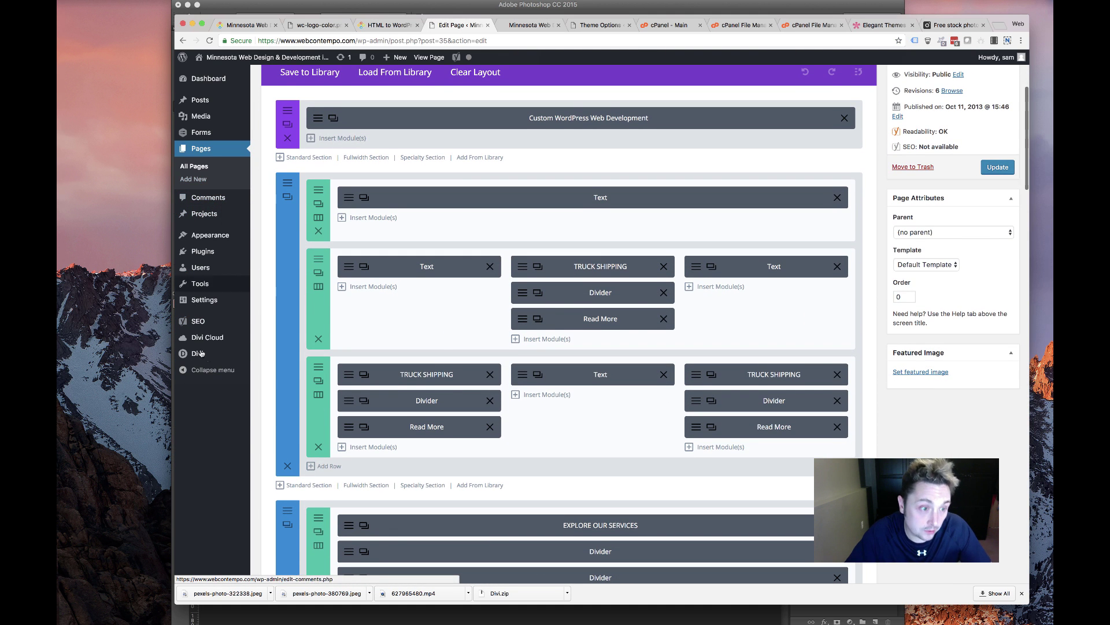
mouse_move(201, 355)
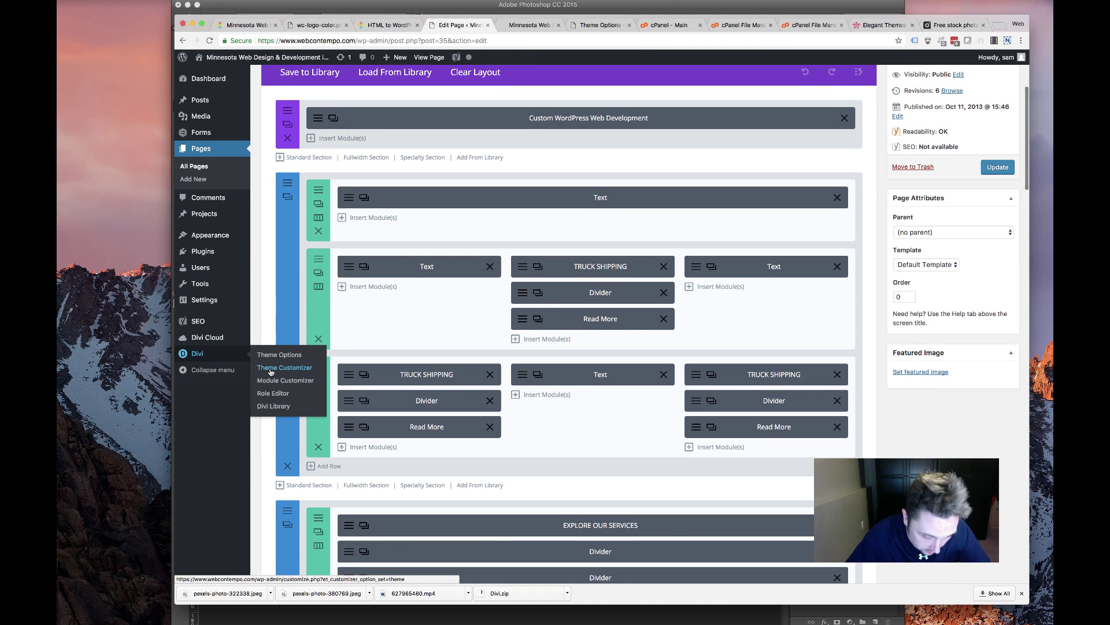
left_click(270, 372)
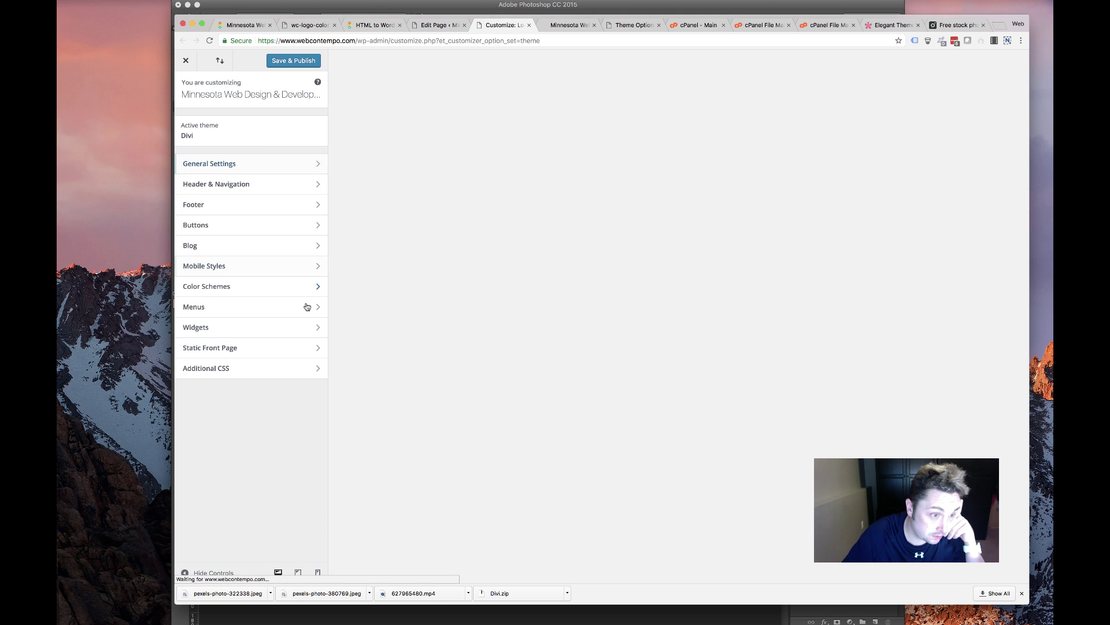
left_click(237, 173)
left_click(213, 166)
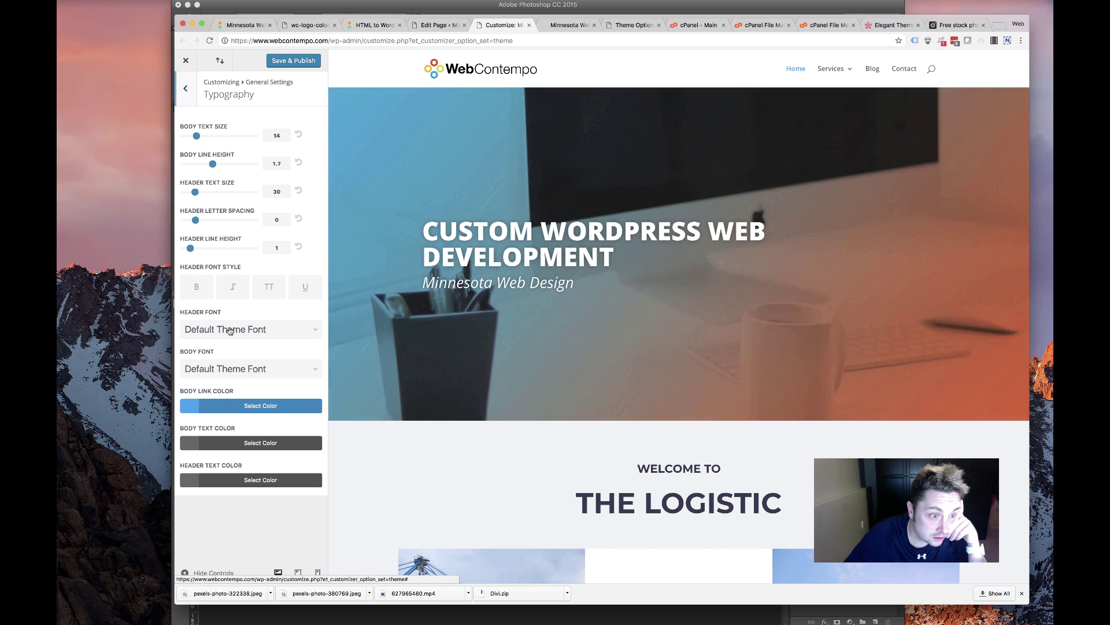
left_click(230, 330)
scroll(231, 381, "down", 10)
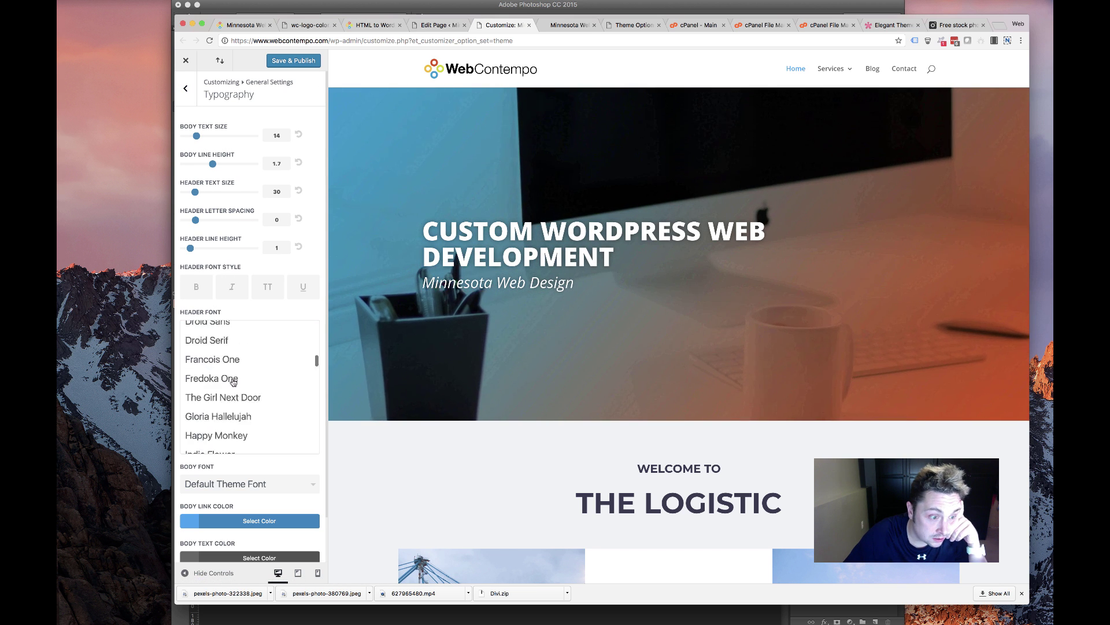
scroll(231, 382, "down", 4)
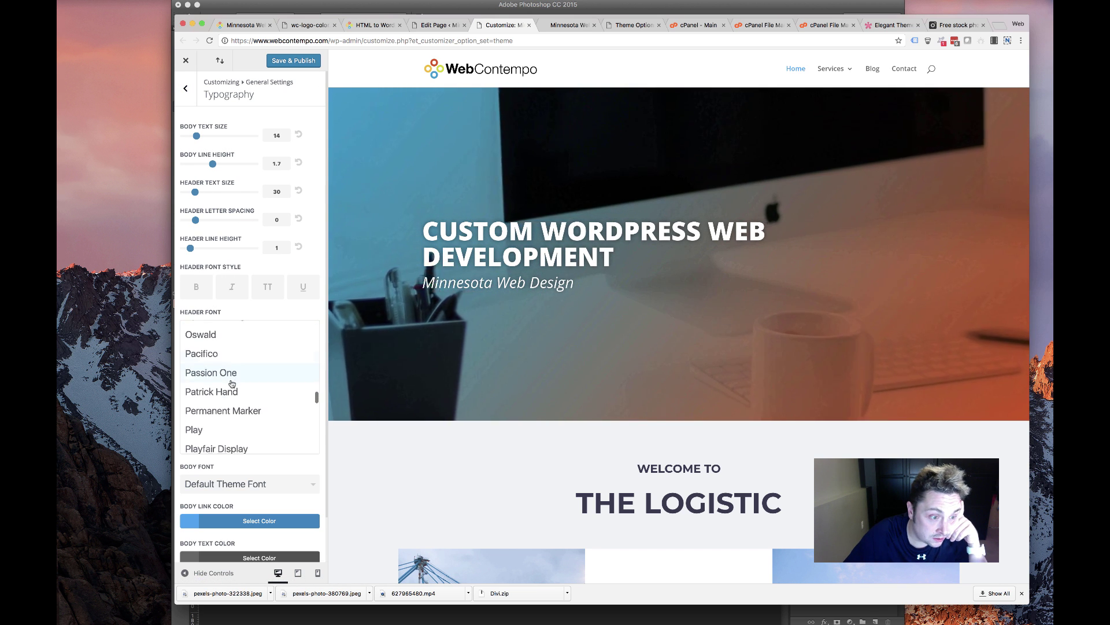
left_click(225, 411)
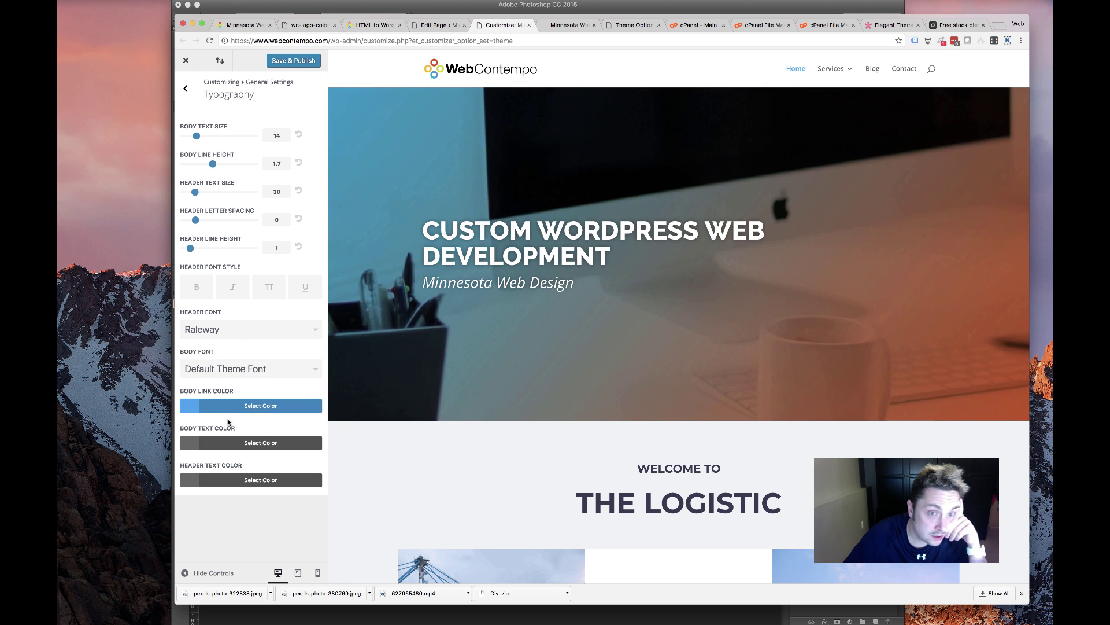
Choose Raleway Light as the Body Font
left_click(235, 369)
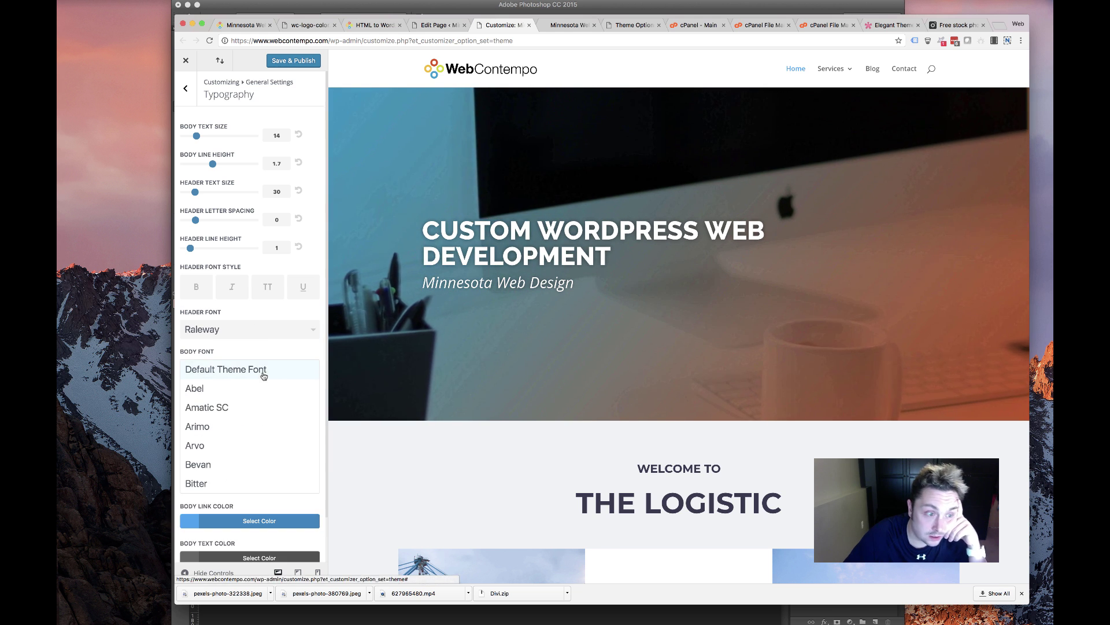
scroll(232, 419, "down", 5)
scroll(232, 419, "down", 10)
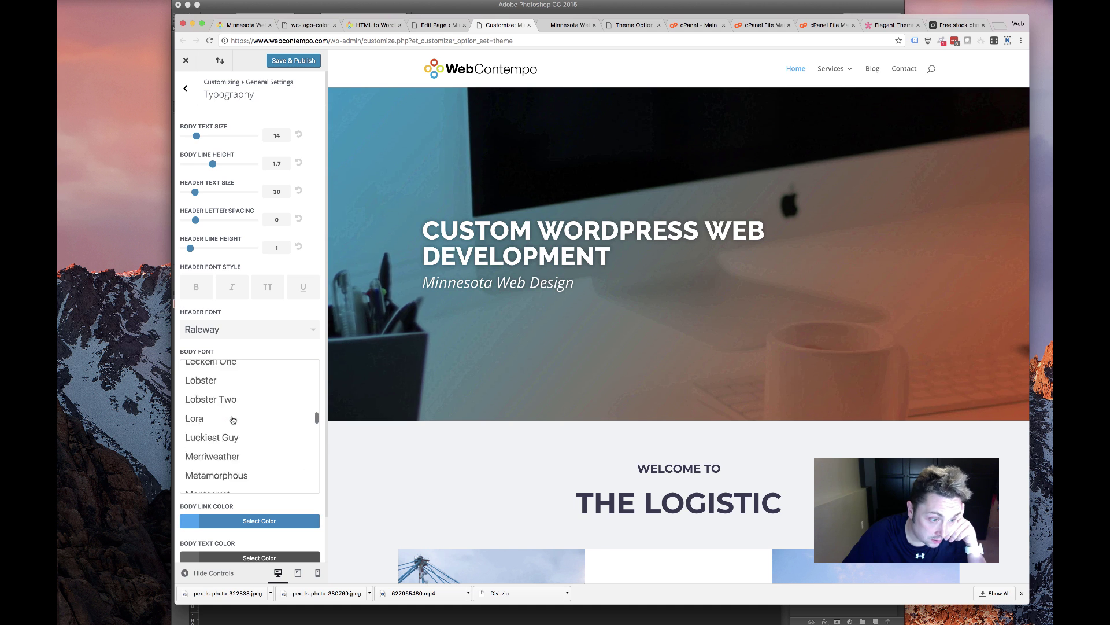
scroll(232, 420, "down", 10)
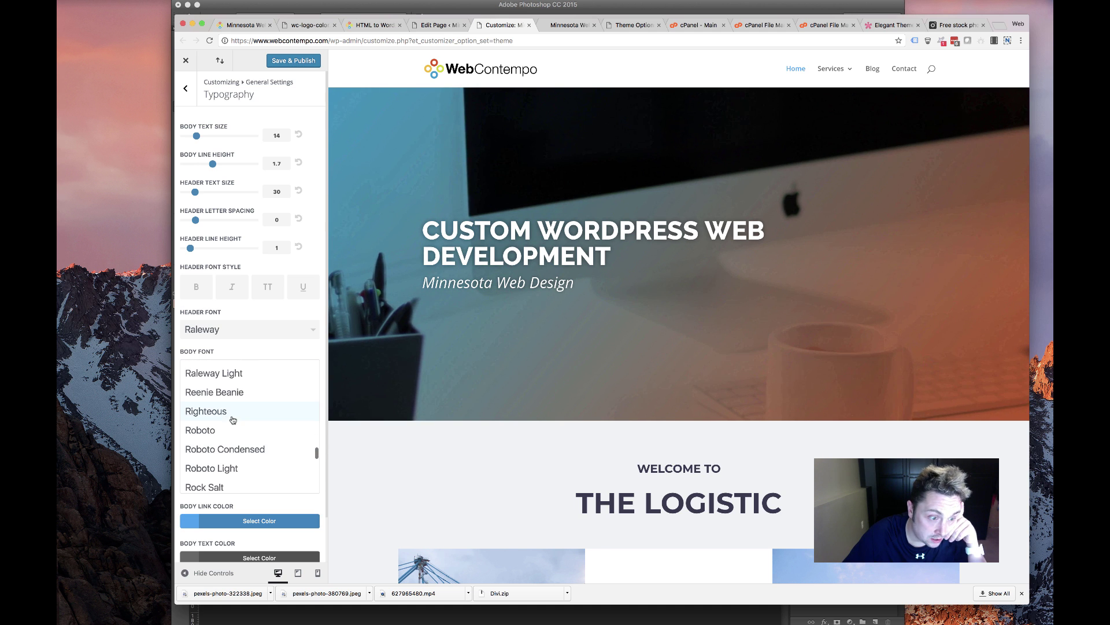
scroll(232, 420, "down", 5)
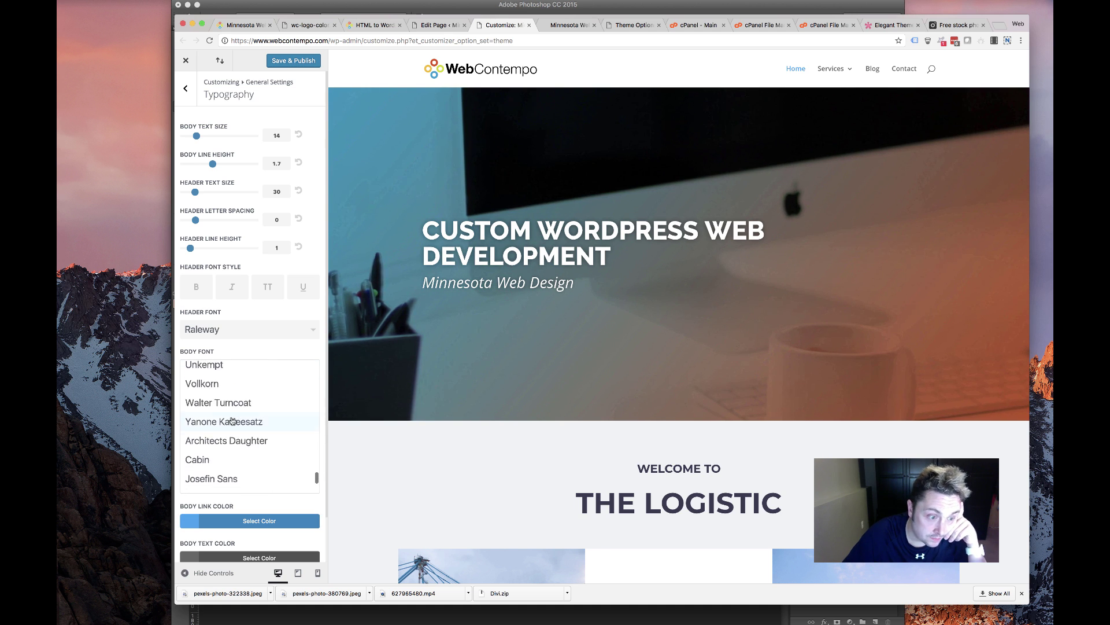
scroll(232, 419, "up", 10)
scroll(232, 420, "down", 3)
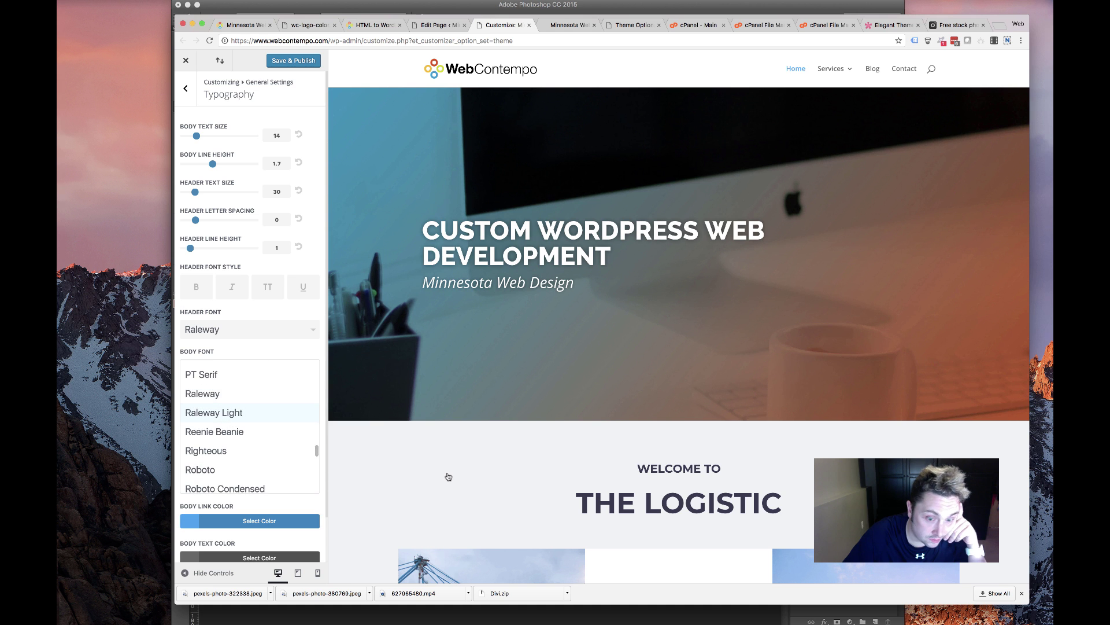
key("Return")
Review the remaining typography options and go back to the front page builder
scroll(448, 475, "down", 5)
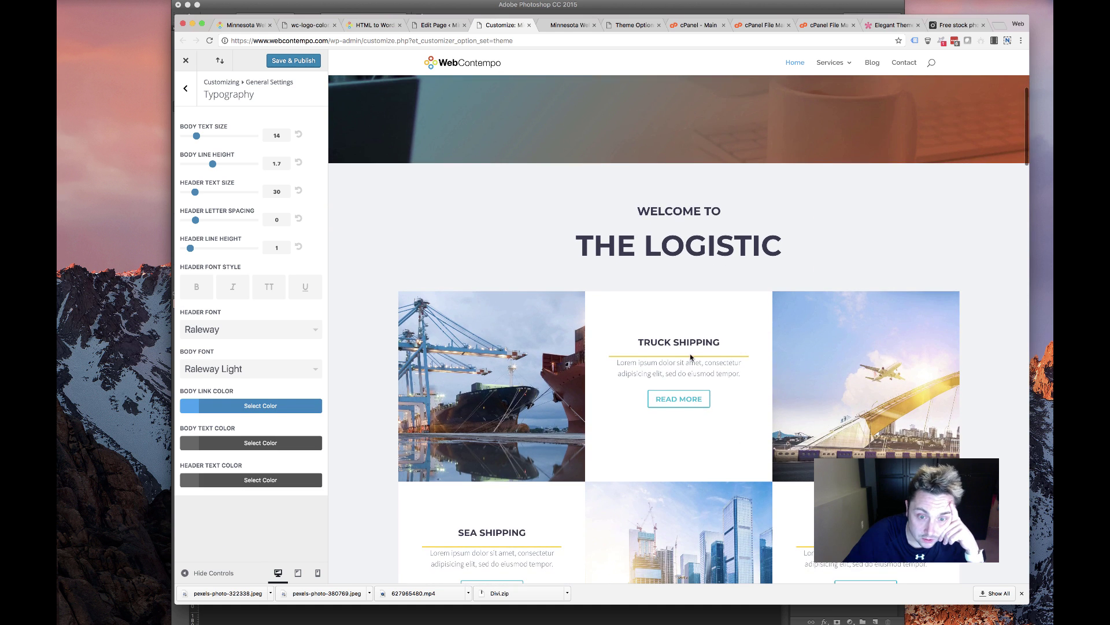
scroll(566, 444, "down", 5)
scroll(566, 444, "down", 15)
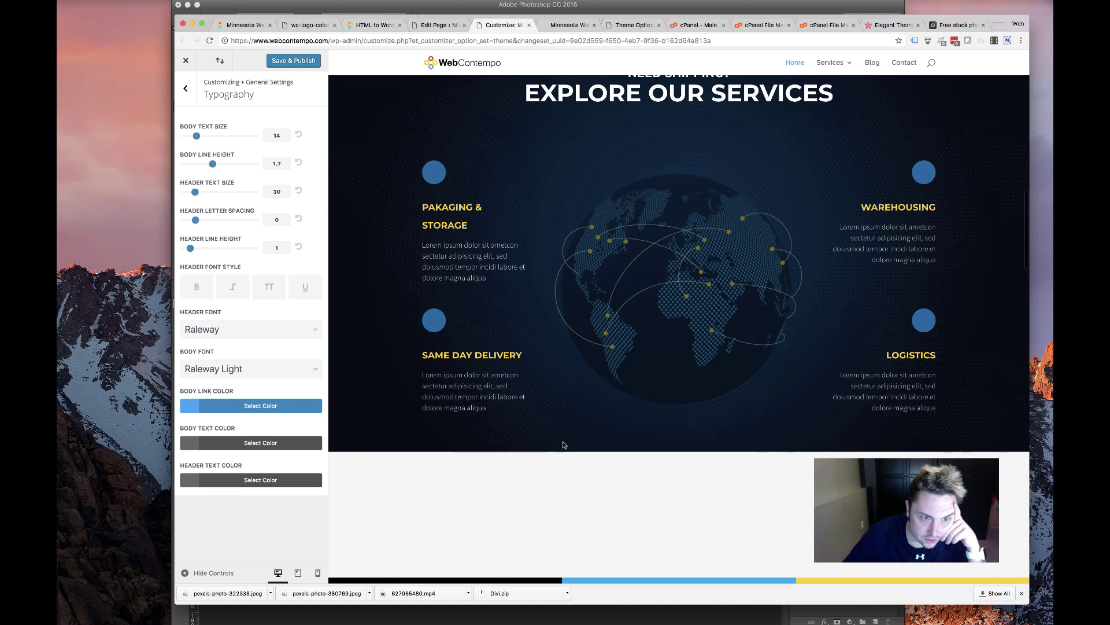
scroll(550, 445, "down", 5)
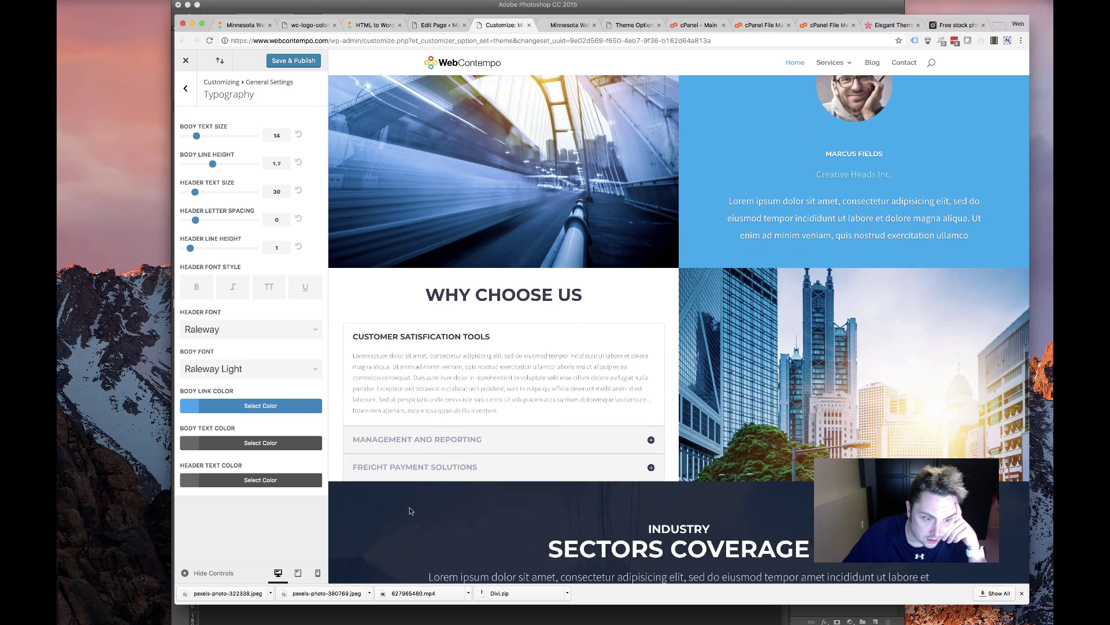
scroll(461, 476, "down", 5)
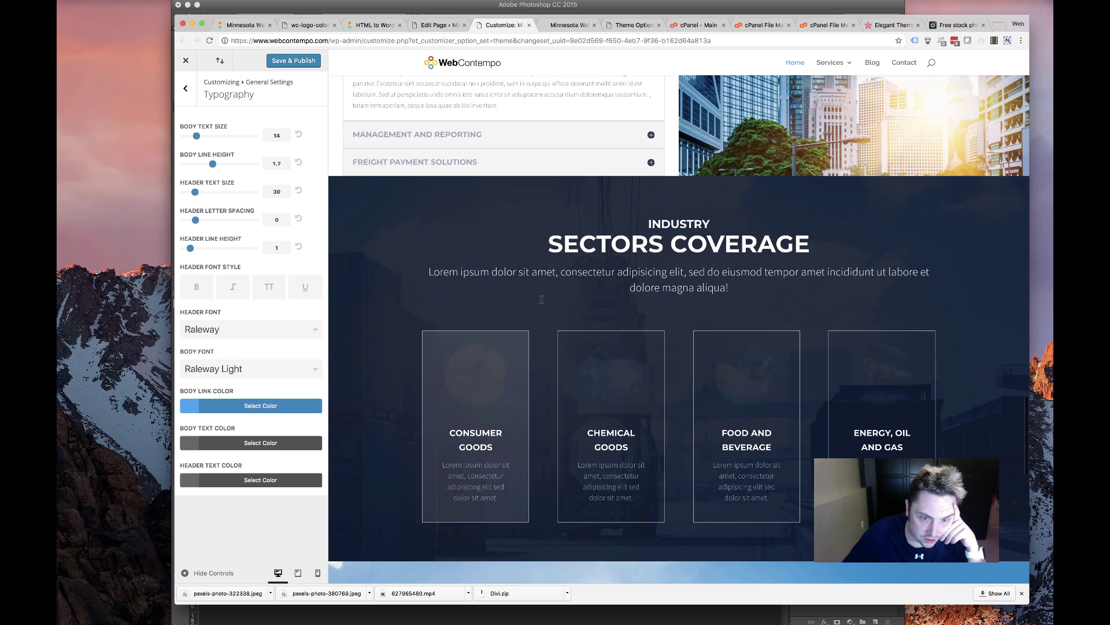
scroll(470, 289, "up", 12)
scroll(469, 289, "up", 10)
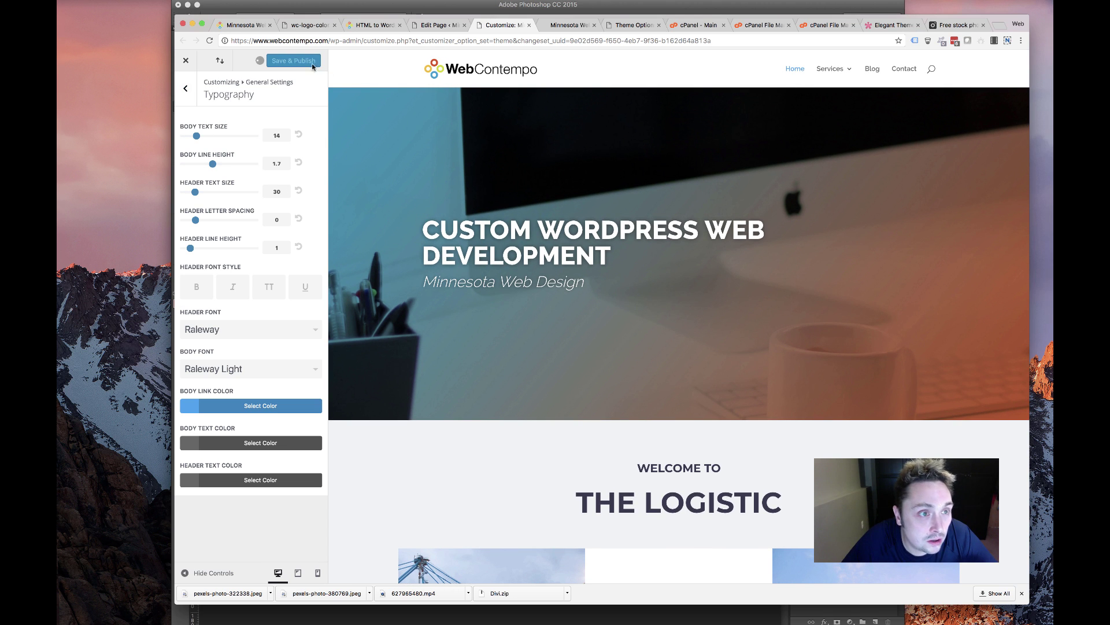
left_click(470, 26)
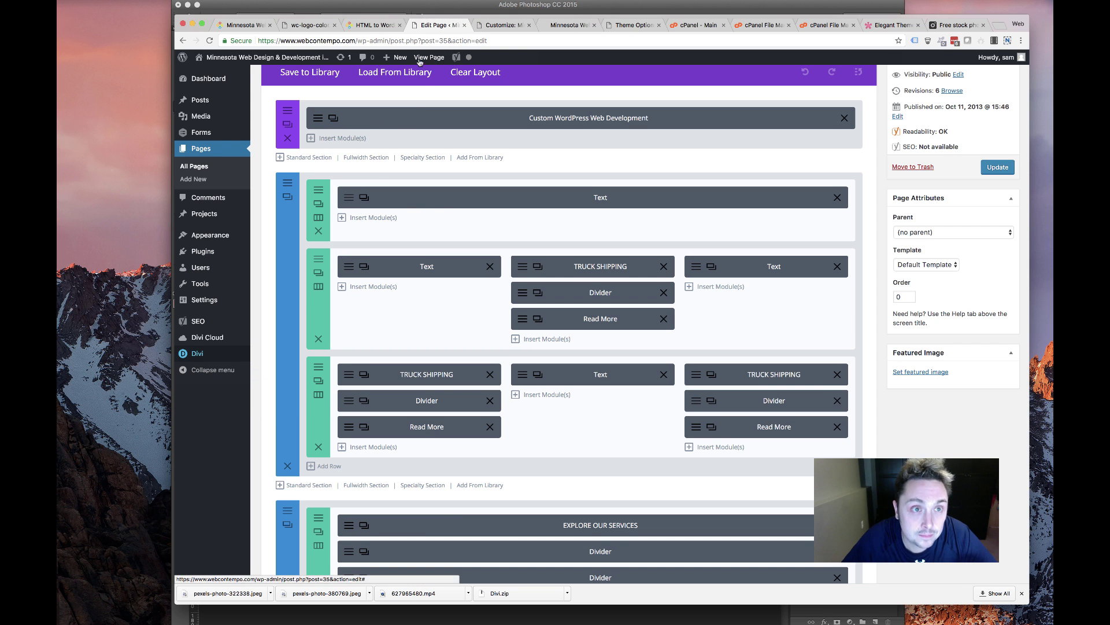
Open and close the welcome text block's settings twice
left_click(463, 198)
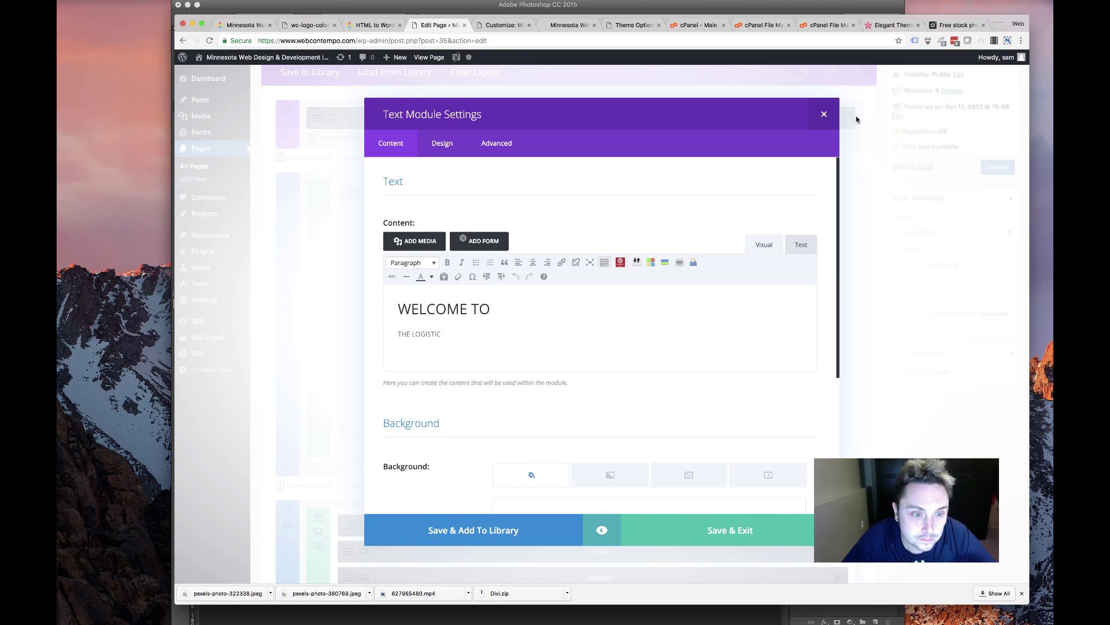
left_click(822, 113)
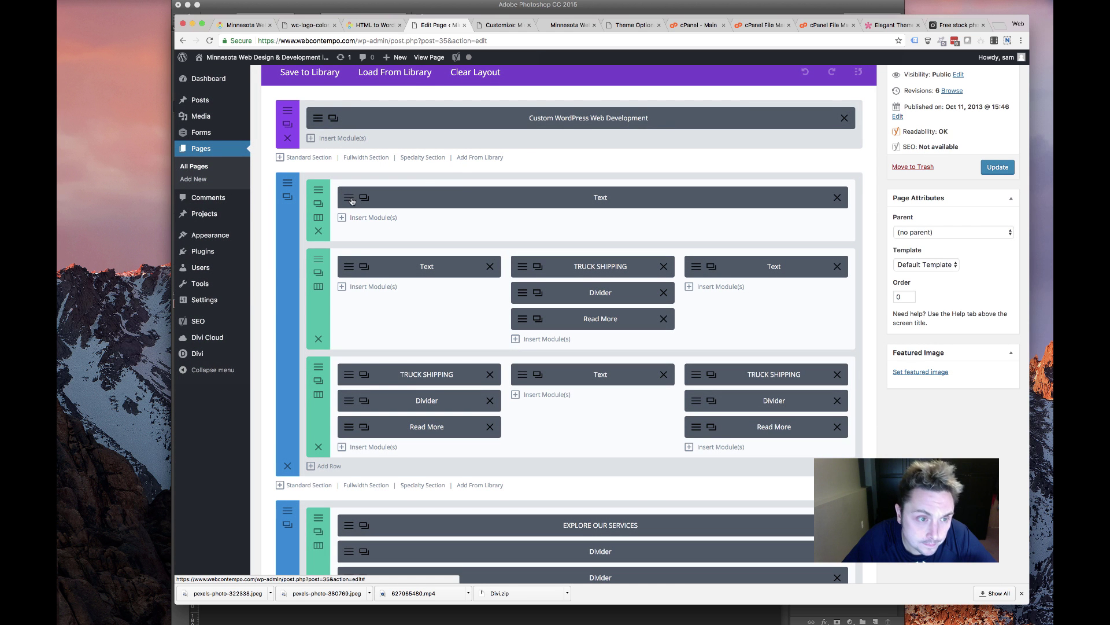
left_click(461, 195)
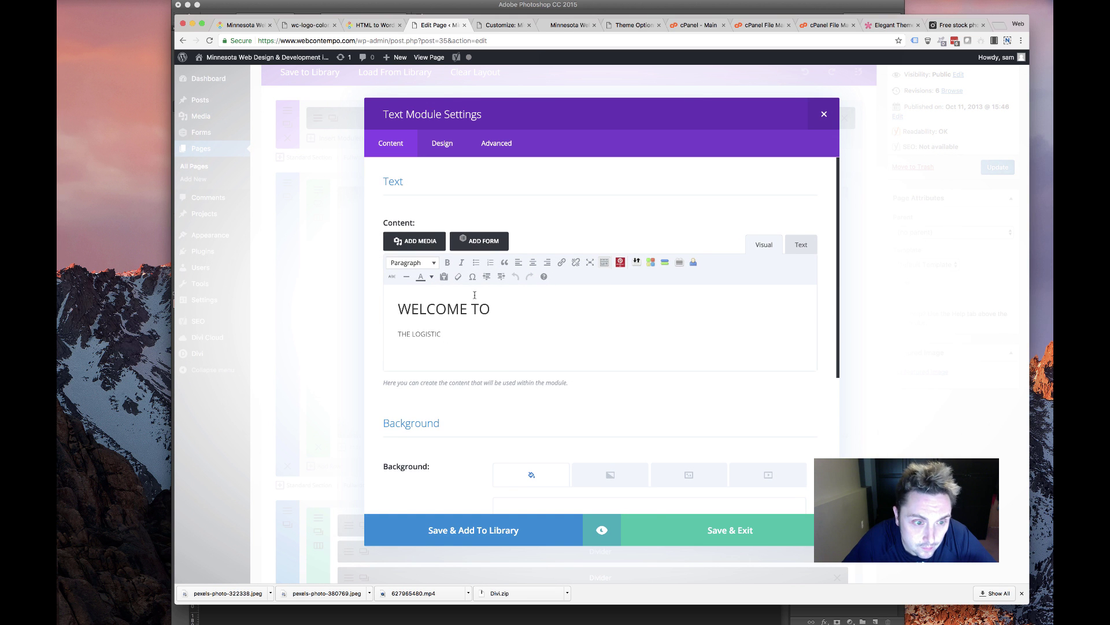
left_click(823, 114)
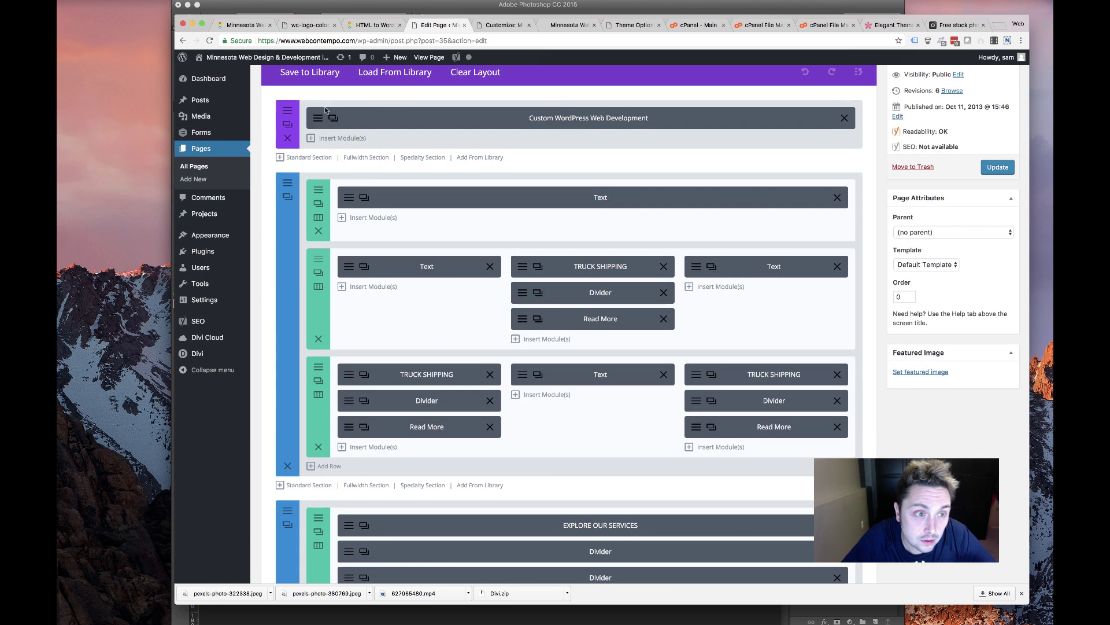
Open the full-width header's settings and compare them with the live site preview
left_click(310, 207)
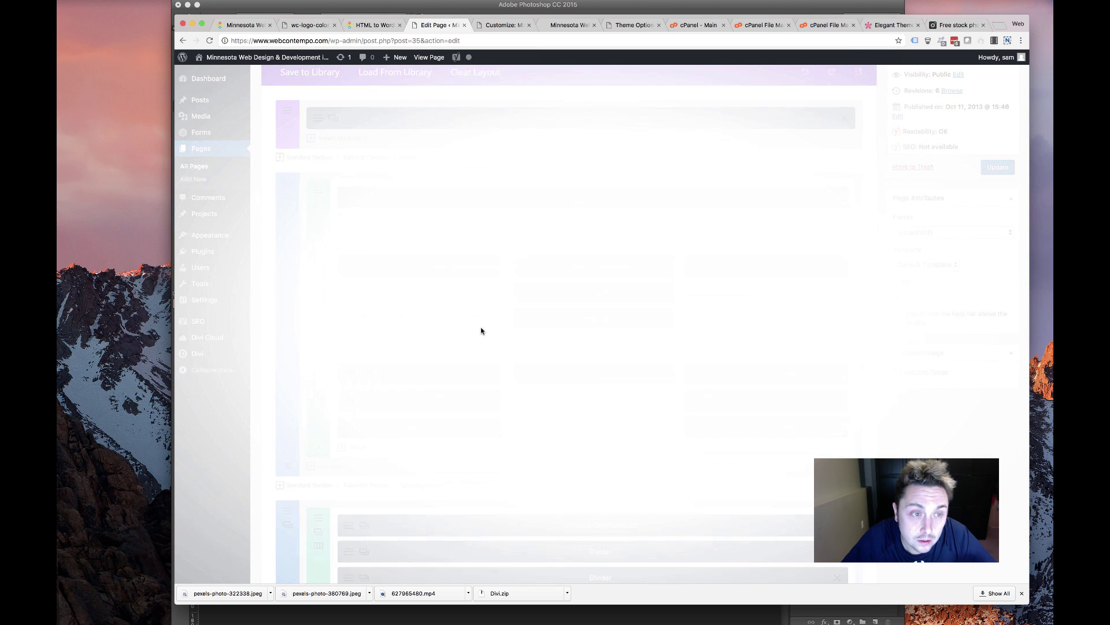
scroll(451, 245, "down", 3)
scroll(451, 245, "up", 3)
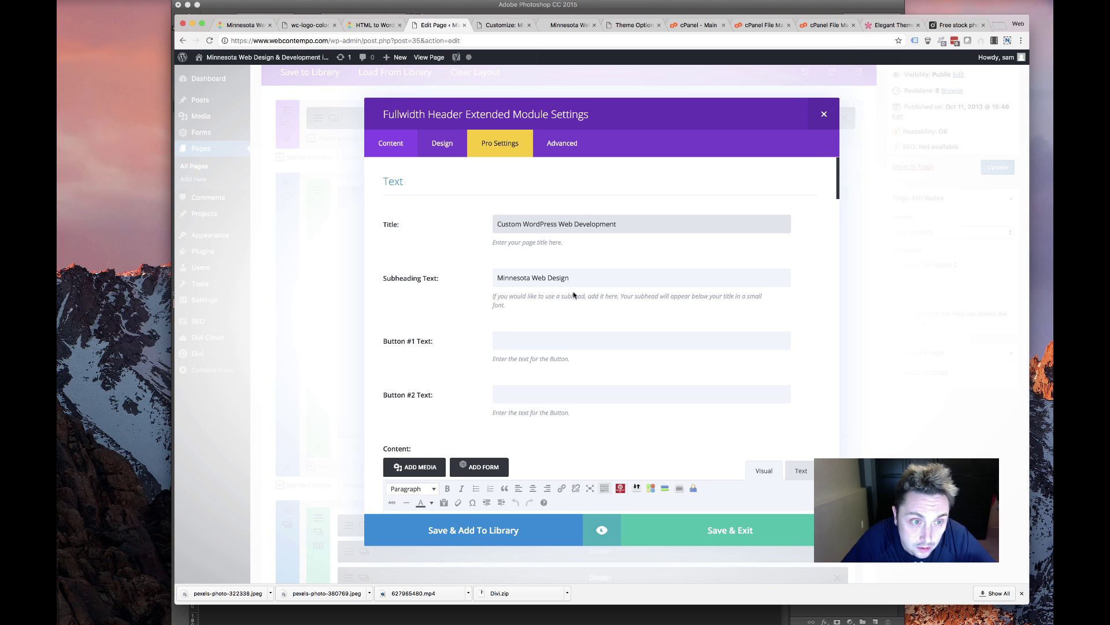
left_click_drag(569, 279, 488, 278)
left_click(491, 24)
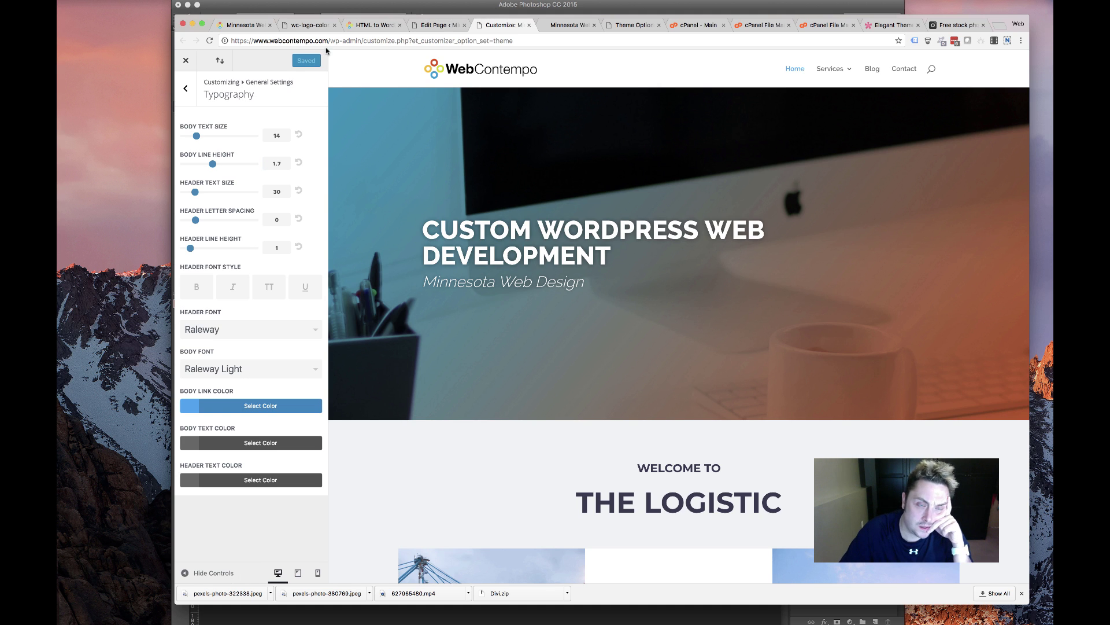
left_click(416, 29)
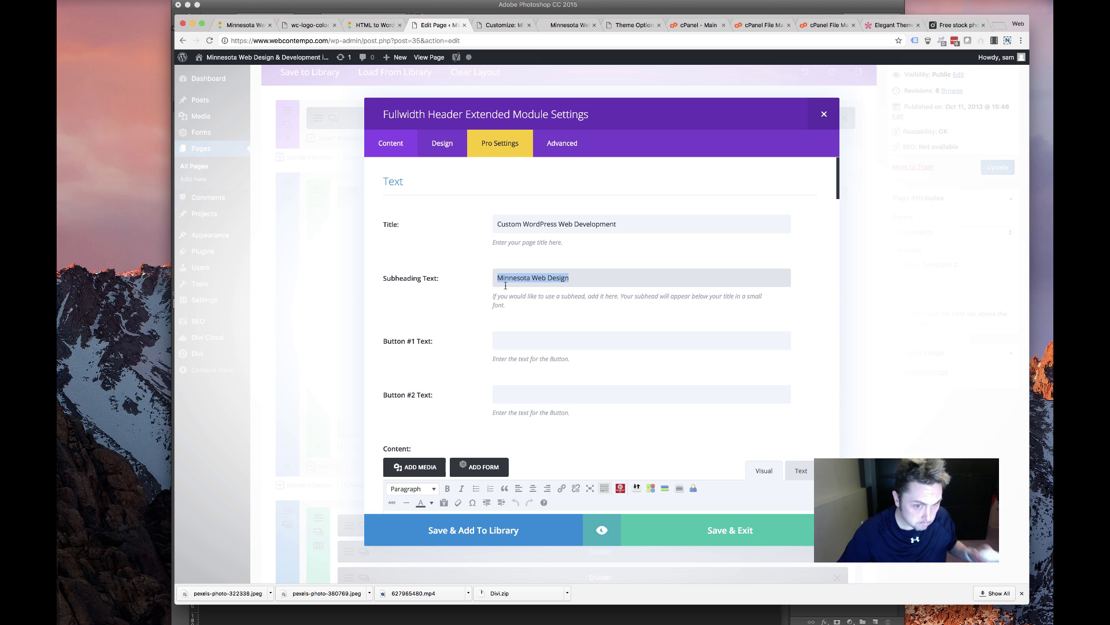
left_click(495, 25)
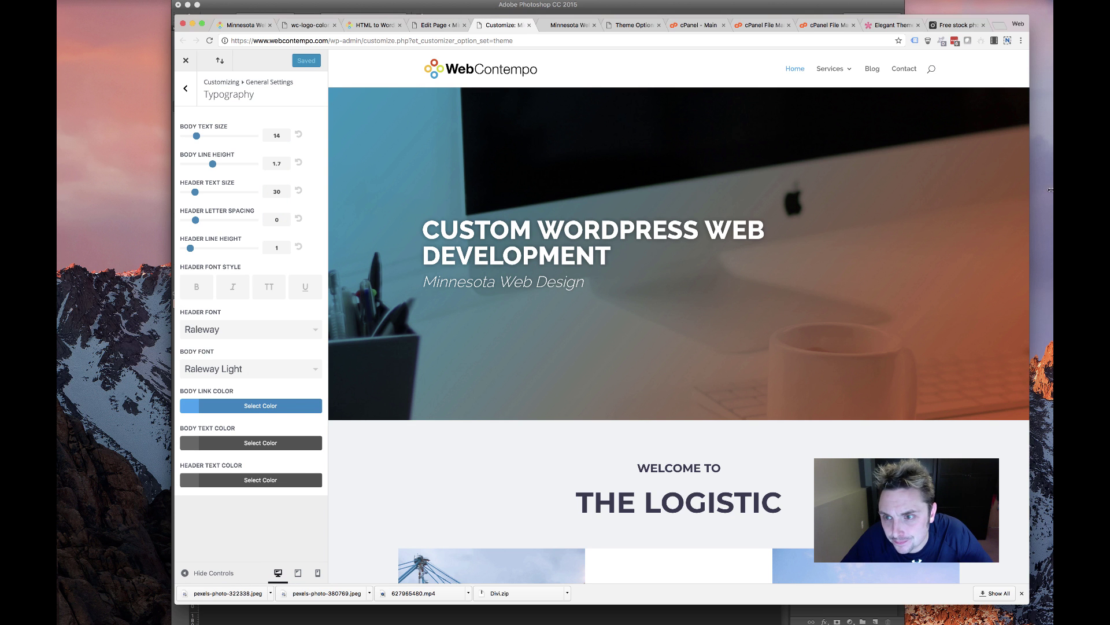
left_click_drag(1050, 189, 1050, 189)
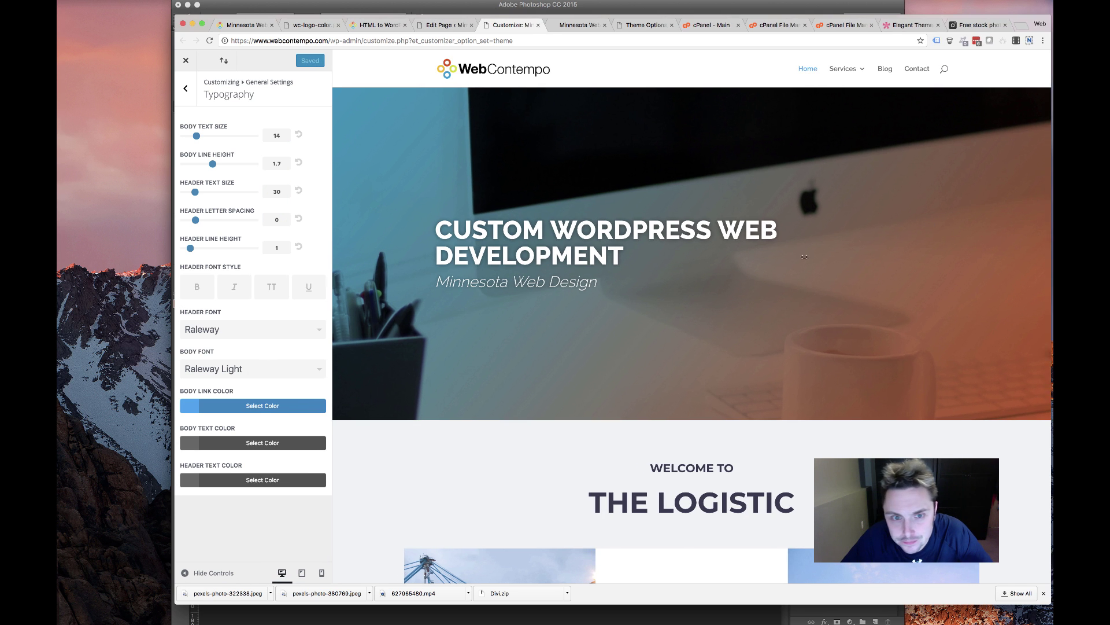
left_click(442, 26)
Leave KenBurns as Zoom In and switch Moving Particles Effect to YES
scroll(515, 387, "down", 15)
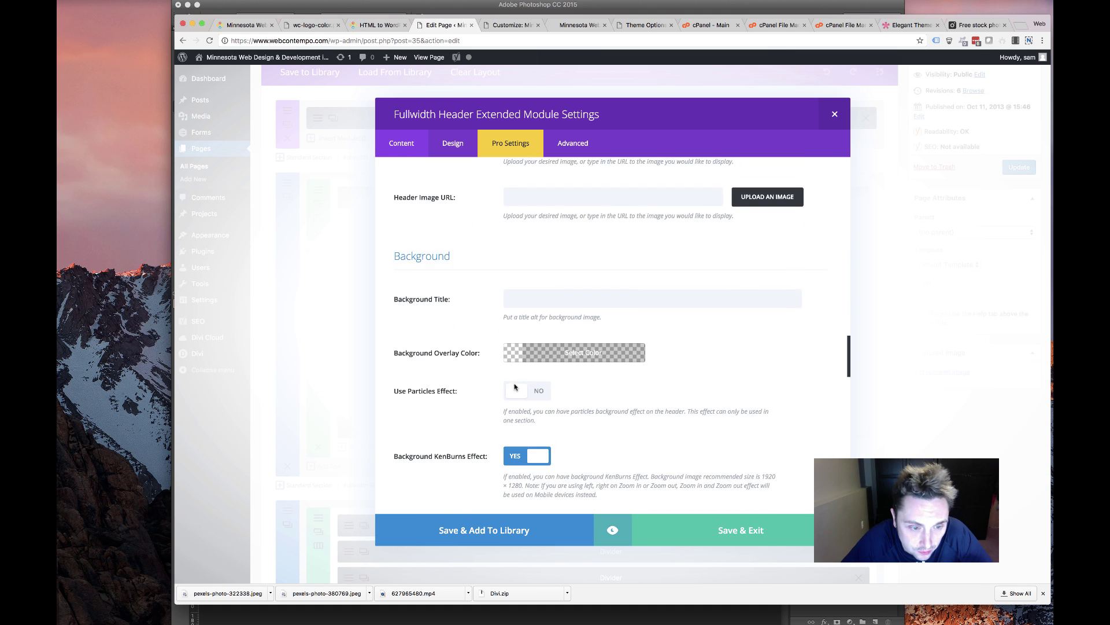
scroll(515, 387, "down", 6)
left_click(543, 218)
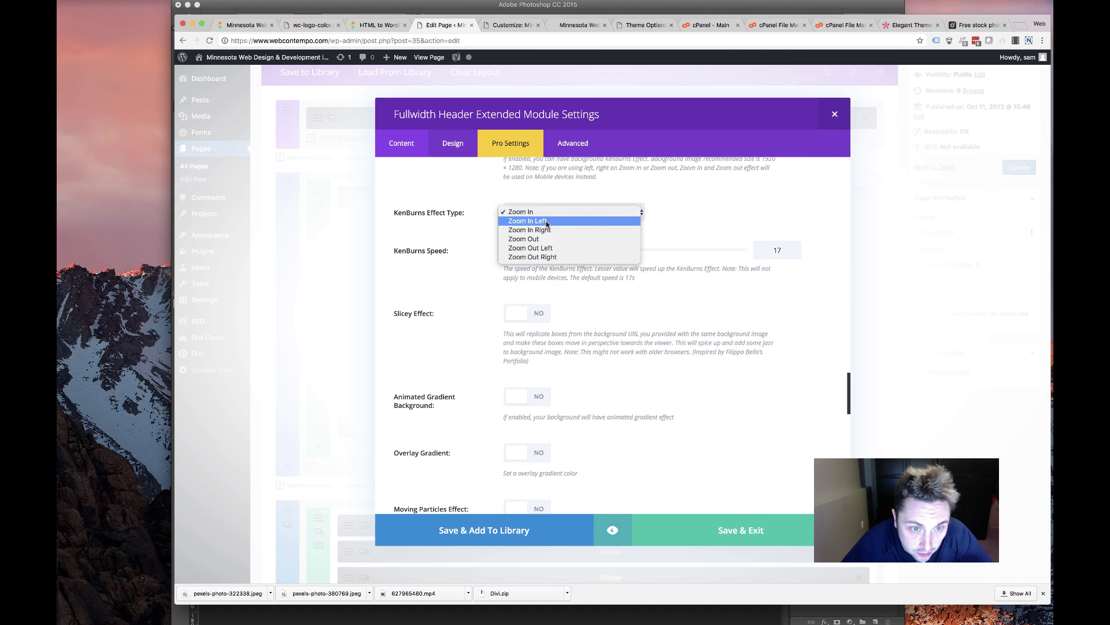
left_click(547, 238)
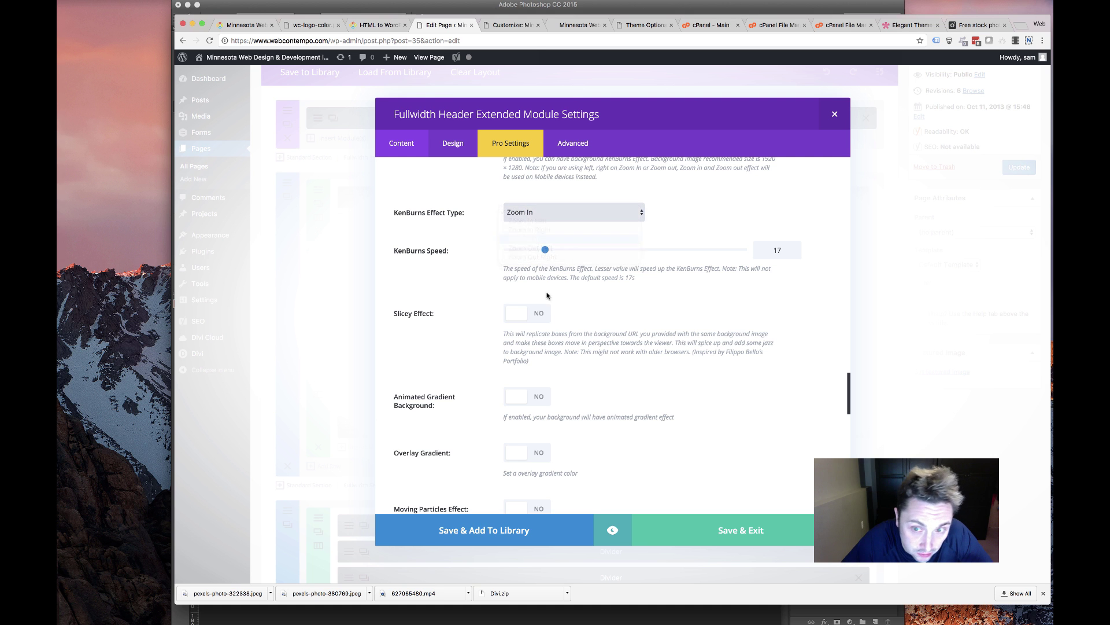
scroll(549, 303, "down", 10)
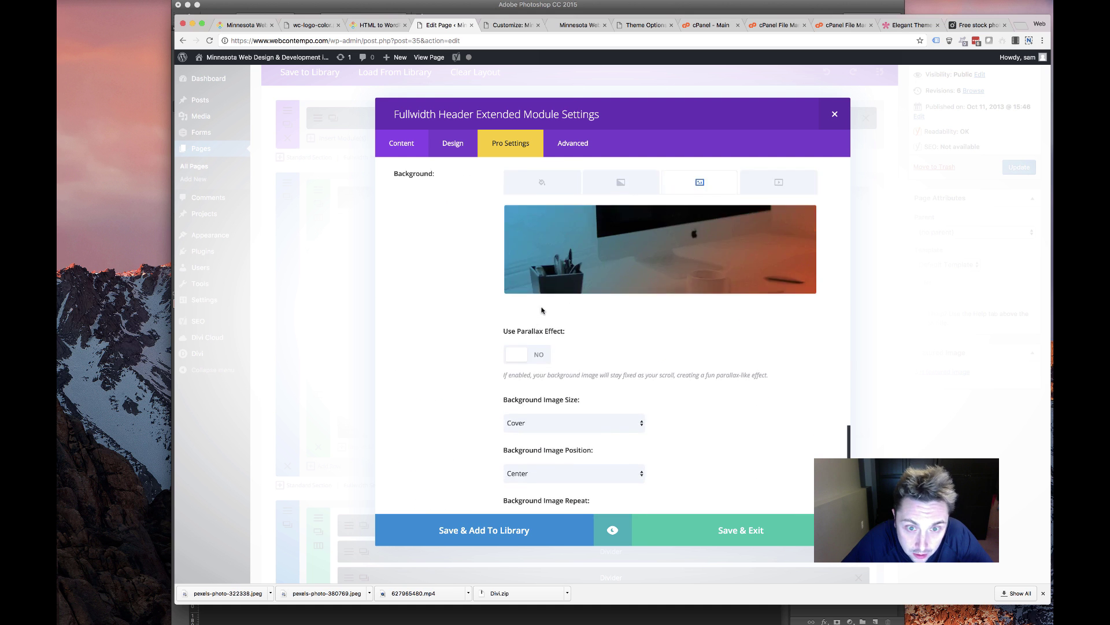
scroll(538, 306, "up", 4)
scroll(532, 311, "up", 1)
left_click(524, 313)
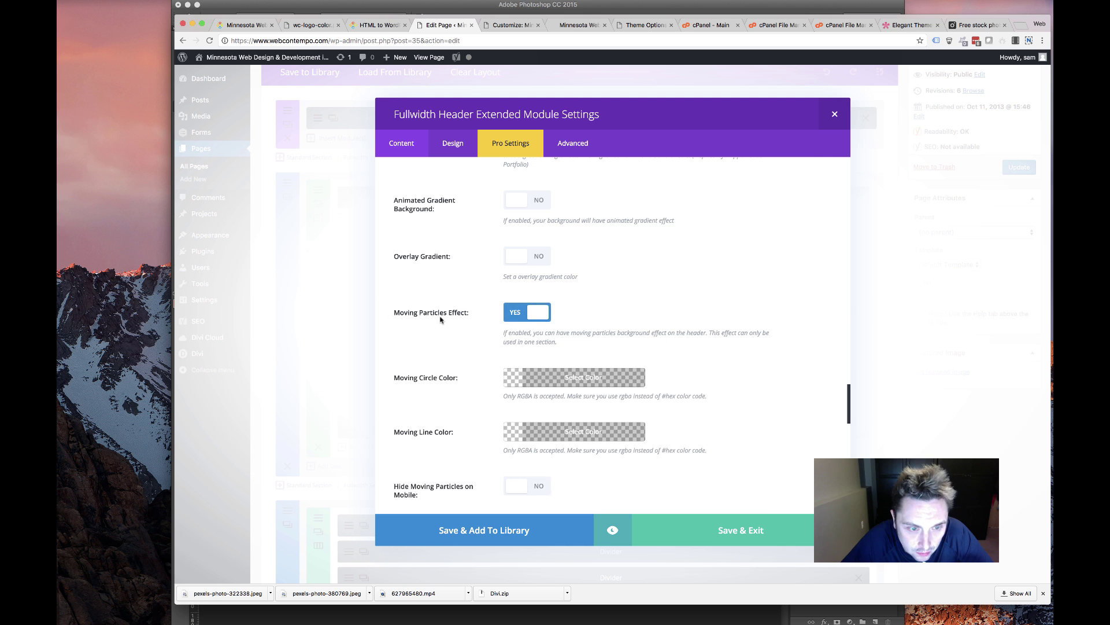
scroll(495, 329, "up", 5)
scroll(495, 330, "up", 15)
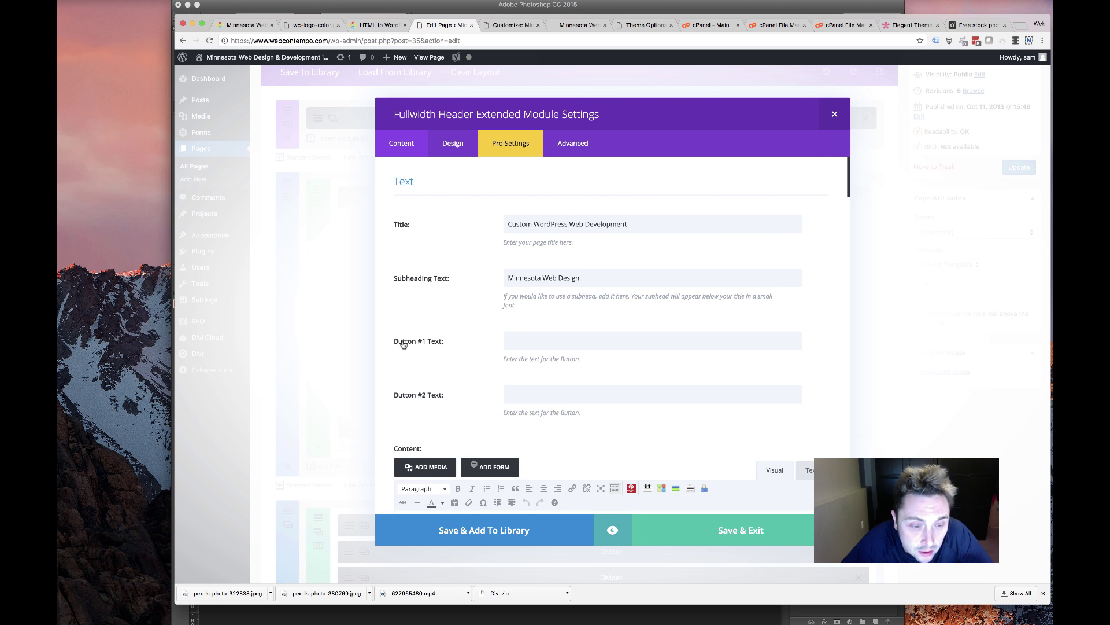
scroll(405, 344, "down", 6)
scroll(422, 346, "up", 8)
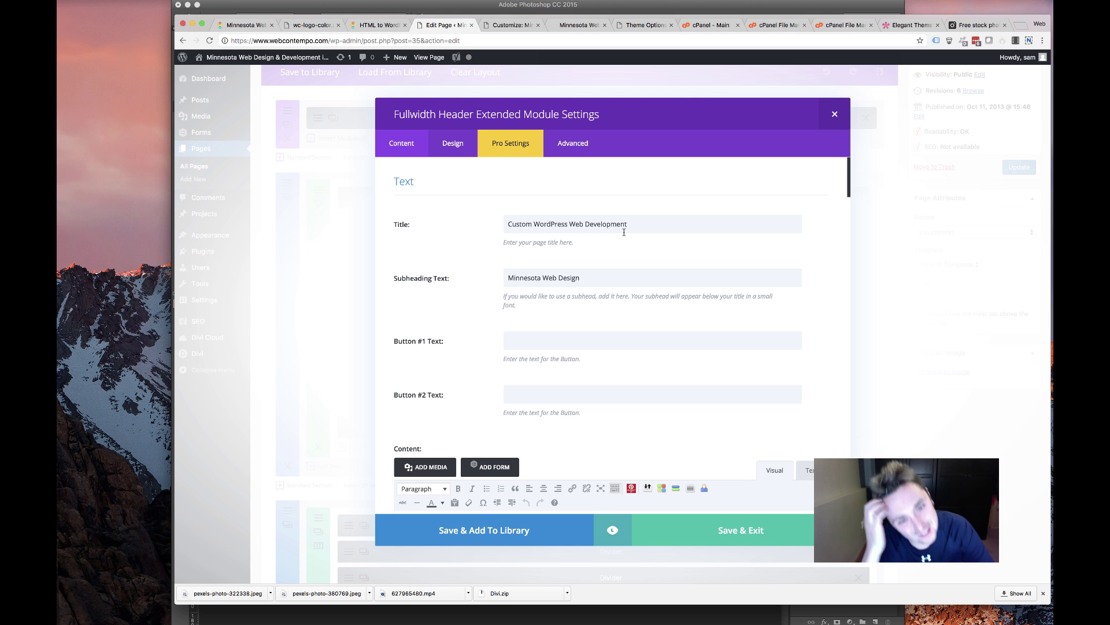
Change the title to 'Your Website, Made Easy.' and the subheading to 'Custom WordPress Website Design and Development'
left_click(379, 26)
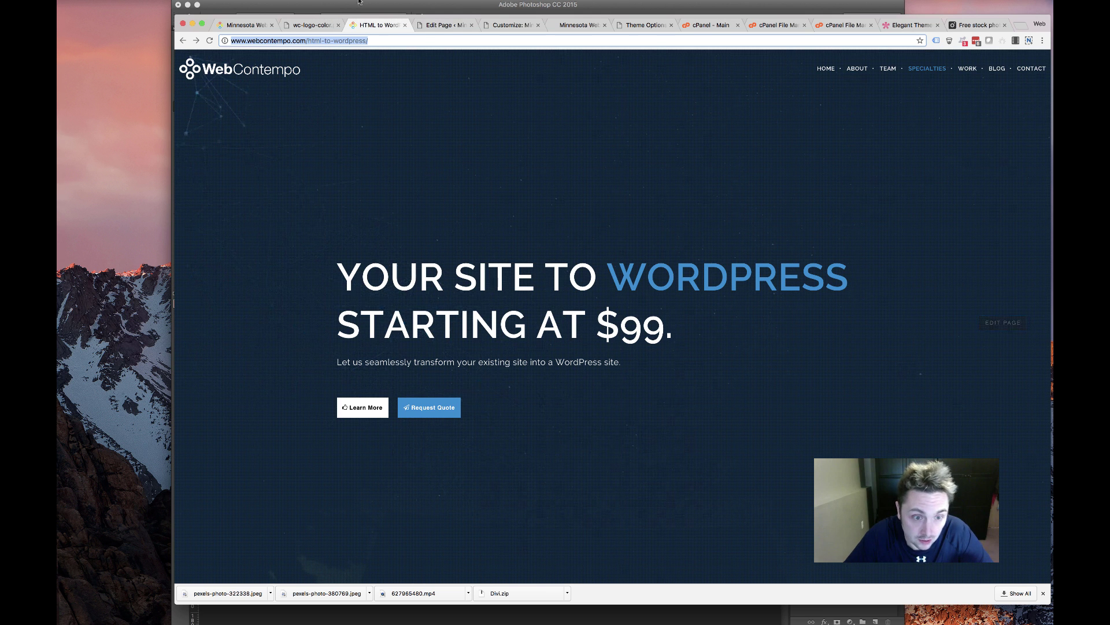
left_click(442, 25)
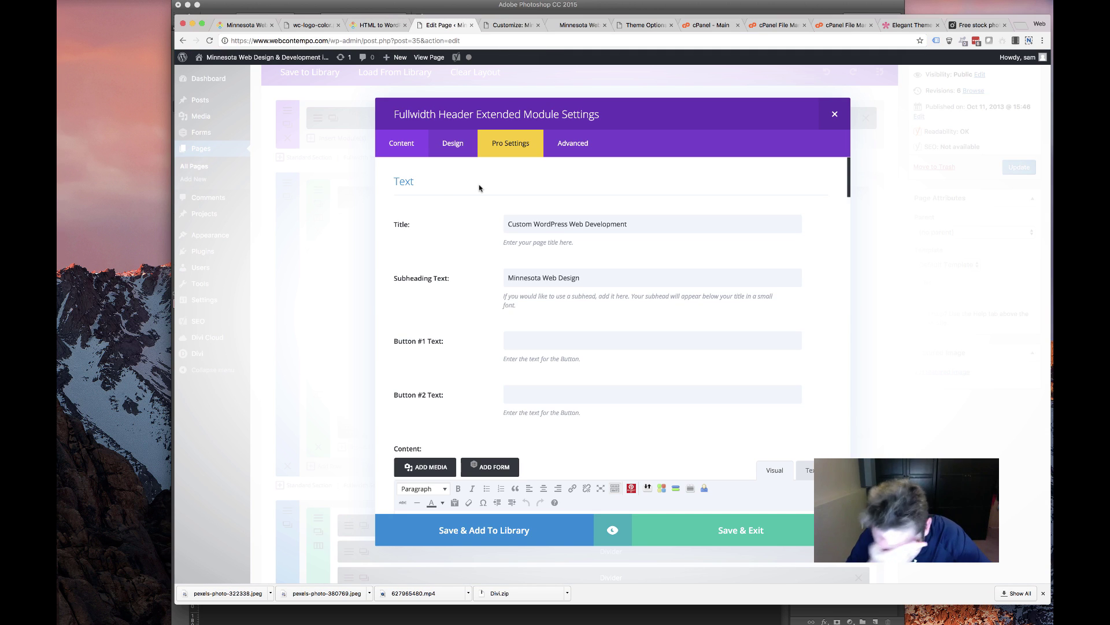
triple_click(675, 224)
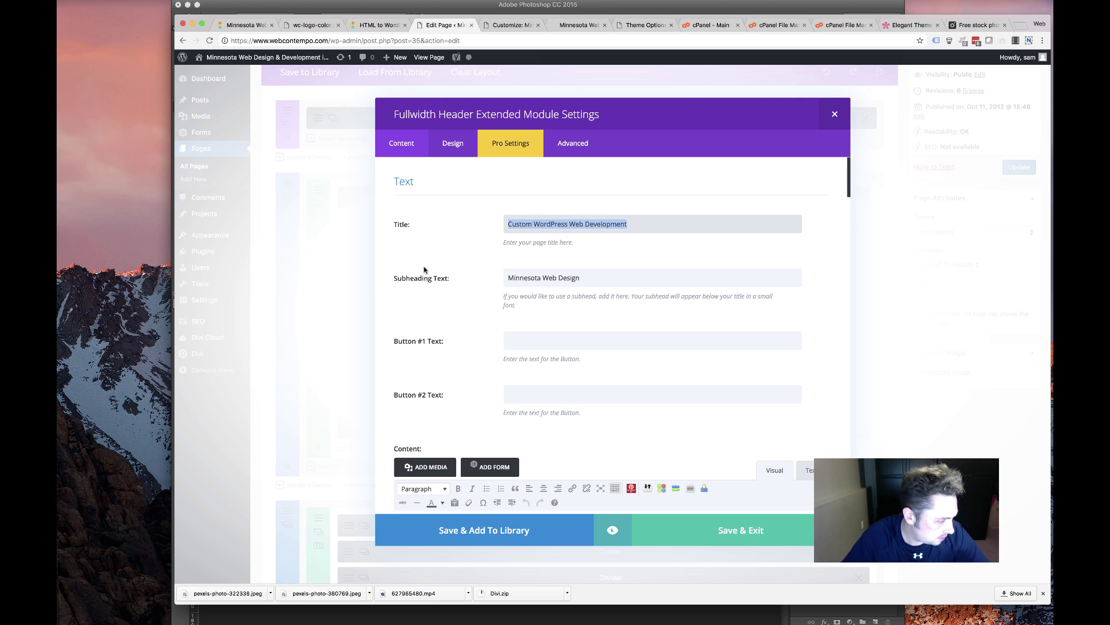
type("Your Website, Made Easy.")
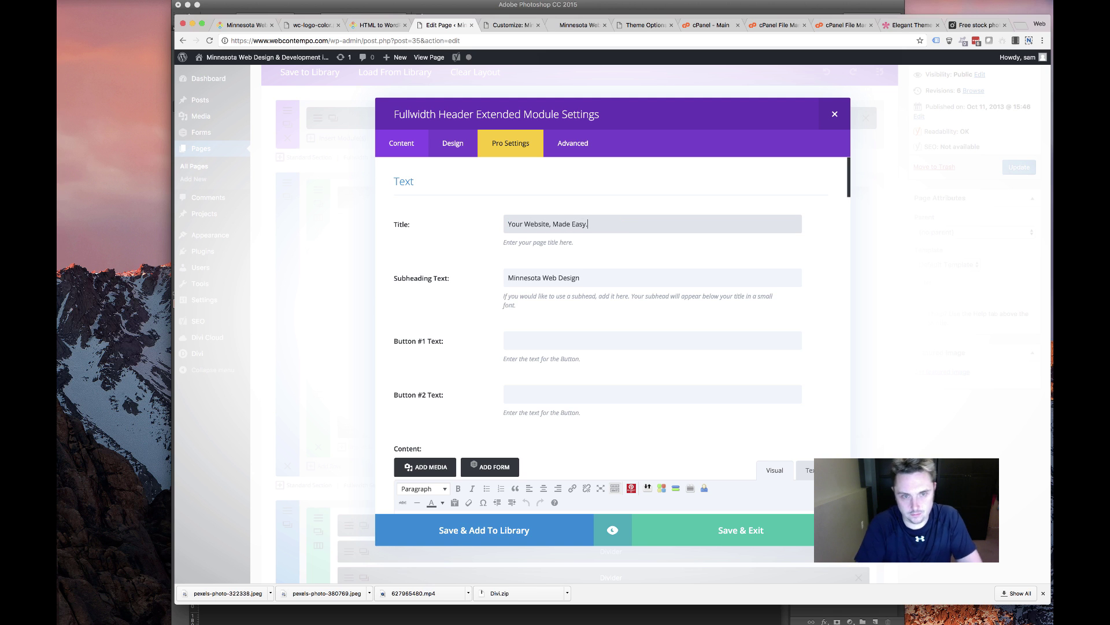
left_click_drag(595, 280, 464, 282)
type("Custom WordPress")
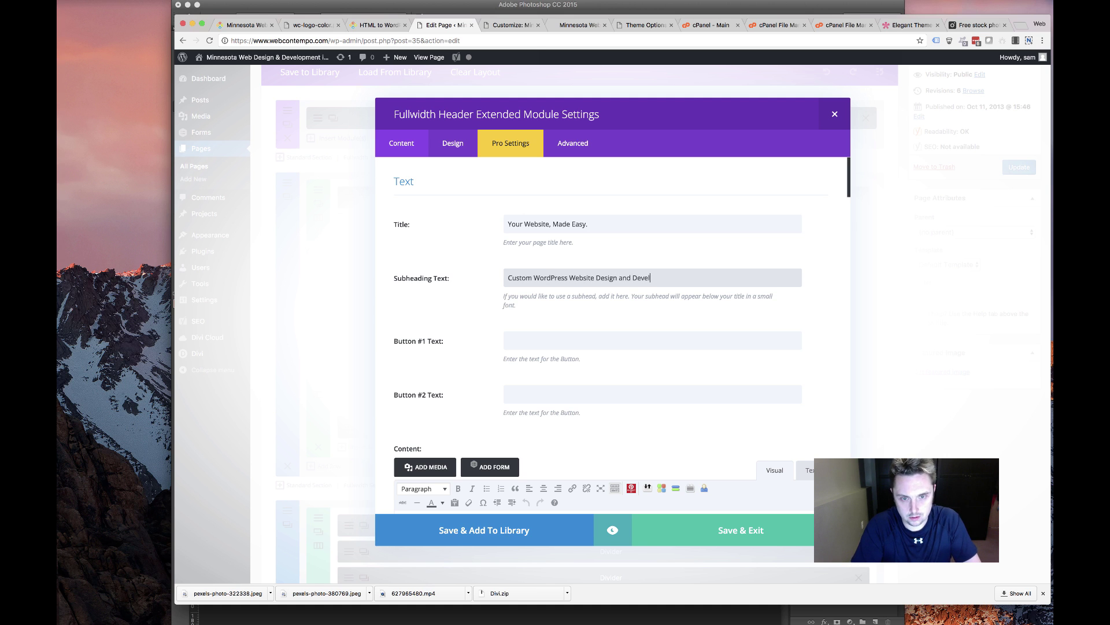
Preview the site in the Customizer and live homepage, then return to the header settings
left_click(448, 139)
left_click(501, 38)
left_click(502, 27)
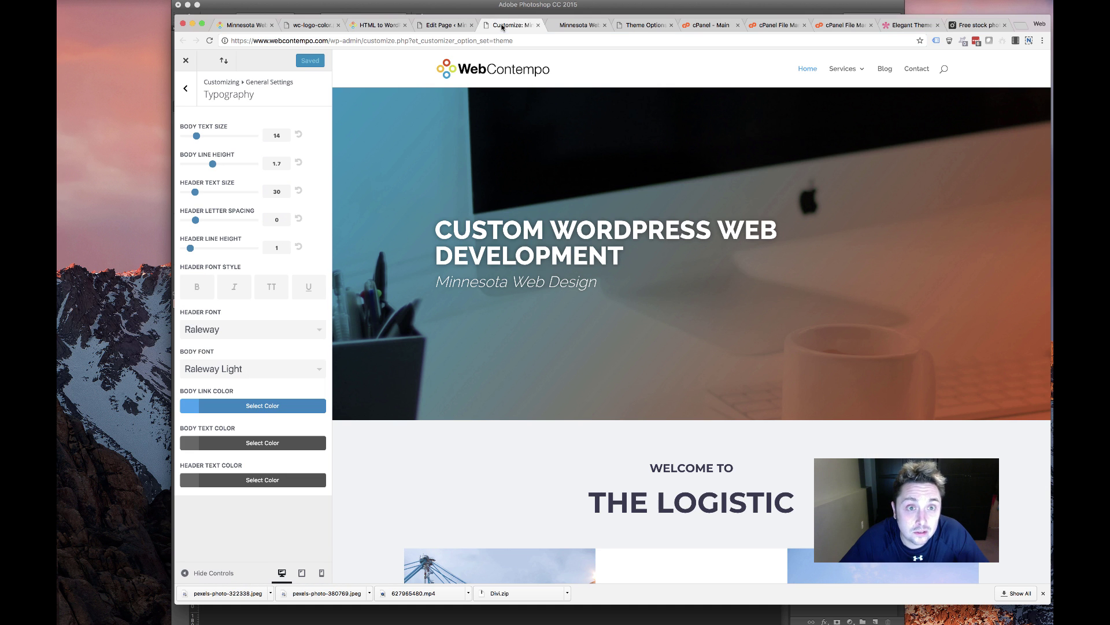
left_click(537, 25)
left_click(536, 25)
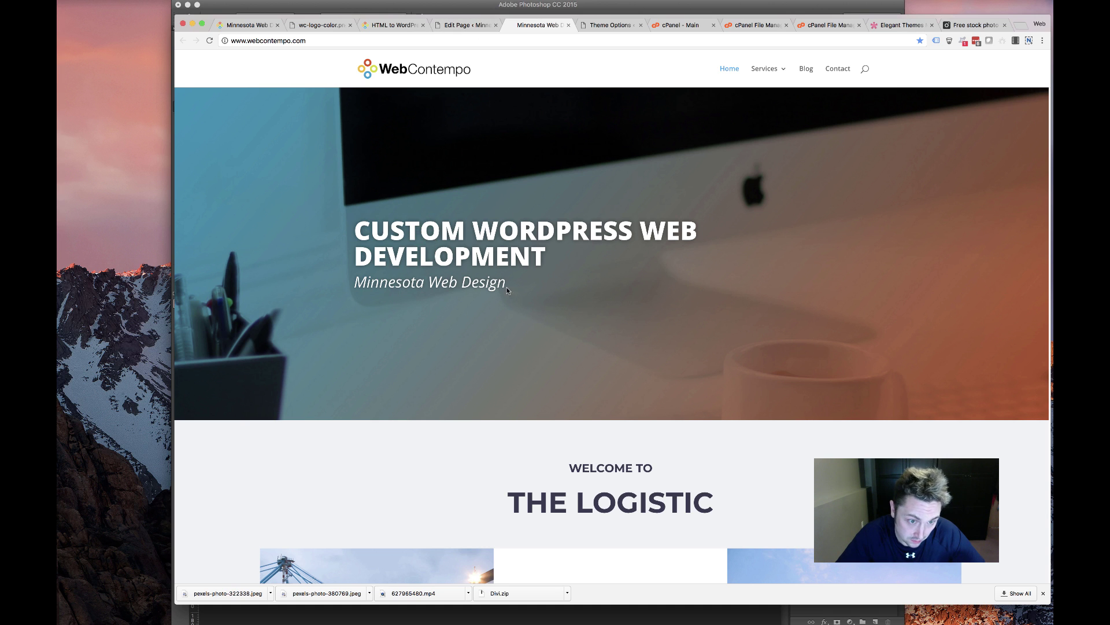
left_click(472, 27)
Set the header title text size and line height to 72px
scroll(454, 266, "down", 15)
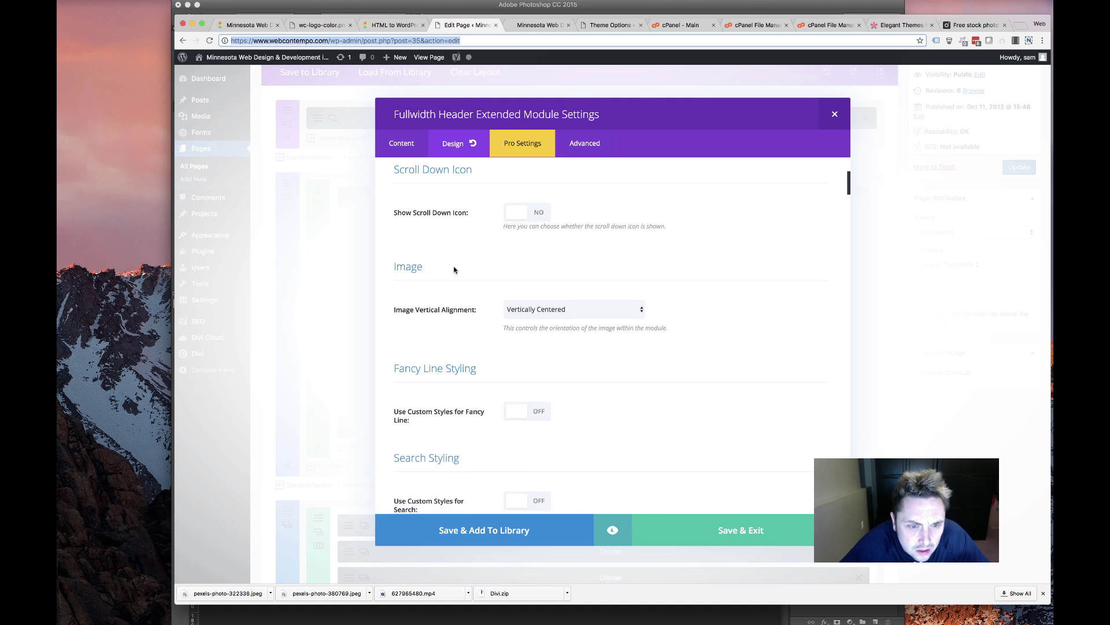
scroll(450, 273, "down", 3)
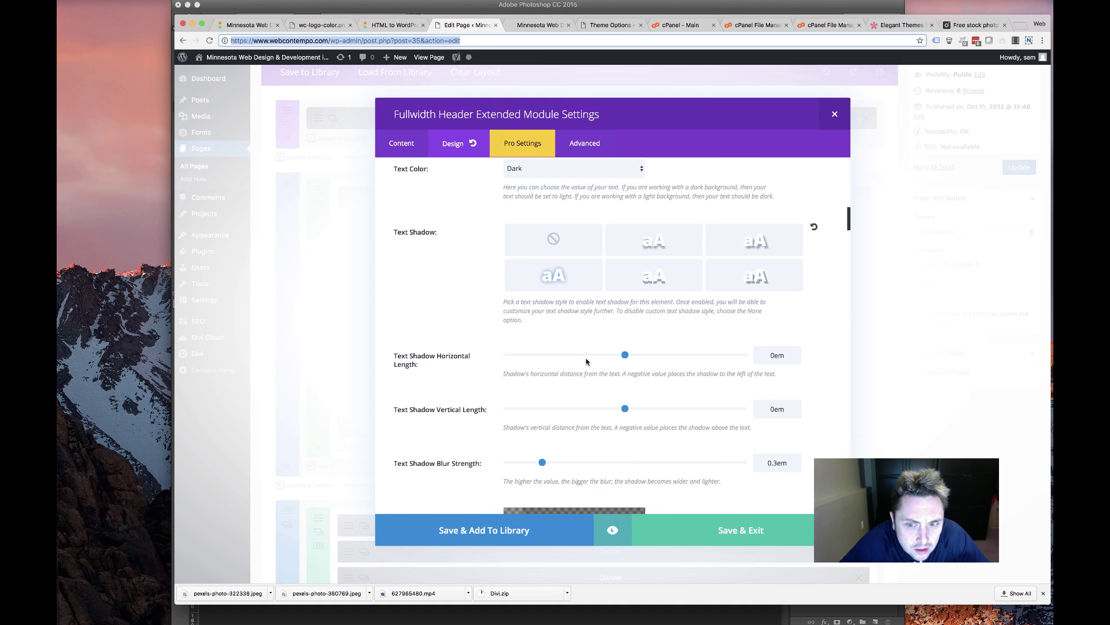
scroll(584, 356, "down", 10)
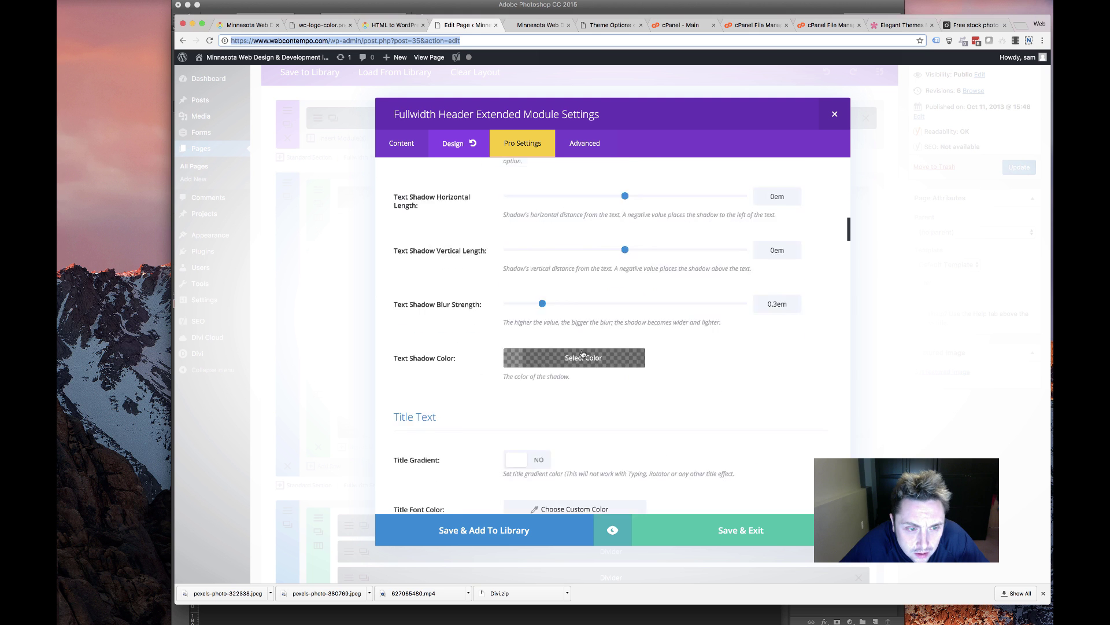
scroll(582, 352, "up", 2)
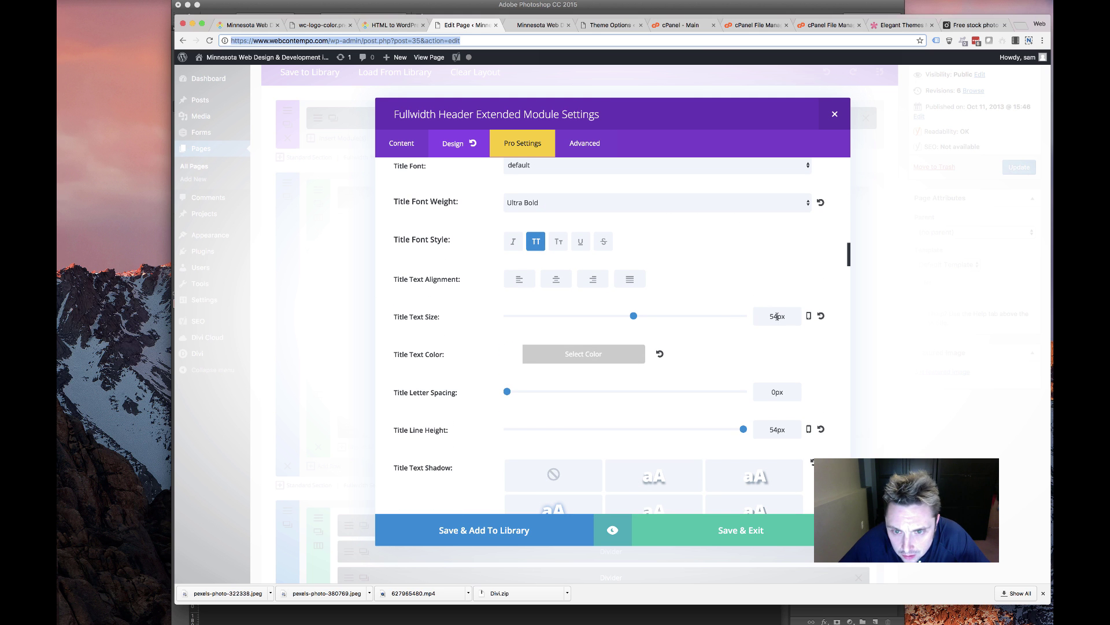
left_click_drag(776, 316, 762, 316)
type("72")
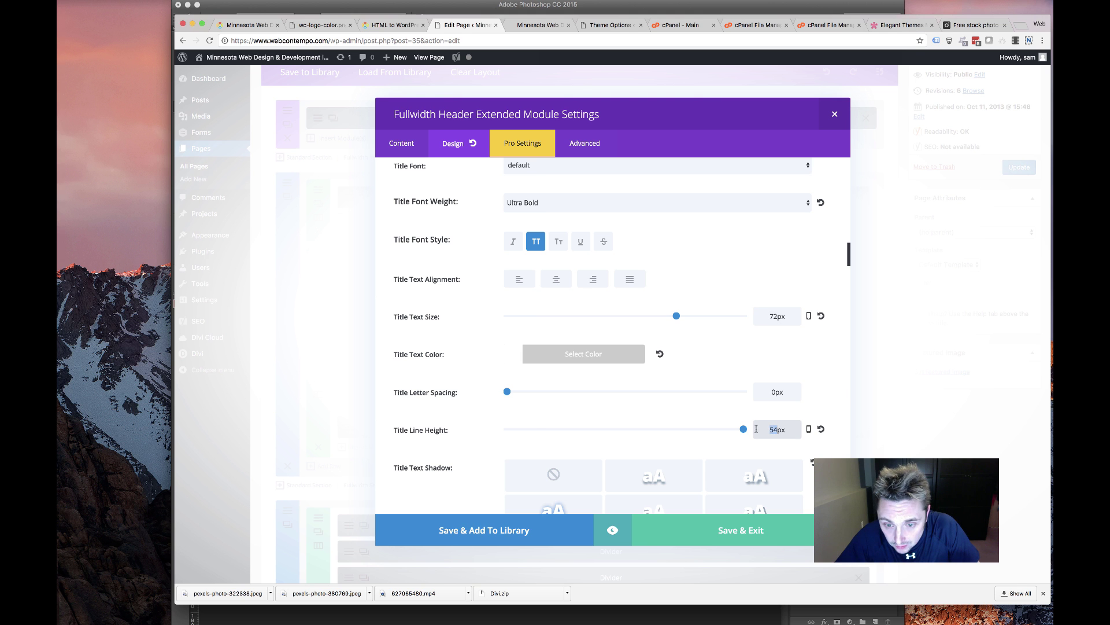
type("72")
Give the subheading 28px text size, 32px line height and Light font weight
scroll(734, 407, "down", 5)
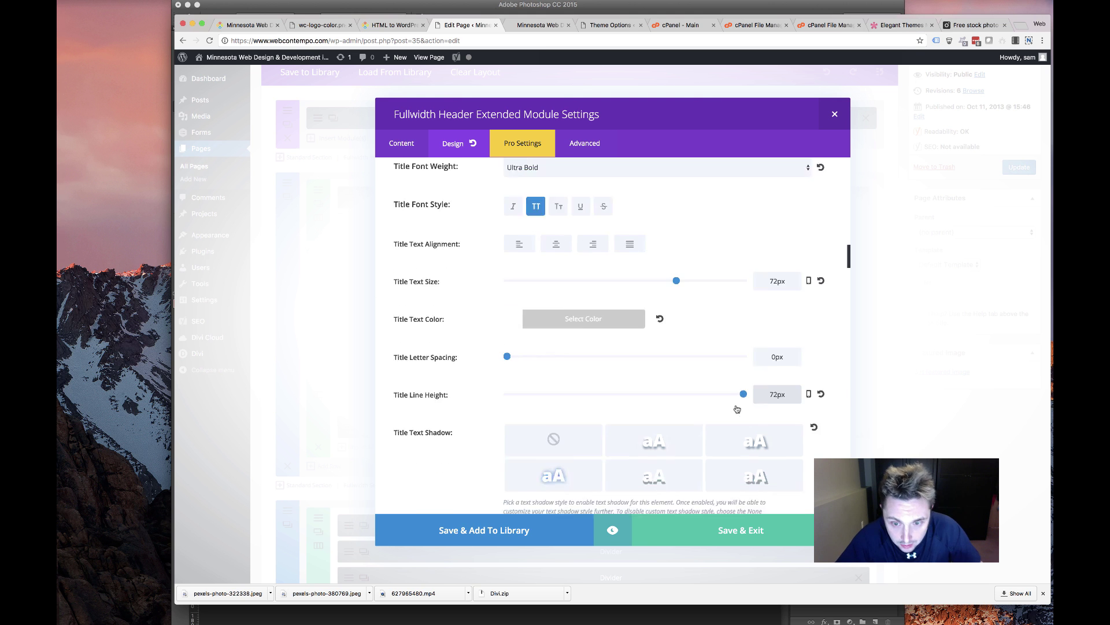
scroll(727, 404, "down", 10)
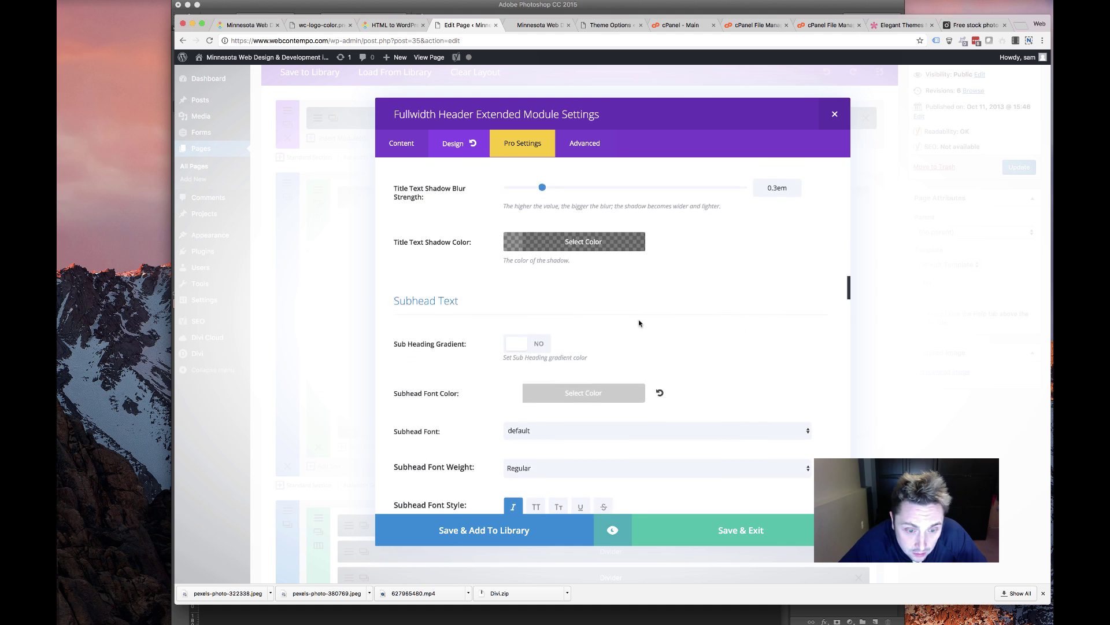
scroll(639, 323, "down", 5)
scroll(689, 289, "up", 2)
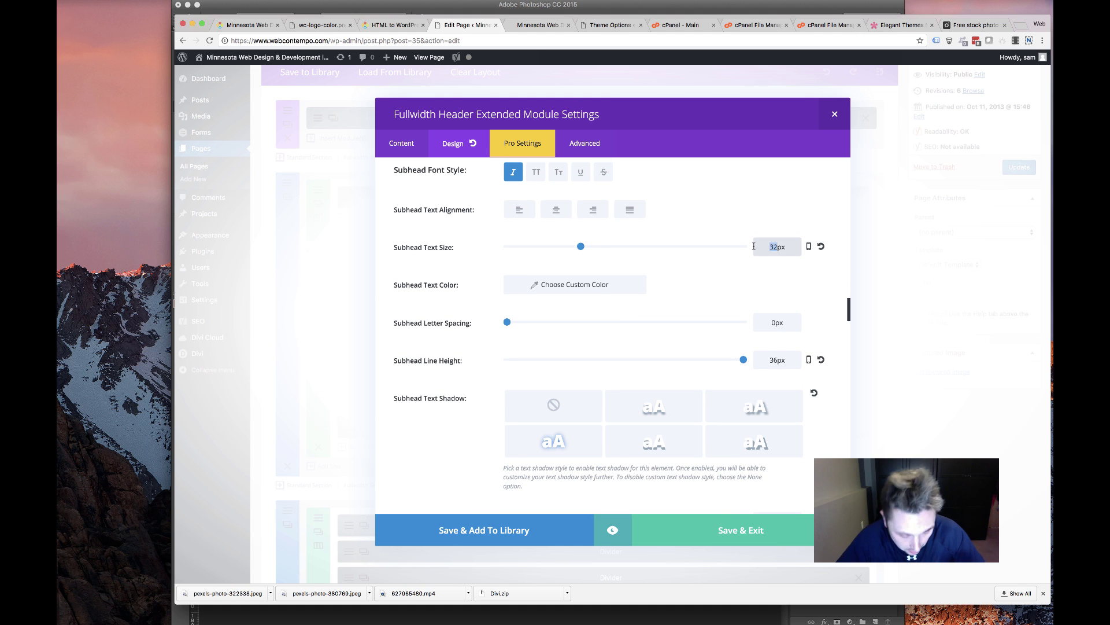
type("28")
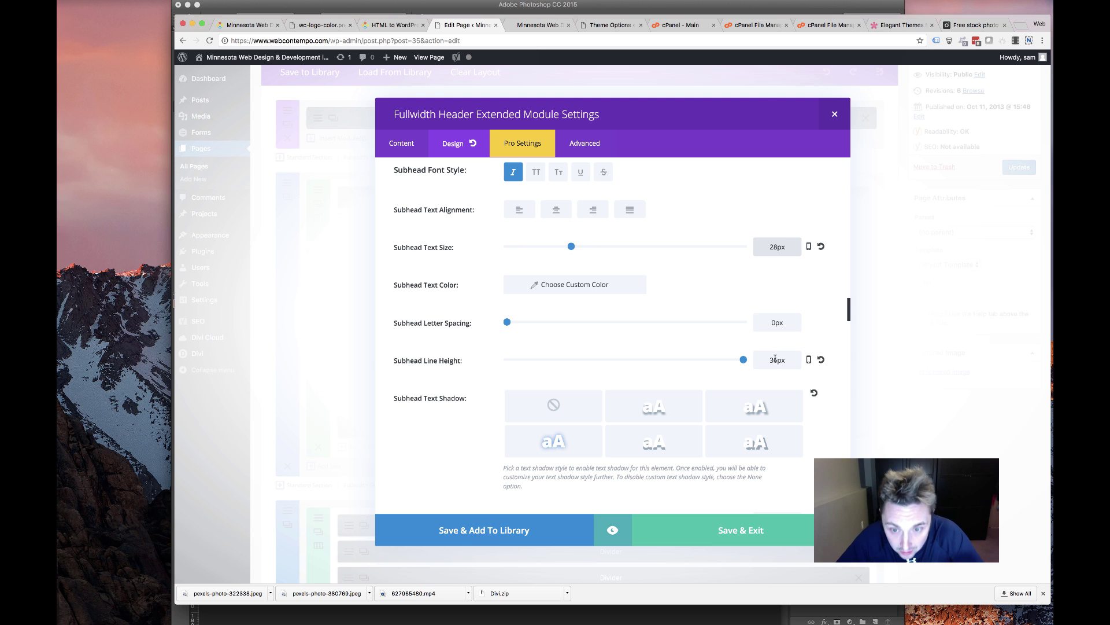
left_click_drag(775, 360, 750, 360)
type("28")
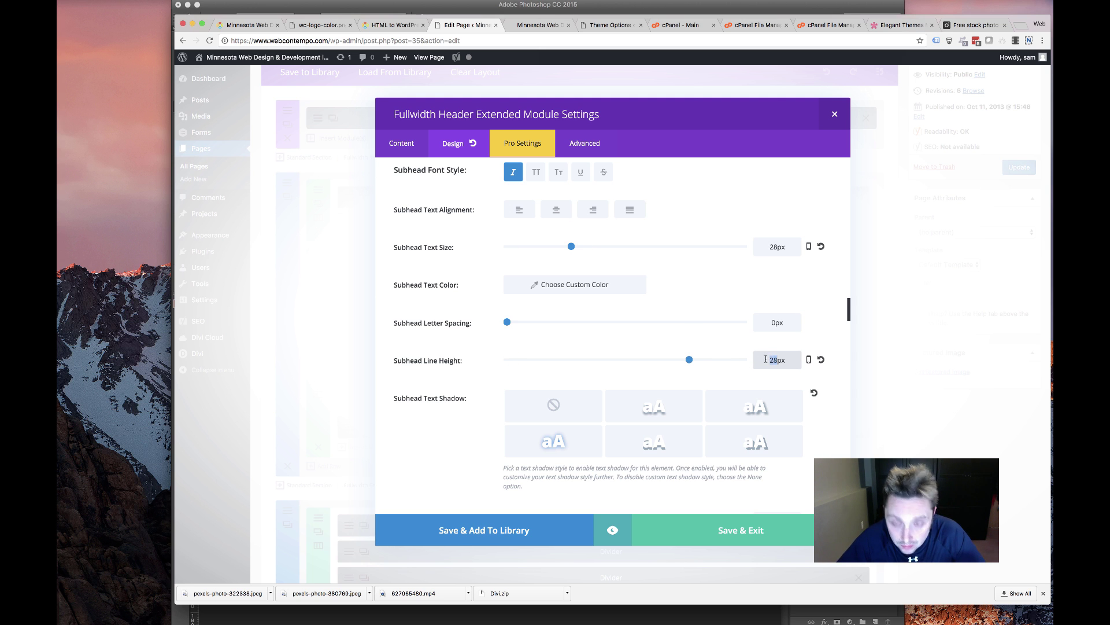
scroll(712, 278, "up", 5)
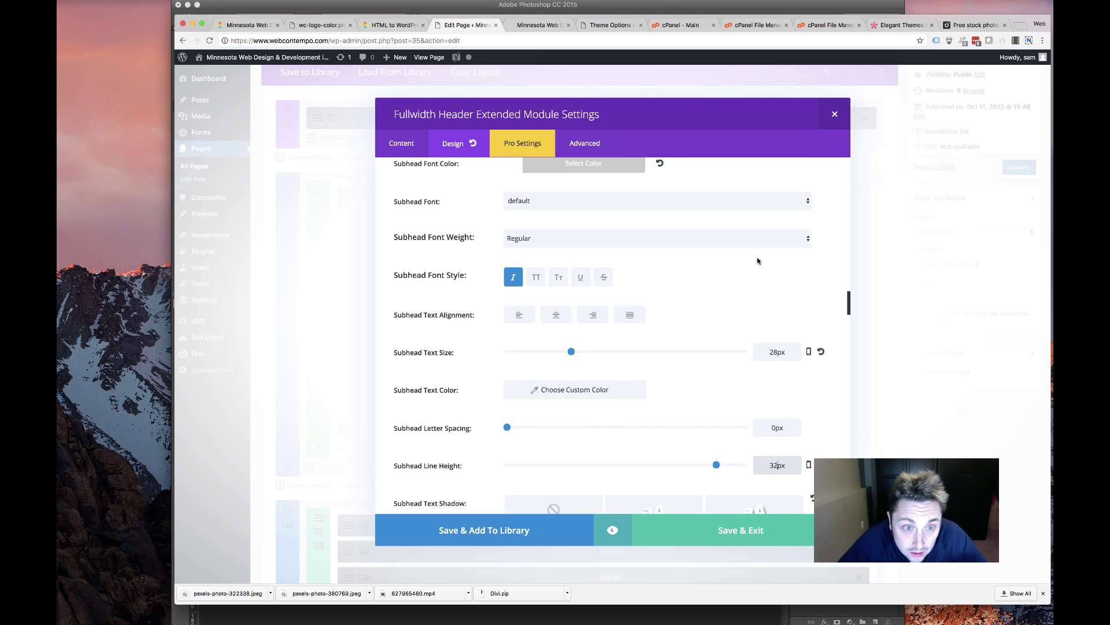
left_click(631, 354)
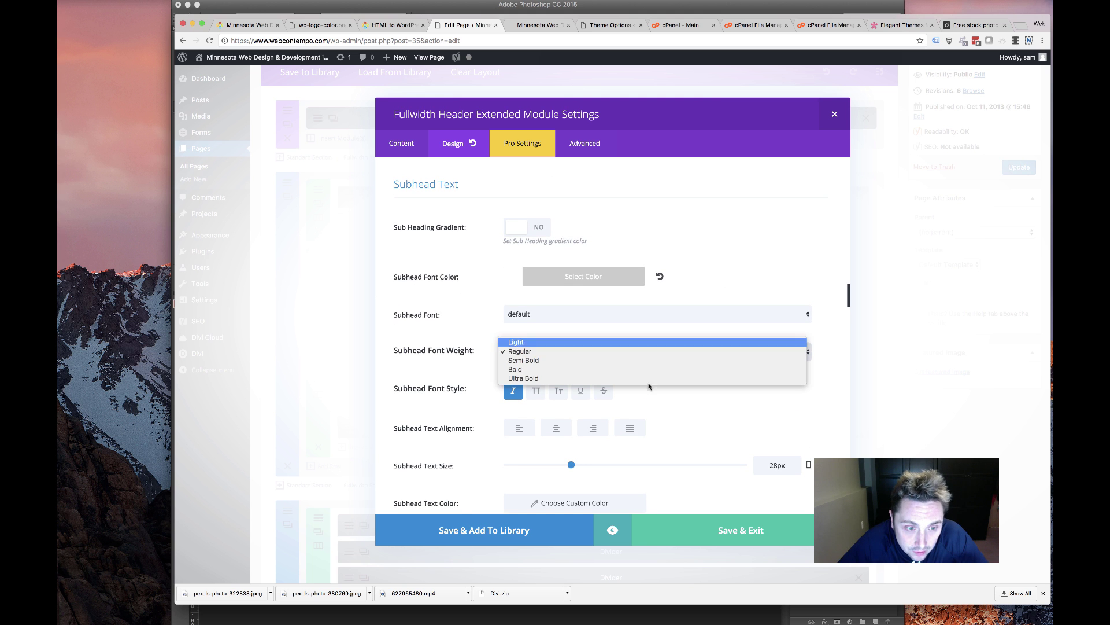
left_click(628, 345)
scroll(706, 400, "down", 3)
scroll(627, 380, "down", 10)
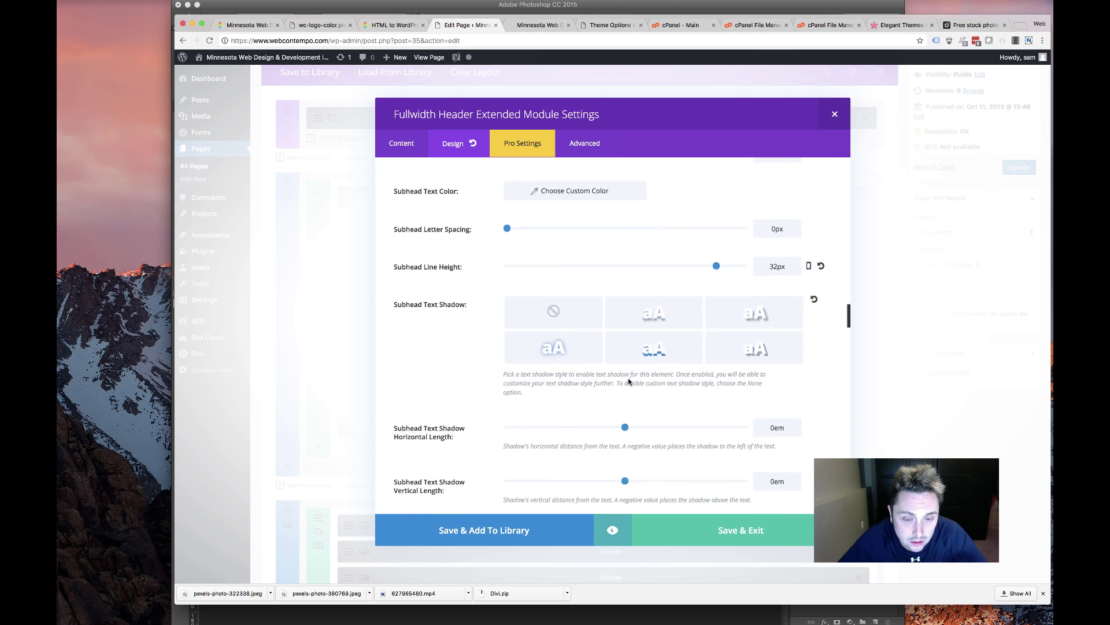
scroll(630, 381, "down", 15)
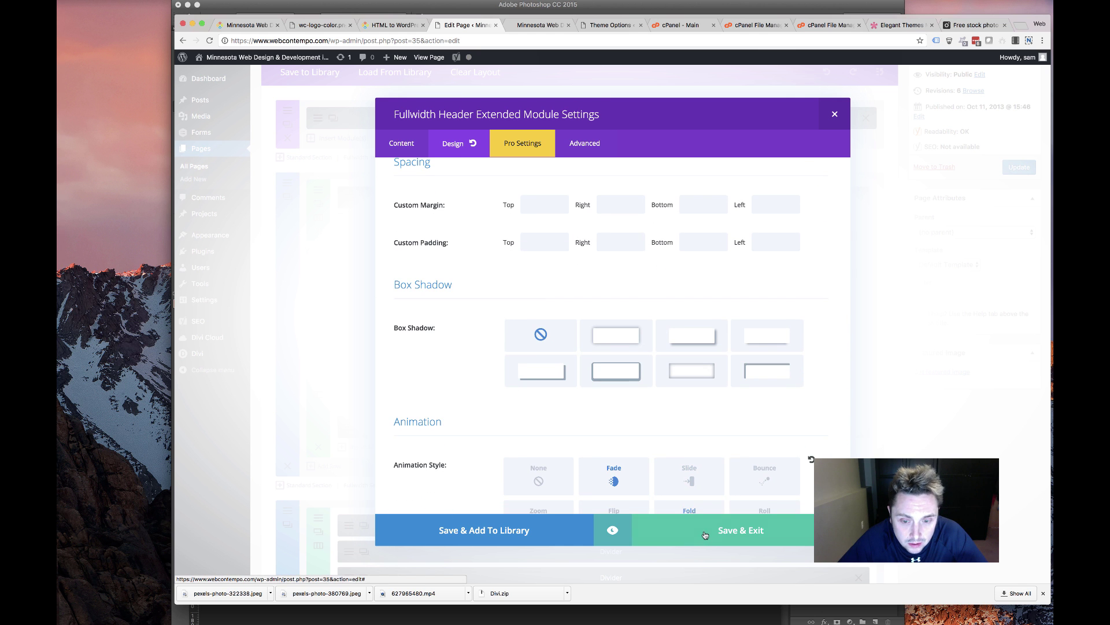
Save & Exit the header module, then reload the live WebContempo homepage
left_click(834, 114)
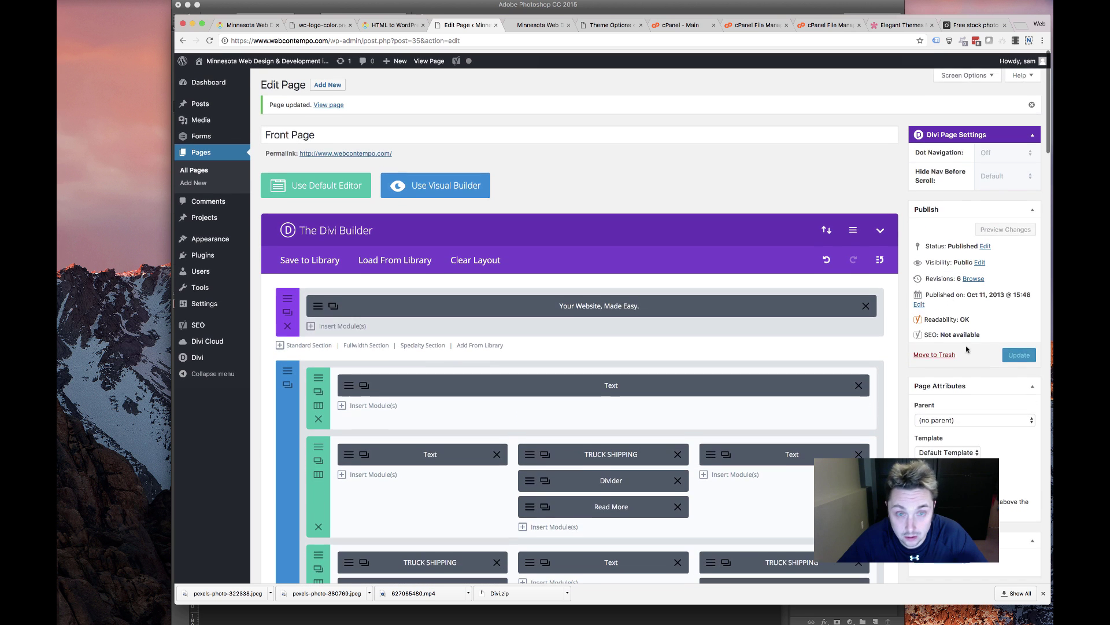
left_click(538, 24)
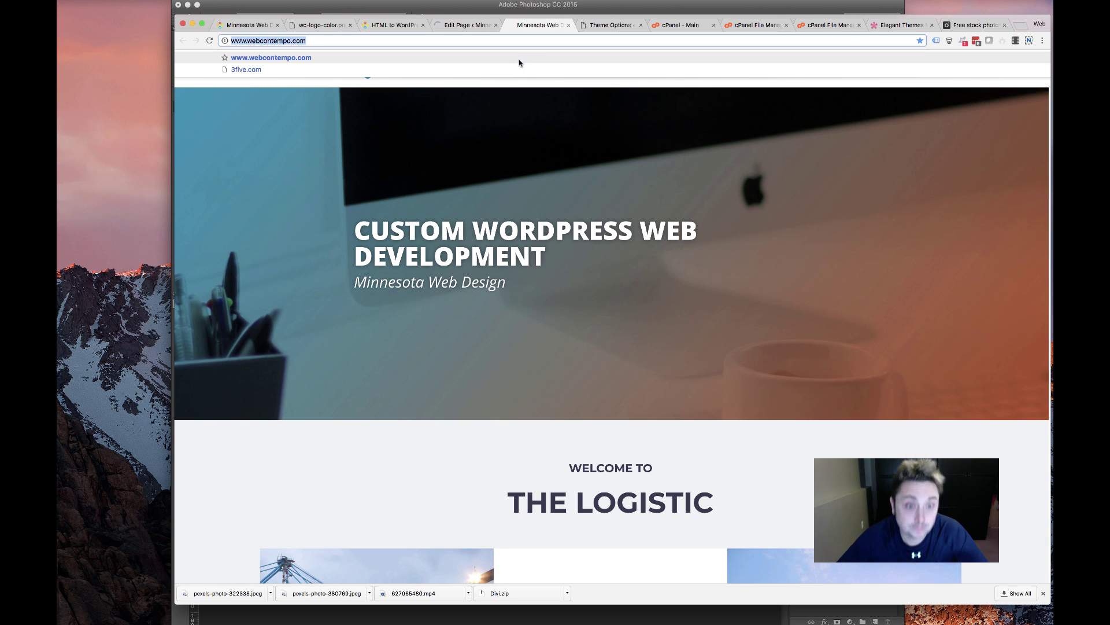
left_click(210, 42)
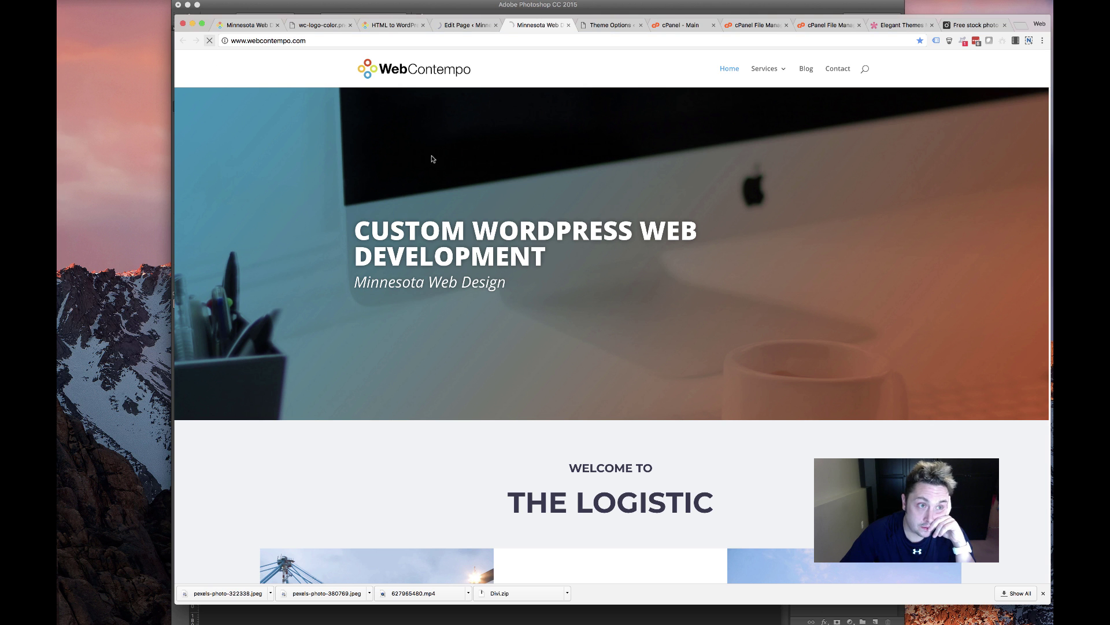
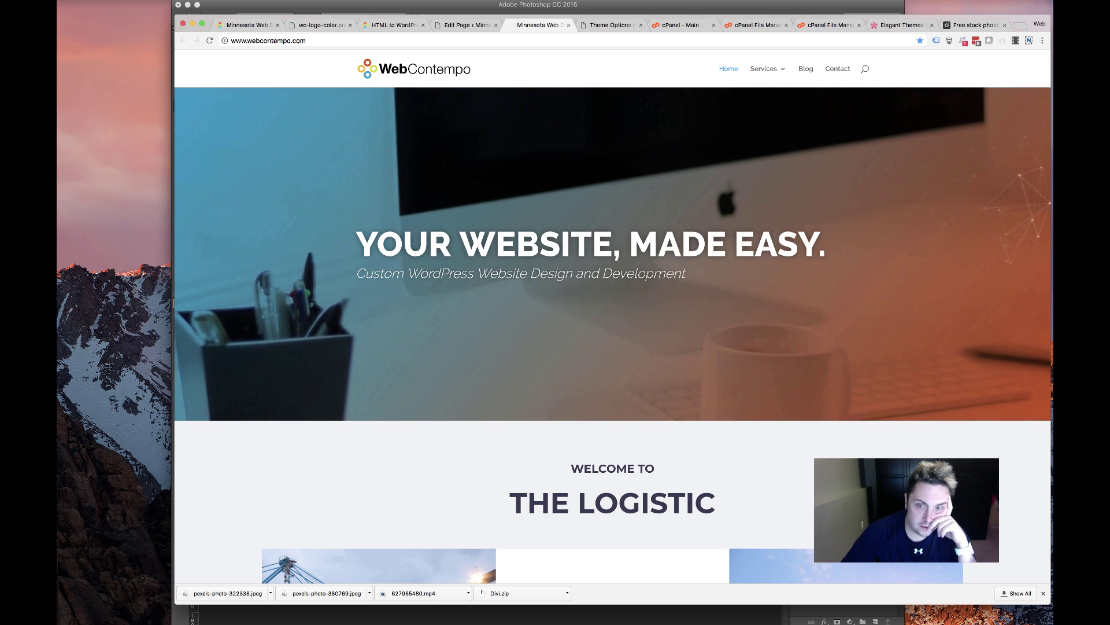
Scroll through the live logistic front page and select its THE LOGISTIC heading
scroll(973, 227, "up", 2)
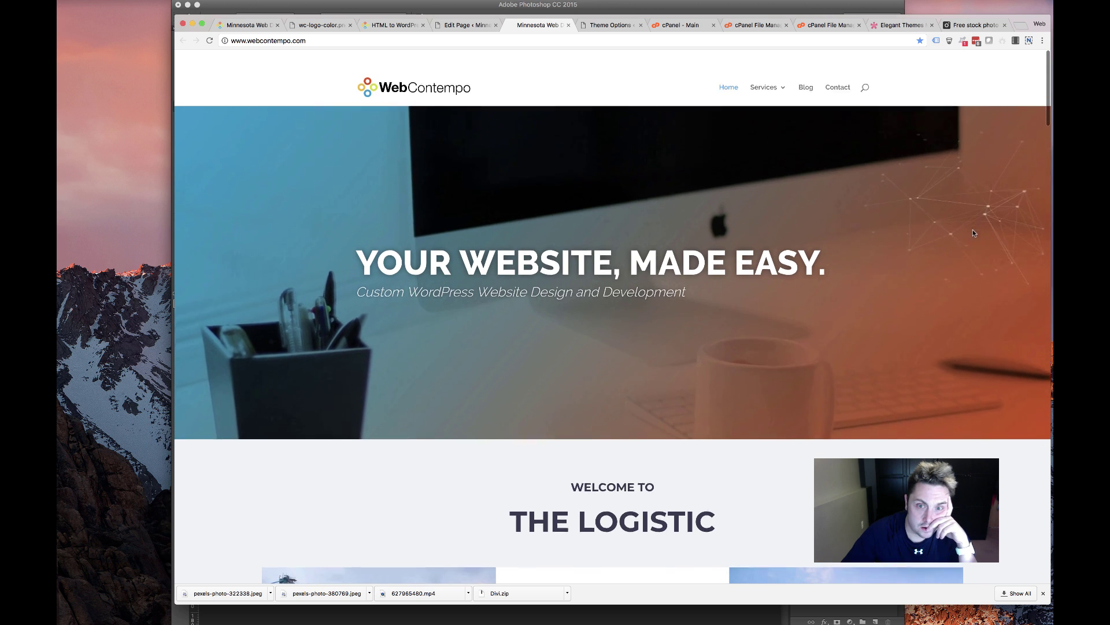
scroll(973, 231, "down", 1)
scroll(857, 450, "down", 5)
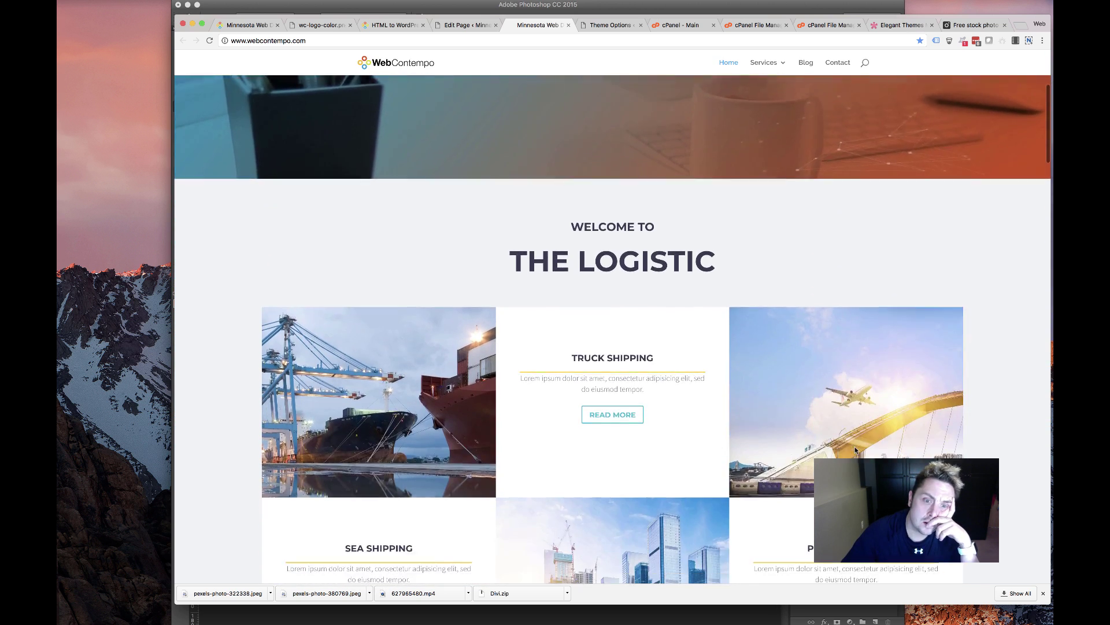
scroll(856, 450, "up", 5)
scroll(856, 448, "down", 7)
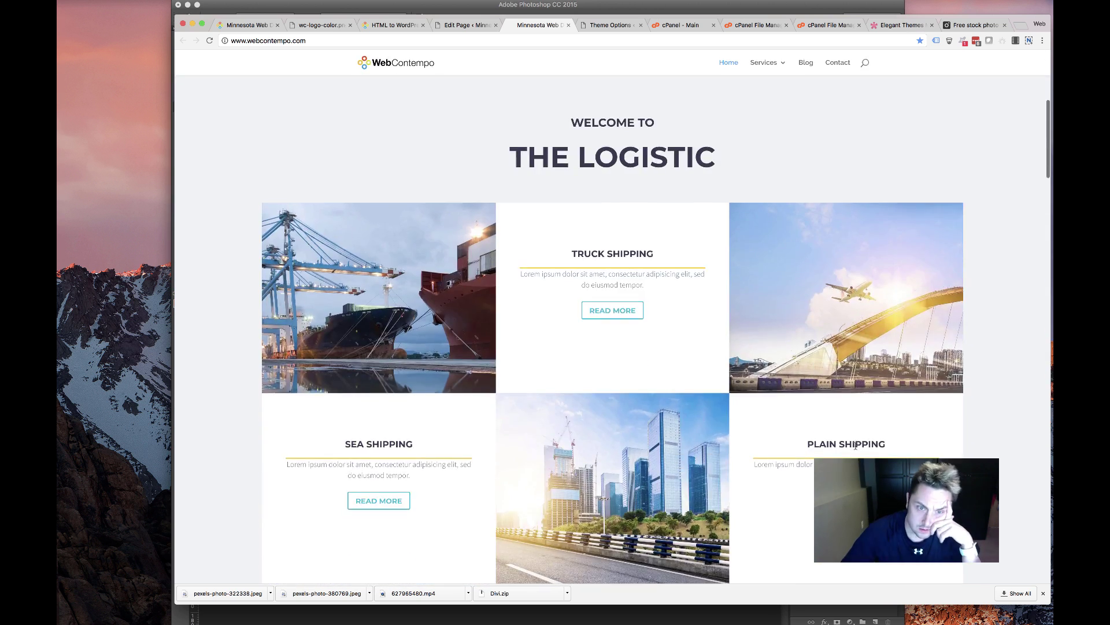
scroll(856, 446, "down", 1)
scroll(856, 448, "down", 10)
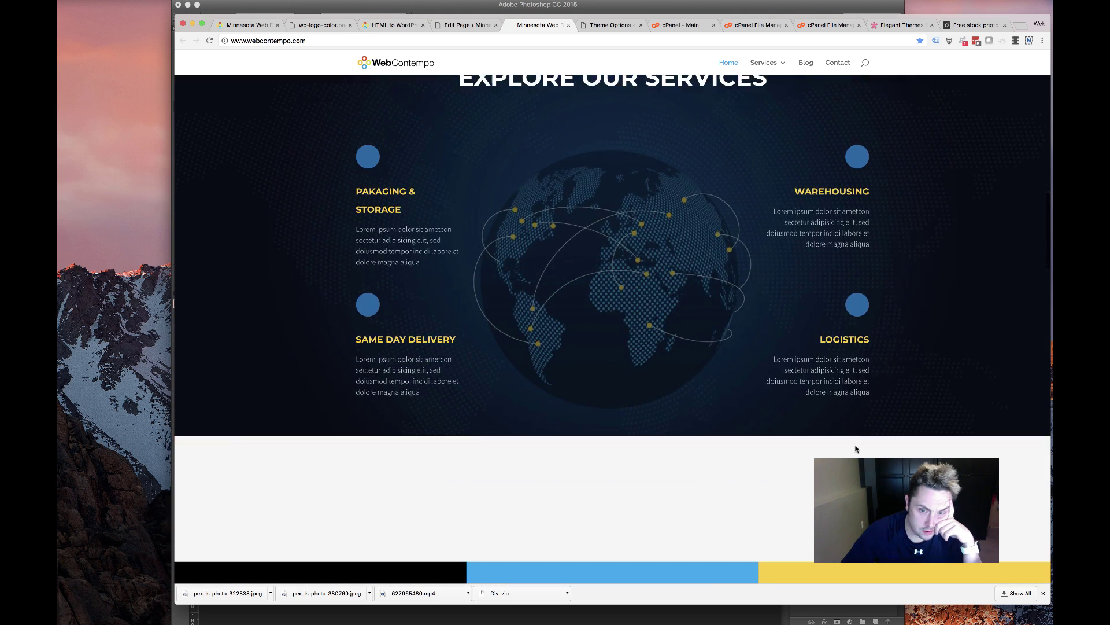
scroll(855, 449, "up", 8)
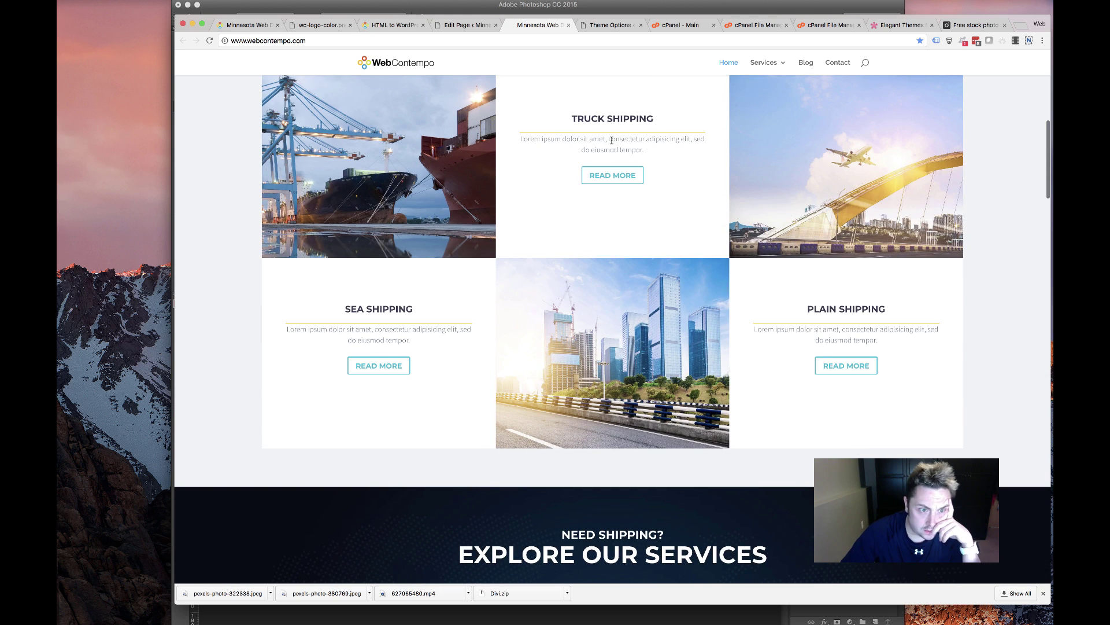
scroll(612, 139, "up", 8)
scroll(577, 144, "down", 12)
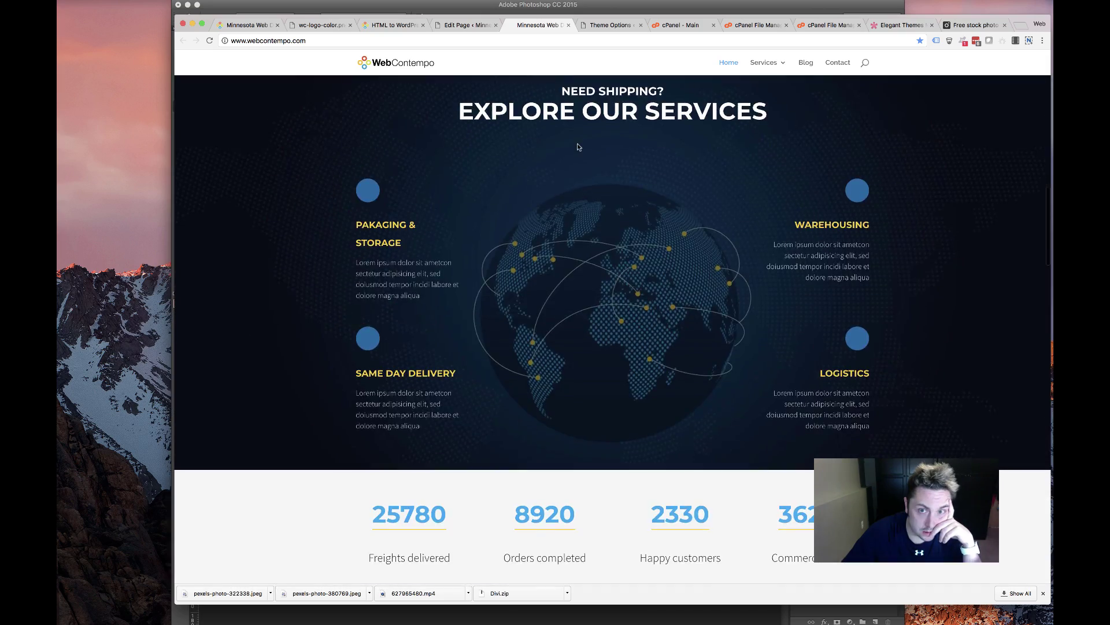
scroll(577, 147, "up", 12)
scroll(577, 145, "down", 11)
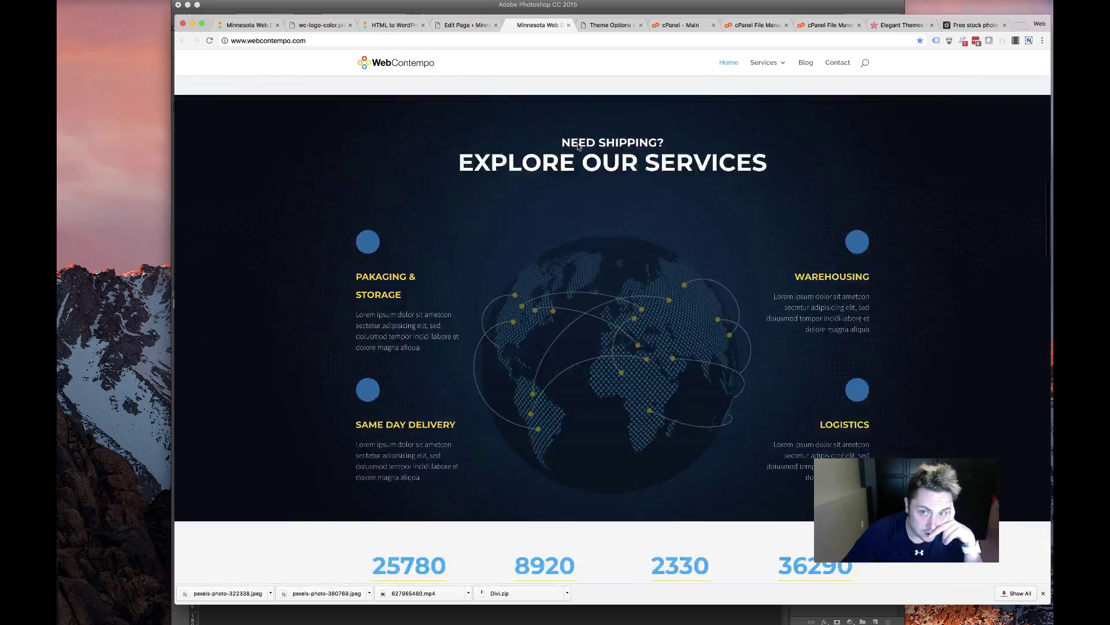
scroll(577, 147, "down", 15)
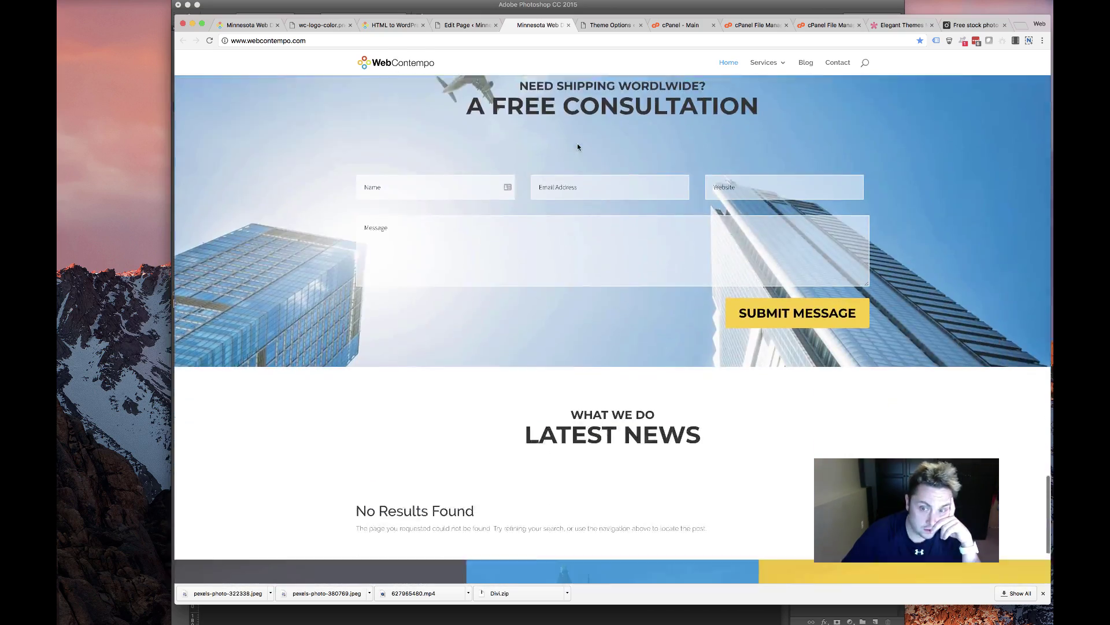
scroll(578, 147, "down", 4)
scroll(577, 147, "up", 20)
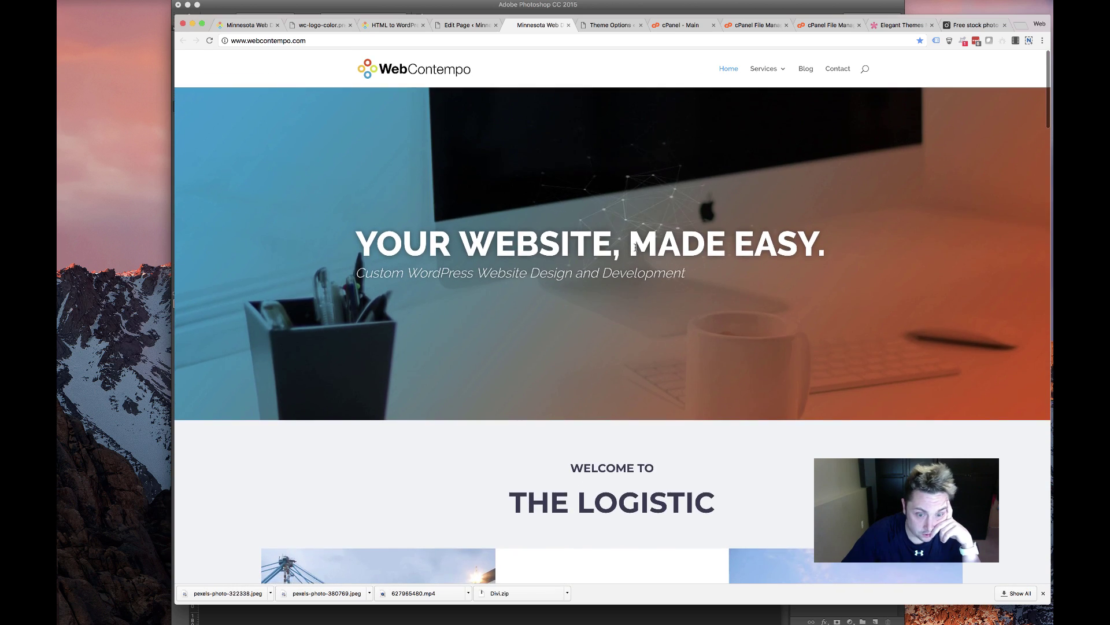
scroll(634, 247, "down", 6)
triple_click(719, 217)
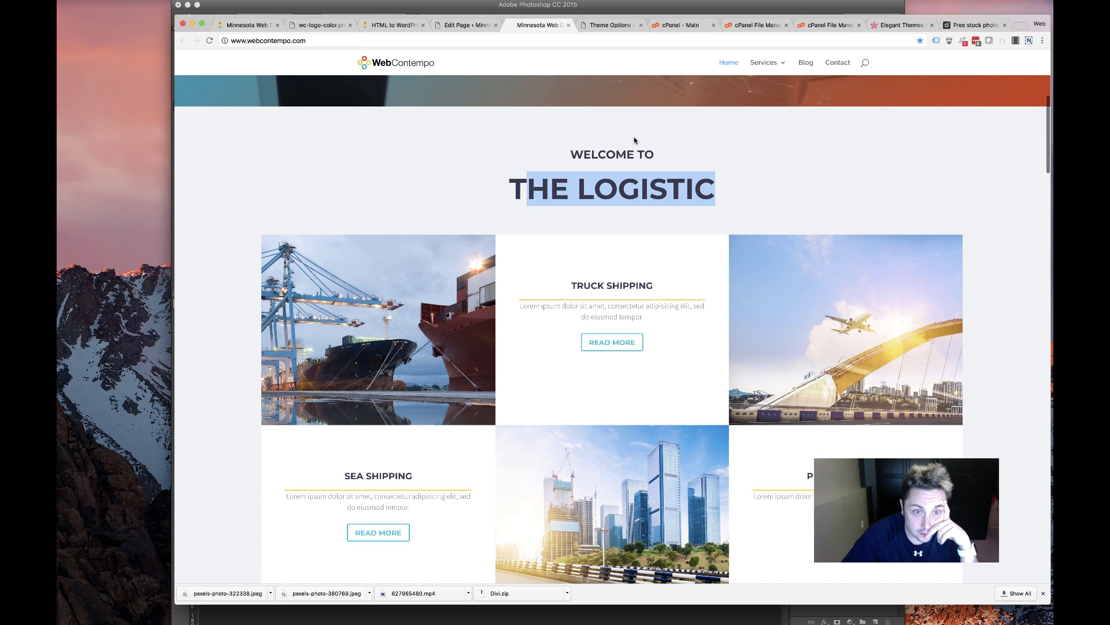
left_click(609, 147)
Find the What We Do heading on the old WebContempo homepage and select it for reference
left_click(453, 26)
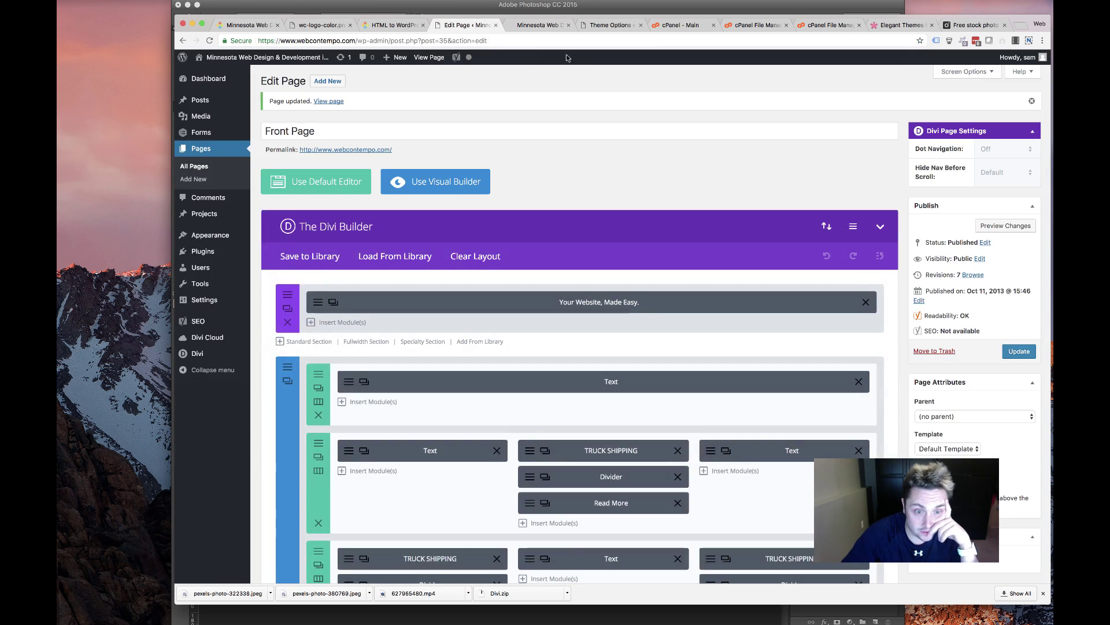
left_click(397, 25)
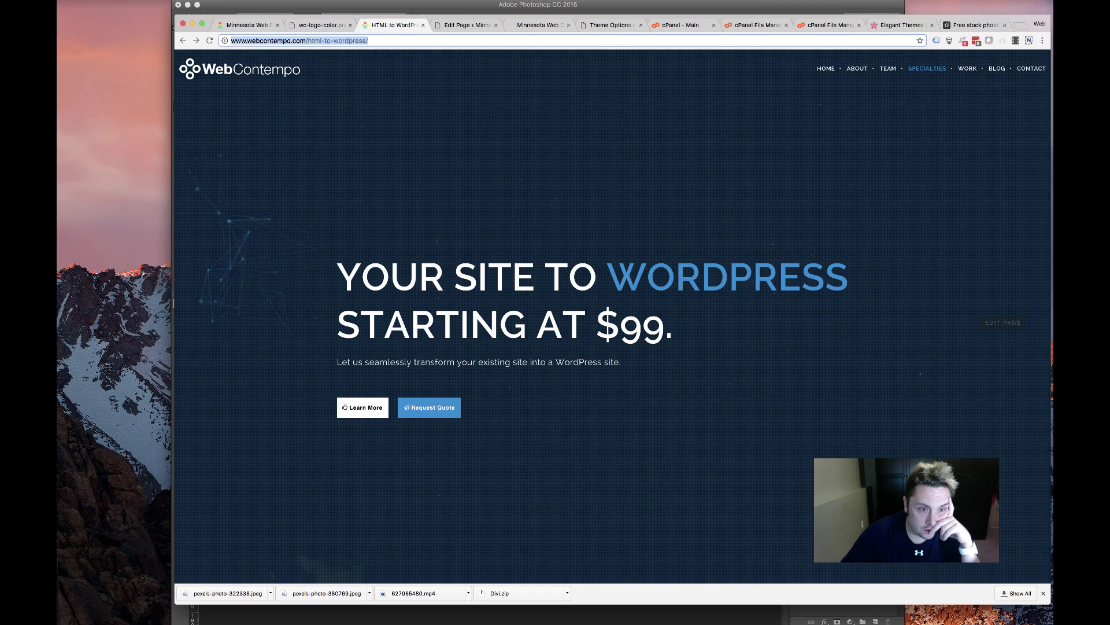
left_click(249, 28)
left_click_drag(277, 27, 397, 26)
scroll(552, 150, "down", 10)
scroll(551, 150, "down", 1)
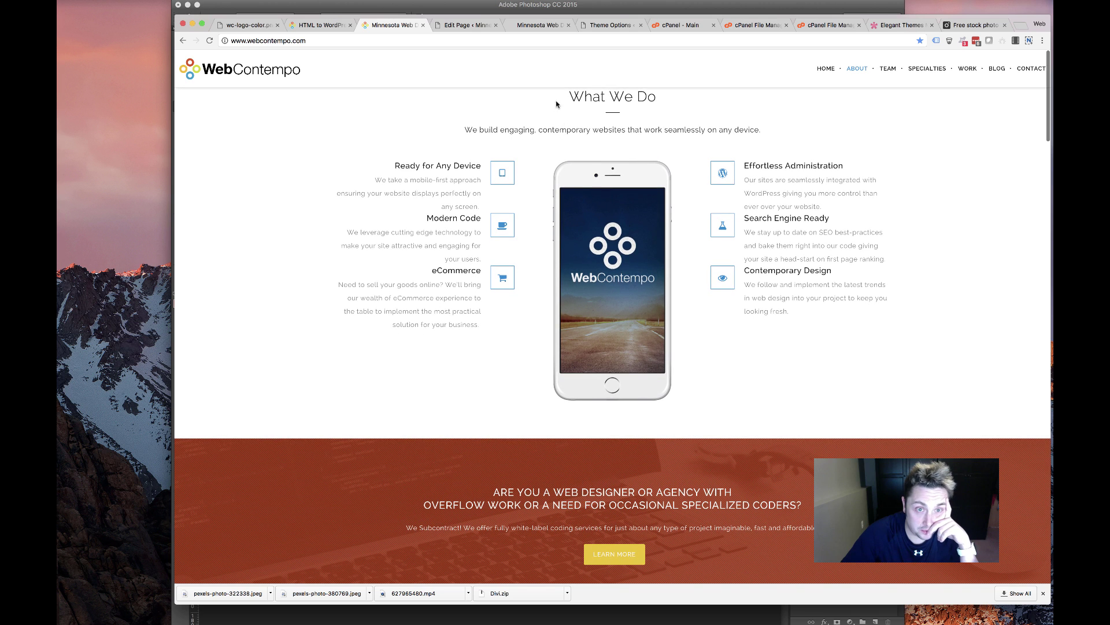
left_click_drag(538, 96, 536, 120)
left_click(831, 103)
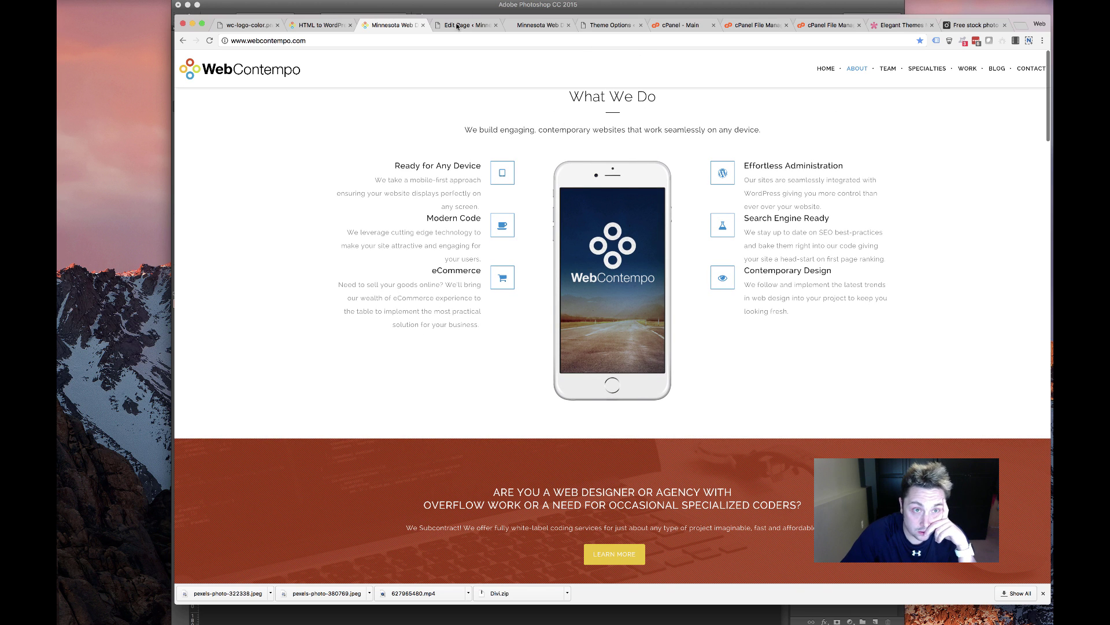
triple_click(695, 92)
Check the Divi theme options and live site, then return to the Front Page builder layout
key("ctrl+Tab")
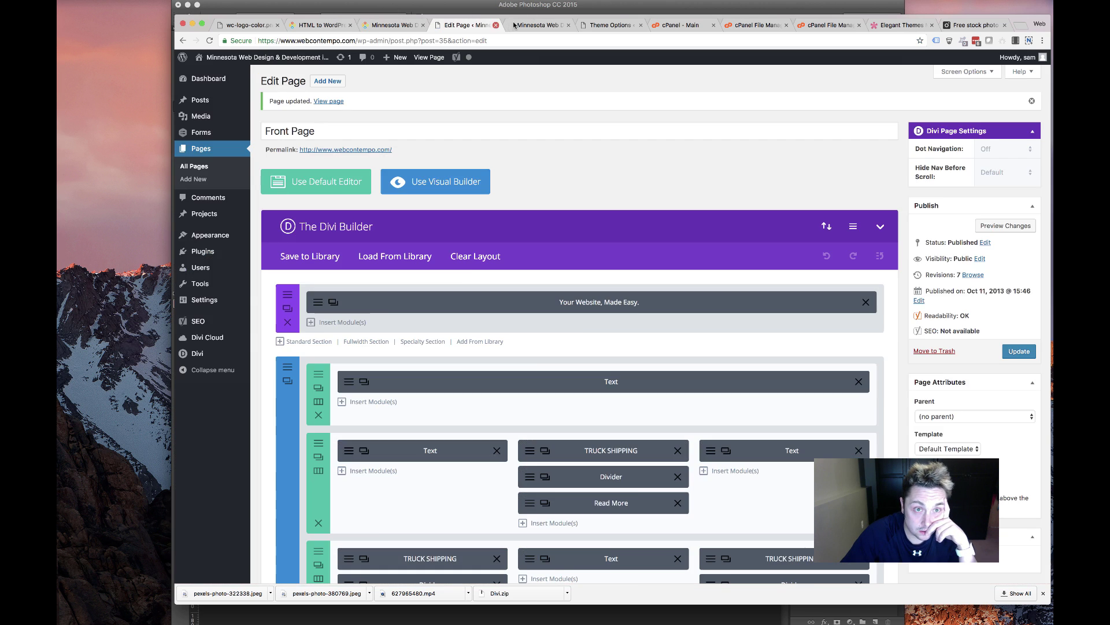
key("ctrl+Tab")
left_click(604, 25)
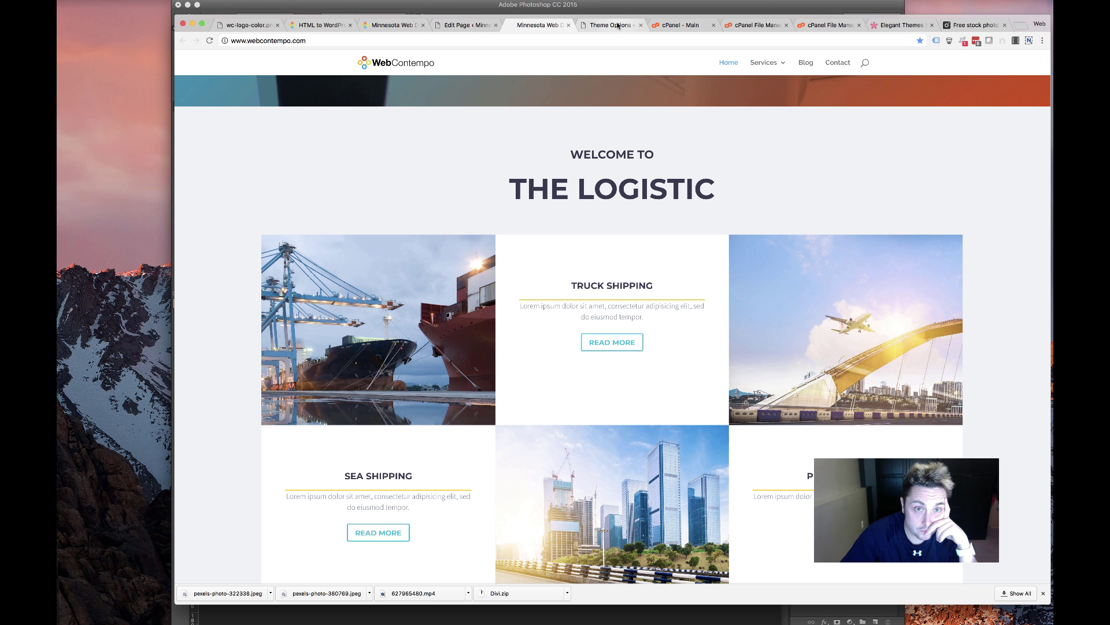
left_click(525, 25)
scroll(541, 250, "down", 2)
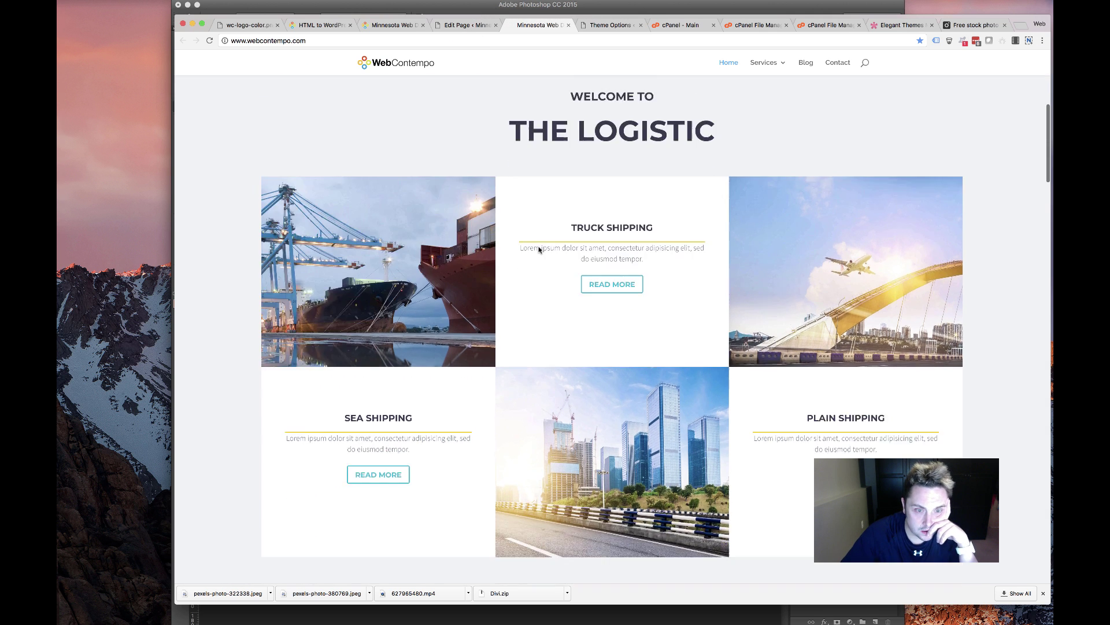
scroll(528, 225, "up", 5)
left_click(449, 23)
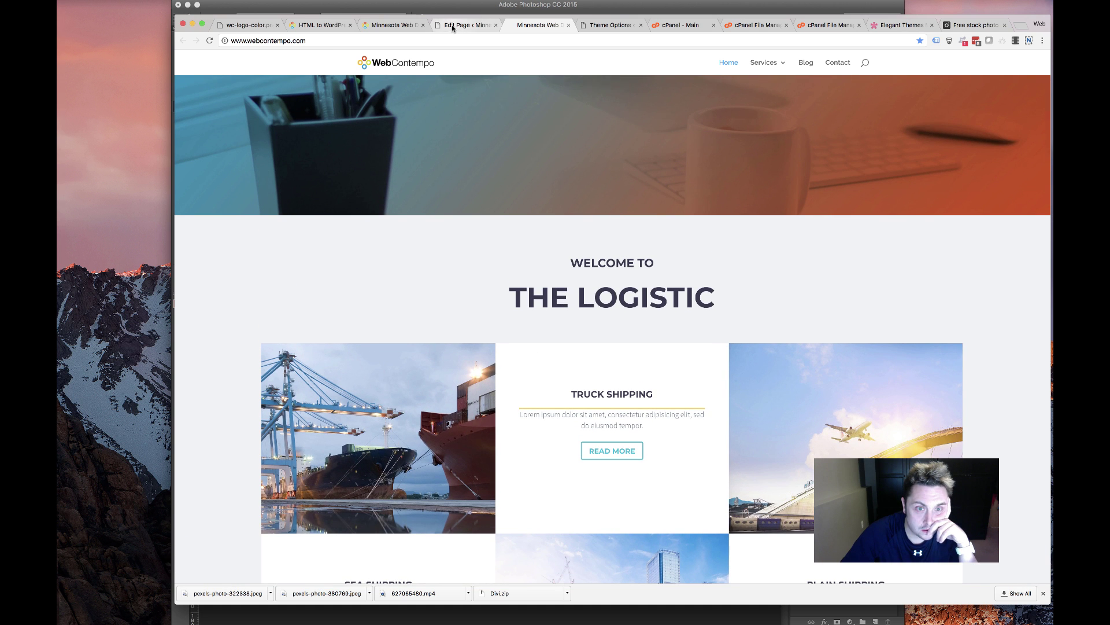
scroll(390, 317, "down", 2)
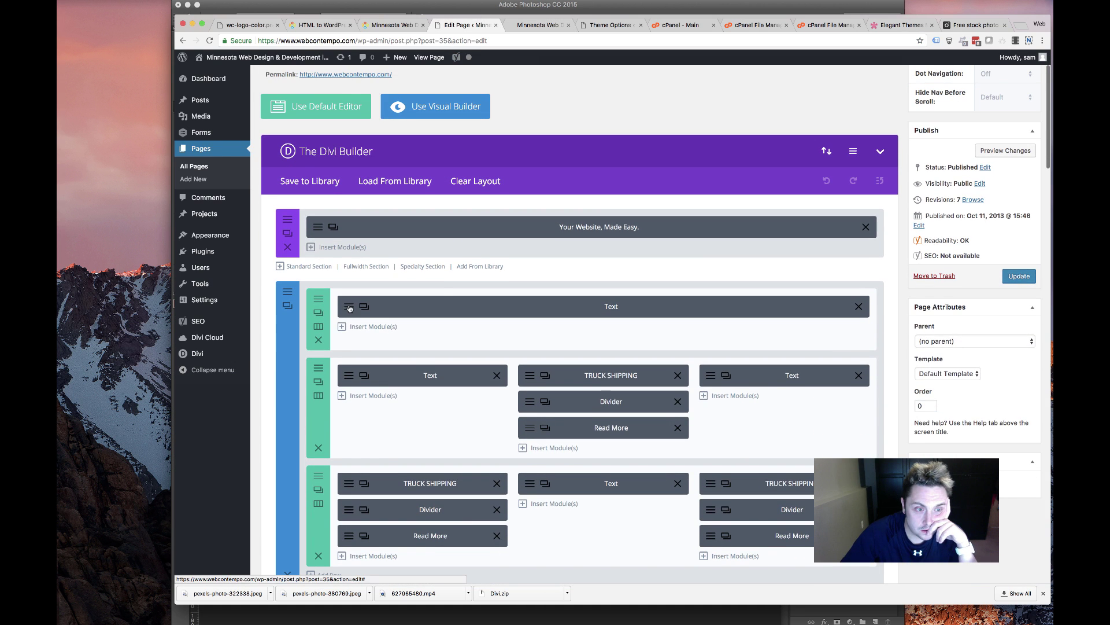
Review the Welcome To The Logistic text module's Design font and heading settings, then view the live page
left_click(347, 228)
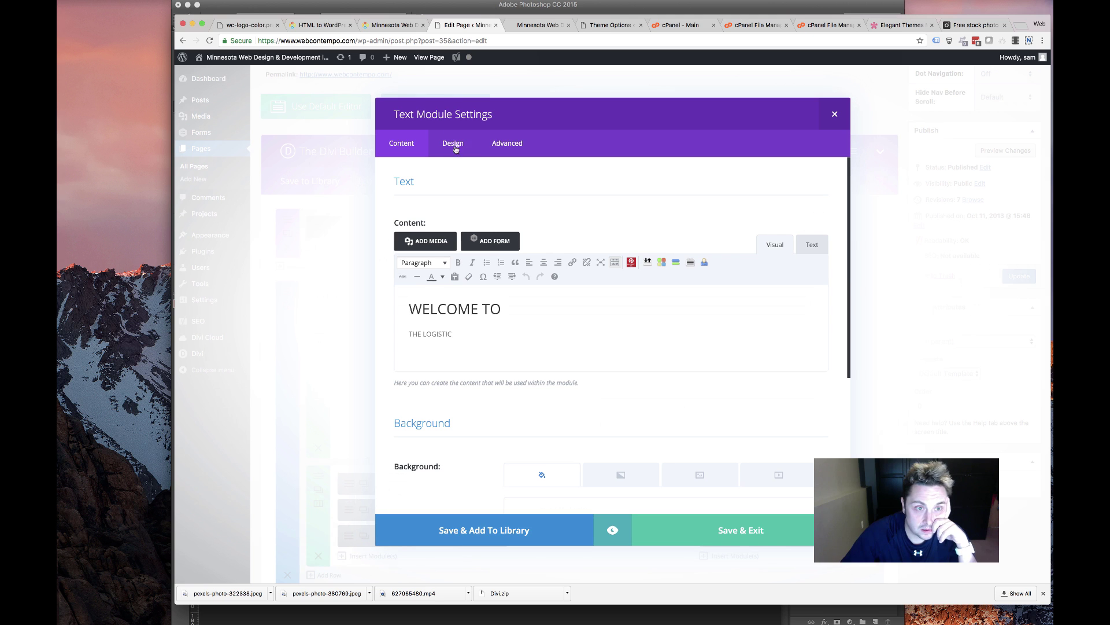
left_click(453, 145)
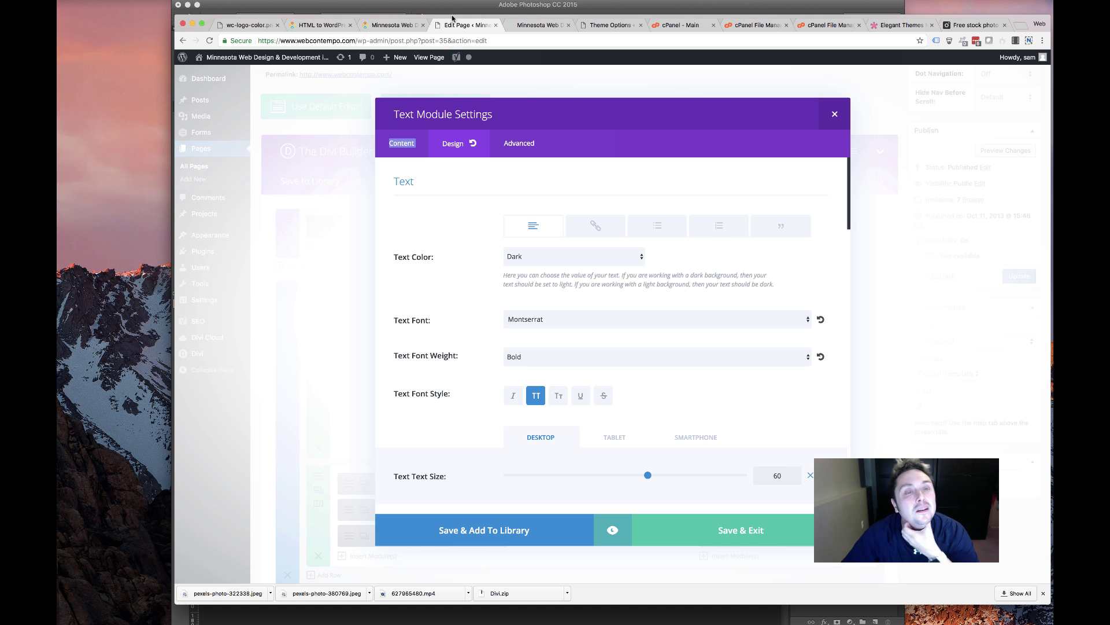
scroll(476, 247, "down", 1)
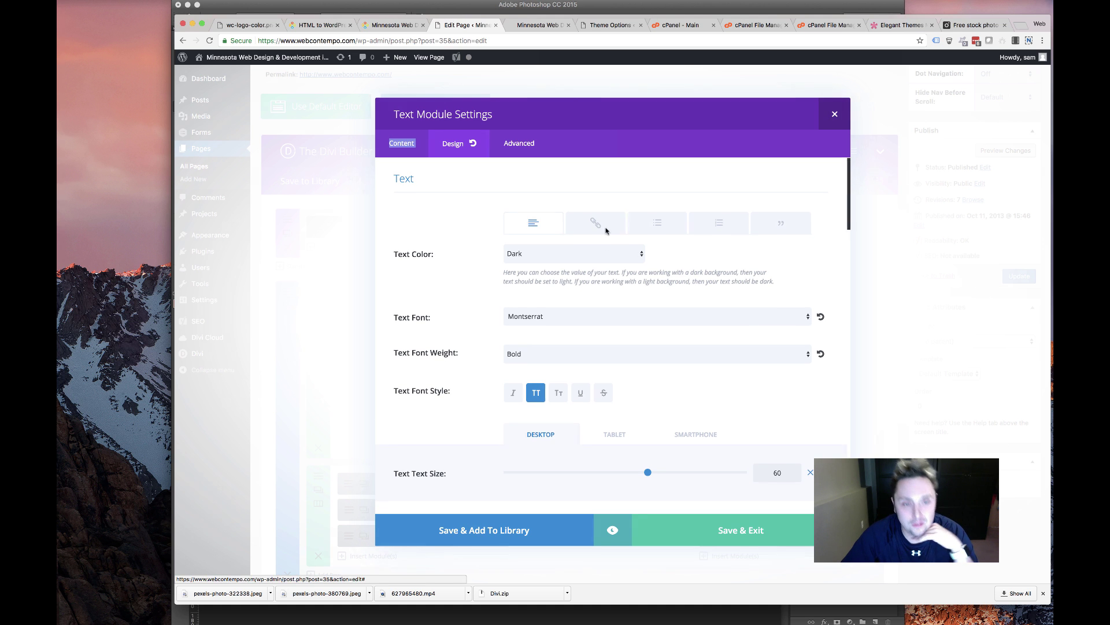
key("Escape")
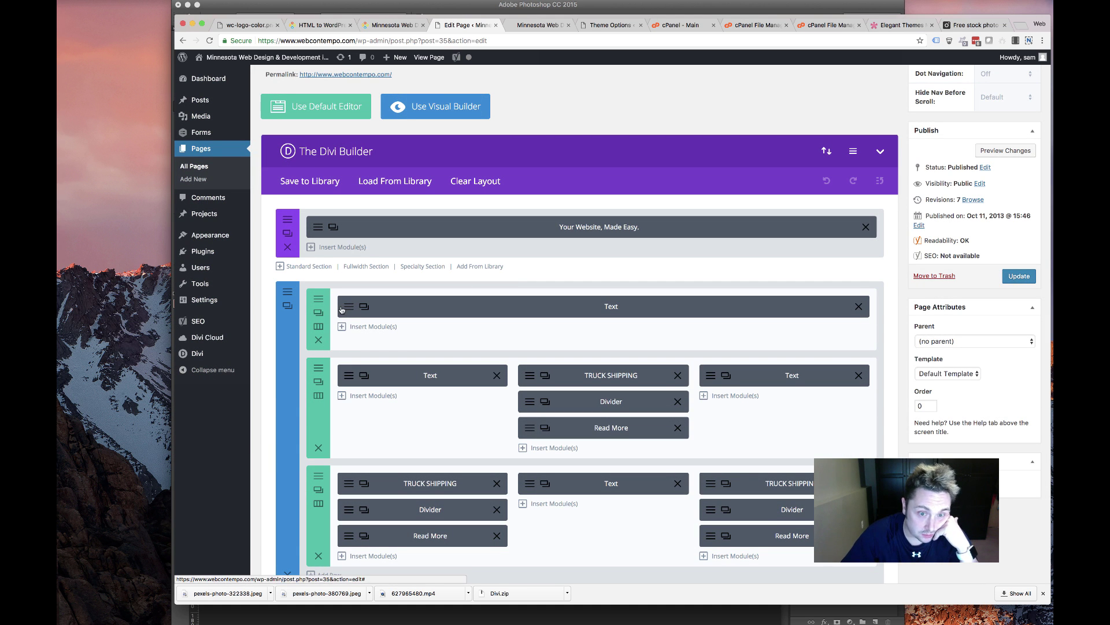
left_click(342, 308)
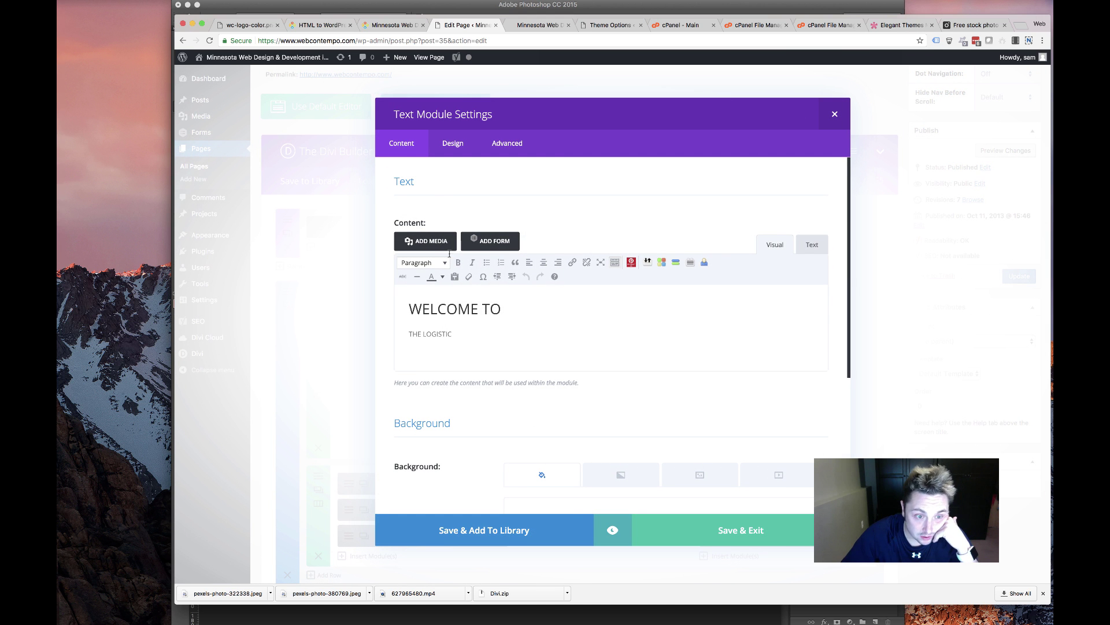
left_click(451, 143)
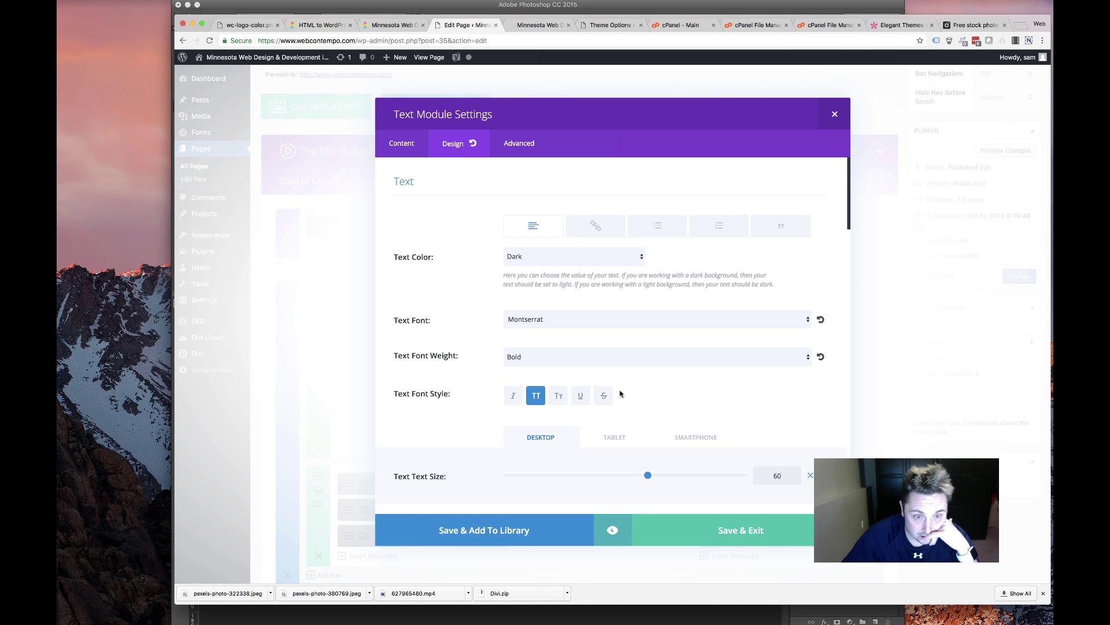
scroll(570, 309, "down", 5)
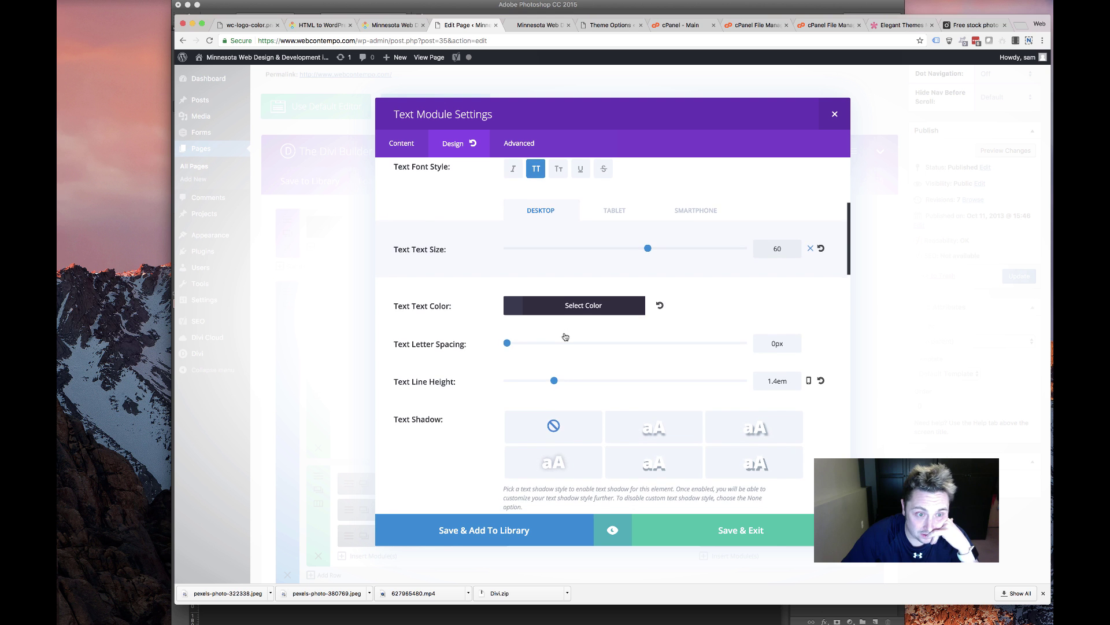
scroll(564, 336, "down", 8)
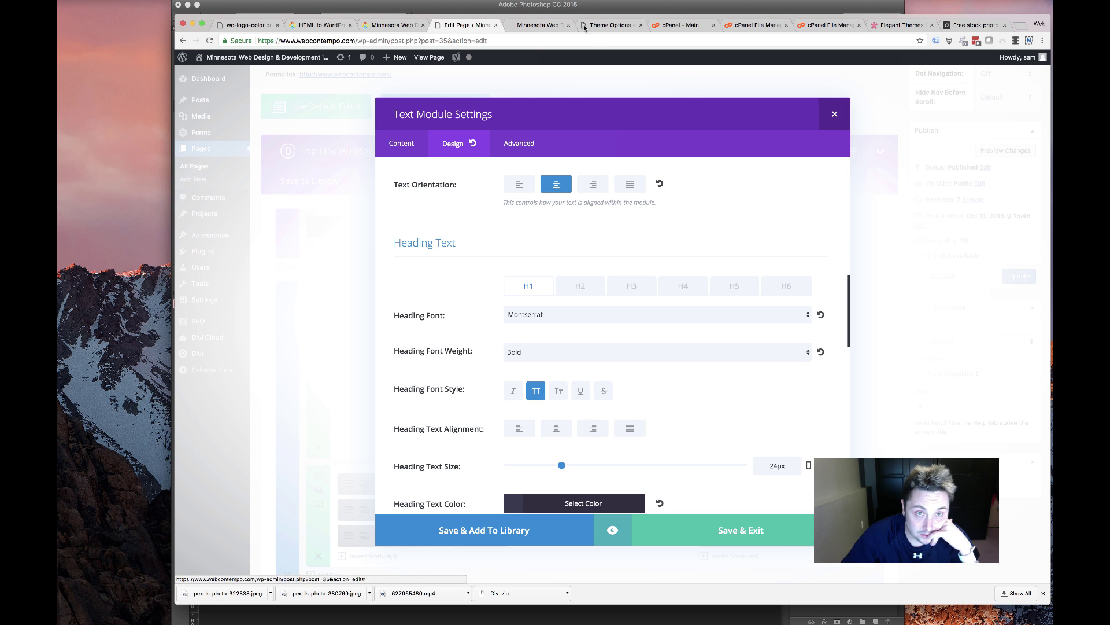
left_click(843, 115)
key("ctrl+Tab")
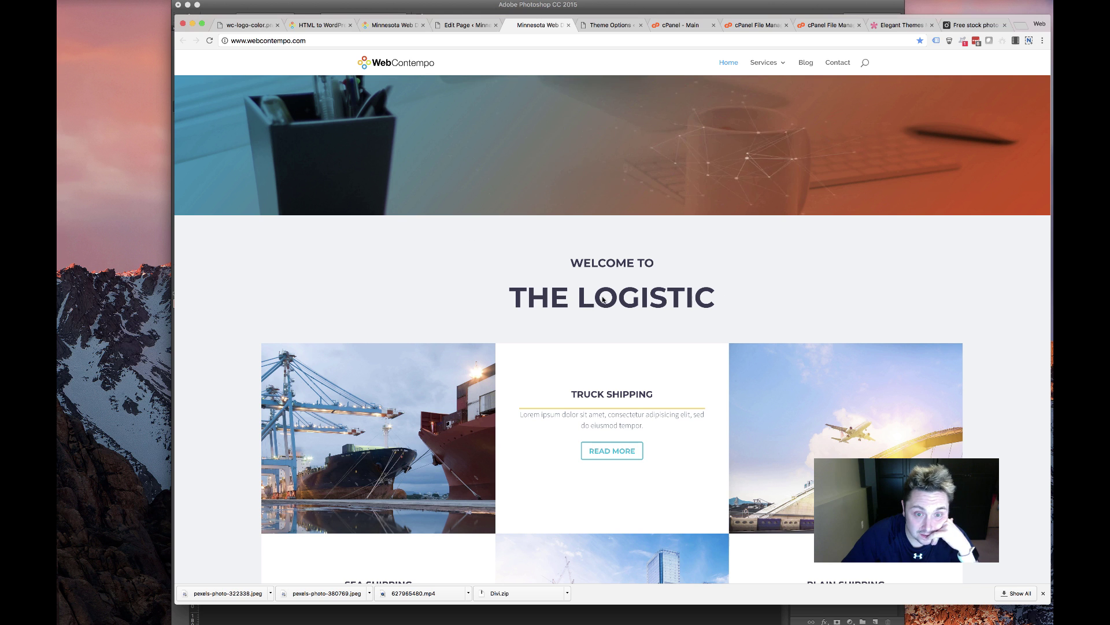
Inspect the WELCOME TO heading in DevTools, toggling its letter-spacing off and back on
left_click_drag(734, 294, 576, 297)
triple_click(586, 263)
right_click(631, 260)
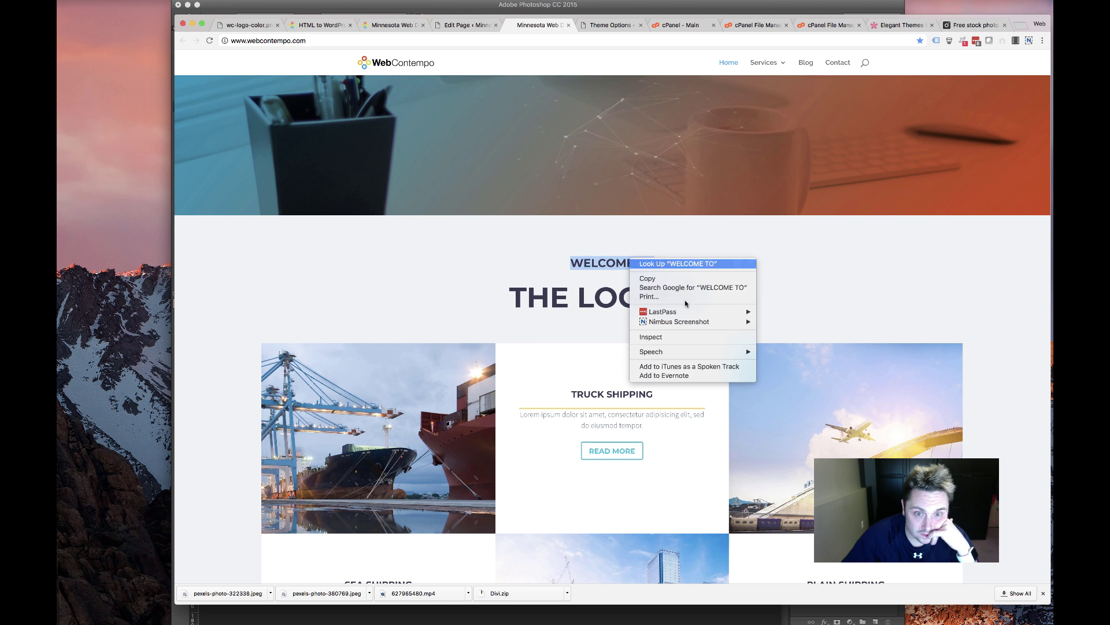
left_click(664, 338)
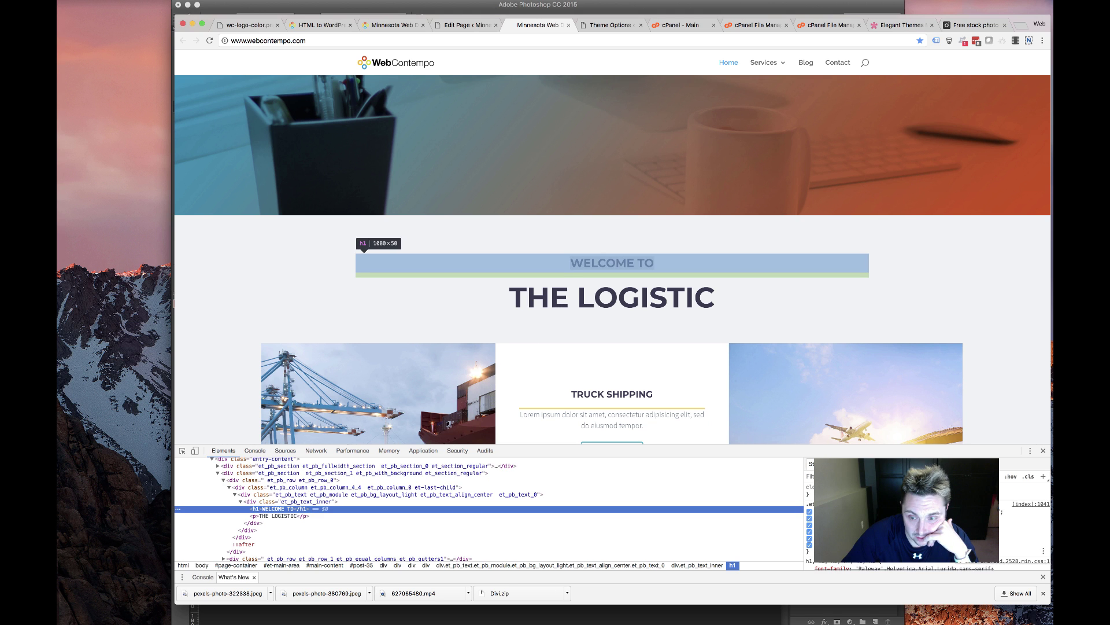
left_click(809, 512)
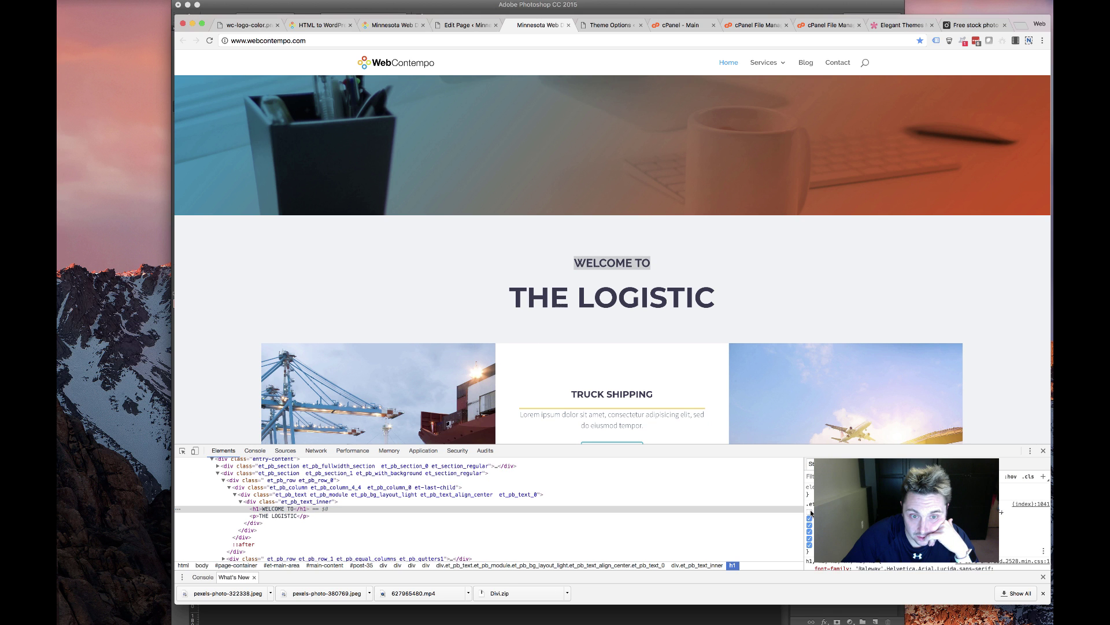
left_click(810, 512)
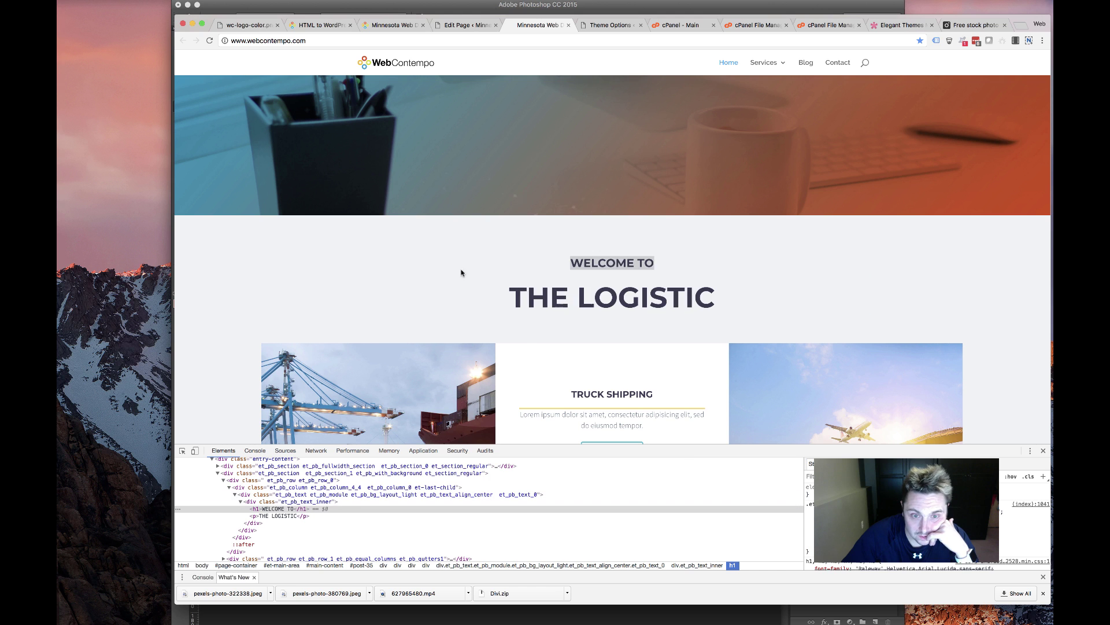
Compare the Divi Builder, live site and old What We Do section, ending in the Builder
left_click(463, 25)
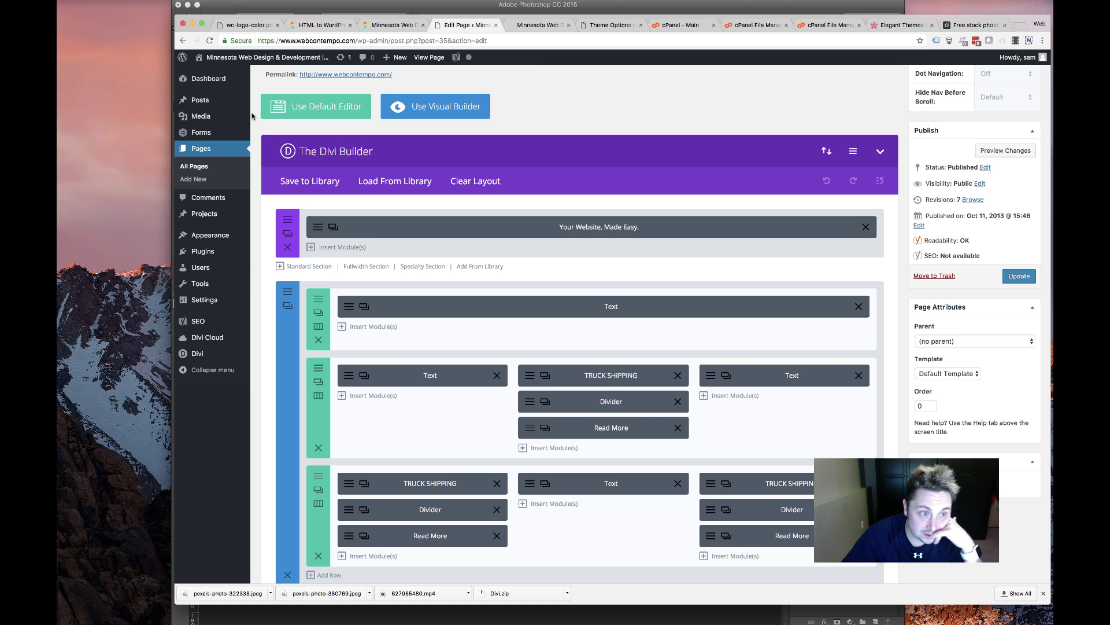
left_click(393, 25)
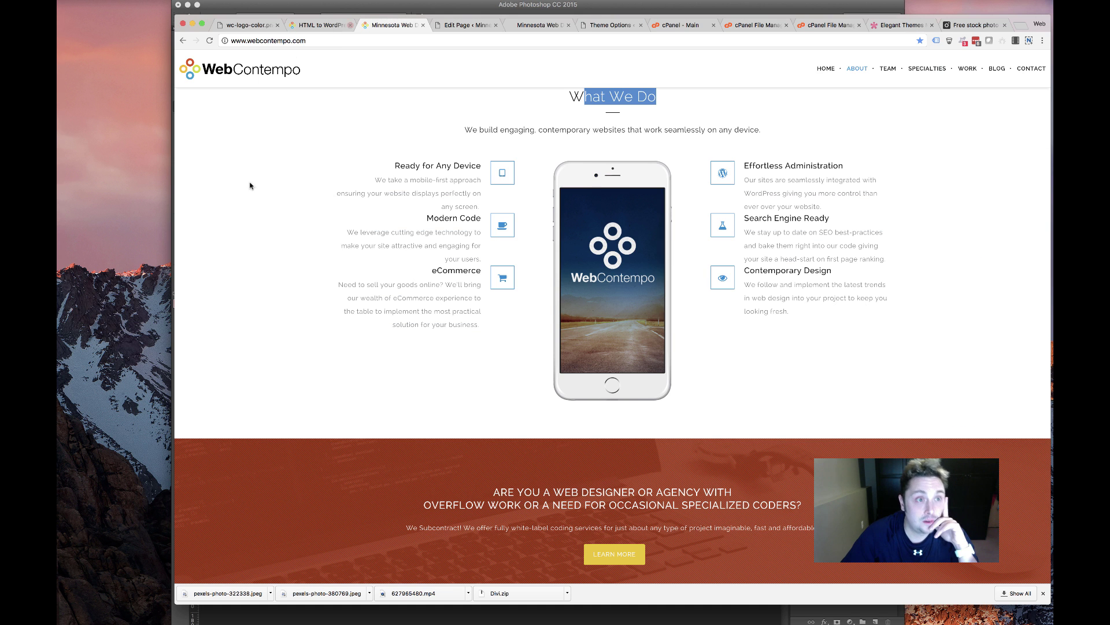
left_click(330, 26)
left_click(393, 25)
left_click(468, 25)
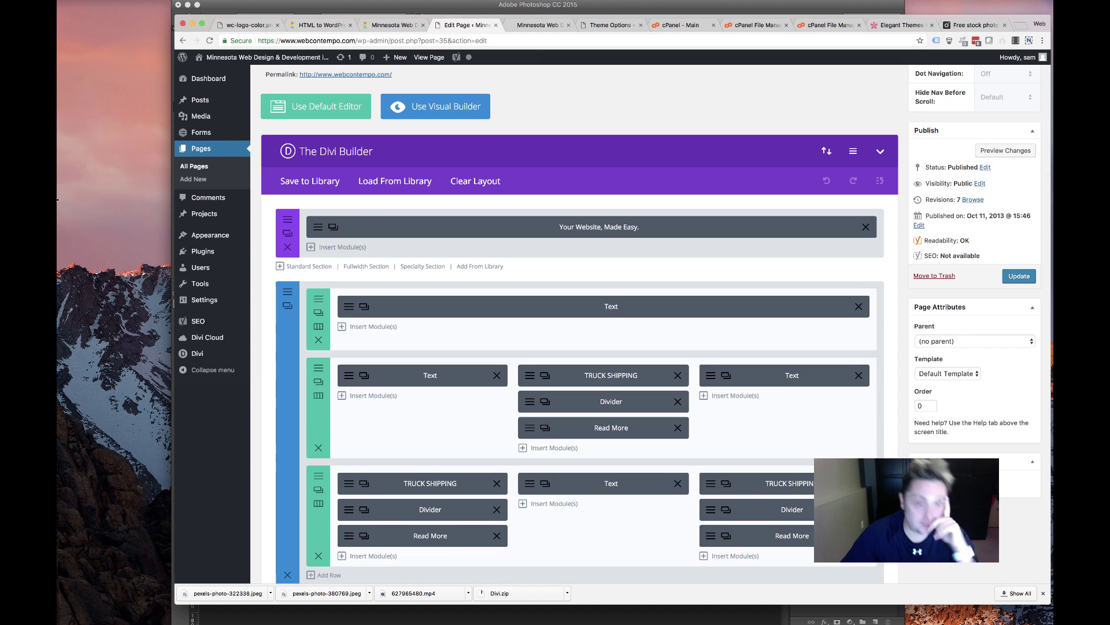
Open Divi's Theme Customizer in a new browser tab
mouse_move(197, 353)
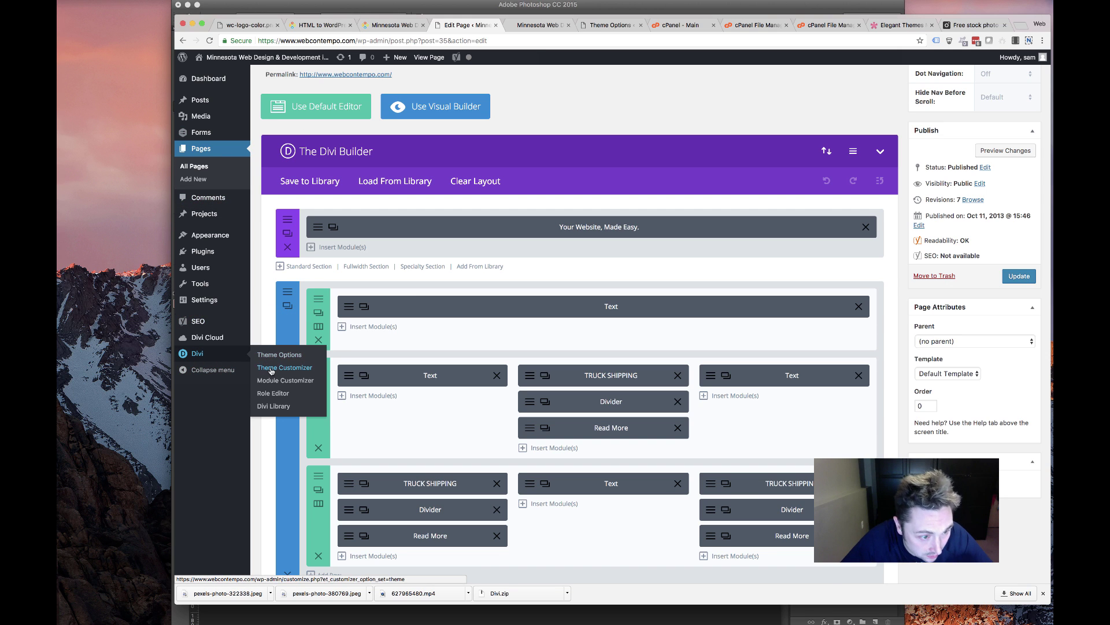
left_click(271, 371, "super")
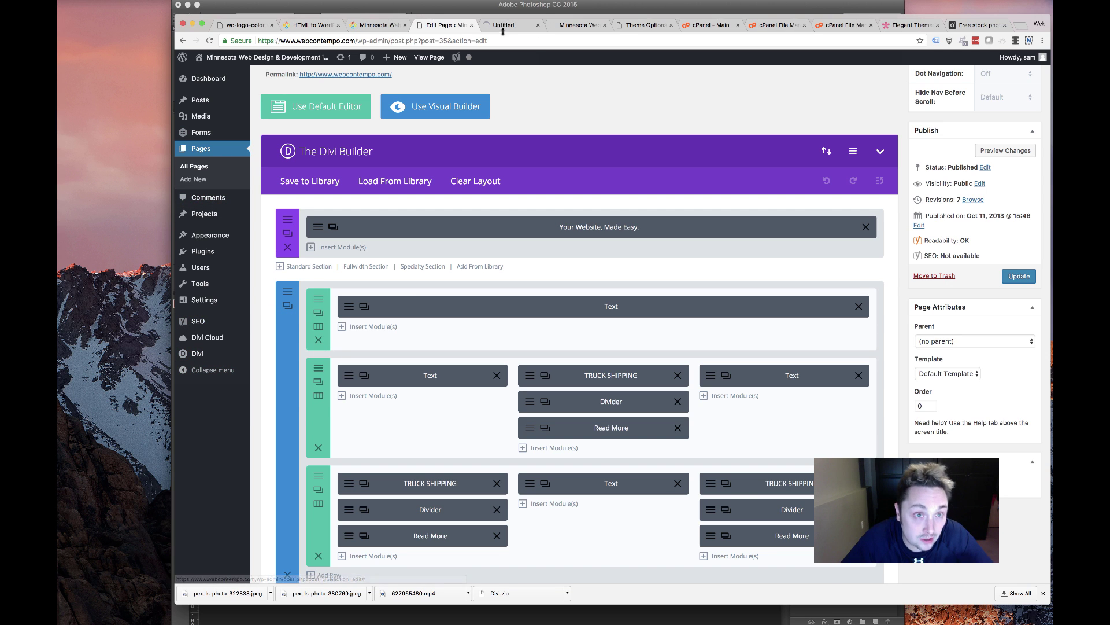
left_click(445, 25)
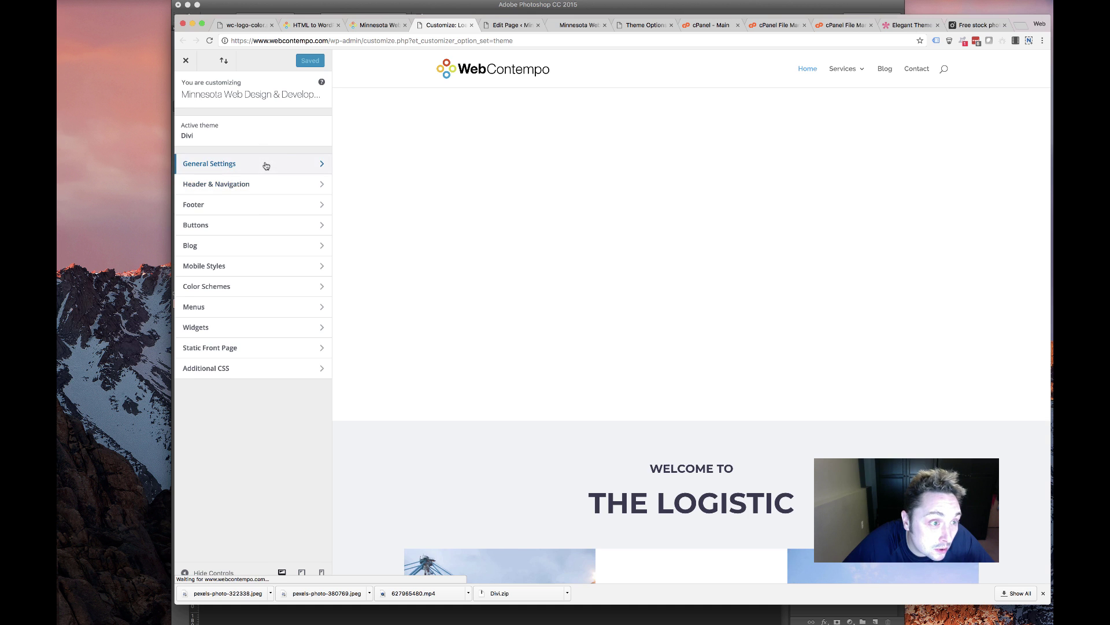
Set both Header Font and Body Font to Montserrat under General Settings > Typography
left_click(264, 164)
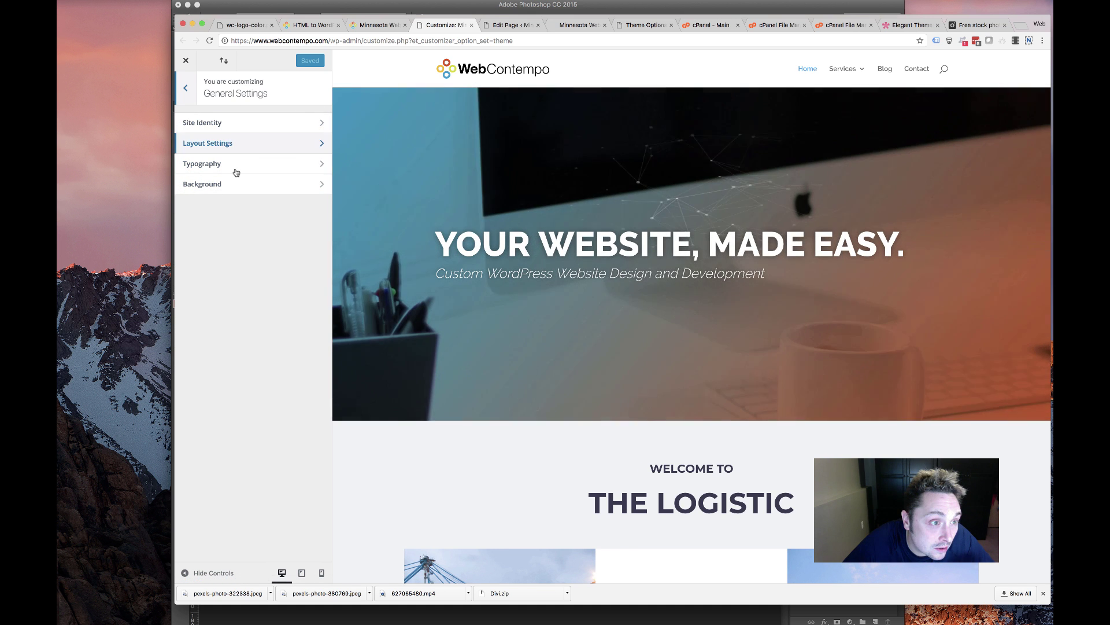
left_click(235, 165)
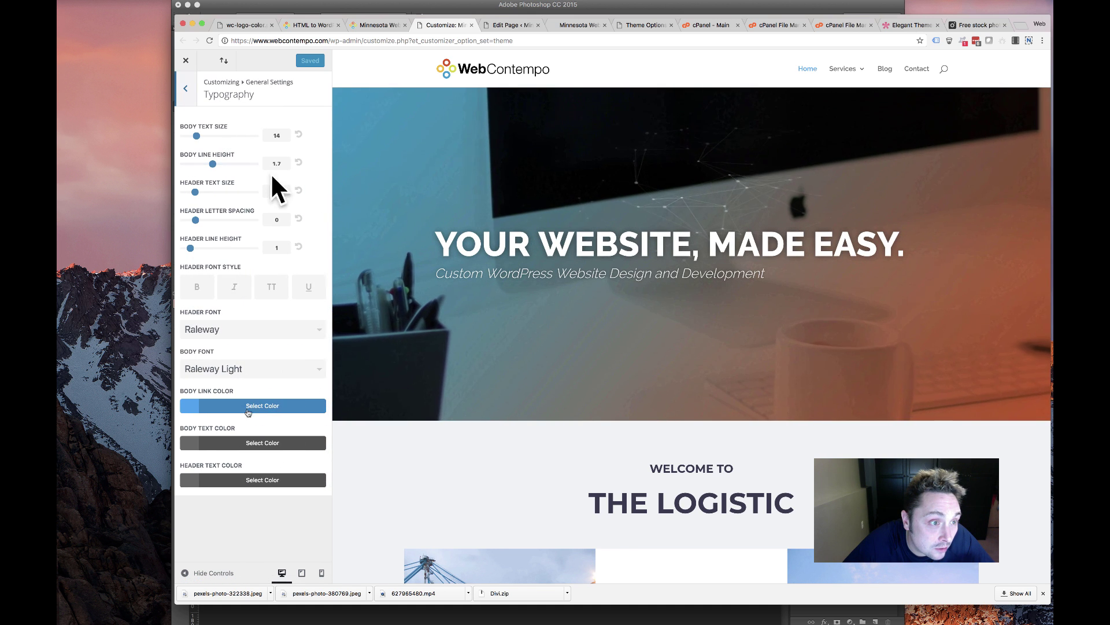
left_click(252, 329)
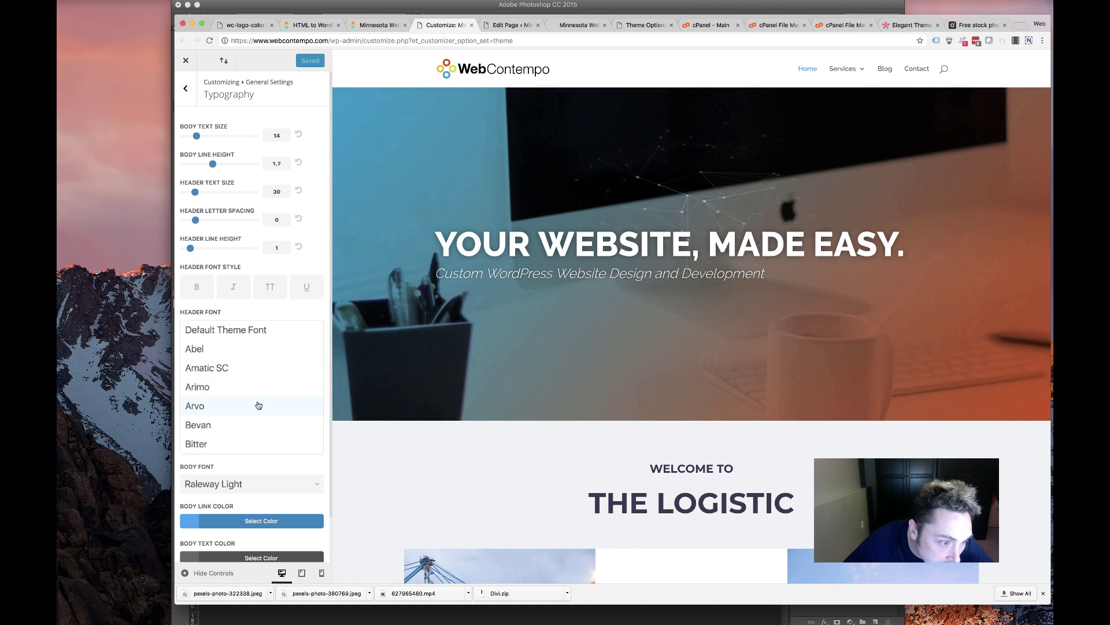
scroll(259, 404, "down", 15)
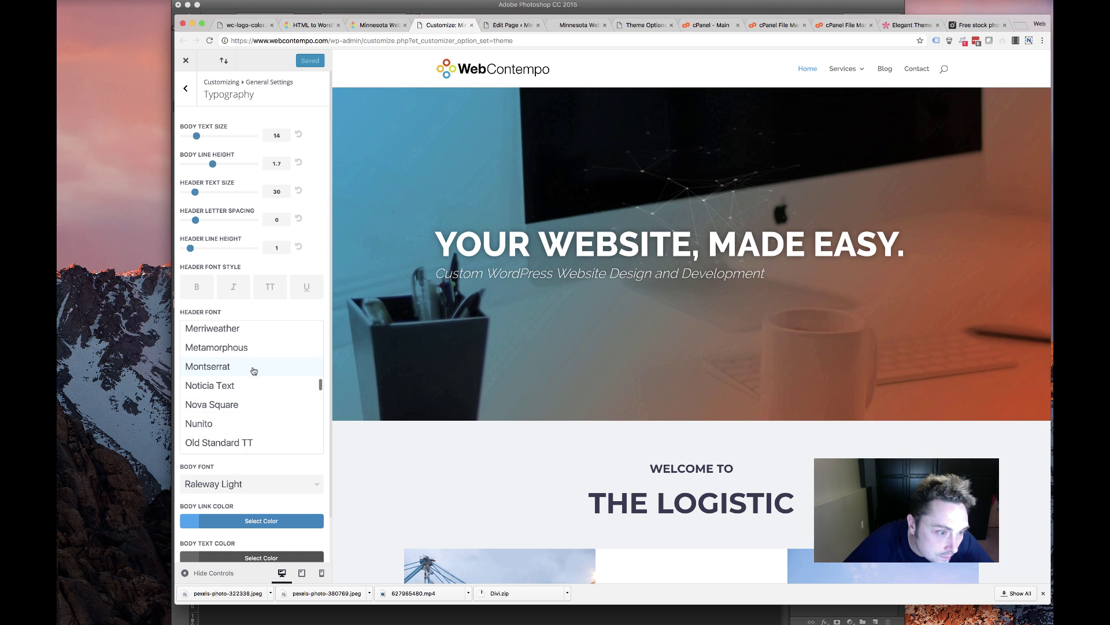
left_click(254, 370)
left_click(250, 367)
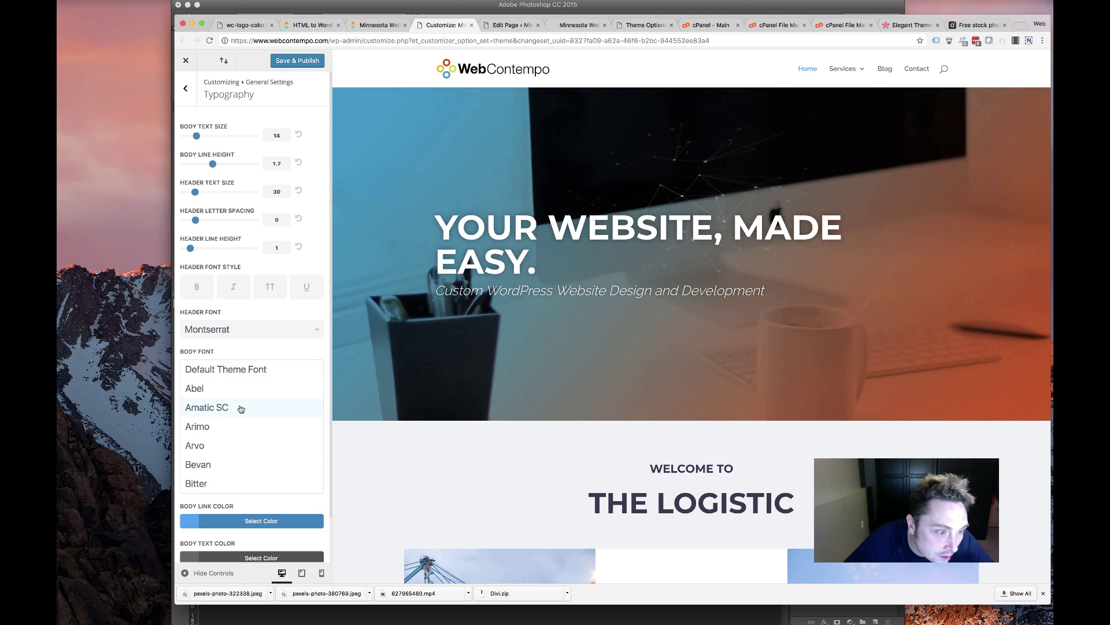
scroll(241, 409, "down", 15)
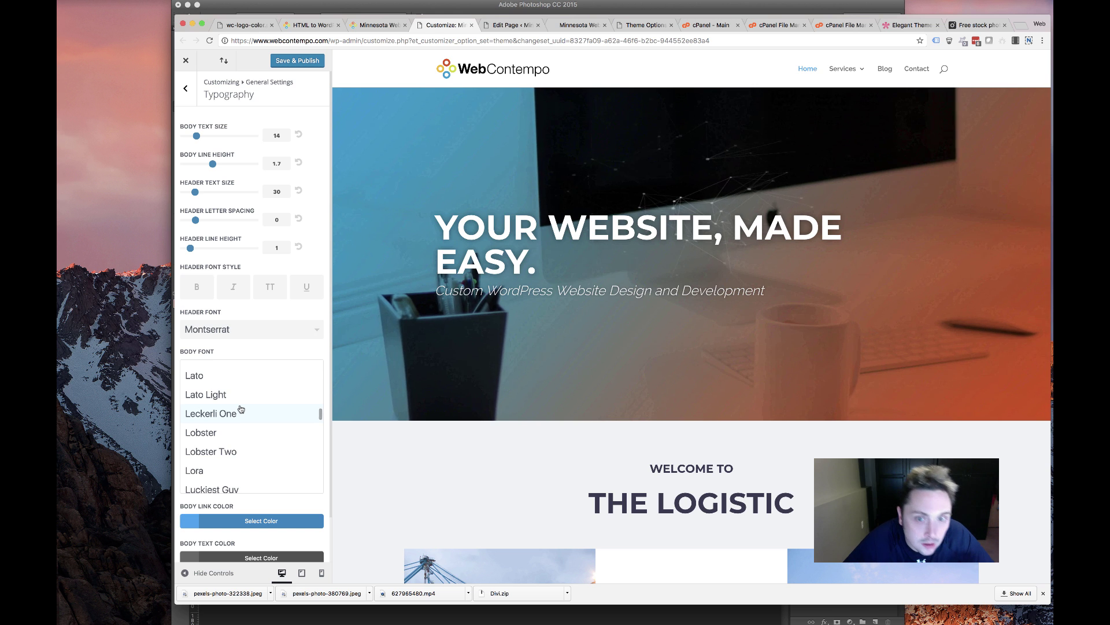
scroll(240, 408, "down", 5)
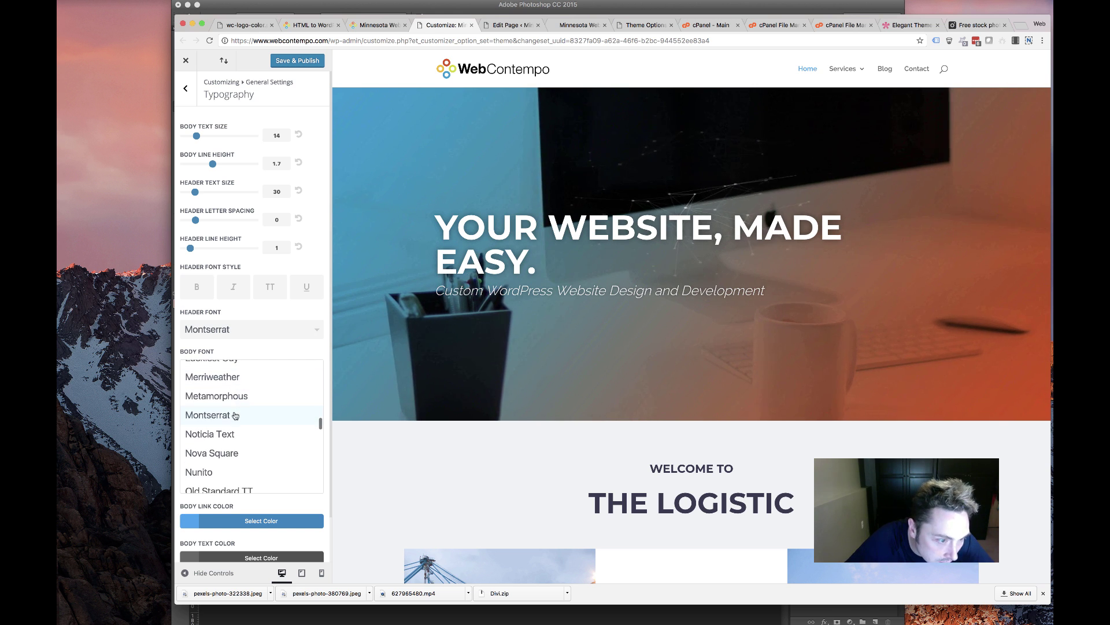
left_click(236, 415)
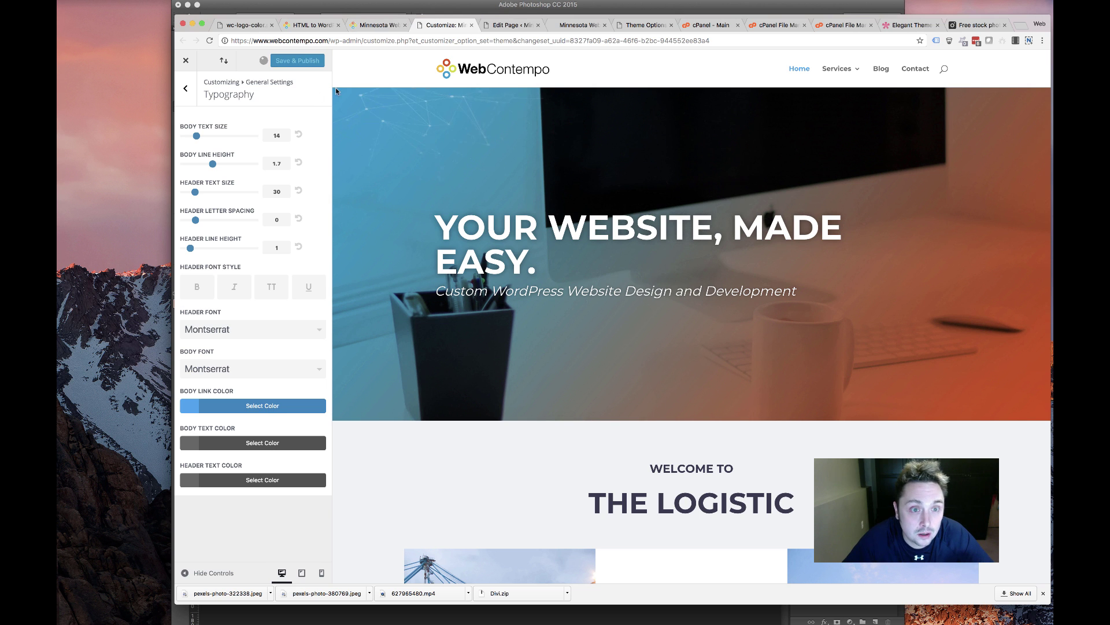
left_click(569, 27)
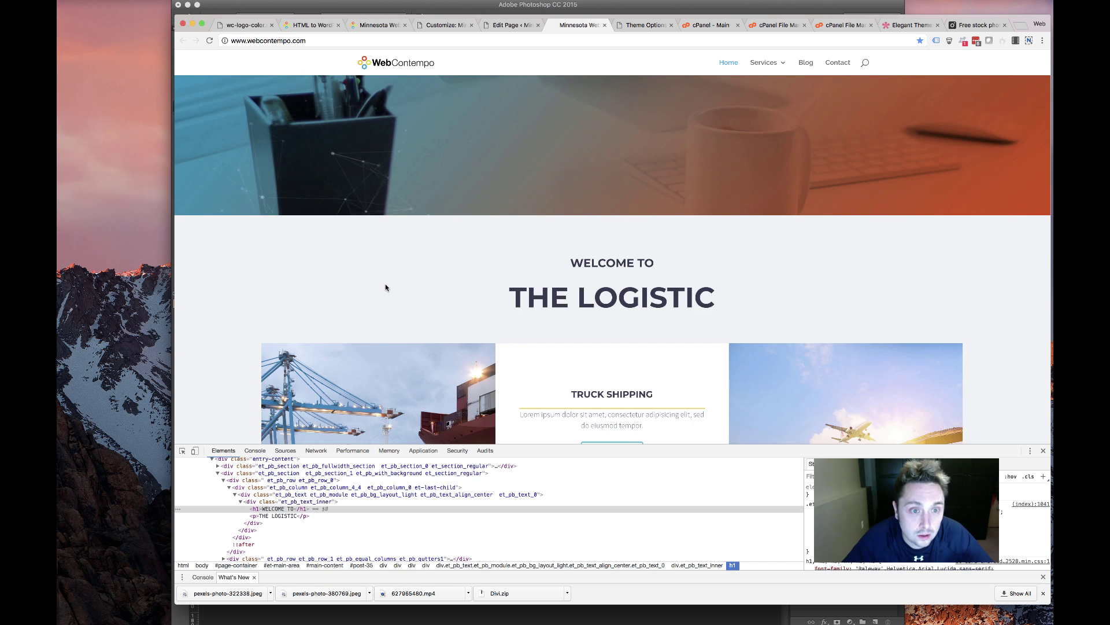
Reload the live site and select the hero headline to confirm it renders in Montserrat
scroll(384, 285, "up", 5)
left_click(210, 40)
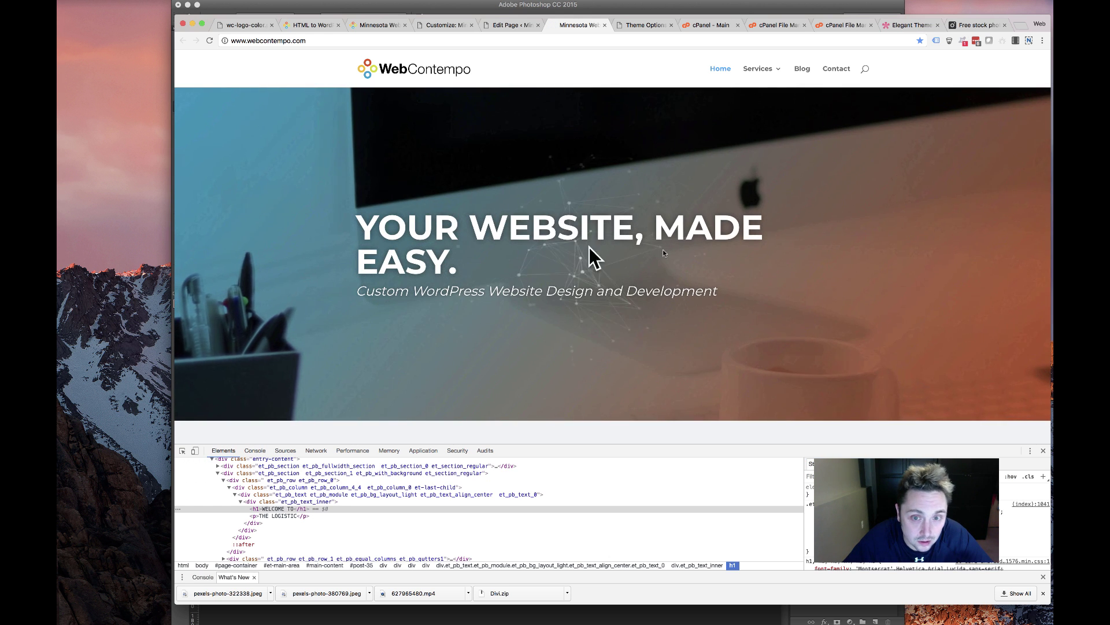
left_click_drag(460, 264, 347, 231)
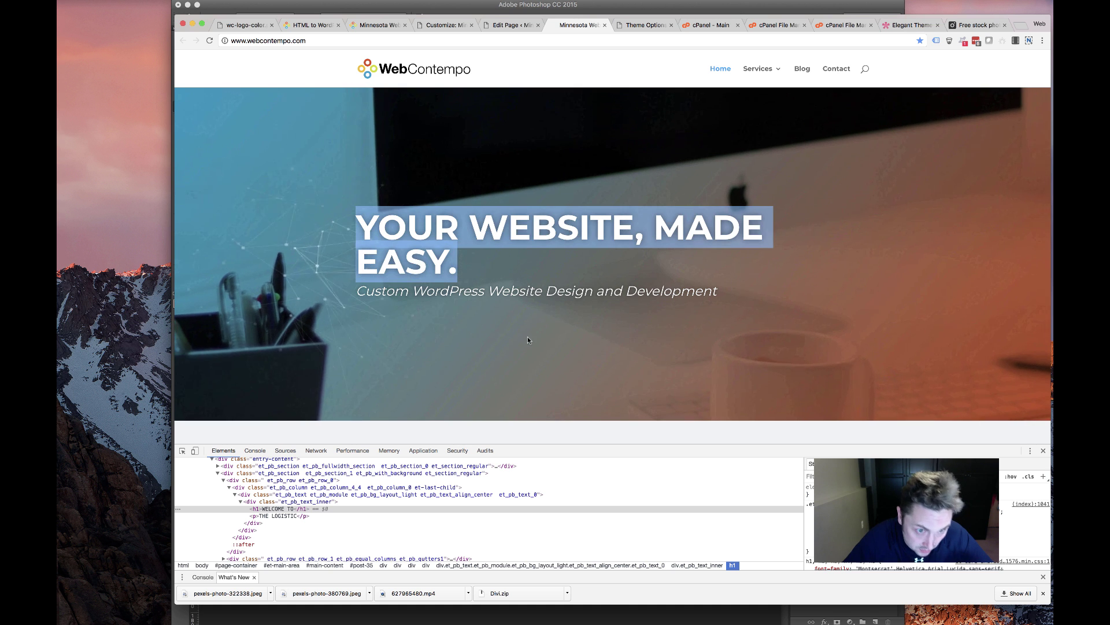
left_click(1043, 450)
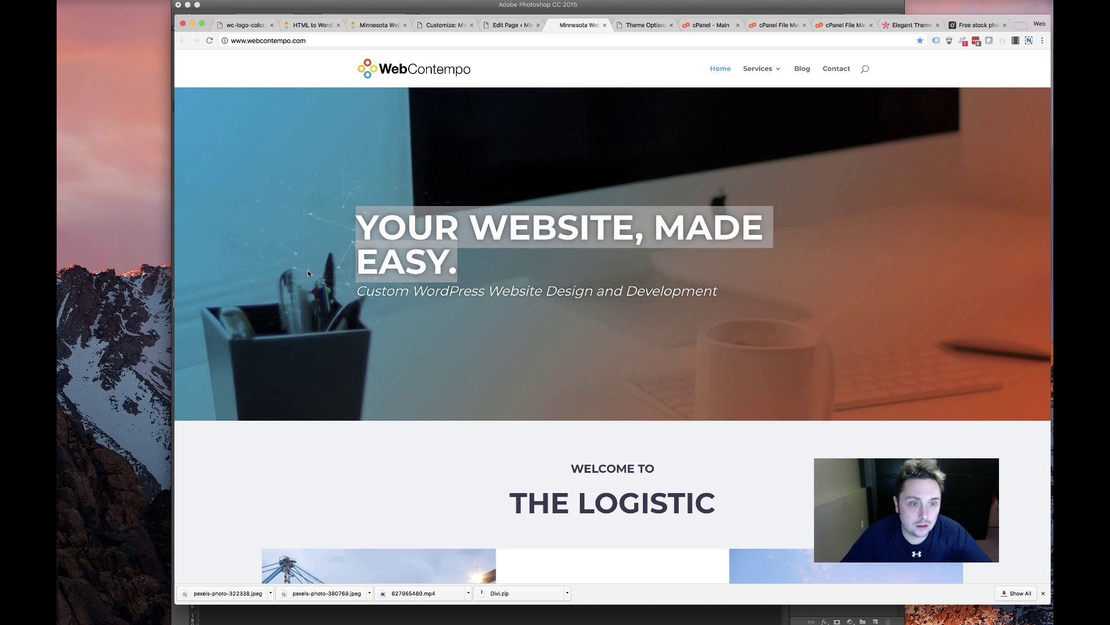
left_click(375, 215)
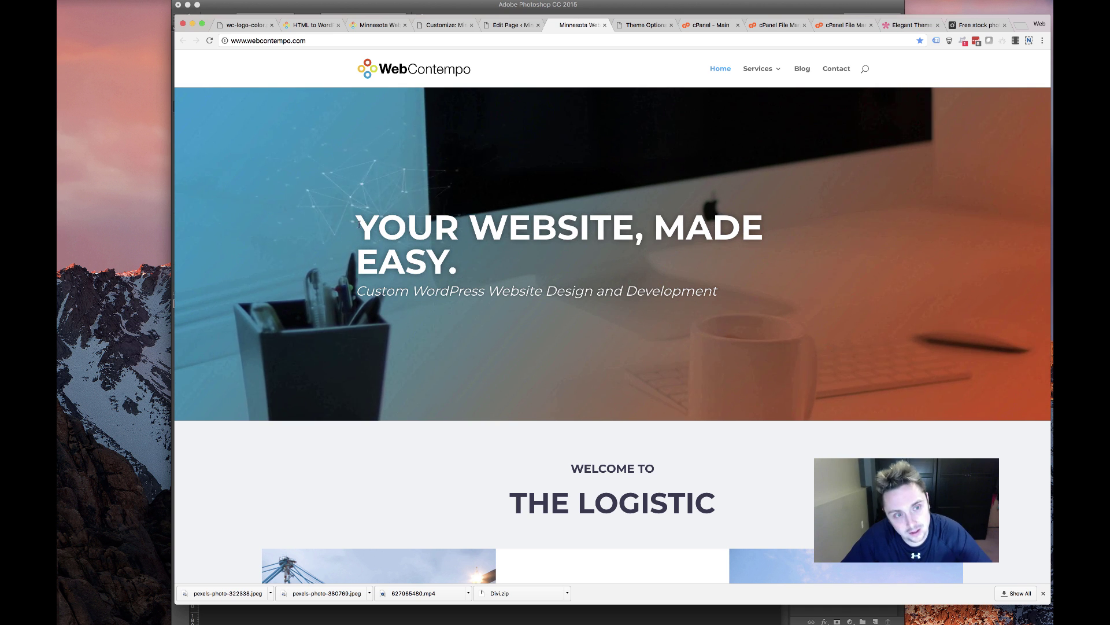
left_click_drag(374, 215, 693, 256)
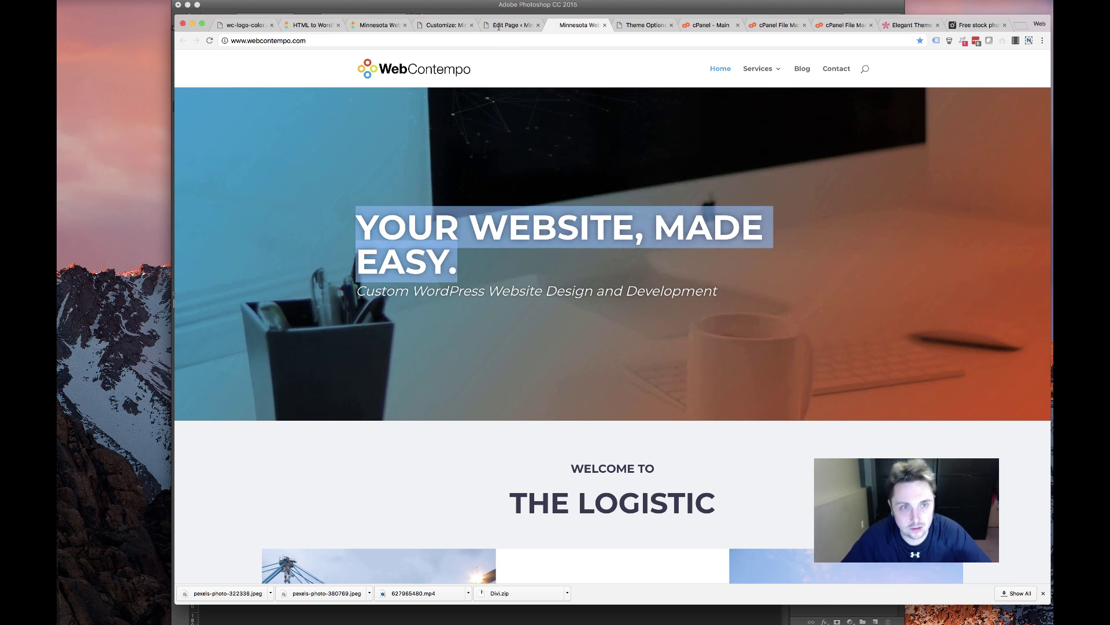
key("ctrl+shift+Tab")
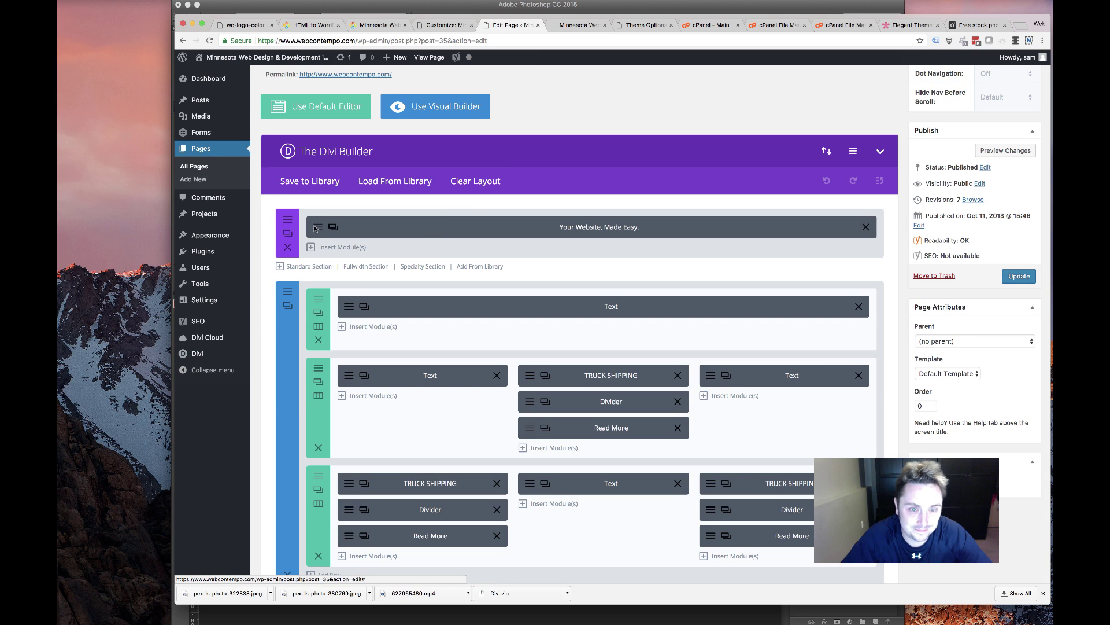
Reload the Divi Builder editor and scroll to the hero header's title text settings
key("super+r")
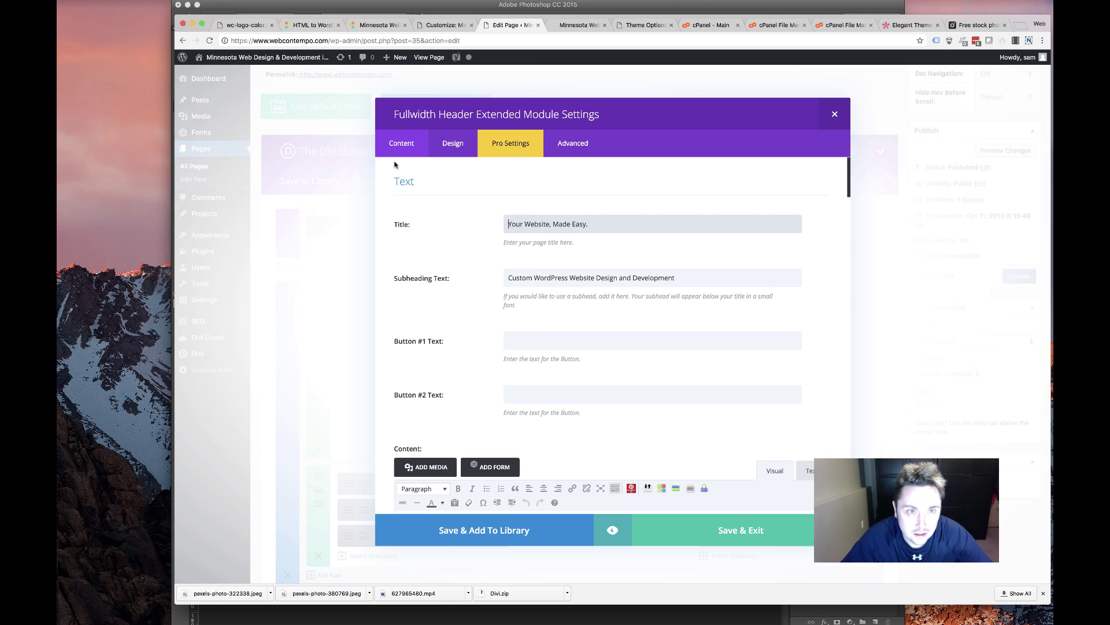
scroll(528, 347, "down", 5)
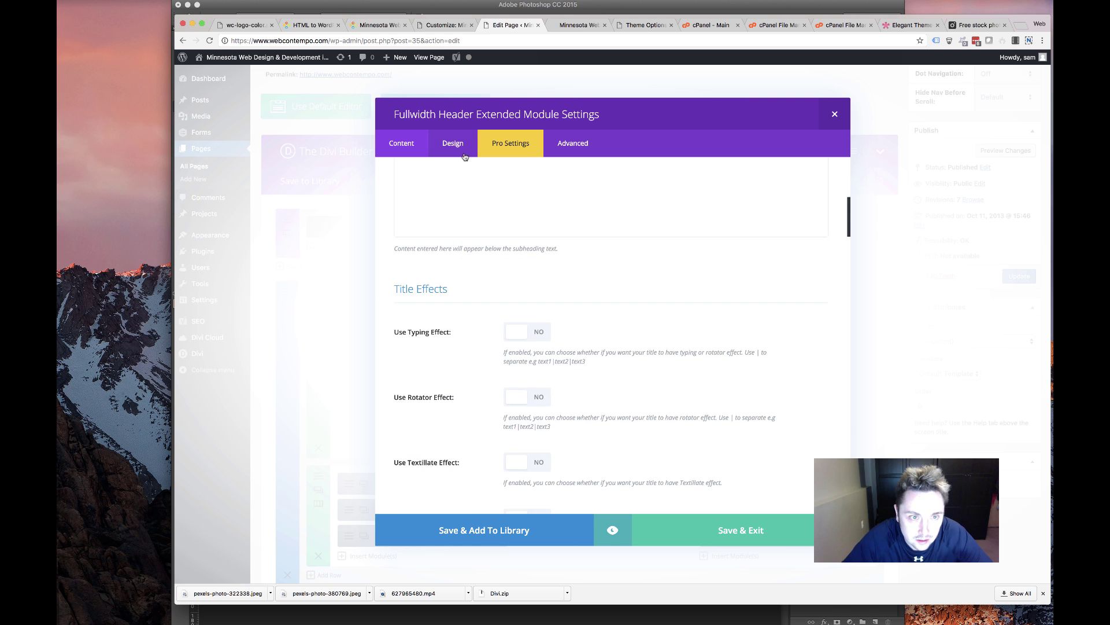
scroll(574, 373, "down", 15)
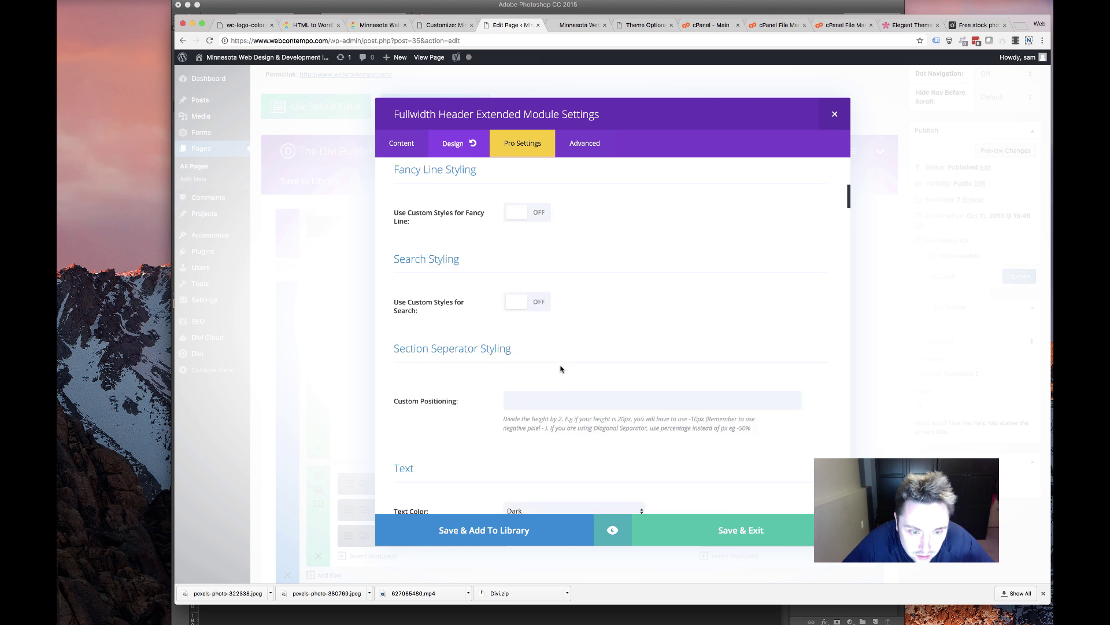
scroll(561, 369, "up", 3)
scroll(561, 369, "down", 5)
scroll(561, 369, "up", 10)
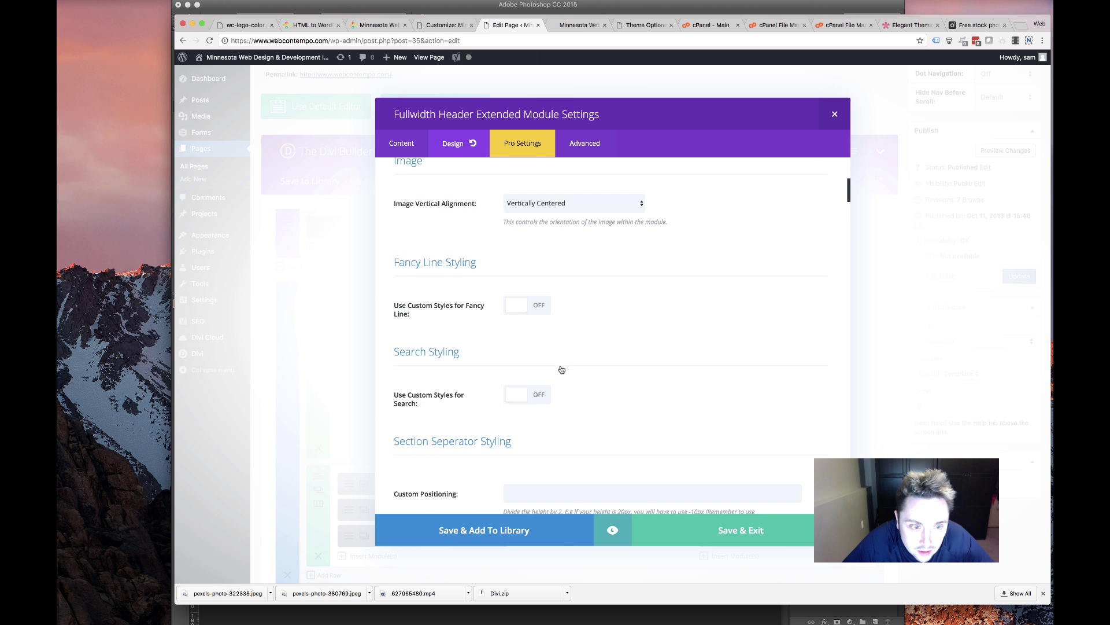
scroll(561, 369, "down", 2)
scroll(561, 369, "down", 5)
scroll(633, 327, "down", 5)
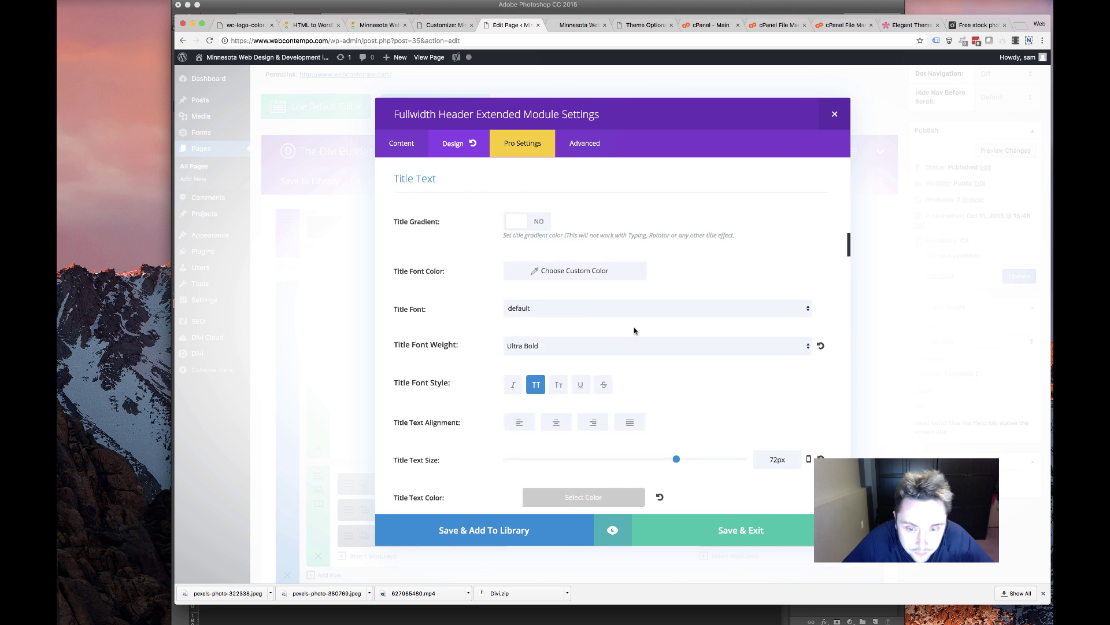
scroll(720, 263, "down", 1)
Raise the hero title text size and line height to 112px and save the module
left_click_drag(774, 231, 751, 232)
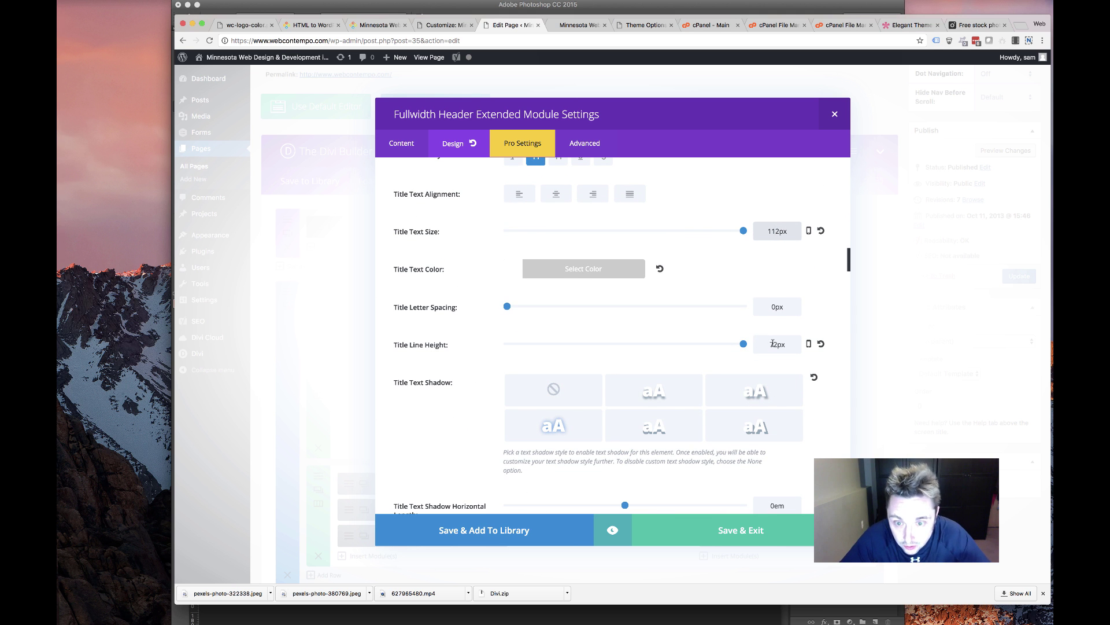
left_click_drag(774, 344, 770, 344)
left_click(775, 530)
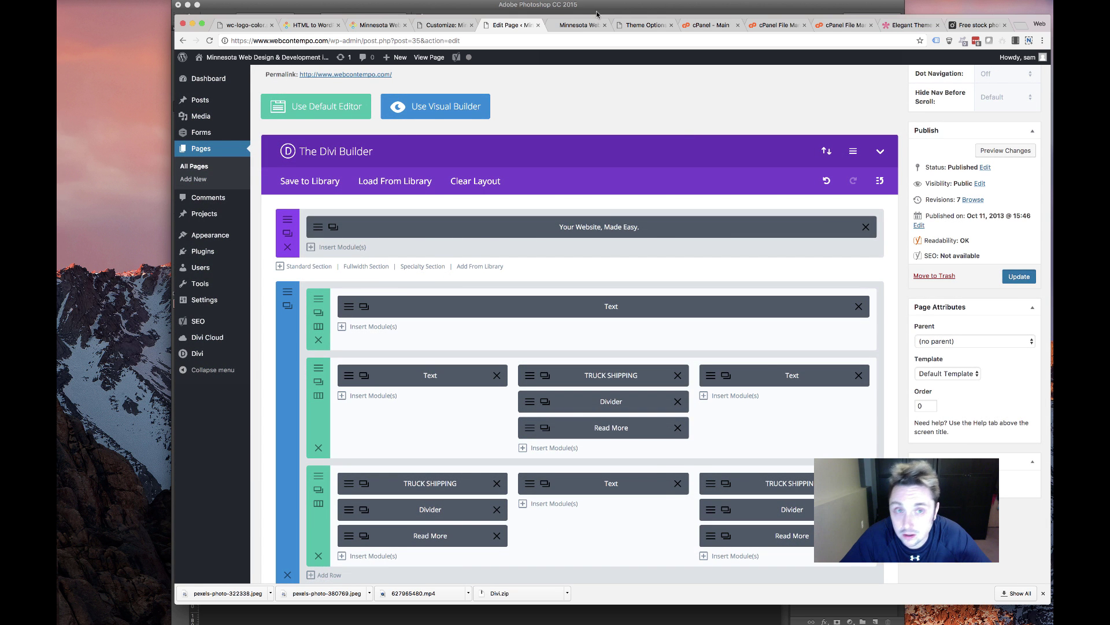
Reload the live home page and check the larger hero title at mobile and desktop widths
left_click(578, 25)
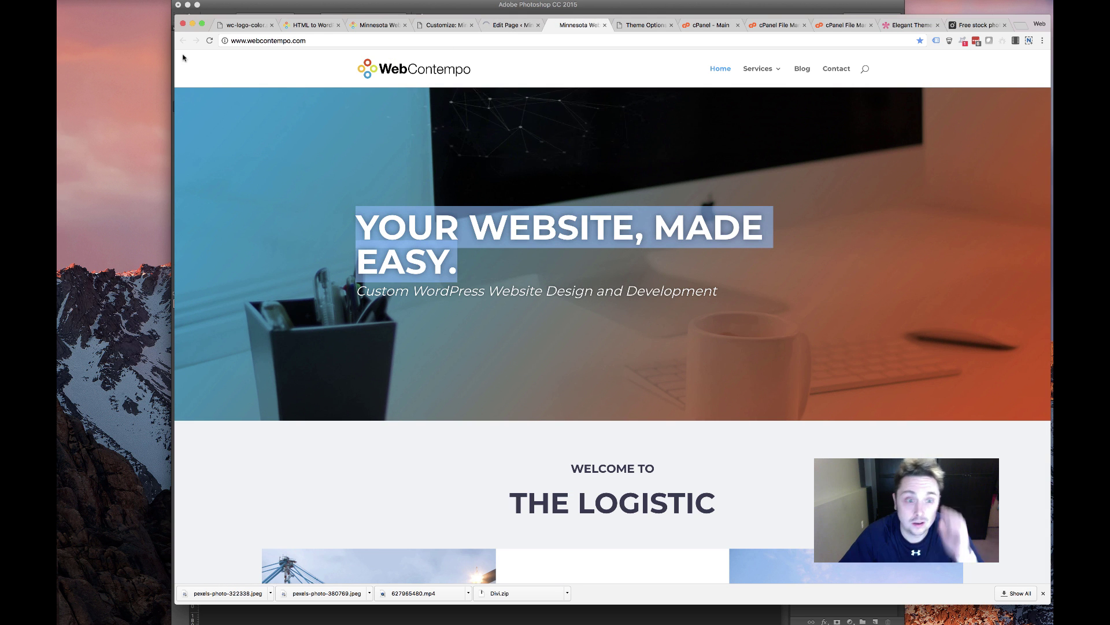
key("super+r")
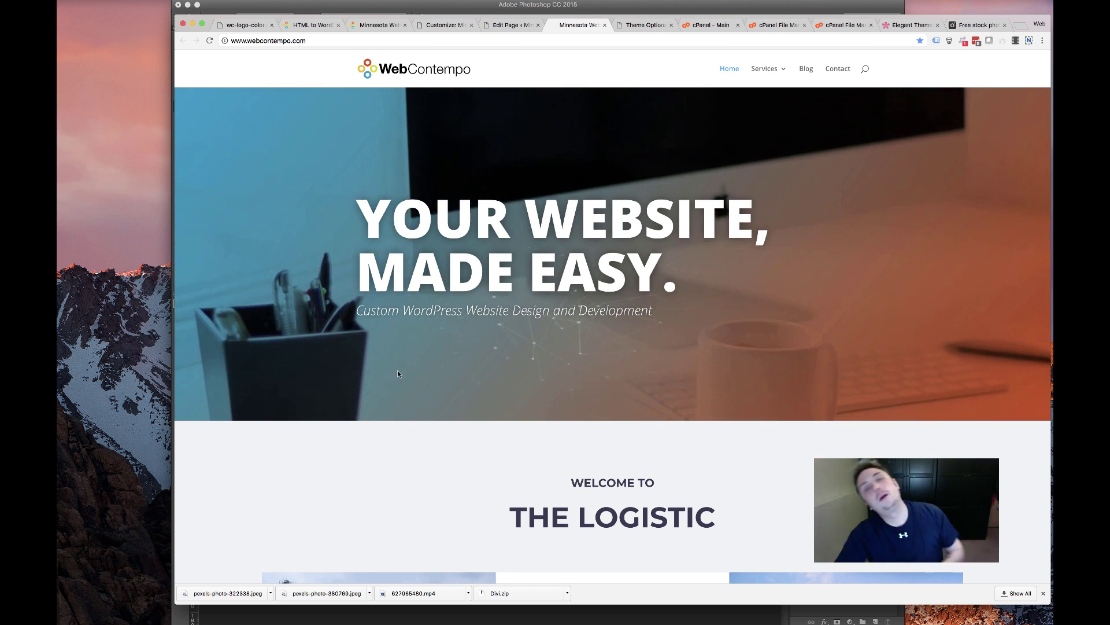
left_click_drag(1050, 208, 365, 185)
left_click_drag(713, 166, 924, 184)
key("ctrl+shift+Tab")
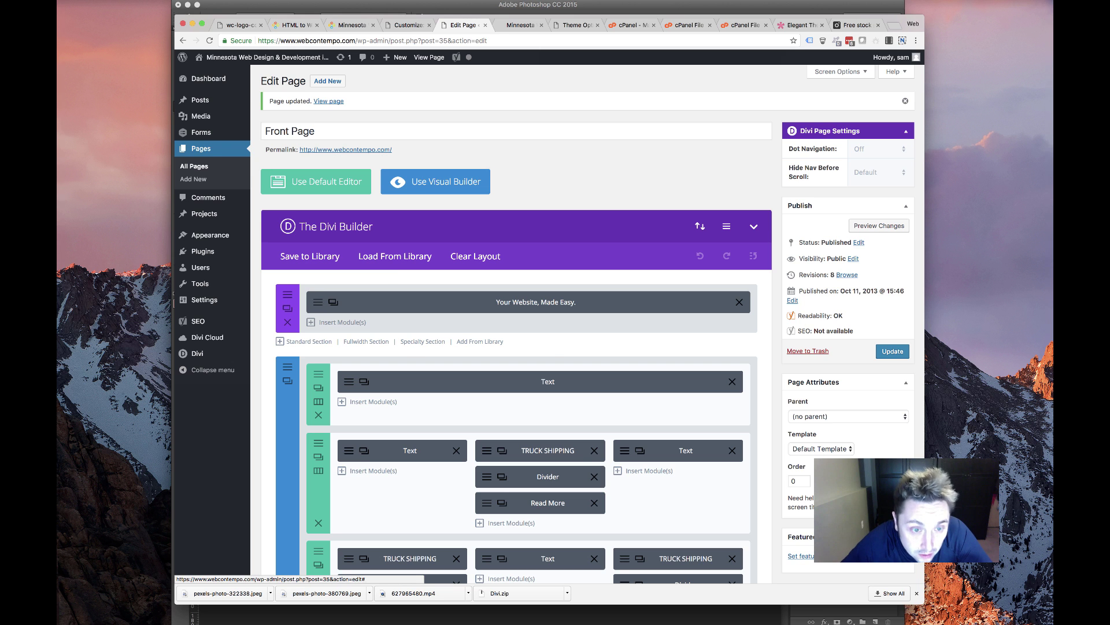
Give the hero title responsive sizes of 112px desktop, 64px tablet and 36px smartphone
left_click(585, 301)
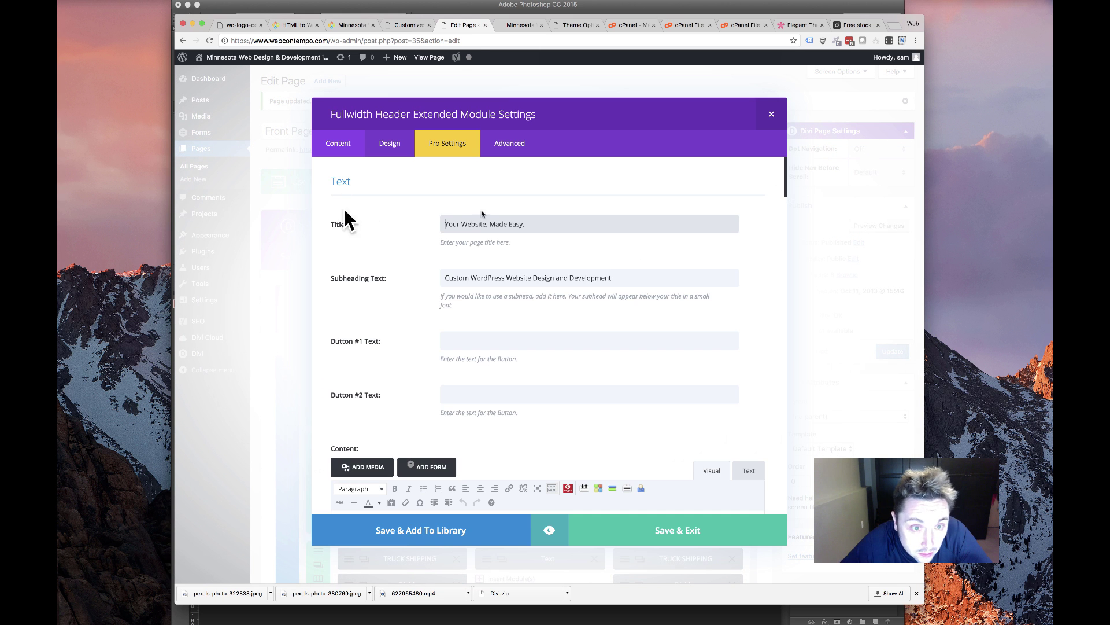
left_click(405, 144)
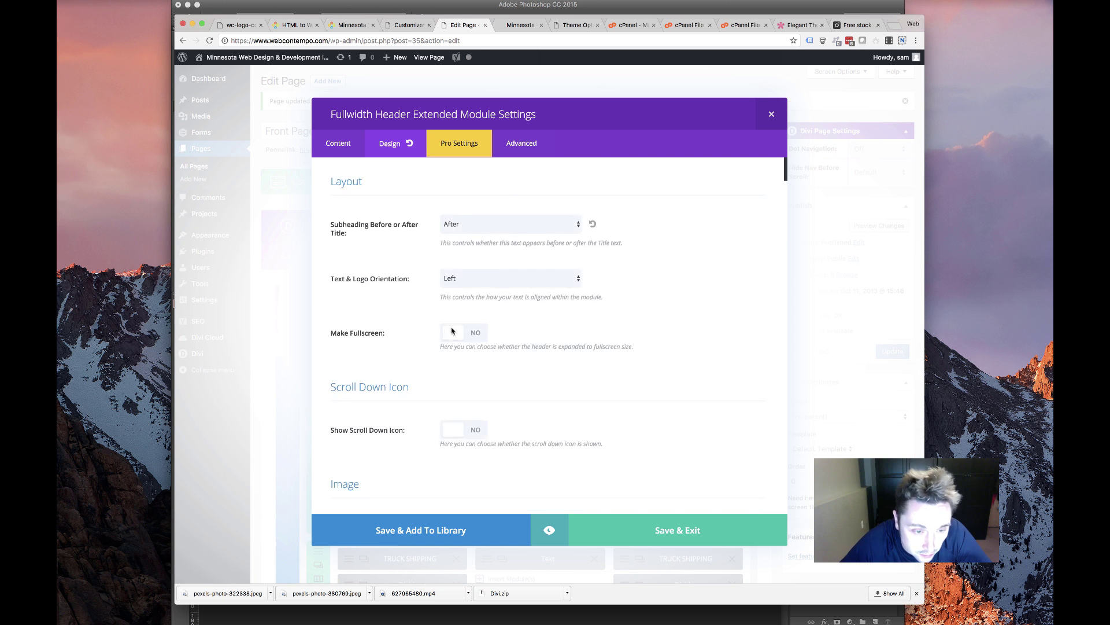
scroll(445, 326, "down", 6)
scroll(450, 333, "down", 10)
scroll(448, 330, "up", 2)
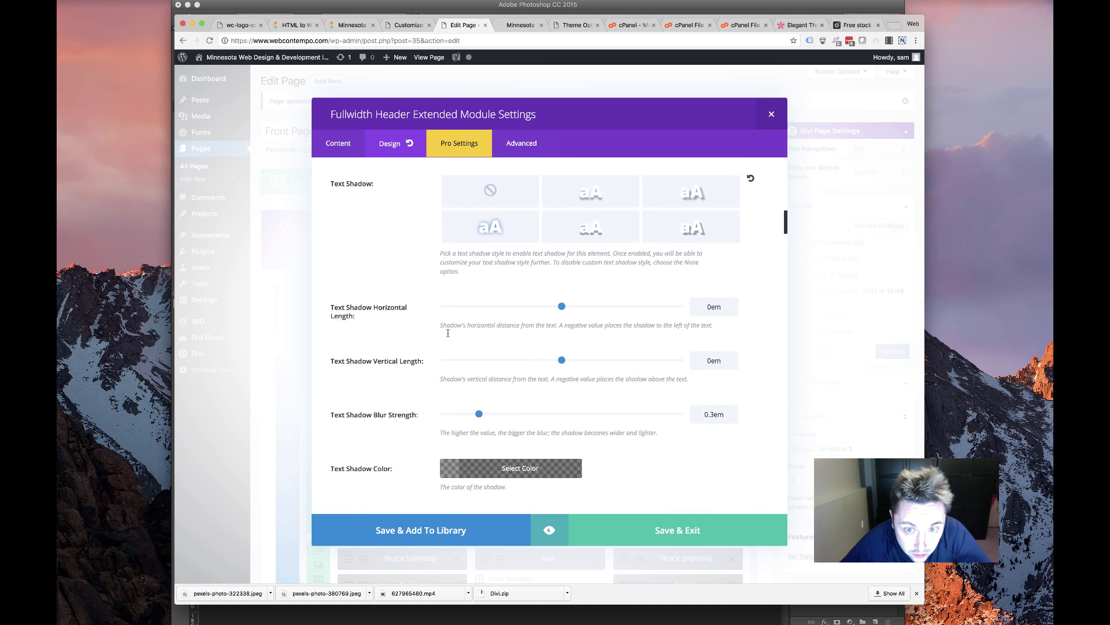
scroll(447, 334, "down", 5)
scroll(446, 338, "down", 5)
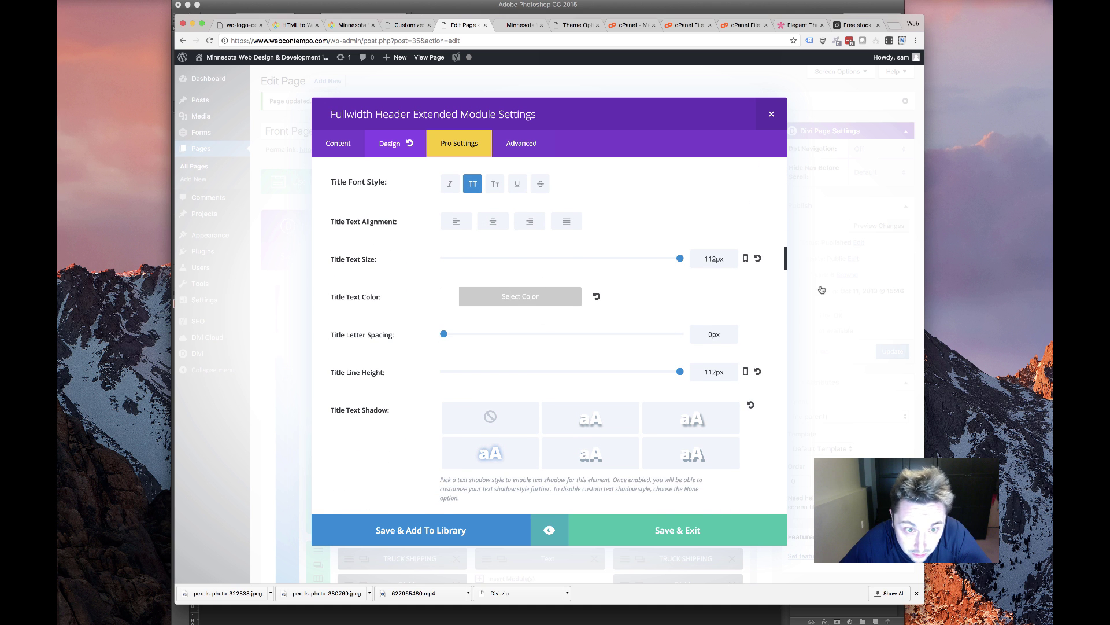
left_click(746, 260)
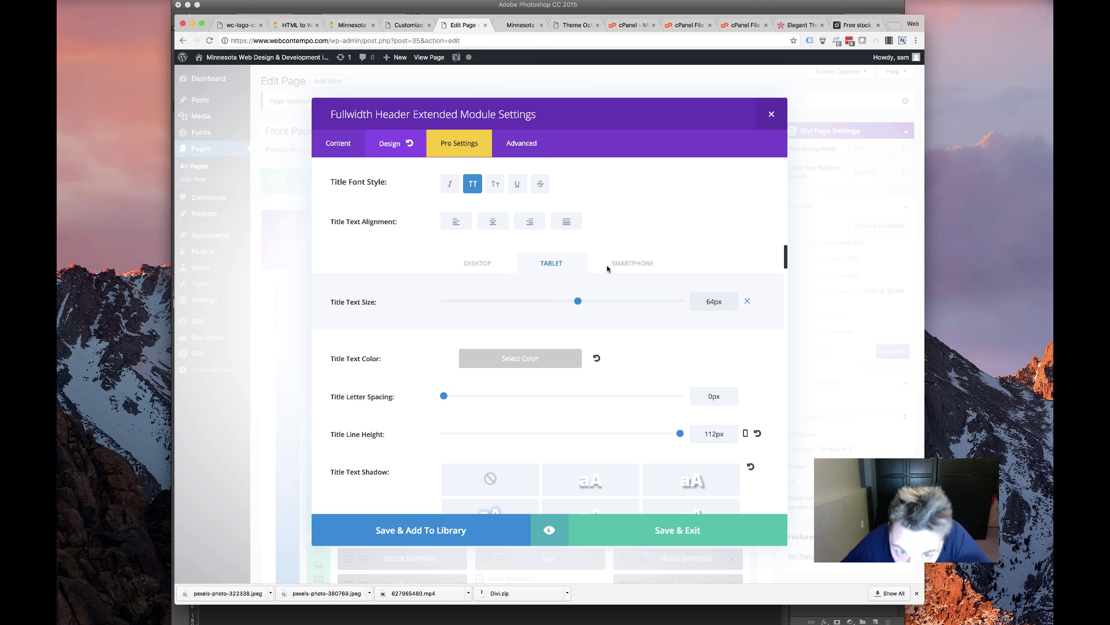
left_click(634, 264)
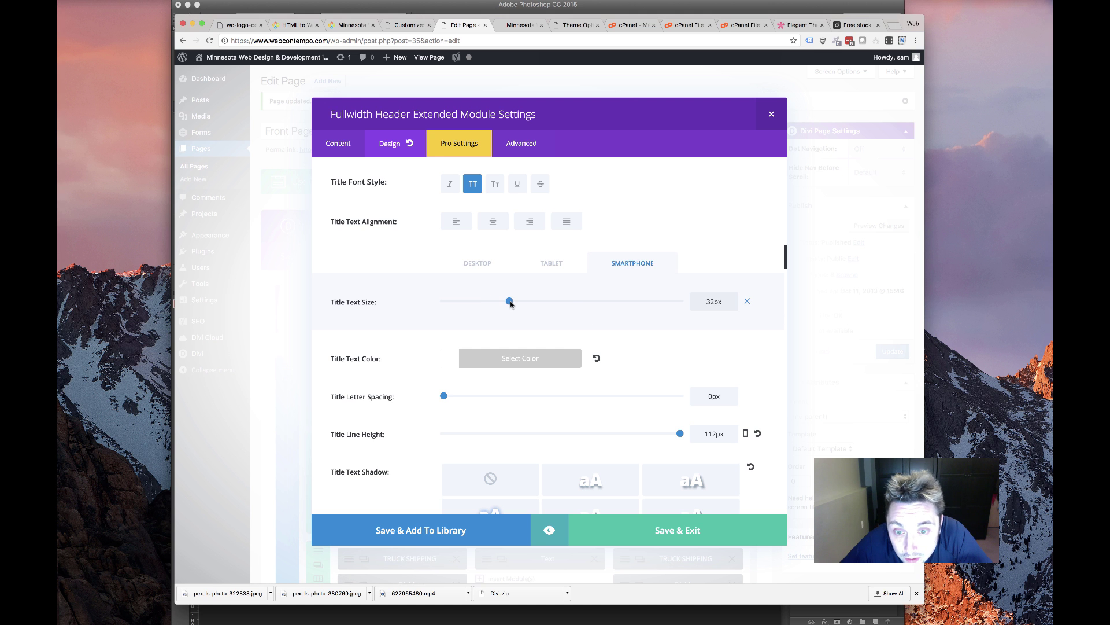
left_click(693, 527)
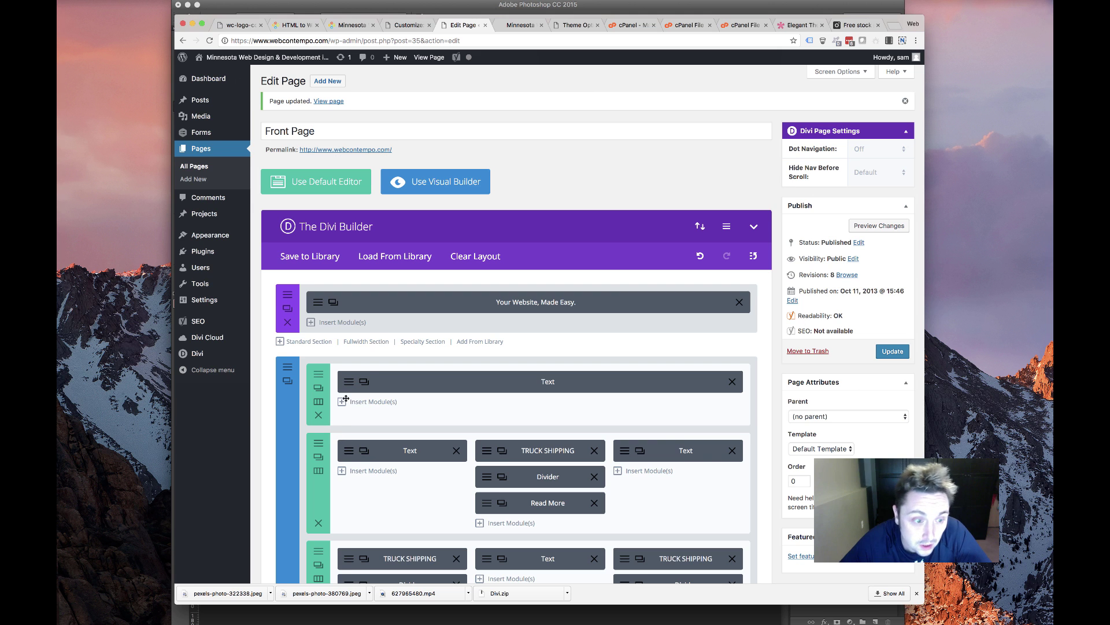
Change the intro text block's HTML heading to WHAT WE DO, removing the THE LOGISTIC line
left_click(347, 382)
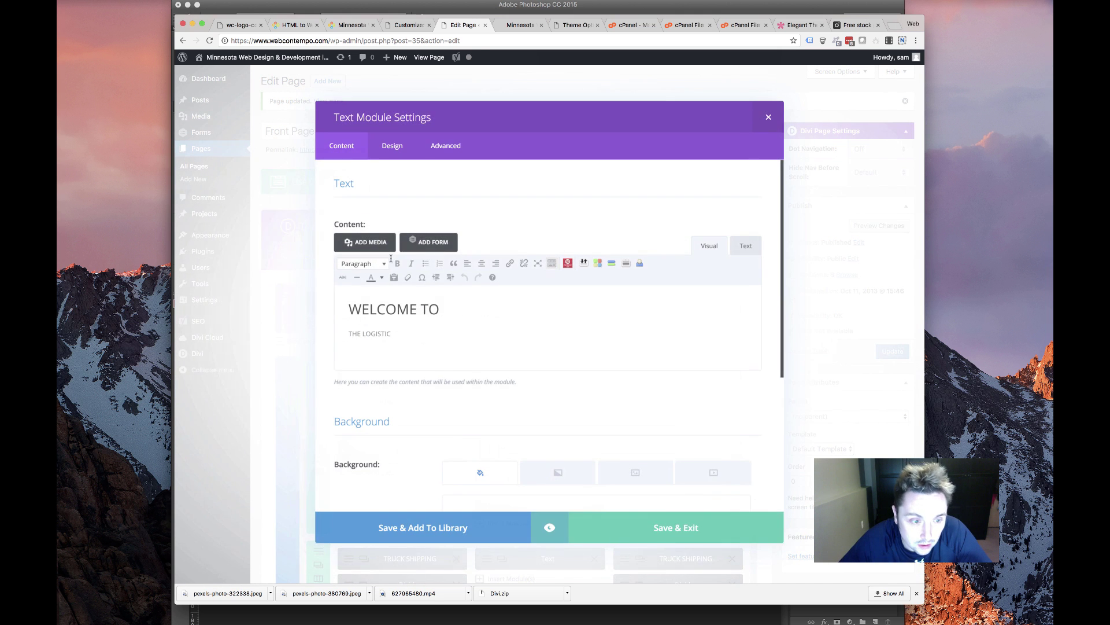
left_click(748, 244)
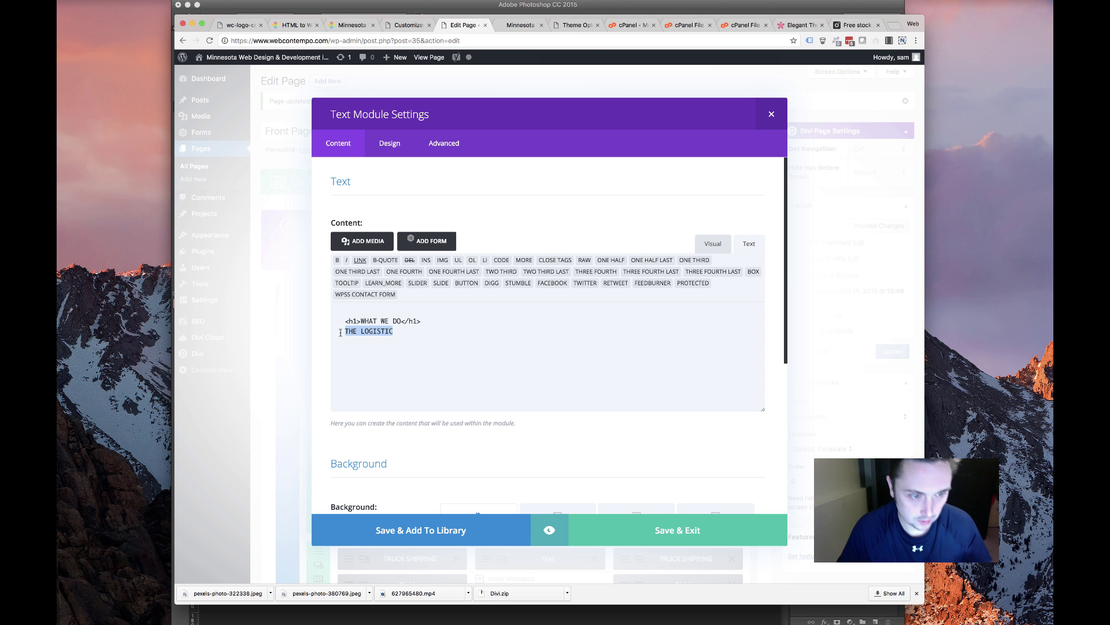
key("BackSpace")
left_click(702, 526)
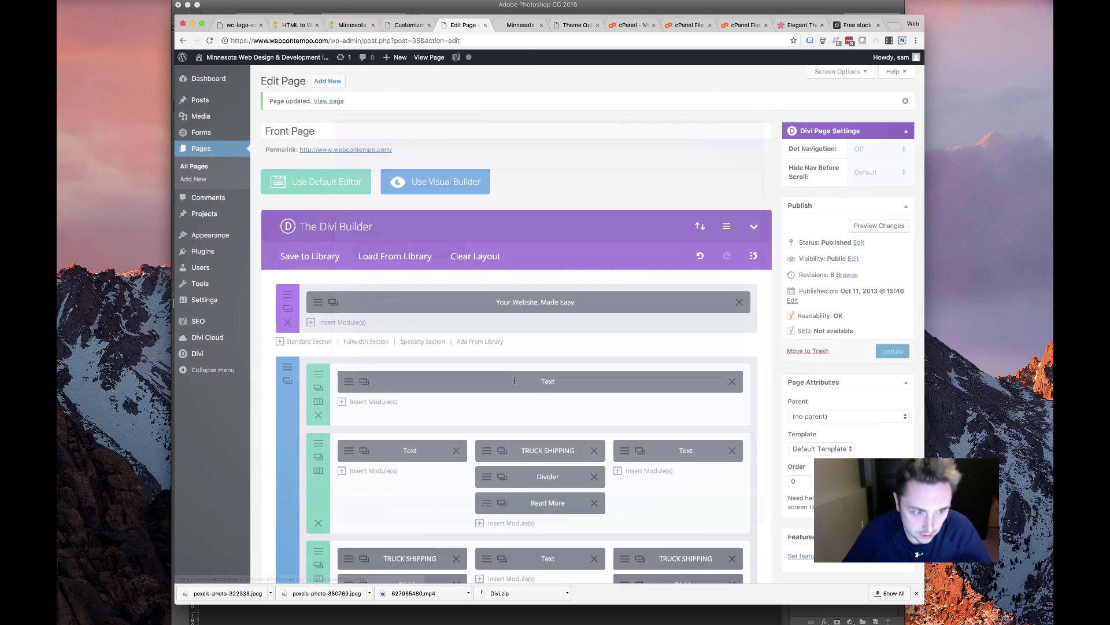
Update the Front Page and view the result on the live site
left_click(364, 450)
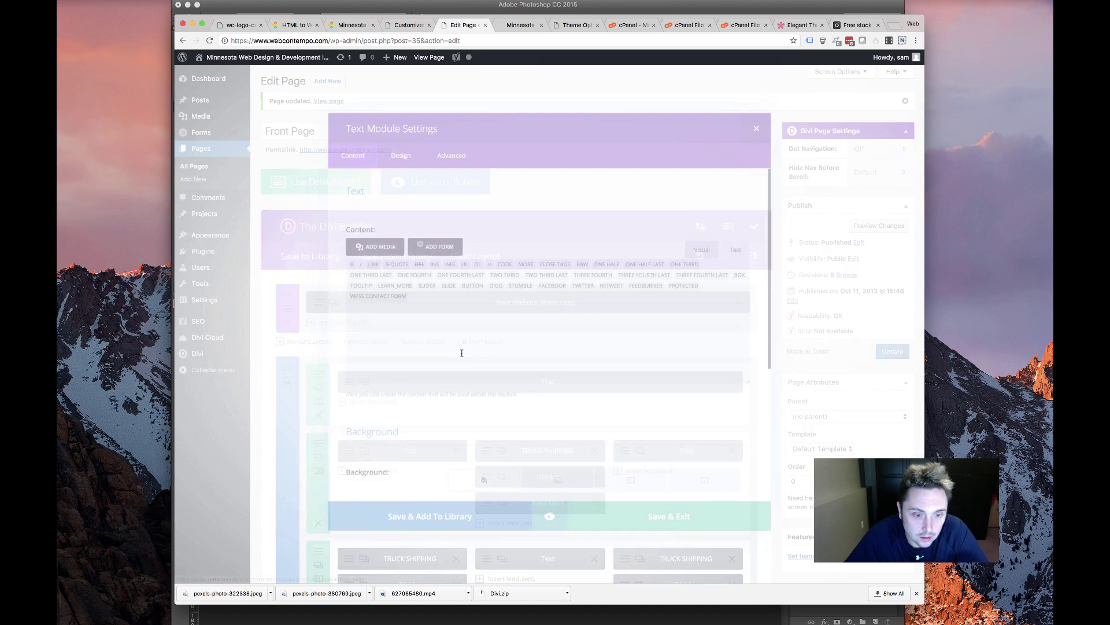
left_click(769, 114)
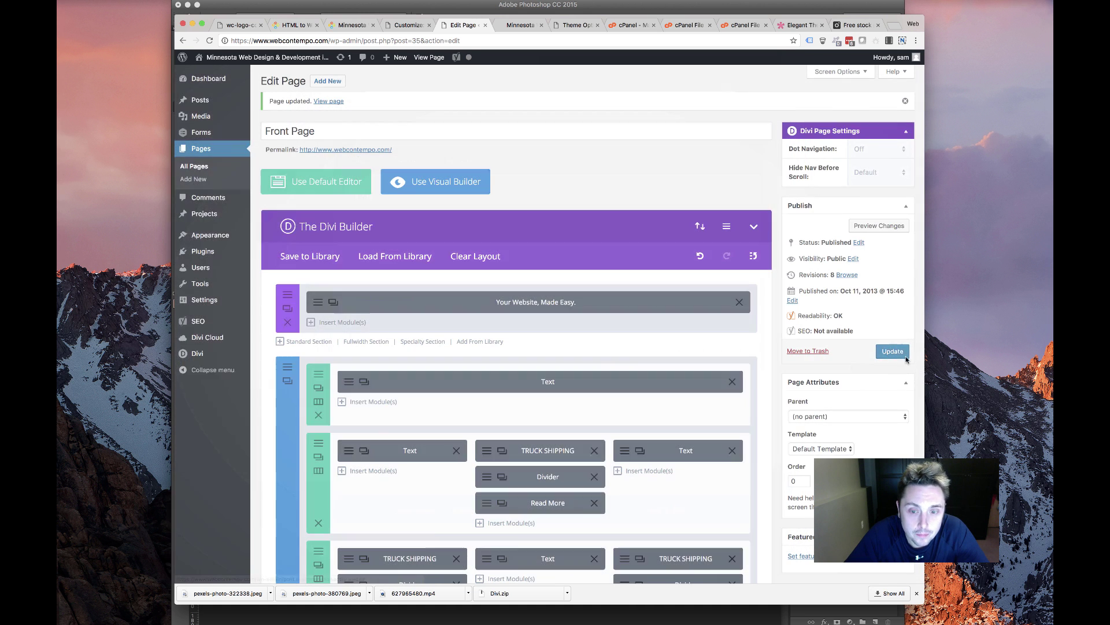
left_click(885, 354)
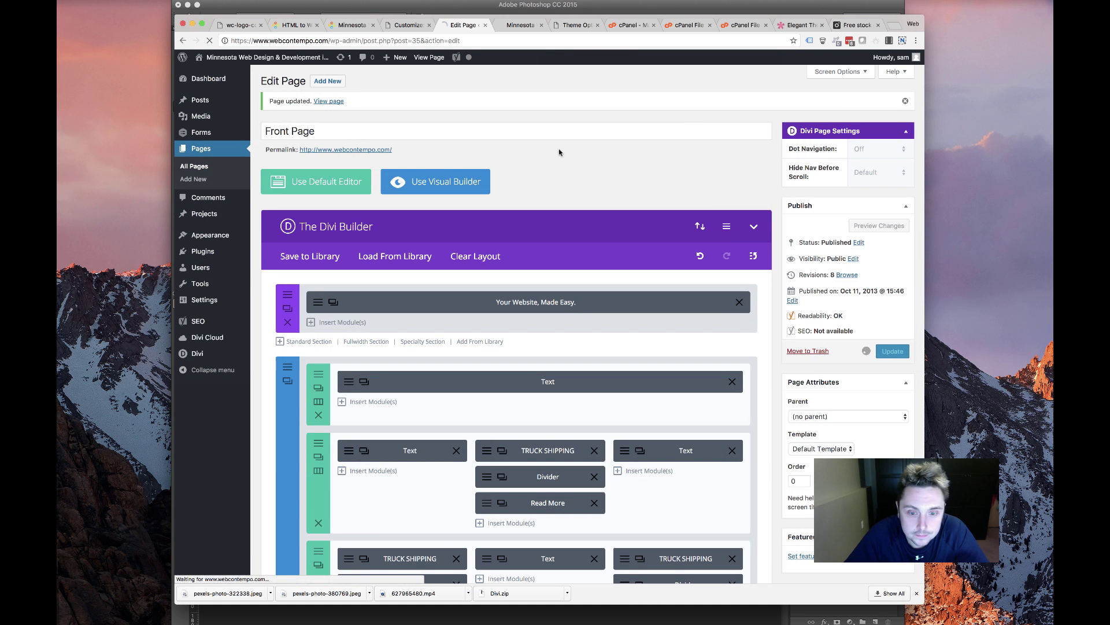
left_click(530, 22)
scroll(419, 144, "down", 6)
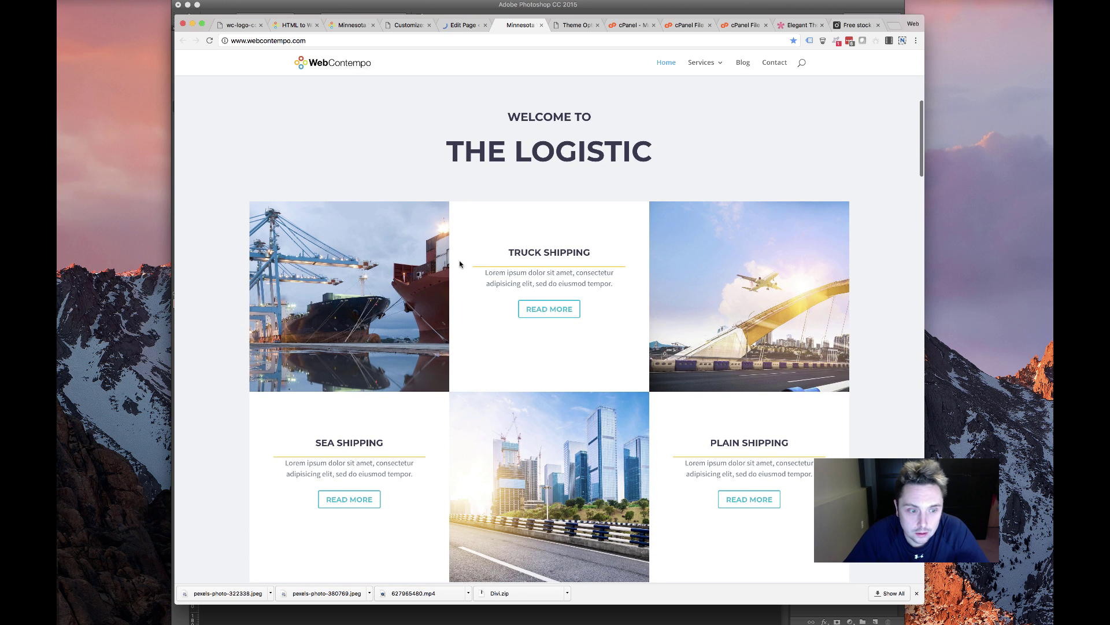
Compare the old site's Ready for Any Device text with the new Sea and Plain Shipping blocks
scroll(459, 264, "down", 4)
scroll(459, 273, "up", 3)
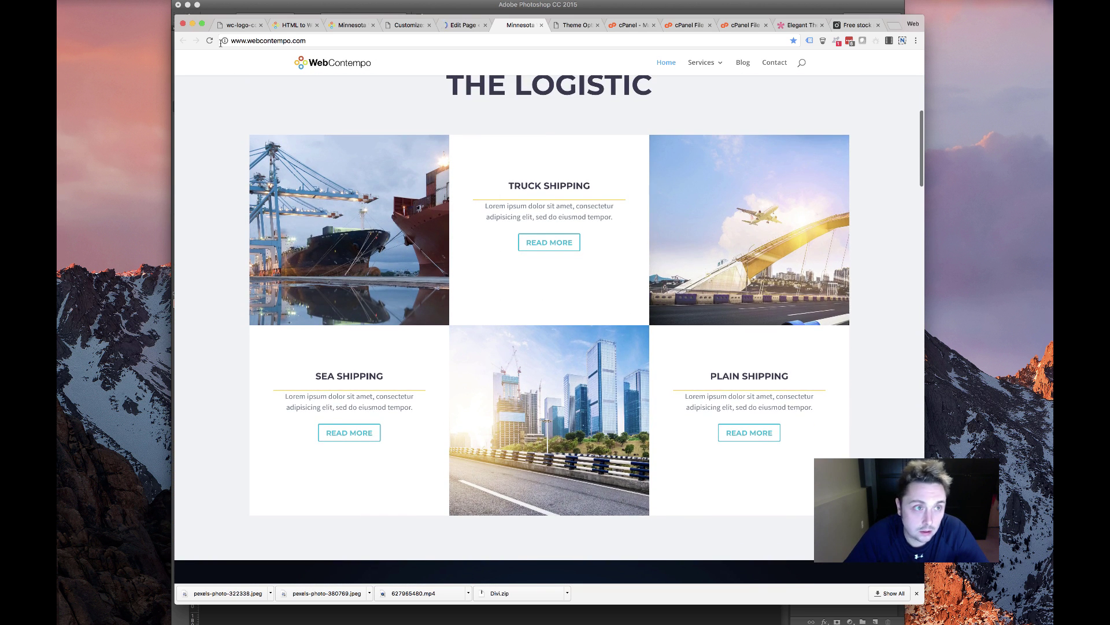
left_click(460, 25)
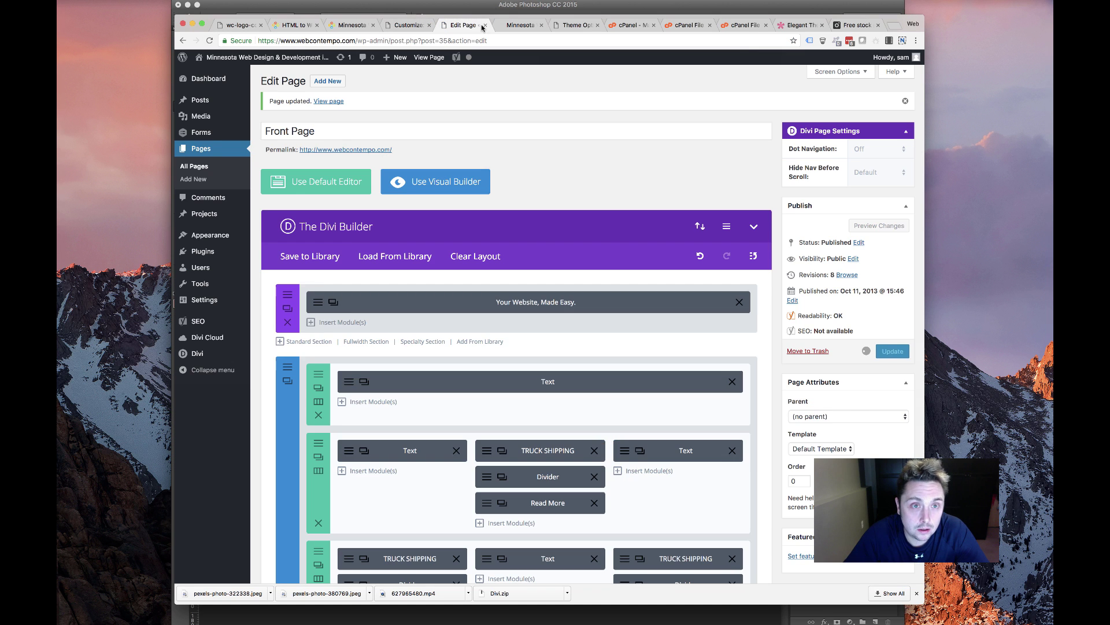
left_click(350, 25)
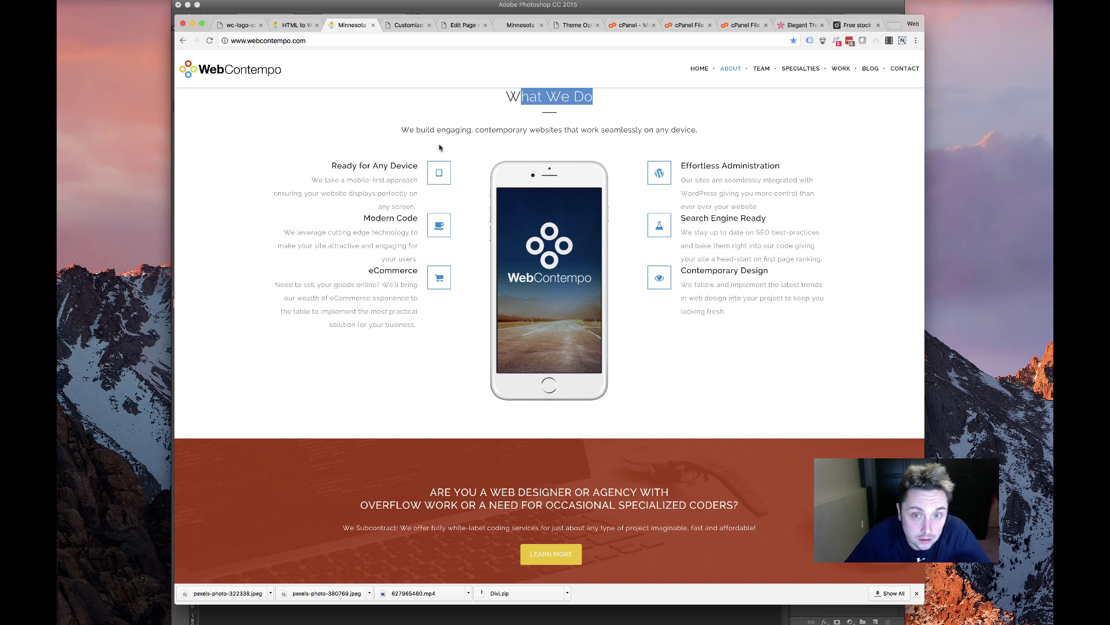
left_click_drag(334, 165, 408, 176)
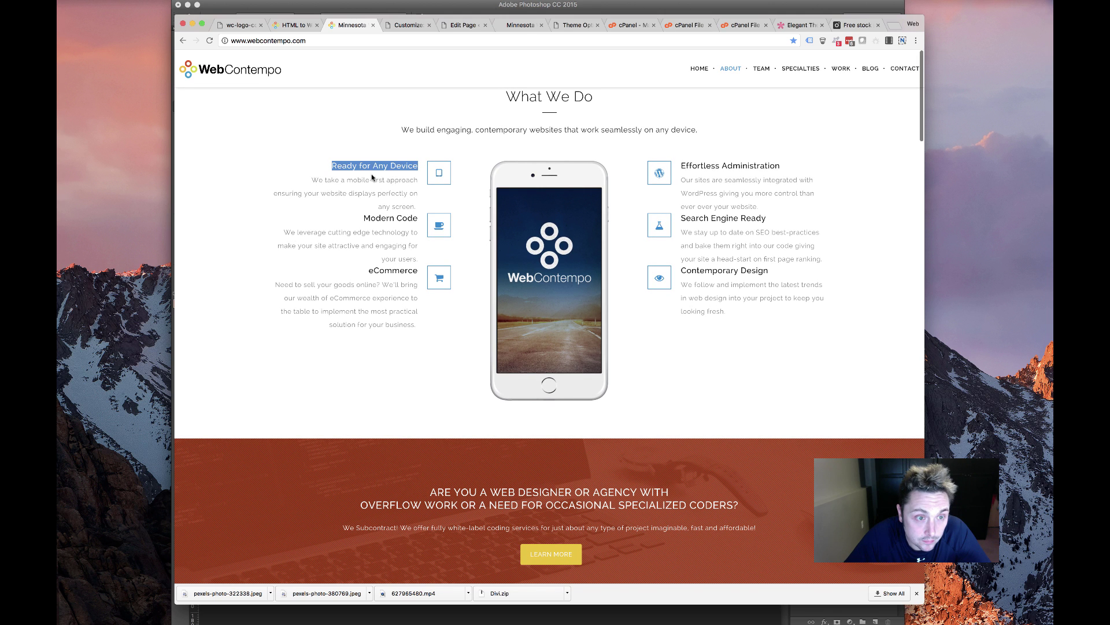
left_click(521, 26)
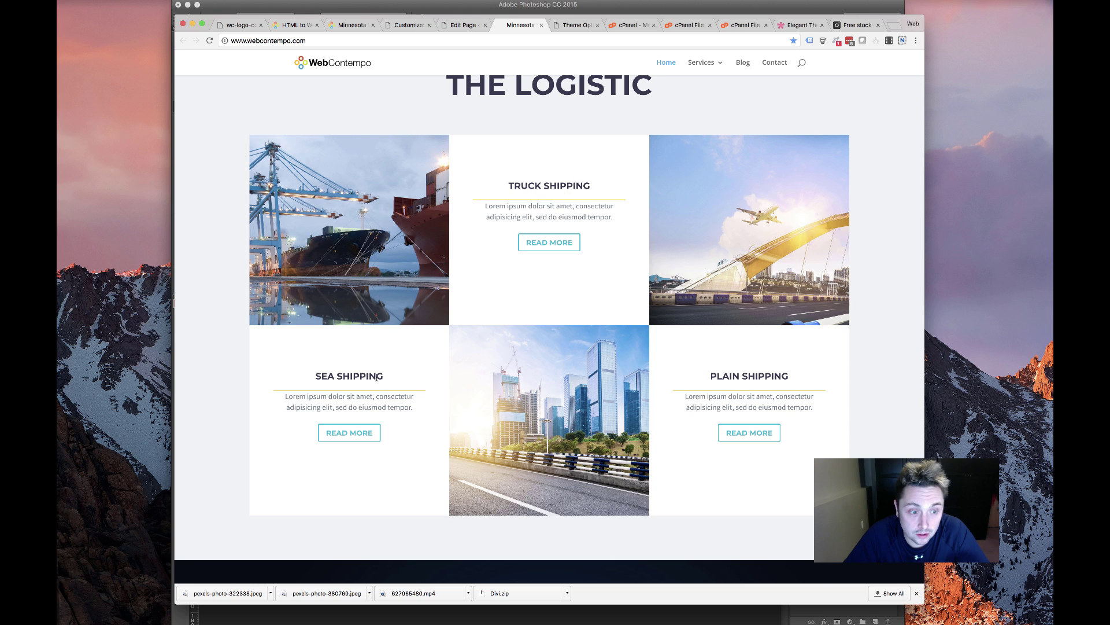
left_click_drag(376, 377, 430, 394)
left_click_drag(812, 408, 672, 325)
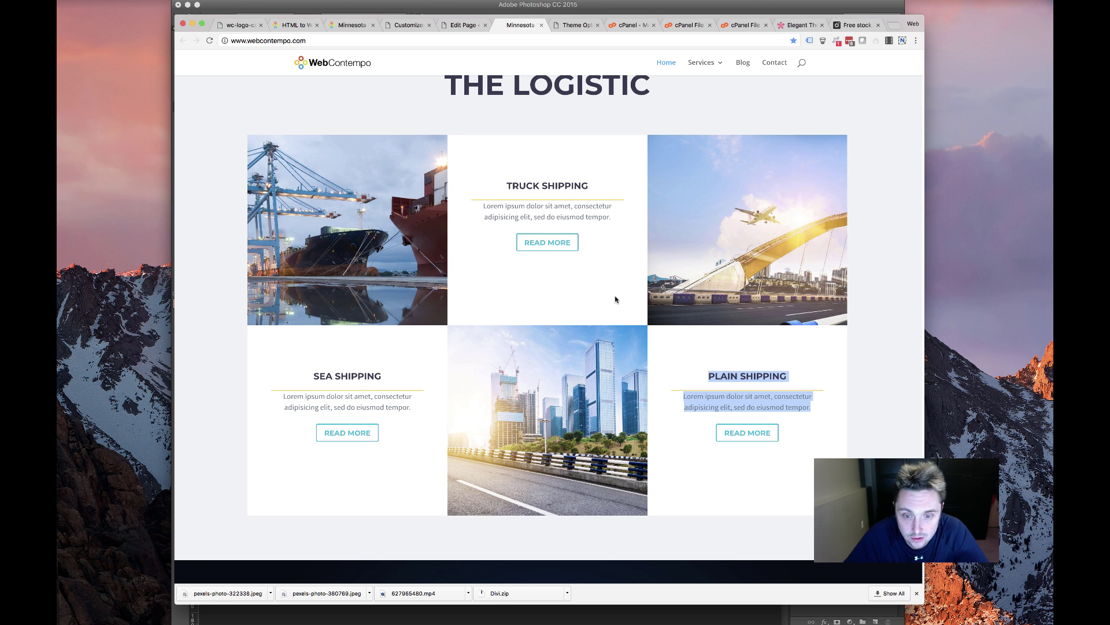
left_click(454, 25)
scroll(491, 466, "down", 1)
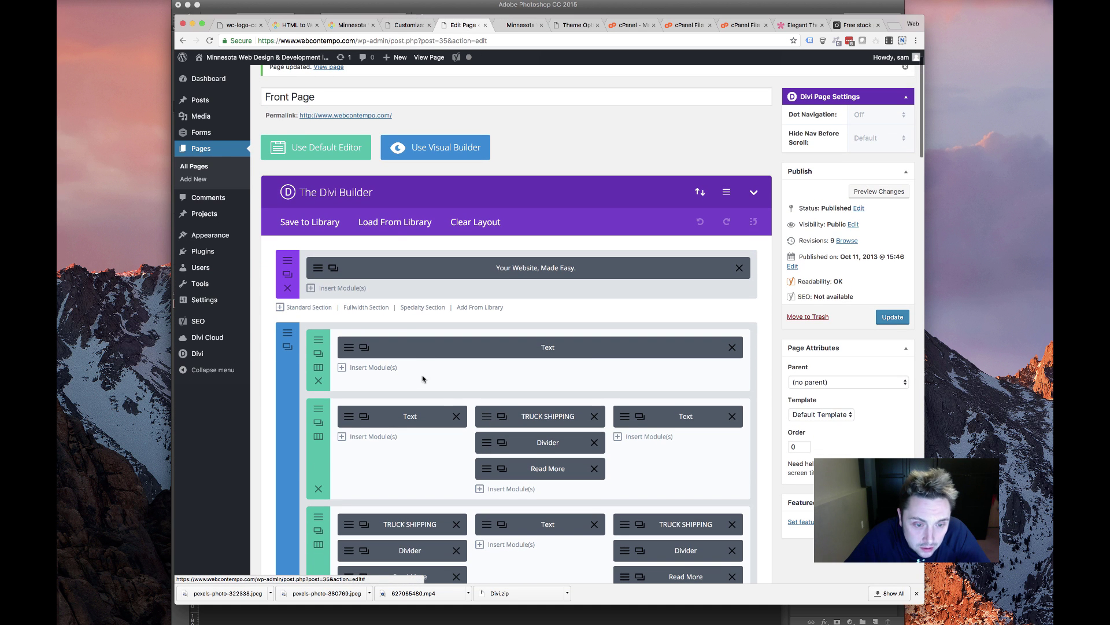
Retitle the TRUCK SHIPPING text block CUSTOM WEB DESIGN and replace the Lorem ipsum line with a tagline
left_click(485, 296)
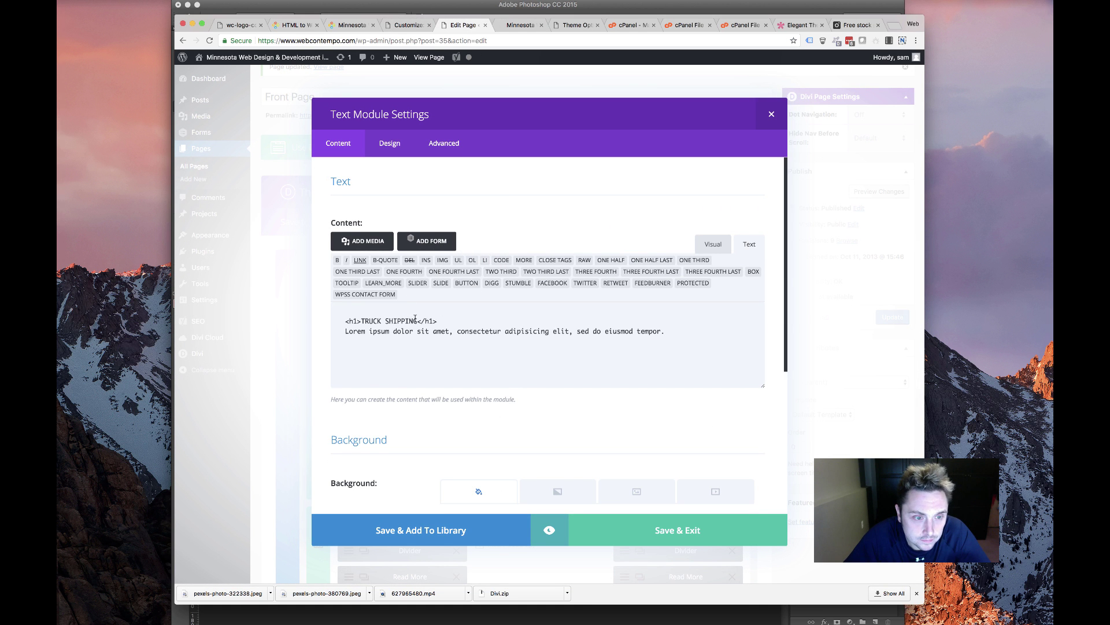
left_click_drag(417, 321, 361, 320)
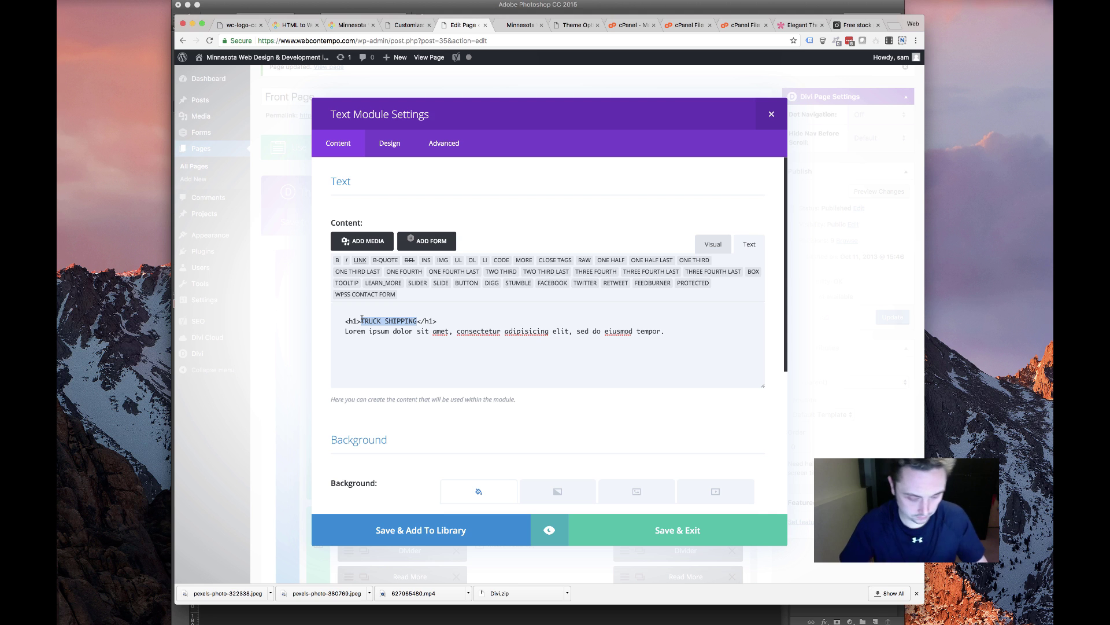
type("CUSTOM")
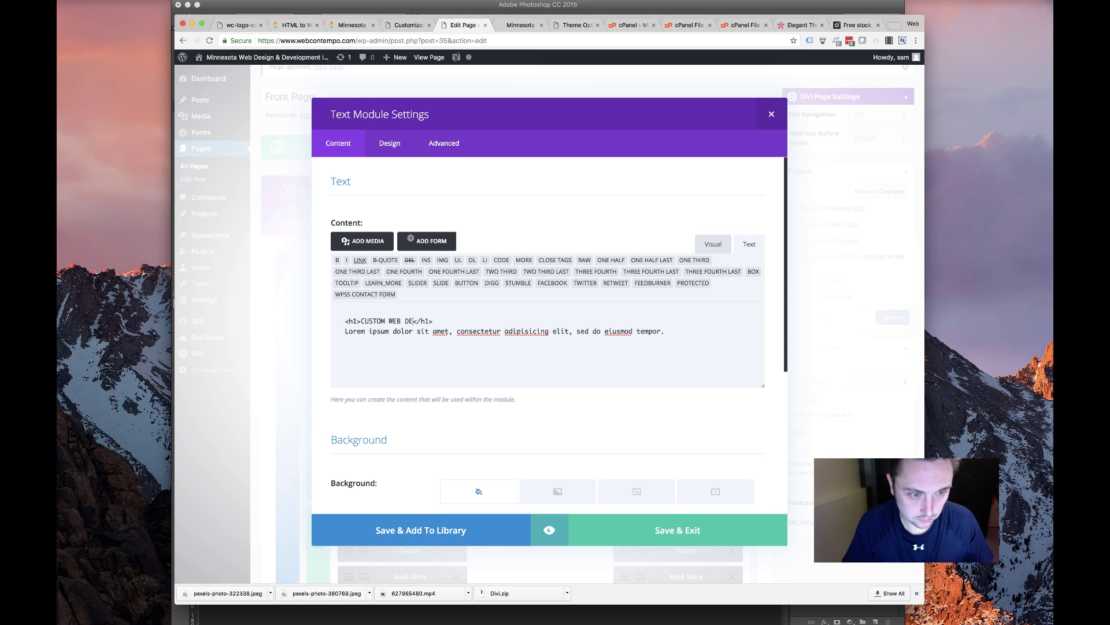
left_click_drag(665, 332, 318, 336)
type("W")
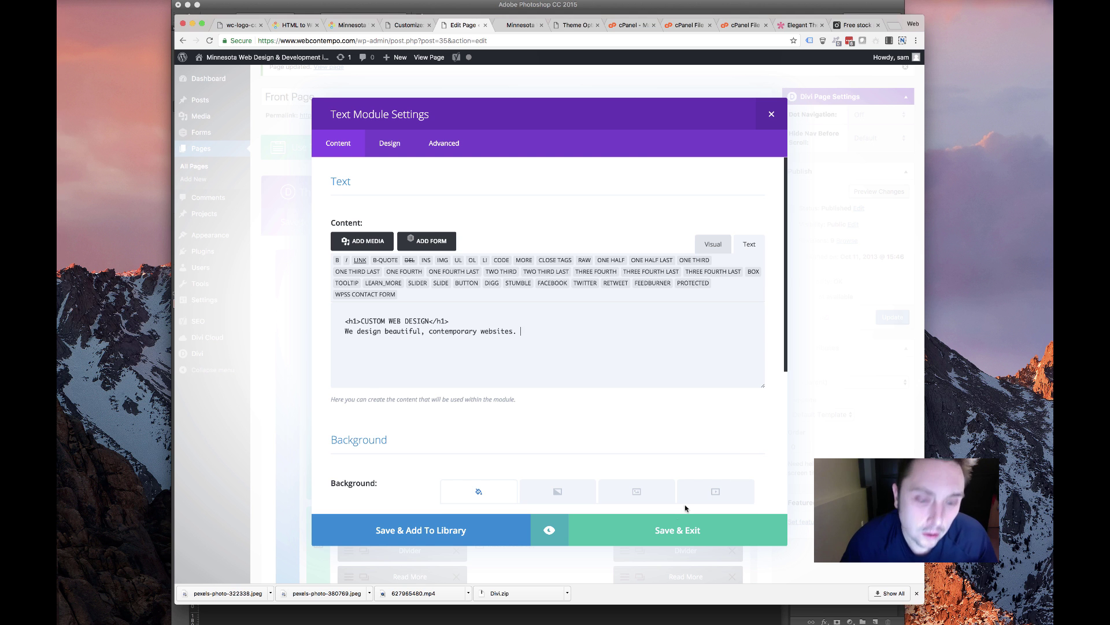
left_click(683, 538)
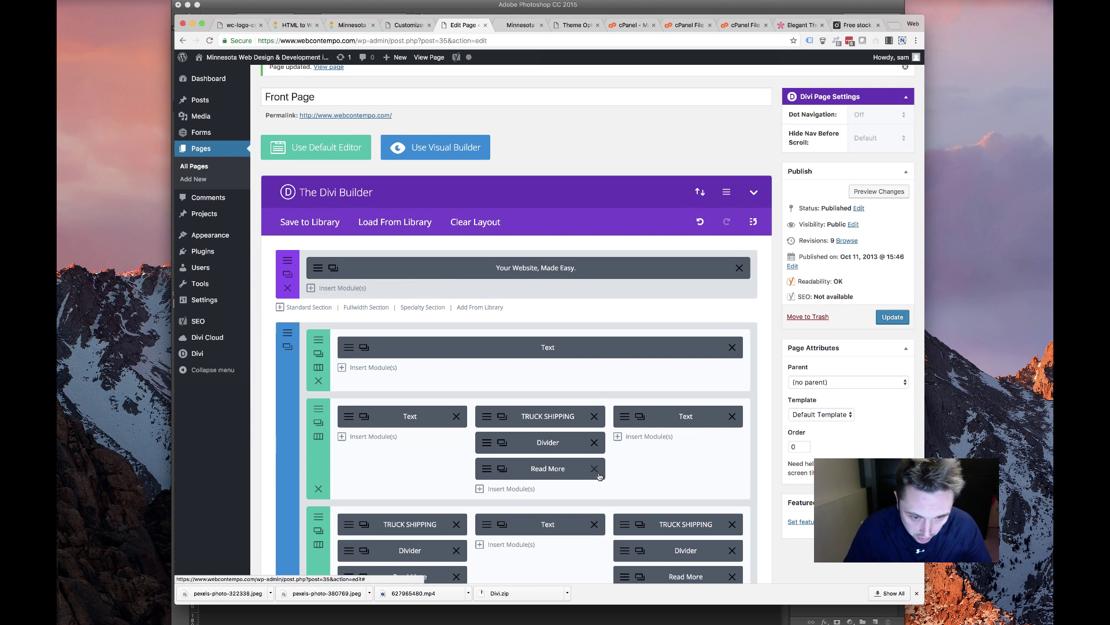
Delete the middle column's Read More button and clear the text module's admin label
left_click(594, 468)
scroll(413, 499, "down", 3)
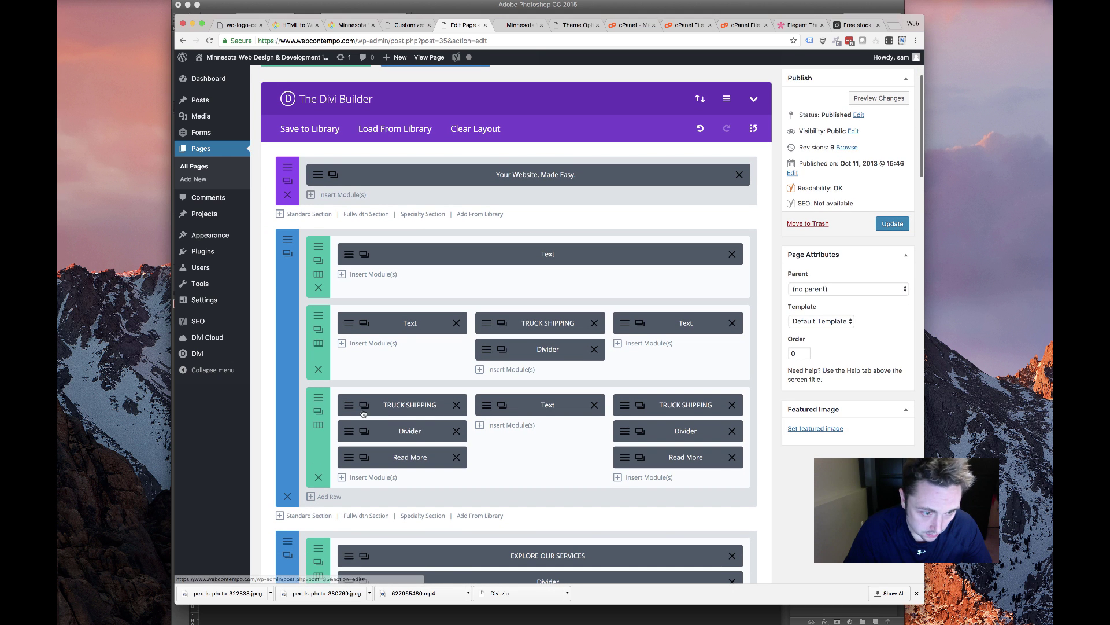
left_click(502, 322)
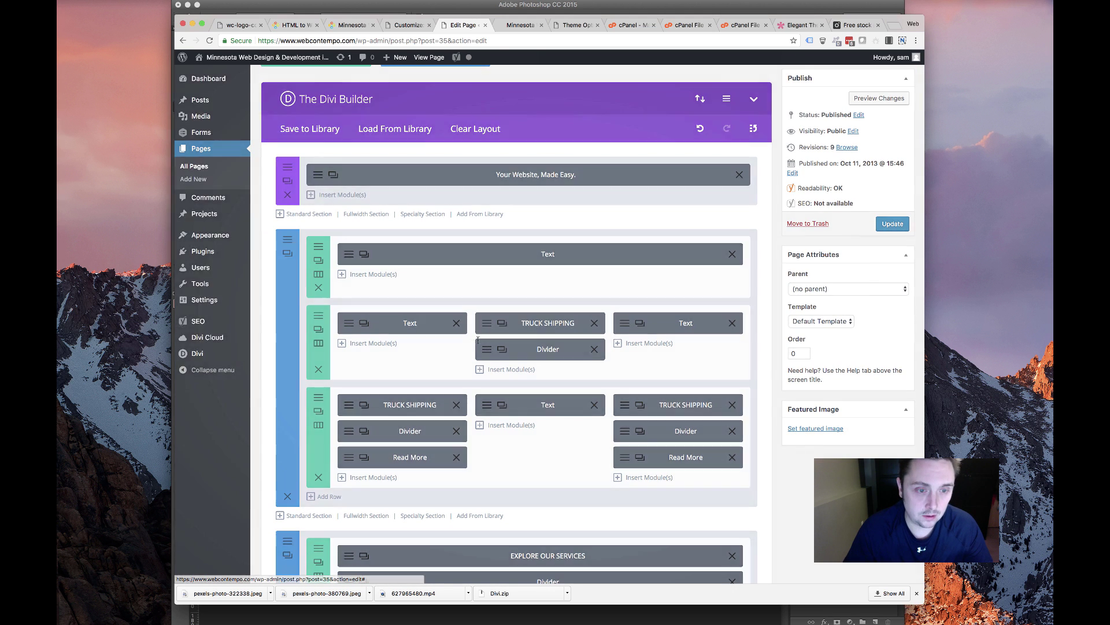
scroll(486, 455, "down", 3)
triple_click(481, 457)
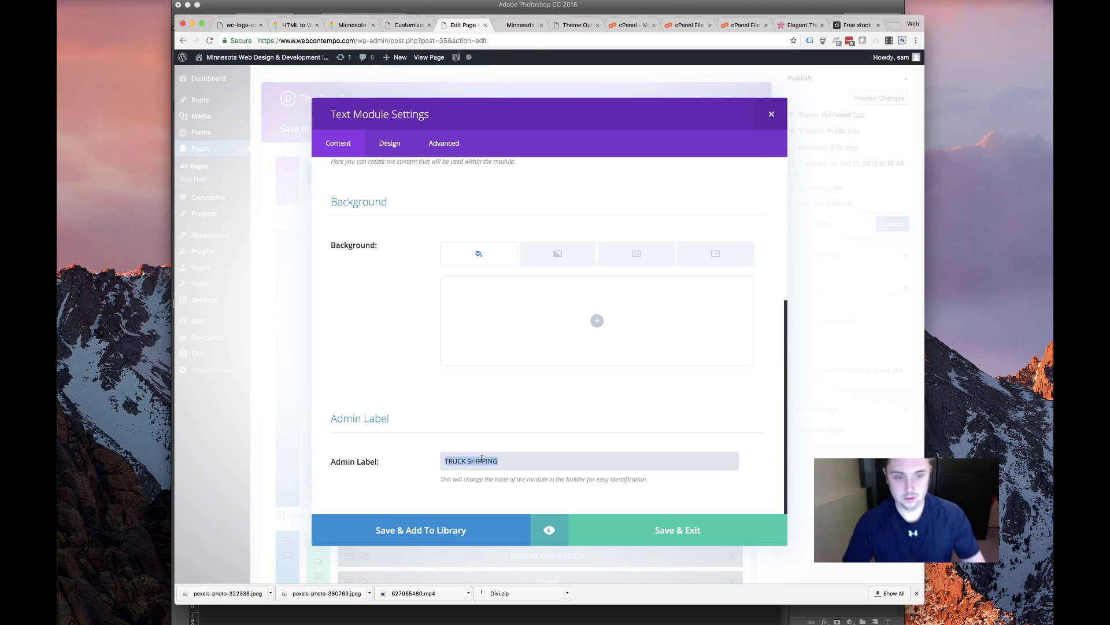
key("BackSpace")
left_click(648, 527)
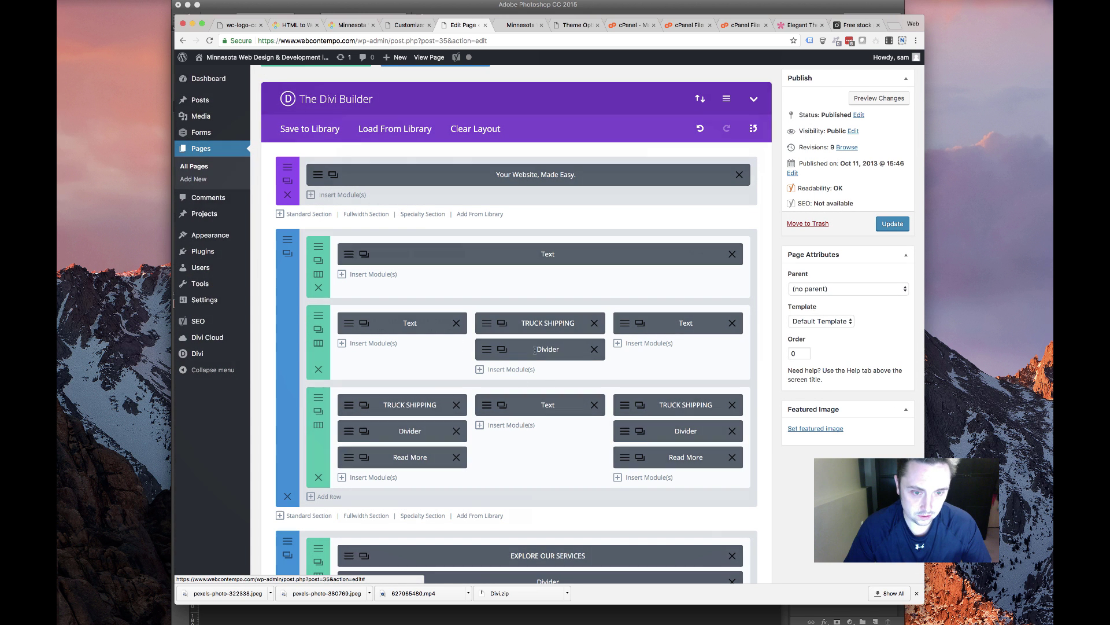
scroll(496, 377, "down", 5)
scroll(457, 335, "up", 5)
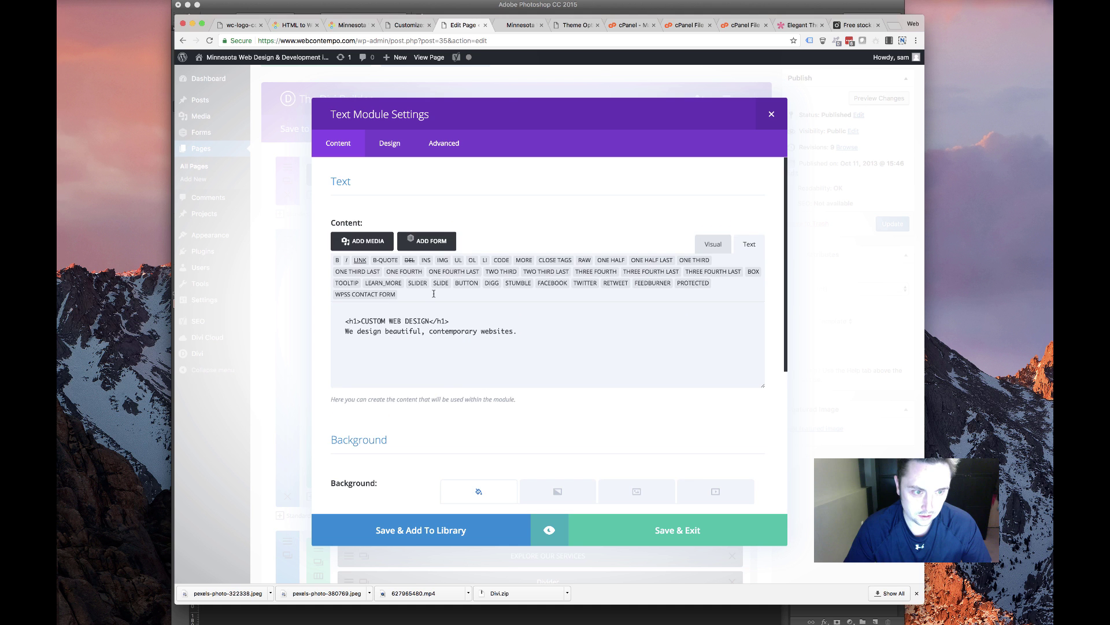
left_click(670, 530)
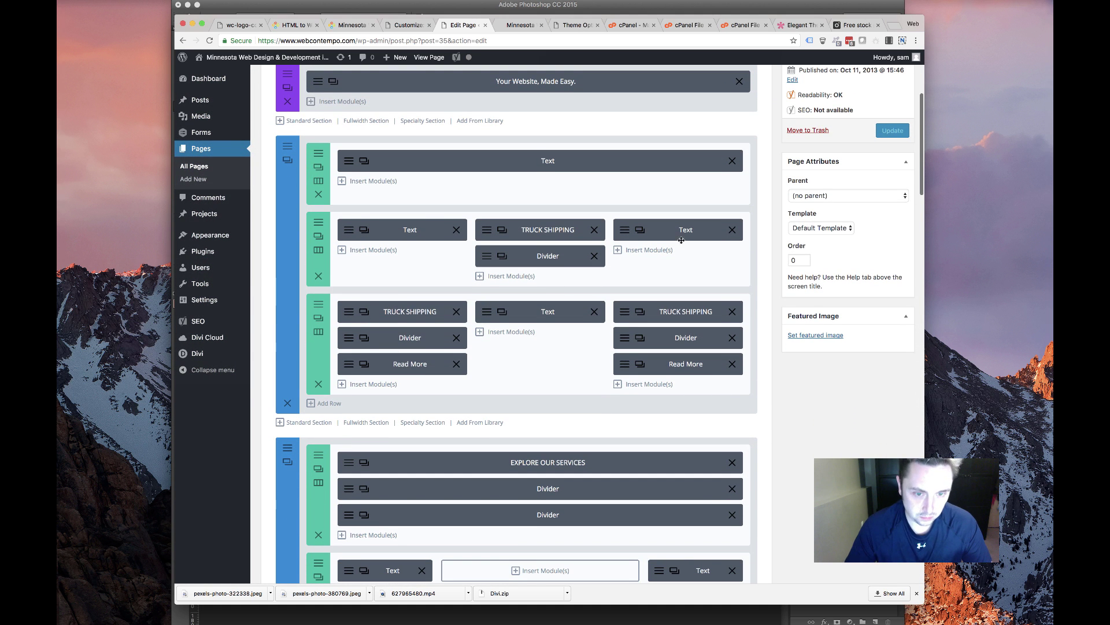
Change the SEA SHIPPING heading to 'Responsive Design' and its body to 'We're fanatical about mobile compatibility.'
left_click(388, 333)
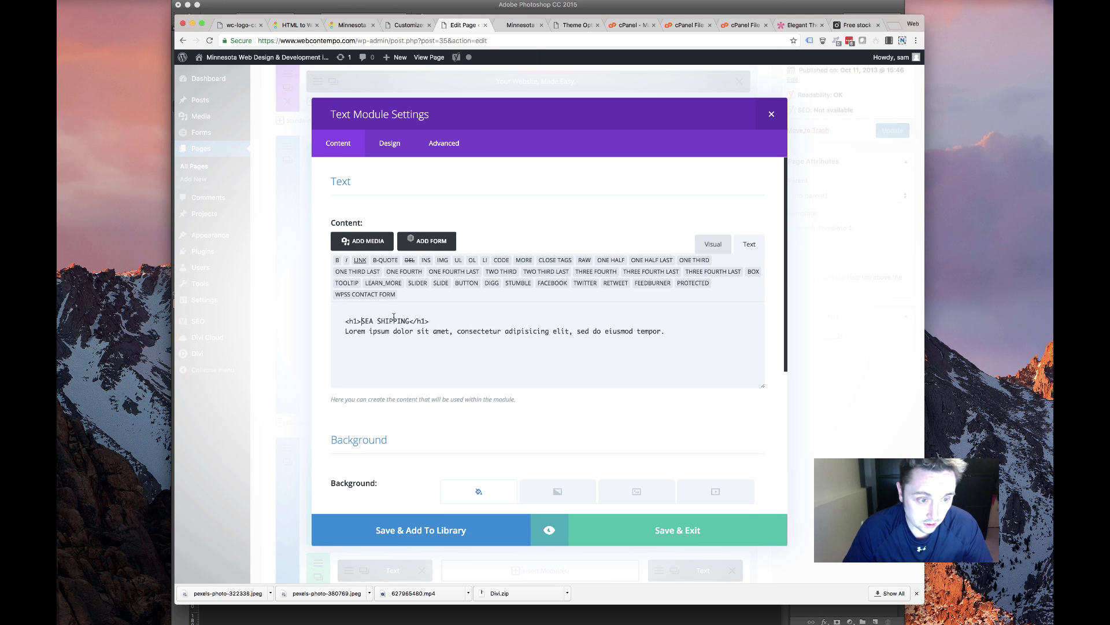
mouse_move(394, 317)
left_mouse_down()
mouse_move(499, 333)
mouse_move(407, 320)
left_mouse_up()
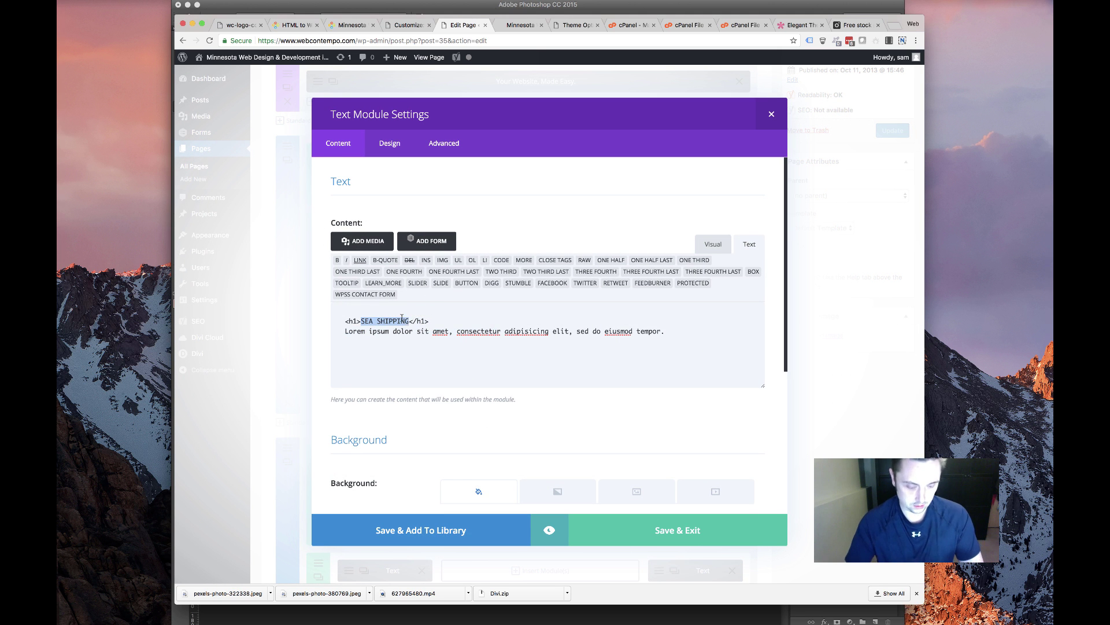
type("Res")
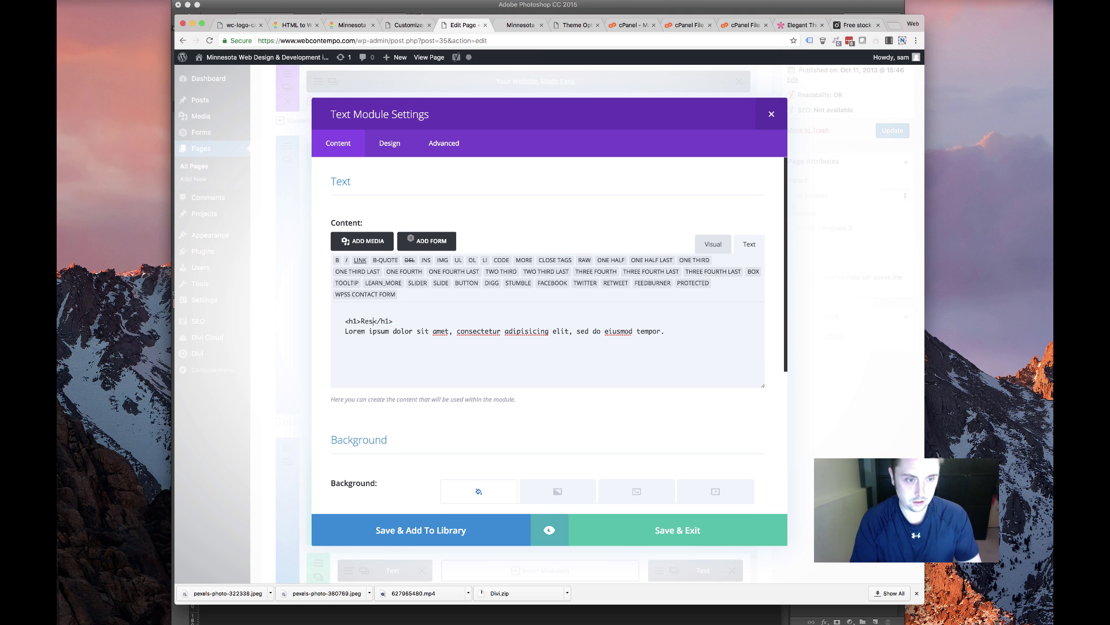
type("ponsive Design")
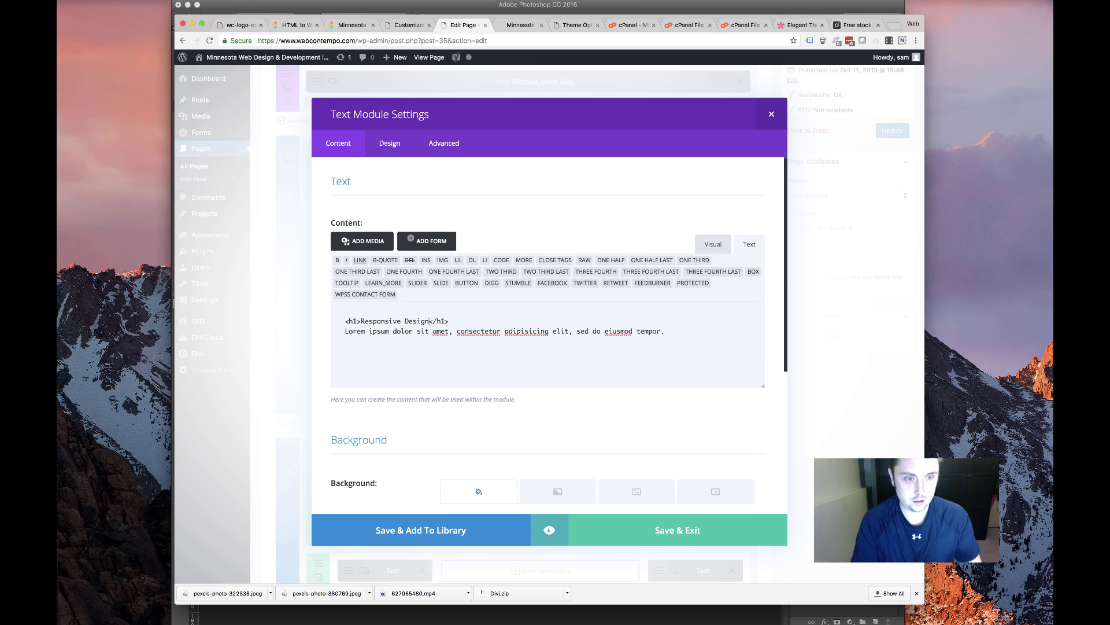
left_click_drag(662, 332, 343, 322)
type("We'")
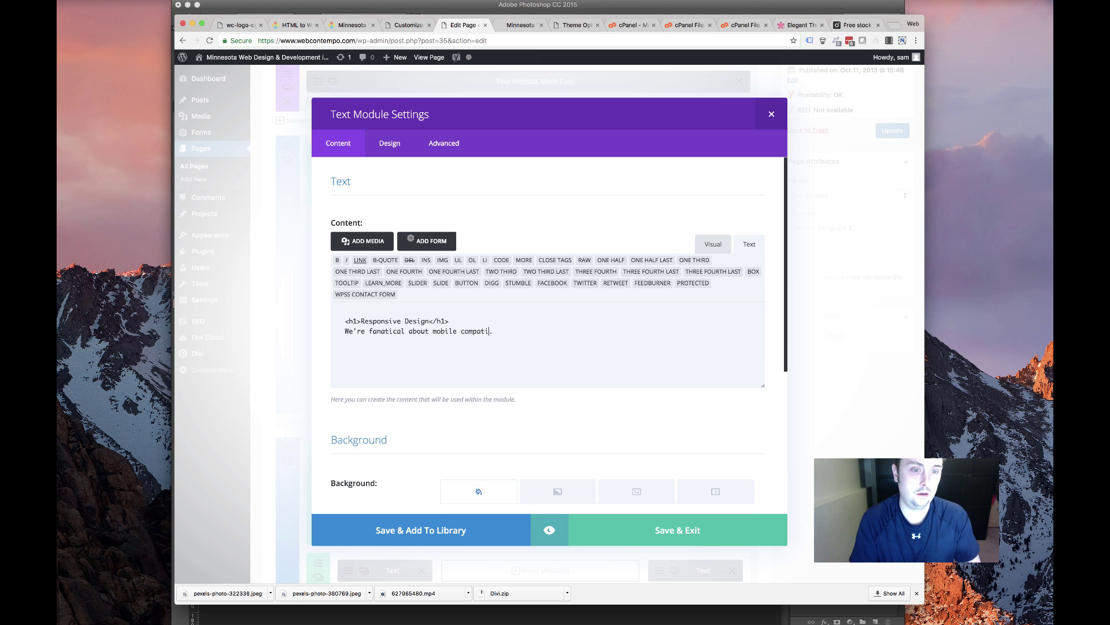
left_click(665, 531)
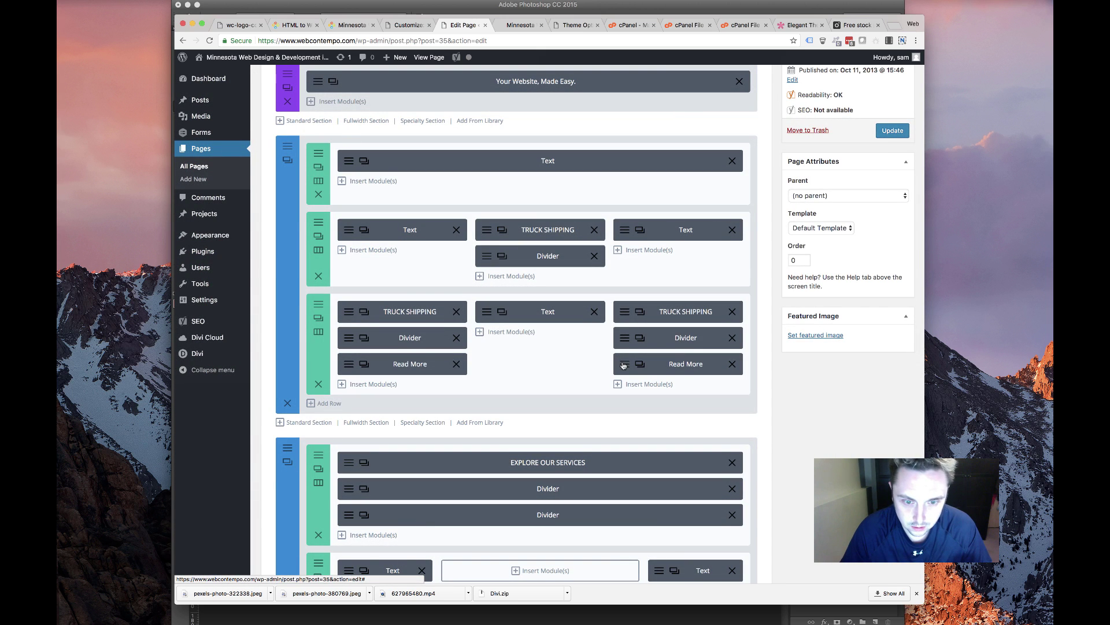
Delete the left and right Read More button modules from row 3, leaving the divider unchanged
left_click(463, 364)
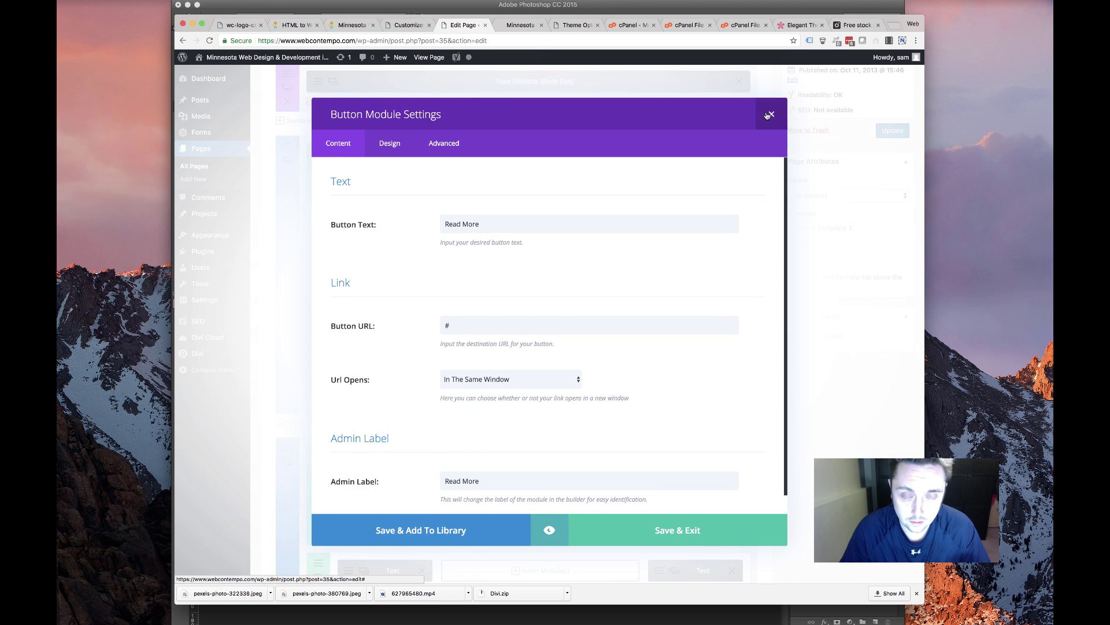
left_click(769, 115)
left_click(457, 364)
left_click(732, 364)
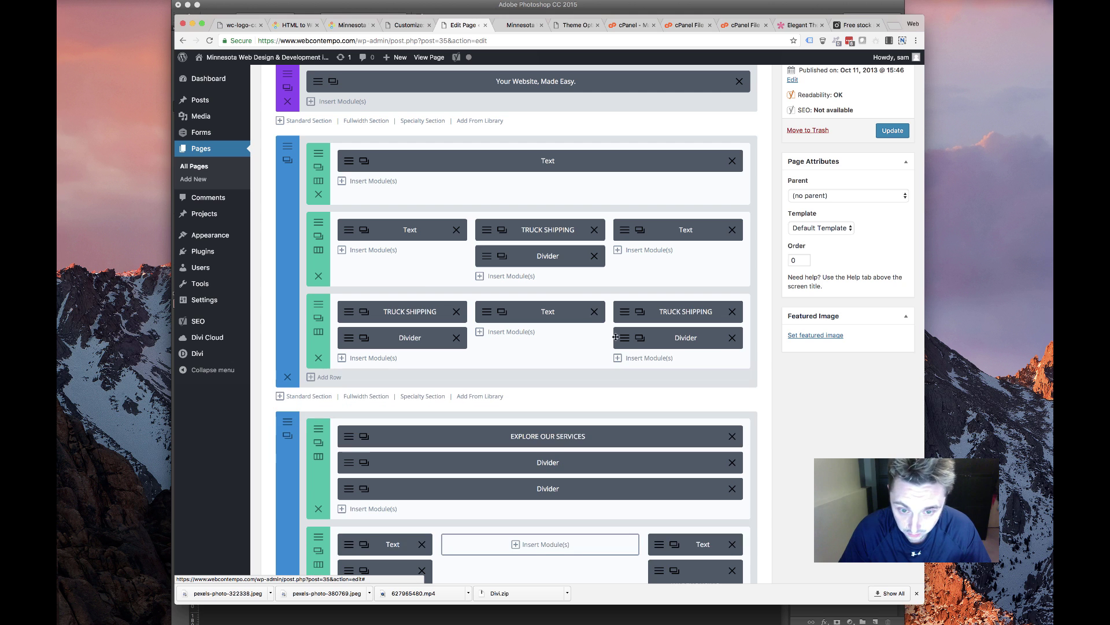
left_click(410, 337)
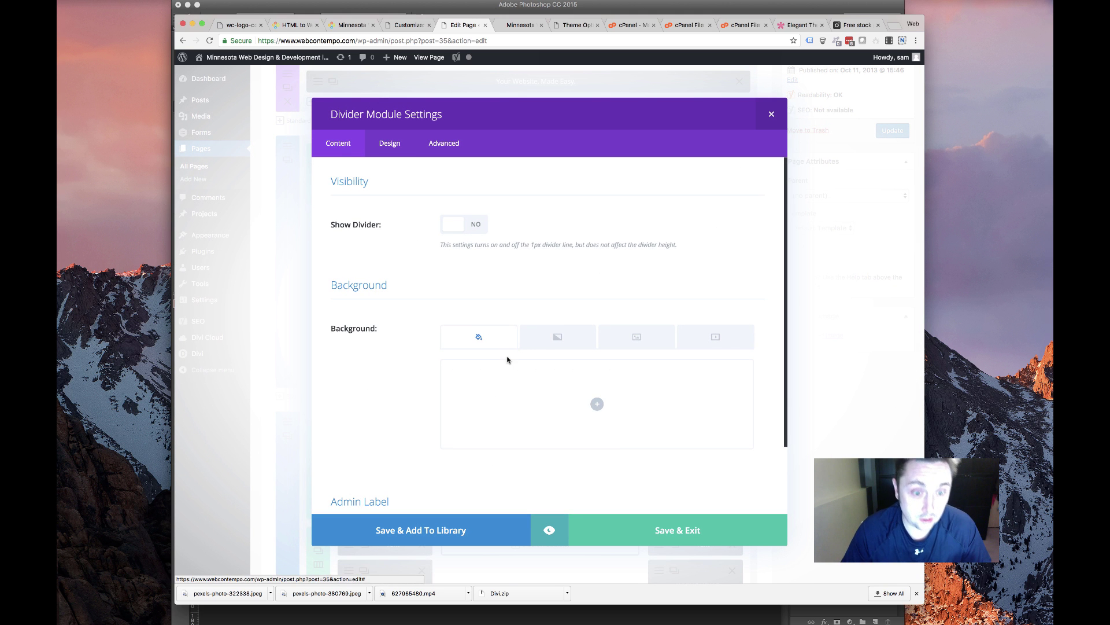
scroll(538, 342, "down", 1)
scroll(440, 251, "up", 2)
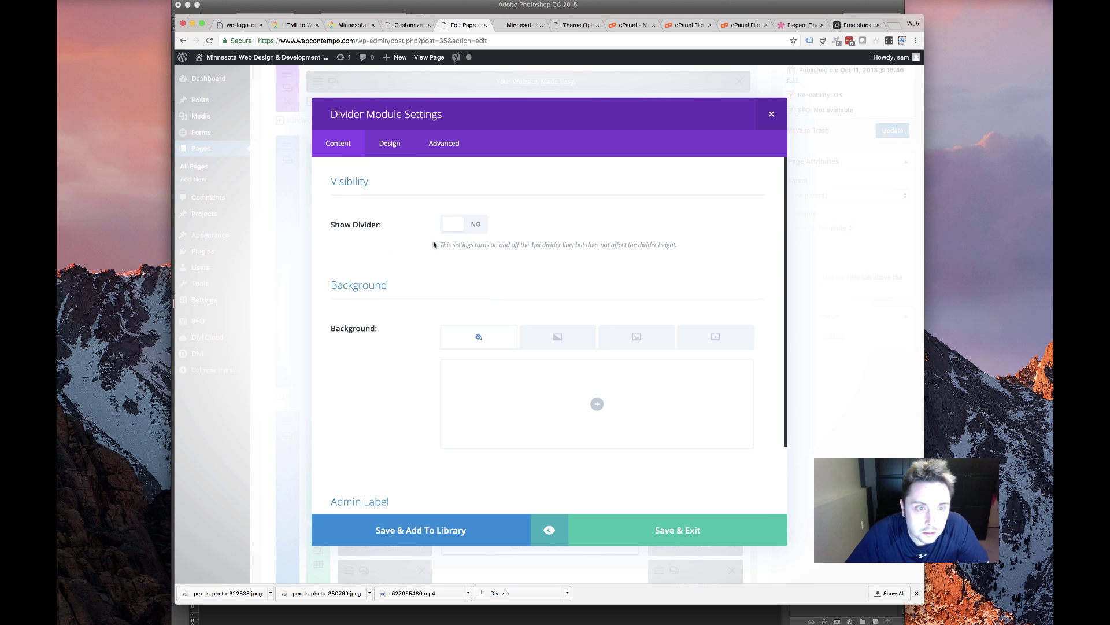
left_click(772, 115)
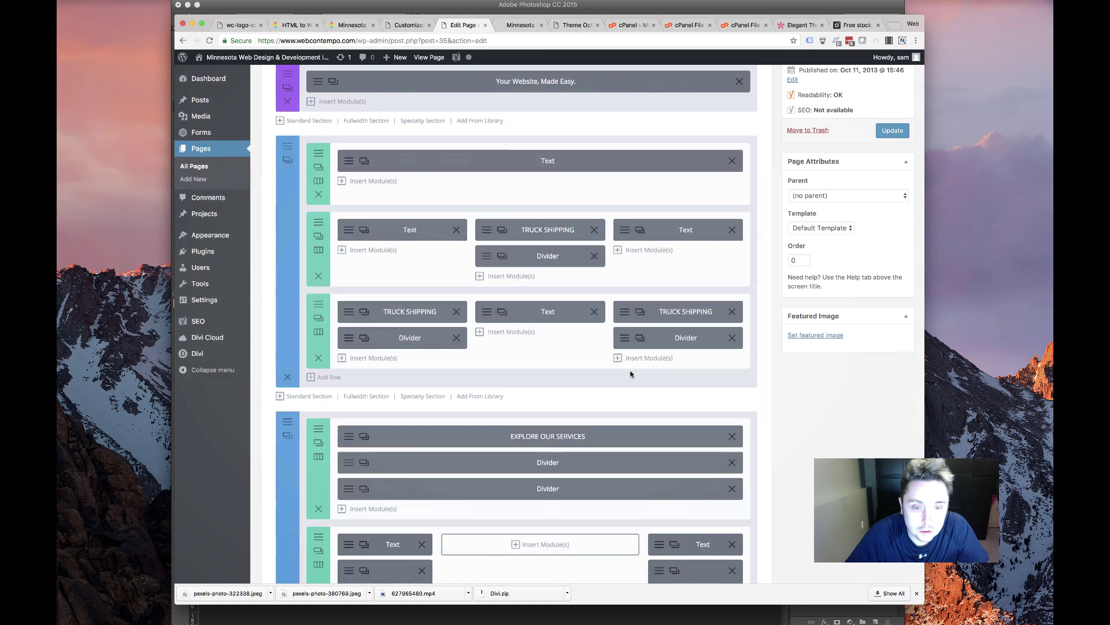
Rename the PLAIN SHIPPING block to 'Easy to Use' with 'Experts with WordPress and extended visual page editing.'
left_click(624, 313)
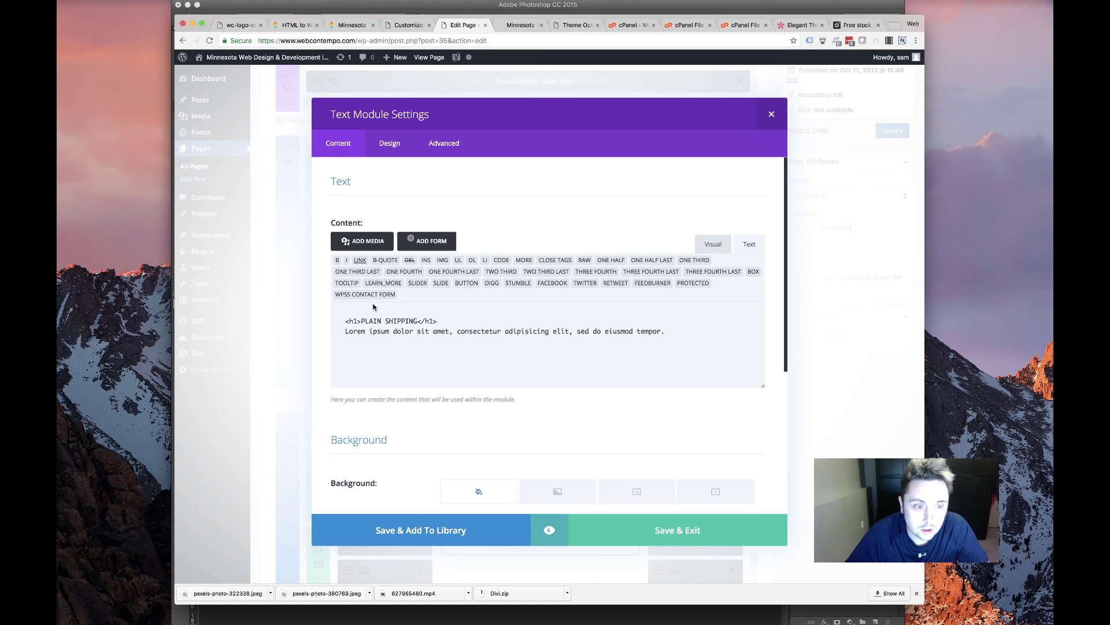
left_click_drag(361, 321, 417, 318)
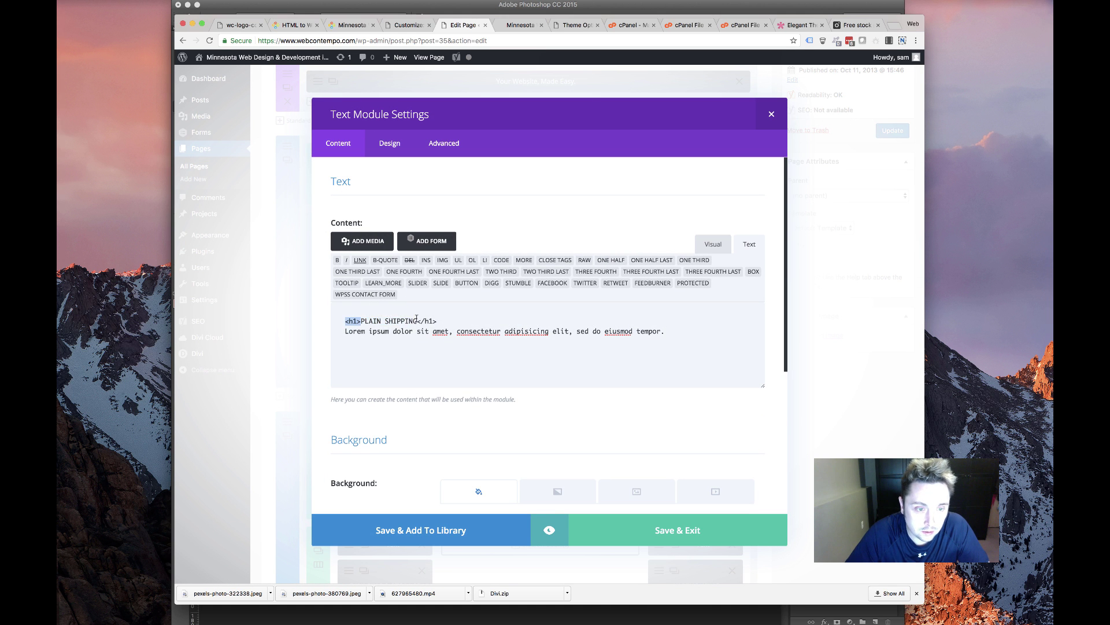
type("Easy to Use")
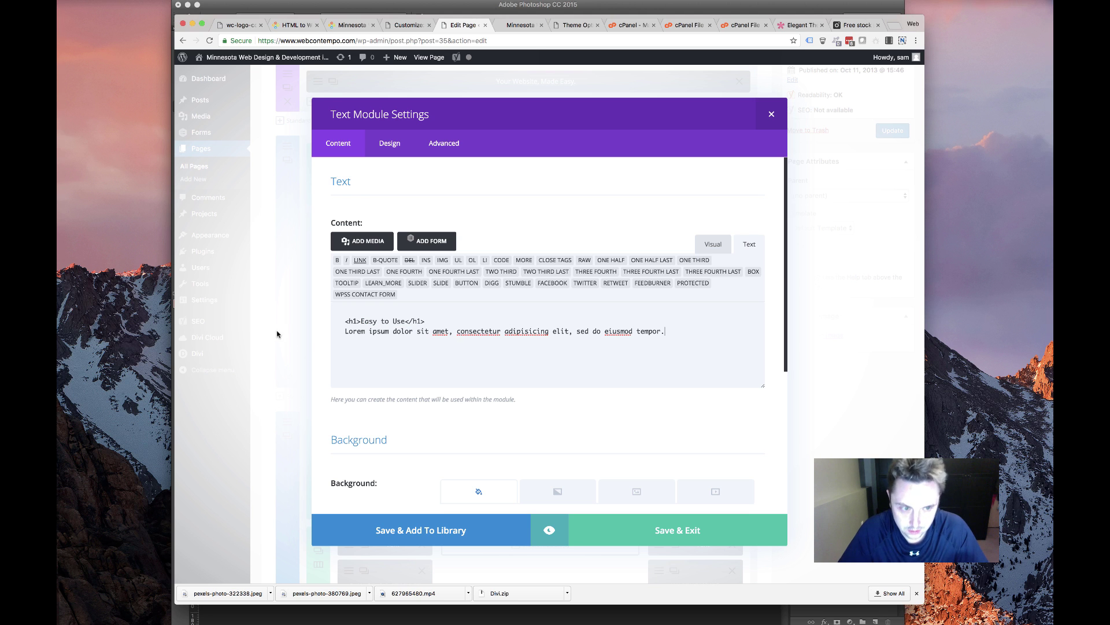
key("super+shift+Left")
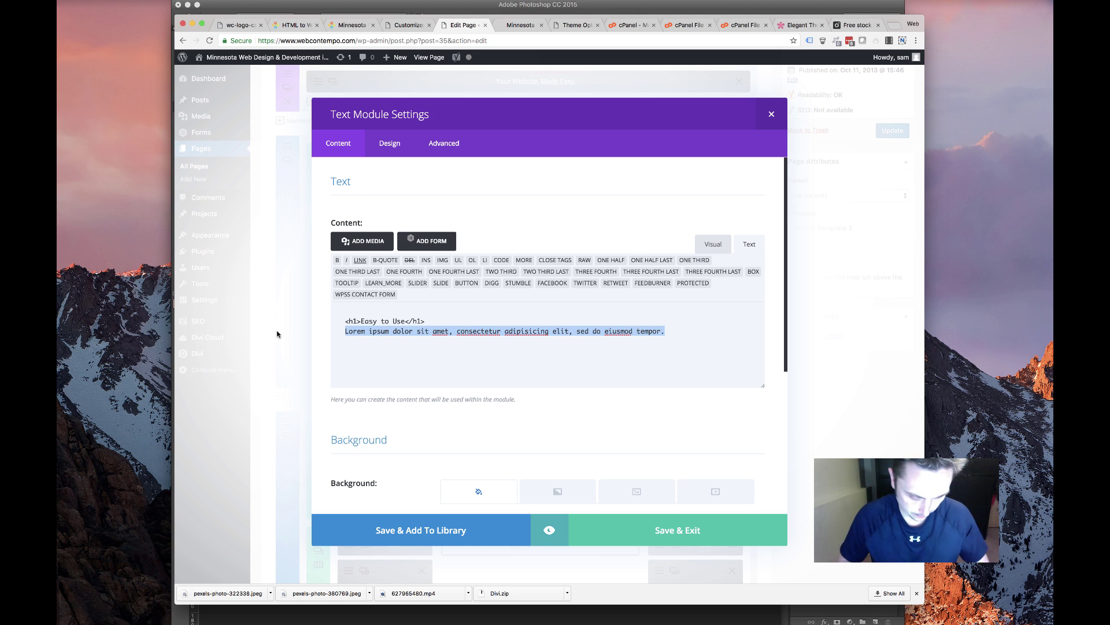
type("Ep")
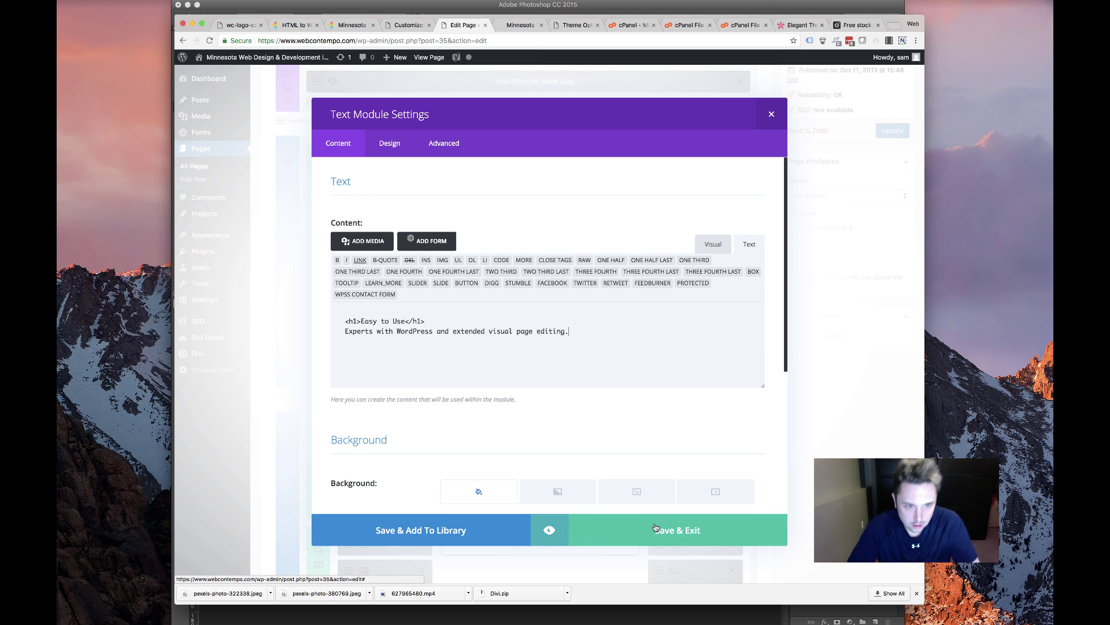
left_click(622, 526)
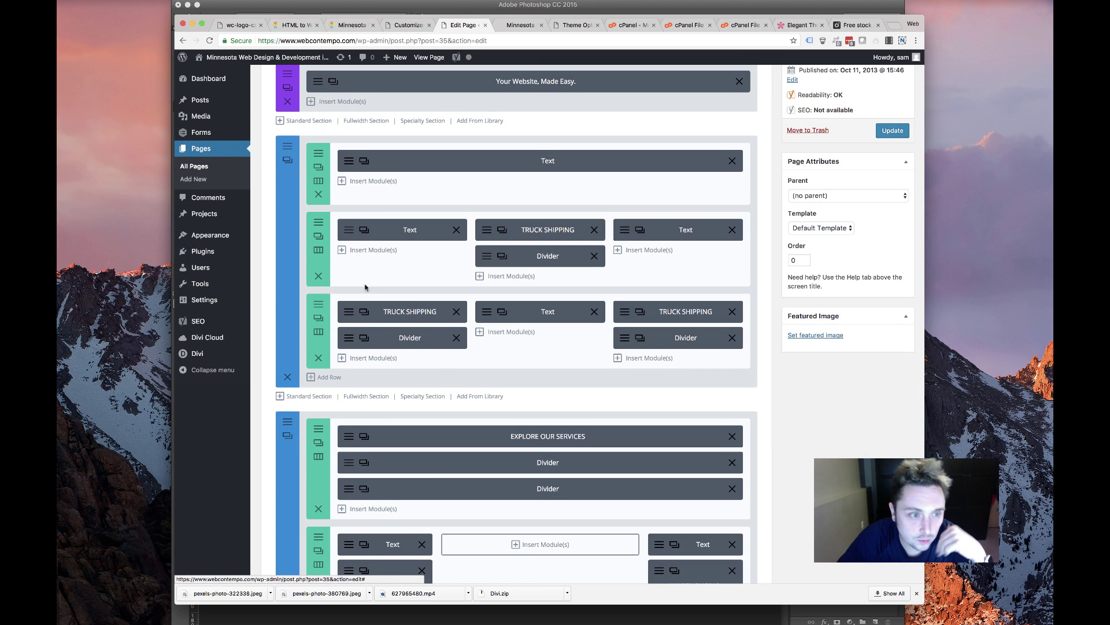
Review a text module's design and advanced options without making changes
left_click(351, 230)
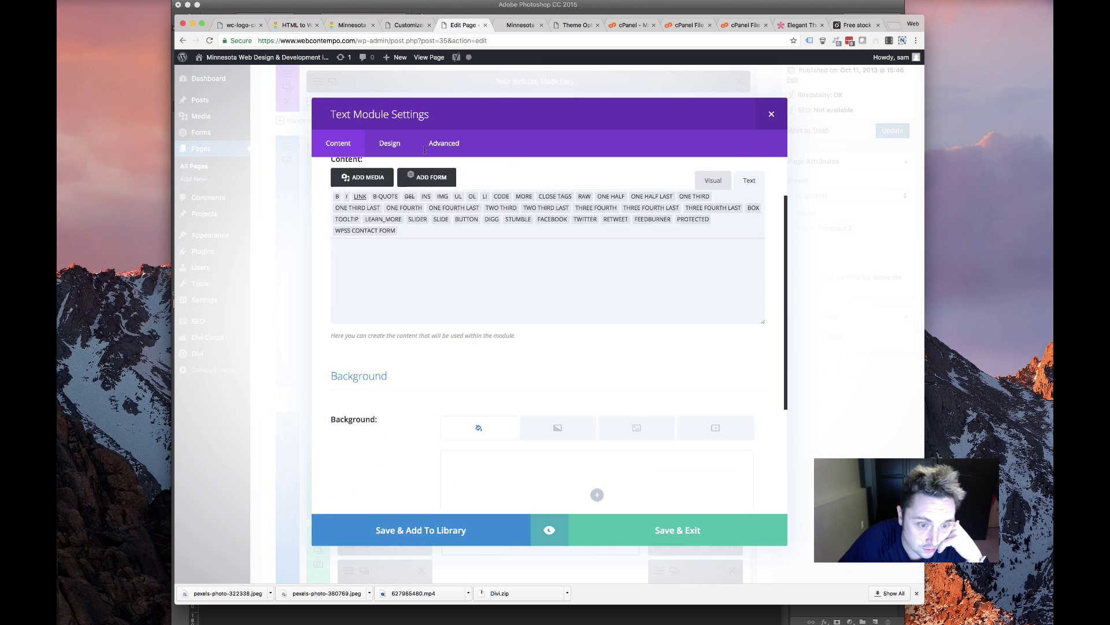
left_click(389, 143)
scroll(407, 244, "down", 10)
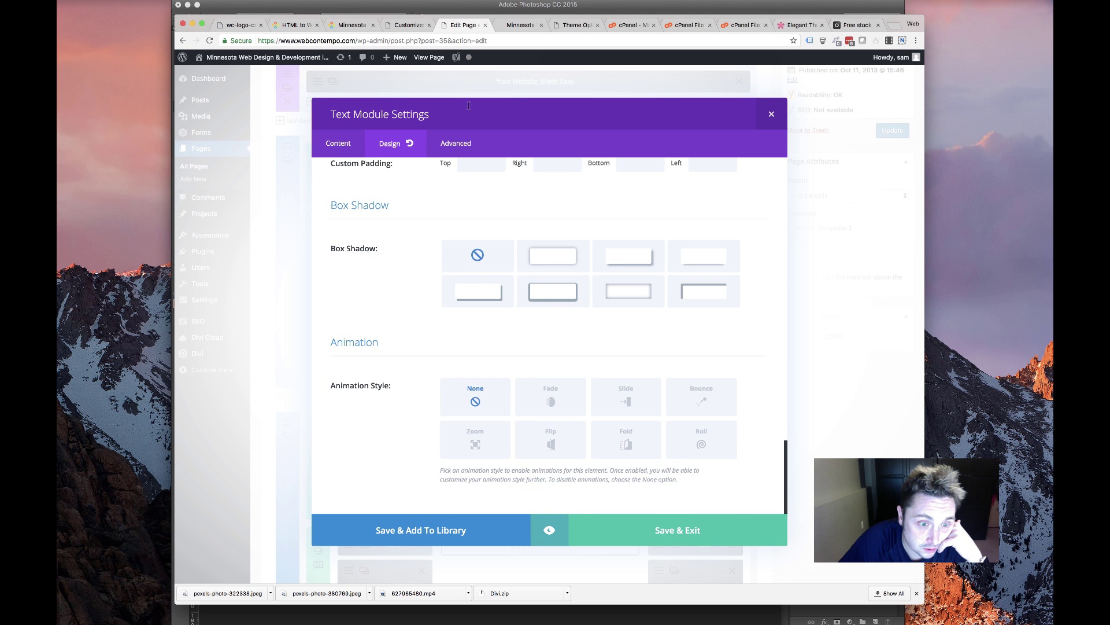
left_click(444, 143)
scroll(440, 230, "down", 6)
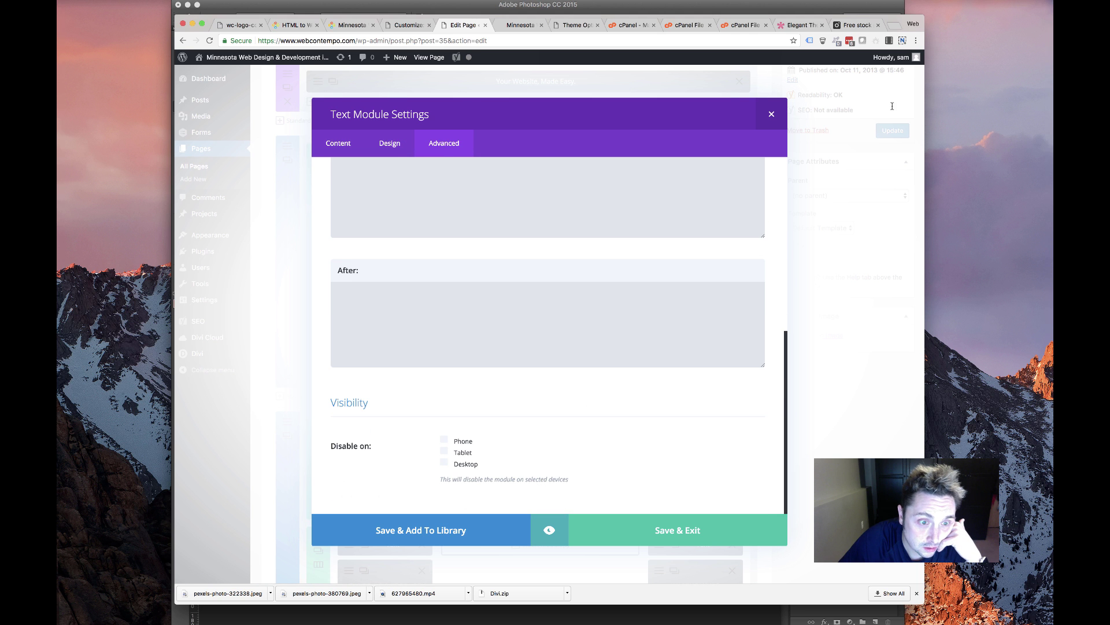
left_click(770, 115)
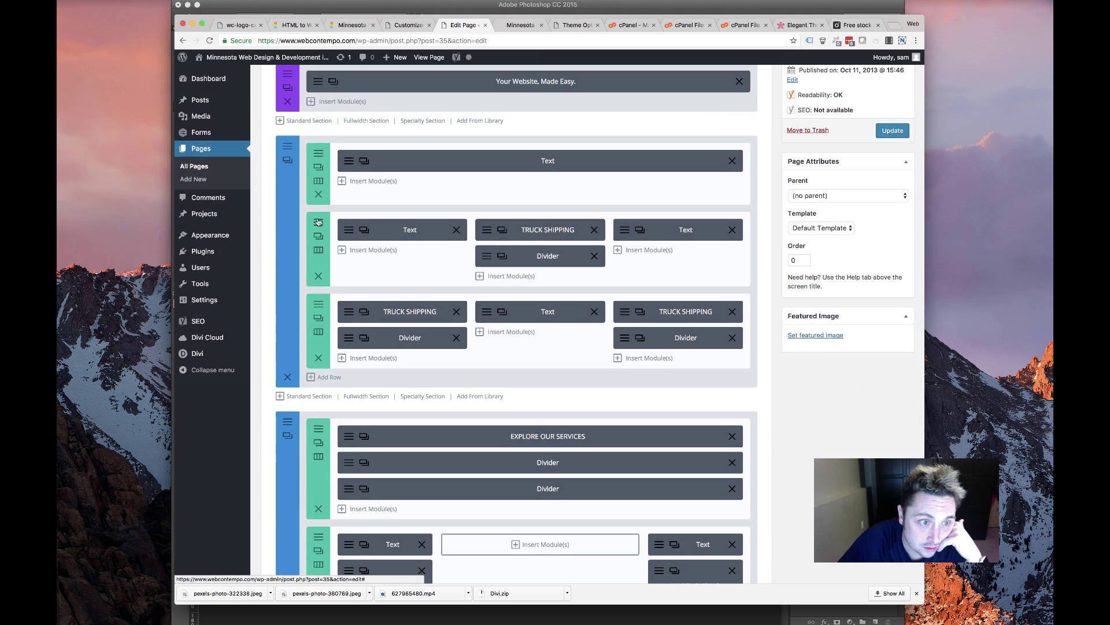
Remove the first column's background image in the top service row's settings
left_click(318, 236)
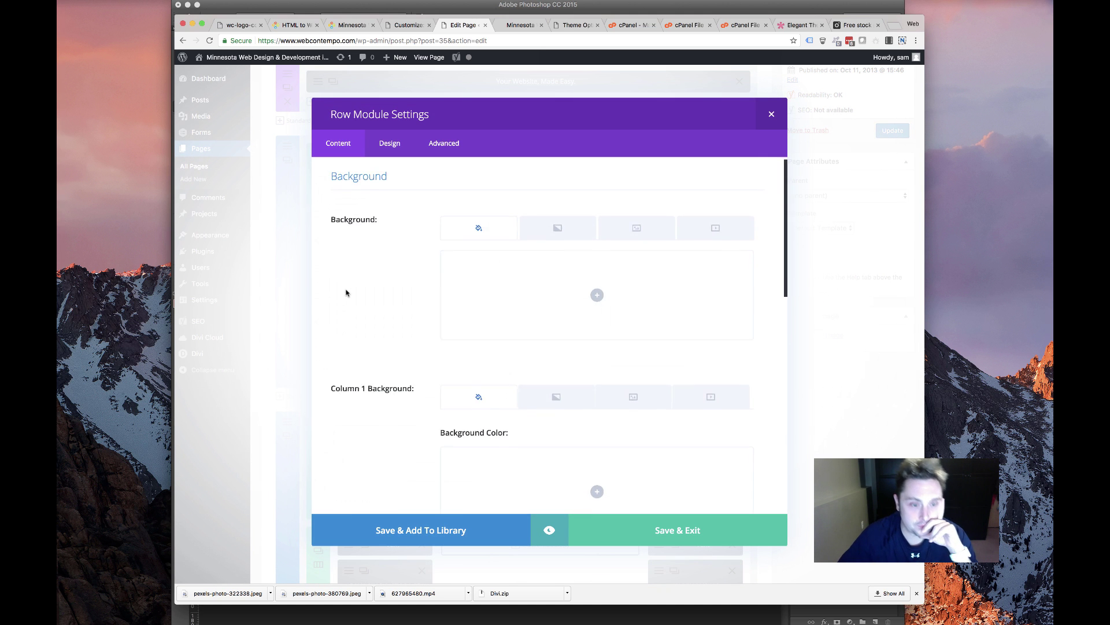
scroll(345, 290, "down", 3)
scroll(405, 283, "up", 3)
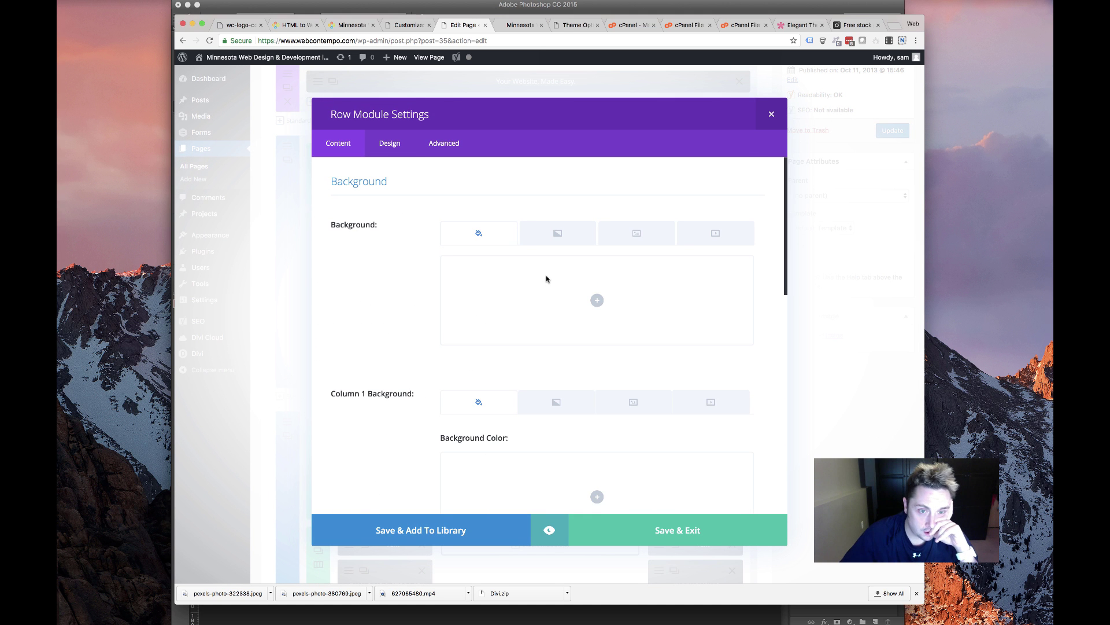
left_click(630, 403)
scroll(727, 335, "down", 3)
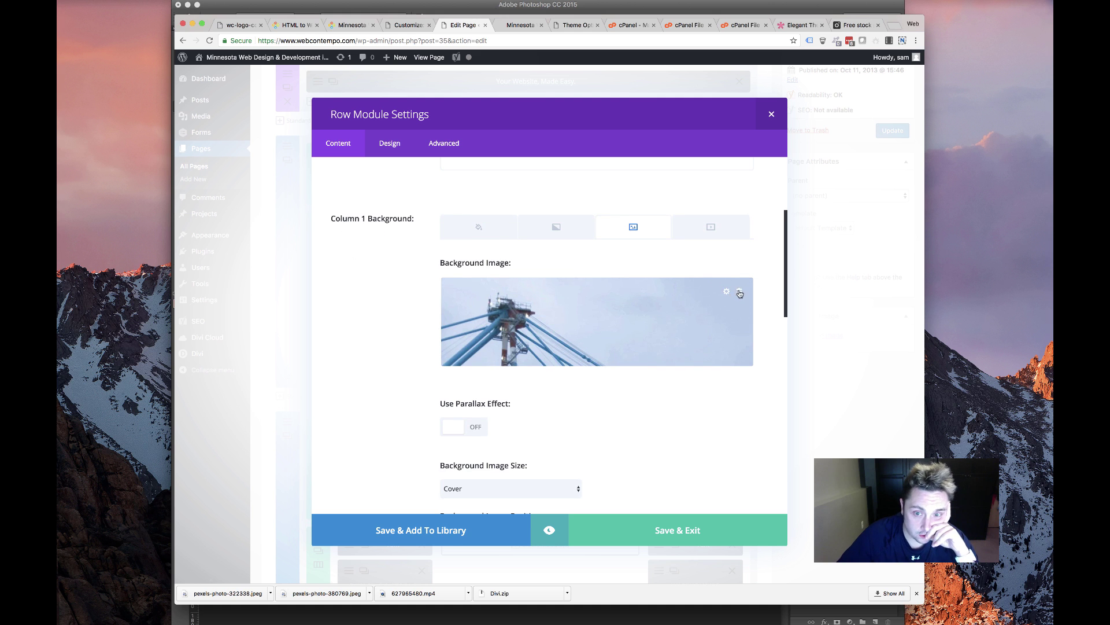
left_click(739, 293)
Give column 1 a solid blue background instead of an image and save the row
left_click(538, 358)
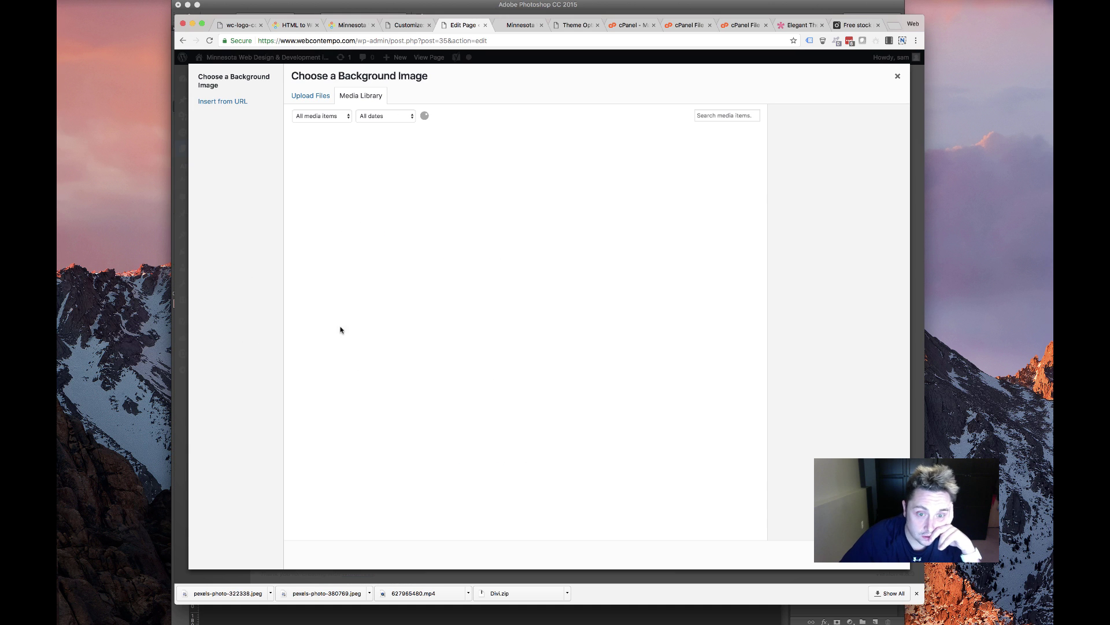
left_click(509, 25)
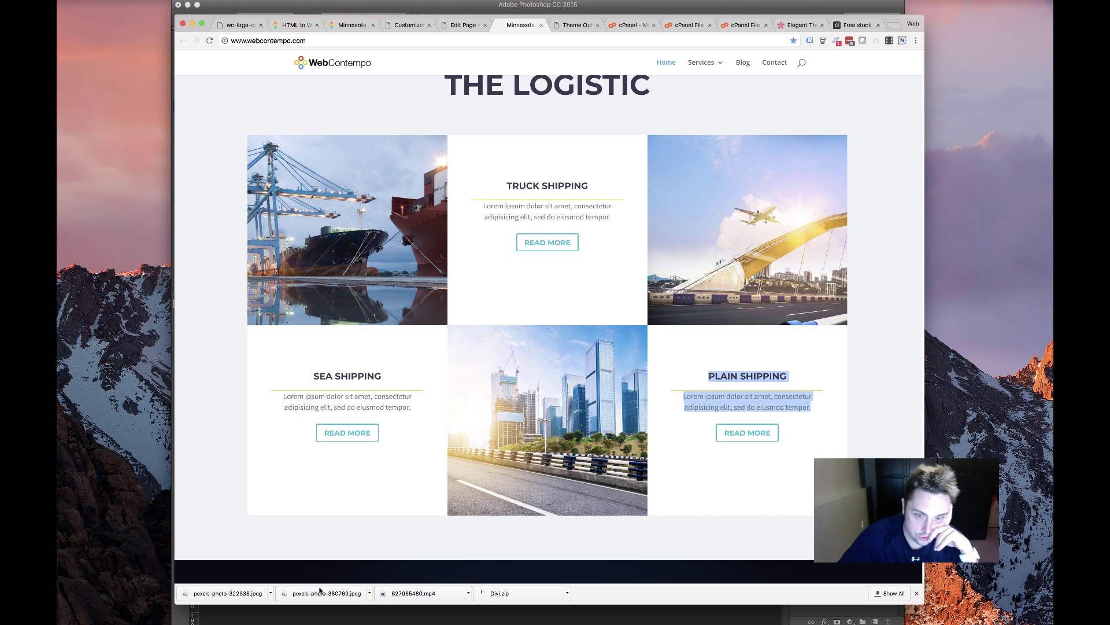
scroll(339, 203, "up", 1)
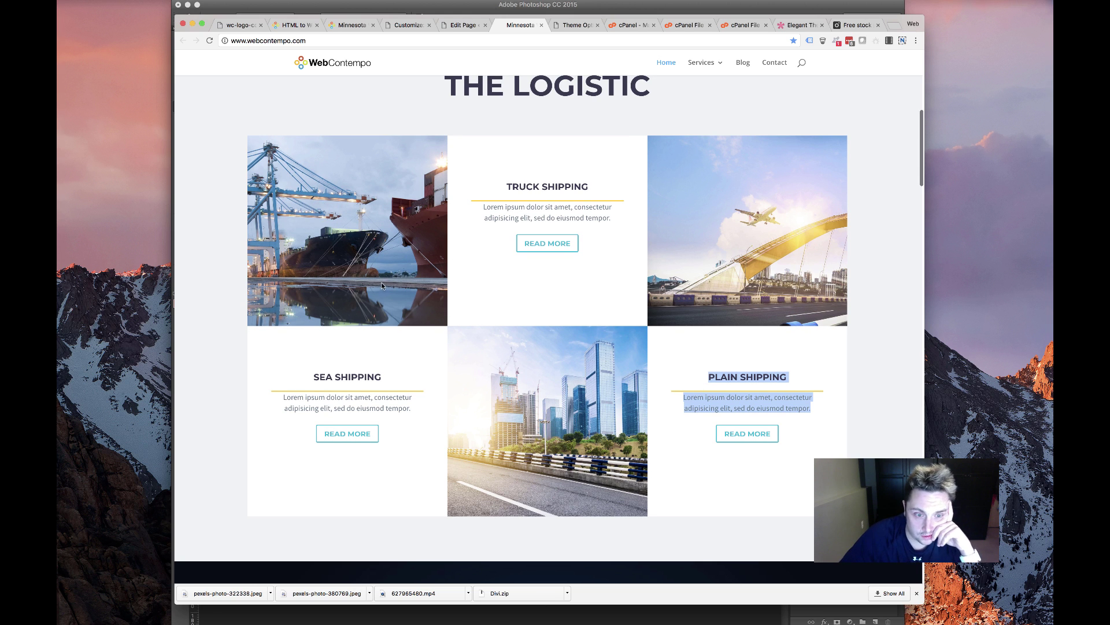
scroll(382, 285, "up", 5)
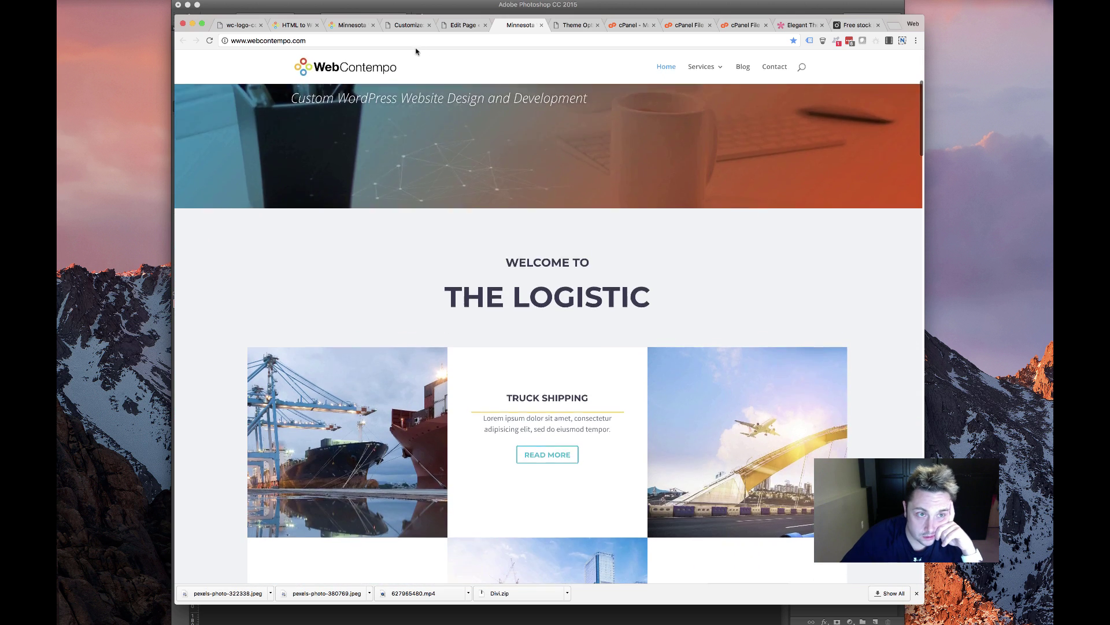
scroll(416, 51, "down", 2)
left_click(463, 25)
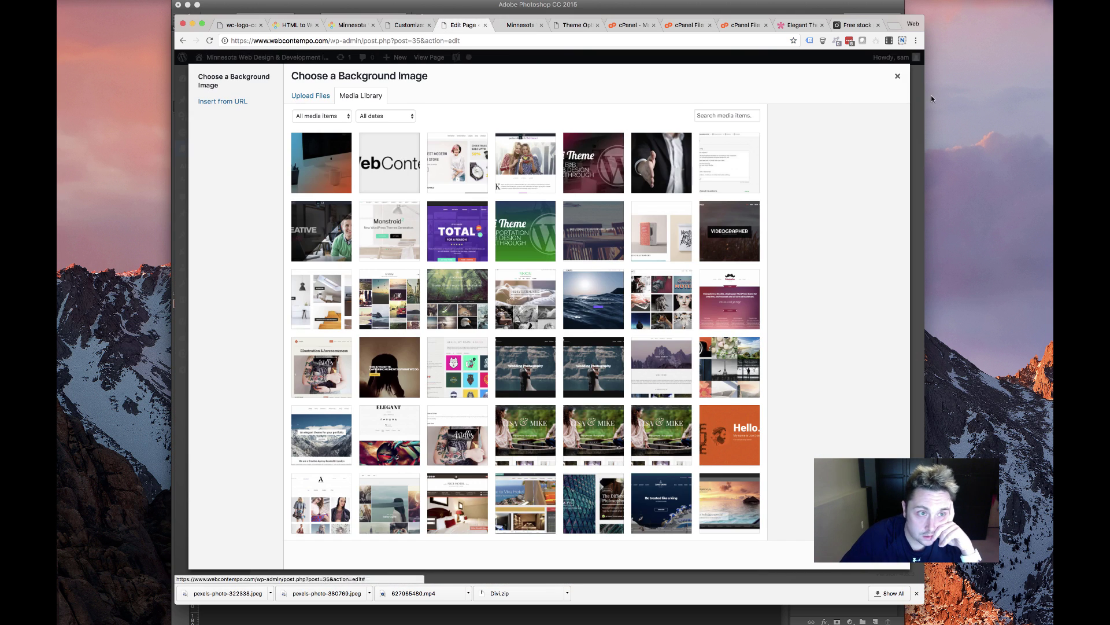
left_click(897, 76)
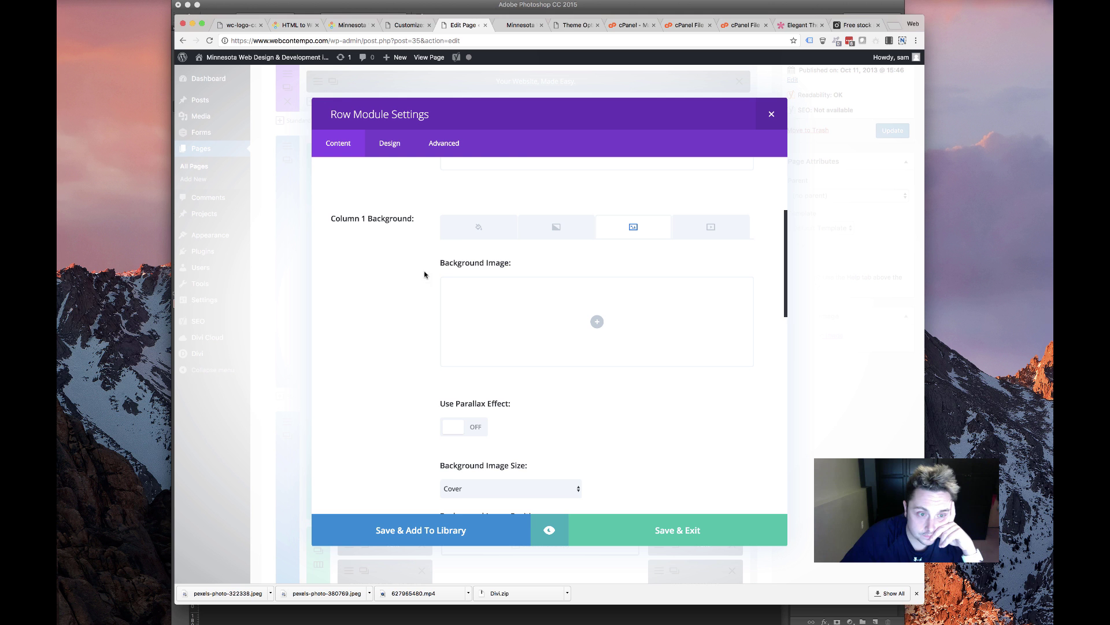
left_click(478, 232)
left_click(606, 322)
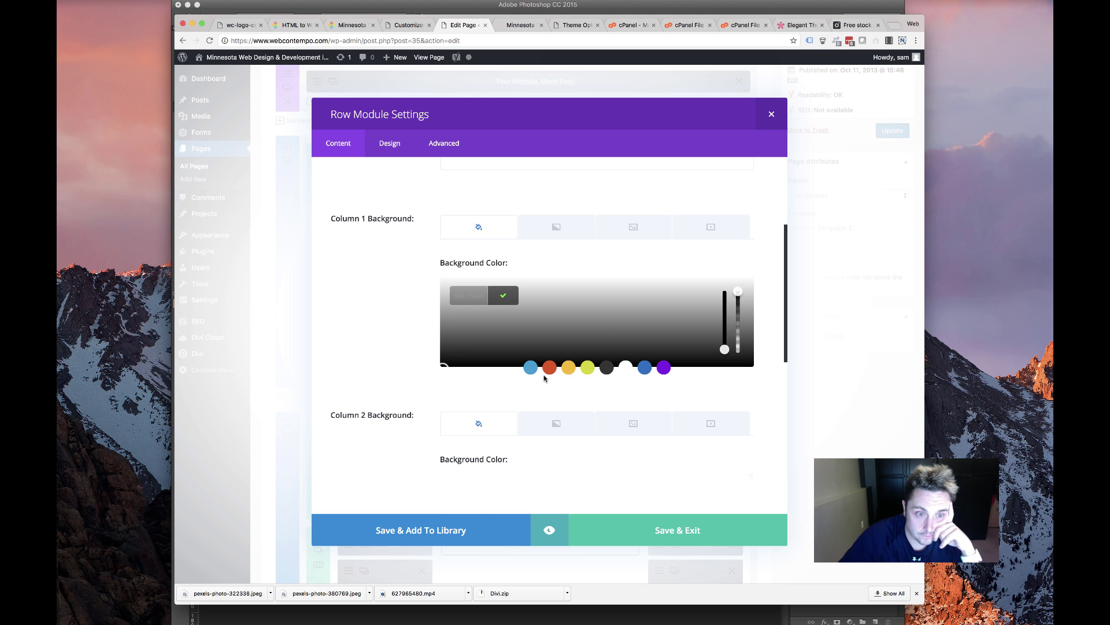
left_click(531, 368)
left_click(687, 533)
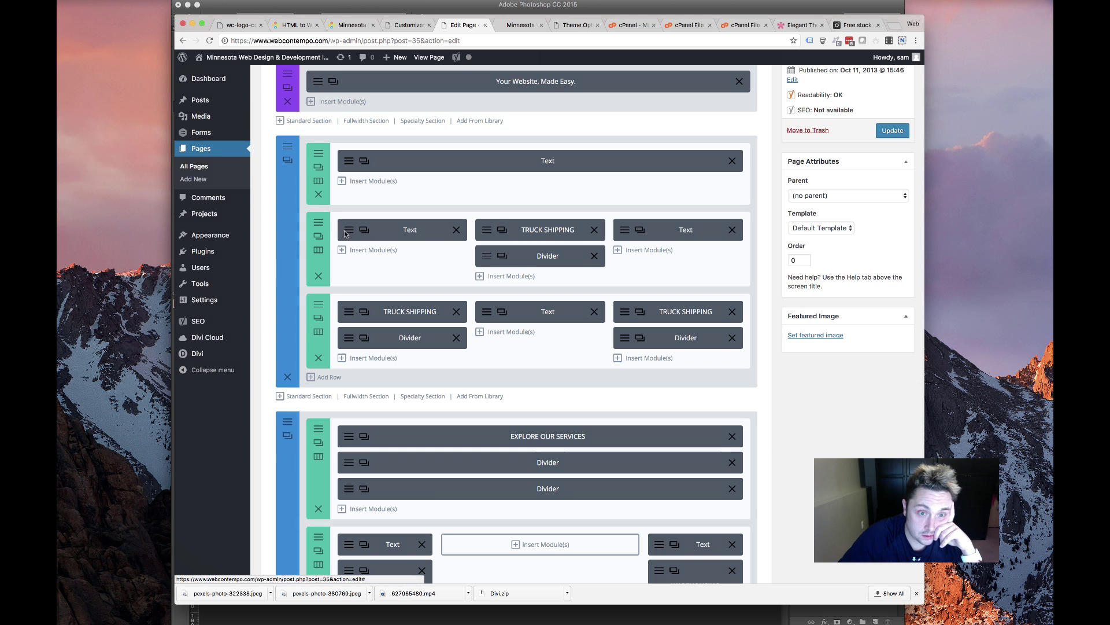
Replace the top row's column 3 sky image with a solid red background and save
left_click(319, 223)
scroll(504, 311, "down", 9)
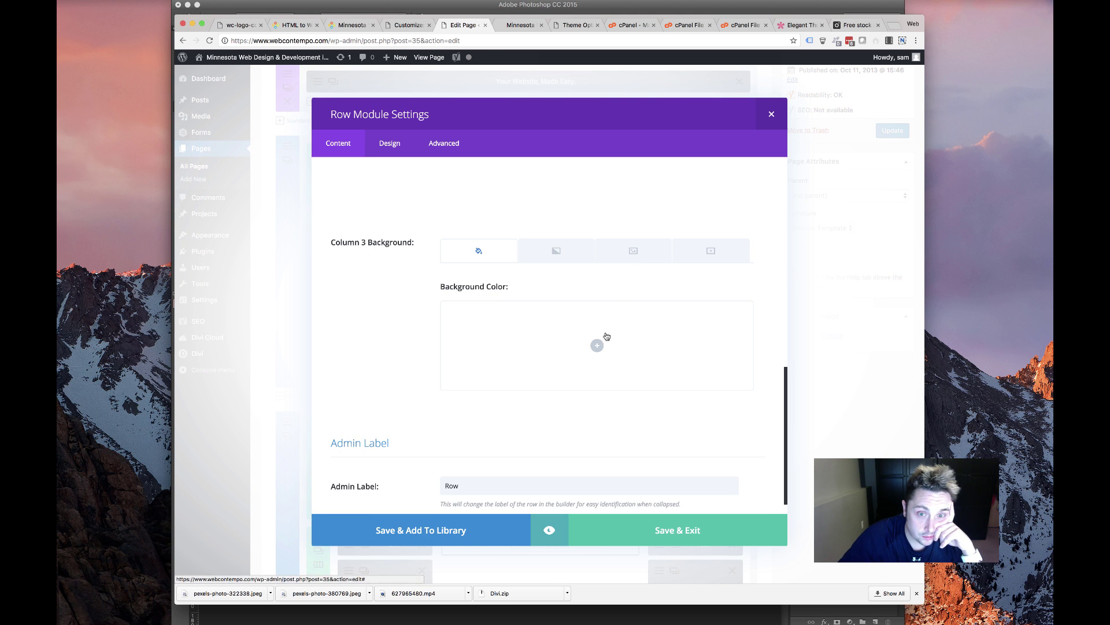
left_click(634, 250)
left_click(740, 316)
left_click(468, 251)
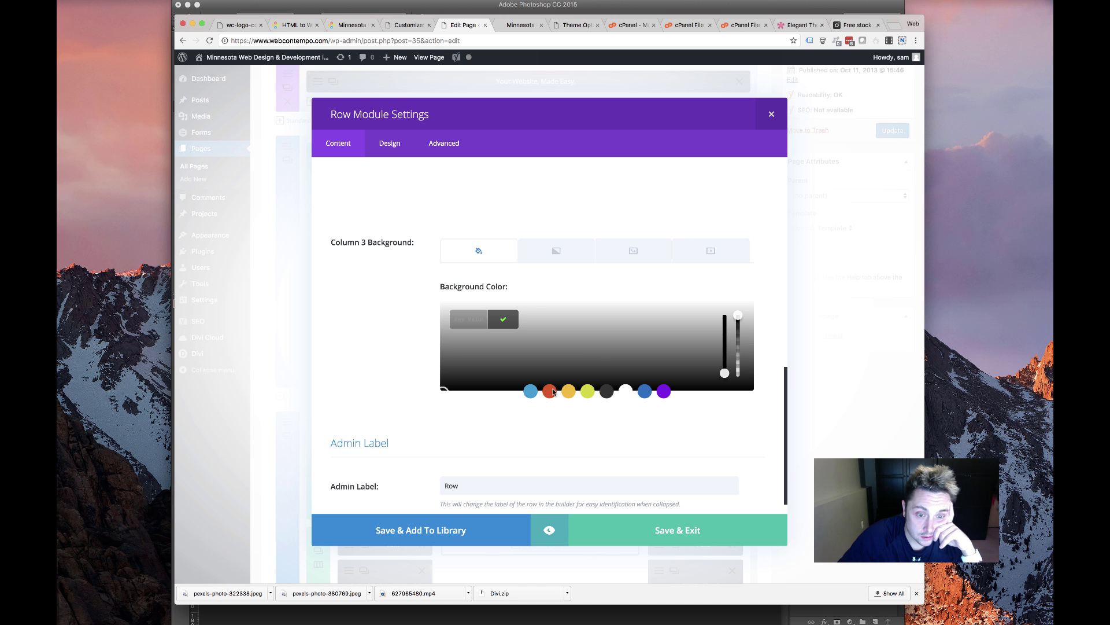
left_click(550, 391)
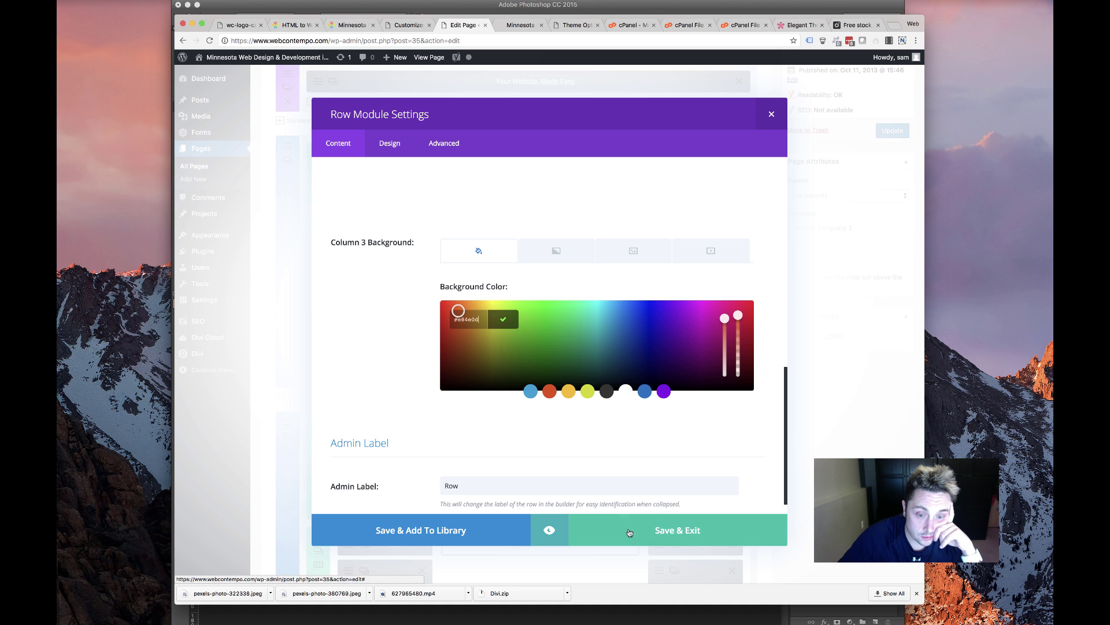
left_click(630, 532)
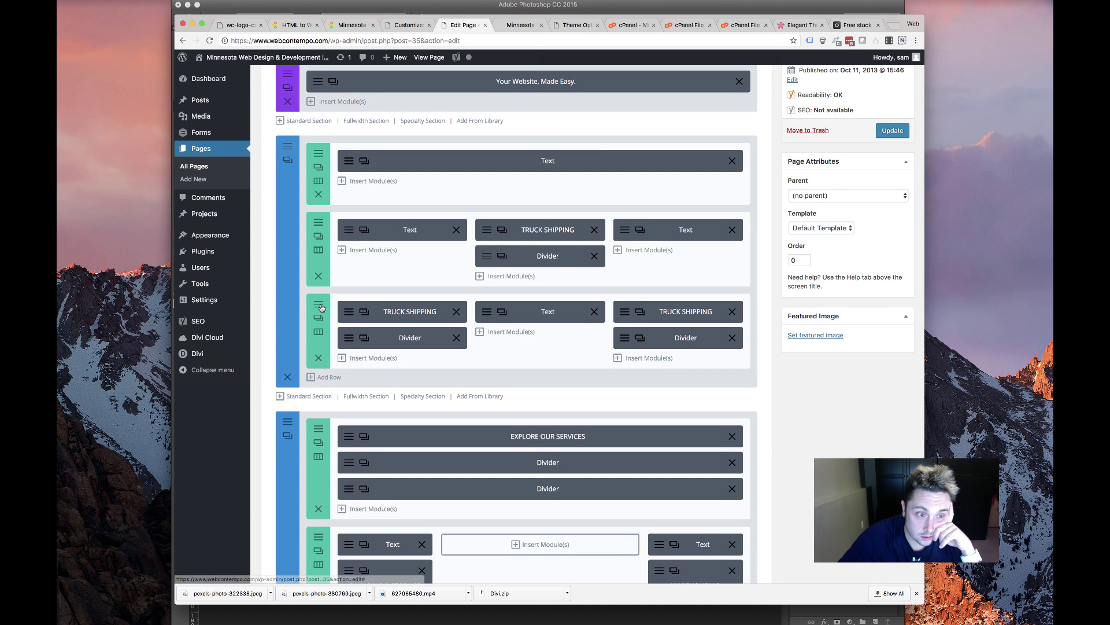
Replace the second row's column 2 image with a solid yellow-green background and save
left_click(318, 317)
scroll(373, 330, "down", 5)
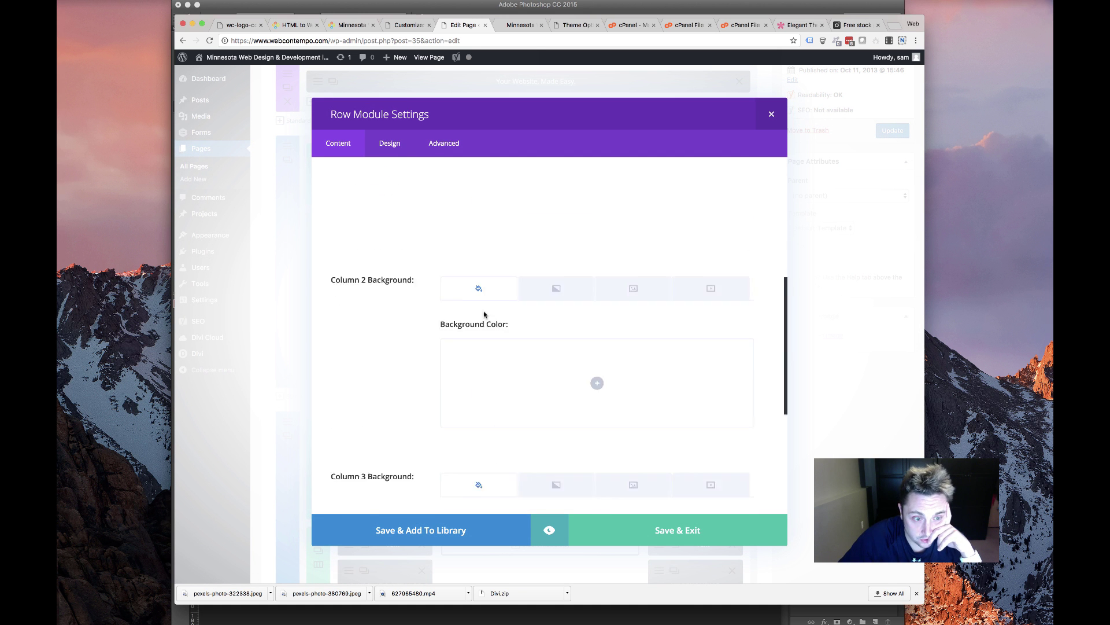
left_click(633, 246)
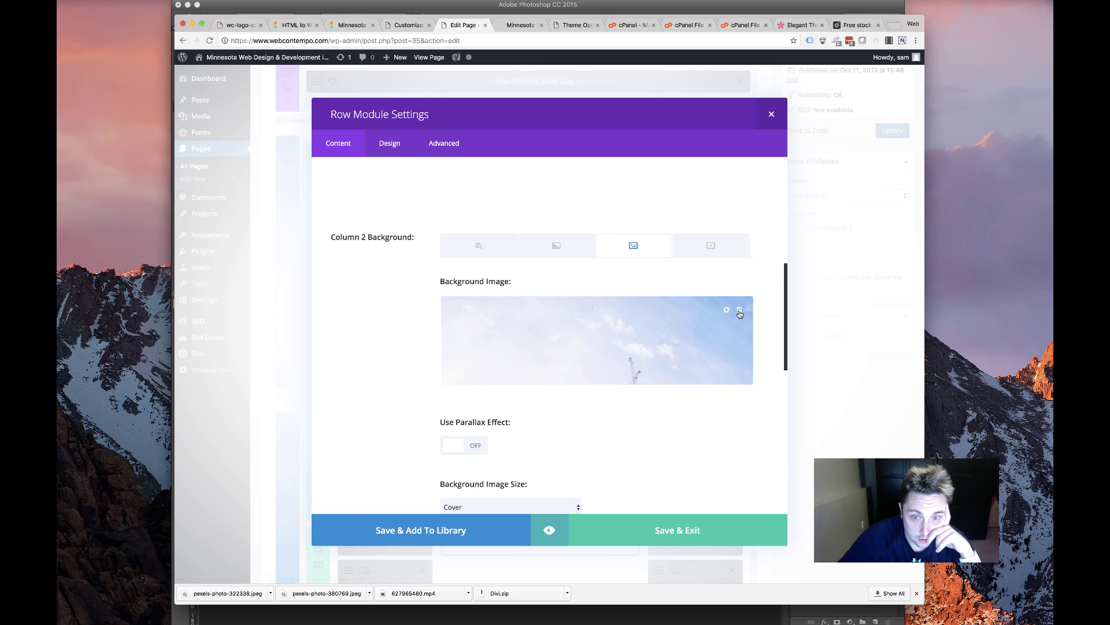
left_click(739, 313)
left_click(463, 245)
left_click(597, 340)
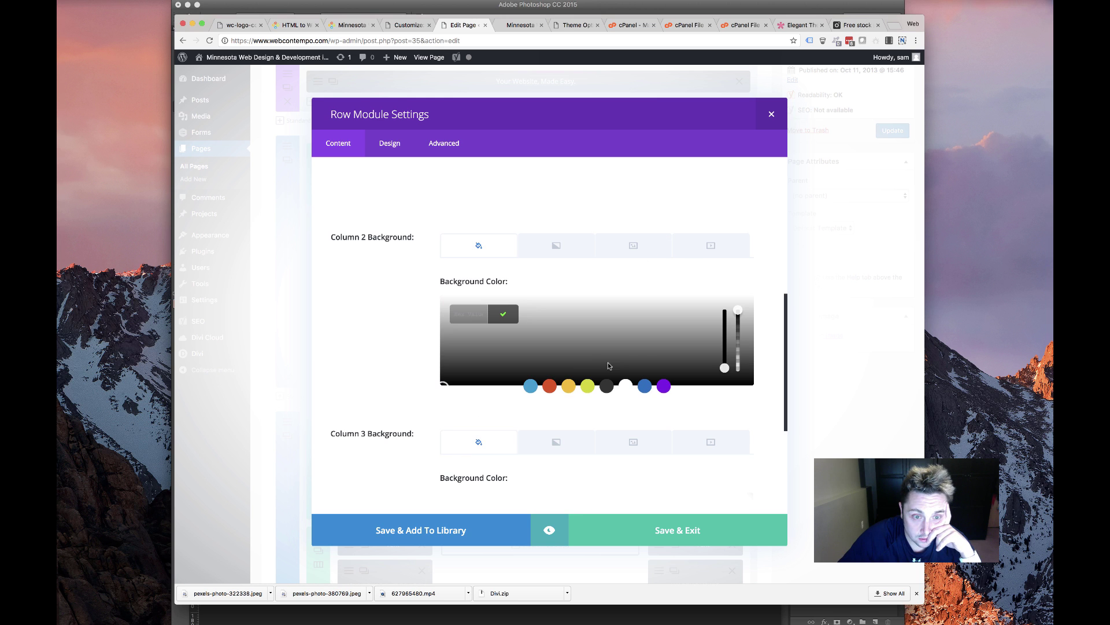
left_click(587, 387)
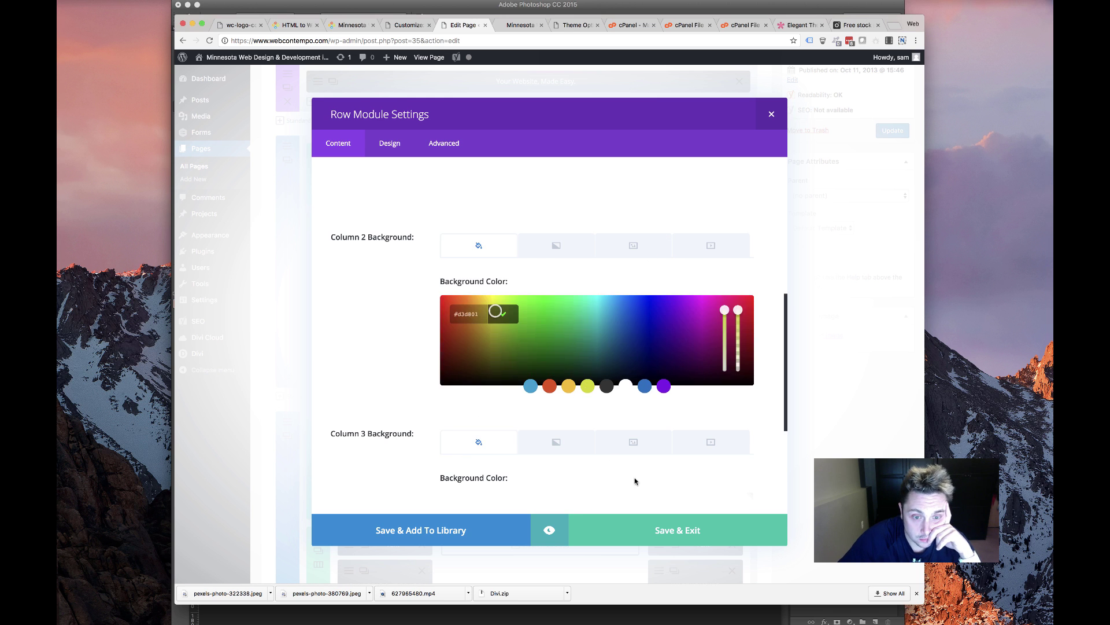
left_click(650, 528)
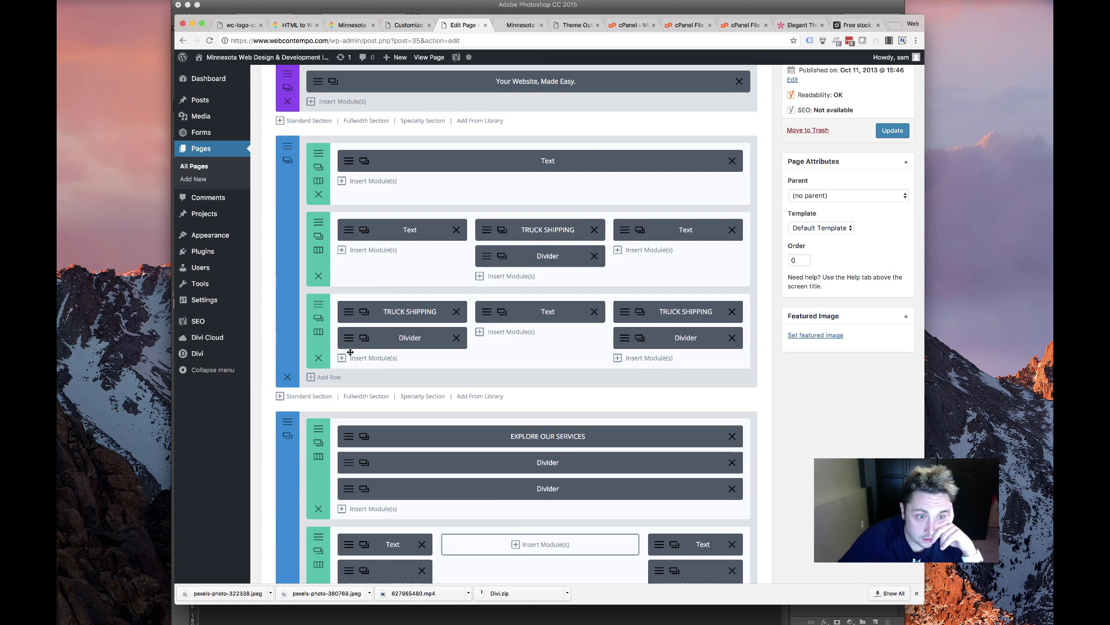
left_click(350, 342)
scroll(478, 369, "down", 3)
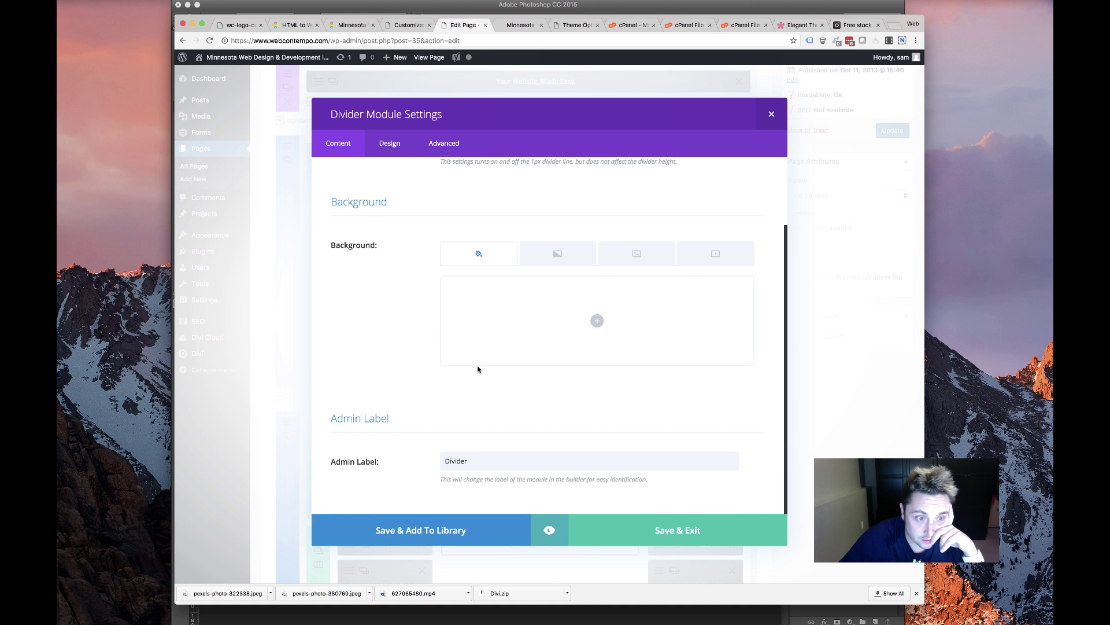
scroll(522, 374, "up", 3)
left_click(577, 336)
left_click(632, 326)
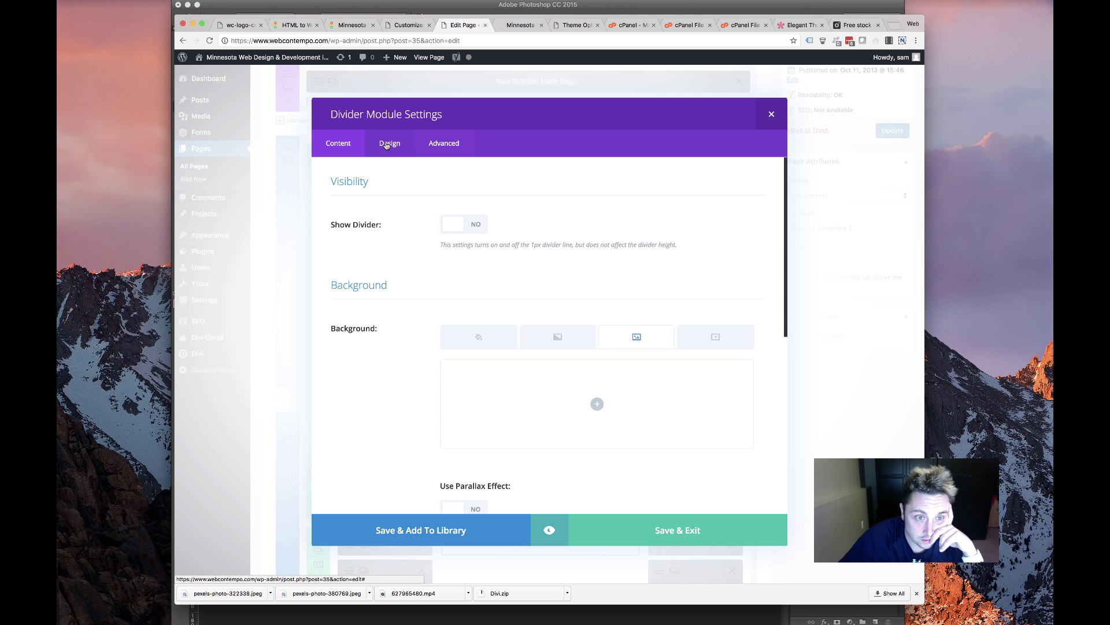
left_click(390, 142)
scroll(405, 255, "down", 2)
scroll(404, 255, "up", 2)
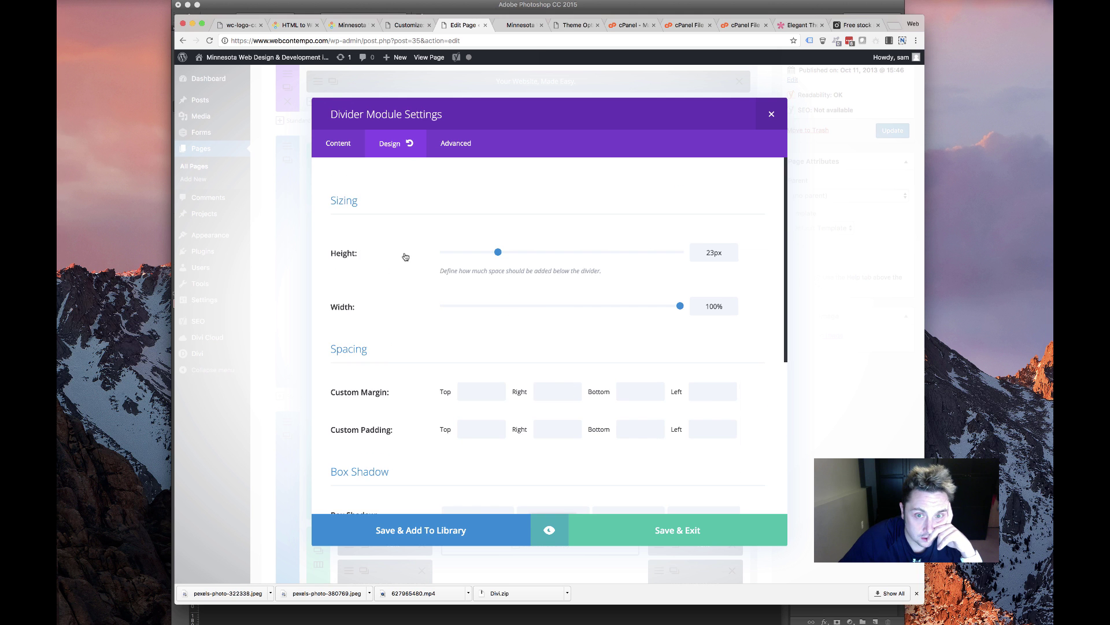
scroll(405, 255, "down", 4)
left_click(450, 146)
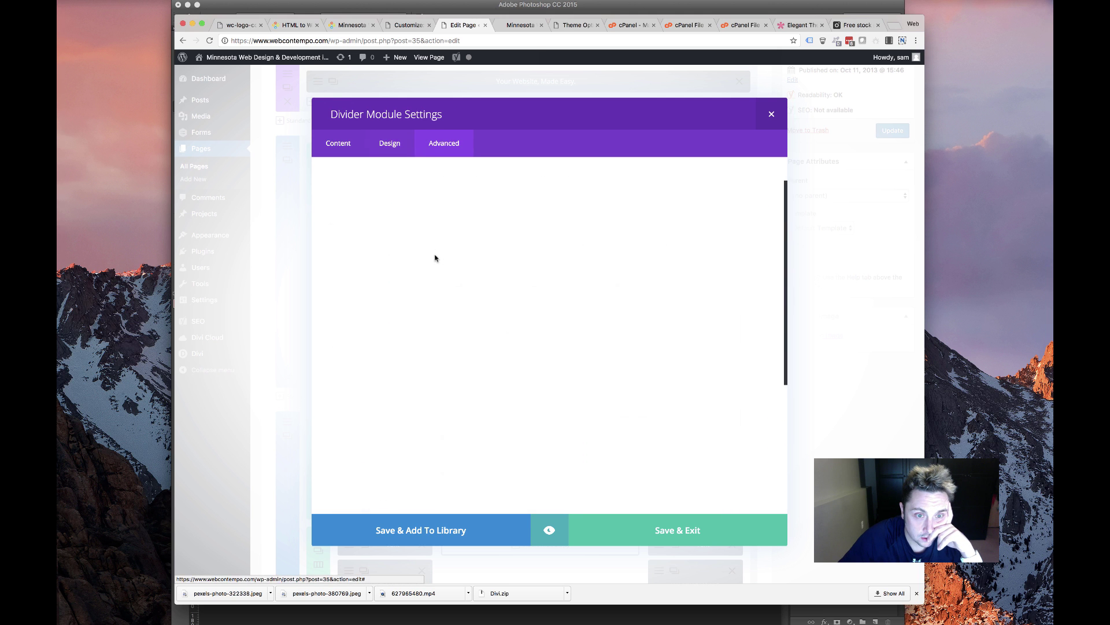
scroll(429, 255, "down", 4)
scroll(428, 255, "up", 4)
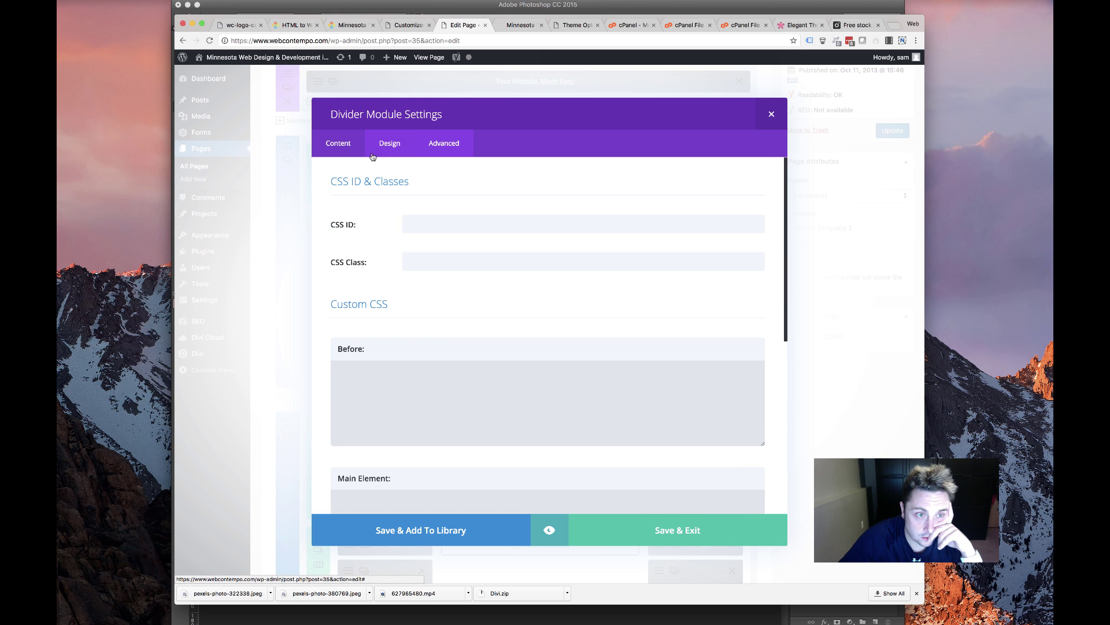
left_click(387, 146)
scroll(497, 255, "down", 4)
scroll(480, 255, "up", 4)
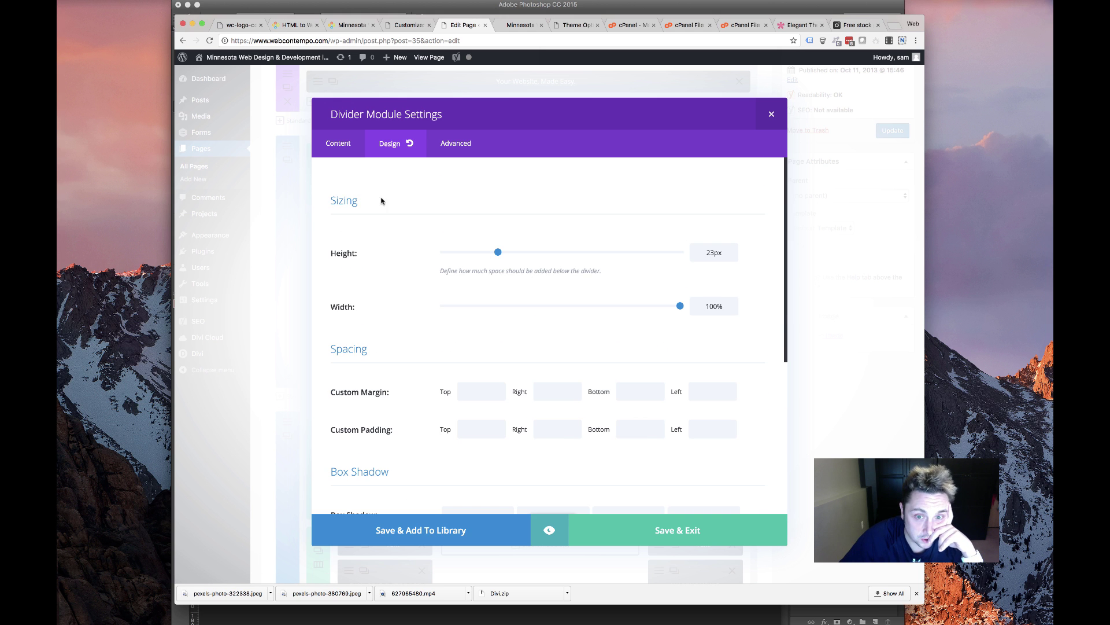
left_click(351, 146)
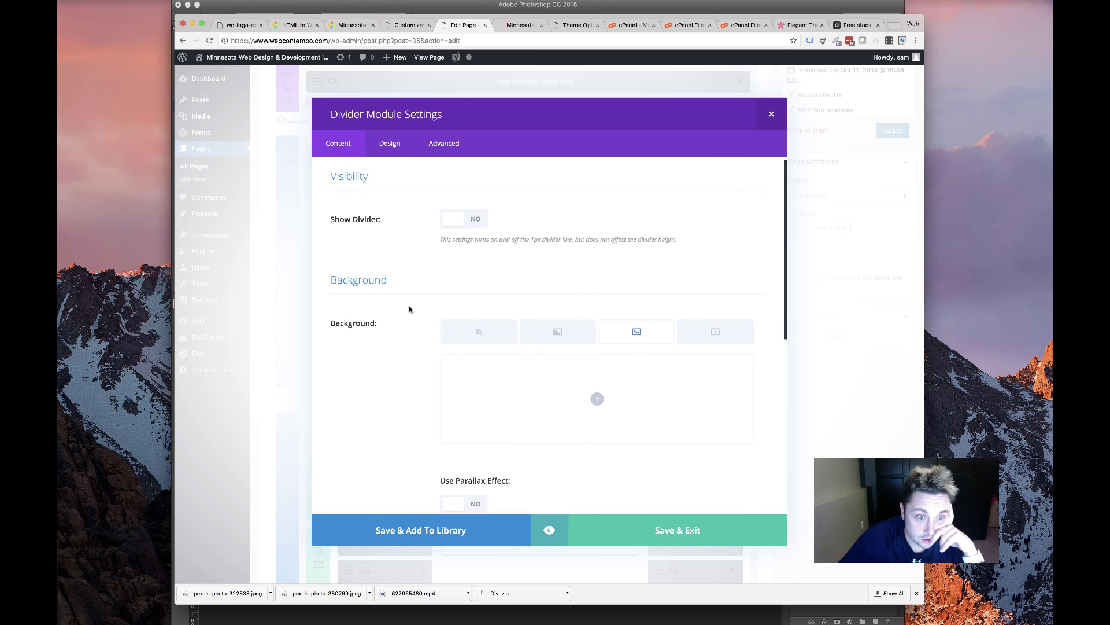
left_click(509, 340)
left_click(570, 339)
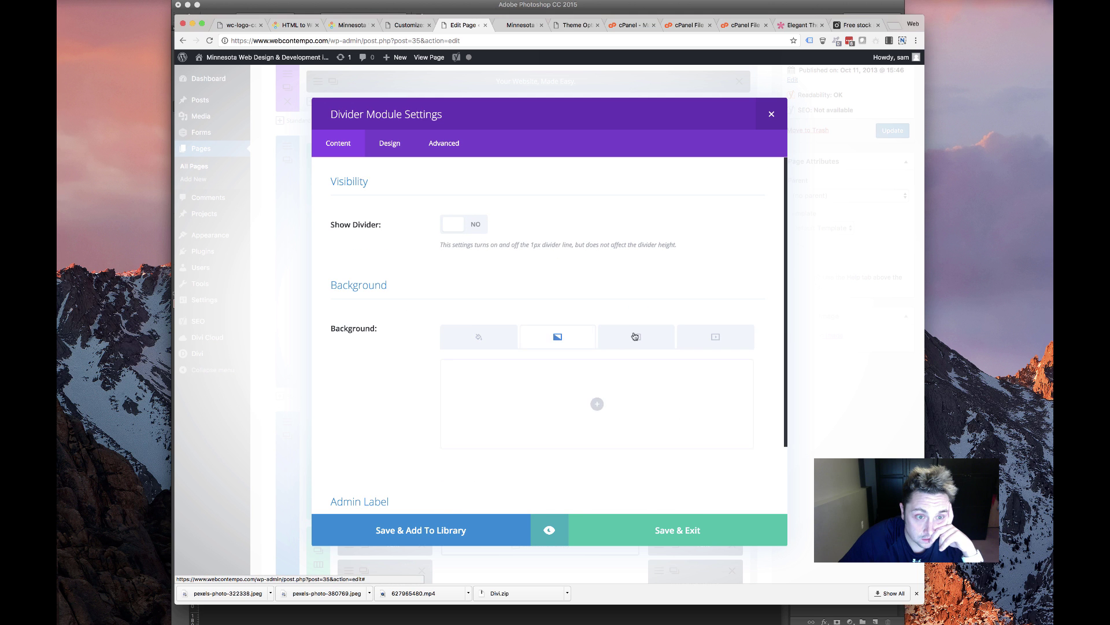
left_click(637, 337)
left_click(715, 337)
scroll(366, 375, "down", 10)
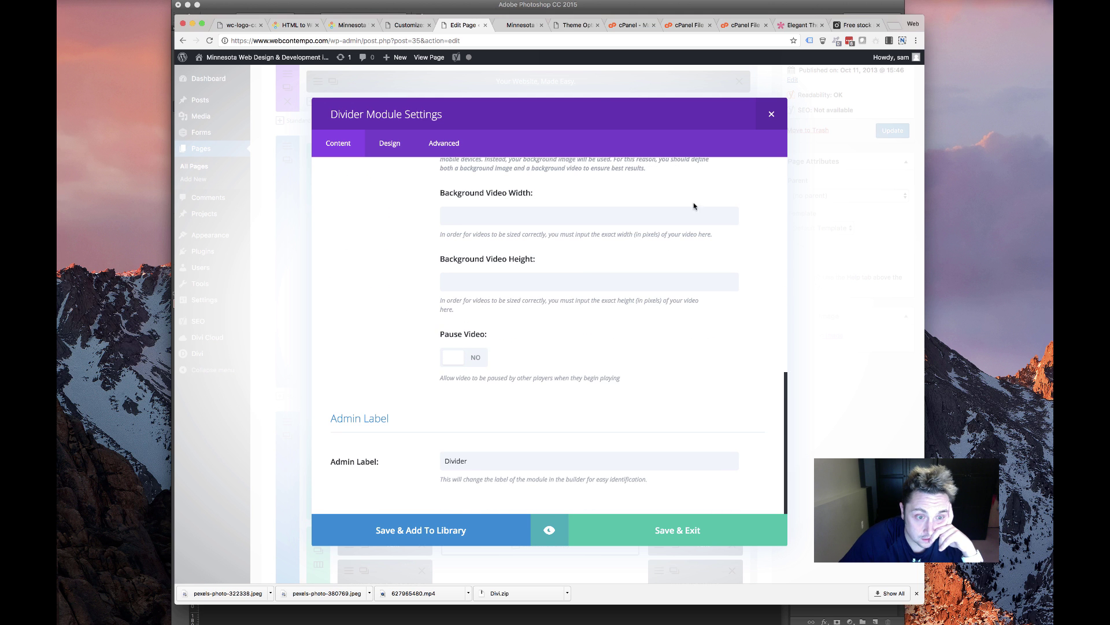
left_click(769, 114)
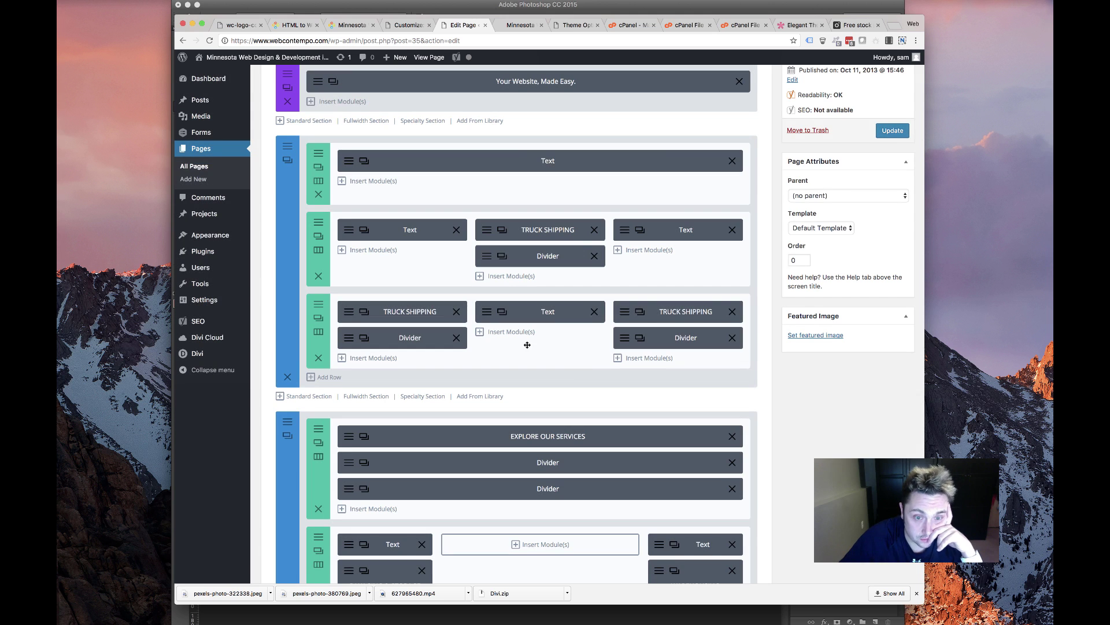
left_click(892, 130)
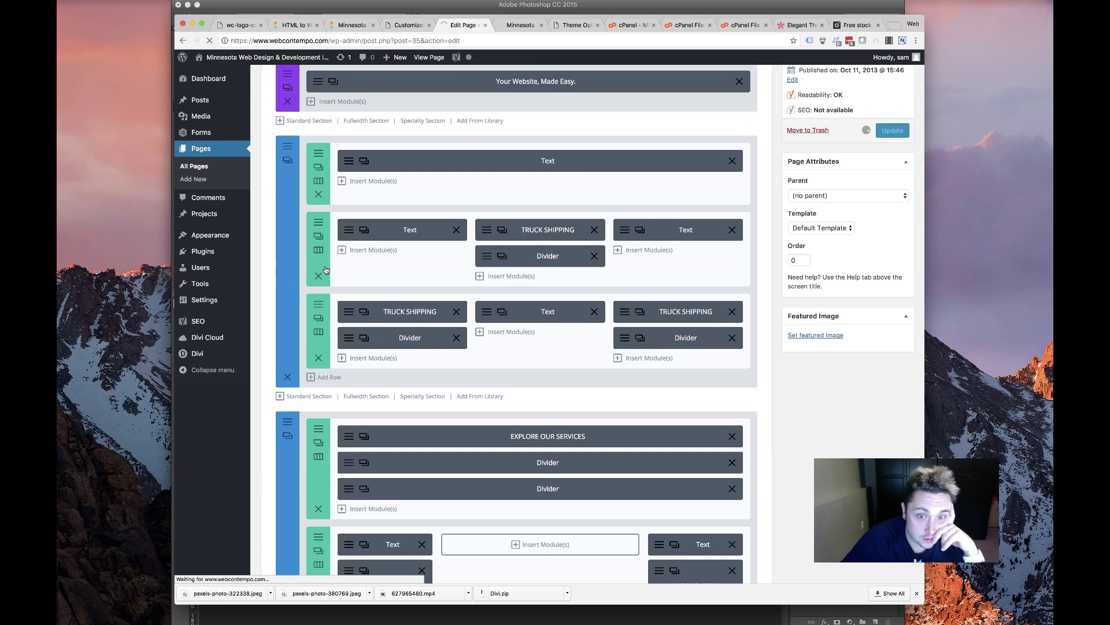
left_click(512, 26)
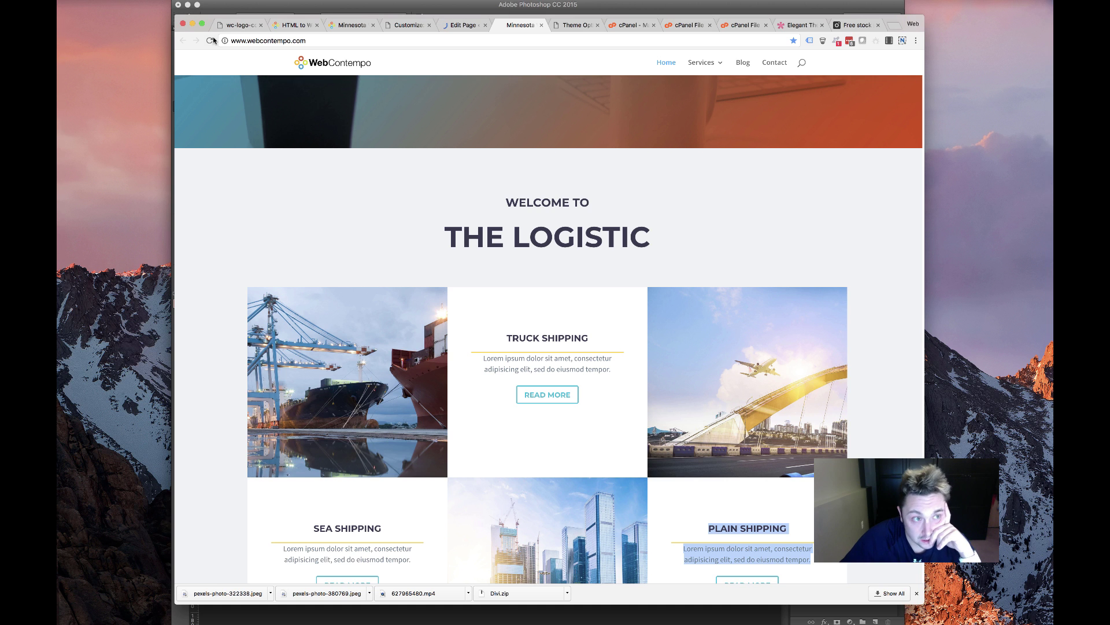
left_click(212, 40)
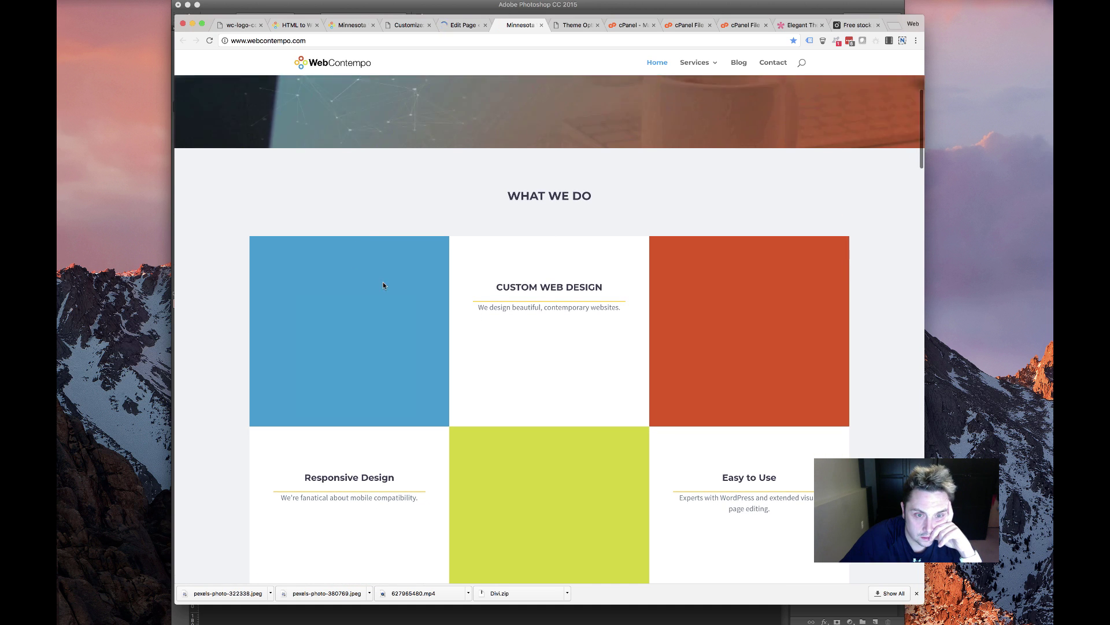
scroll(553, 371, "down", 5)
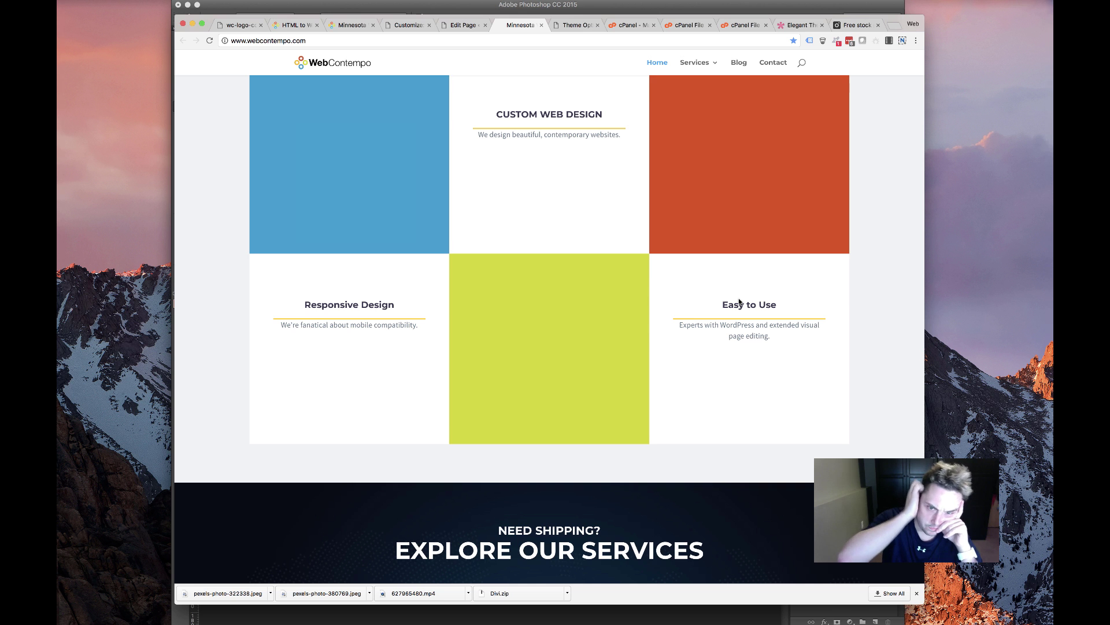
scroll(636, 231, "up", 10)
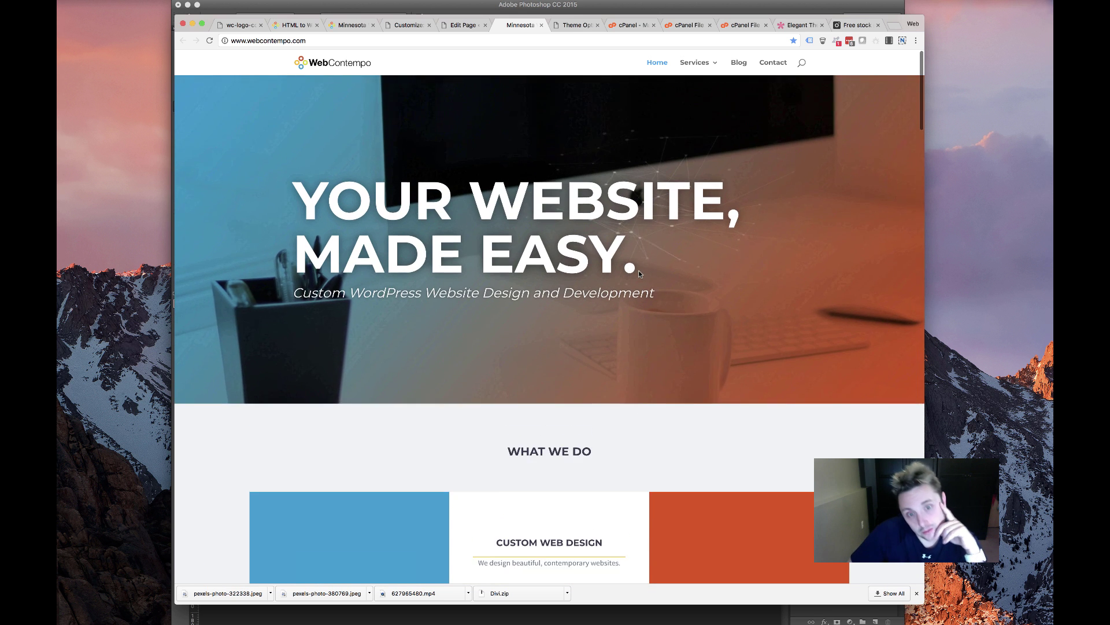
scroll(633, 269, "down", 6)
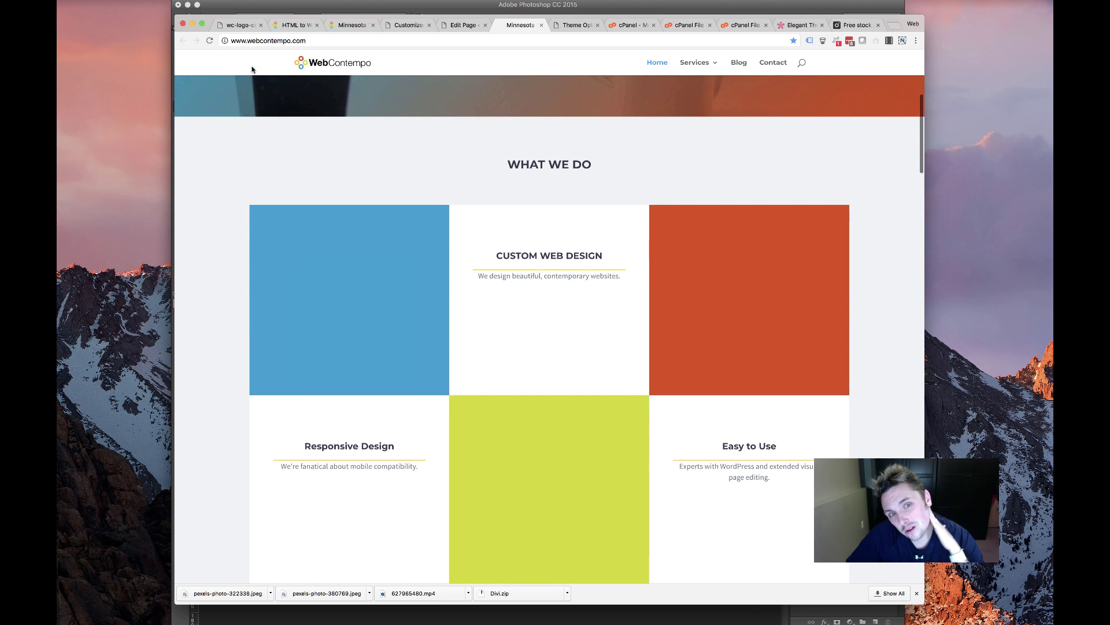
scroll(249, 153, "down", 2)
scroll(249, 150, "up", 5)
scroll(249, 151, "down", 3)
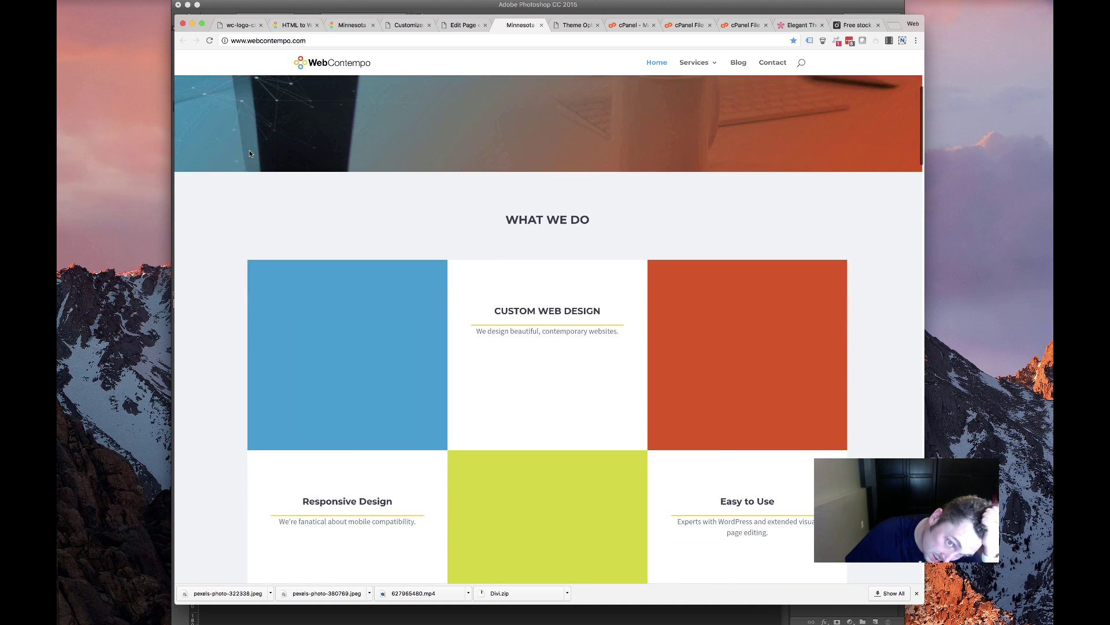
scroll(246, 155, "up", 2)
scroll(249, 154, "up", 3)
scroll(249, 154, "down", 10)
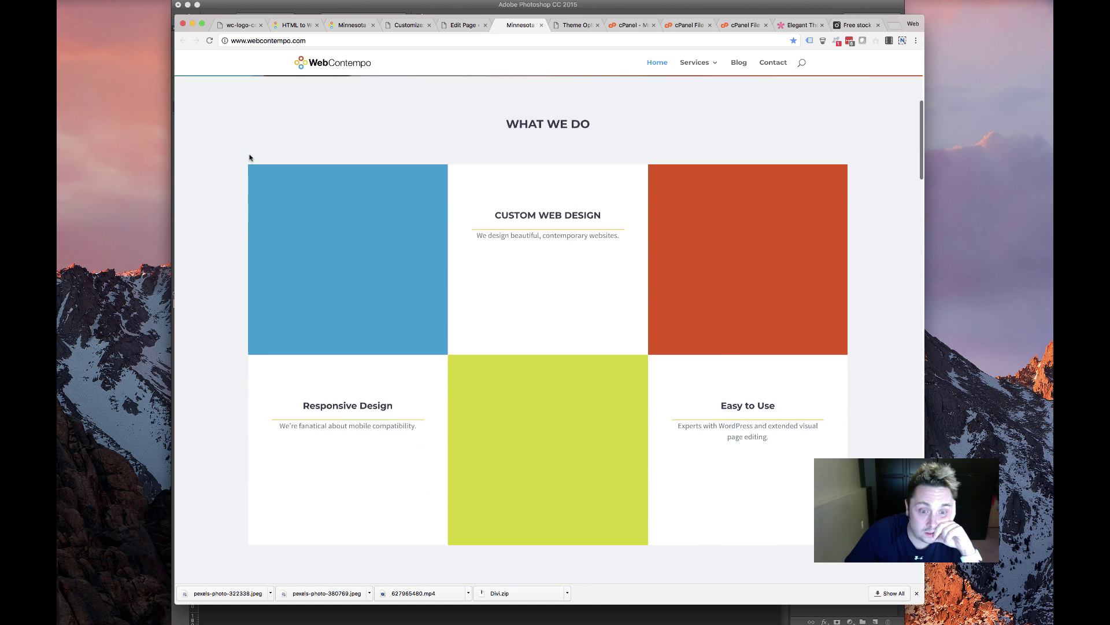
scroll(249, 154, "up", 5)
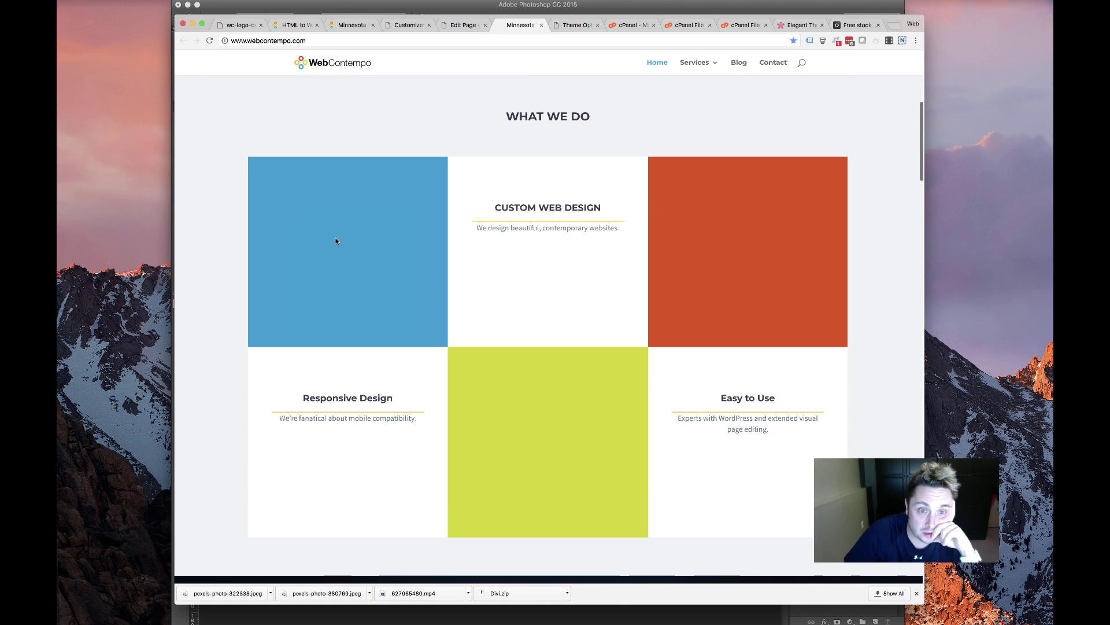
Return to the page-builder editor and duplicate, then delete, the middle column's text block
left_click(463, 25)
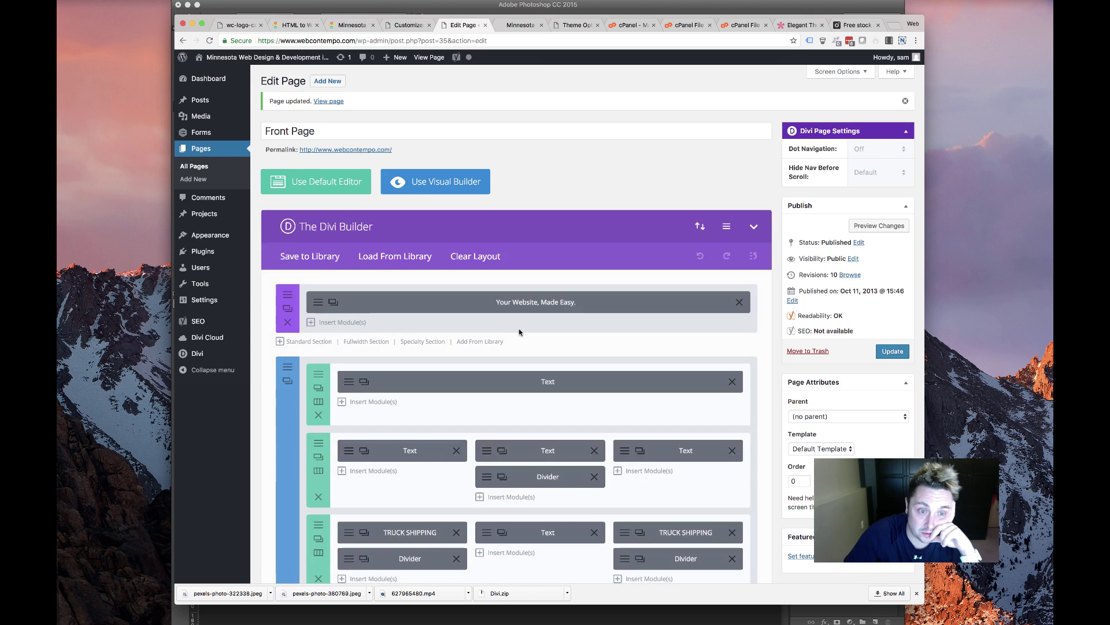
scroll(481, 335, "down", 3)
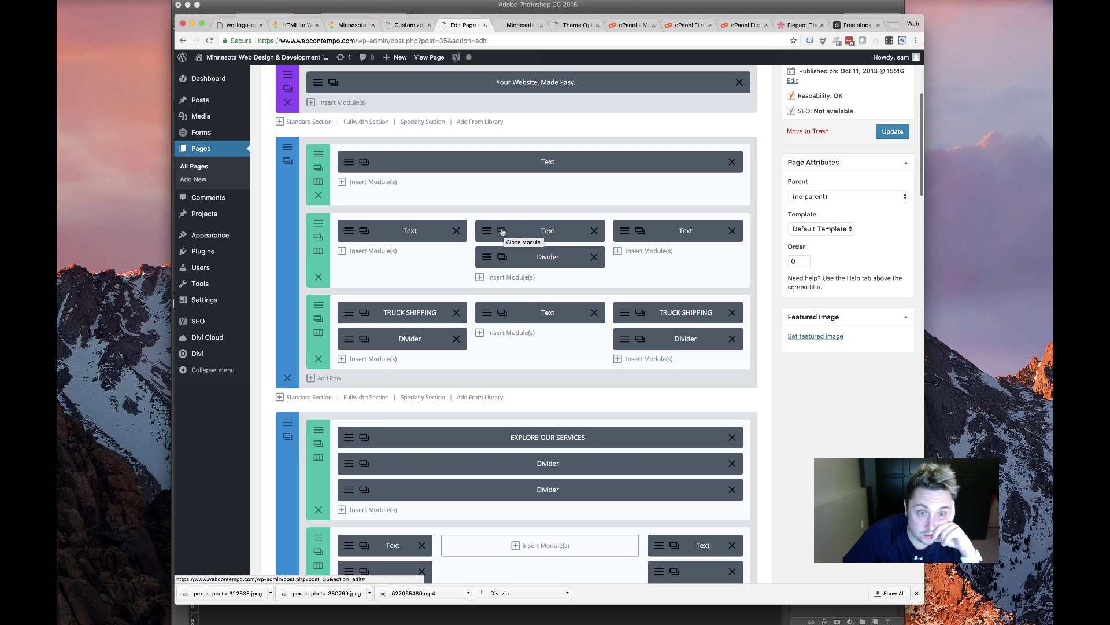
left_click(501, 234)
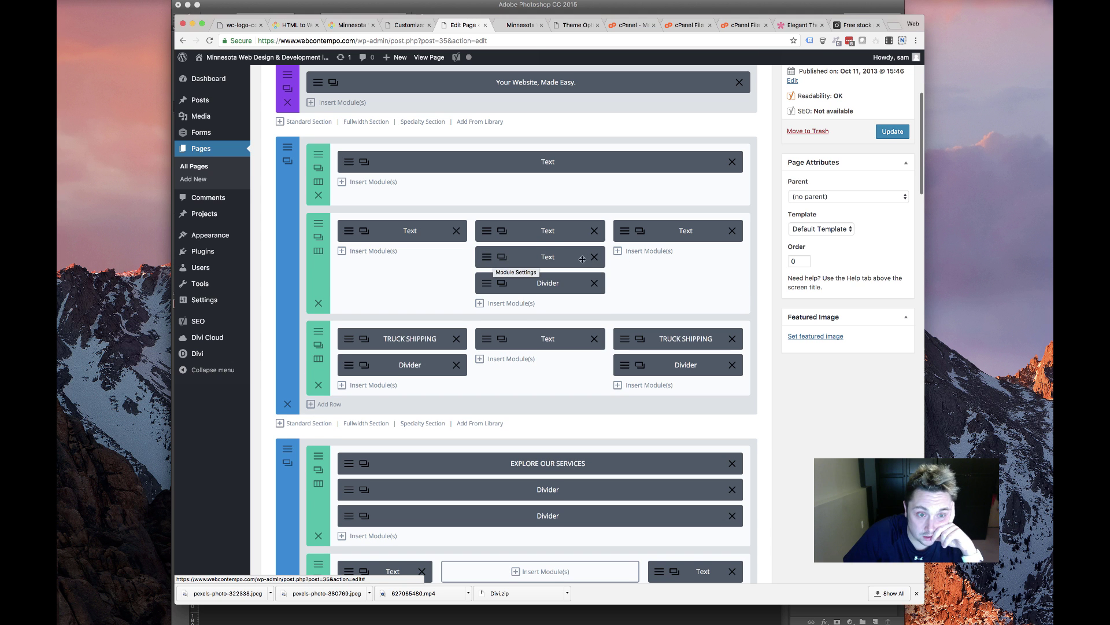
left_click(593, 257)
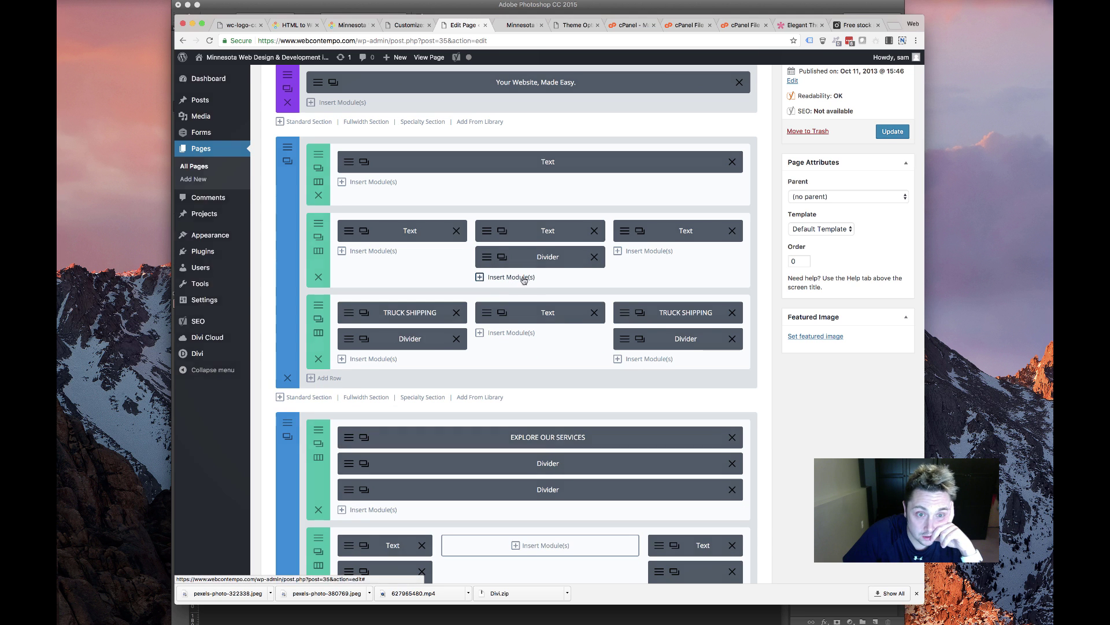
Browse the middle column's module picker and close it without adding anything
left_click(509, 277)
scroll(497, 270, "down", 2)
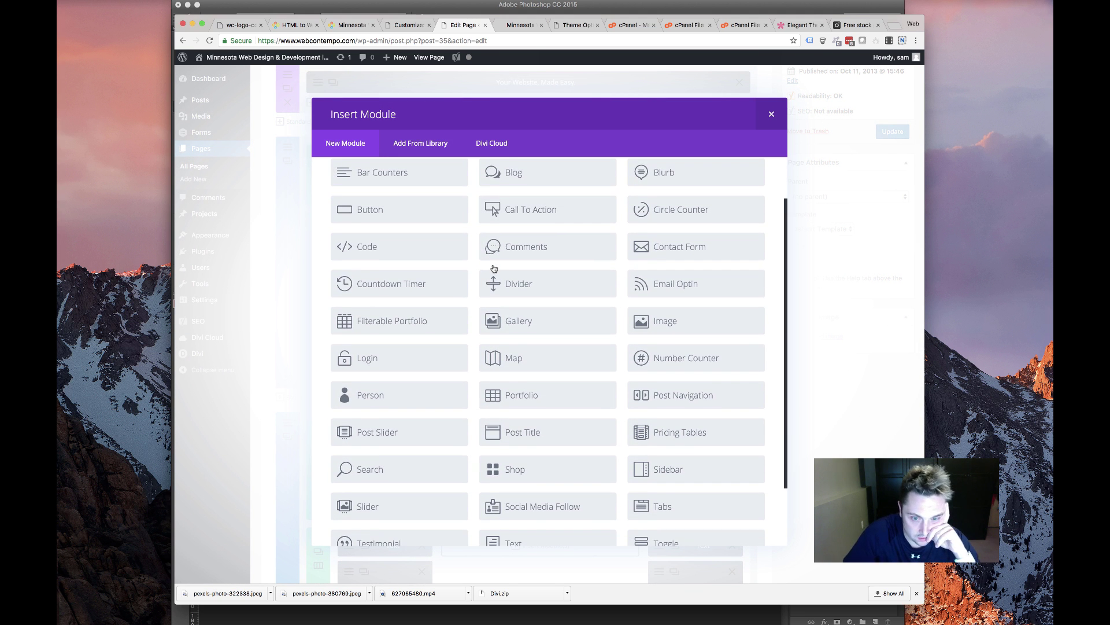
scroll(494, 267, "up", 2)
scroll(494, 271, "down", 3)
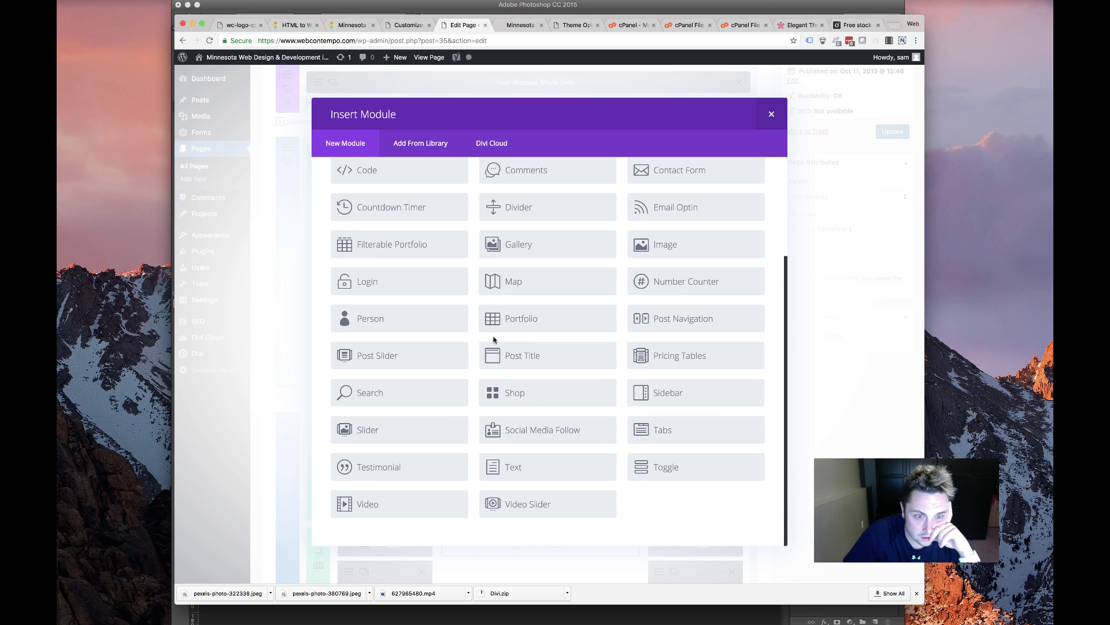
left_click(772, 114)
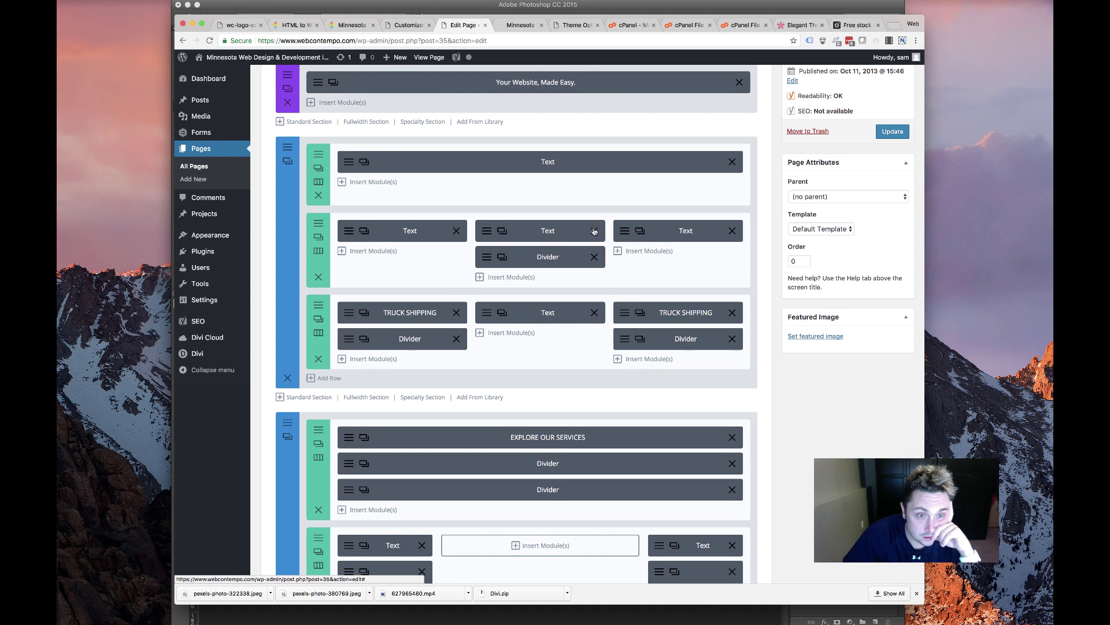
Copy the middle text block's full content, then delete that text block
left_click(487, 232)
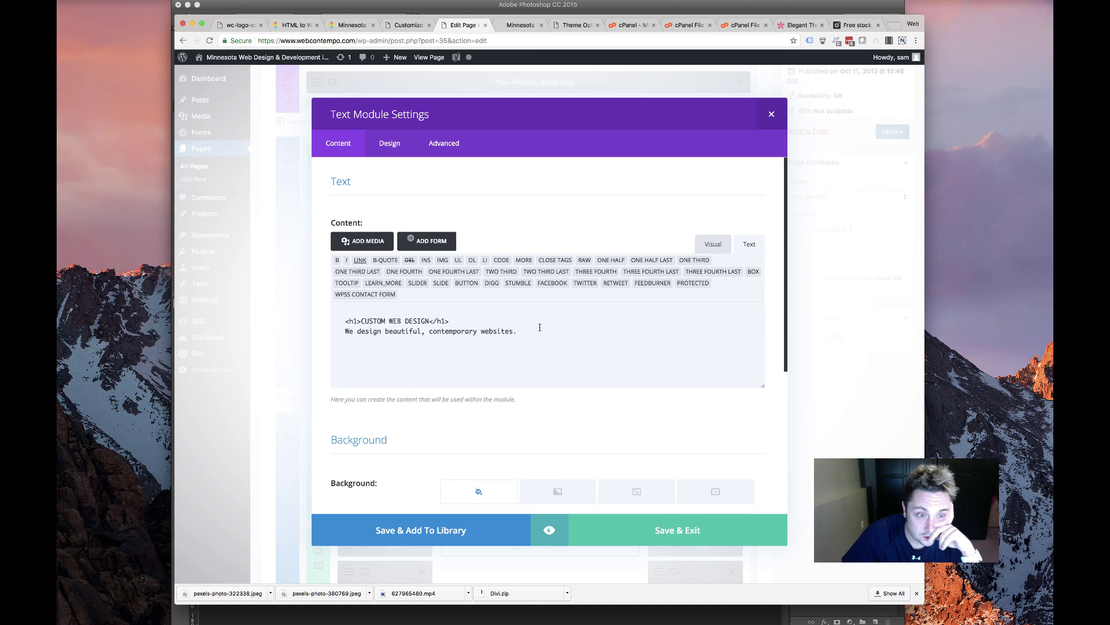
key("super+a")
right_click(431, 328)
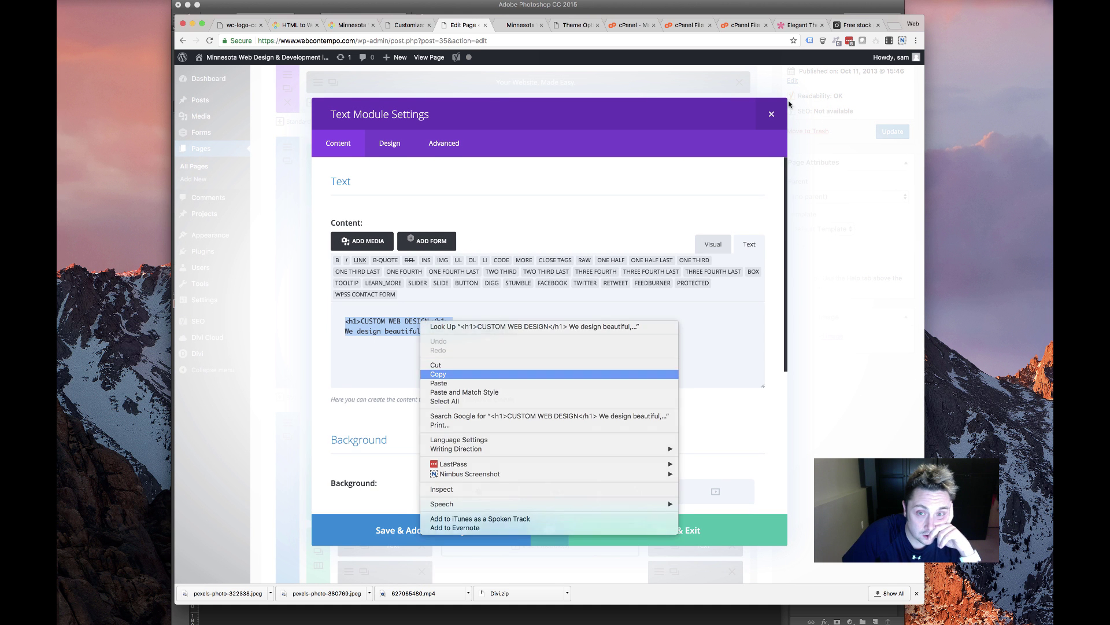
left_click(445, 374)
left_click(771, 114)
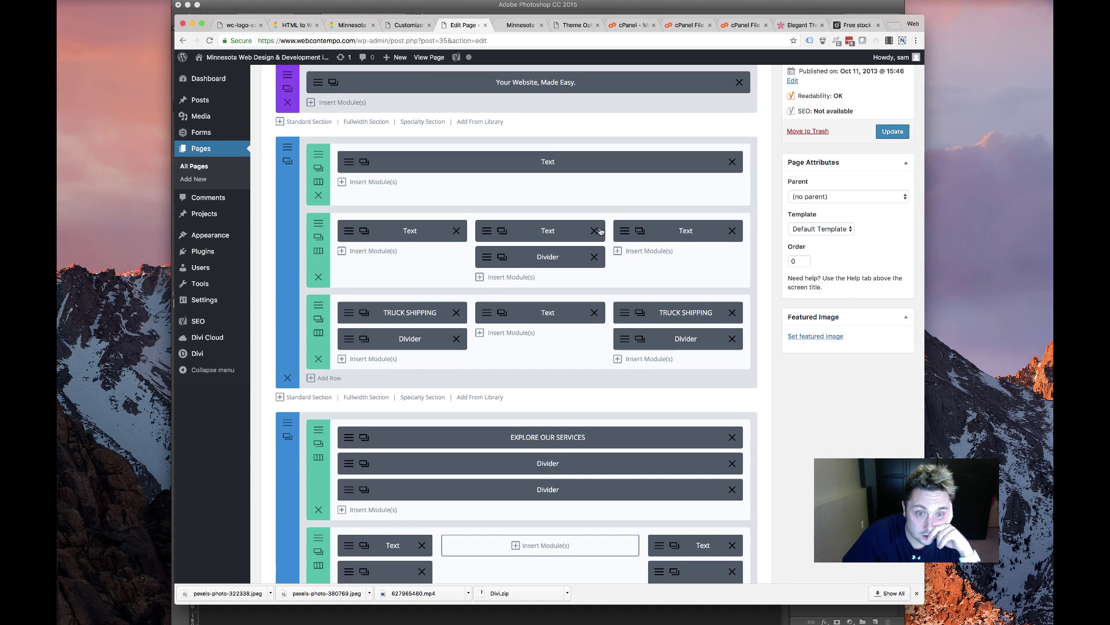
left_click(594, 231)
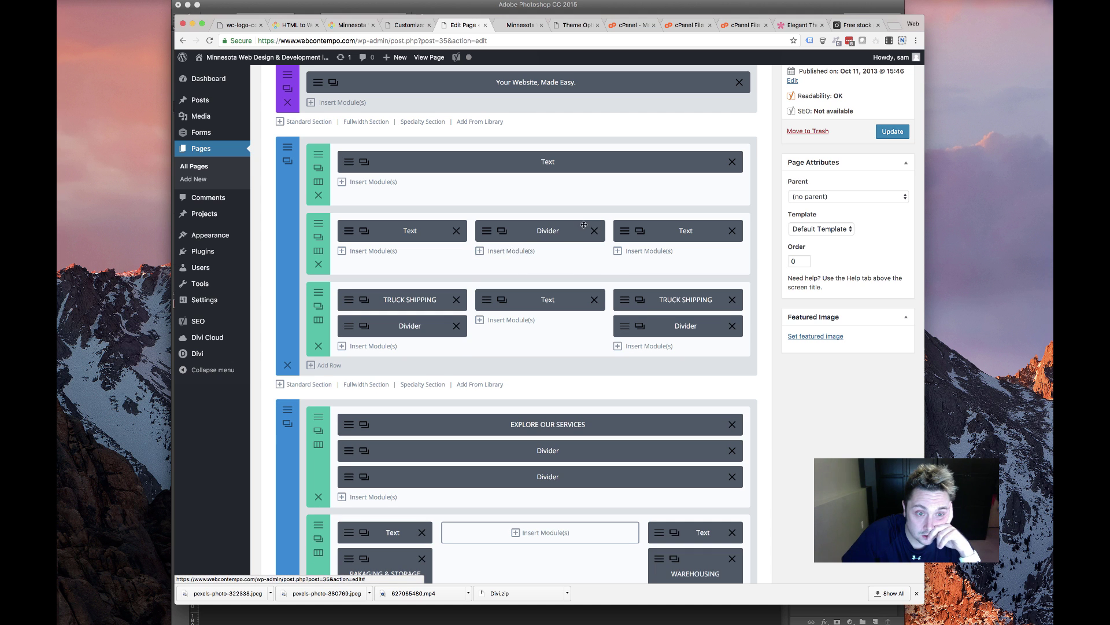
Insert a Blurb module under the middle divider and paste the copied content into it
left_click(502, 251)
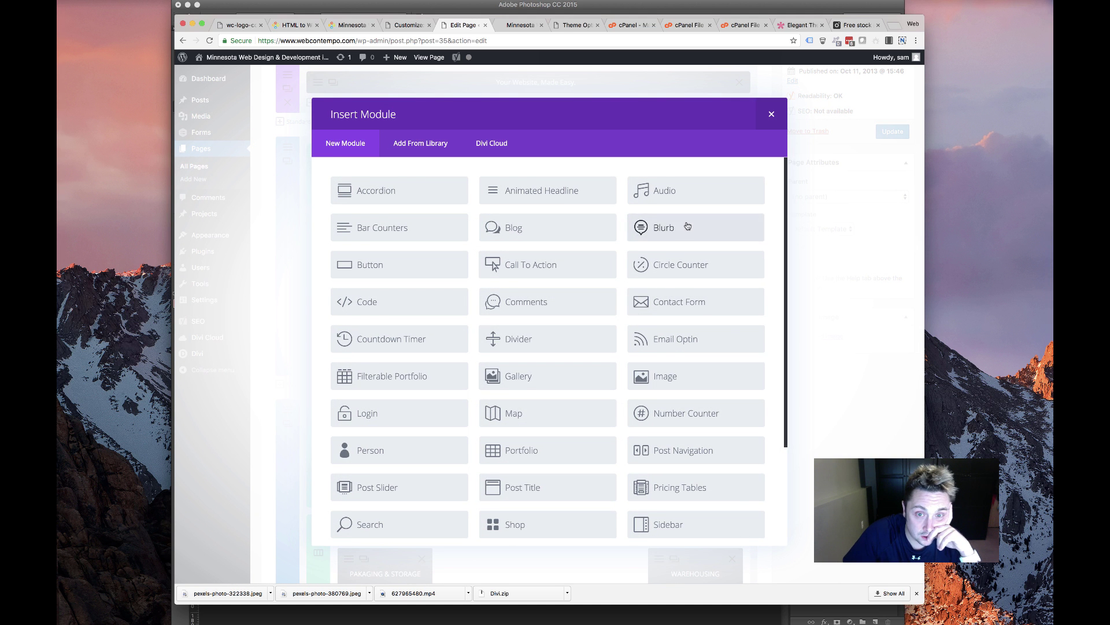
left_click(687, 227)
left_click(463, 416)
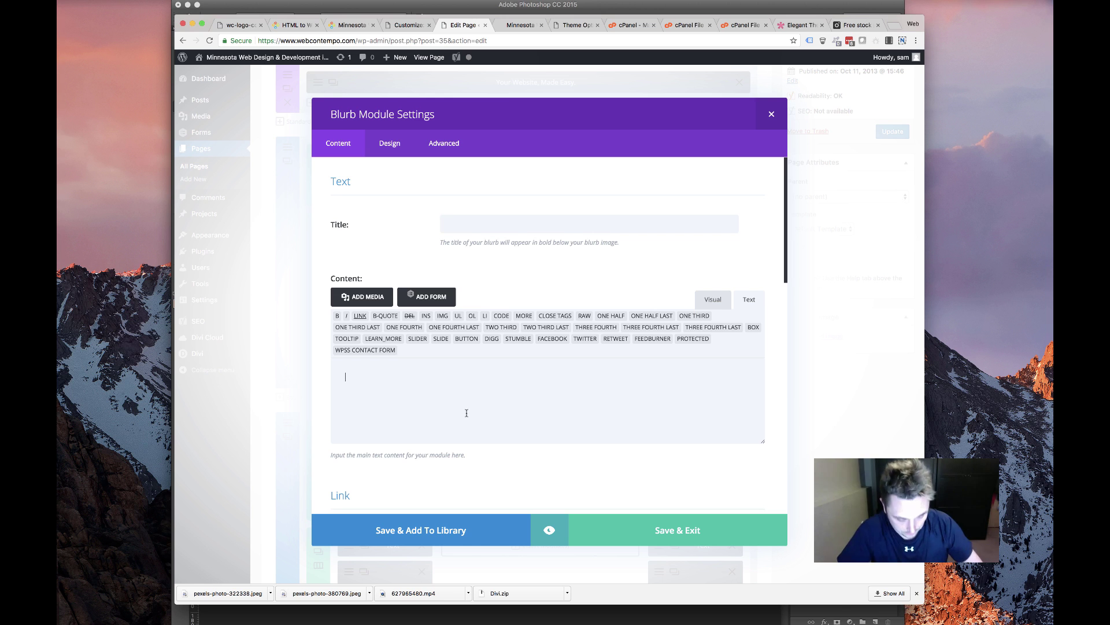
key("super+v")
Move 'CUSTOM WEB DESIGN' into the blurb's title and delete the leftover heading and blank line
left_click(362, 376, "shift")
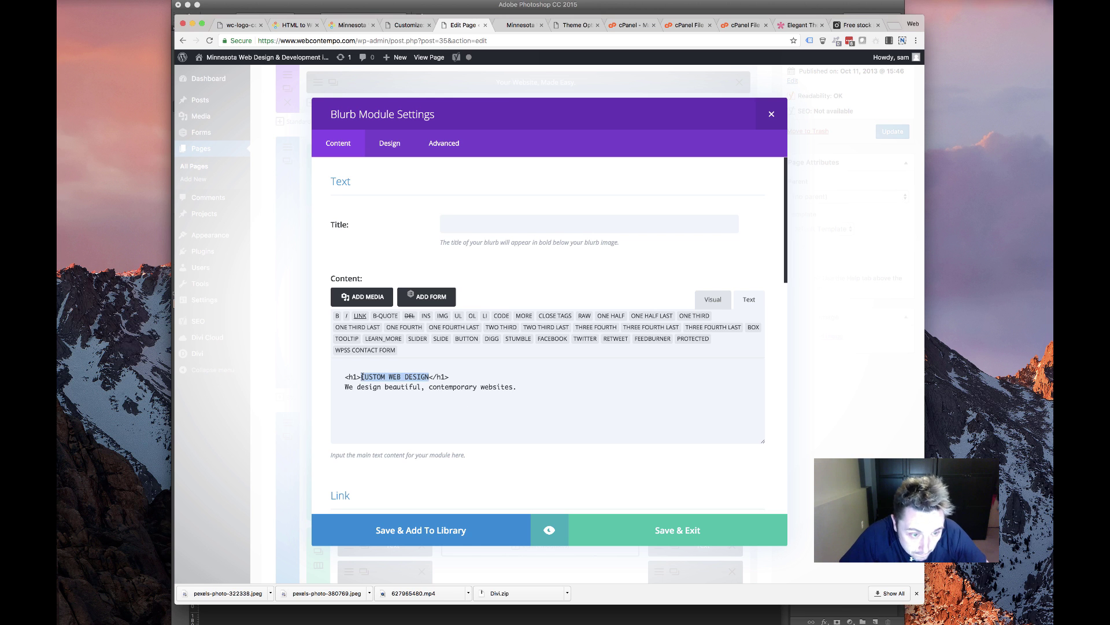
key("super+x")
left_click(463, 223)
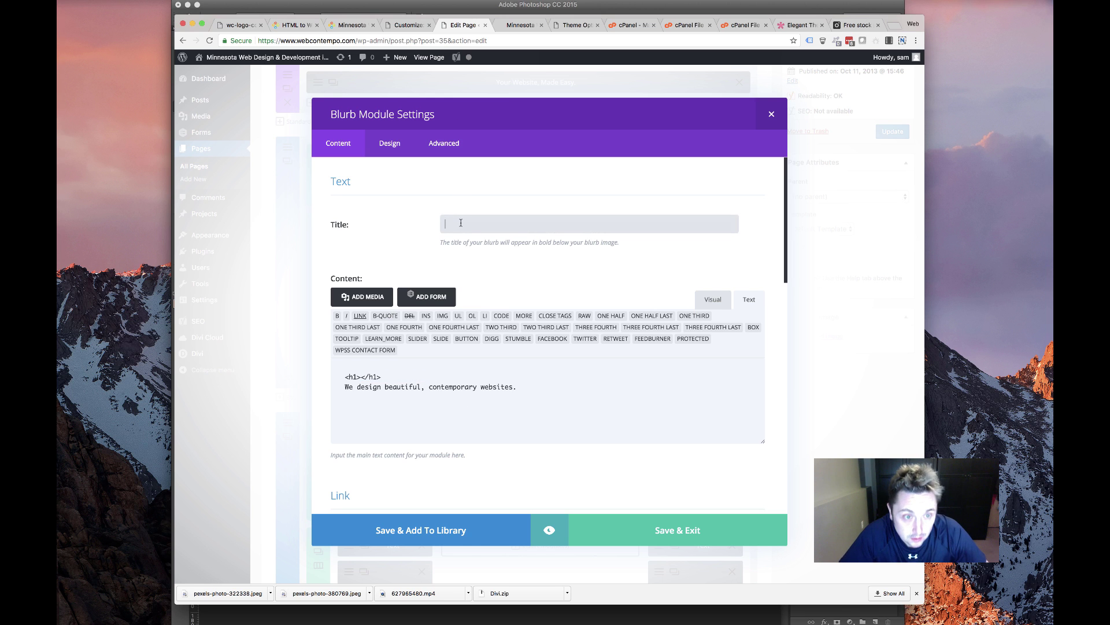
key("super+v")
left_click_drag(404, 370, 299, 358)
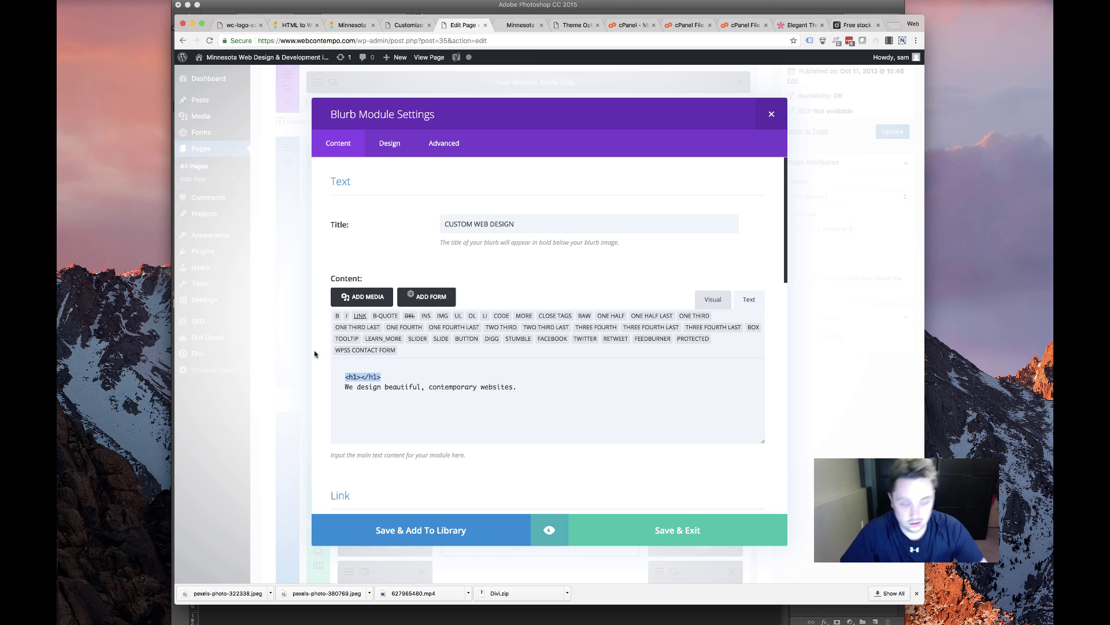
key("BackSpace")
left_click(341, 385)
key("BackSpace")
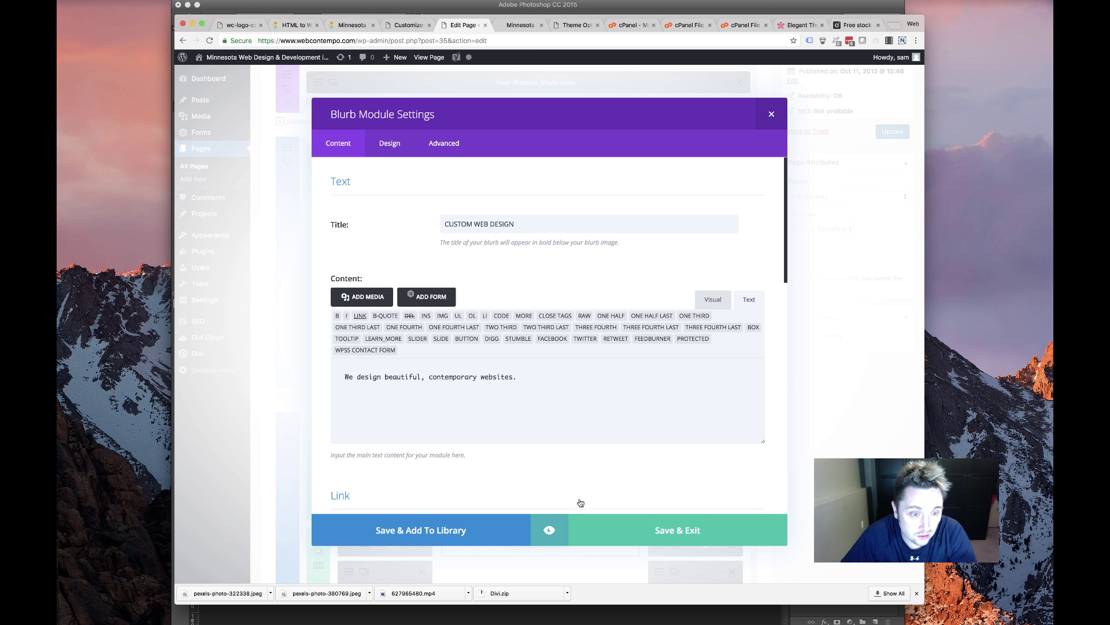
Turn on Use Icon for the CUSTOM WEB DESIGN blurb and choose an icon from the grid
scroll(483, 345, "down", 10)
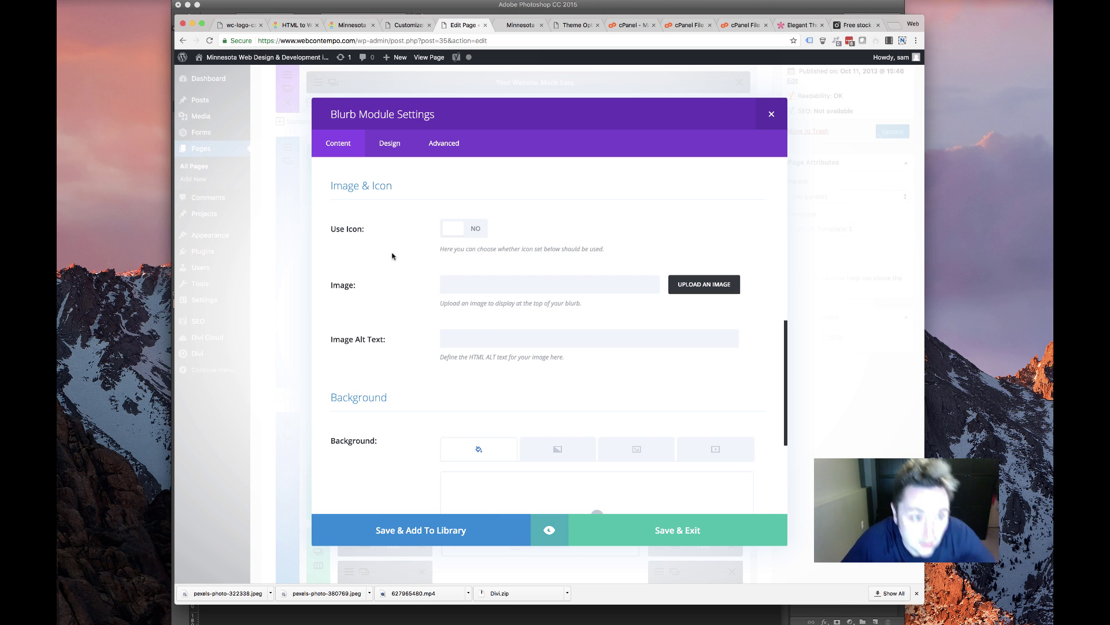
left_click(471, 229)
scroll(524, 322, "down", 5)
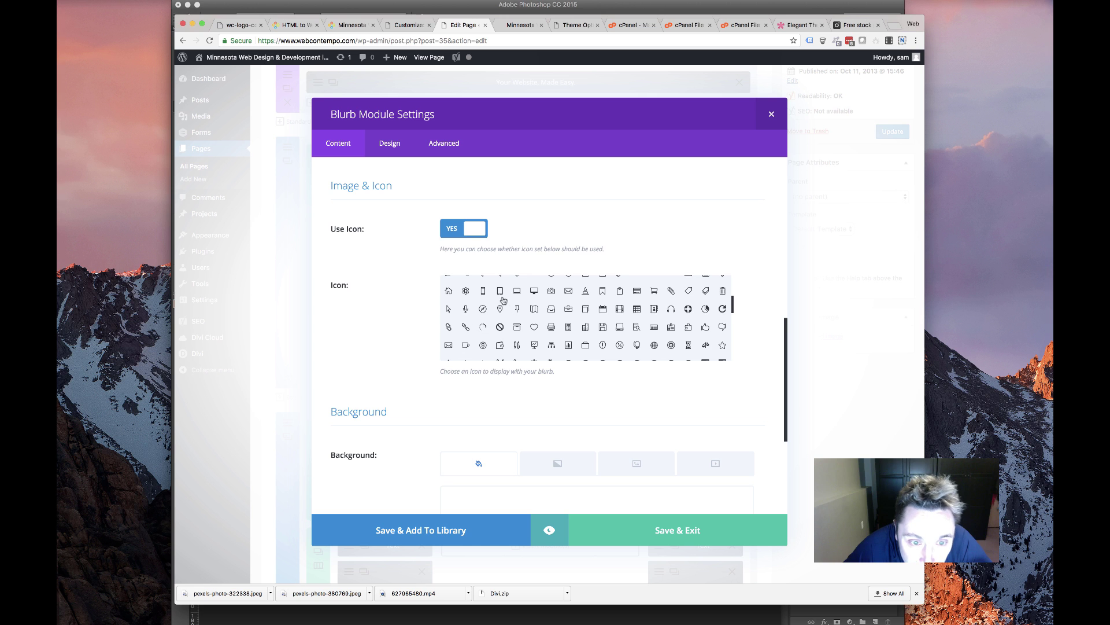
scroll(569, 329, "down", 2)
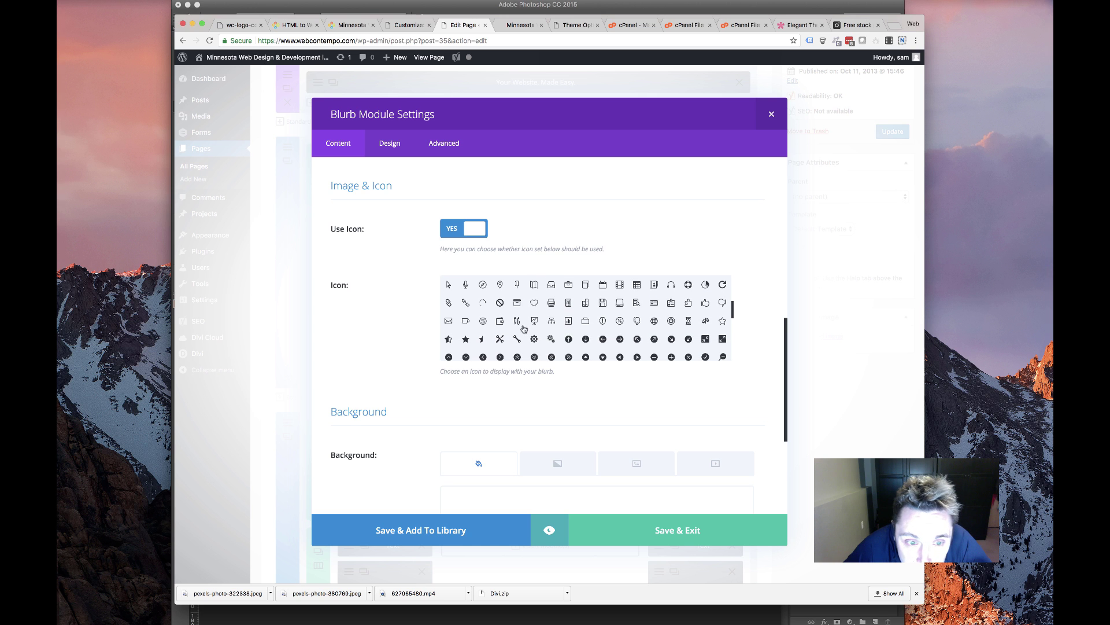
scroll(503, 322, "up", 3)
scroll(590, 310, "up", 7)
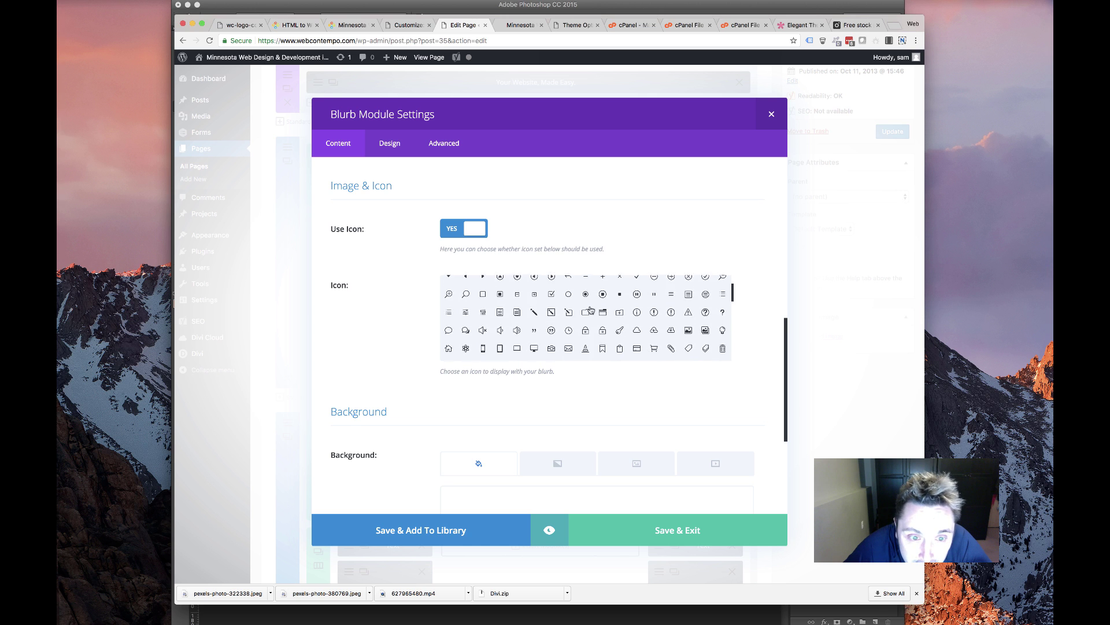
scroll(569, 311, "down", 10)
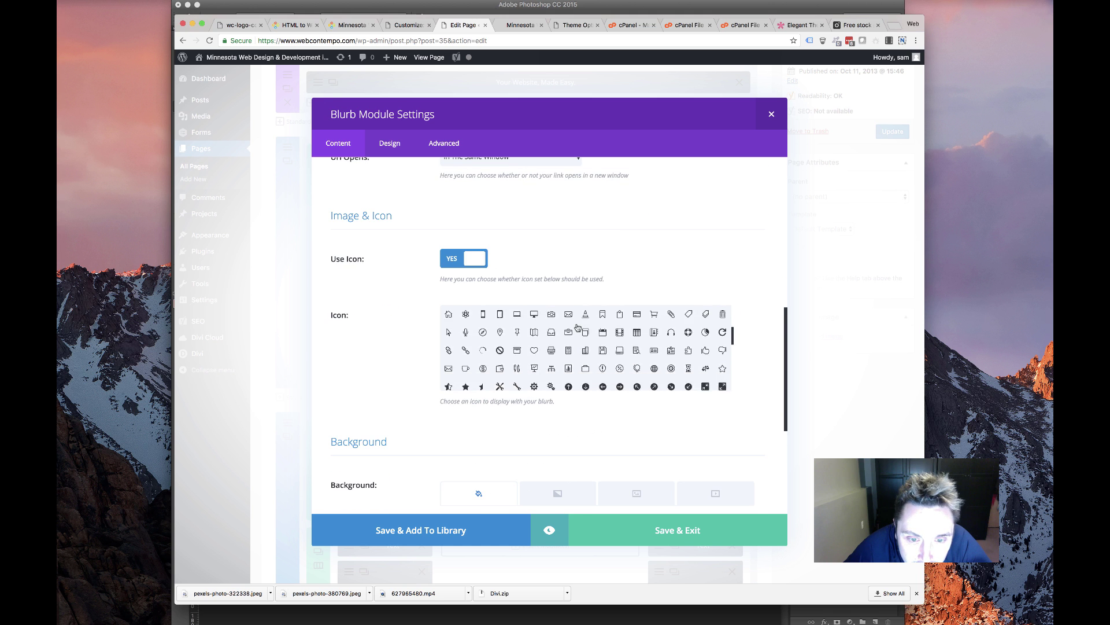
scroll(603, 361, "down", 2)
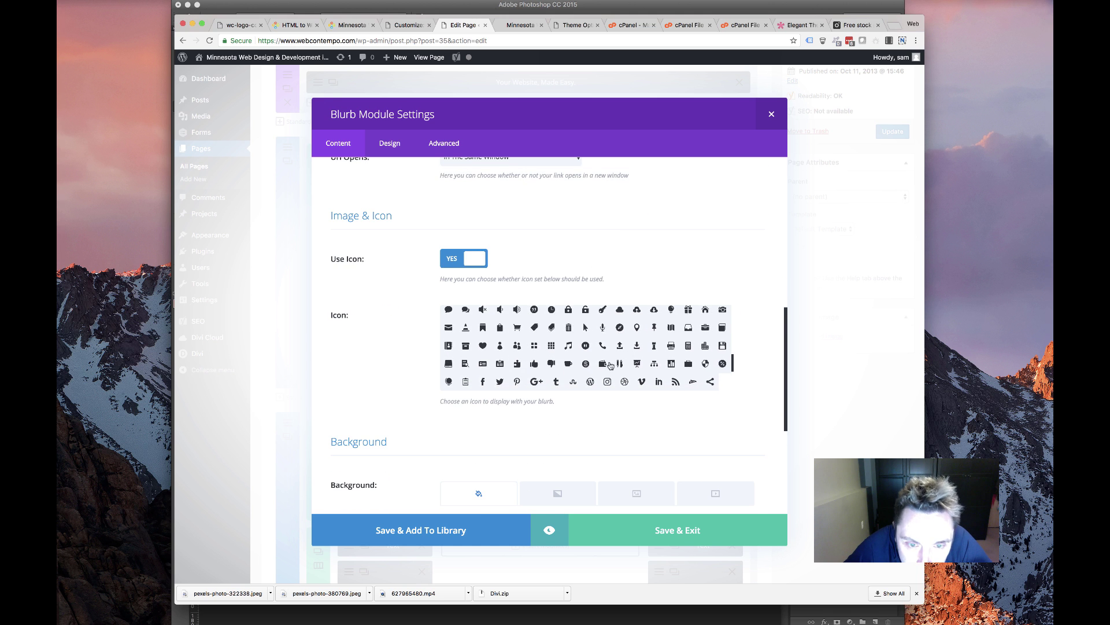
scroll(597, 359, "up", 2)
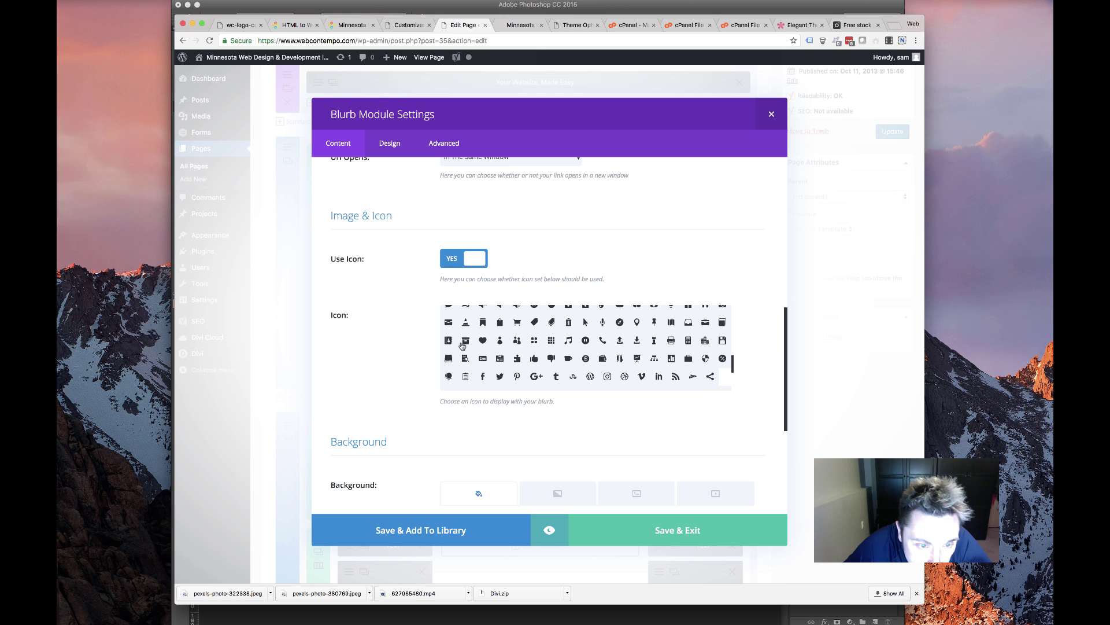
scroll(512, 356, "down", 6)
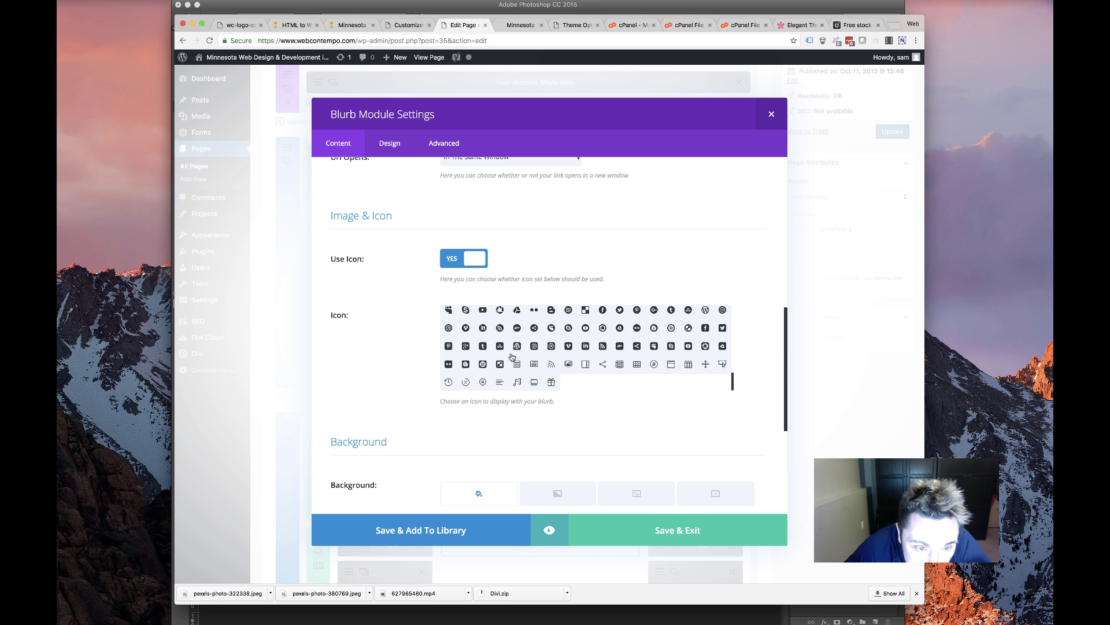
scroll(511, 356, "up", 3)
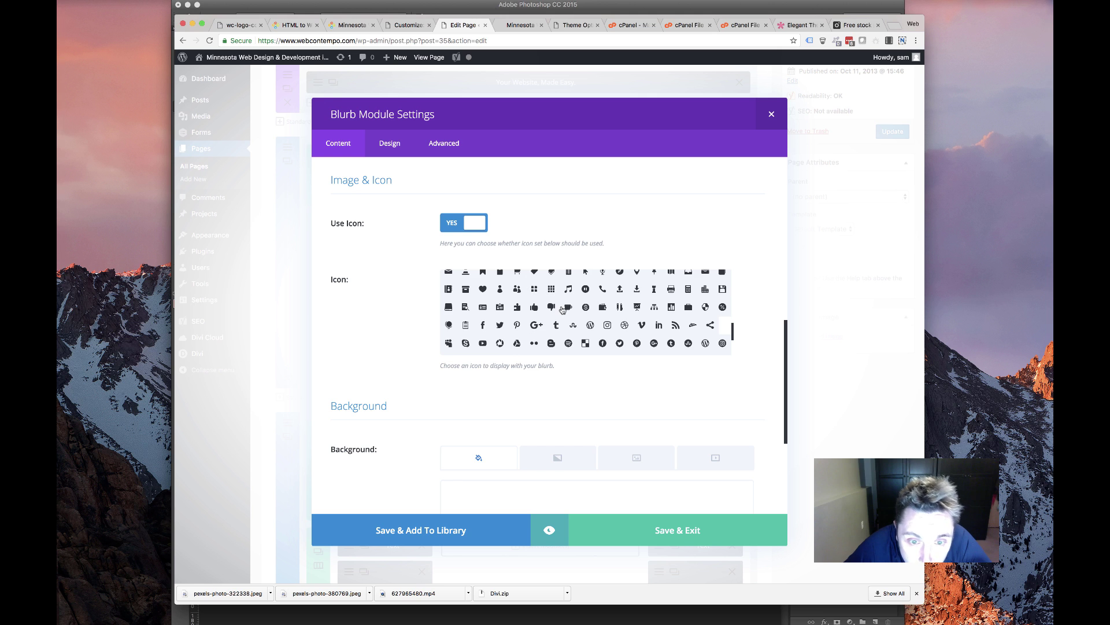
scroll(562, 310, "up", 2)
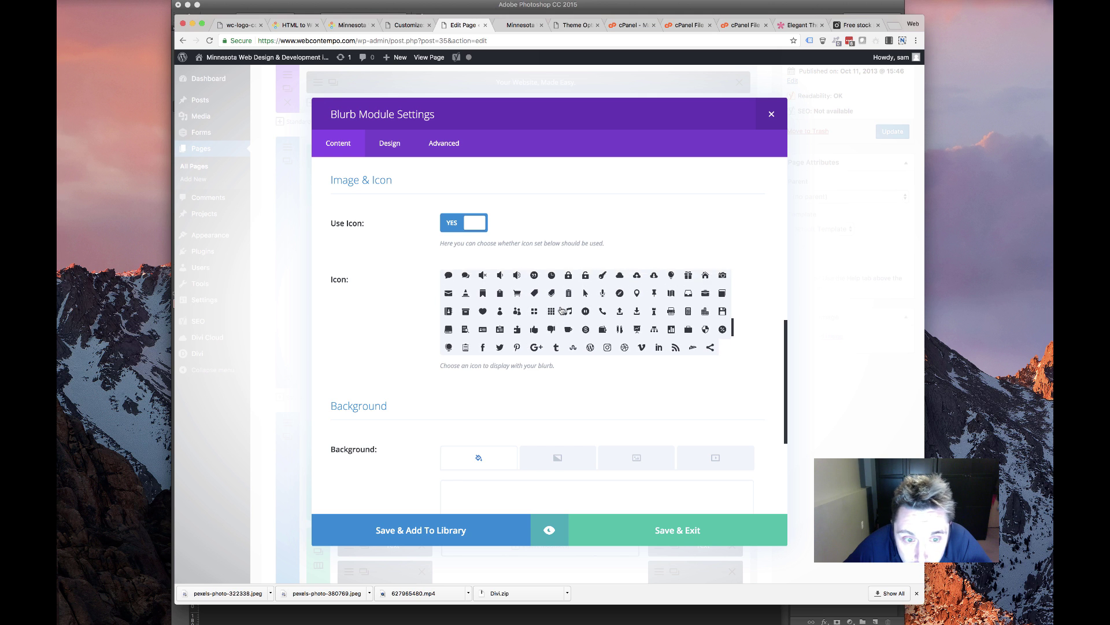
scroll(562, 310, "up", 1)
scroll(561, 310, "down", 1)
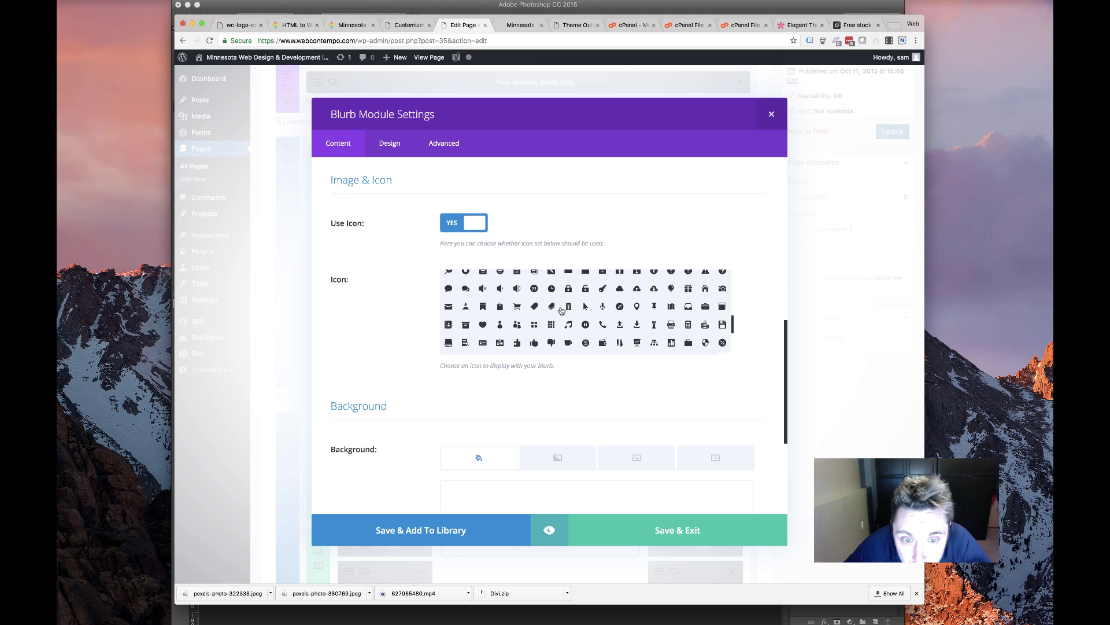
scroll(607, 347, "up", 3)
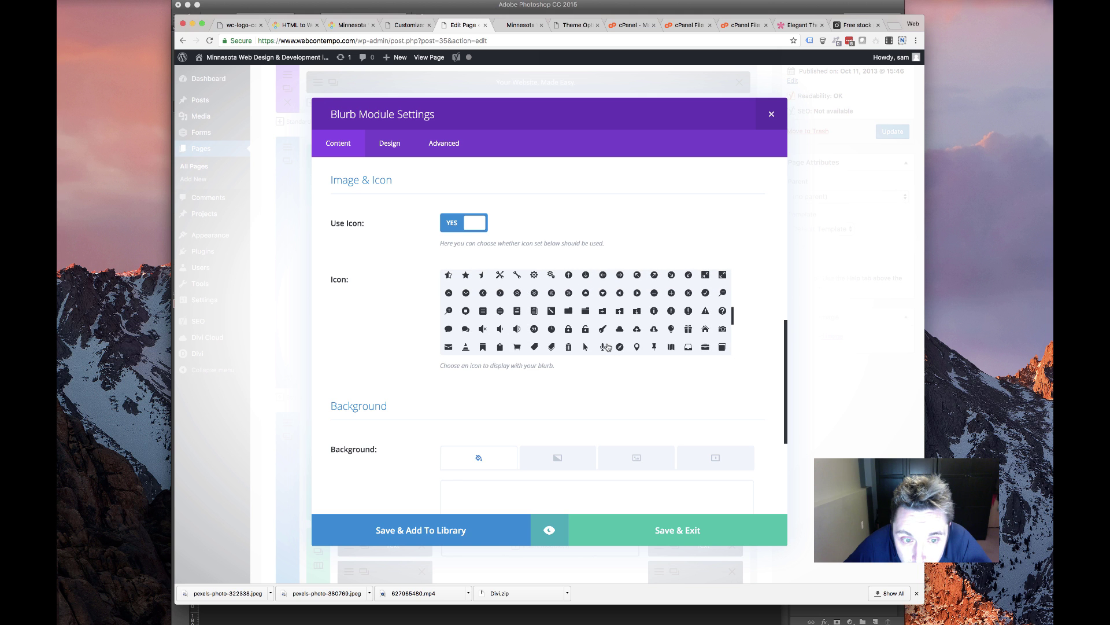
scroll(606, 346, "down", 1)
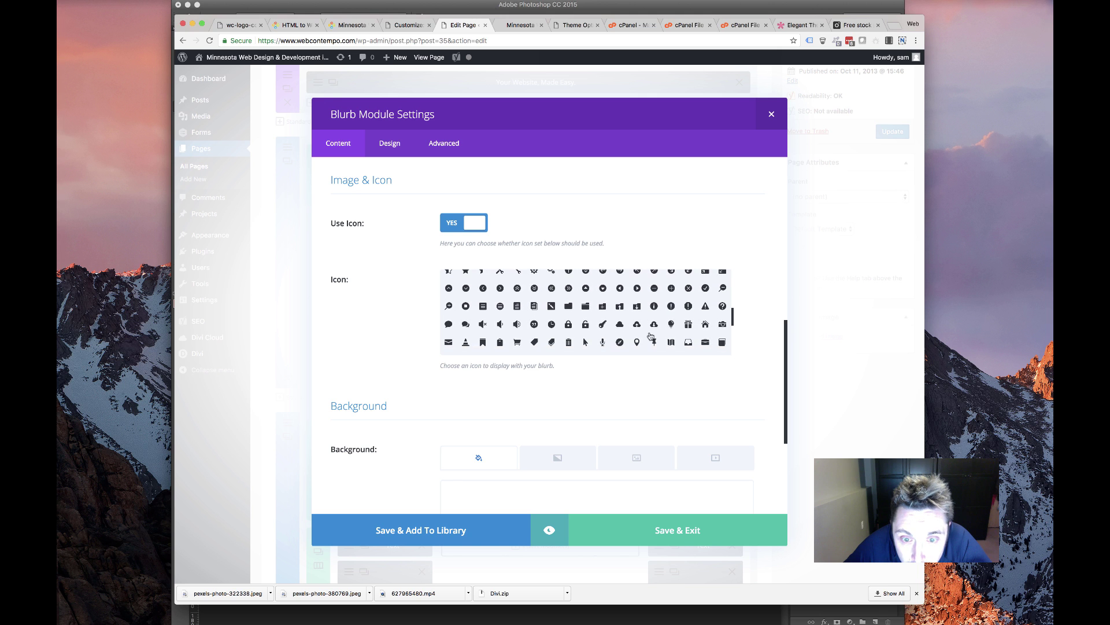
left_click(671, 325)
scroll(443, 330, "down", 5)
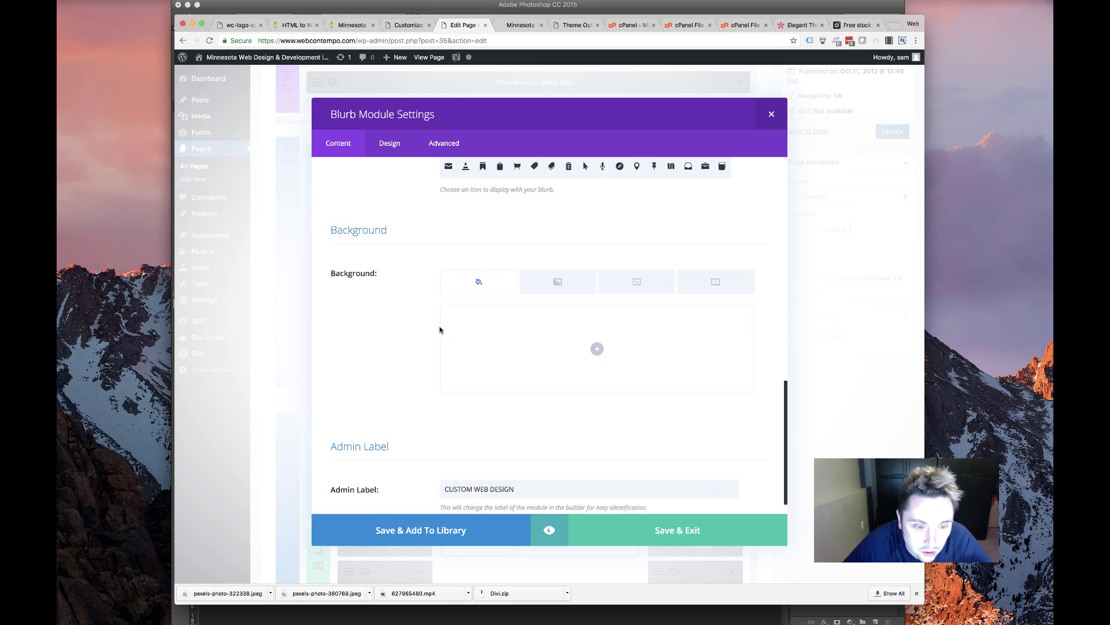
Make the blurb icon gold (#fbba03) inside a circle with a transparent circle colour
left_click(404, 154)
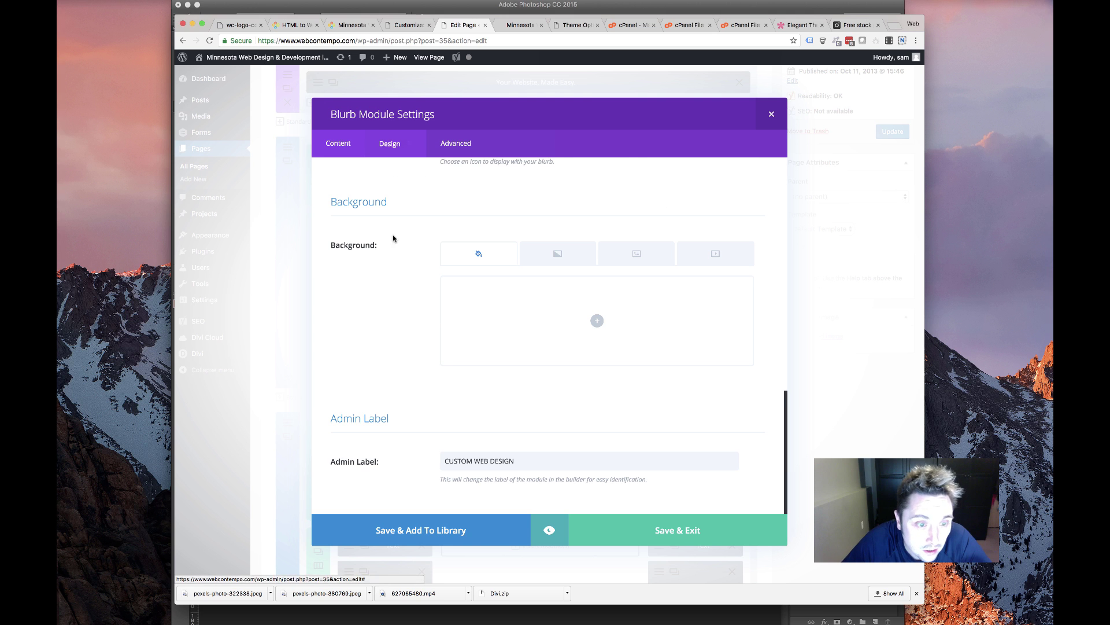
left_click(508, 225)
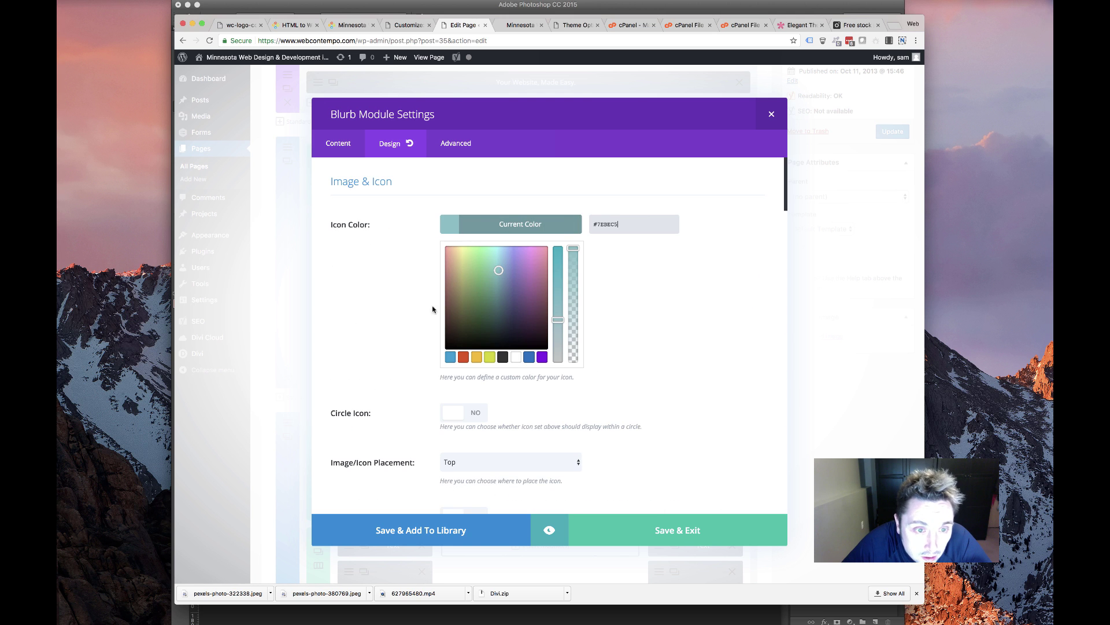
left_click(476, 358)
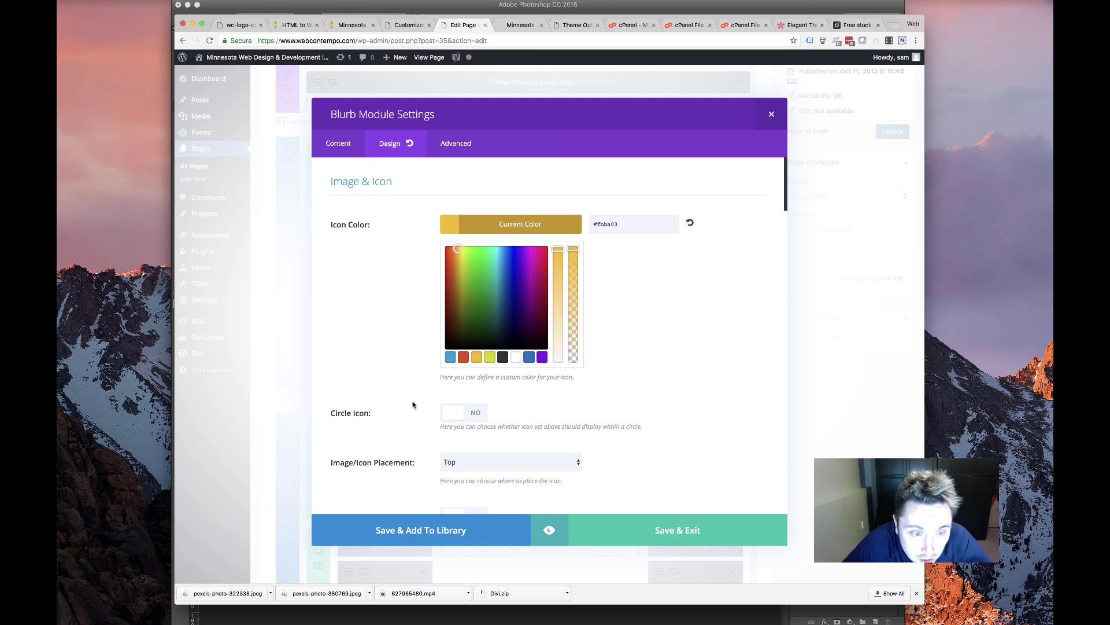
scroll(429, 364, "down", 3)
left_click(476, 299)
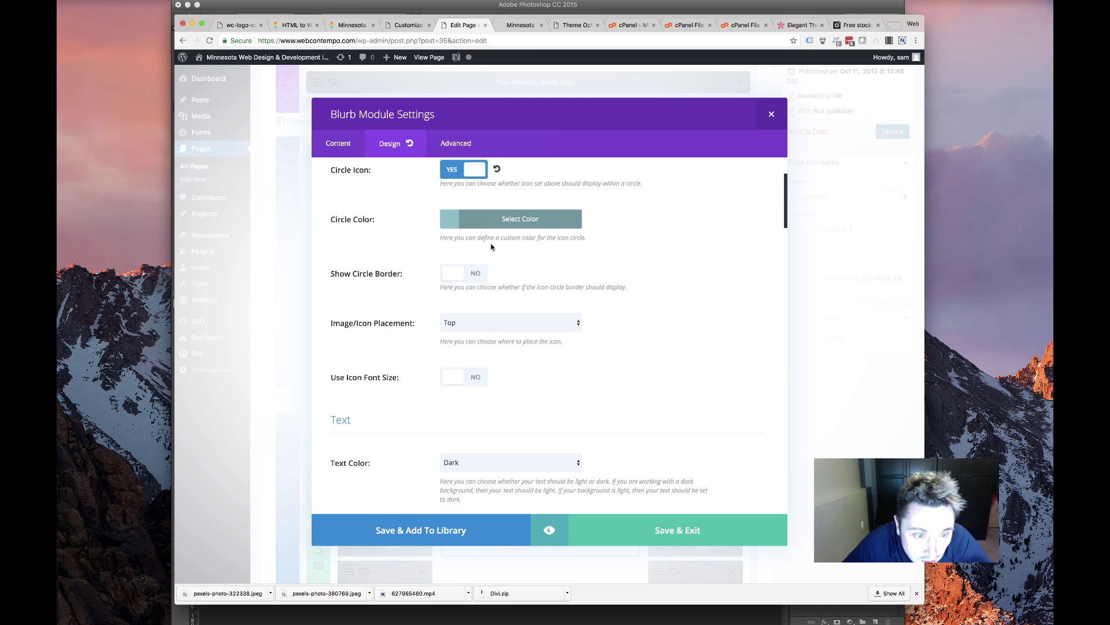
left_click(489, 221)
left_click_drag(573, 244, 609, 372)
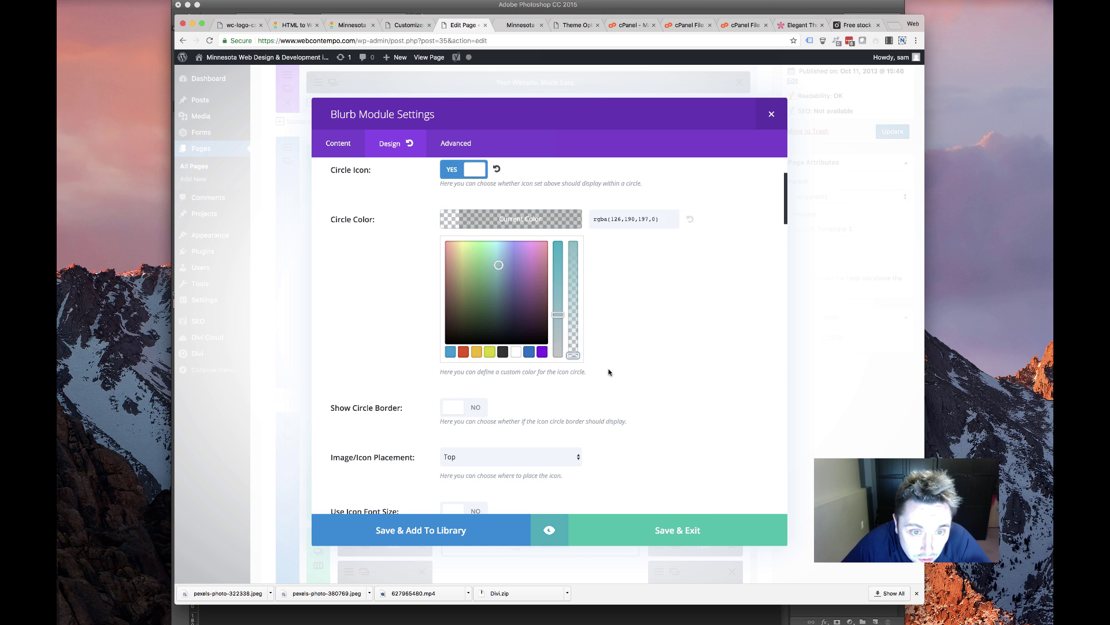
left_click(679, 305)
Add a gold border to the icon circle and centre the blurb's text
left_click(477, 272)
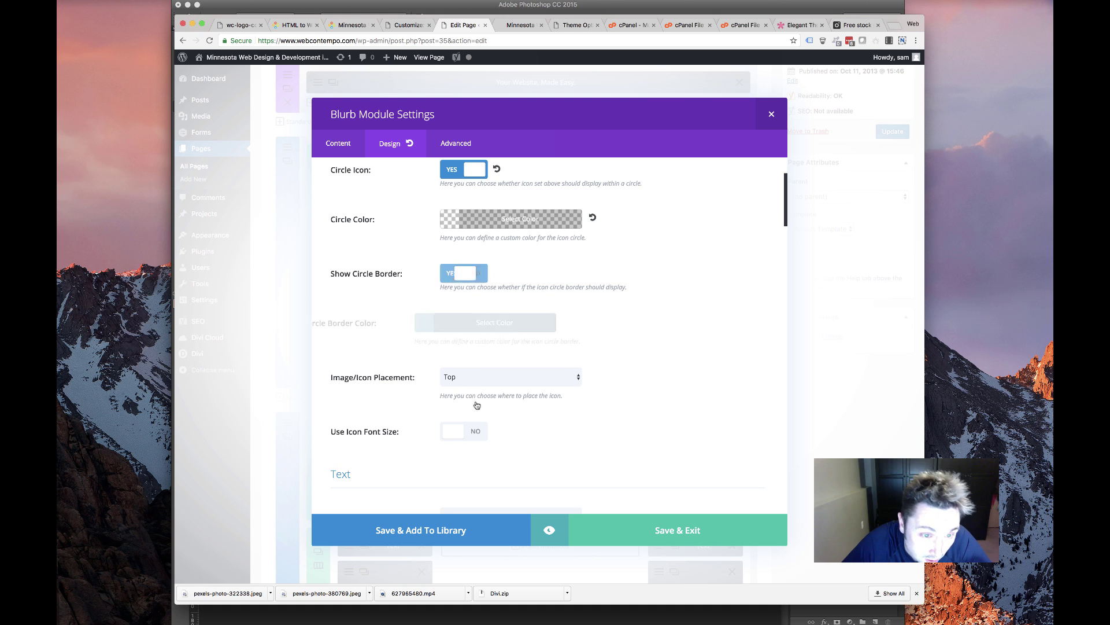
left_click(503, 326)
left_click(477, 456)
left_click(377, 362)
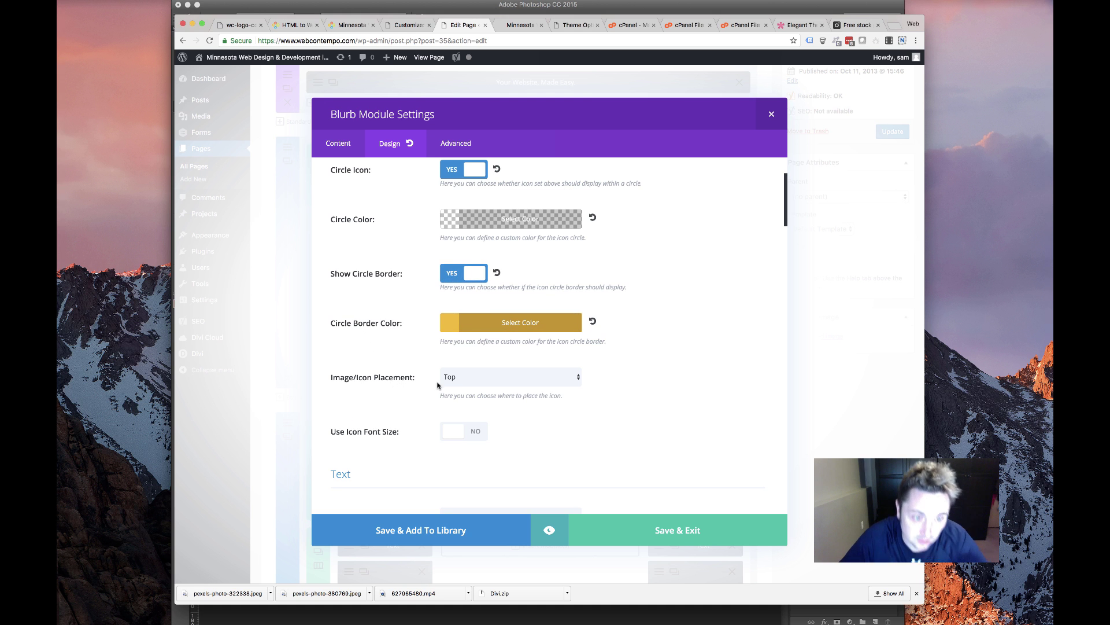
scroll(386, 404, "down", 5)
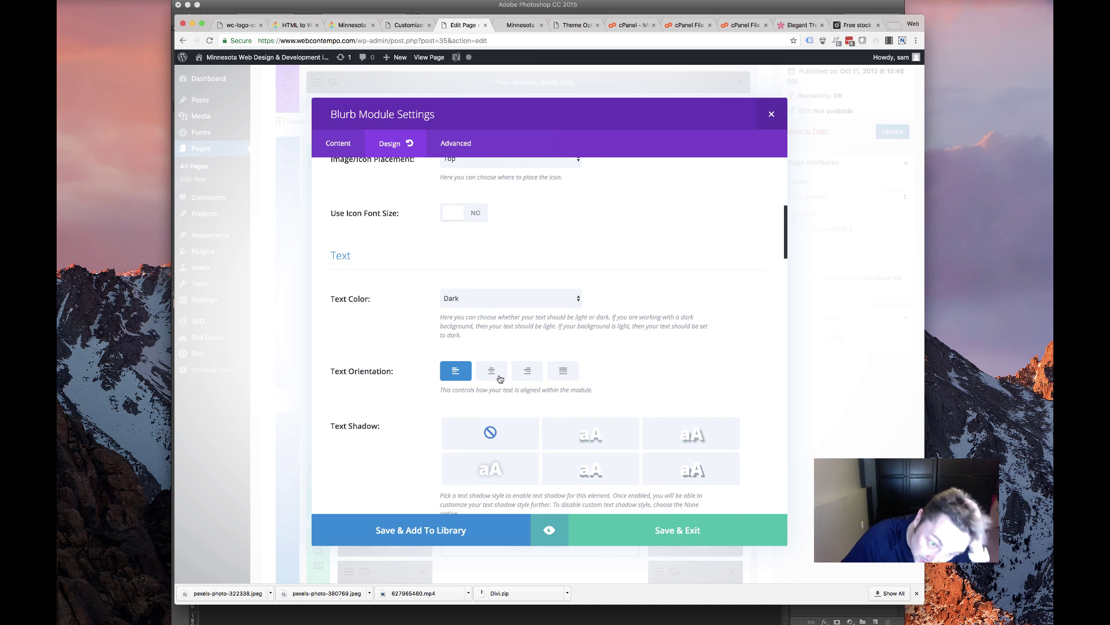
left_click(493, 374)
Set the blurb's entrance animation to Fade
scroll(370, 375, "down", 10)
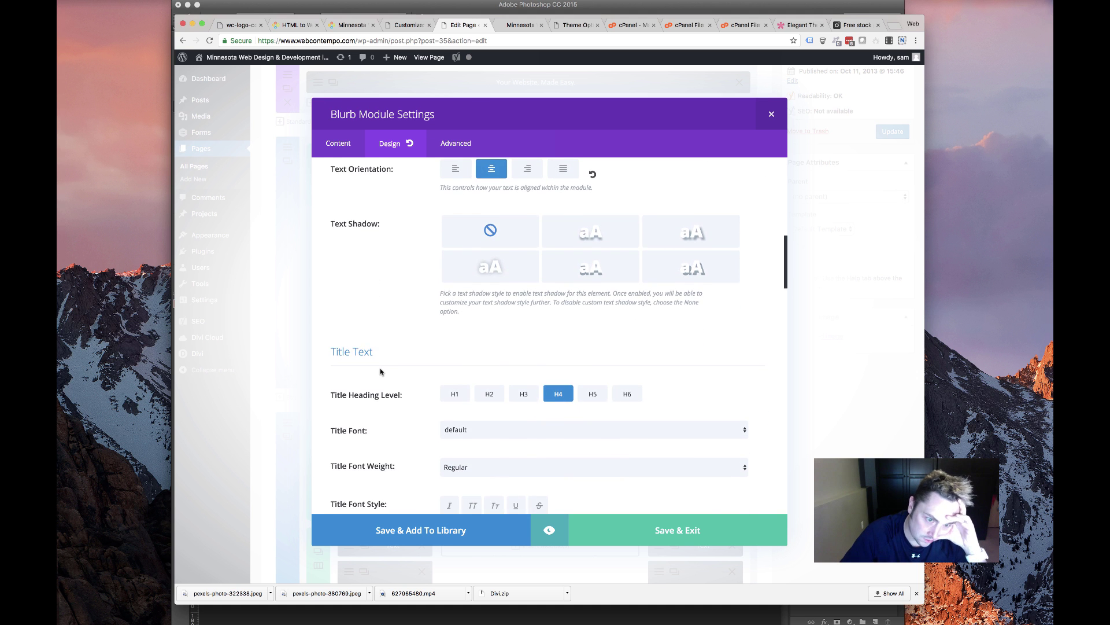
scroll(378, 374, "down", 12)
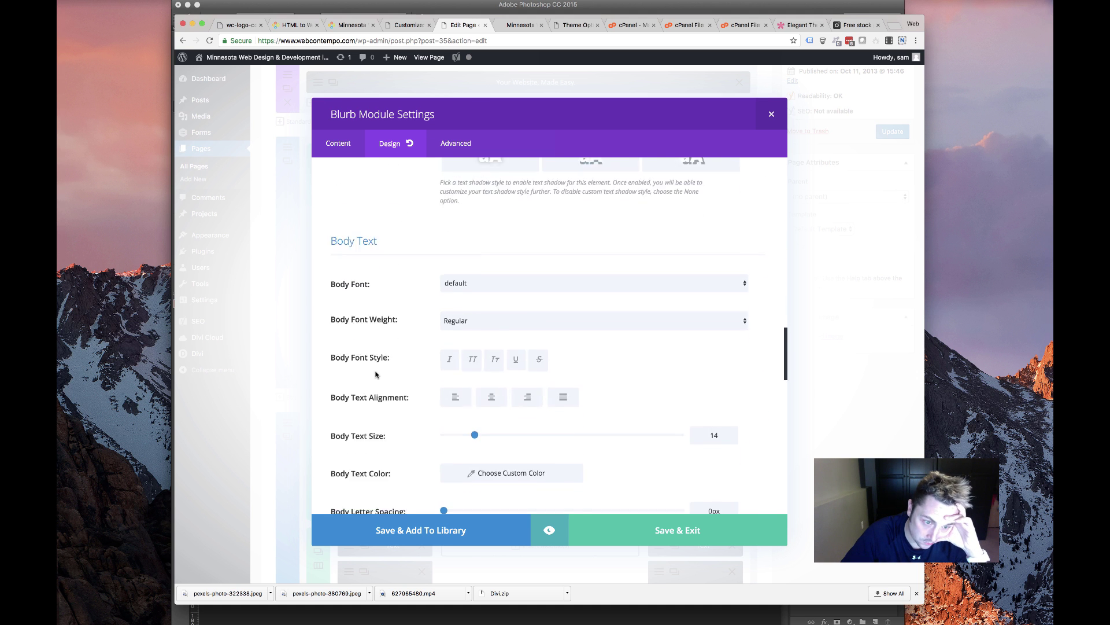
scroll(373, 379, "down", 15)
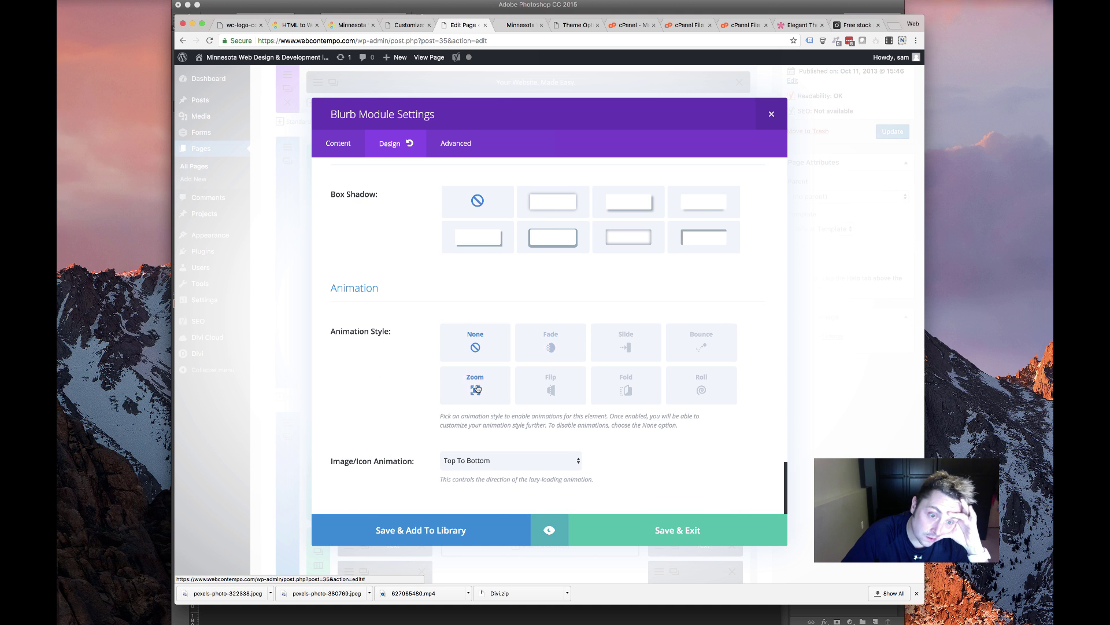
left_click(475, 389)
left_click(548, 349)
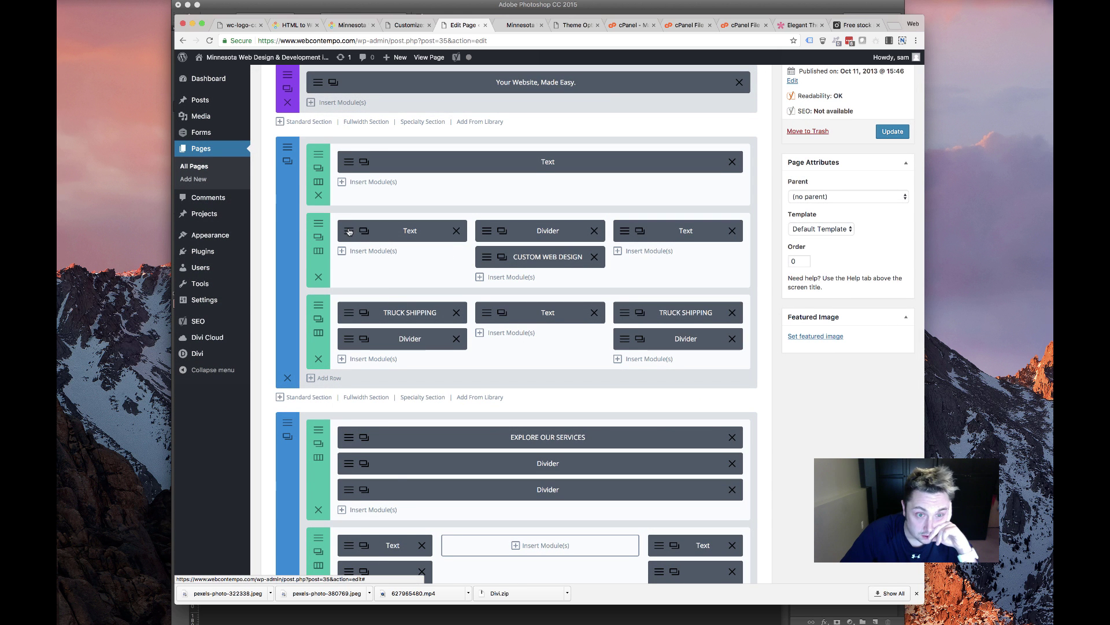
Open the CUSTOM WEB DESIGN row settings and bring up the media library for Column 1's background image
left_click(436, 314)
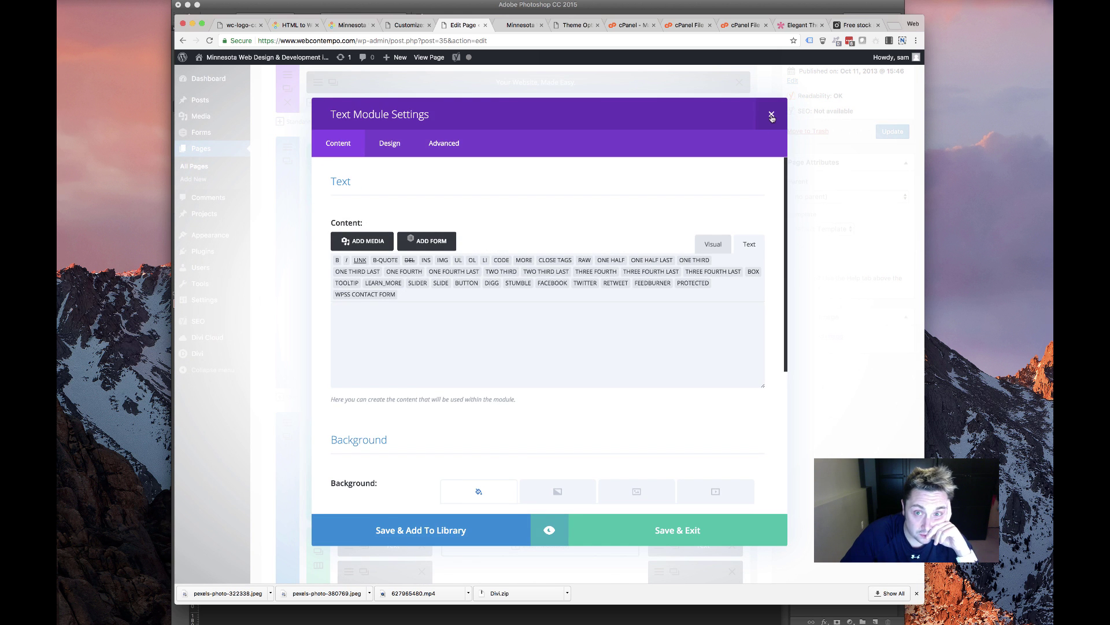
left_click(193, 343)
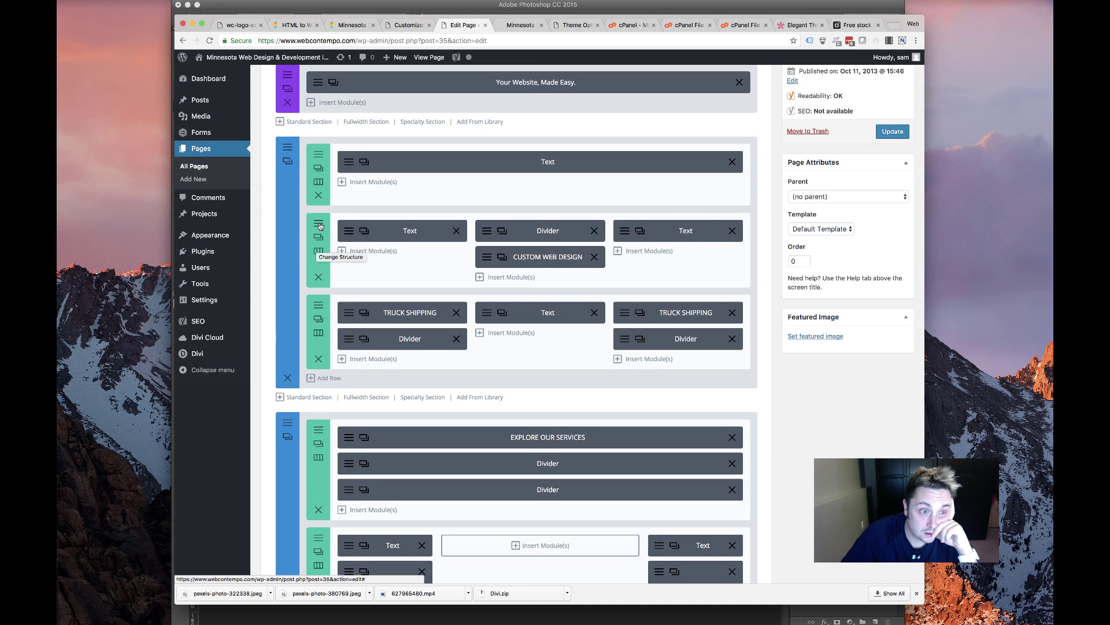
left_click(317, 250)
scroll(636, 365, "down", 3)
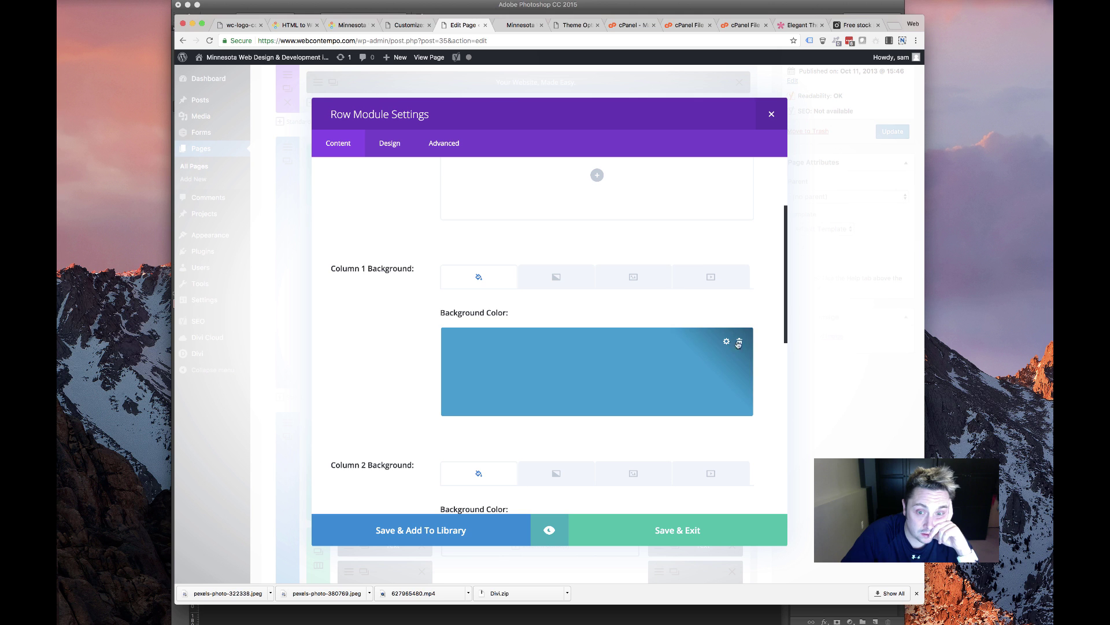
left_click(634, 282)
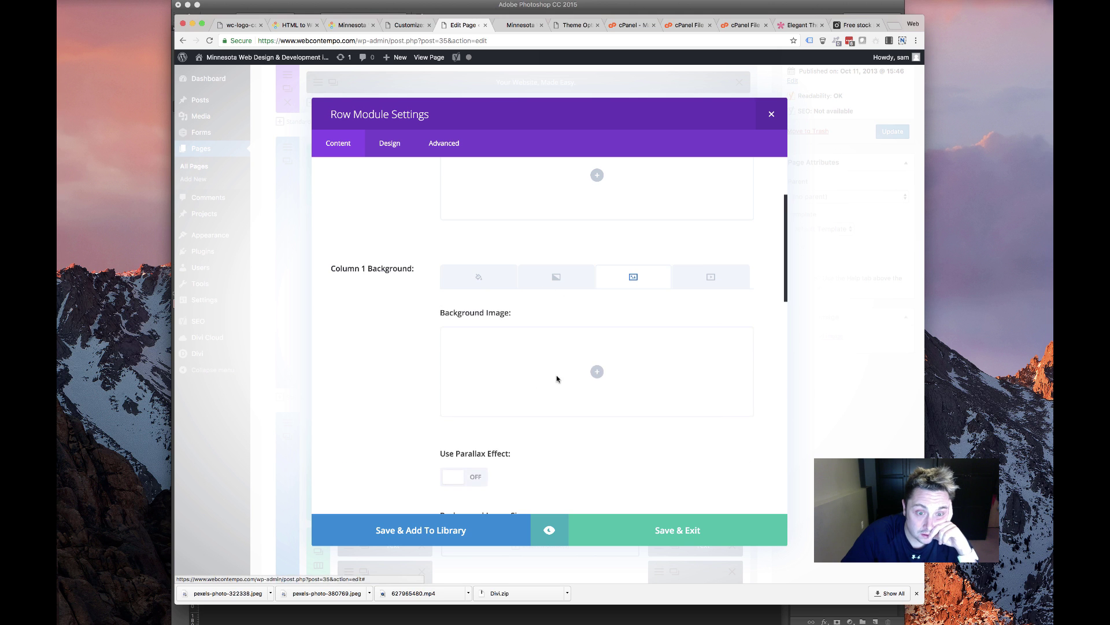
left_click(543, 383)
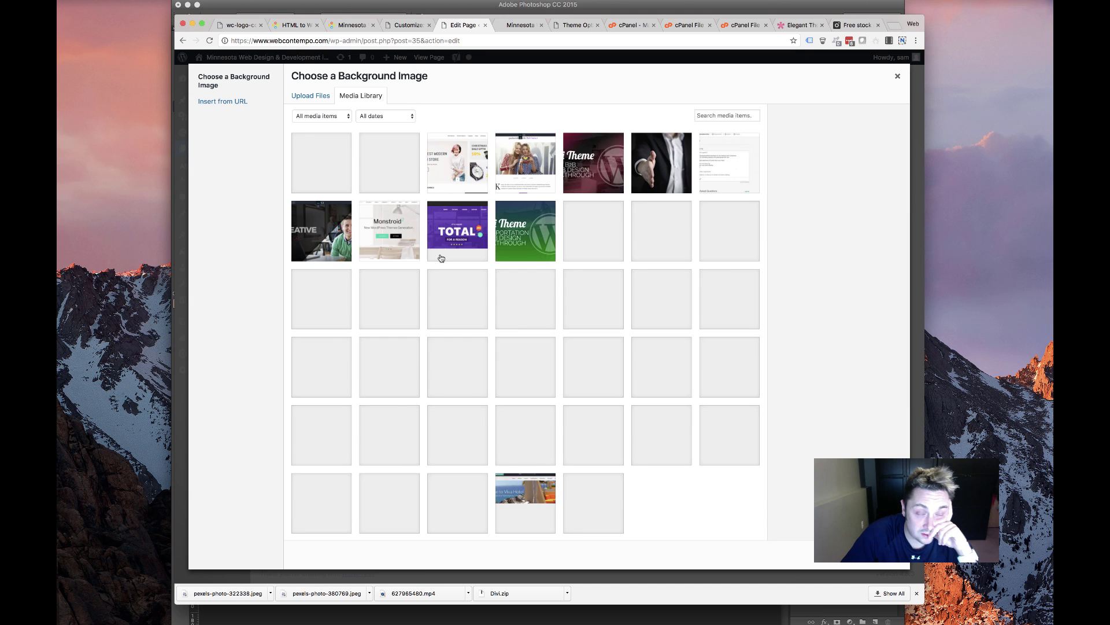
Find tablet-red.jpg in the media library and set it as Column 1's background image
scroll(384, 319, "down", 5)
scroll(384, 320, "down", 5)
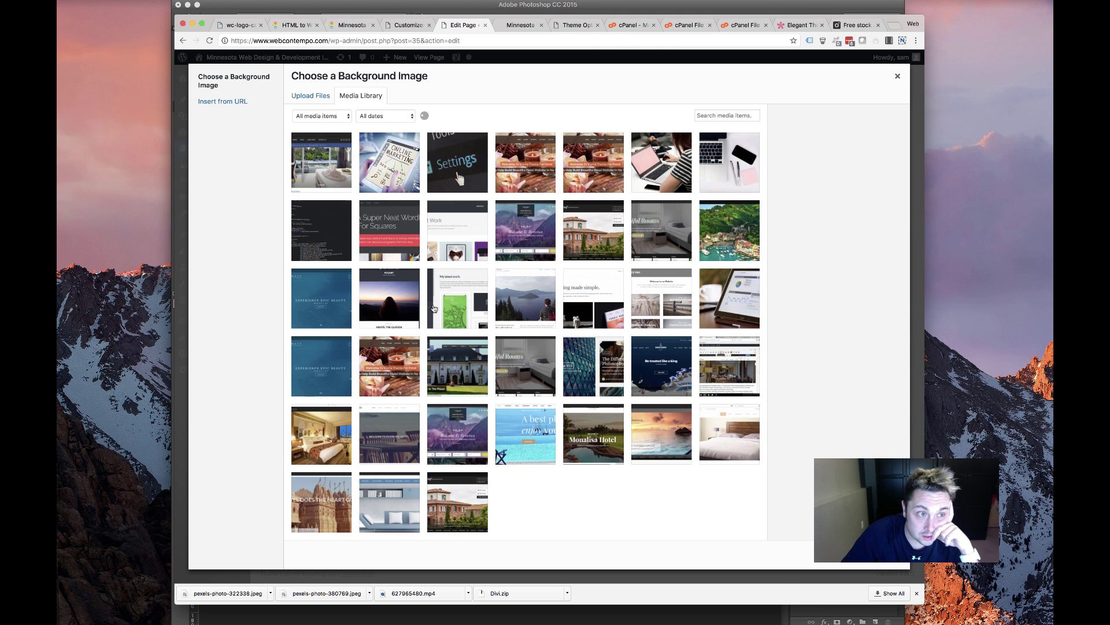
scroll(434, 308, "down", 10)
scroll(758, 357, "down", 10)
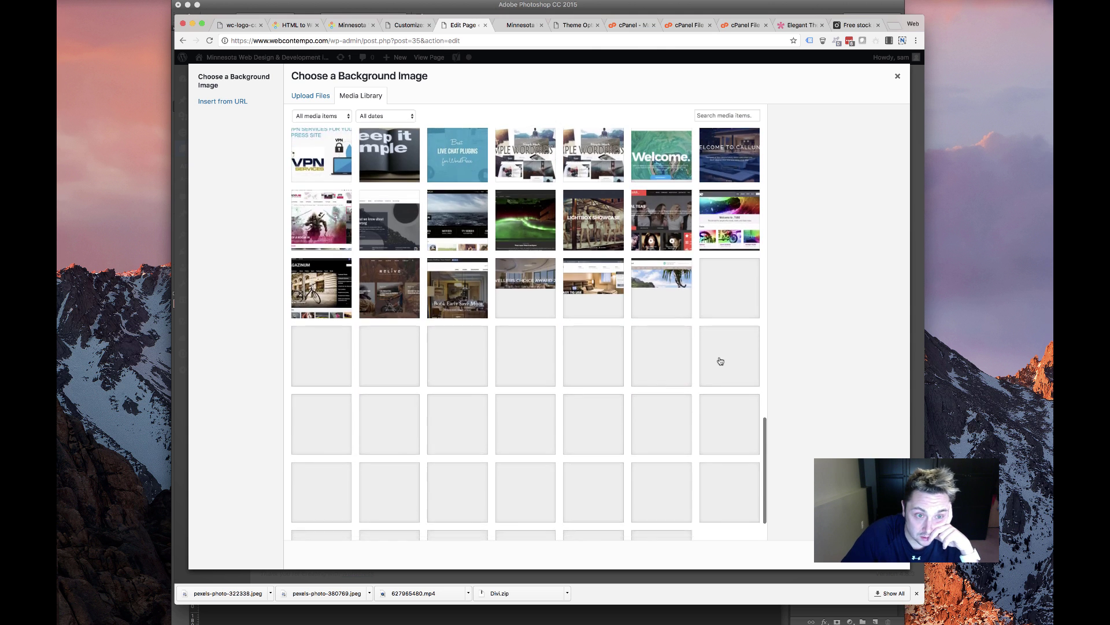
scroll(721, 361, "down", 10)
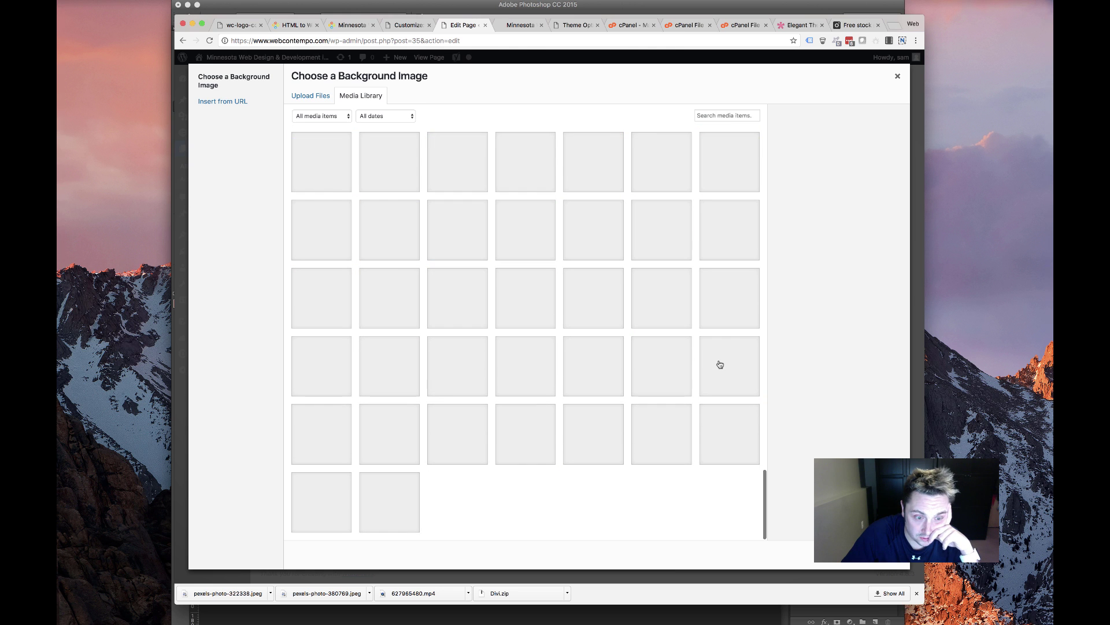
scroll(719, 367, "down", 10)
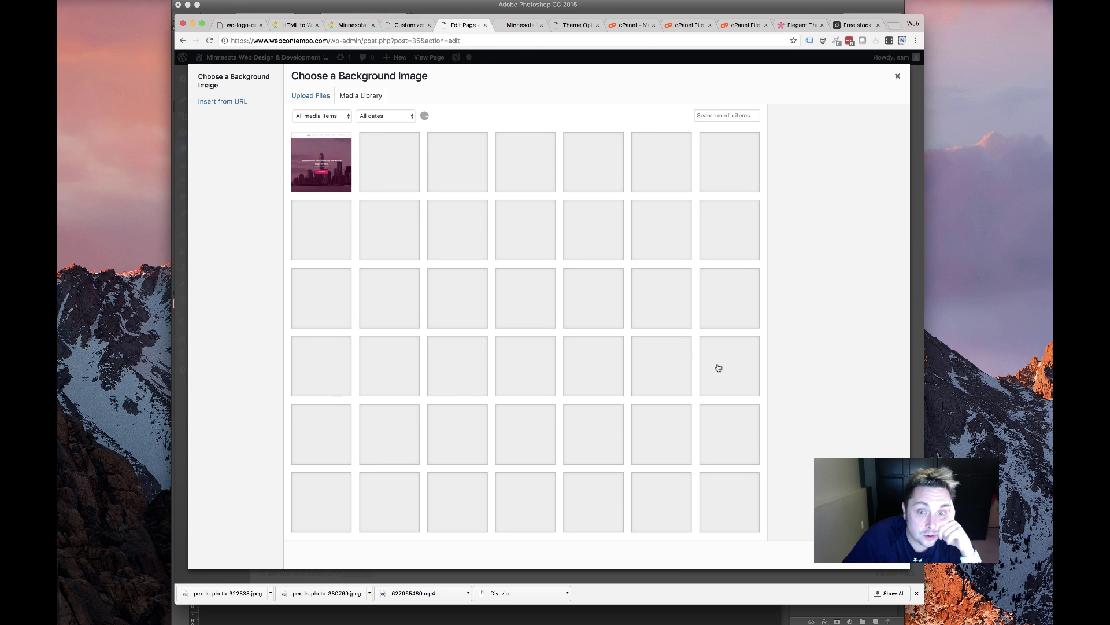
scroll(634, 364, "down", 5)
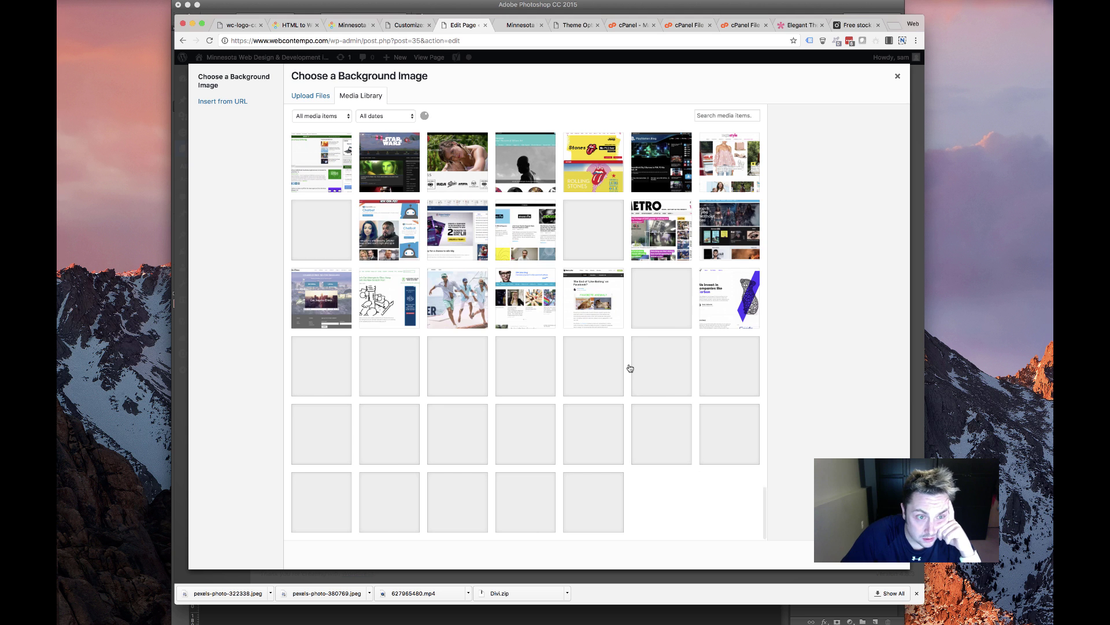
scroll(630, 368, "down", 10)
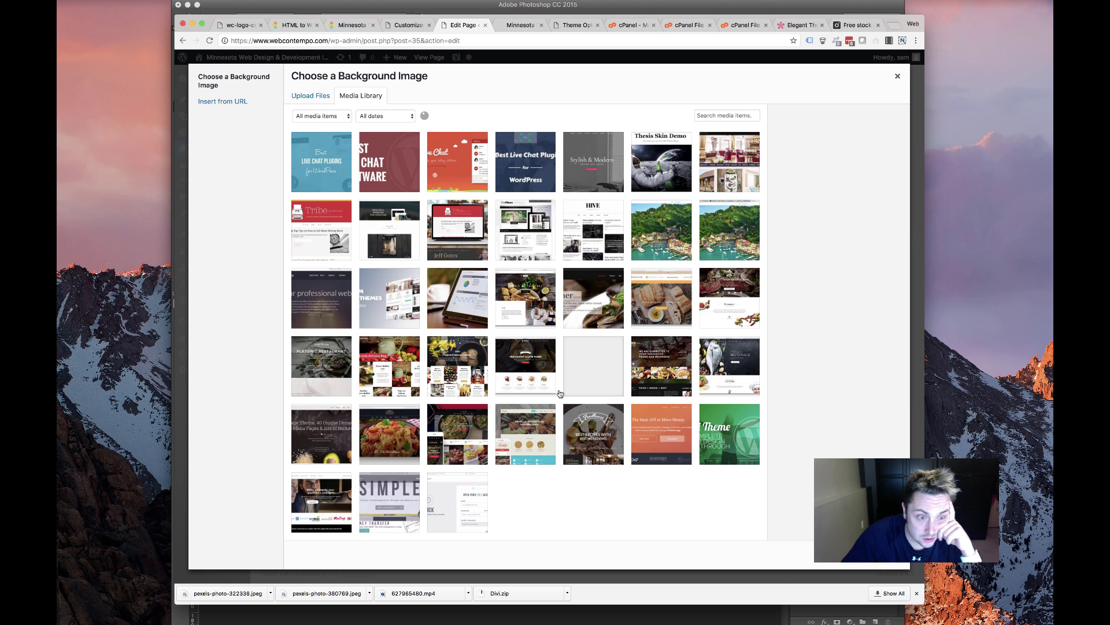
scroll(560, 393, "down", 10)
scroll(563, 347, "down", 10)
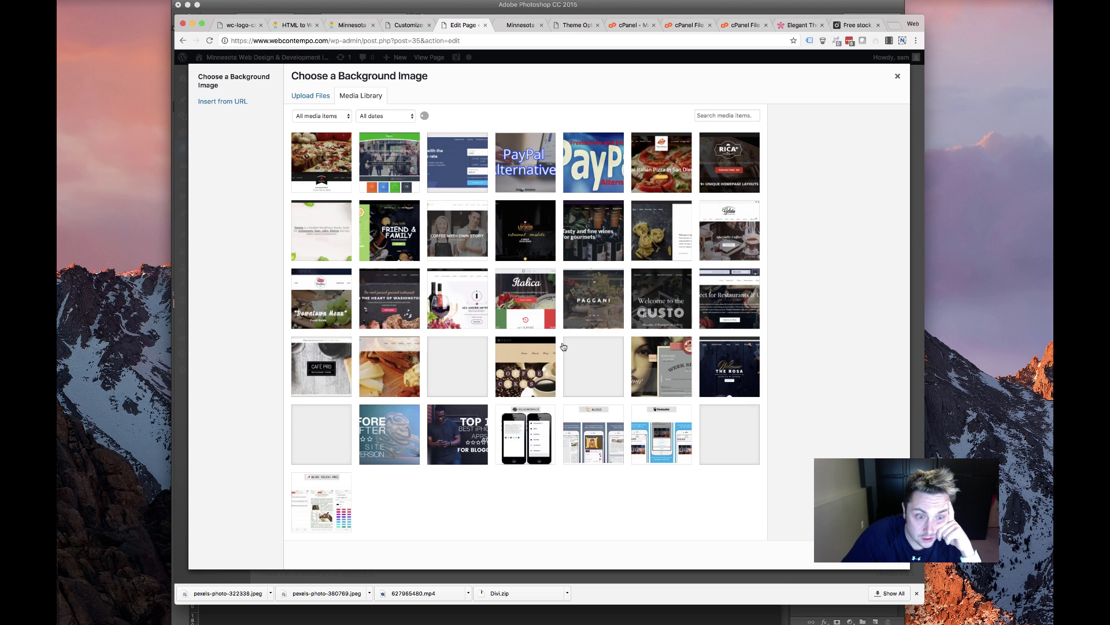
scroll(575, 367, "down", 10)
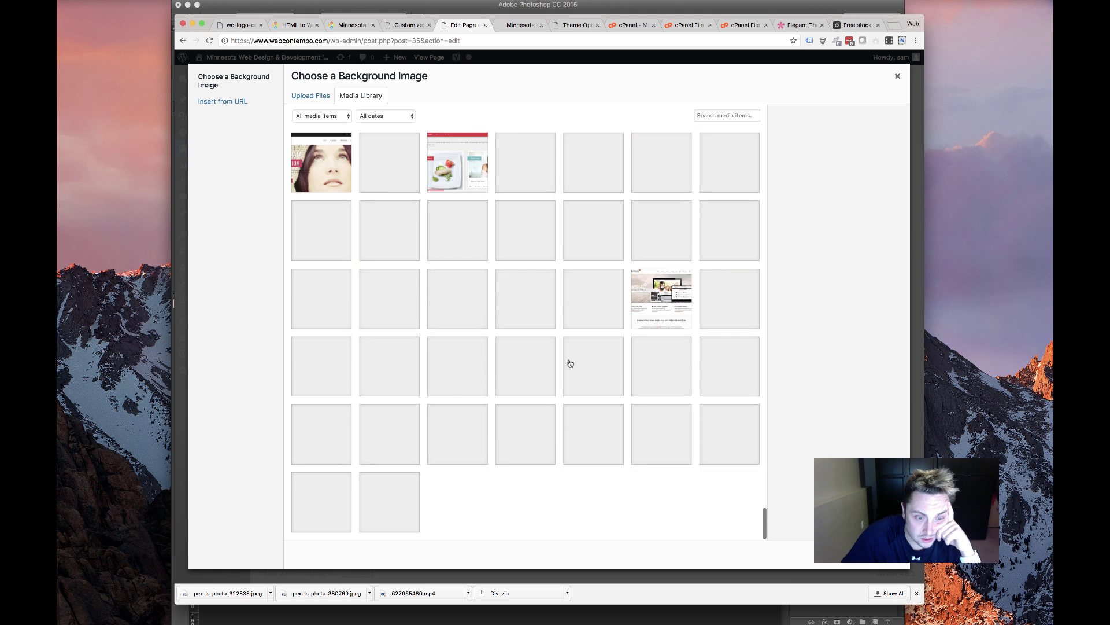
scroll(568, 362, "down", 10)
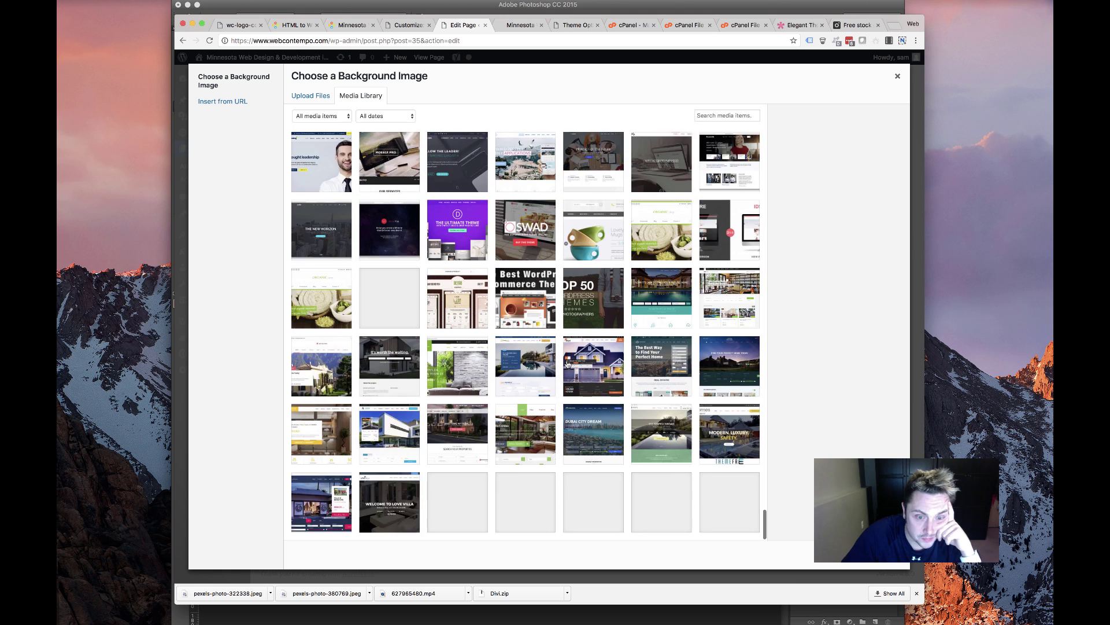
scroll(566, 365, "down", 10)
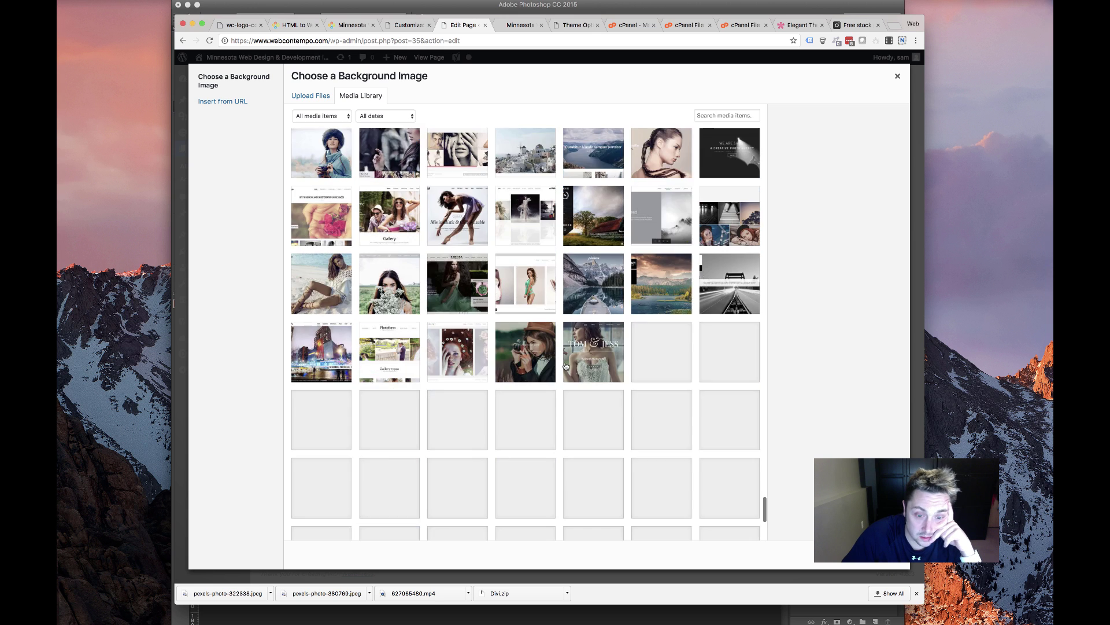
scroll(565, 367, "down", 15)
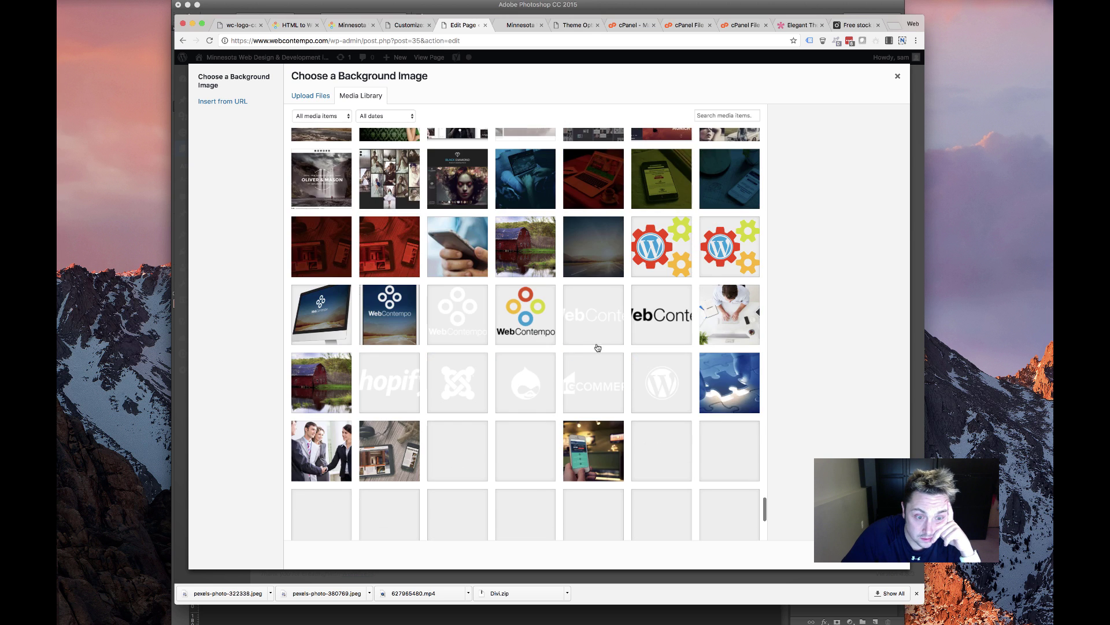
scroll(455, 295, "down", 3)
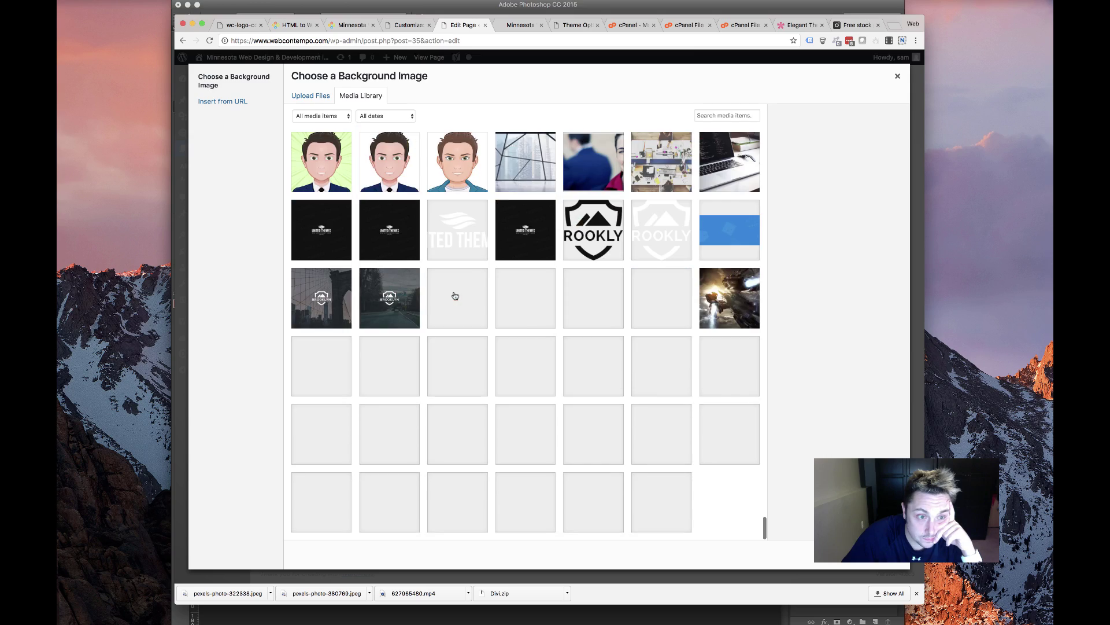
scroll(455, 295, "down", 15)
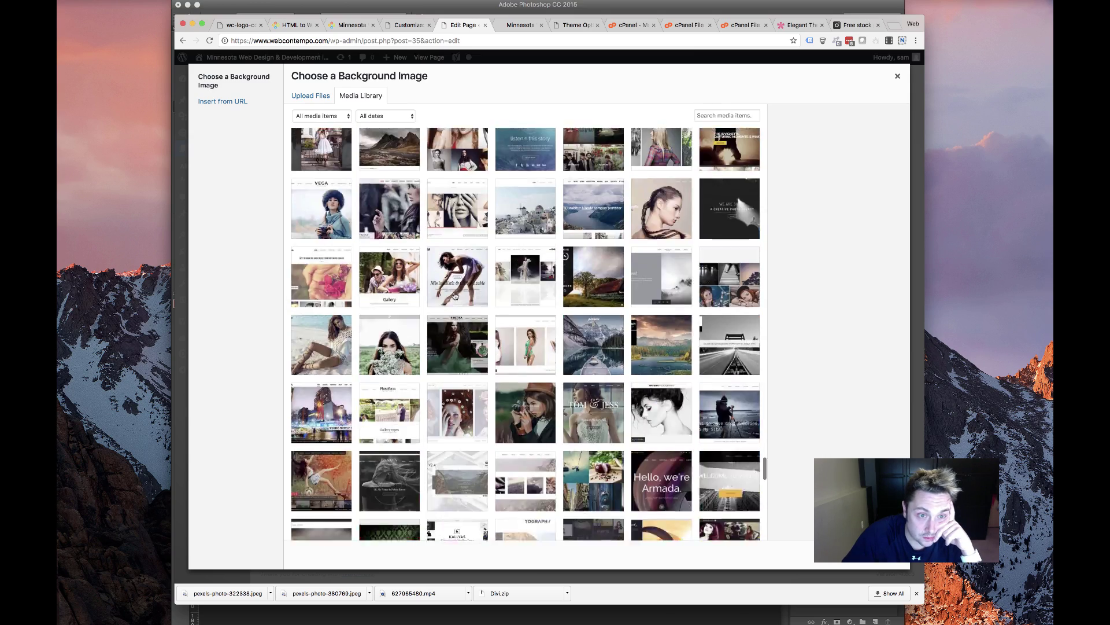
scroll(455, 296, "down", 15)
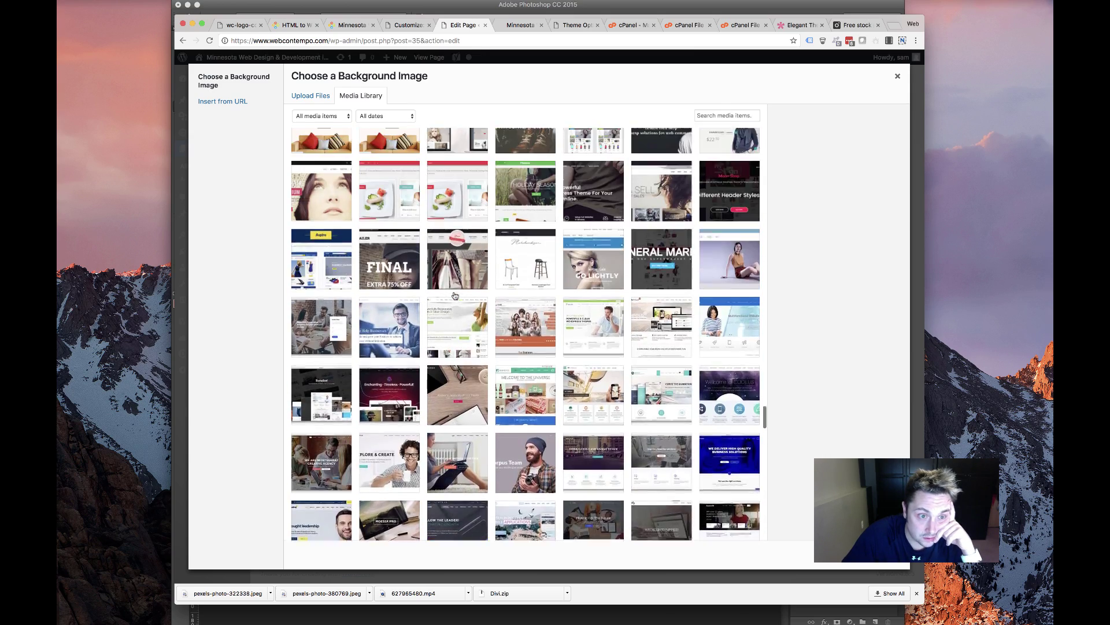
scroll(455, 295, "down", 15)
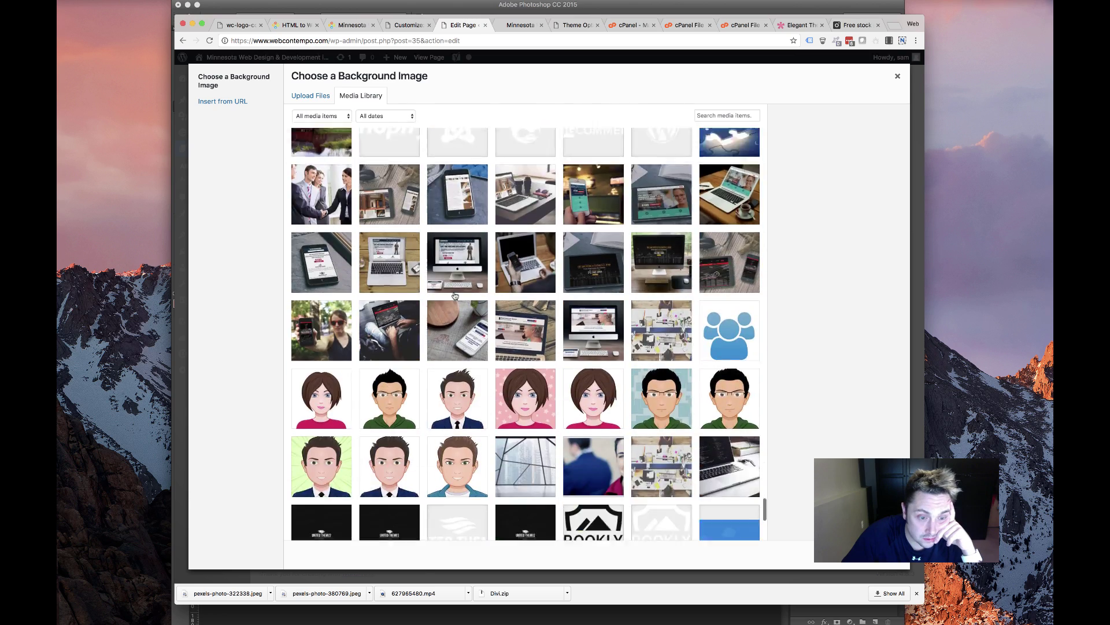
scroll(455, 296, "up", 5)
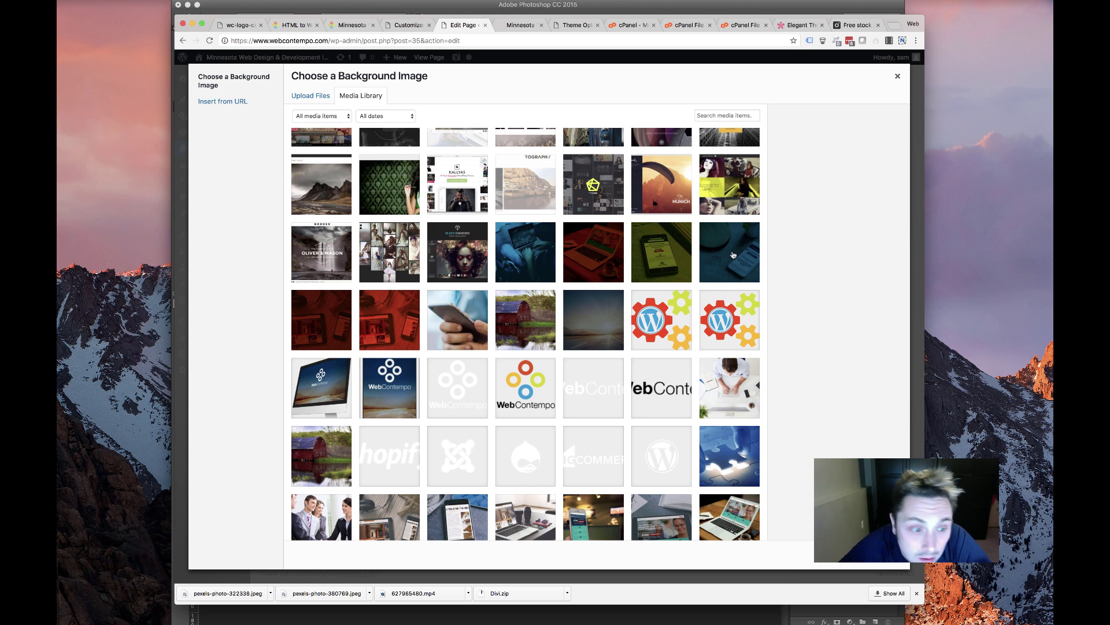
scroll(392, 327, "up", 3)
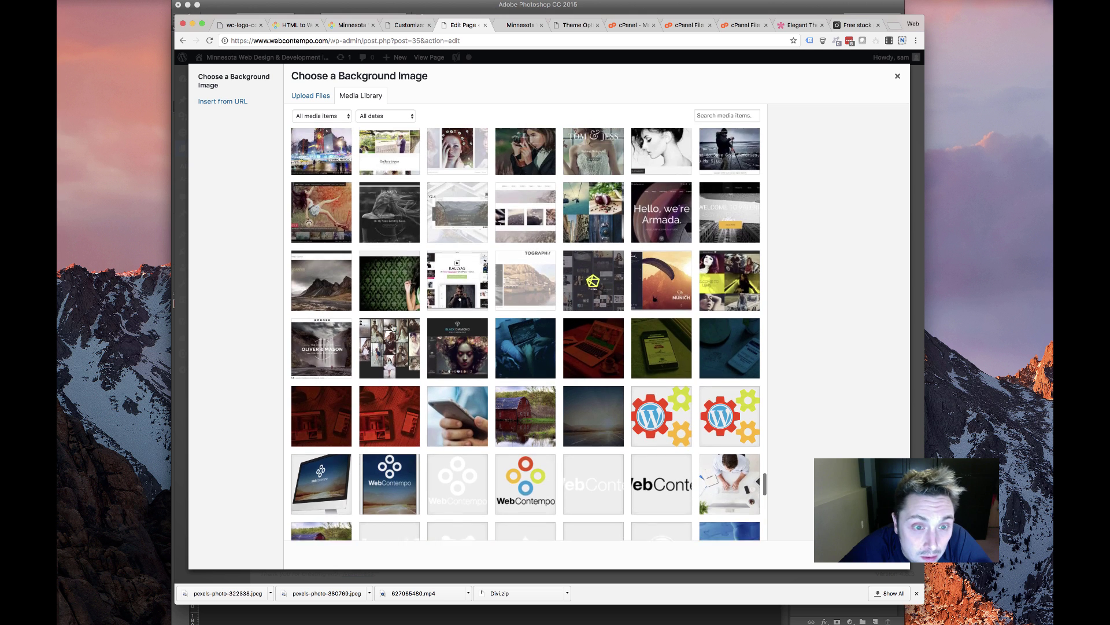
left_click(389, 372)
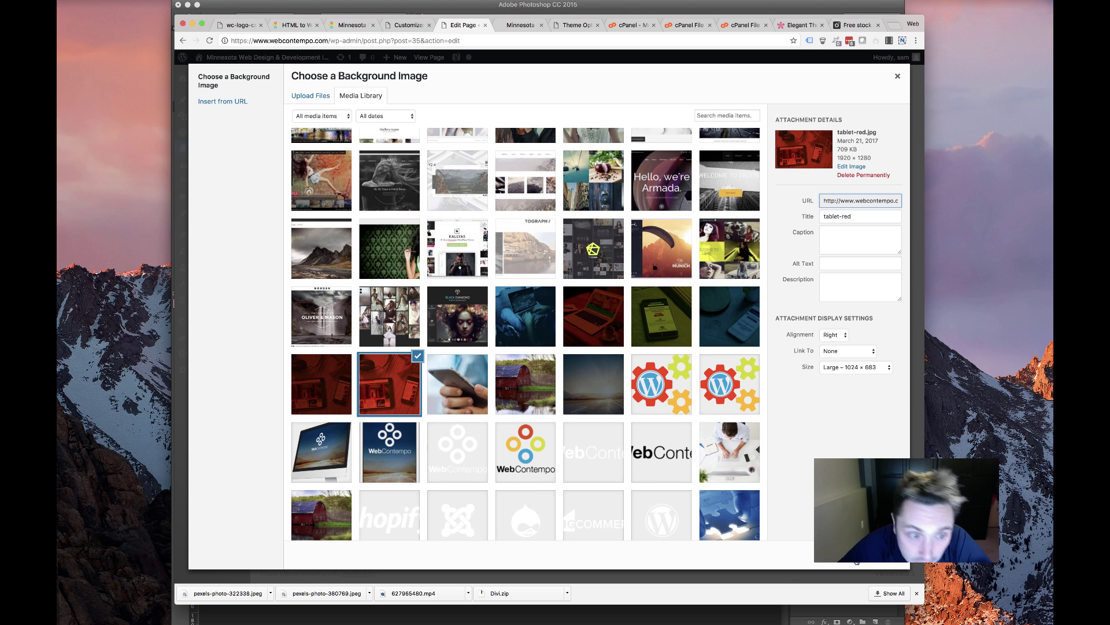
key("Return")
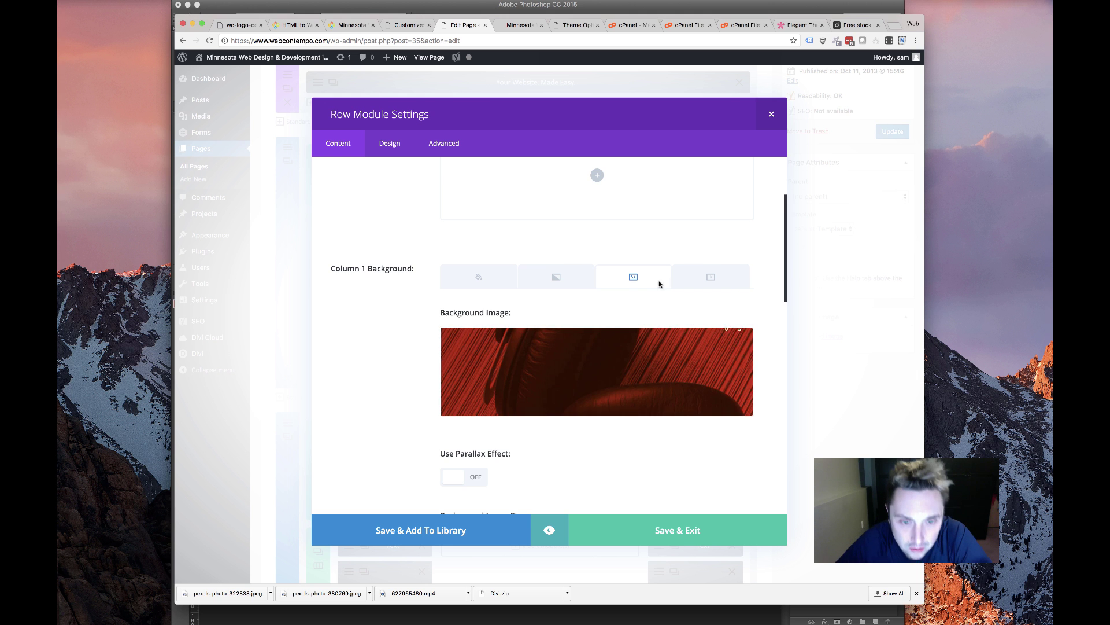
Clear Column 1's blue background colour and close the row settings
mouse_move(630, 340)
left_click(490, 285)
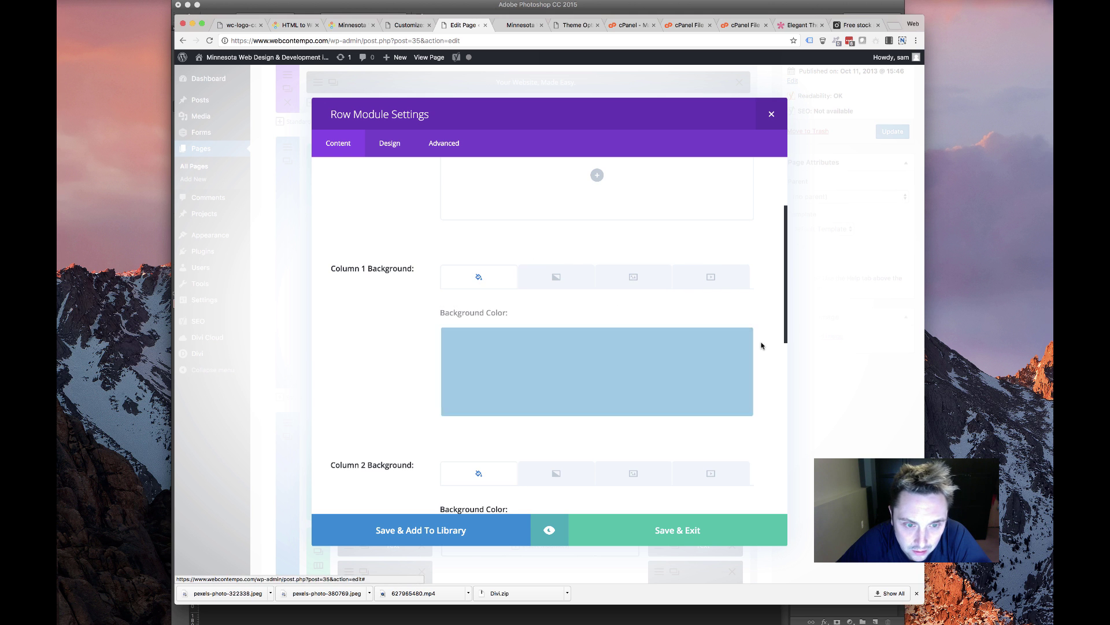
left_click(744, 340)
left_click(725, 526)
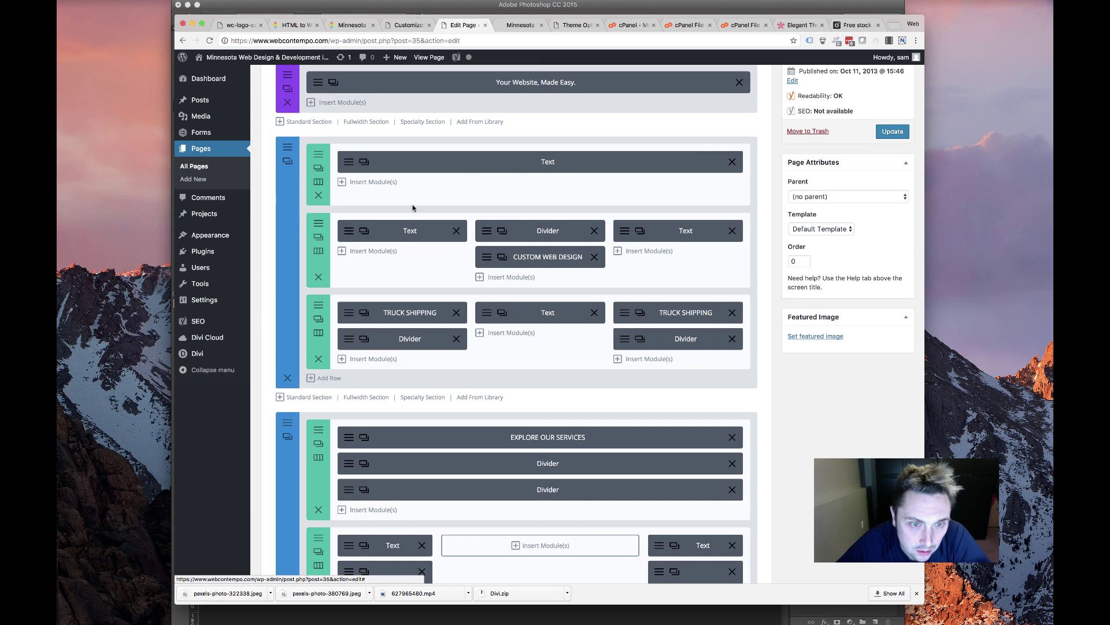
Review the row's background image and colour options, then reopen the services row settings
scroll(411, 315, "down", 5)
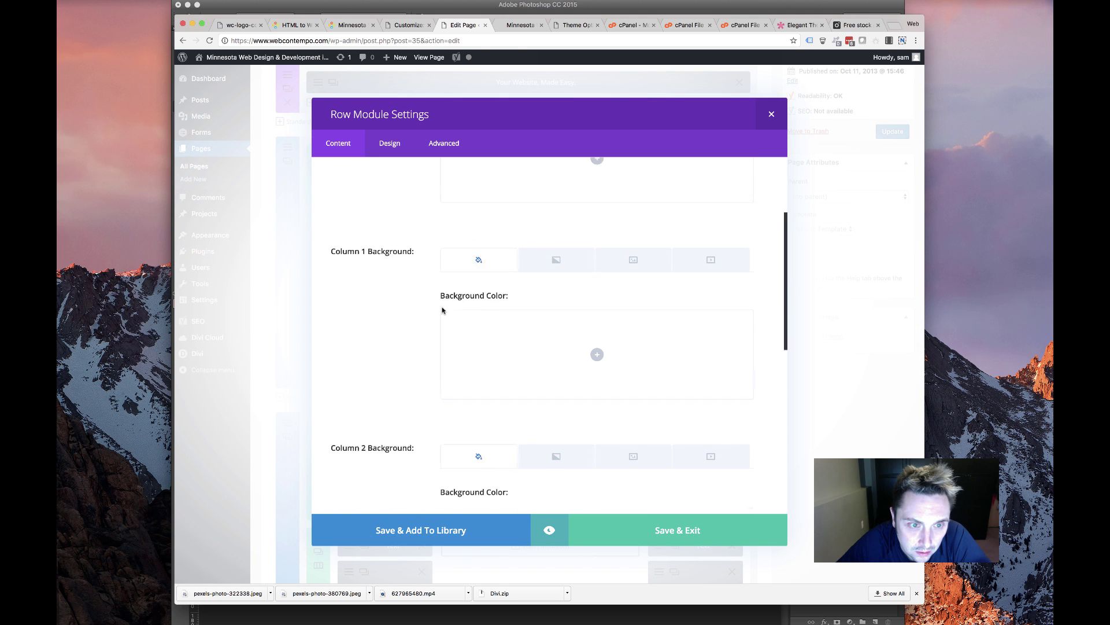
scroll(442, 310, "up", 3)
left_click(634, 232)
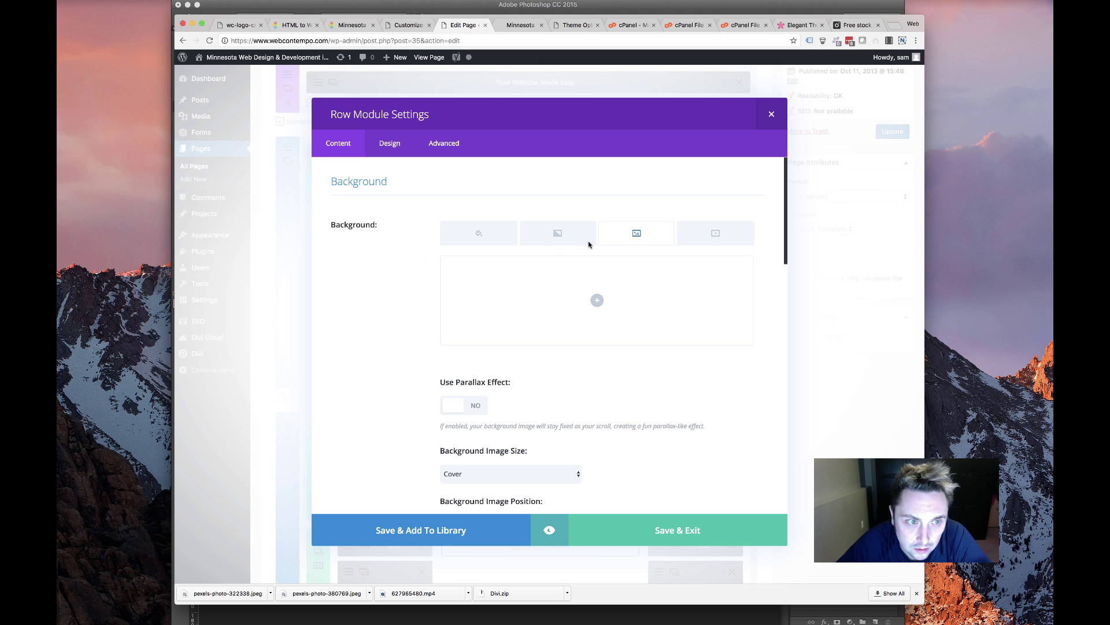
left_click(485, 234)
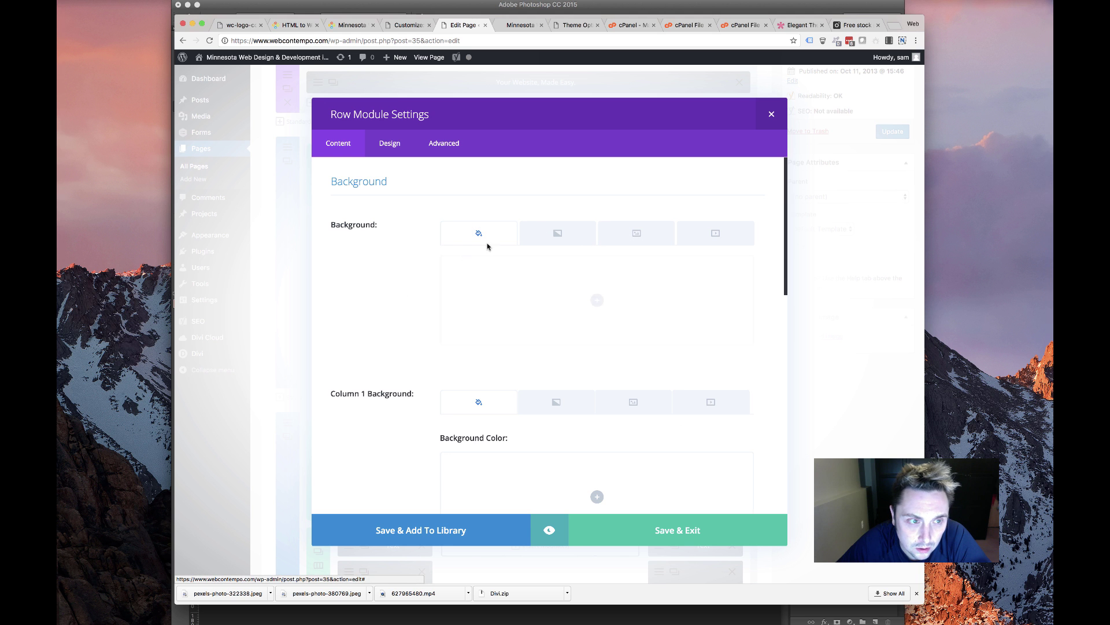
left_click(195, 274)
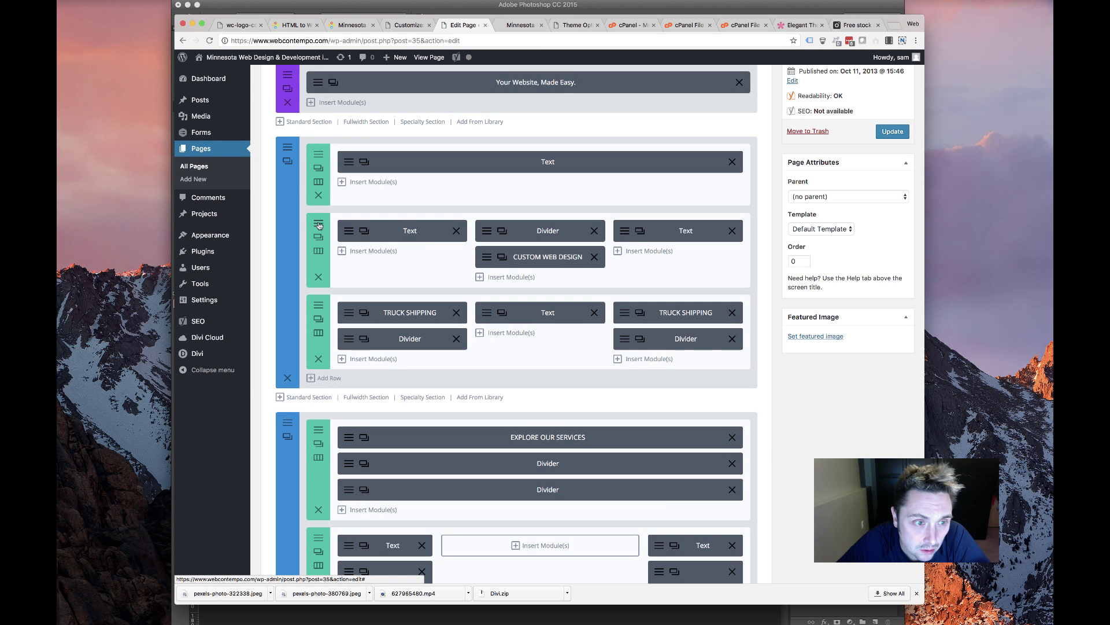
left_click(446, 163)
Set the red laptop photo vcc-red.jpg as the row's background image
left_click(636, 235)
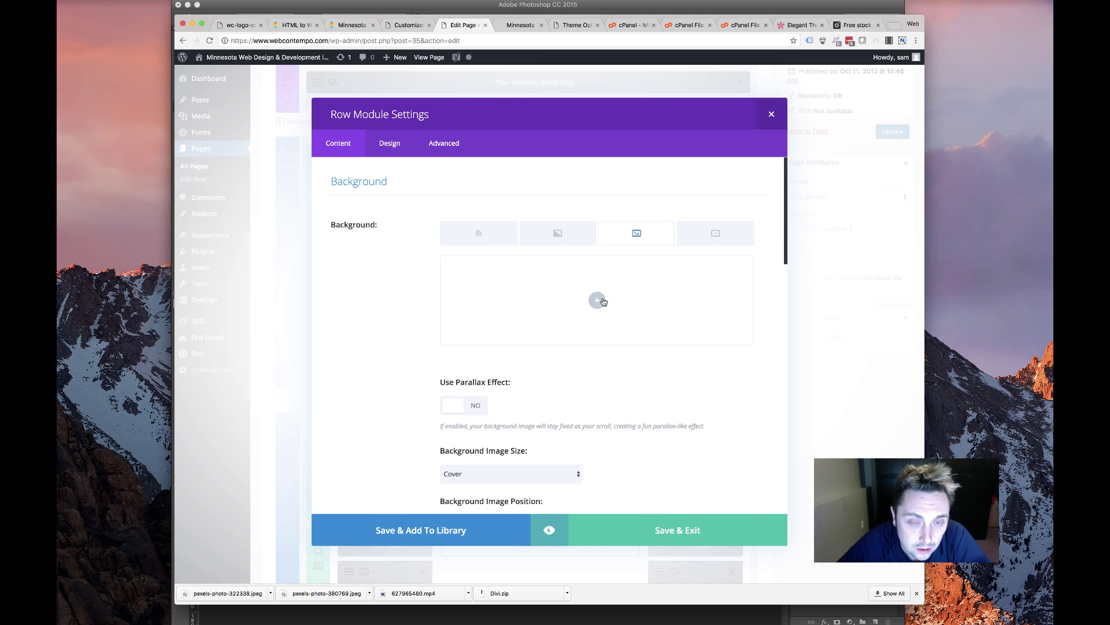
left_click(597, 300)
left_click(598, 303)
left_click(590, 296)
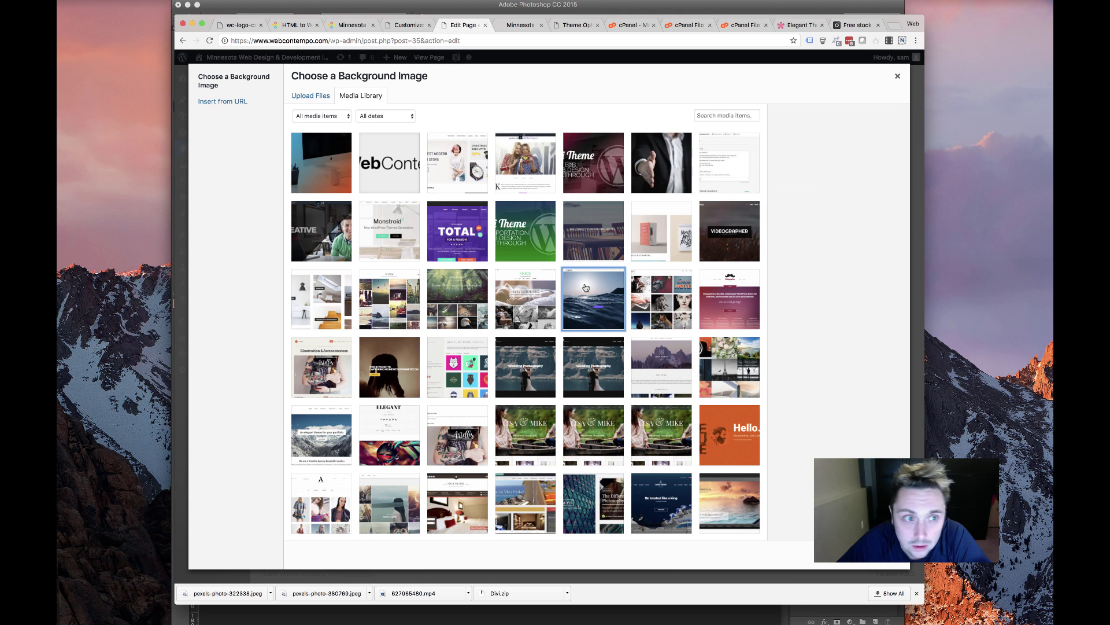
scroll(757, 327, "down", 20)
scroll(757, 327, "down", 15)
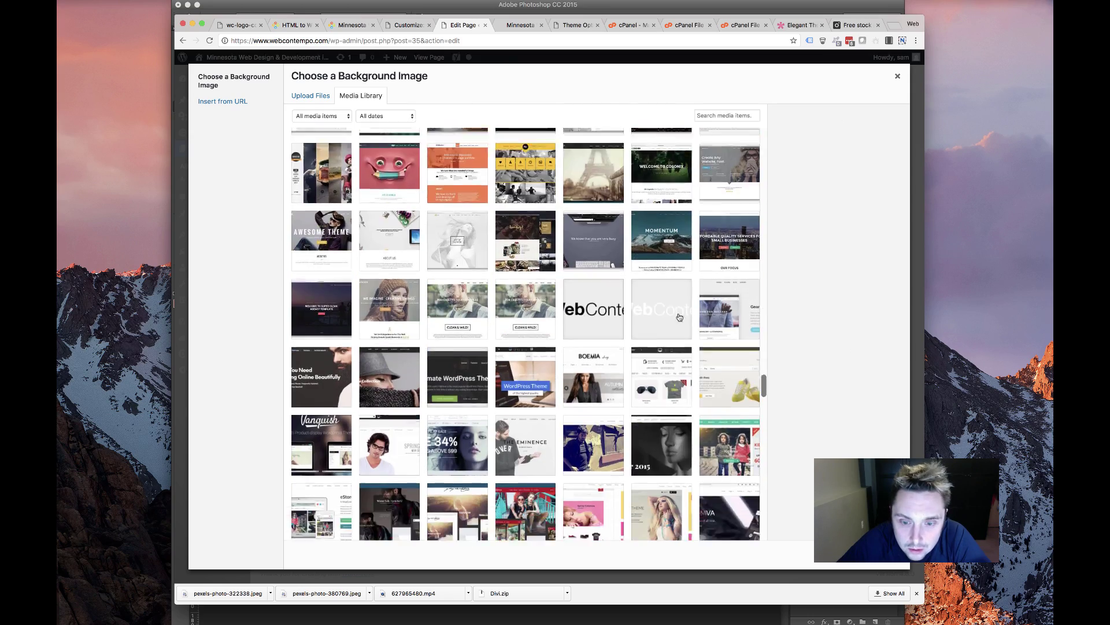
scroll(666, 334, "up", 10)
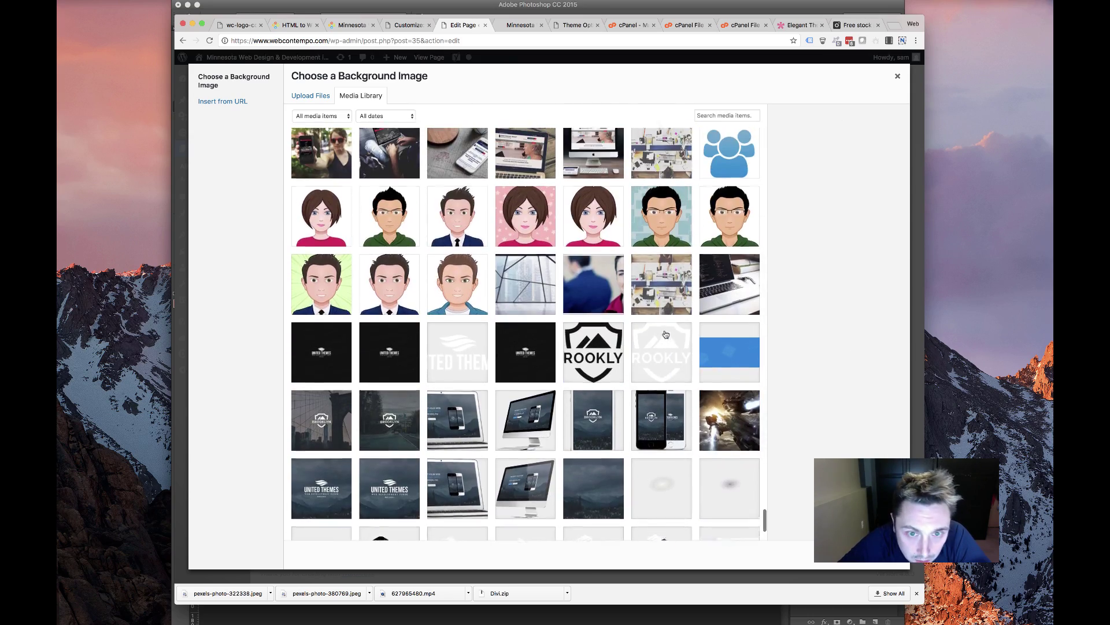
scroll(658, 334, "up", 2)
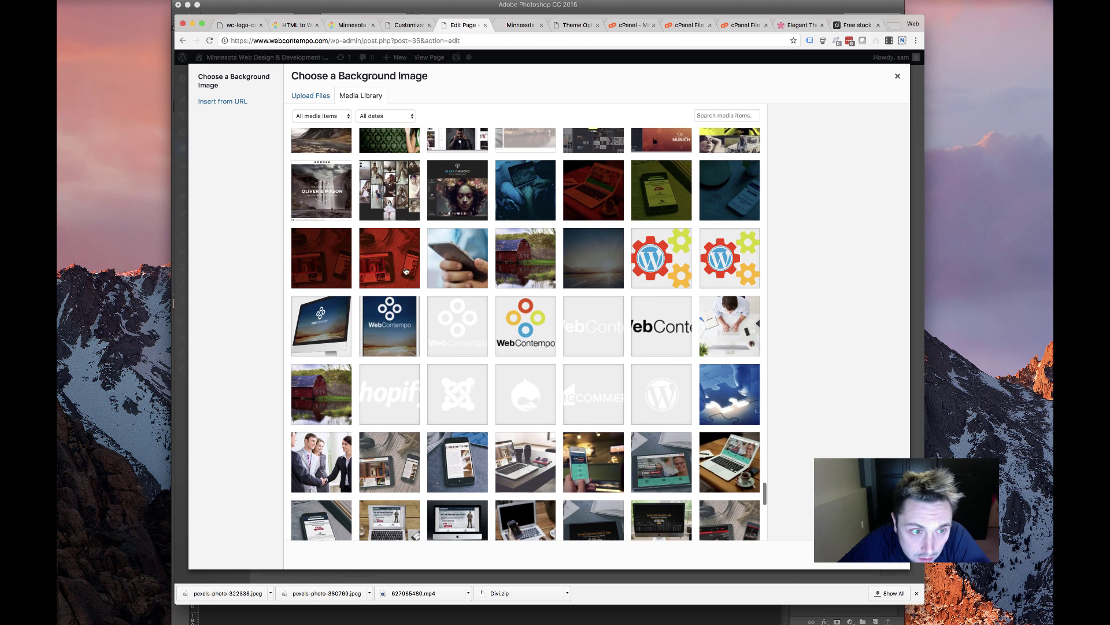
scroll(357, 264, "up", 2)
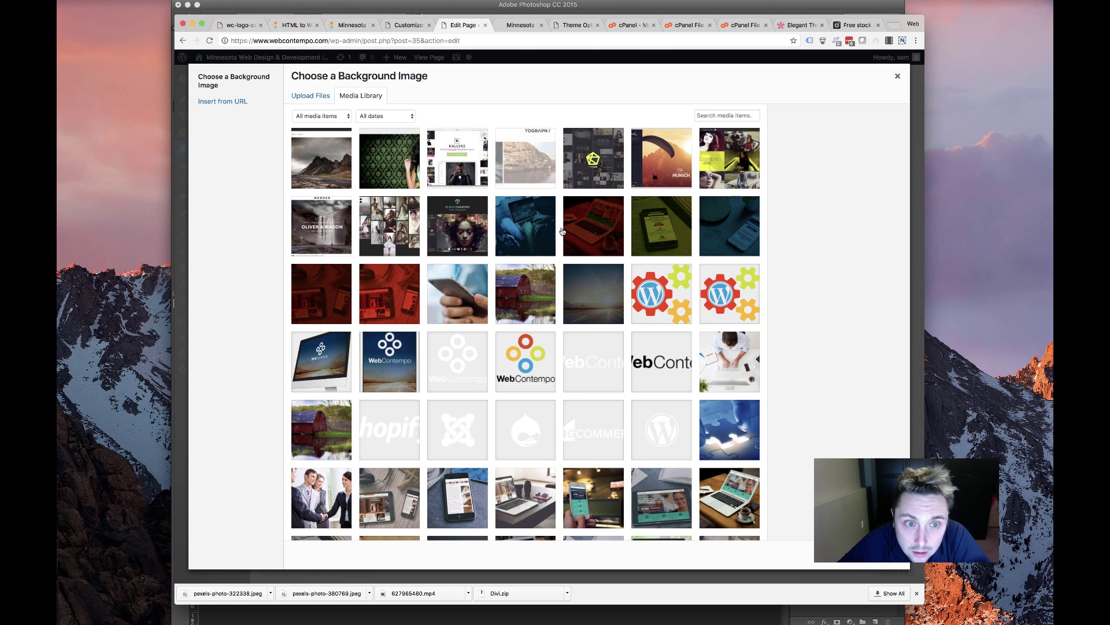
left_click(592, 228)
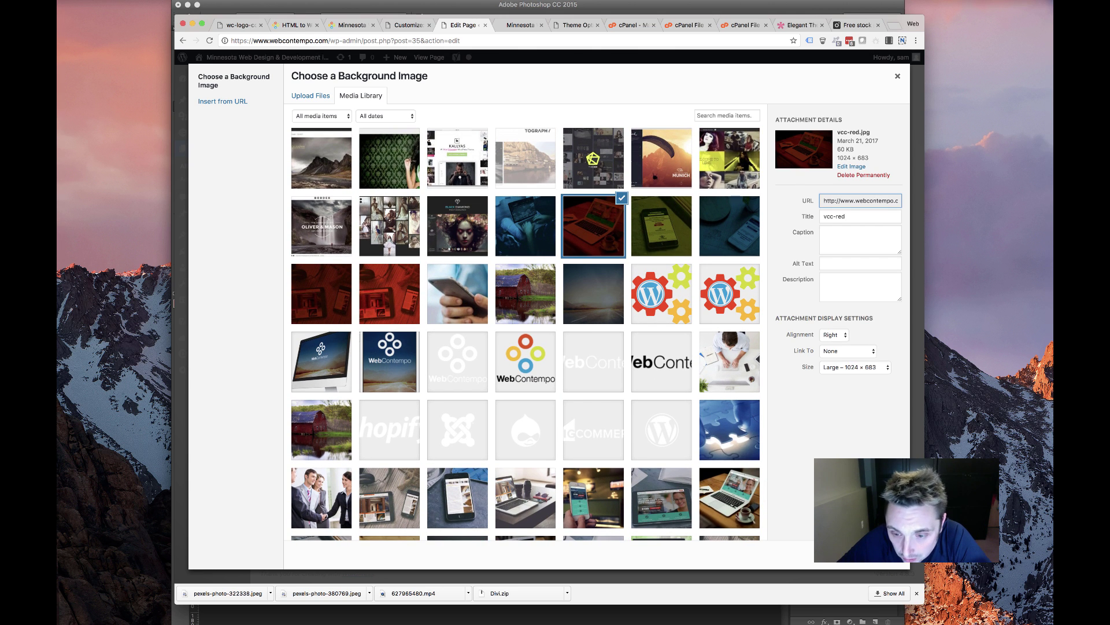
left_click(868, 554)
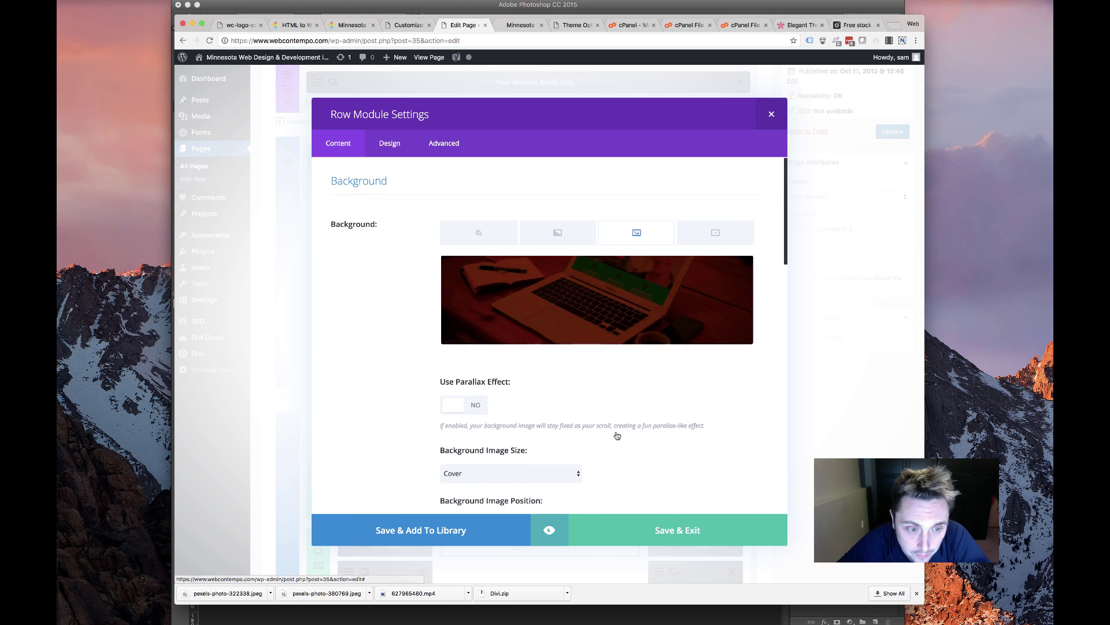
Remove the row's main background image
scroll(617, 436, "down", 15)
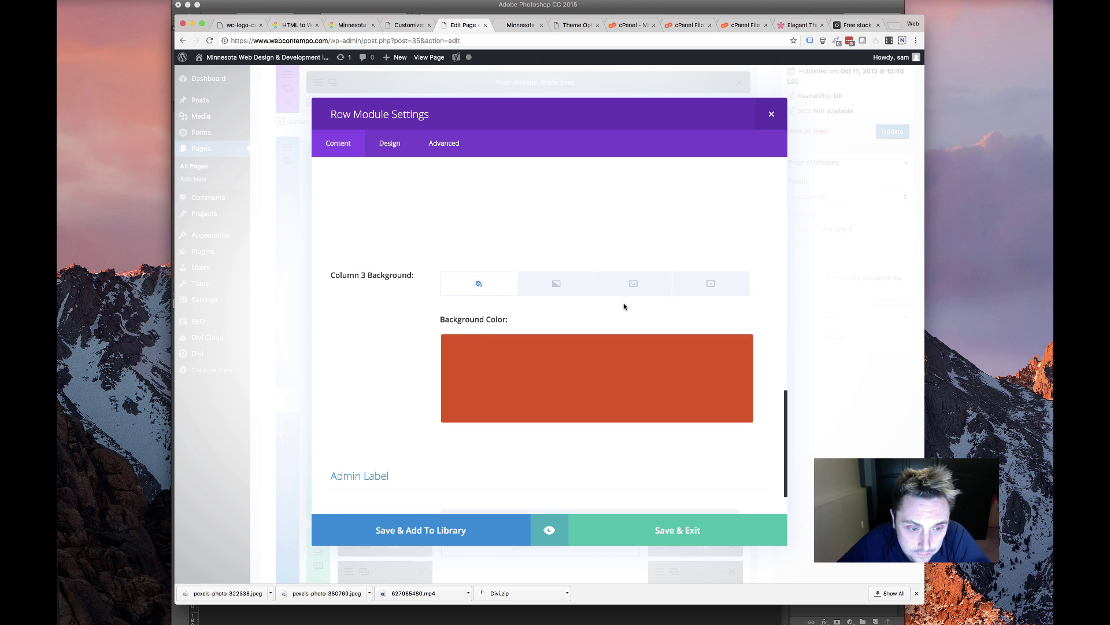
left_click(633, 285)
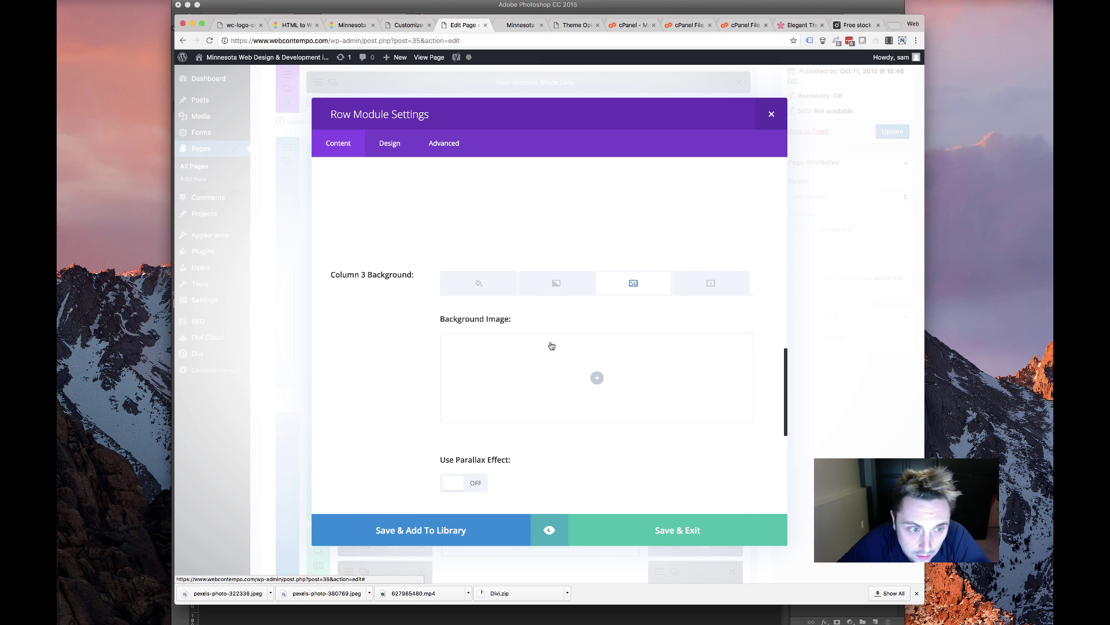
scroll(442, 300, "up", 8)
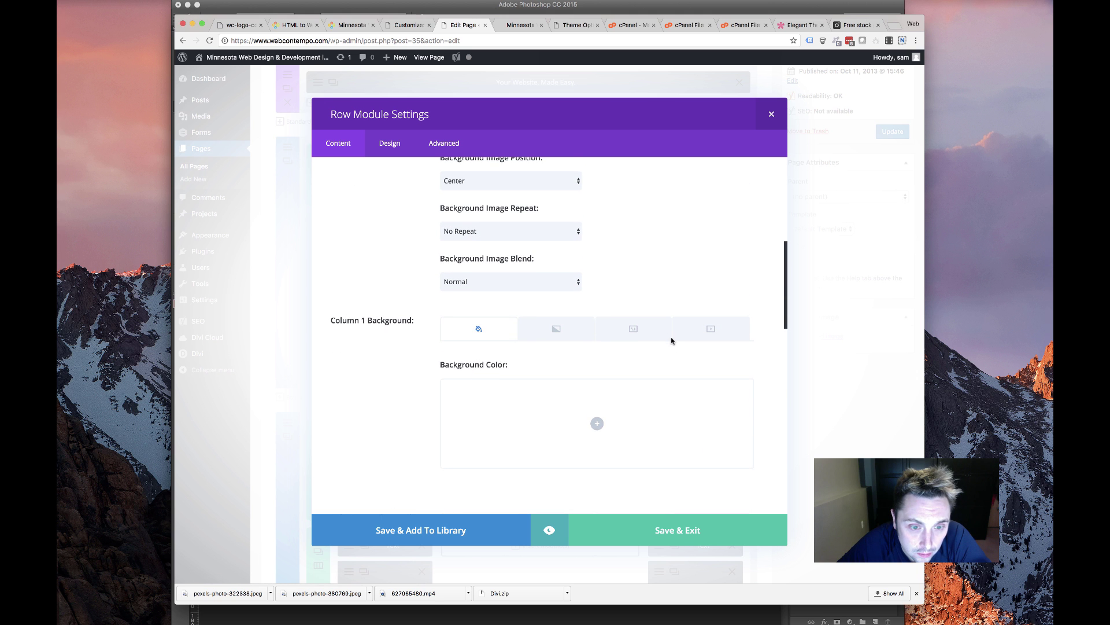
left_click(657, 335)
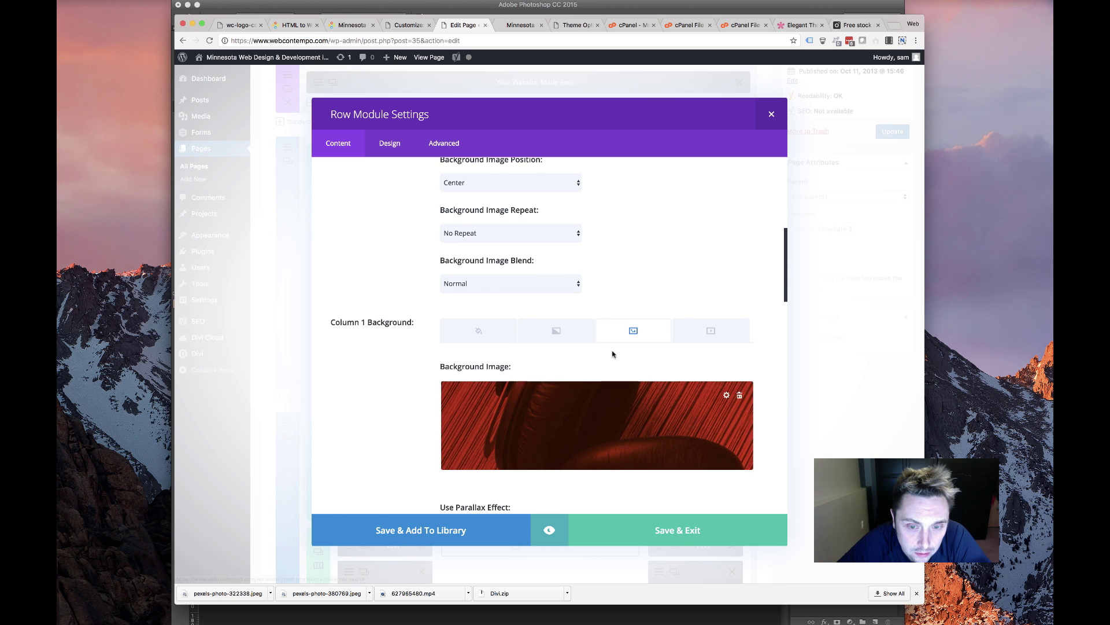
scroll(612, 356, "up", 3)
scroll(612, 355, "up", 4)
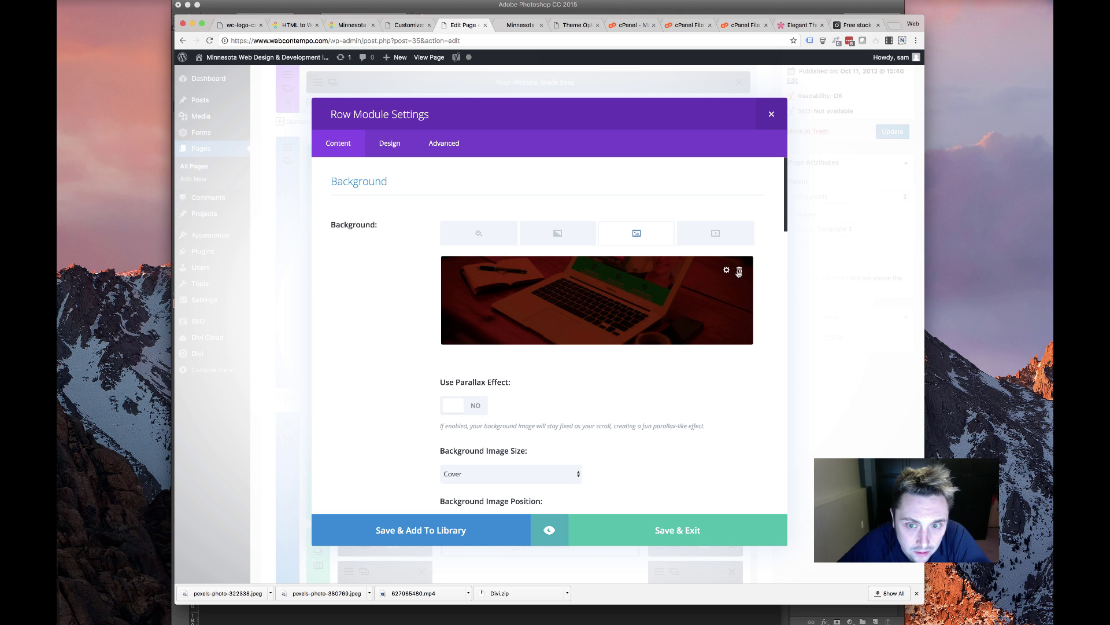
left_click(739, 272)
scroll(596, 339, "down", 6)
scroll(694, 324, "up", 3)
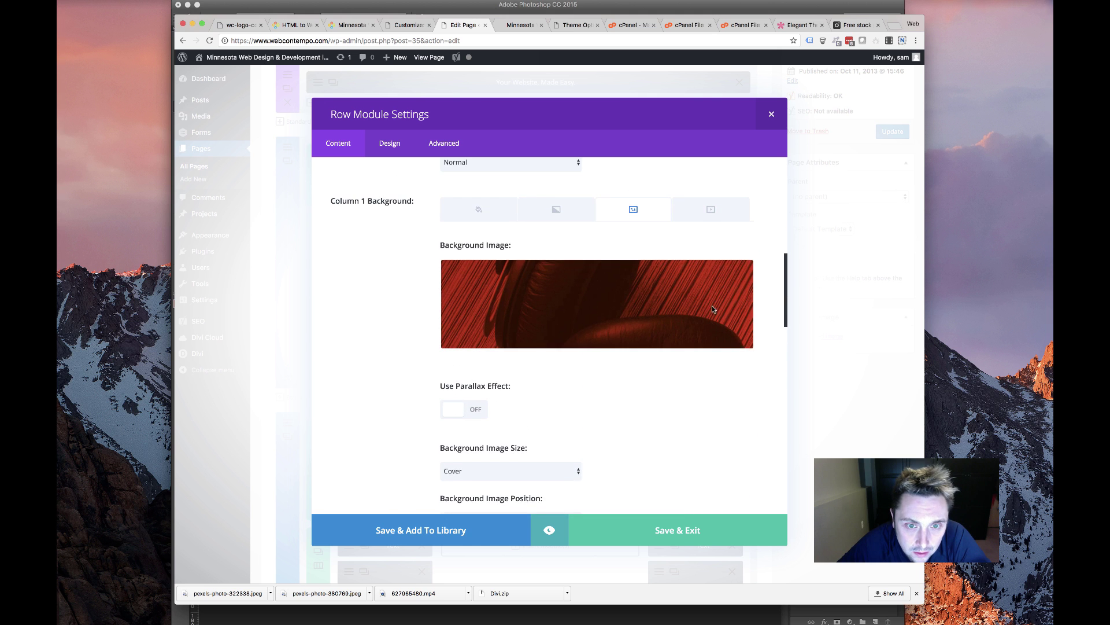
Replace Column 1's background image with vcc-red.jpg
left_click(739, 274)
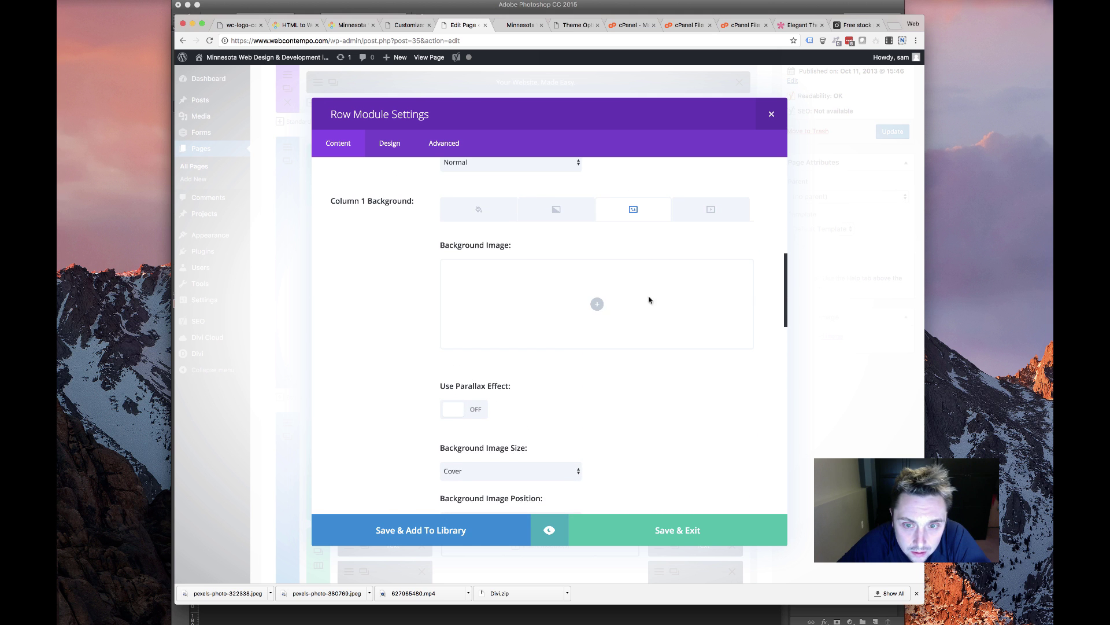
left_click(598, 306)
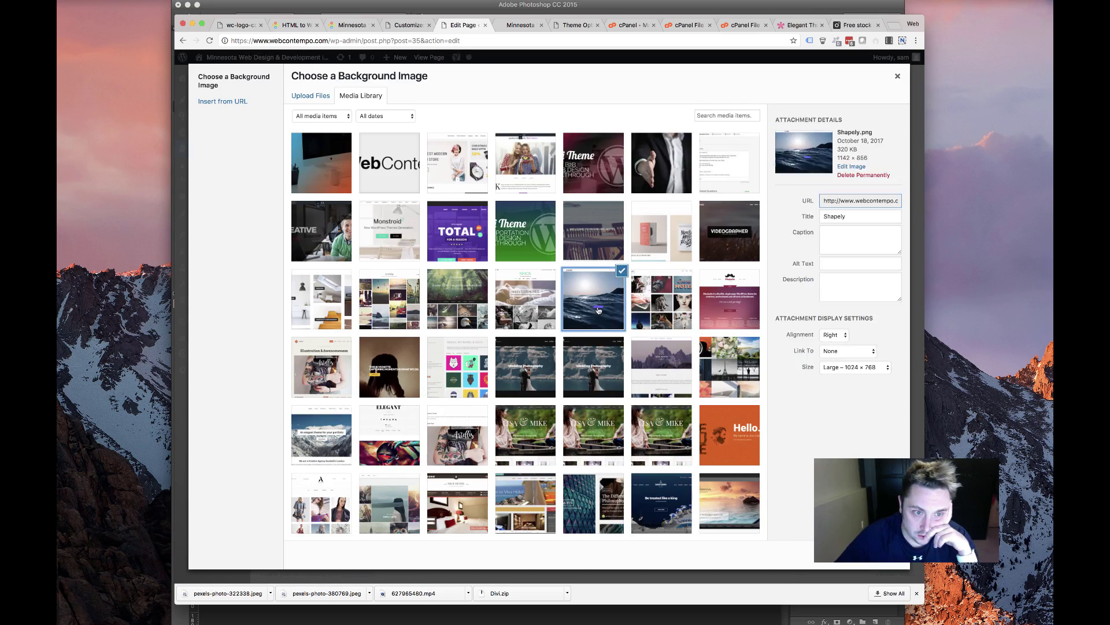
scroll(656, 304, "down", 2)
scroll(658, 300, "down", 15)
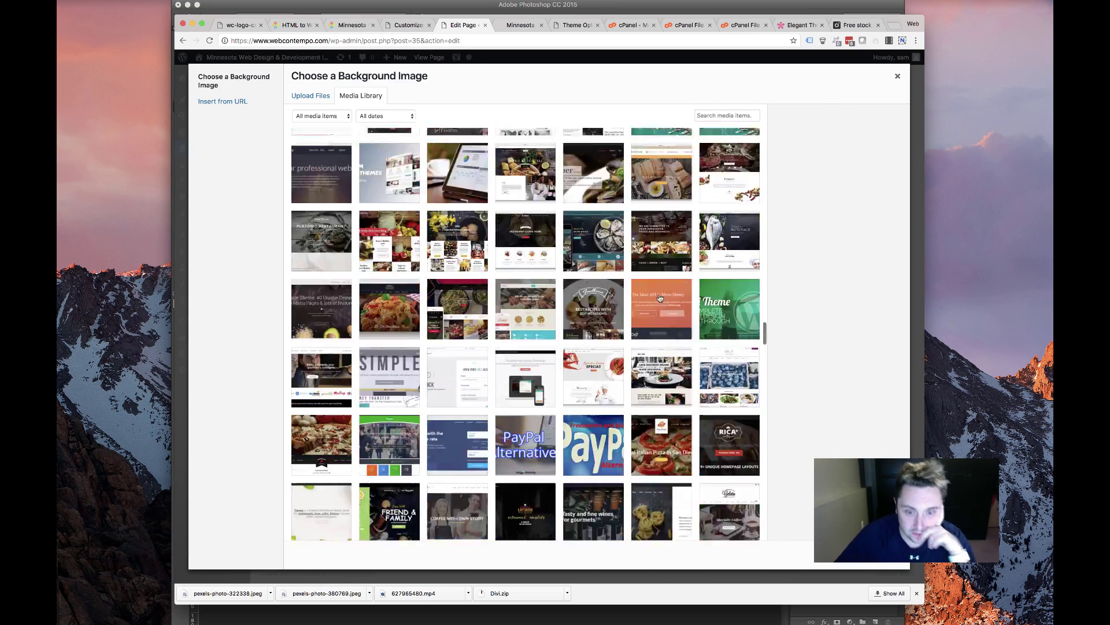
scroll(623, 243, "up", 15)
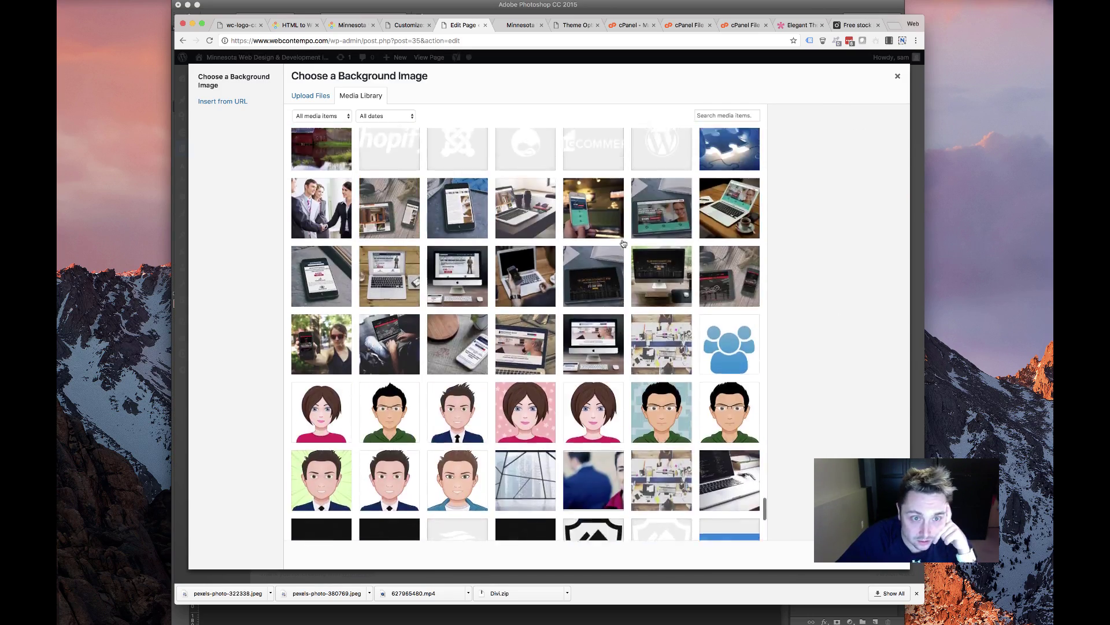
left_click(590, 457)
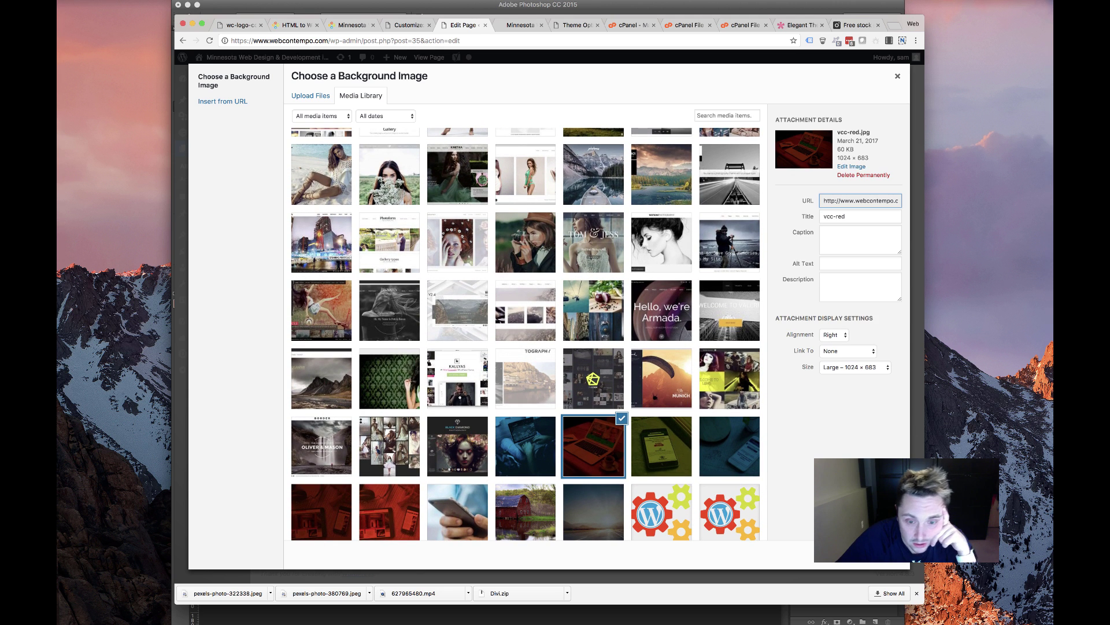
left_click(850, 554)
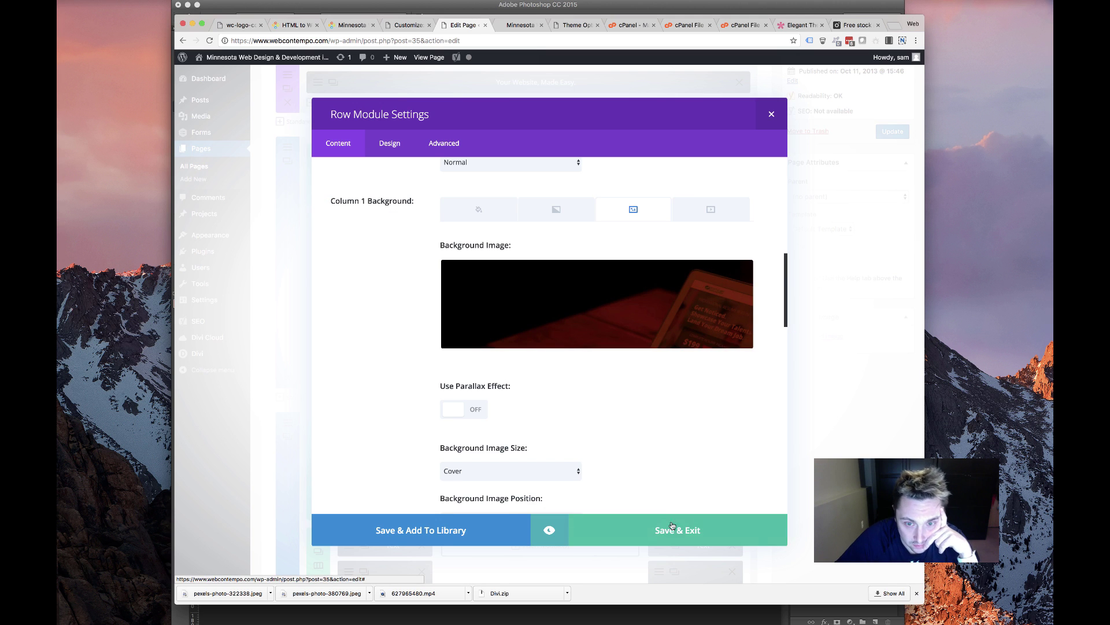
Pick phone-blue.jpg from the media library as Column 3's background image
scroll(636, 463, "down", 15)
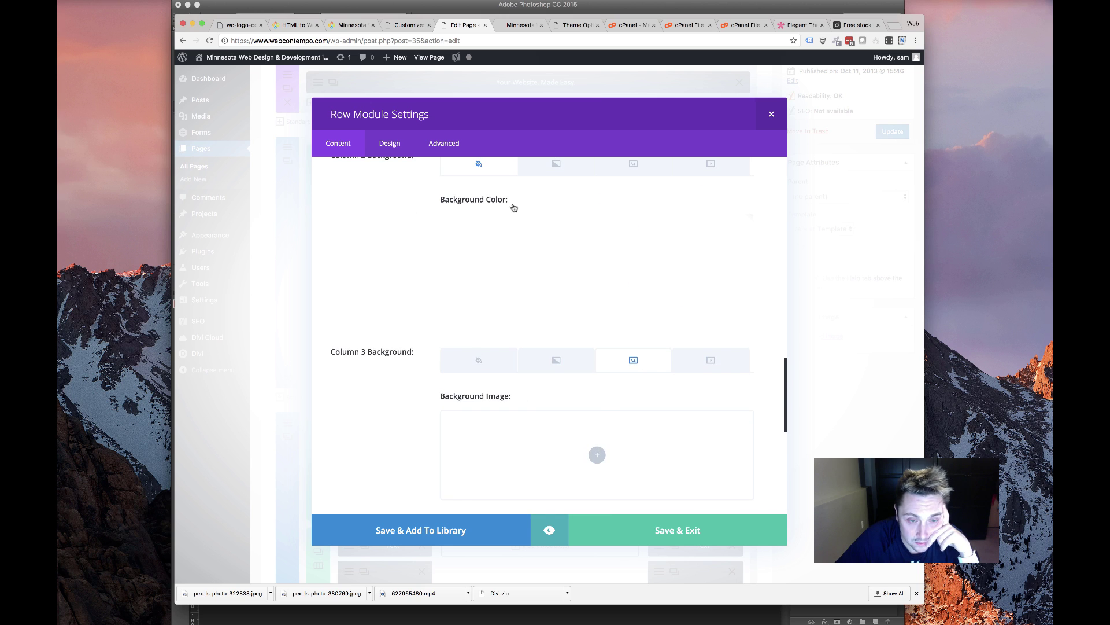
left_click(598, 455)
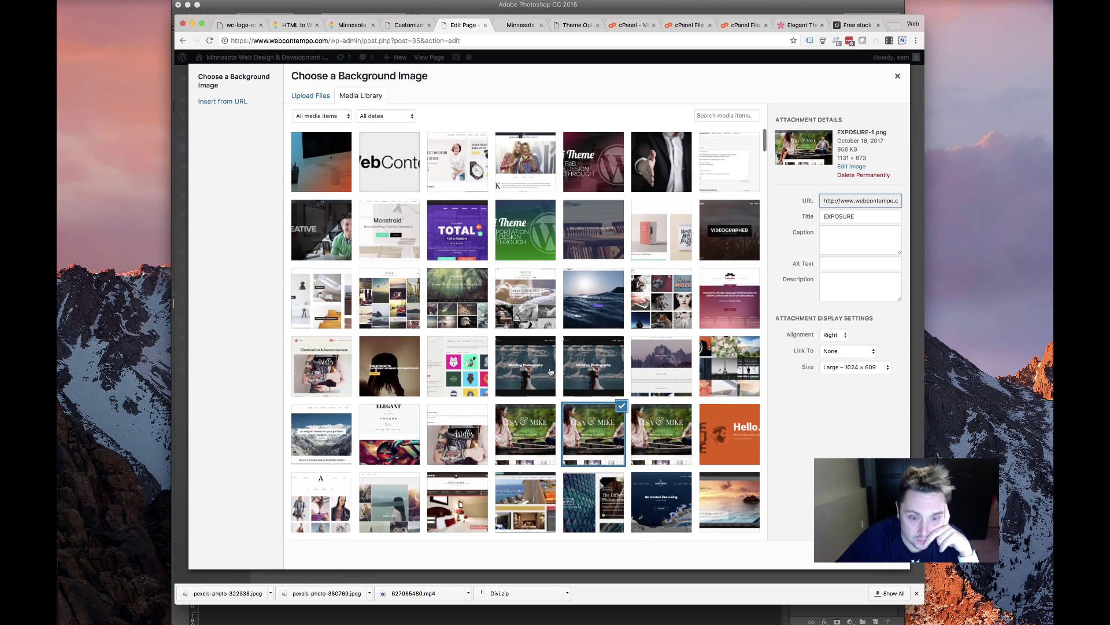
scroll(557, 377, "down", 10)
scroll(557, 377, "down", 20)
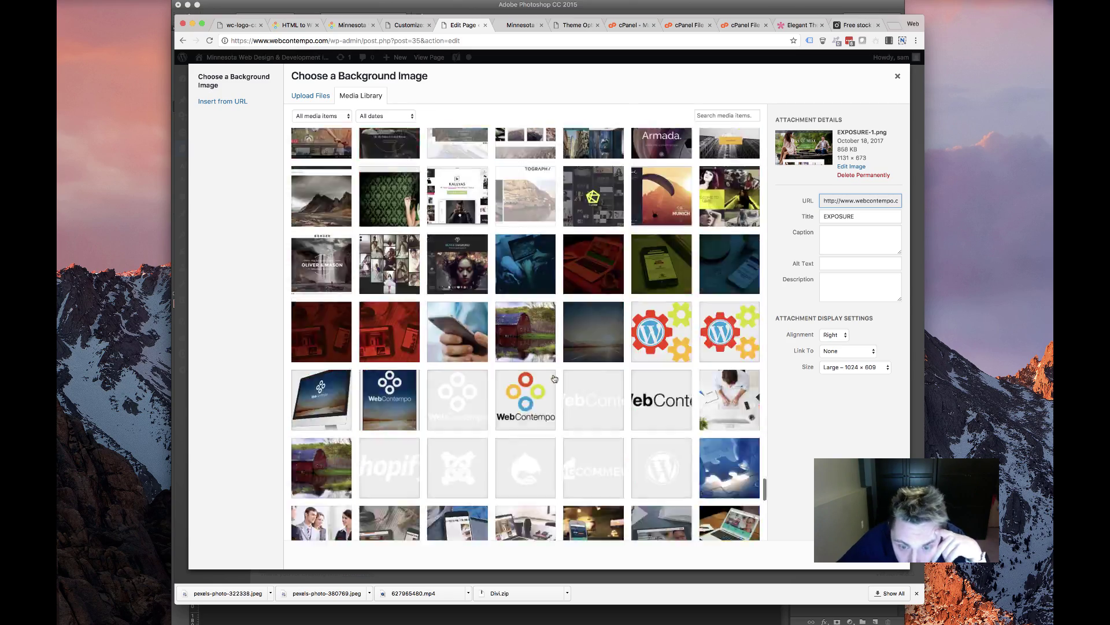
scroll(636, 271, "up", 10)
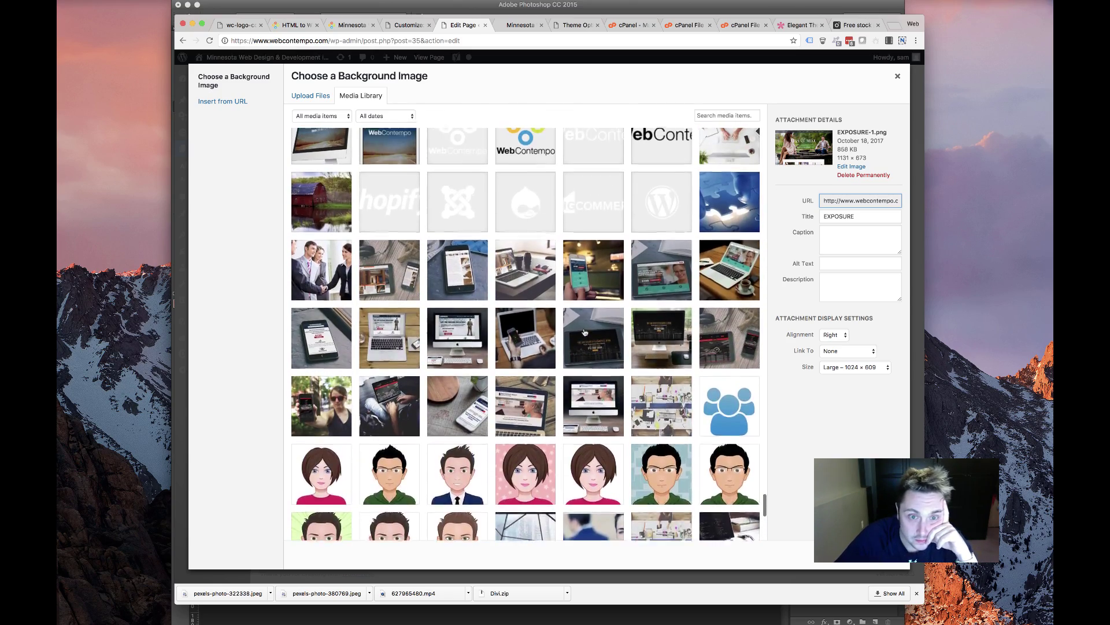
scroll(536, 349, "up", 5)
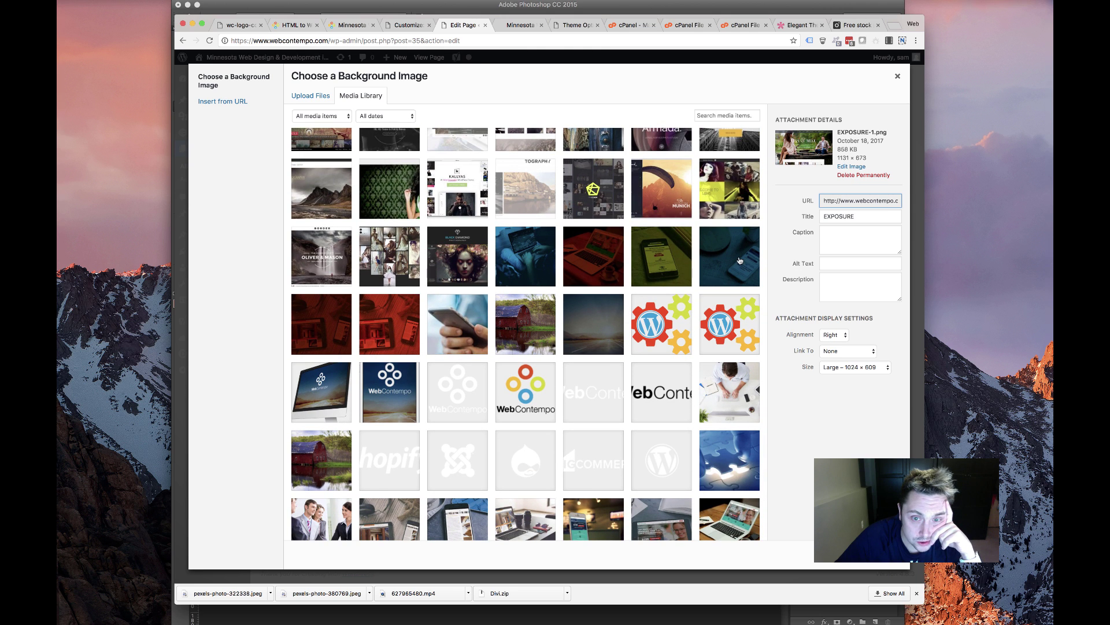
left_click(740, 261)
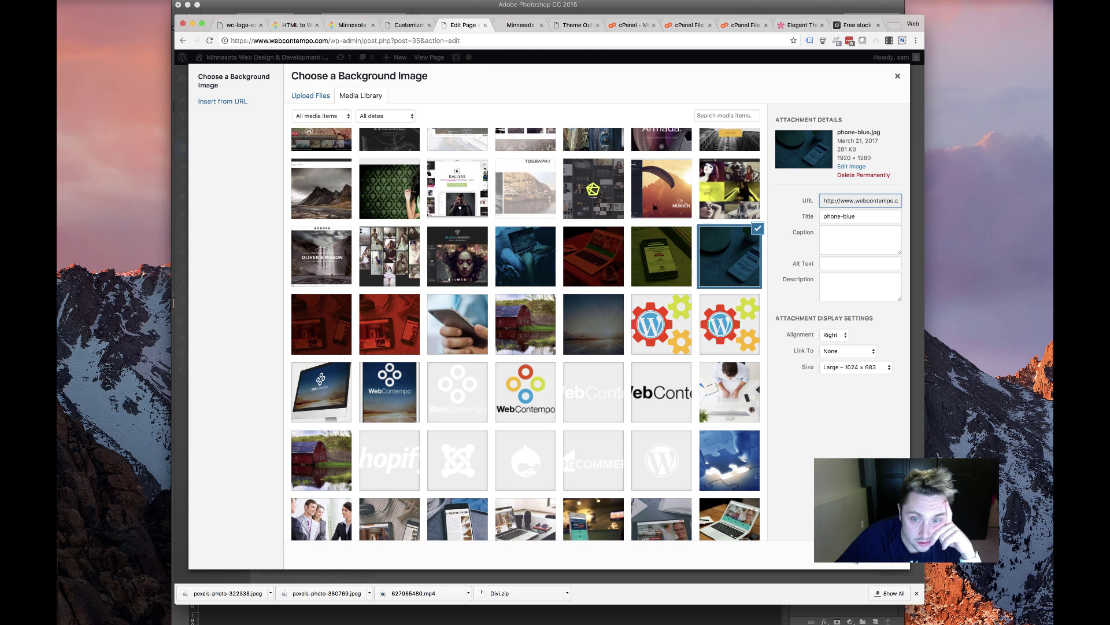
left_click(873, 554)
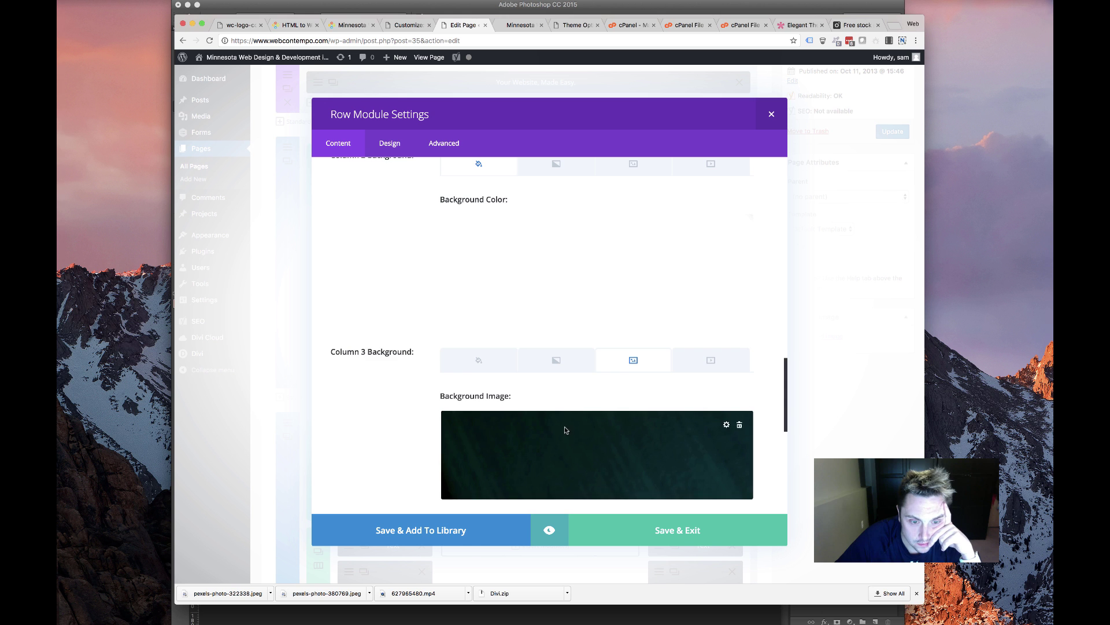
scroll(616, 499, "down", 3)
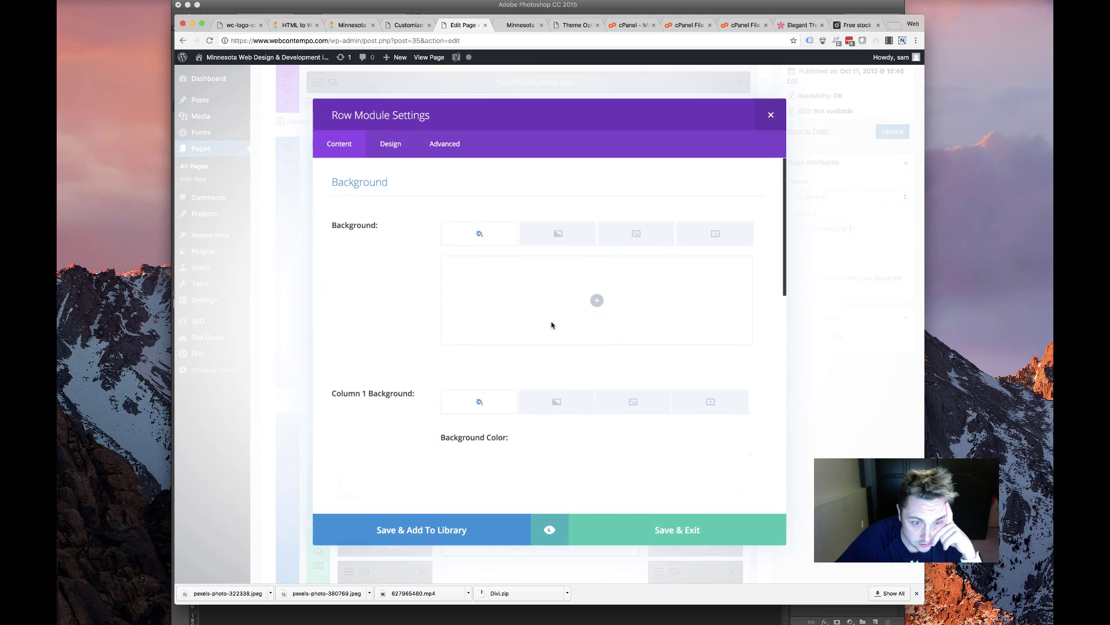
Clear Column 2's lime background colour and switch it to an image background
scroll(550, 322, "down", 5)
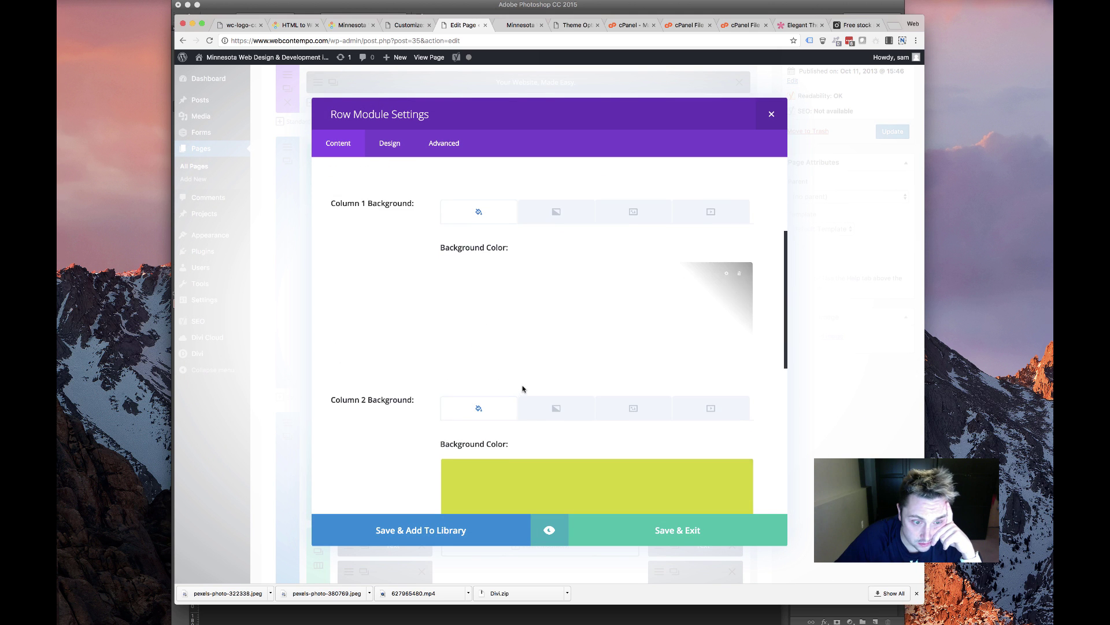
left_click(727, 363)
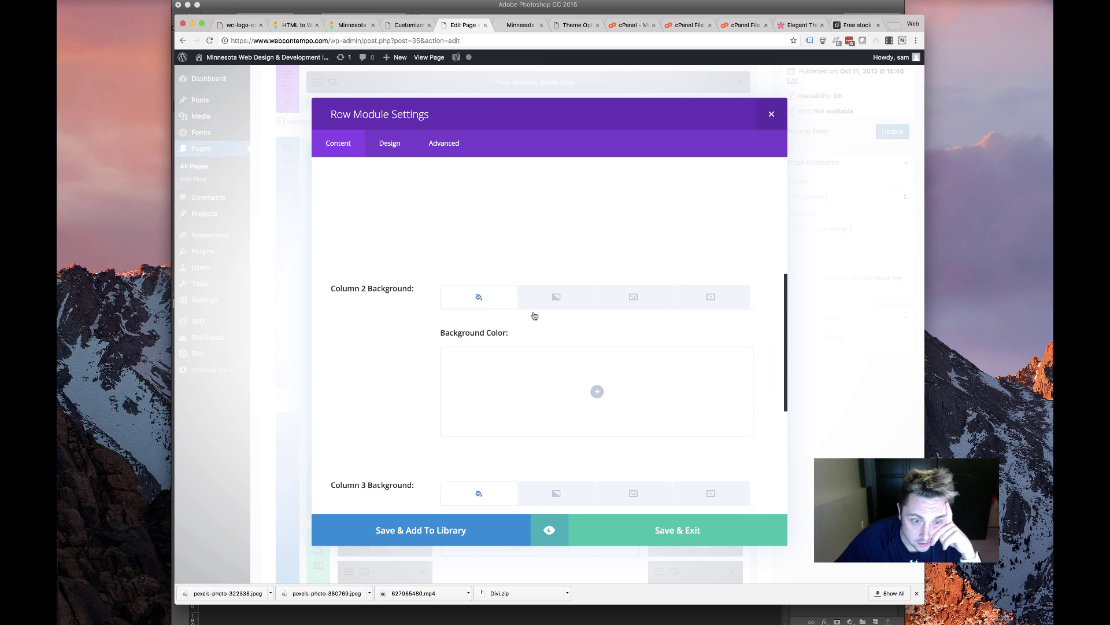
left_click(607, 301)
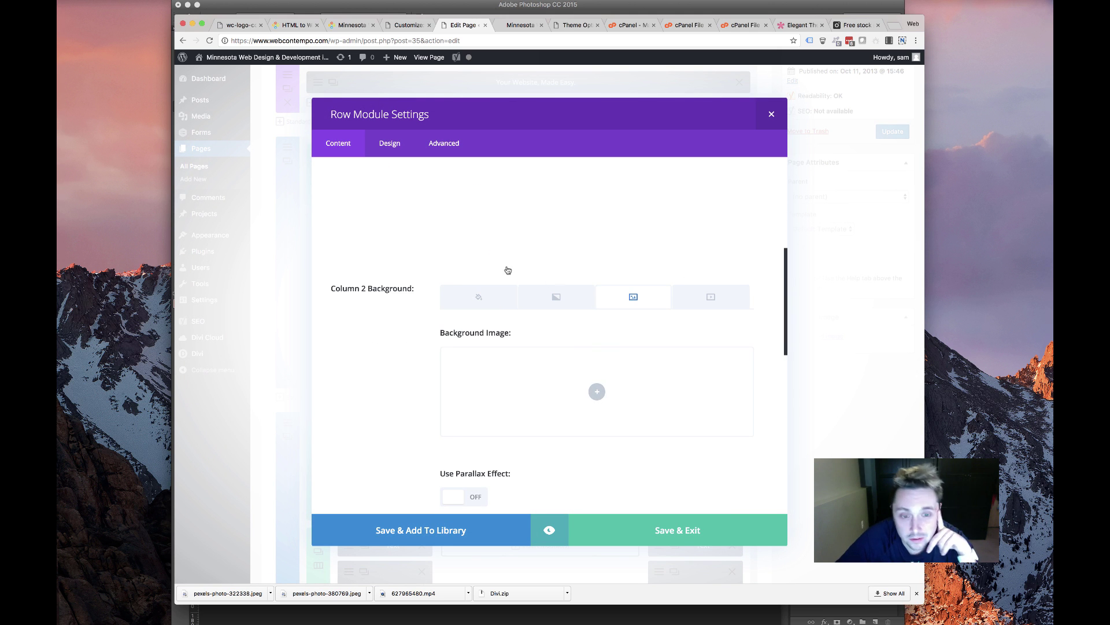
left_click(509, 357)
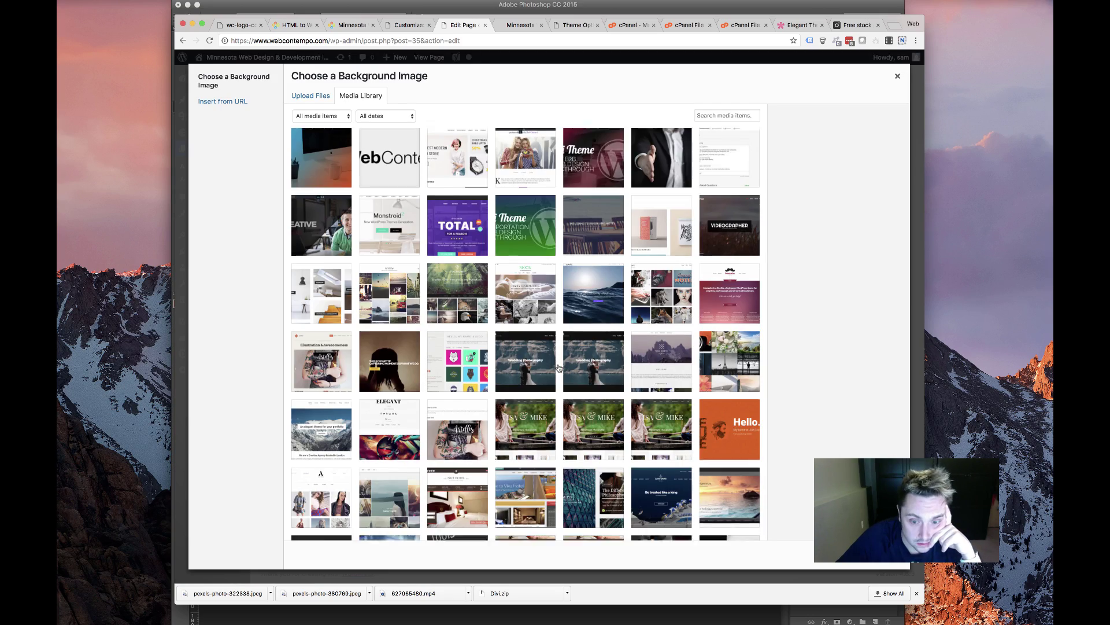
Choose phone-green.jpg as Column 2's background image and save the row settings
scroll(560, 369, "down", 5)
scroll(559, 369, "down", 15)
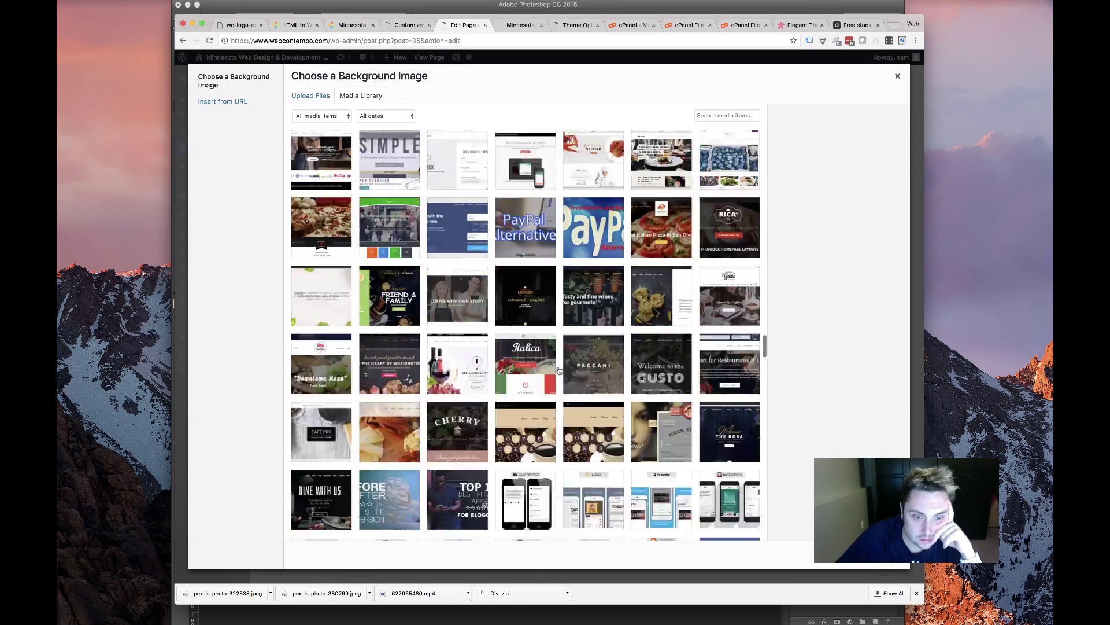
scroll(559, 369, "down", 10)
scroll(558, 369, "up", 8)
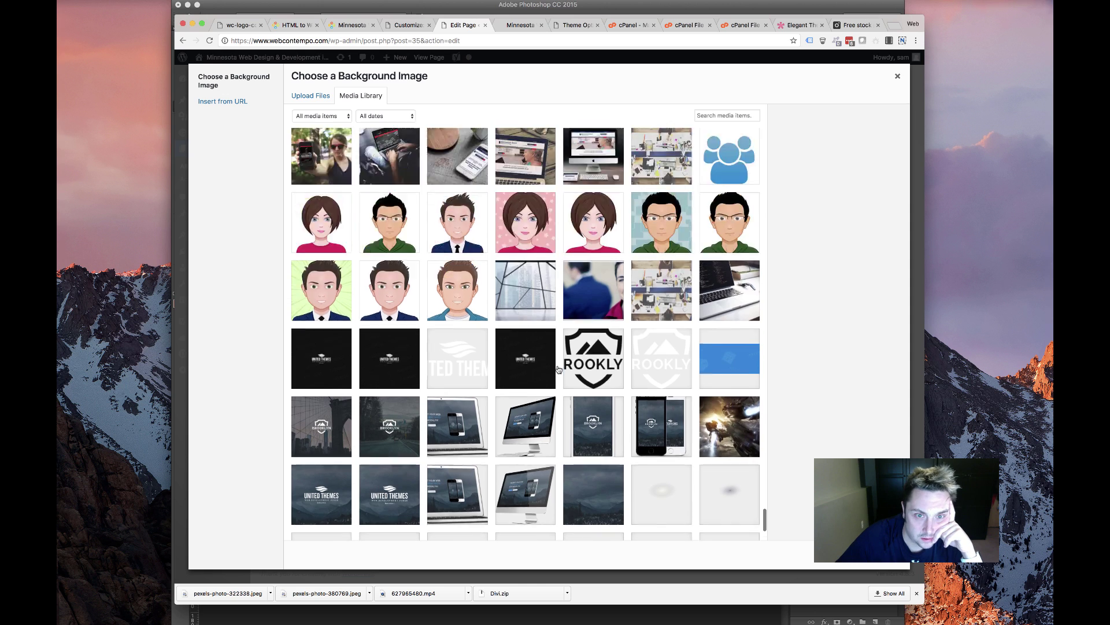
scroll(558, 369, "up", 3)
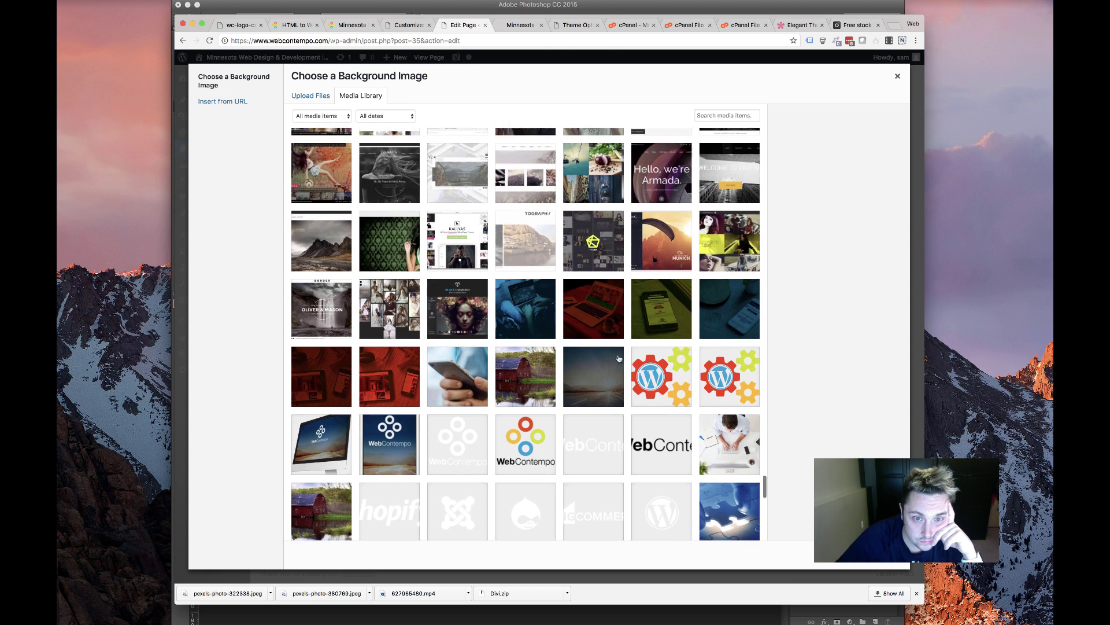
left_click(665, 340)
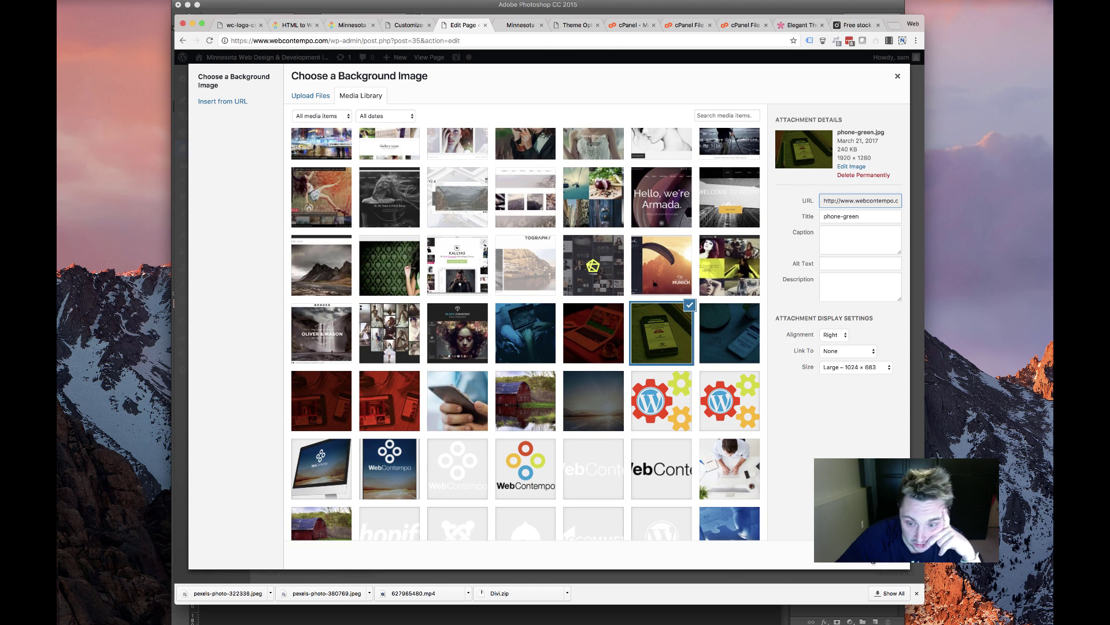
key("Escape")
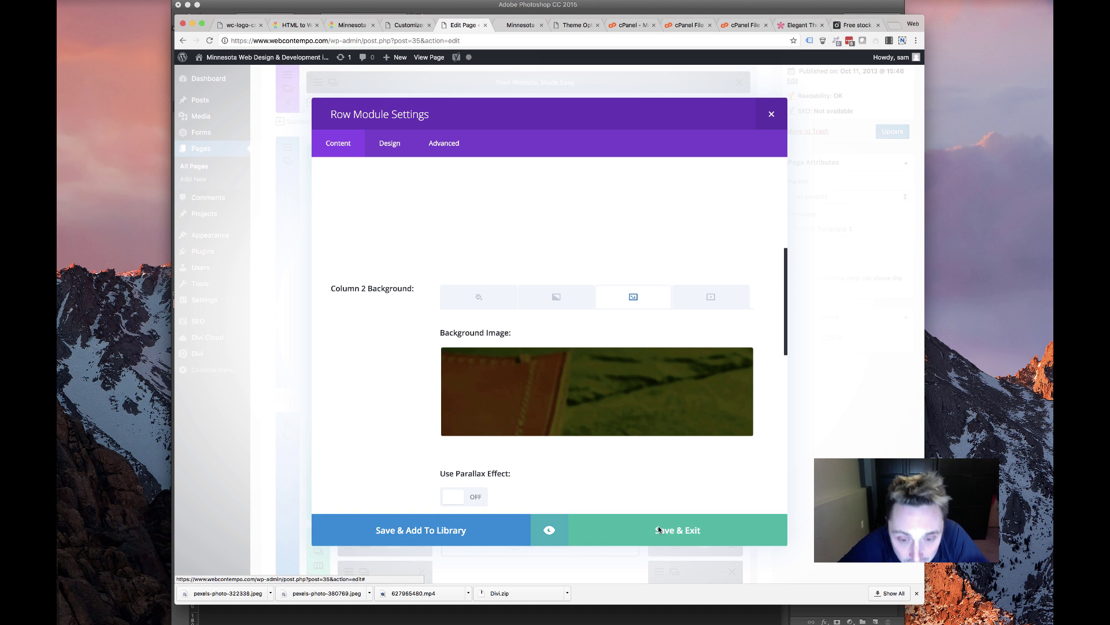
left_click(661, 530)
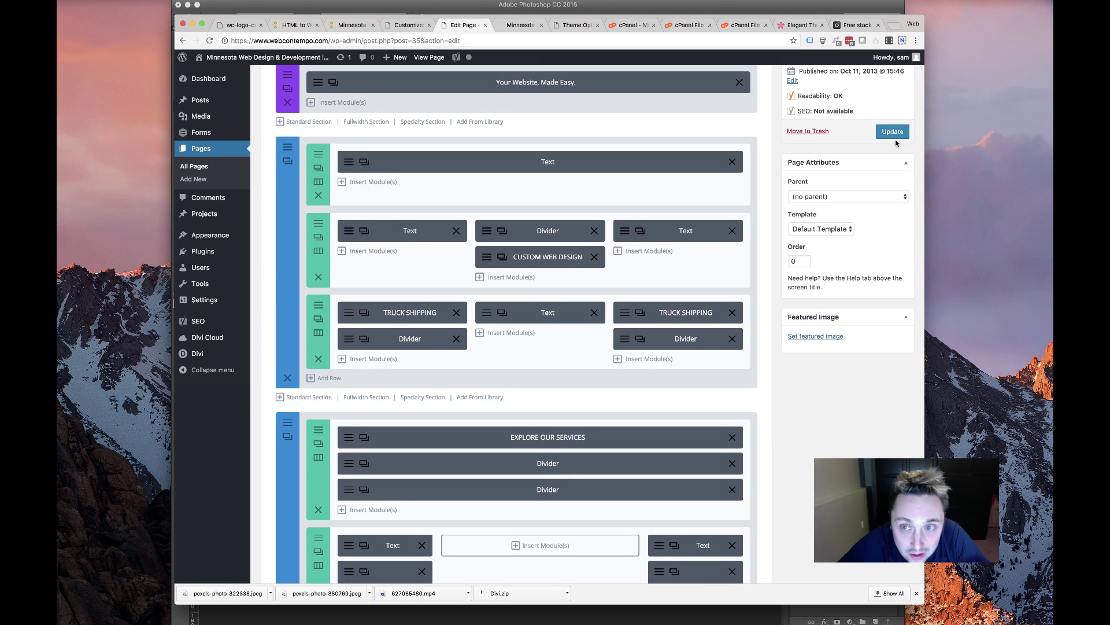
Update the page, then reload the live WebContempo homepage in its tab
left_click(894, 133)
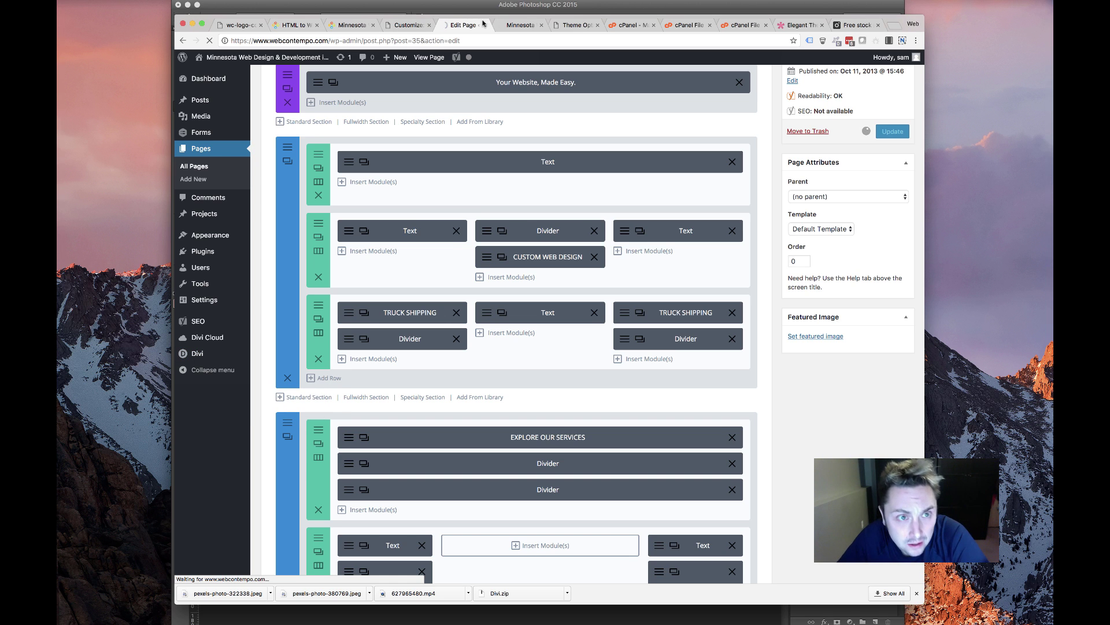
left_click(520, 26)
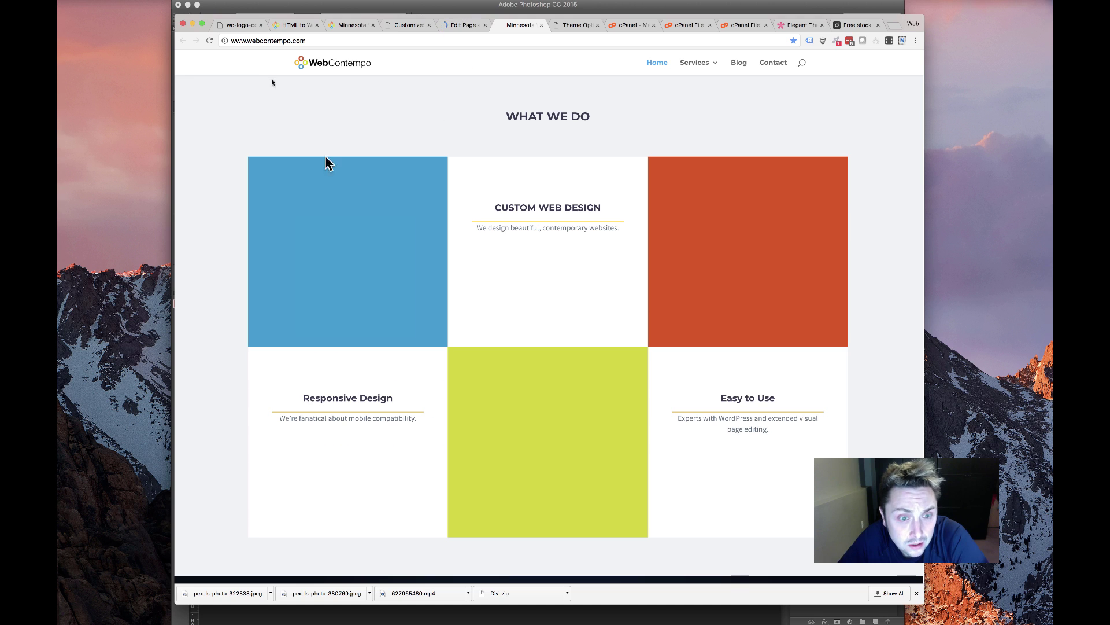
left_click(209, 40)
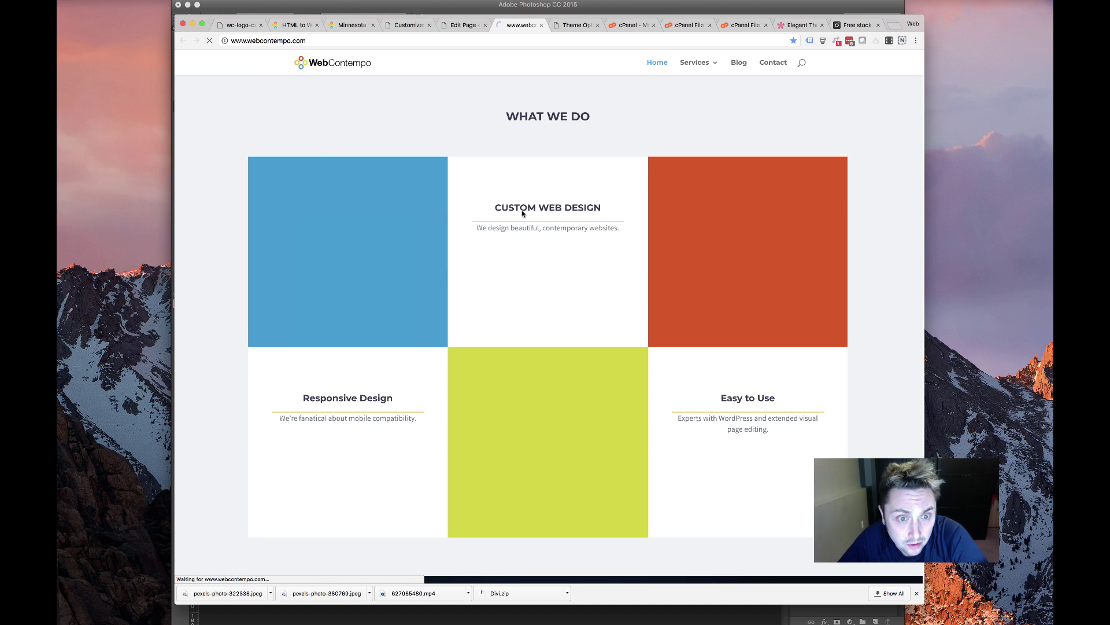
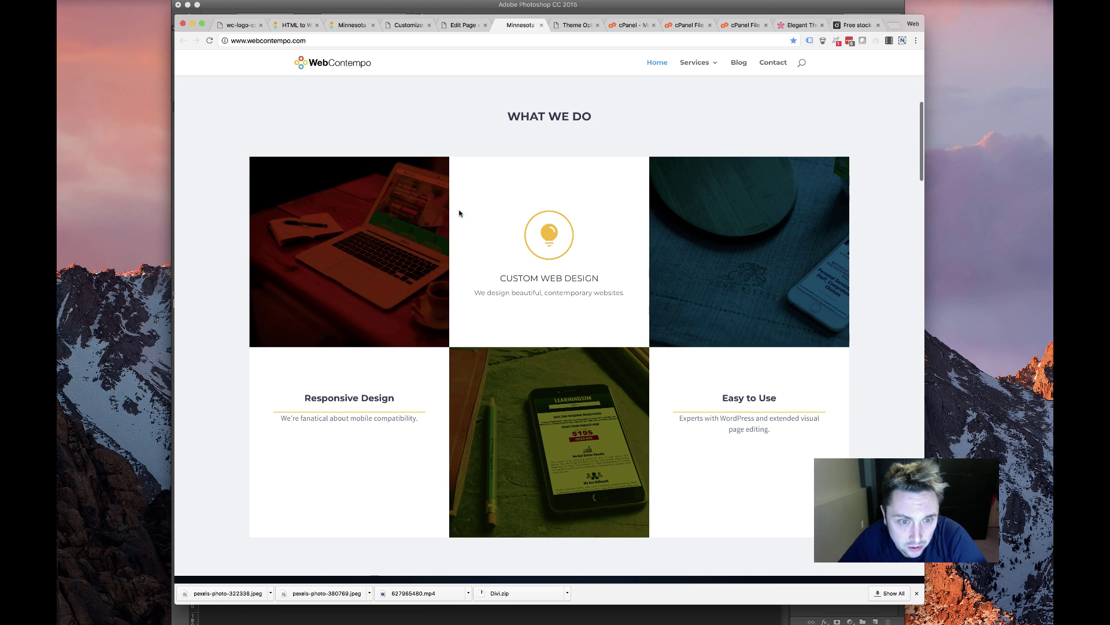
Review the What We Do grid on the live site, then return to the Divi builder tab
scroll(460, 213, "up", 1)
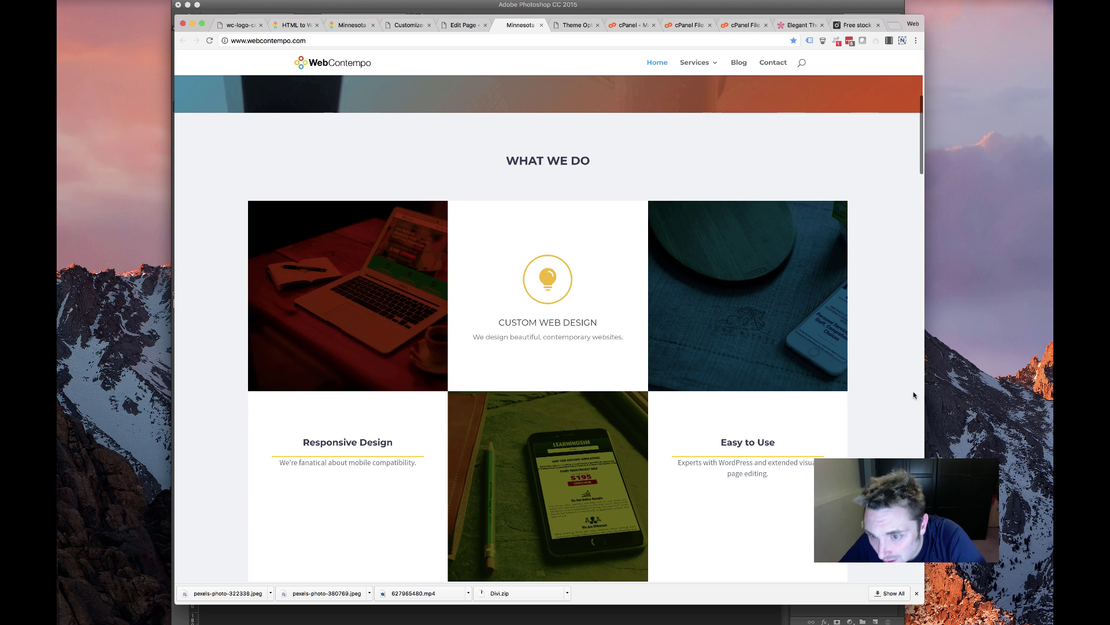
scroll(291, 411, "down", 3)
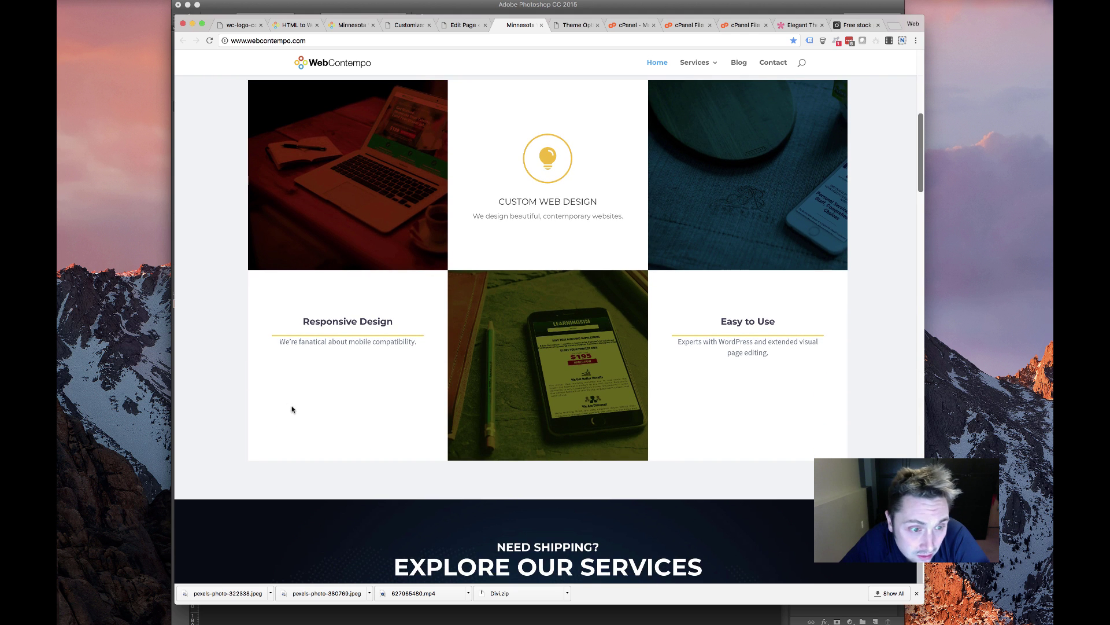
scroll(636, 300, "up", 4)
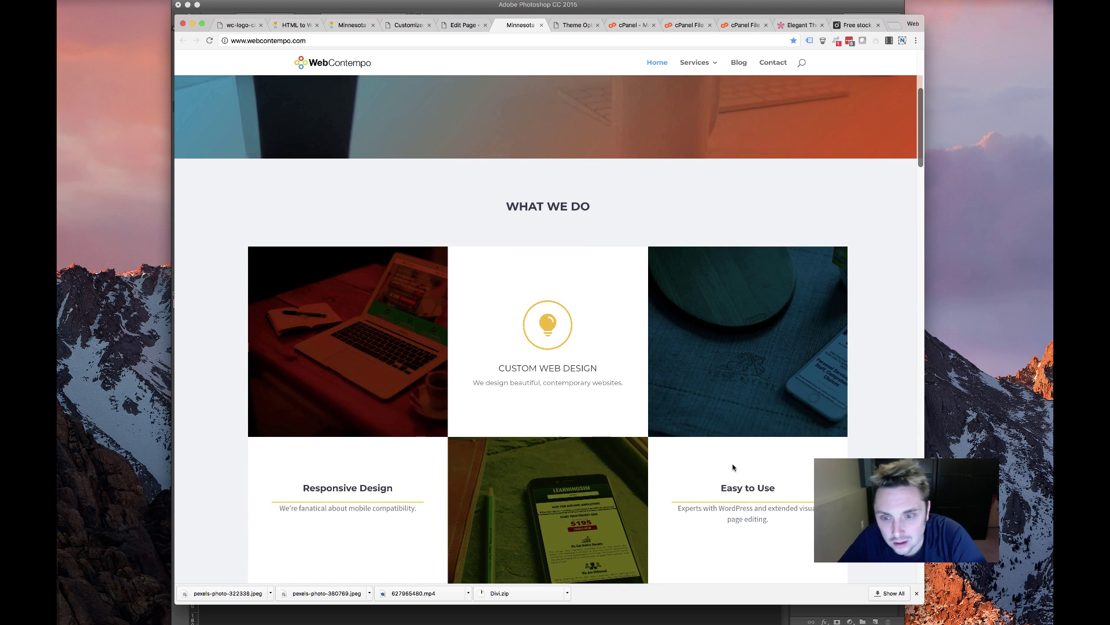
scroll(514, 355, "down", 2)
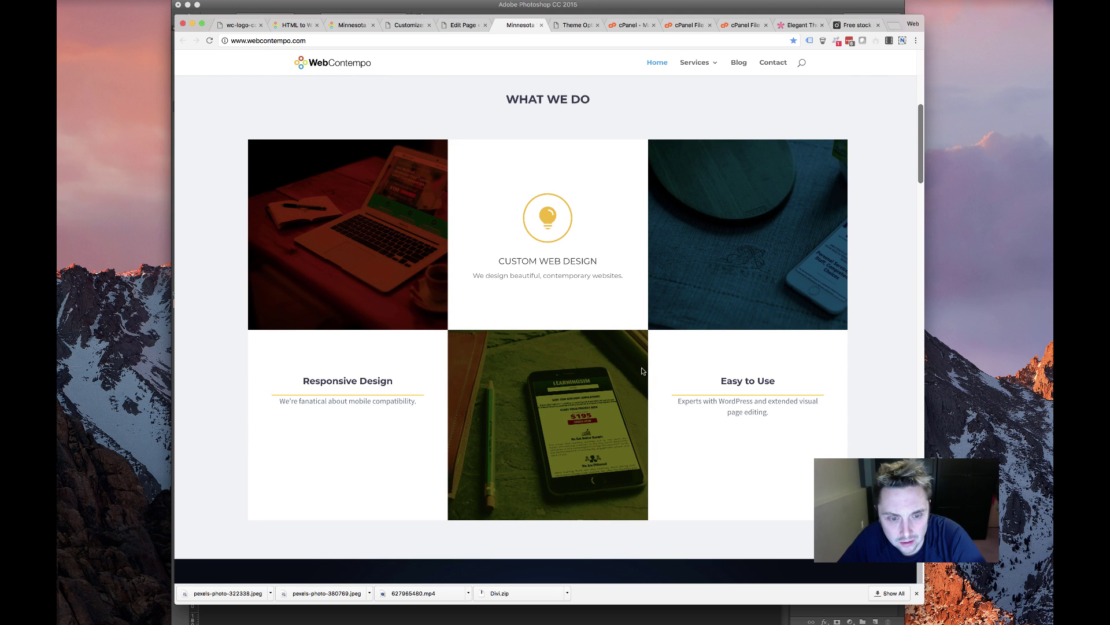
scroll(340, 301, "up", 3)
scroll(343, 315, "down", 12)
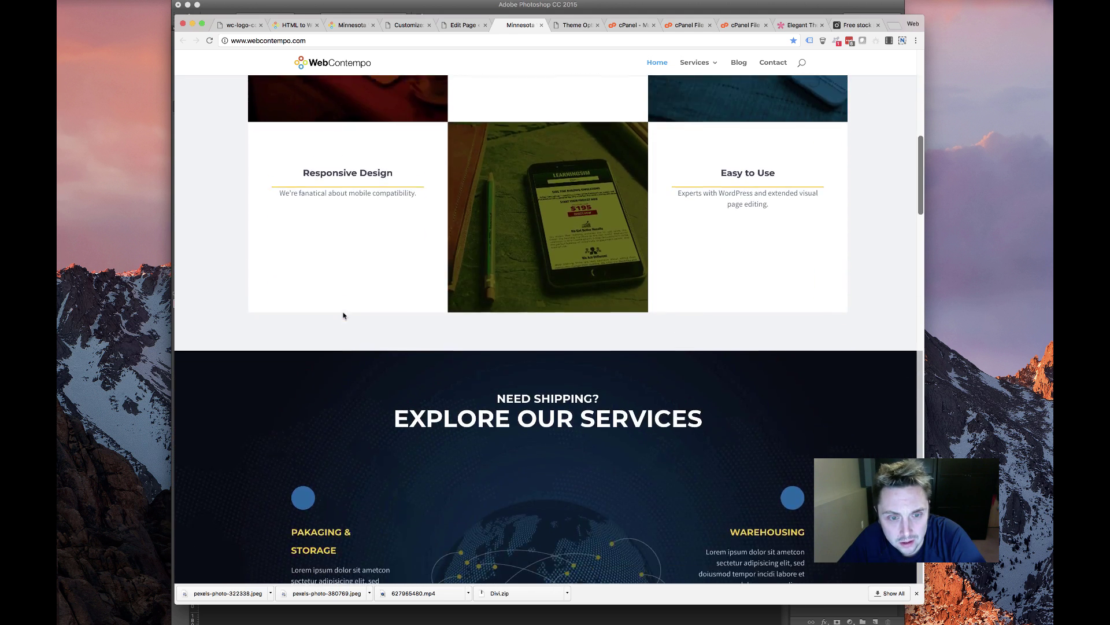
scroll(343, 315, "up", 12)
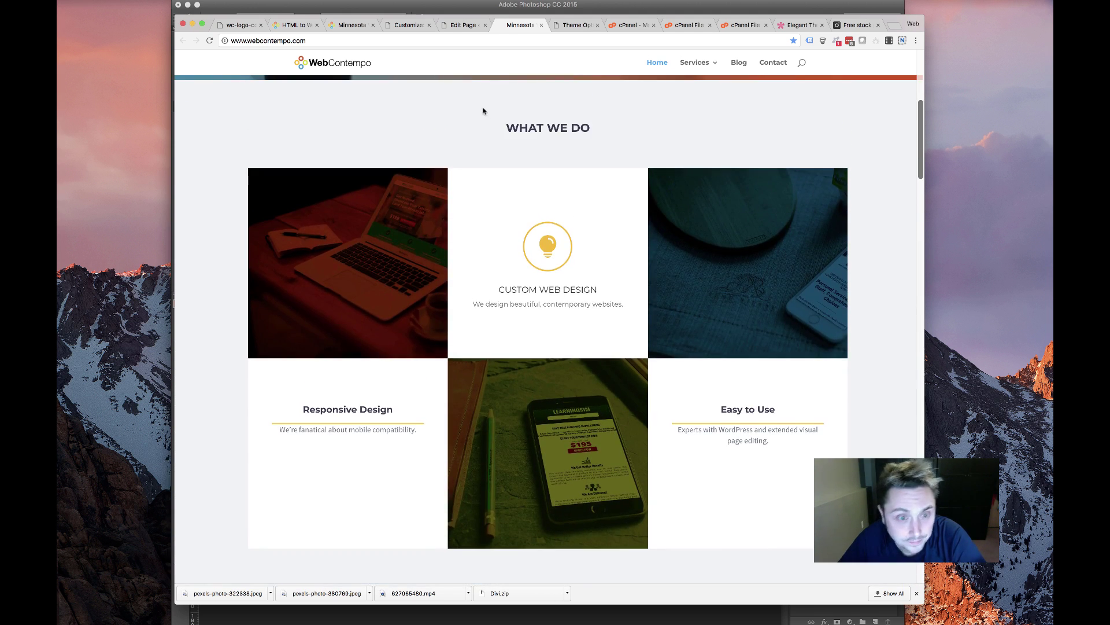
left_click(449, 21)
scroll(460, 334, "down", 5)
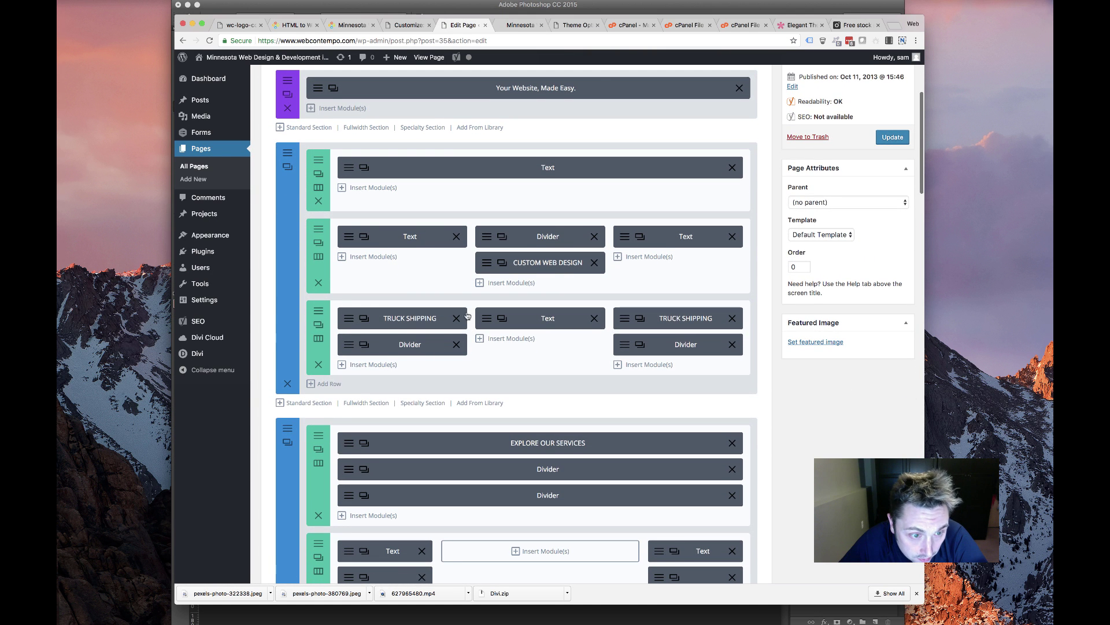
Delete the divider above CUSTOM WEB DESIGN and clear the first column, undoing a stray duplicate
left_click(511, 26)
left_click(463, 26)
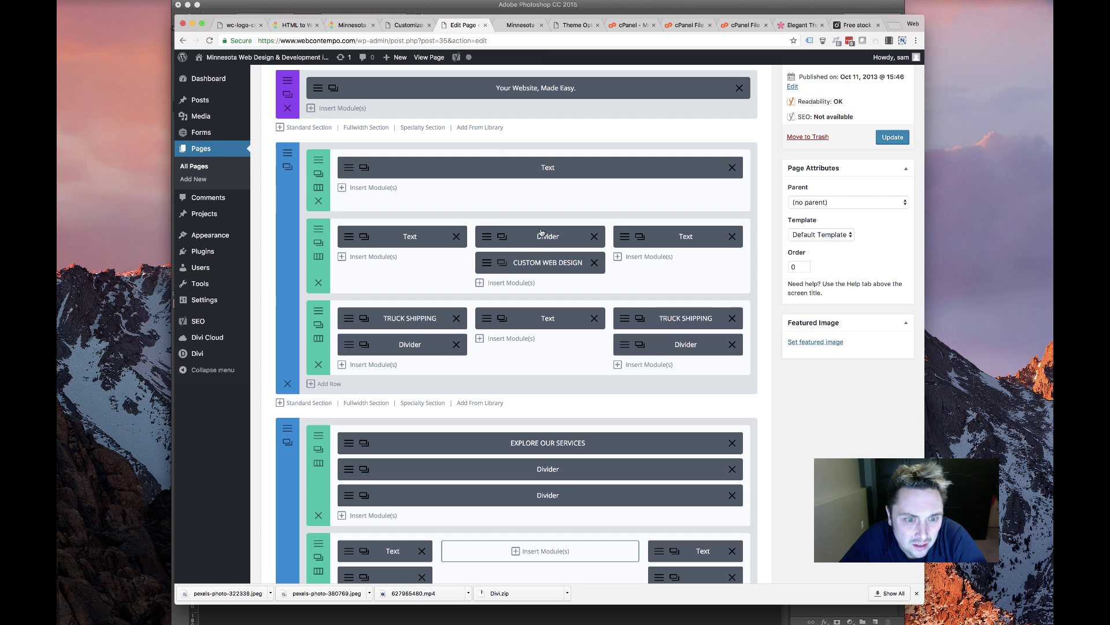
left_click(595, 236)
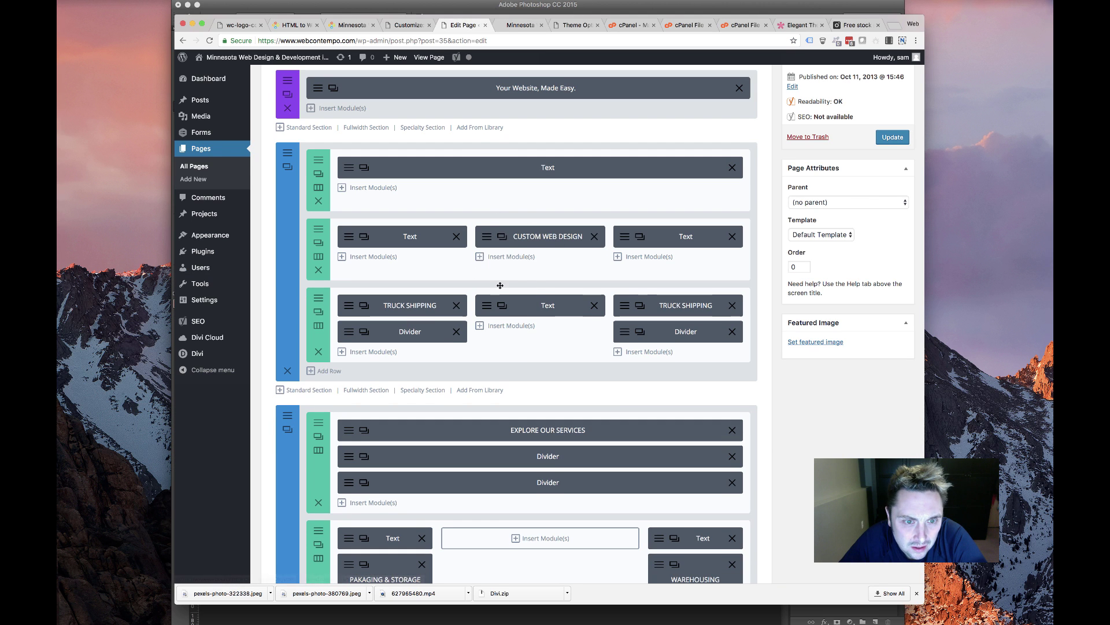
left_click(457, 305)
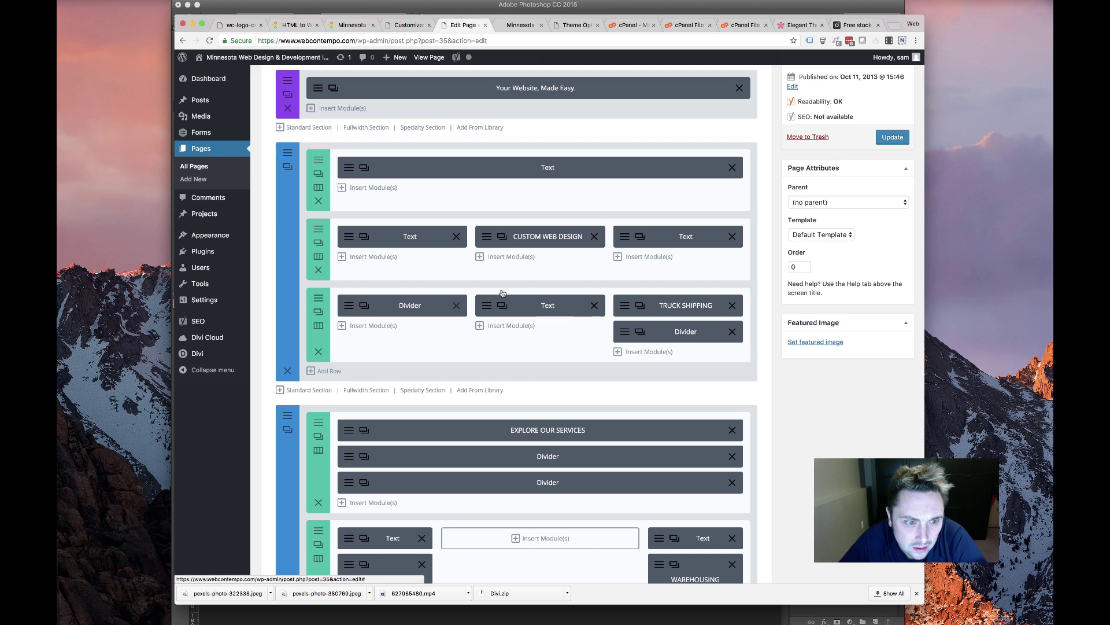
left_click(456, 305)
left_click(502, 237)
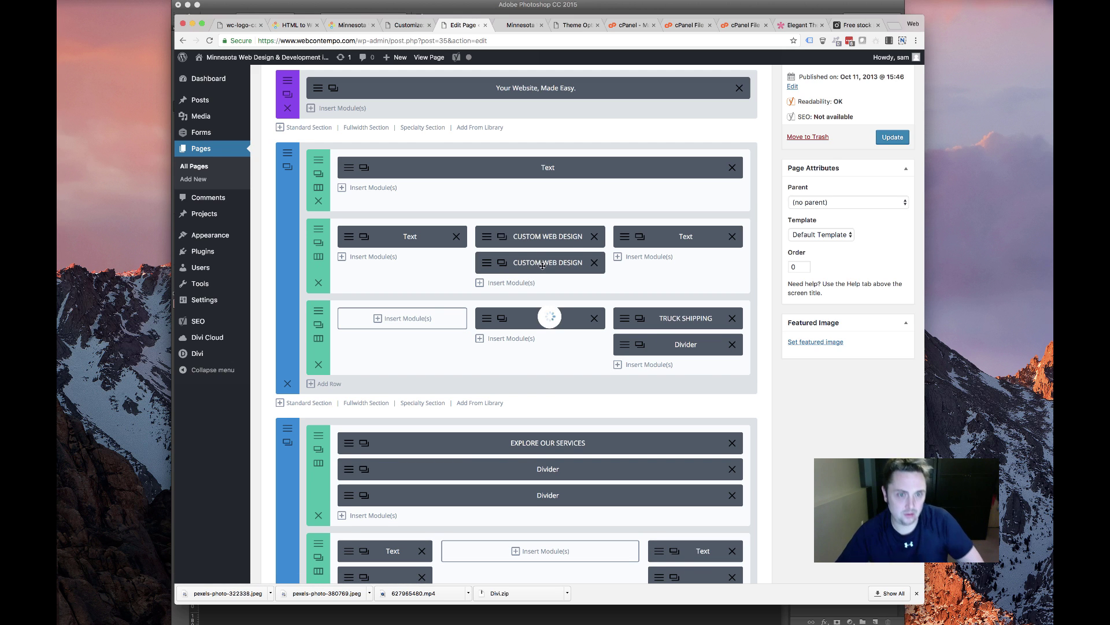
key("super+z")
key("super+z")
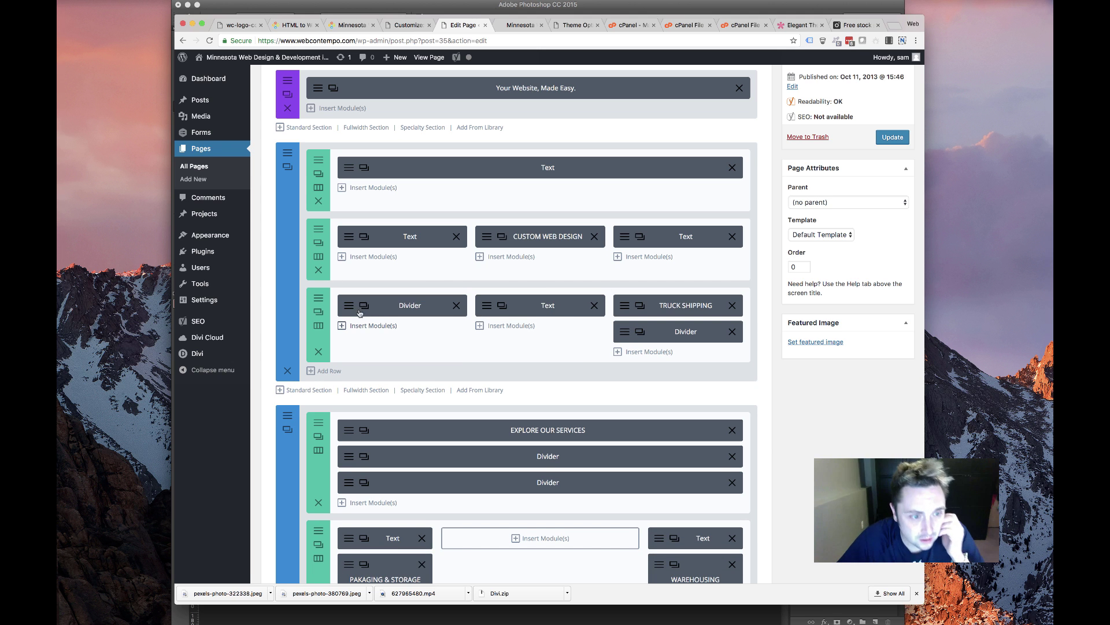
key("super+z")
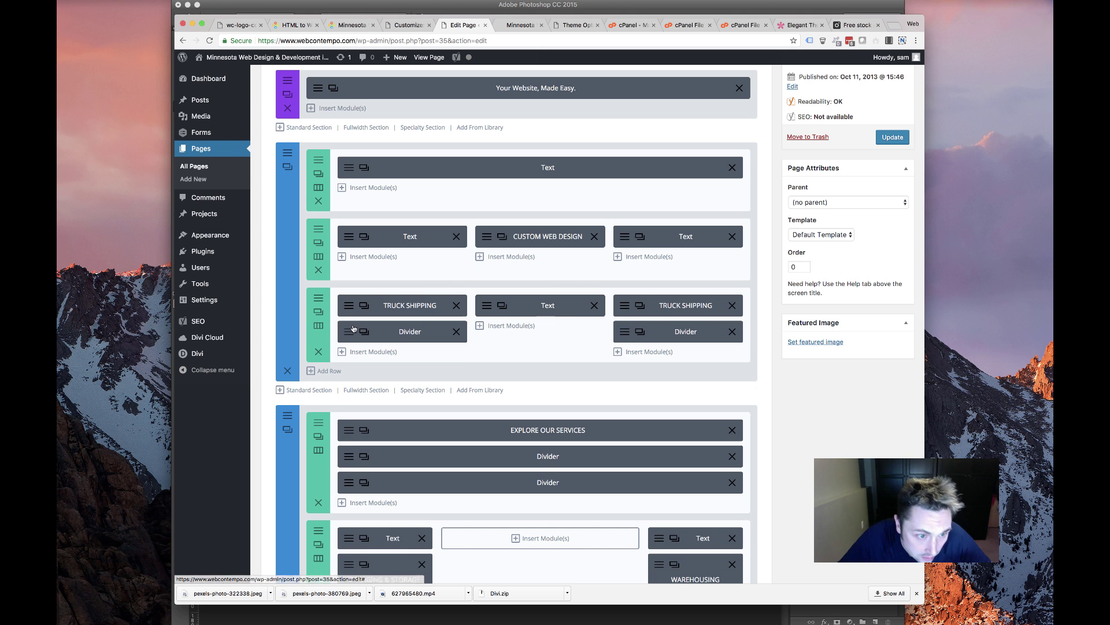
Remove row three's first-column divider and copy the Responsive Design text from its text module
left_click(354, 329)
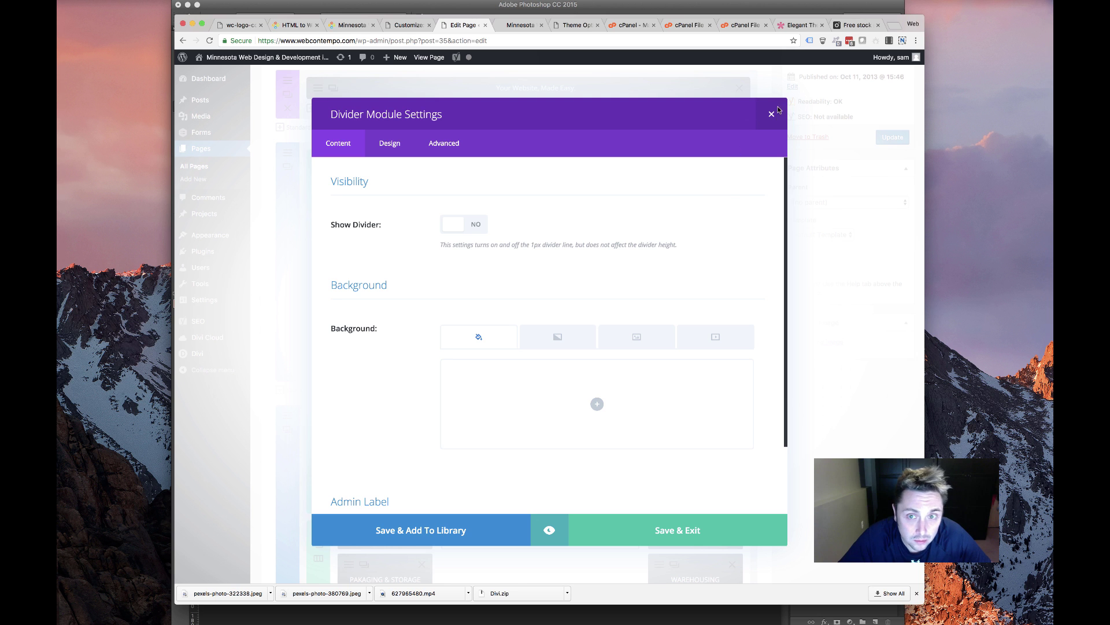
left_click(777, 110)
left_click(456, 331)
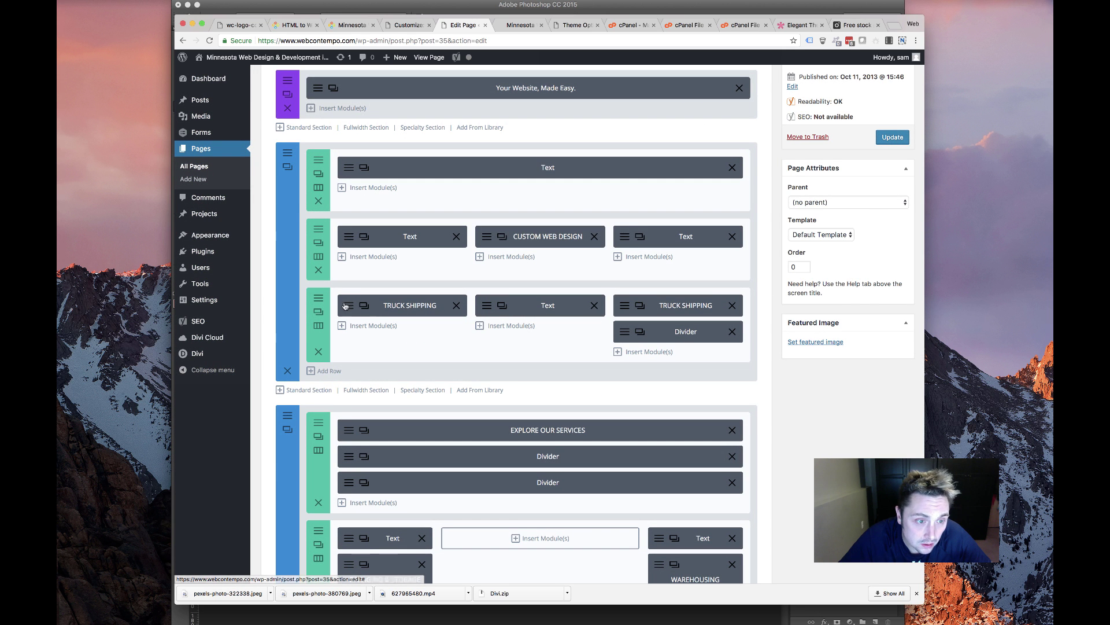
left_click(347, 306)
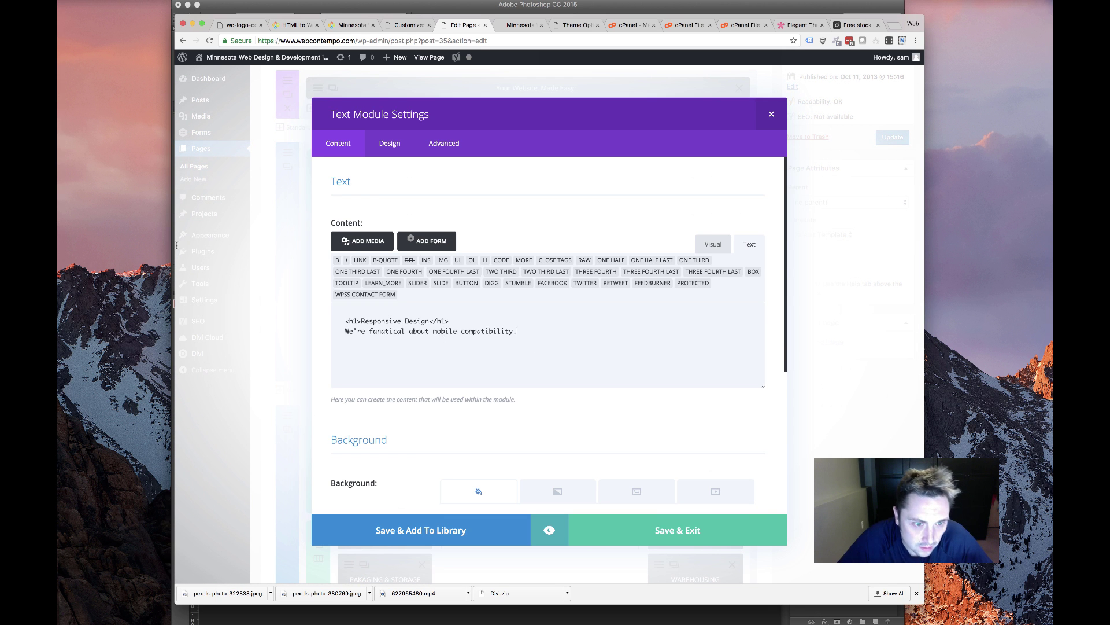
key("super+a")
key("super+c")
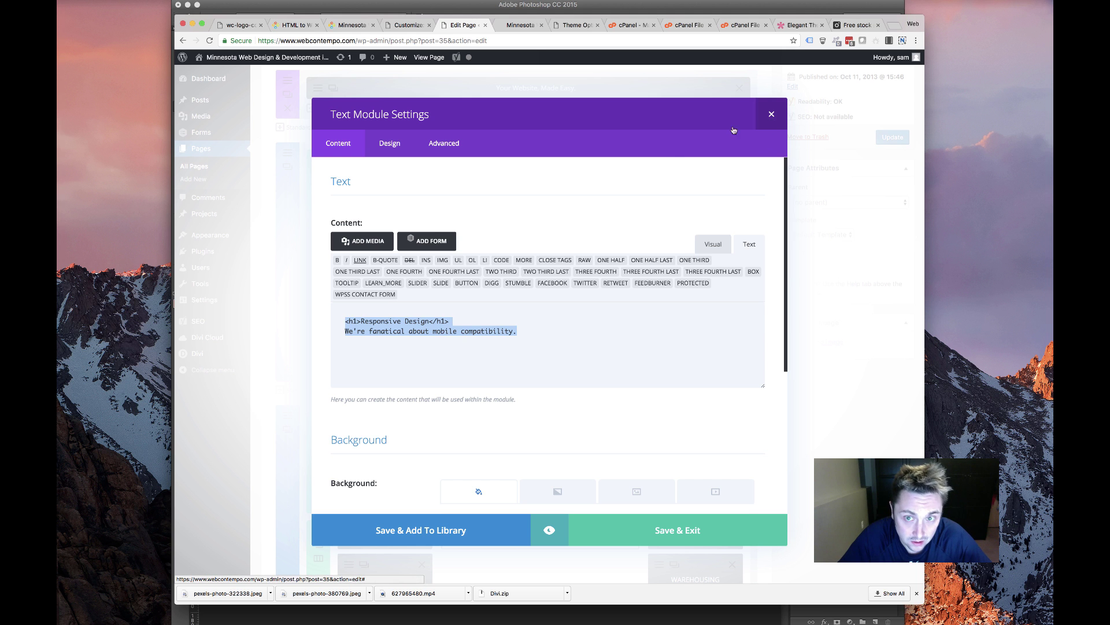
left_click(771, 115)
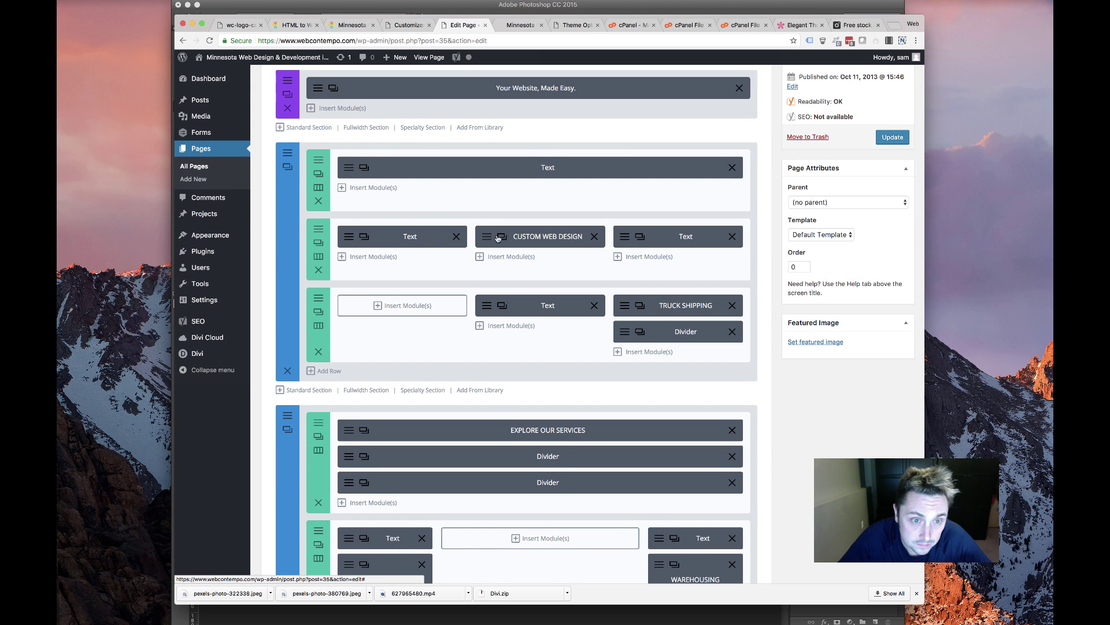
Copy the CUSTOM WEB DESIGN blurb into the empty first column and paste in the Responsive Design text
left_click_drag(497, 237, 399, 309)
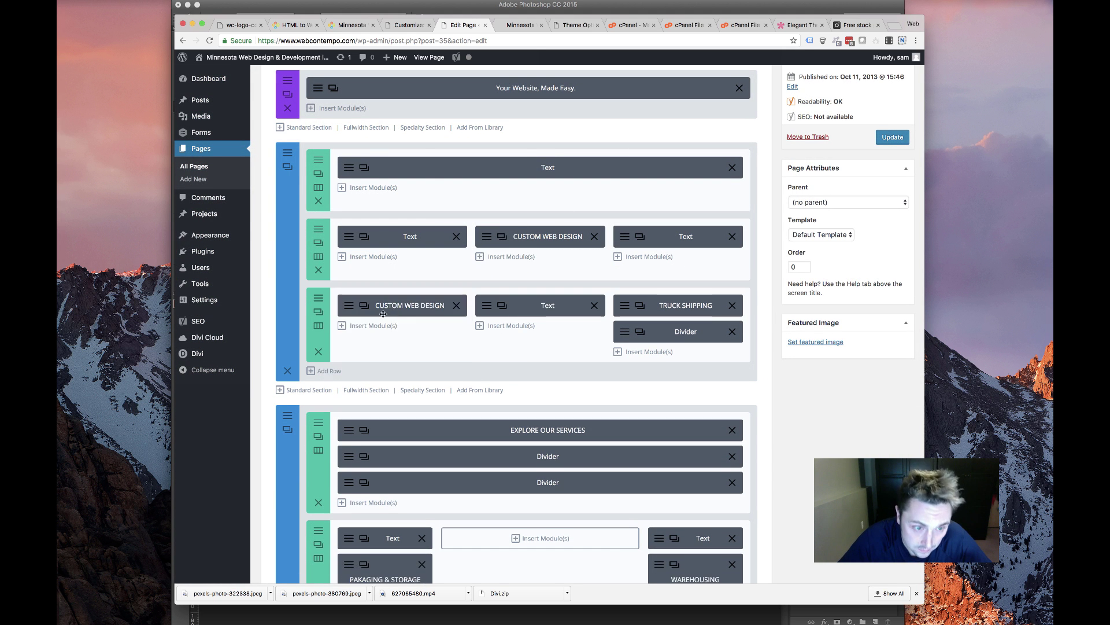
left_click(364, 305)
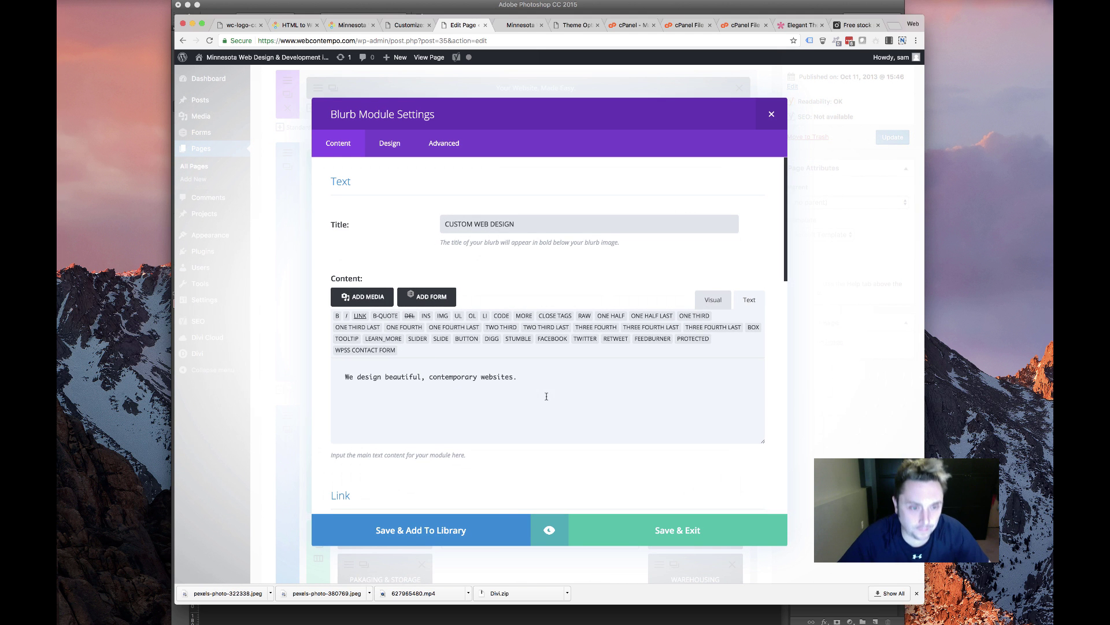
left_click_drag(518, 377, 230, 373)
key("super+v")
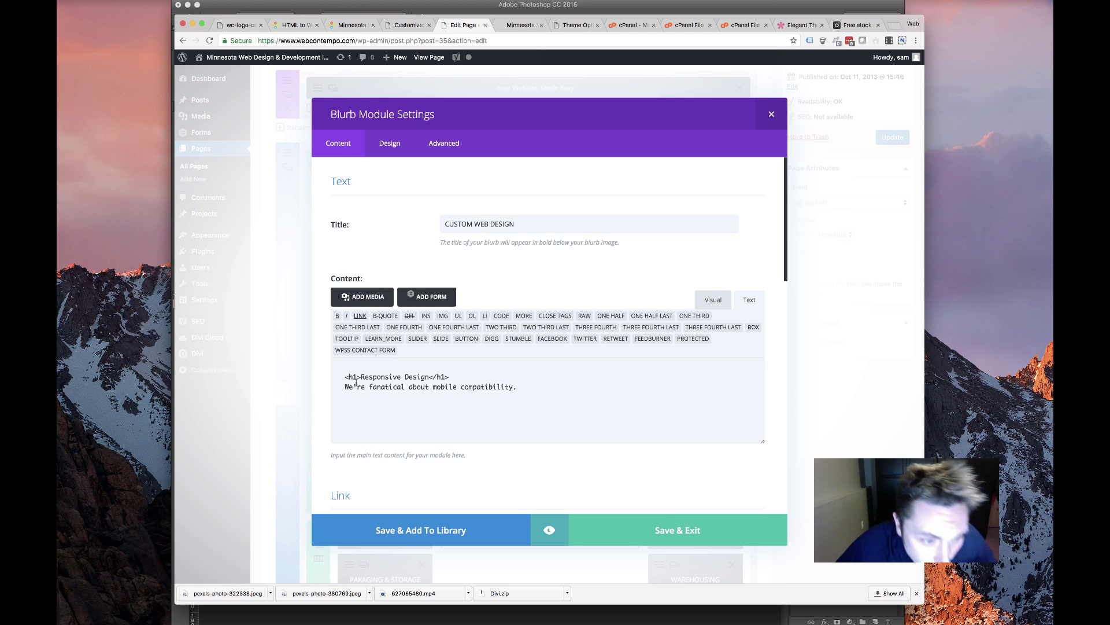
left_click_drag(361, 377, 428, 376)
key("super+c")
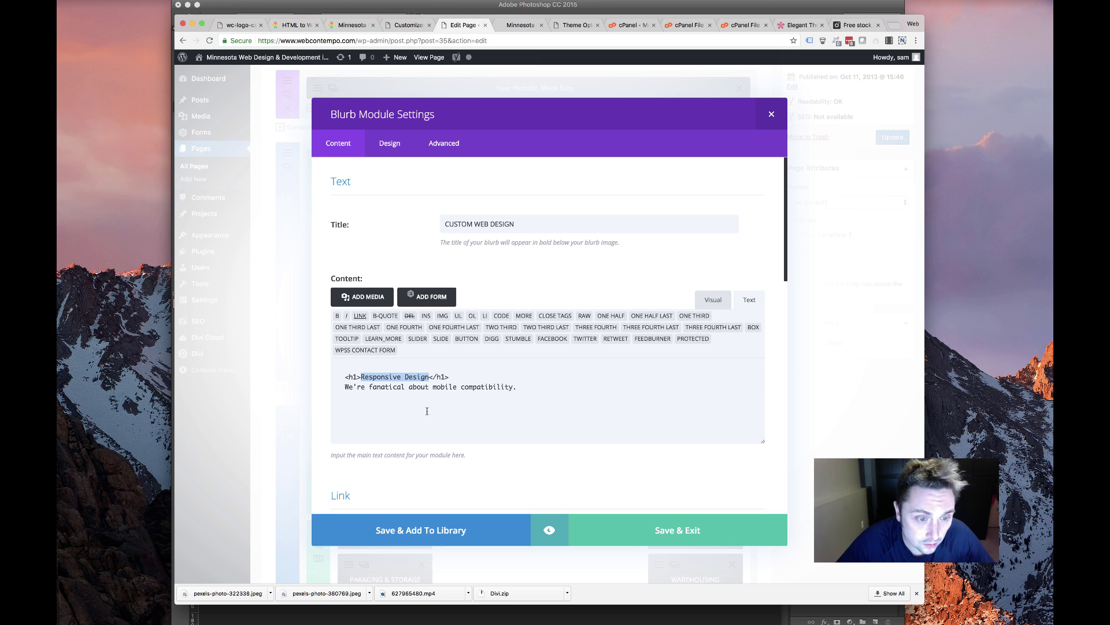
left_click_drag(530, 225, 426, 230)
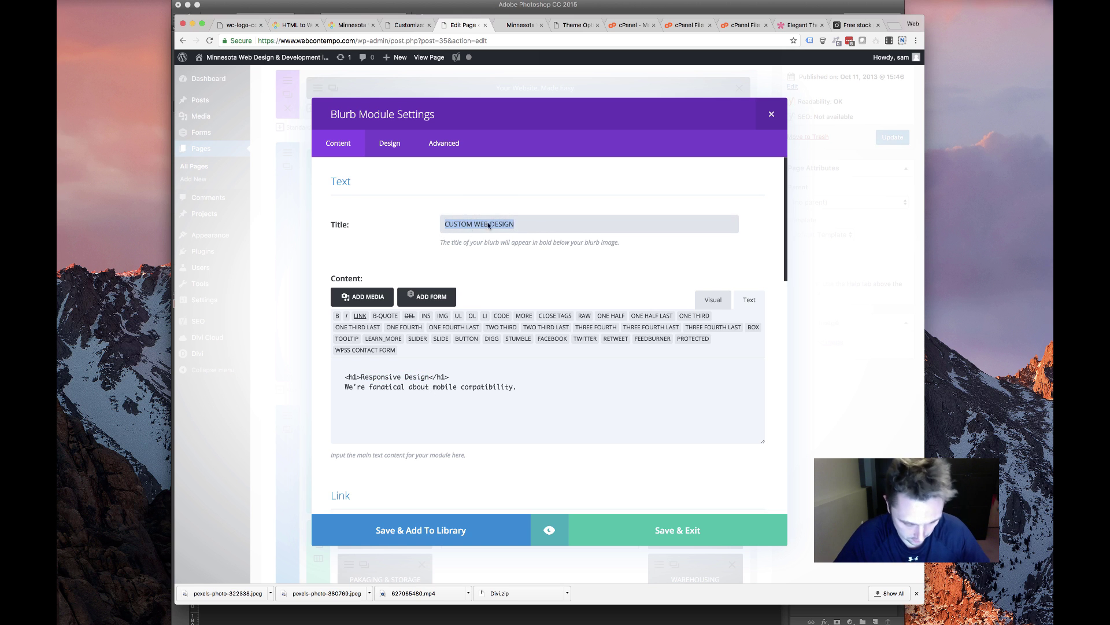
key("super+v")
Title the blurb RESPONSIVE CODE, strip the heading line from its description, and save
left_click_drag(504, 225, 325, 220)
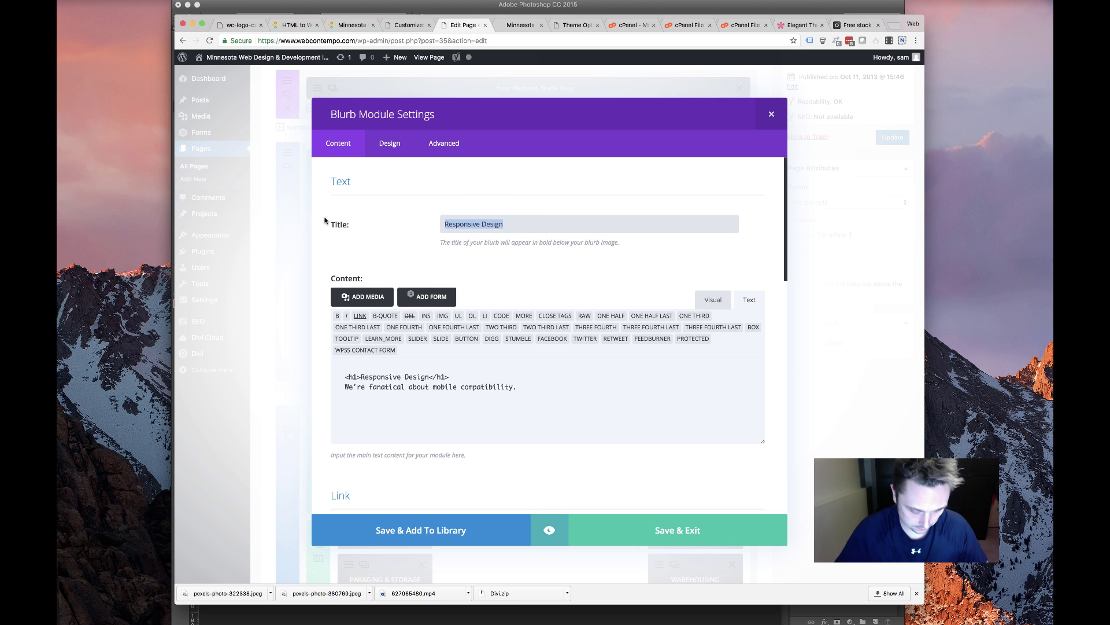
type("RESPONSIVE CODE")
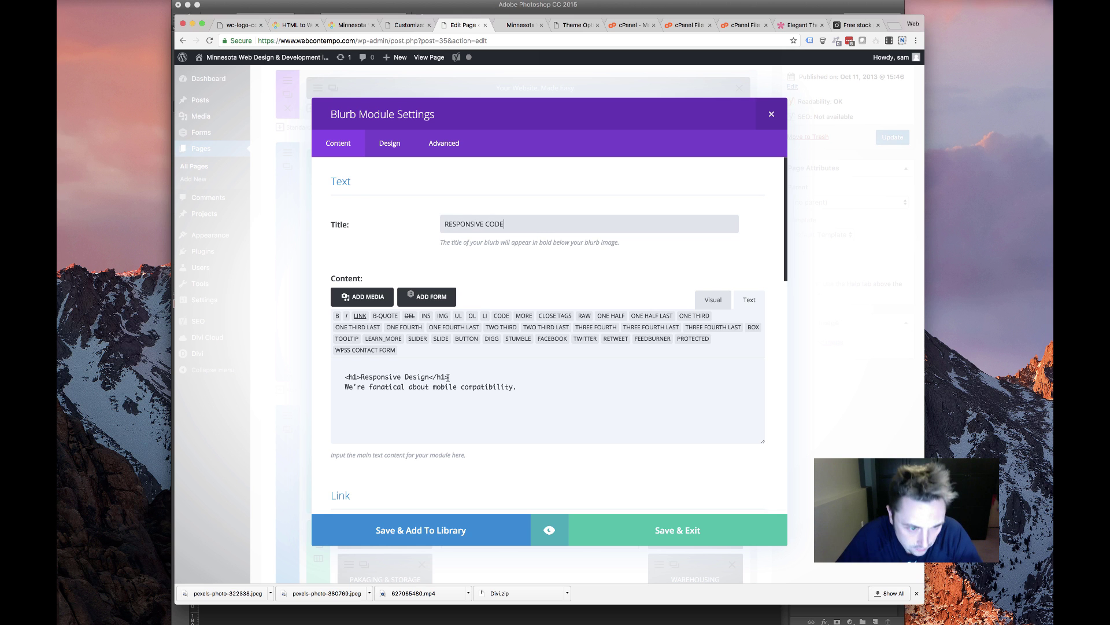
left_click_drag(448, 377, 220, 370)
key("BackSpace")
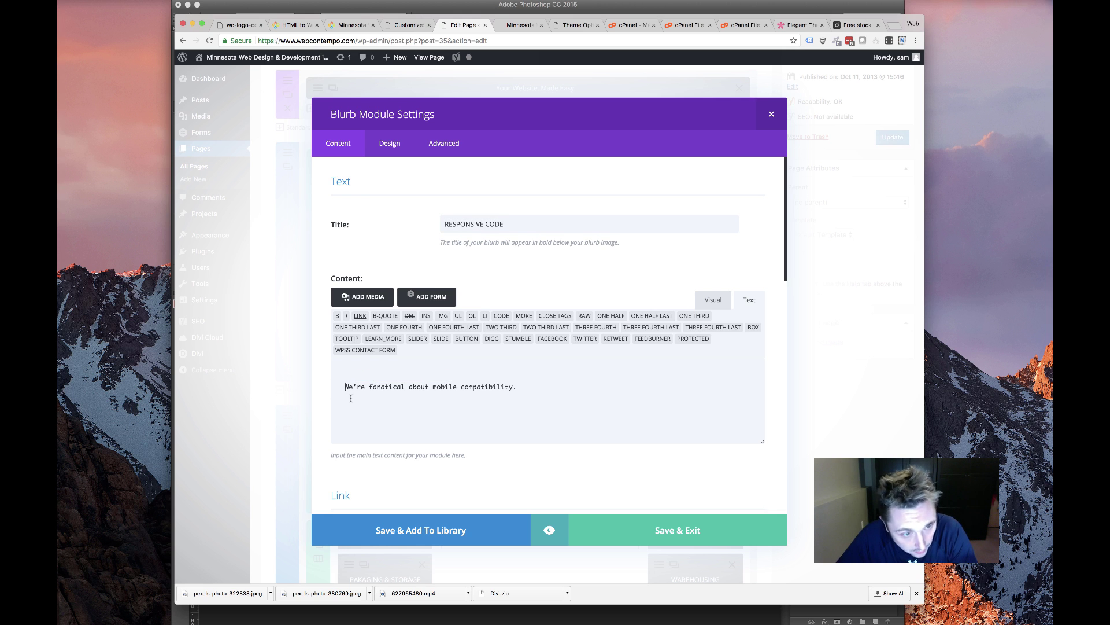
key("BackSpace")
left_click(626, 528)
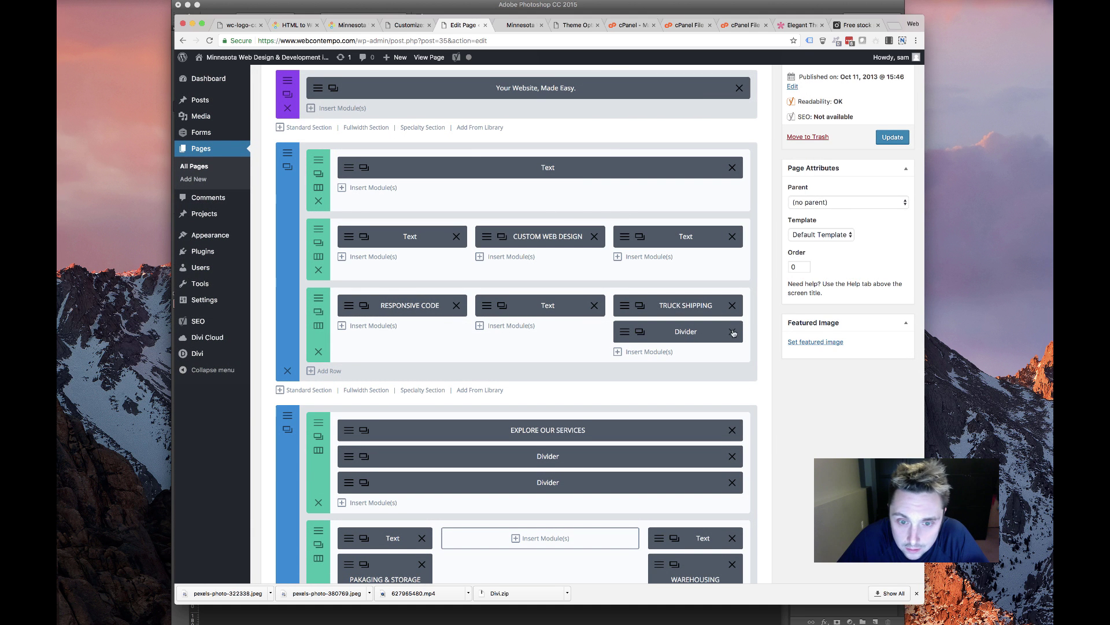
Delete the third column's divider and TRUCK SHIPPING module after selecting its Easy to Use text
left_click(732, 332)
left_click(624, 306)
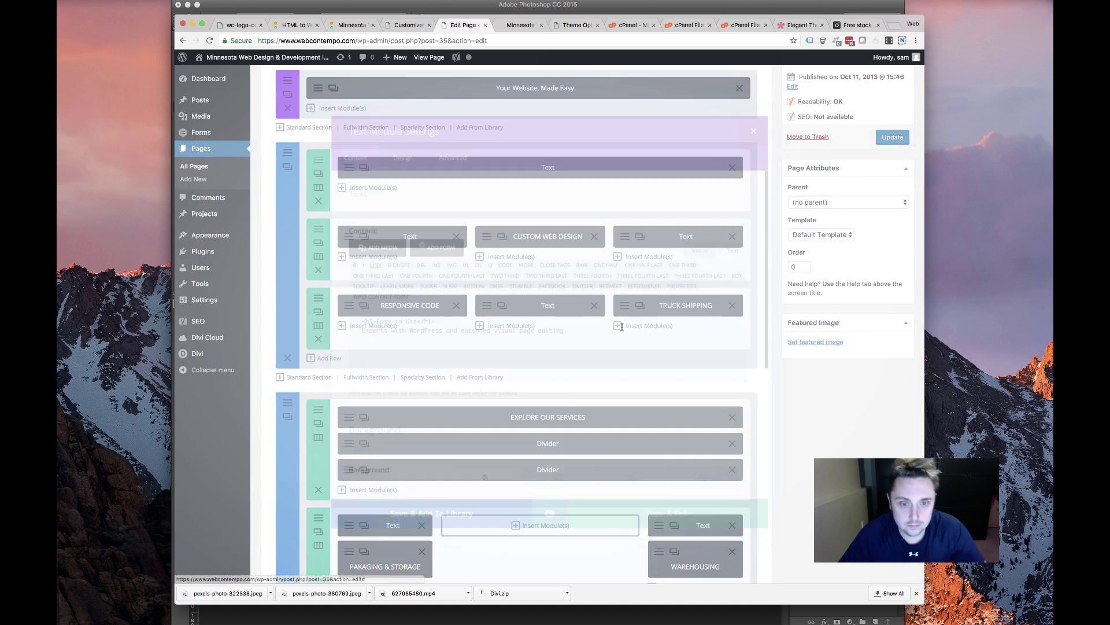
left_click_drag(570, 331, 179, 289)
key("super+c")
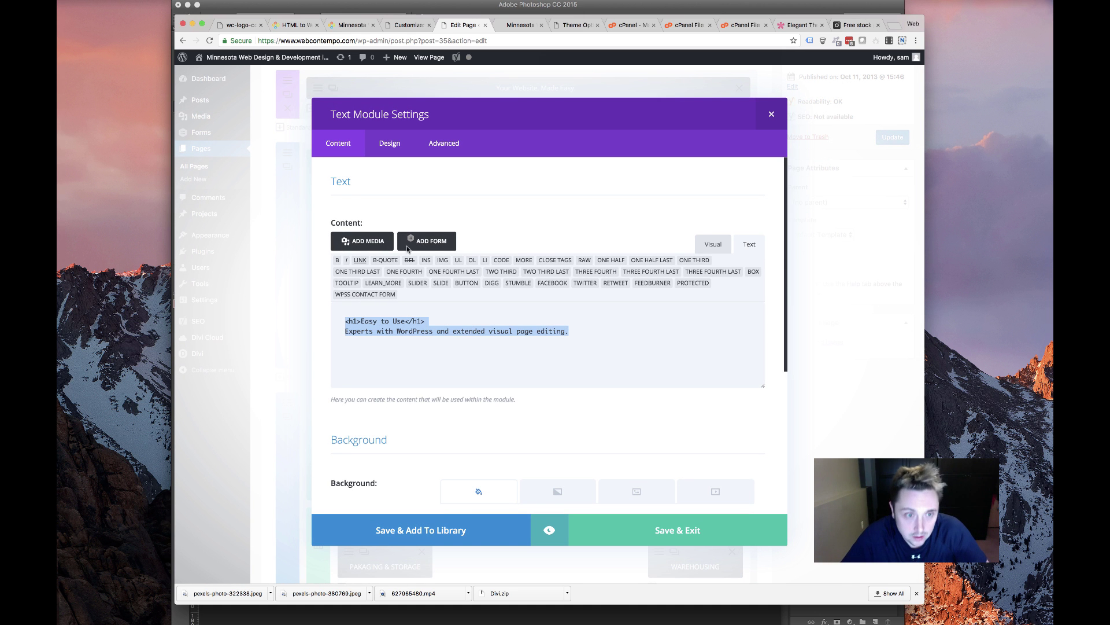
left_click(771, 114)
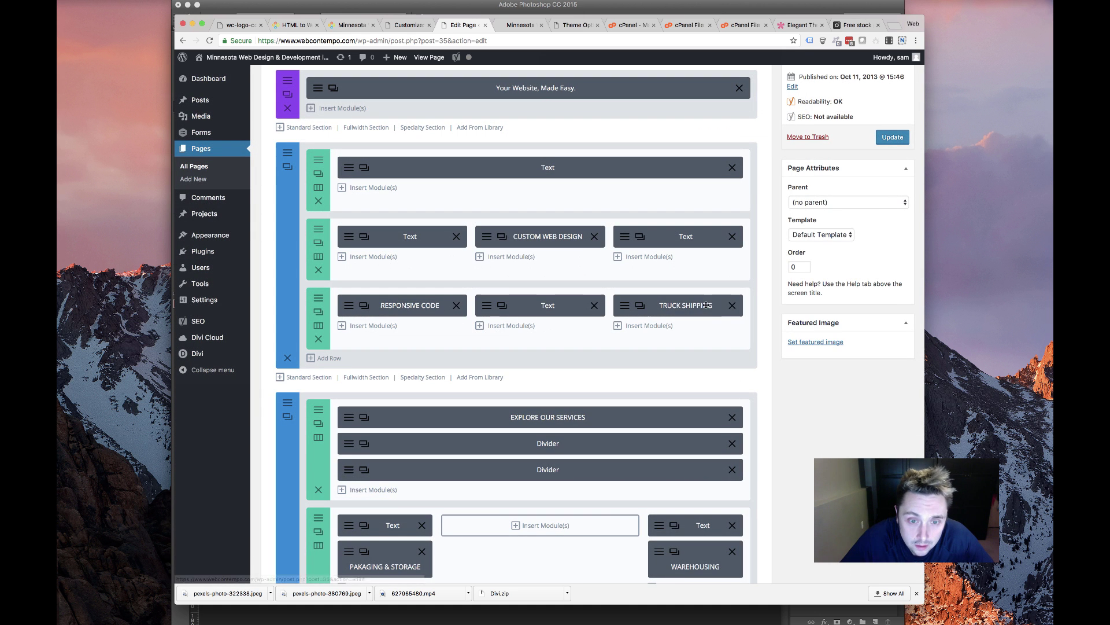
left_click(733, 307)
Copy the RESPONSIVE CODE blurb into the third column, paste the Easy to Use text, retitle it EASY TO USE, and save
left_click_drag(367, 316, 628, 309)
left_click(627, 308)
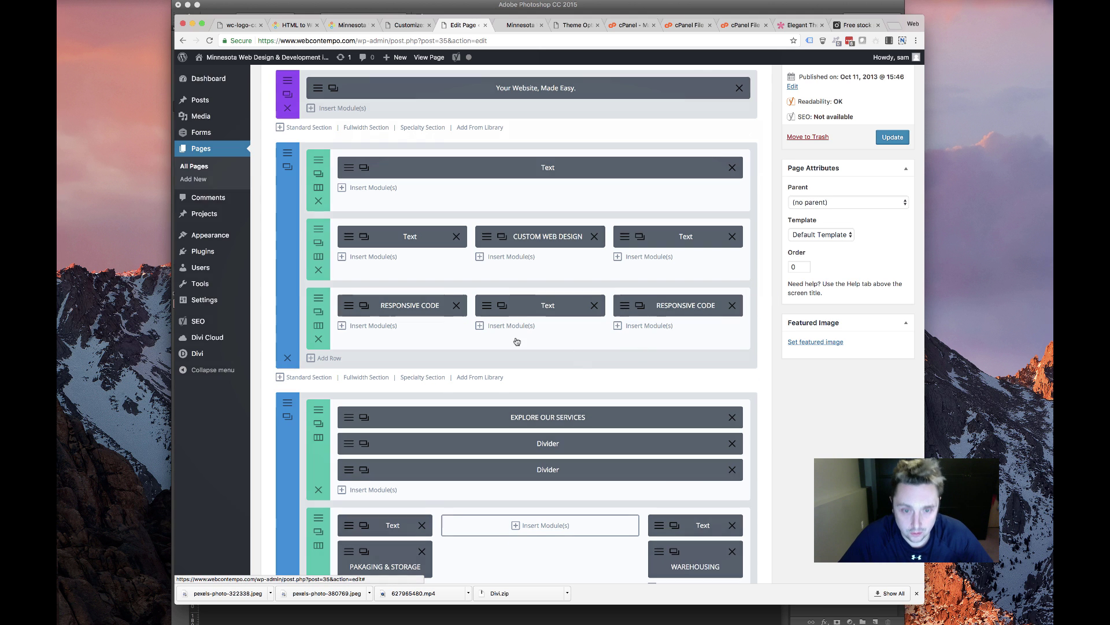
key("super+v")
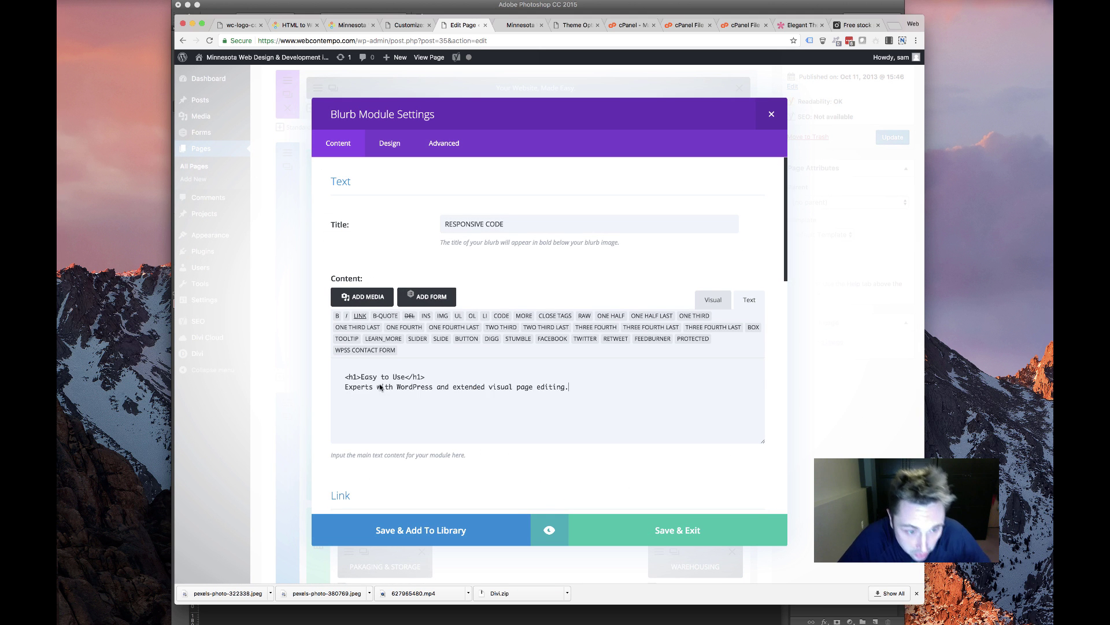
left_click_drag(426, 376, 329, 384)
key("BackSpace")
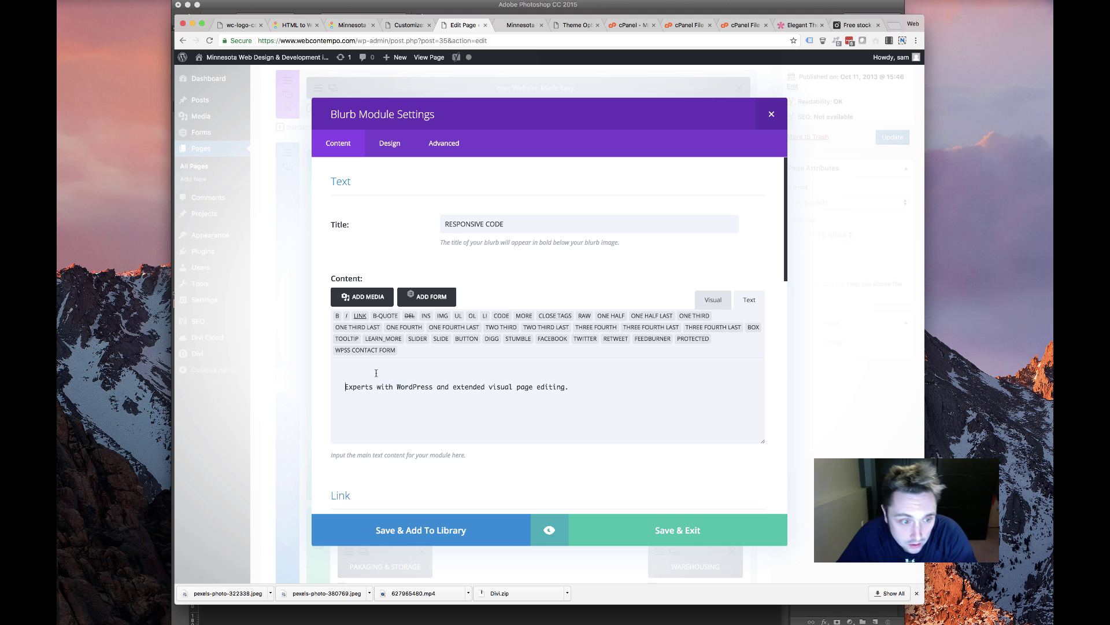
key("BackSpace")
key("super+a")
type("E")
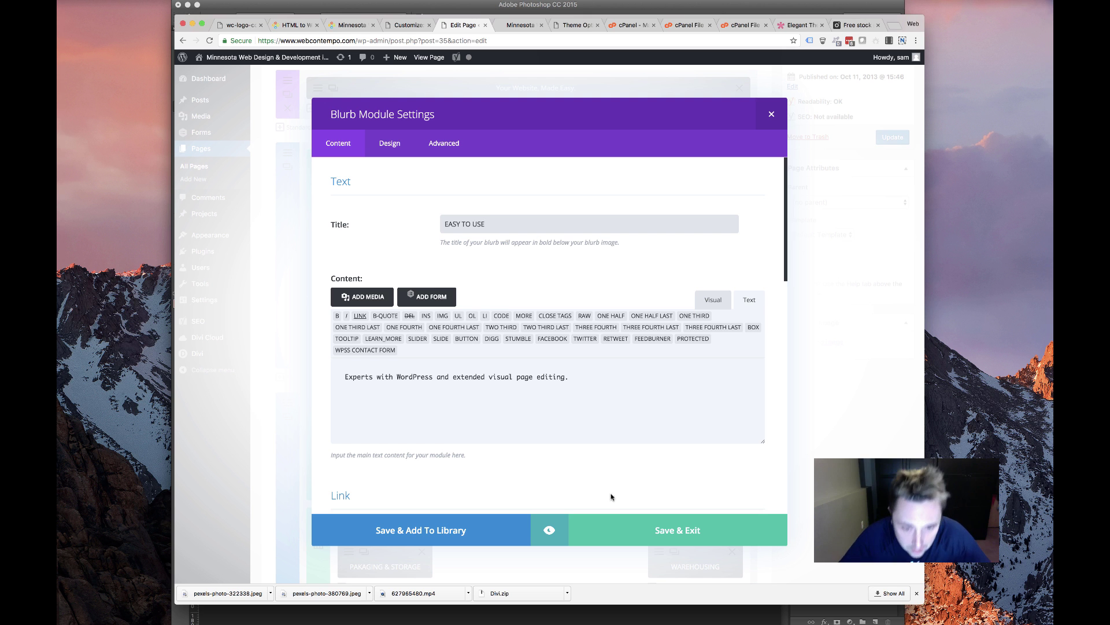
left_click(616, 520)
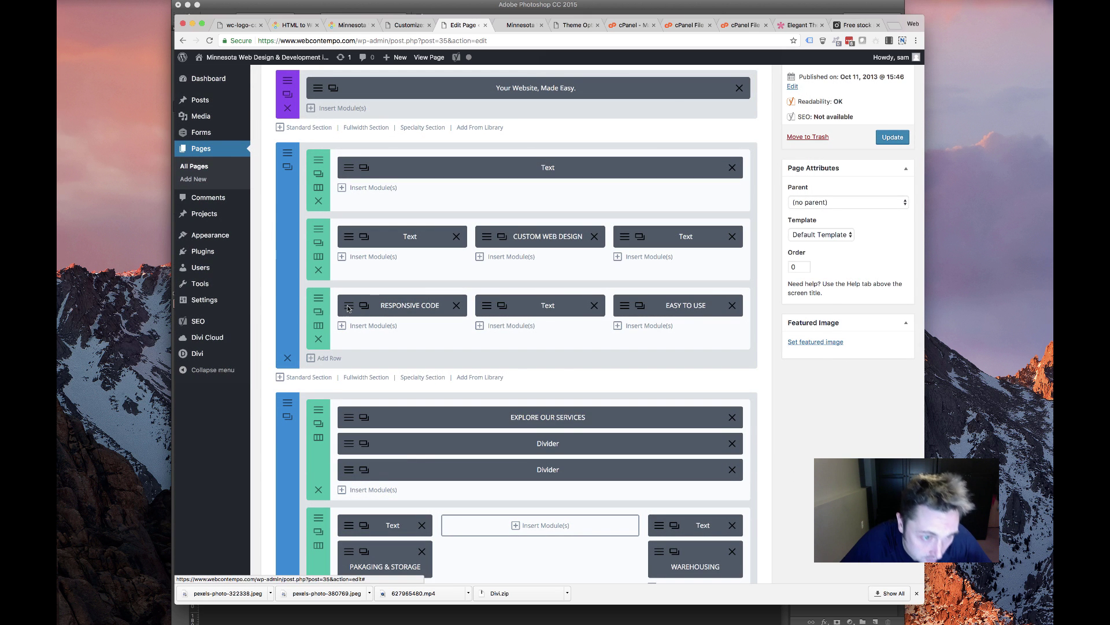
Choose a new icon for the RESPONSIVE CODE blurb in its Image & Icon settings and save
left_click(350, 307)
scroll(500, 404, "down", 6)
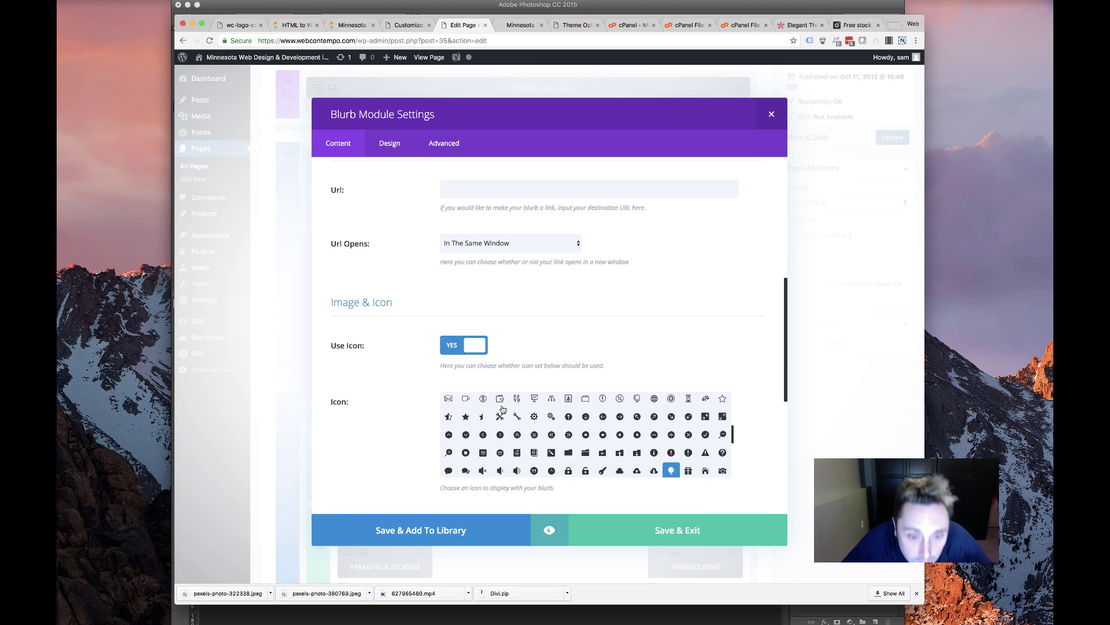
scroll(541, 448, "down", 3)
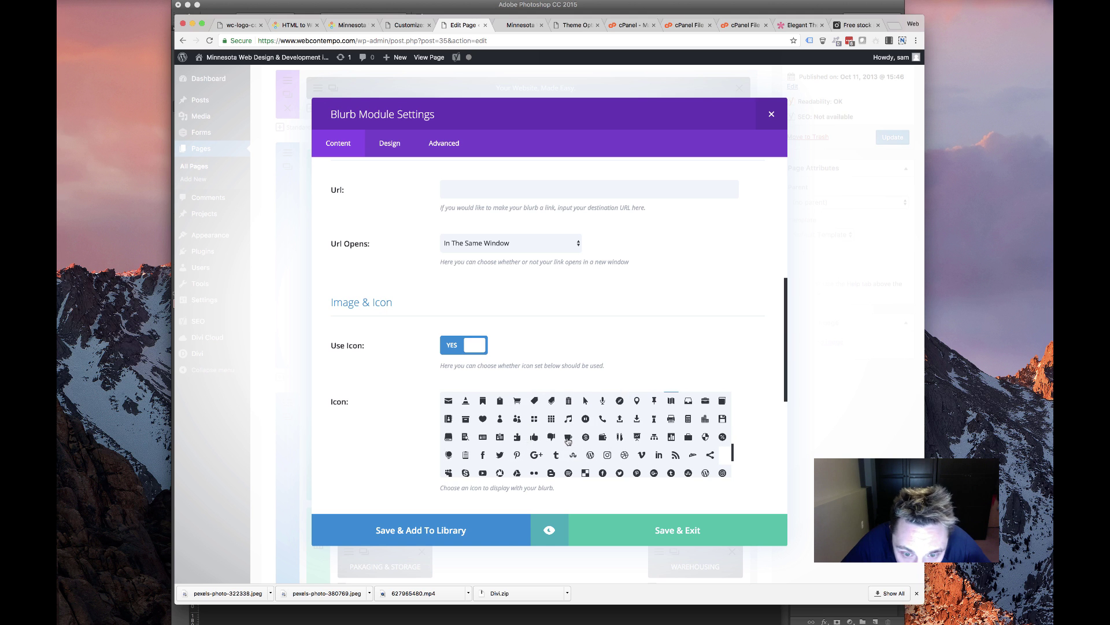
scroll(522, 441, "down", 3)
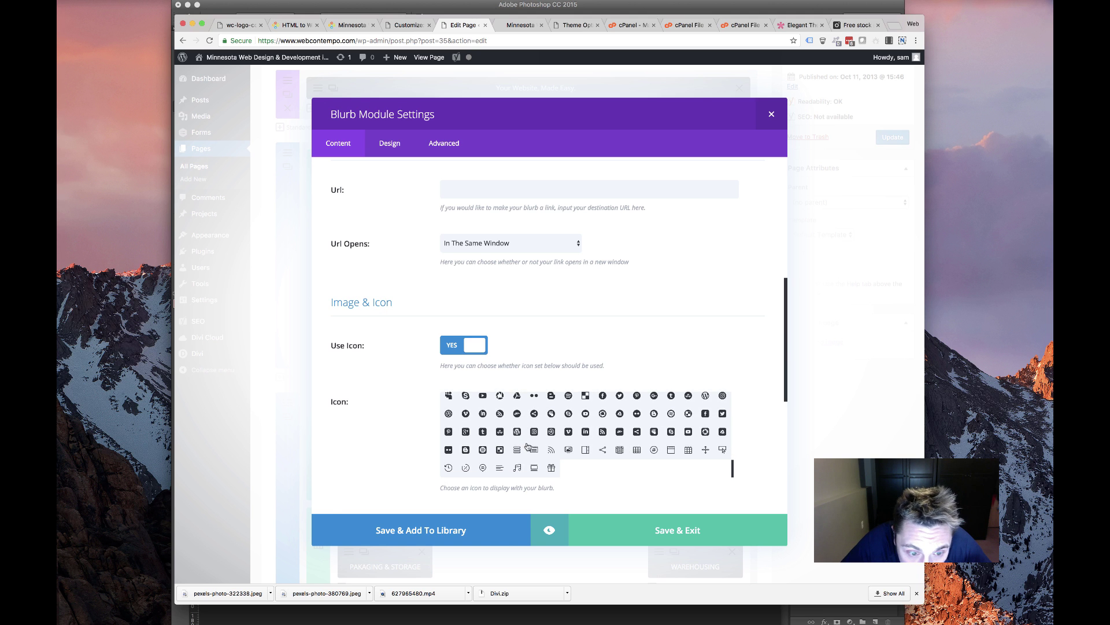
scroll(527, 445, "down", 3)
scroll(584, 445, "up", 4)
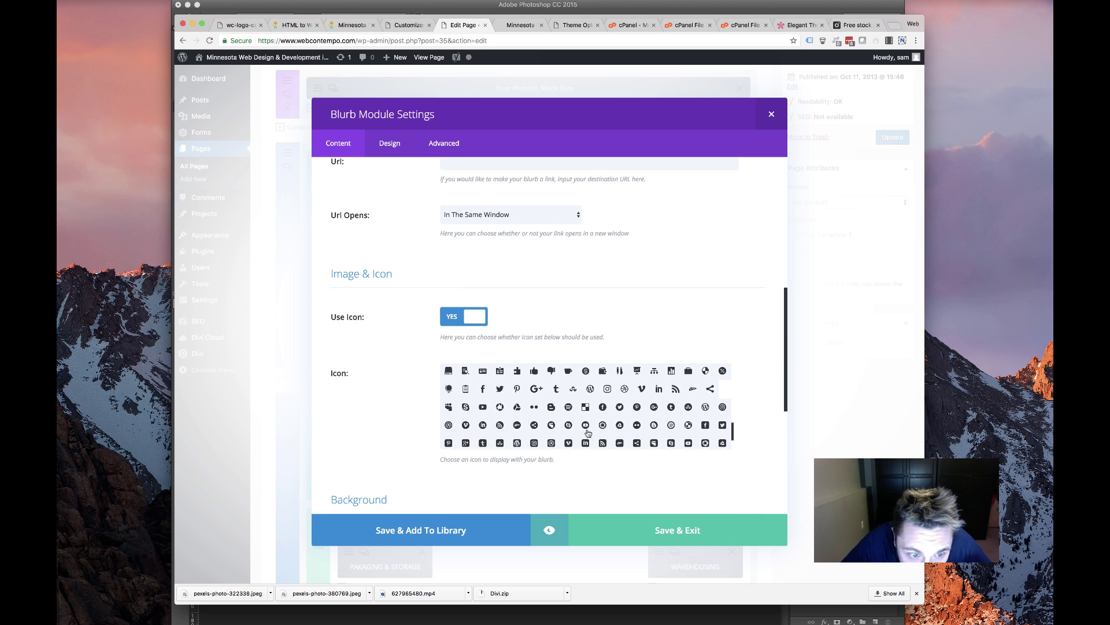
scroll(588, 433, "up", 5)
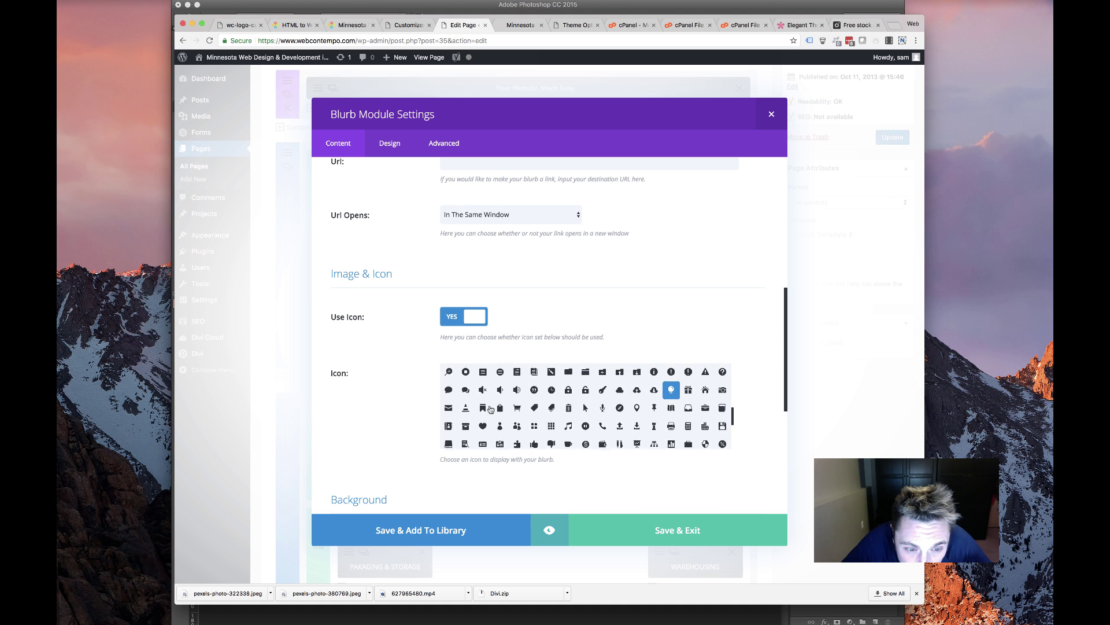
scroll(490, 409, "up", 5)
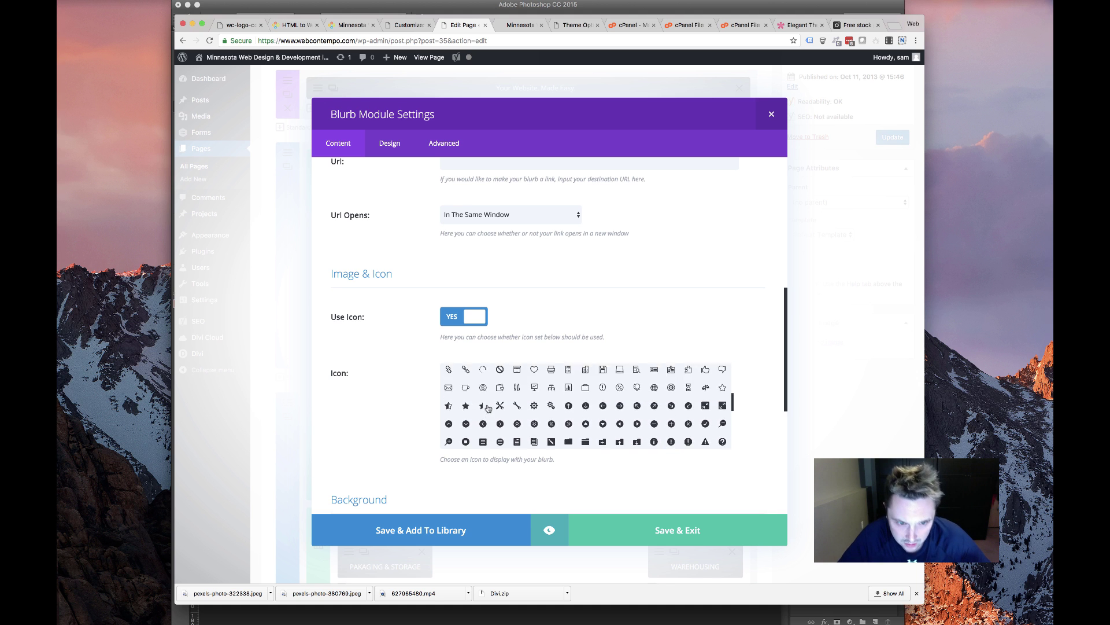
scroll(488, 409, "up", 6)
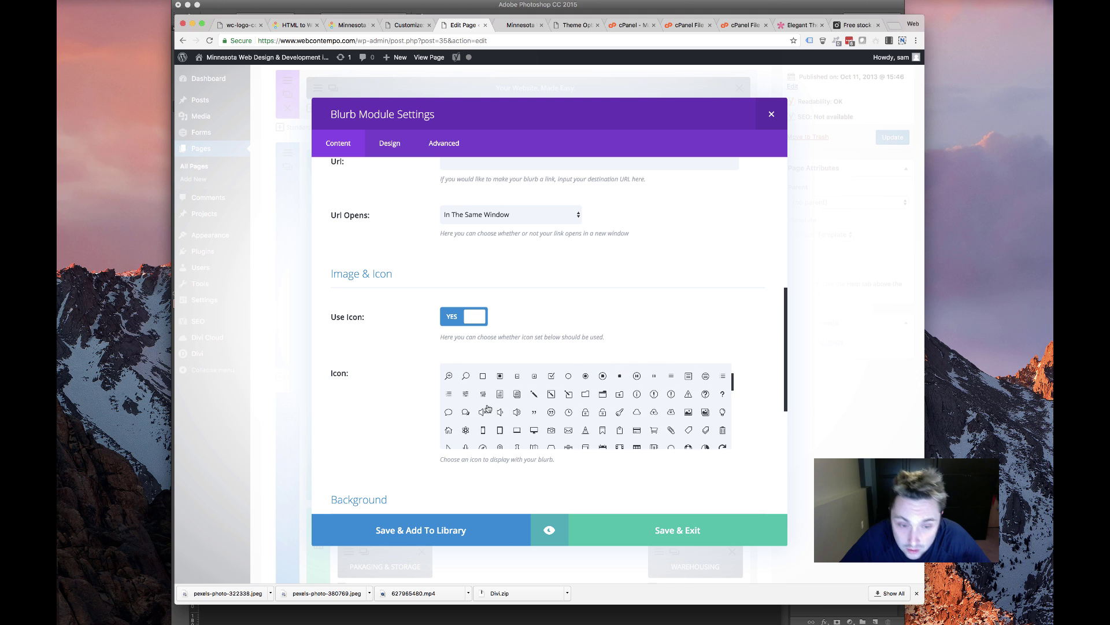
scroll(488, 409, "up", 5)
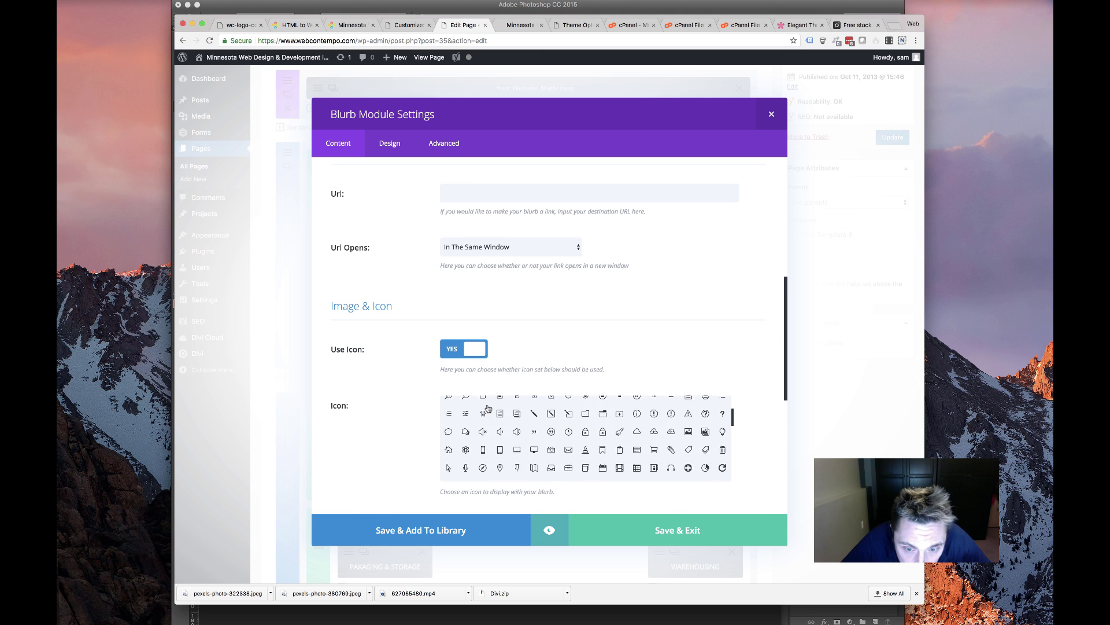
scroll(487, 408, "down", 2)
scroll(327, 412, "down", 1)
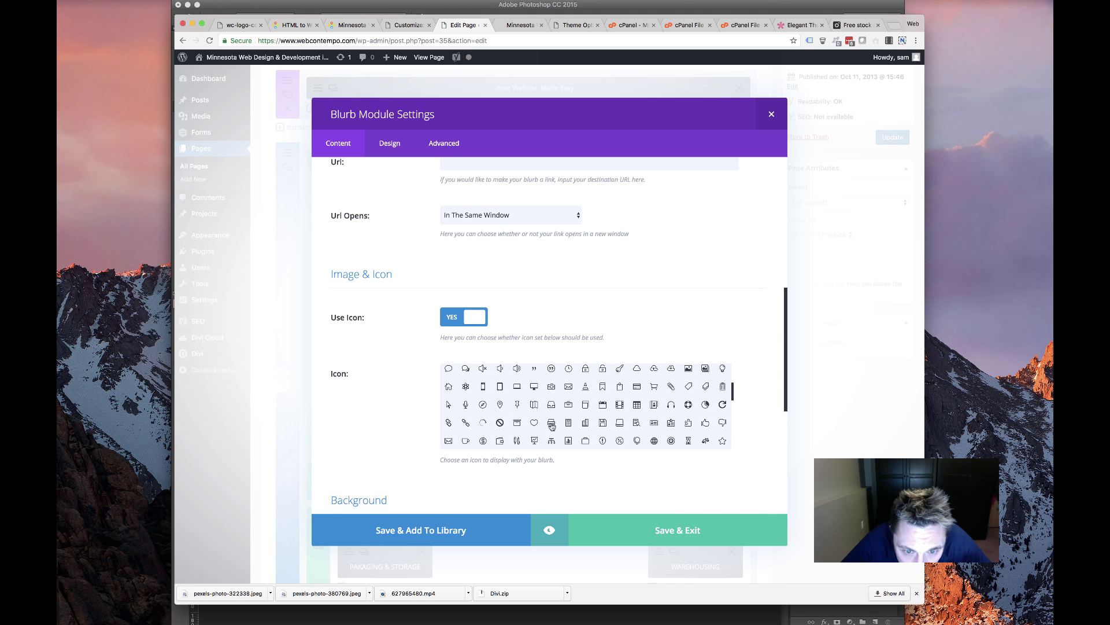
scroll(568, 426, "down", 4)
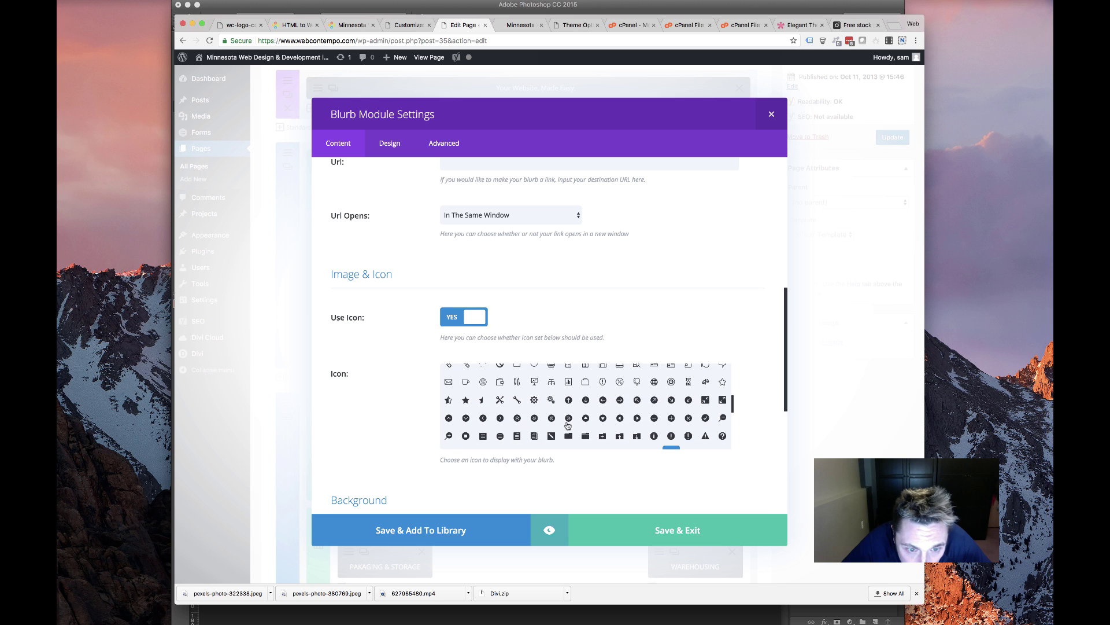
scroll(569, 426, "down", 2)
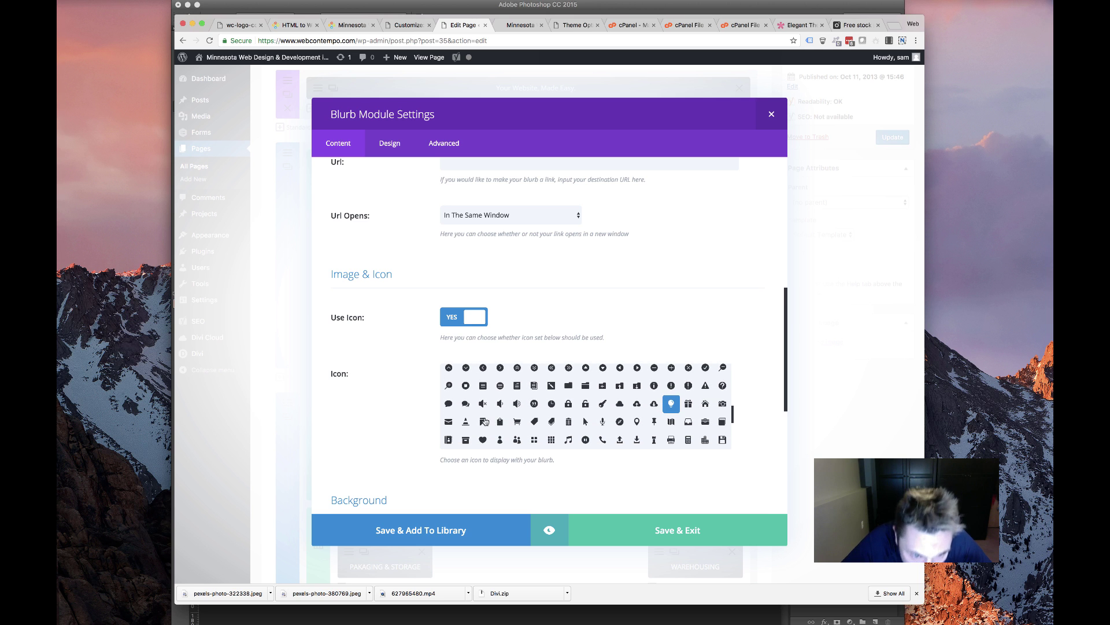
scroll(484, 421, "down", 1)
scroll(484, 421, "down", 2)
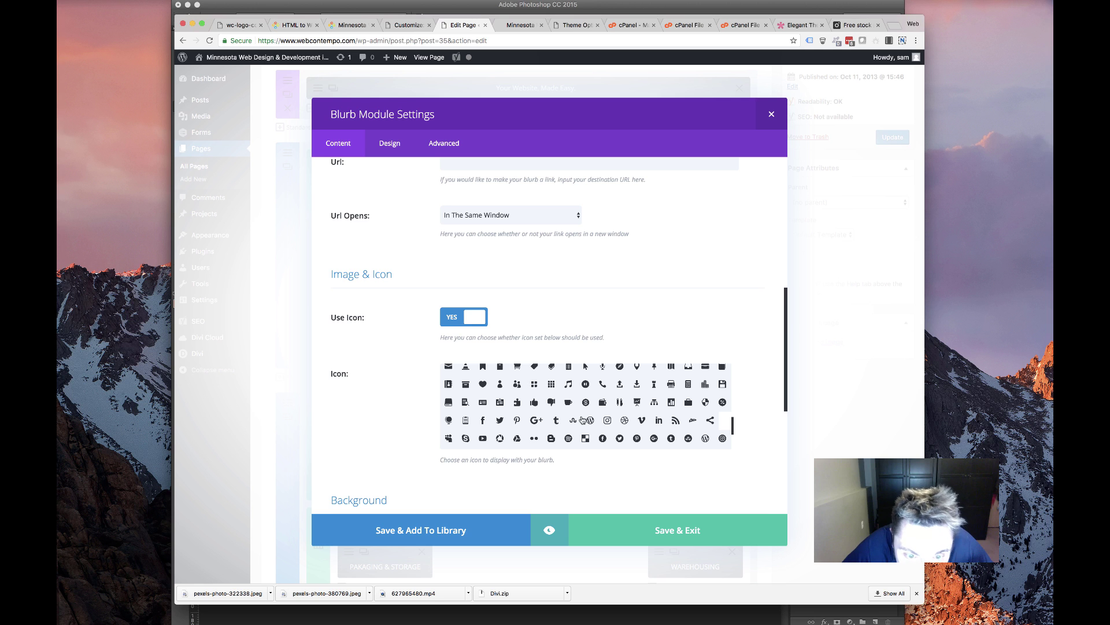
scroll(583, 420, "down", 5)
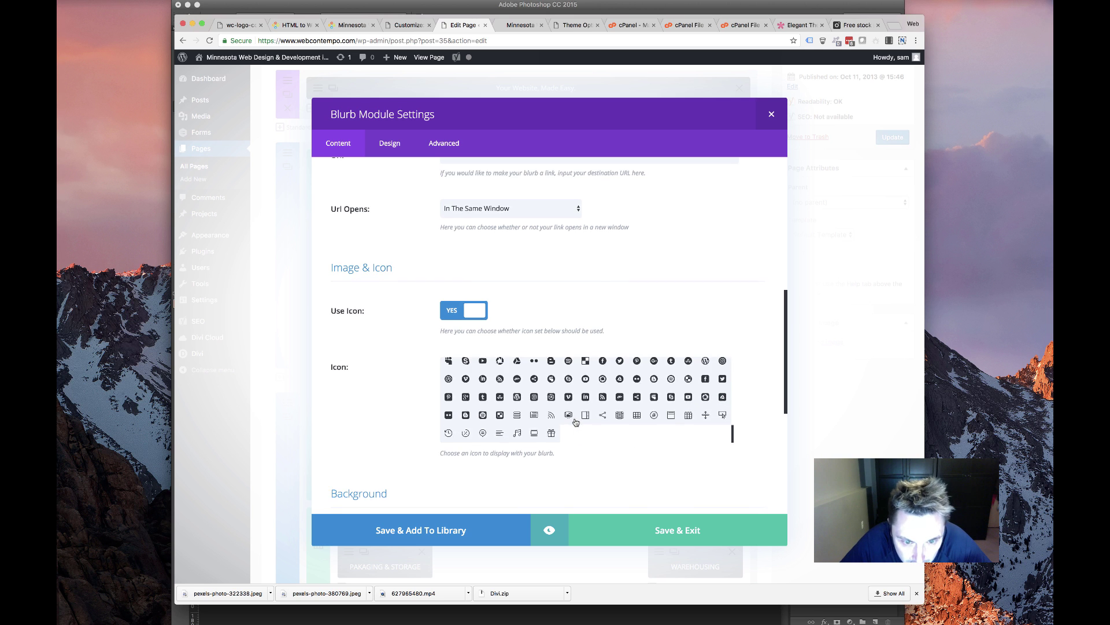
scroll(575, 422, "down", 1)
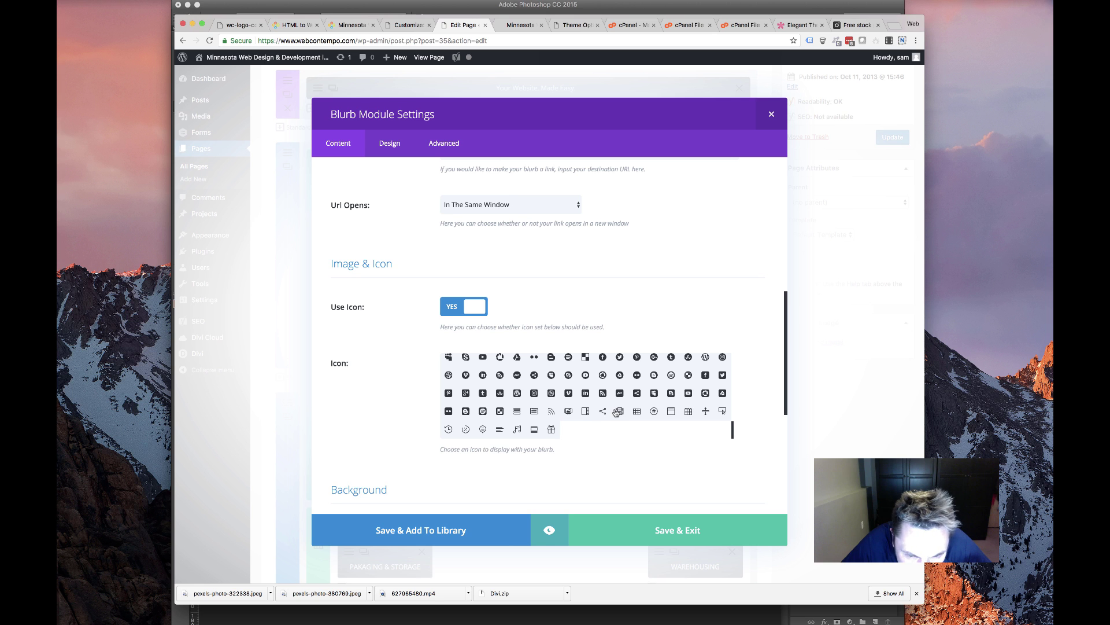
scroll(659, 416, "up", 1)
left_click(706, 418)
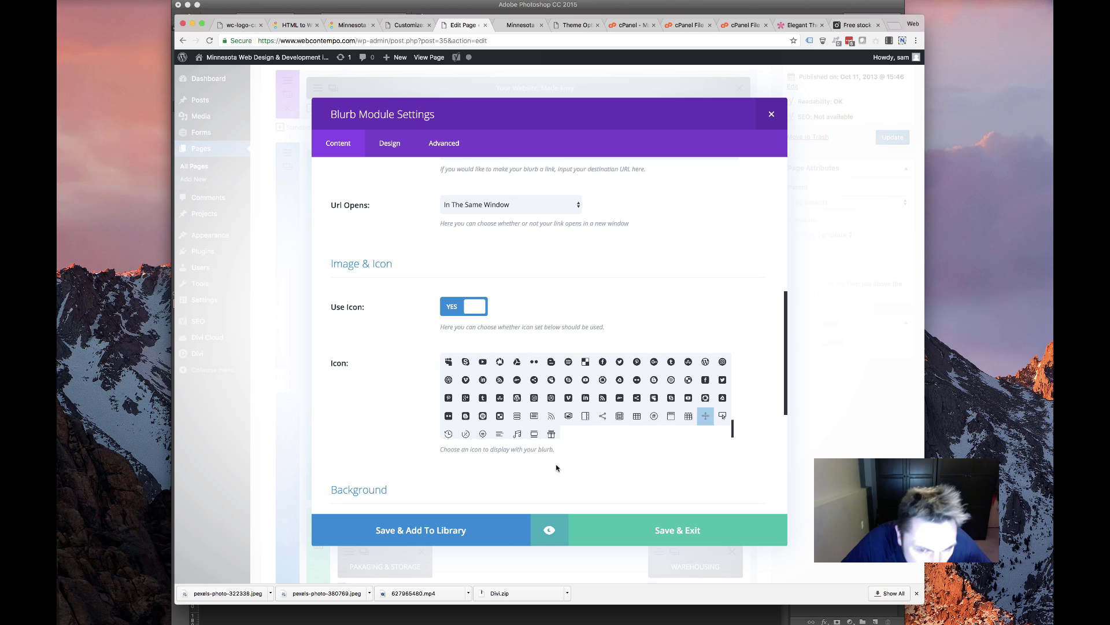
scroll(527, 413, "up", 3)
scroll(528, 413, "up", 2)
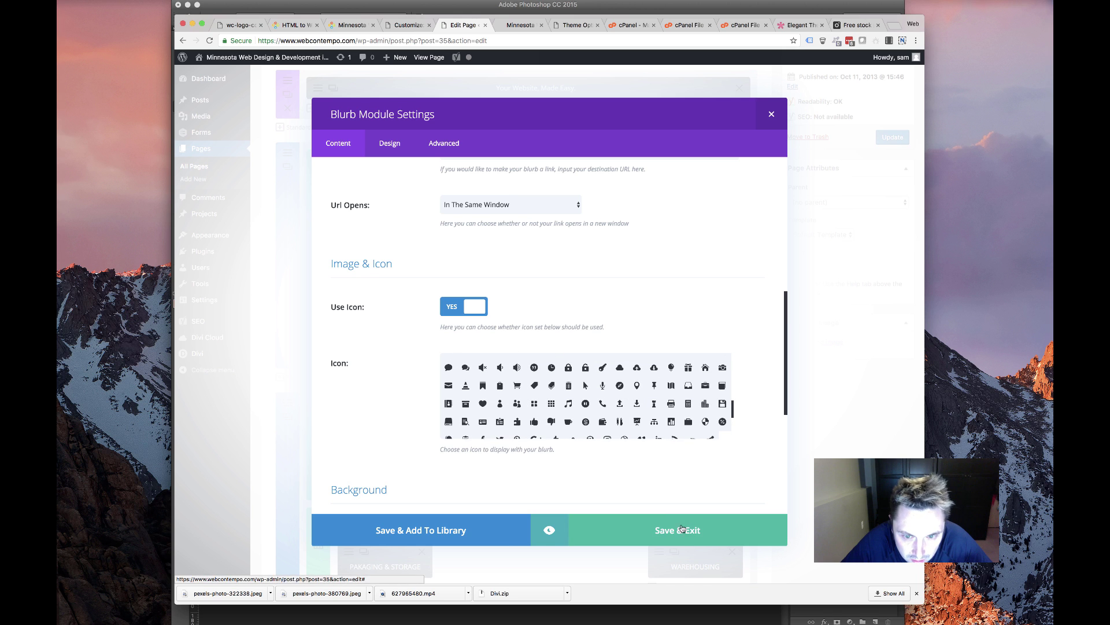
left_click(638, 534)
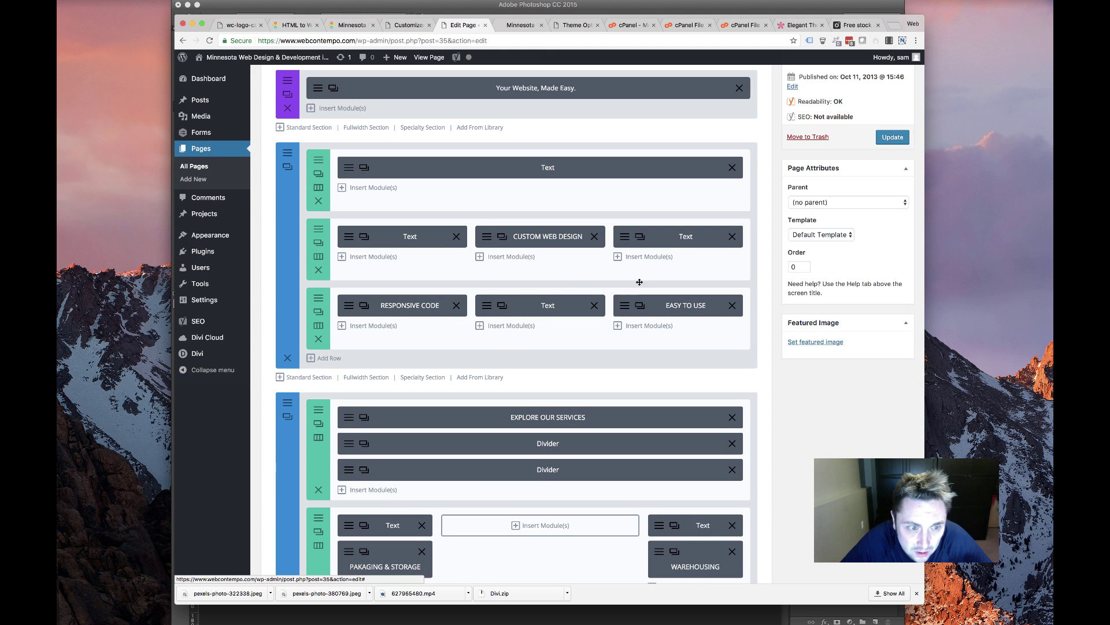
Replace the EASY TO USE blurb's lightbulb icon with the thumbs-up icon from the icon grid
left_click(624, 310)
scroll(534, 350, "down", 10)
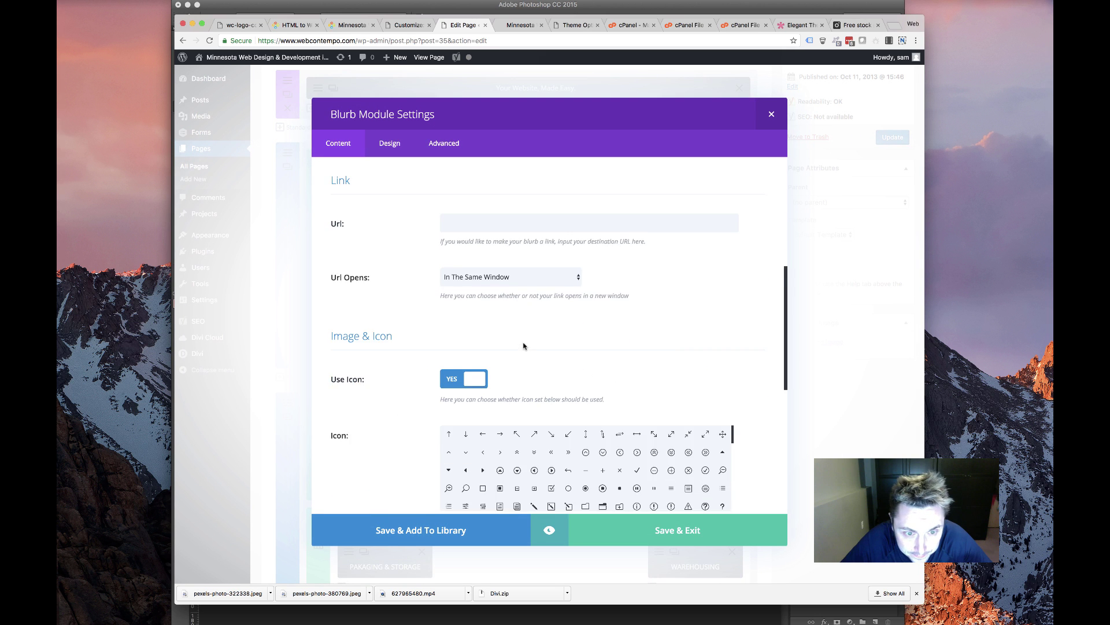
scroll(586, 370, "down", 1)
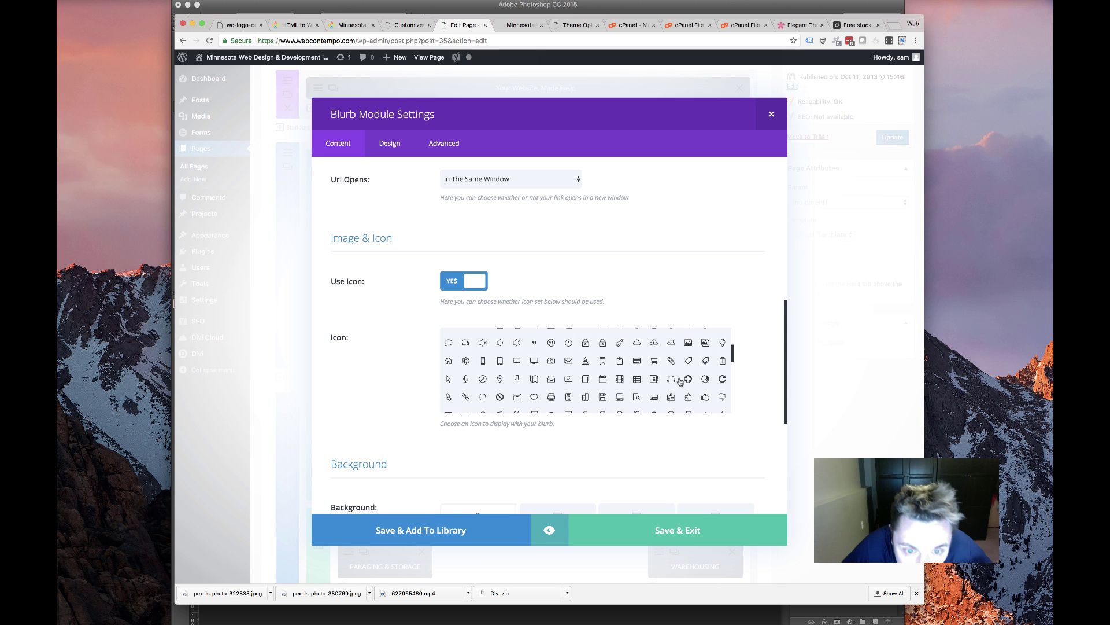
scroll(654, 381, "down", 3)
scroll(660, 405, "up", 2)
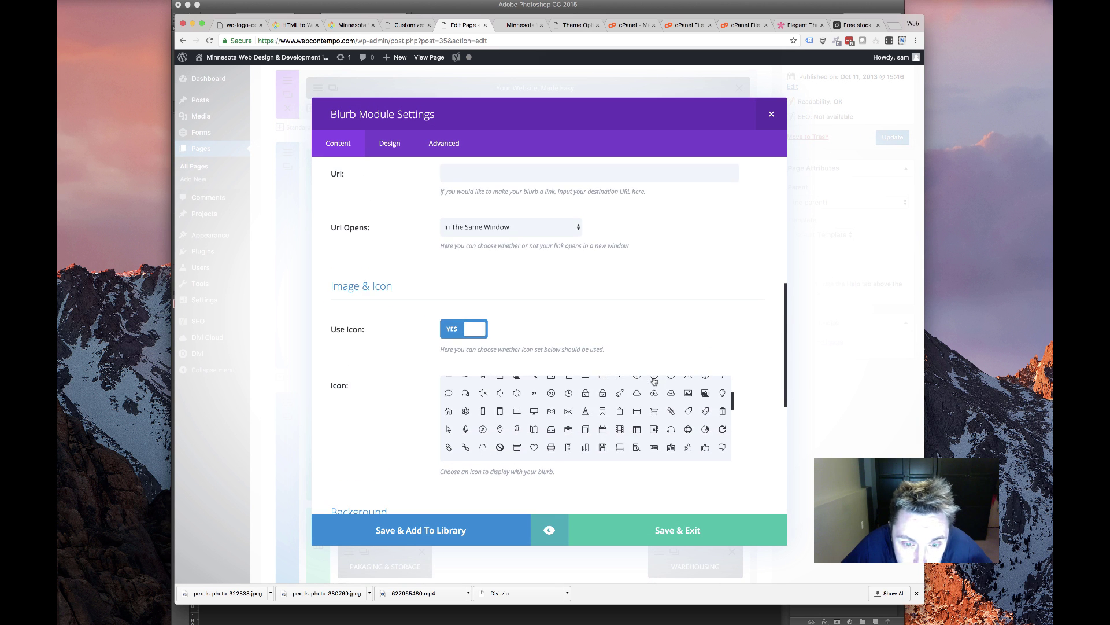
scroll(756, 430, "down", 2)
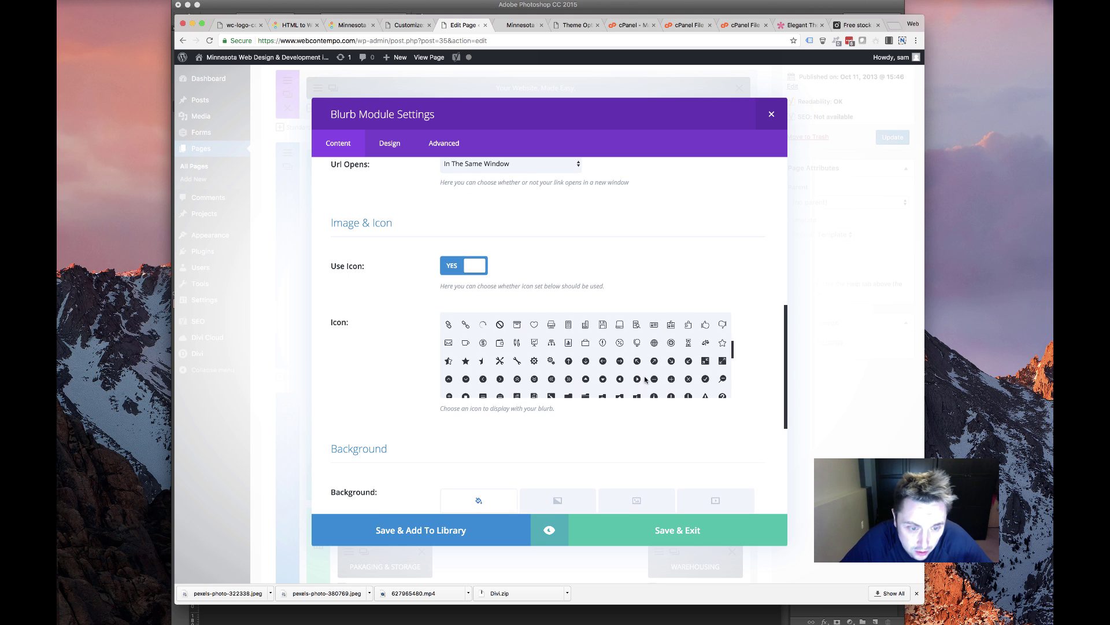
scroll(642, 377, "down", 5)
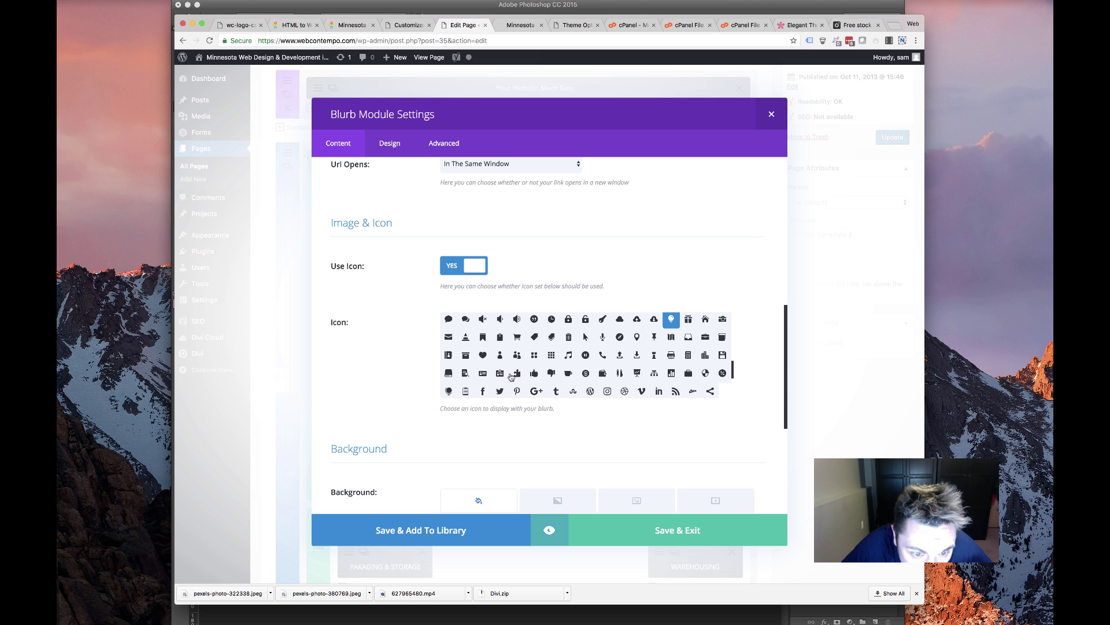
scroll(570, 371, "down", 10)
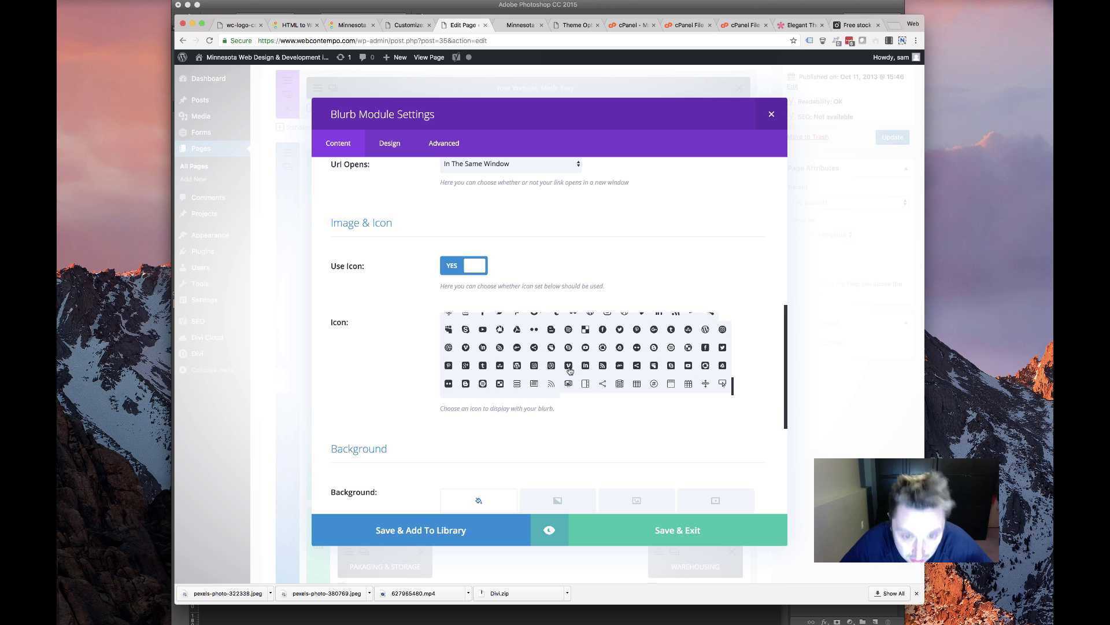
scroll(596, 318, "up", 3)
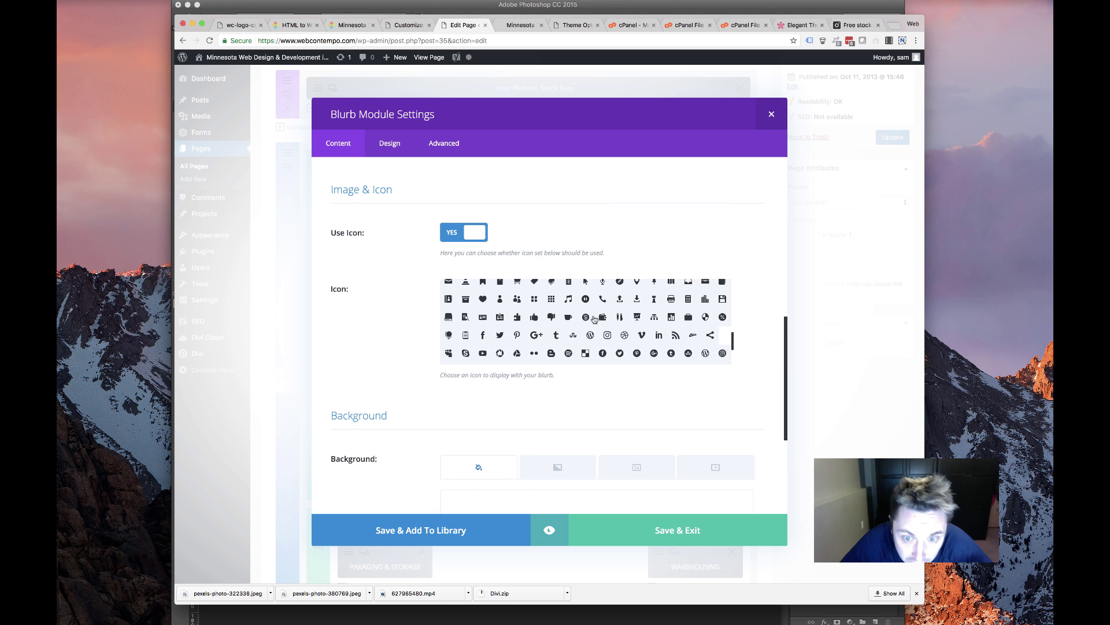
scroll(594, 318, "up", 2)
scroll(594, 318, "down", 2)
scroll(594, 319, "up", 2)
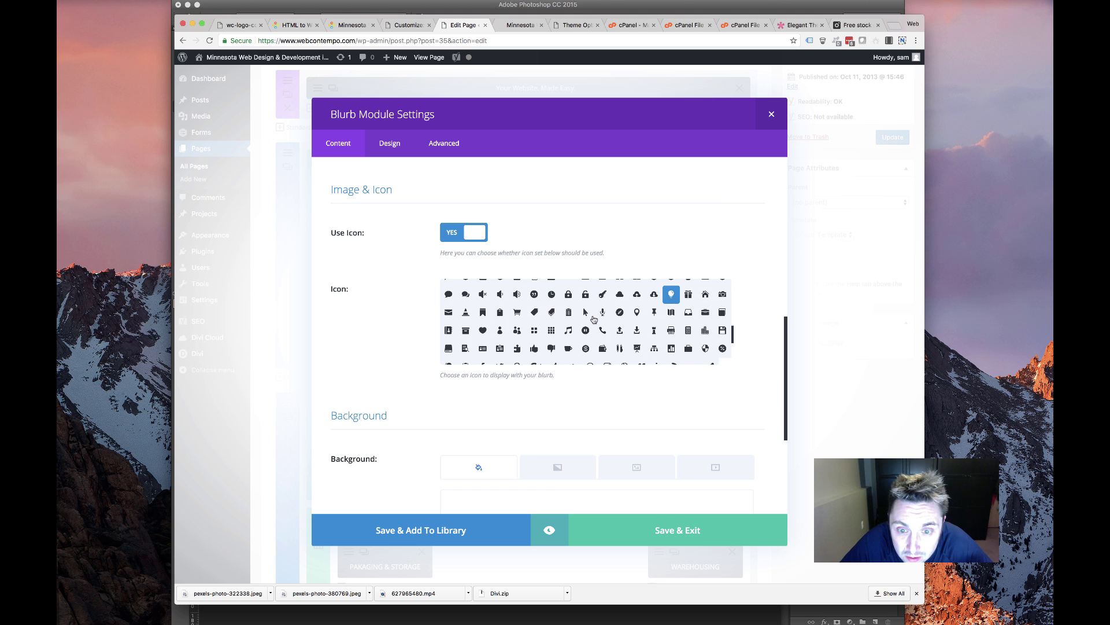
scroll(594, 319, "up", 1)
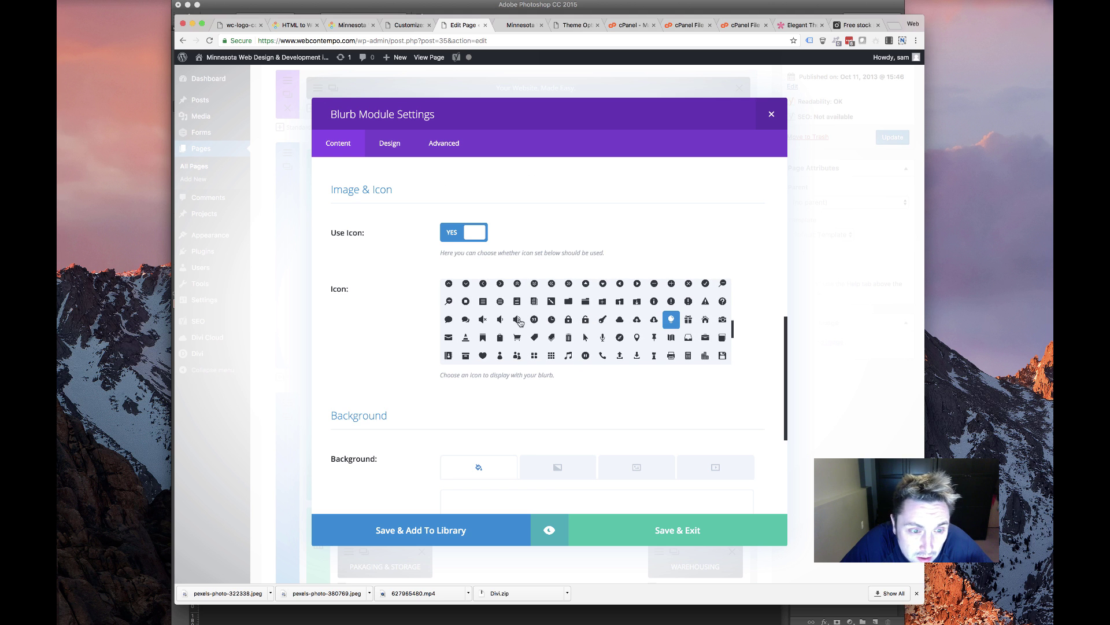
scroll(519, 322, "up", 5)
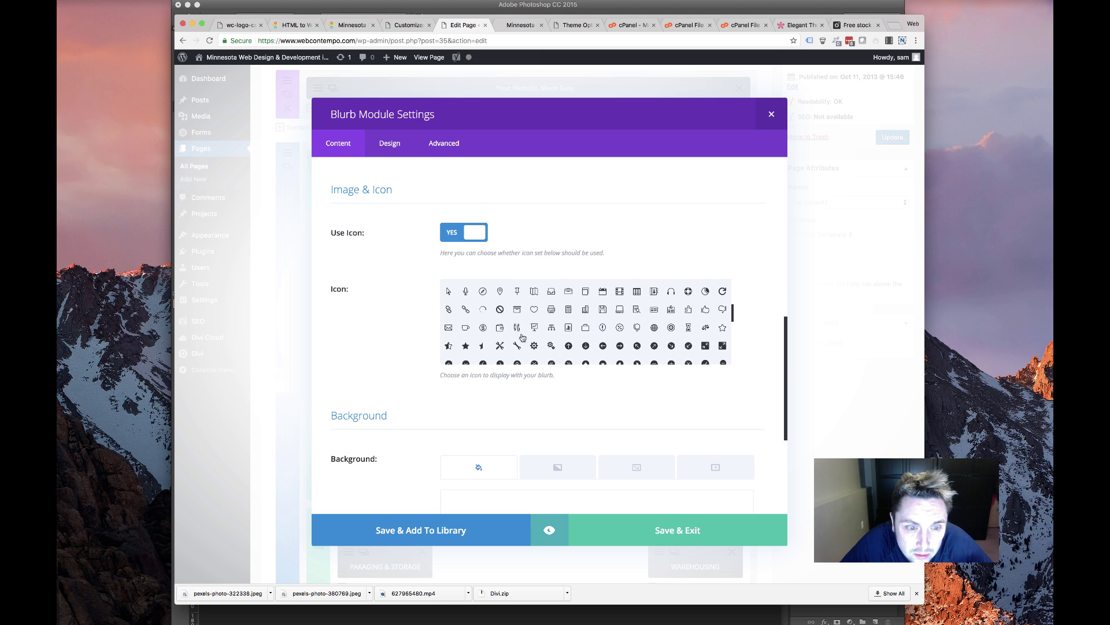
scroll(567, 351, "up", 4)
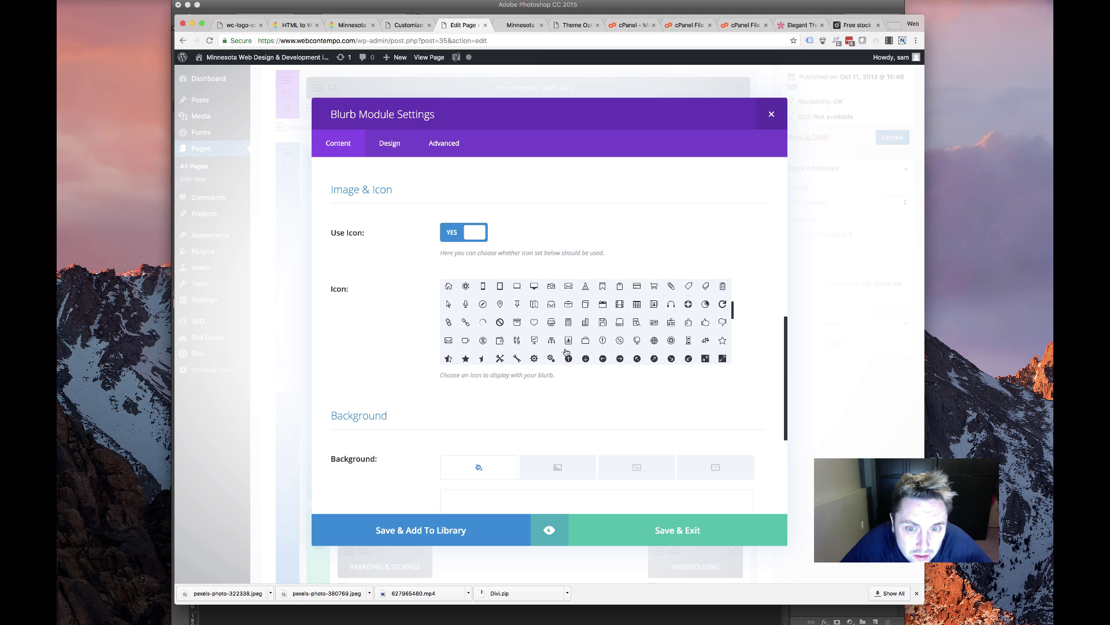
scroll(567, 351, "up", 1)
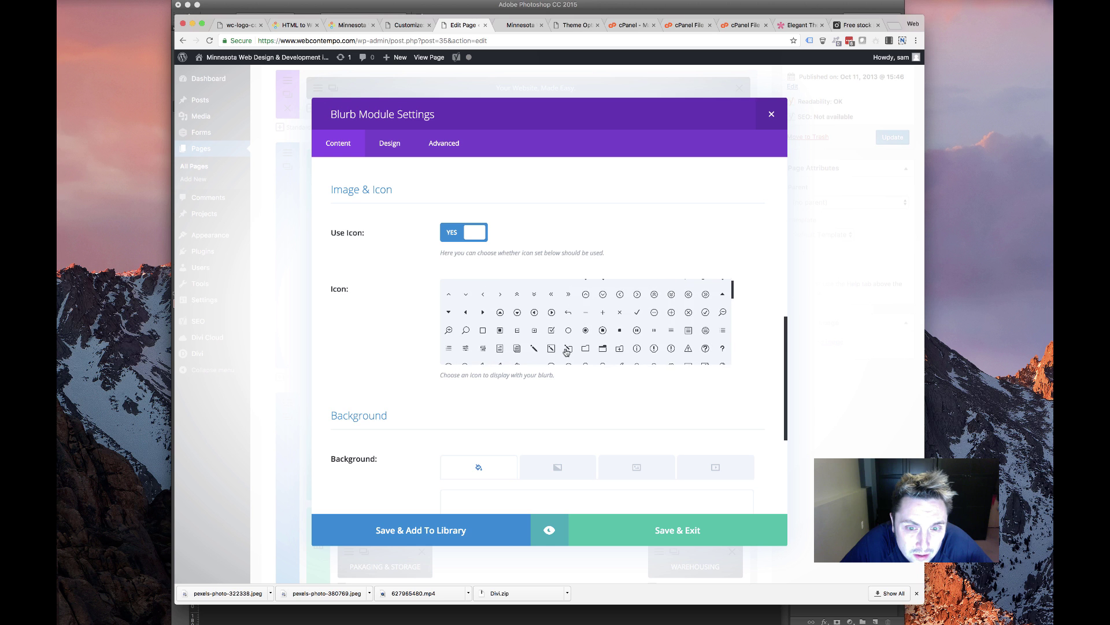
scroll(567, 351, "down", 6)
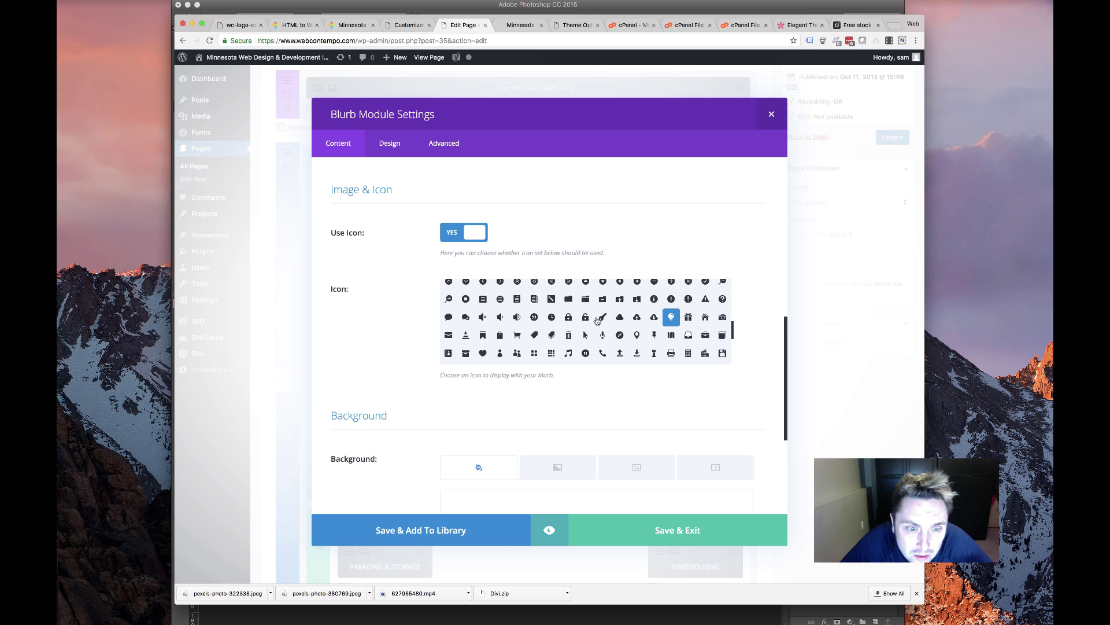
scroll(597, 320, "down", 1)
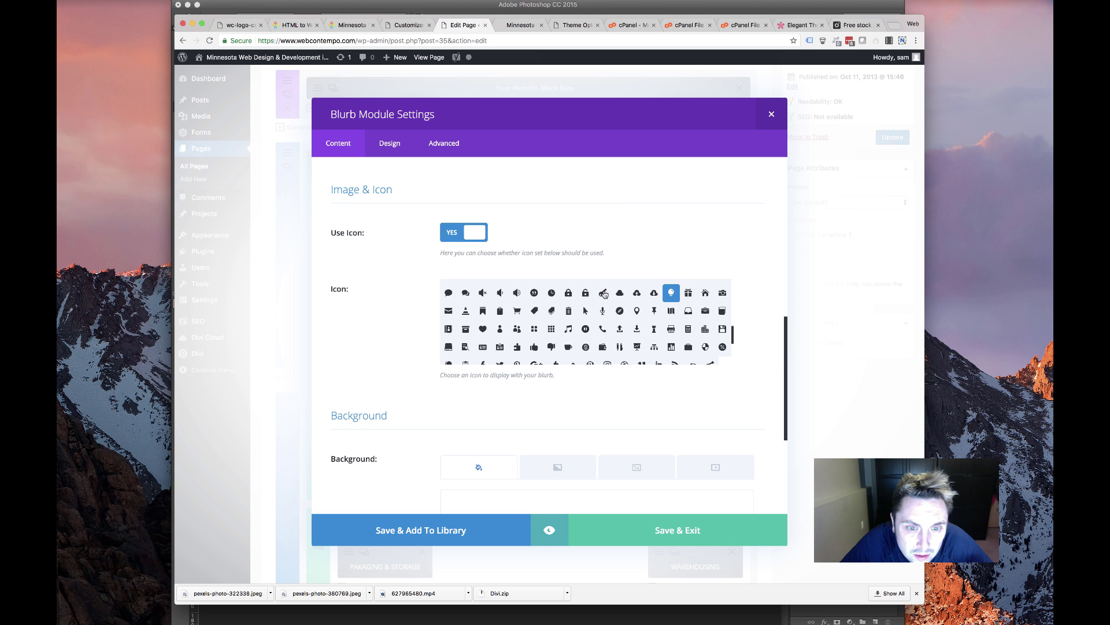
scroll(587, 330, "down", 10)
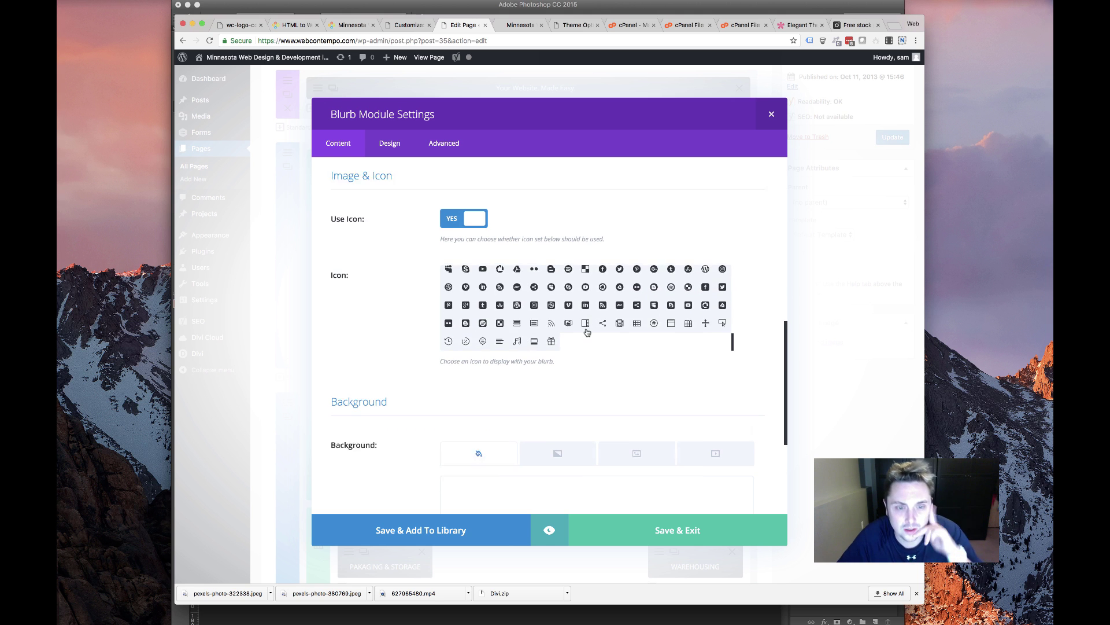
scroll(585, 298, "up", 4)
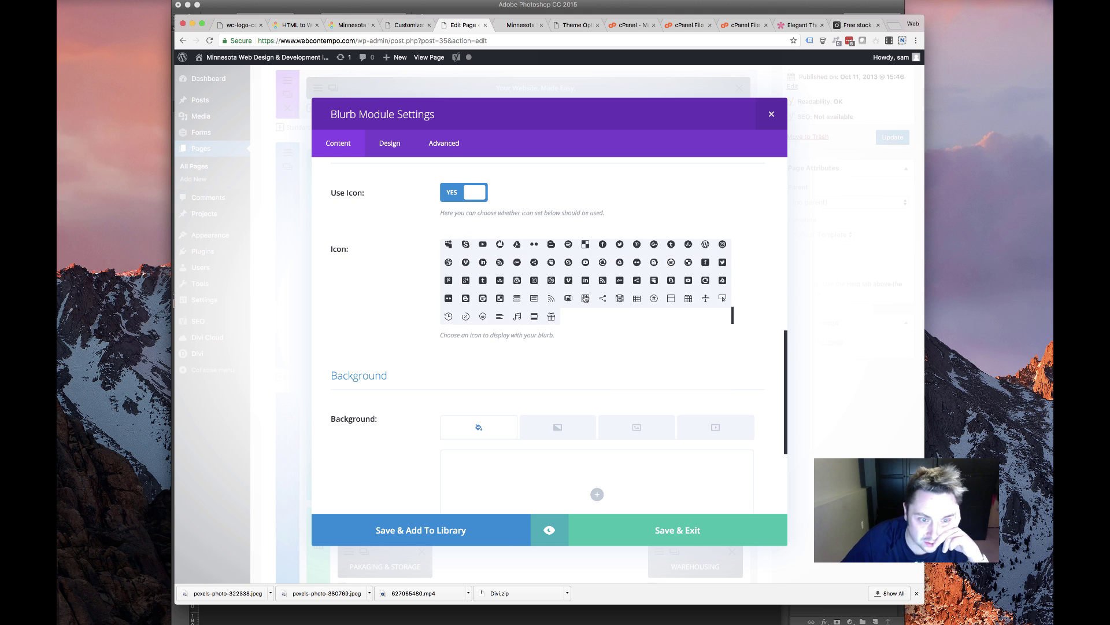
scroll(587, 272, "up", 2)
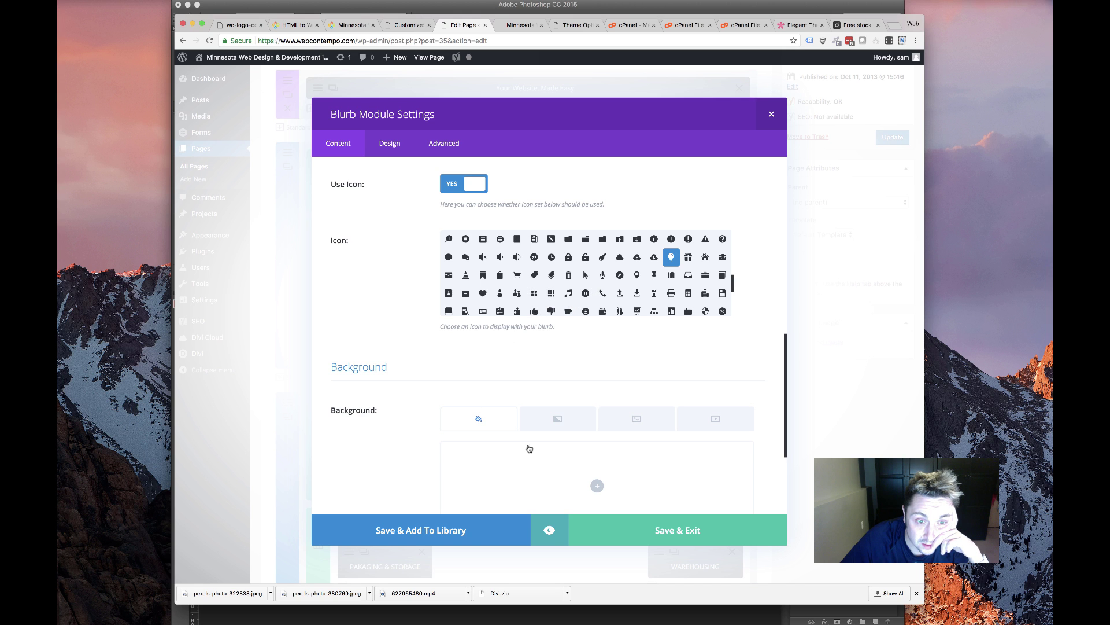
left_click(534, 311)
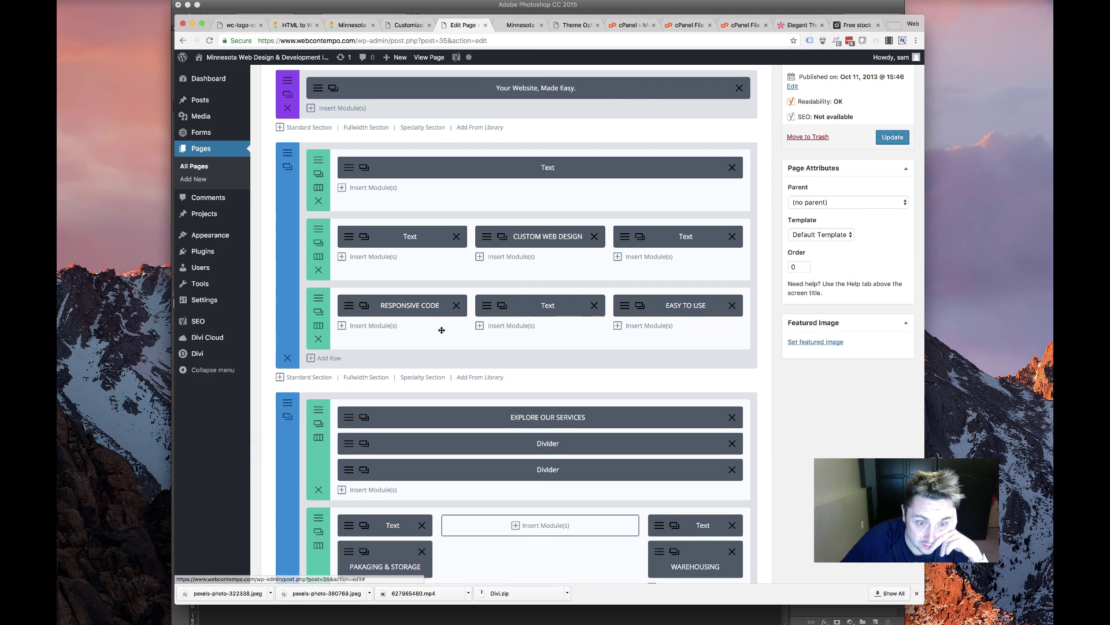
Update the page and check the live front page in a narrowed, mobile-width window
left_click(879, 141)
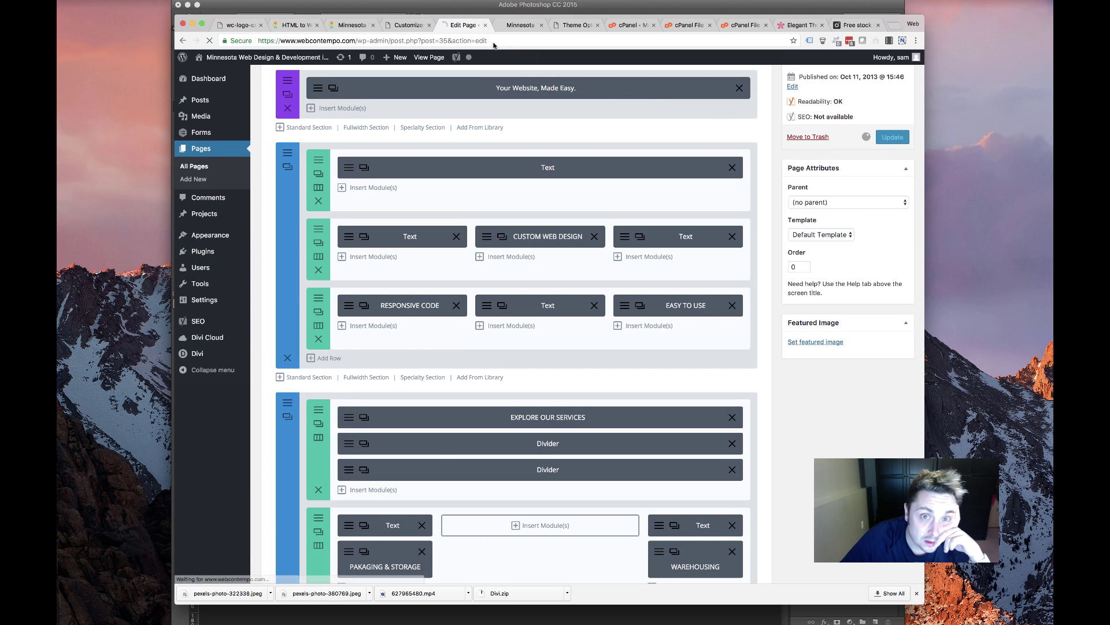
left_click(517, 25)
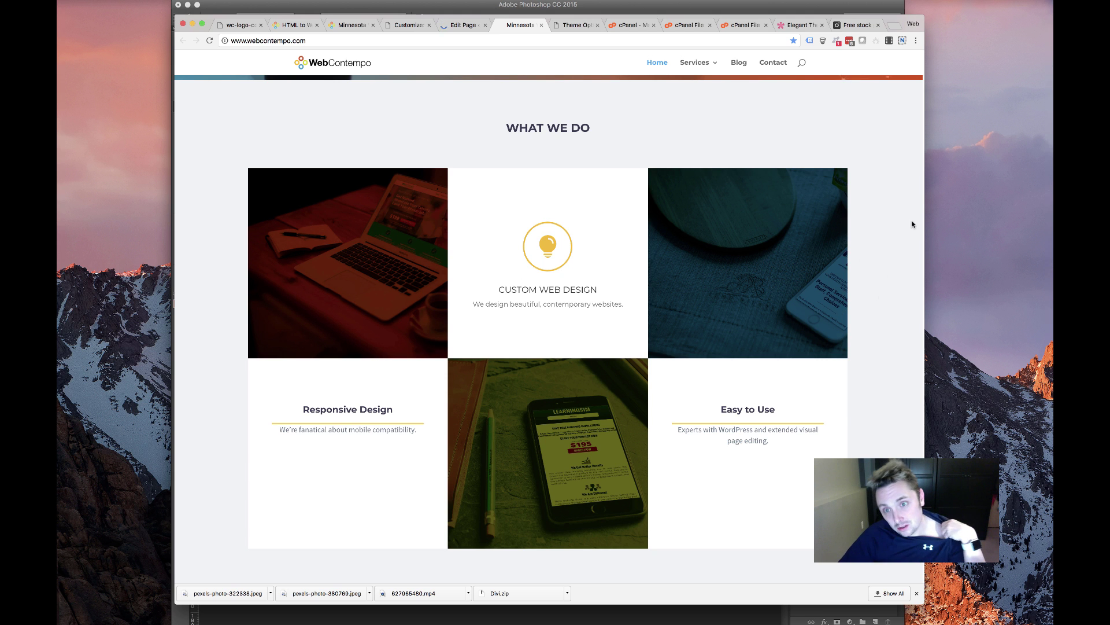
left_click_drag(922, 218, 364, 218)
scroll(245, 290, "down", 5)
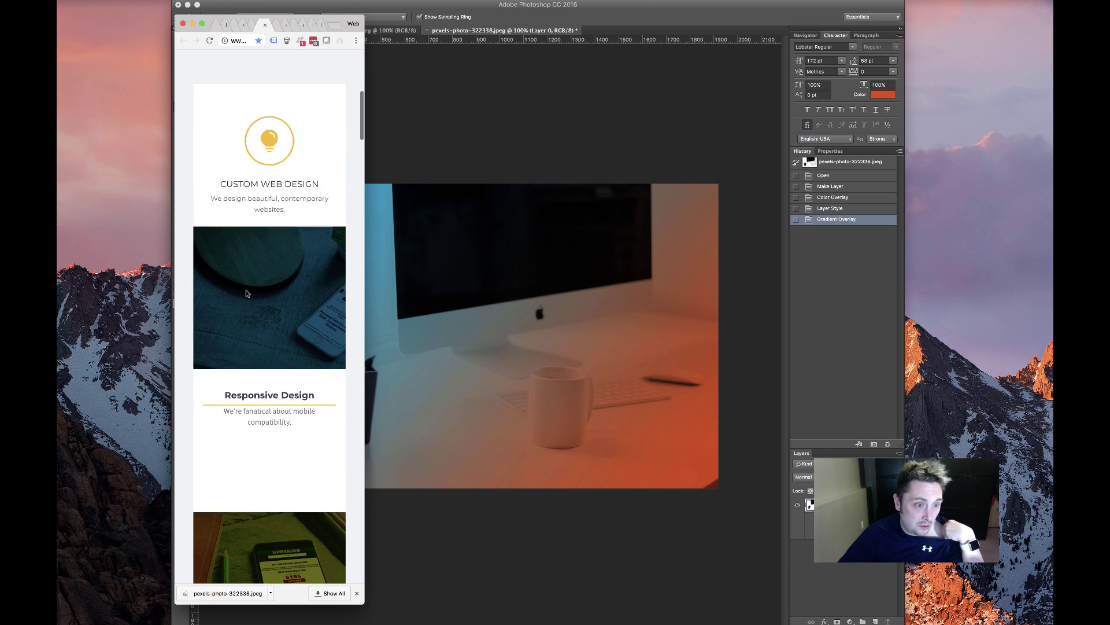
scroll(242, 295, "down", 4)
scroll(240, 295, "up", 8)
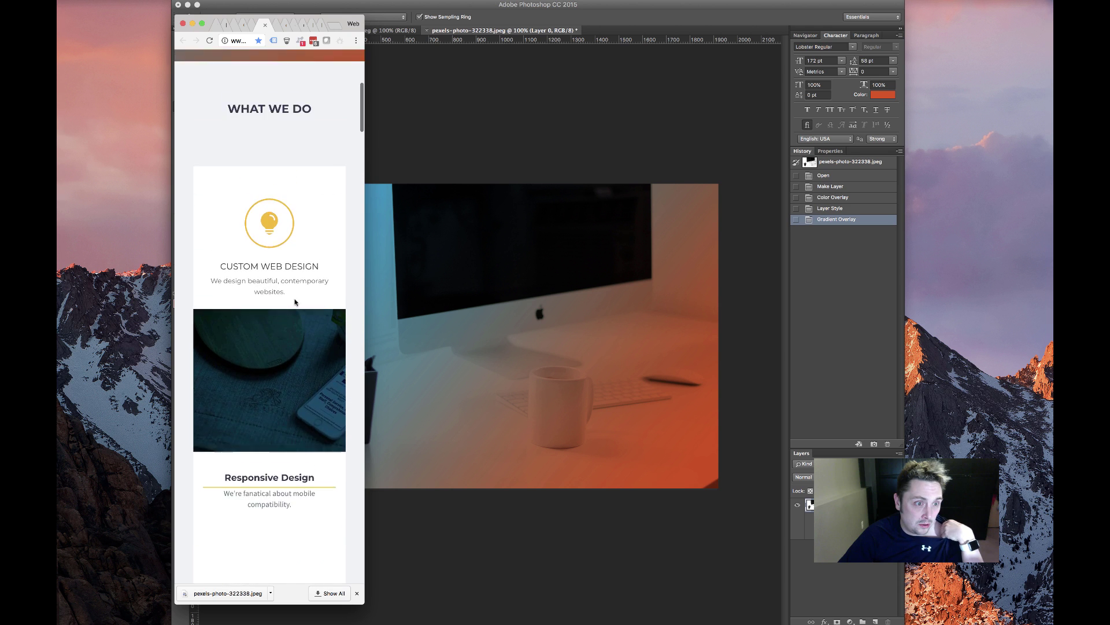
scroll(287, 306, "down", 4)
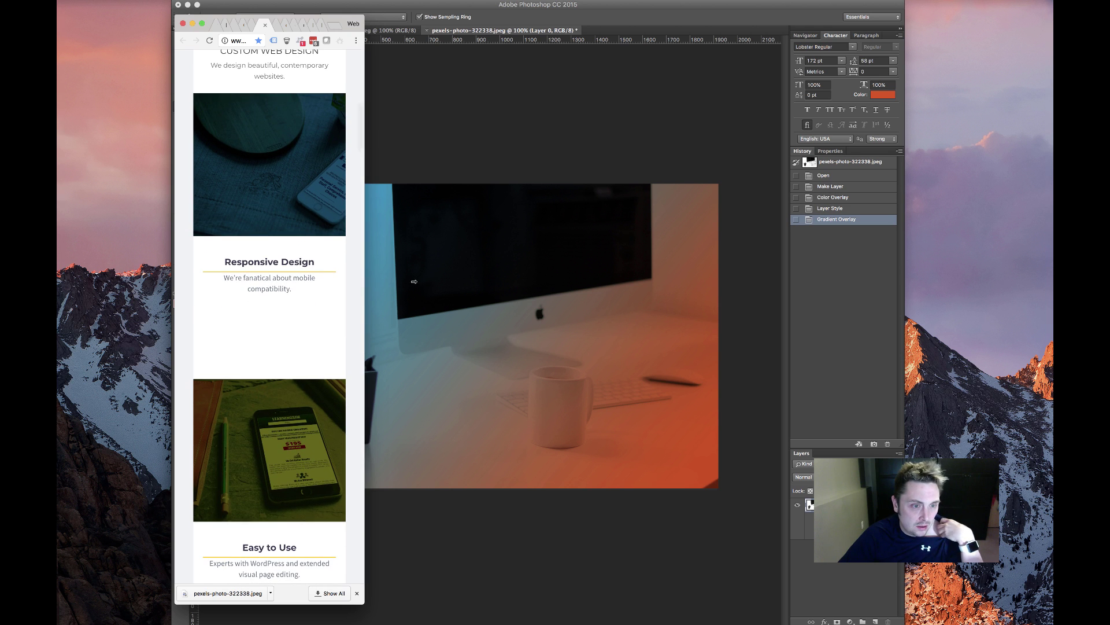
left_click_drag(366, 280, 821, 284)
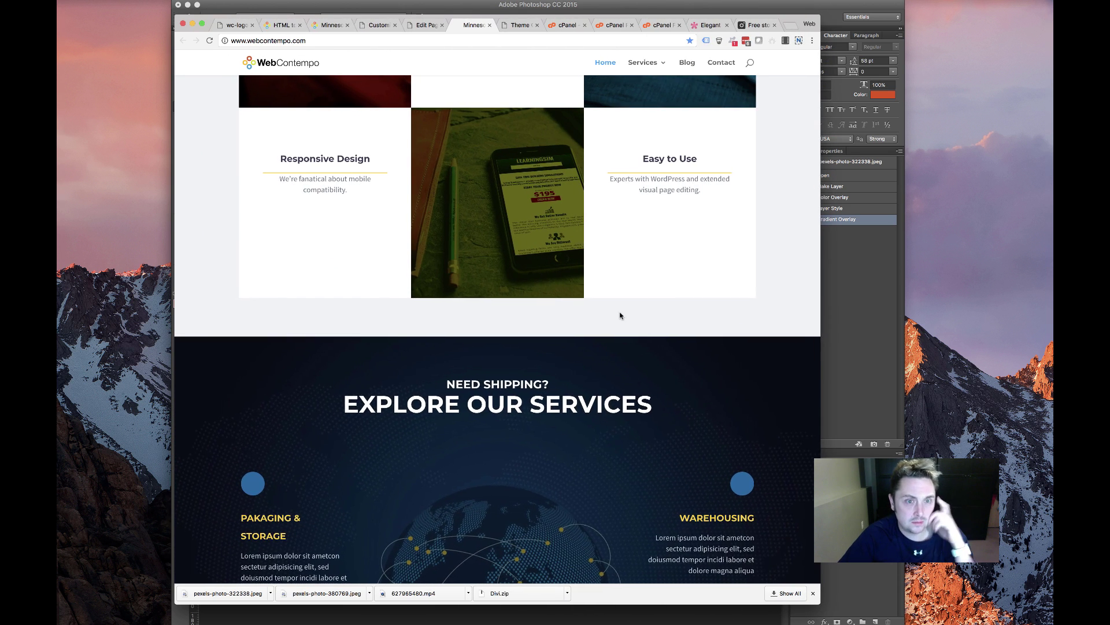
scroll(430, 297, "up", 3)
scroll(429, 297, "up", 2)
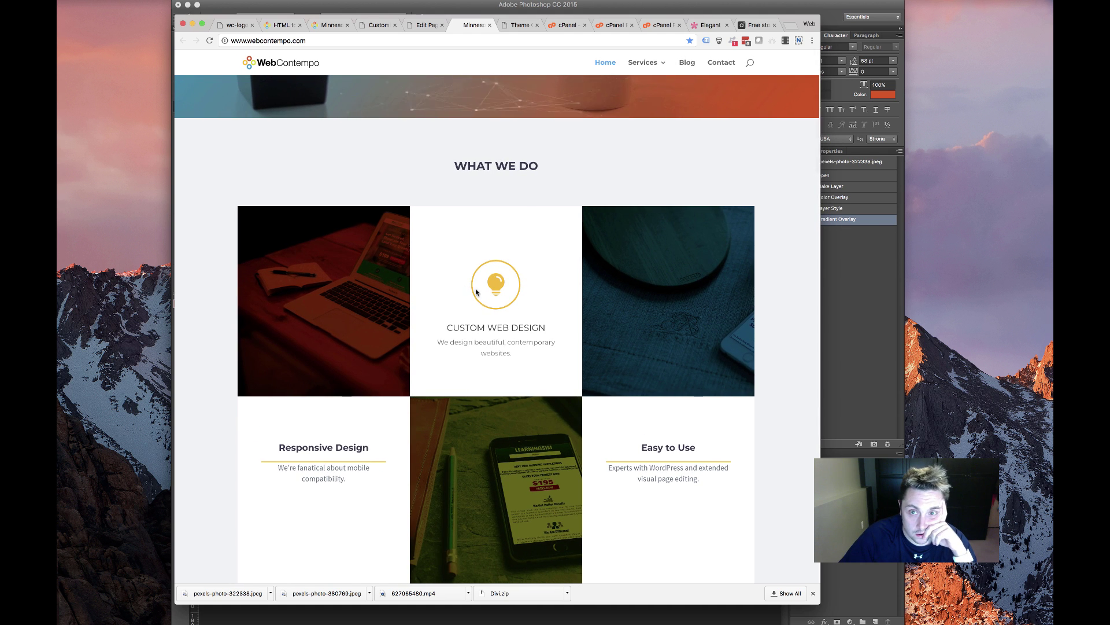
Reload the live page to confirm the new blurb icons, then return to the Edit Page tab
left_click(210, 41)
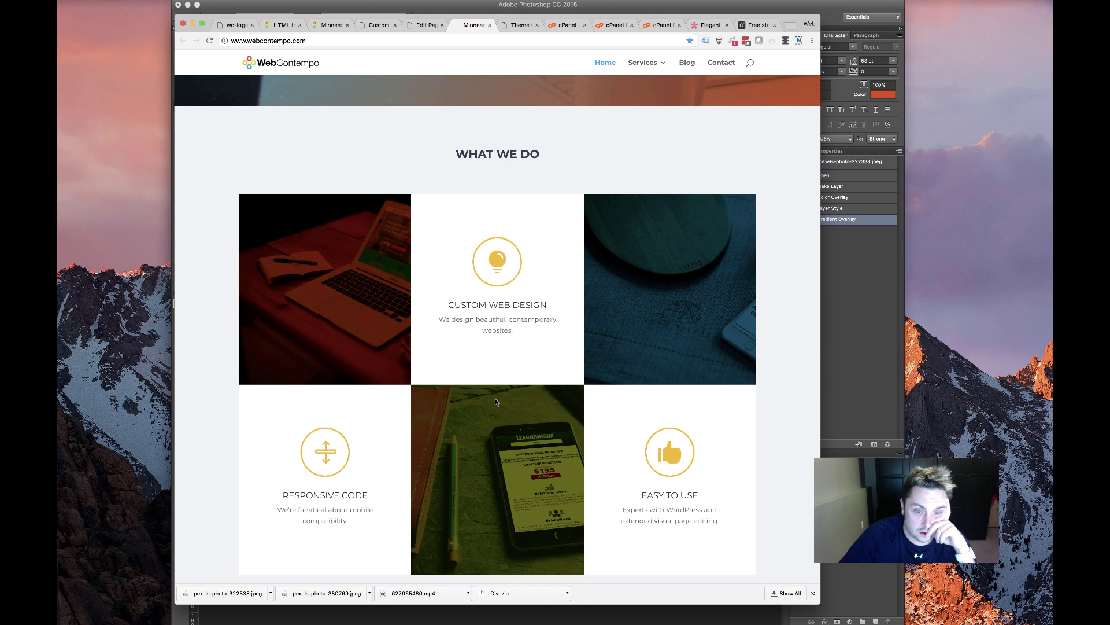
scroll(495, 398, "down", 5)
scroll(495, 399, "up", 10)
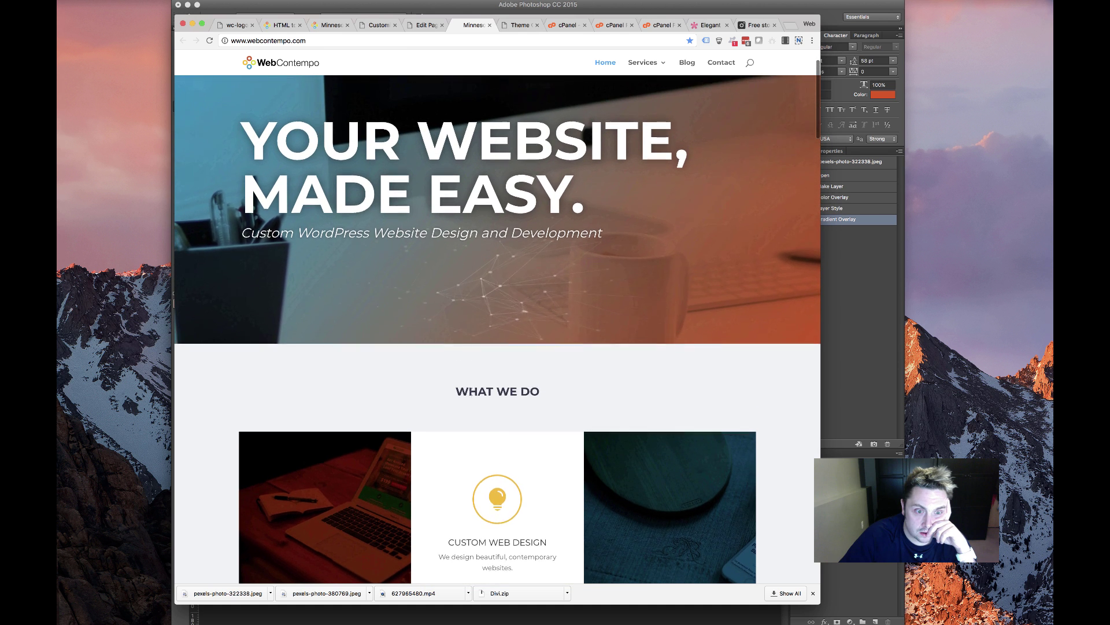
left_click(423, 26)
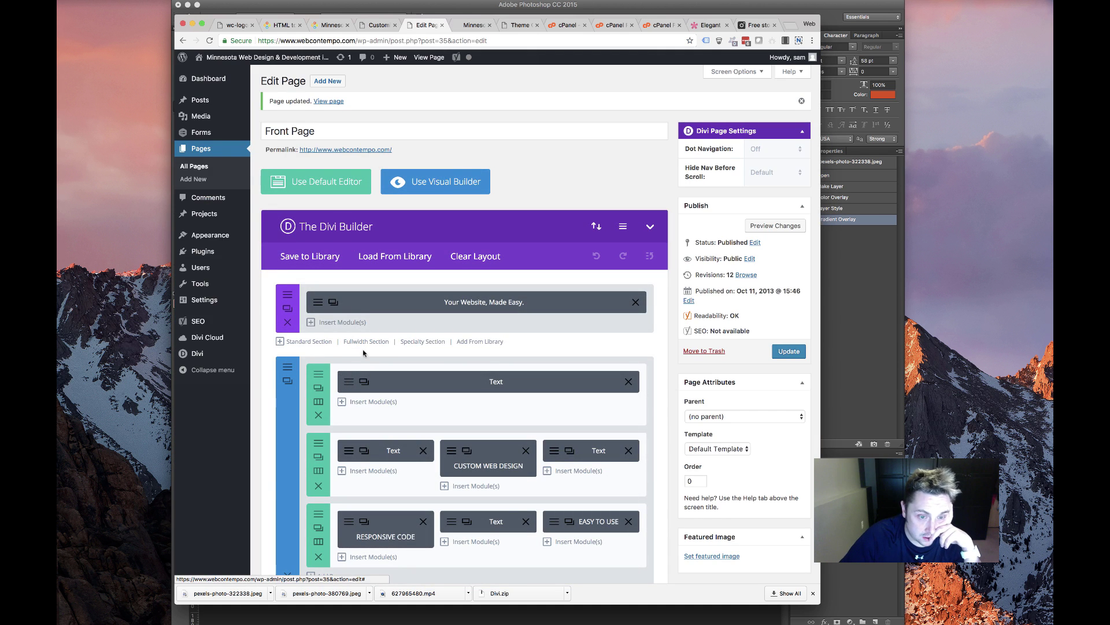
Set the WHAT WE DO heading size to 60px on desktop and tablet, 37px on smartphones, and save
left_click(359, 382)
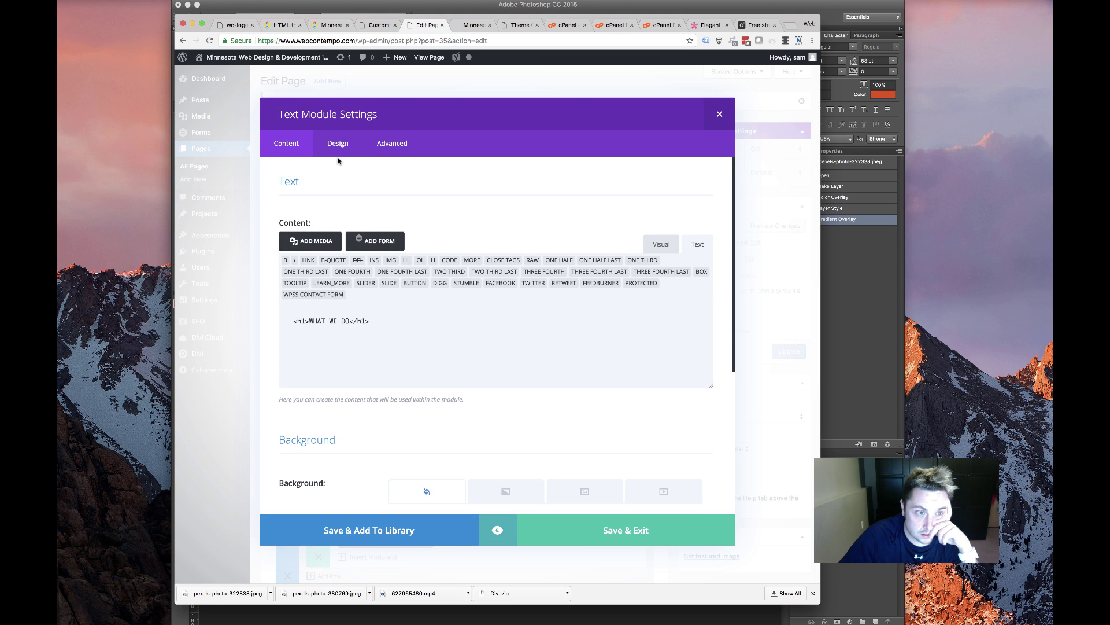
left_click(341, 144)
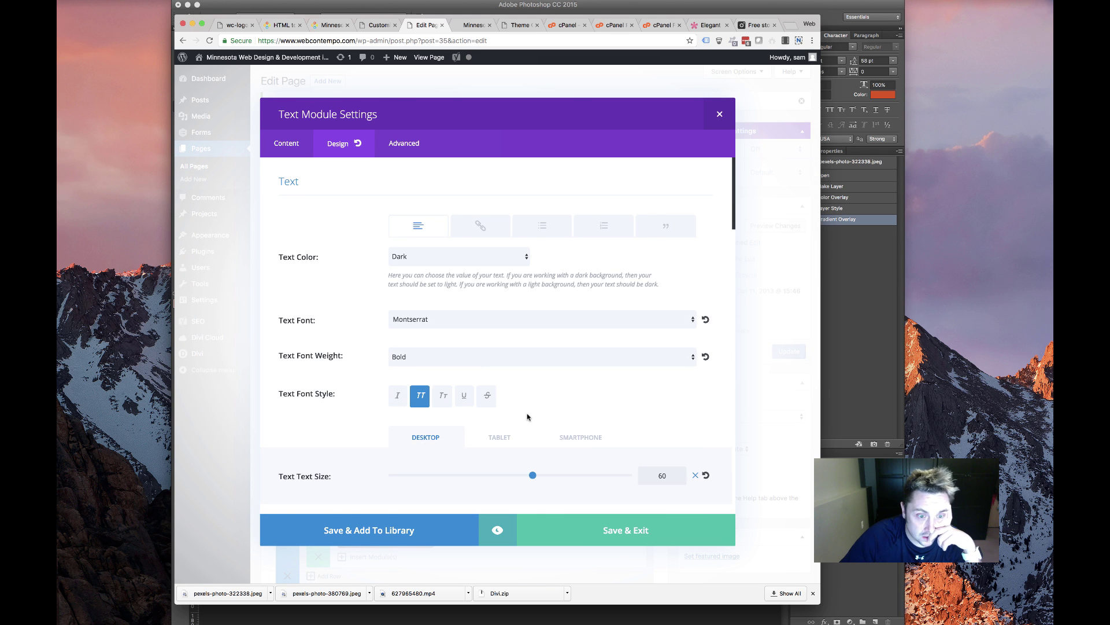
scroll(527, 416, "down", 5)
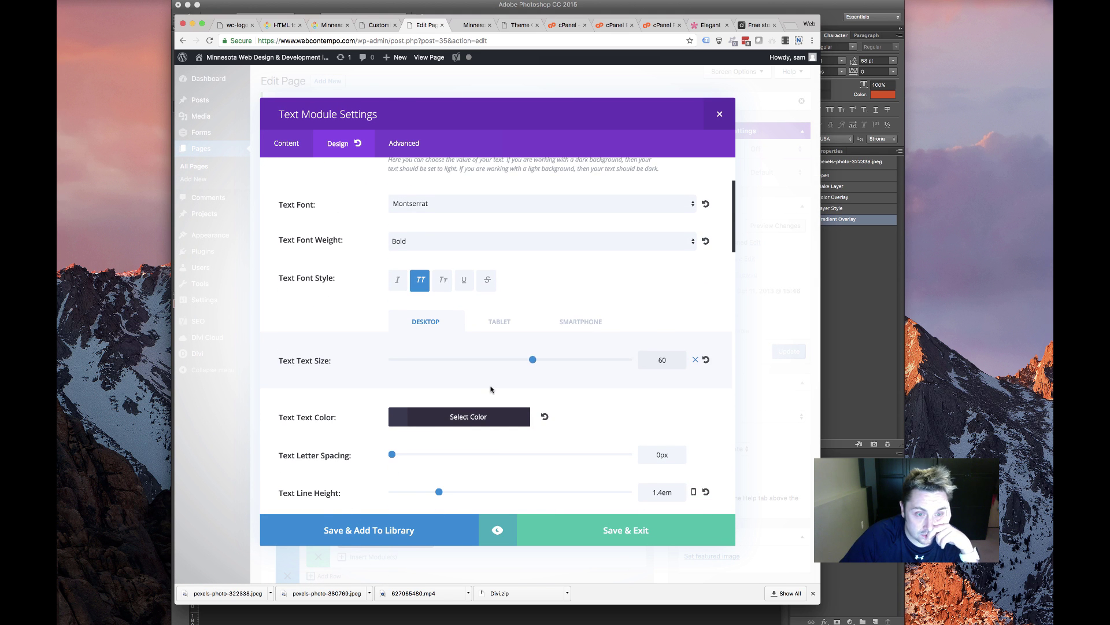
scroll(491, 389, "down", 10)
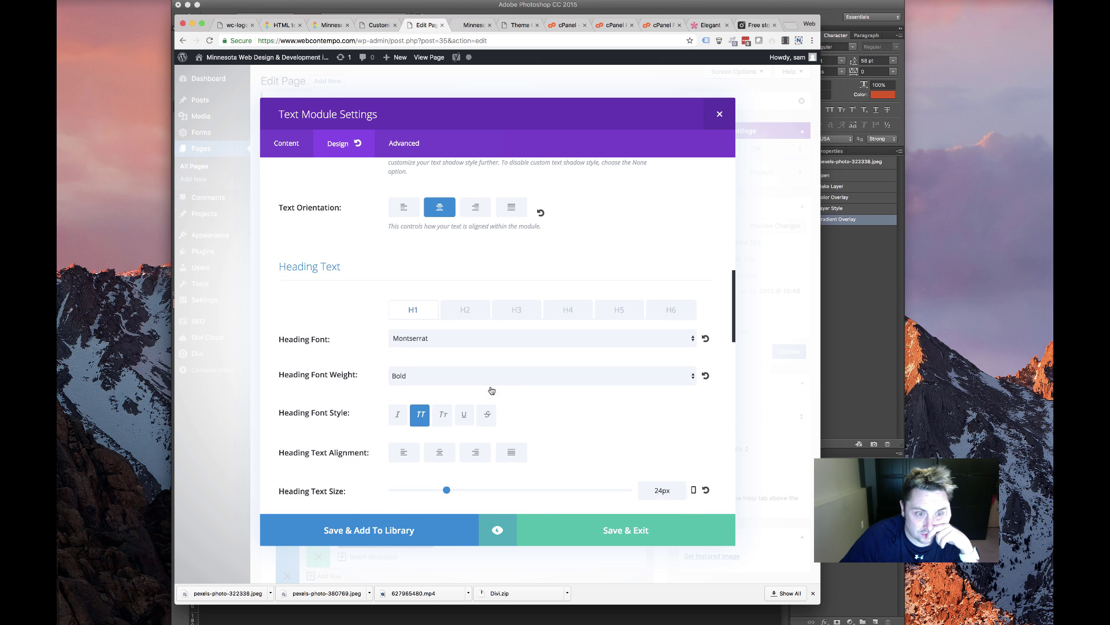
scroll(491, 391, "down", 4)
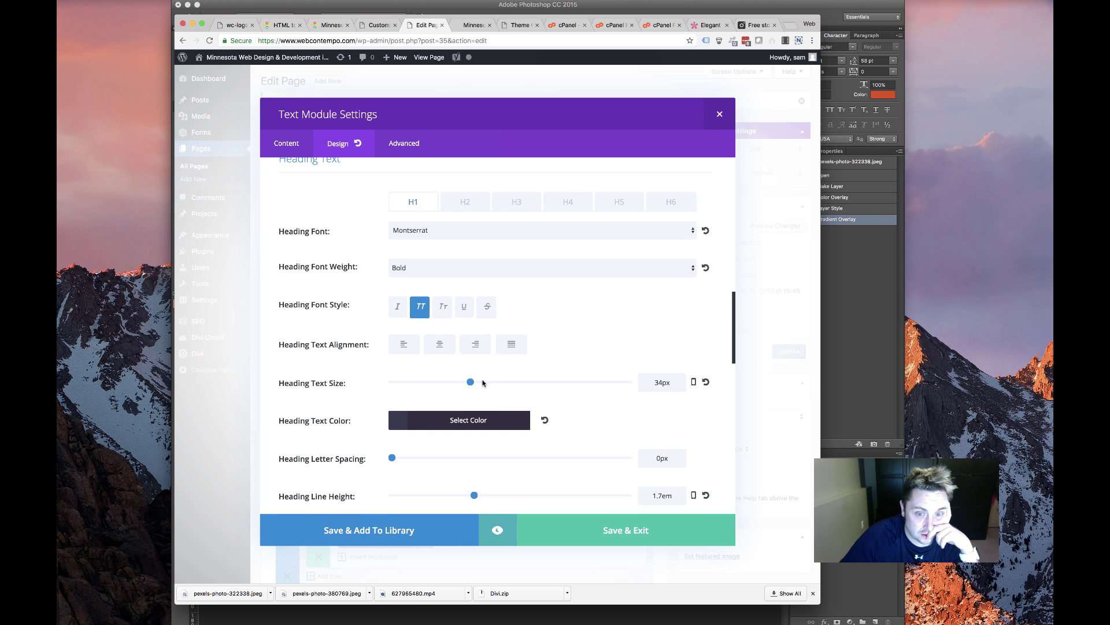
left_click_drag(500, 382, 520, 381)
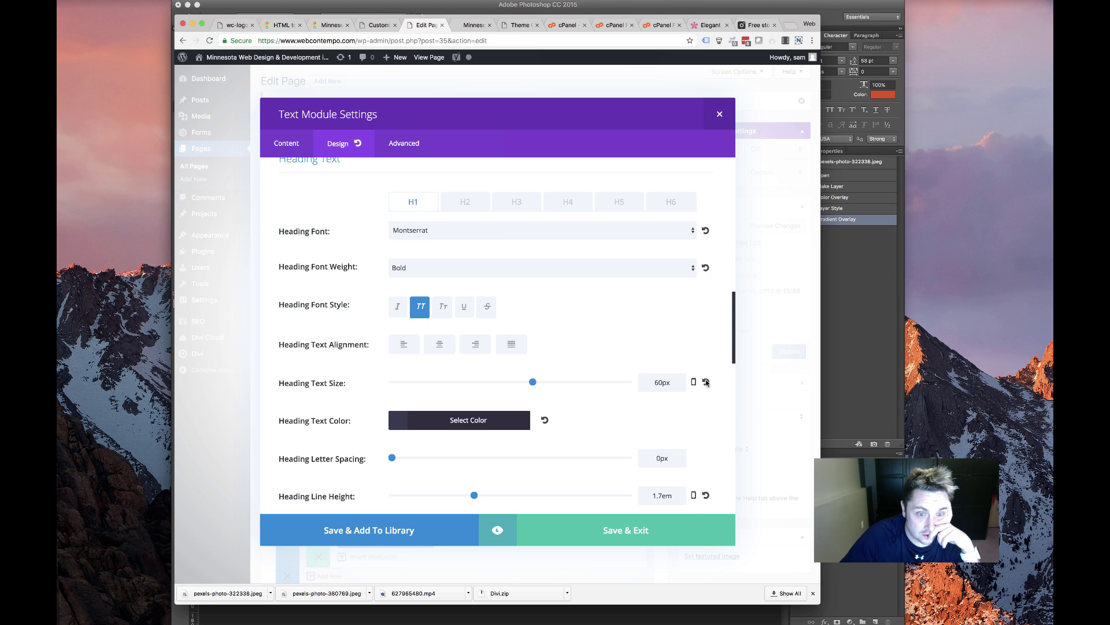
left_click(694, 383)
left_click(509, 389)
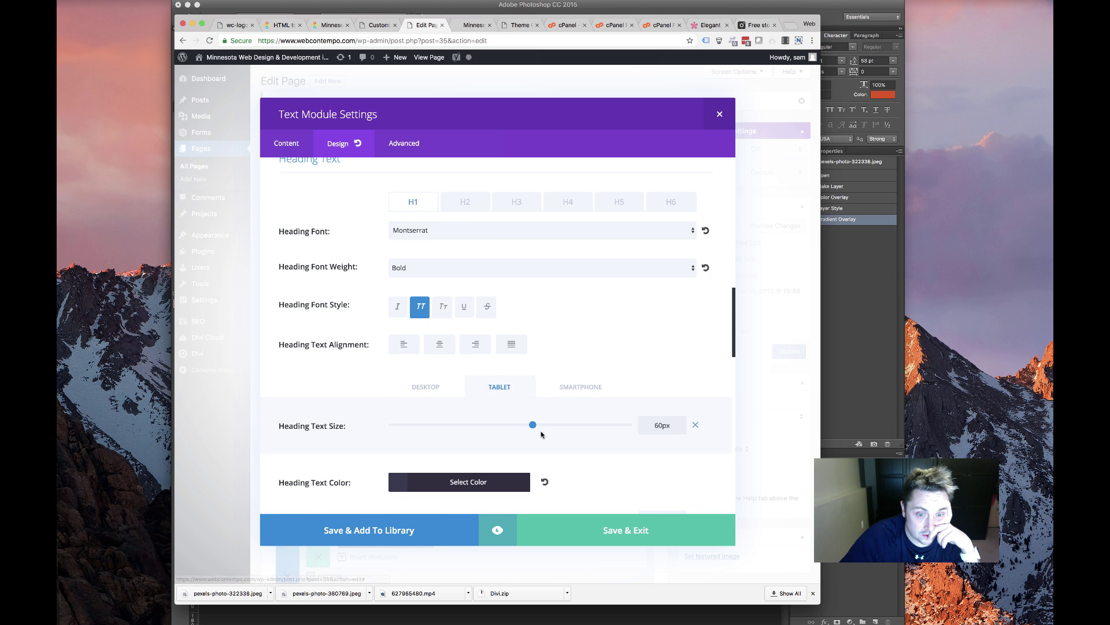
left_click(581, 395)
left_click_drag(532, 424, 474, 427)
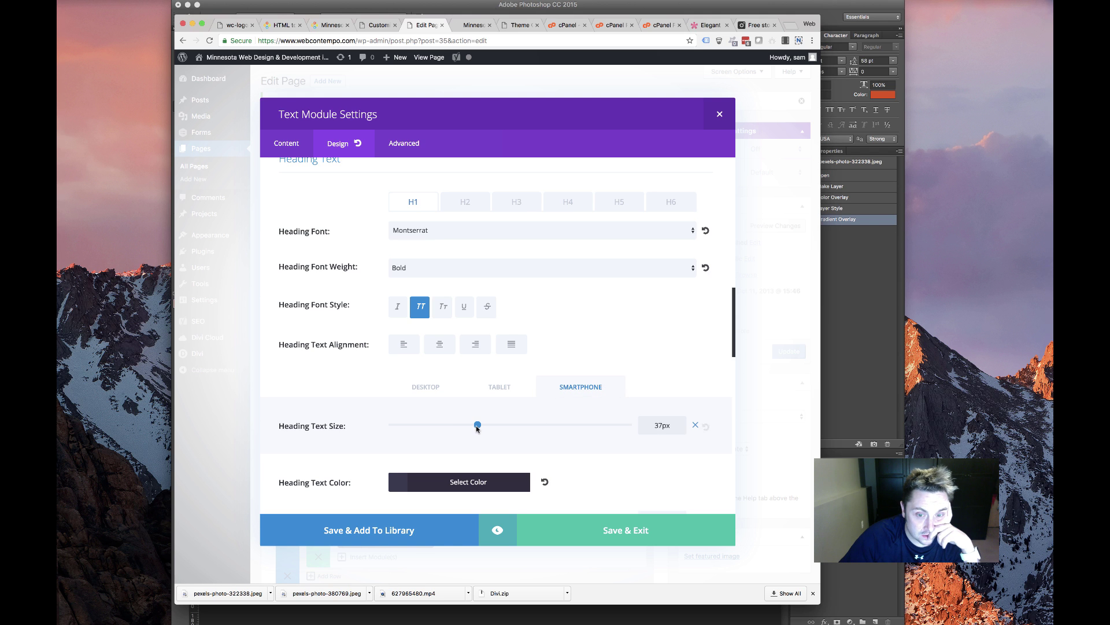
left_click(640, 531)
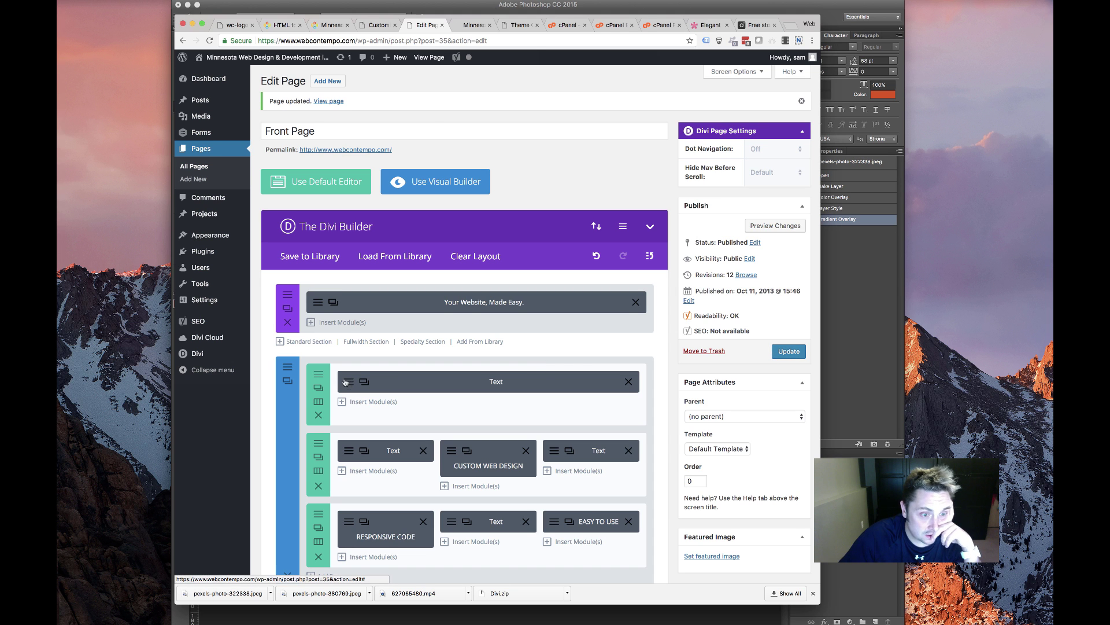
Scroll the live front page to the dark Explore Our Services section with four blurbs around a globe
left_click(472, 26)
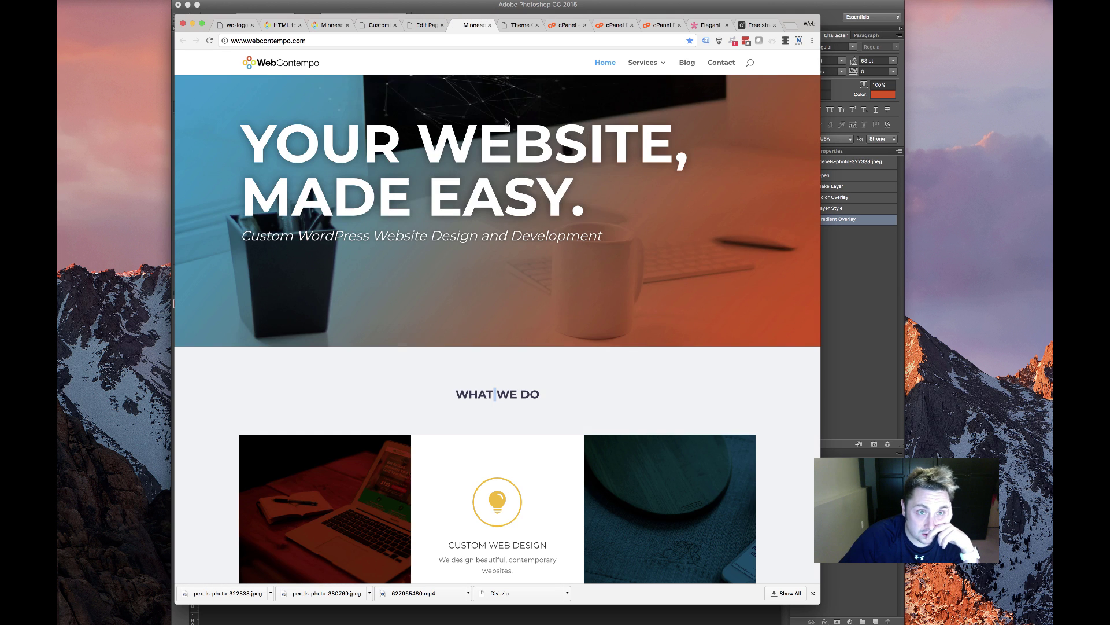
scroll(448, 204, "down", 10)
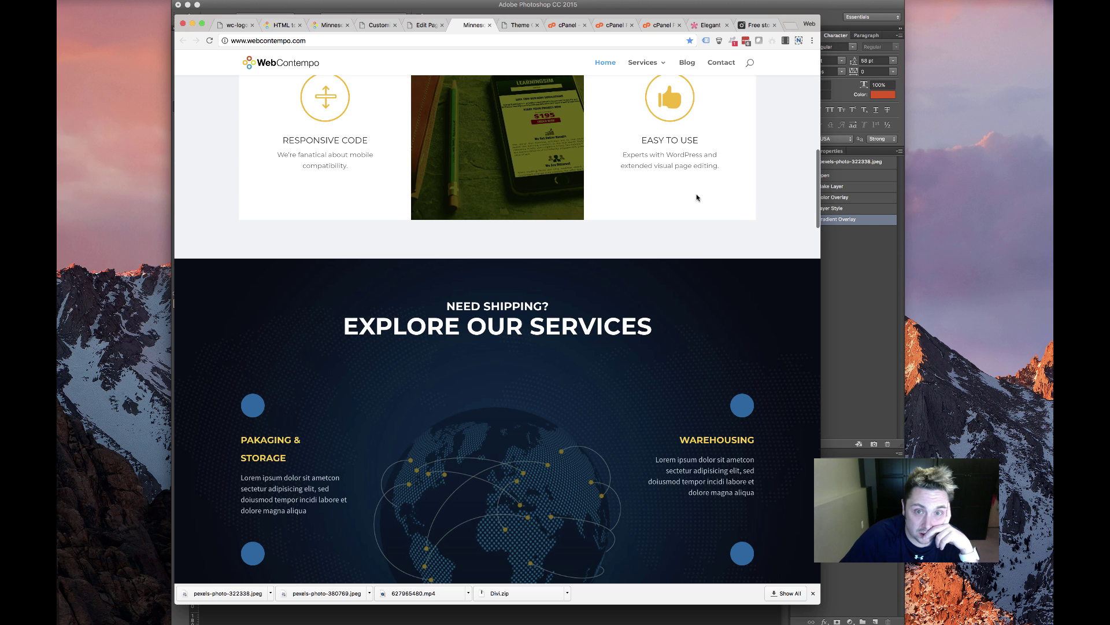
scroll(518, 229, "down", 3)
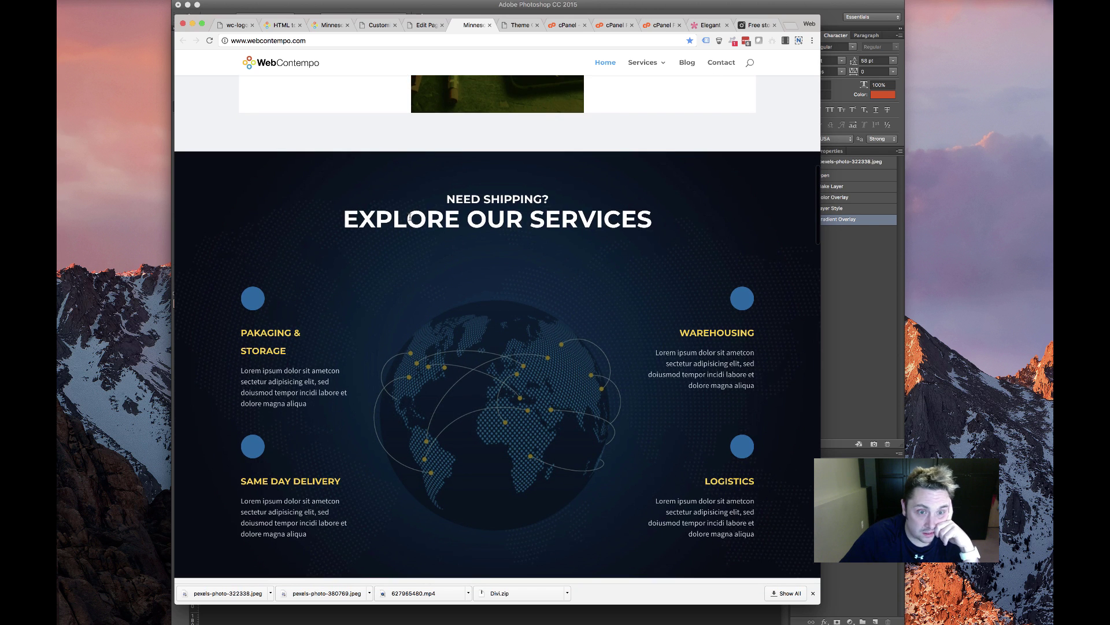
left_click_drag(448, 174, 571, 423)
scroll(570, 423, "down", 2)
scroll(571, 423, "down", 1)
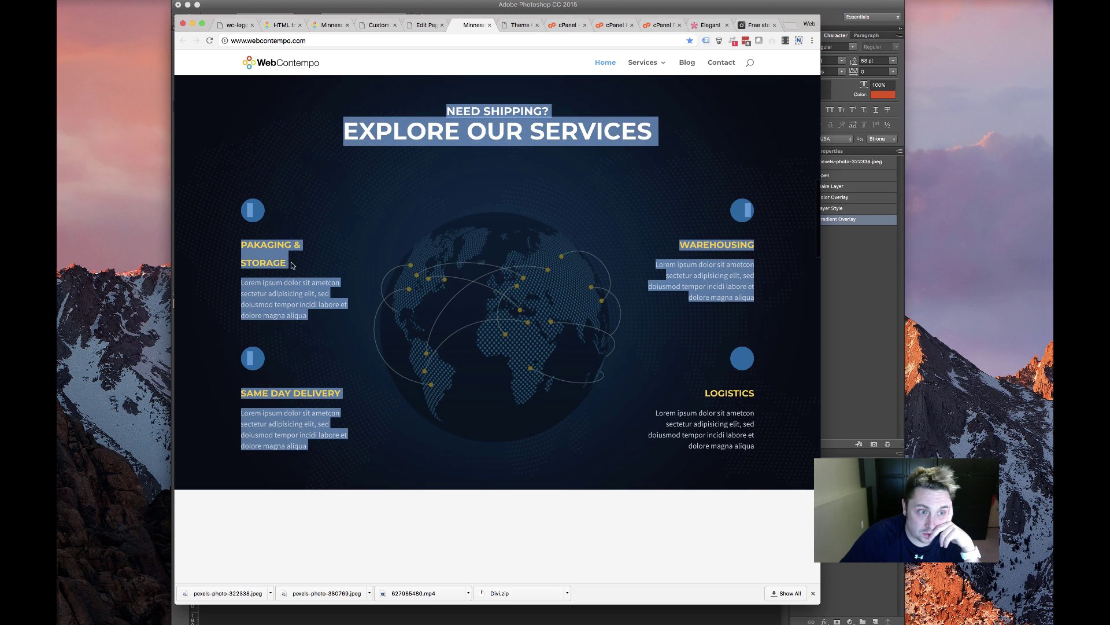
left_click(297, 327)
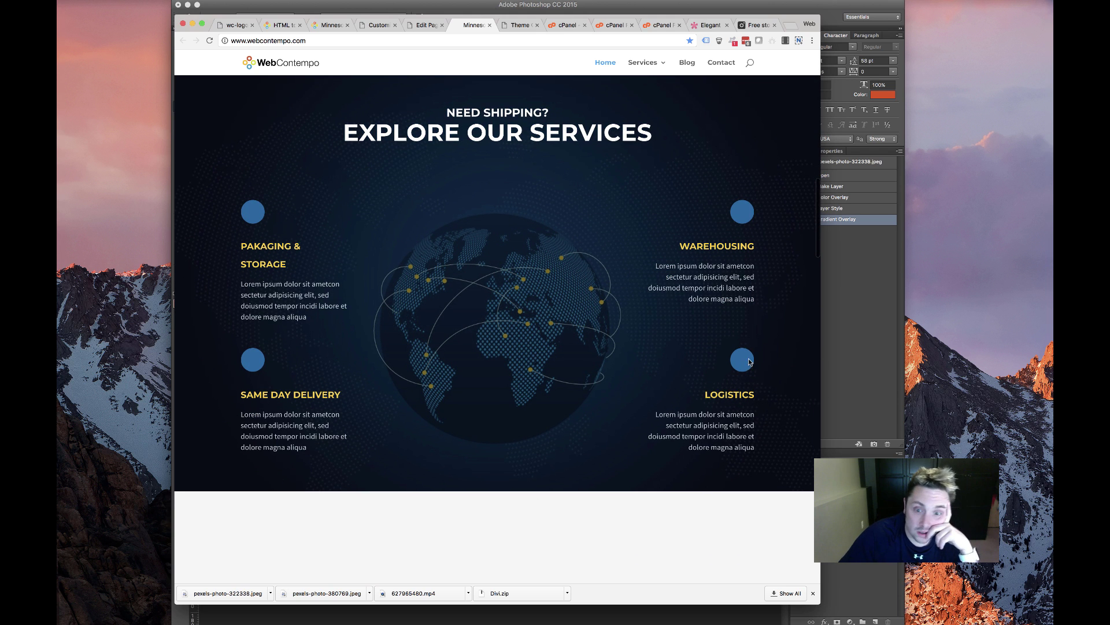
left_click_drag(793, 366, 774, 372)
left_click(518, 241)
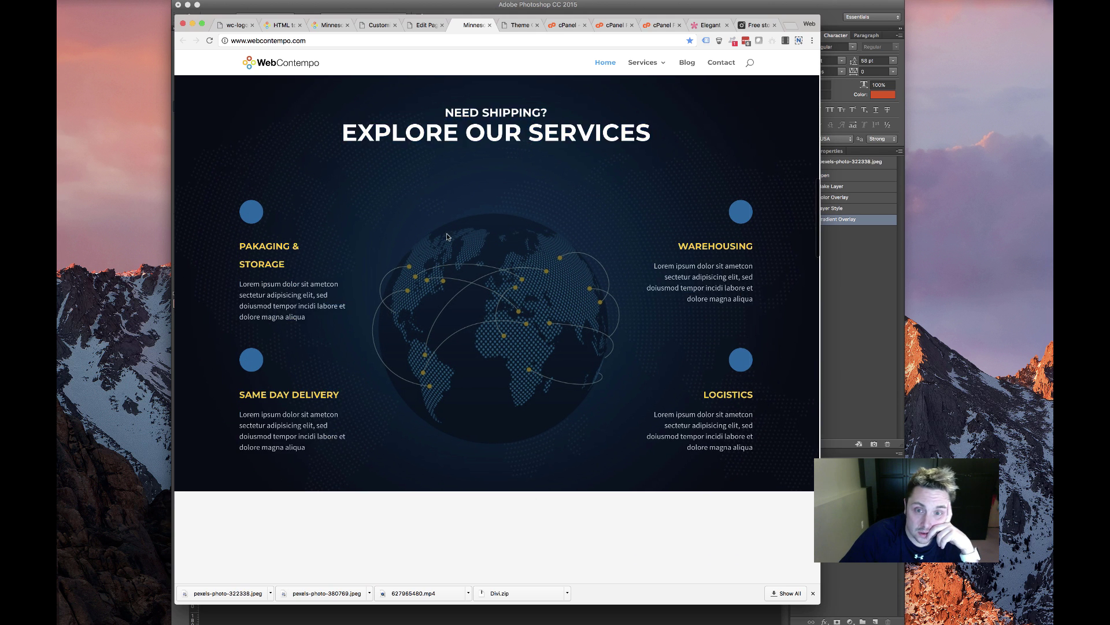
scroll(518, 241, "up", 3)
Save the front page edits with Update
scroll(251, 252, "down", 4)
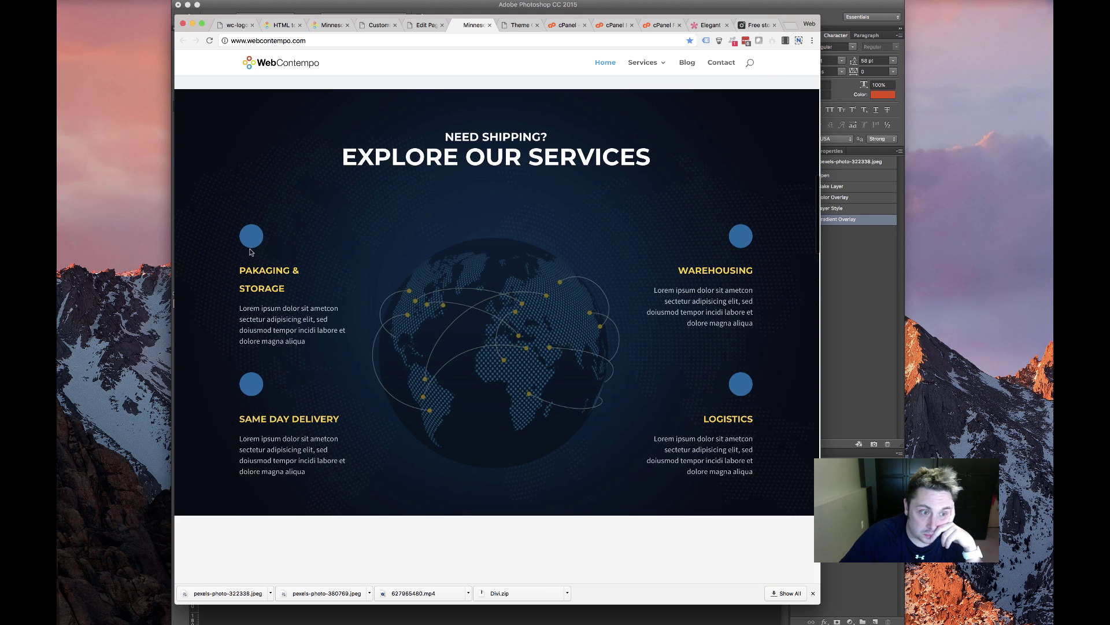
scroll(453, 262, "up", 15)
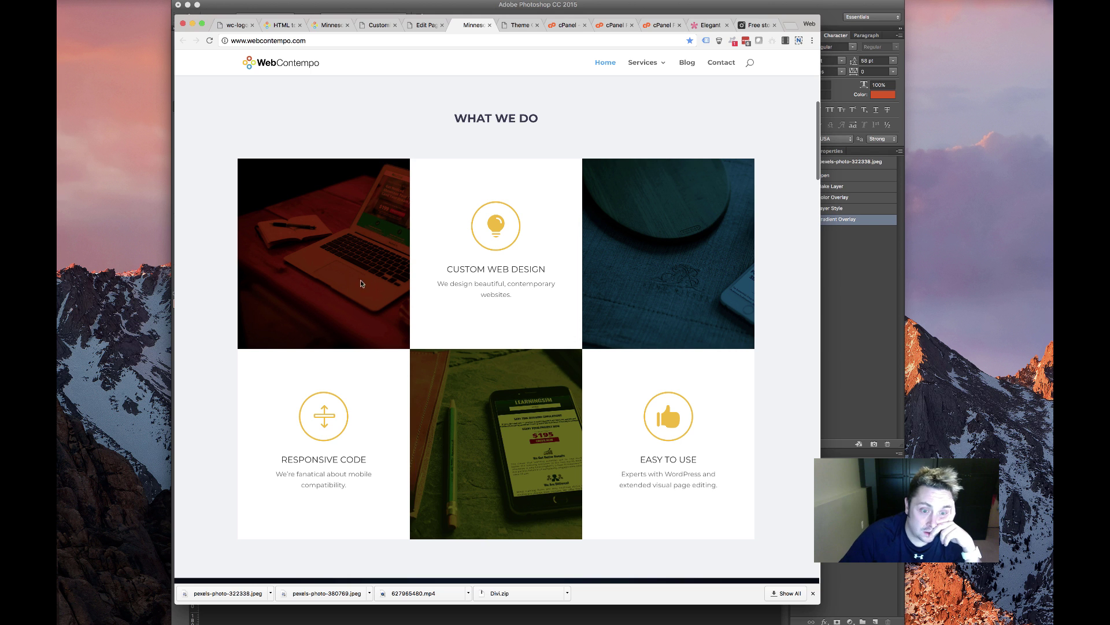
scroll(308, 256, "up", 5)
left_click(426, 23)
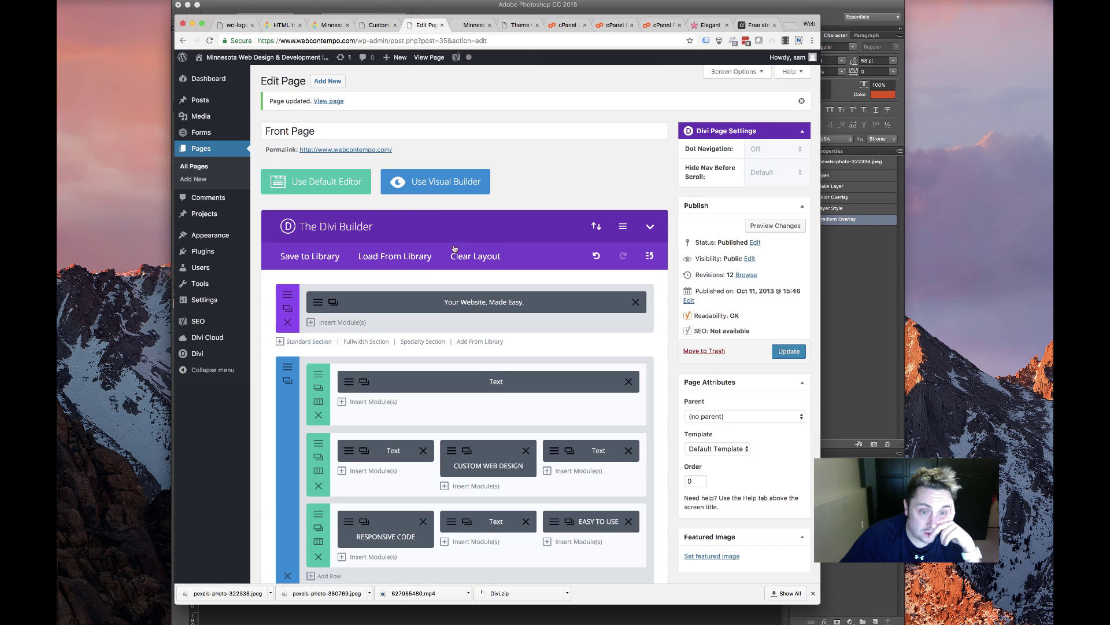
scroll(798, 203, "down", 4)
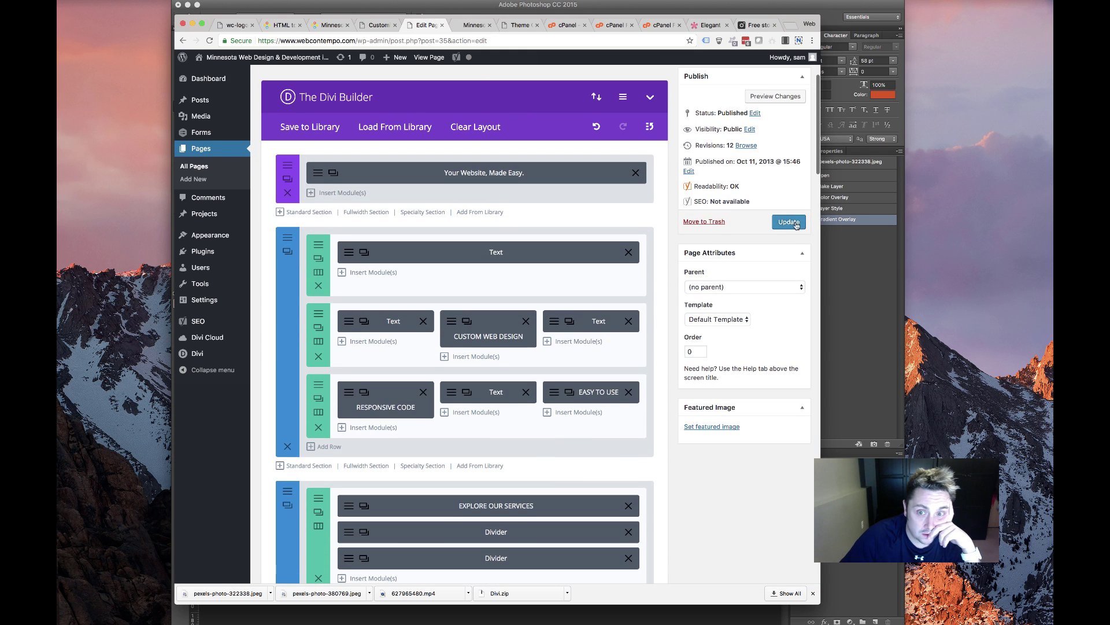
left_click(789, 222)
scroll(329, 225, "down", 9)
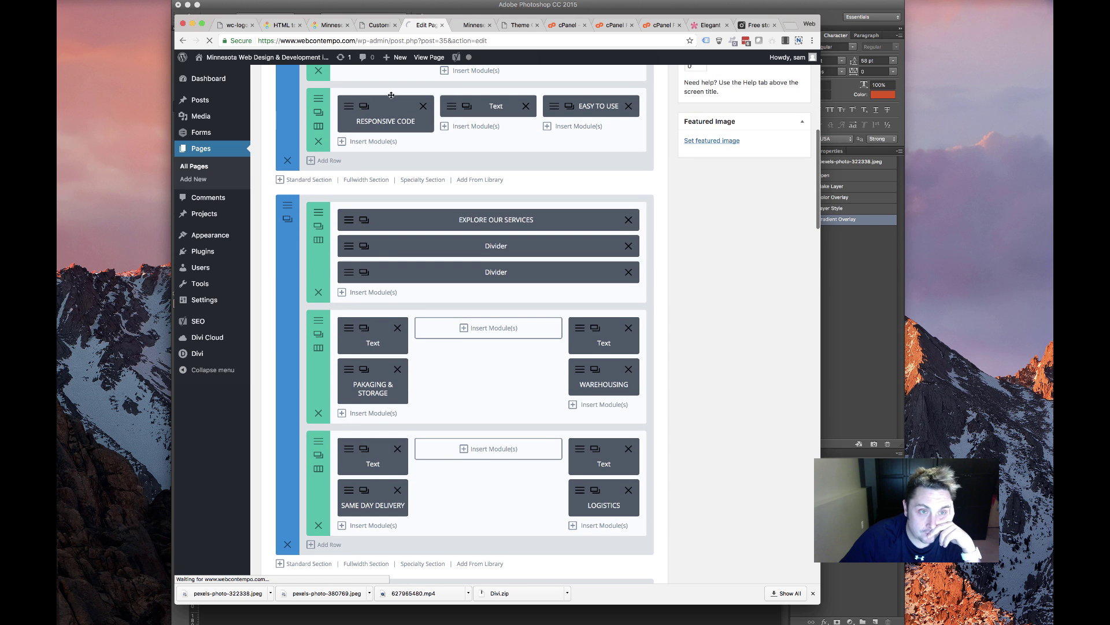
Review the old HTML to WordPress page, the old WebContempo homepage and the Customizer
left_click(282, 25)
scroll(339, 174, "down", 2)
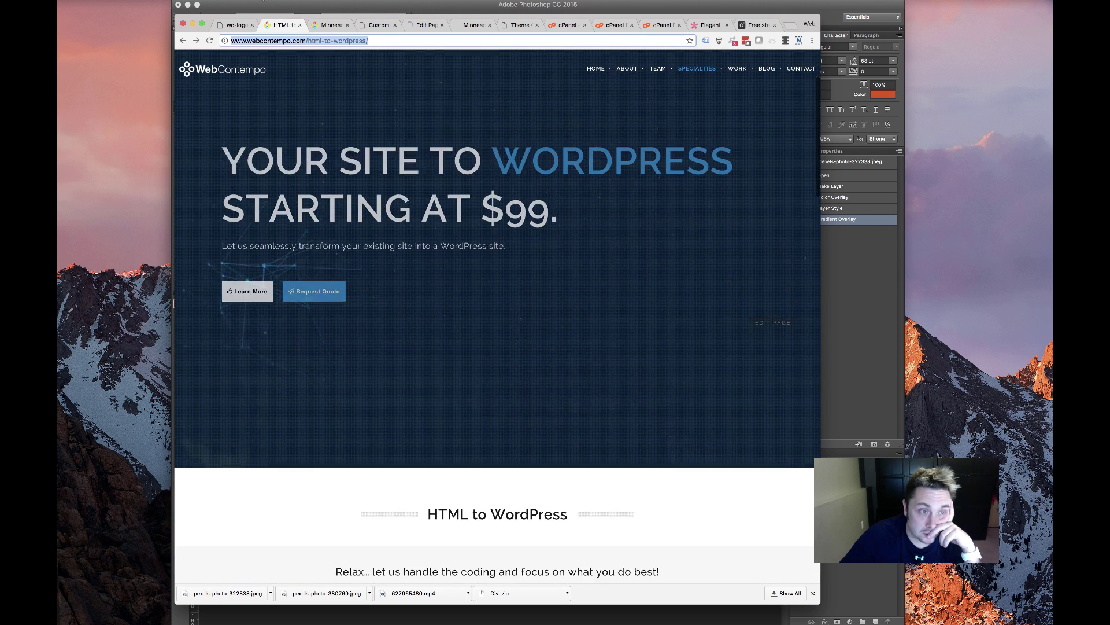
left_click(329, 24)
scroll(456, 235, "down", 8)
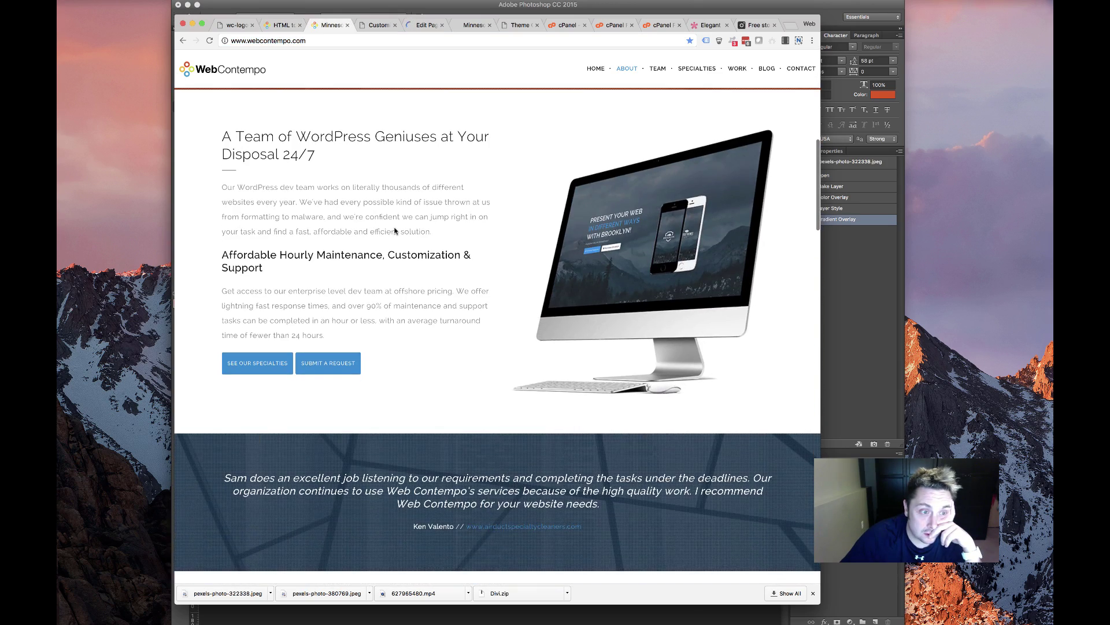
scroll(384, 236, "down", 3)
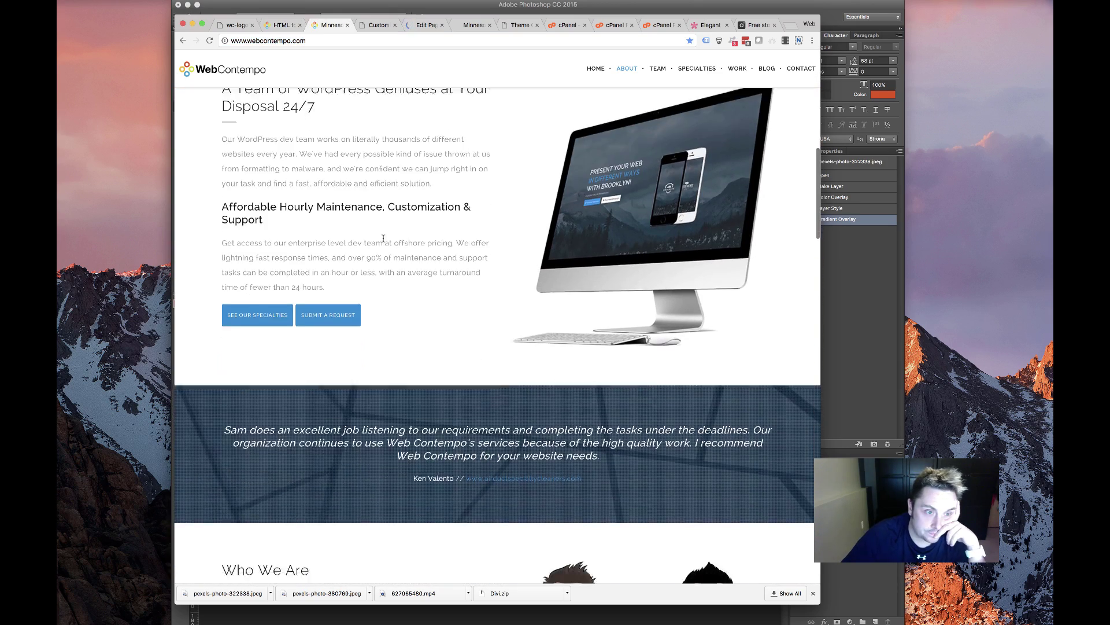
scroll(285, 239, "down", 15)
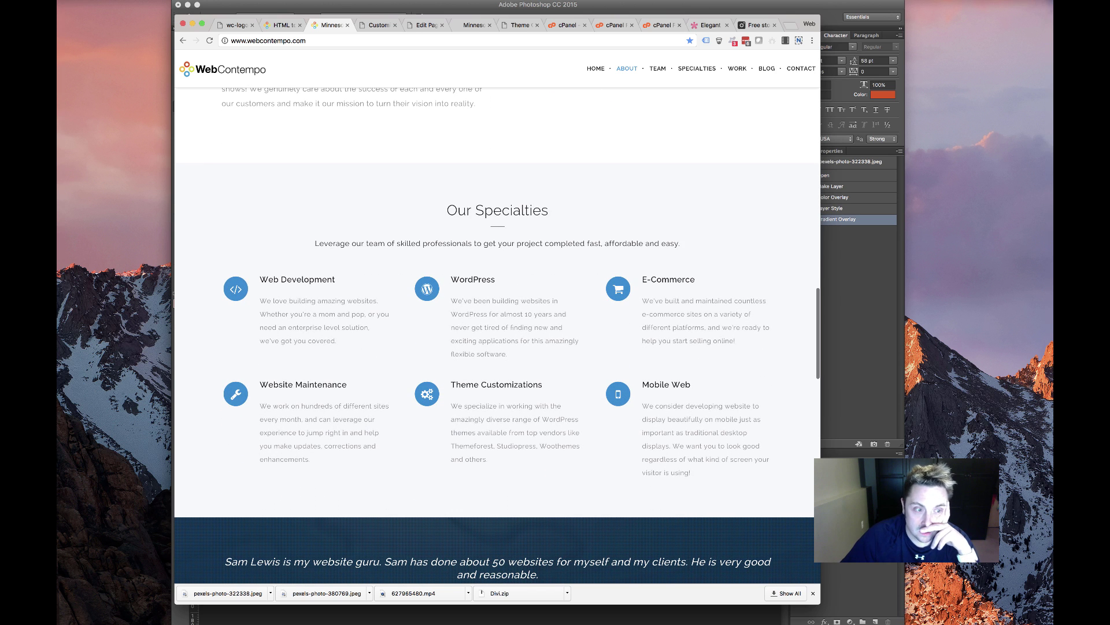
left_click(380, 26)
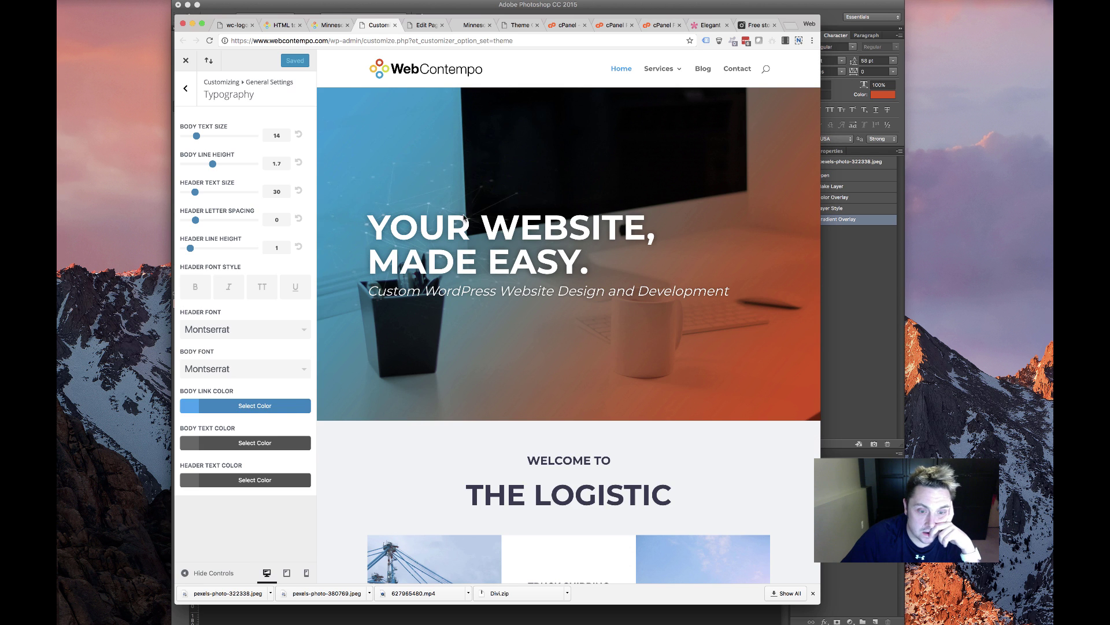
Return to the front page editor and scroll to the services section
left_click(425, 25)
scroll(497, 224, "down", 10)
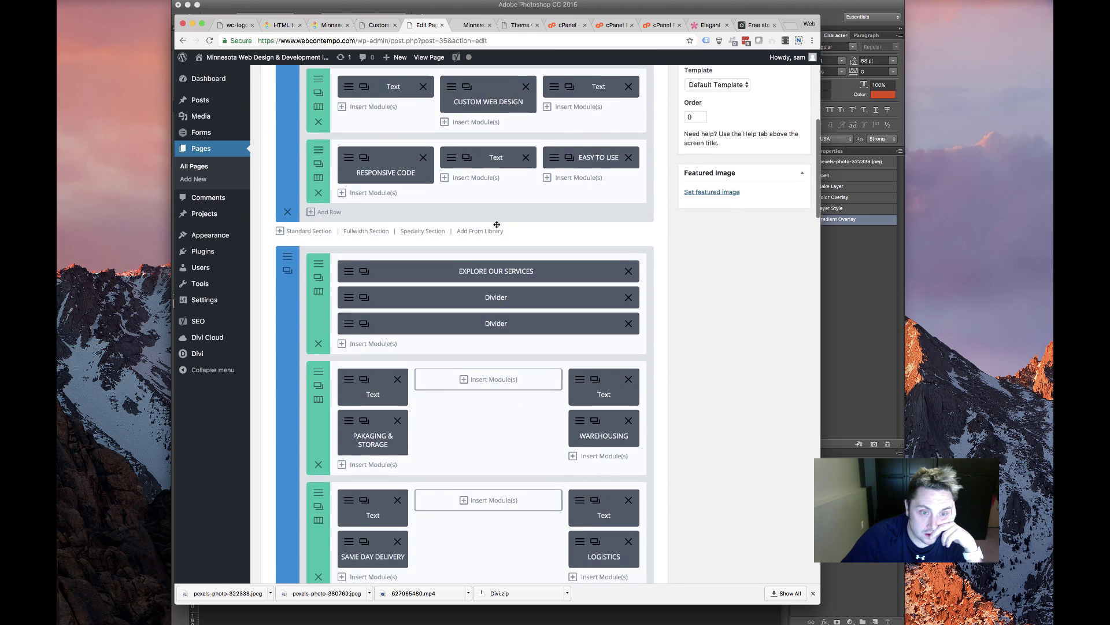
scroll(496, 225, "down", 4)
Open the EXPLORE OUR SERVICES text module and compare its NEED SHIPPING? heading with the live section
left_click(364, 161)
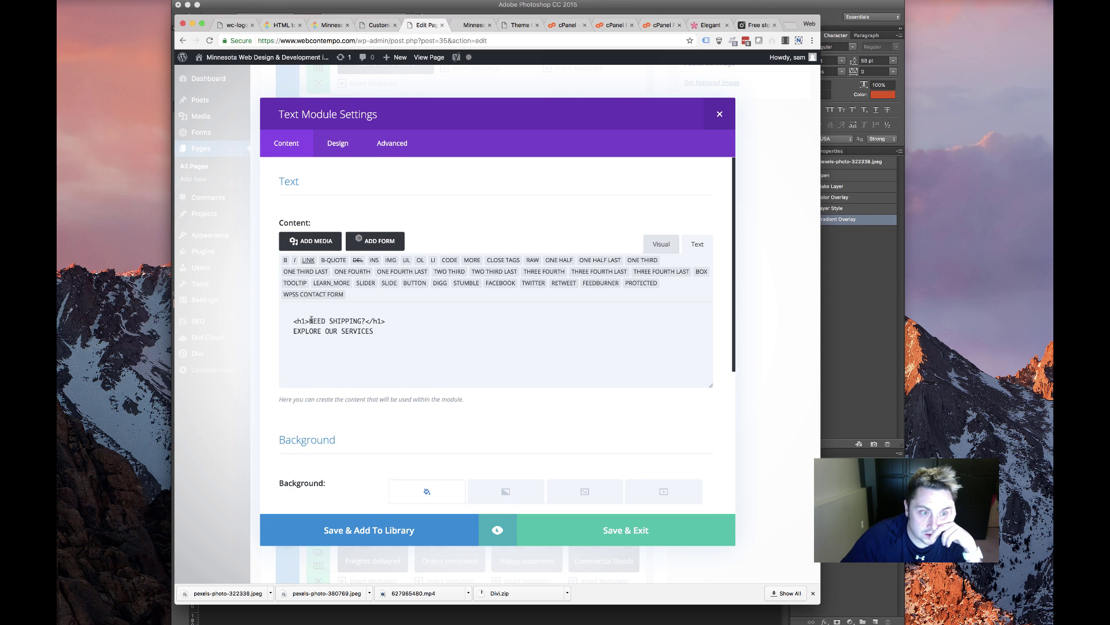
left_click_drag(294, 321, 361, 321)
left_click(300, 321)
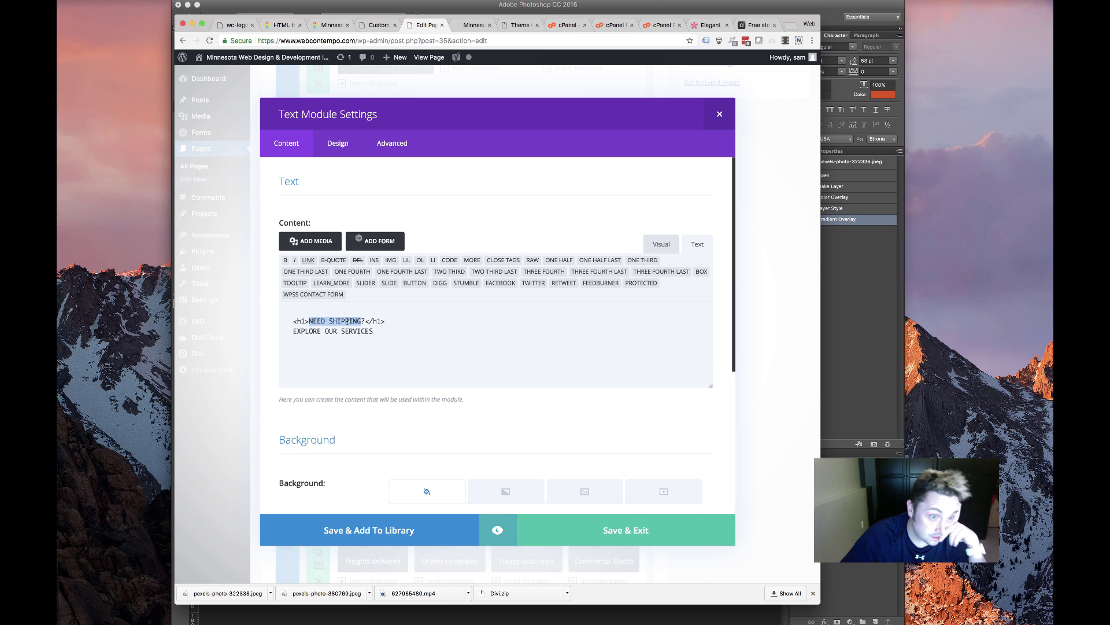
double_click(347, 321)
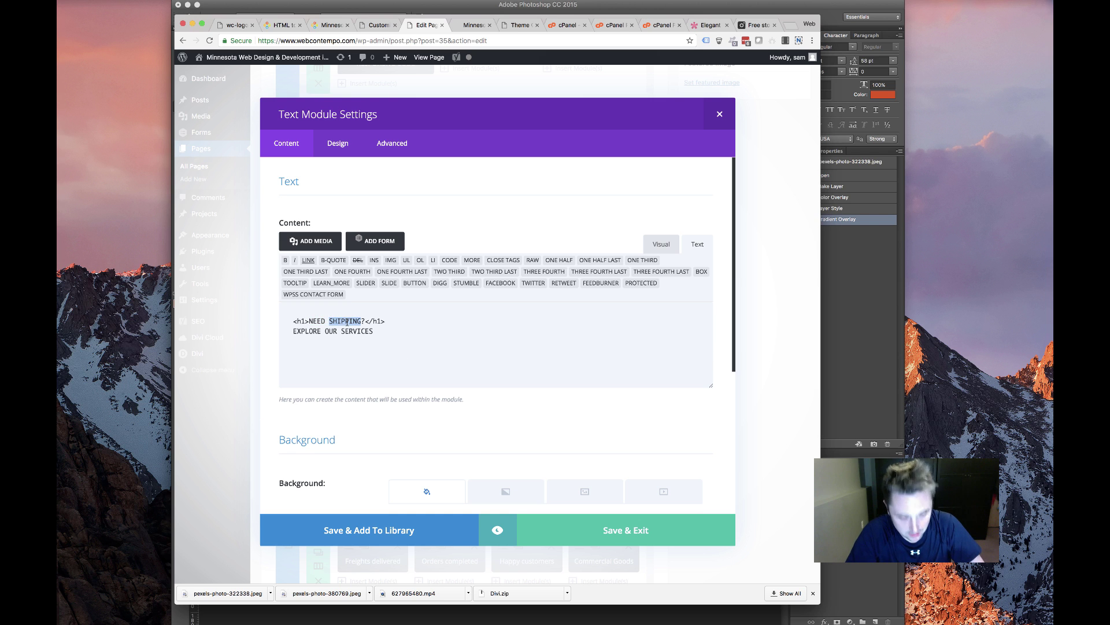
left_click(473, 24)
scroll(433, 165, "down", 10)
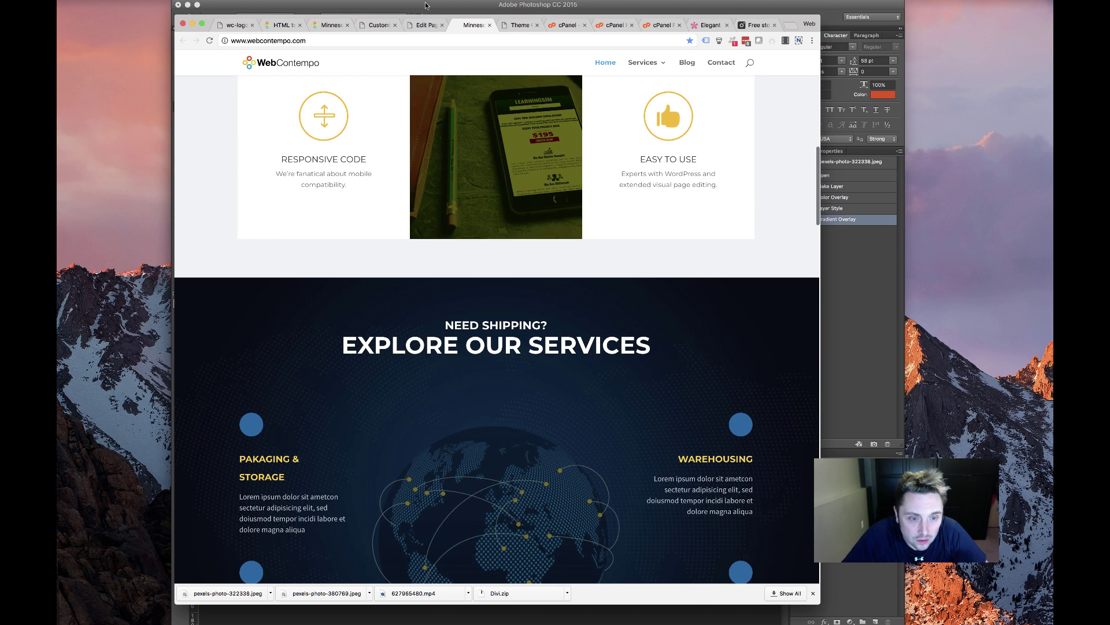
left_click(420, 26)
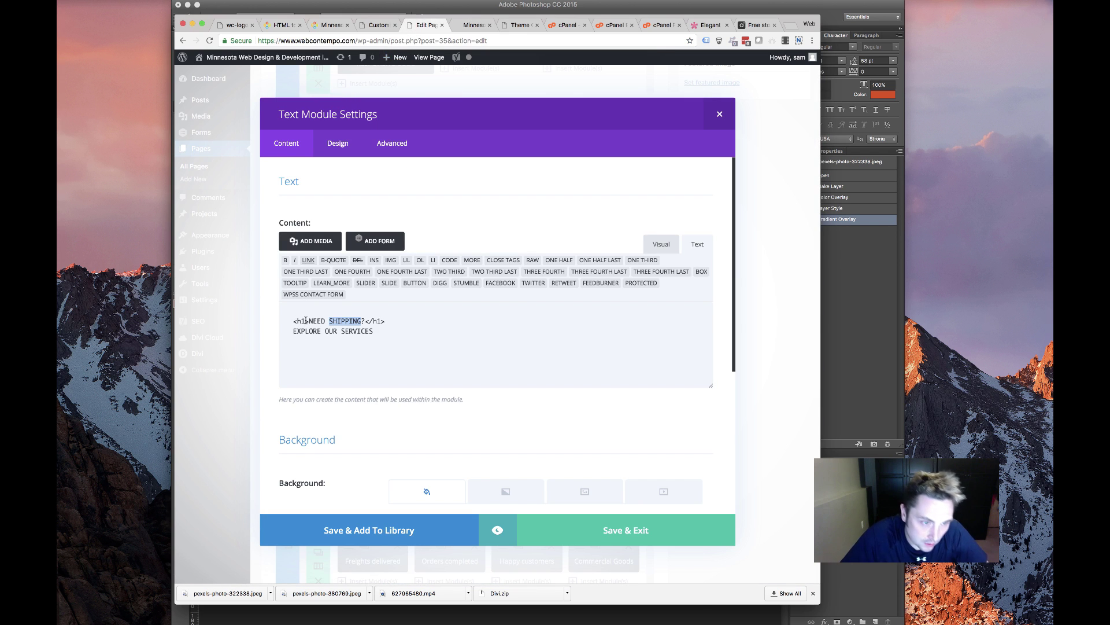
Replace SHIPPING with HELP WITH YOUR SITE in the heading and save the module
left_click_drag(316, 319, 364, 318)
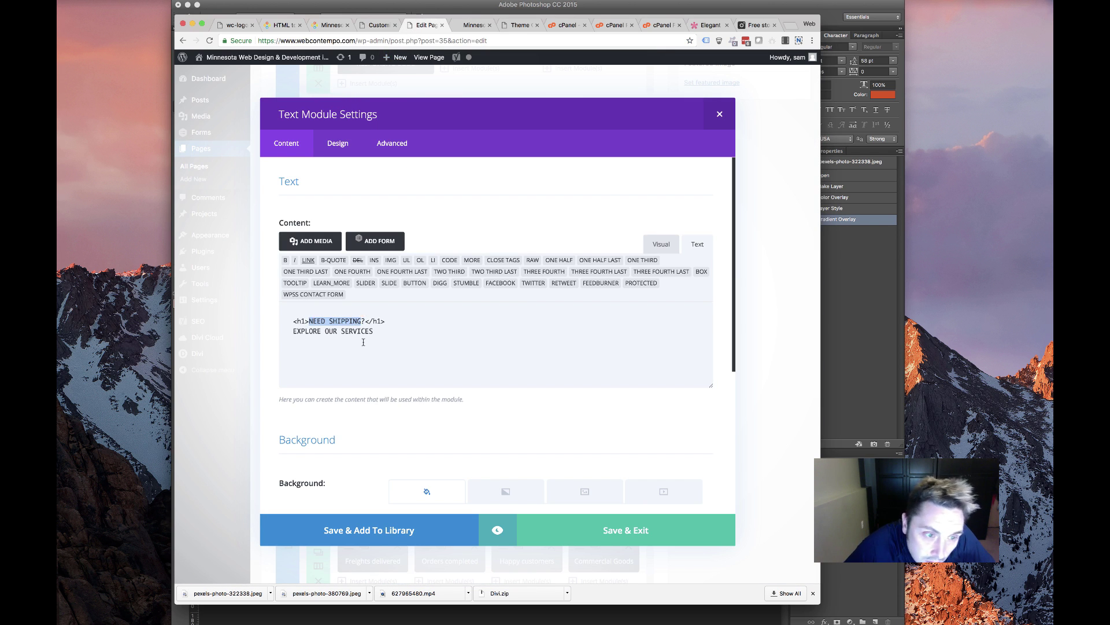
double_click(345, 321)
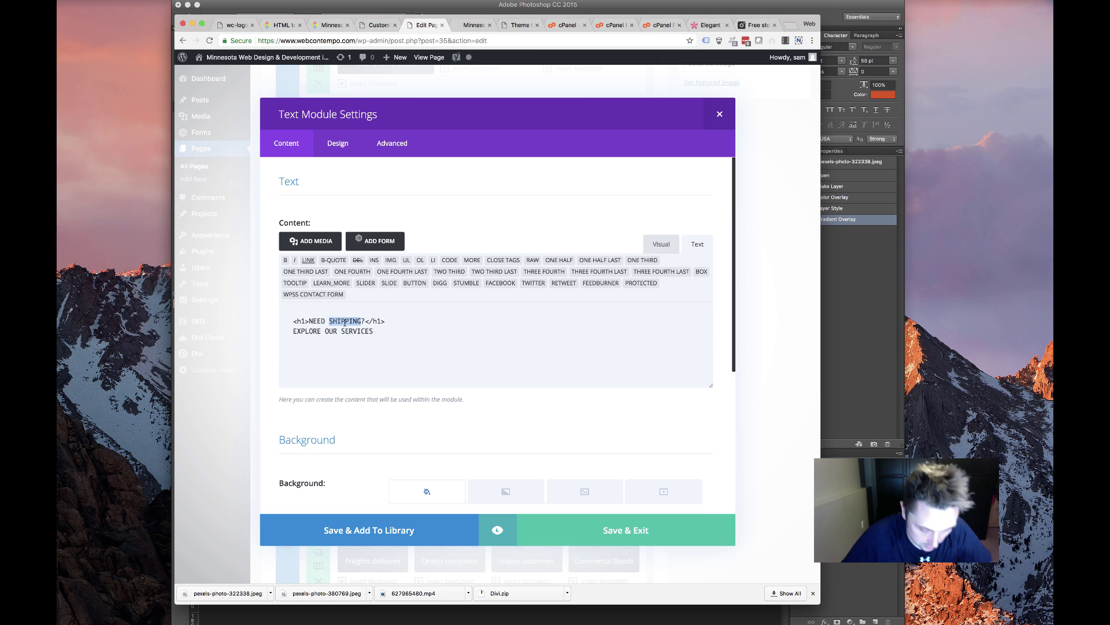
type("HEL")
type("P WITH YOU")
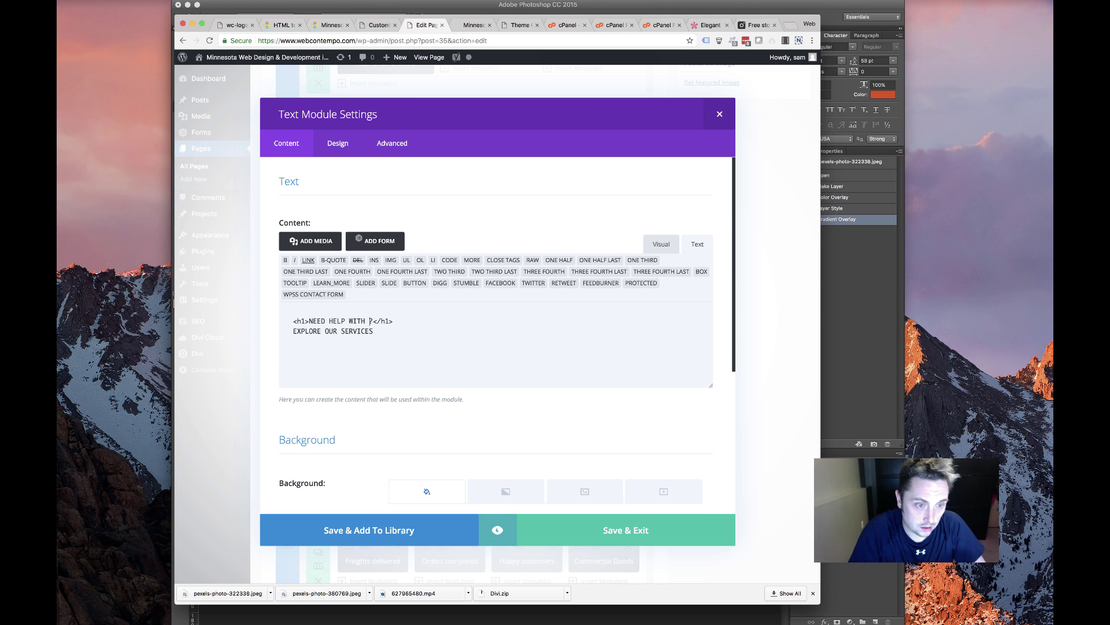
key("BackSpace")
type("R SITE")
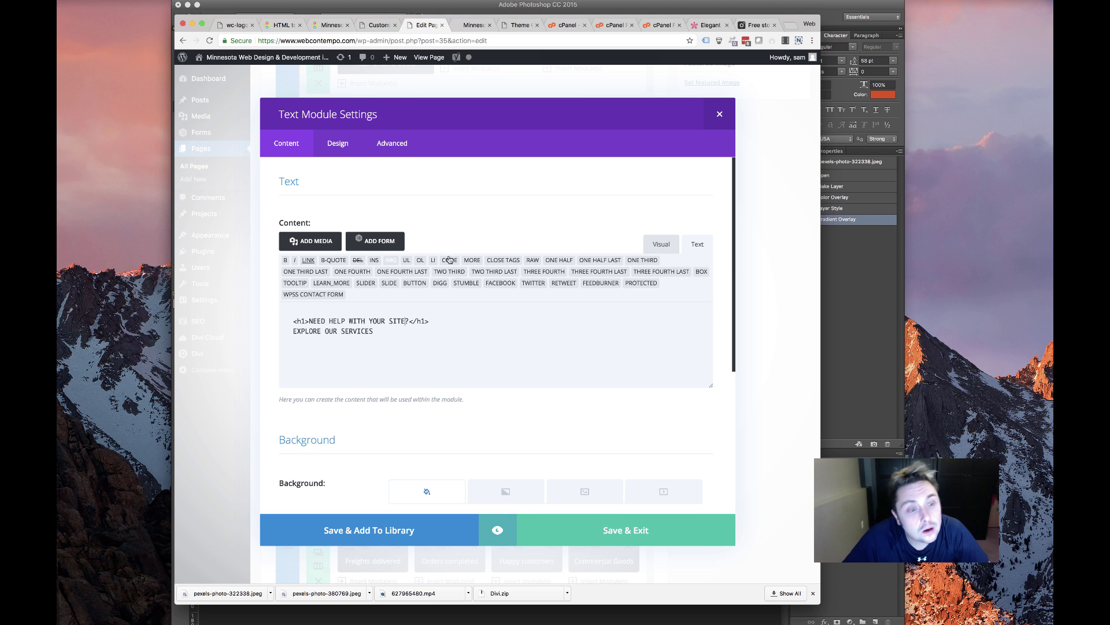
left_click(669, 531)
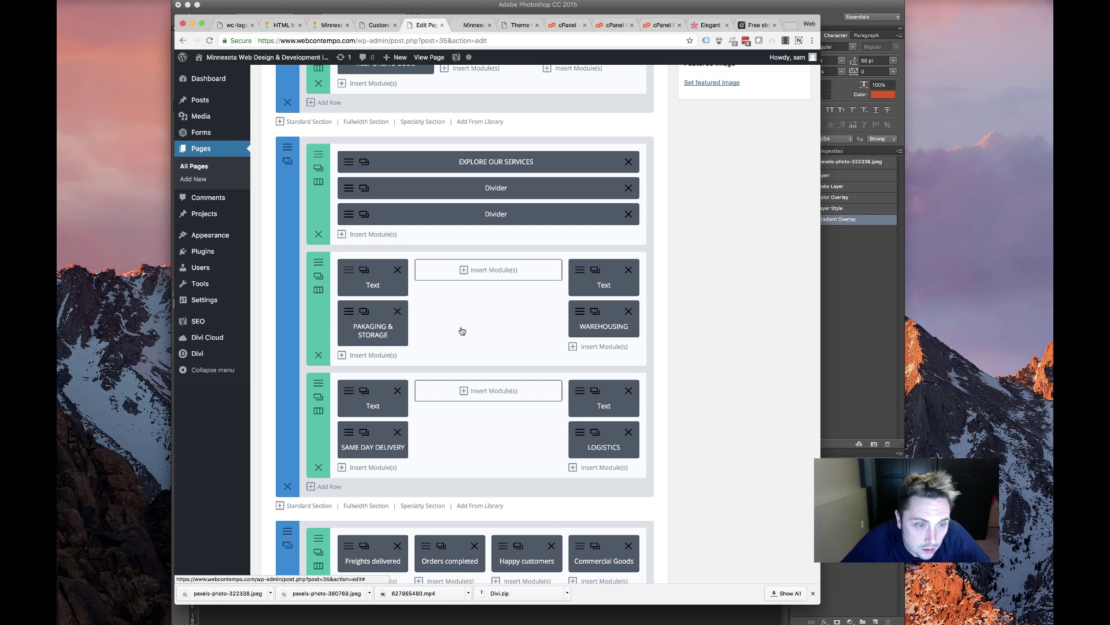
Inspect the blue circle text module's background and content settings
left_click(374, 269)
scroll(543, 285, "down", 5)
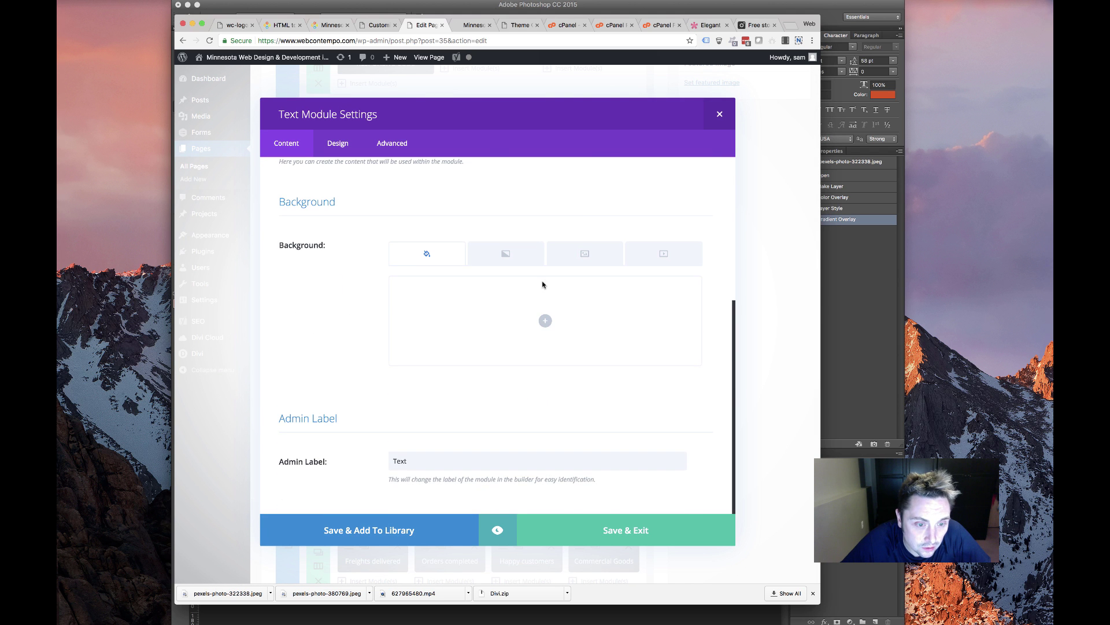
left_click(595, 255)
left_click(427, 253)
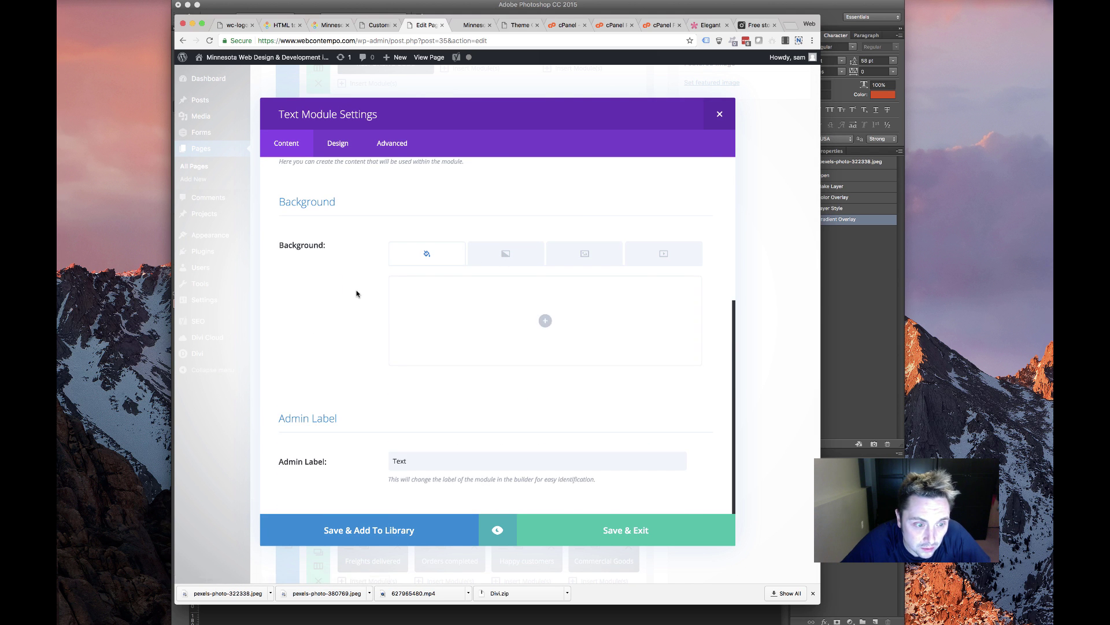
scroll(364, 295, "up", 5)
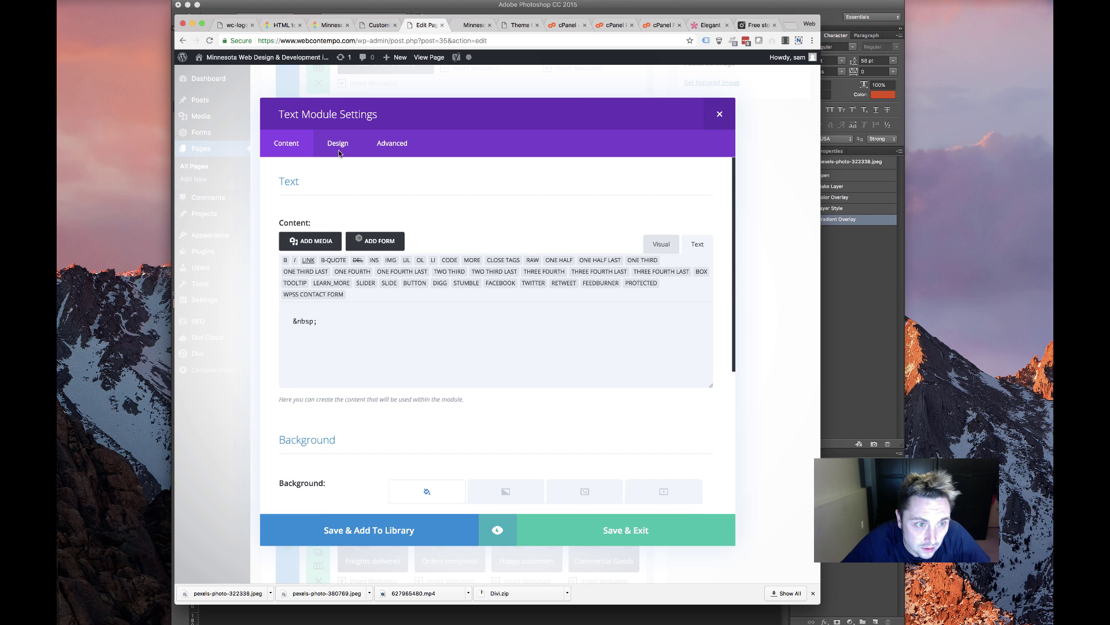
left_click(659, 244)
left_click(697, 243)
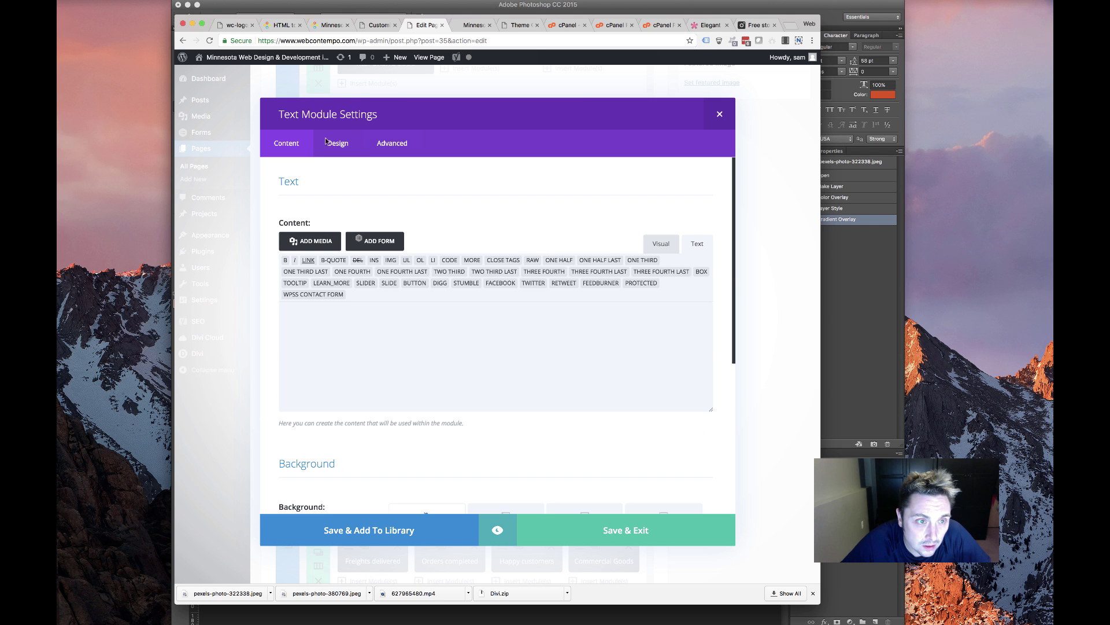
Find and select the blueback CSS class in the module's Design and Advanced settings
left_click(357, 152)
scroll(341, 199, "down", 10)
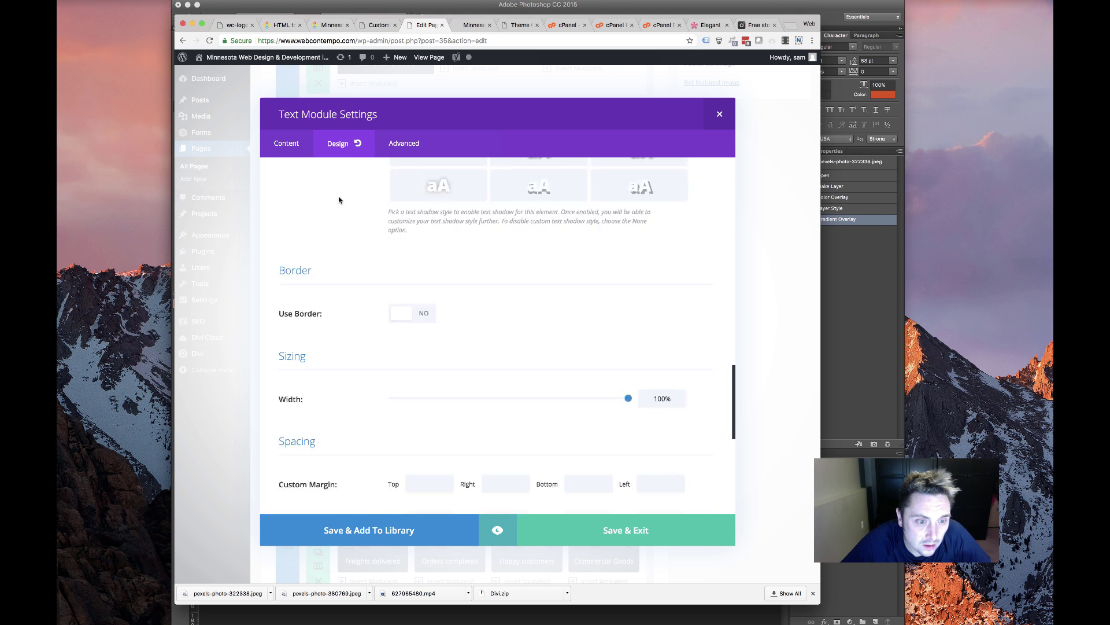
scroll(339, 200, "down", 5)
left_click(399, 143)
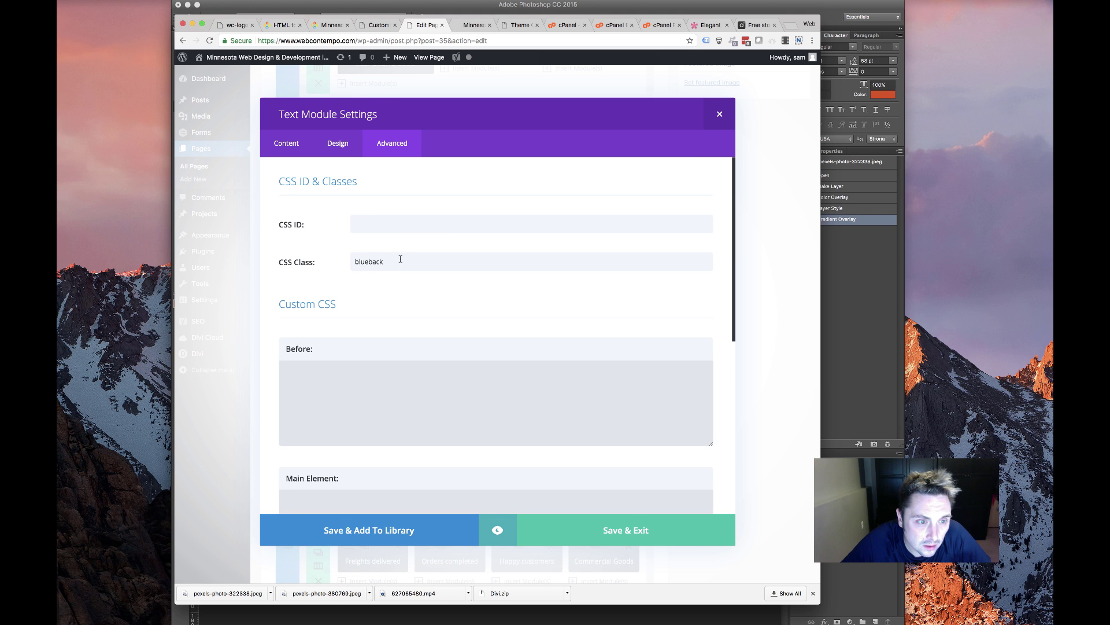
double_click(400, 259)
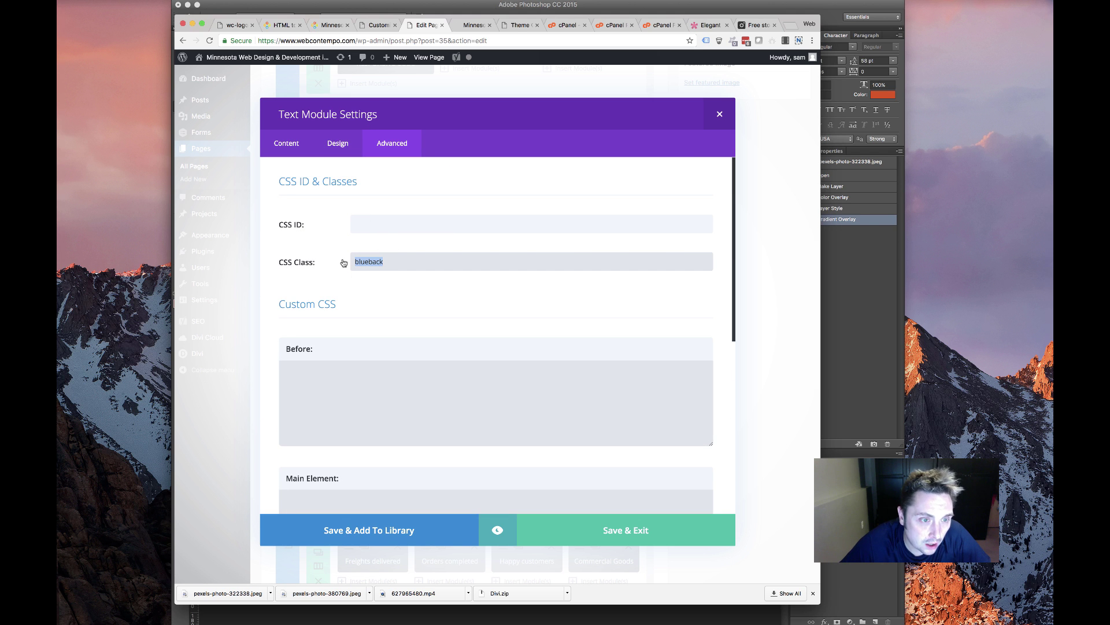
scroll(339, 289, "down", 2)
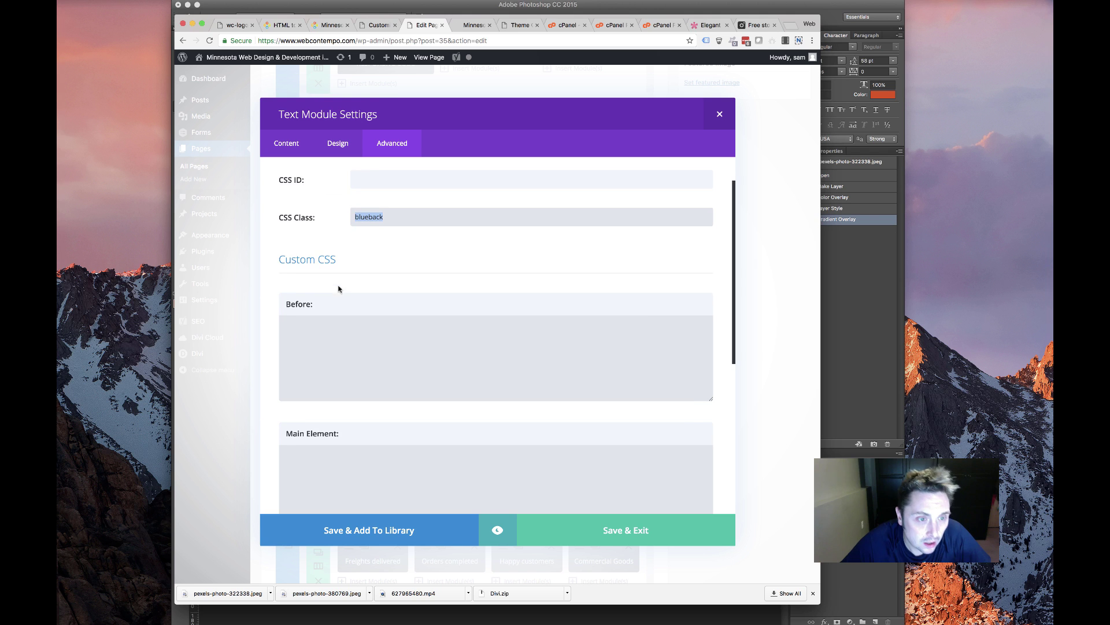
left_click(386, 25)
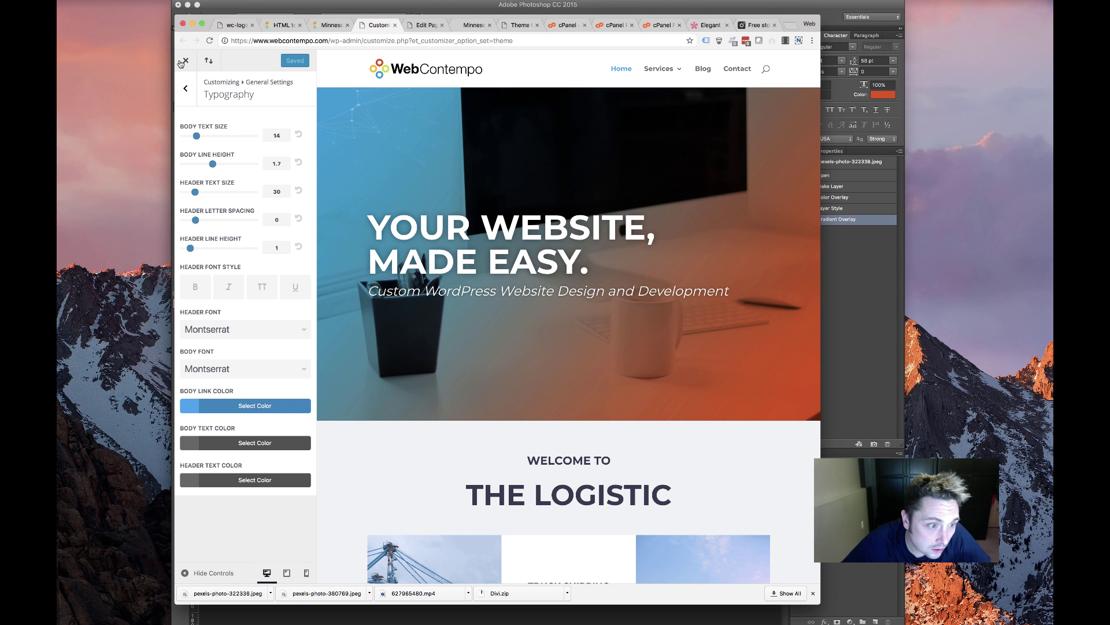
Paste copies of the .blueback rule below it in Additional CSS
left_click(185, 88)
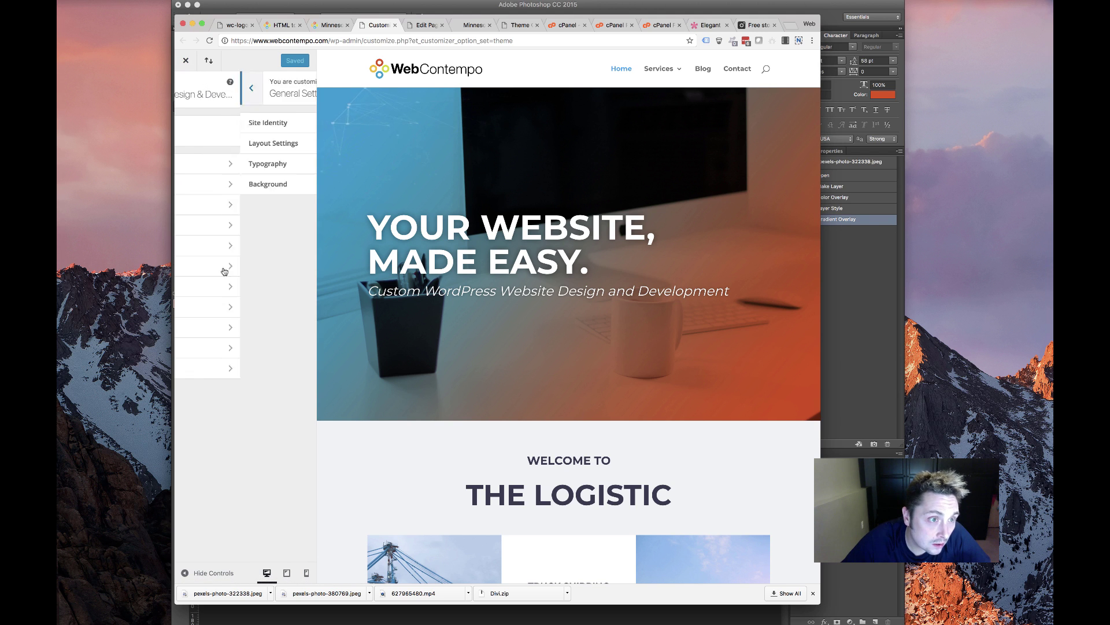
left_click(236, 376)
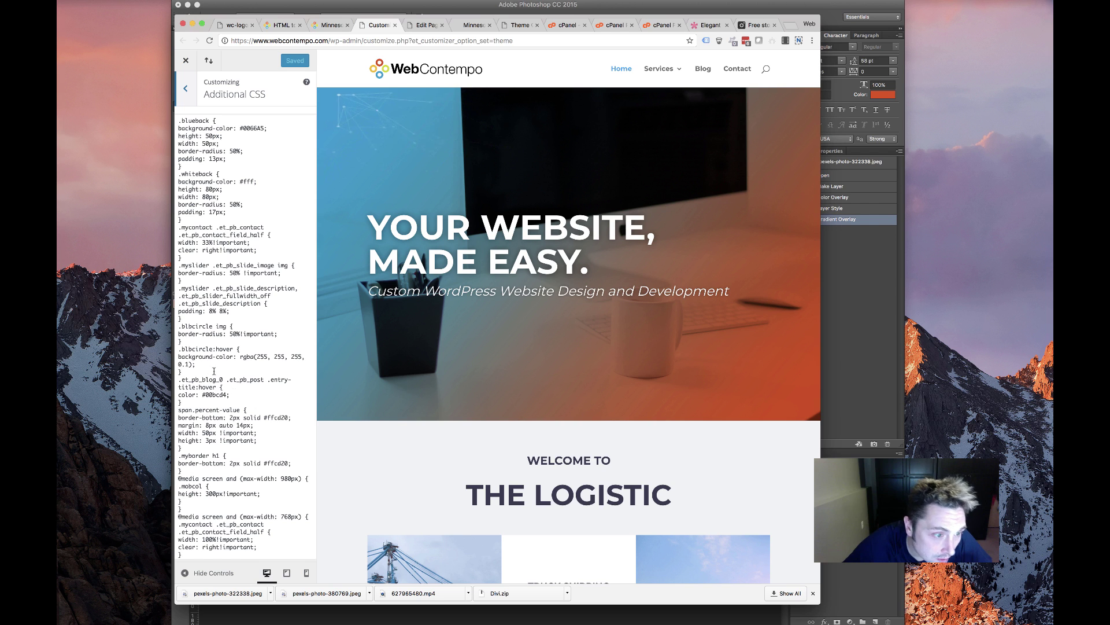
scroll(221, 357, "down", 1)
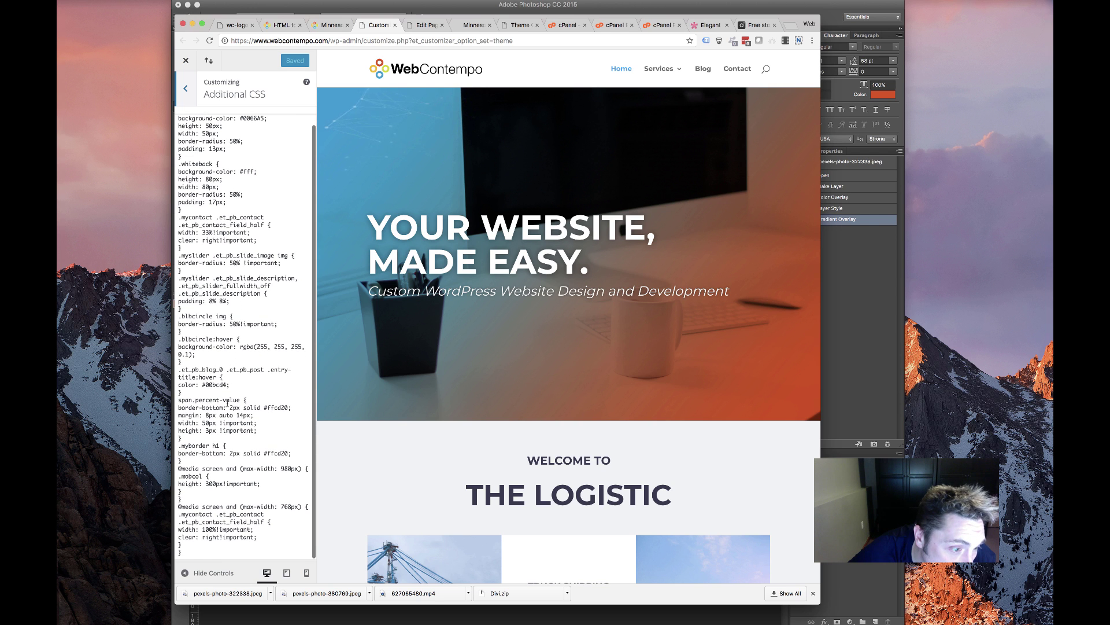
scroll(195, 226, "up", 1)
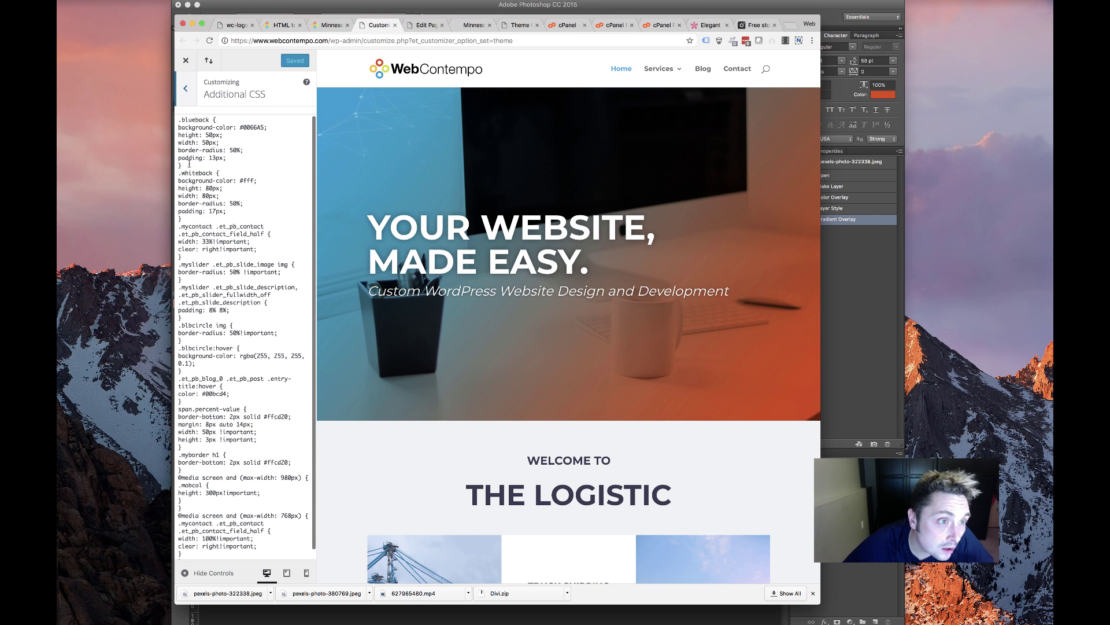
left_click_drag(185, 166, 178, 119)
key("super+c")
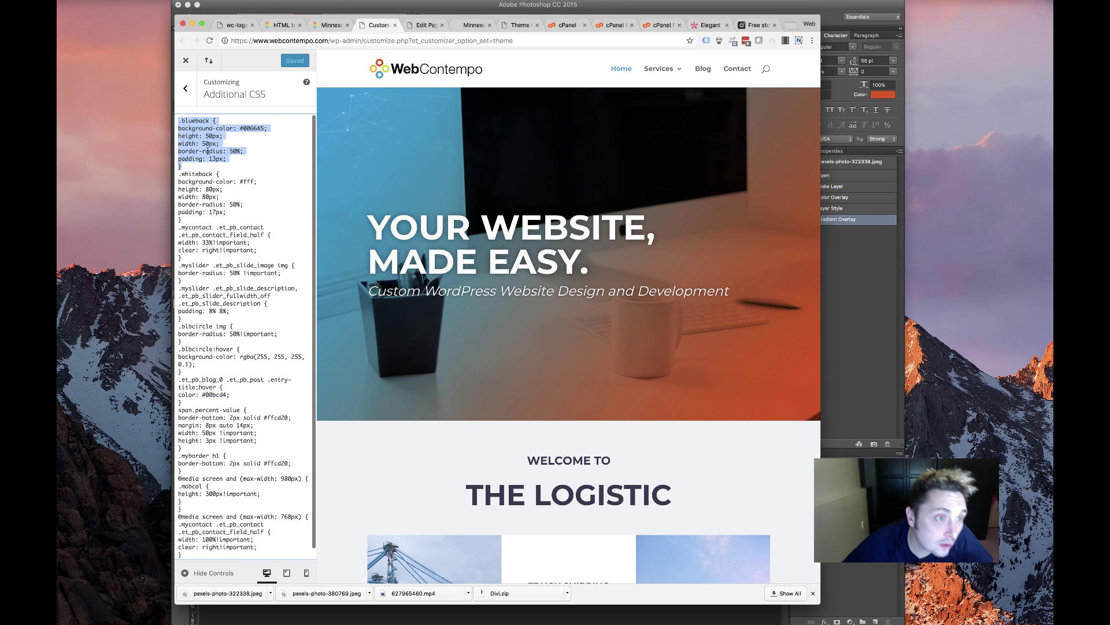
left_click(196, 168)
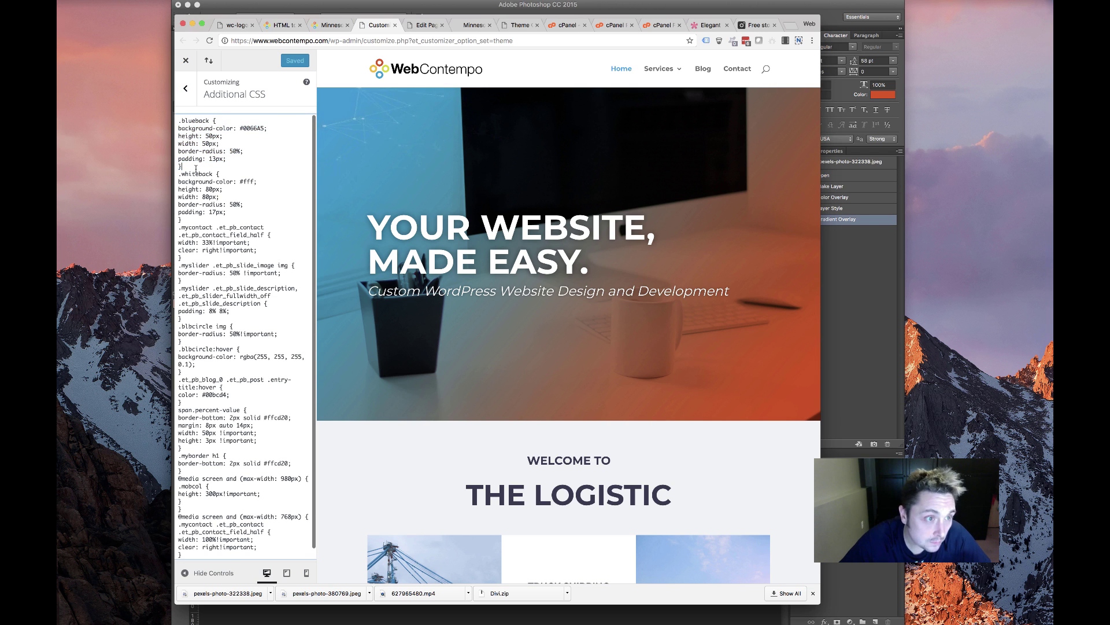
key("Return")
key("Return")
key("Return")
key("Return")
key("Return")
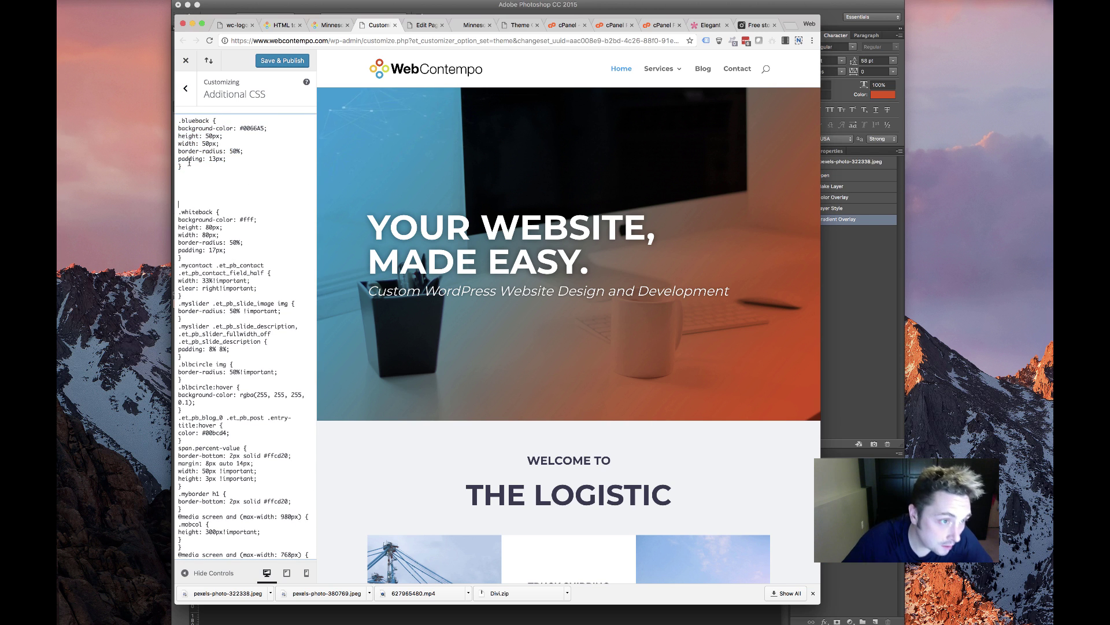
key("super+v")
key("super+v")
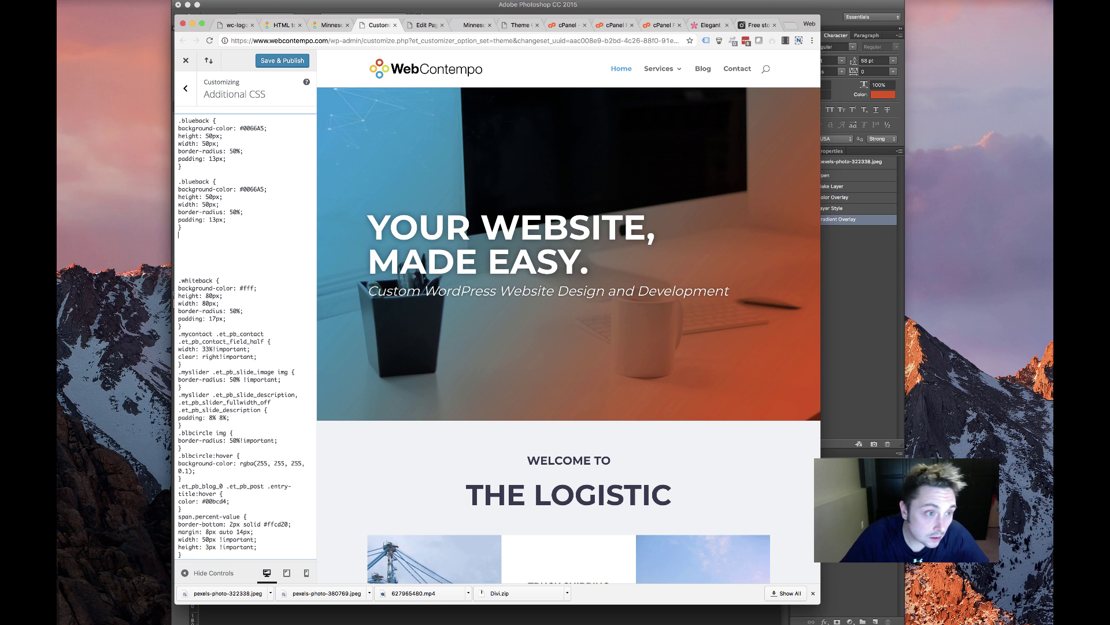
key("super+v")
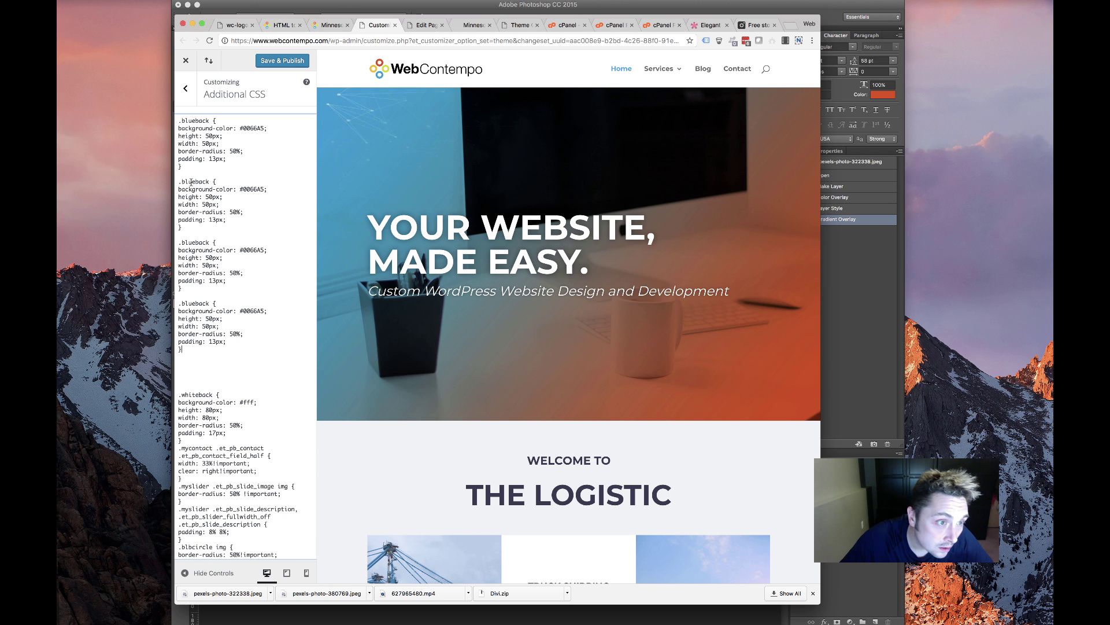
Rename the copied rules to .orangeback, .greenback and .redback
double_click(191, 182)
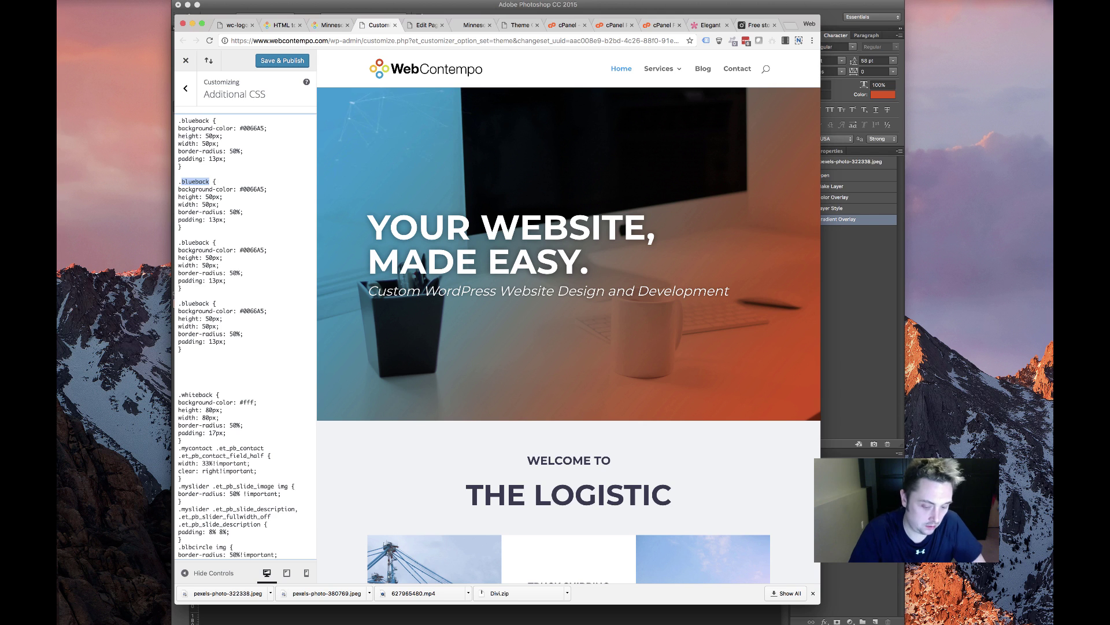
type("orang")
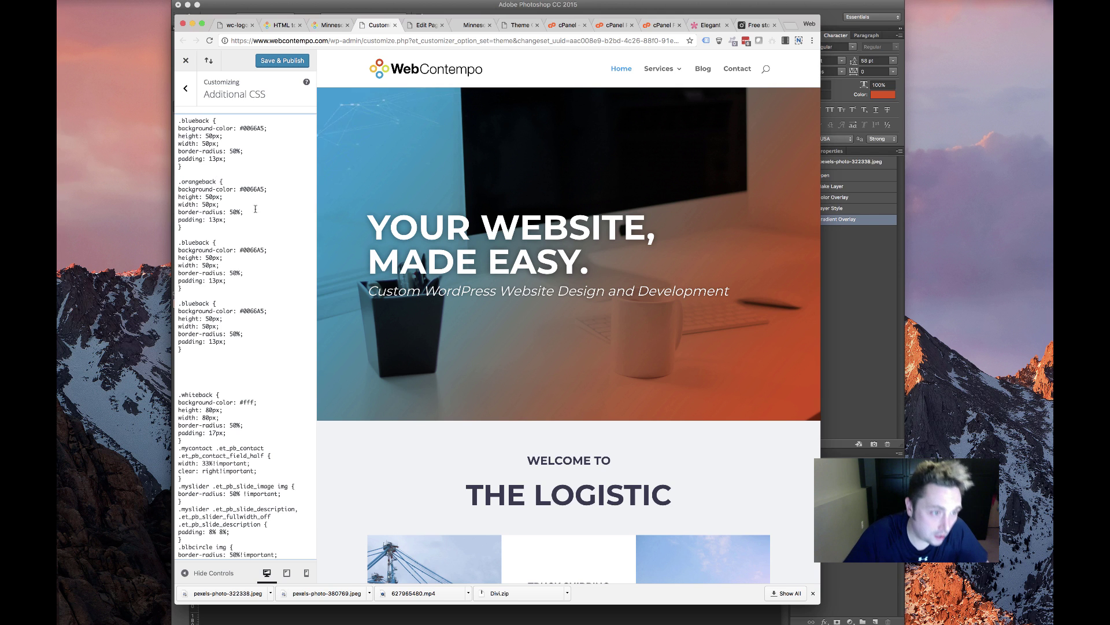
left_click_drag(182, 242, 193, 242)
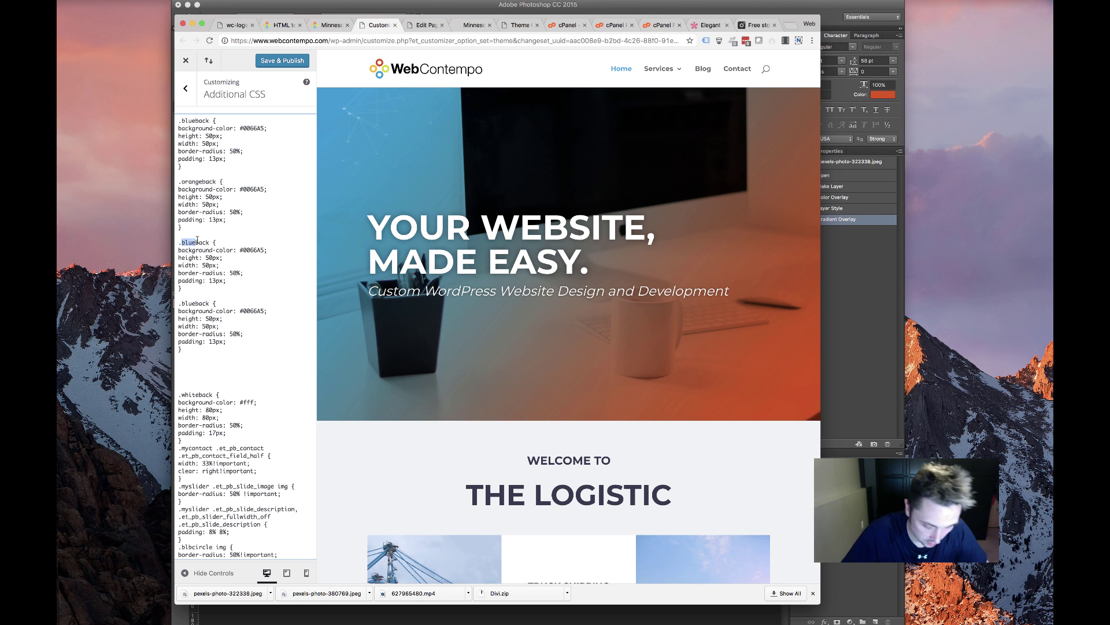
type("breen")
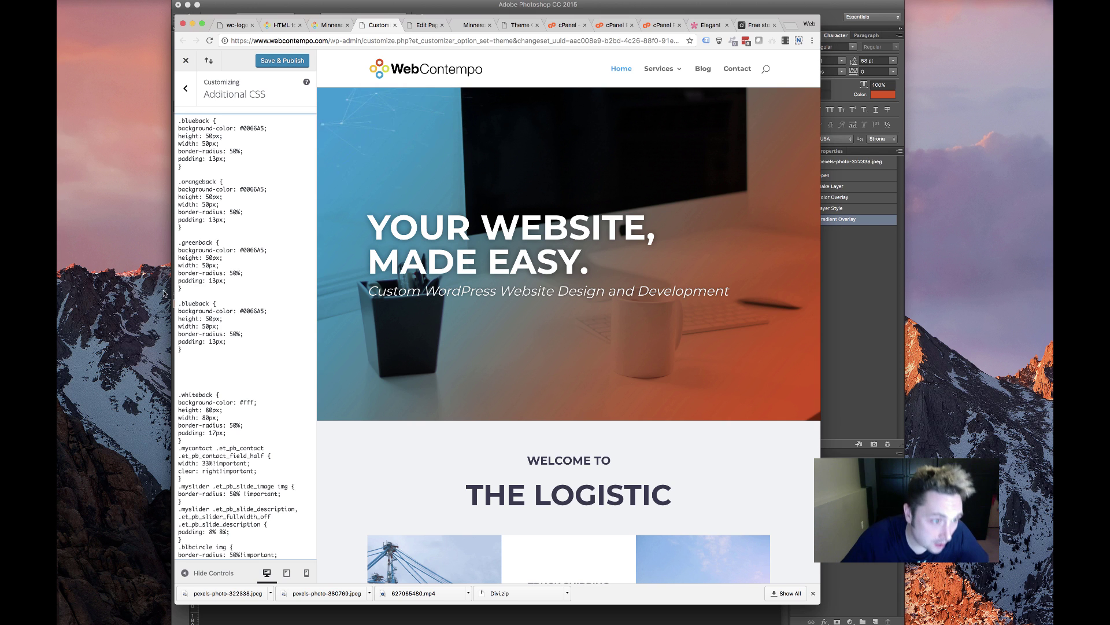
left_click_drag(181, 303, 195, 301)
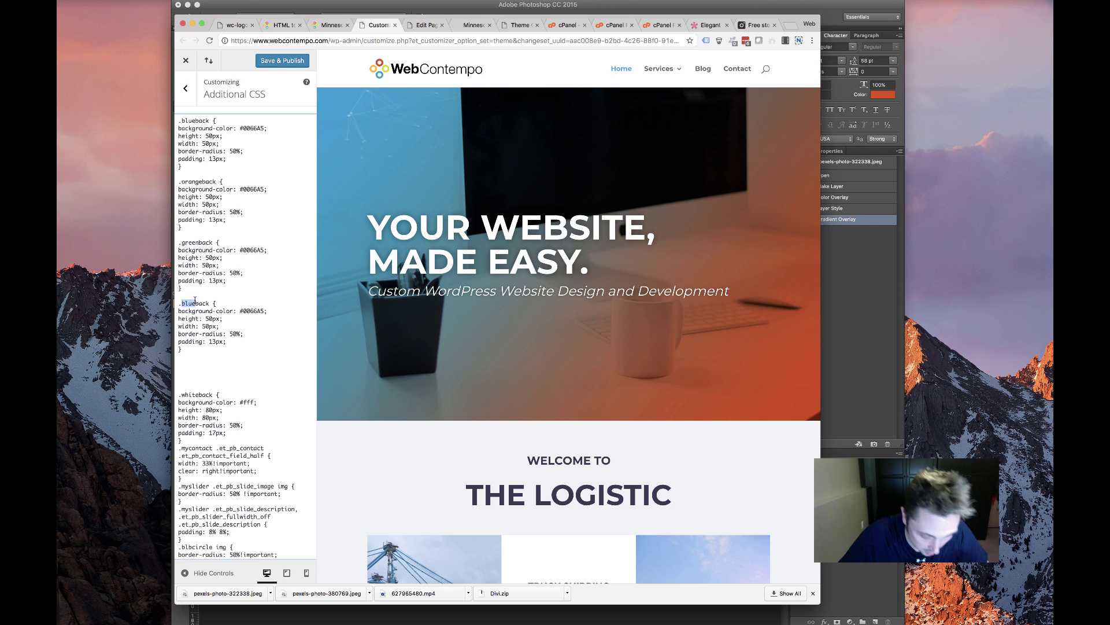
type("red")
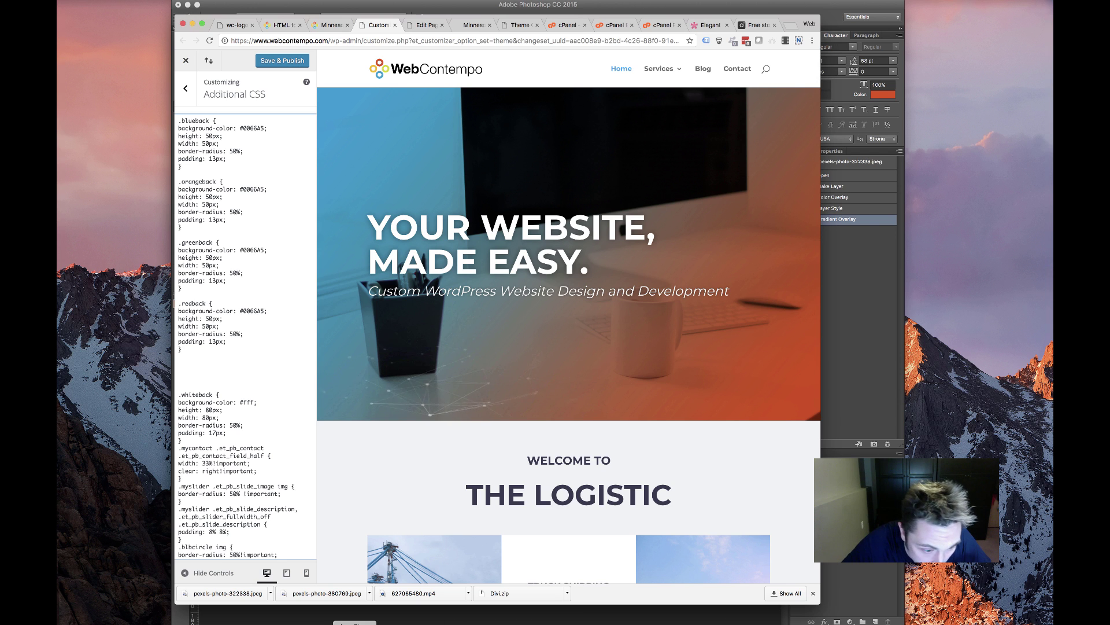
left_click(408, 623)
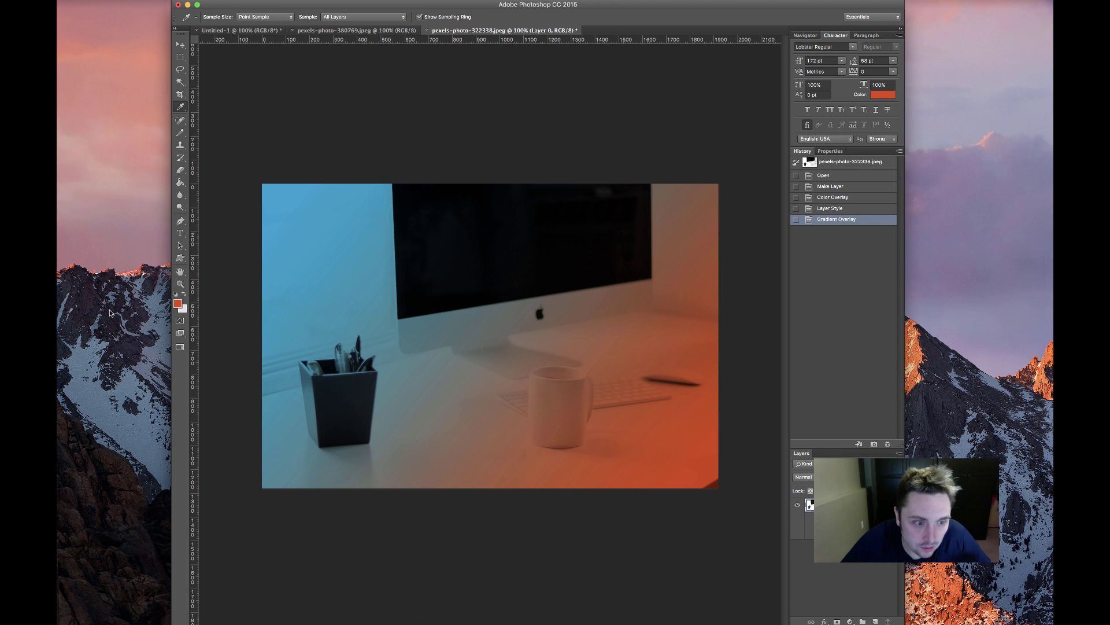
Set the .redback background colour to the logo red e84e0d
left_click(179, 303)
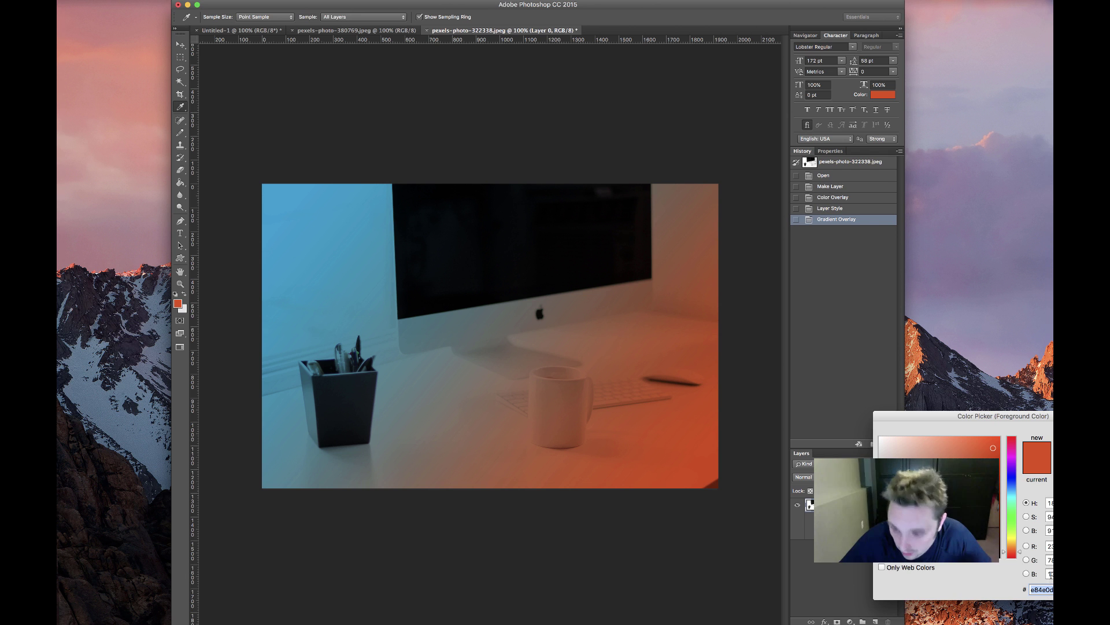
key("Escape")
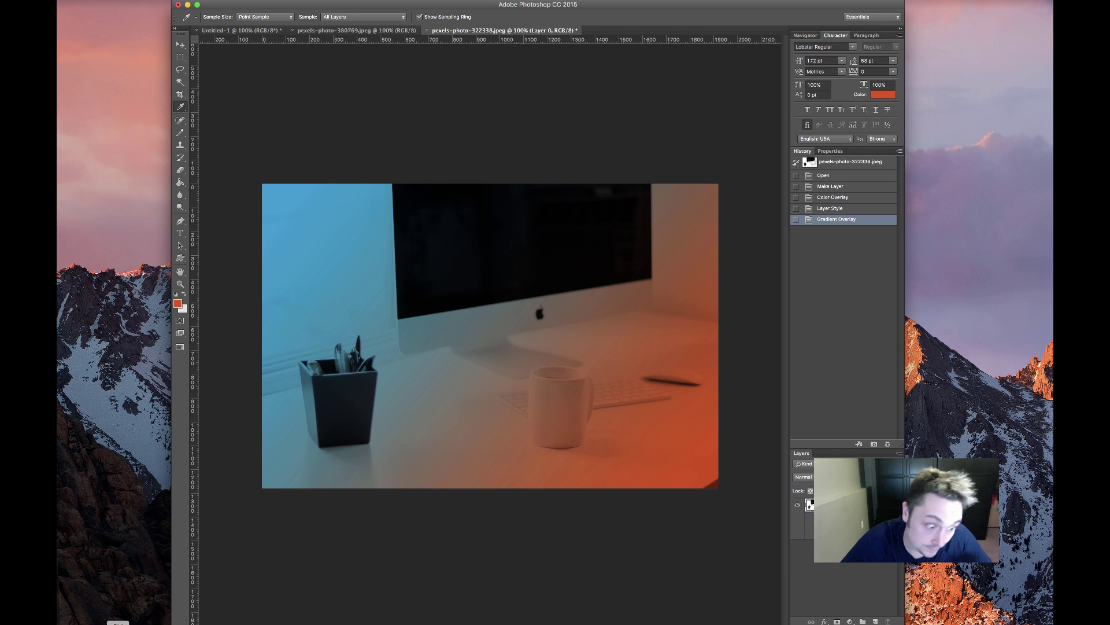
left_click(200, 623)
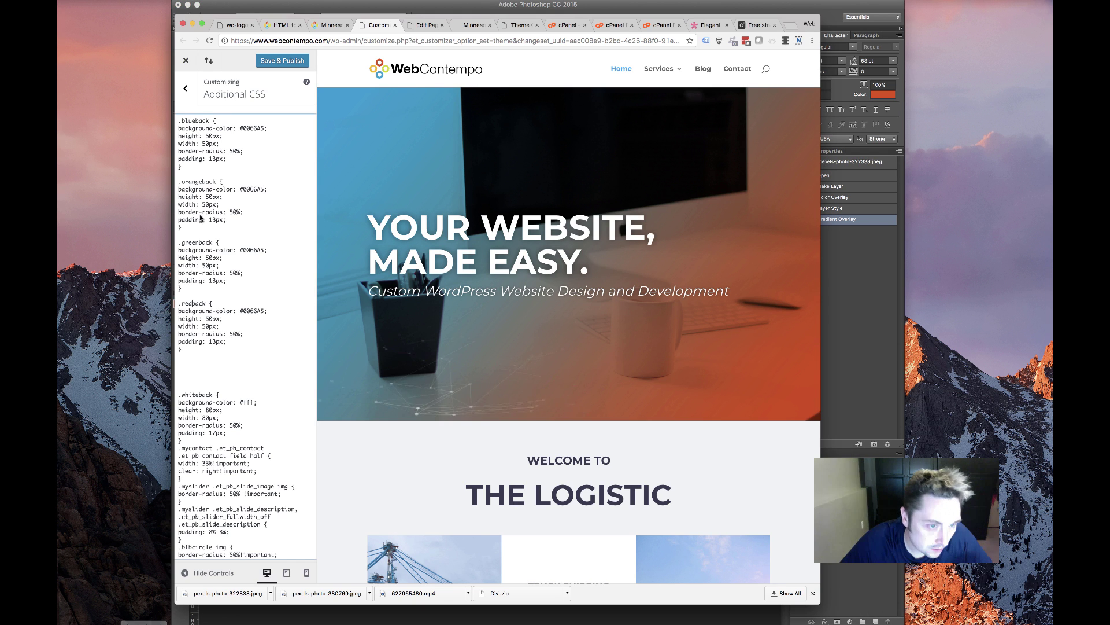
double_click(251, 311)
type("e84e0d")
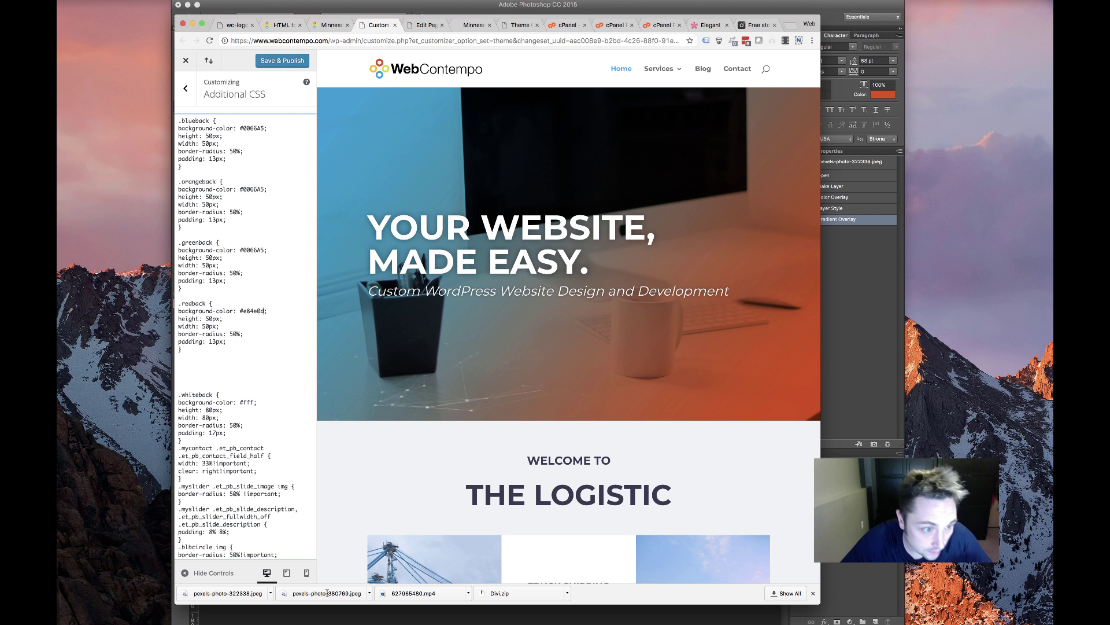
Sample the logo's yellow-green and set .greenback to d3d801
left_click(405, 622)
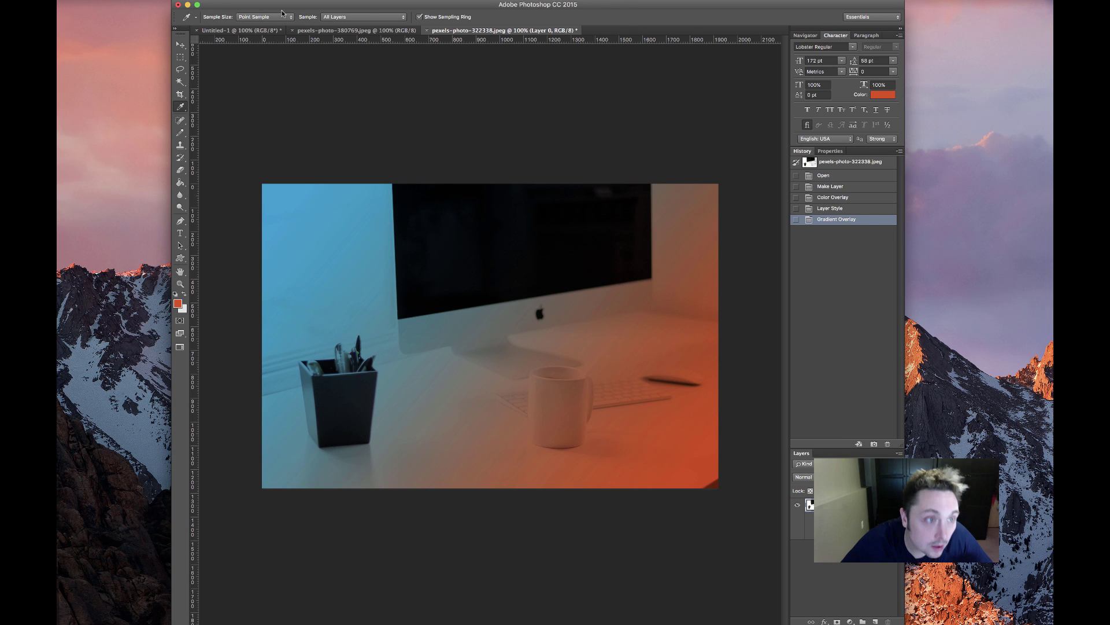
left_click(254, 30)
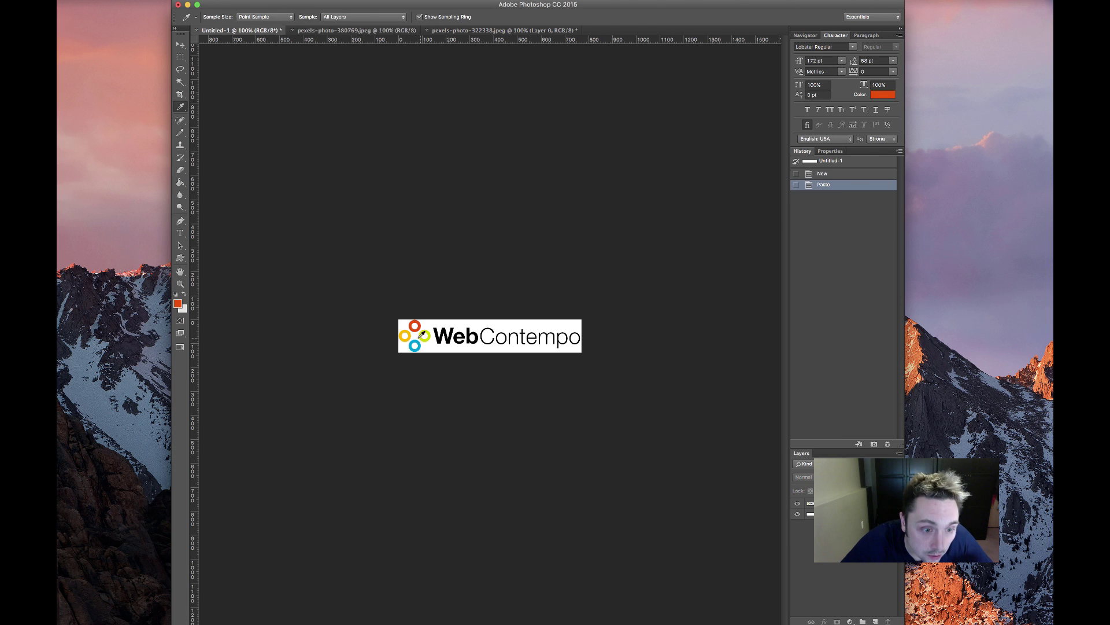
left_click(423, 335)
left_click(178, 303)
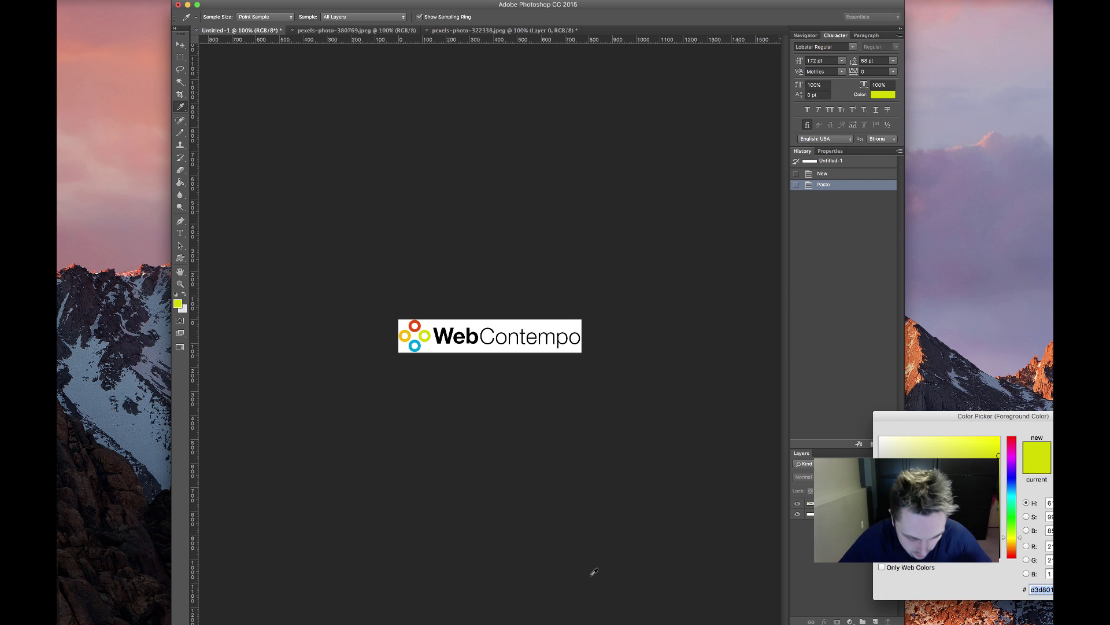
left_click(223, 622)
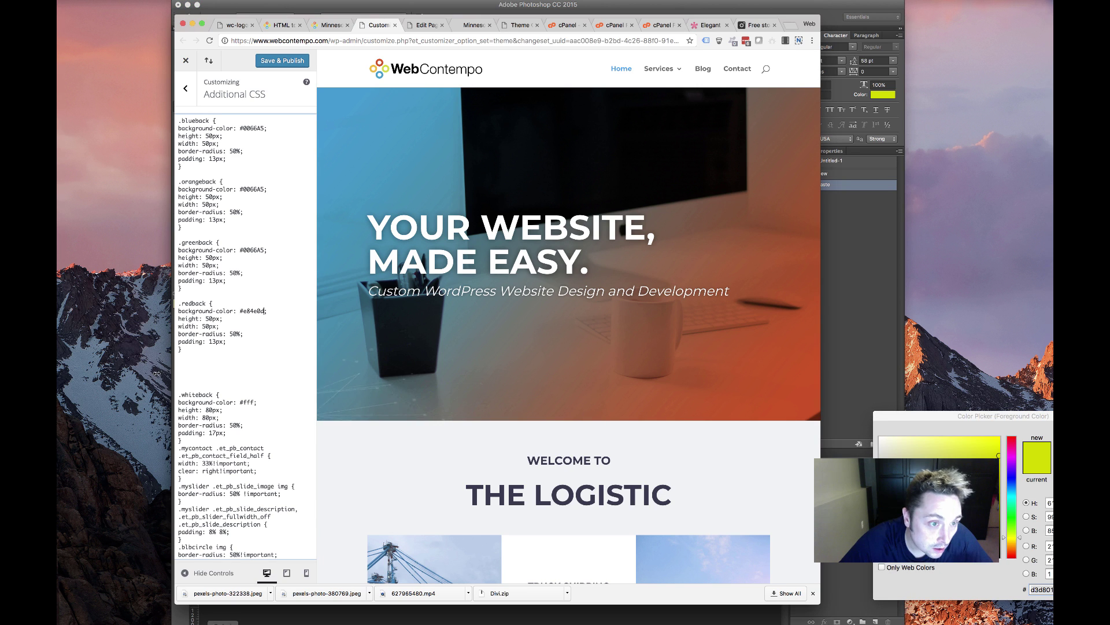
double_click(252, 250)
type("d3d801")
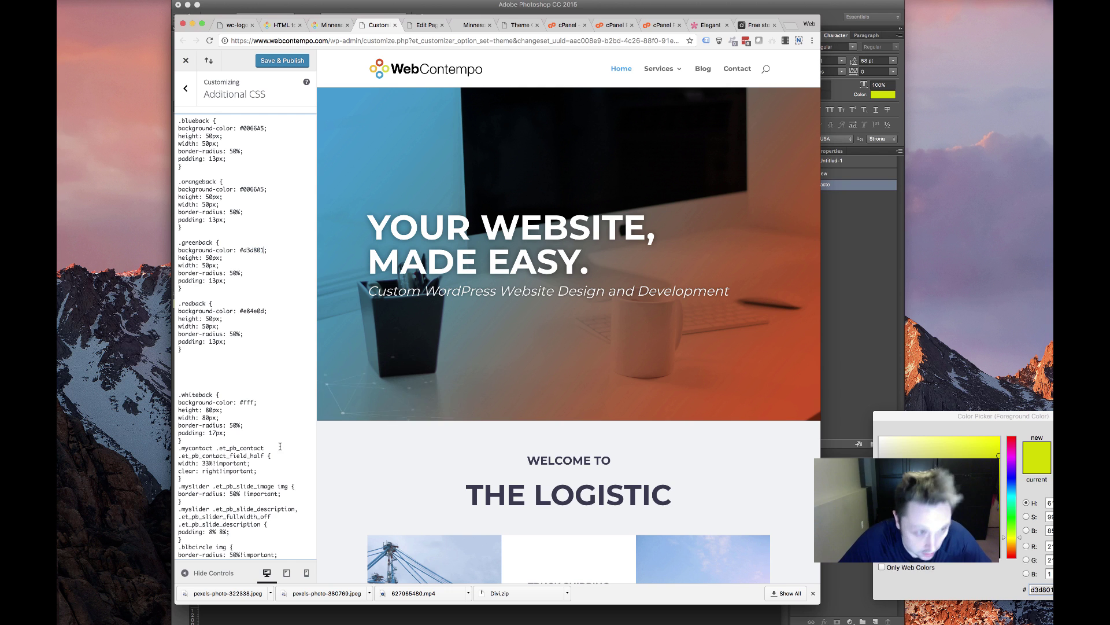
Sample the logo's orange-yellow ring and set .orangeback to fbba00
left_click(409, 623)
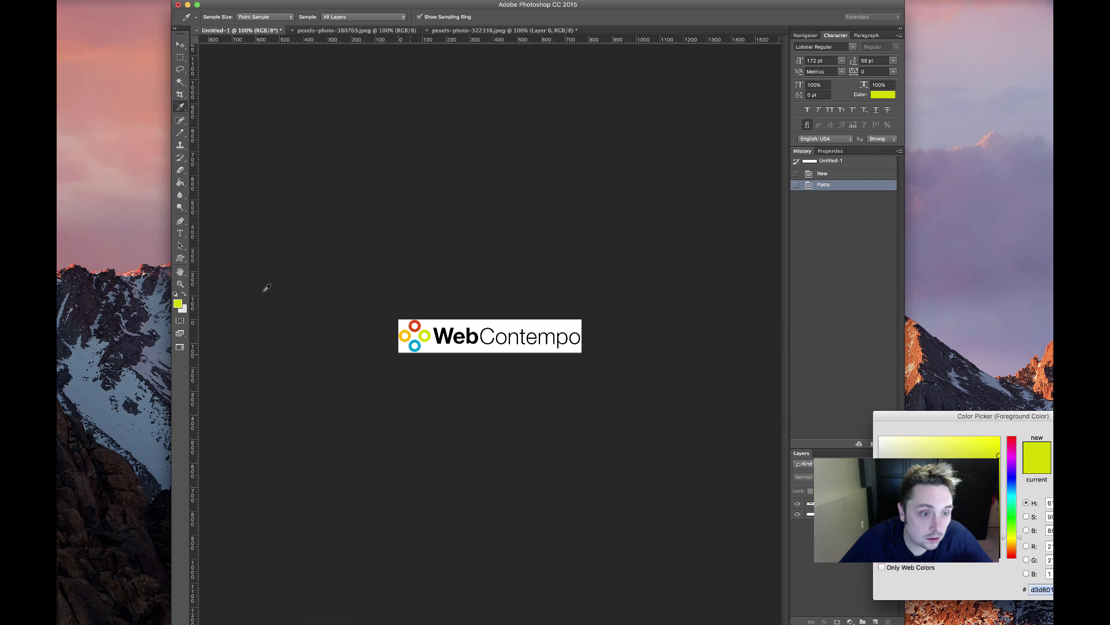
left_click(408, 331)
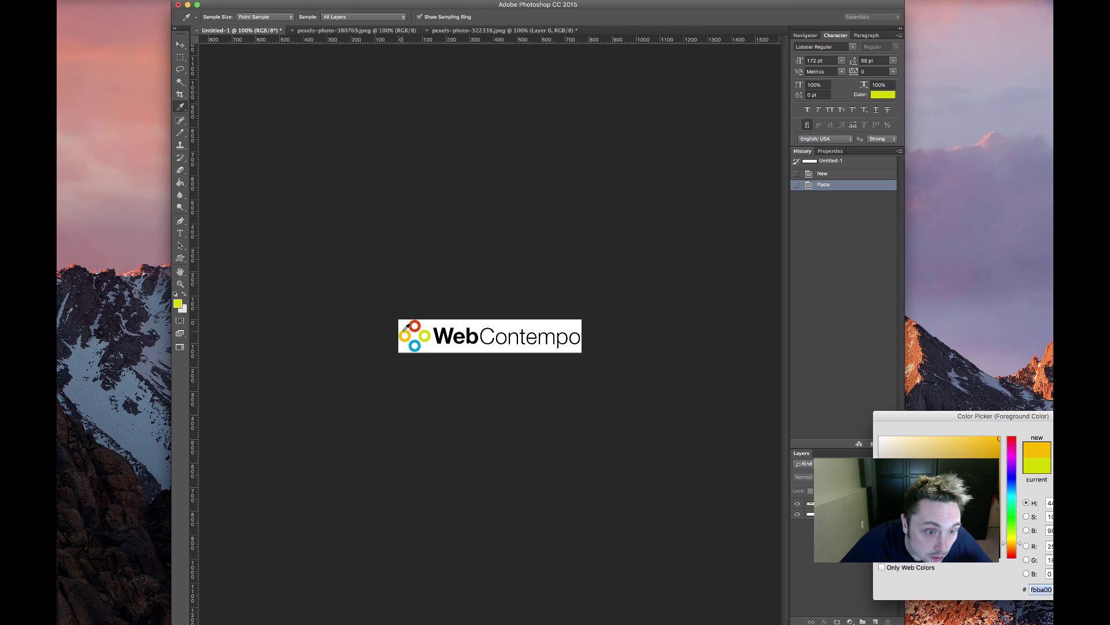
double_click(1045, 589)
key("super+c")
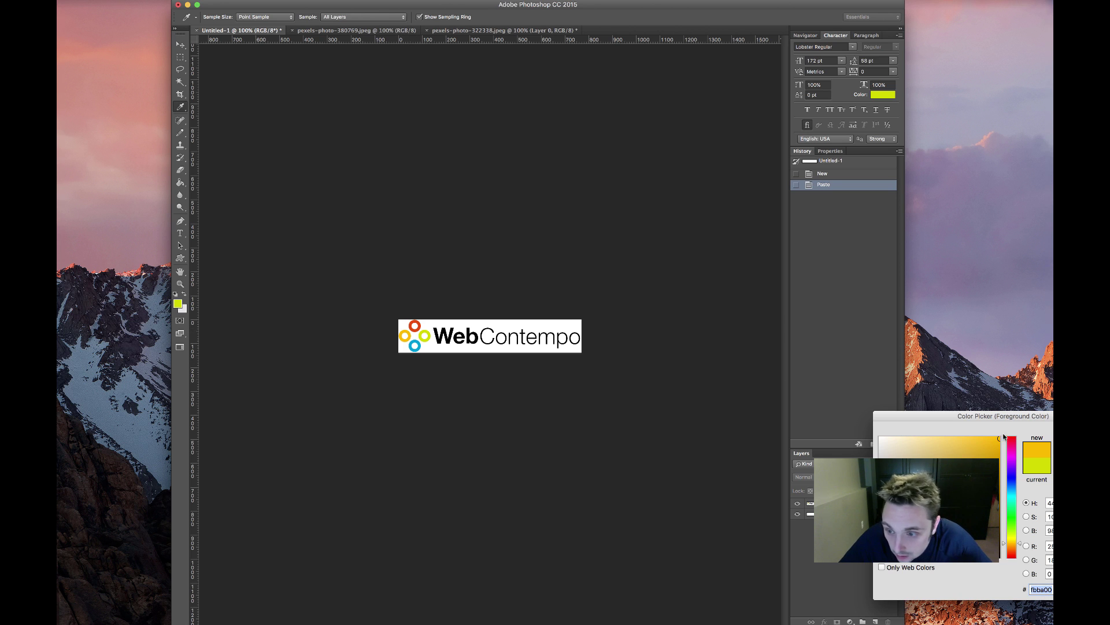
key("Return")
left_click(209, 623)
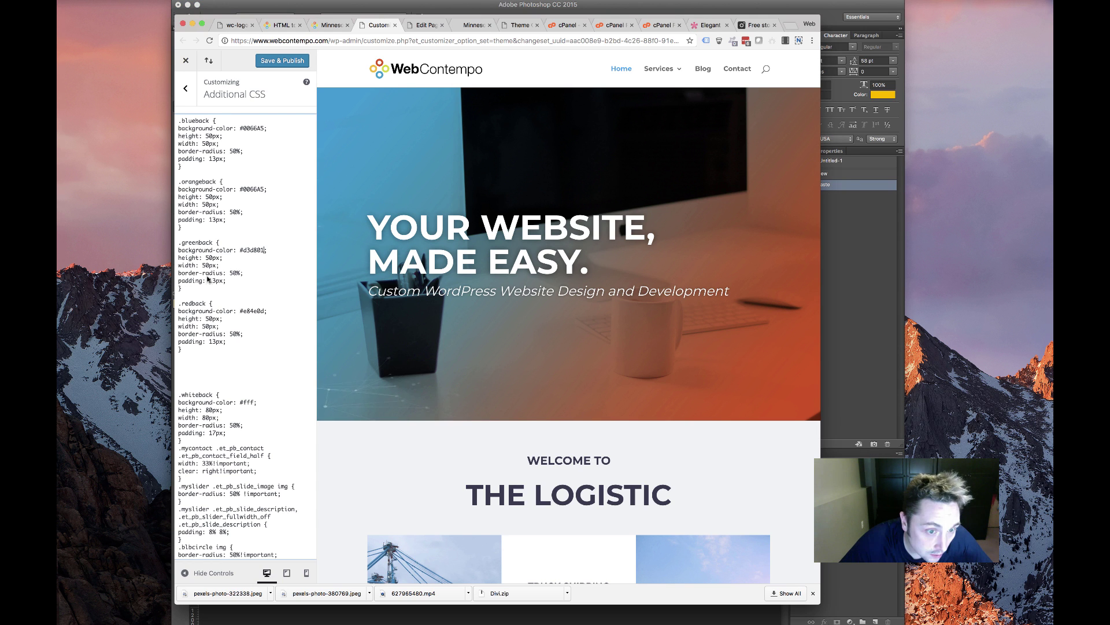
double_click(250, 189)
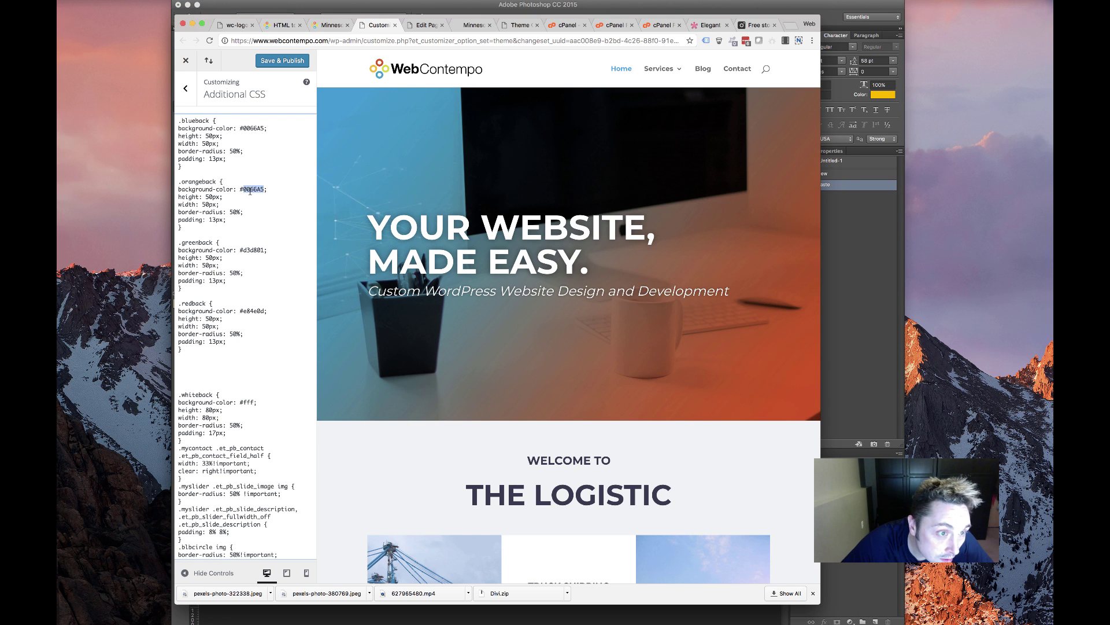
key("super+v")
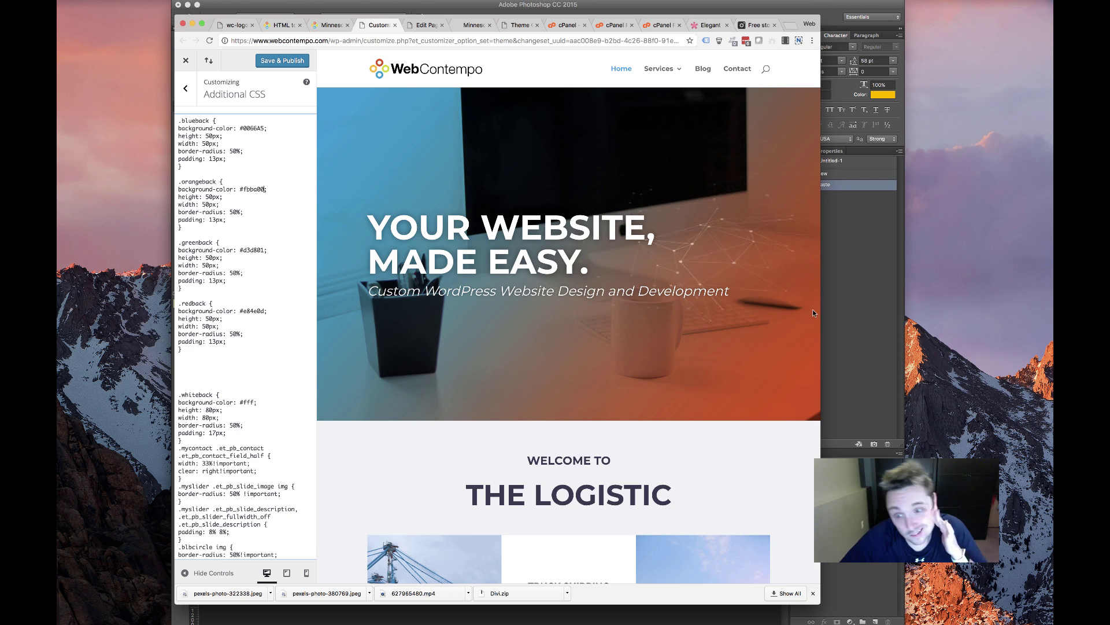
Change .blueback to the logo blue 009fd4 and publish the custom CSS
left_click(850, 312)
left_click(420, 346)
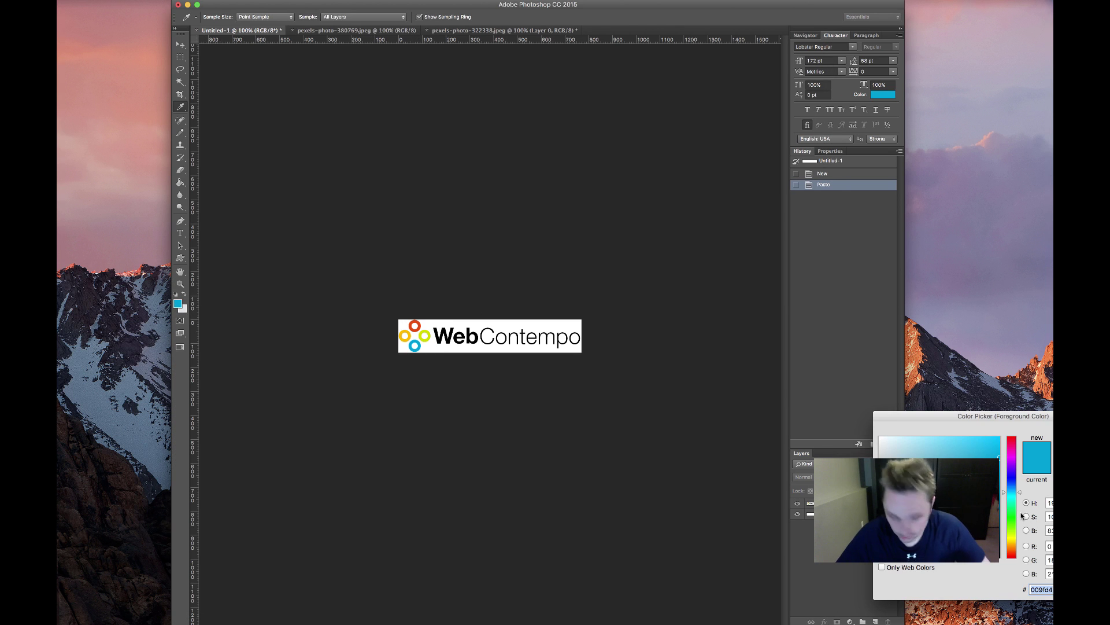
key("Return")
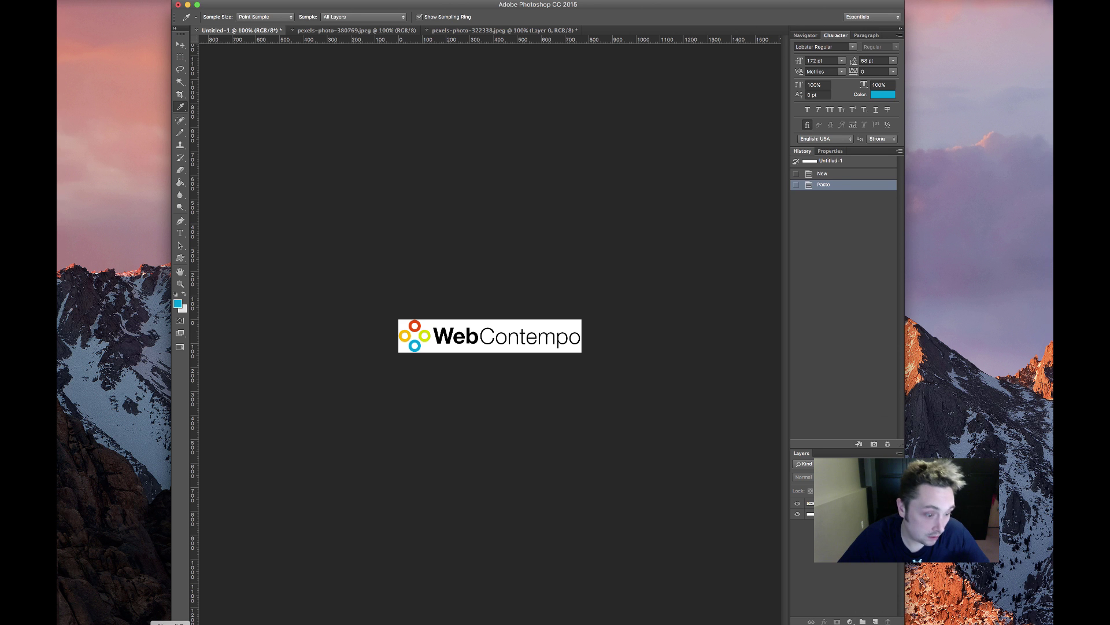
left_click(196, 624)
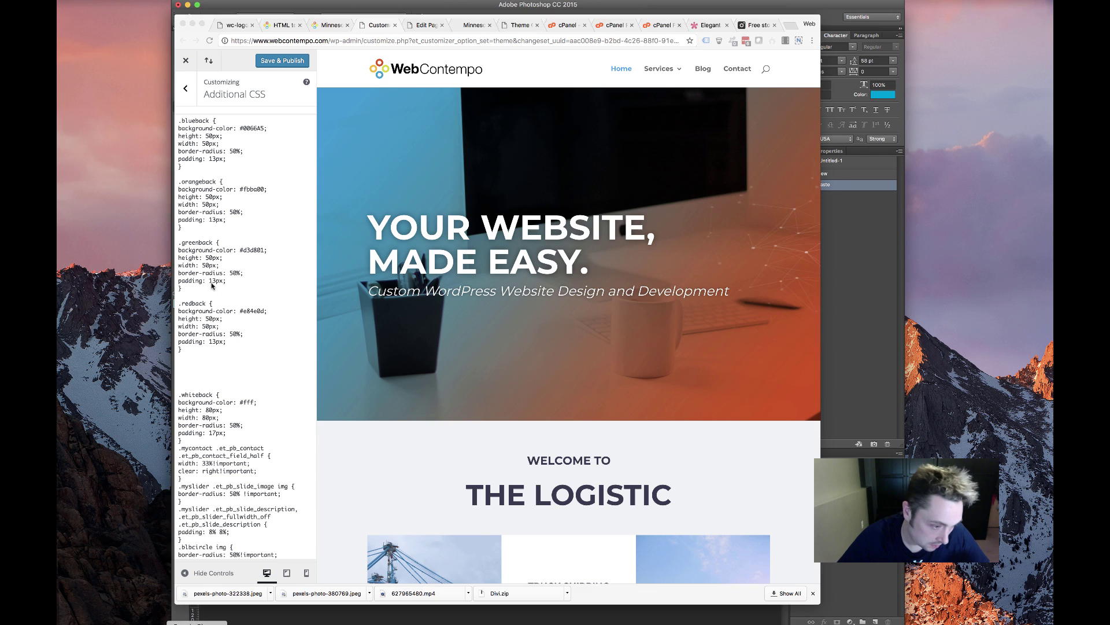
double_click(250, 128)
type("009fd4")
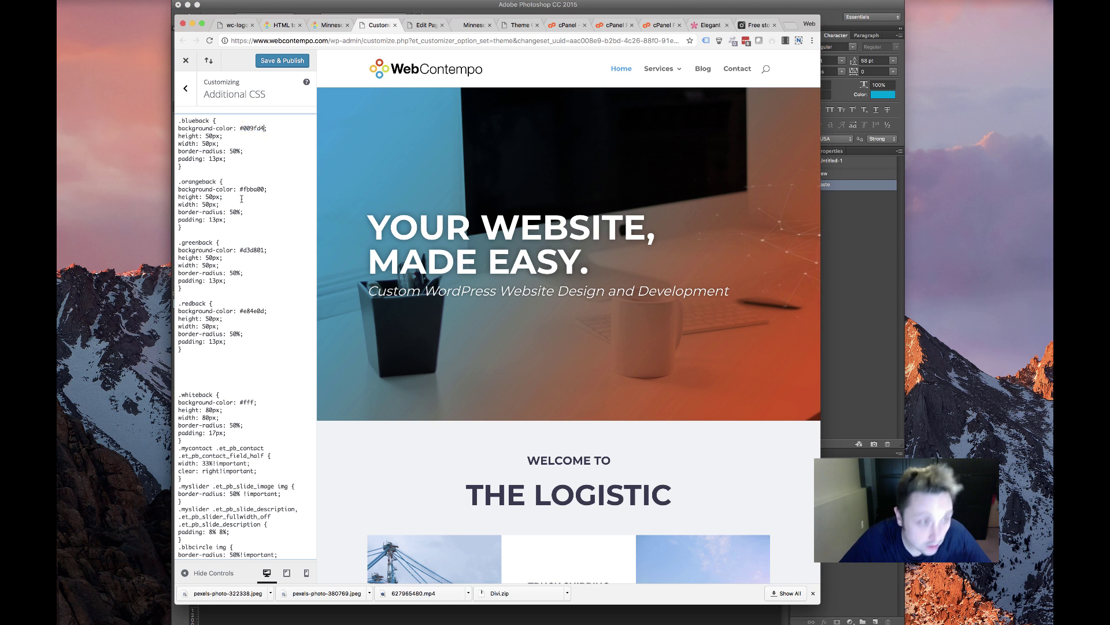
left_click(292, 62)
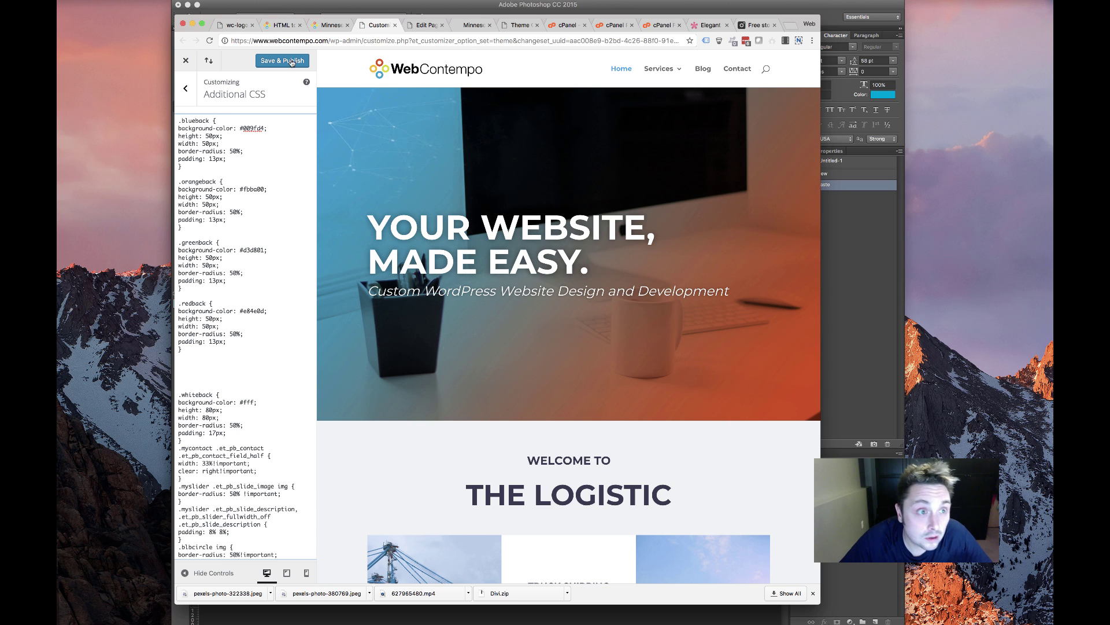
Change the first service icon module's CSS class from blueback to redback
left_click(426, 25)
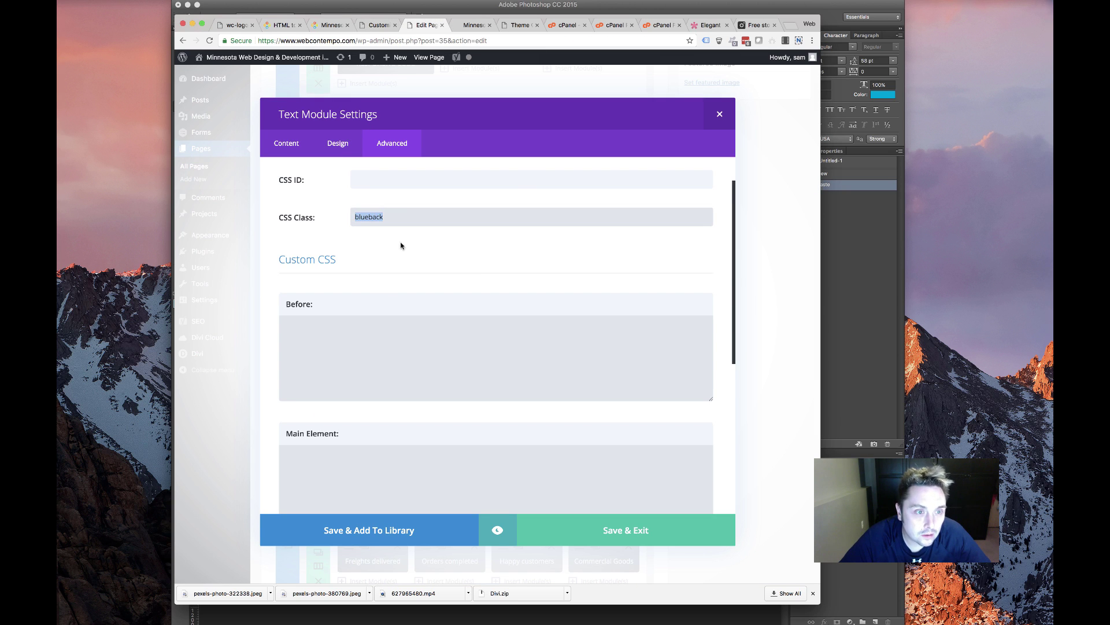
scroll(398, 282, "down", 5)
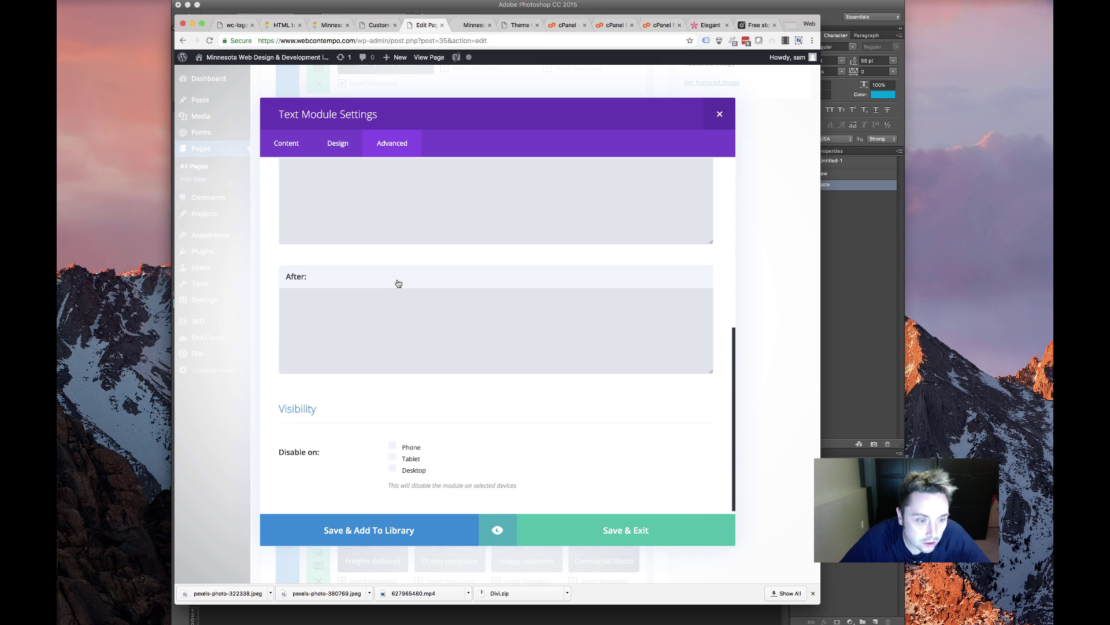
left_click(720, 115)
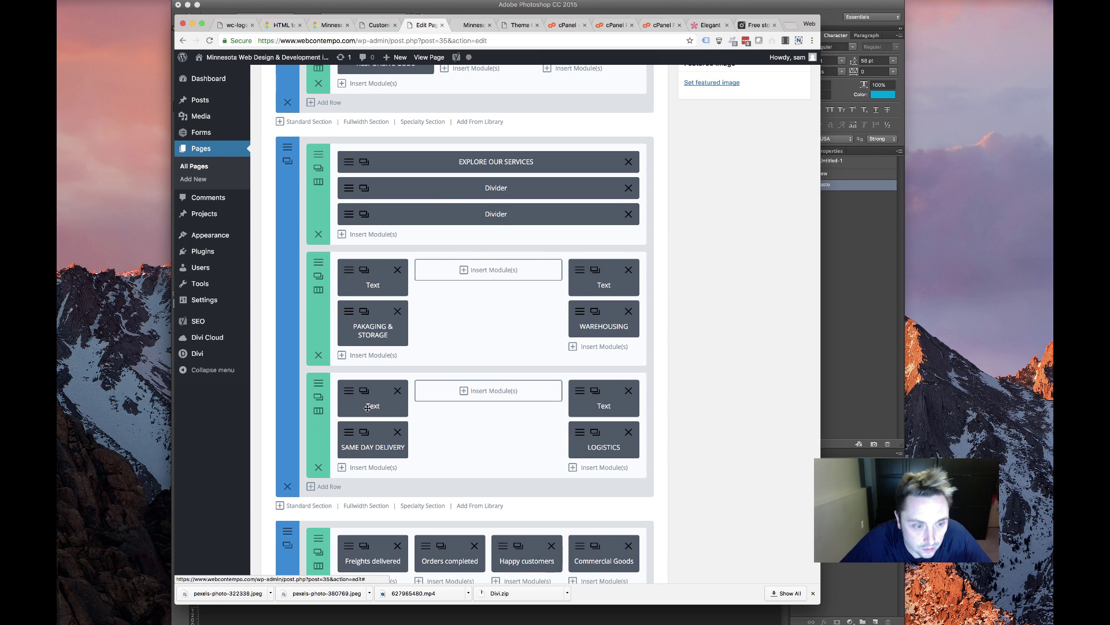
left_click(580, 271)
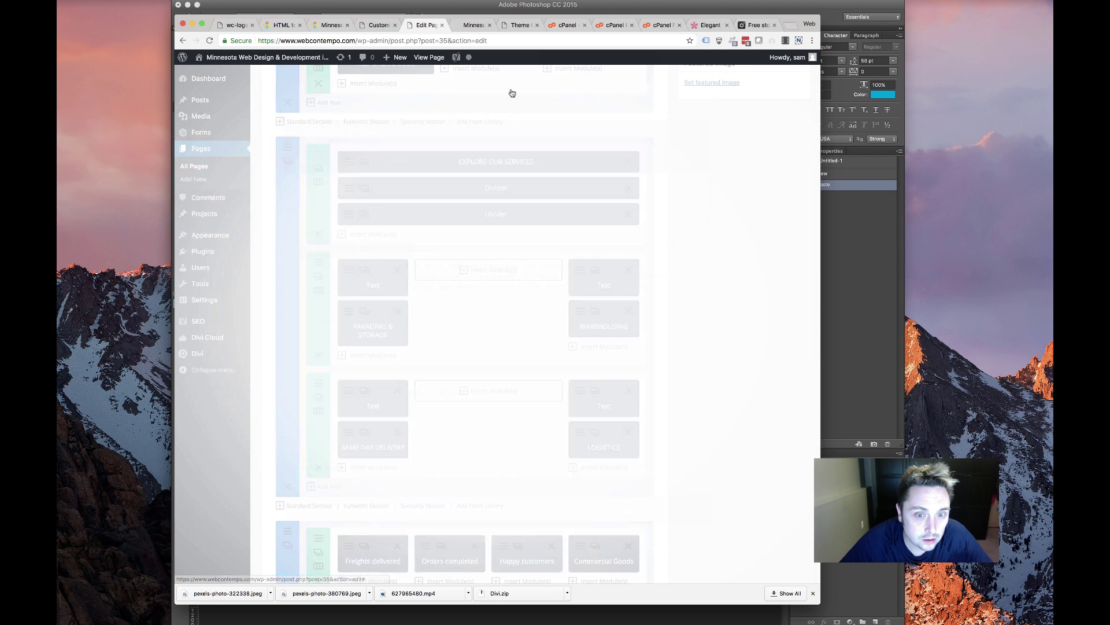
left_click(393, 141)
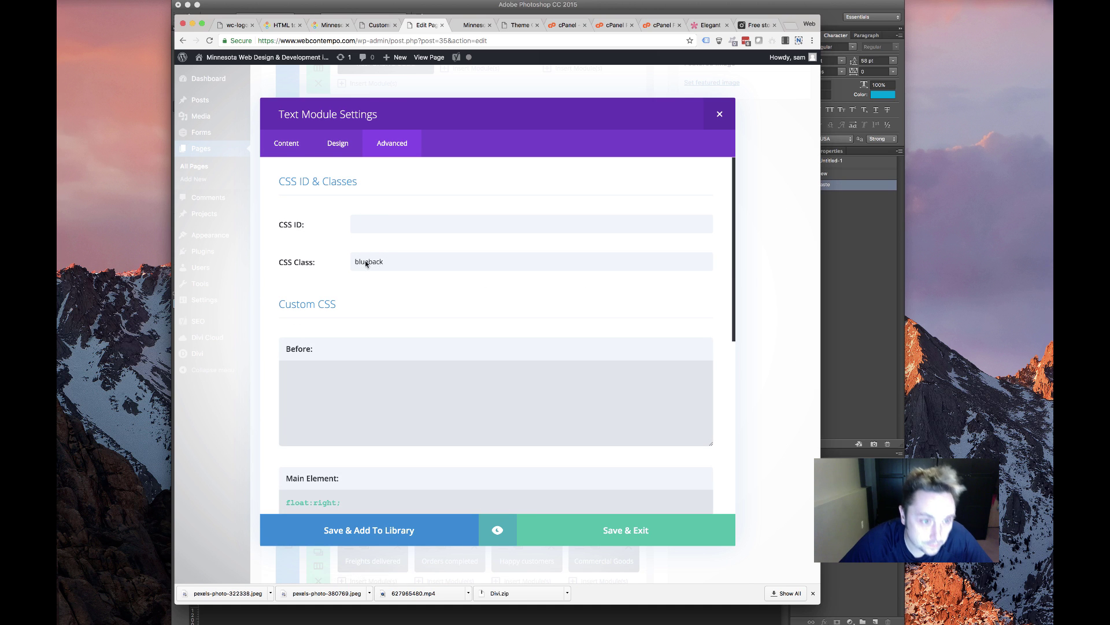
left_click_drag(369, 262, 269, 250)
type("ew")
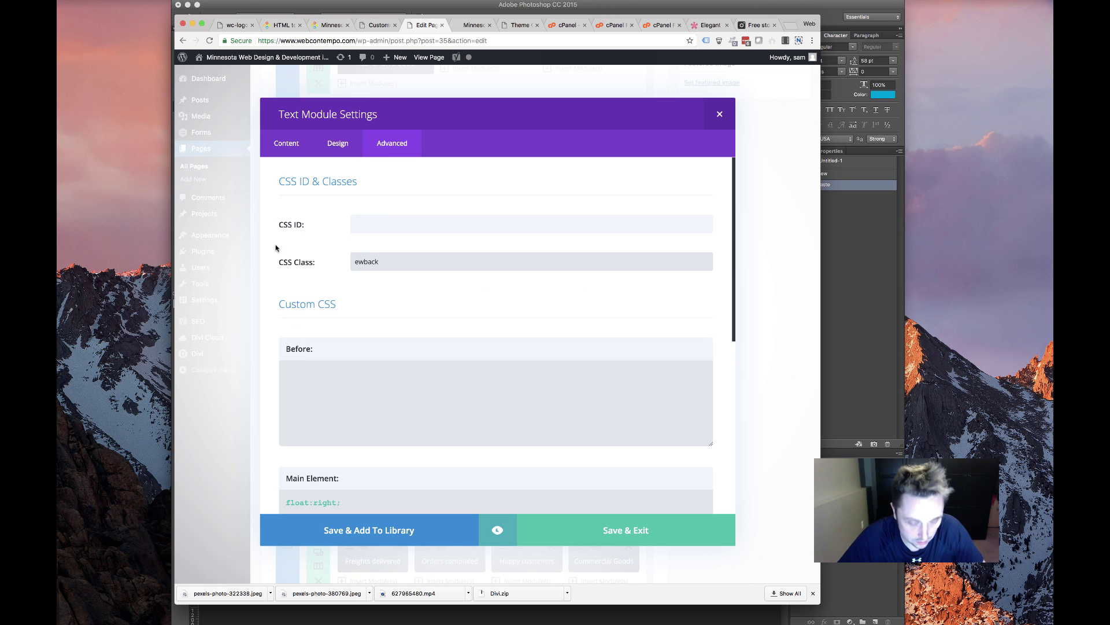
key("BackSpace")
key("BackSpace")
type("red")
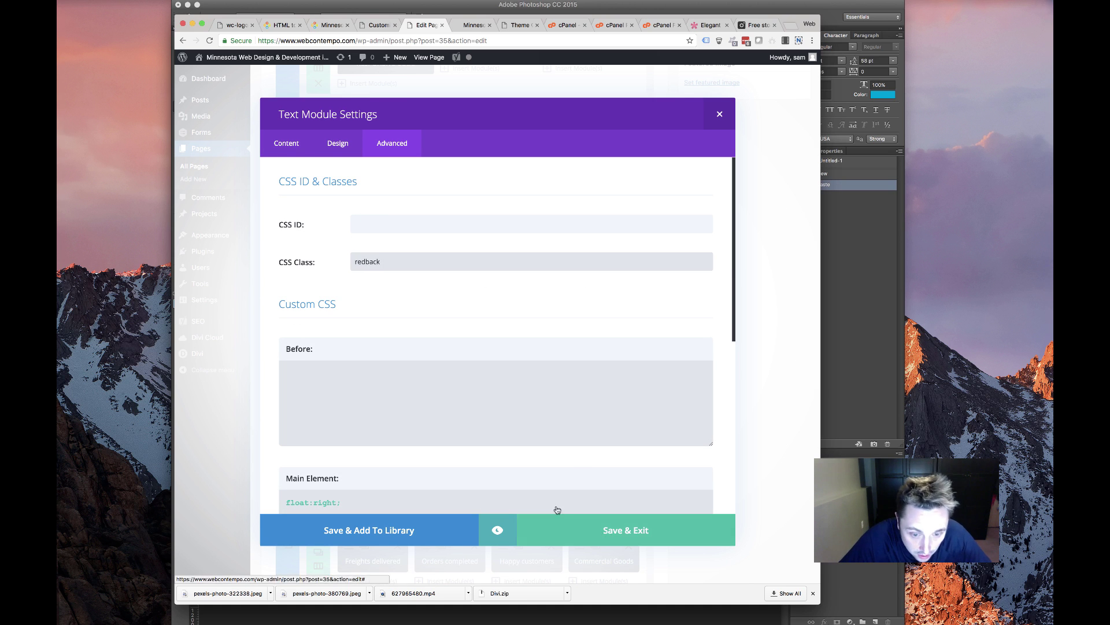
left_click(607, 532)
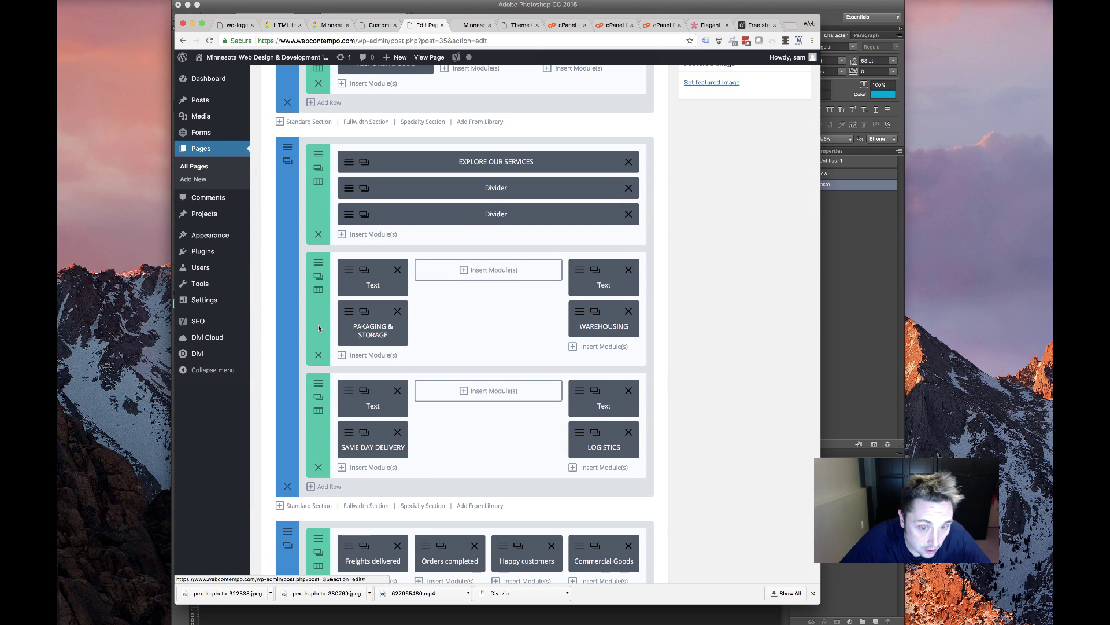
Give the next icon text module the orangeback CSS class
left_click(349, 390)
left_click(395, 142)
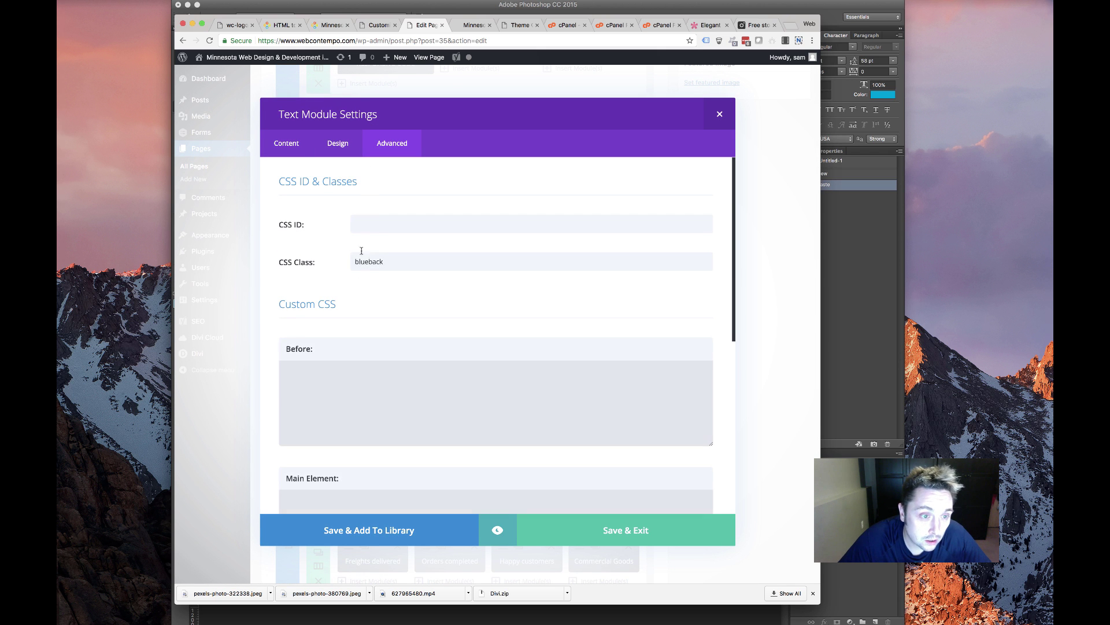
left_click_drag(370, 262, 289, 262)
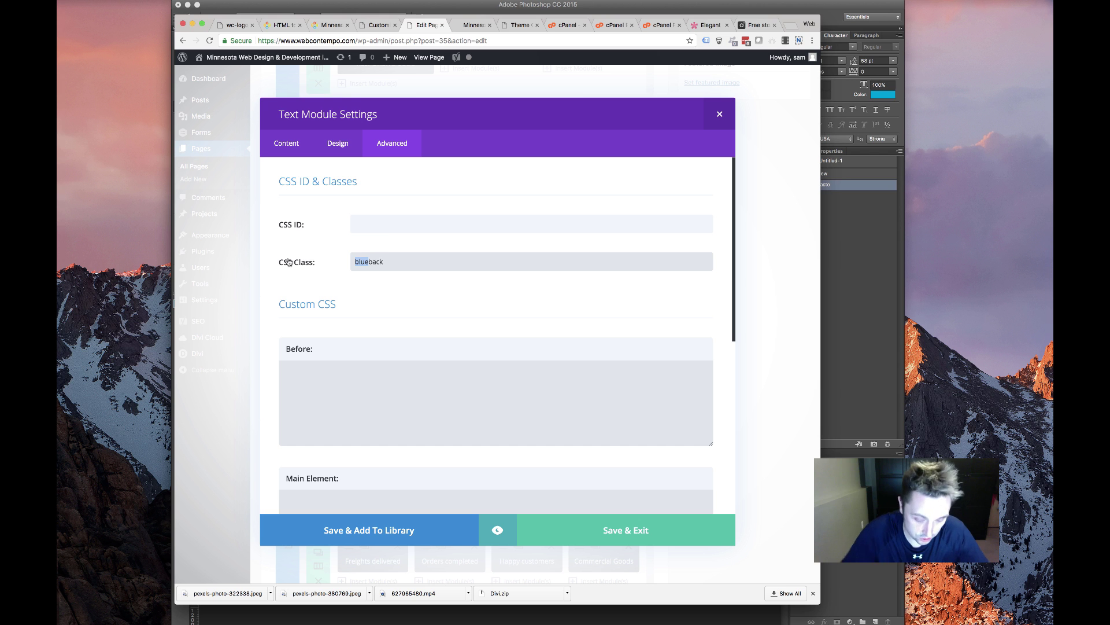
type("orange")
left_click(578, 520)
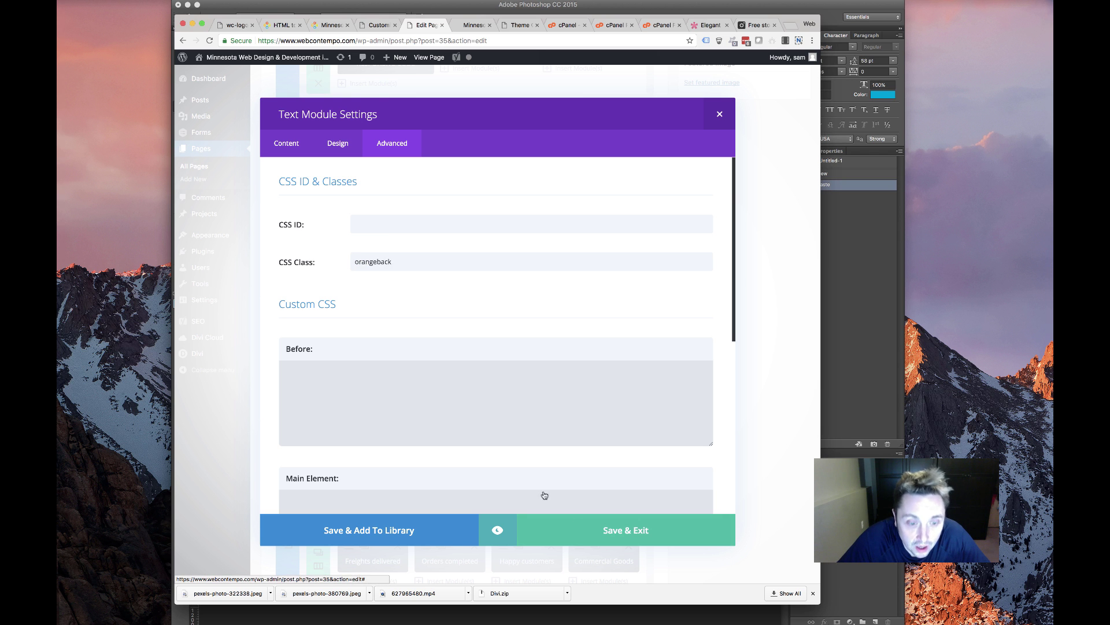
Give another icon text module the greenback CSS class
left_click(364, 270)
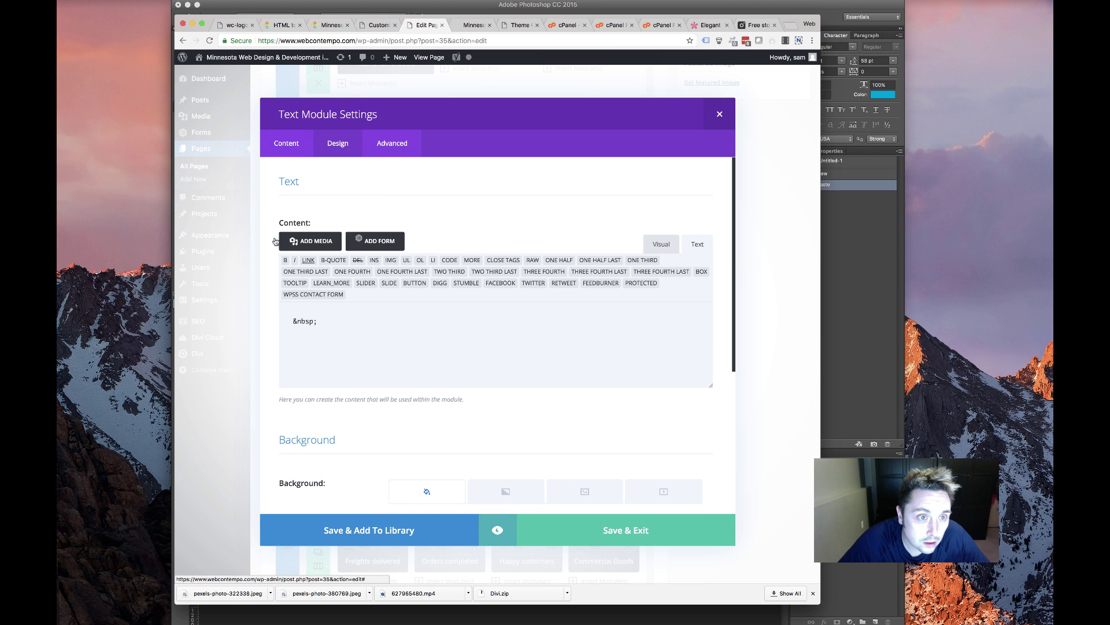
left_click(385, 145)
left_click(293, 262)
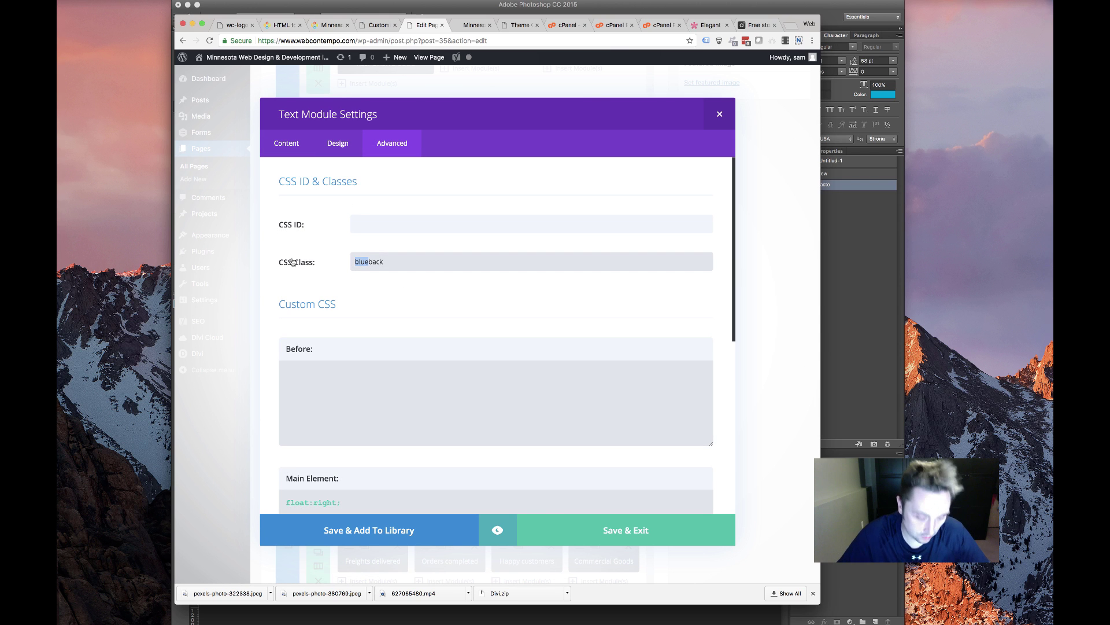
key("BackSpace")
key("BackSpace")
key("BackSpace")
type("green")
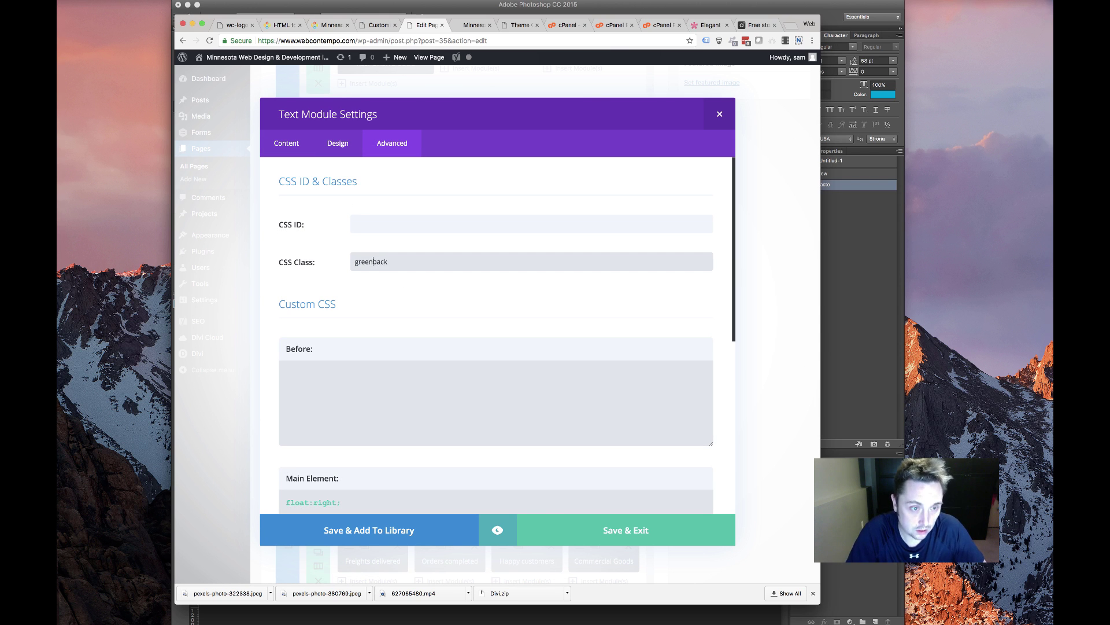
left_click(594, 531)
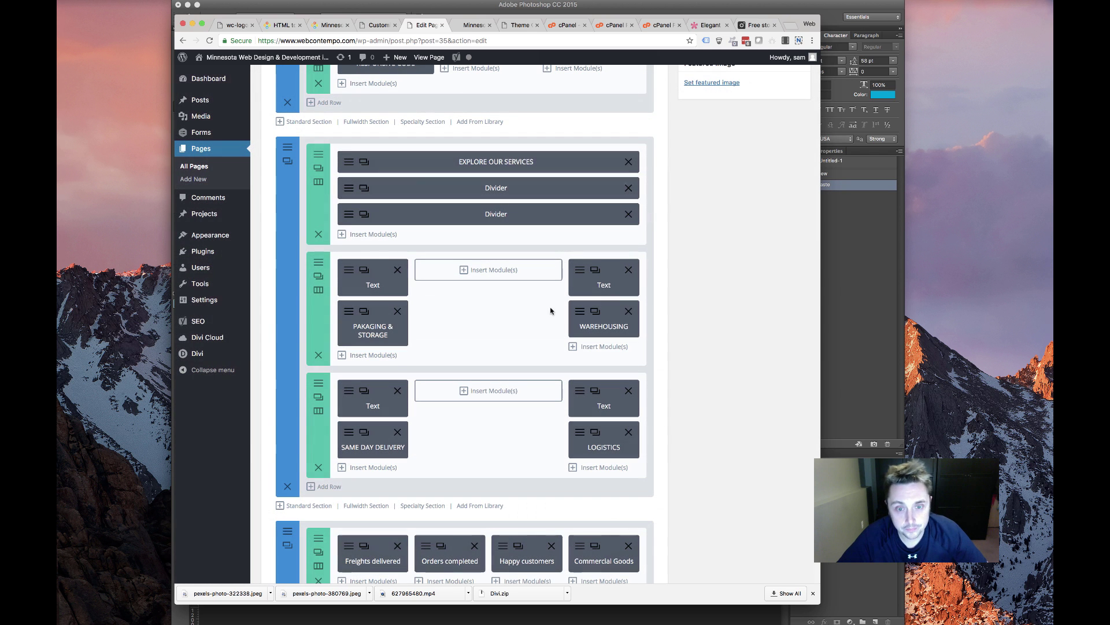
Retitle the PACKAGING & STORAGE blurb as Web Development, copied from the old site
left_click(349, 312)
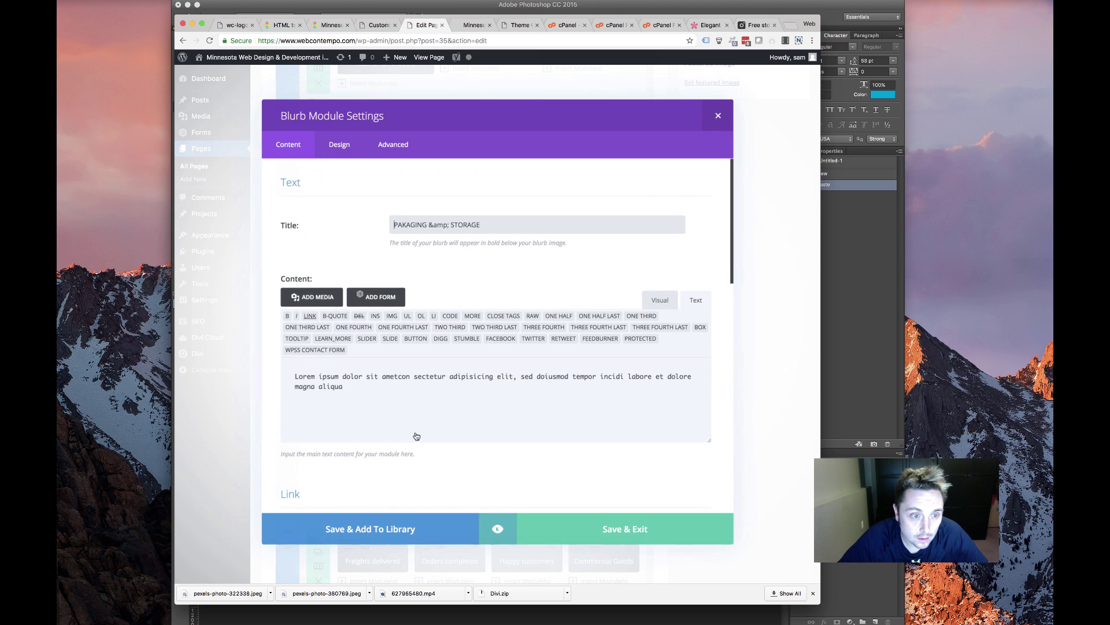
left_click(282, 25)
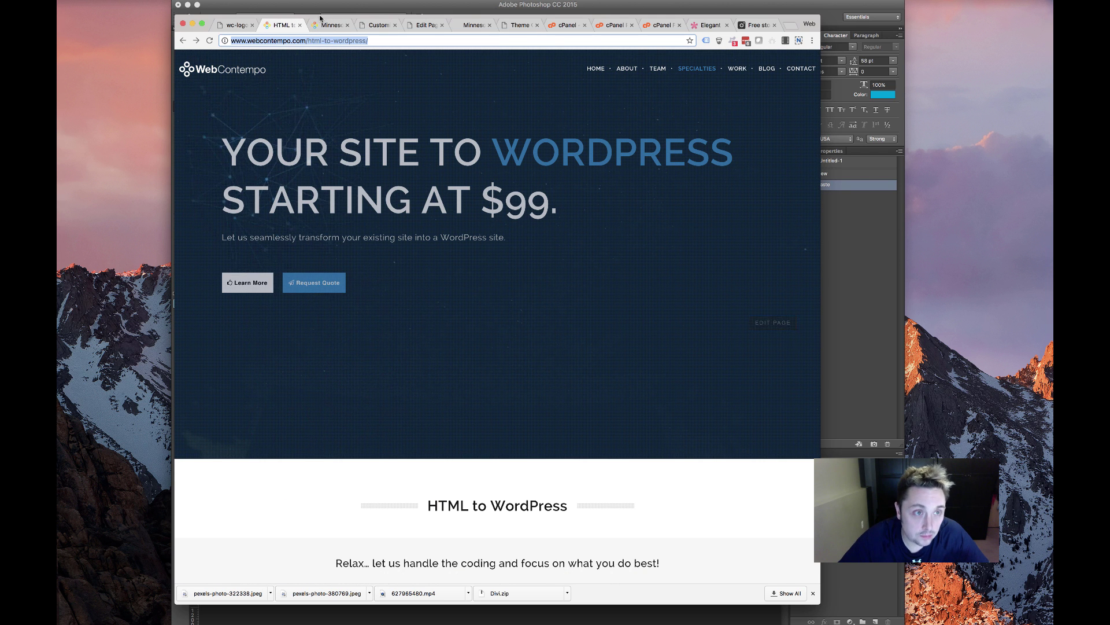
left_click(329, 25)
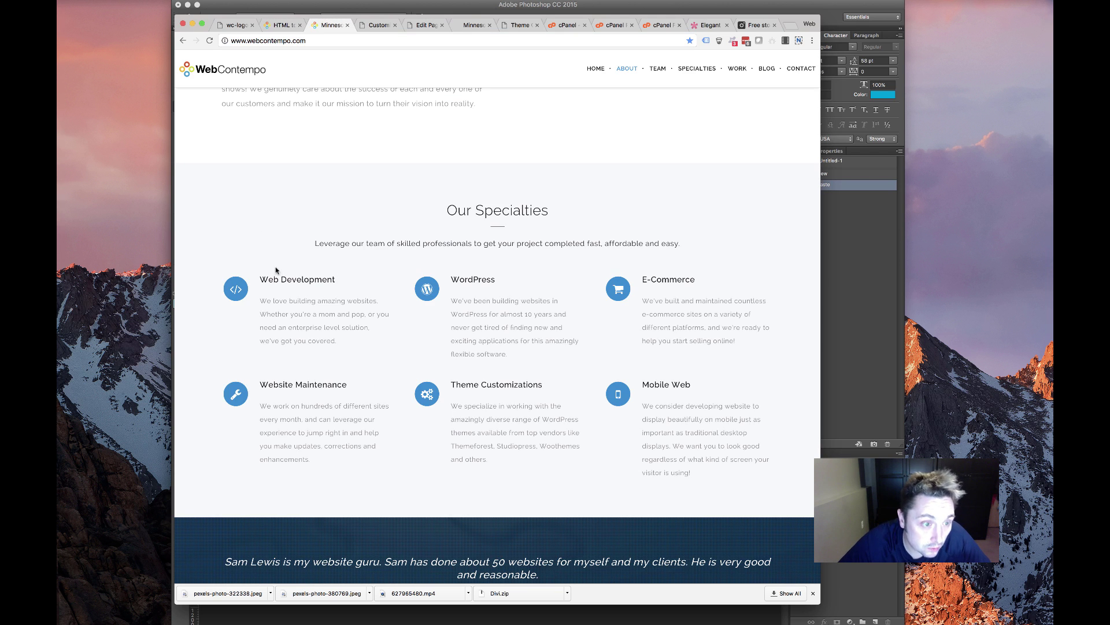
left_click_drag(260, 279, 361, 283)
key("super+c")
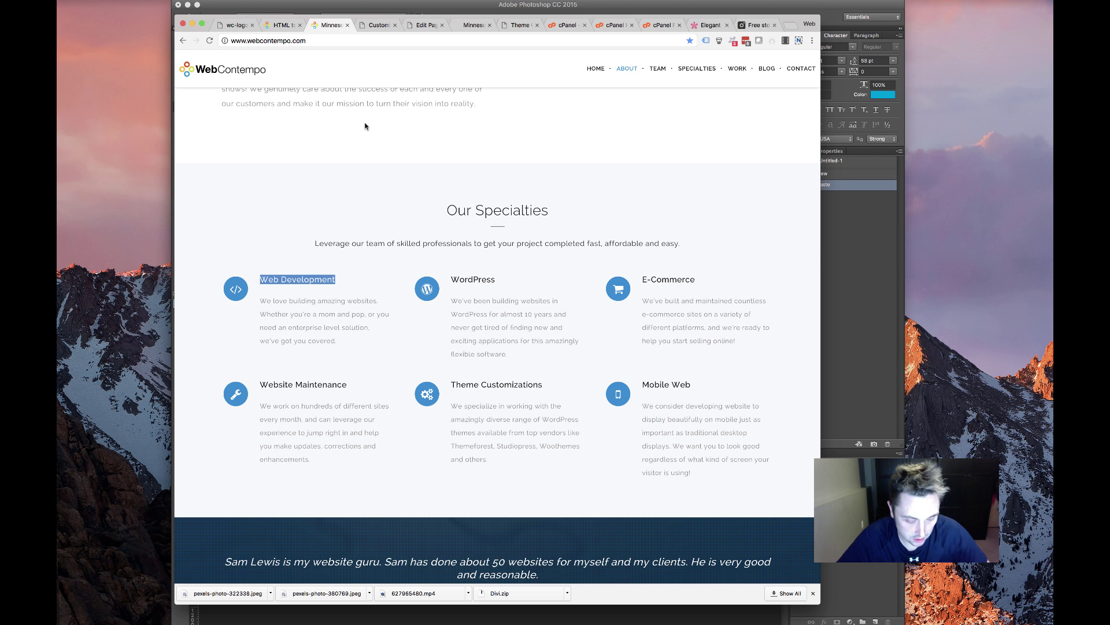
left_click(475, 25)
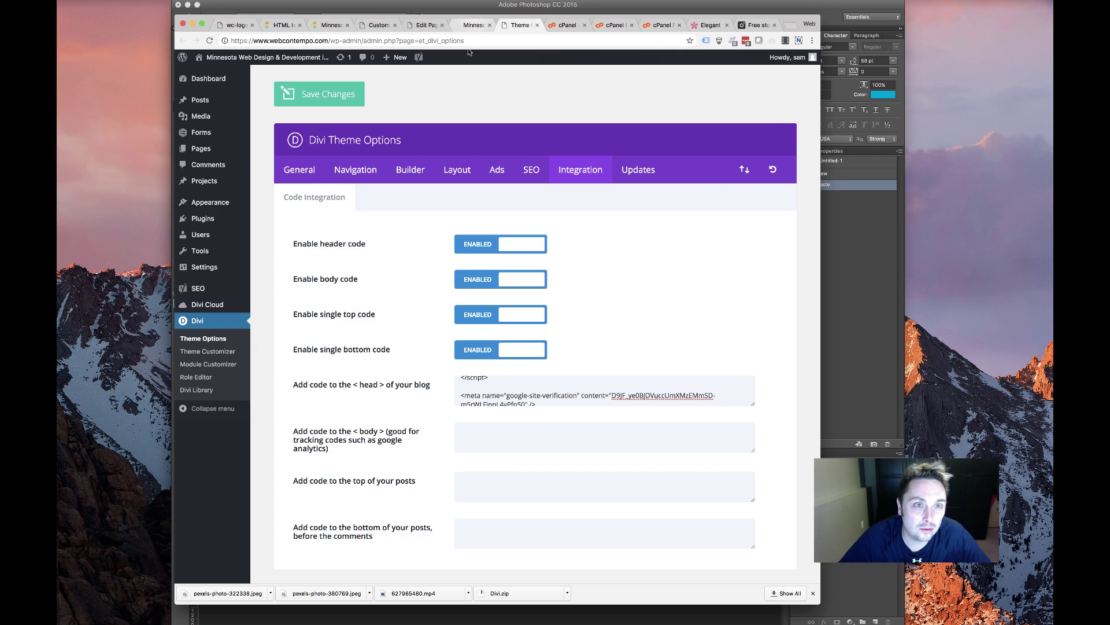
scroll(370, 369, "down", 3)
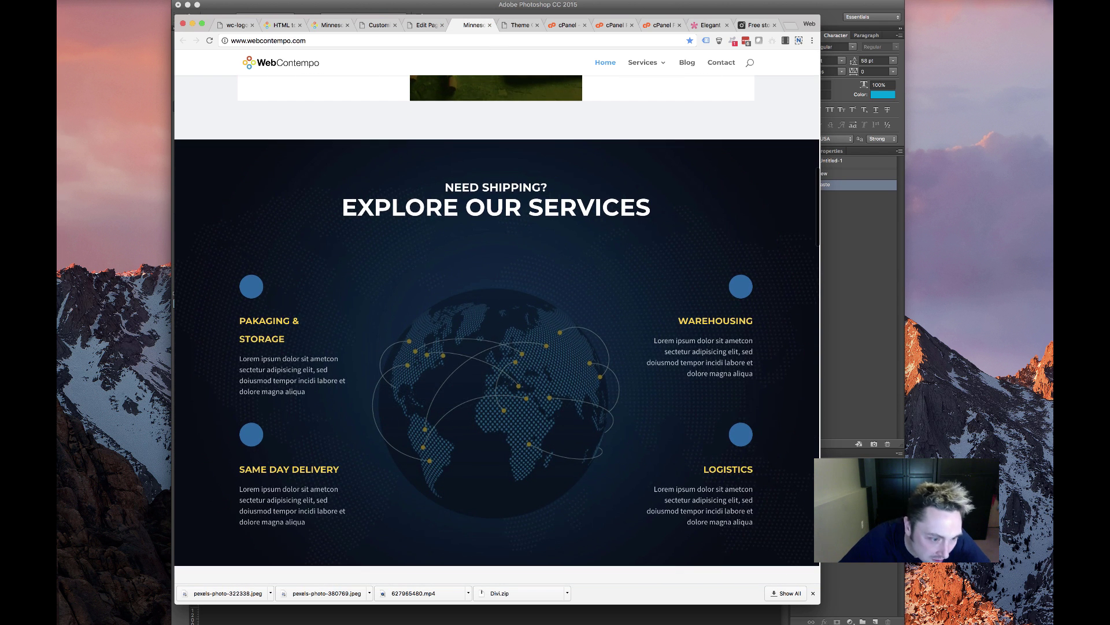
left_click(431, 23)
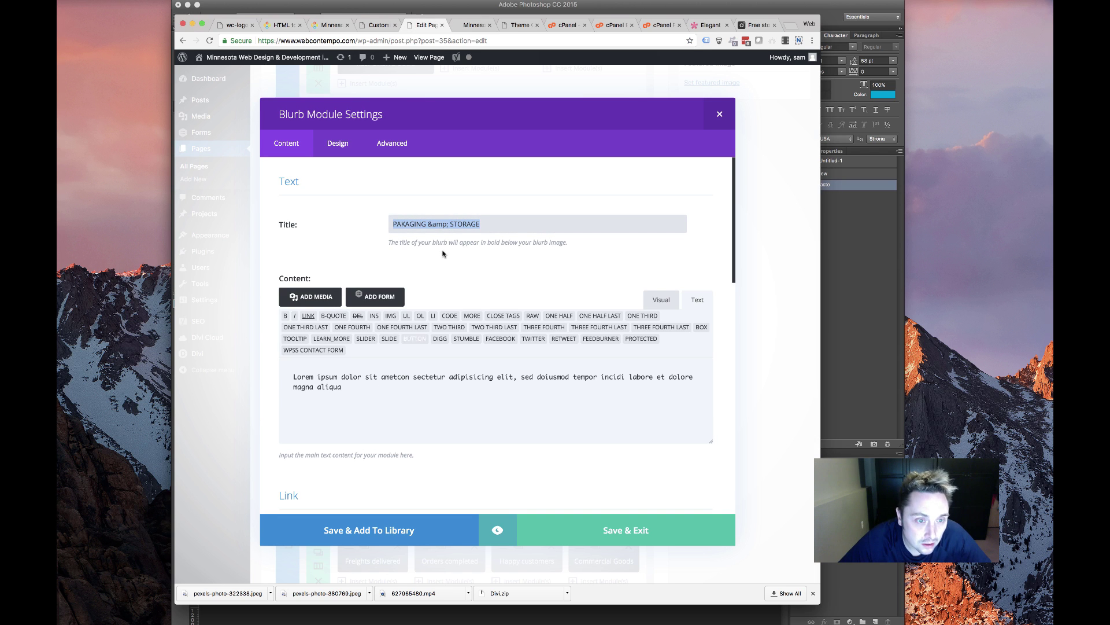
key("super+v")
Paste the old site's Web Development description into that blurb and save it
left_click(329, 25)
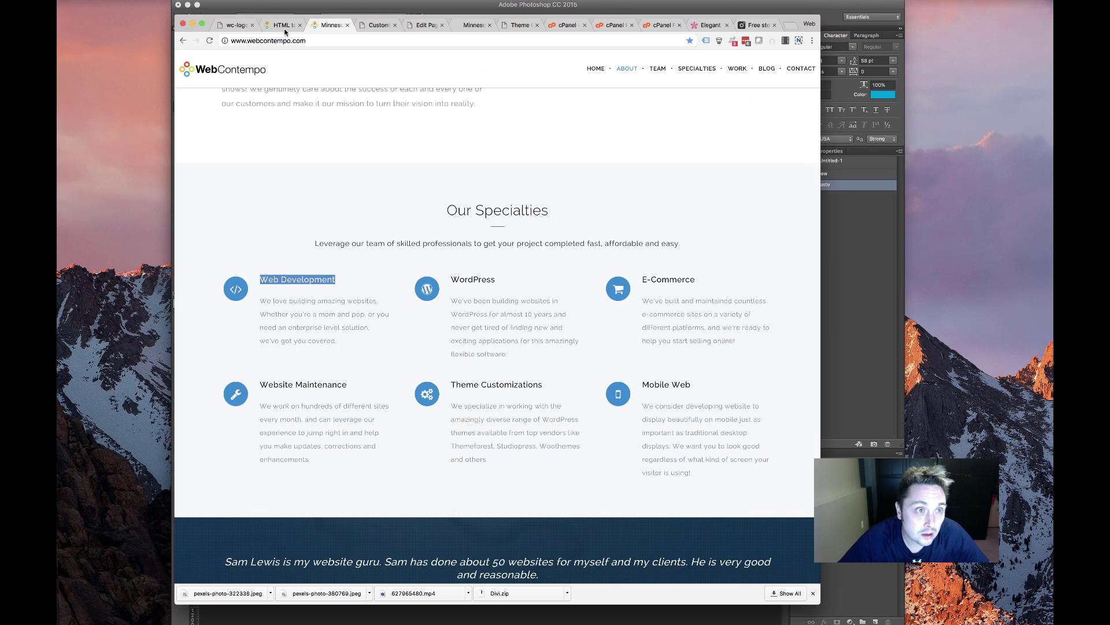
left_click_drag(347, 334, 258, 298)
key("super+c")
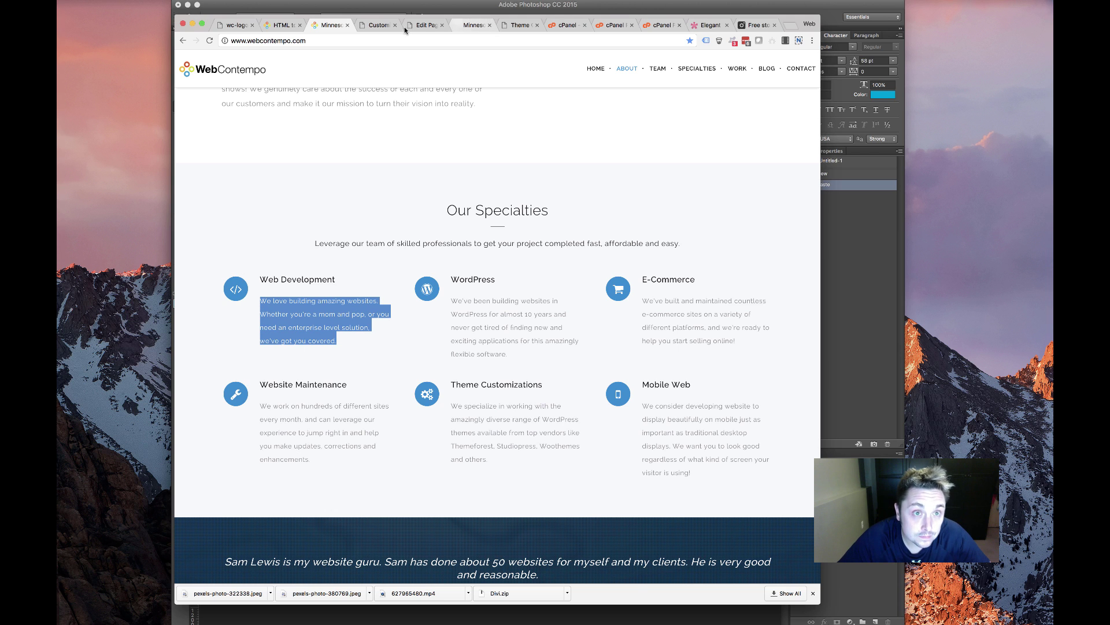
left_click(425, 25)
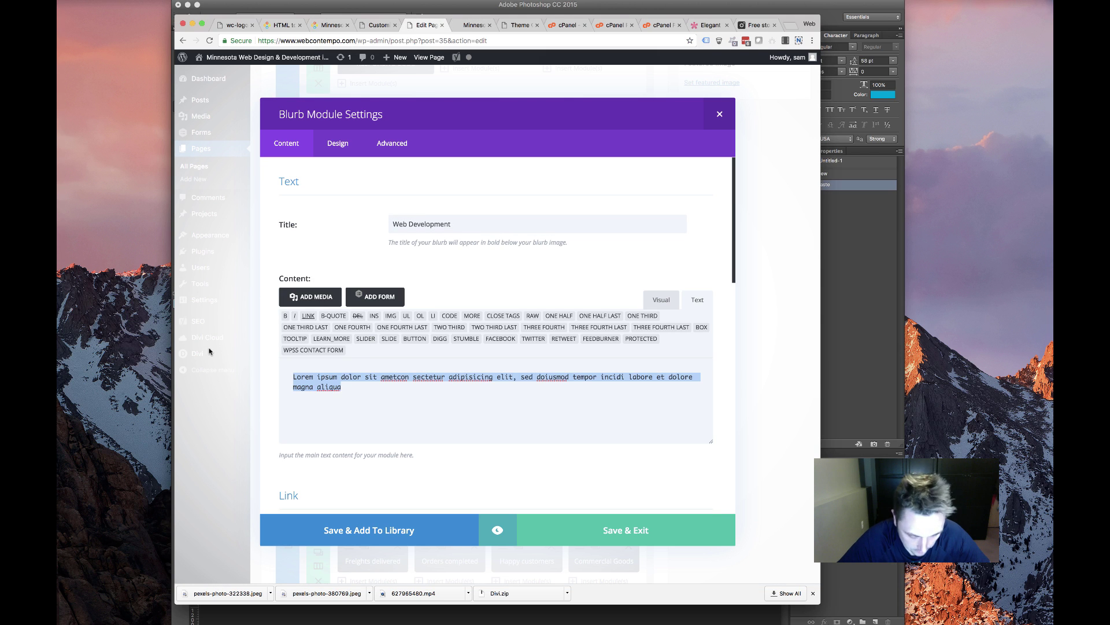
key("super+v")
left_click(601, 539)
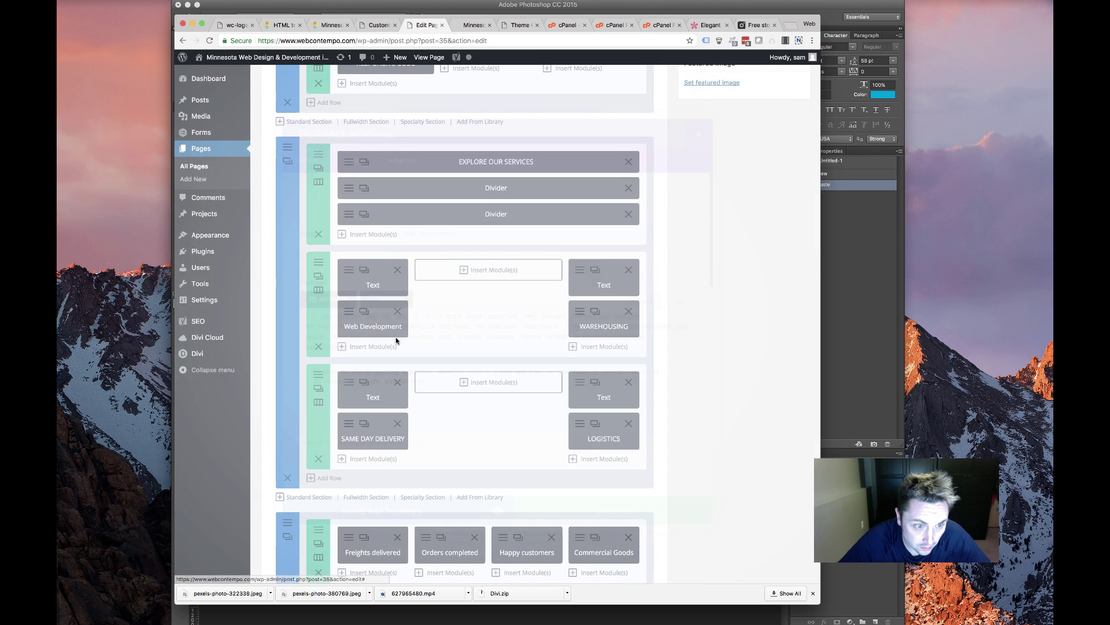
Retitle the WAREHOUSING blurb as WORDPRESS
left_click(578, 315)
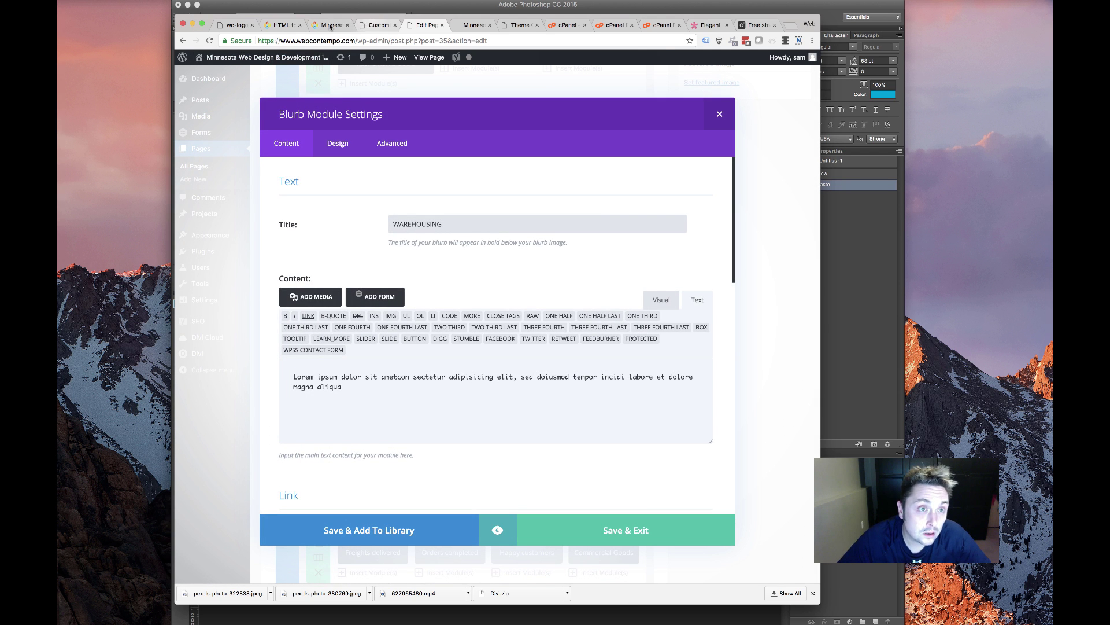
key("super+alt+Left")
key("super+alt+Left")
left_click_drag(495, 285, 451, 281)
key("super+c")
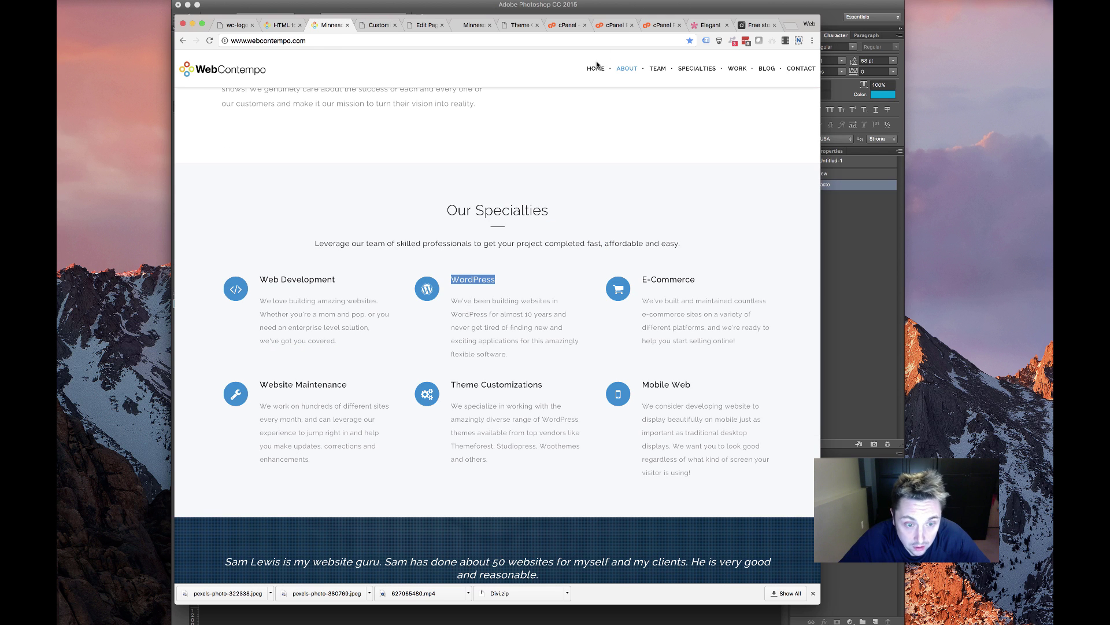
left_click(380, 25)
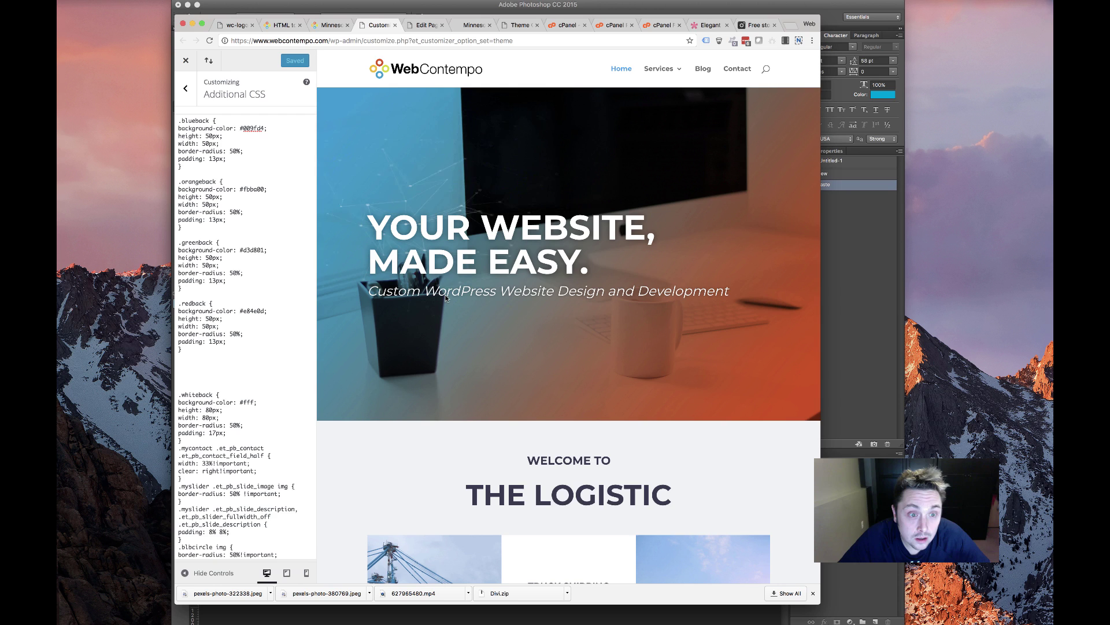
left_click(421, 24)
key("super+a")
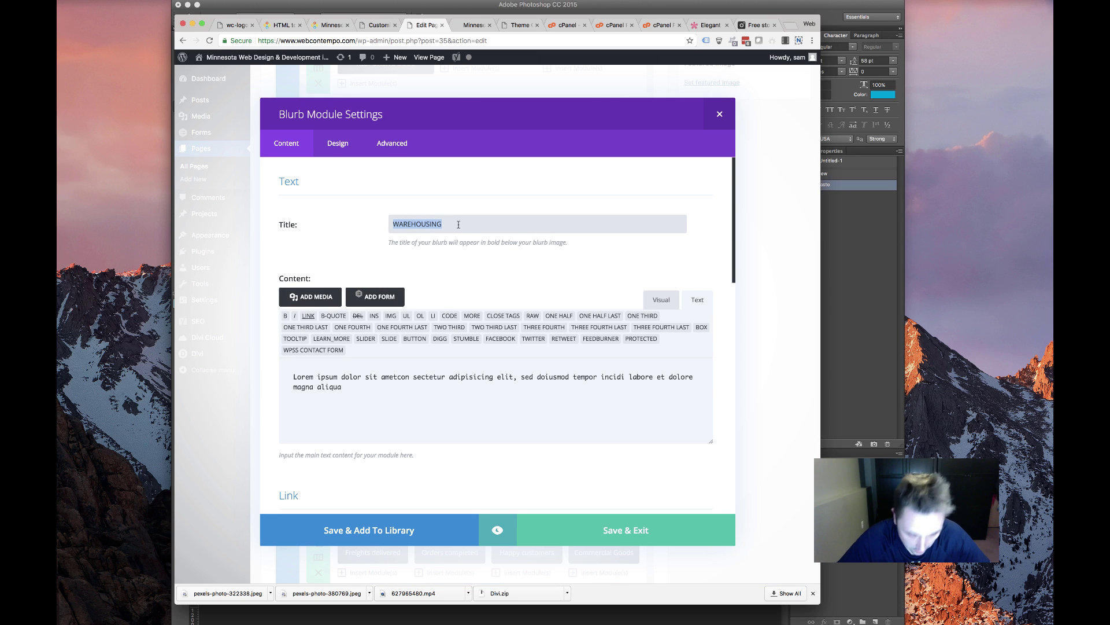
key("super+v")
double_click(424, 223)
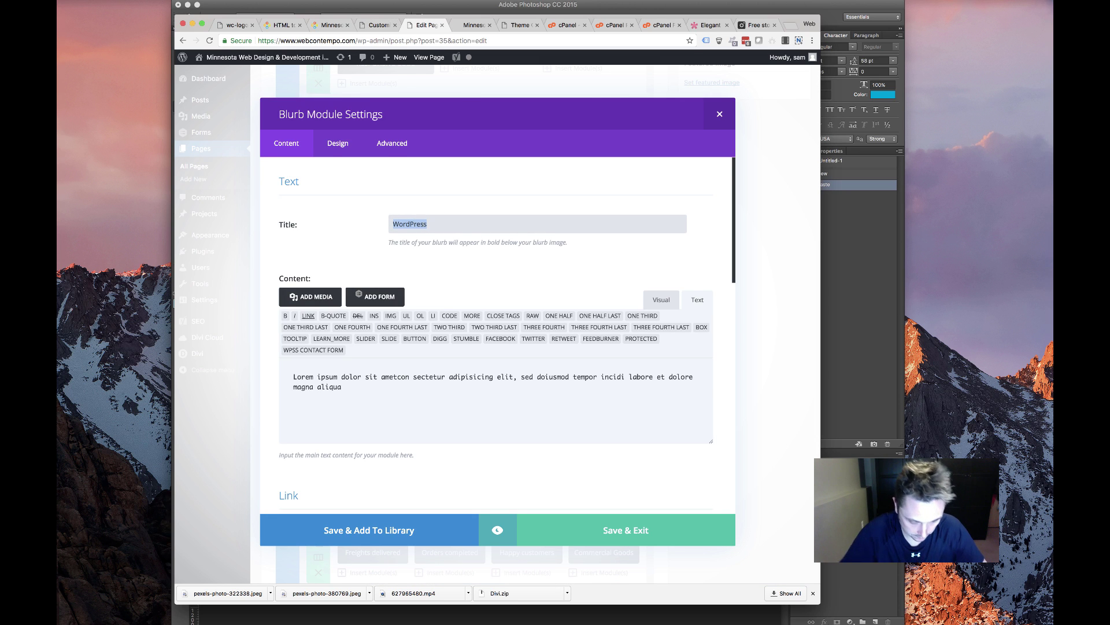
type("WORDPRESS")
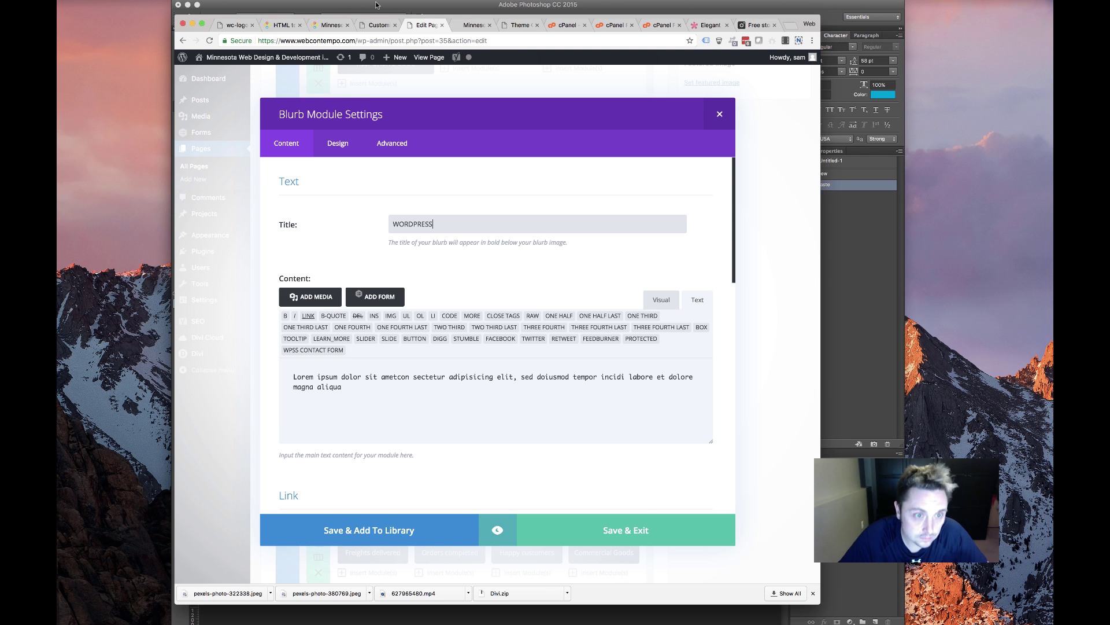
Paste the live site's WordPress paragraph into the blurb, change 'almost' to 'over', and save
left_click(379, 25)
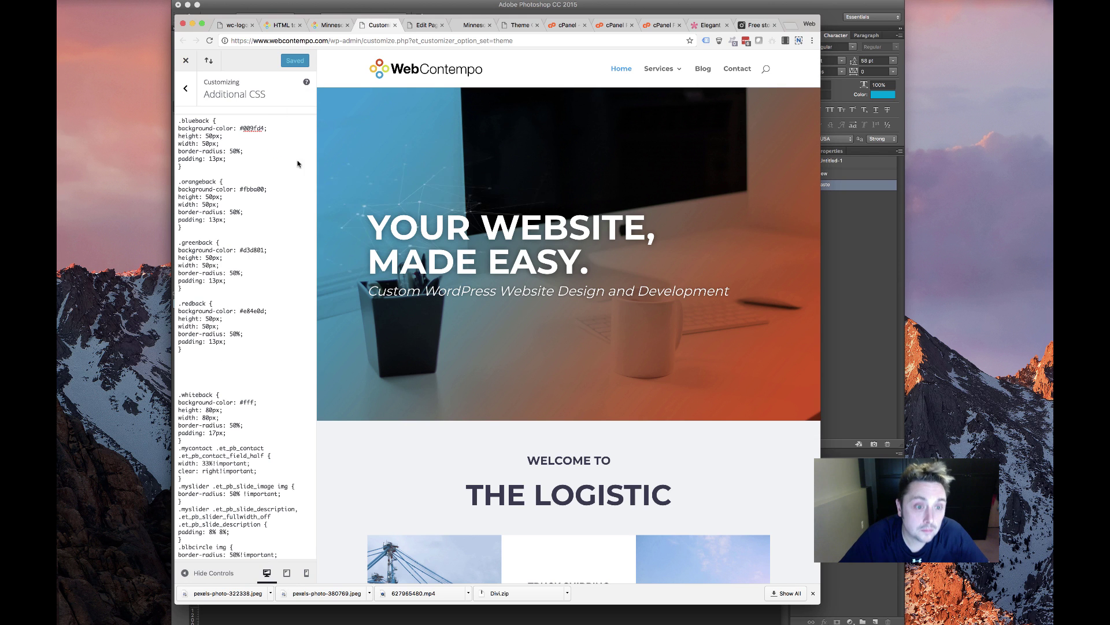
left_click(331, 25)
left_click_drag(507, 354, 478, 341)
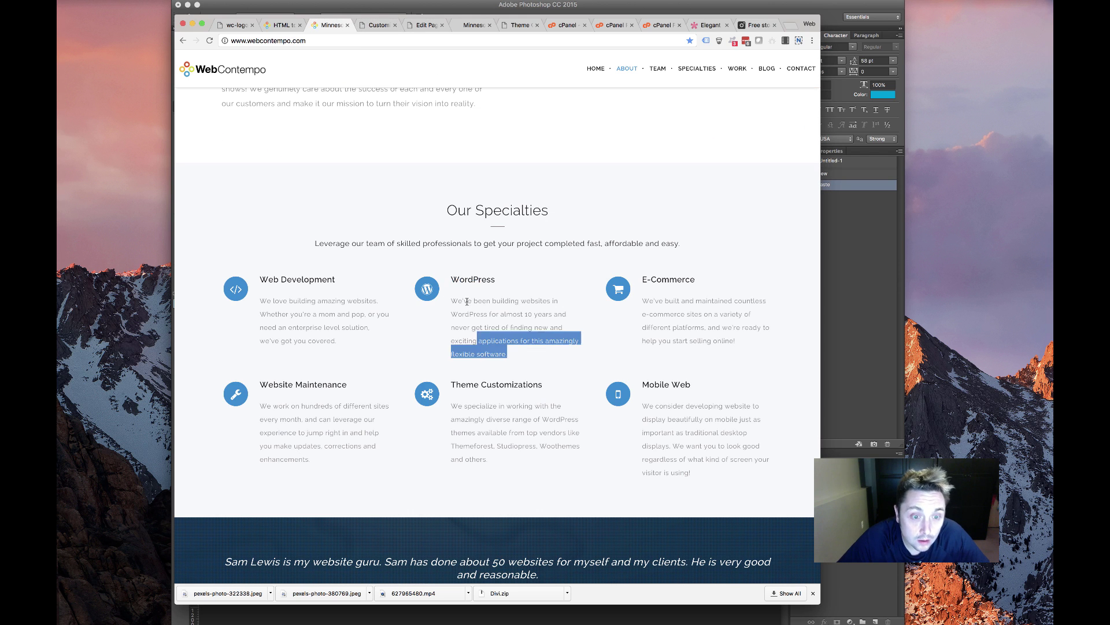
left_click_drag(467, 301, 452, 299)
key("super+c")
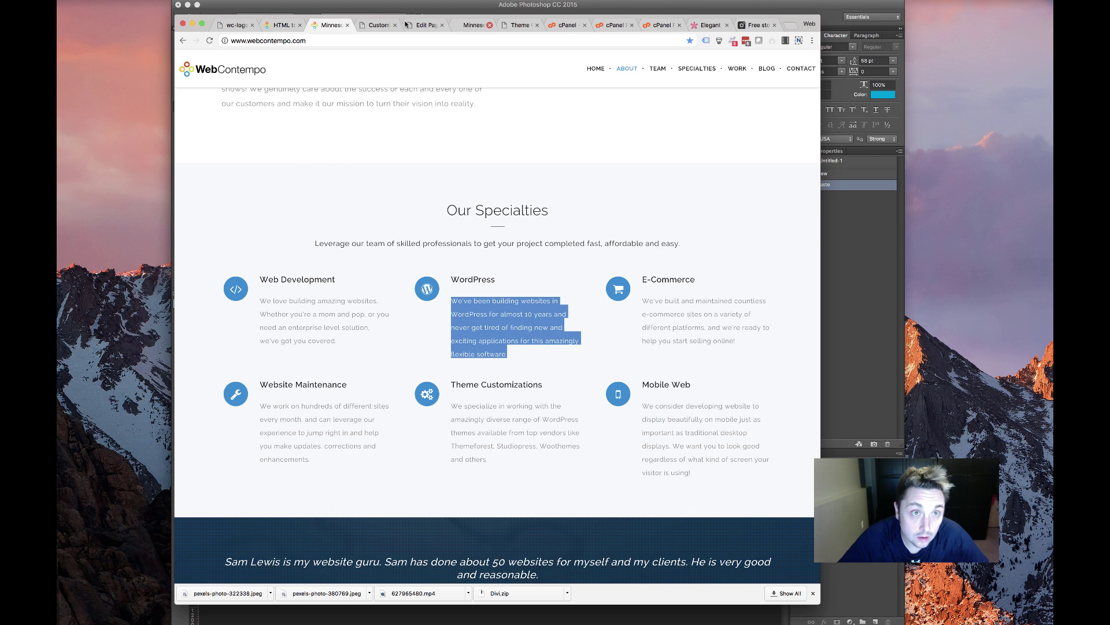
left_click(407, 25)
left_click_drag(296, 369, 506, 401)
key("super+v")
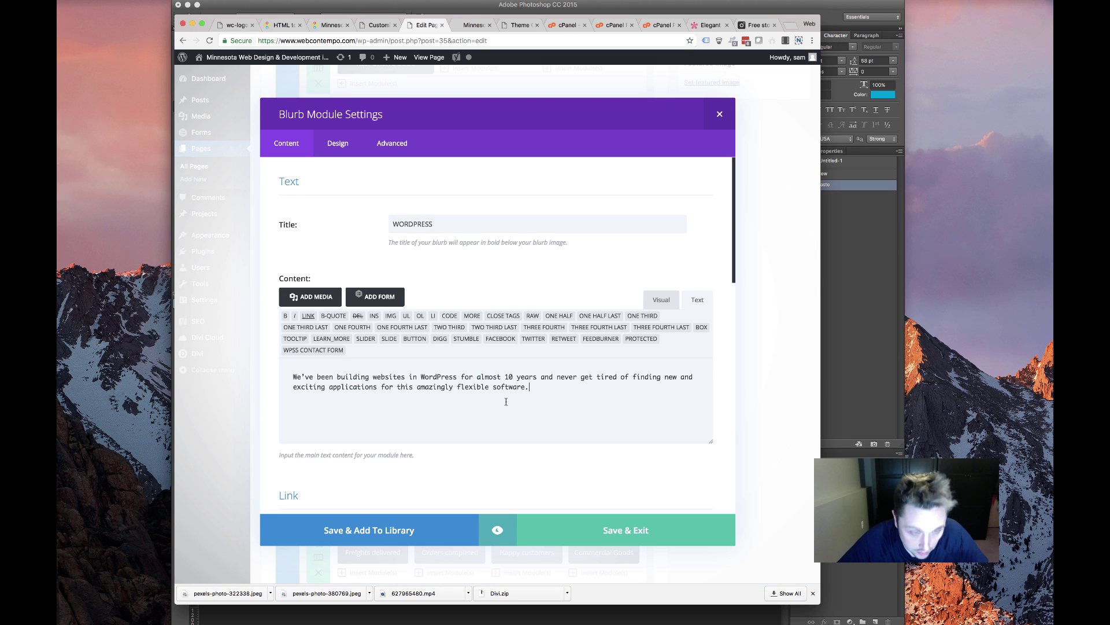
double_click(494, 376)
type("over")
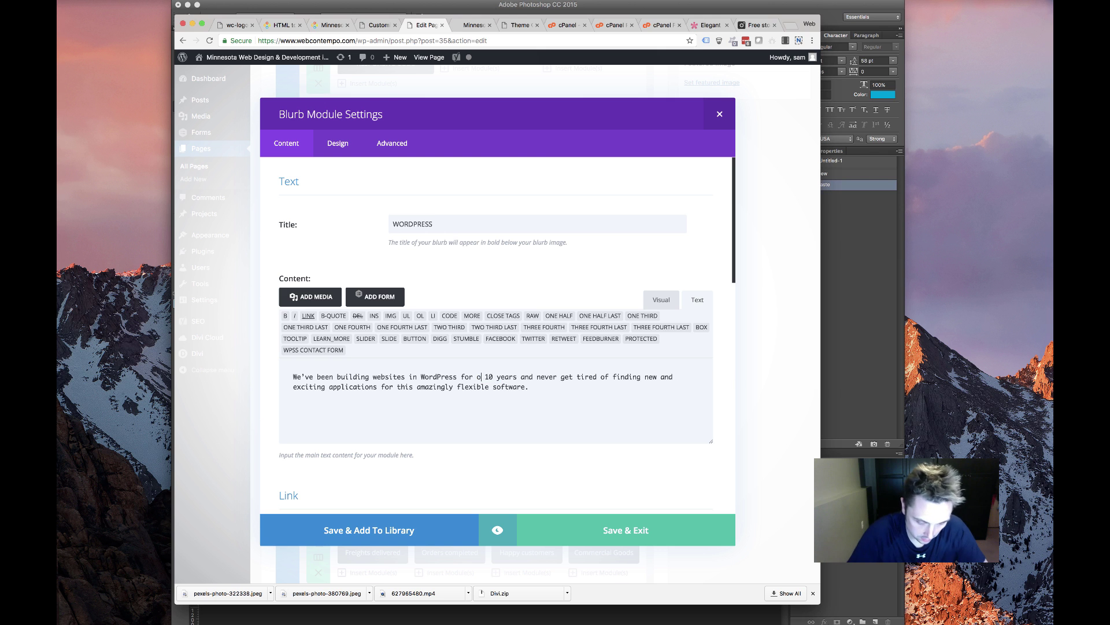
left_click(598, 527)
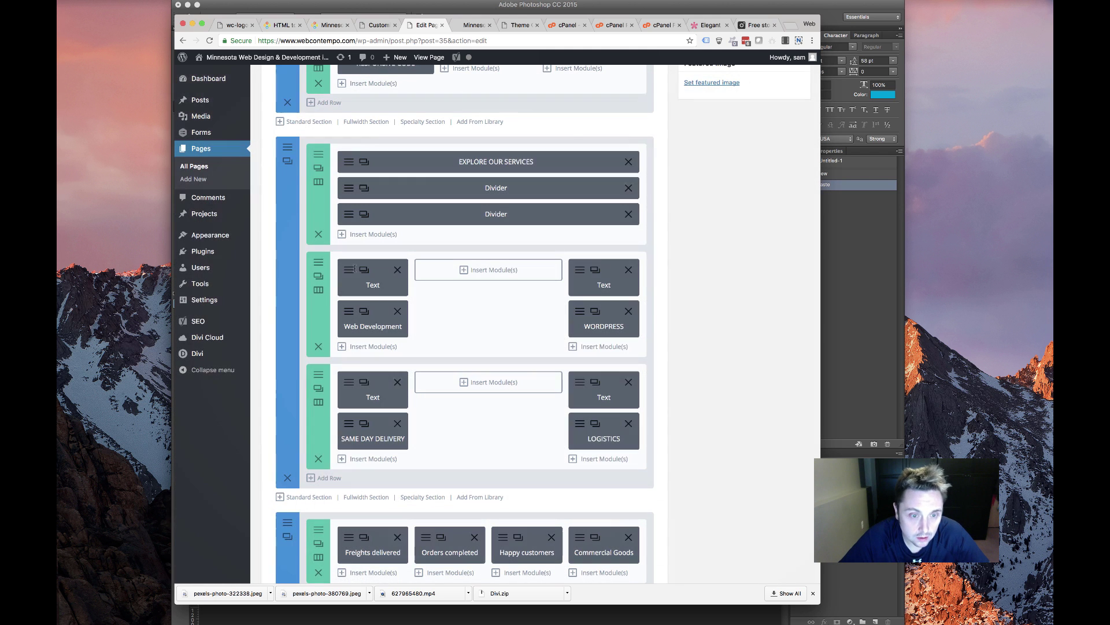
Retitle the Web Development blurb in capitals as WEB DEVELOPMENT and save
left_click(349, 311)
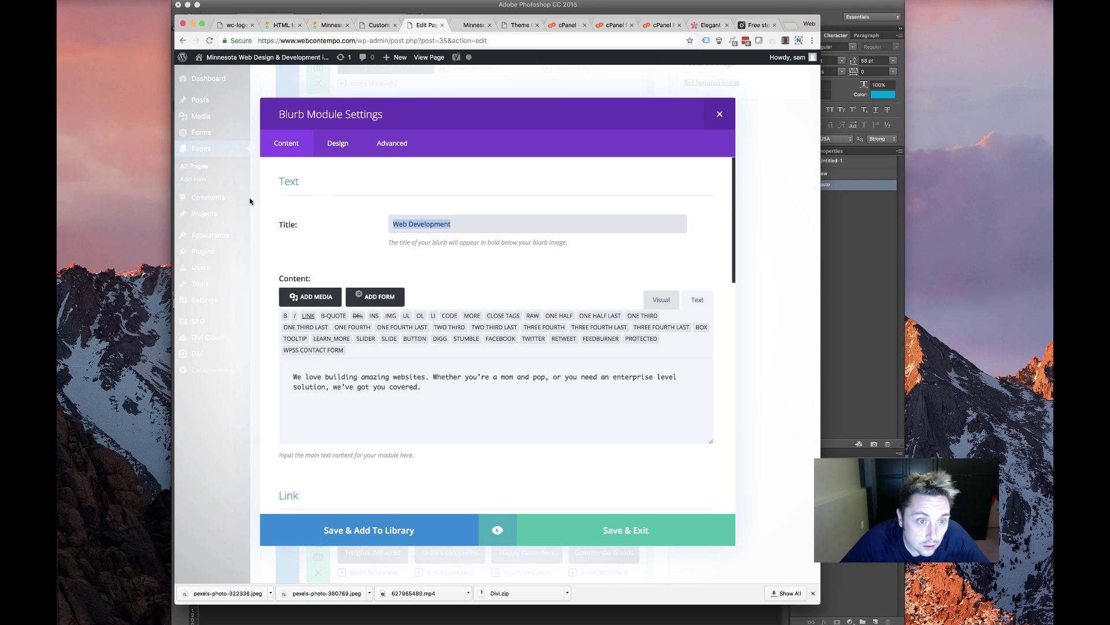
type("EB DEVELOPMENT")
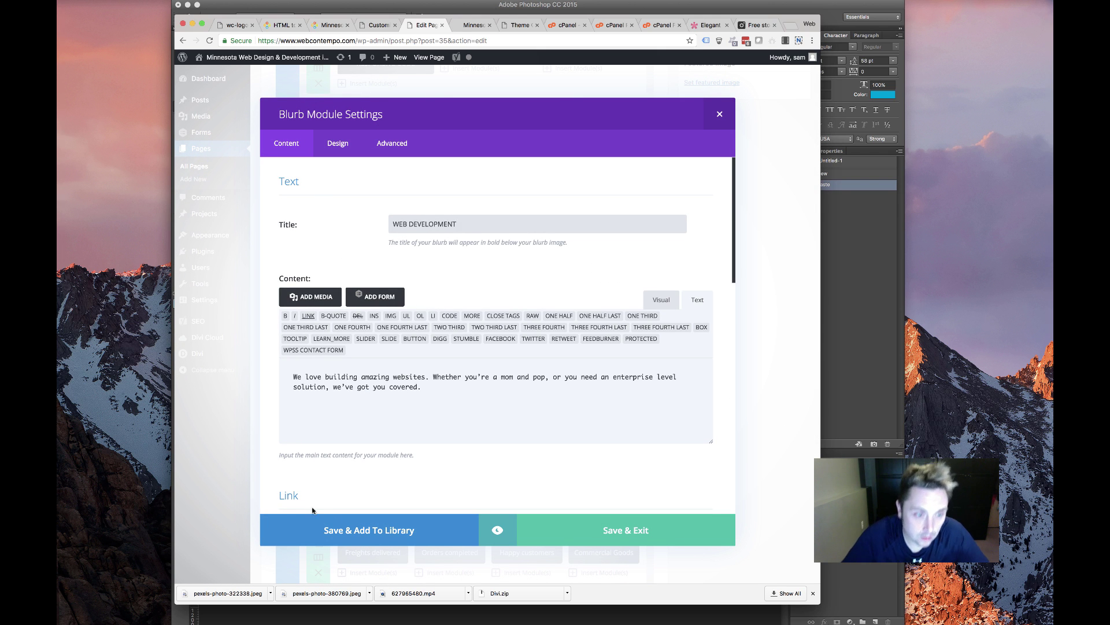
left_click(577, 529)
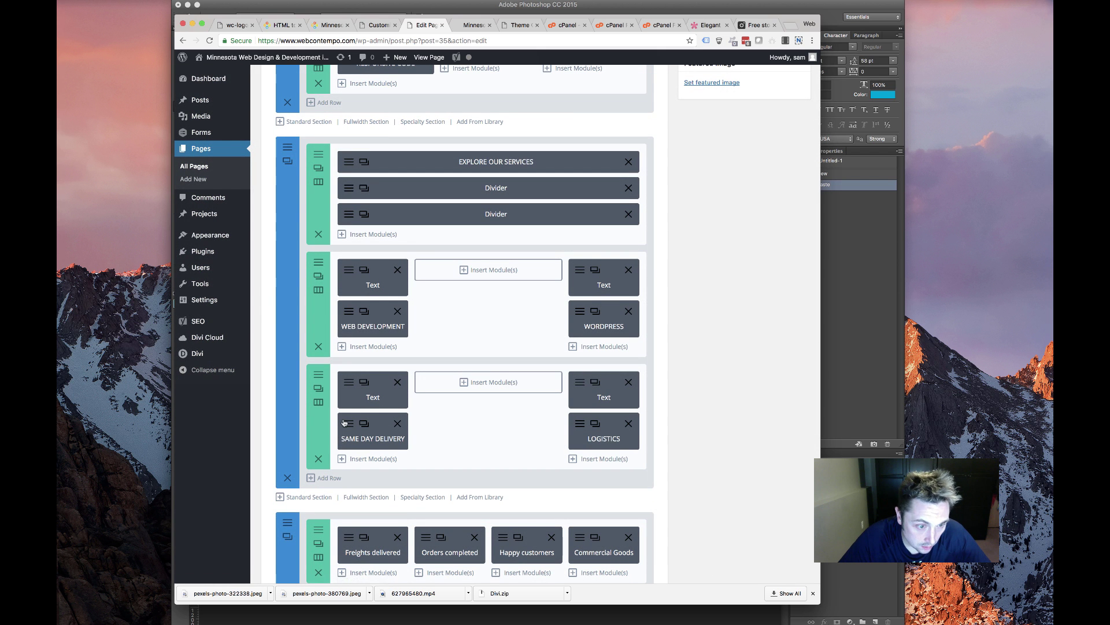
Retitle the SAME DAY DELIVERY blurb as E-COMMERCE
left_click(345, 422)
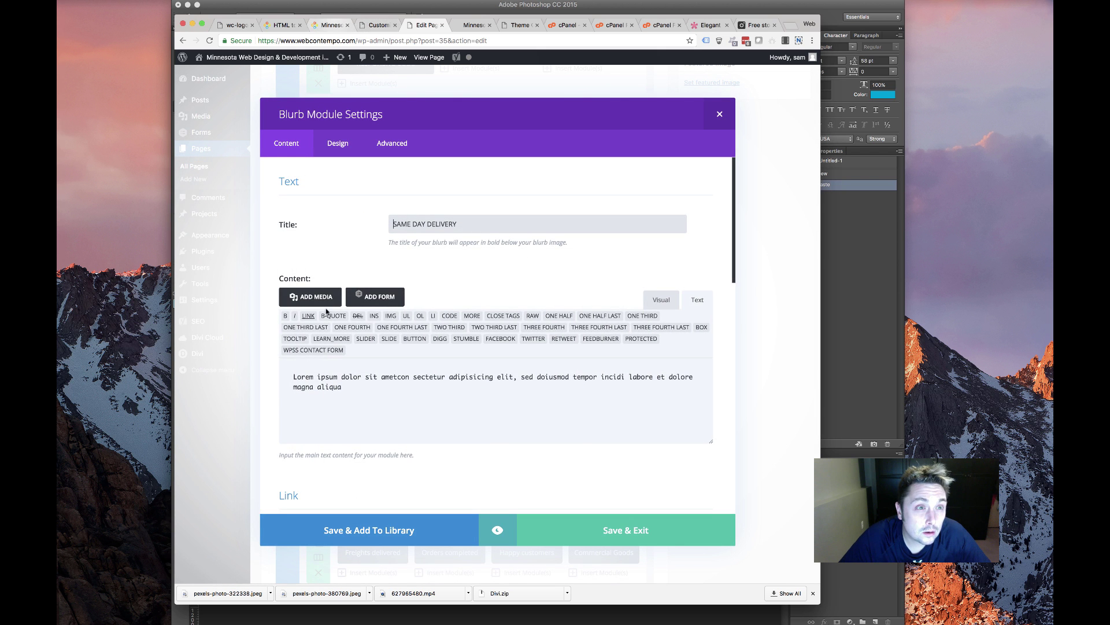
key("super+3")
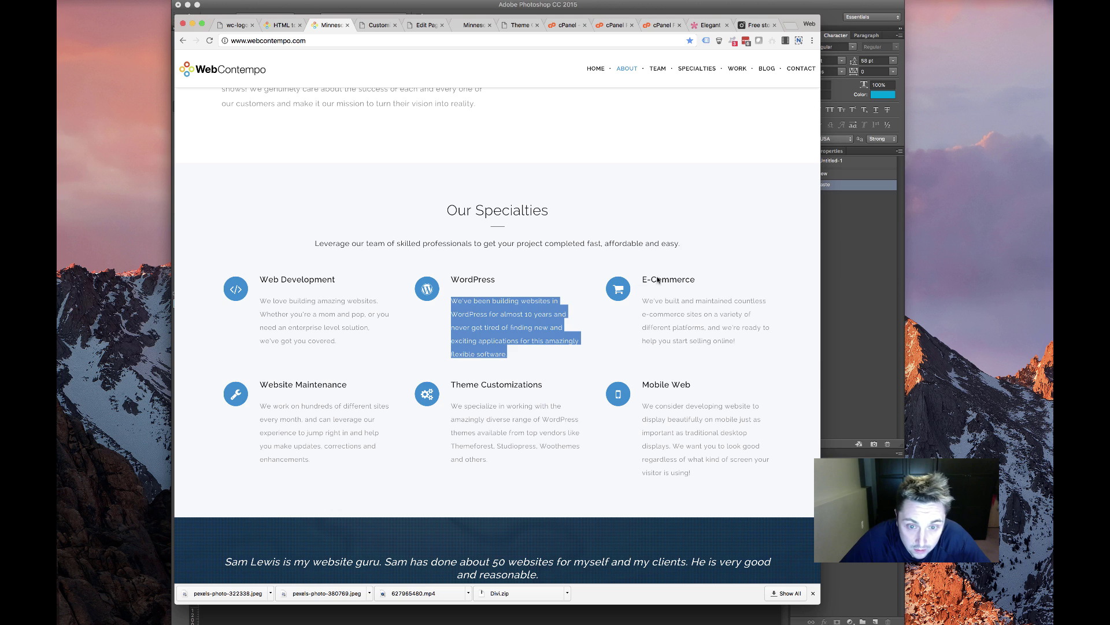
left_click_drag(642, 280, 693, 279)
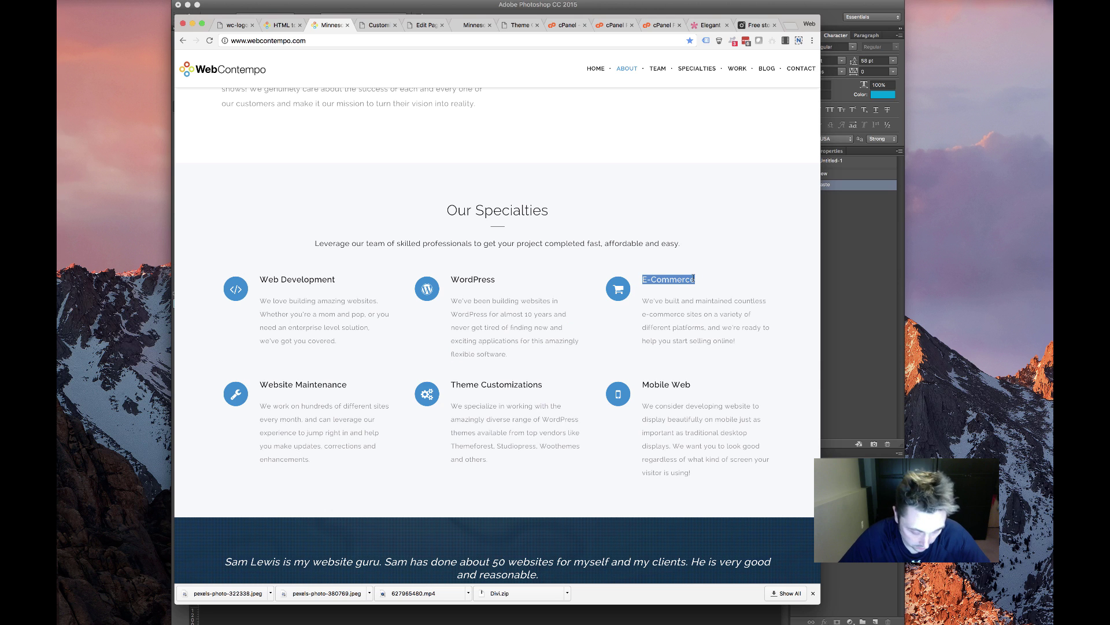
left_click(435, 30)
left_click_drag(460, 225, 312, 213)
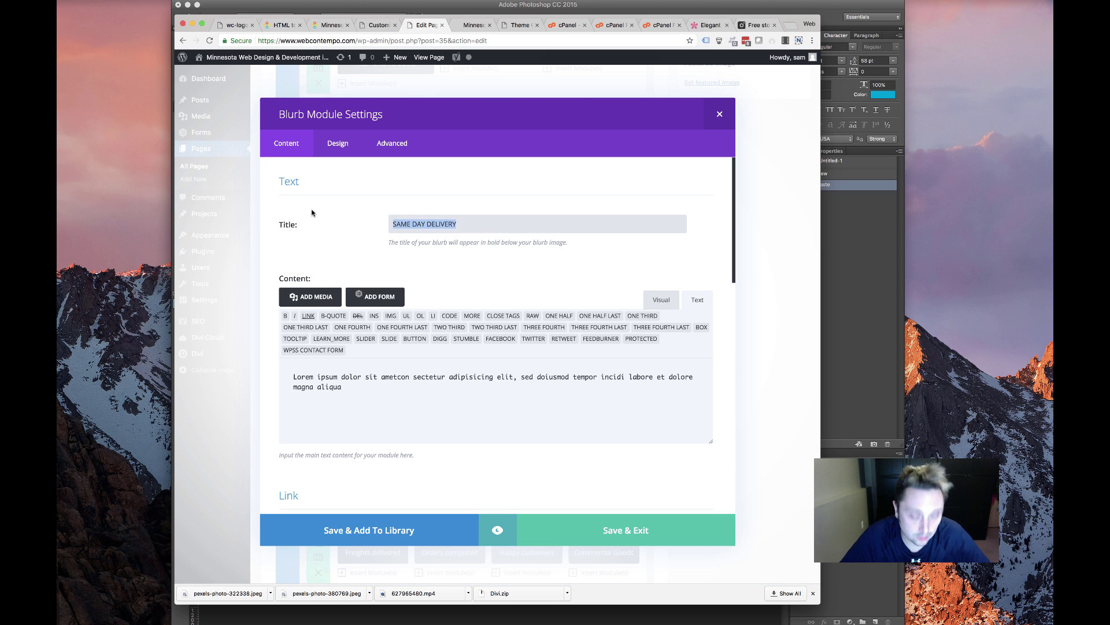
type("E")
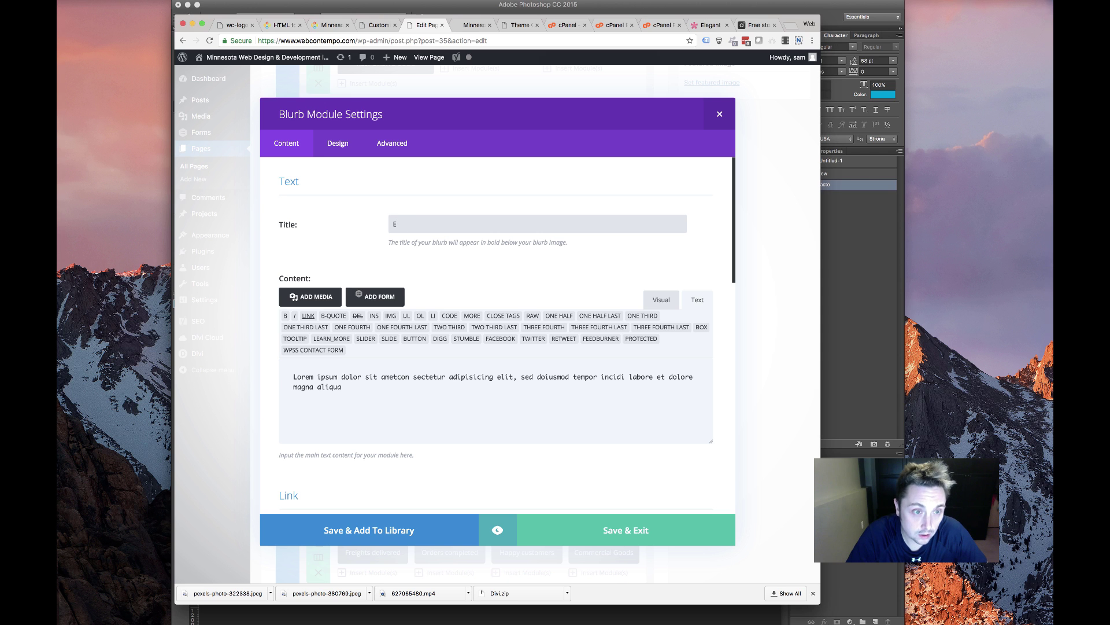
type("-COMMERCE")
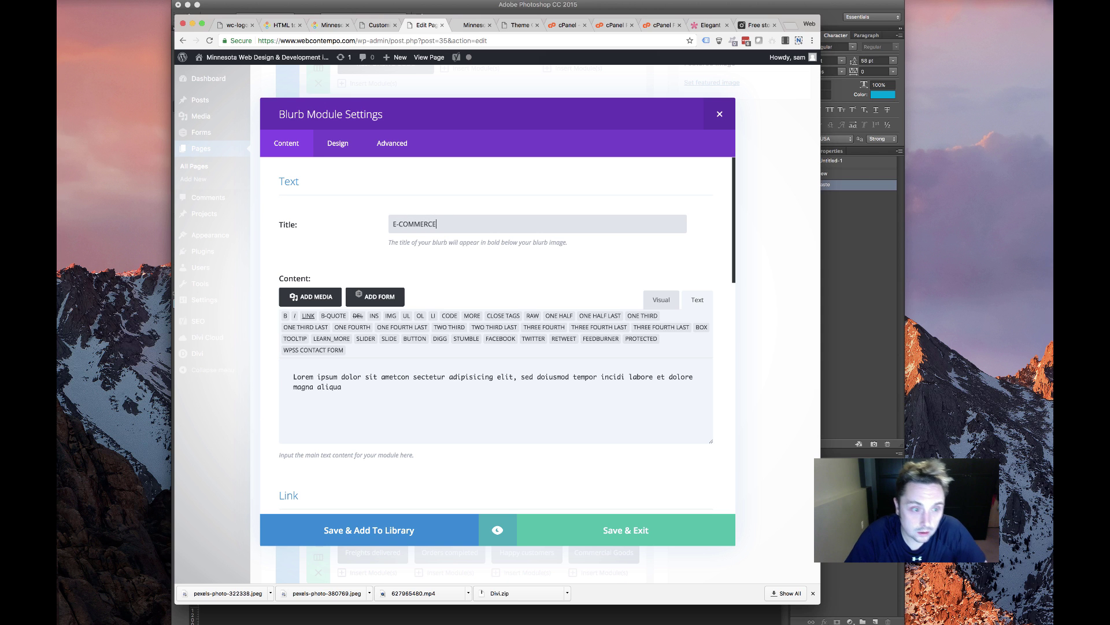
Give the E-COMMERCE blurb the live site's E-Commerce description and save it
left_click(325, 25)
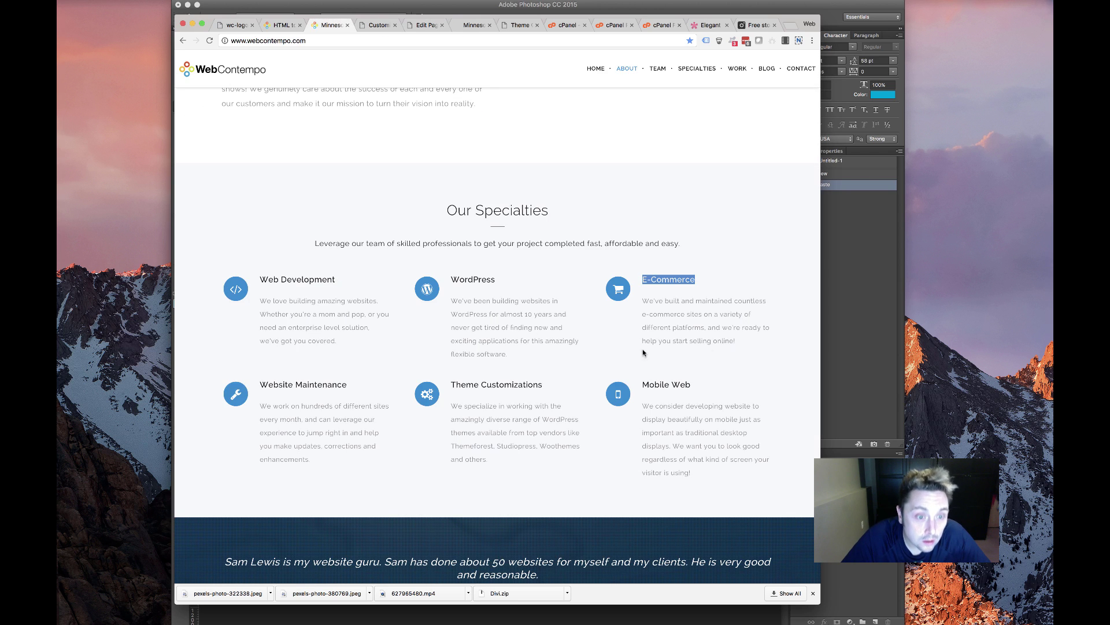
left_click_drag(752, 345, 643, 318)
left_click(718, 333)
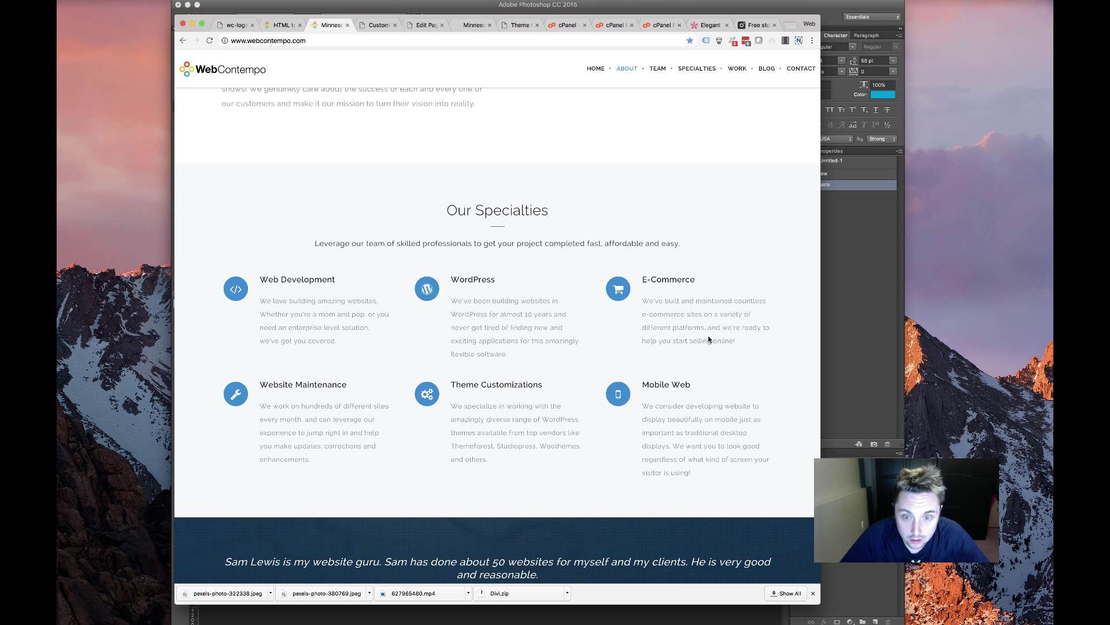
left_click_drag(735, 341, 642, 300)
key("super+c")
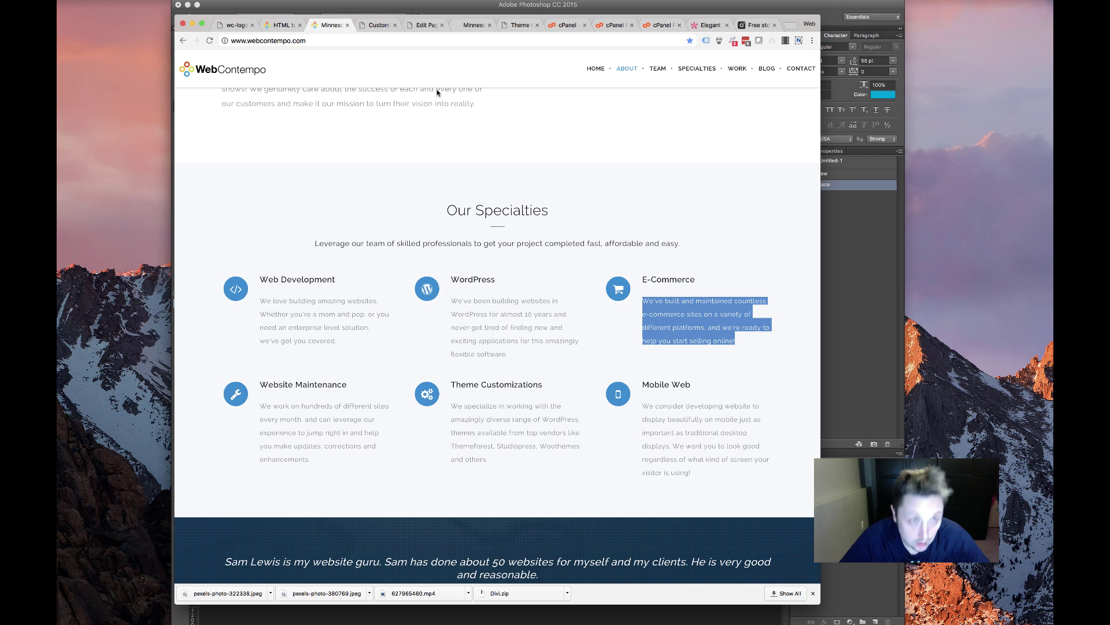
left_click(427, 25)
left_click_drag(353, 395, 281, 383)
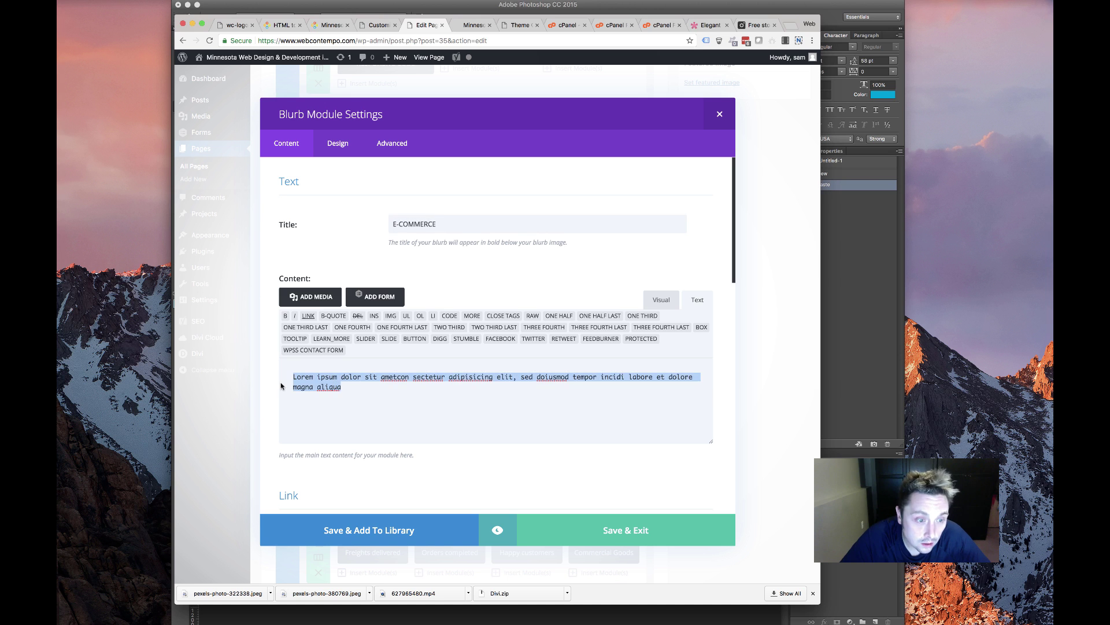
key("super+v")
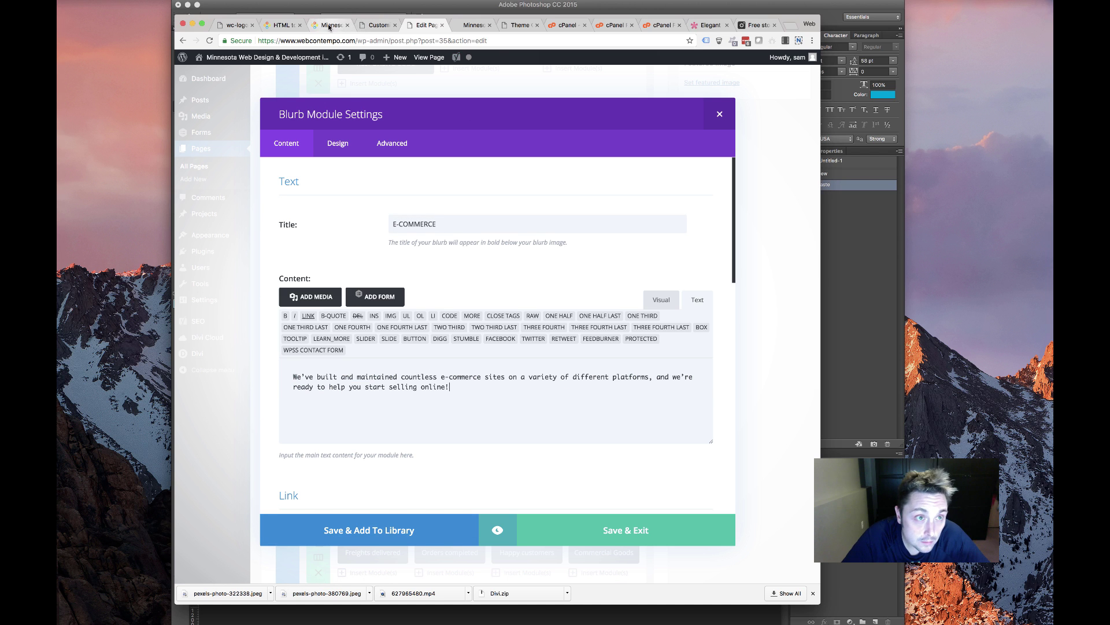
left_click(327, 25)
triple_click(705, 426)
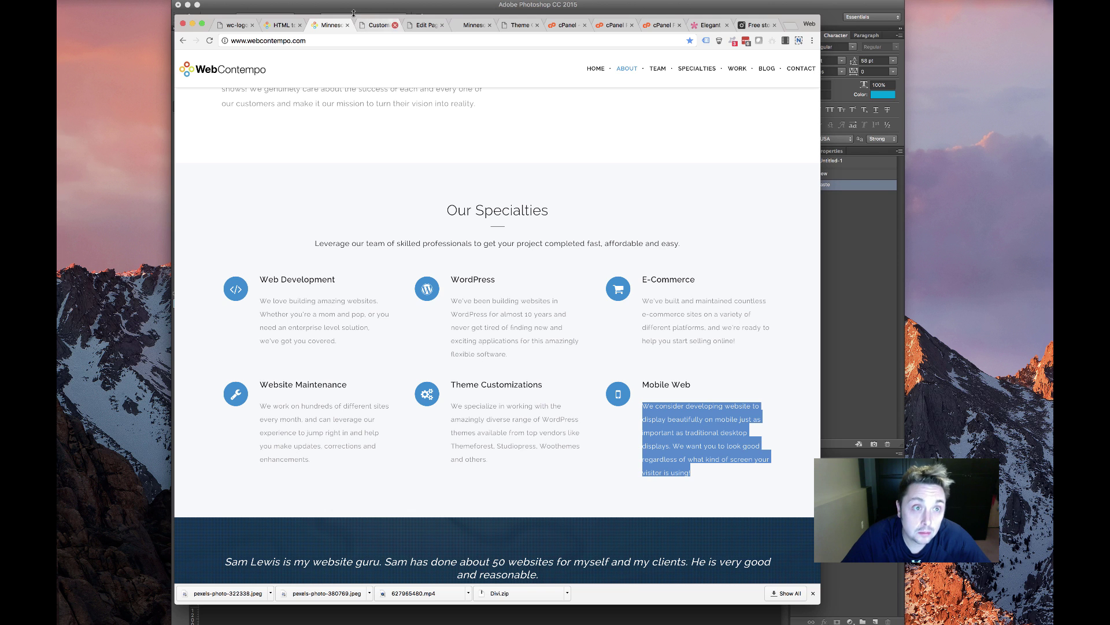
left_click(420, 27)
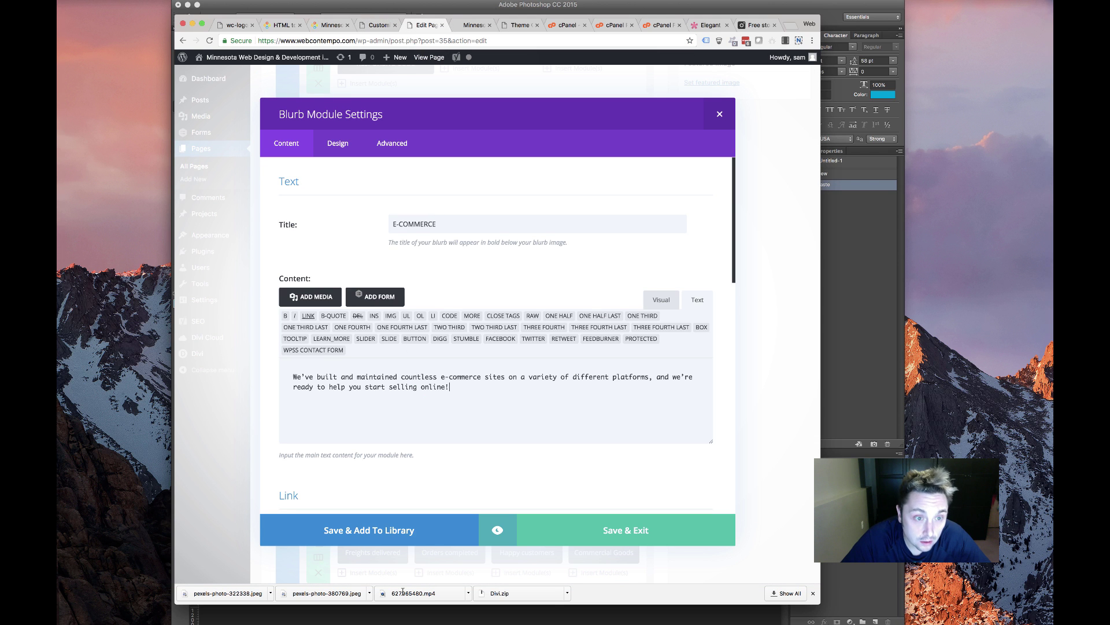
left_click(609, 530)
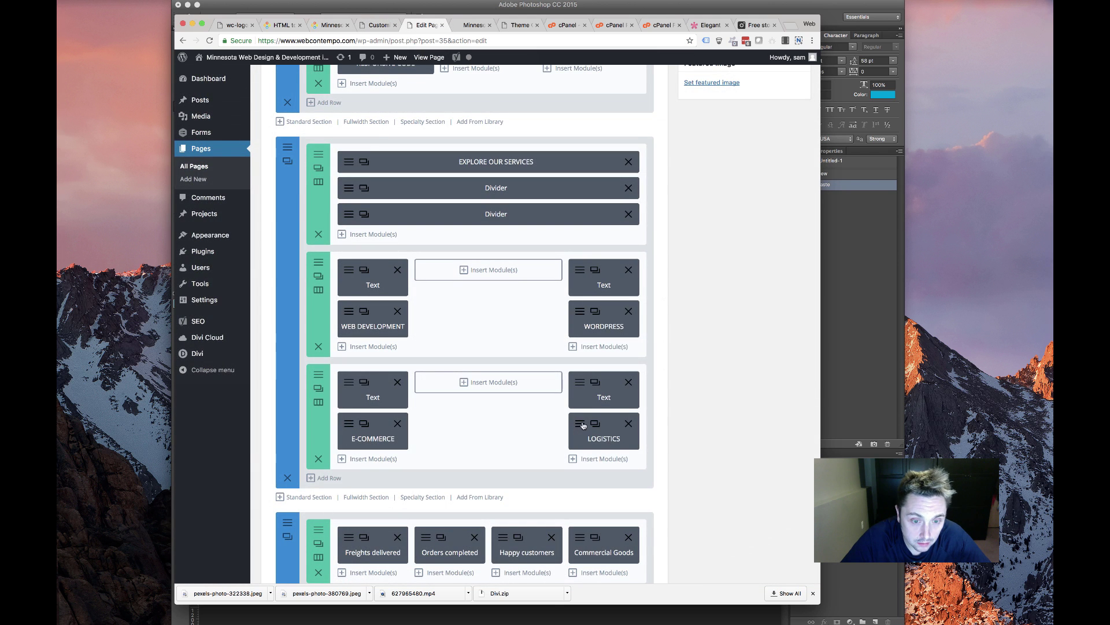
Replace the LOGISTICS blurb's content with the live site's Mobile Web paragraph and save
left_click(581, 424)
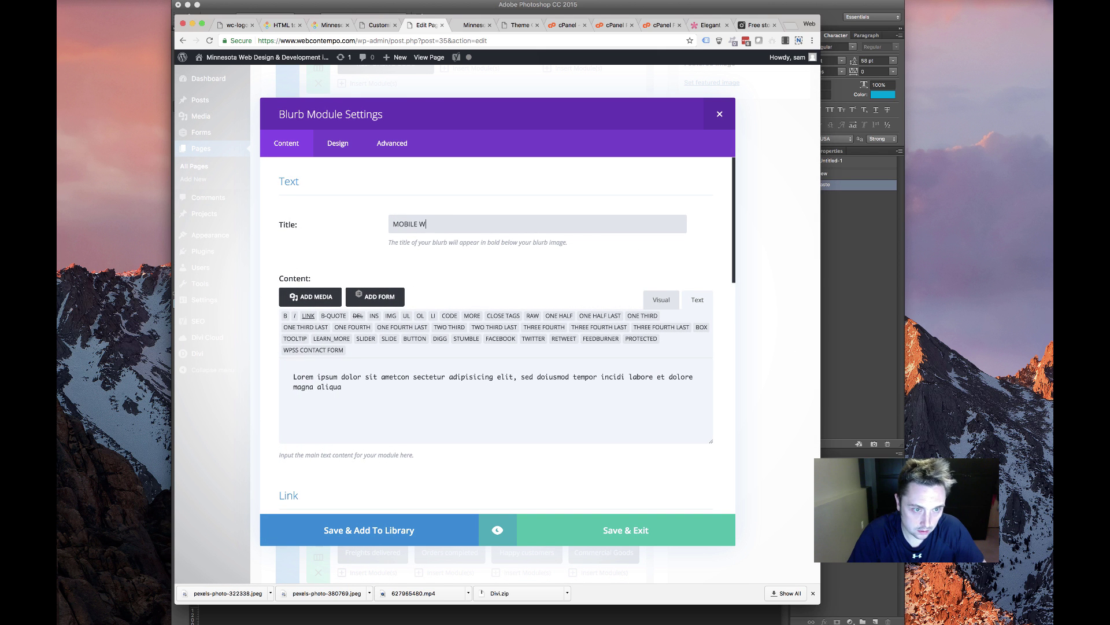
left_click(324, 374)
key("super+a")
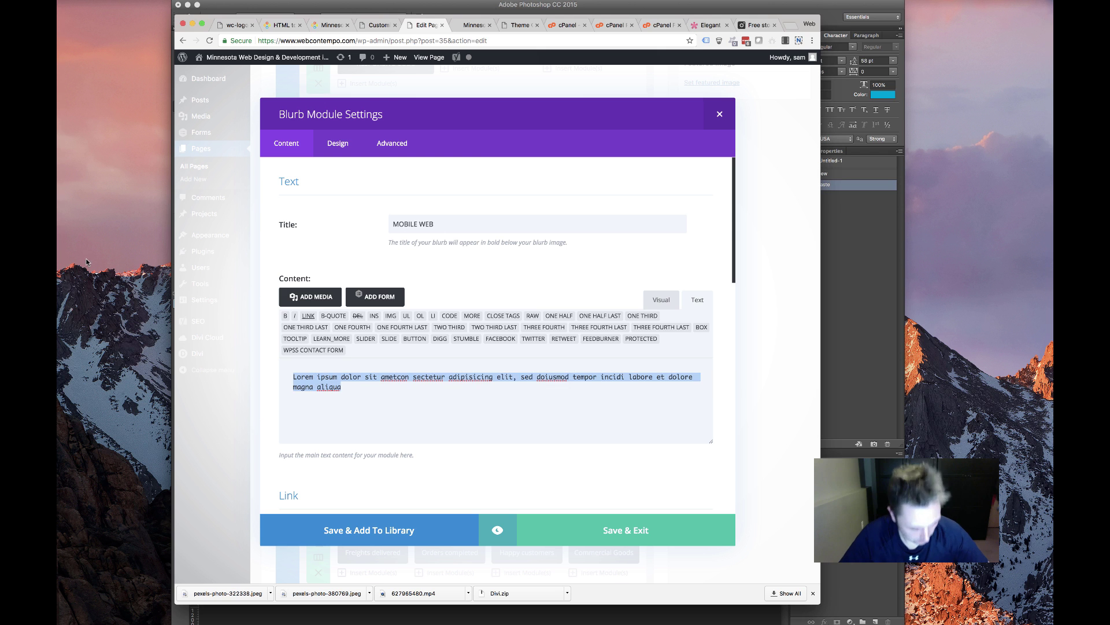
key("super+v")
left_click(606, 531)
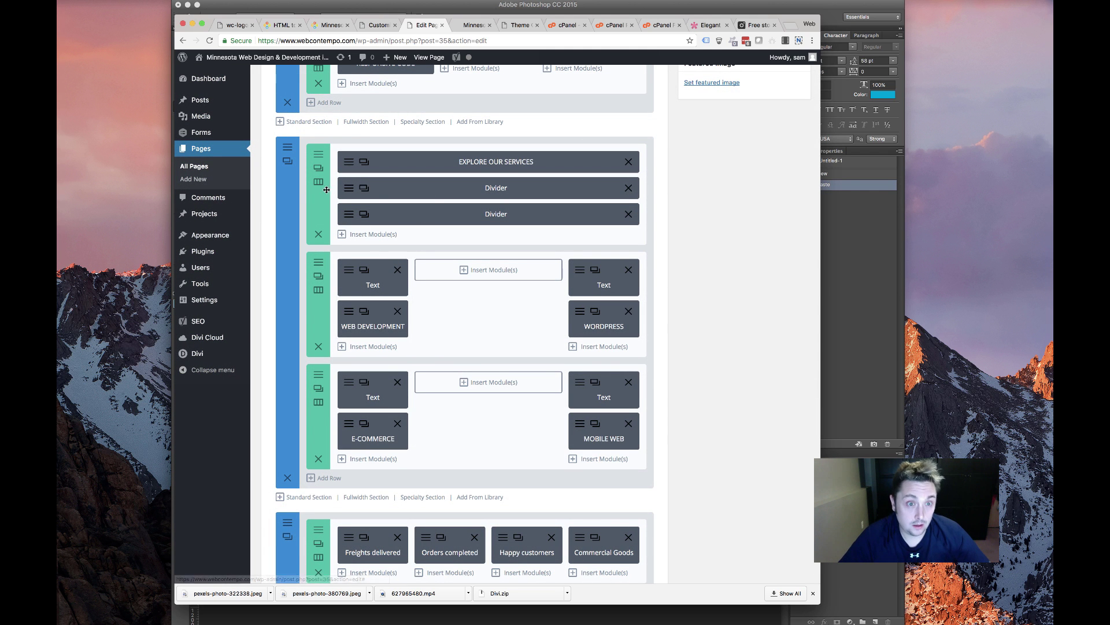
Delete the globe background image in the services section's settings
left_click(285, 147)
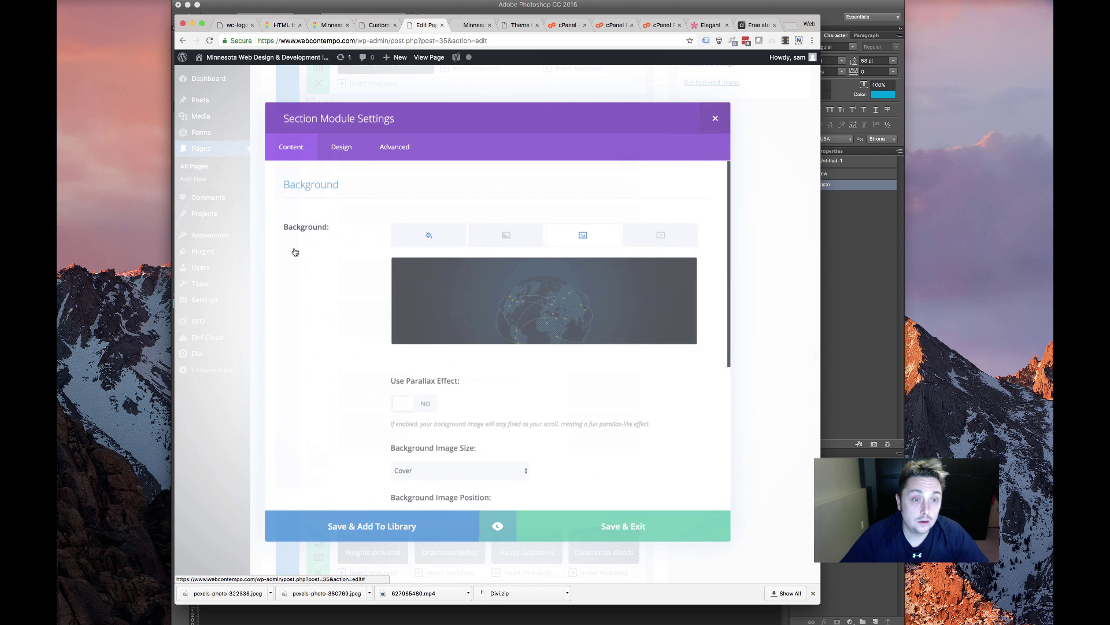
scroll(542, 327, "down", 5)
scroll(542, 327, "up", 5)
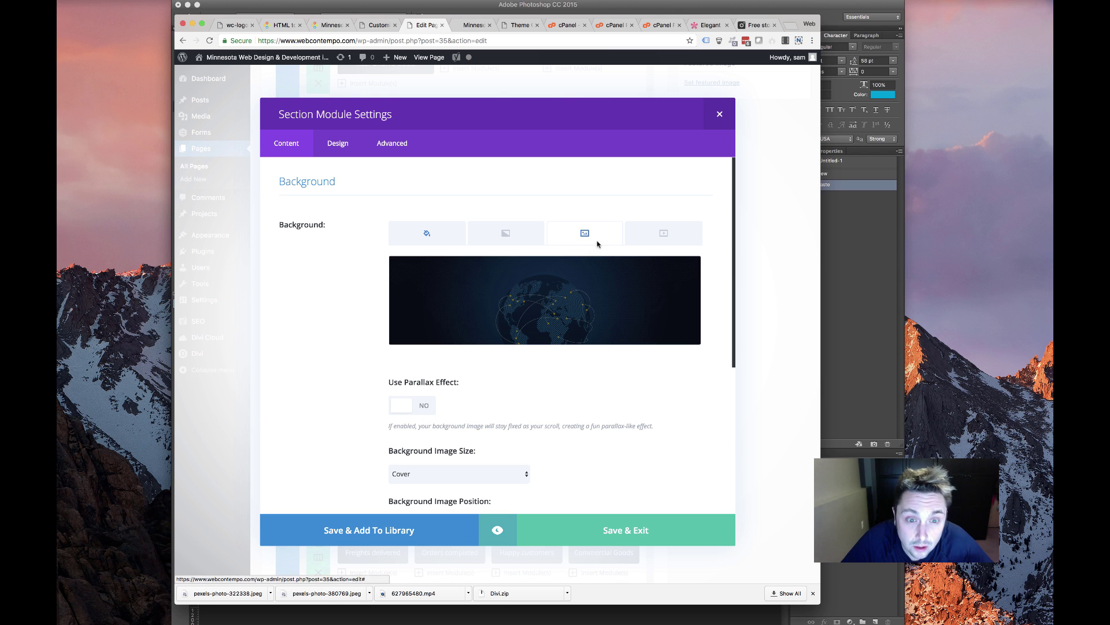
left_click(688, 271)
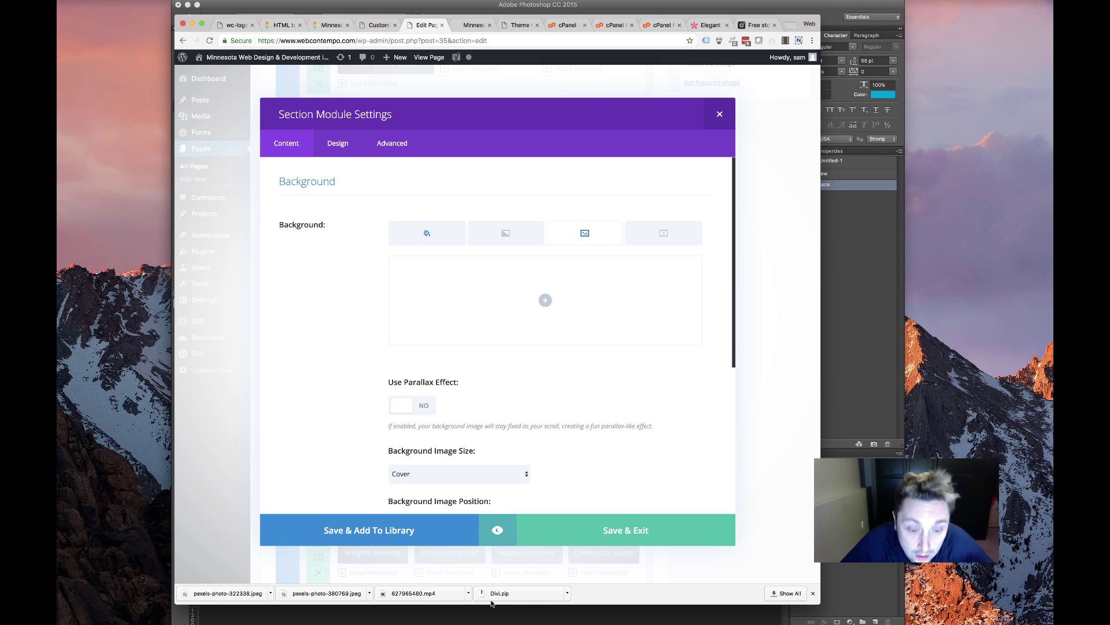
key("super+Tab")
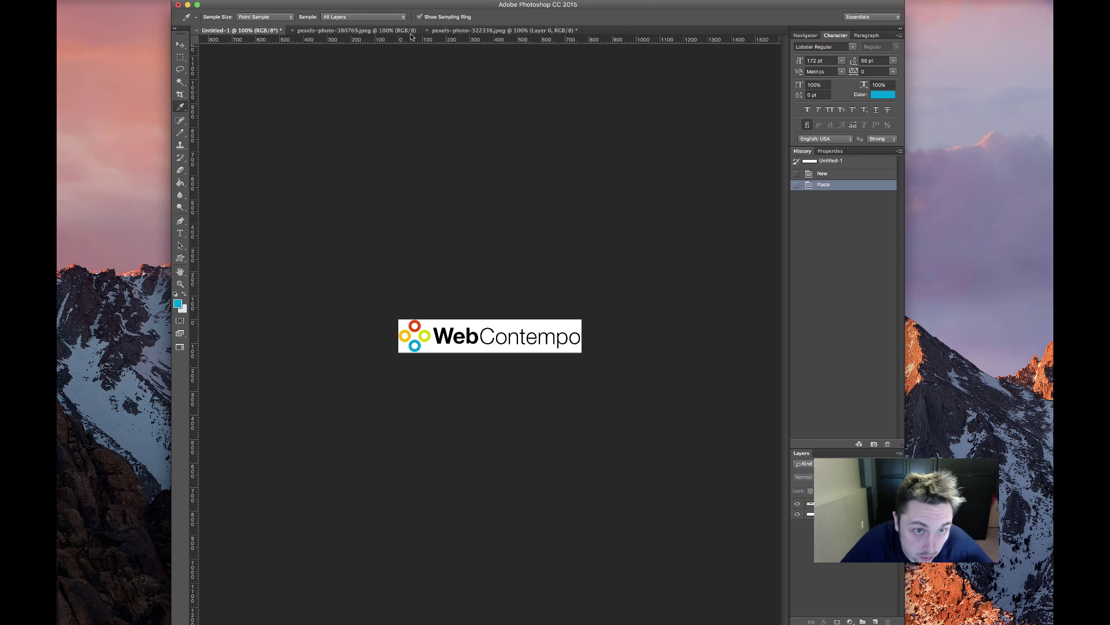
Unlock the office photo's Background layer as an editable Layer 0
left_click(440, 30)
left_click(399, 30)
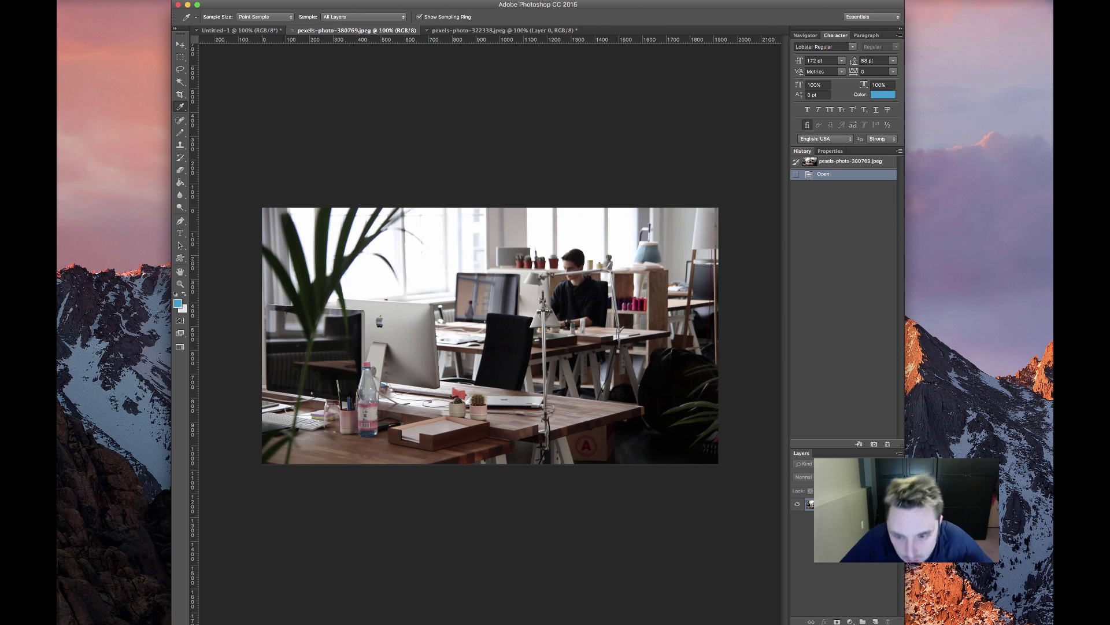
double_click(838, 505)
key("Return")
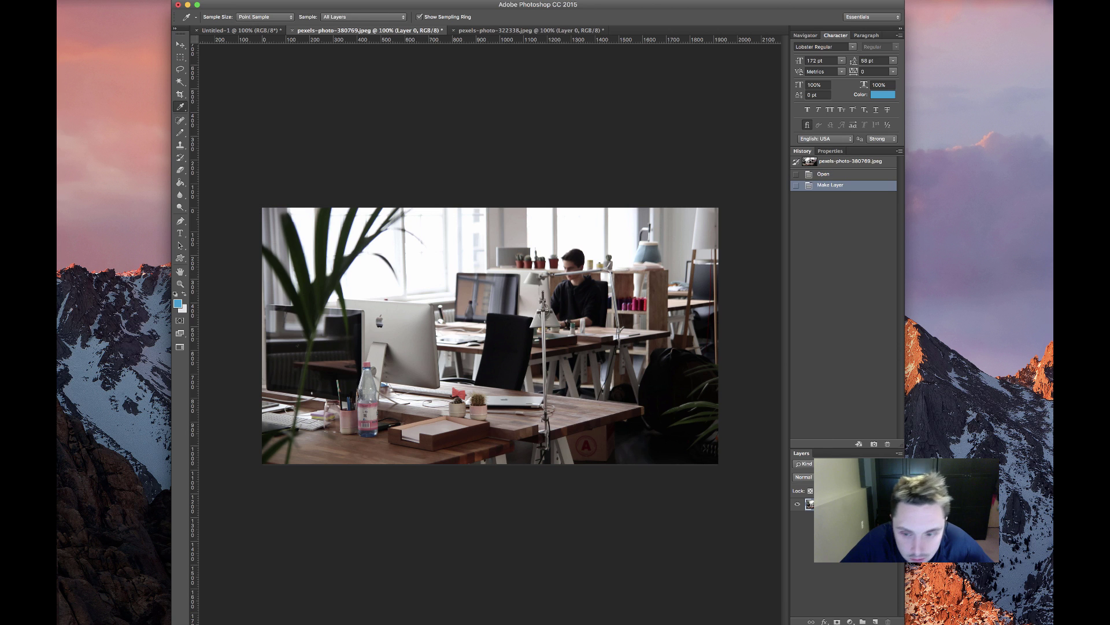
Replace the colour overlay with a radial Gradient Overlay and open its Gradient Editor
double_click(839, 505)
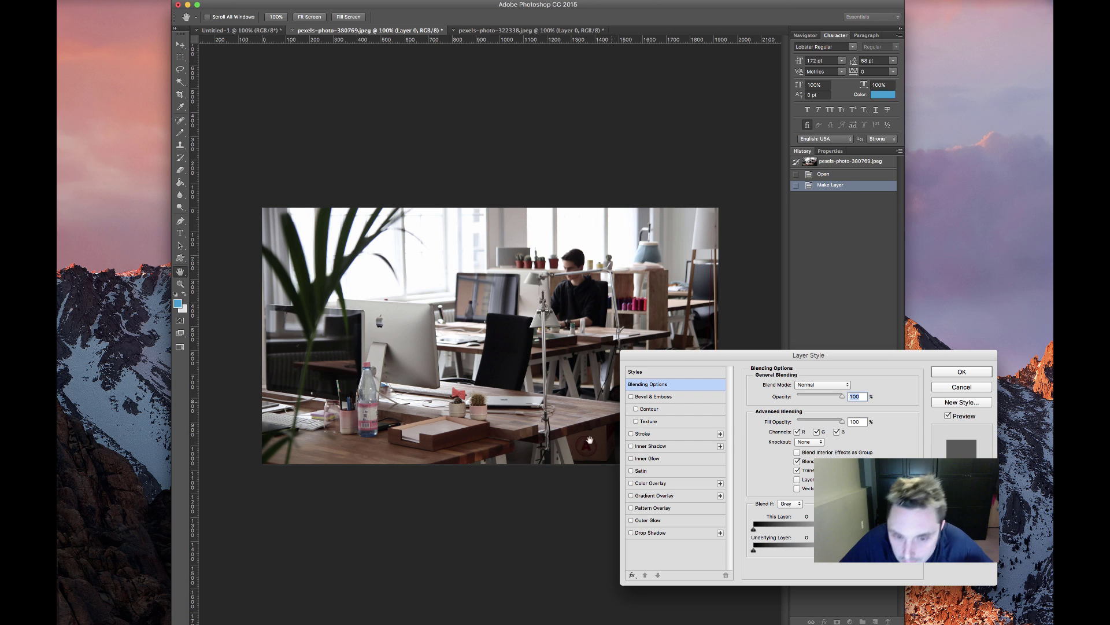
left_click(650, 483)
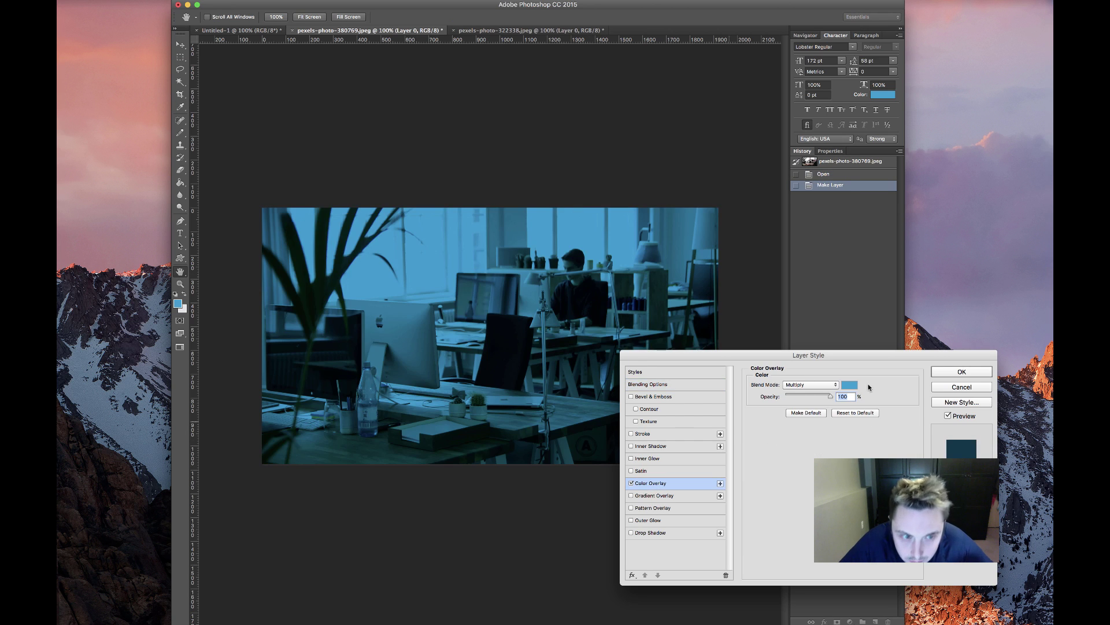
left_click(848, 386)
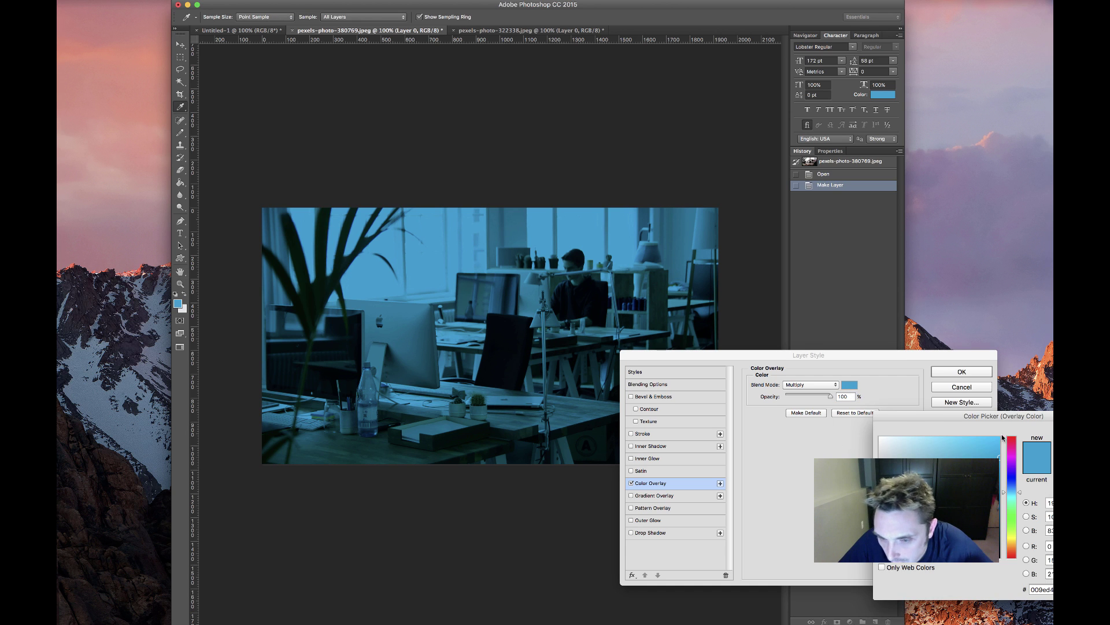
key("Escape")
left_click(631, 483)
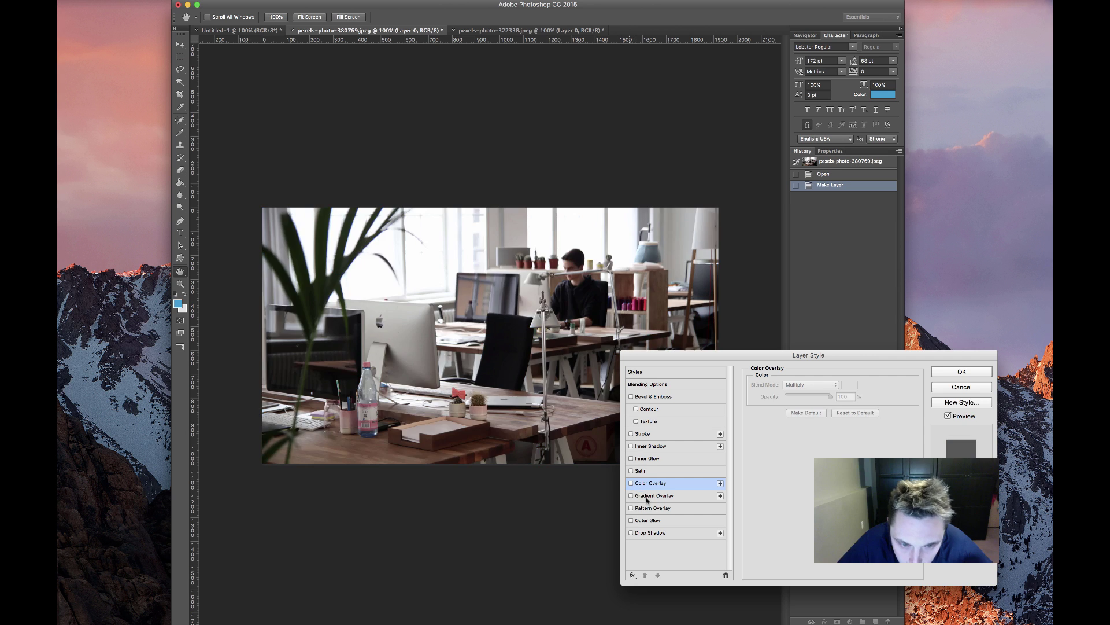
left_click(650, 497)
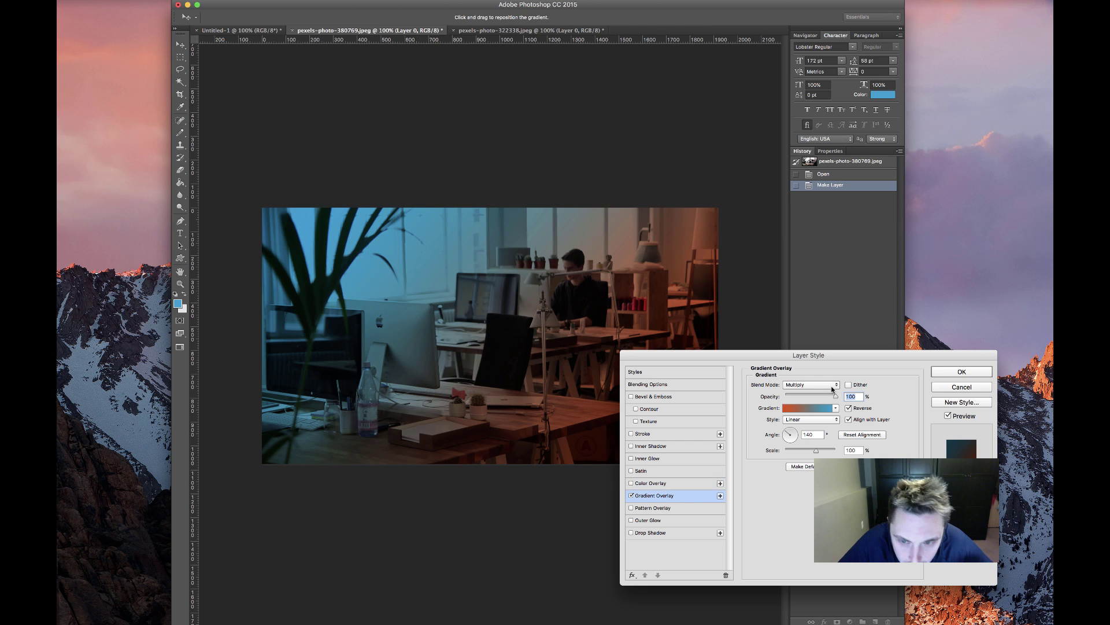
left_click(810, 420)
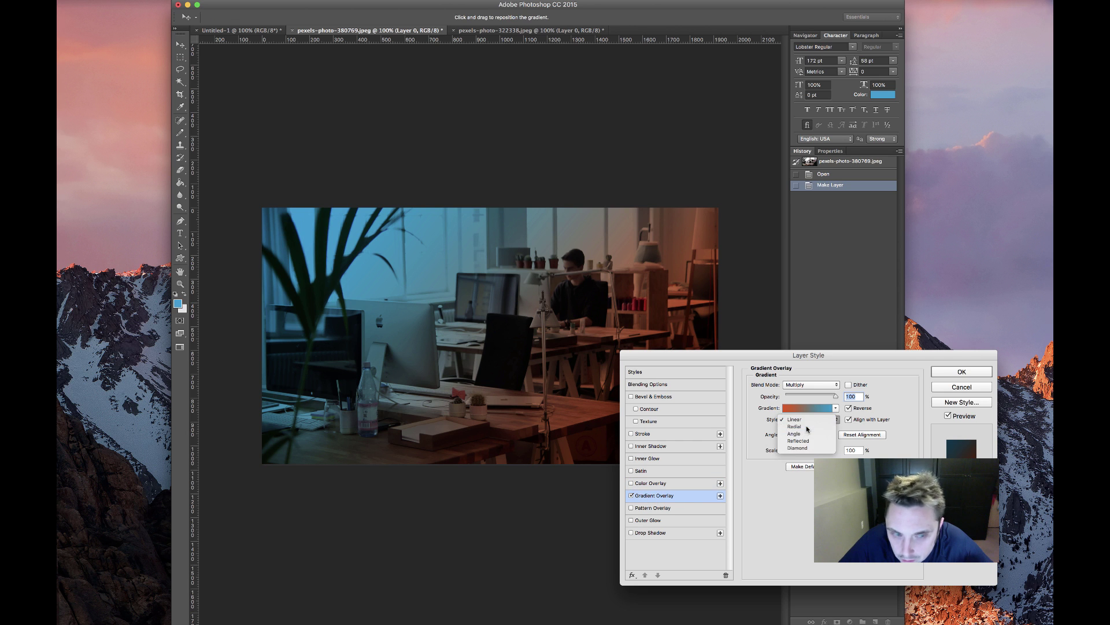
left_click(807, 429)
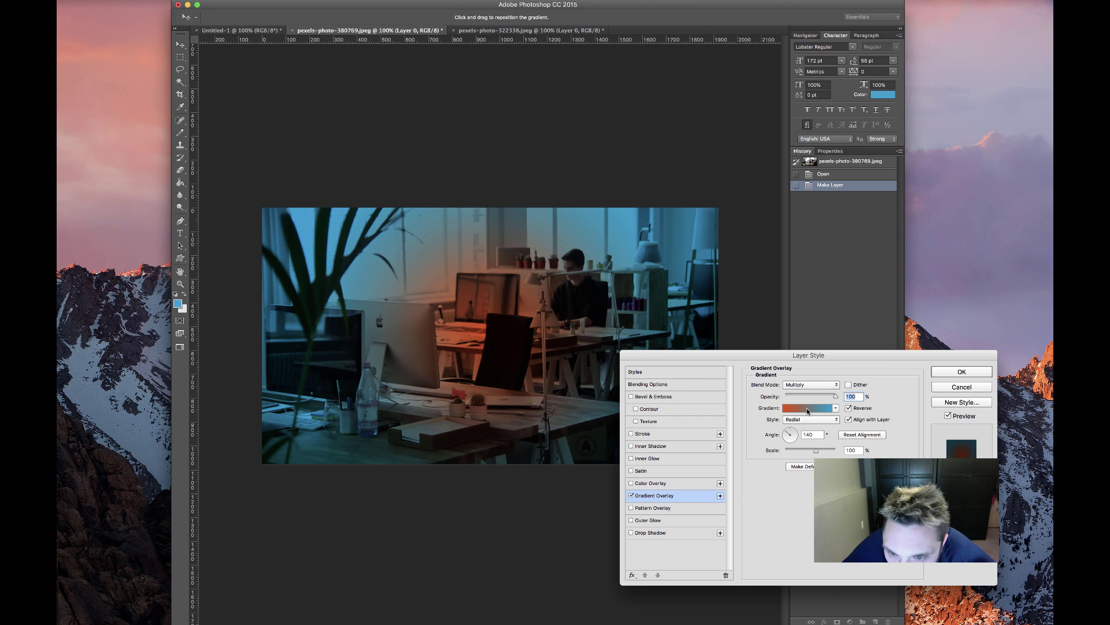
left_click(811, 406)
Make the gradient run dark to blue with its midpoint at 67%, and apply it
left_click(555, 531)
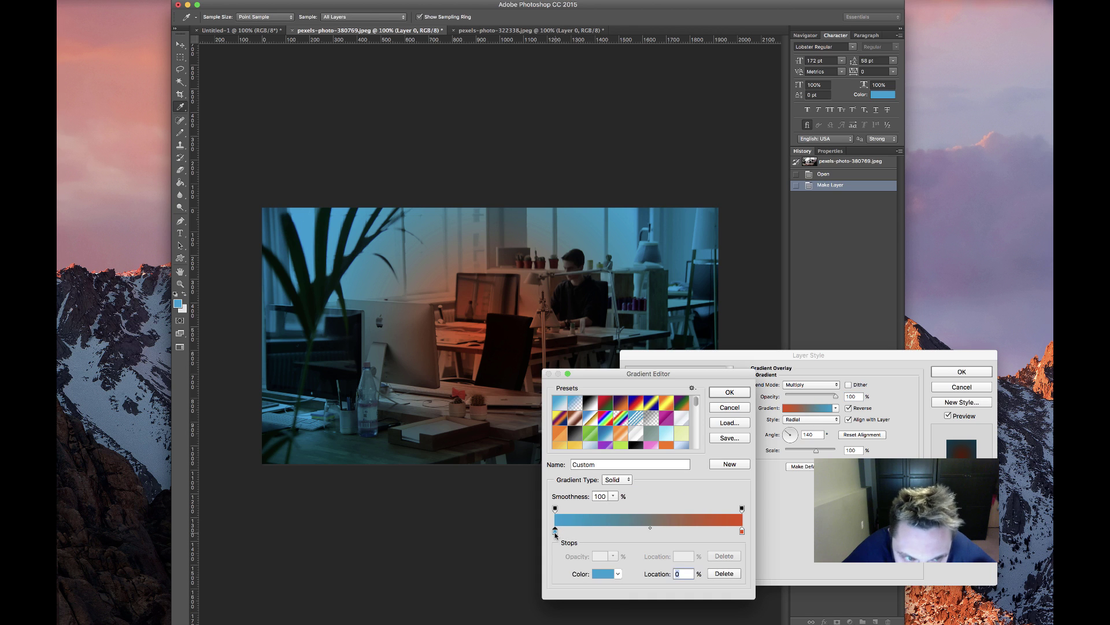
left_click(603, 574)
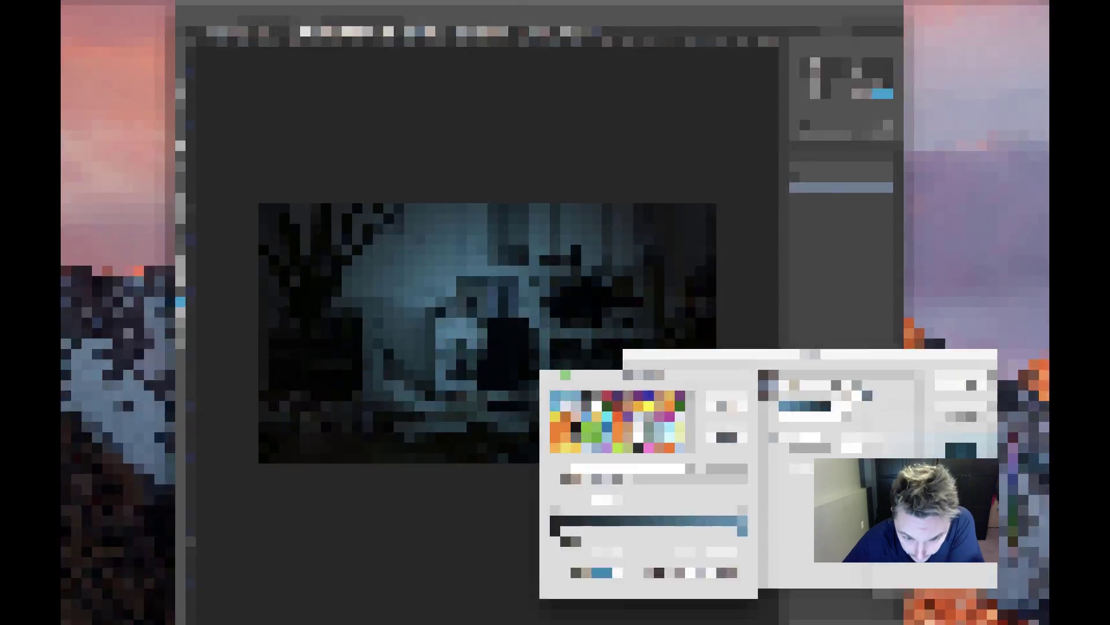
left_click_drag(649, 528, 681, 530)
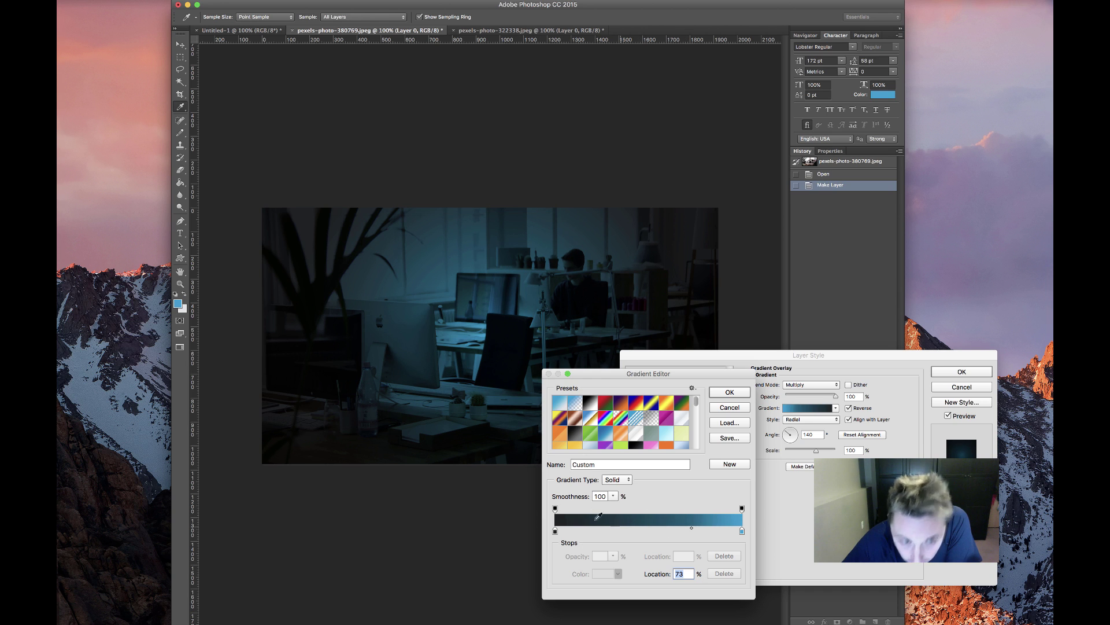
left_click(729, 392)
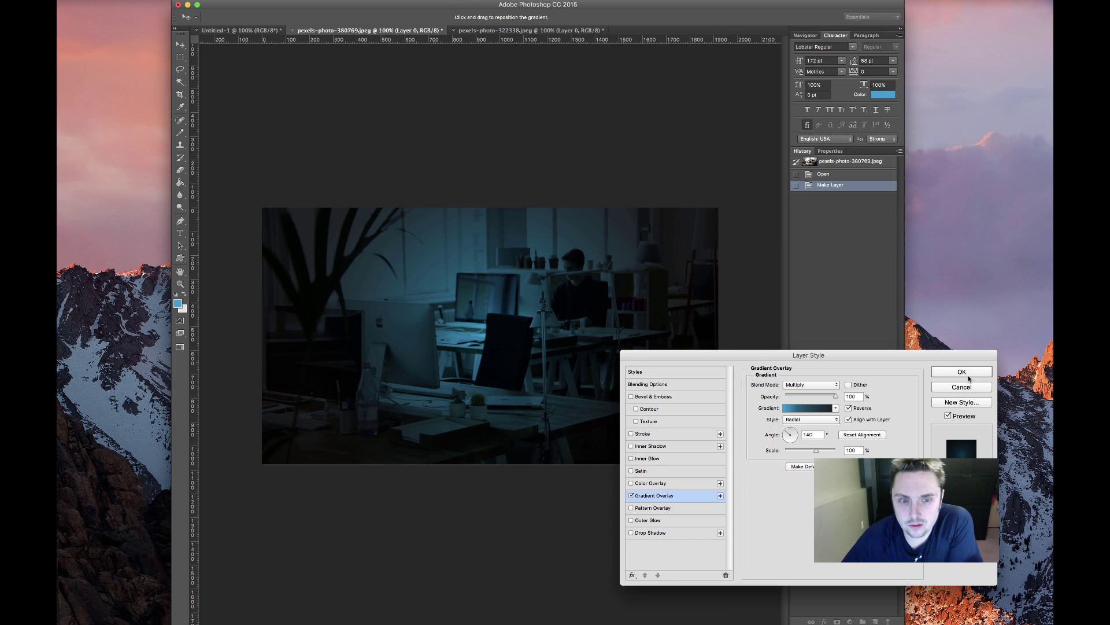
left_click(962, 371)
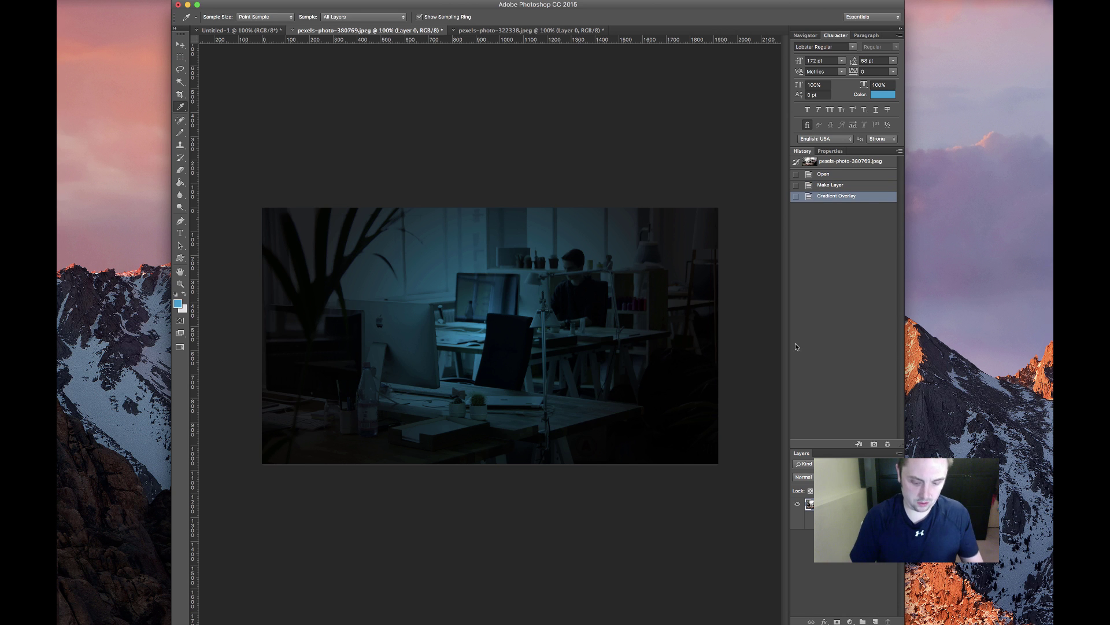
Export the darkened photo as a JPEG with Save for Web into Downloads
key("super+alt+shift+s")
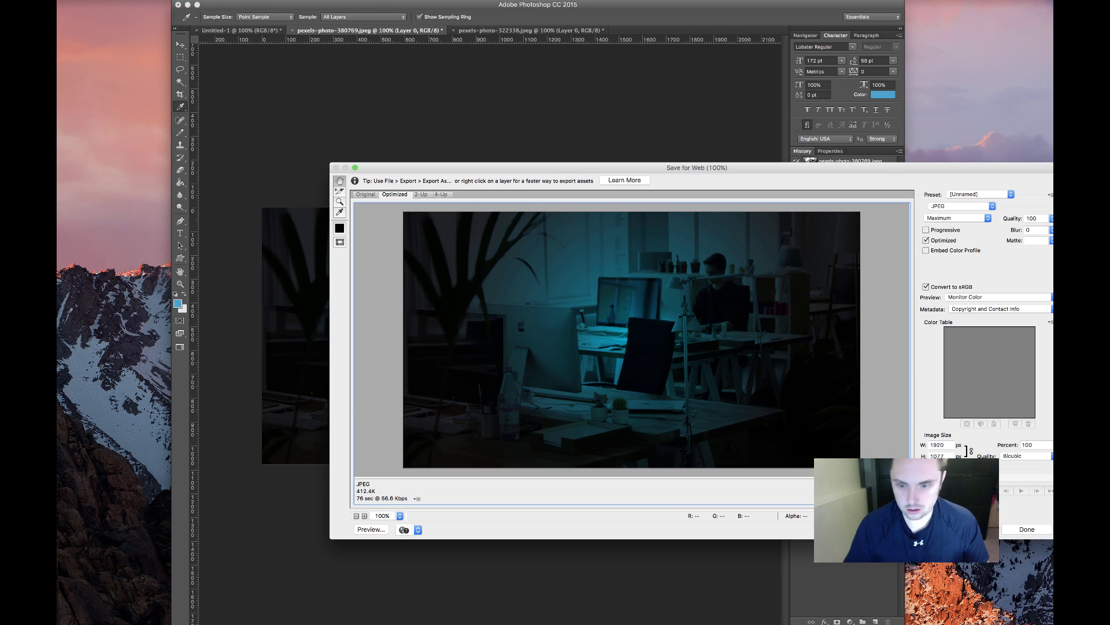
key("Return")
type("hero-bg")
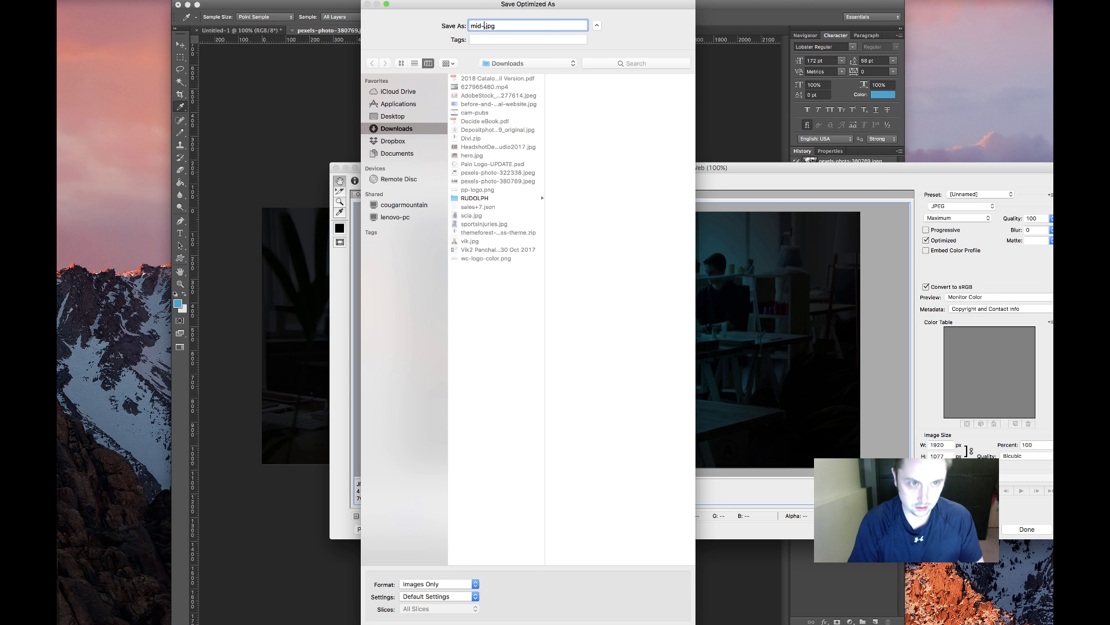
key("Return")
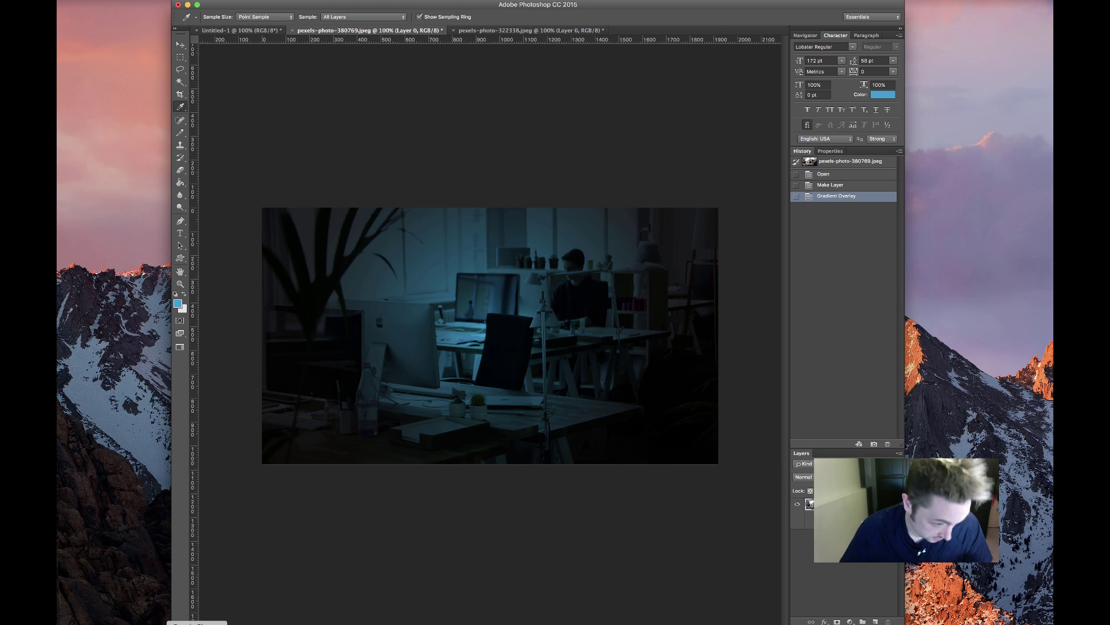
Upload mid-bg.jpg as the services section background, save the settings, and update the page
key("super+Tab")
left_click(547, 301)
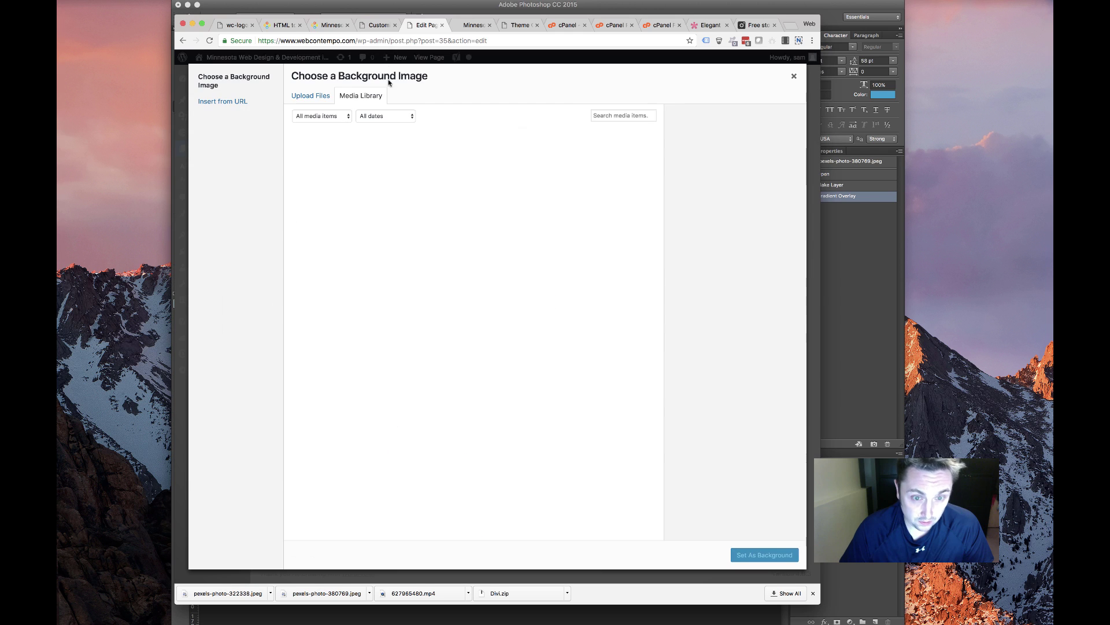
left_click(311, 95)
left_click(545, 285)
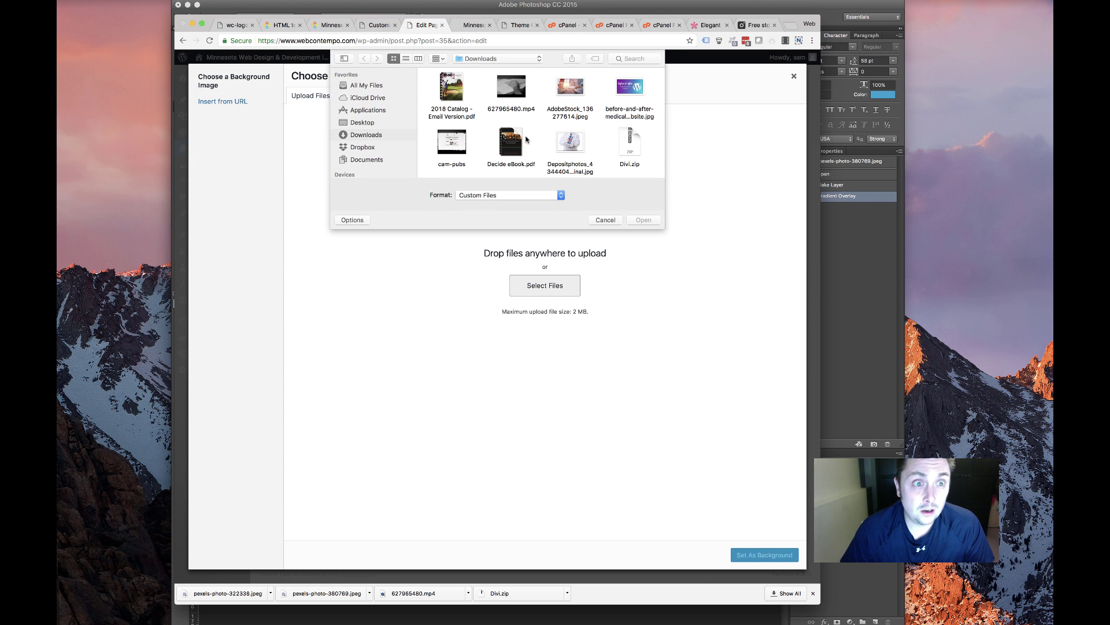
scroll(587, 110, "down", 3)
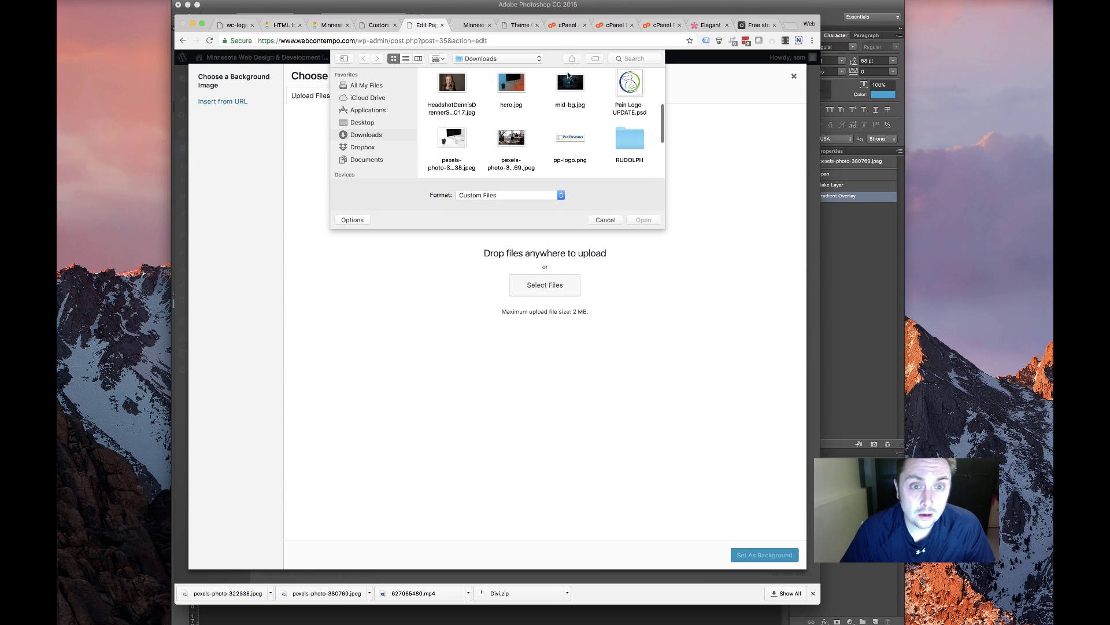
double_click(575, 97)
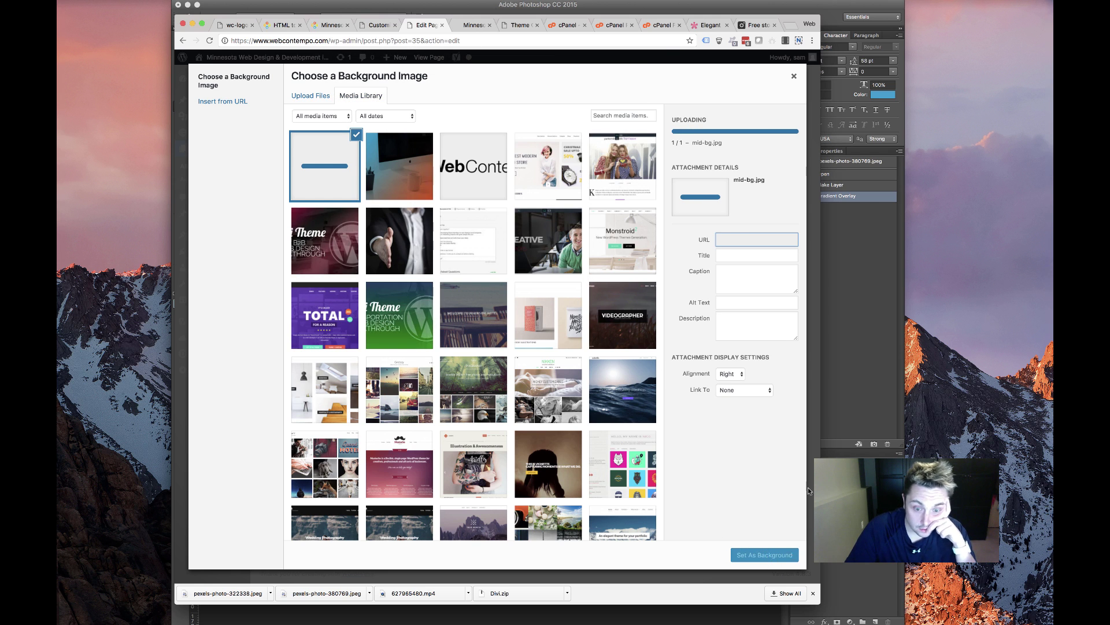
left_click(758, 557)
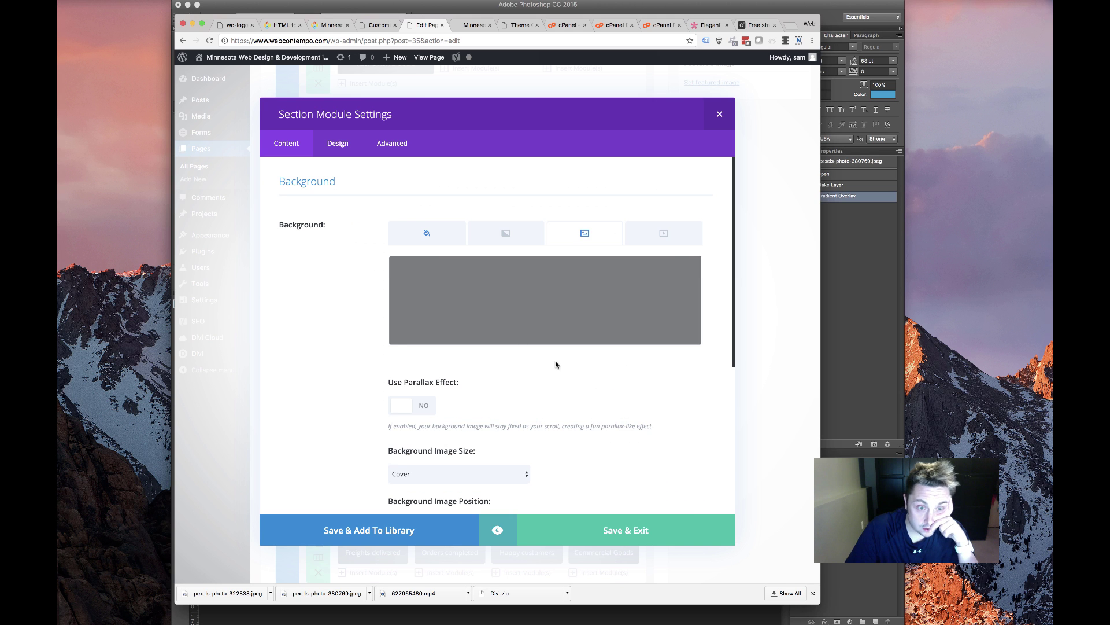
left_click(621, 527)
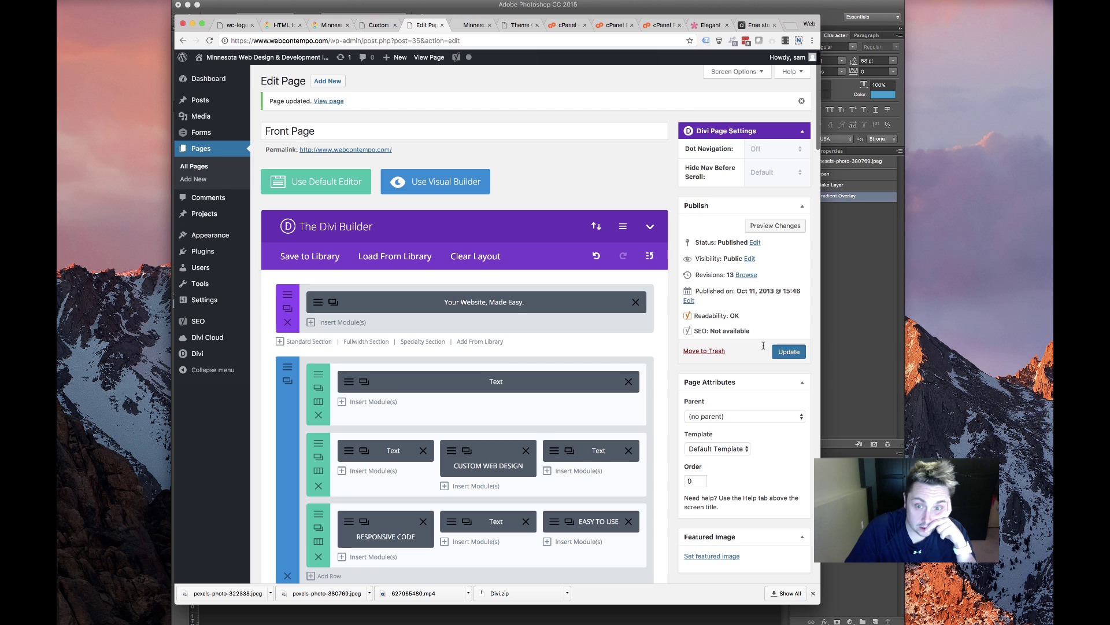
left_click(787, 351)
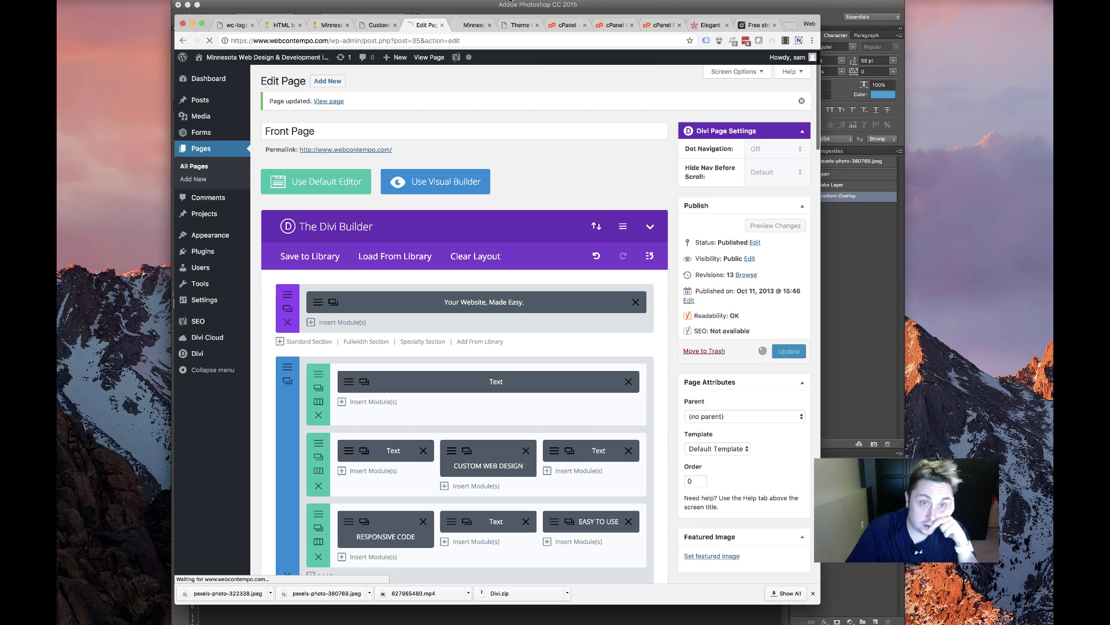
left_click(471, 25)
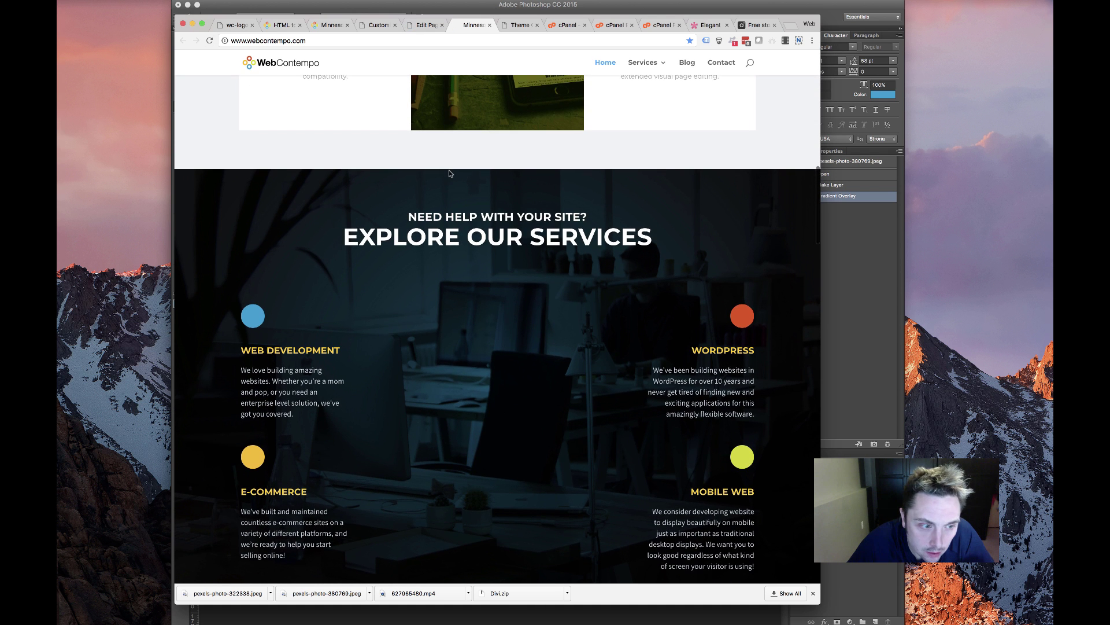
scroll(405, 249, "down", 4)
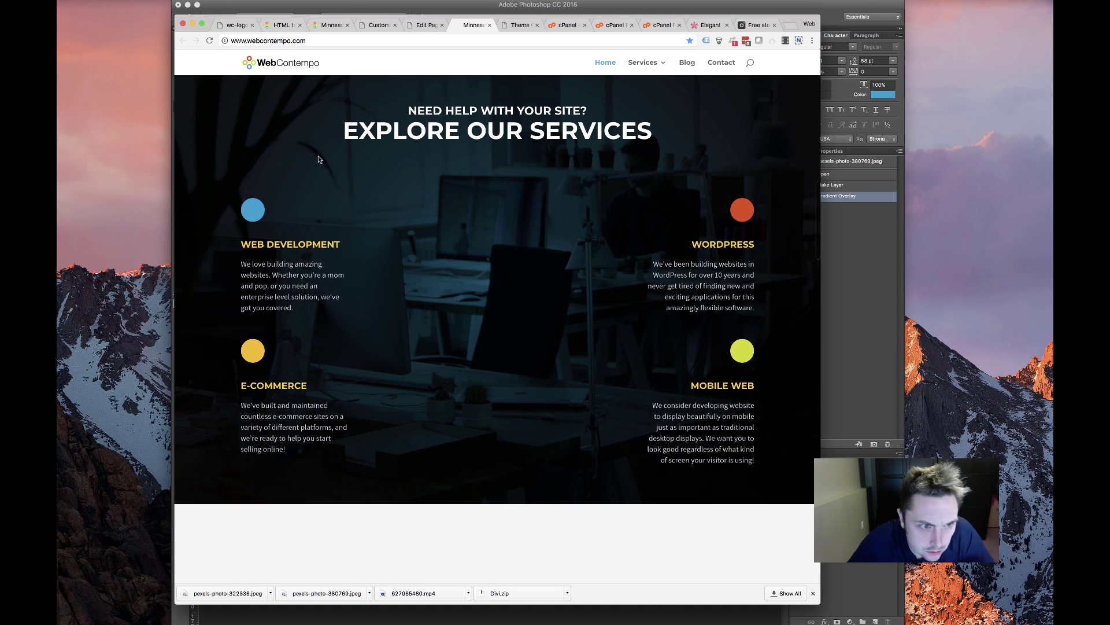
scroll(344, 269, "up", 6)
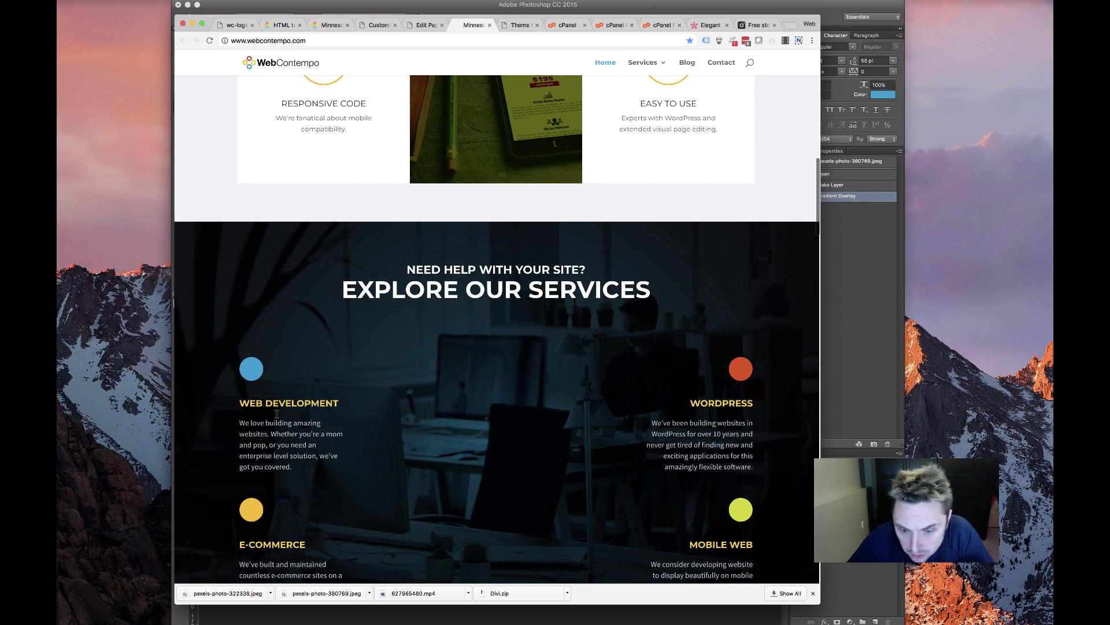
scroll(277, 413, "down", 10)
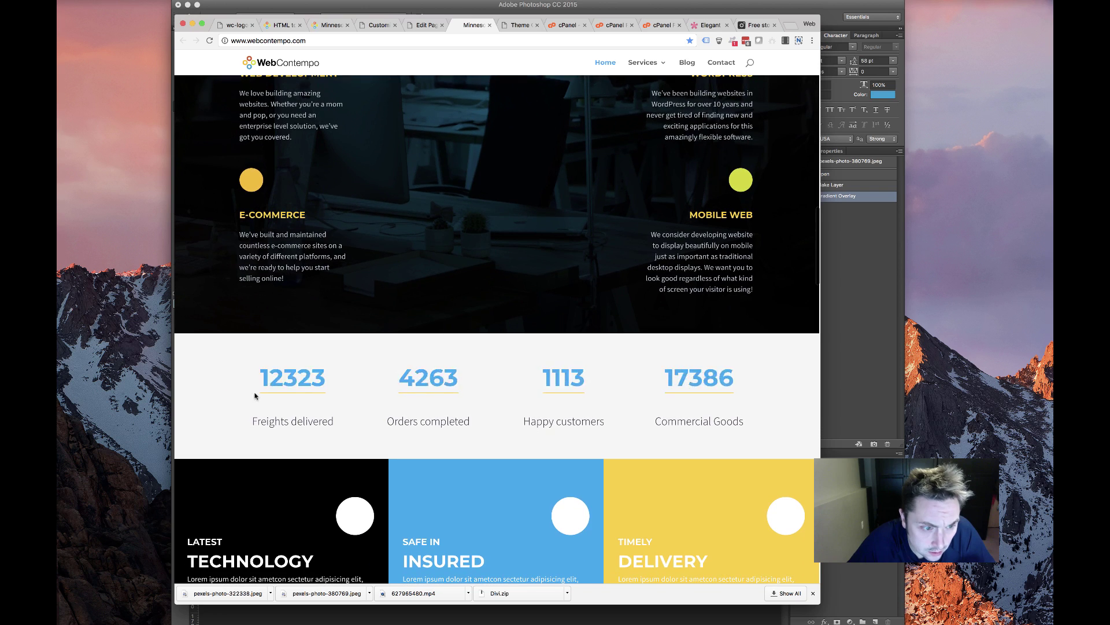
left_click_drag(252, 379, 550, 391)
scroll(546, 394, "down", 7)
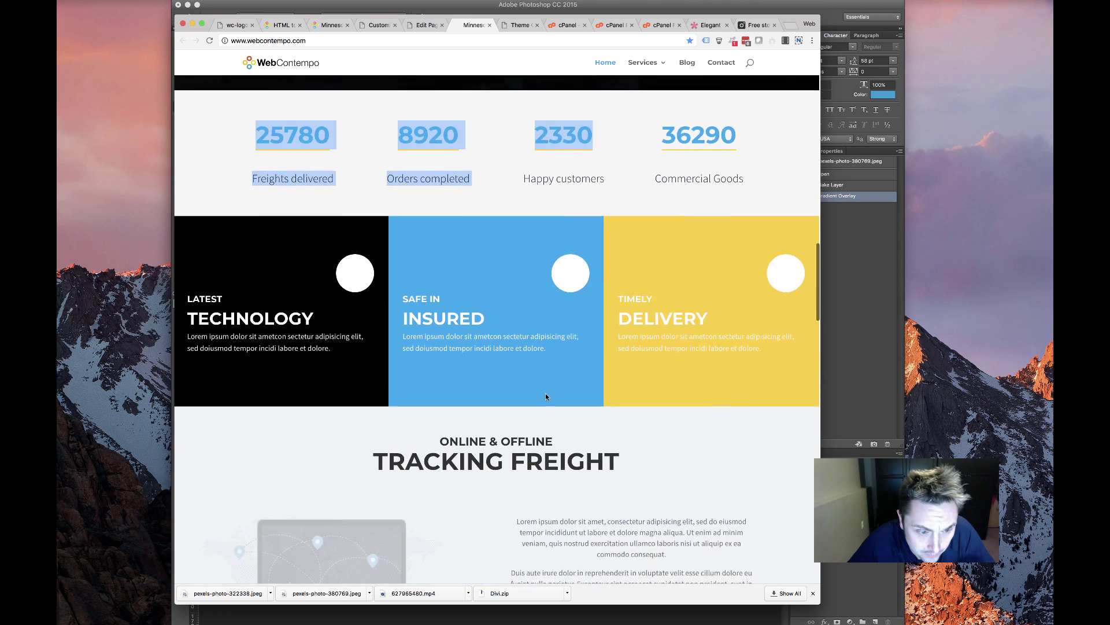
scroll(546, 396, "down", 4)
scroll(546, 396, "up", 10)
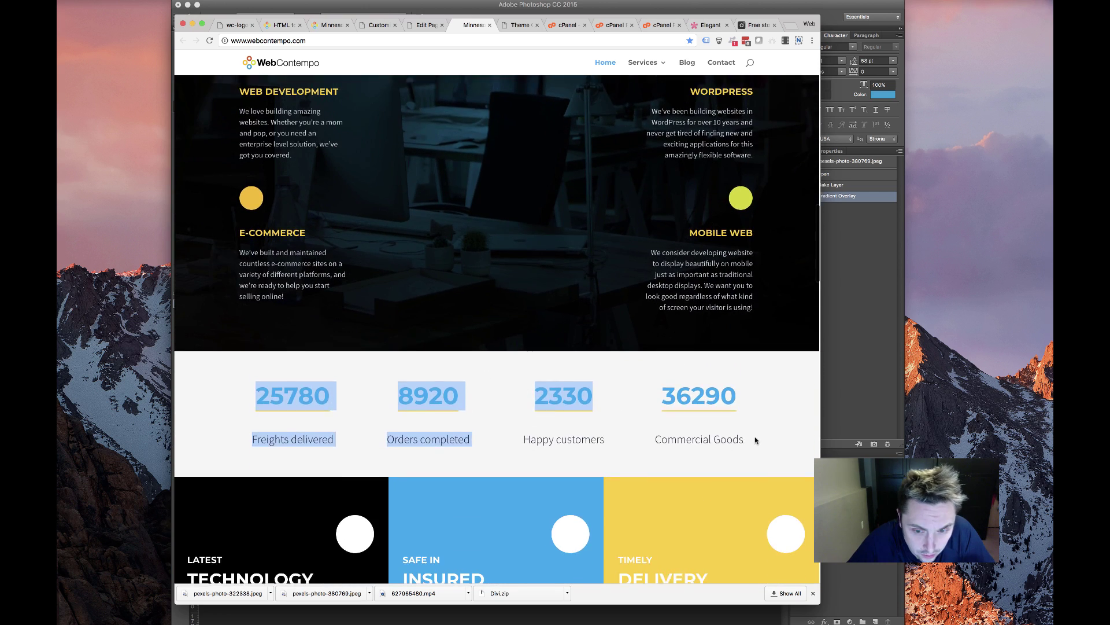
left_click_drag(755, 441, 345, 407)
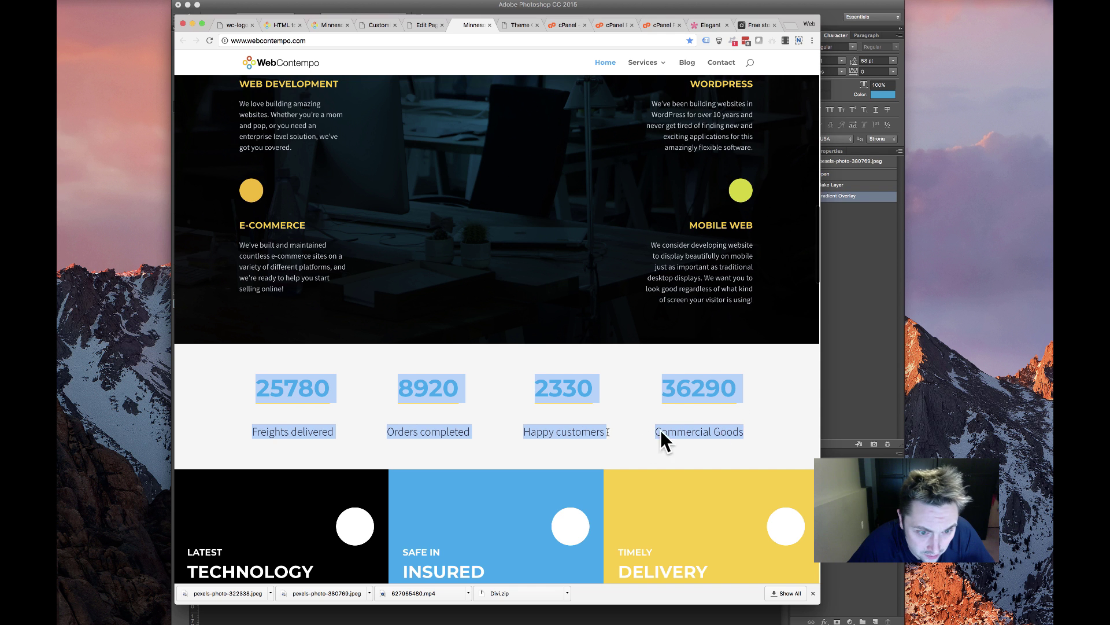
scroll(372, 433, "down", 5)
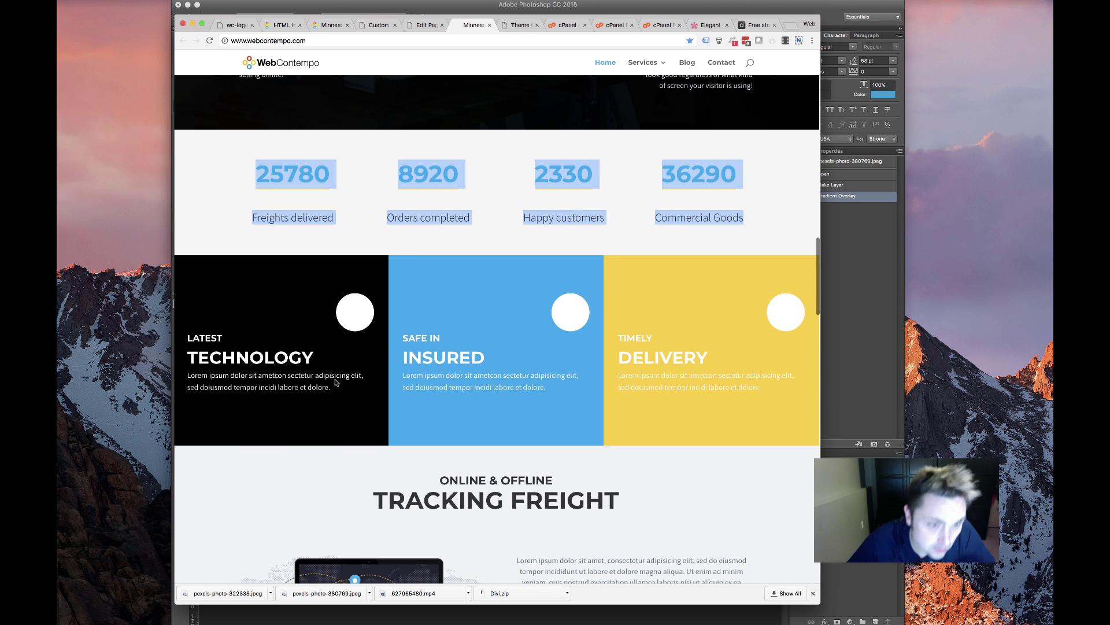
scroll(416, 383, "up", 12)
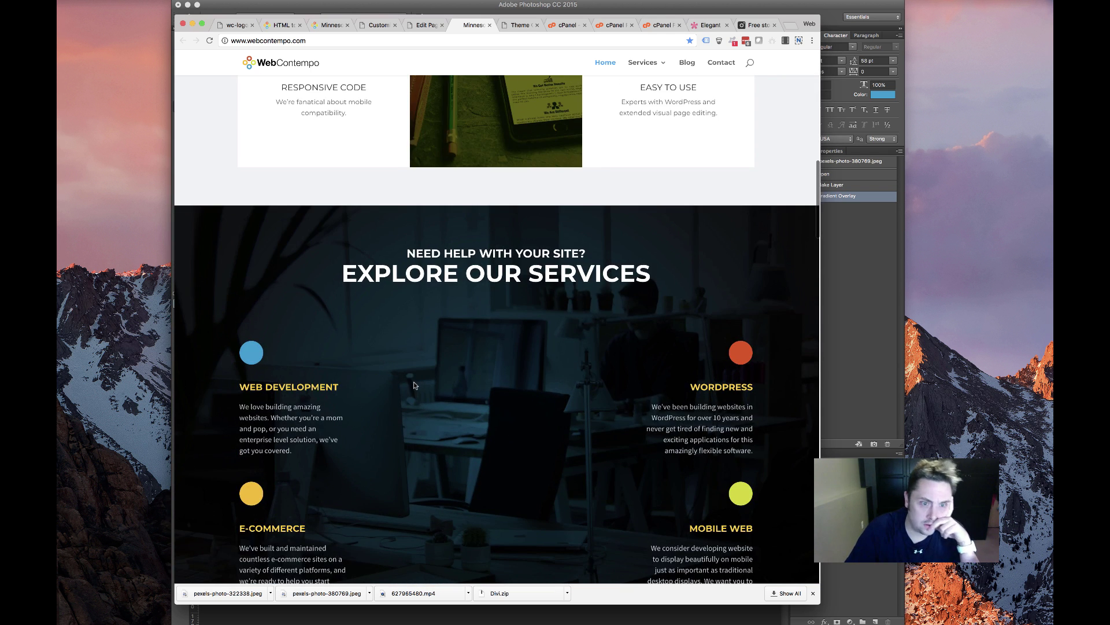
scroll(549, 385, "up", 13)
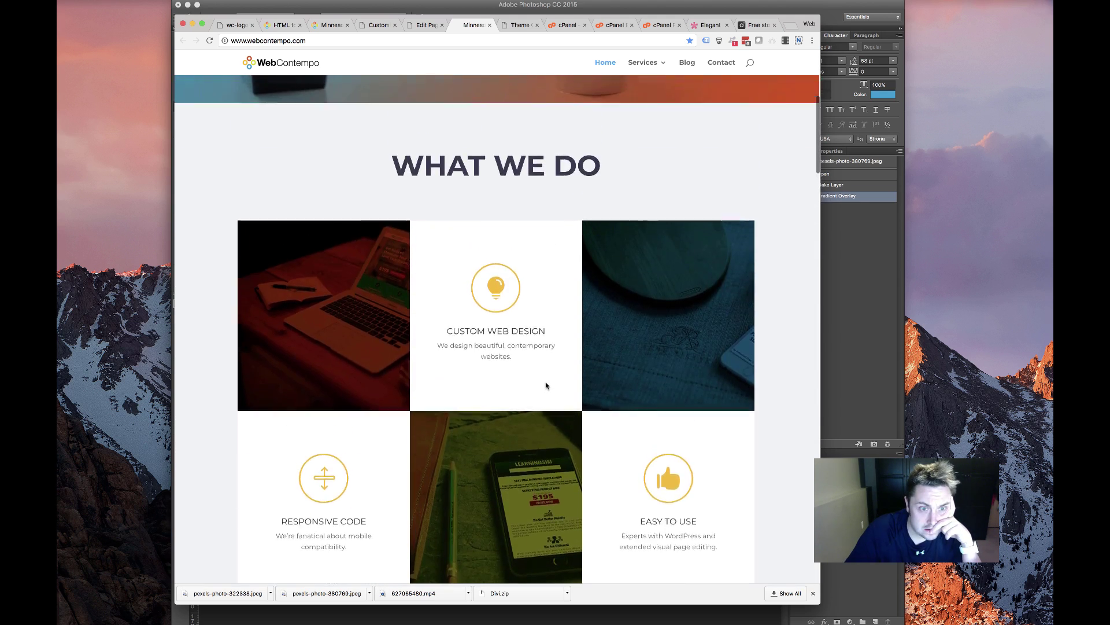
scroll(545, 386, "down", 6)
scroll(543, 385, "up", 7)
scroll(543, 384, "down", 18)
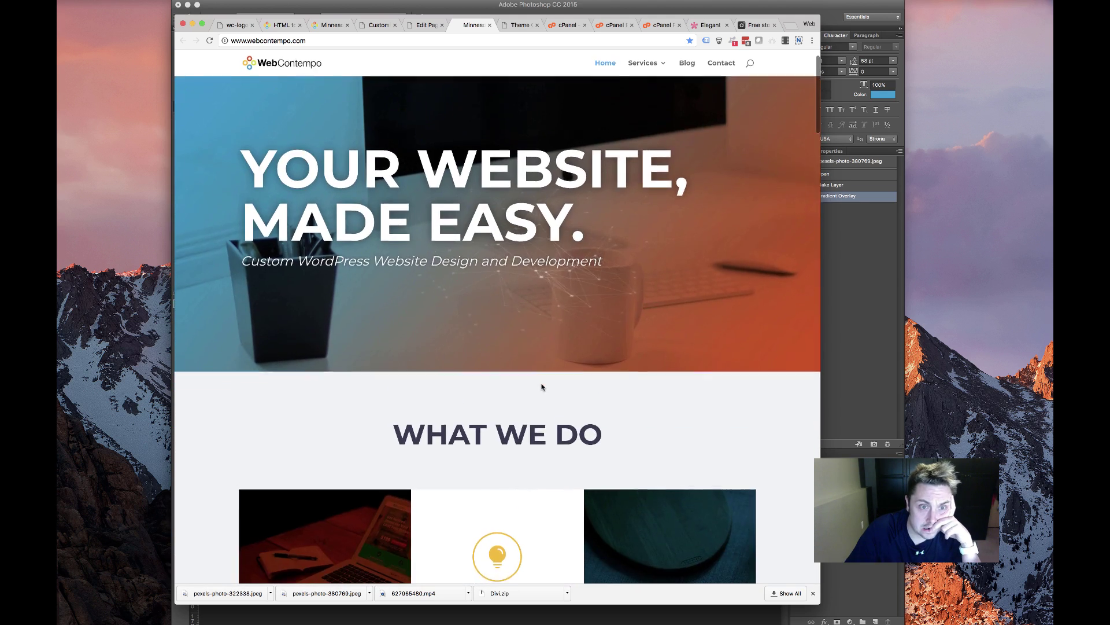
scroll(543, 386, "down", 16)
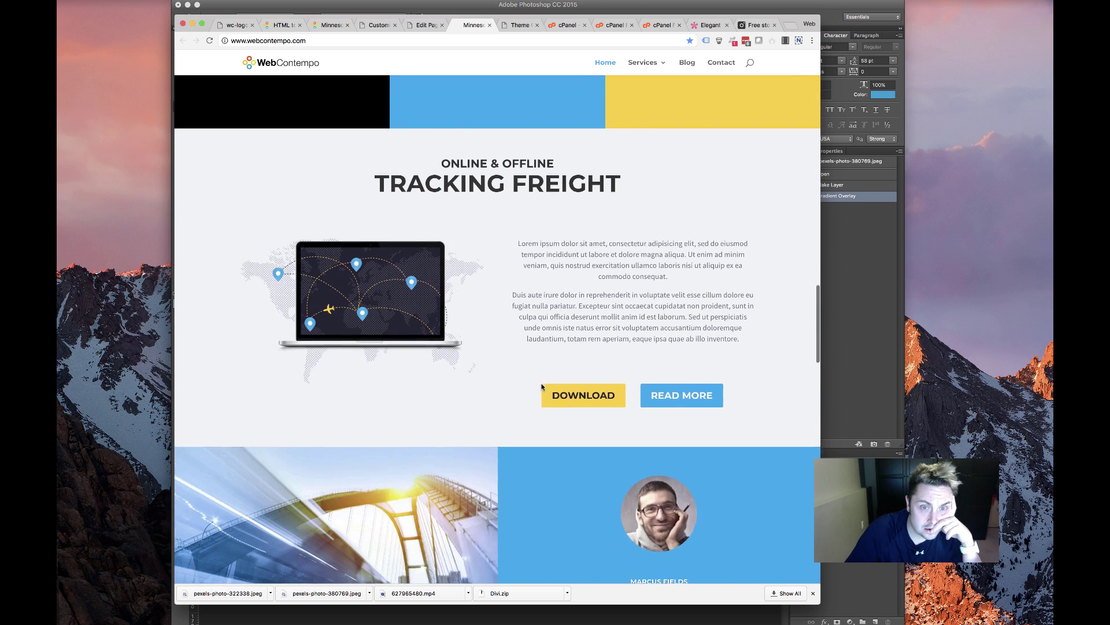
scroll(542, 386, "up", 2)
scroll(541, 386, "up", 1)
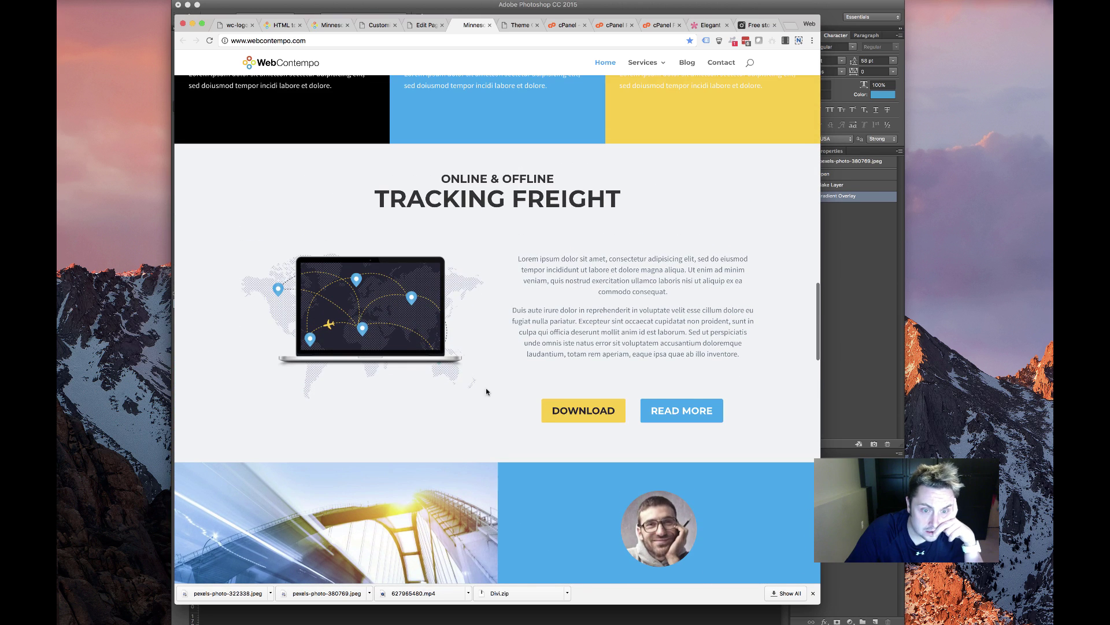
scroll(525, 277, "down", 7)
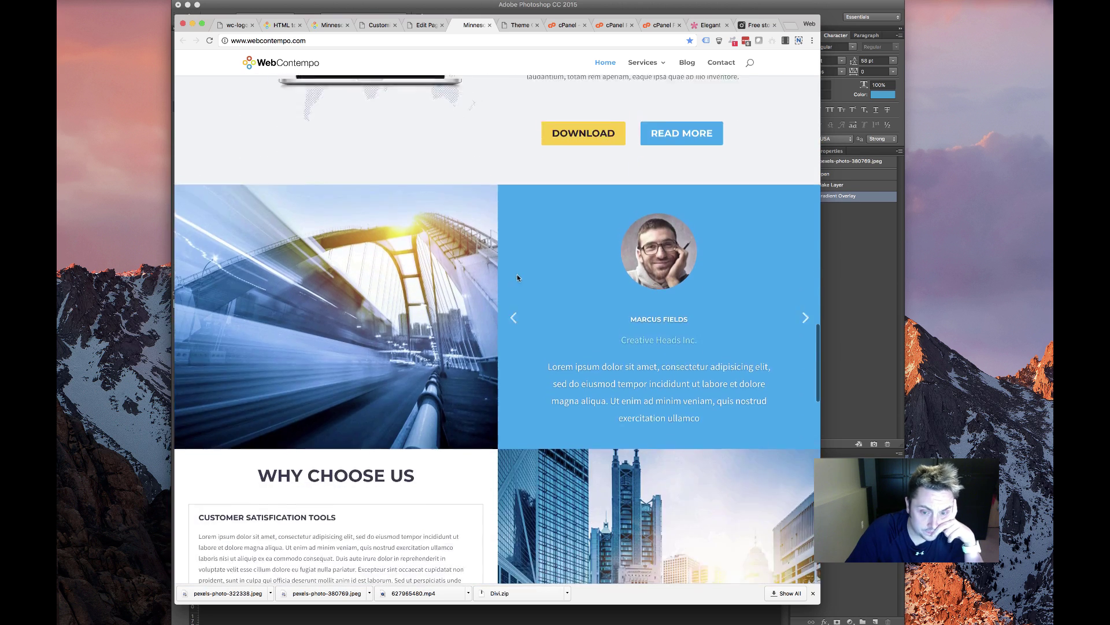
scroll(590, 321, "down", 3)
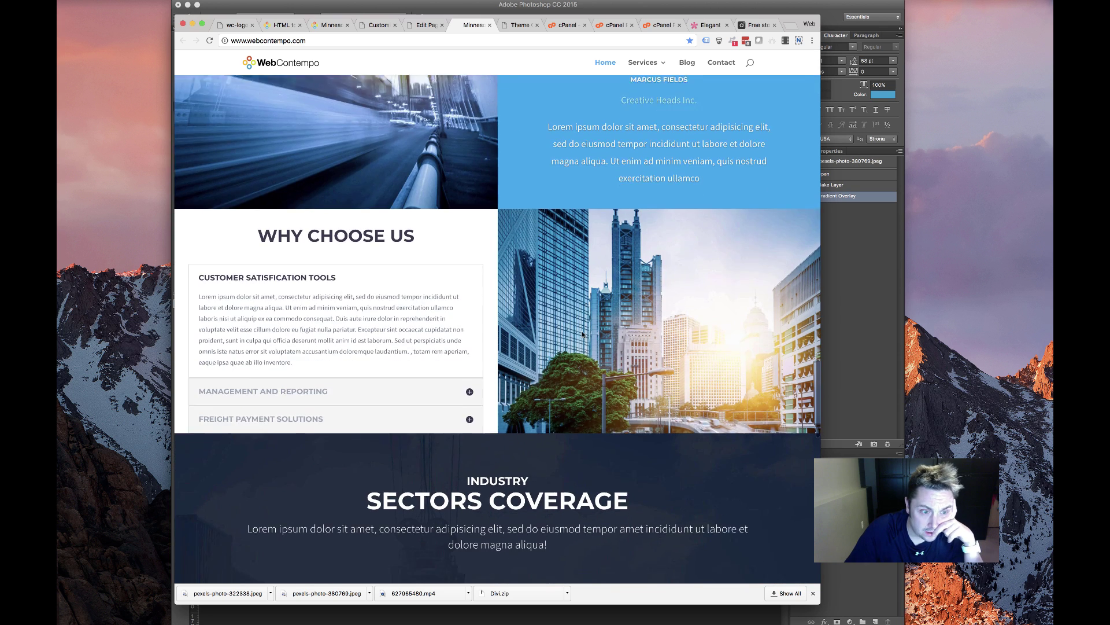
scroll(647, 210, "up", 3)
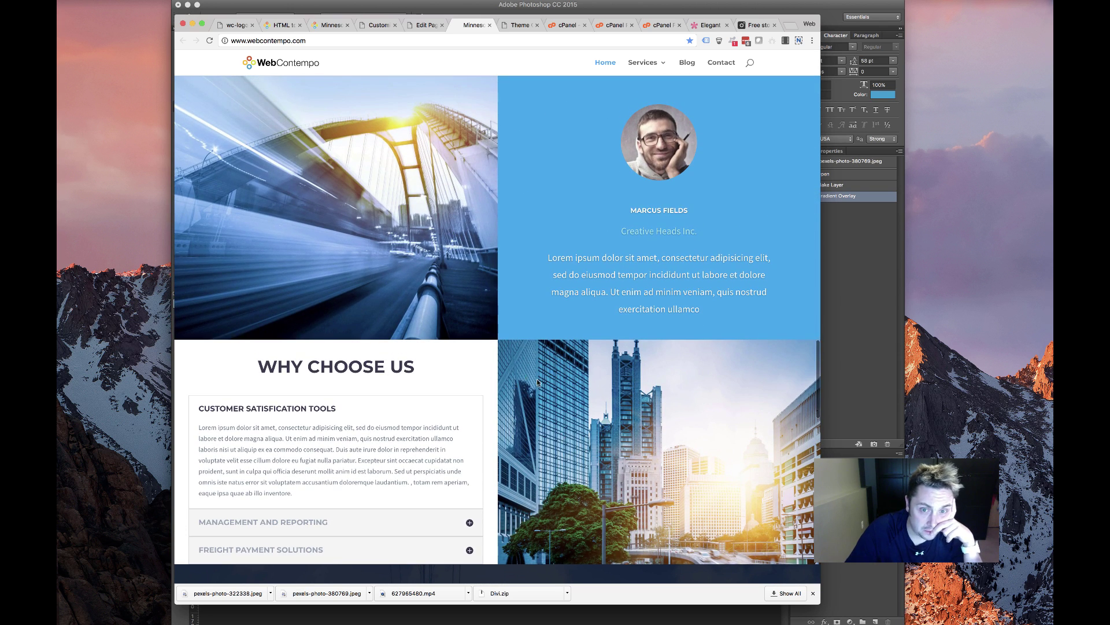
scroll(537, 382, "down", 15)
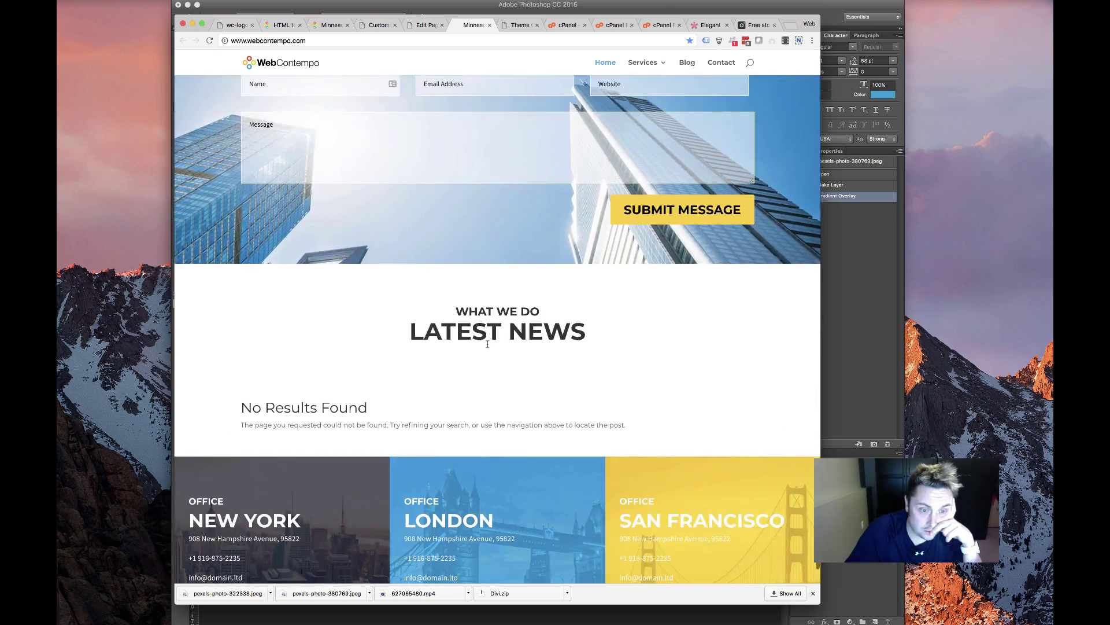
scroll(488, 344, "down", 2)
scroll(487, 344, "up", 15)
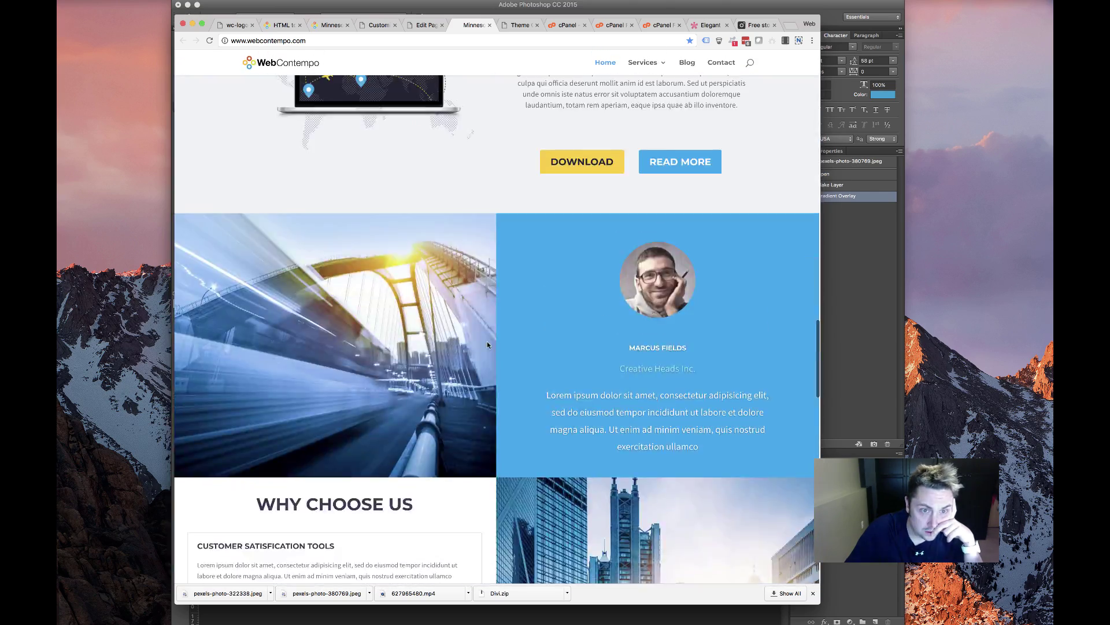
scroll(487, 344, "down", 8)
scroll(487, 344, "down", 10)
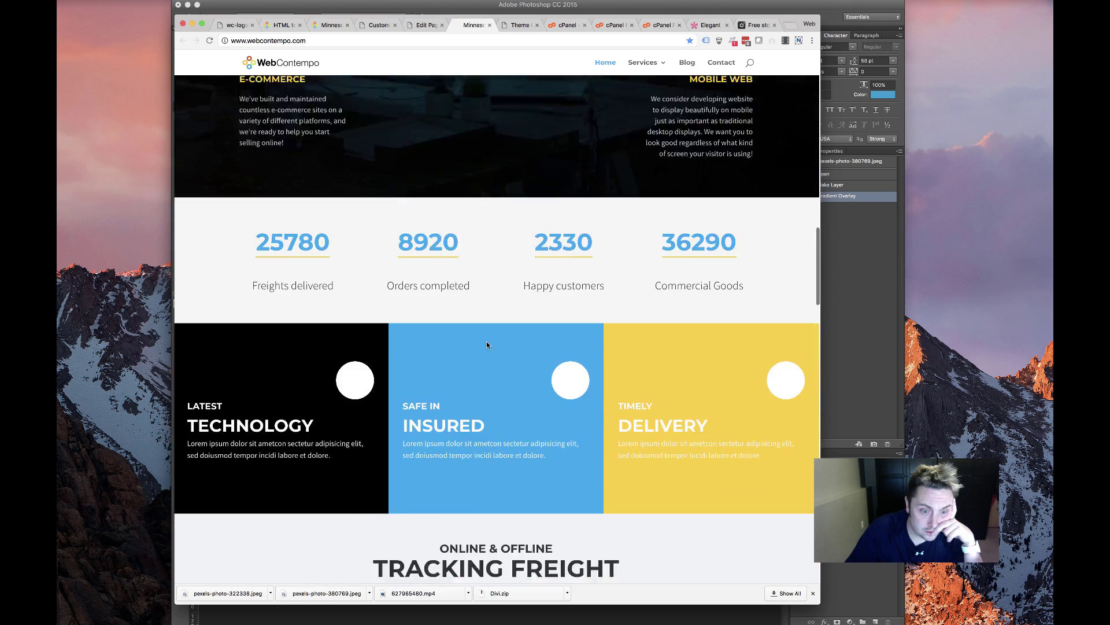
scroll(487, 344, "up", 7)
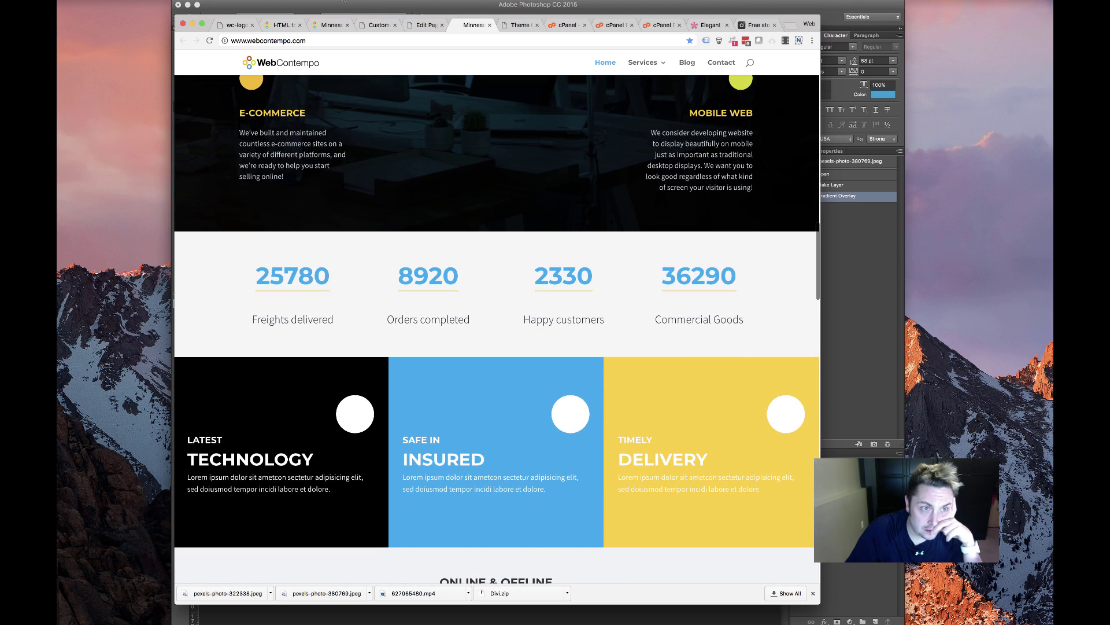
Browse the HTML to WordPress page and old homepage, then return to the Customizer's Additional CSS
left_click(282, 25)
scroll(477, 206, "down", 3)
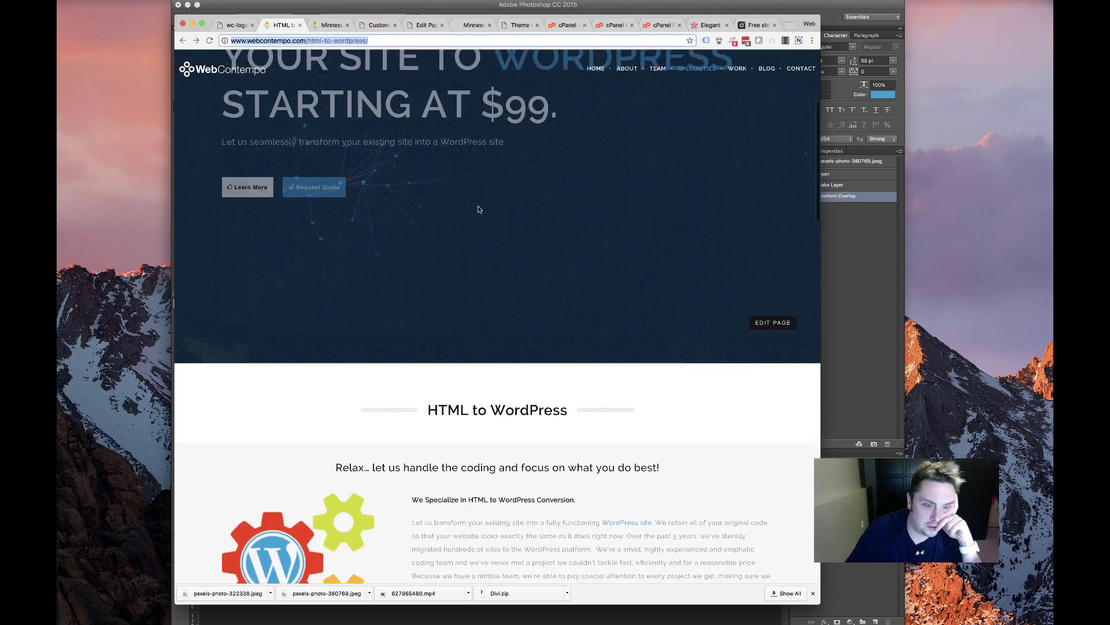
scroll(478, 206, "up", 3)
left_click(329, 24)
scroll(438, 216, "down", 5)
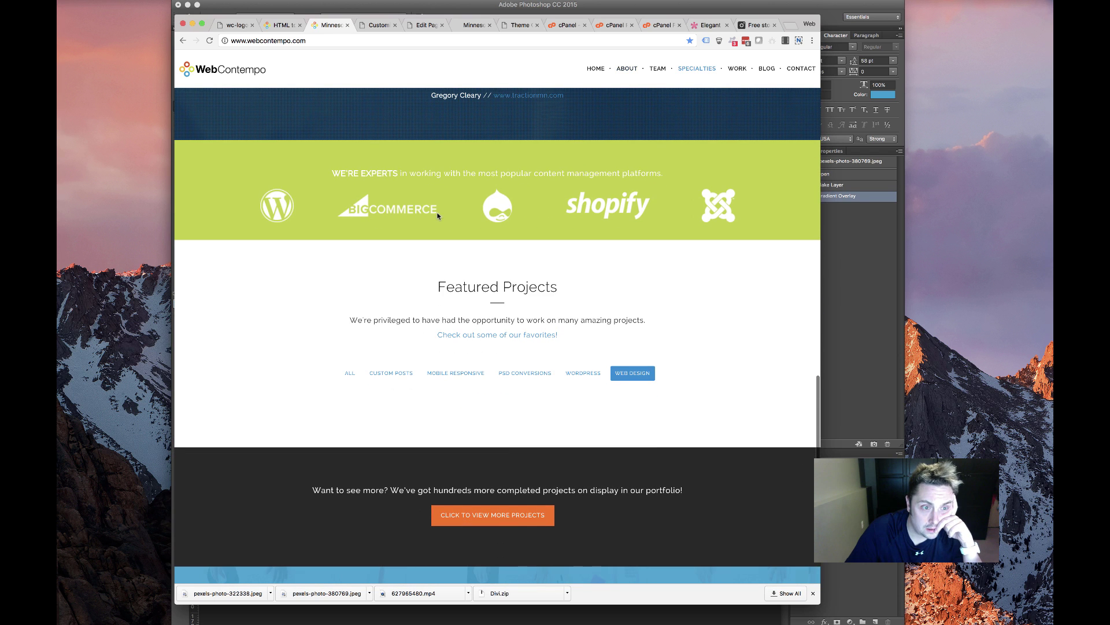
left_click_drag(236, 163, 670, 249)
left_click(360, 197)
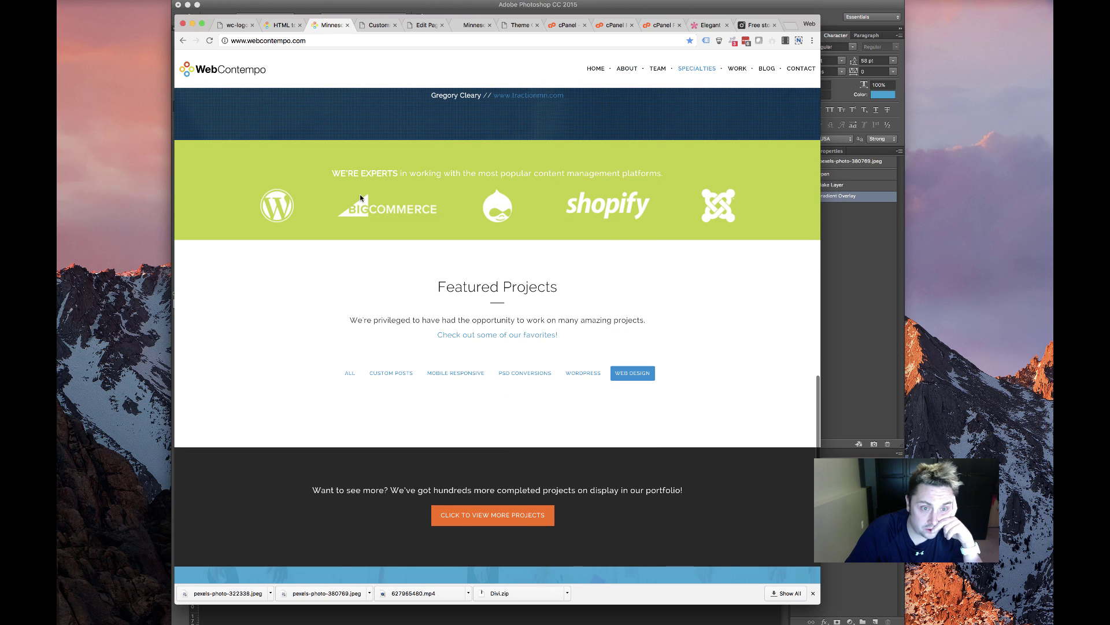
scroll(405, 194, "down", 2)
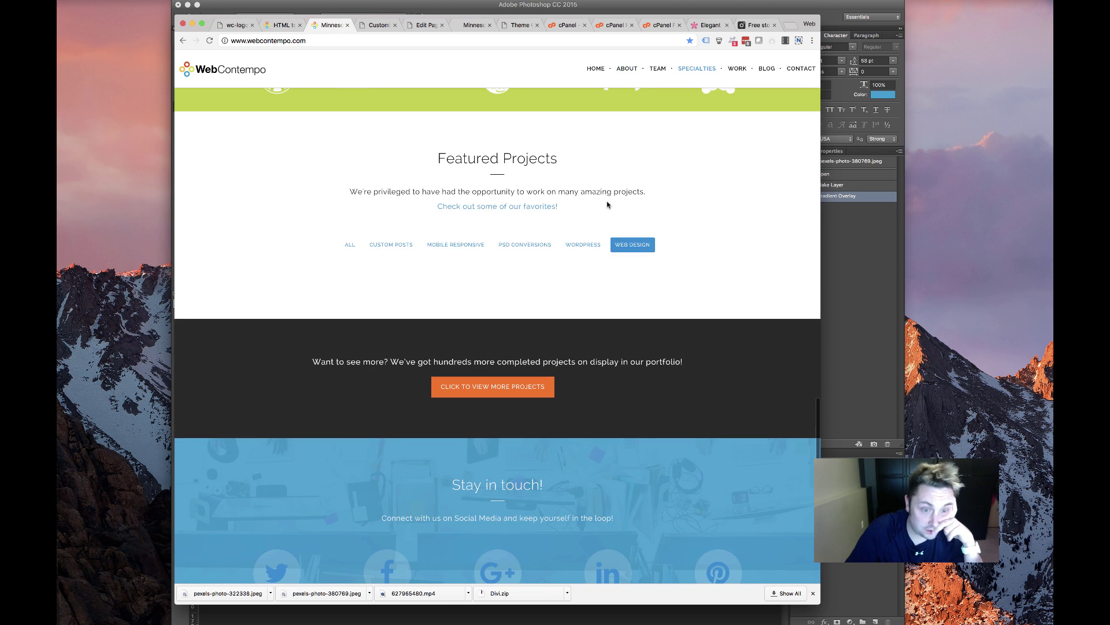
scroll(463, 411, "down", 5)
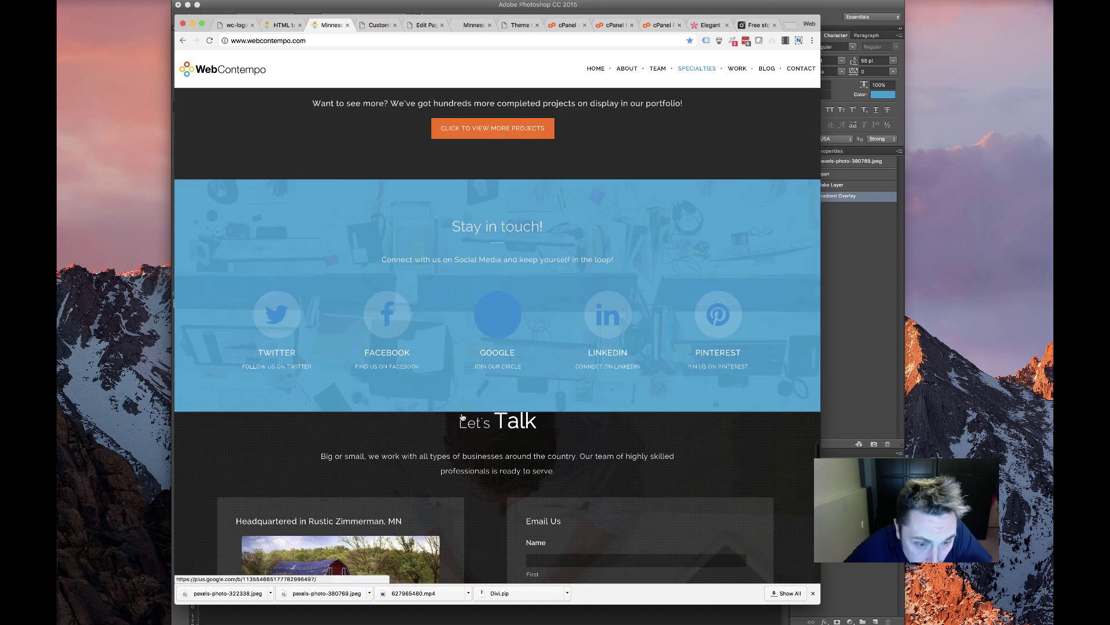
scroll(411, 290, "up", 9)
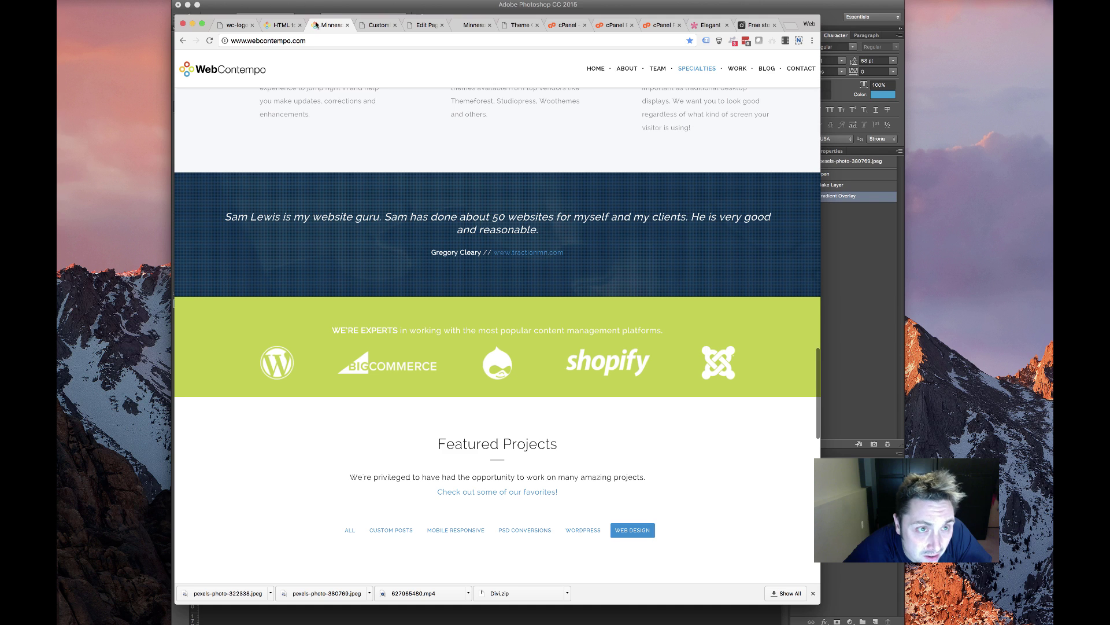
left_click(379, 25)
scroll(445, 190, "down", 10)
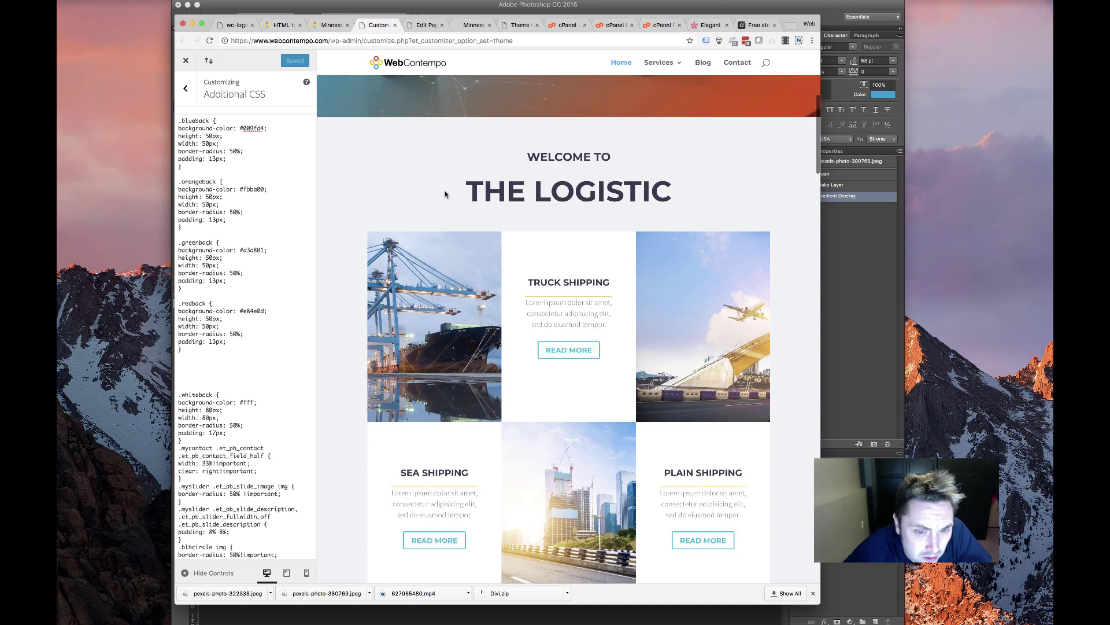
Review the live homepage's coloured services circles and counters row, glancing at builder and Theme Options
left_click(427, 25)
scroll(461, 294, "down", 10)
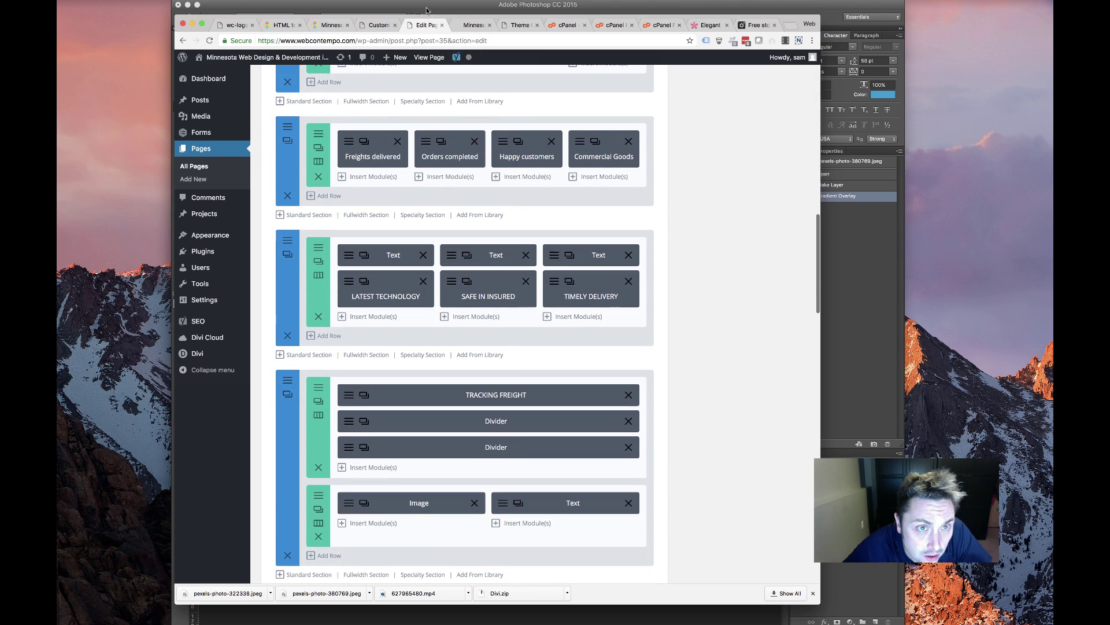
left_click(466, 28)
scroll(403, 239, "down", 15)
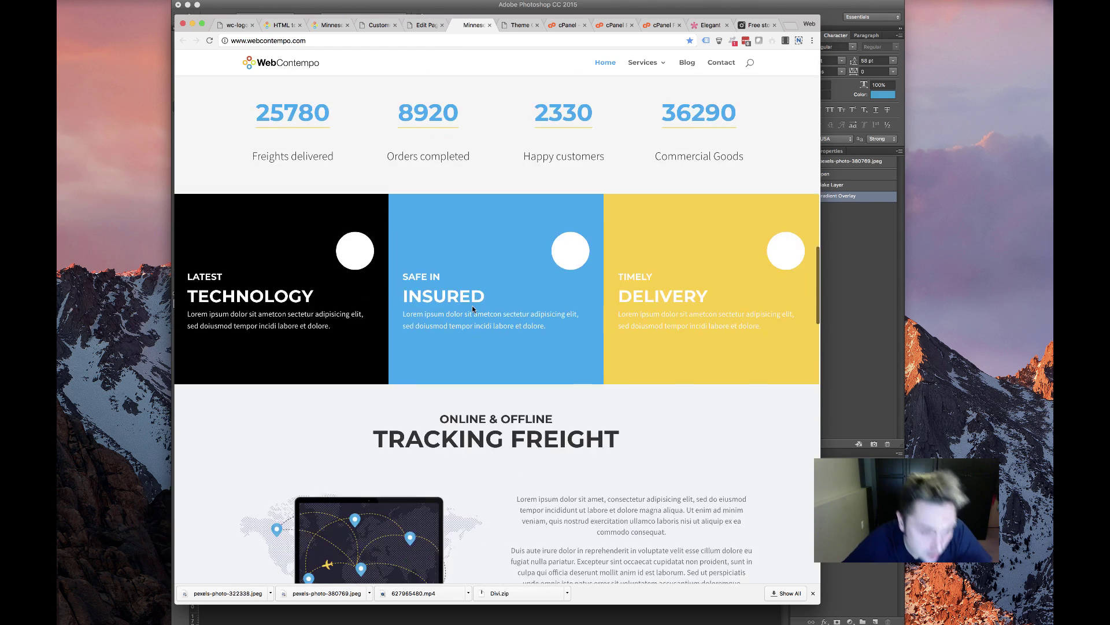
scroll(469, 308, "down", 15)
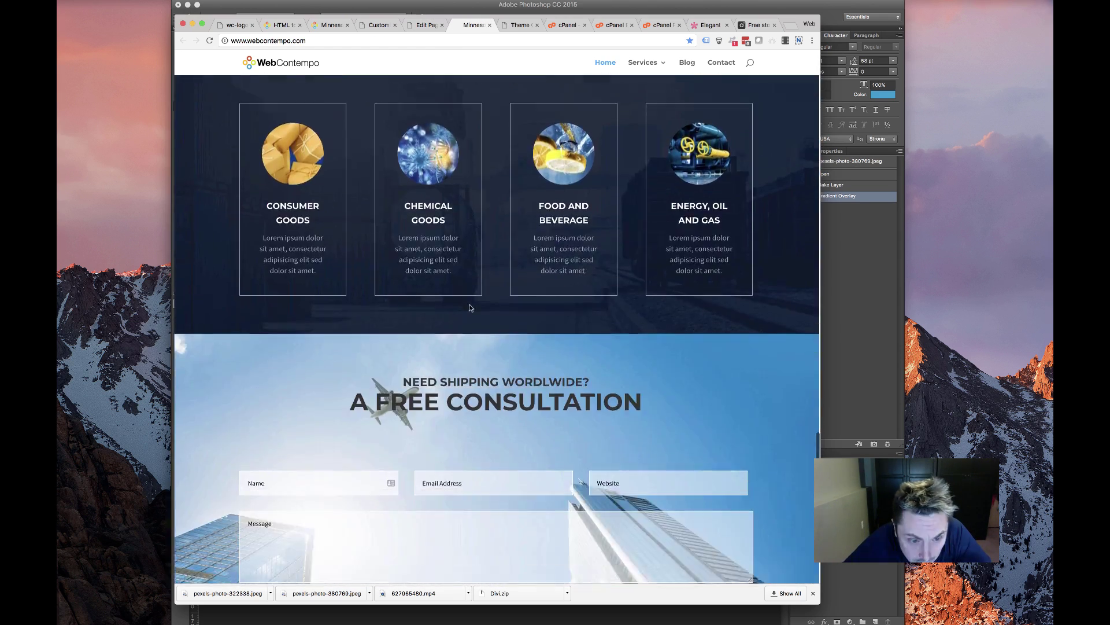
scroll(466, 307, "up", 10)
scroll(466, 306, "up", 15)
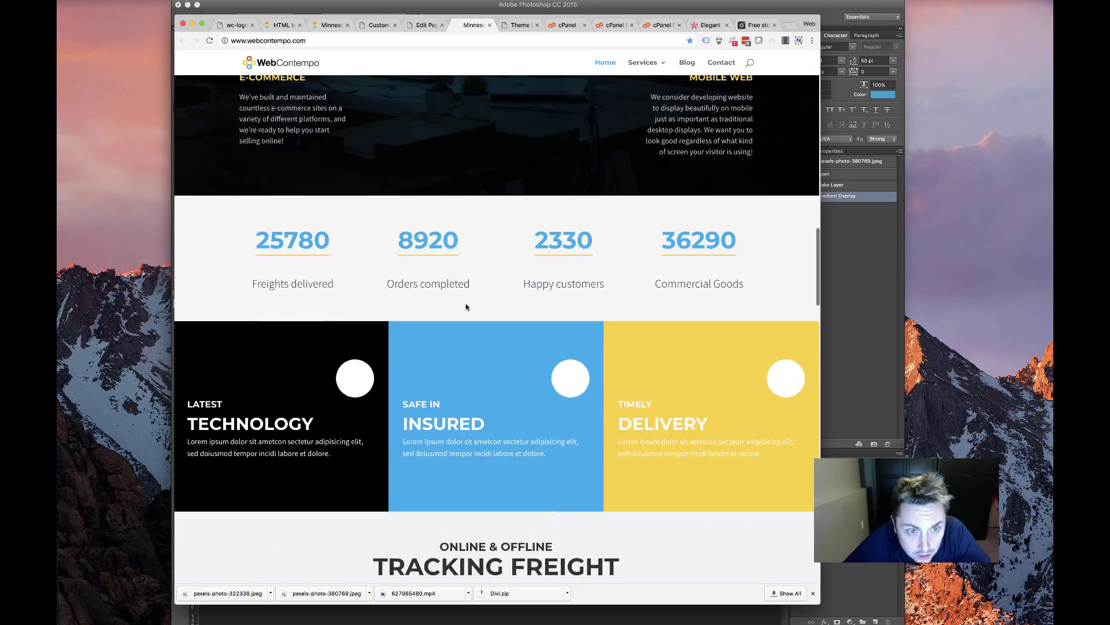
scroll(466, 306, "down", 4)
scroll(466, 305, "down", 3)
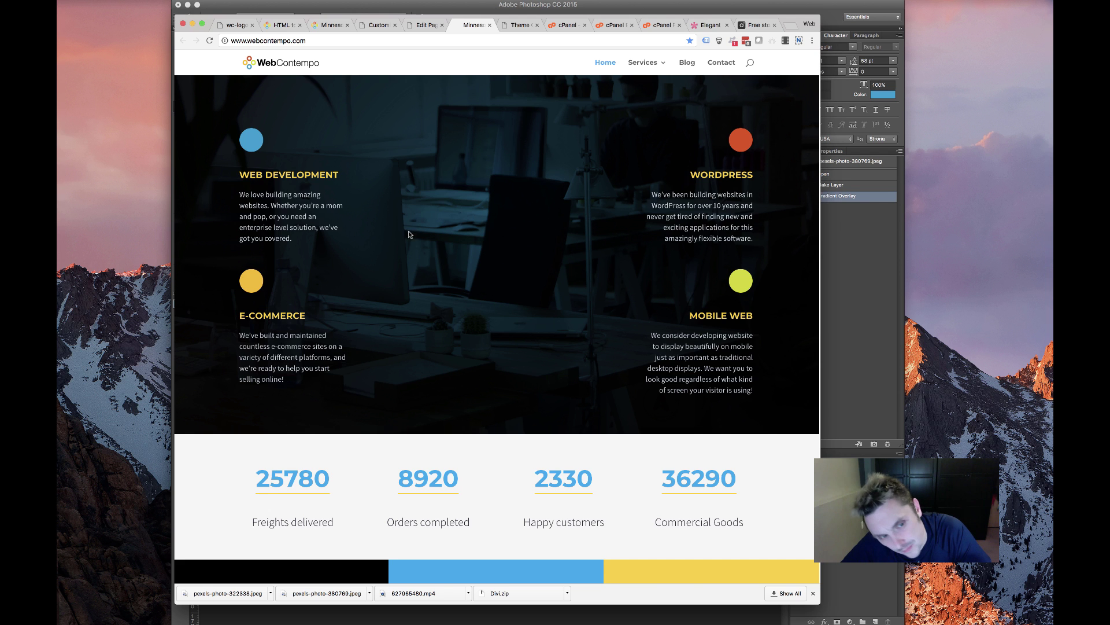
scroll(448, 302, "down", 3)
left_click_drag(674, 359, 241, 304)
left_click(427, 25)
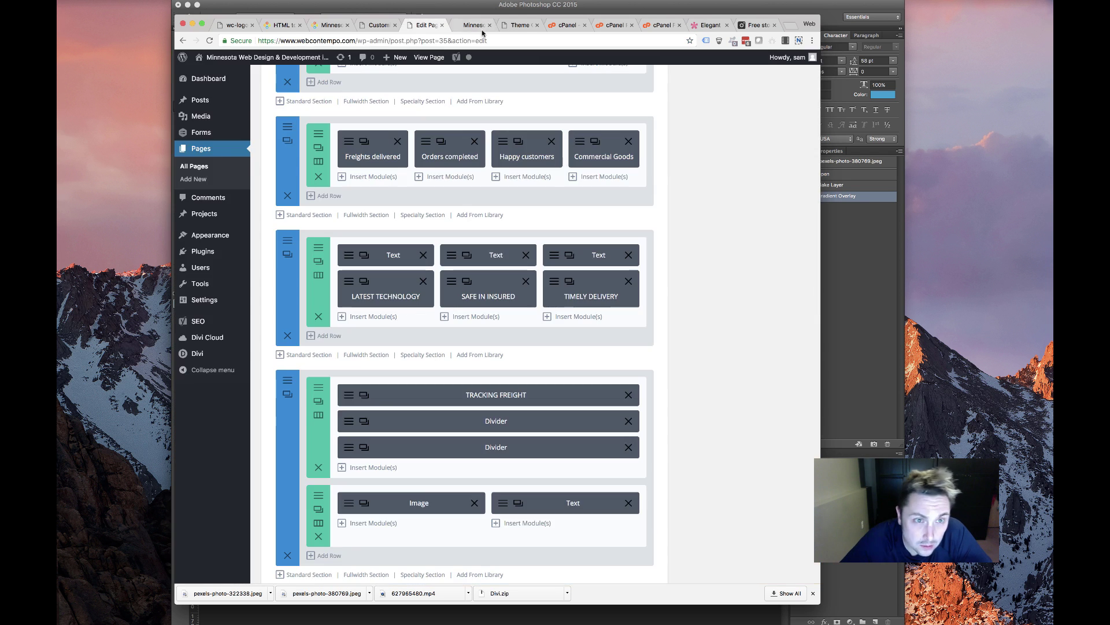
left_click(474, 25)
left_click(520, 24)
left_click(473, 25)
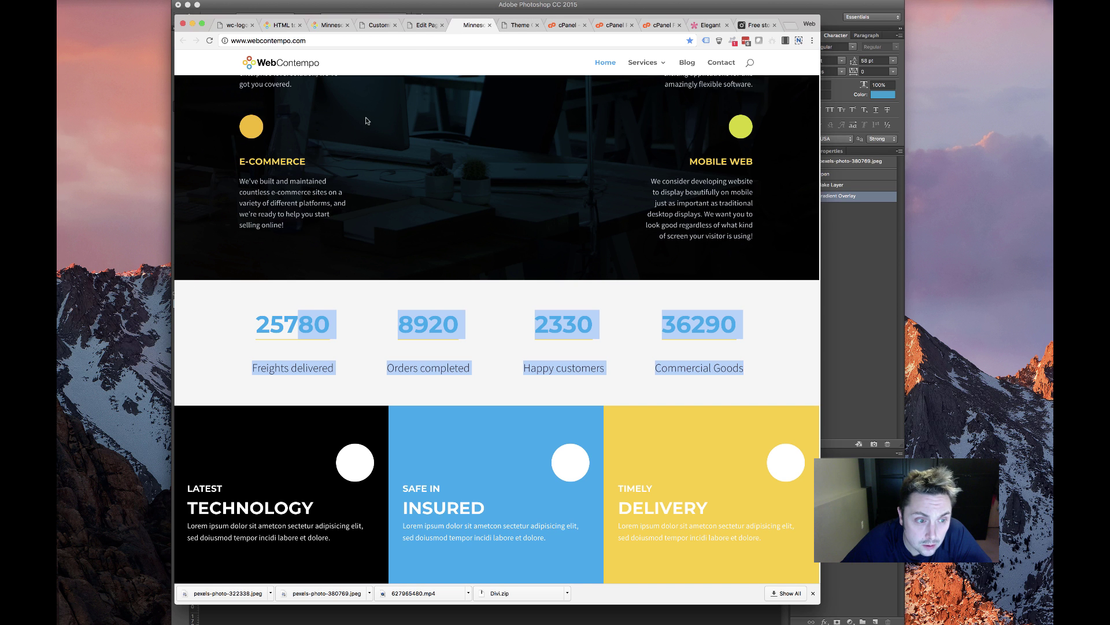
Delete the Download/Read More rows from the specialty section
left_click(420, 25)
scroll(450, 308, "down", 5)
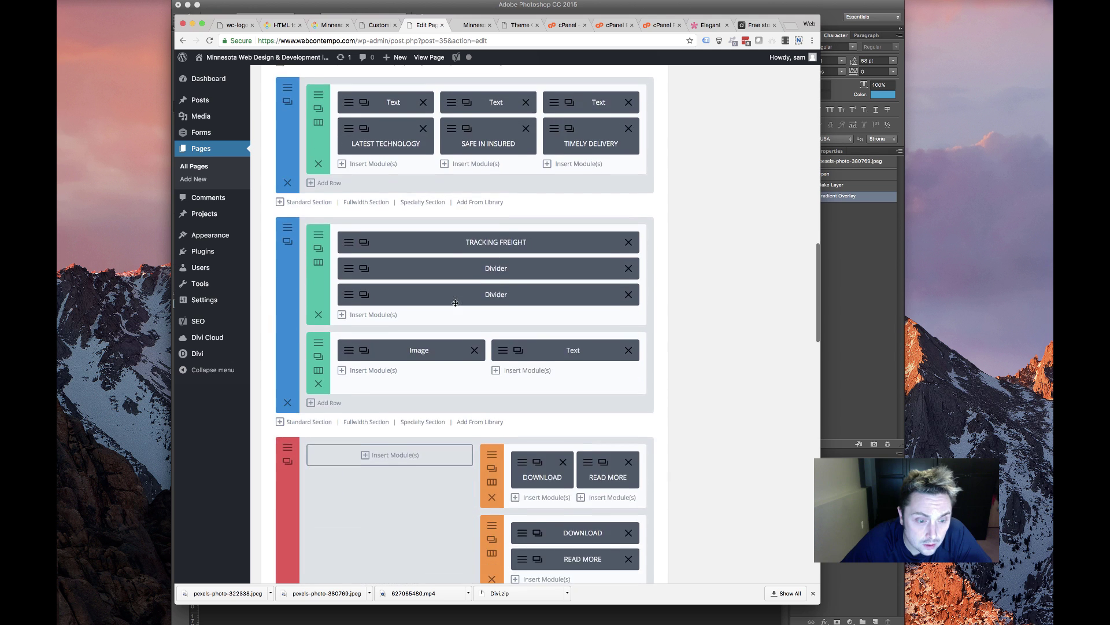
scroll(450, 309, "down", 2)
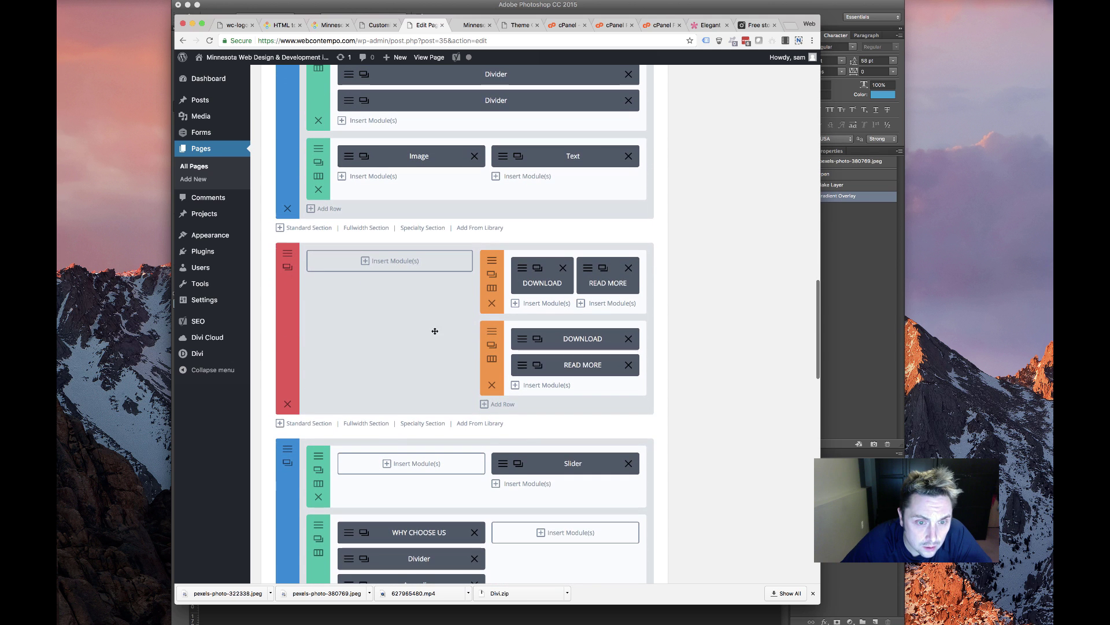
left_click(492, 384)
left_click(491, 303)
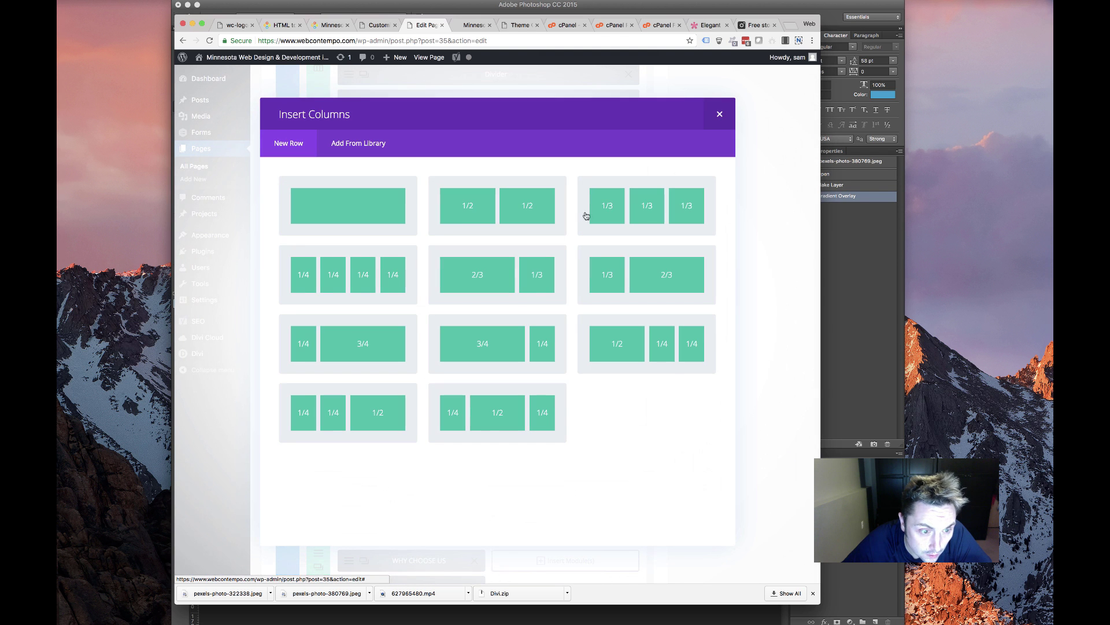
Add a one-column row holding an Animated Headline module
left_click(364, 218)
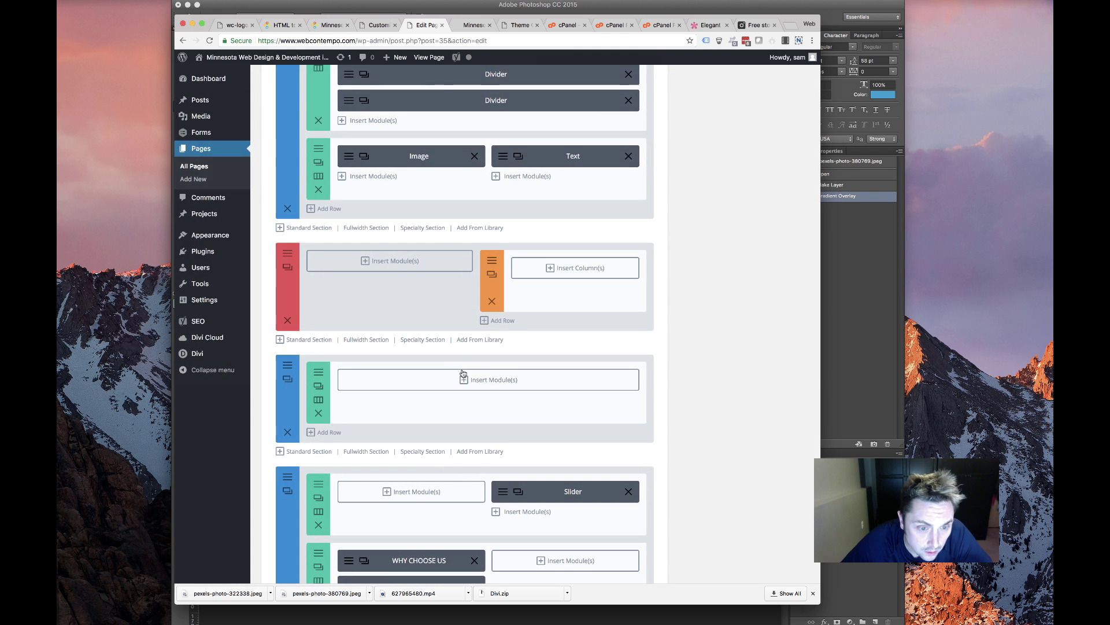
left_click(462, 379)
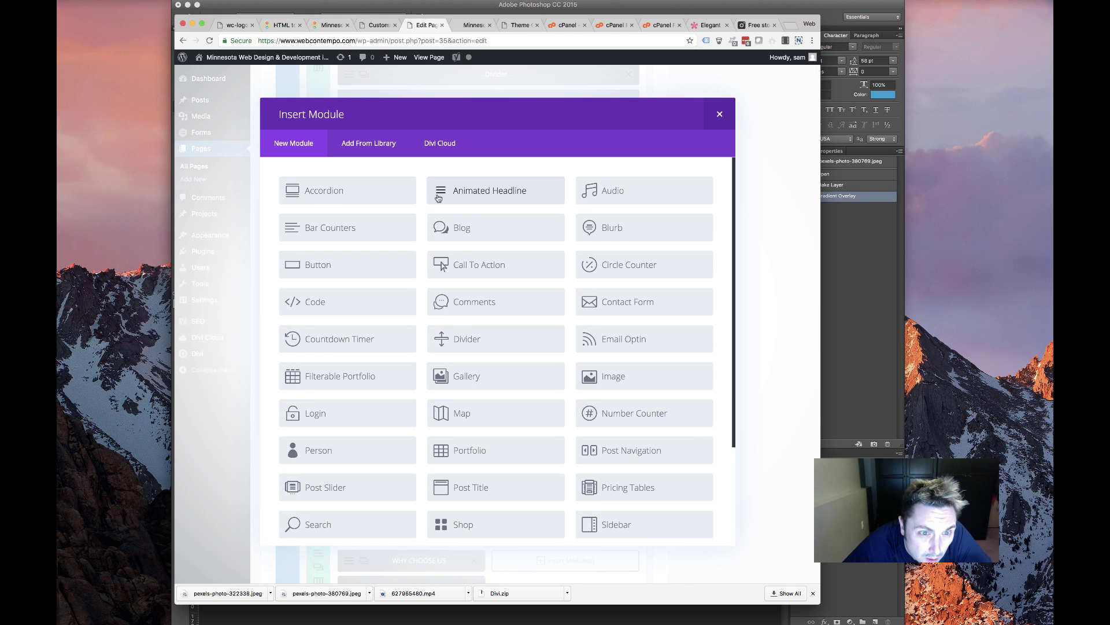
left_click(507, 190)
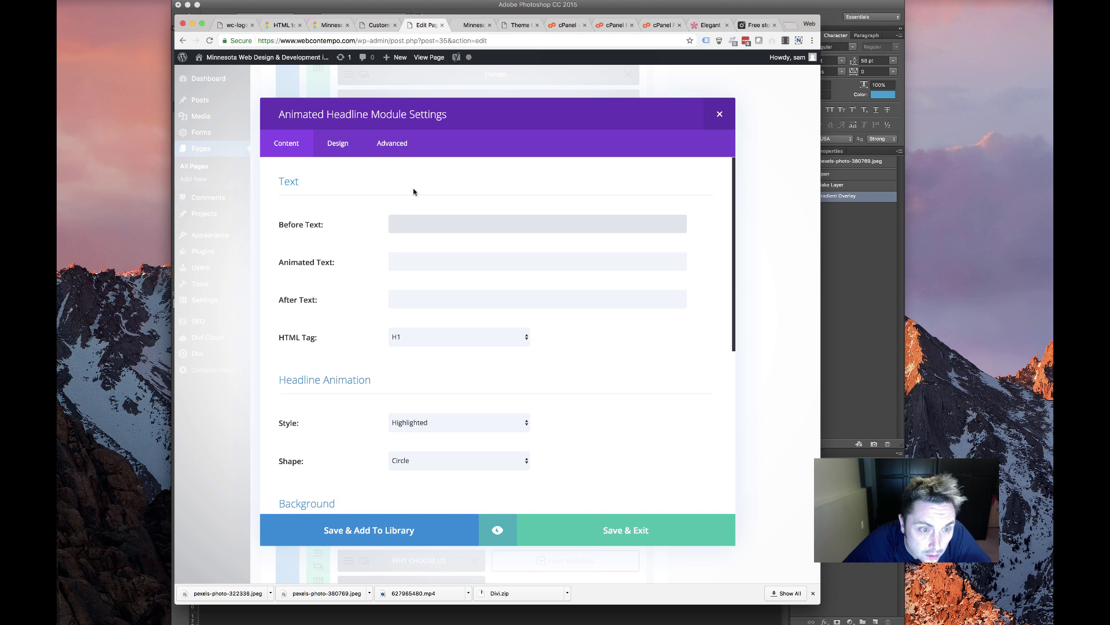
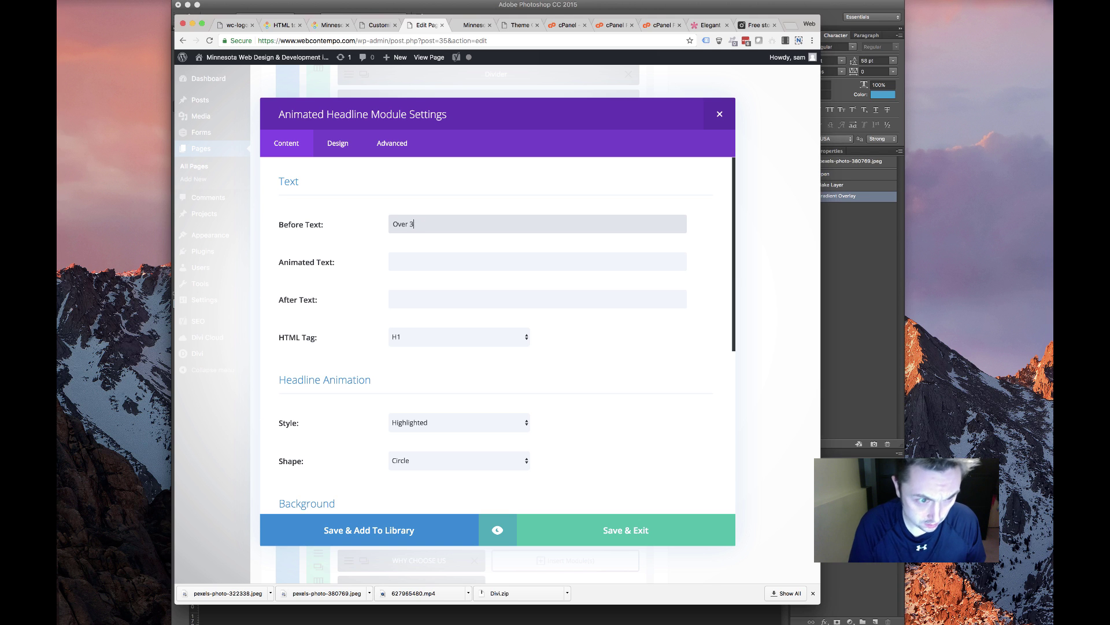
Enter the headline text 'Over 3000 Websites Worked on Since 2007' and choose the Underline Zigzag highlight shape
left_click(519, 259)
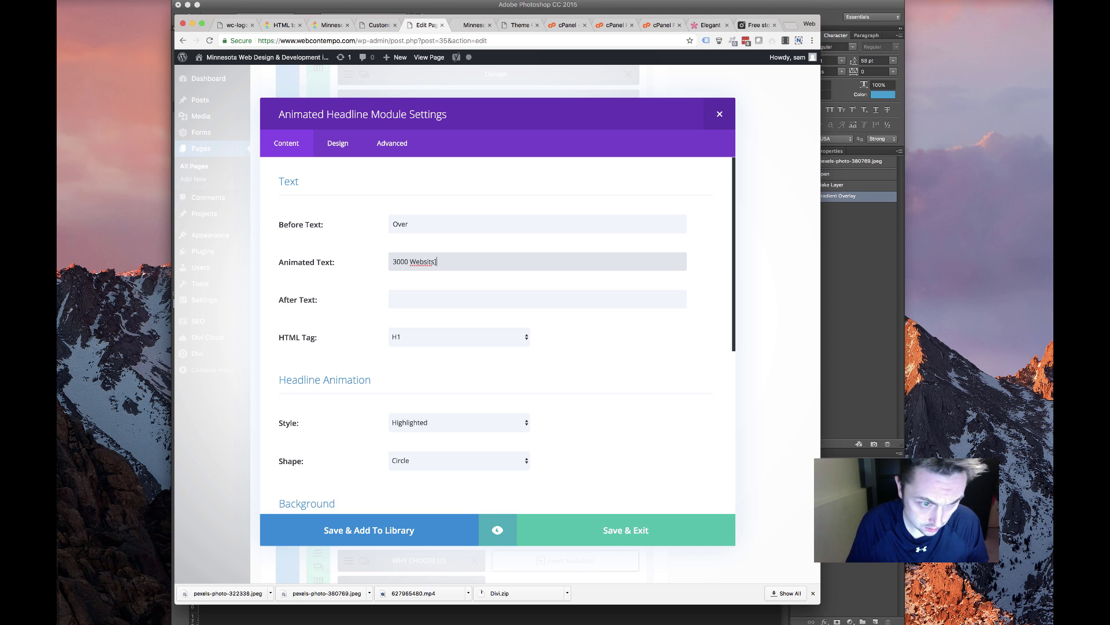
left_click(427, 297)
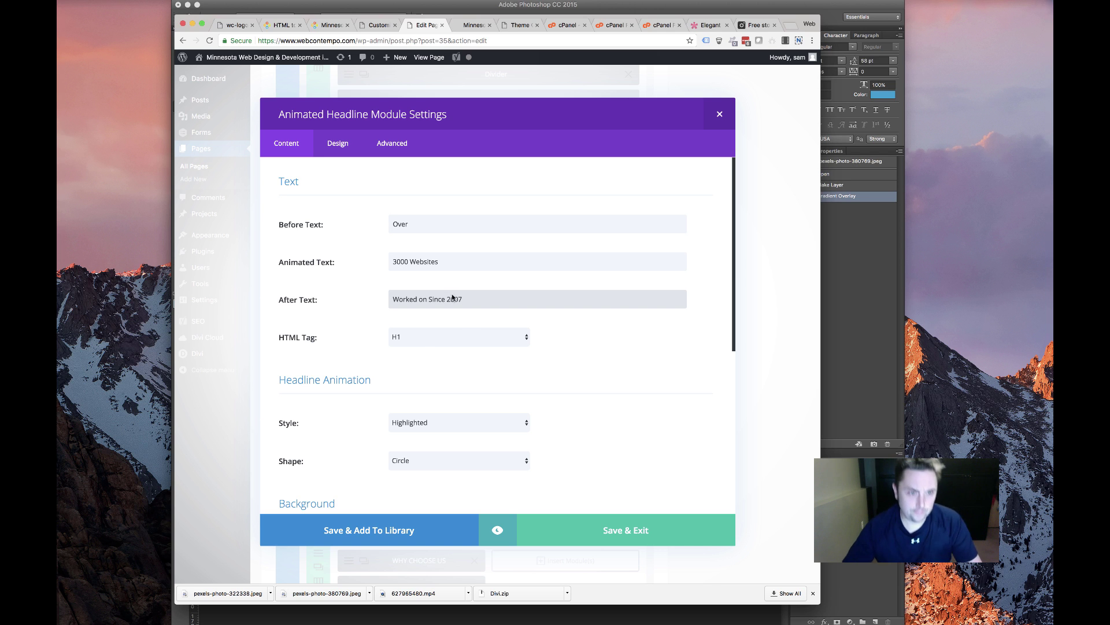
scroll(422, 350, "down", 5)
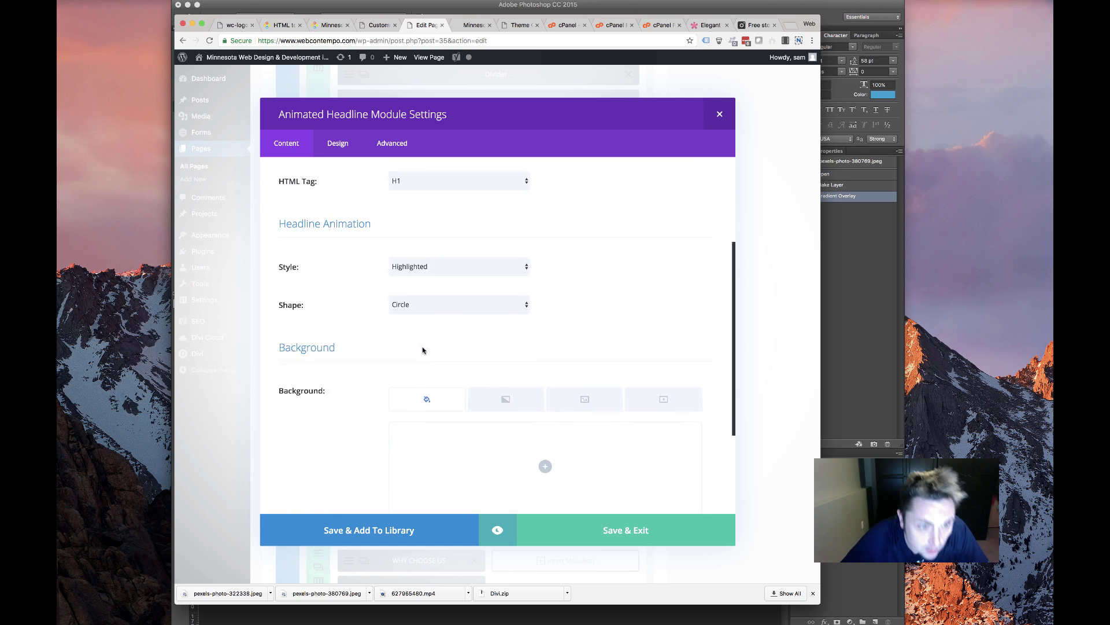
left_click(444, 243)
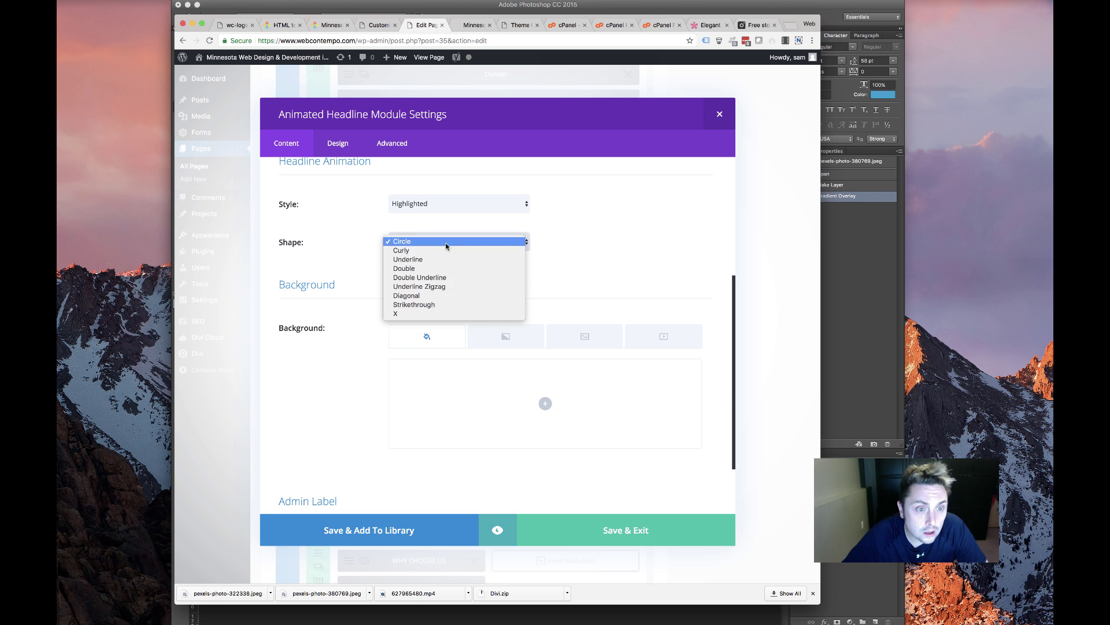
left_click(421, 286)
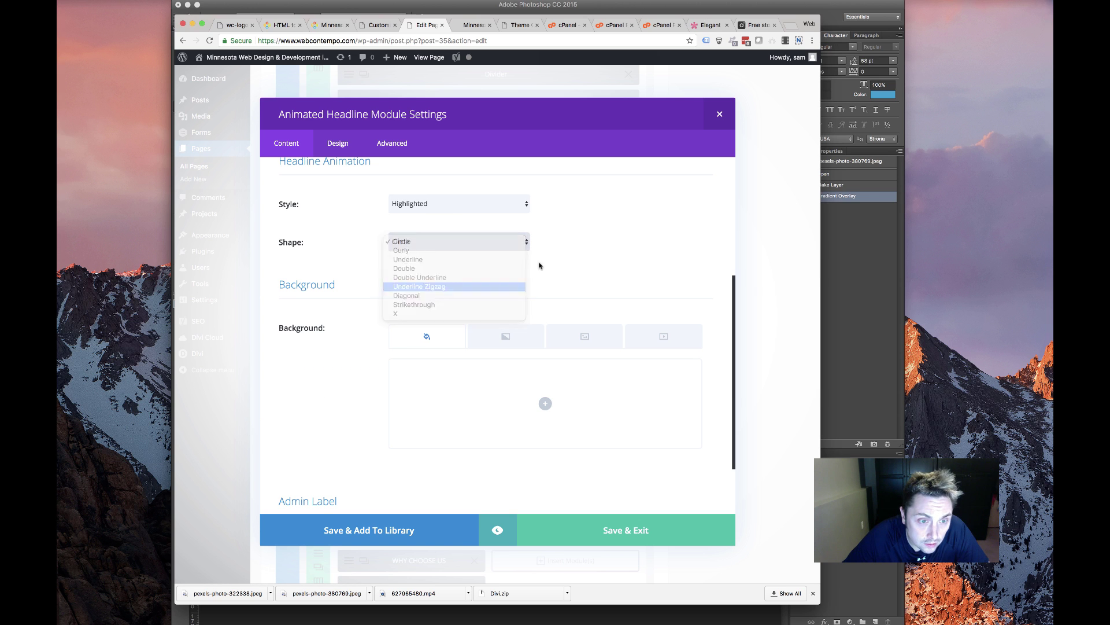
scroll(544, 278, "down", 3)
scroll(446, 275, "up", 10)
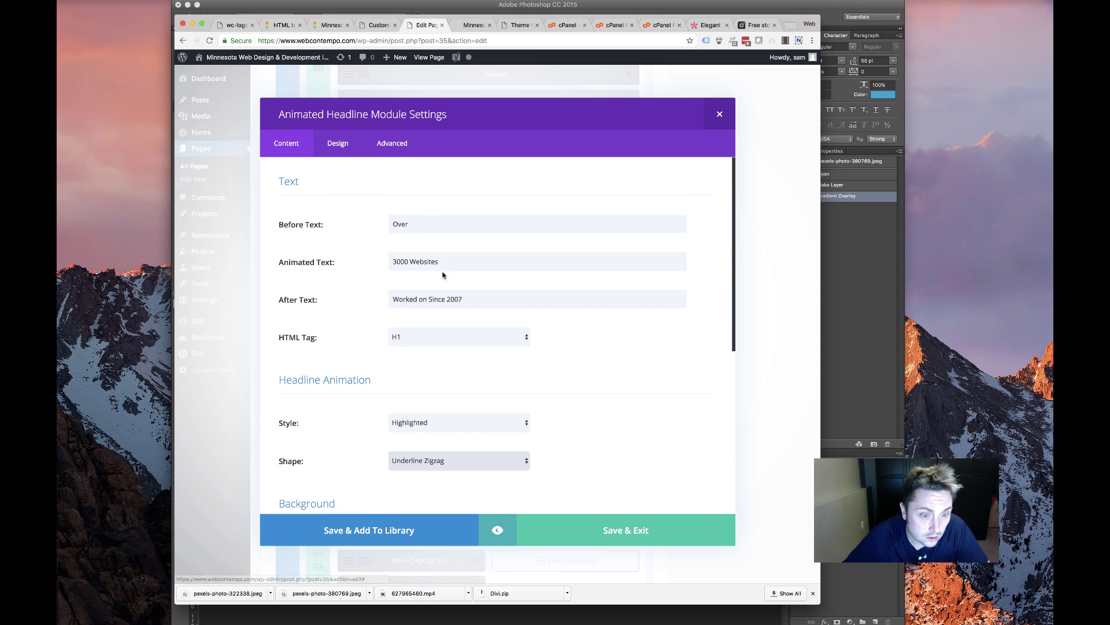
left_click(340, 145)
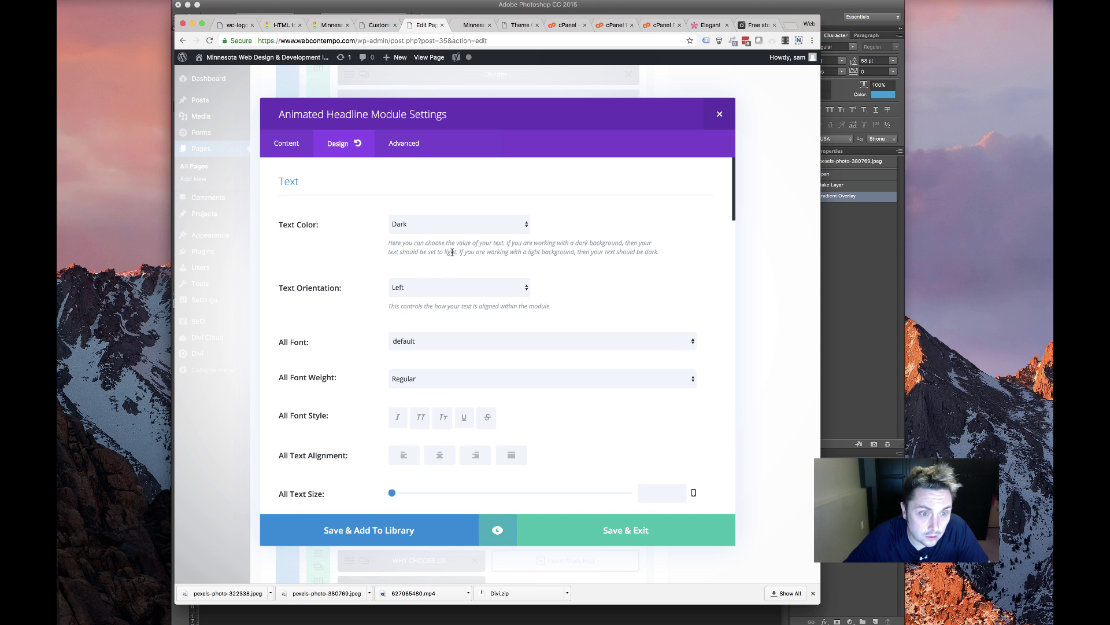
Set the headline's text orientation to Center
left_click(462, 288)
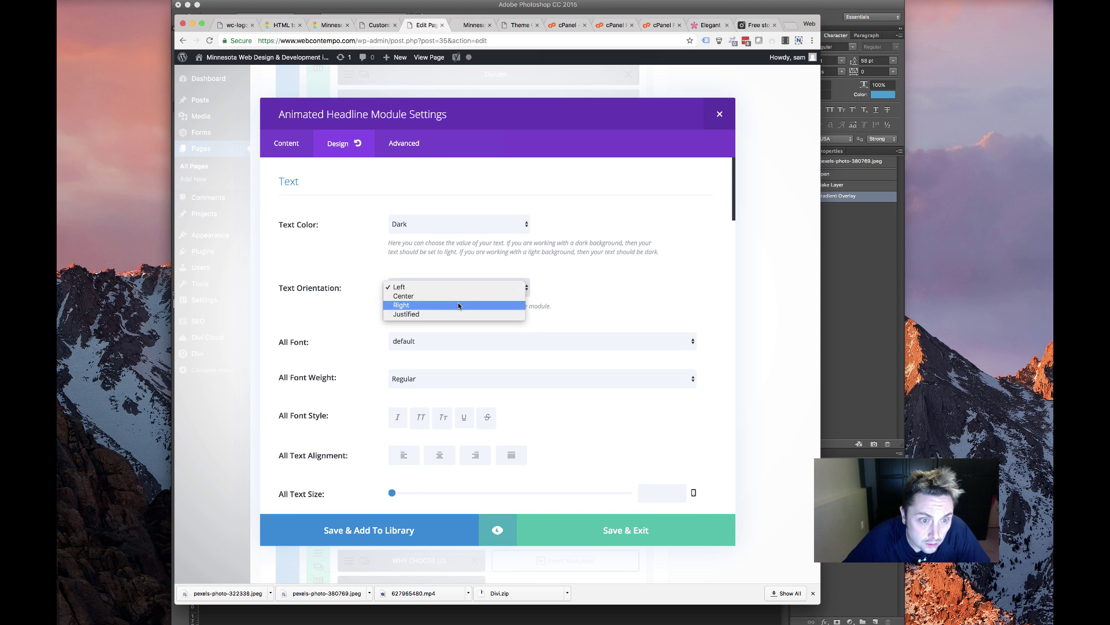
left_click(461, 288)
left_click(461, 290)
key("Up")
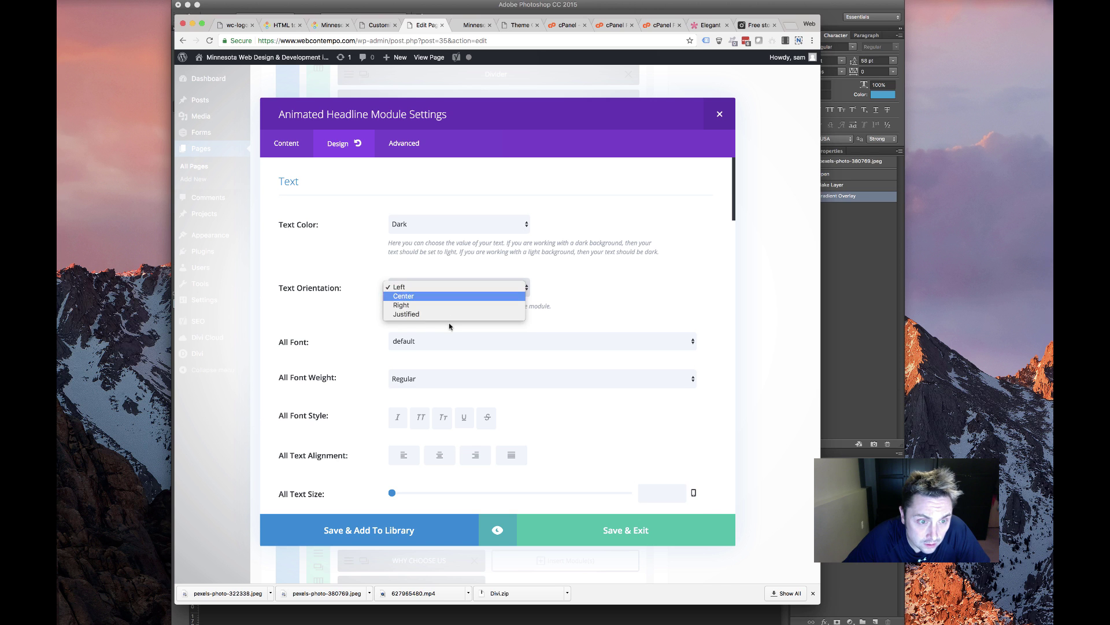
key("Return")
left_click(478, 344)
left_click(517, 294)
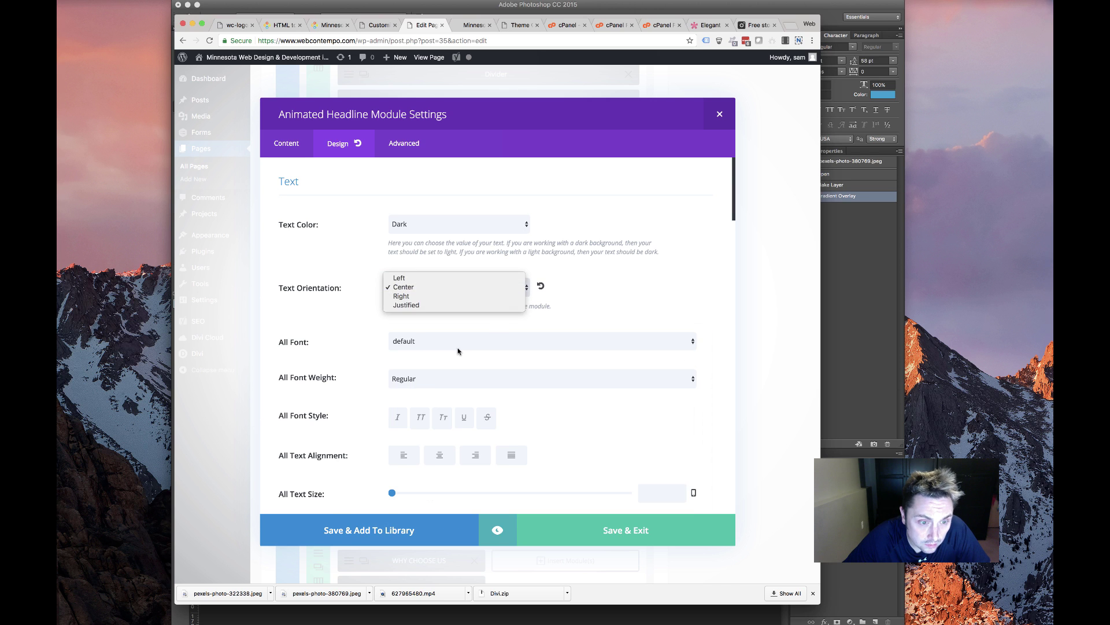
left_click(352, 359)
Make the headline font Ultra Bold with a black text colour
scroll(414, 329, "down", 3)
left_click(416, 306)
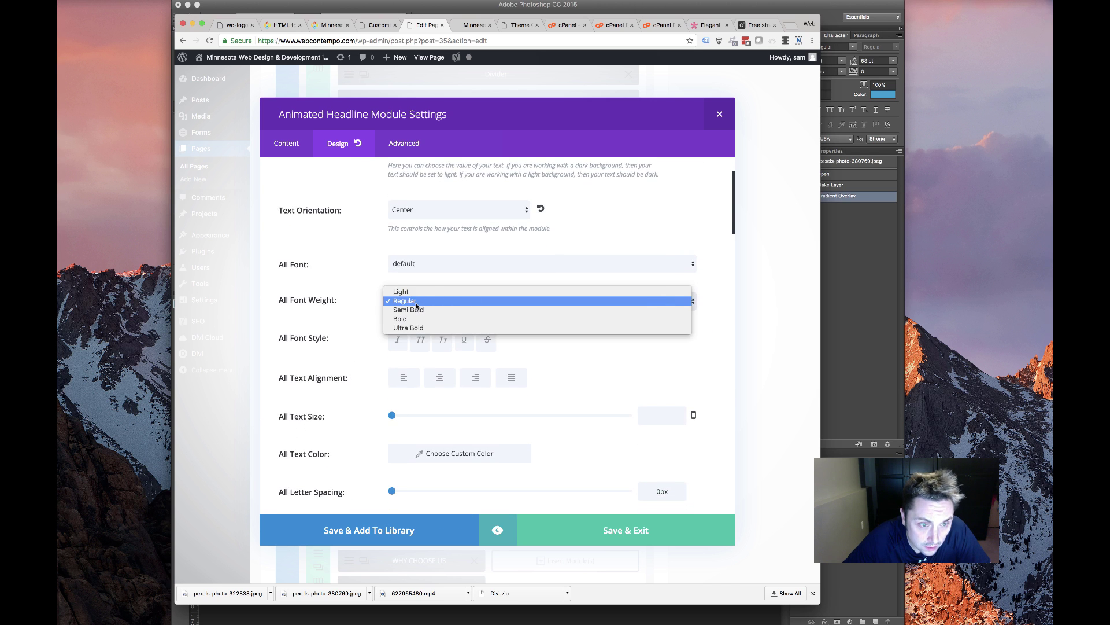
left_click(416, 334)
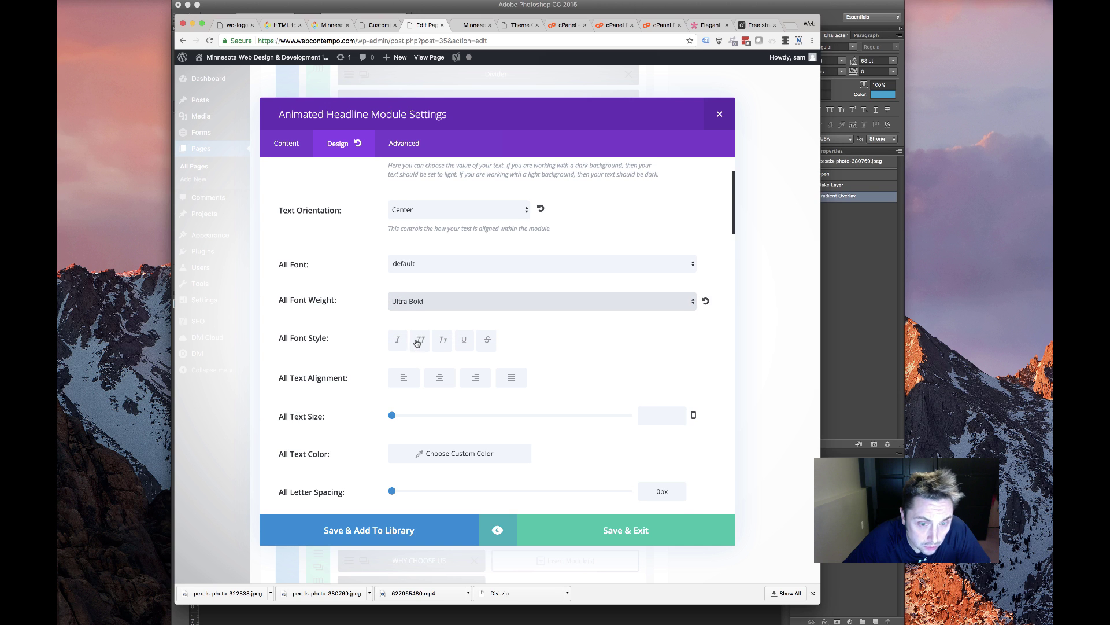
scroll(441, 400, "down", 4)
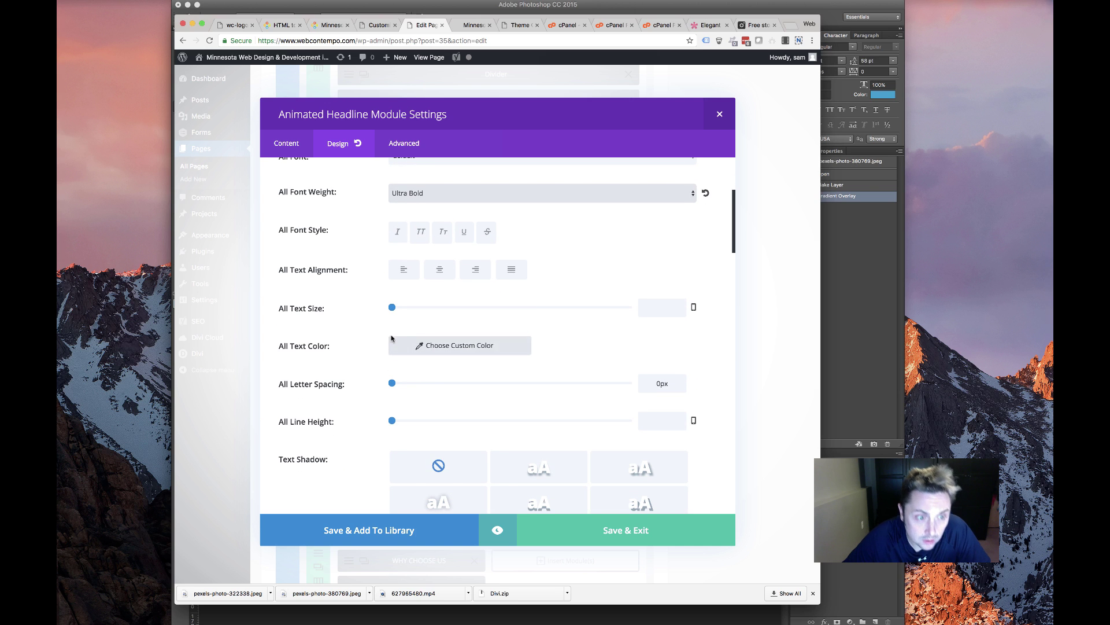
left_click(448, 345)
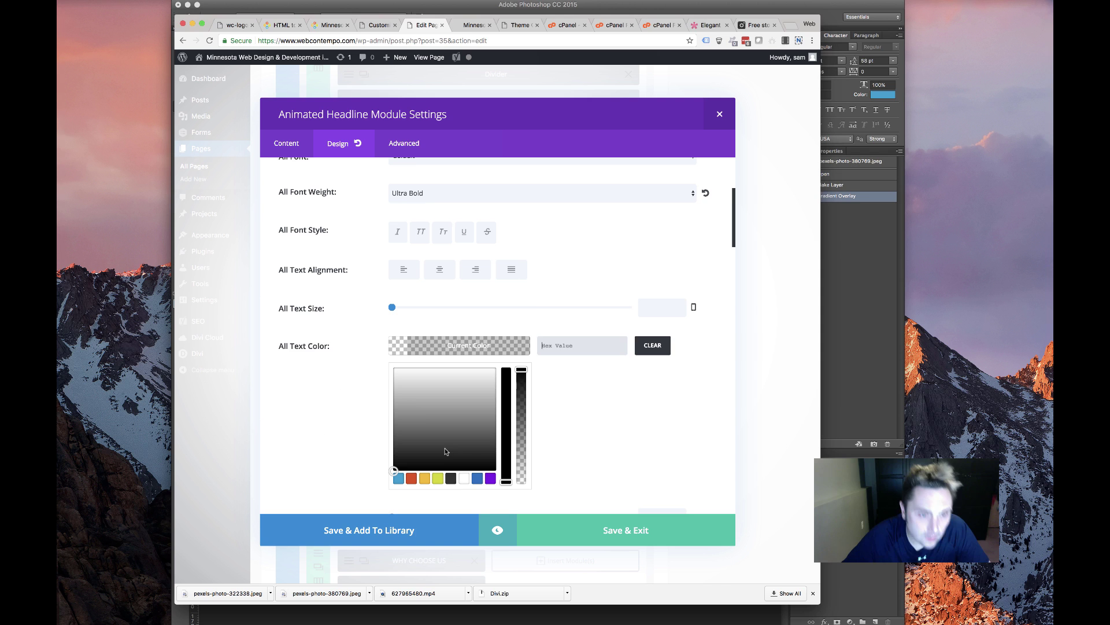
left_click(450, 477)
left_click(330, 348)
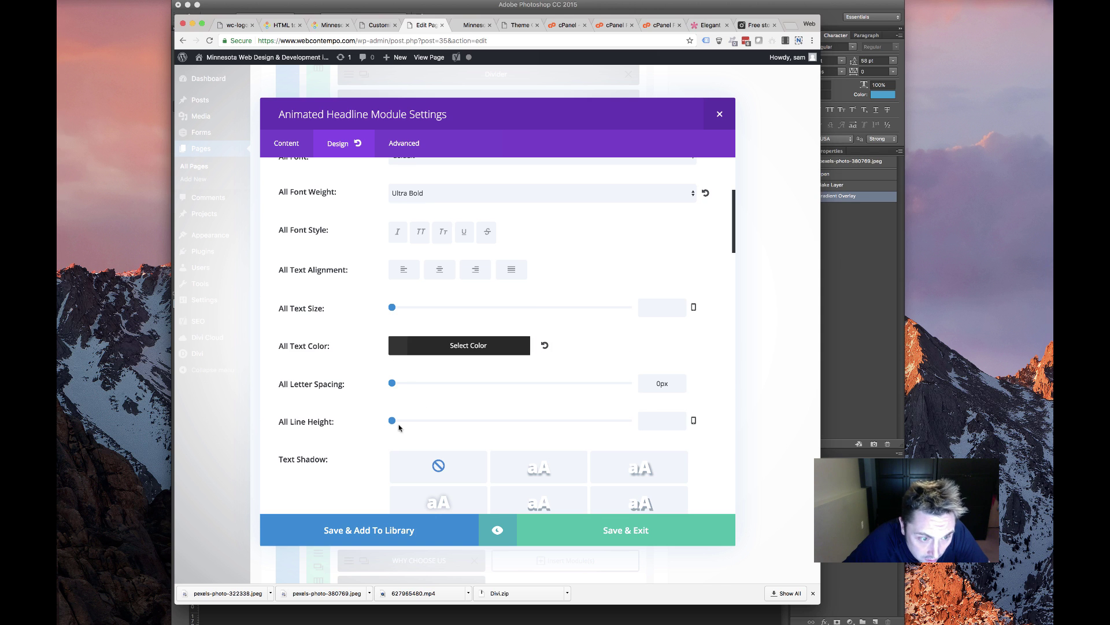
Set the headline text size to 64px and line height to 64px
scroll(372, 313, "up", 5)
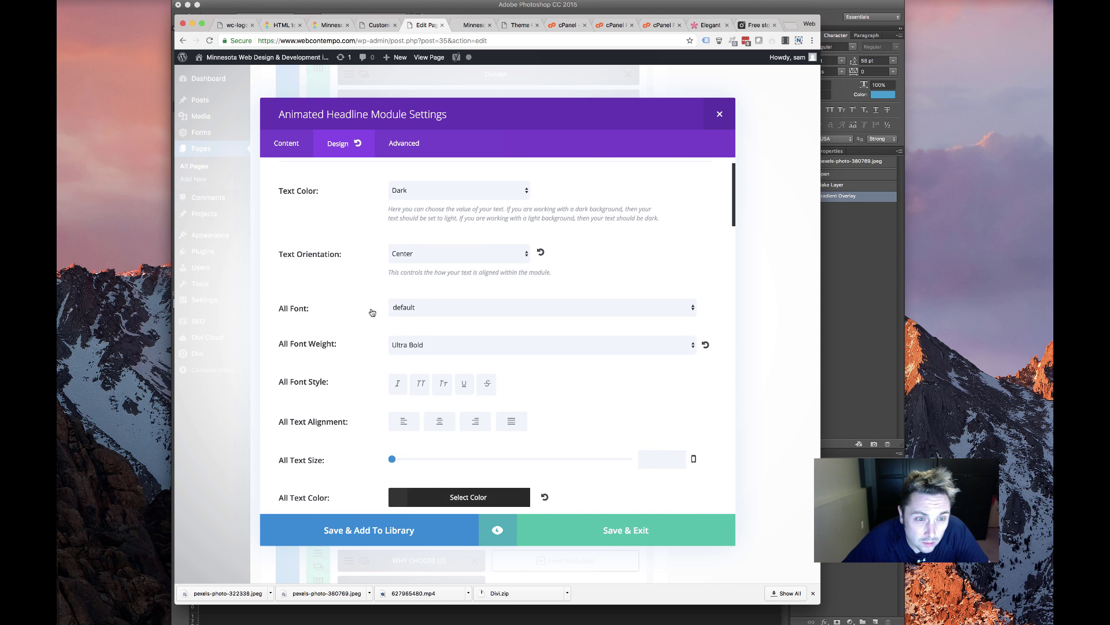
scroll(372, 315, "down", 4)
scroll(380, 386, "down", 1)
left_click(662, 325)
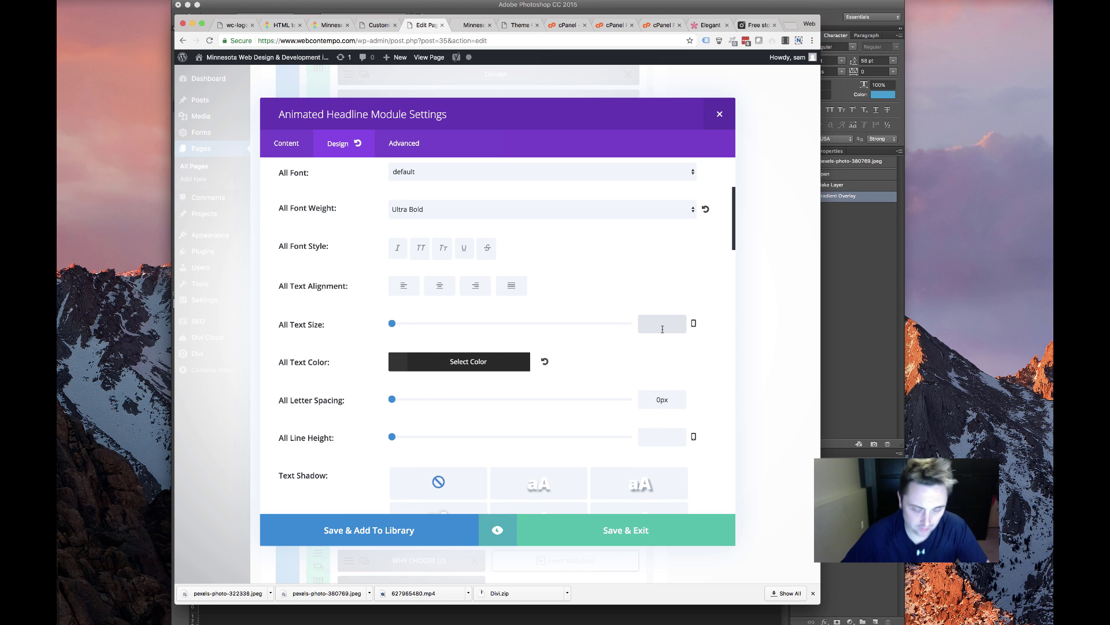
type("64xp")
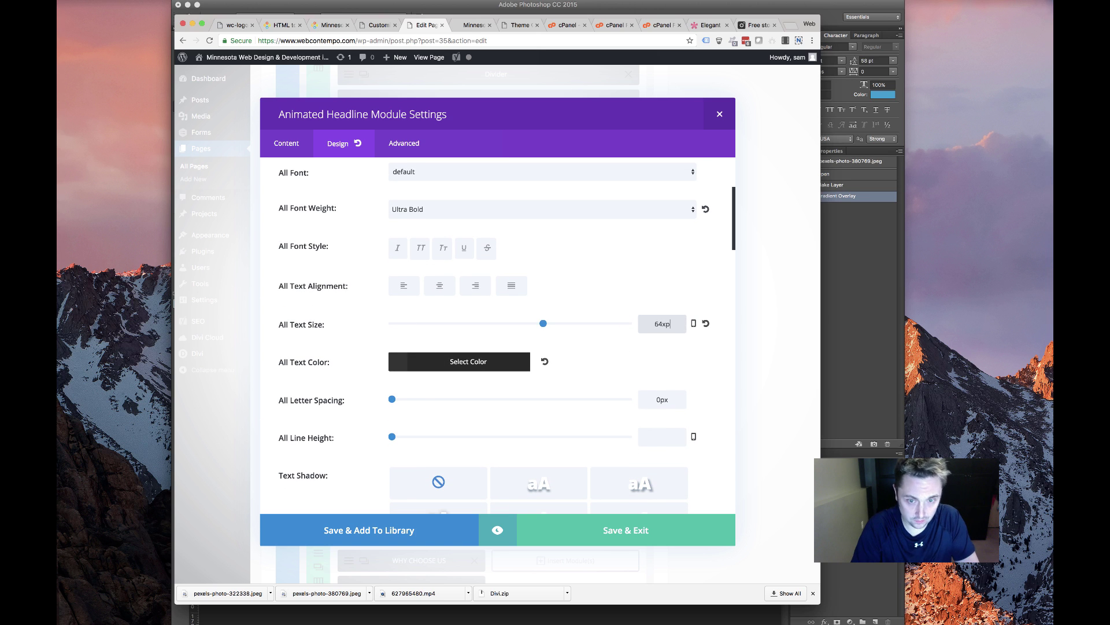
type("0")
key("BackSpace")
key("BackSpace")
key("BackSpace")
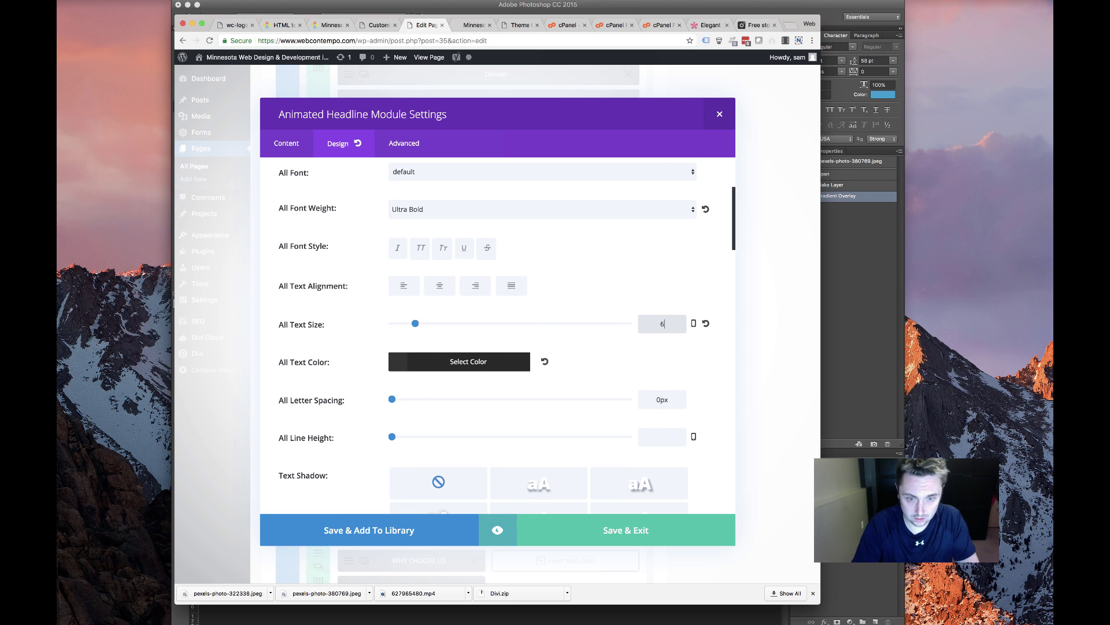
type("4px")
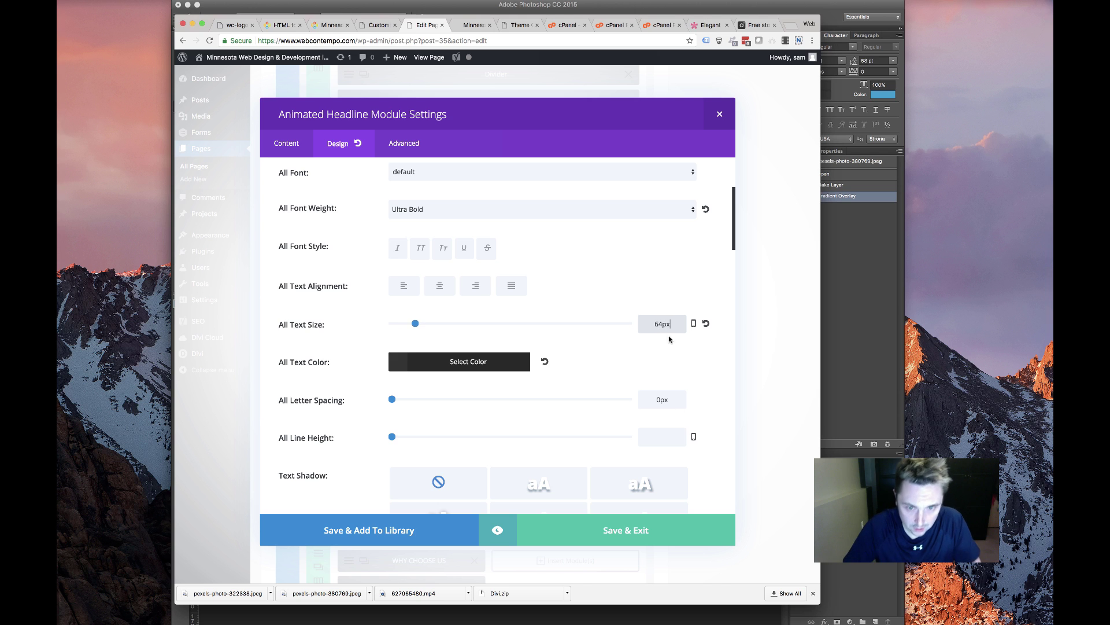
key("Tab")
type("64")
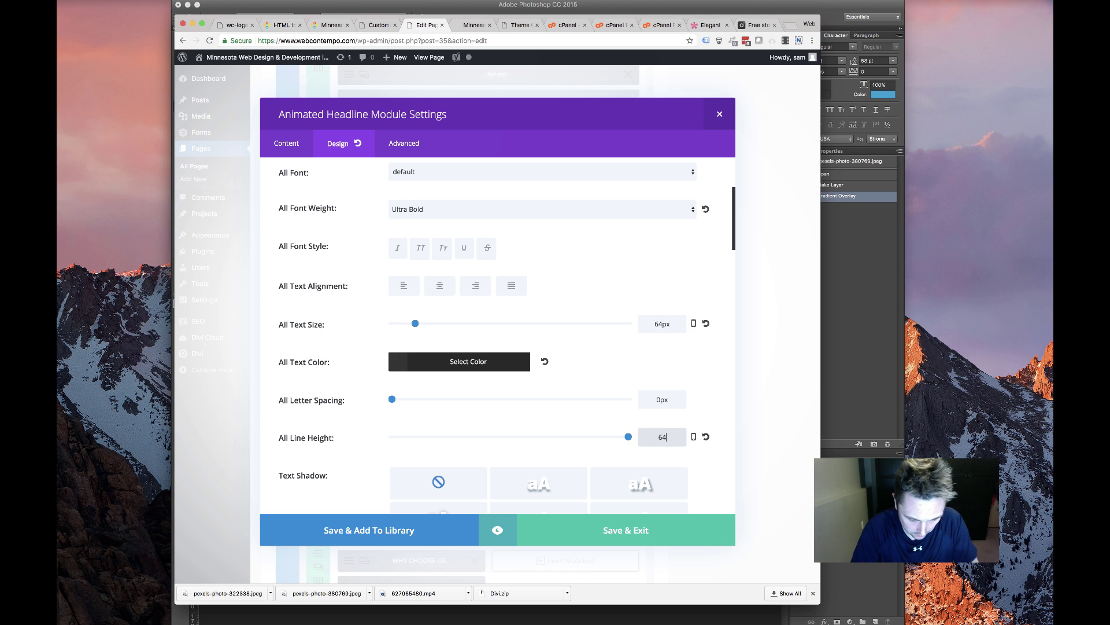
type("px")
Reduce the smartphone text size to 36, review per-device line heights, and save the headline
left_click(693, 323)
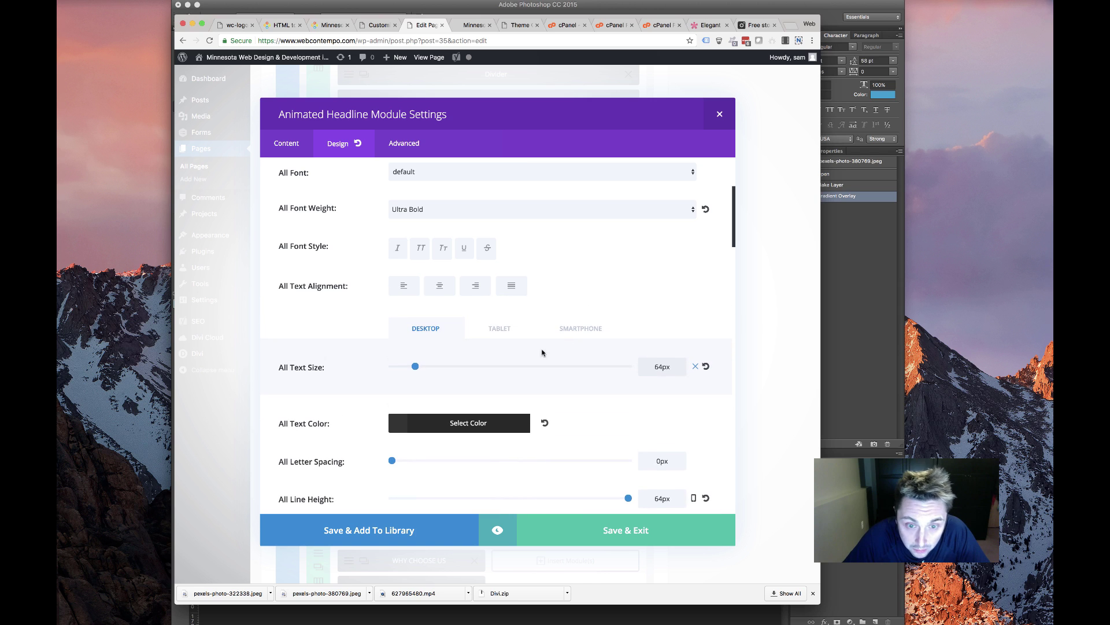
left_click(501, 327)
left_click(572, 330)
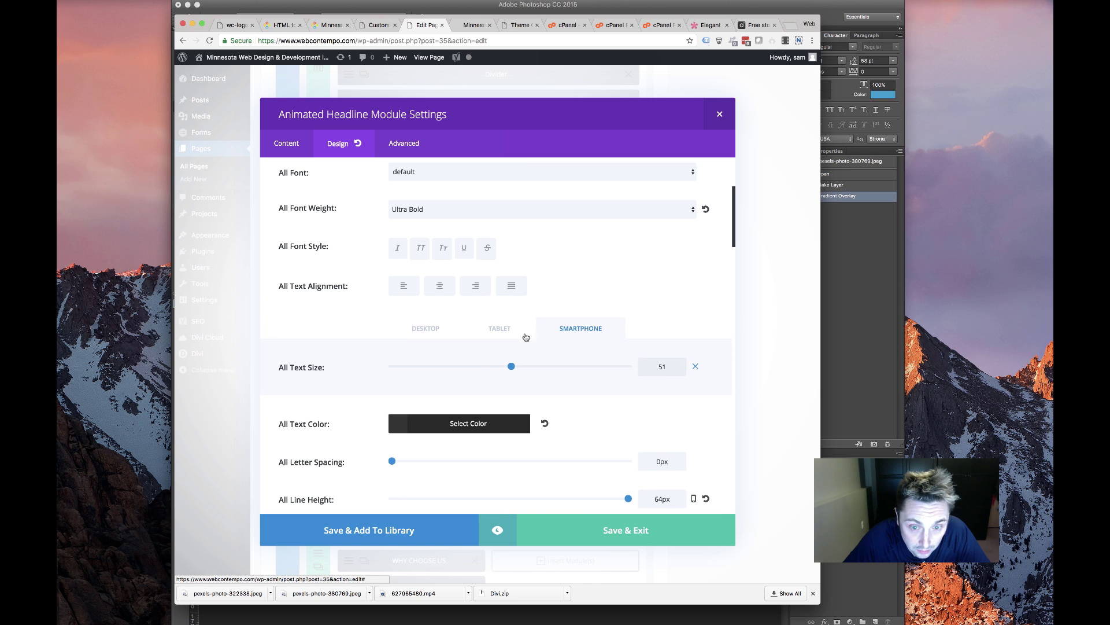
left_click_drag(512, 366, 475, 368)
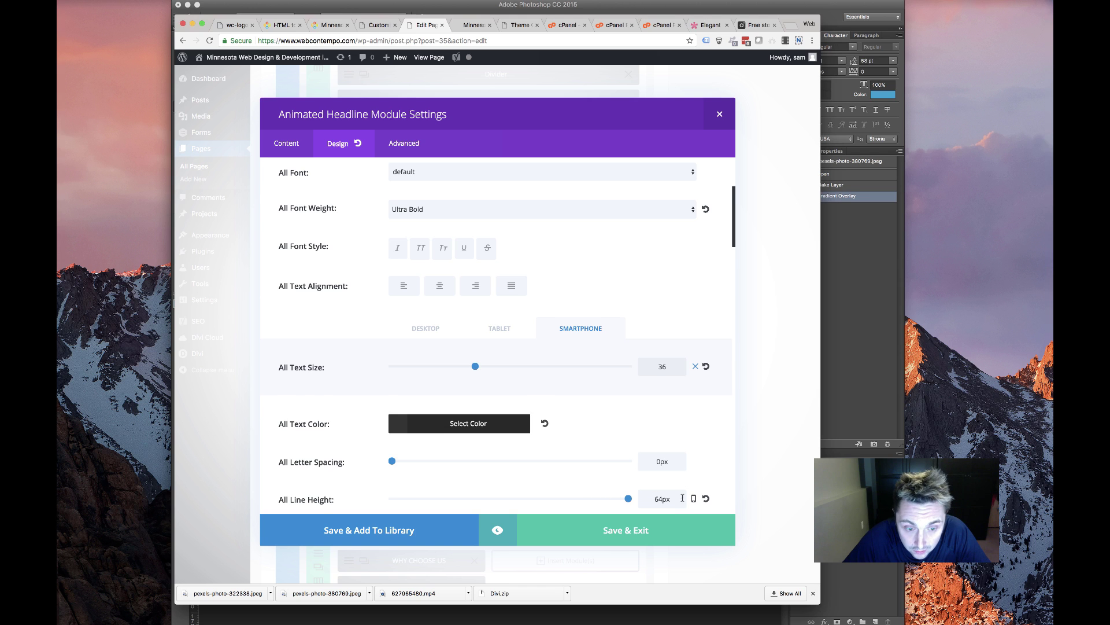
left_click(693, 498)
scroll(587, 475, "down", 3)
left_click(501, 421)
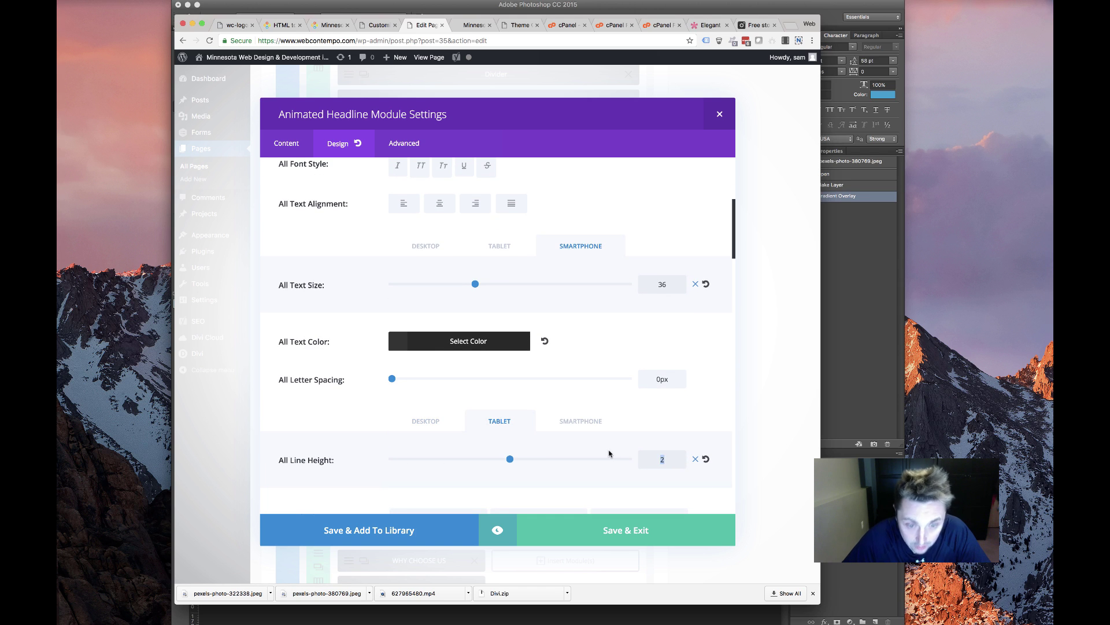
left_click(587, 424)
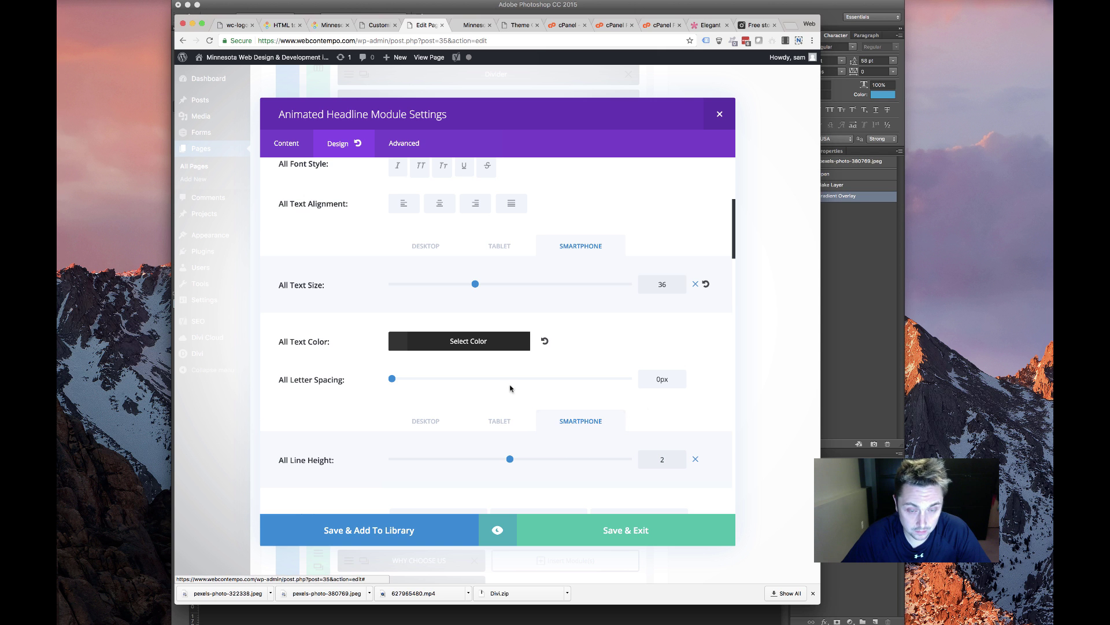
scroll(416, 371, "down", 15)
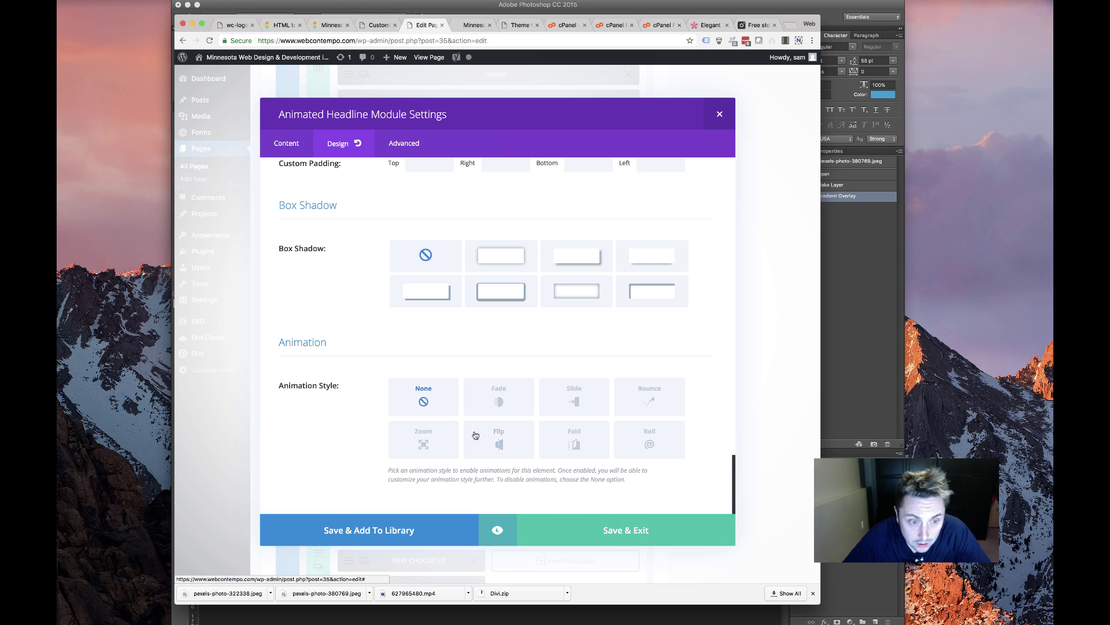
left_click(590, 525)
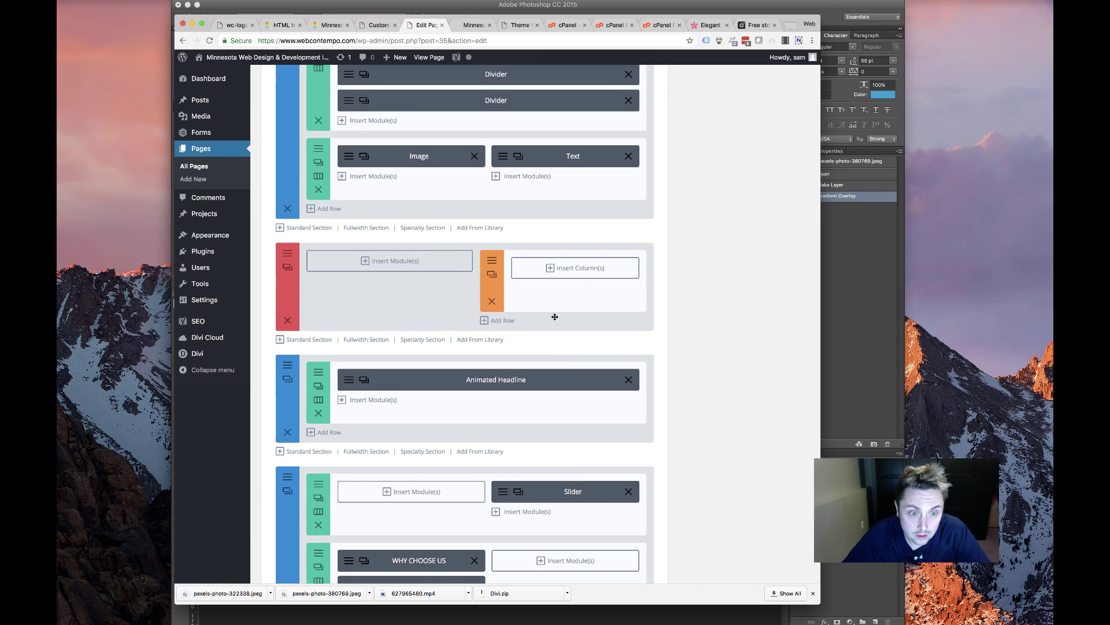
Delete the empty red specialty section and give the headline section 50px top and bottom padding
left_click(288, 320)
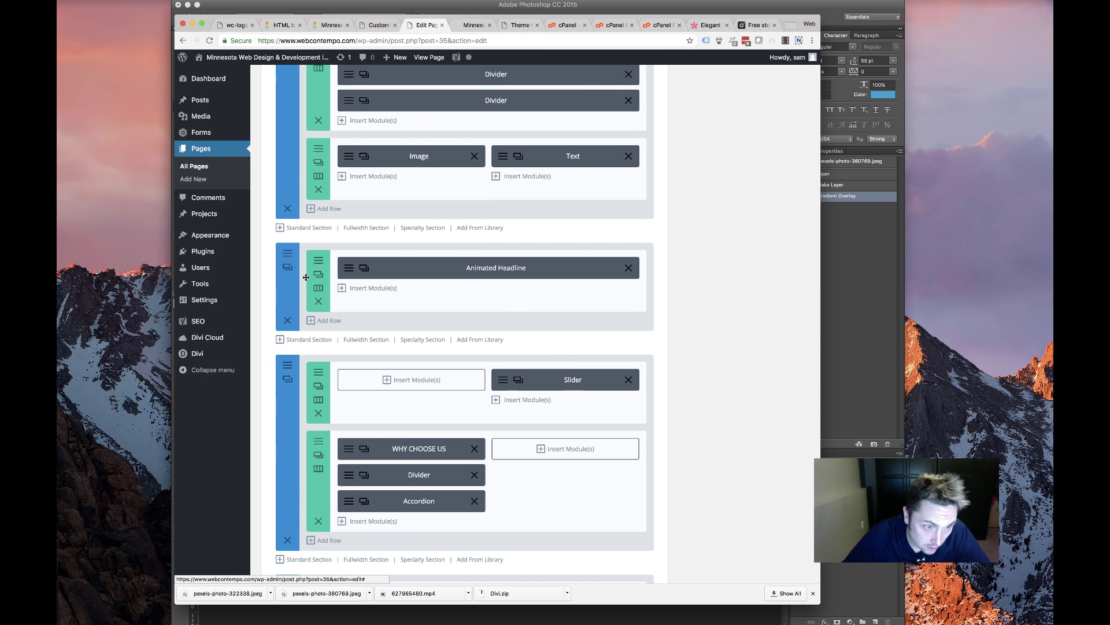
left_click(288, 267)
left_click(341, 145)
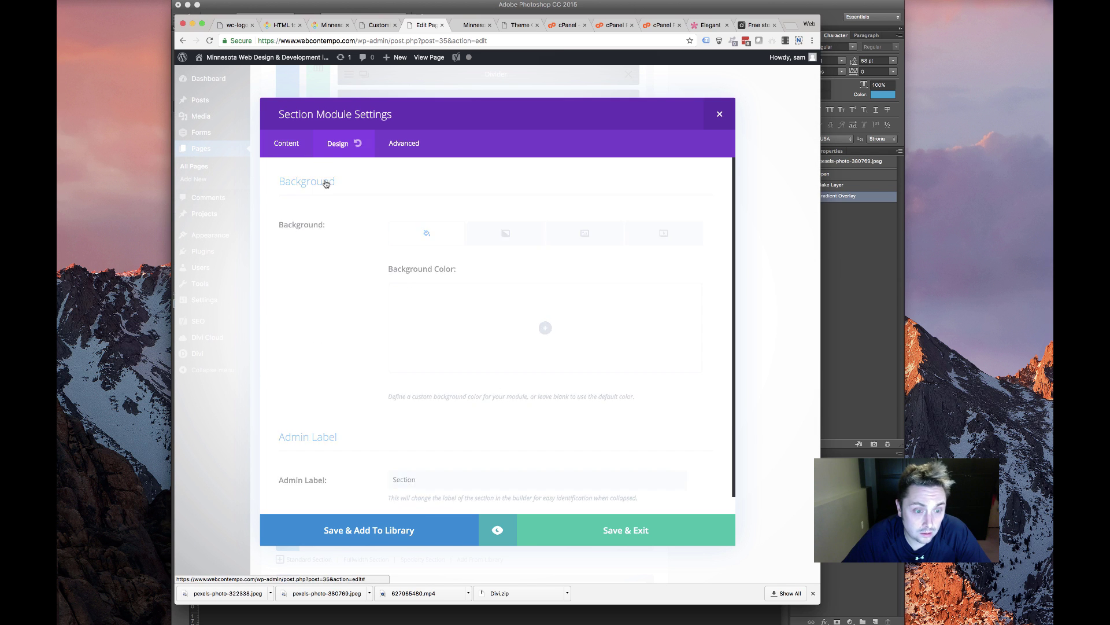
scroll(447, 350, "down", 1)
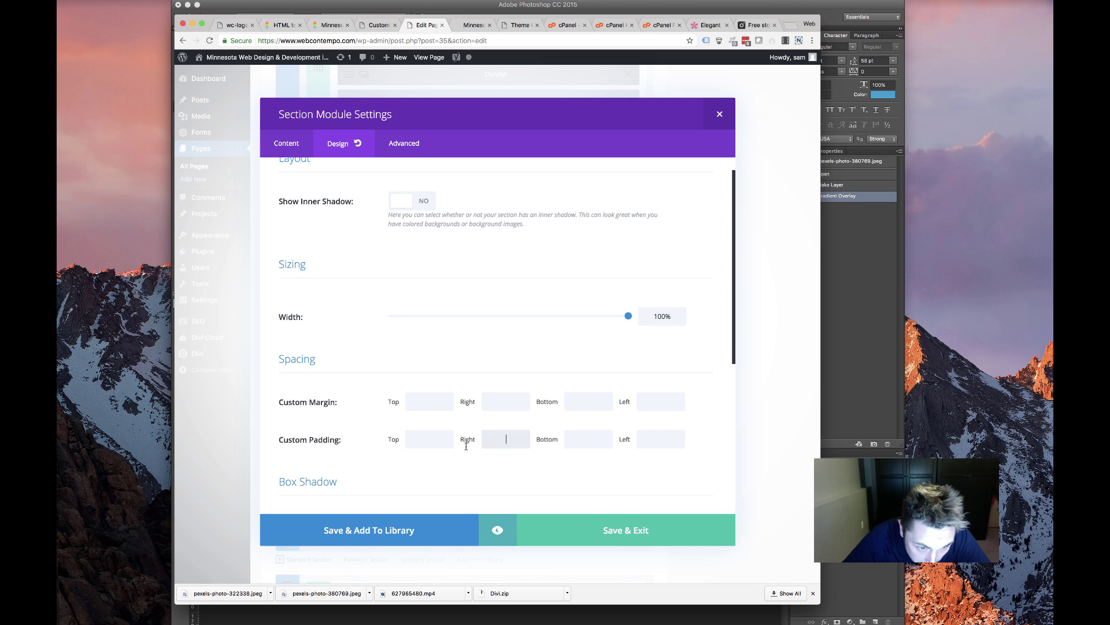
left_click(429, 439)
type("50p")
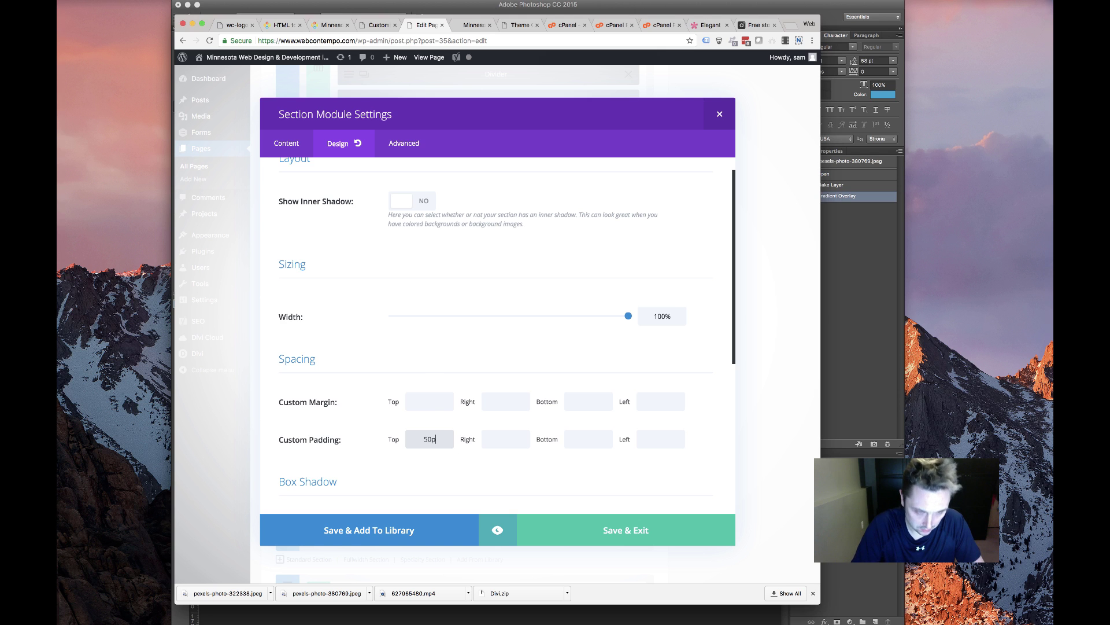
type("x")
left_click(585, 437)
type("50px")
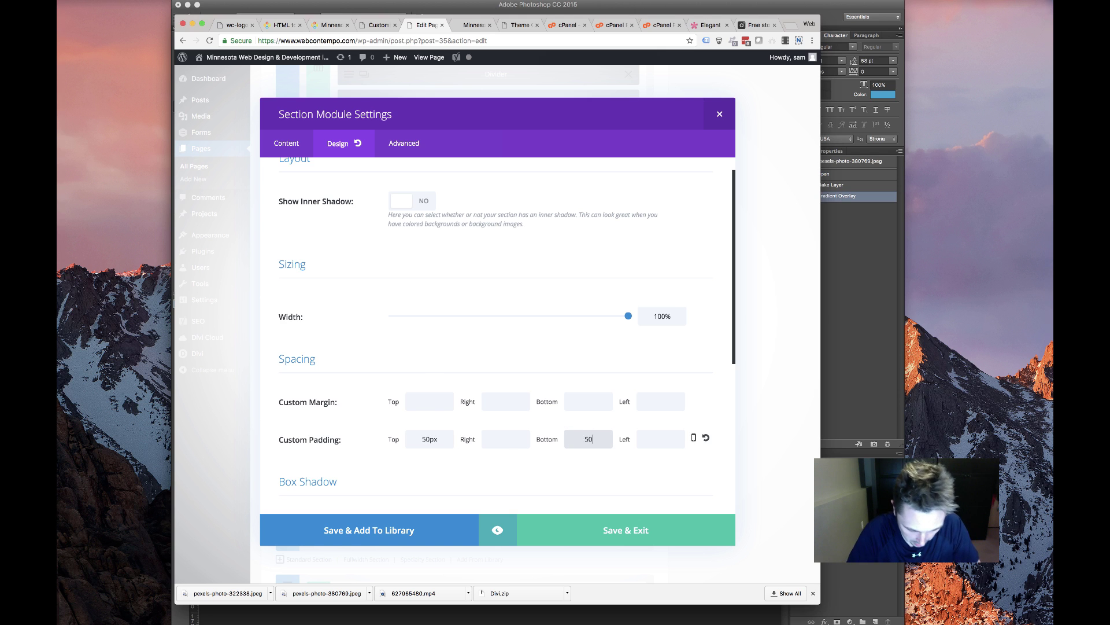
left_click(643, 528)
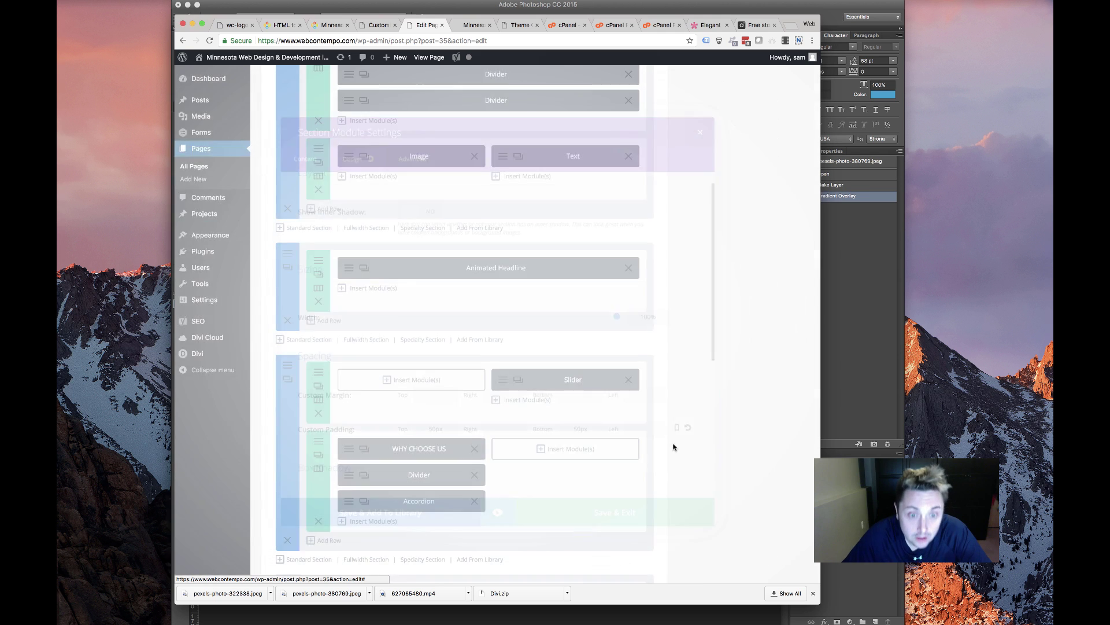
scroll(404, 359, "down", 2)
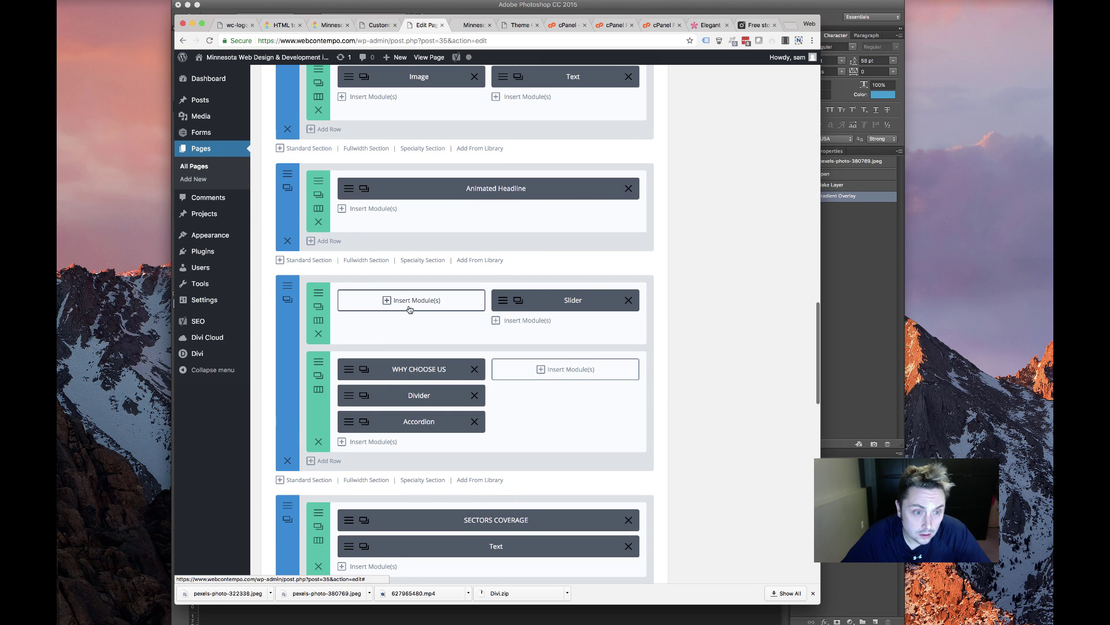
left_click(473, 25)
Scroll the live homepage past Tracking Freight and Why Choose Us, cycling the testimonial slides
scroll(546, 265, "down", 3)
scroll(546, 264, "down", 1)
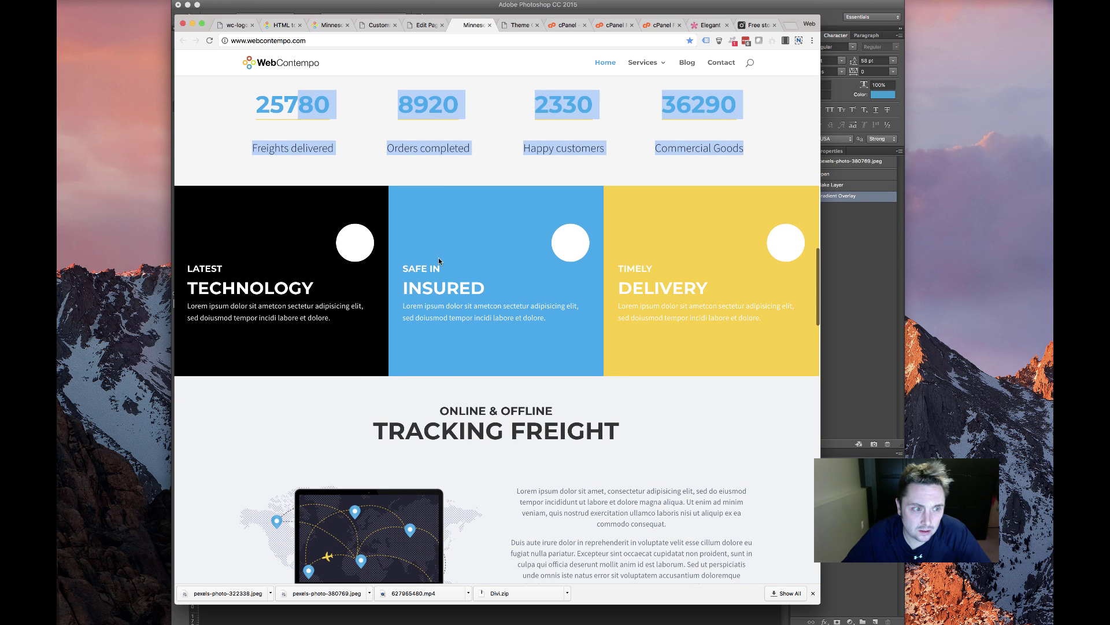
left_click(262, 241)
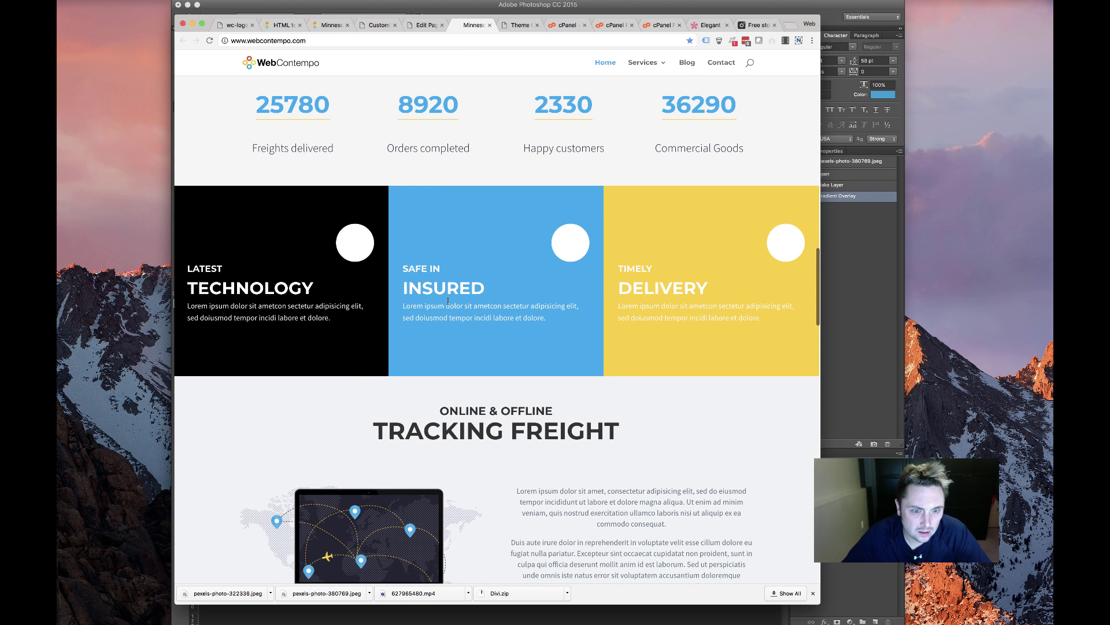
scroll(447, 301, "down", 6)
scroll(451, 272, "up", 3)
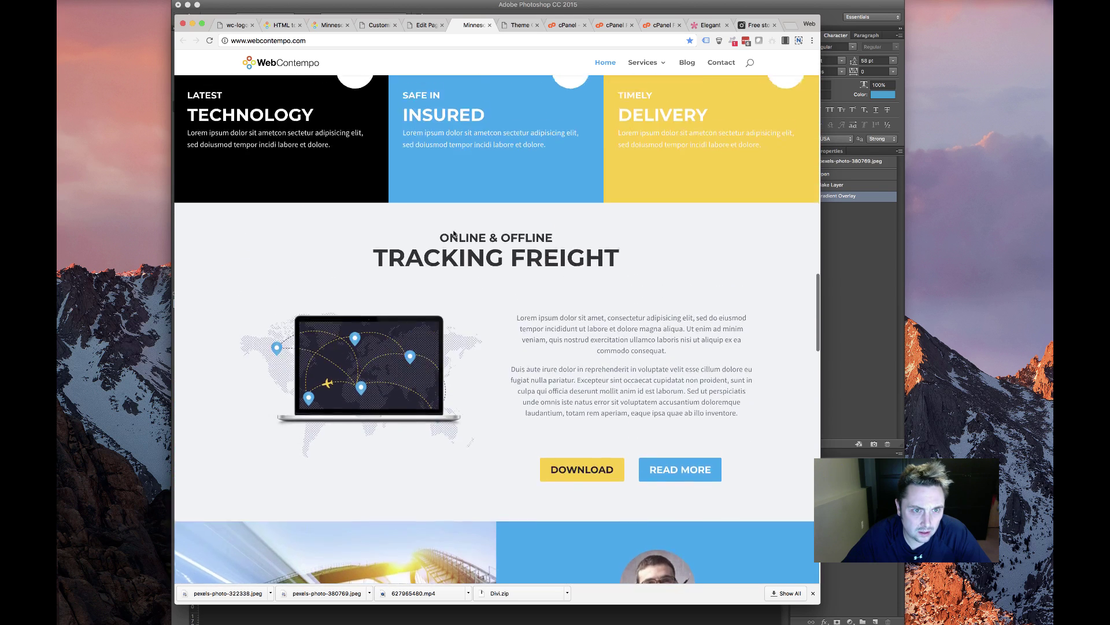
scroll(549, 370, "down", 7)
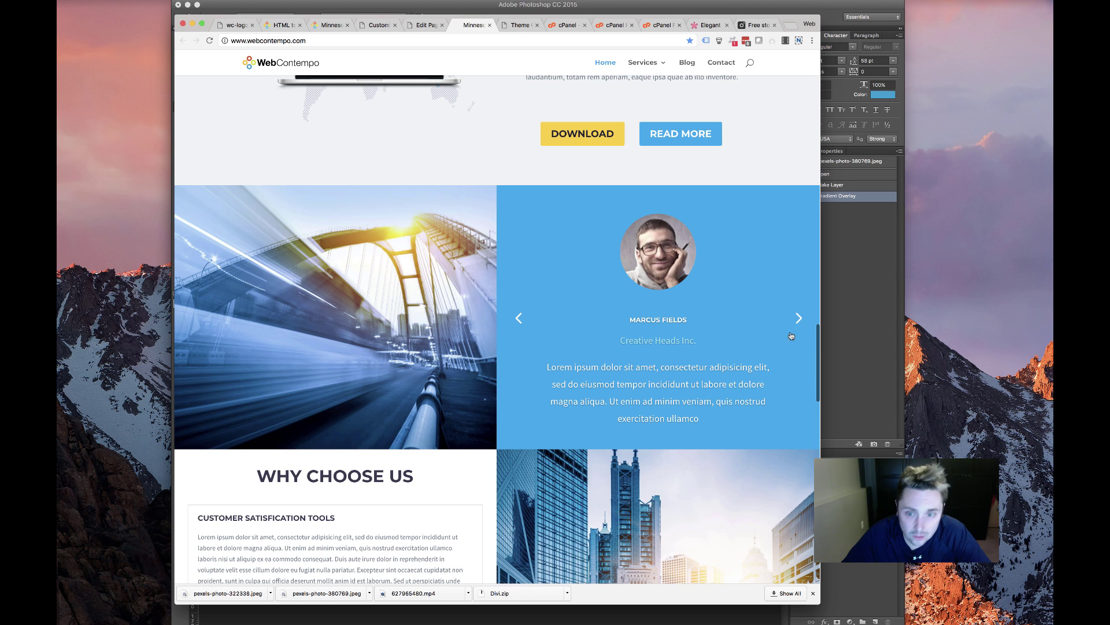
left_click(796, 320)
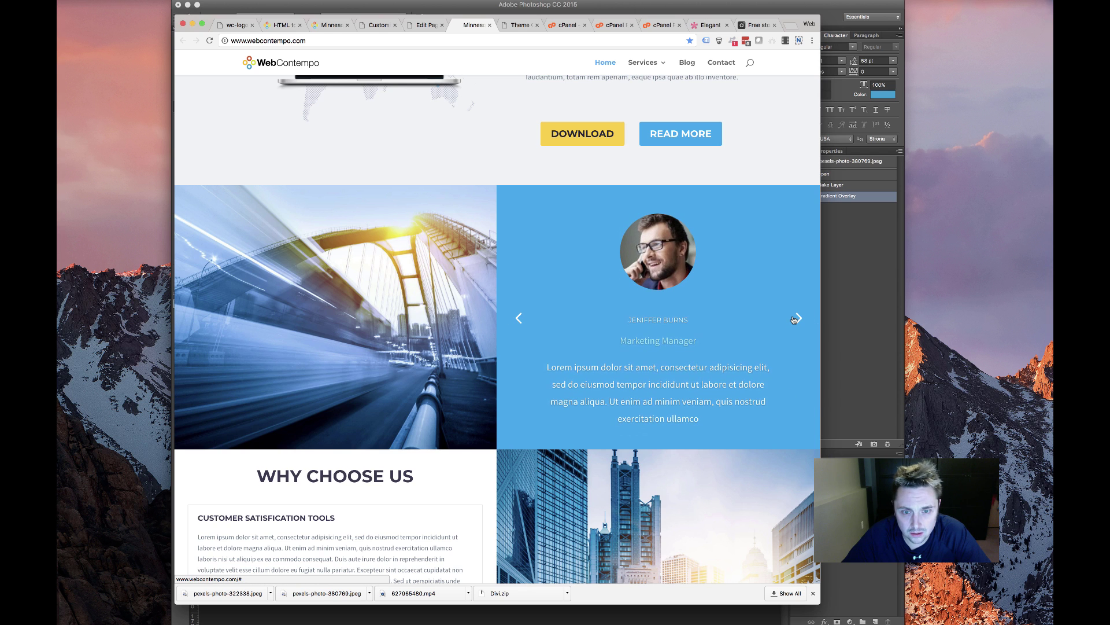
left_click(795, 319)
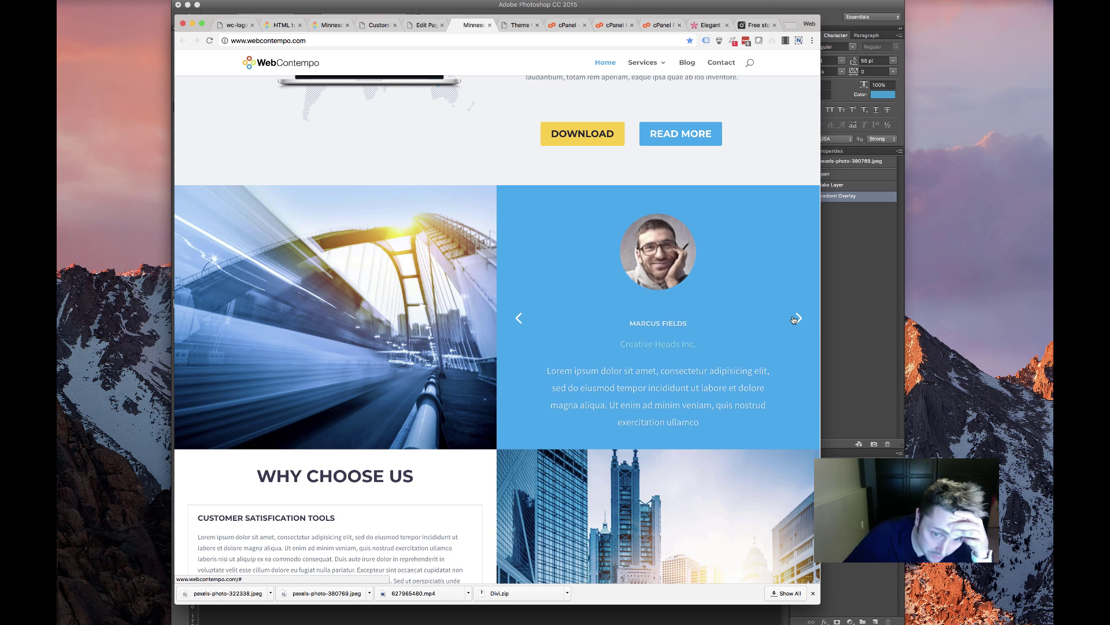
Delete the Slider and SECTORS COVERAGE sections, then undo both deletions
left_click(422, 26)
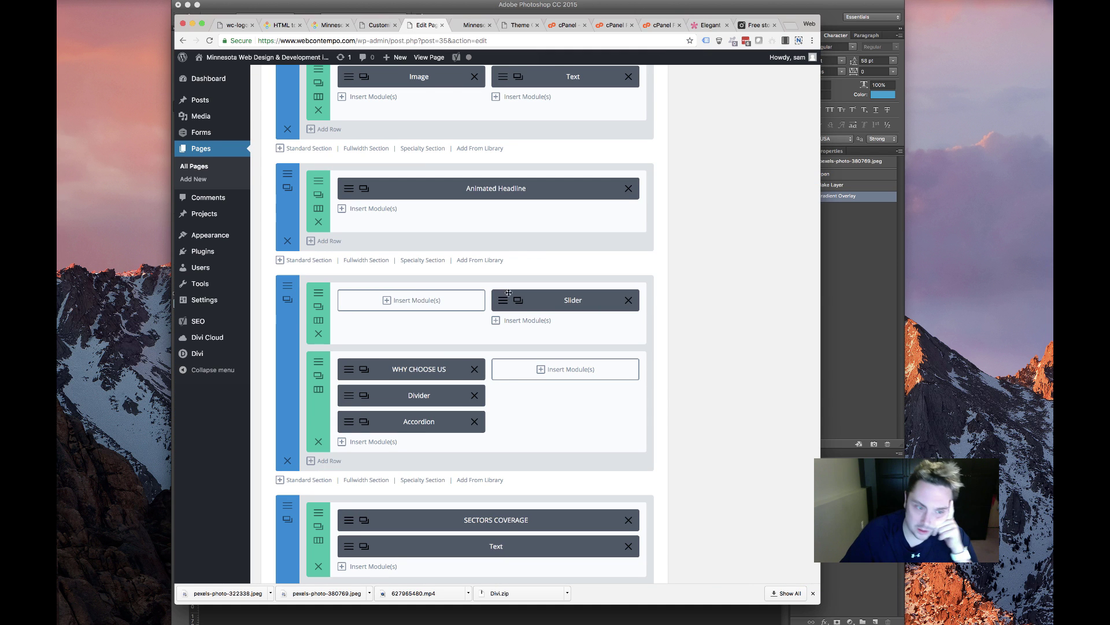
scroll(411, 400, "down", 2)
scroll(411, 400, "up", 6)
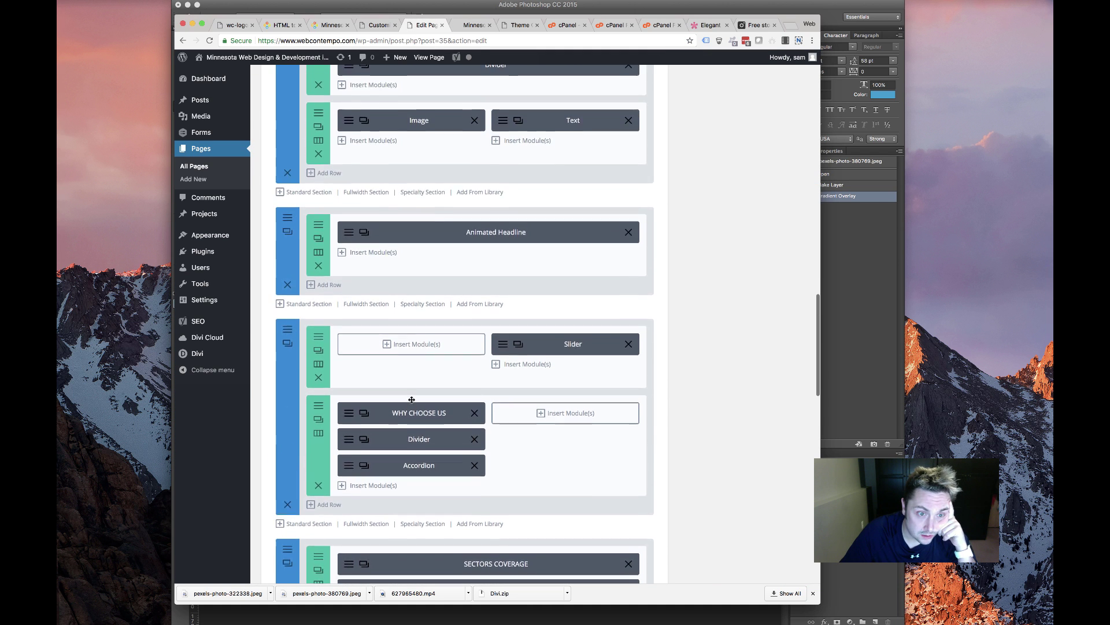
scroll(411, 399, "down", 3)
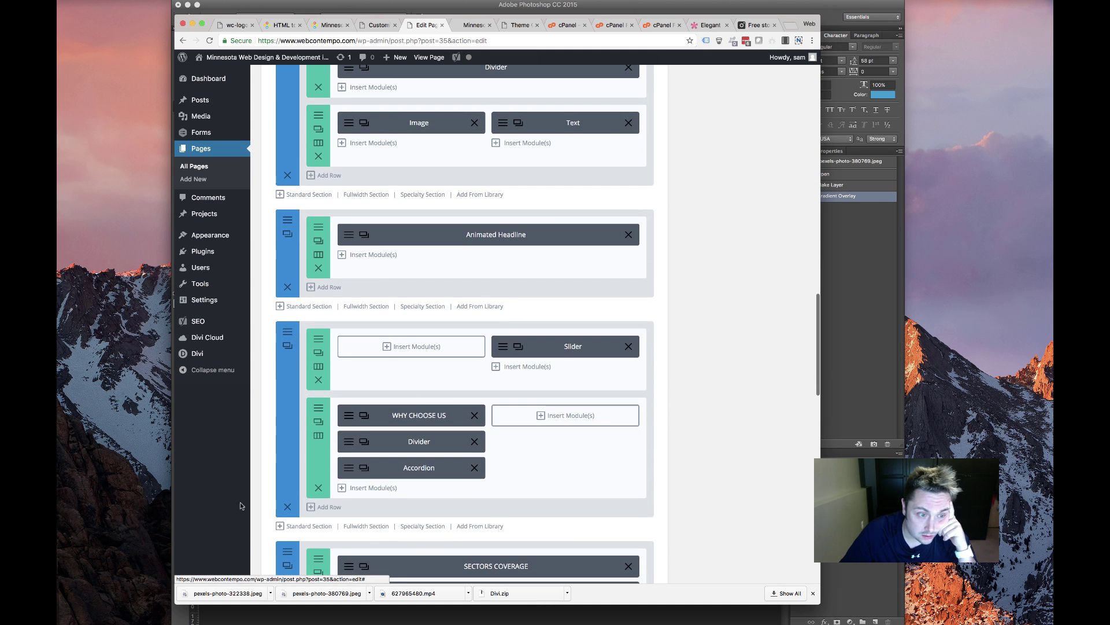
left_click(288, 508)
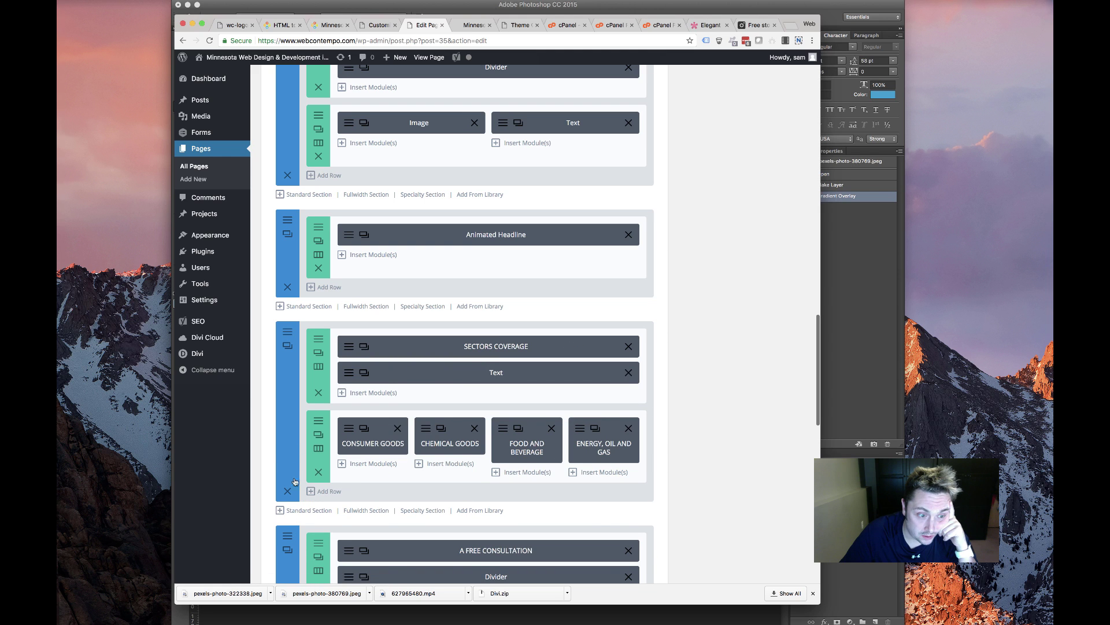
left_click(288, 492)
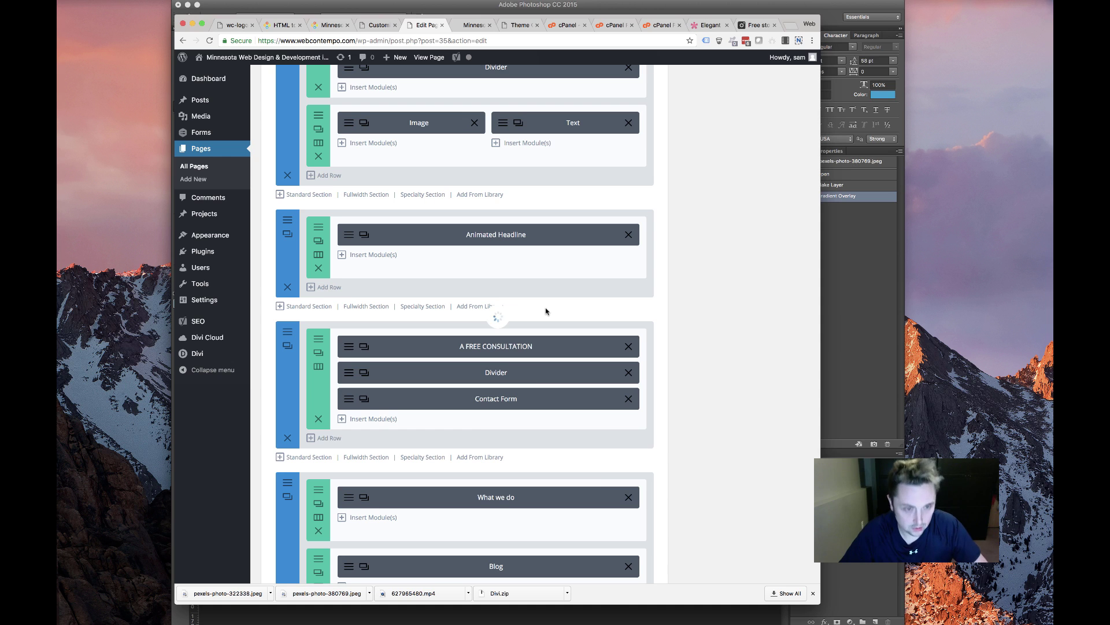
key("super+z")
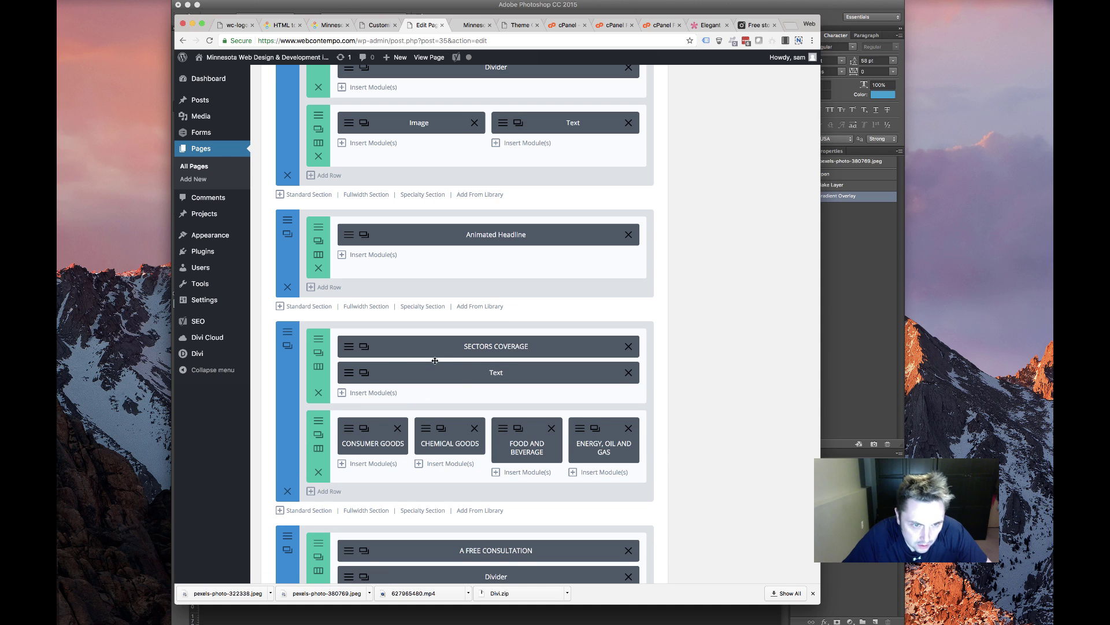
key("super+z")
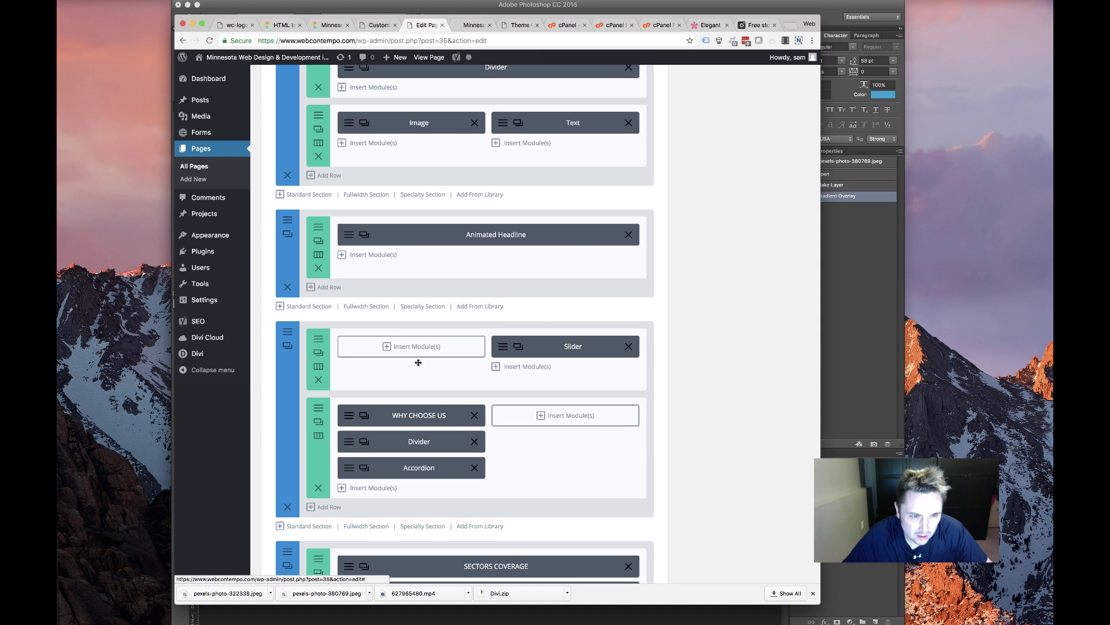
Open the Slider's first slide settings and select its heading text
left_click(502, 347)
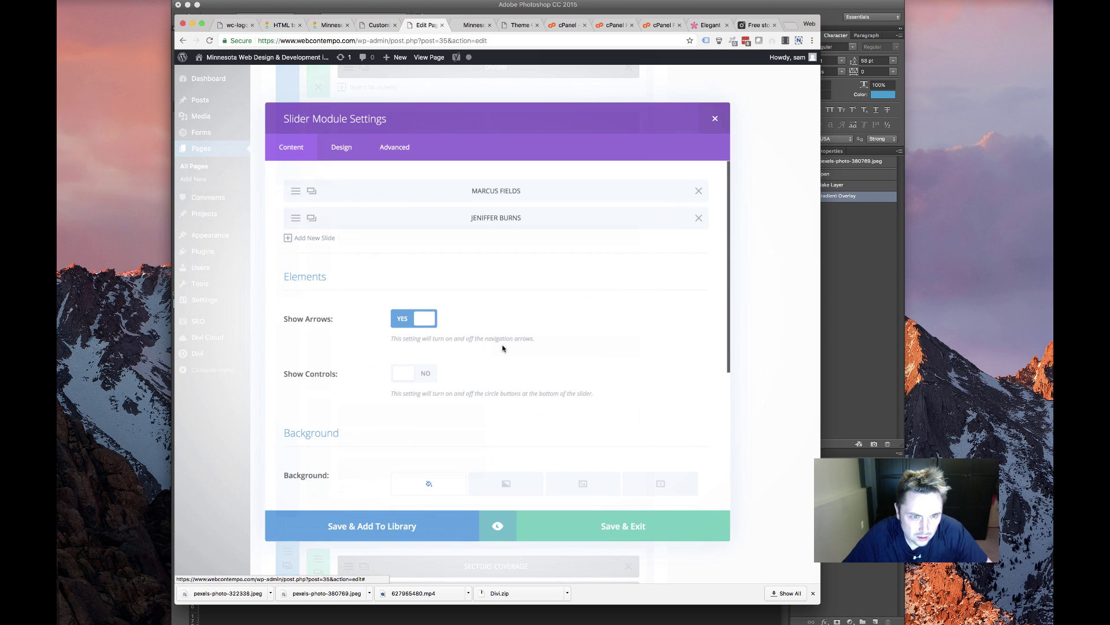
left_click(292, 188)
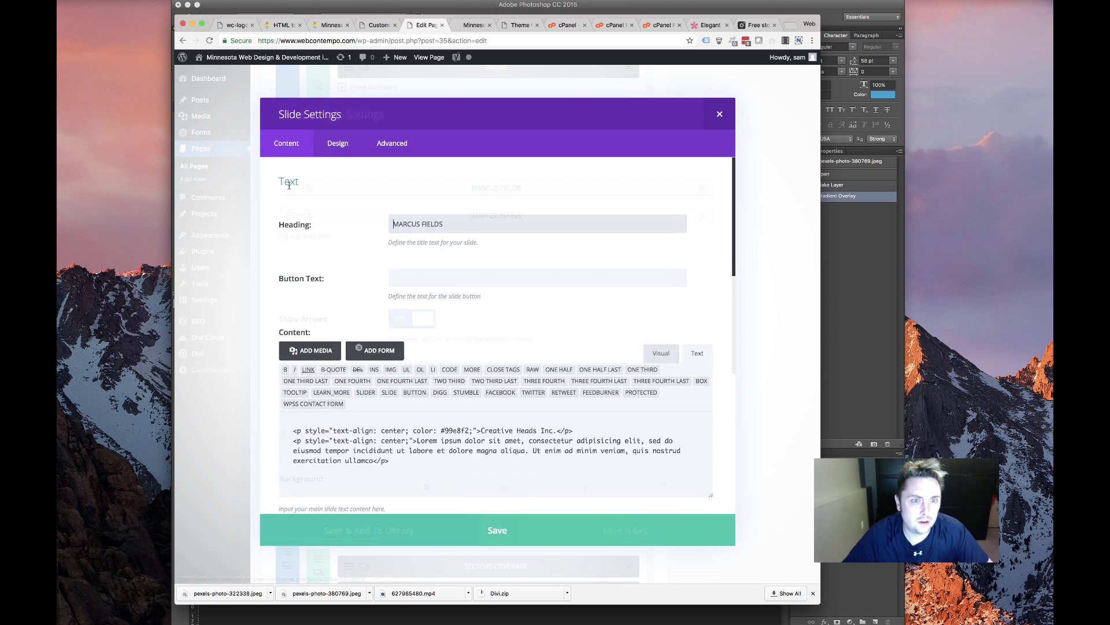
left_click_drag(448, 224, 303, 215)
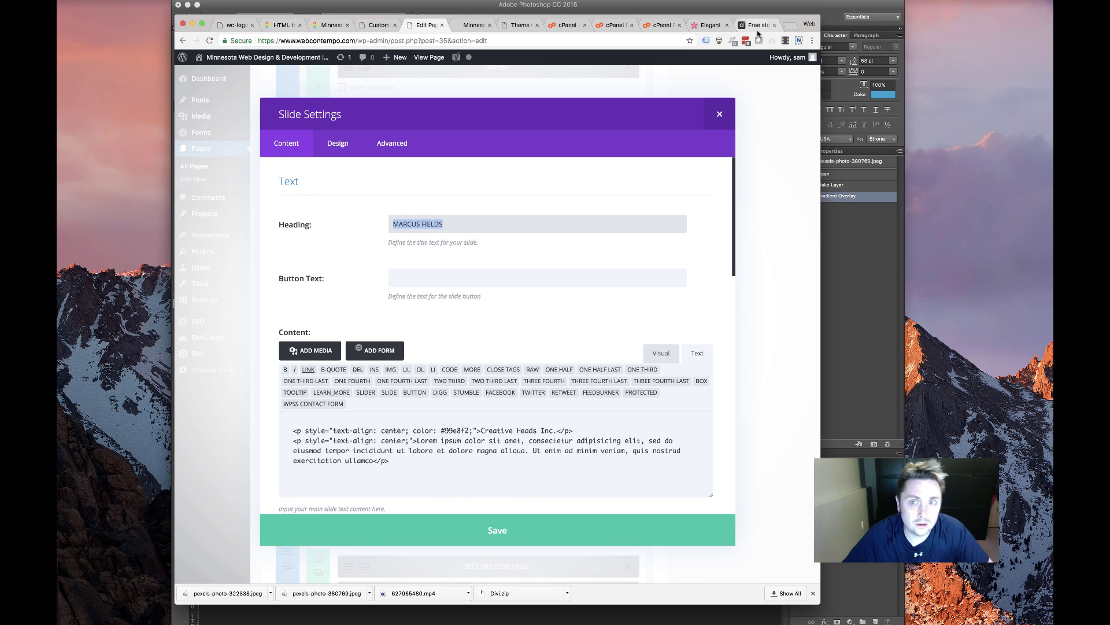
Search Google for 'web contempo' and open the business's reviews
left_click(790, 25)
type("web contempo")
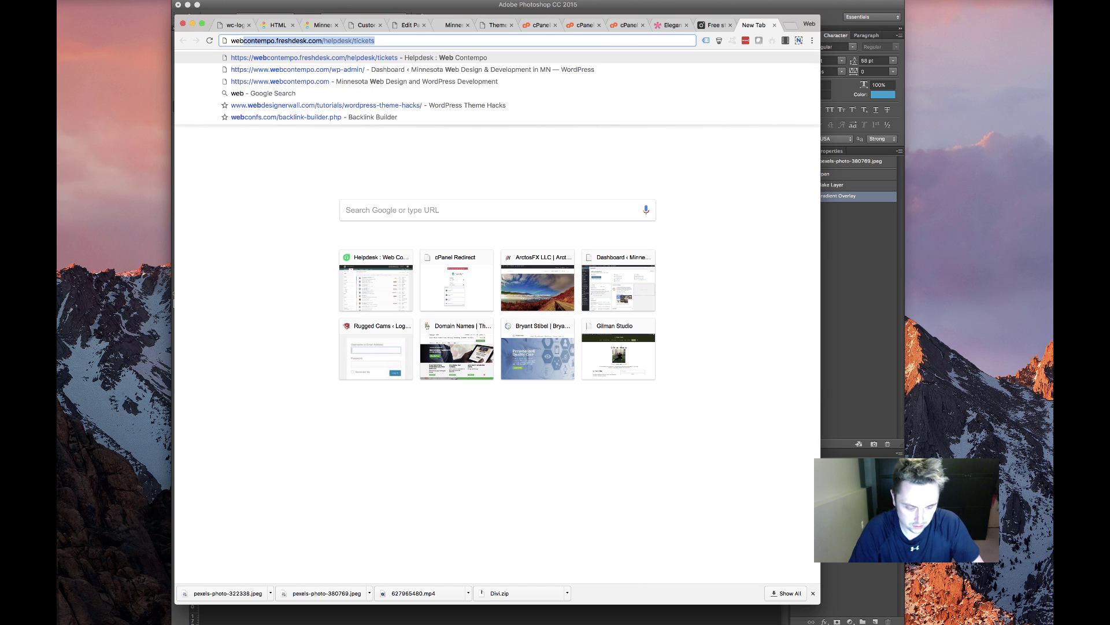
key("Return")
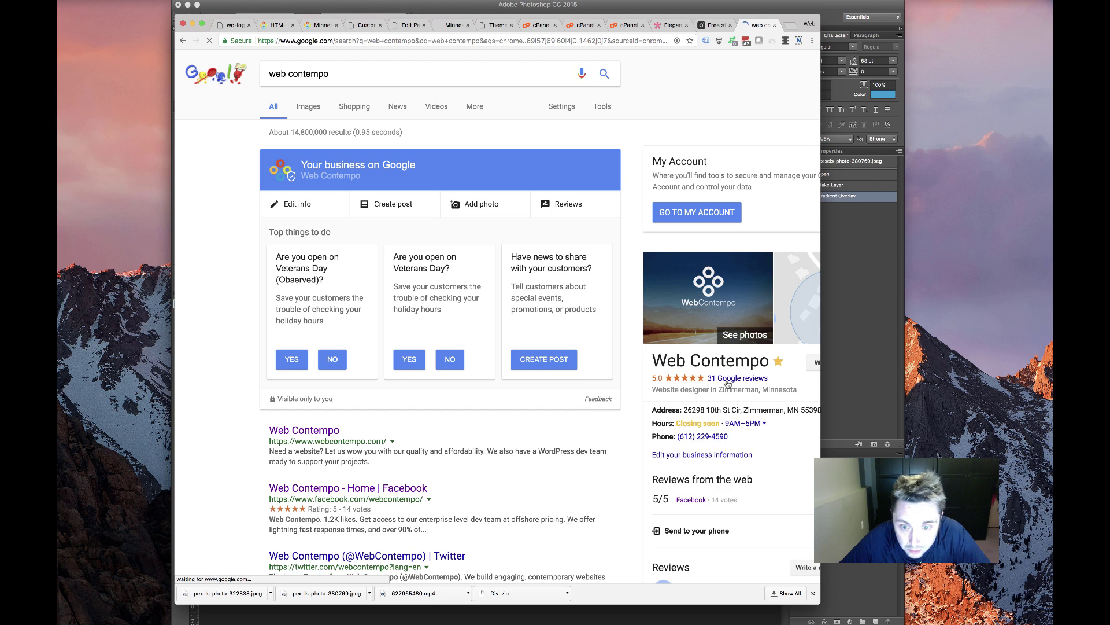
left_click(729, 379)
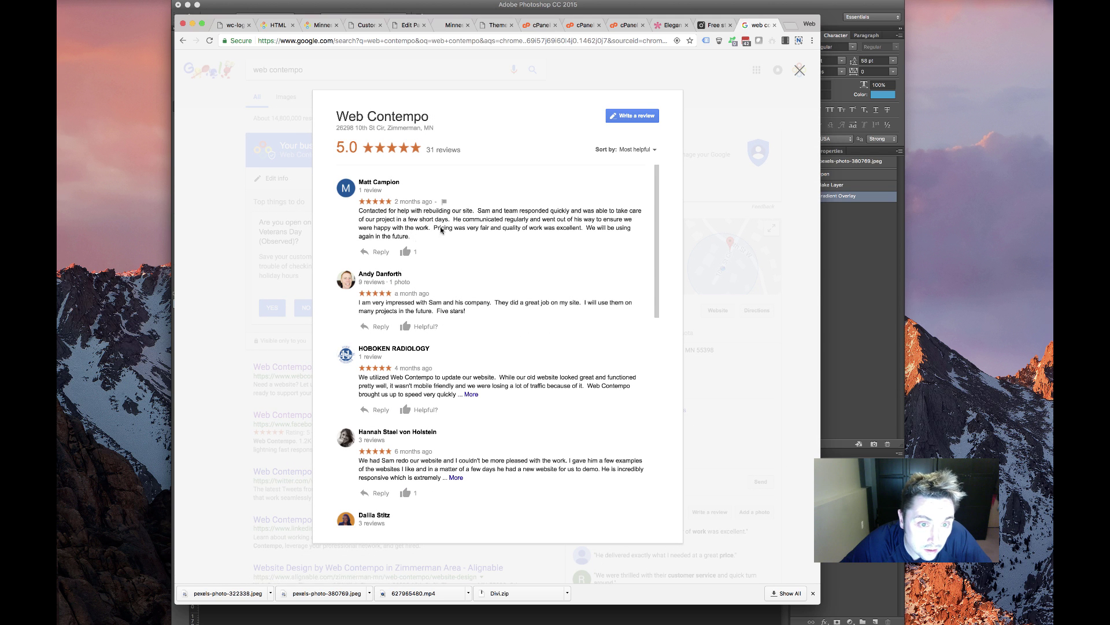
Expand and select a five-star review's full text to copy, then return to the site tab
left_click_drag(411, 237, 351, 214)
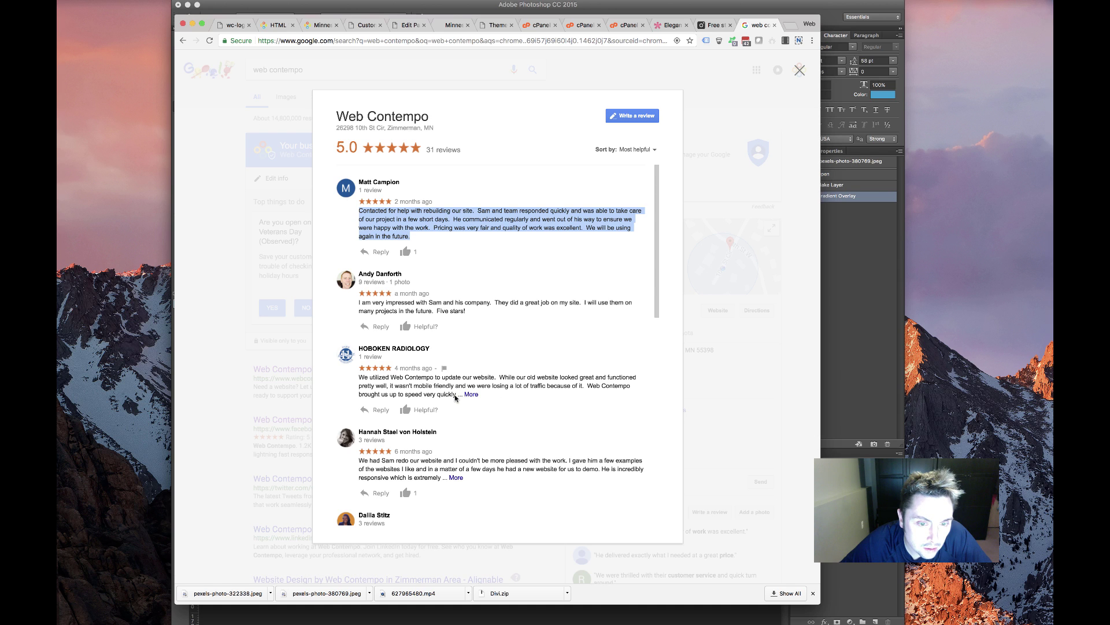
scroll(457, 397, "down", 3)
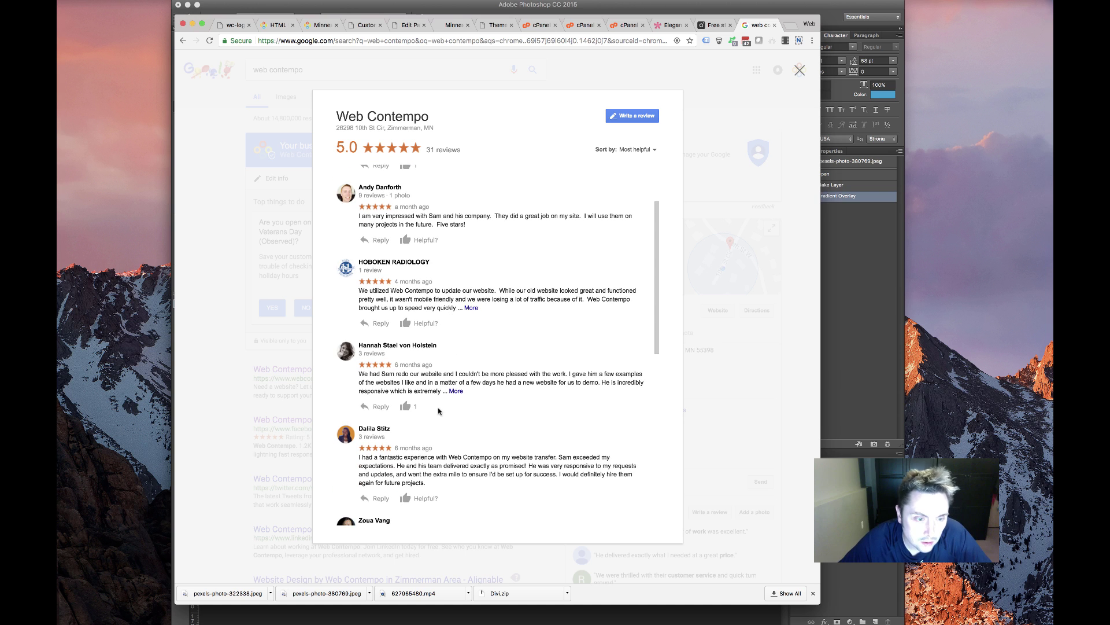
left_click(451, 391)
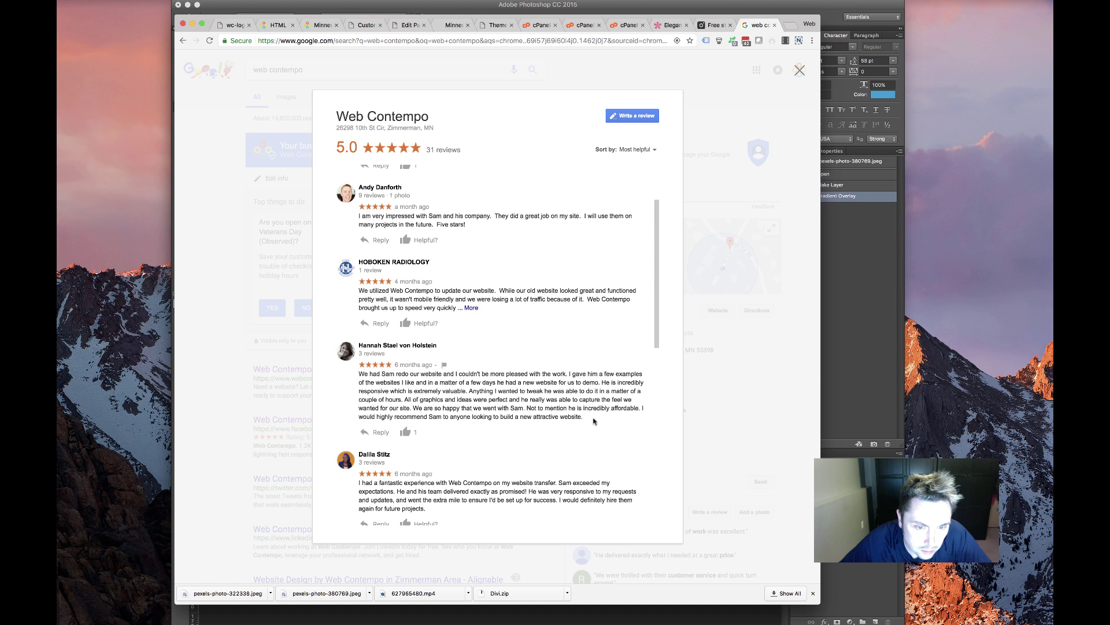
left_click_drag(585, 417, 351, 377)
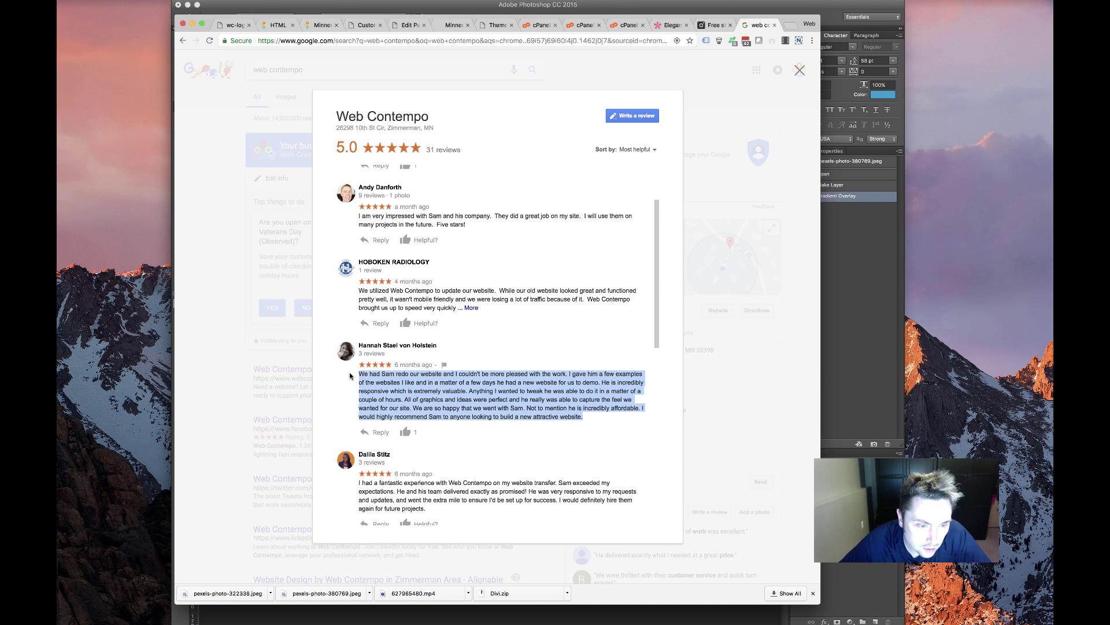
scroll(483, 495, "down", 2)
scroll(461, 490, "down", 1)
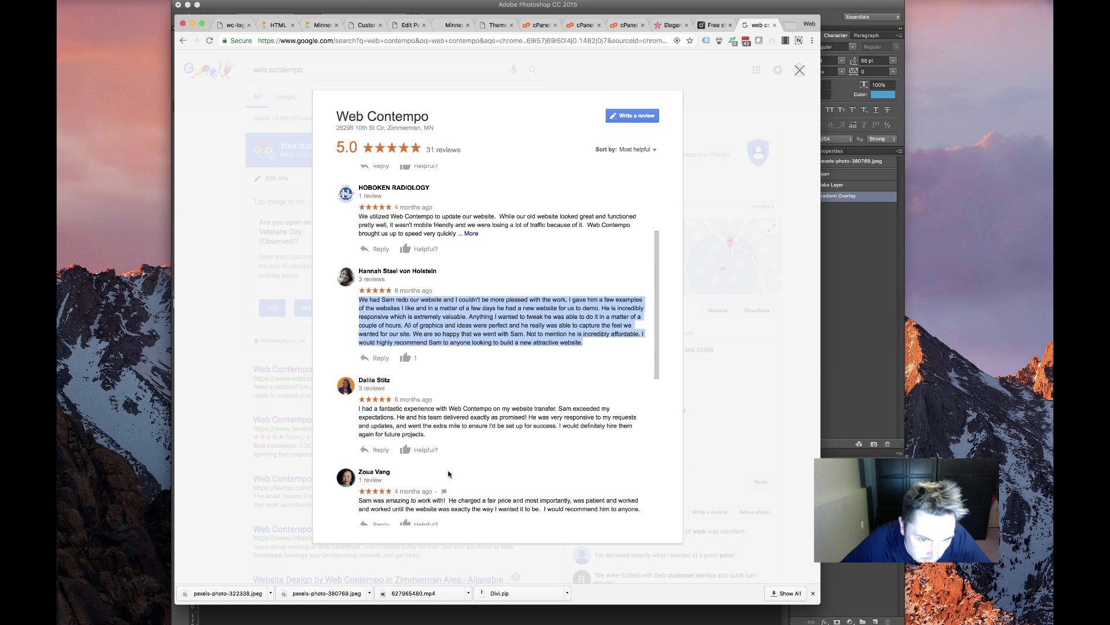
left_click(429, 451)
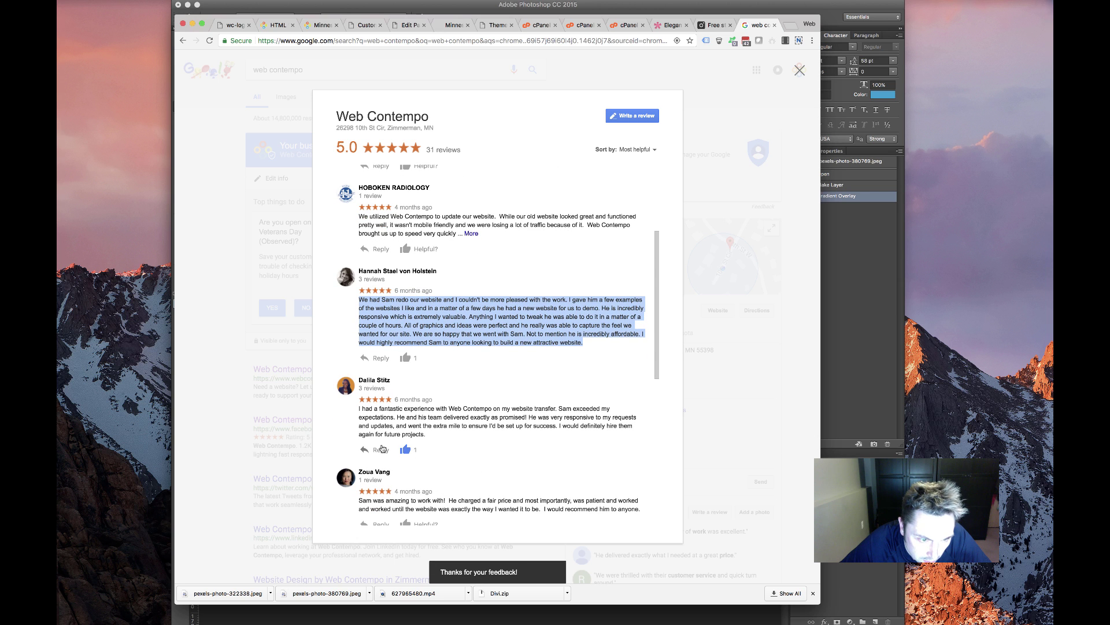
left_click(406, 449)
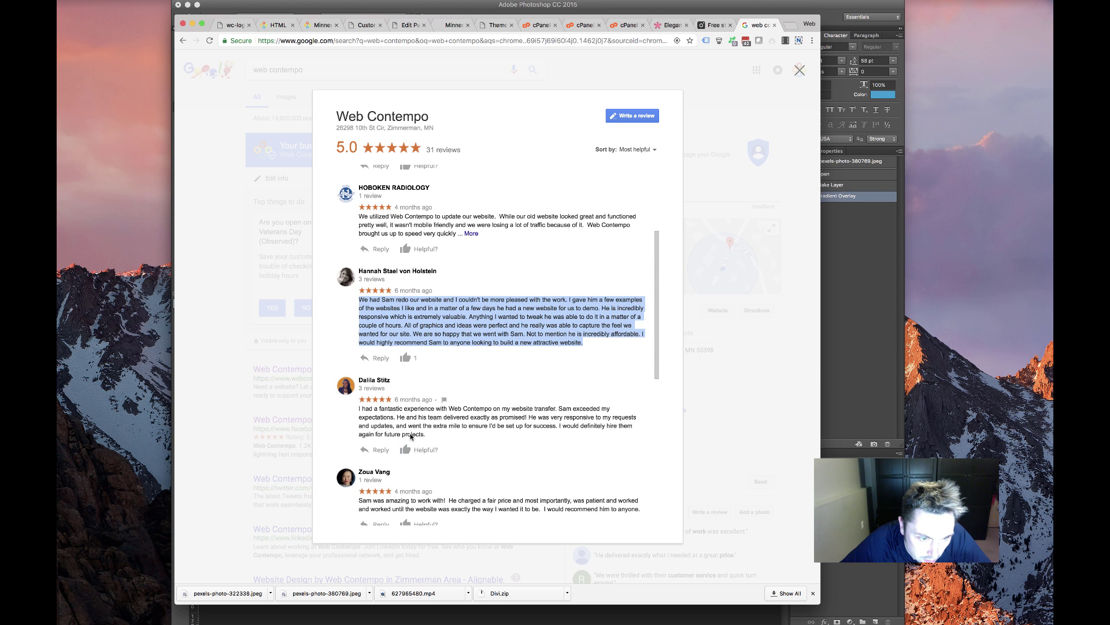
left_click_drag(430, 436, 327, 412)
scroll(479, 440, "down", 4)
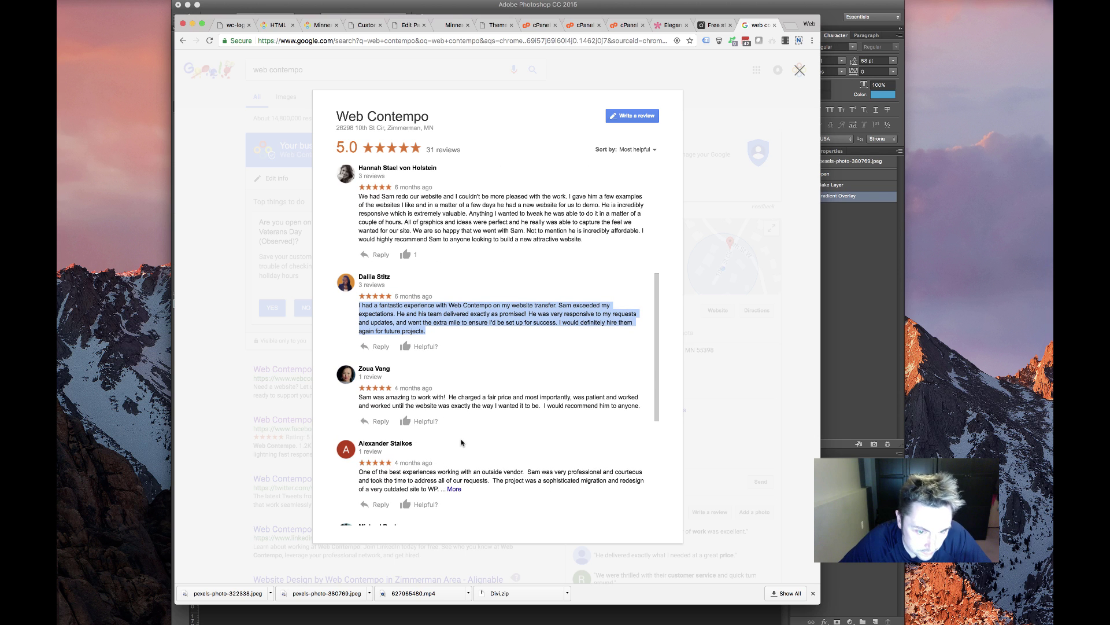
left_click(455, 489)
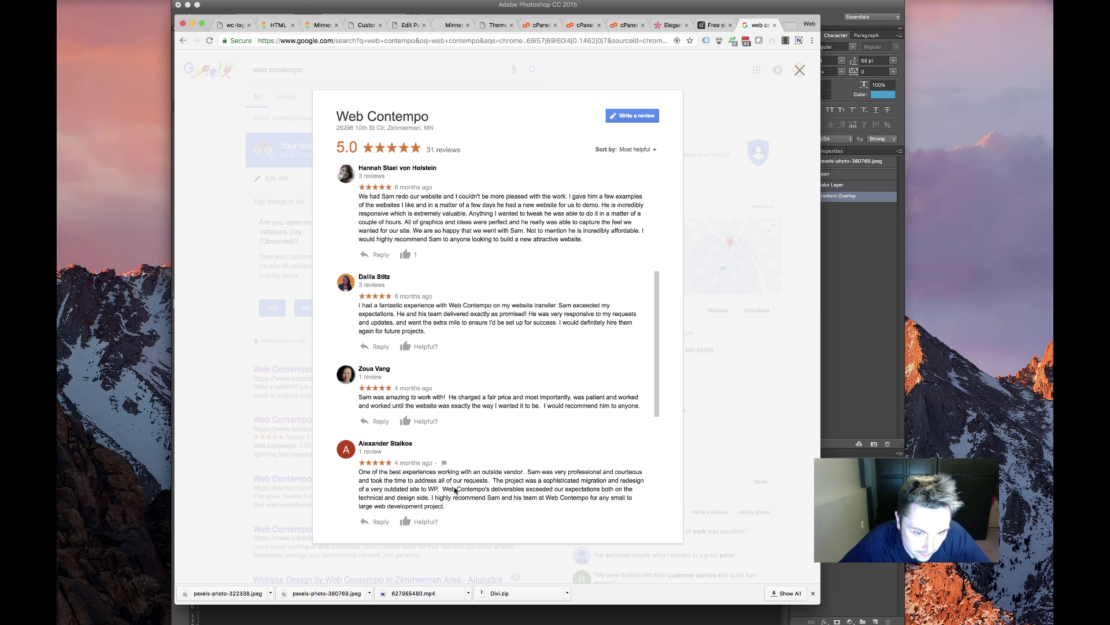
left_click_drag(443, 507, 356, 475)
key("cmd+c")
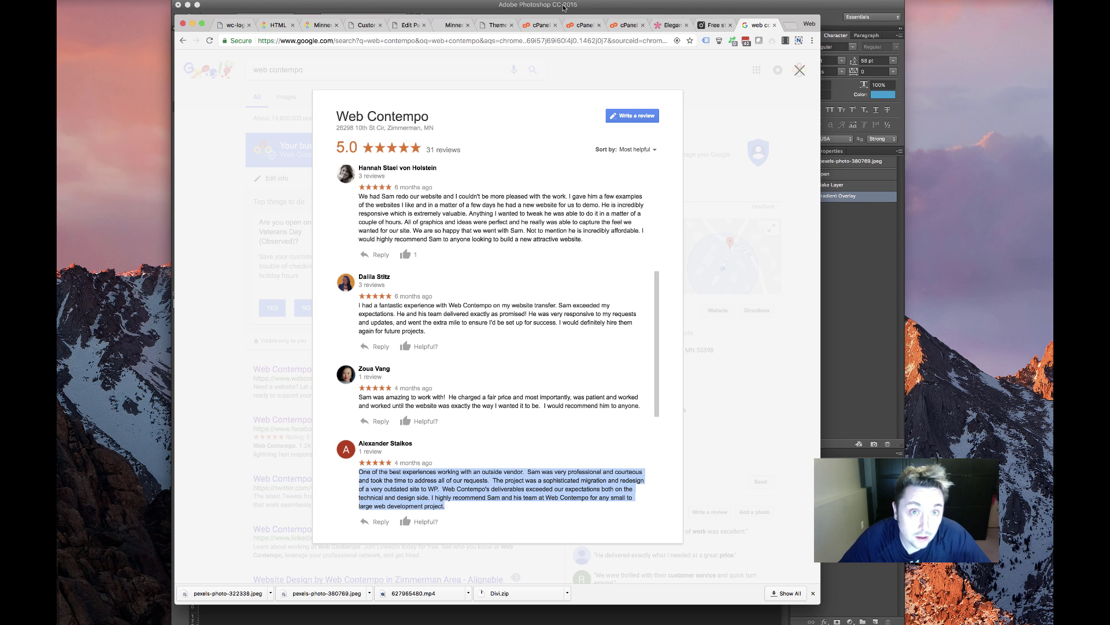
left_click(497, 24)
left_click(451, 25)
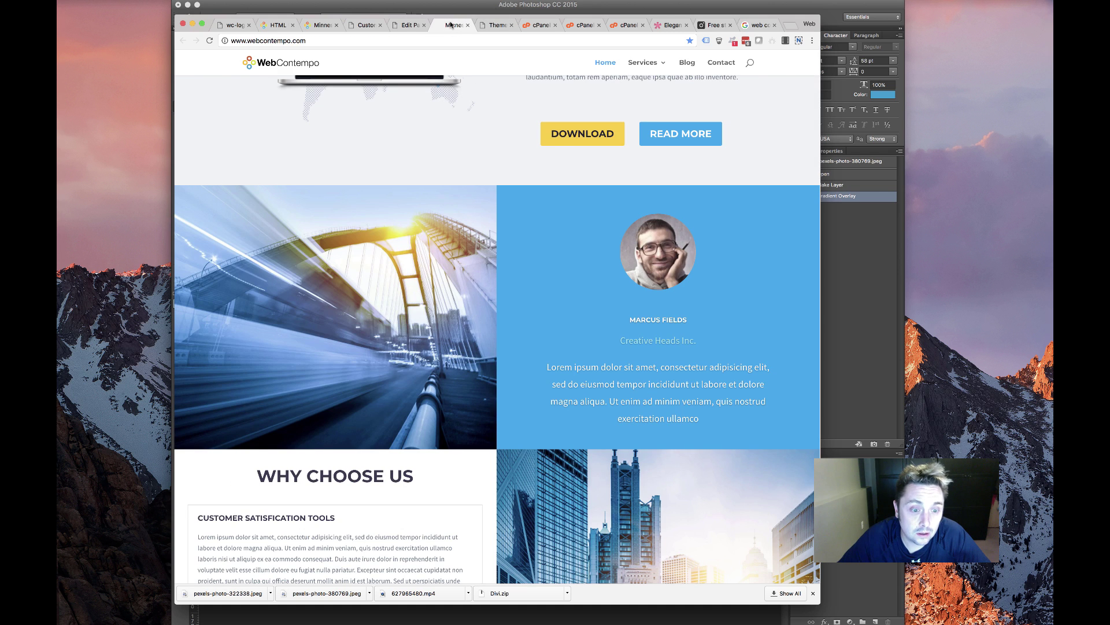
Replace the slide's Lorem ipsum paragraph with the copied review text
left_click(410, 25)
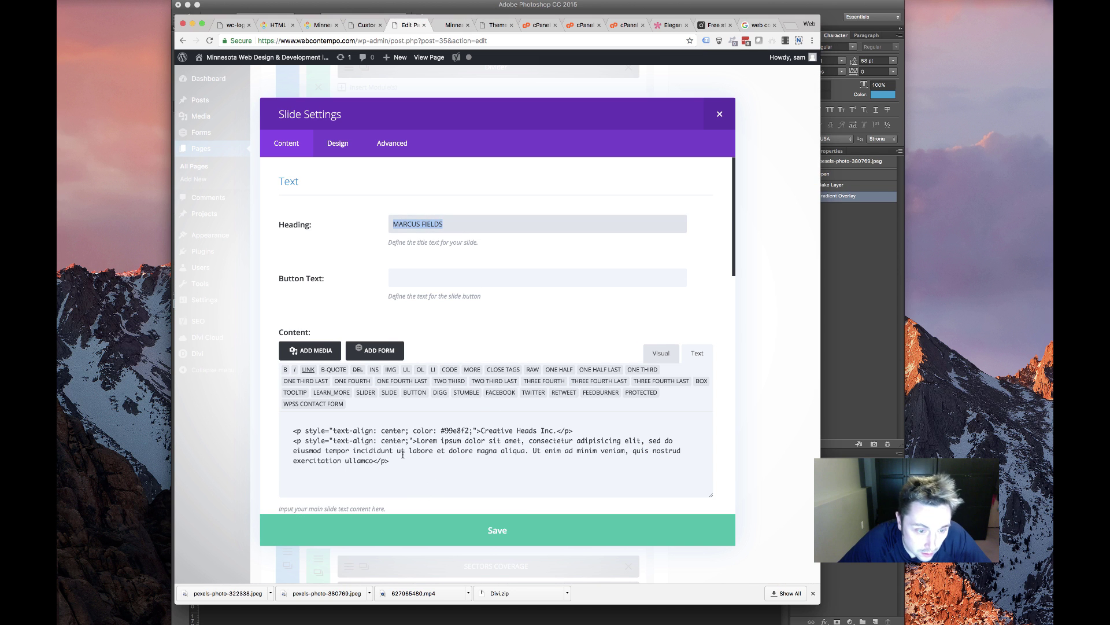
left_click(377, 460)
left_click_drag(377, 461, 416, 443)
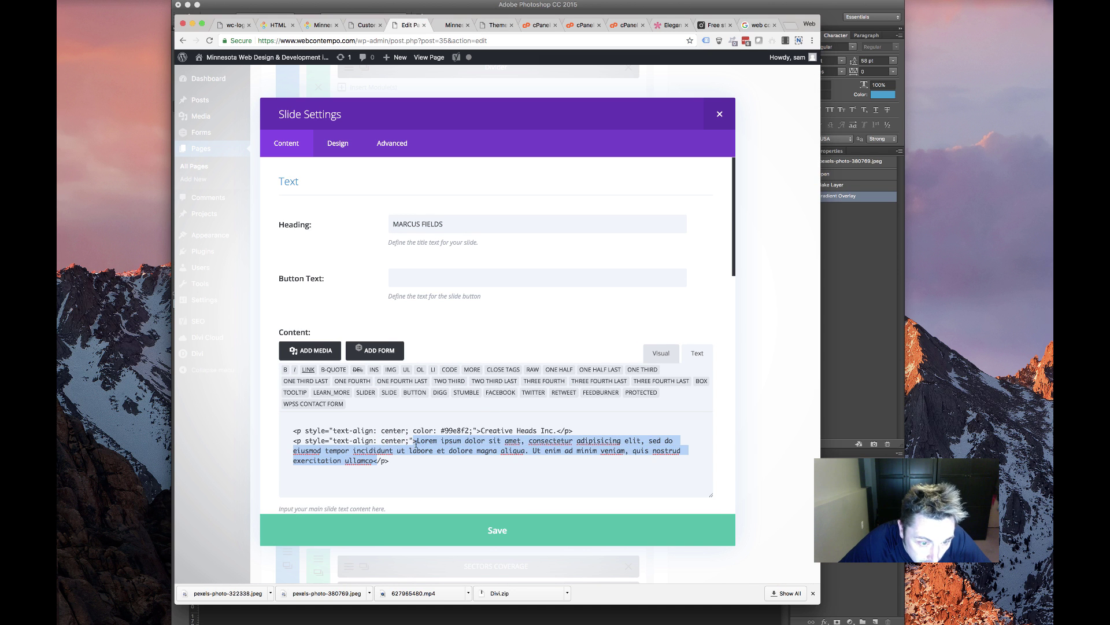
key("cmd+v")
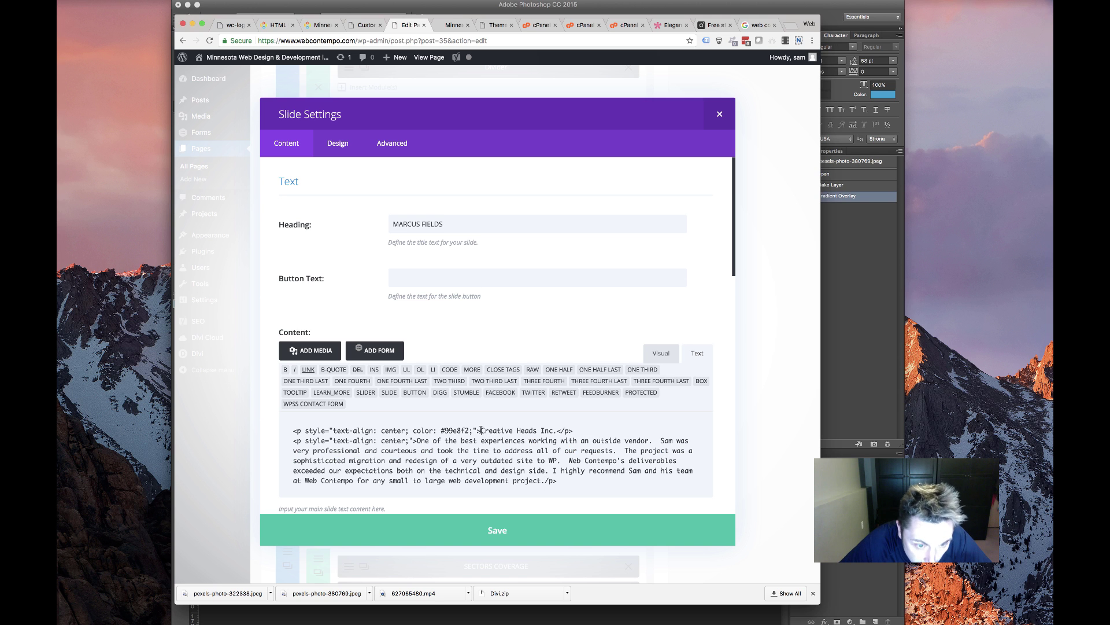
Copy the reviewer's name into the Creative Heads Inc. byline and slide heading, then save
left_click_drag(480, 430, 557, 430)
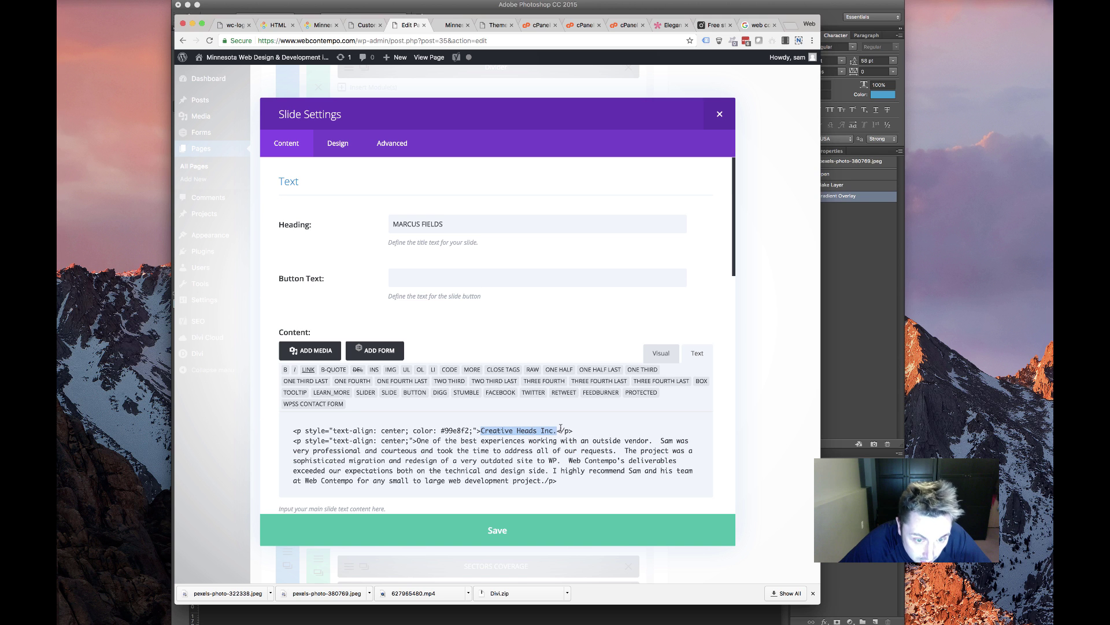
left_click(759, 26)
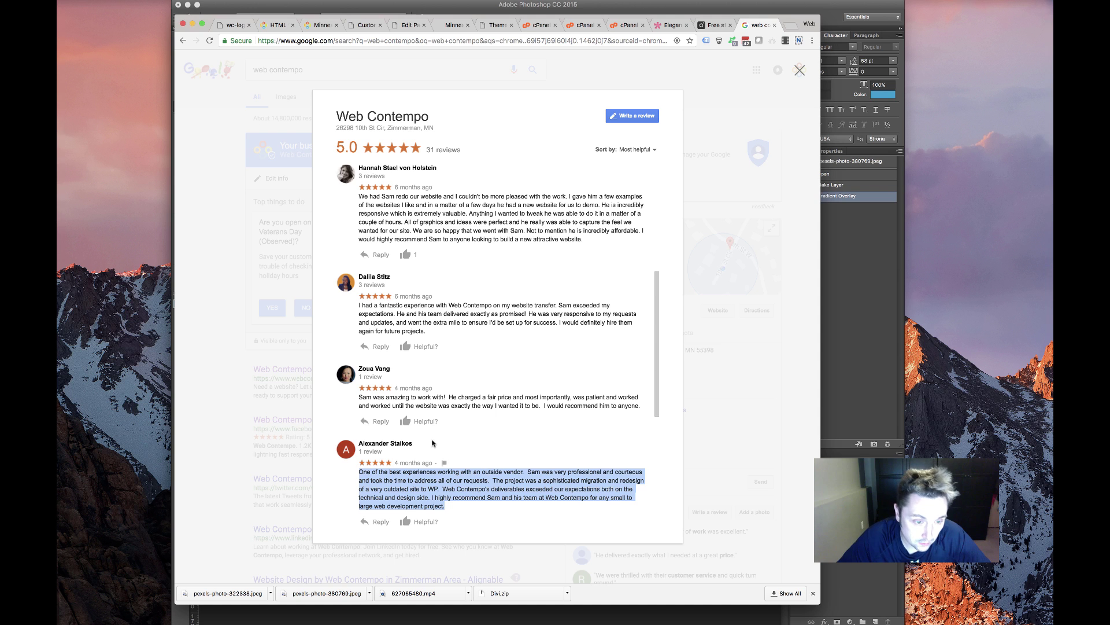
left_click_drag(433, 443, 355, 440)
key("super+c")
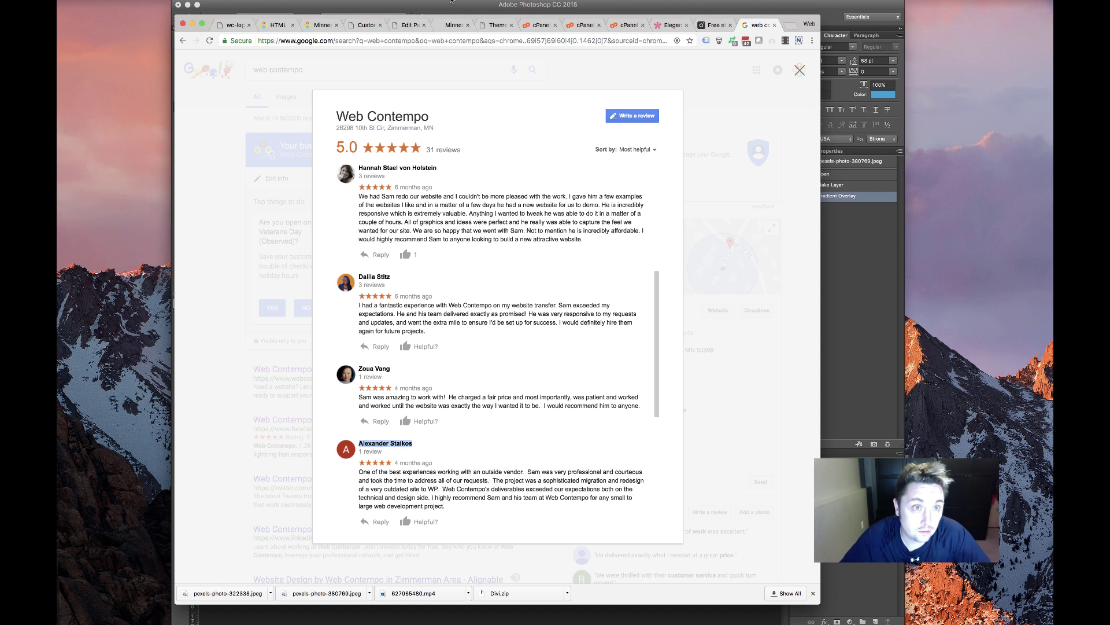
left_click(409, 26)
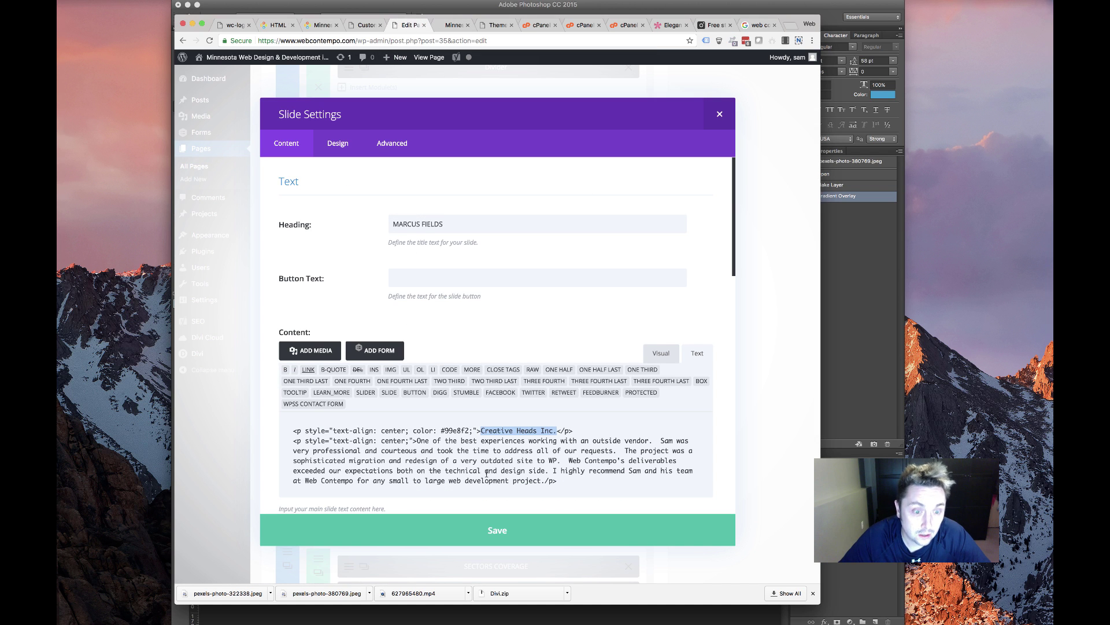
left_click(506, 435)
left_click_drag(480, 430, 546, 432)
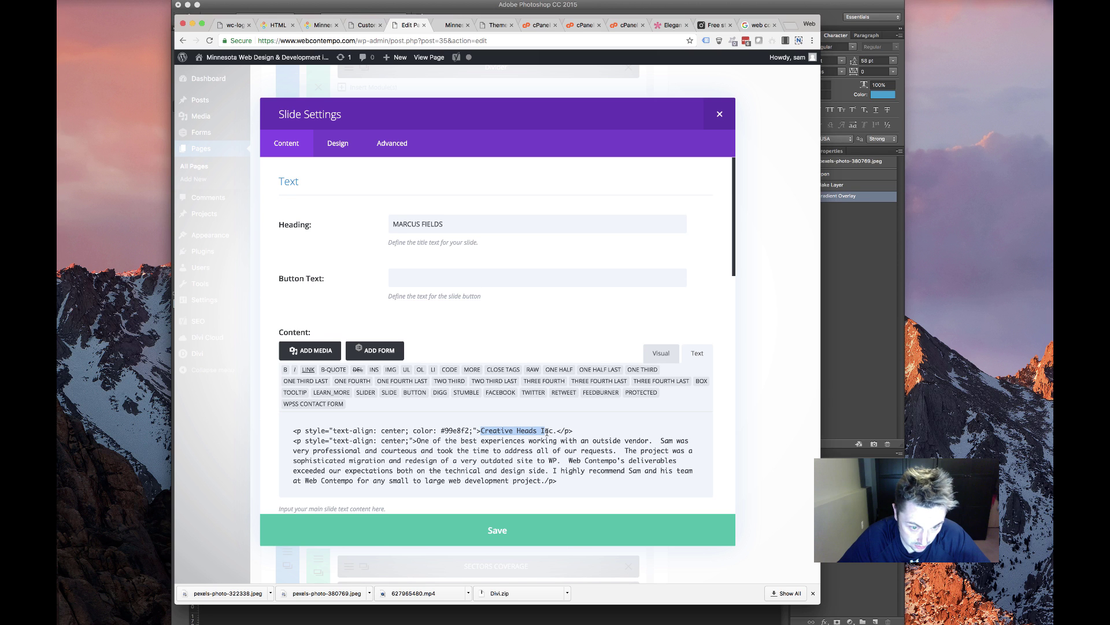
key("super+v")
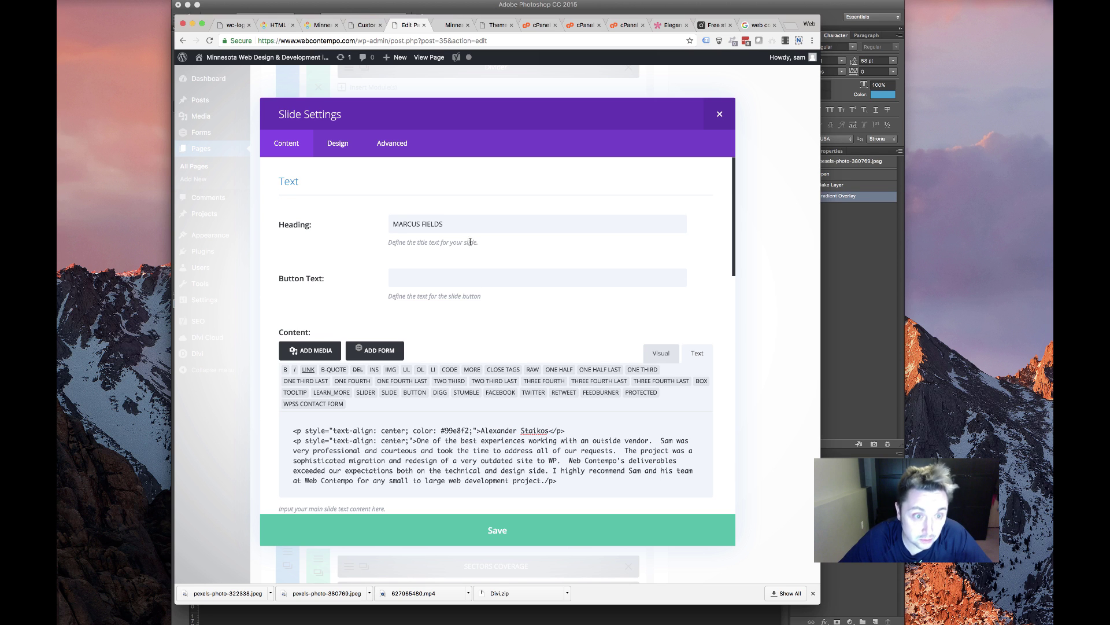
left_click_drag(468, 229, 307, 238)
key("super+v")
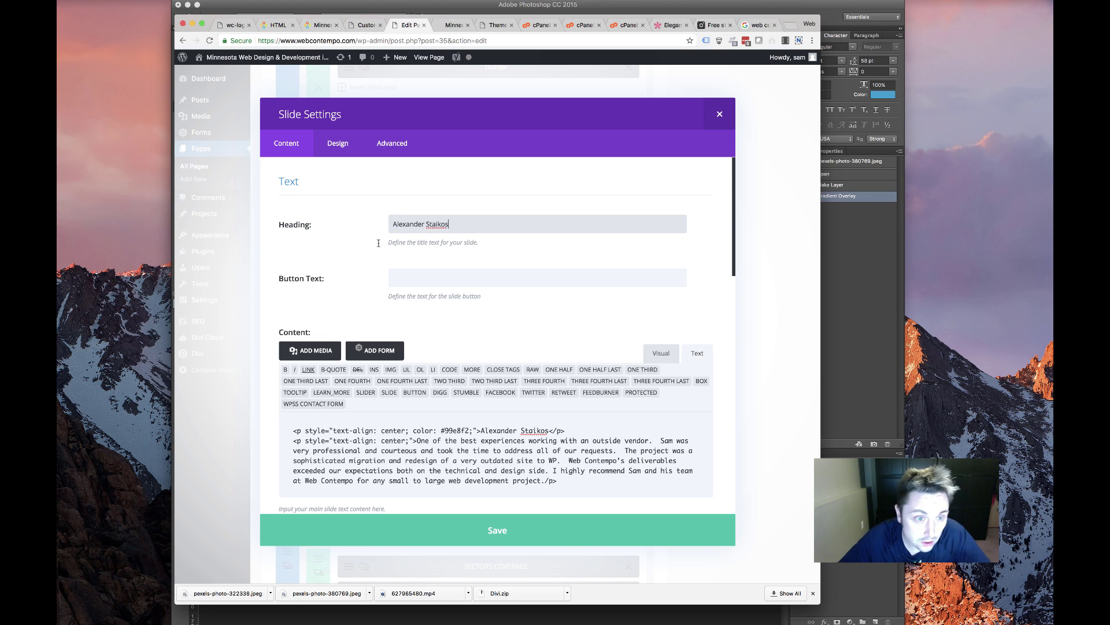
left_click(496, 532)
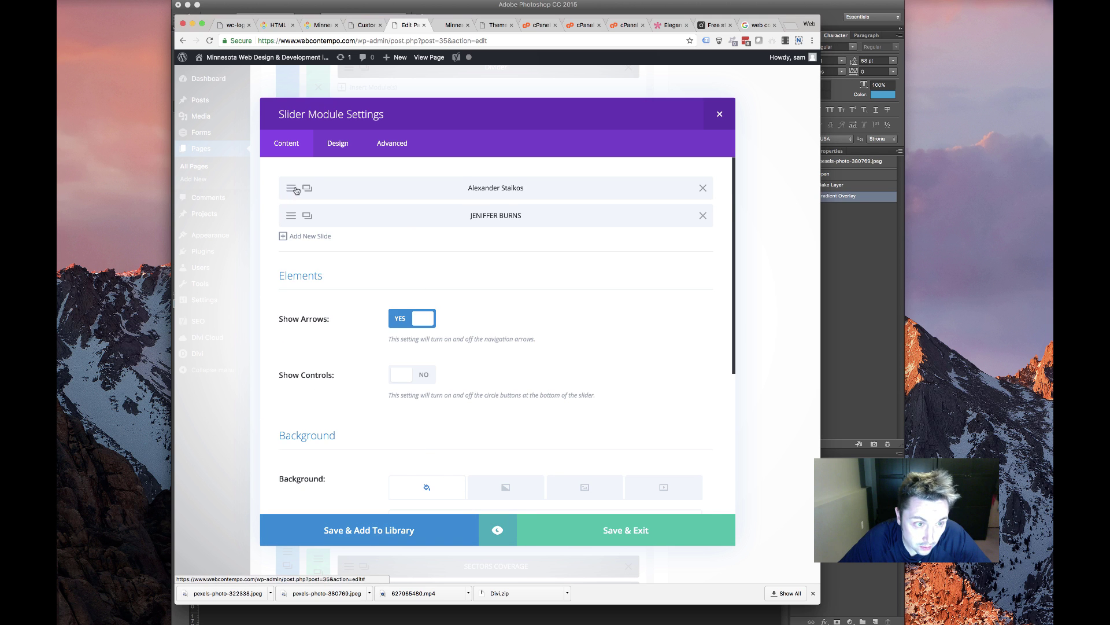
Reopen the updated first slide's settings, comparing with the live front page
left_click(296, 190)
scroll(483, 390, "down", 5)
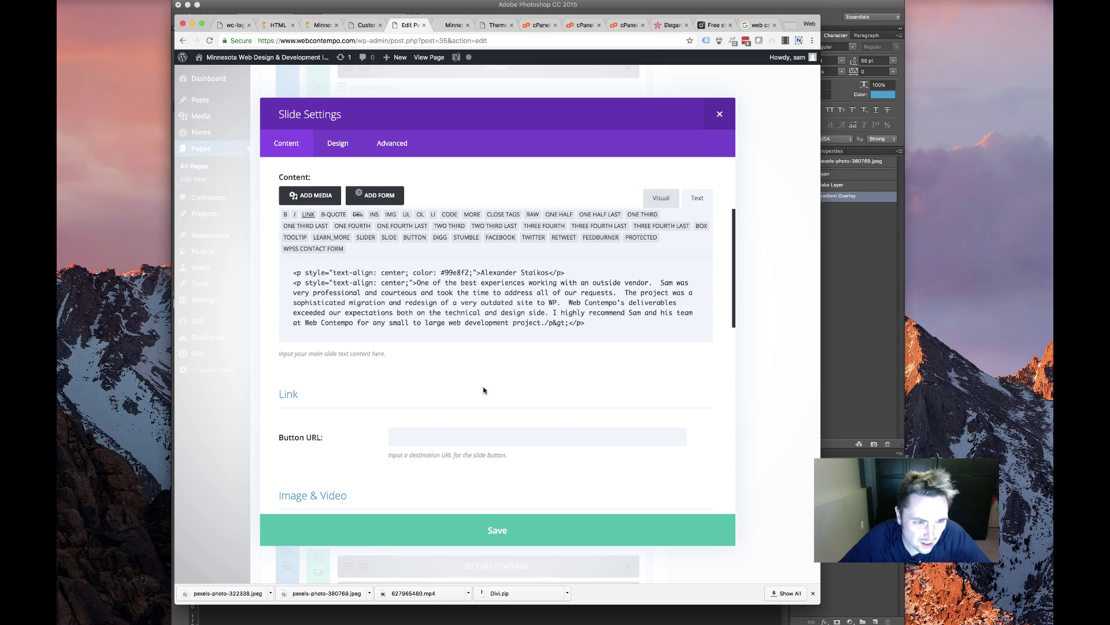
scroll(423, 379, "down", 5)
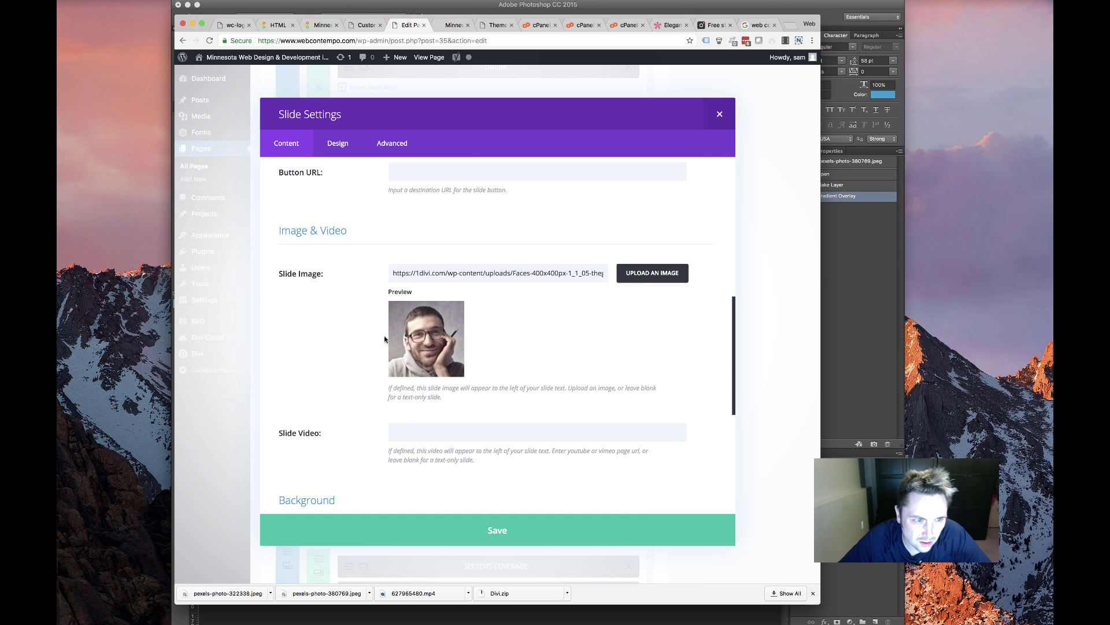
left_click(454, 24)
left_click(413, 22)
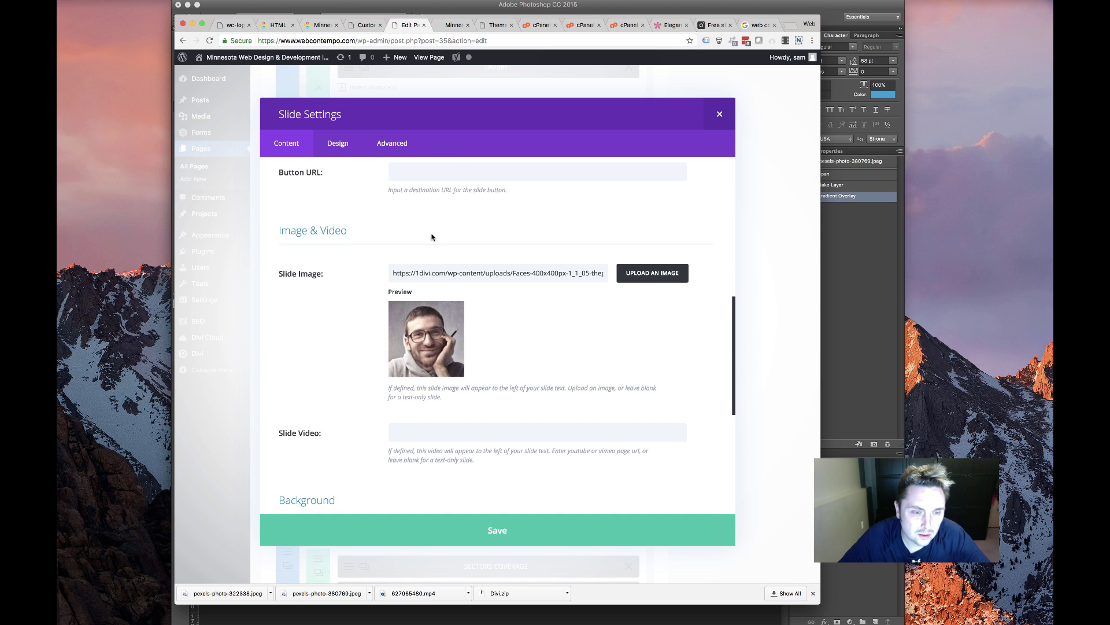
scroll(484, 308, "down", 2)
Open the slide image picker and browse the Media Library for a suitable image
left_click(630, 207)
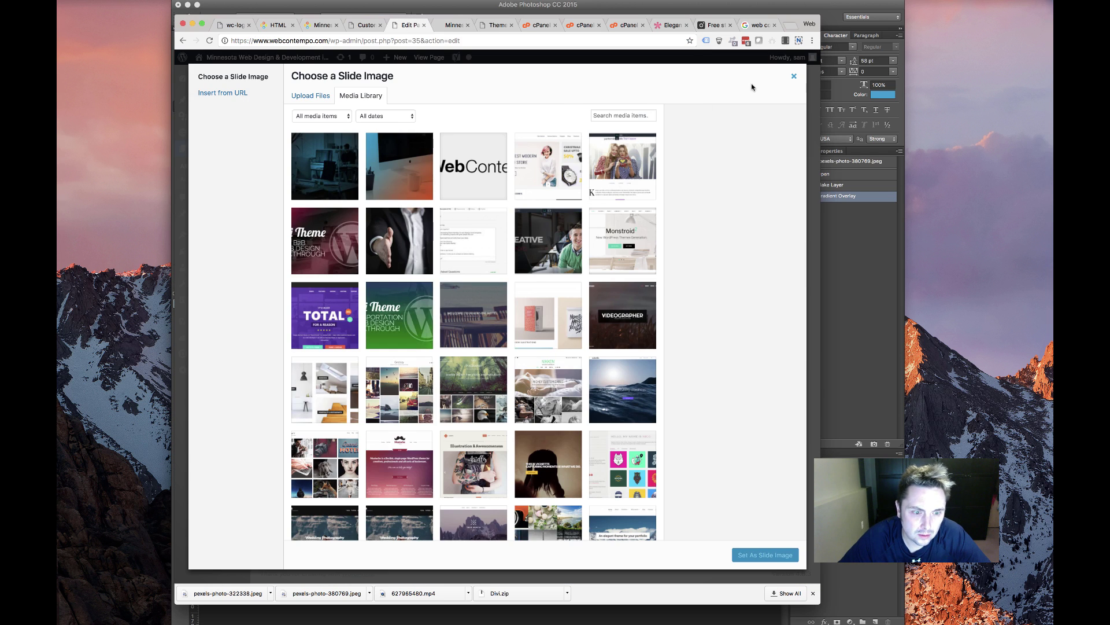
scroll(649, 301, "down", 15)
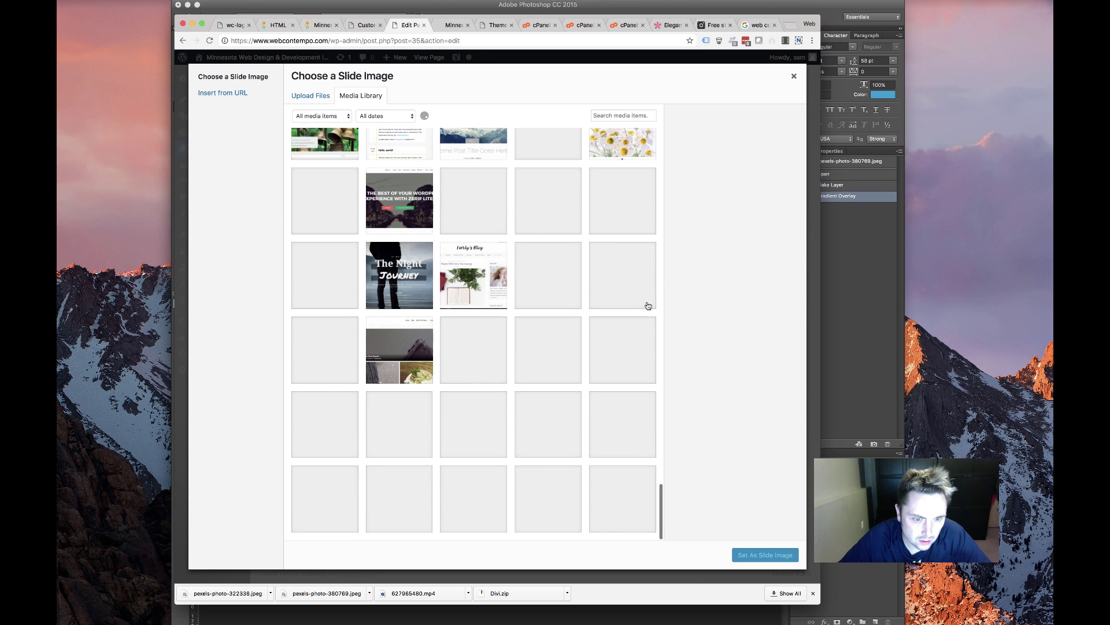
scroll(647, 306, "down", 5)
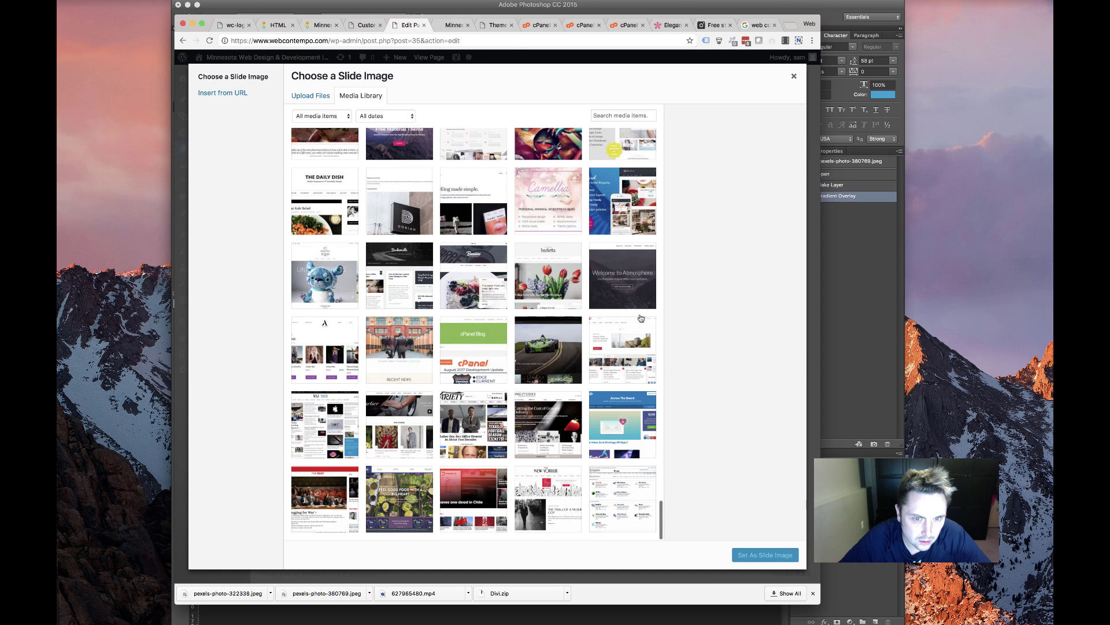
scroll(615, 347, "down", 5)
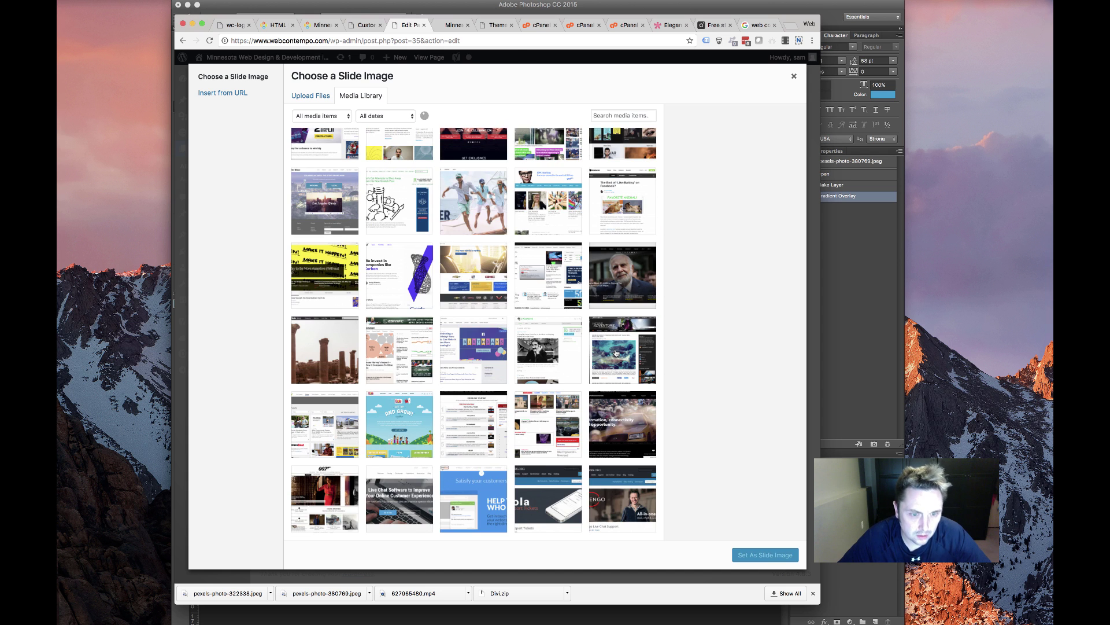
scroll(616, 353, "down", 5)
scroll(617, 352, "down", 5)
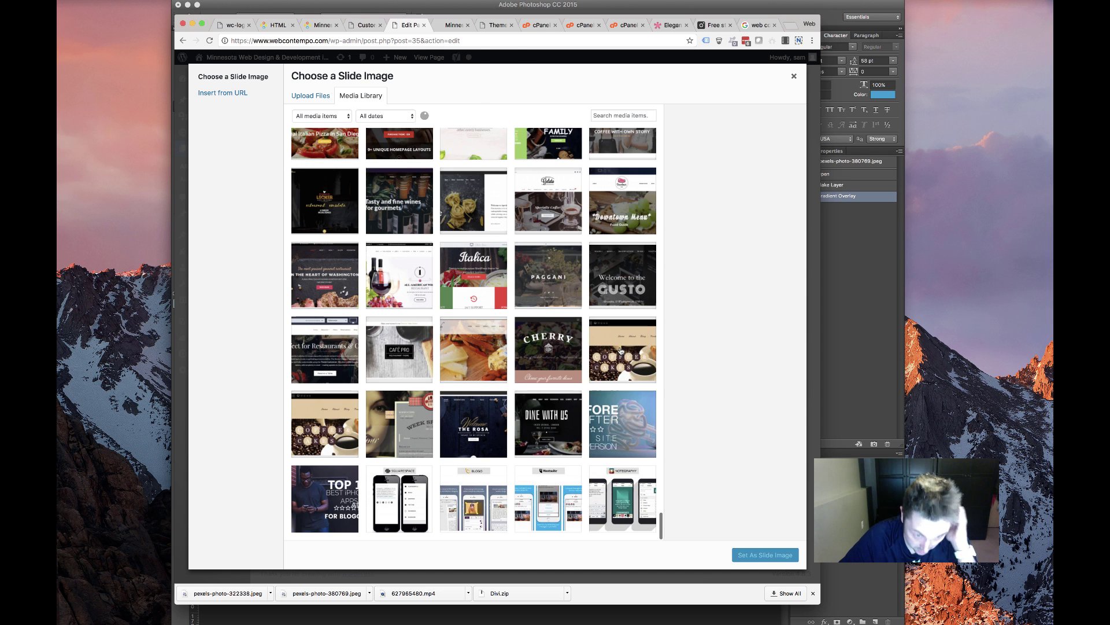
scroll(621, 353, "down", 5)
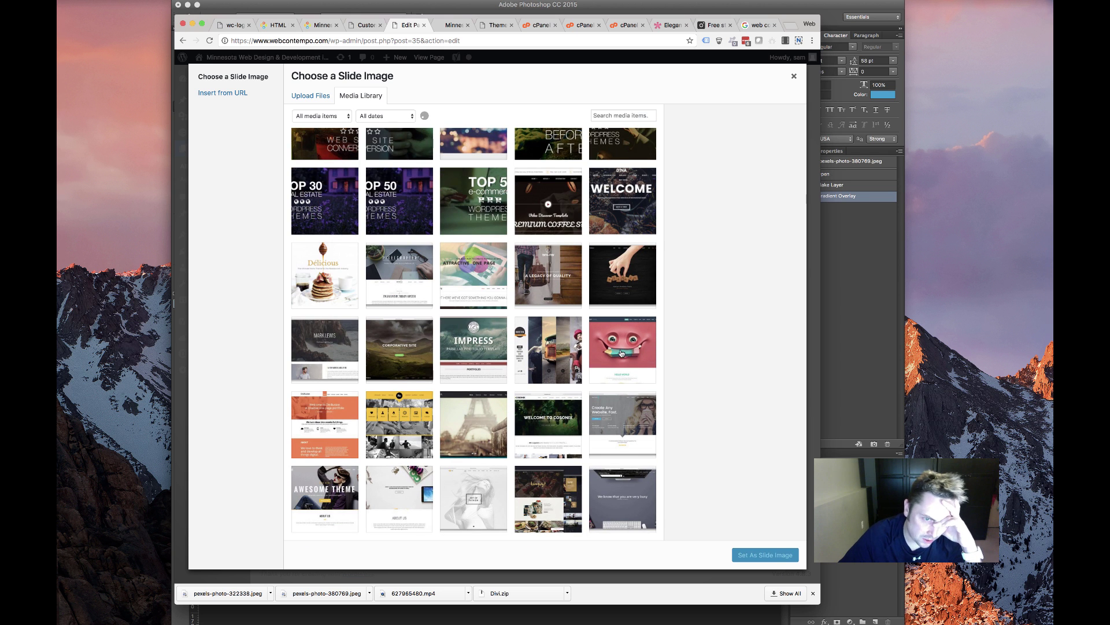
scroll(621, 354, "down", 5)
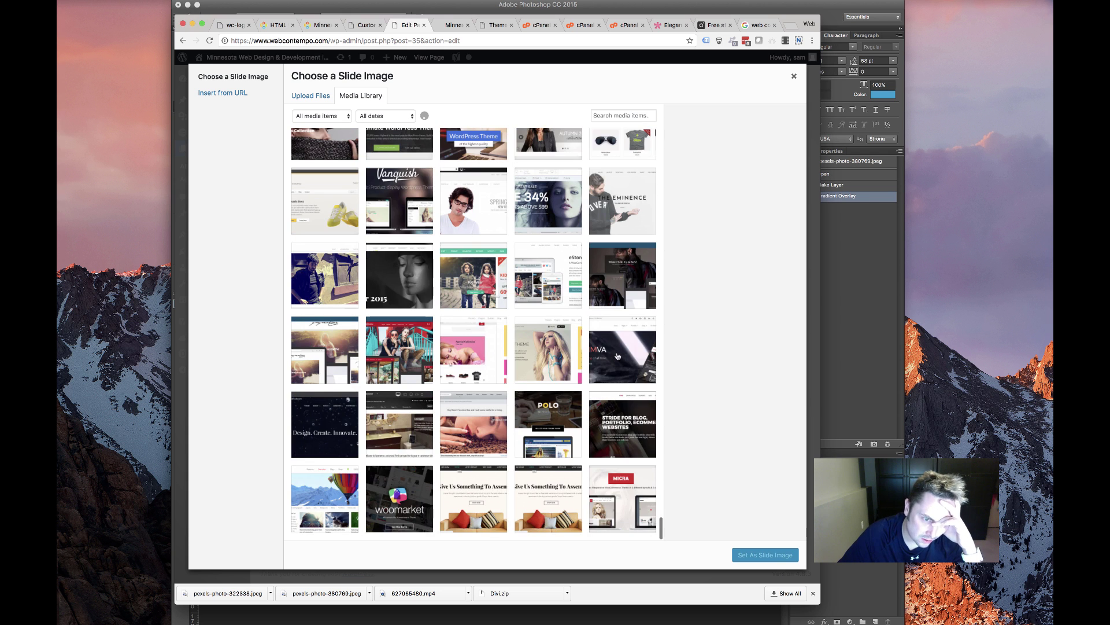
scroll(621, 351, "down", 5)
scroll(619, 351, "down", 5)
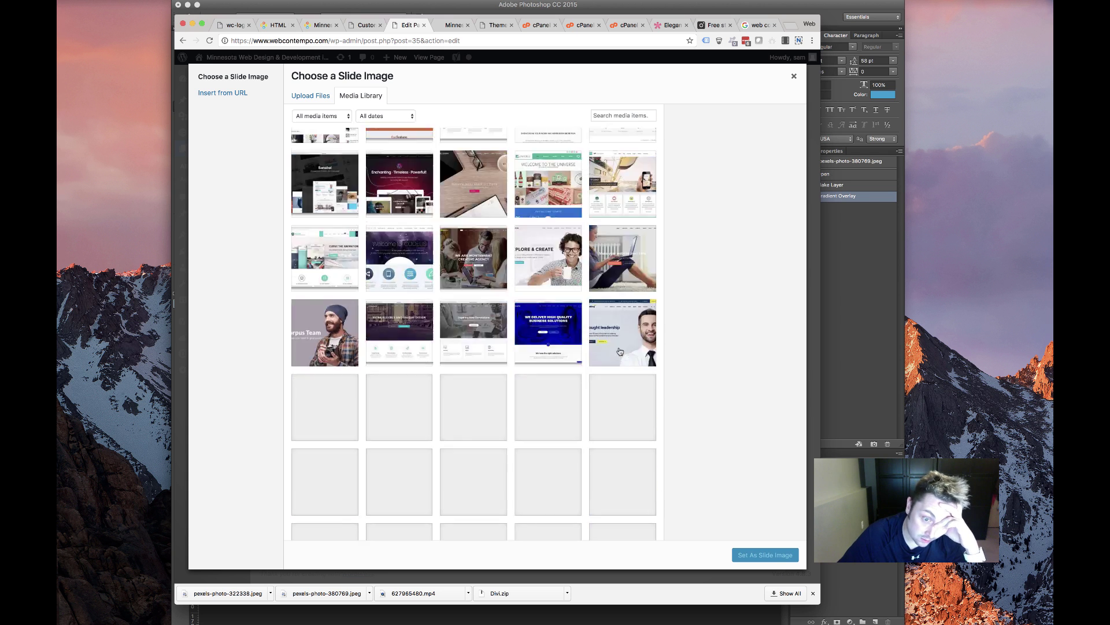
scroll(620, 373, "down", 5)
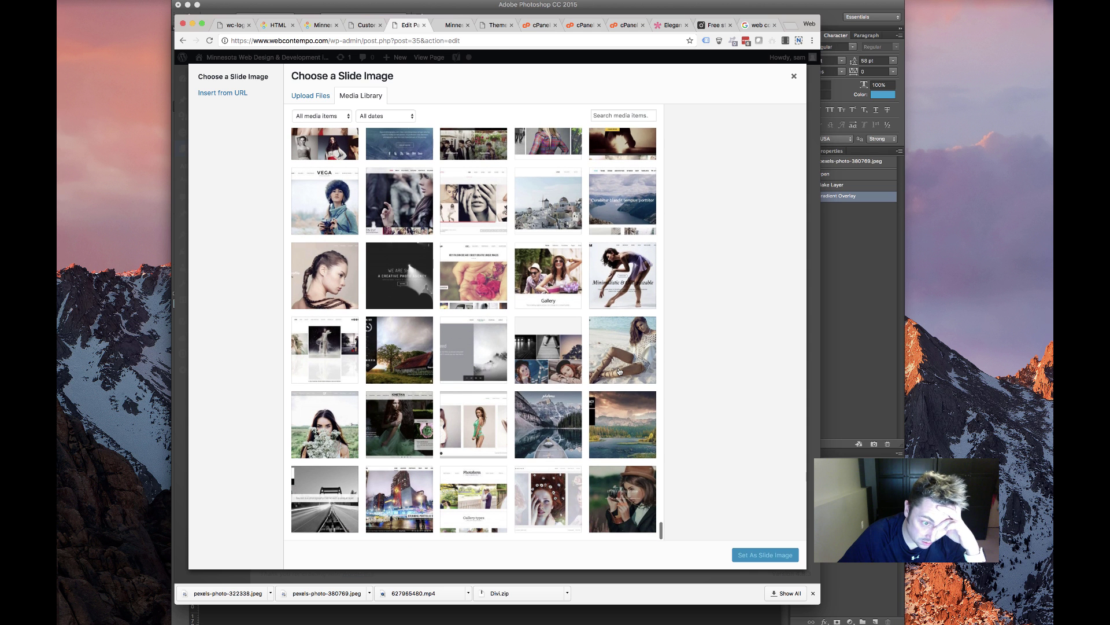
scroll(620, 371, "down", 5)
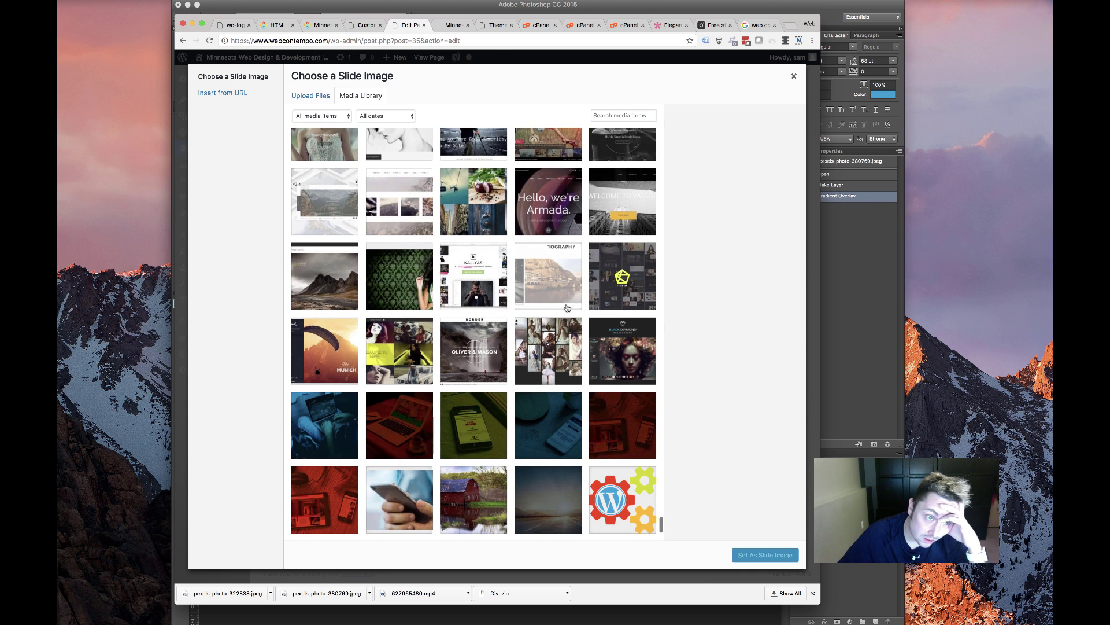
scroll(579, 301, "down", 5)
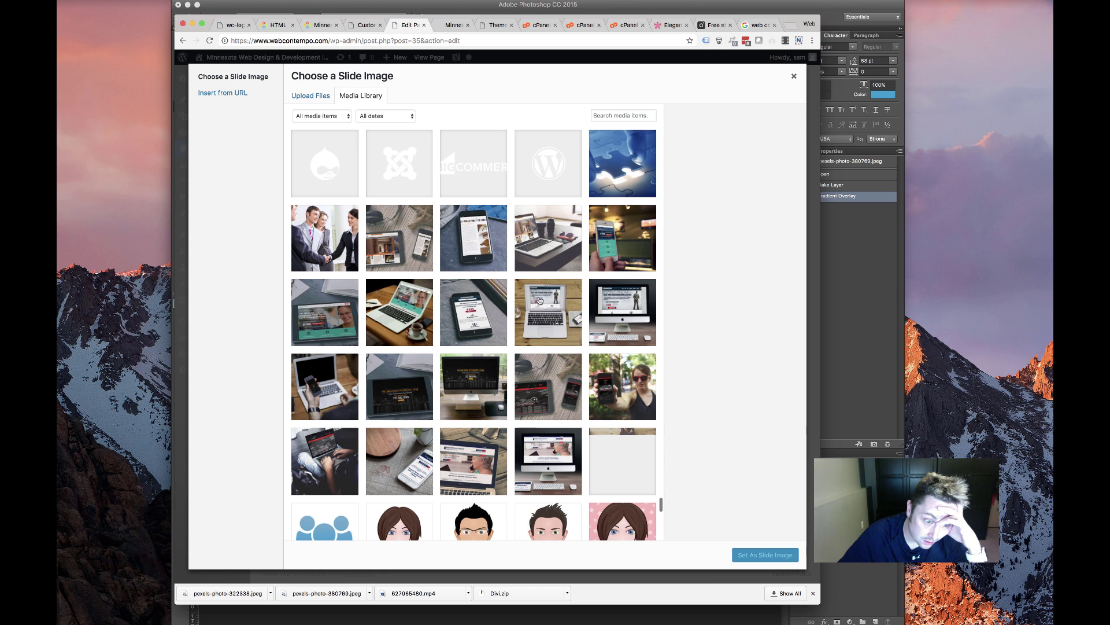
scroll(539, 302, "down", 8)
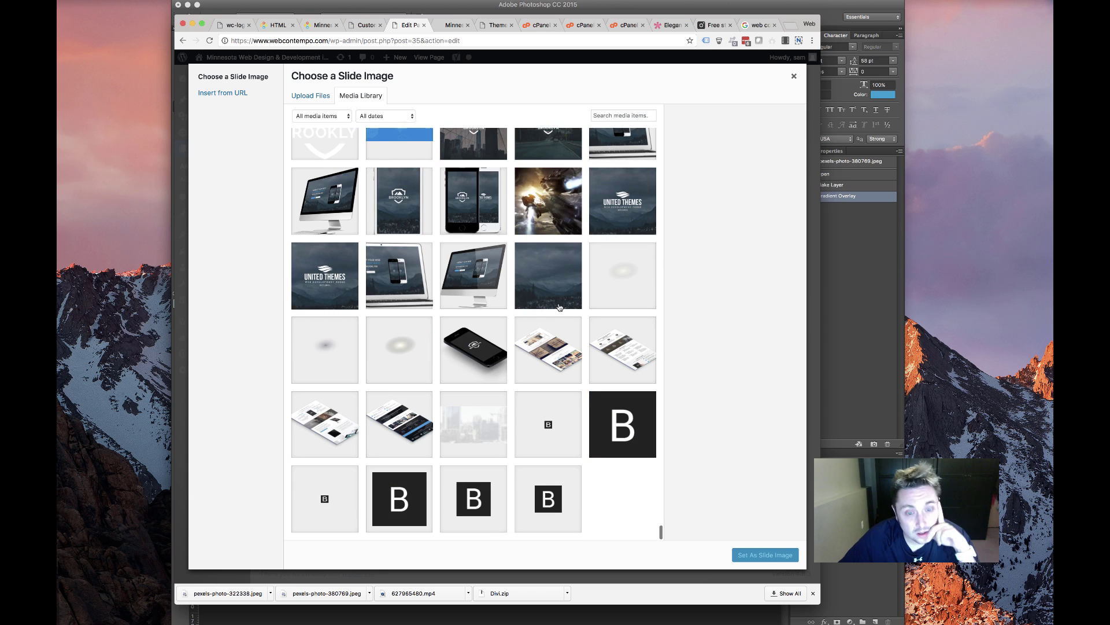
scroll(559, 308, "up", 5)
scroll(560, 308, "up", 10)
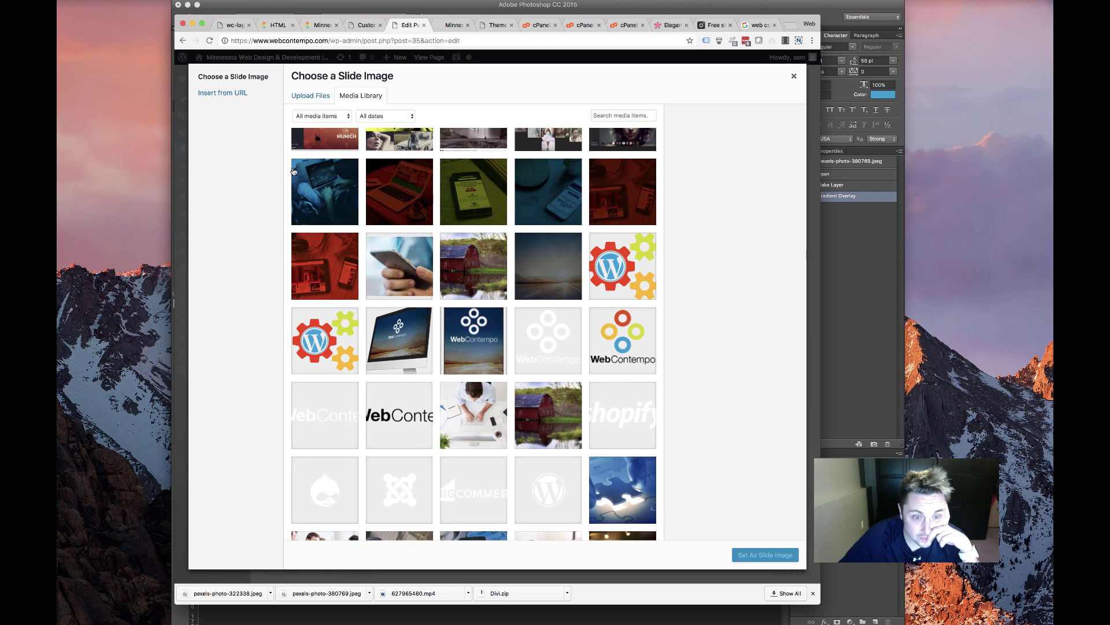
Upload logo-plain.png from DESIGN RESOURCES > NEW WC GRAPHICS and set it as the slide image
left_click(300, 92)
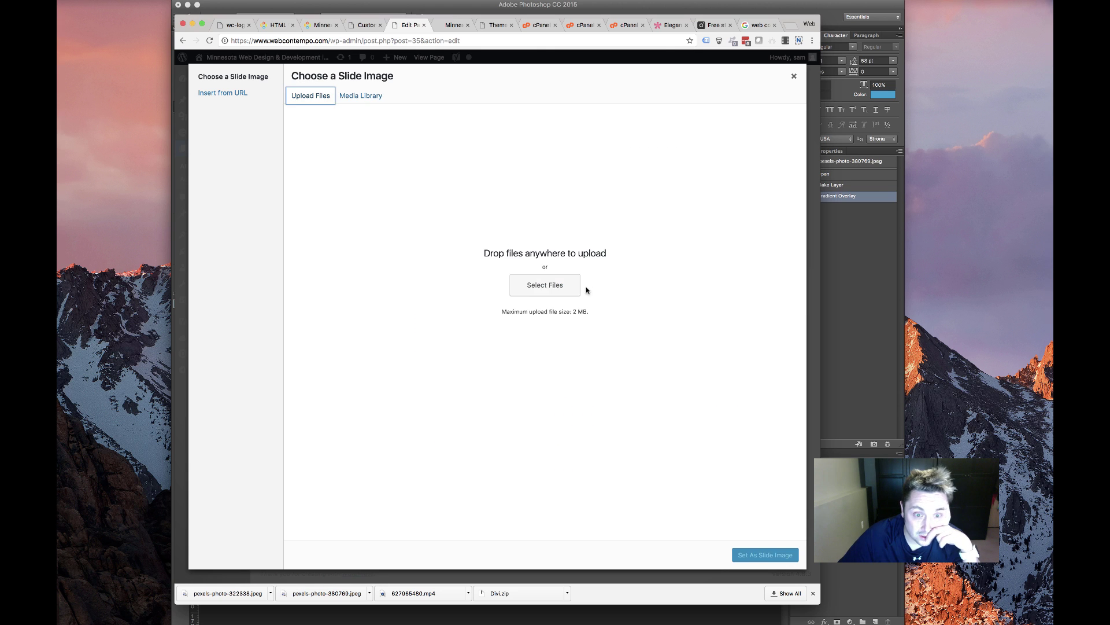
left_click(574, 287)
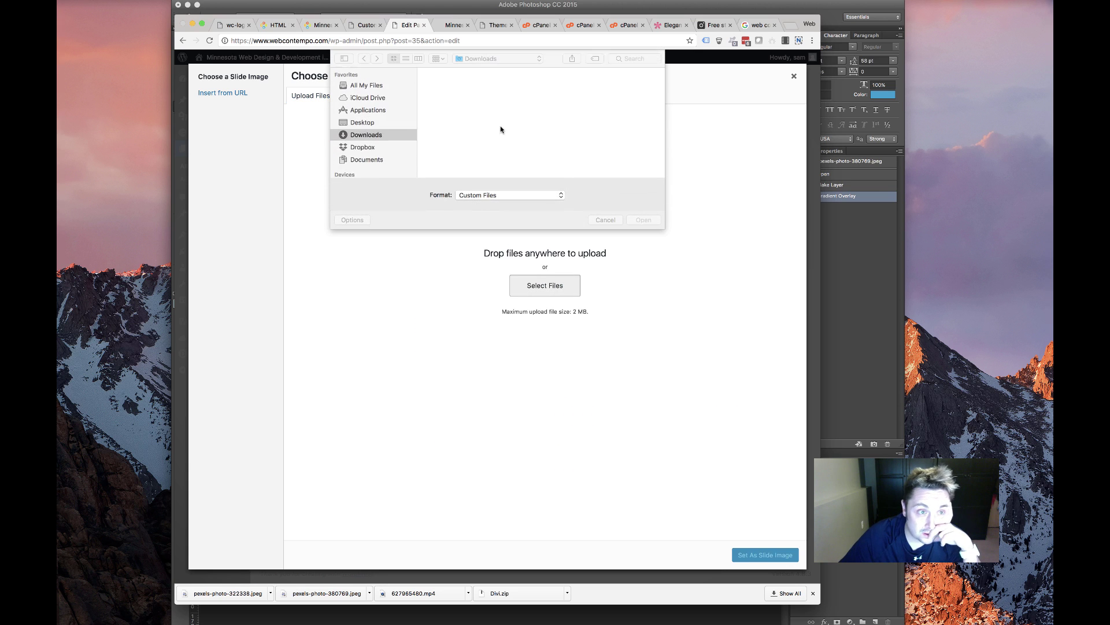
left_click(370, 123)
double_click(455, 101)
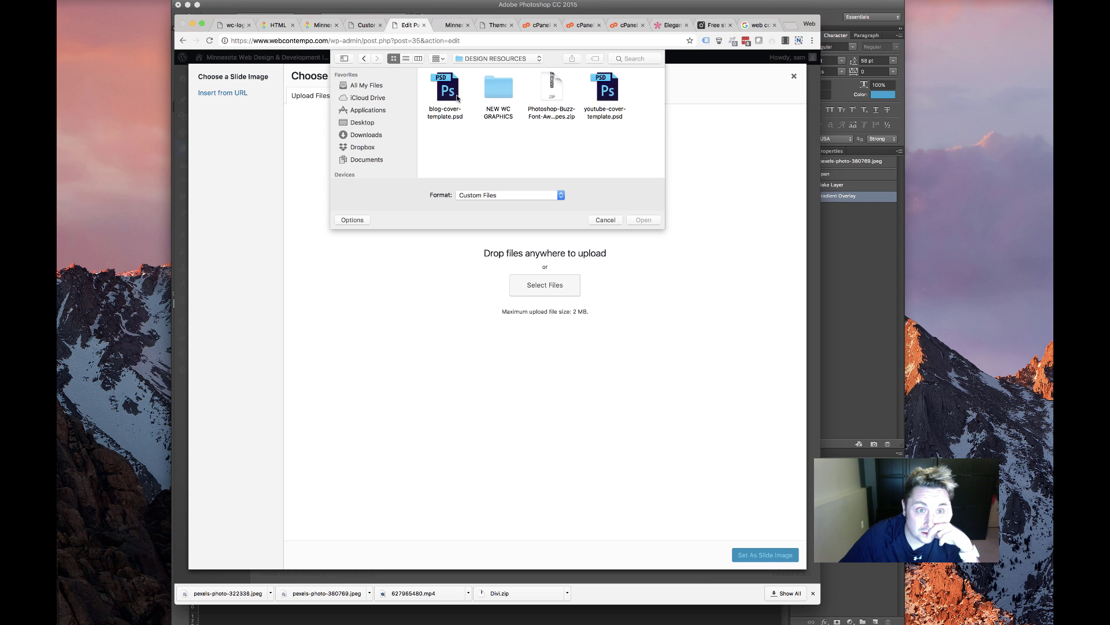
double_click(509, 89)
scroll(517, 134, "down", 10)
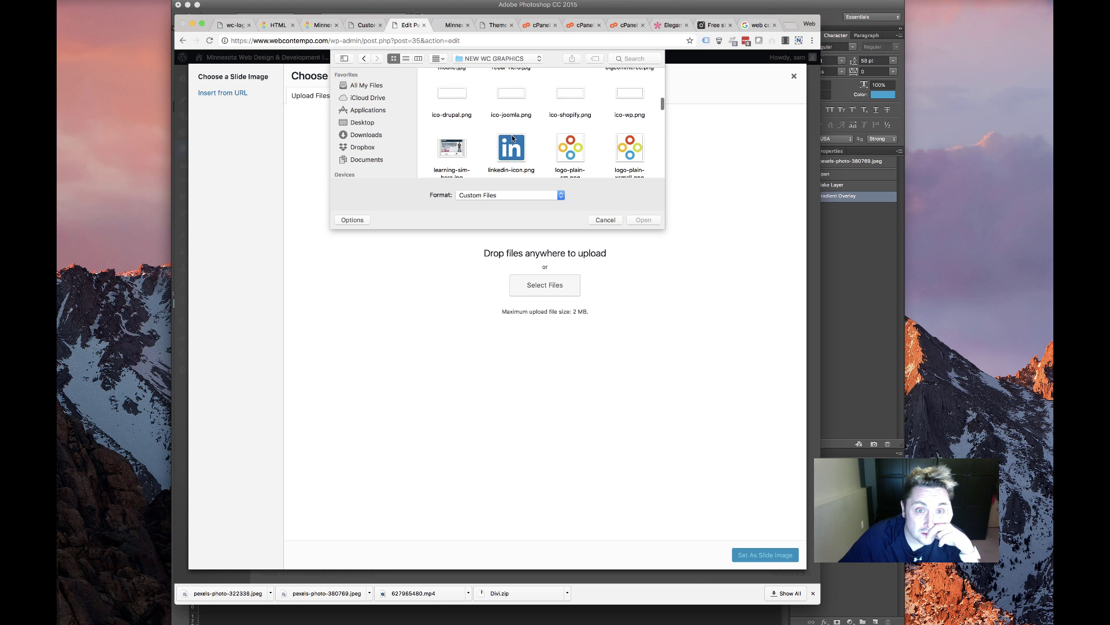
scroll(509, 140, "up", 2)
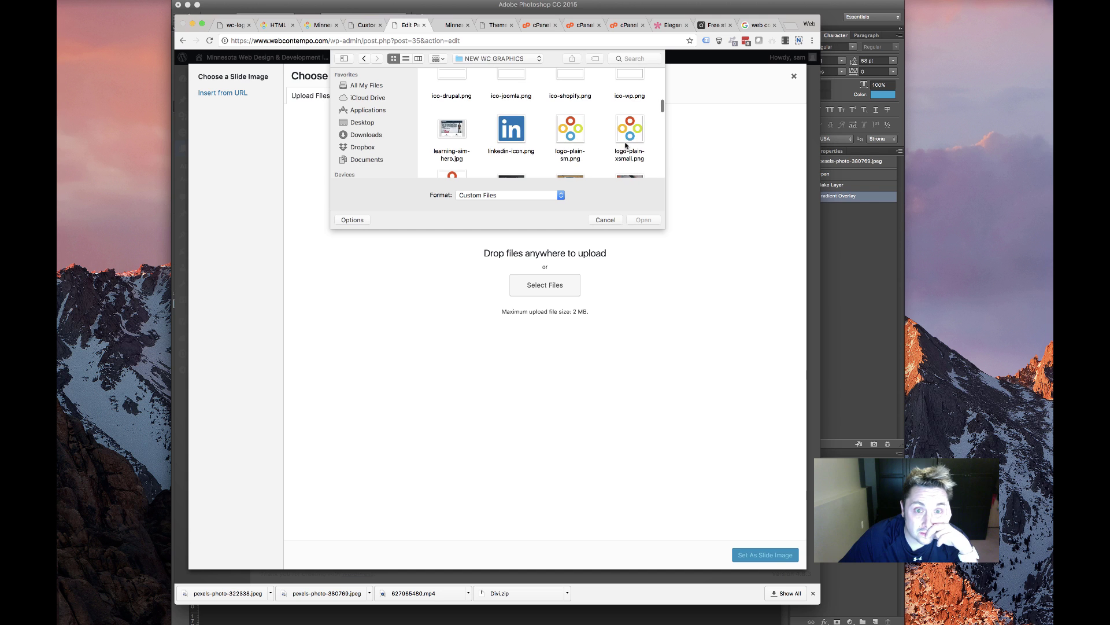
scroll(567, 137, "down", 2)
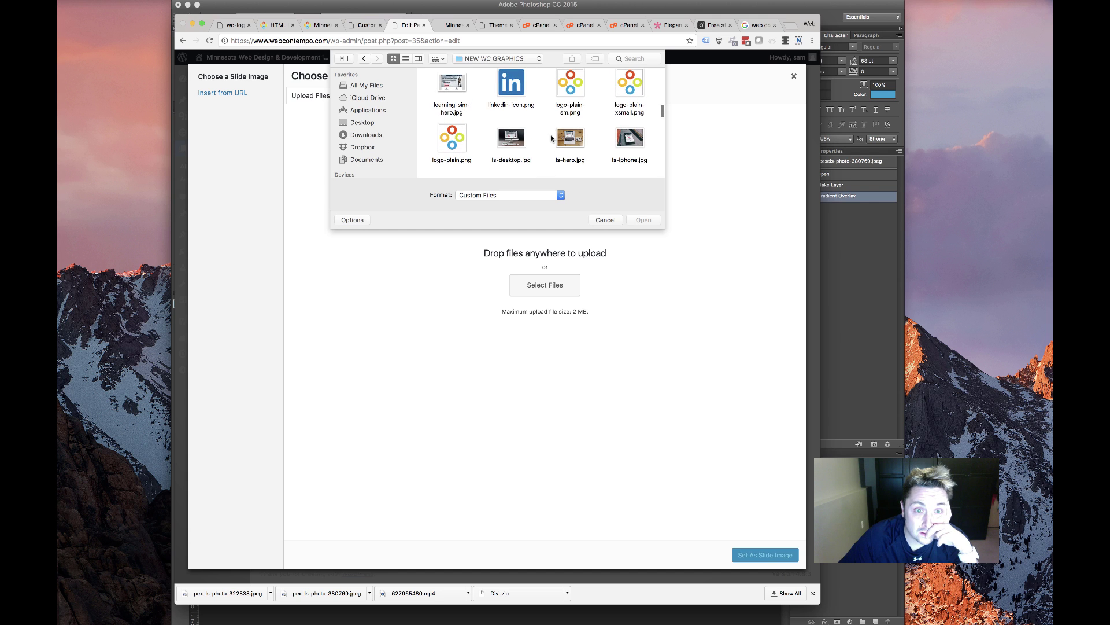
double_click(451, 138)
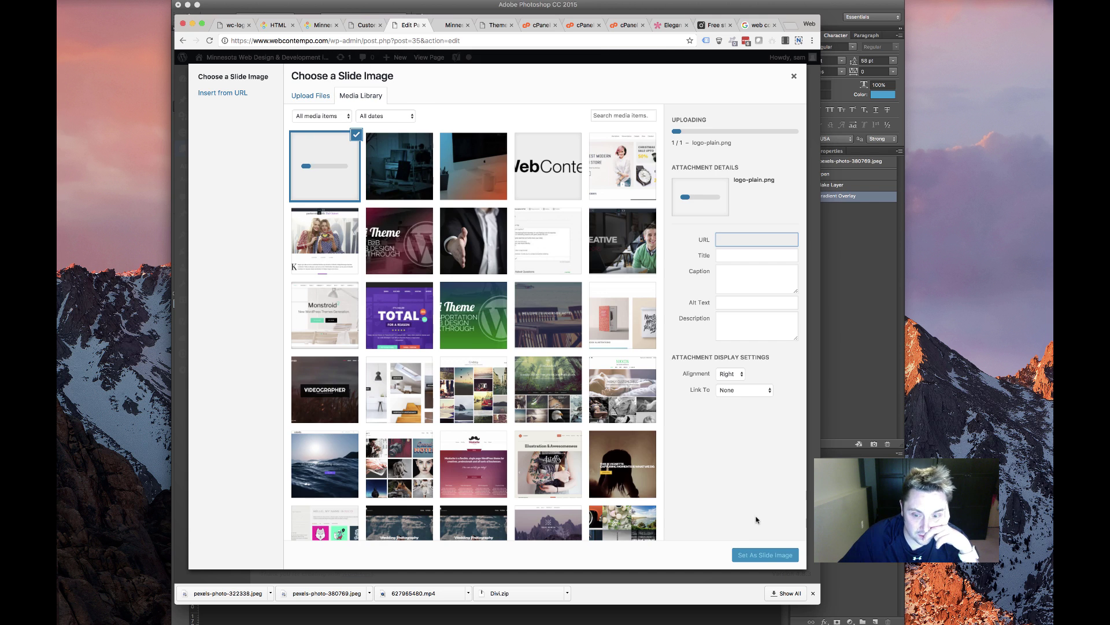
left_click(765, 555)
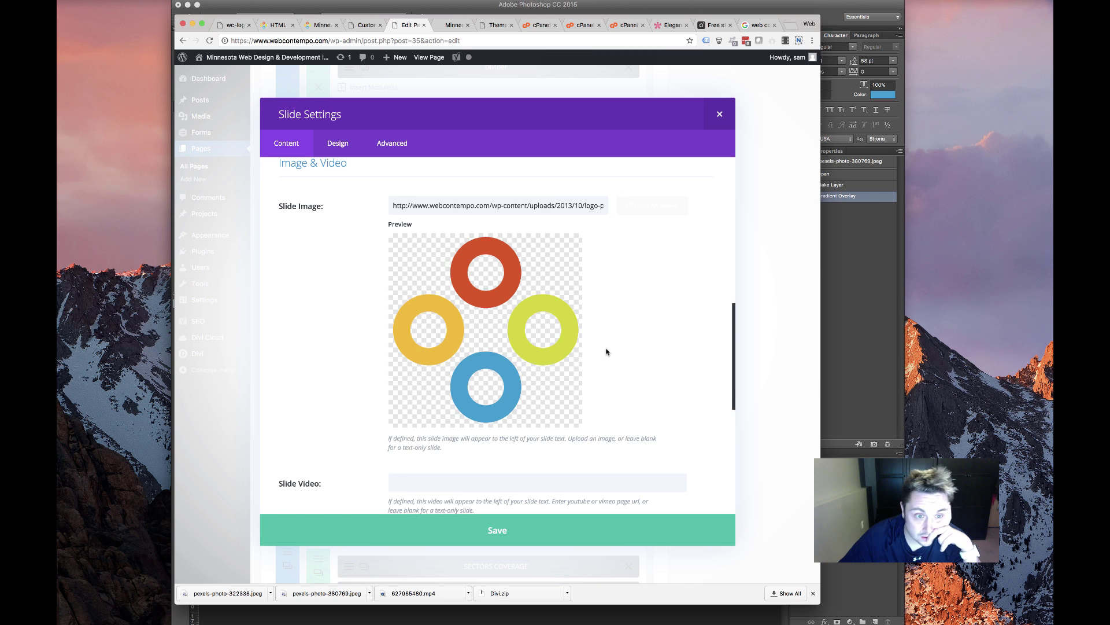
Save the first testimonial slide and open the second slide's settings
scroll(567, 366, "up", 8)
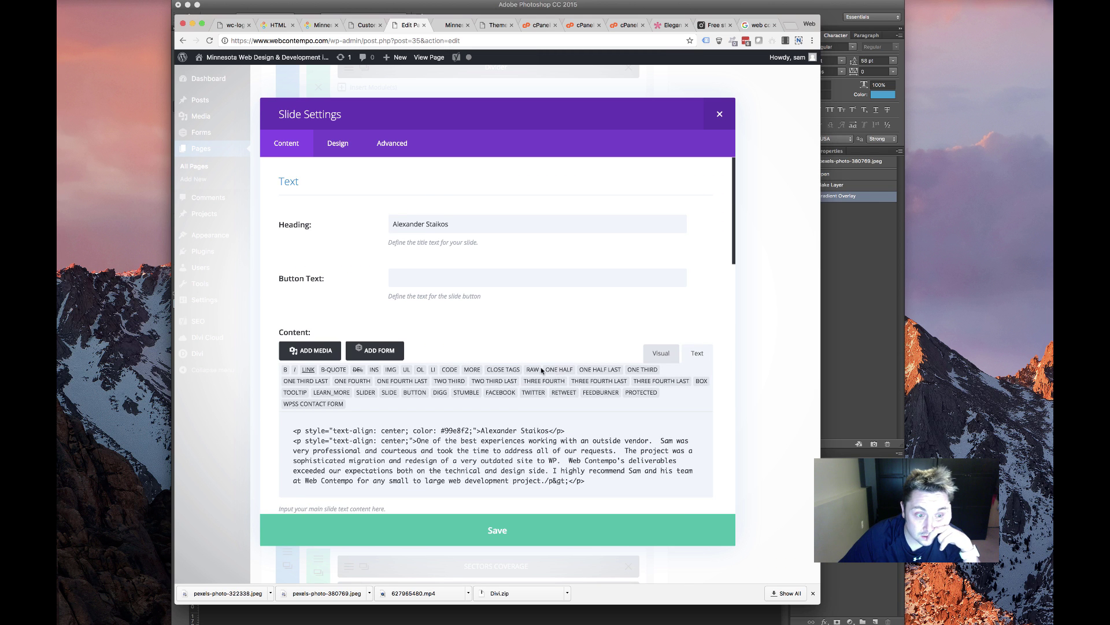
left_click(513, 538)
left_click(292, 217)
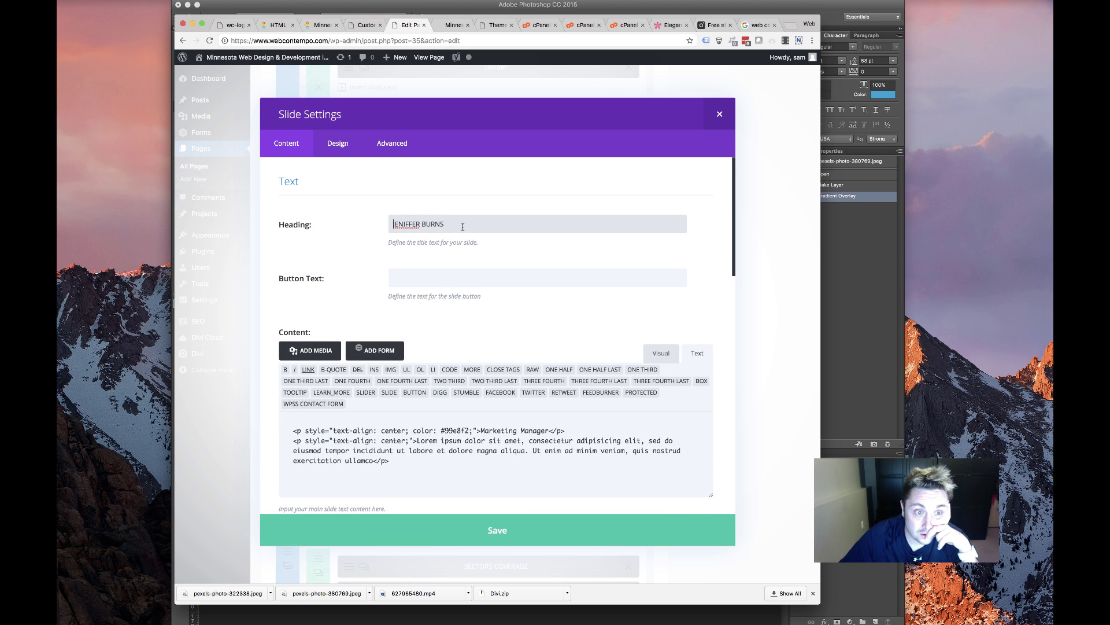
Copy a Google reviewer's name into the second slide's Heading and replace the Marketing Manager line
left_click_drag(463, 227, 400, 185)
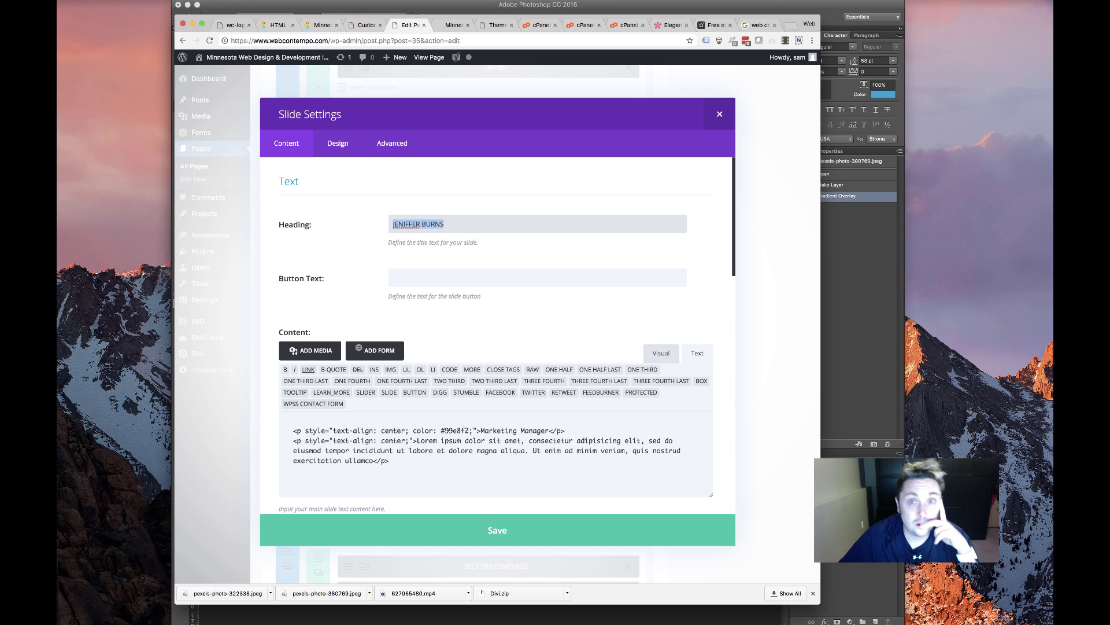
left_click(757, 25)
scroll(447, 428, "down", 3)
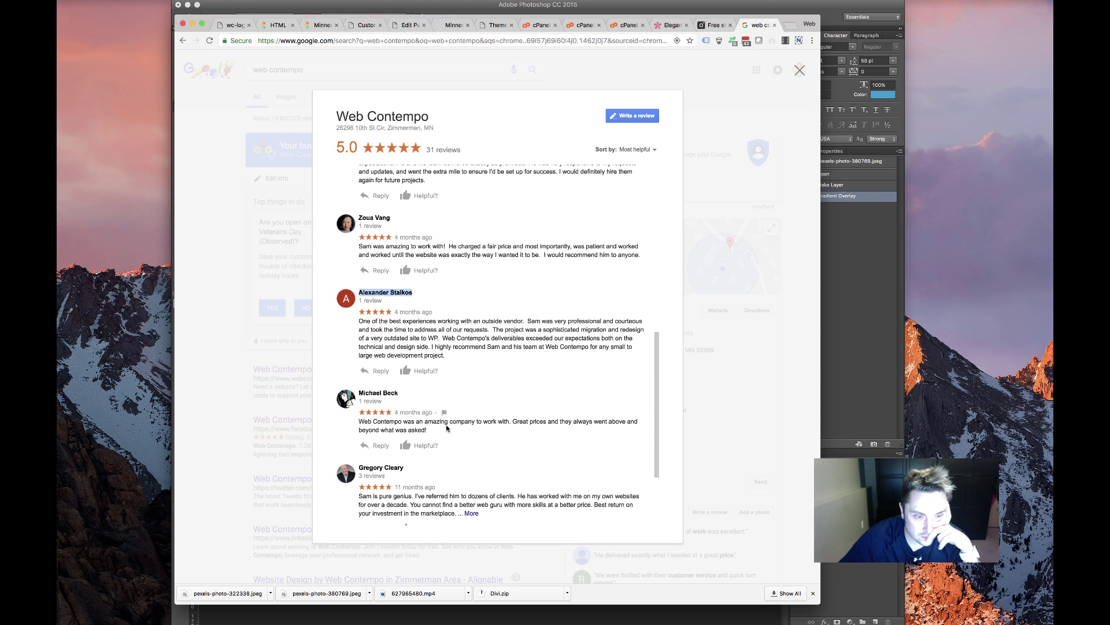
scroll(440, 435, "down", 1)
scroll(428, 473, "down", 1)
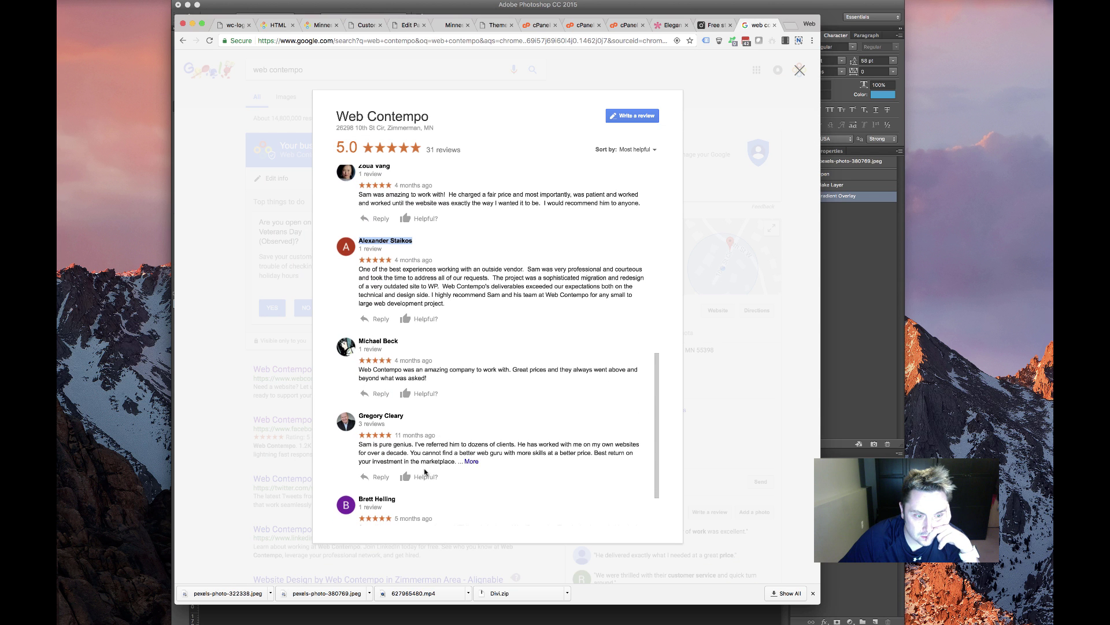
left_click_drag(415, 415, 350, 417)
key("super+c")
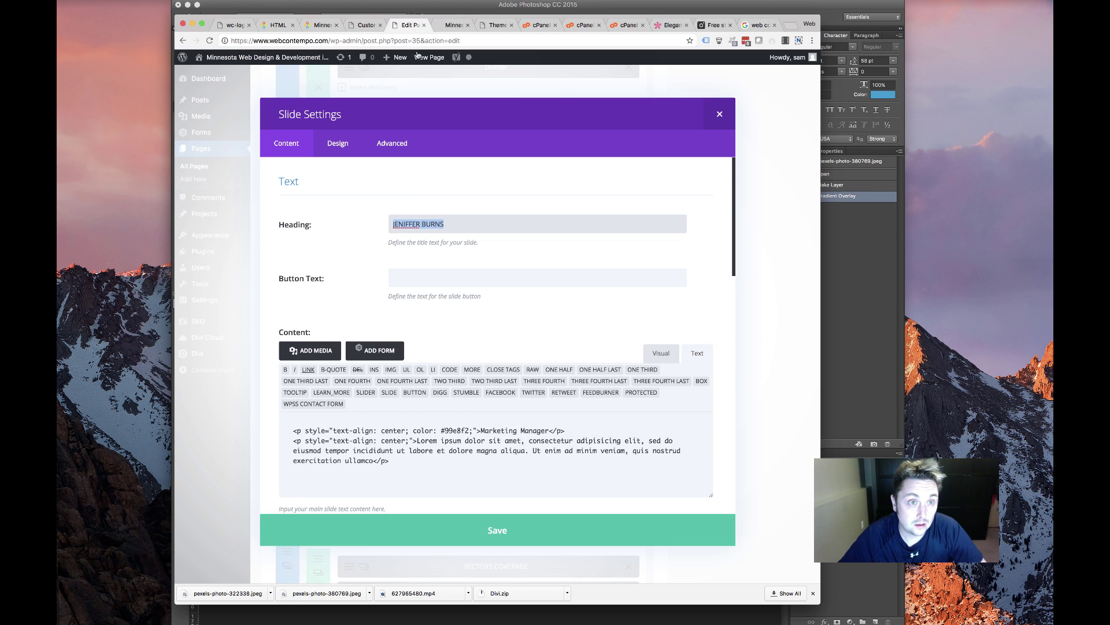
left_click(409, 25)
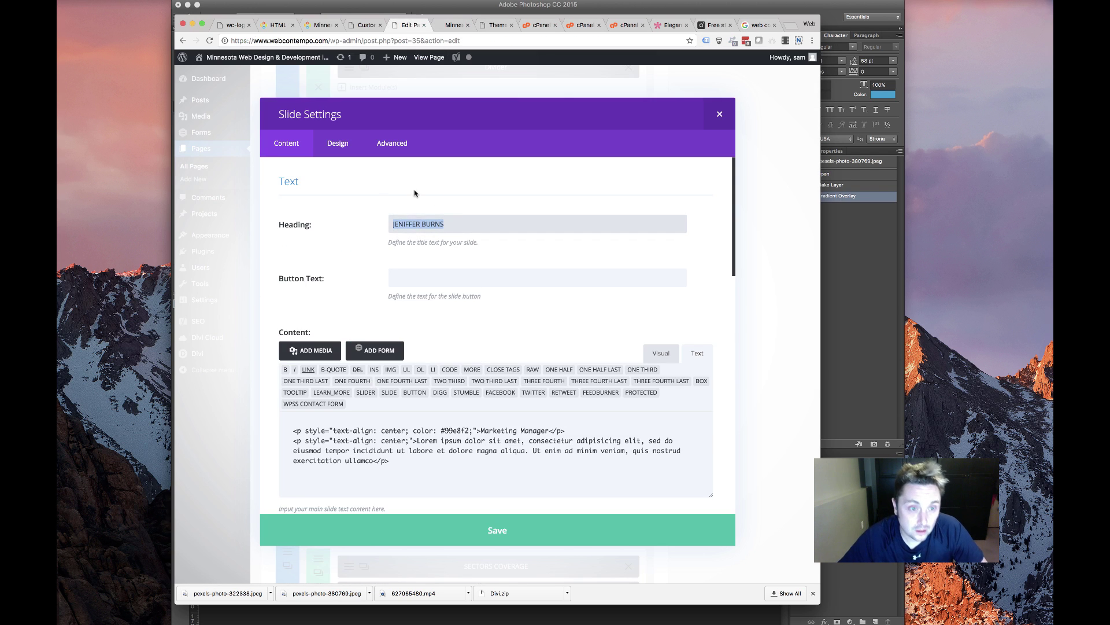
key("super+v")
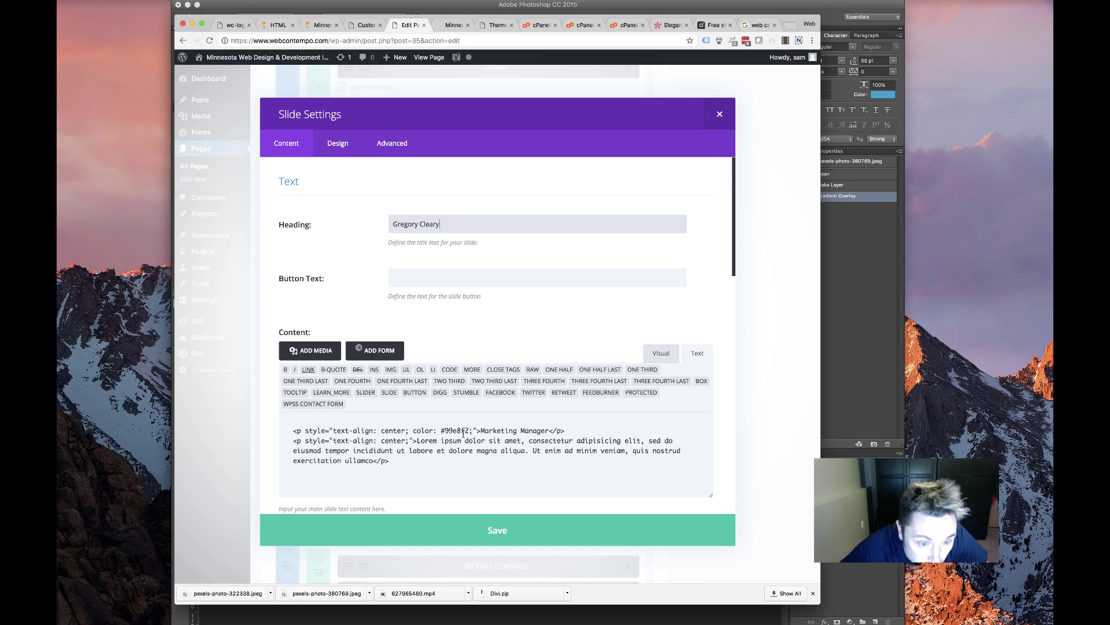
left_click_drag(481, 431, 545, 430)
key("super+v")
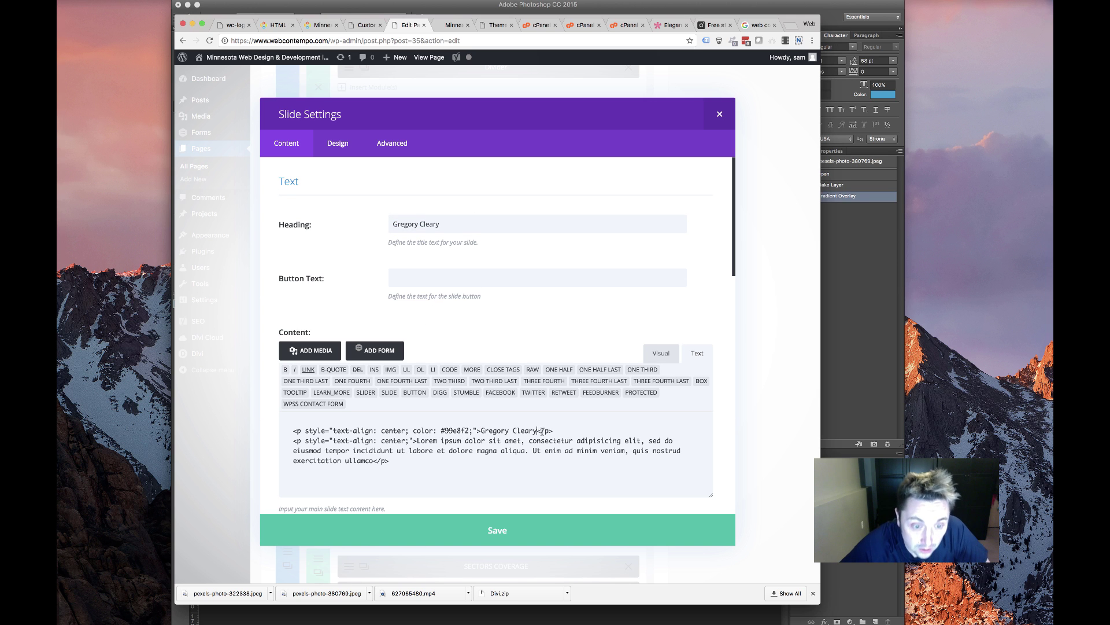
Replace the second slide's Lorem paragraph with that reviewer's full Google review
left_click(758, 25)
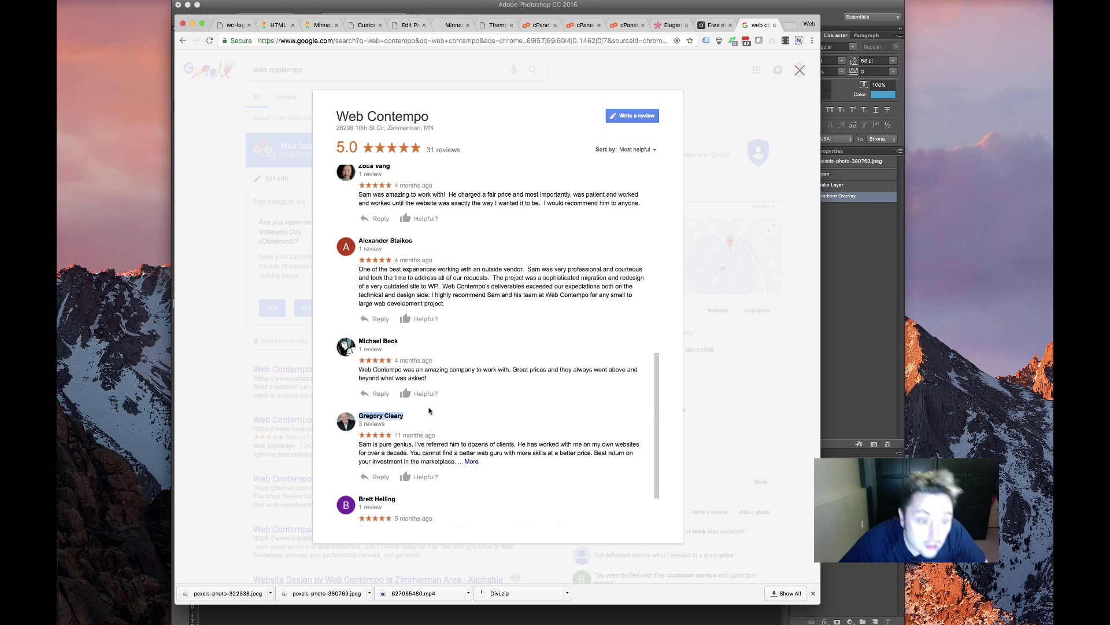
left_click(472, 461)
left_click_drag(461, 473, 359, 450)
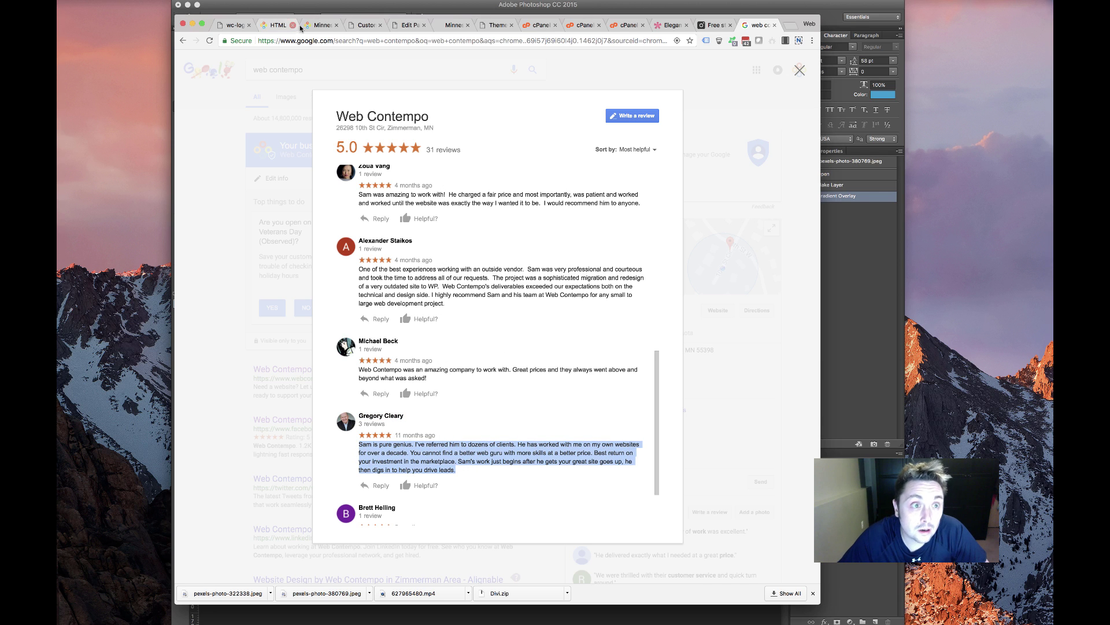
left_click(275, 26)
left_click(359, 25)
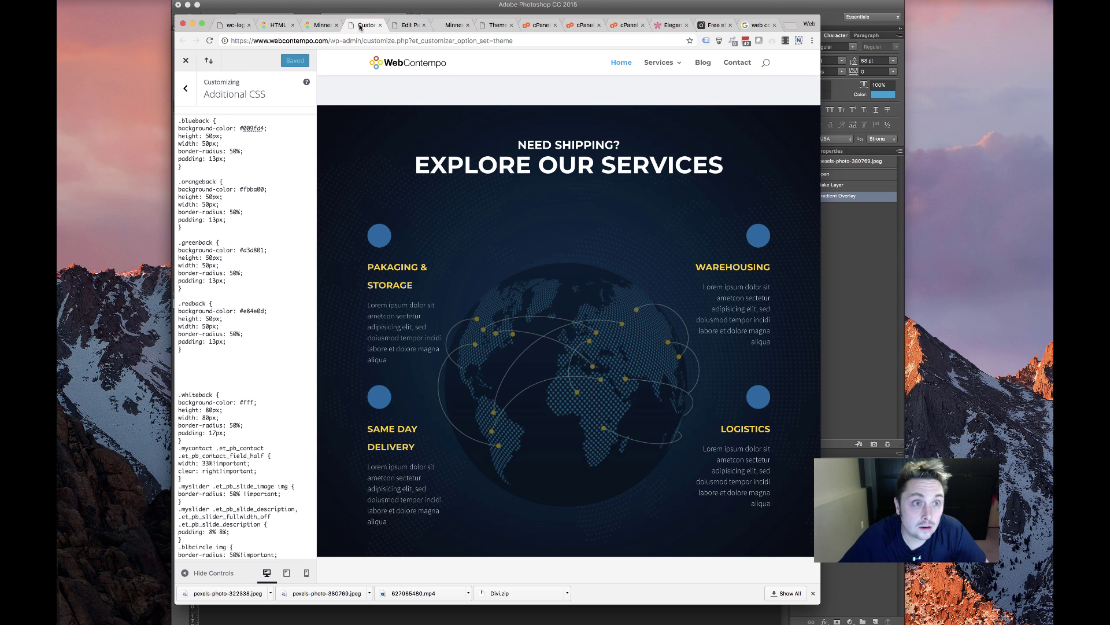
left_click(396, 26)
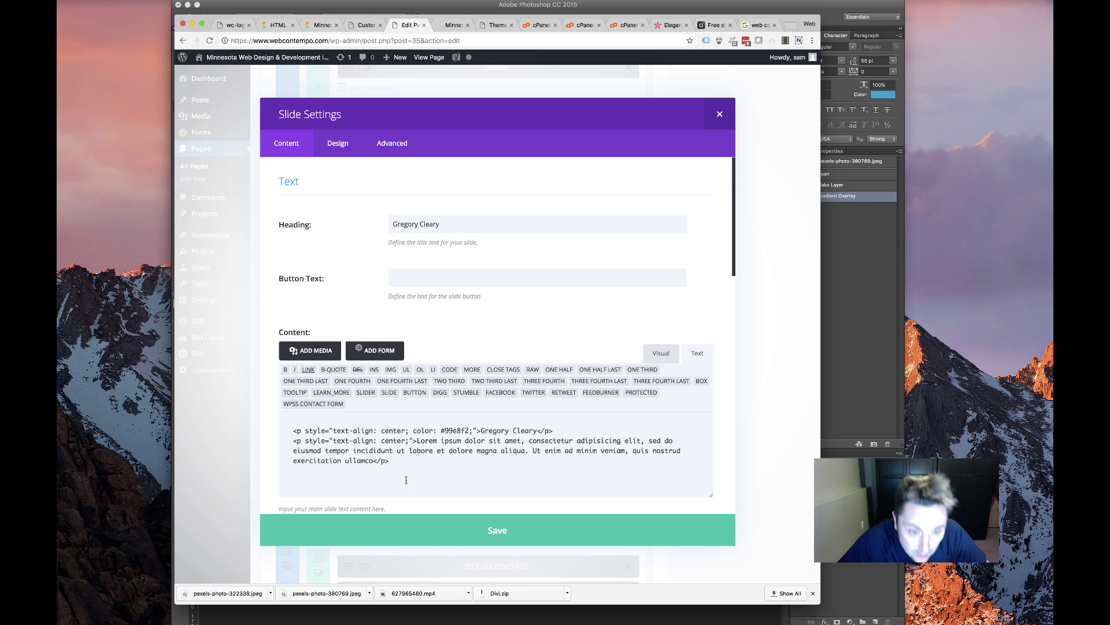
left_click_drag(373, 460, 418, 440)
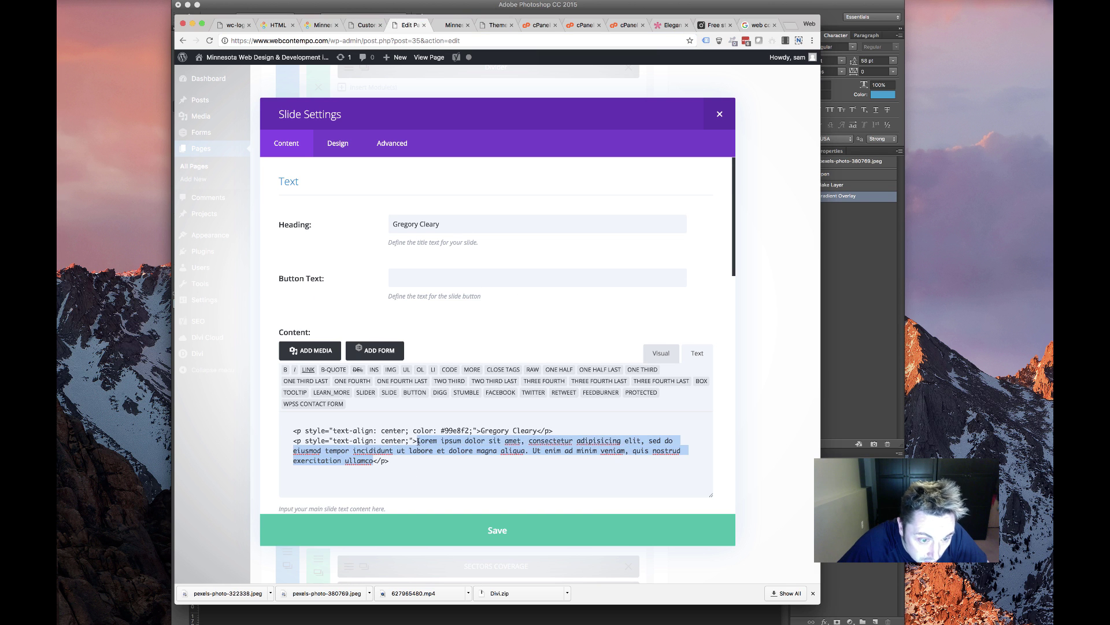
key("super+v")
Save the second testimonial slide and reopen its settings
left_click(469, 540)
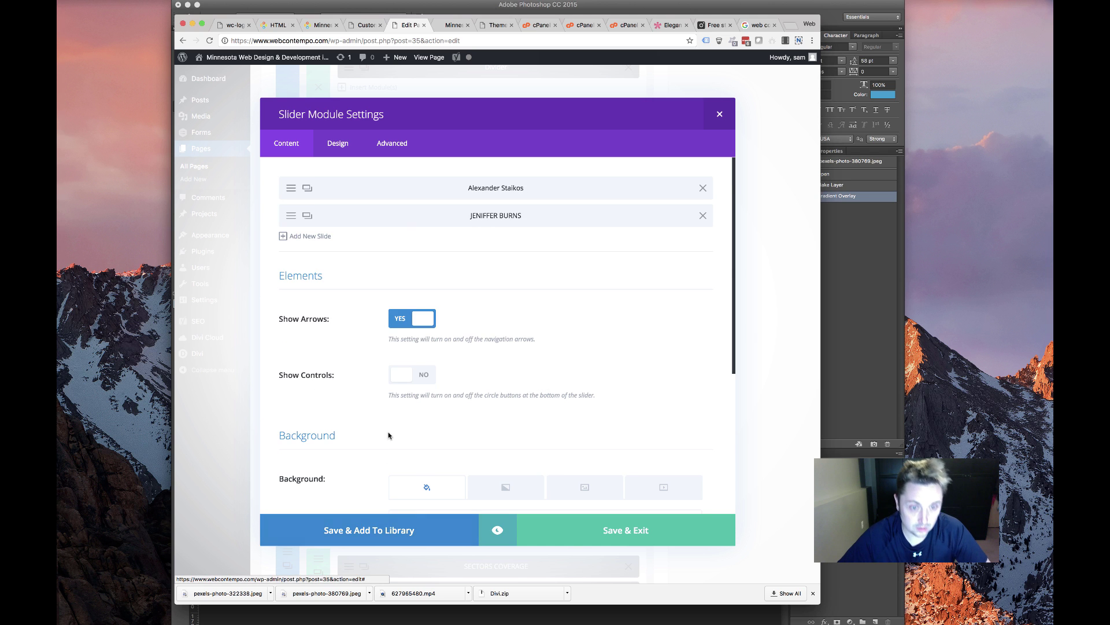
scroll(448, 414, "down", 5)
scroll(449, 417, "up", 5)
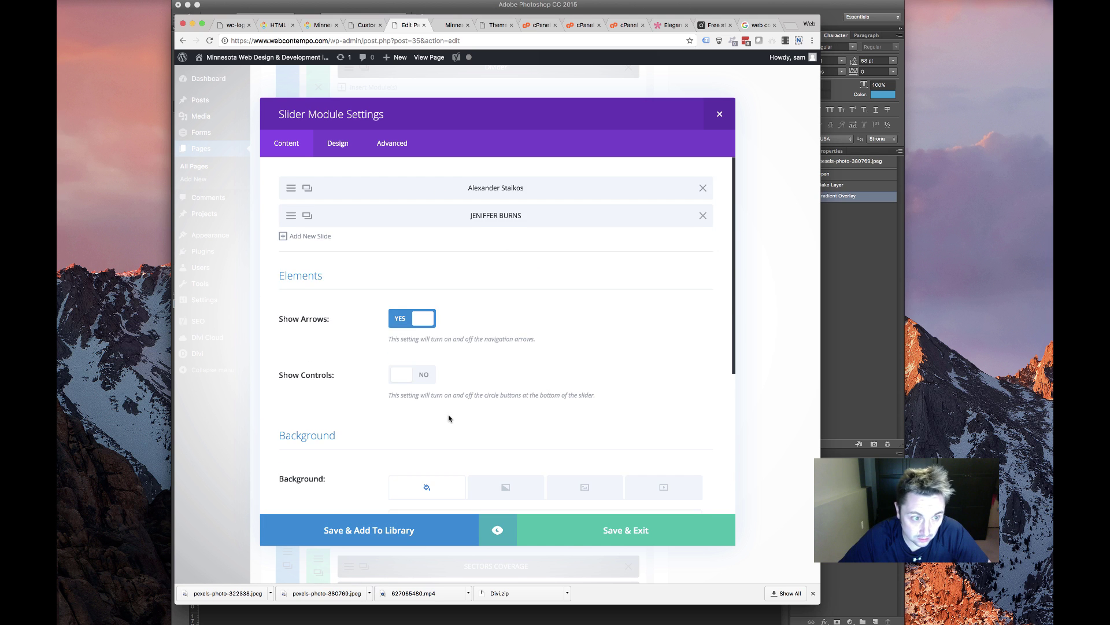
scroll(448, 418, "down", 4)
scroll(448, 418, "up", 3)
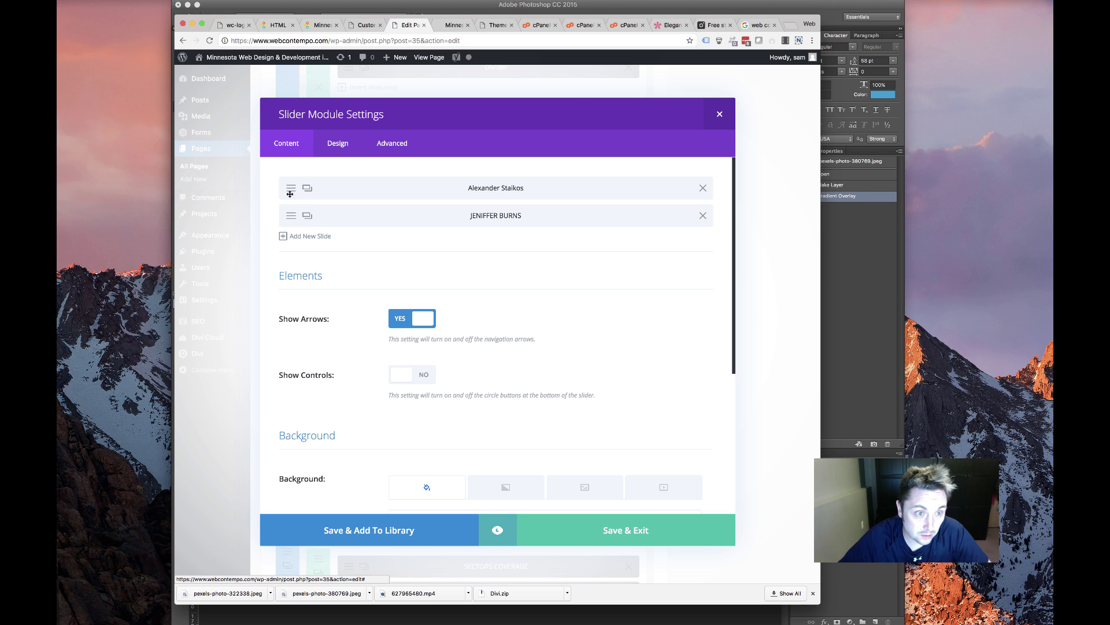
left_click(288, 217)
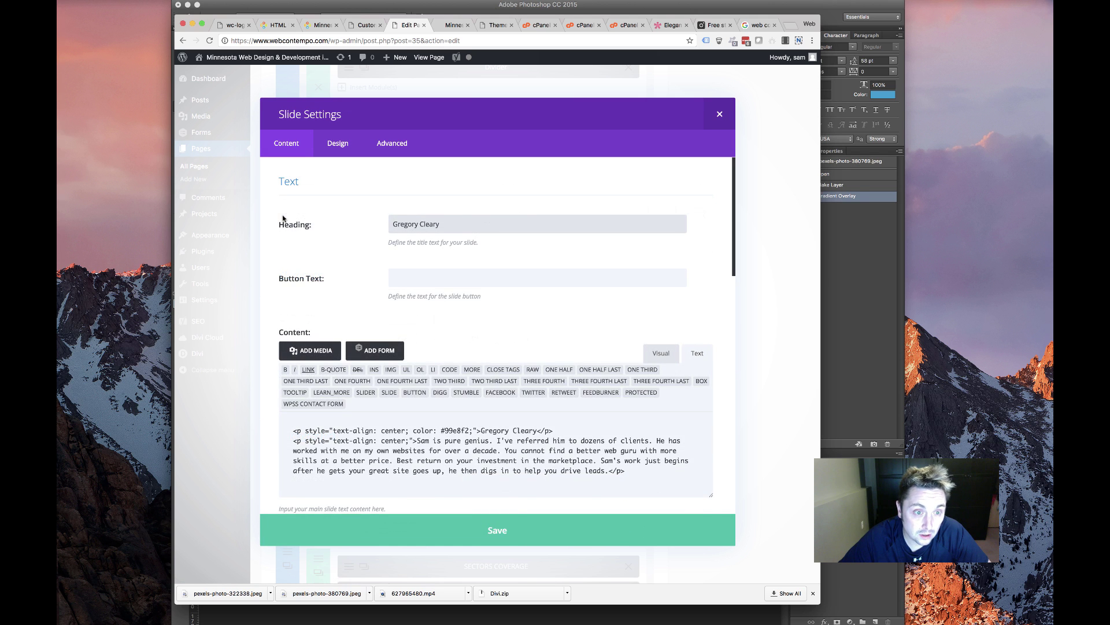
scroll(385, 303, "down", 5)
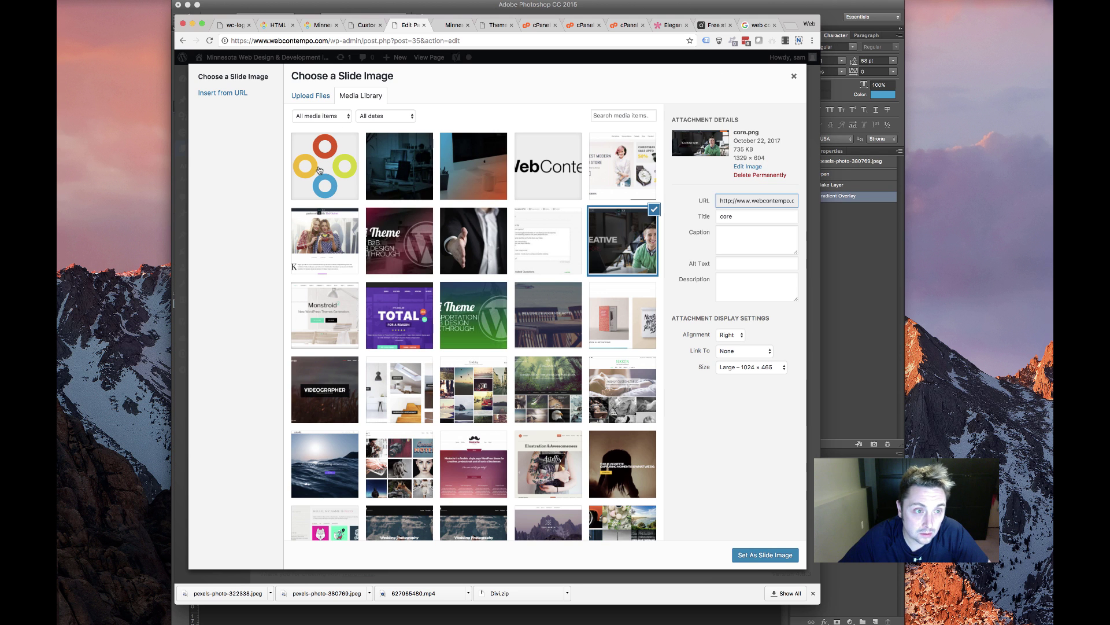
Set logo-plain as the slide image, then save the slide and the slider module
left_click(319, 170)
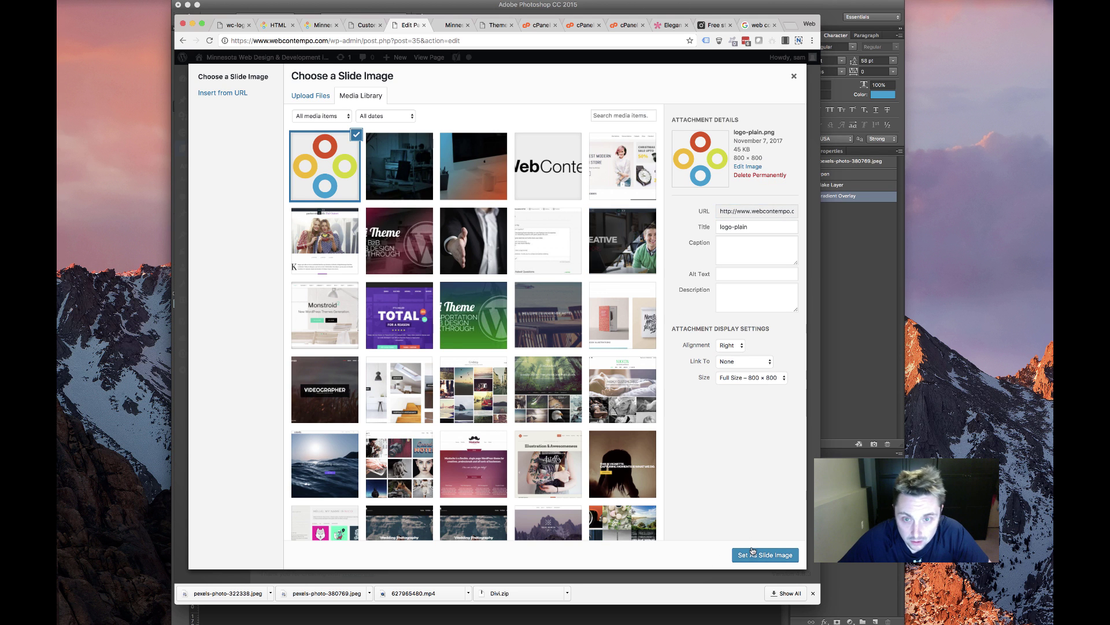
left_click(752, 554)
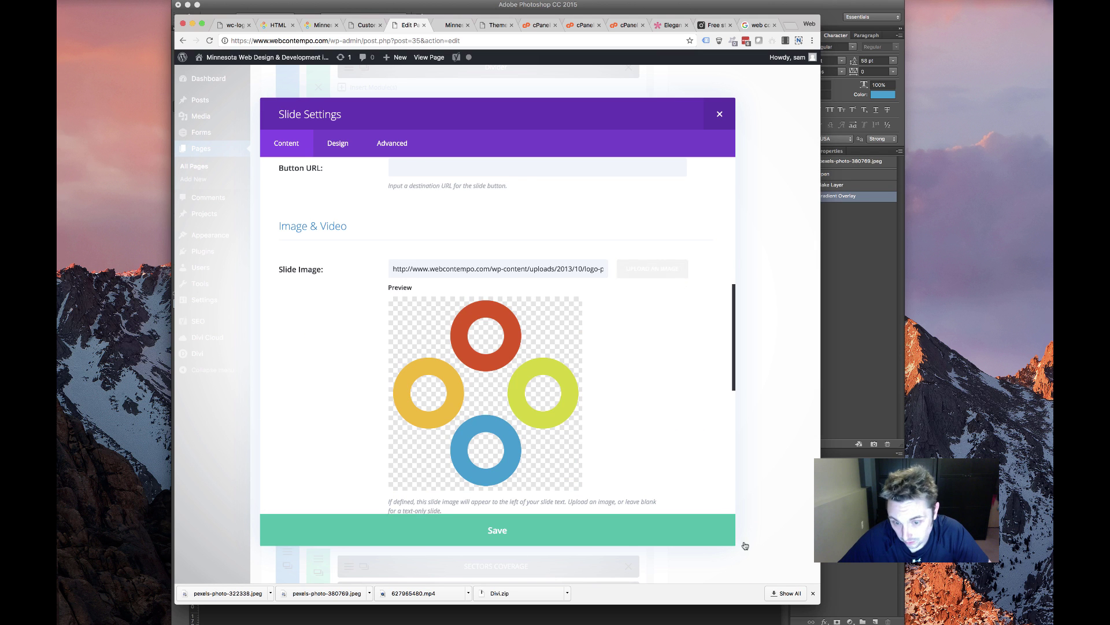
left_click(556, 526)
left_click(627, 531)
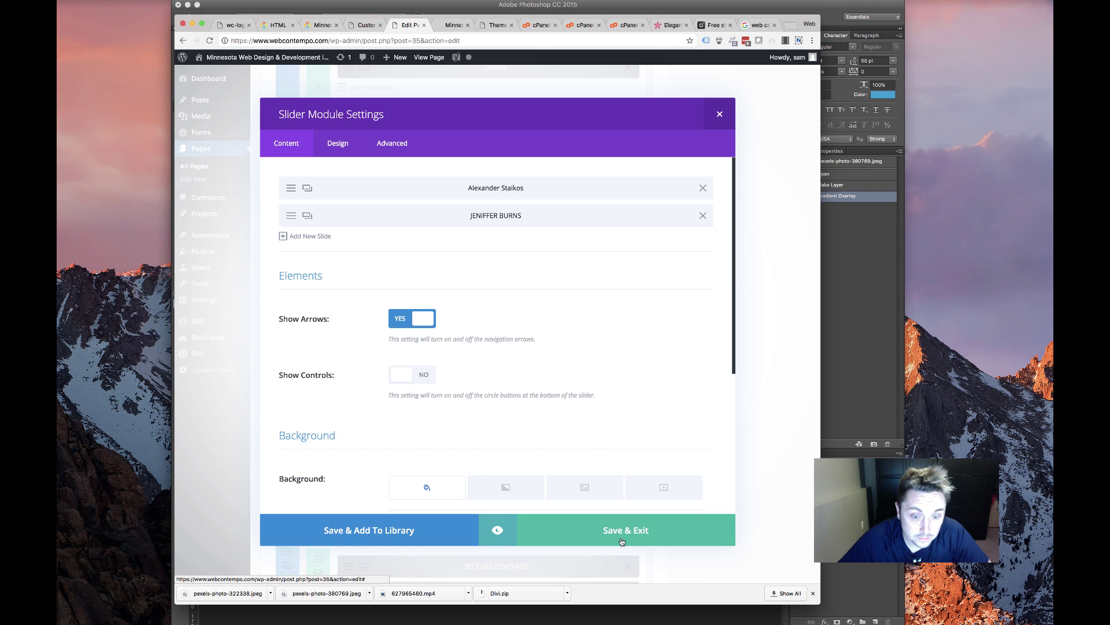
Remove the current background image from the row's Column 1
left_click(389, 381)
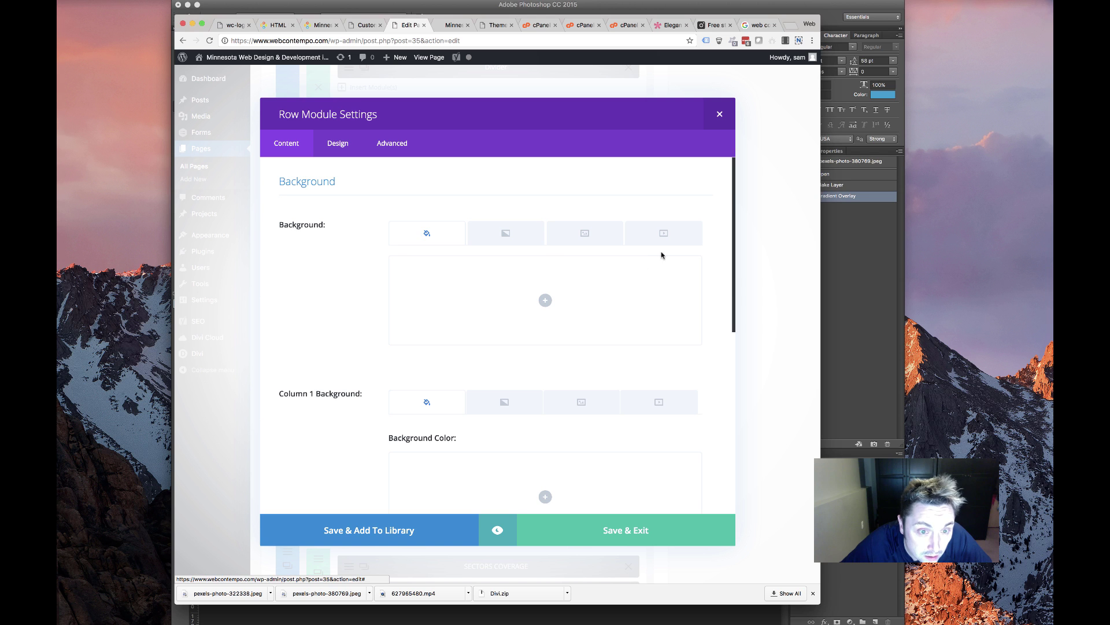
left_click(604, 233)
scroll(471, 365, "down", 5)
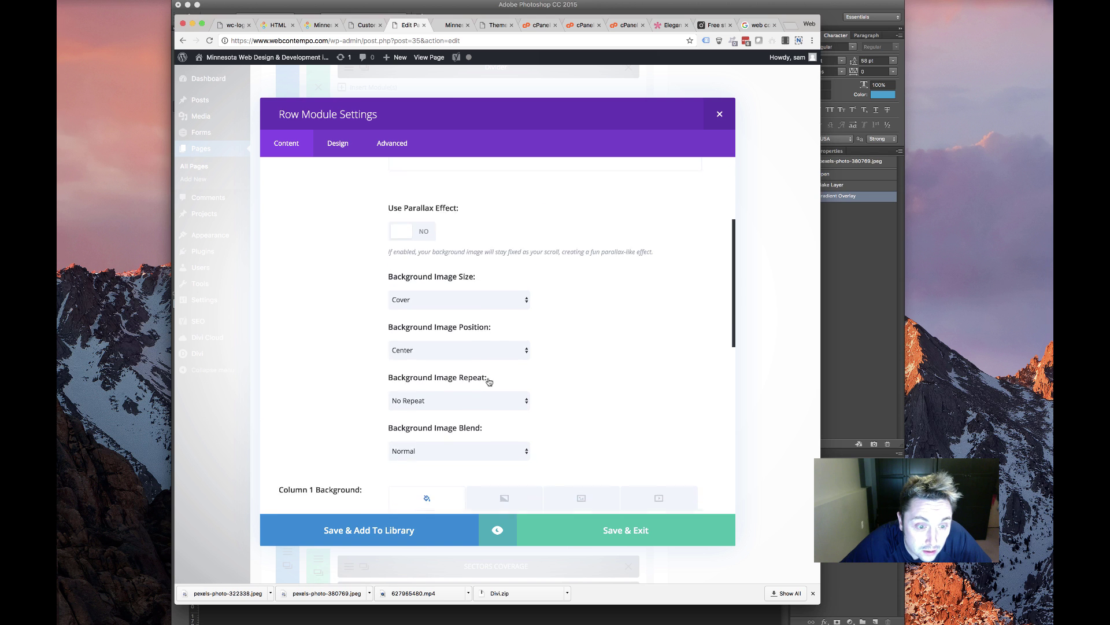
scroll(521, 385, "down", 3)
left_click(564, 389)
scroll(674, 377, "down", 6)
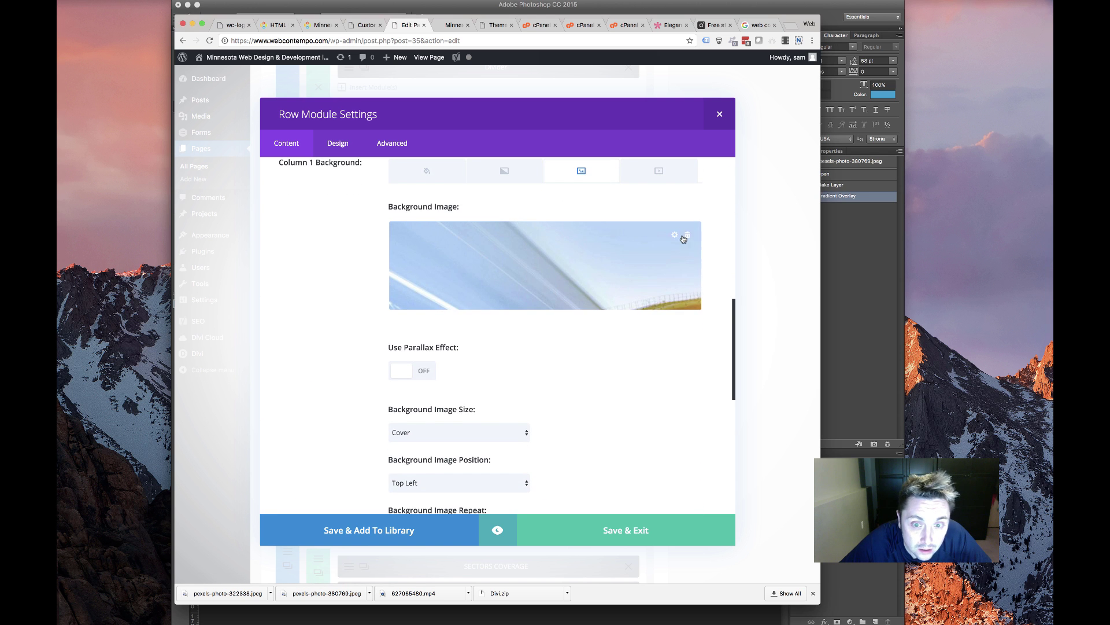
left_click(688, 235)
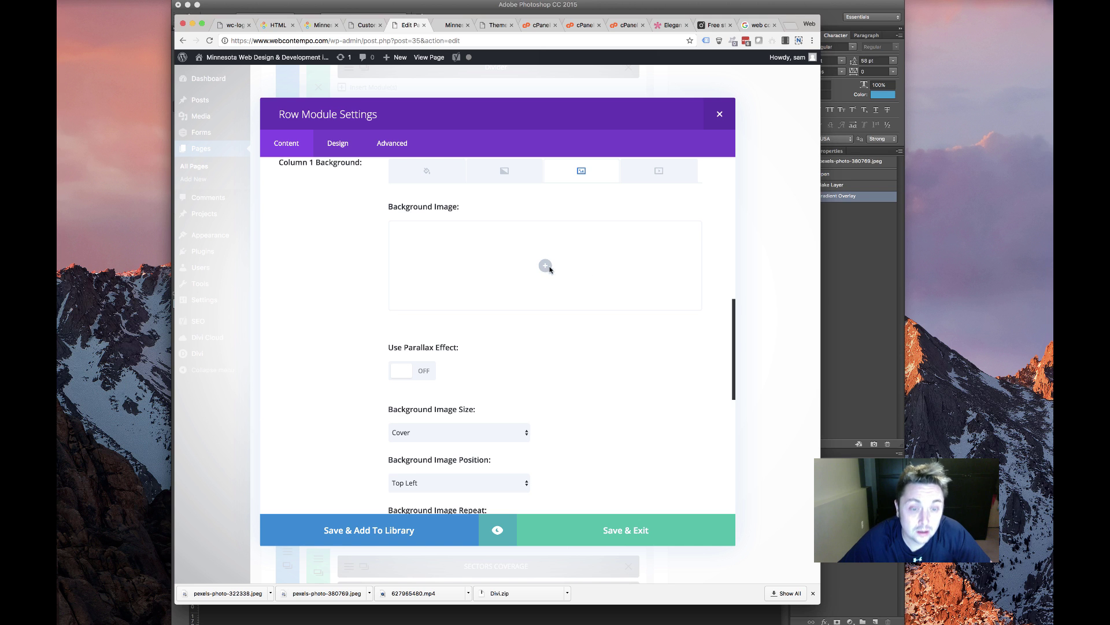
Make the vcc-hero laptop photo Column 1's background and save the row settings
left_click(546, 267)
left_click(546, 272)
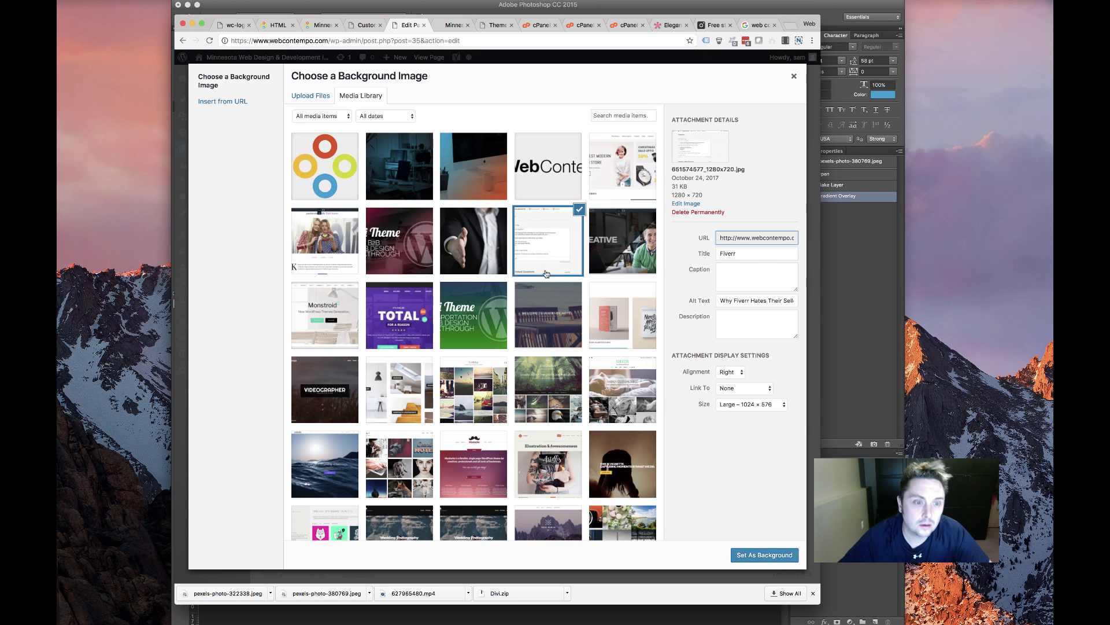
scroll(500, 317, "down", 15)
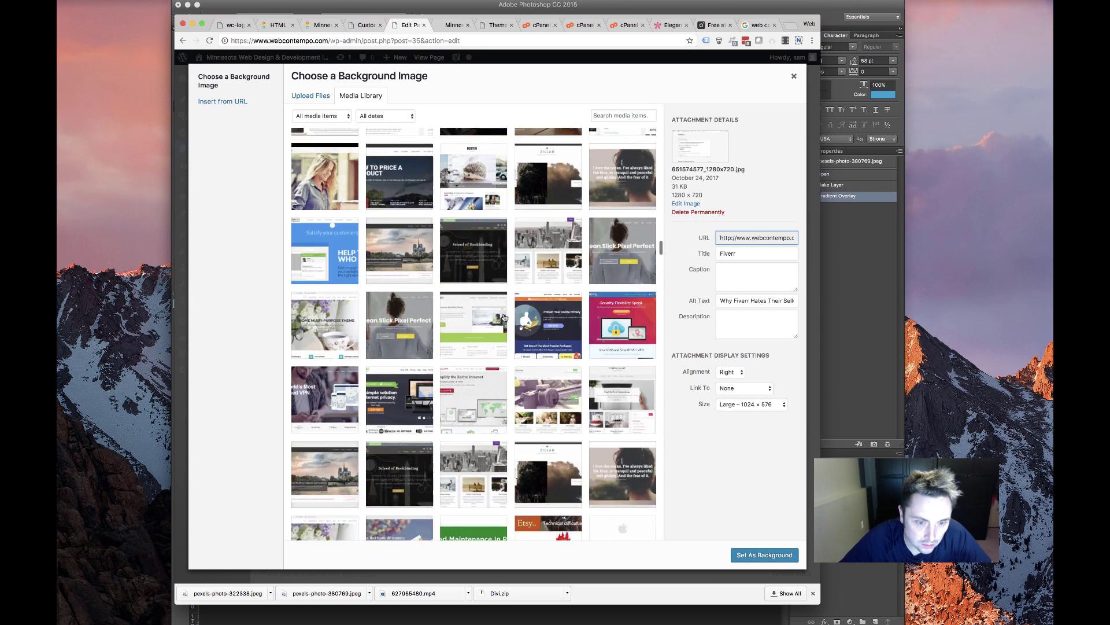
scroll(505, 317, "down", 10)
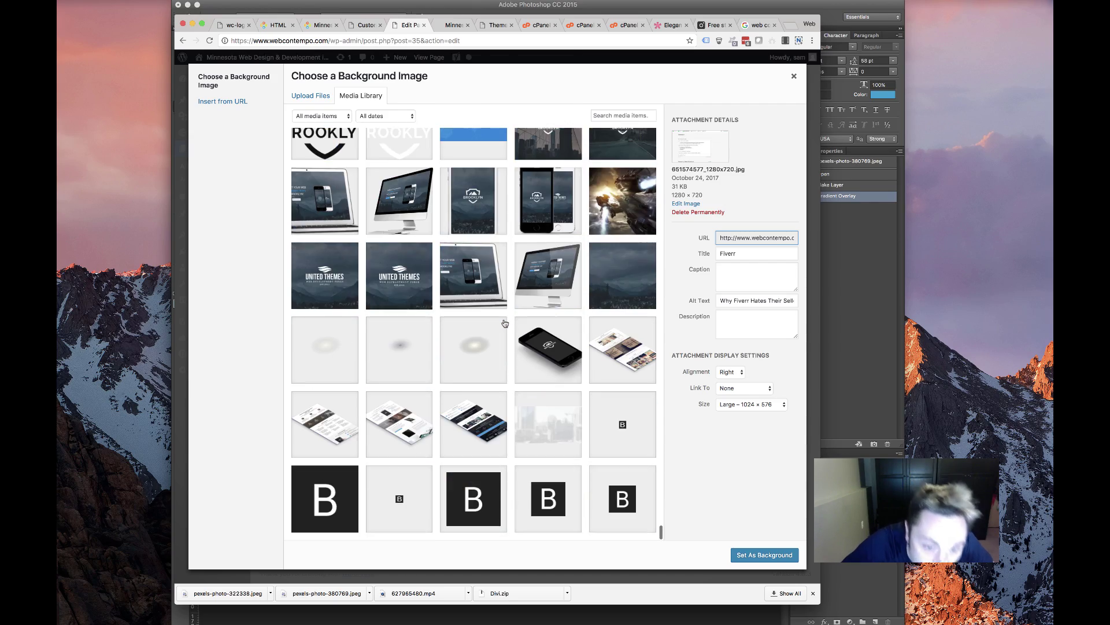
scroll(513, 316, "up", 7)
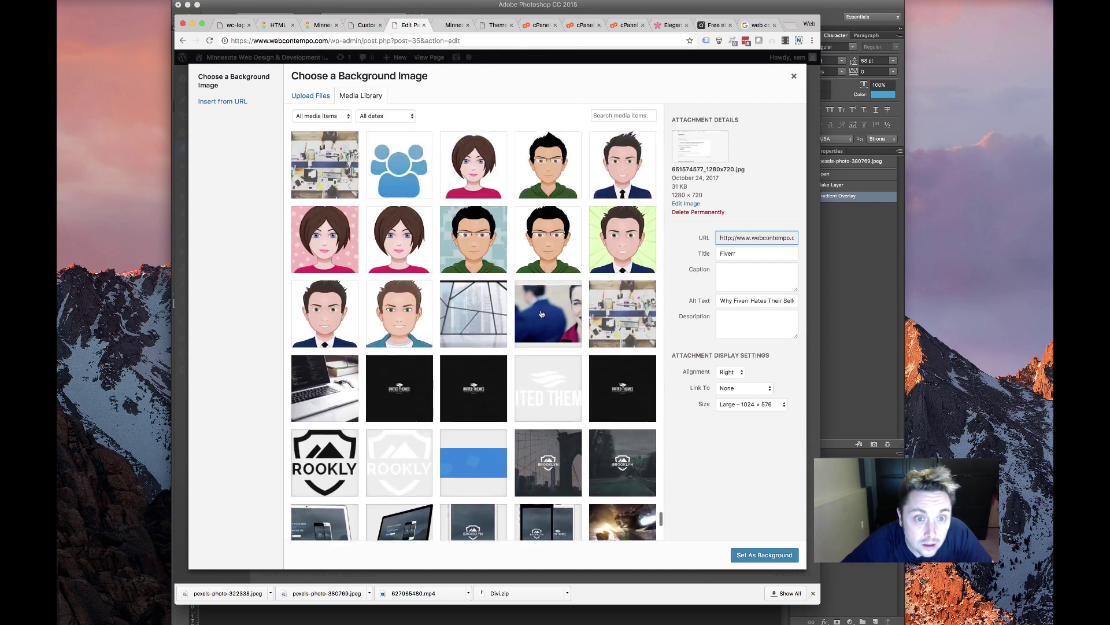
scroll(532, 324, "up", 4)
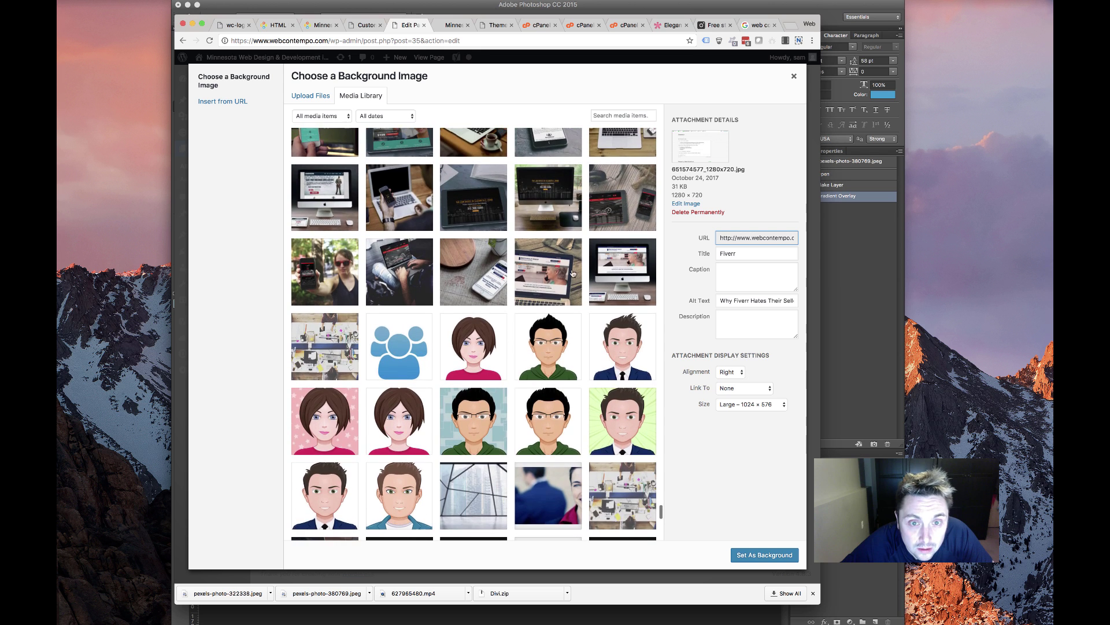
scroll(486, 301, "up", 1)
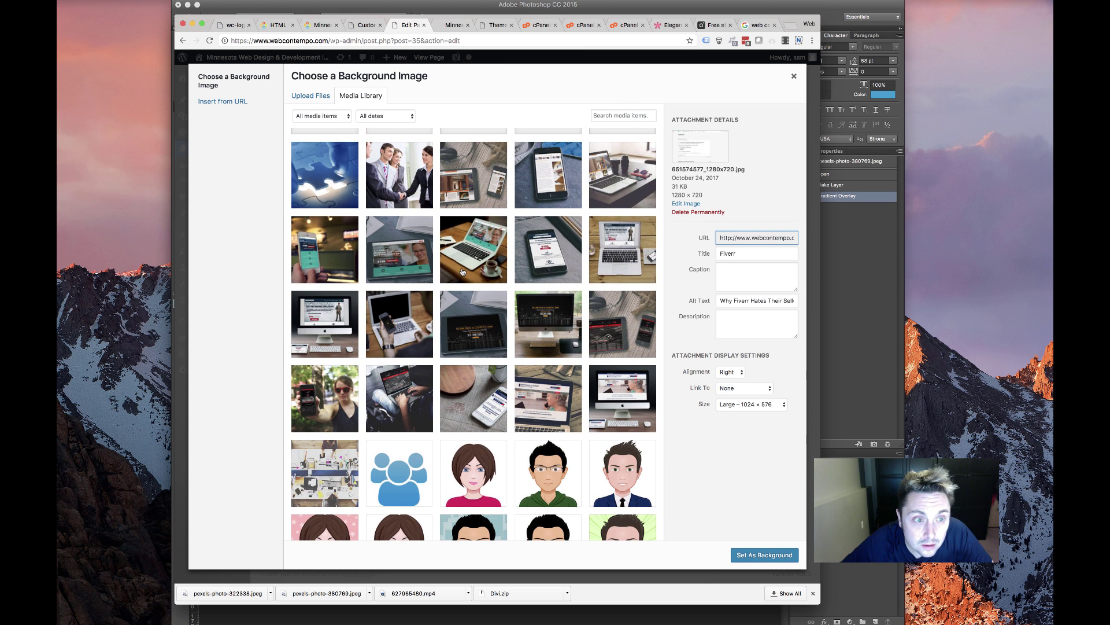
scroll(553, 370, "up", 4)
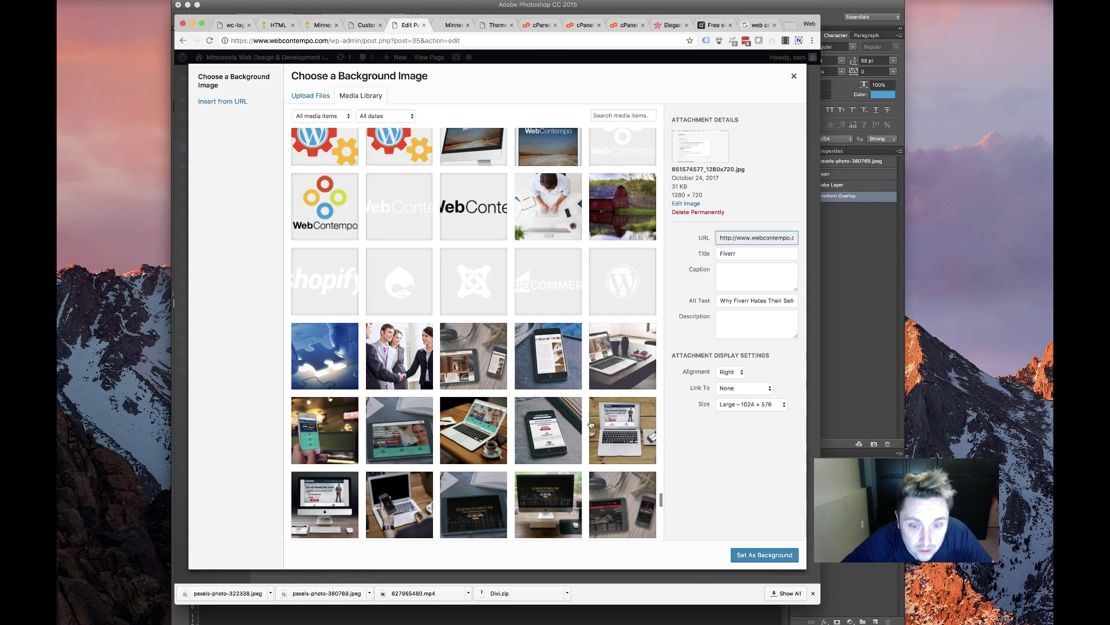
scroll(601, 399, "down", 1)
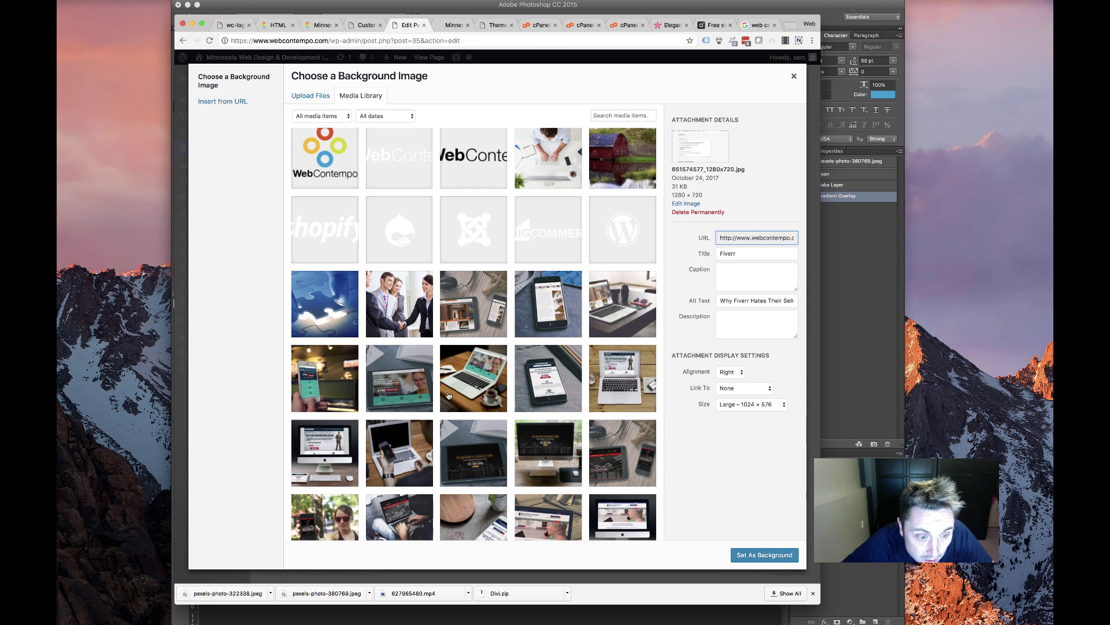
scroll(434, 455, "down", 2)
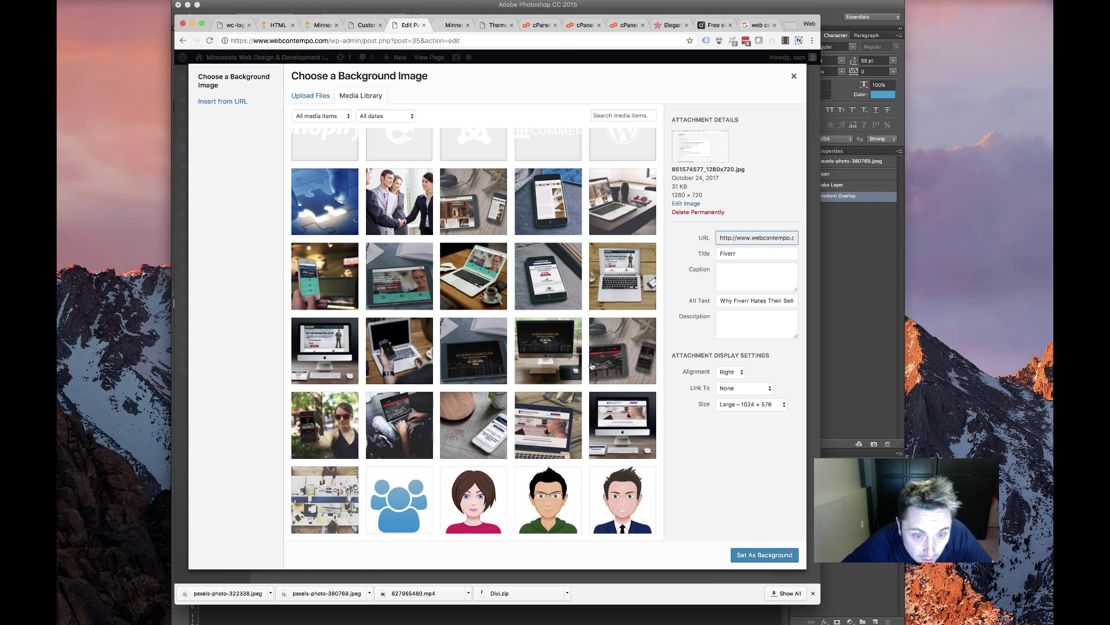
scroll(489, 345, "down", 2)
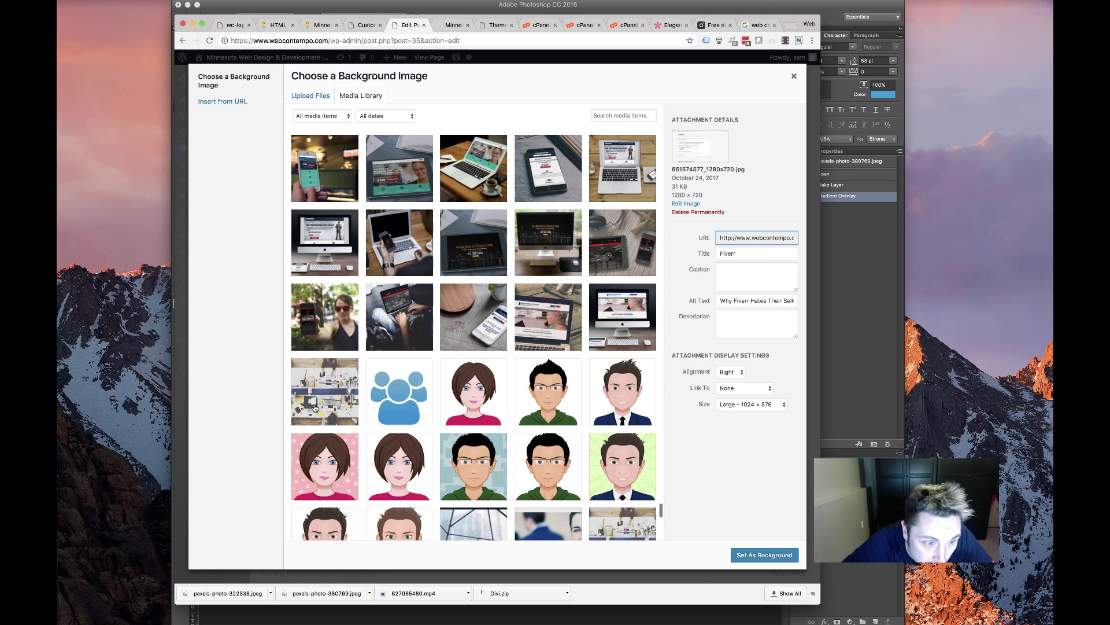
scroll(555, 228, "up", 1)
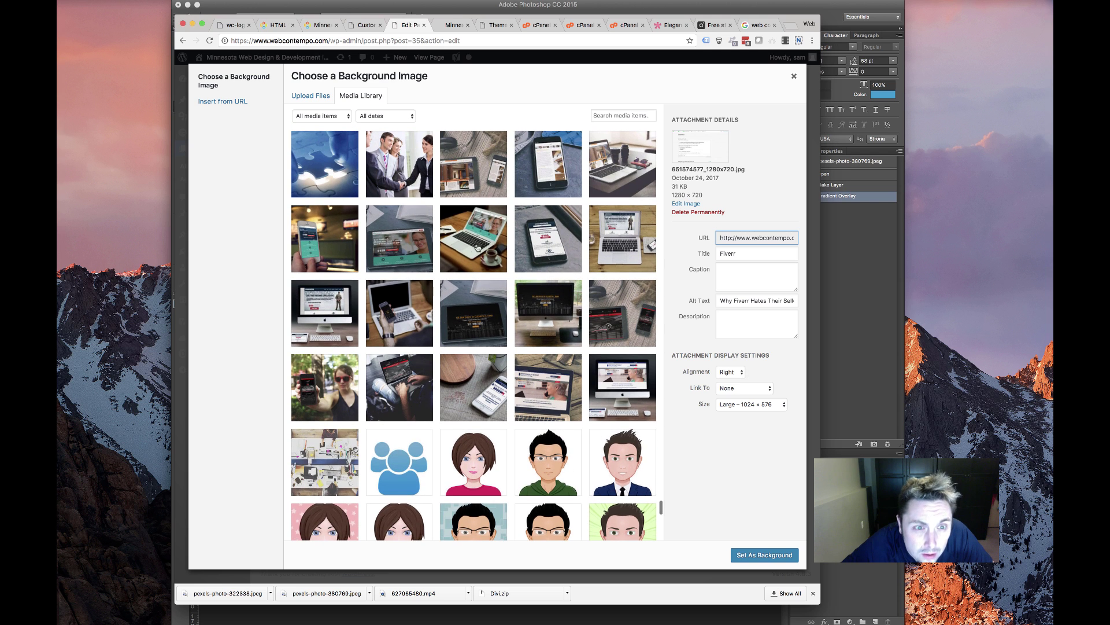
left_click(478, 235)
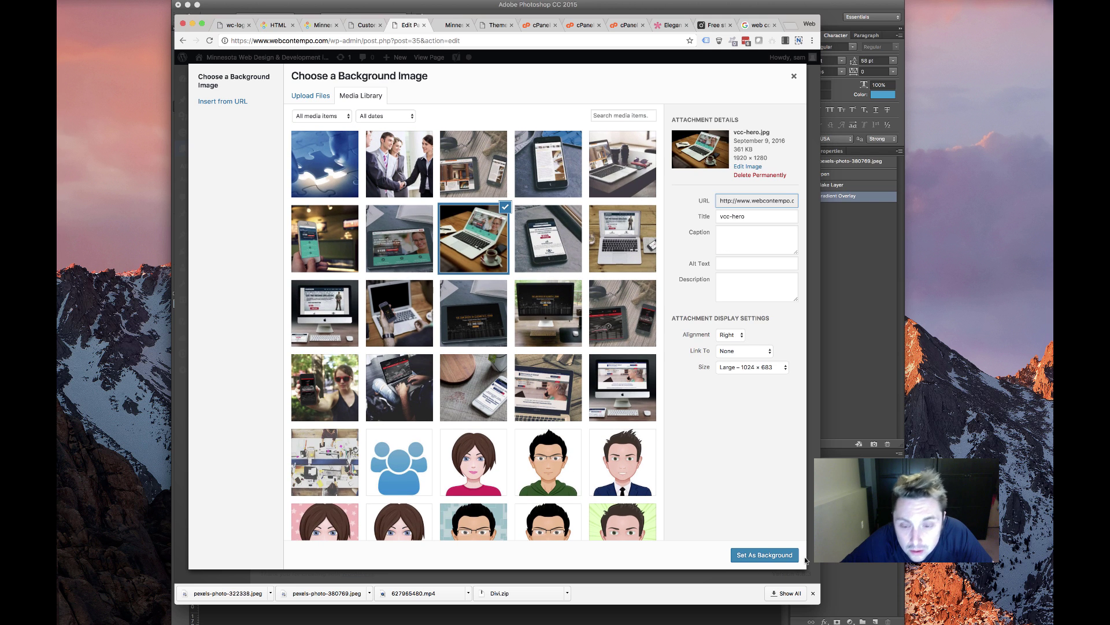
left_click(758, 555)
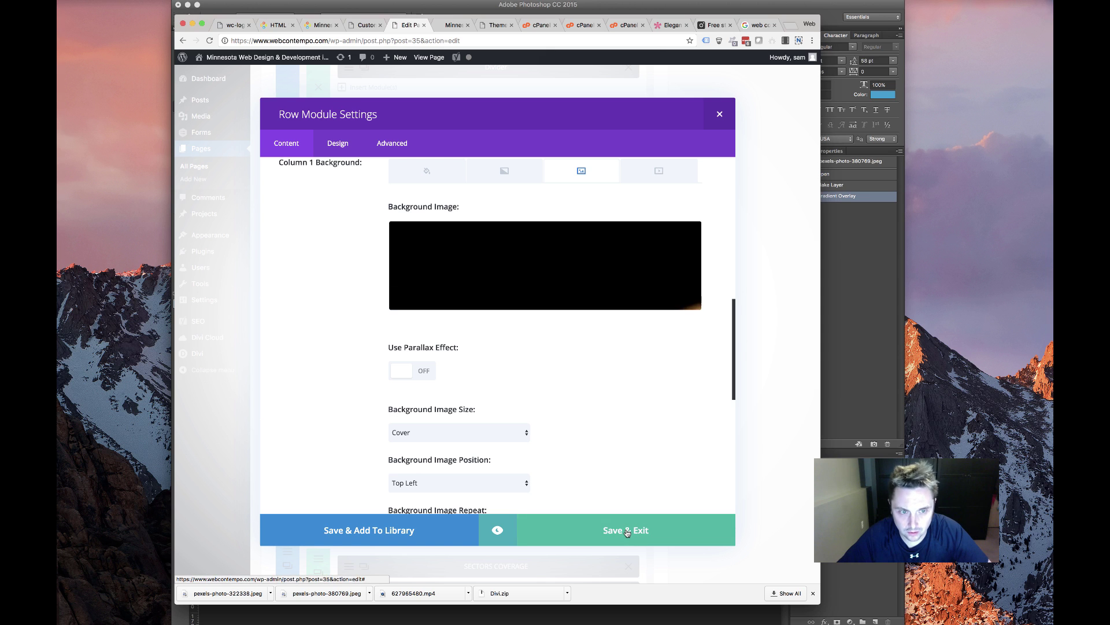
left_click(627, 533)
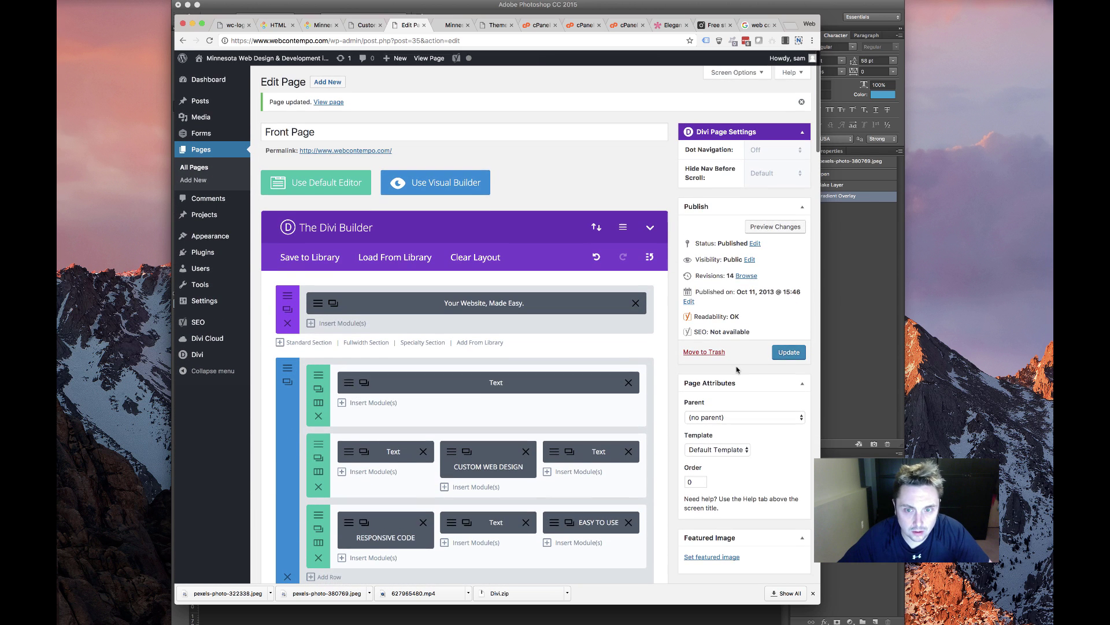
Update the front page and reload the live site to check the changes
left_click(789, 352)
left_click(454, 24)
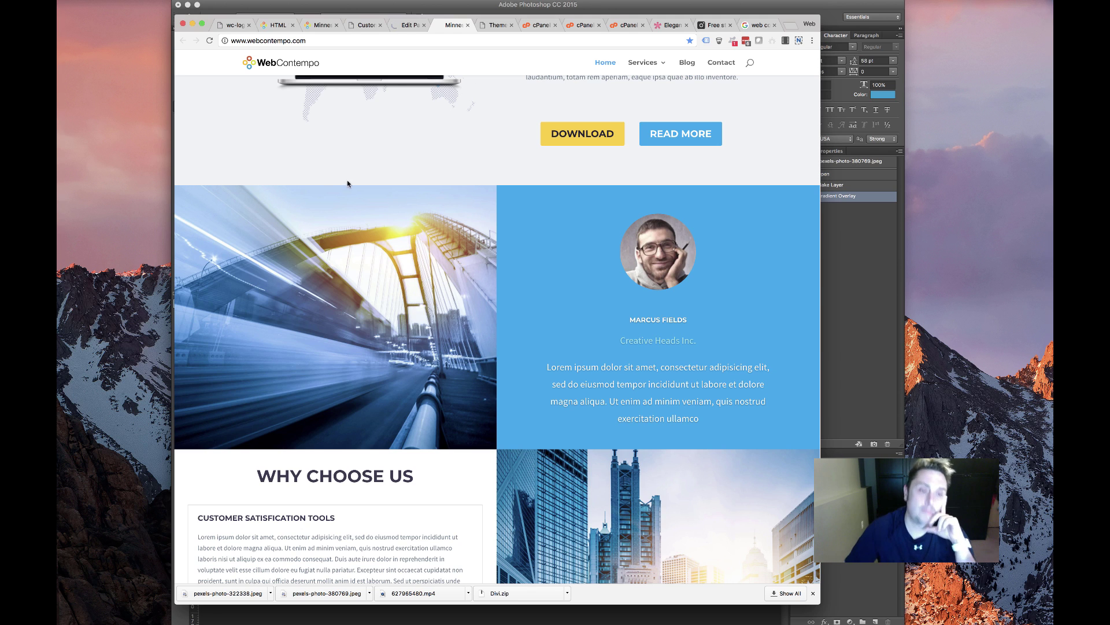
scroll(435, 314, "up", 10)
scroll(429, 311, "down", 8)
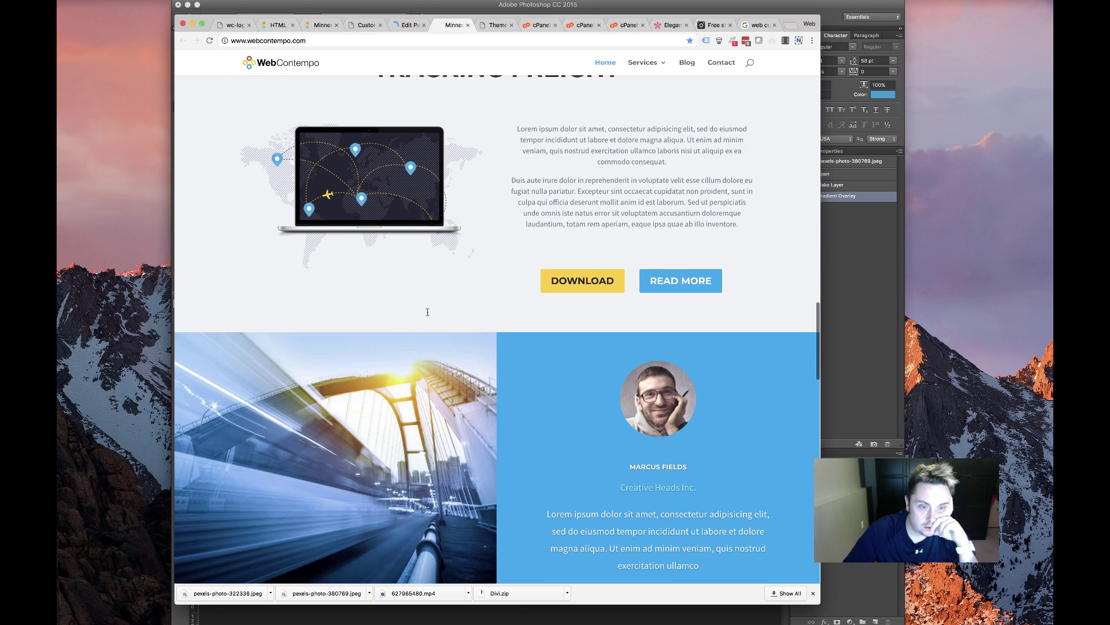
left_click(210, 40)
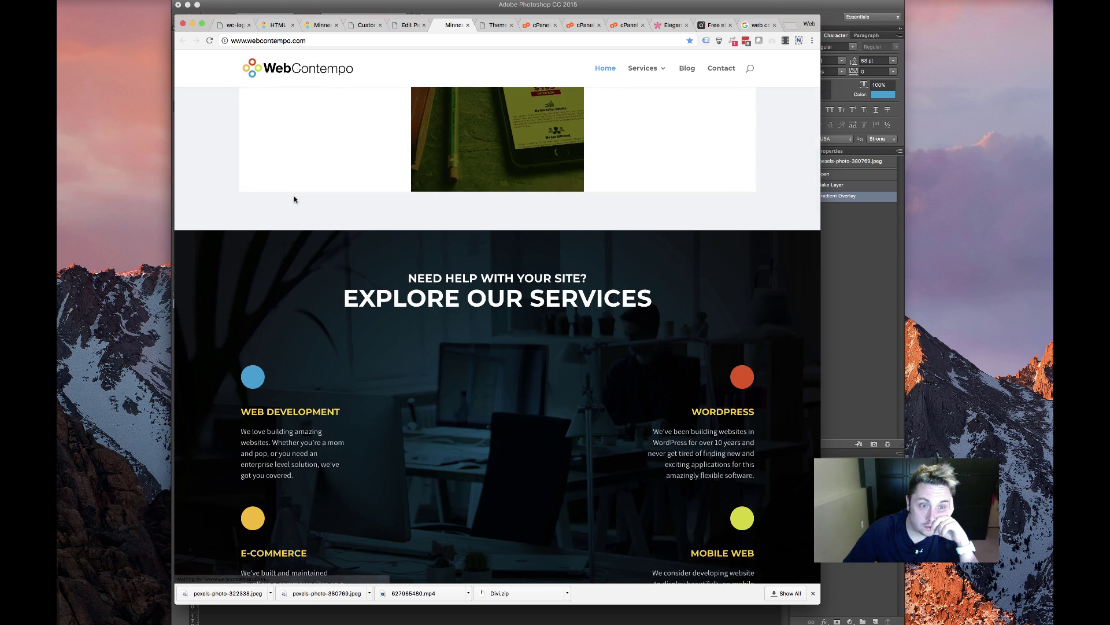
scroll(383, 260, "down", 10)
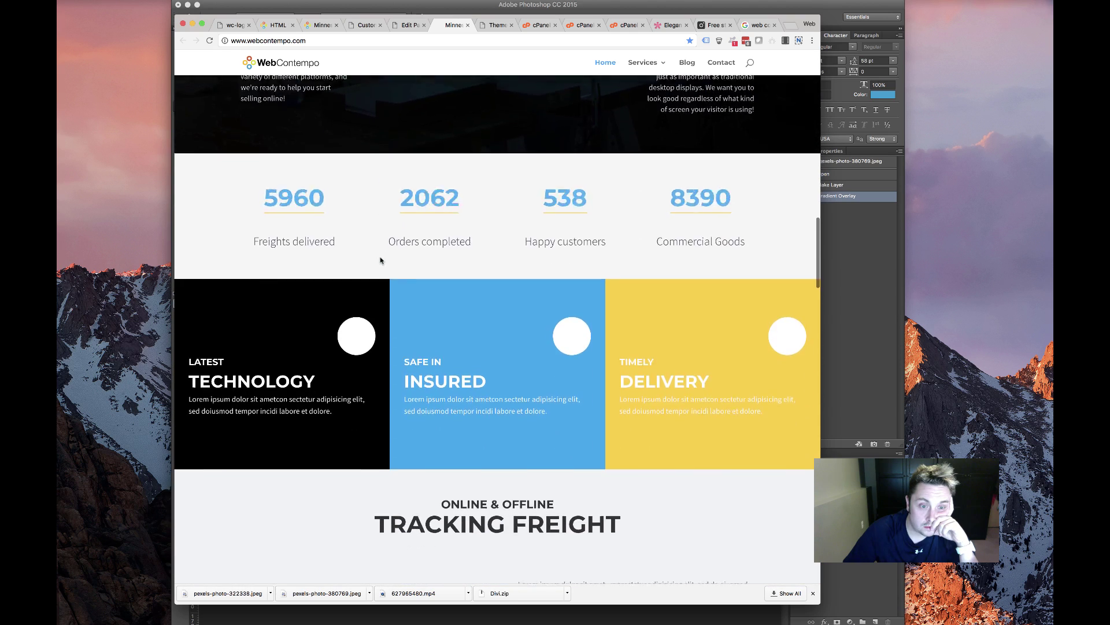
scroll(375, 260, "up", 15)
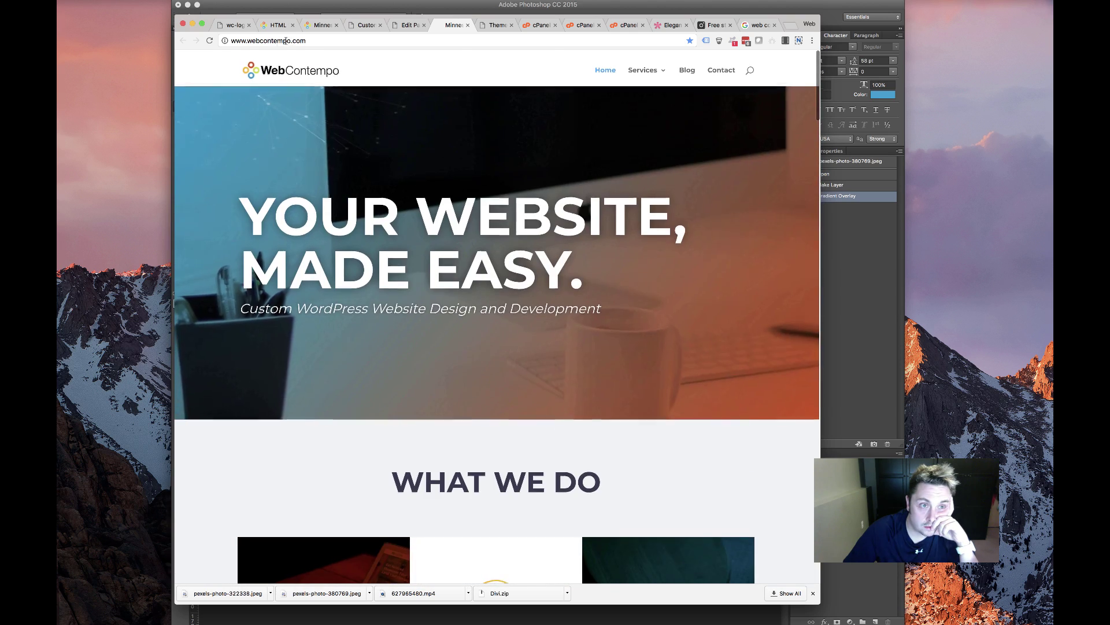
left_click(210, 44)
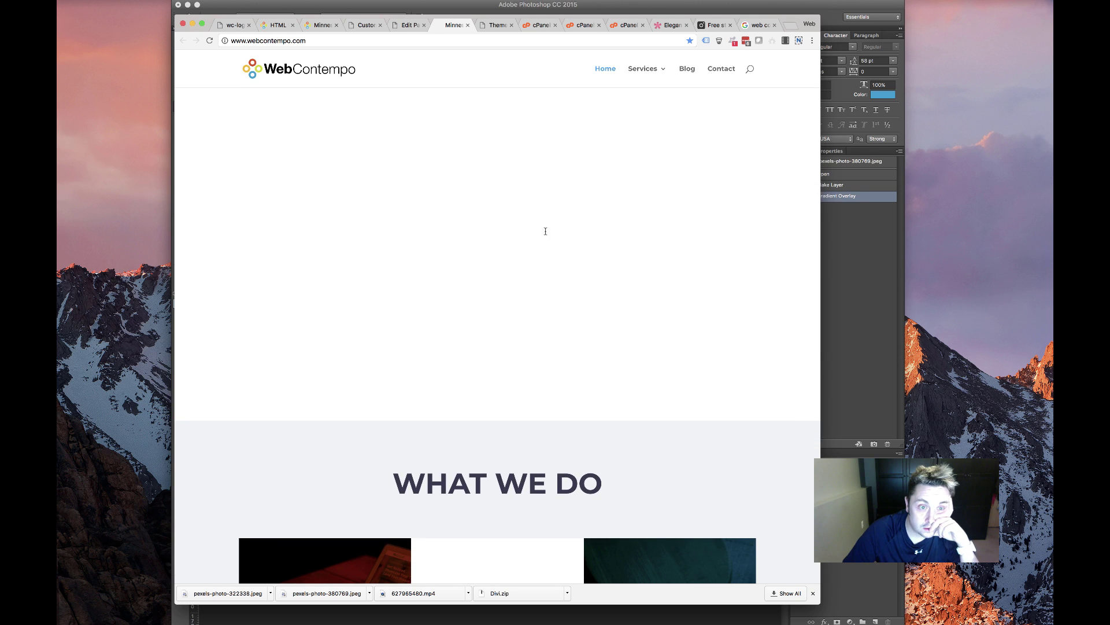
Widen the browser window so the 'Over 3000 Websites Worked on Since 2007' heading shows
scroll(545, 232, "down", 7)
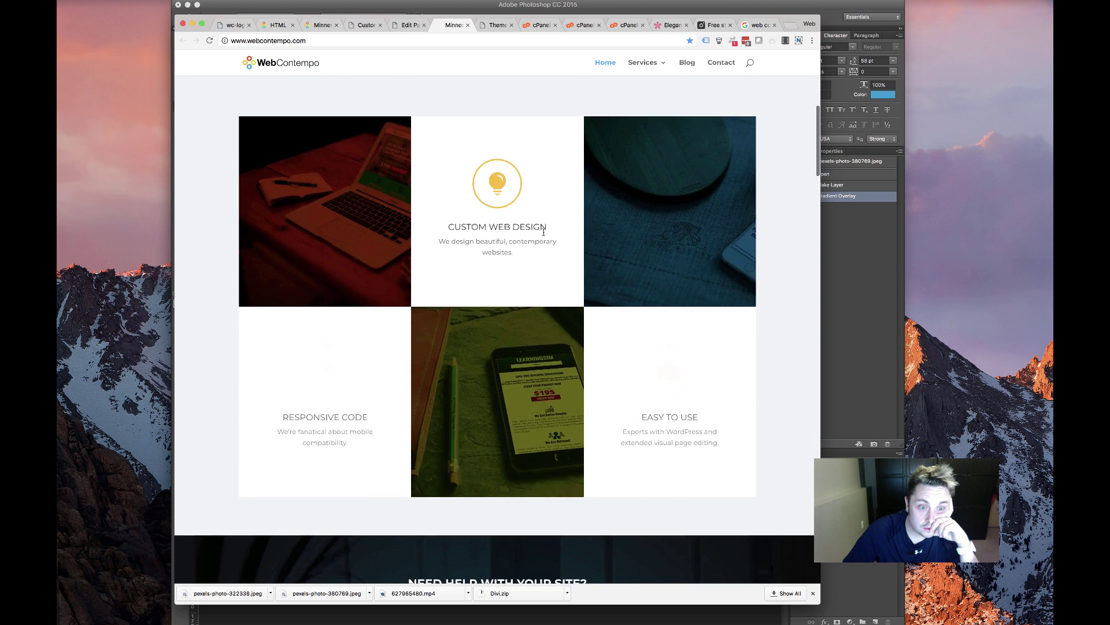
scroll(543, 233, "down", 10)
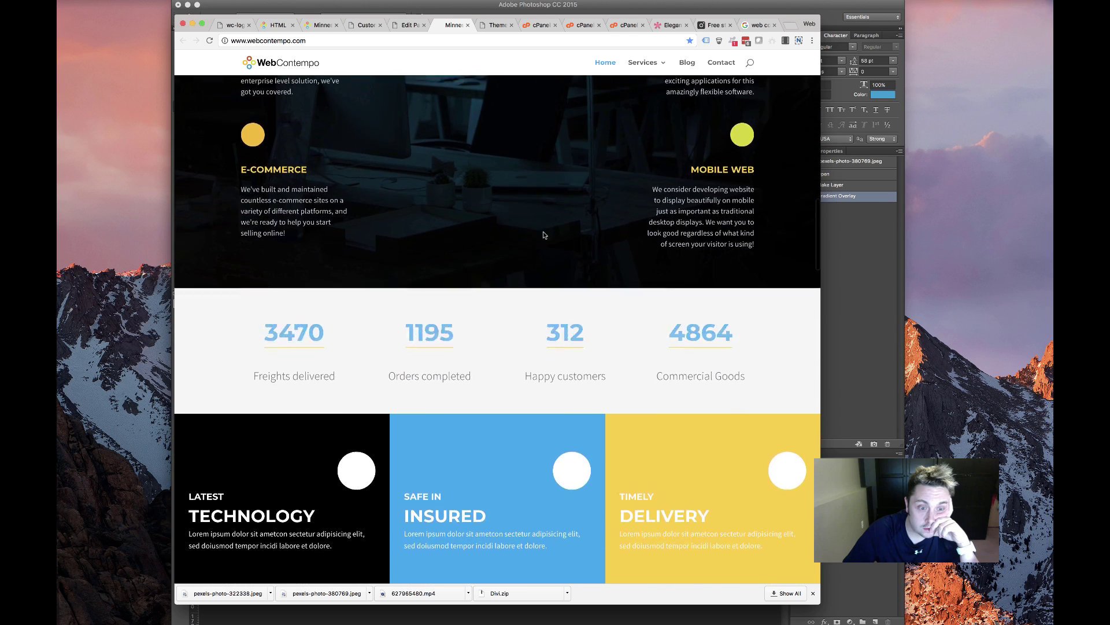
scroll(544, 234, "down", 10)
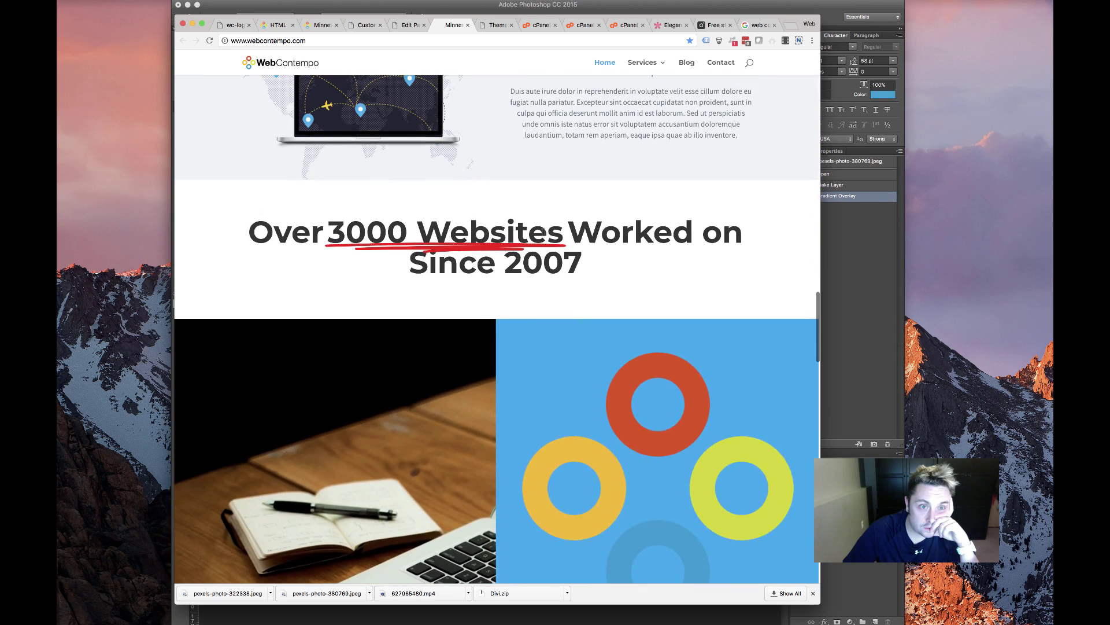
scroll(545, 233, "up", 3)
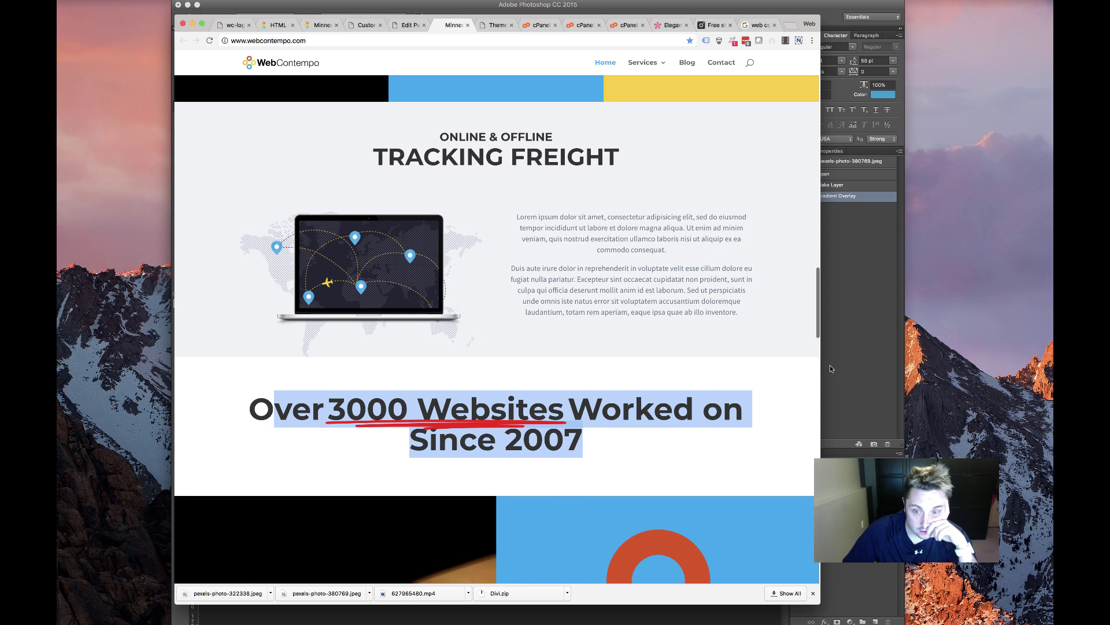
left_click_drag(821, 367, 931, 380)
left_click(800, 416)
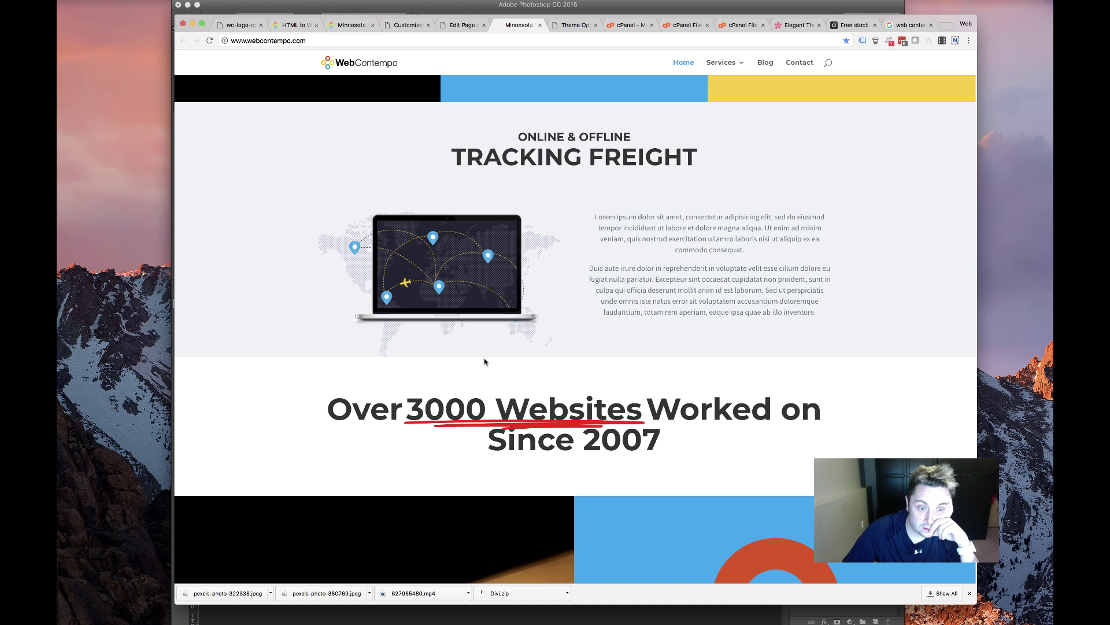
Scroll the live page and advance the testimonial slider to its next slide
scroll(634, 376, "down", 10)
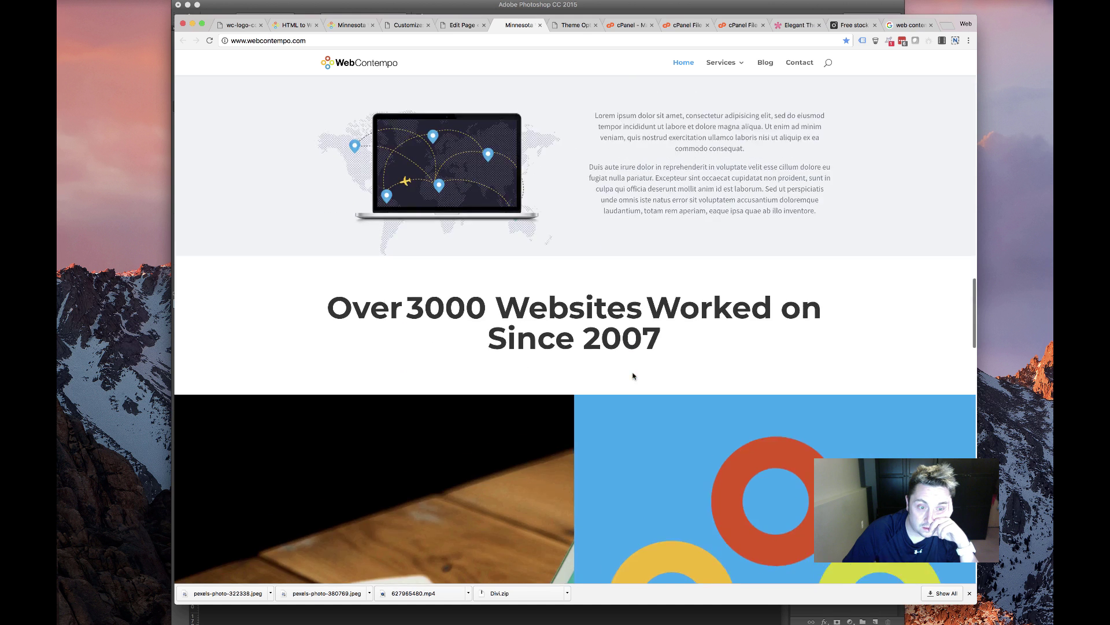
scroll(633, 374, "down", 10)
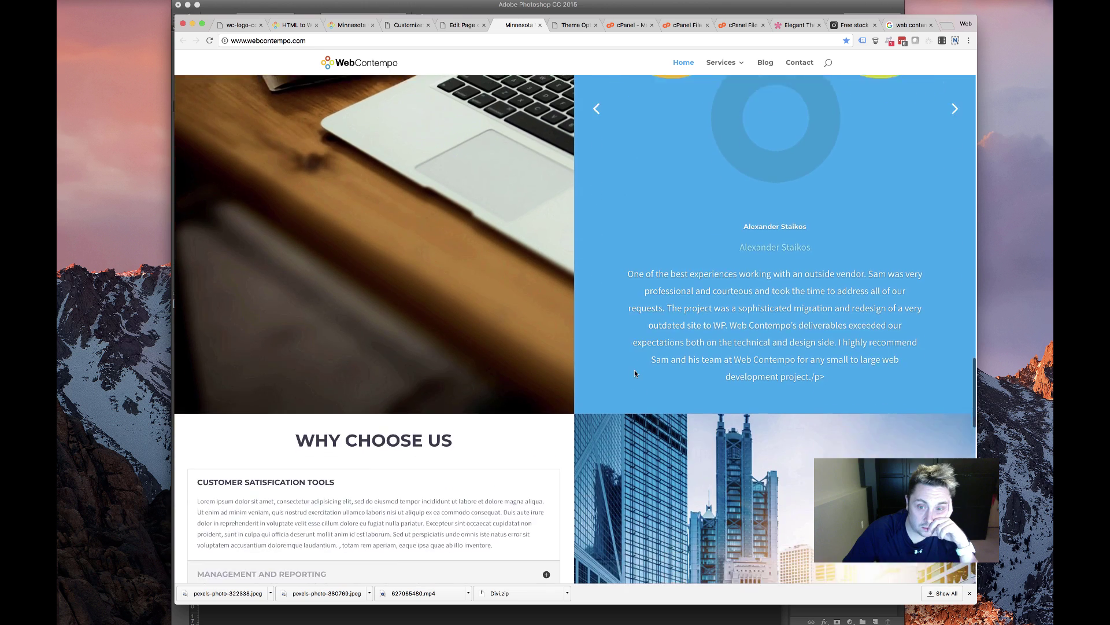
scroll(633, 369, "up", 10)
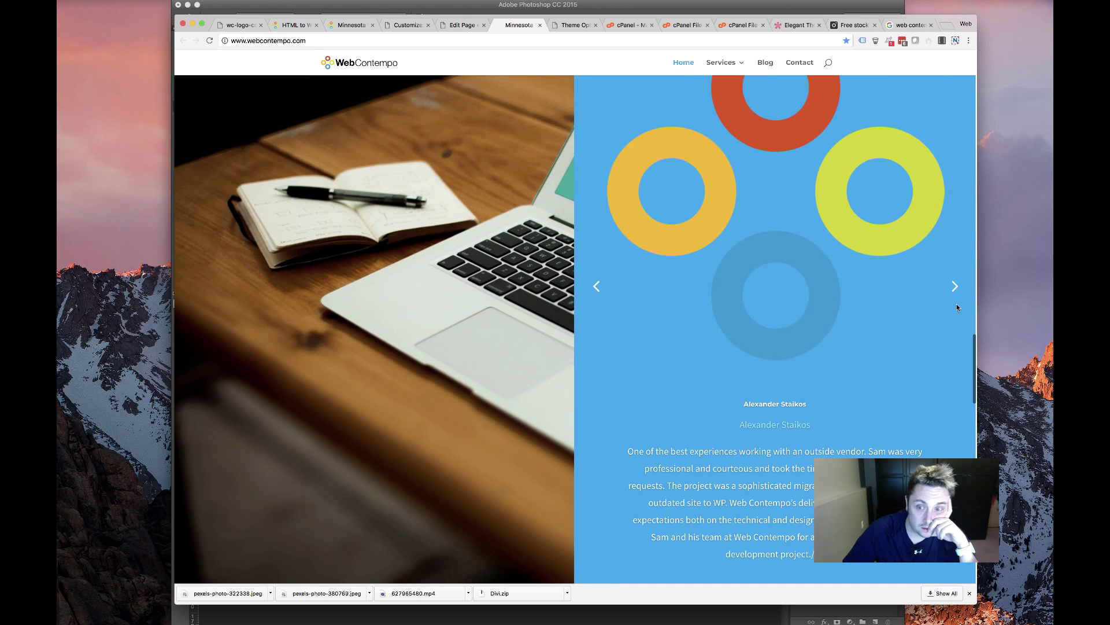
left_click(955, 287)
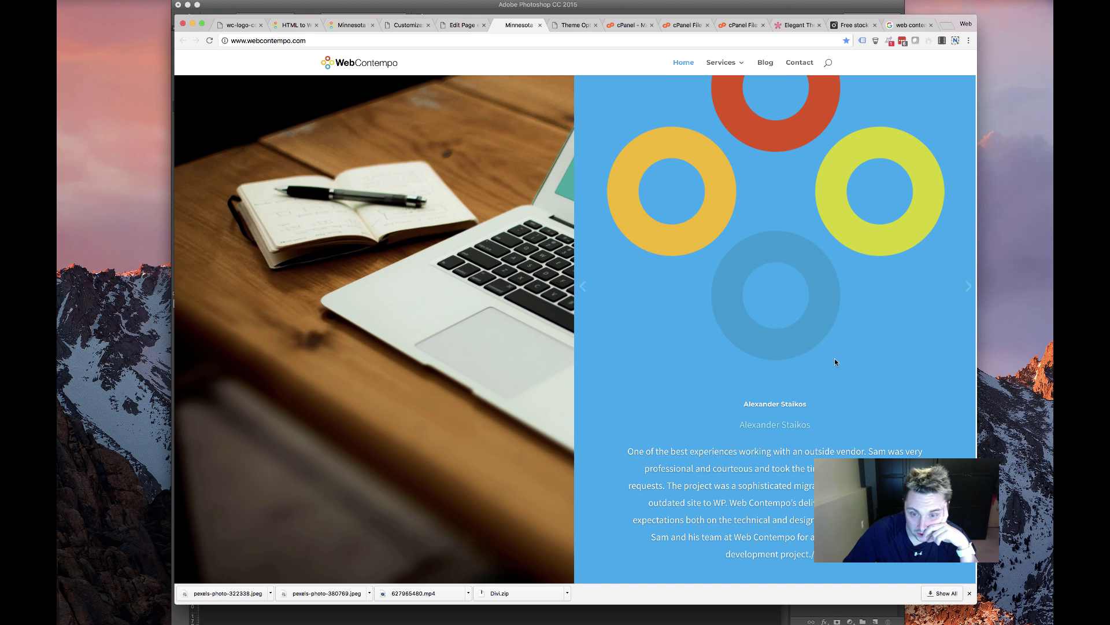
Return to the Edit Page tab showing the front page in the Divi Builder
scroll(487, 386, "up", 5)
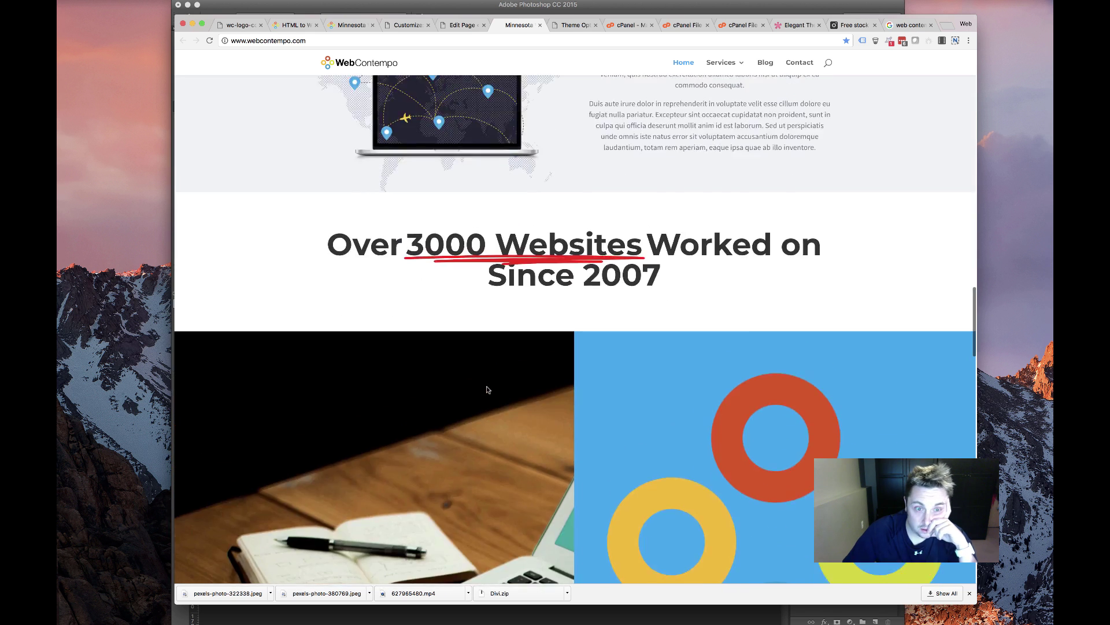
scroll(486, 387, "down", 10)
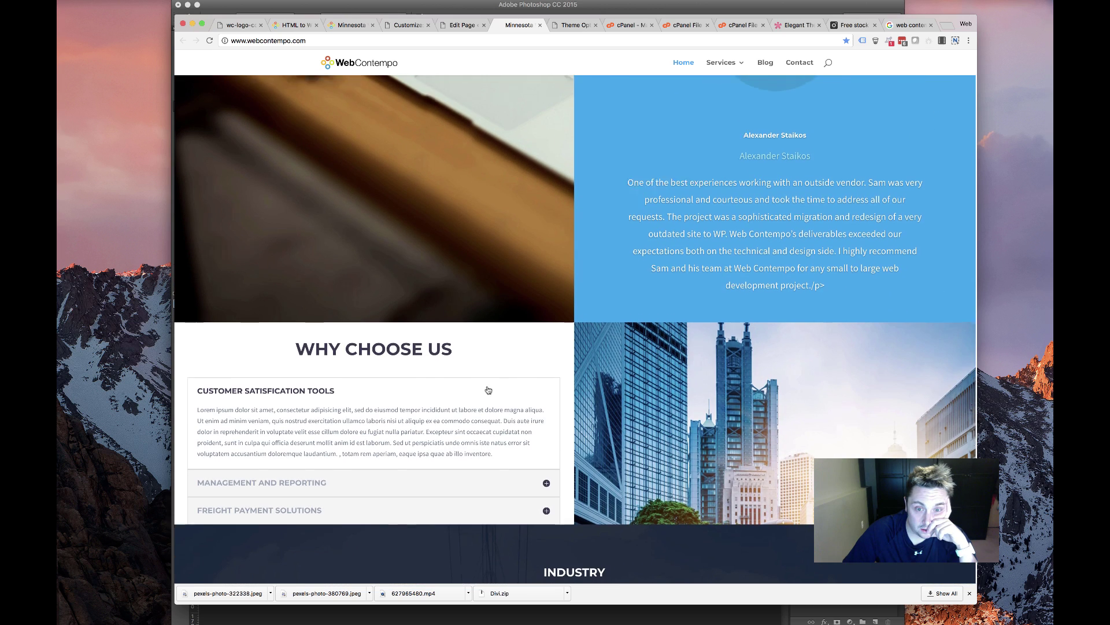
scroll(488, 389, "up", 5)
scroll(612, 167, "up", 3)
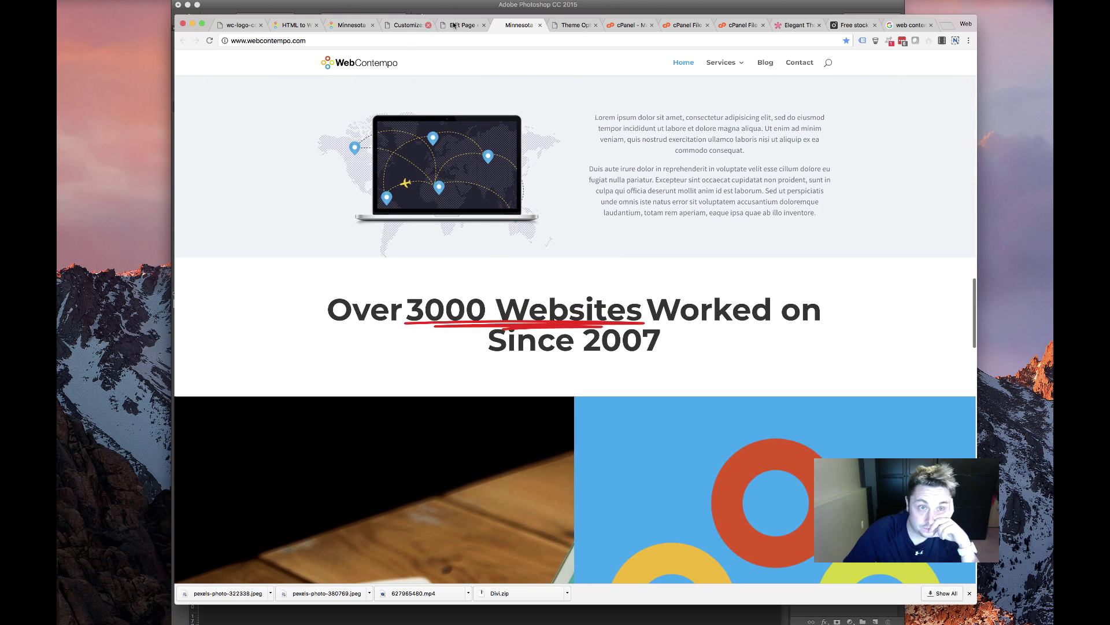
left_click(463, 25)
scroll(437, 423, "down", 10)
Delete the LATEST TECHNOLOGY and TRACKING FREIGHT sections
scroll(436, 424, "down", 8)
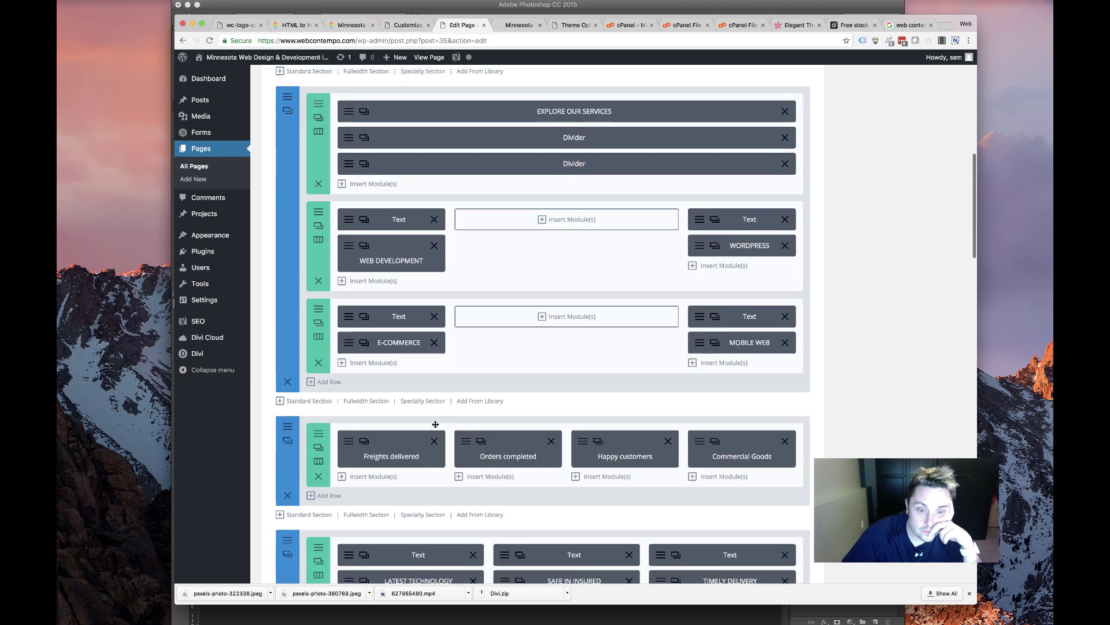
scroll(409, 394, "down", 3)
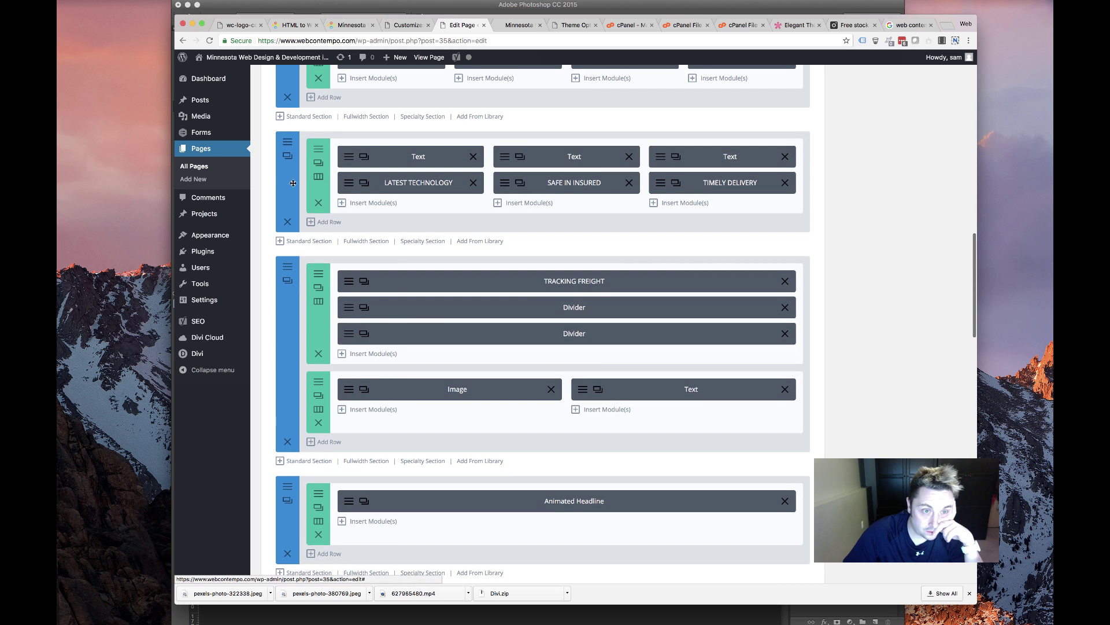
left_click(288, 222)
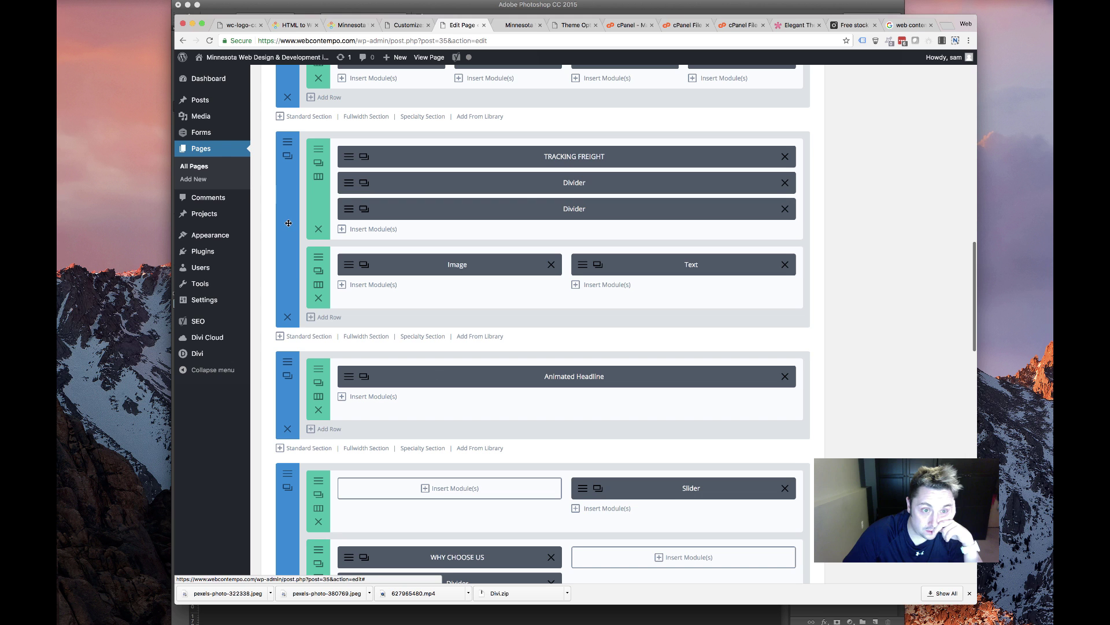
left_click(288, 320)
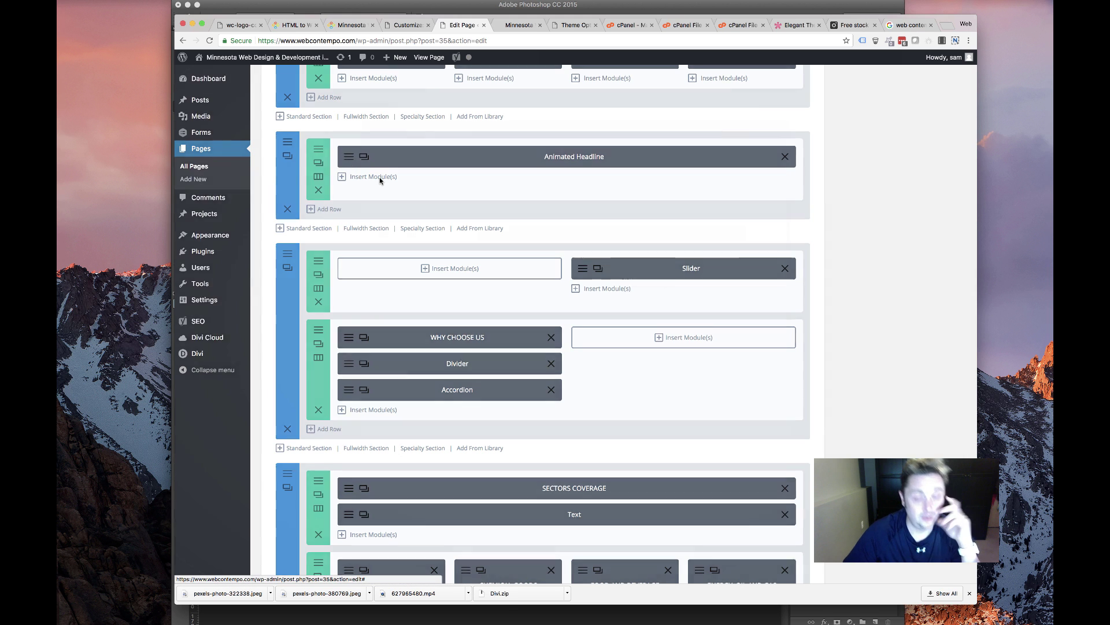
left_click(382, 157)
left_click(432, 144)
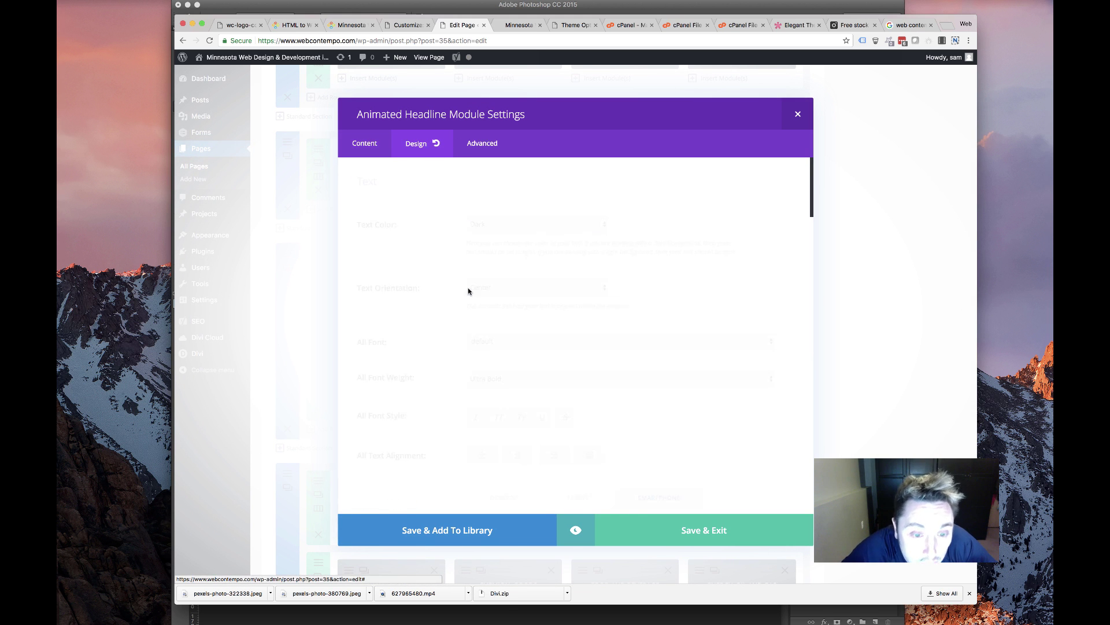
scroll(526, 329, "down", 3)
scroll(531, 333, "down", 4)
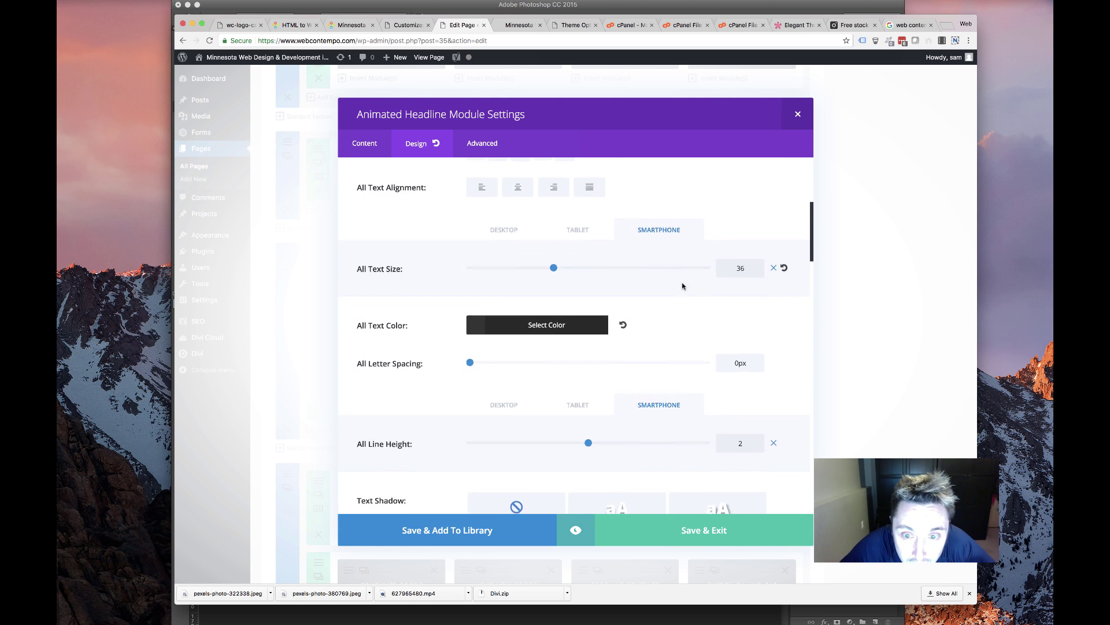
left_click(519, 222)
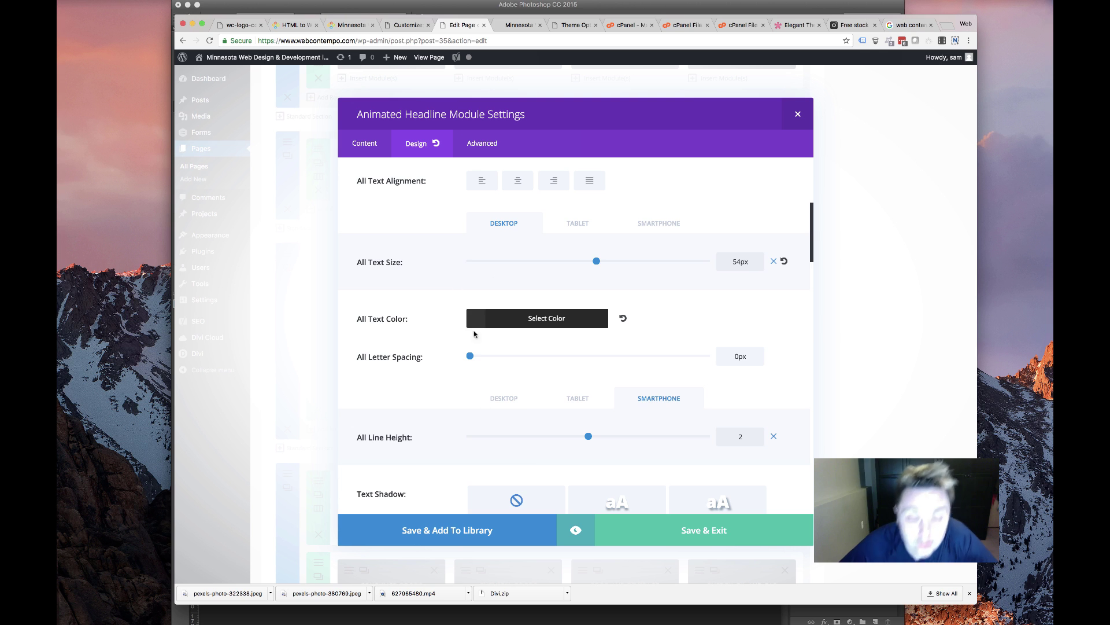
left_click(521, 400)
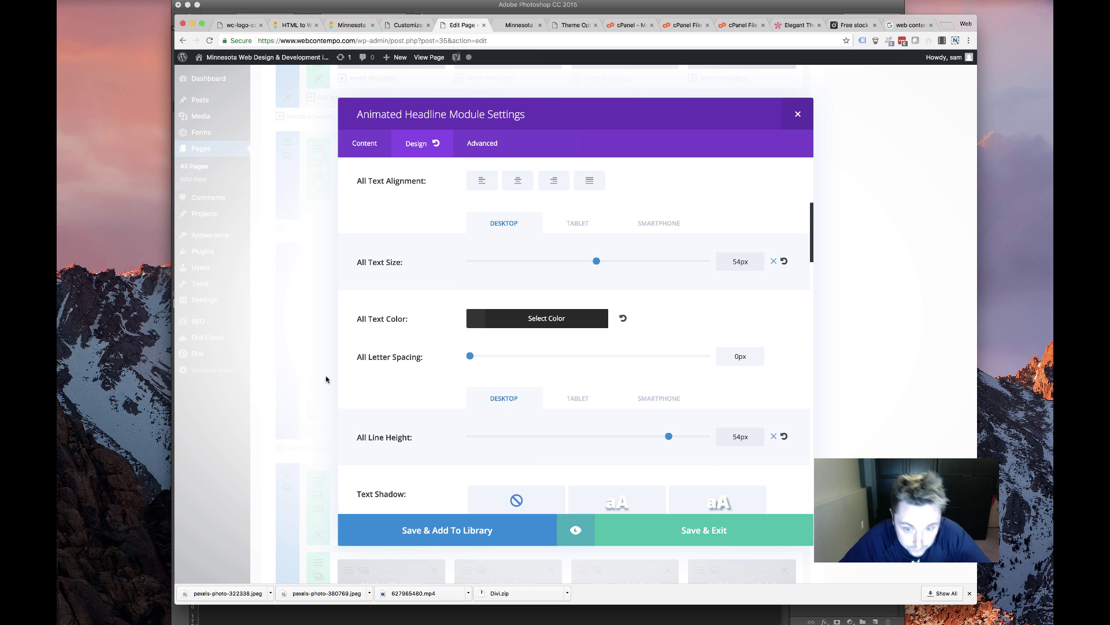
Change the headline's After Text to 'Updated Since 2007' and save the module
left_click(363, 134)
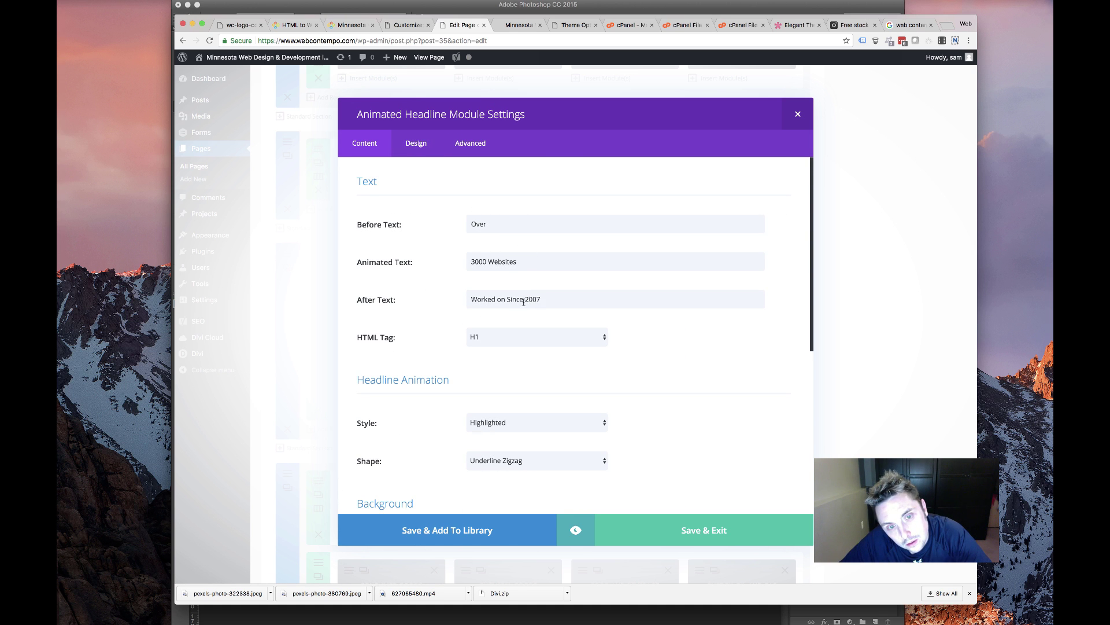
double_click(492, 300)
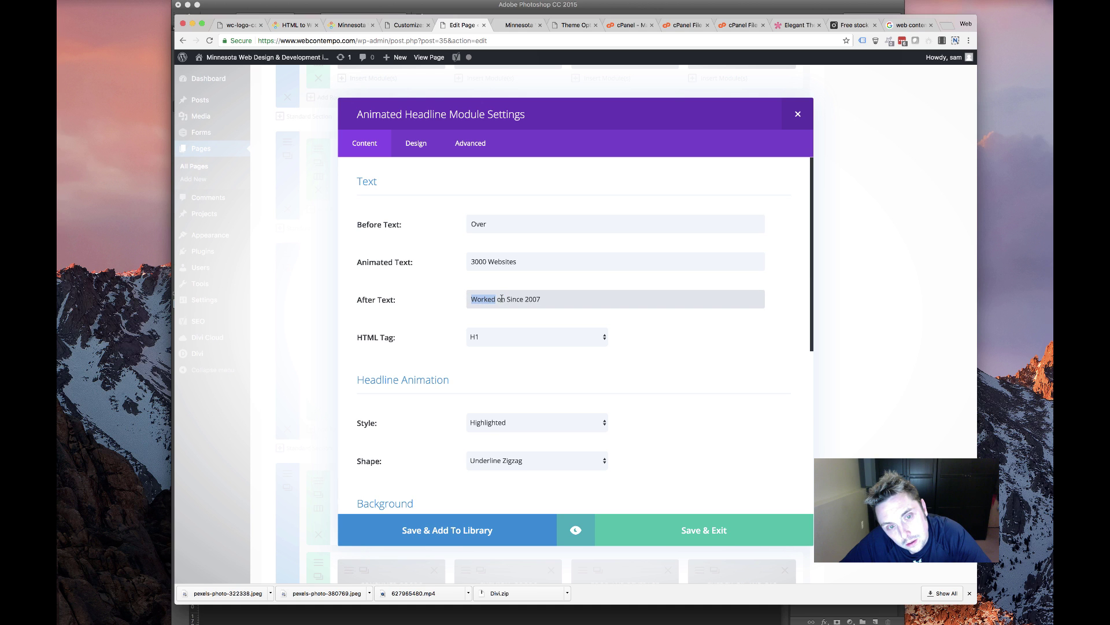
left_click_drag(502, 299, 426, 287)
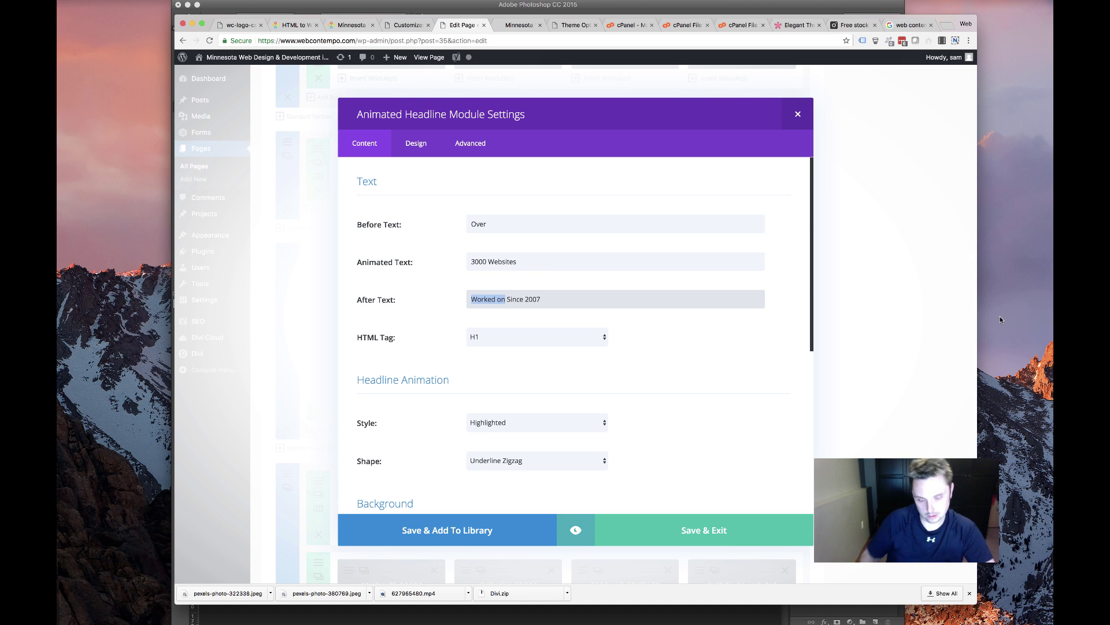
type("Updat")
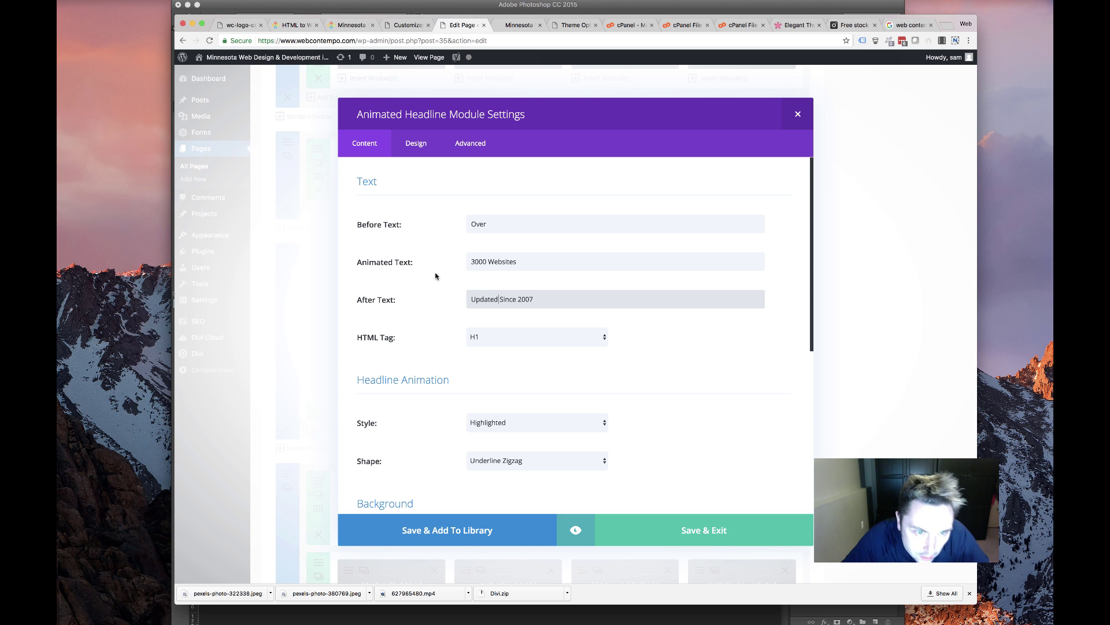
scroll(624, 367, "down", 5)
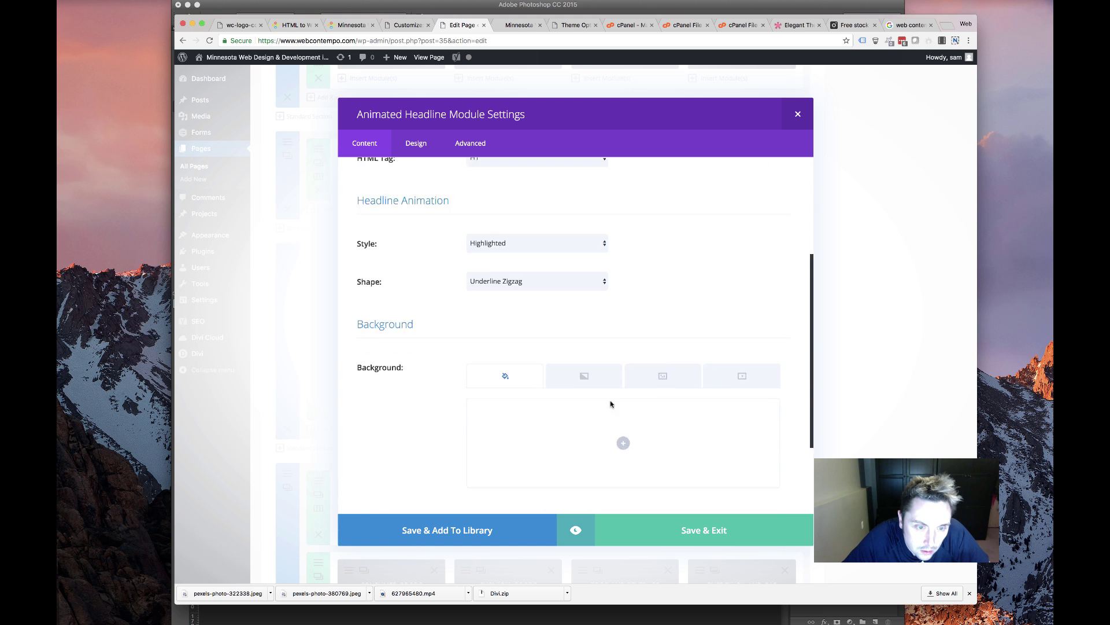
left_click(682, 533)
scroll(407, 453, "down", 2)
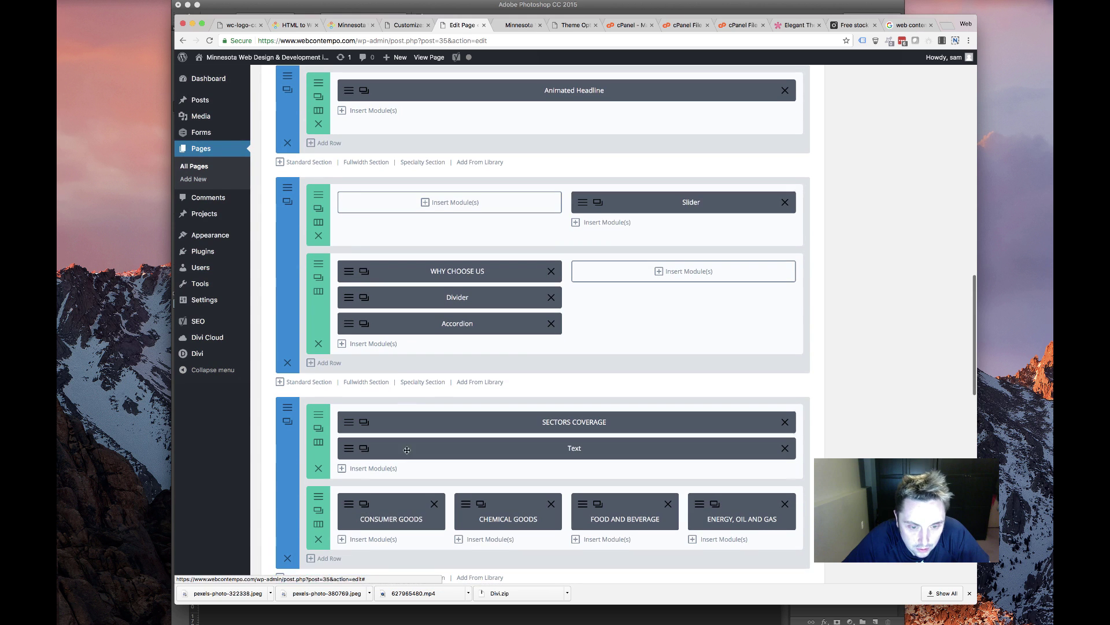
Delete the WHY CHOOSE US row and review the Slider module's design options
left_click(318, 343)
left_click(581, 203)
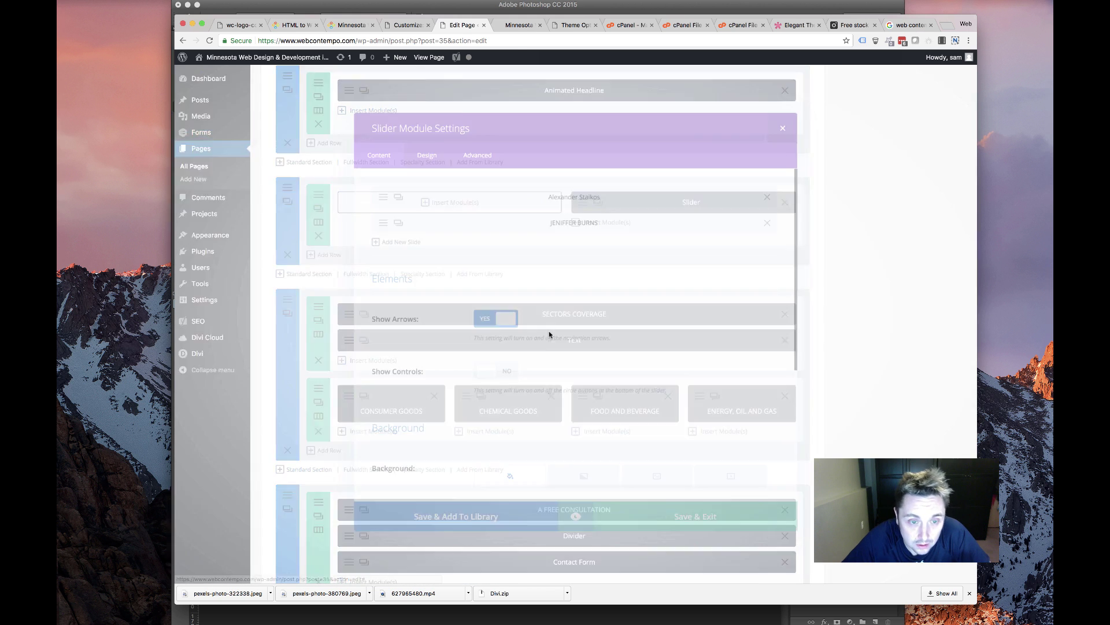
left_click(421, 142)
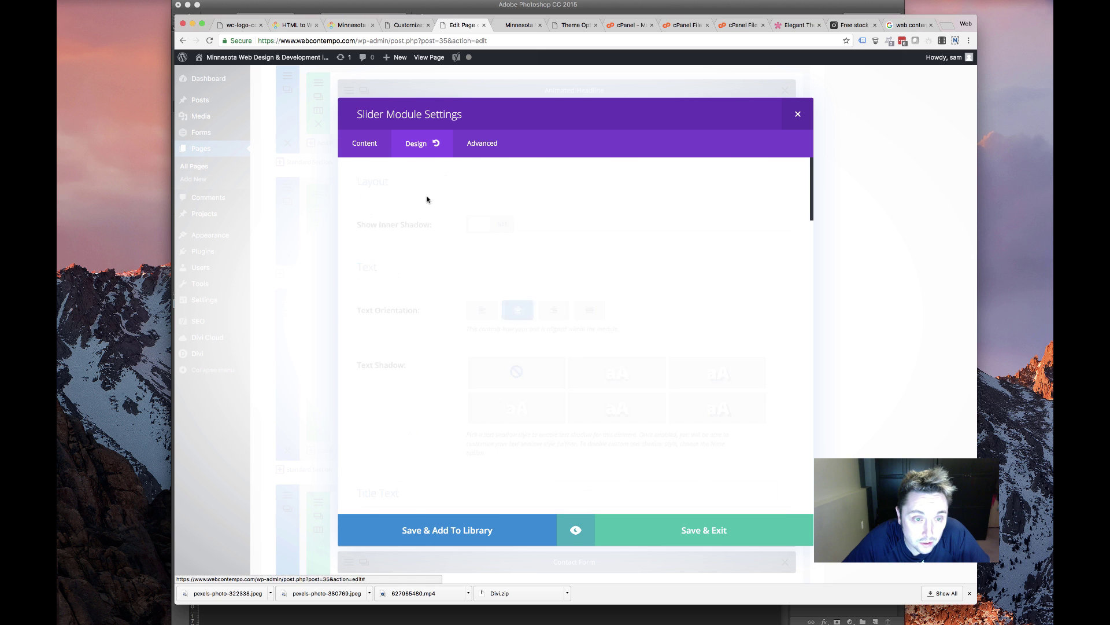
scroll(494, 260, "down", 15)
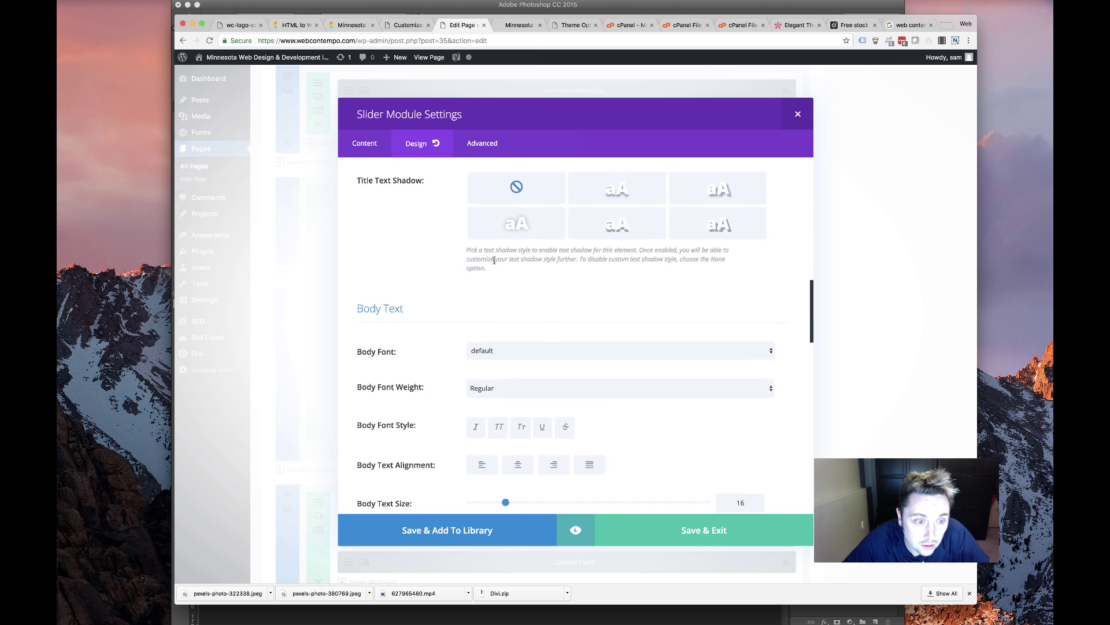
scroll(495, 260, "down", 20)
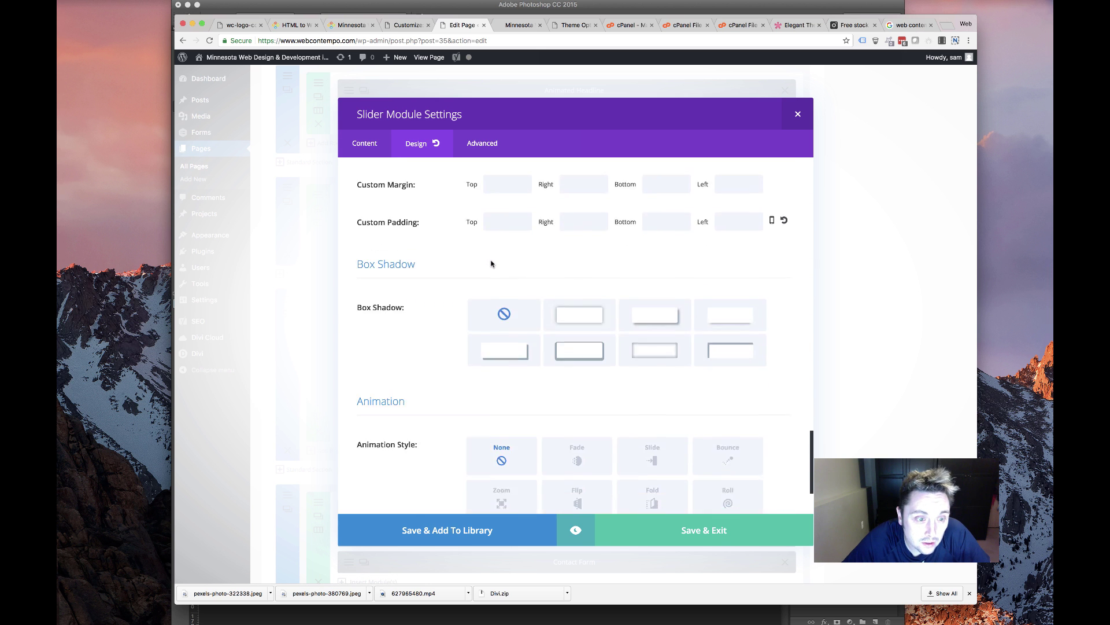
scroll(491, 264, "down", 3)
scroll(489, 232, "up", 20)
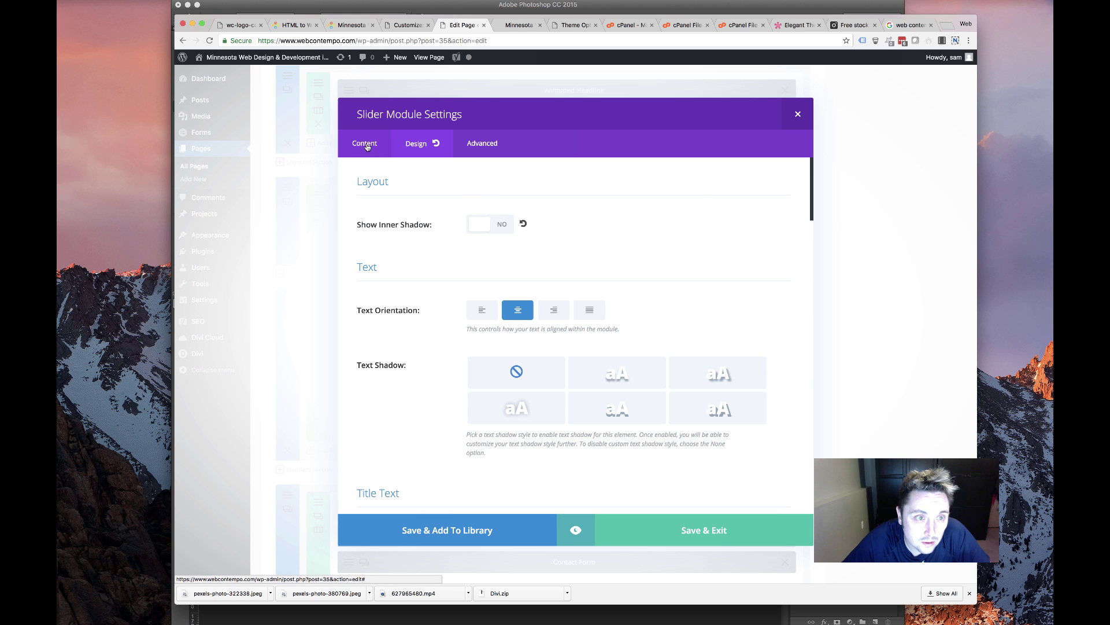
left_click(367, 147)
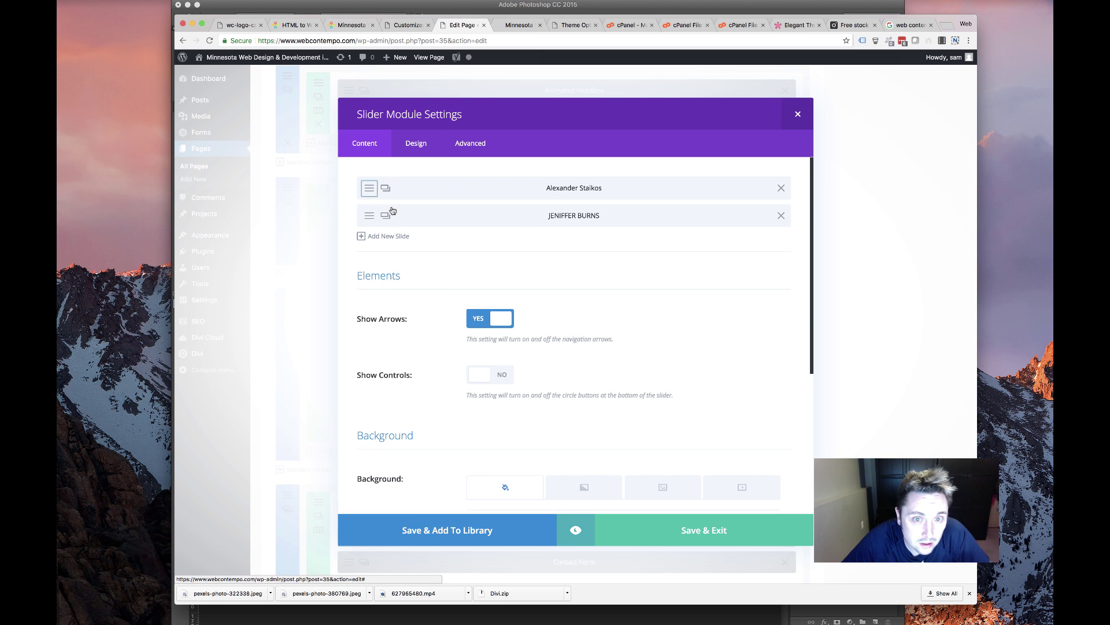
Open the first testimonial slide and look through its advanced and design options
left_click(385, 188)
left_click(470, 143)
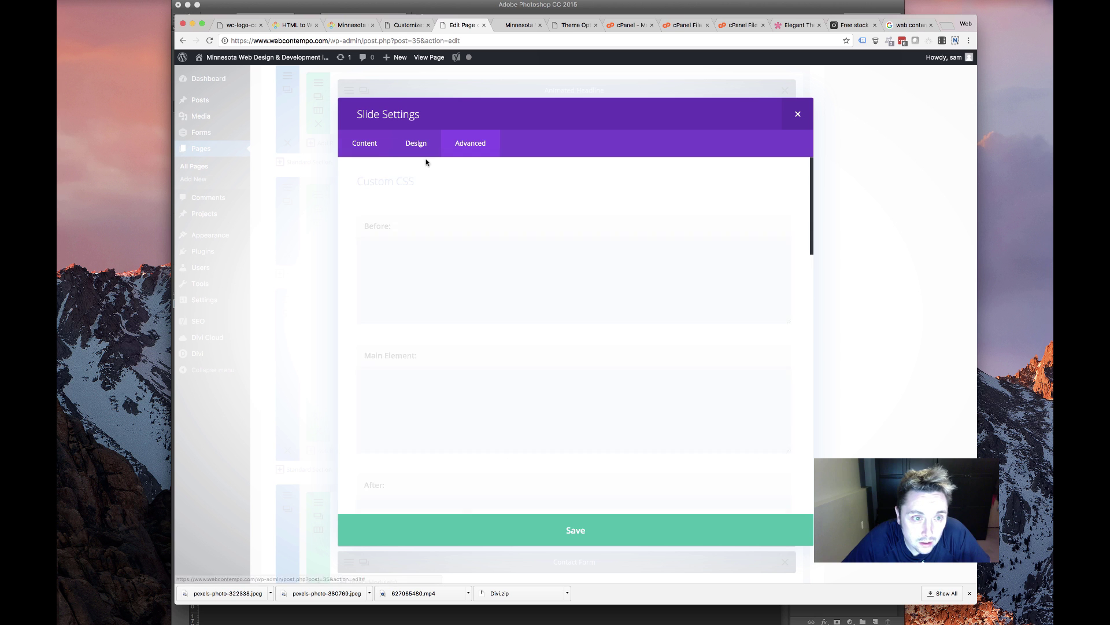
left_click(417, 144)
scroll(484, 313, "down", 10)
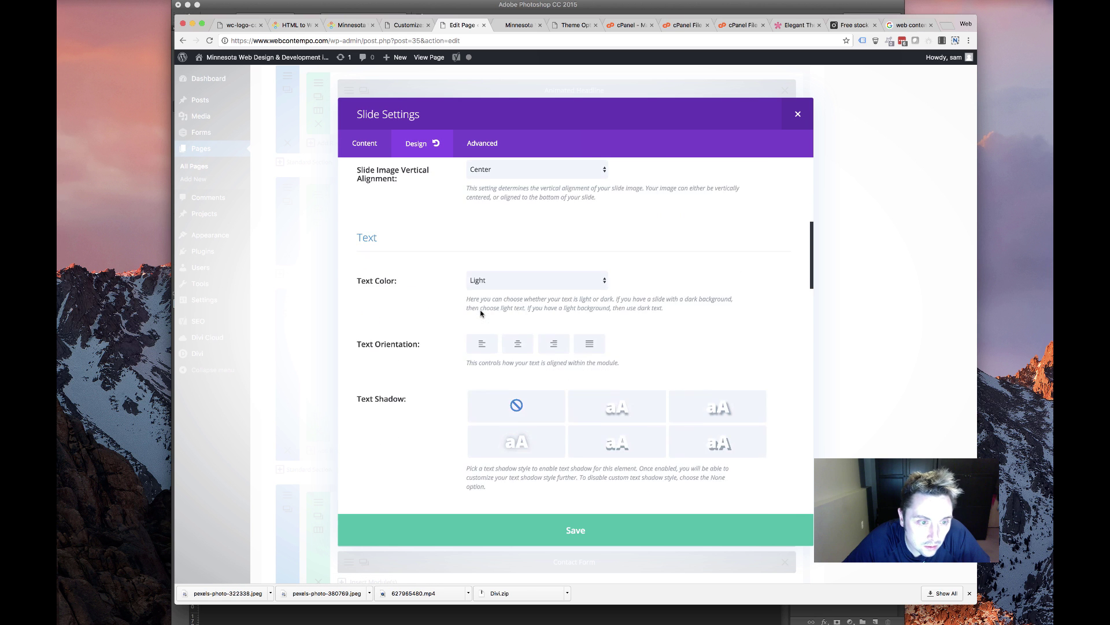
scroll(481, 313, "down", 15)
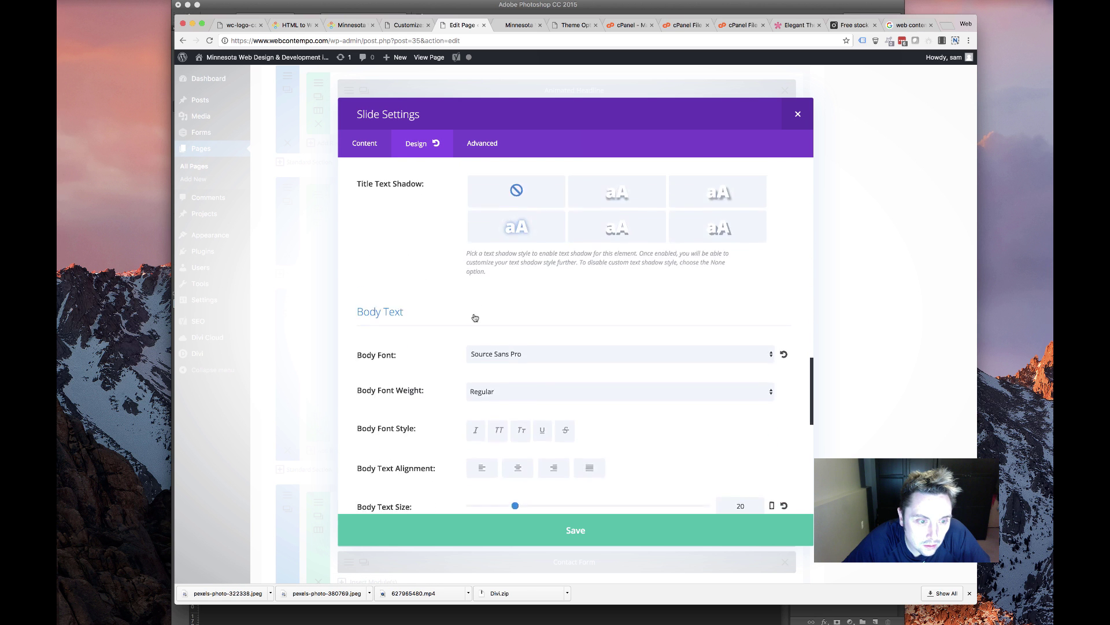
scroll(474, 317, "down", 10)
scroll(473, 317, "up", 20)
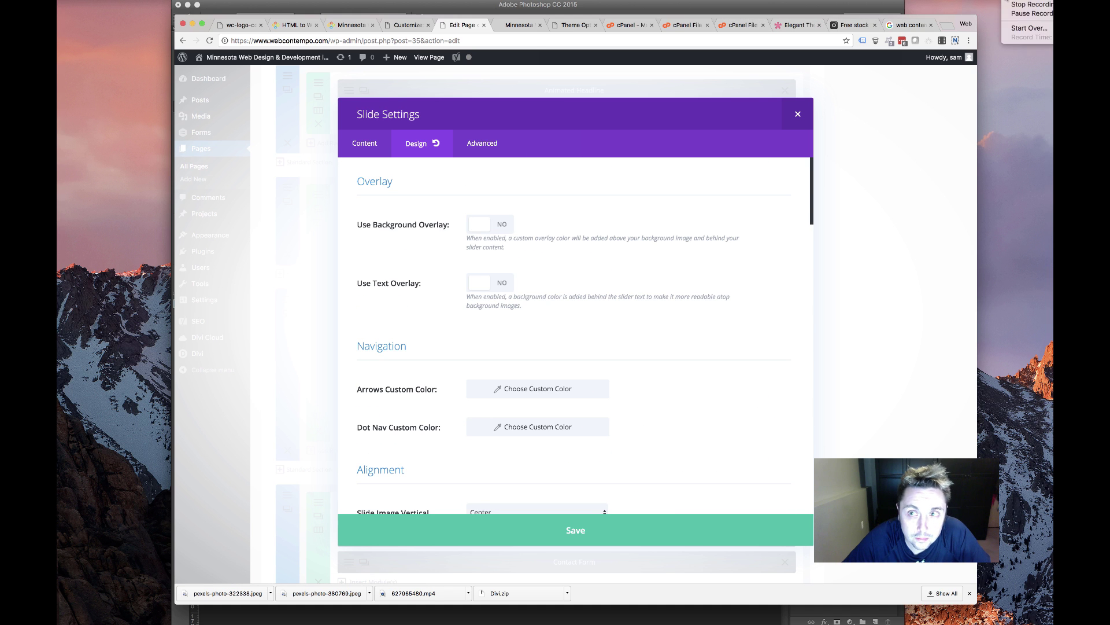
scroll(642, 240, "down", 15)
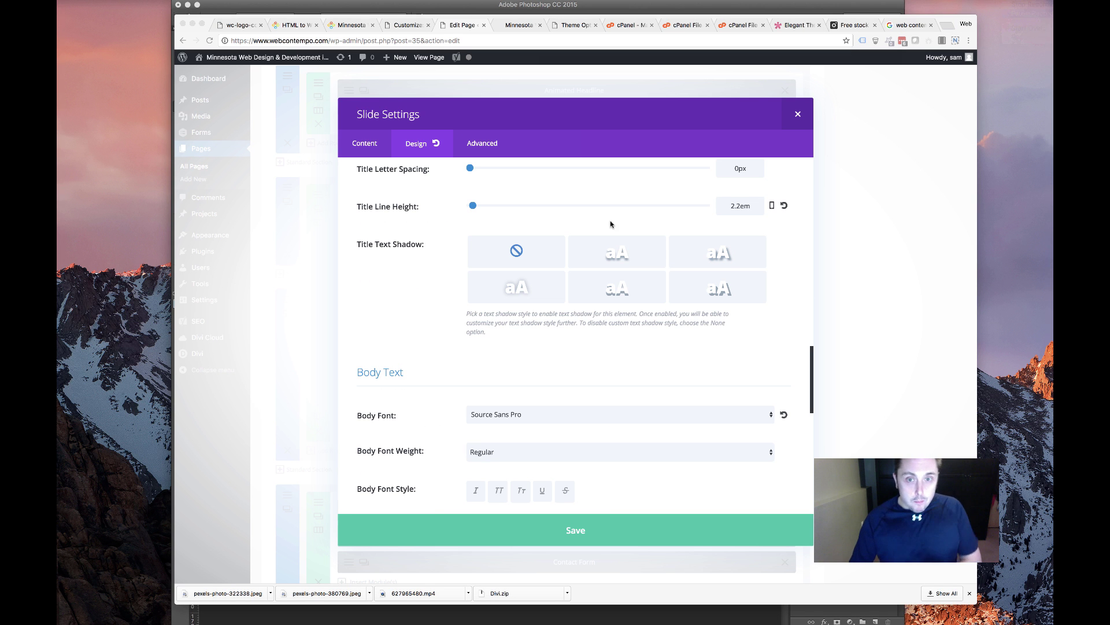
scroll(623, 274, "down", 10)
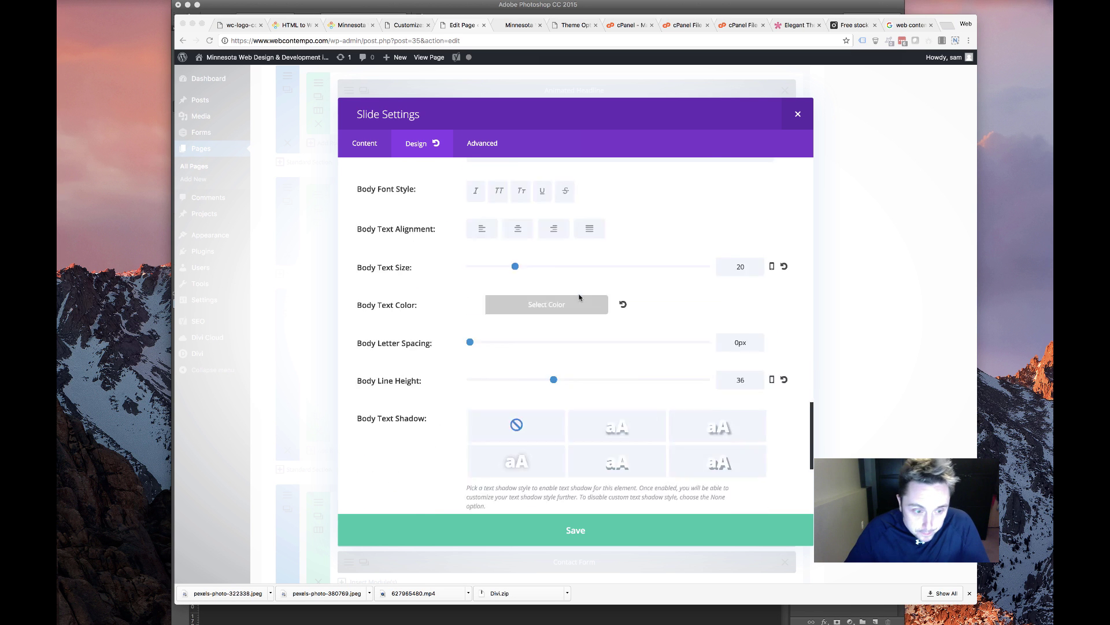
scroll(600, 270, "up", 20)
scroll(580, 236, "up", 4)
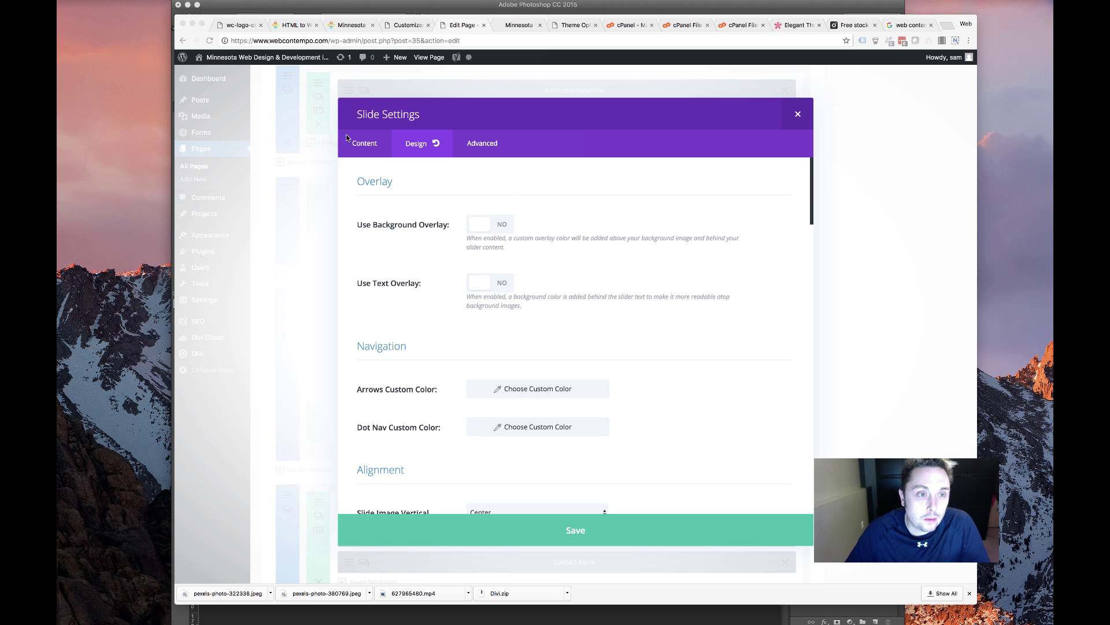
Clear the slide's Heading field so it is empty
left_click(347, 137)
left_click(355, 141)
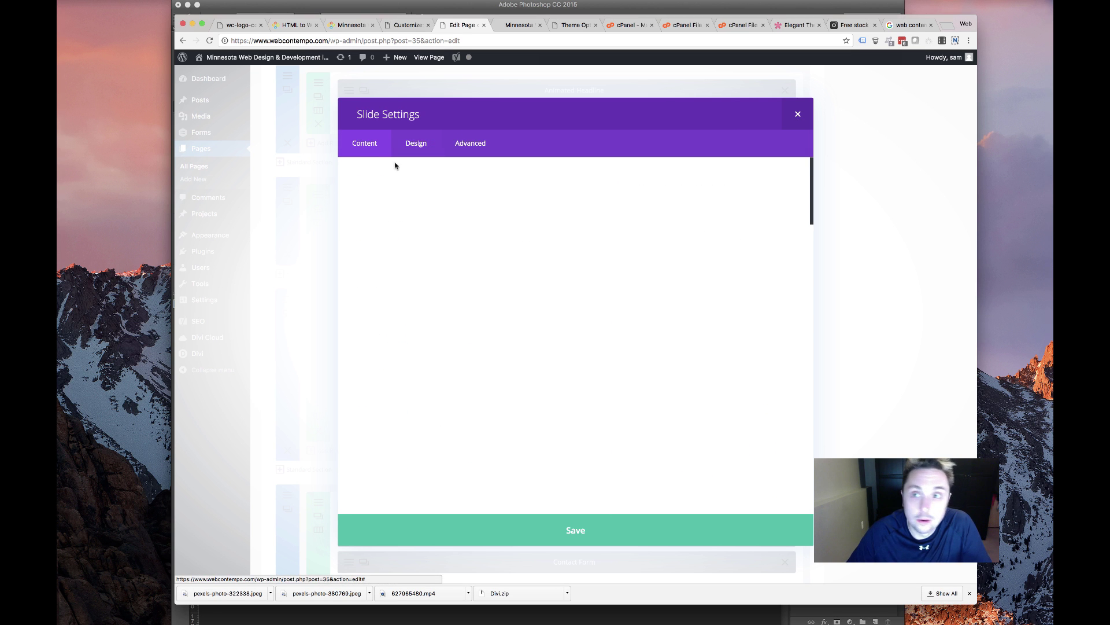
scroll(516, 340, "down", 6)
scroll(515, 339, "up", 5)
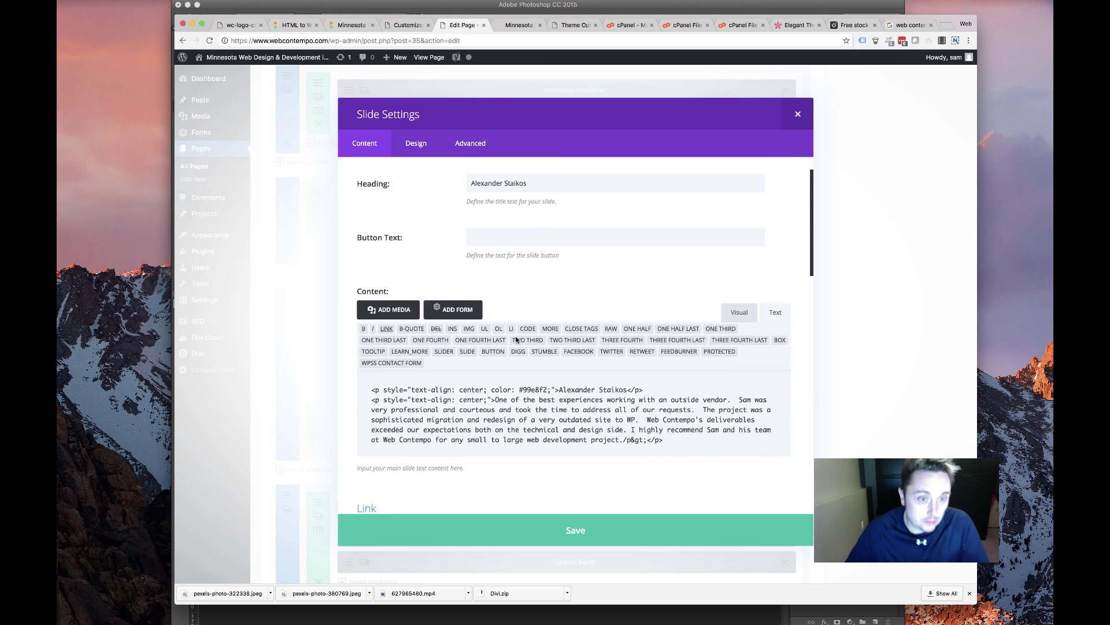
scroll(516, 340, "up", 1)
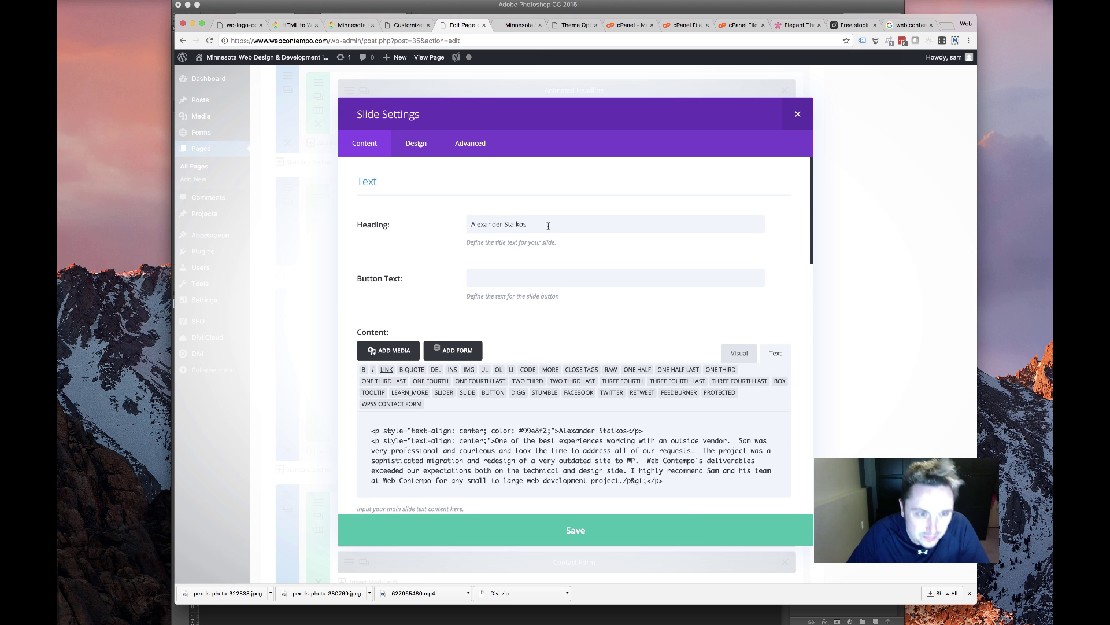
triple_click(549, 226)
key("BackSpace")
scroll(432, 331, "down", 8)
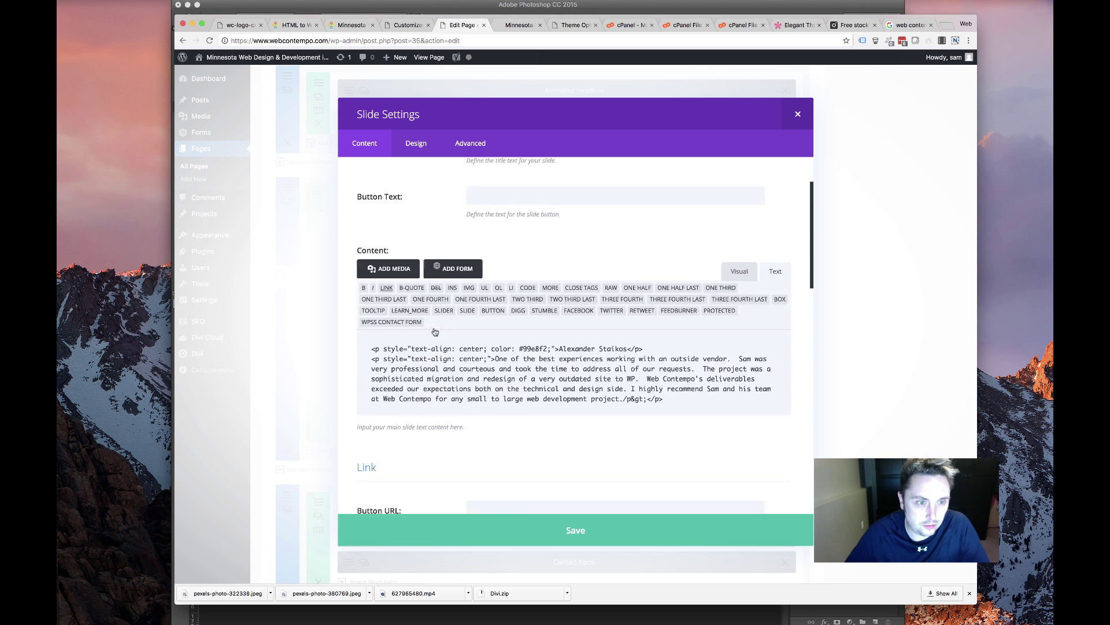
Upload logo-plain-xsmall.png from the computer and insert it as the slide image
left_click(746, 320)
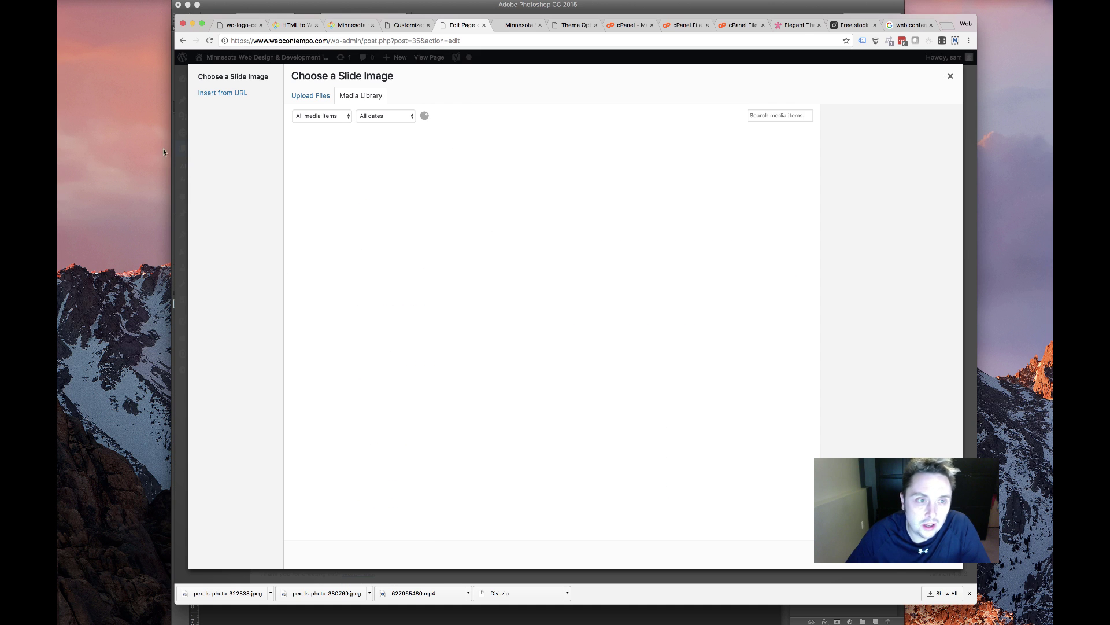
left_click(319, 96)
left_click(612, 296)
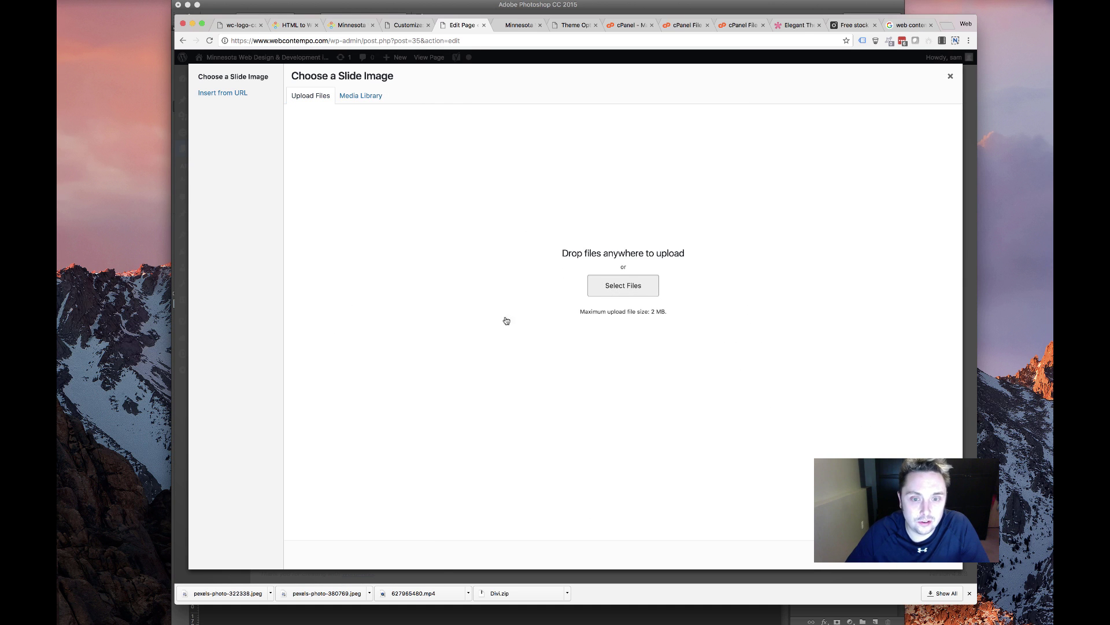
scroll(550, 123, "down", 10)
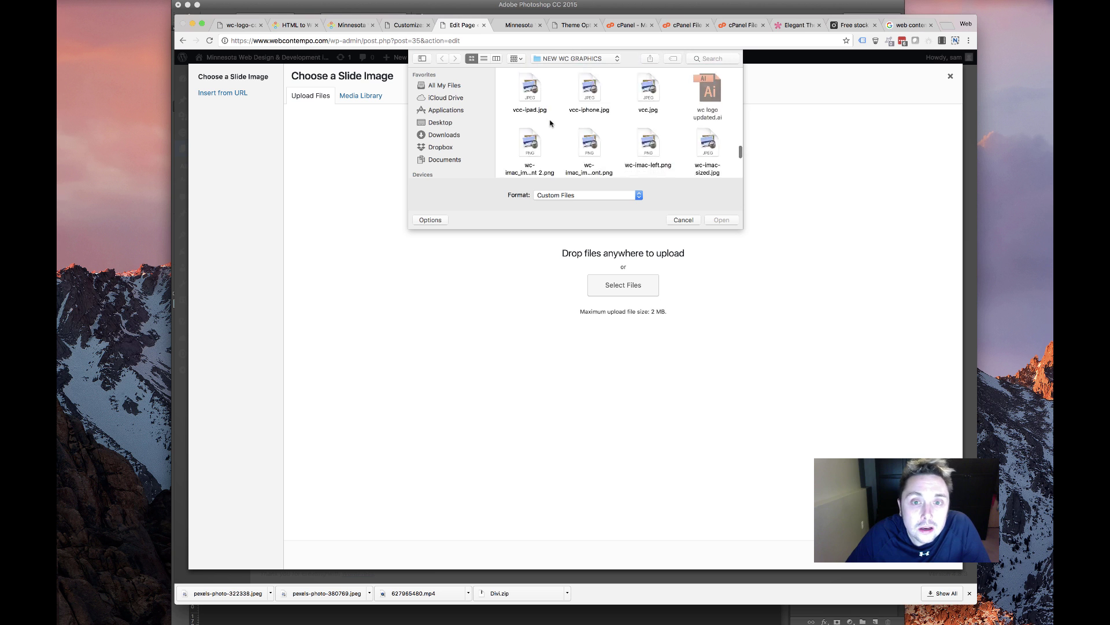
scroll(550, 123, "up", 5)
scroll(566, 120, "down", 3)
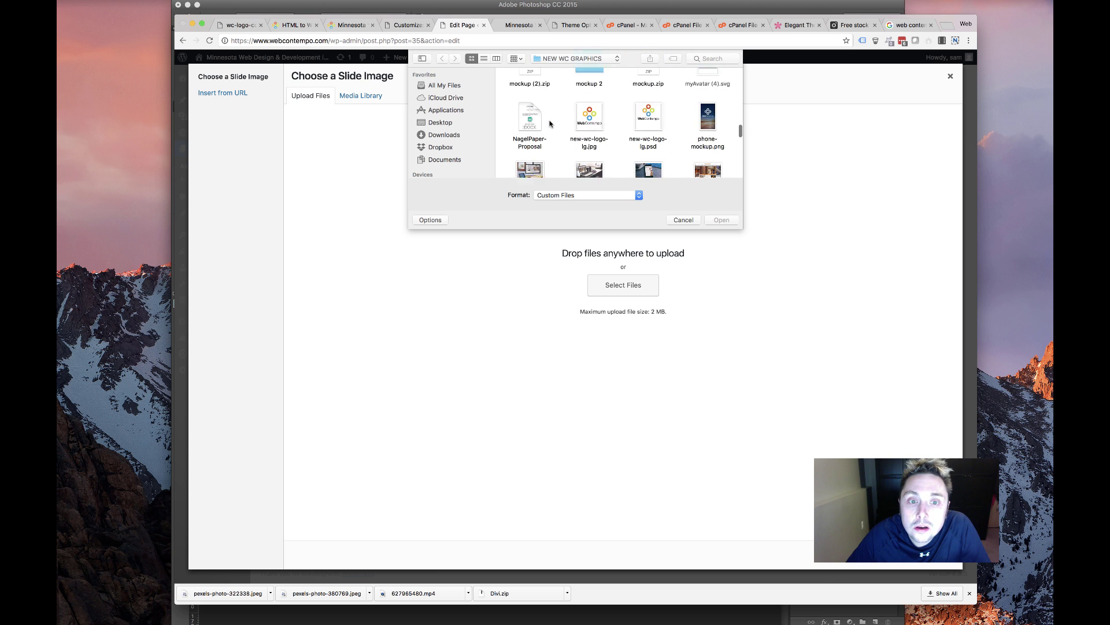
scroll(571, 118, "down", 8)
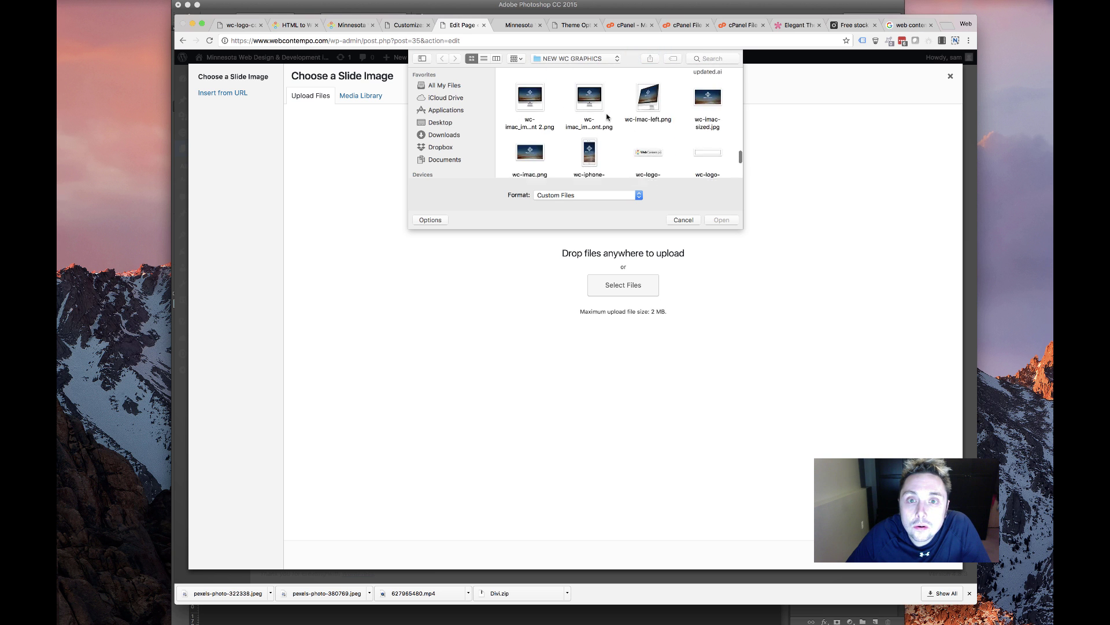
scroll(606, 118, "up", 5)
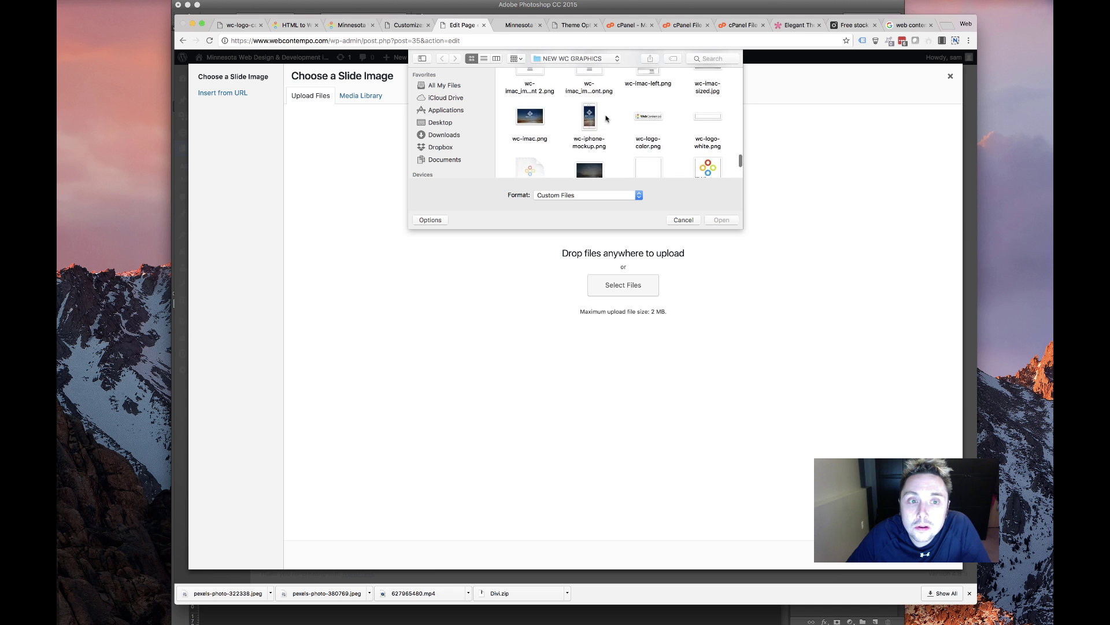
scroll(606, 118, "up", 8)
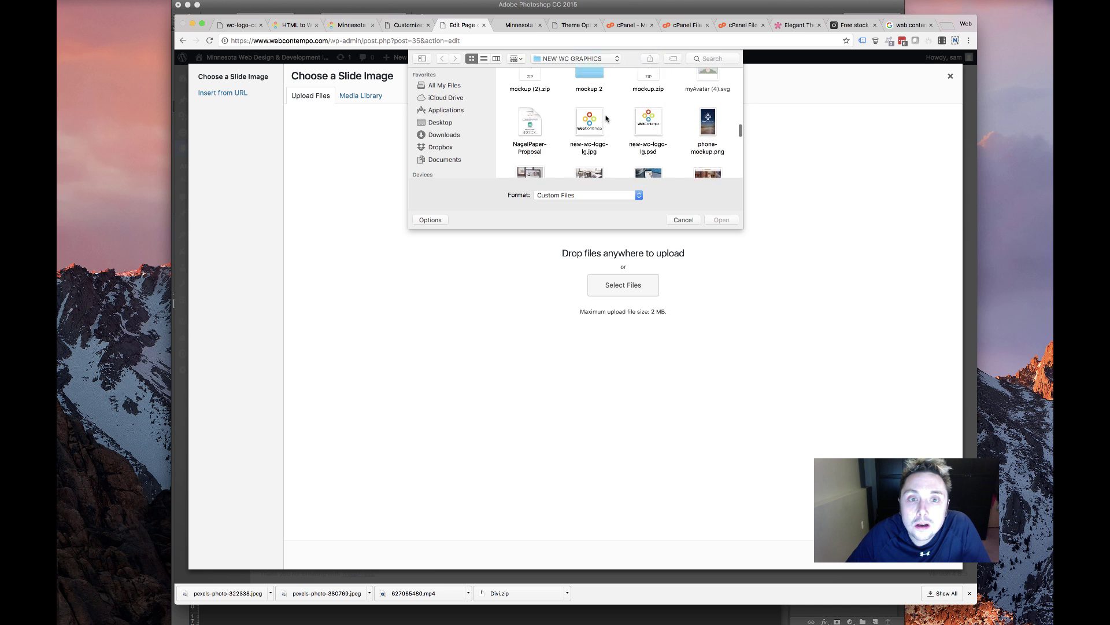
scroll(608, 118, "up", 6)
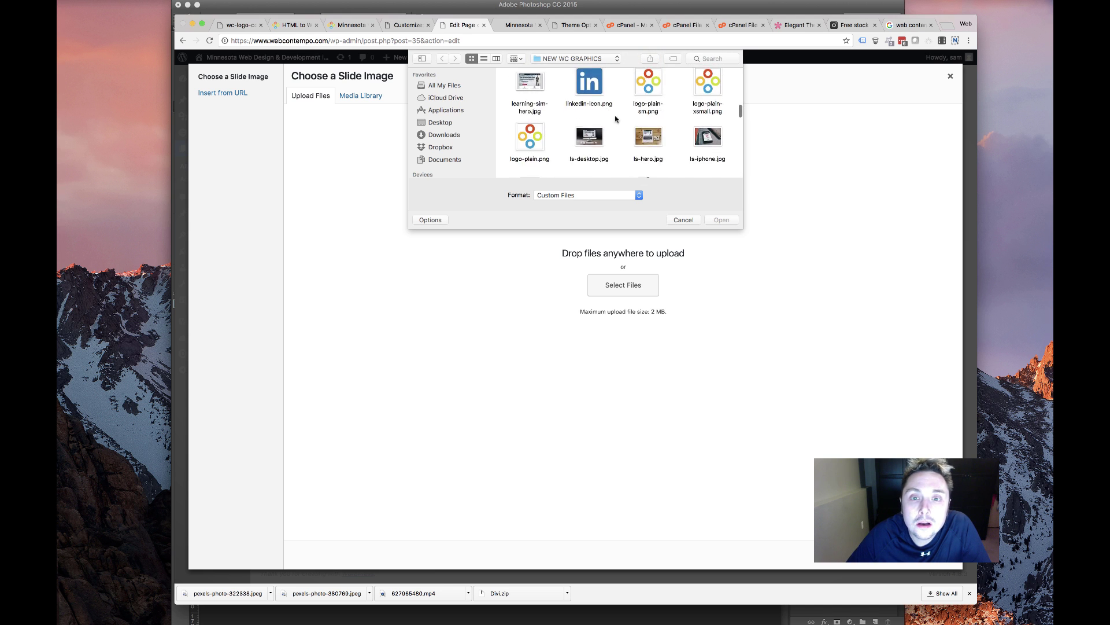
double_click(706, 97)
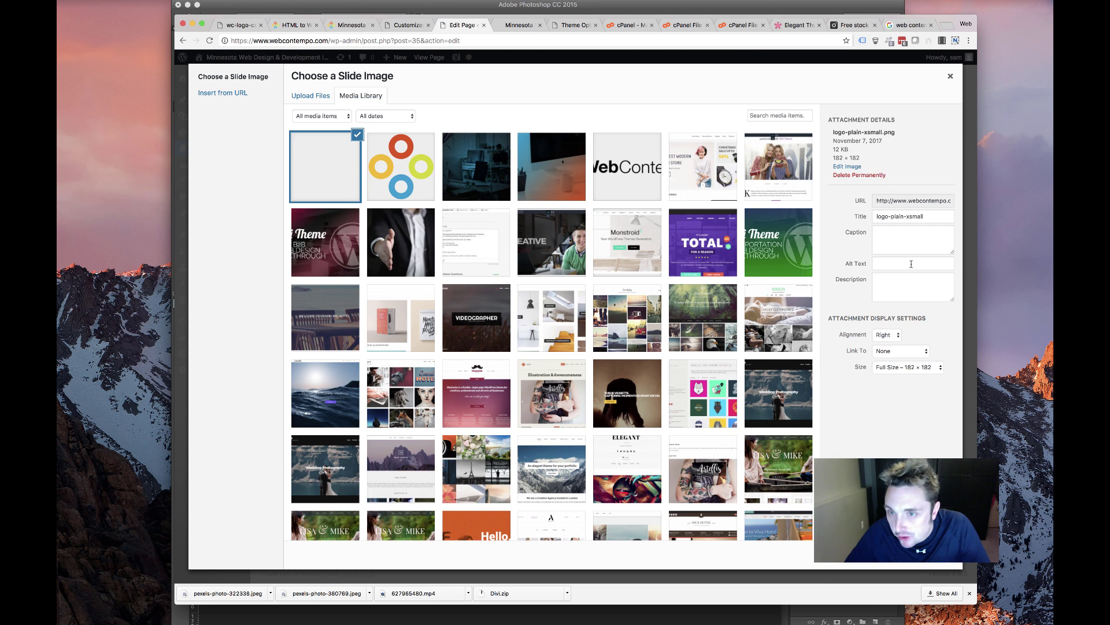
left_click(938, 563)
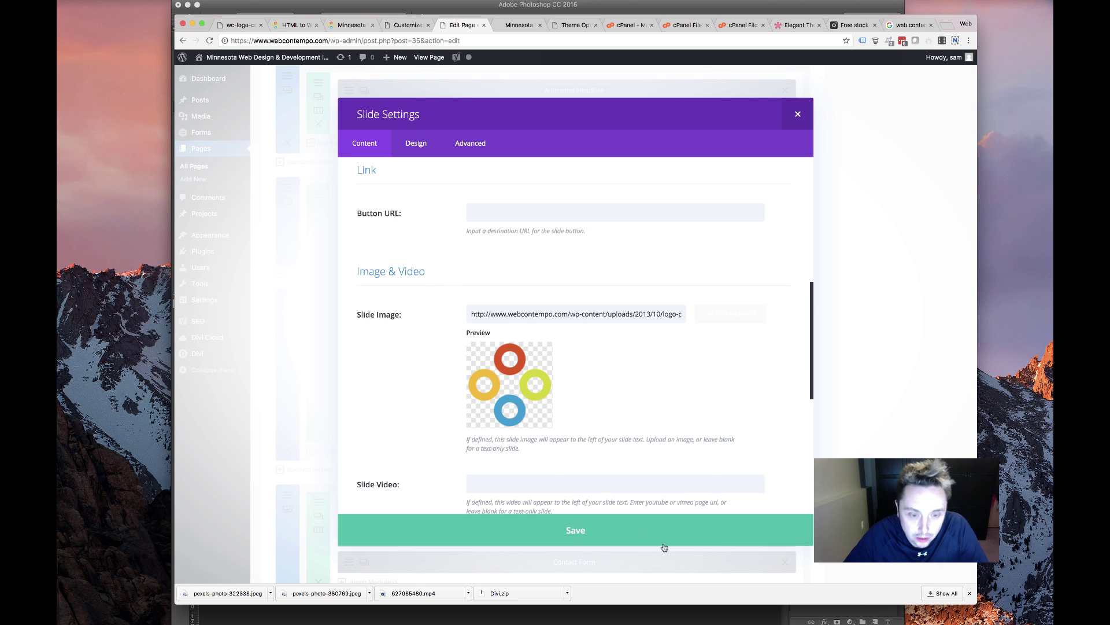
Save the first slide, then clear the second slide's Heading and Admin Label
left_click(590, 541)
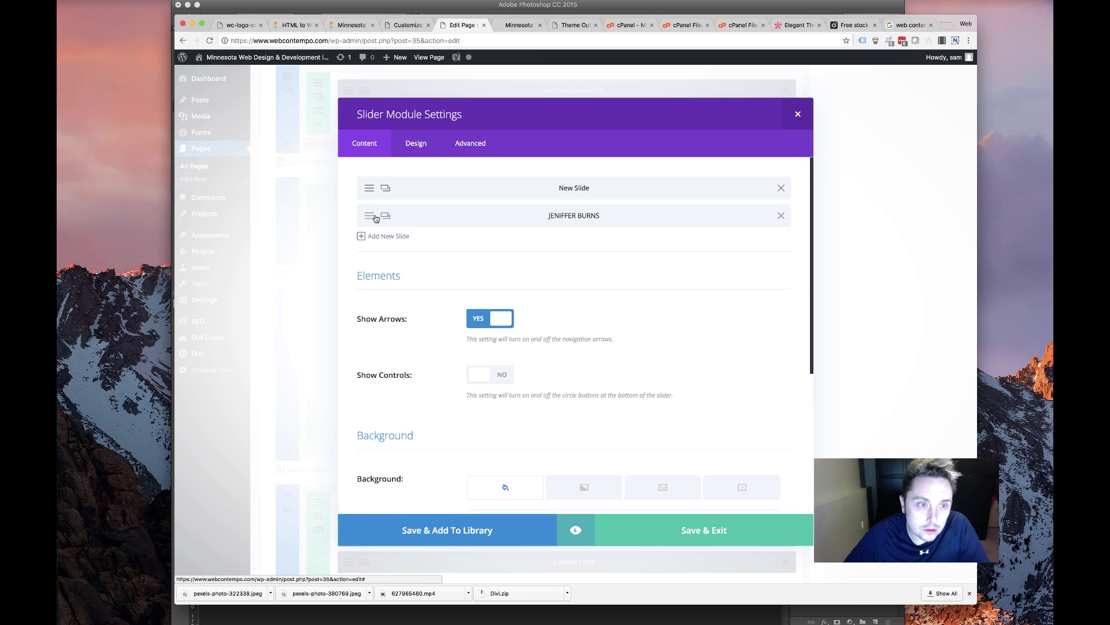
left_click(387, 236)
triple_click(513, 226)
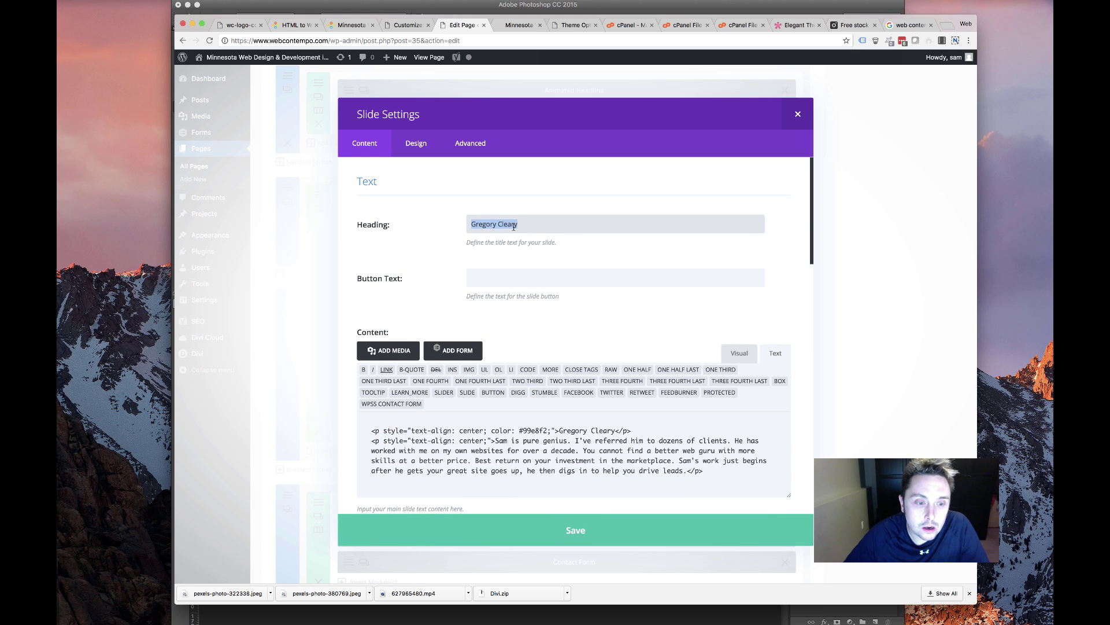
key("BackSpace")
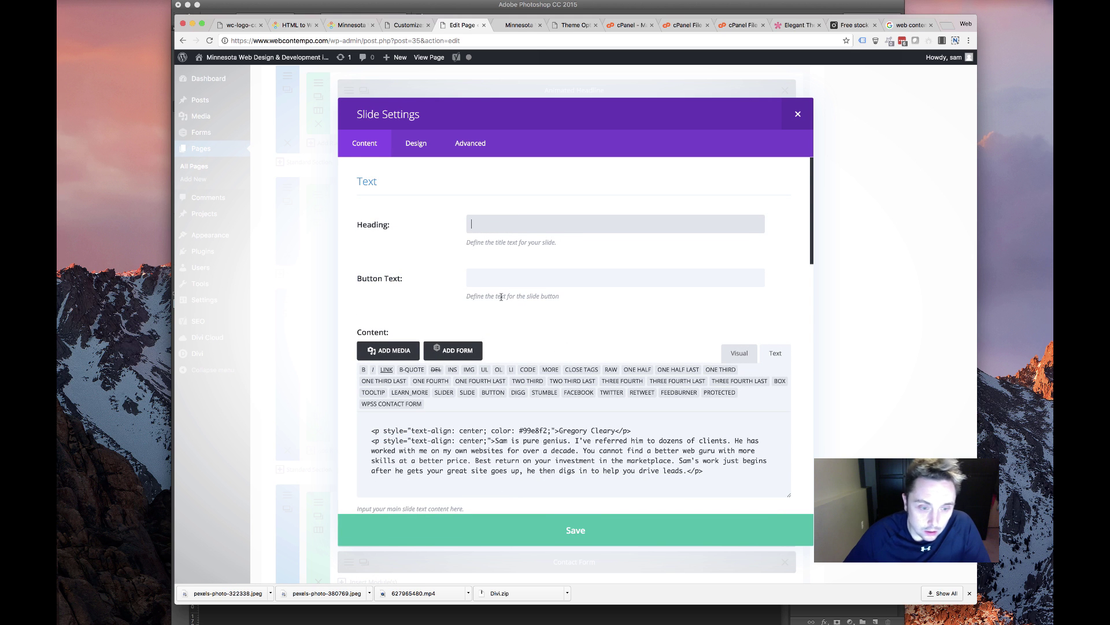
scroll(500, 296, "down", 10)
scroll(525, 268, "up", 3)
scroll(525, 272, "down", 3)
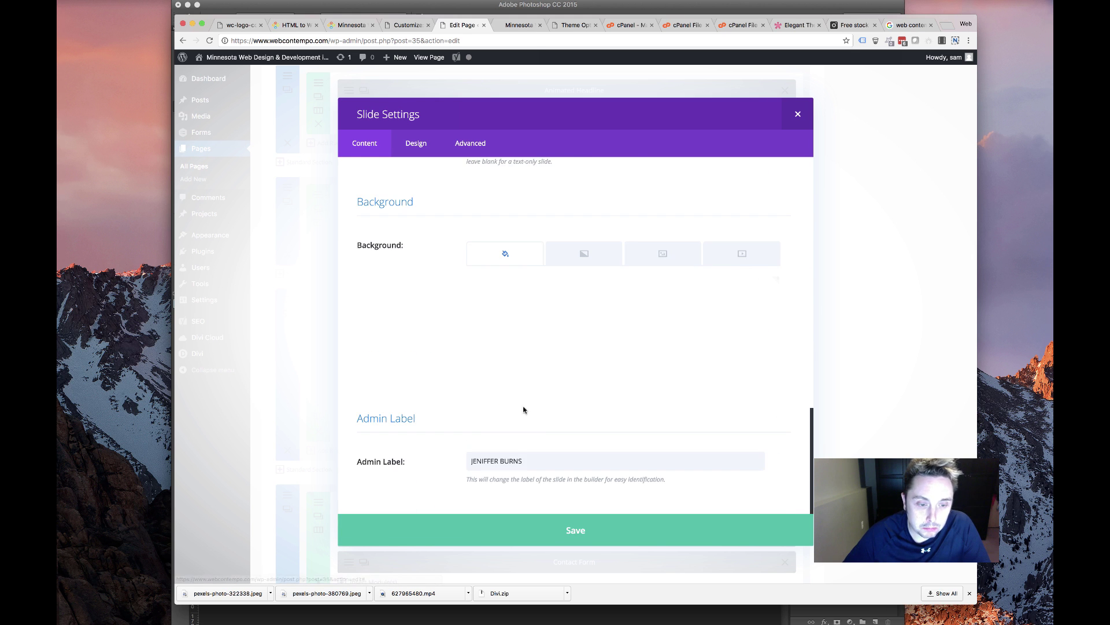
triple_click(525, 460)
key("BackSpace")
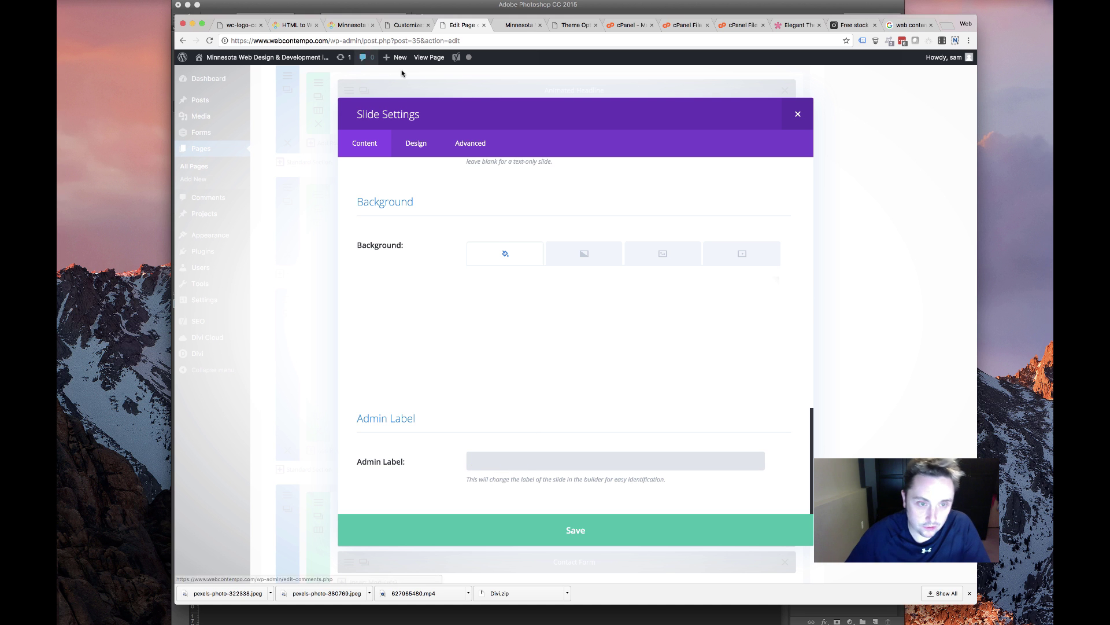
scroll(448, 280, "up", 5)
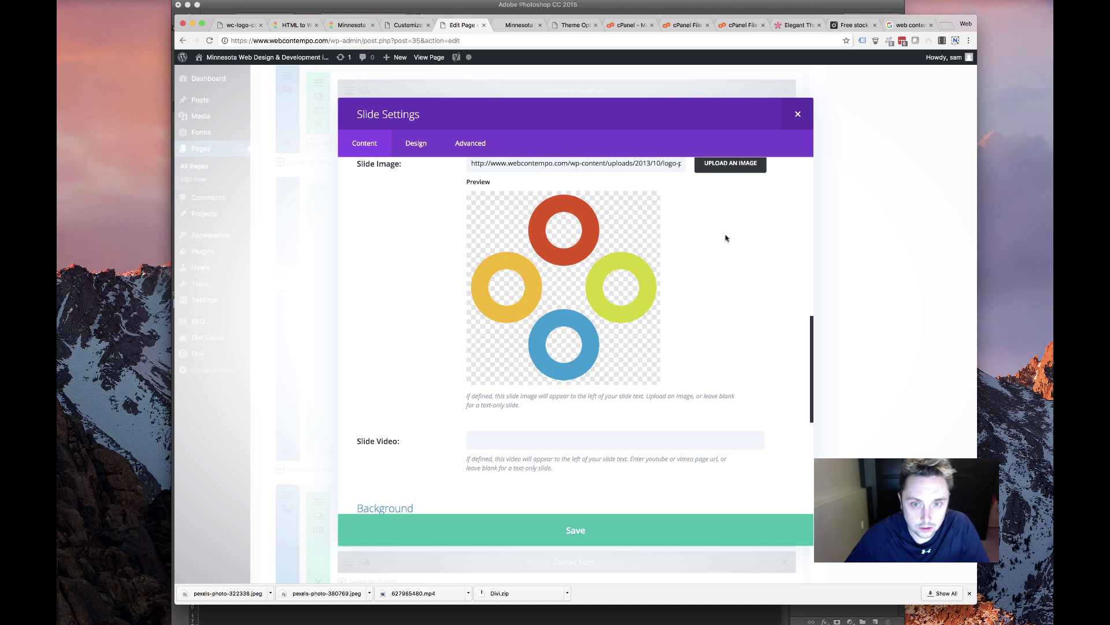
Set the logo as the second slide's image, save the slider, and update the front page
left_click(728, 166)
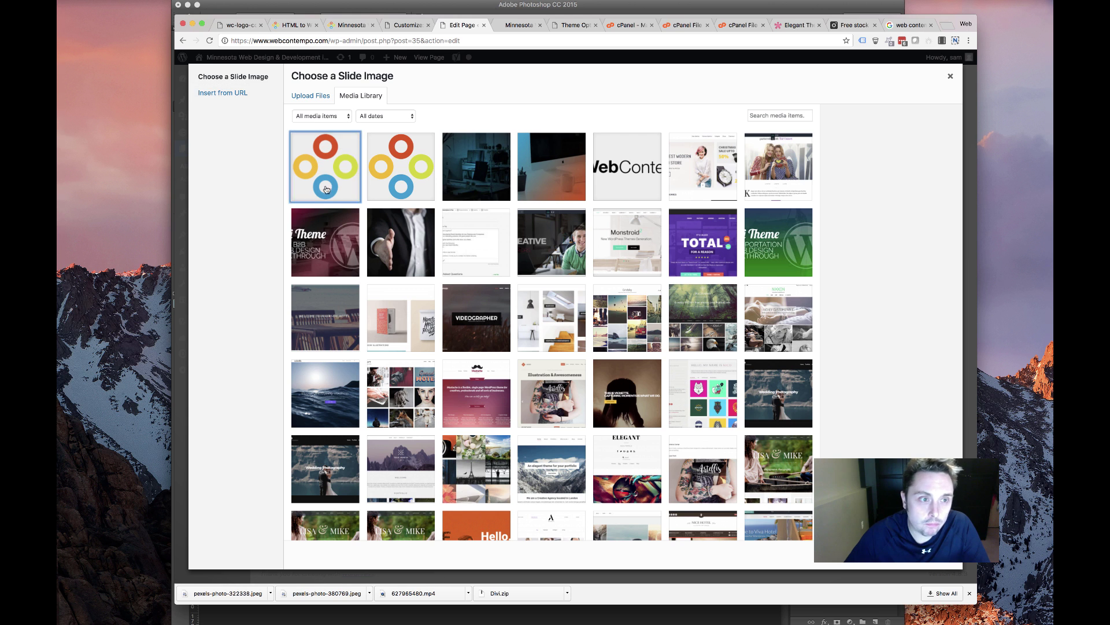
left_click(885, 554)
left_click(699, 532)
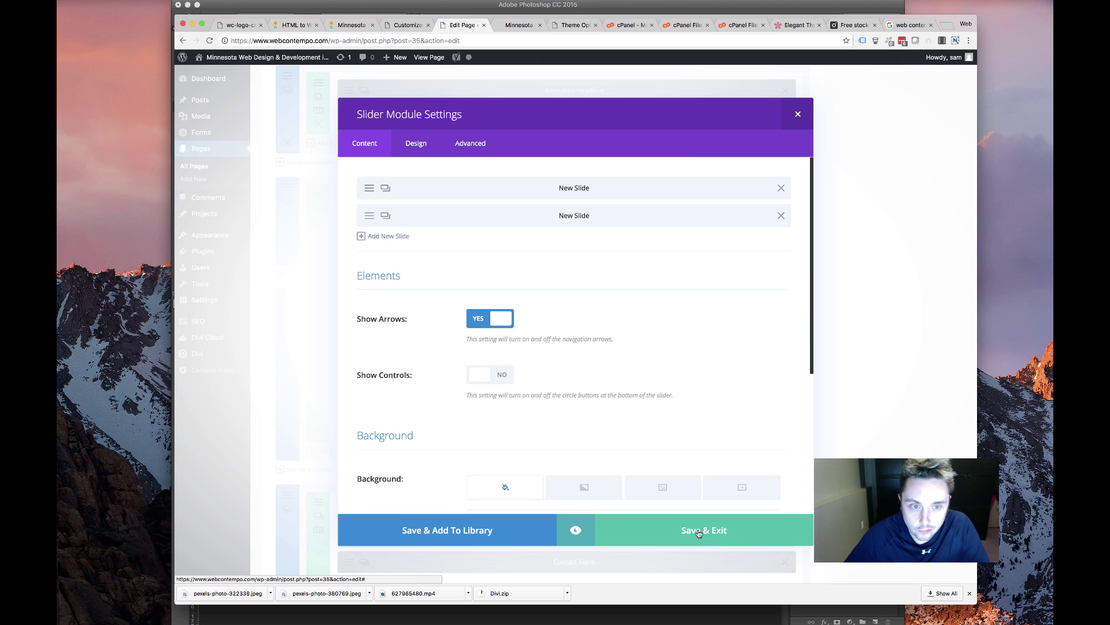
left_click(698, 531)
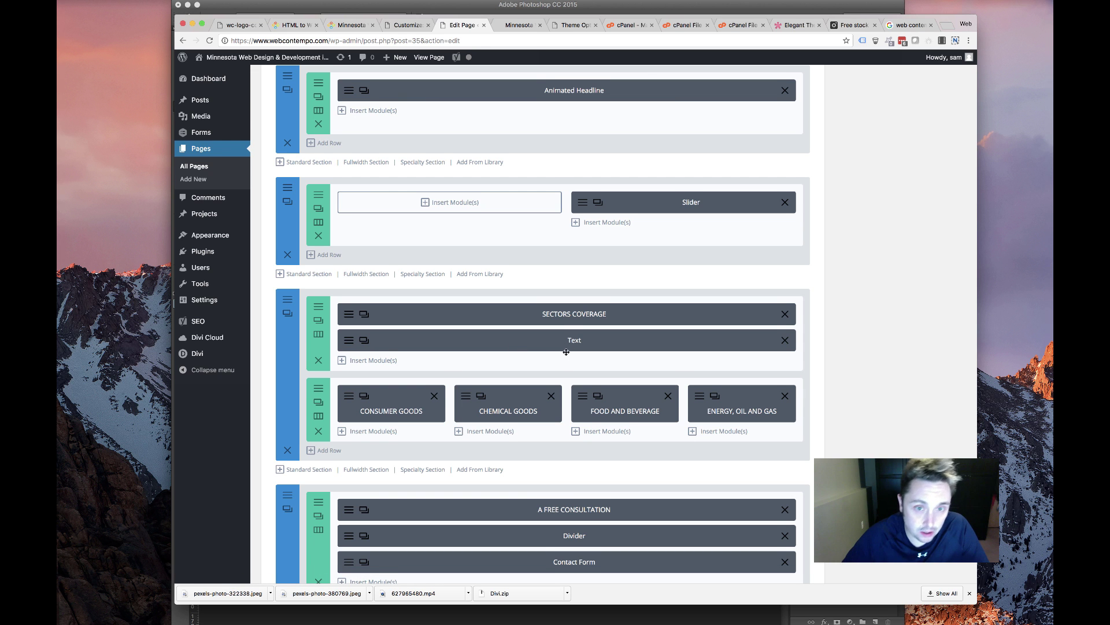
scroll(749, 275, "up", 15)
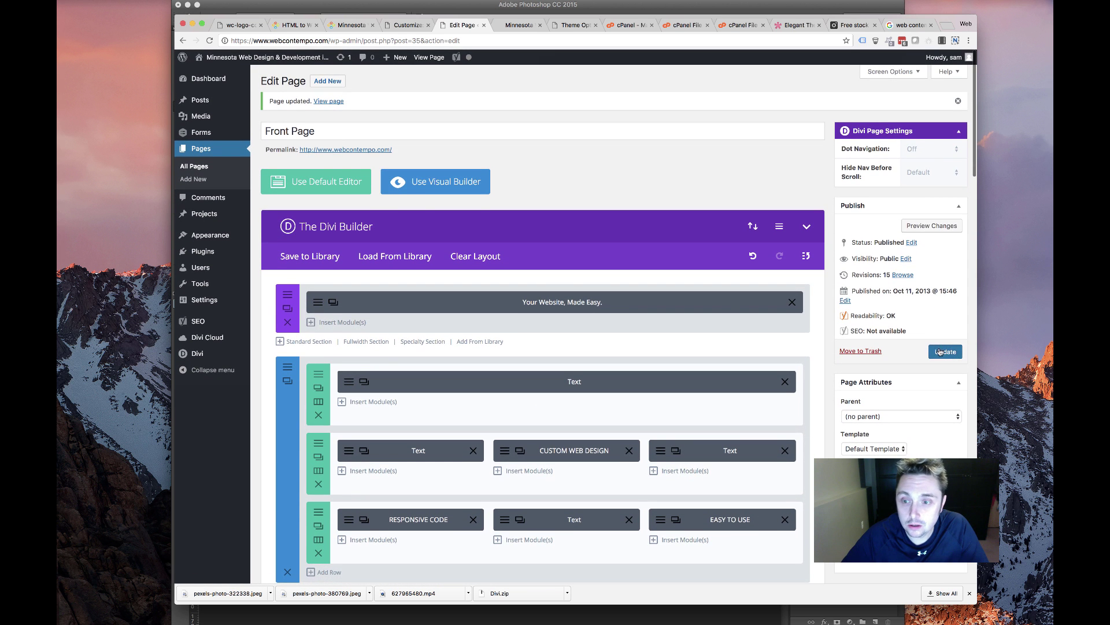
left_click(940, 351)
left_click(502, 26)
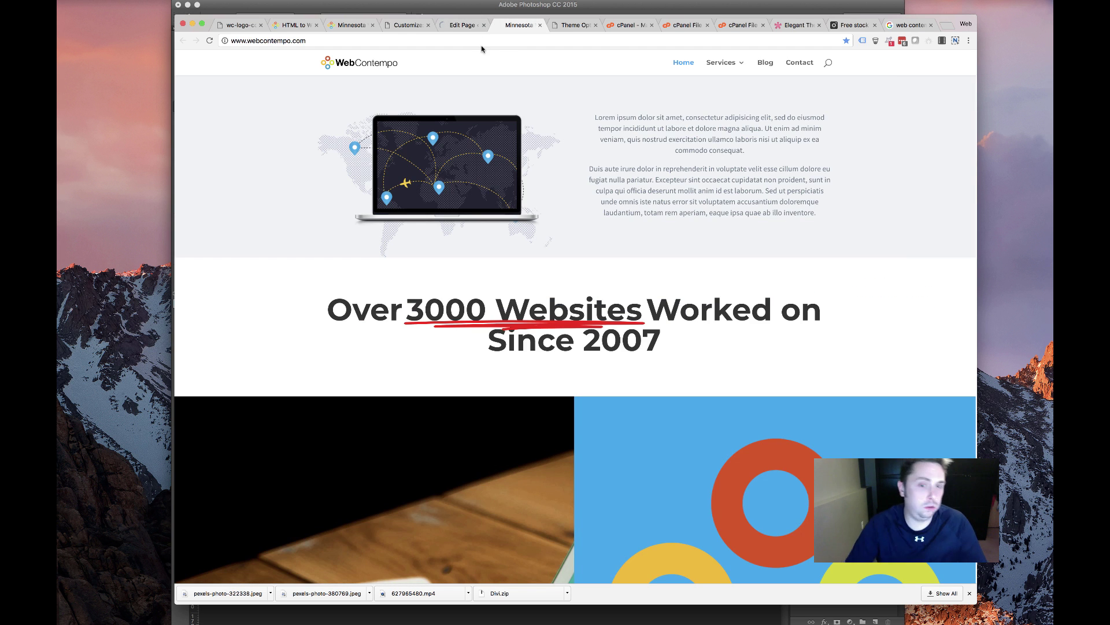
Reload the live homepage and advance the testimonial slider to review the changes
scroll(591, 127, "up", 12)
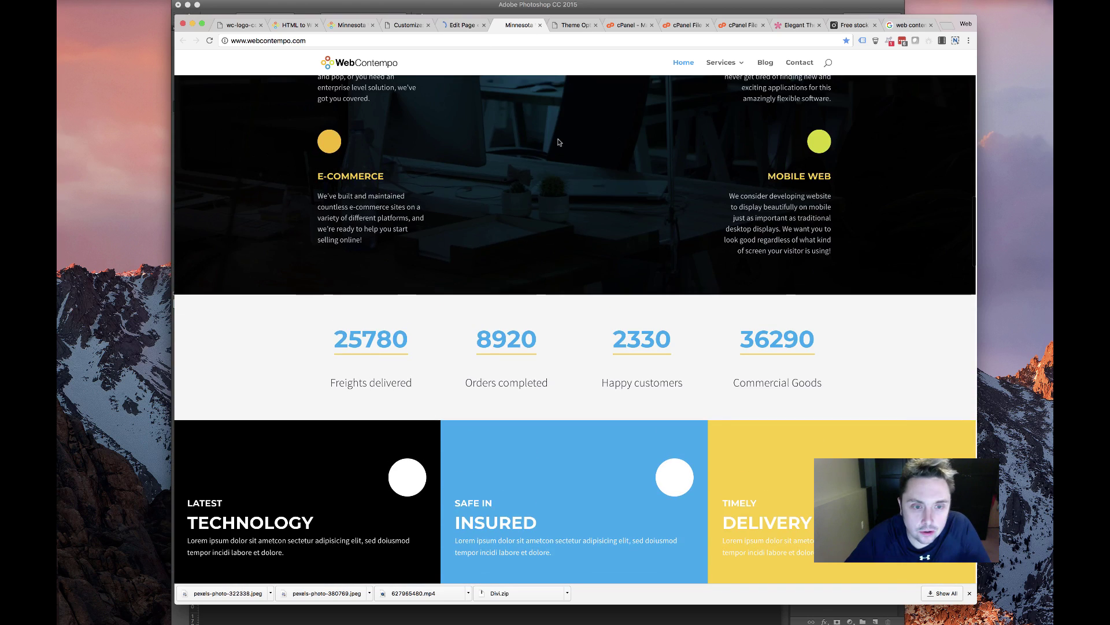
scroll(557, 143, "down", 6)
scroll(555, 144, "up", 6)
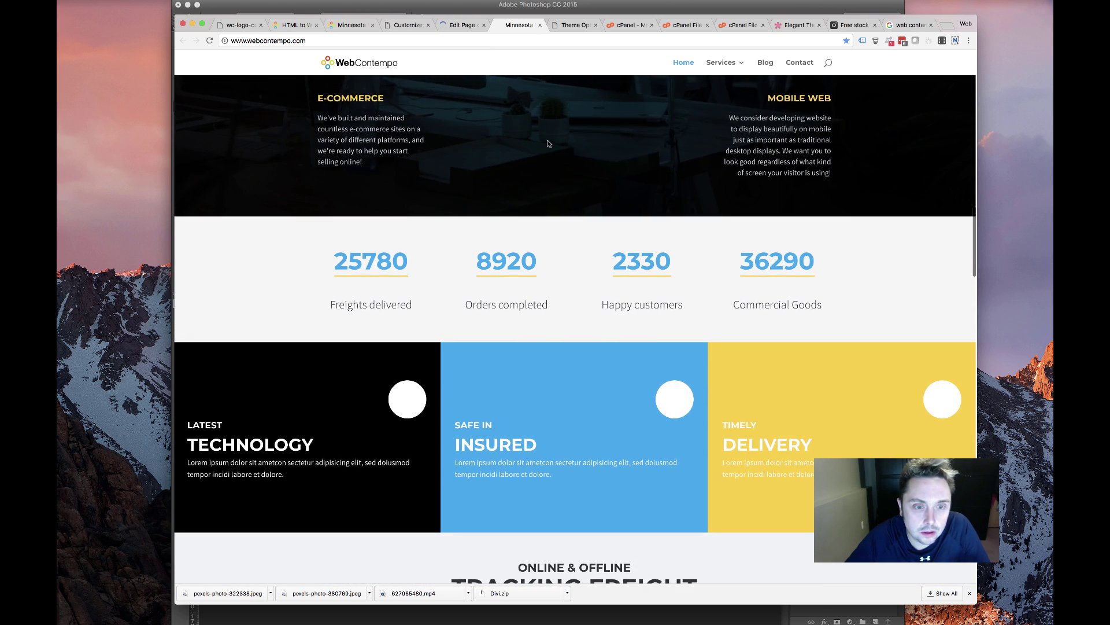
scroll(548, 143, "down", 16)
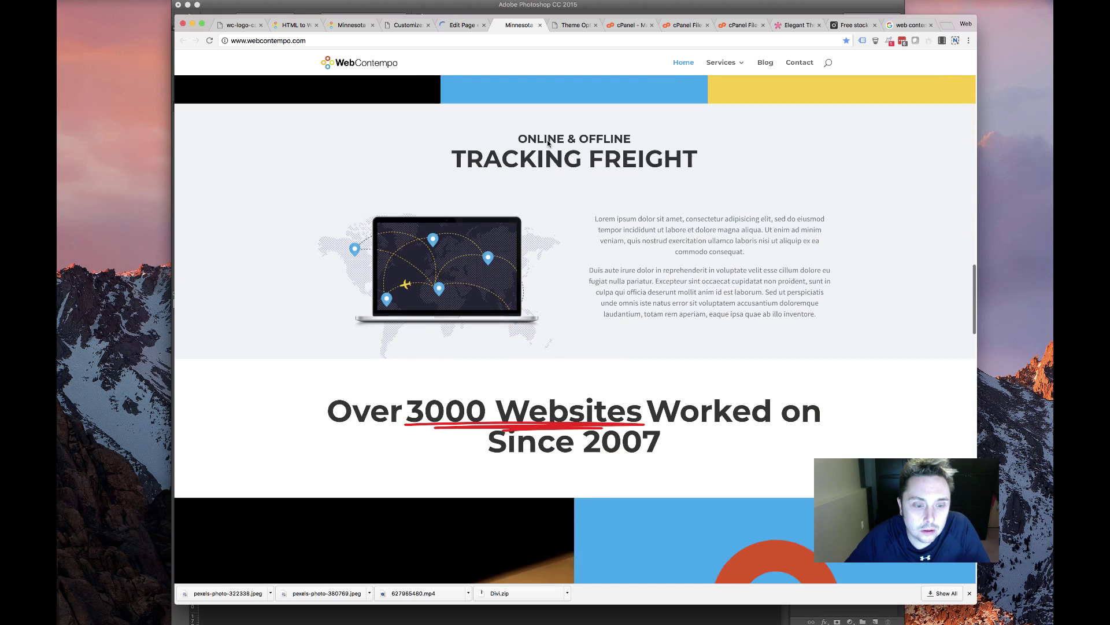
scroll(547, 141, "down", 6)
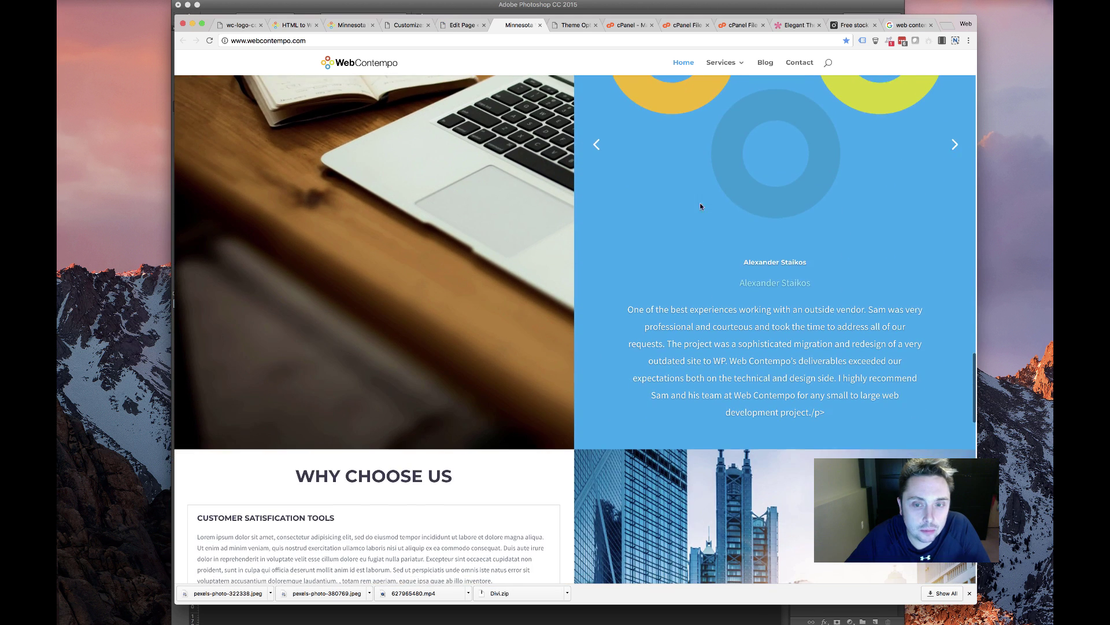
left_click(209, 41)
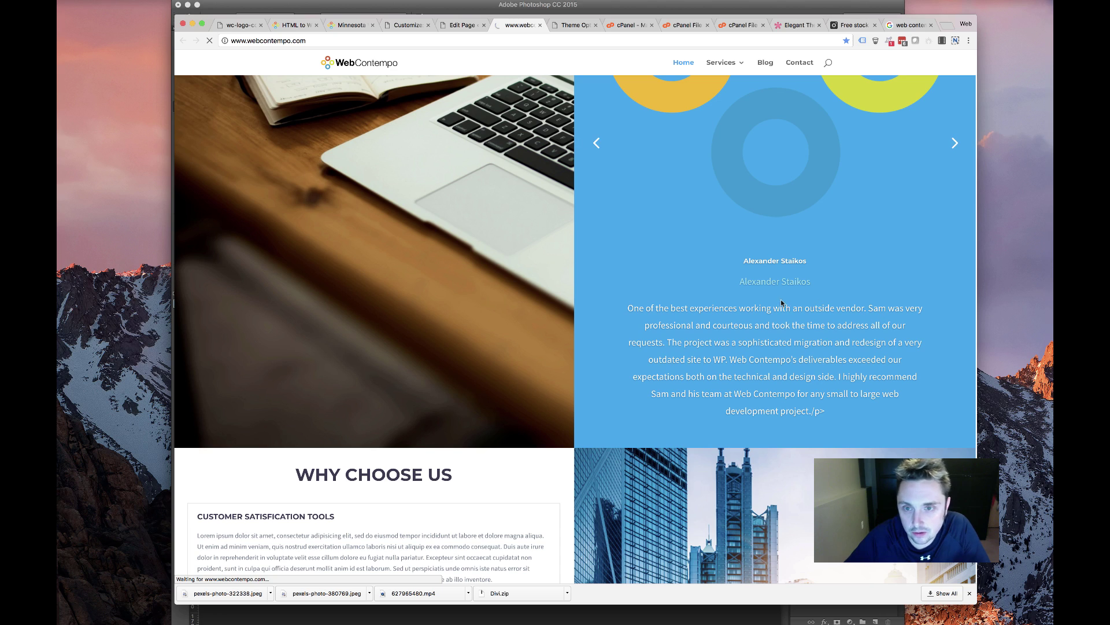
scroll(752, 298, "down", 5)
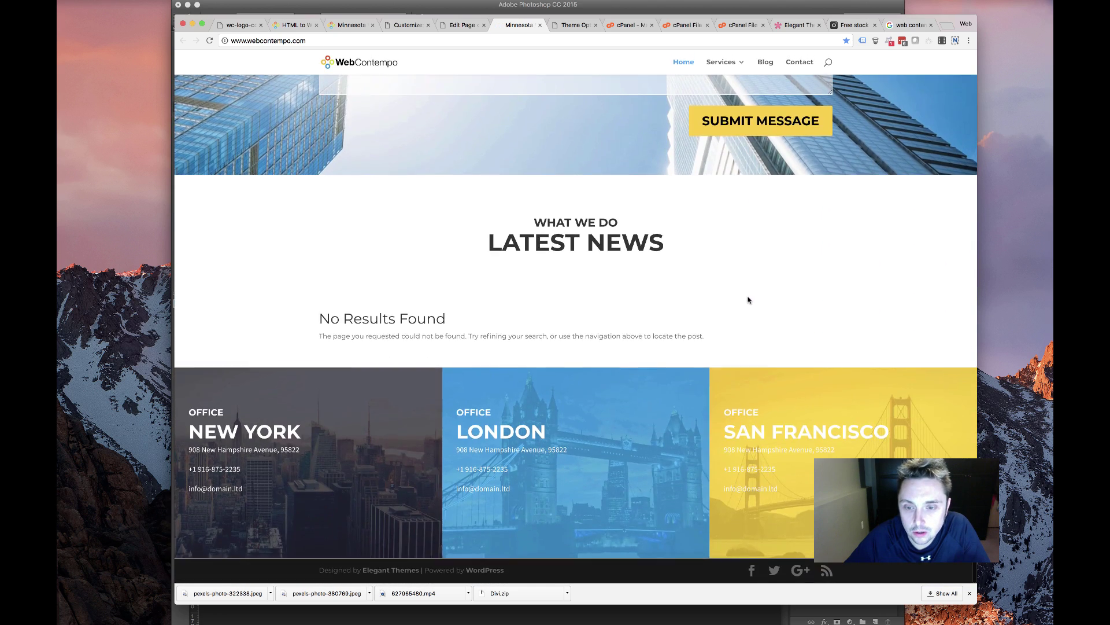
scroll(749, 300, "up", 15)
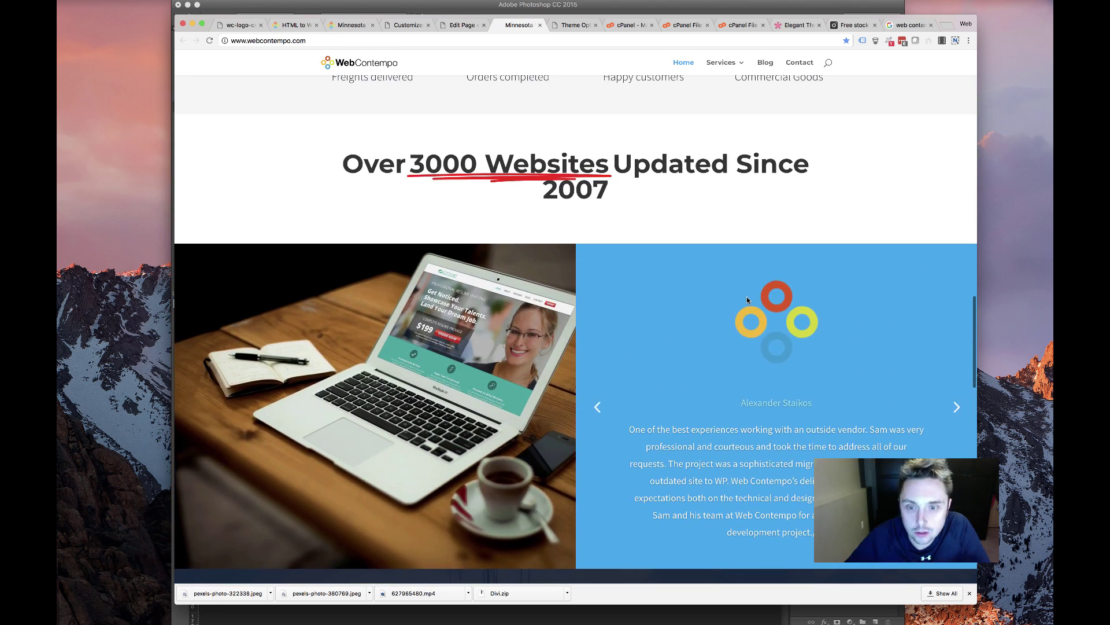
scroll(746, 299, "down", 2)
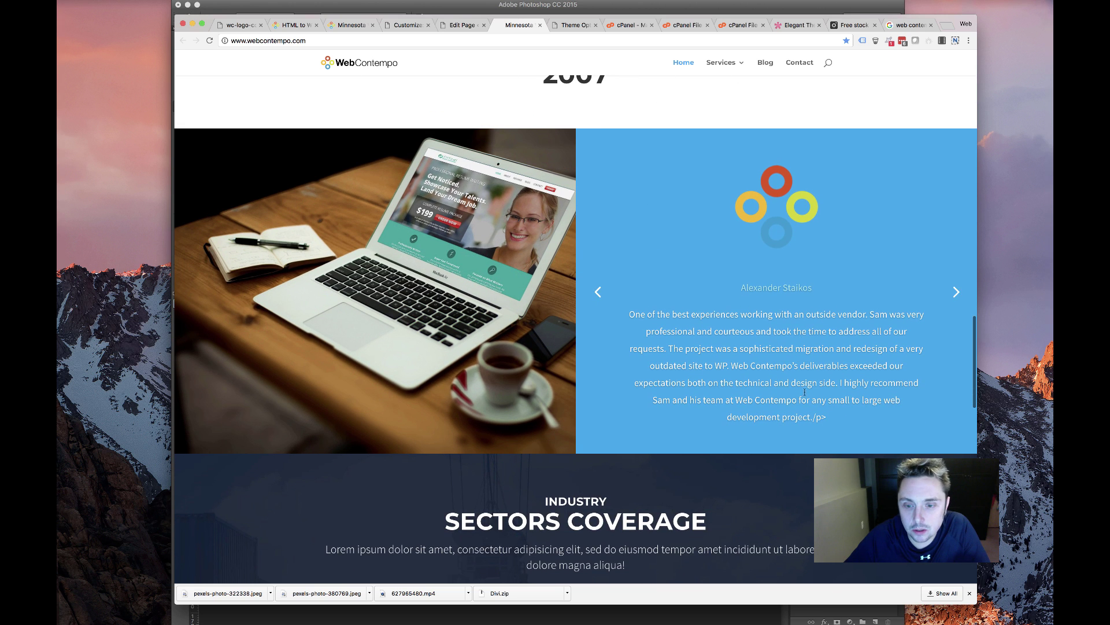
left_click(957, 294)
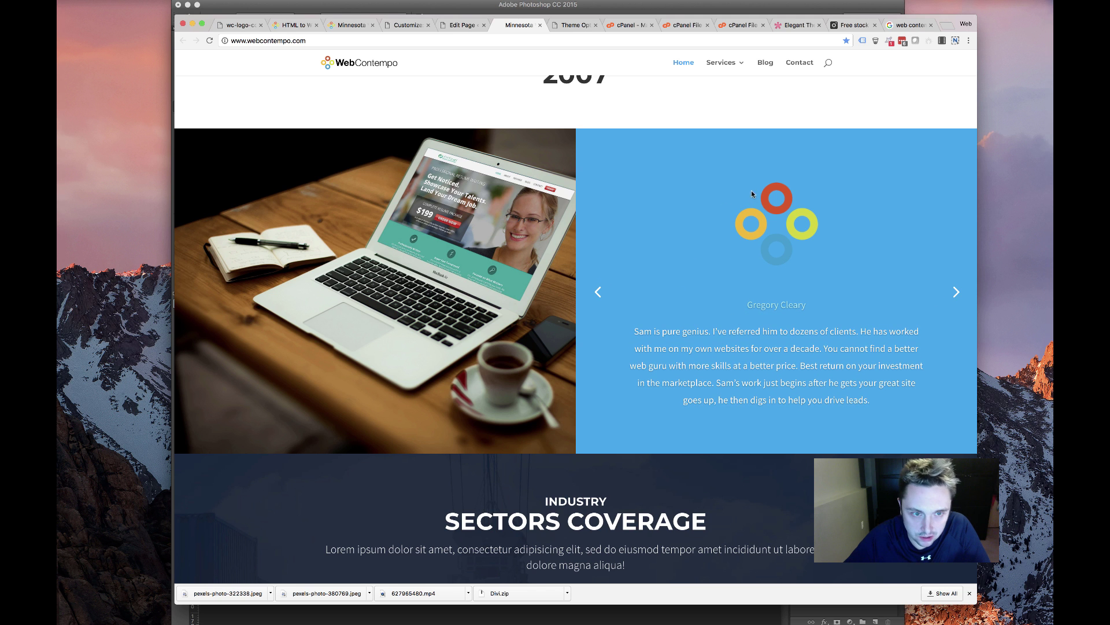
Check the 'Over 3000 Websites' headline, then return to the front page's Divi Builder
scroll(609, 227, "up", 5)
scroll(587, 251, "down", 1)
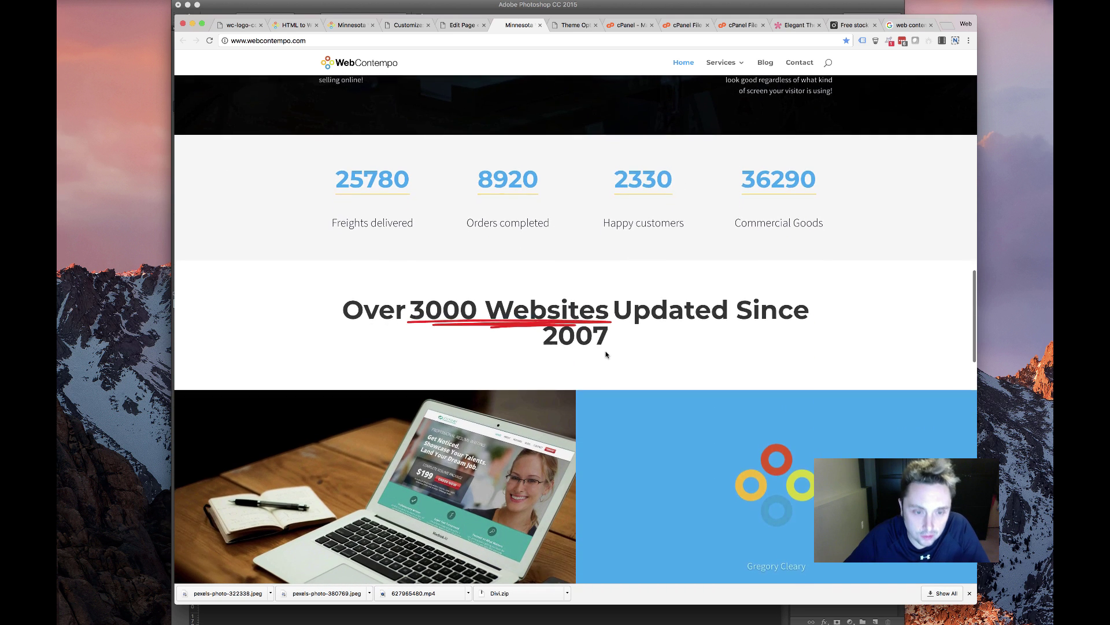
left_click_drag(556, 331, 924, 315)
left_click_drag(977, 291, 1017, 287)
left_click(547, 387)
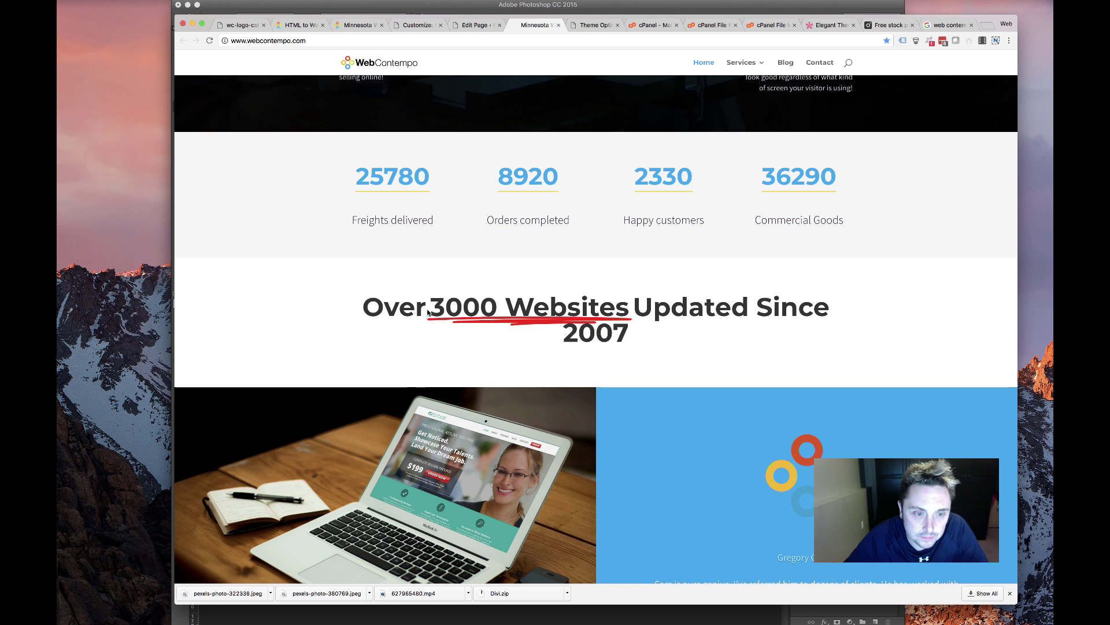
left_click_drag(341, 307, 629, 310)
left_click(629, 309)
key("ctrl+shift+Tab")
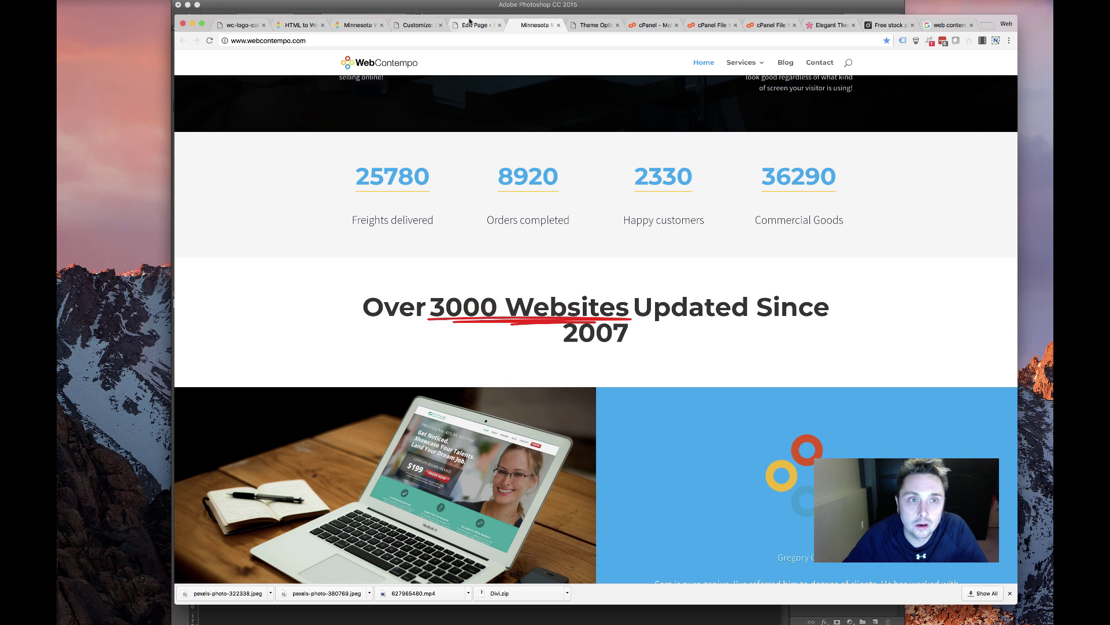
scroll(506, 335, "down", 15)
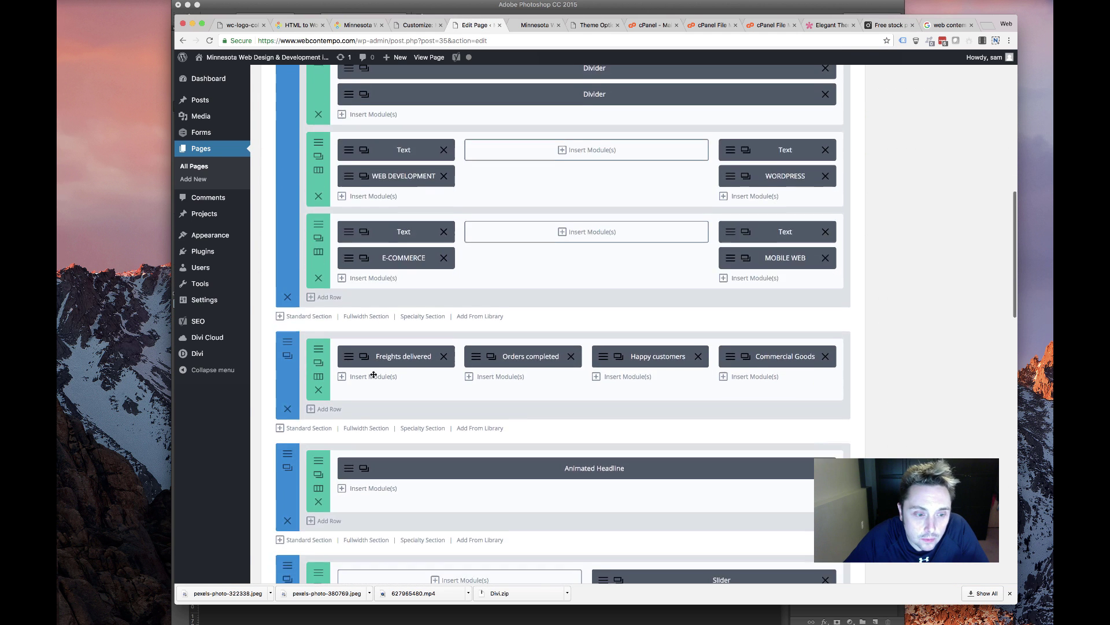
Set the Animated Headline's Before Text to 'Over' and trim 'Since 2007' from After Text
left_click(364, 372)
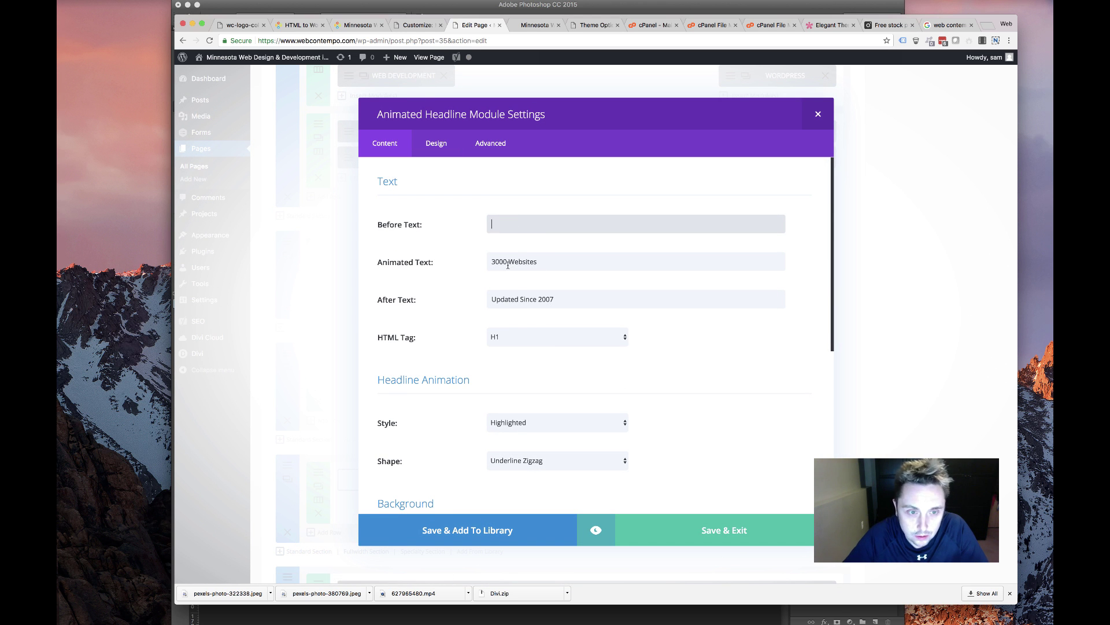
left_click(523, 263)
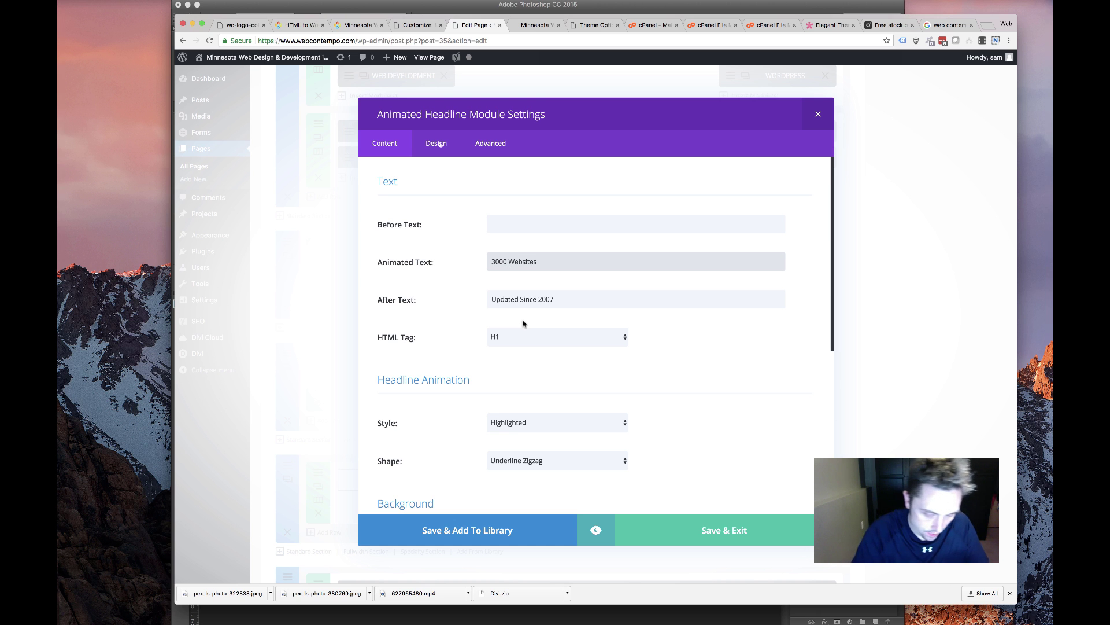
left_click(539, 229)
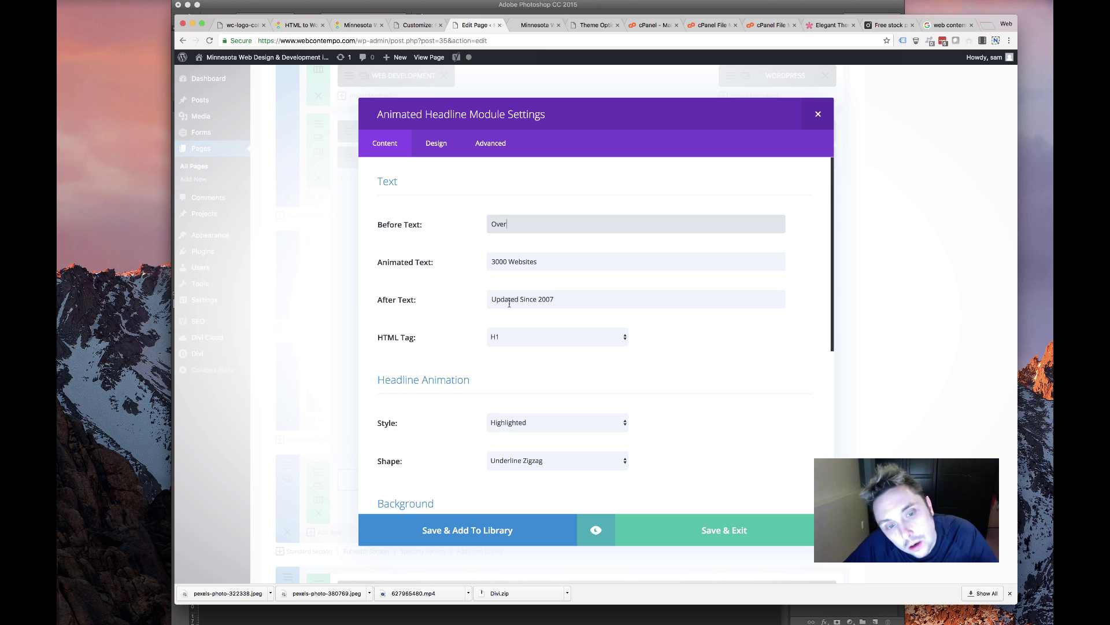
double_click(542, 297)
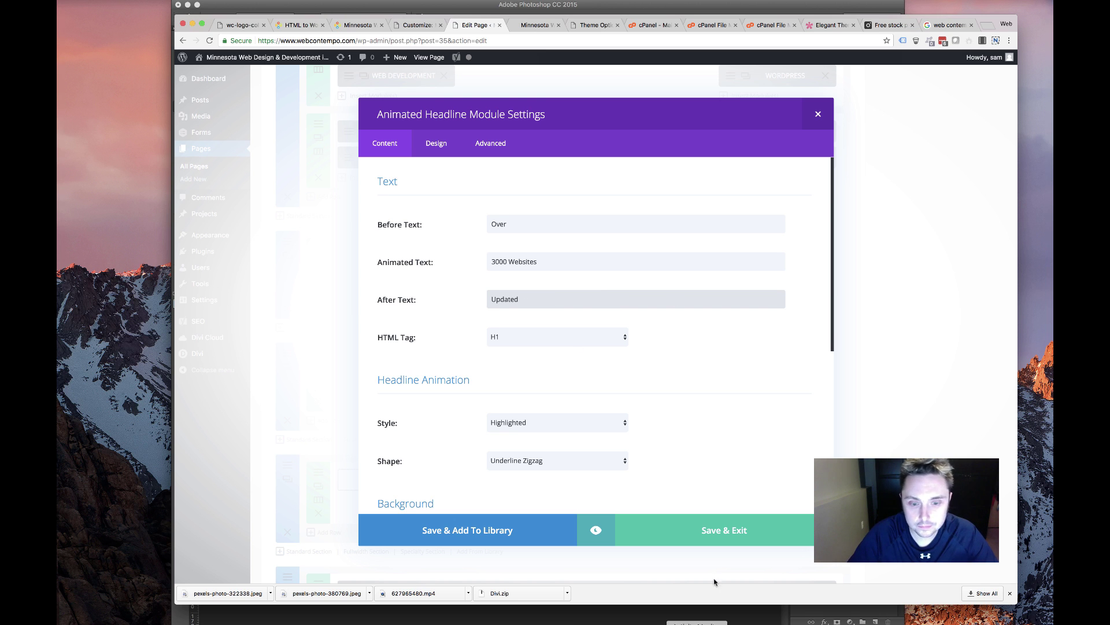
left_click(730, 531)
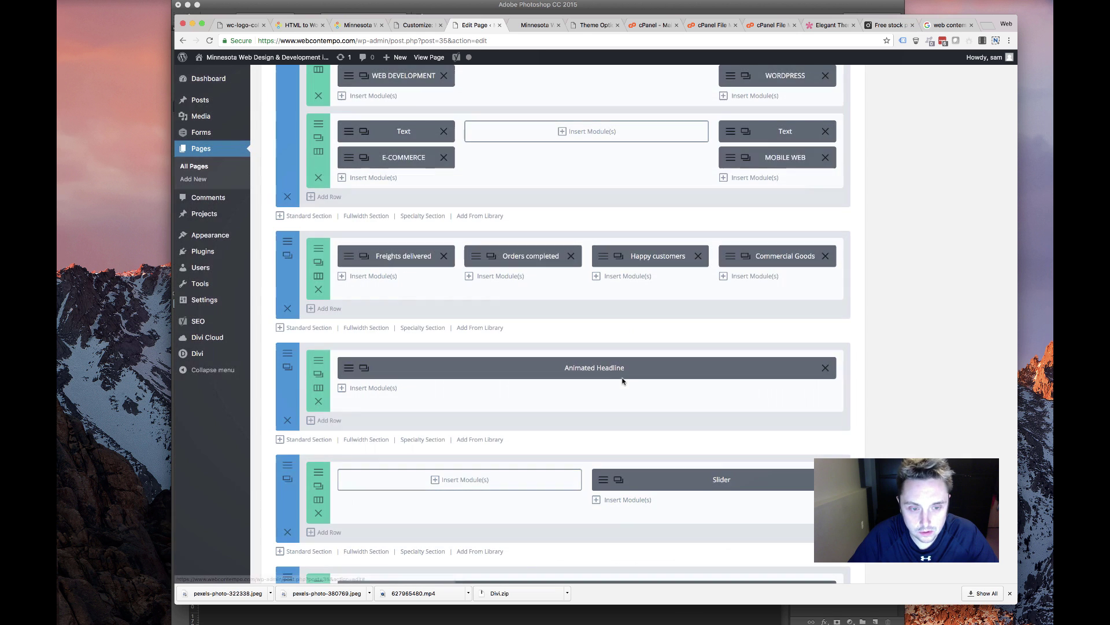
scroll(558, 405, "down", 5)
left_click(618, 272)
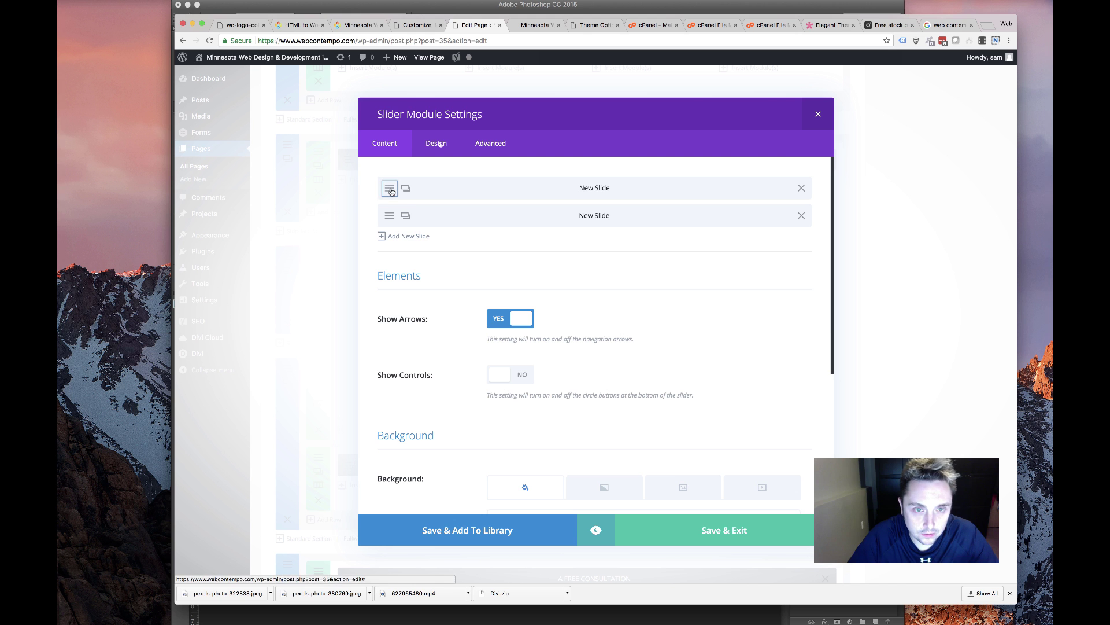
left_click(388, 188)
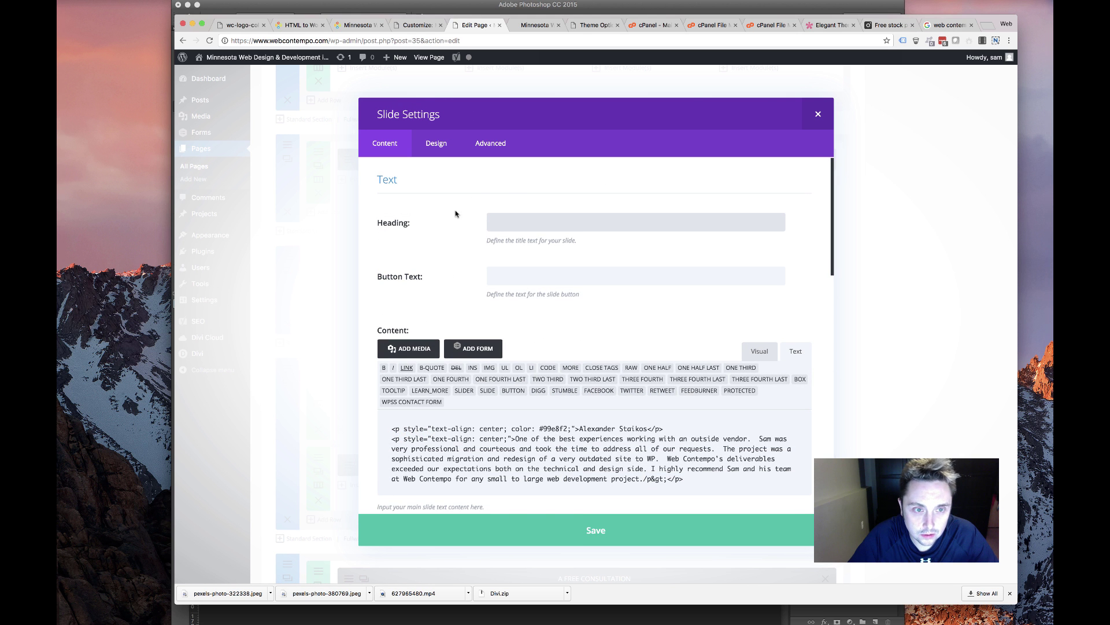
scroll(454, 228, "down", 10)
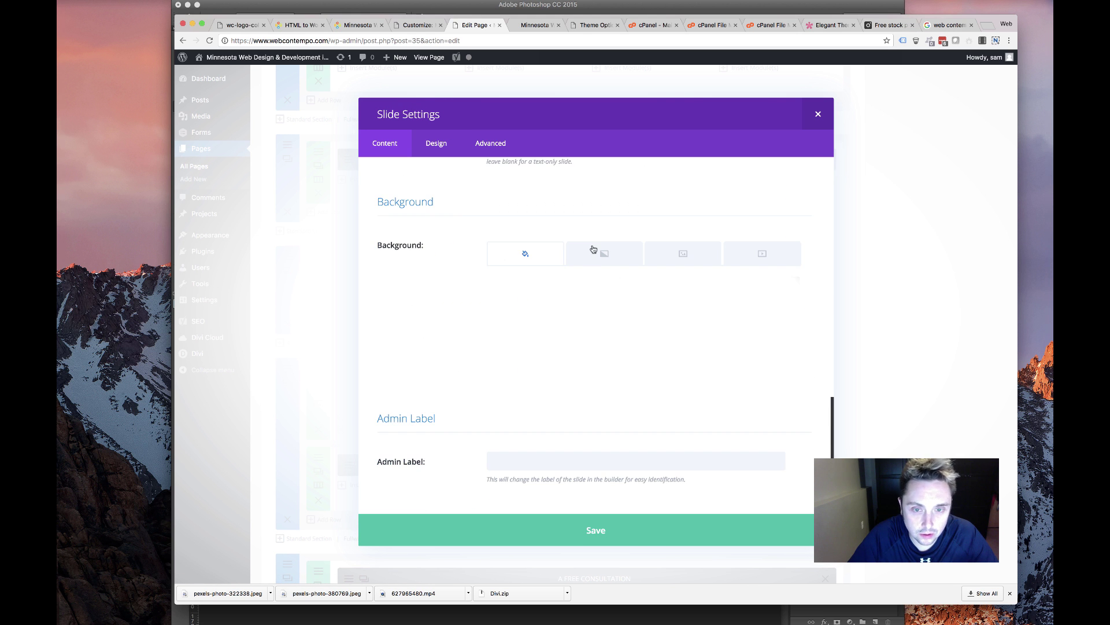
left_click(593, 249)
left_click(694, 255)
left_click(764, 255)
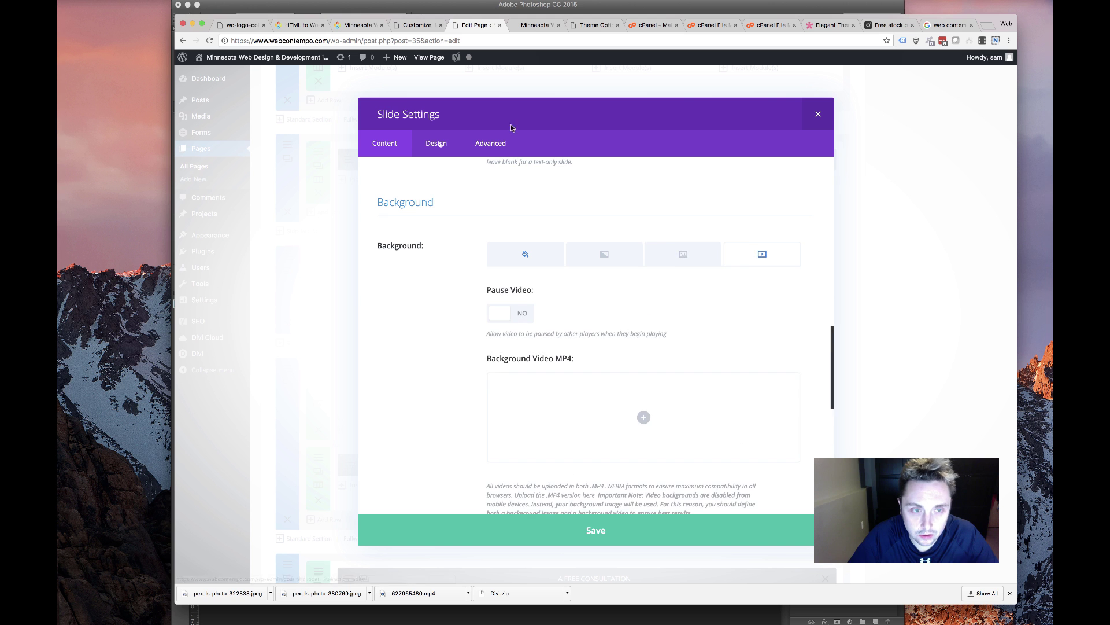
left_click(506, 153)
scroll(538, 248, "down", 10)
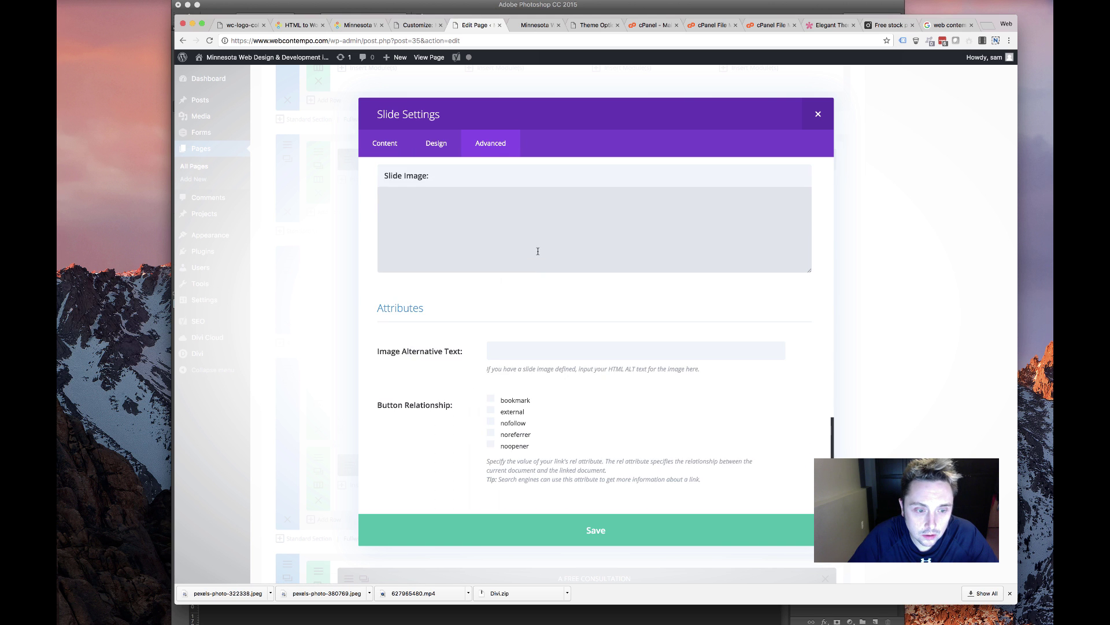
scroll(538, 251, "up", 10)
left_click(818, 114)
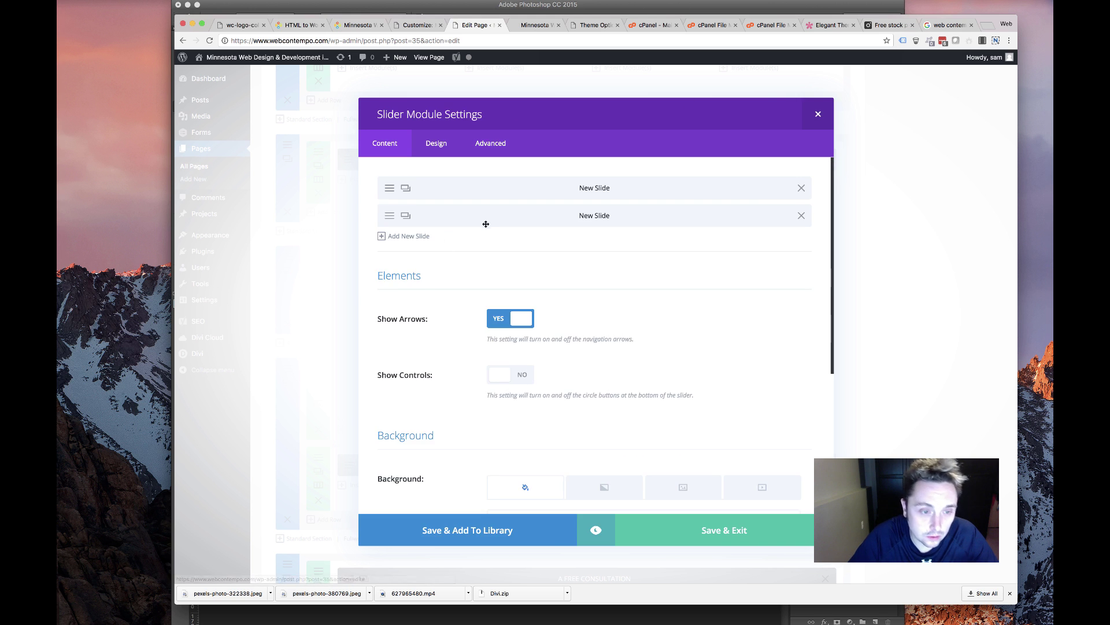
left_click(818, 114)
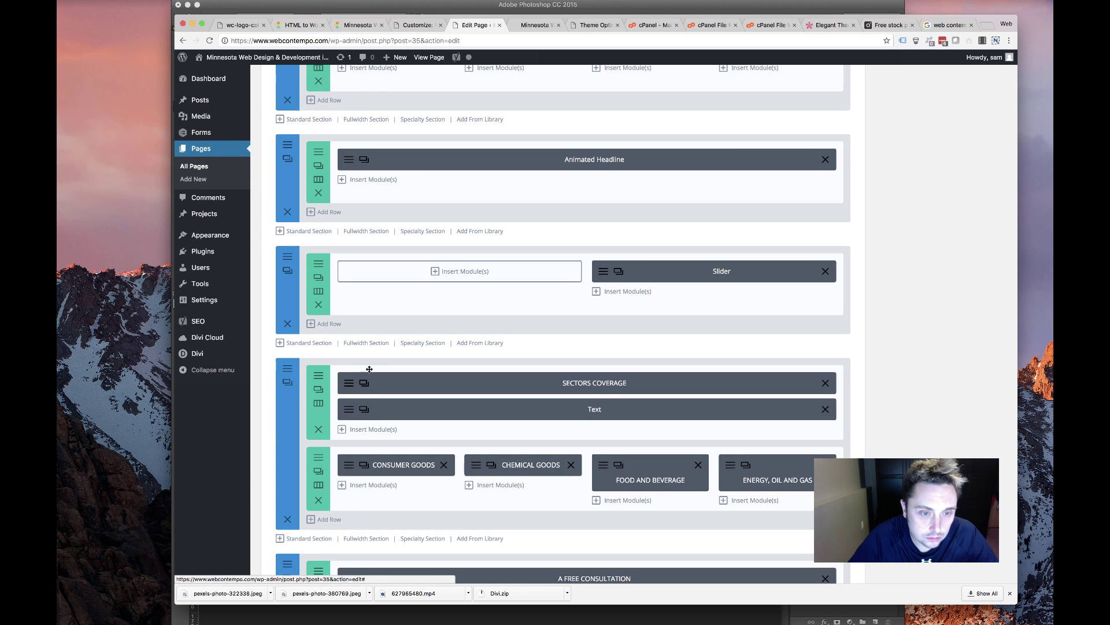
Give the slider row's Column 2 a light grey background and save the row settings
left_click(318, 277)
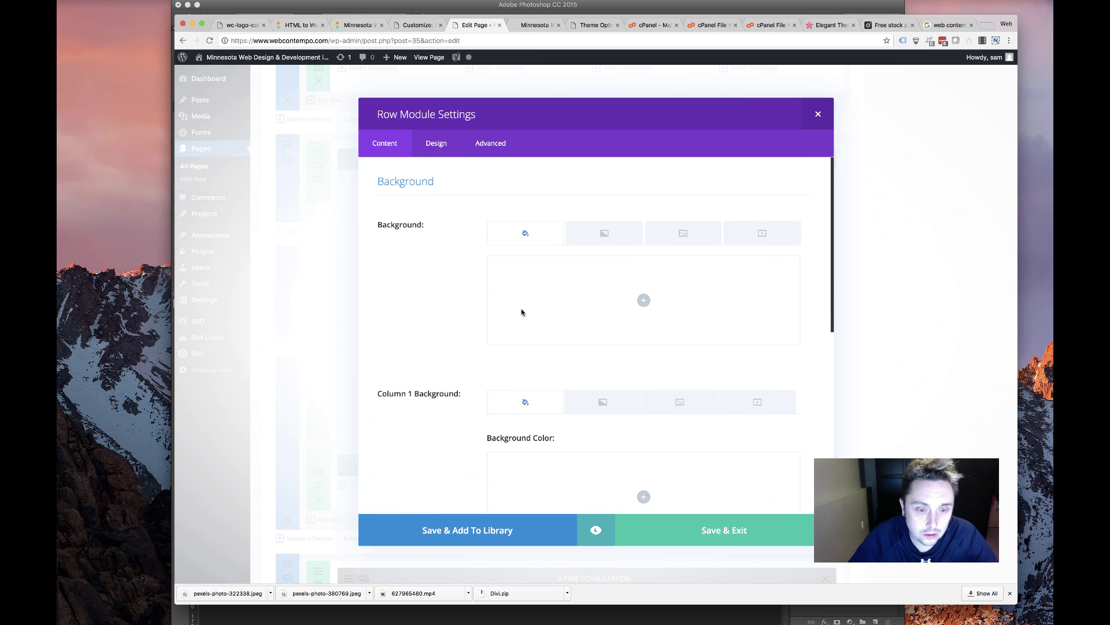
scroll(521, 312, "down", 9)
mouse_move(618, 410)
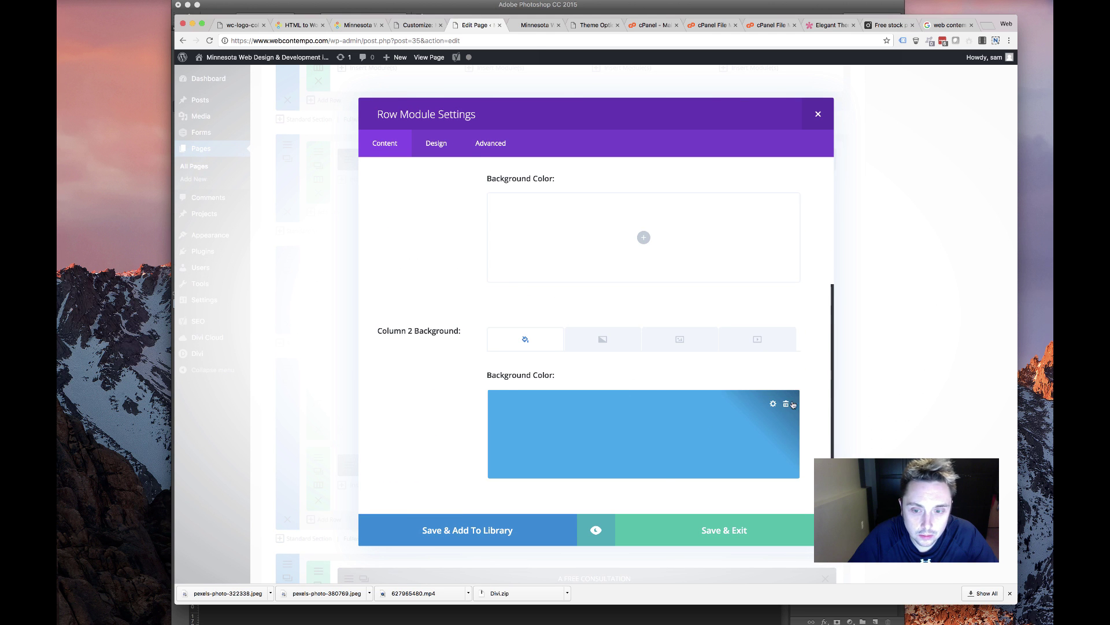
left_click(773, 404)
left_click(654, 479)
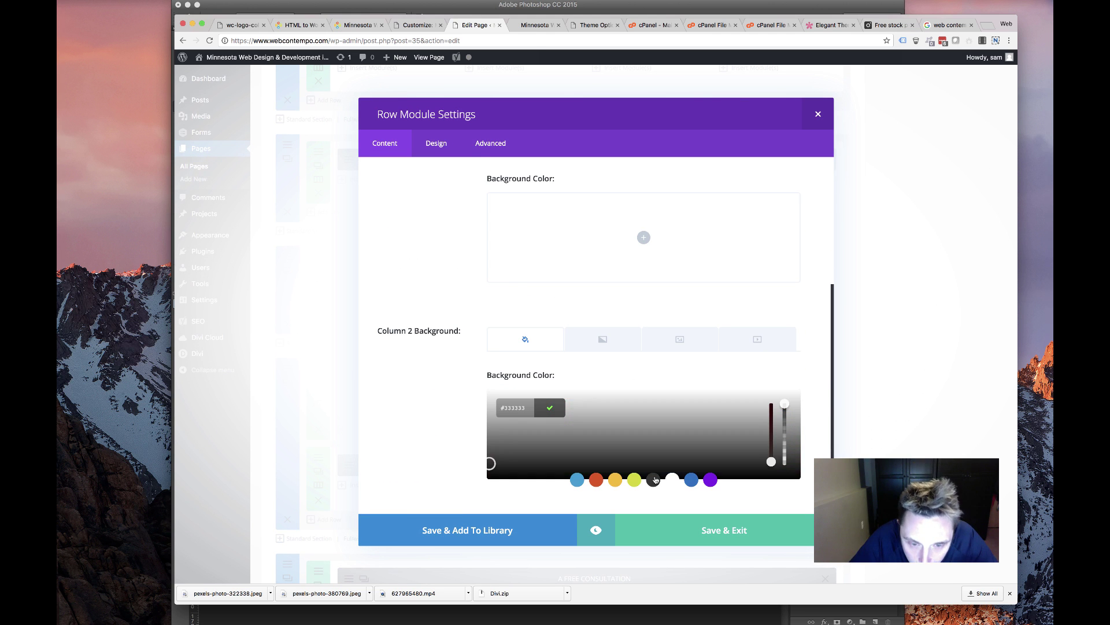
left_click_drag(488, 446, 489, 407)
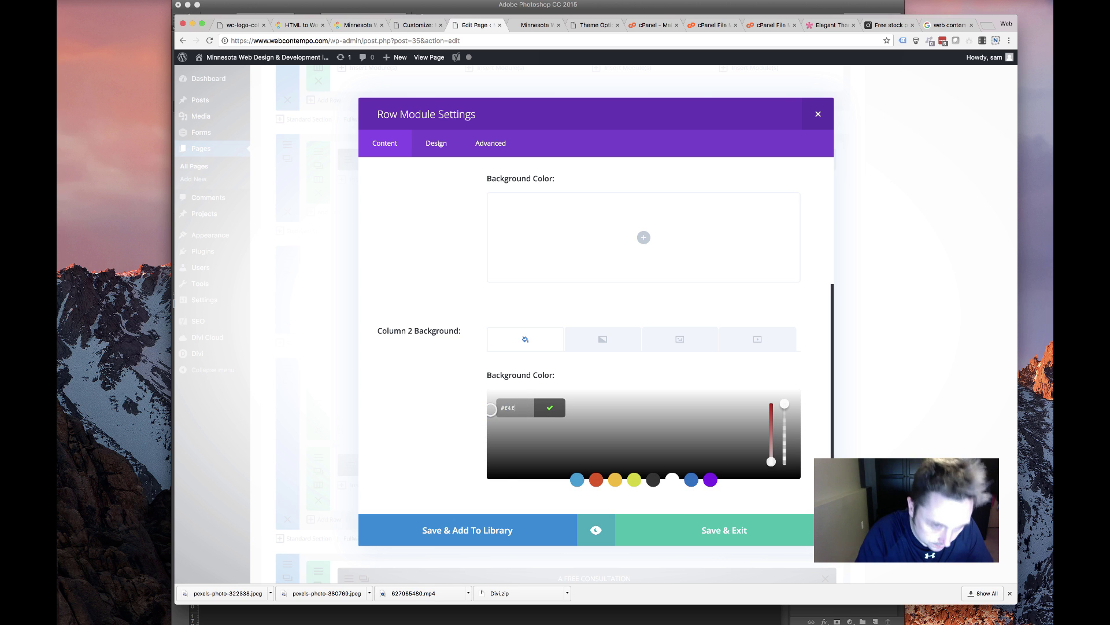
left_click(551, 409)
left_click(703, 539)
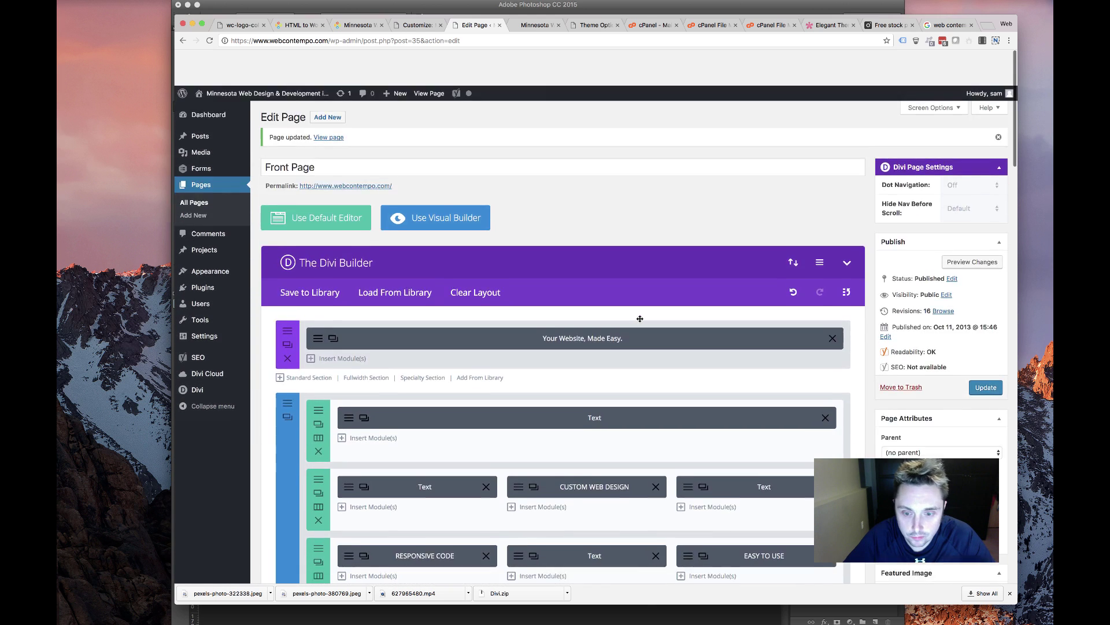
scroll(640, 319, "down", 15)
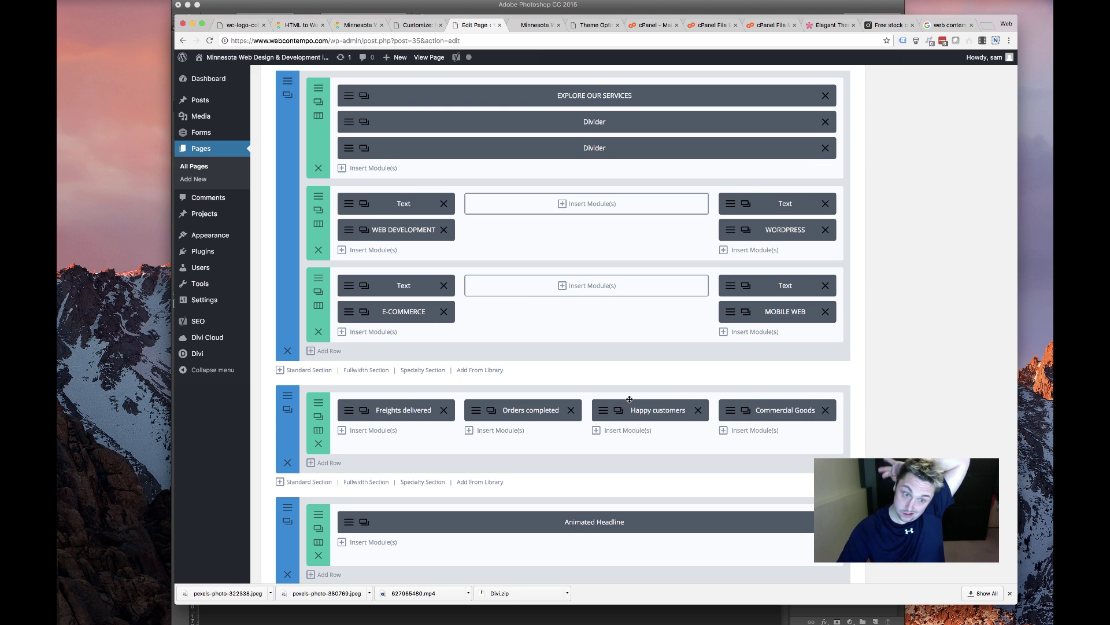
Delete the Freights delivered / Happy customers counters section, then go to the Customize tab
left_click(1010, 1)
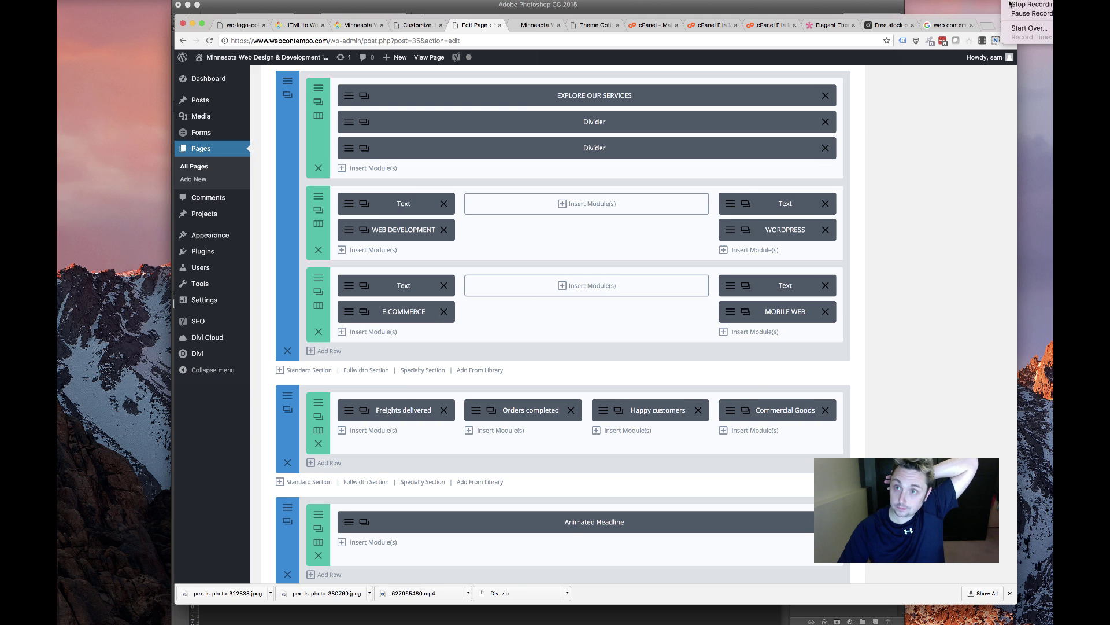
left_click(1015, 13)
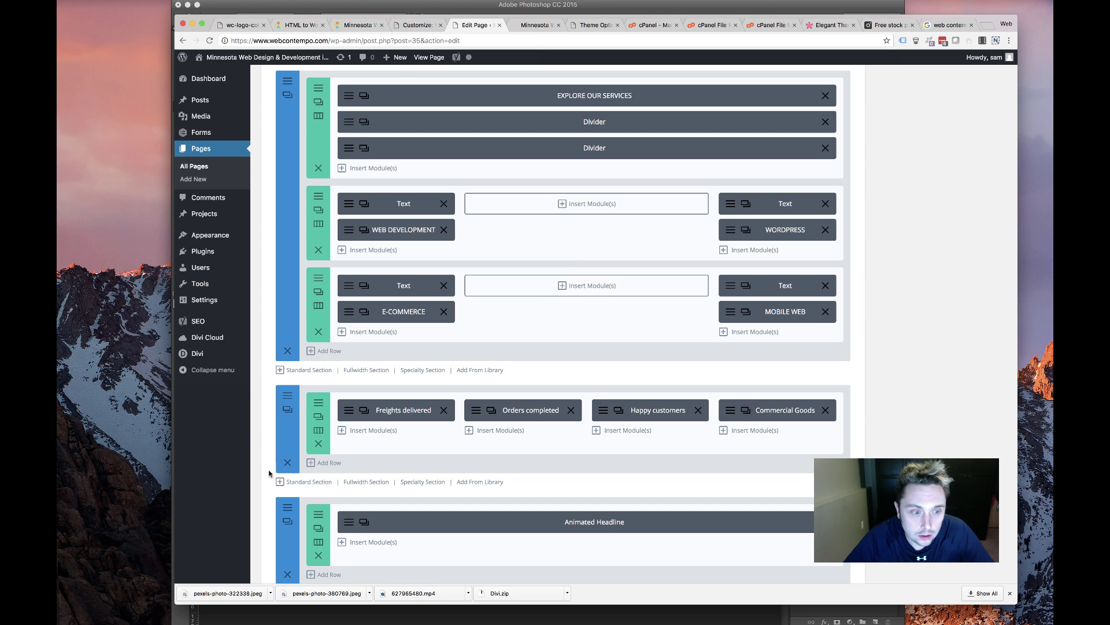
left_click(286, 462)
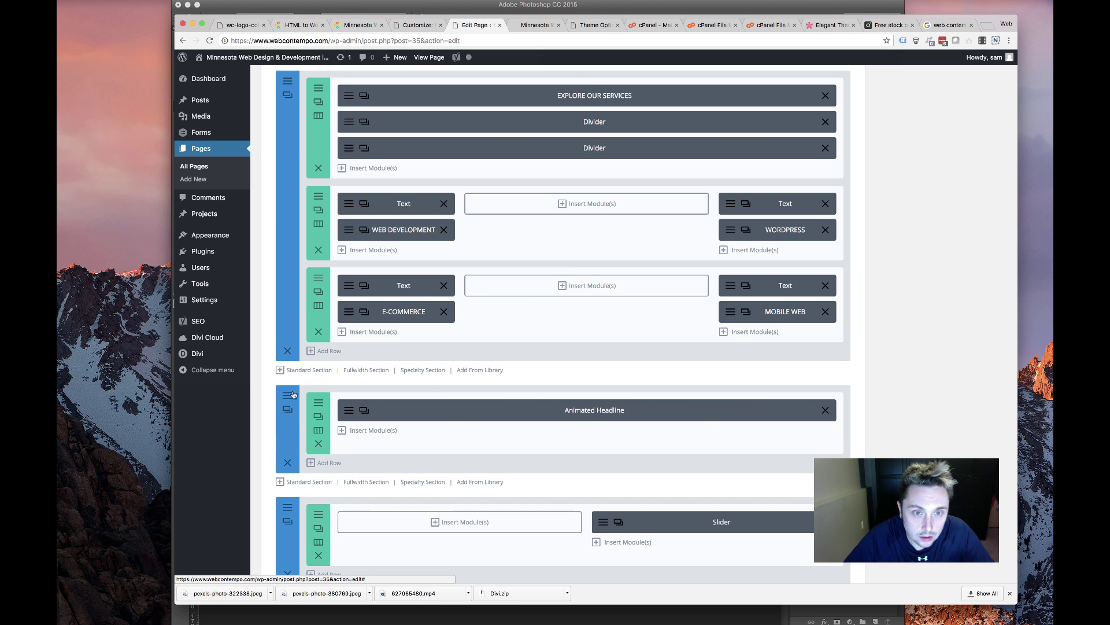
scroll(295, 378, "up", 3)
scroll(307, 399, "down", 2)
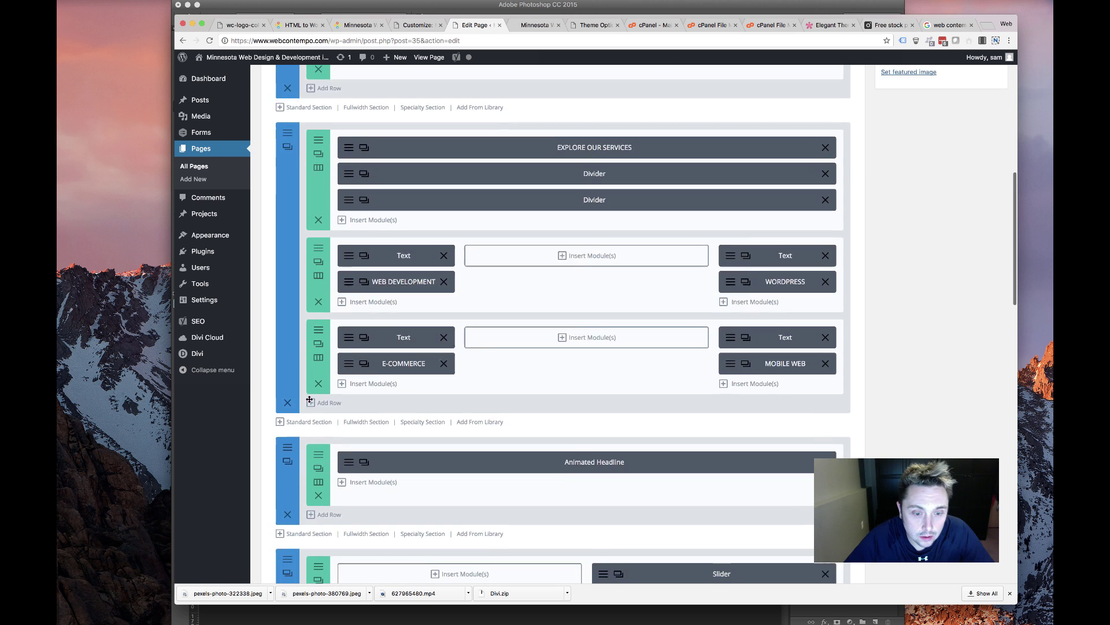
scroll(309, 399, "down", 10)
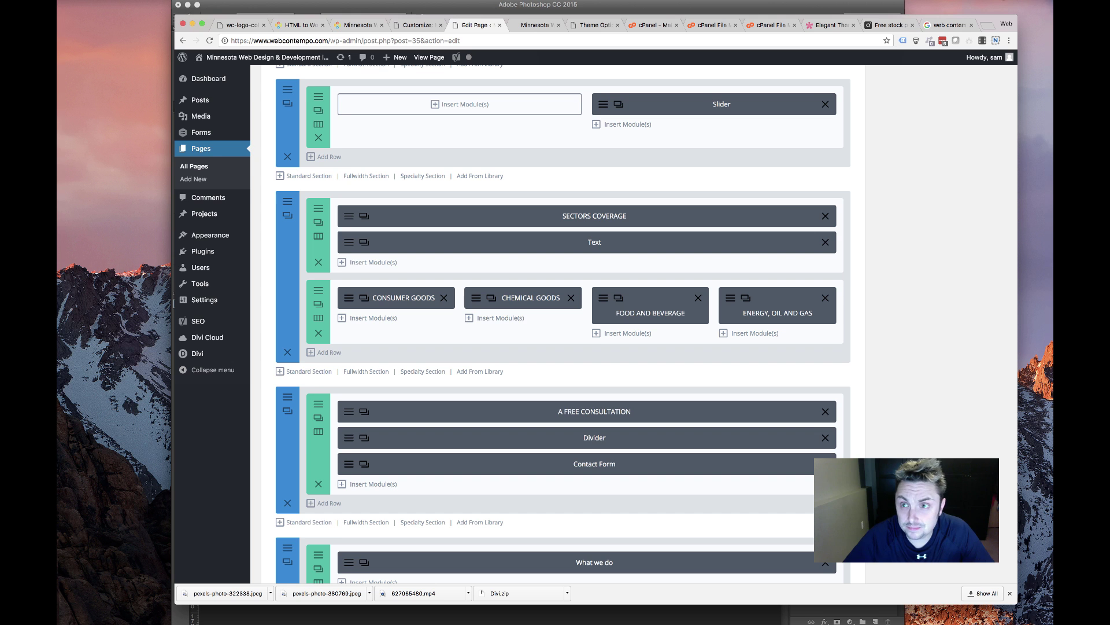
left_click(1009, 1)
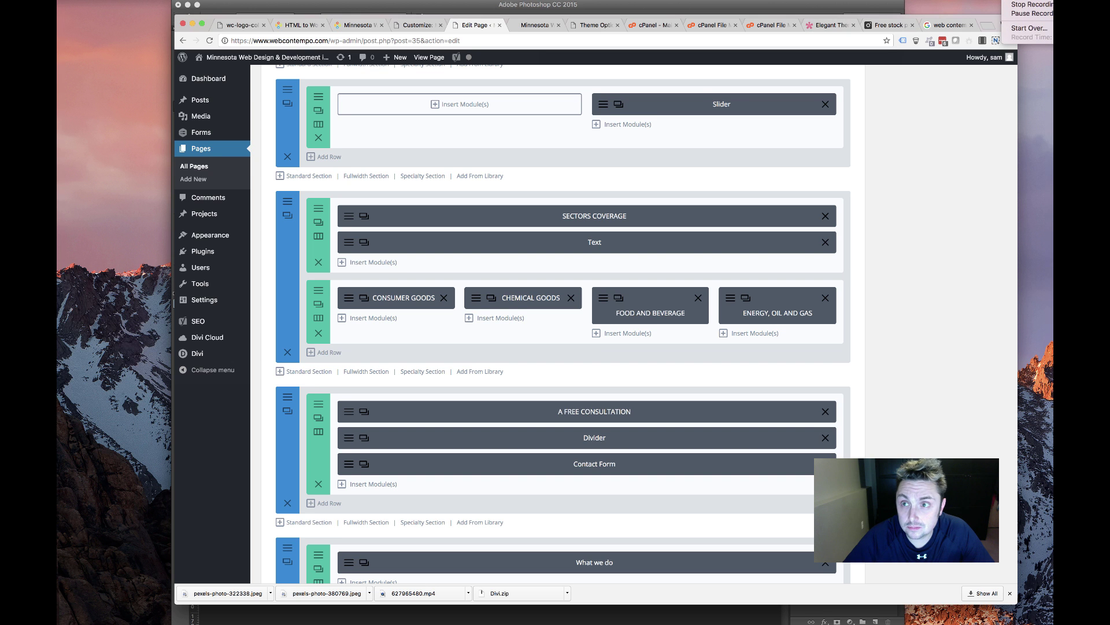
left_click(414, 26)
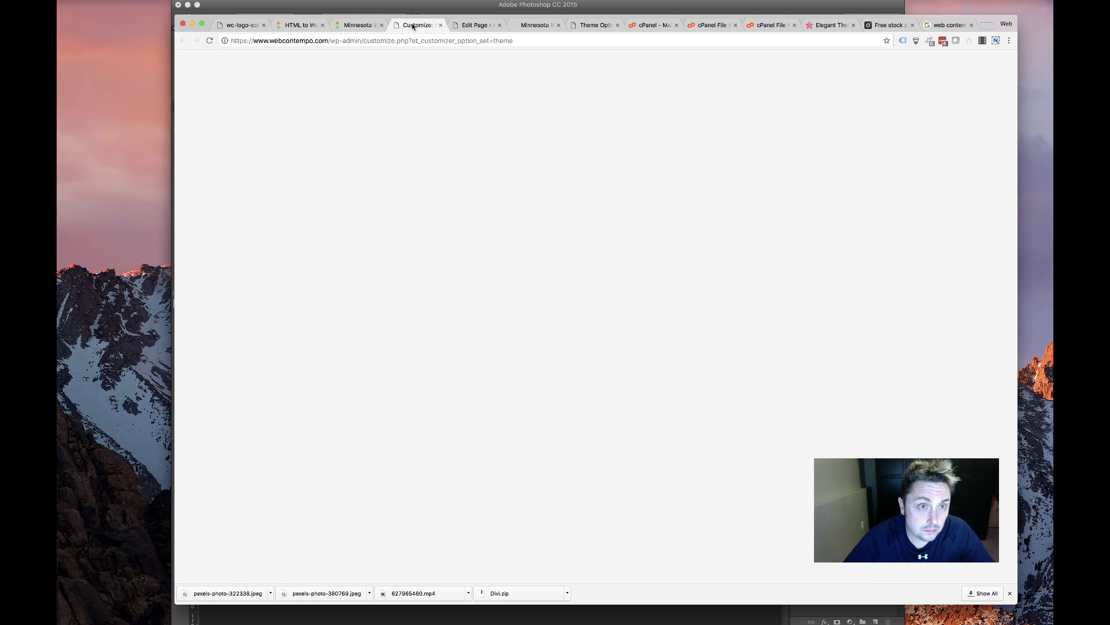
scroll(518, 238, "down", 15)
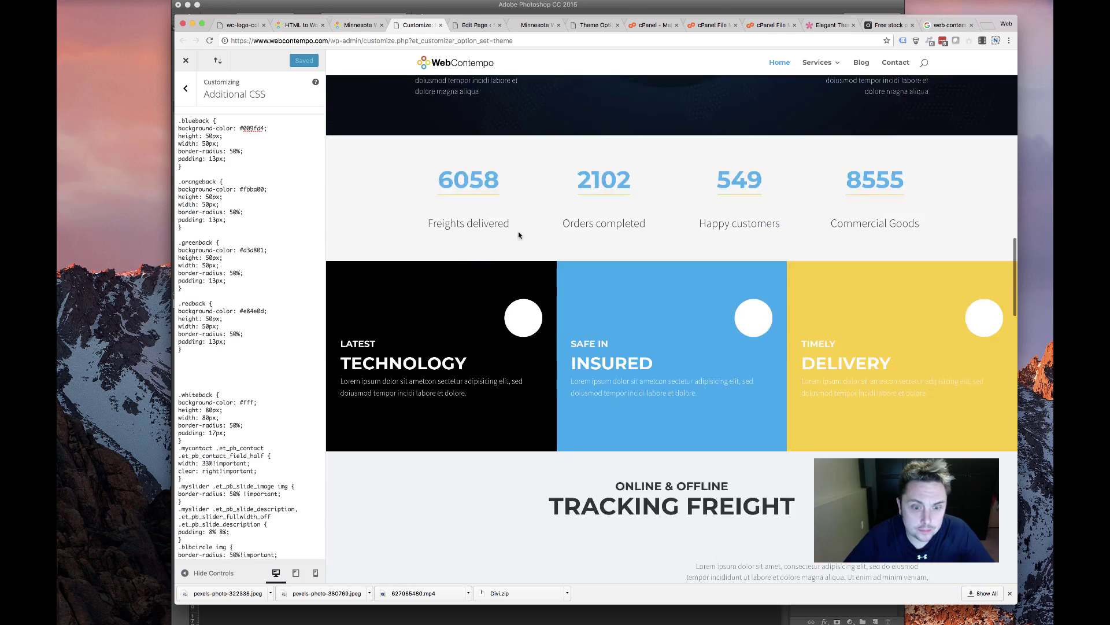
scroll(518, 235, "down", 7)
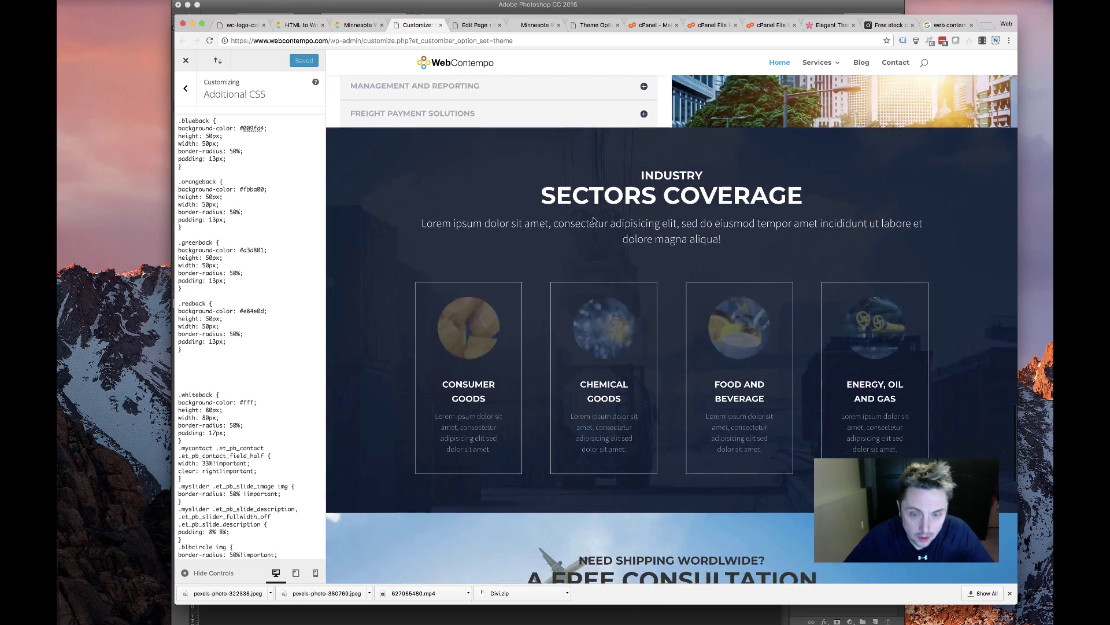
scroll(625, 253, "down", 5)
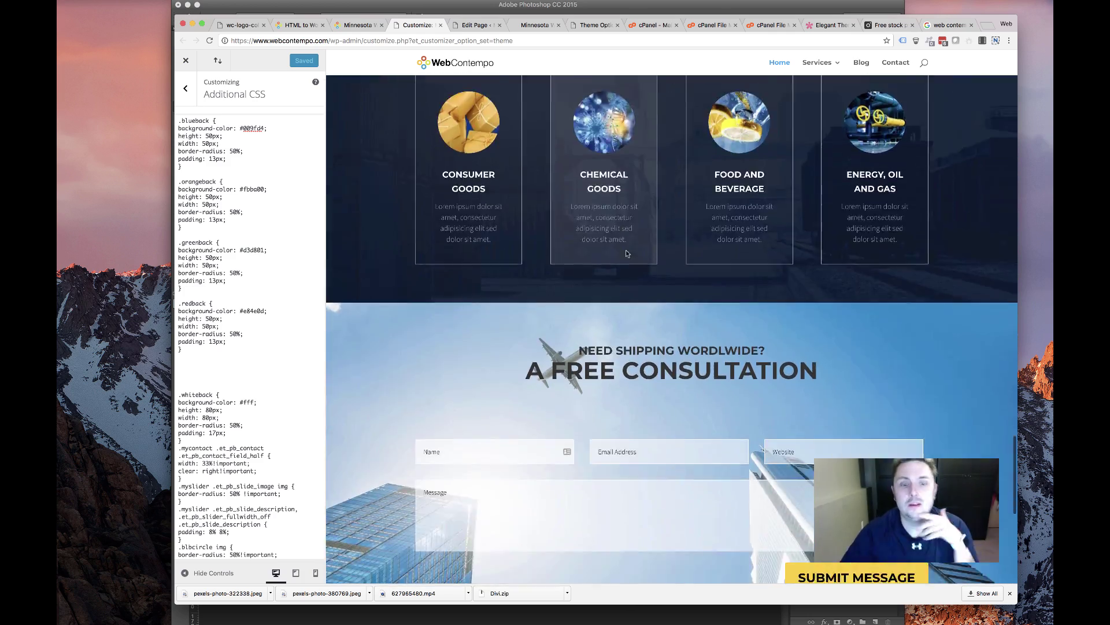
scroll(626, 253, "down", 3)
scroll(627, 253, "down", 4)
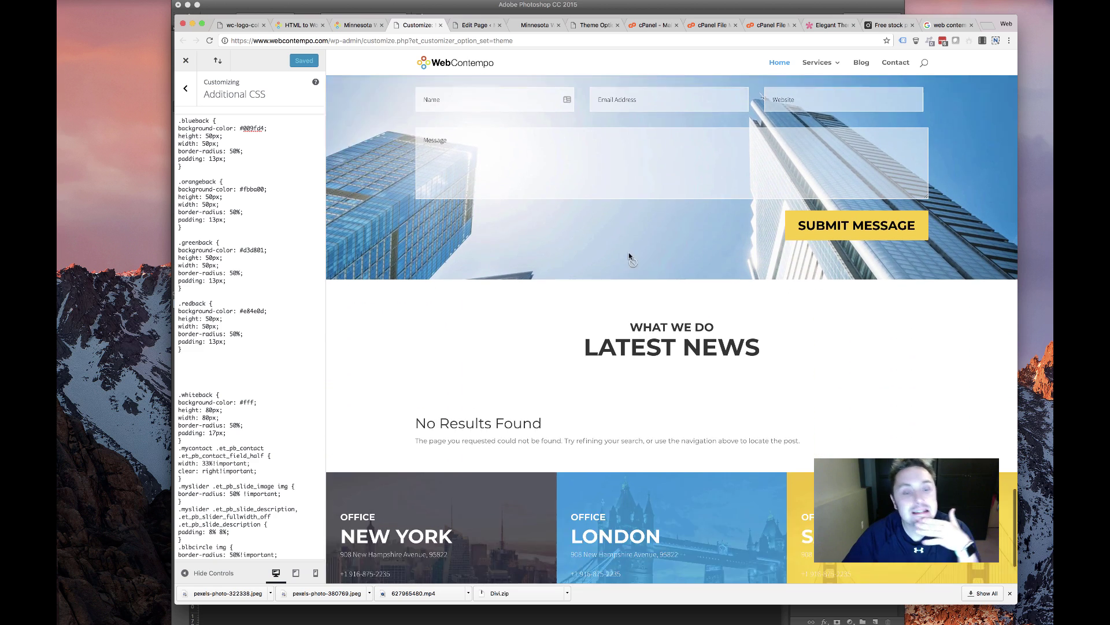
scroll(629, 253, "up", 8)
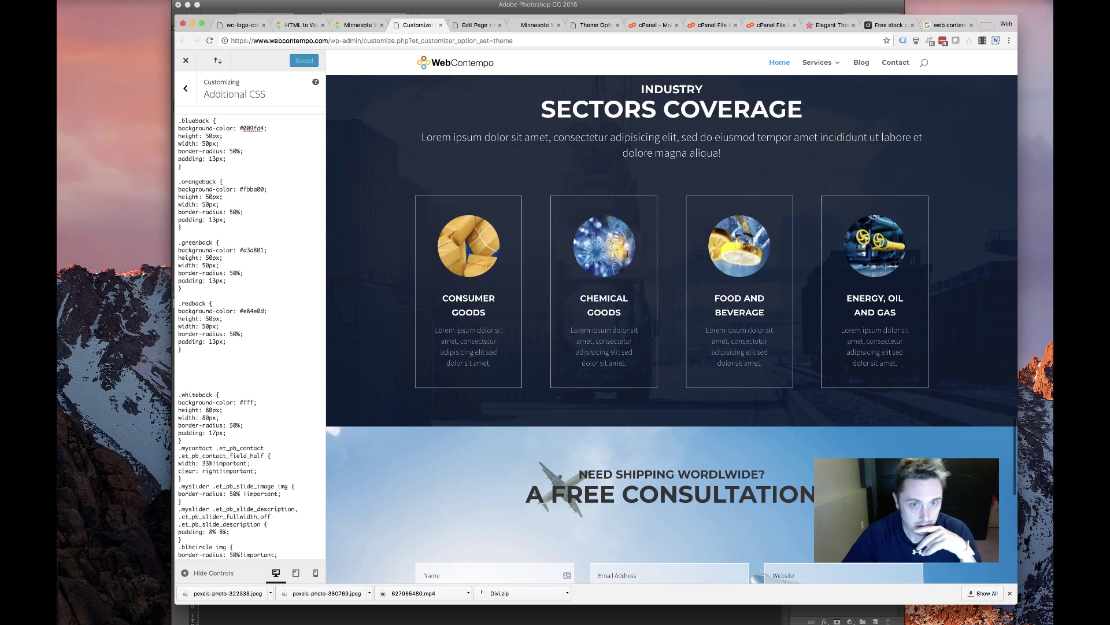
scroll(629, 255, "down", 4)
scroll(629, 254, "up", 2)
scroll(630, 253, "down", 6)
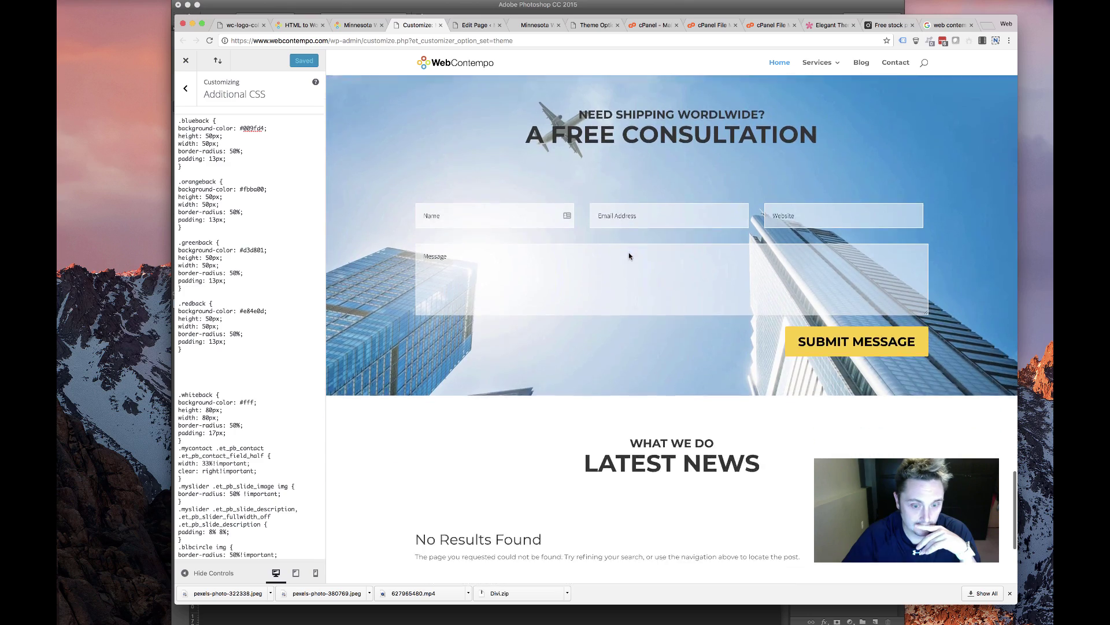
scroll(629, 253, "up", 8)
scroll(630, 253, "up", 8)
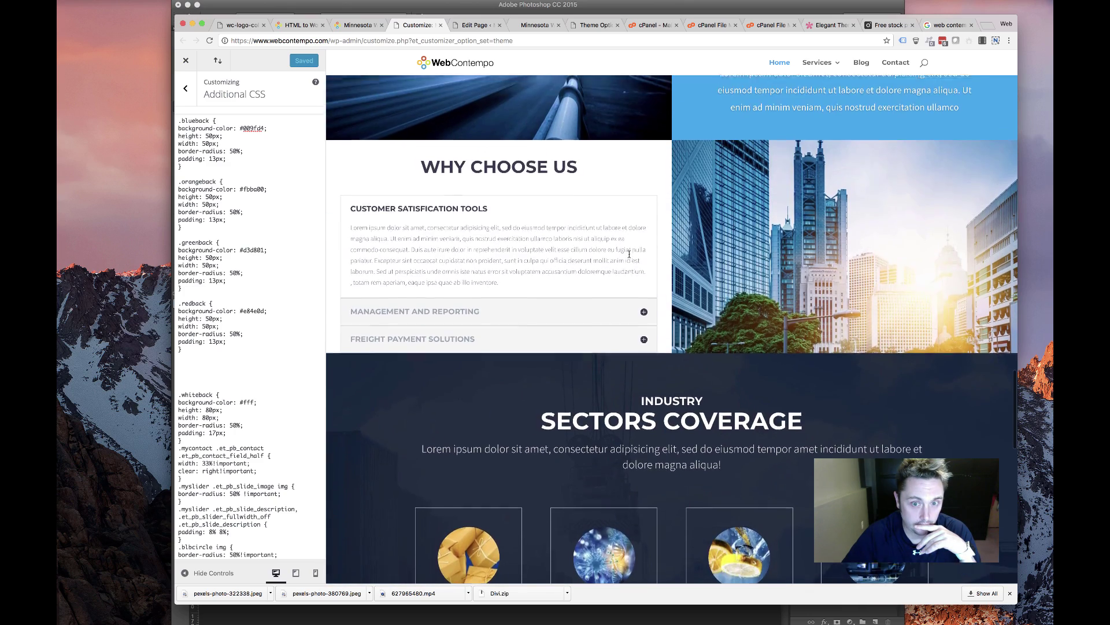
scroll(629, 253, "up", 3)
scroll(629, 255, "down", 2)
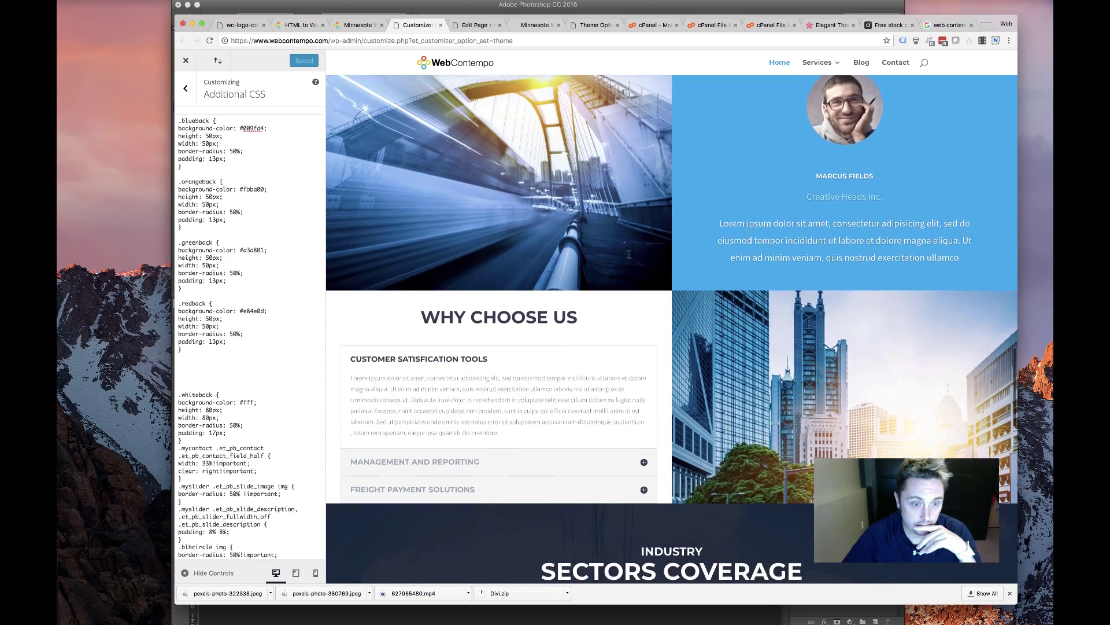
scroll(630, 256, "down", 10)
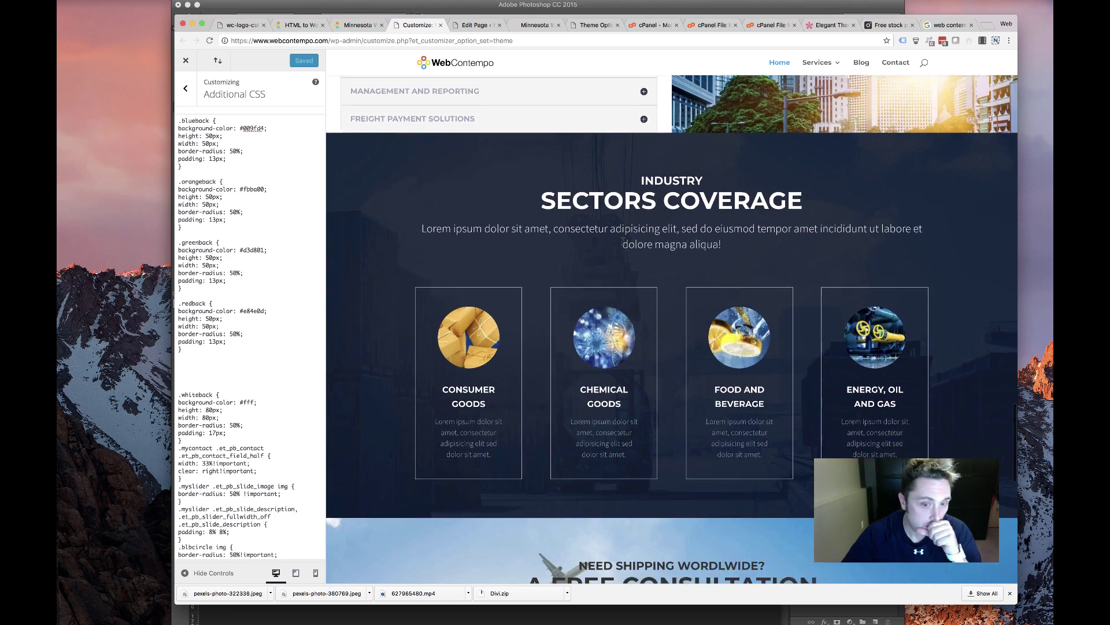
scroll(619, 252, "down", 6)
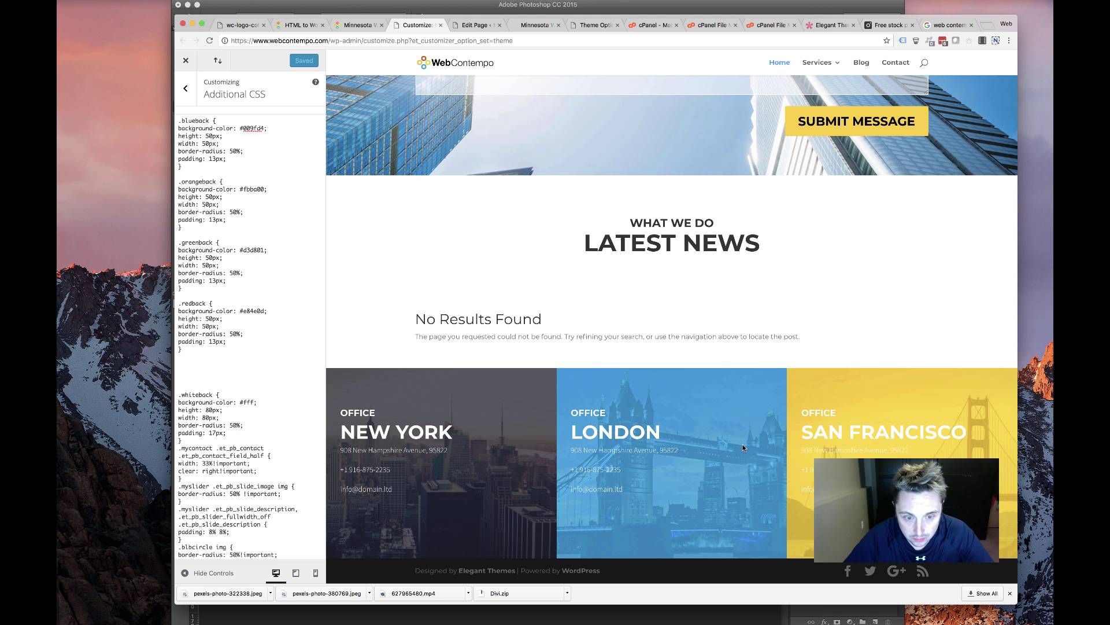
scroll(744, 447, "up", 4)
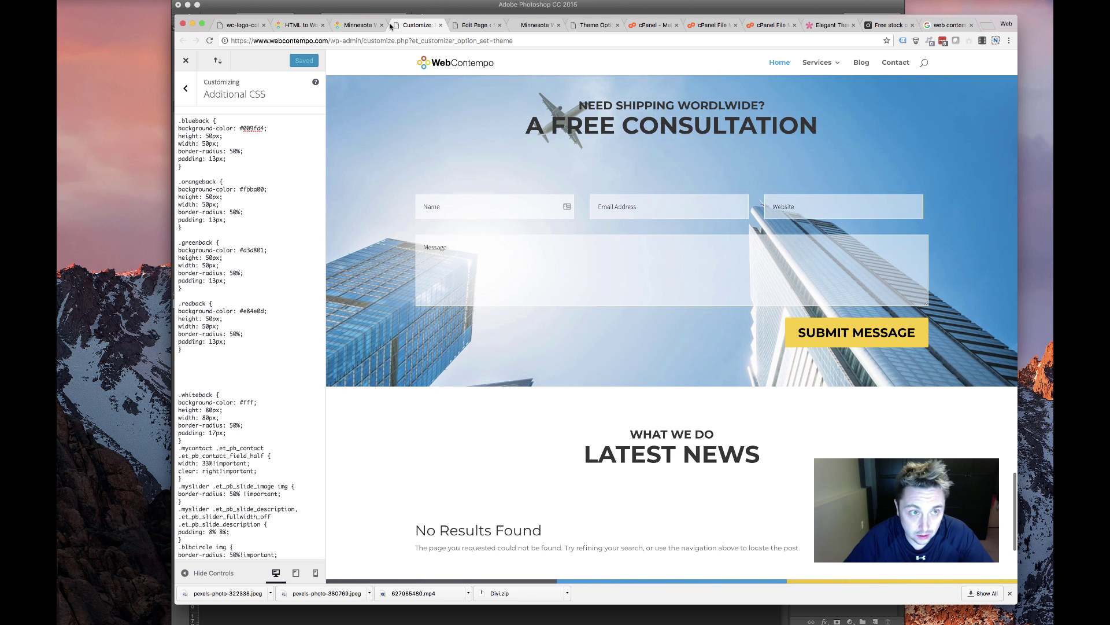
Compare the front page's Divi layout with the live WebContempo homepage, then return to the builder
left_click(474, 25)
scroll(413, 438, "down", 3)
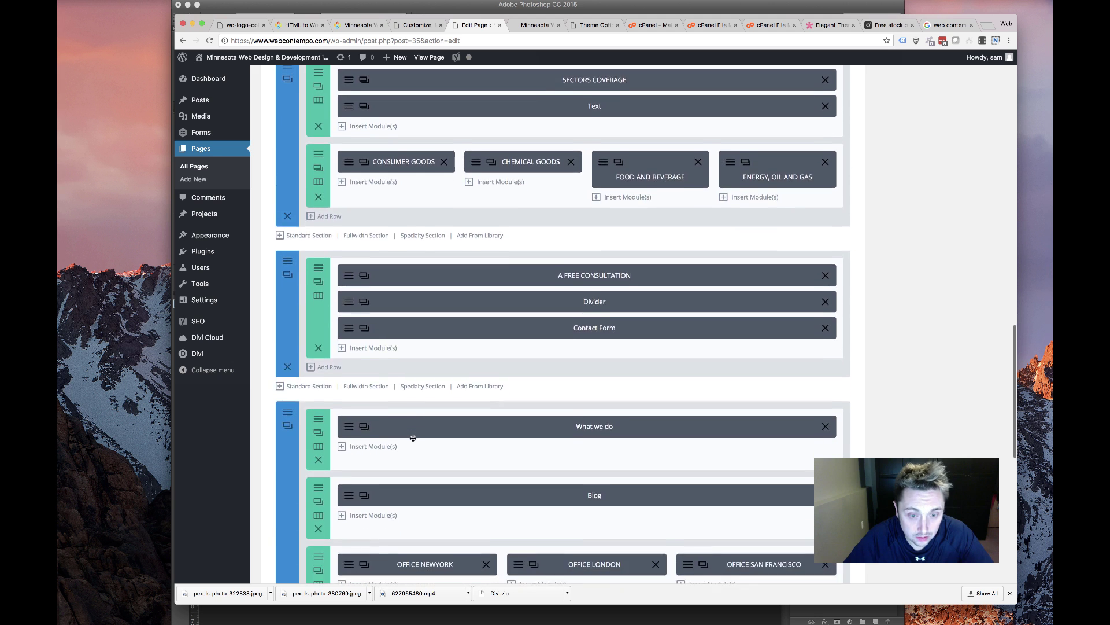
scroll(413, 438, "down", 5)
scroll(347, 428, "up", 4)
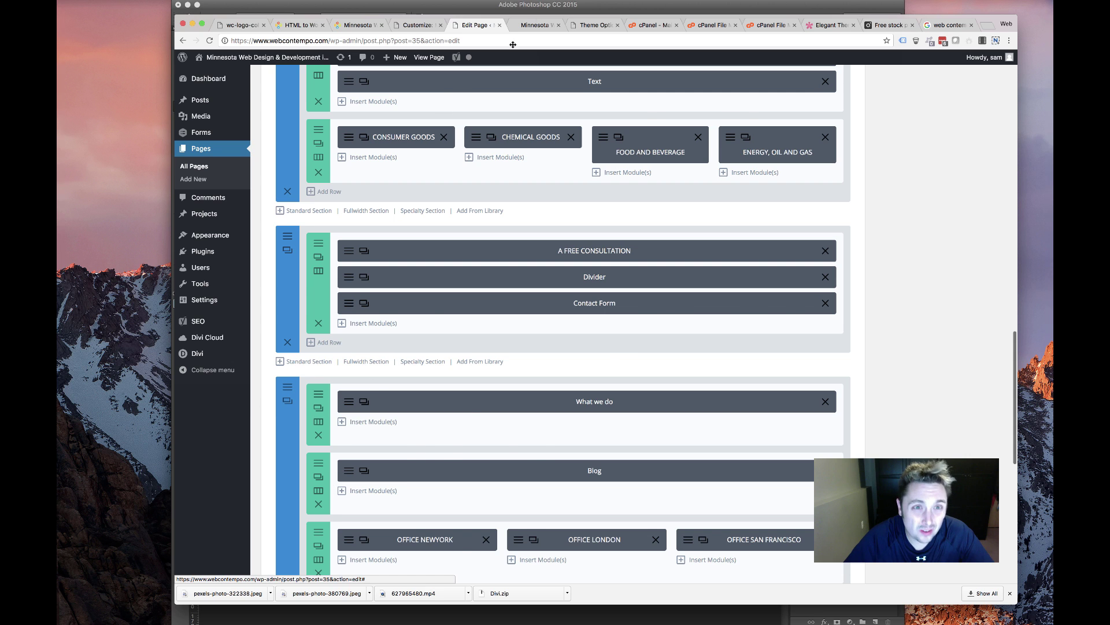
left_click(533, 25)
scroll(427, 266, "down", 12)
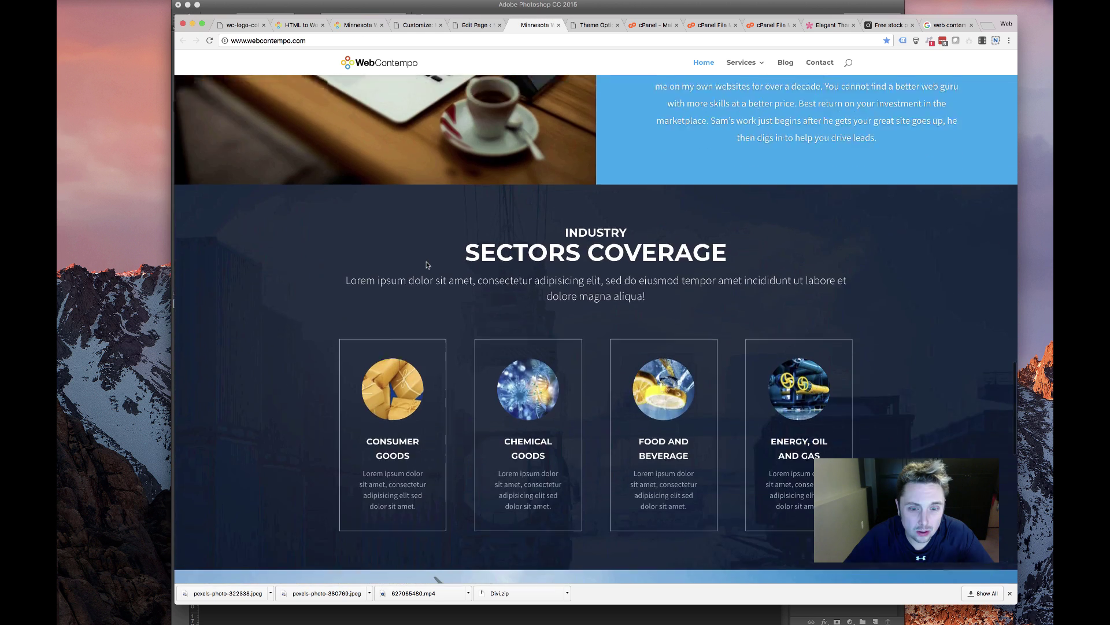
scroll(427, 265, "up", 4)
scroll(425, 266, "down", 7)
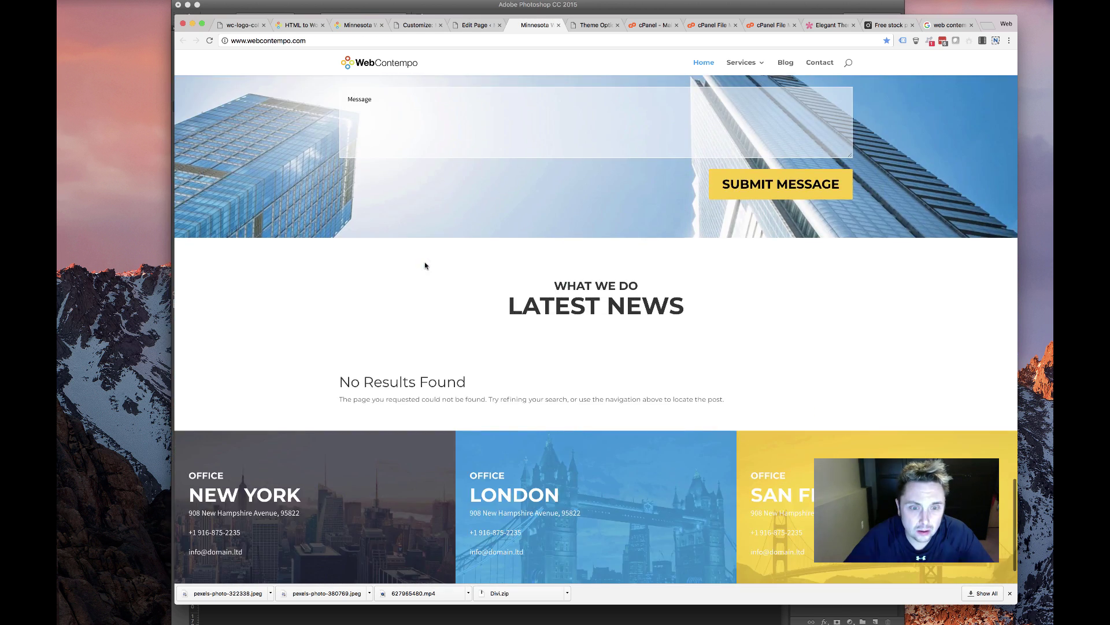
left_click(473, 25)
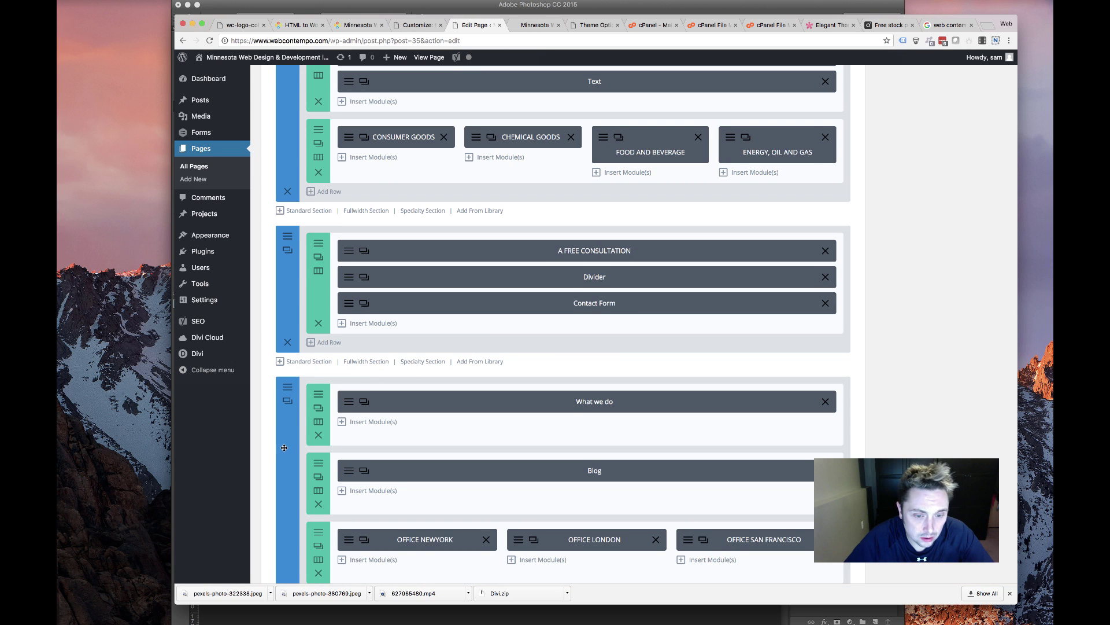
scroll(283, 448, "down", 3)
Delete the office locations row and Sectors Coverage section, and move A FREE CONSULTATION below Blog
left_click(318, 483)
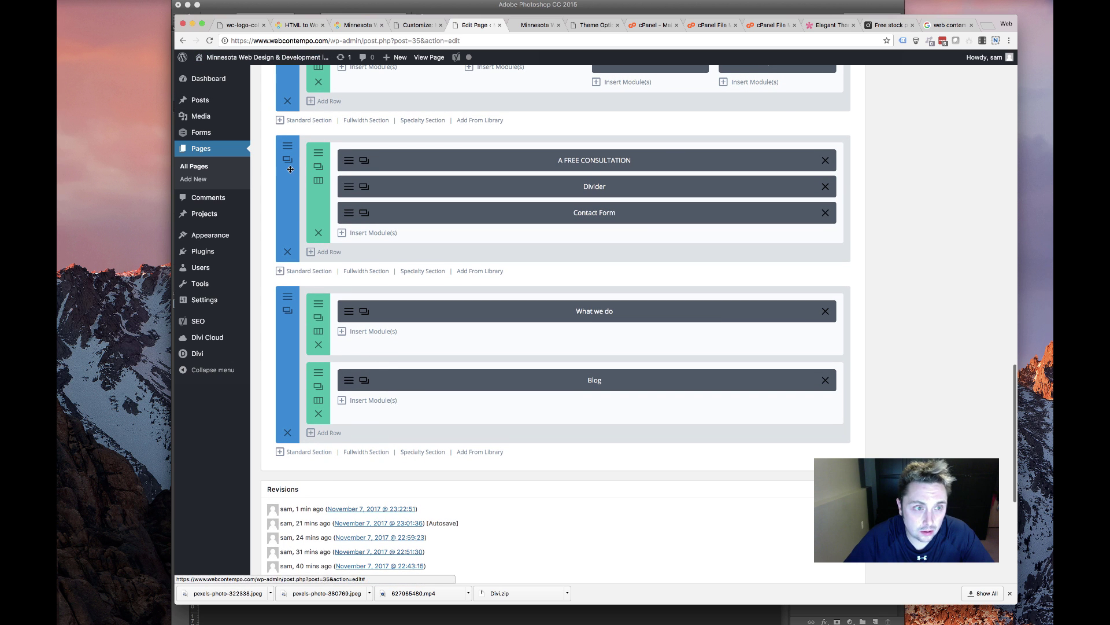
left_click_drag(287, 146, 309, 347)
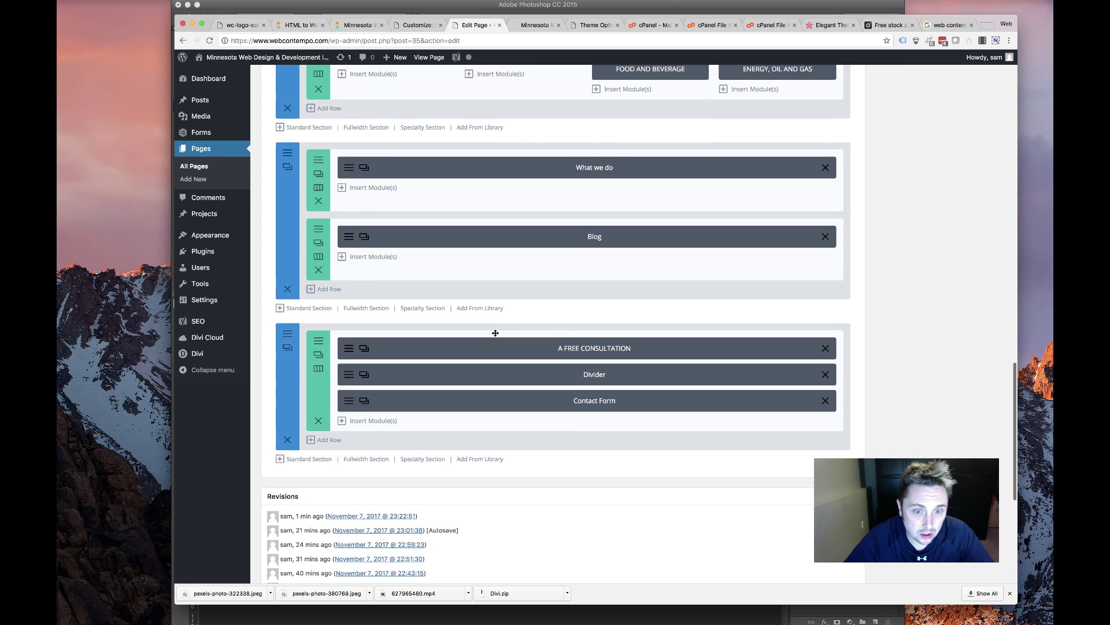
scroll(496, 330, "up", 5)
scroll(338, 292, "up", 2)
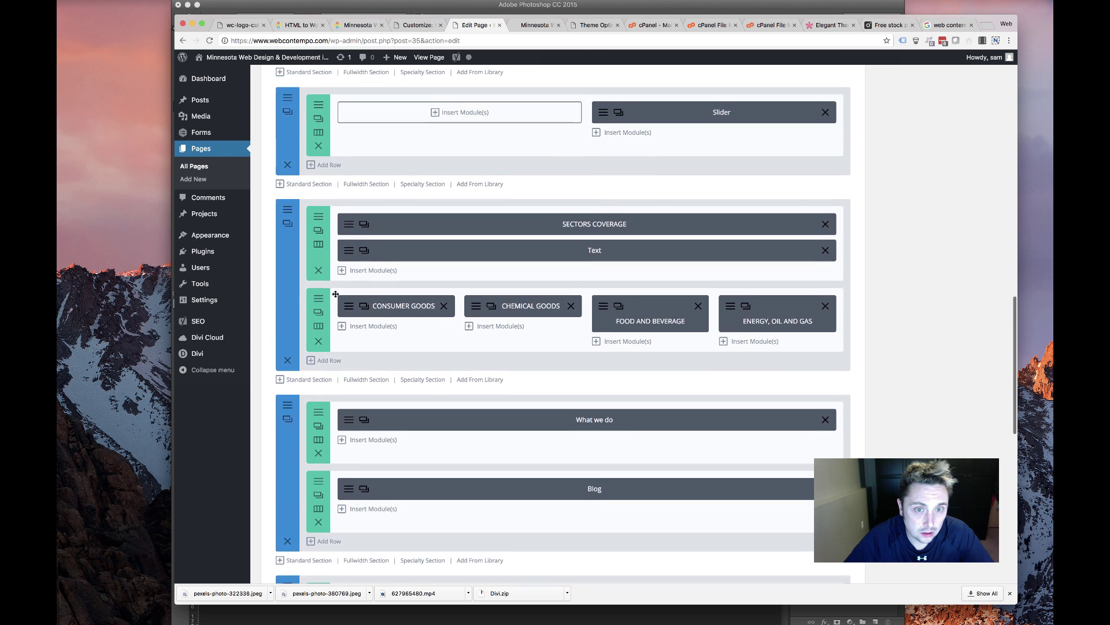
left_click(288, 387)
scroll(428, 343, "up", 4)
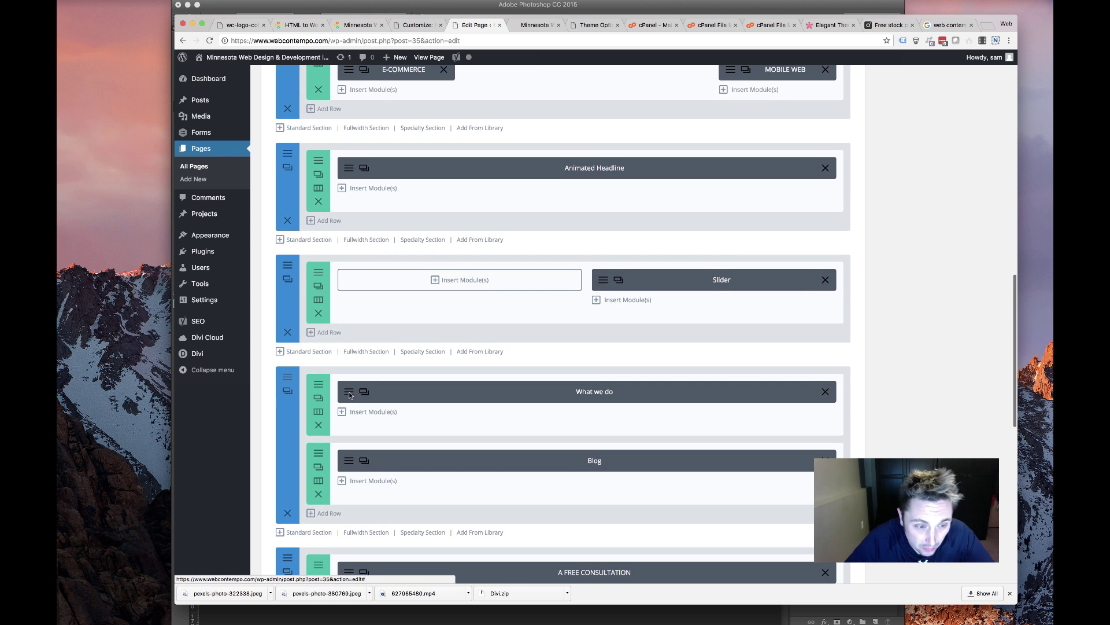
Remove the WHAT WE DO heading from the text module, leaving LATEST NEWS, and save
left_click(347, 395)
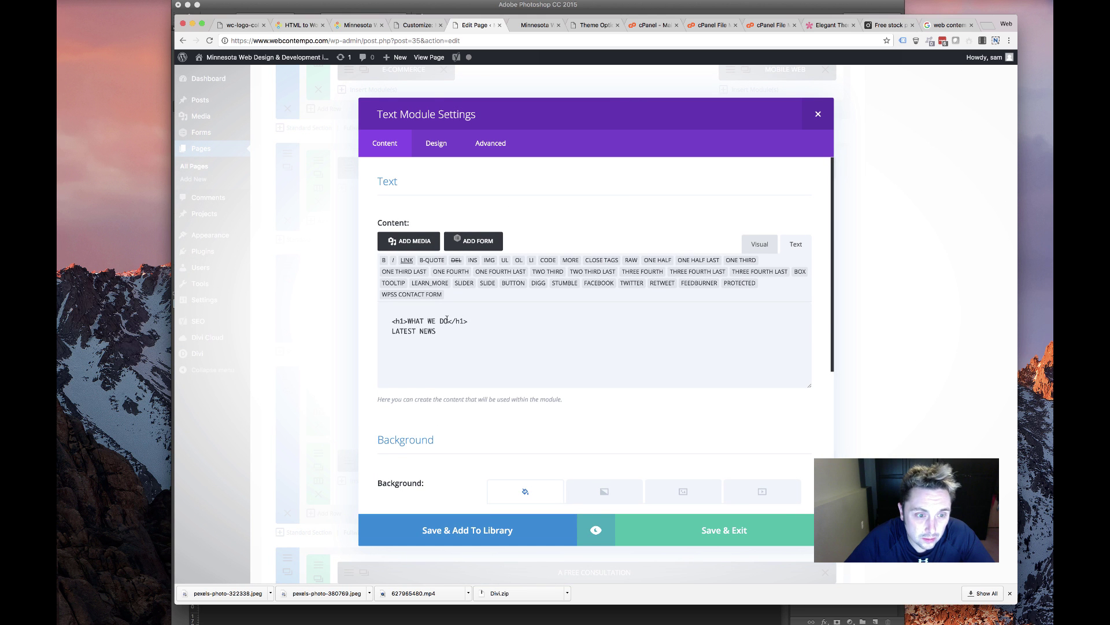
left_click_drag(479, 322, 382, 305)
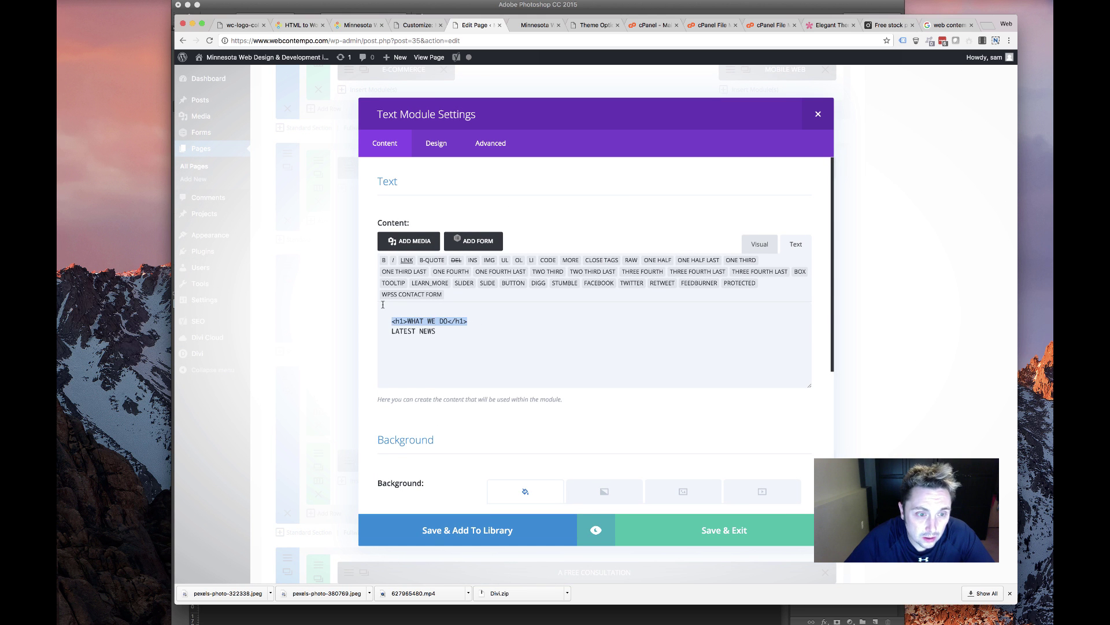
key("BackSpace")
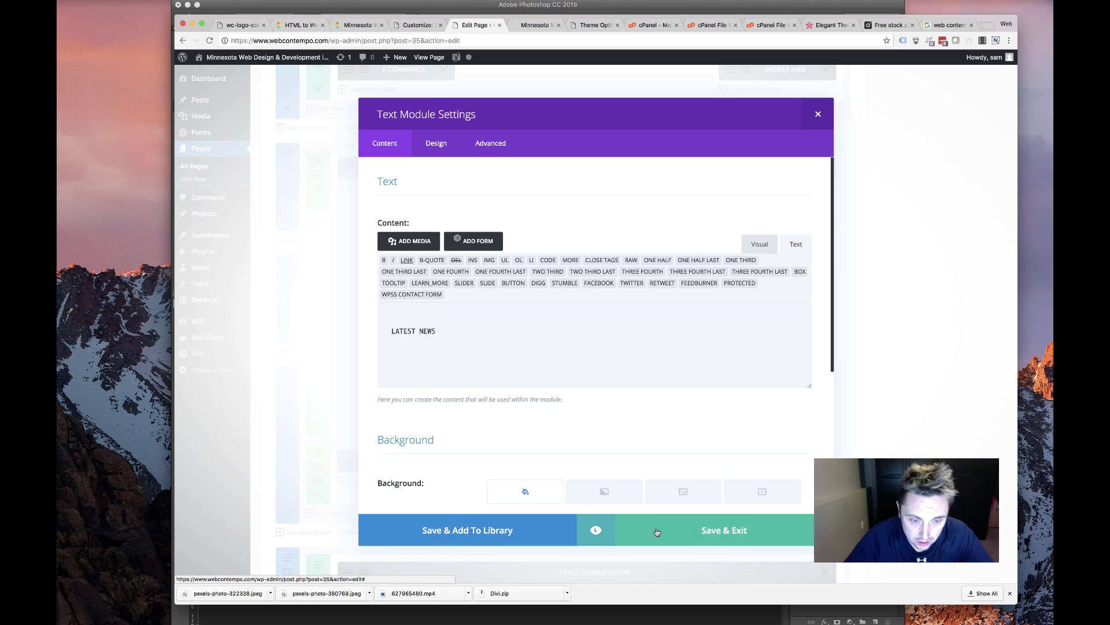
left_click(656, 539)
Look through the Blog module's settings, then view the live homepage's empty Latest News section
left_click(347, 466)
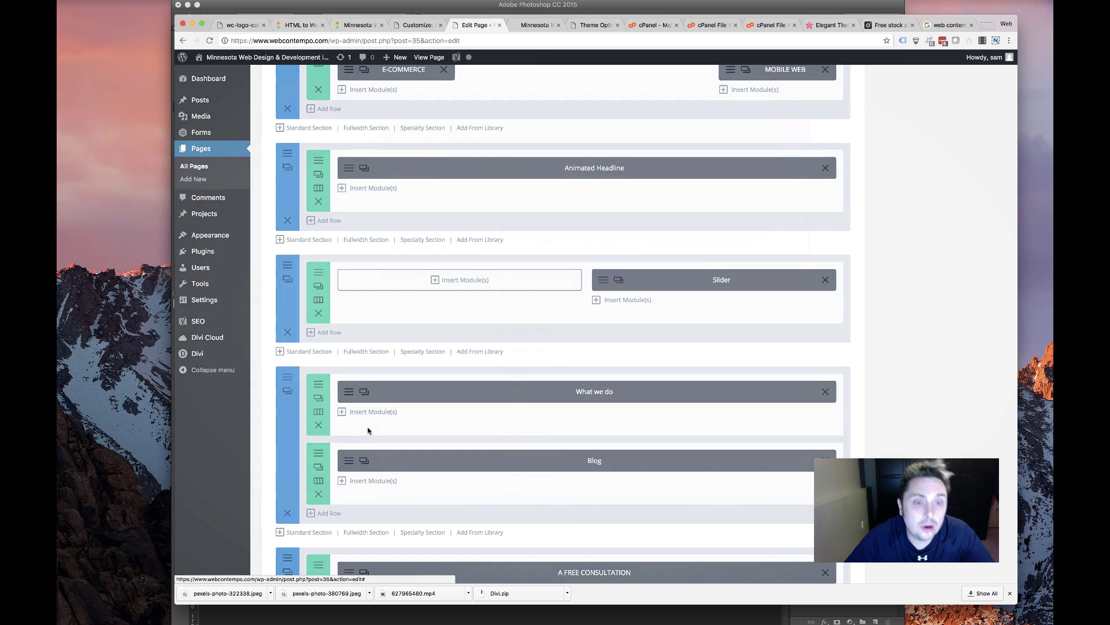
scroll(514, 265, "down", 5)
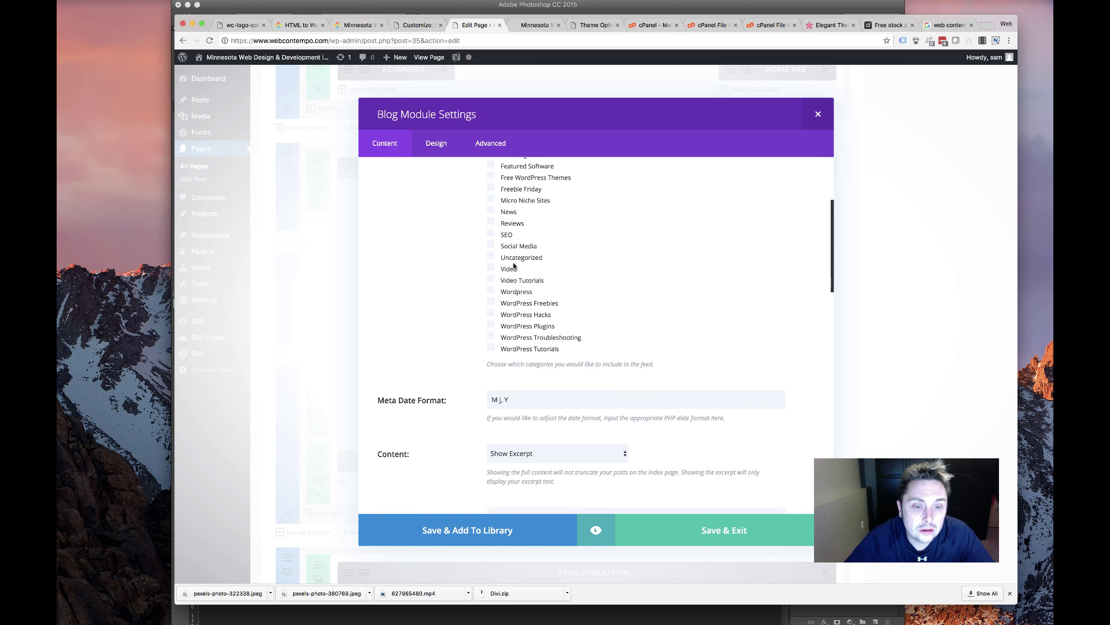
scroll(510, 273, "up", 5)
scroll(519, 298, "down", 5)
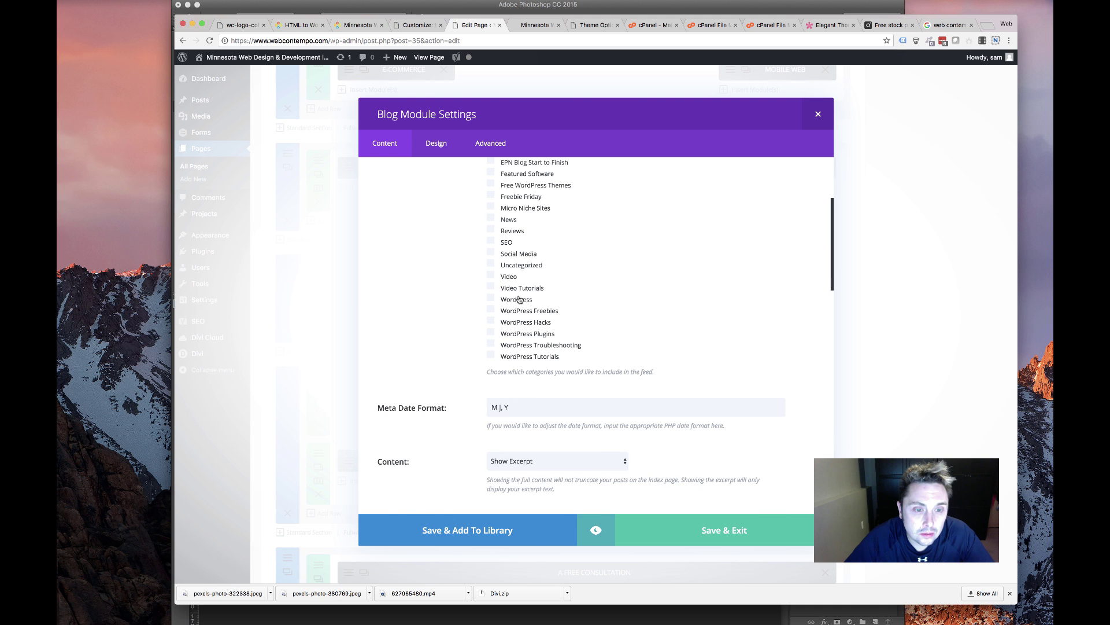
scroll(519, 298, "up", 4)
scroll(519, 299, "down", 13)
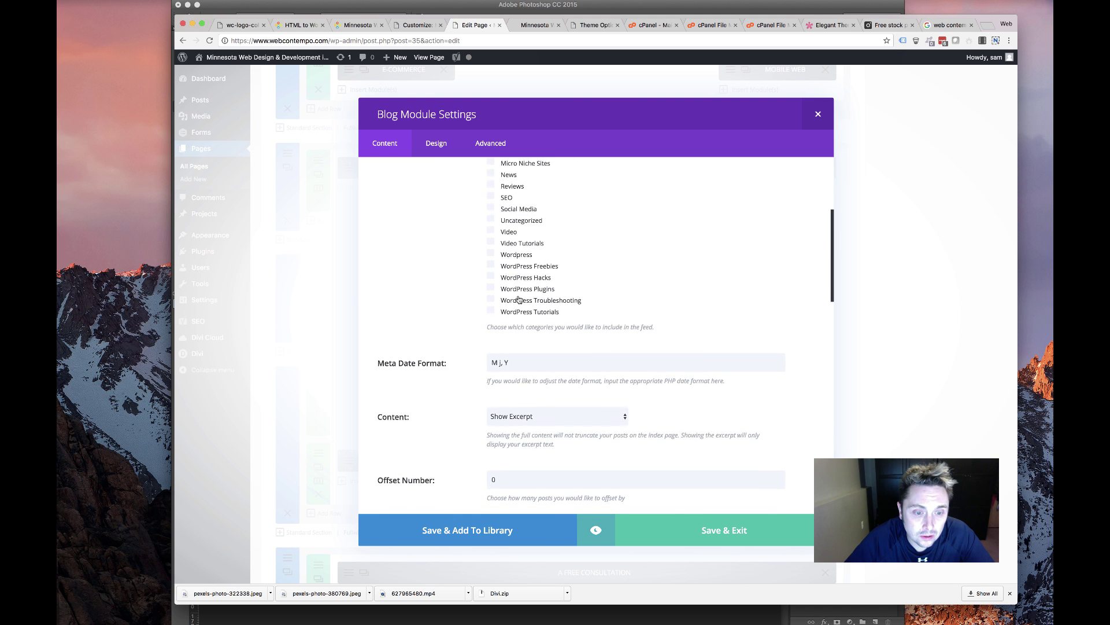
scroll(504, 313, "down", 4)
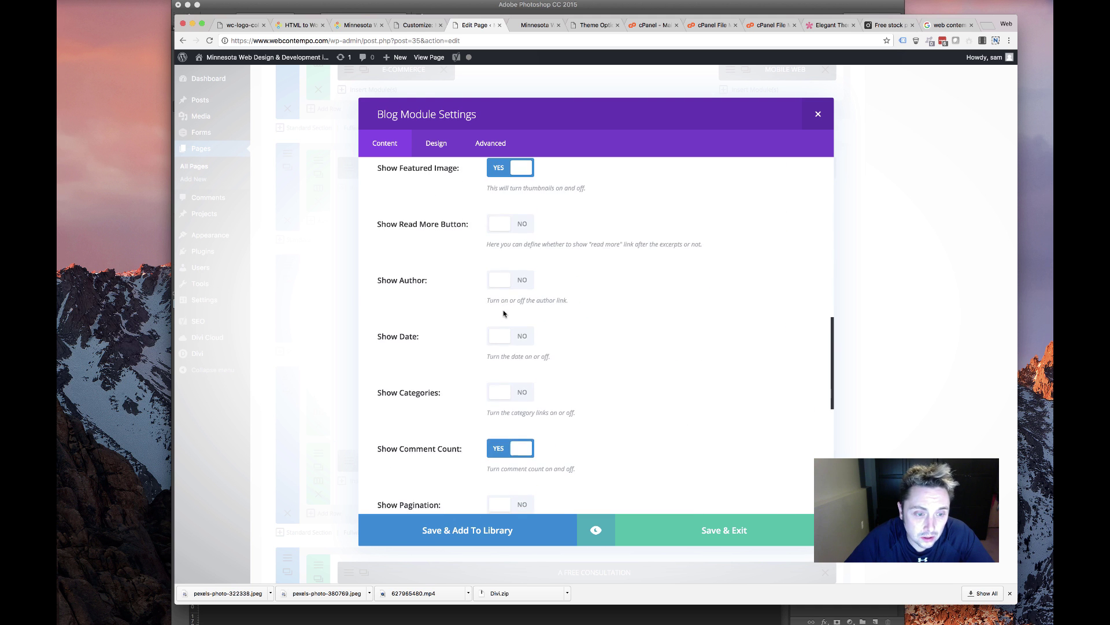
scroll(501, 314, "down", 2)
scroll(500, 314, "up", 7)
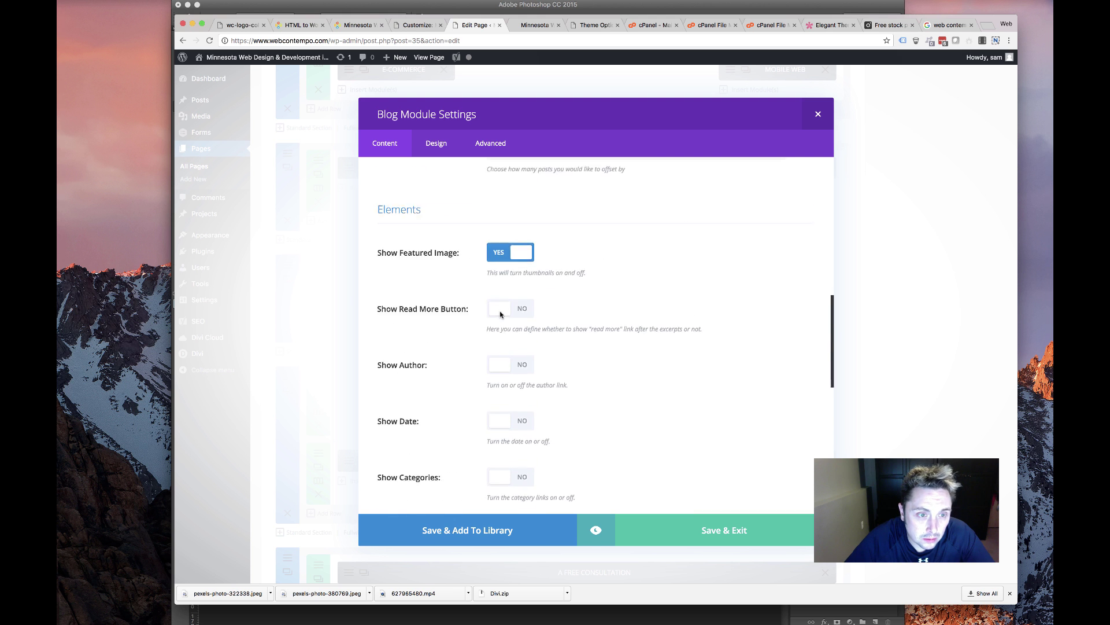
scroll(501, 314, "down", 8)
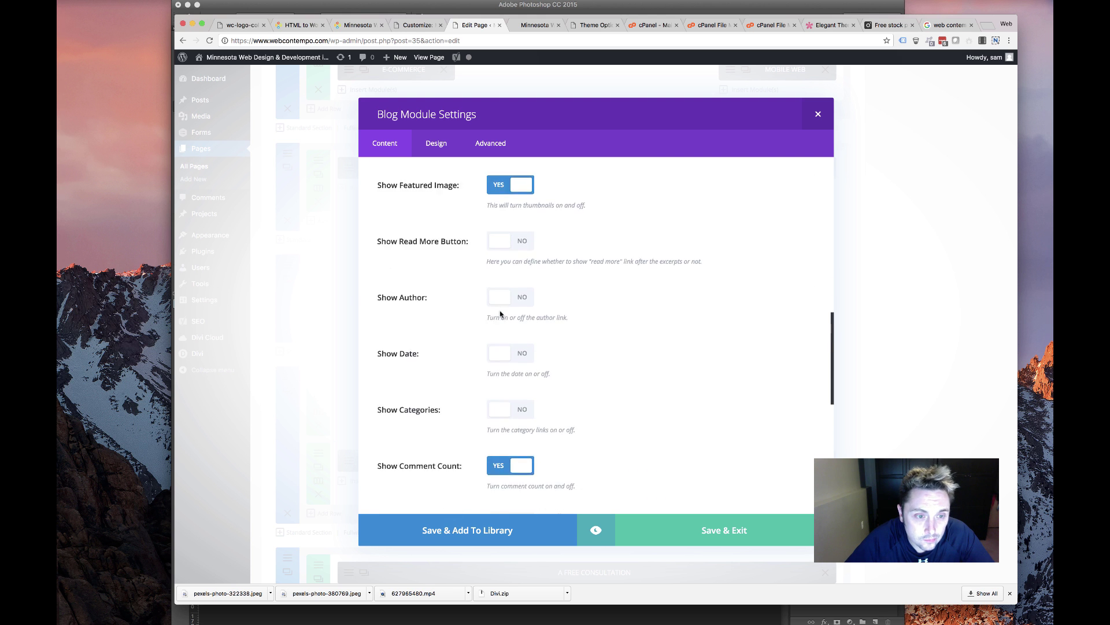
scroll(521, 283, "down", 10)
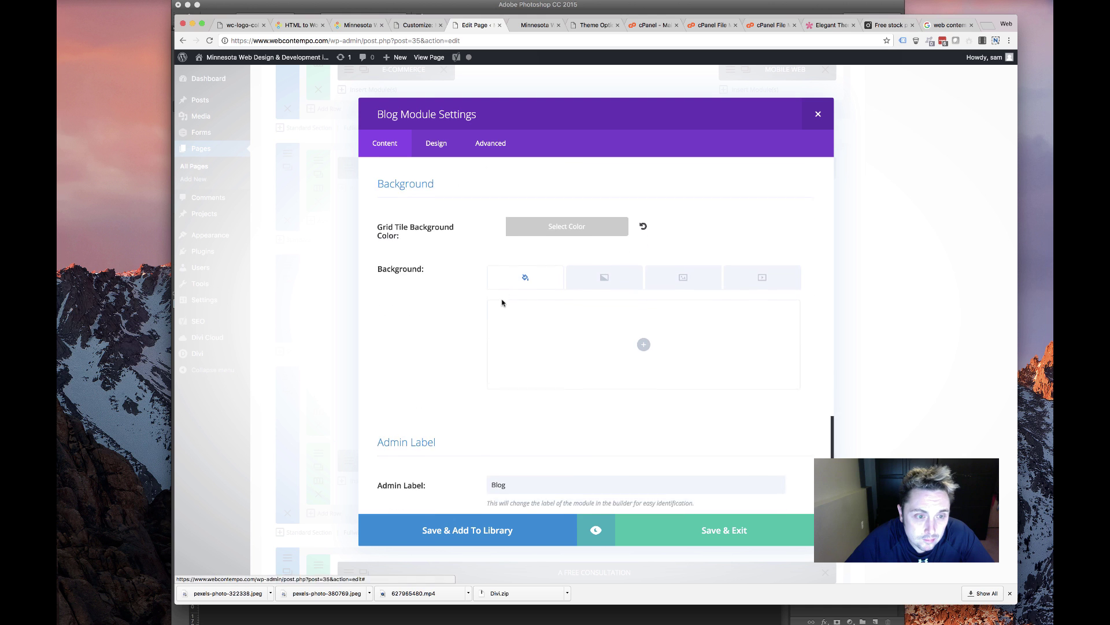
scroll(502, 303, "up", 15)
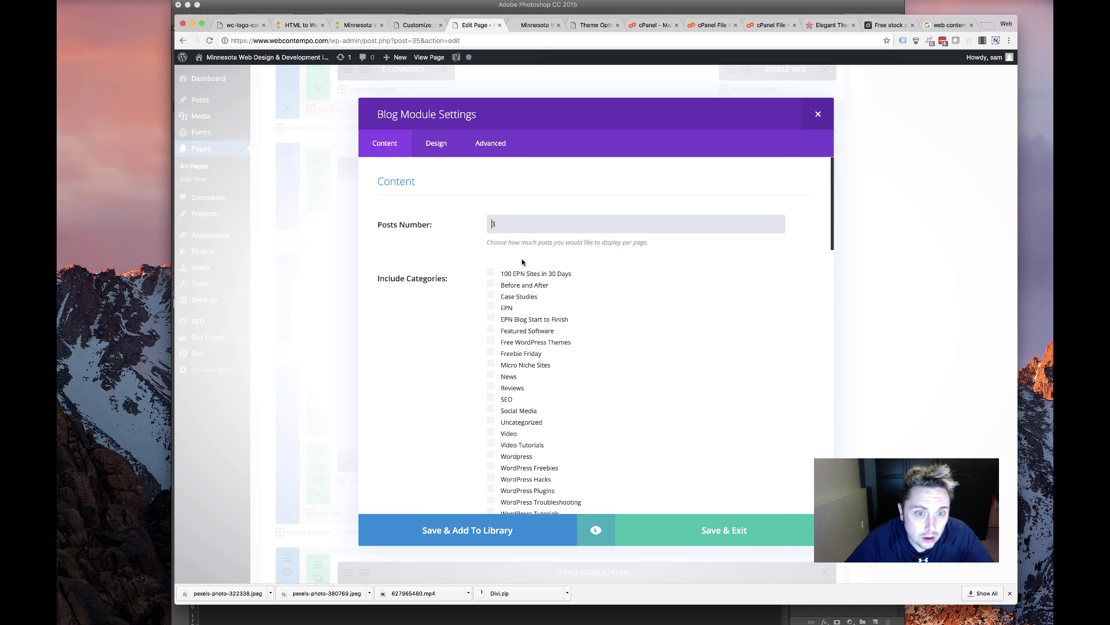
left_click(531, 26)
In the Blog module, tick Freebie Friday, Free WordPress Themes, Featured Software, Case Studies, and 100 EPN Sites
scroll(495, 231, "down", 2)
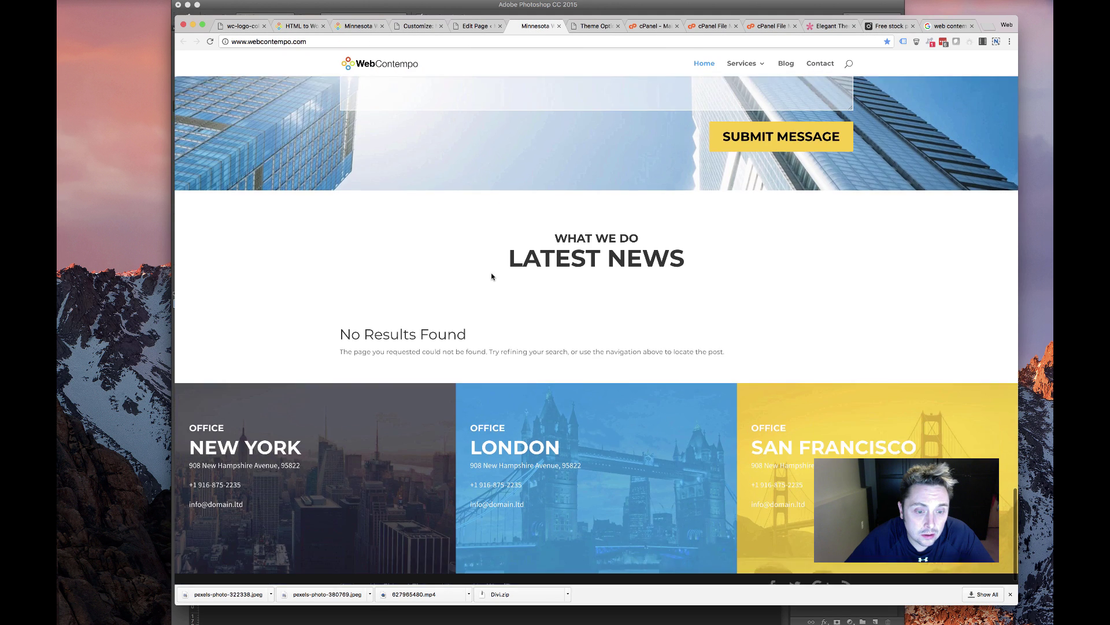
scroll(489, 289, "up", 5)
scroll(485, 296, "down", 5)
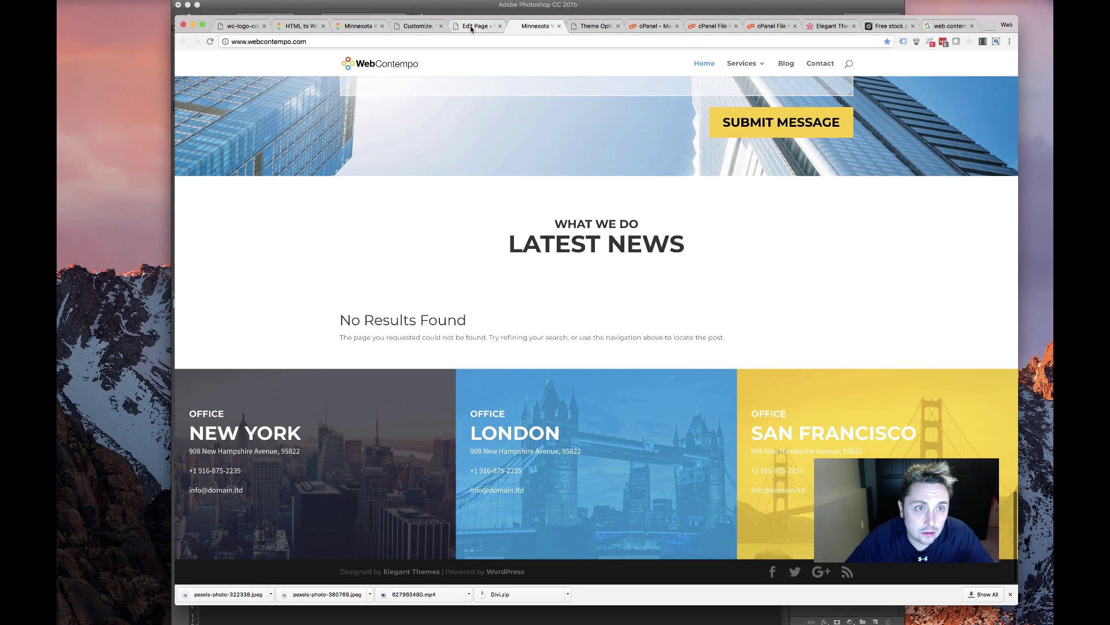
left_click(475, 26)
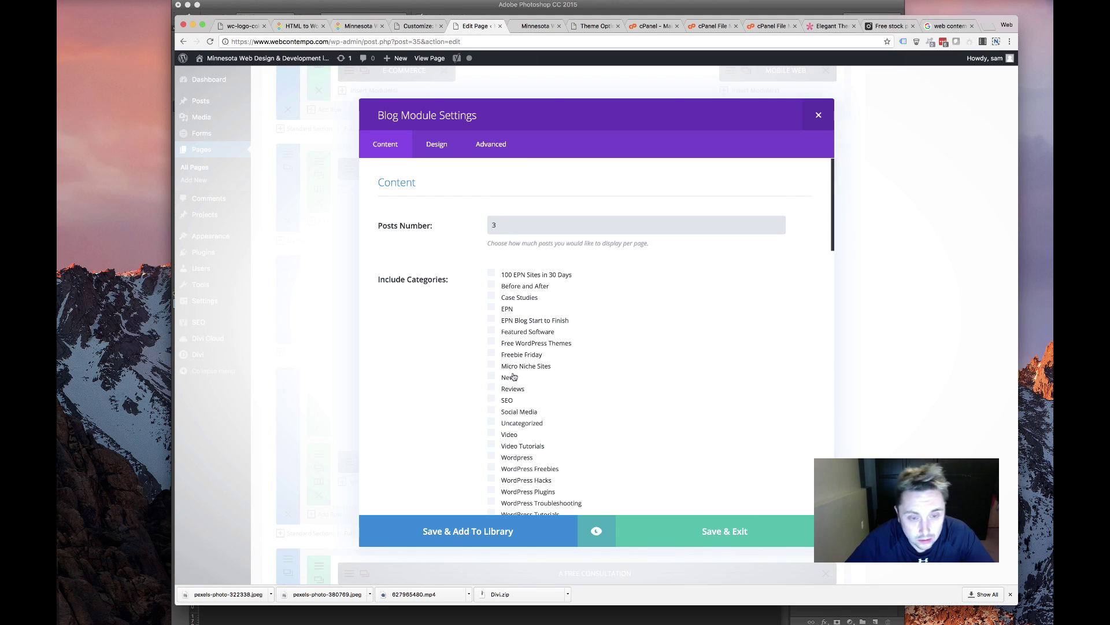
scroll(517, 430, "down", 4)
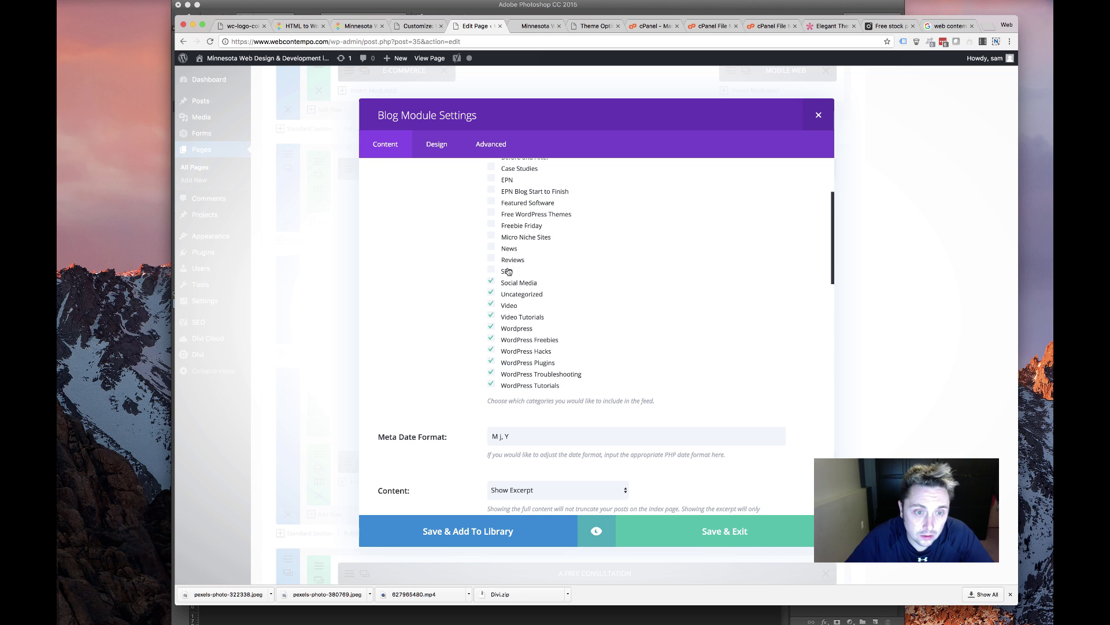
scroll(532, 368, "up", 4)
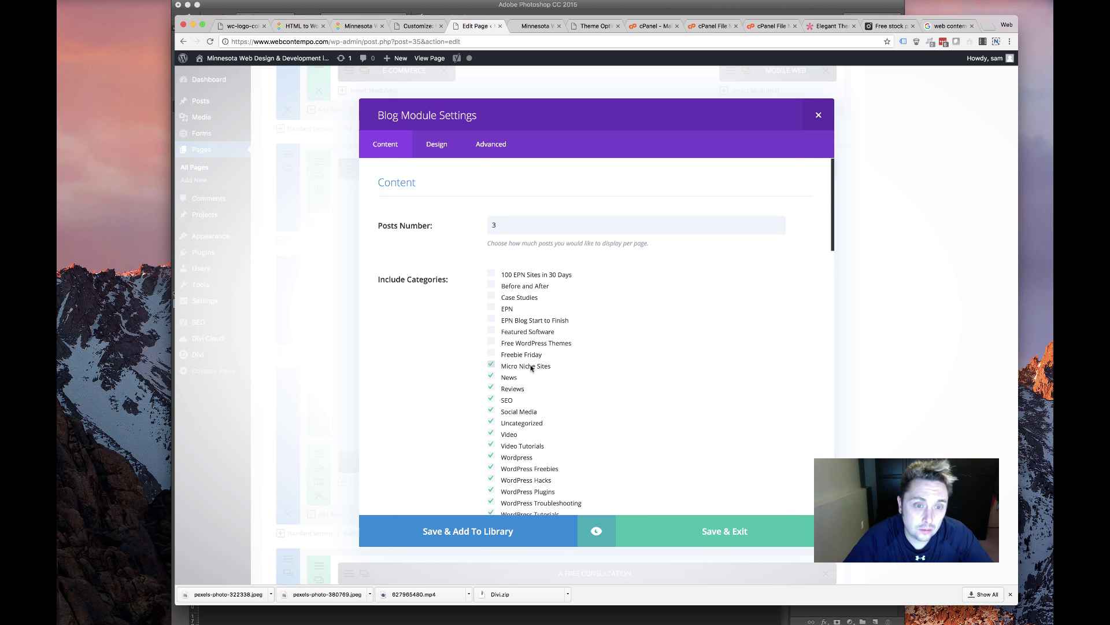
left_click(524, 355)
left_click(522, 343)
left_click(525, 331)
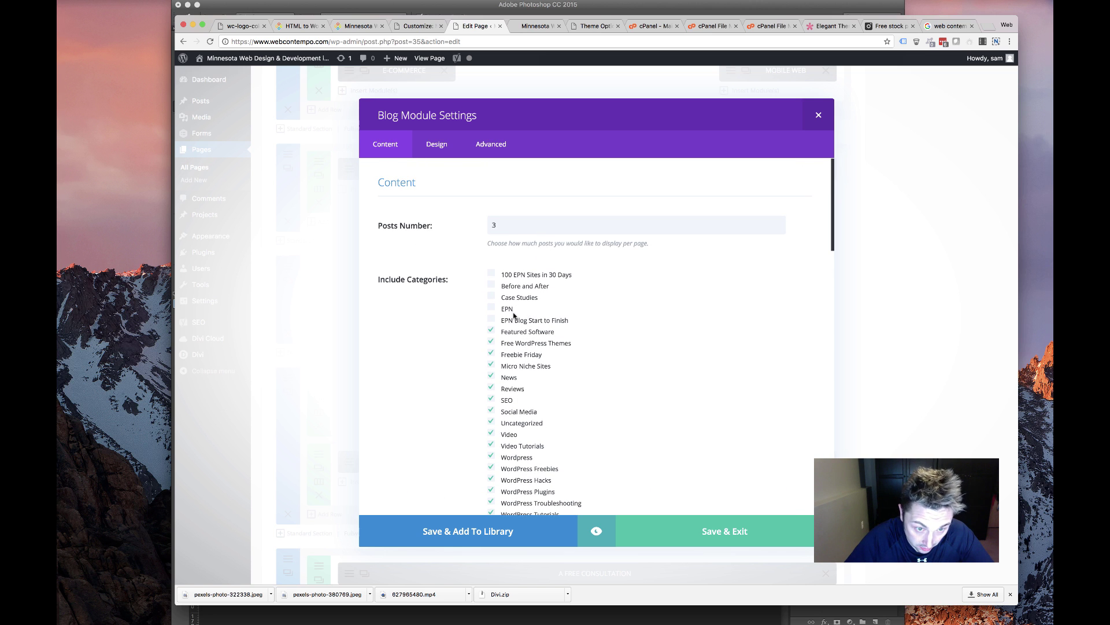
left_click(509, 297)
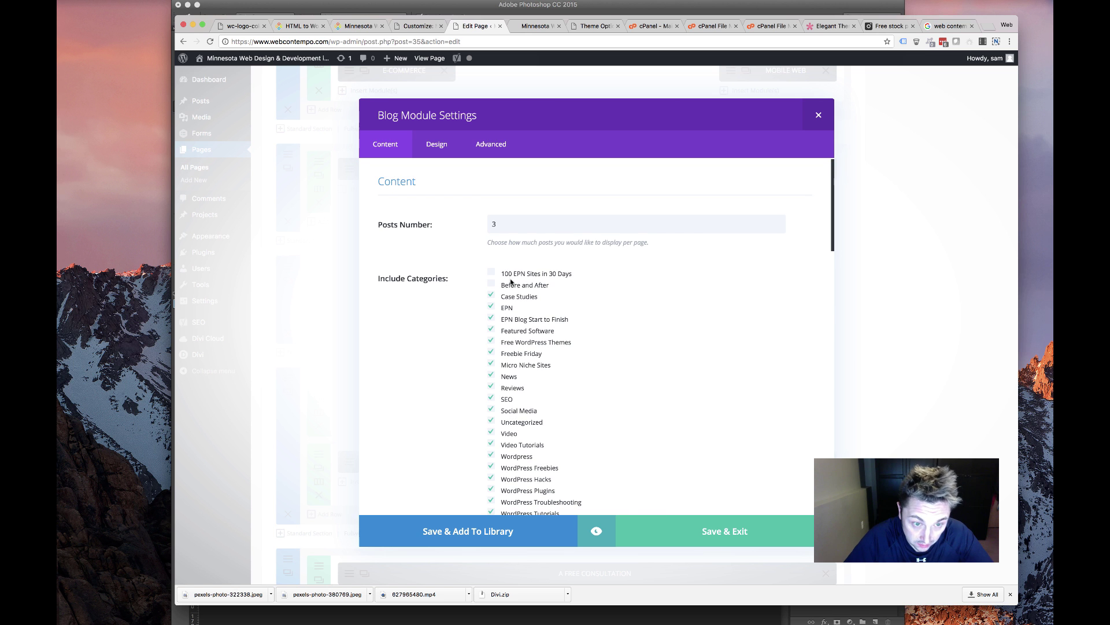
left_click(518, 277)
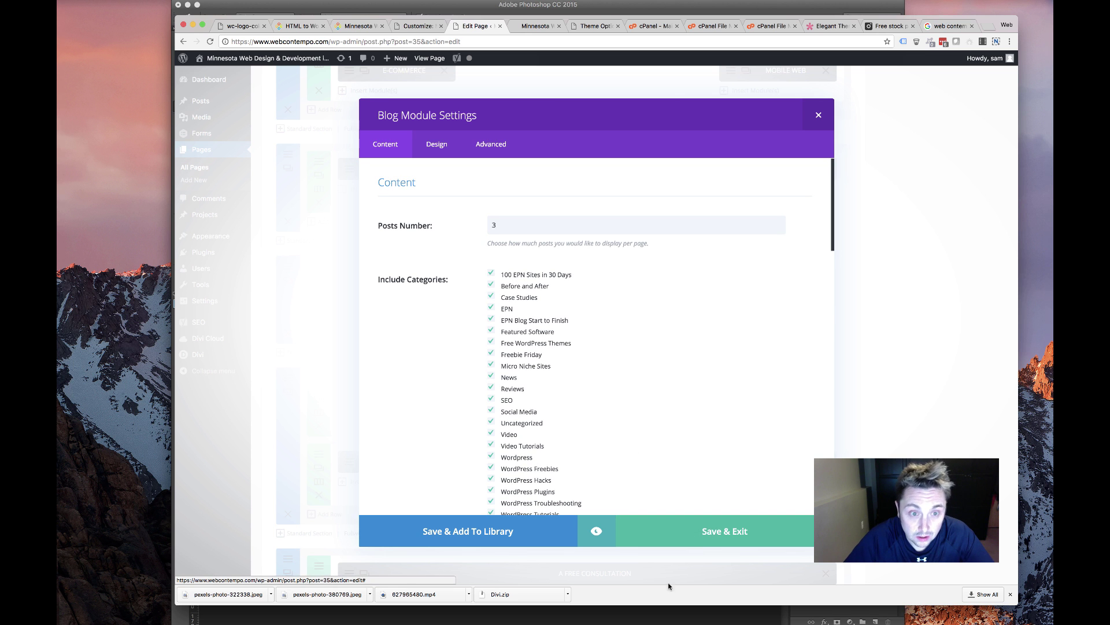
Save the blog module's category choices and update the front page
left_click(642, 531)
scroll(411, 508, "down", 5)
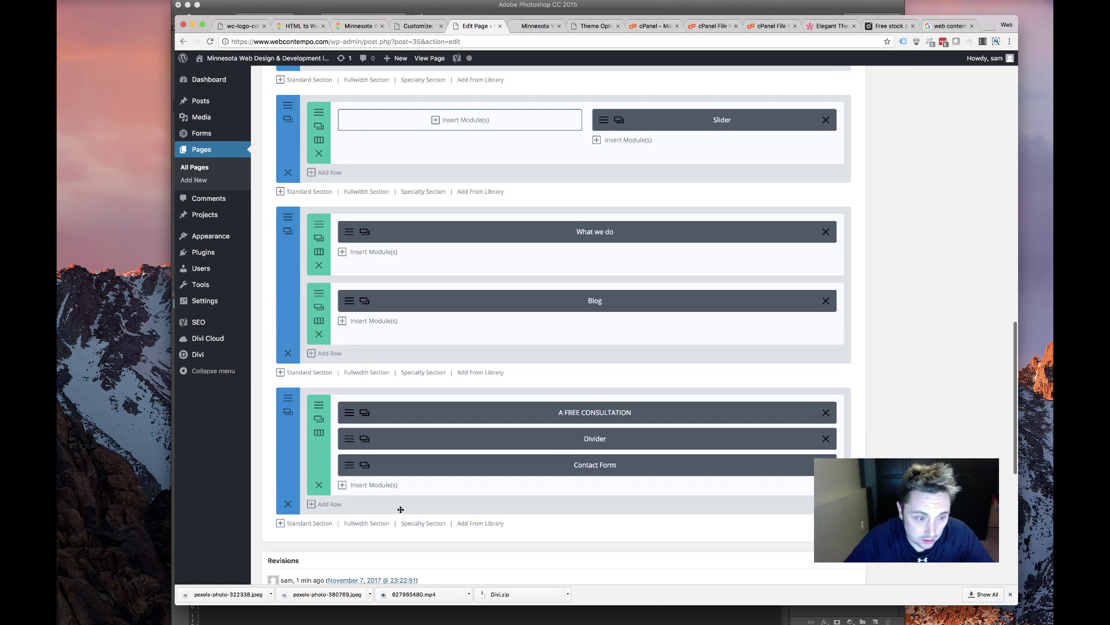
scroll(358, 451, "up", 15)
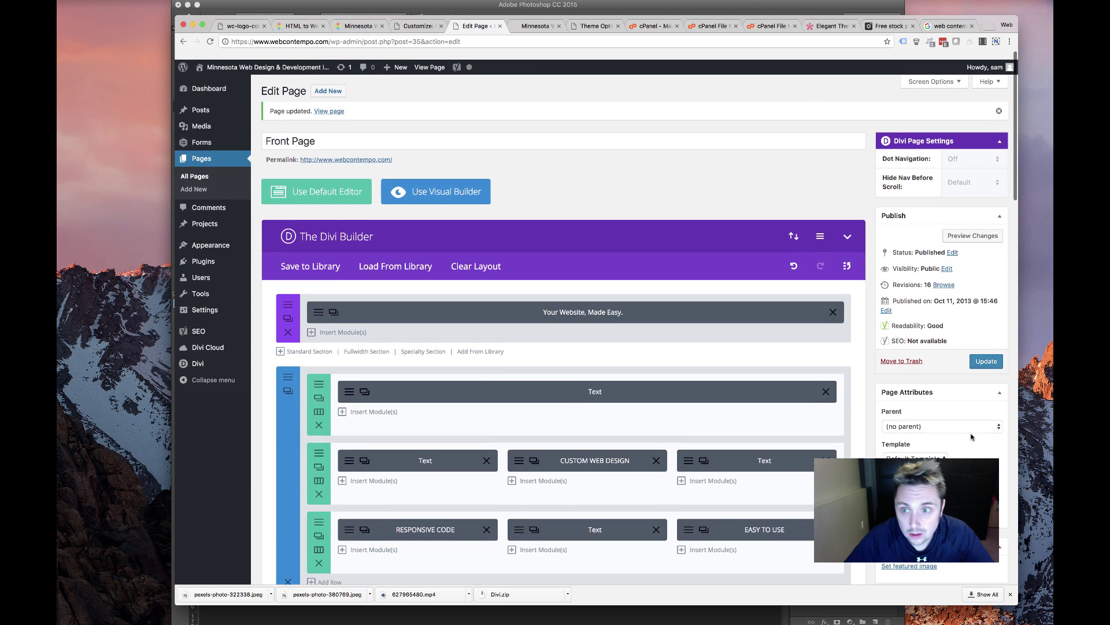
left_click(986, 361)
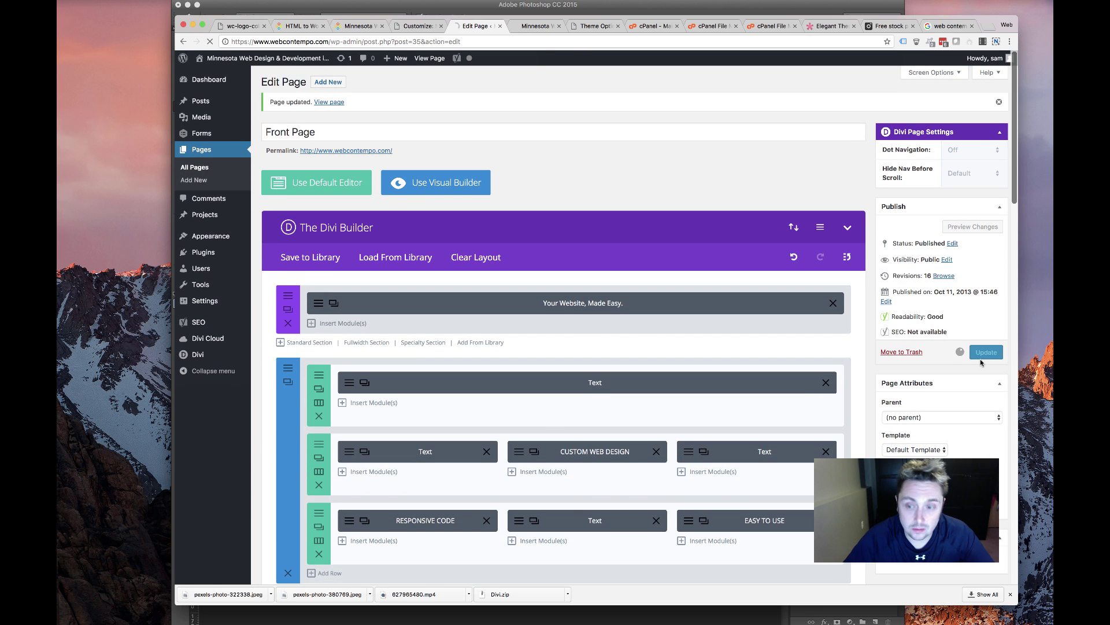
Reload the live WebContempo homepage in the Minnesota tab to check the published changes
left_click(527, 26)
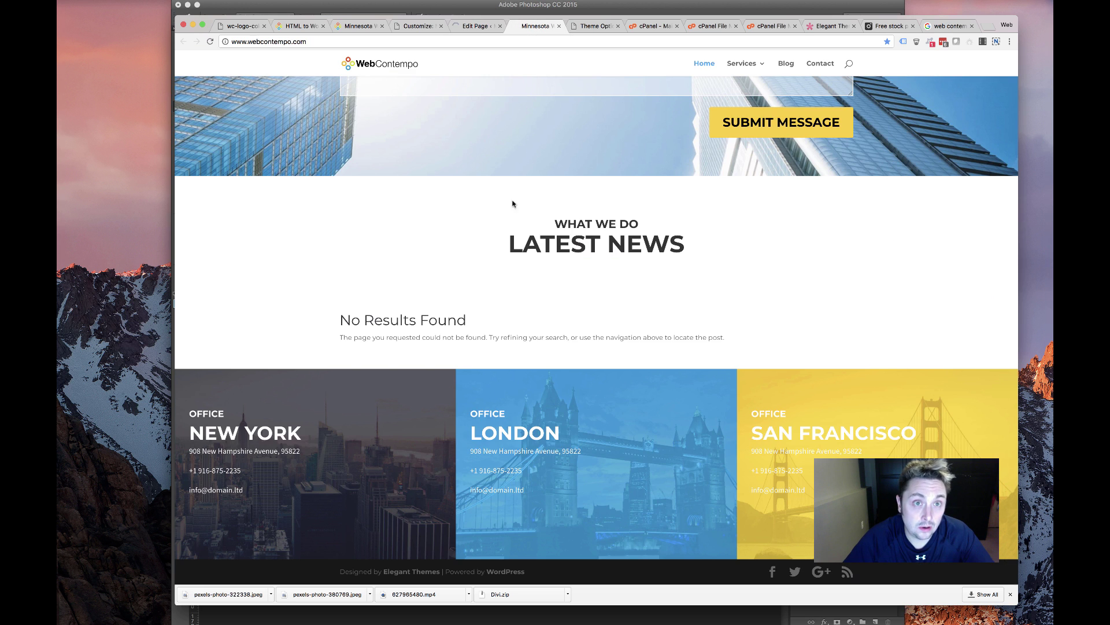
left_click(211, 42)
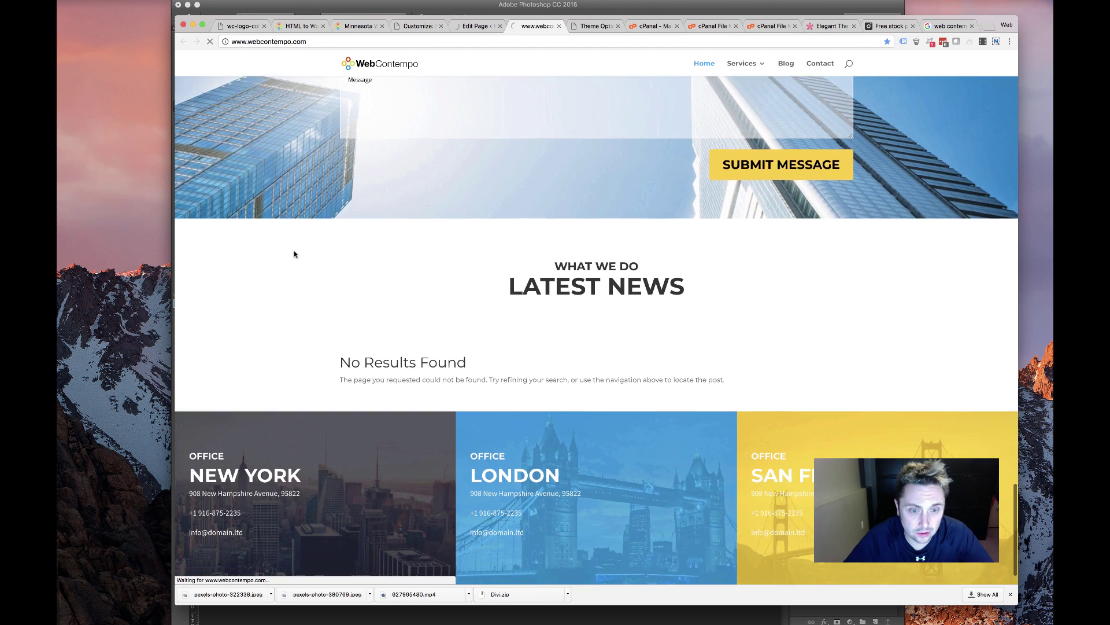
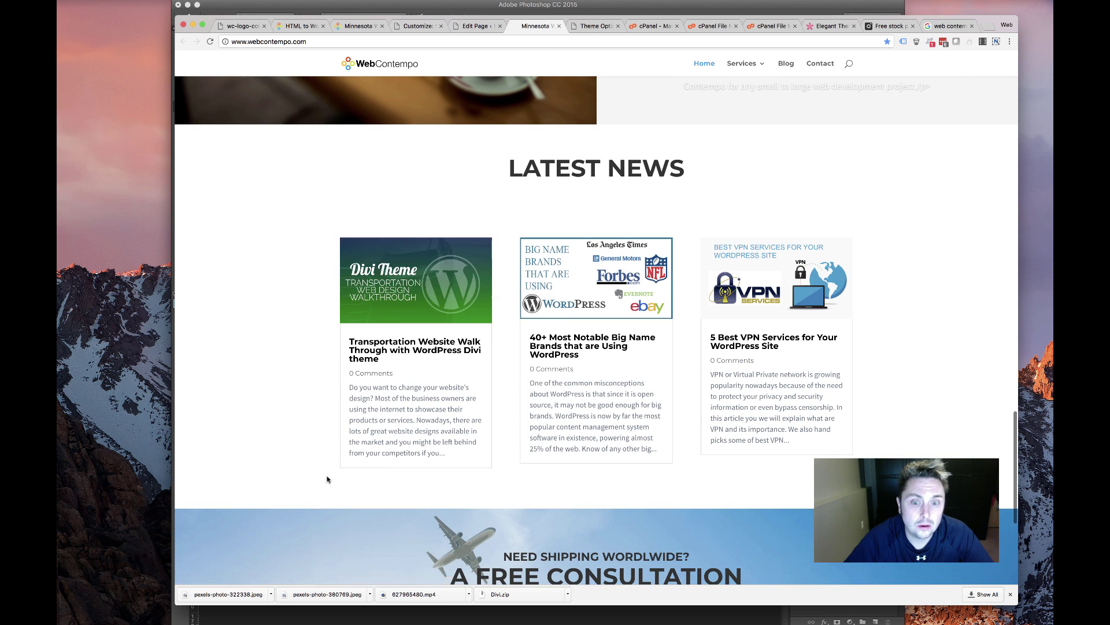
Leave the live homepage and return to the front page's Divi builder editor
scroll(327, 479, "up", 5)
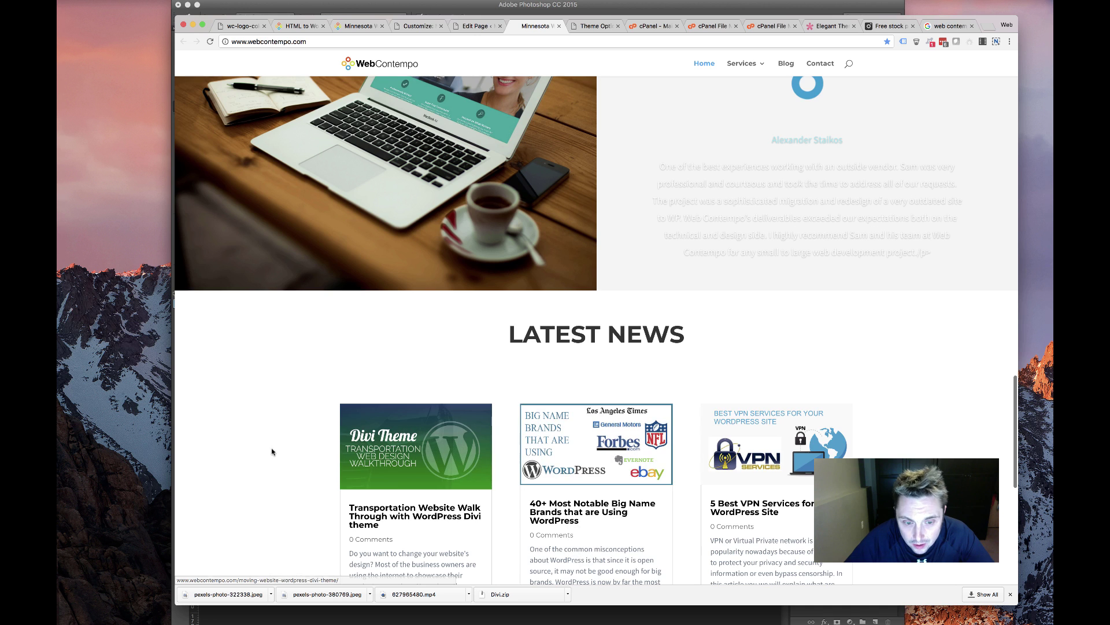
scroll(300, 444, "down", 3)
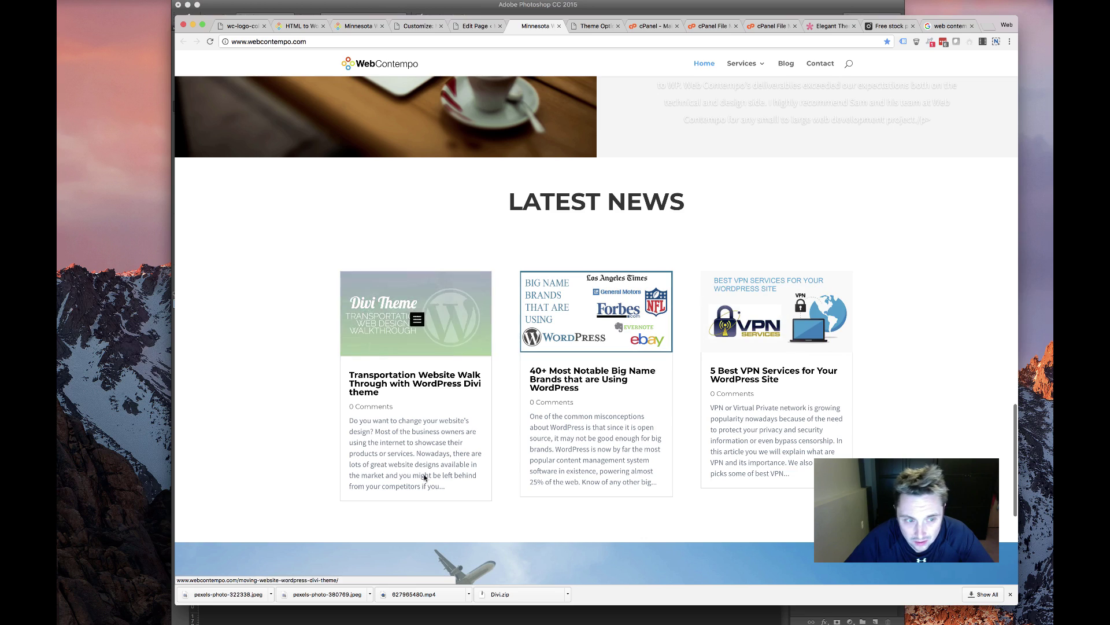
scroll(461, 439, "down", 5)
scroll(457, 440, "up", 10)
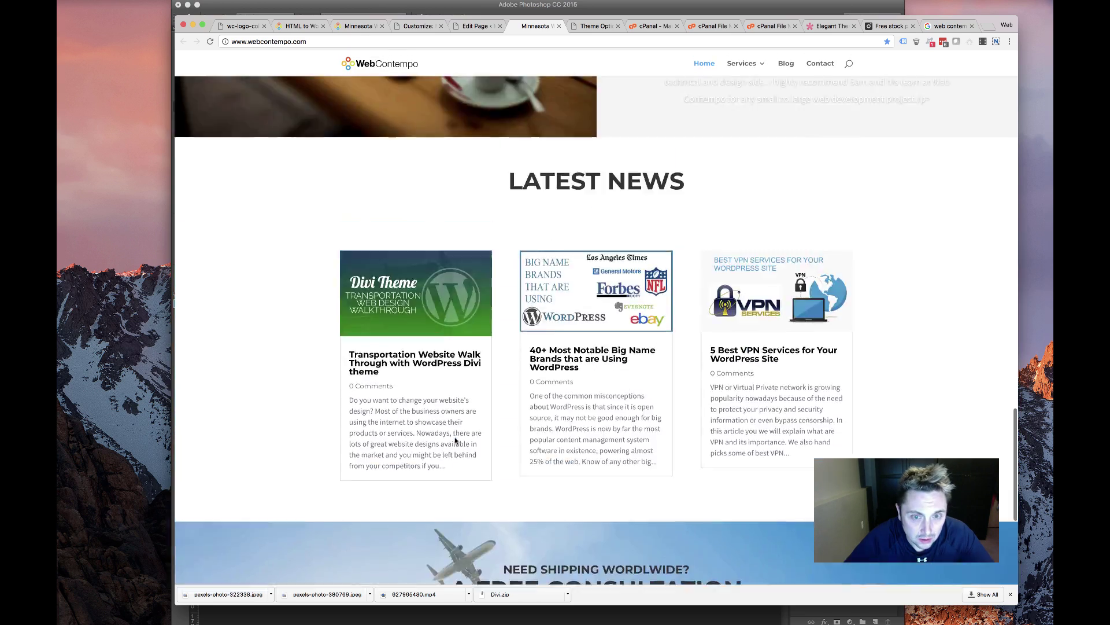
scroll(454, 440, "down", 10)
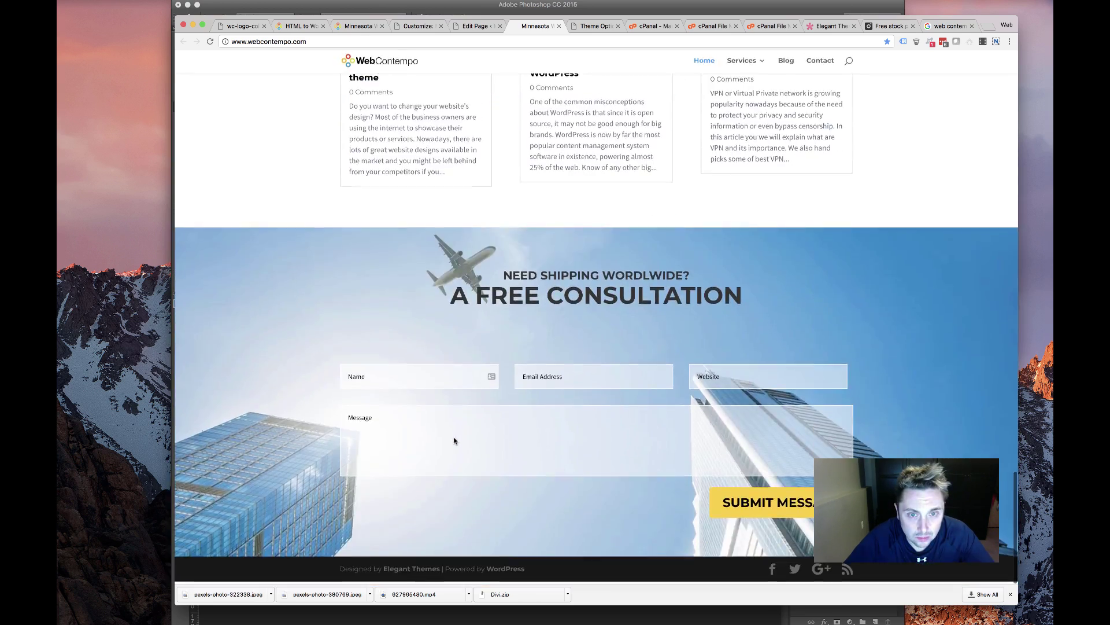
scroll(454, 441, "up", 4)
scroll(454, 441, "up", 7)
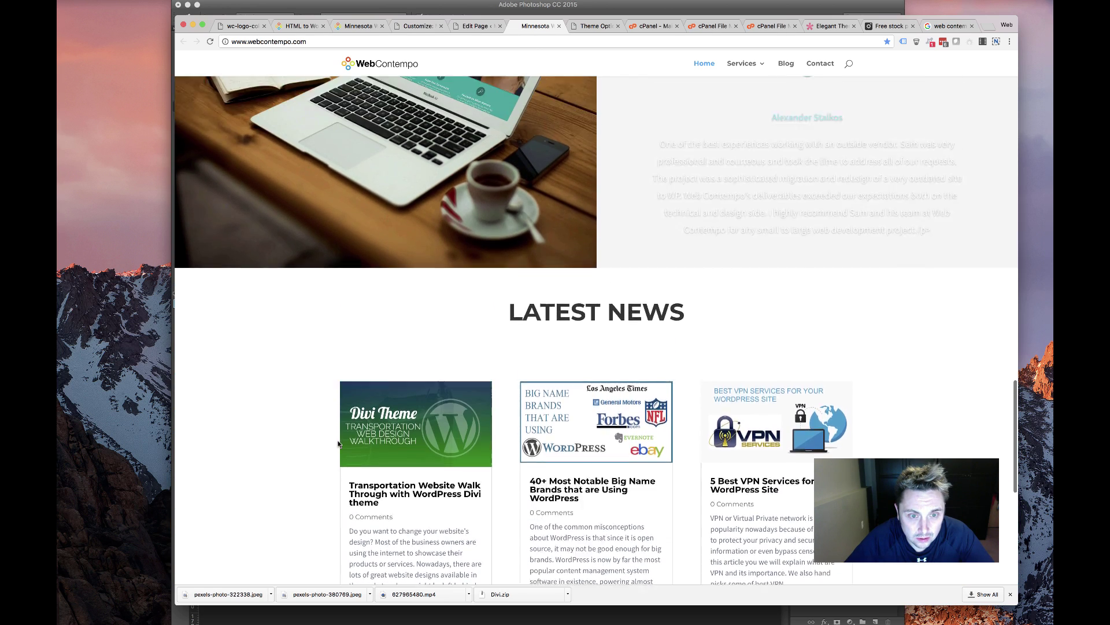
scroll(337, 443, "up", 3)
scroll(338, 441, "down", 3)
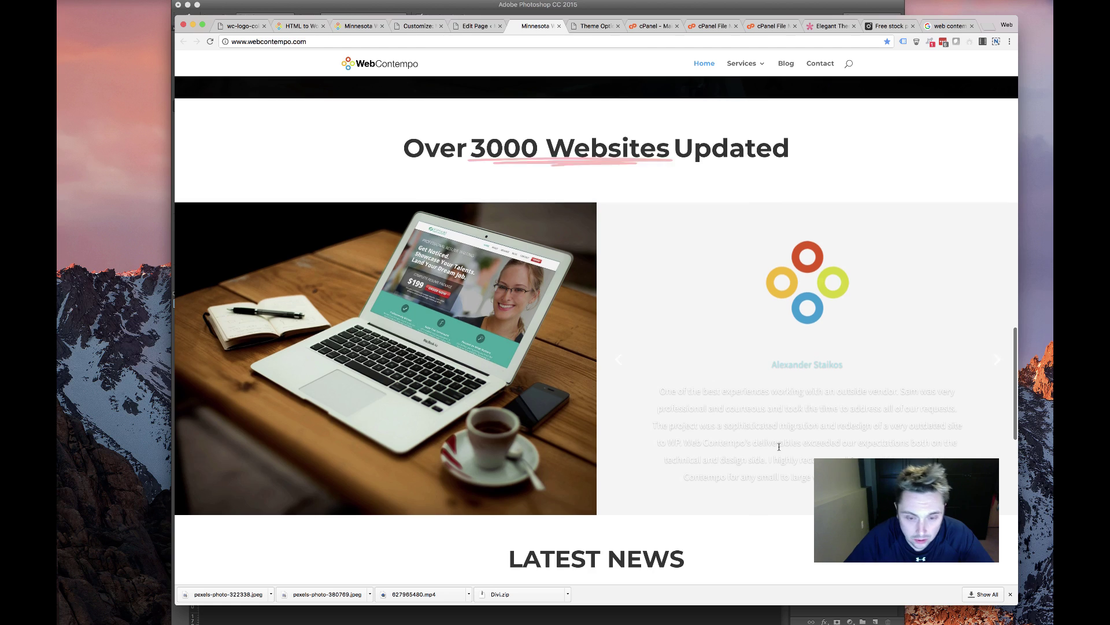
scroll(454, 429, "down", 8)
scroll(454, 429, "down", 3)
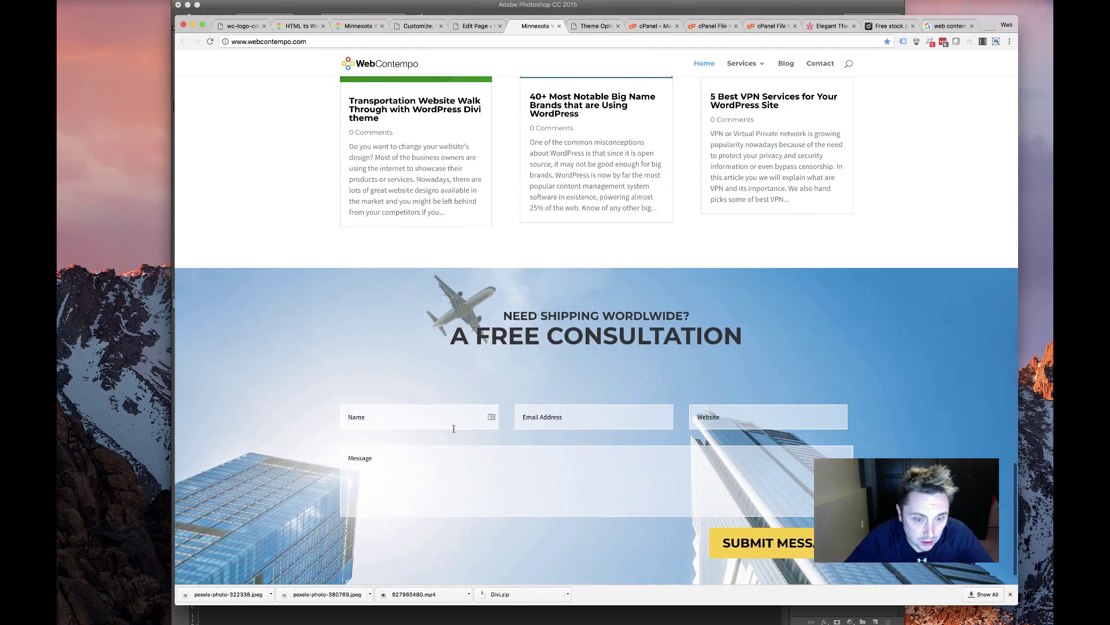
scroll(508, 198, "up", 6)
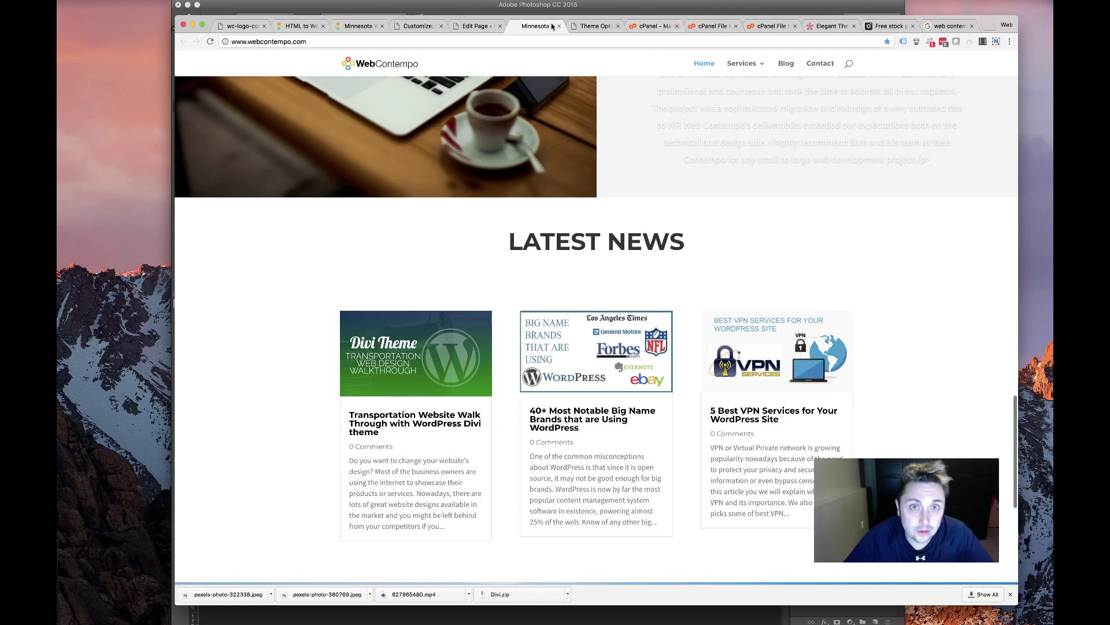
left_click(480, 26)
Review the Blog module's settings, then save and exit them
scroll(532, 409, "down", 15)
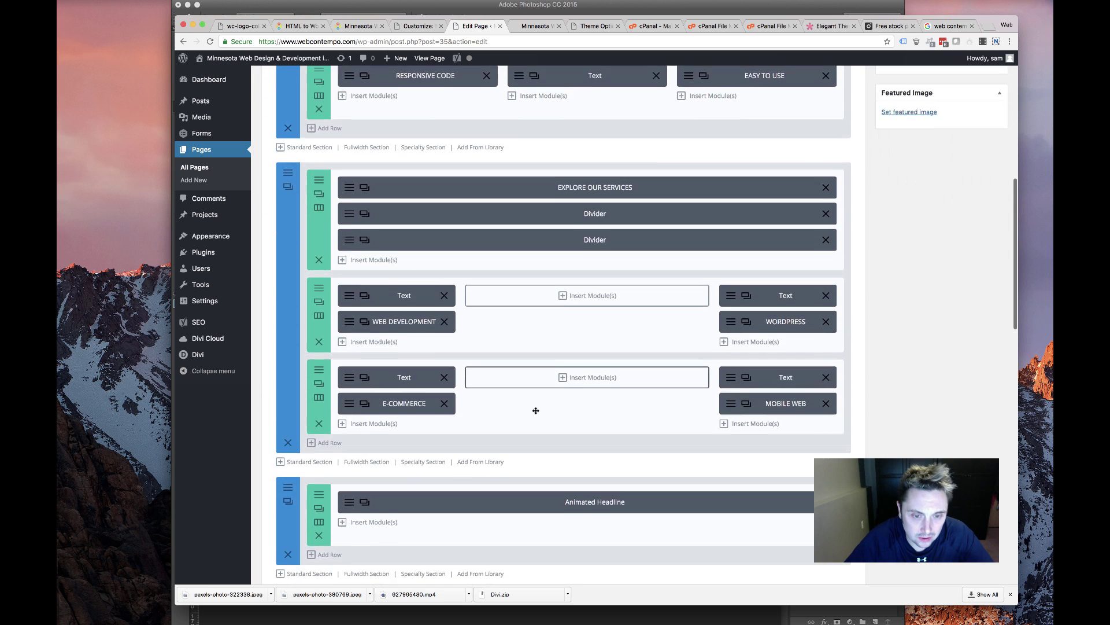
scroll(535, 411, "down", 5)
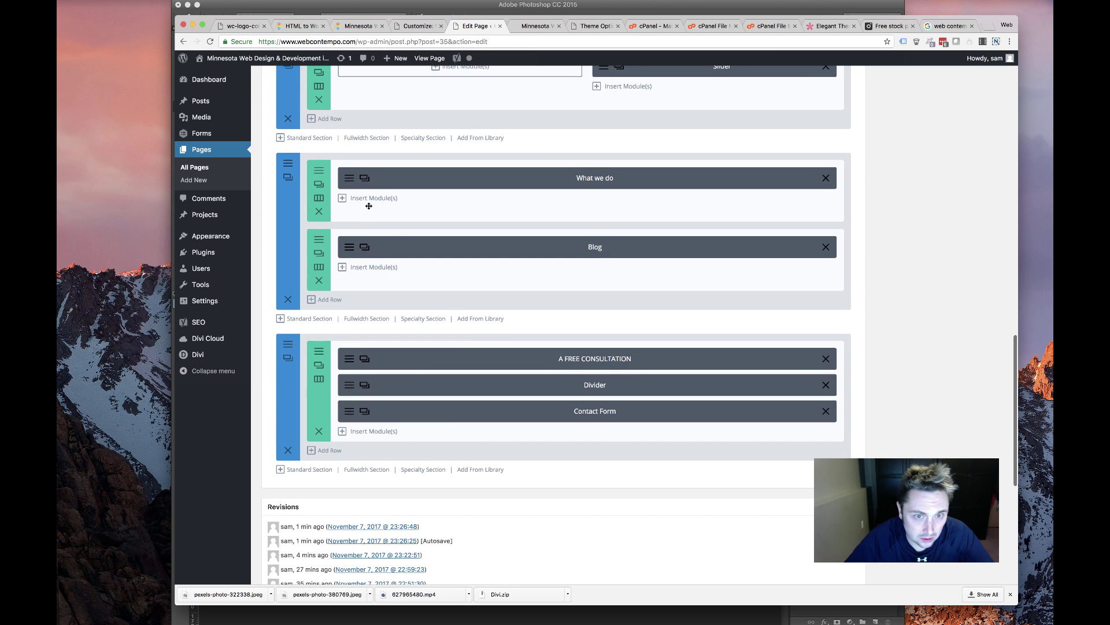
left_click(341, 248)
scroll(446, 301, "down", 10)
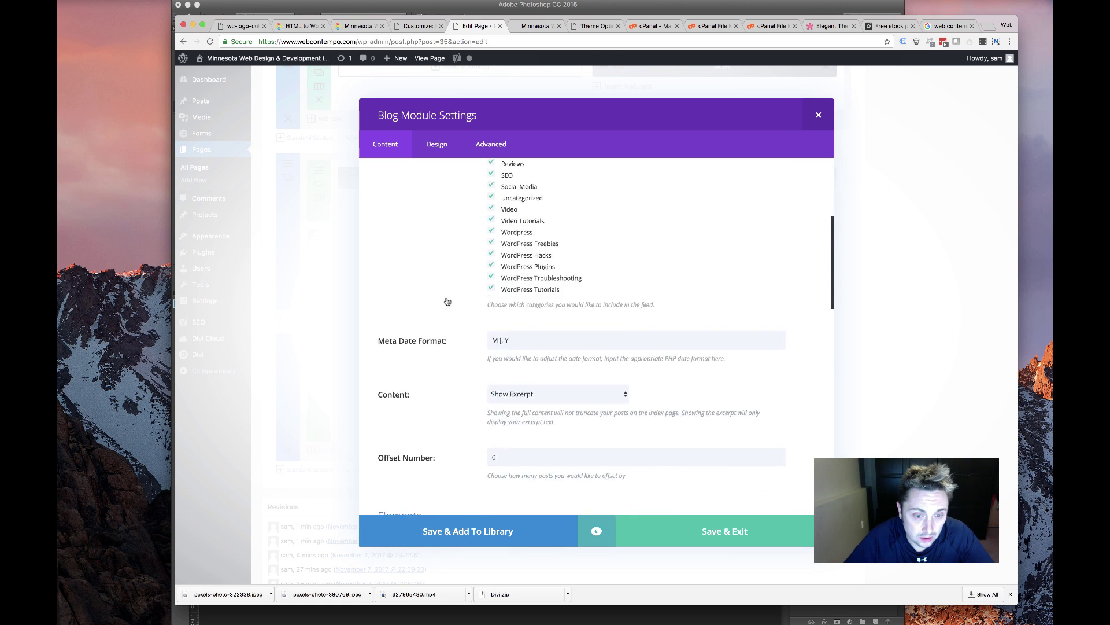
scroll(446, 300, "up", 3)
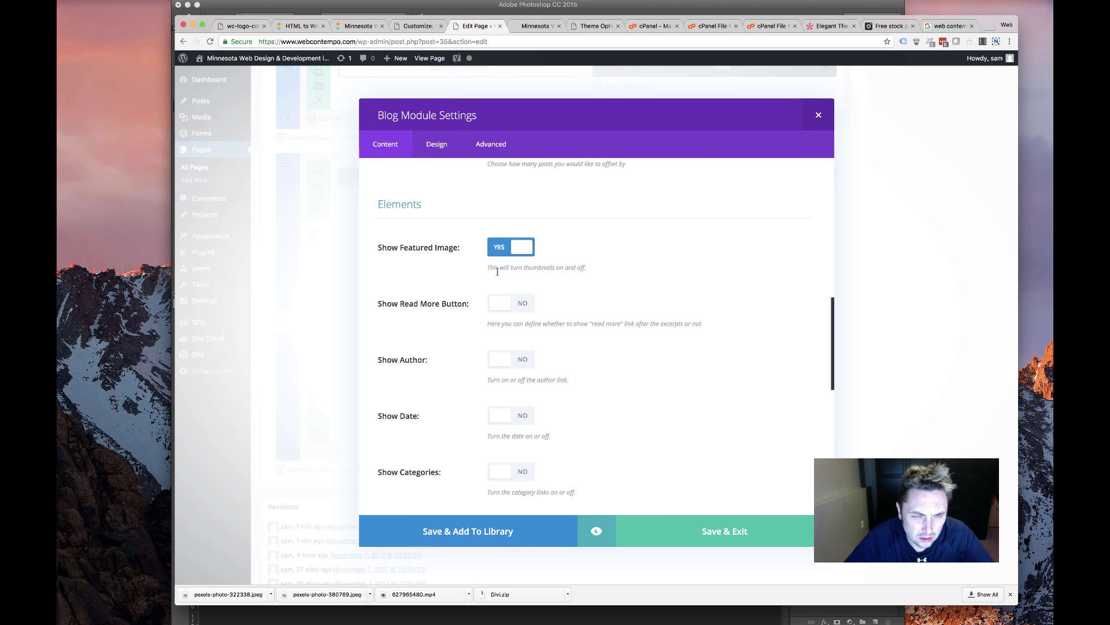
scroll(497, 271, "down", 5)
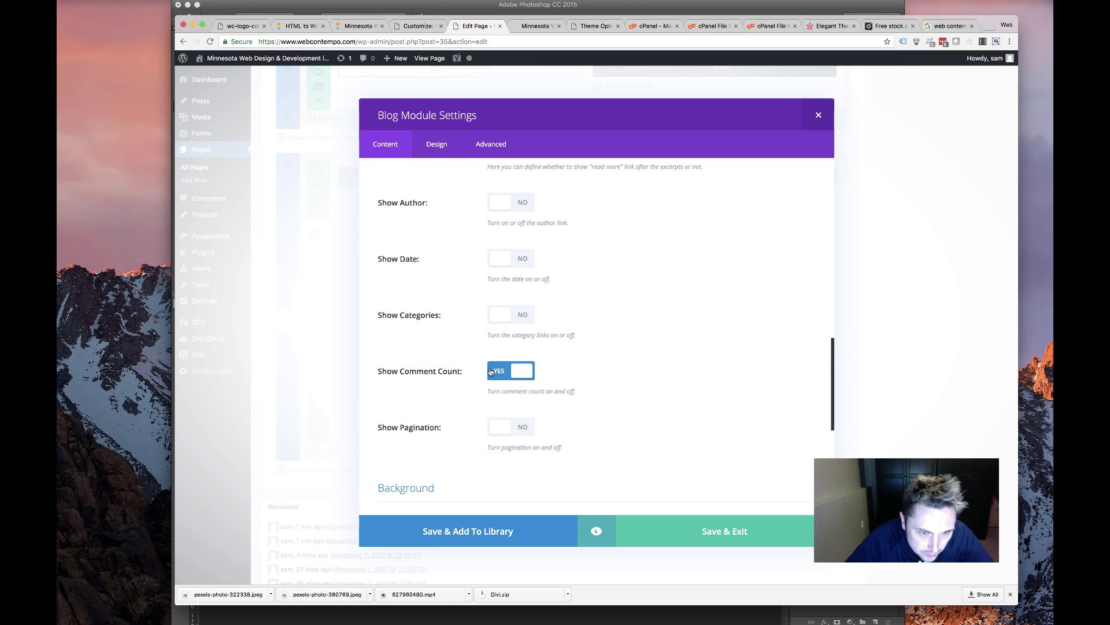
scroll(456, 390, "up", 3)
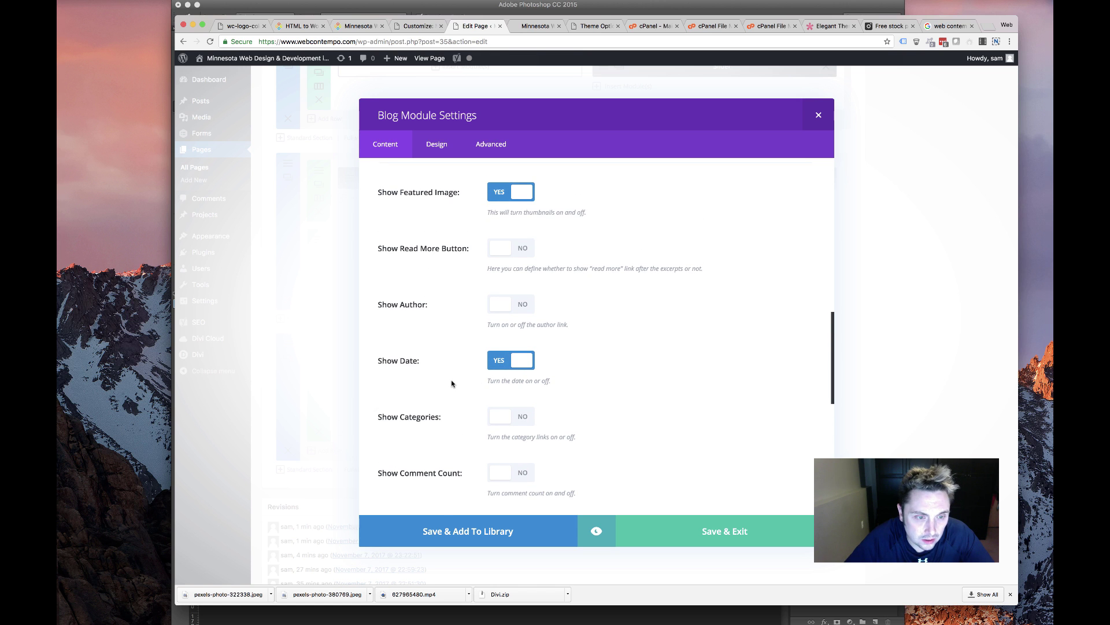
scroll(461, 381, "up", 2)
scroll(460, 382, "down", 10)
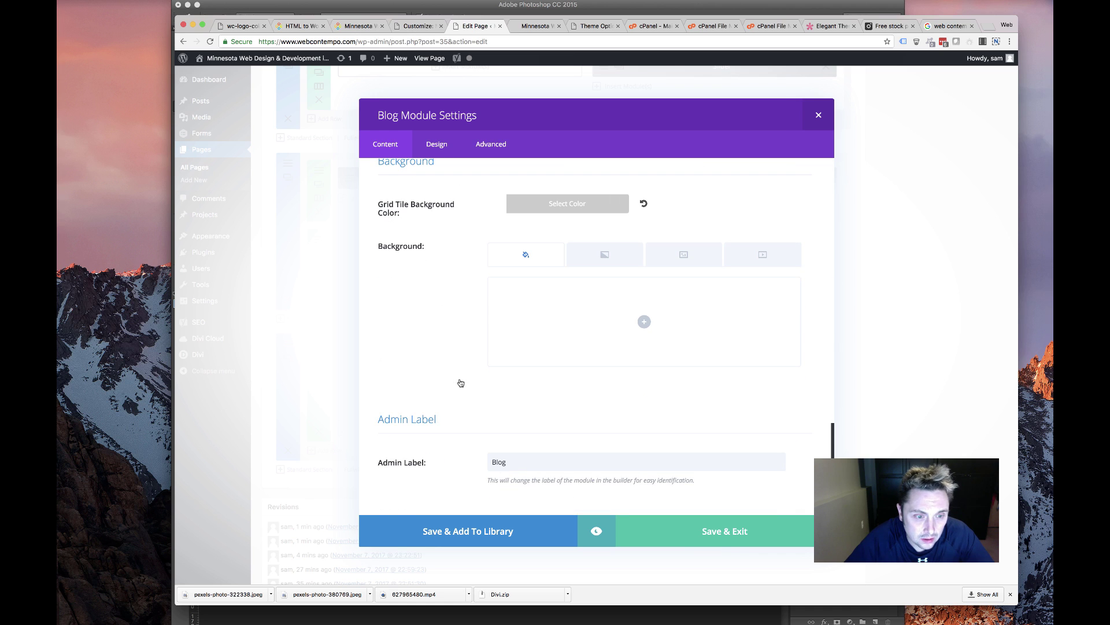
left_click(726, 532)
Open a section's settings and close them without changes
scroll(587, 344, "up", 15)
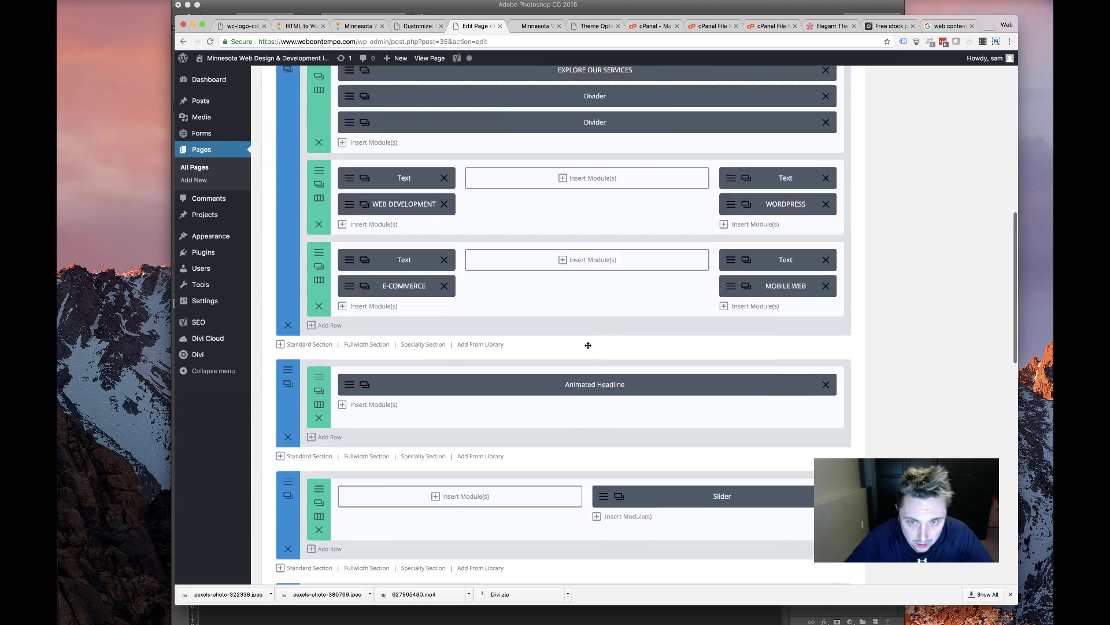
scroll(732, 380, "down", 20)
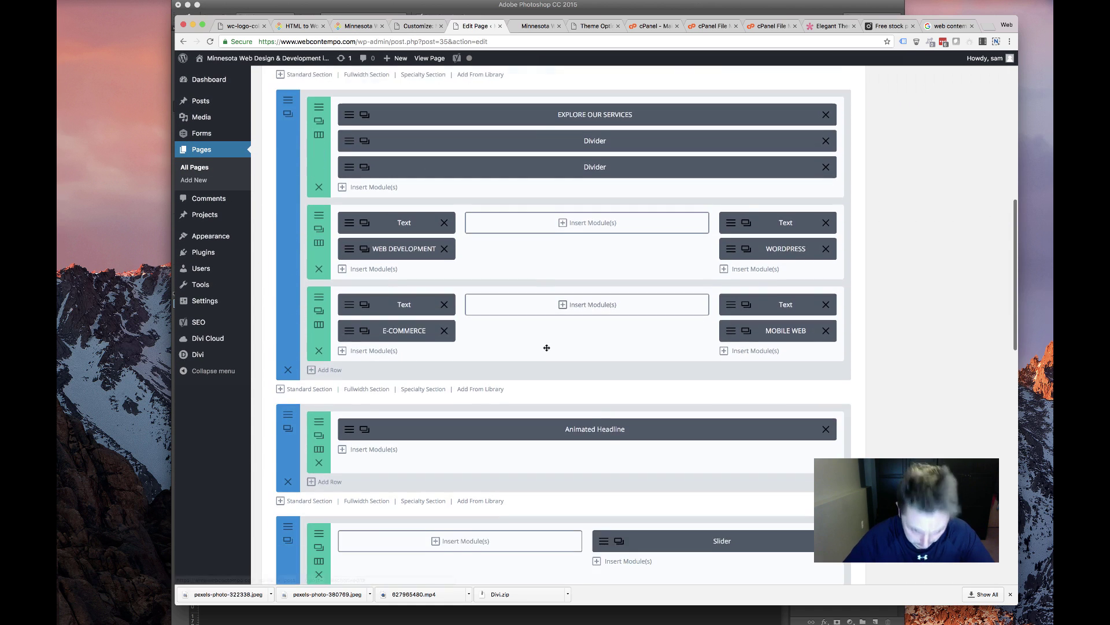
scroll(377, 193, "up", 3)
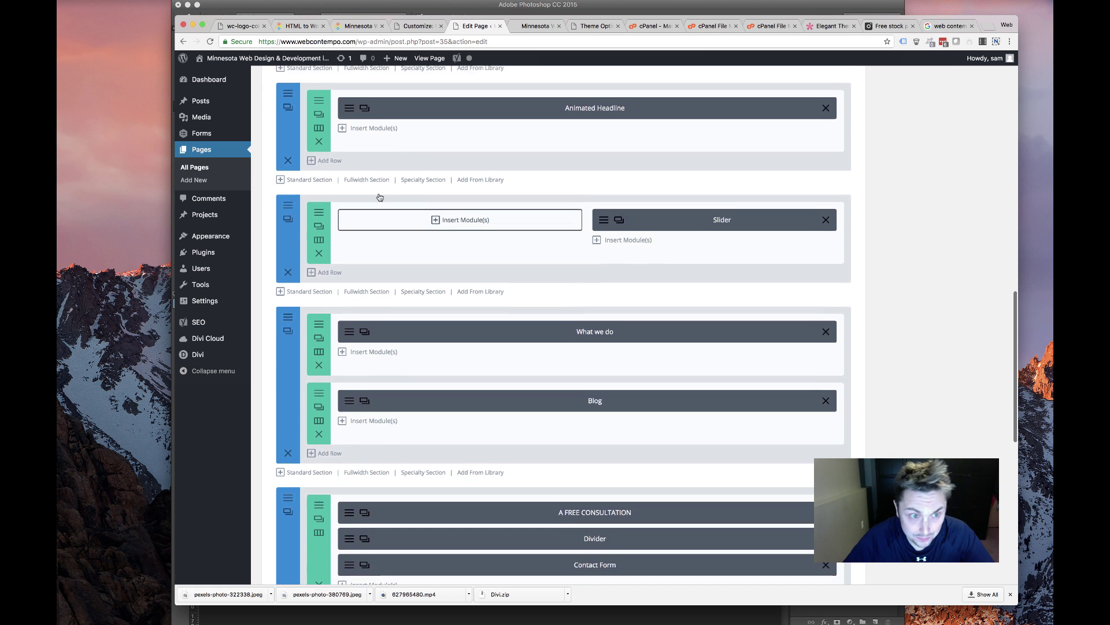
left_click(288, 222)
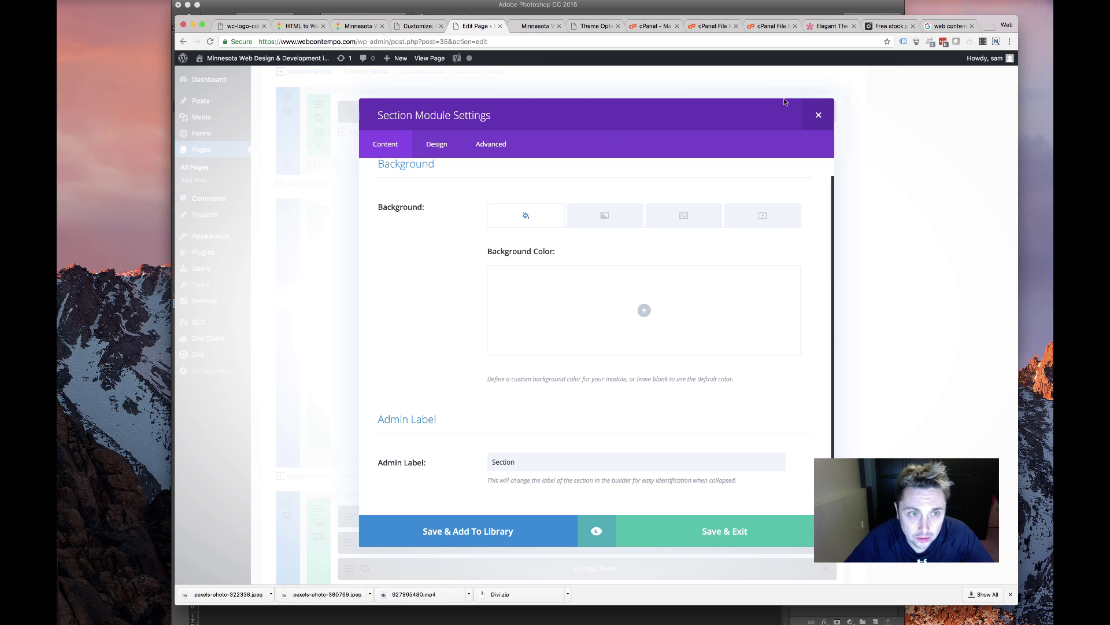
left_click(811, 120)
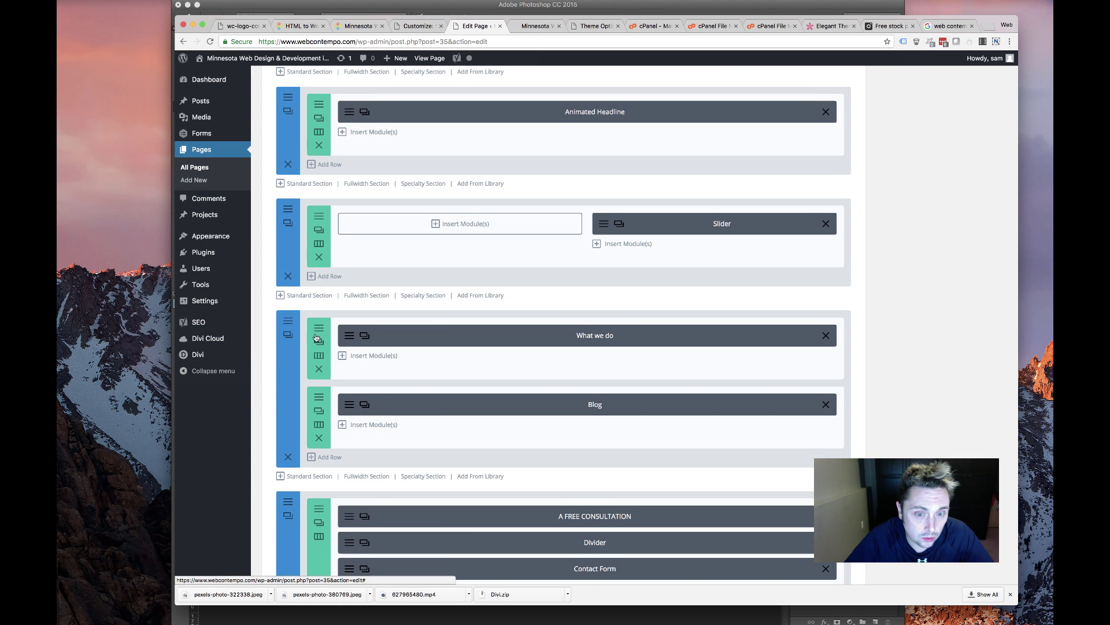
Replace the row's Column 2 background colour with a gradient background
left_click(319, 227)
scroll(528, 398, "down", 3)
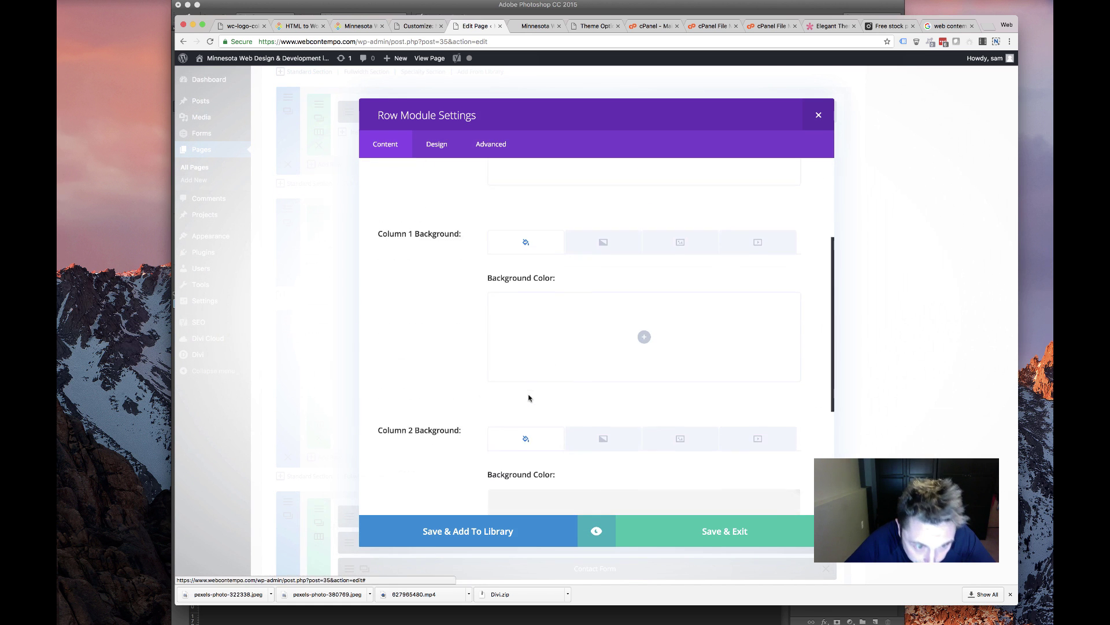
scroll(528, 397, "down", 3)
left_click(786, 346)
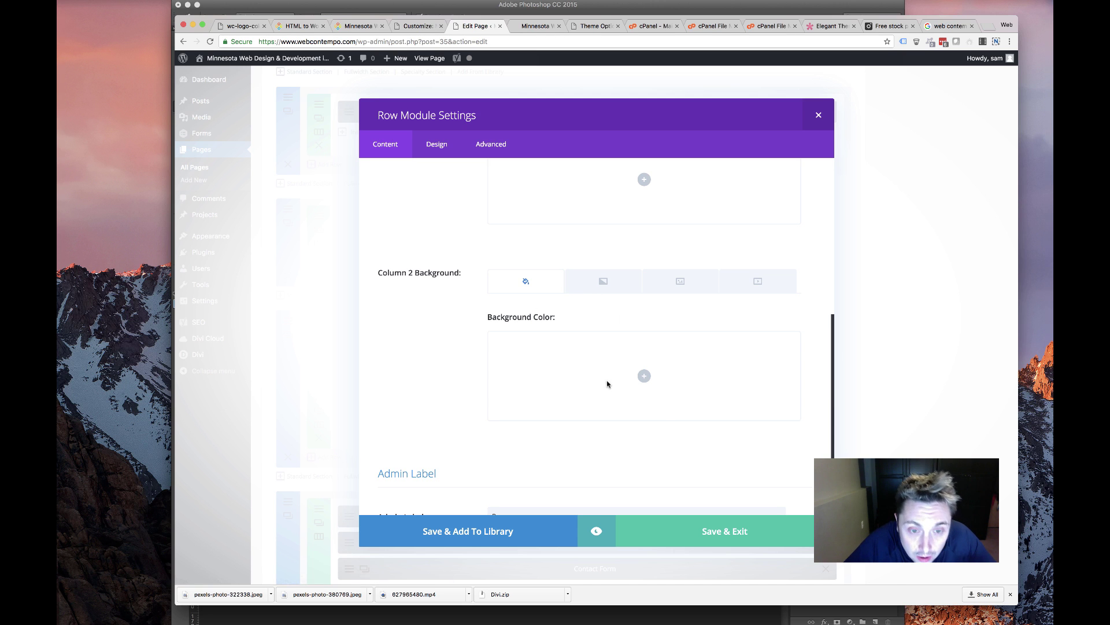
left_click(645, 377)
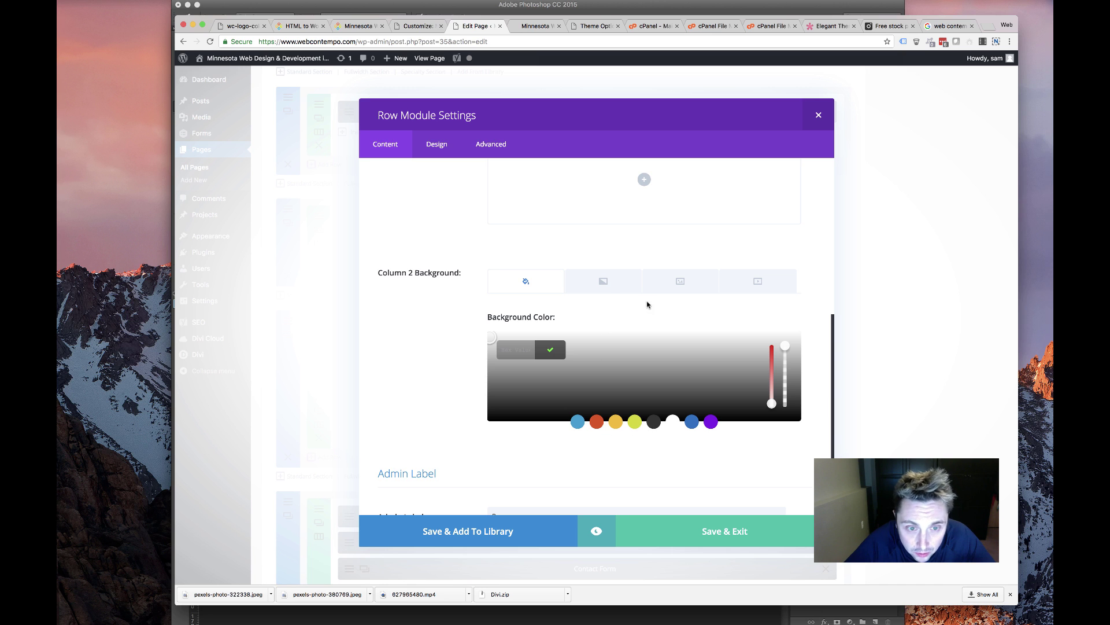
left_click(603, 281)
left_click(644, 350)
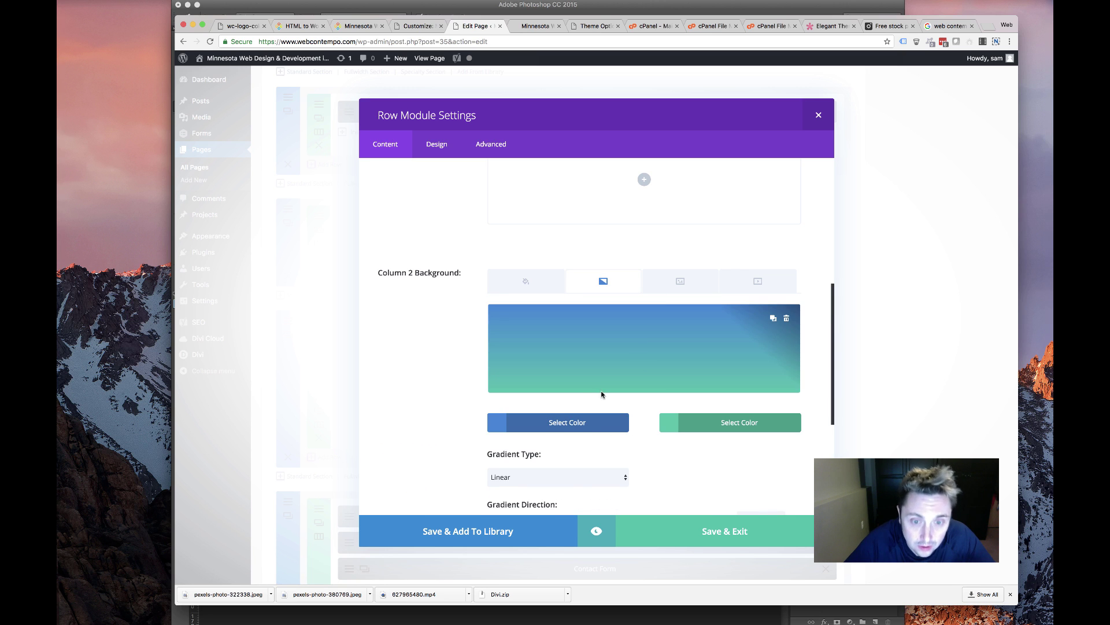
Set the gradient colours to black and grey #aaaaaa and choose the radial type
left_click(548, 427)
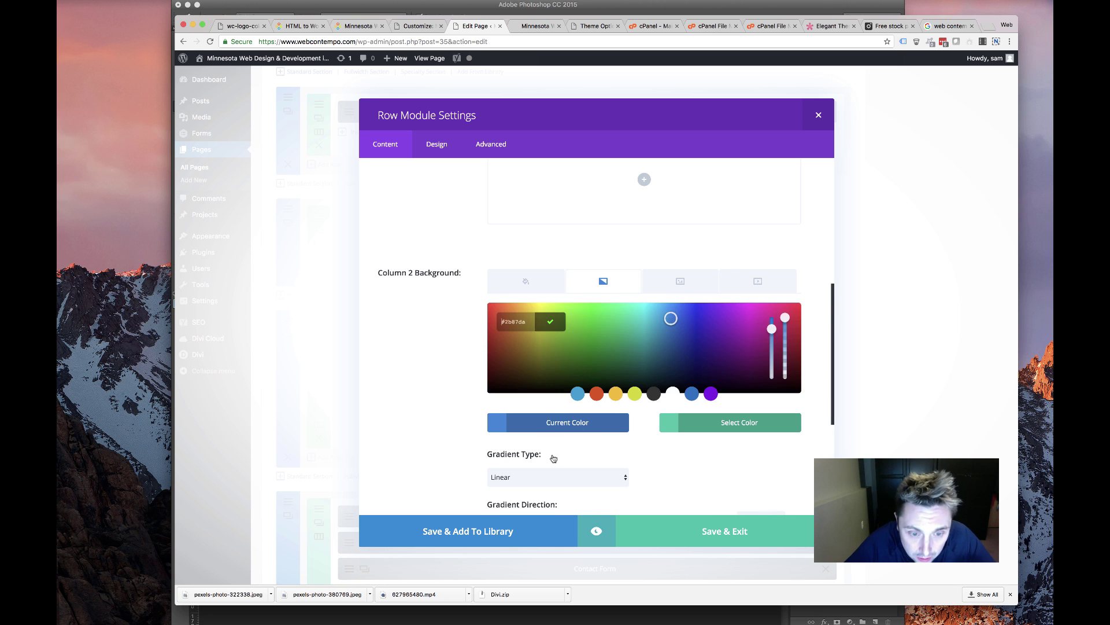
left_click(653, 394)
left_click(656, 448)
left_click(716, 427)
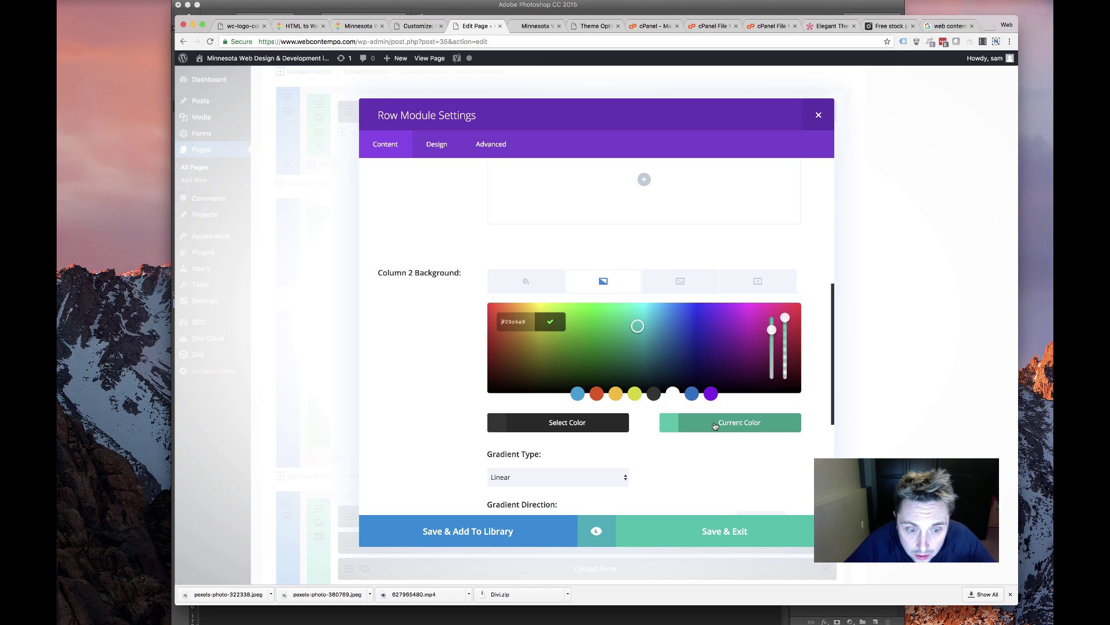
left_click(653, 397)
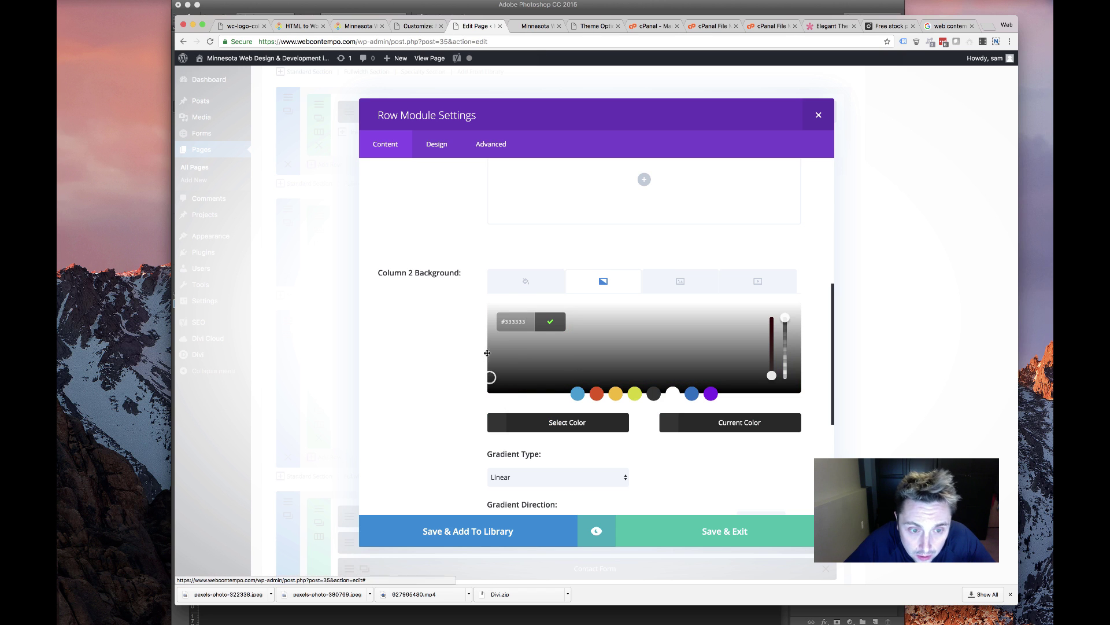
mouse_move(488, 373)
left_mouse_down()
mouse_move(509, 322)
mouse_move(487, 329)
left_mouse_up()
left_click(564, 479)
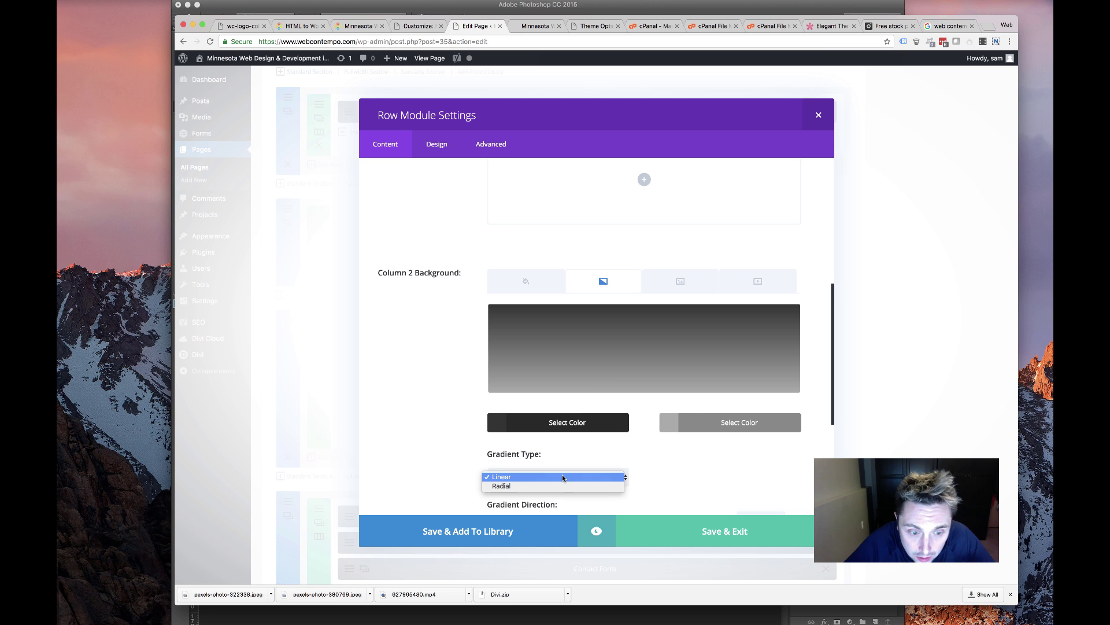
left_click(560, 483)
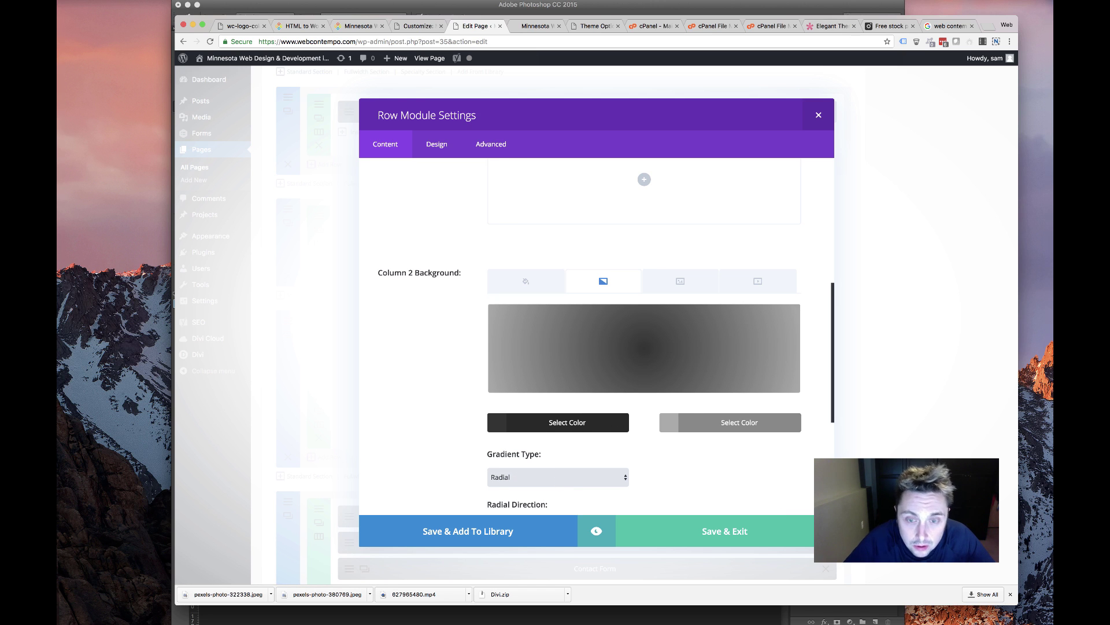
left_click(1006, 3)
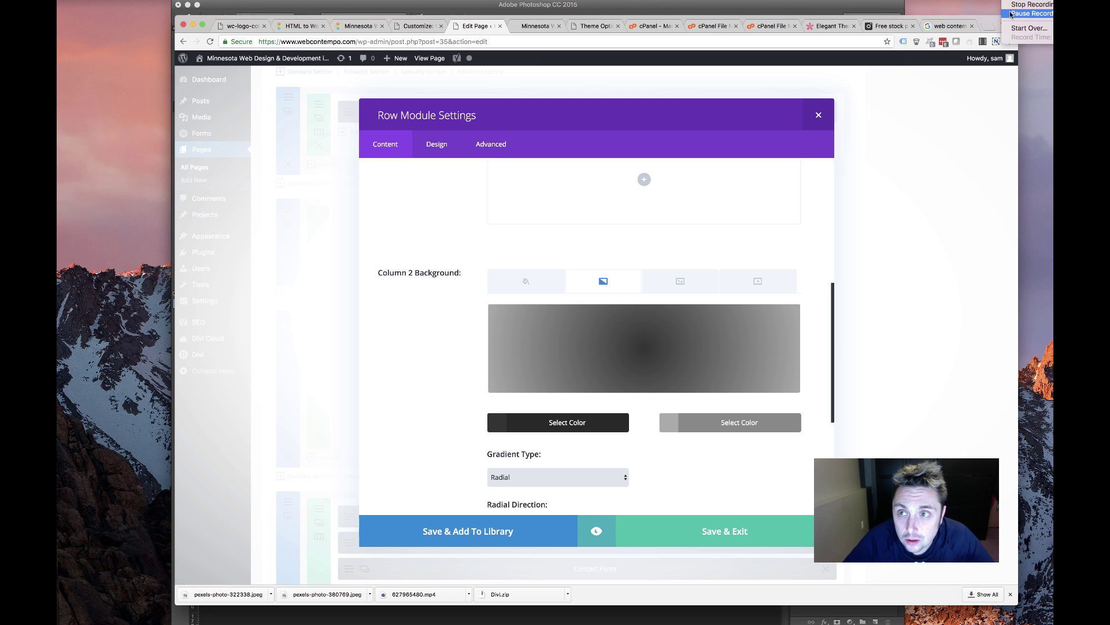
left_click(1023, 13)
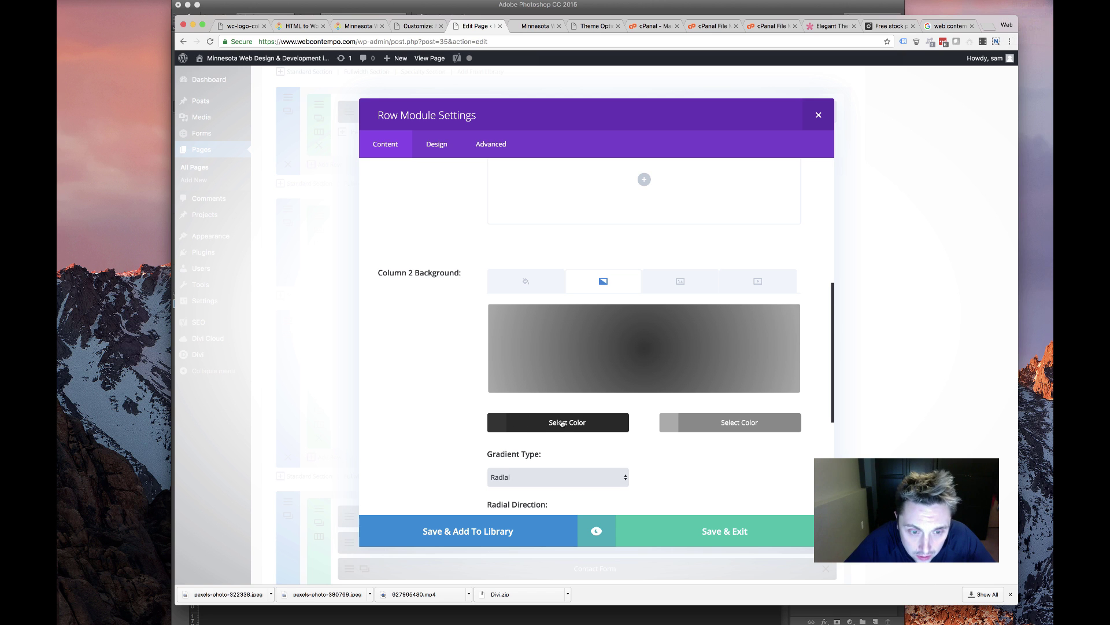
Change the first gradient colour to dark grey #333333, then save the row settings
left_click(561, 424)
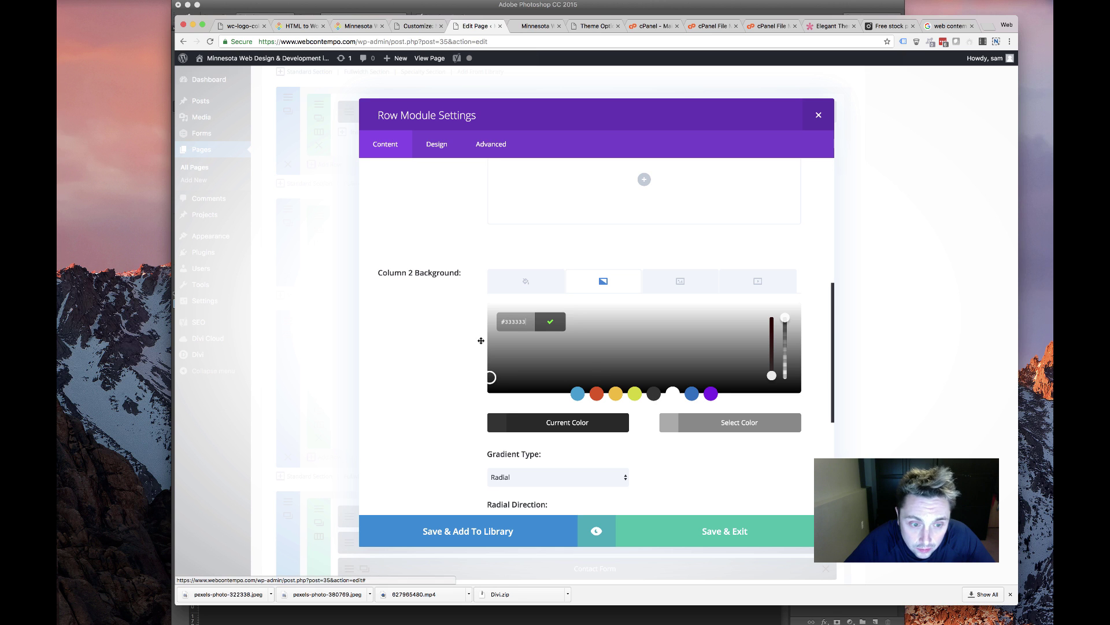
left_click_drag(490, 377, 485, 324)
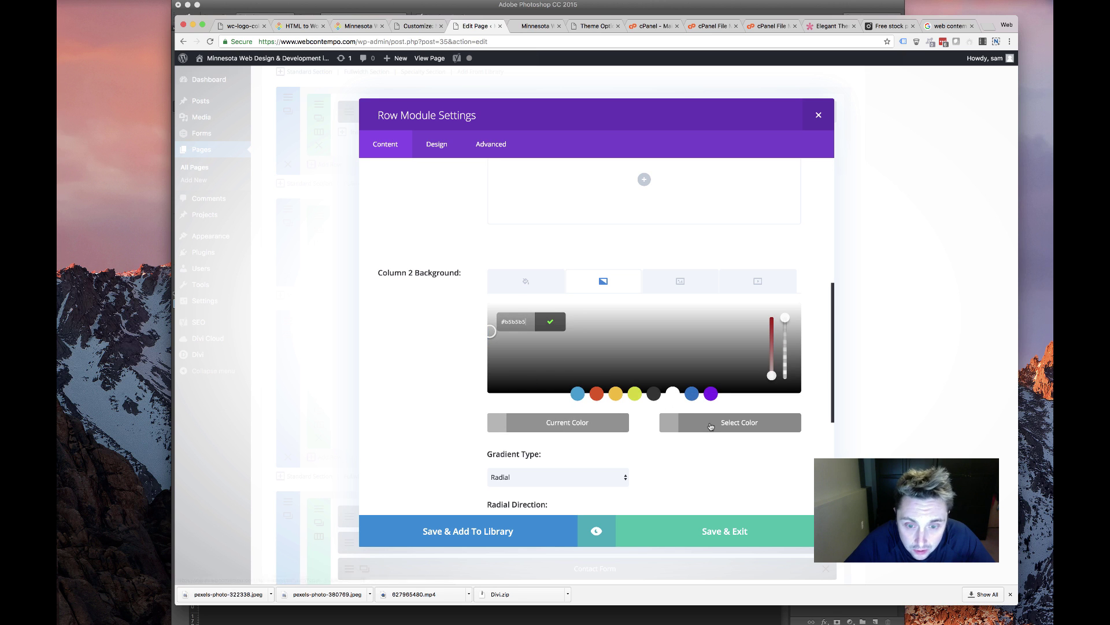
left_click(654, 394)
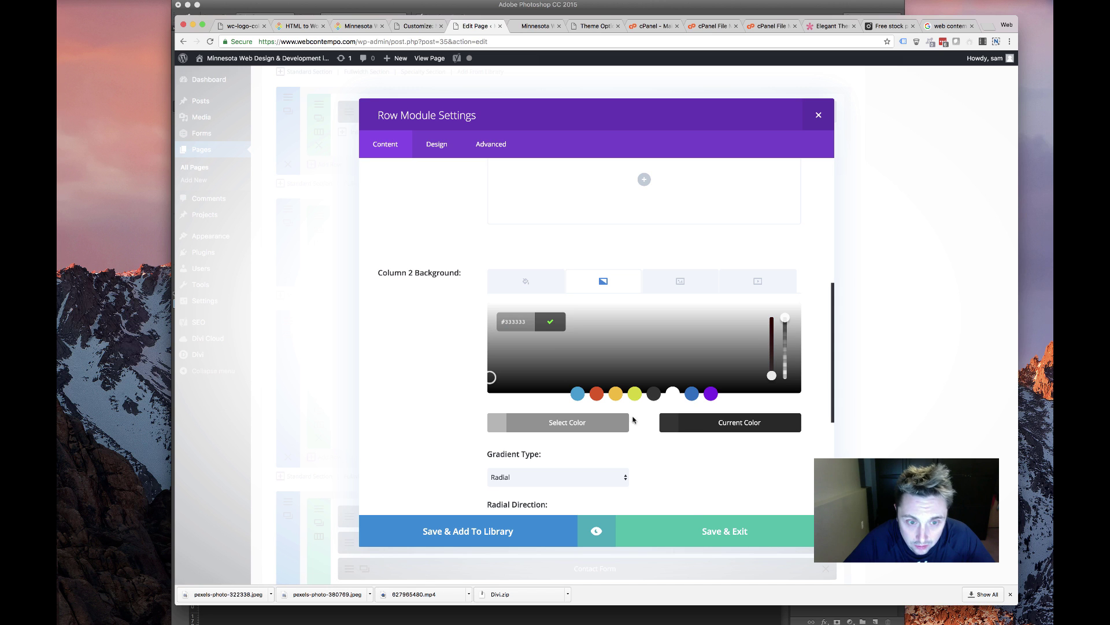
left_click(544, 323)
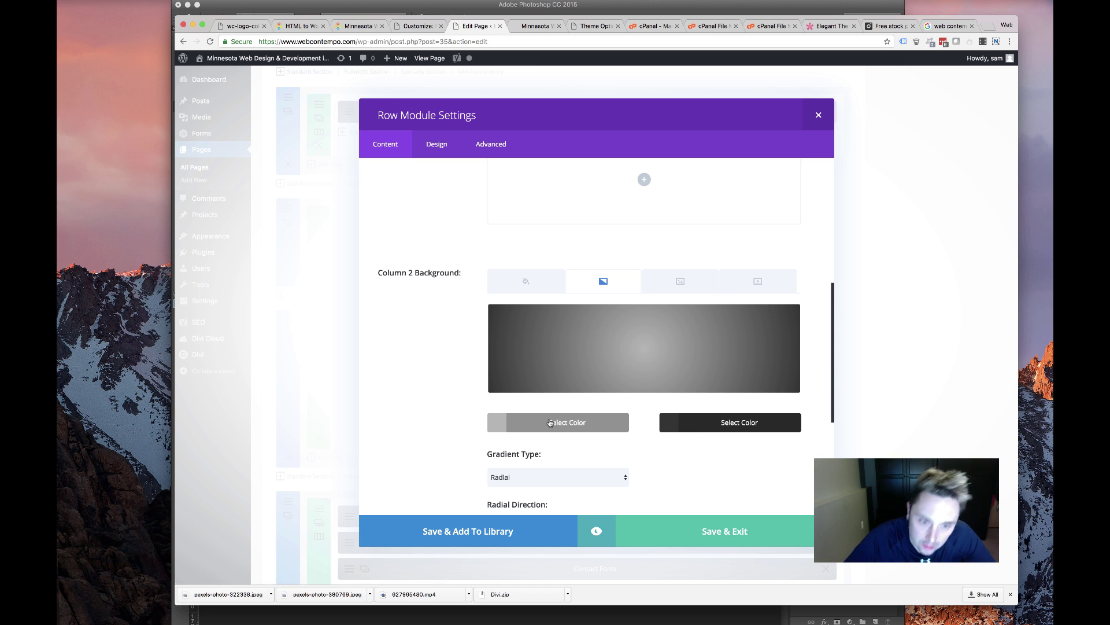
left_click(551, 423)
mouse_move(492, 334)
left_mouse_down()
mouse_move(521, 324)
mouse_move(488, 340)
left_mouse_up()
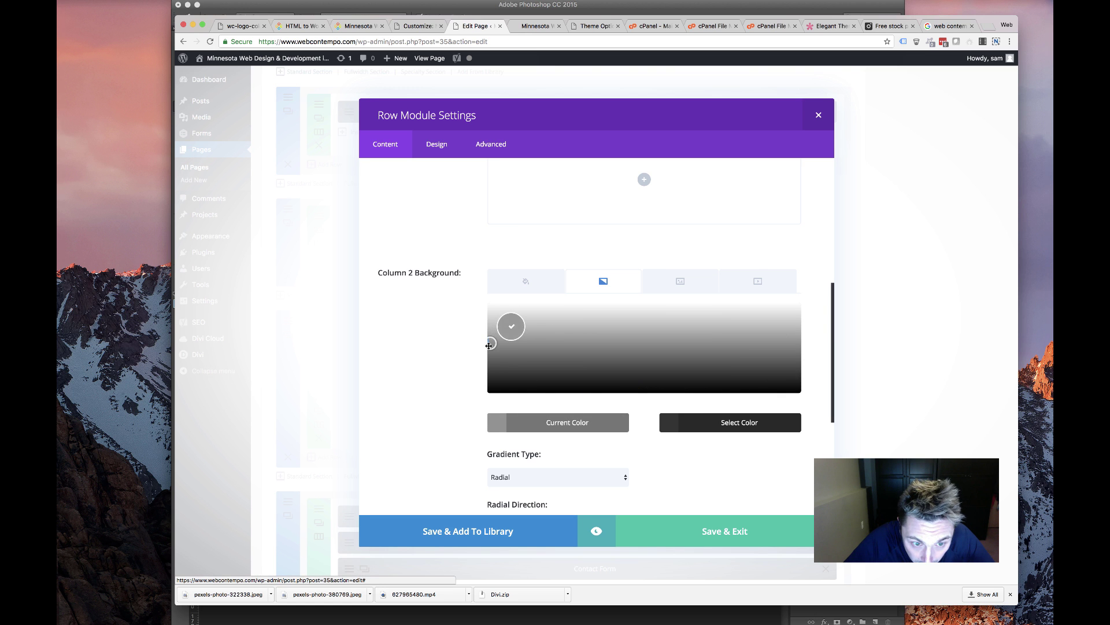
left_click(579, 416)
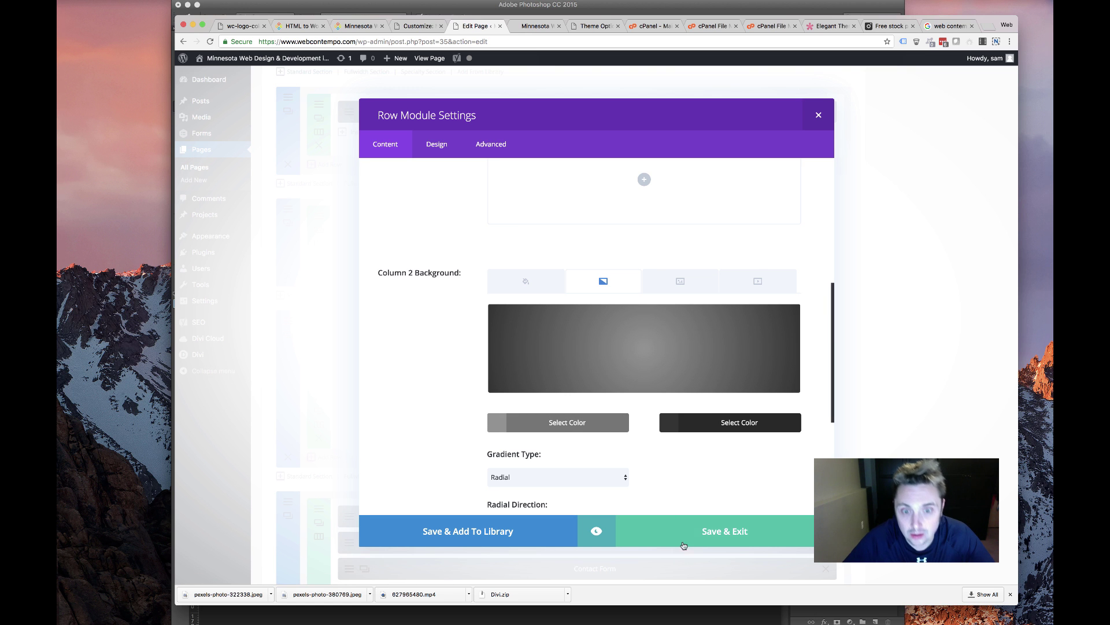
left_click(684, 546)
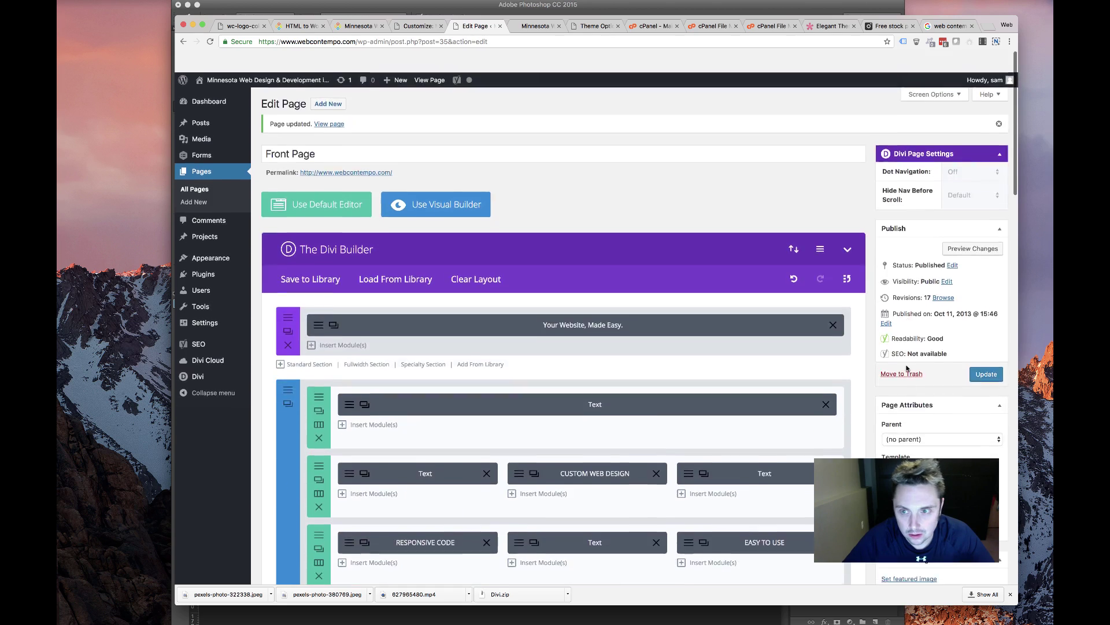
Update the front page and view the live homepage
left_click(986, 352)
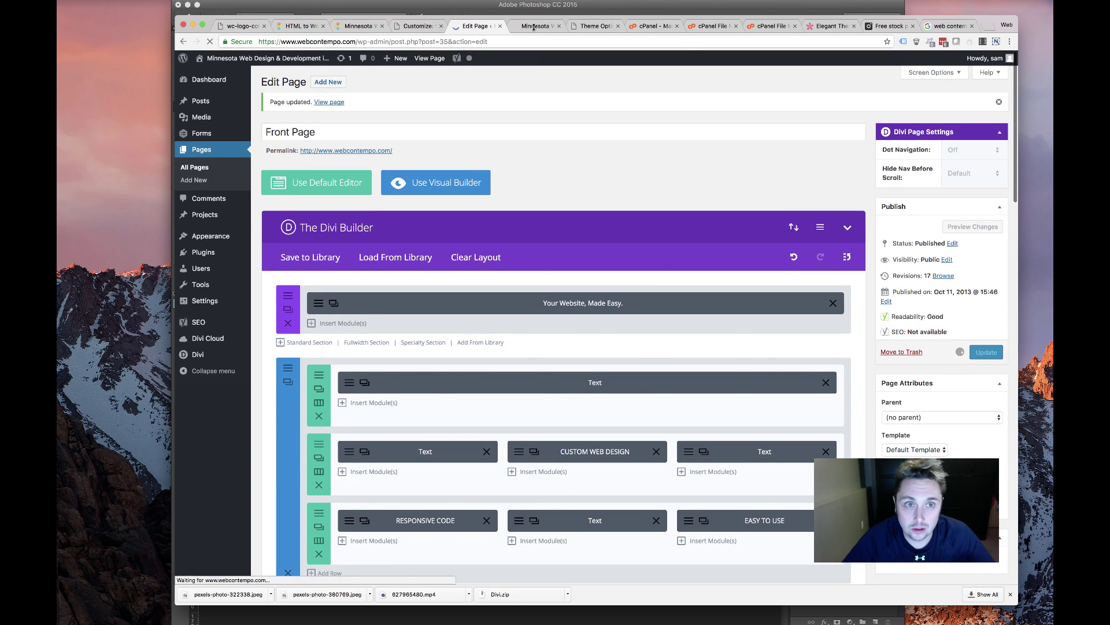
left_click(534, 27)
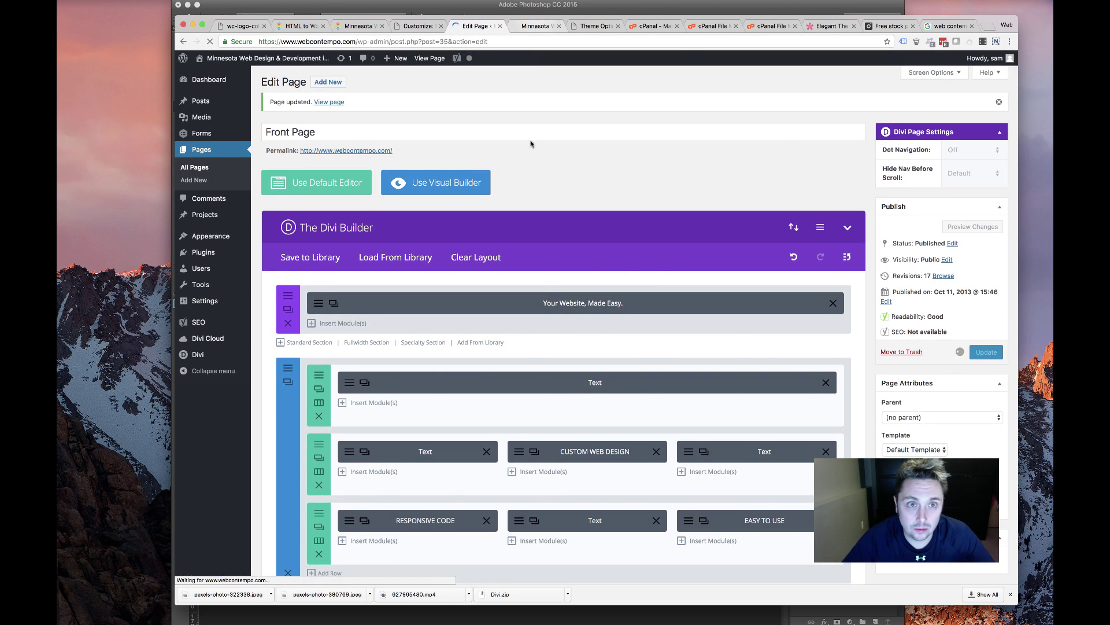
scroll(524, 239, "up", 10)
scroll(524, 238, "down", 7)
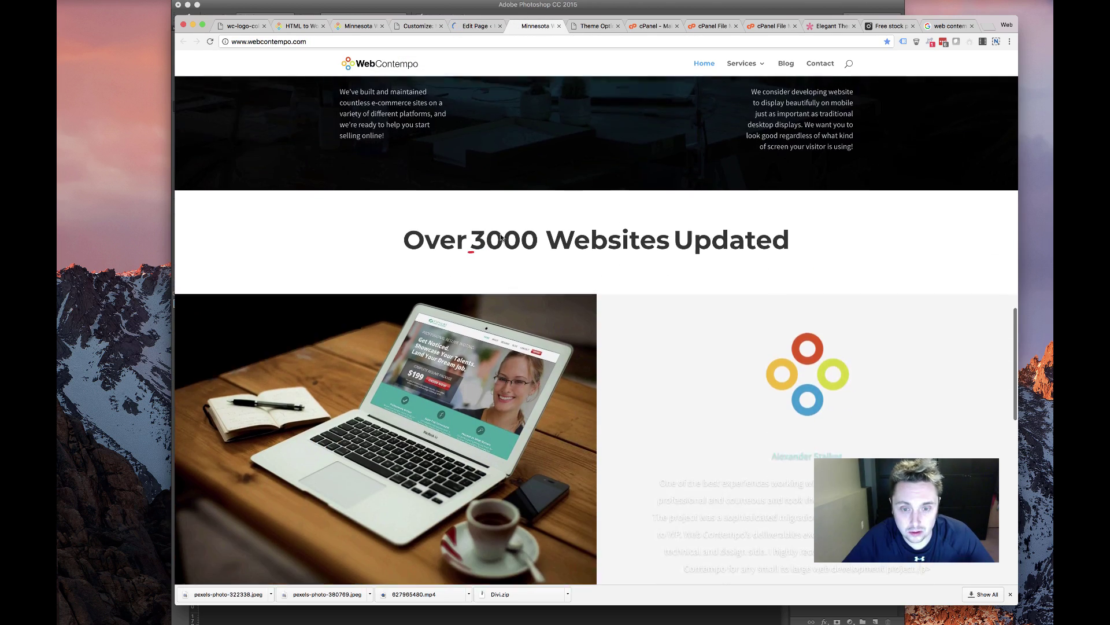
scroll(469, 366, "up", 3)
scroll(469, 366, "up", 3)
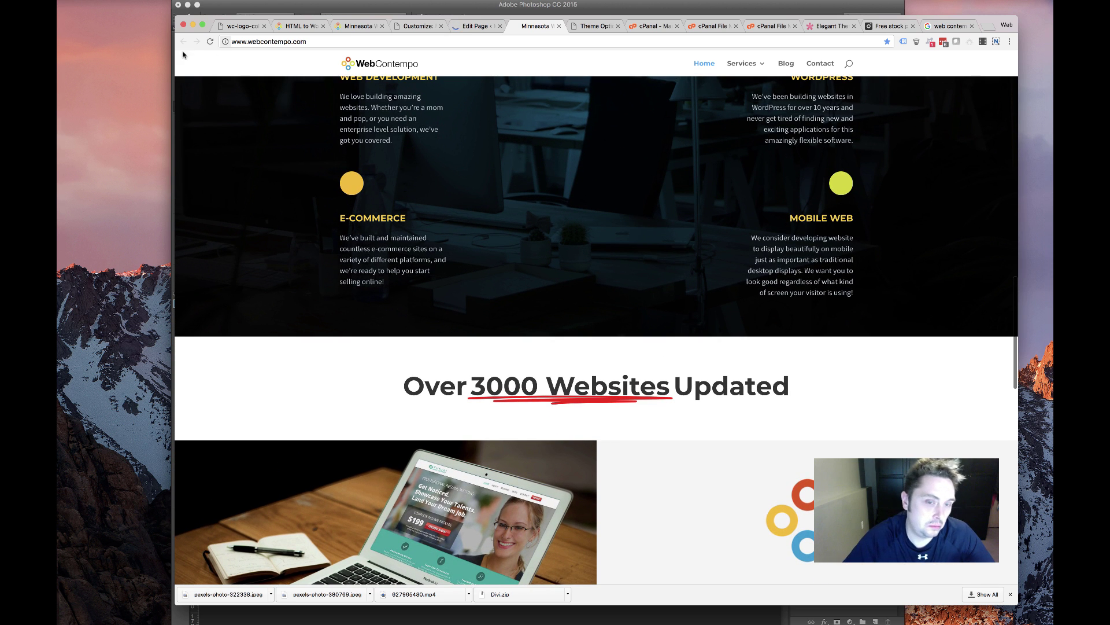
scroll(339, 230, "down", 7)
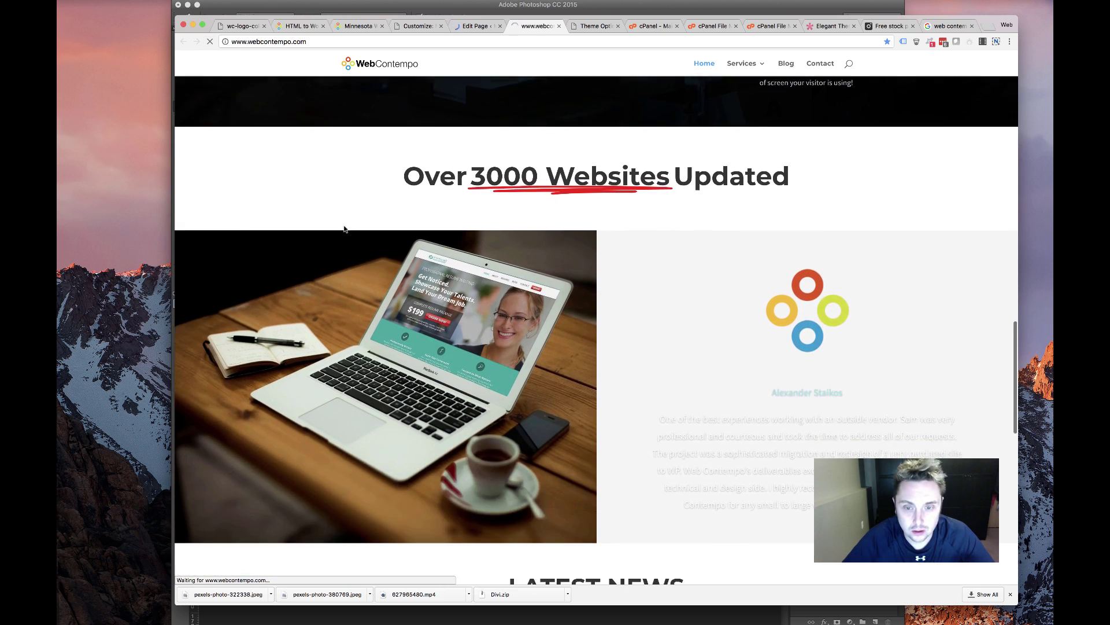
scroll(343, 262, "down", 10)
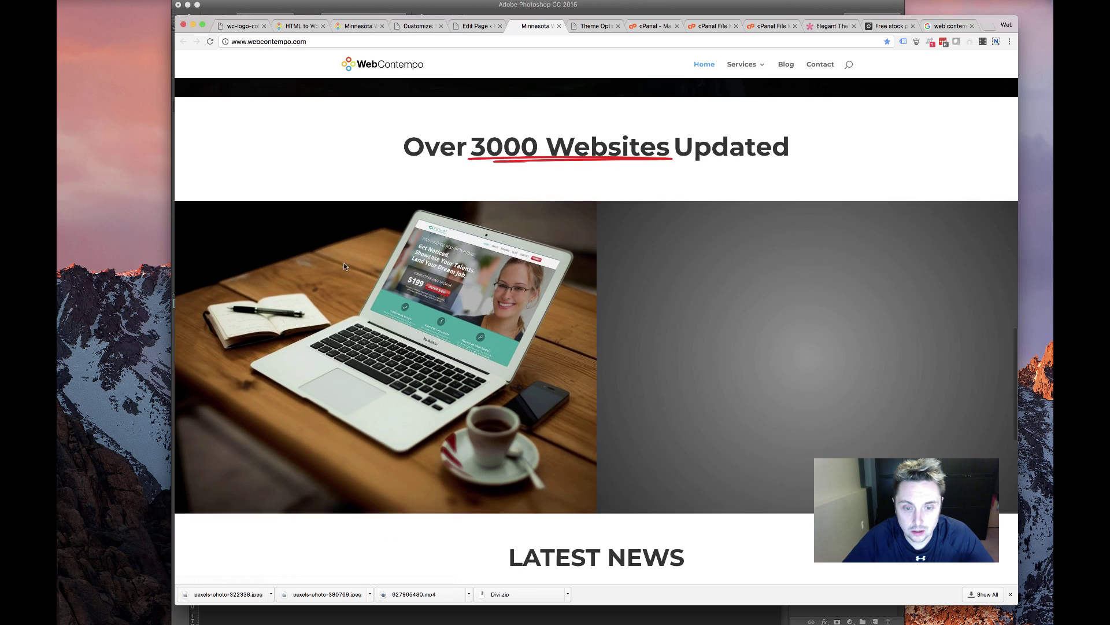
scroll(343, 263, "up", 10)
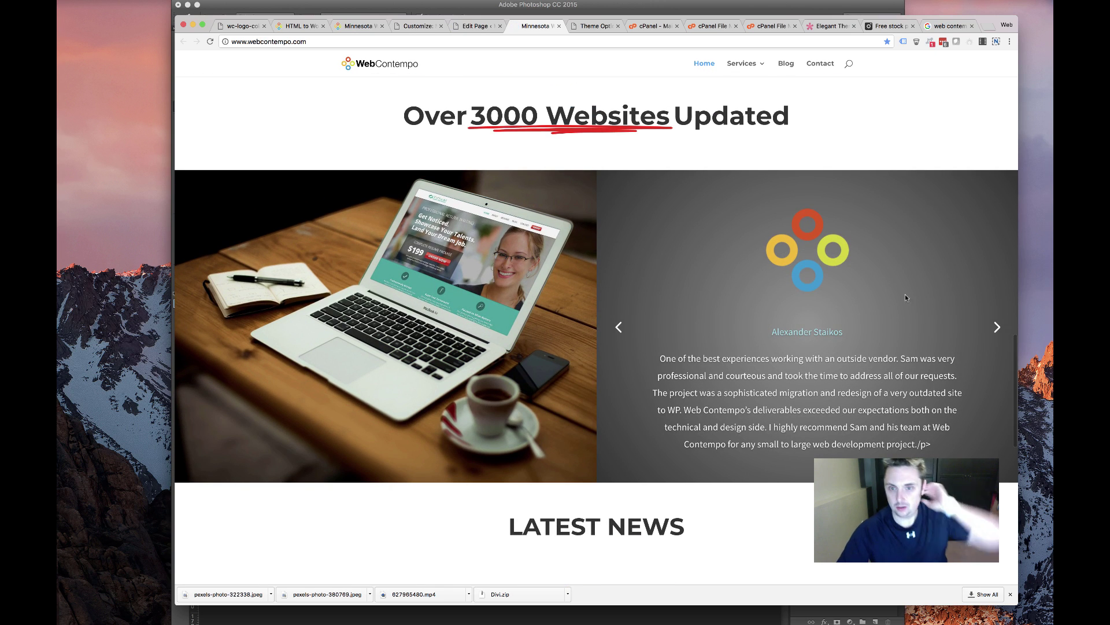
Cycle through the testimonials to check the new grey gradient panel
left_click(997, 329)
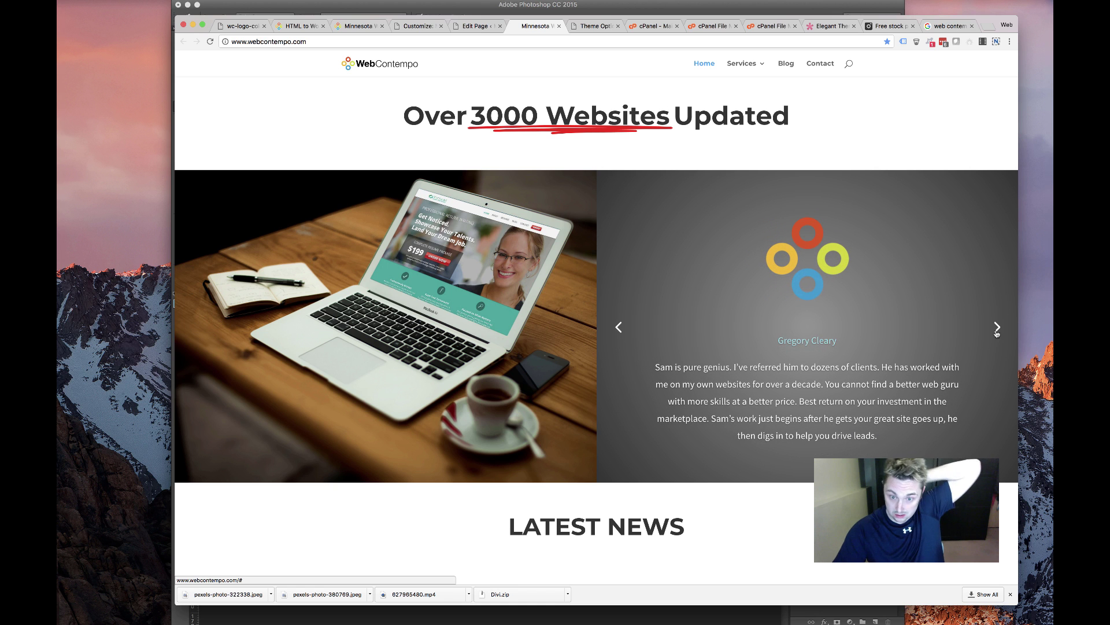
left_click(997, 329)
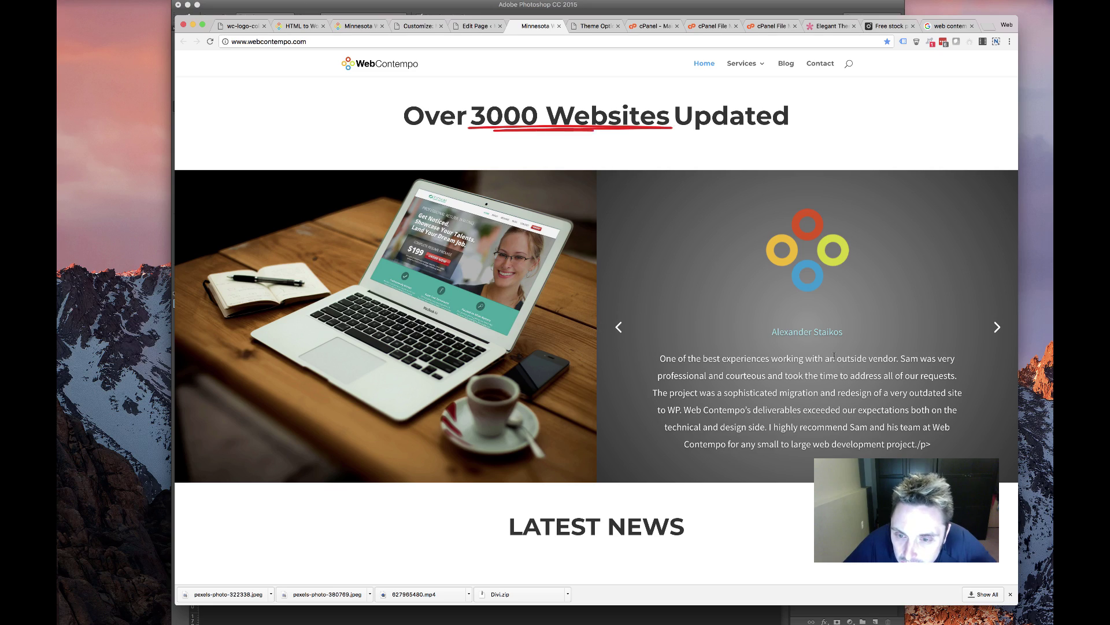
scroll(689, 358, "down", 10)
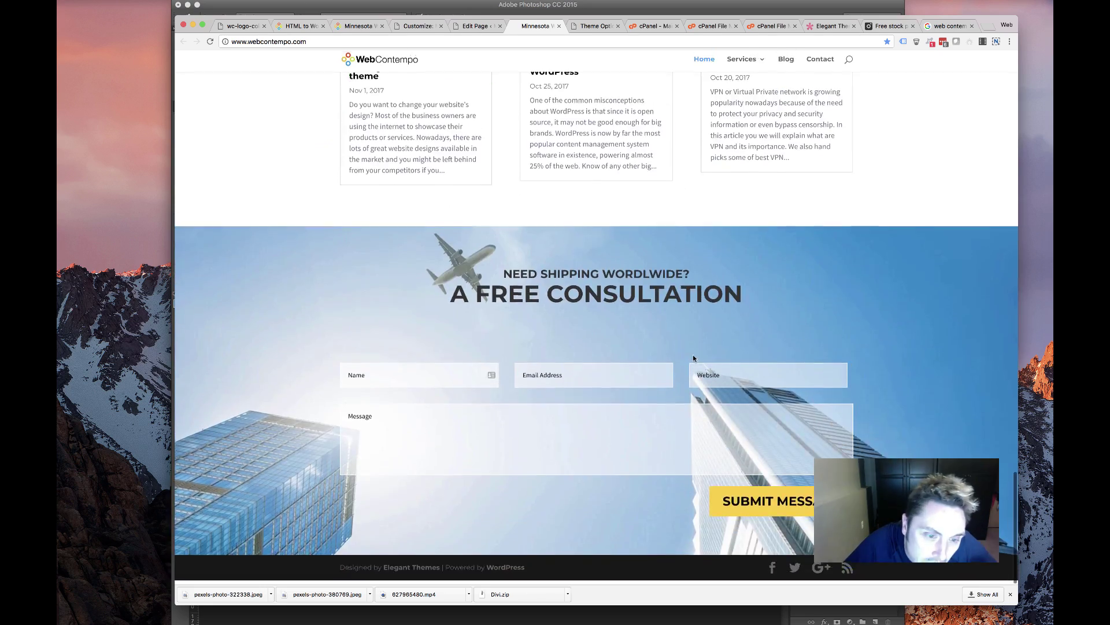
scroll(694, 358, "up", 5)
scroll(694, 359, "up", 10)
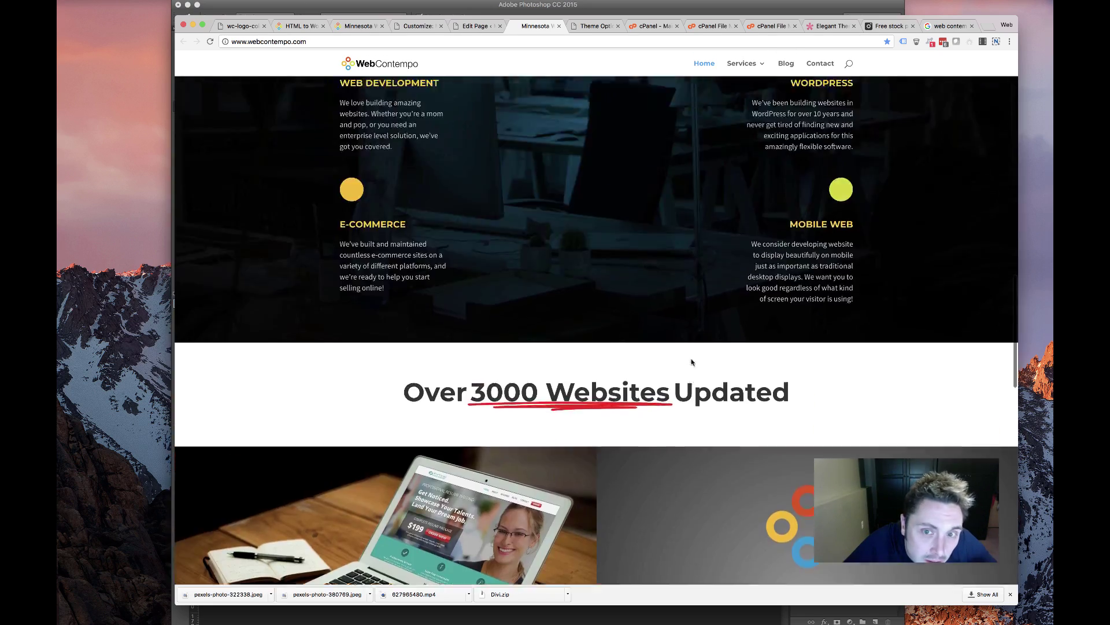
scroll(691, 362, "up", 5)
scroll(692, 362, "down", 10)
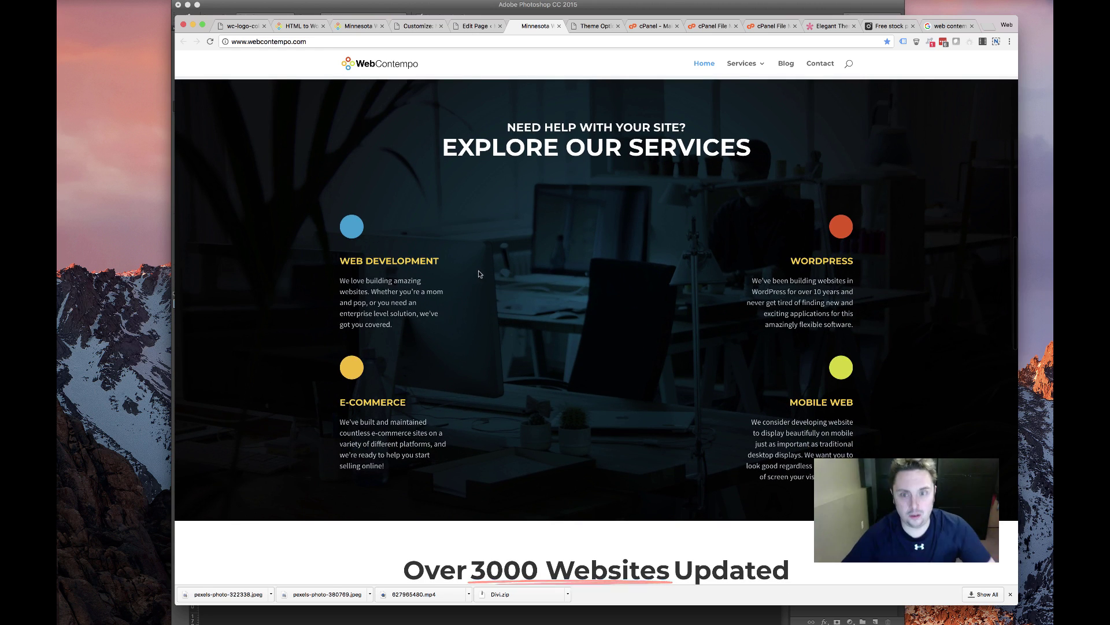
scroll(479, 271, "up", 6)
scroll(481, 270, "up", 5)
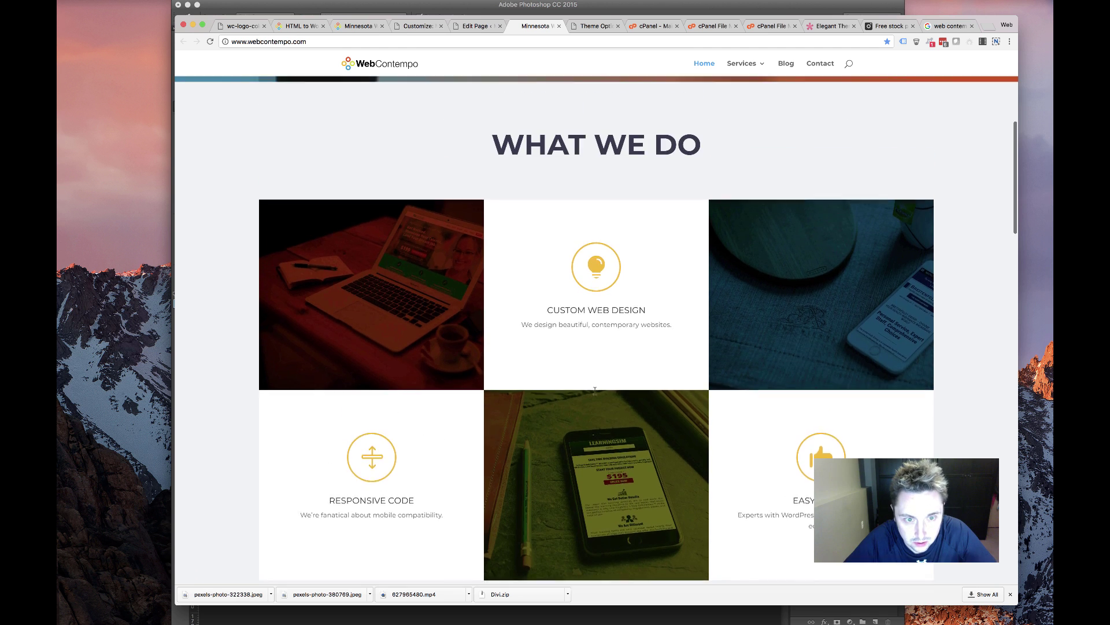
scroll(551, 403, "down", 6)
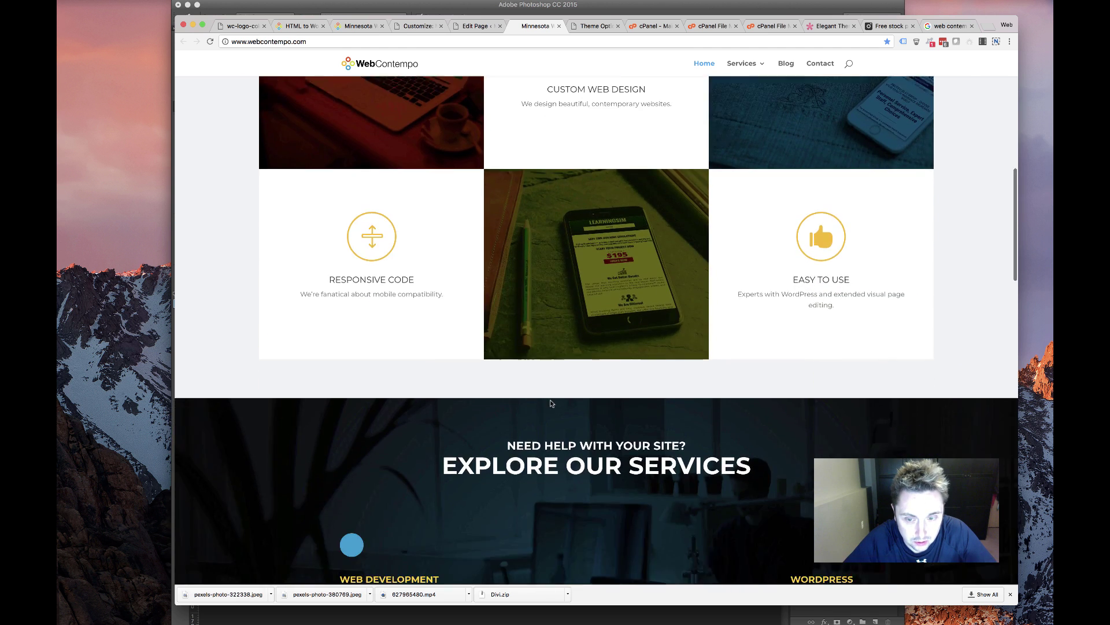
scroll(550, 403, "up", 9)
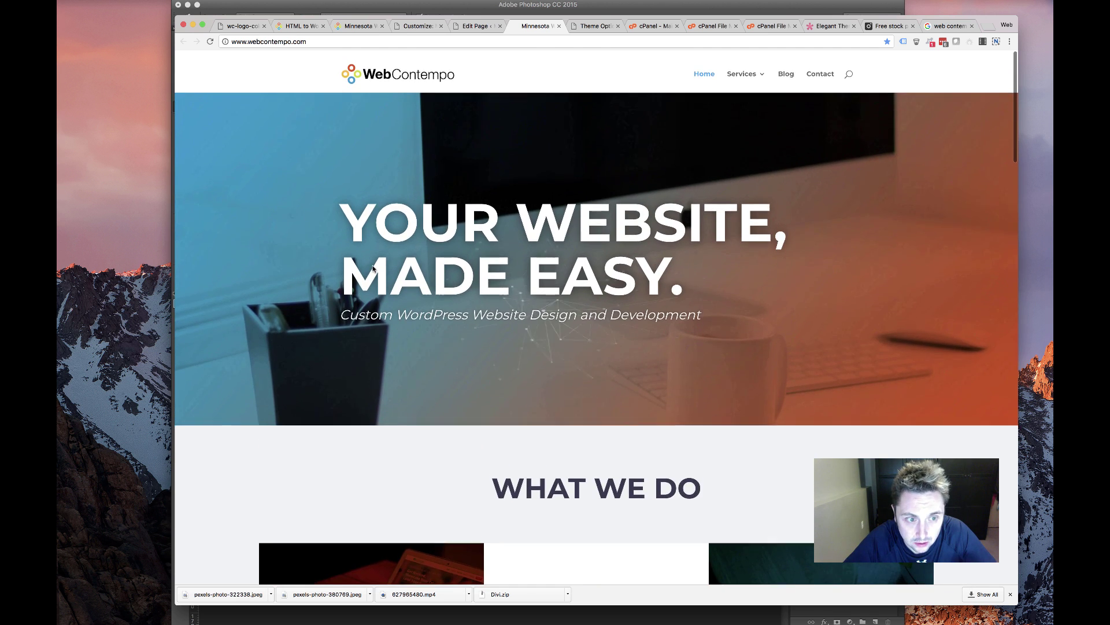
Scroll the live homepage and jump to its contact section
left_click_drag(550, 404, 544, 396)
scroll(544, 396, "down", 20)
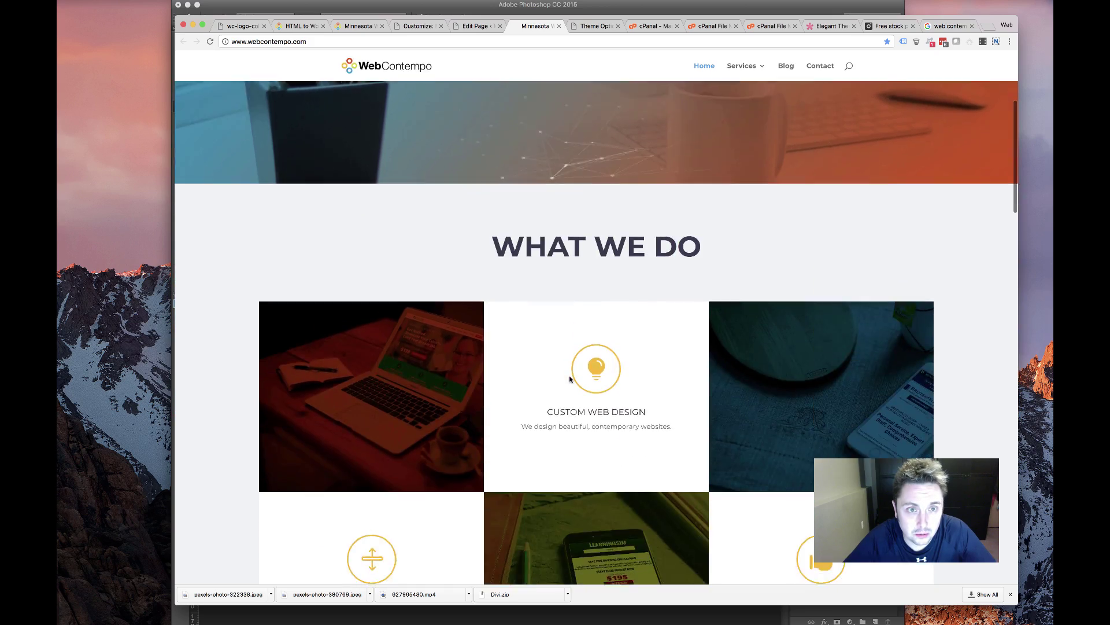
scroll(572, 377, "down", 3)
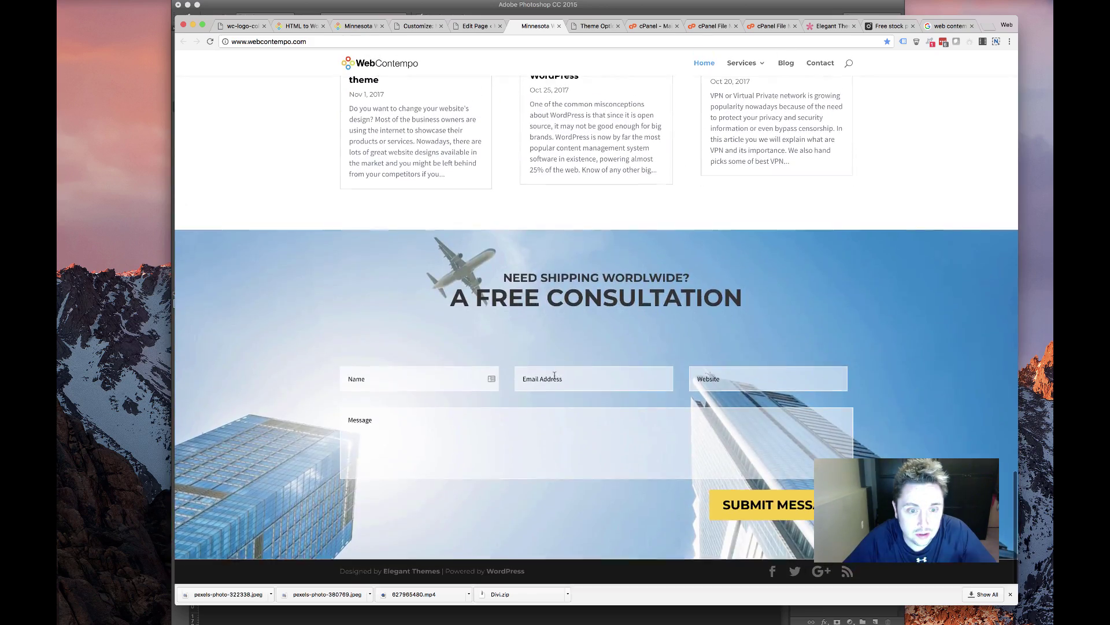
scroll(516, 325, "up", 12)
scroll(516, 323, "down", 10)
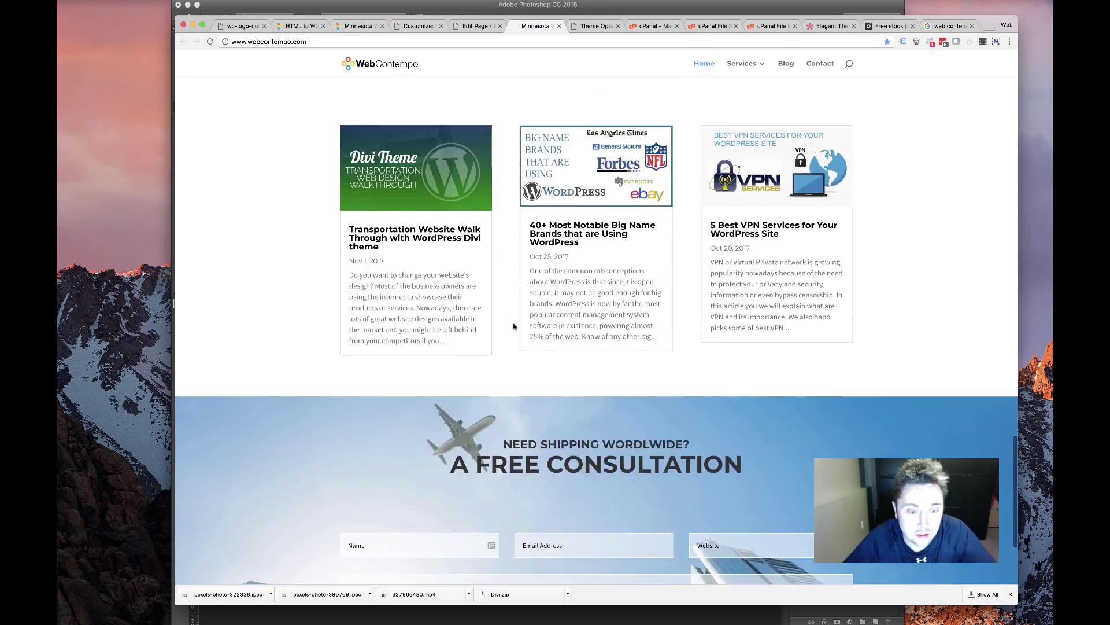
scroll(515, 322, "up", 10)
scroll(514, 321, "down", 10)
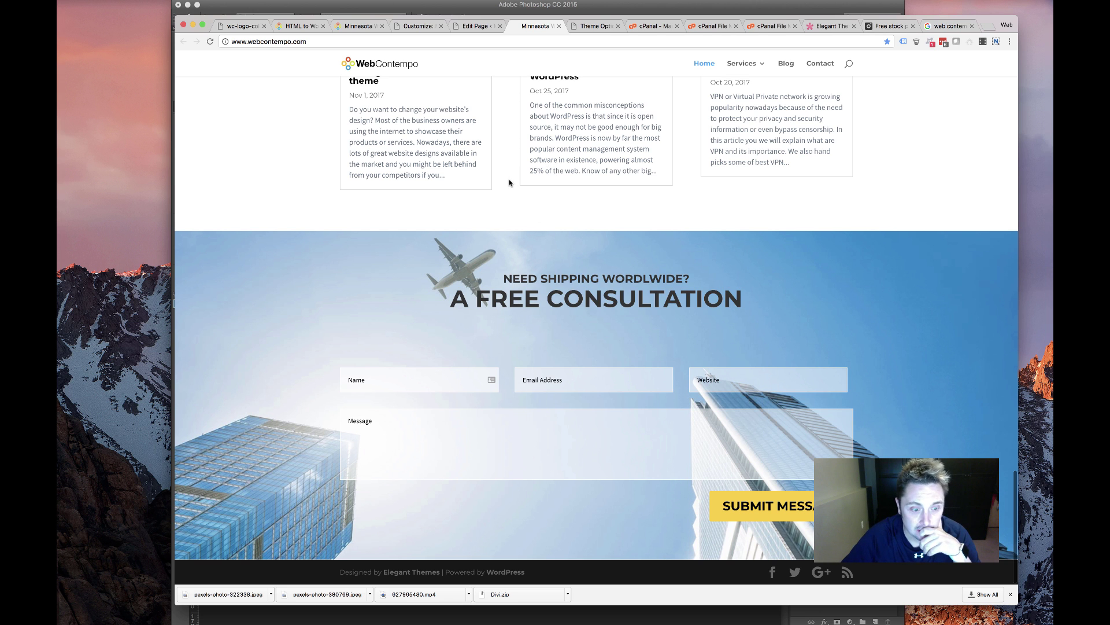
scroll(502, 184, "up", 20)
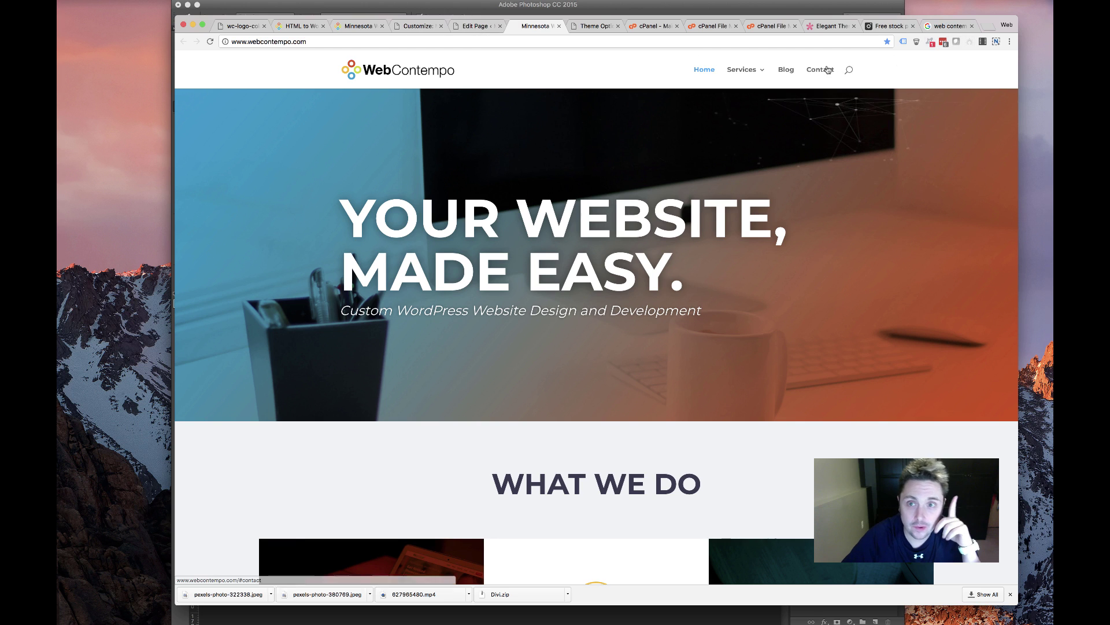
left_click(820, 69)
Back in the editor, delete the row holding the consultation contact form
left_click(470, 27)
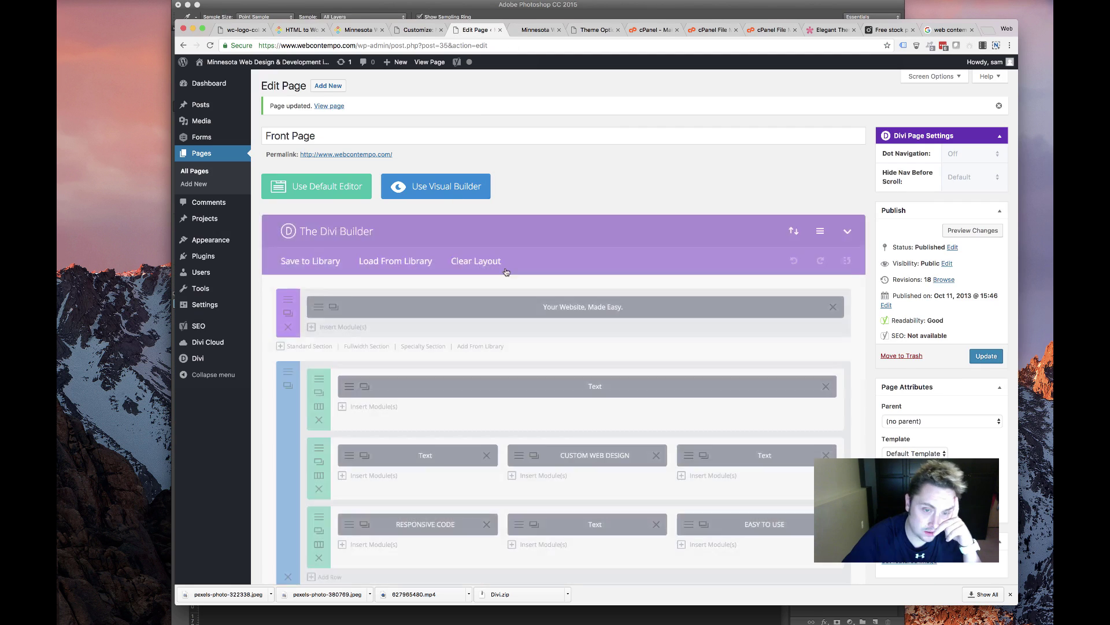
scroll(516, 258, "down", 15)
scroll(536, 246, "up", 7)
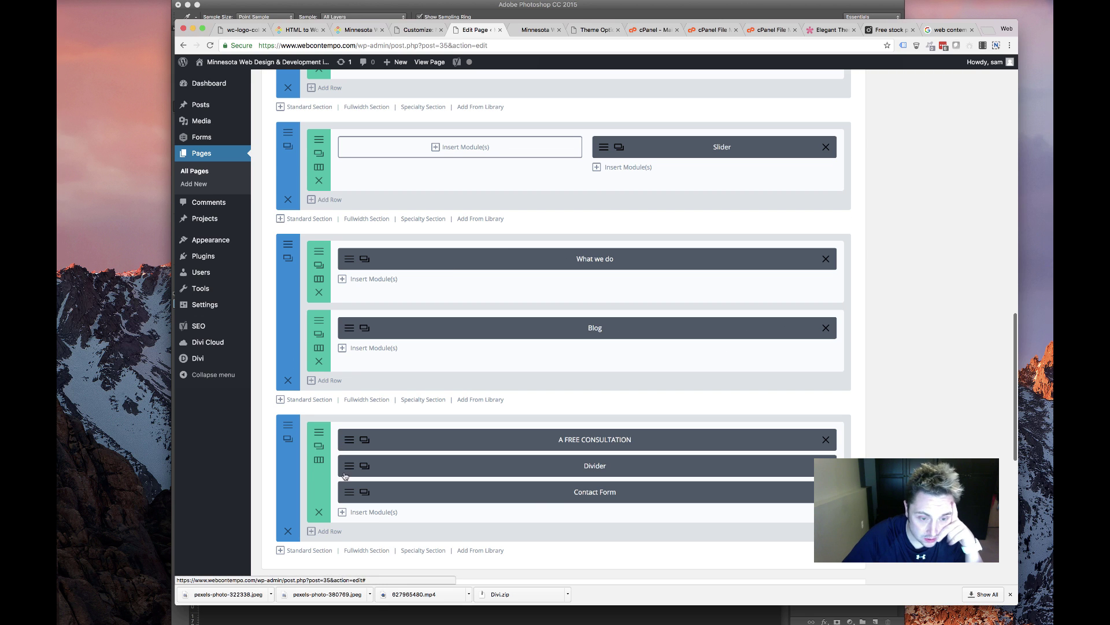
left_click(320, 513)
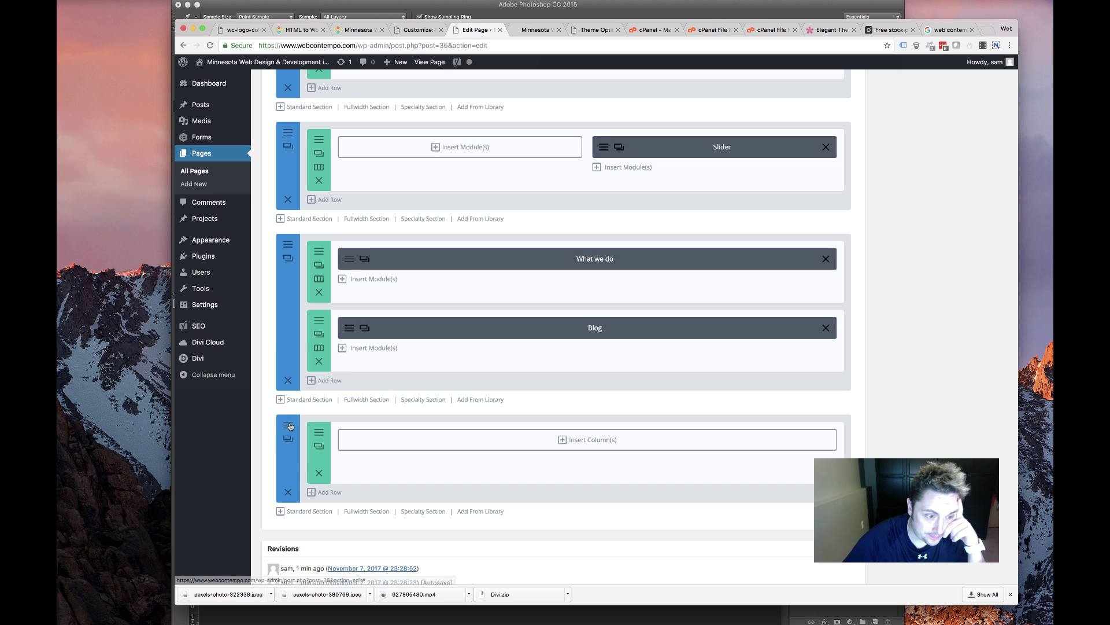
Remove the empty section's background image and close its settings
left_click(288, 439)
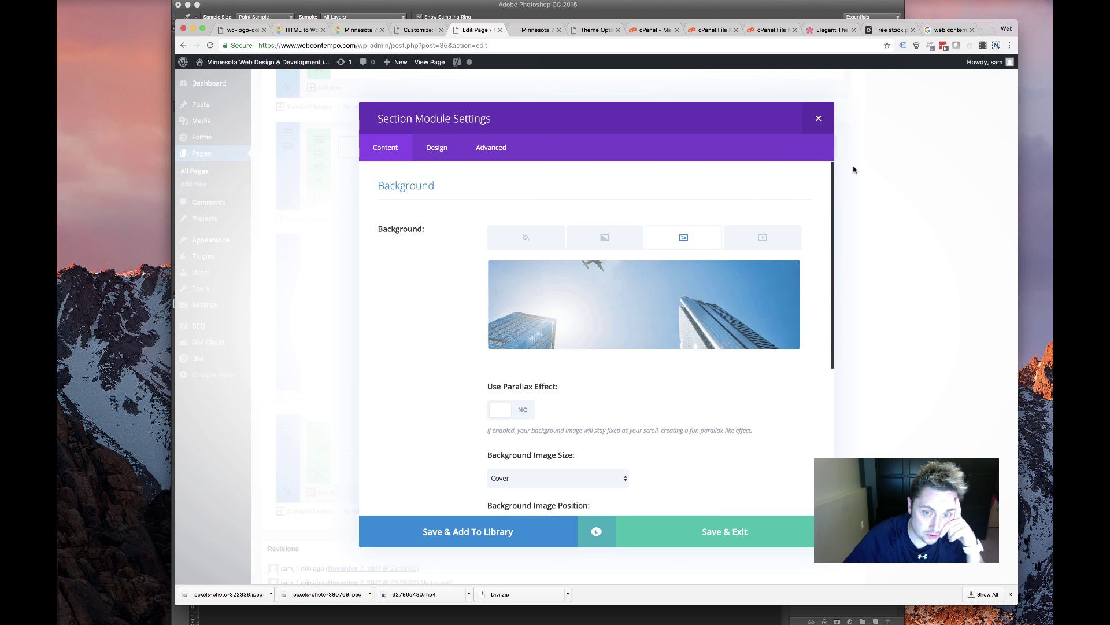
left_click(787, 275)
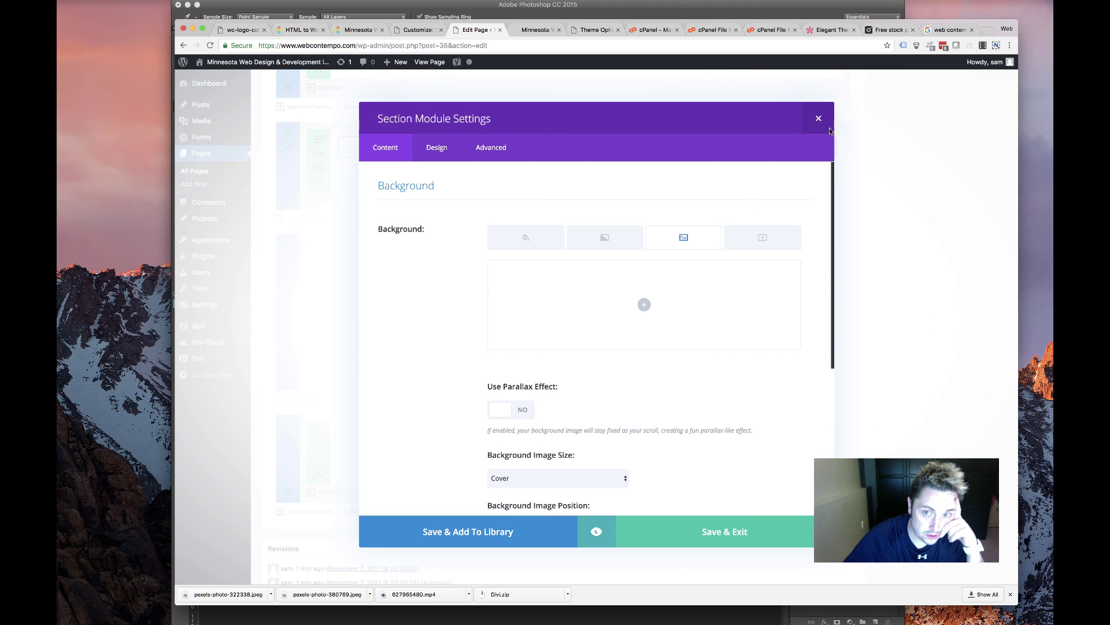
left_click(818, 118)
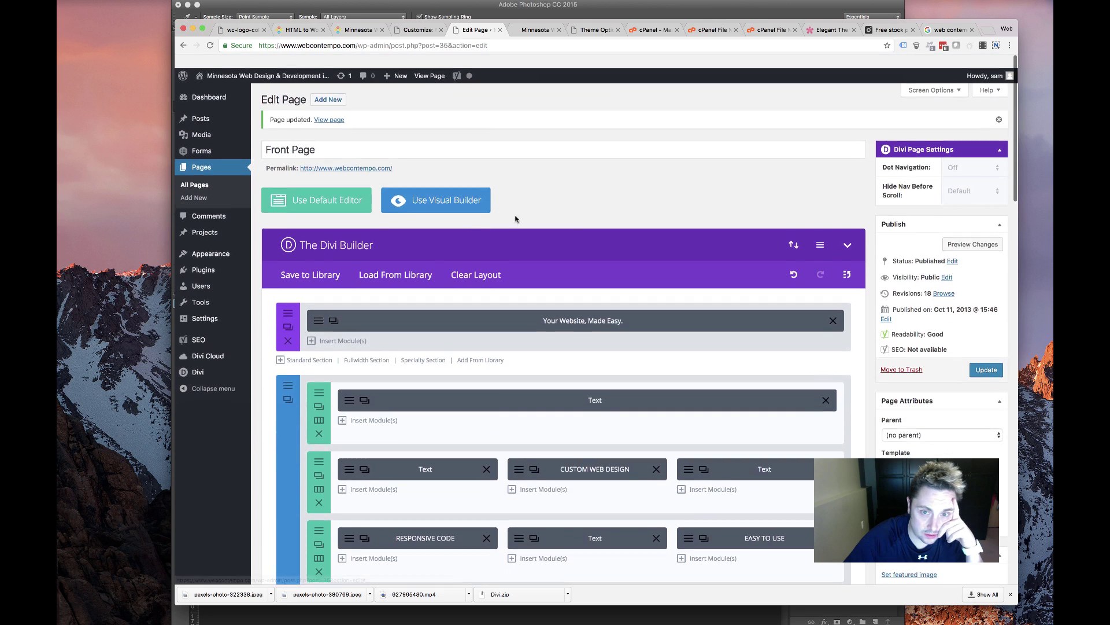
scroll(473, 359, "down", 20)
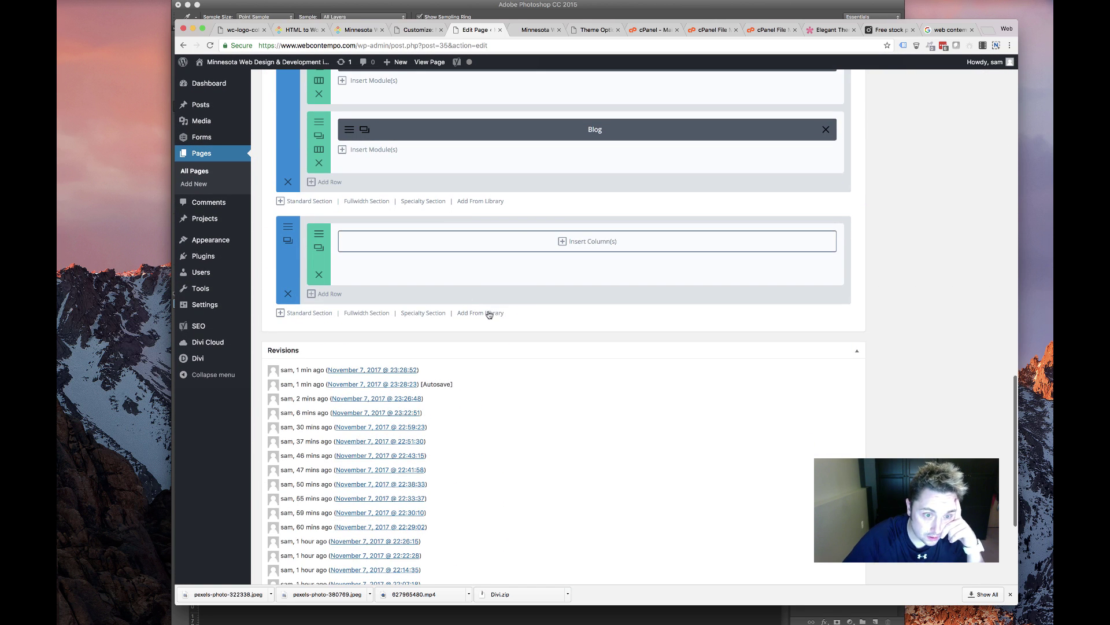
Open Add From Library and browse the Divi Cloud layouts through to page 2
left_click(489, 314)
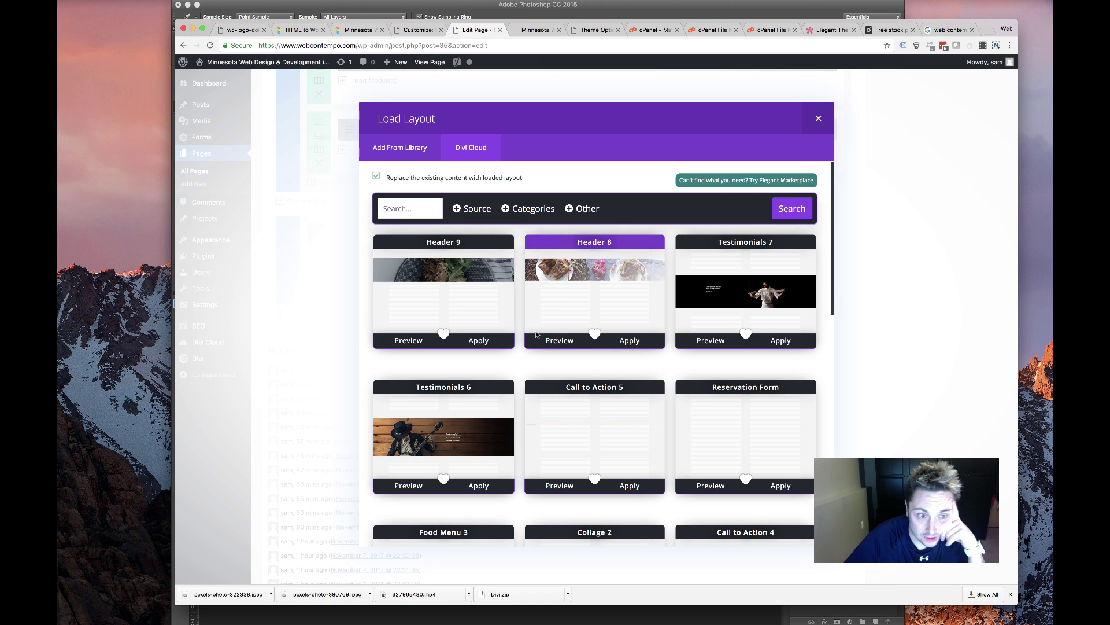
scroll(596, 318, "down", 3)
scroll(534, 336, "down", 8)
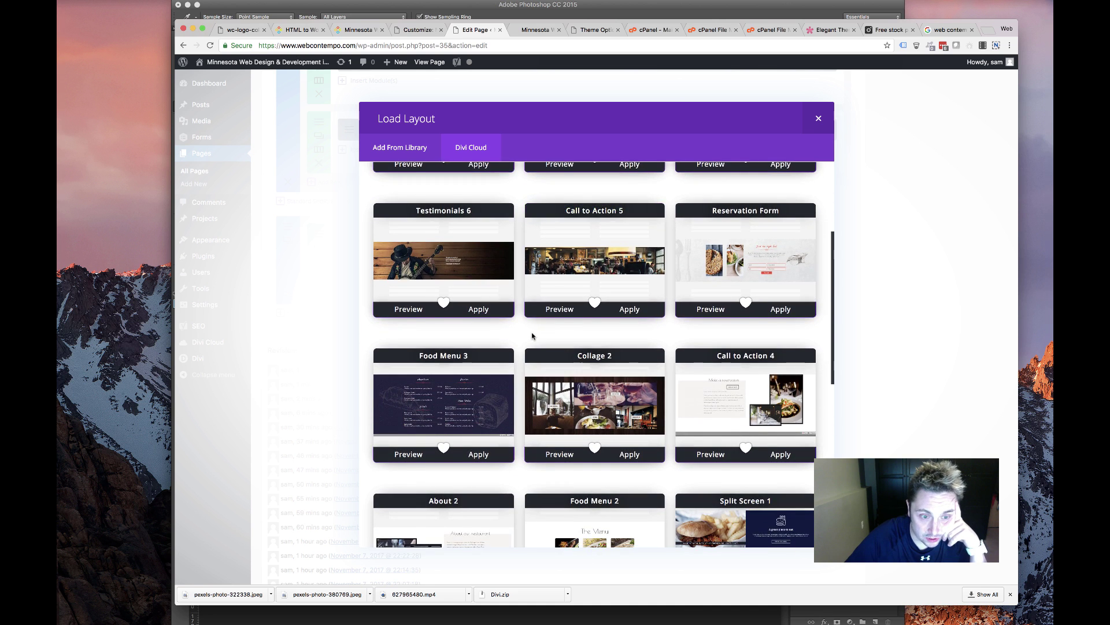
scroll(534, 334, "down", 5)
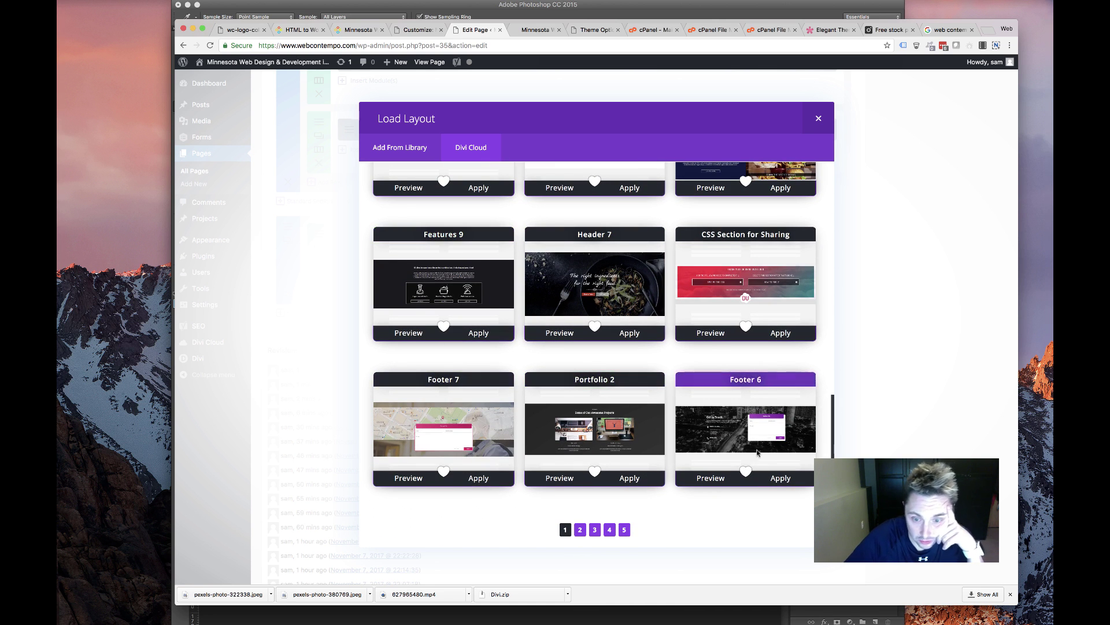
left_click(579, 531)
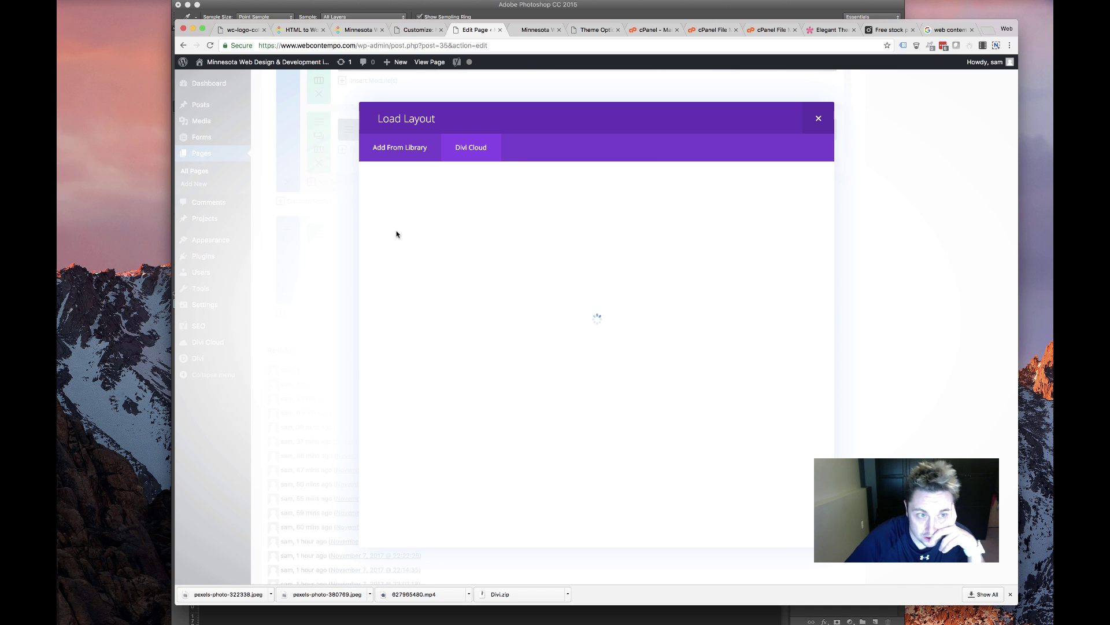
scroll(366, 187, "down", 20)
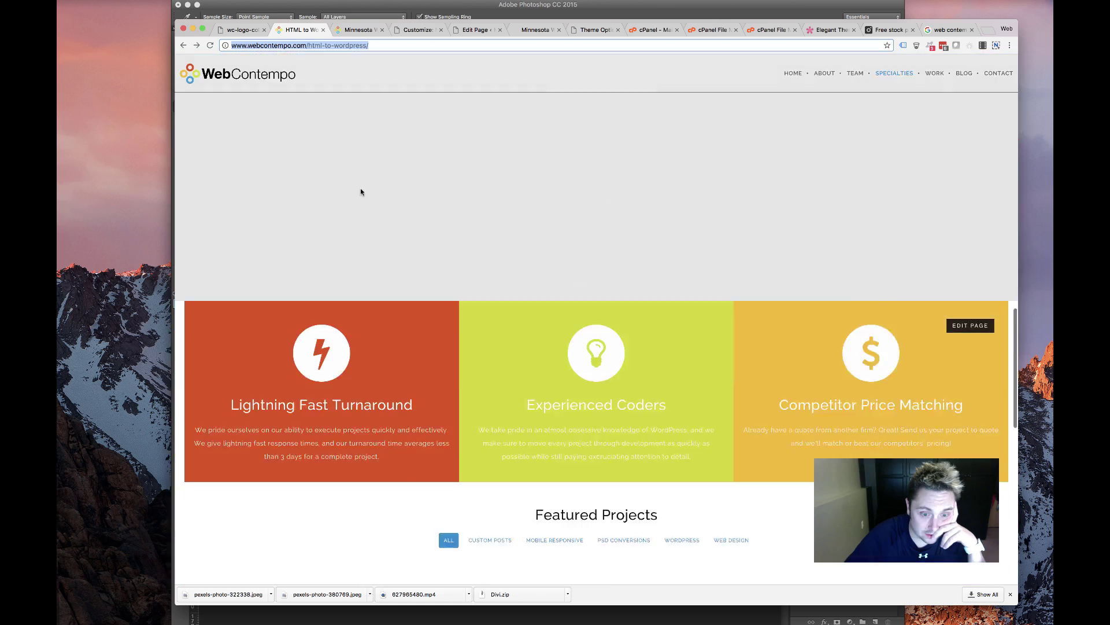
View the live site's Let's Talk section, then return to the page editor
left_click(358, 30)
scroll(394, 166, "down", 10)
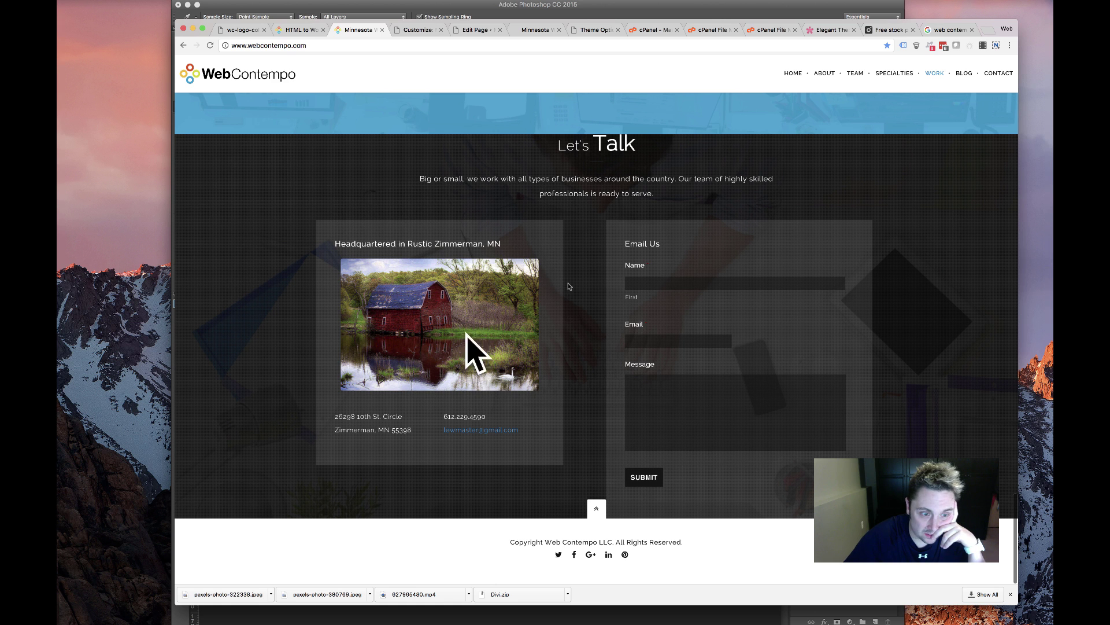
scroll(579, 104, "up", 2)
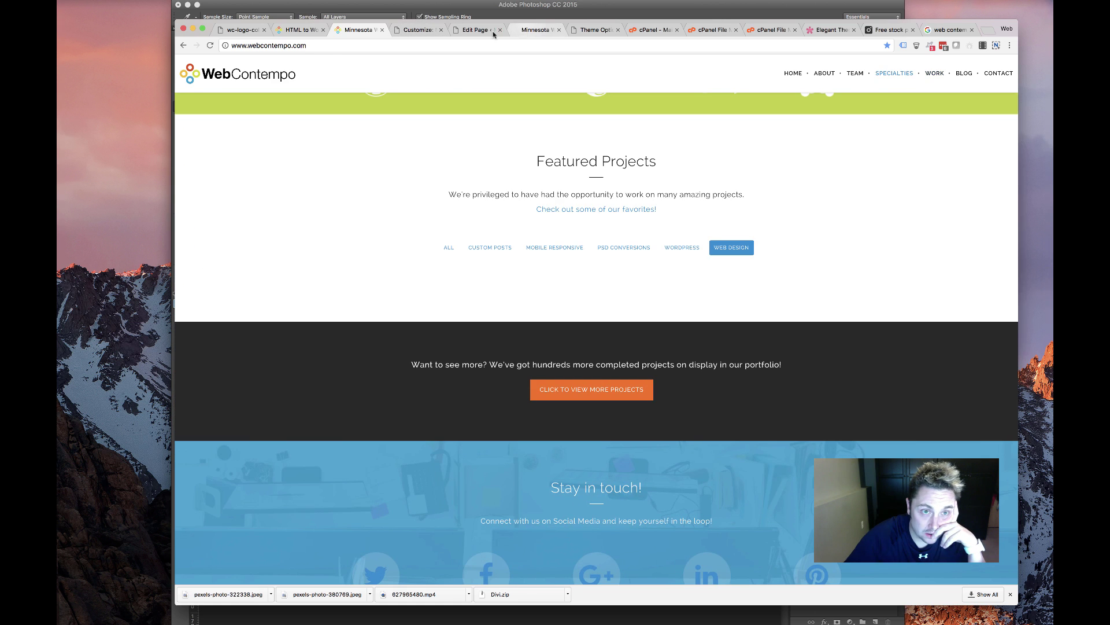
left_click(538, 30)
left_click(475, 30)
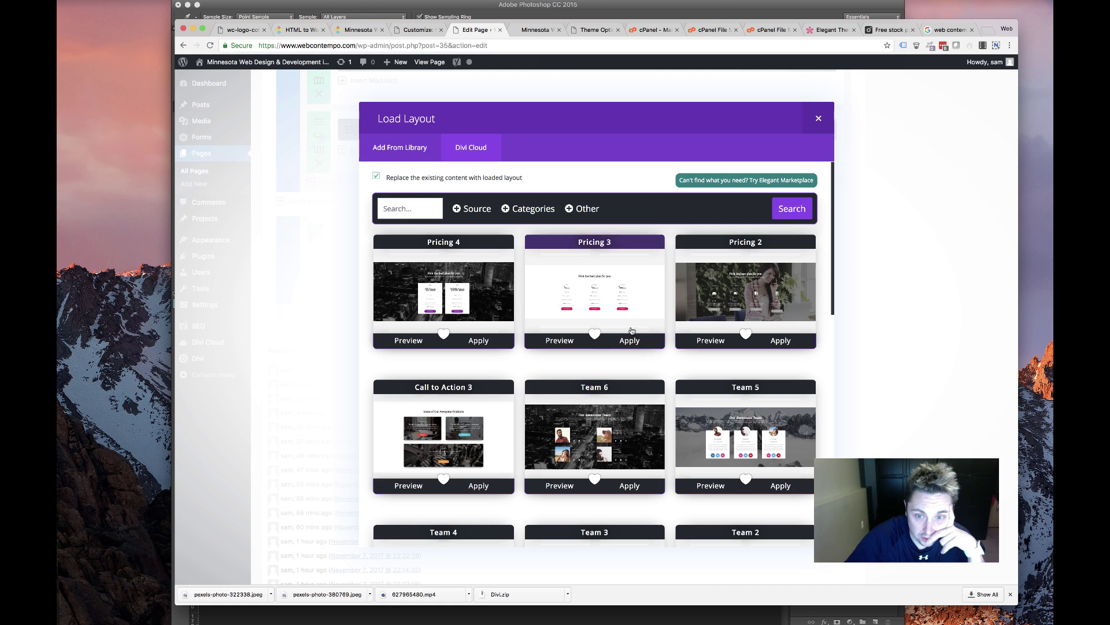
Browse the cloud layouts and move on to page 3
scroll(632, 329, "down", 3)
scroll(626, 331, "down", 10)
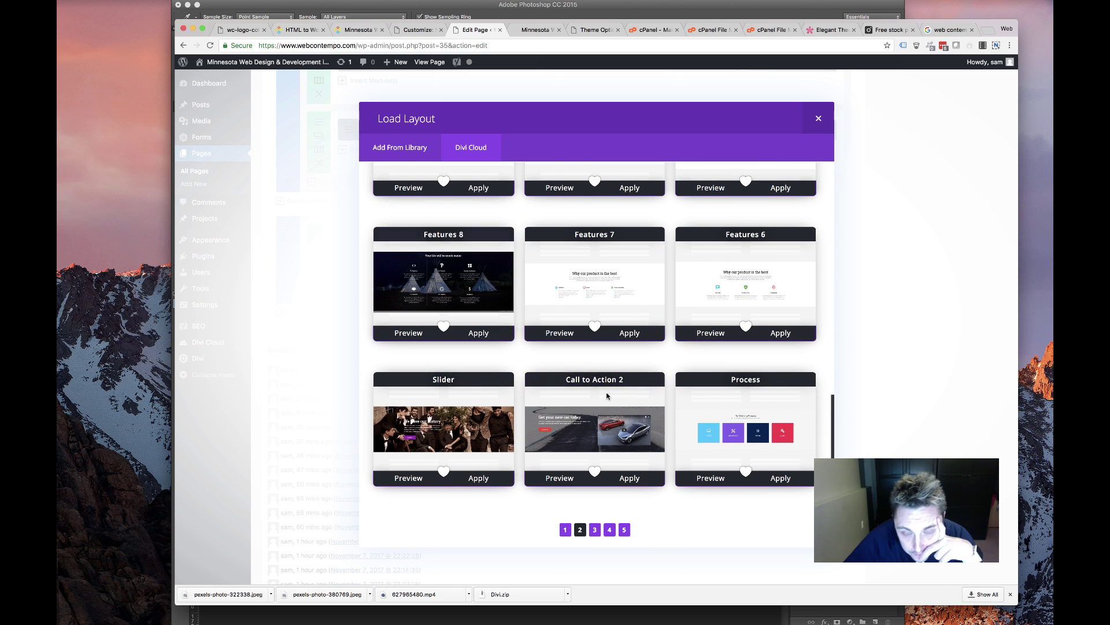
scroll(607, 396, "up", 5)
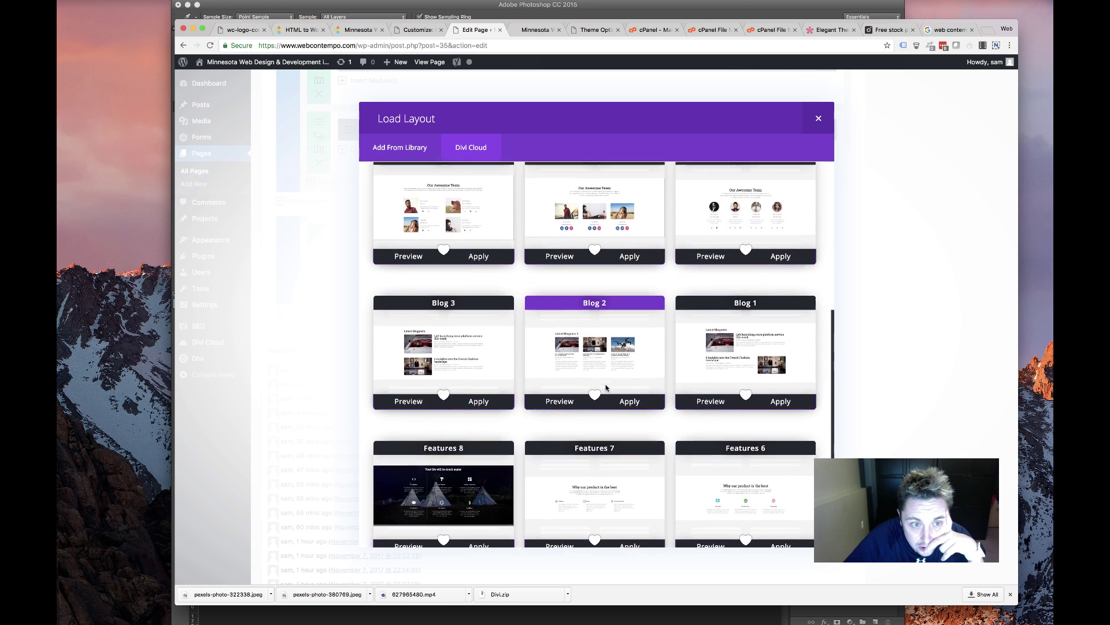
scroll(606, 387, "up", 5)
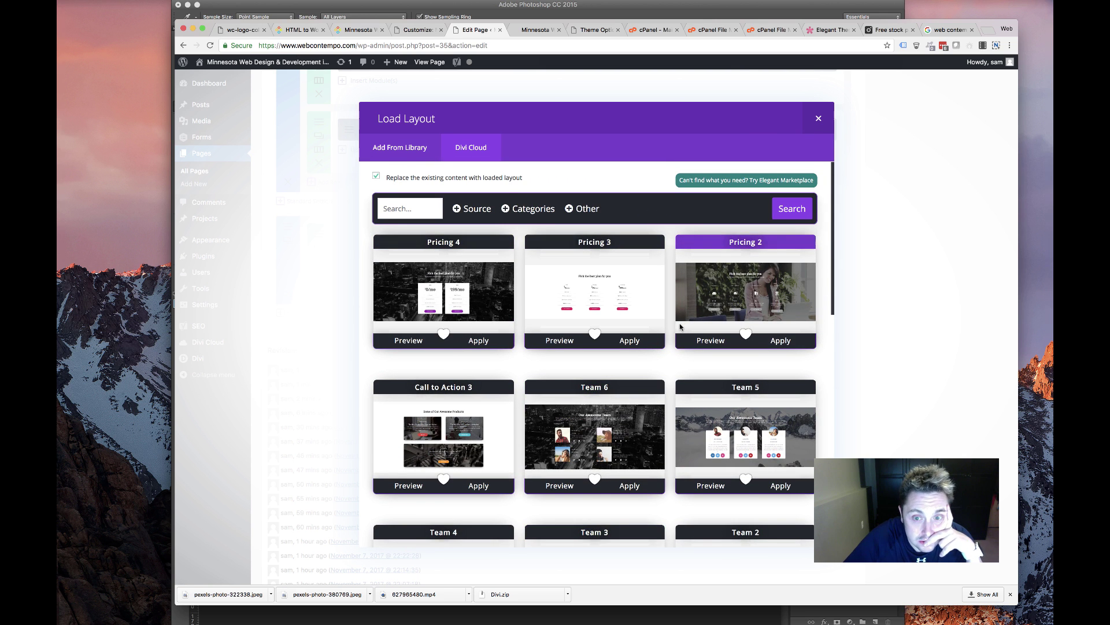
scroll(676, 328, "down", 6)
scroll(672, 330, "up", 6)
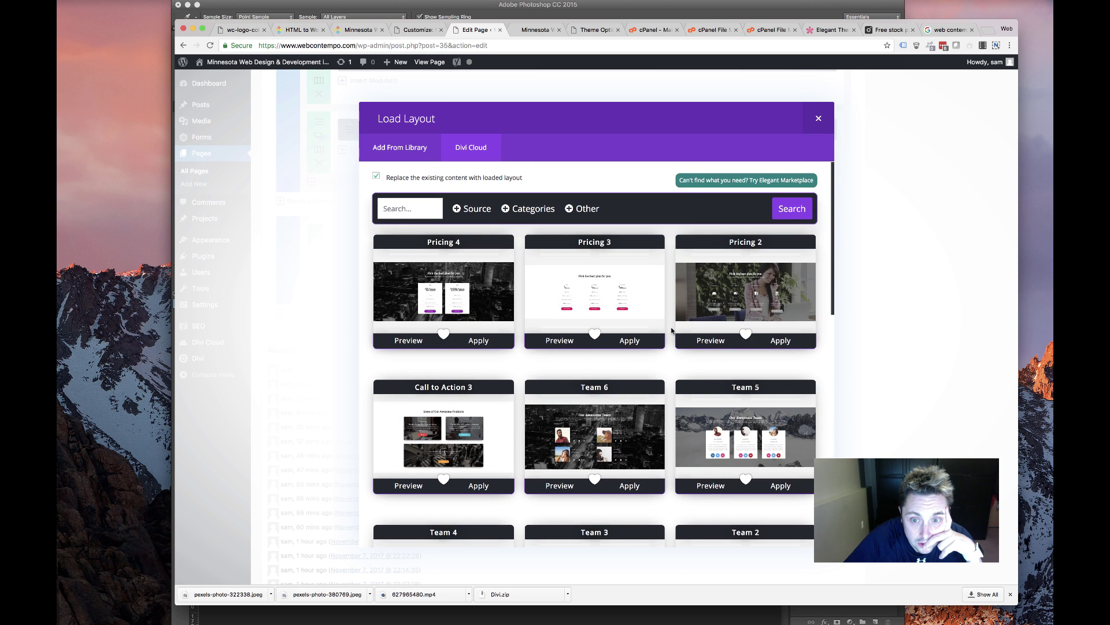
scroll(672, 331, "down", 8)
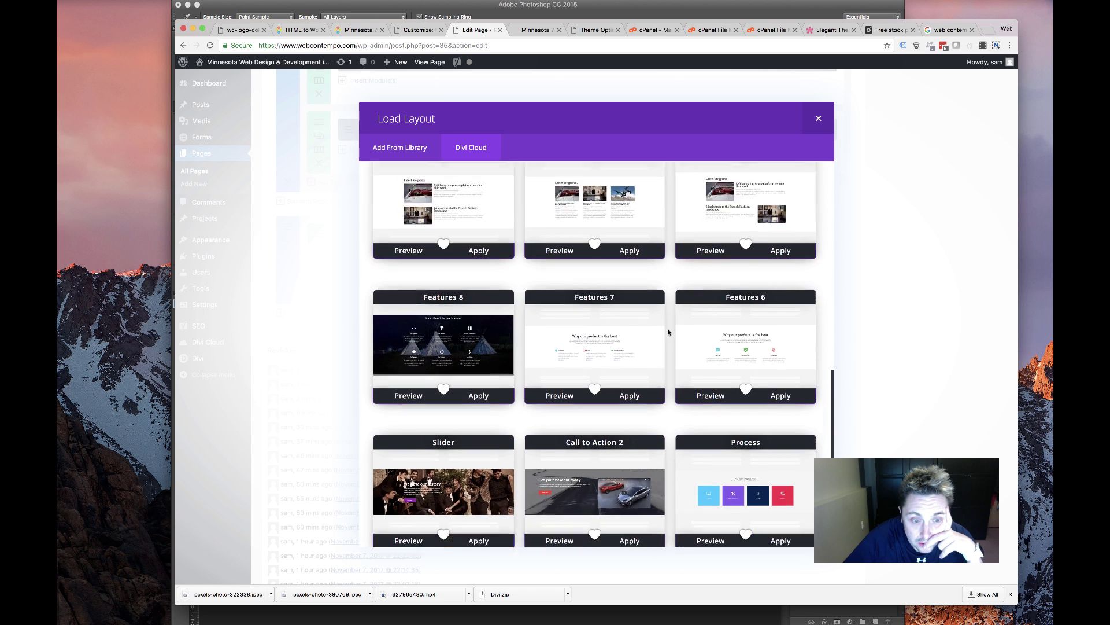
scroll(668, 332, "down", 2)
left_click(598, 526)
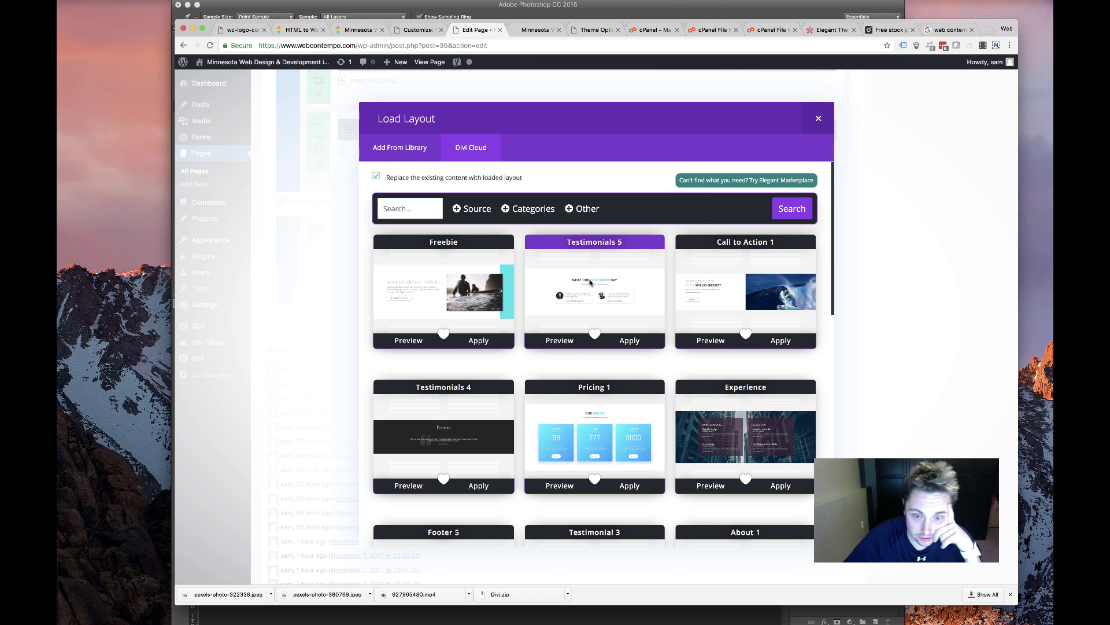
Browse page 3 and continue to page 4 with the Footer 1–4 layouts
scroll(590, 282, "down", 5)
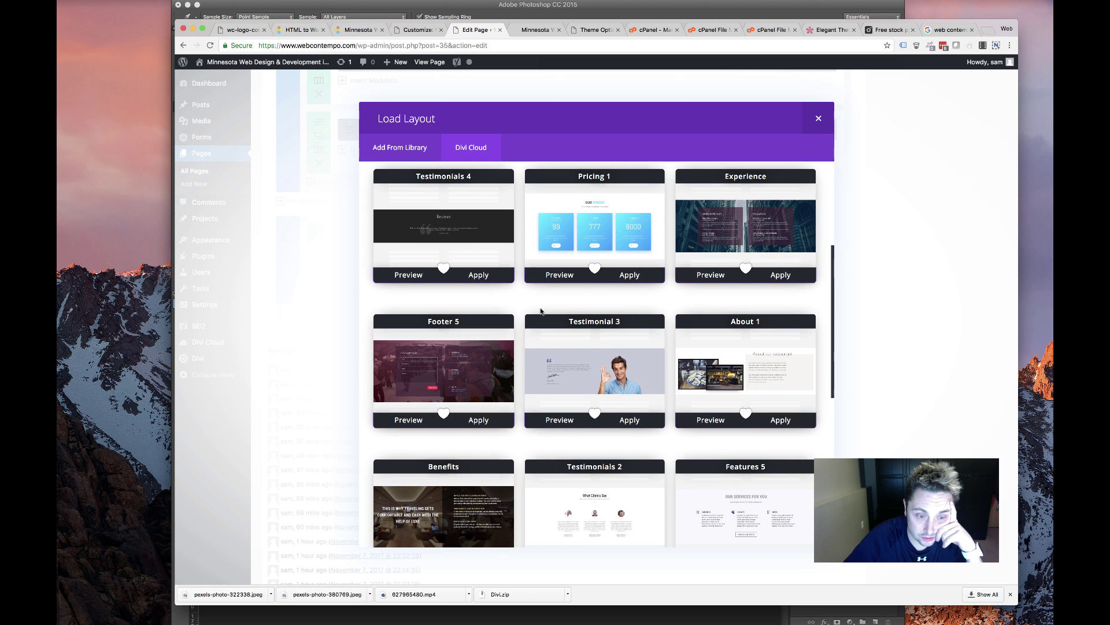
scroll(541, 311, "down", 9)
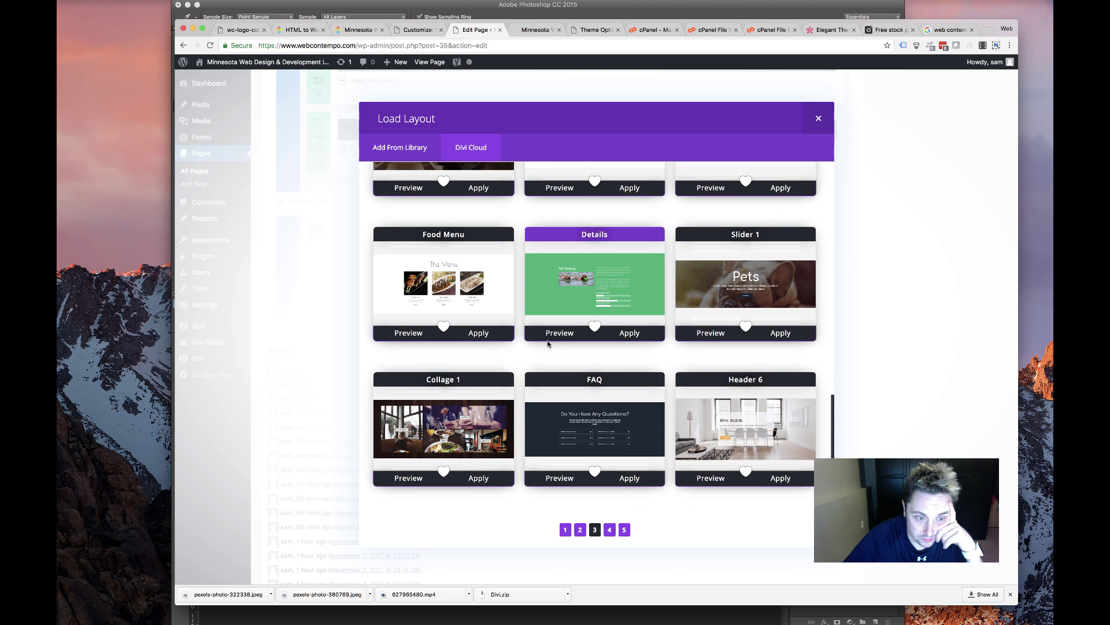
scroll(588, 471, "up", 10)
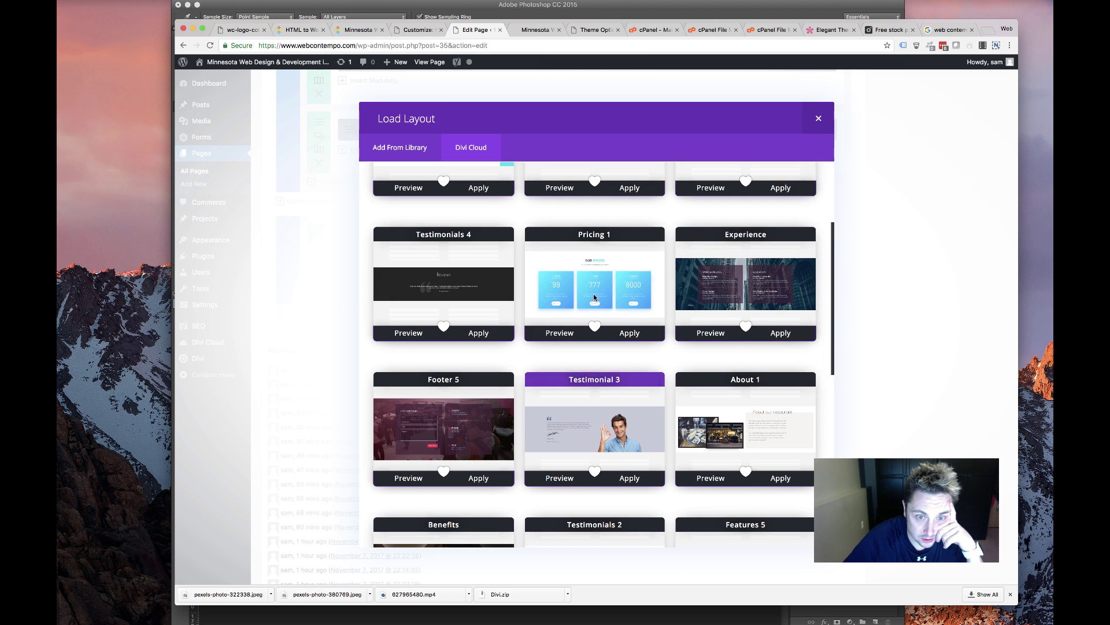
scroll(592, 394, "down", 10)
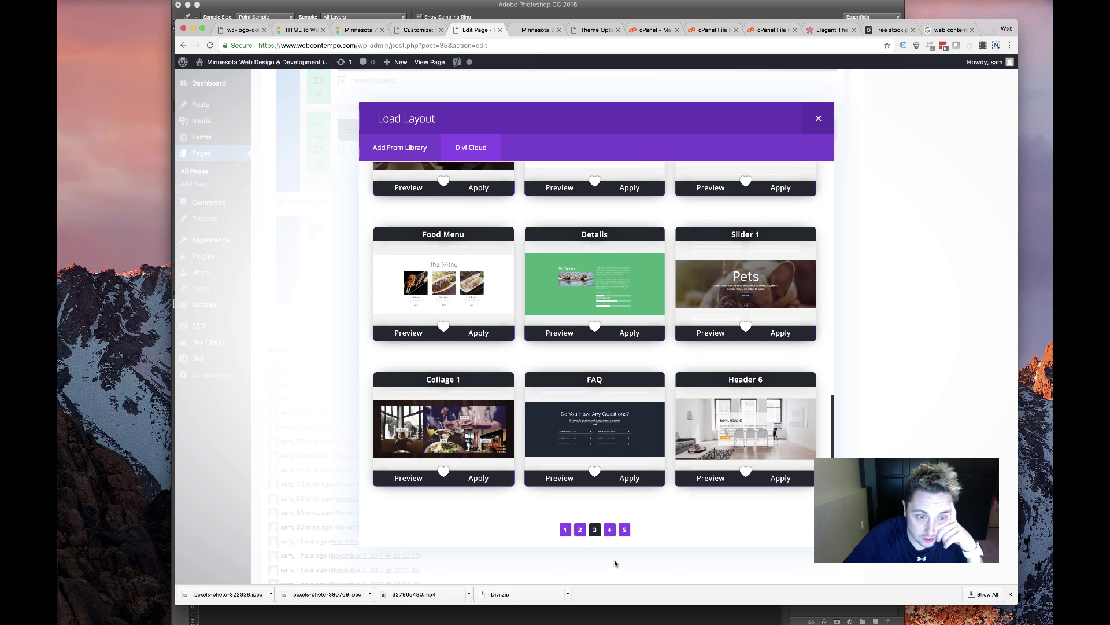
left_click(609, 531)
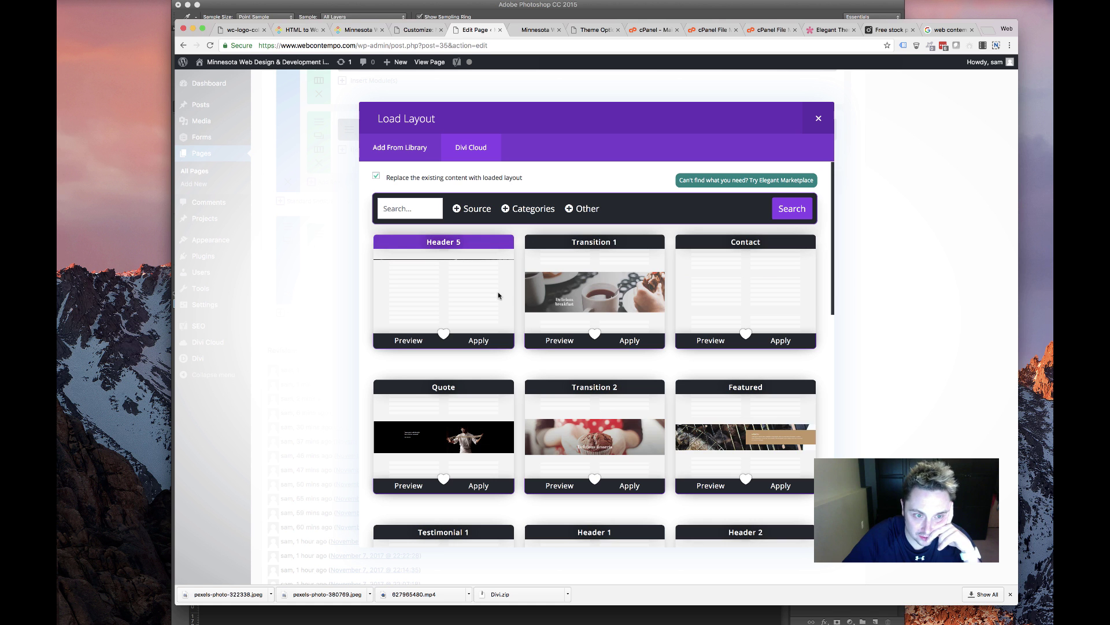
scroll(482, 306, "down", 8)
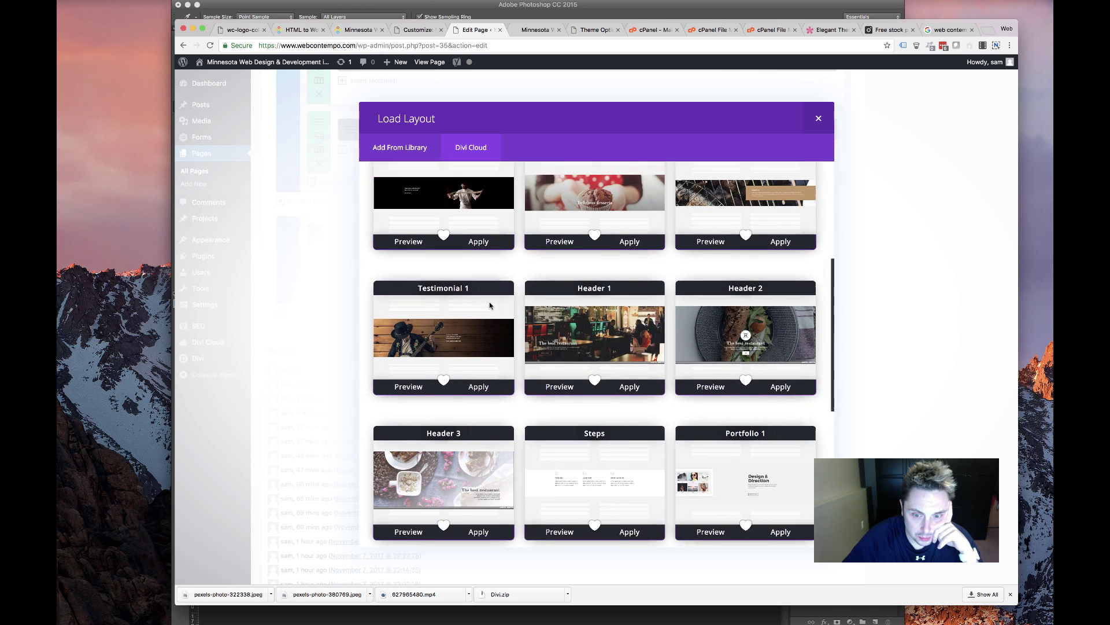
scroll(487, 305, "down", 5)
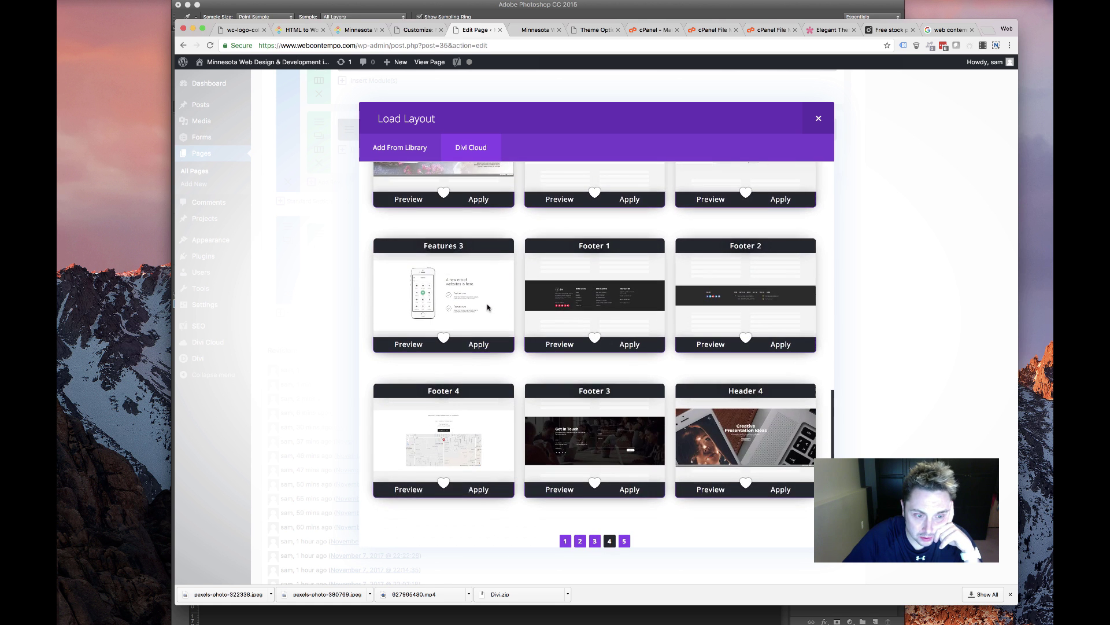
Apply the Footer 3 cloud layout, close the dialog and update the front page
left_click(628, 487)
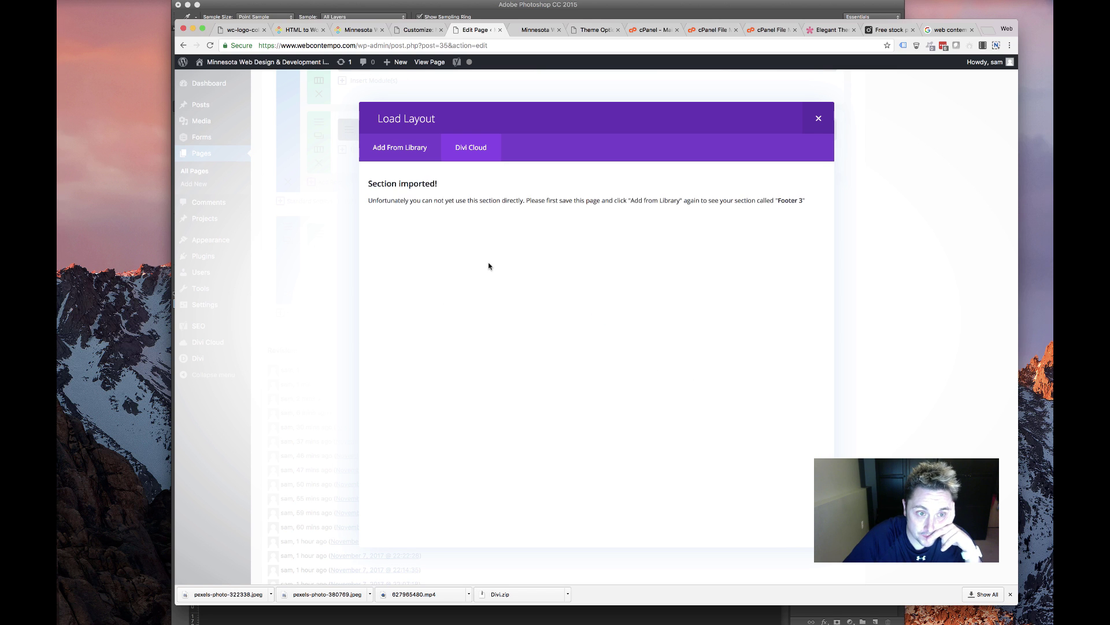
left_click(820, 120)
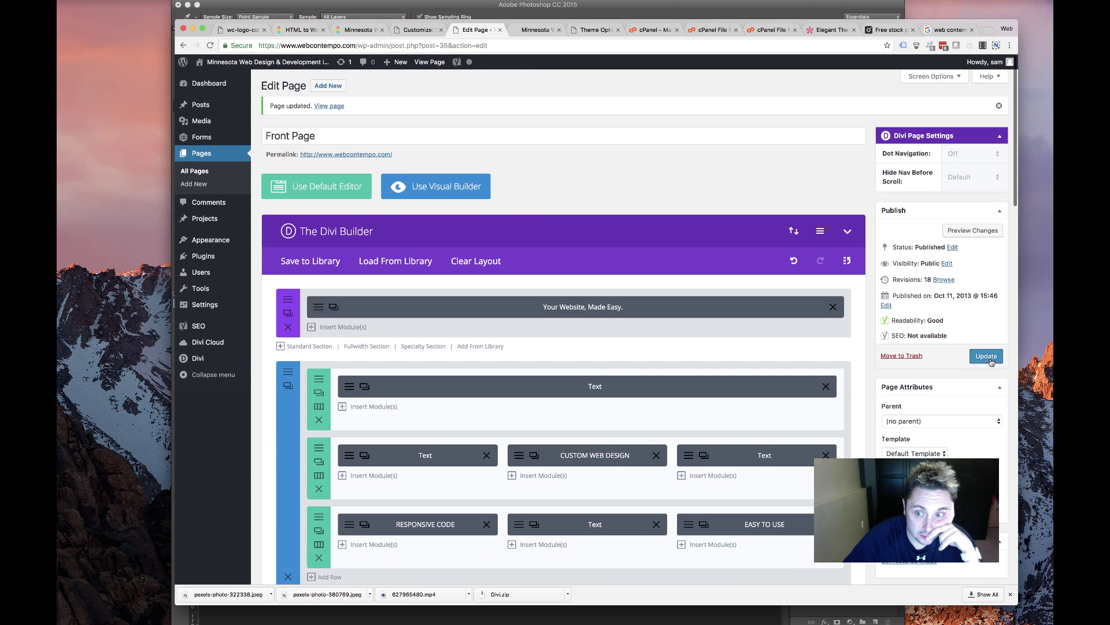
left_click(988, 357)
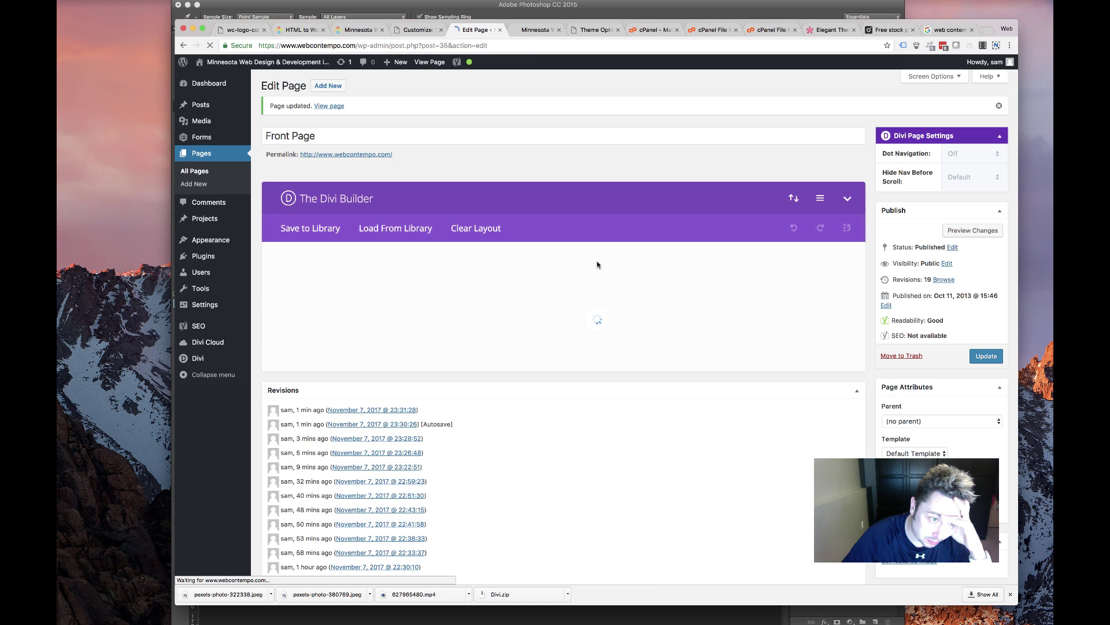
Load Footer 3 from the library into the page and open the red section's settings
scroll(599, 273, "down", 4)
scroll(599, 273, "down", 10)
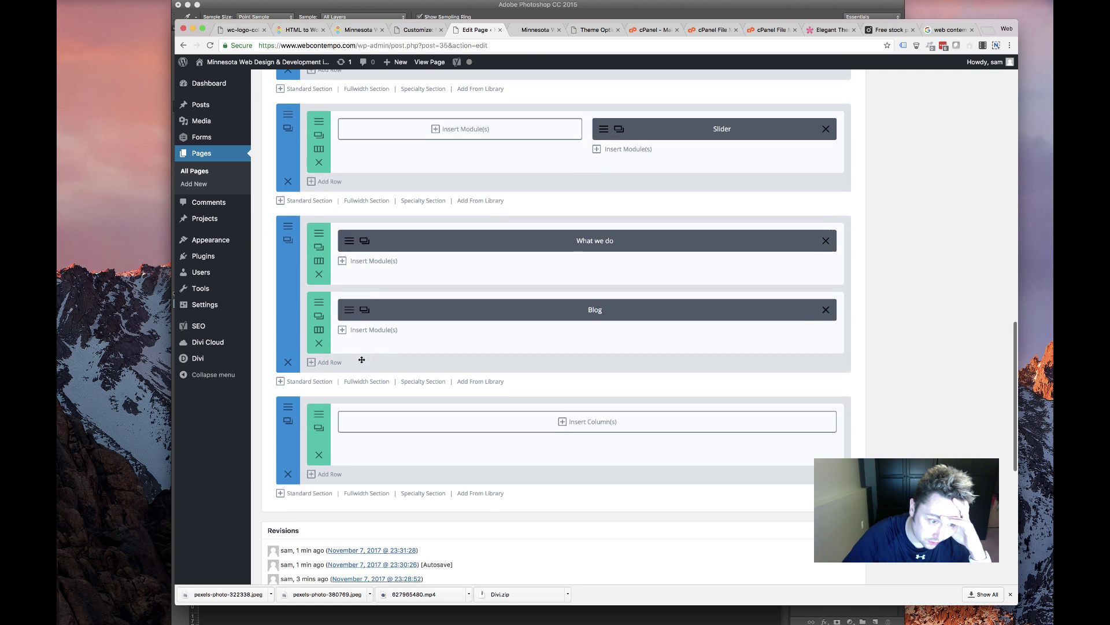
left_click(488, 491)
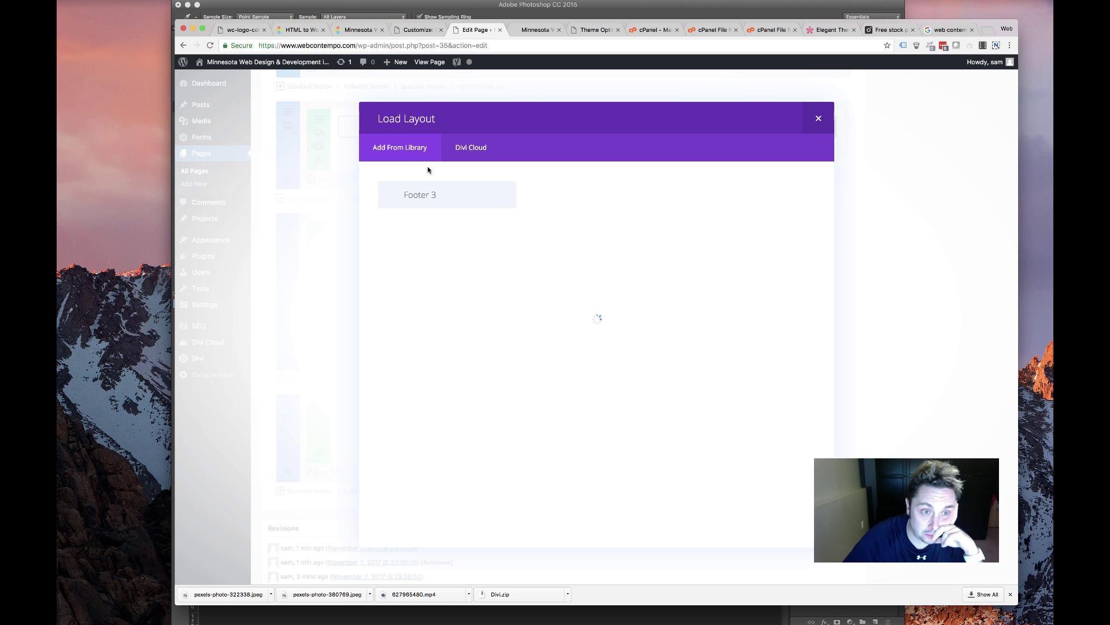
scroll(492, 487, "down", 1)
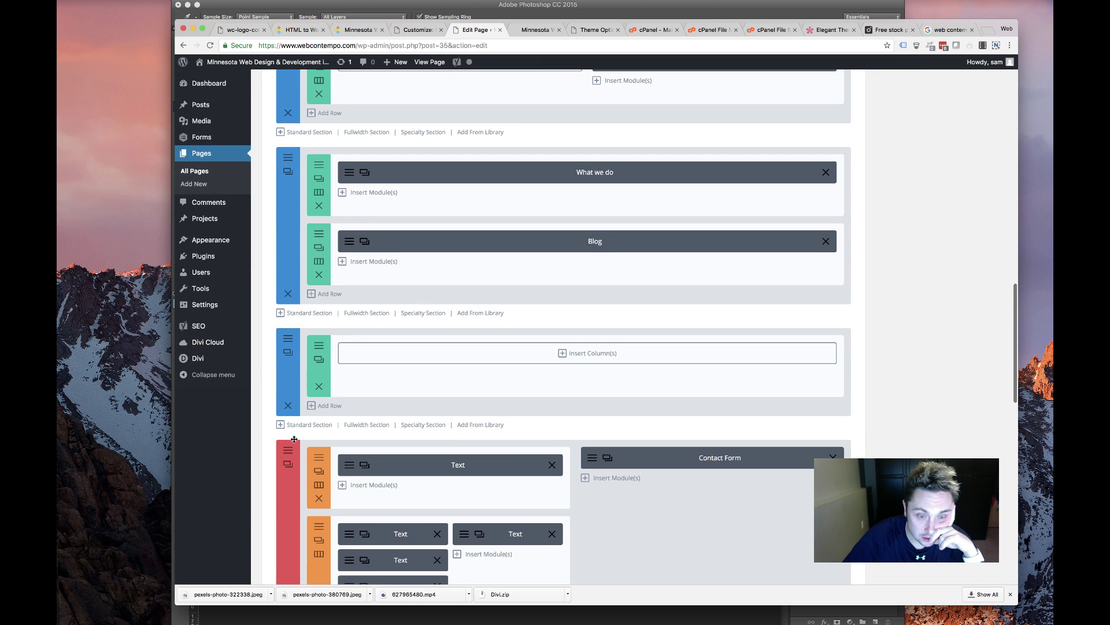
left_click(288, 464)
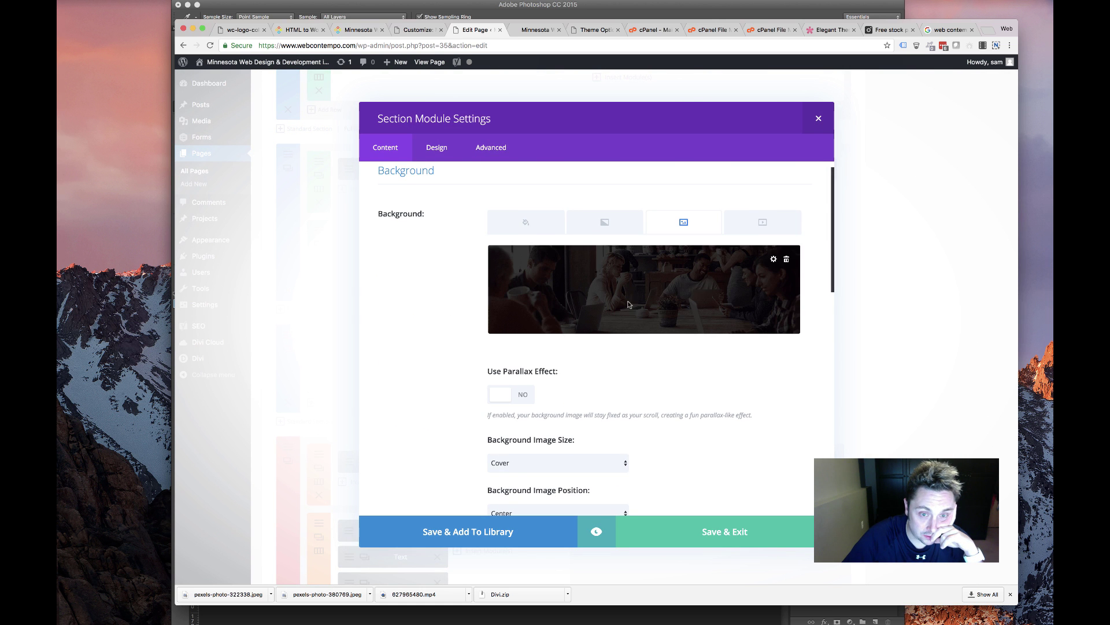
Open the Choose a Background Image media library from the section's background preview
left_click(679, 285)
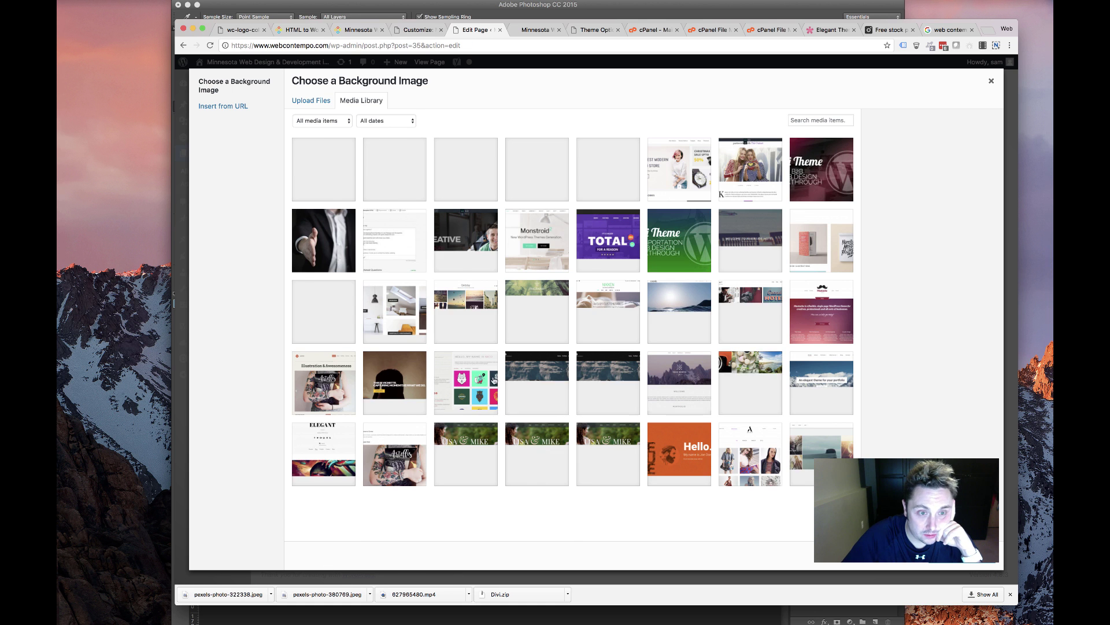
Find the overhead photo of hands typing at a white desk and make it Footer 3's background
scroll(820, 217, "down", 5)
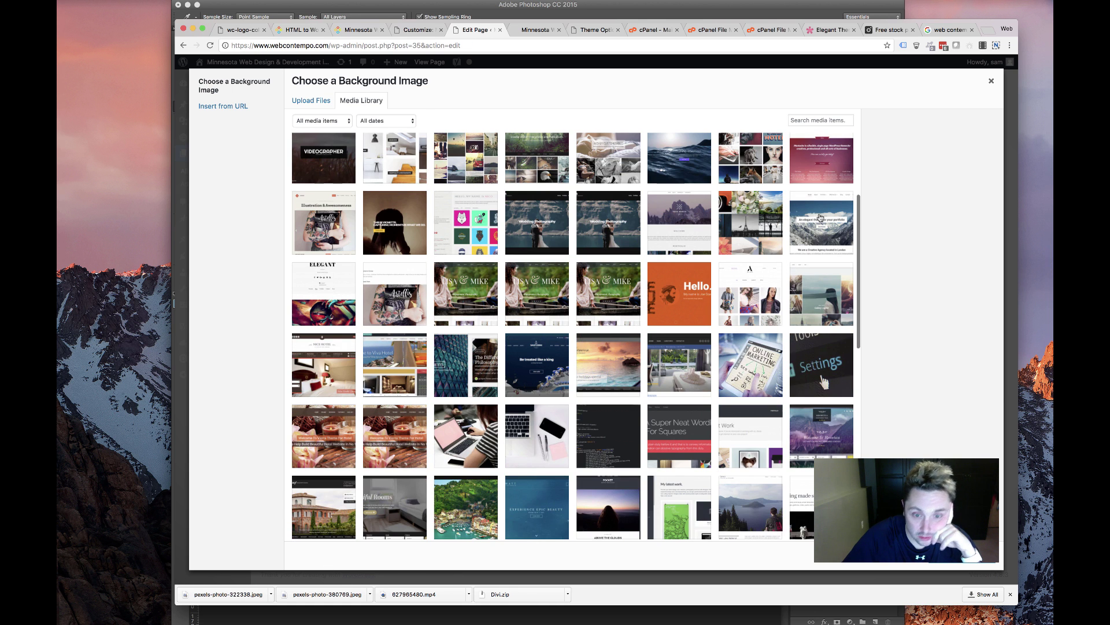
scroll(726, 290, "down", 10)
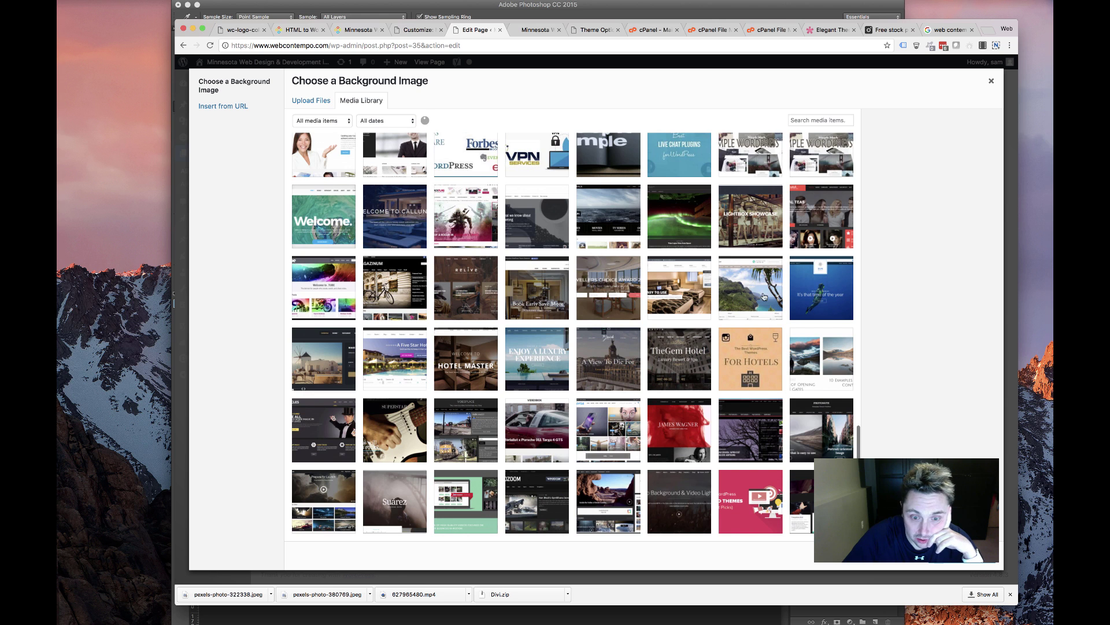
scroll(781, 298, "down", 15)
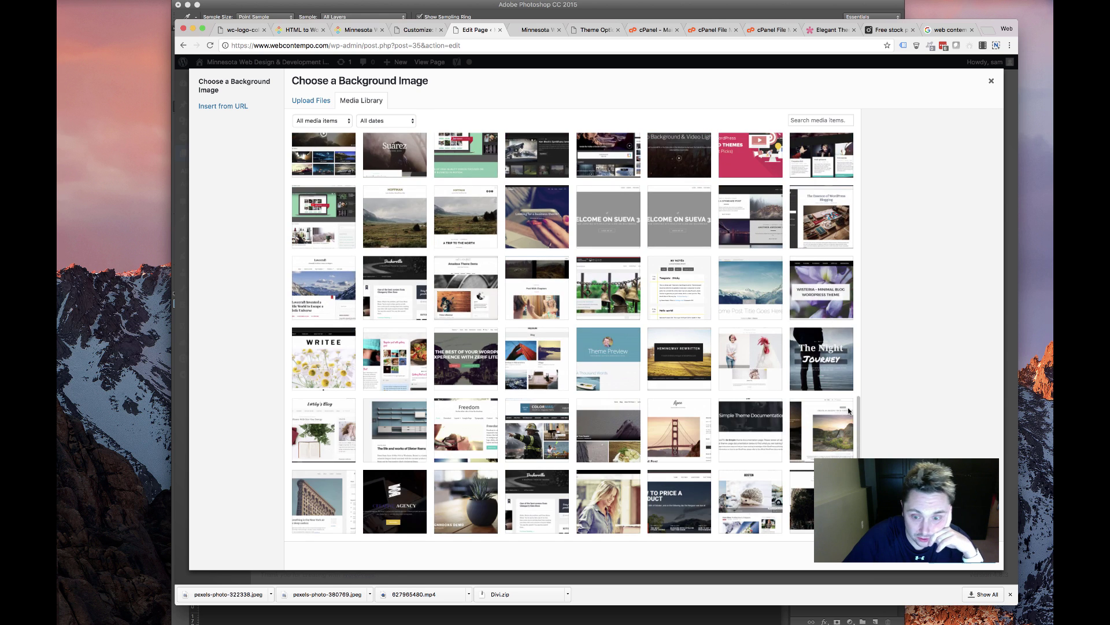
scroll(839, 411, "down", 5)
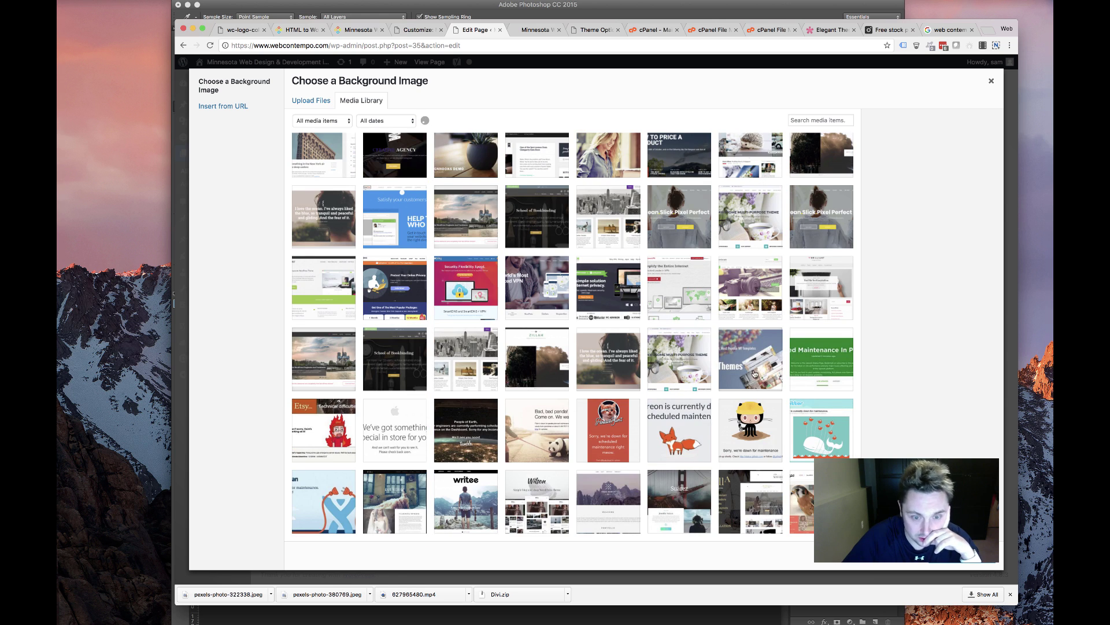
scroll(754, 373, "down", 8)
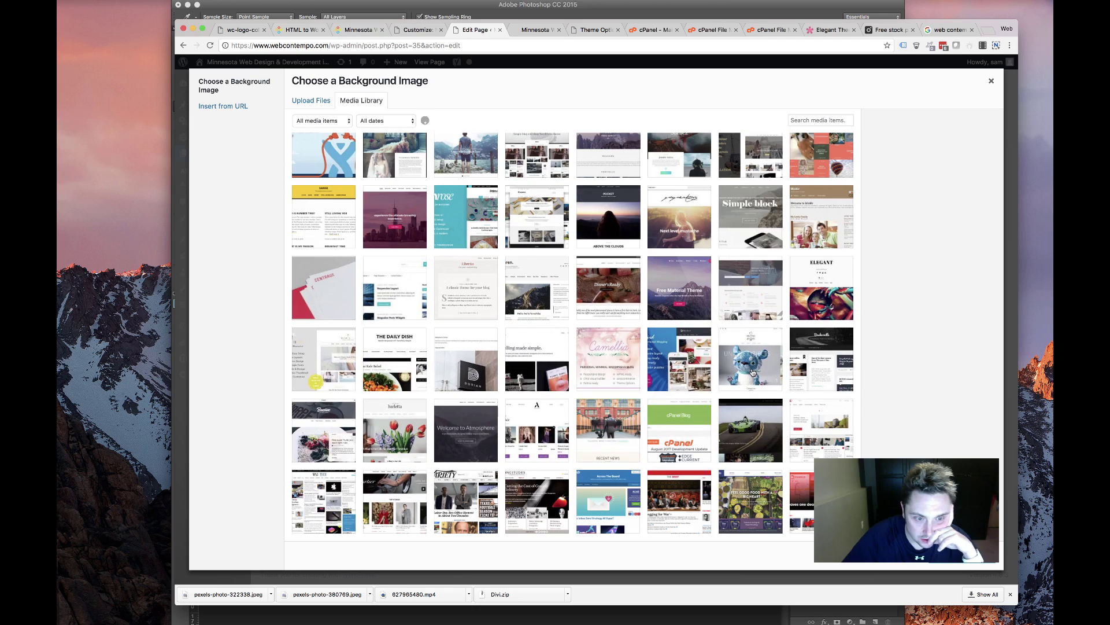
scroll(751, 372, "down", 10)
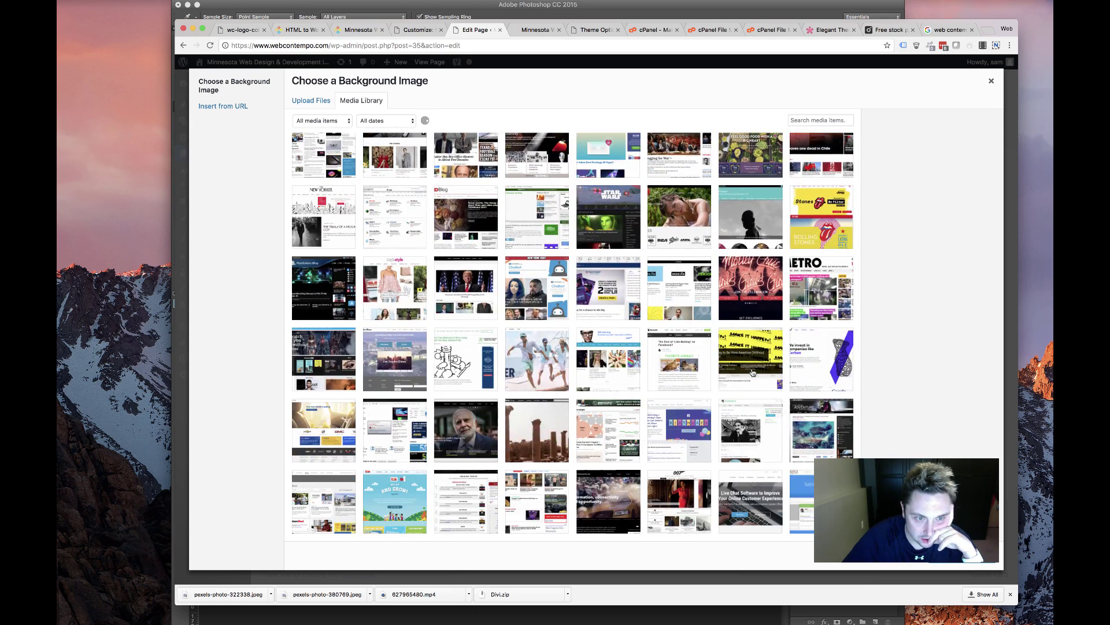
scroll(752, 373, "down", 7)
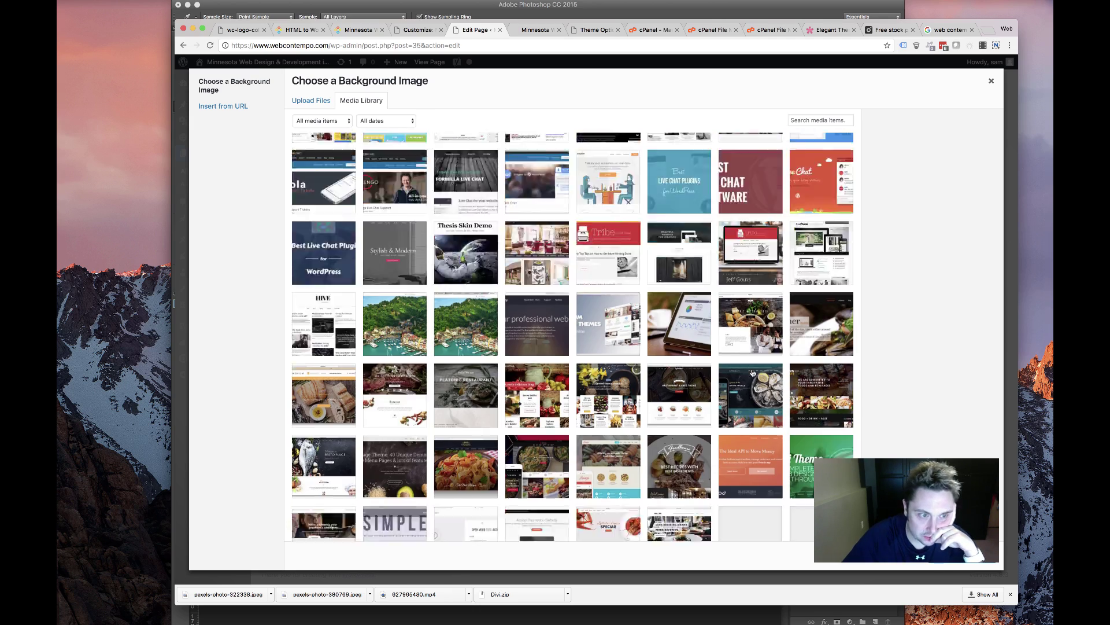
scroll(702, 318, "down", 7)
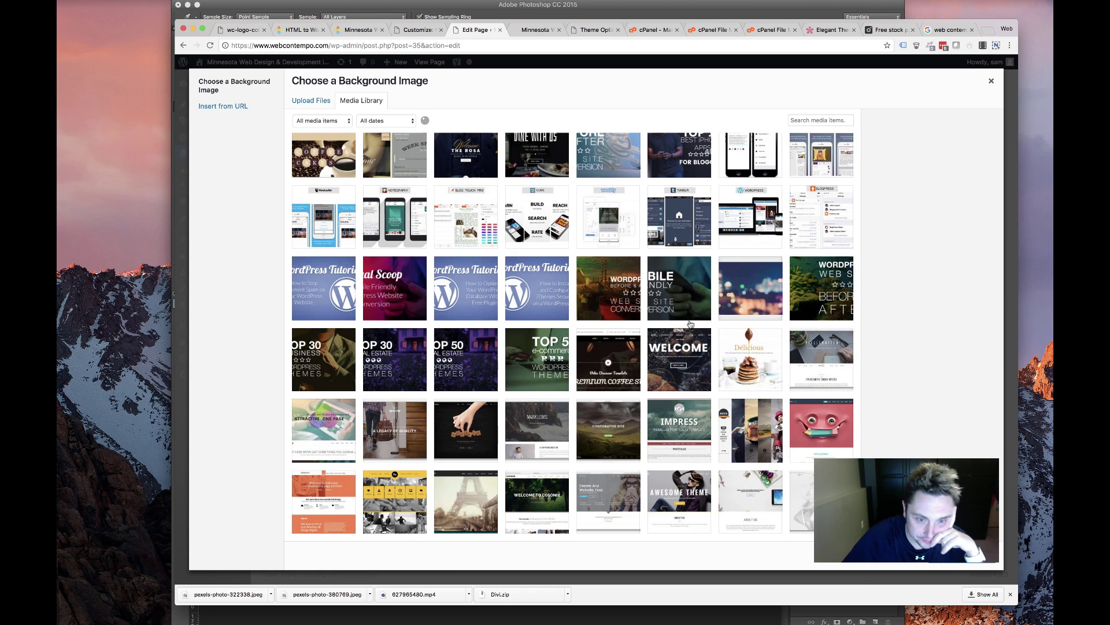
scroll(690, 324, "down", 15)
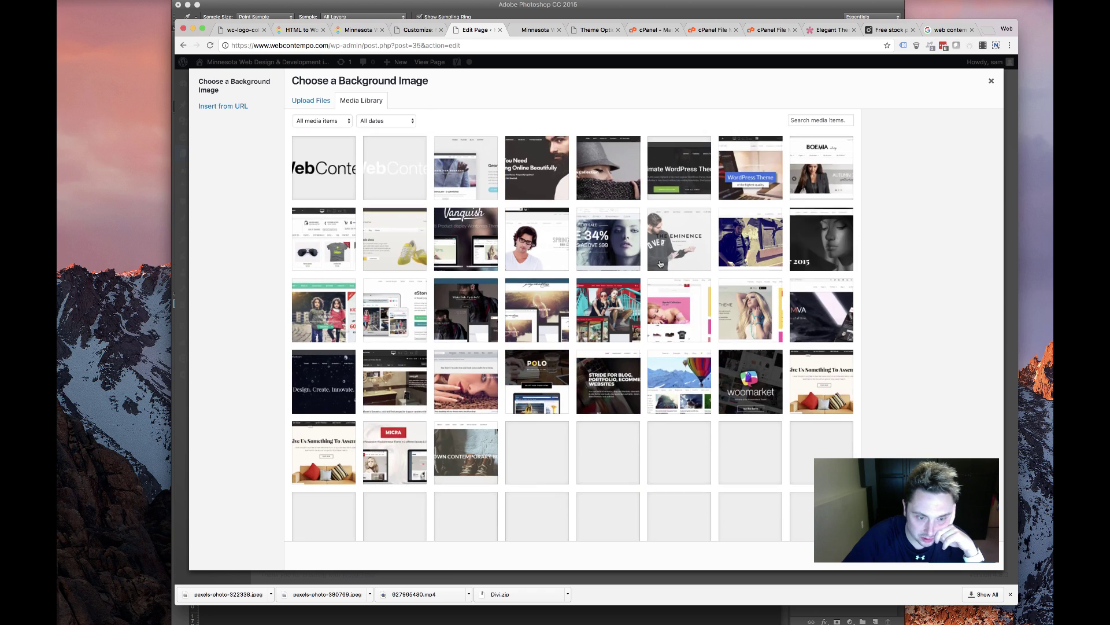
scroll(660, 264, "down", 10)
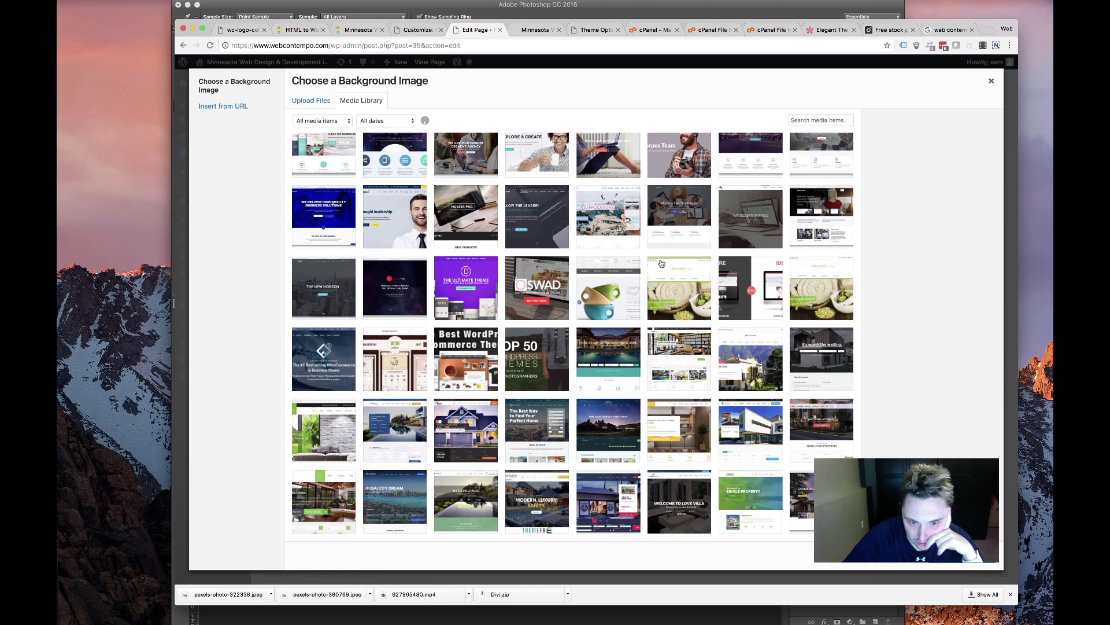
scroll(671, 284, "down", 15)
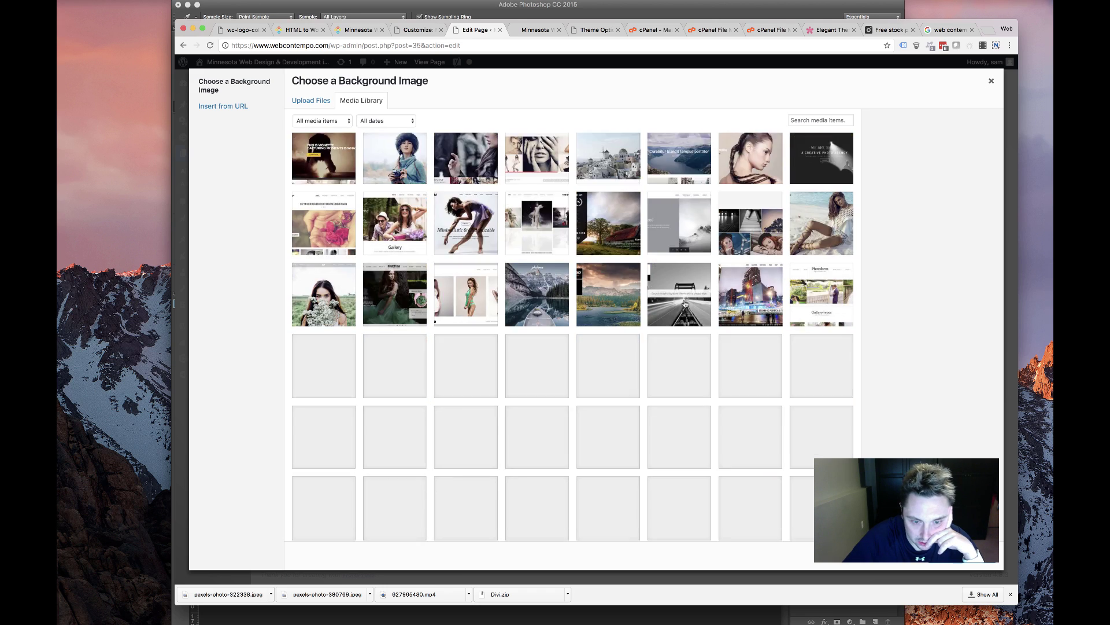
scroll(677, 309, "down", 15)
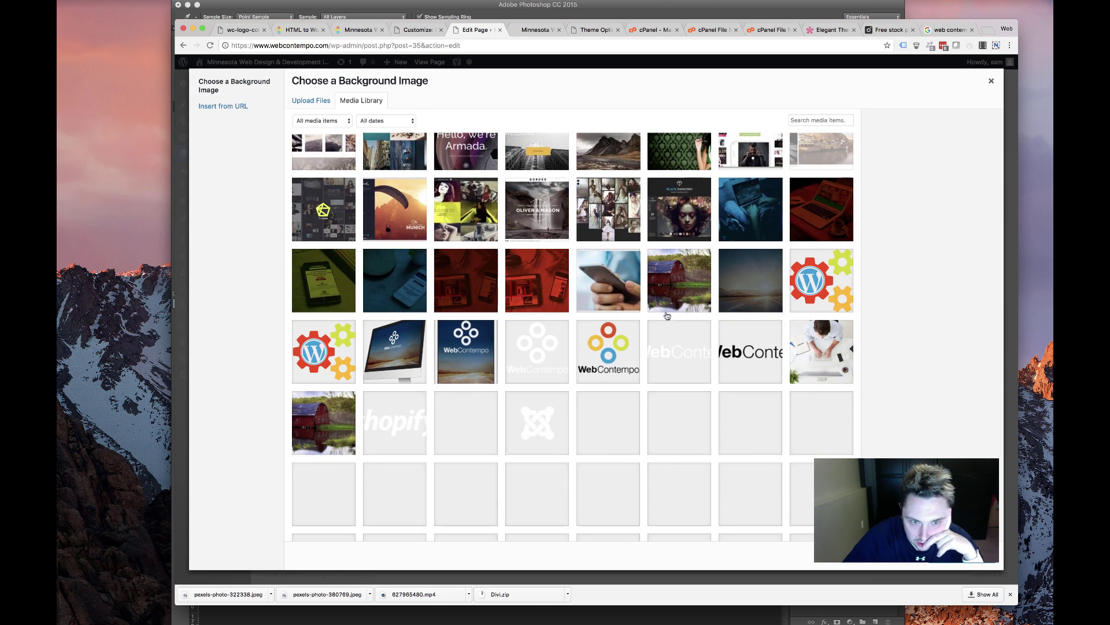
scroll(551, 327, "down", 8)
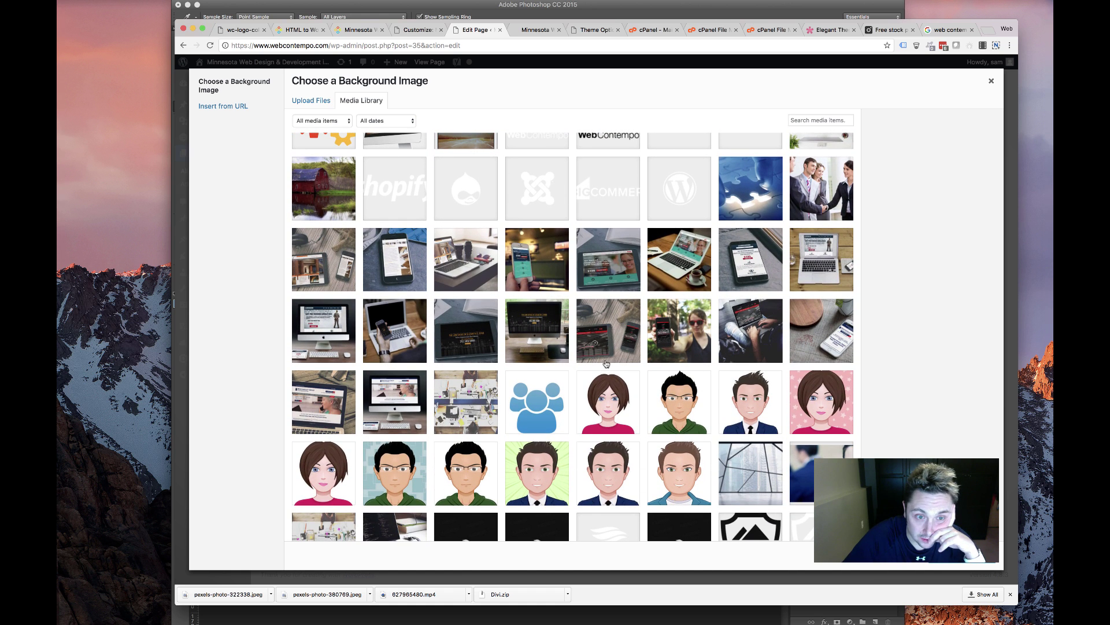
scroll(606, 363, "down", 10)
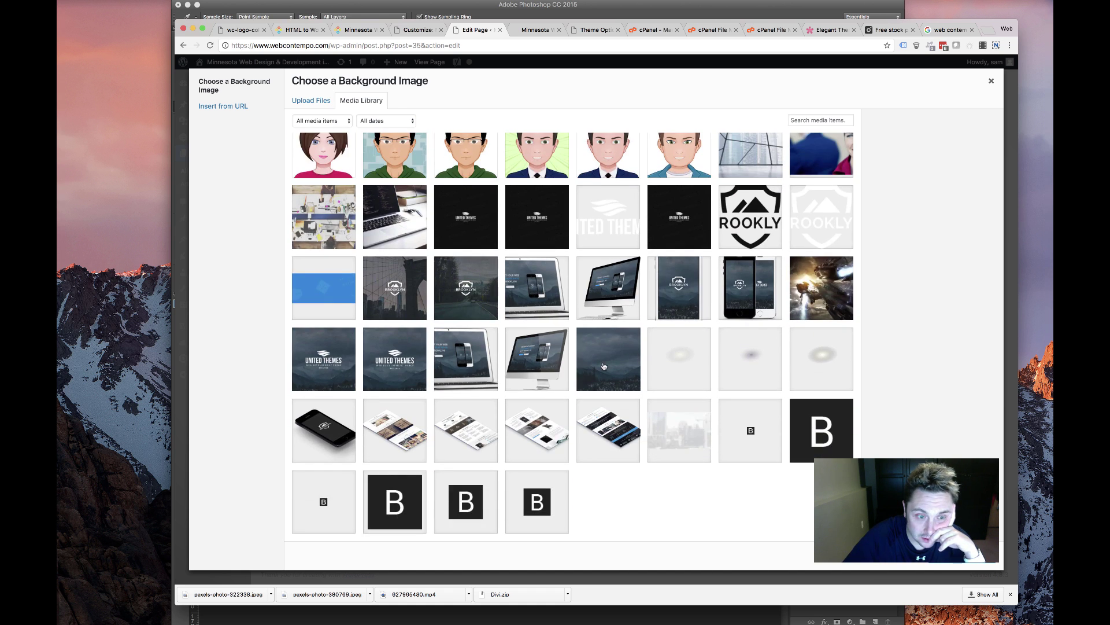
scroll(603, 366, "up", 5)
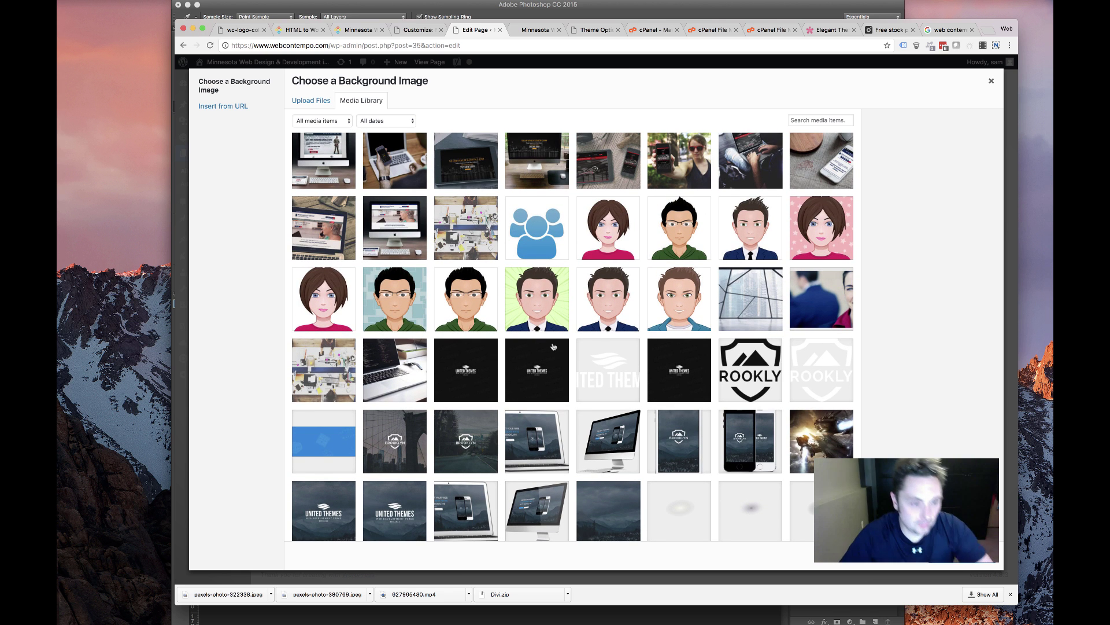
scroll(505, 353, "up", 2)
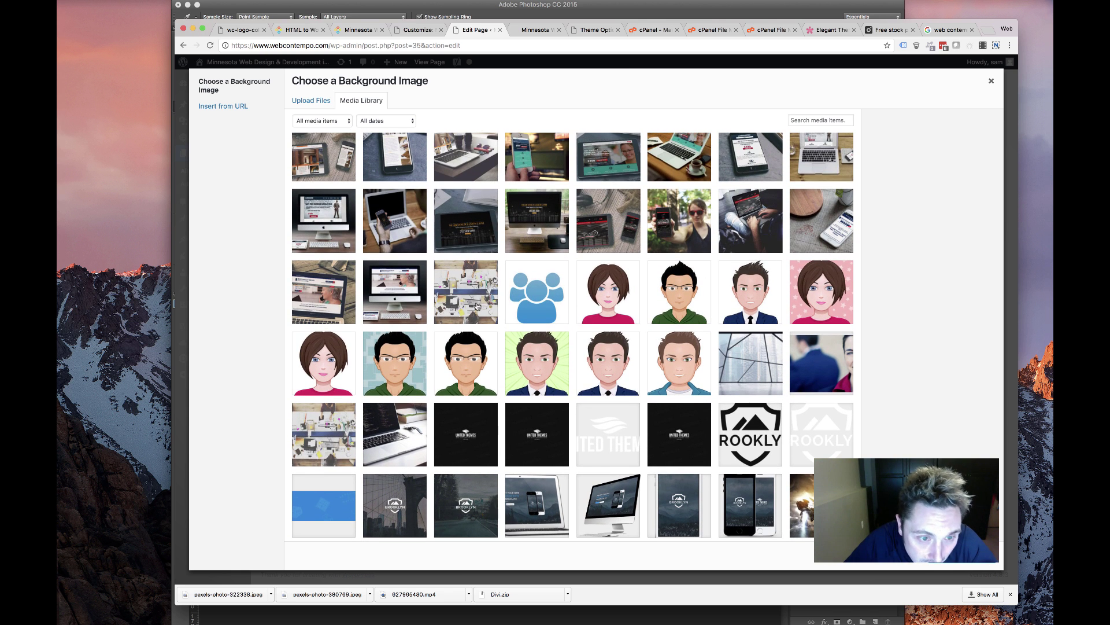
scroll(475, 305, "up", 6)
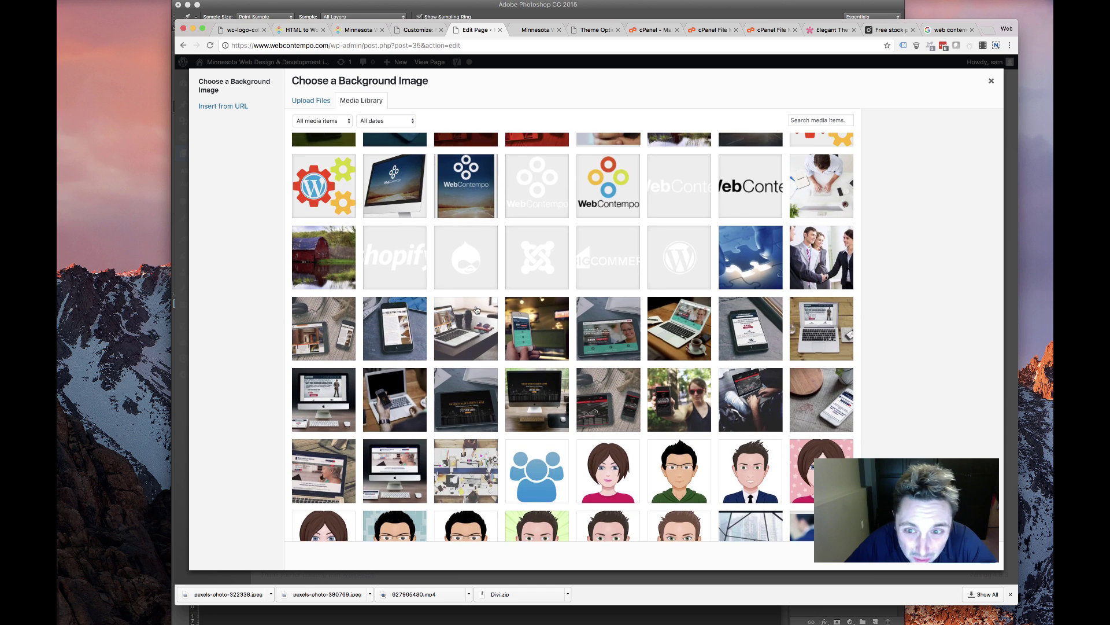
scroll(821, 272, "up", 3)
left_click(821, 270)
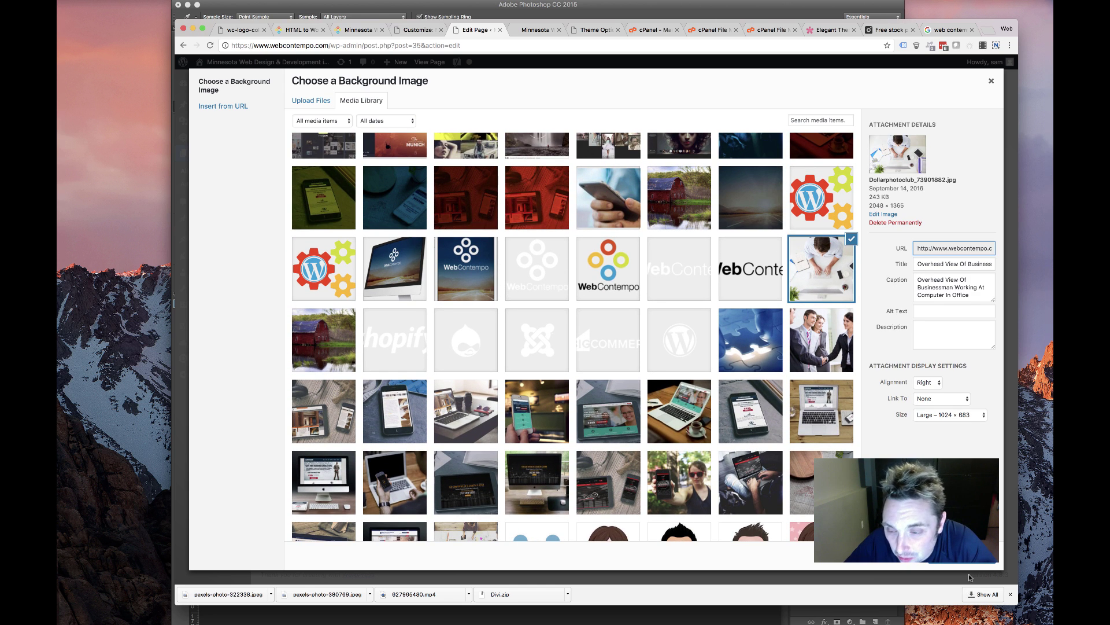
left_click(900, 178)
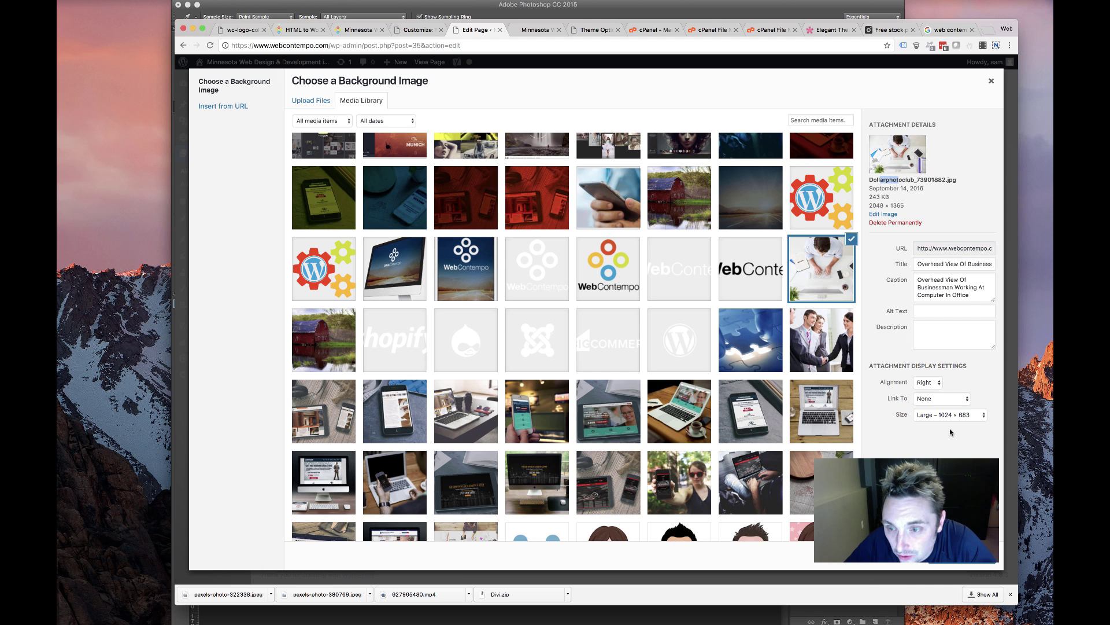
left_click(956, 561)
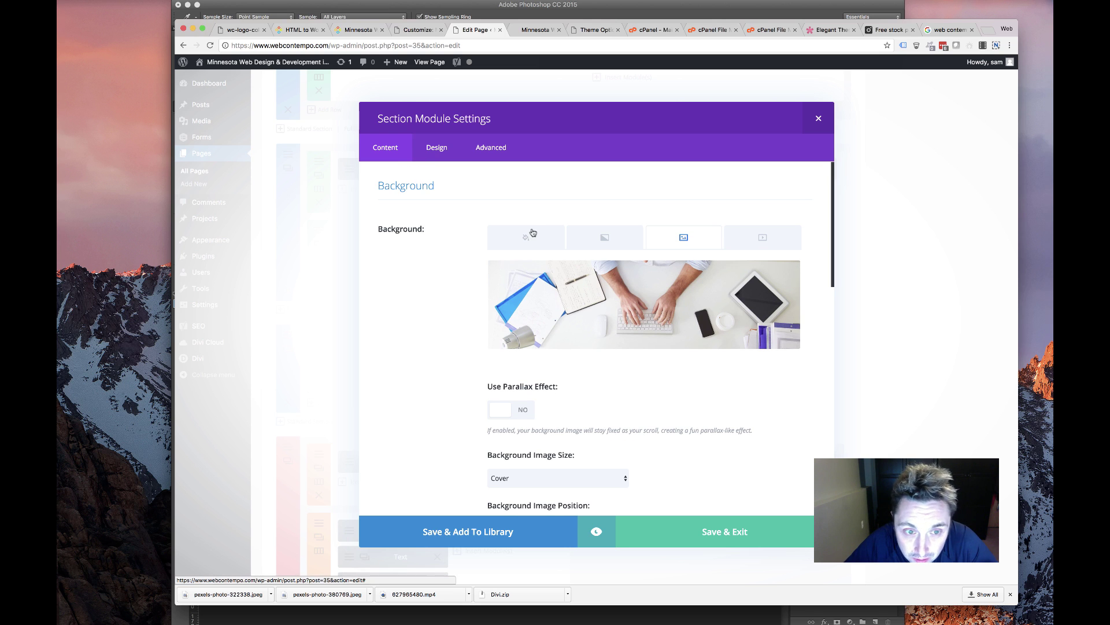
Review the section's background colour and image options, then save the section settings
left_click(527, 236)
left_click(671, 243)
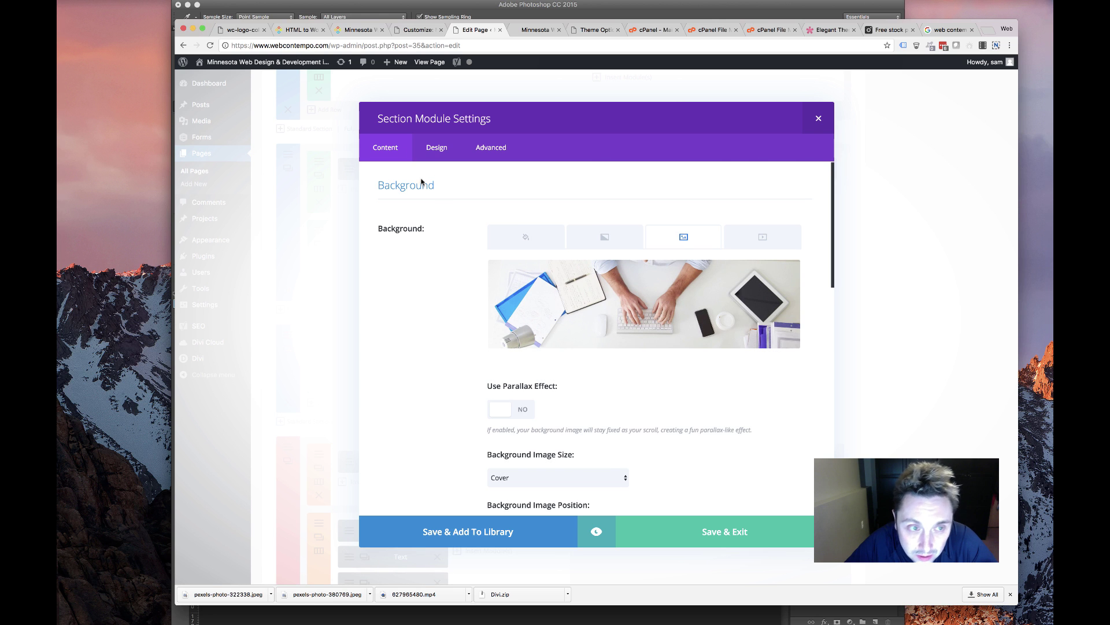
right_click(643, 289)
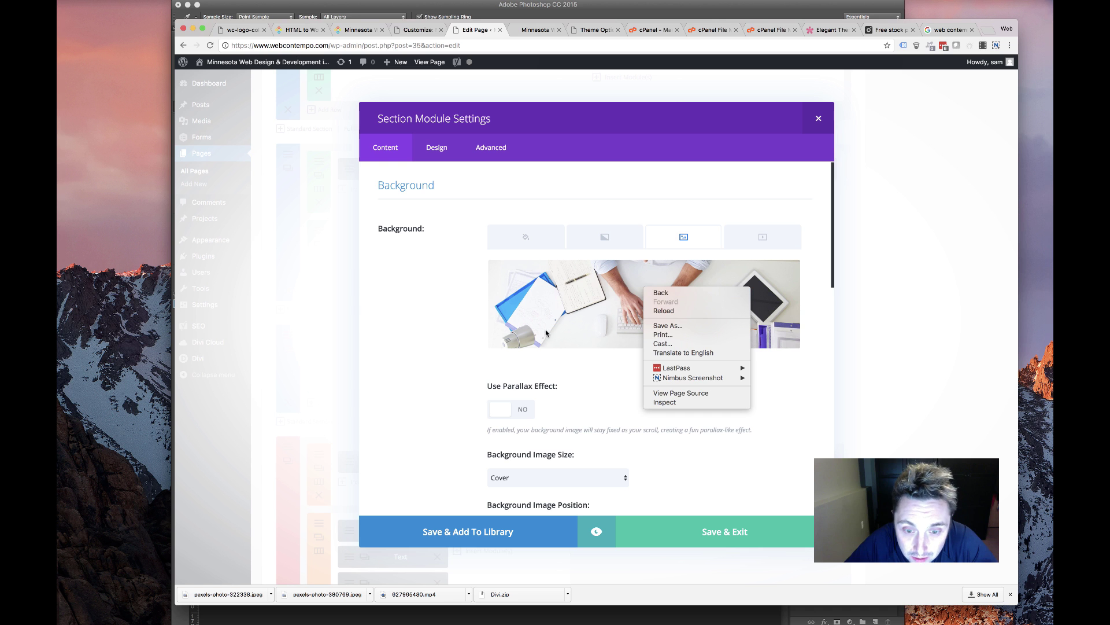
left_click(713, 538)
left_click(713, 538)
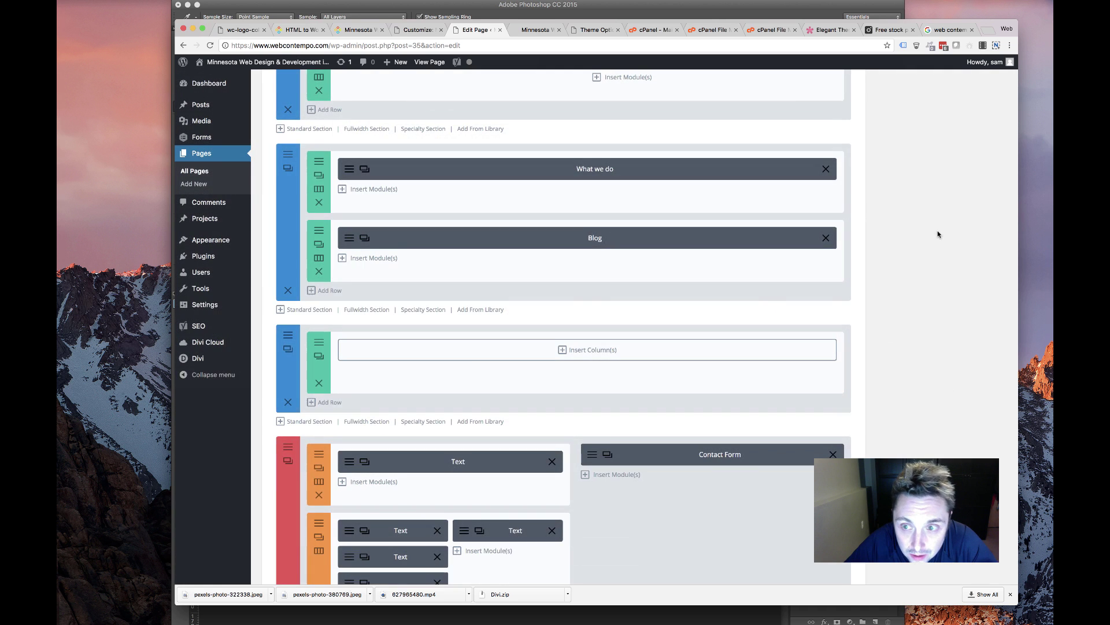
Update the Front Page and view the live website
scroll(938, 234, "up", 5)
scroll(939, 236, "up", 5)
left_click(986, 354)
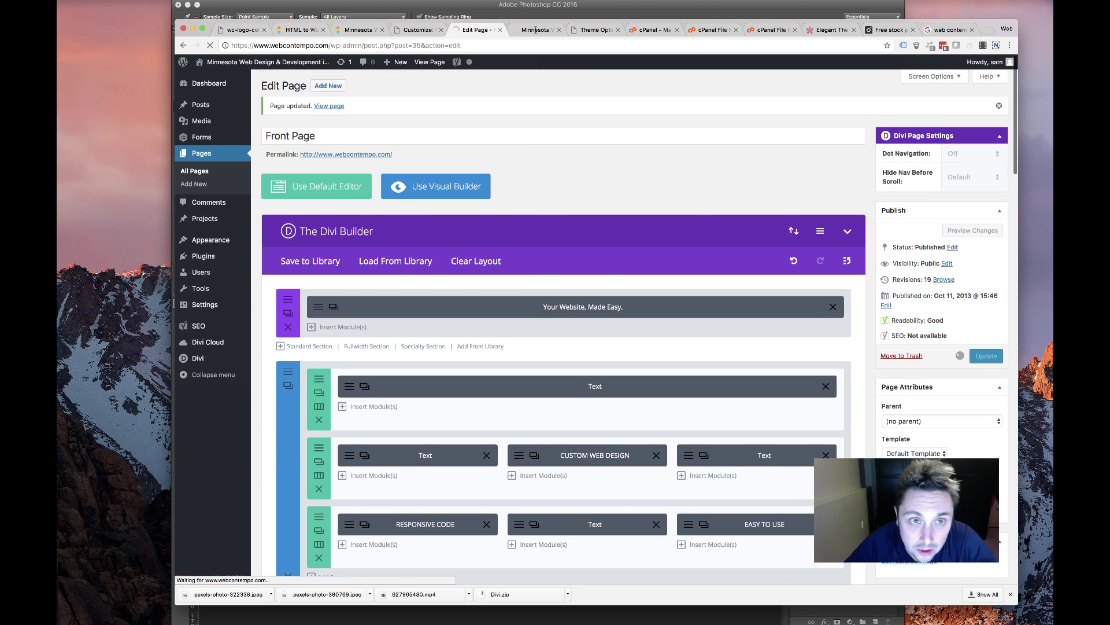
left_click(535, 29)
scroll(551, 348, "down", 20)
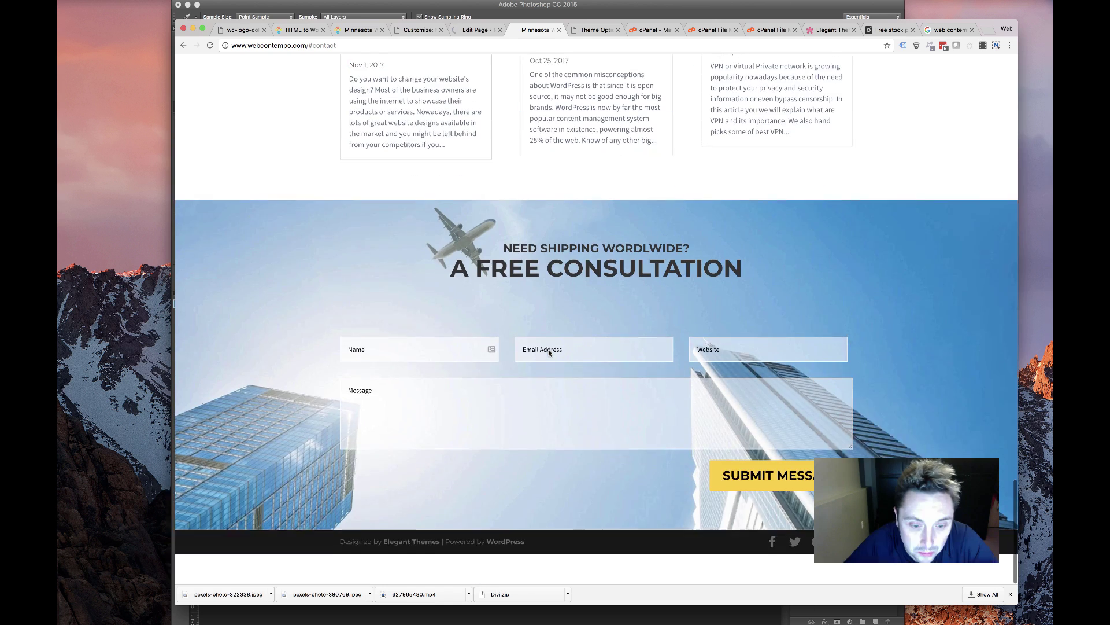
Reload the live site and locate the Get in Touch section
left_click(212, 46)
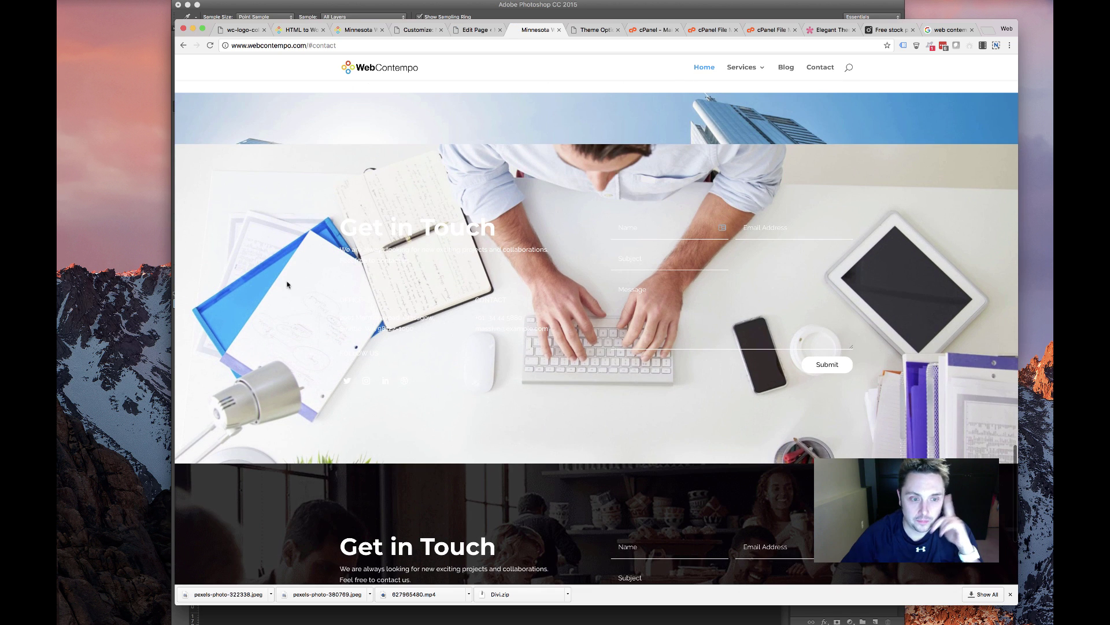
scroll(289, 324, "down", 5)
scroll(347, 399, "up", 3)
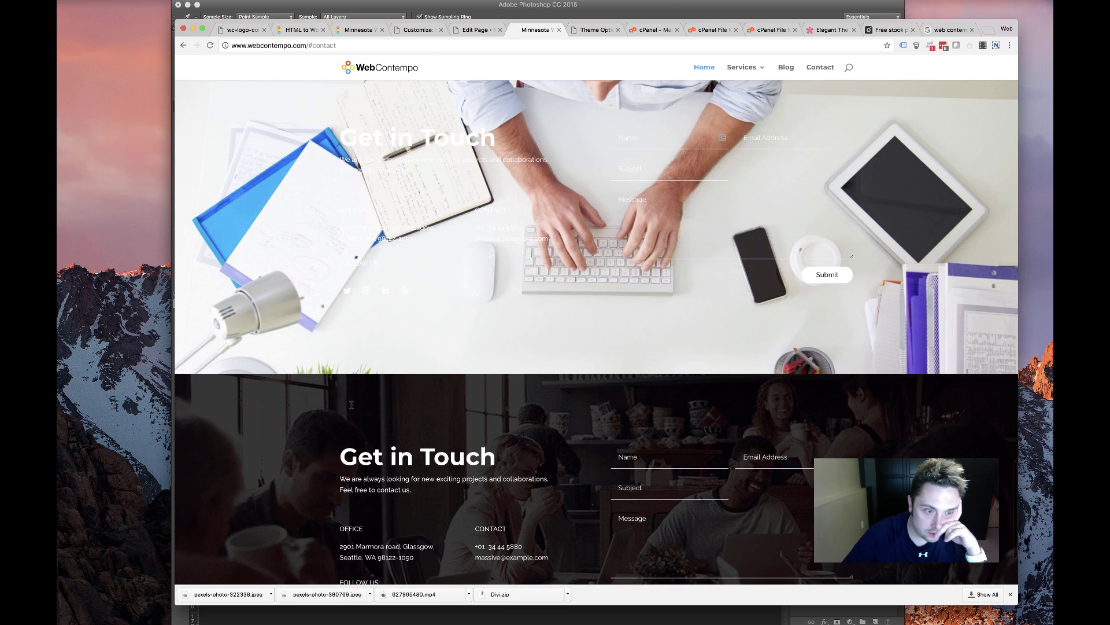
scroll(351, 405, "up", 3)
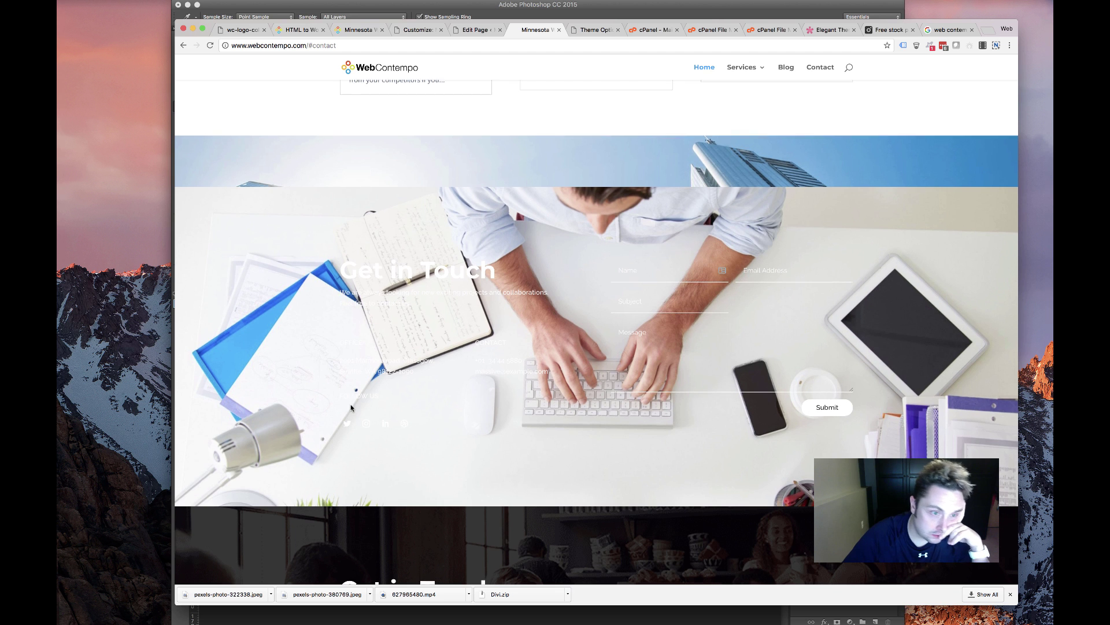
scroll(351, 404, "down", 1)
scroll(724, 244, "down", 3)
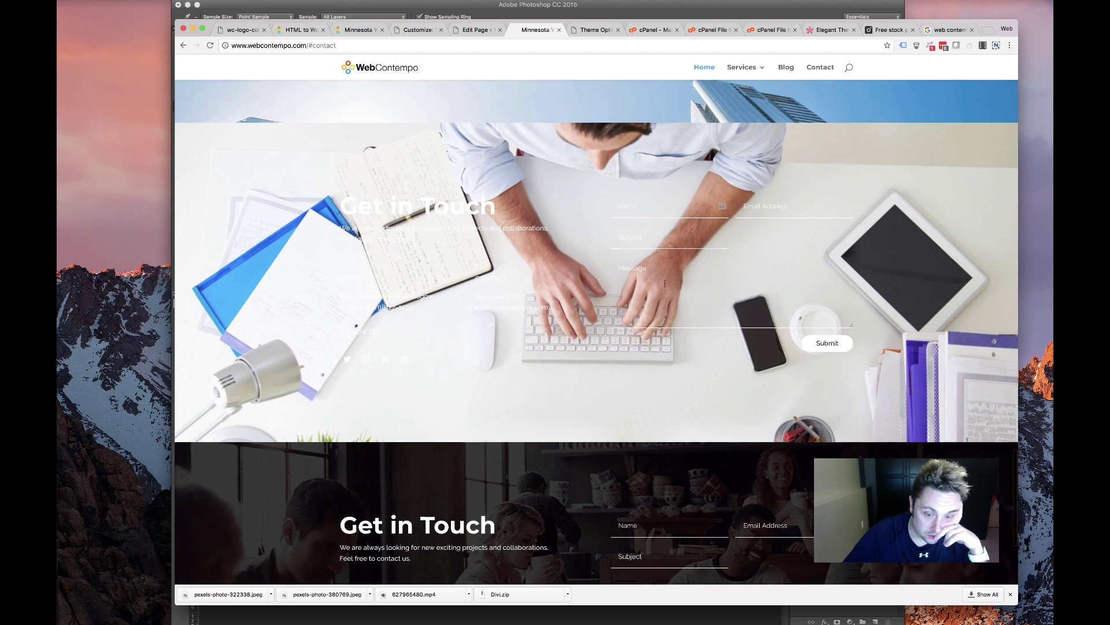
scroll(662, 285, "up", 2)
Open the section's background Dollarphotoclub_73901882.jpg in a new tab via Inspect and copy the image
right_click(184, 264)
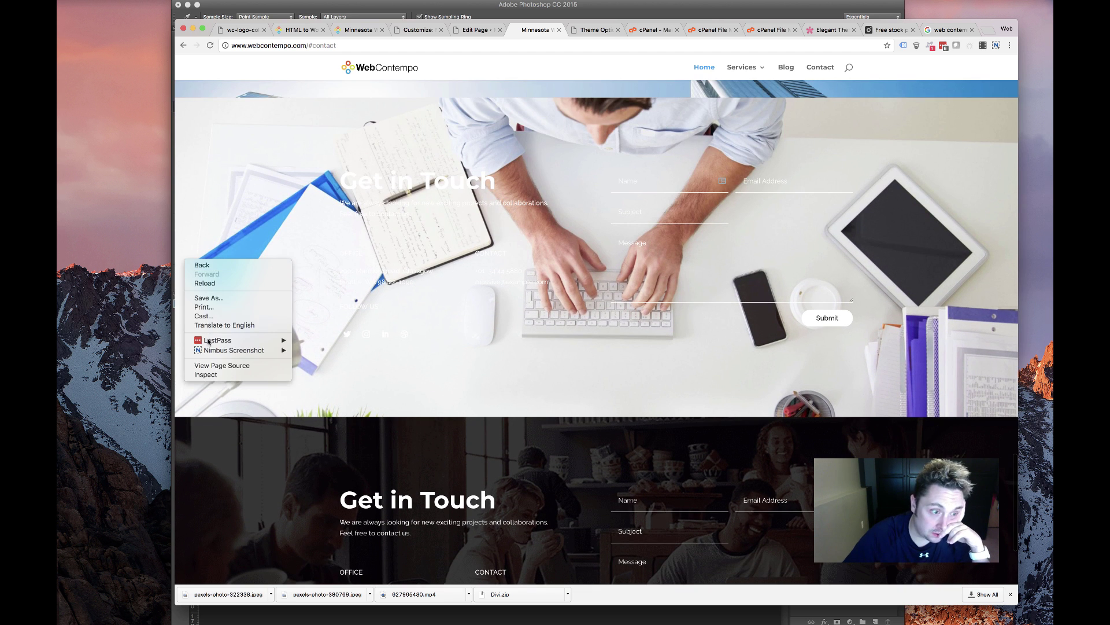
left_click(206, 375)
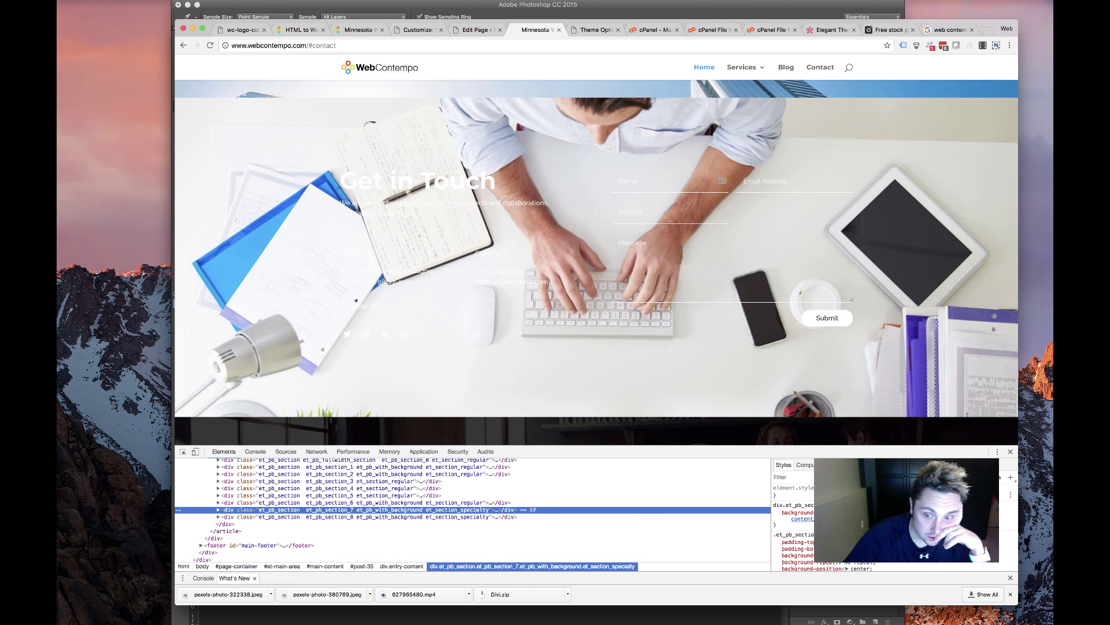
right_click(875, 518)
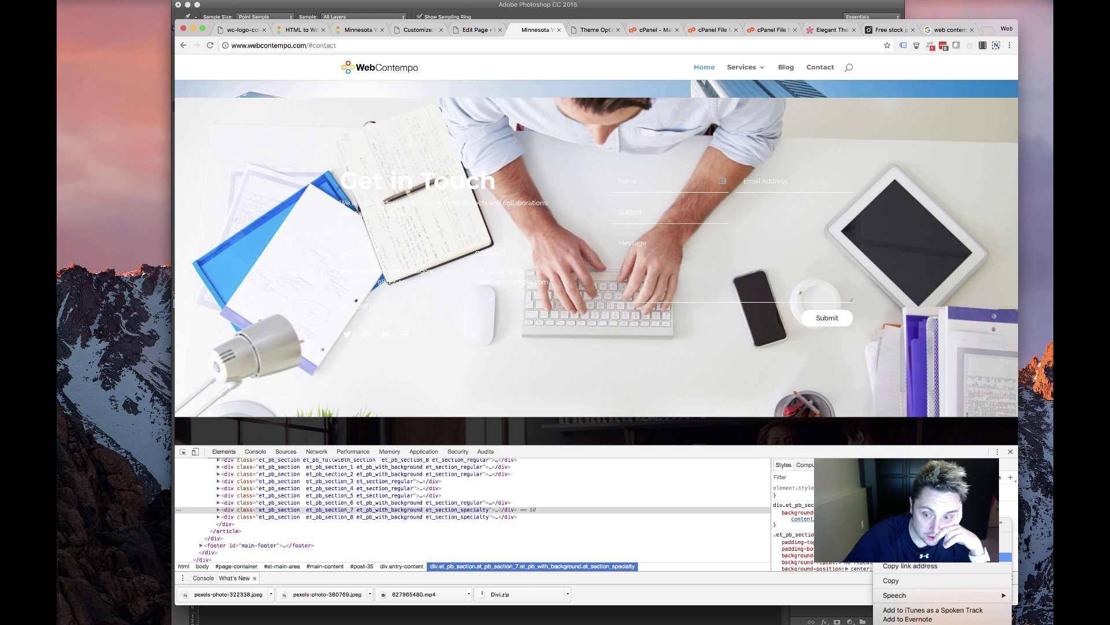
left_click(926, 556)
left_click(1016, 5)
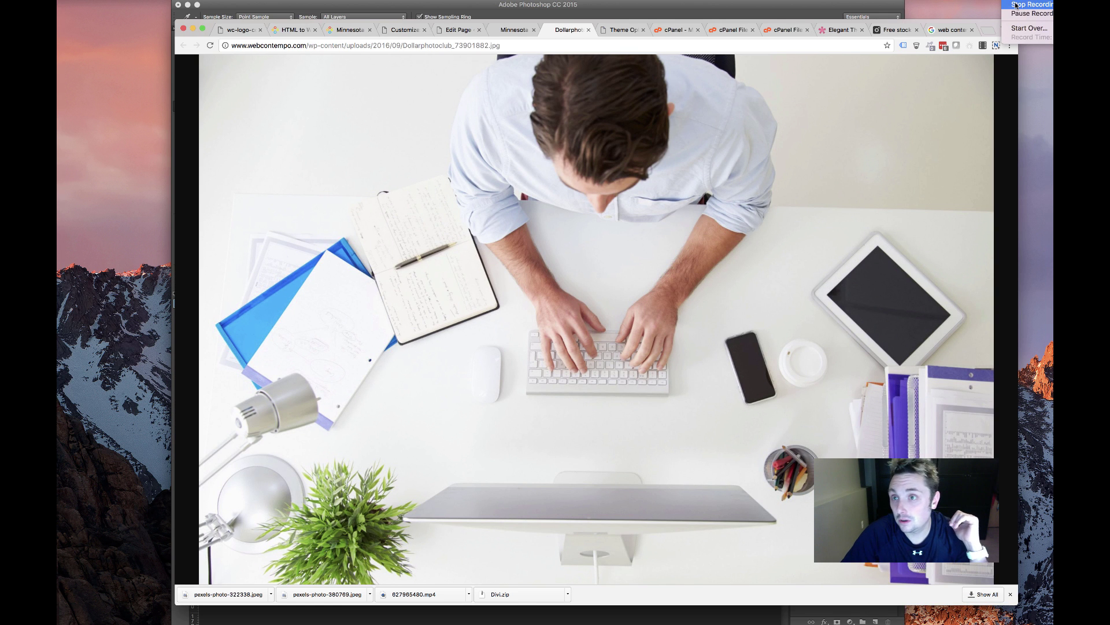
key("Escape")
right_click(544, 225)
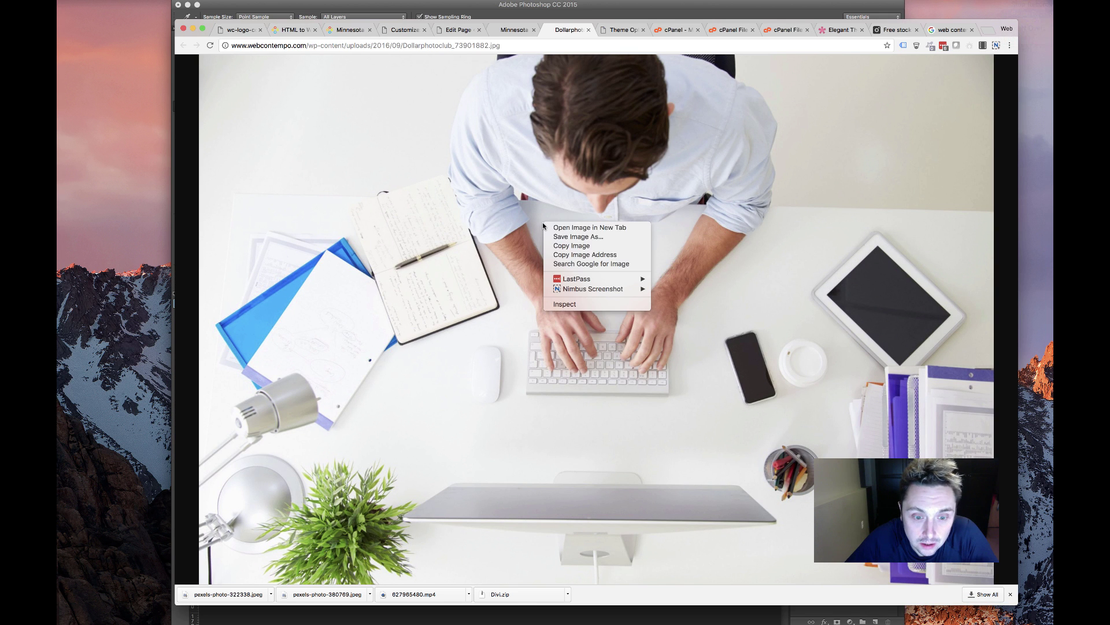
left_click(579, 248)
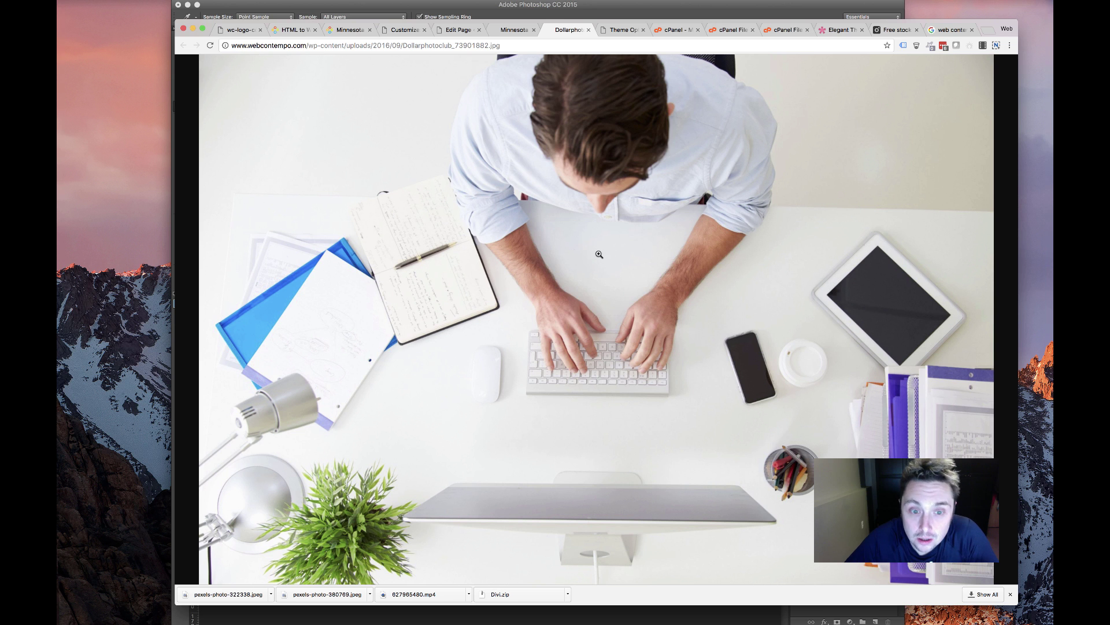
Paste the copied desk photo into a new clipboard-sized Photoshop document
key("super+Tab")
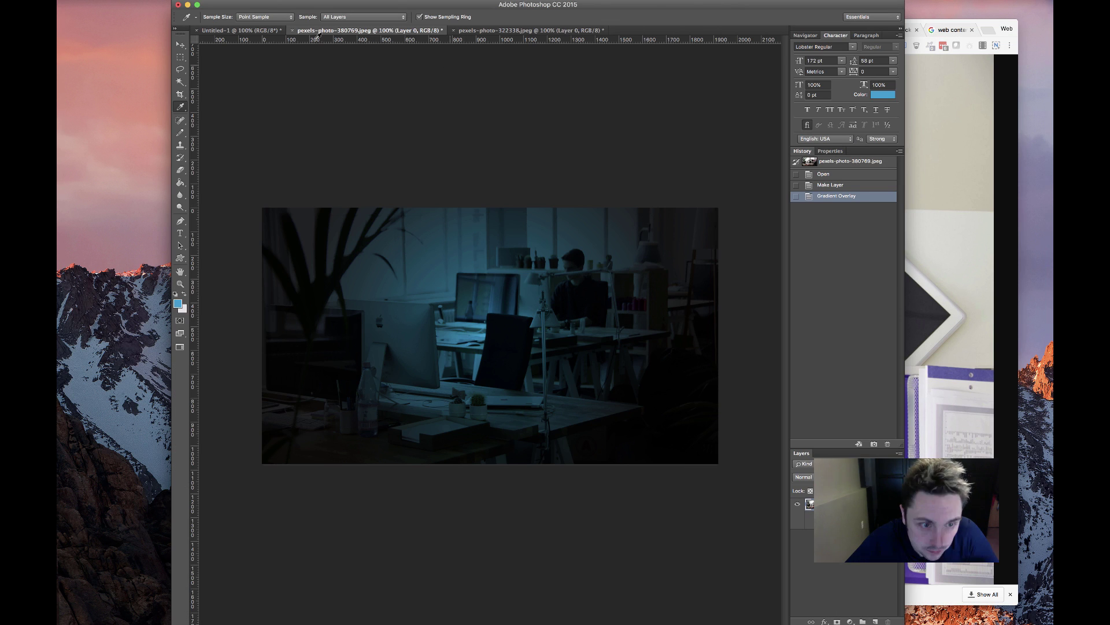
key("super+n")
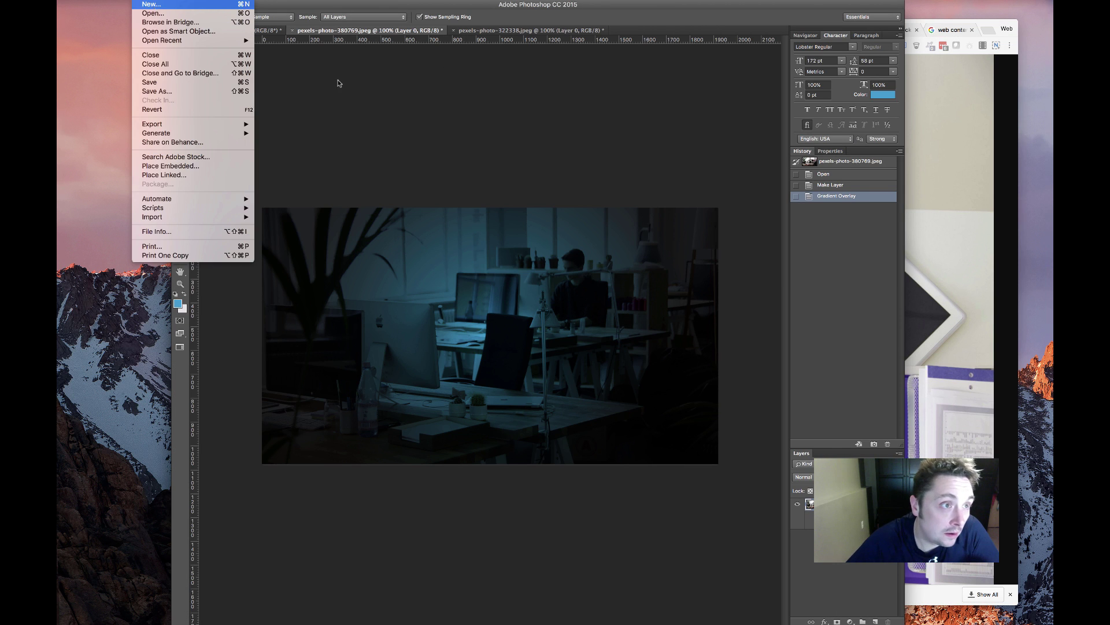
key("Return")
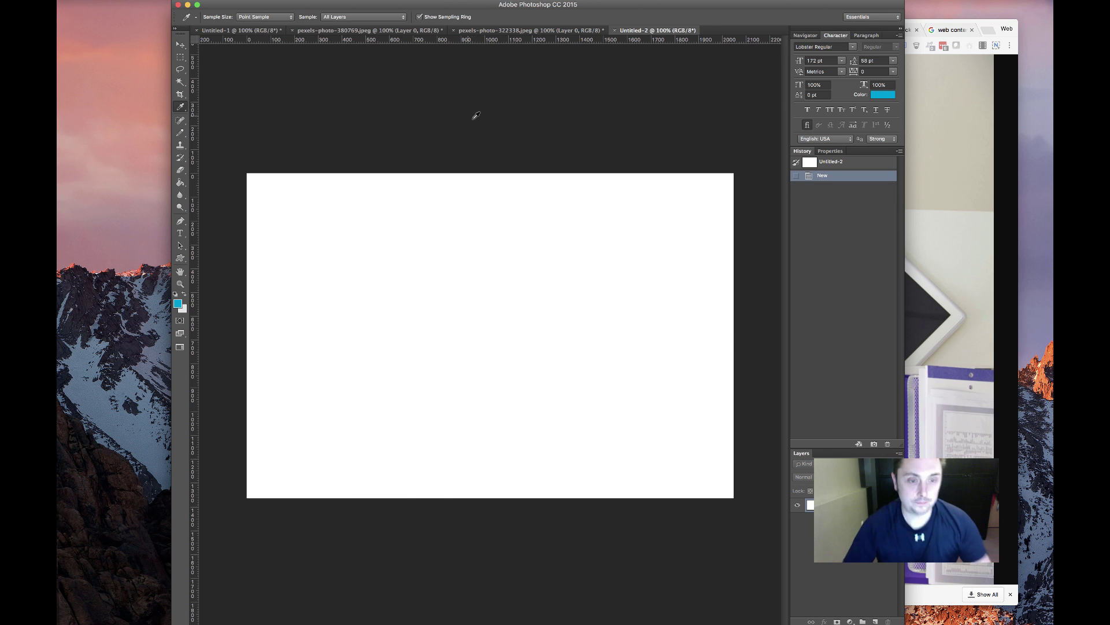
key("super+v")
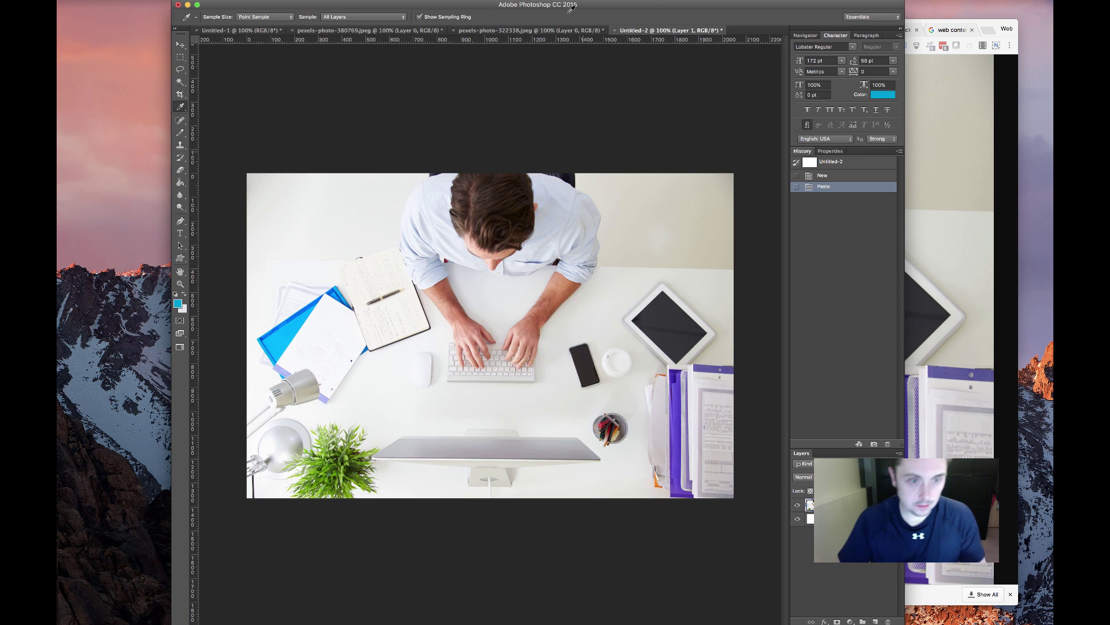
Copy the dark office photo's teal gradient layer style onto the desk photo's Layer 1
left_click(525, 32)
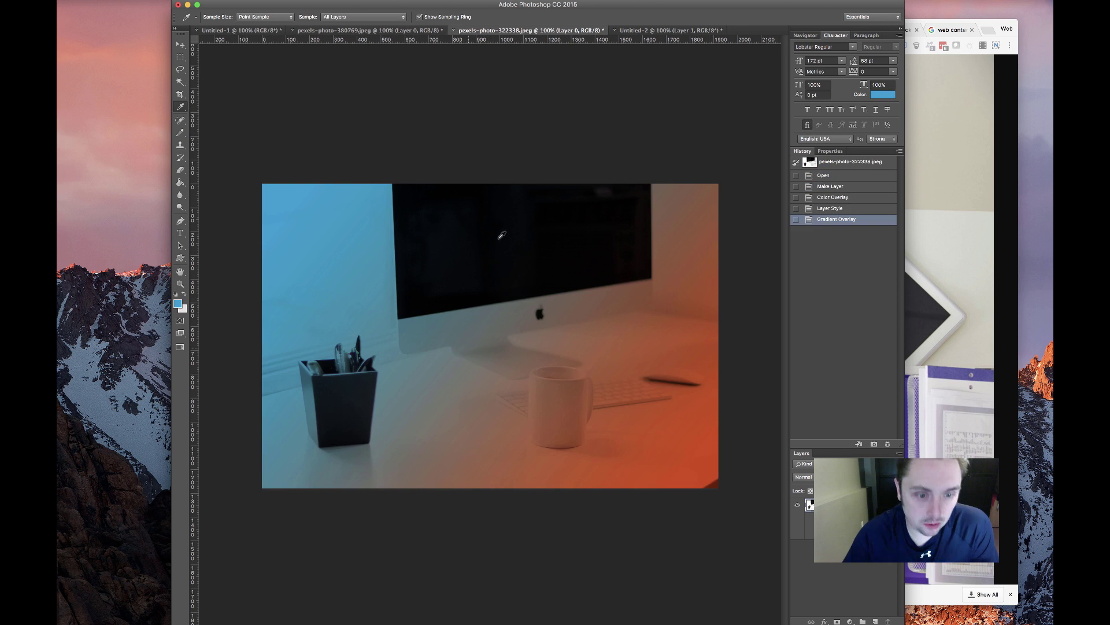
left_click(394, 29)
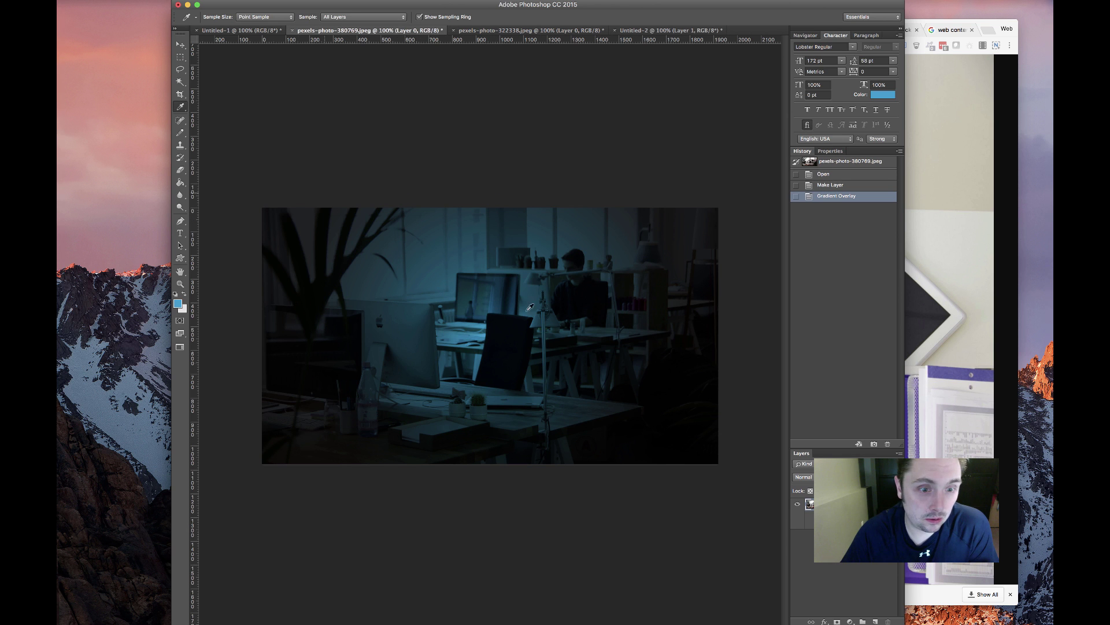
right_click(844, 504)
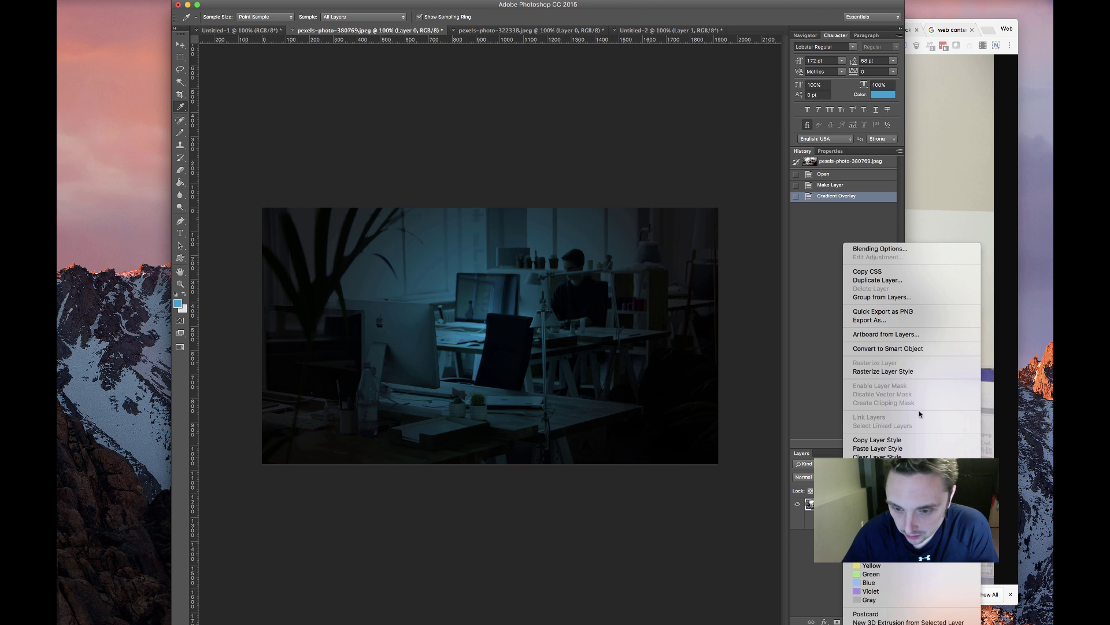
left_click(877, 439)
left_click(671, 30)
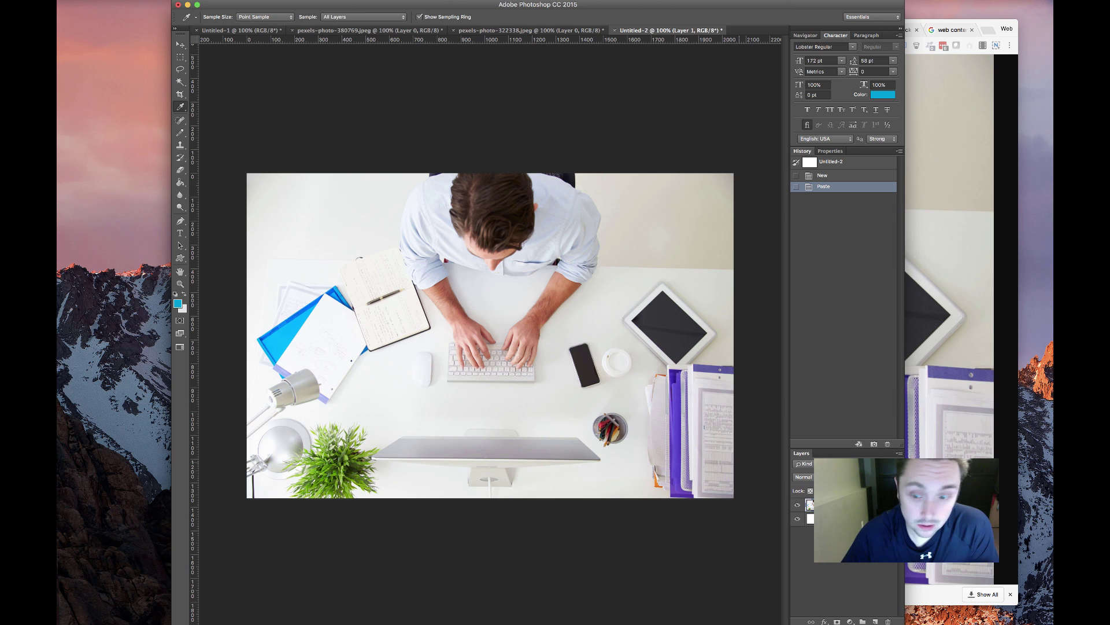
right_click(860, 504)
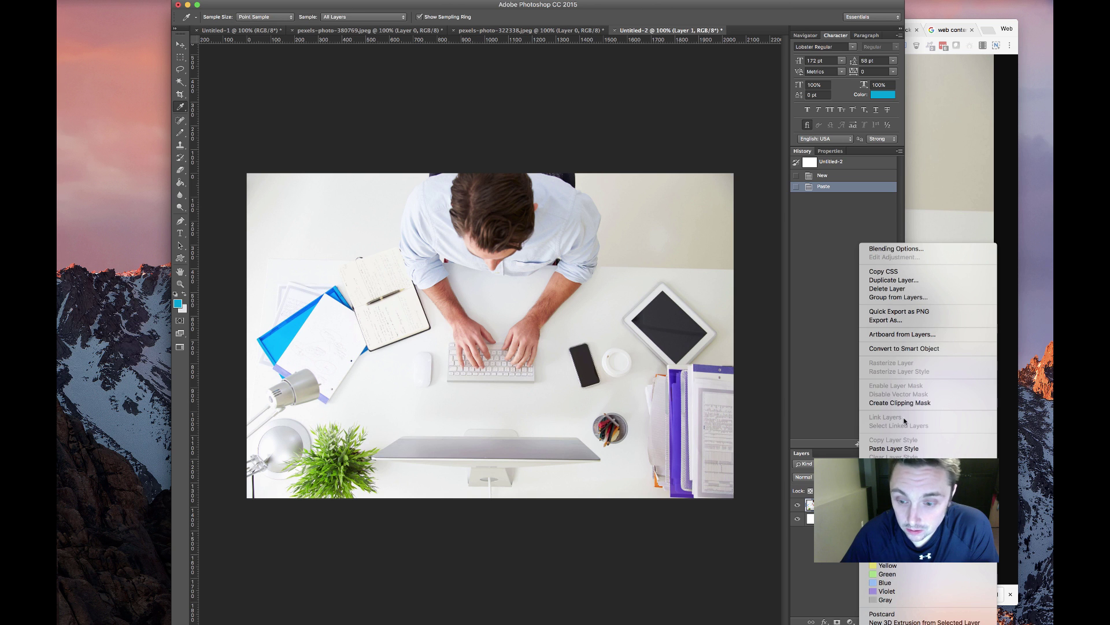
left_click(893, 448)
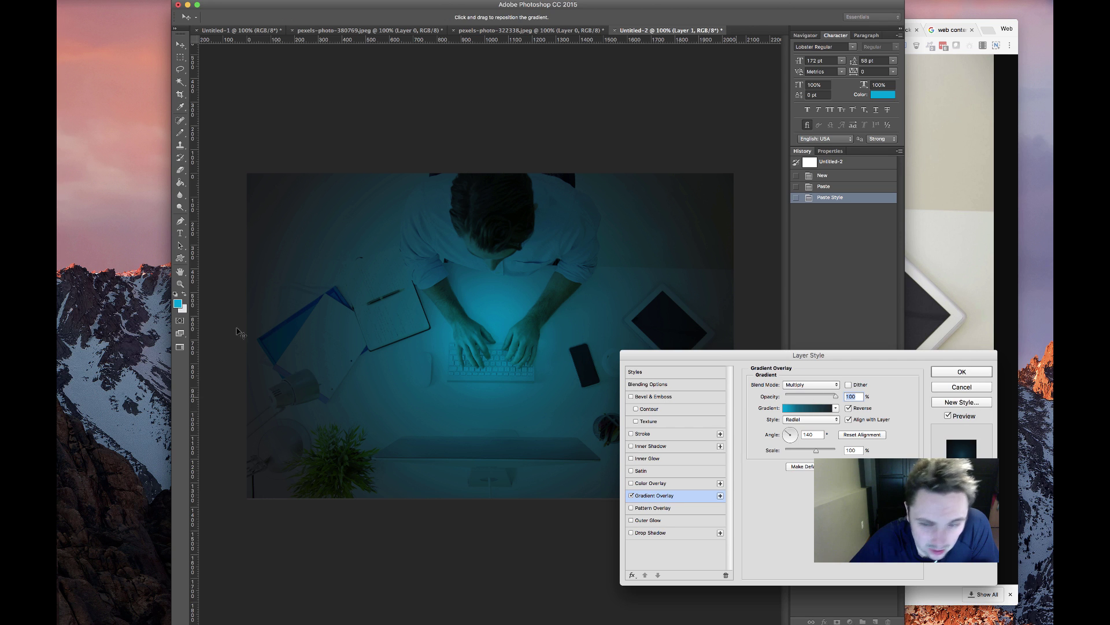
Sample the red-orange circle colour from the WebContempo logo document
left_click(962, 390)
left_click(361, 31)
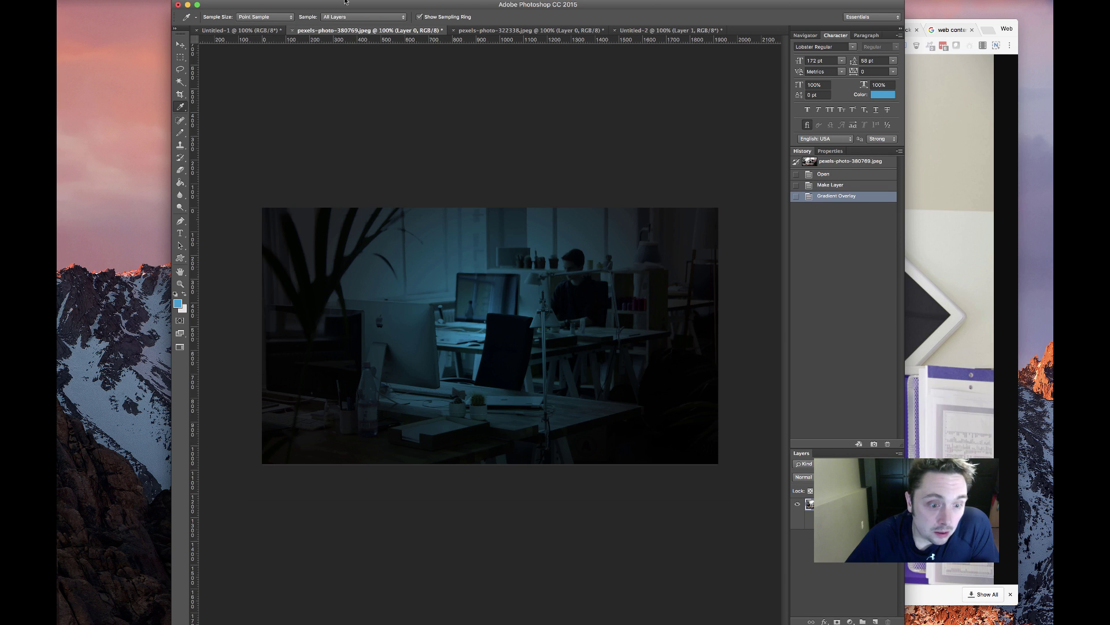
left_click(247, 30)
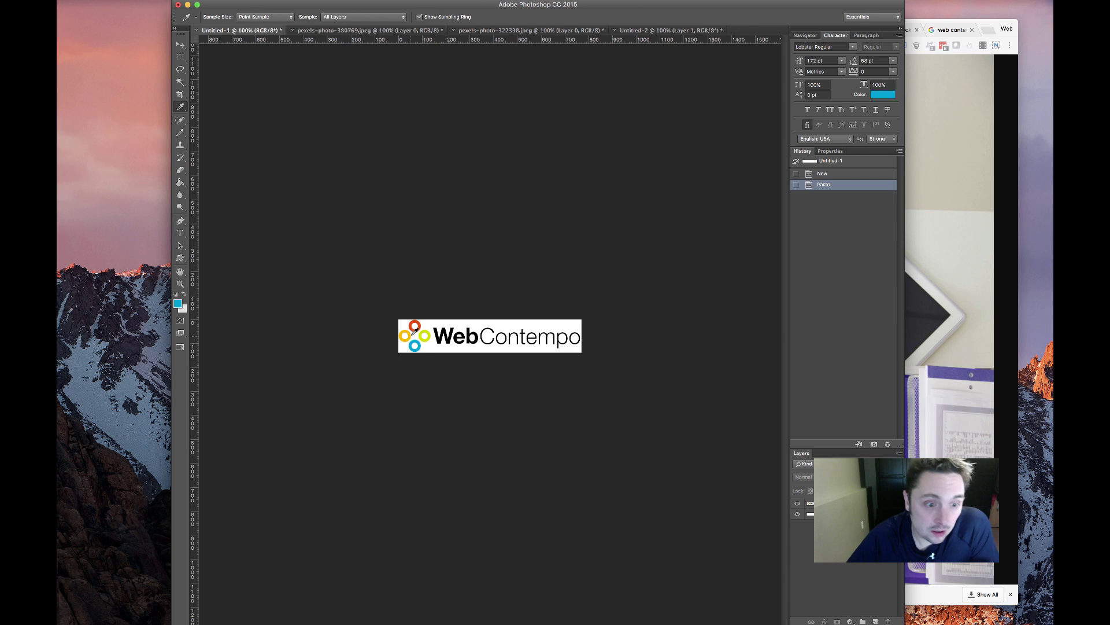
left_click(415, 327)
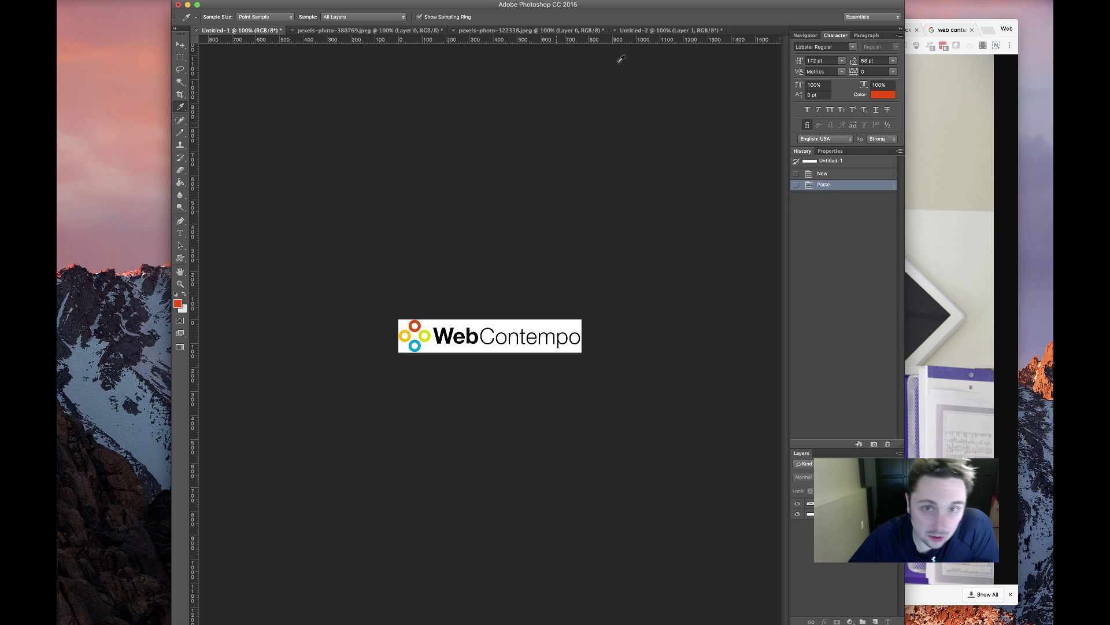
left_click(639, 32)
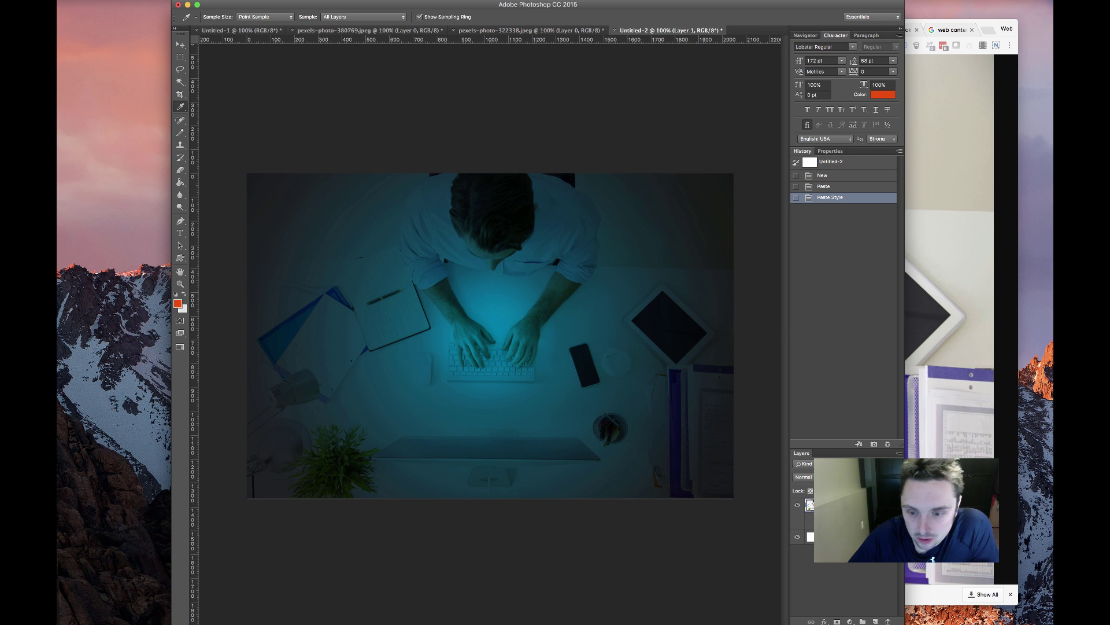
Try an orange end colour in the desk photo's gradient overlay, but keep the teal
double_click(840, 525)
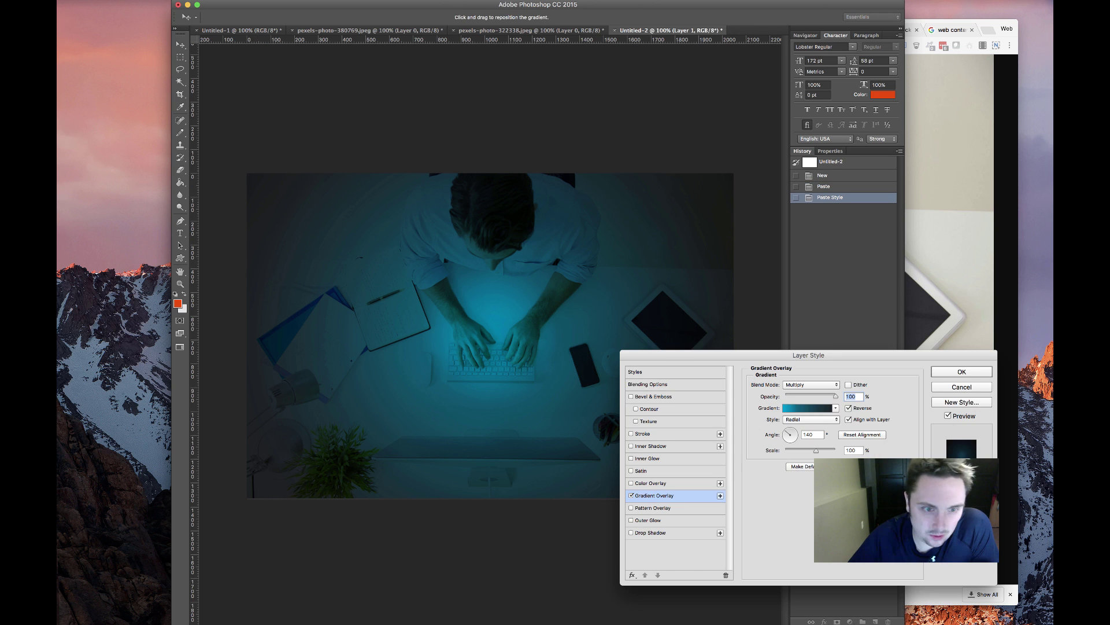
left_click(816, 409)
left_click(742, 531)
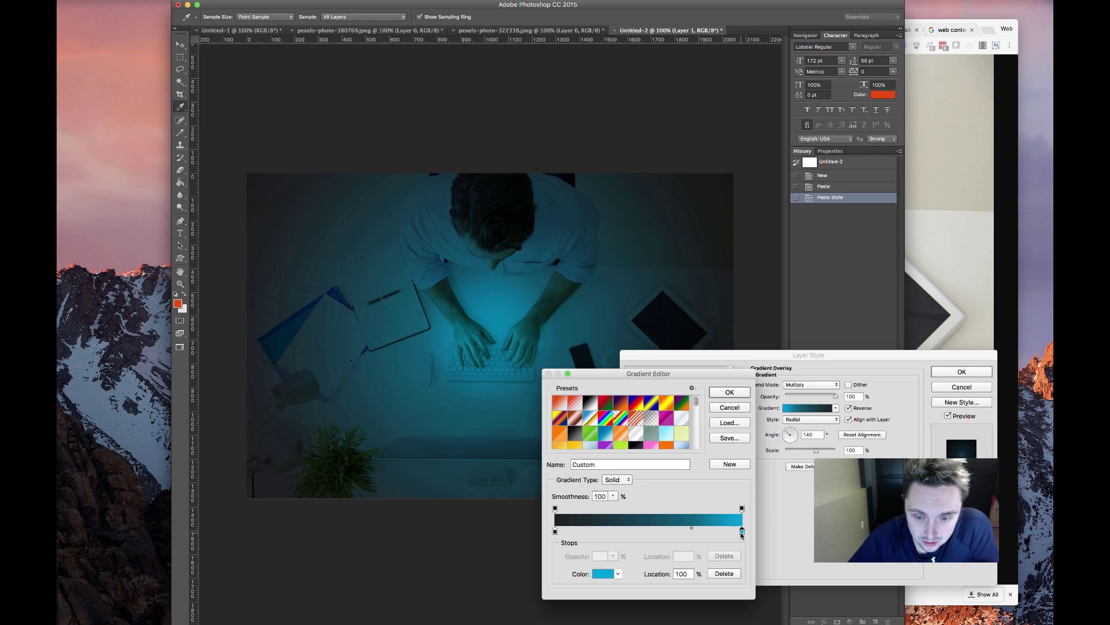
left_click(601, 574)
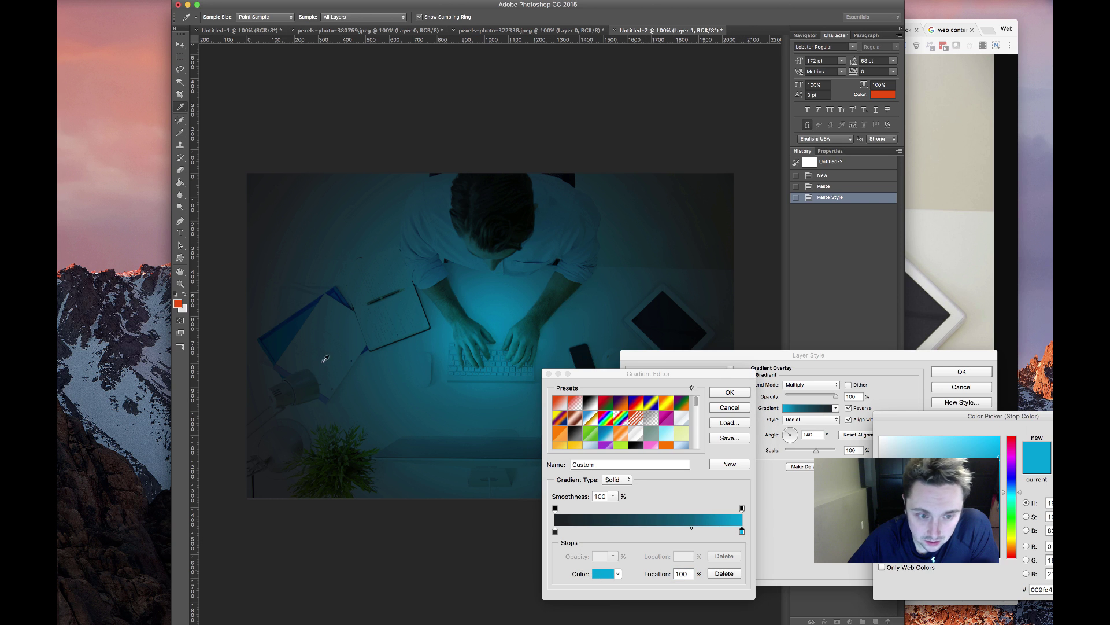
left_click(177, 305)
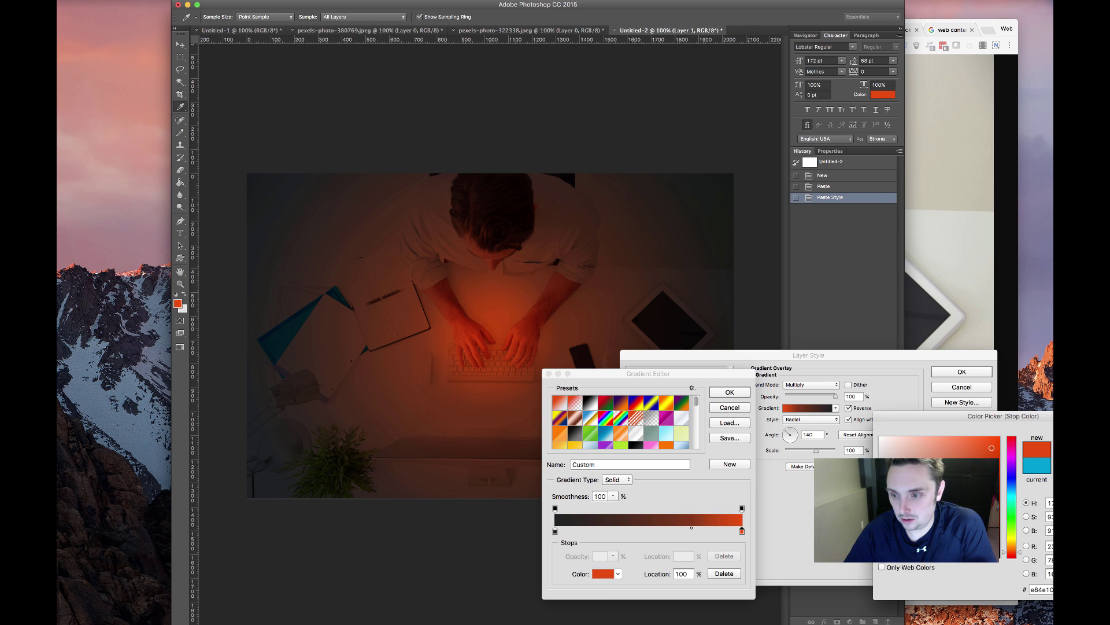
key("Escape")
left_click(730, 393)
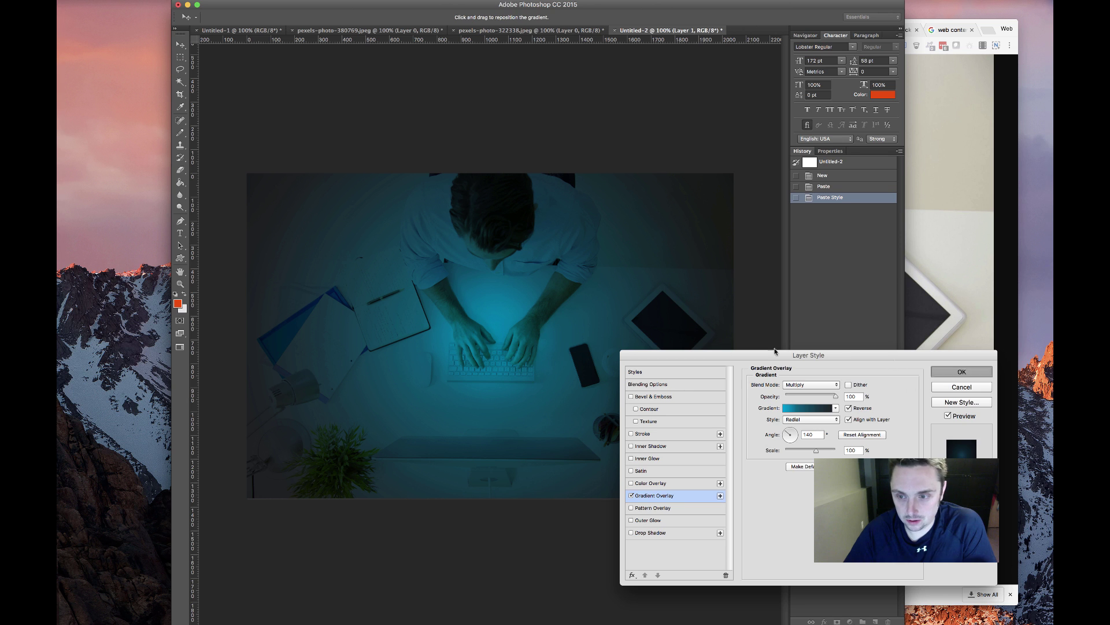
key("Return")
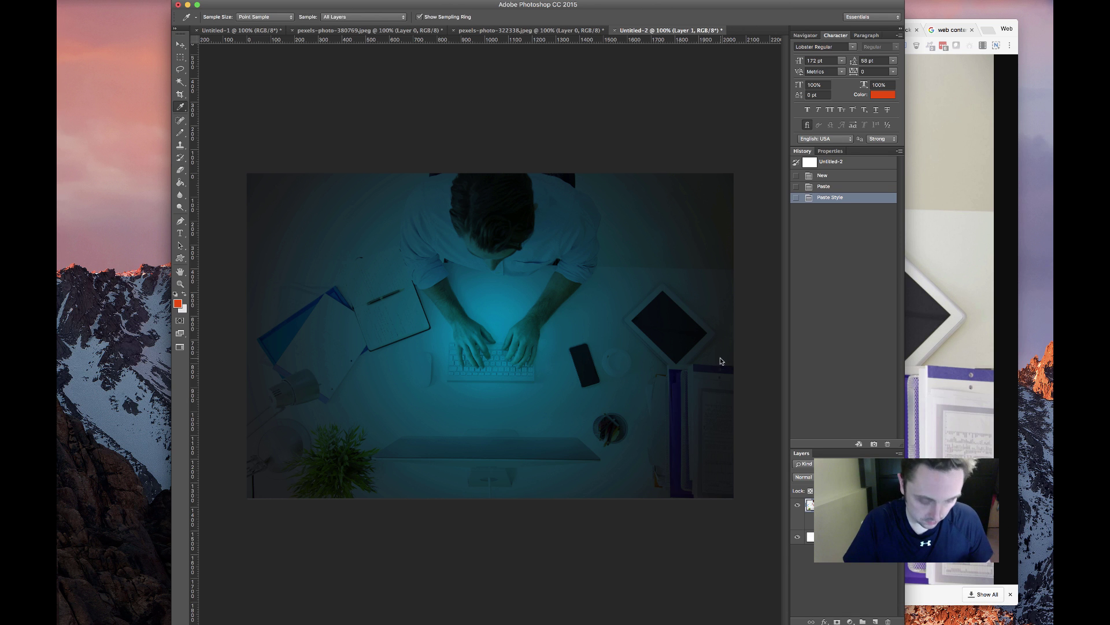
Export the teal desk image with Save for Web as foot.jpg
key("super+alt+shift+s")
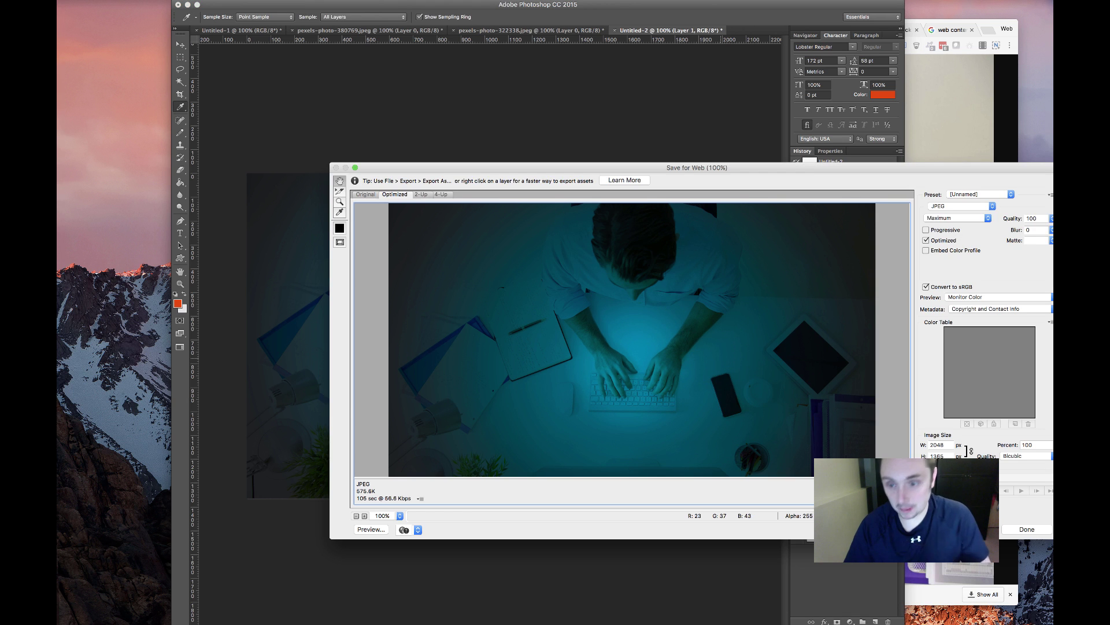
key("Return")
type("workspace")
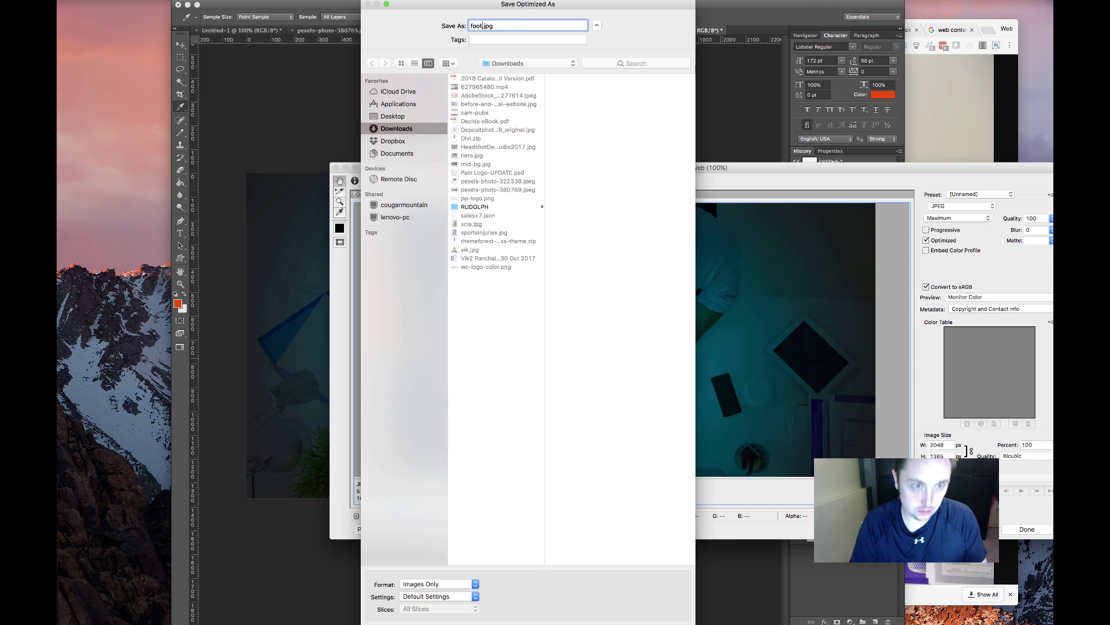
key("Return")
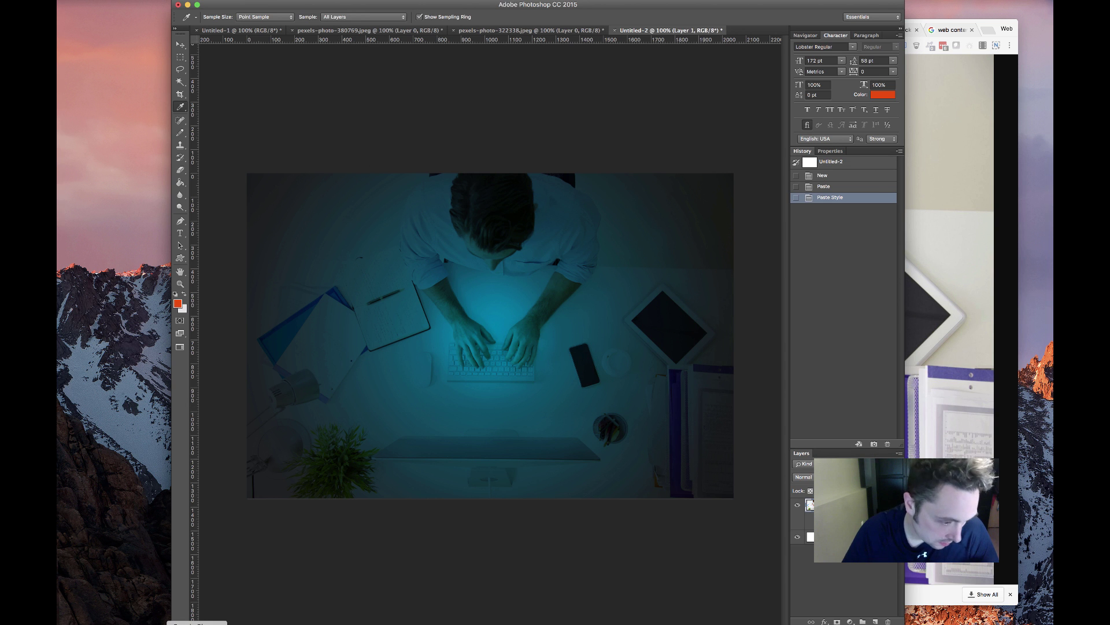
key("super+Tab")
Delete the duplicate red contact section in the front page editor
left_click(589, 30)
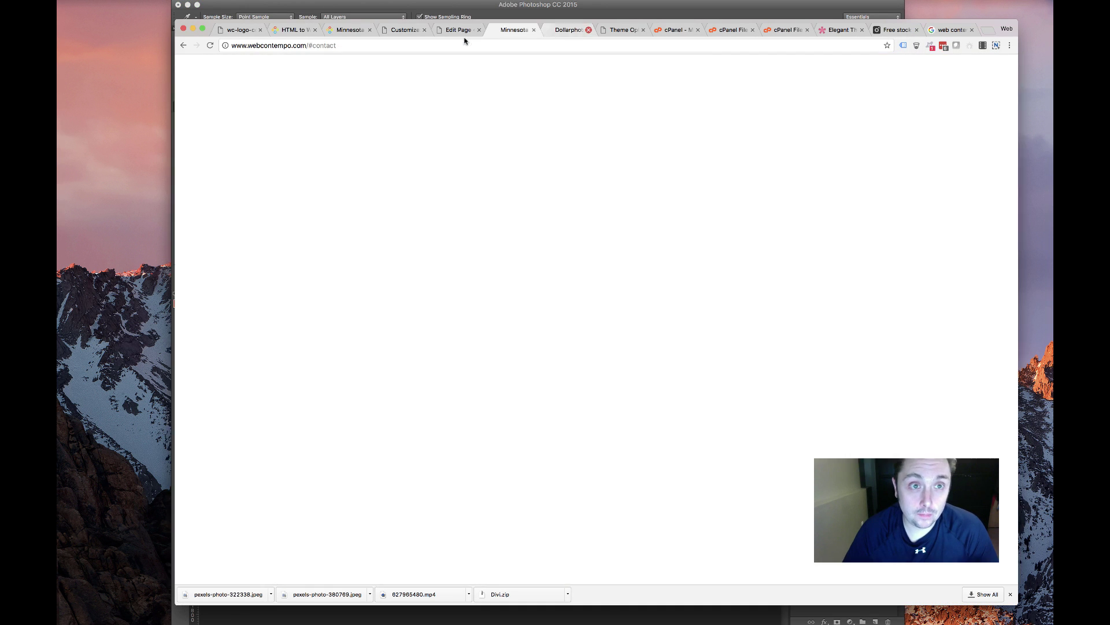
left_click(469, 30)
scroll(513, 236, "down", 10)
scroll(514, 236, "down", 15)
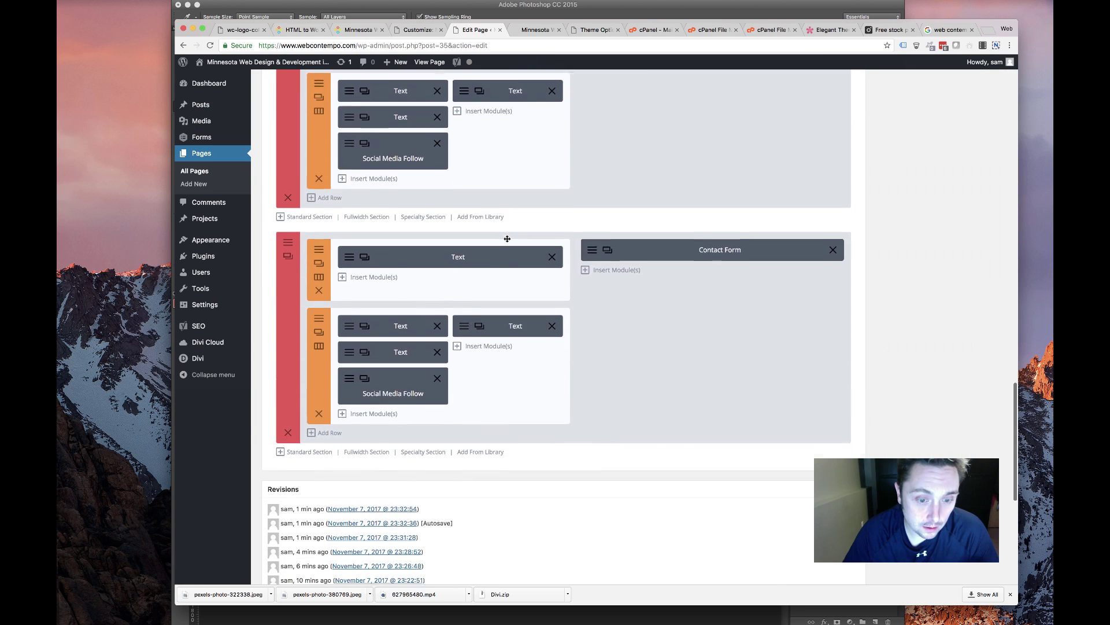
scroll(307, 509, "down", 3)
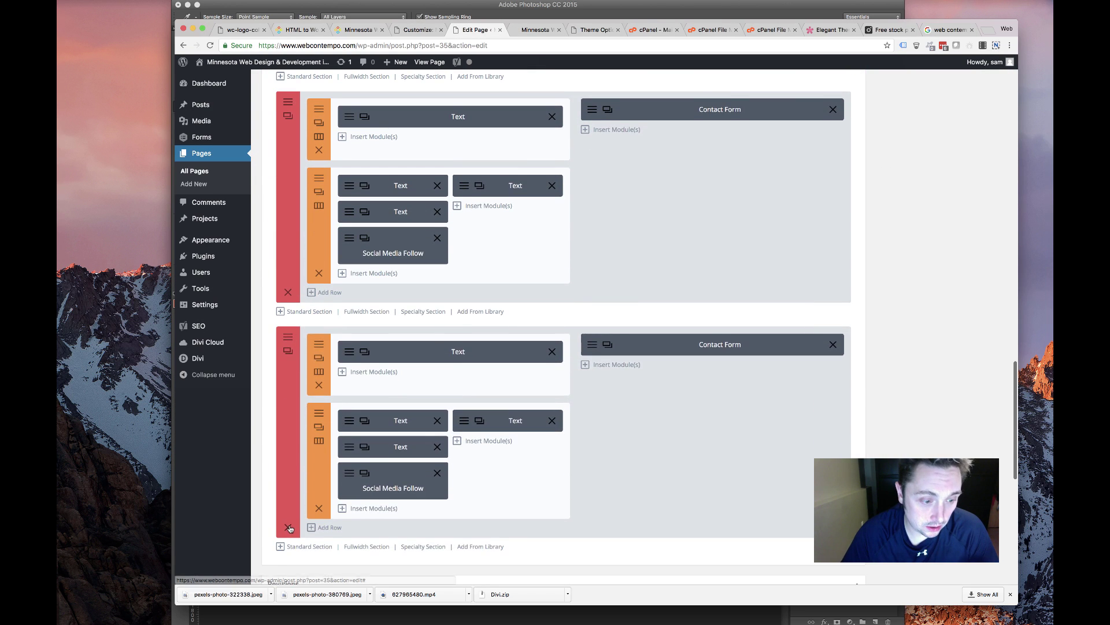
left_click(291, 527)
Upload footer.jpg from Downloads and set it as the contact section's background image
scroll(285, 244, "up", 4)
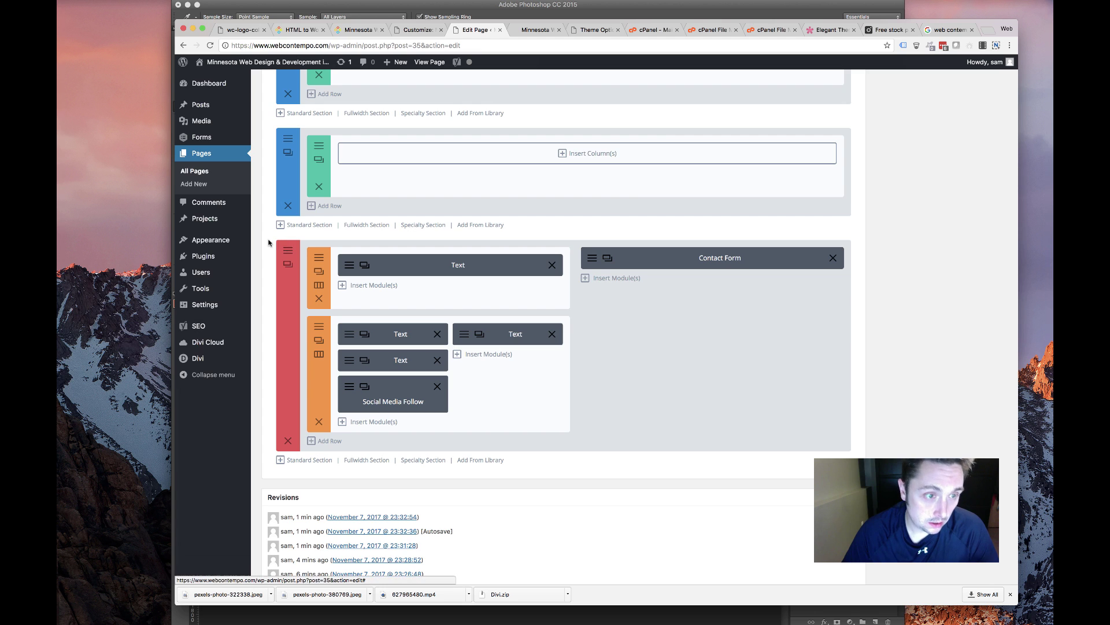
left_click(285, 243)
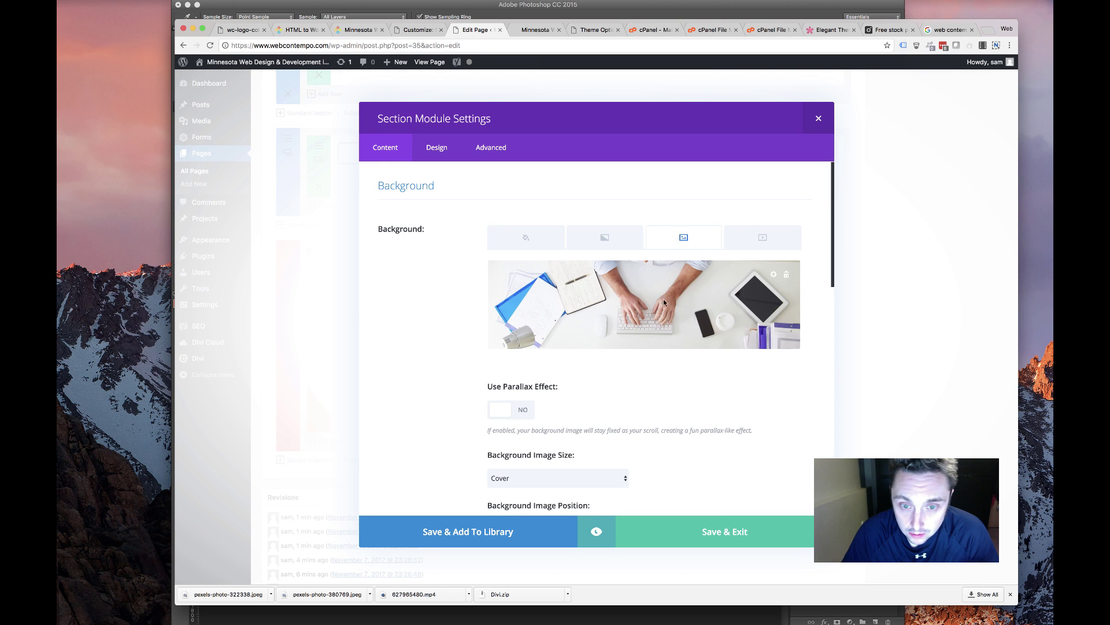
left_click(664, 301)
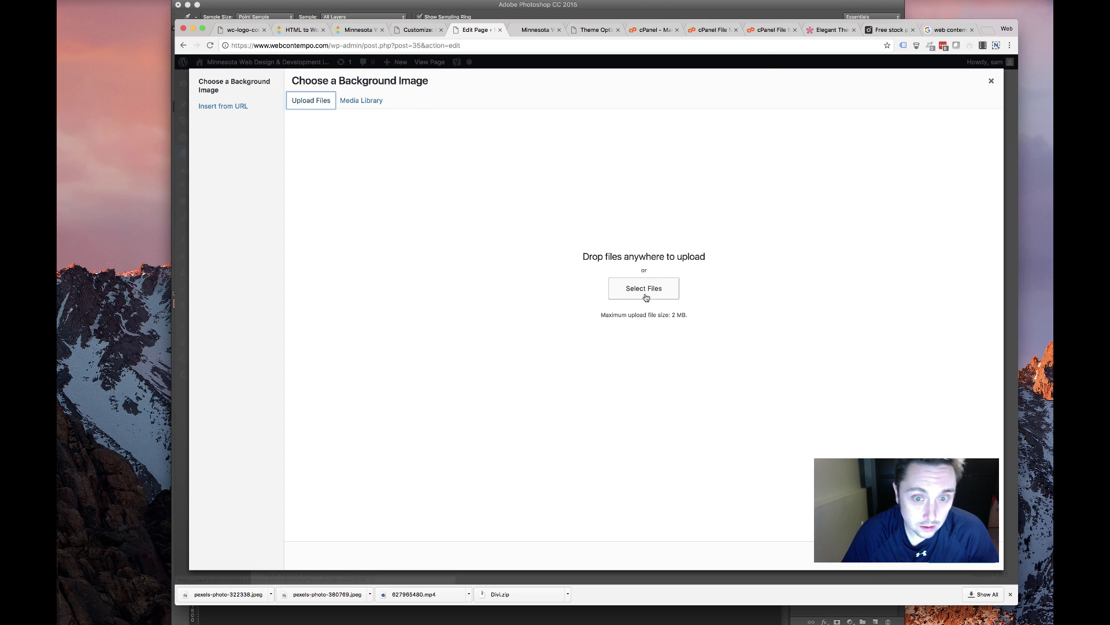
left_click(646, 297)
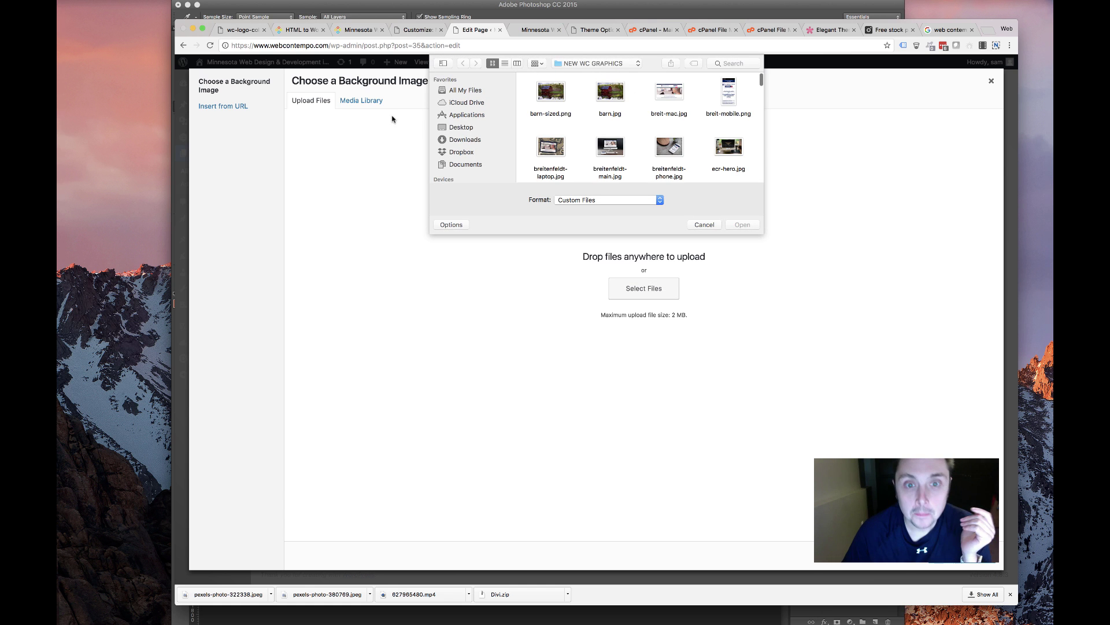
left_click(461, 139)
scroll(560, 116, "down", 5)
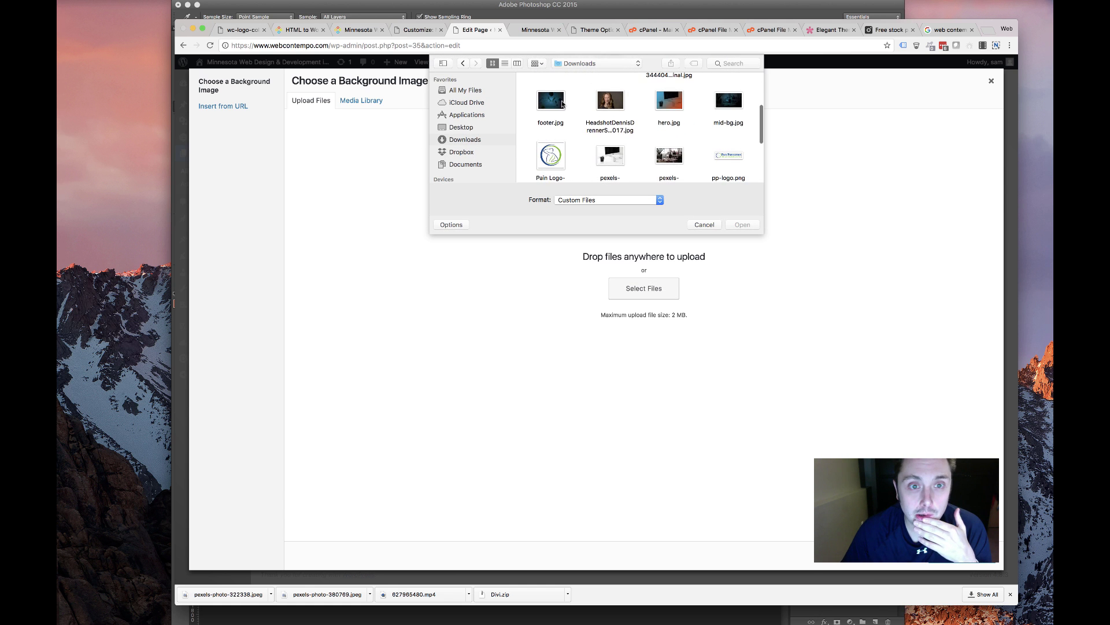
left_click(560, 104)
double_click(560, 104)
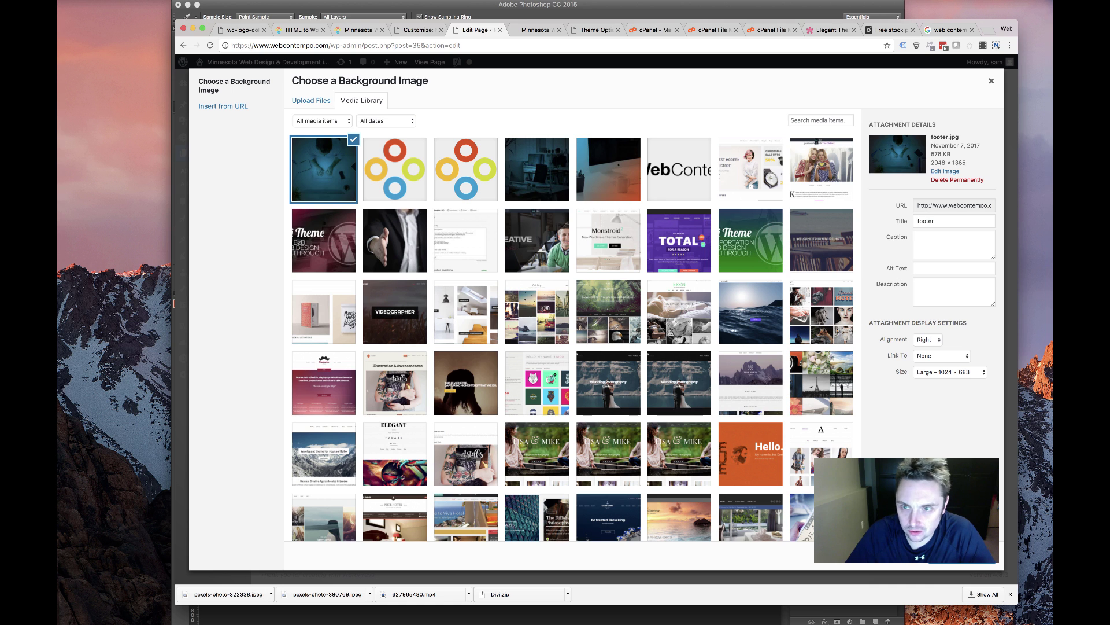
left_click(963, 555)
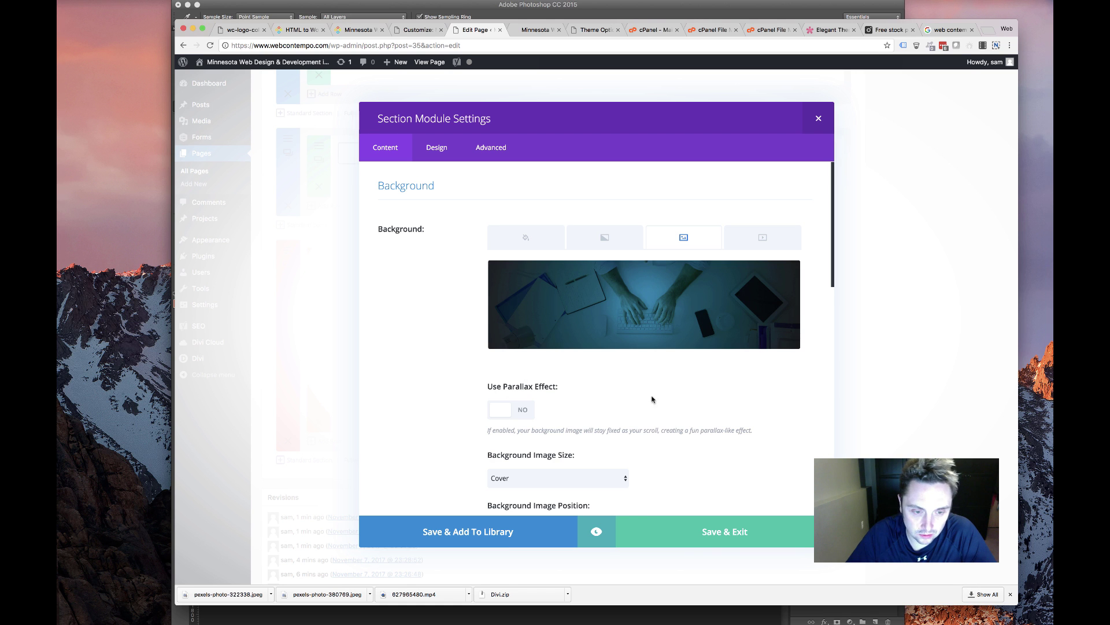
Save the section's background settings and delete the empty blue section
left_click(694, 537)
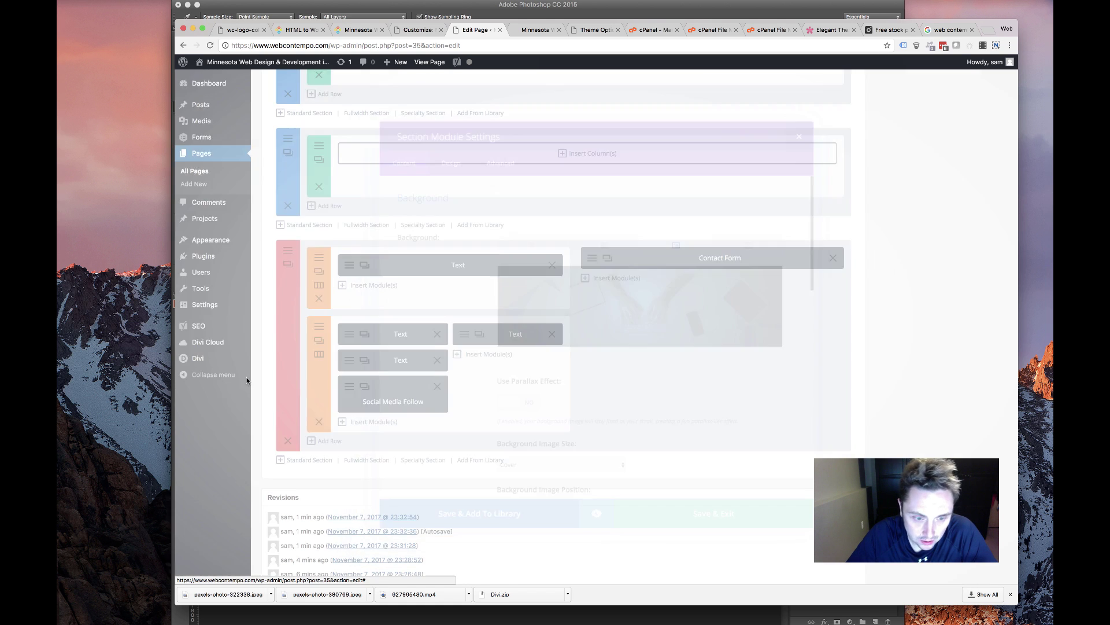
left_click(287, 206)
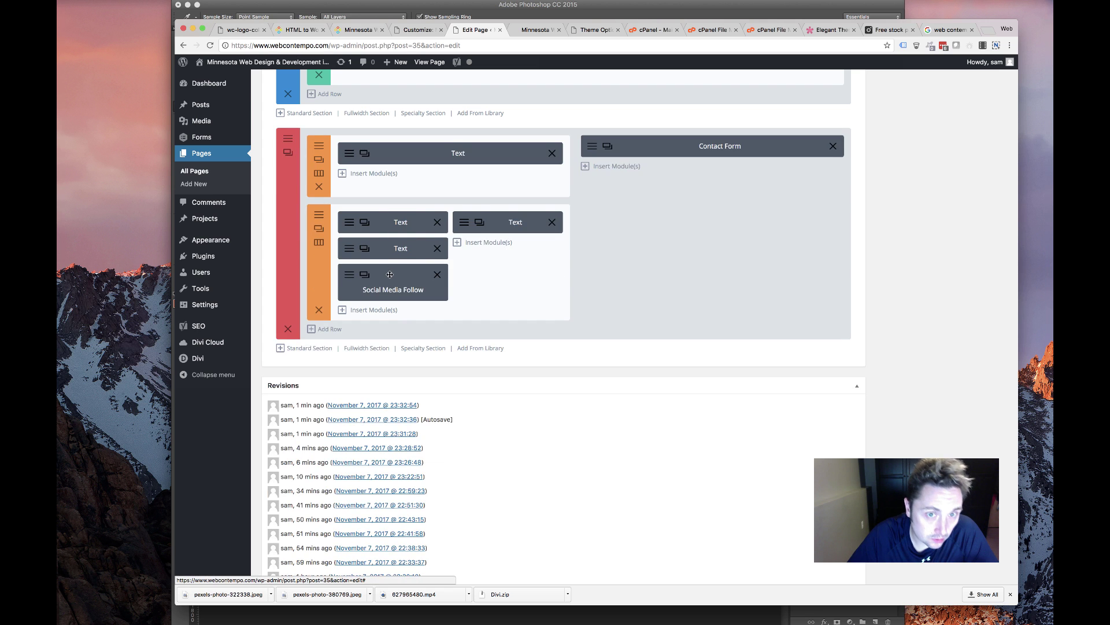
scroll(419, 280, "up", 5)
scroll(419, 279, "up", 10)
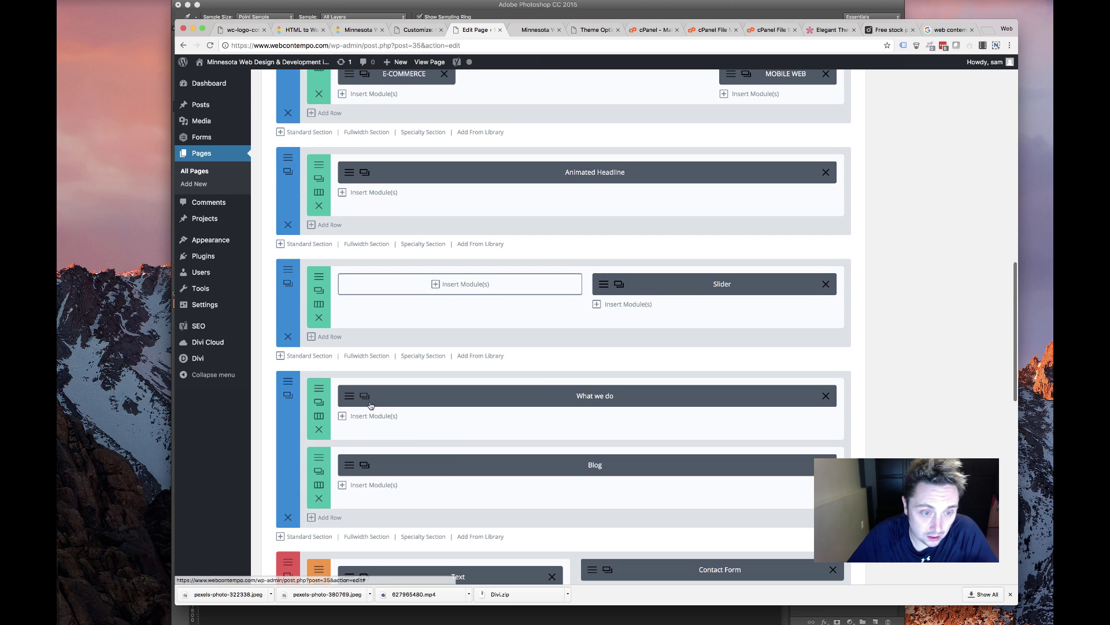
scroll(370, 403, "up", 6)
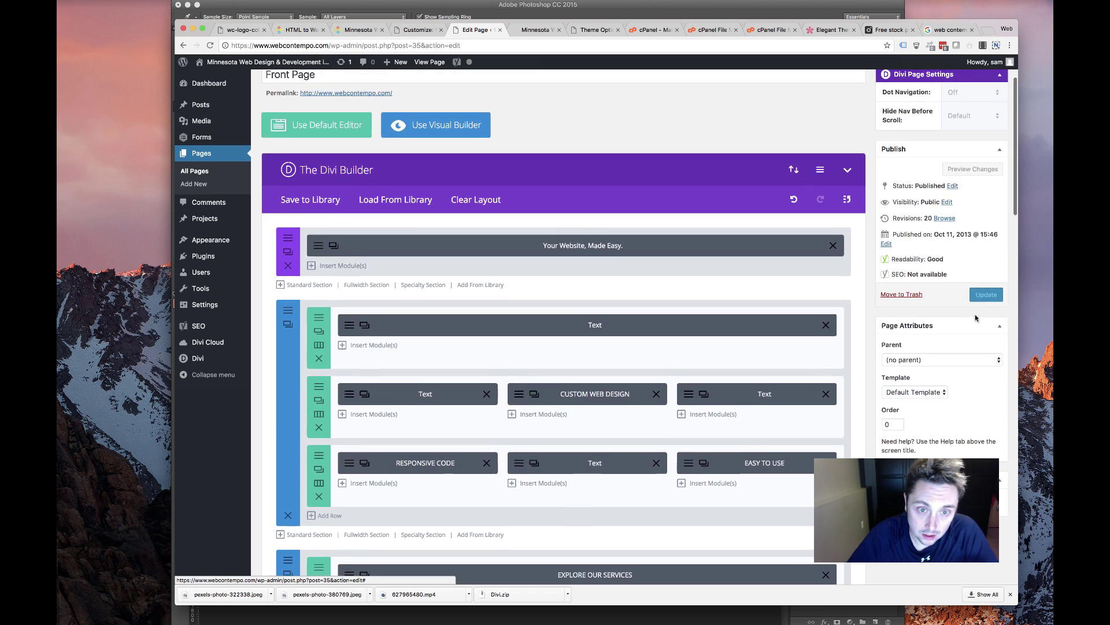
scroll(818, 371, "down", 15)
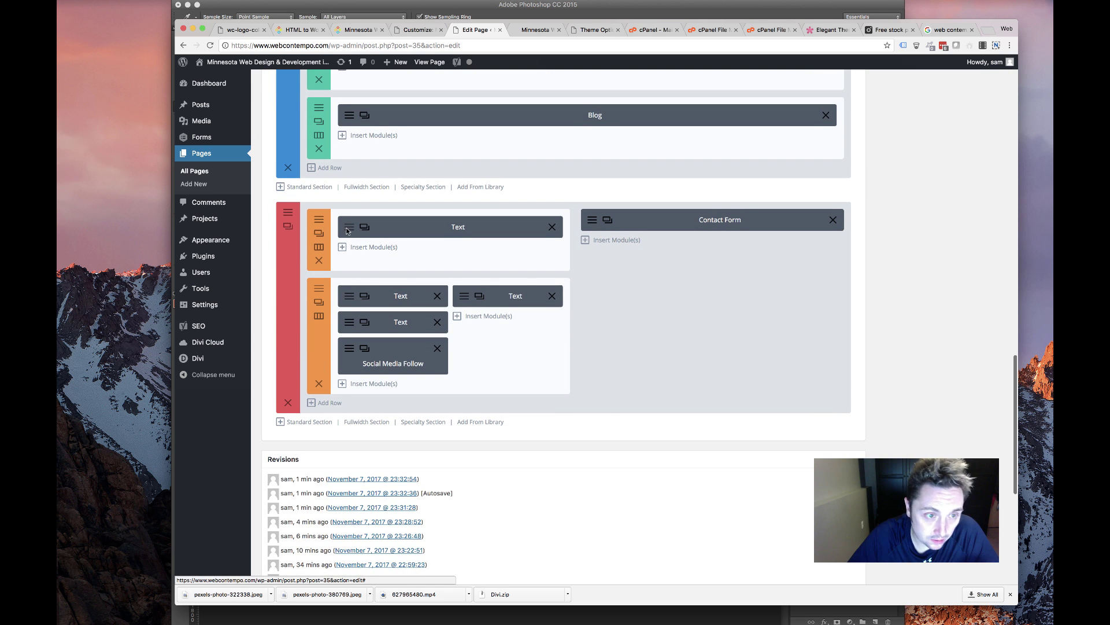
Replace the Get in Touch module's paragraph with 'Need Help? Let us know'
left_click(347, 230)
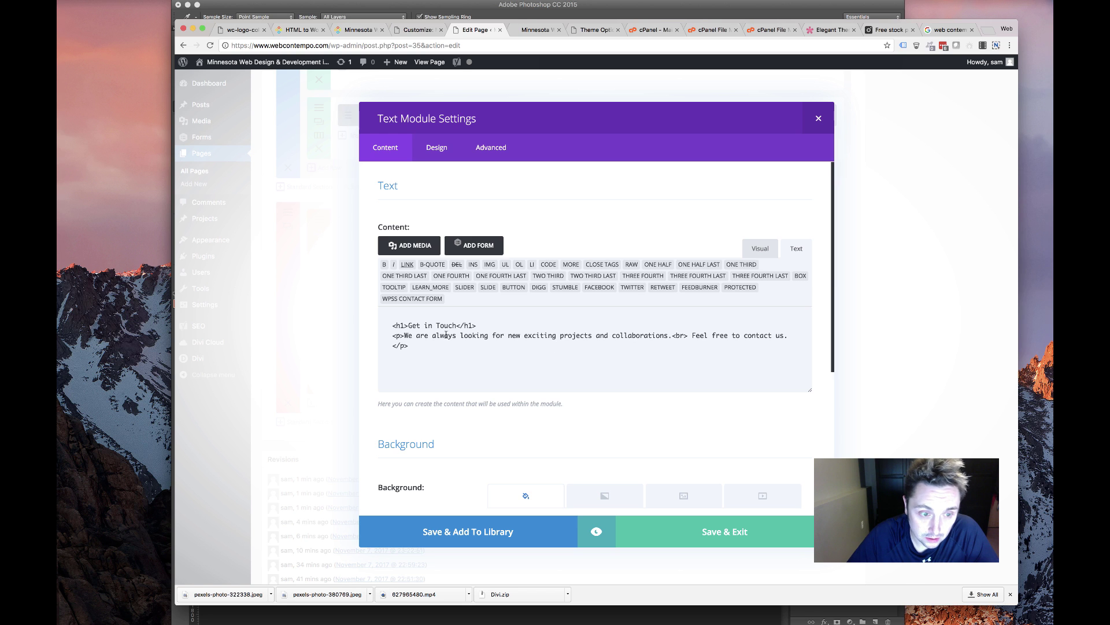
left_click_drag(404, 335, 668, 335)
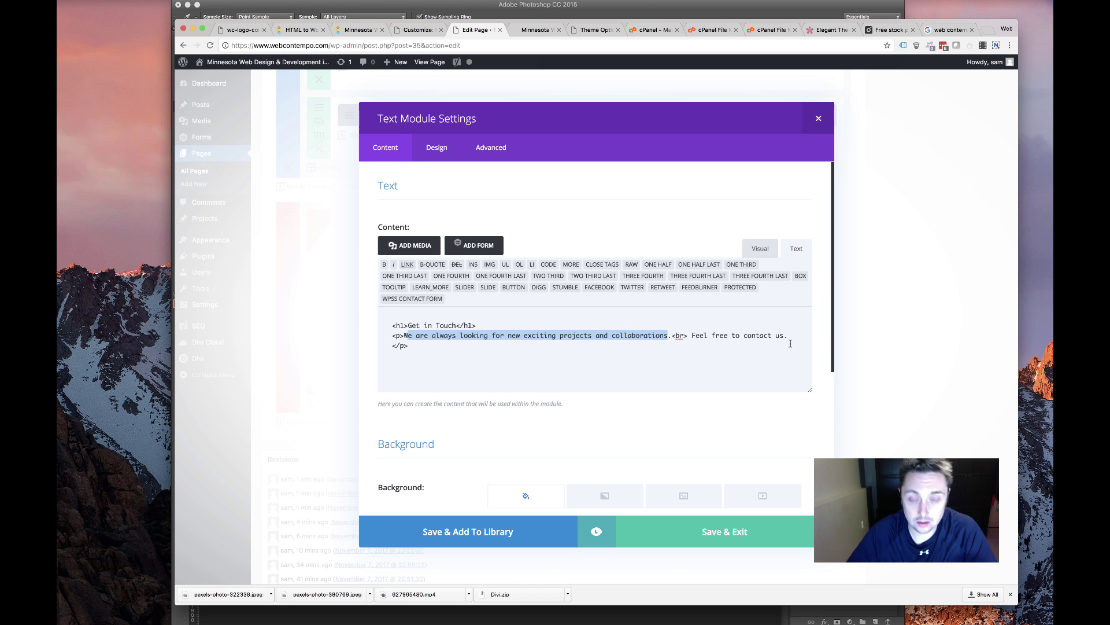
left_click_drag(790, 344, 791, 337)
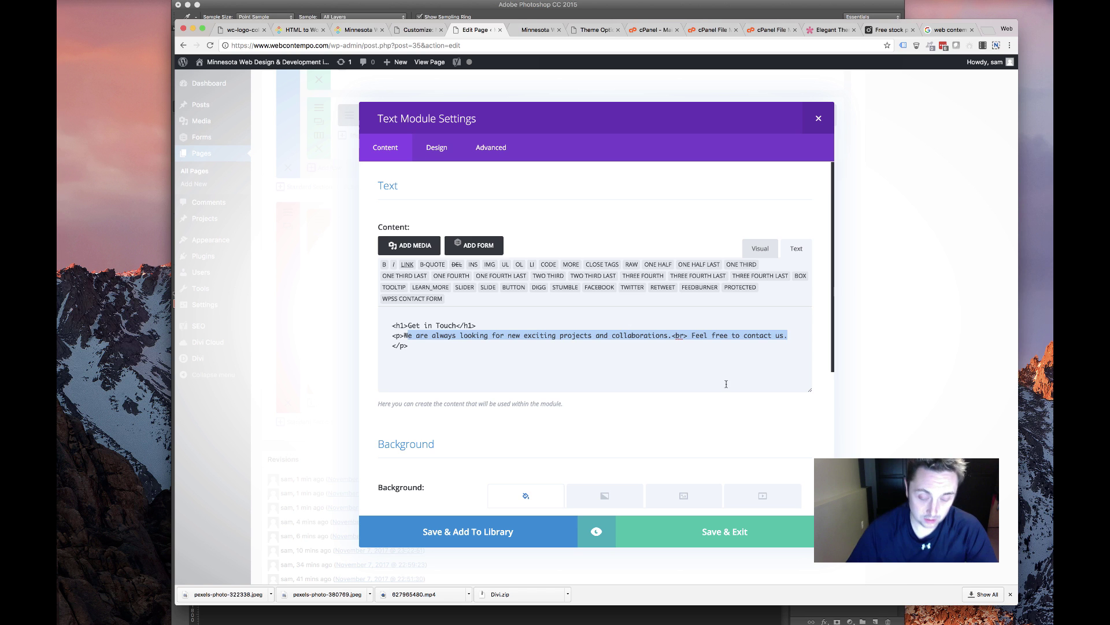
key("BackSpace")
type("Questions</p>")
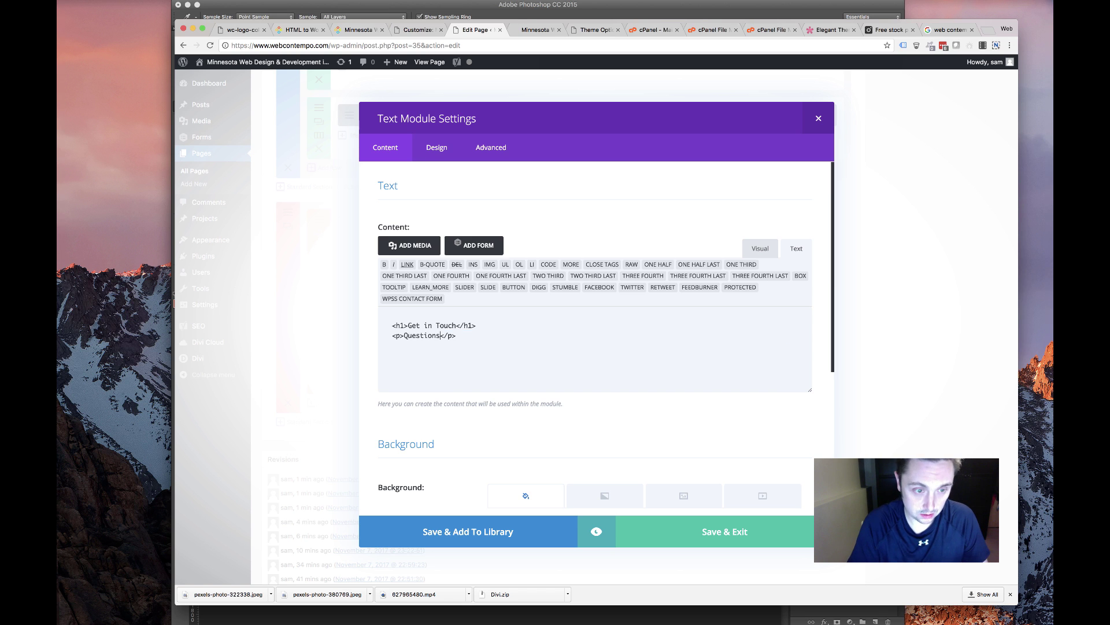
key("BackSpace")
key("BackSpace")
key("BackSpace")
key("BackSpace")
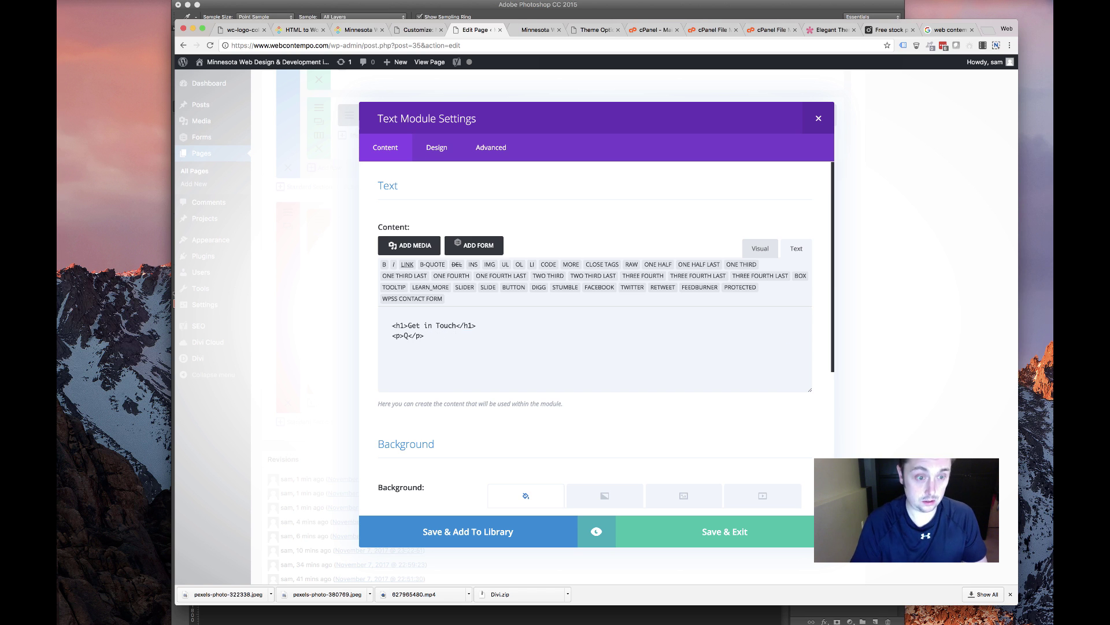
type("Need Help")
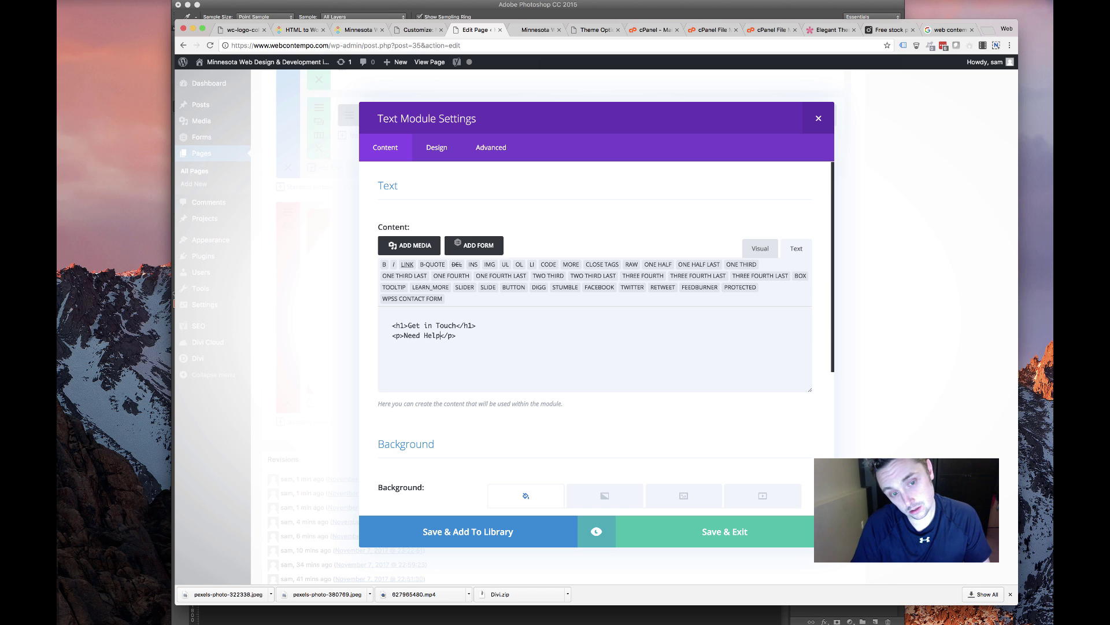
type("? Let us know, we")
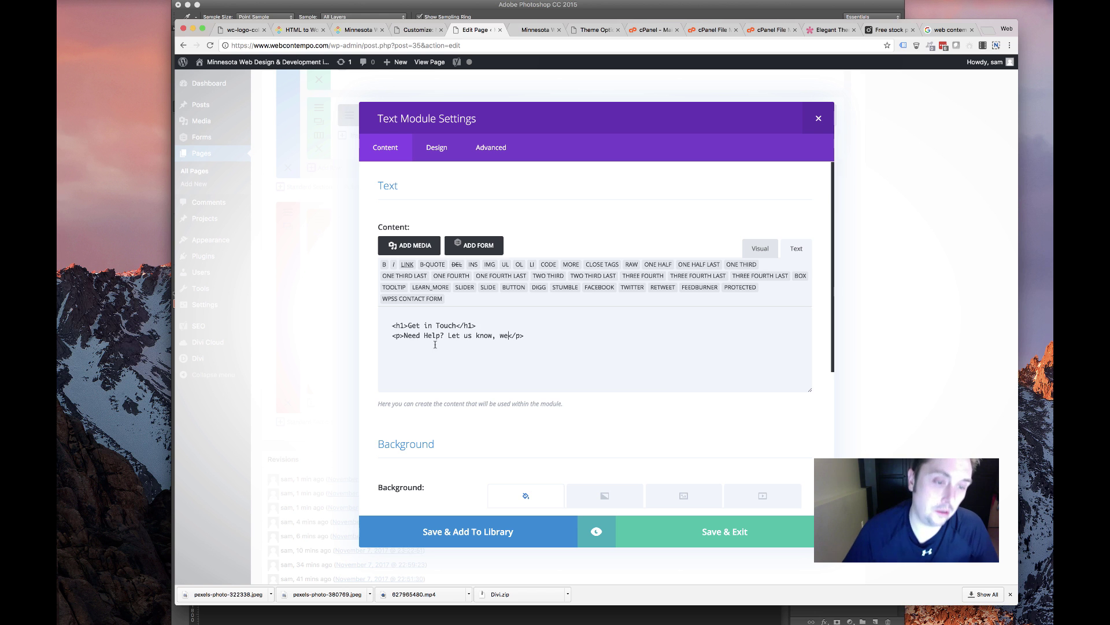
left_click(511, 335, "shift")
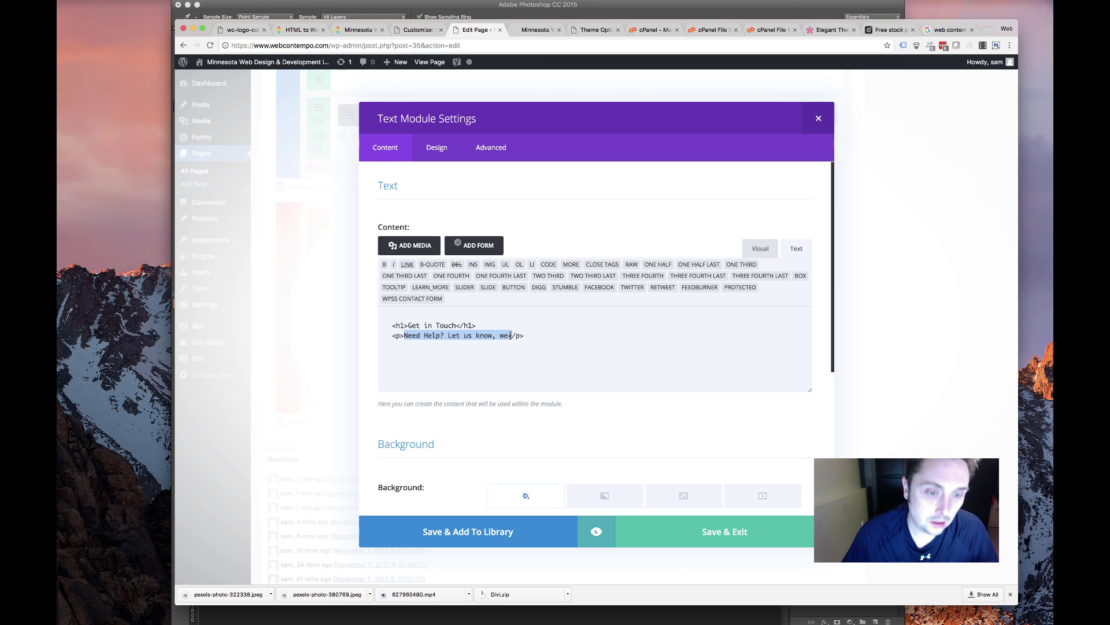
Paste the live site's 'Big or small…' paragraph, retitle the heading 'Let's Talk', and save
left_click(301, 30)
left_click(358, 29)
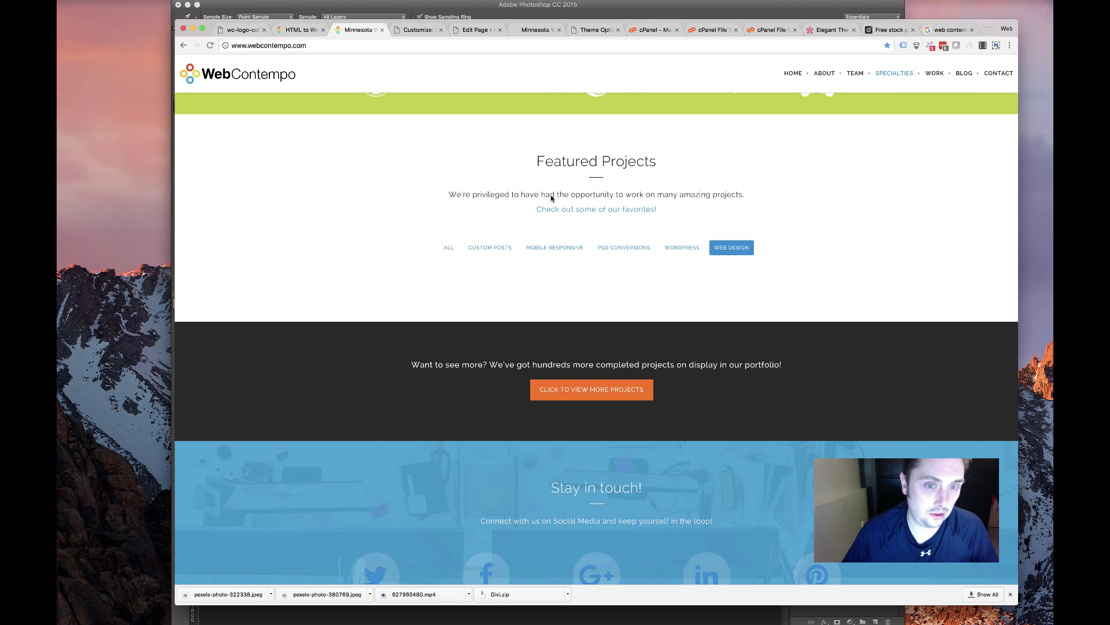
scroll(495, 288, "down", 10)
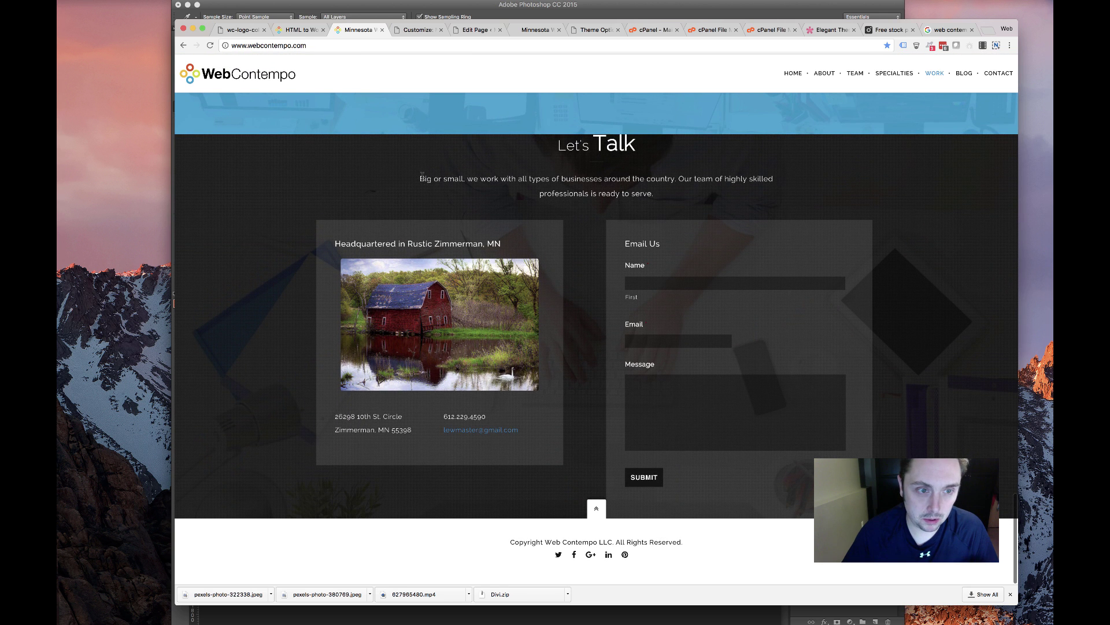
left_click_drag(420, 179, 630, 178)
left_click_drag(706, 212, 682, 199)
key("super+c")
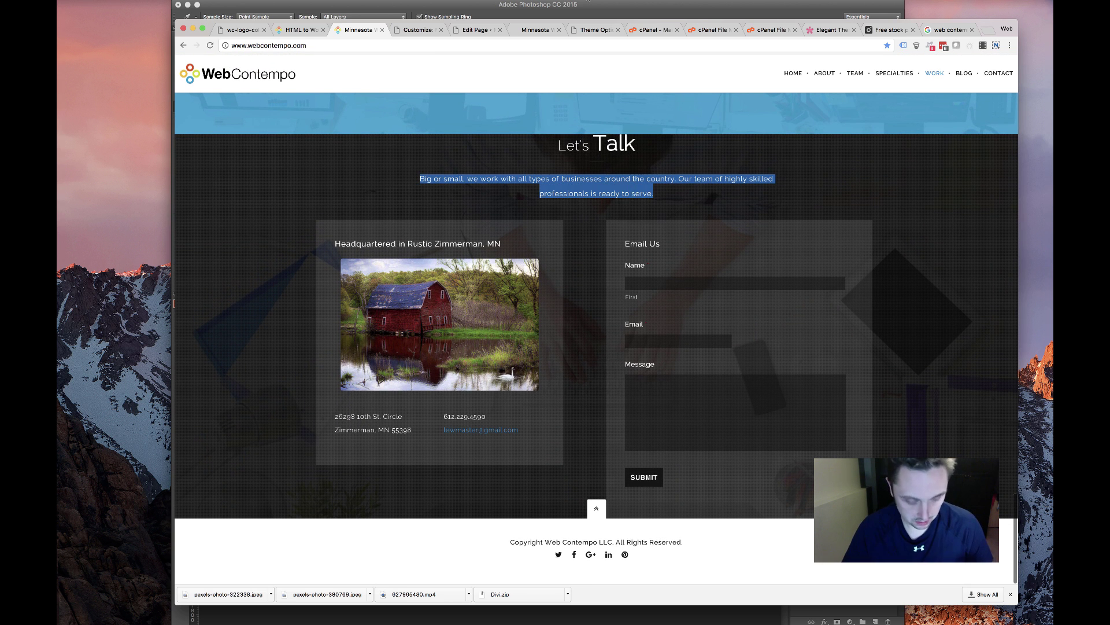
left_click(474, 29)
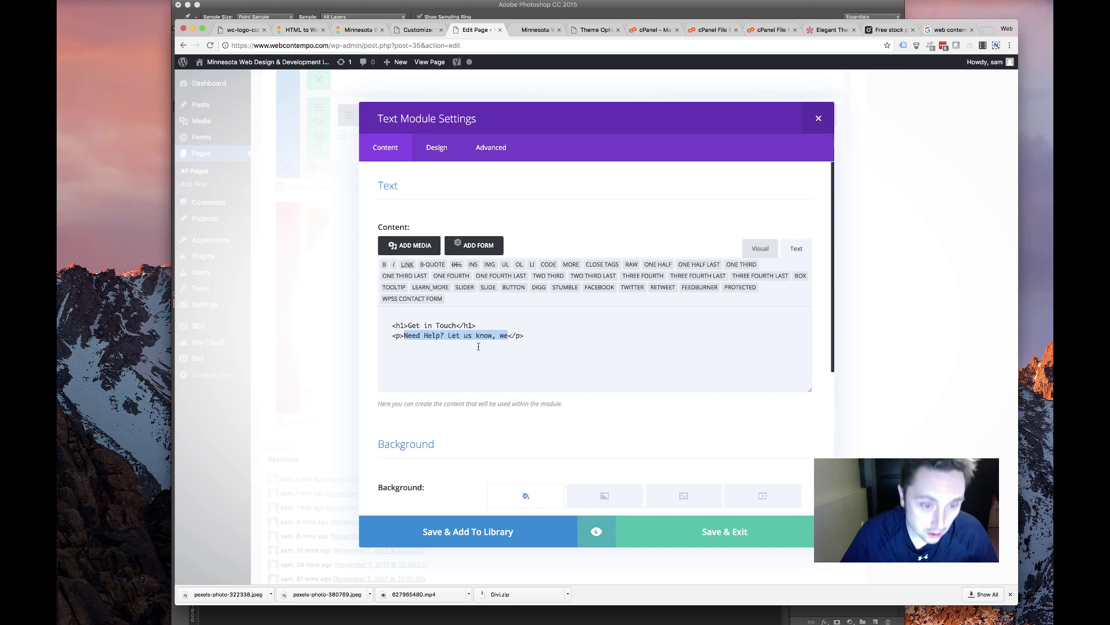
key("super+v")
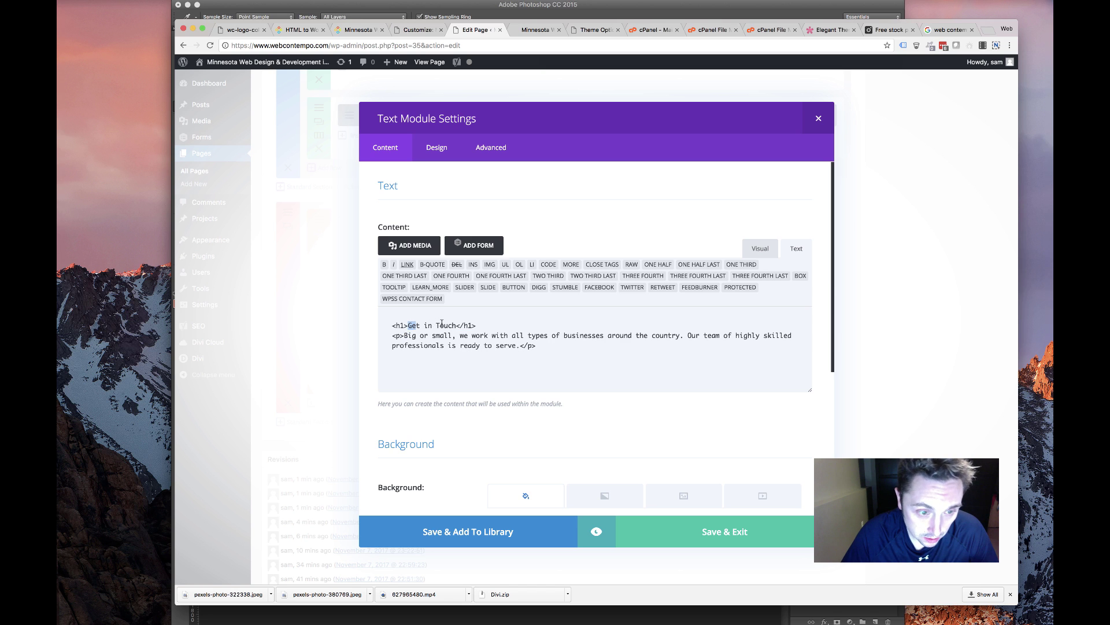
left_click_drag(441, 324, 455, 323)
type("Let's Tal")
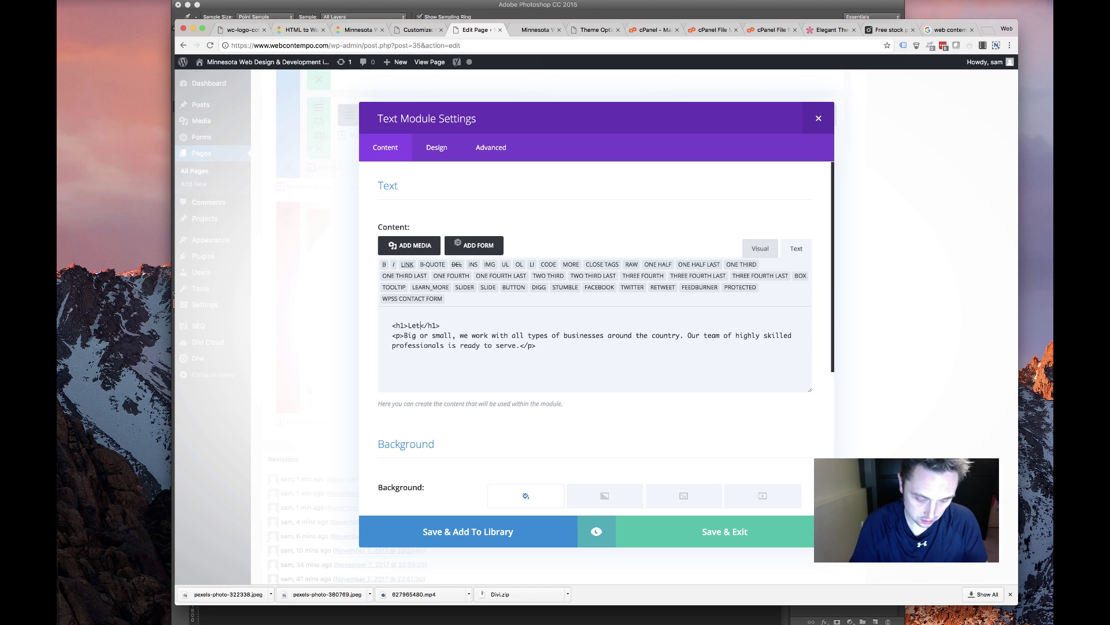
type("k")
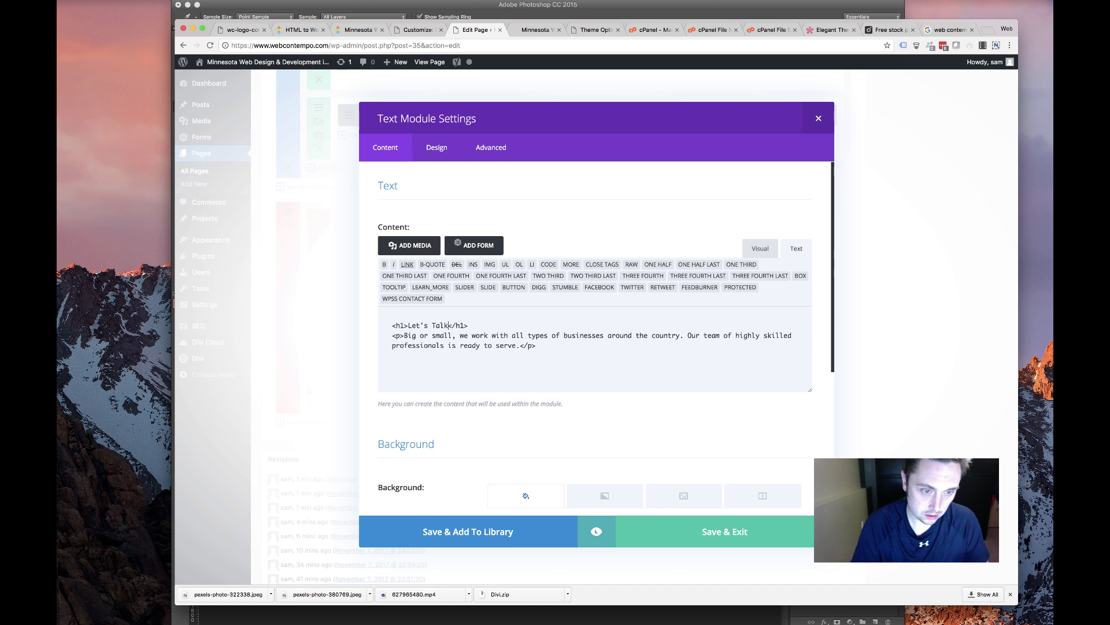
left_click(654, 534)
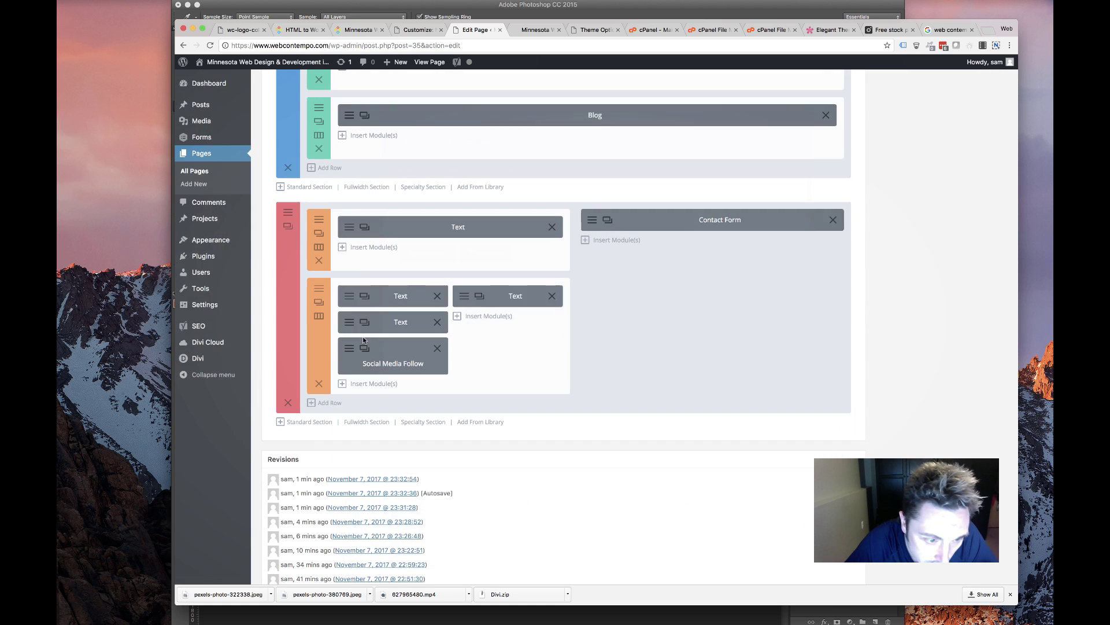
Paste the live site's headquarters street address over the OFFICE module's placeholder and save
left_click(345, 295)
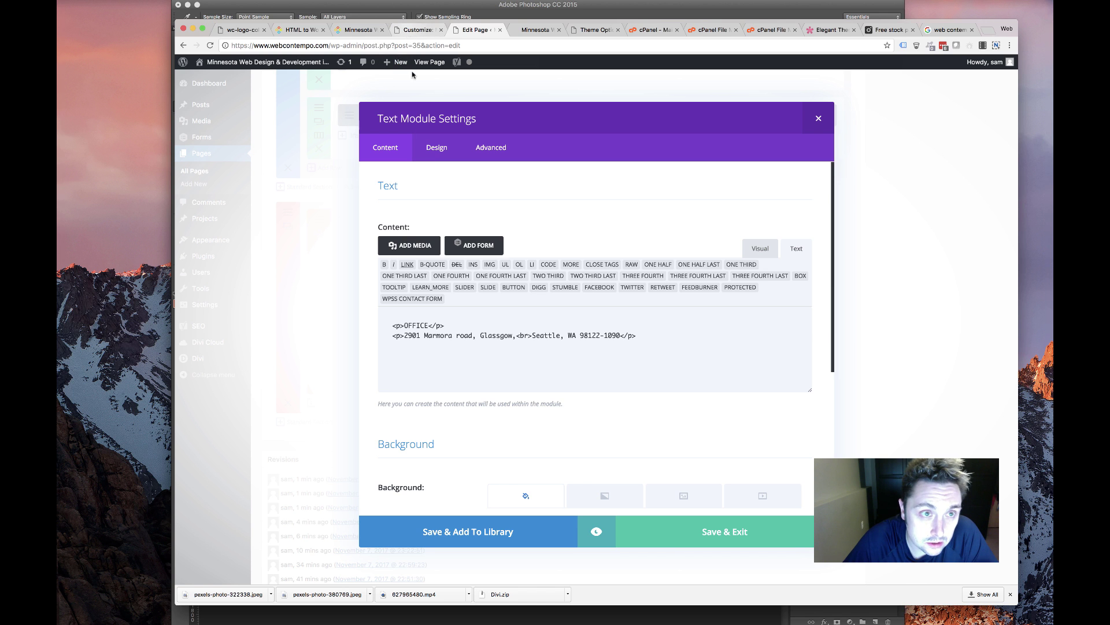
left_click(397, 32)
left_click(360, 29)
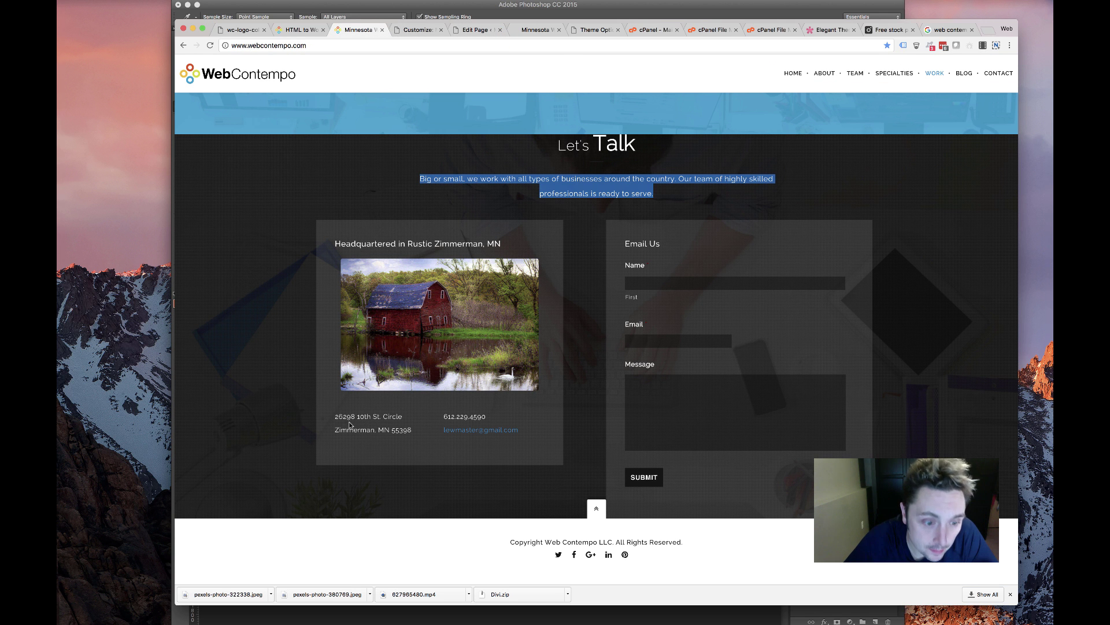
left_click_drag(334, 413, 407, 431)
key("super+c")
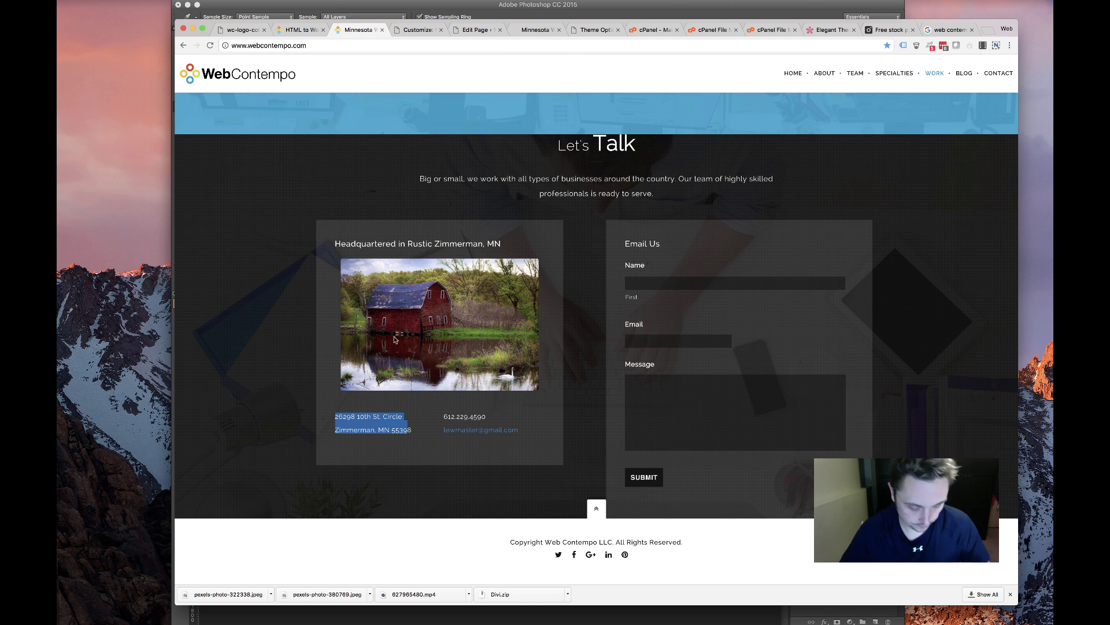
left_click(417, 29)
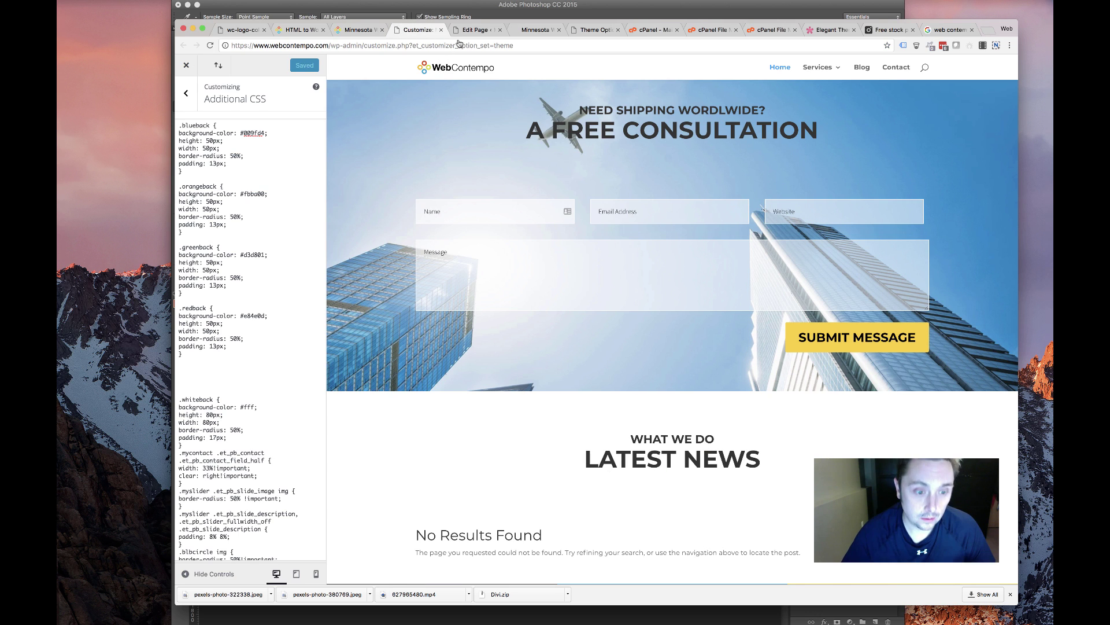
left_click(475, 29)
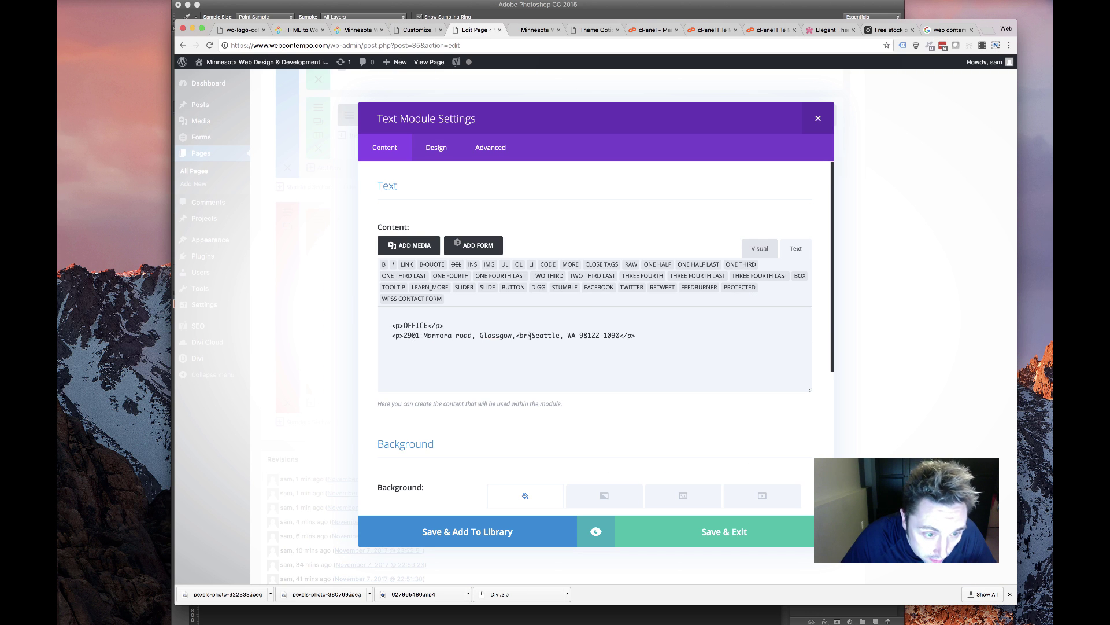
left_click_drag(530, 336, 615, 337)
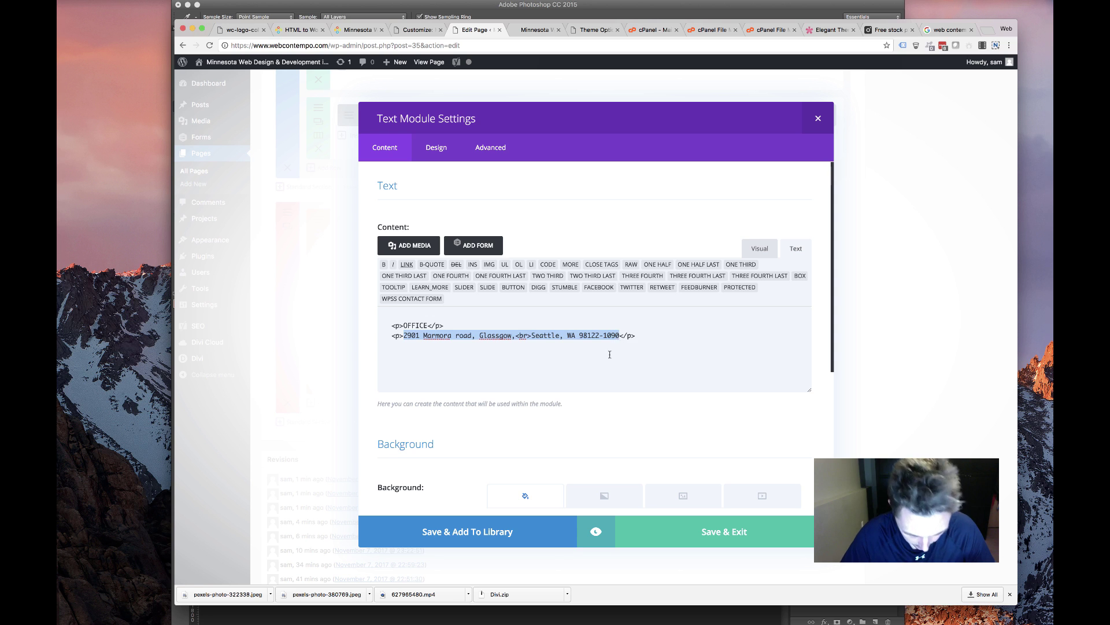
key("super+v")
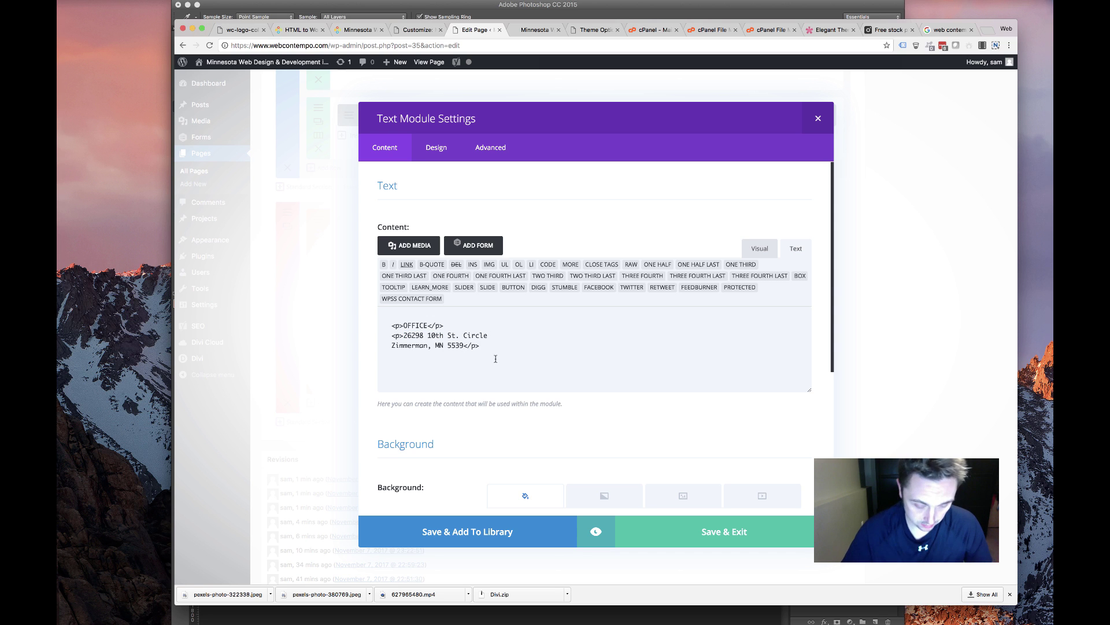
left_click(663, 529)
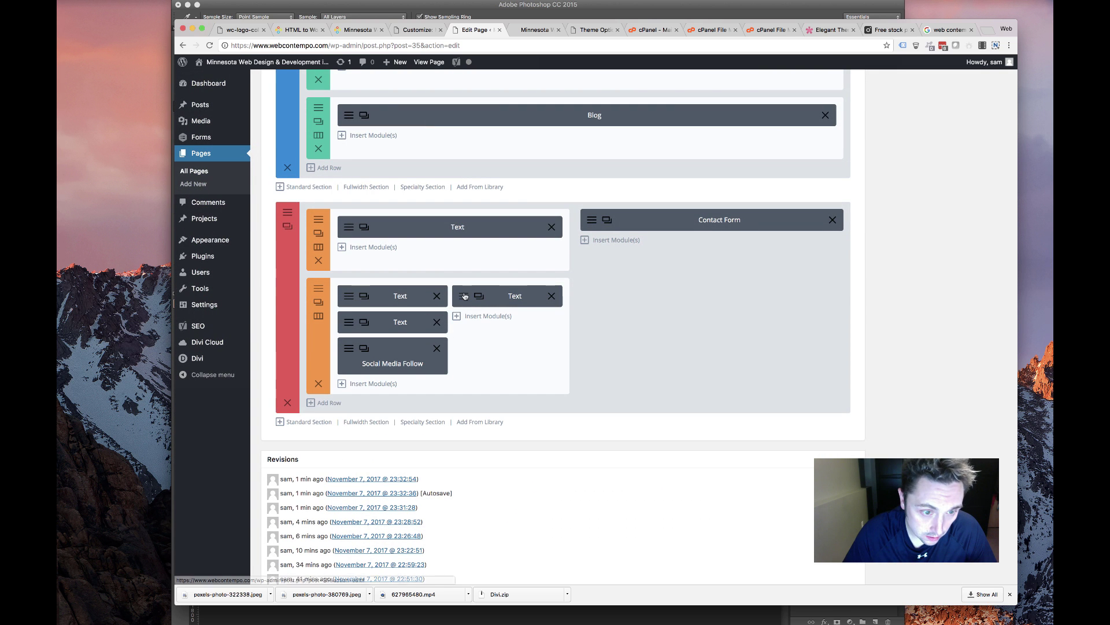
Replace the CONTACT module's placeholder phone number and e-mail with the company's own, then save
left_click(465, 297)
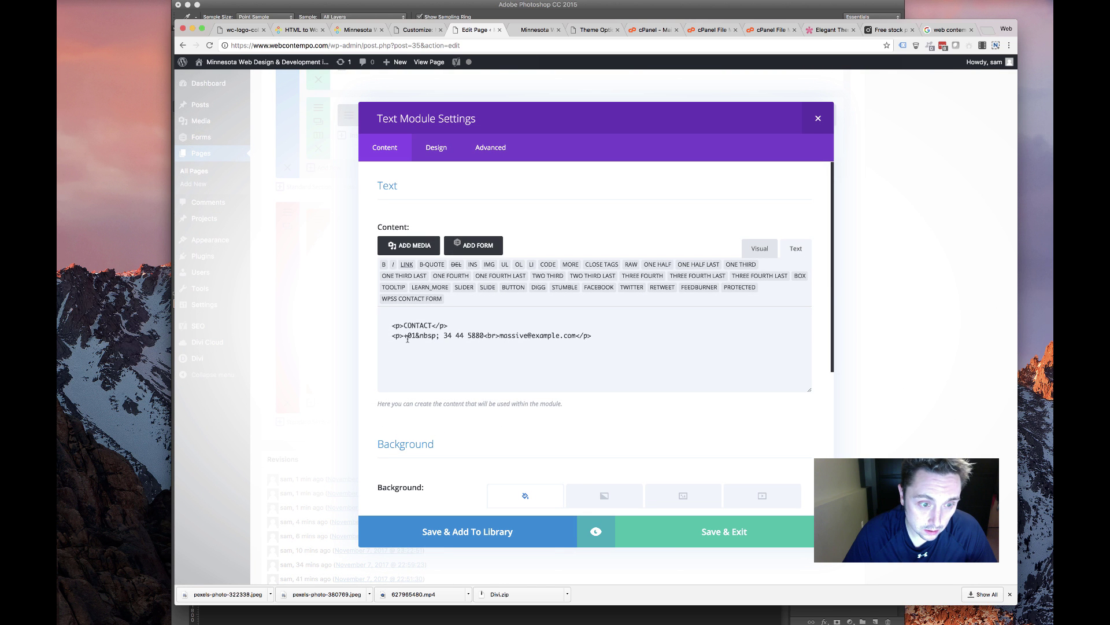
left_click_drag(404, 336, 466, 336)
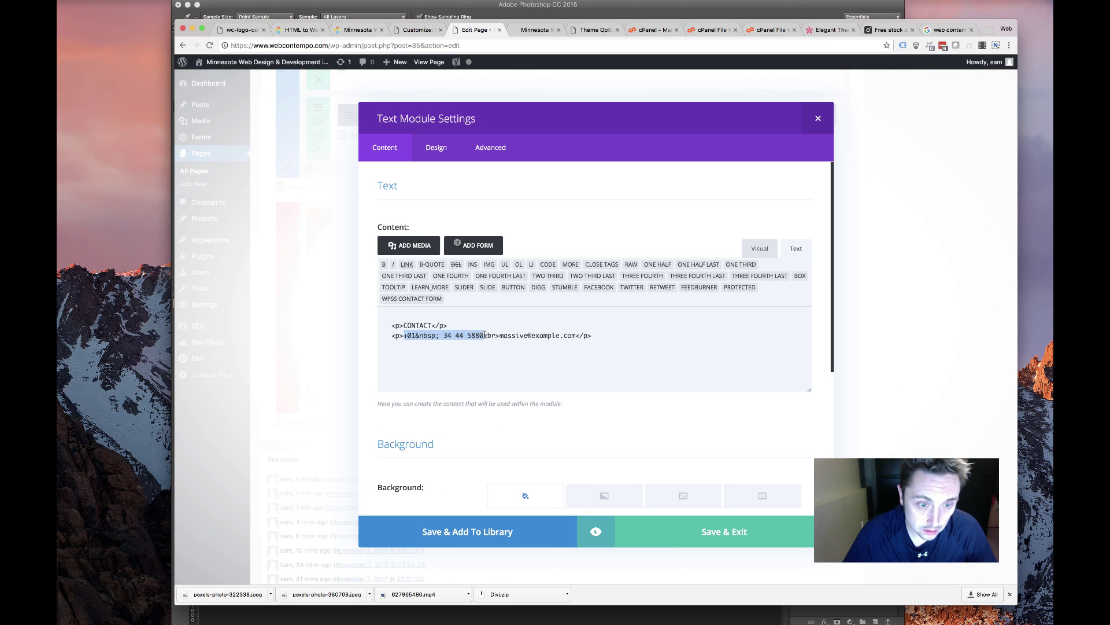
key("BackSpace")
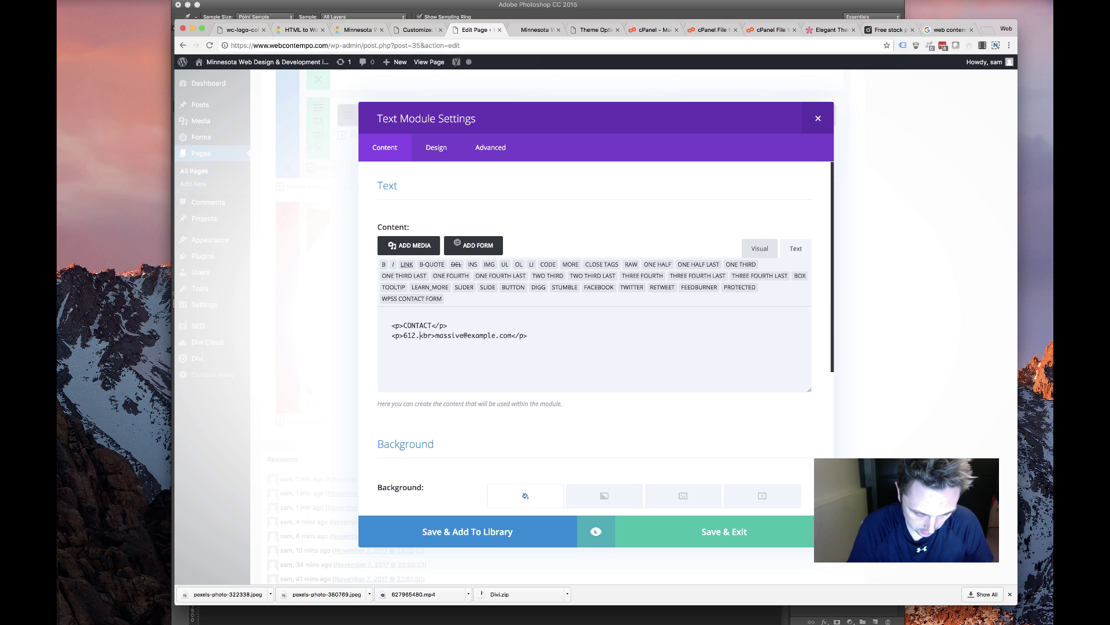
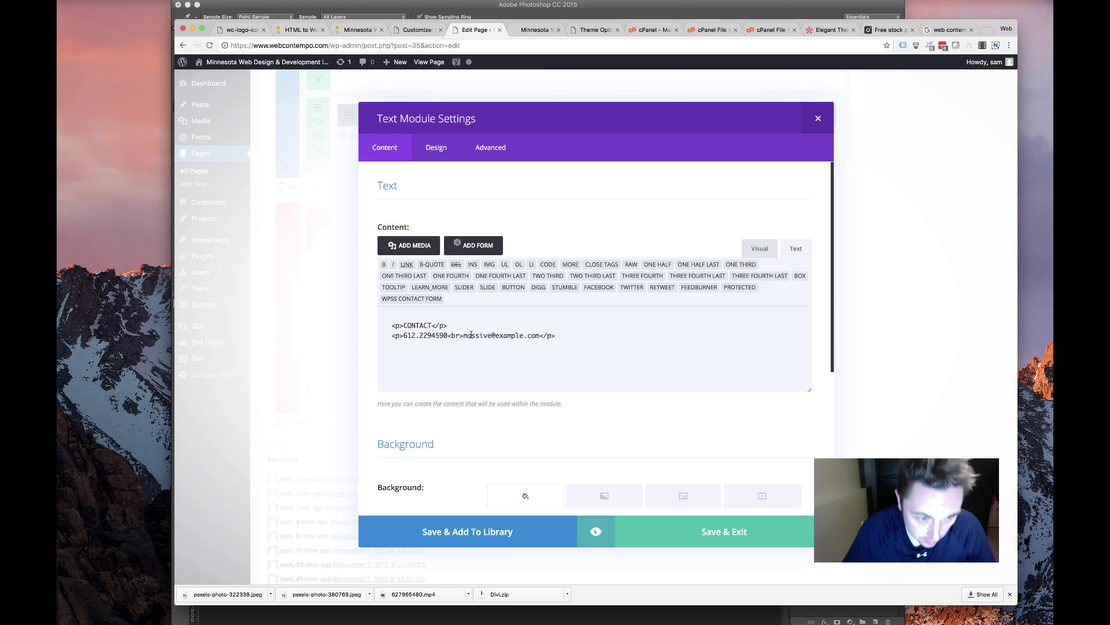
left_click_drag(463, 335, 539, 334)
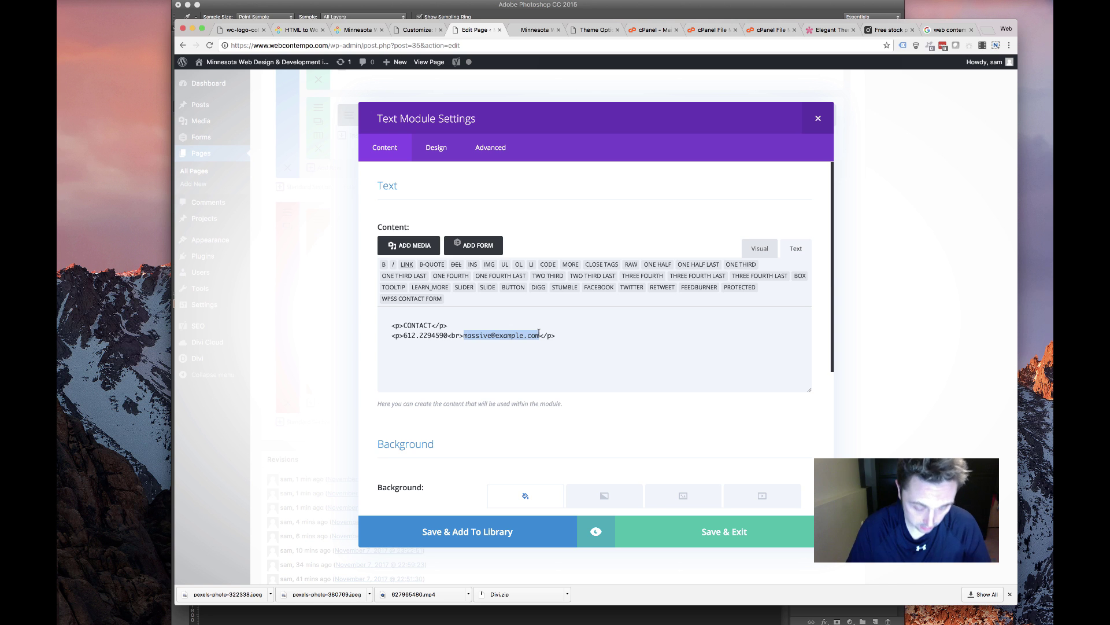
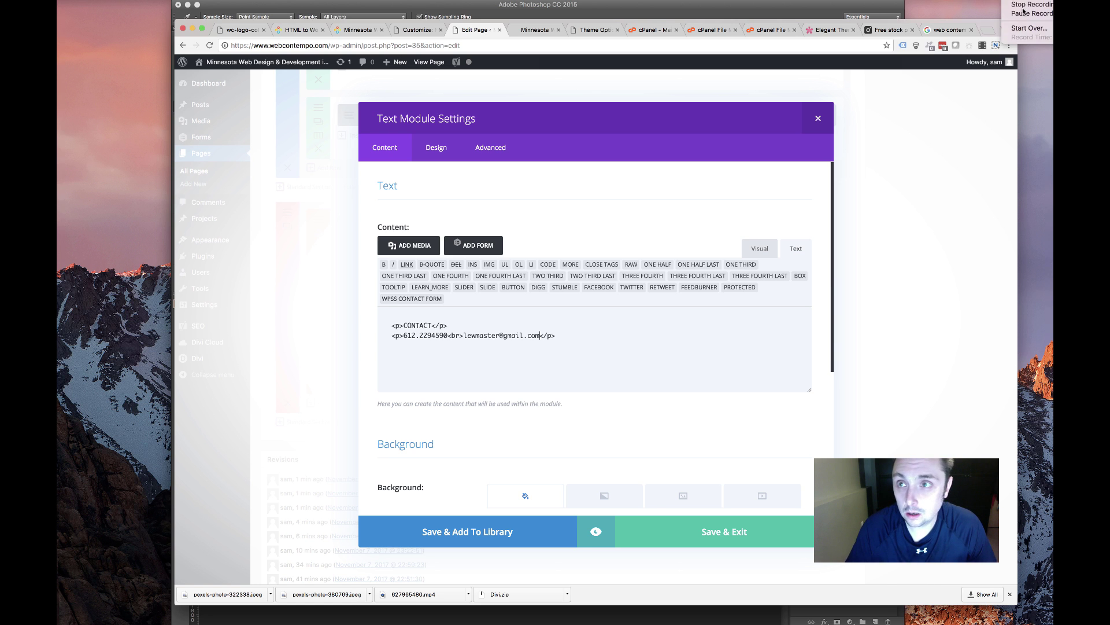
left_click(696, 544)
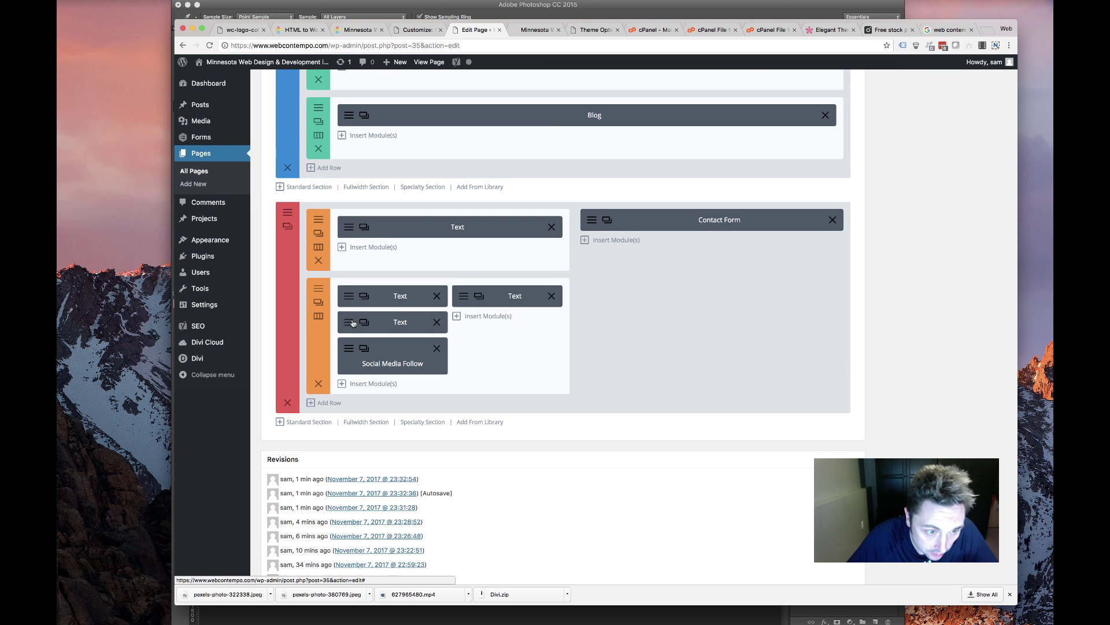
Remove Dribbble from the social follow module and add a new YouTube network entry
left_click(341, 321)
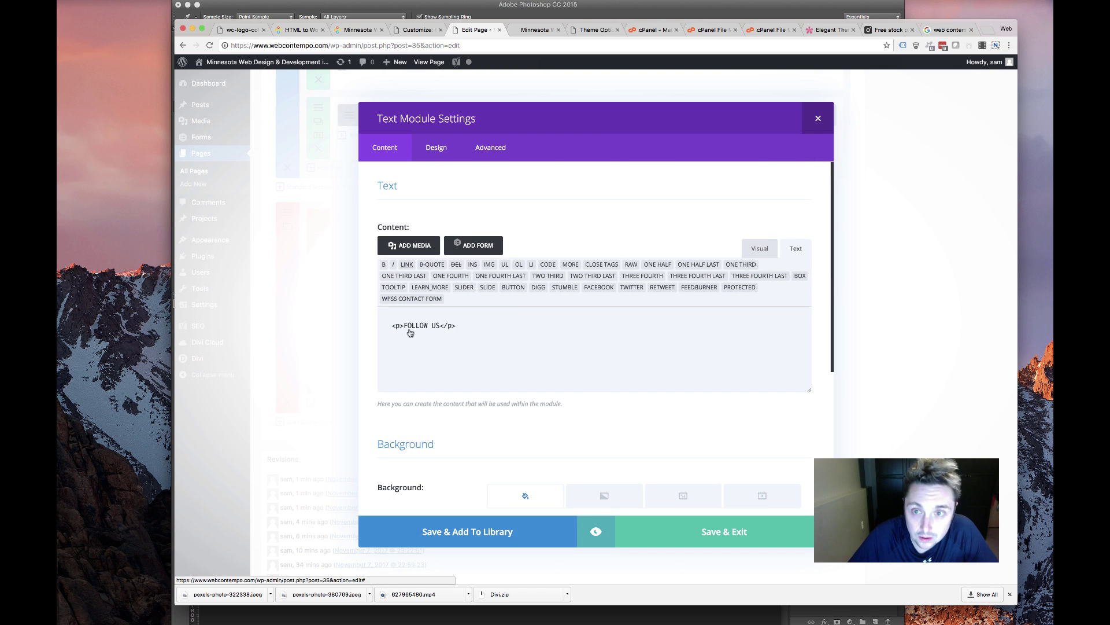
left_click(348, 350)
left_click(349, 349)
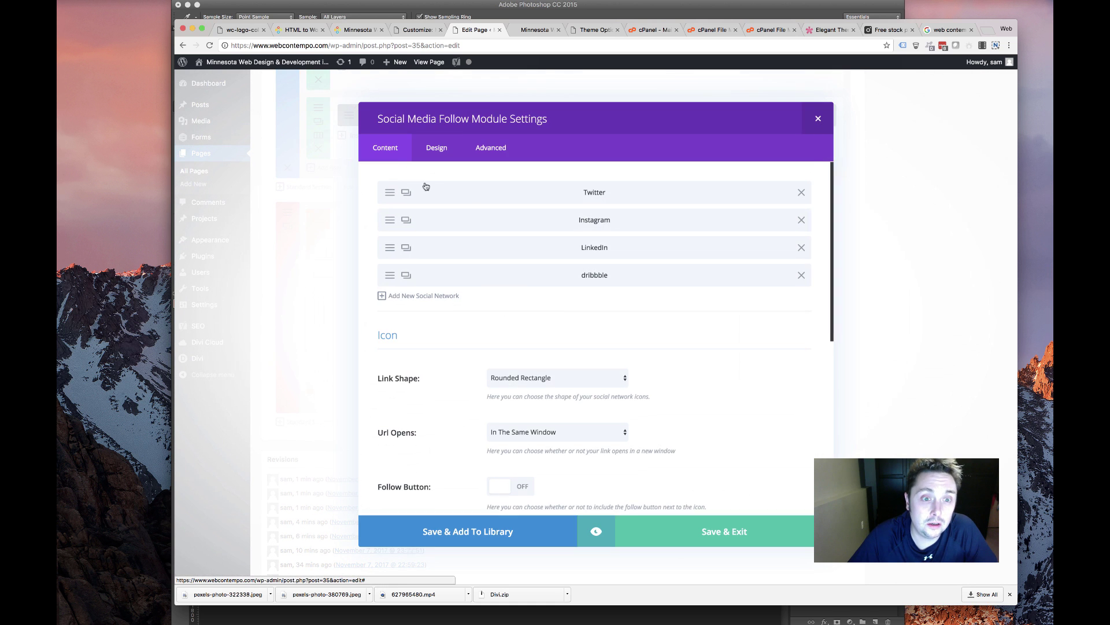
left_click(801, 275)
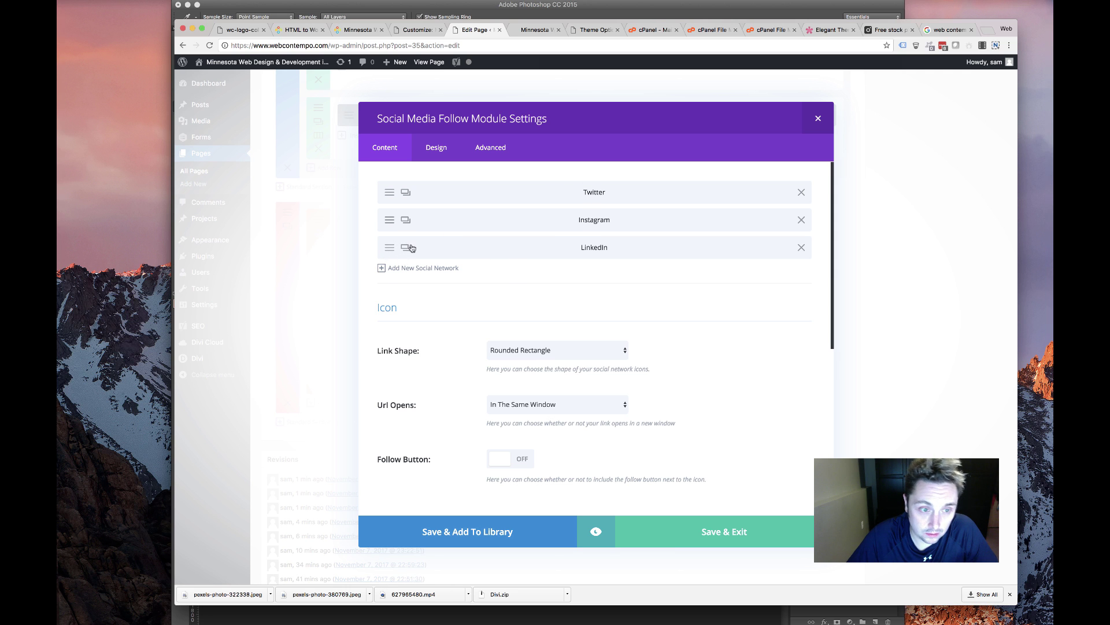
left_click(384, 268)
left_click(539, 232)
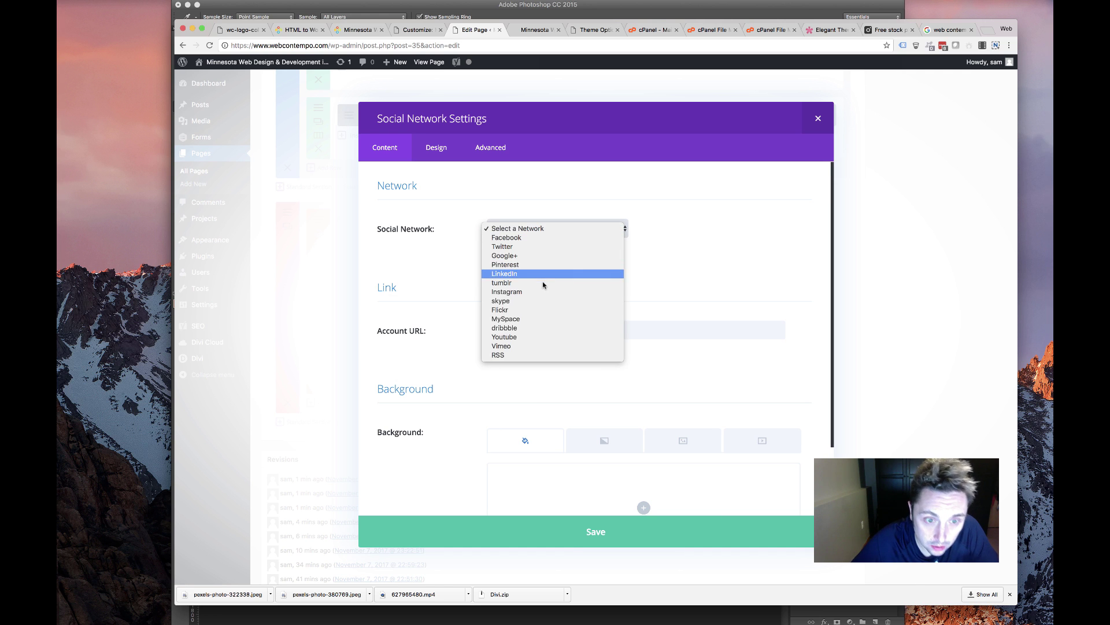
left_click(587, 495)
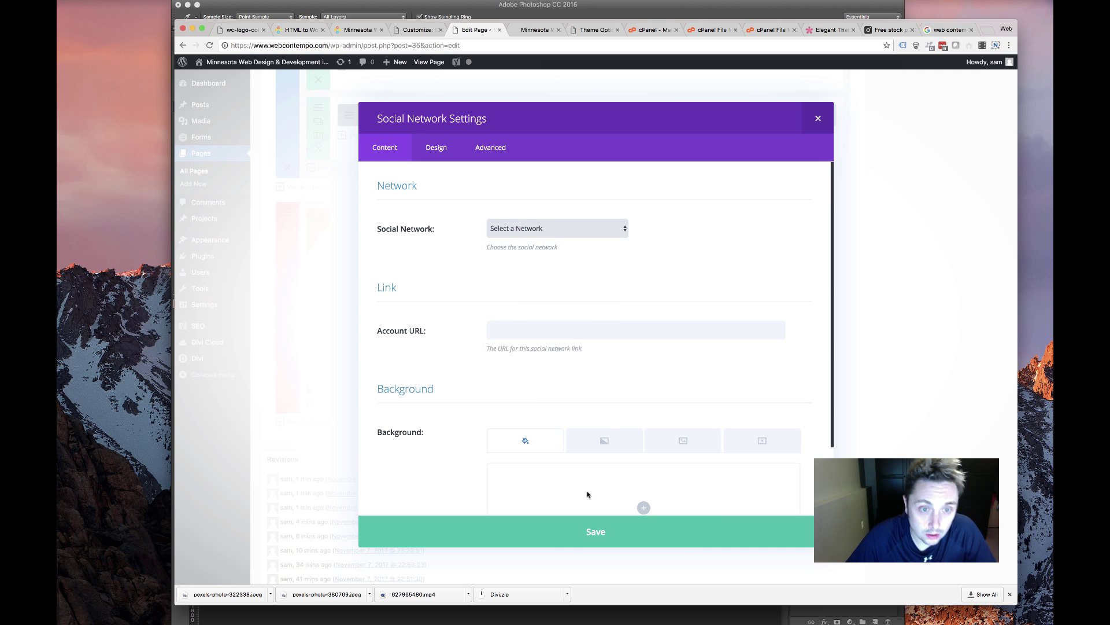
left_click(623, 532)
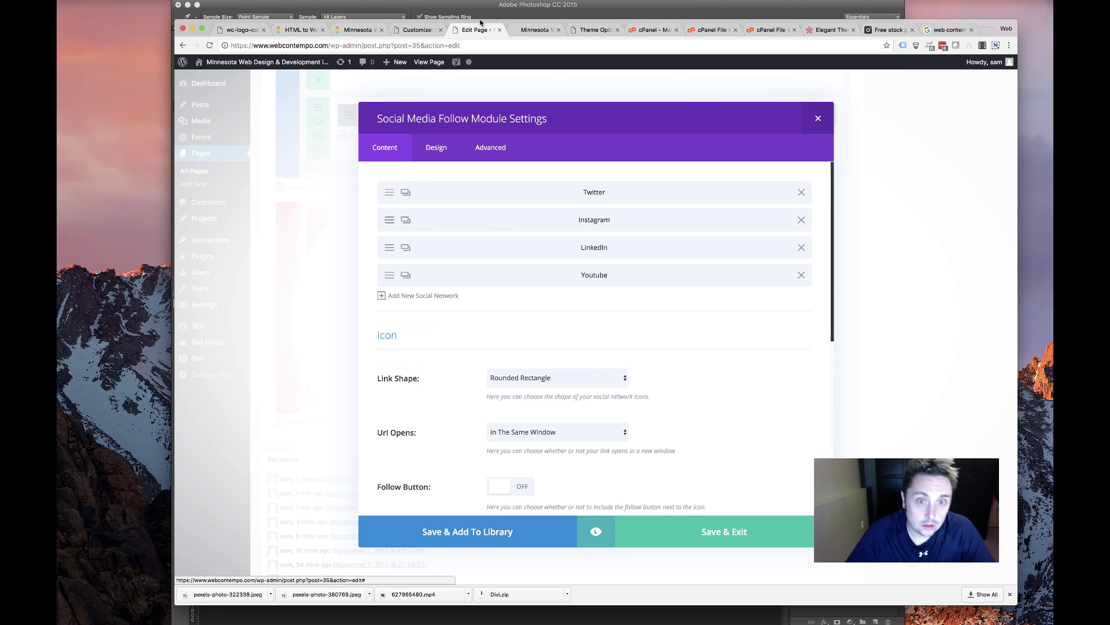
Replace the Twitter entry's placeholder # URL with the Twitter link copied from the live site
left_click(406, 192)
left_click(358, 30)
scroll(425, 267, "up", 5)
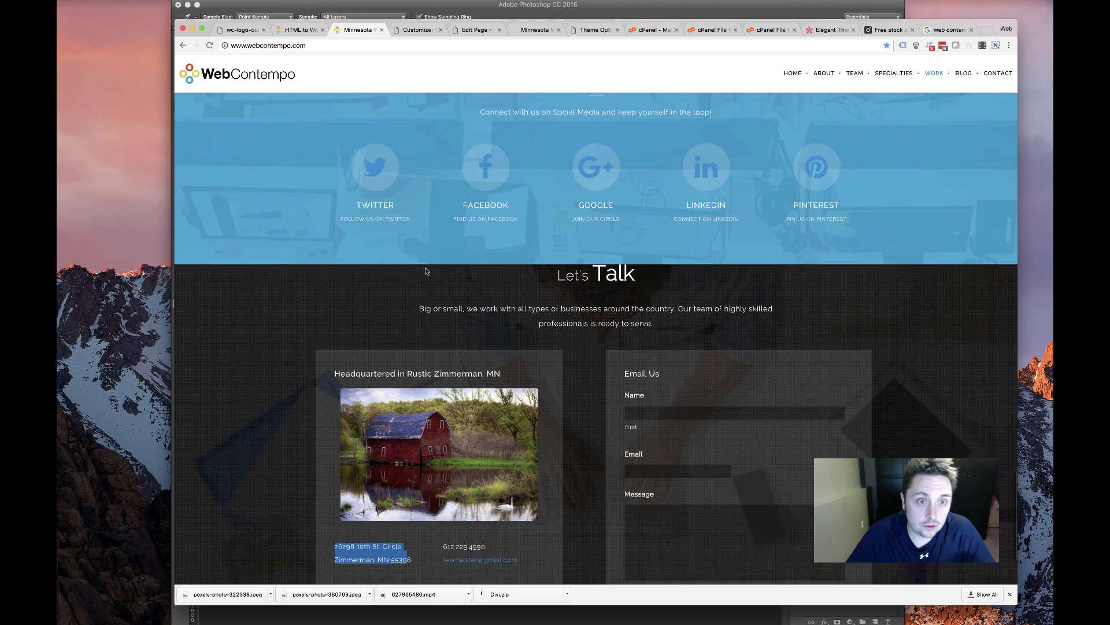
right_click(379, 224)
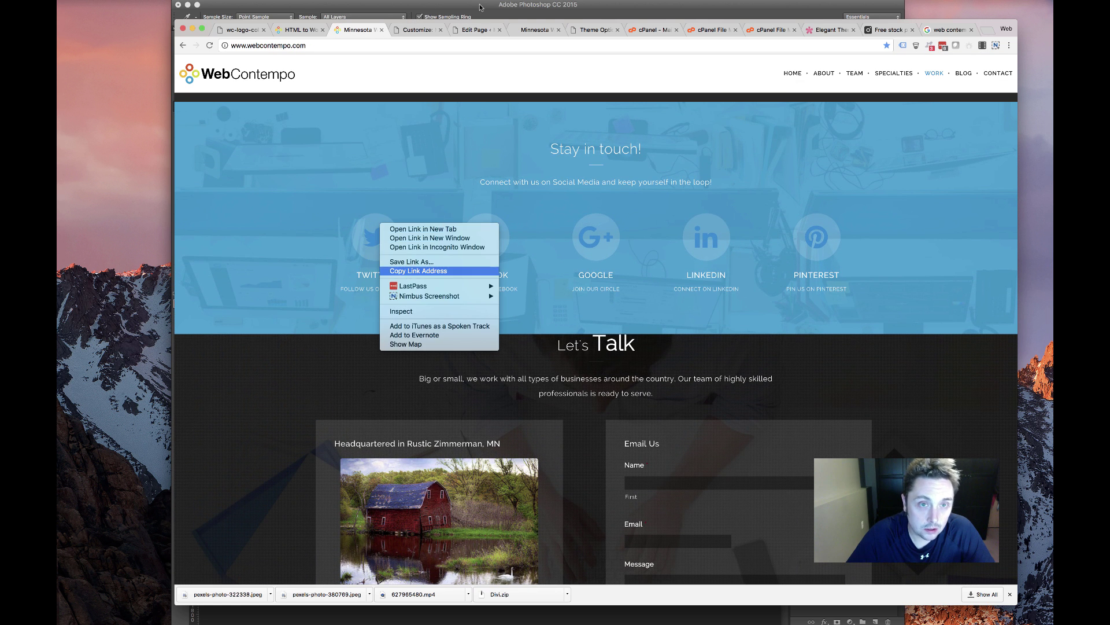
left_click(409, 271)
left_click(474, 30)
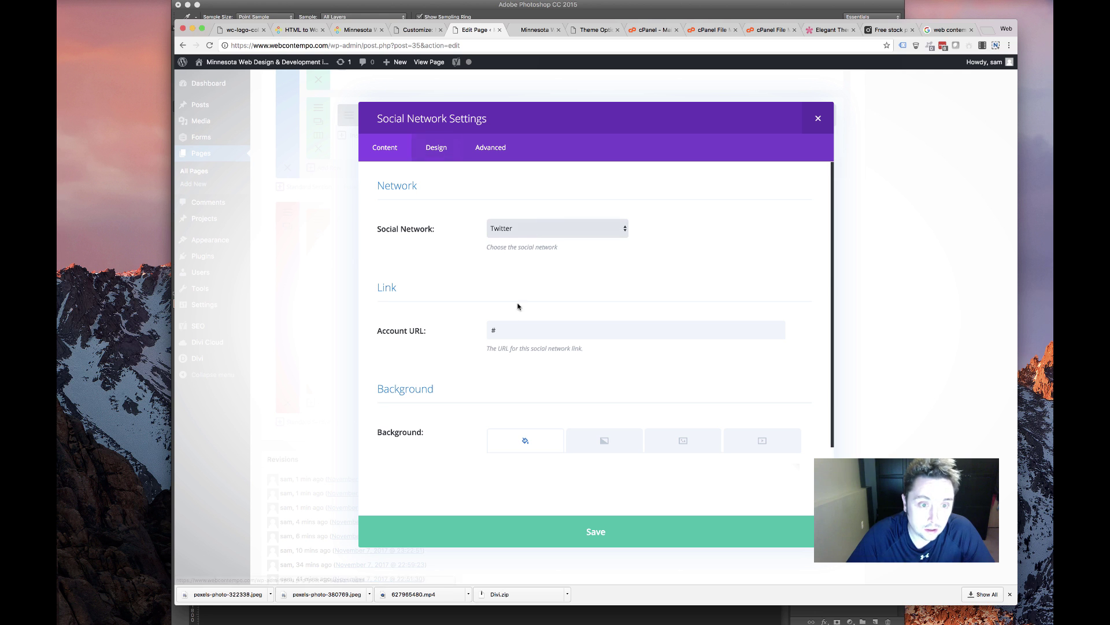
left_click(439, 331)
key("cmd+v")
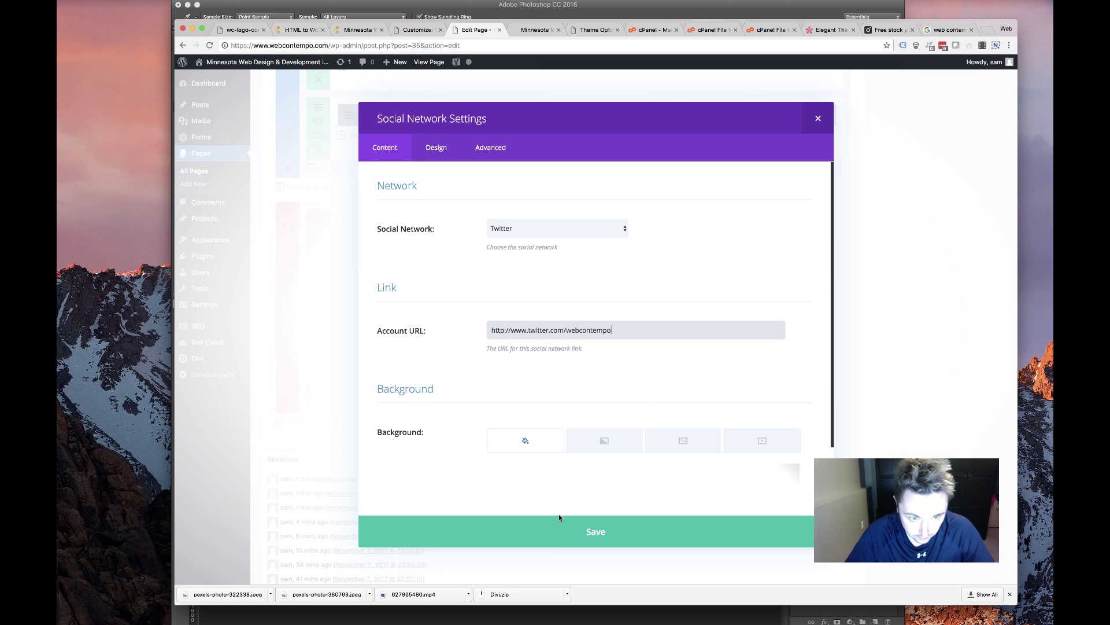
left_click(558, 532)
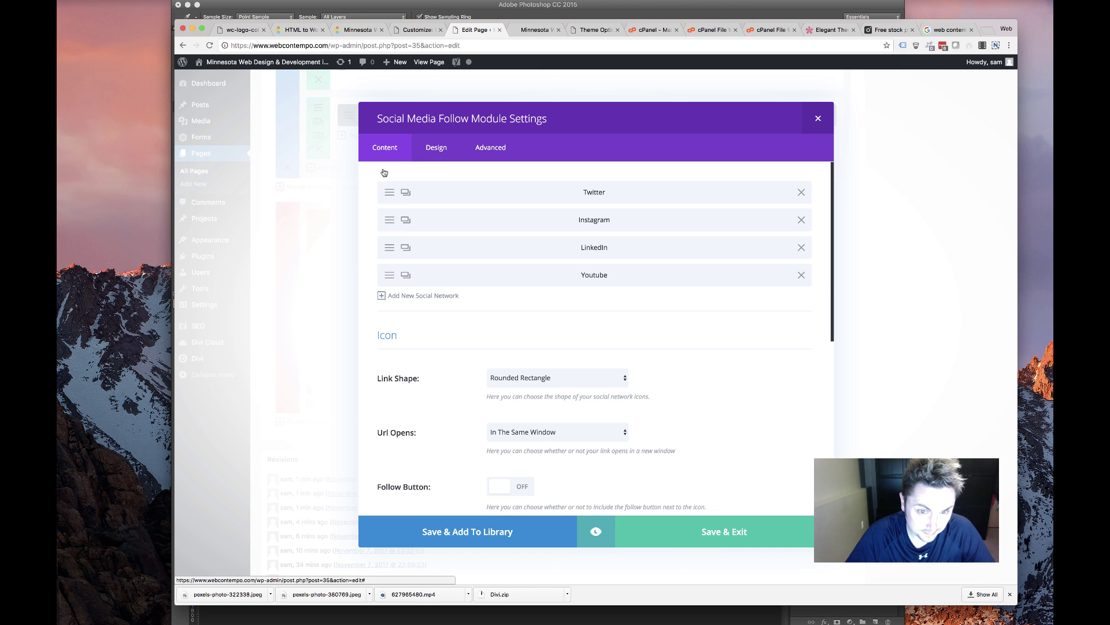
Copy the Facebook profile link from the live site's Stay in touch section
left_click(418, 29)
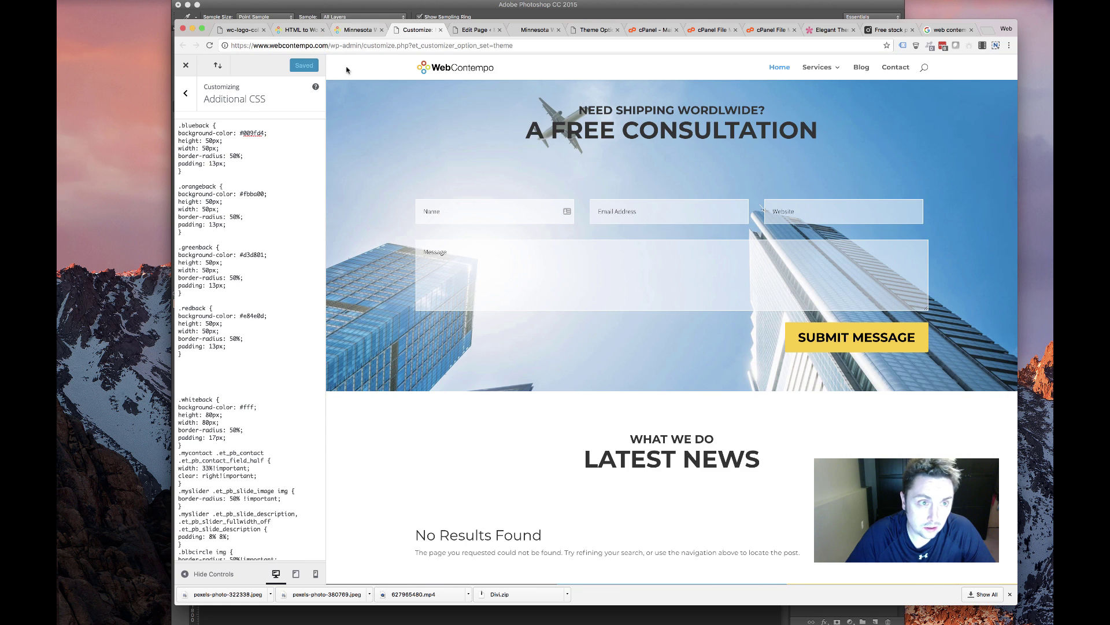
left_click(354, 30)
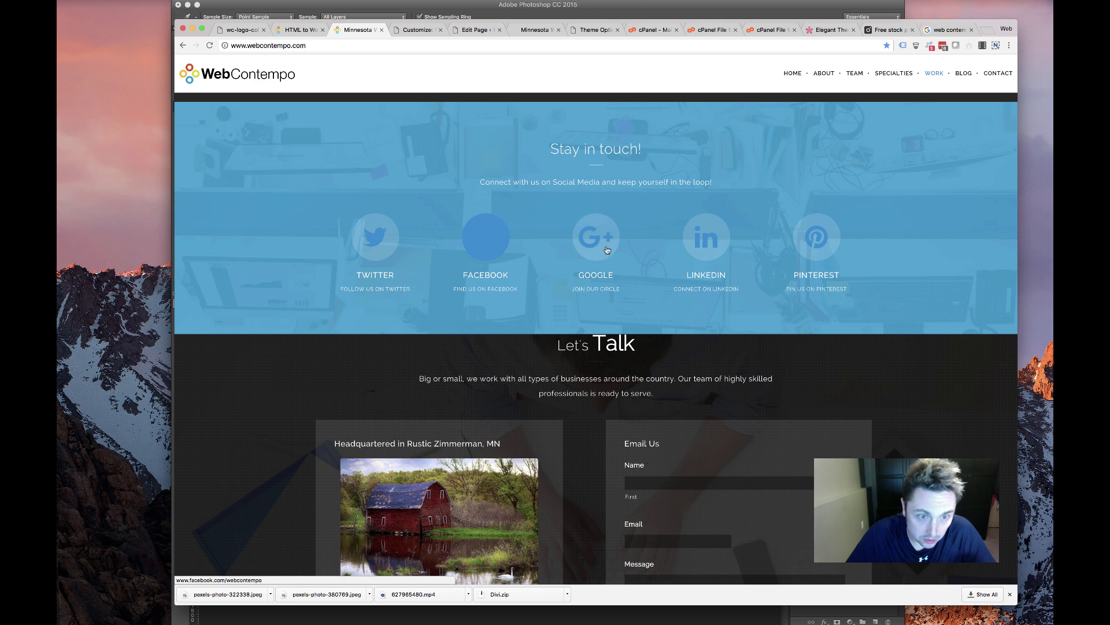
right_click(495, 247)
left_click(529, 287)
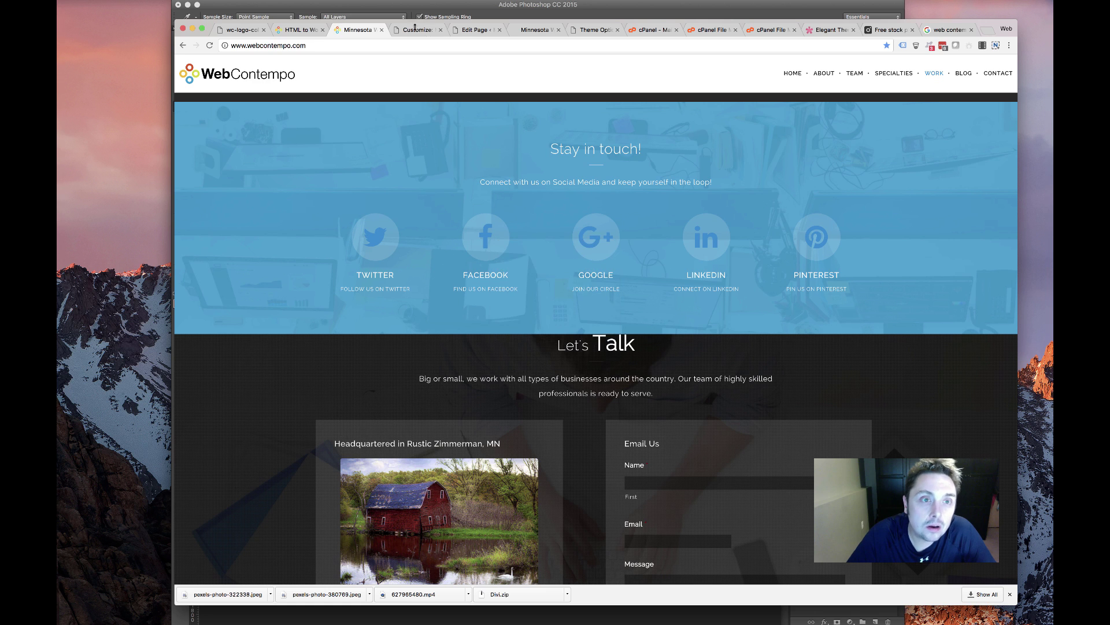
left_click(417, 30)
left_click(474, 29)
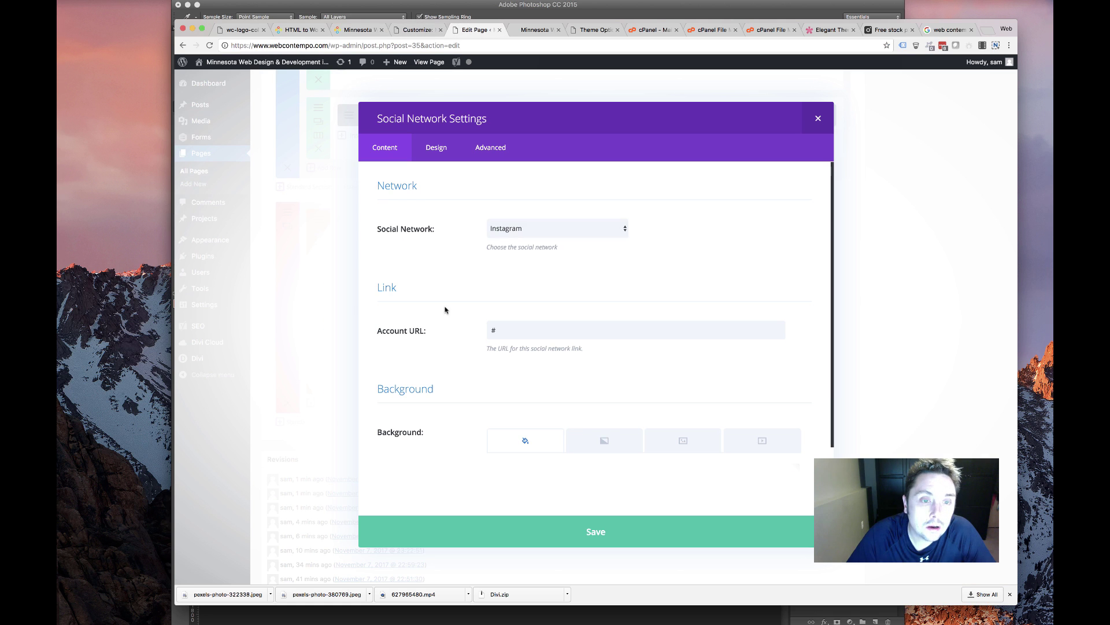
left_click(818, 119)
Replace Instagram with a Facebook entry using the copied link, placed second below Twitter
left_click(802, 219)
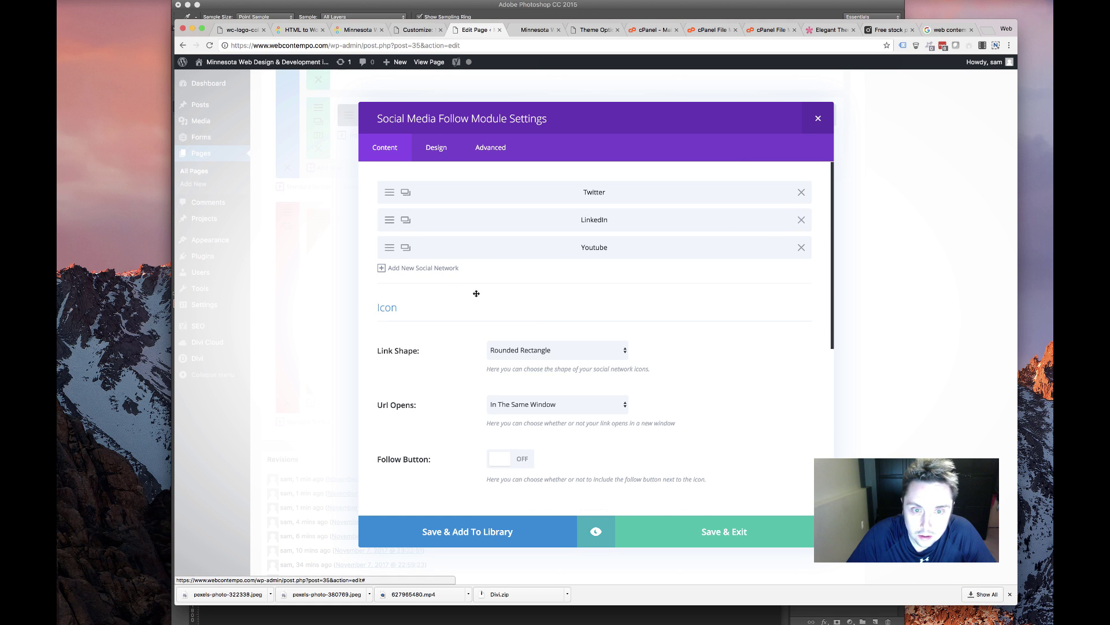
left_click(413, 269)
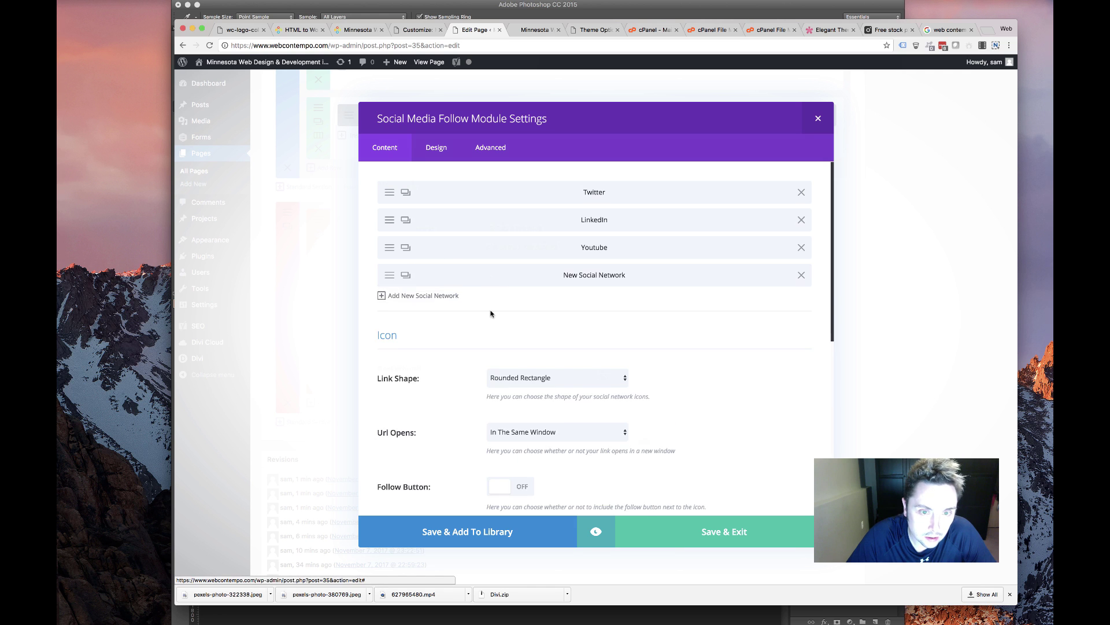
left_click(539, 234)
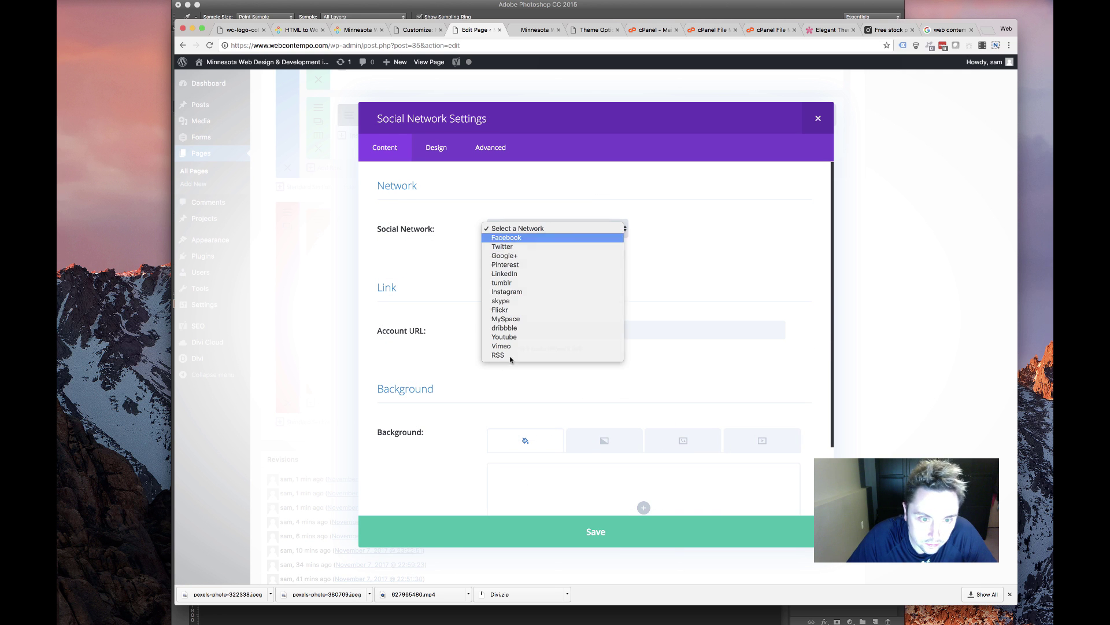
left_click(508, 237)
left_click(530, 334)
key("super+v")
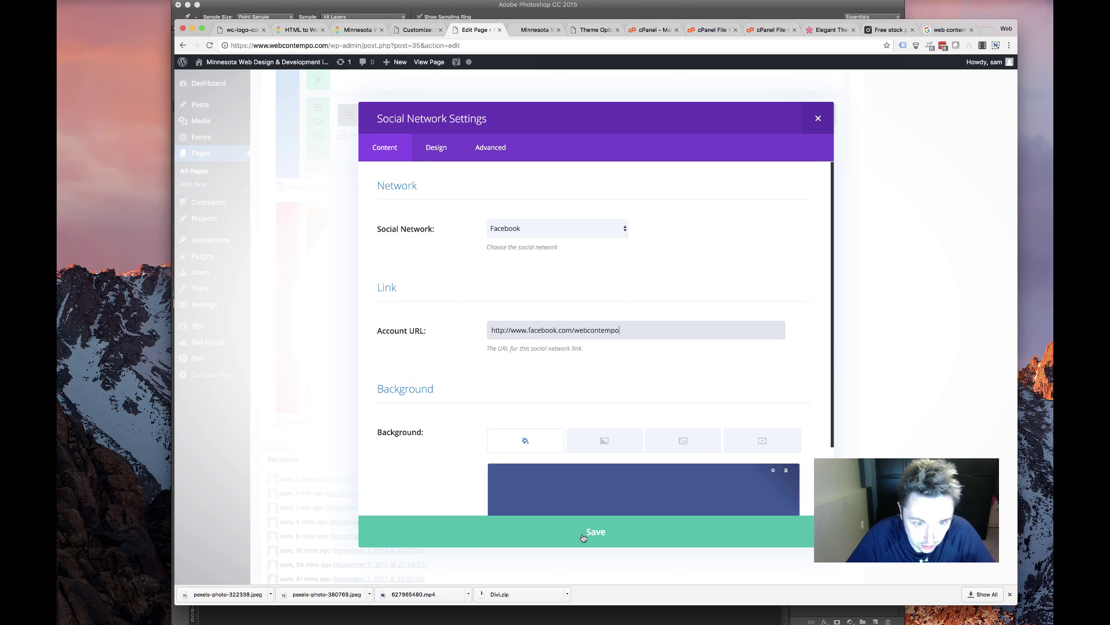
left_click(585, 533)
left_click_drag(516, 271, 515, 219)
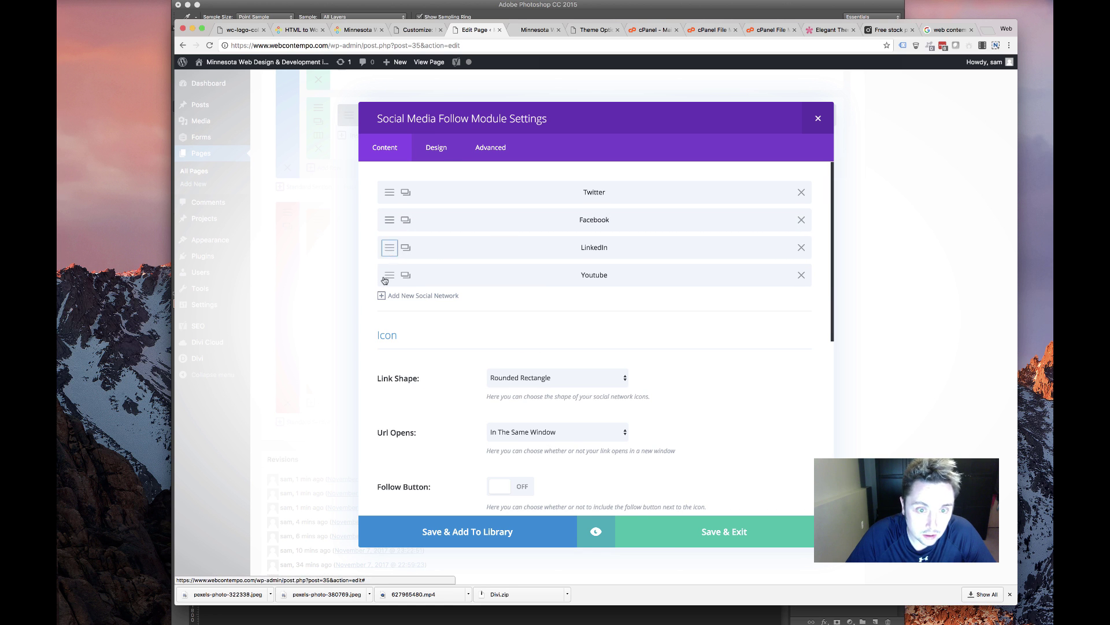
Set the LinkedIn entry's account URL to the company's LinkedIn page link
left_click(394, 248)
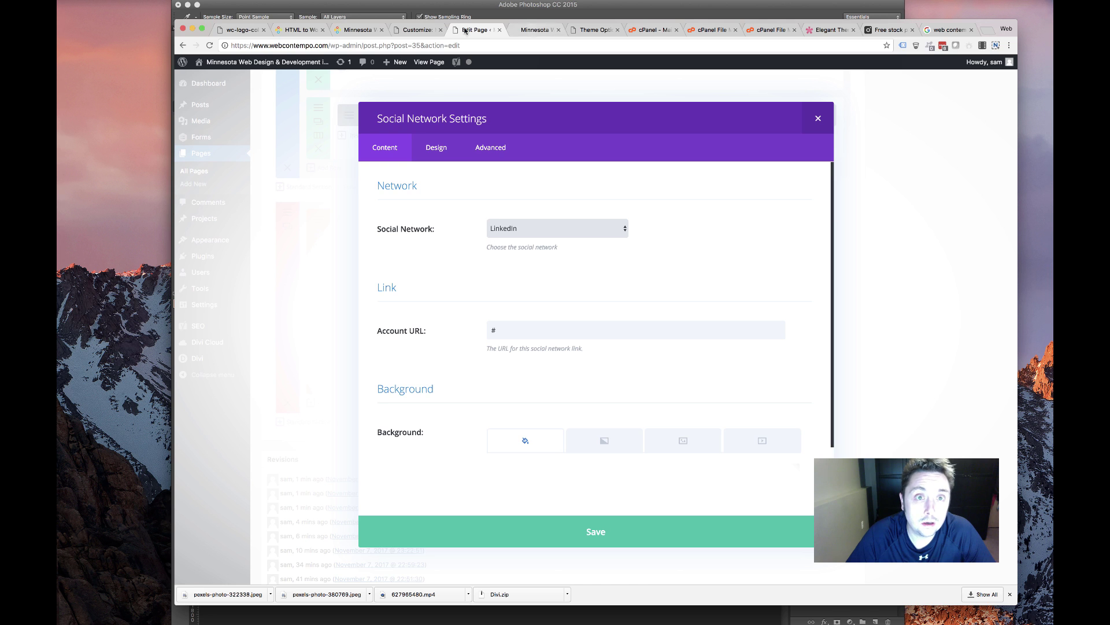
left_click(535, 30)
left_click(364, 30)
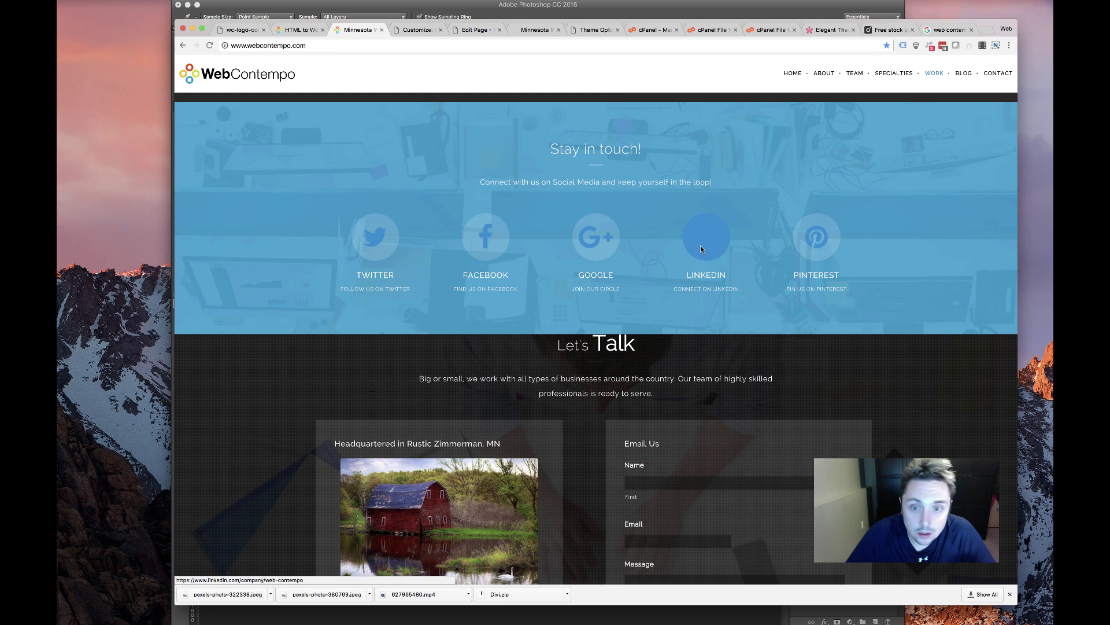
right_click(700, 245)
left_click(734, 293)
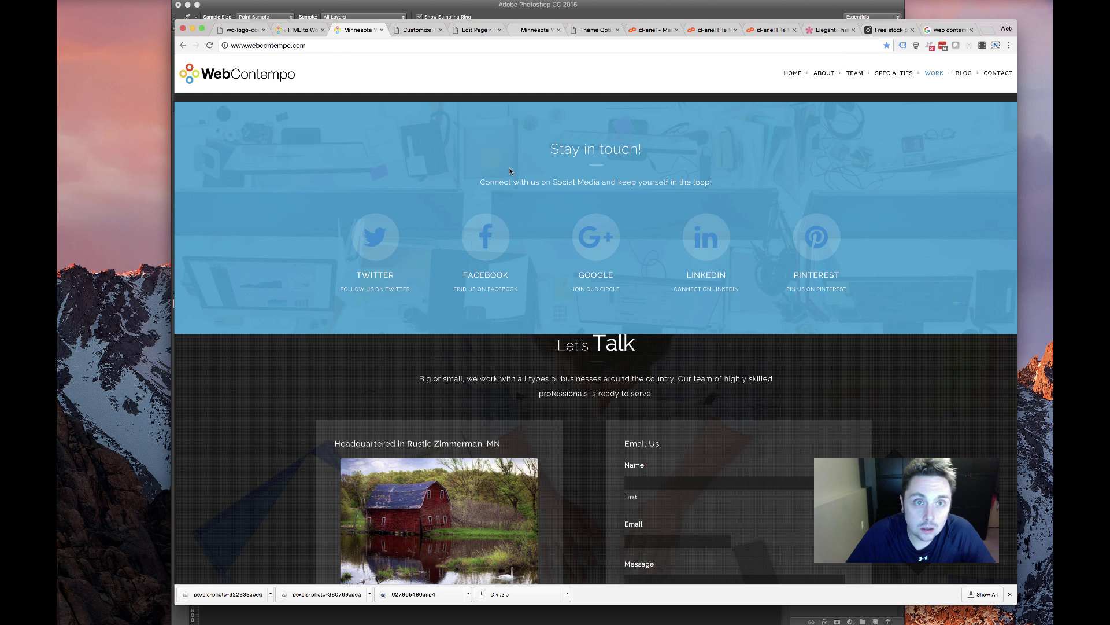
left_click(535, 30)
left_click(471, 30)
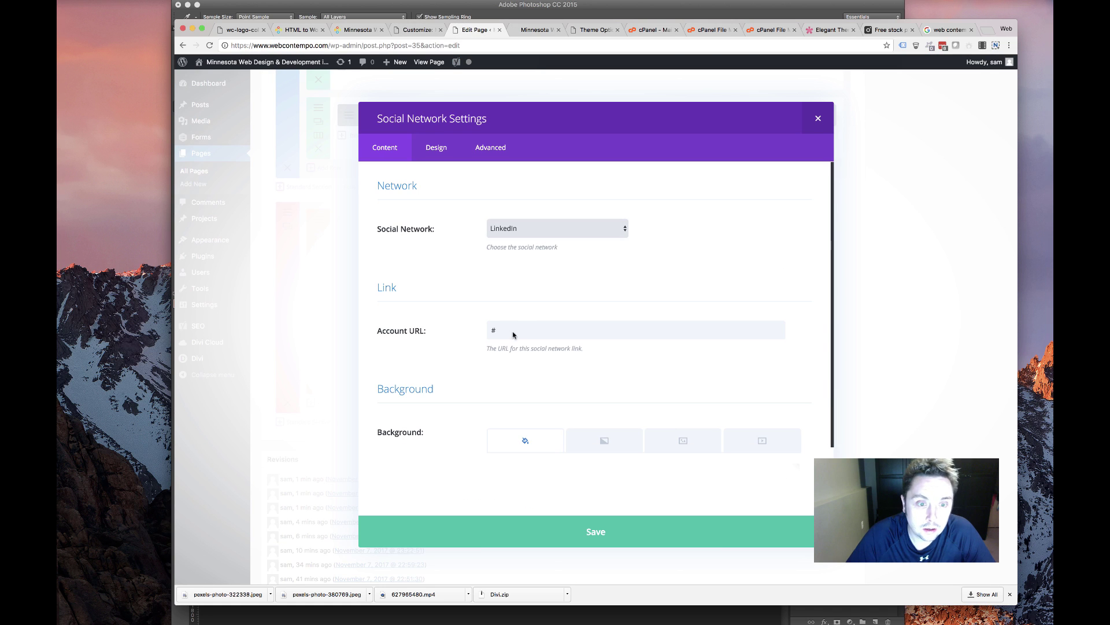
left_click_drag(513, 334, 439, 329)
key("super+v")
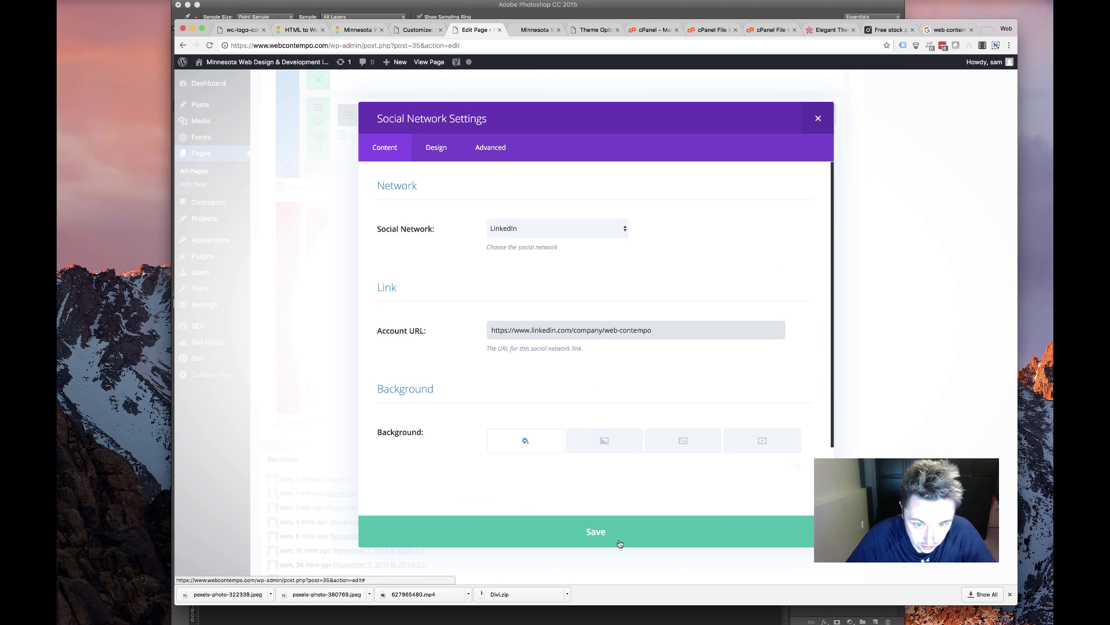
left_click(595, 531)
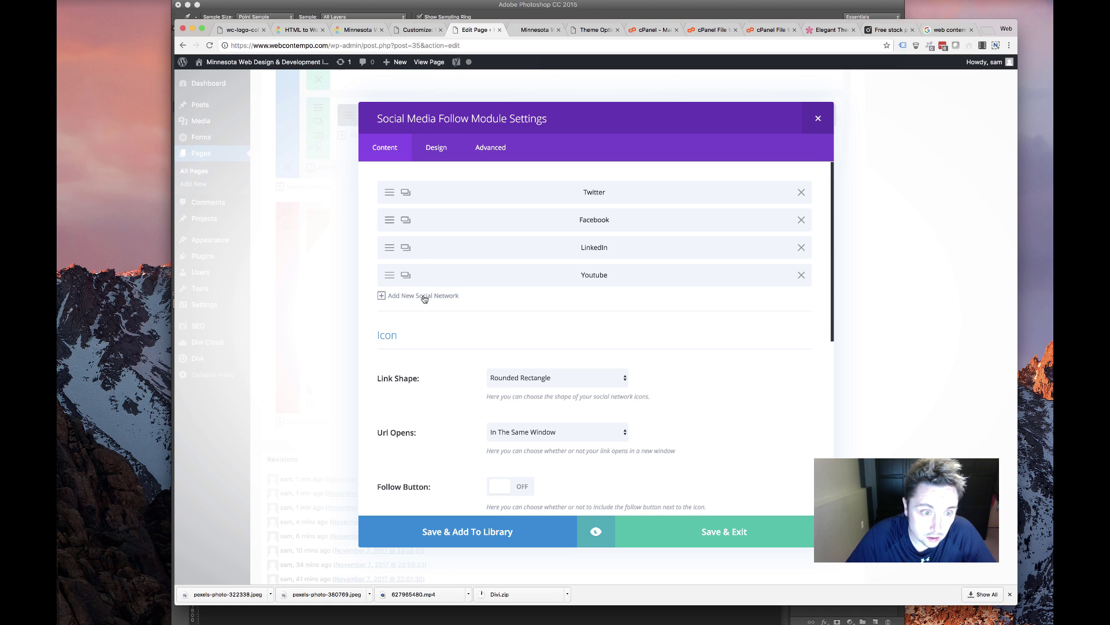
Add a Pinterest entry with the site's Pinterest profile link, placed third below Facebook
left_click(423, 296)
left_click(537, 226)
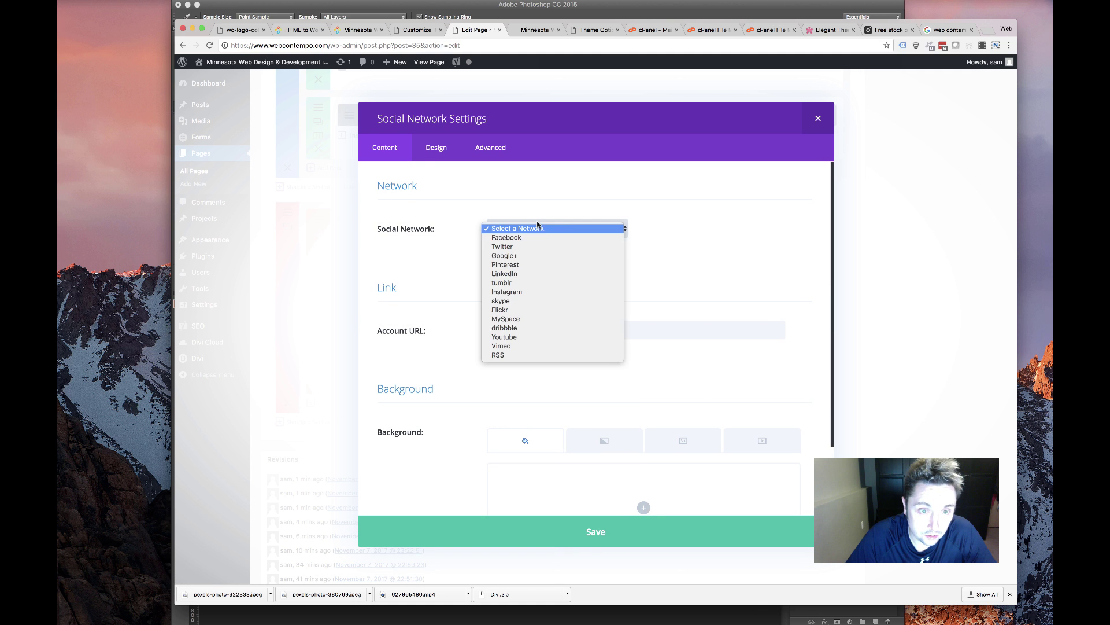
left_click(506, 264)
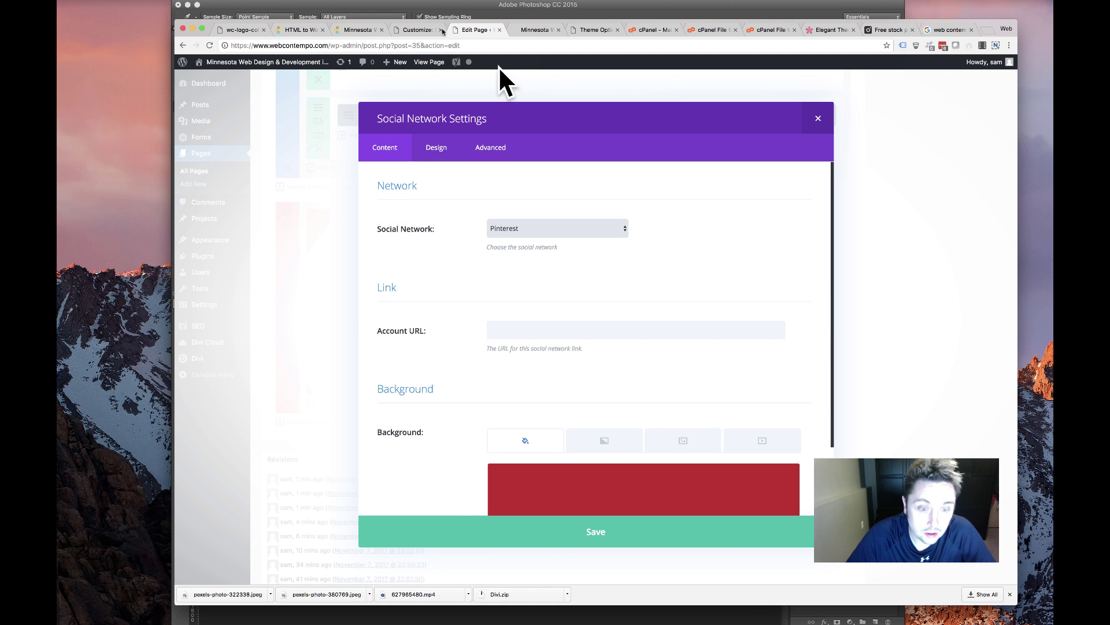
left_click(357, 29)
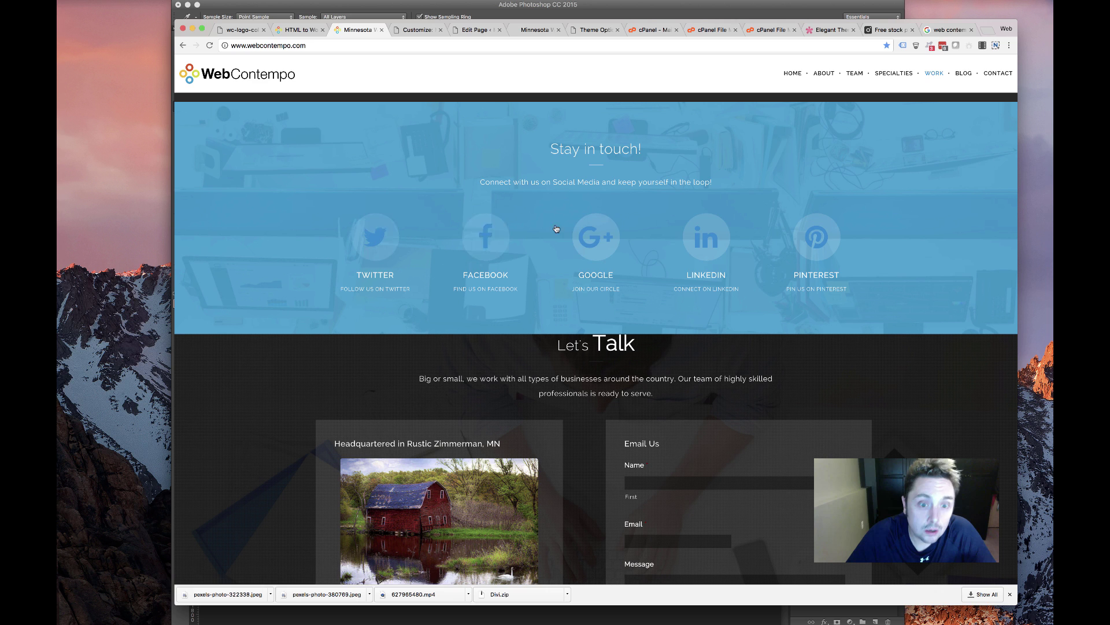
right_click(822, 243)
left_click(860, 285)
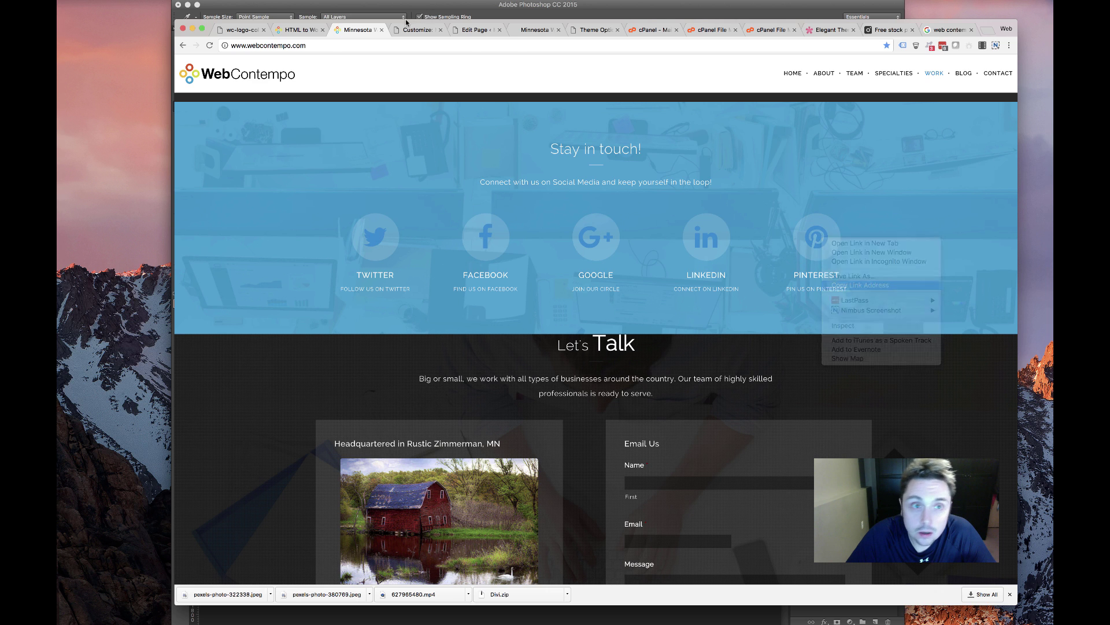
left_click(416, 30)
left_click(475, 29)
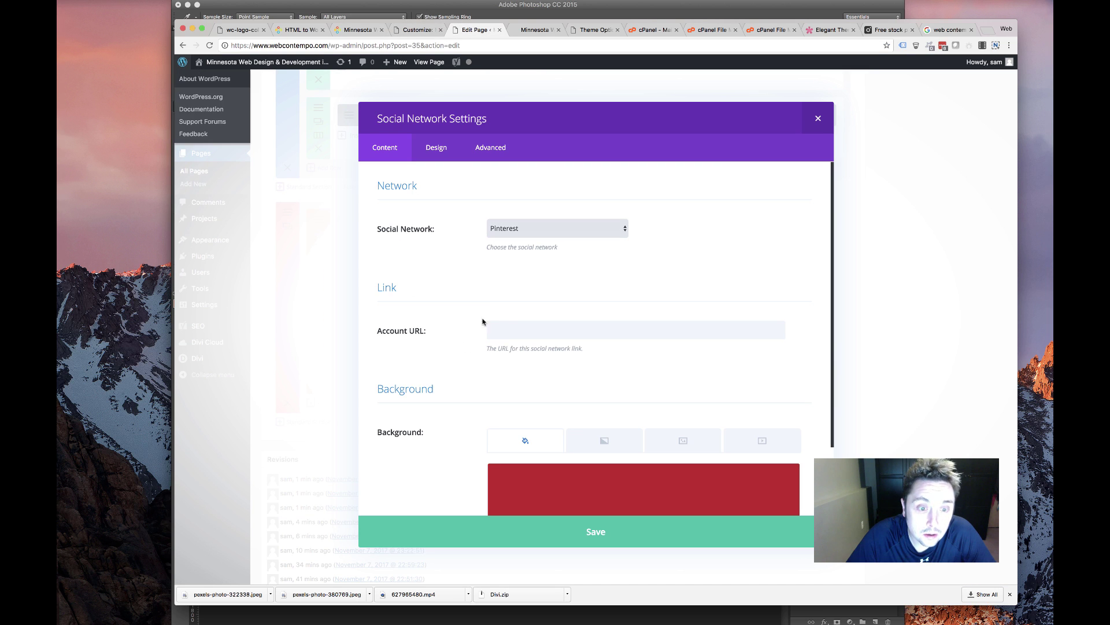
left_click(516, 336)
key("super+v")
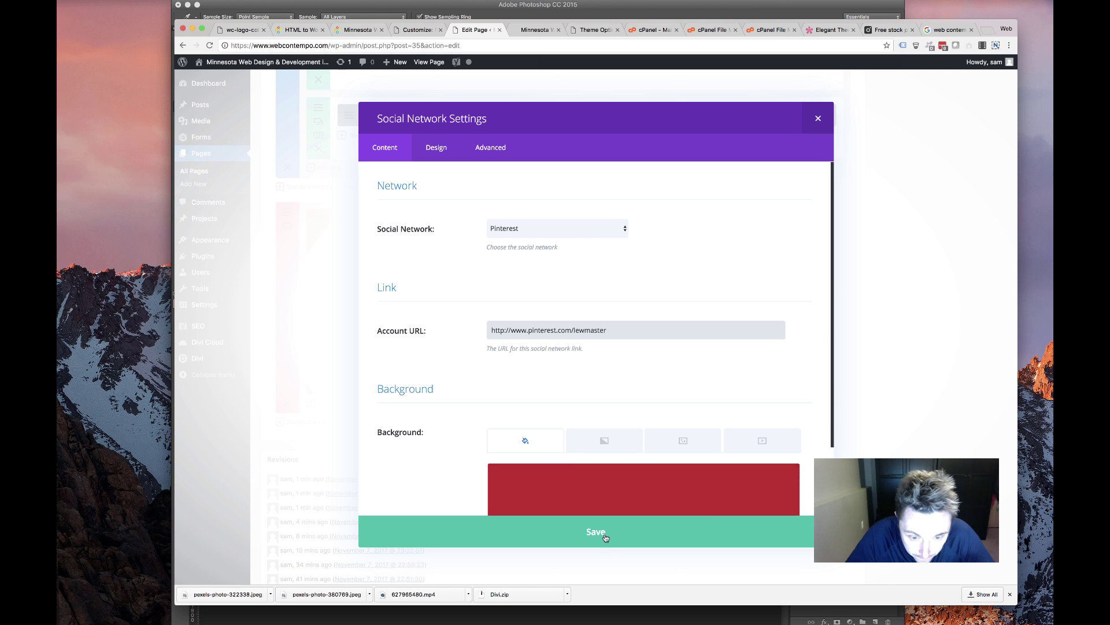
left_click(605, 535)
left_click_drag(500, 303, 511, 258)
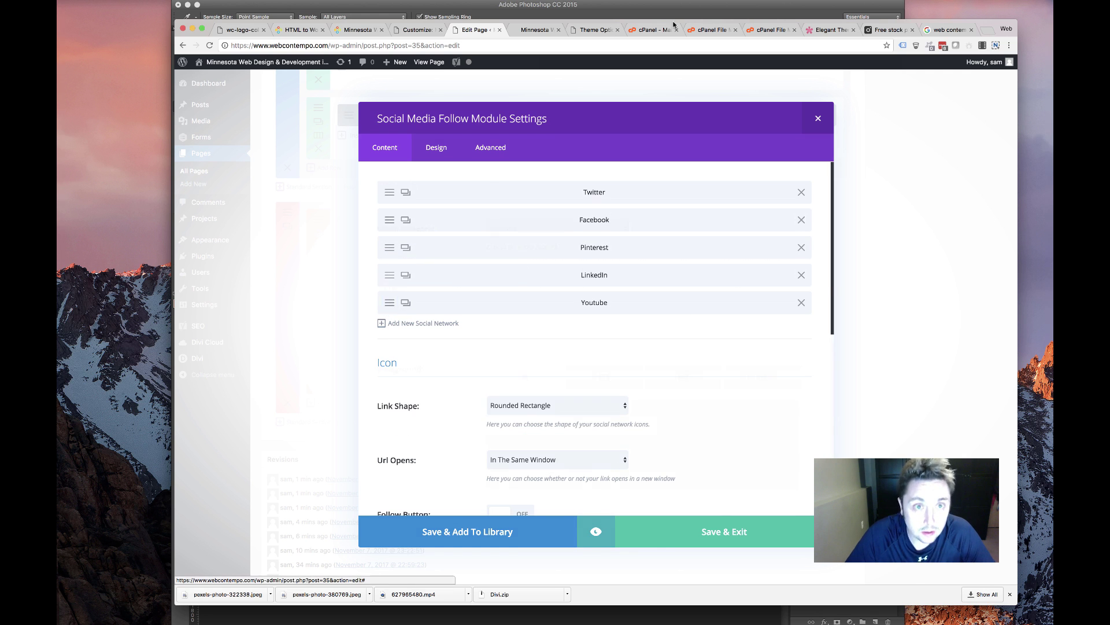
Open the Youtube entry's account URL and look for a YouTube link on the live site
left_click(392, 305)
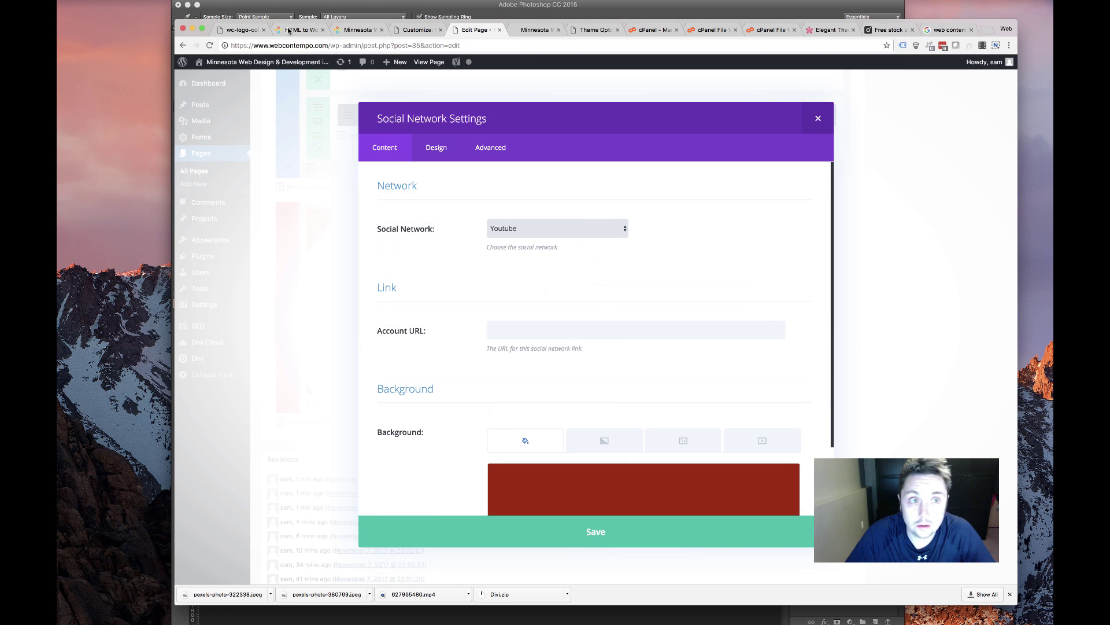
left_click(532, 322)
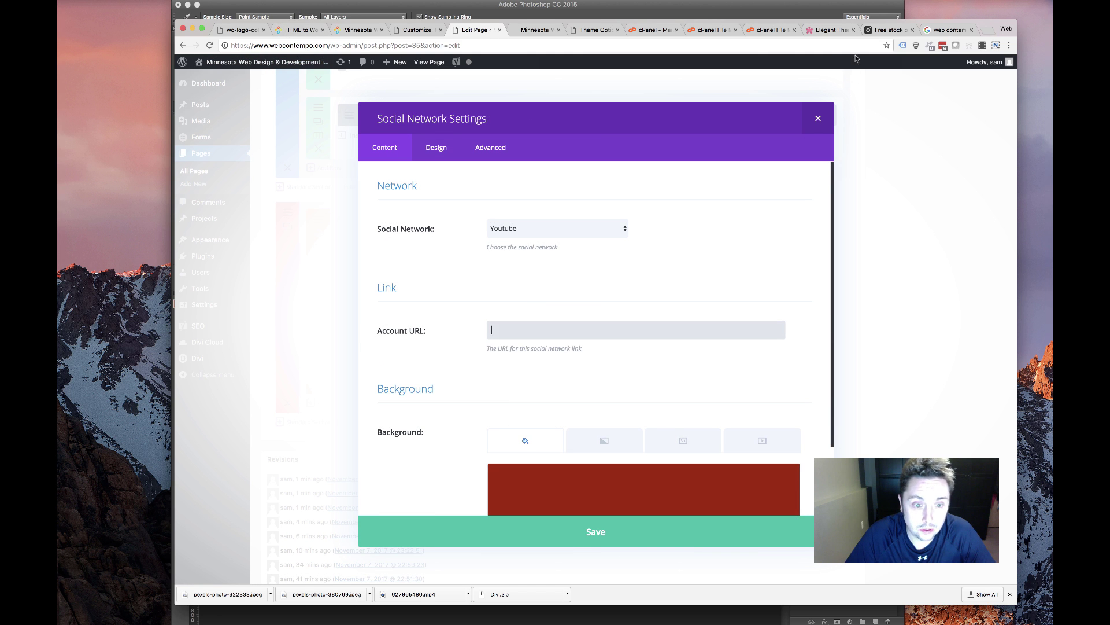
left_click(418, 29)
left_click(358, 29)
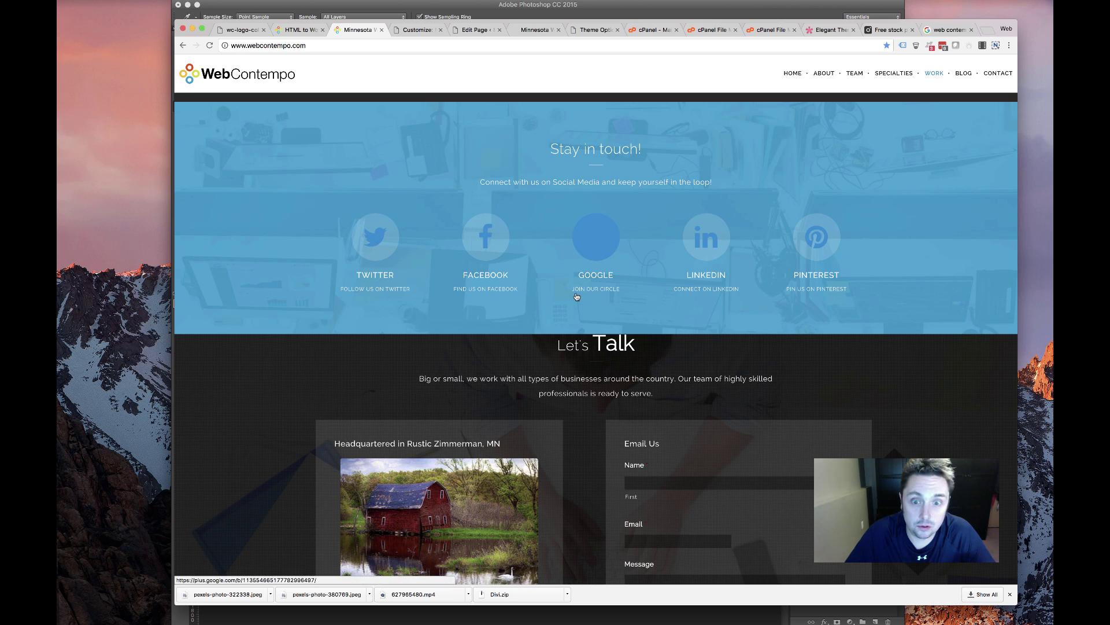
scroll(581, 289, "down", 5)
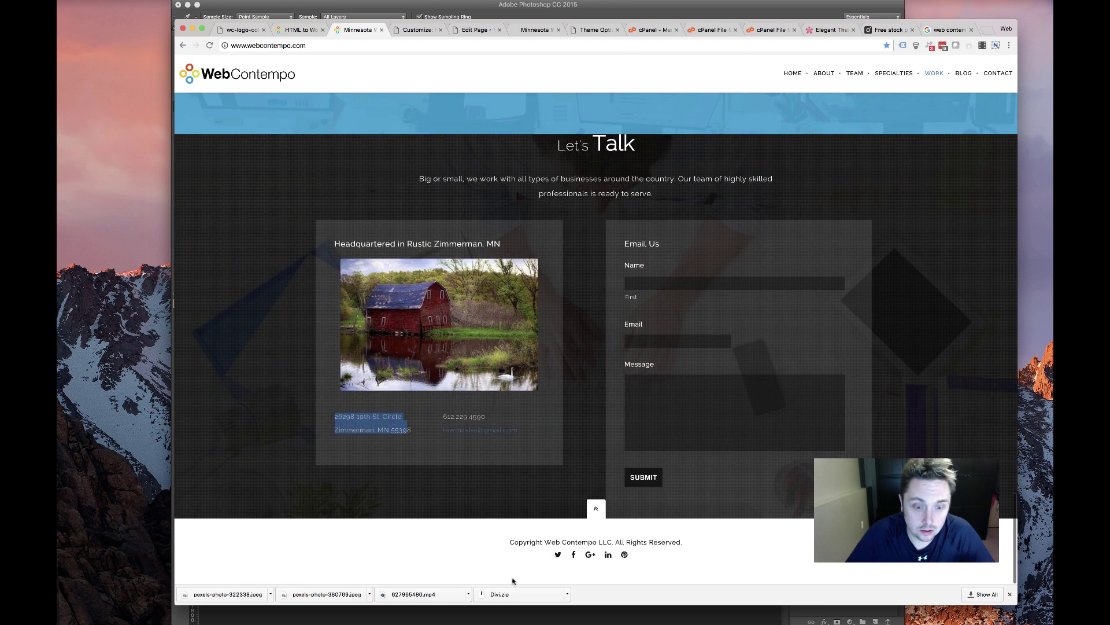
scroll(510, 254, "up", 15)
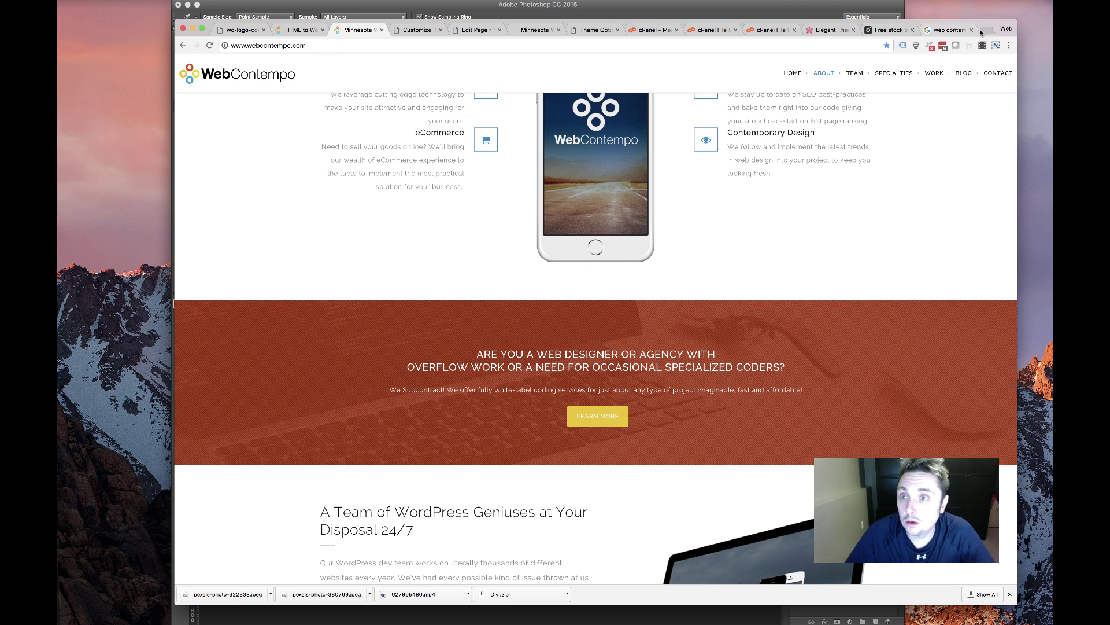
Open YouTube in a new tab and copy the Web Contempo channel address
left_click(980, 29)
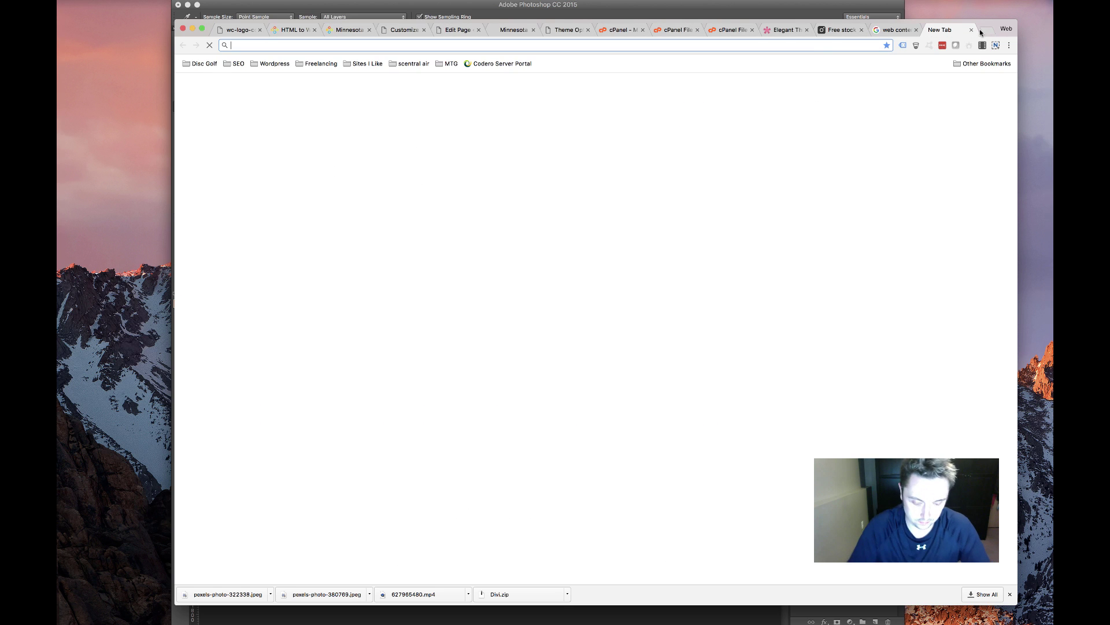
type("youtube")
key("Return")
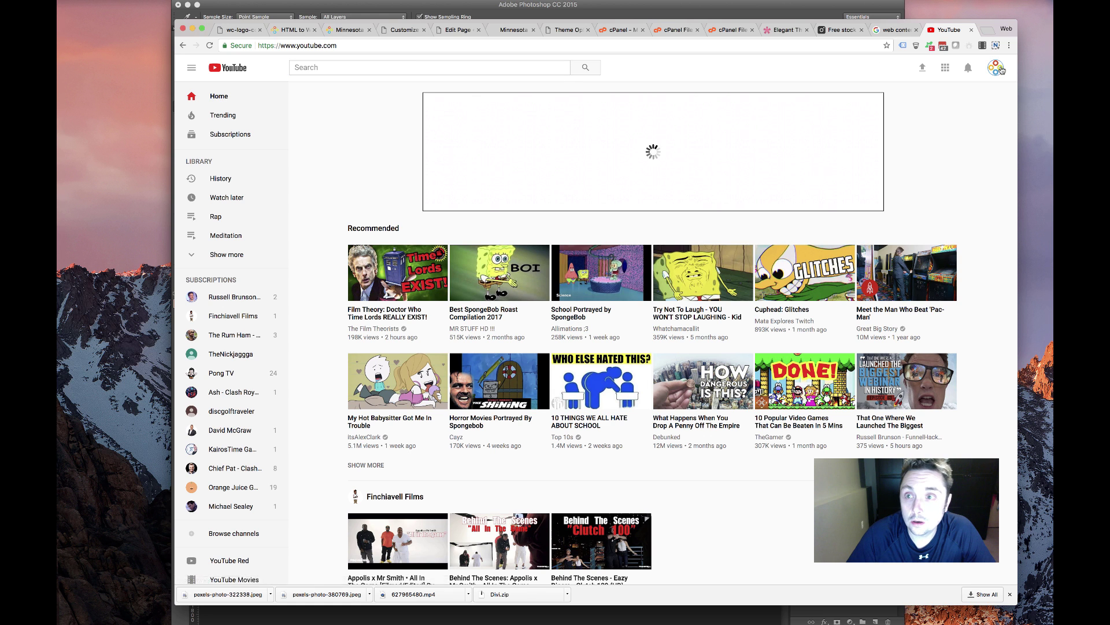
left_click(1002, 70)
left_click(1000, 70)
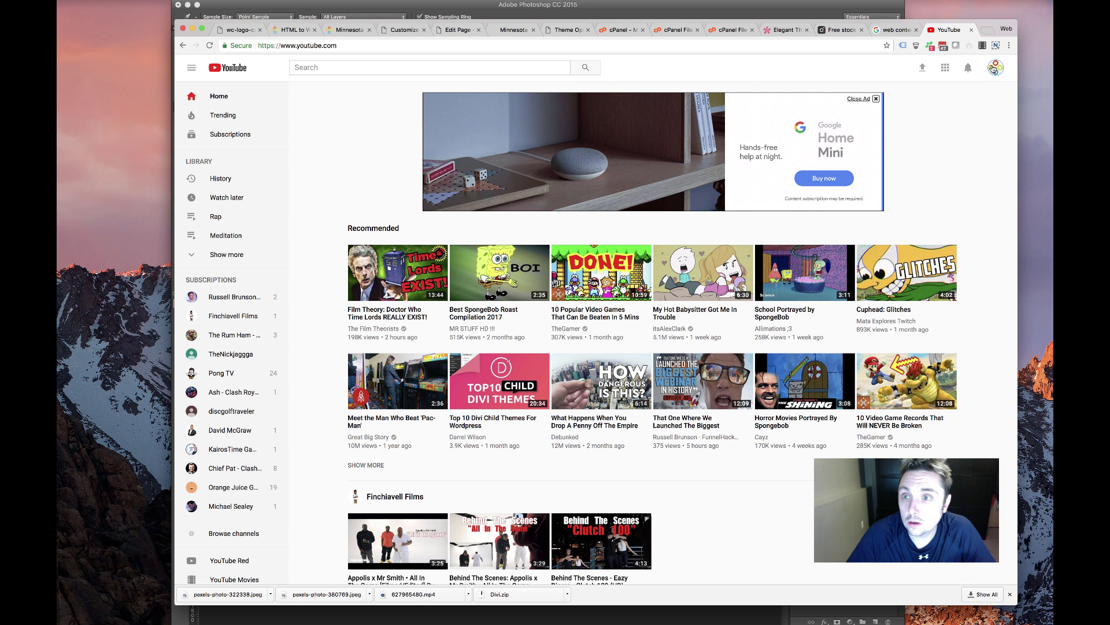
left_click(994, 68)
left_click(917, 123)
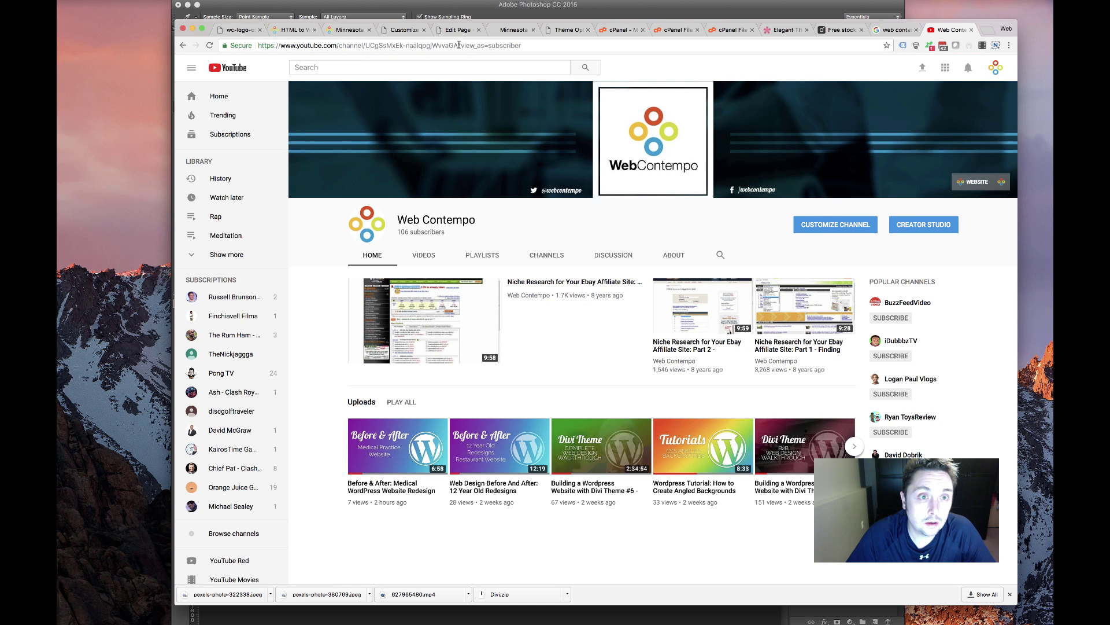
left_click_drag(458, 45, 242, 16)
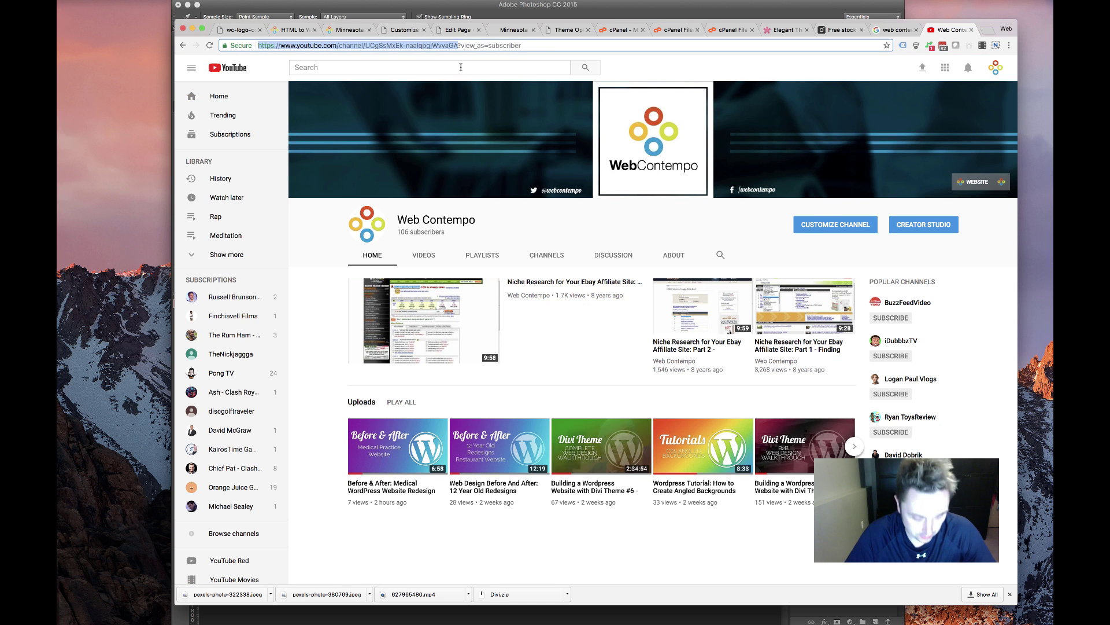
Paste the channel address as the Youtube account URL and save the follow module
left_click(289, 32)
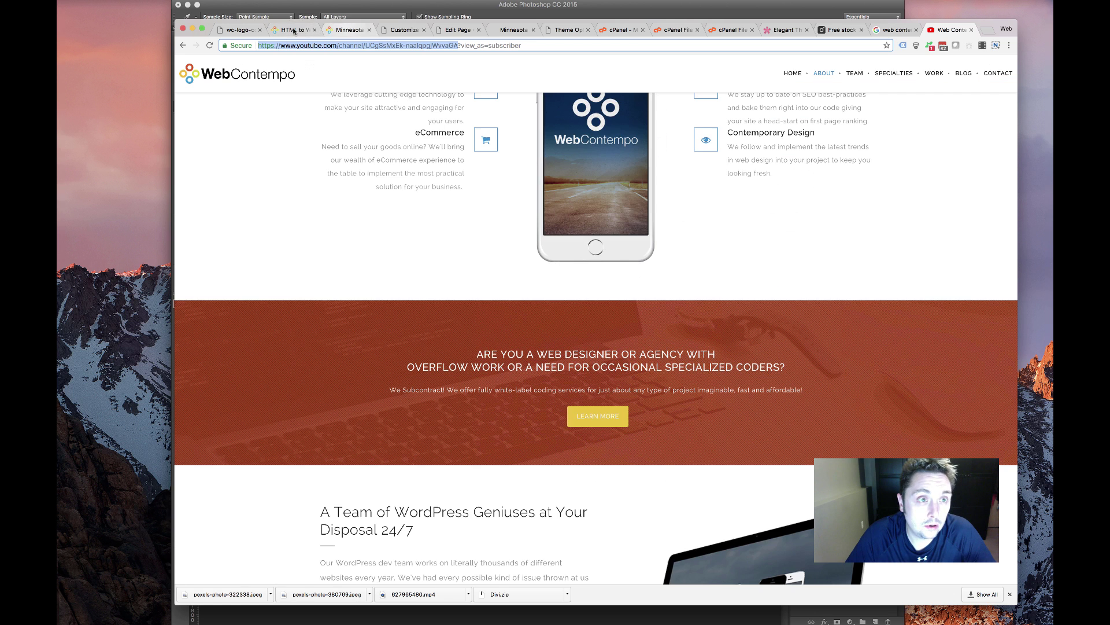
scroll(446, 57, "down", 15)
left_click(460, 30)
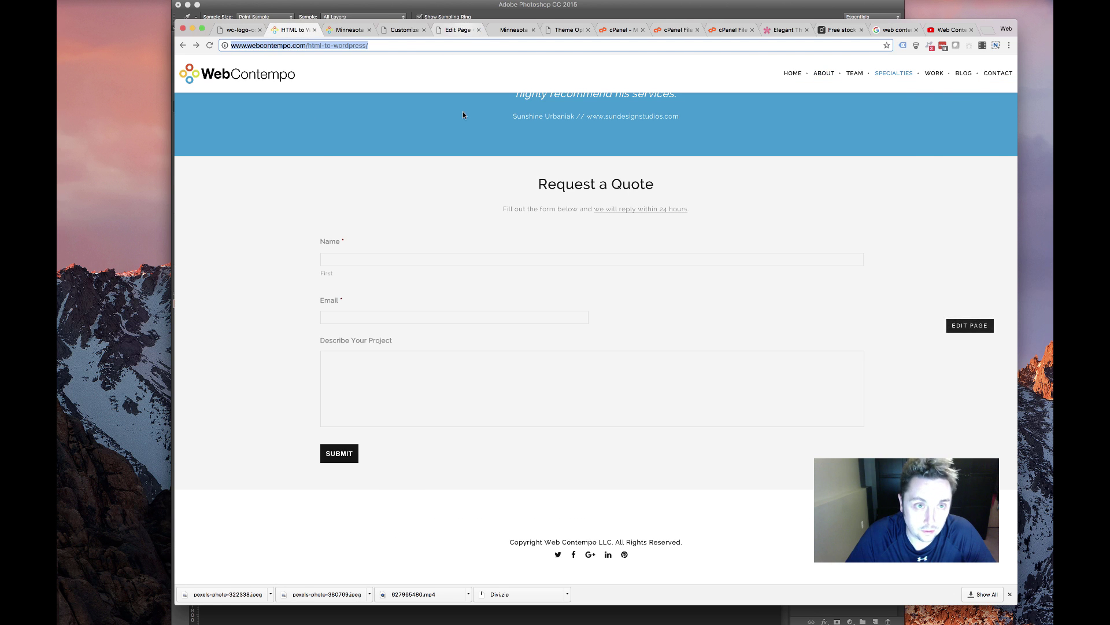
key("cmd+v")
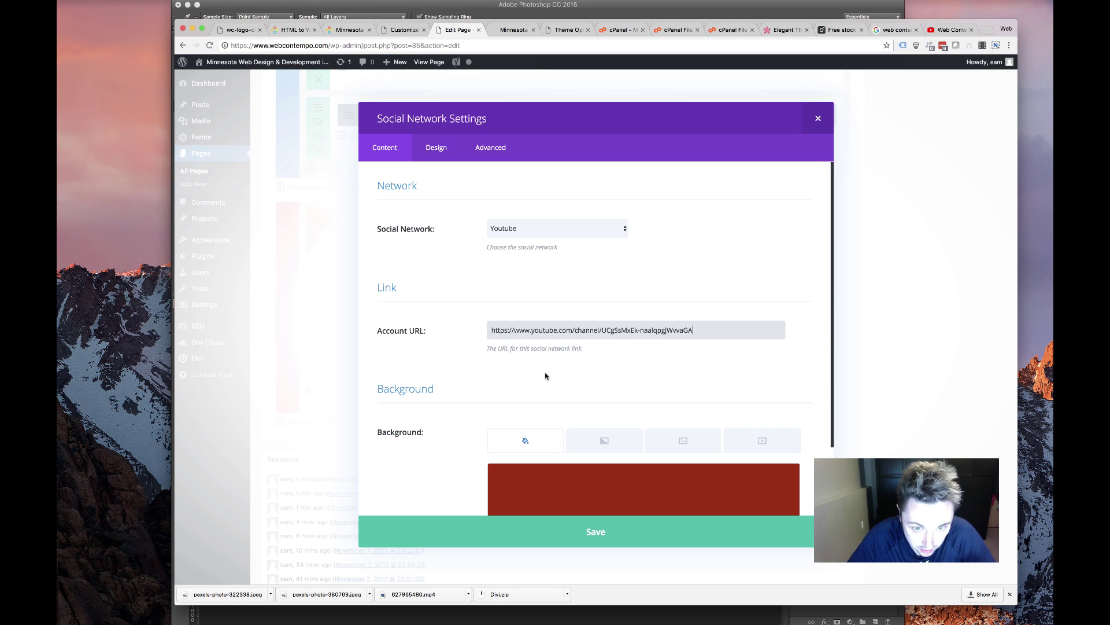
scroll(596, 451, "down", 3)
left_click(640, 531)
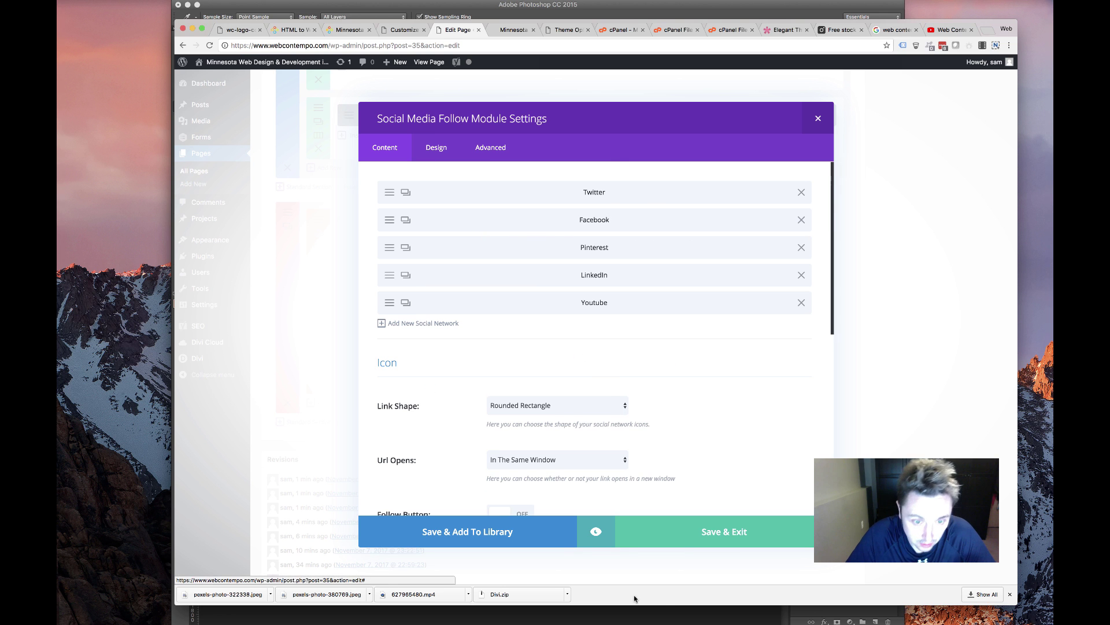
left_click(704, 532)
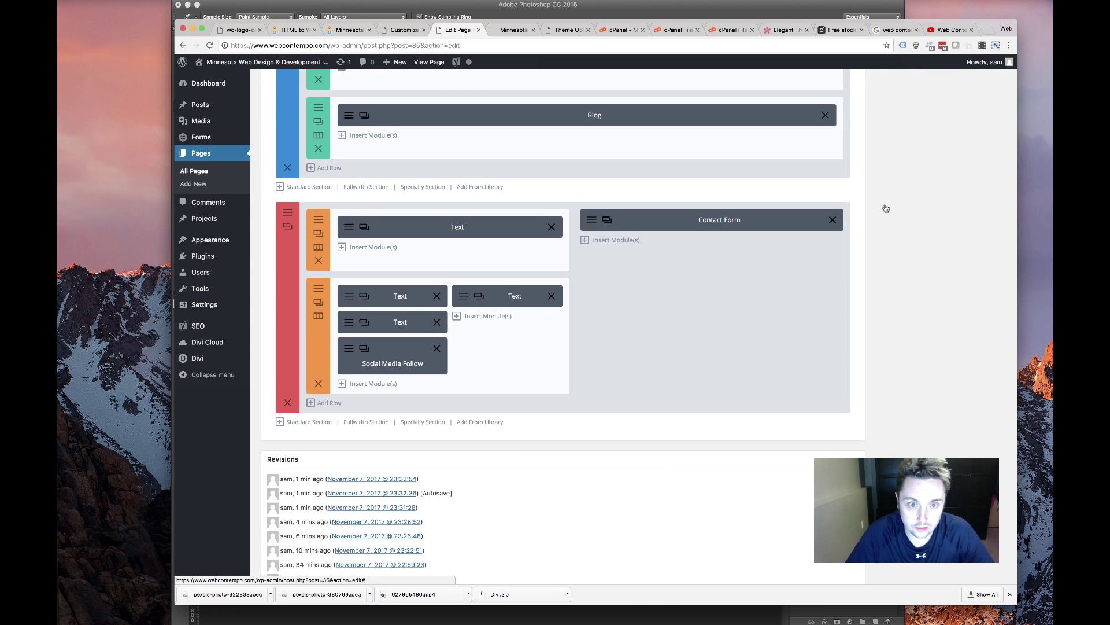
Delete the old Contact Form module and add a Text module in its place
left_click(833, 220)
left_click(749, 220)
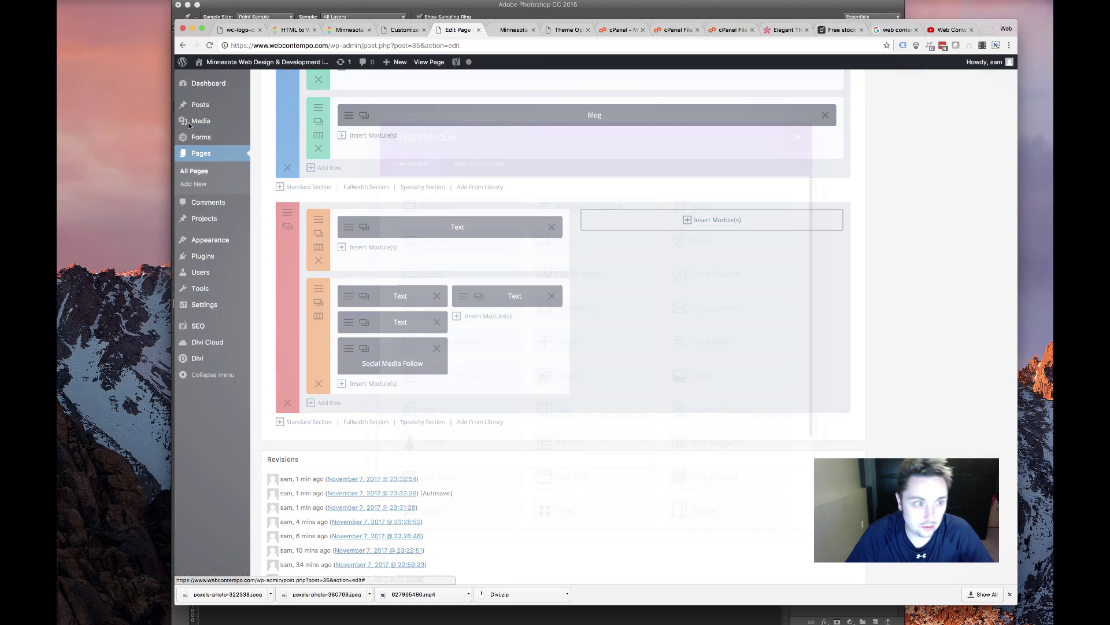
scroll(633, 389, "down", 3)
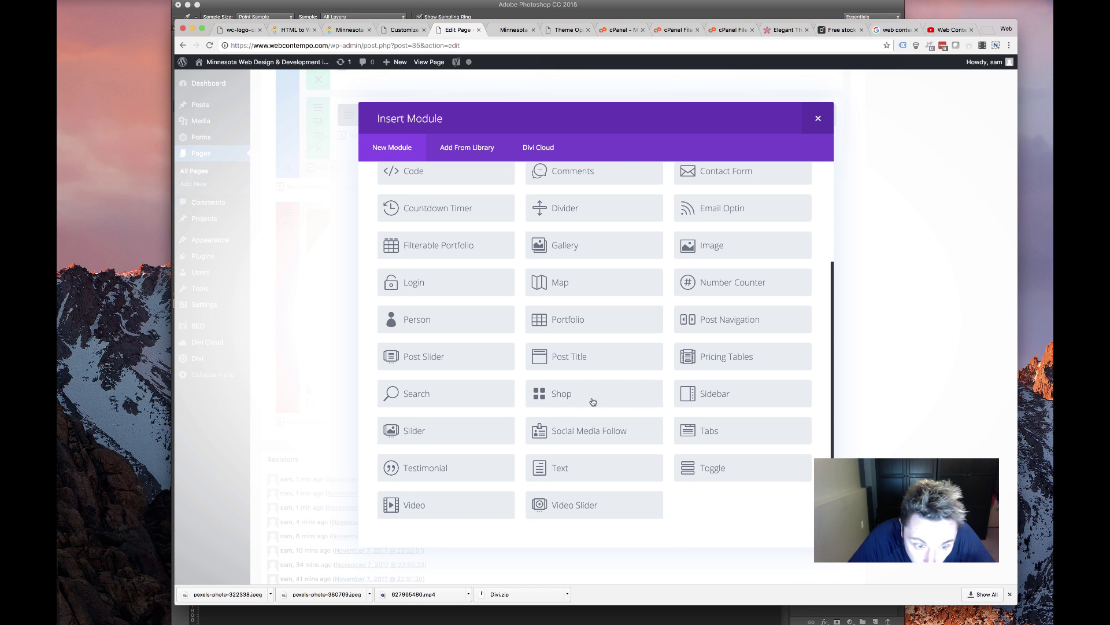
left_click(560, 467)
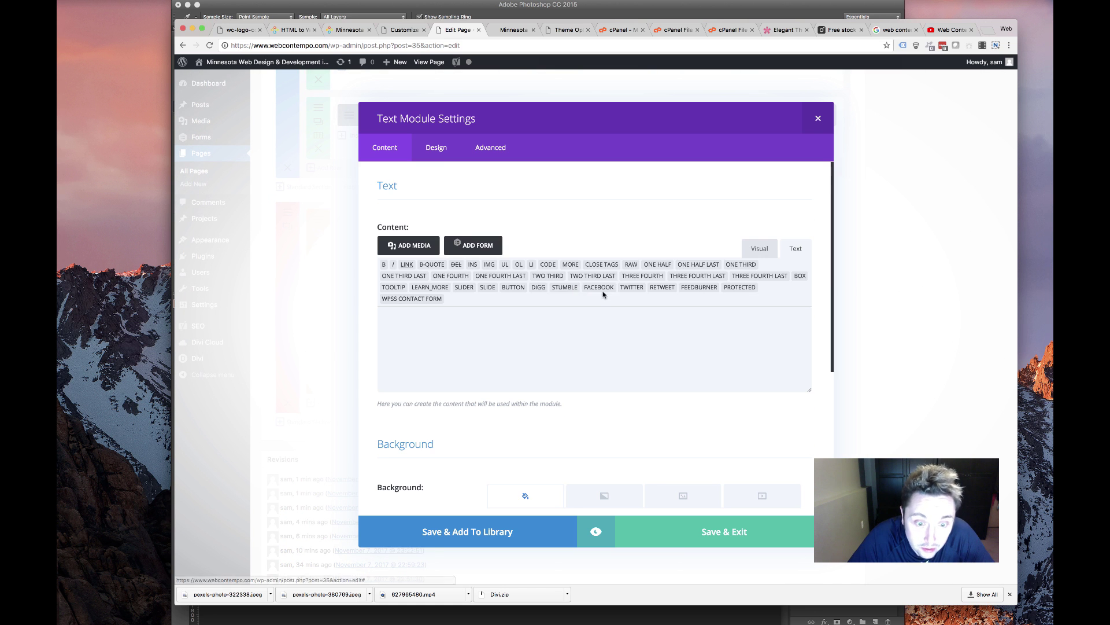
Embed the Gravity Forms Contact Form without title or description and save the module
left_click(466, 245)
left_click(478, 152)
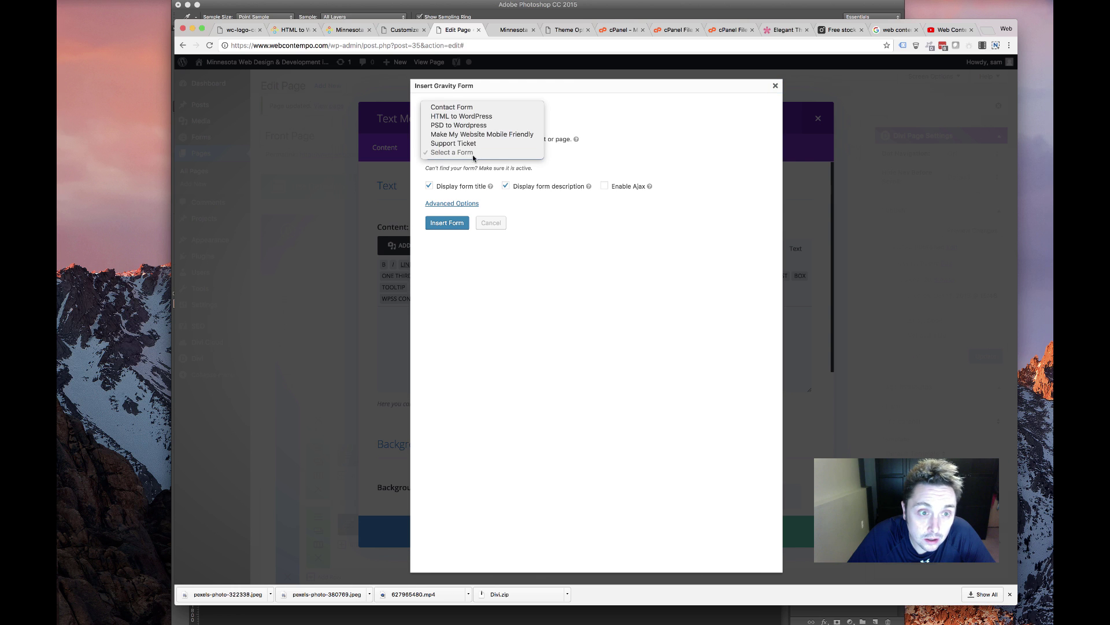
left_click(501, 178)
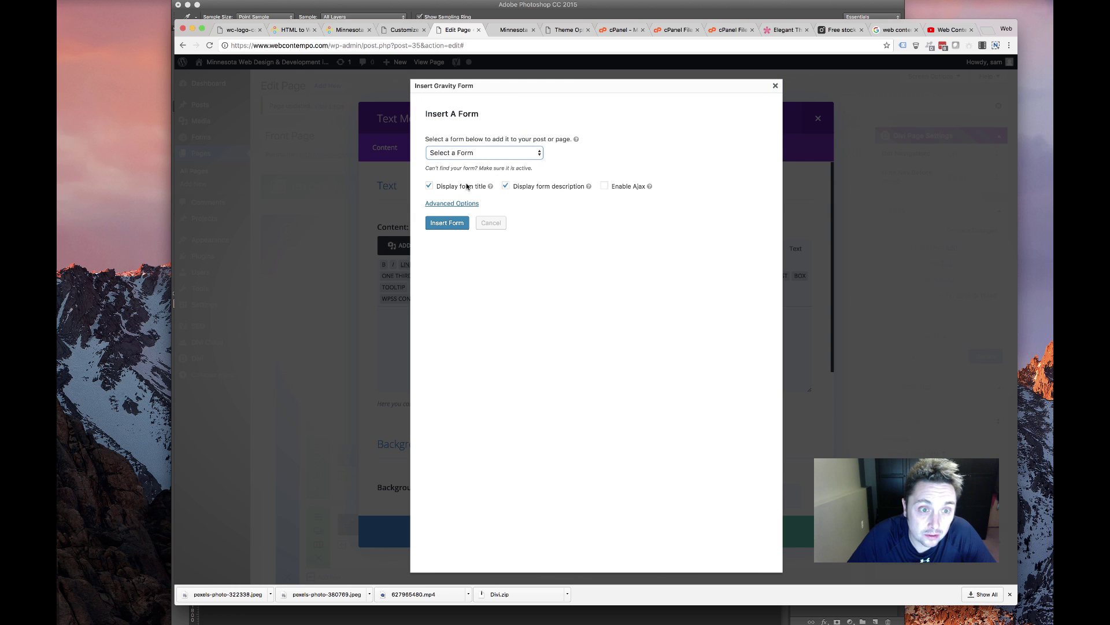
left_click(546, 191)
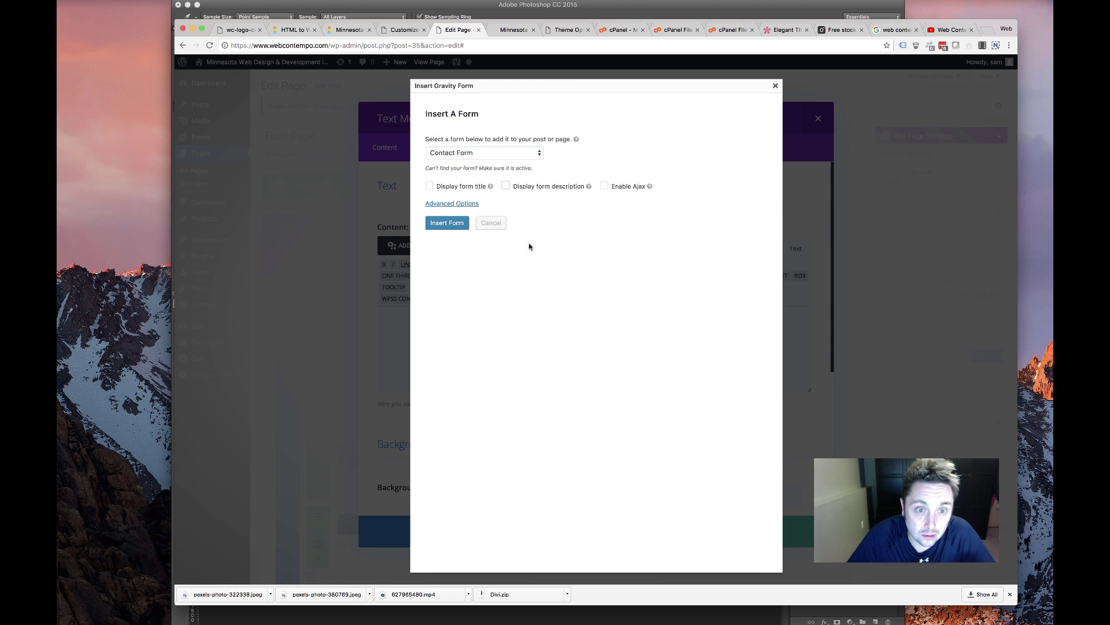
left_click(439, 223)
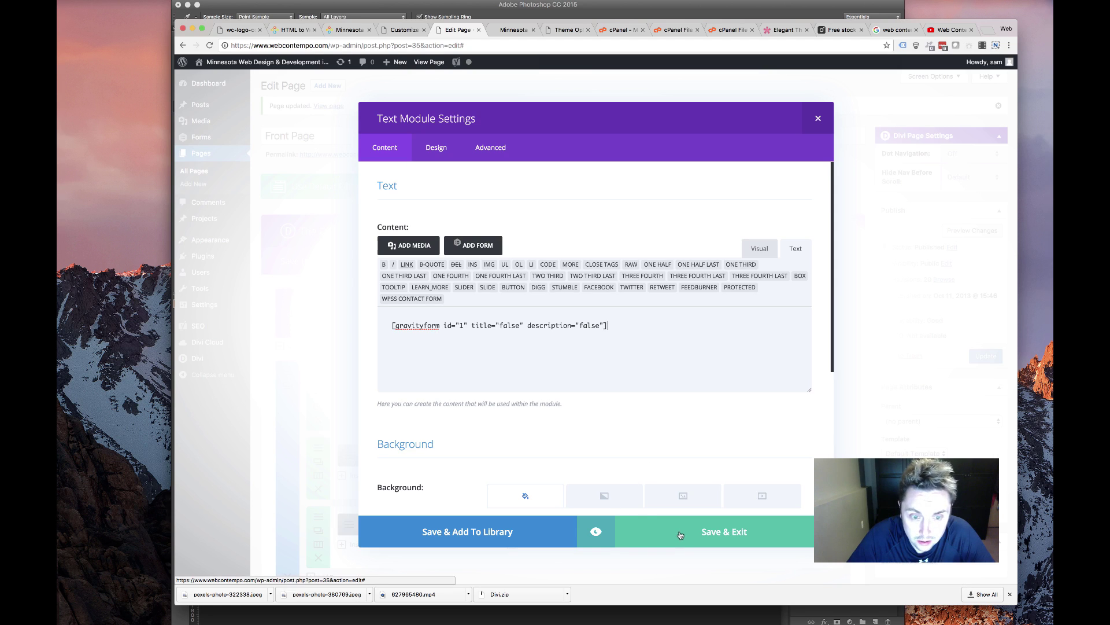
left_click(818, 118)
scroll(862, 286, "down", 10)
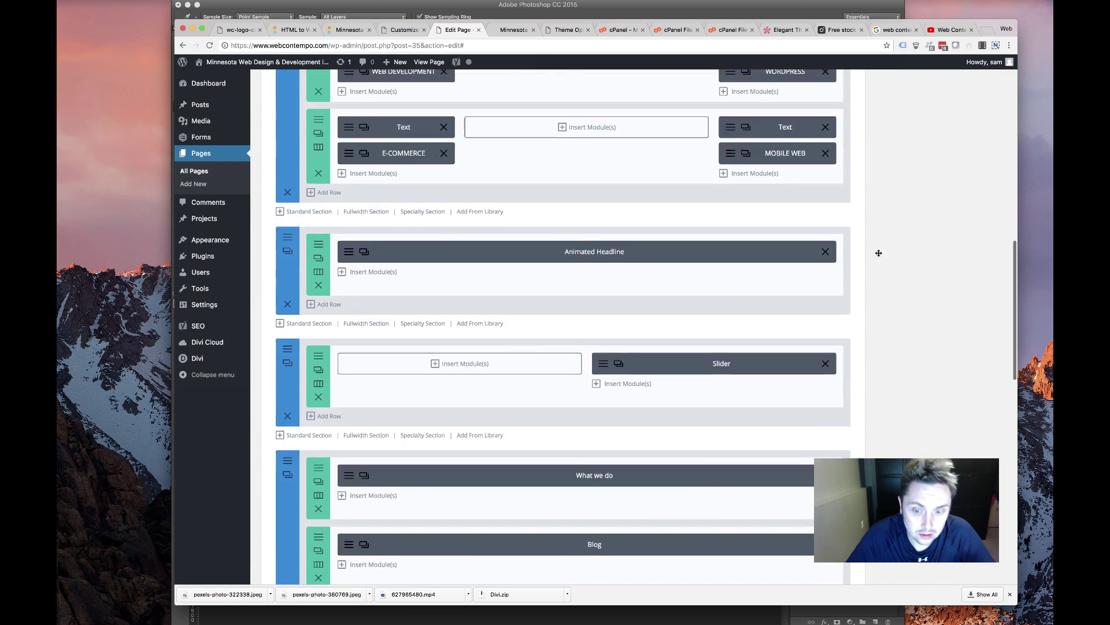
scroll(862, 287, "up", 15)
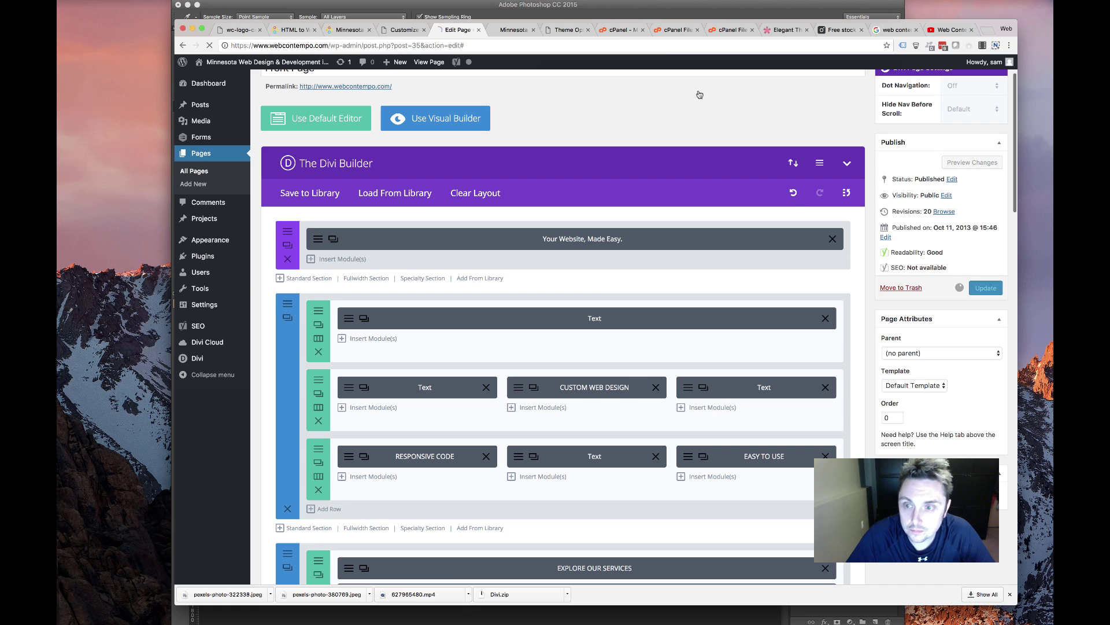
left_click(510, 30)
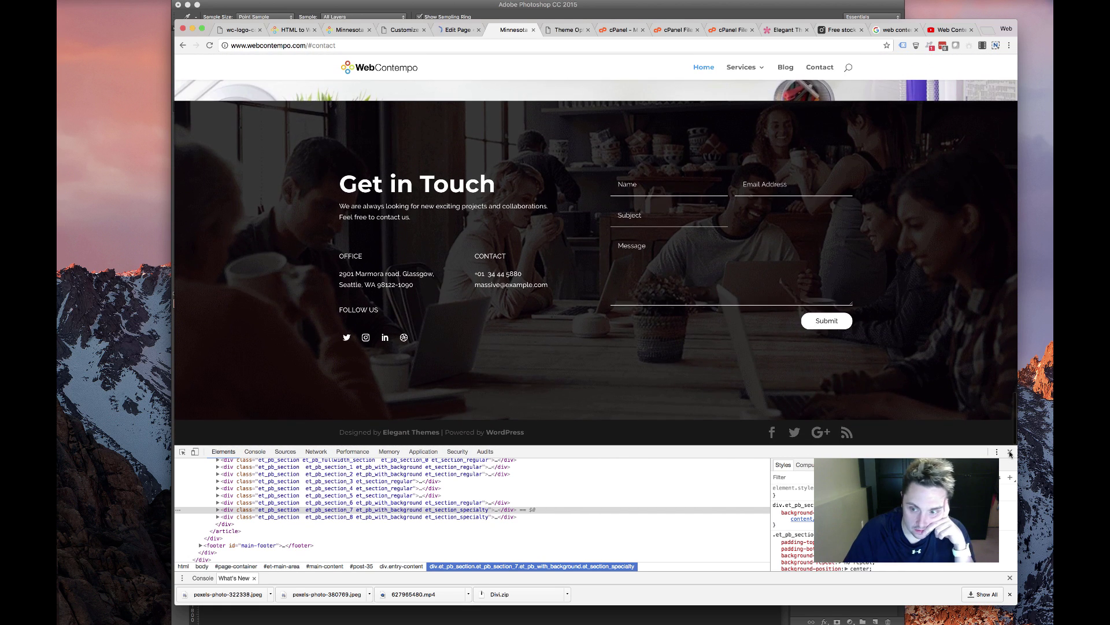
Hide the developer tools and reload the live front page
key("super+alt+i")
scroll(664, 342, "up", 15)
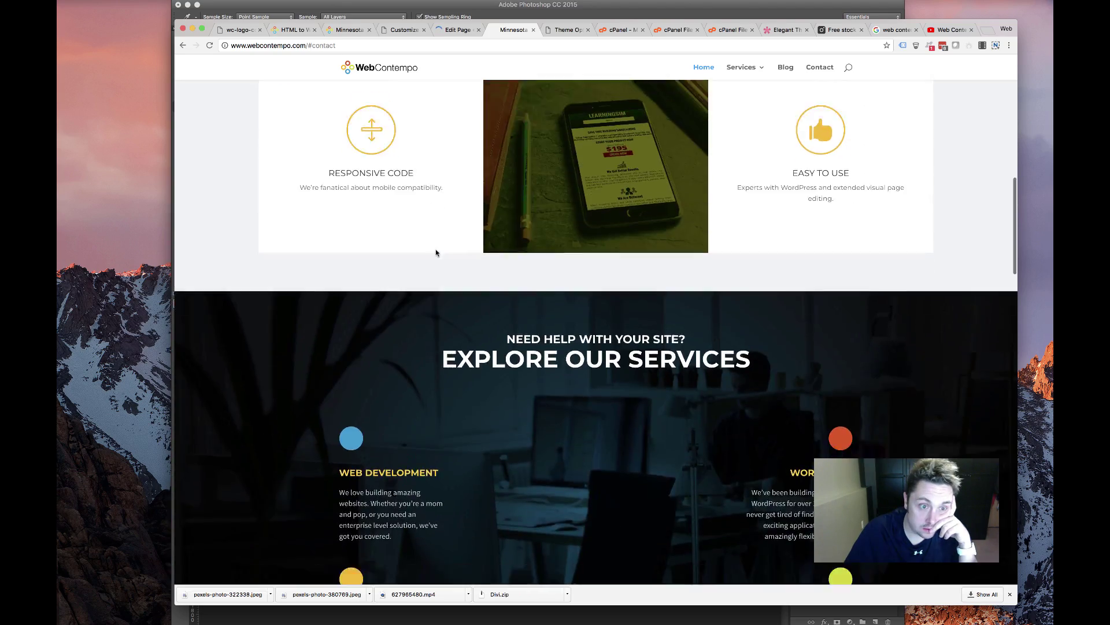
scroll(435, 253, "down", 20)
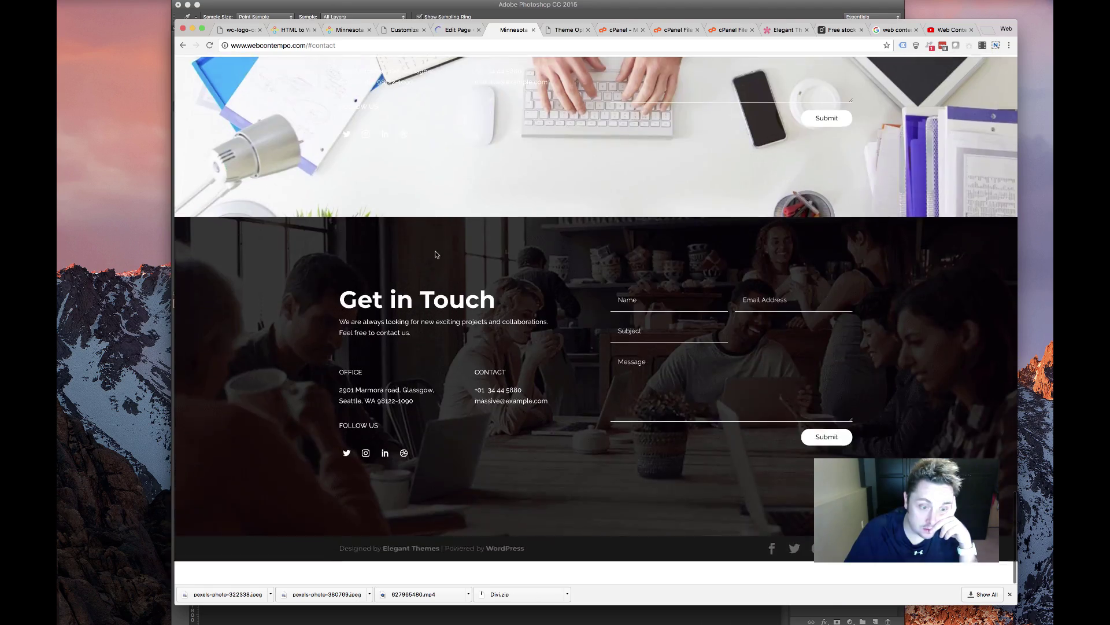
scroll(435, 254, "up", 20)
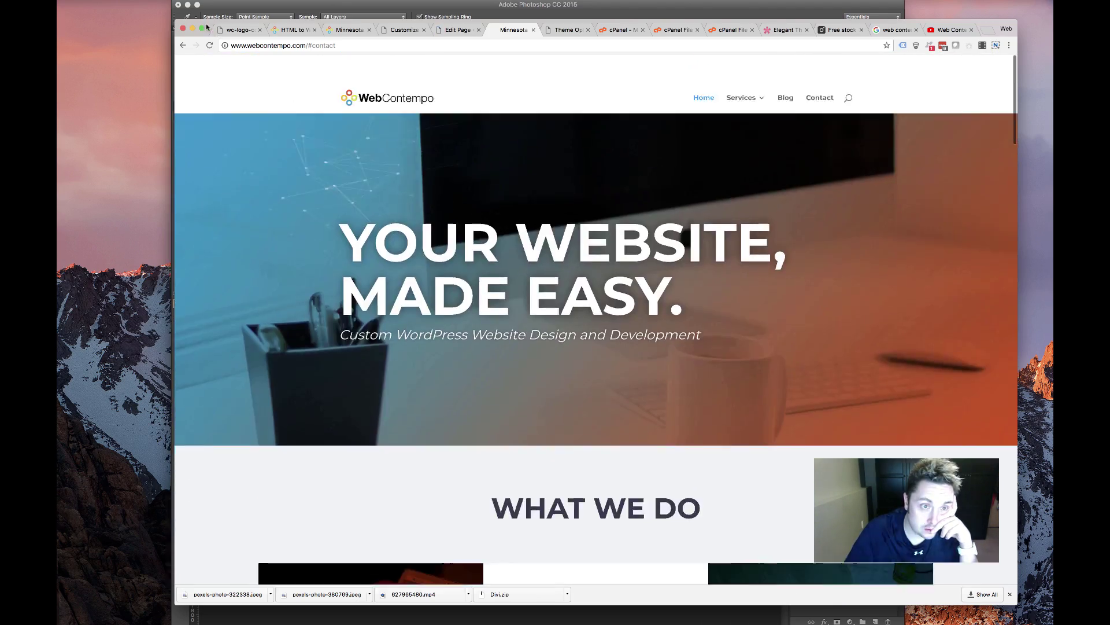
left_click(209, 45)
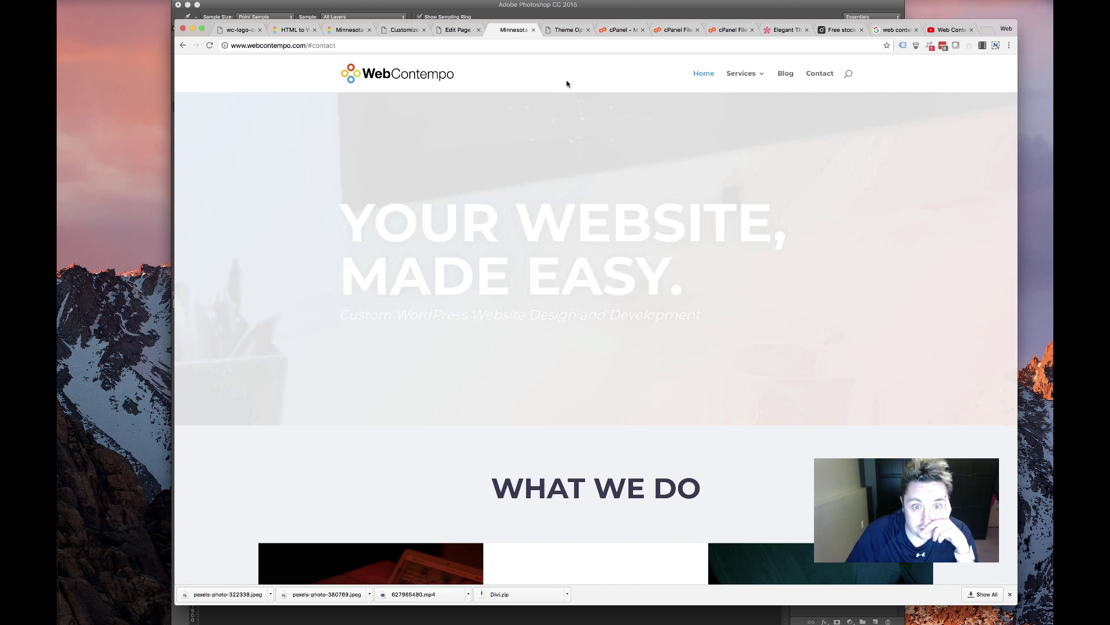
Scroll down to the Let's Talk form and highlight its text to reveal the dark labels
scroll(552, 157, "down", 5)
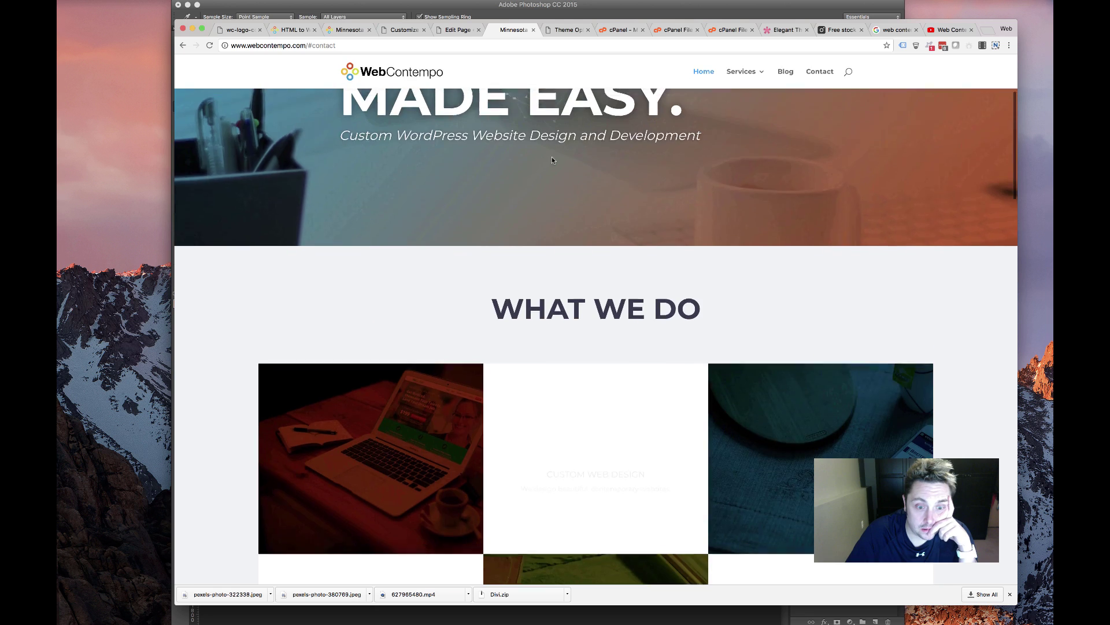
scroll(553, 161, "down", 10)
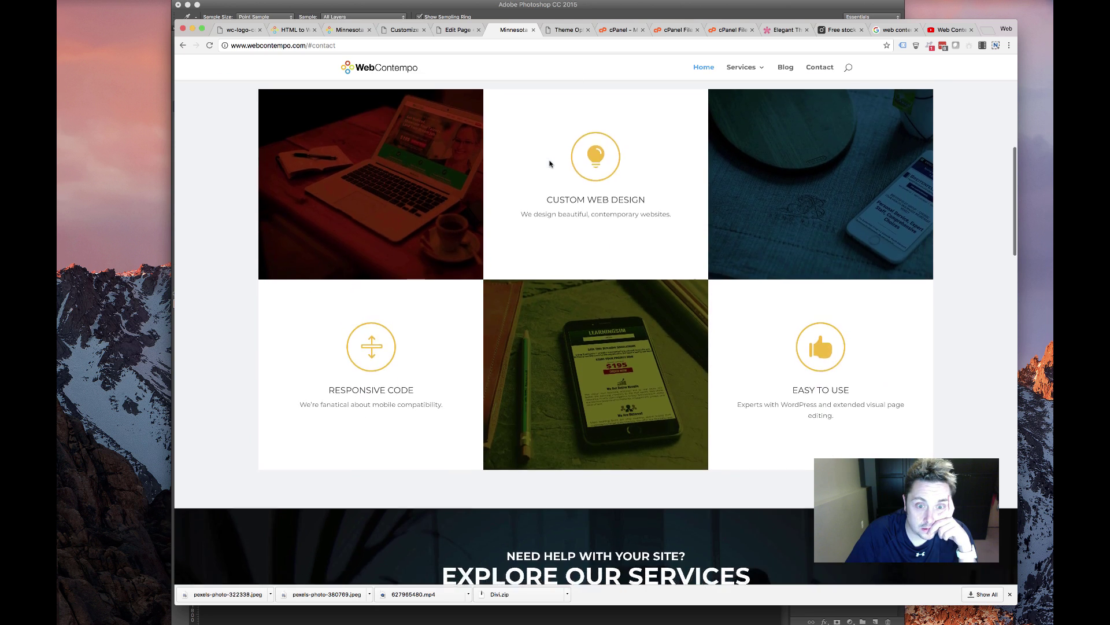
scroll(548, 165, "down", 10)
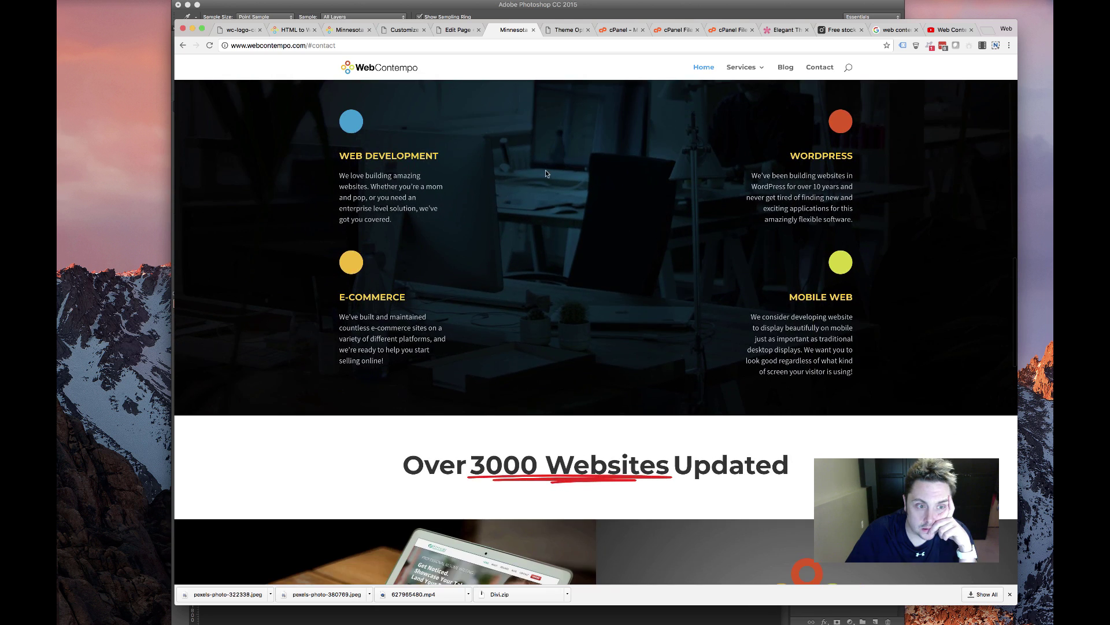
scroll(545, 174, "down", 10)
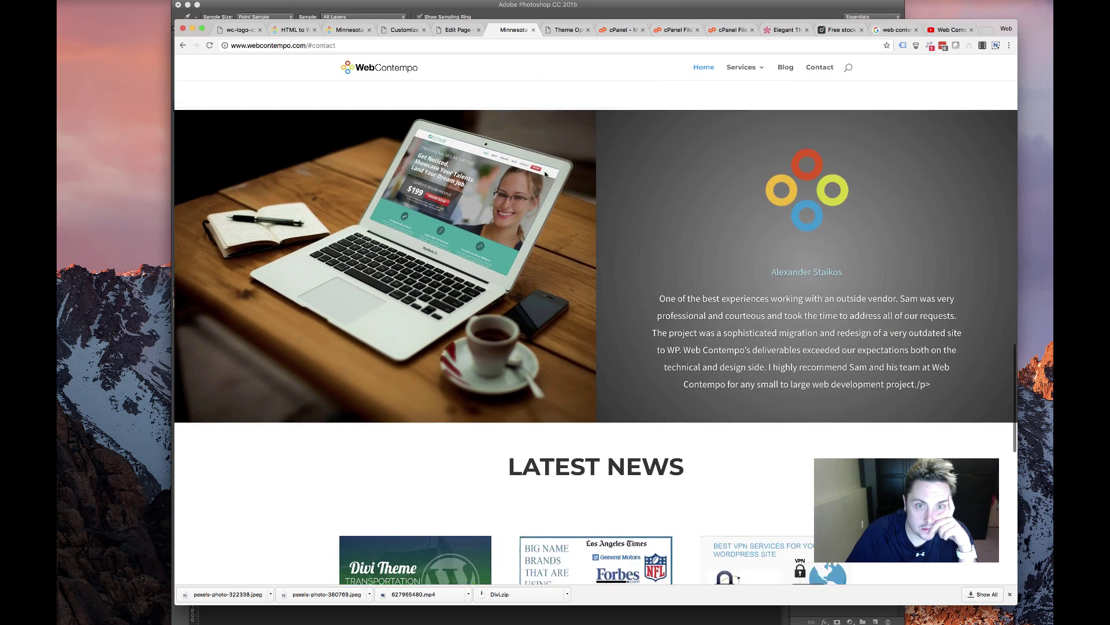
scroll(547, 185, "down", 6)
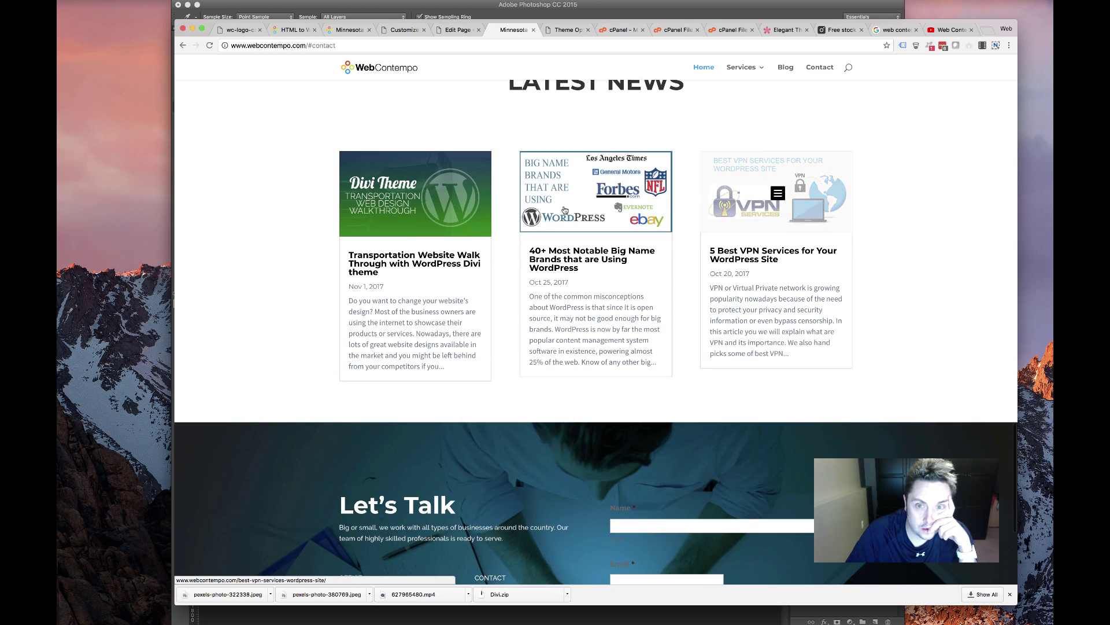
scroll(374, 189, "down", 5)
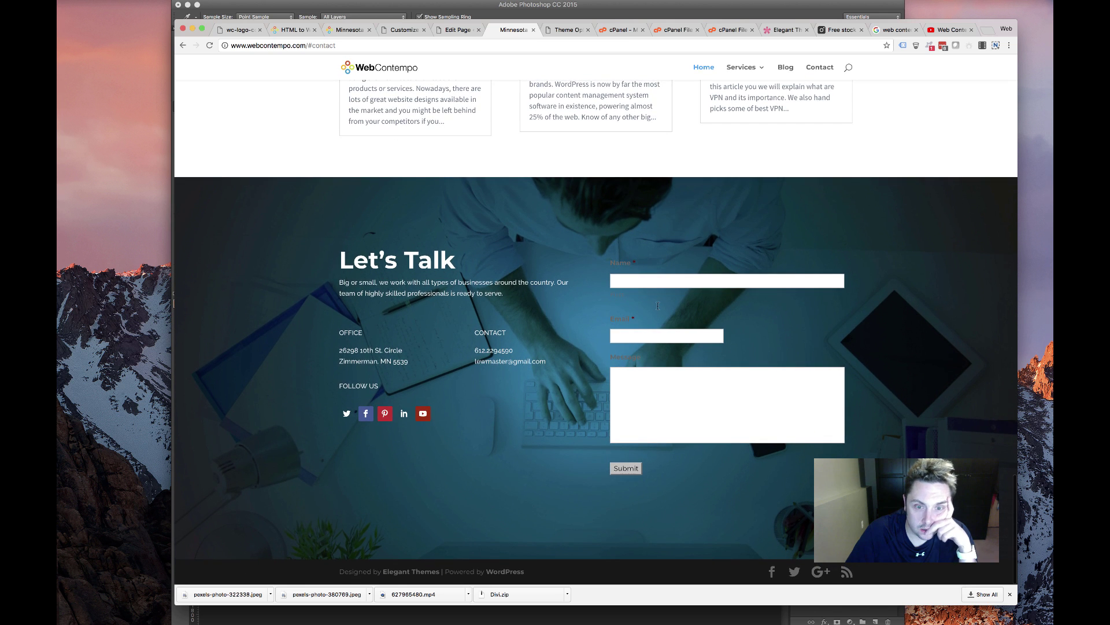
left_click_drag(648, 358, 640, 255)
left_click(605, 259)
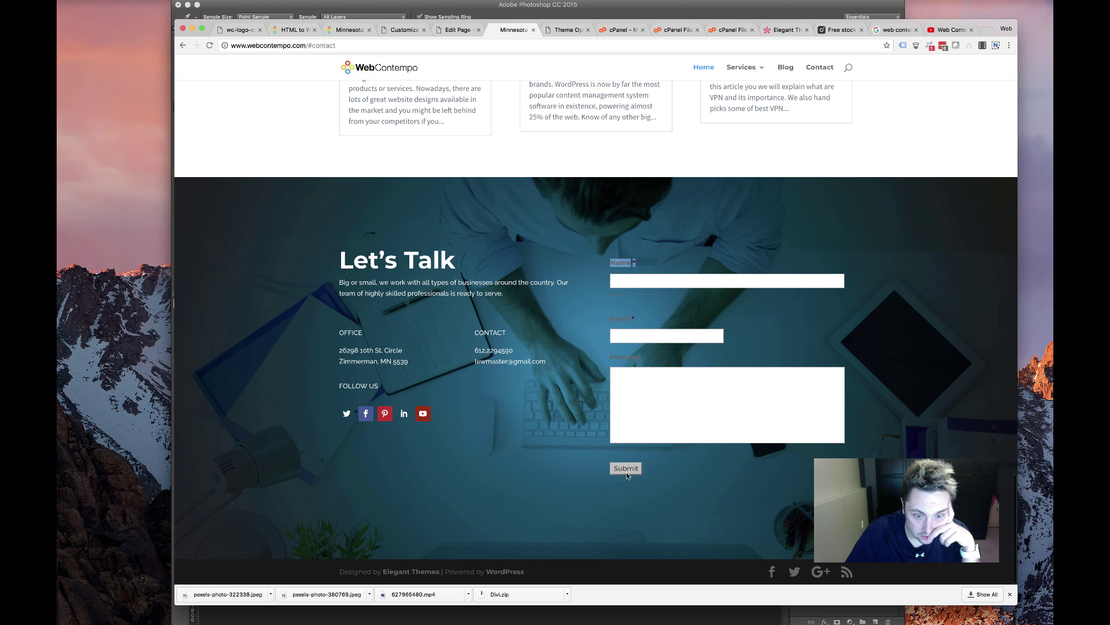
Inspect the Gravity Forms Name label's markup in developer tools
right_click(622, 263)
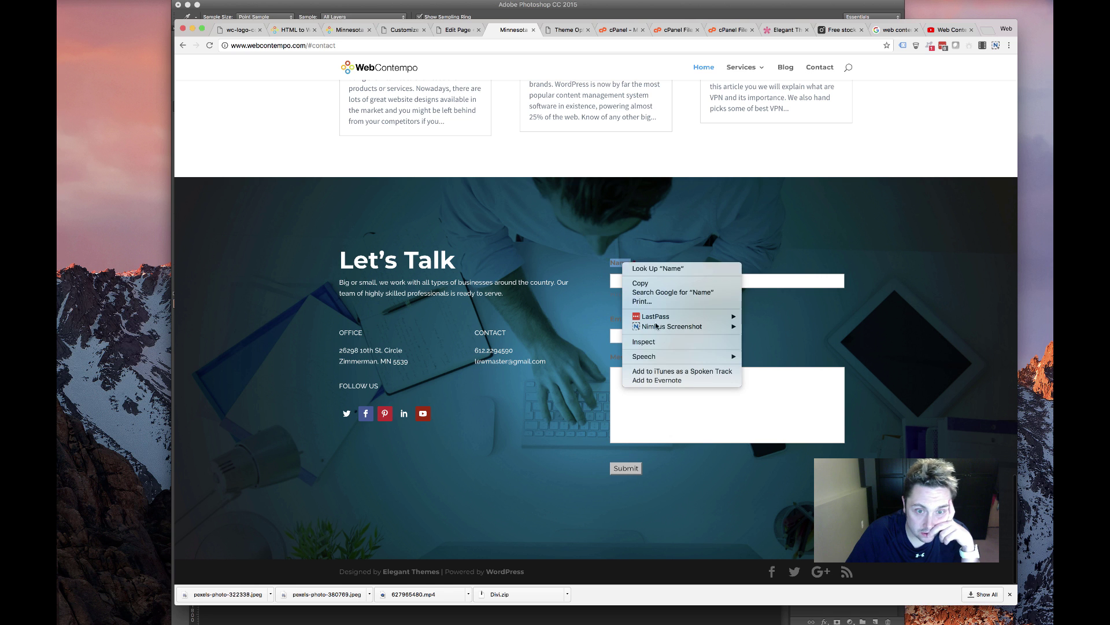
left_click(793, 311)
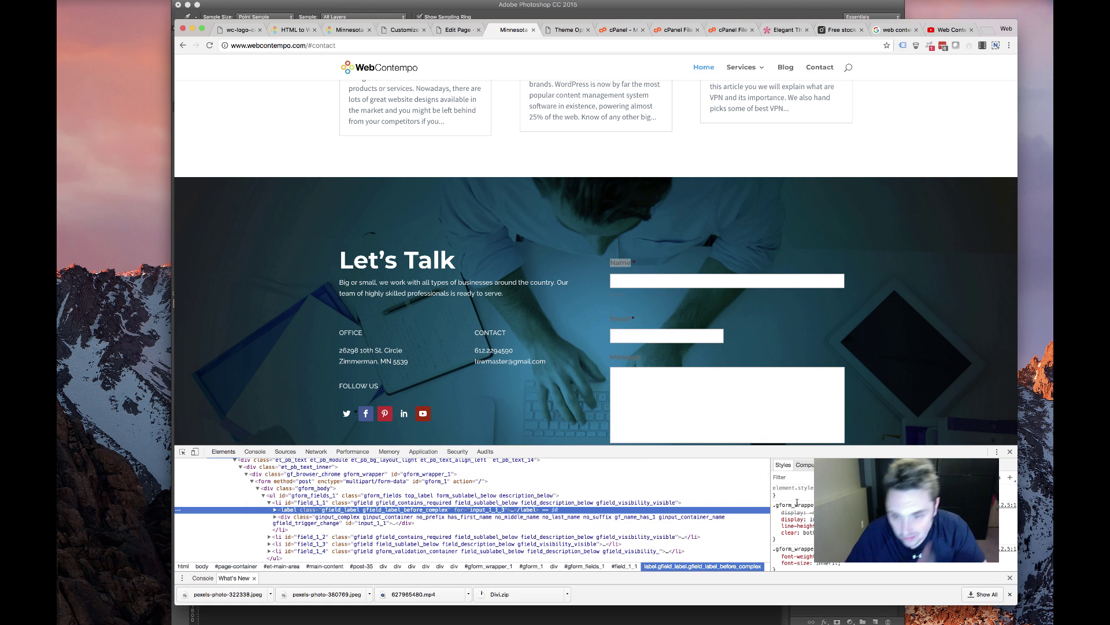
left_click(804, 536)
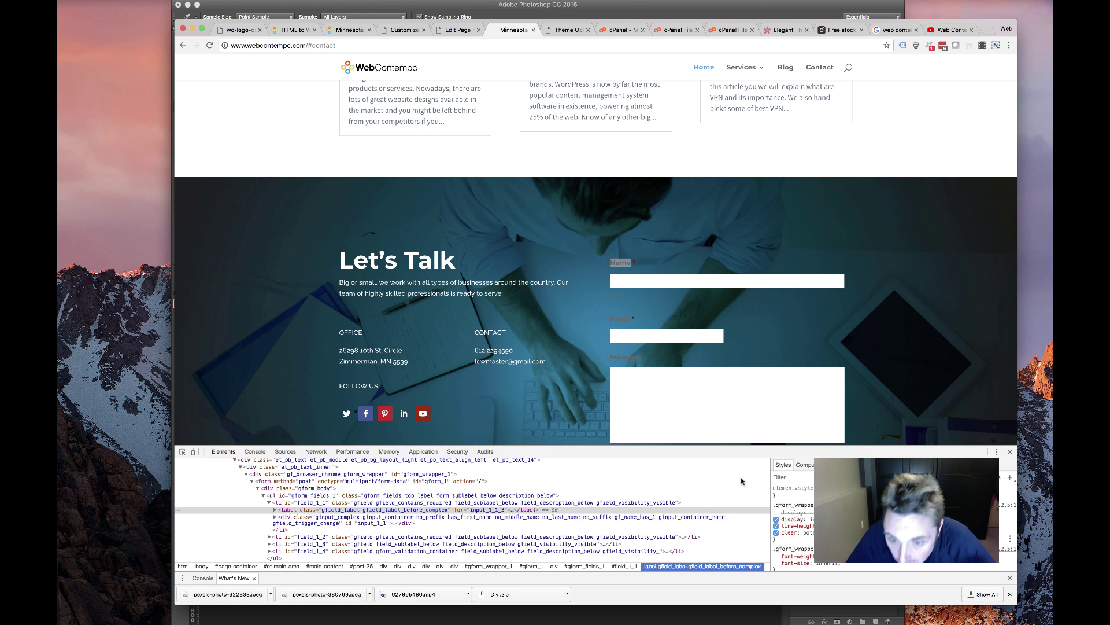
Delete the white colour rule from the contact form module's Main Element CSS
left_click(462, 29)
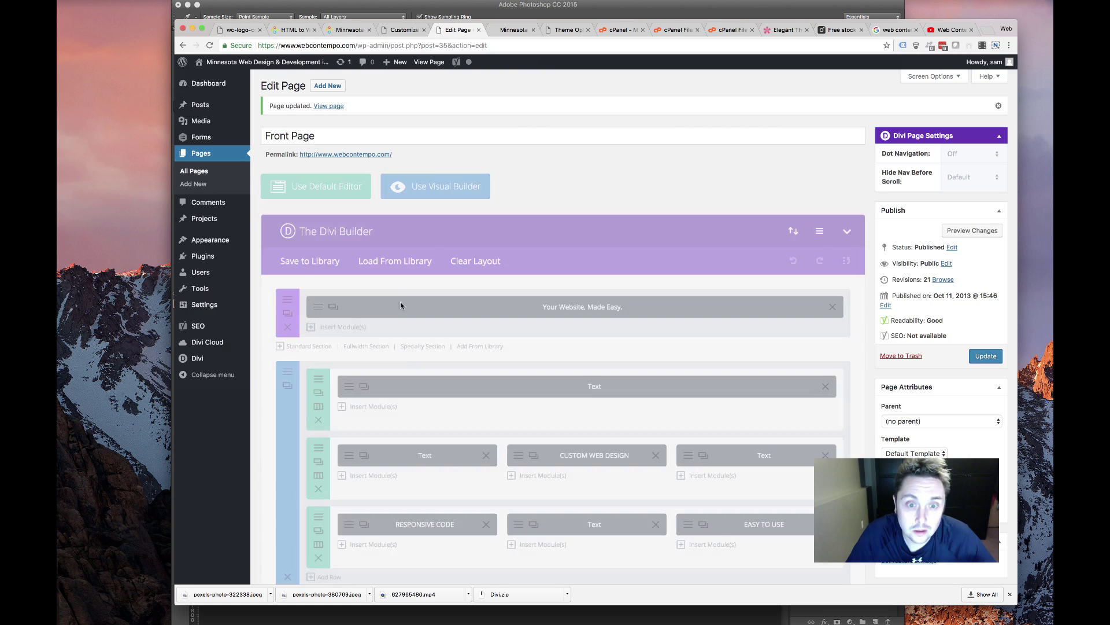
scroll(524, 373, "down", 10)
scroll(524, 373, "down", 5)
scroll(532, 353, "up", 4)
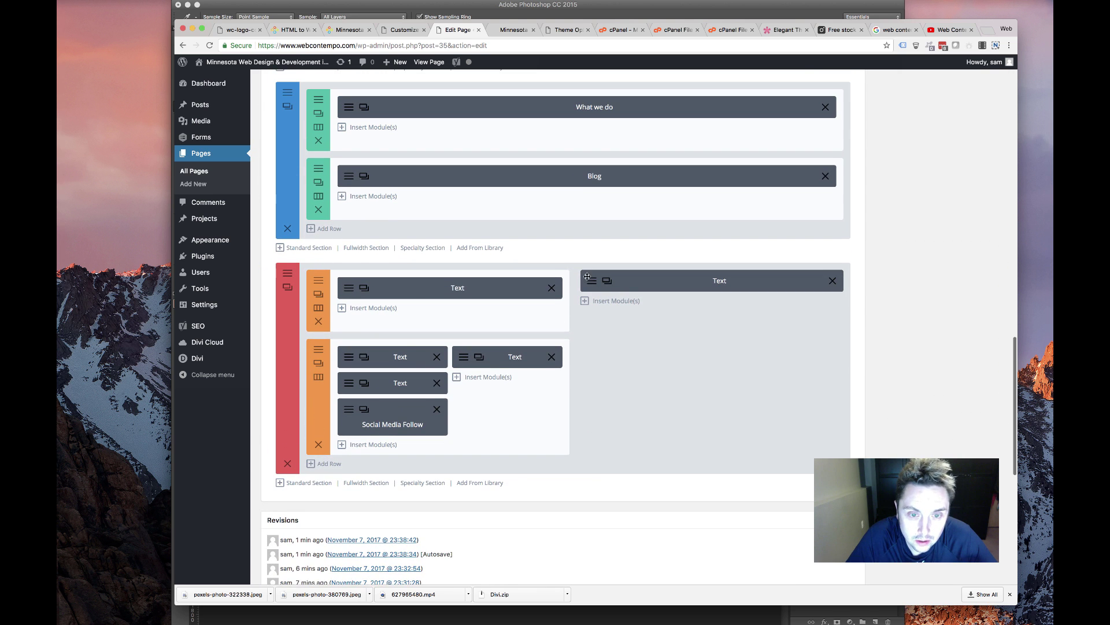
left_click(586, 284)
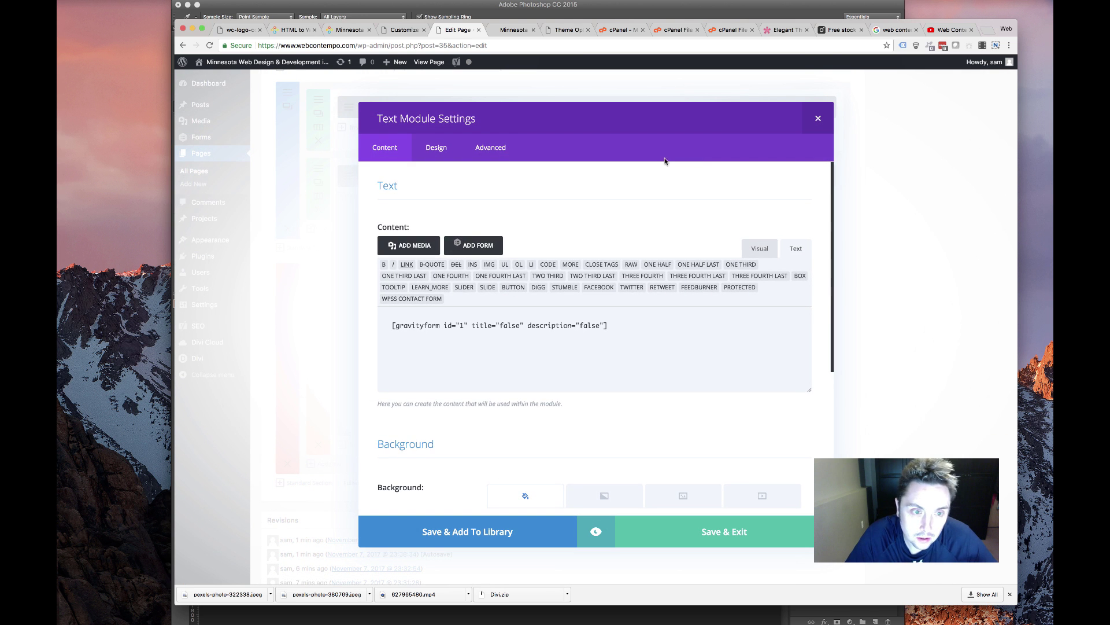
left_click(502, 153)
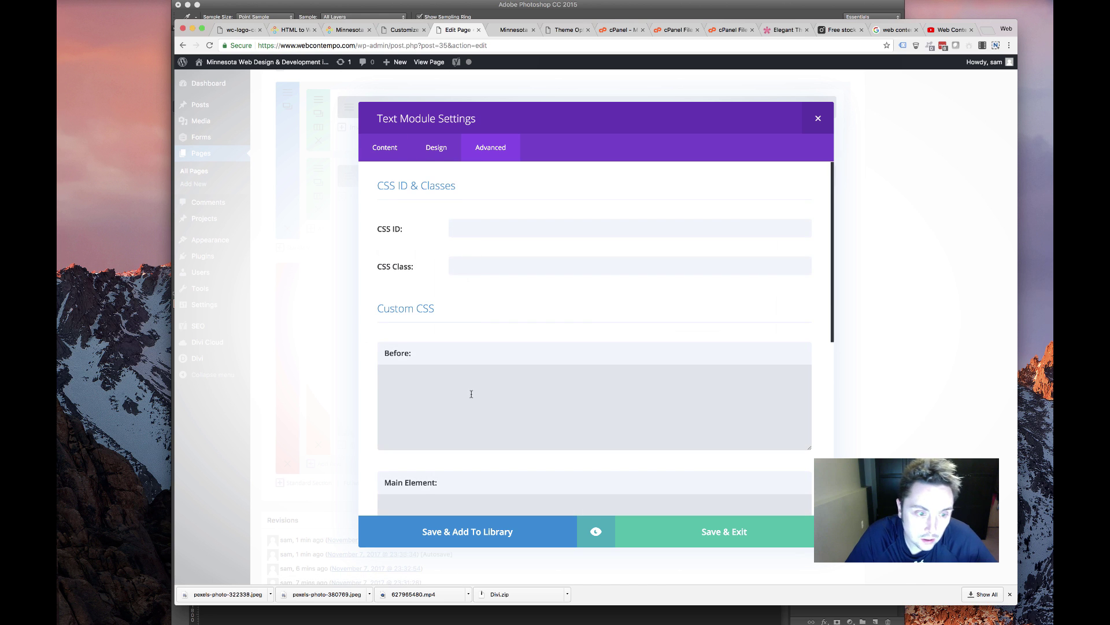
scroll(466, 413, "down", 2)
left_click(458, 427)
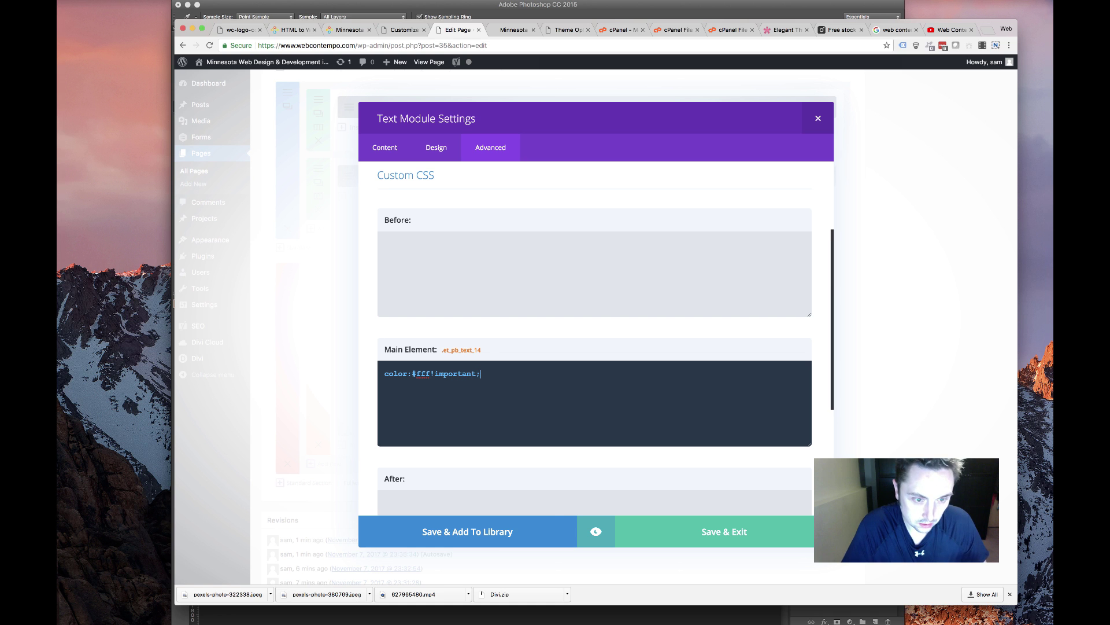
key("super+a")
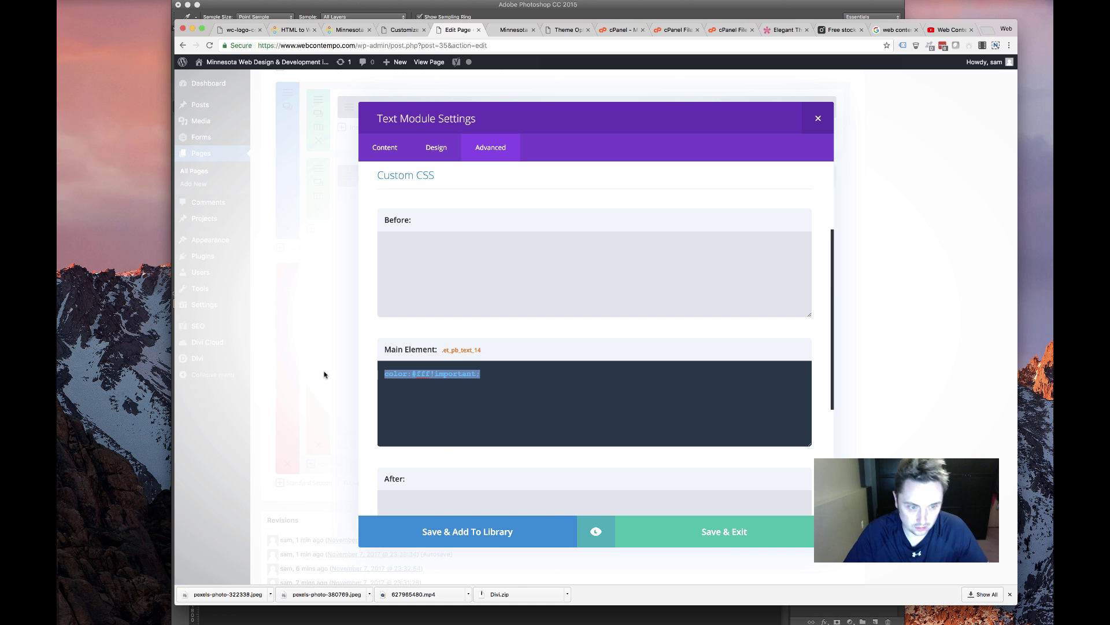
key("BackSpace")
left_click(679, 501)
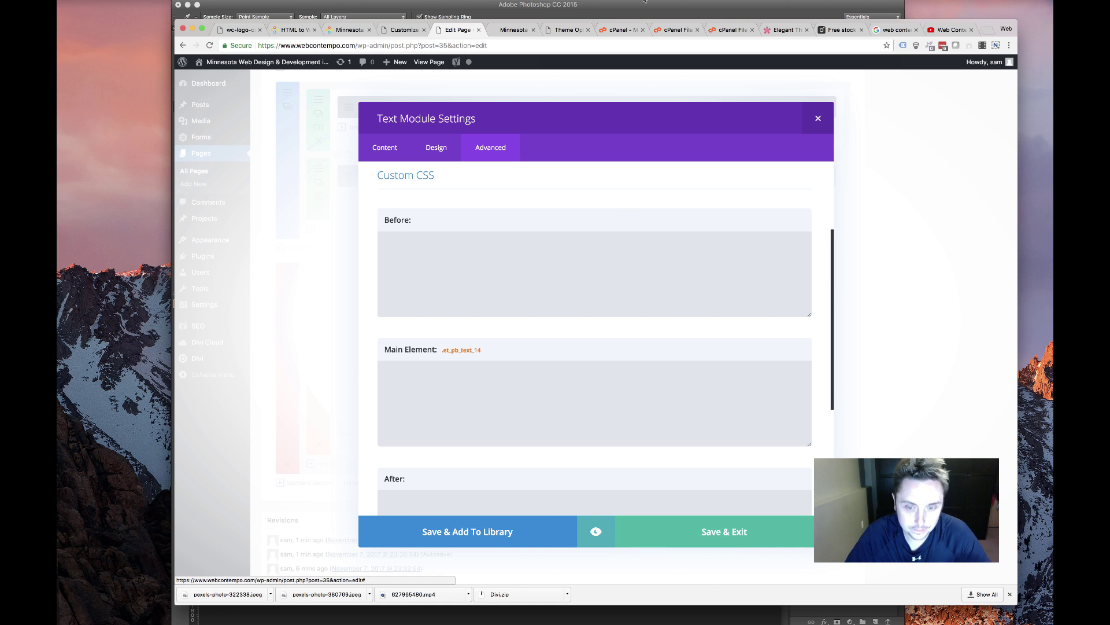
left_click(513, 30)
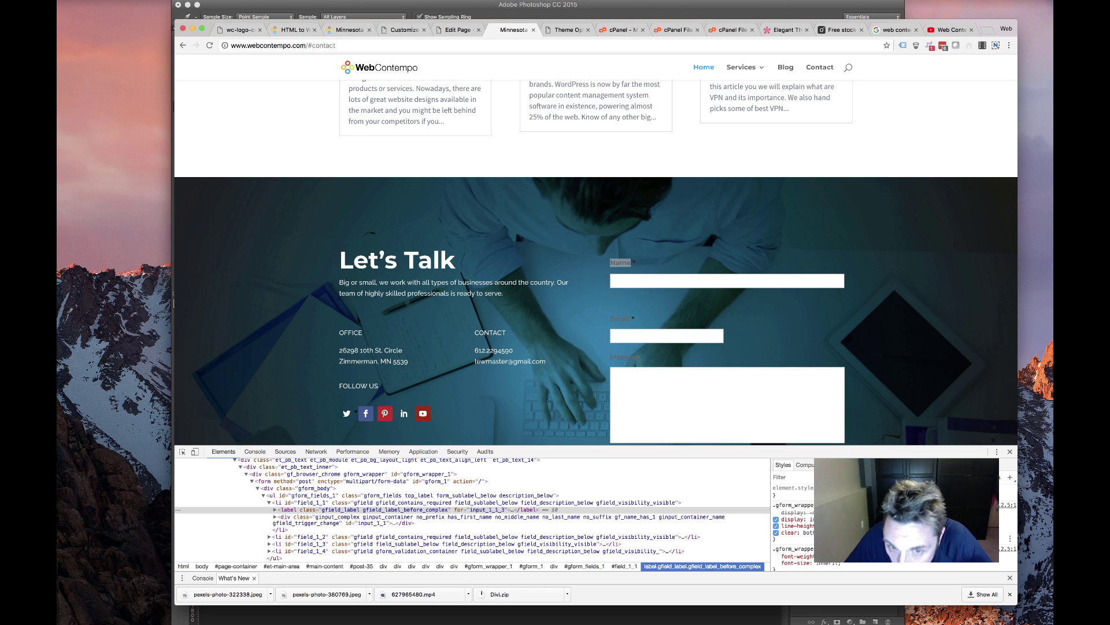
Start a '.gfield_label {co' rule in Additional CSS above the .whiteback rule
left_click(782, 512)
key("shift+Tab")
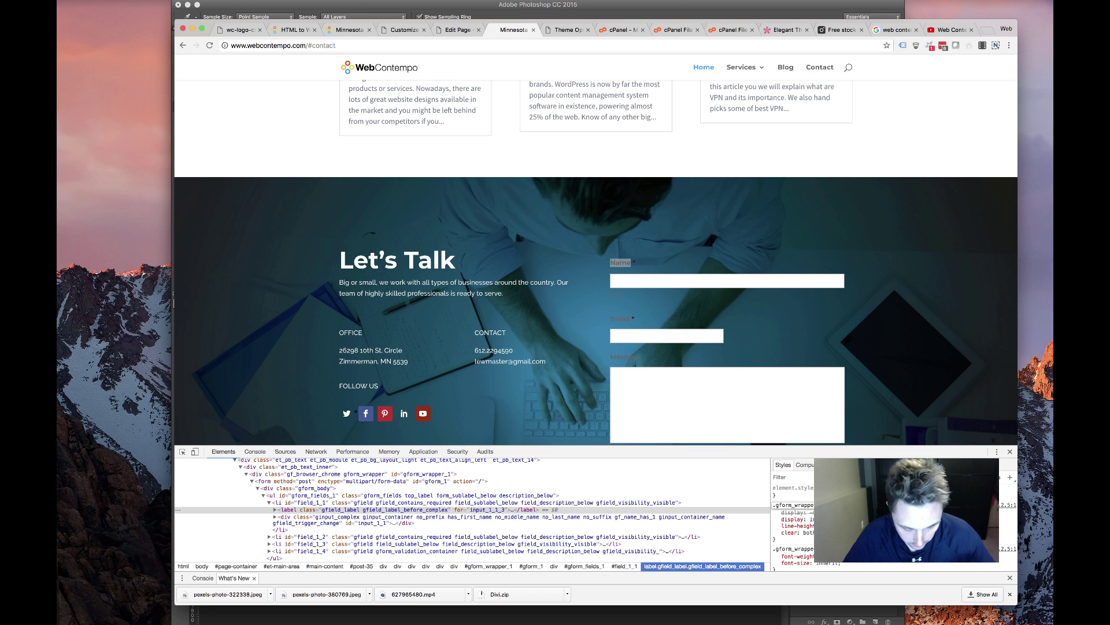
left_click(459, 30)
scroll(677, 220, "up", 10)
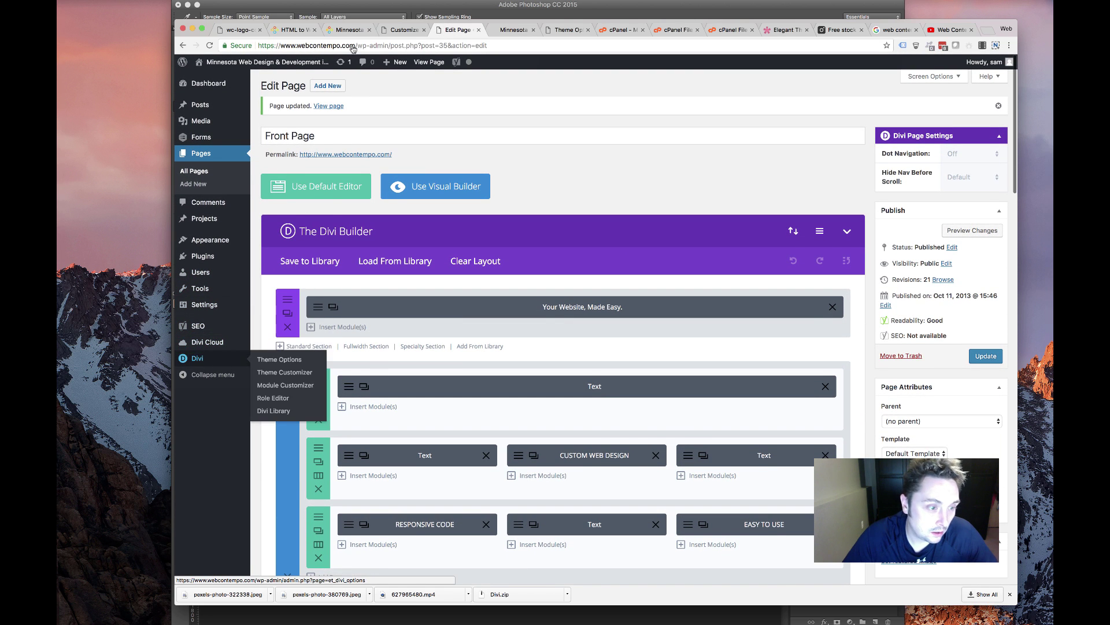
left_click(403, 29)
scroll(181, 552, "down", 10)
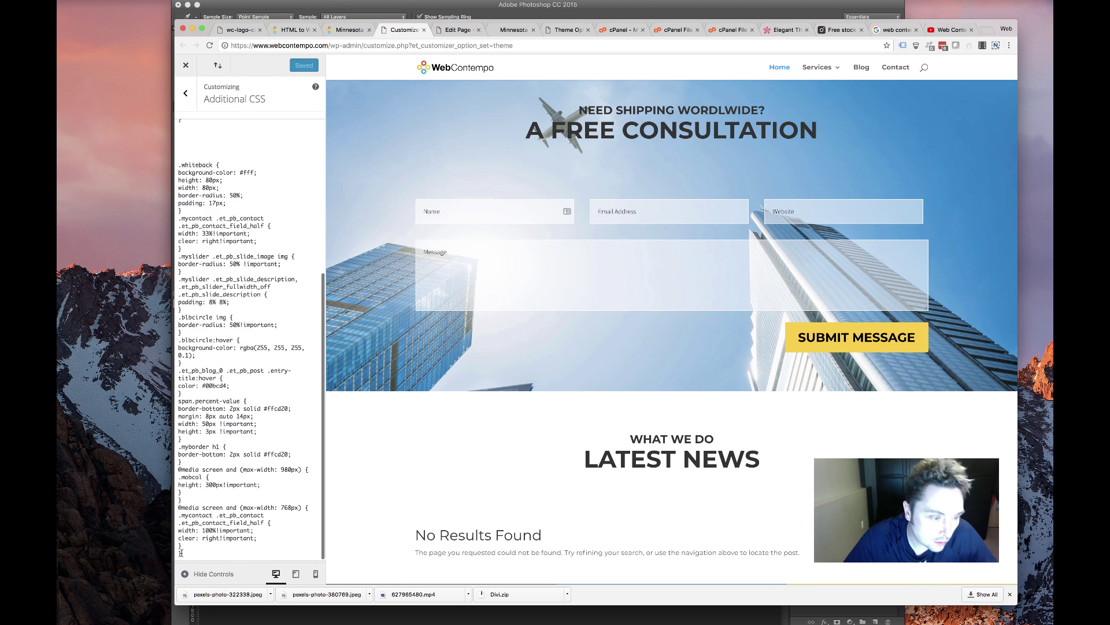
scroll(280, 376, "up", 5)
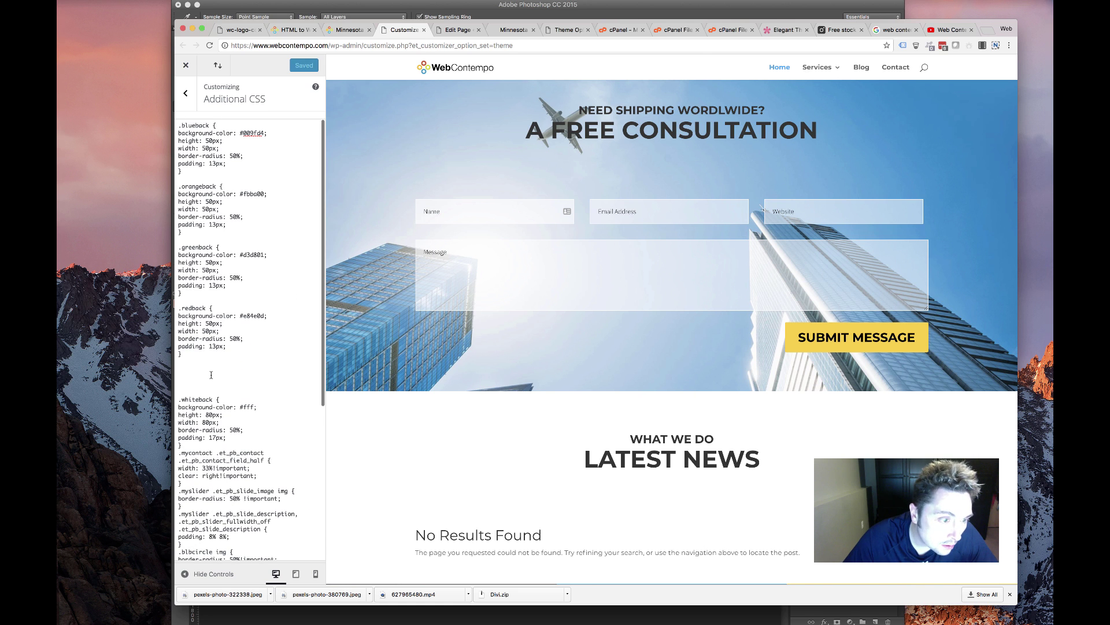
left_click(210, 370)
type(".gfield_label")
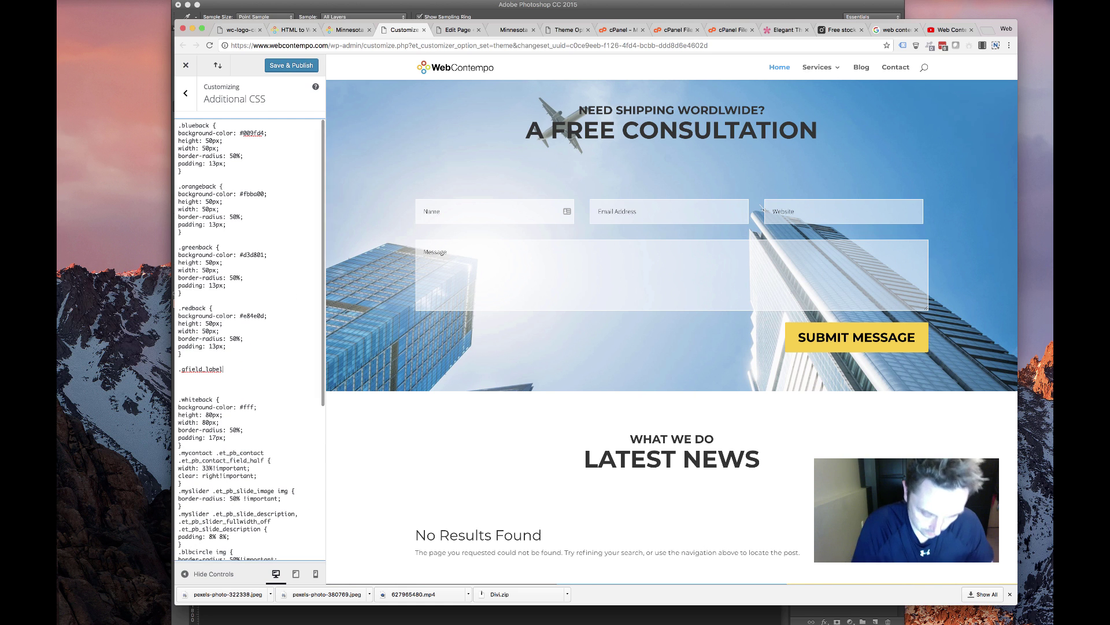
type(" {co")
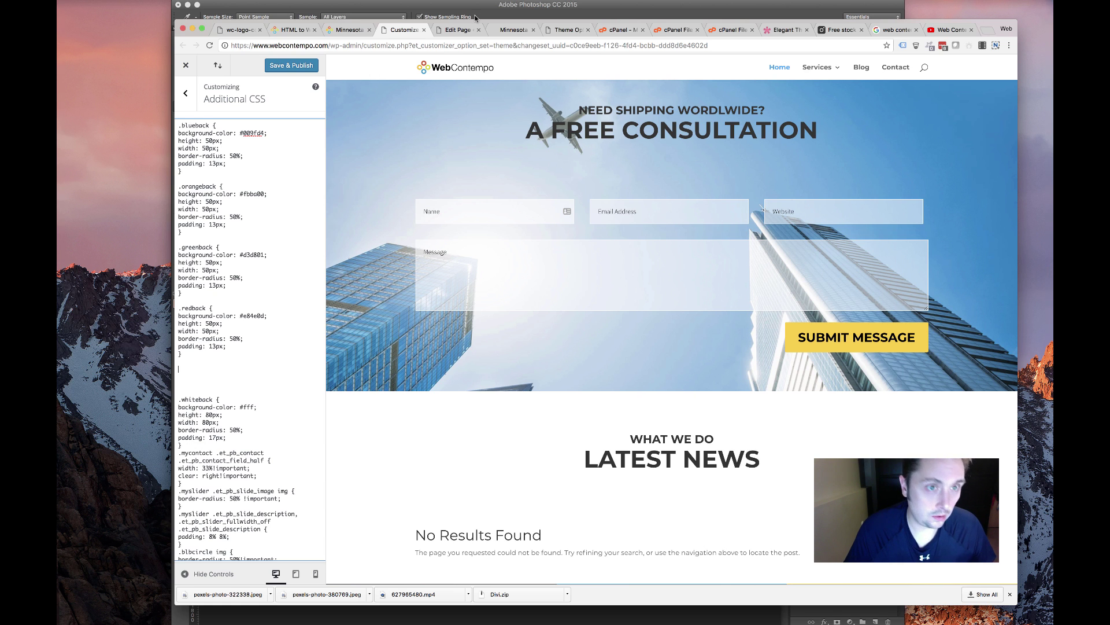
Add .gfield_label {color:#fff!important;} to the Front Page custom CSS, update, and check the live section
left_click(457, 31)
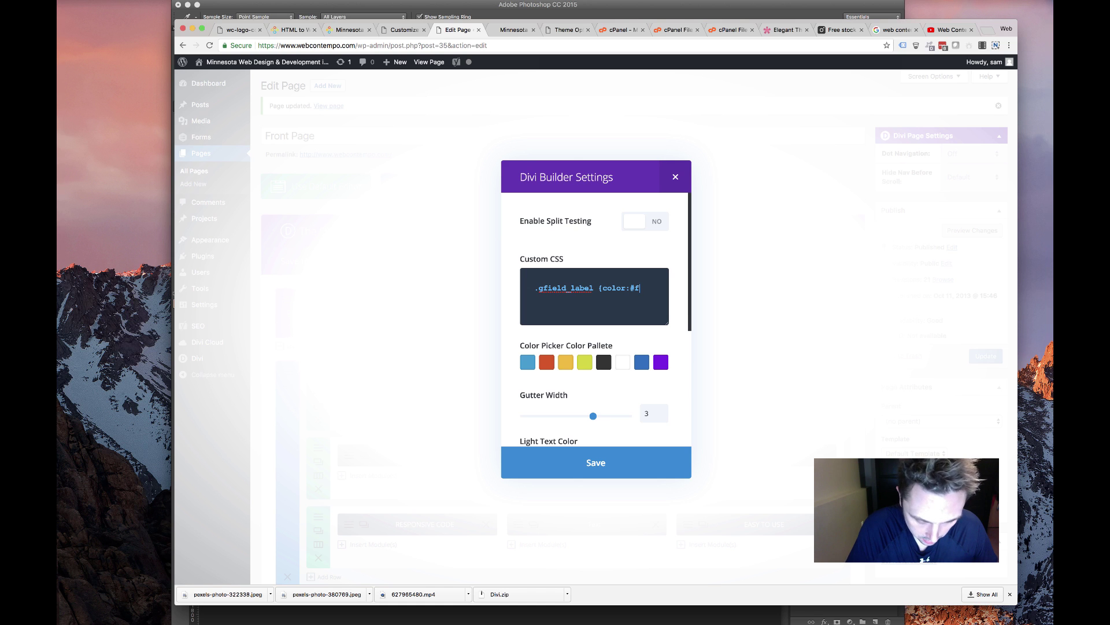
type("}")
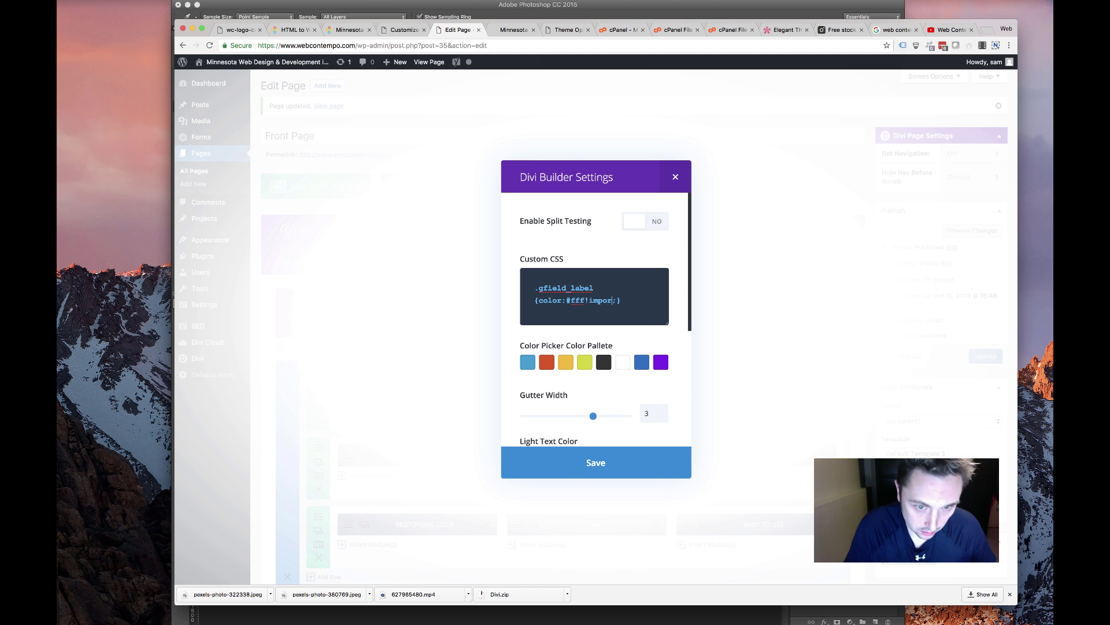
left_click(585, 455)
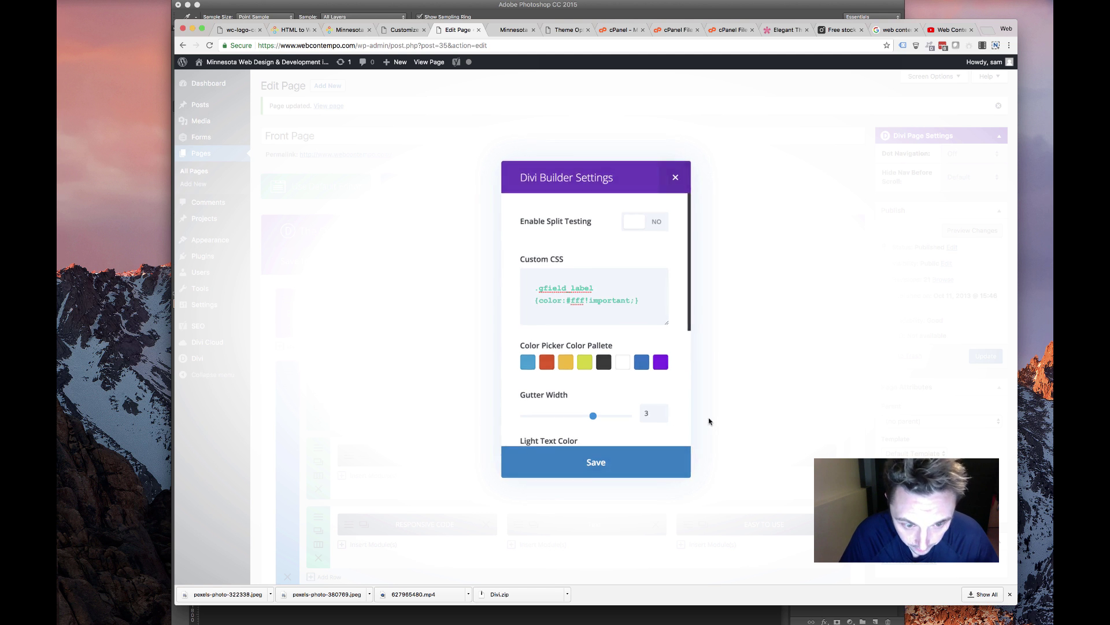
left_click(978, 355)
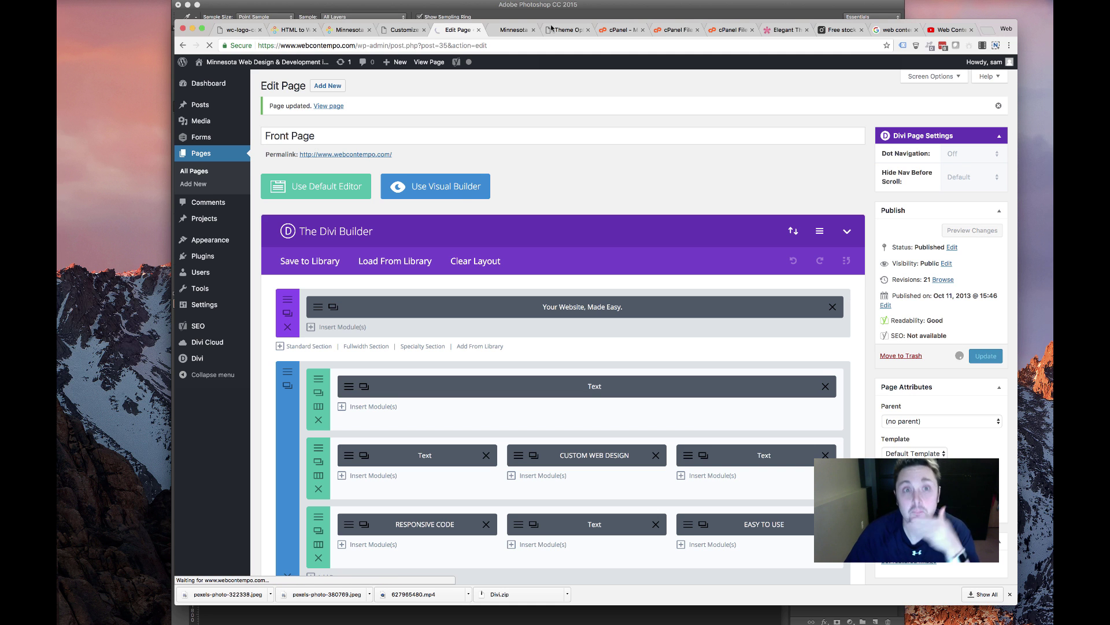
left_click(517, 29)
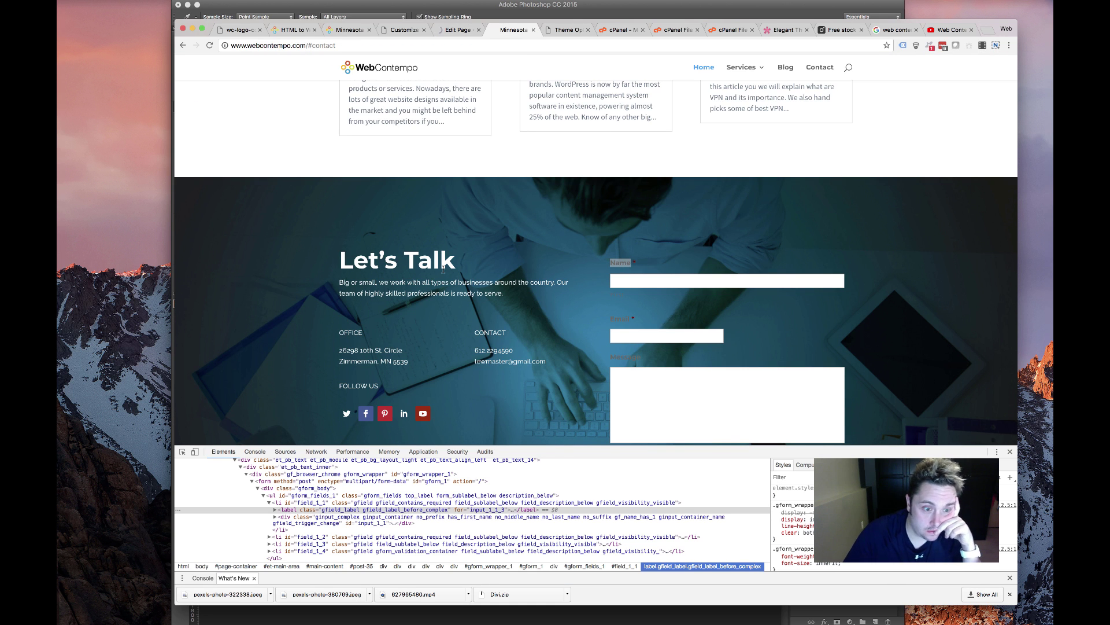
scroll(344, 400, "down", 2)
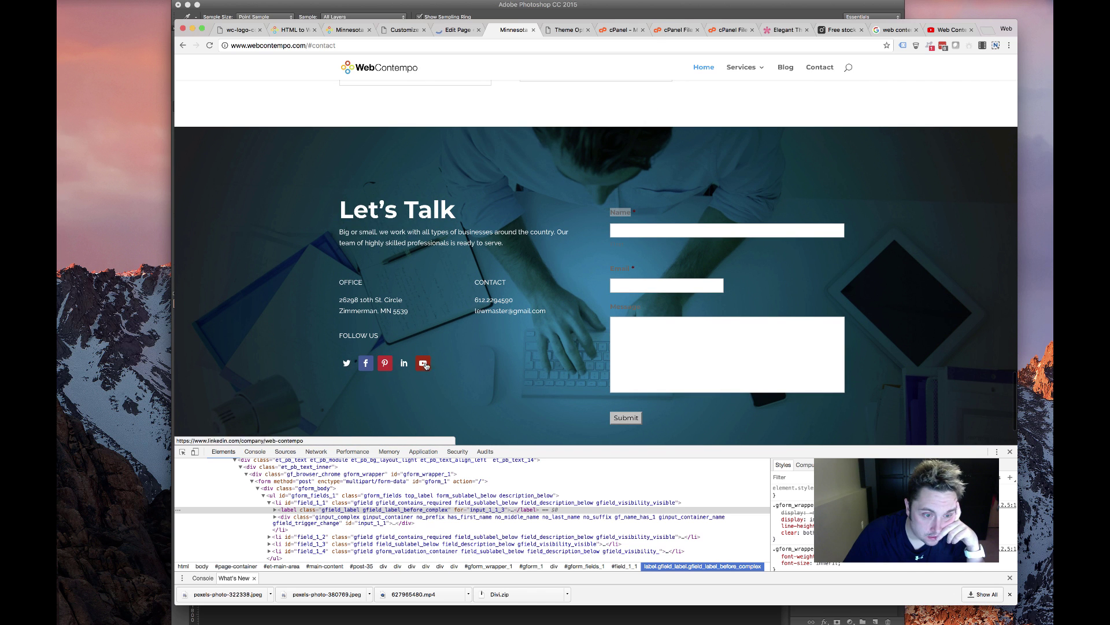
left_click_drag(474, 370, 310, 270)
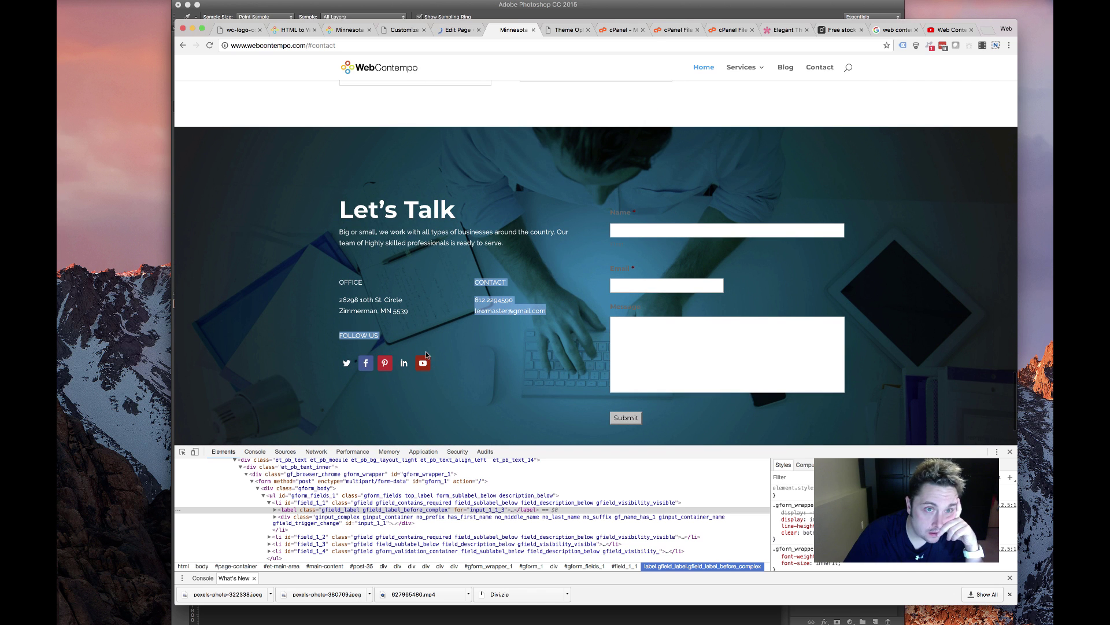
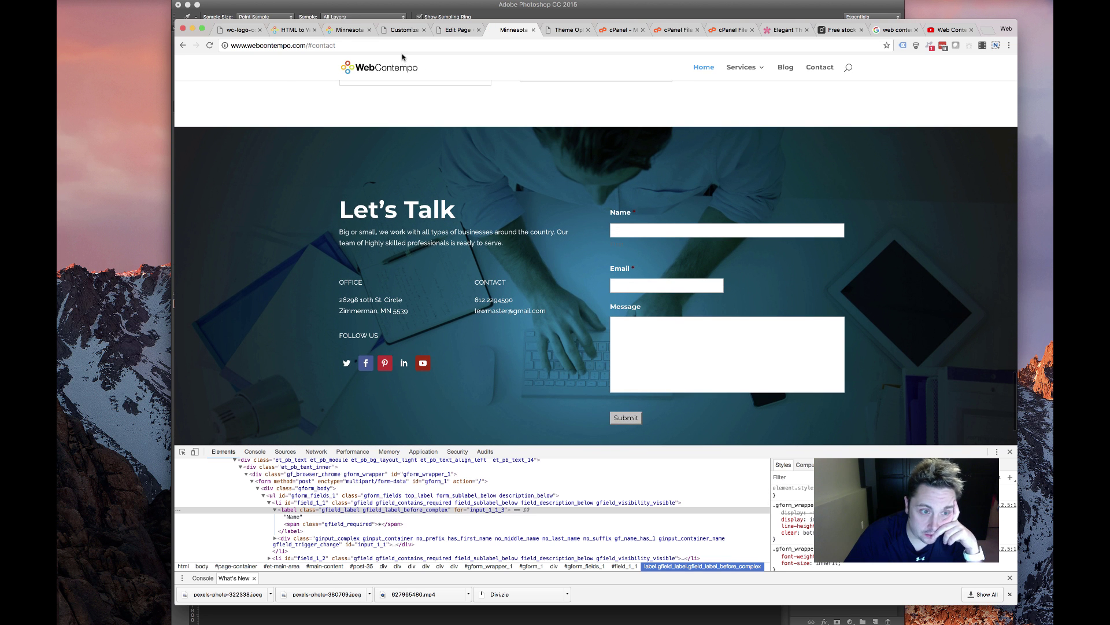
Return from the live contact page to the Front Page's Divi Builder editor
left_click(455, 29)
Give the Twitter follow icon a preset background colour in the Social Media Follow module
scroll(439, 301, "down", 10)
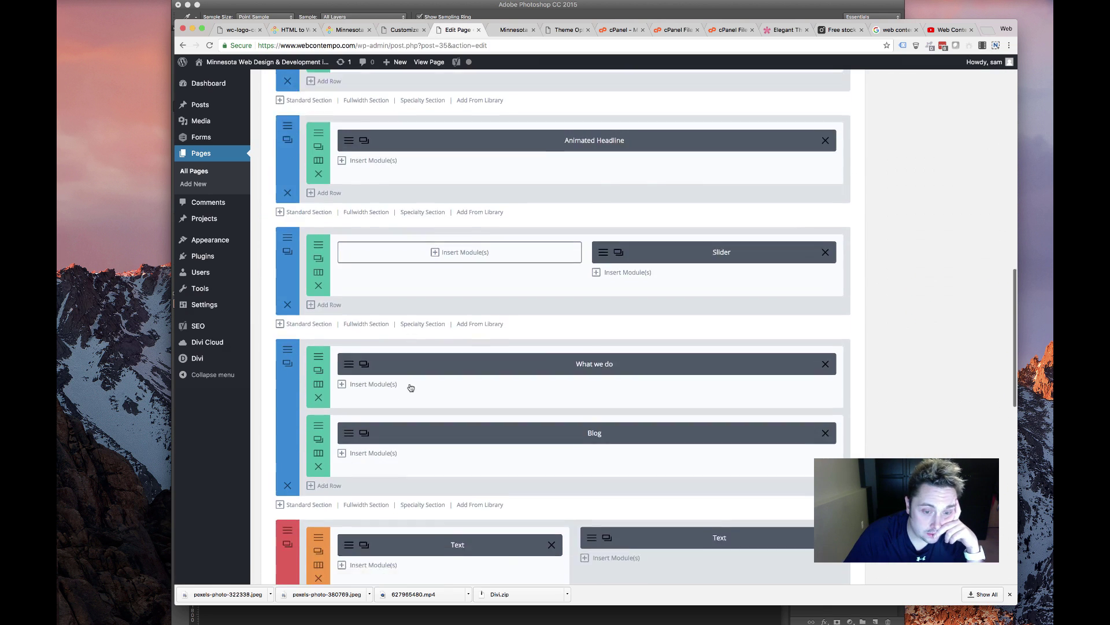
left_click(365, 370)
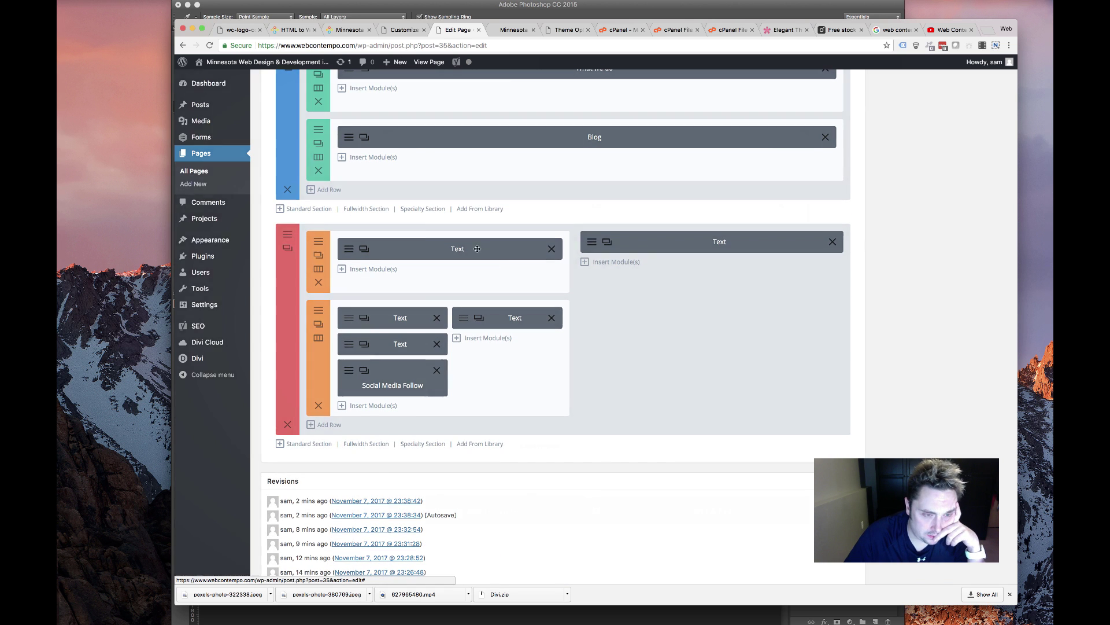
left_click(404, 192)
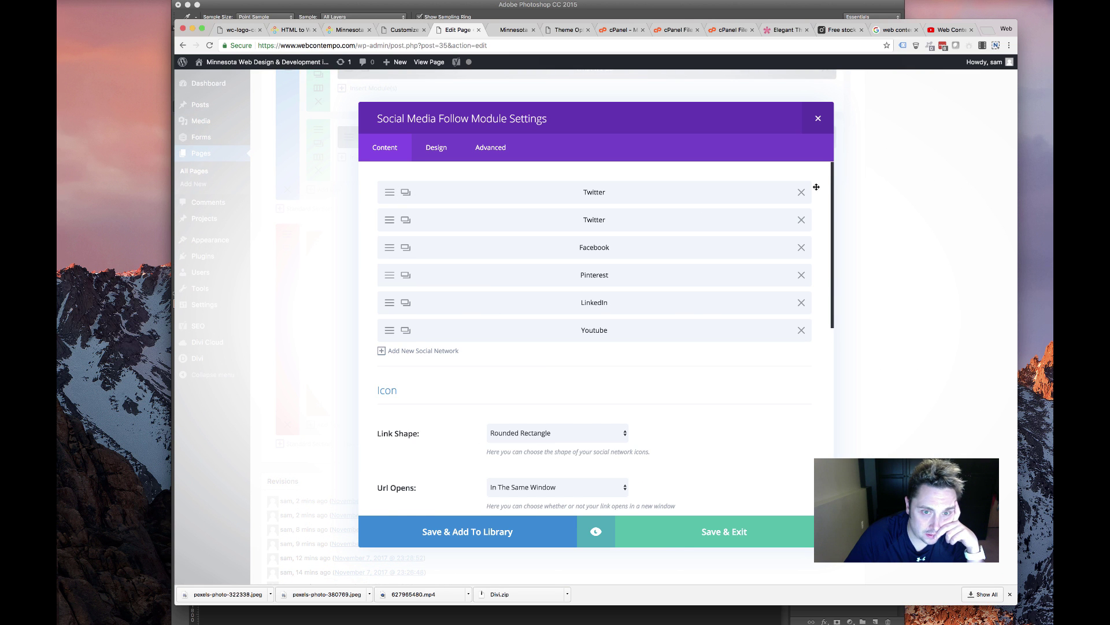
left_click(387, 192)
scroll(550, 394, "down", 3)
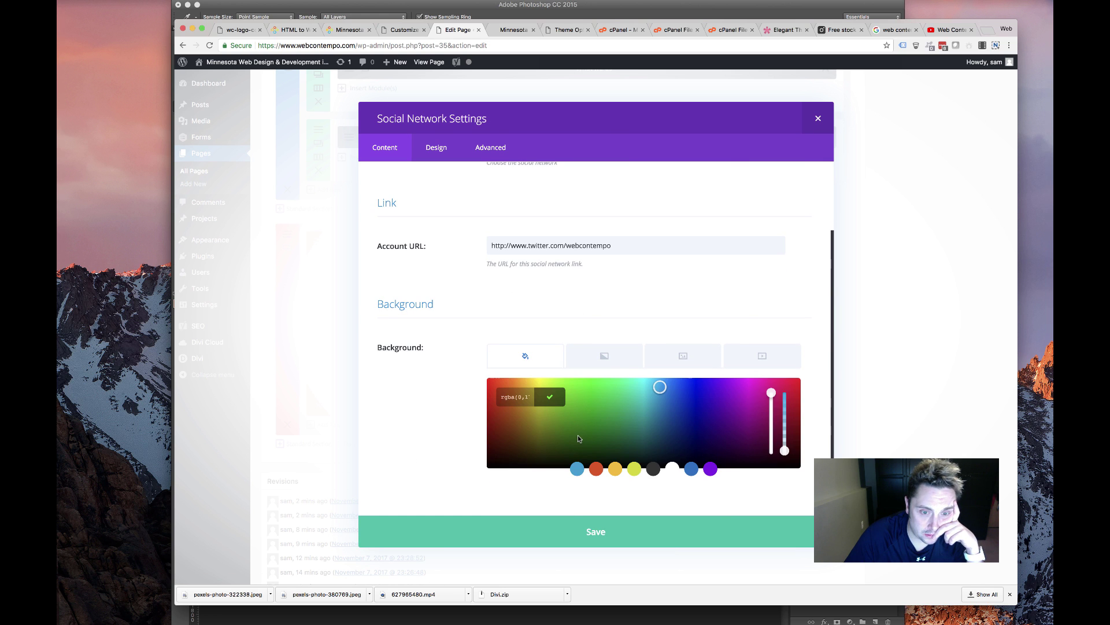
left_click(575, 469)
left_click(436, 290)
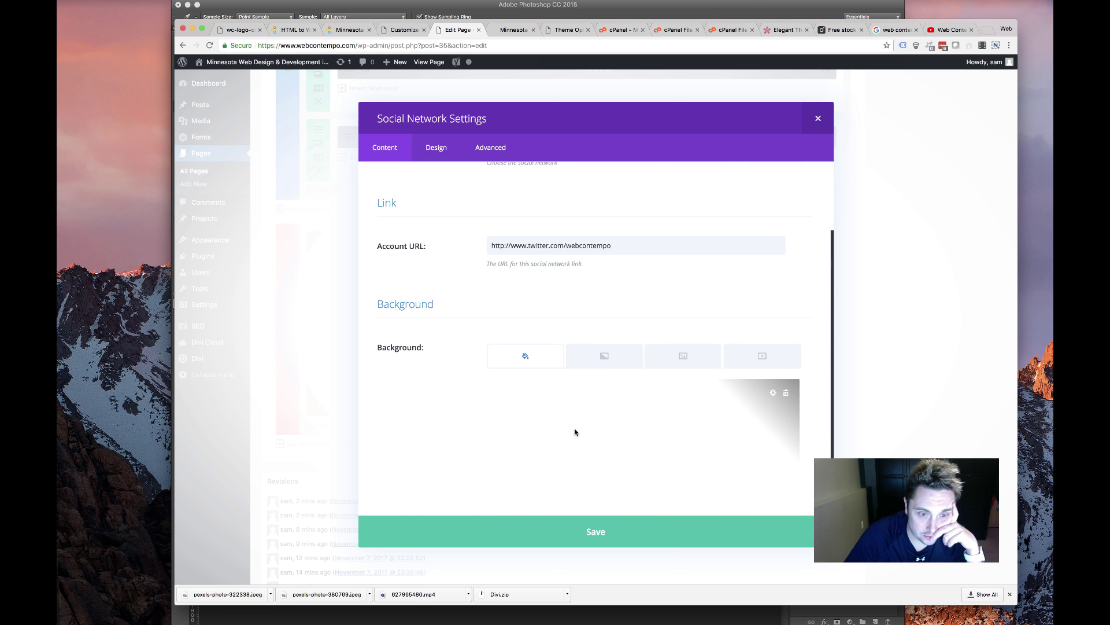
left_click(580, 466)
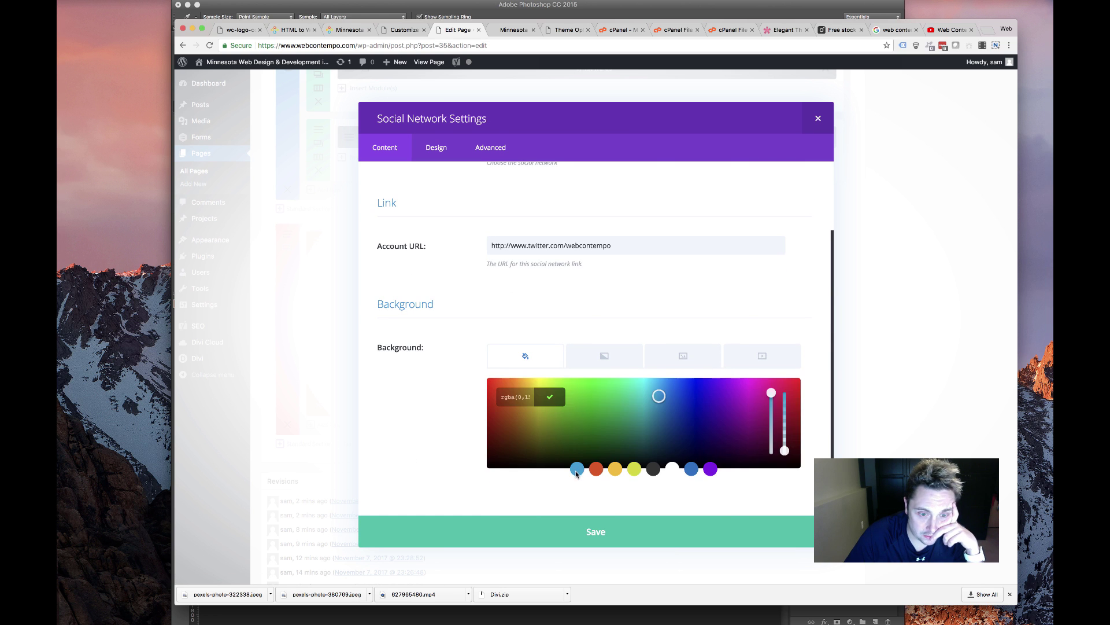
left_click(554, 401)
left_click(676, 357)
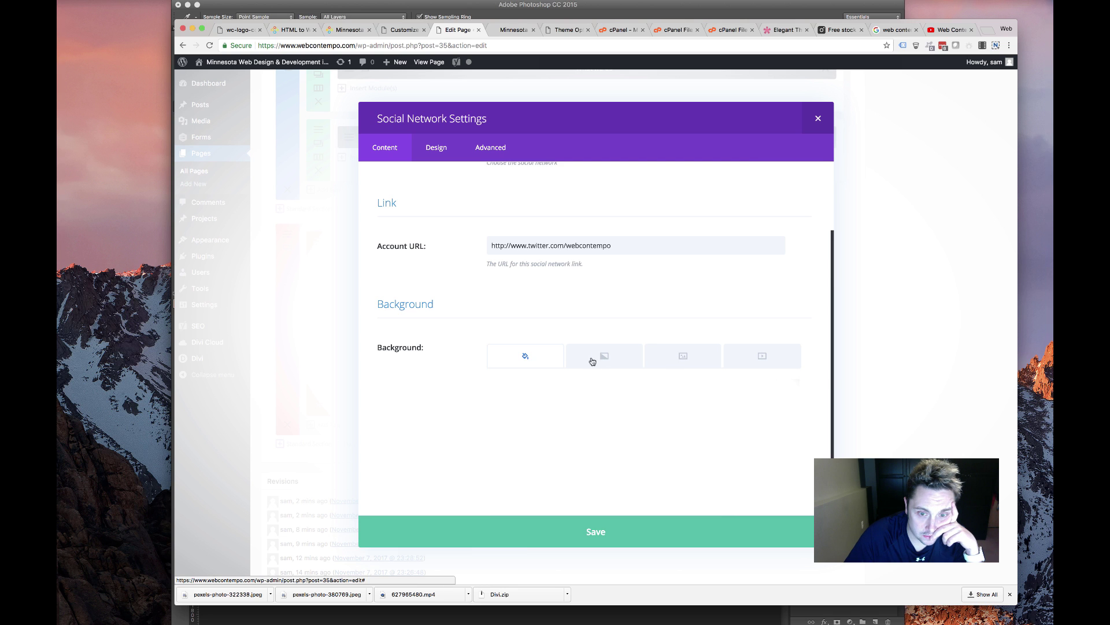
left_click(632, 539)
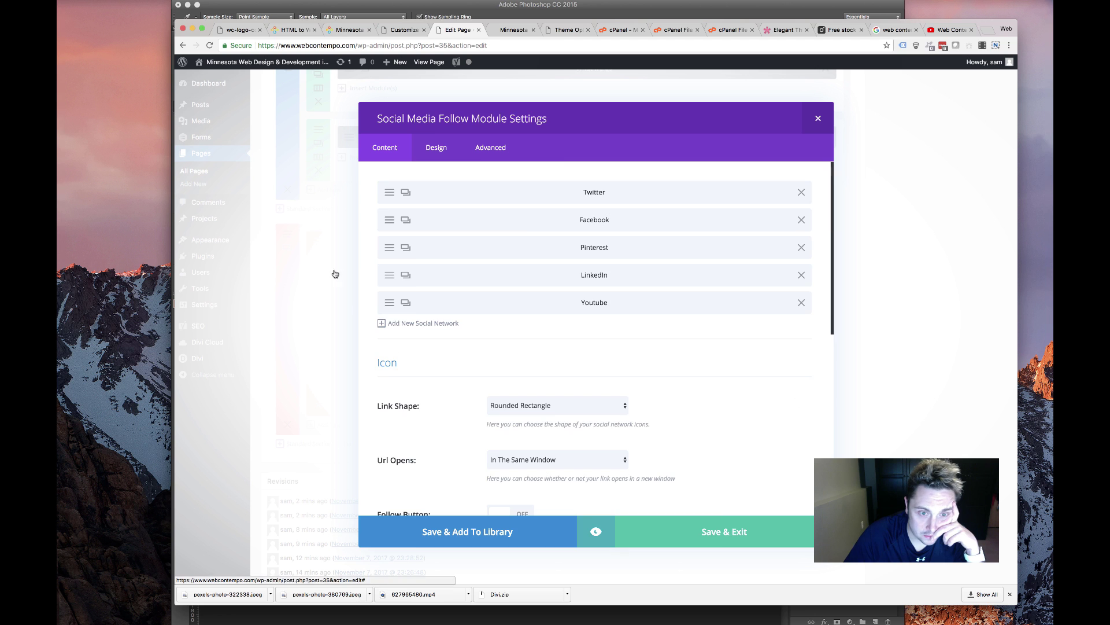
Give the LinkedIn icon a blue preset background, save the module and update the page
left_click(386, 280)
scroll(511, 373, "down", 3)
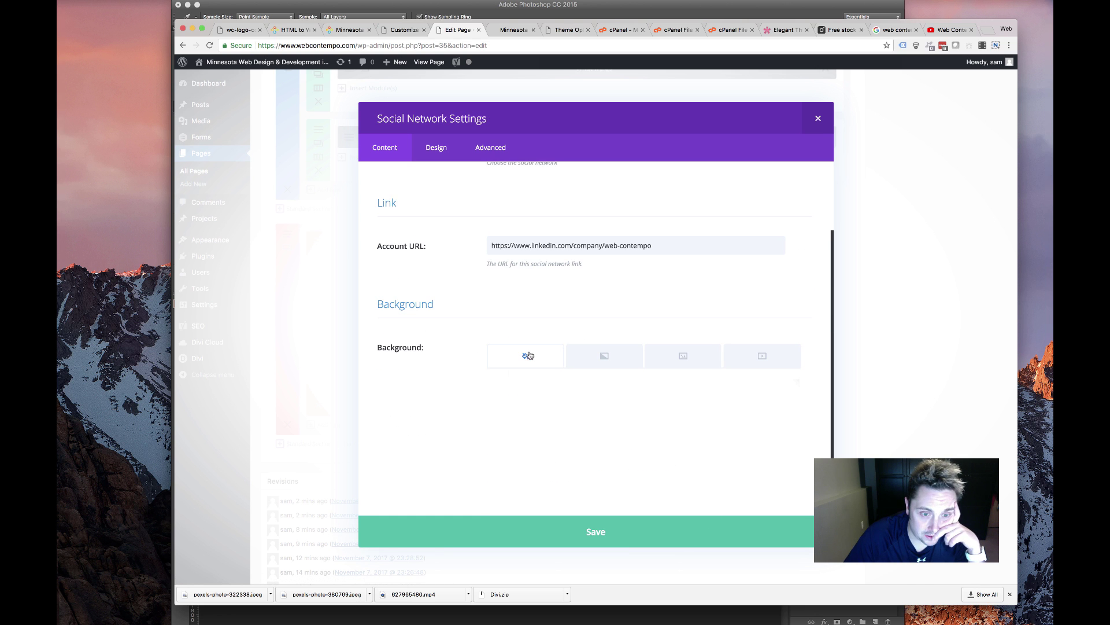
left_click(532, 395)
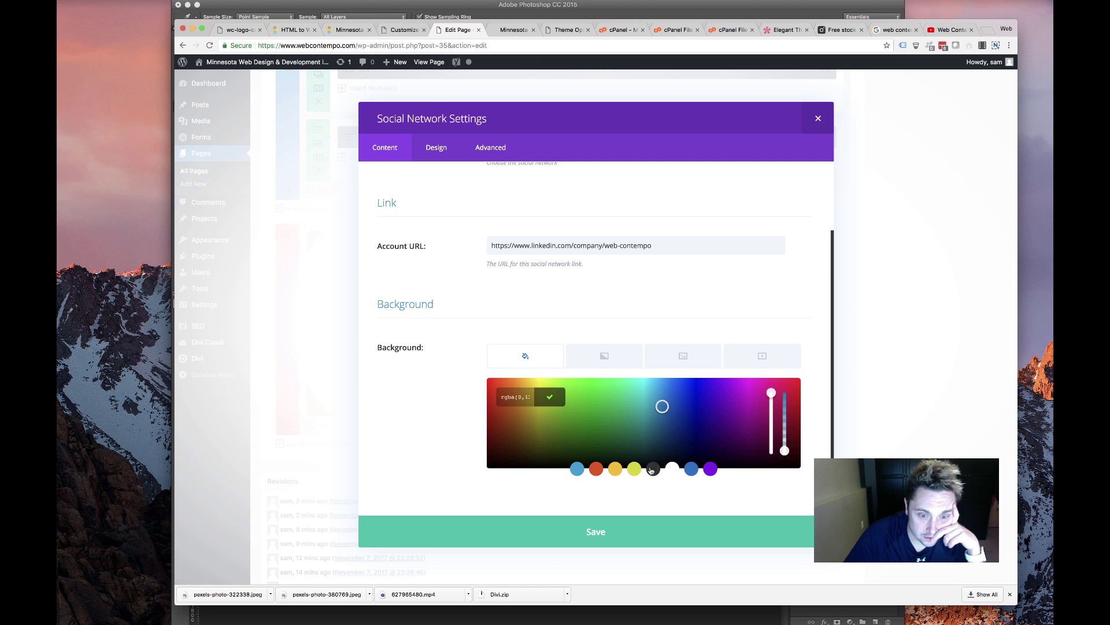
left_click(691, 469)
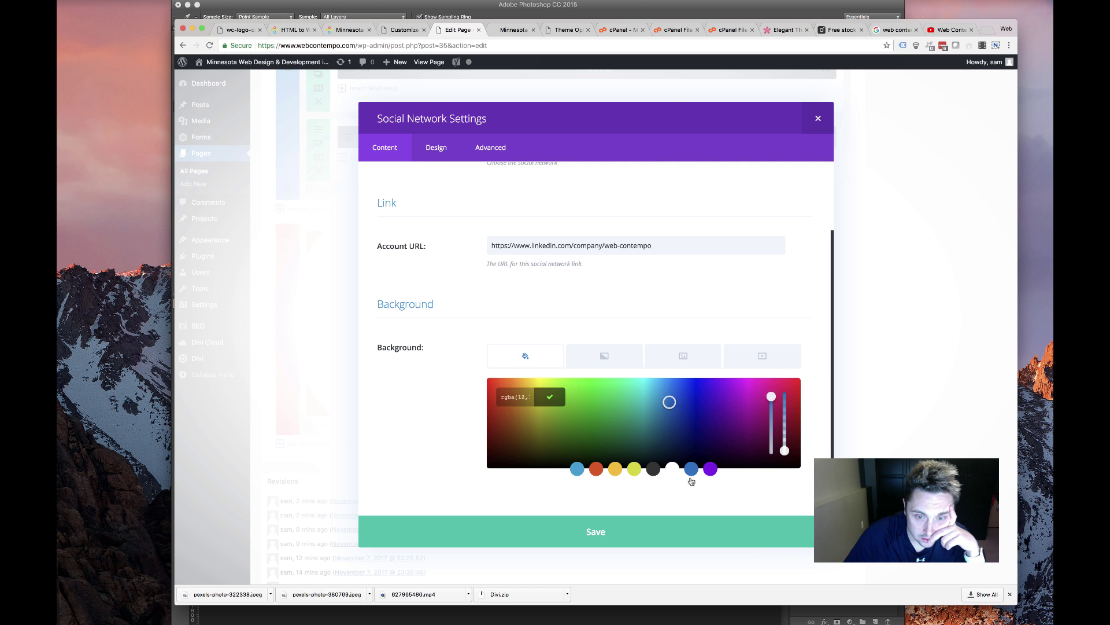
left_click(550, 397)
left_click(652, 529)
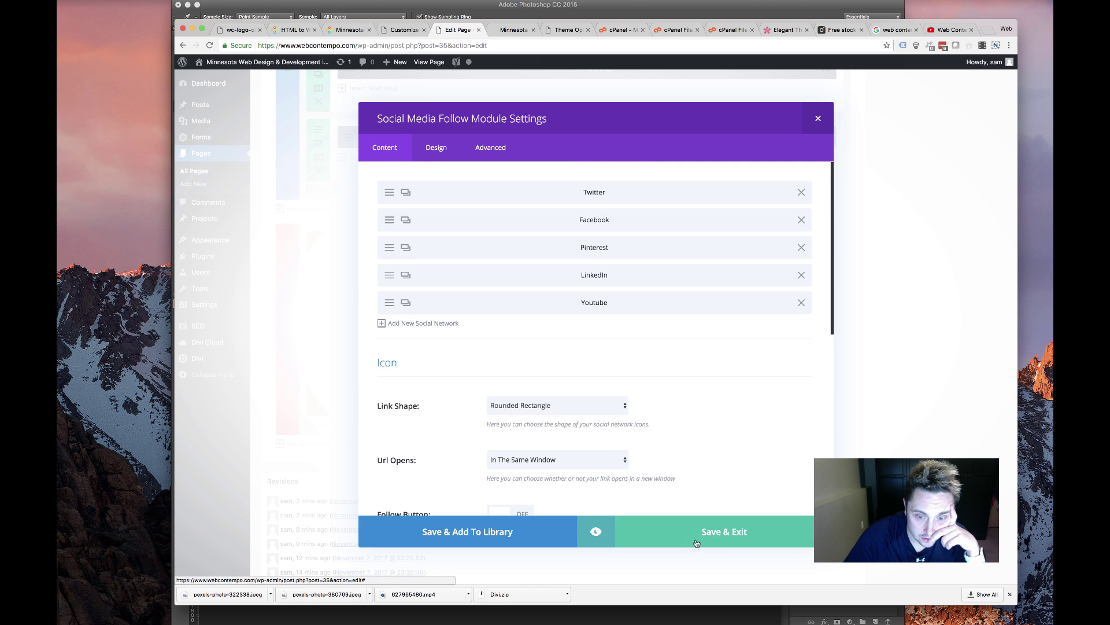
left_click(724, 531)
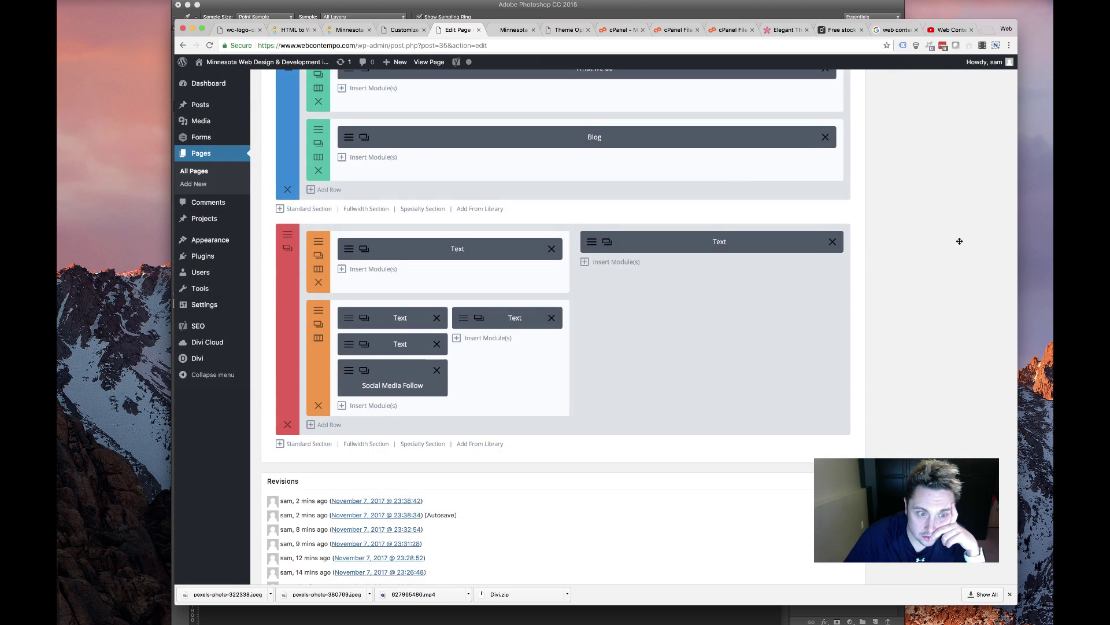
scroll(961, 241, "up", 10)
left_click(986, 356)
Reload the live site to review the follow icons, then return to the page editor
left_click(514, 30)
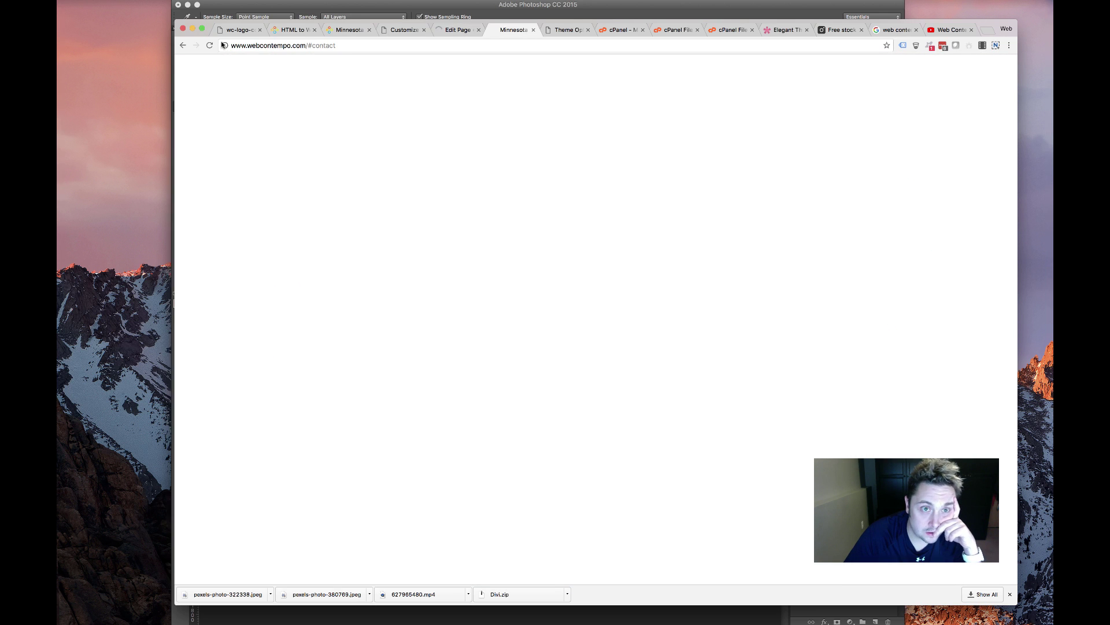
left_click(209, 46)
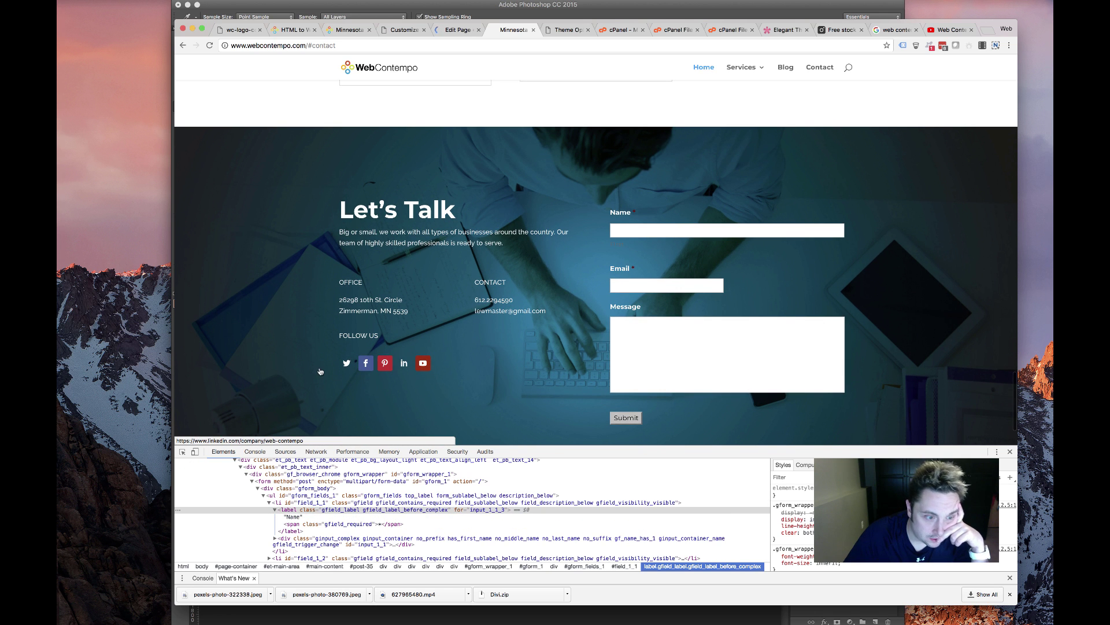
scroll(269, 256, "up", 10)
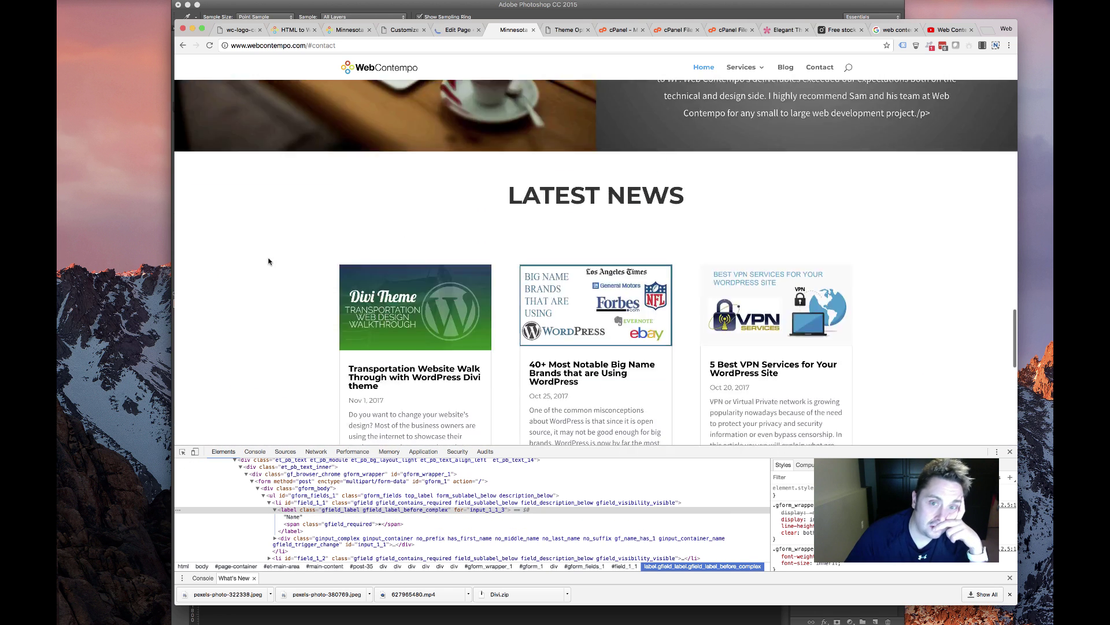
scroll(268, 261, "up", 15)
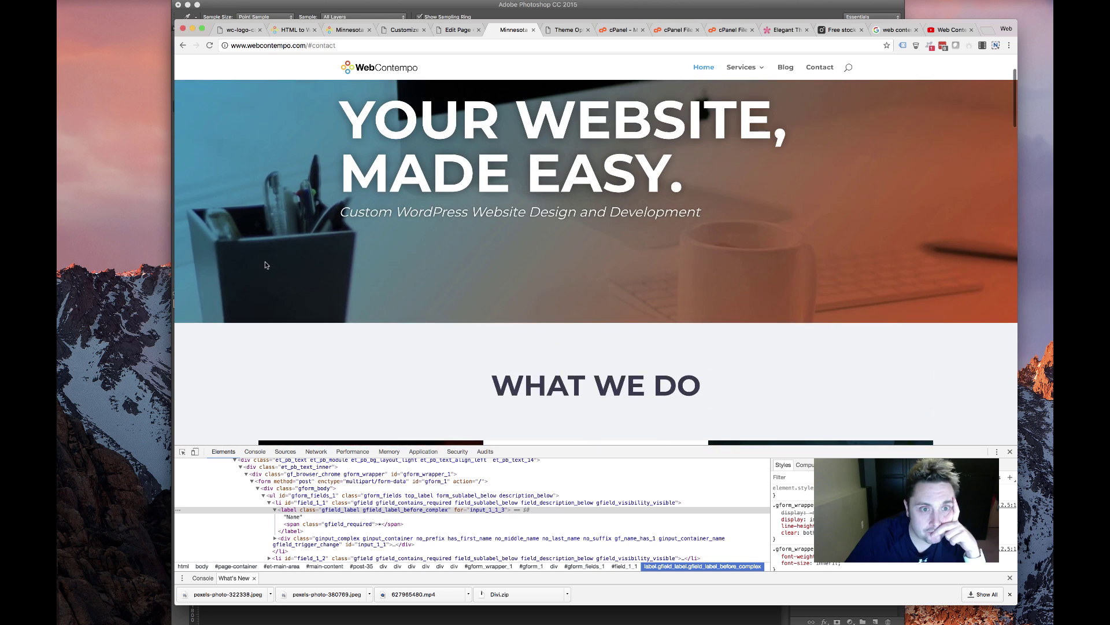
scroll(266, 261, "down", 20)
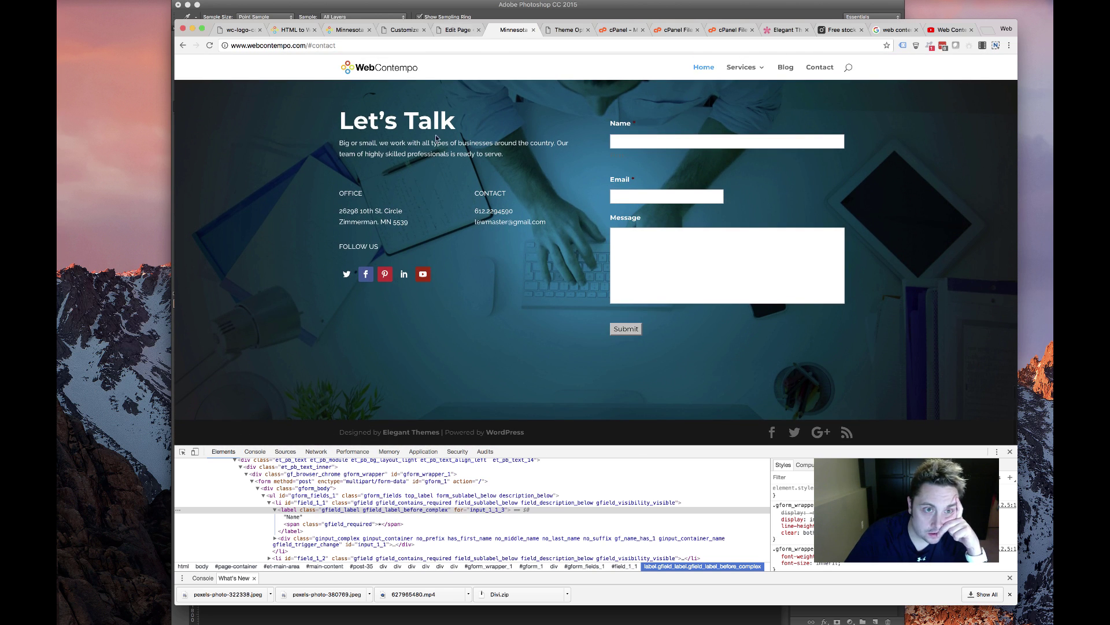
left_click(454, 29)
Give the Twitter follow icon a light-blue preset background, keeping Twitter as the network
scroll(384, 379, "down", 15)
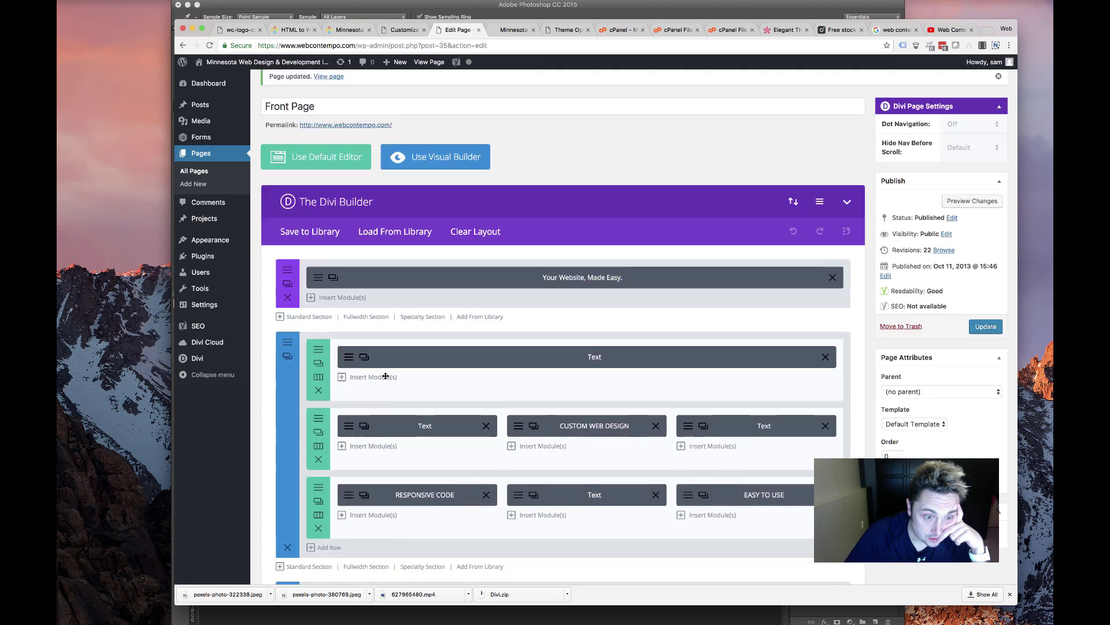
scroll(379, 349, "up", 10)
scroll(350, 345, "down", 5)
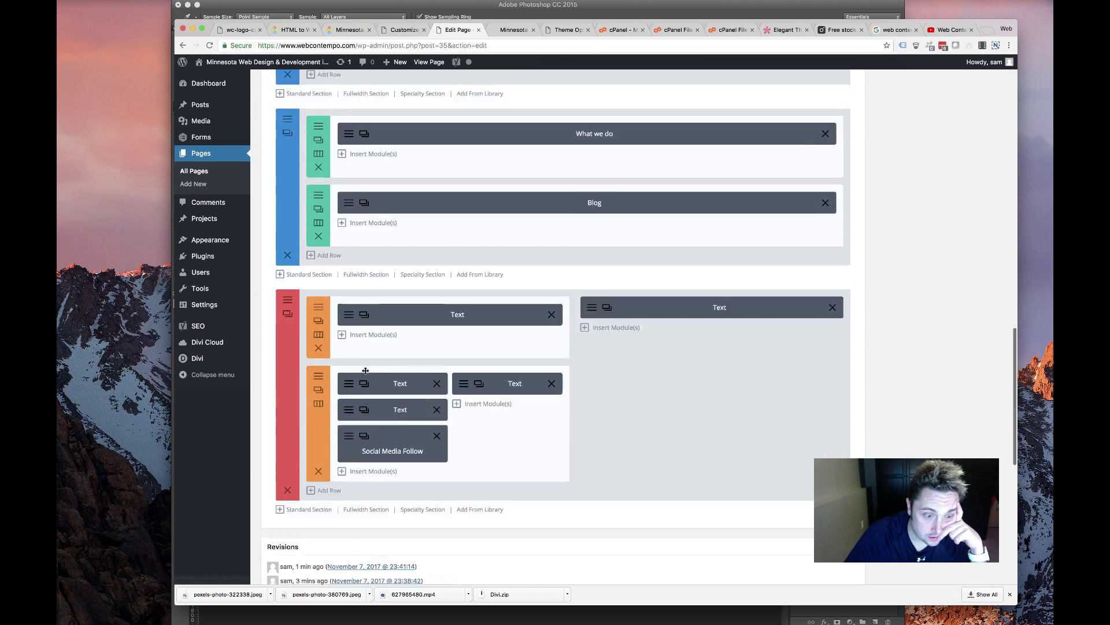
left_click(349, 345)
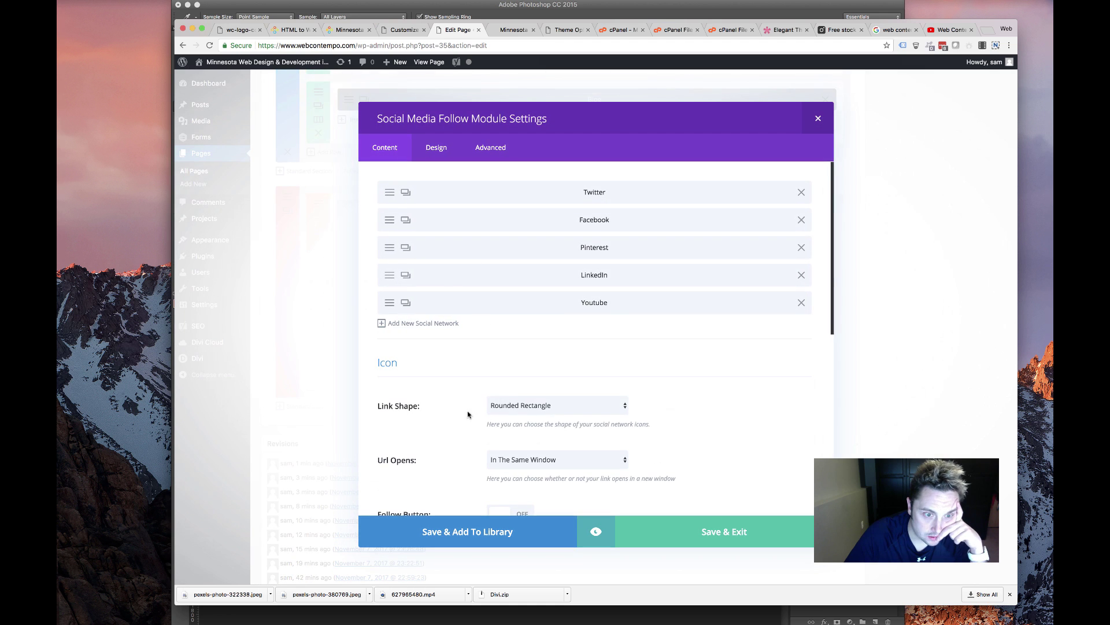
left_click(392, 200)
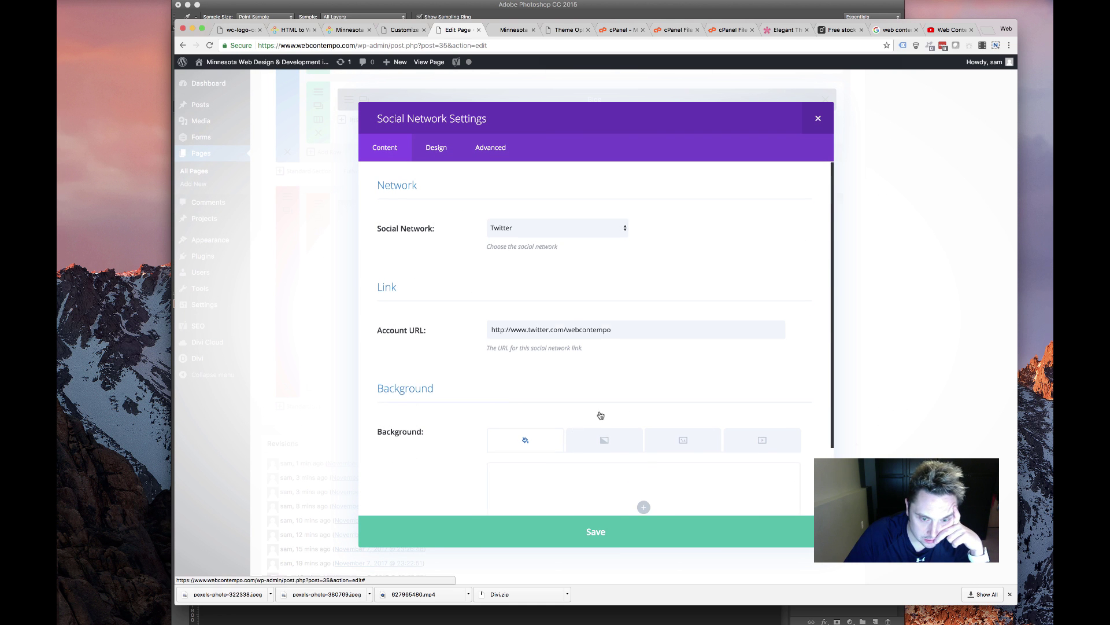
scroll(600, 417, "down", 3)
left_click(577, 469)
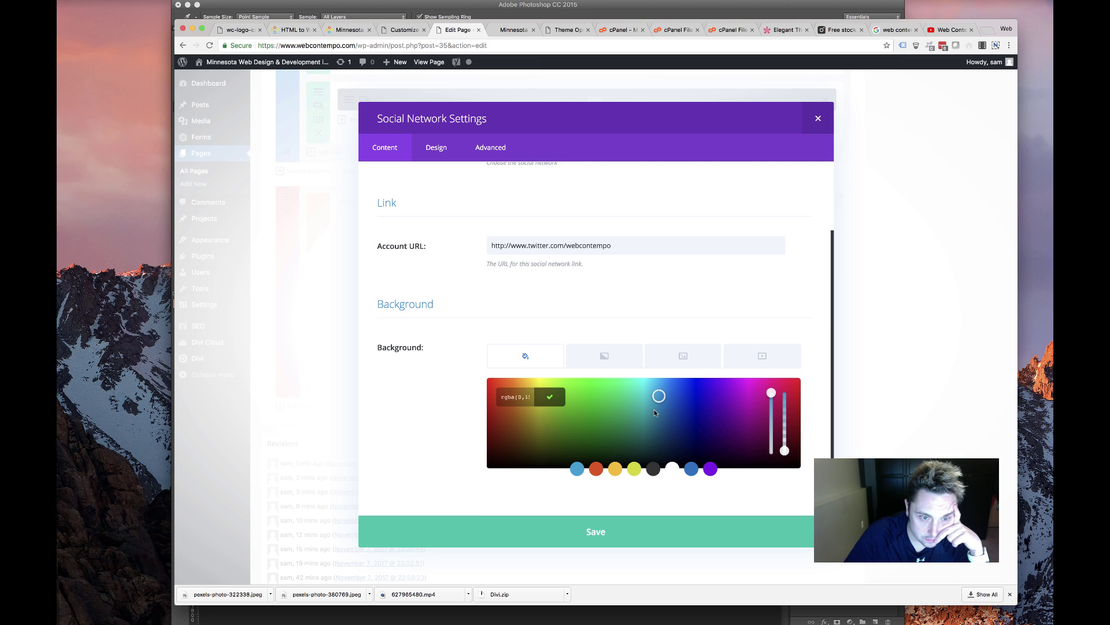
left_click(549, 398)
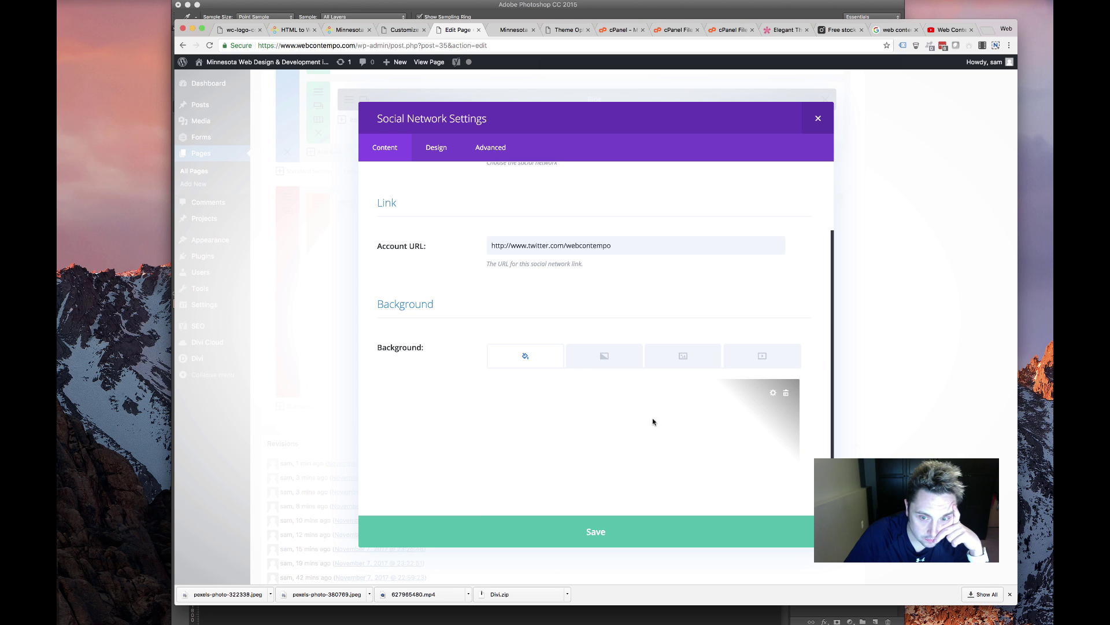
scroll(475, 371, "up", 3)
left_click(590, 232)
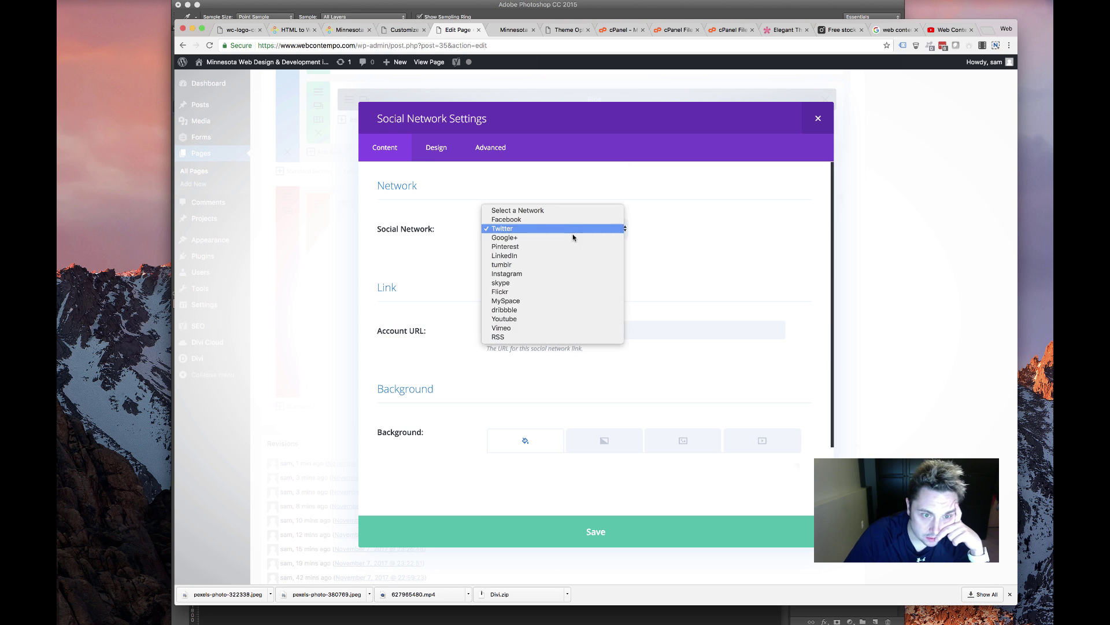
left_click(529, 232)
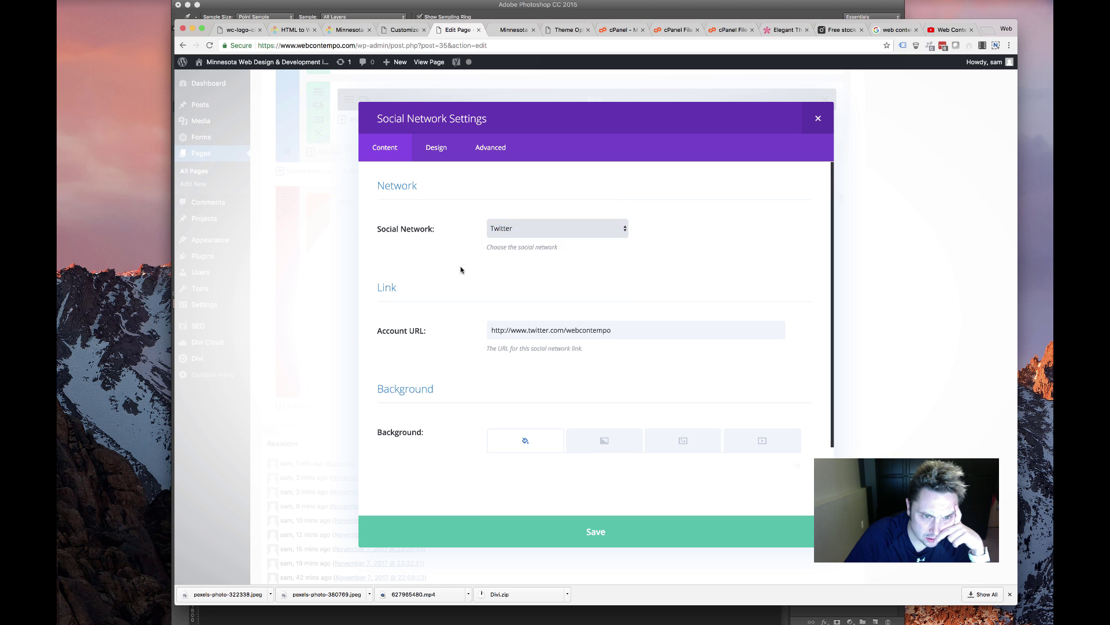
Switch Twitter's background to a gradient with both colours light blue, and save it
scroll(634, 360, "down", 3)
left_click(633, 364)
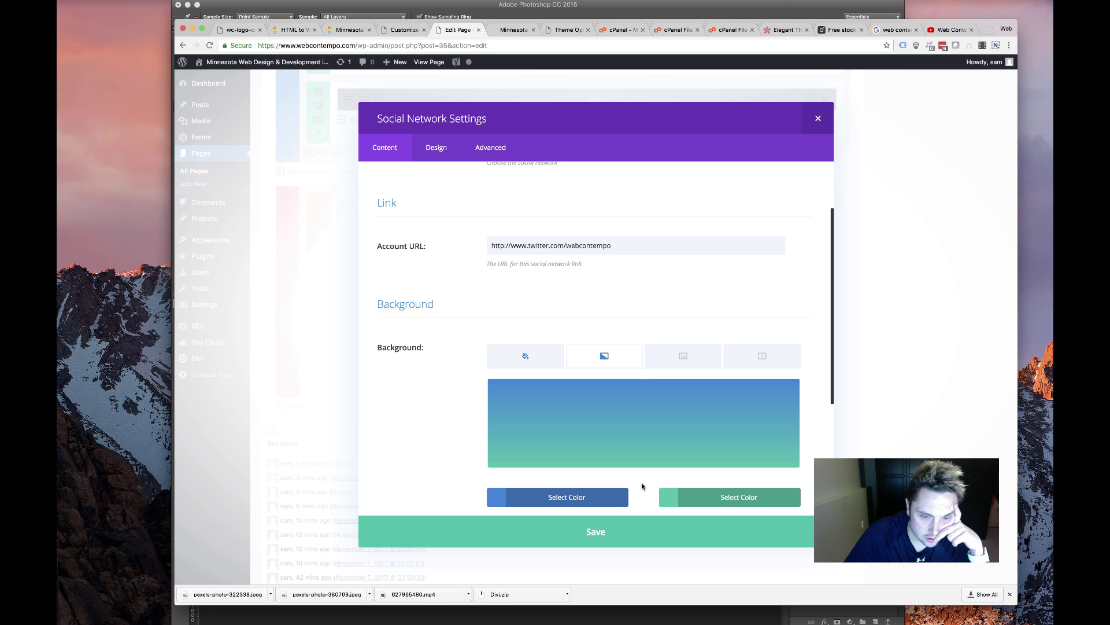
scroll(642, 486, "down", 5)
scroll(580, 352, "up", 3)
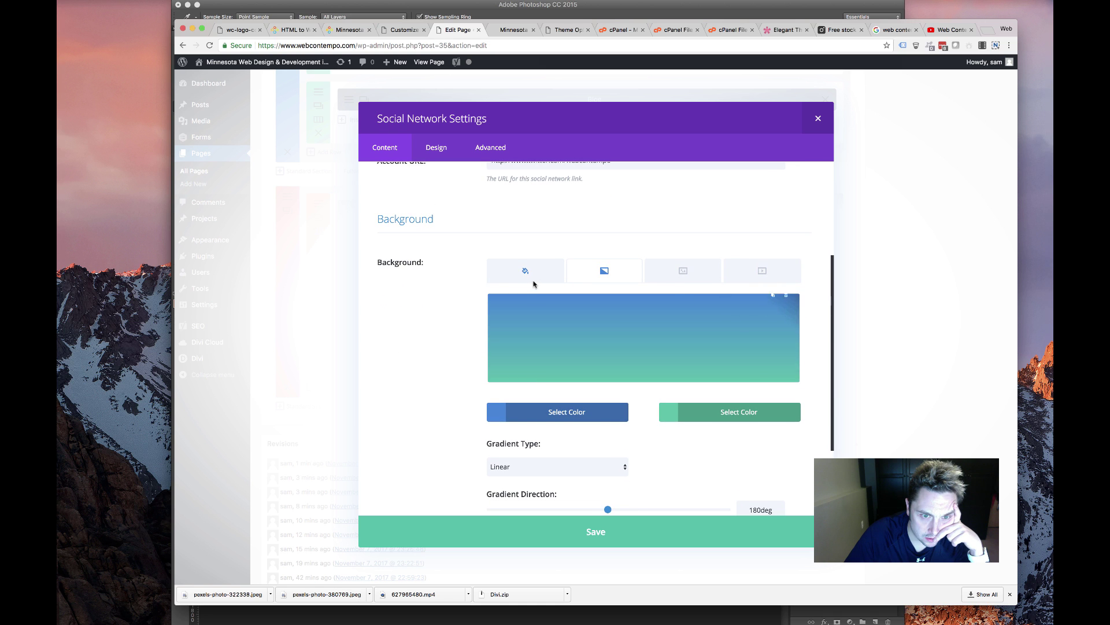
left_click(694, 414)
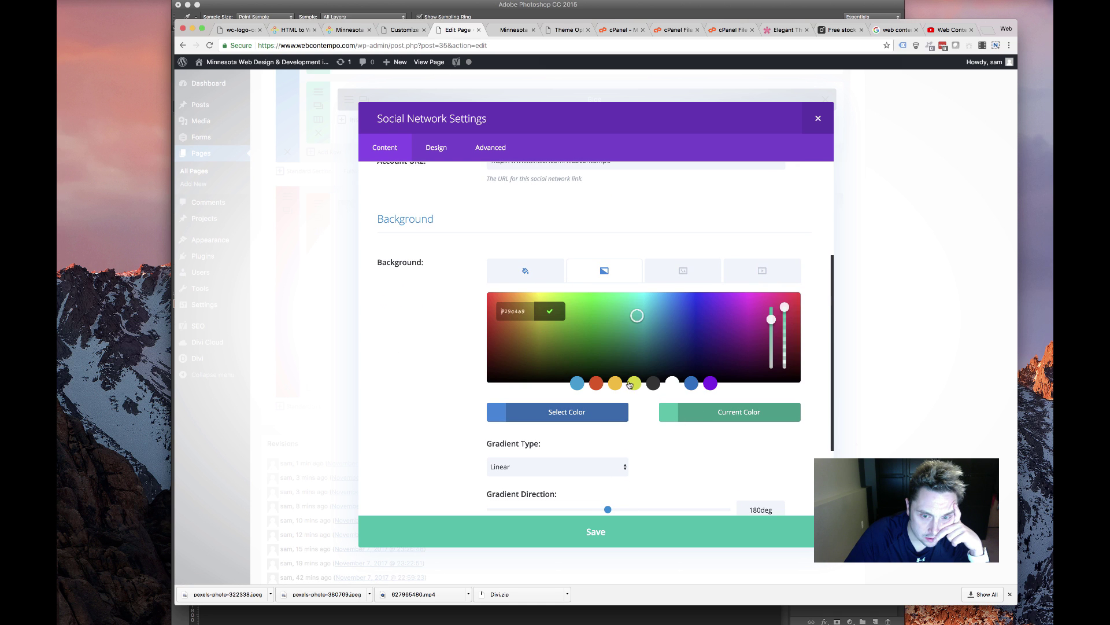
left_click(577, 384)
left_click(565, 412)
left_click(580, 383)
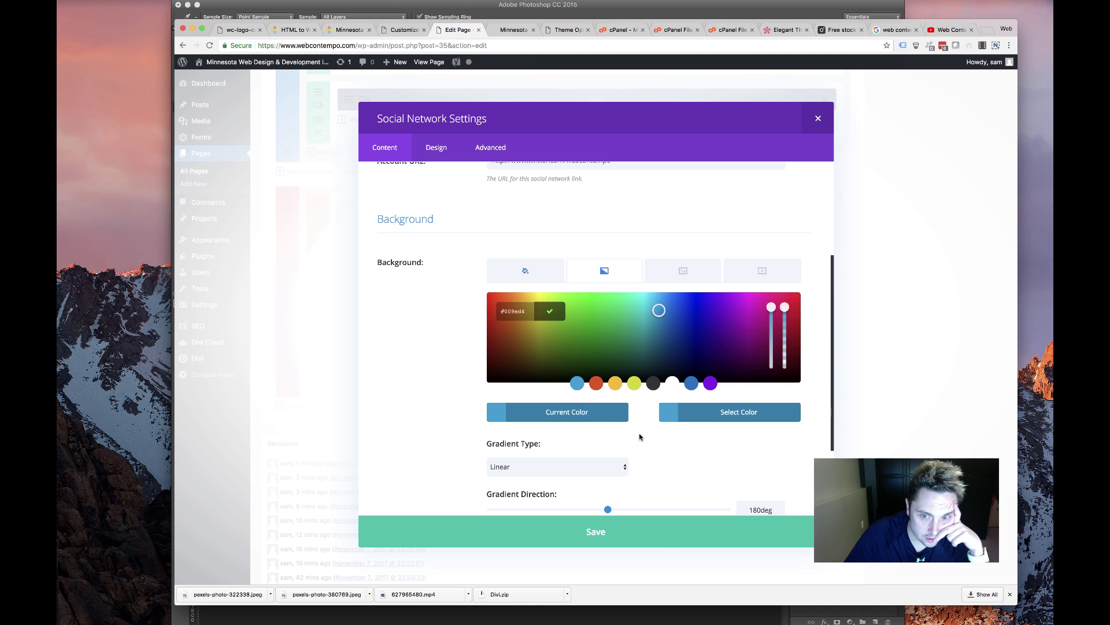
left_click(632, 446)
left_click(647, 538)
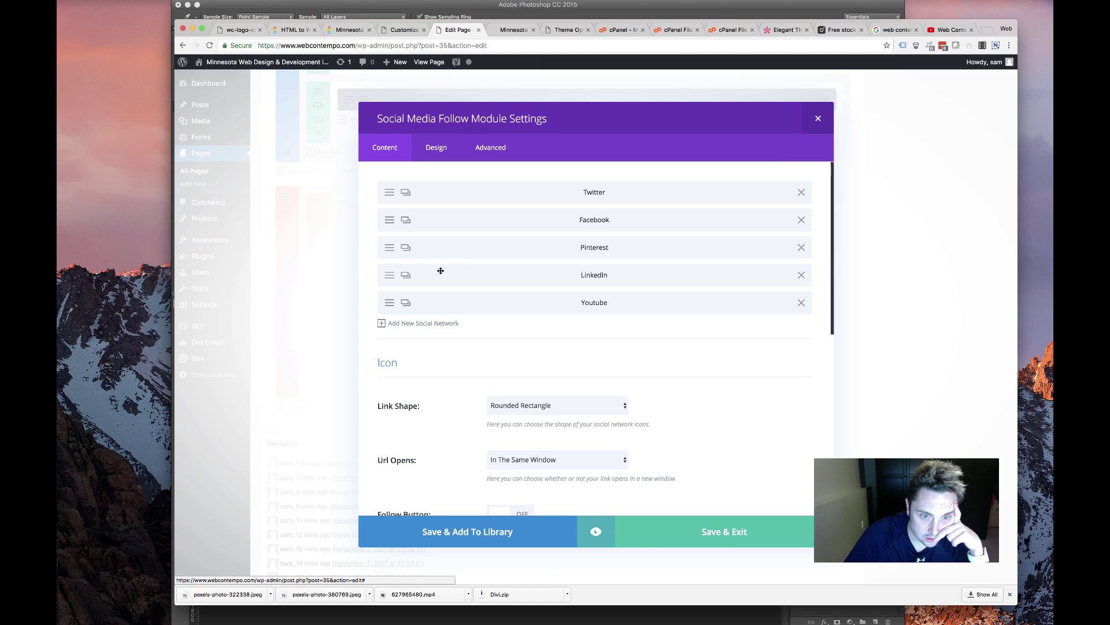
Give LinkedIn a gradient background in blue #0c71c3, save the module and update the Front Page
left_click(398, 278)
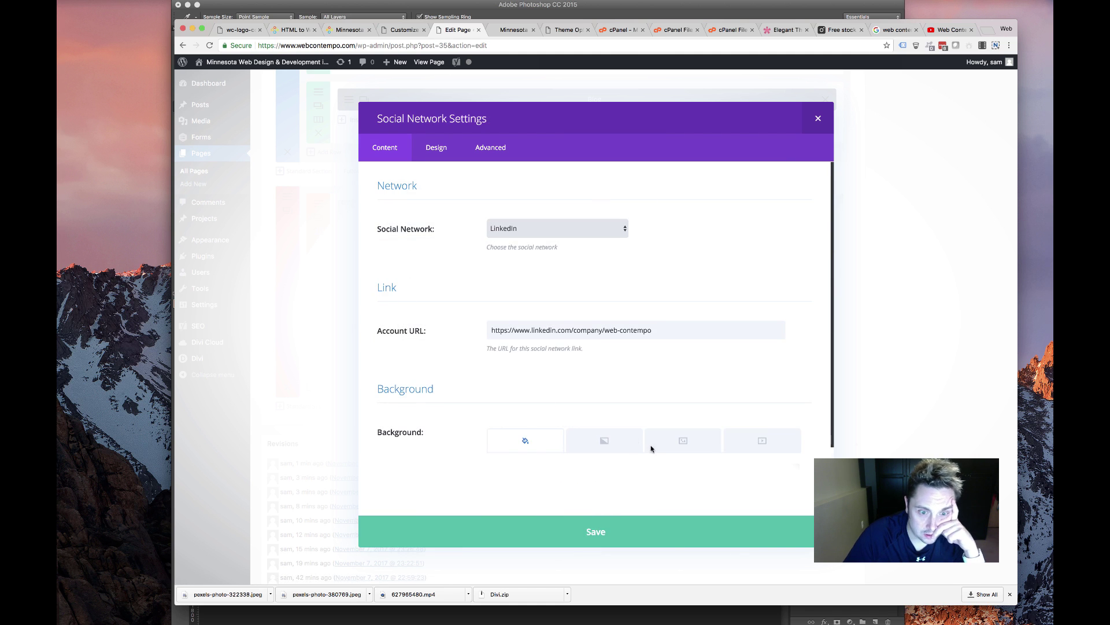
left_click(615, 442)
scroll(615, 441, "down", 3)
left_click(643, 423)
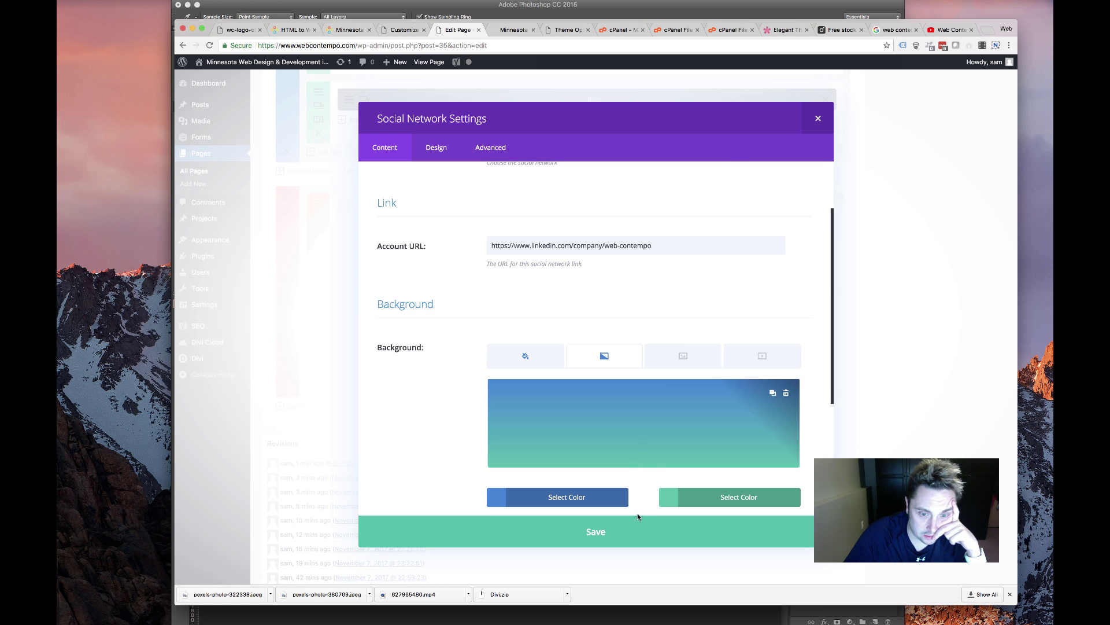
left_click(576, 502)
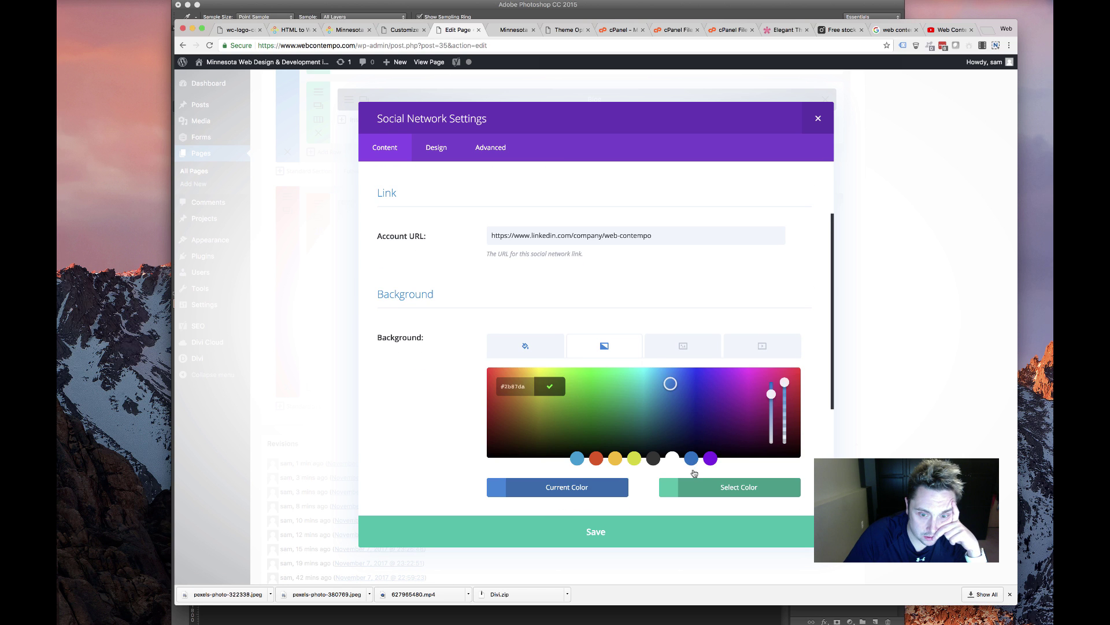
left_click(689, 487)
left_click(691, 458)
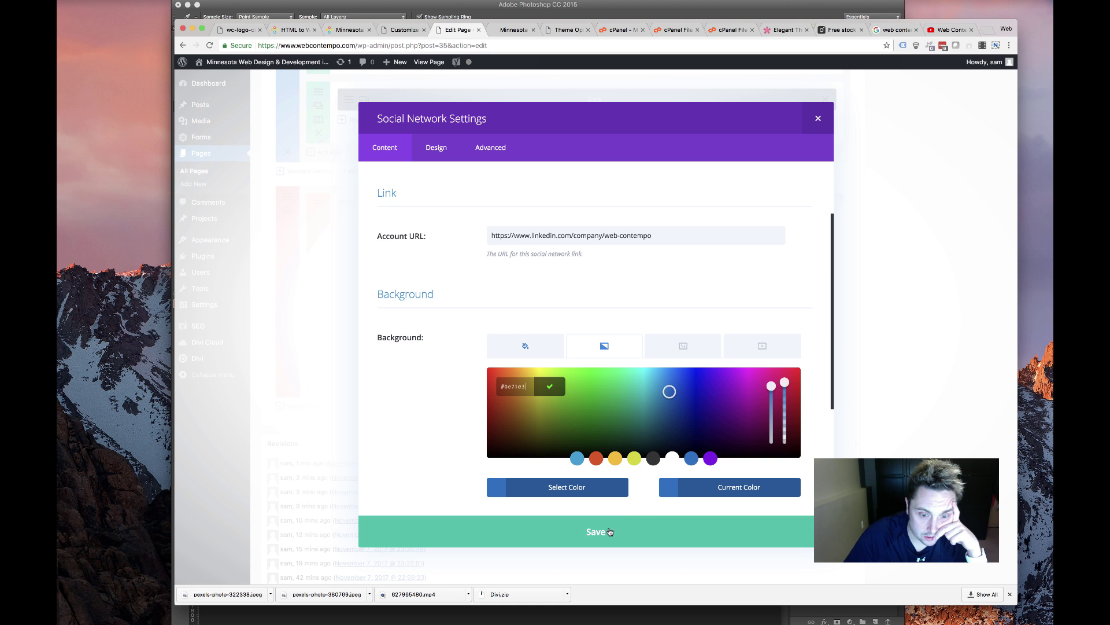
left_click(549, 387)
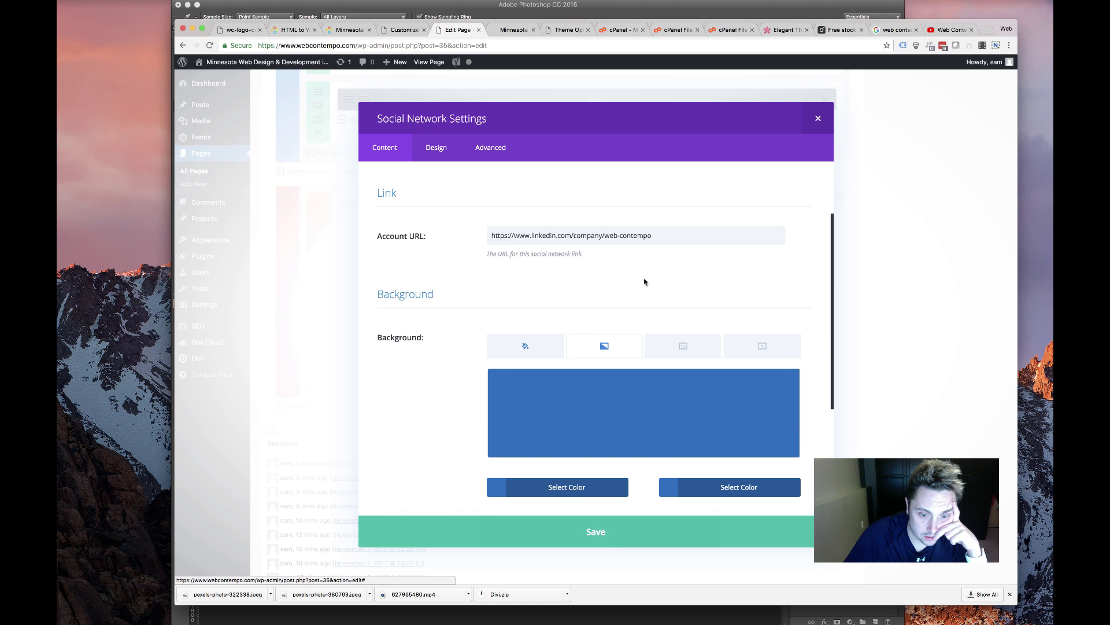
left_click(652, 532)
left_click(706, 537)
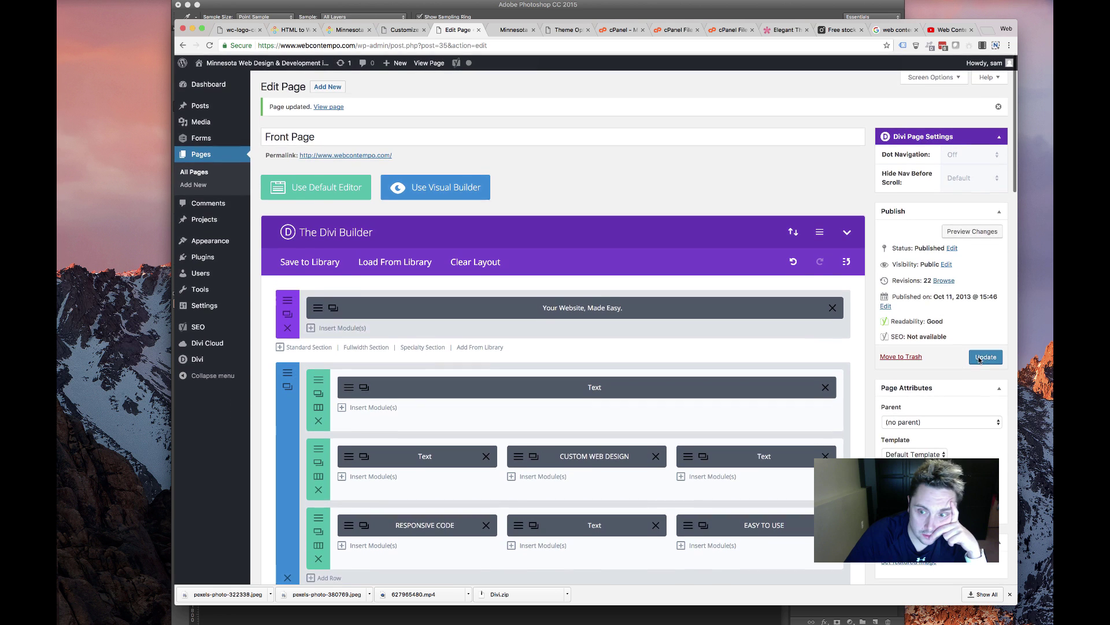
left_click(979, 357)
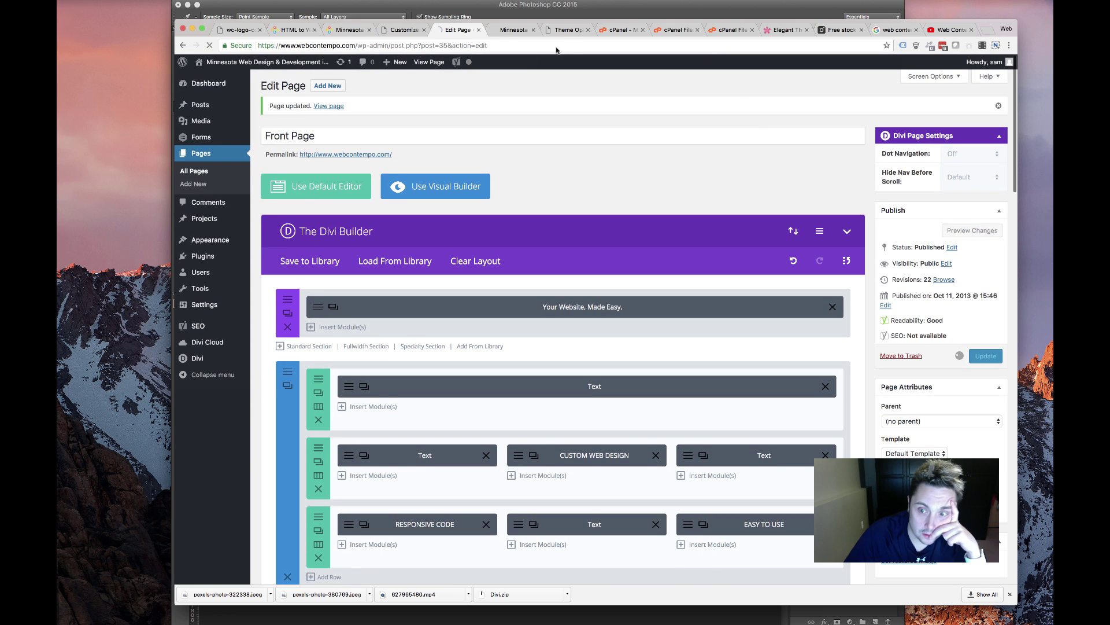
Reload the live site, close DevTools, and scroll to the Let's Talk section's follow icons
left_click(513, 30)
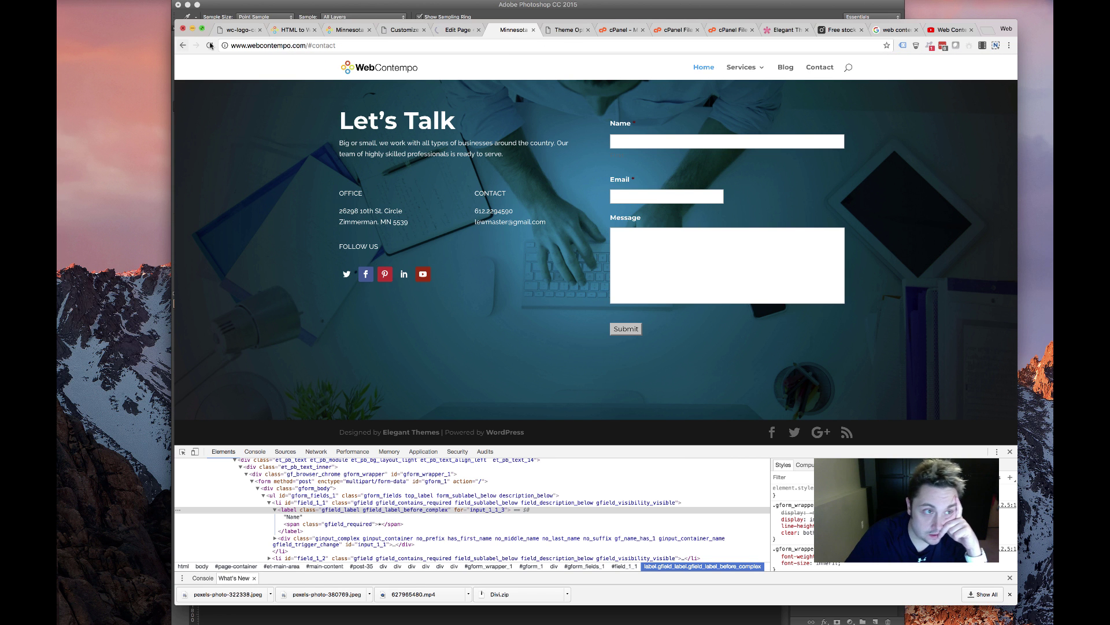
key("super+r")
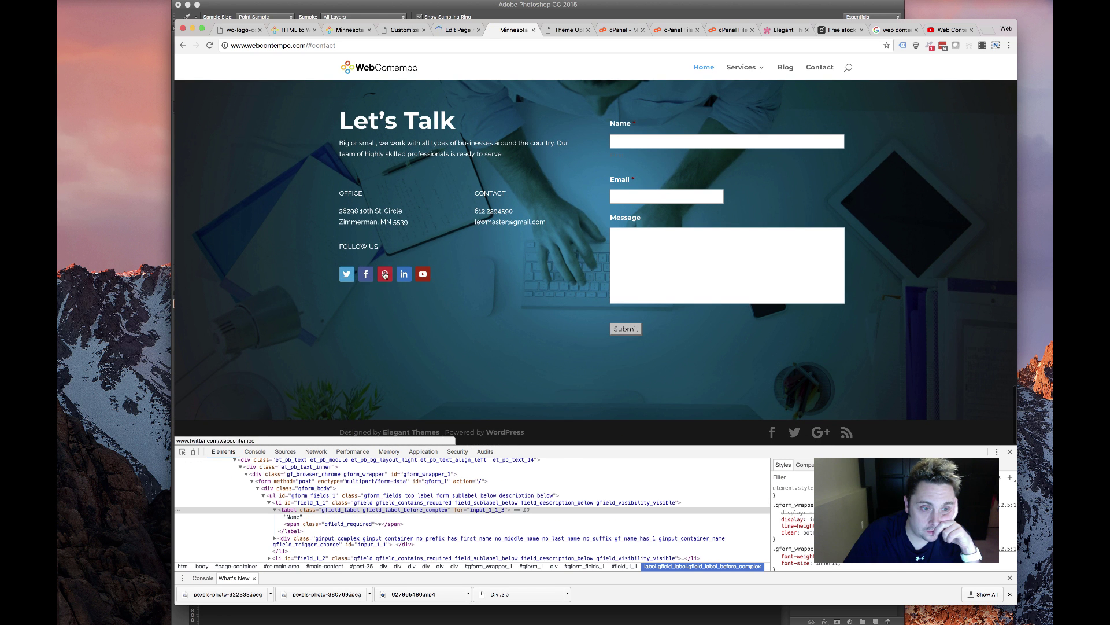
scroll(509, 306, "up", 3)
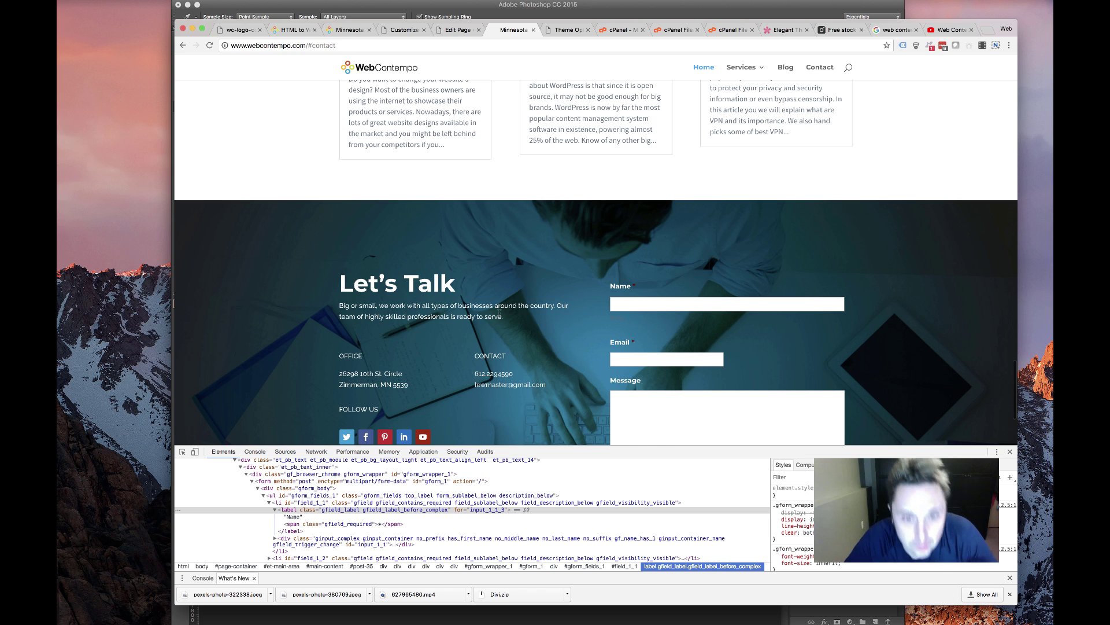
scroll(487, 327, "up", 10)
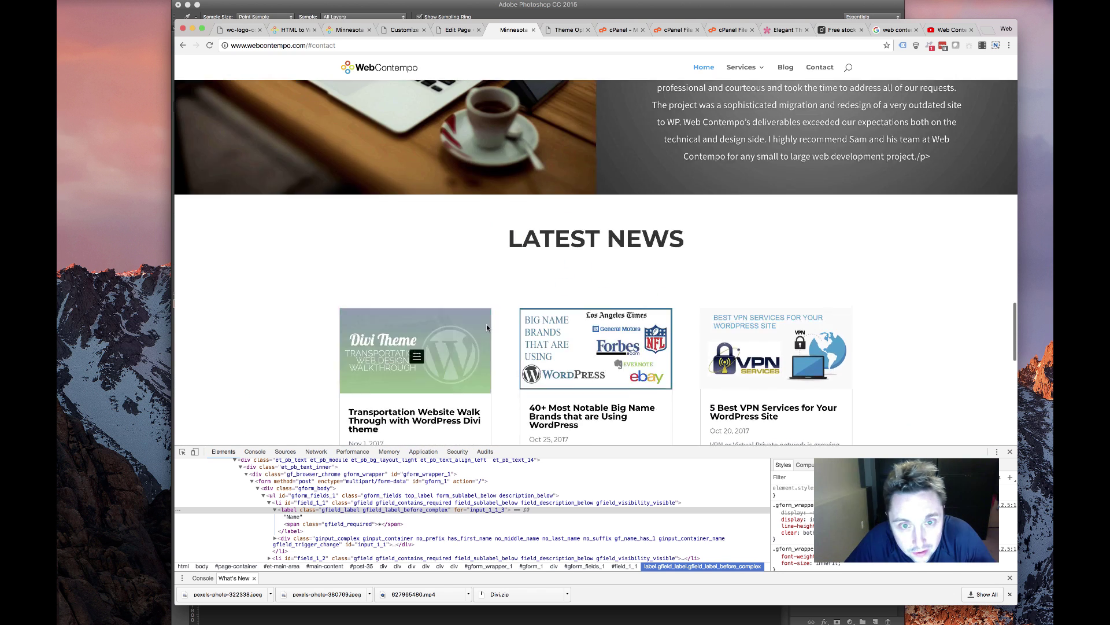
scroll(487, 327, "down", 5)
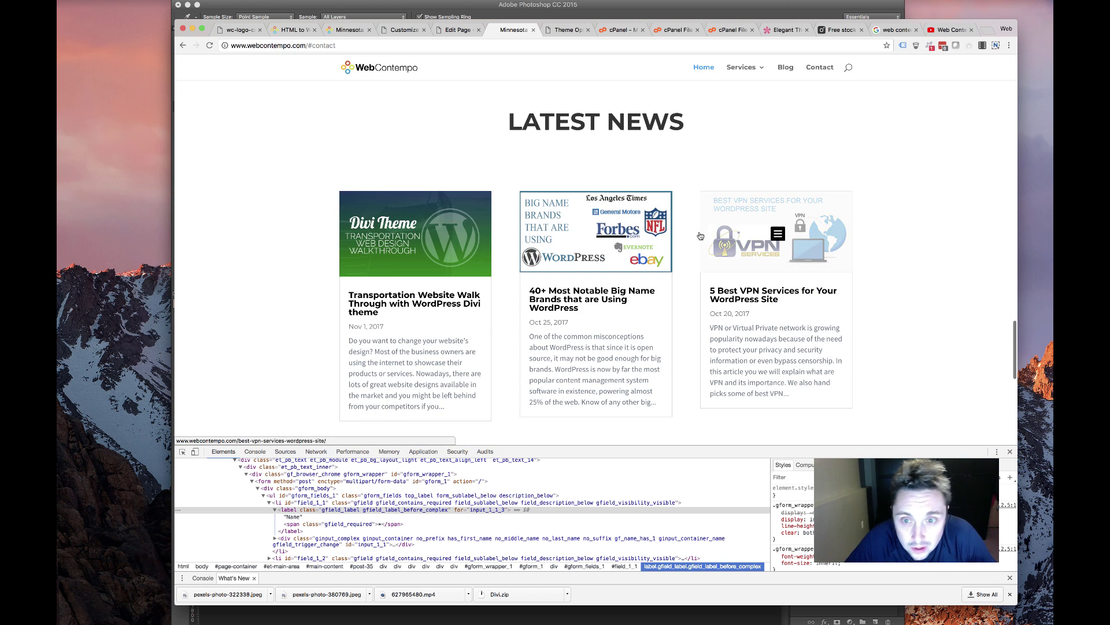
scroll(490, 357, "down", 3)
scroll(490, 357, "up", 10)
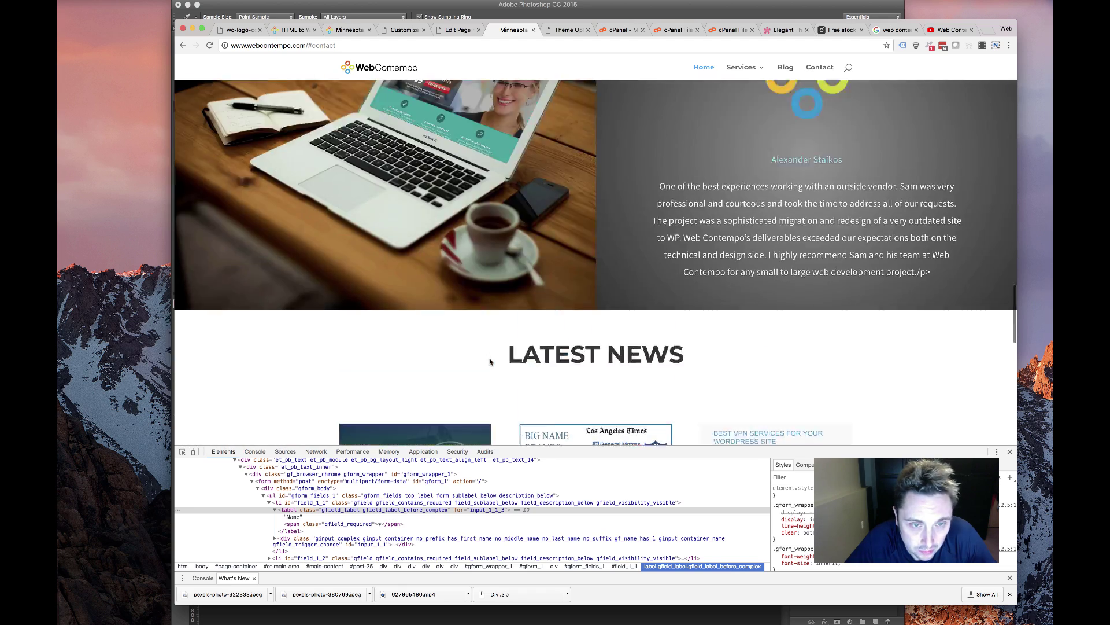
scroll(490, 362, "down", 5)
scroll(489, 362, "up", 8)
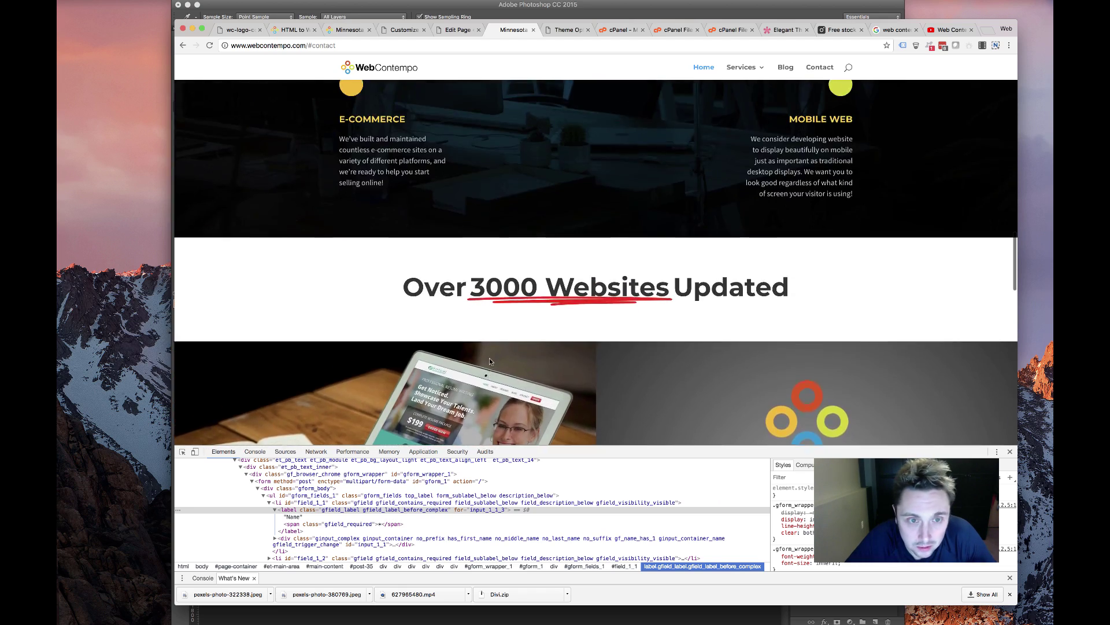
scroll(489, 362, "up", 10)
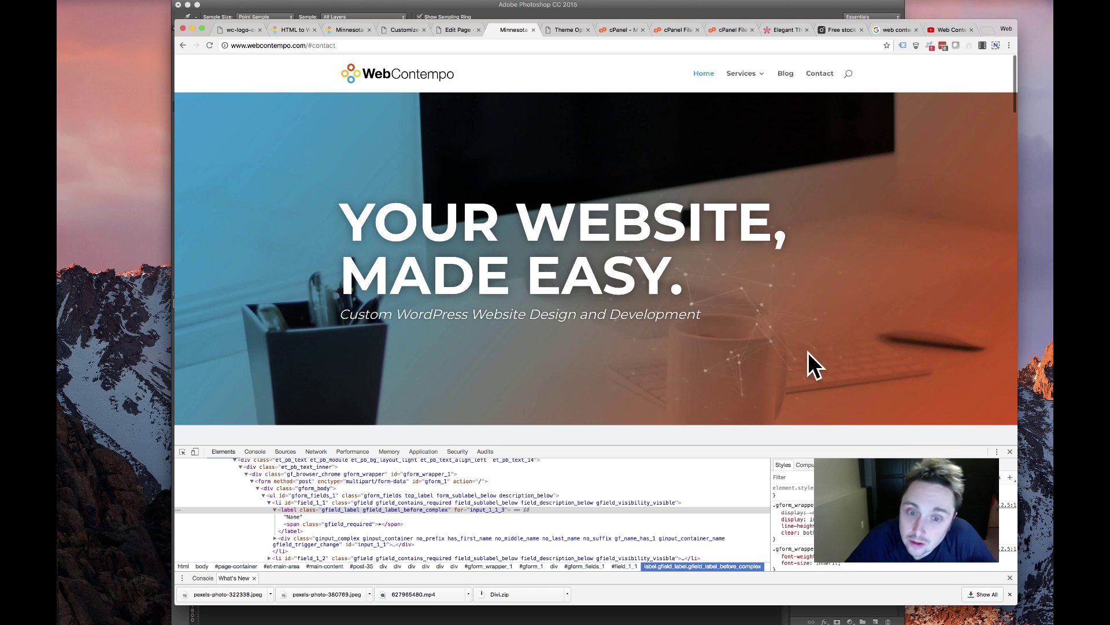
left_click(1009, 451)
scroll(713, 311, "down", 10)
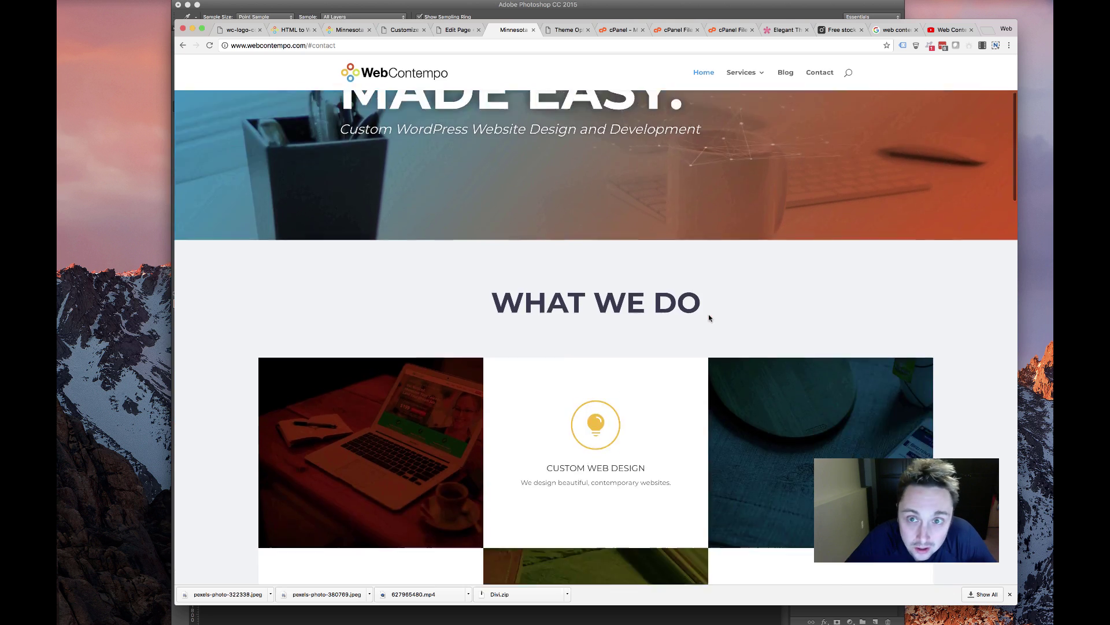
scroll(631, 279, "down", 10)
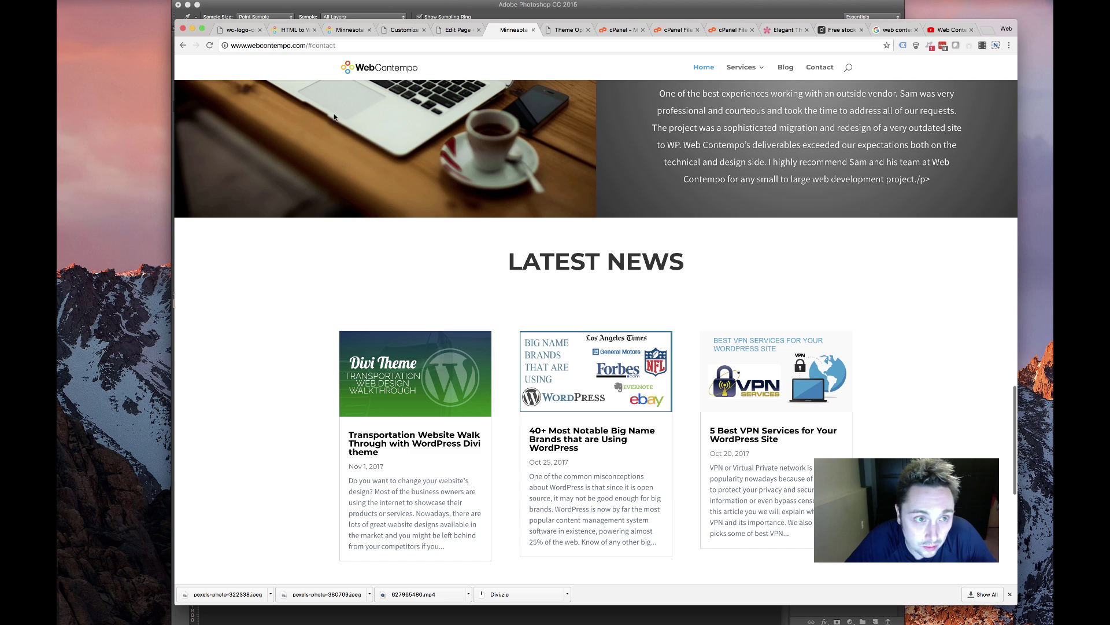
scroll(379, 81, "down", 5)
scroll(380, 81, "up", 20)
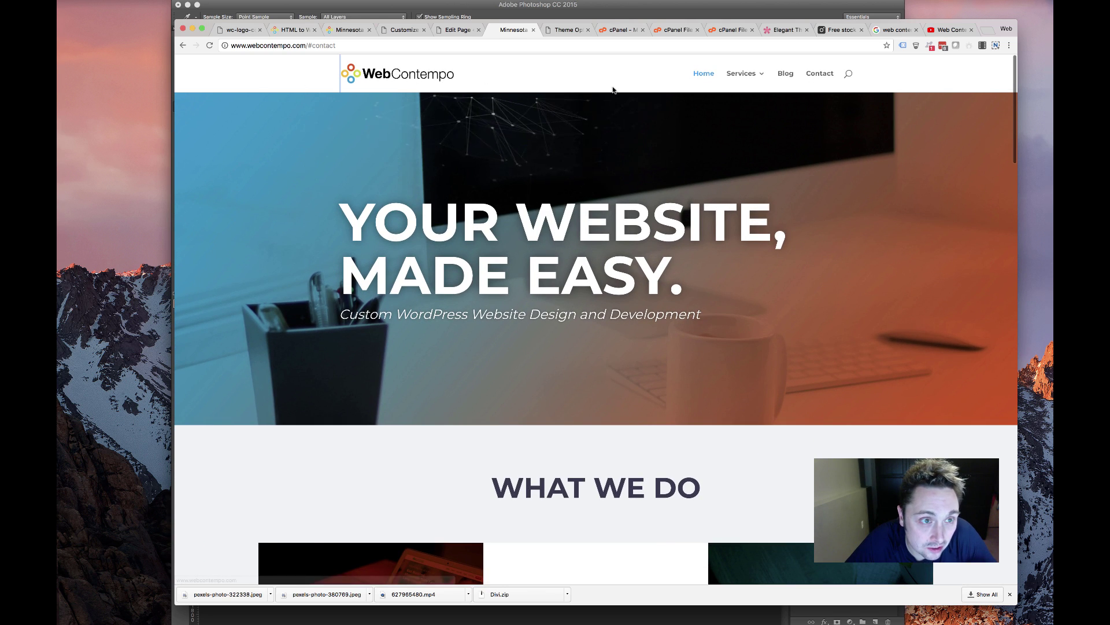
scroll(469, 289, "down", 20)
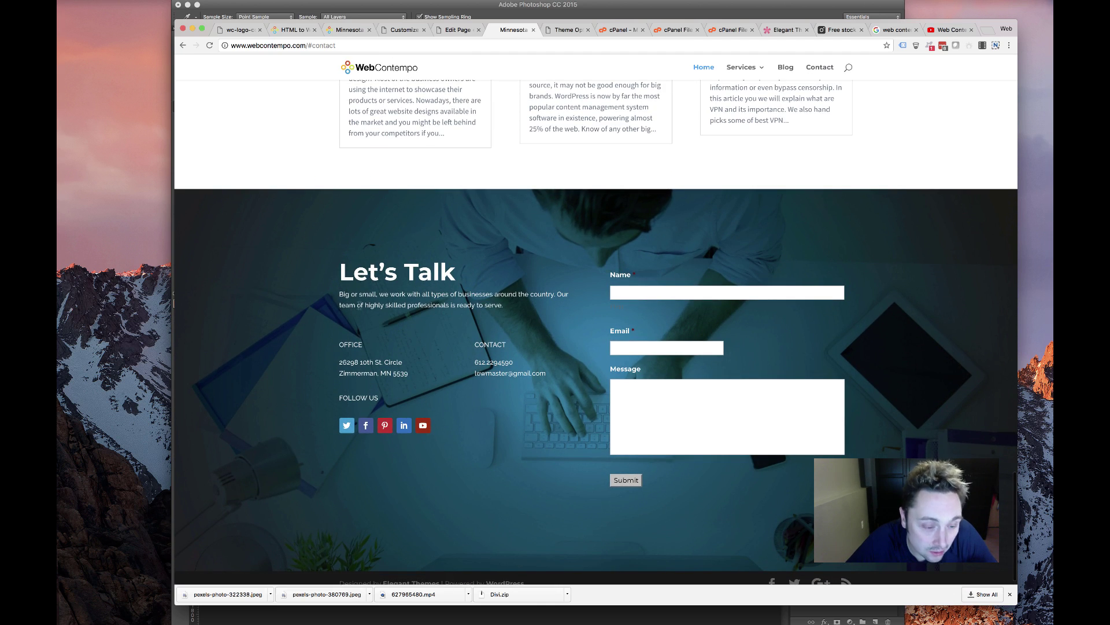
scroll(421, 402, "down", 1)
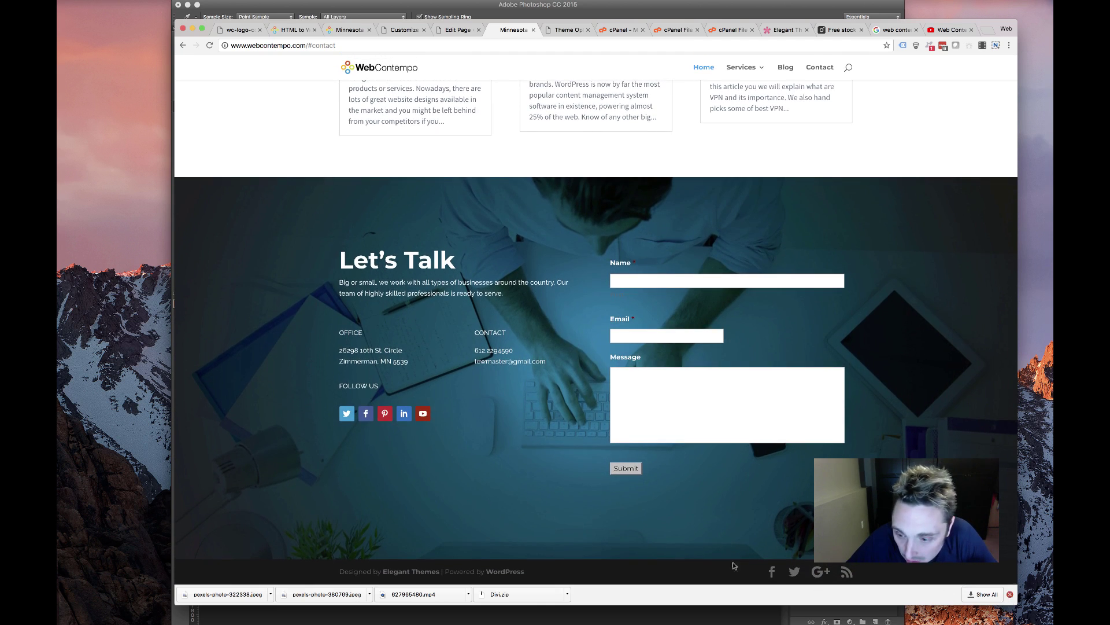
left_click(1010, 594)
In the Customizer's Footer settings, open the bottom bar and edit the footer credits text
left_click(399, 34)
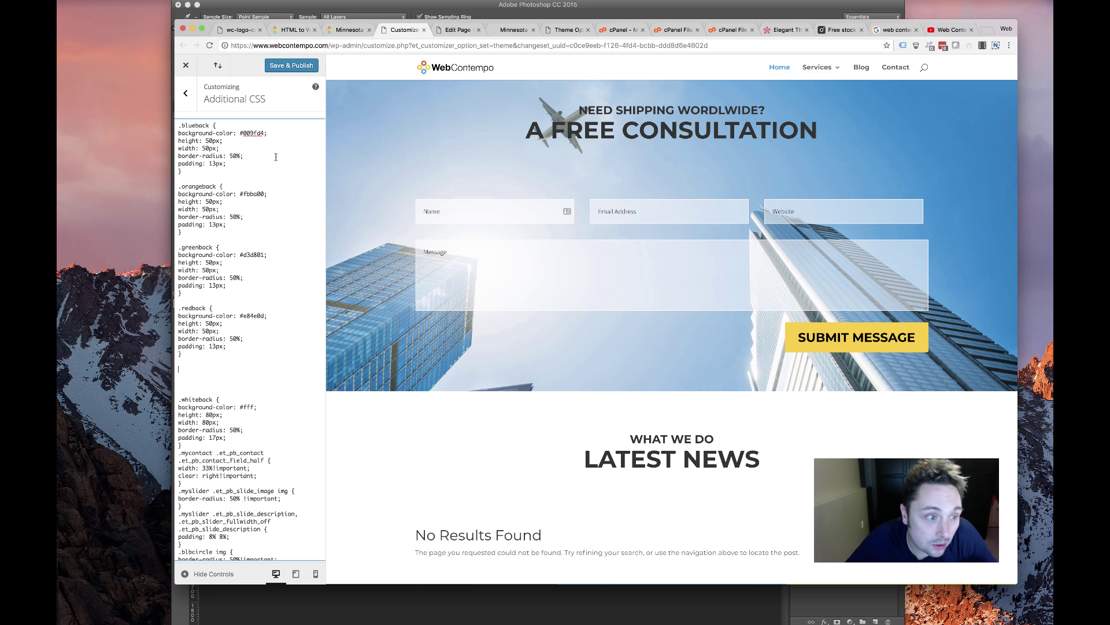
left_click(185, 94)
left_click(185, 66)
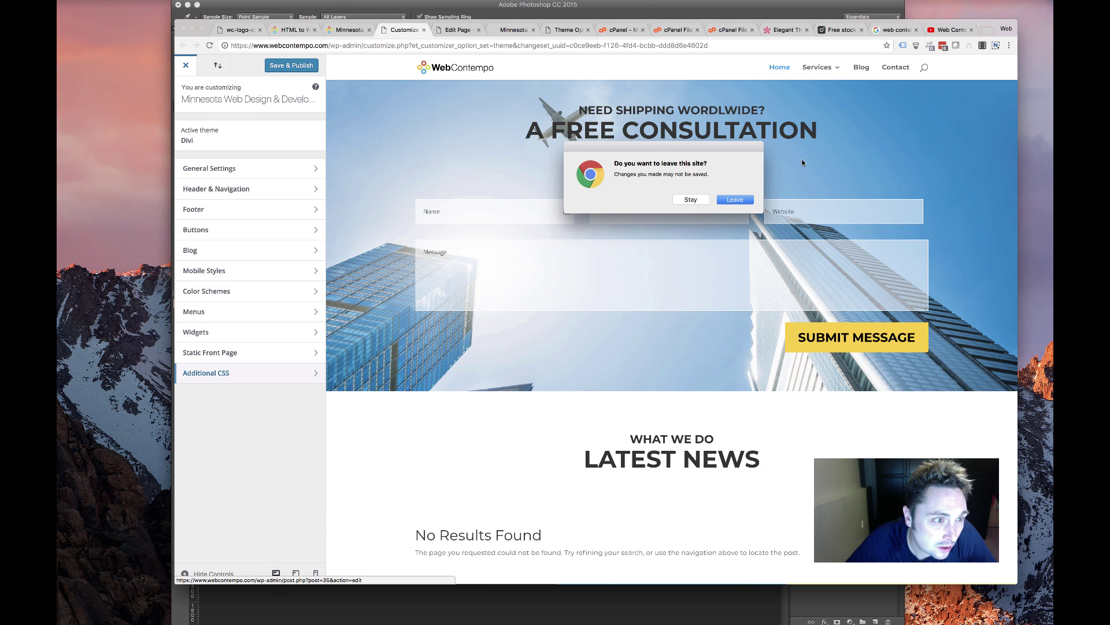
left_click(691, 200)
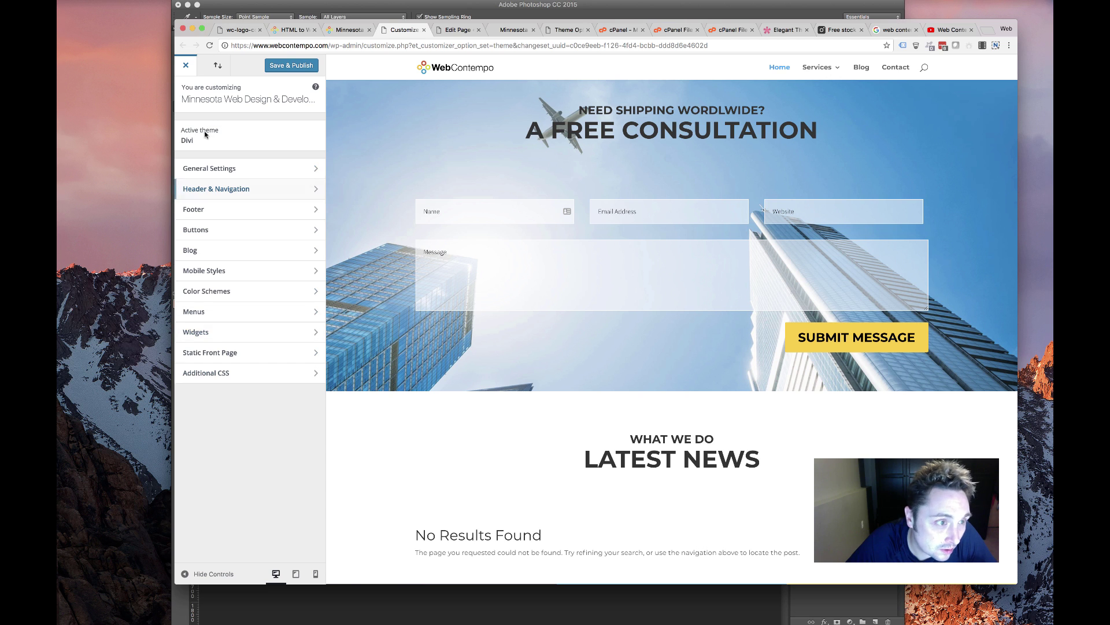
left_click(218, 211)
left_click(220, 209)
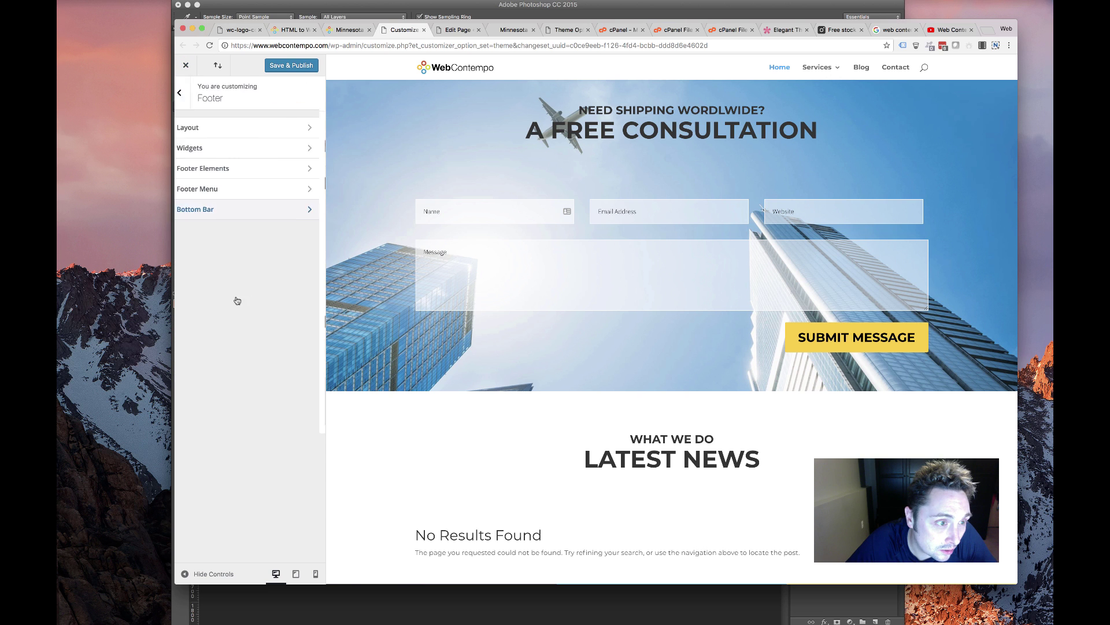
left_click(204, 400)
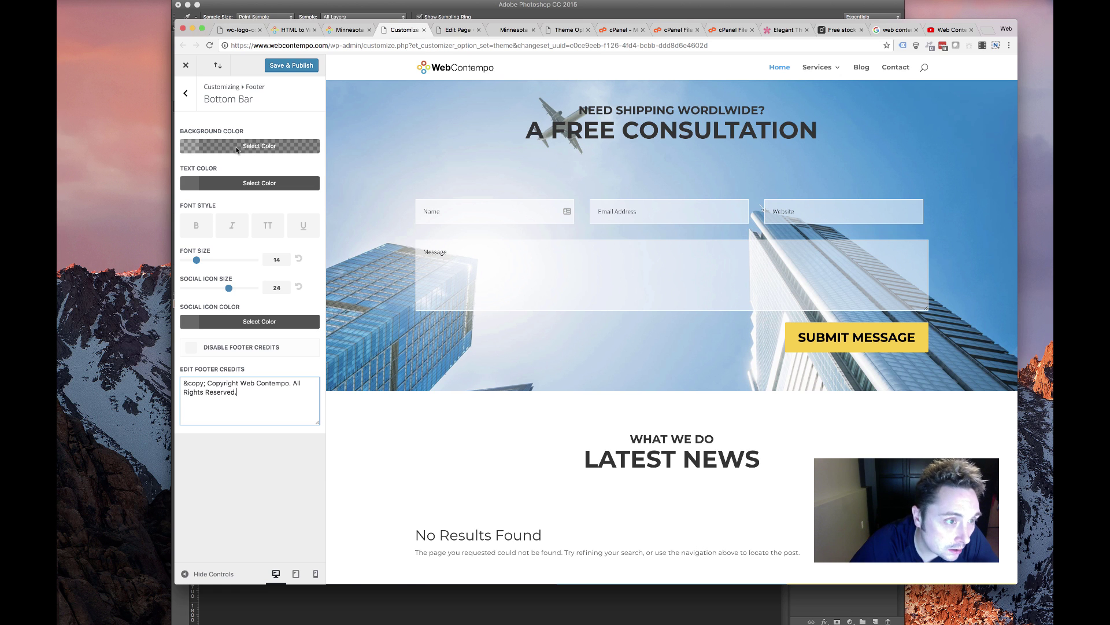
Make the footer bottom bar background solid black
scroll(631, 547, "down", 5)
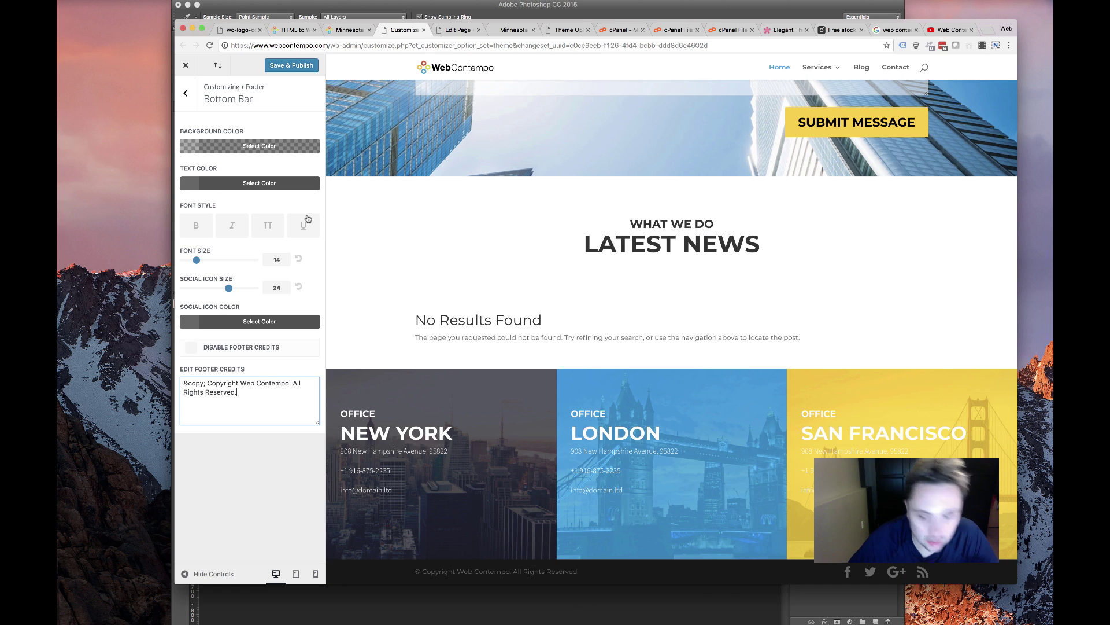
left_click(248, 147)
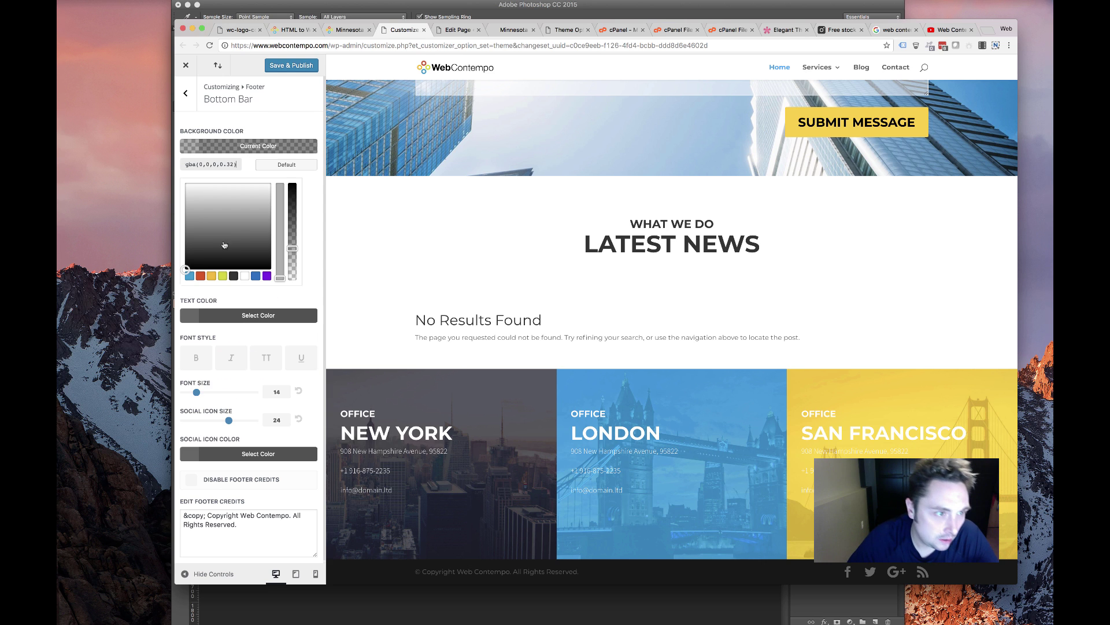
left_click(271, 262)
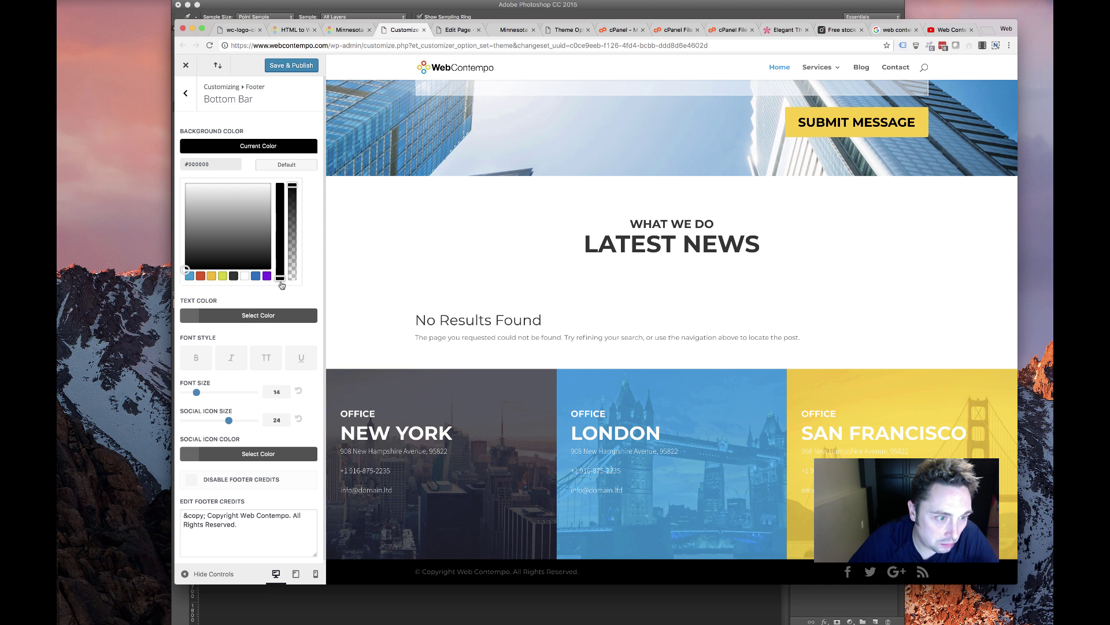
left_click(298, 145)
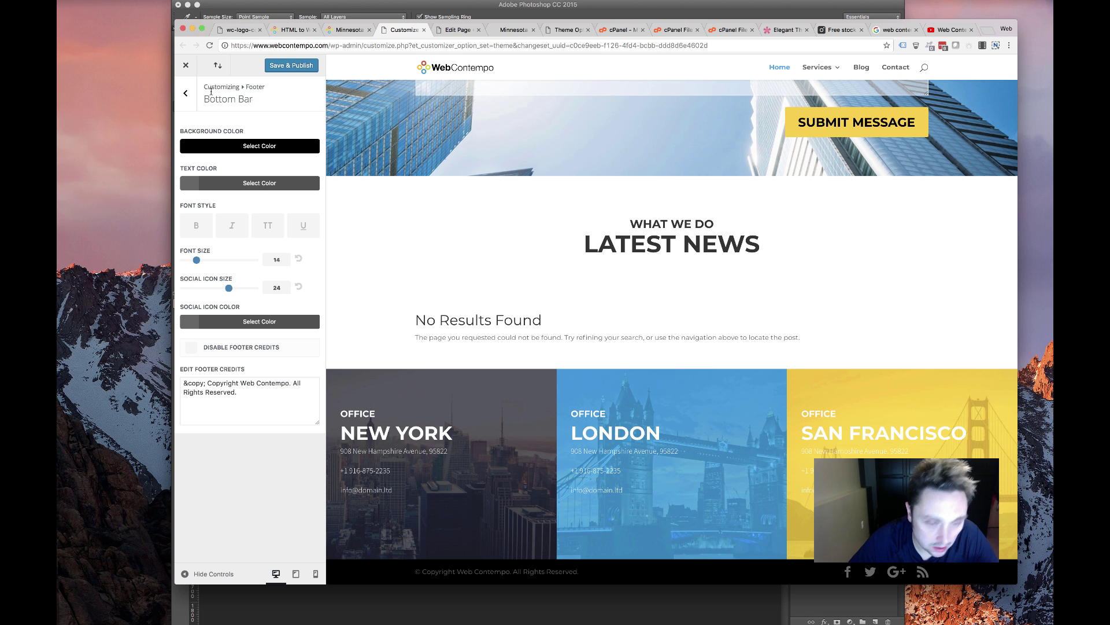
Review the footer Layout and Footer Elements settings and publish the footer changes
left_click(190, 96)
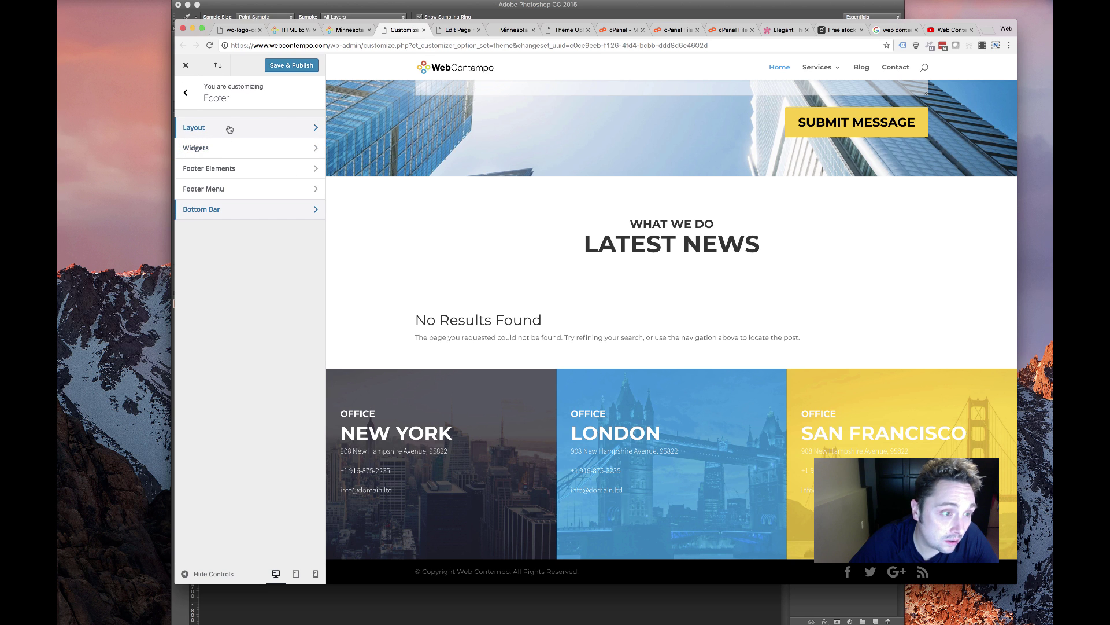
left_click(229, 128)
left_click(186, 93)
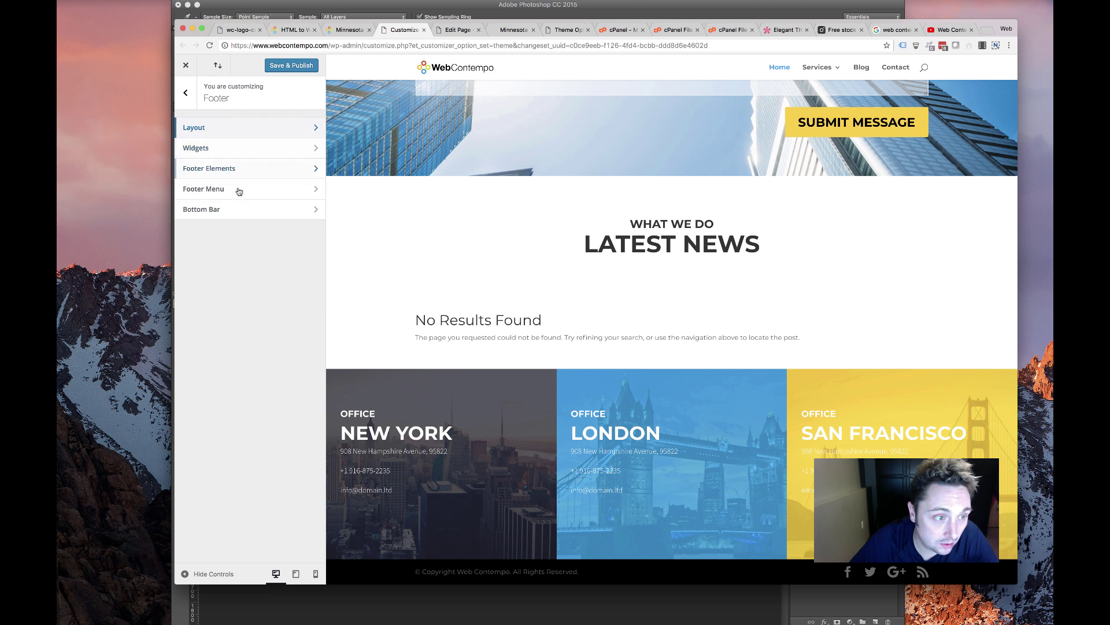
left_click(246, 169)
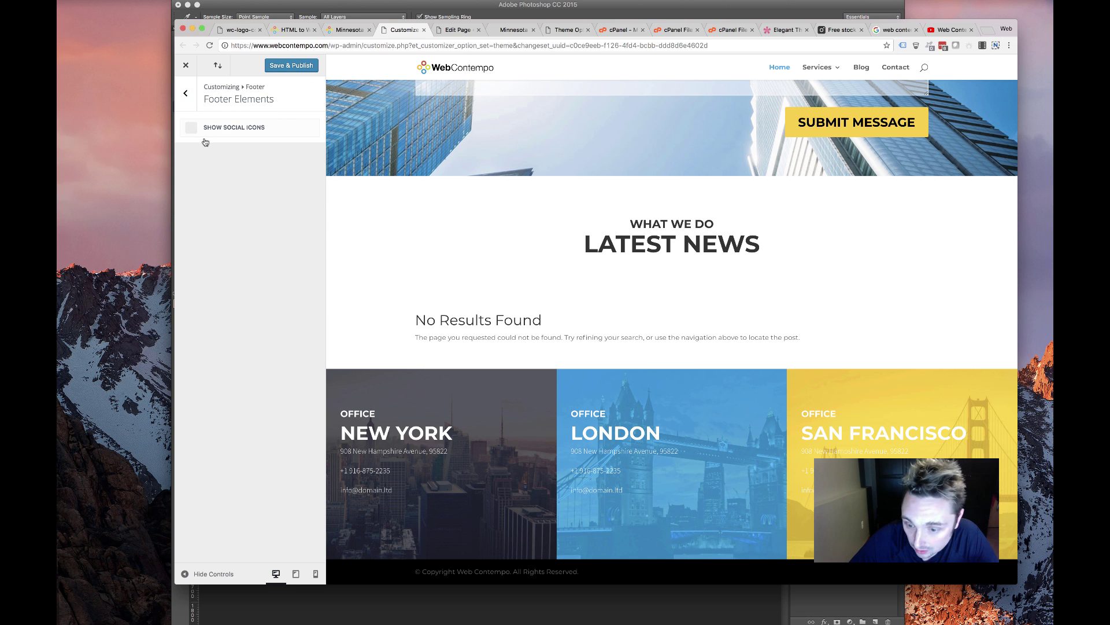
left_click(186, 94)
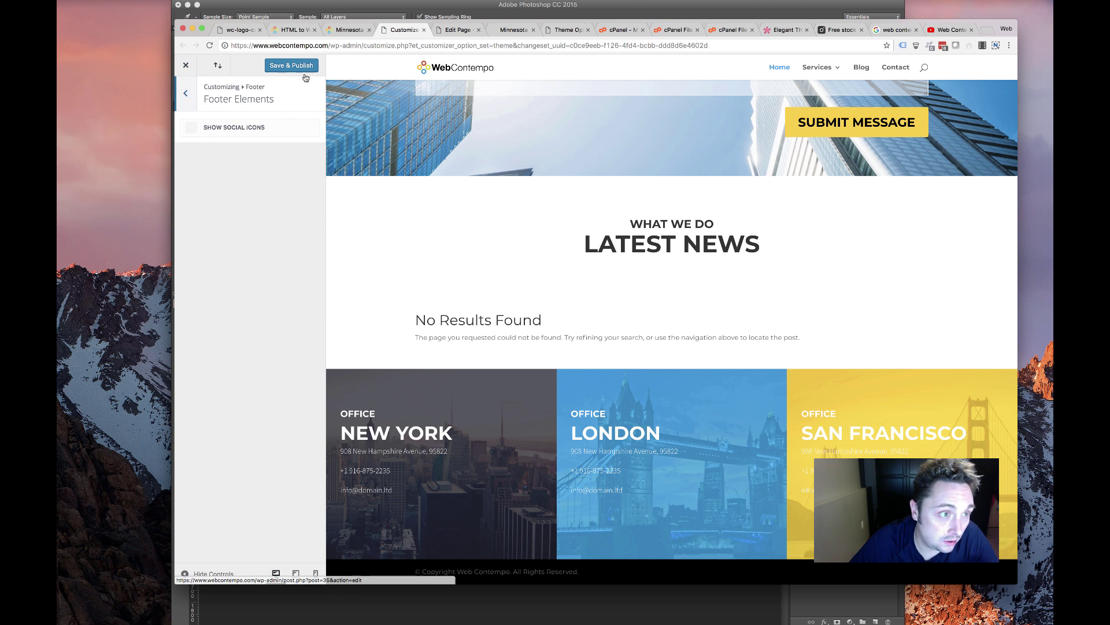
scroll(492, 231, "up", 20)
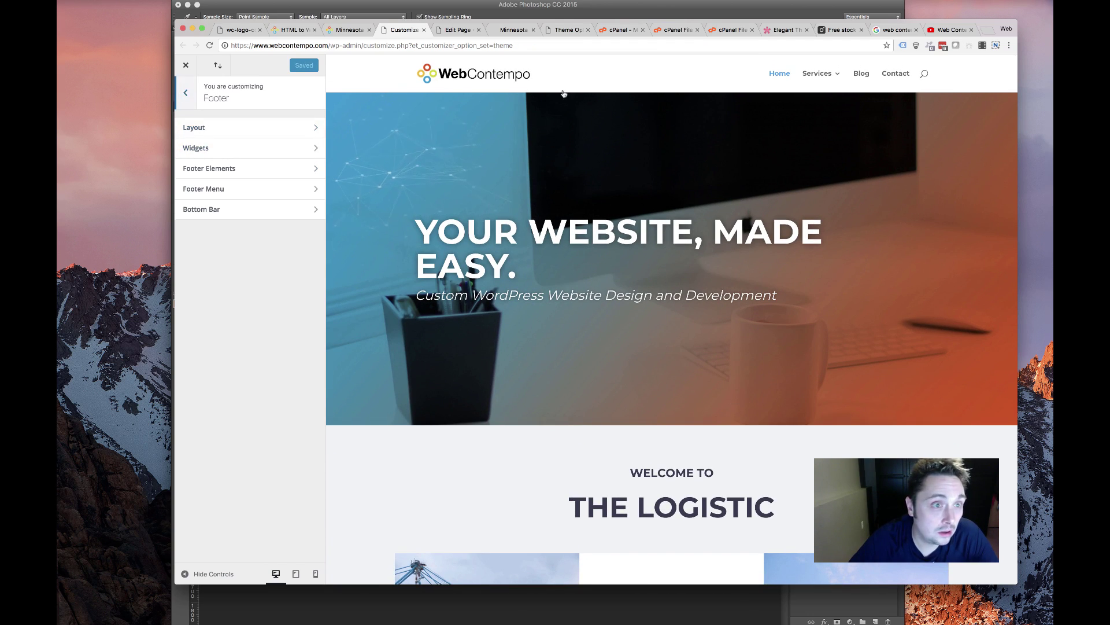
Make the Primary Menu Bar link text uppercase
left_click(186, 93)
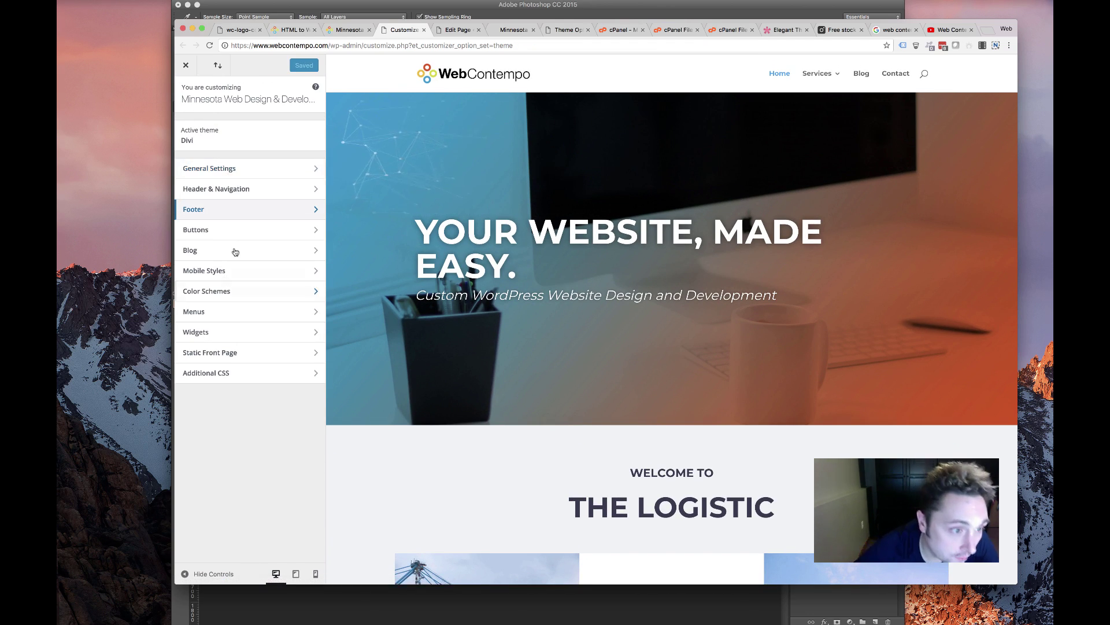
left_click(213, 193)
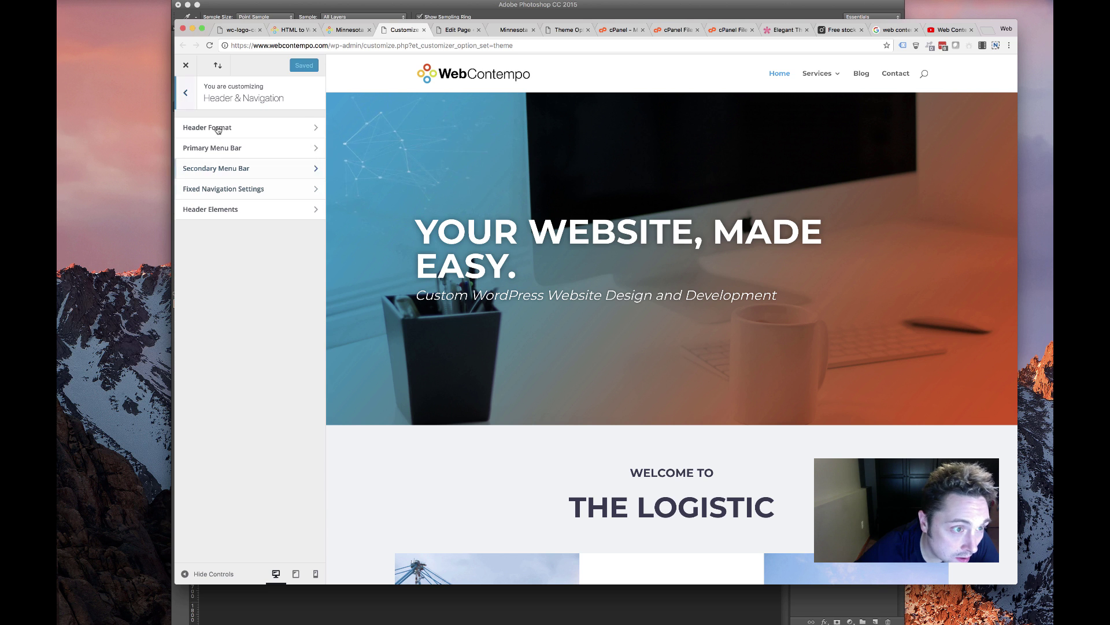
left_click(236, 152)
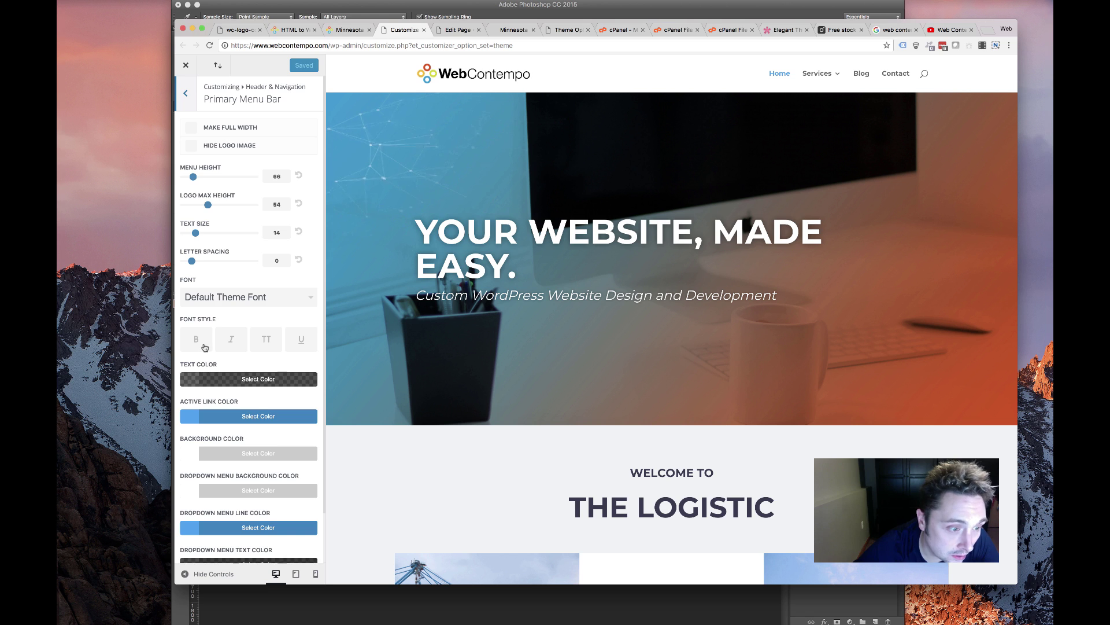
scroll(214, 342, "down", 2)
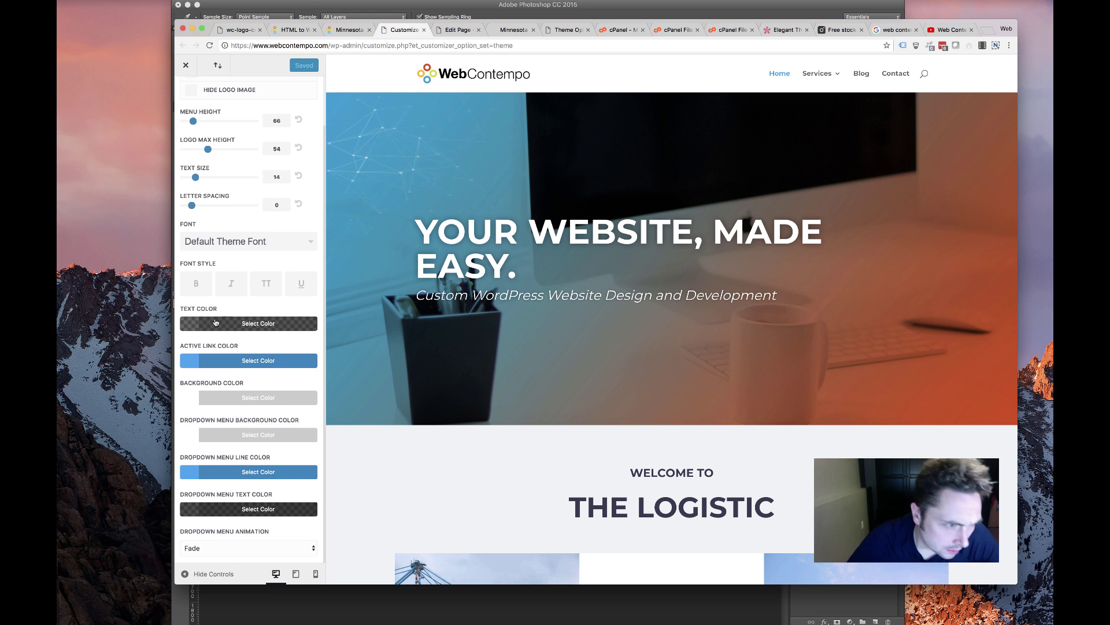
left_click(266, 287)
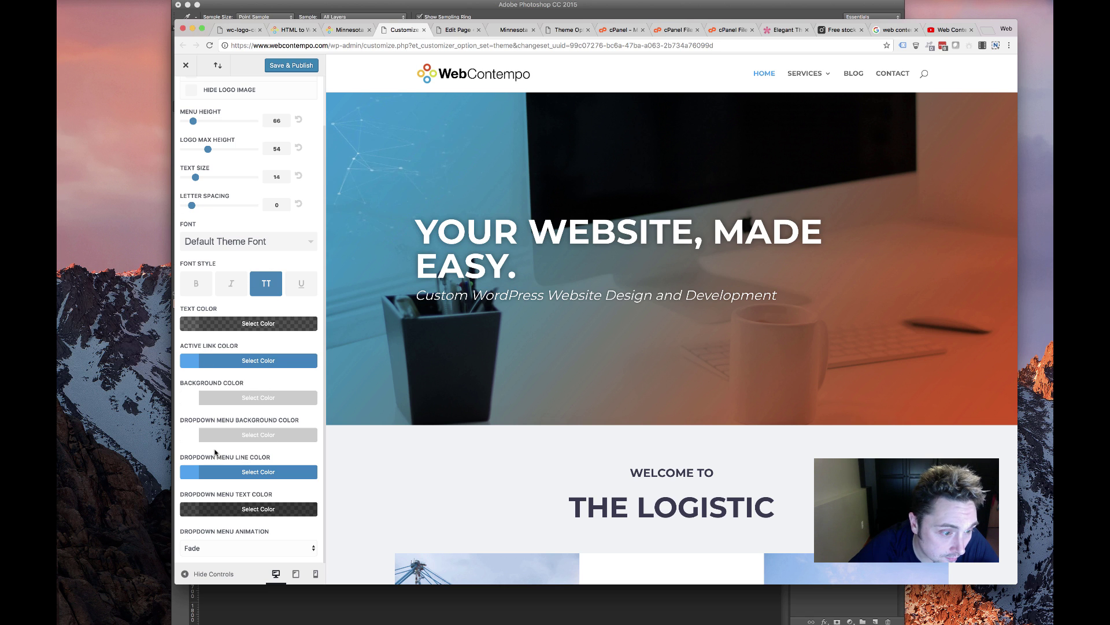
Try active link colours #009ed4, #fbba03 and #e84e0d, and set the dropdown line to #d3d801
left_click(242, 359)
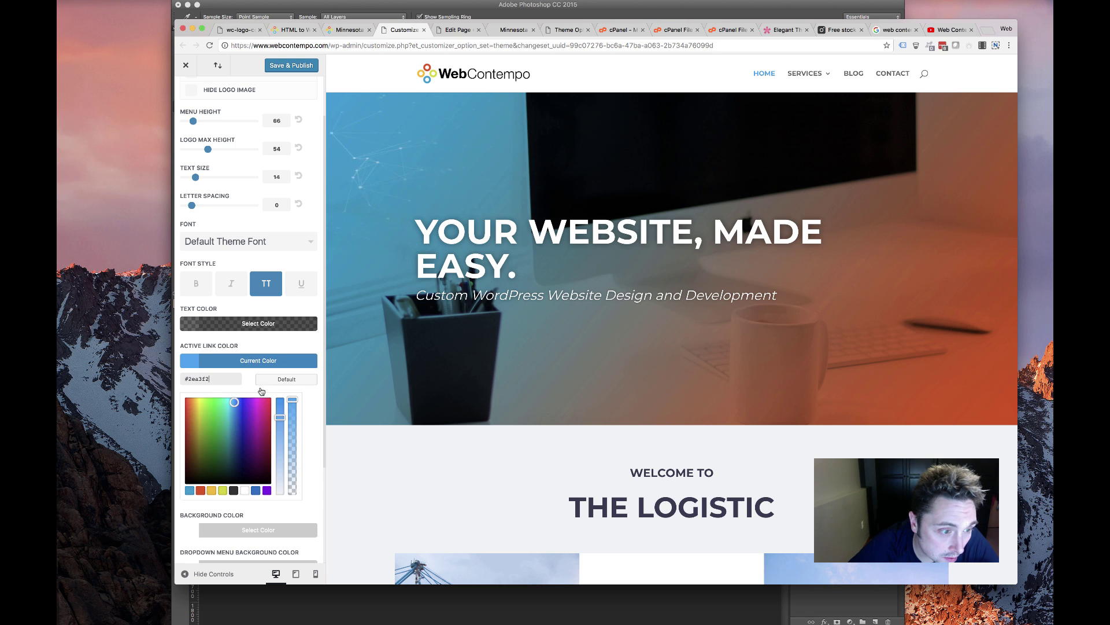
left_click(189, 491)
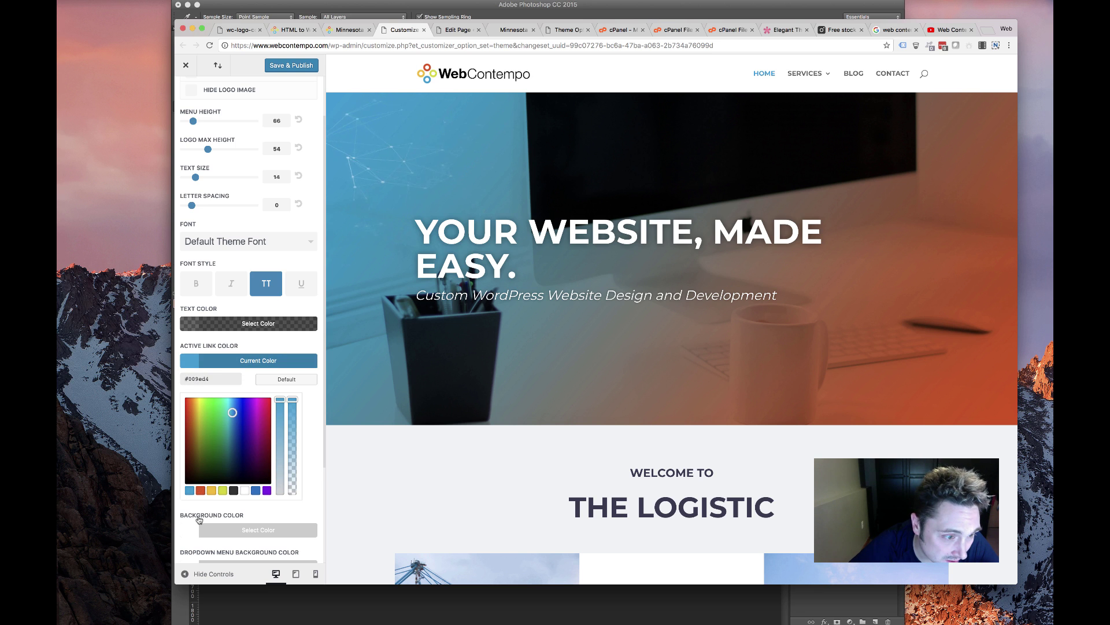
left_click(211, 491)
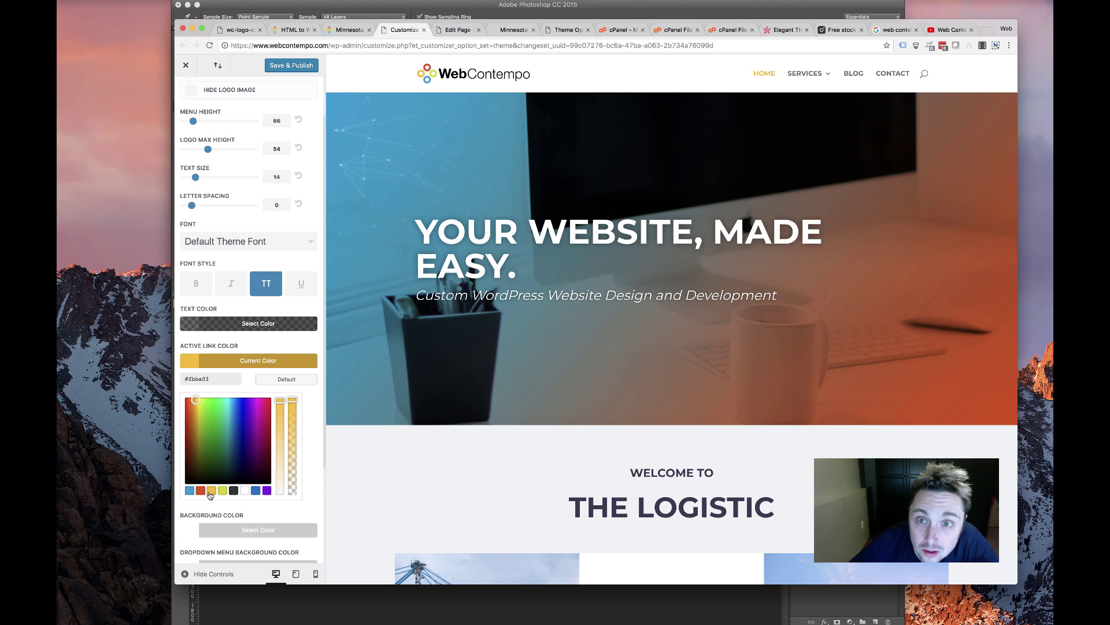
left_click(199, 491)
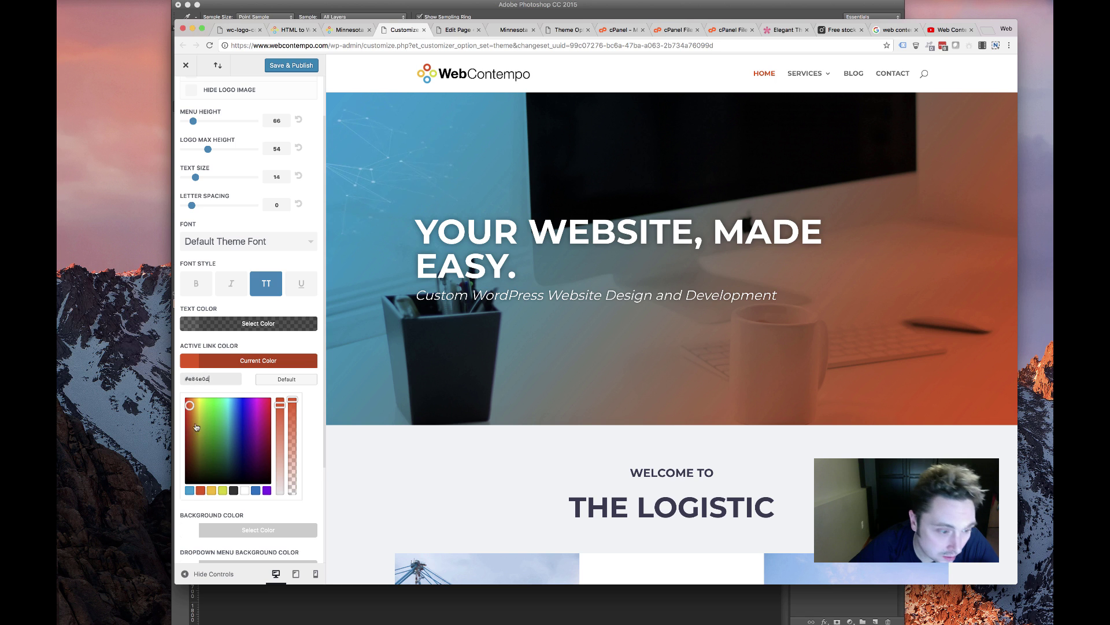
left_click(258, 360)
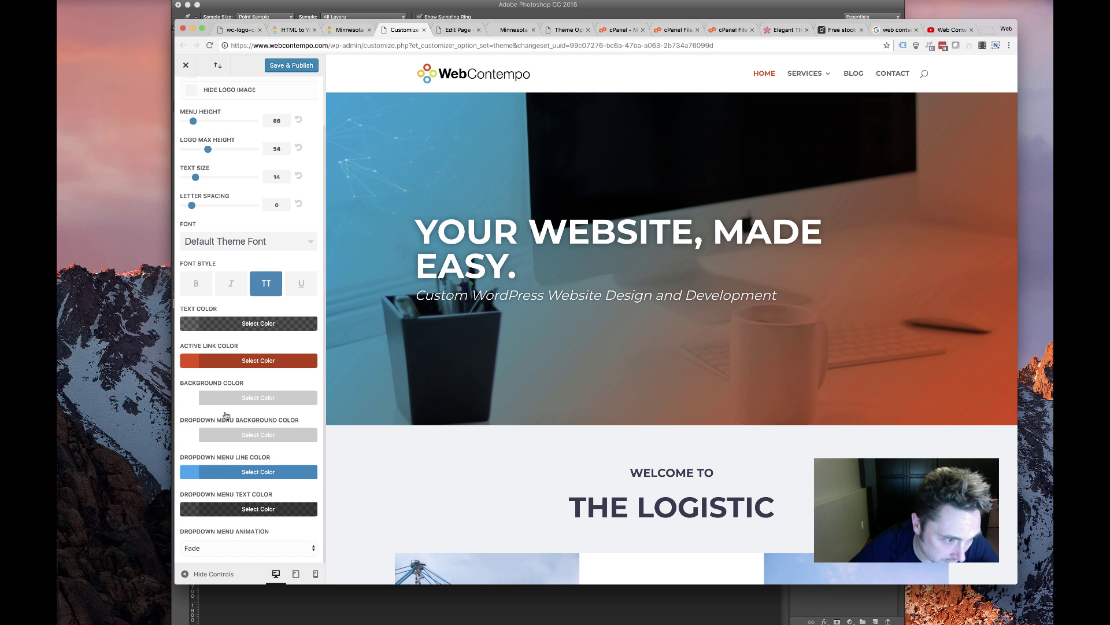
left_click(221, 473)
scroll(207, 501, "down", 5)
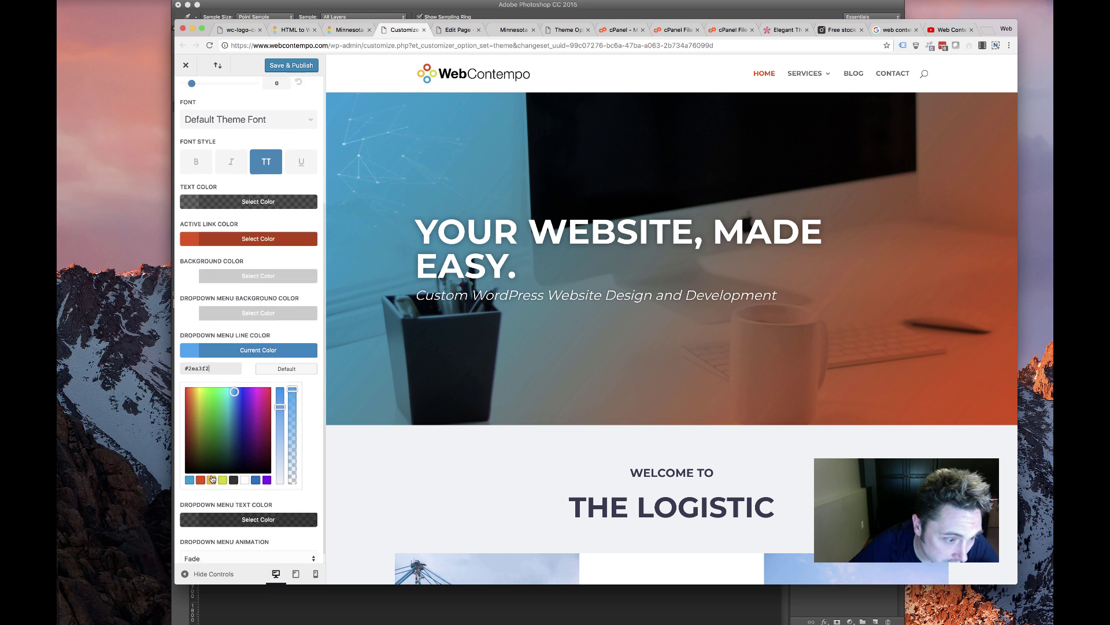
left_click(223, 469)
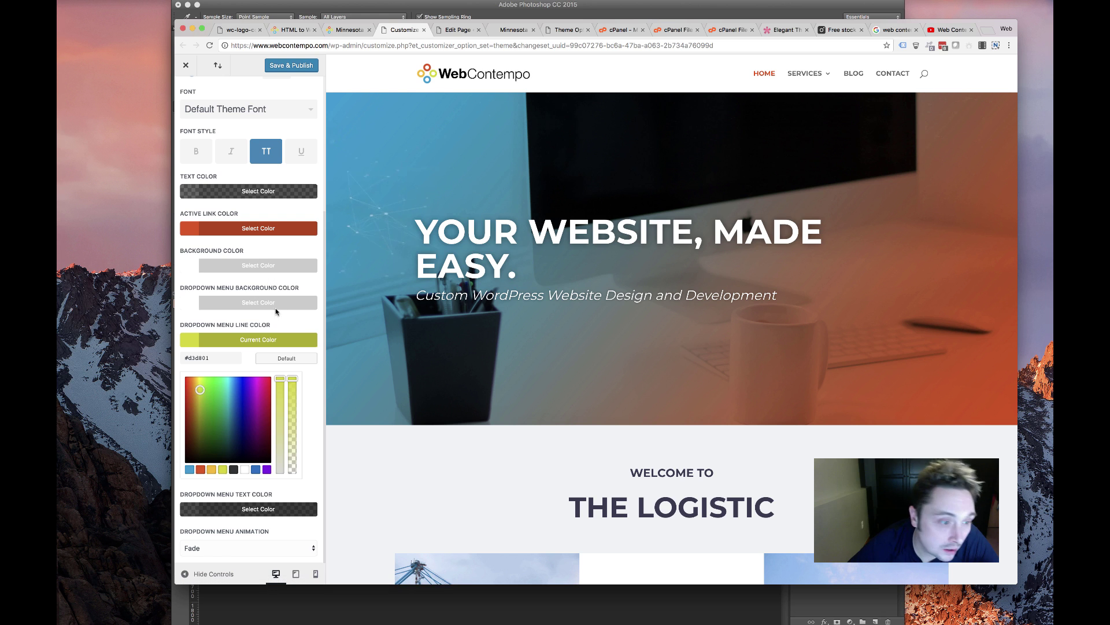
left_click(265, 325)
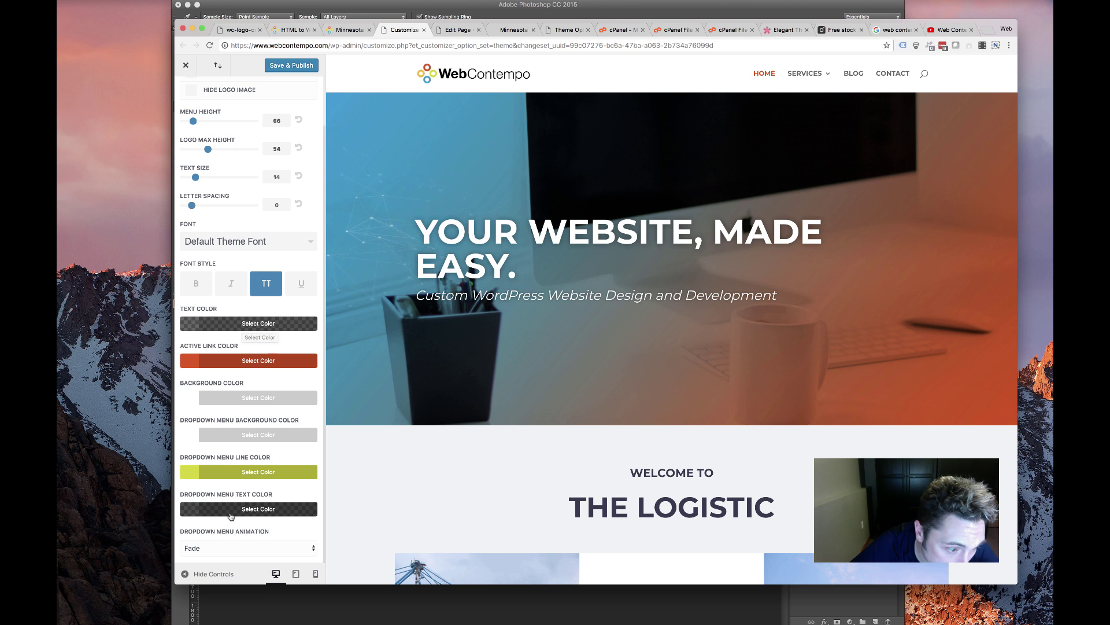
Set both the active link colour and the dropdown menu line colour to #009ed4
scroll(244, 423, "up", 2)
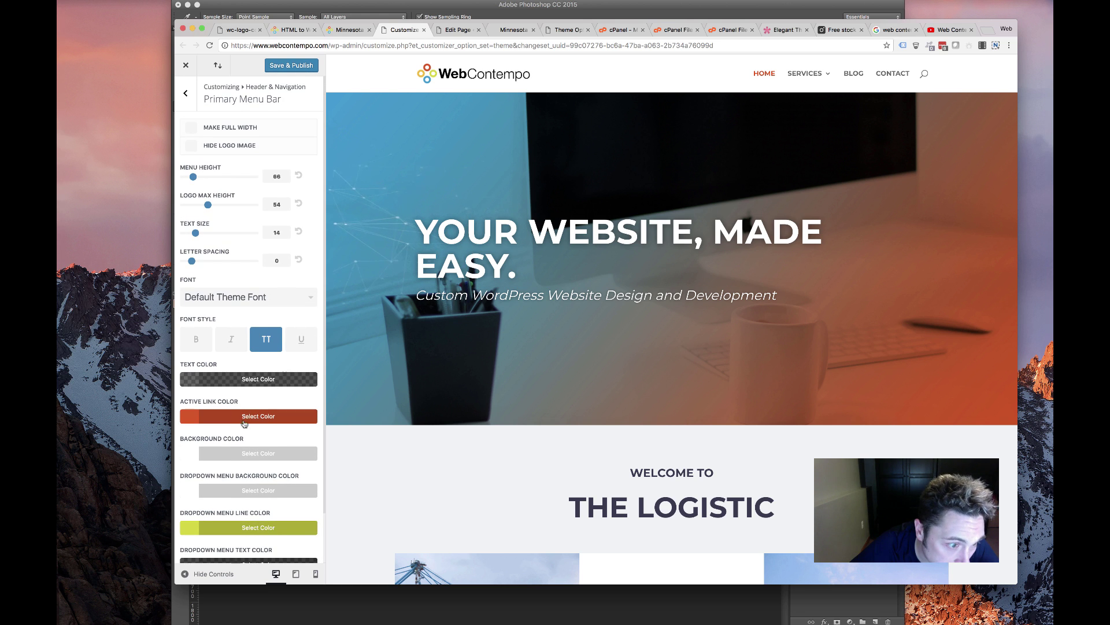
mouse_move(813, 75)
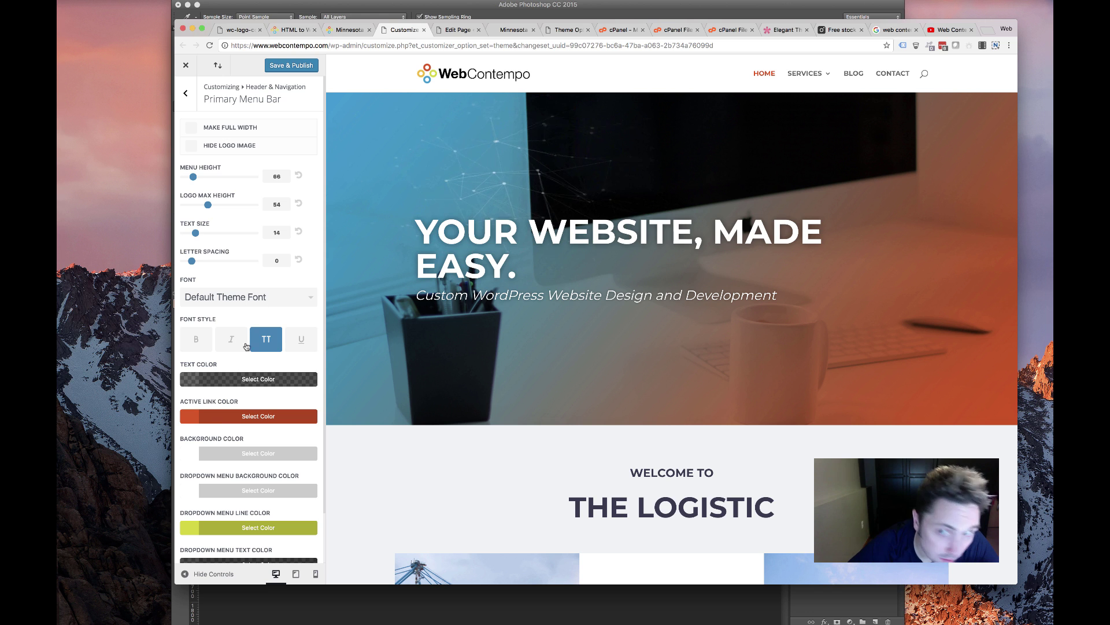
left_click(221, 416)
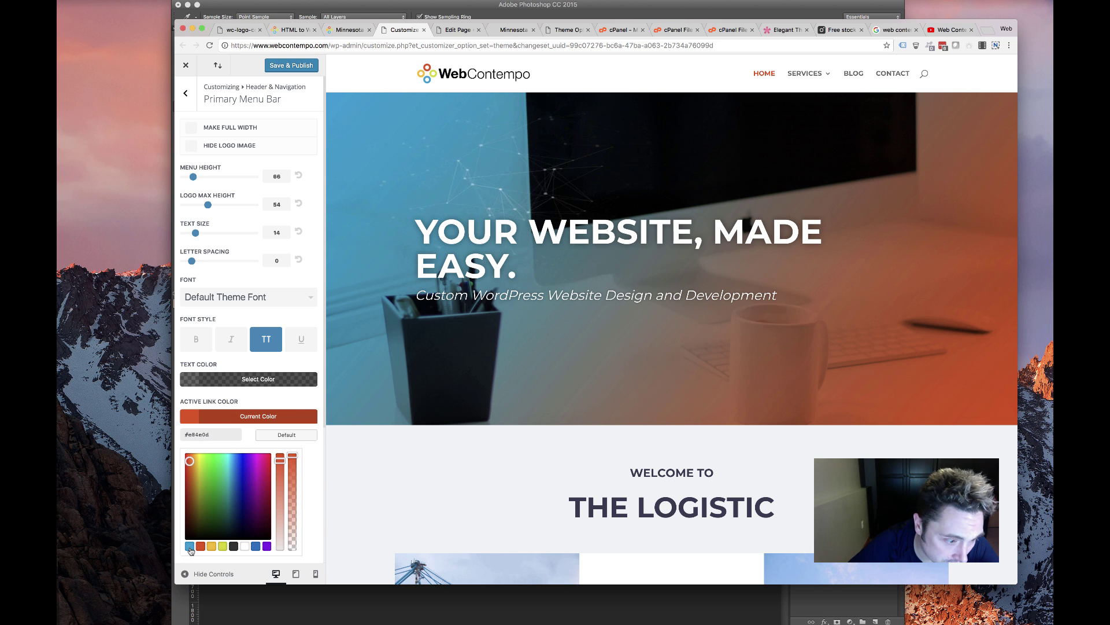
left_click(190, 547)
left_click(257, 401)
scroll(206, 483, "down", 2)
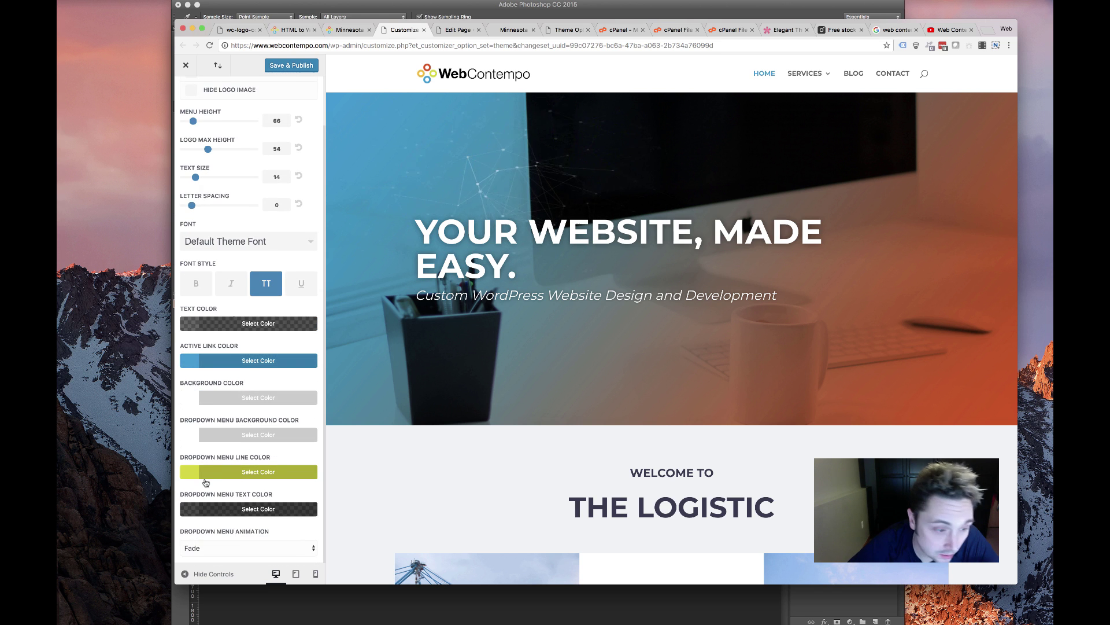
left_click(213, 480)
scroll(240, 347, "down", 5)
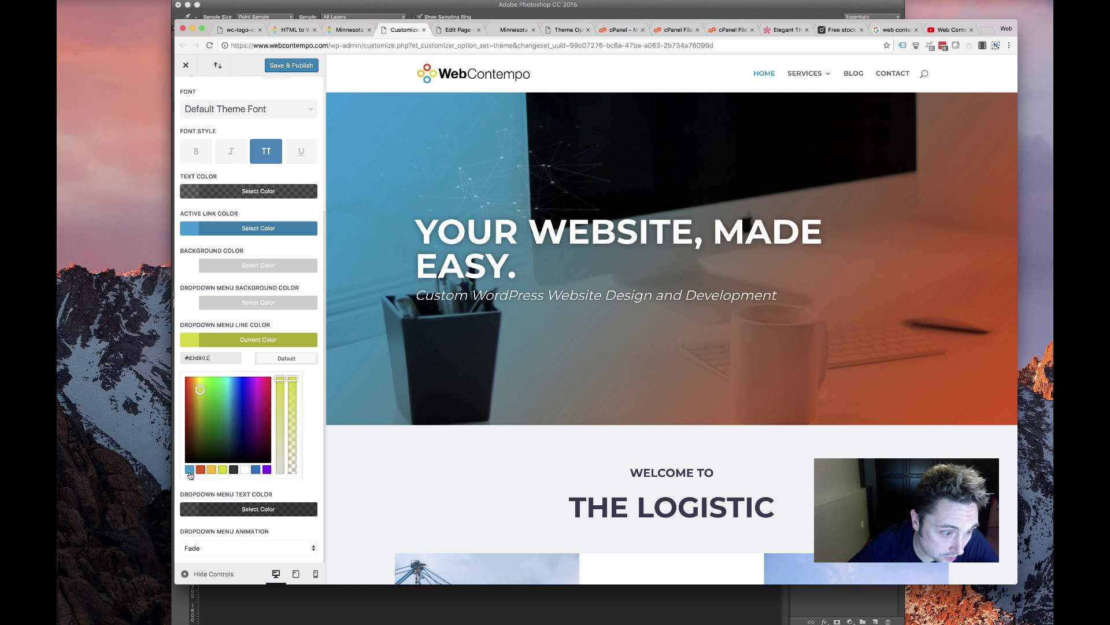
left_click(190, 469)
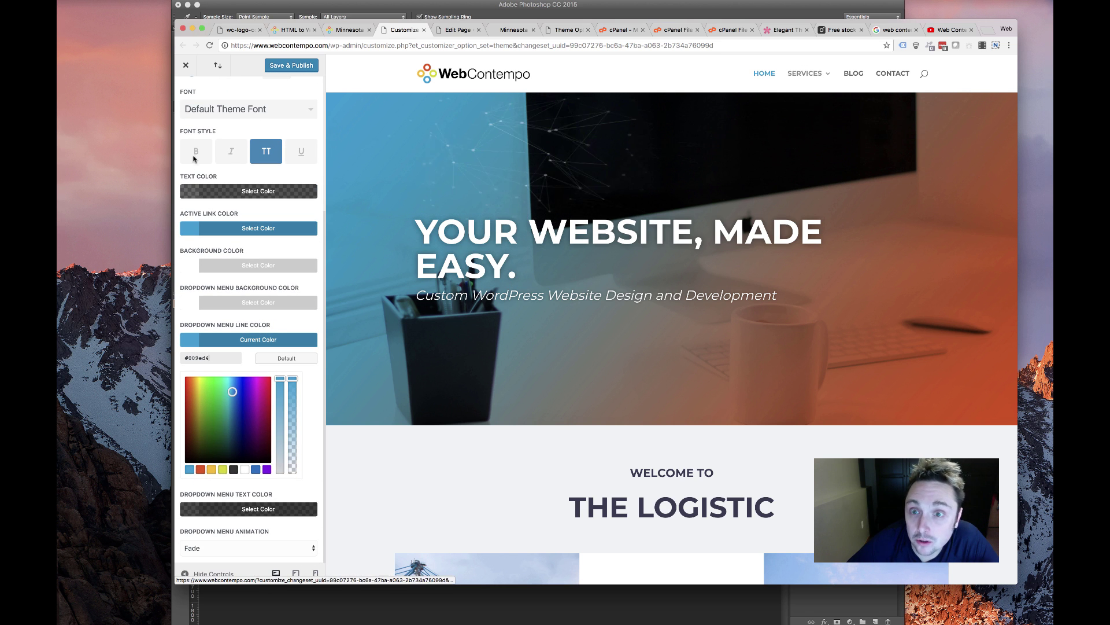
scroll(210, 282, "up", 8)
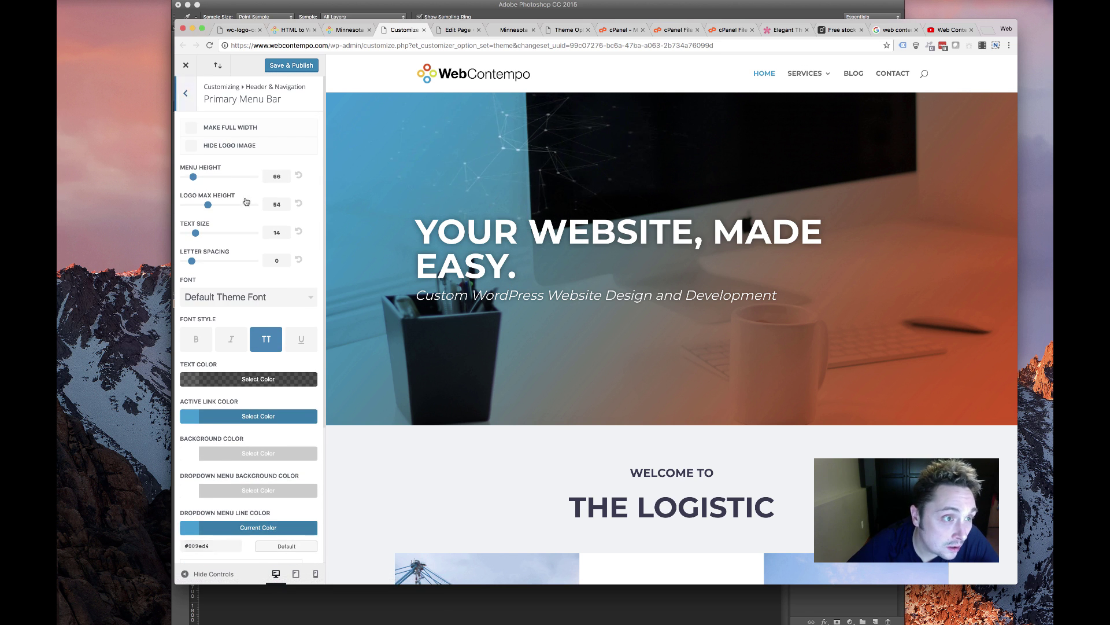
Set the Fixed Navigation's active primary menu link colour to #009ed4
left_click(186, 93)
left_click(229, 187)
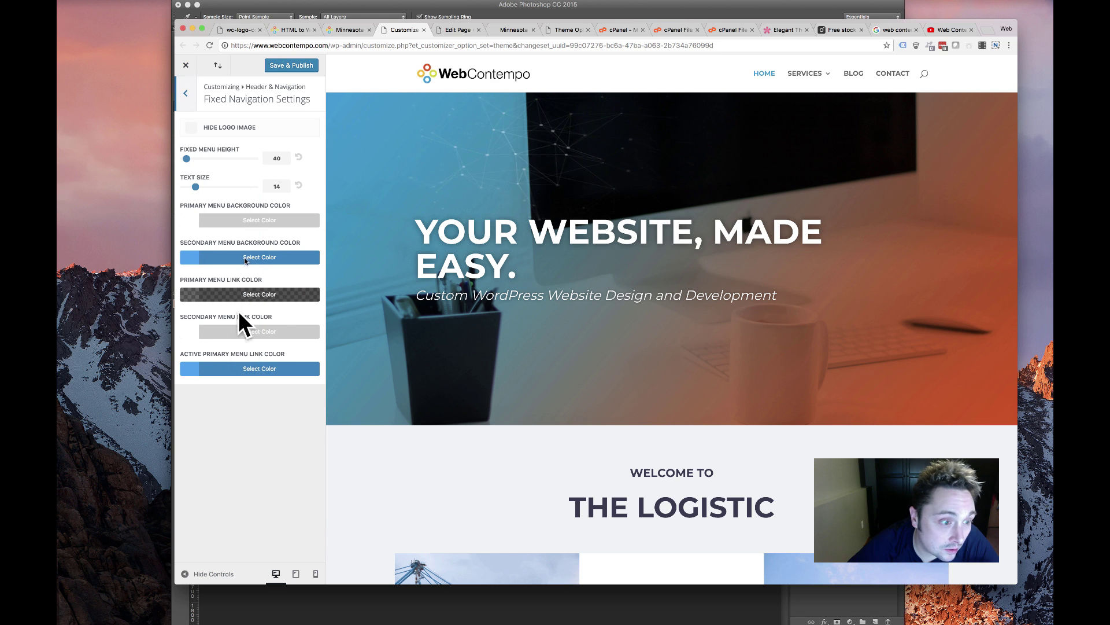
left_click(258, 257)
left_click(284, 256)
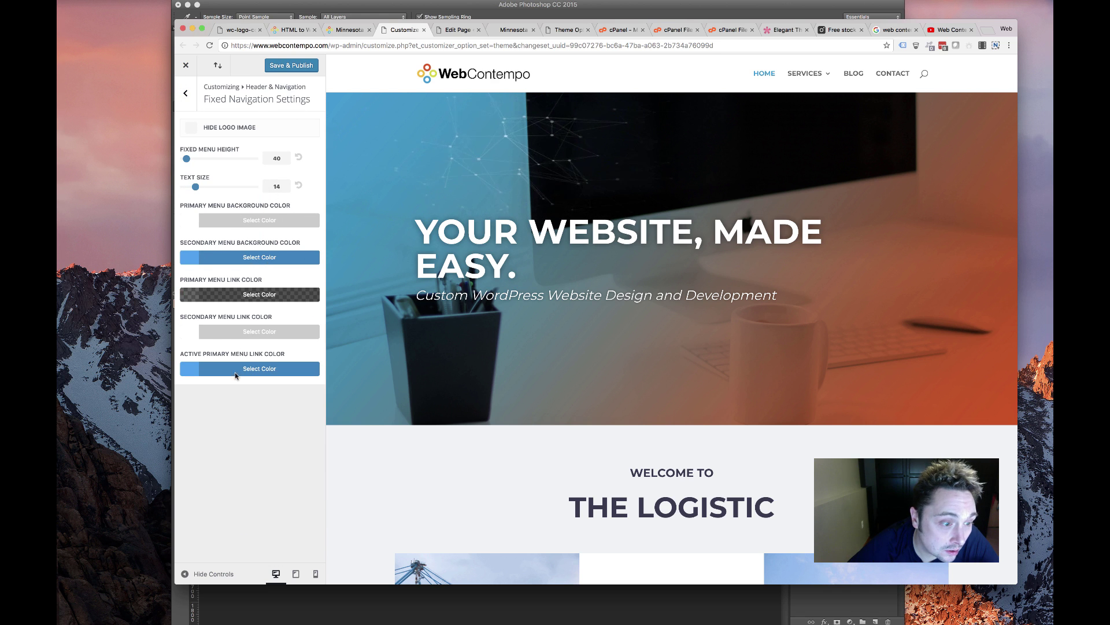
left_click(238, 368)
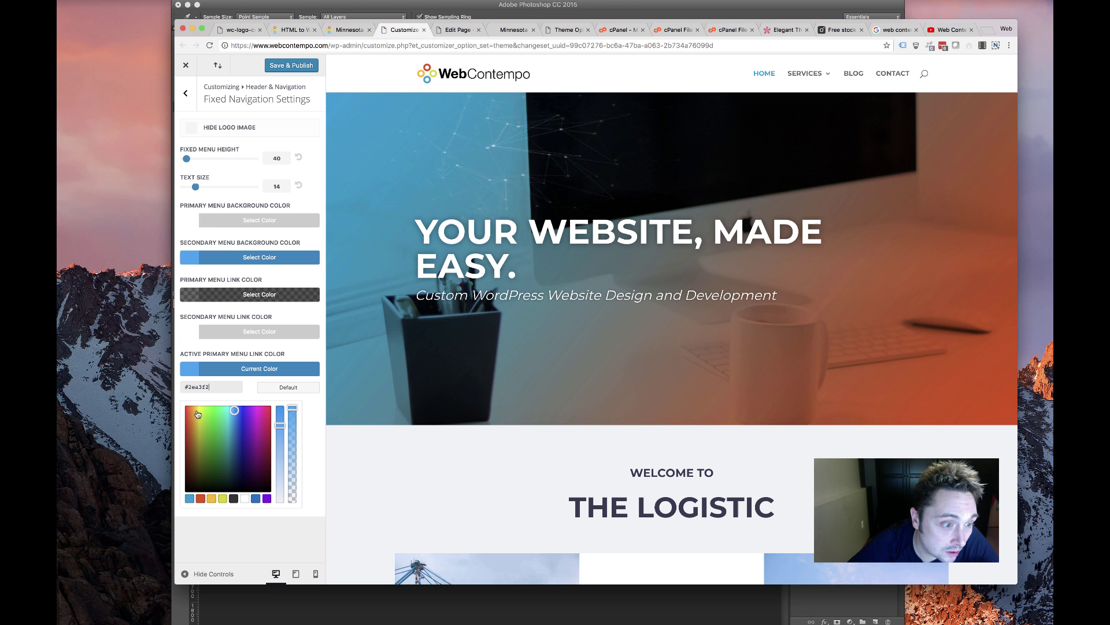
left_click(189, 499)
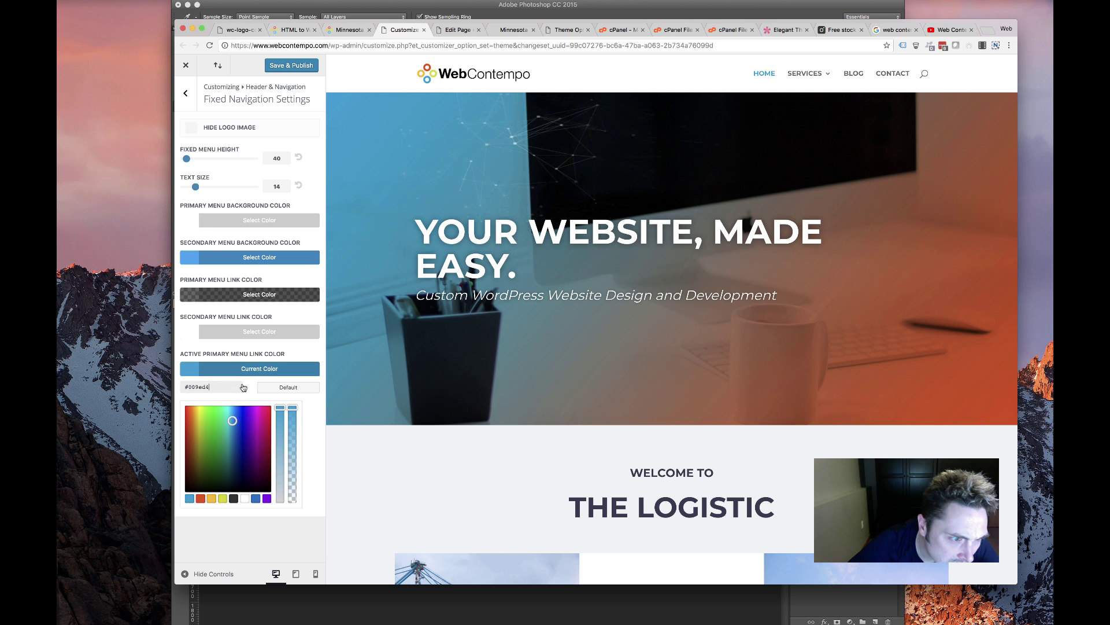
left_click(186, 94)
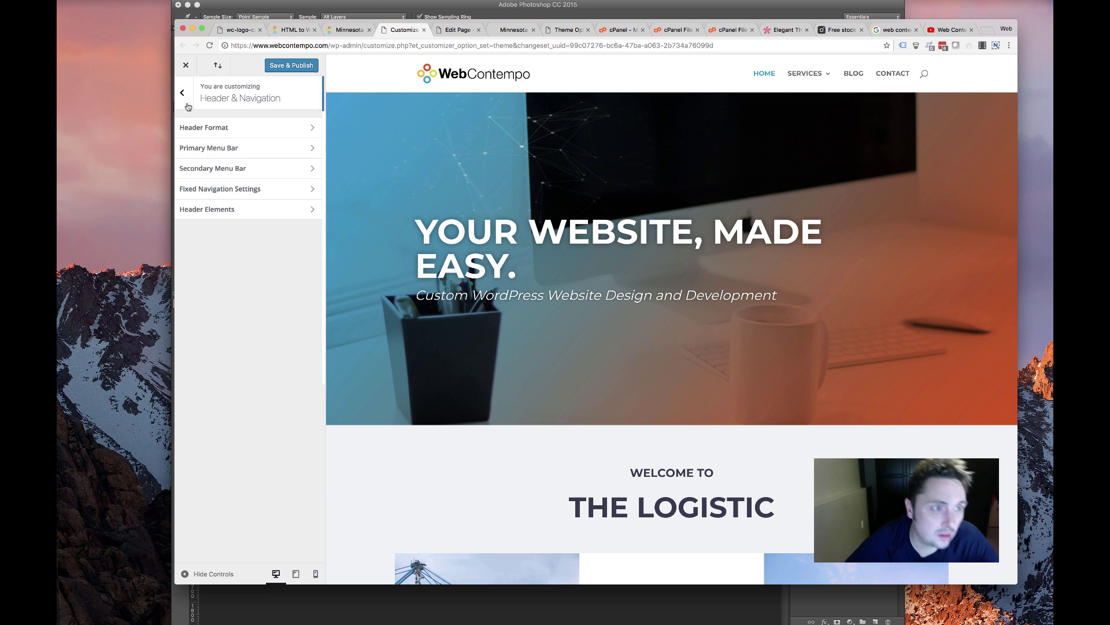
Save & Publish the header changes and return to the main Customizer section list
left_click(280, 66)
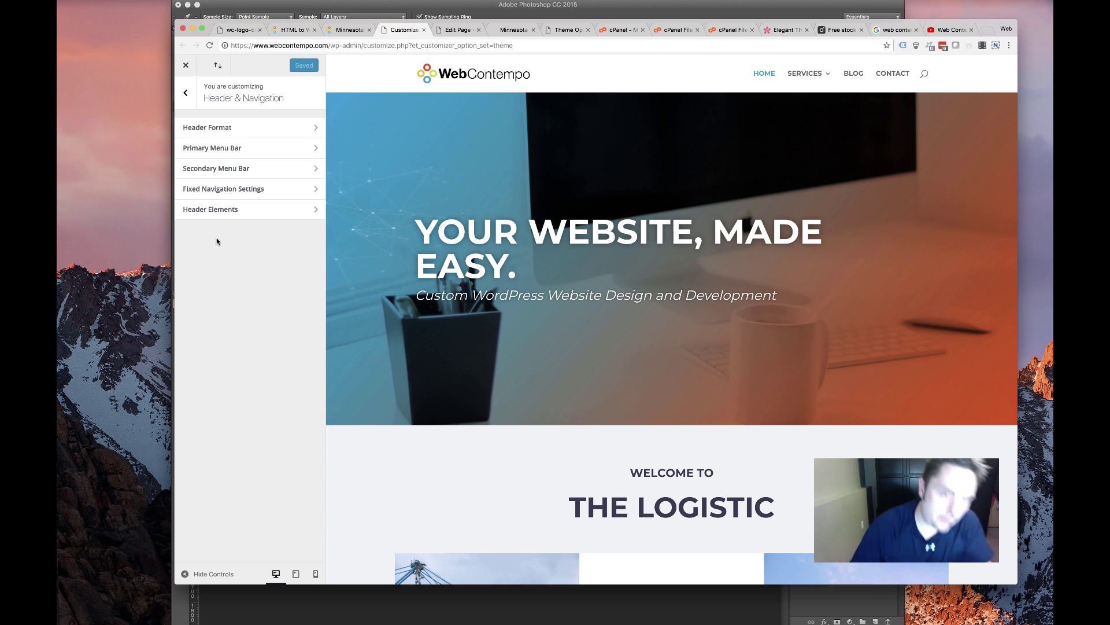
scroll(558, 314, "down", 5)
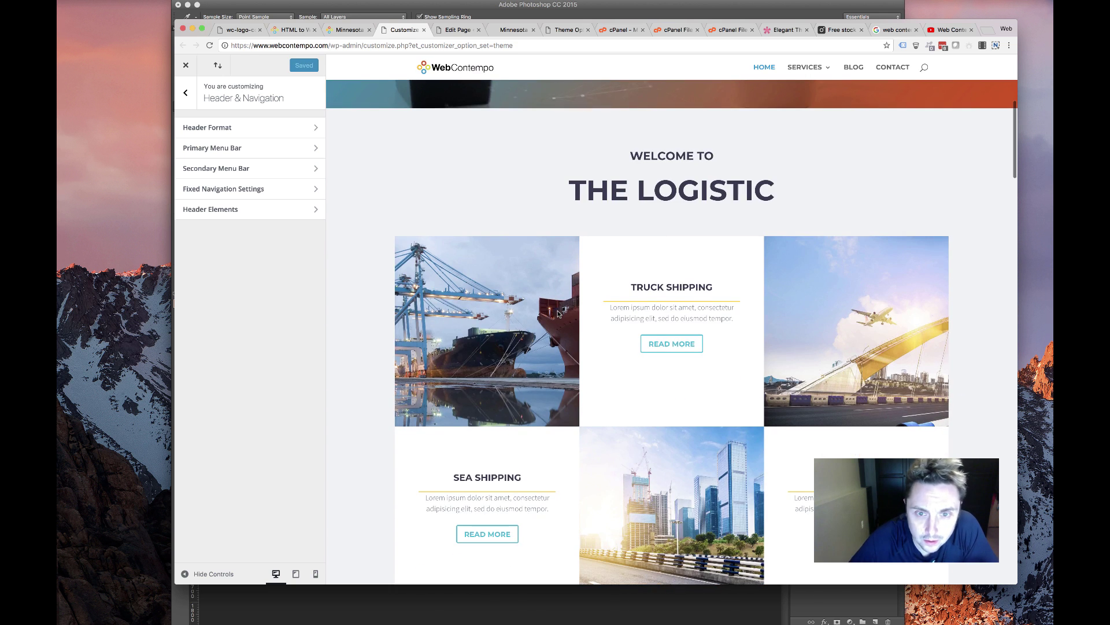
scroll(325, 248, "up", 5)
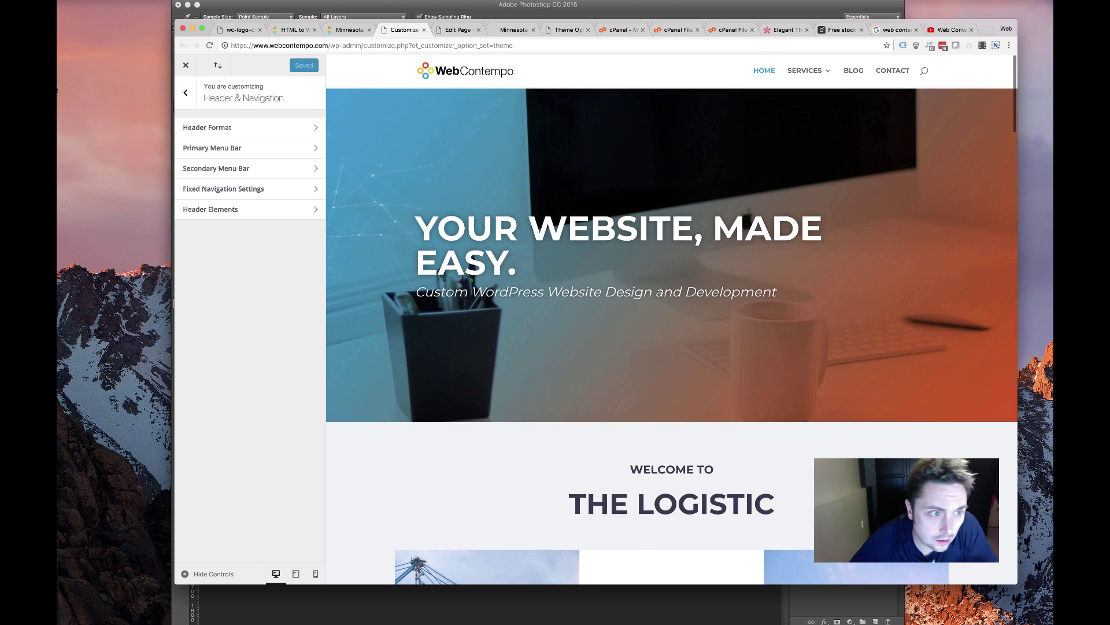
left_click(185, 93)
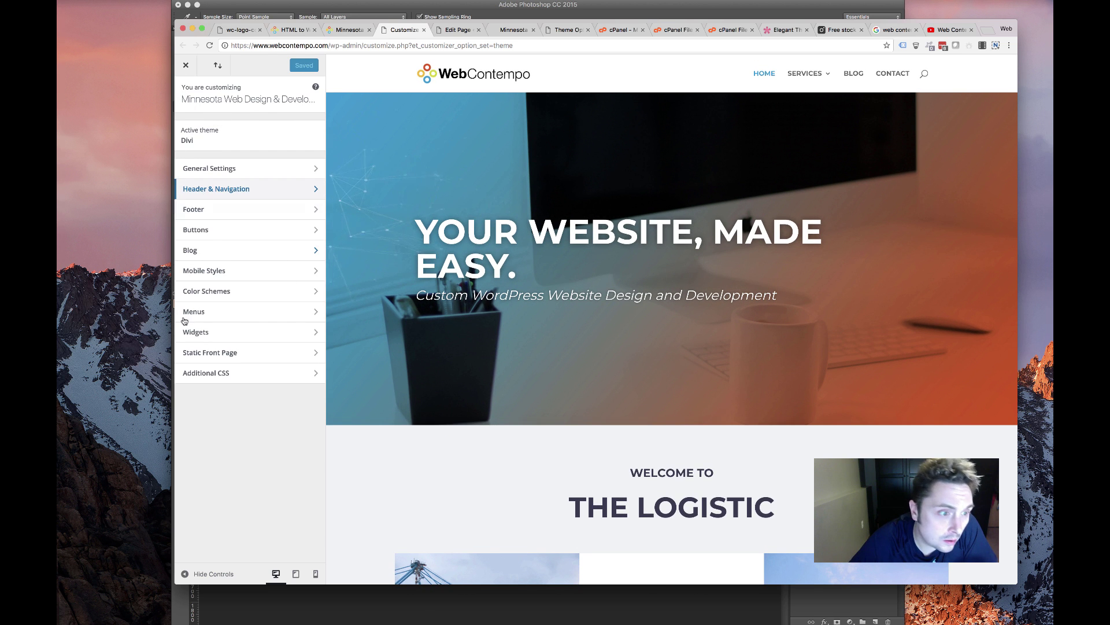
left_click(275, 250)
key("Escape")
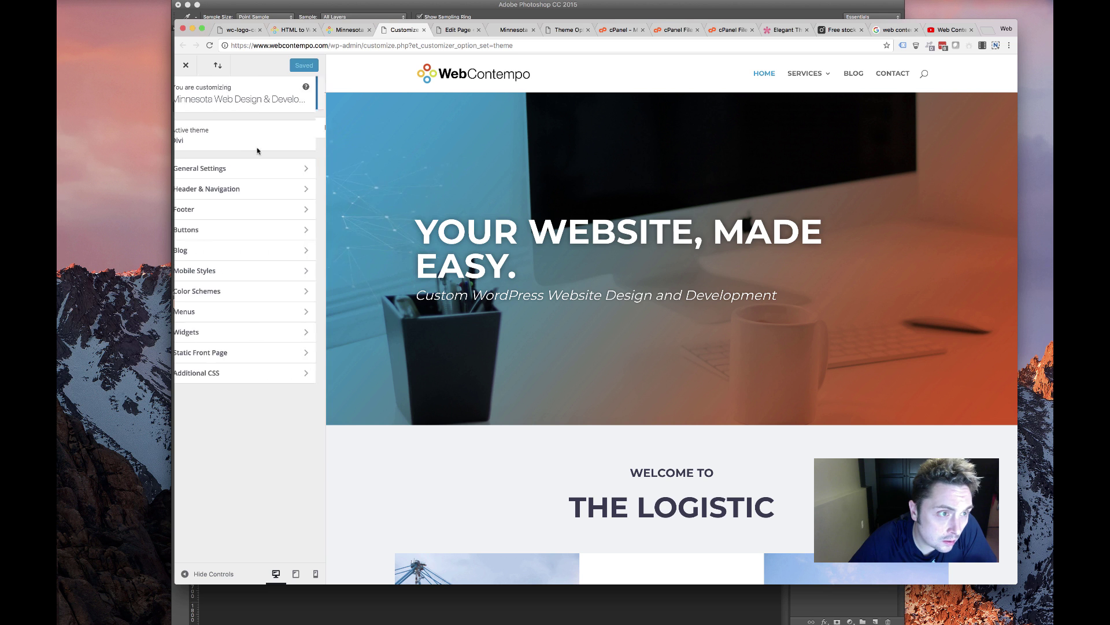
Set the Mobile Menu text colour to the light blue swatch under Mobile Styles
left_click(255, 271)
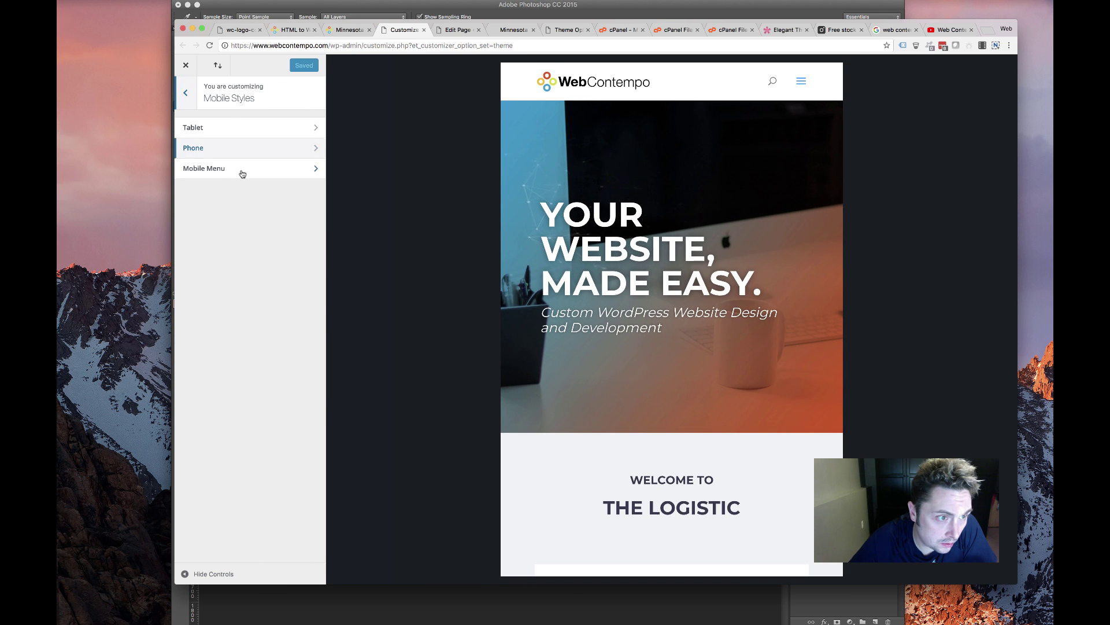
left_click(243, 172)
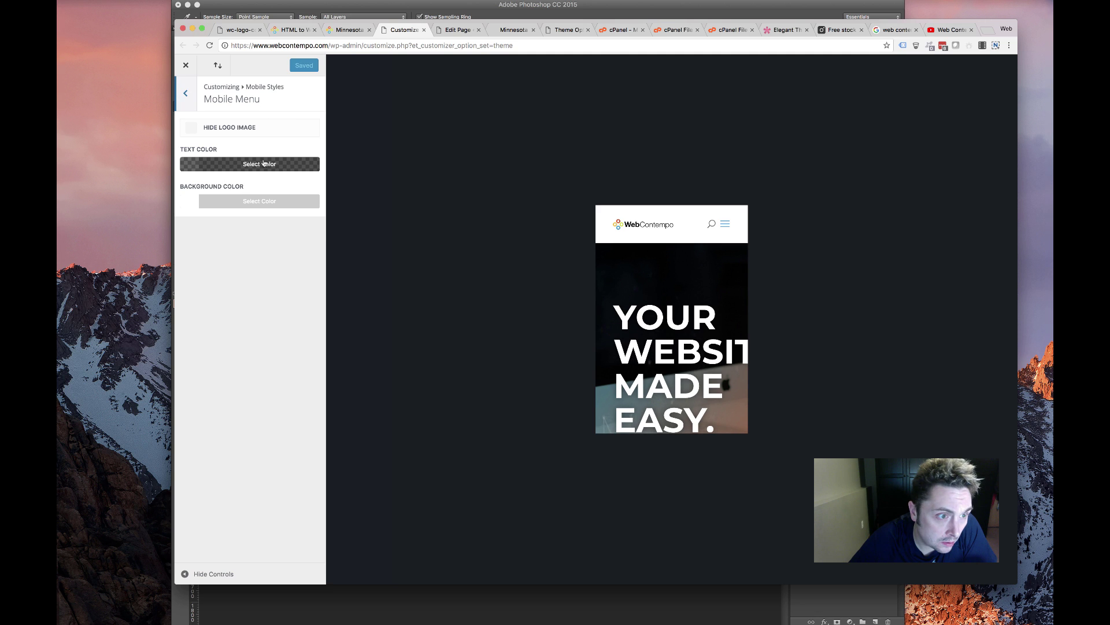
left_click(262, 165)
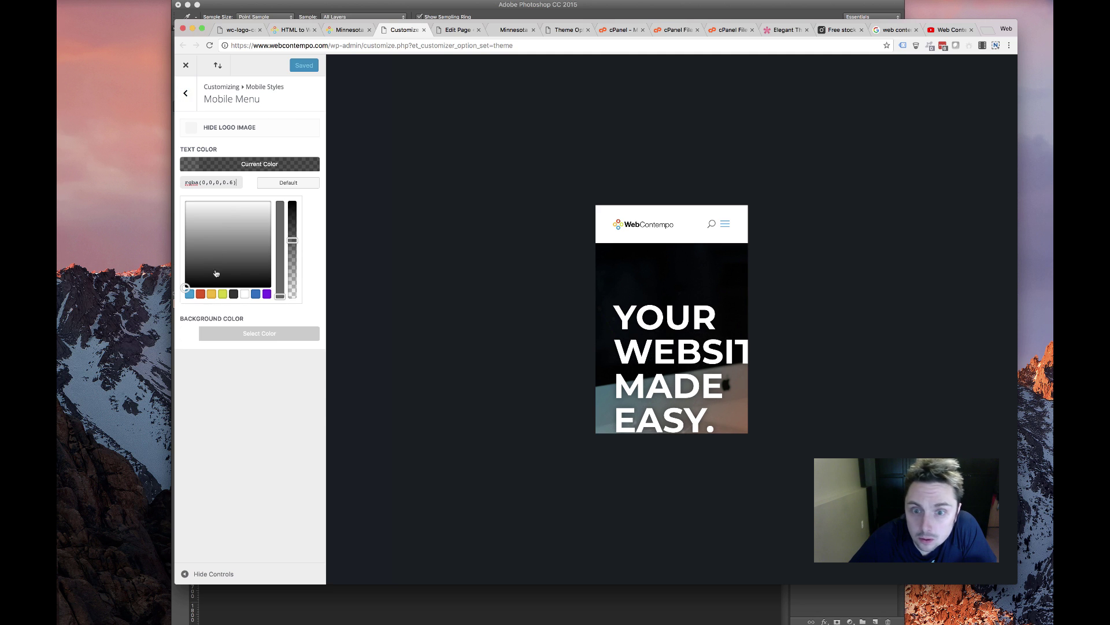
left_click(189, 295)
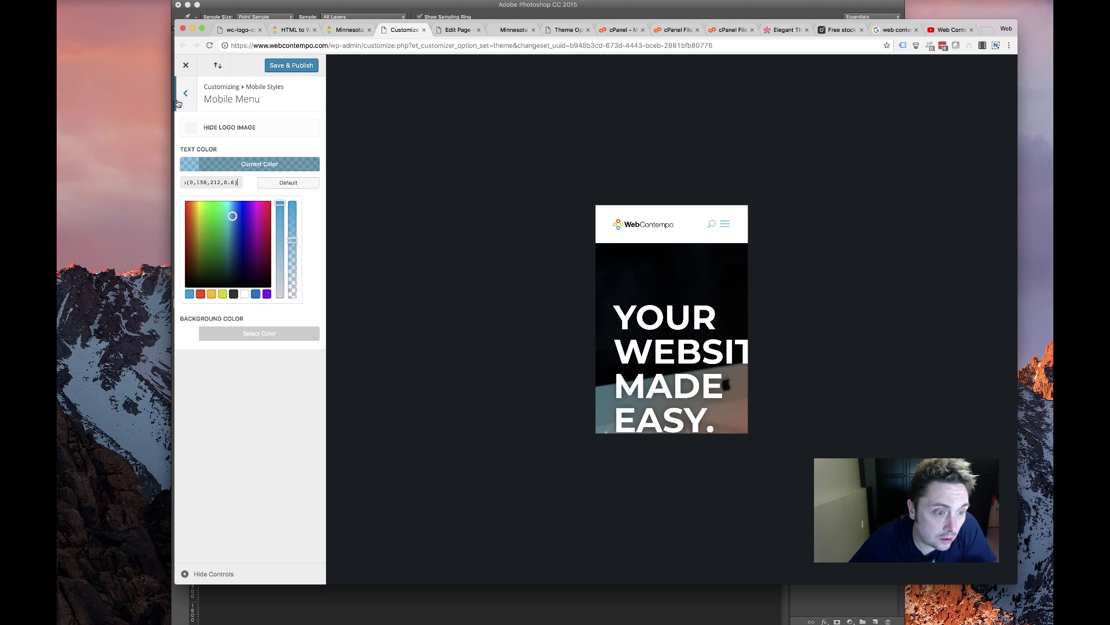
Turn off Show Search Icon in Header Elements and Save & Publish
left_click(178, 102)
left_click(179, 98)
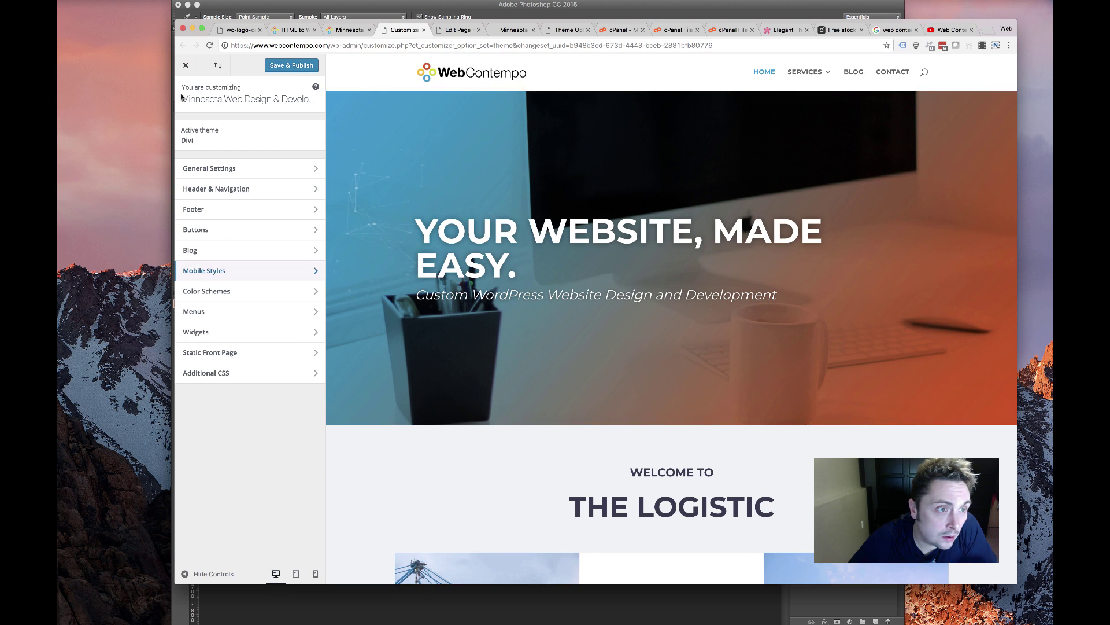
left_click(217, 189)
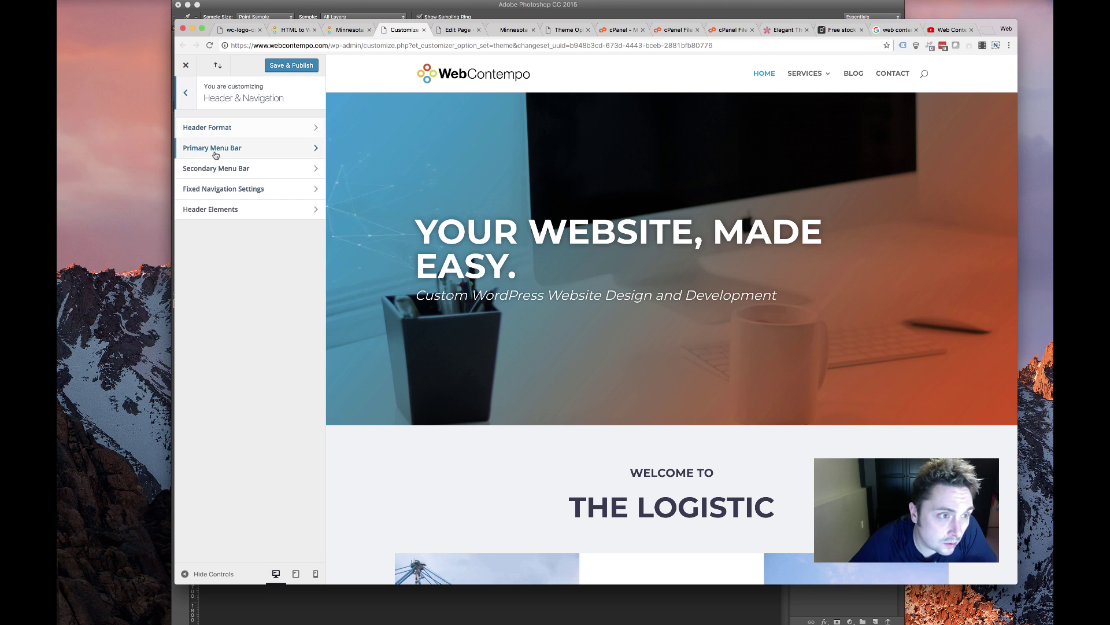
left_click(212, 210)
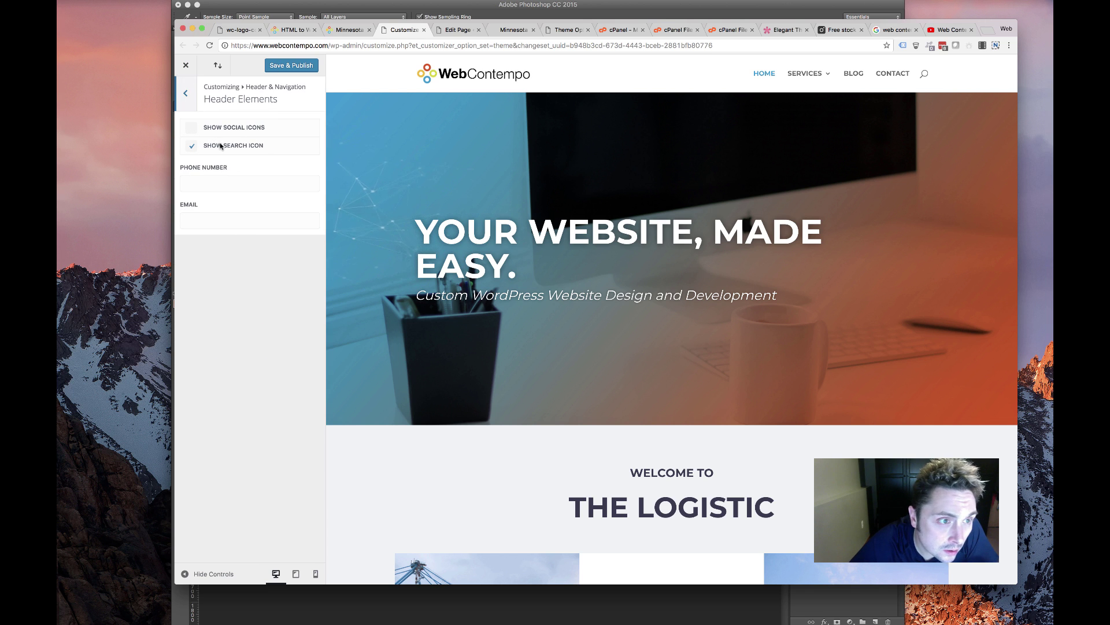
left_click(220, 147)
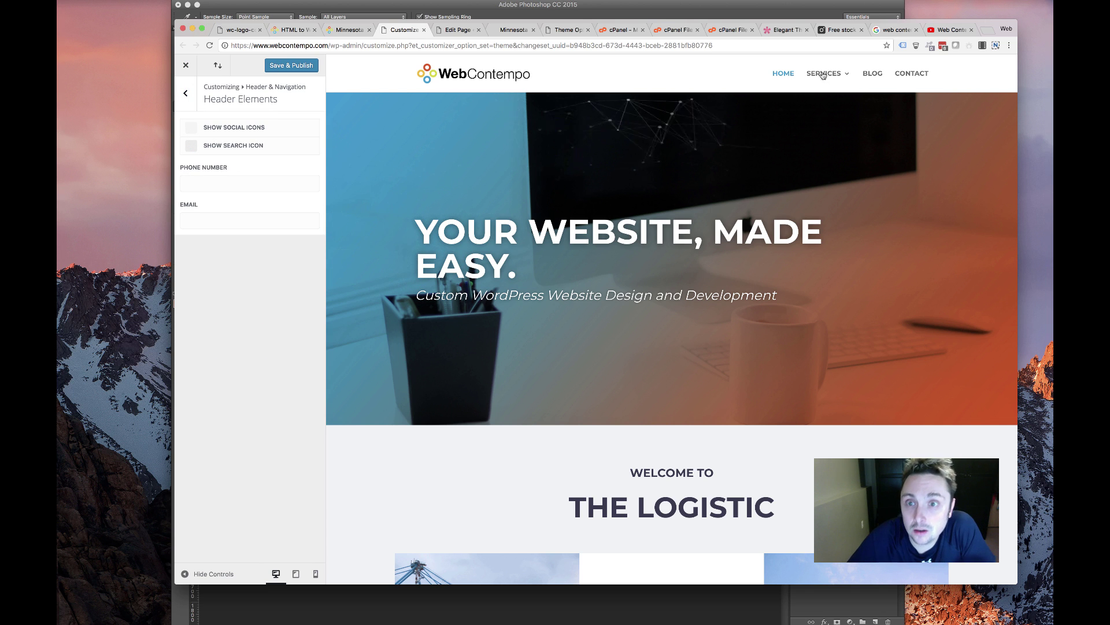
left_click(307, 66)
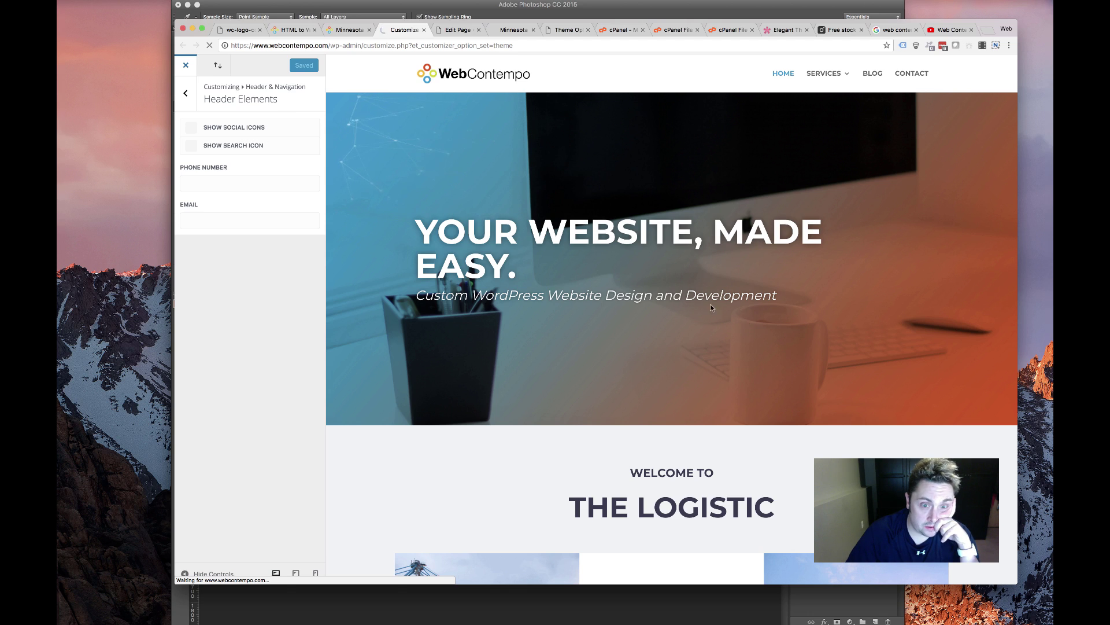
Open the live site's Blog page and test its CONTACT link
scroll(657, 278, "down", 3)
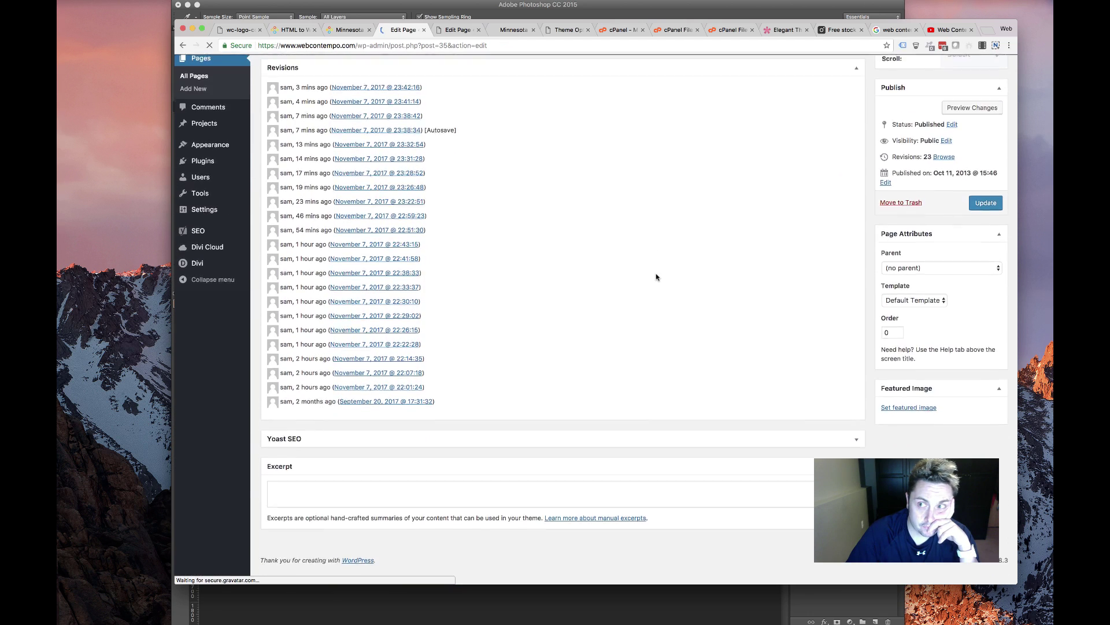
scroll(656, 277, "up", 3)
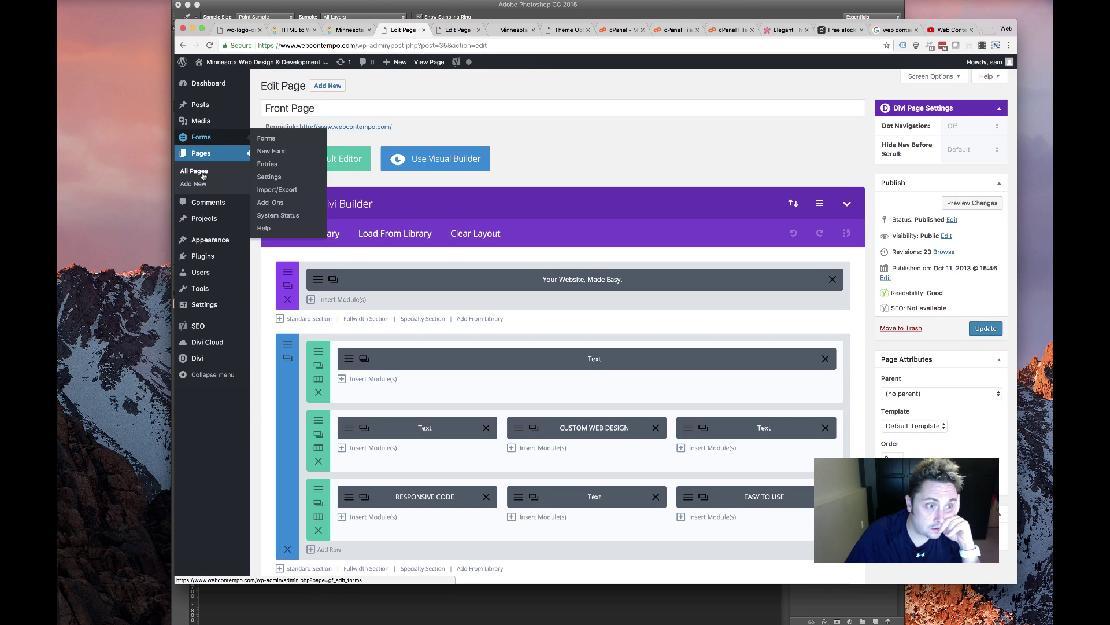
left_click(514, 32)
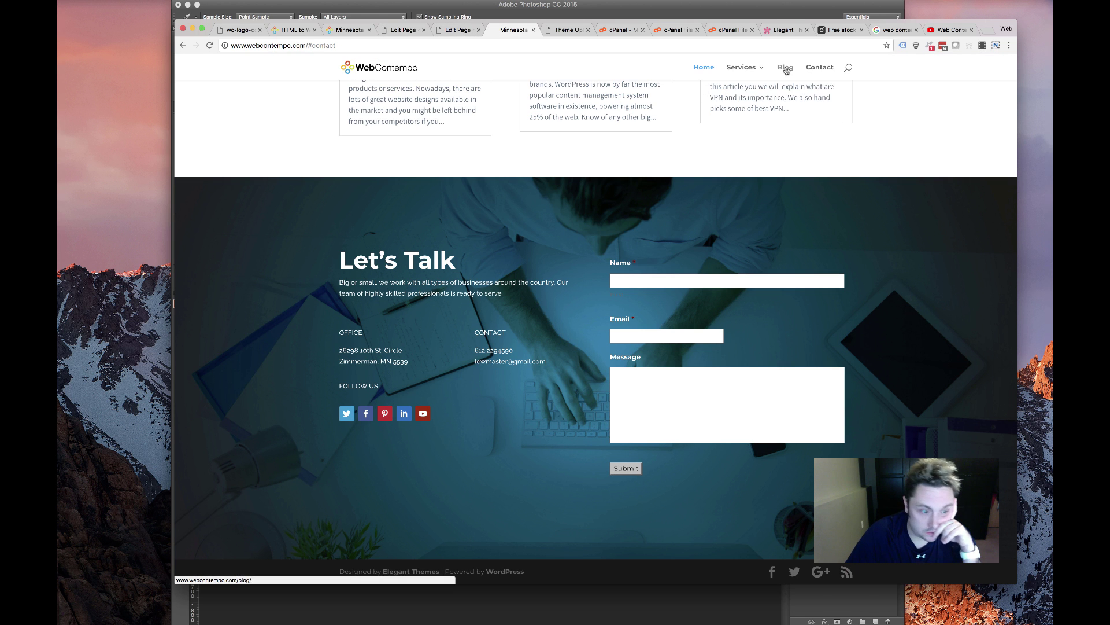
left_click(786, 69)
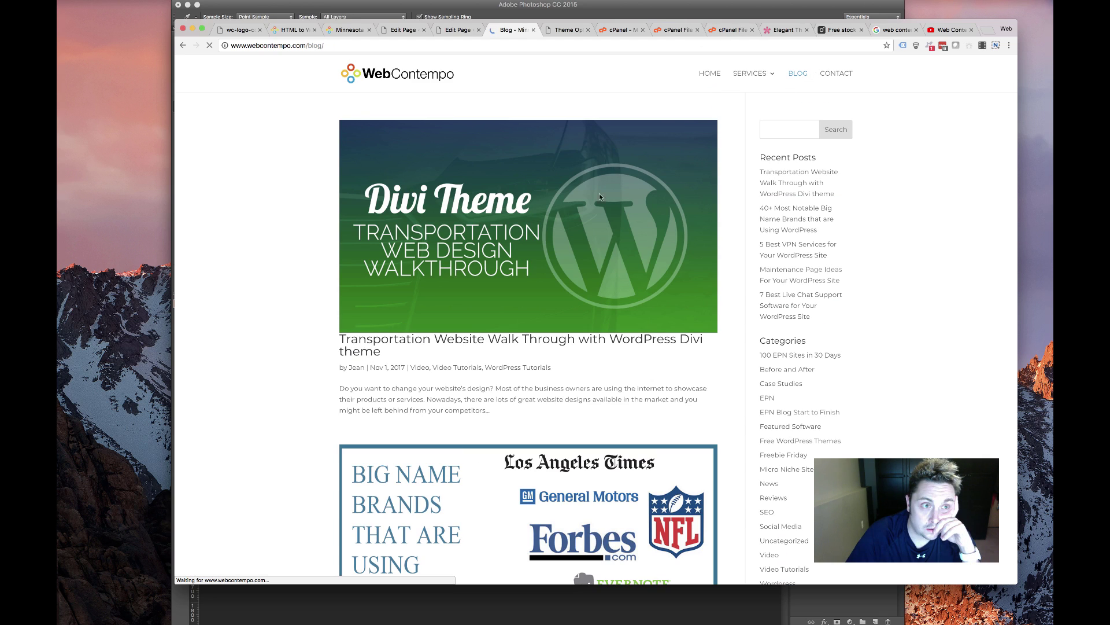
scroll(515, 175, "down", 20)
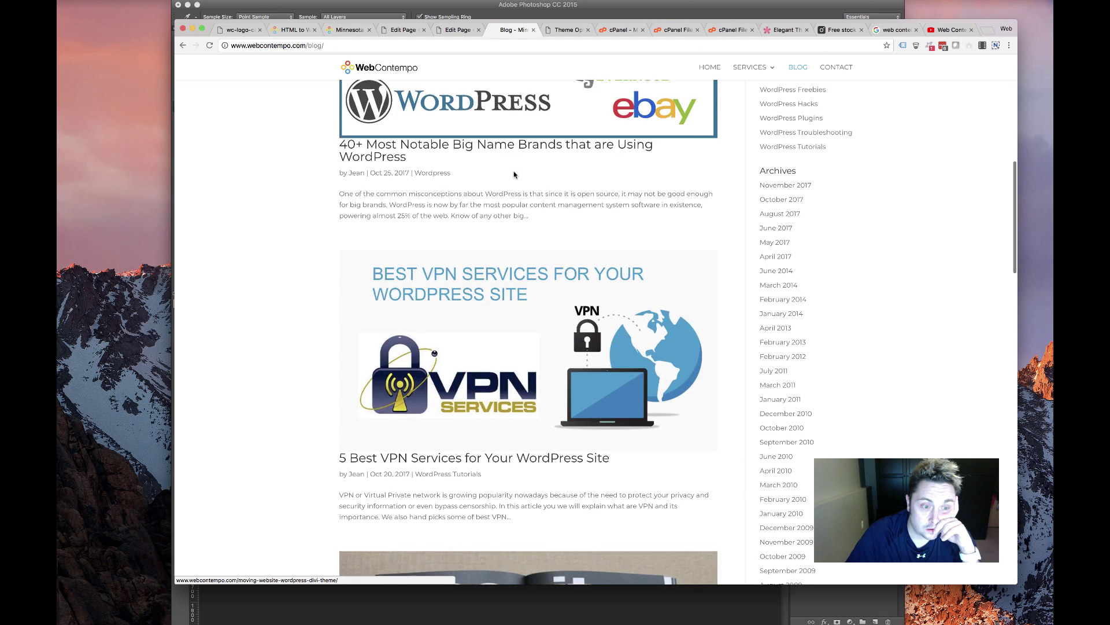
scroll(514, 172, "down", 10)
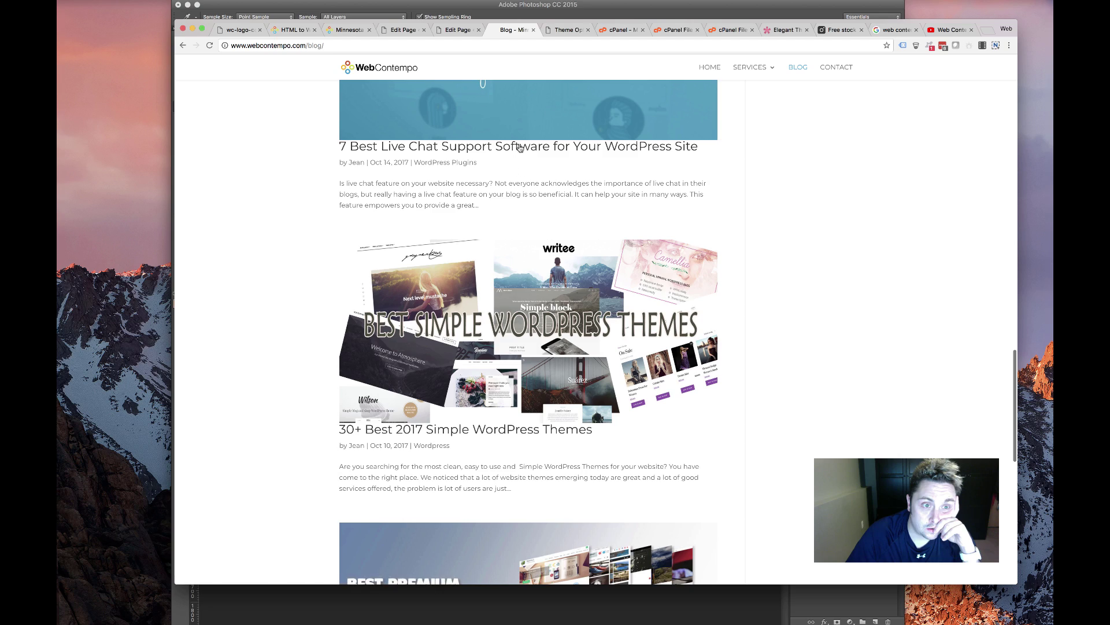
scroll(497, 176, "down", 10)
scroll(498, 174, "up", 20)
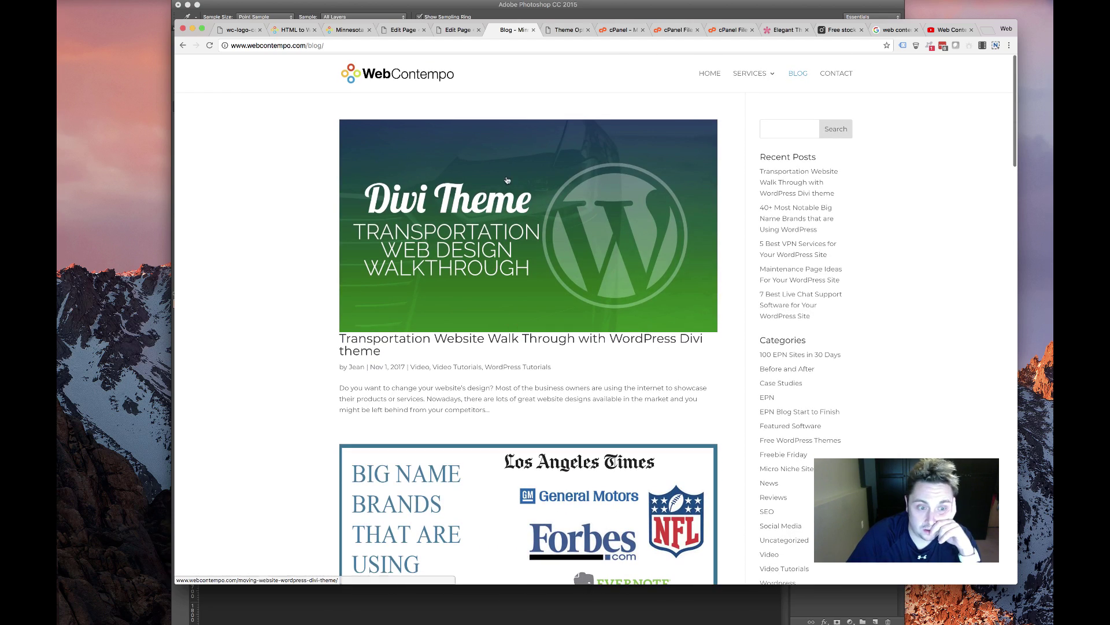
left_click(835, 75)
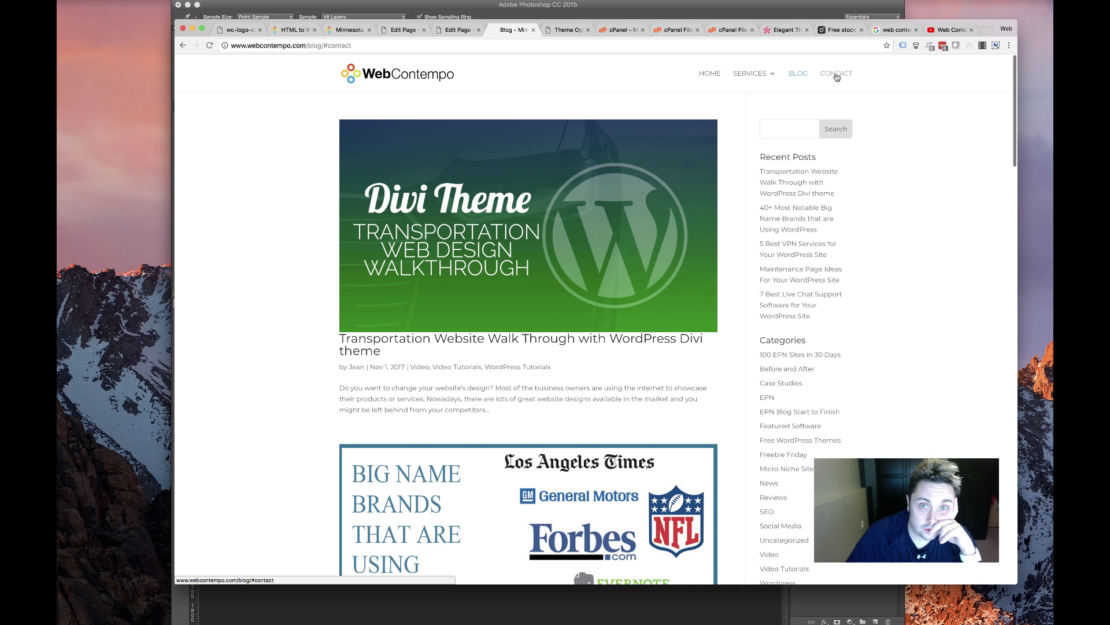
Test the home page's CONTACT link, then return to the Front Page Divi Builder
left_click(450, 34)
scroll(756, 76, "down", 5)
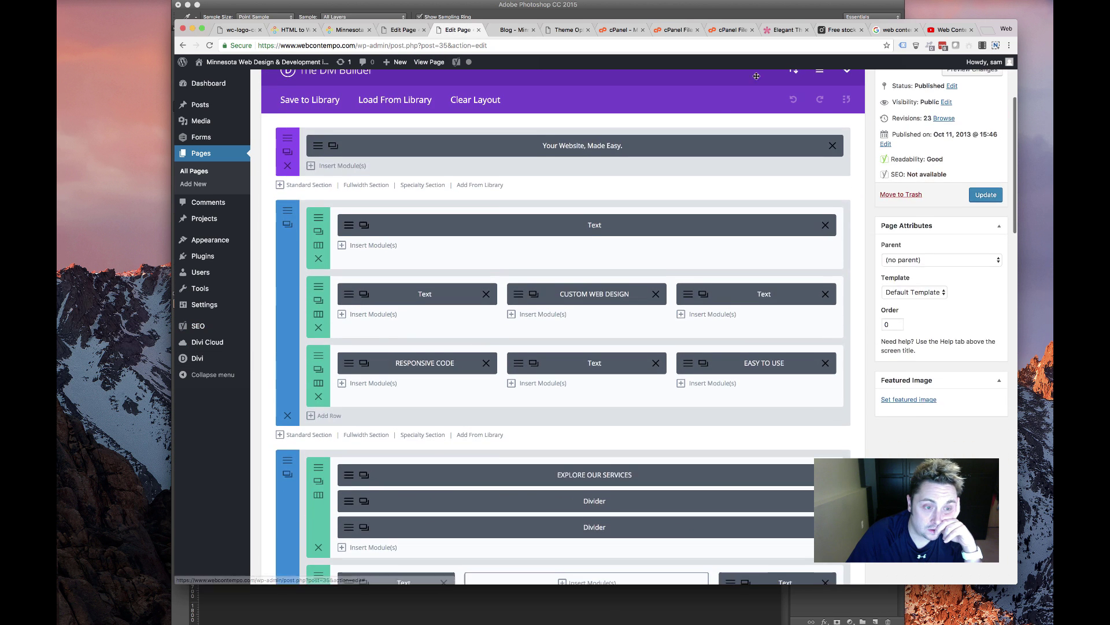
scroll(757, 76, "up", 5)
left_click(512, 30)
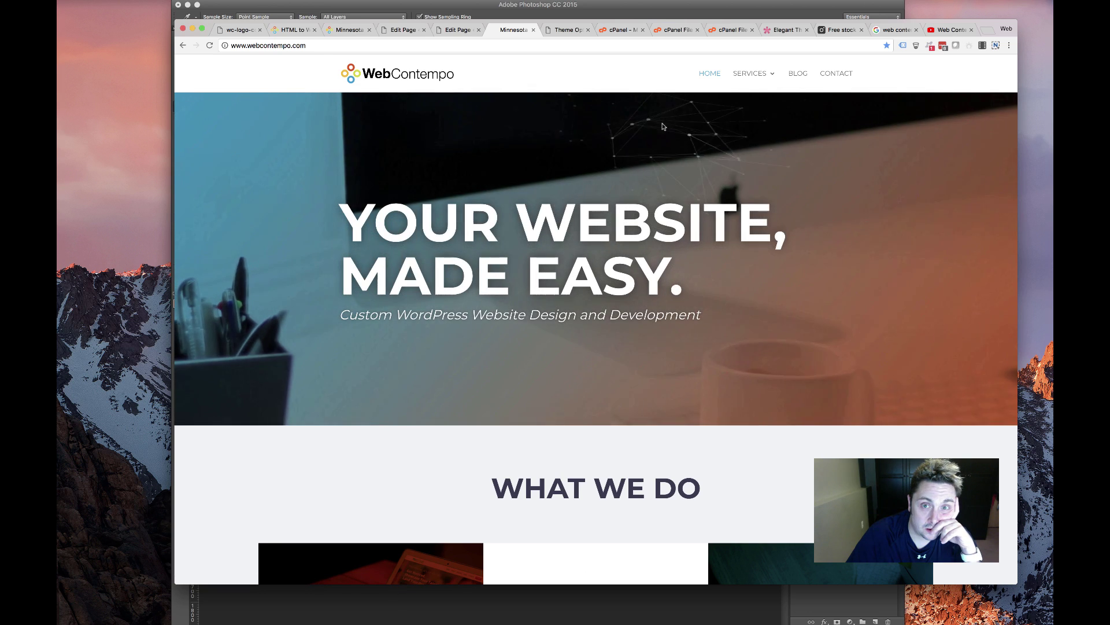
left_click(836, 73)
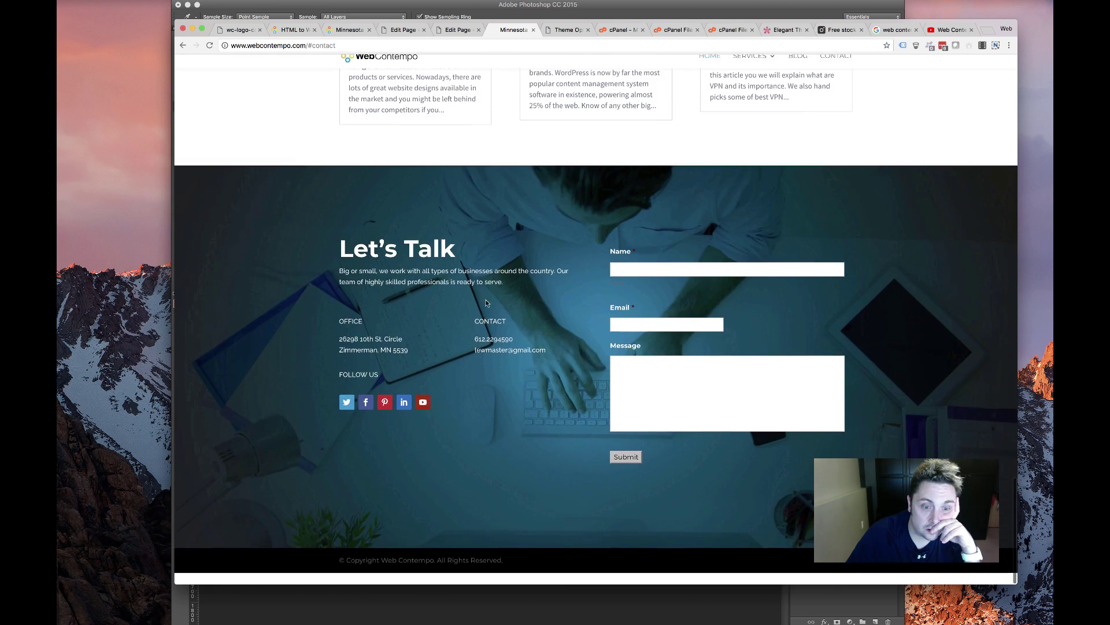
left_click(458, 29)
Give the Let's Talk section the CSS ID 'contact' and save its settings
scroll(406, 415, "down", 10)
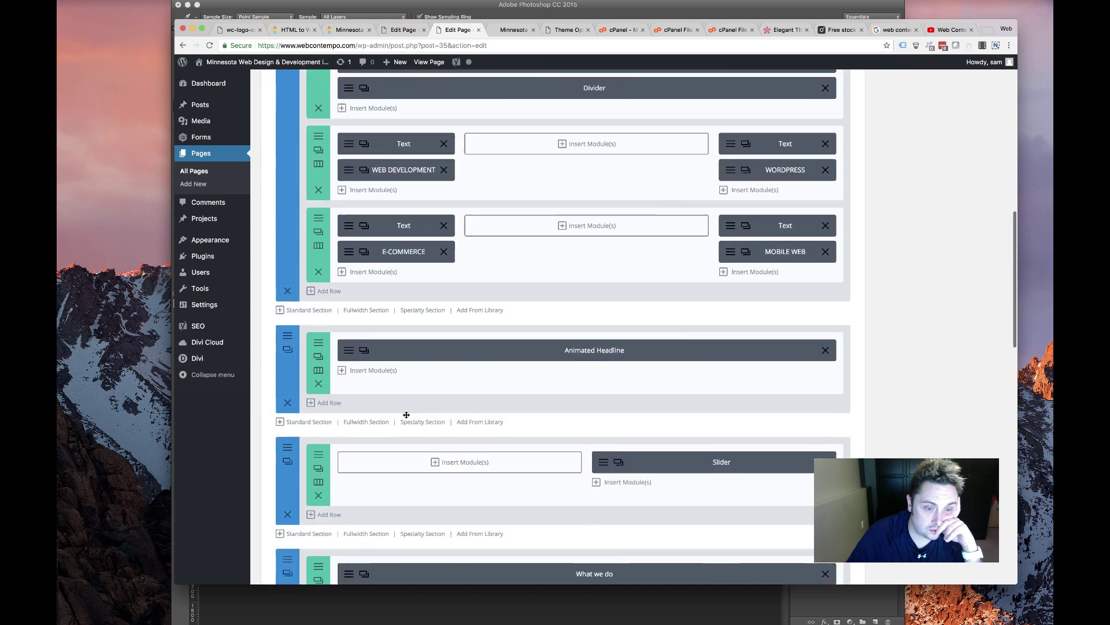
scroll(407, 414, "down", 15)
scroll(347, 347, "up", 6)
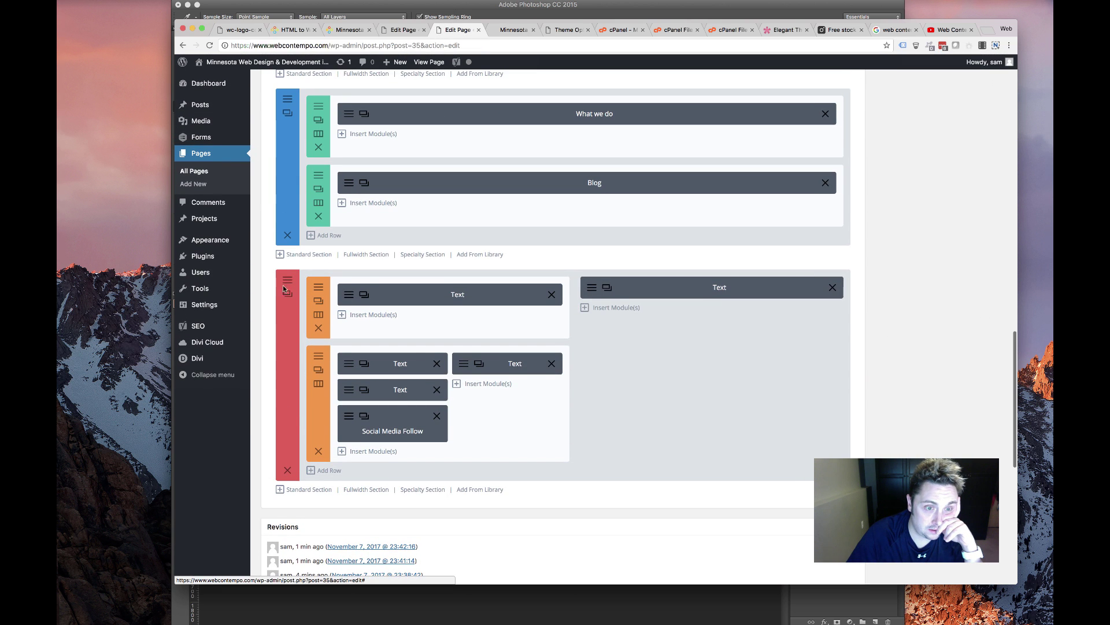
left_click(286, 292)
left_click(495, 149)
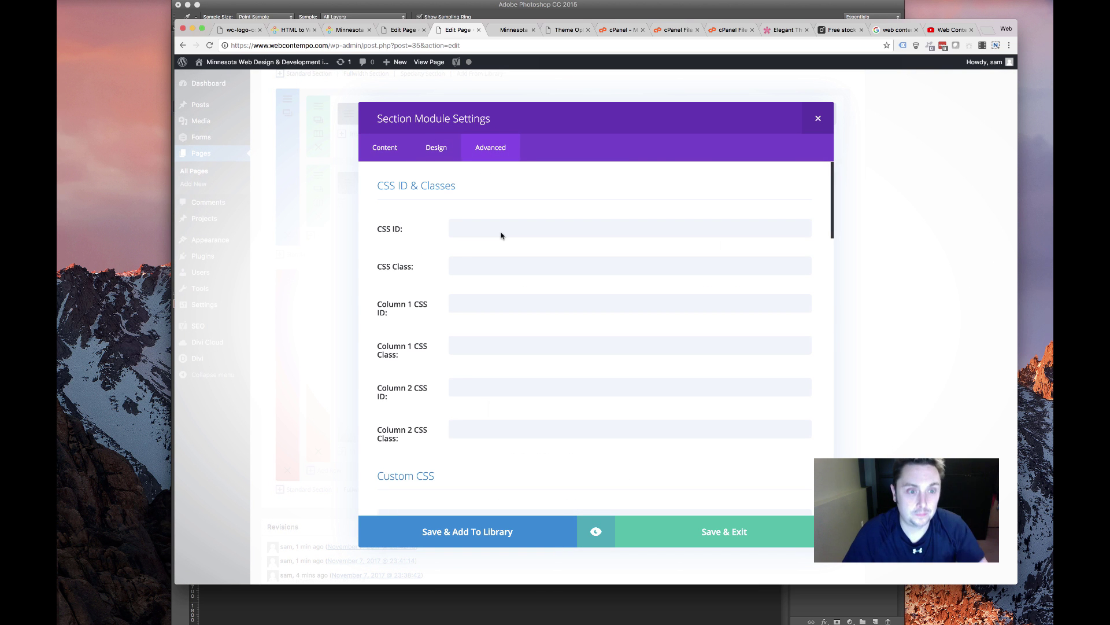
left_click(502, 233)
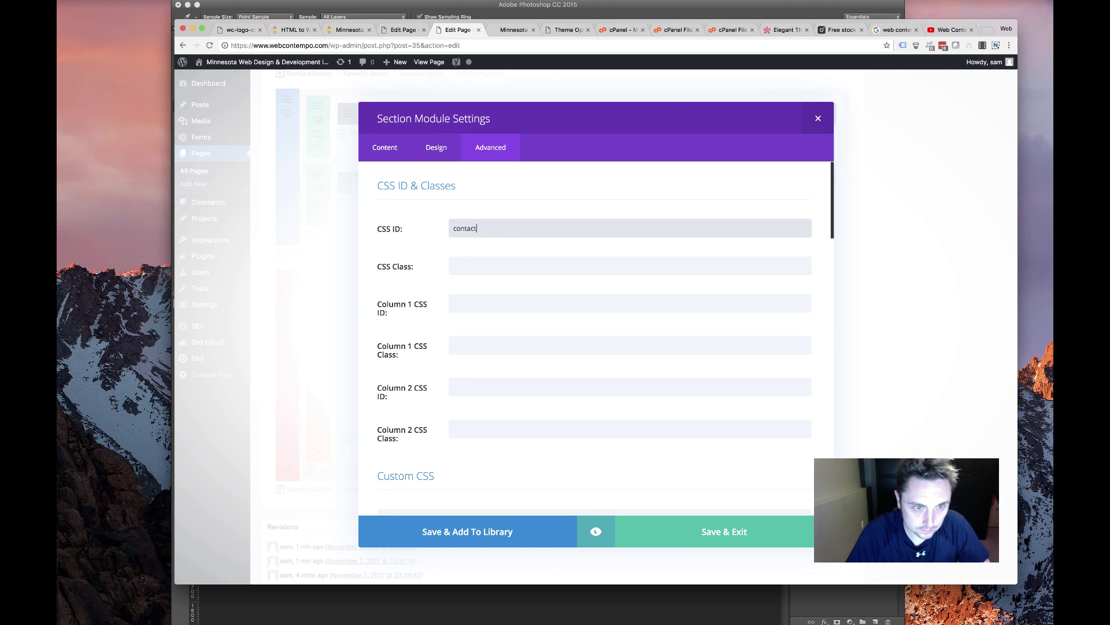
type("contact")
left_click(702, 521)
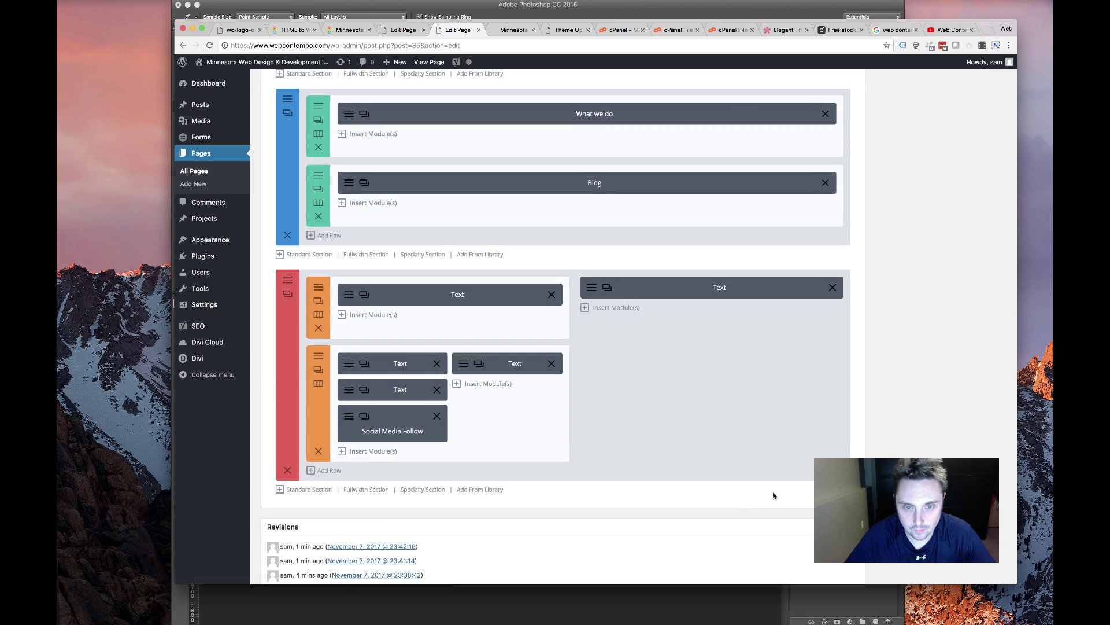
Update the Front Page and view the live site
scroll(924, 349, "up", 5)
scroll(923, 350, "up", 5)
left_click(986, 355)
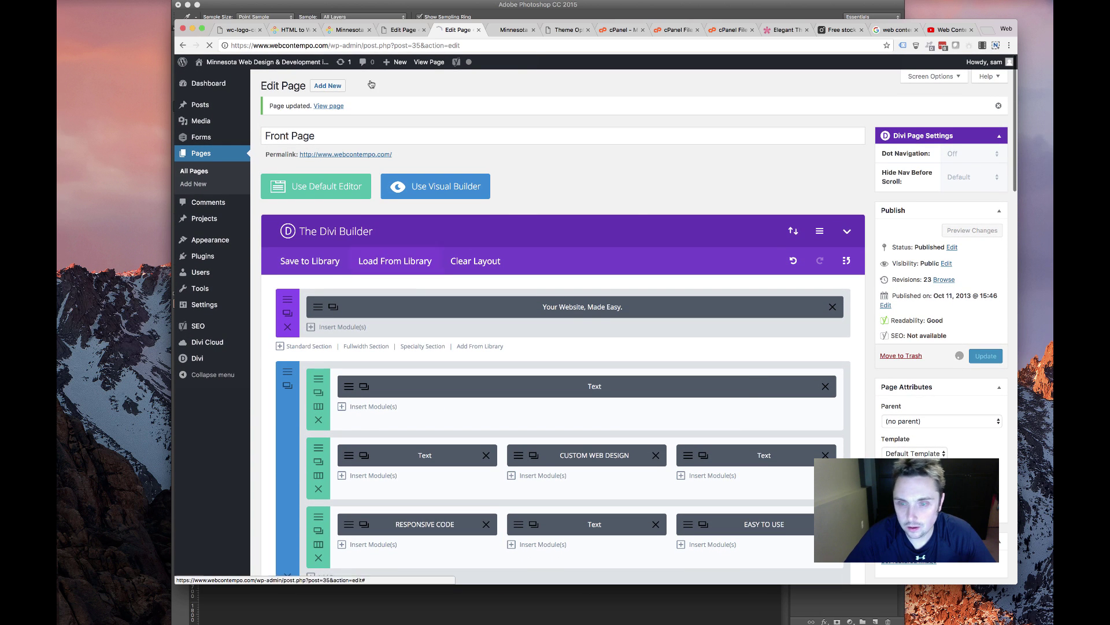
left_click(507, 30)
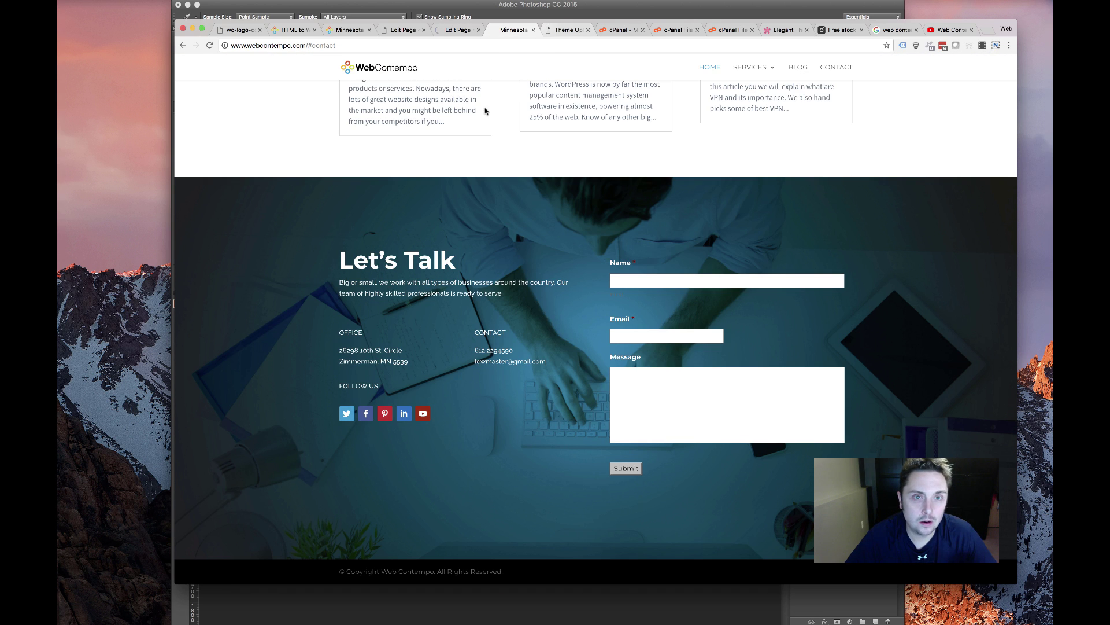
Reload the live home page and test its CONTACT link
scroll(486, 111, "up", 4)
scroll(489, 109, "up", 10)
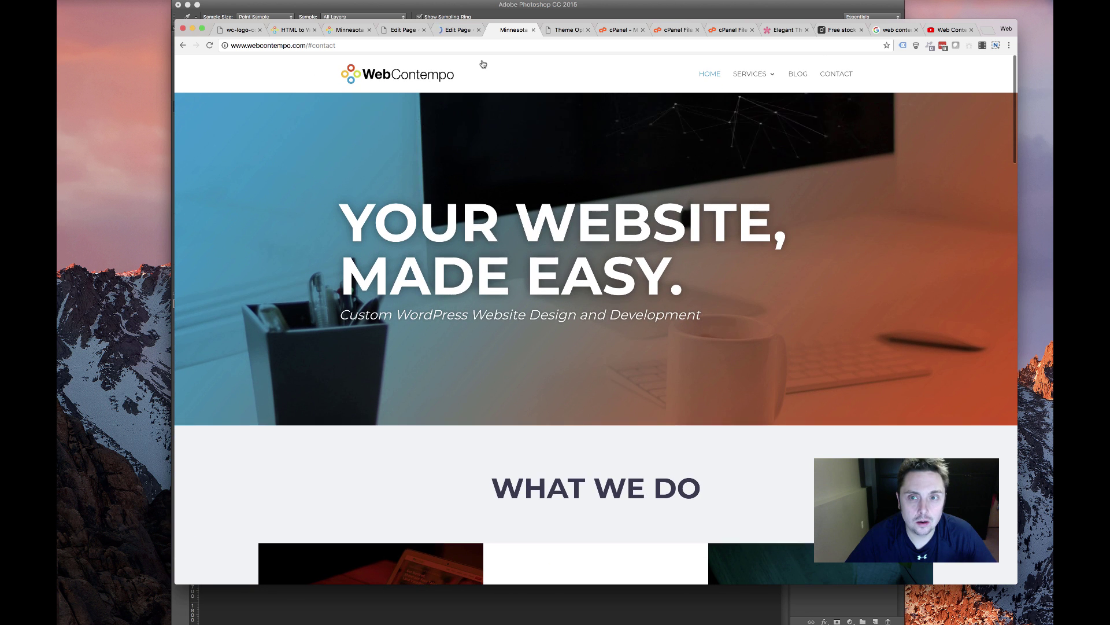
left_click(209, 45)
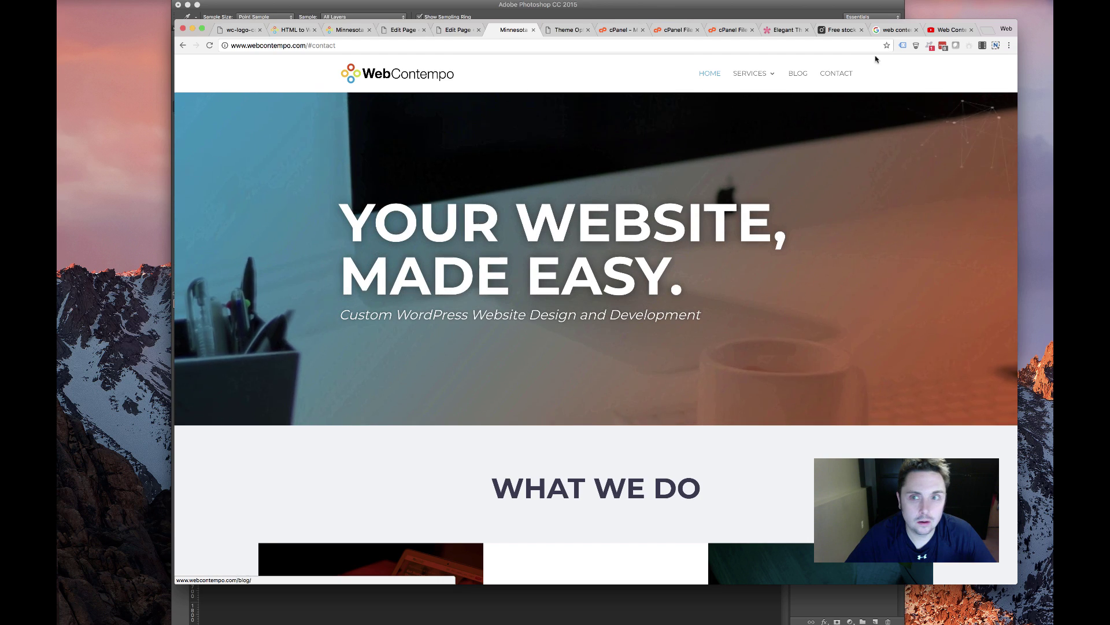
left_click(840, 74)
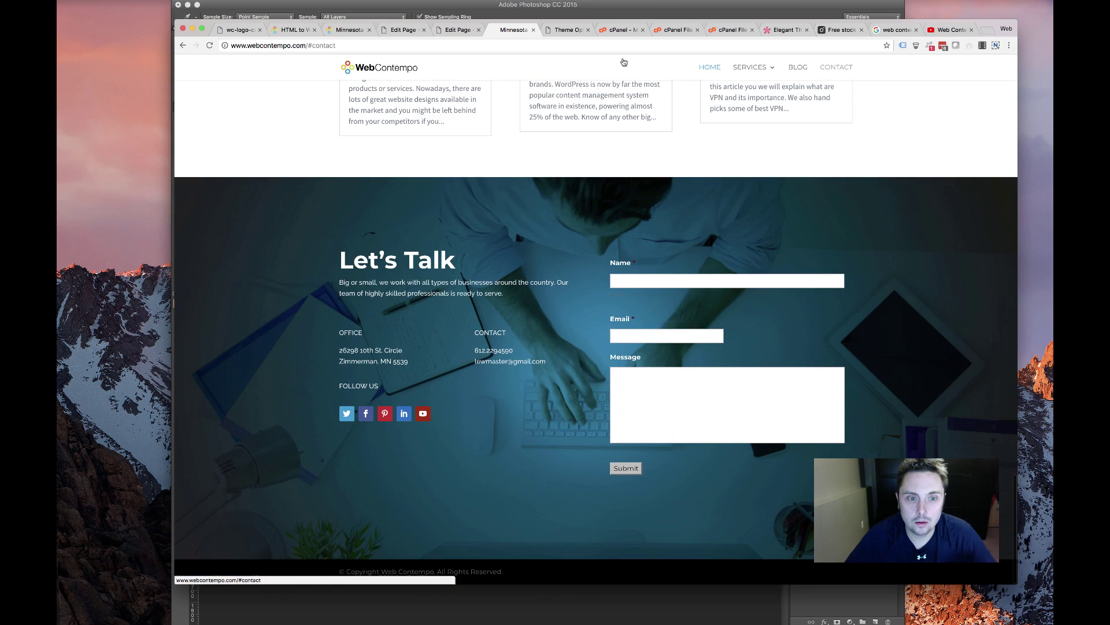
Open and scroll the Blog page, then return to the Front Page editor
scroll(724, 118, "up", 20)
left_click(796, 76)
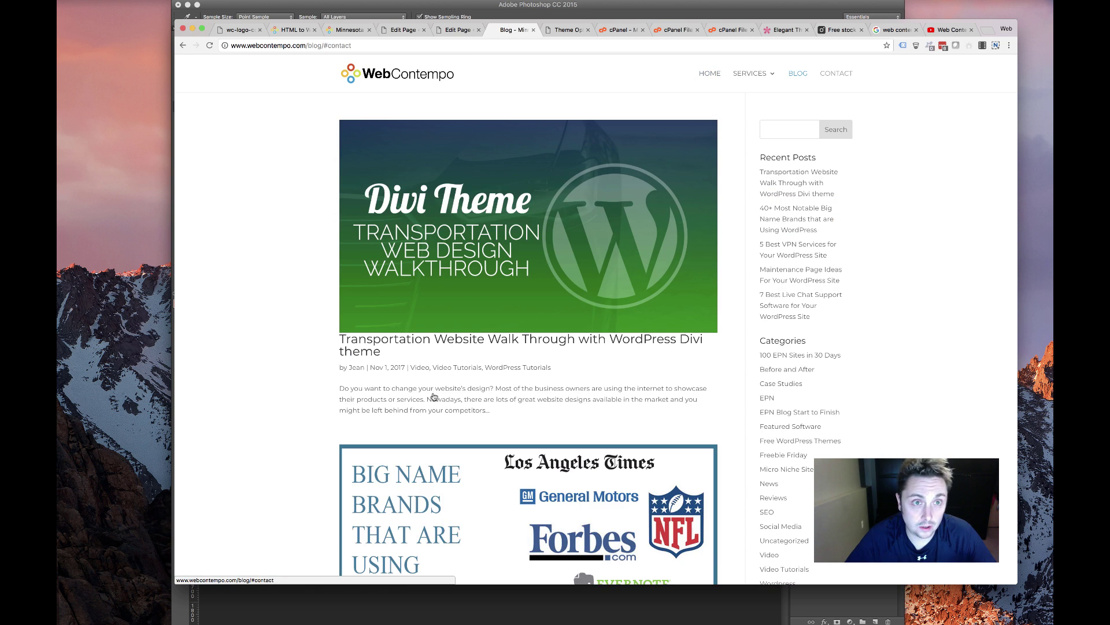
scroll(434, 397, "down", 20)
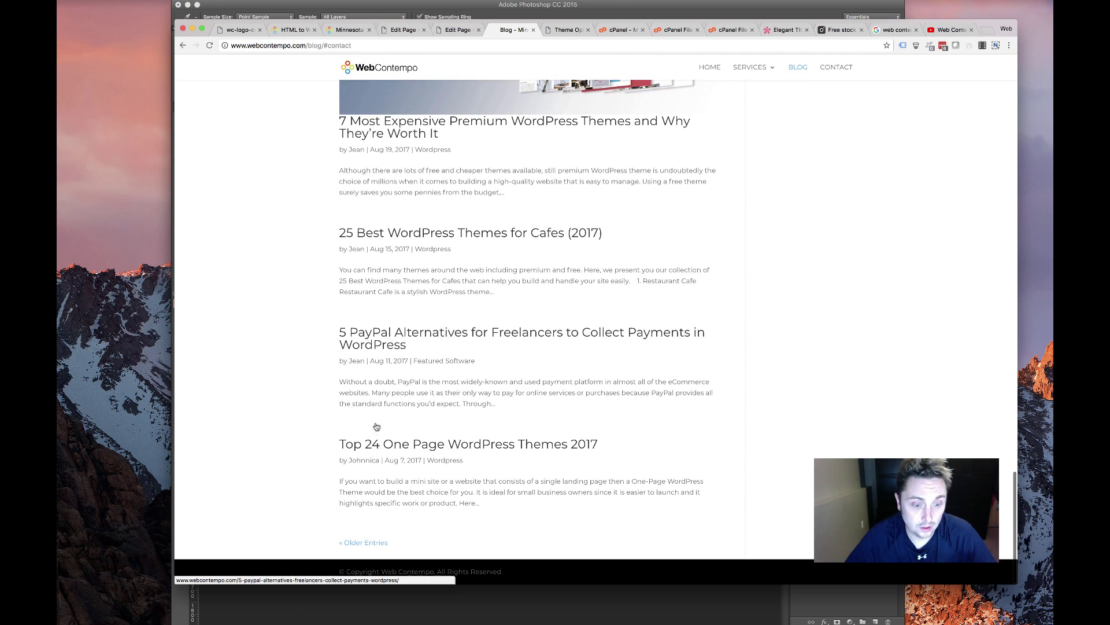
scroll(512, 390, "up", 20)
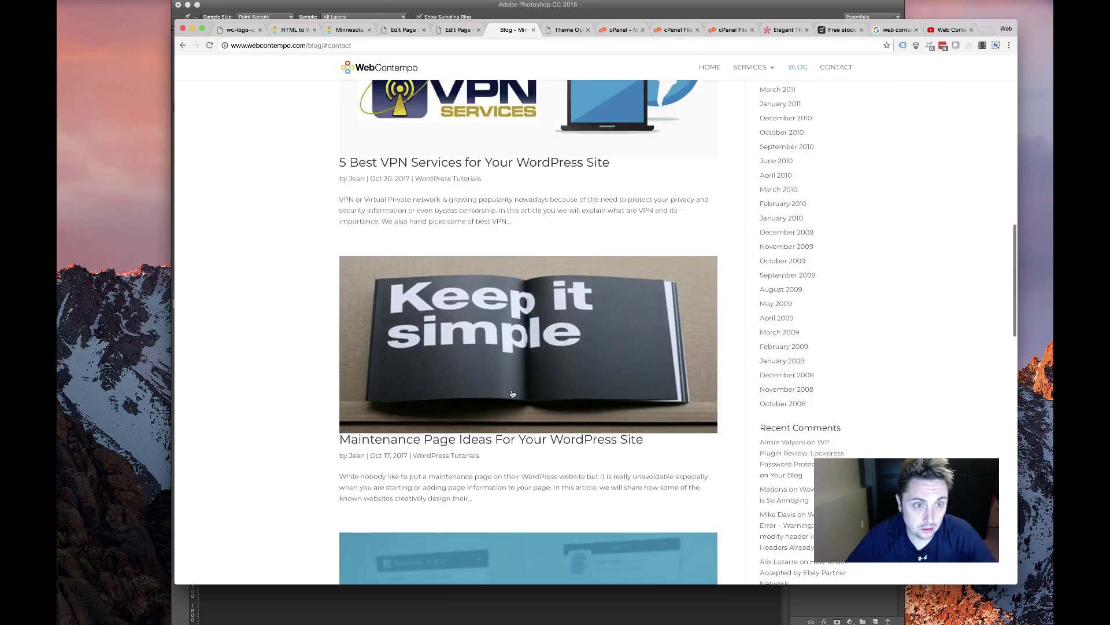
left_click(457, 29)
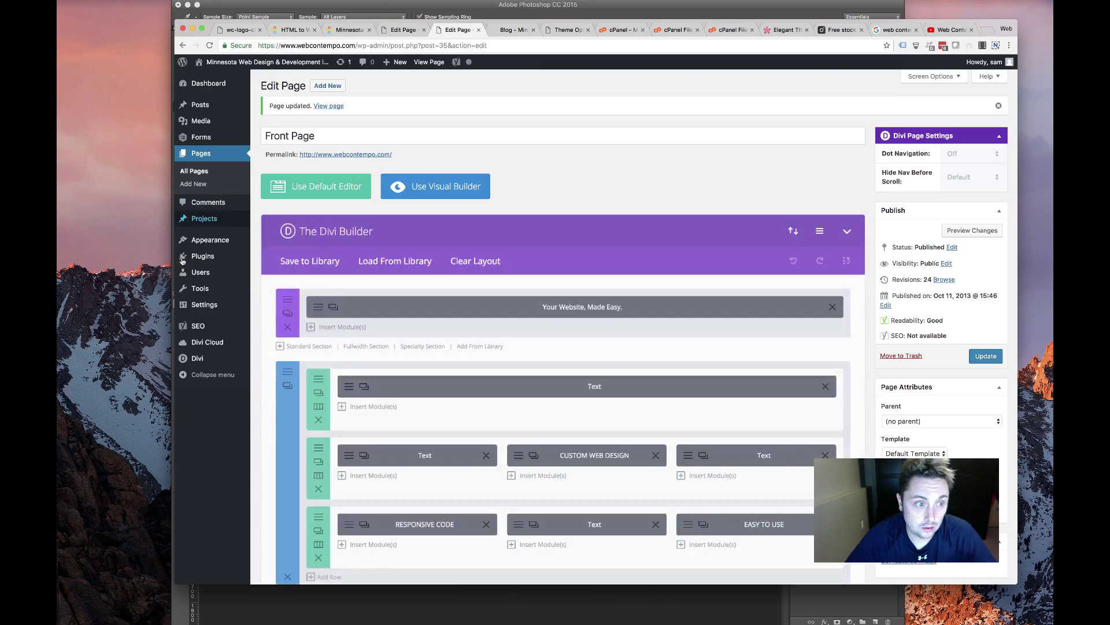
Change the Main Menu's Contact URL from #contact to /#contact and save the menu
mouse_move(210, 240)
left_click(276, 279)
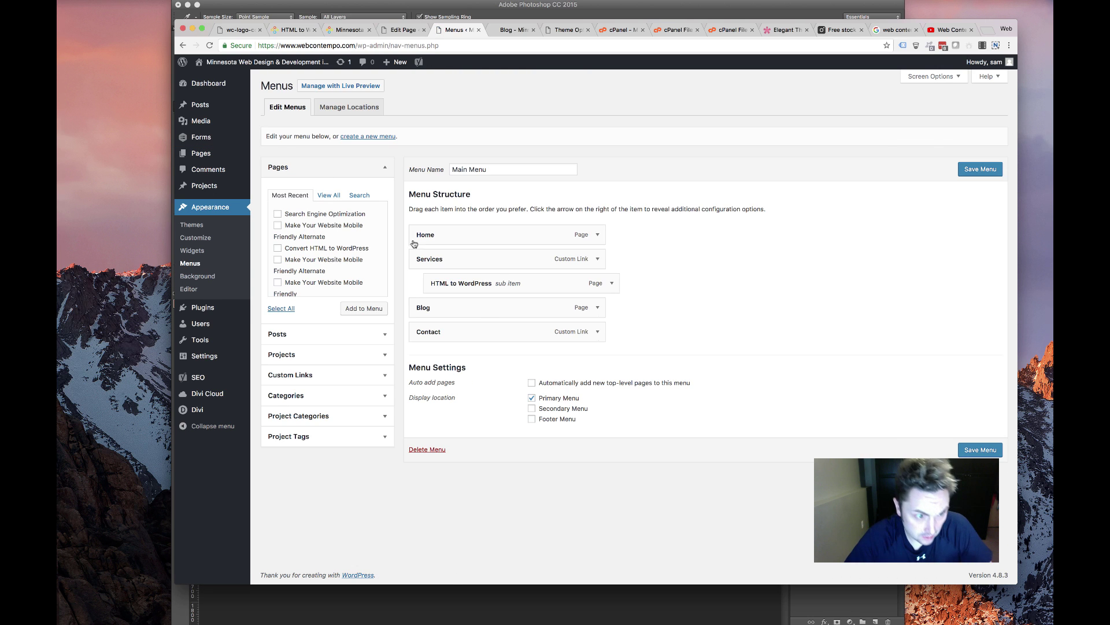
left_click(598, 331)
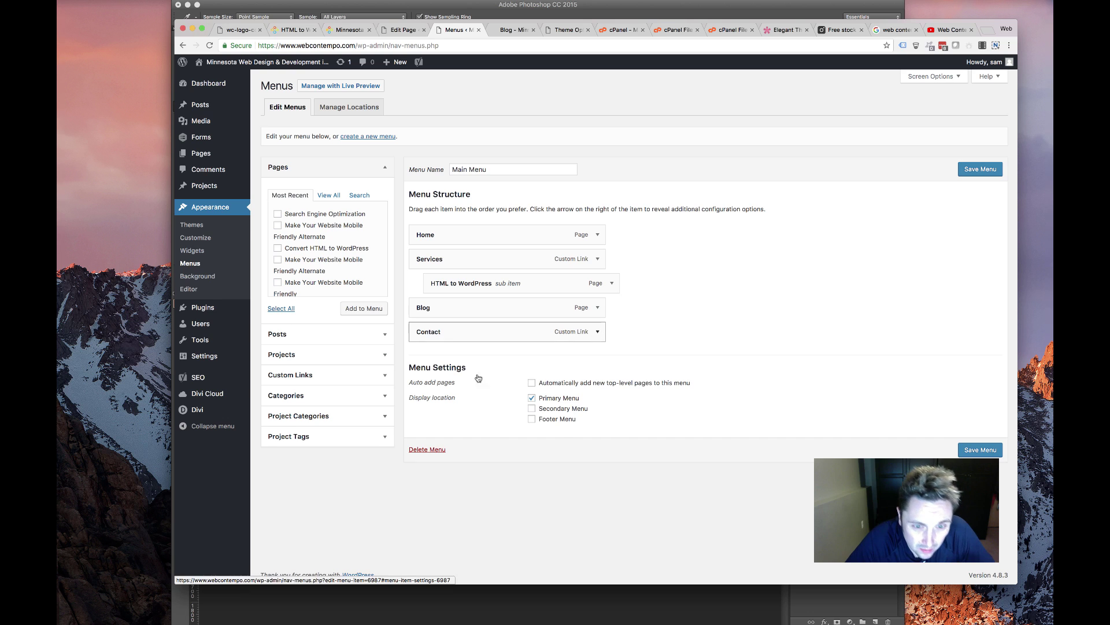
left_click(418, 363)
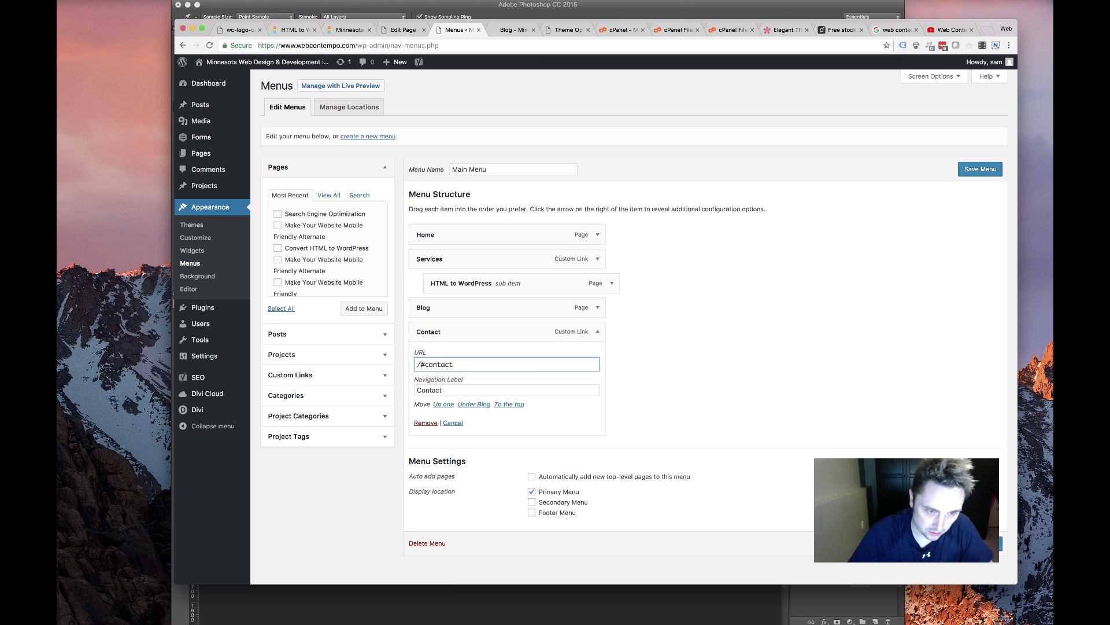
type("/")
key("Return")
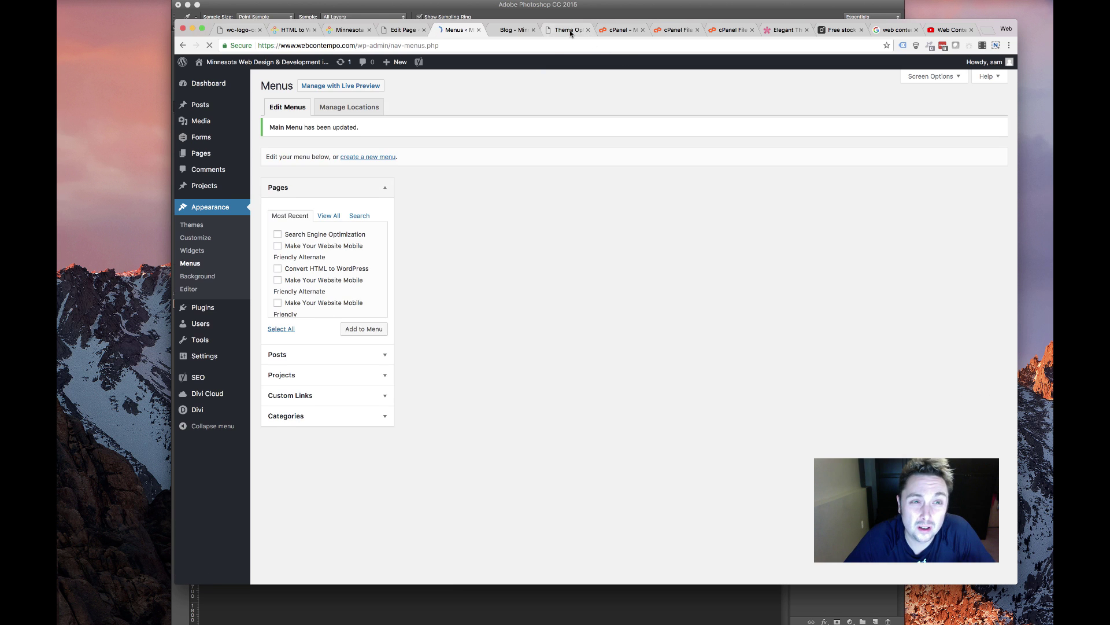
Reload the live Blog page to pick up the menu change
left_click(559, 30)
key("ctrl+shift+Tab")
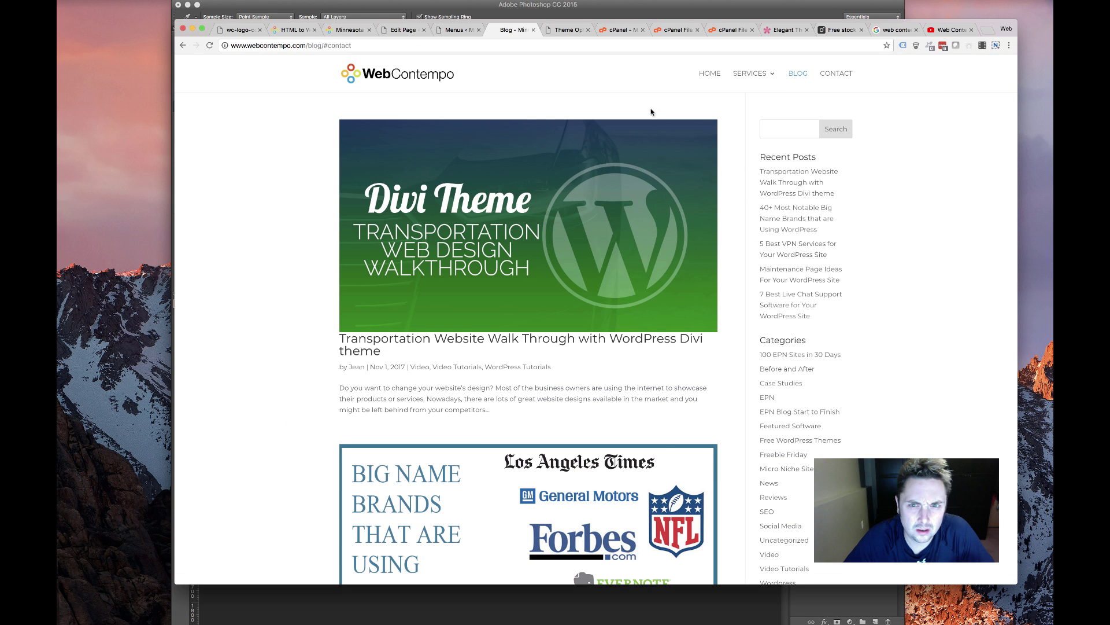
left_click(209, 46)
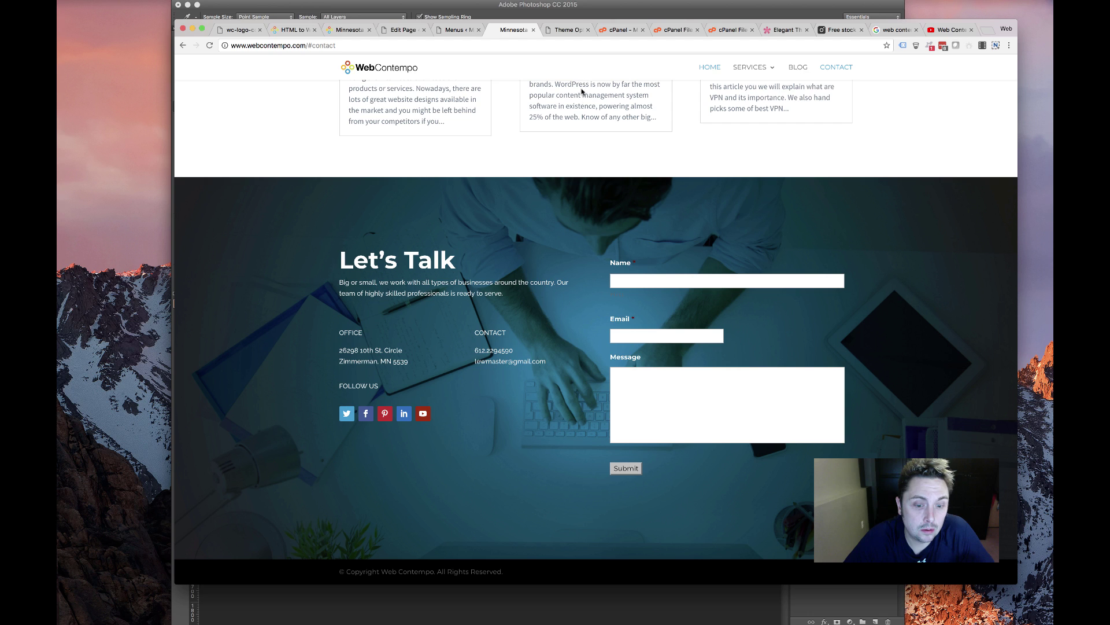
Test CONTACT, strip #contact from the address, reload, and confirm CONTACT reaches Let's Talk
scroll(584, 95, "up", 15)
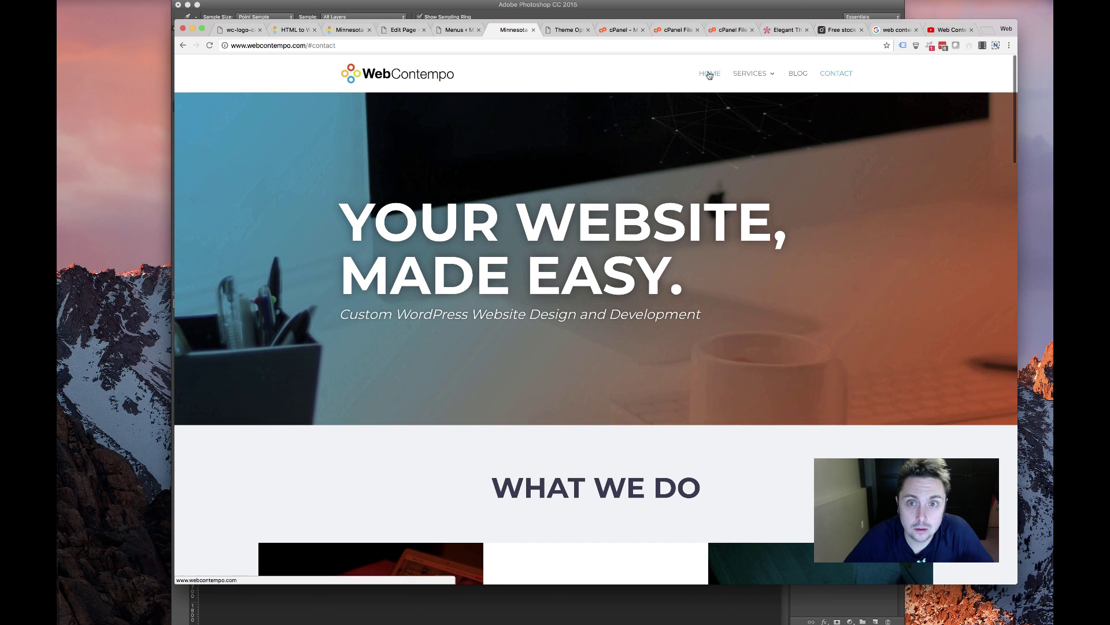
left_click(855, 77)
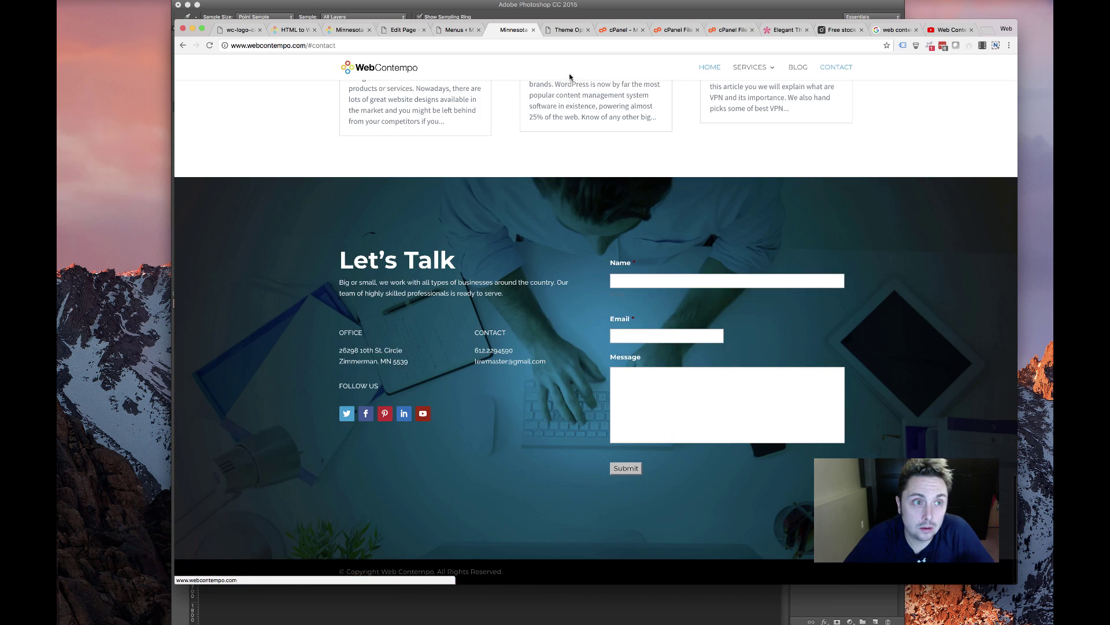
scroll(570, 77, "up", 15)
left_click_drag(307, 45, 528, 57)
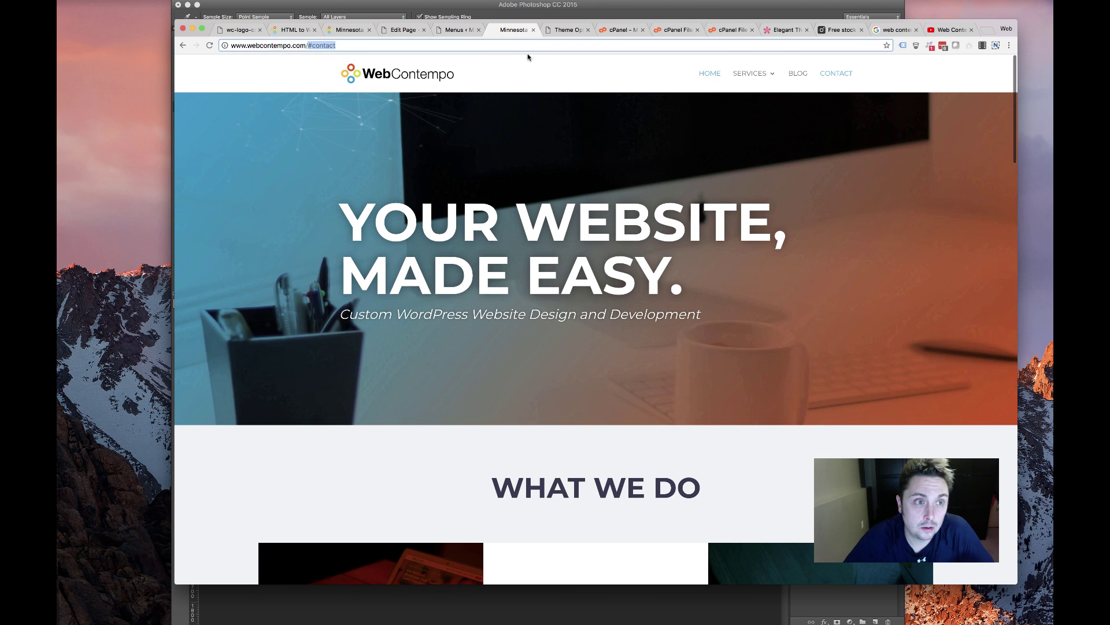
key("BackSpace")
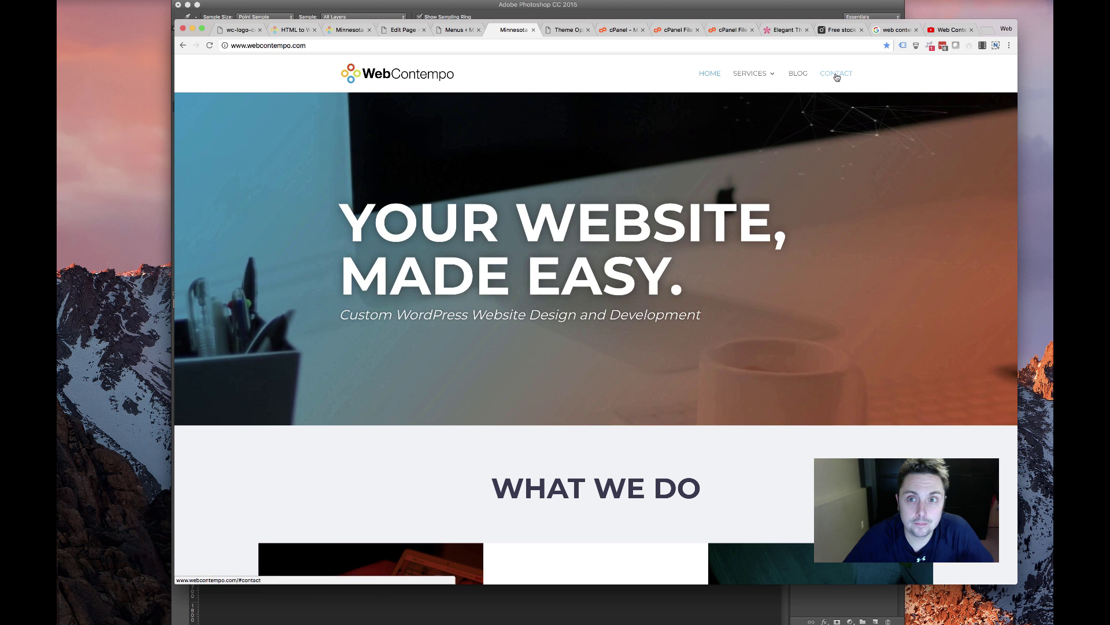
left_click(836, 74)
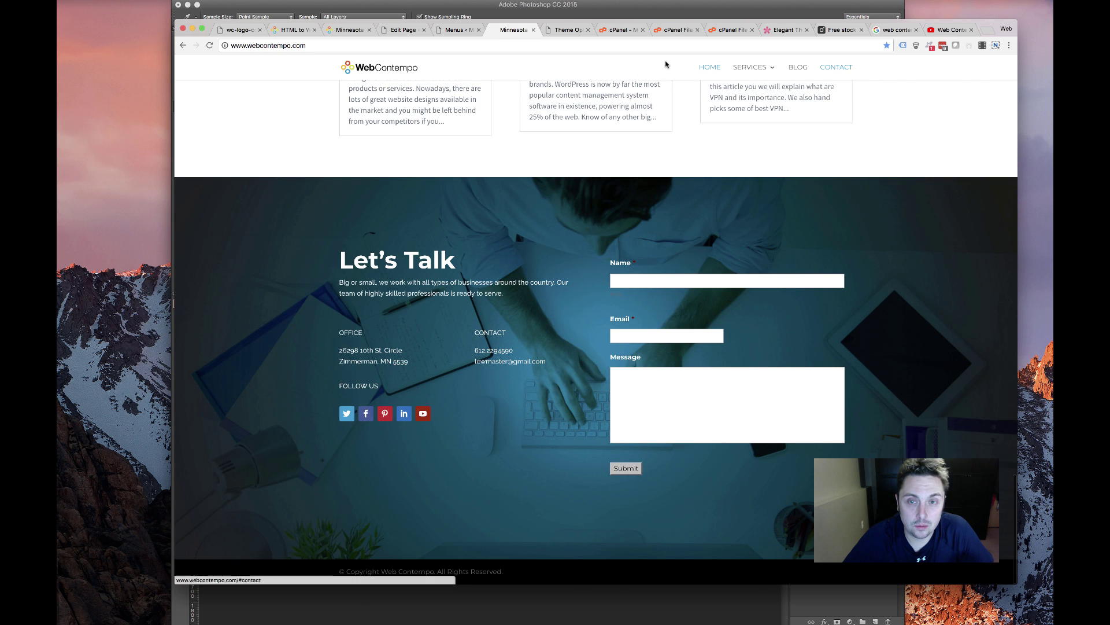
Bring up the Divi Customizer's Primary Menu Bar settings under Header & Navigation
key("ctrl+shift+Tab")
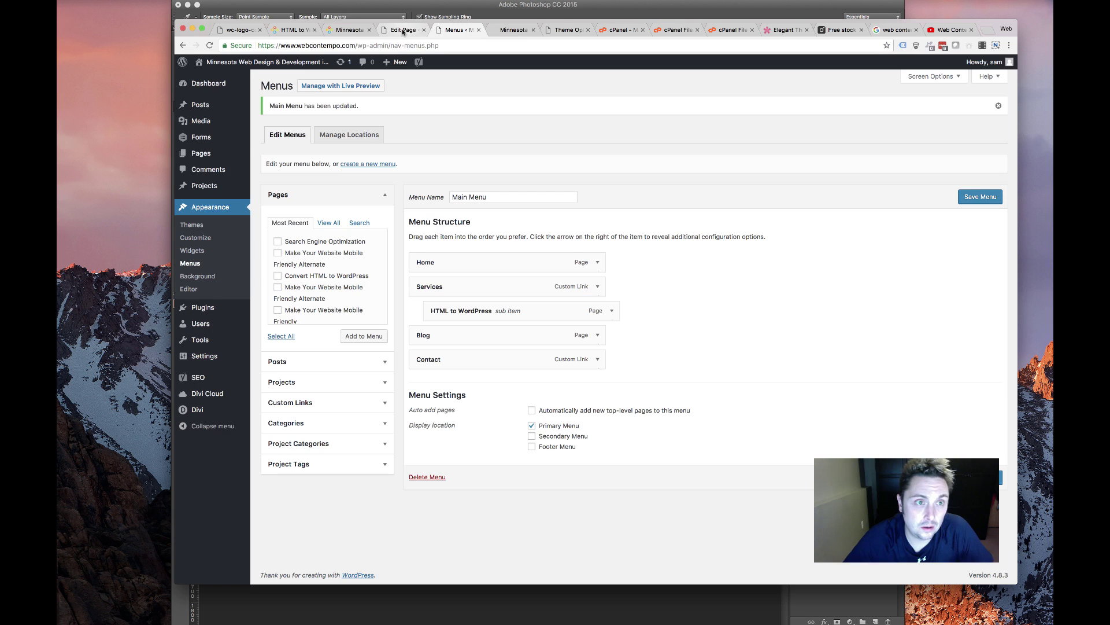
left_click(405, 30)
key("ctrl+Tab")
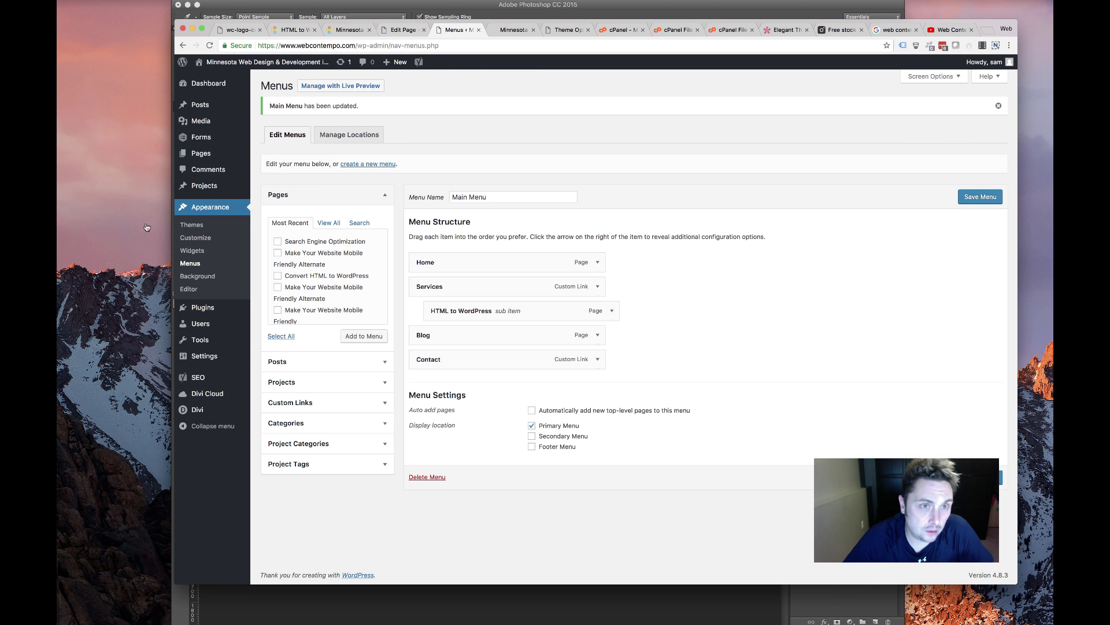
key("ctrl+shift+Tab")
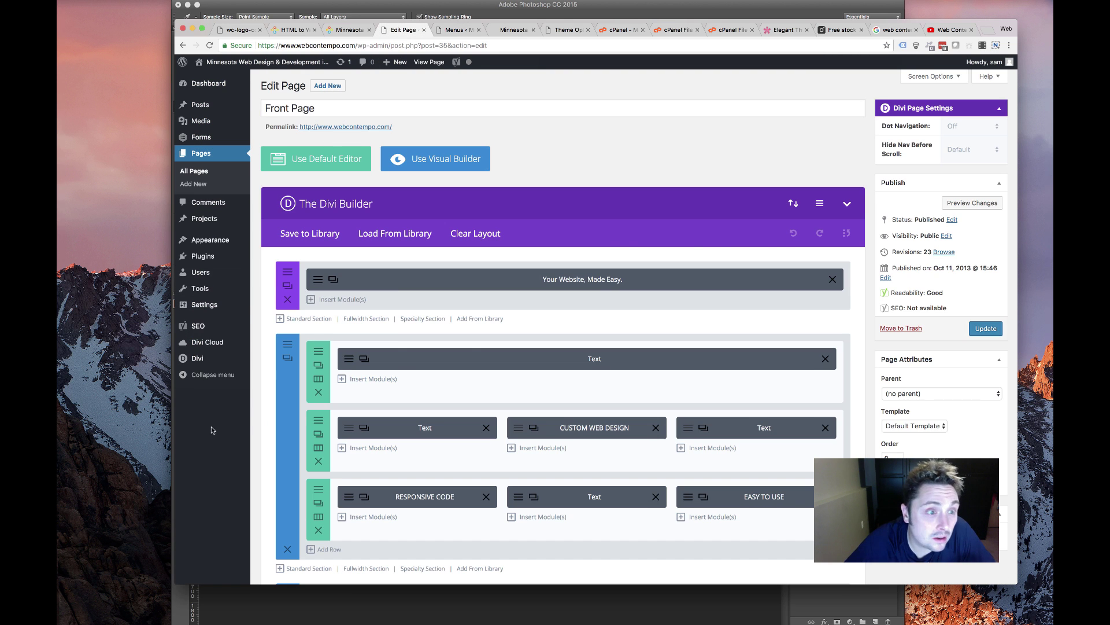
mouse_move(185, 305)
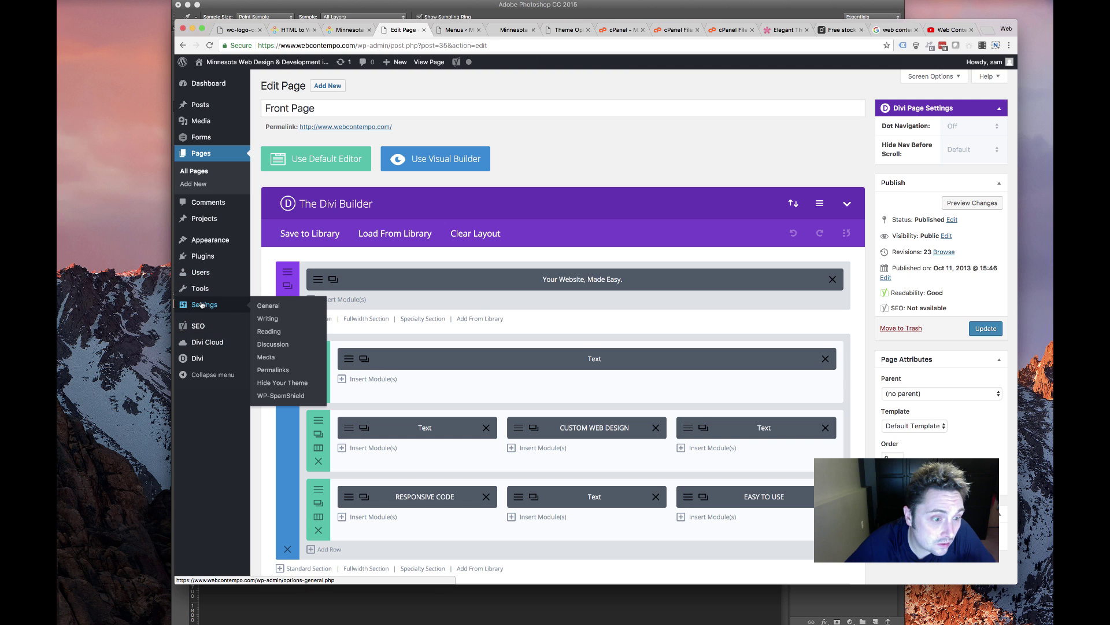
mouse_move(216, 246)
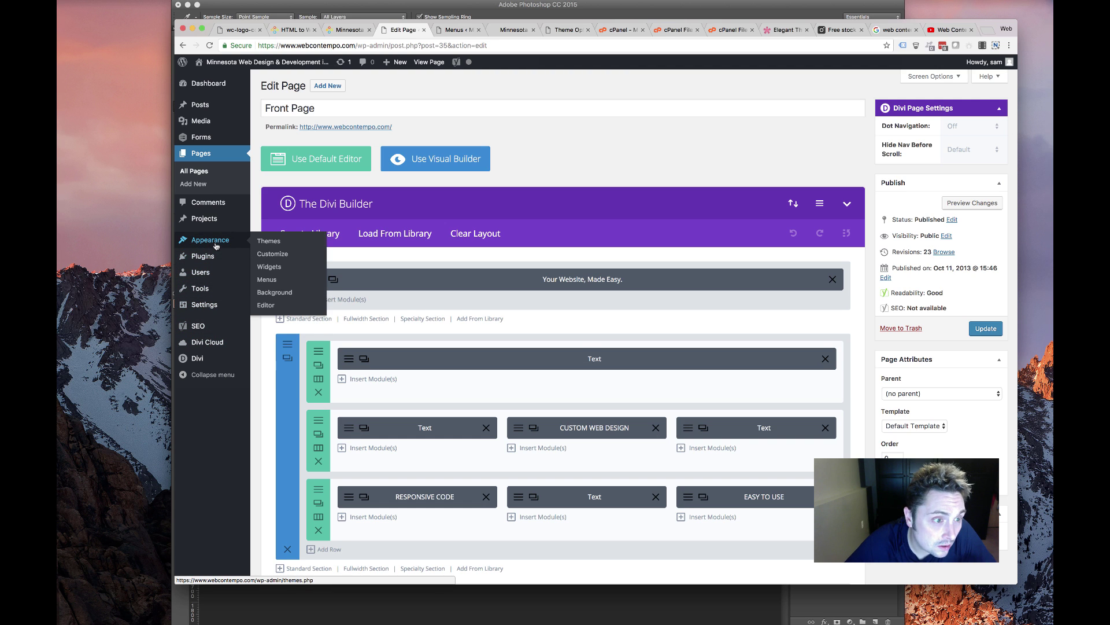
mouse_move(230, 364)
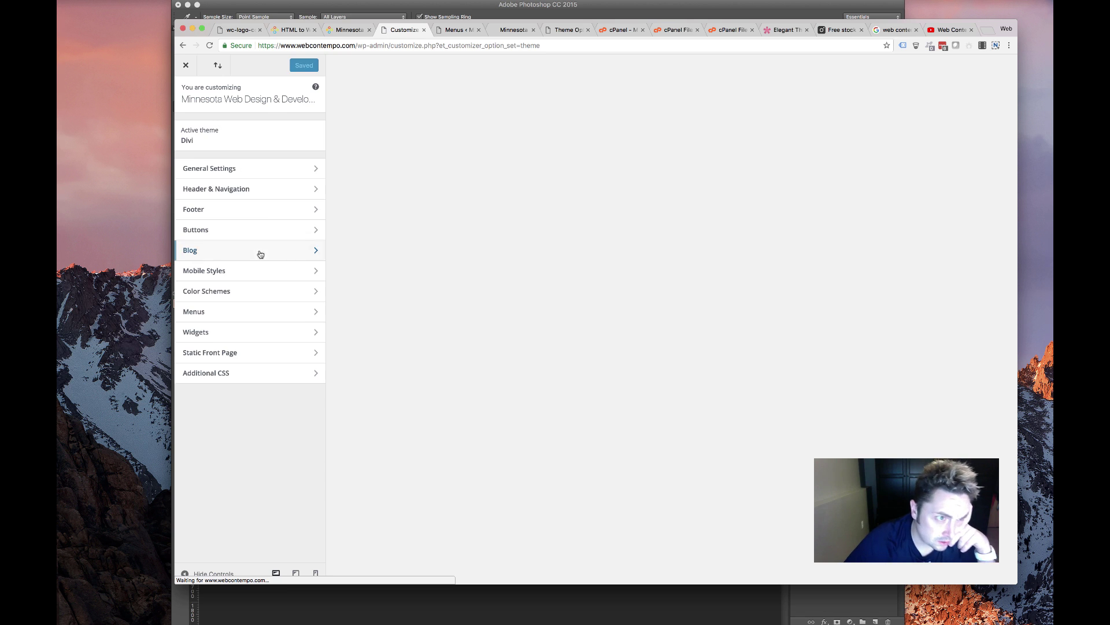
left_click(232, 164)
left_click(181, 93)
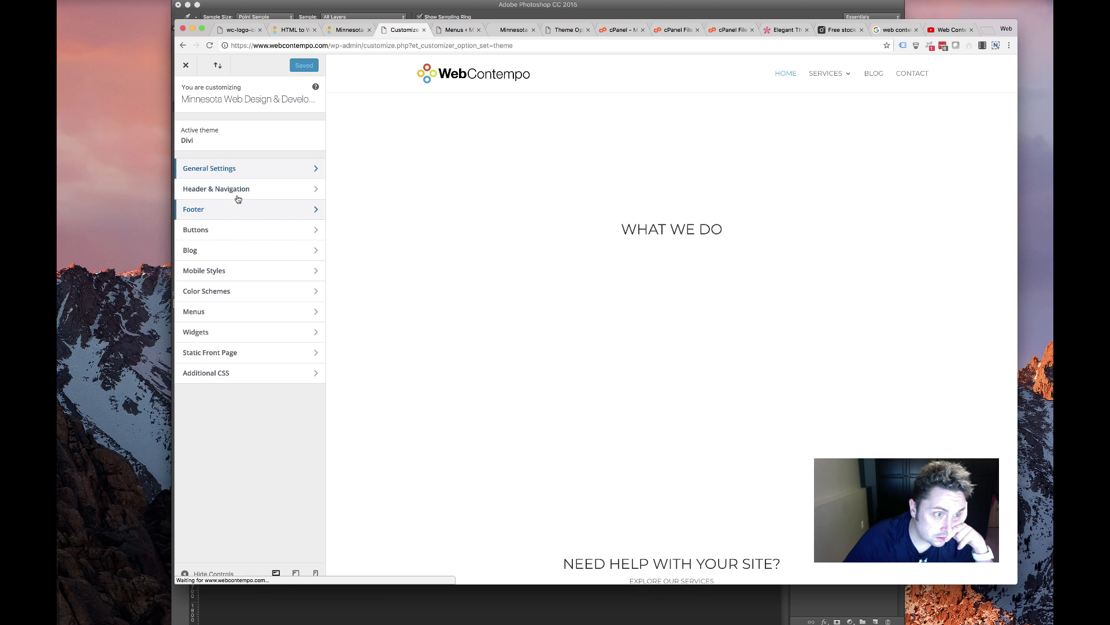
left_click(238, 197)
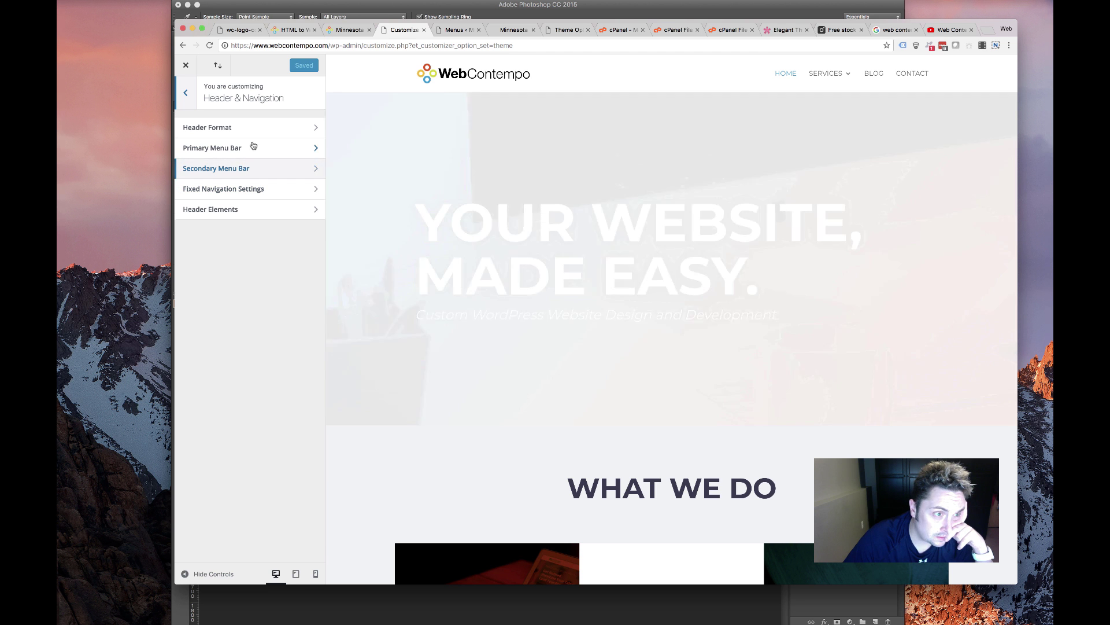
left_click(254, 154)
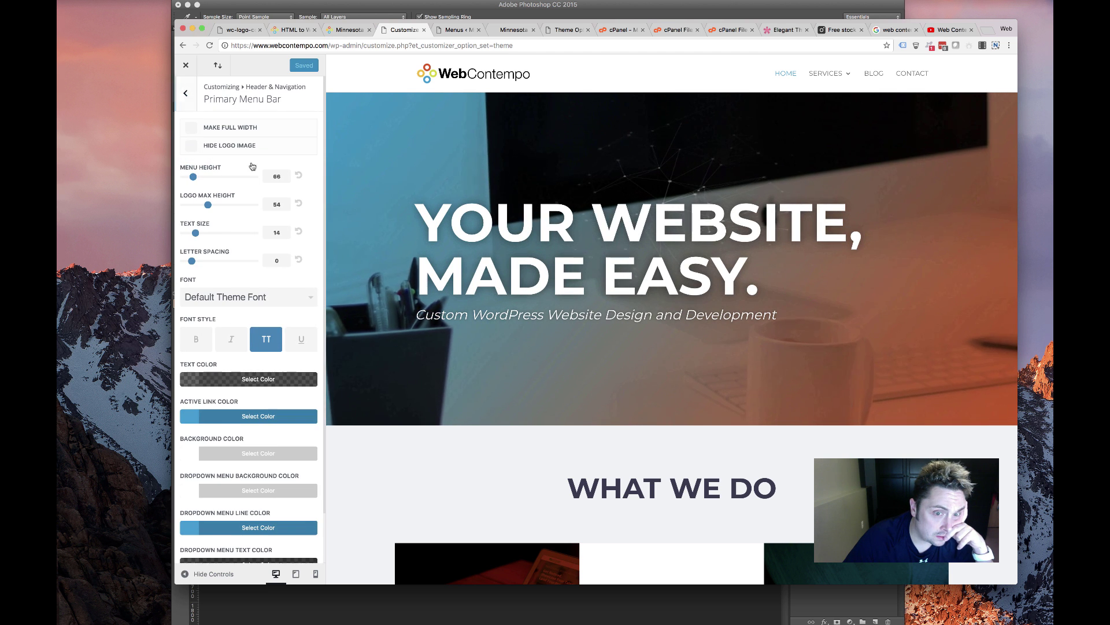
Set the primary menu text colour and active link colour to dark grey #333333
left_click(231, 412)
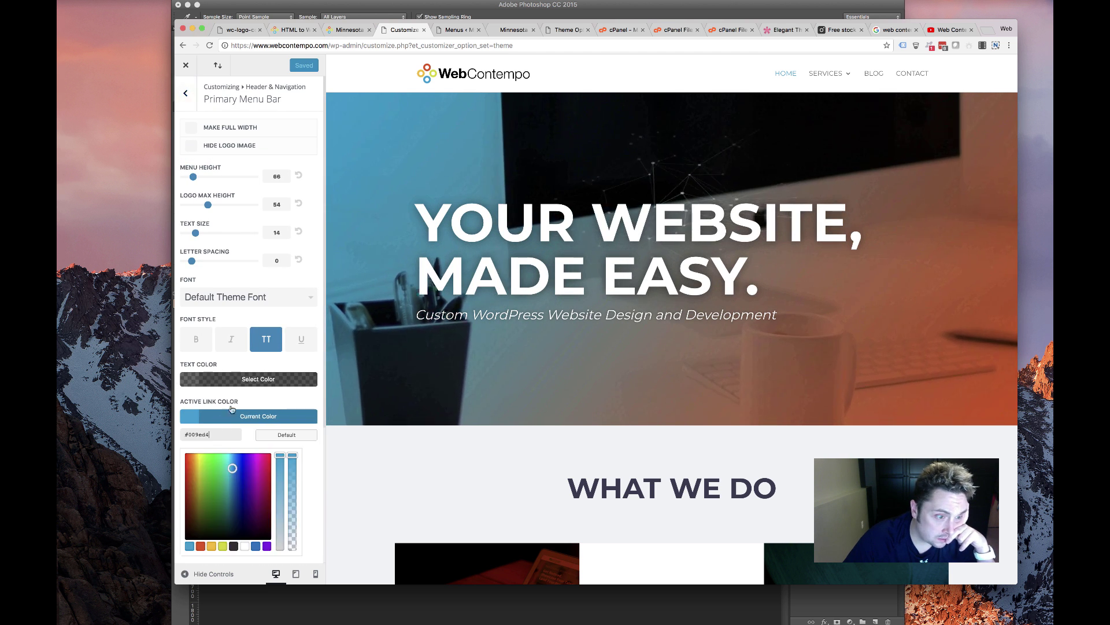
left_click(235, 378)
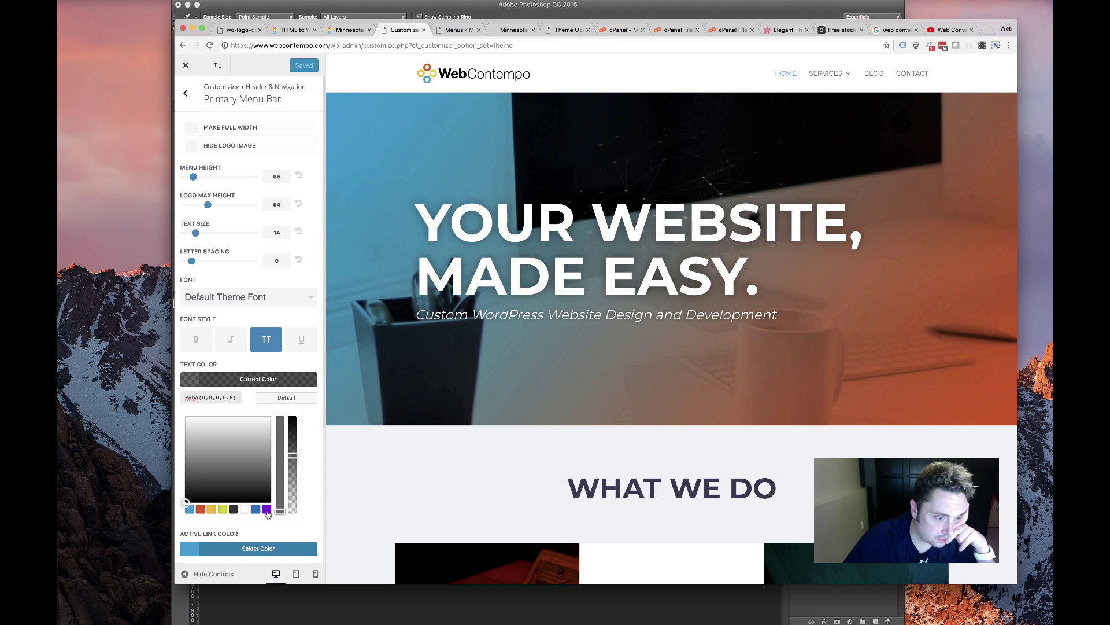
left_click(233, 509)
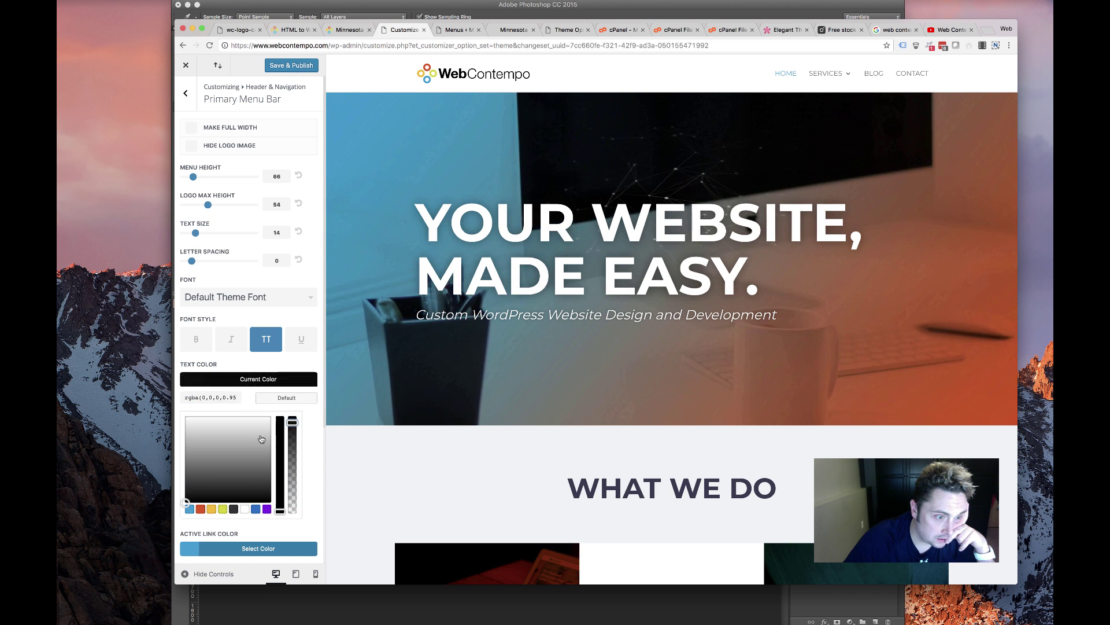
left_click(233, 509)
scroll(246, 407, "down", 1)
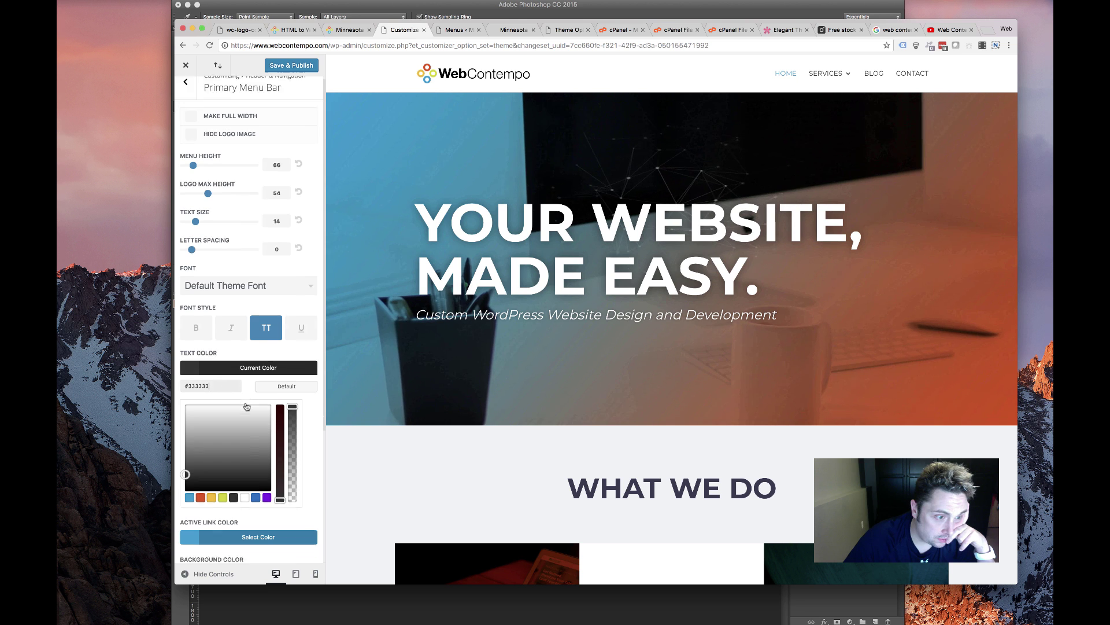
scroll(248, 399, "down", 5)
left_click(251, 365)
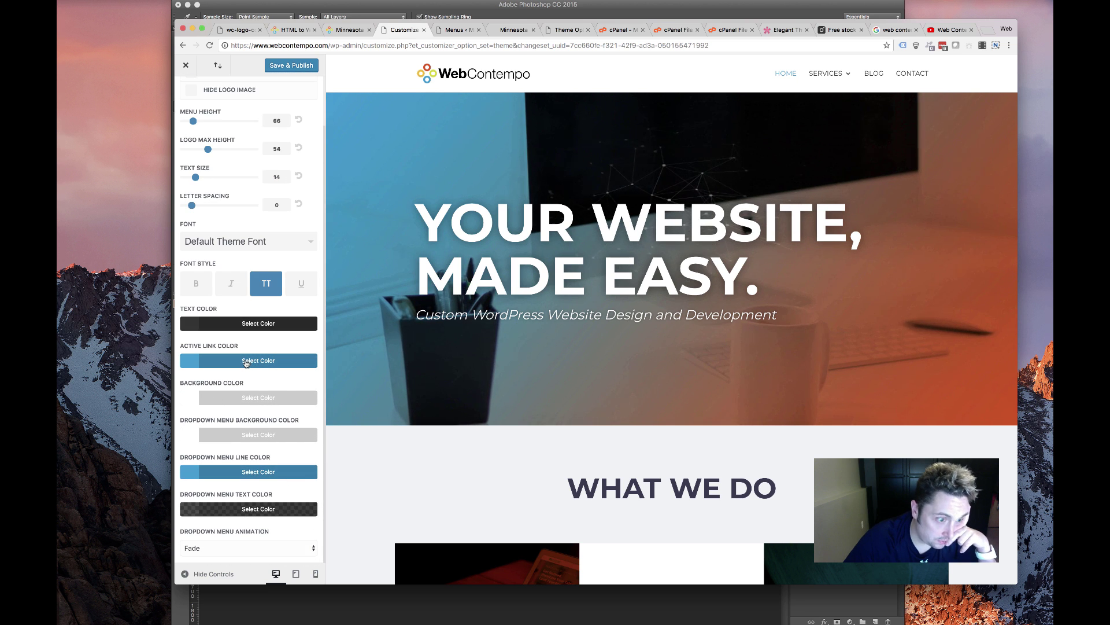
left_click(246, 361)
left_click(233, 491)
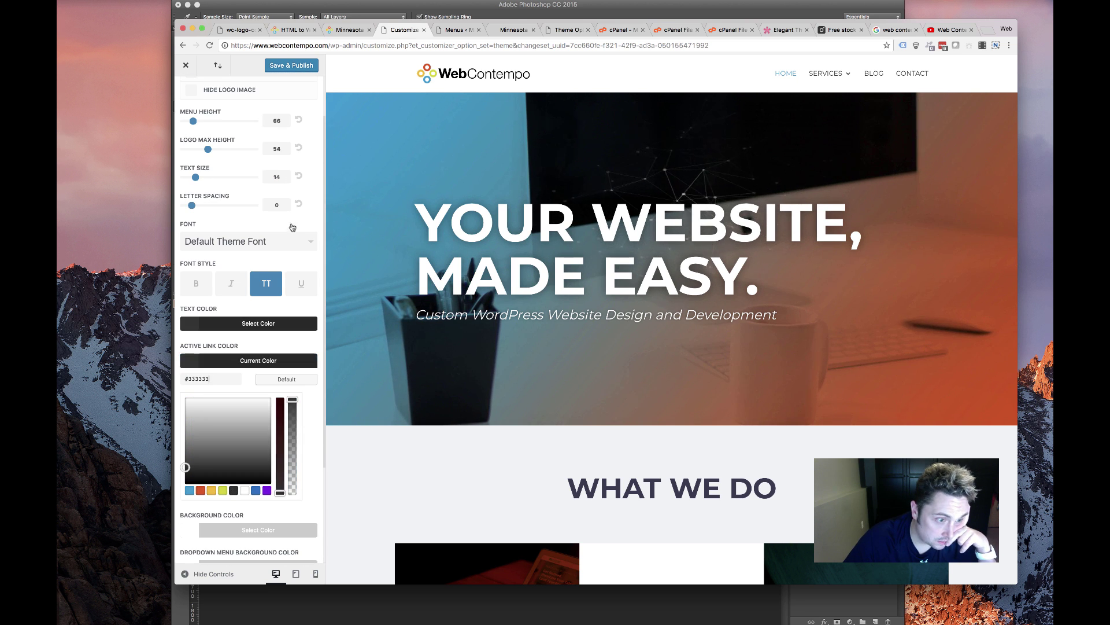
left_click(279, 65)
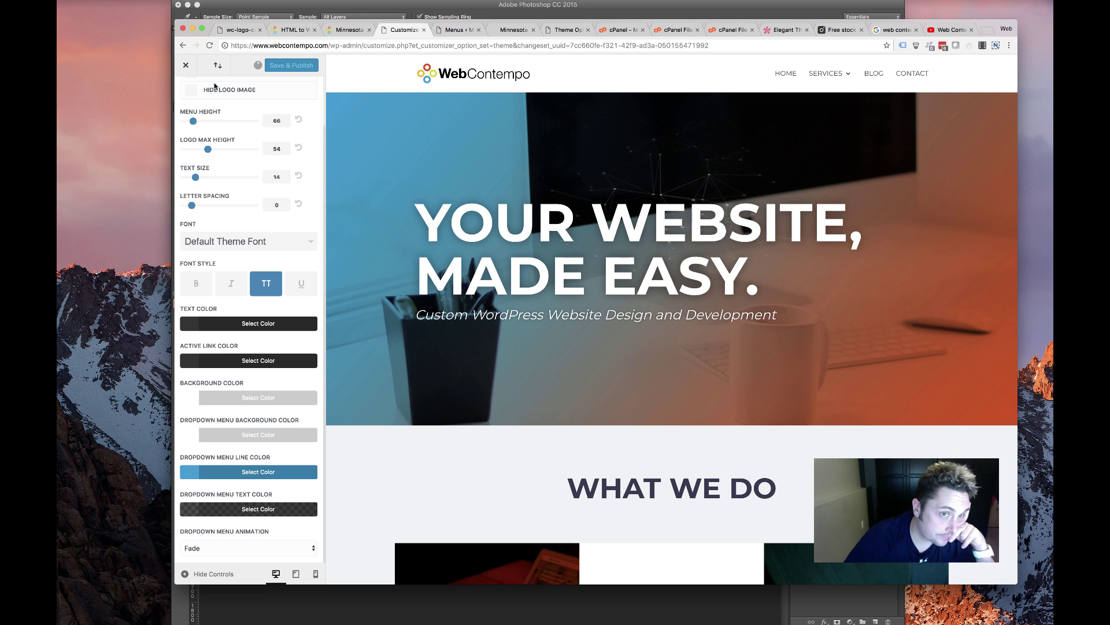
scroll(246, 125, "up", 5)
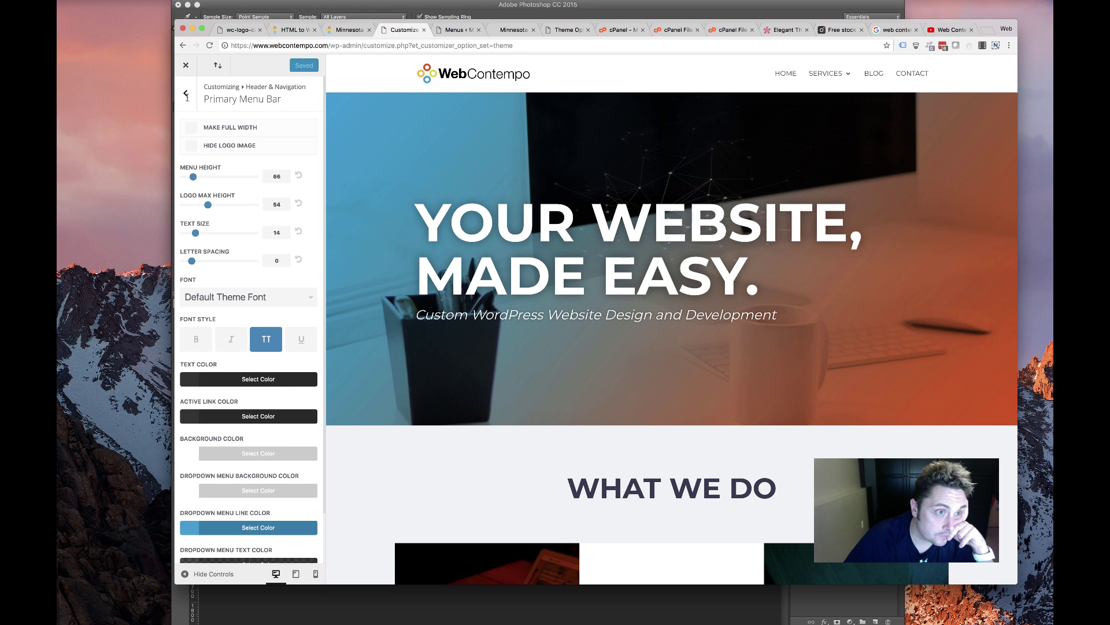
Set Fixed Navigation menu link and active link colours to opaque #333333, then Save & Publish
key("Escape")
left_click(218, 195)
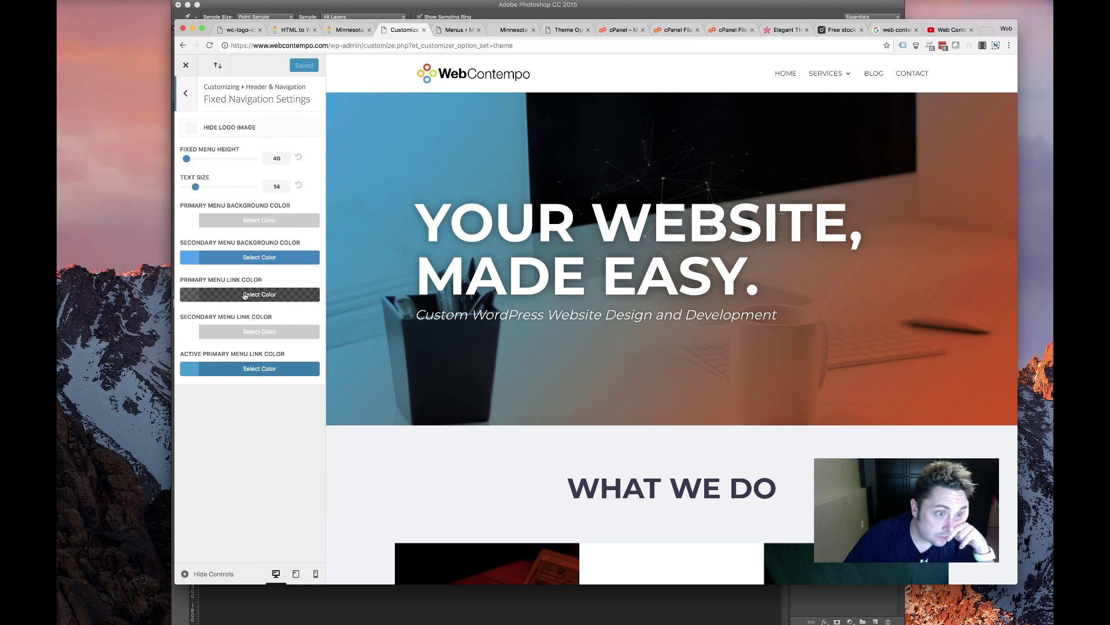
left_click(254, 295)
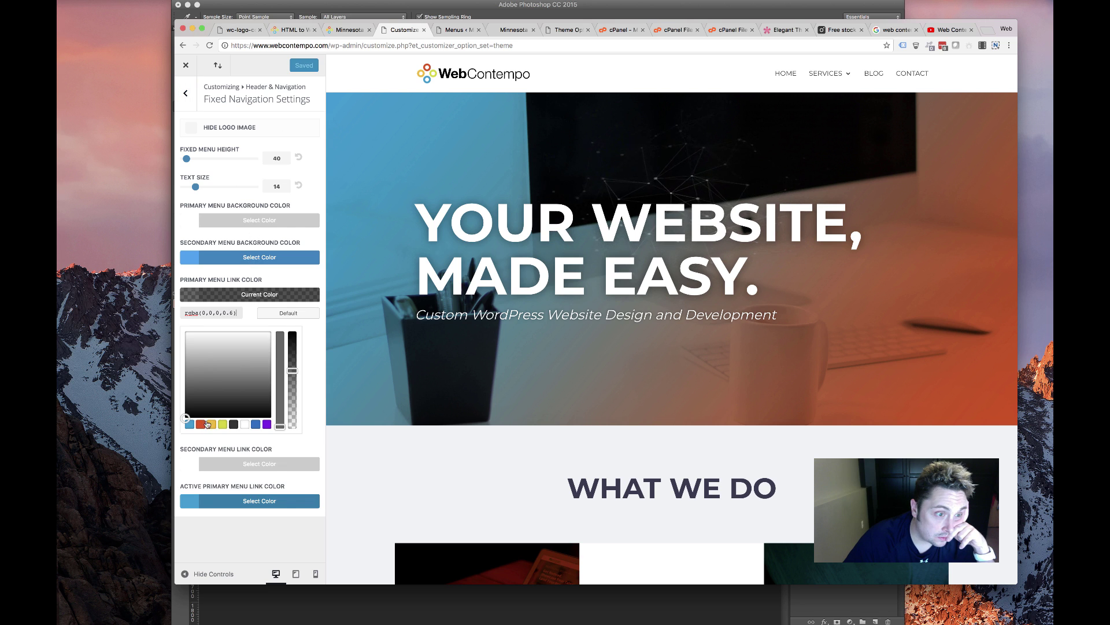
left_click(233, 425)
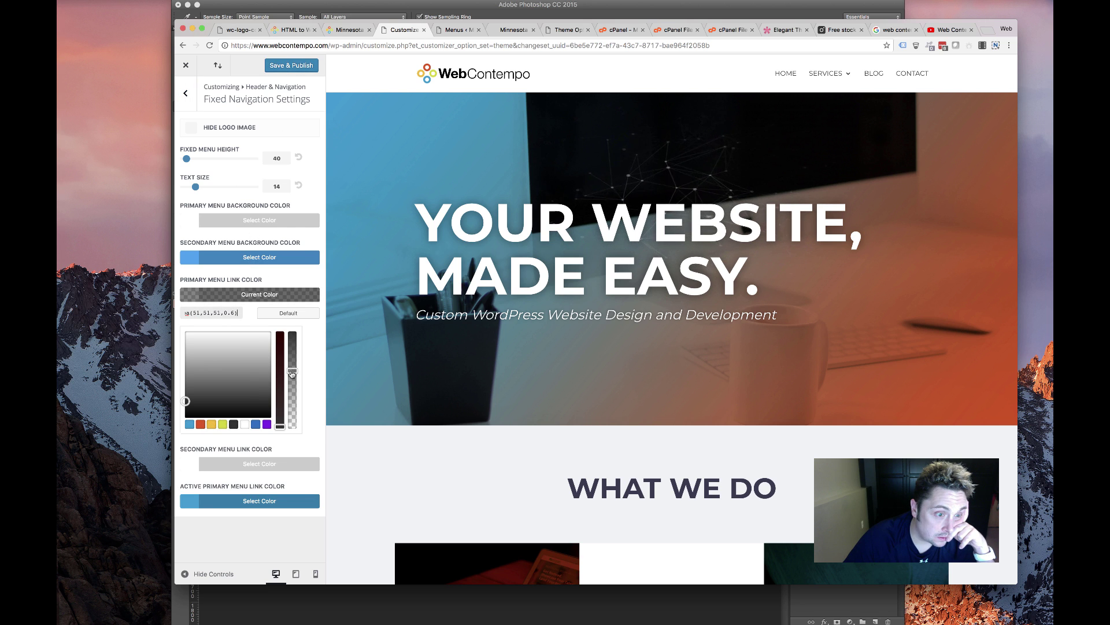
left_click_drag(292, 370, 288, 292)
left_click(216, 275)
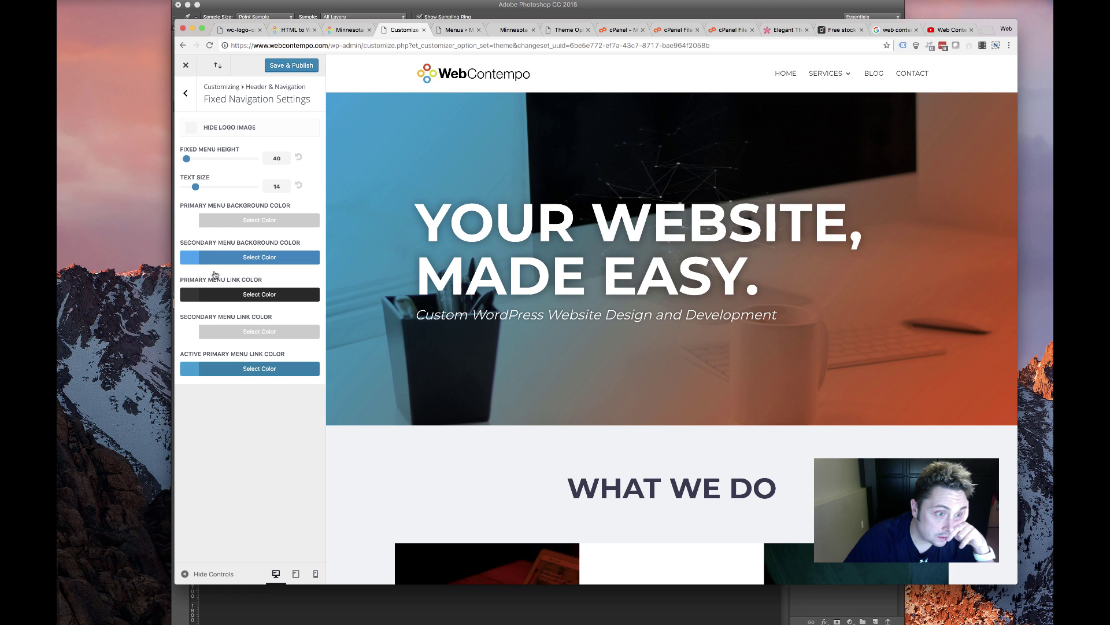
left_click(236, 366)
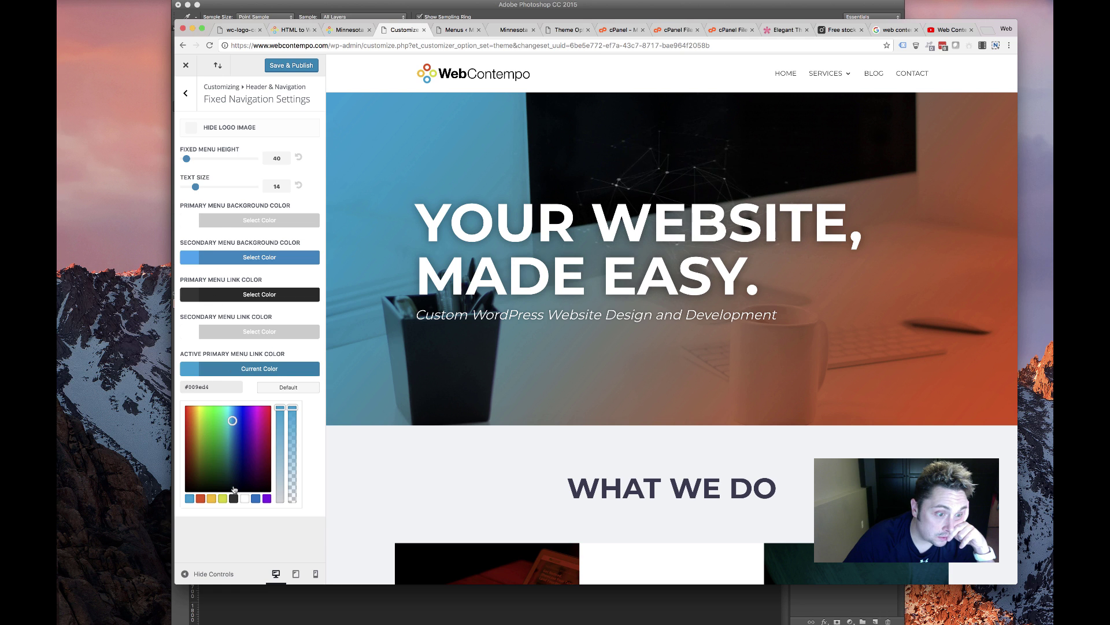
key("super+a")
type("#333333")
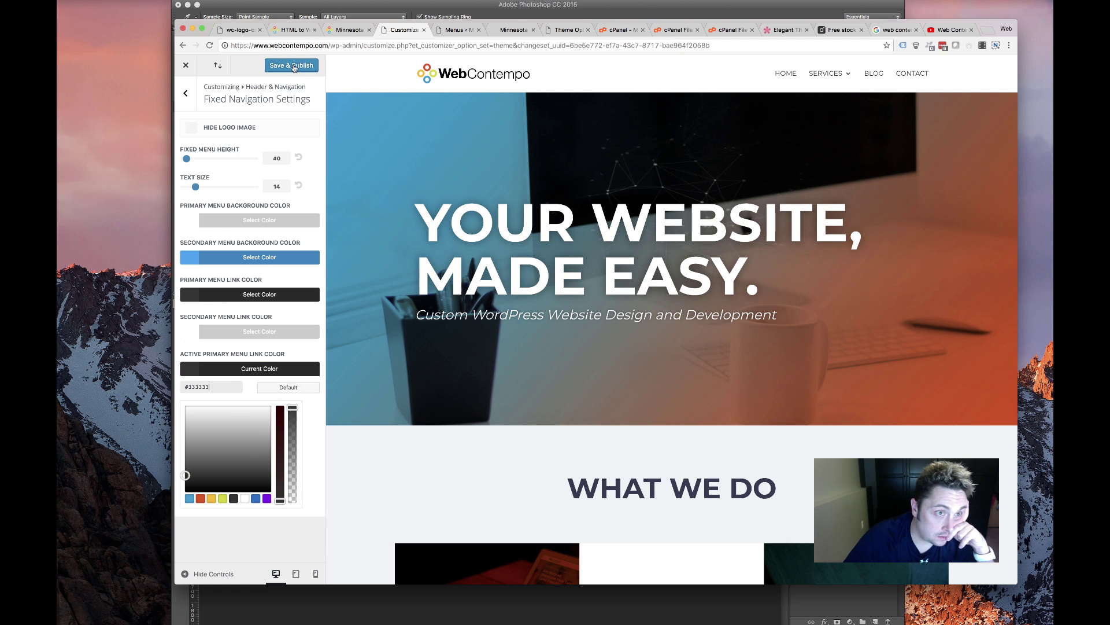
left_click(295, 66)
Reload the live homepage to see the new colours, then view the HTML to WordPress page
left_click(503, 30)
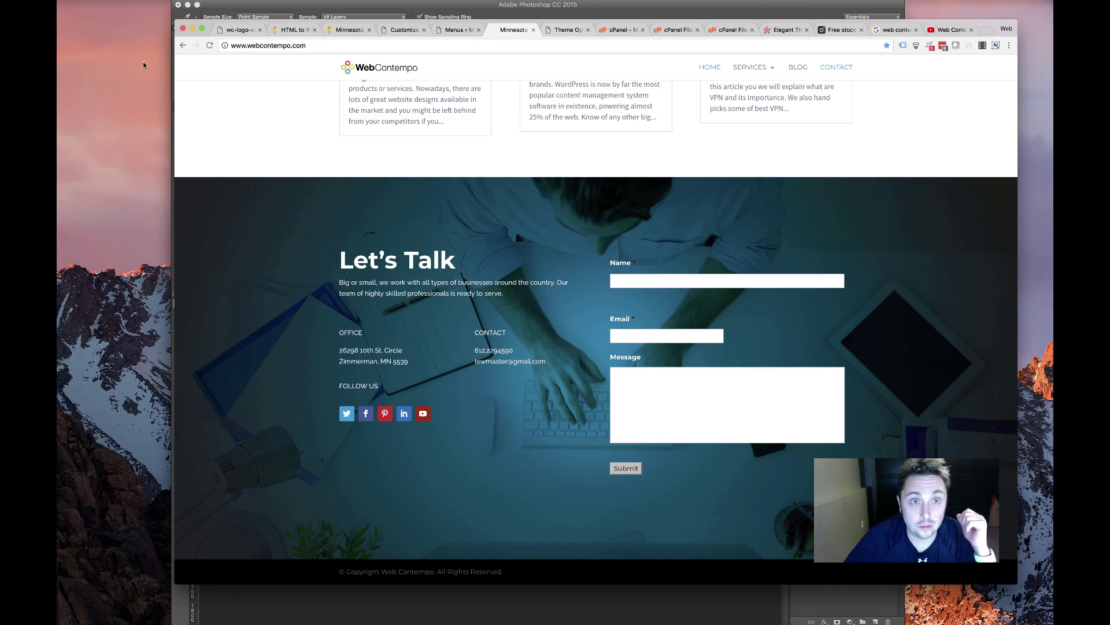
scroll(277, 205, "up", 15)
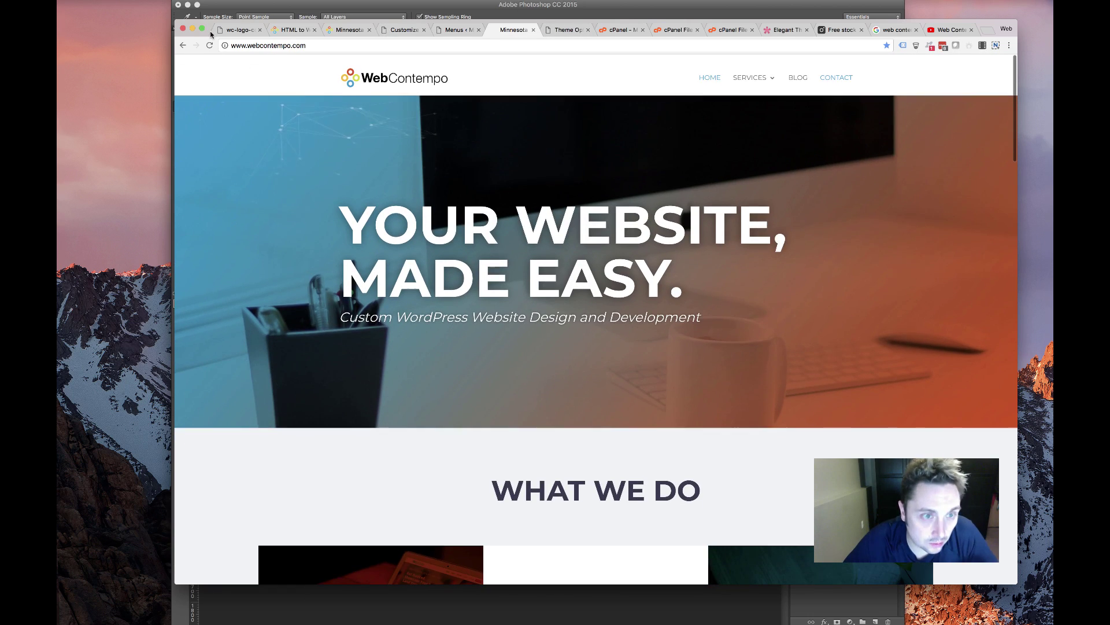
left_click(209, 45)
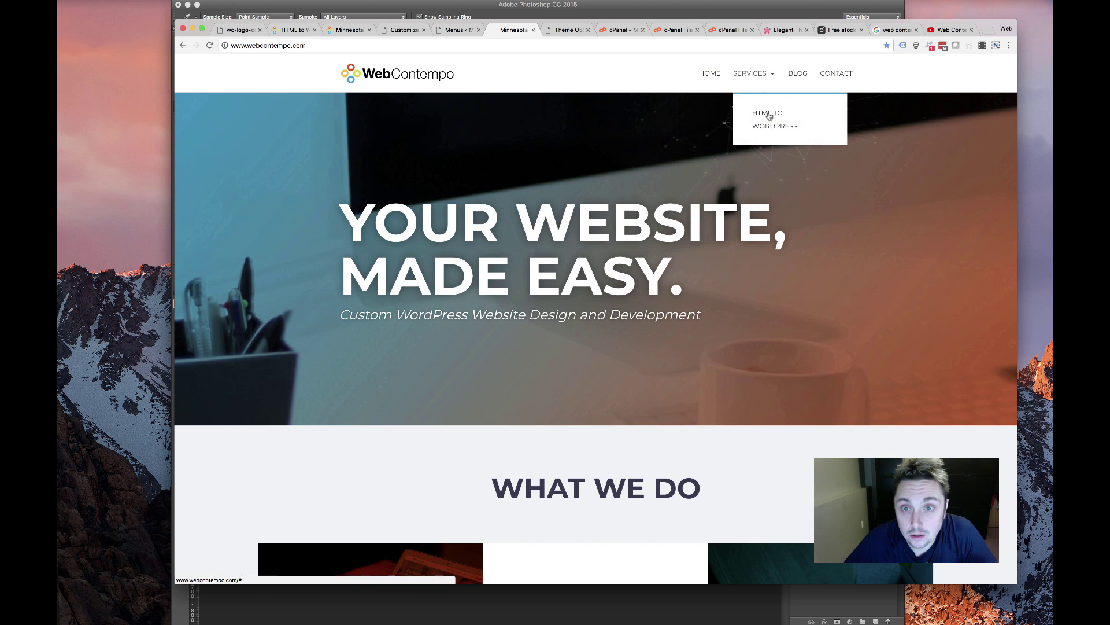
left_click(209, 45)
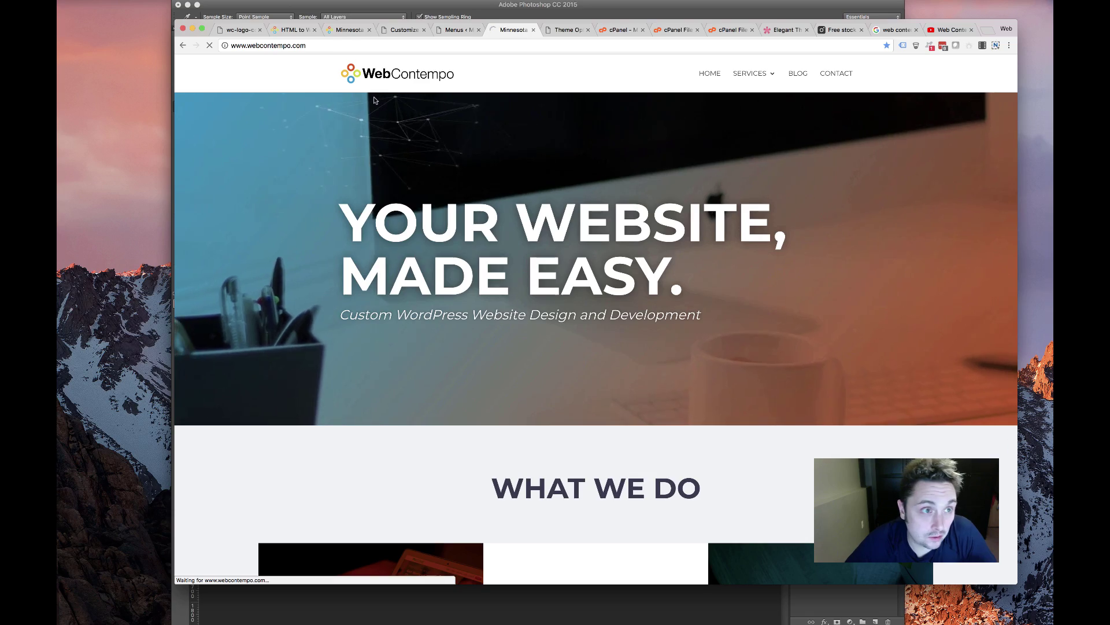
scroll(473, 237, "down", 15)
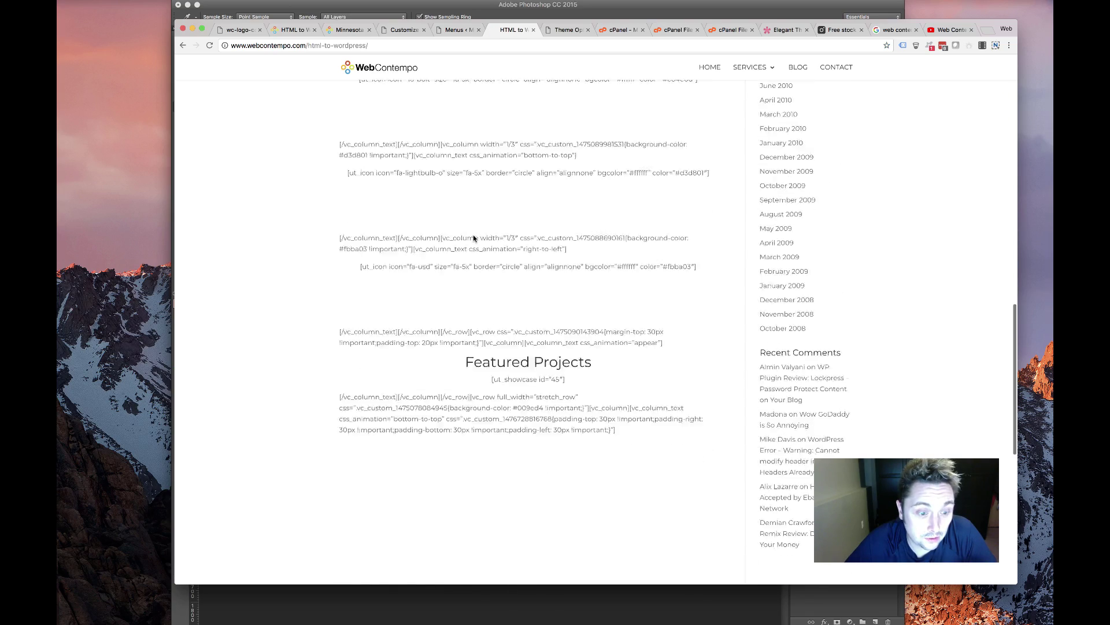
scroll(473, 238, "up", 15)
scroll(473, 237, "up", 1)
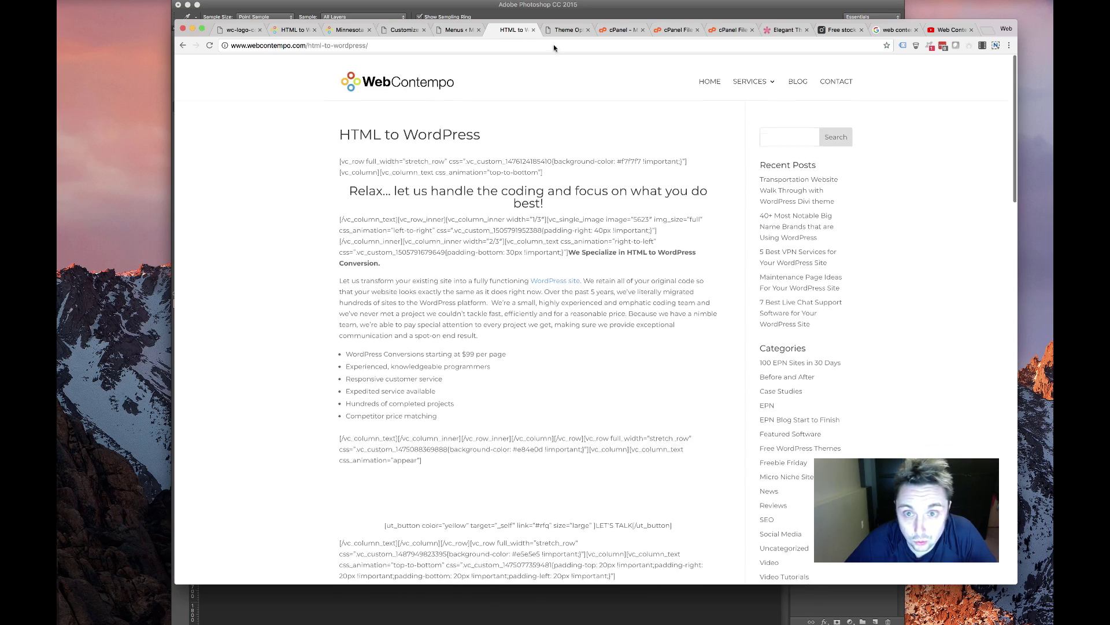
scroll(452, 113, "down", 10)
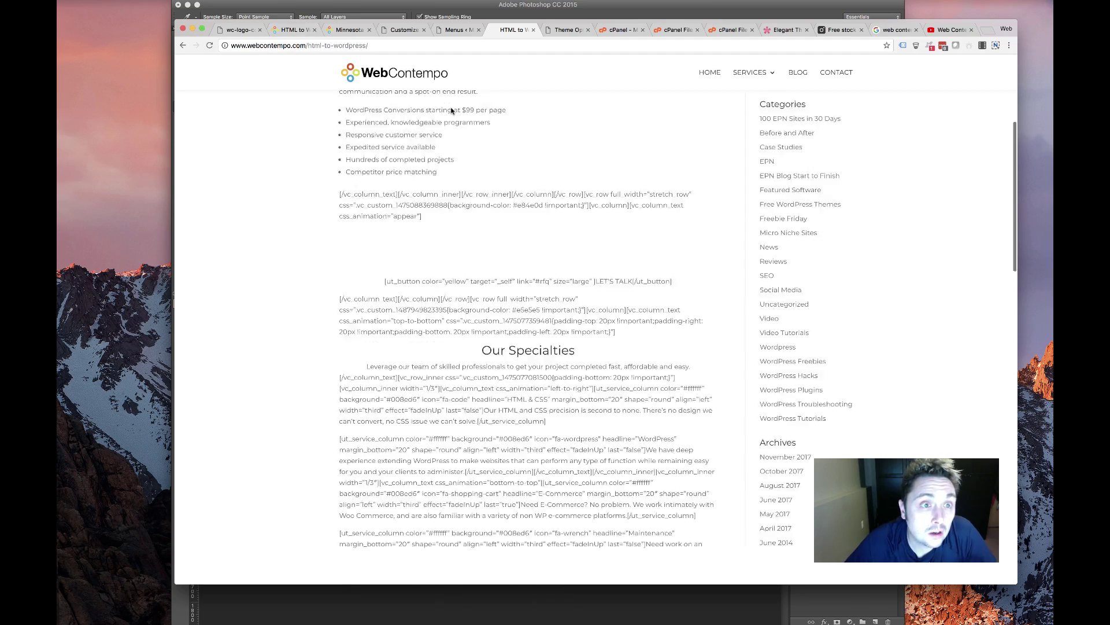
scroll(405, 92, "up", 10)
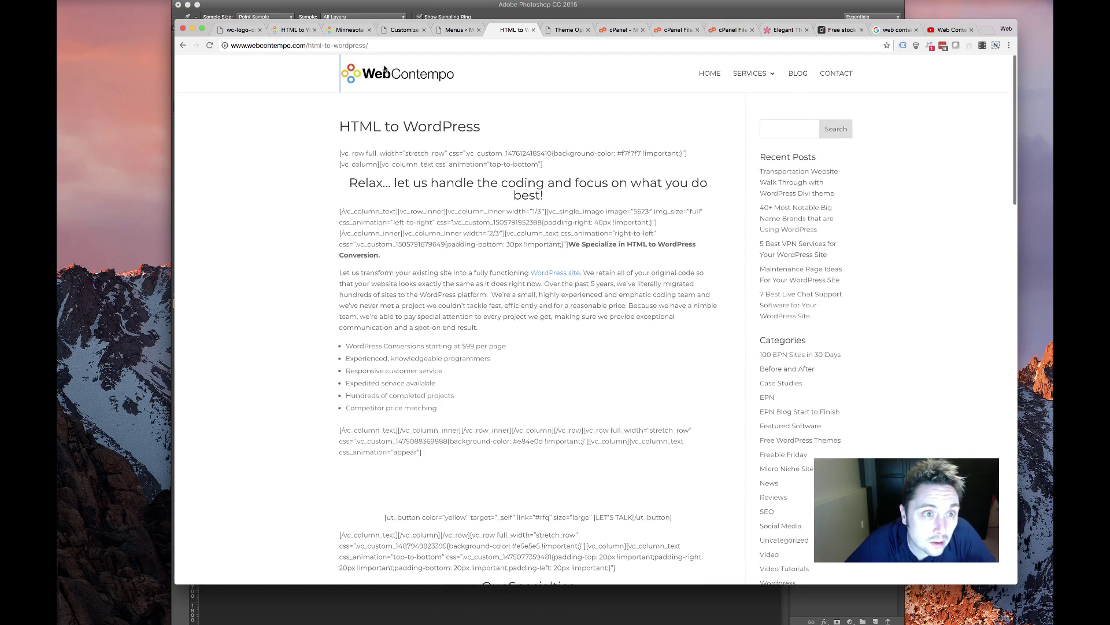
Scroll through the original HTML to WordPress page to compare it
left_click(292, 30)
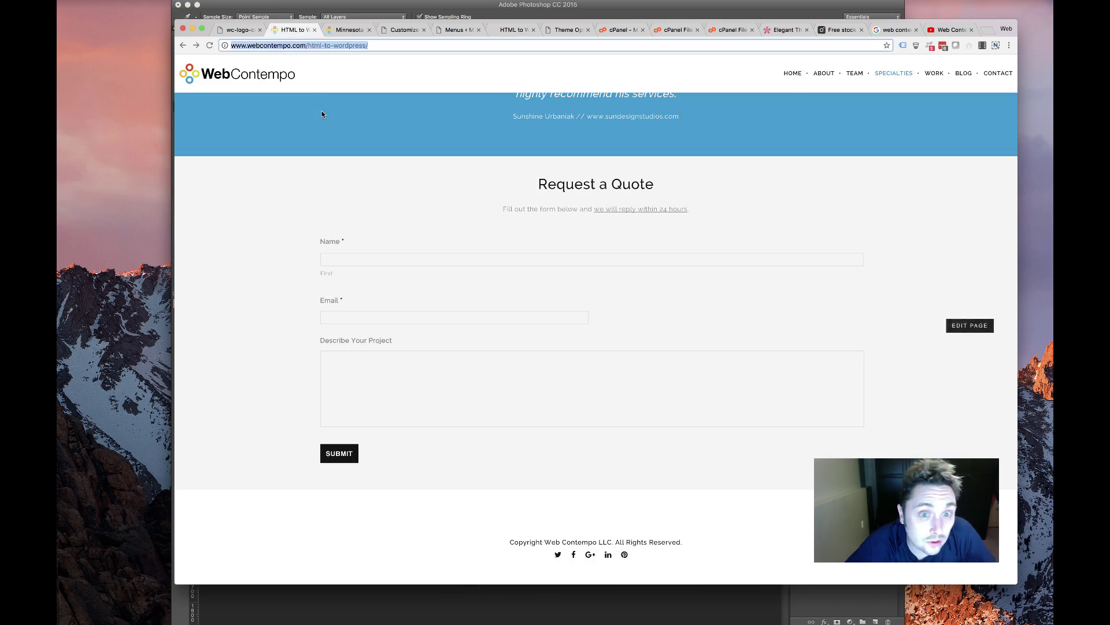
scroll(321, 114, "up", 15)
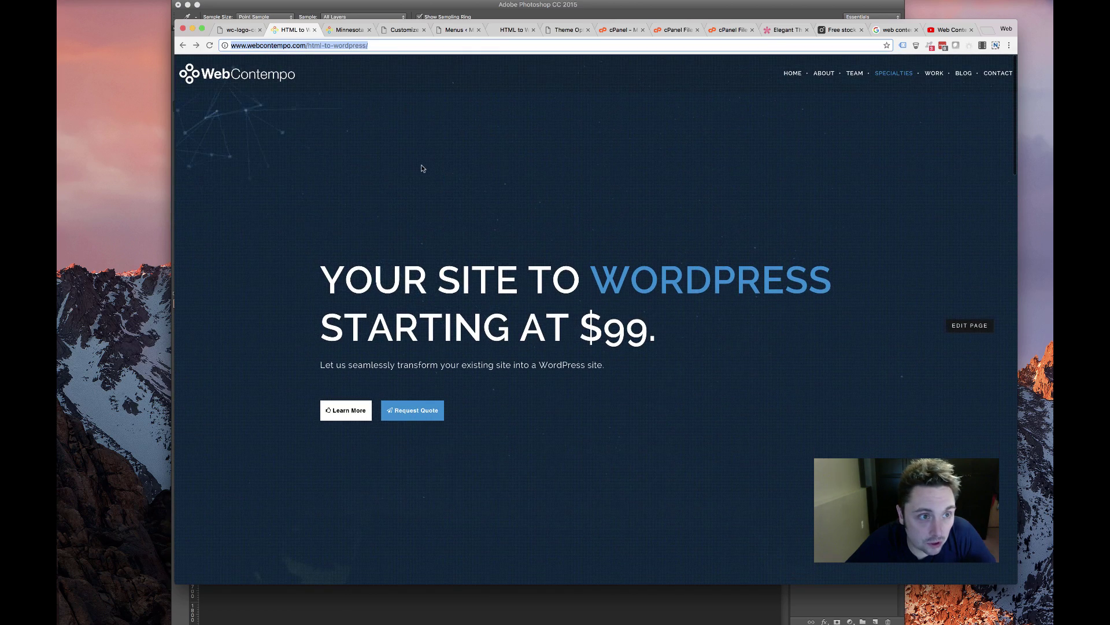
scroll(422, 168, "down", 5)
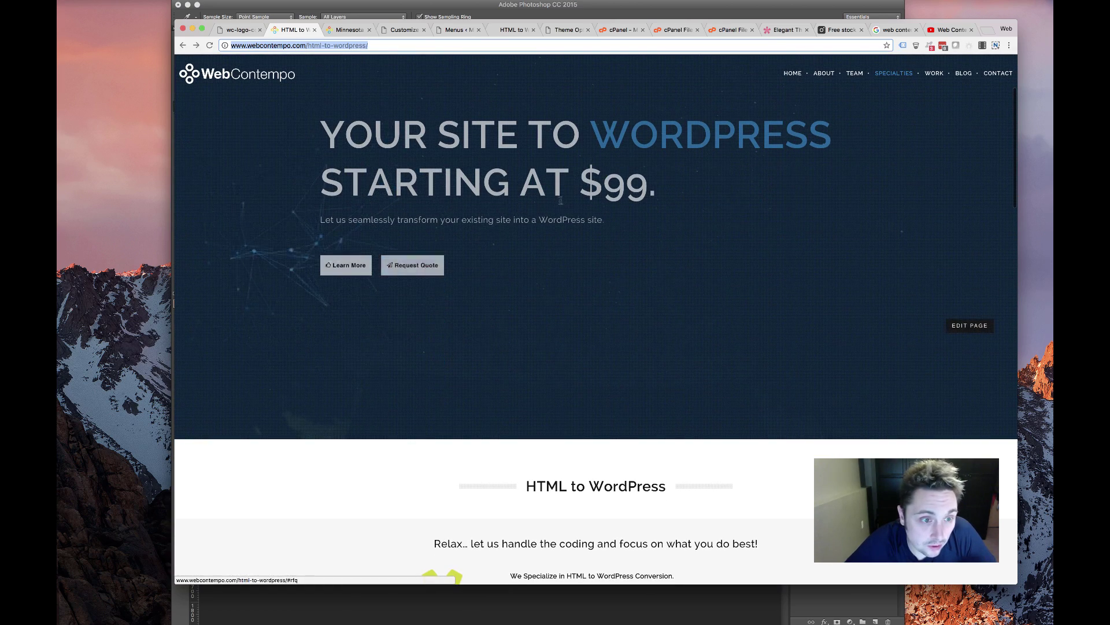
scroll(420, 266, "up", 5)
scroll(562, 205, "down", 20)
scroll(562, 204, "up", 11)
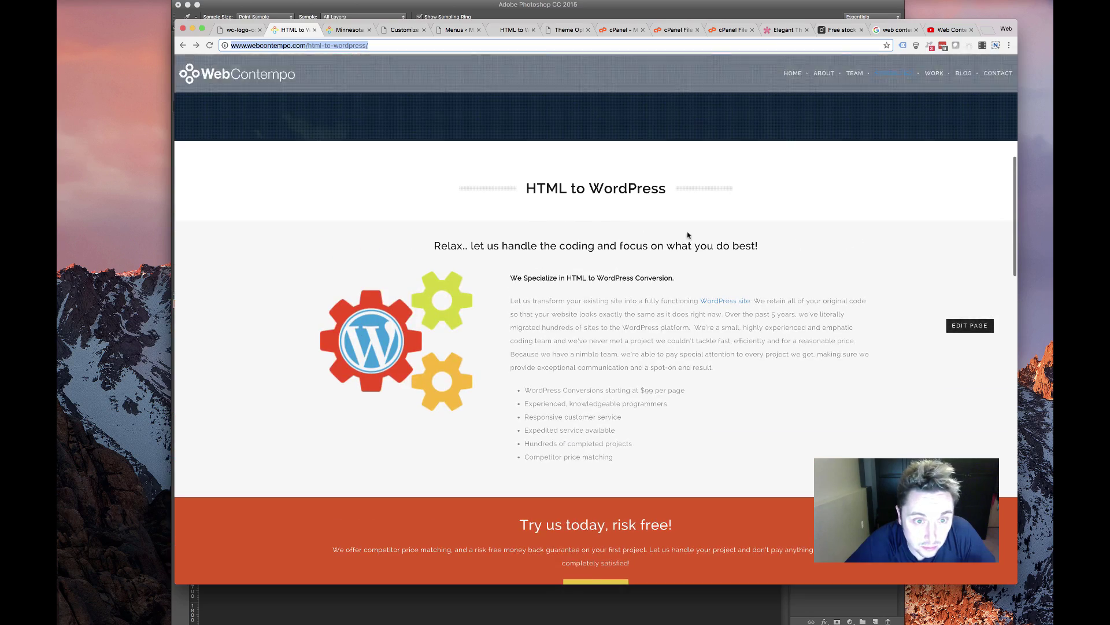
scroll(612, 205, "down", 20)
scroll(612, 201, "down", 8)
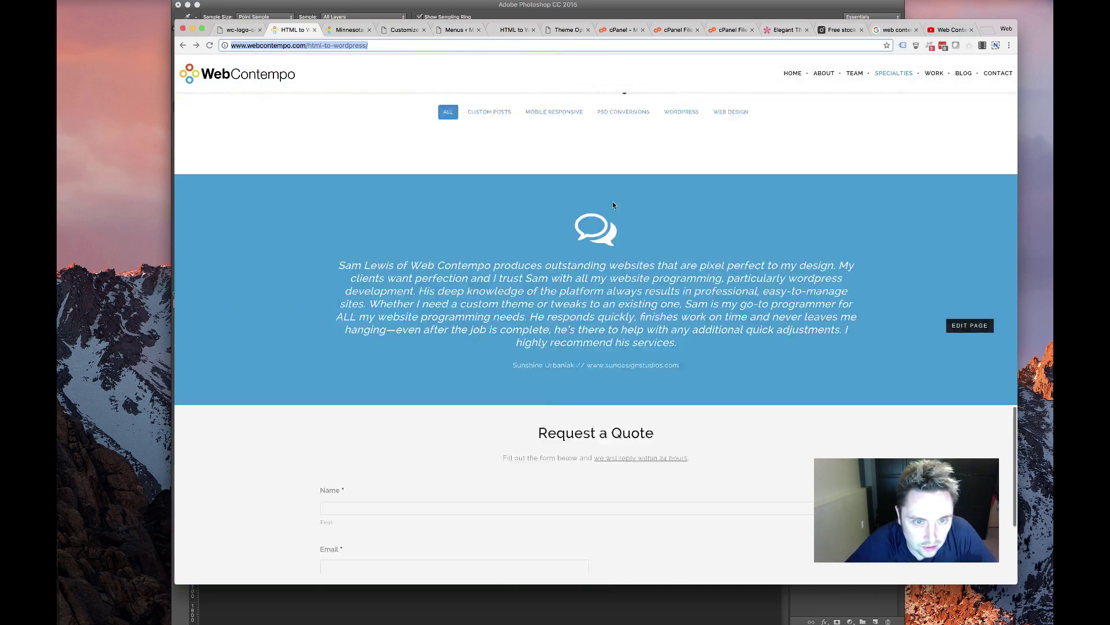
scroll(612, 202, "up", 20)
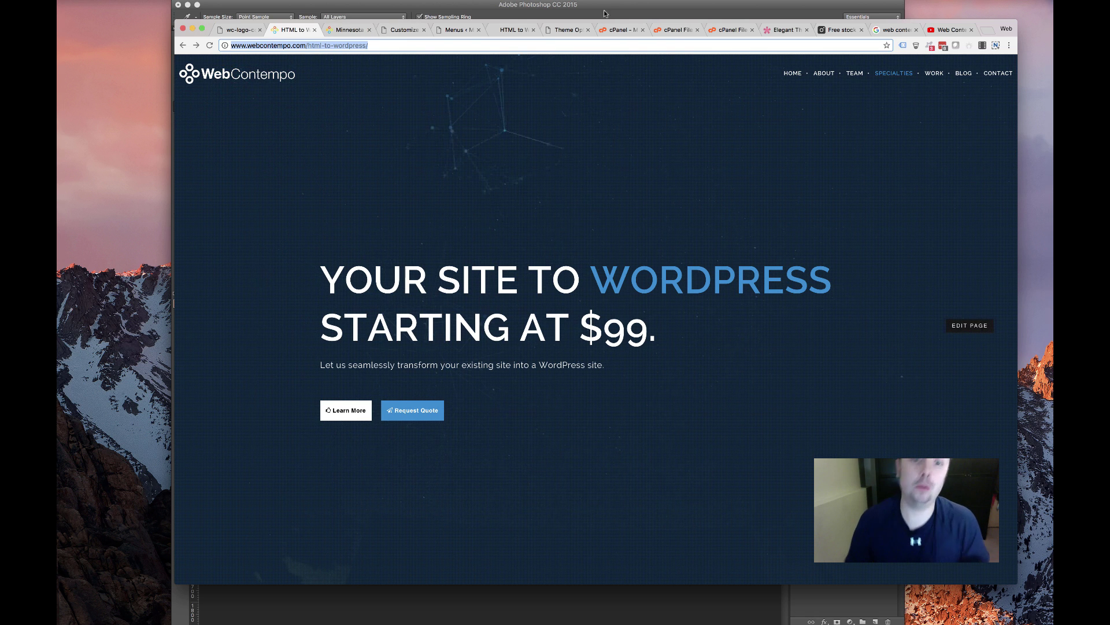
Bring up the Divi Theme Options page at Code Integration
left_click(523, 29)
key("ctrl+Tab")
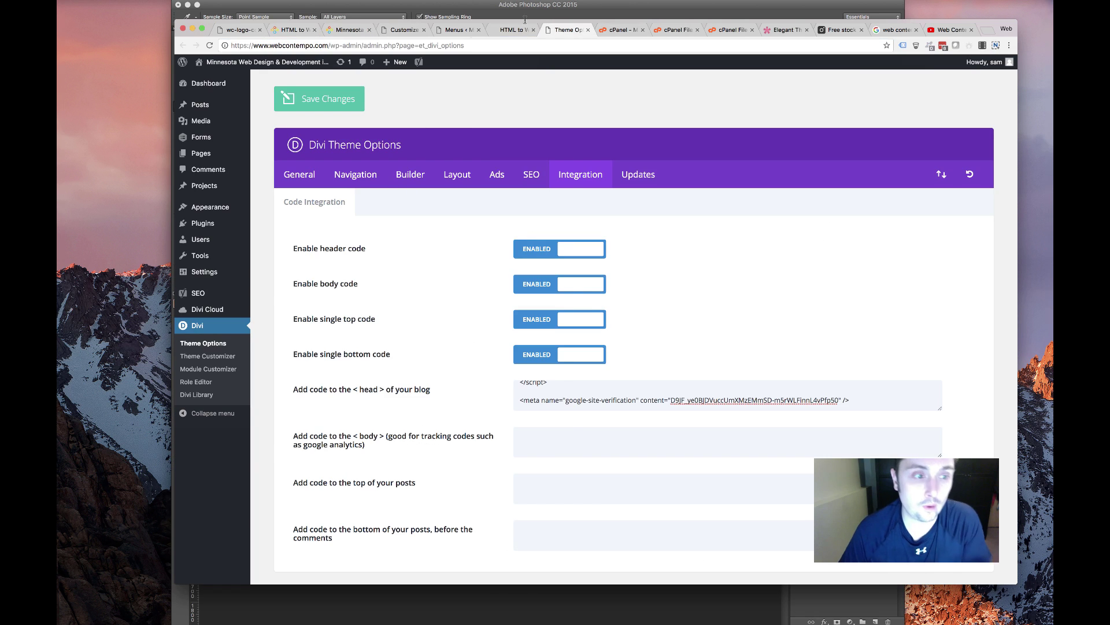
left_click(456, 31)
left_click(558, 31)
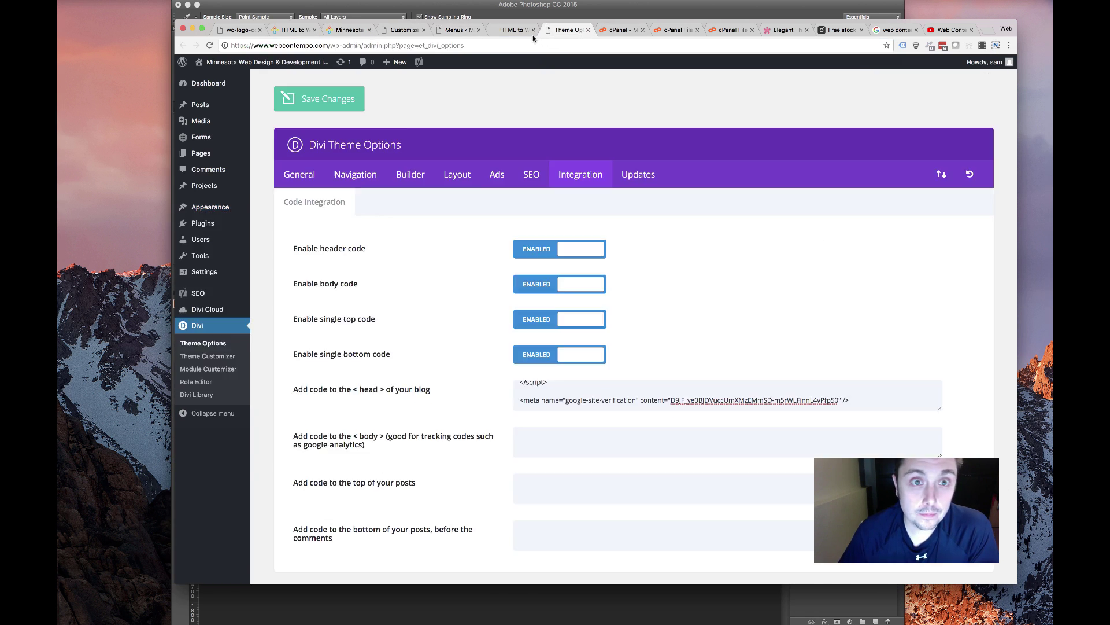
Close Theme Options and edit the HTML to WordPress page from Pages > All Pages
left_click(588, 29)
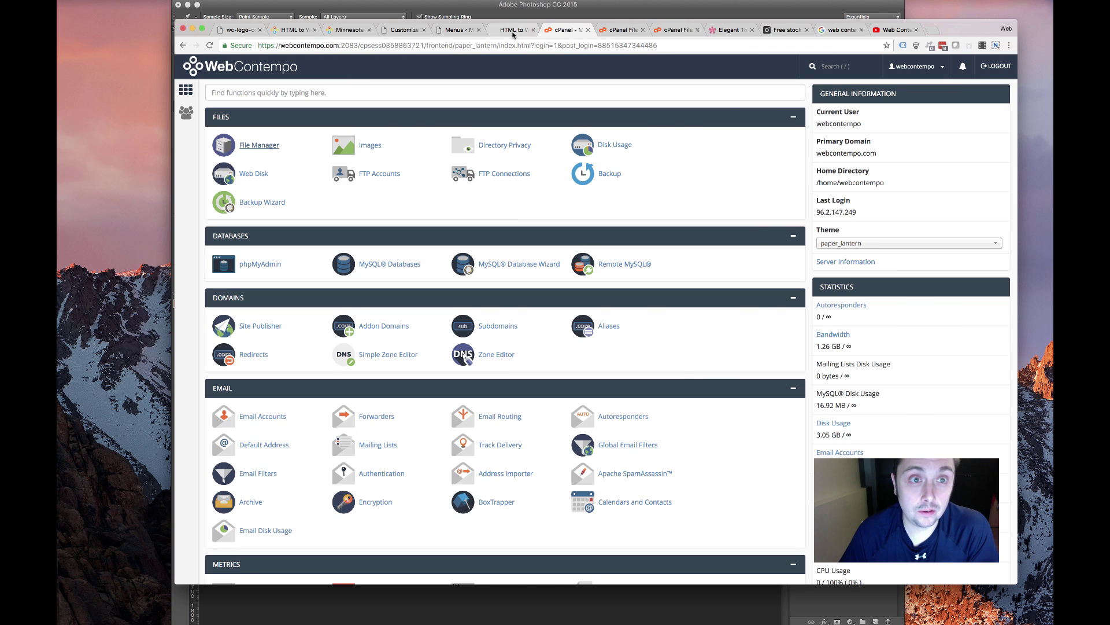
key("ctrl+shift+Tab")
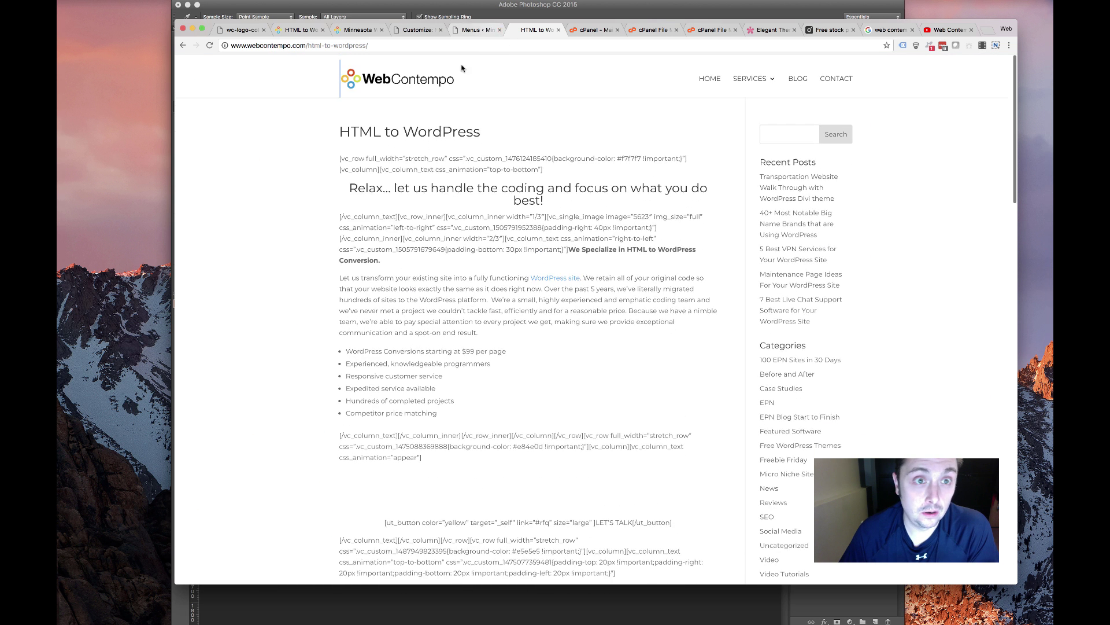
key("ctrl+shift+Tab")
mouse_move(275, 160)
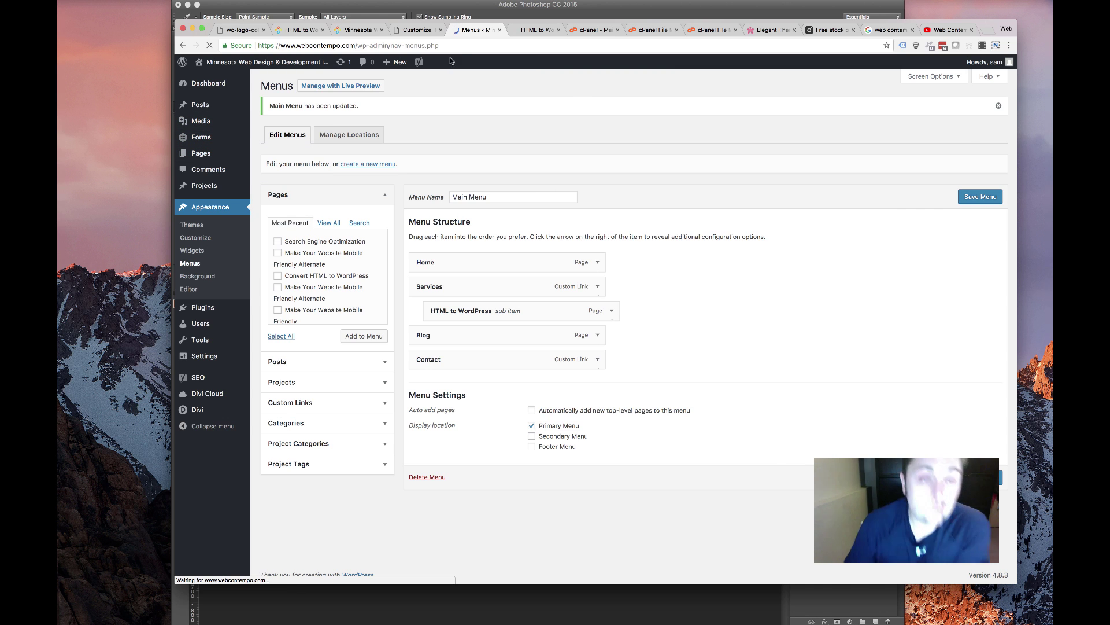
left_click(288, 248)
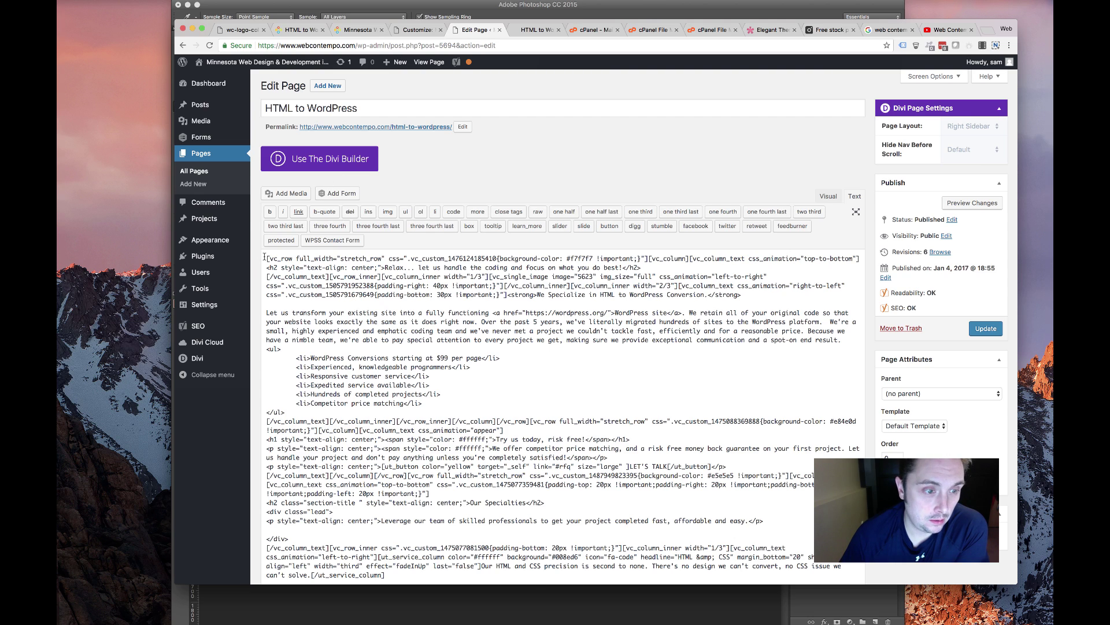
Delete all the page's old shortcode content and switch to the Divi Builder
key("super+a")
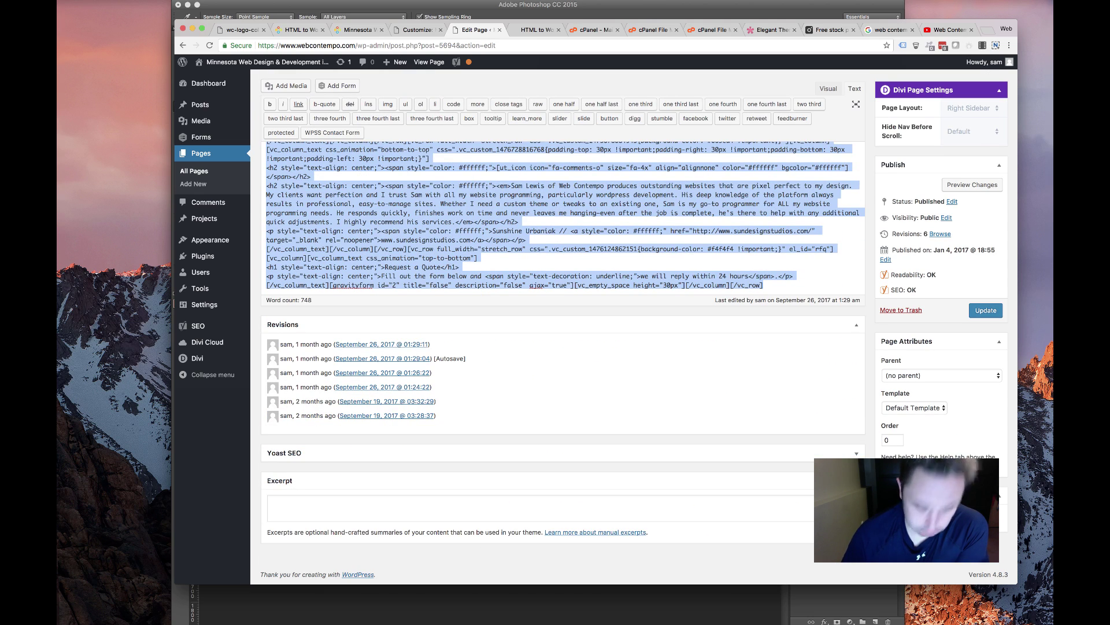
key("BackSpace")
scroll(313, 226, "up", 4)
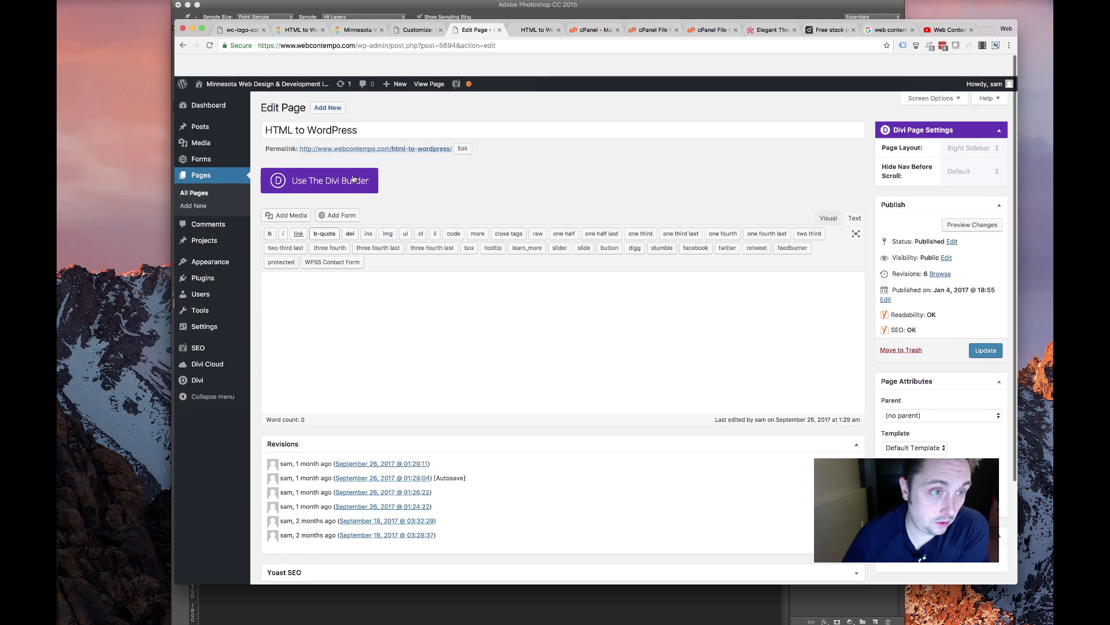
left_click(345, 171)
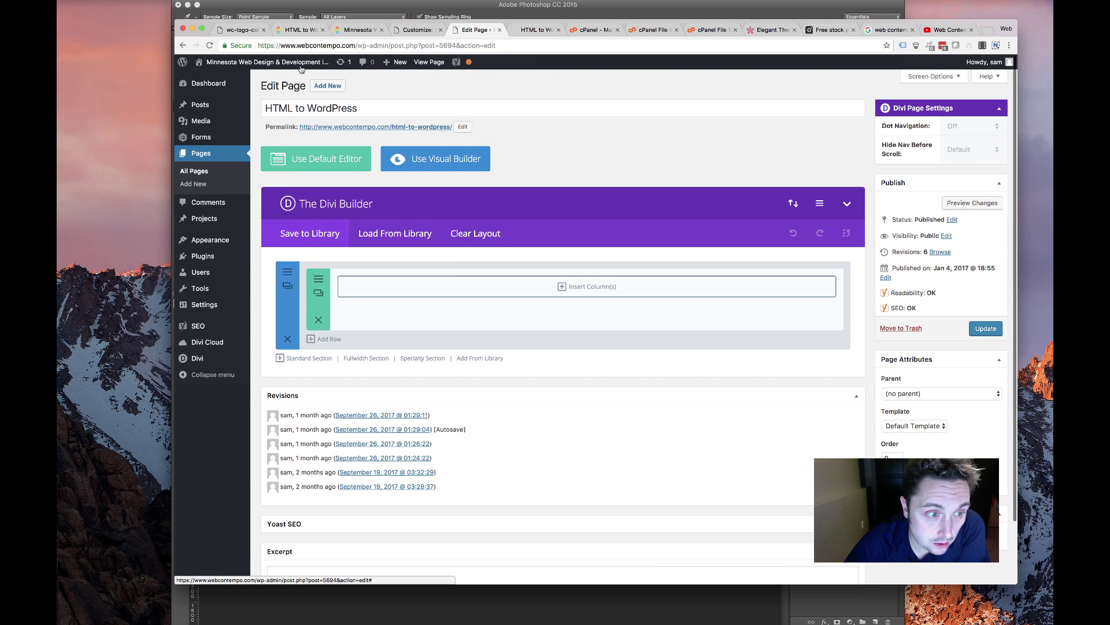
Add a one-column row, then a Fullwidth Section containing a Fullwidth Header Extended module
left_click(590, 287)
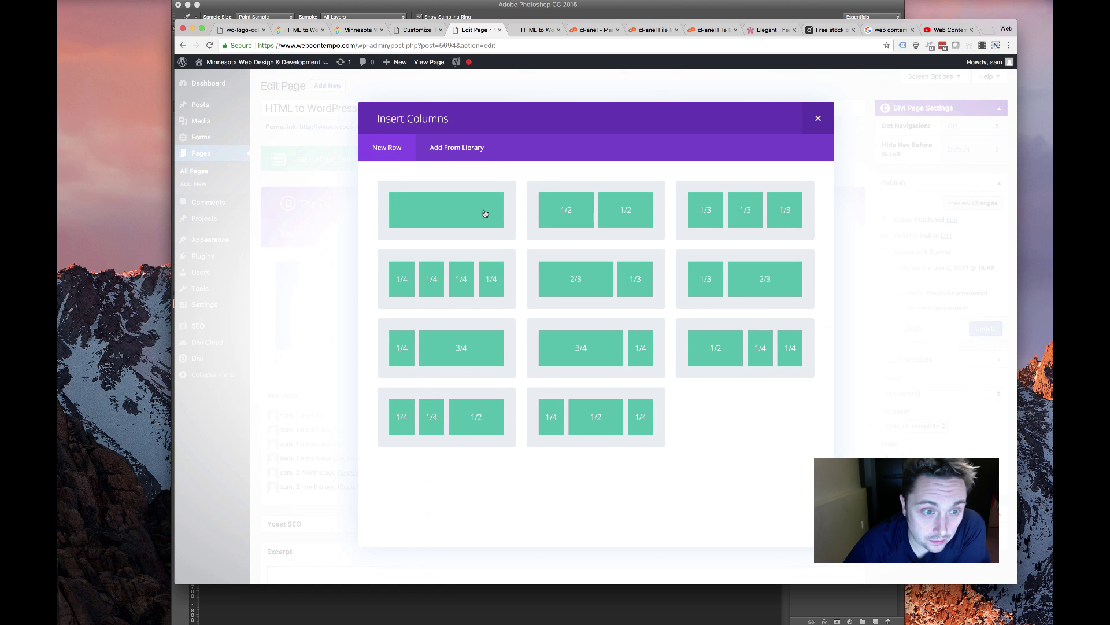
left_click(439, 211)
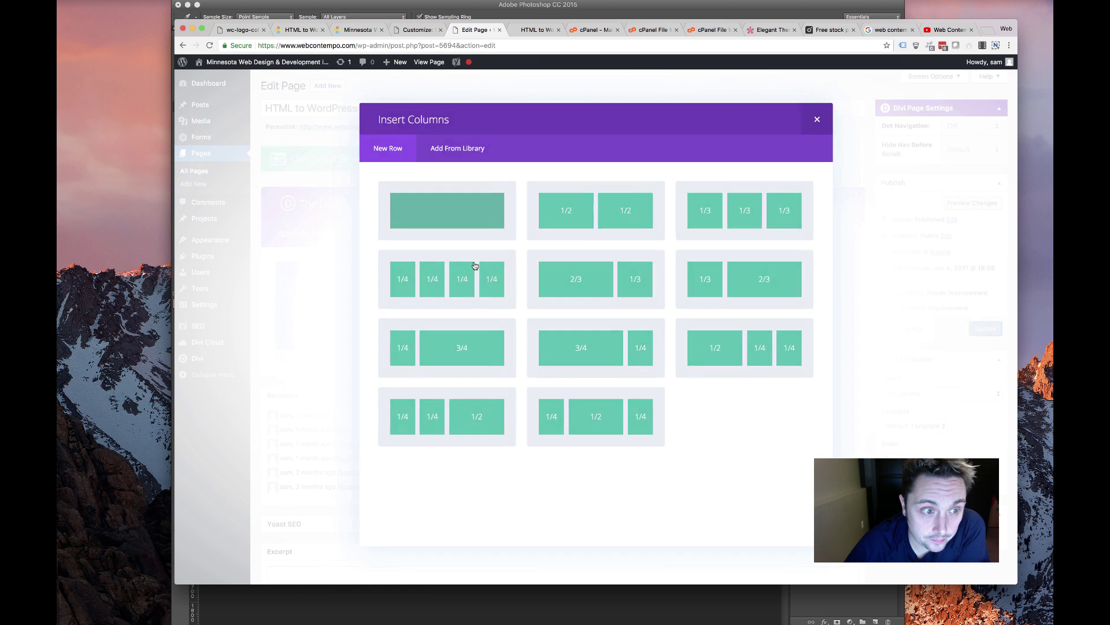
left_click(376, 358)
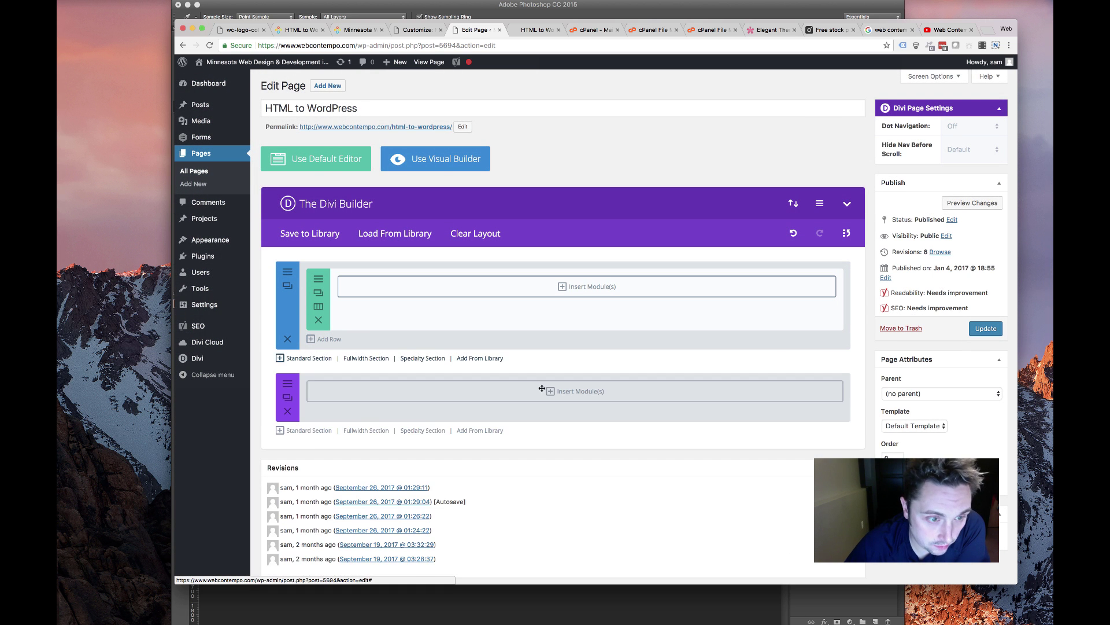
left_click(503, 391)
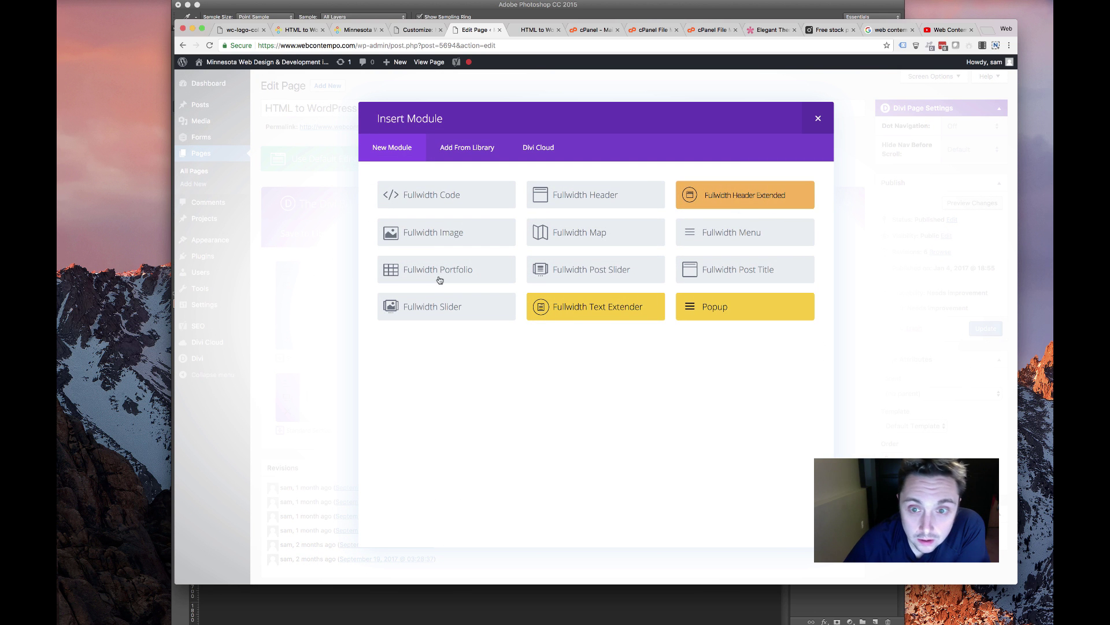
left_click(745, 195)
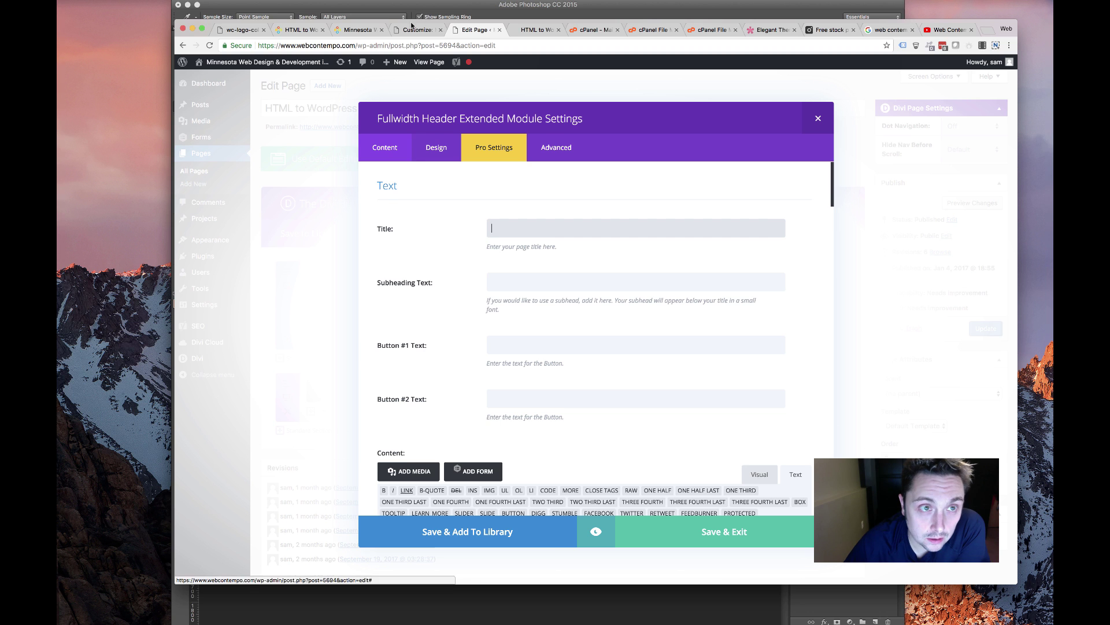
Close the extra tabs and copy the live hero title 'YOUR SITE TO WORDPRESS STARTING AT $99.' into the header
left_click(357, 31)
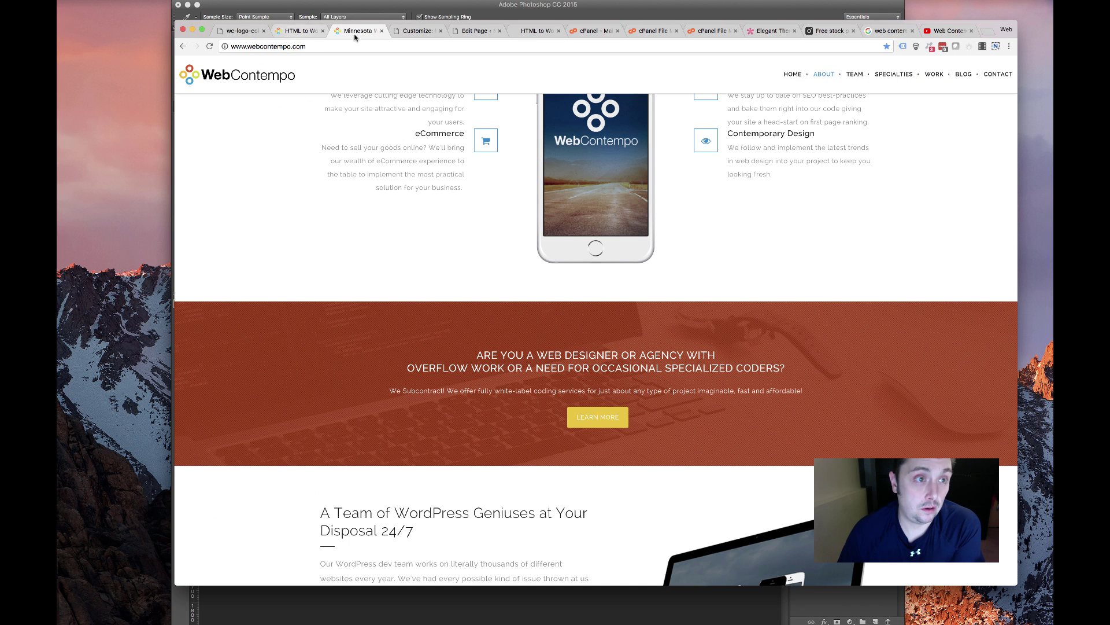
left_click(382, 31)
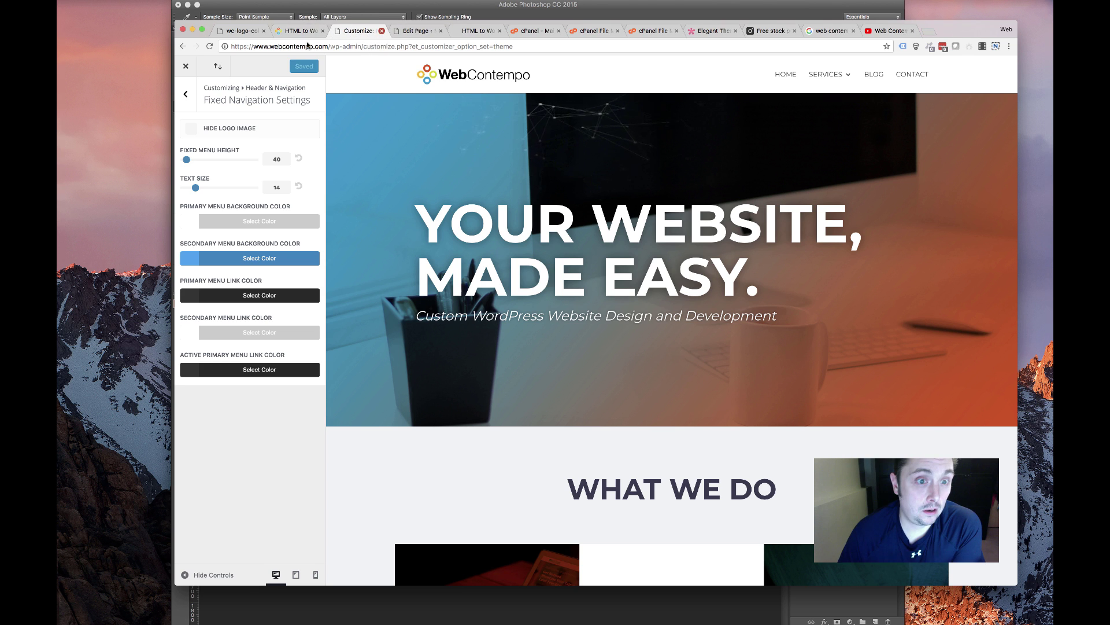
key("super+w")
left_click(311, 34)
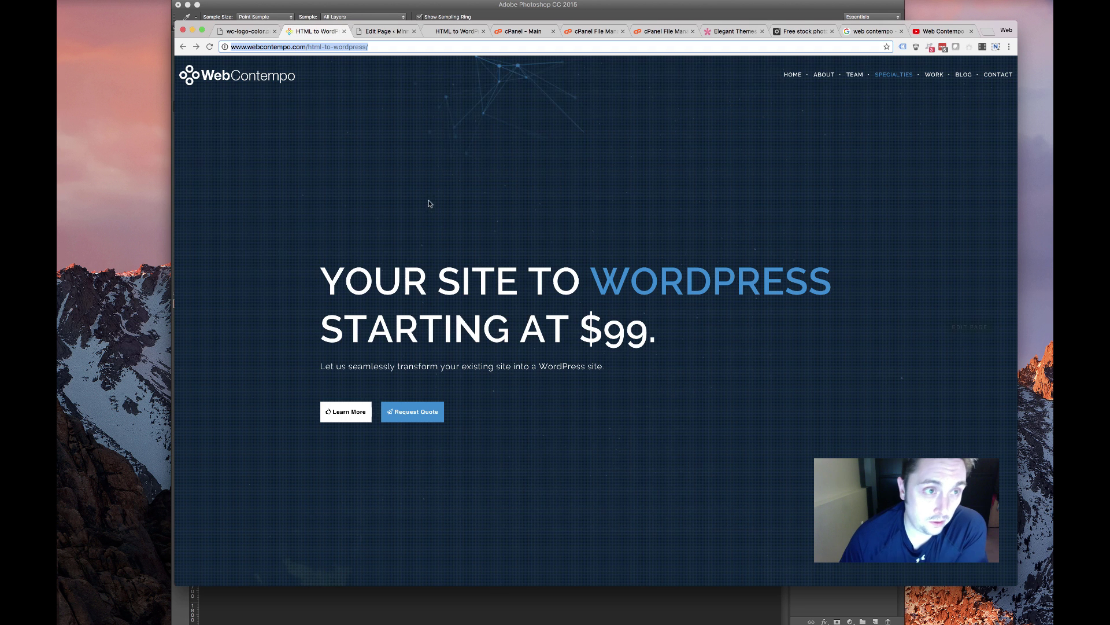
left_click_drag(660, 335, 250, 287)
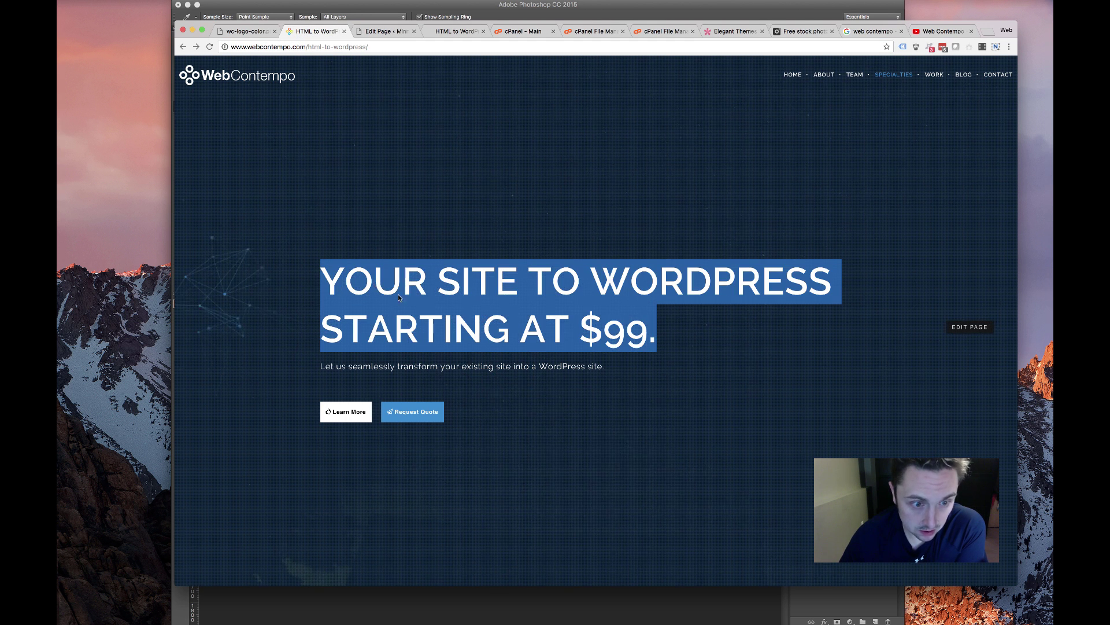
right_click(373, 280)
left_click(456, 31)
left_click(456, 32)
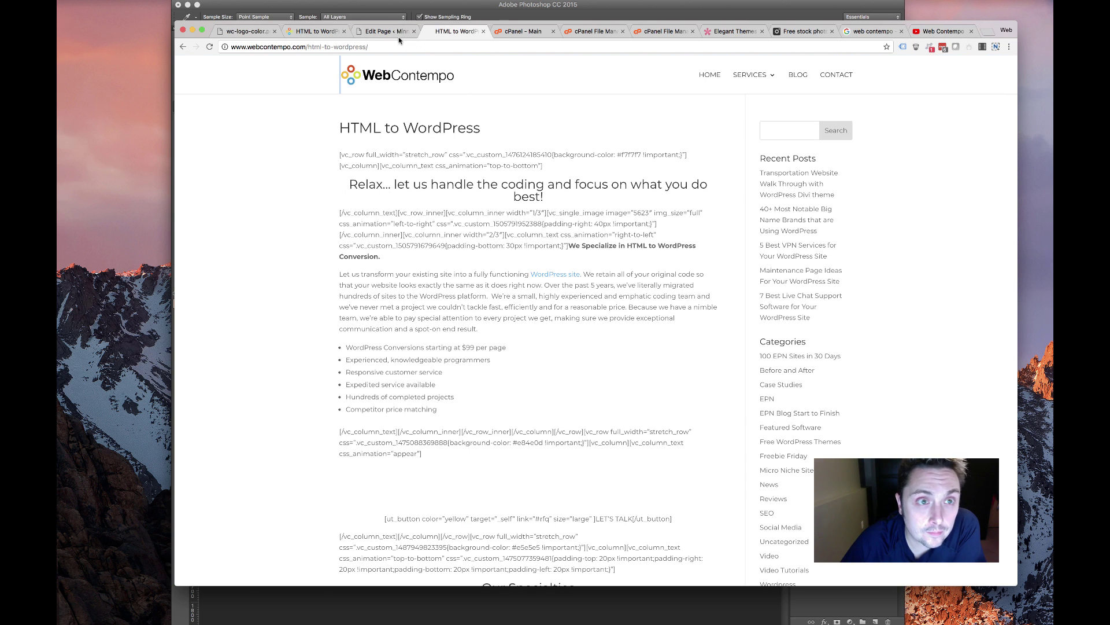
key("ctrl+shift+Tab")
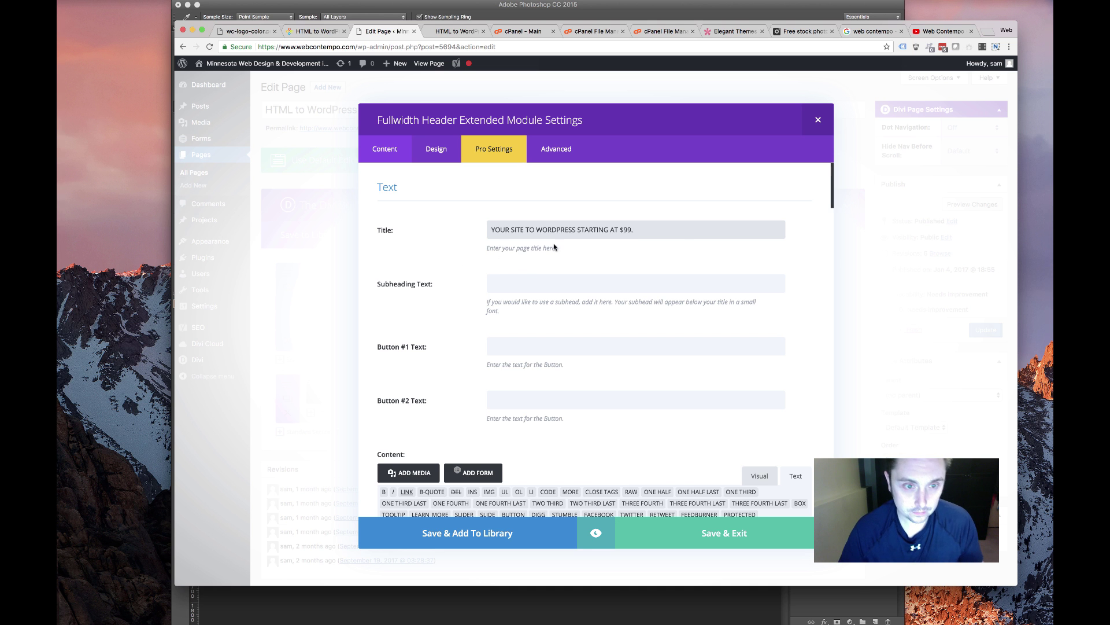
left_click(328, 48)
Copy the live hero's subheading sentence into the header's Subheading Text field
left_click(311, 35)
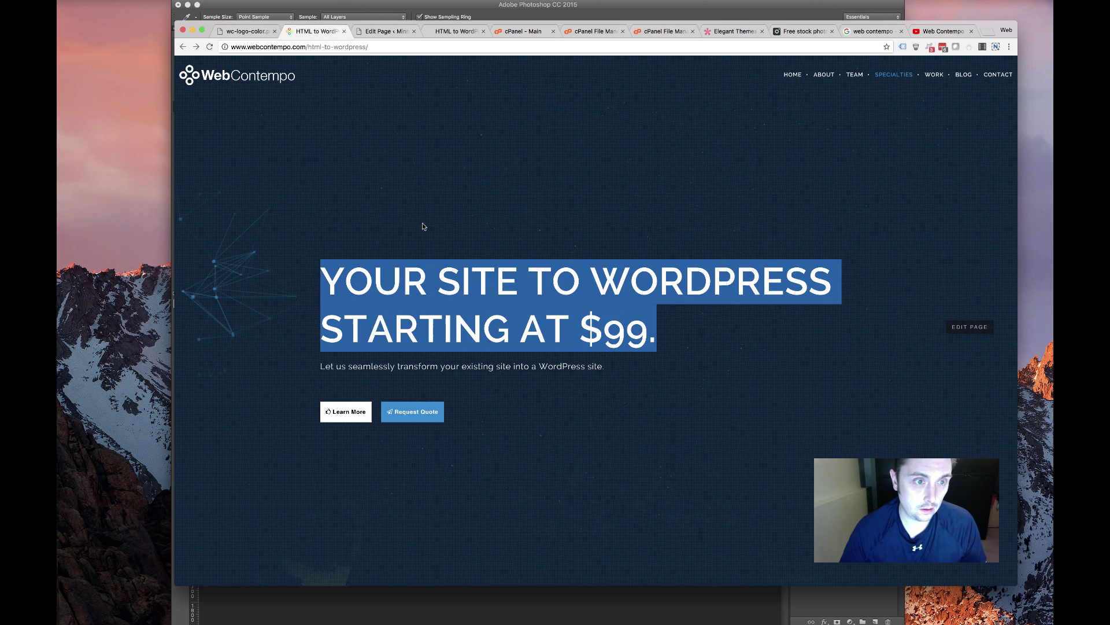
left_click(322, 364)
left_click_drag(249, 356, 636, 372)
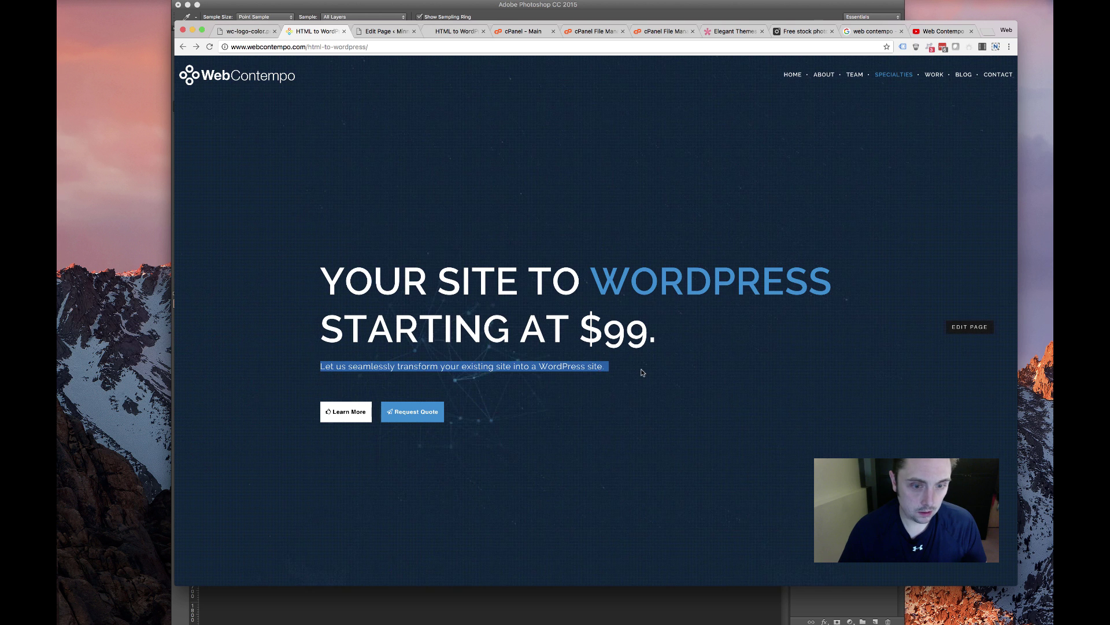
left_click(380, 32)
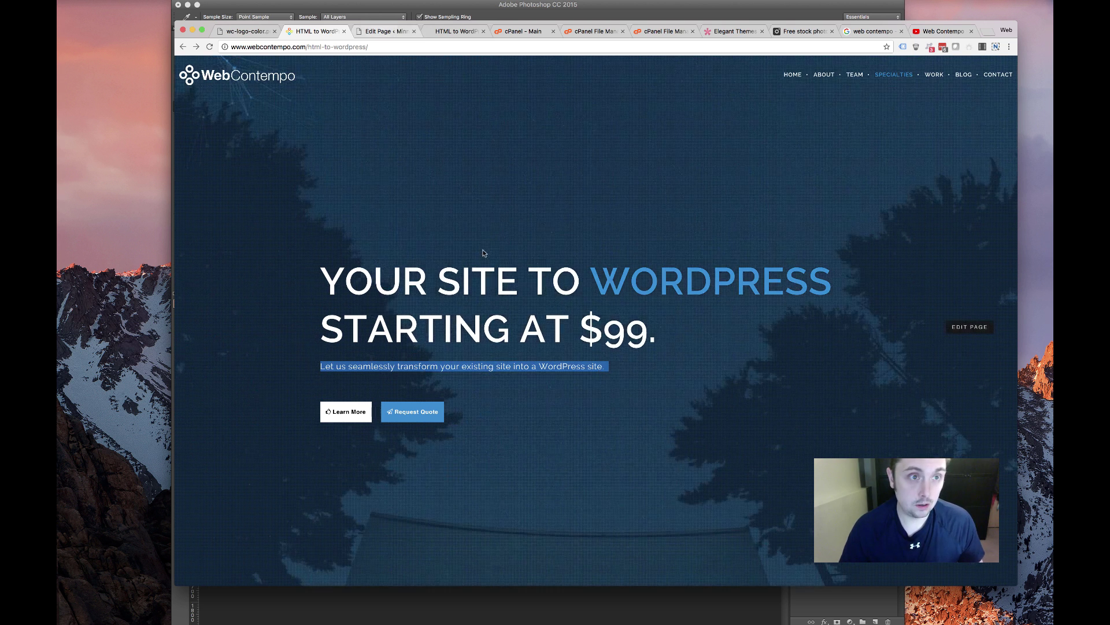
left_click(540, 286)
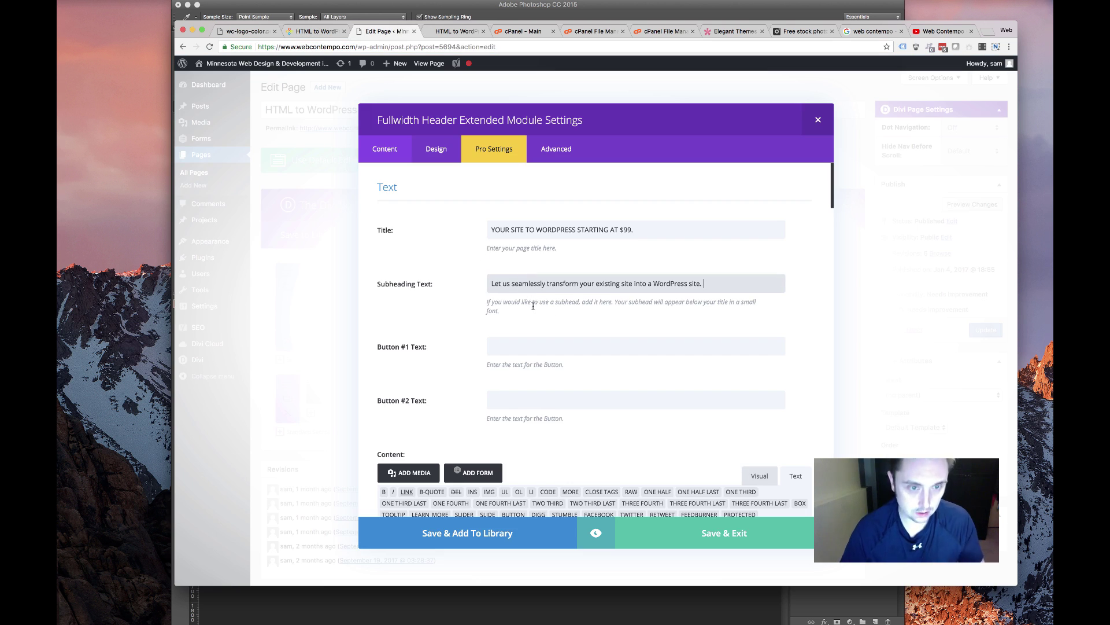
left_click(738, 275)
Turn on the Textillate effect for the header title
scroll(461, 345, "down", 4)
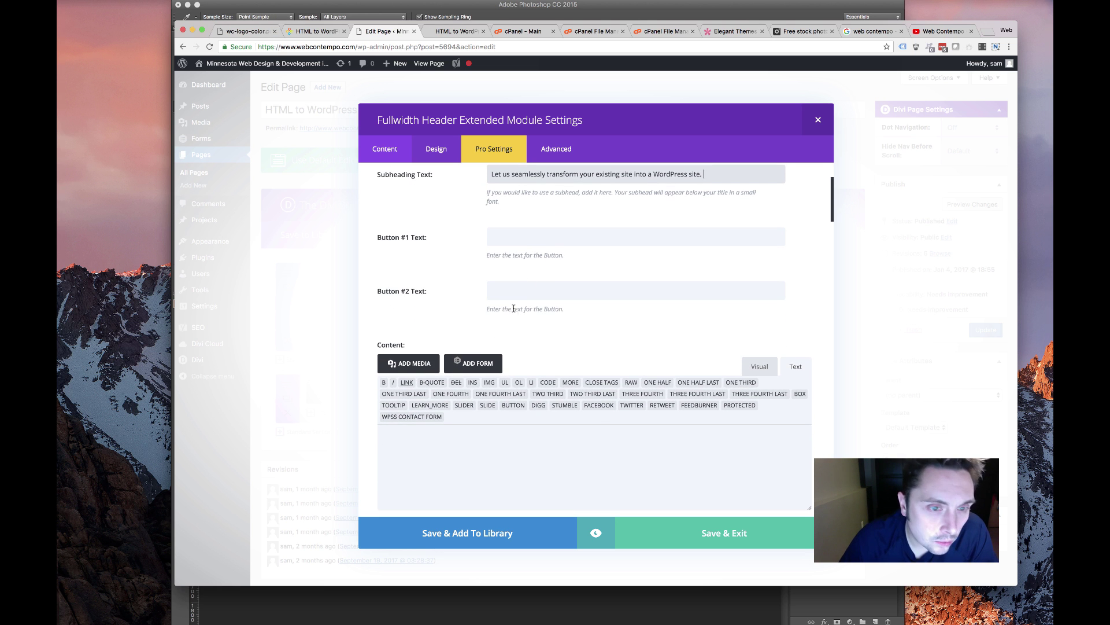
scroll(513, 308, "down", 10)
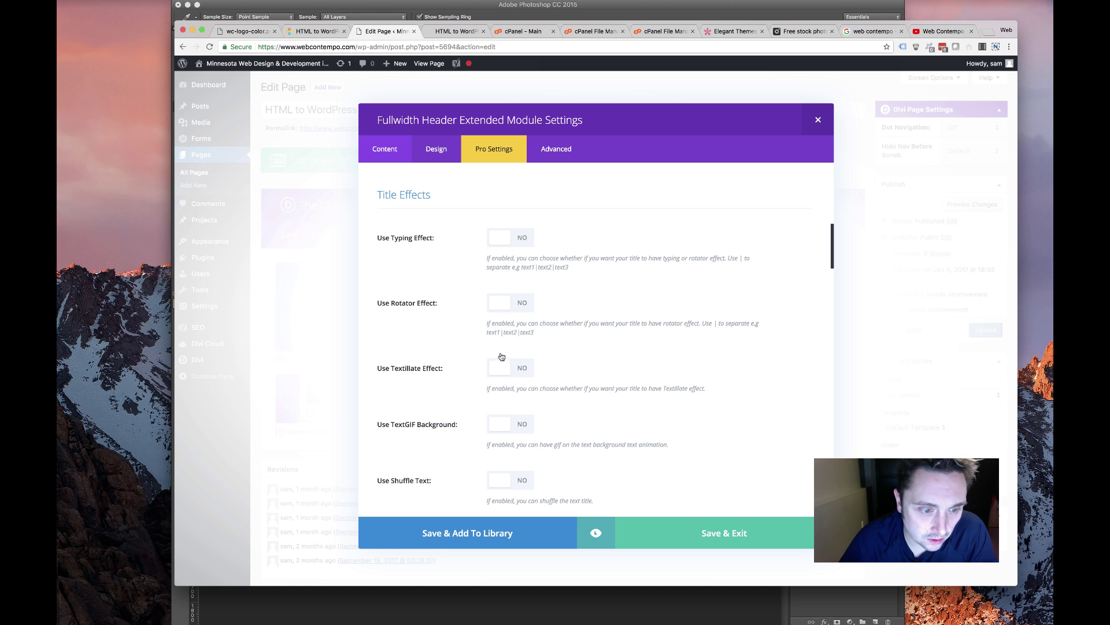
left_click(515, 373)
scroll(463, 367, "down", 8)
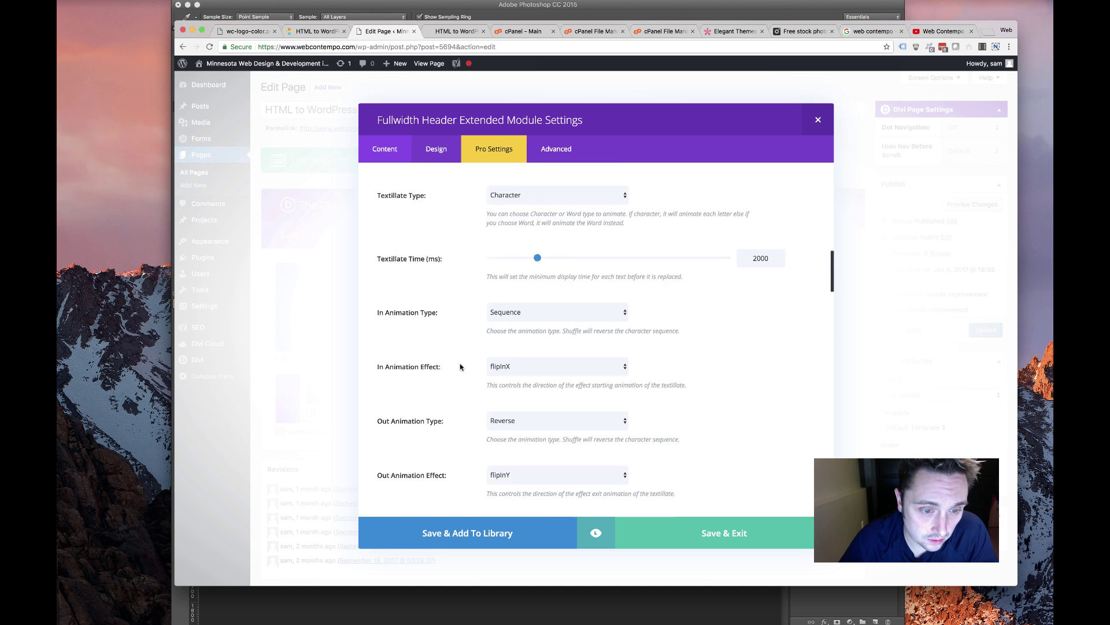
scroll(460, 367, "down", 15)
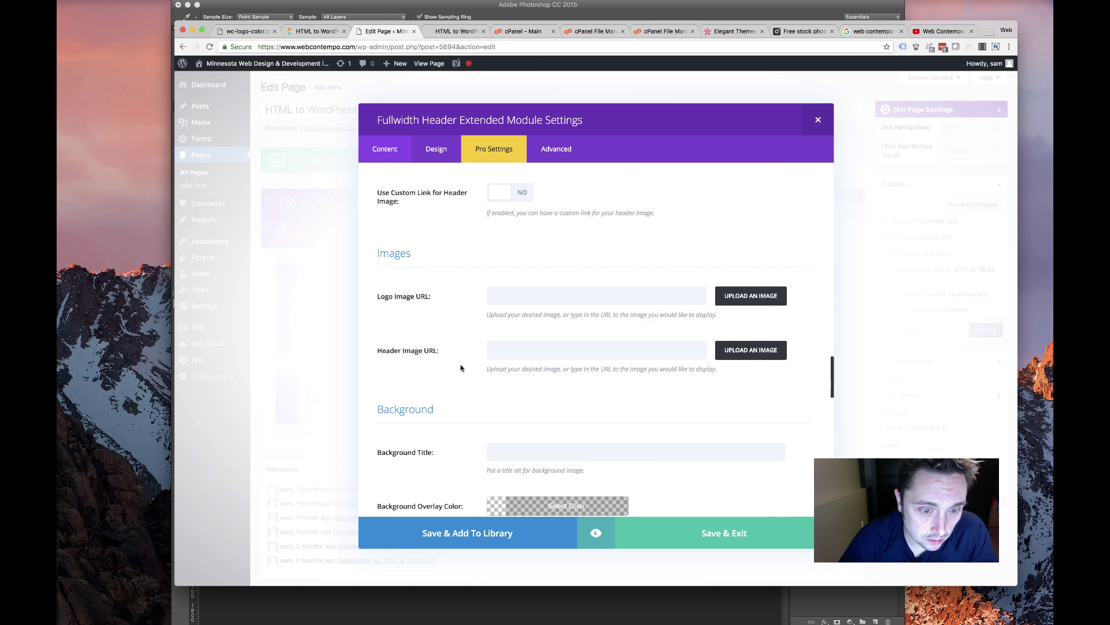
scroll(461, 368, "down", 15)
scroll(461, 367, "up", 5)
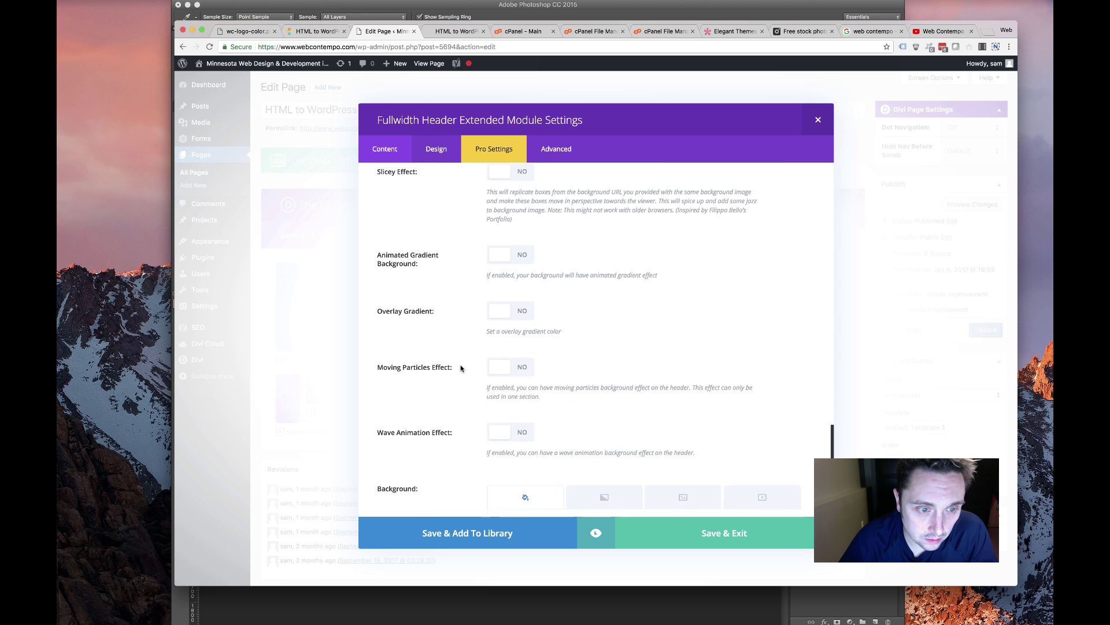
scroll(461, 368, "down", 5)
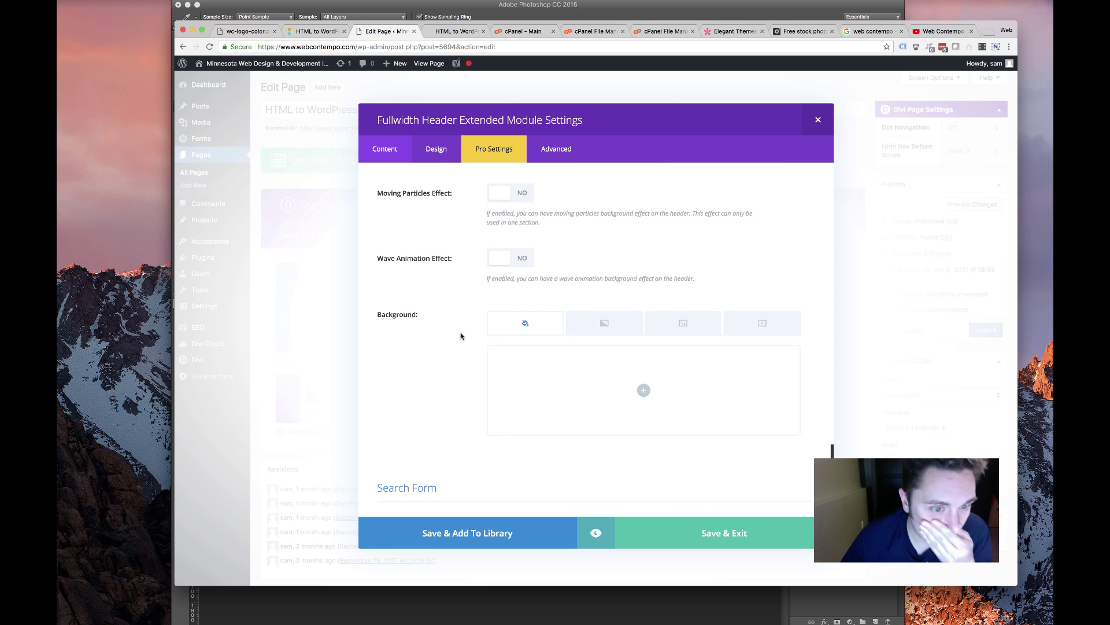
scroll(425, 312, "up", 4)
scroll(425, 313, "down", 2)
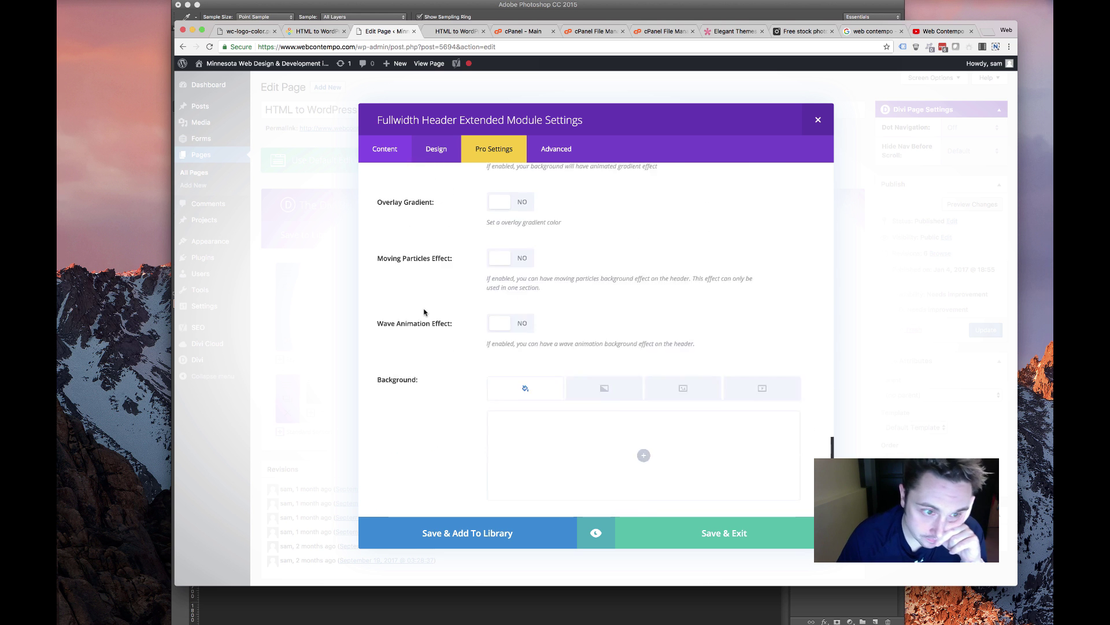
scroll(425, 312, "up", 5)
scroll(473, 327, "up", 6)
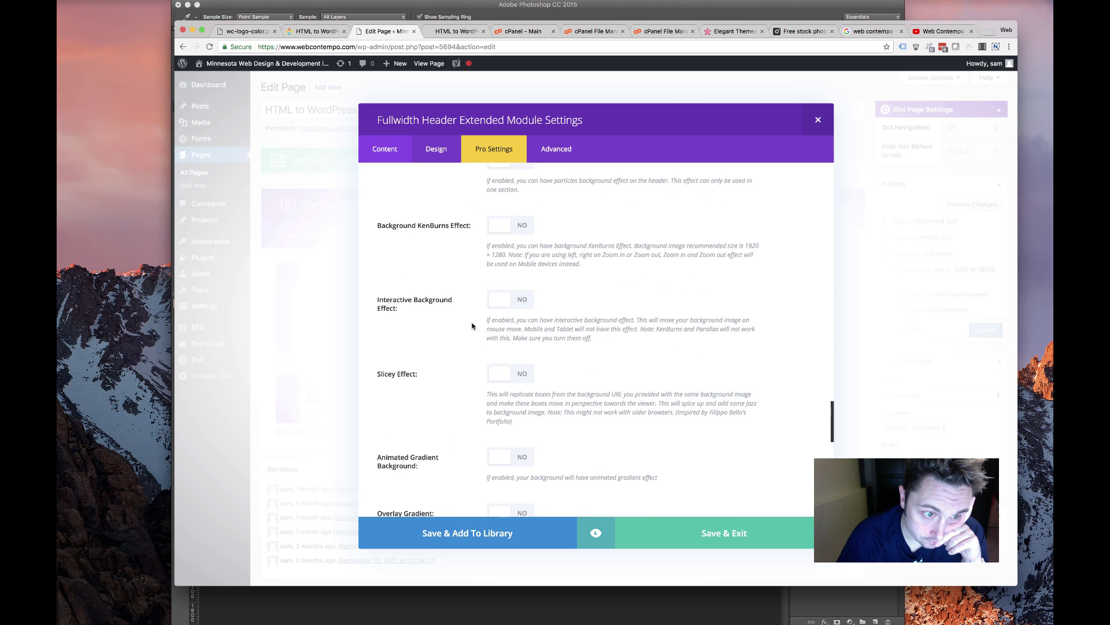
scroll(469, 314, "down", 3)
scroll(470, 314, "down", 8)
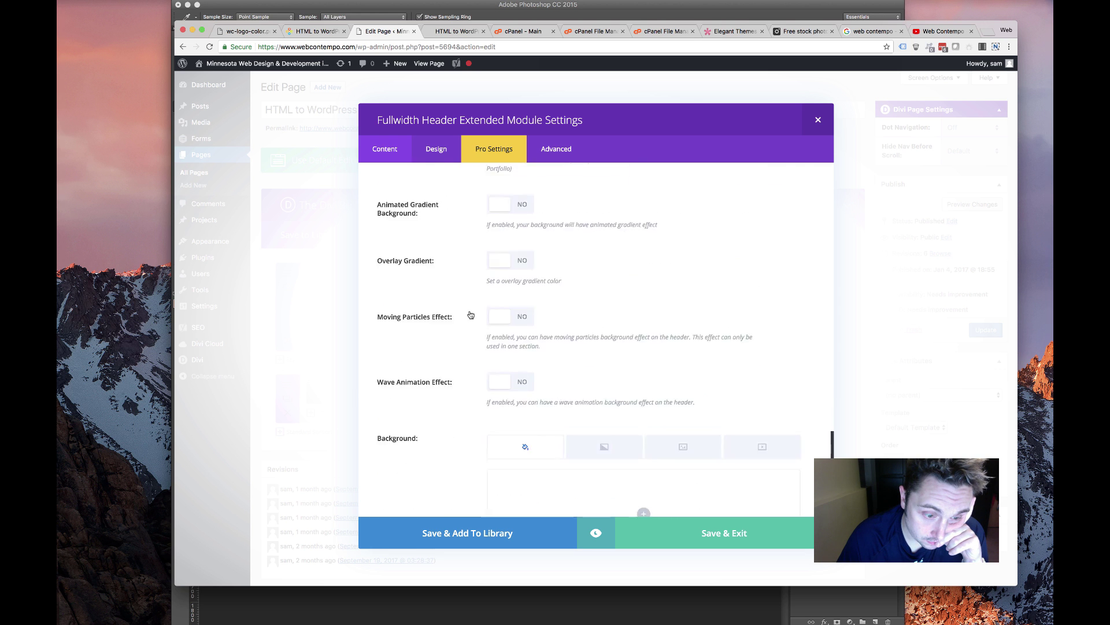
scroll(527, 246, "up", 3)
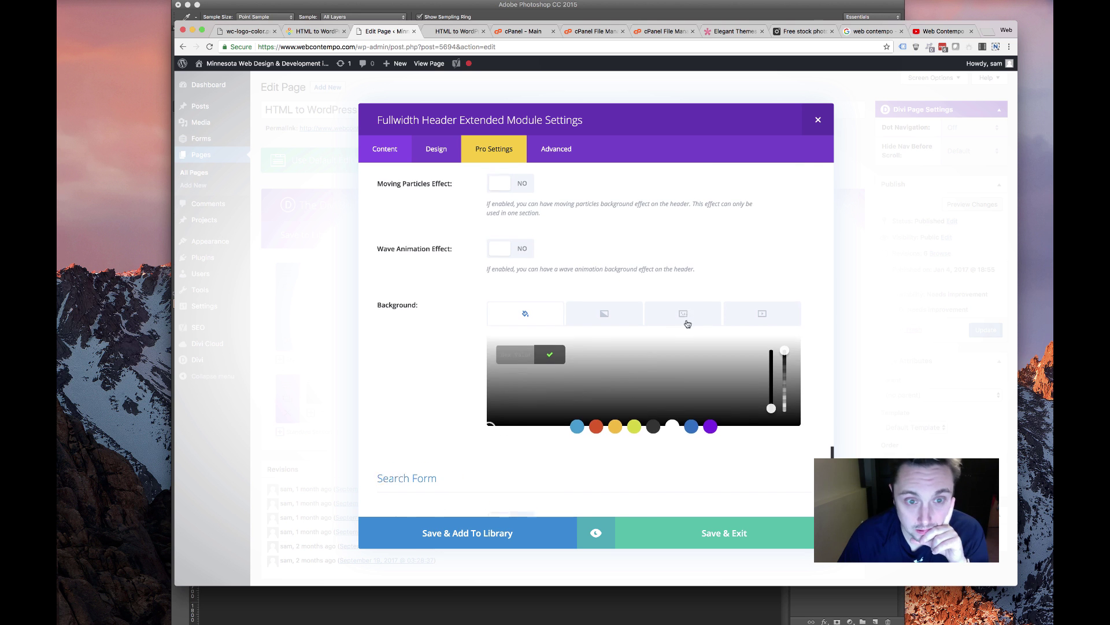
Set mid-bg.jpg as the header background image, save, and move the fullwidth section to the top
left_click(683, 318)
left_click(504, 377)
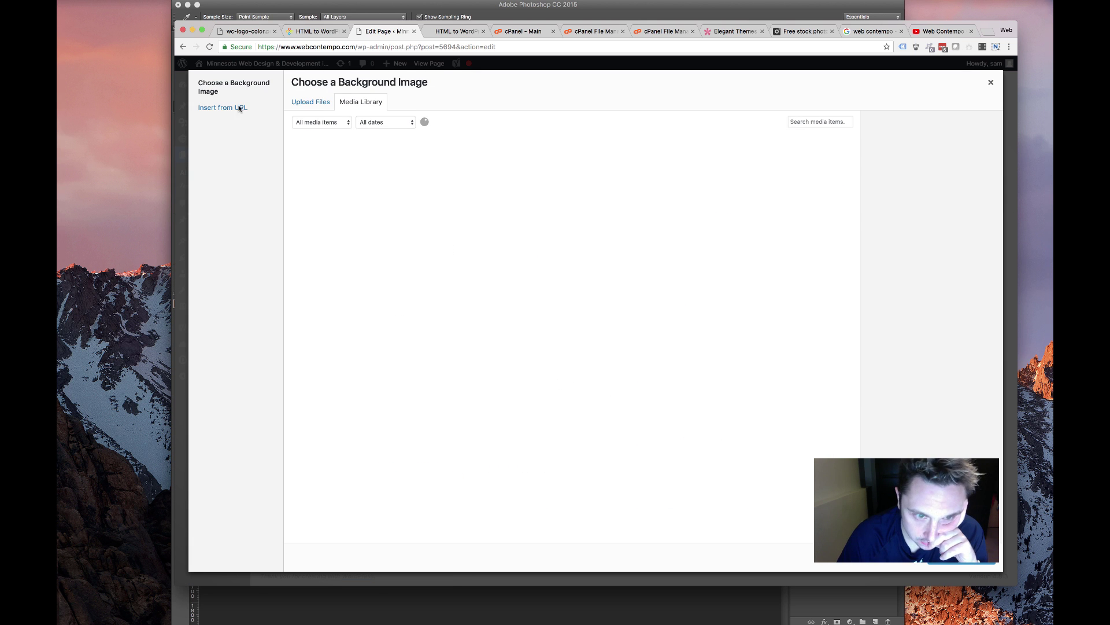
left_click(544, 178)
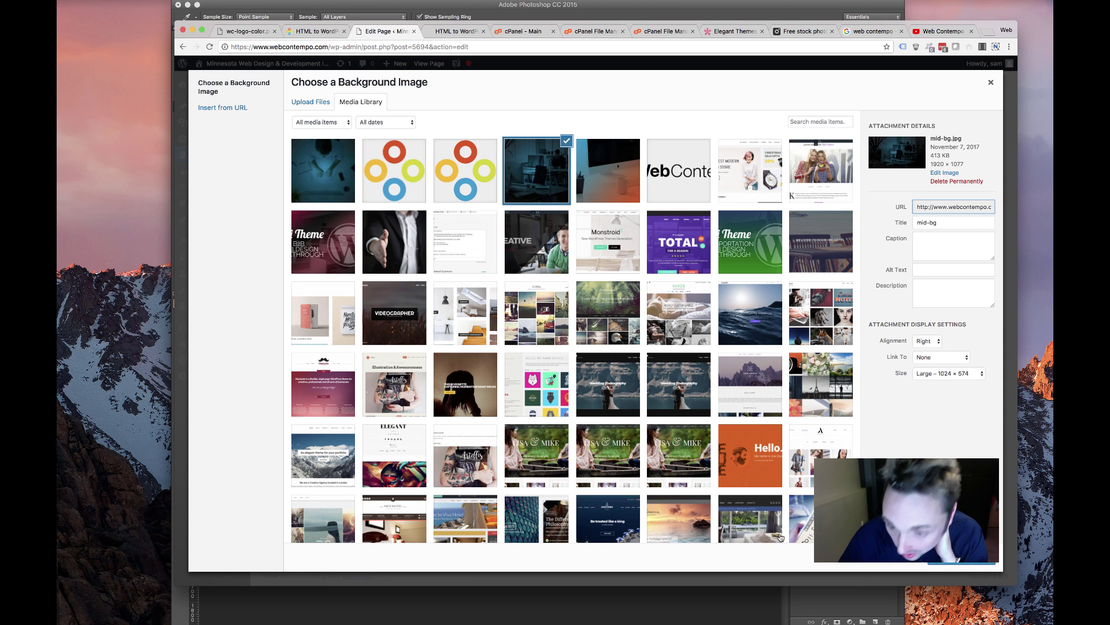
left_click(961, 558)
left_click(714, 529)
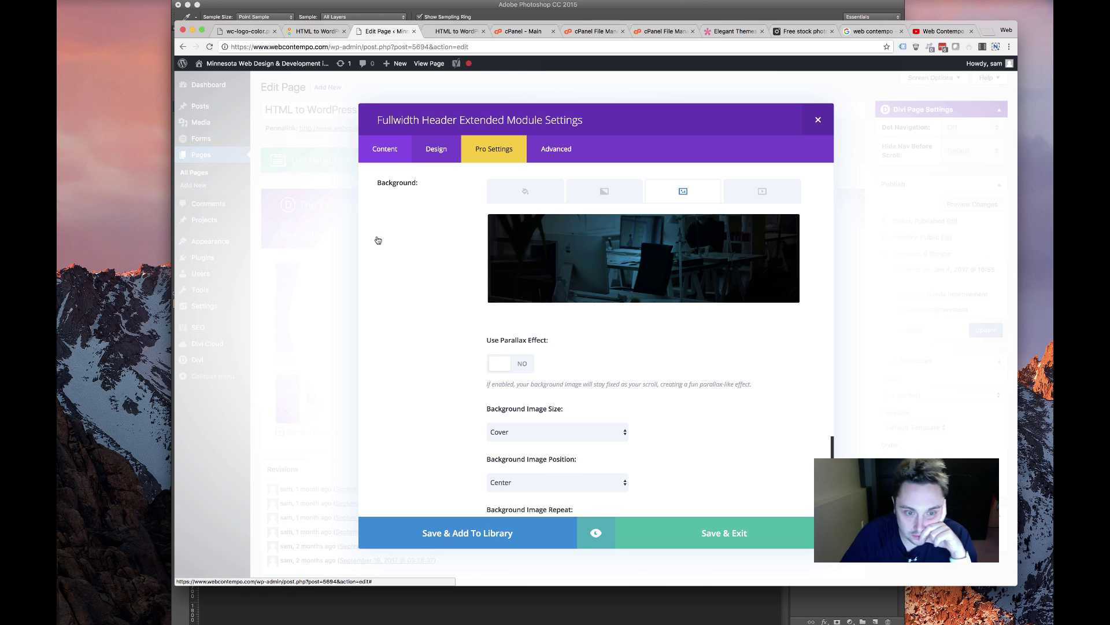
left_click_drag(299, 402, 316, 279)
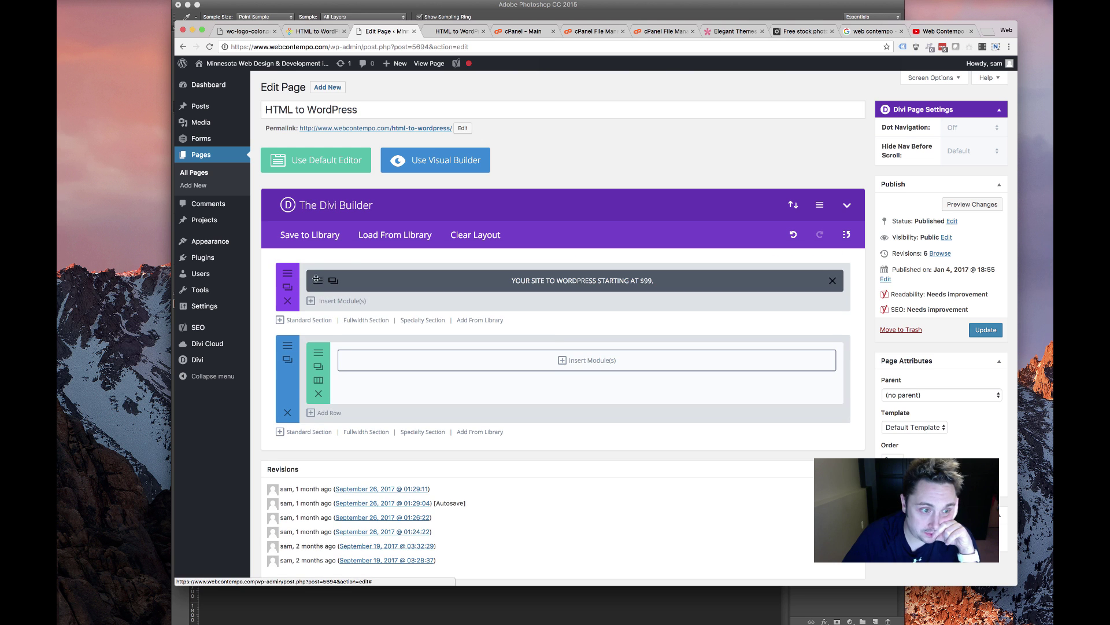
left_click(347, 276)
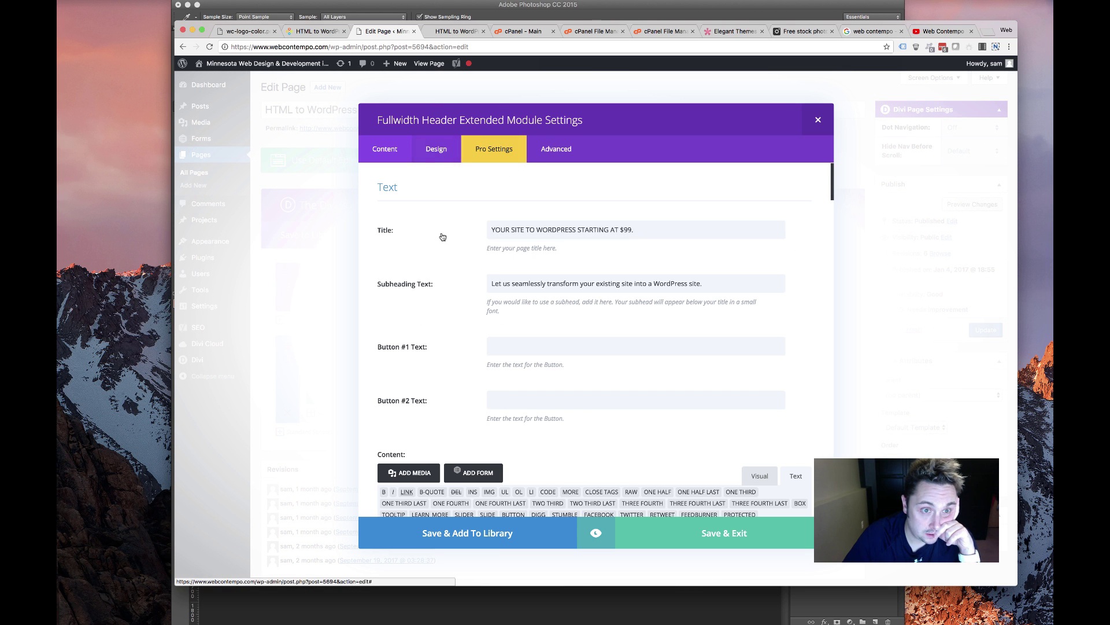
Place the subheading after the title and set the header text colour to Light
left_click(436, 148)
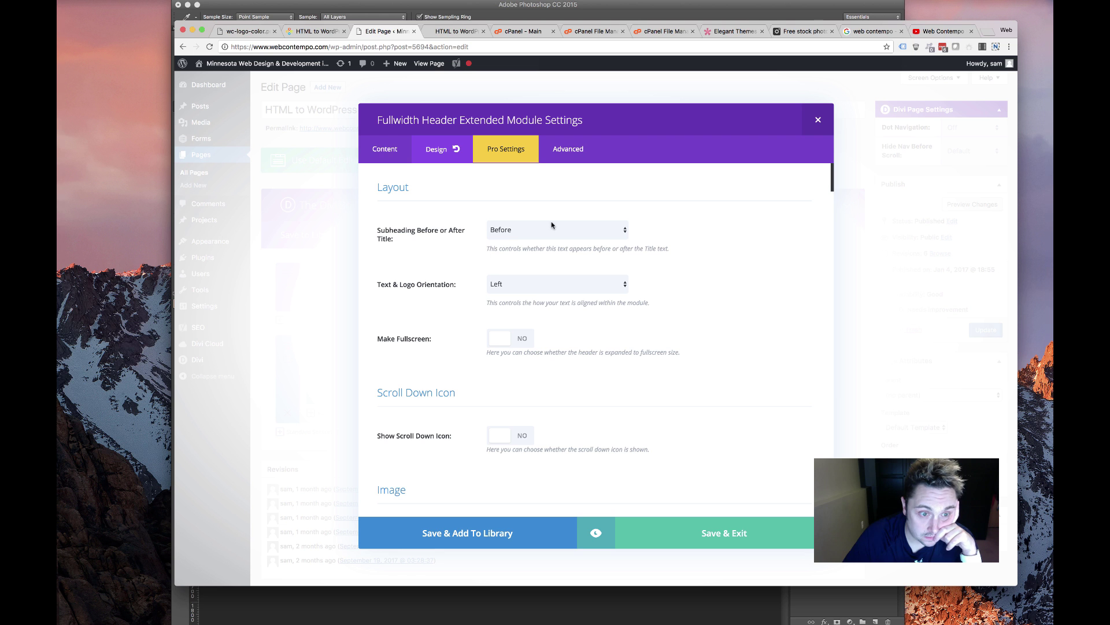
left_click(563, 238)
left_click(503, 265)
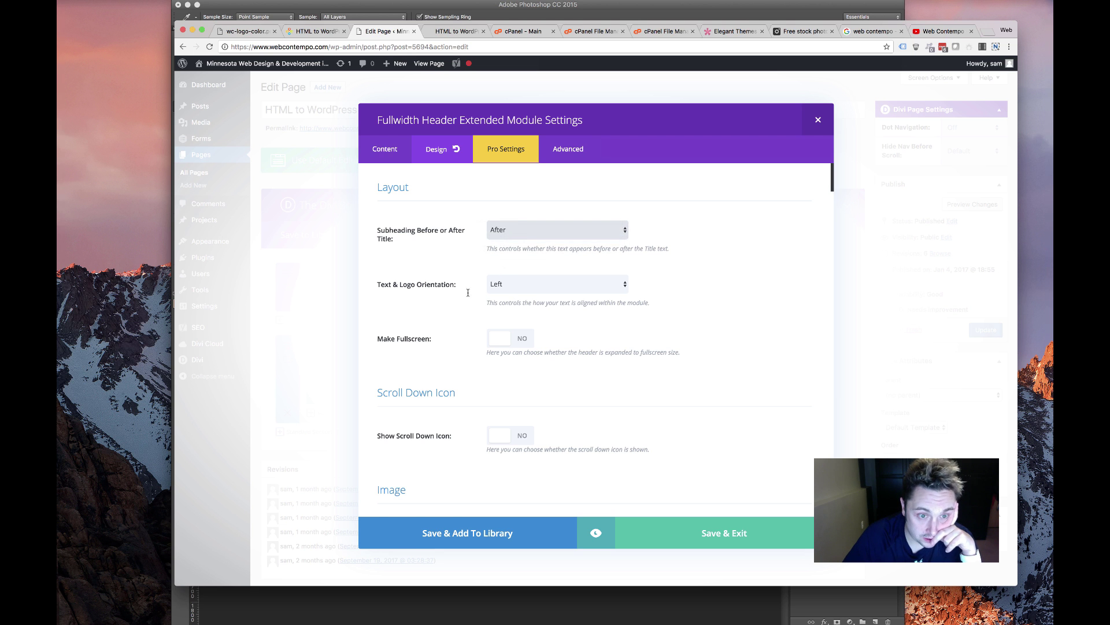
scroll(468, 299, "down", 3)
scroll(465, 302, "down", 10)
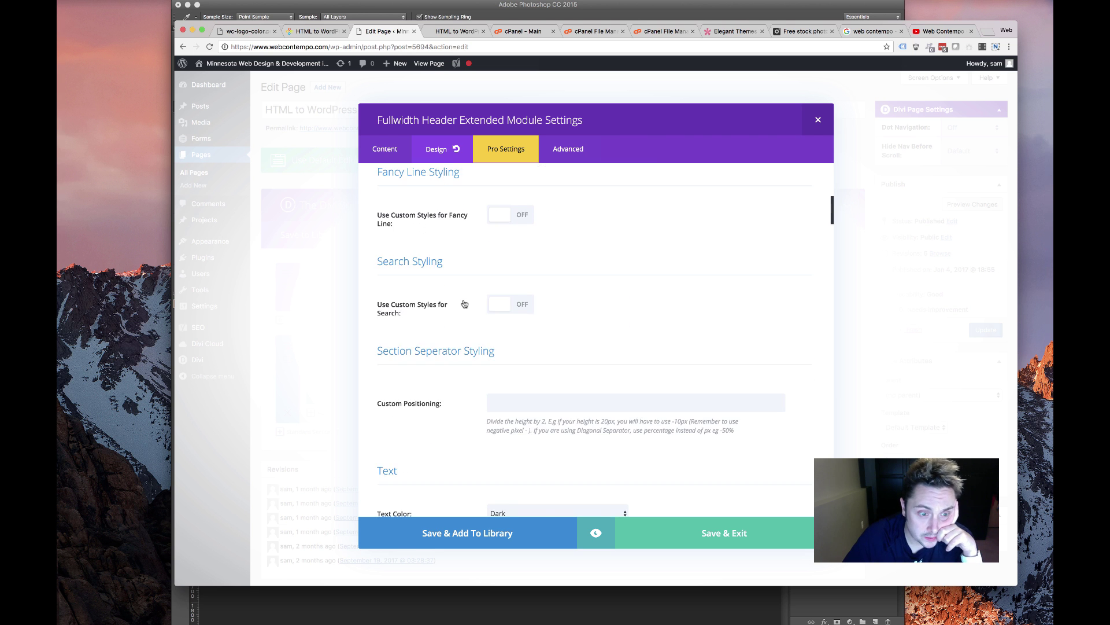
scroll(458, 307, "down", 5)
scroll(509, 248, "up", 4)
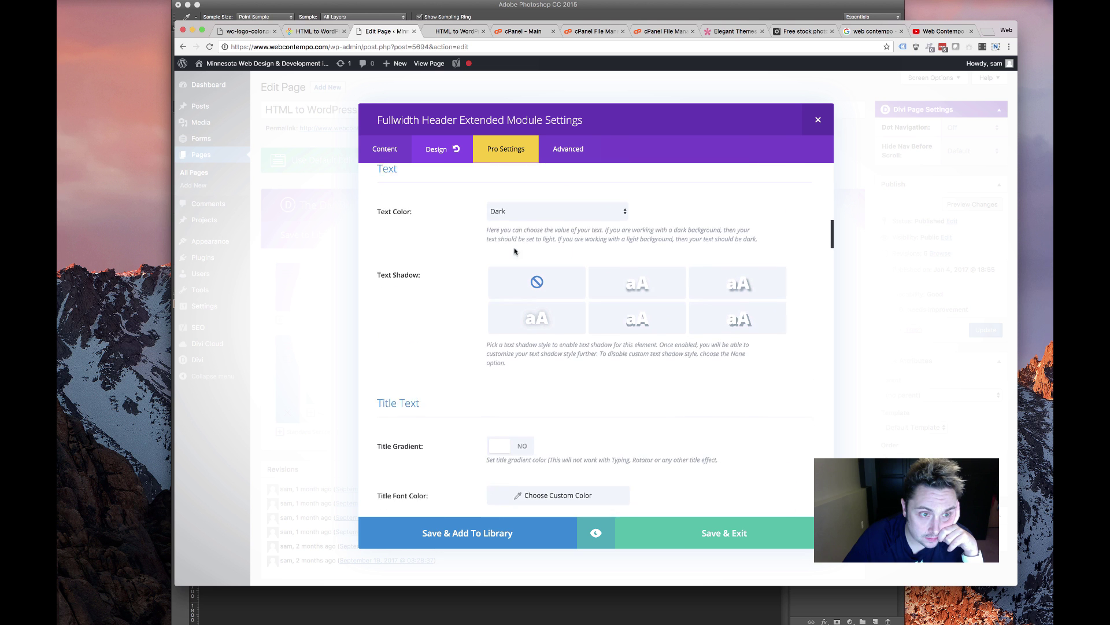
left_click(517, 228)
left_click(517, 234)
Make the header title white, Bold and uppercase
scroll(440, 303, "down", 4)
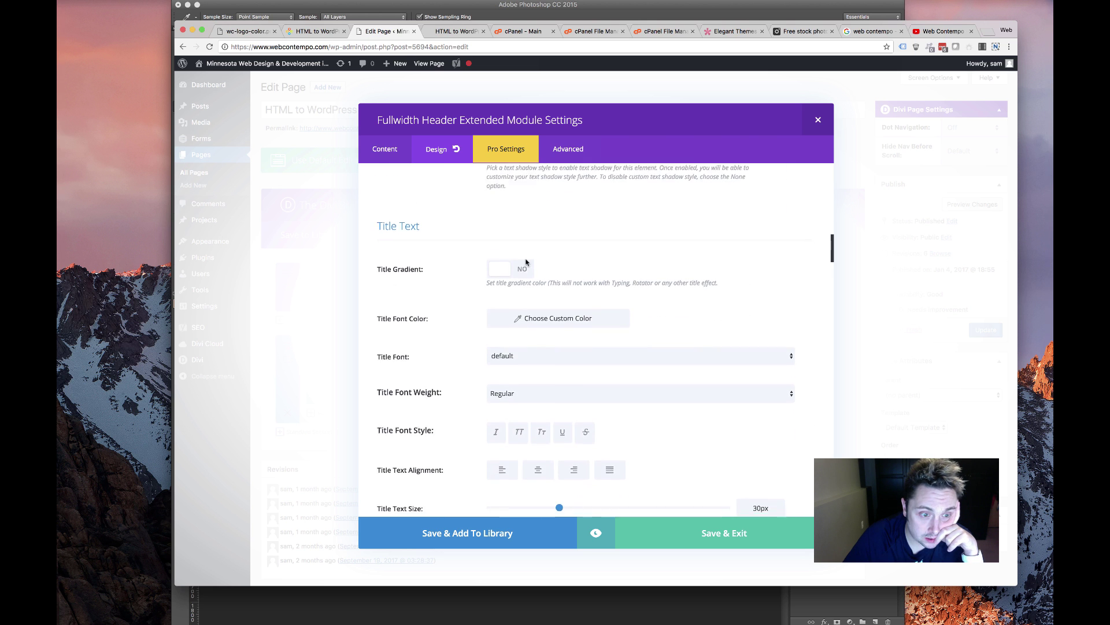
scroll(463, 308, "down", 3)
left_click(529, 236)
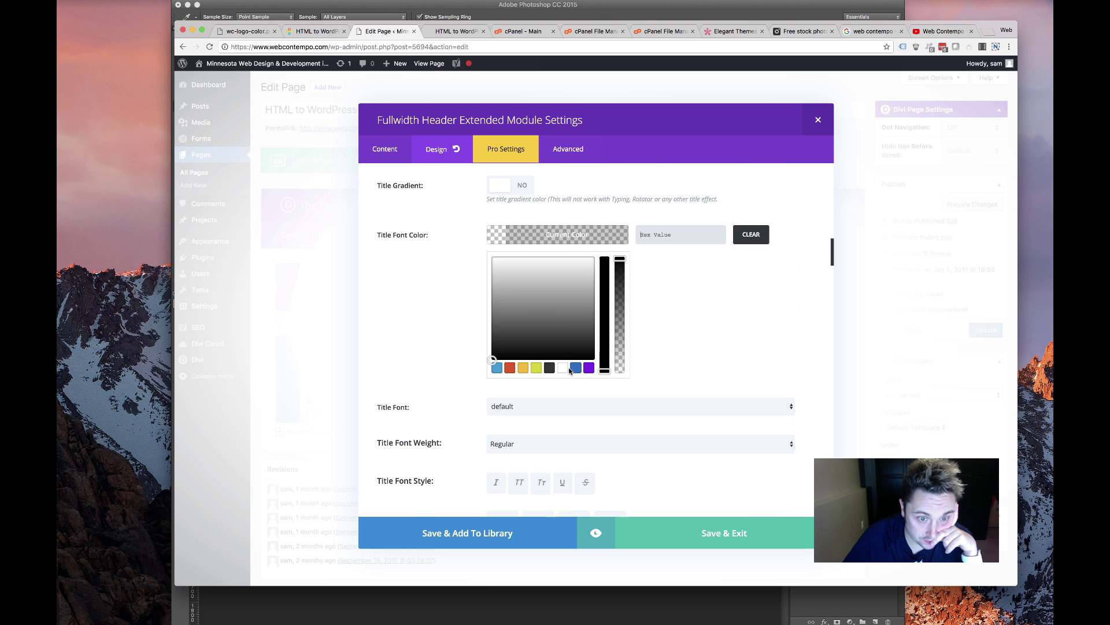
left_click(562, 368)
left_click(434, 298)
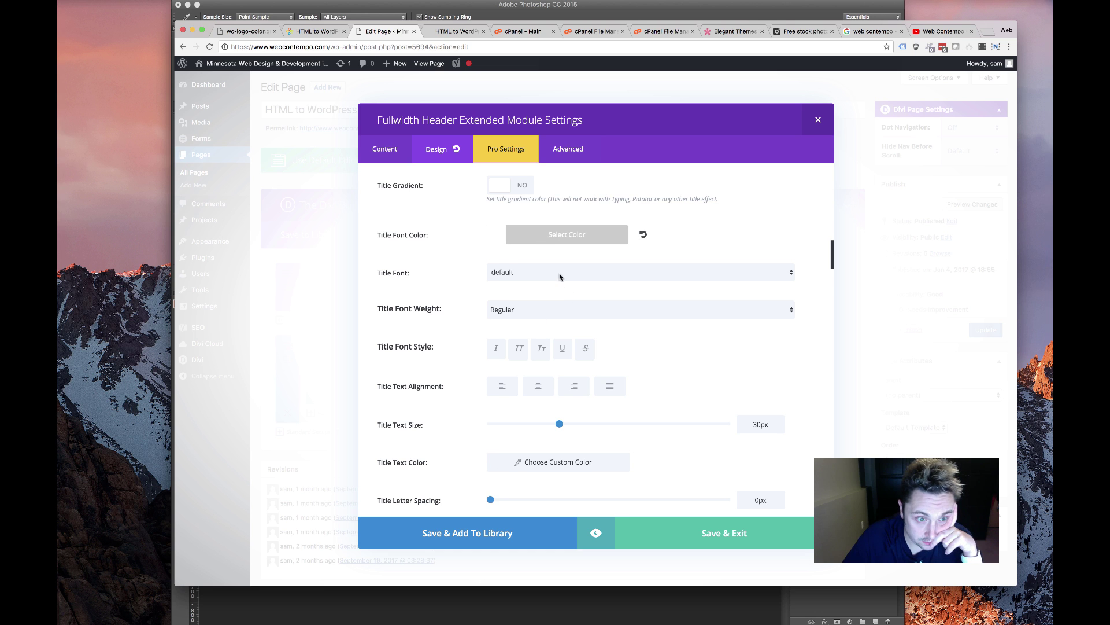
left_click(551, 316)
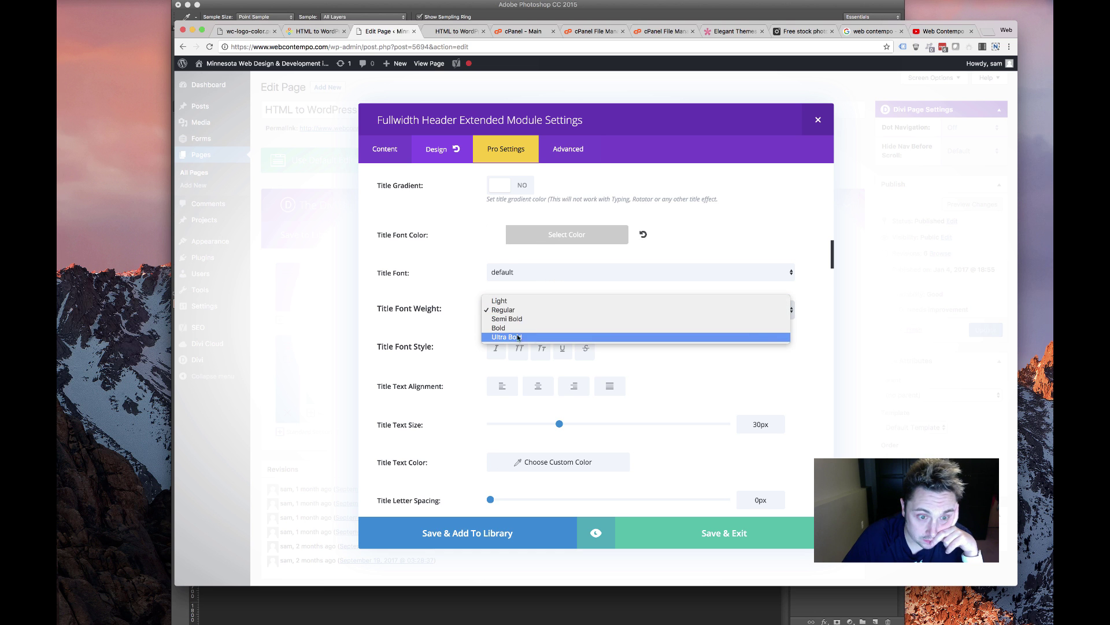
key("Escape")
left_click(528, 317)
key("Up")
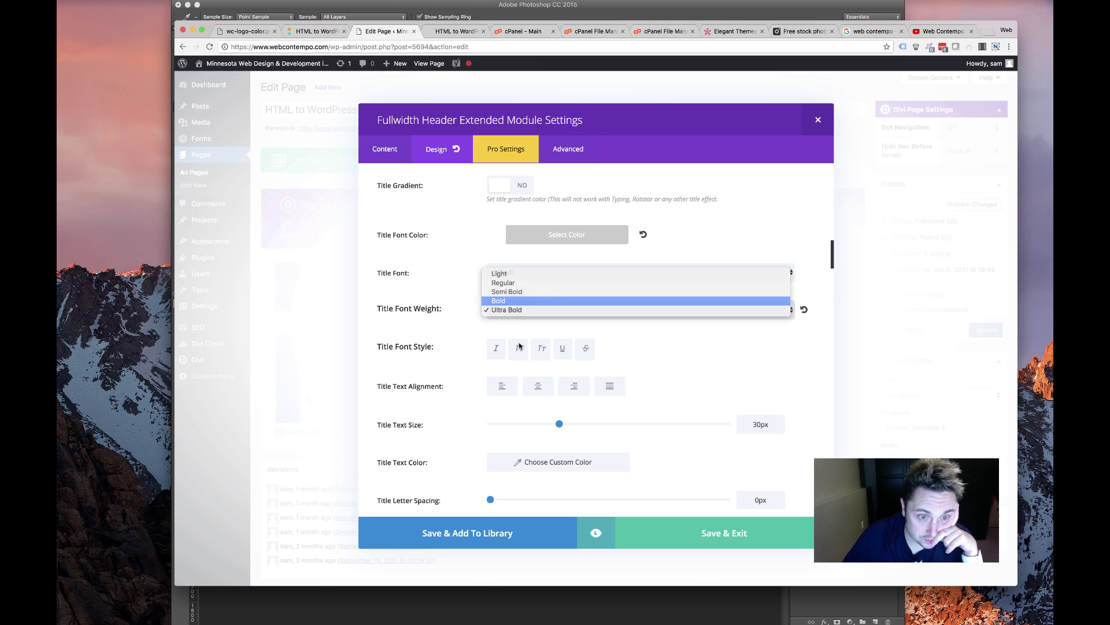
key("Return")
left_click(517, 349)
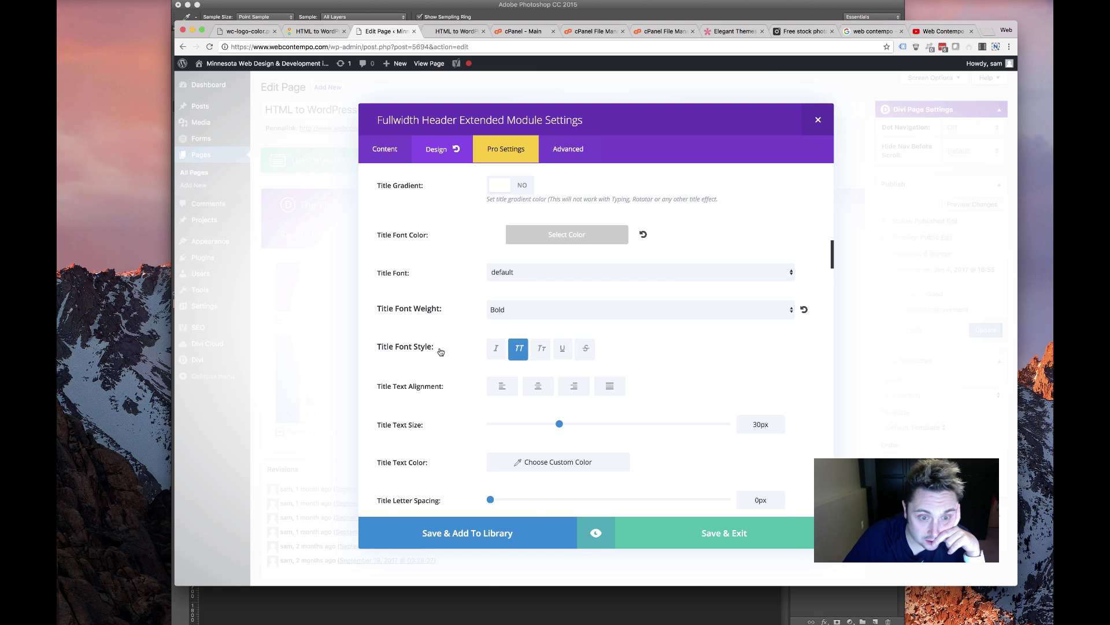
Set the title line height to 48px
scroll(518, 351, "down", 2)
scroll(496, 346, "down", 2)
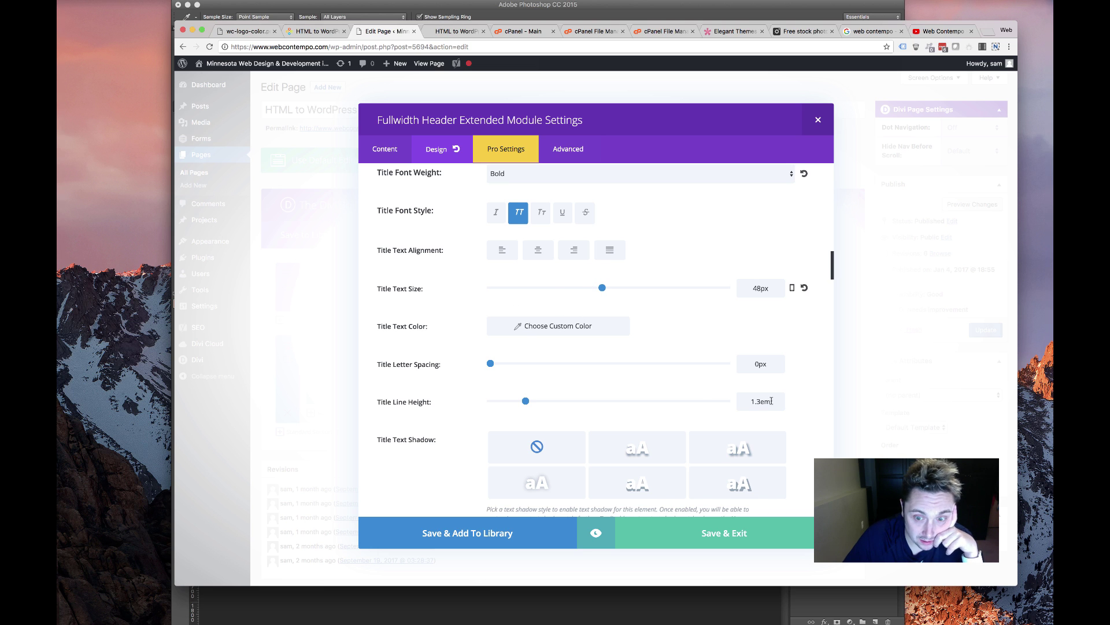
left_click_drag(771, 401, 699, 399)
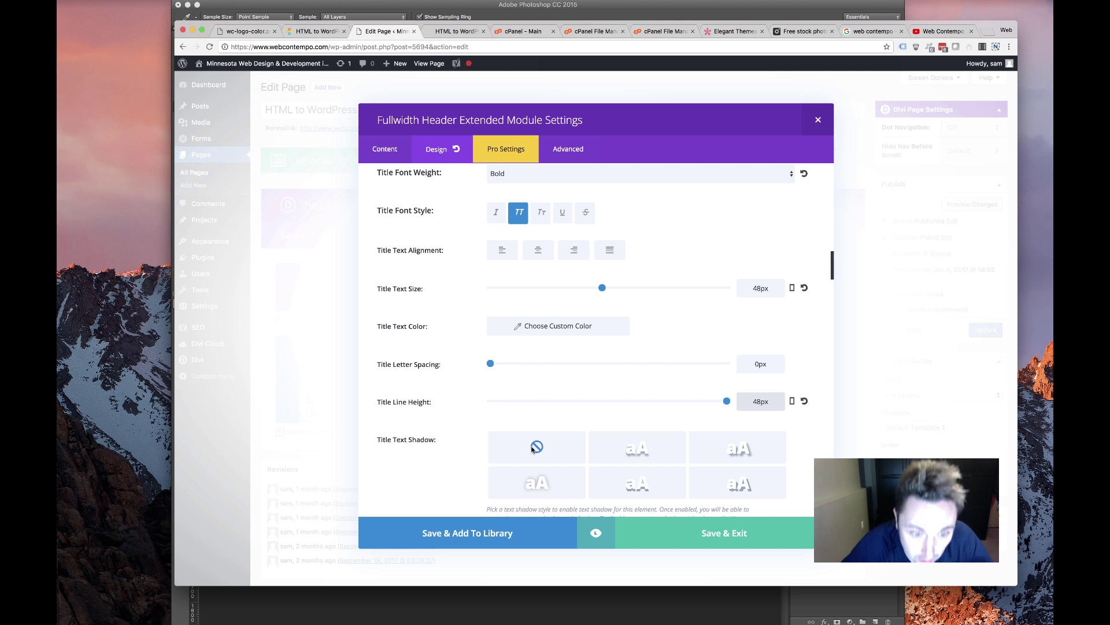
left_click(465, 415)
scroll(469, 415, "down", 10)
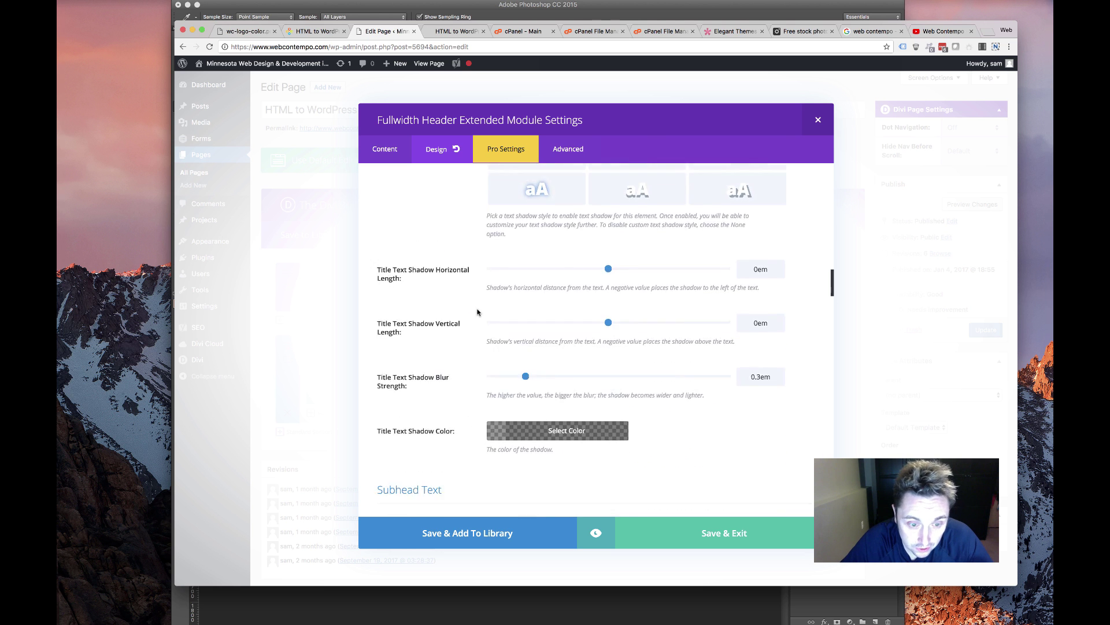
Give the subheading a custom font colour
scroll(451, 315, "down", 5)
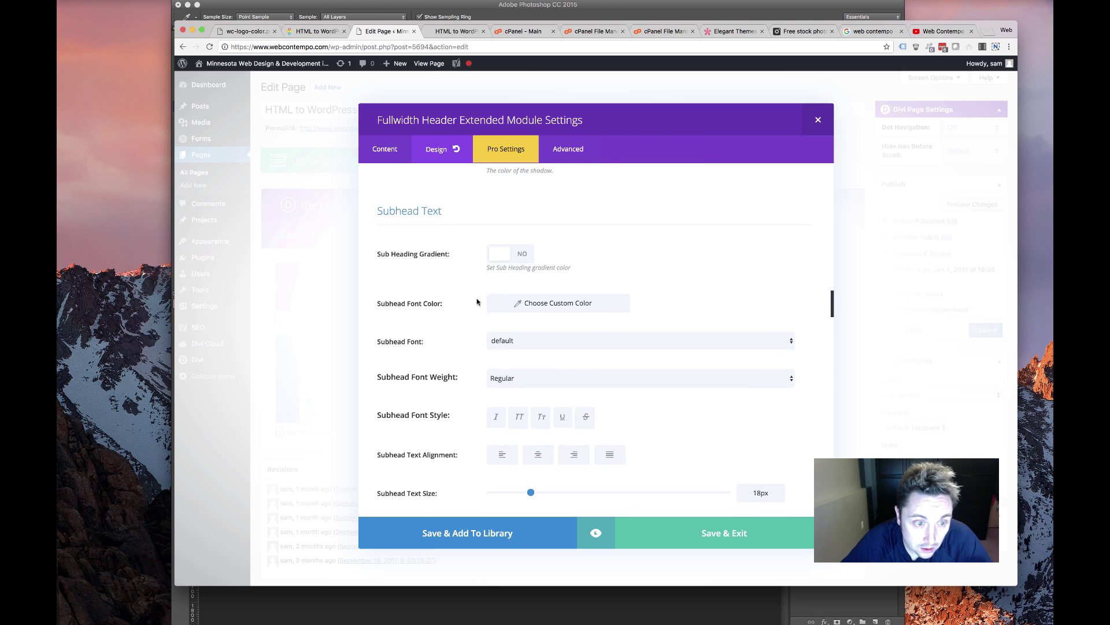
scroll(643, 387, "up", 1)
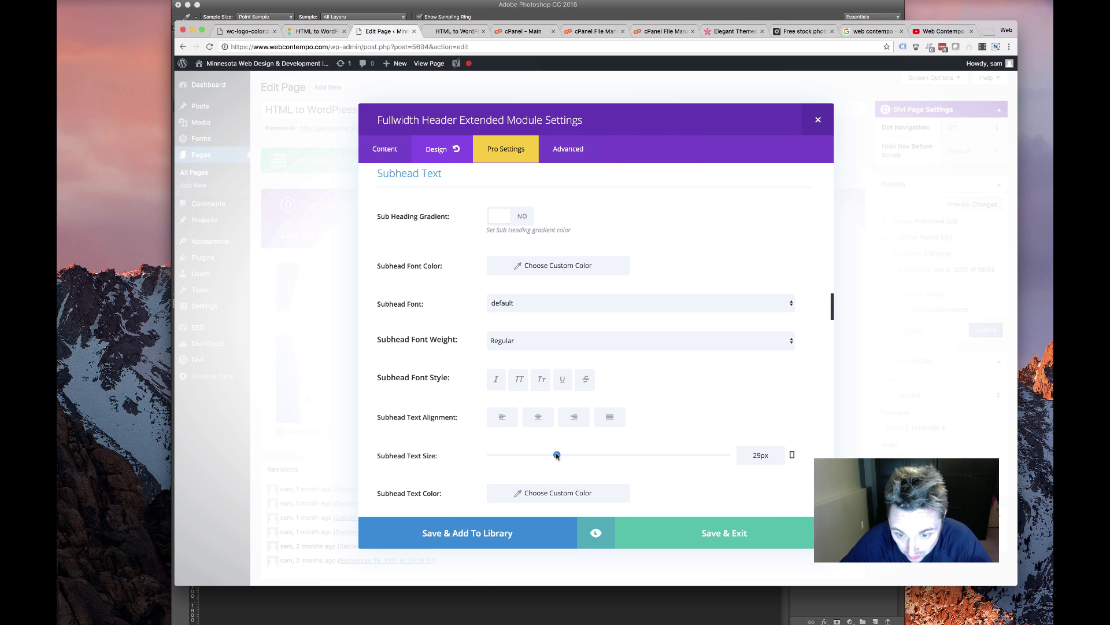
left_click(521, 268)
left_click(448, 330)
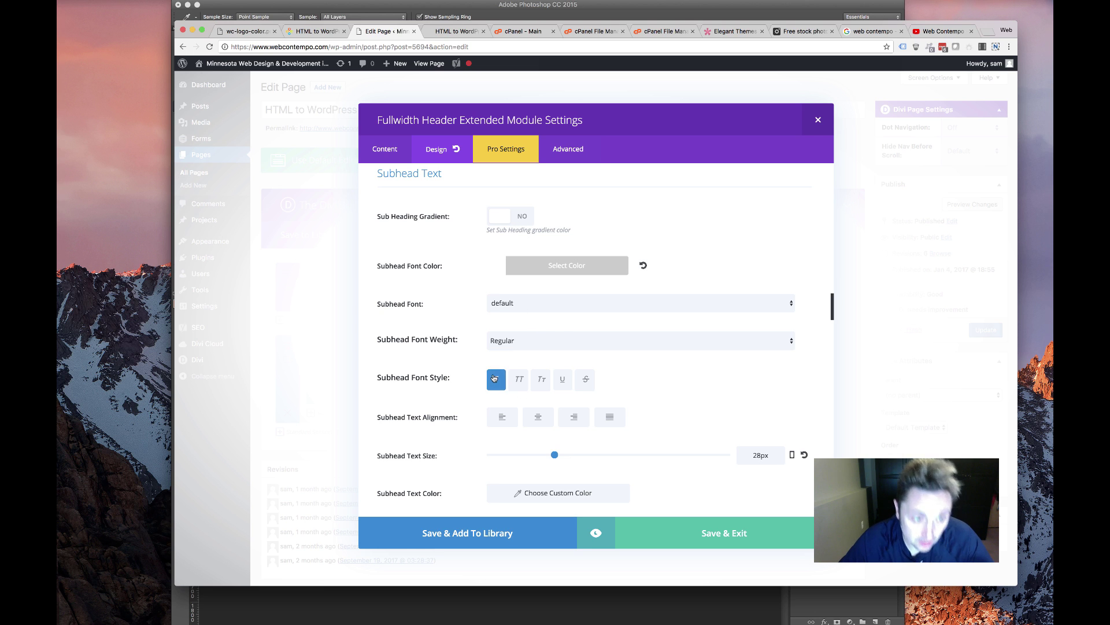
Add a soft text shadow to the subheading and scroll to the Spacing and Box Shadow sections
scroll(452, 351, "down", 5)
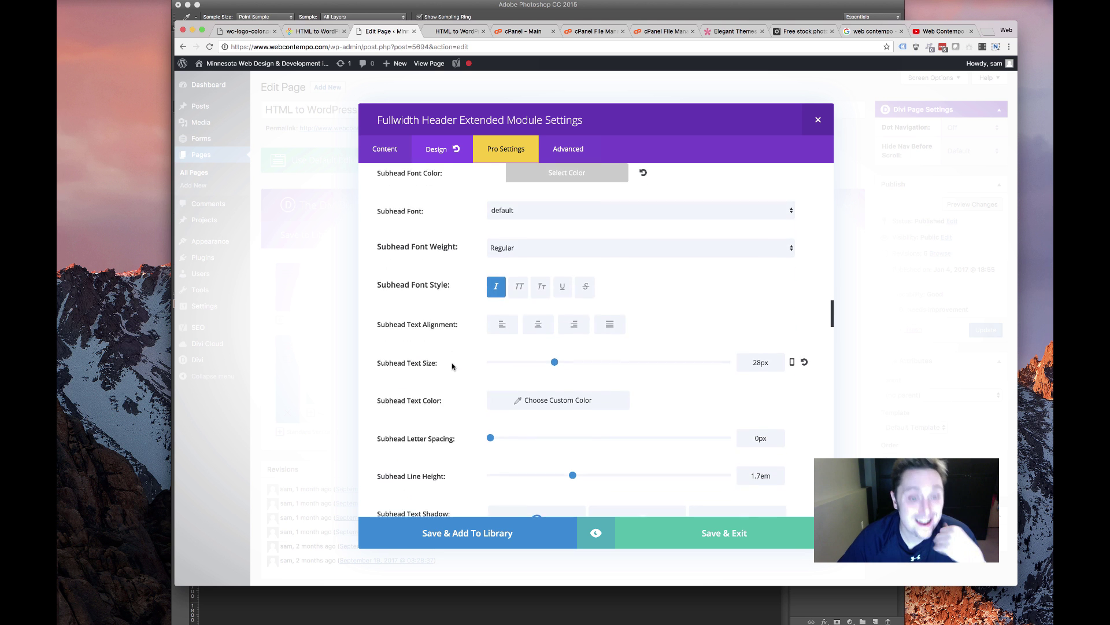
scroll(493, 347, "up", 4)
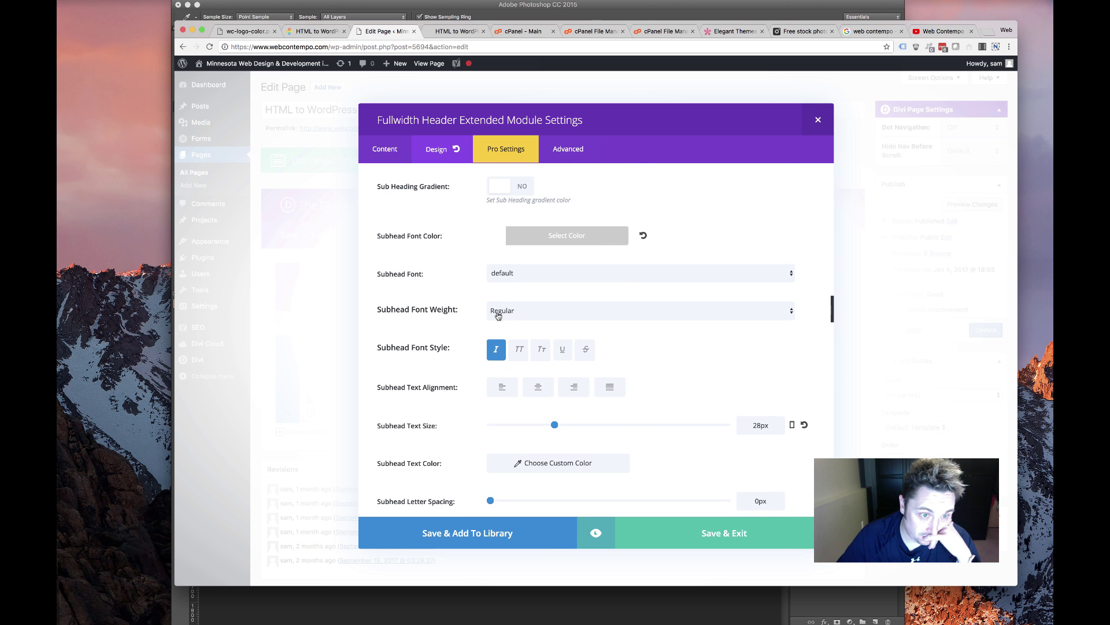
scroll(497, 347, "down", 4)
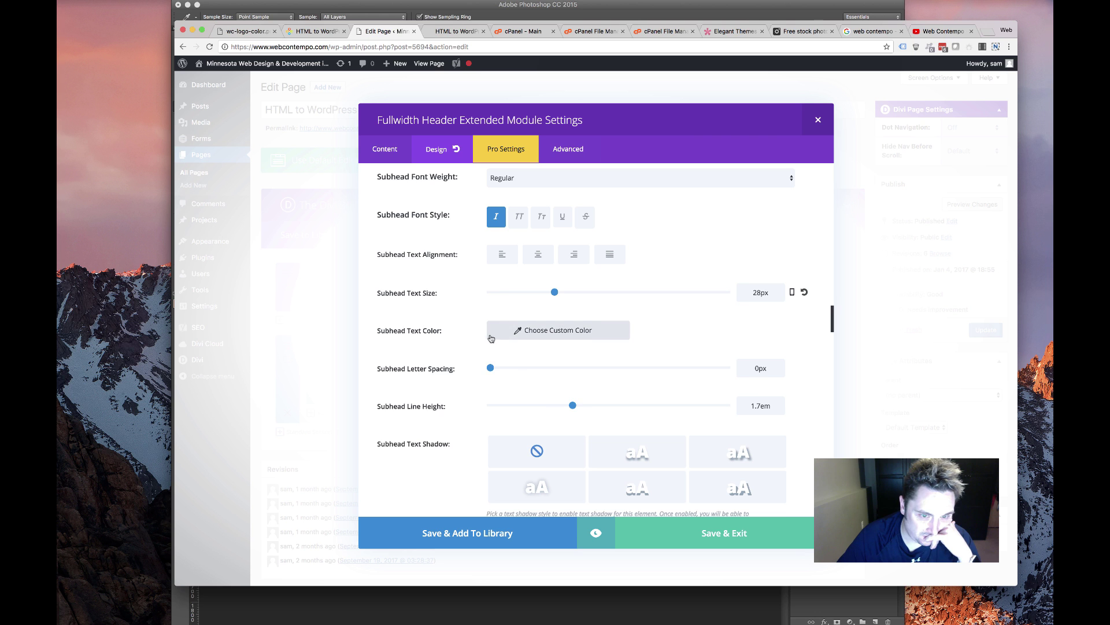
scroll(491, 341, "up", 4)
scroll(488, 352, "down", 4)
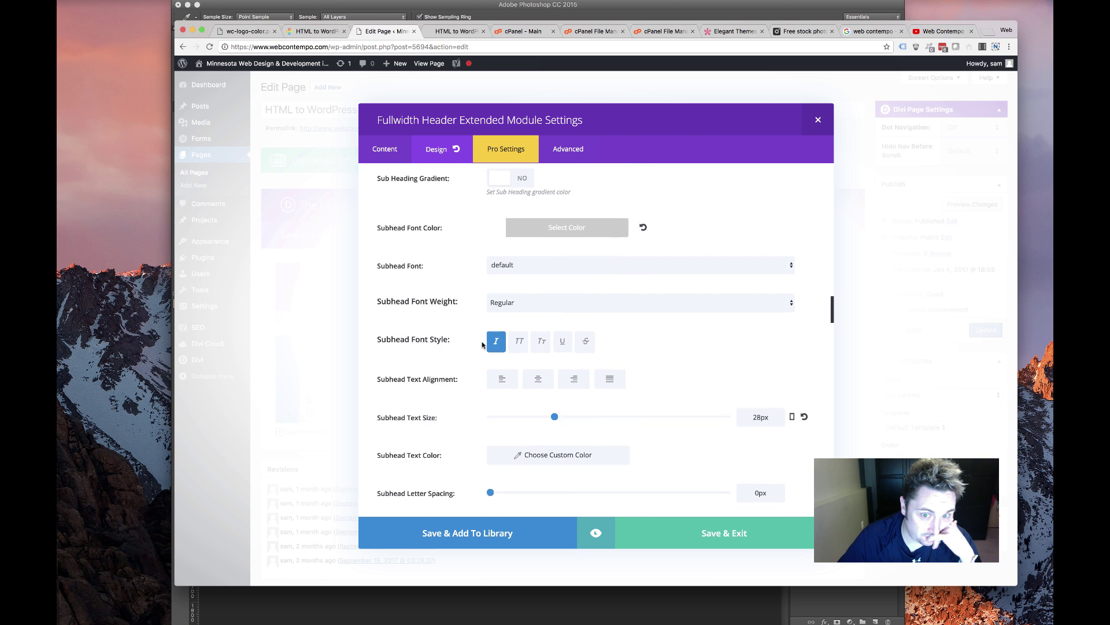
scroll(499, 370, "down", 3)
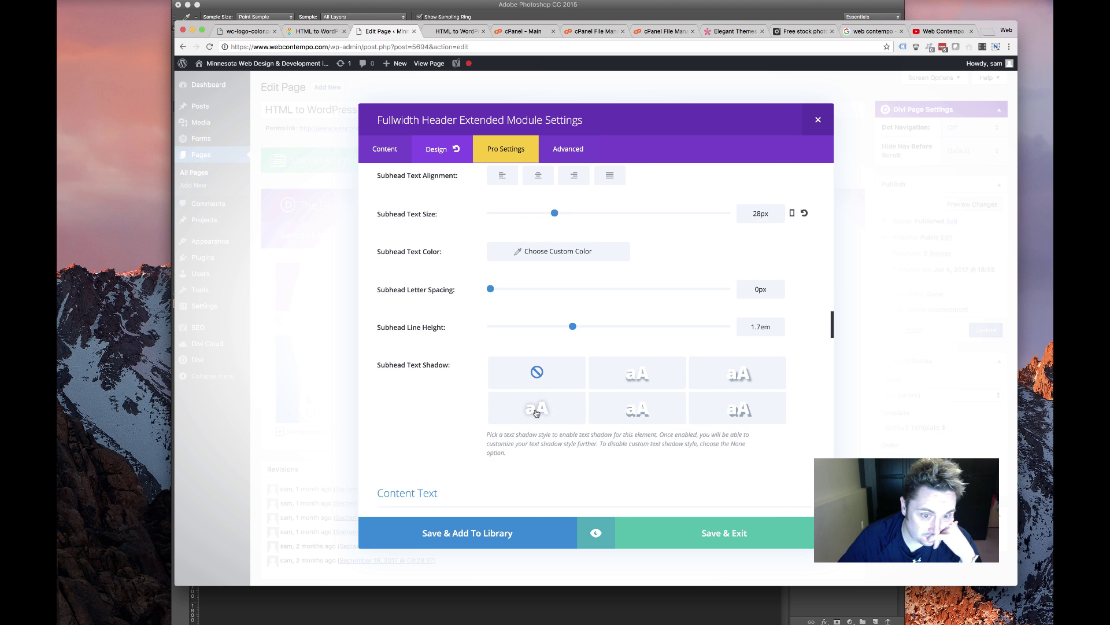
left_click(526, 413)
scroll(466, 382, "down", 10)
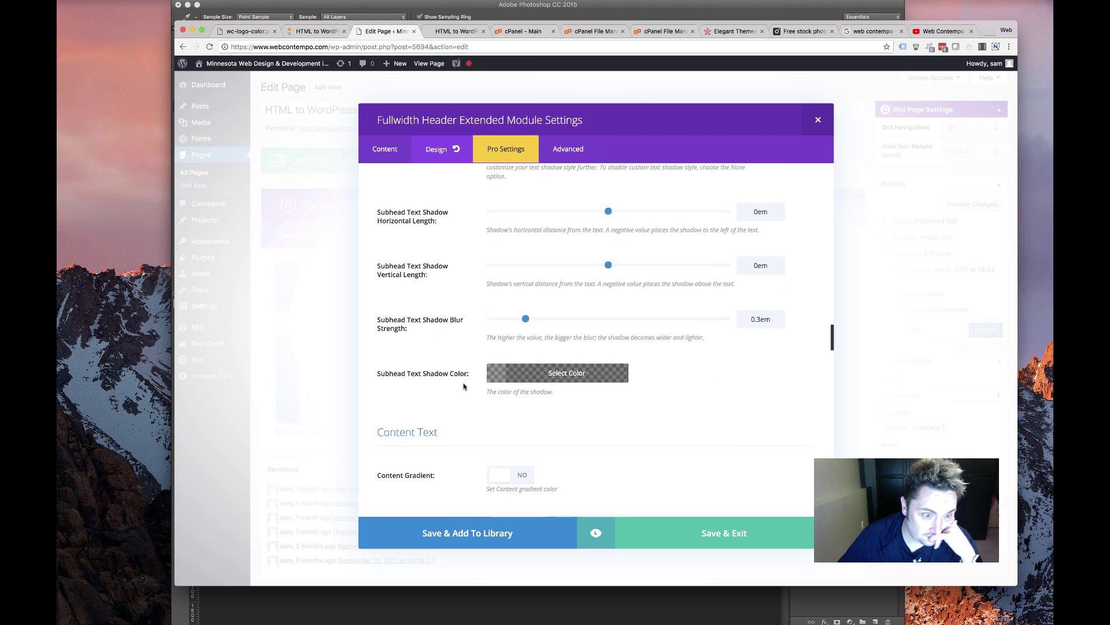
scroll(516, 397, "down", 20)
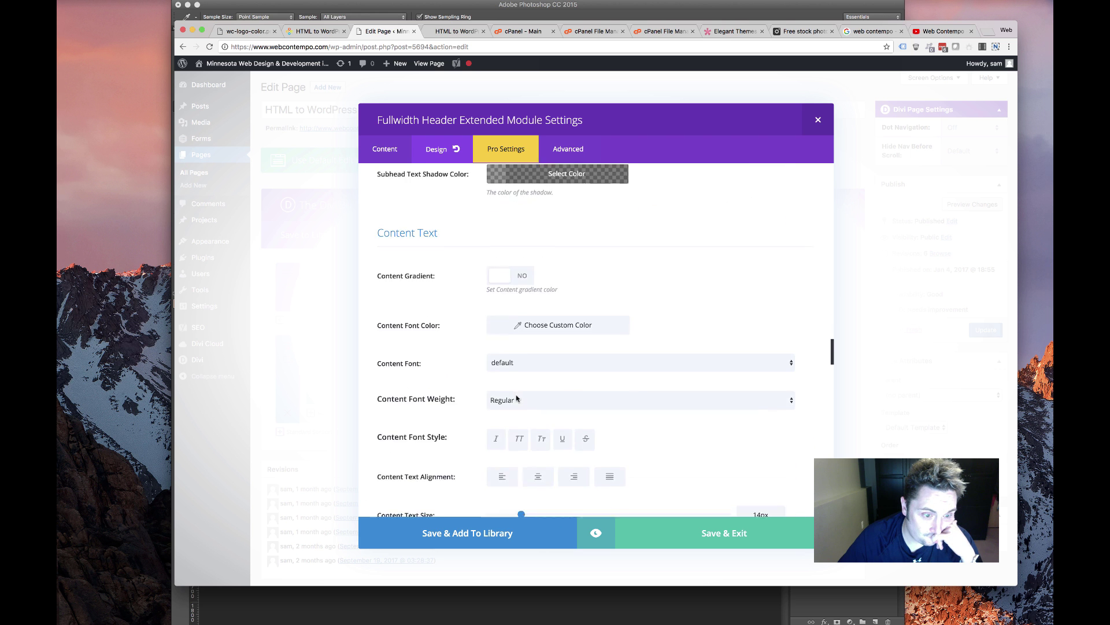
scroll(517, 399, "down", 10)
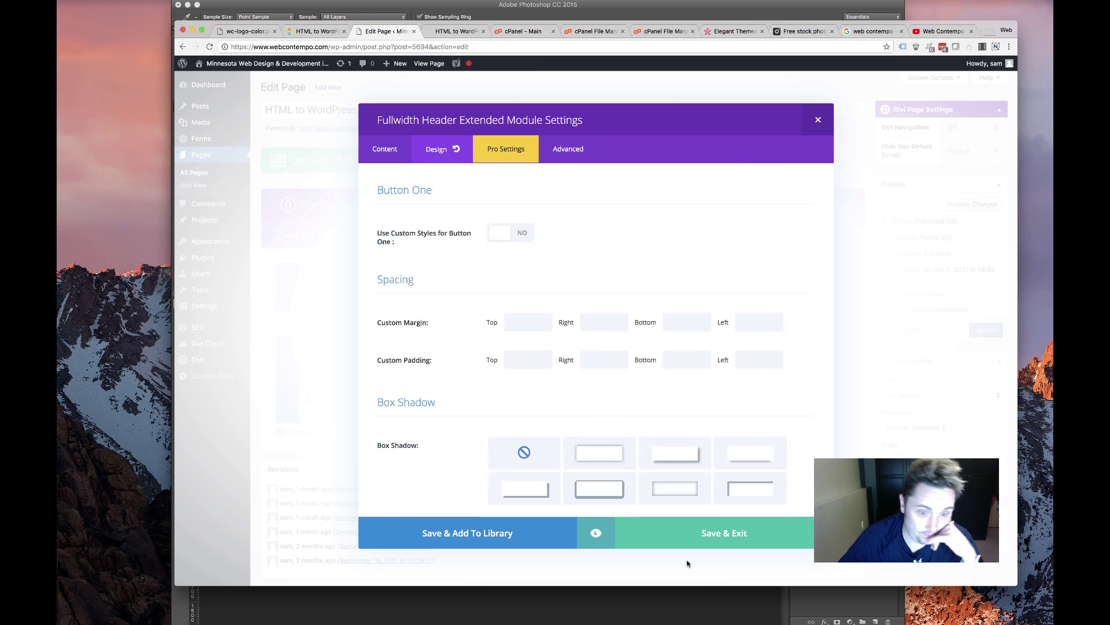
Save the header module, reload the live HTML to WordPress page to check the dark hero, then return to editing
left_click(690, 539)
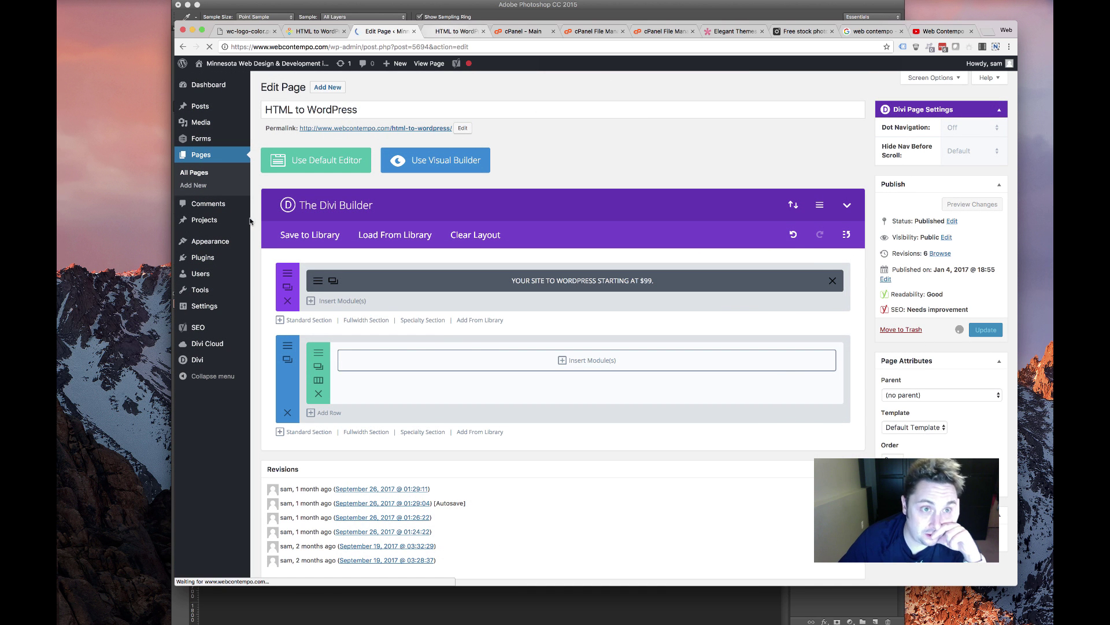
left_click(457, 32)
left_click(210, 47)
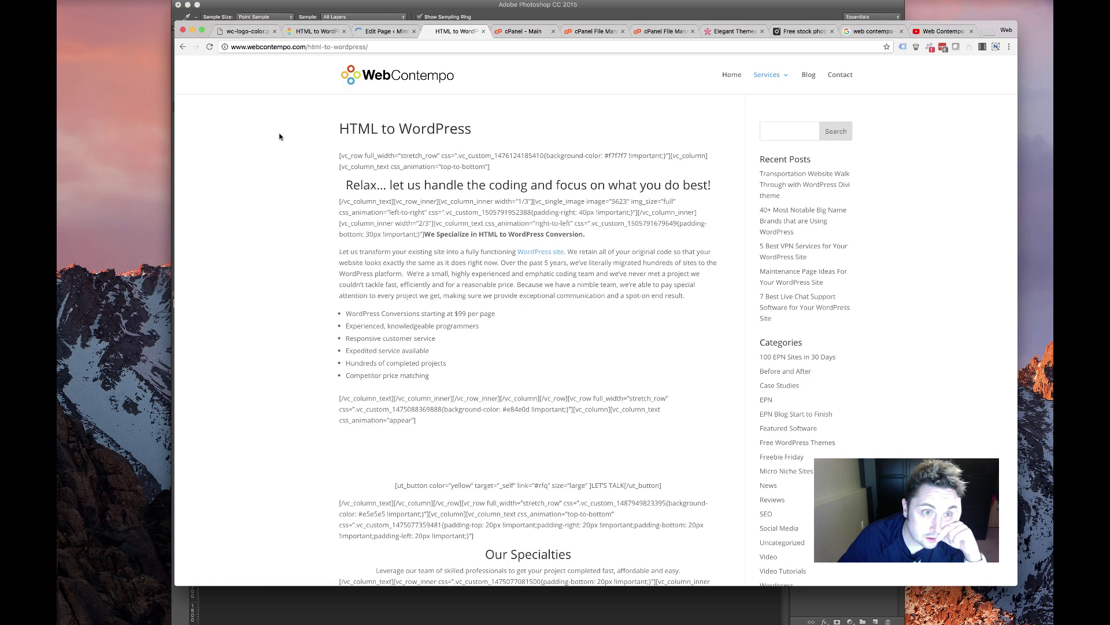
scroll(414, 232, "down", 15)
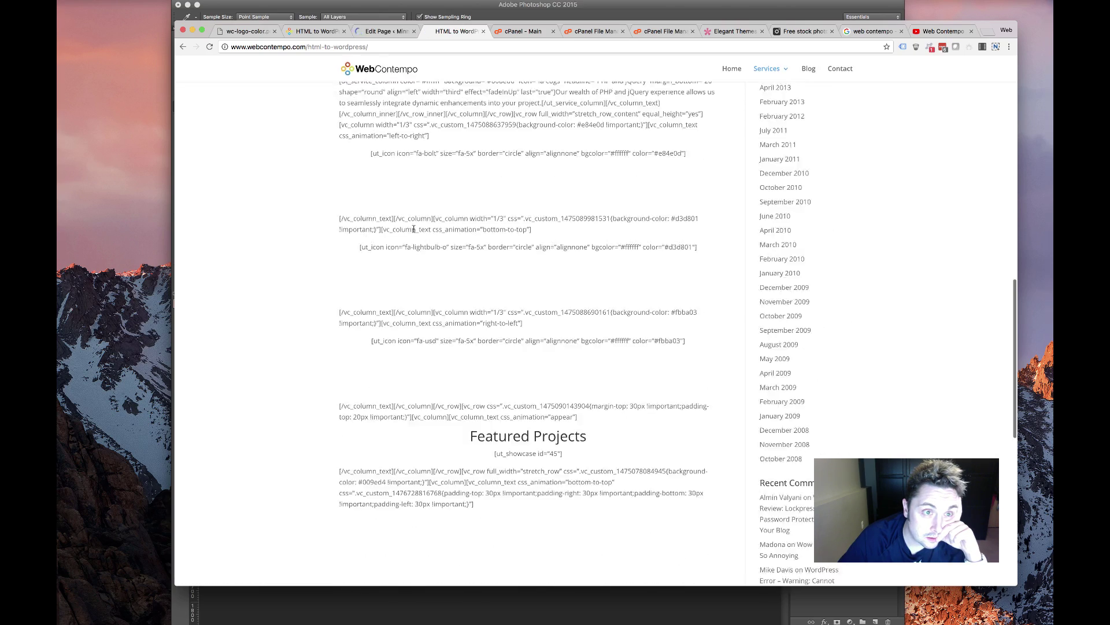
scroll(414, 229, "up", 15)
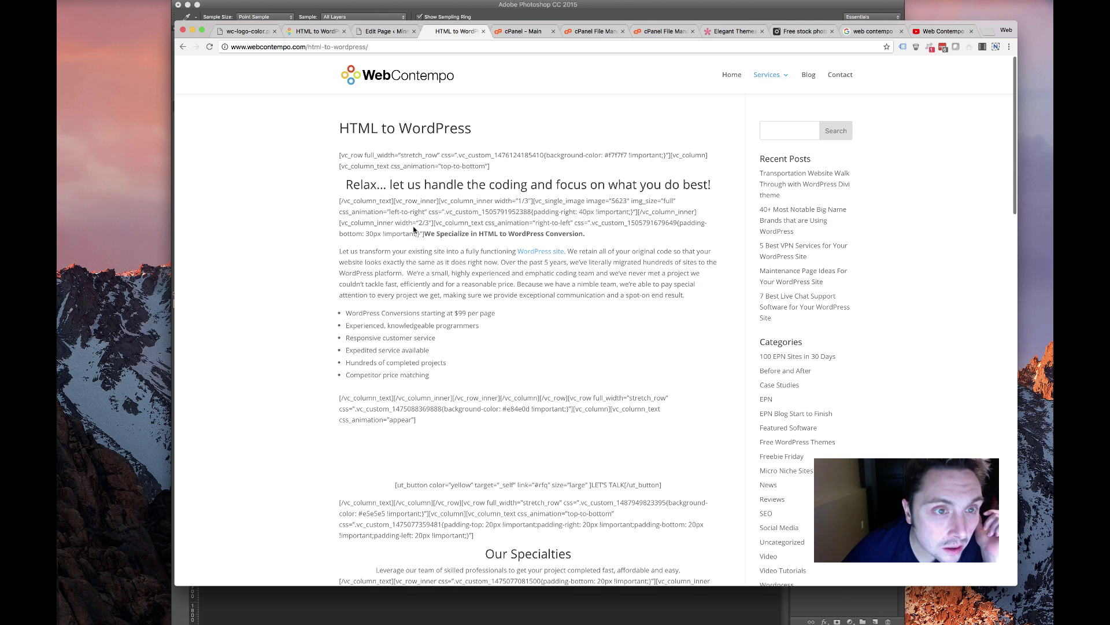
left_click(209, 46)
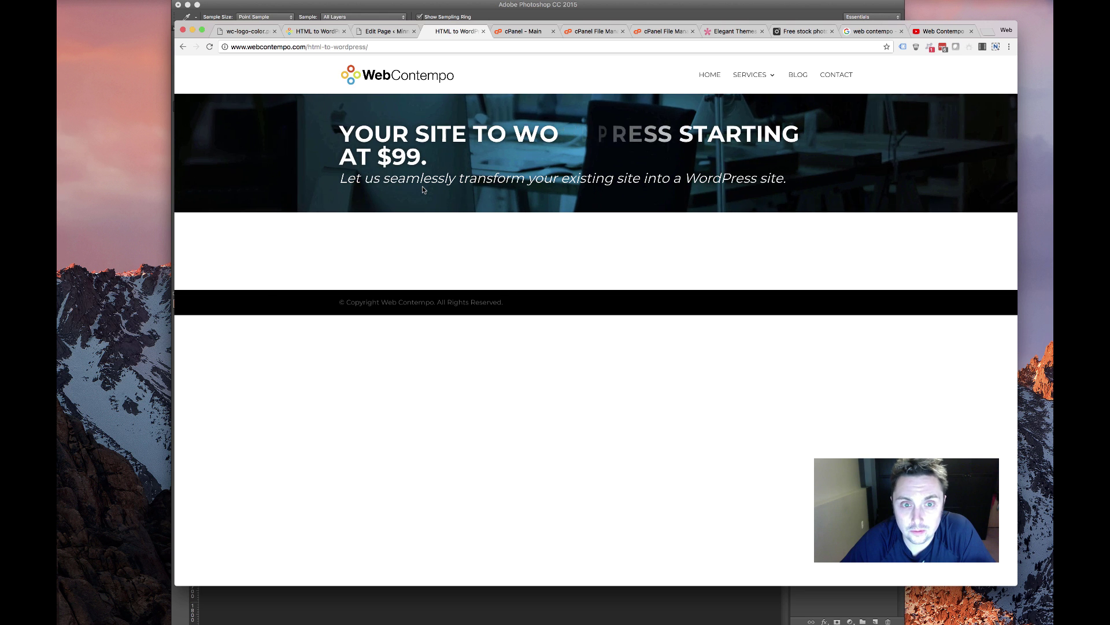
left_click(389, 32)
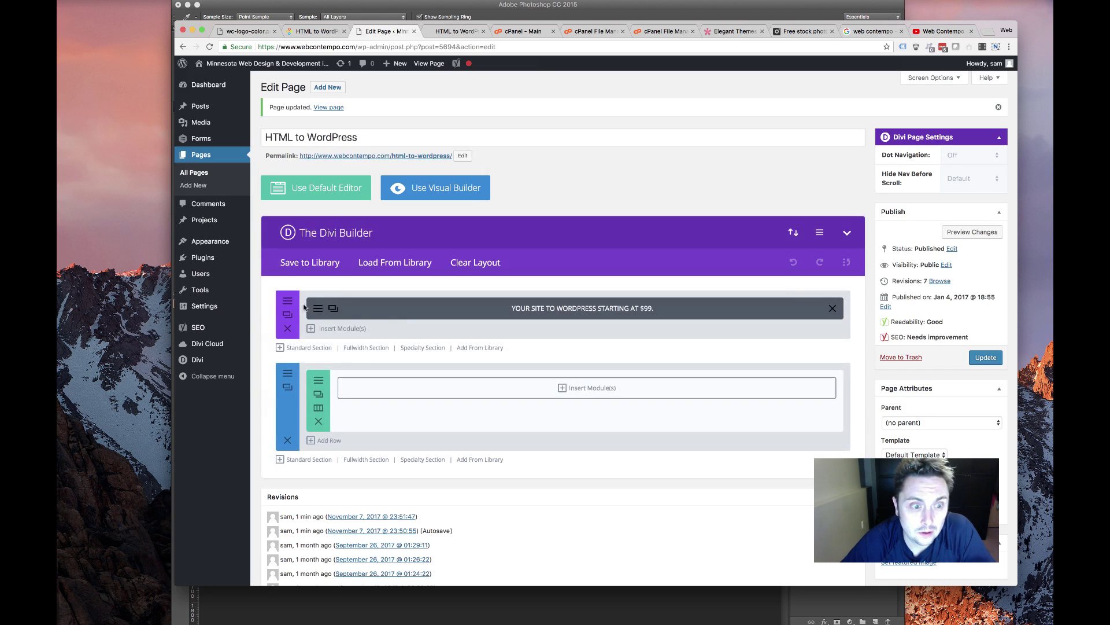
Raise the header title's text size and line height to 64px
left_click(333, 309)
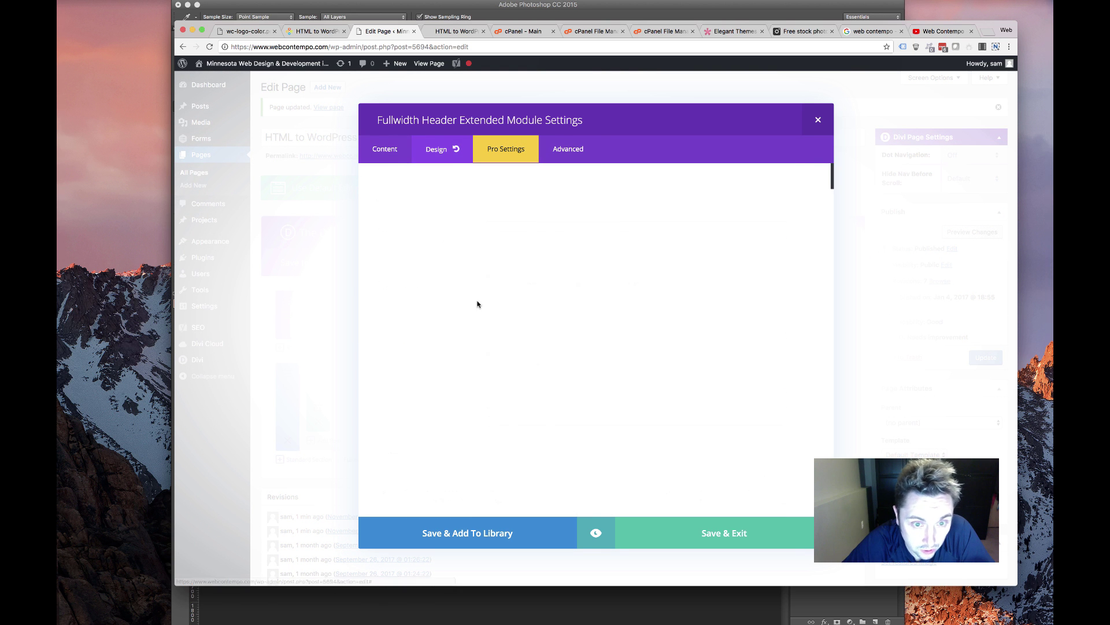
scroll(506, 352, "down", 10)
scroll(504, 350, "down", 7)
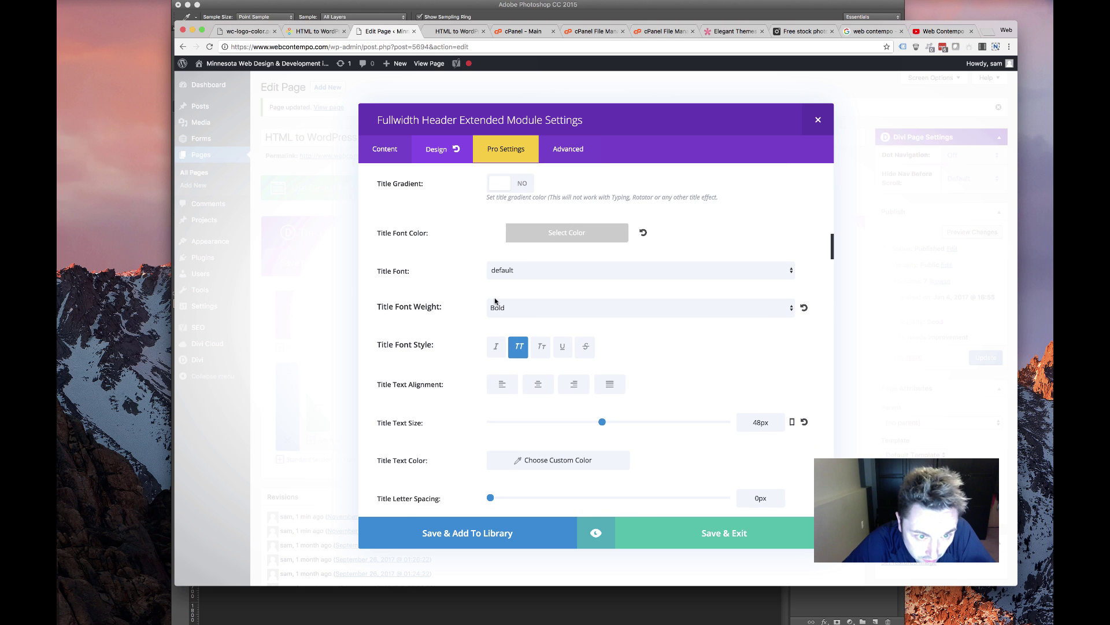
scroll(495, 300, "up", 3)
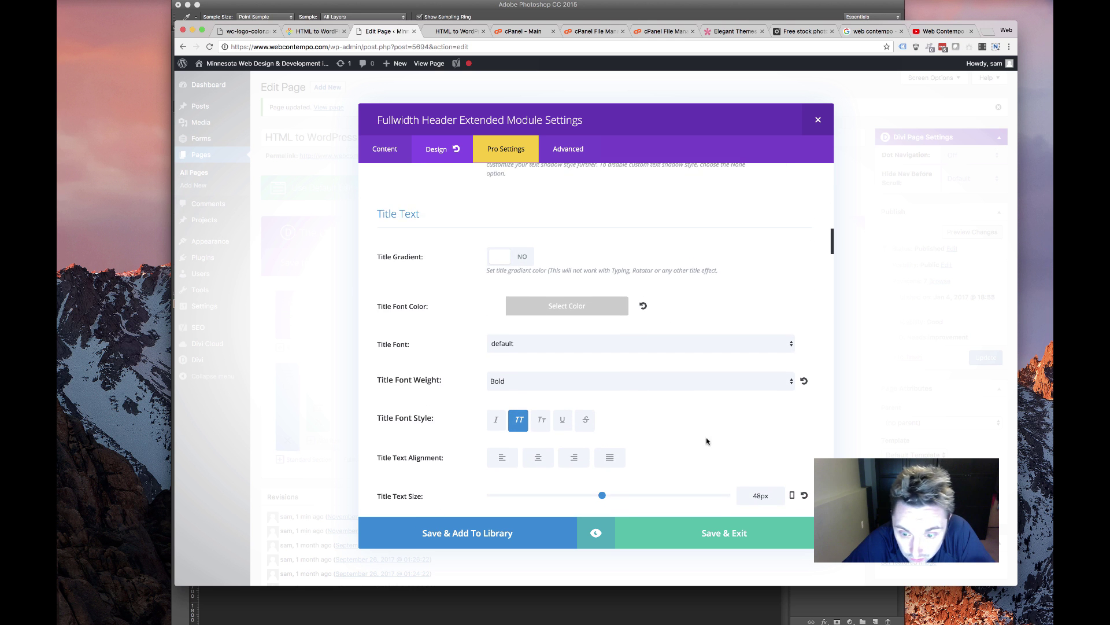
scroll(706, 442, "down", 4)
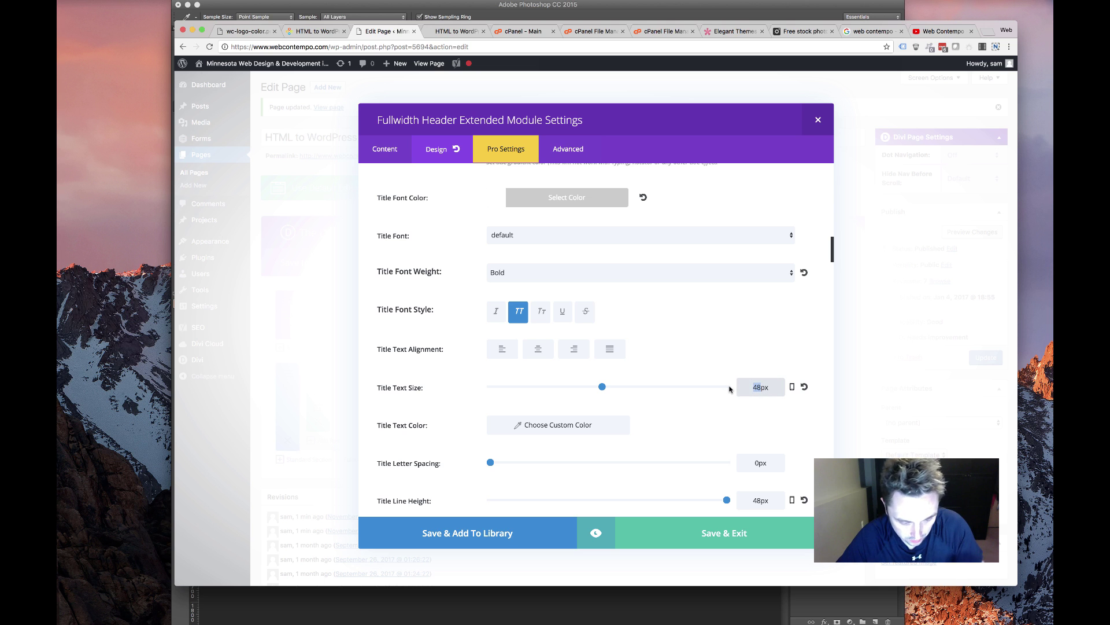
left_click_drag(761, 500, 744, 499)
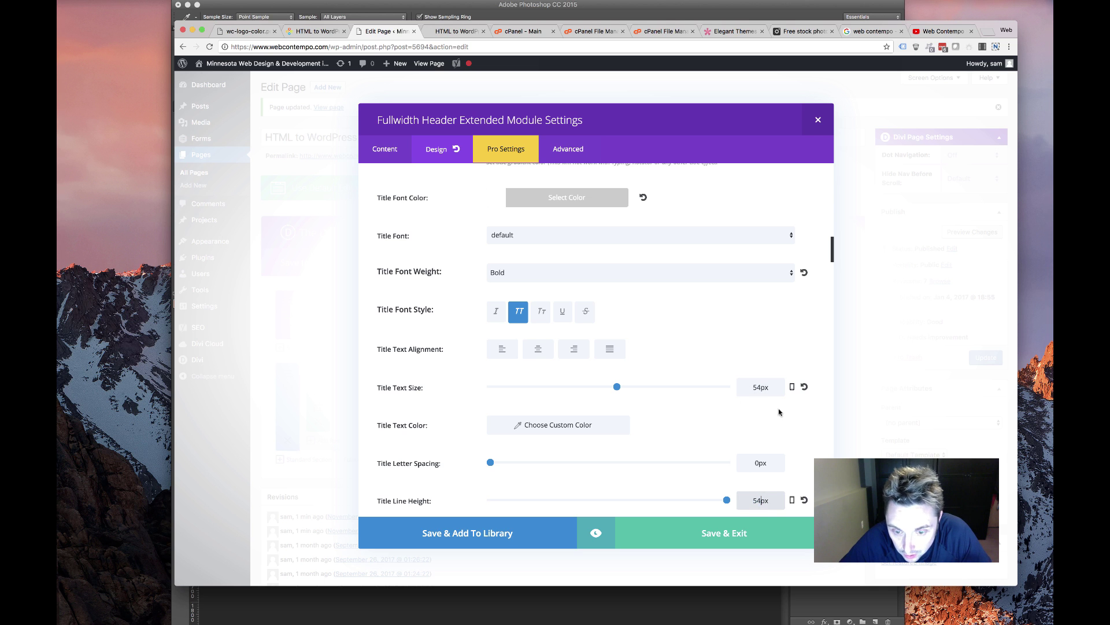
left_click_drag(756, 389, 735, 391)
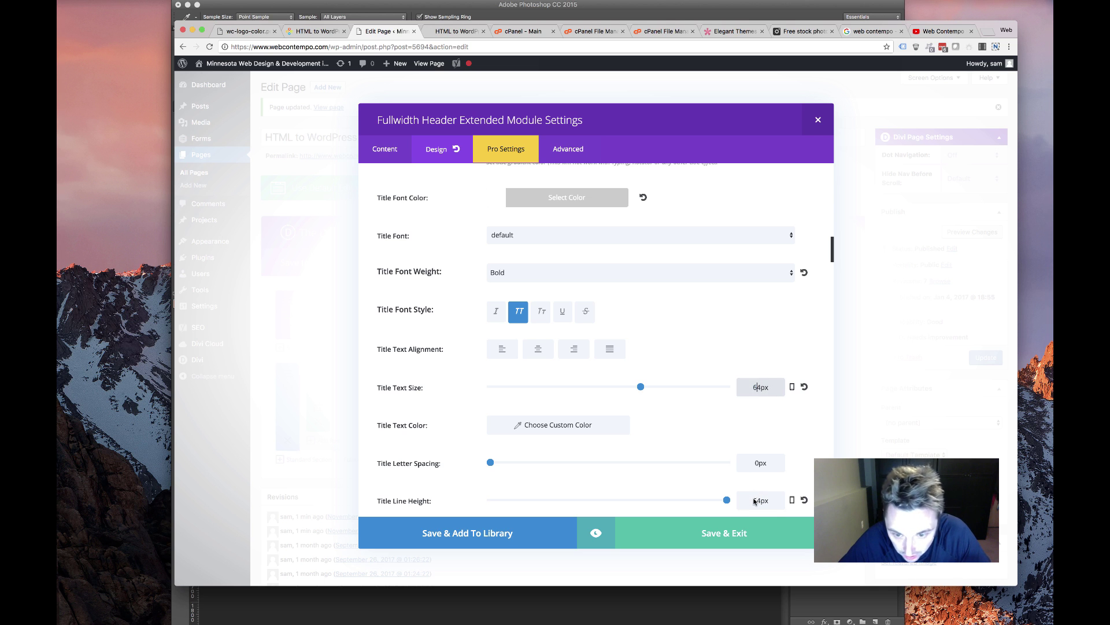
left_click_drag(747, 500, 757, 501)
type("6")
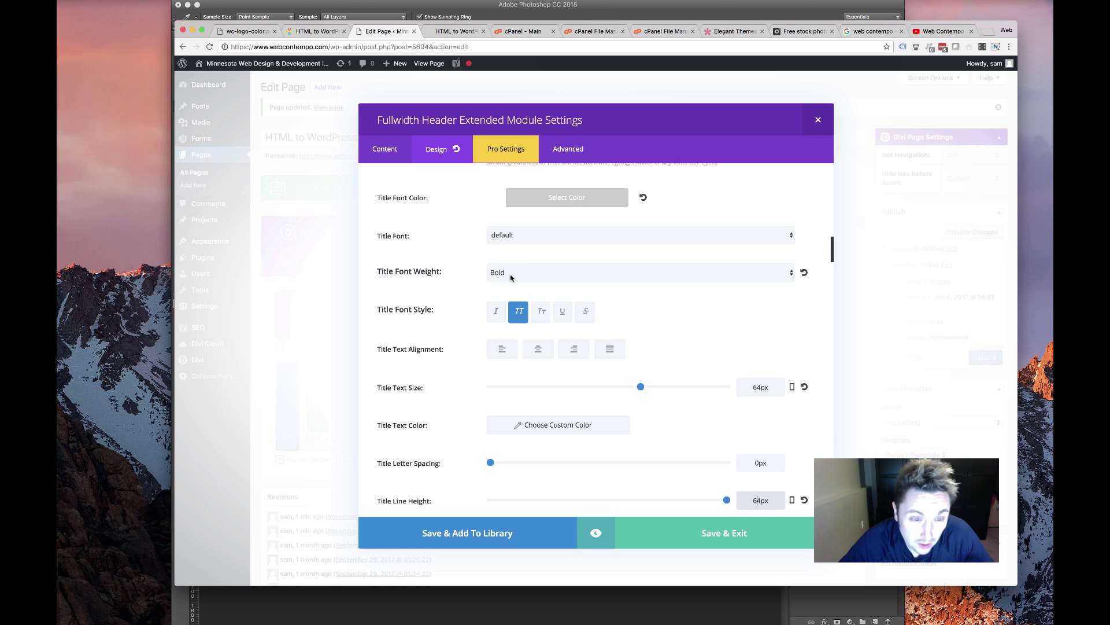
Set the title font weight to Semi Bold and save the header module
left_click(511, 278)
left_click(515, 266)
scroll(601, 405, "down", 4)
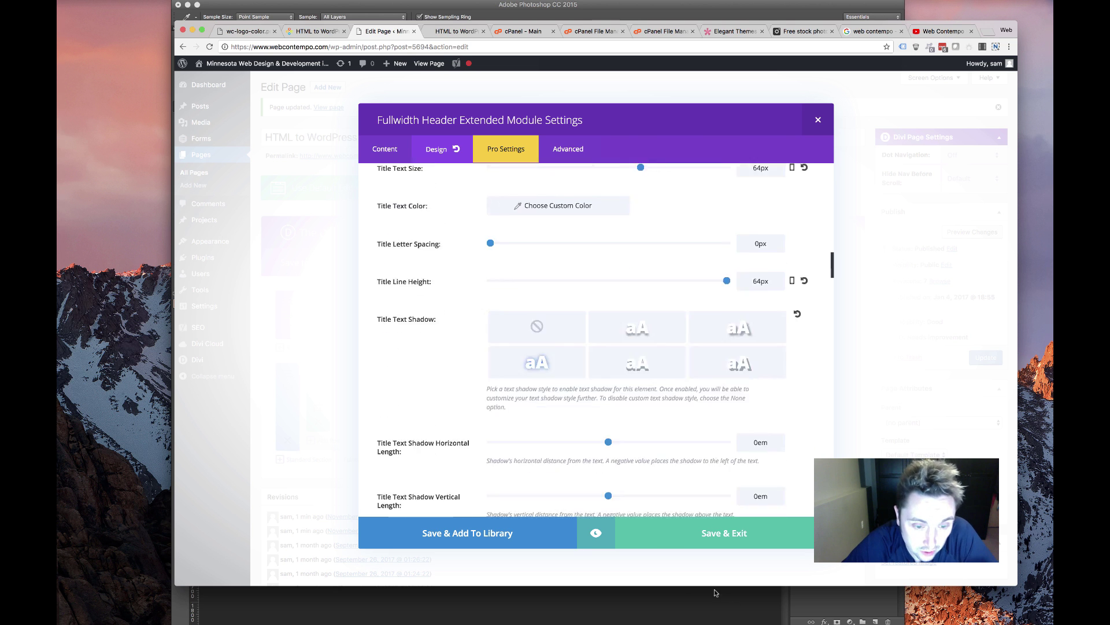
scroll(706, 570, "down", 2)
left_click(669, 533)
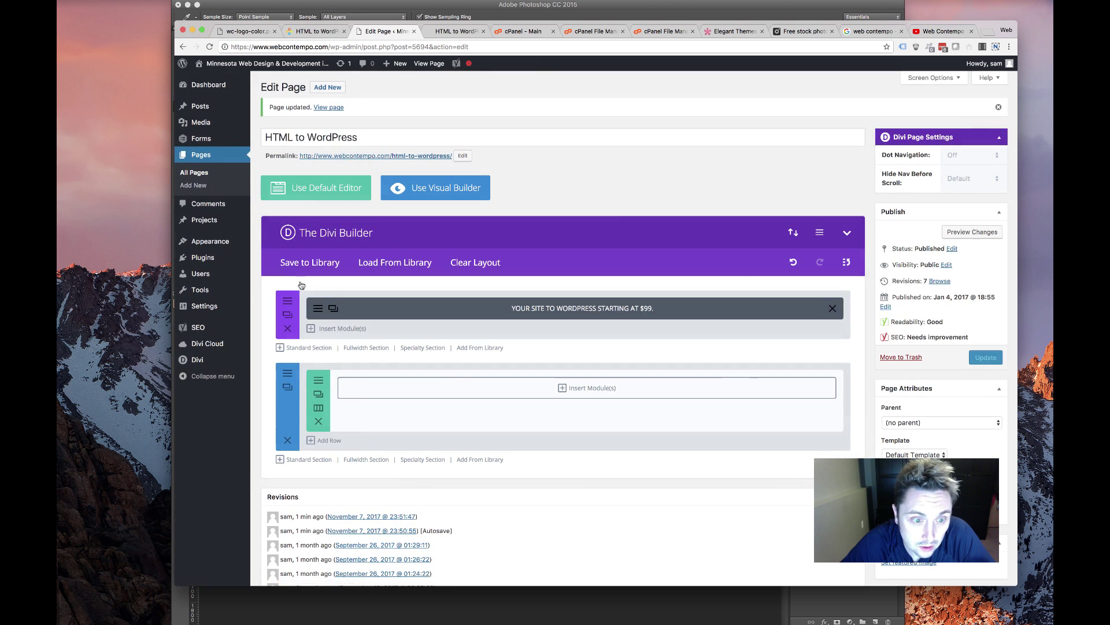
Set the fullwidth header height to 500, save the module and update the page
left_click(287, 314)
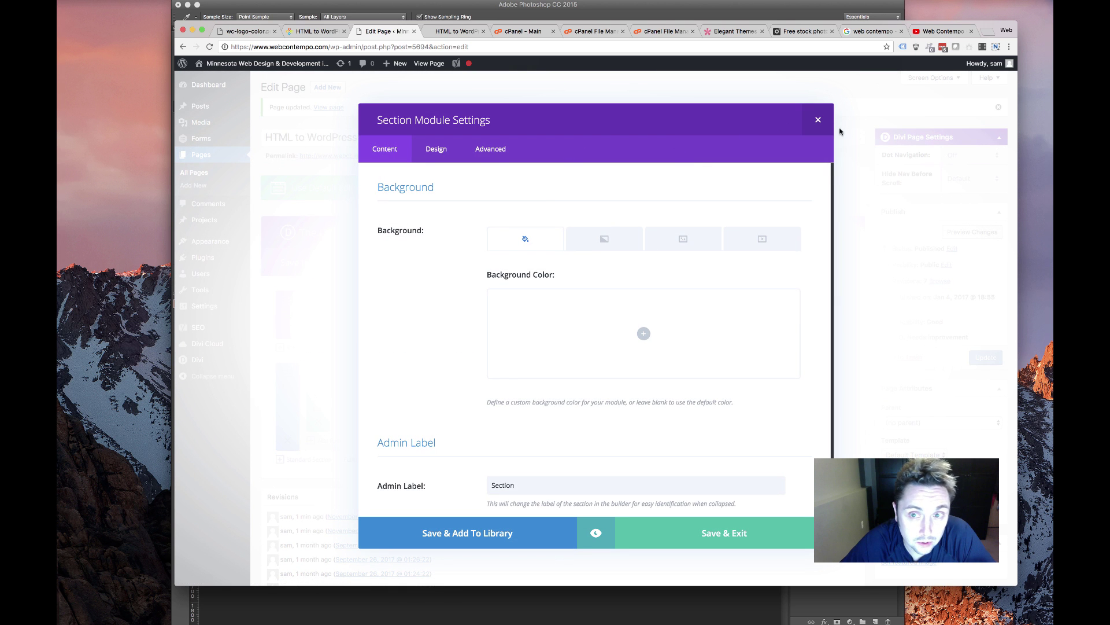
left_click(818, 120)
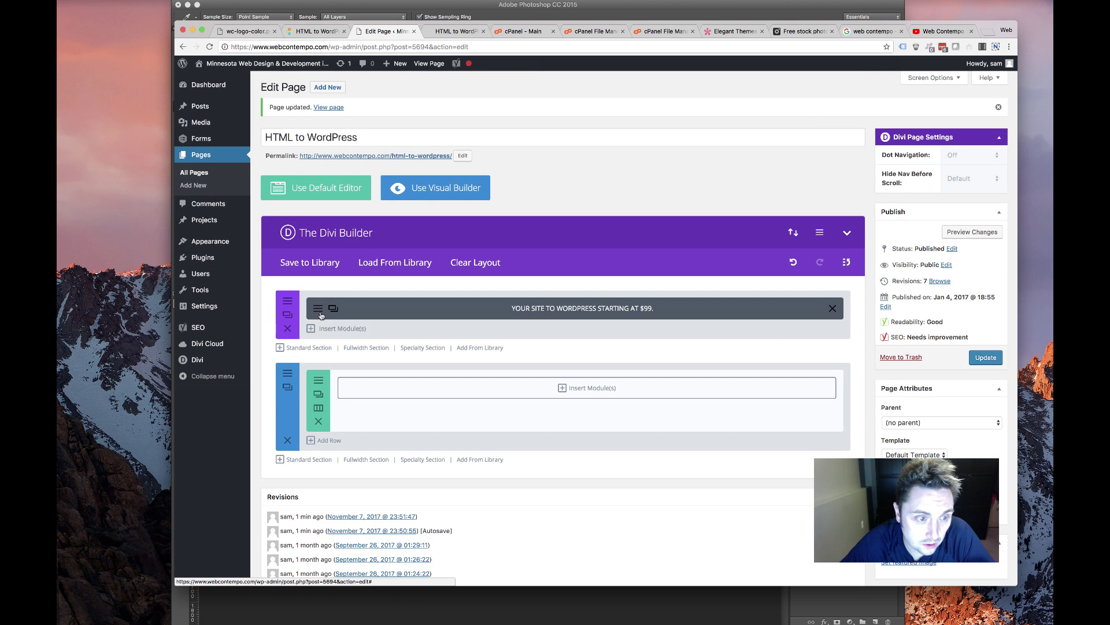
left_click(317, 312)
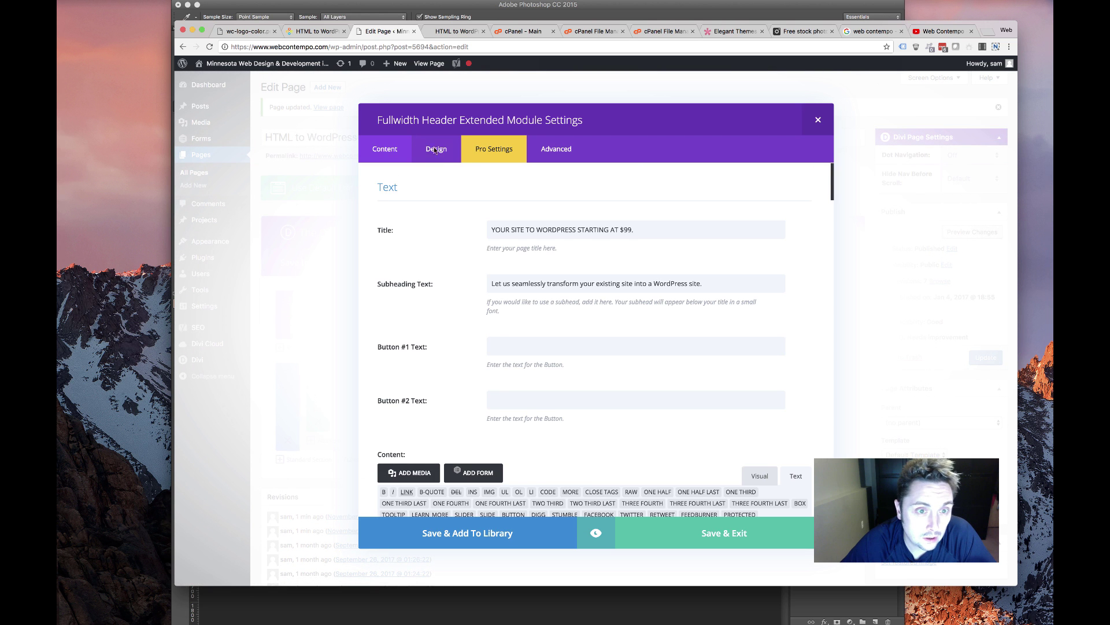
left_click_drag(438, 151, 445, 166)
left_click(438, 148)
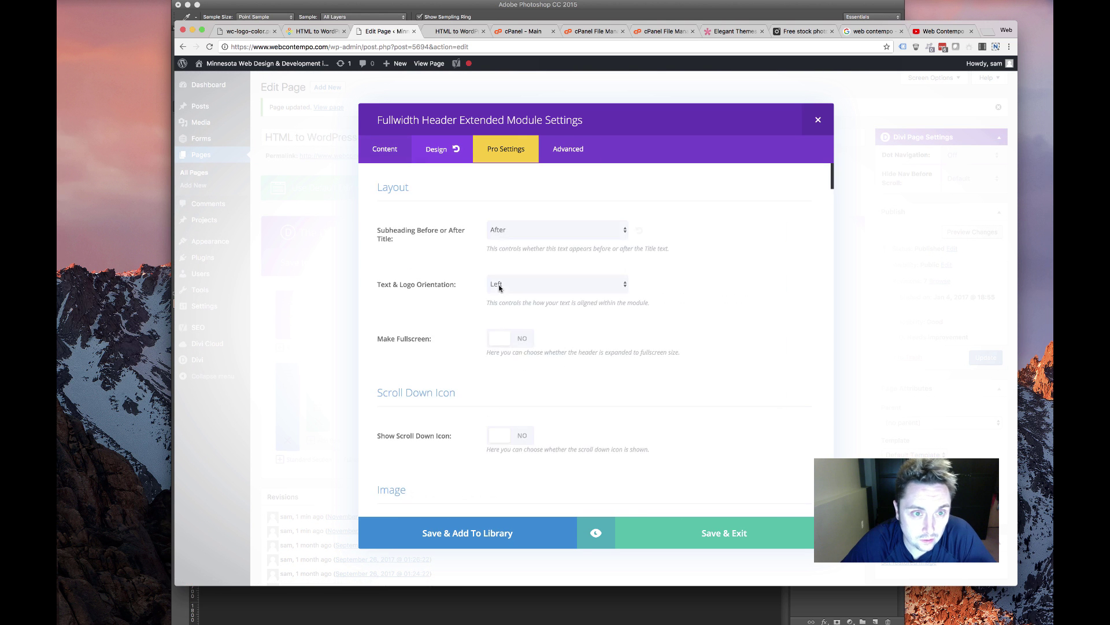
scroll(500, 288, "down", 12)
scroll(501, 288, "down", 15)
scroll(497, 292, "up", 8)
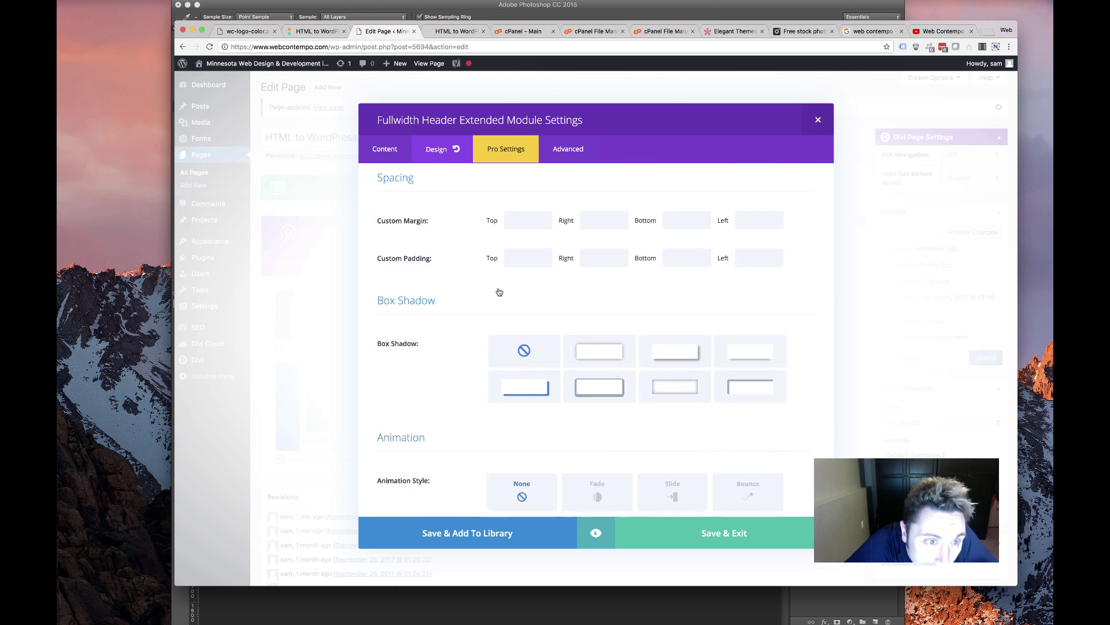
scroll(496, 292, "up", 4)
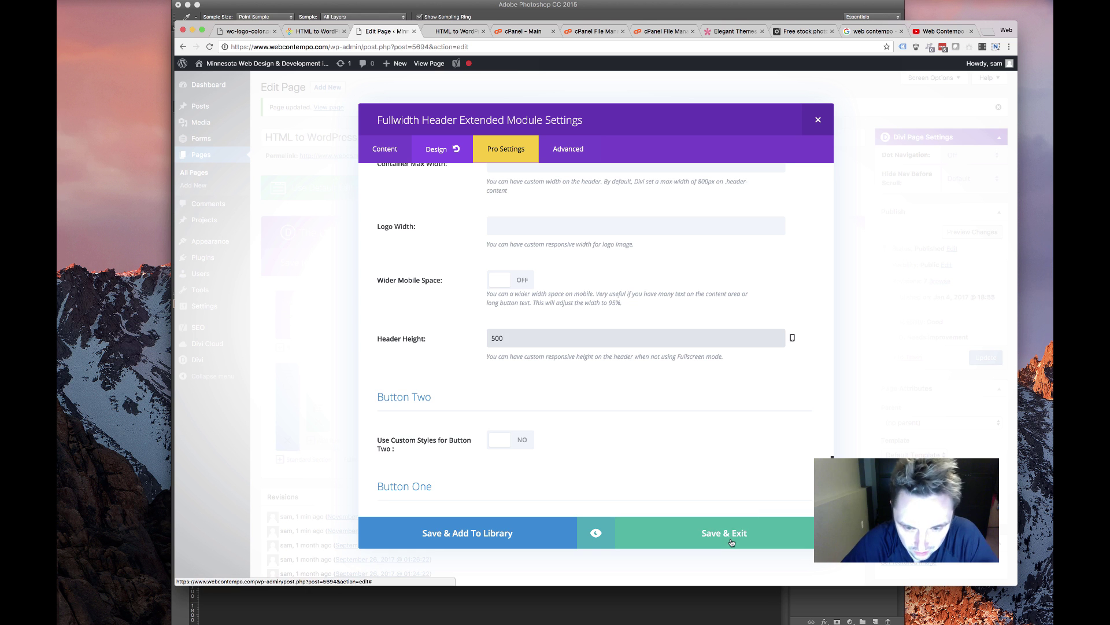
left_click(732, 543)
left_click(986, 357)
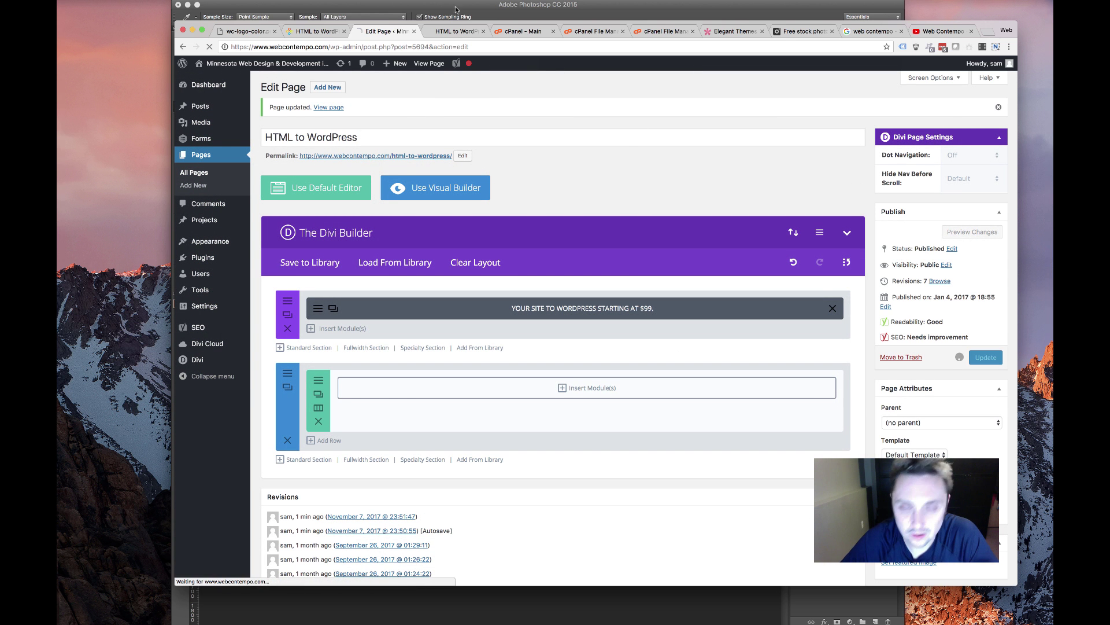
Reload the live HTML to WordPress page to view the taller dark hero header
left_click(448, 32)
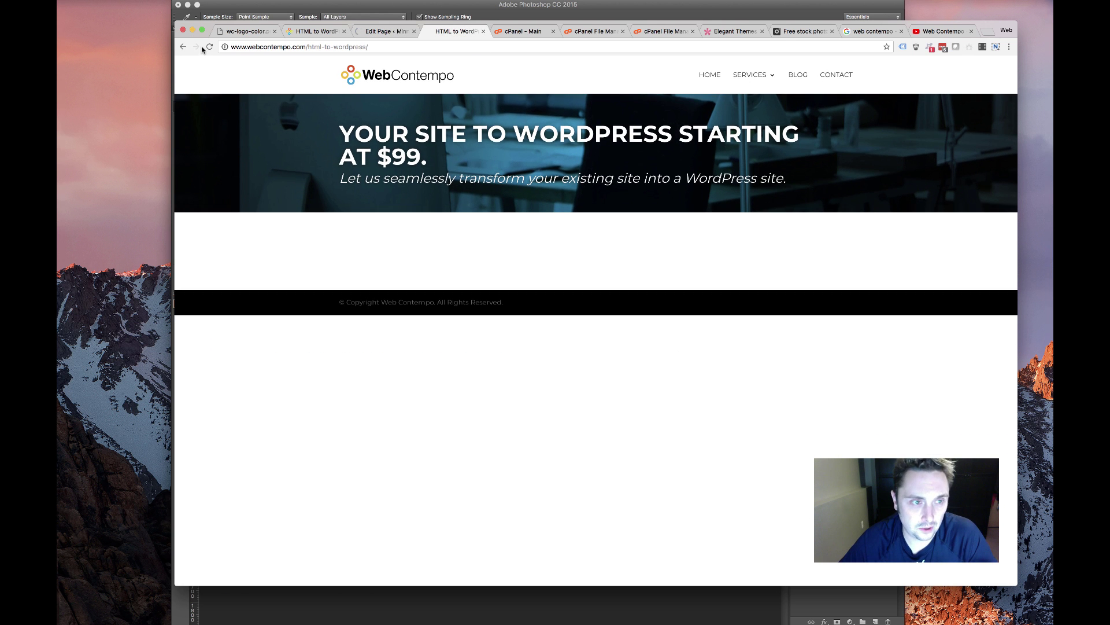
key("super+r")
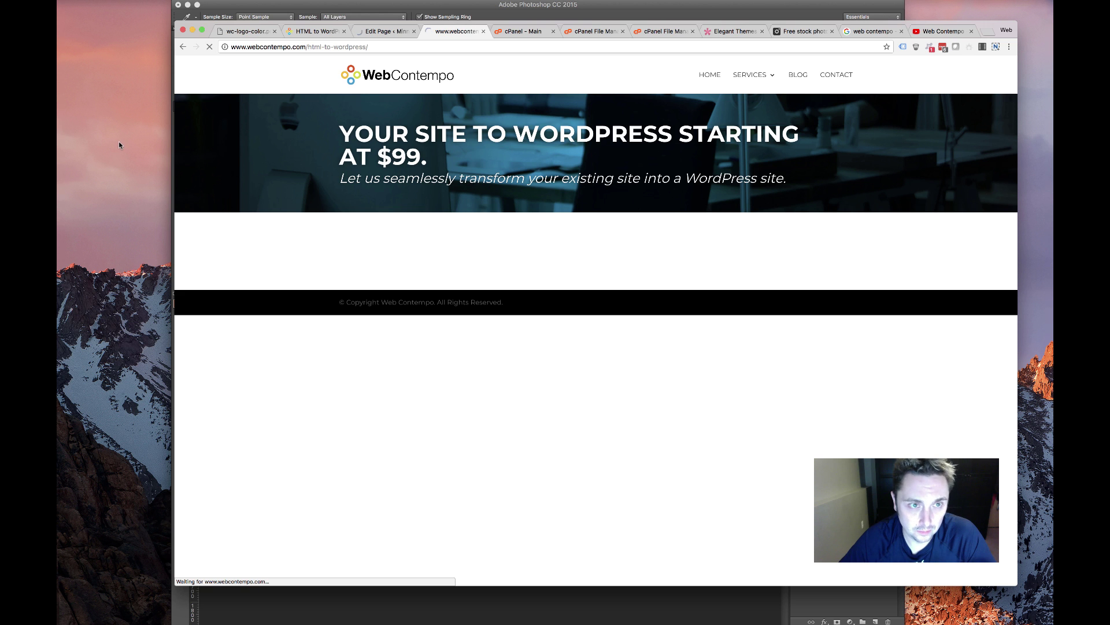
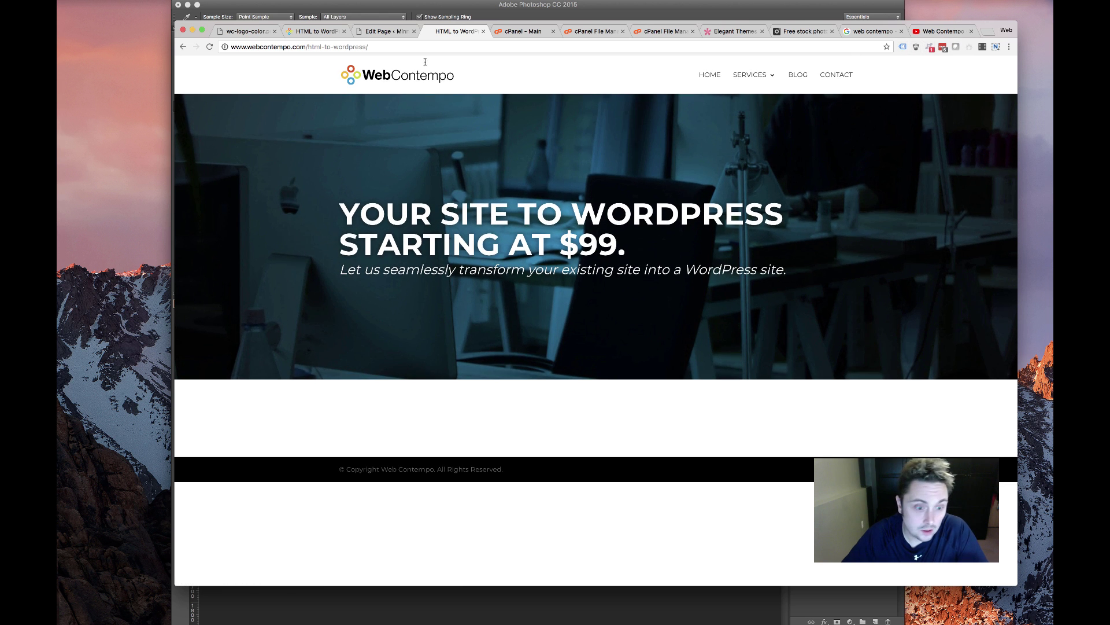
Review the original HTML to WordPress page's heading, intro text and gear image
left_click(384, 32)
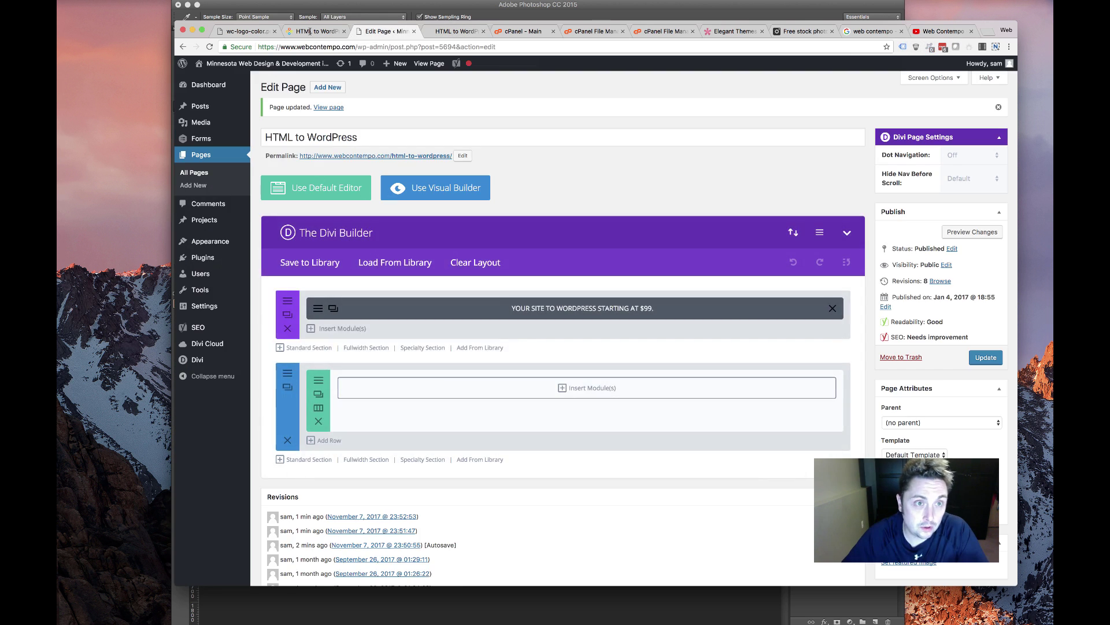
left_click(317, 31)
scroll(596, 318, "down", 6)
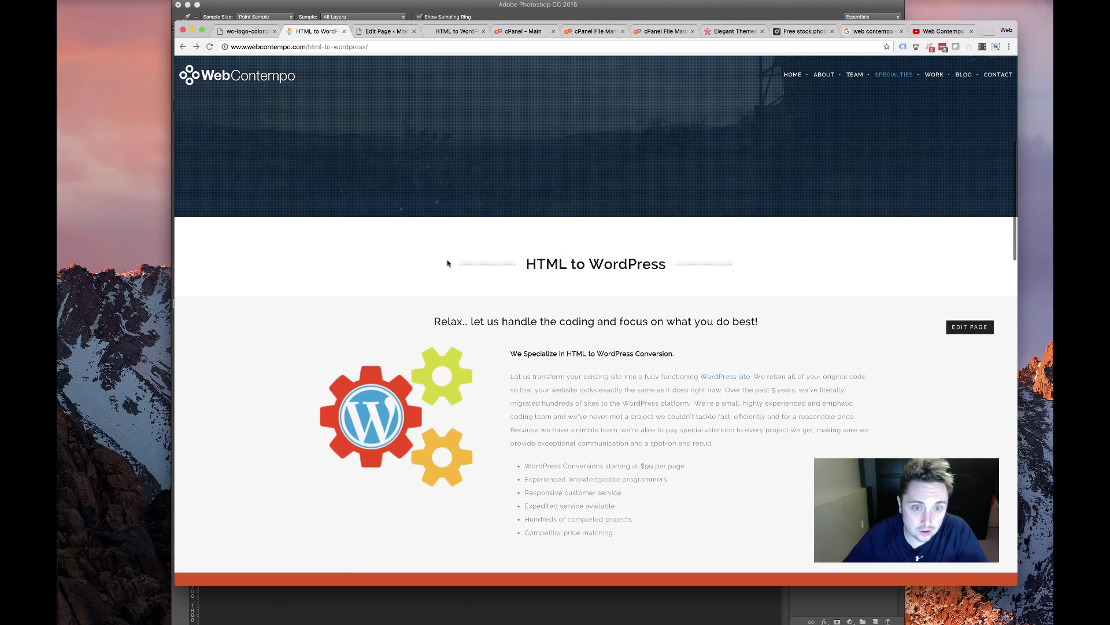
left_click_drag(525, 264, 666, 263)
left_click_drag(581, 519, 495, 337)
left_click(575, 342)
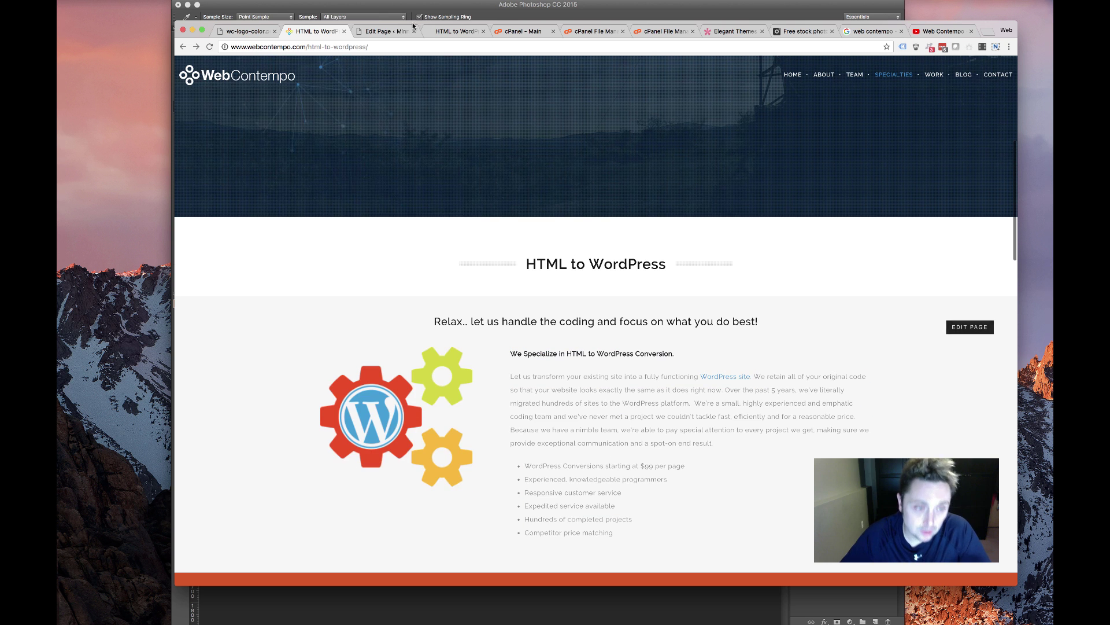
Compare with the new live page, then bring up the module choices for the empty second row
left_click(384, 31)
left_click(470, 31)
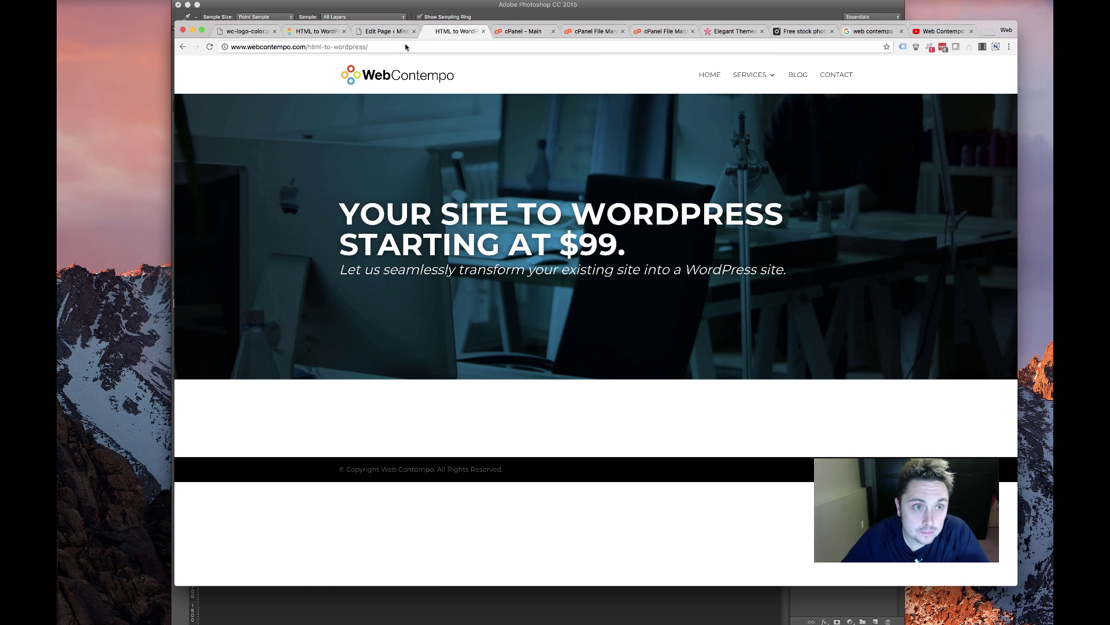
left_click(393, 32)
left_click(554, 389)
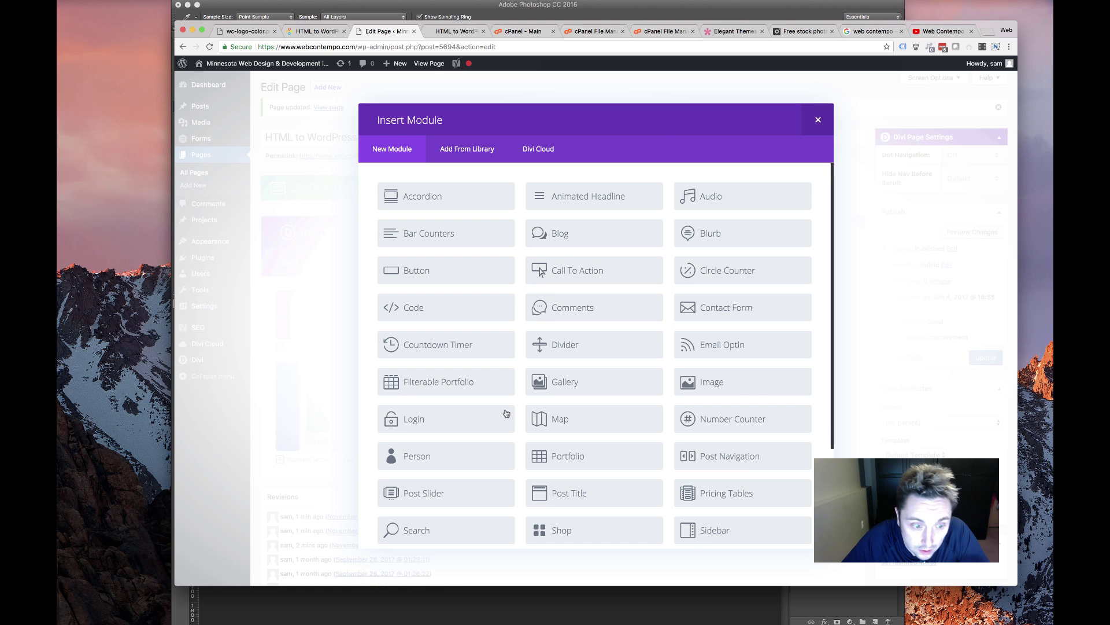
Add a Text module and paste the 'HTML to WordPress' heading copied from the original page
scroll(489, 427, "down", 3)
scroll(490, 429, "up", 2)
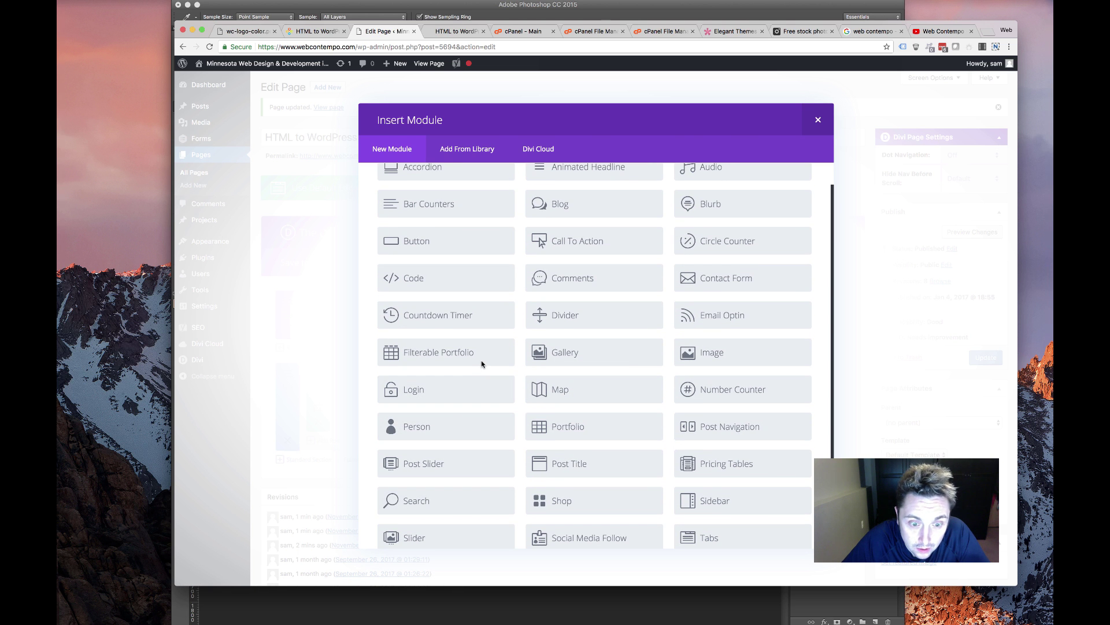
scroll(660, 426, "down", 4)
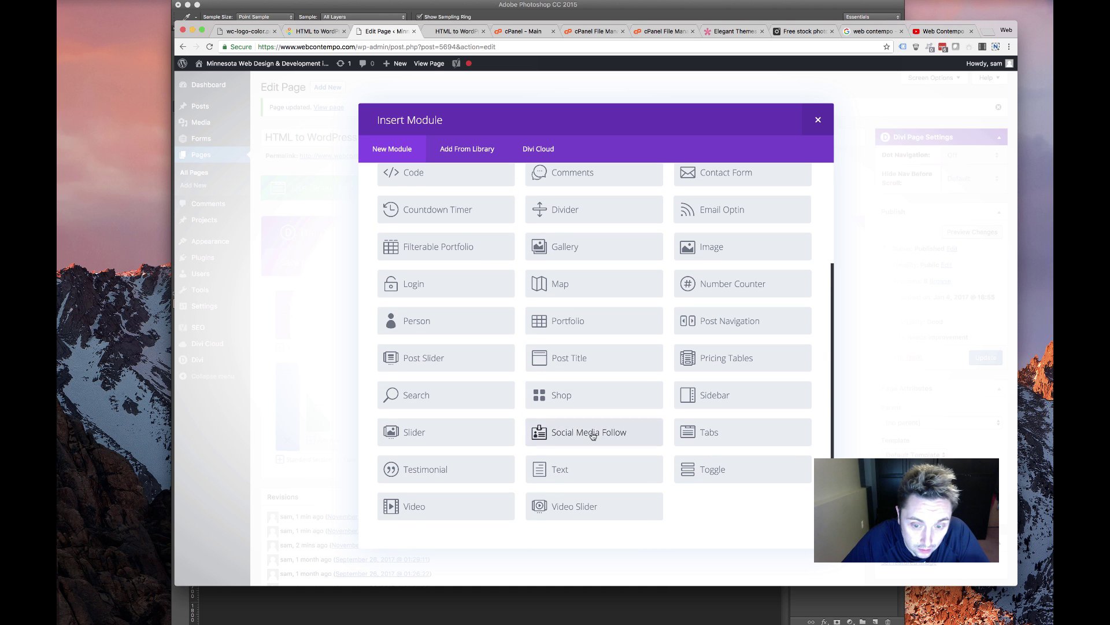
left_click(553, 465)
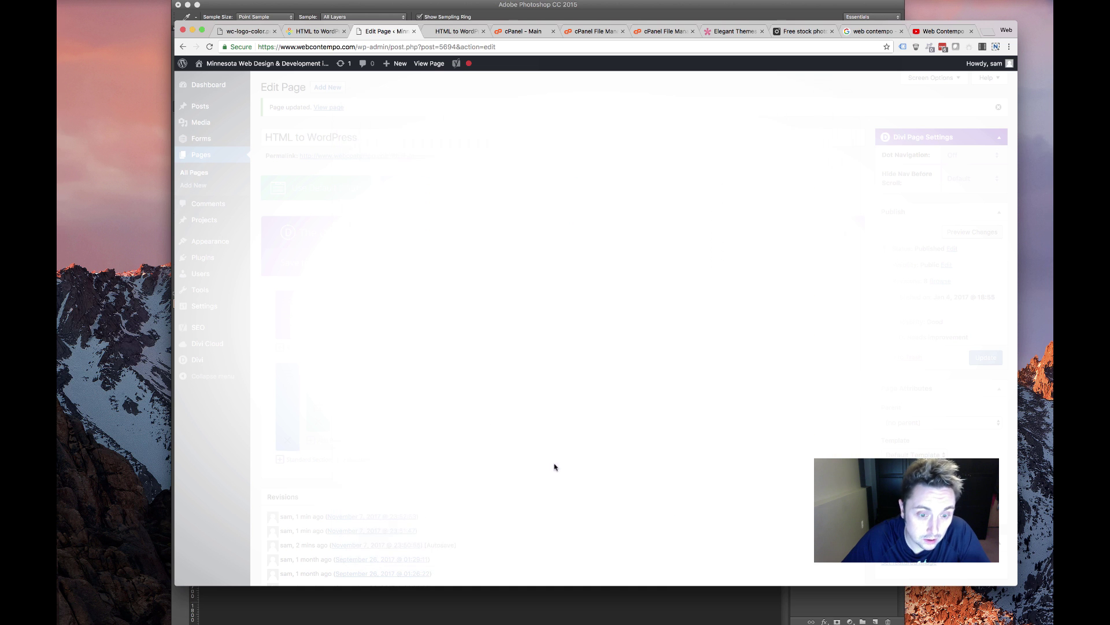
left_click(315, 31)
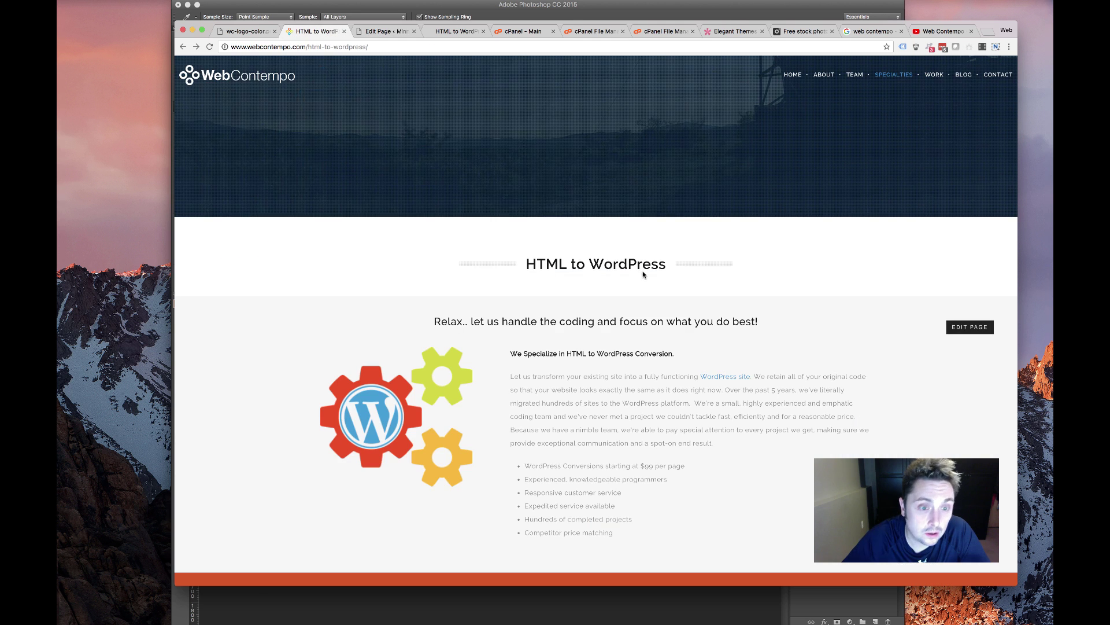
left_click_drag(666, 265, 524, 265)
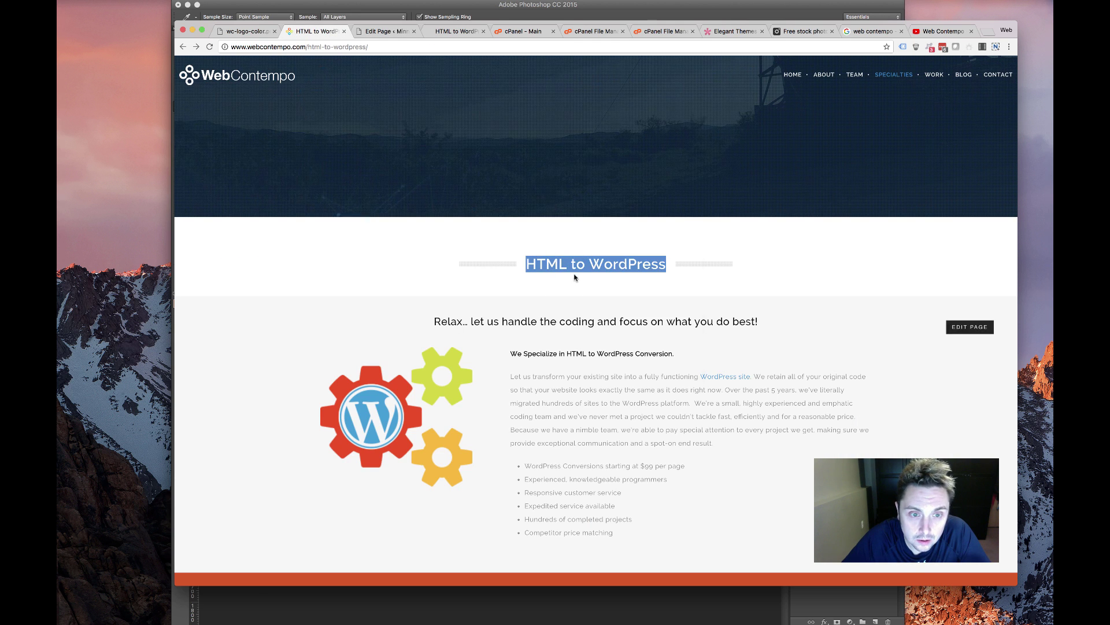
right_click(555, 258)
left_click(573, 277)
left_click(385, 32)
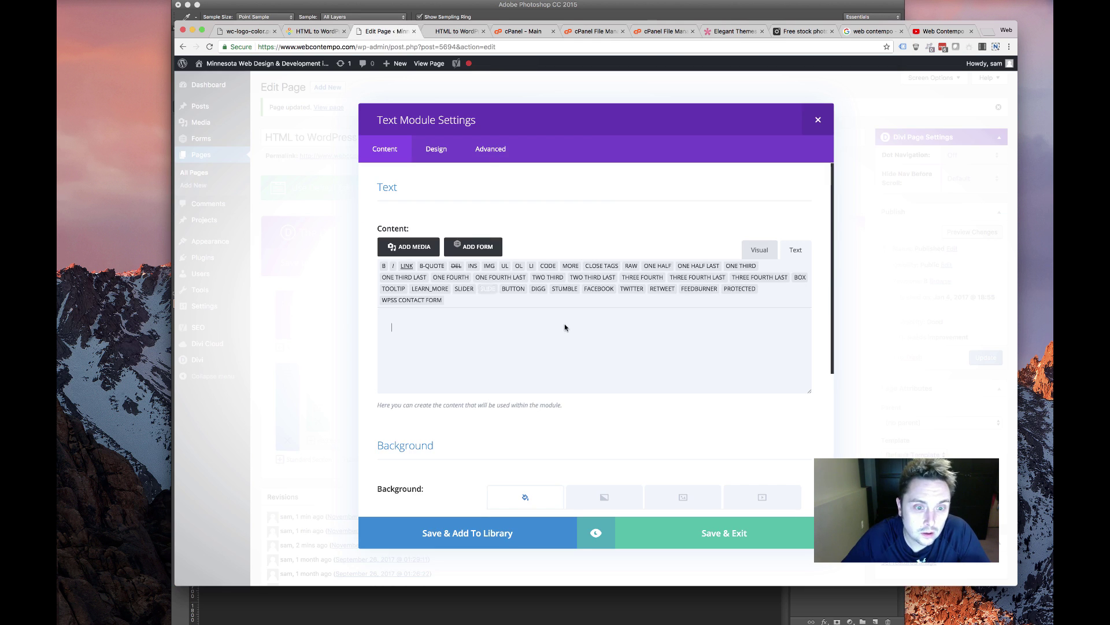
key("super+v")
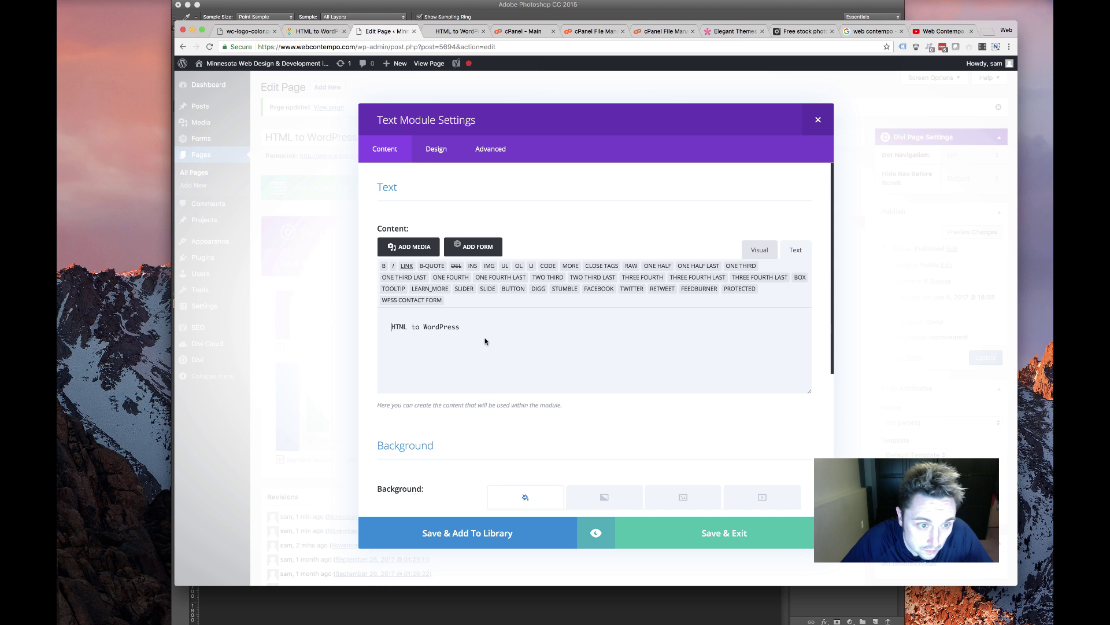
Format the 'HTML to WordPress' line as a centred Heading 2
triple_click(404, 335)
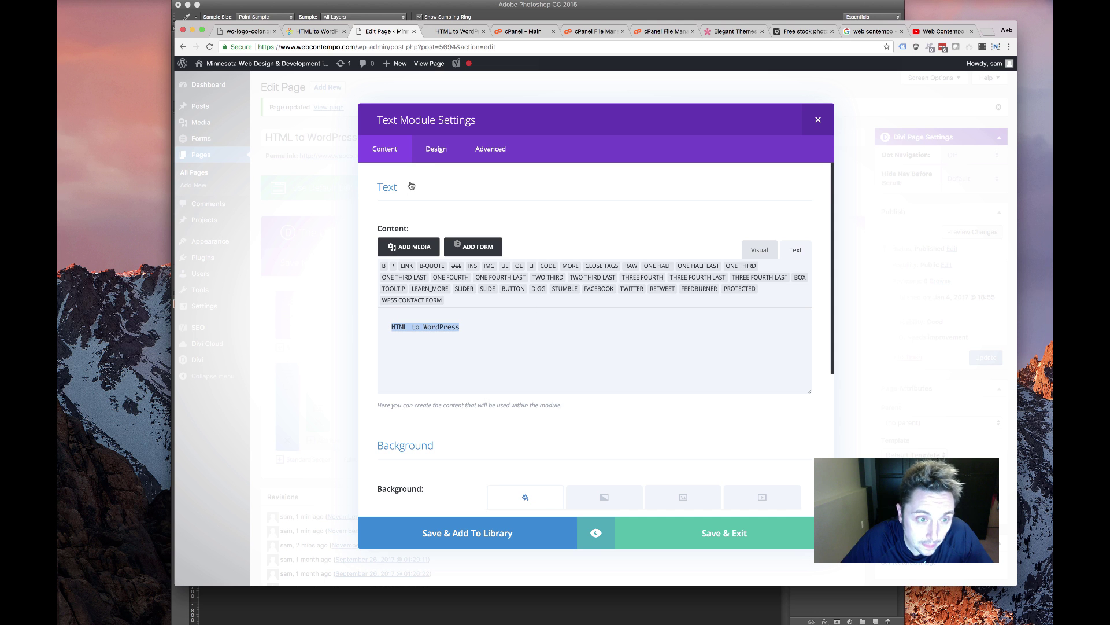
left_click(757, 249)
left_click_drag(454, 311, 392, 311)
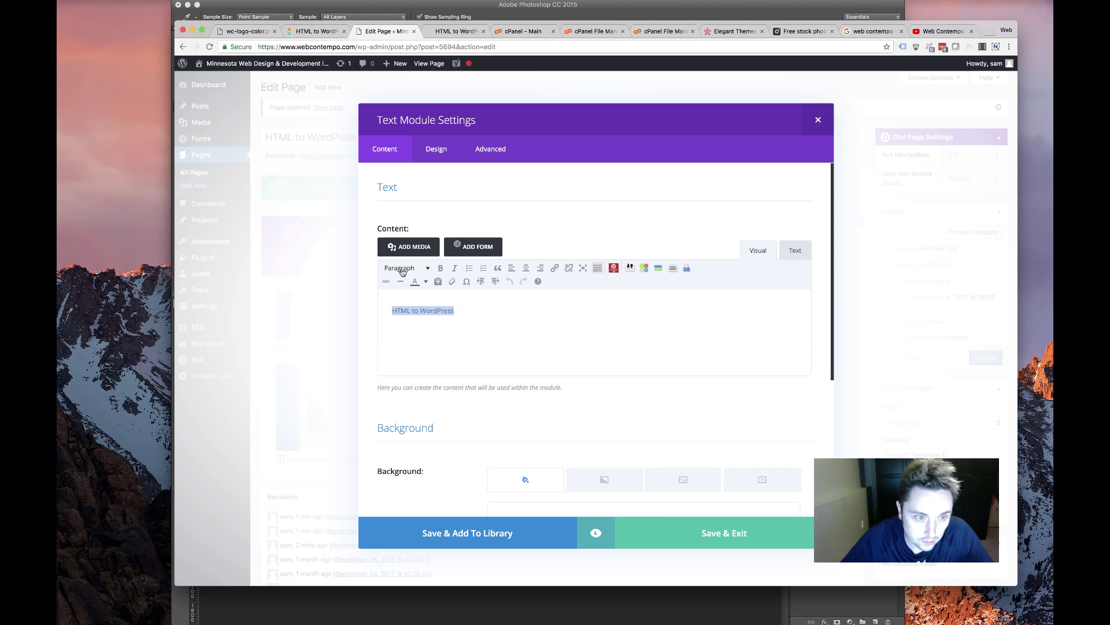
left_click(405, 268)
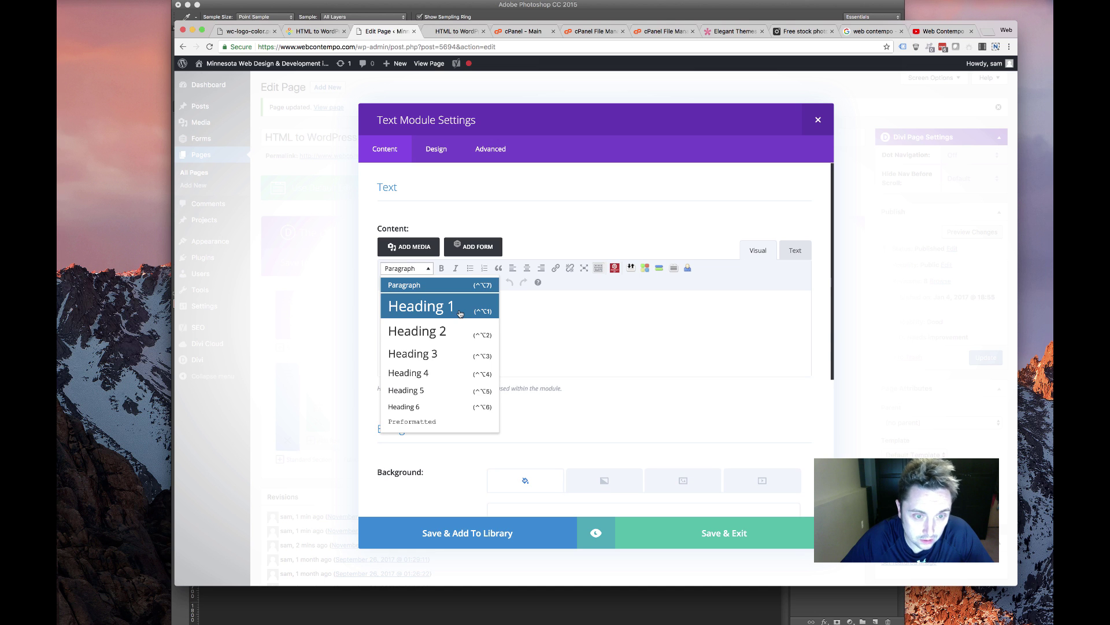
left_click(439, 331)
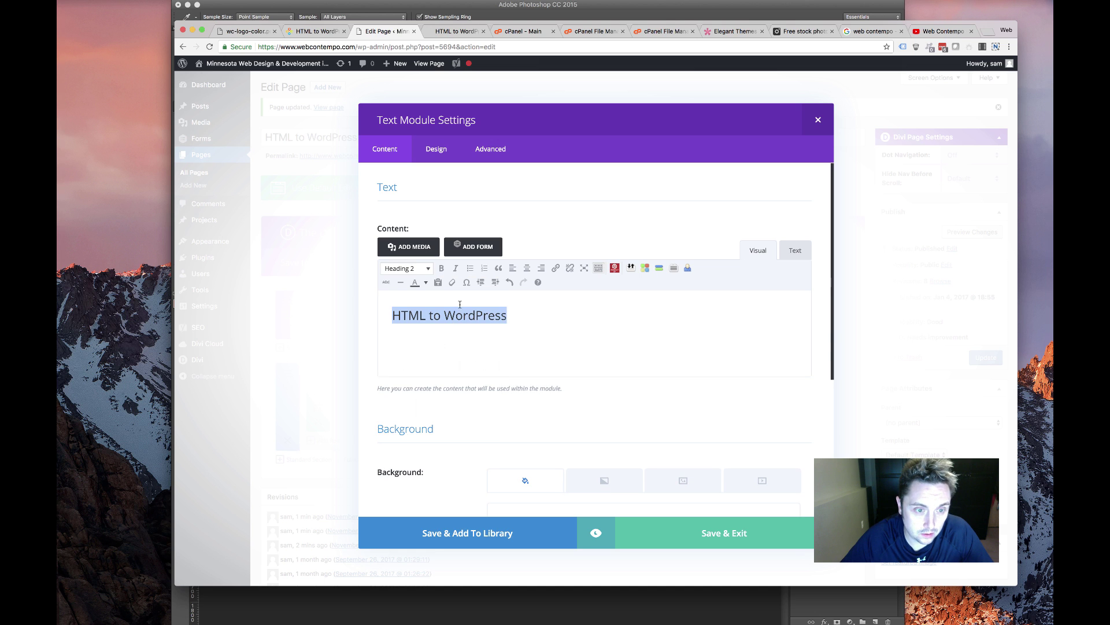
left_click(527, 268)
left_click(667, 323)
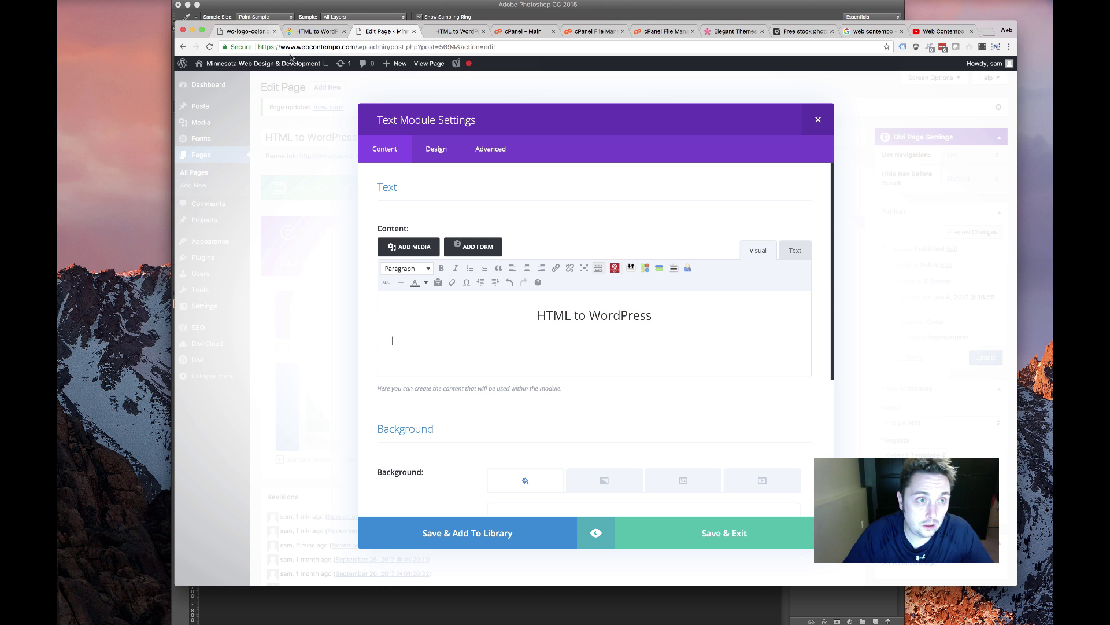
Add the Relax… tagline as a centred Heading 3 and save the text module
left_click(317, 31)
left_click_drag(434, 322, 451, 322)
left_click_drag(702, 321, 776, 322)
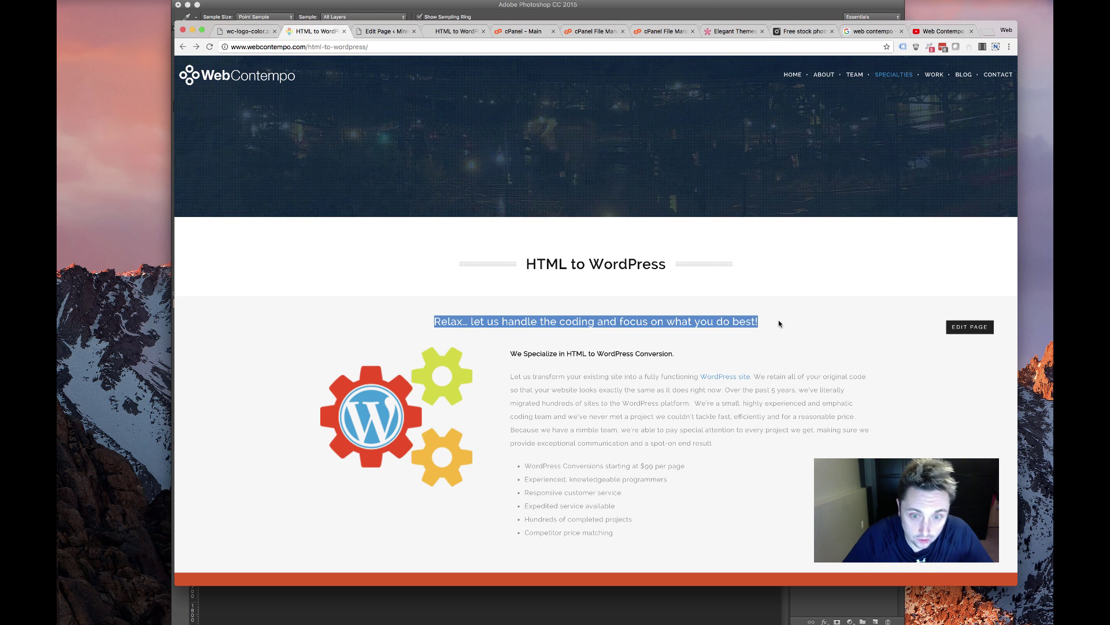
left_click(364, 31)
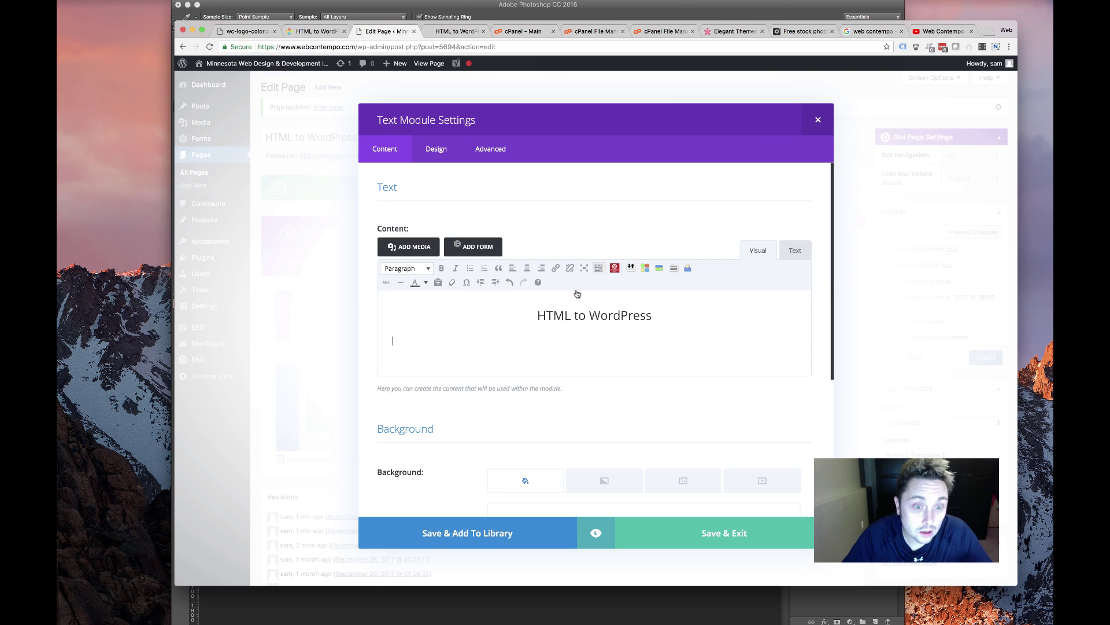
triple_click(550, 344)
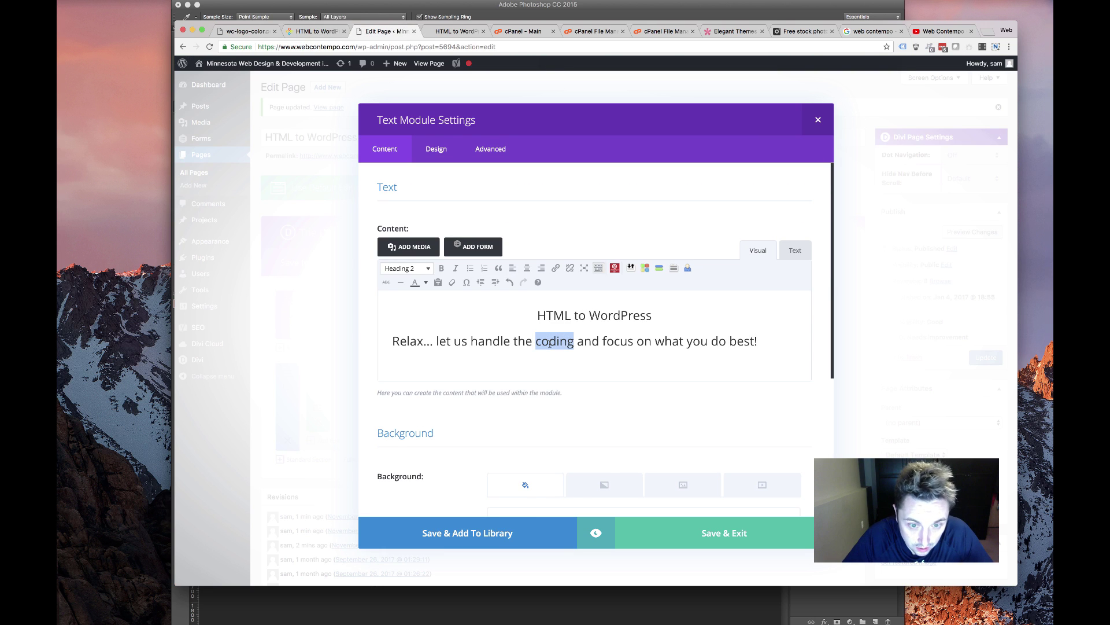
left_click(407, 269)
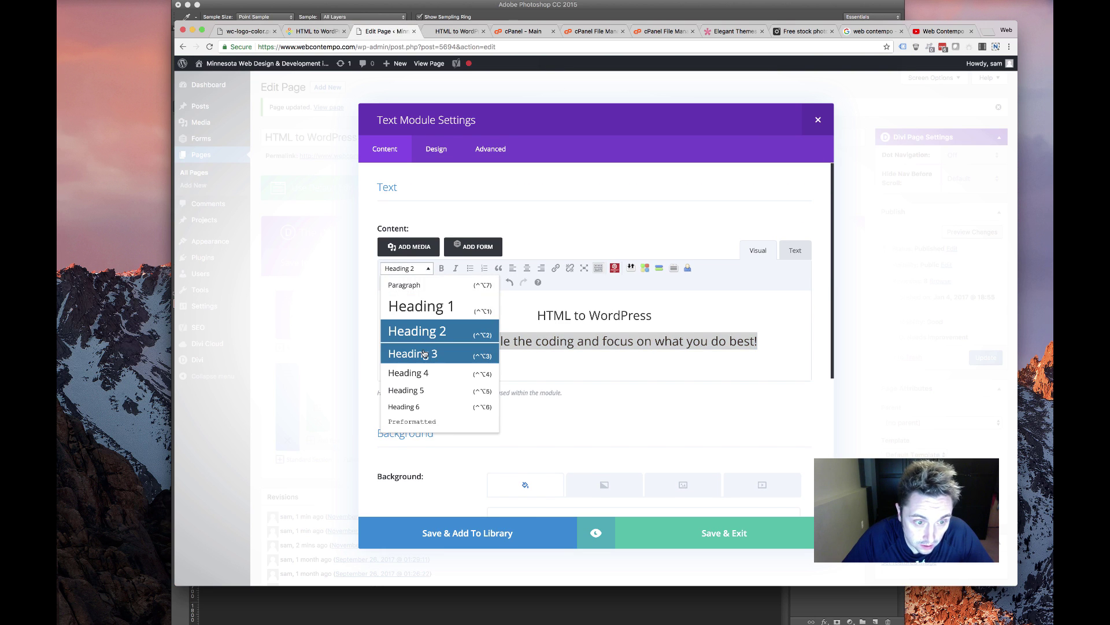
left_click(425, 354)
left_click(526, 269)
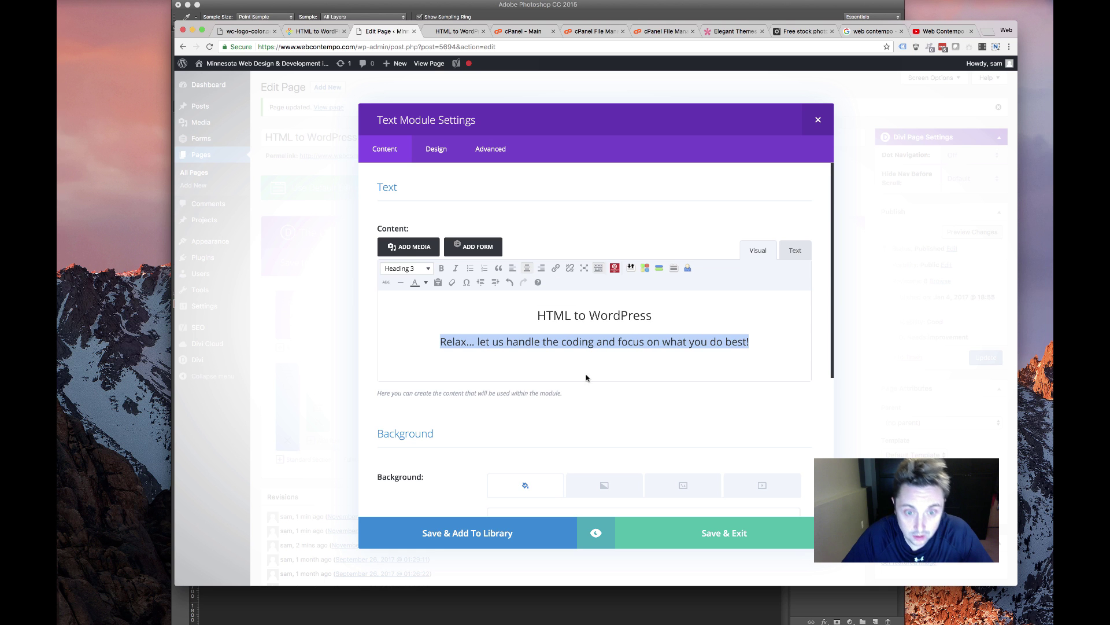
left_click(612, 361)
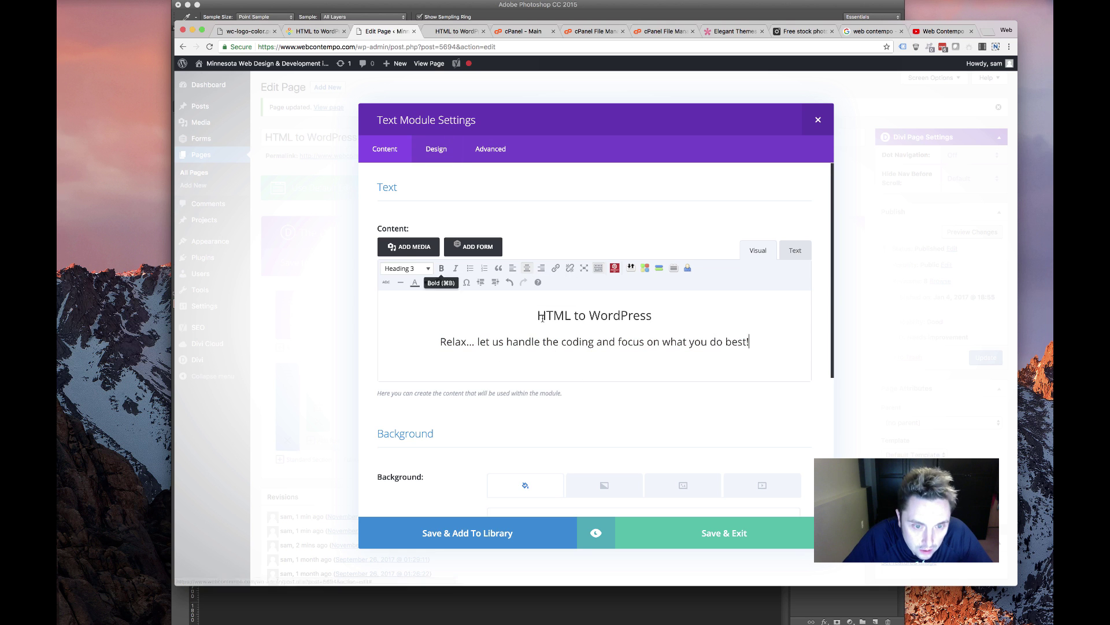
left_click(693, 537)
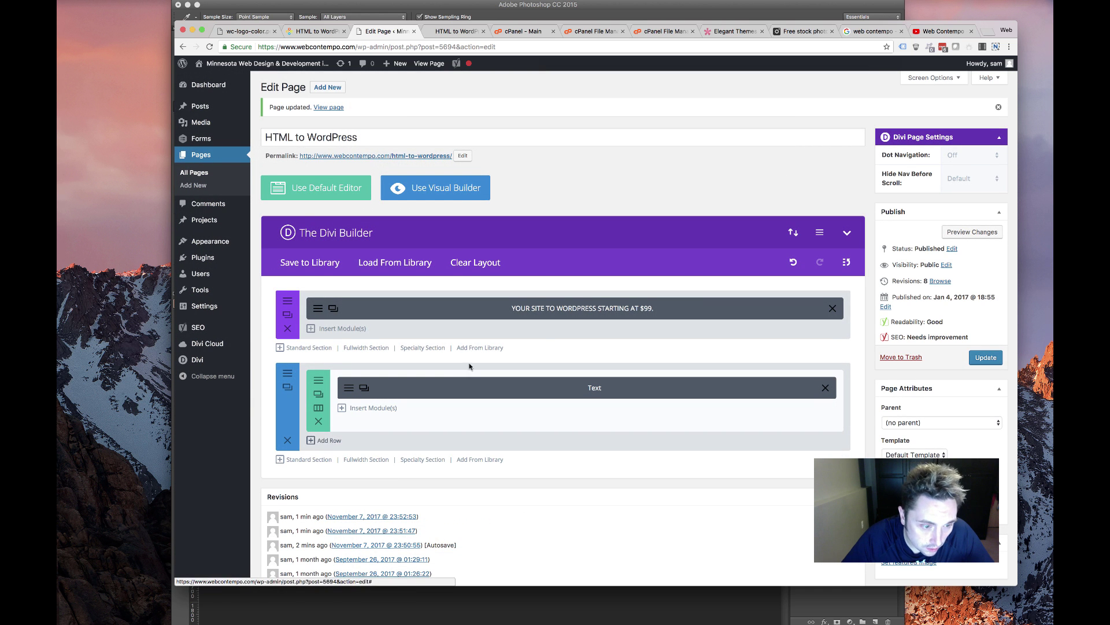
Add a one-third plus two-thirds row and insert an Image module in its first column
left_click(324, 442)
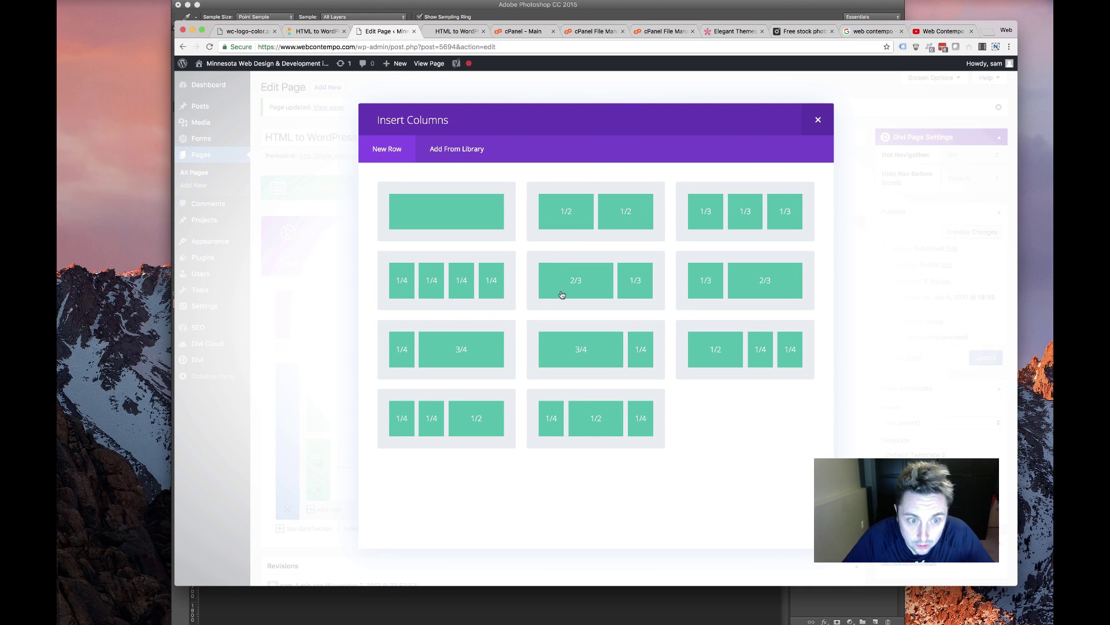
left_click(739, 279)
left_click(408, 457)
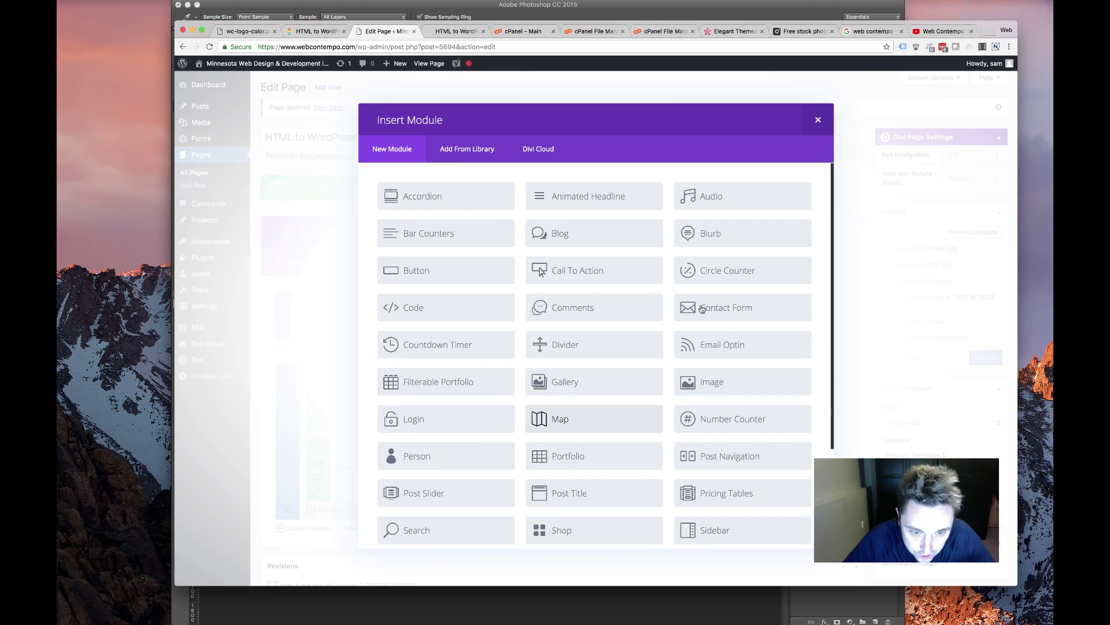
left_click(709, 381)
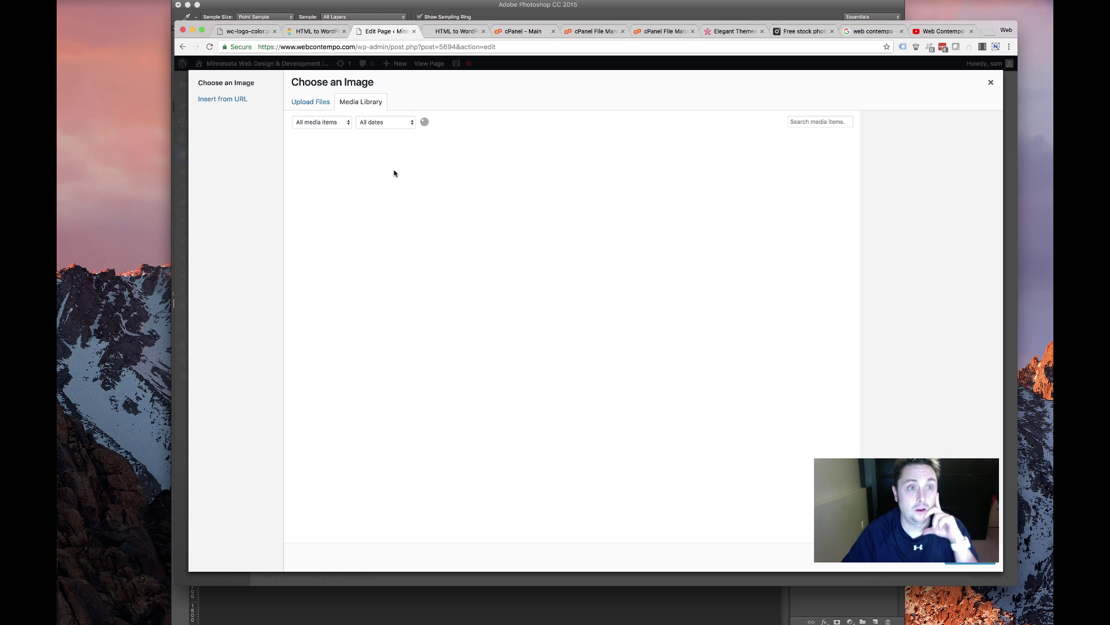
Choose the wp-graphic.png gears image from the Media Library for the image module
scroll(531, 352, "down", 5)
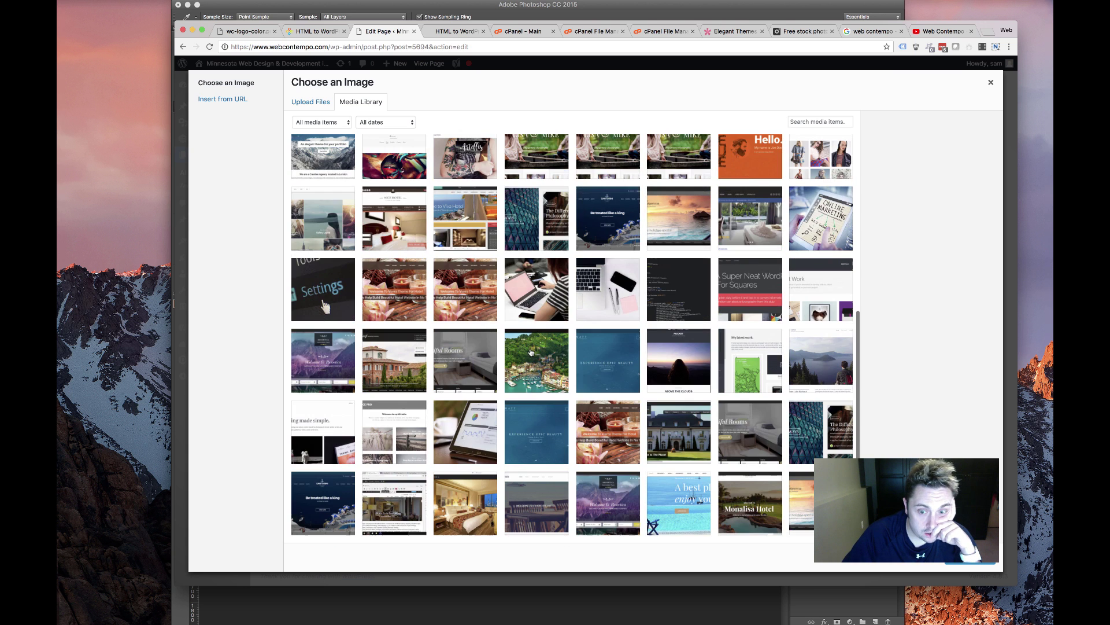
scroll(513, 325, "down", 10)
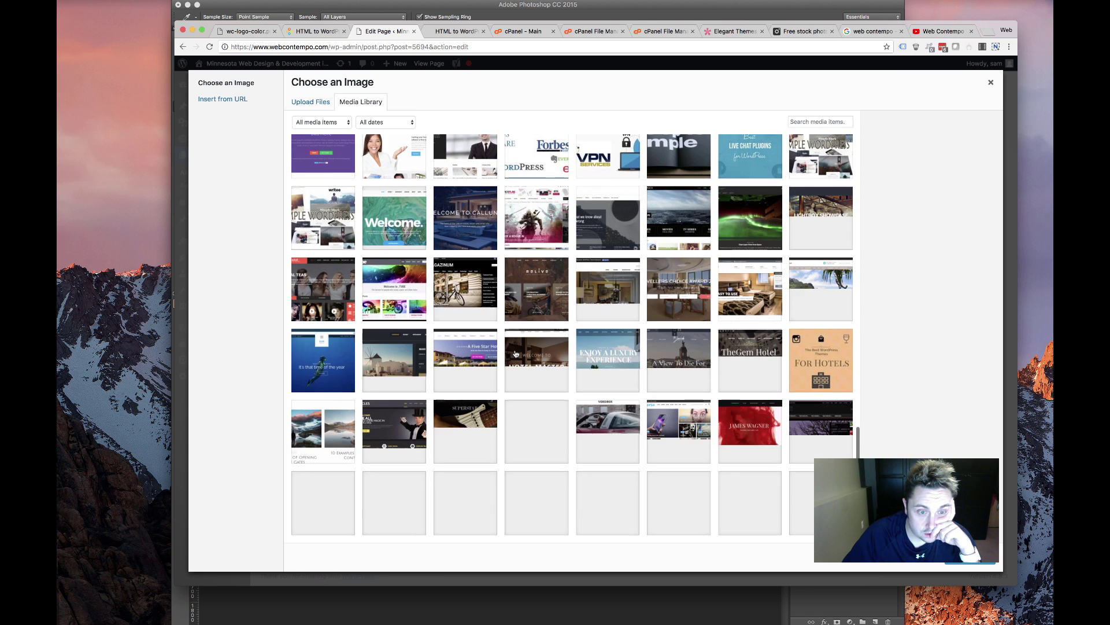
scroll(501, 345, "down", 5)
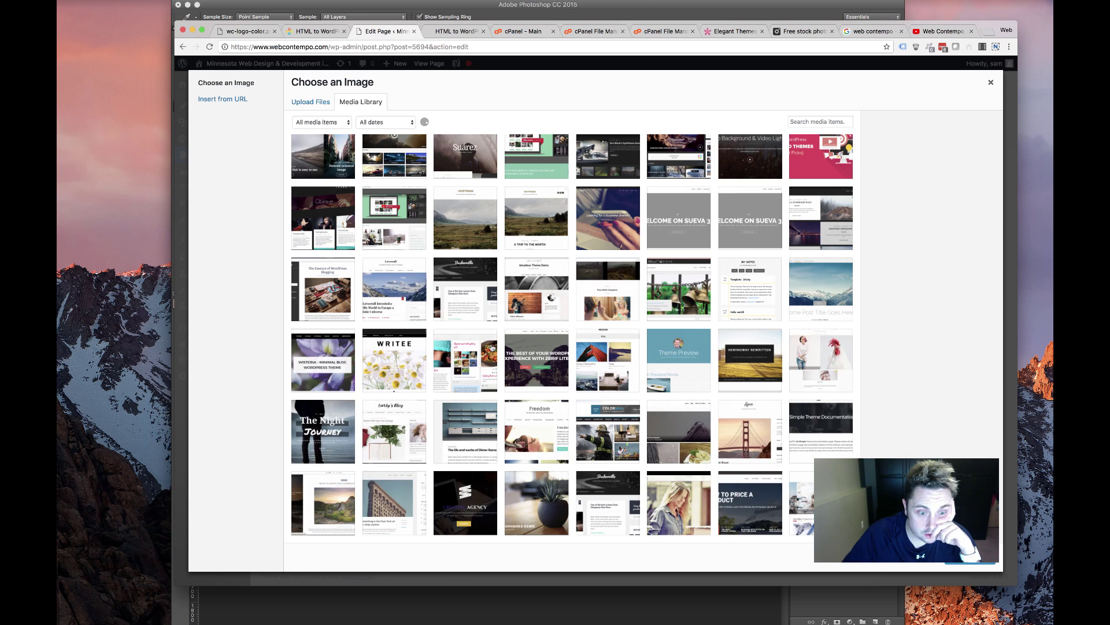
scroll(492, 348, "down", 5)
scroll(492, 347, "down", 15)
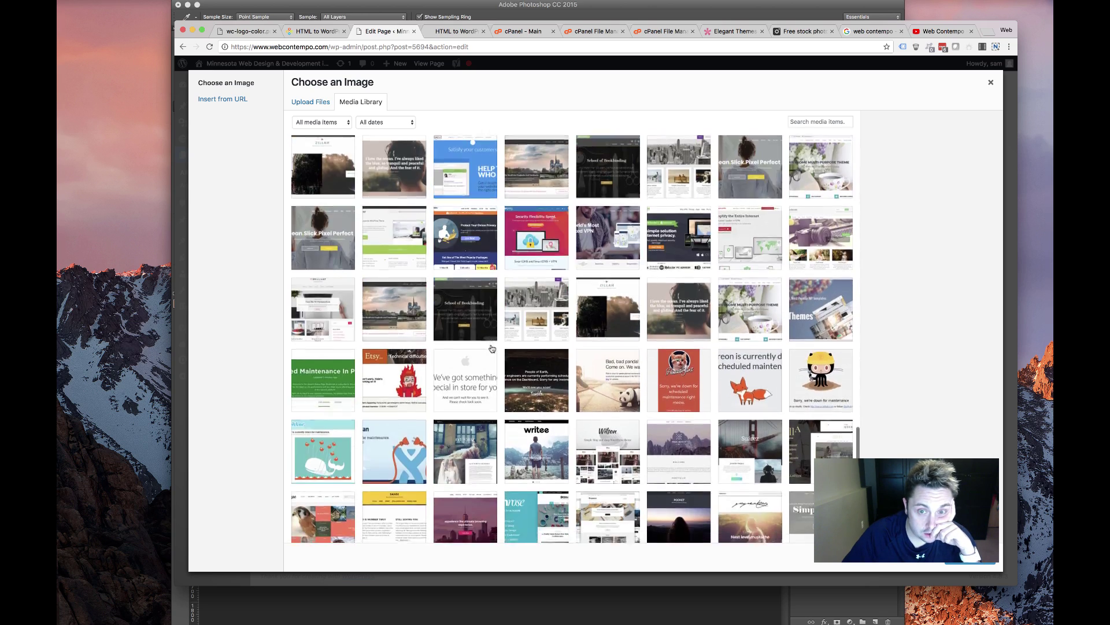
scroll(492, 348, "down", 15)
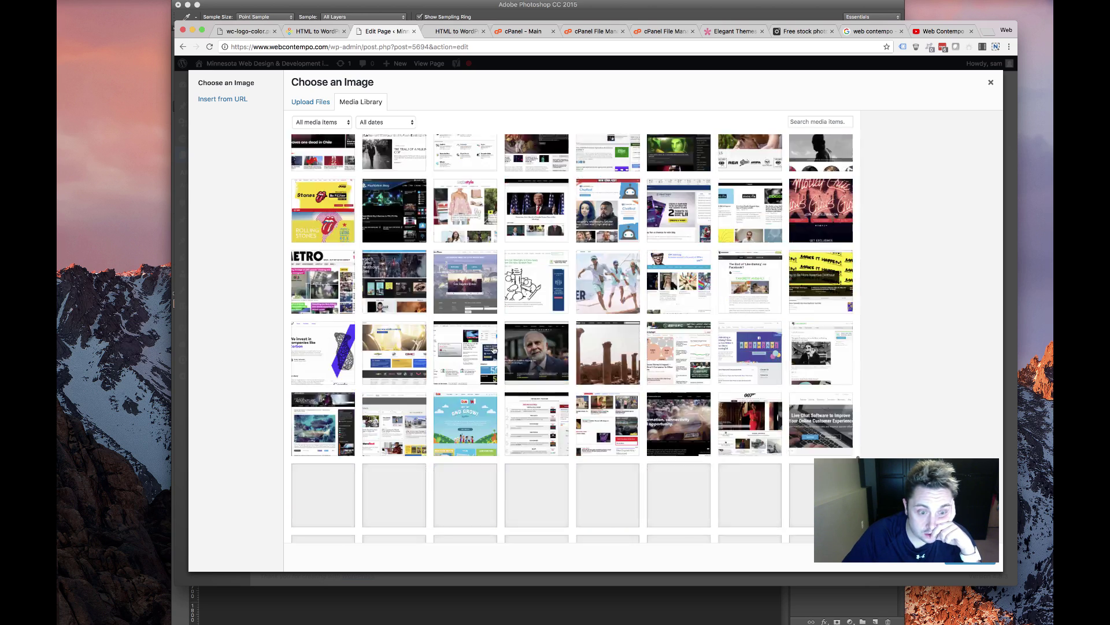
scroll(492, 350, "down", 10)
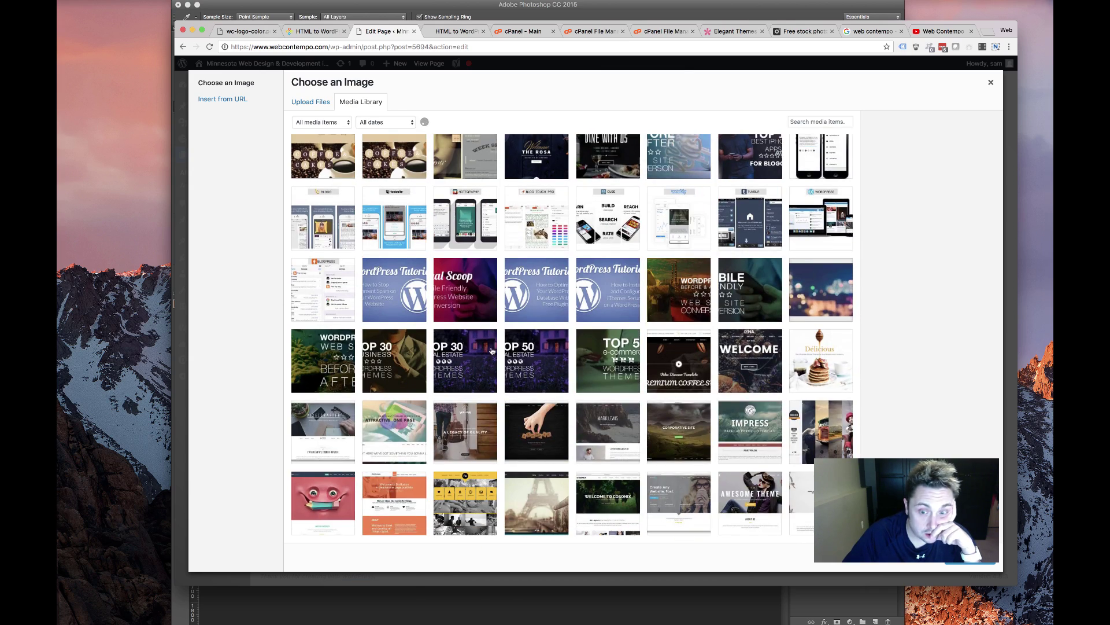
scroll(493, 350, "down", 5)
scroll(492, 351, "down", 5)
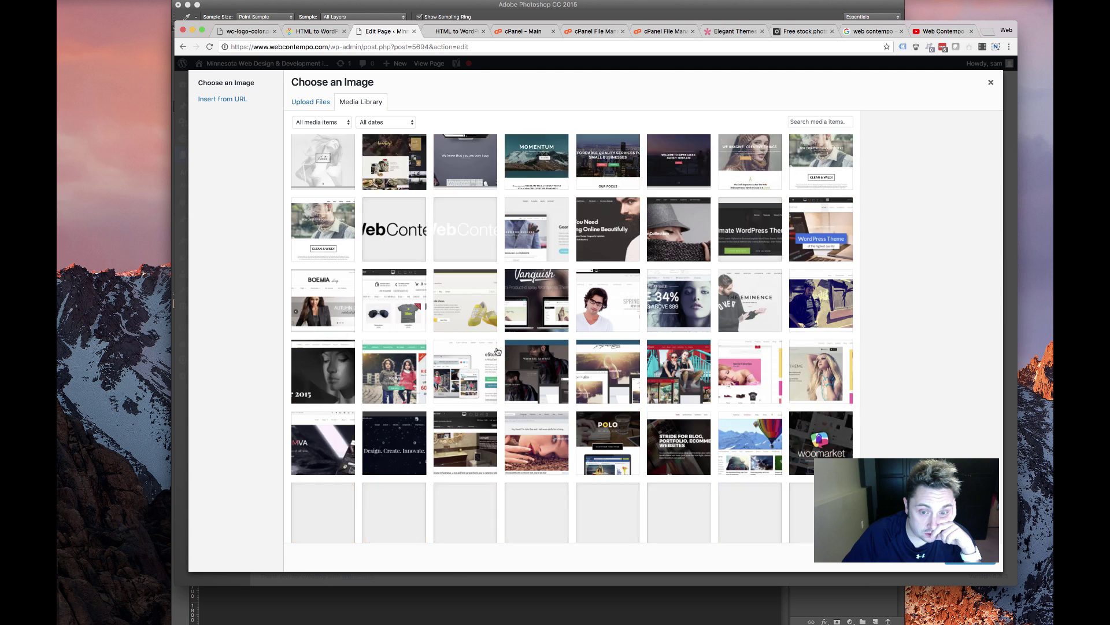
scroll(497, 351, "down", 5)
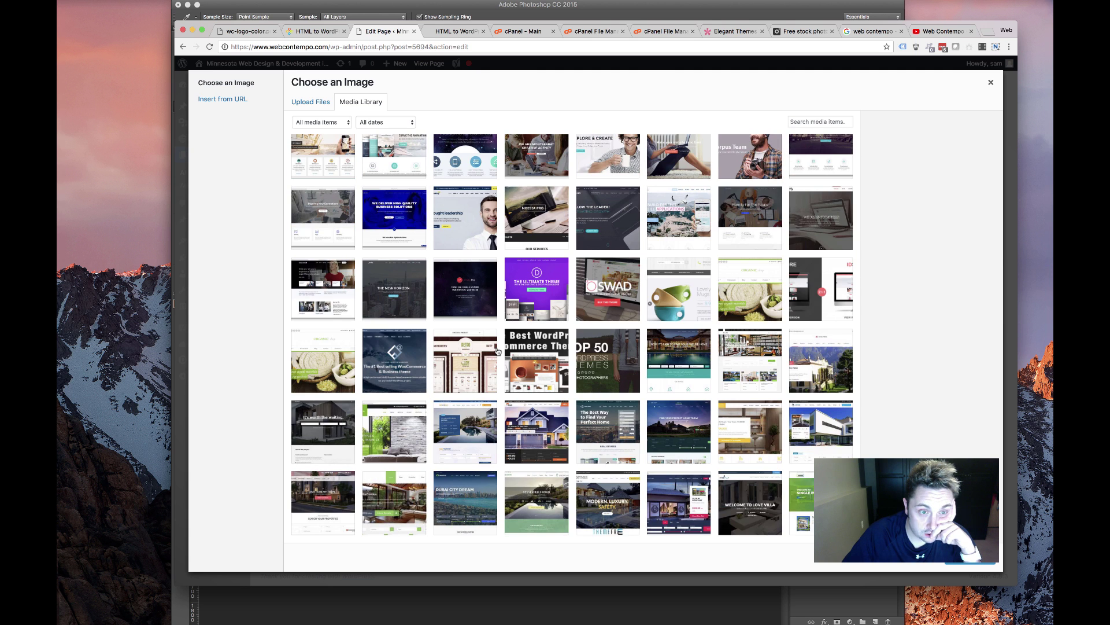
scroll(498, 351, "down", 5)
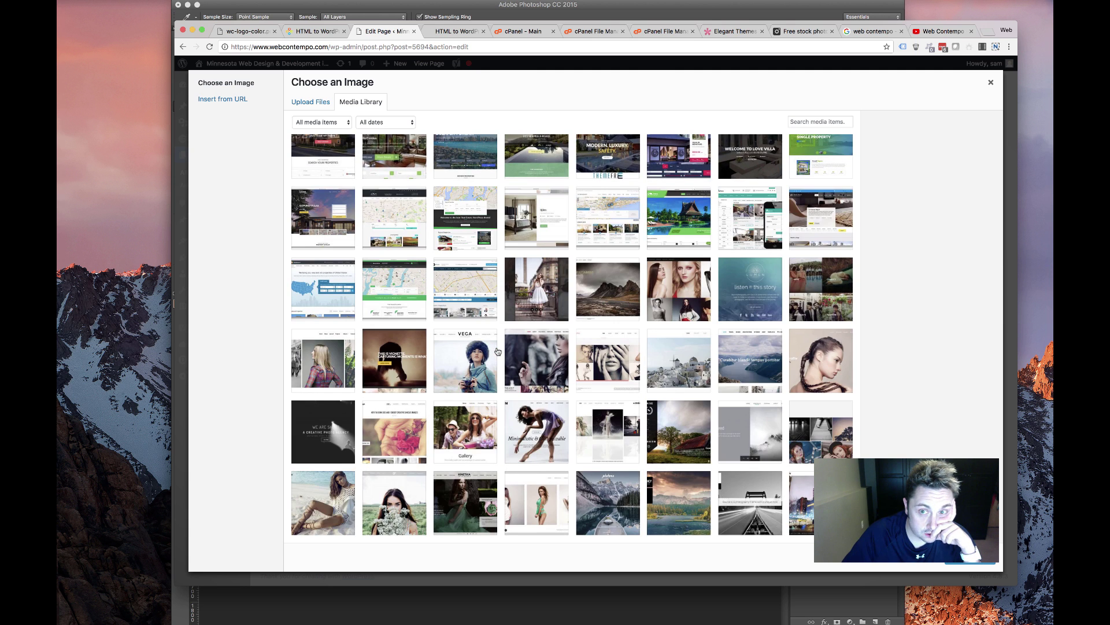
scroll(498, 351, "down", 5)
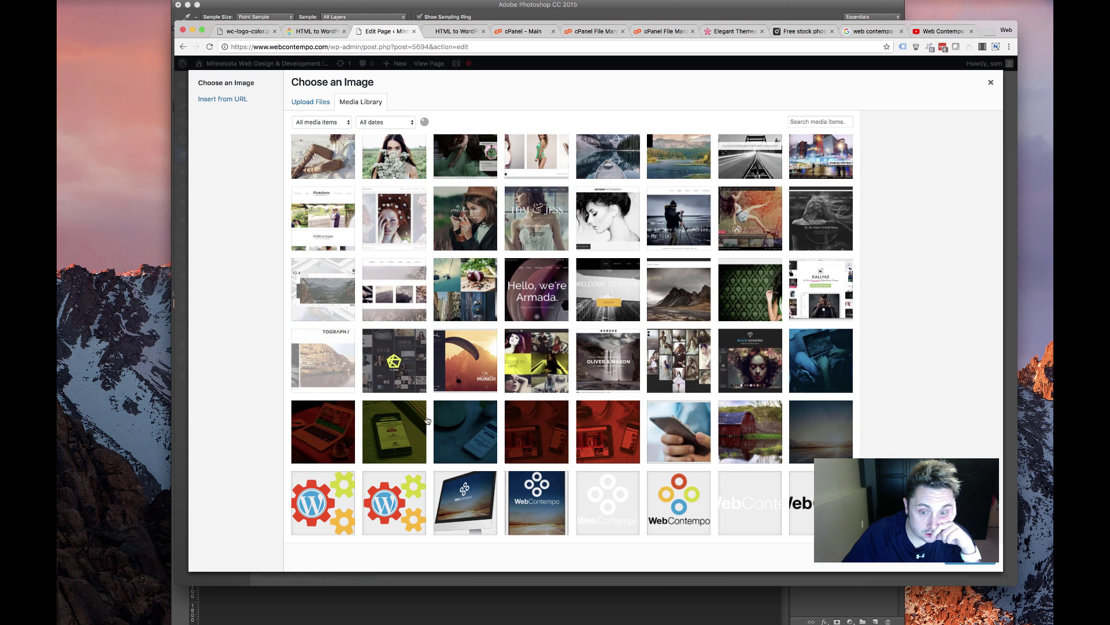
scroll(428, 420, "down", 2)
left_click(333, 367)
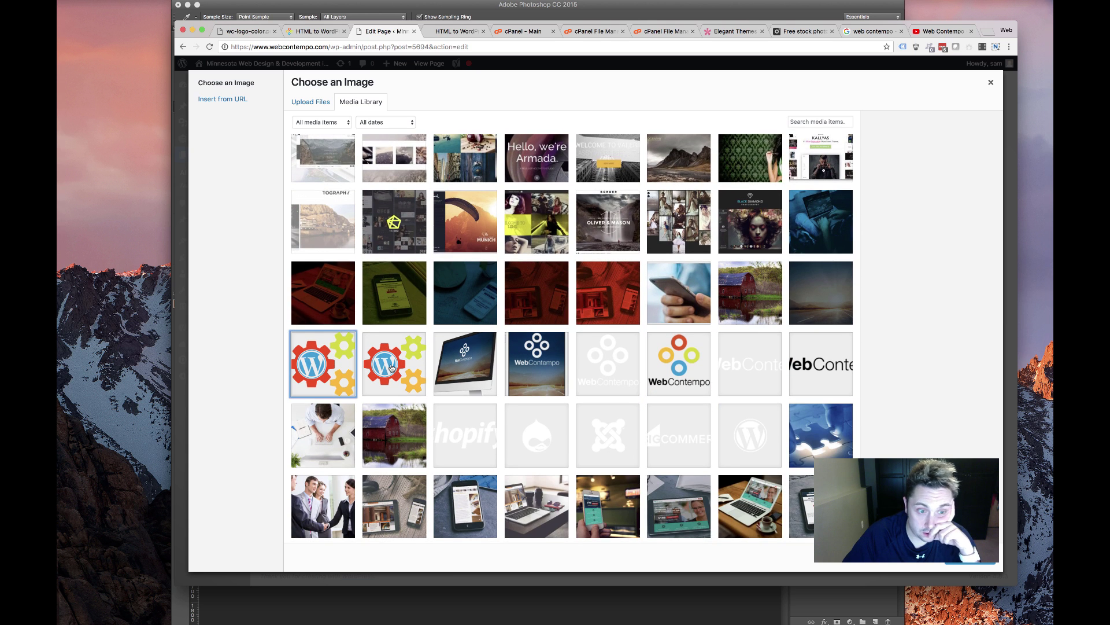
left_click(392, 368)
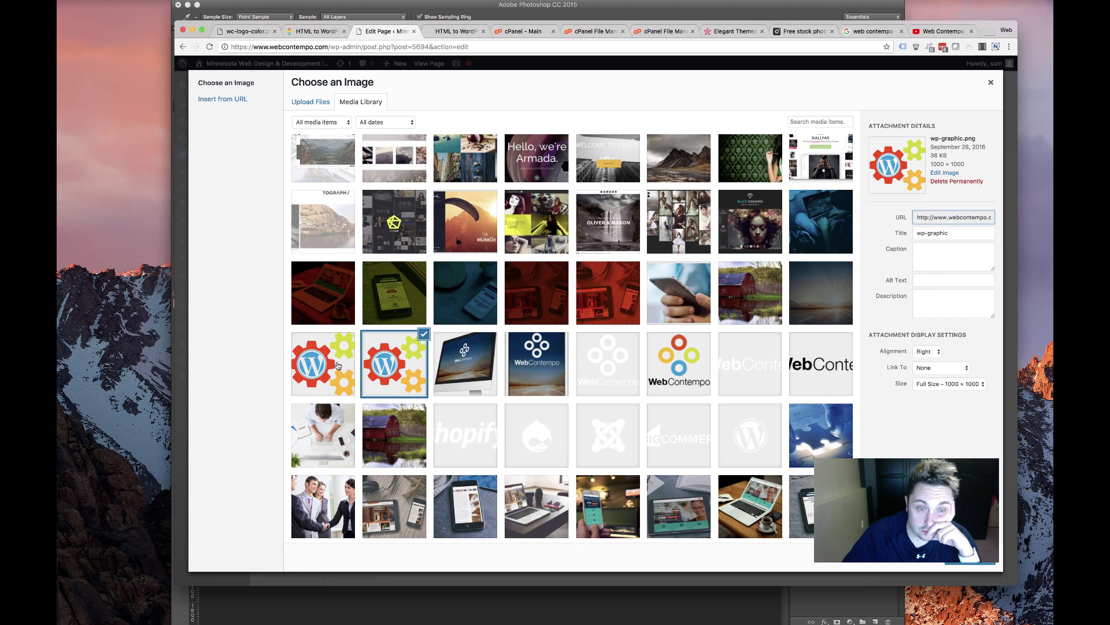
left_click(952, 563)
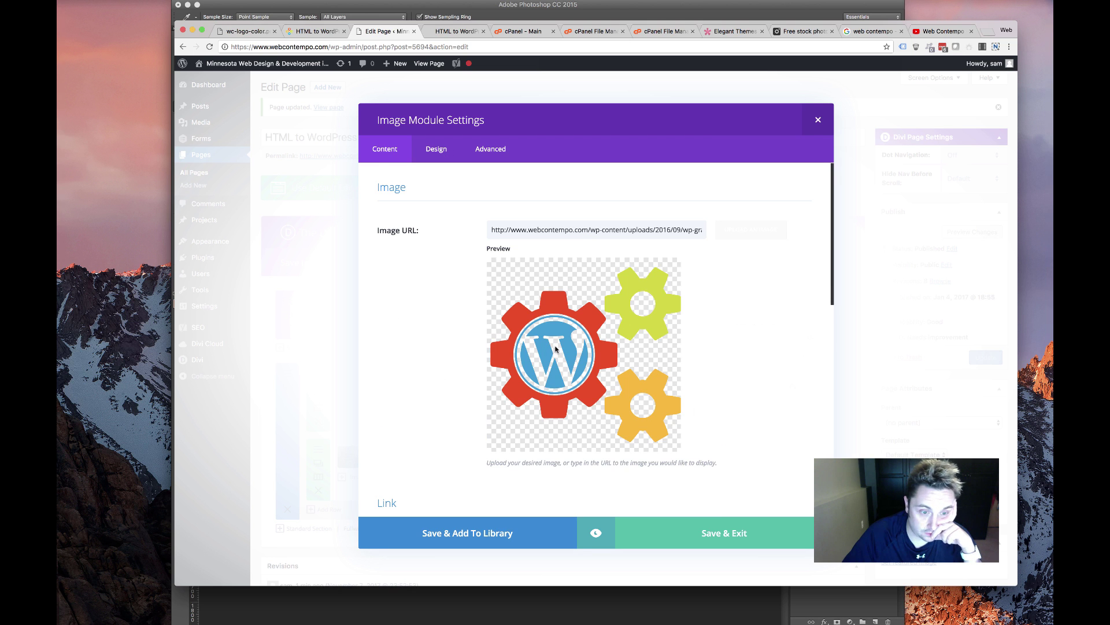
Give the image a Slide animation from the Right lasting 1500ms
scroll(514, 322, "down", 10)
scroll(514, 204, "up", 3)
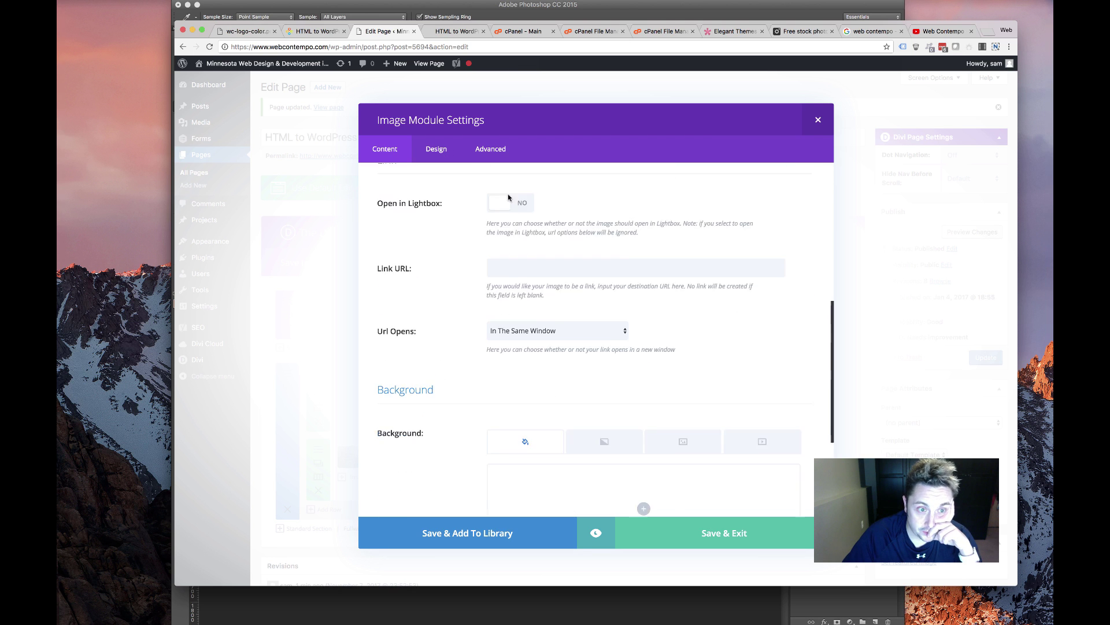
scroll(514, 231, "up", 8)
left_click(436, 149)
scroll(486, 344, "down", 6)
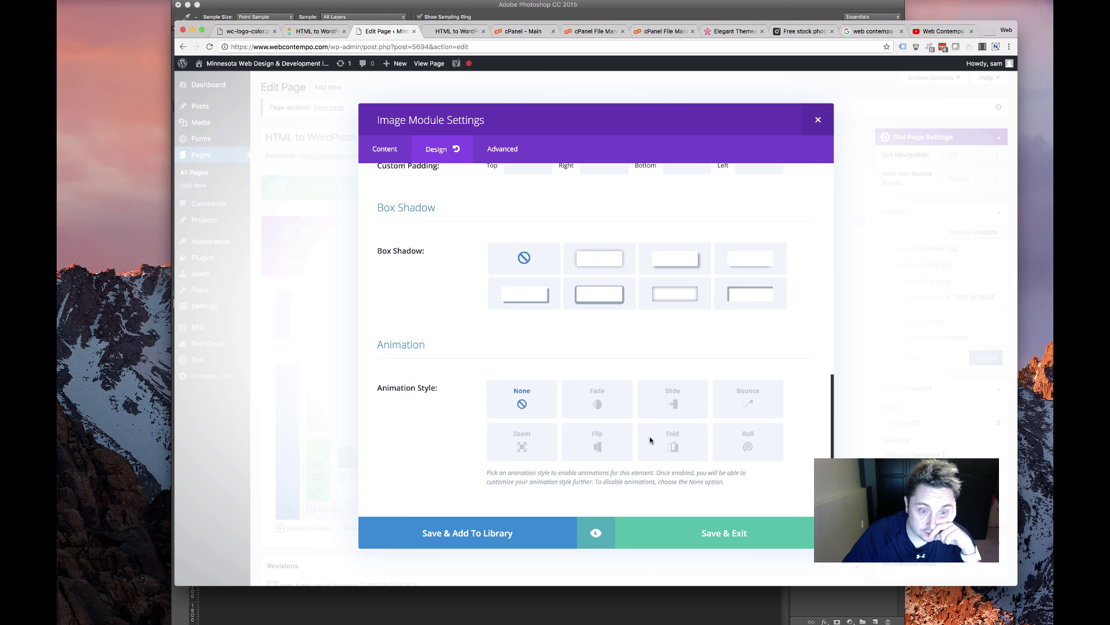
left_click(673, 399)
scroll(528, 451, "down", 4)
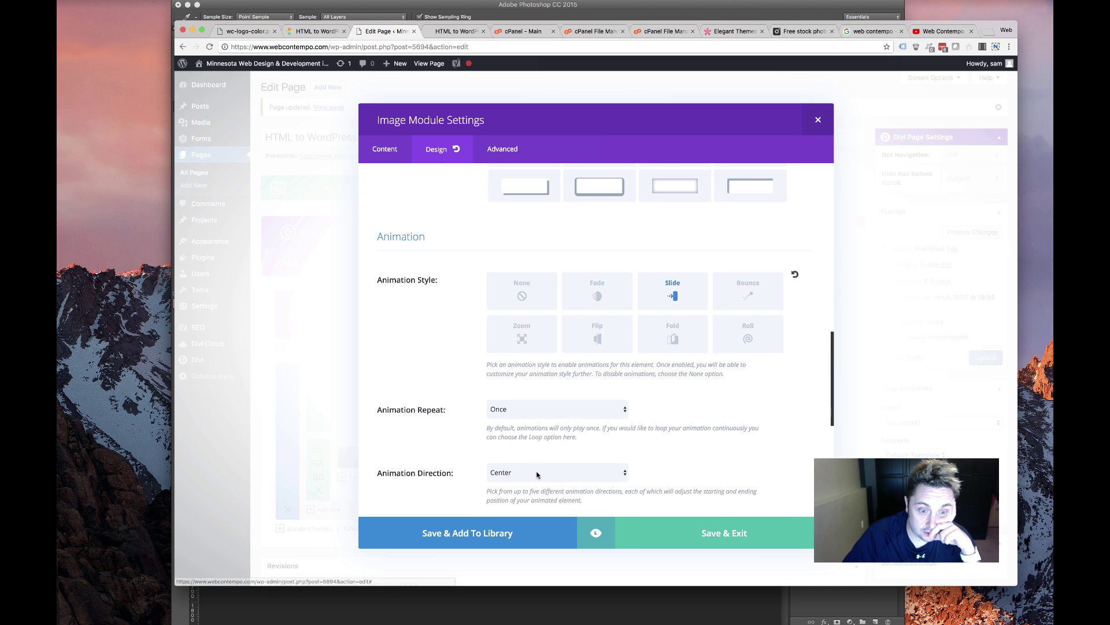
left_click(535, 473)
left_click(525, 482)
scroll(606, 416, "down", 3)
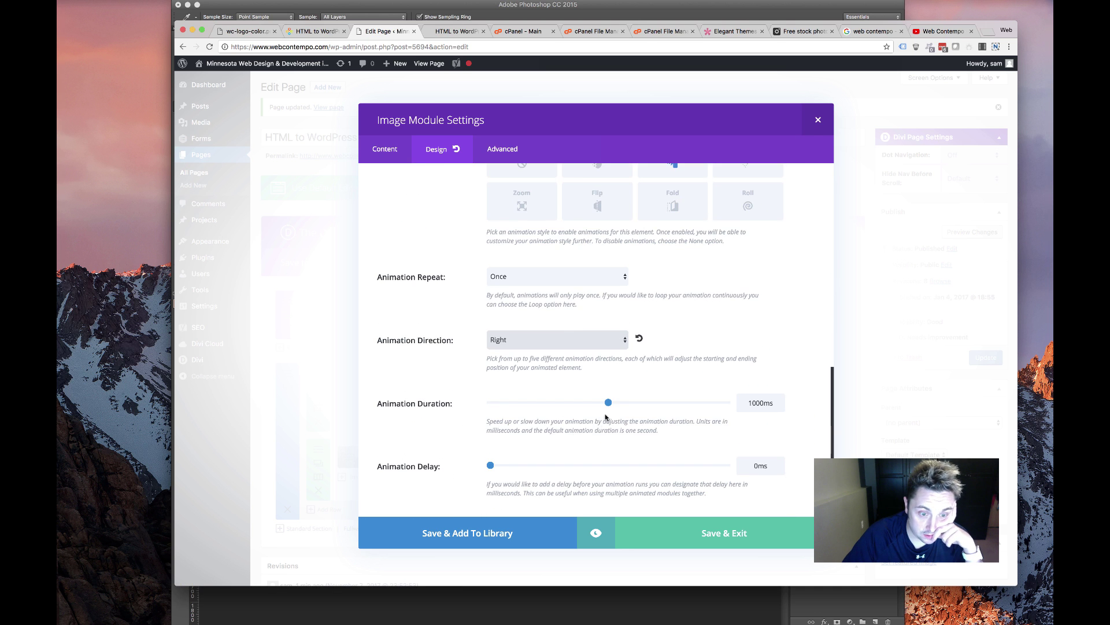
left_click_drag(609, 402, 636, 403)
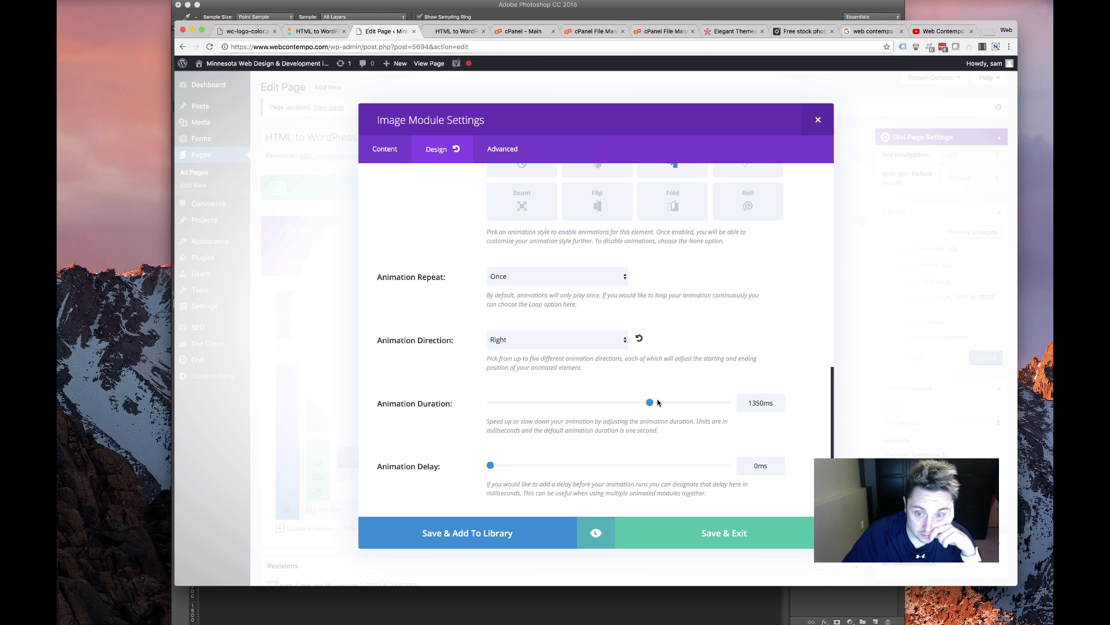
Save the image module and add a Text module in the two-thirds column
left_click(715, 532)
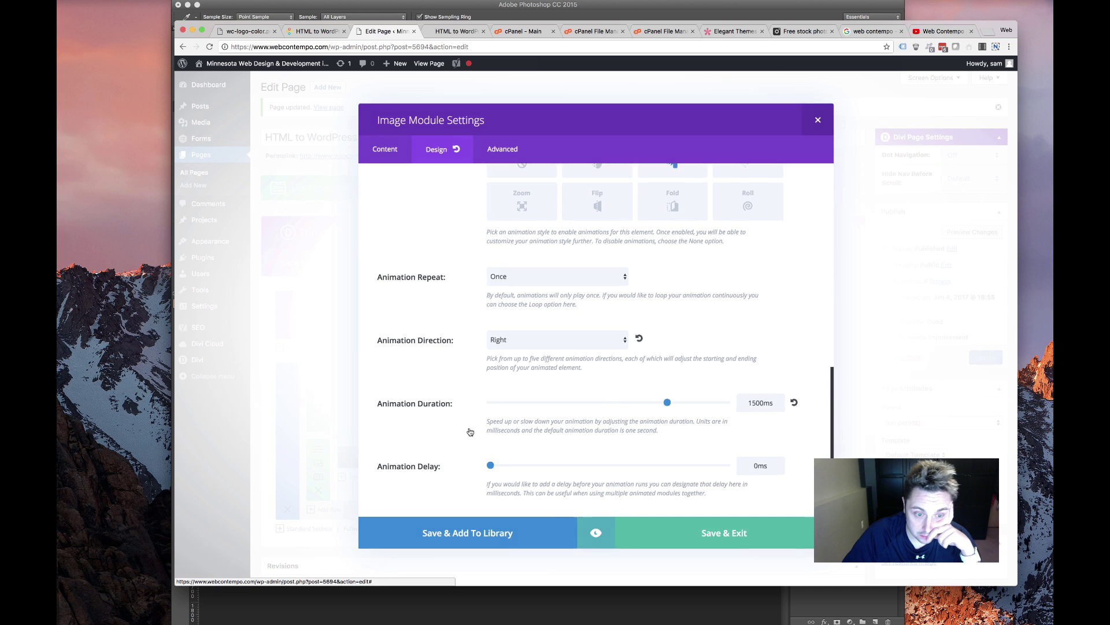
left_click(666, 460)
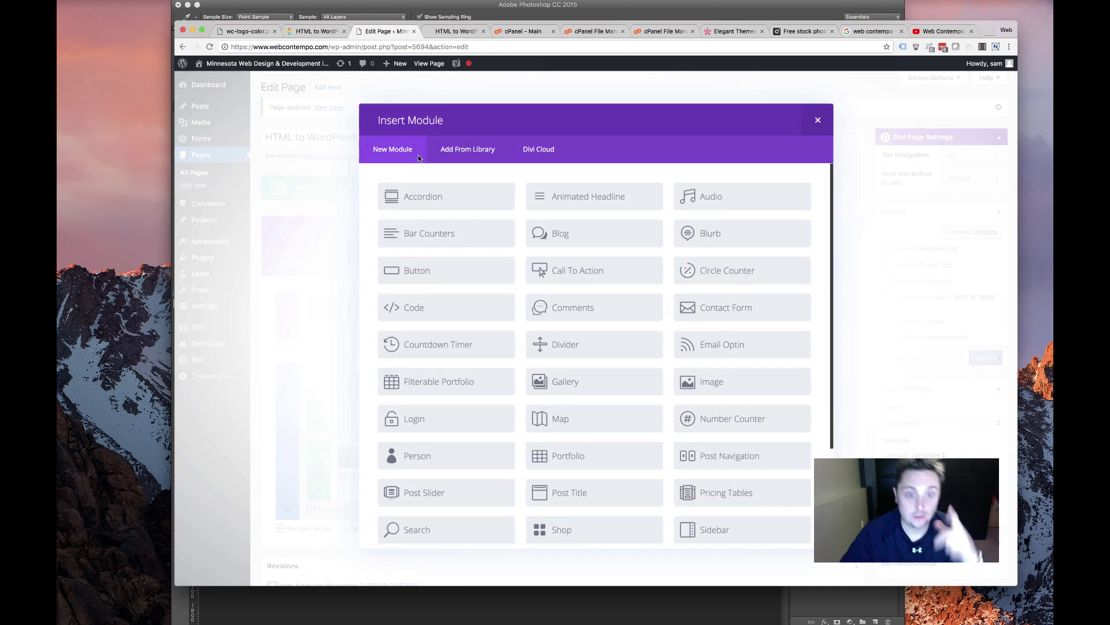
scroll(463, 433, "down", 5)
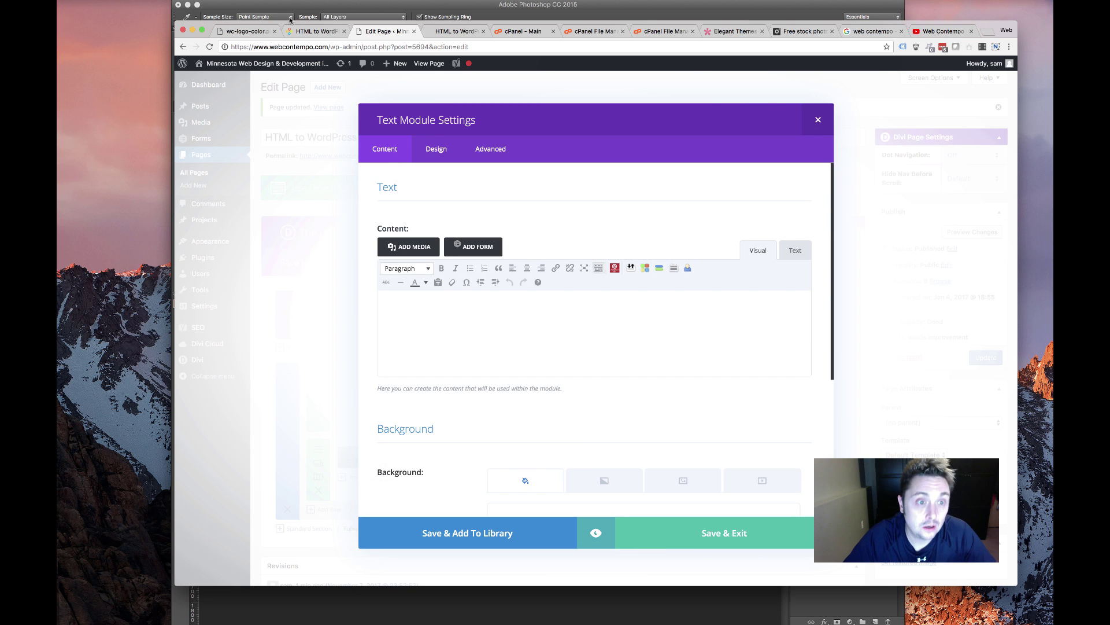
Paste the specialization heading, paragraph and bullet list from the live page, unlinking 'WordPress site'
key("ctrl+shift+Tab")
left_click_drag(618, 533, 509, 355)
key("super+c")
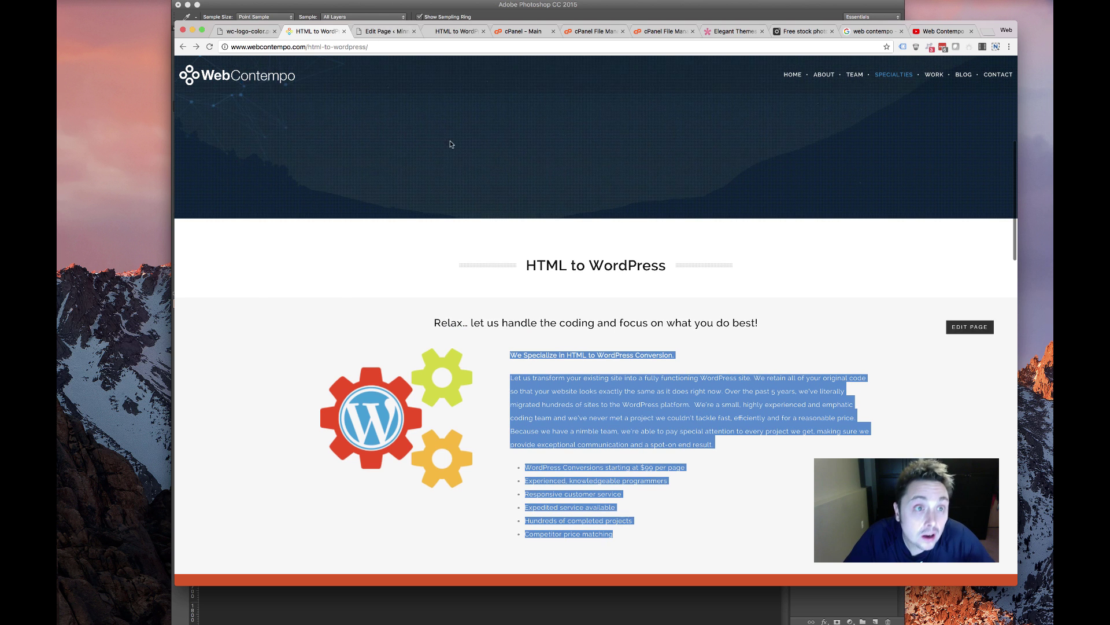
key("ctrl+Tab")
key("super+v")
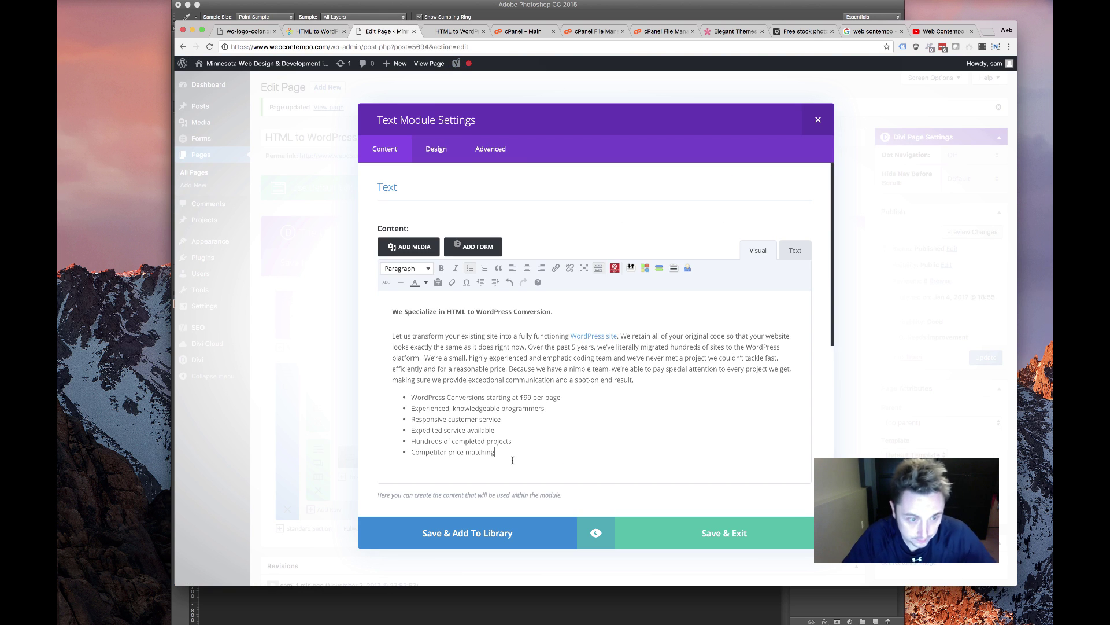
left_click(597, 339)
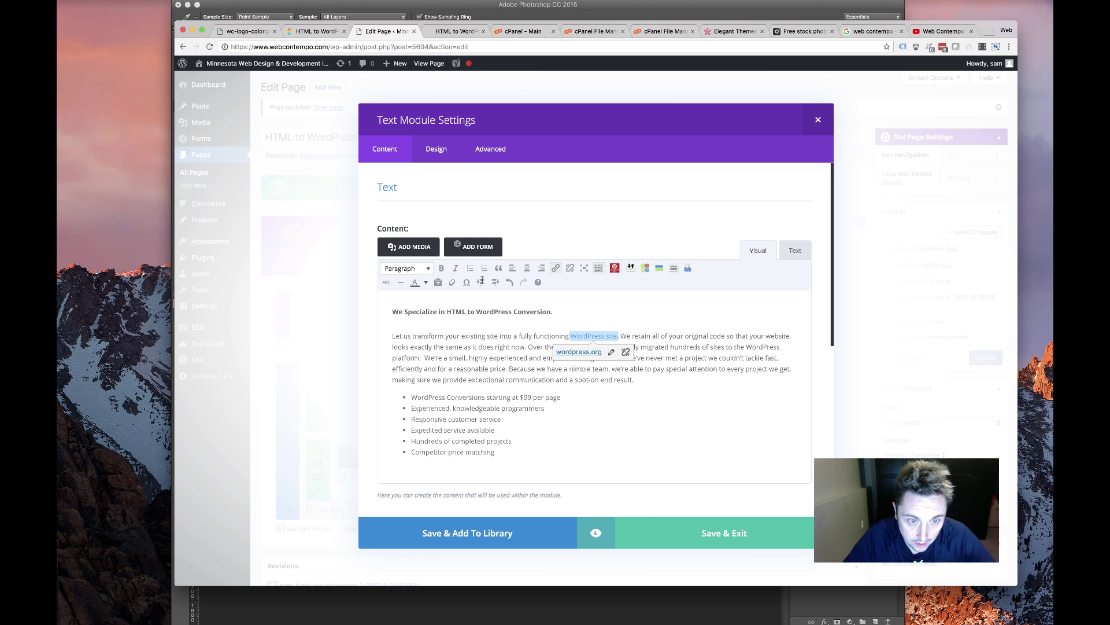
left_click(626, 352)
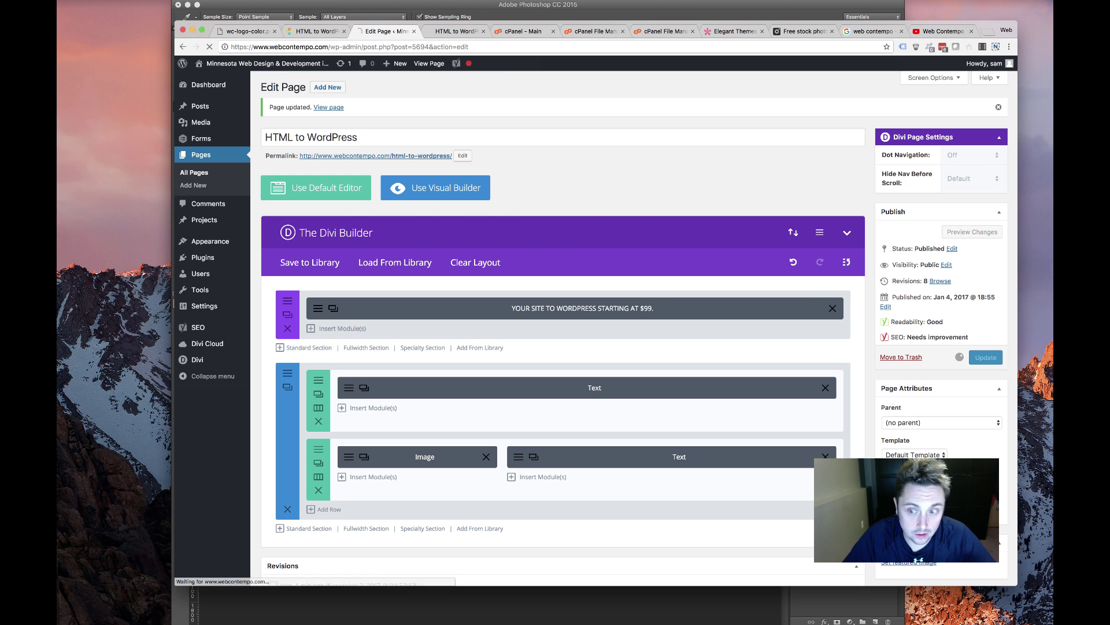
left_click(454, 31)
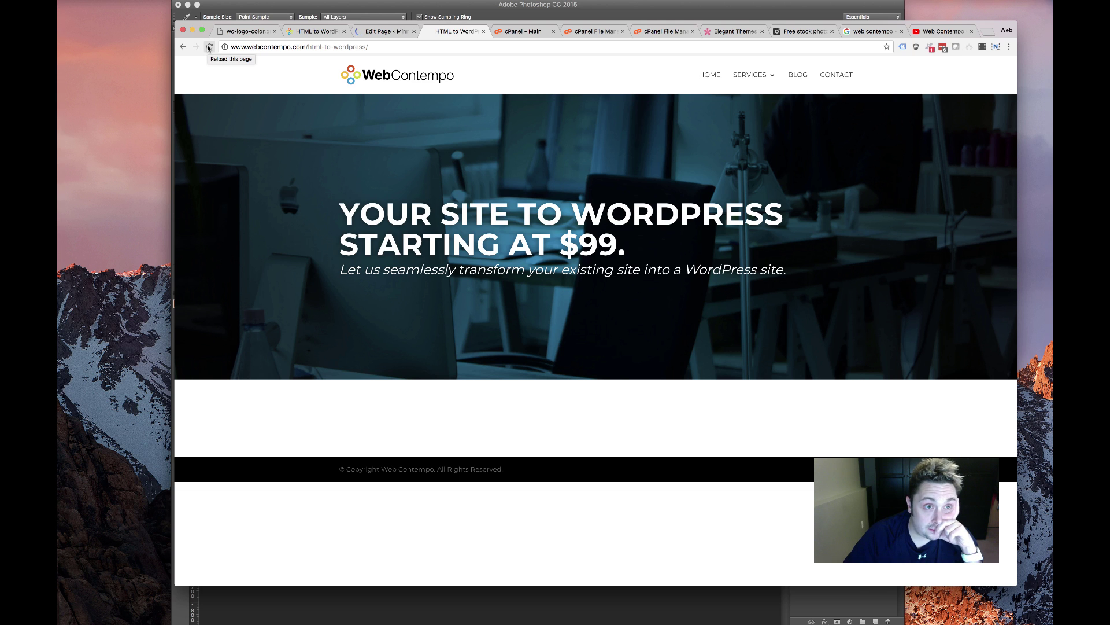
left_click(210, 48)
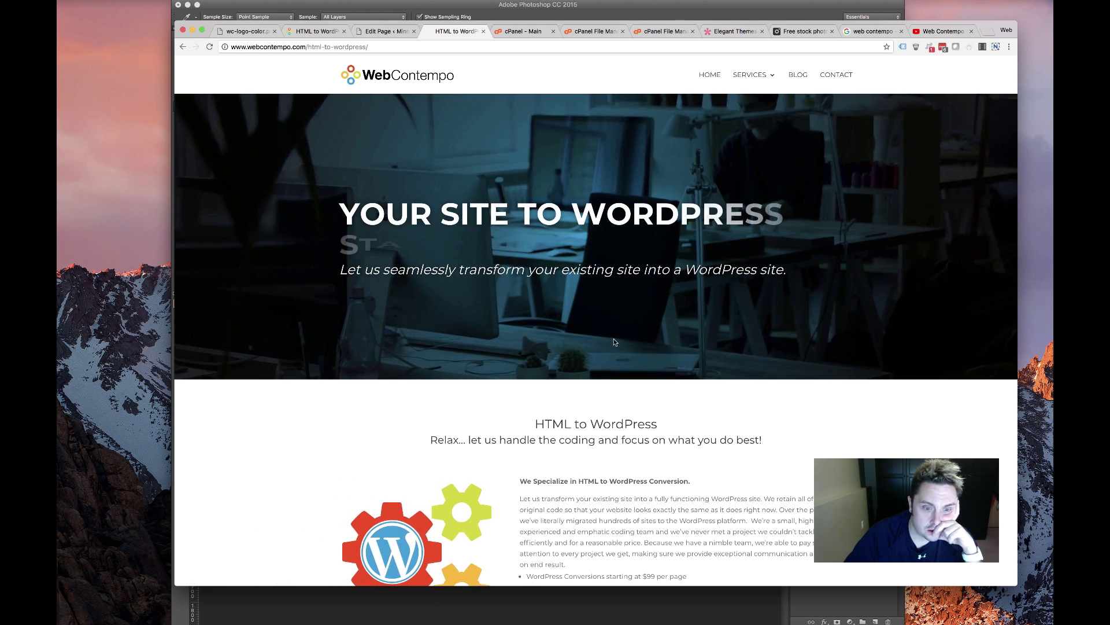
scroll(614, 342, "down", 3)
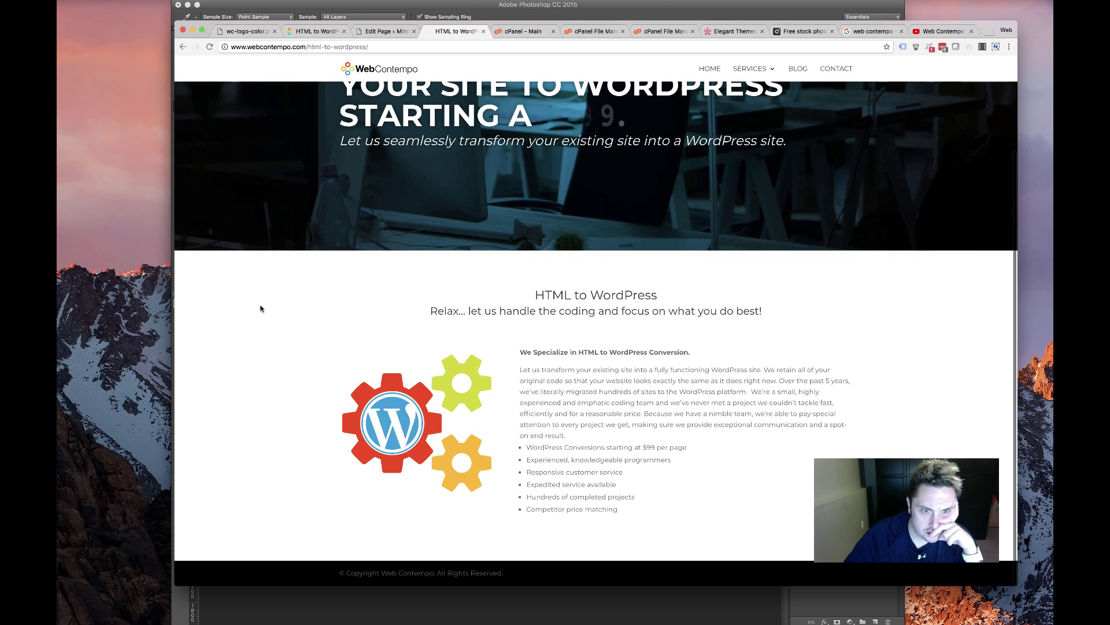
scroll(512, 404, "down", 1)
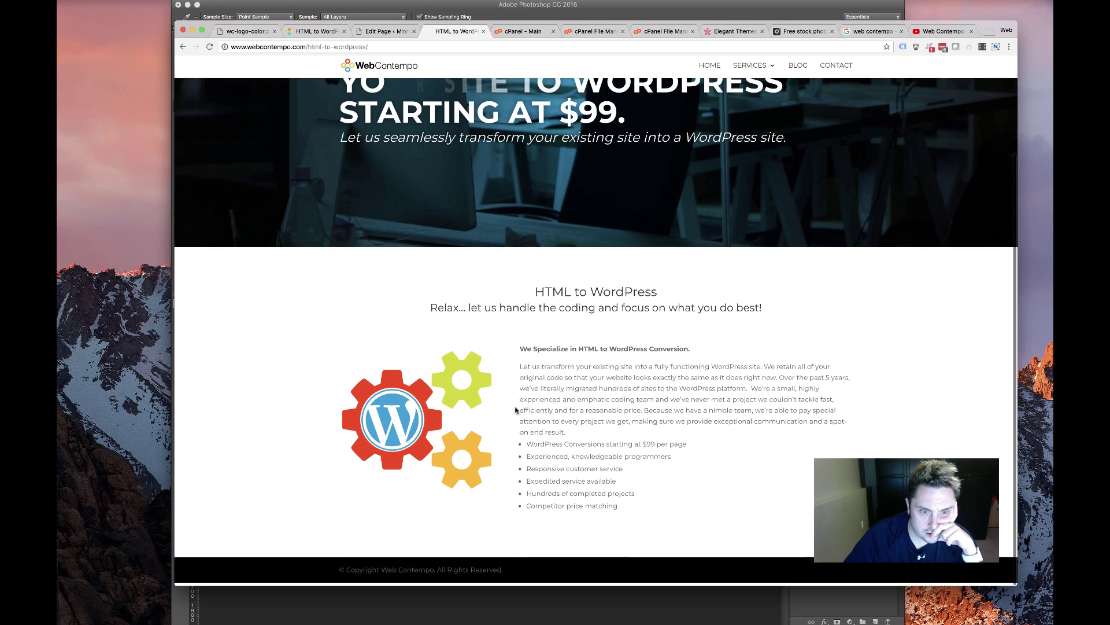
scroll(442, 362, "up", 3)
scroll(442, 362, "down", 3)
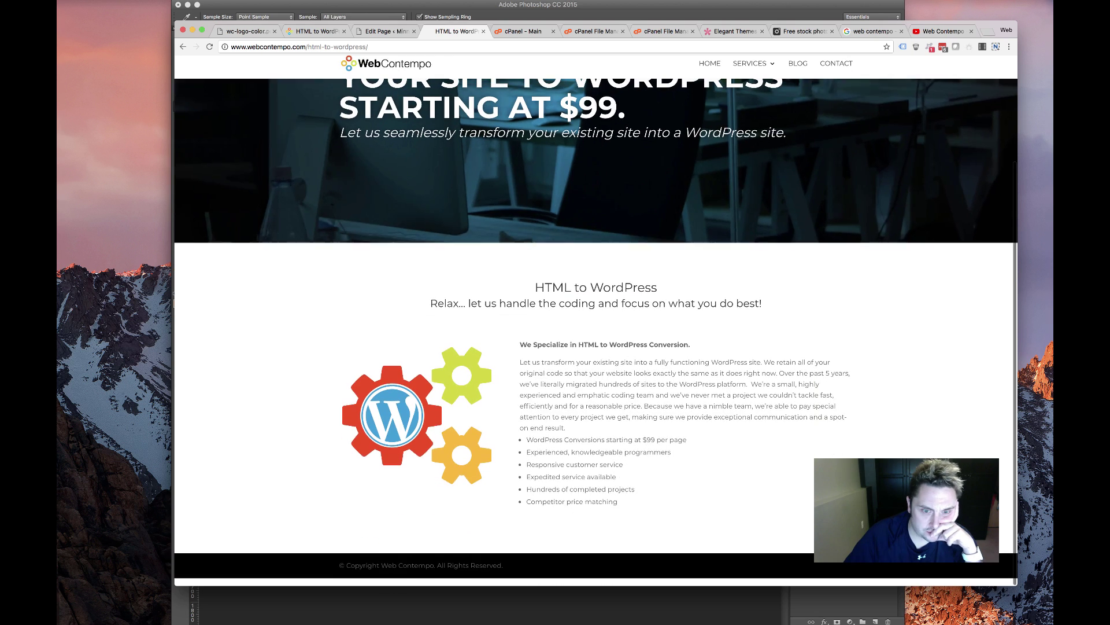
scroll(832, 325, "up", 1)
triple_click(516, 297)
left_click(819, 295)
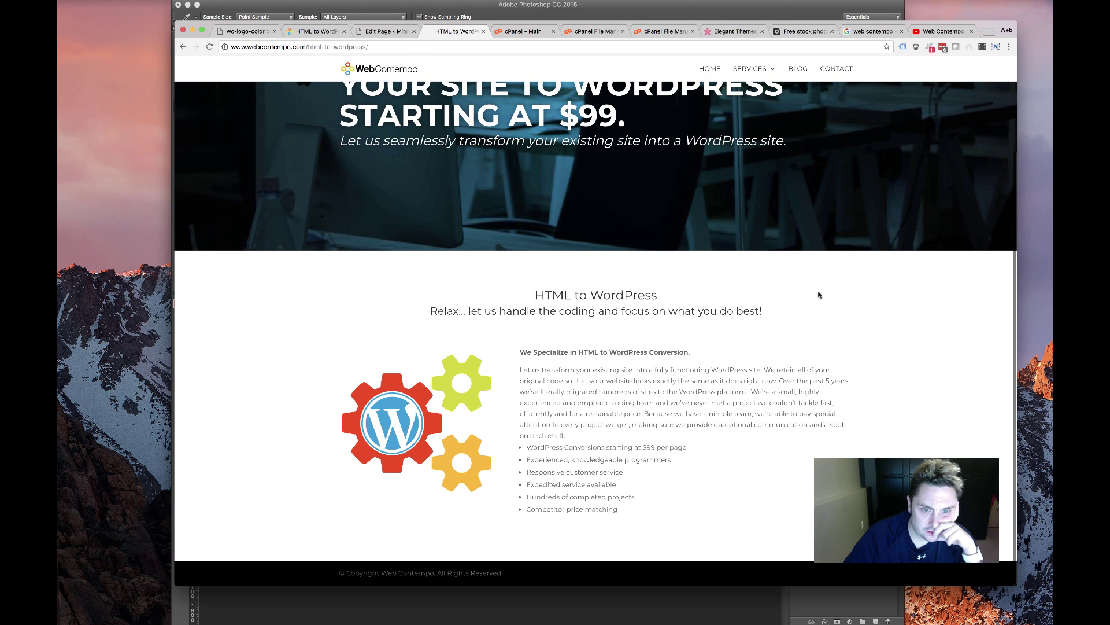
scroll(819, 295, "up", 3)
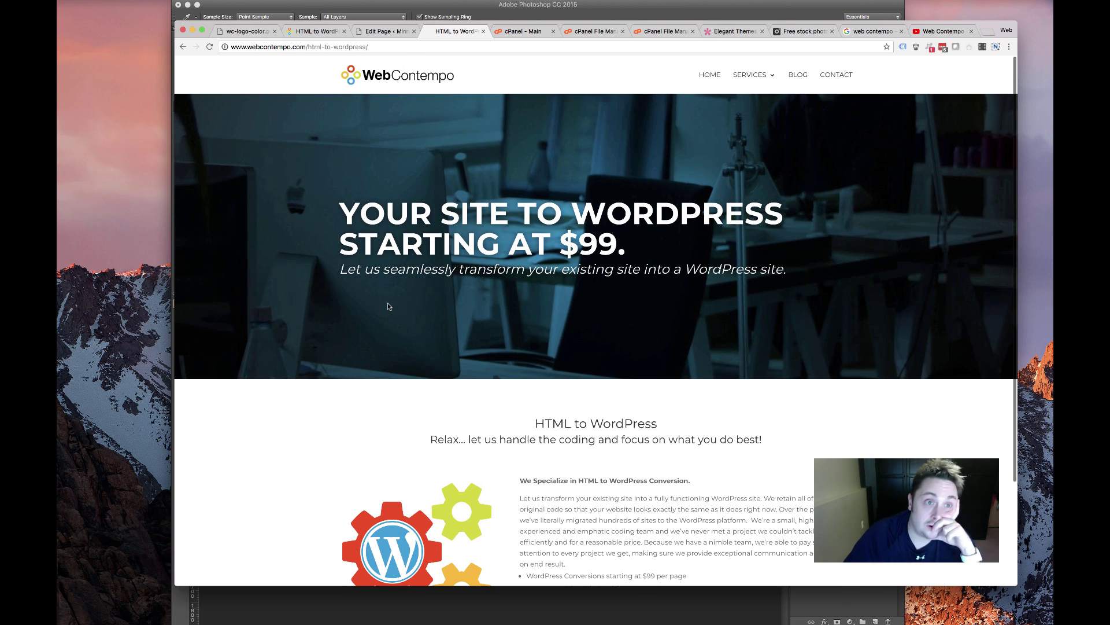
scroll(441, 309, "down", 3)
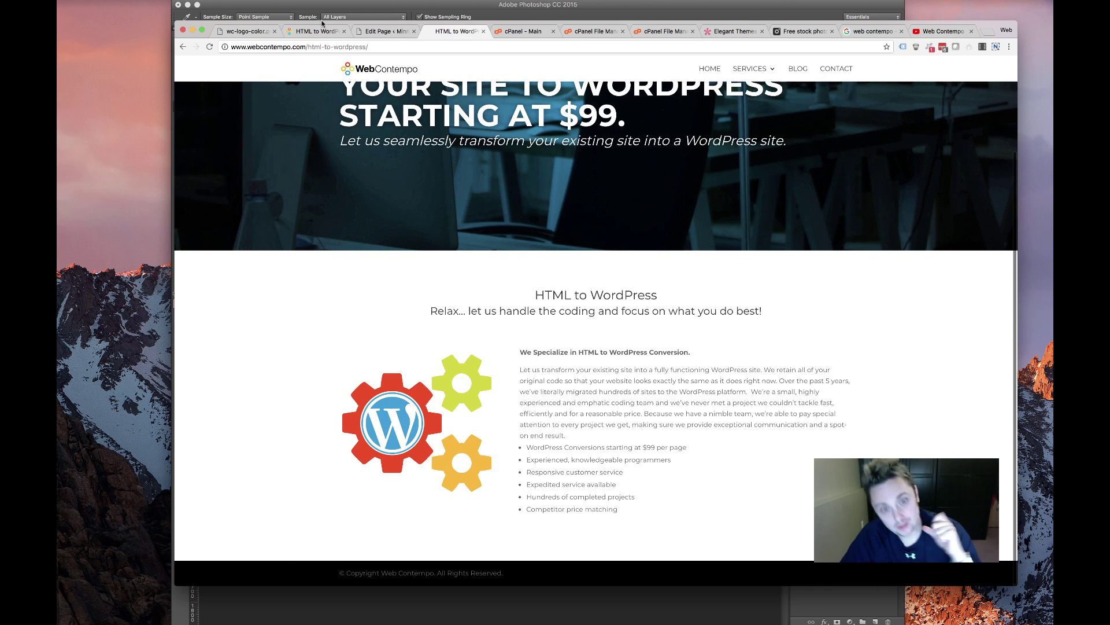
Scroll through the original page's sections to its coloured feature blocks, then return to the editor
left_click(379, 31)
left_click(317, 31)
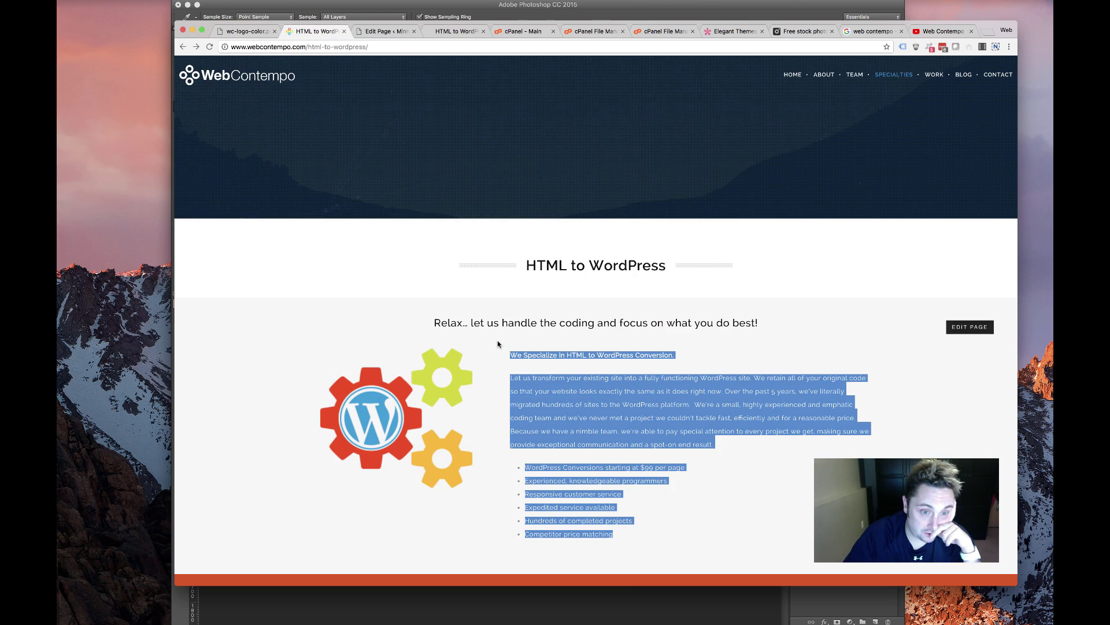
scroll(497, 344, "down", 3)
scroll(488, 345, "down", 3)
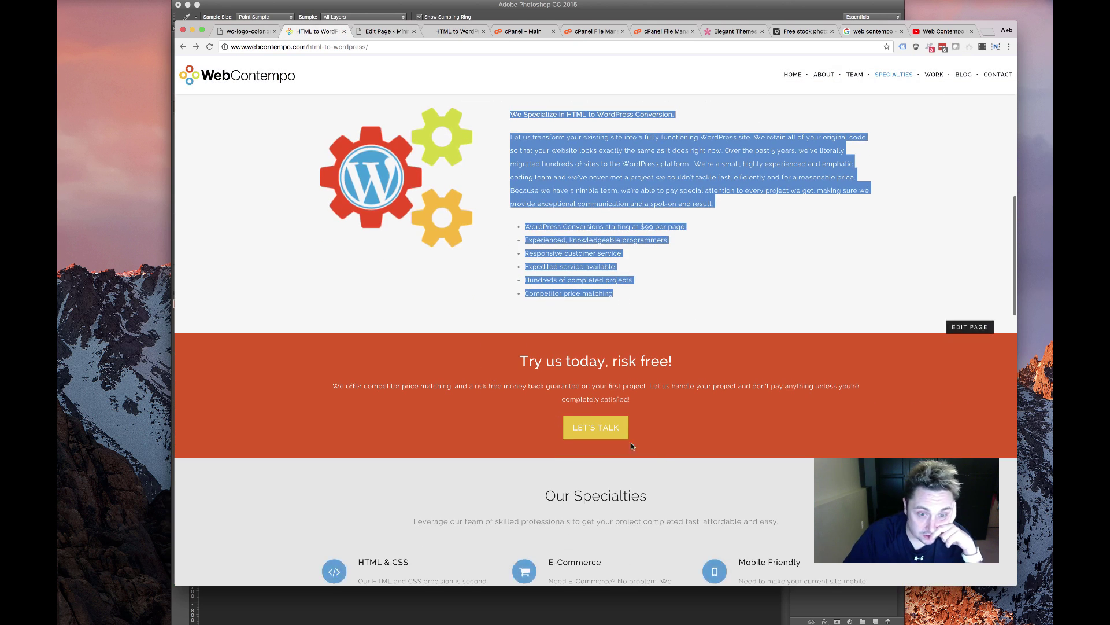
scroll(636, 347, "down", 5)
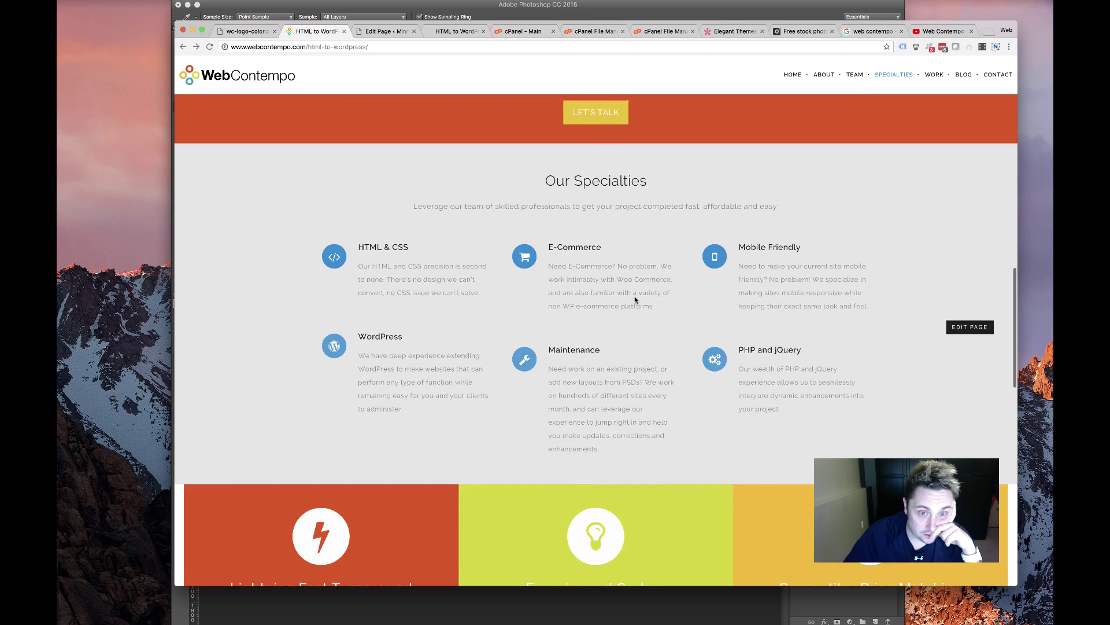
scroll(634, 299, "up", 5)
scroll(639, 298, "down", 2)
scroll(639, 301, "up", 2)
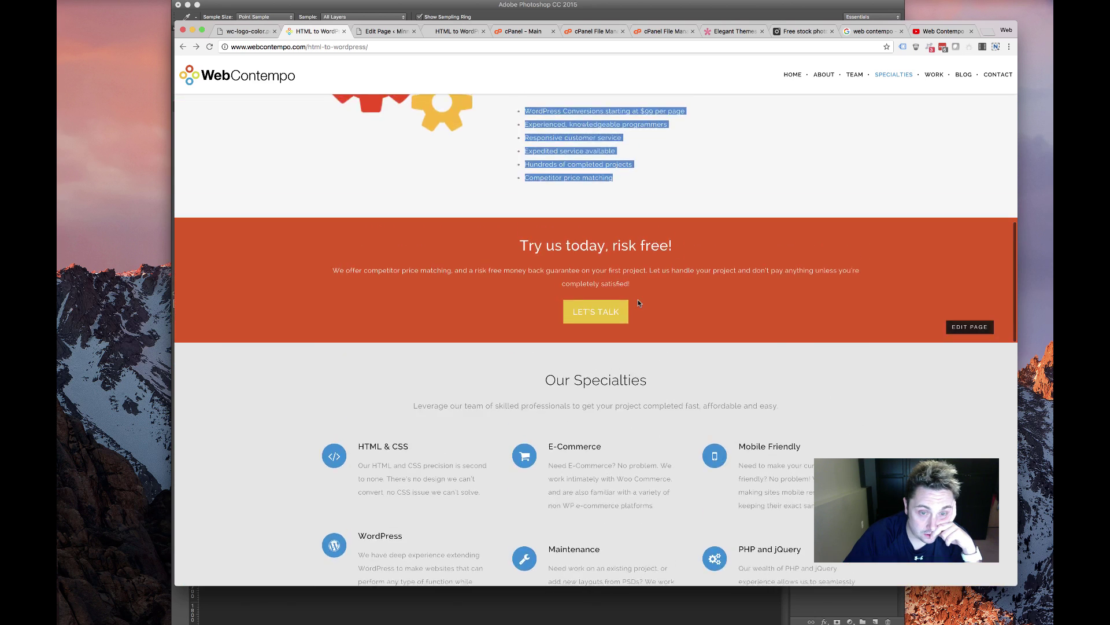
scroll(638, 301, "down", 8)
scroll(578, 300, "up", 5)
scroll(523, 299, "down", 3)
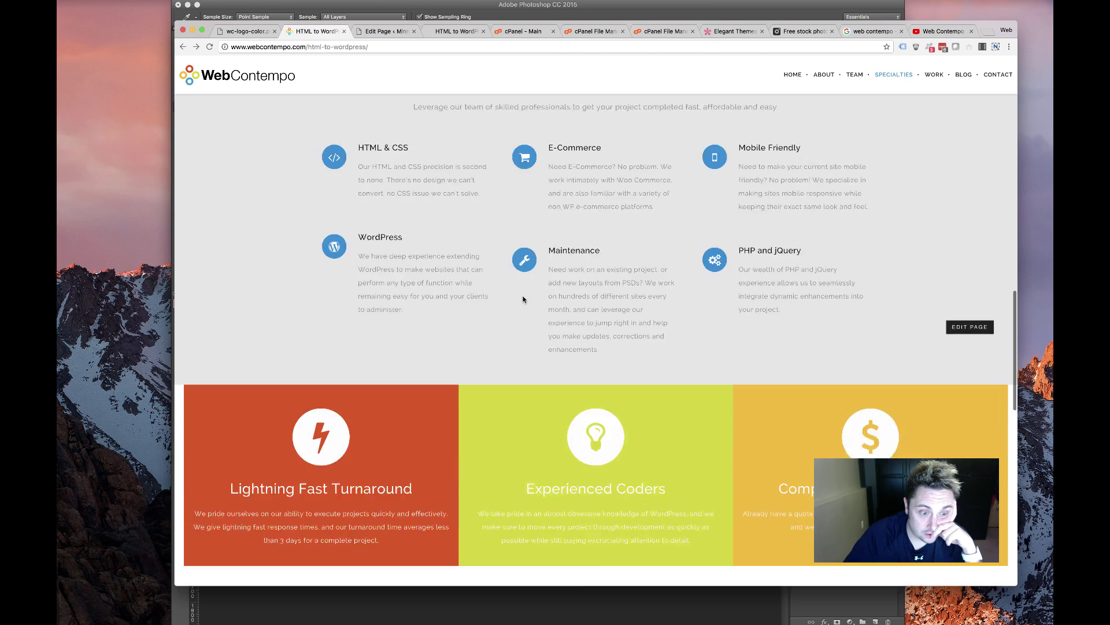
scroll(523, 299, "down", 5)
scroll(524, 298, "up", 3)
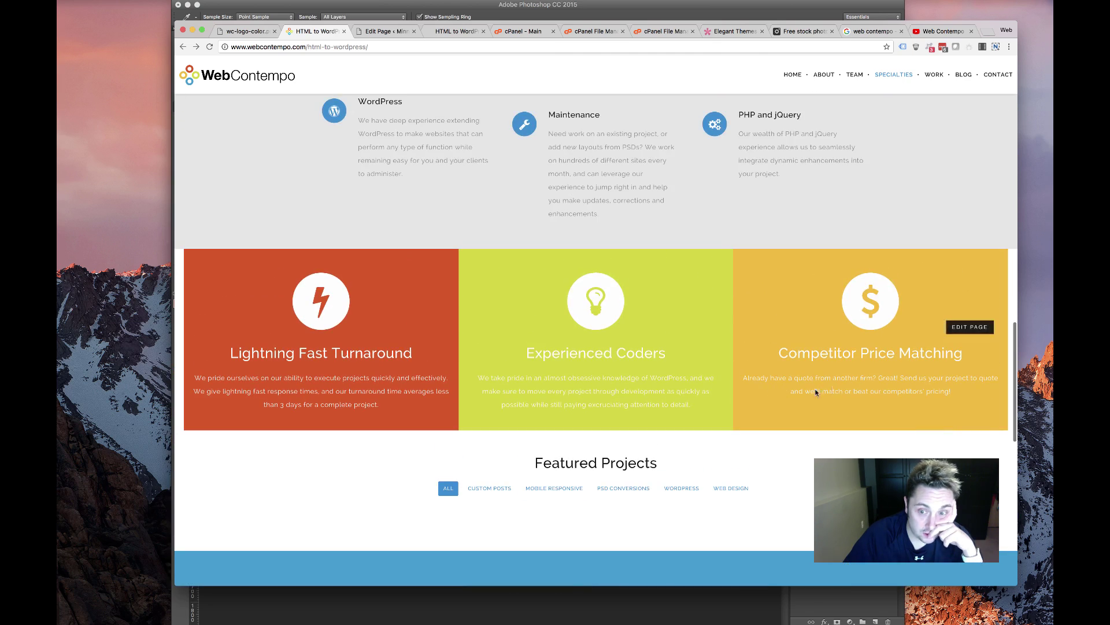
scroll(636, 376, "up", 15)
scroll(625, 381, "down", 10)
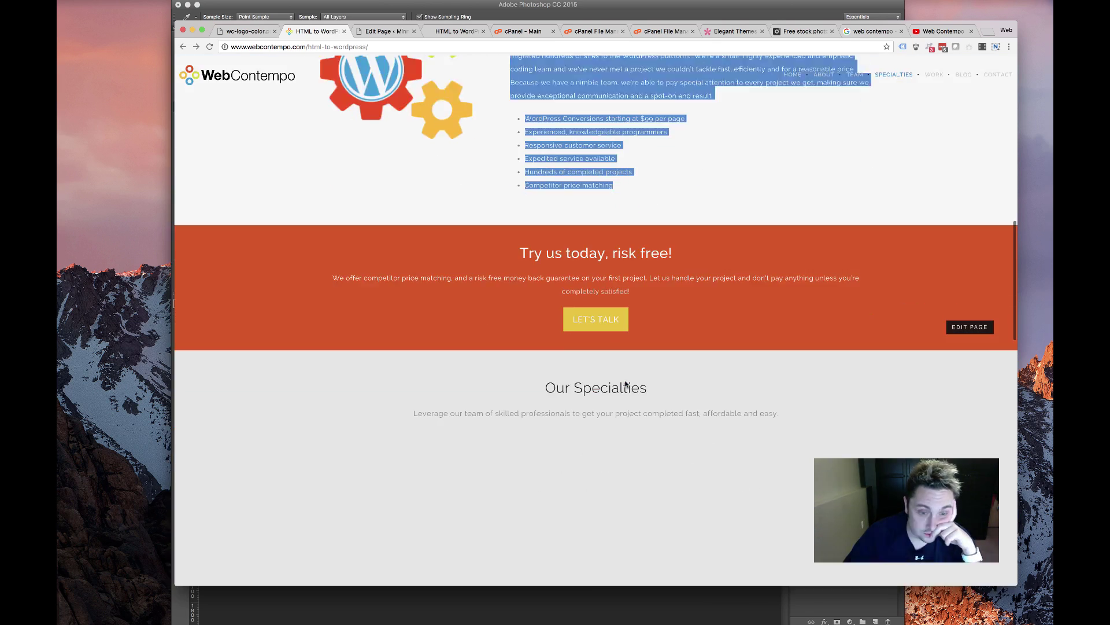
scroll(625, 381, "up", 6)
scroll(520, 324, "down", 12)
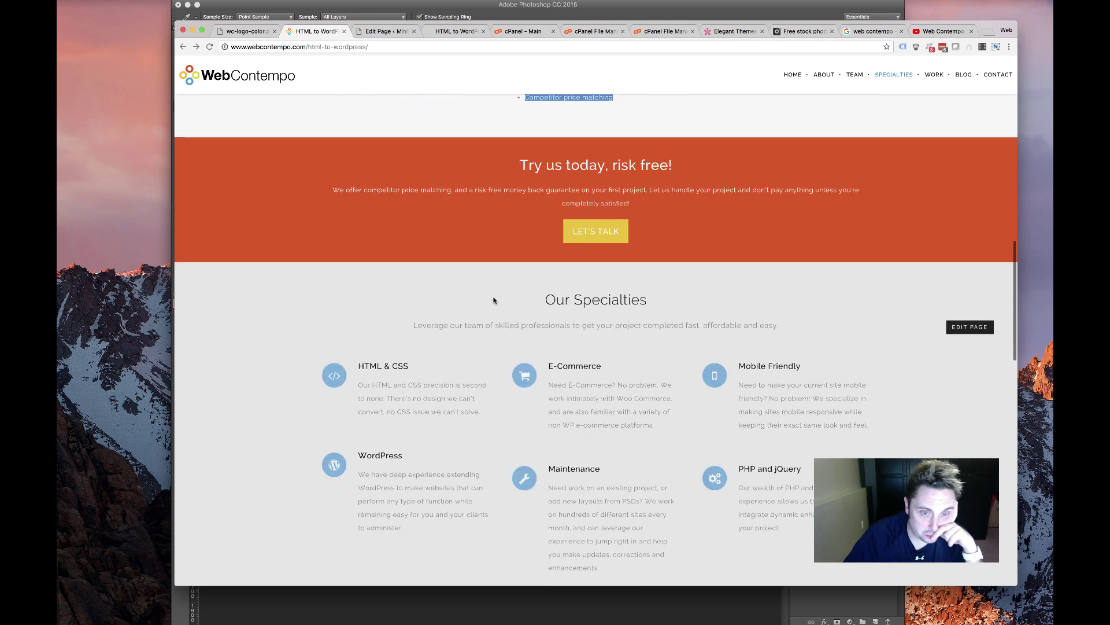
scroll(485, 311, "down", 10)
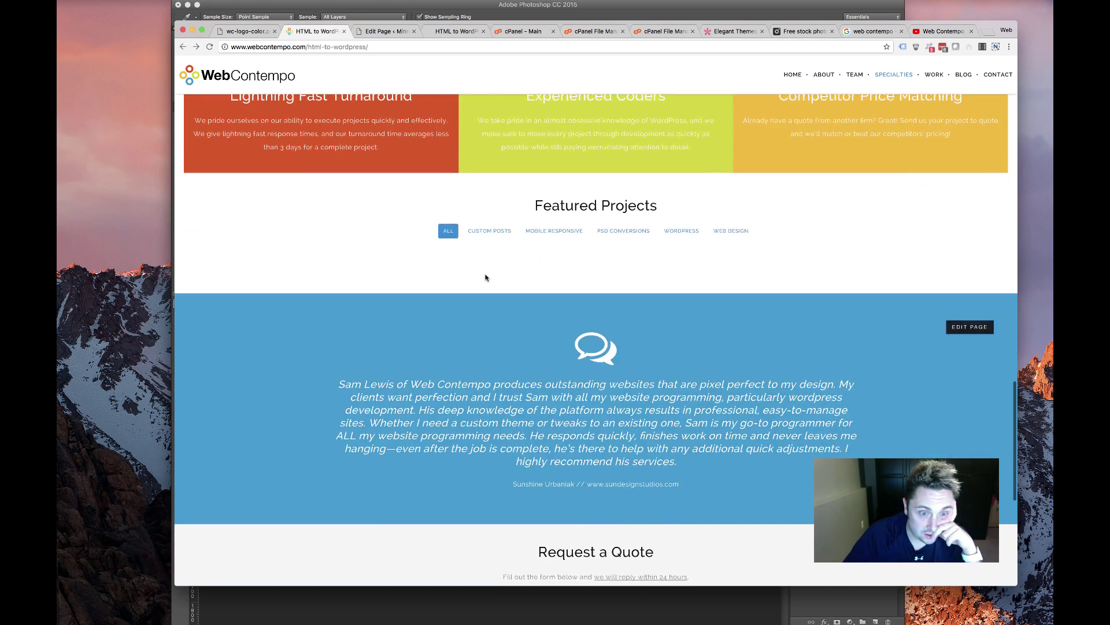
scroll(485, 277, "up", 12)
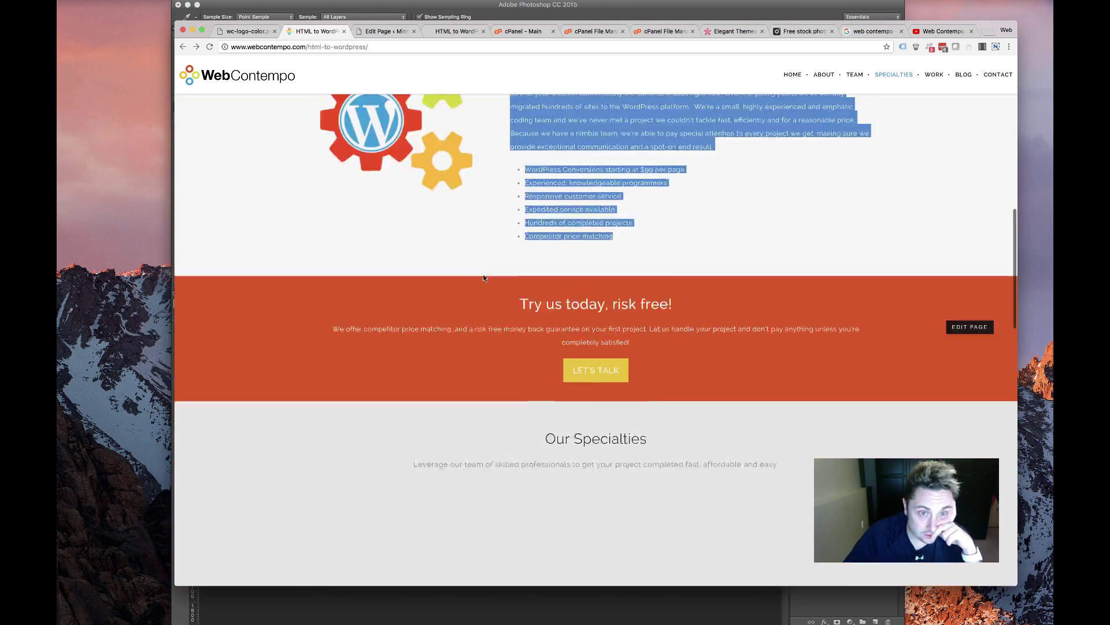
scroll(483, 278, "down", 10)
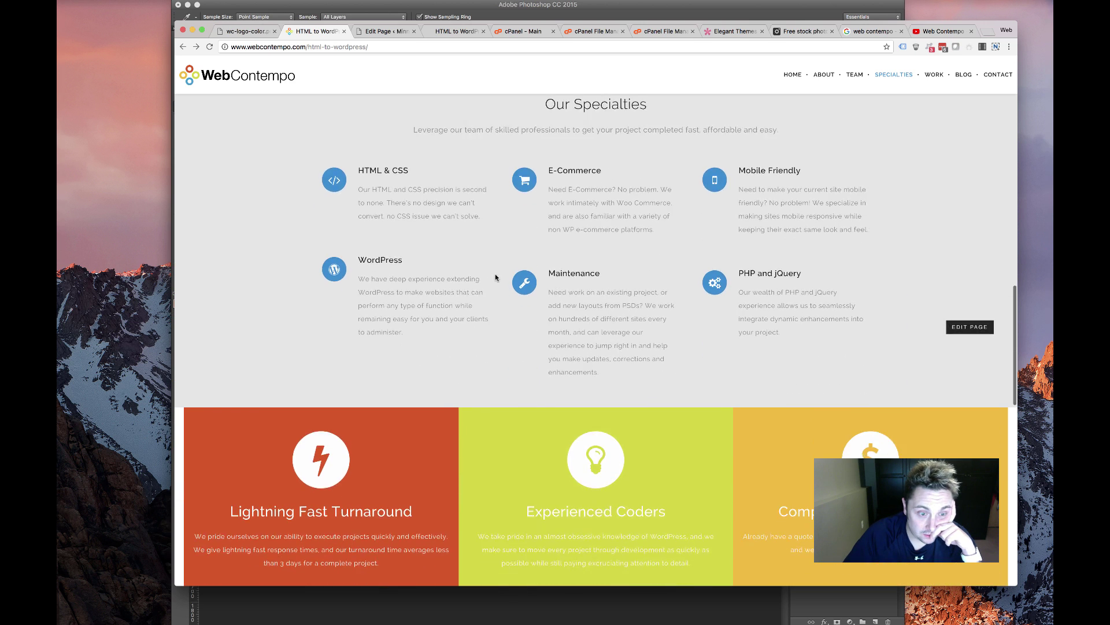
scroll(363, 281, "down", 2)
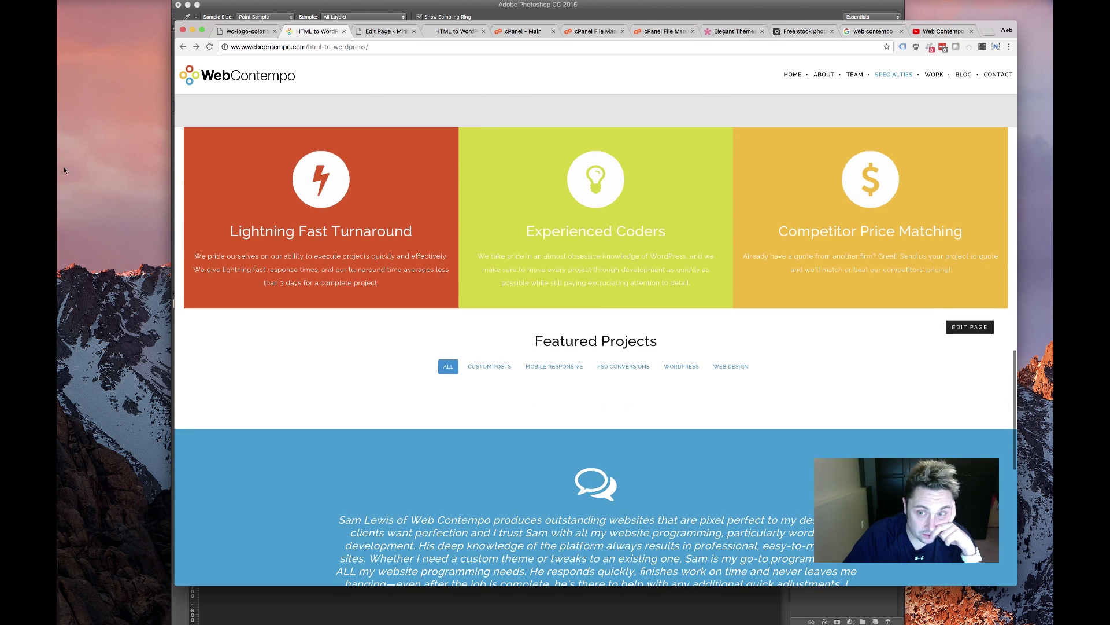
left_click(368, 33)
Add a three-column section and set its row to fullwidth, gutter width 1, with equalized column heights
scroll(349, 285, "down", 5)
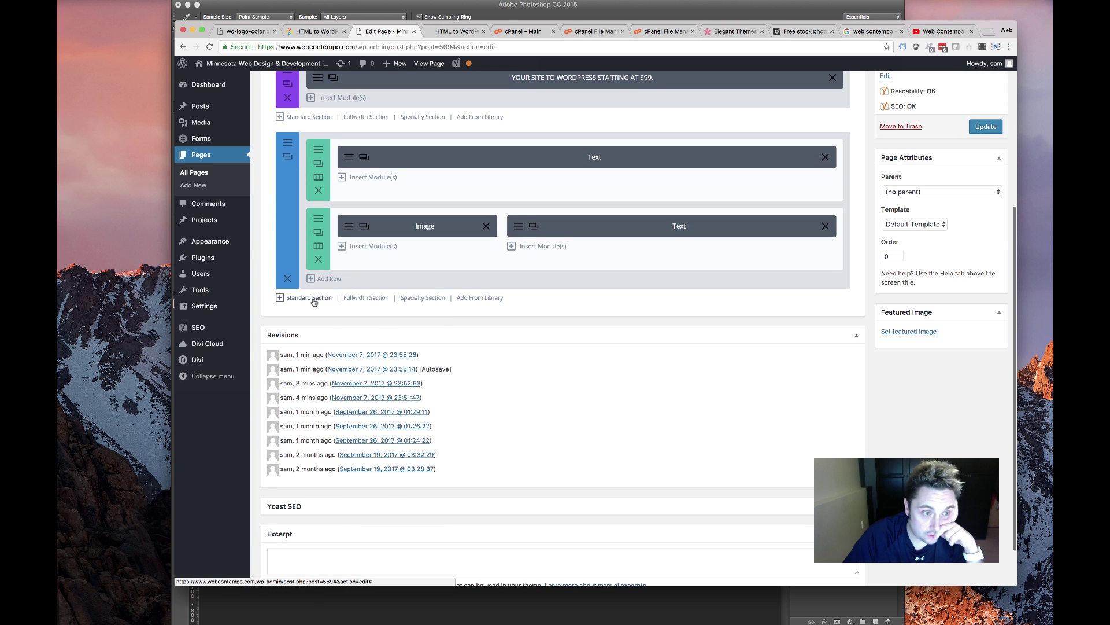
left_click(311, 298)
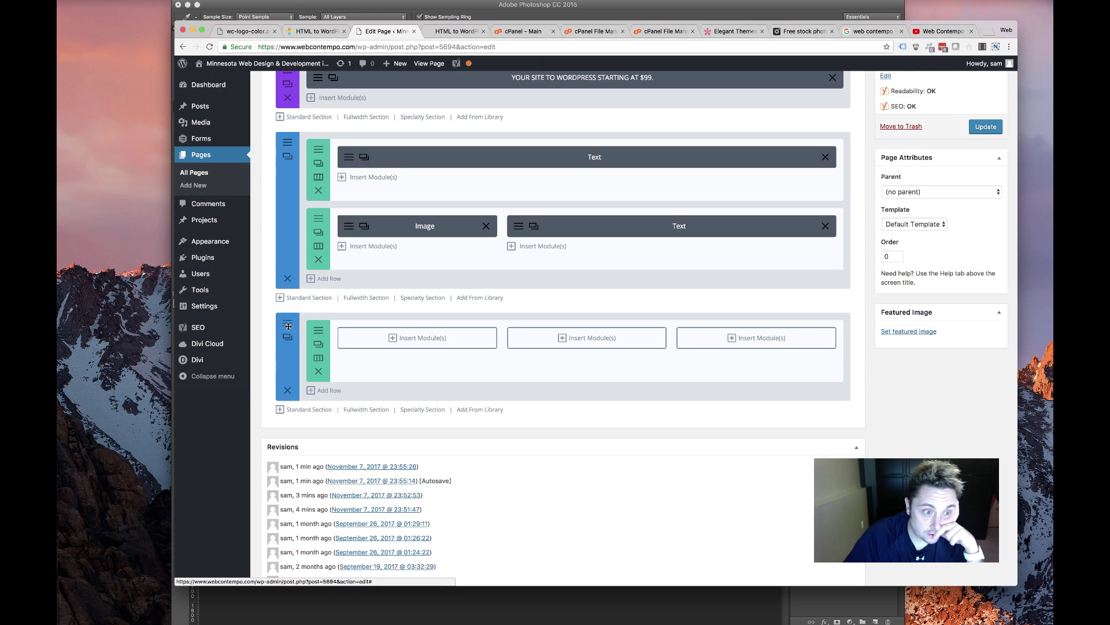
left_click(318, 344)
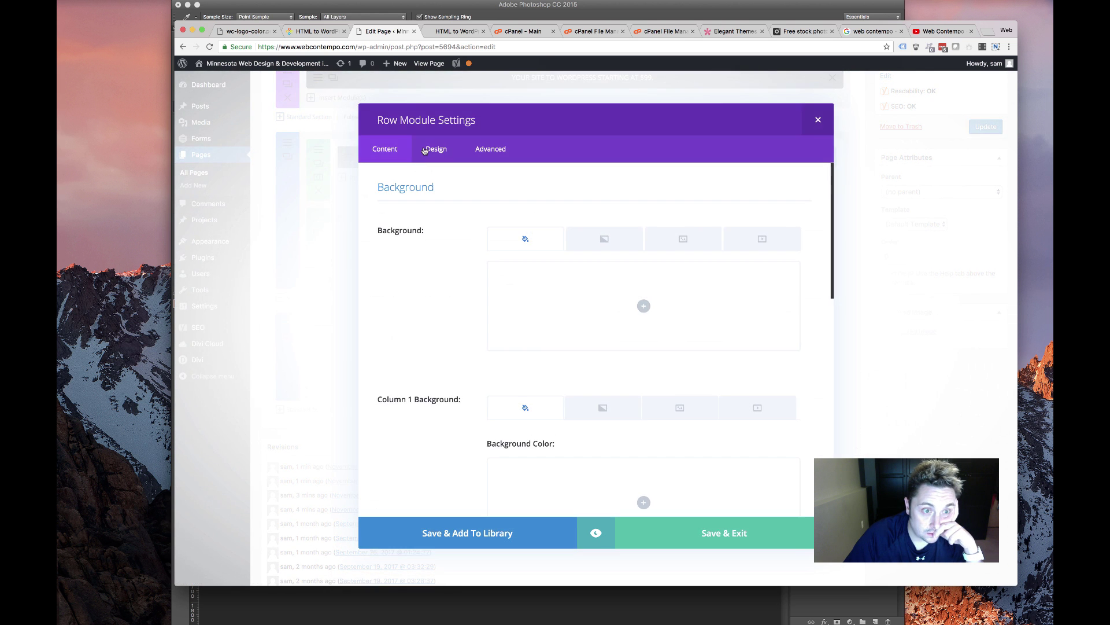
left_click(421, 153)
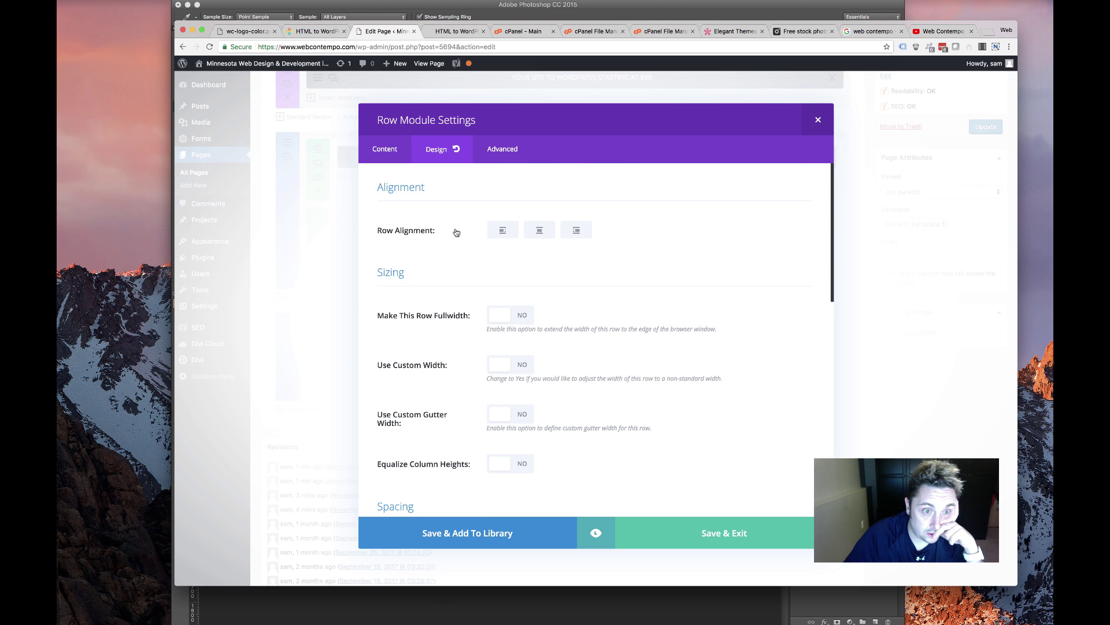
left_click(531, 319)
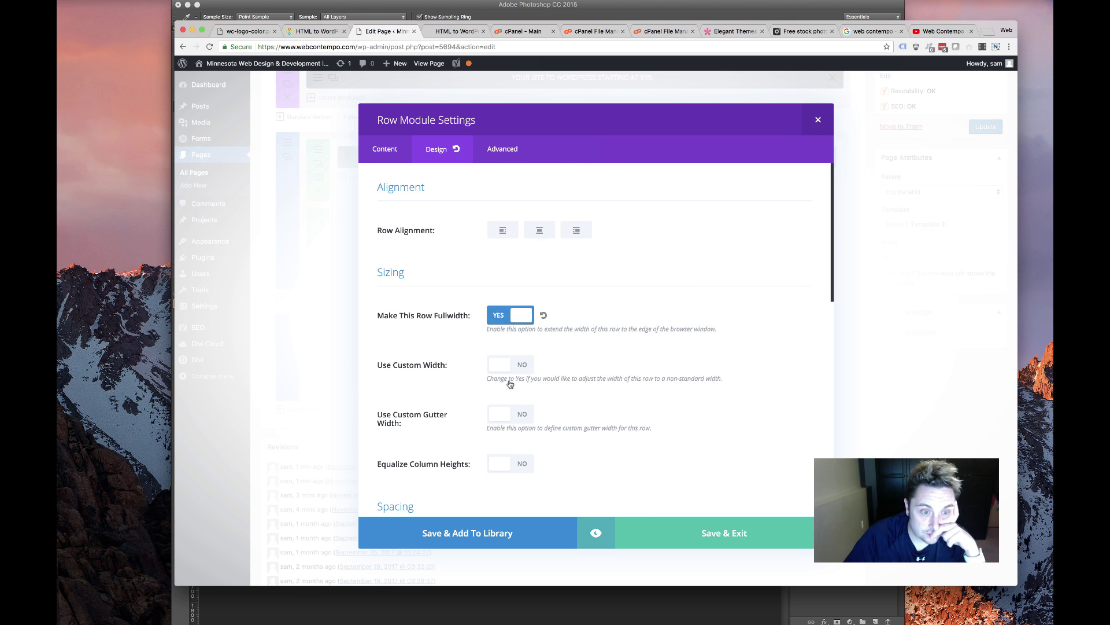
left_click(525, 413)
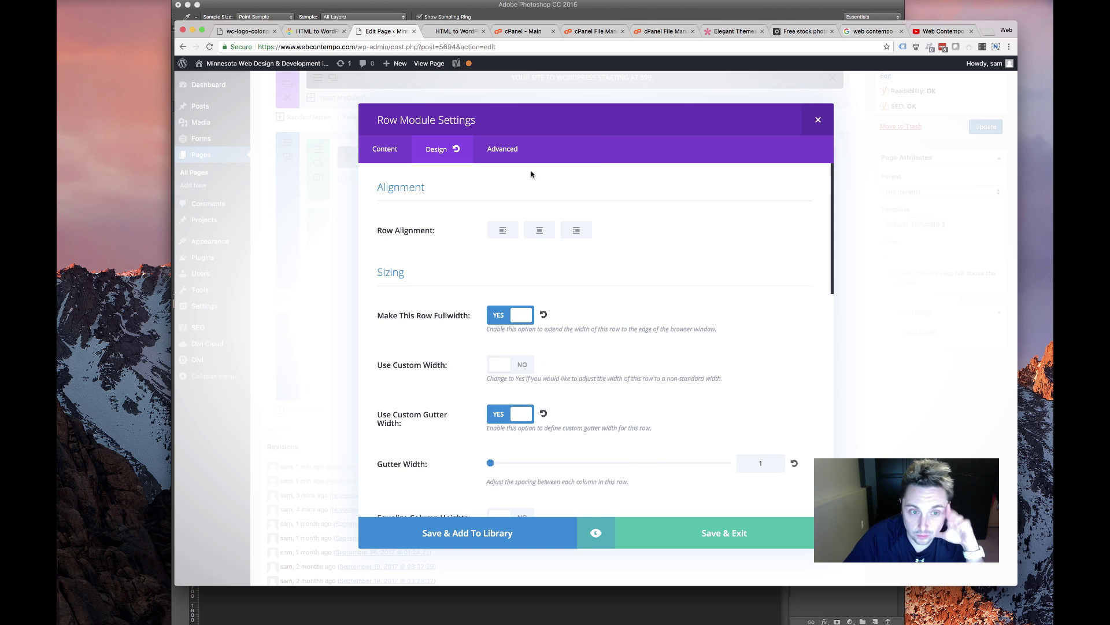
scroll(607, 316, "down", 5)
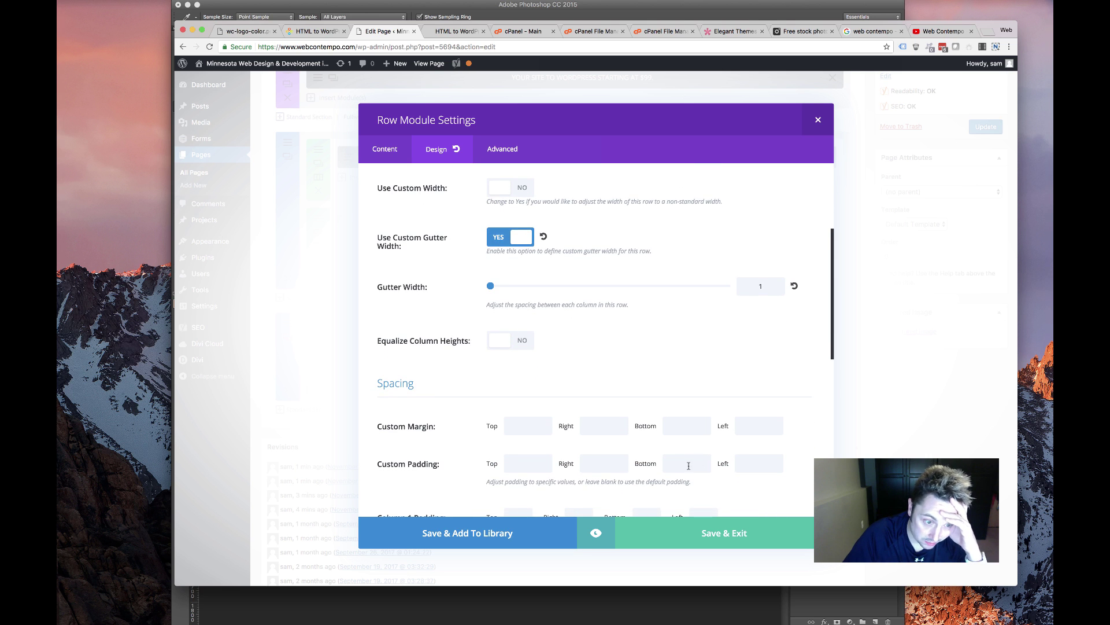
left_click(526, 347)
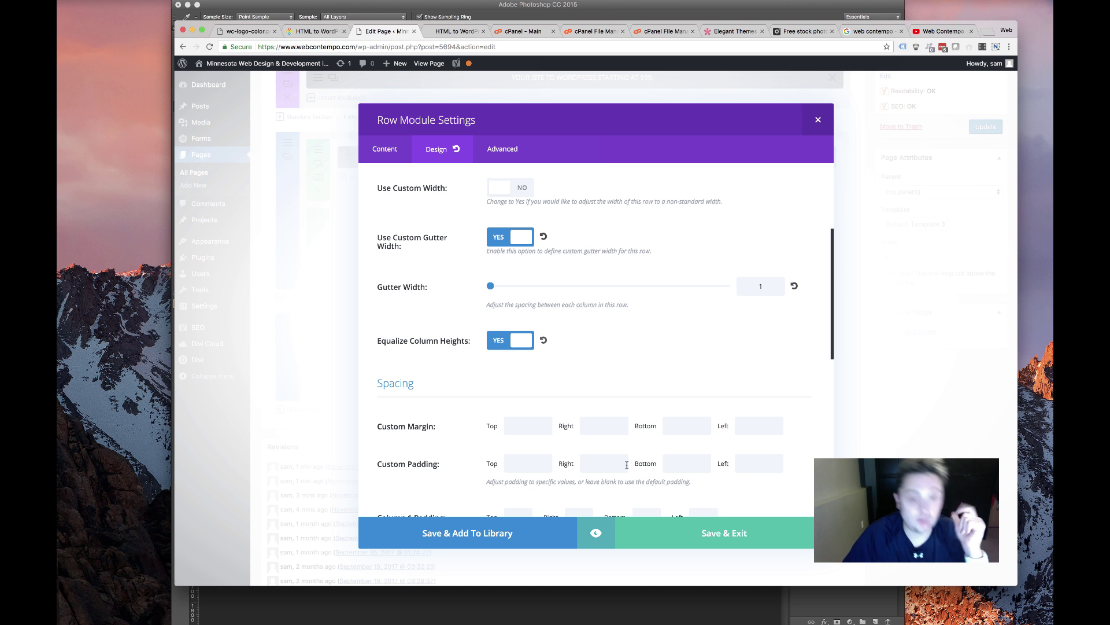
scroll(557, 458, "down", 10)
scroll(557, 459, "up", 12)
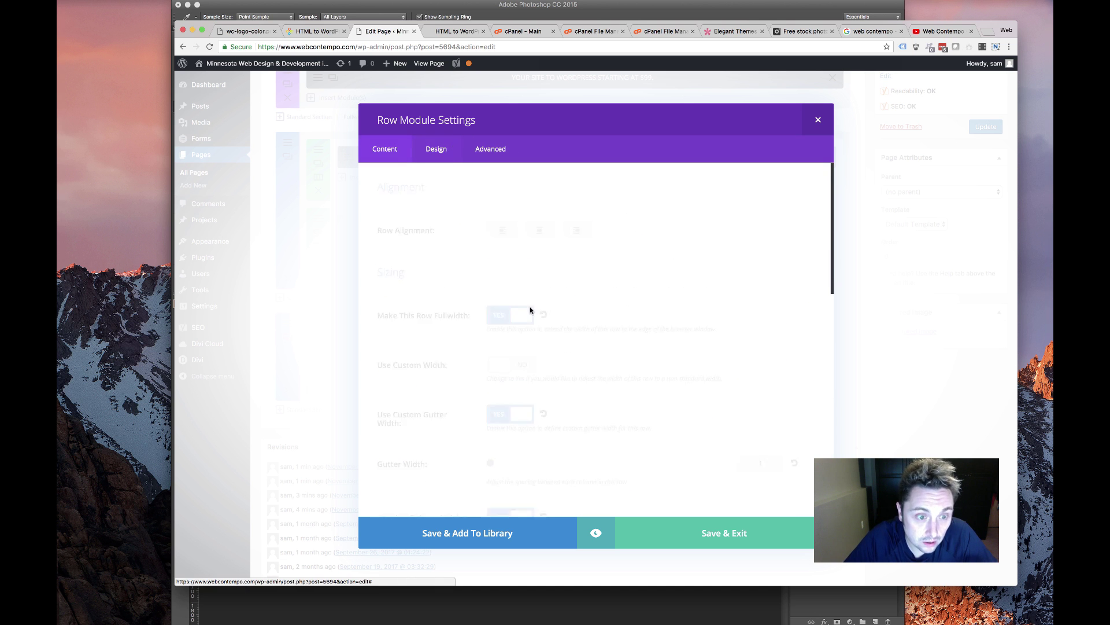
scroll(549, 310, "up", 3)
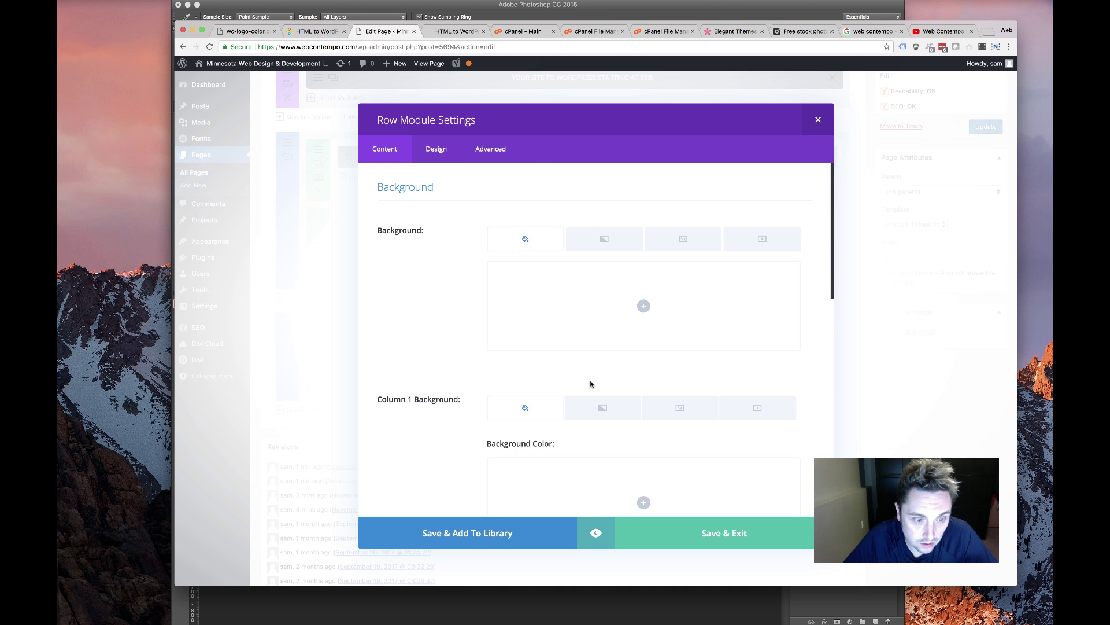
Set column 1's background to red-orange #e84e0d, matching the original site's block
scroll(625, 376, "down", 3)
left_click(644, 385)
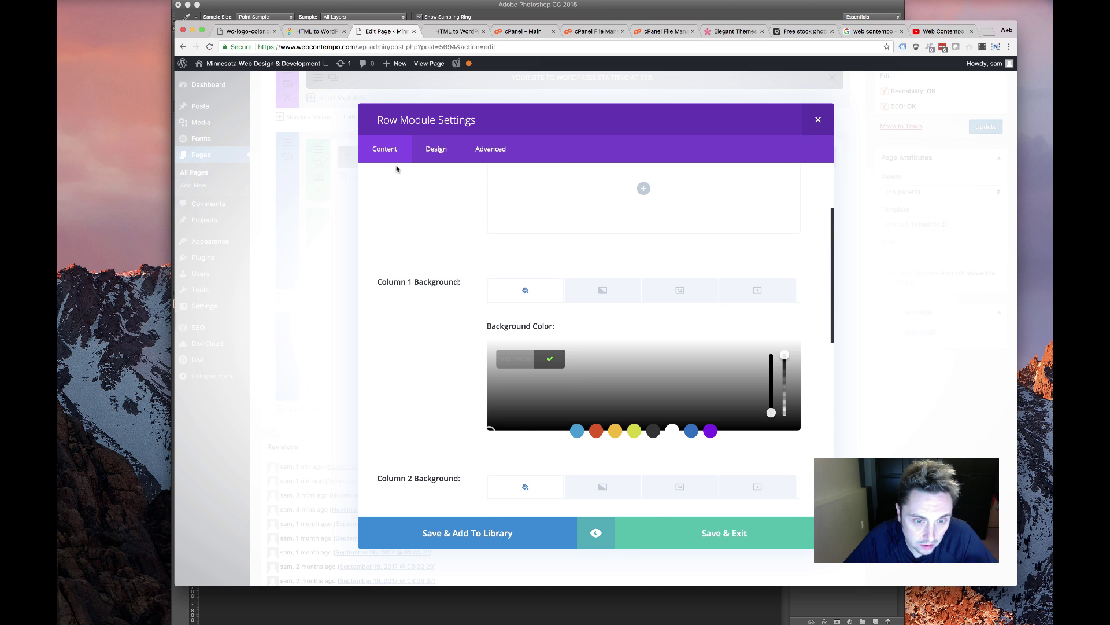
left_click(314, 32)
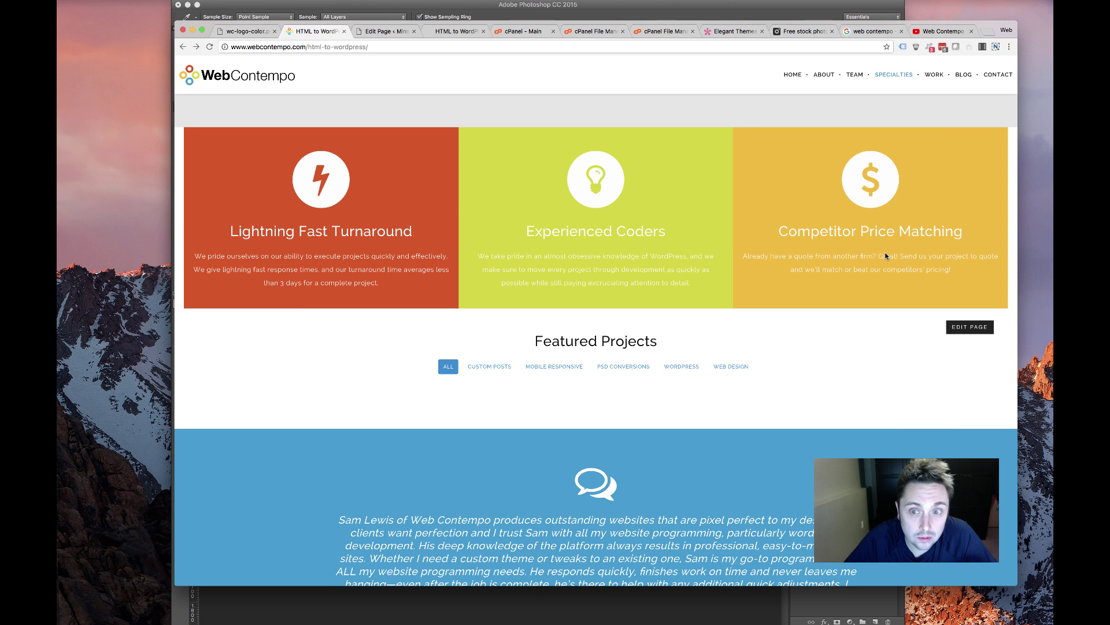
left_click(382, 31)
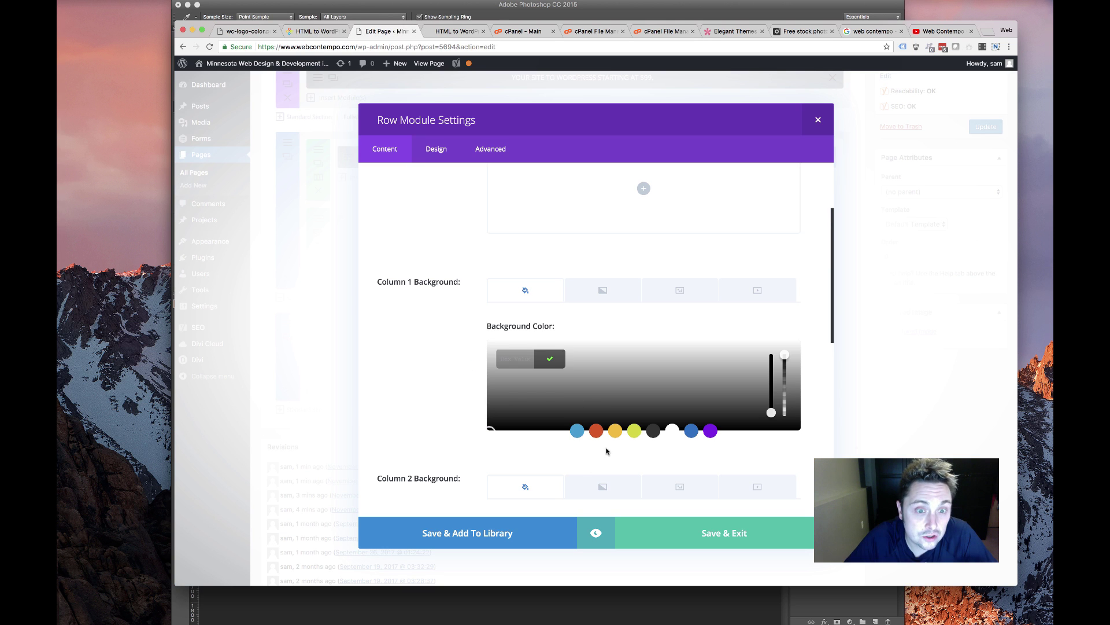
left_click(596, 431)
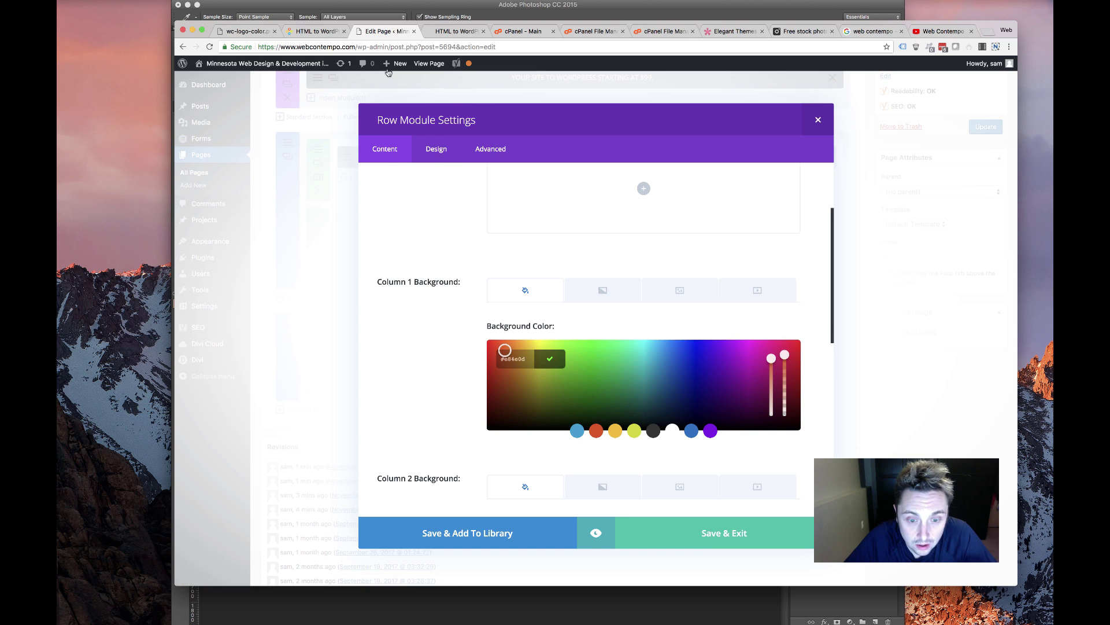
left_click(550, 355)
scroll(516, 384, "down", 5)
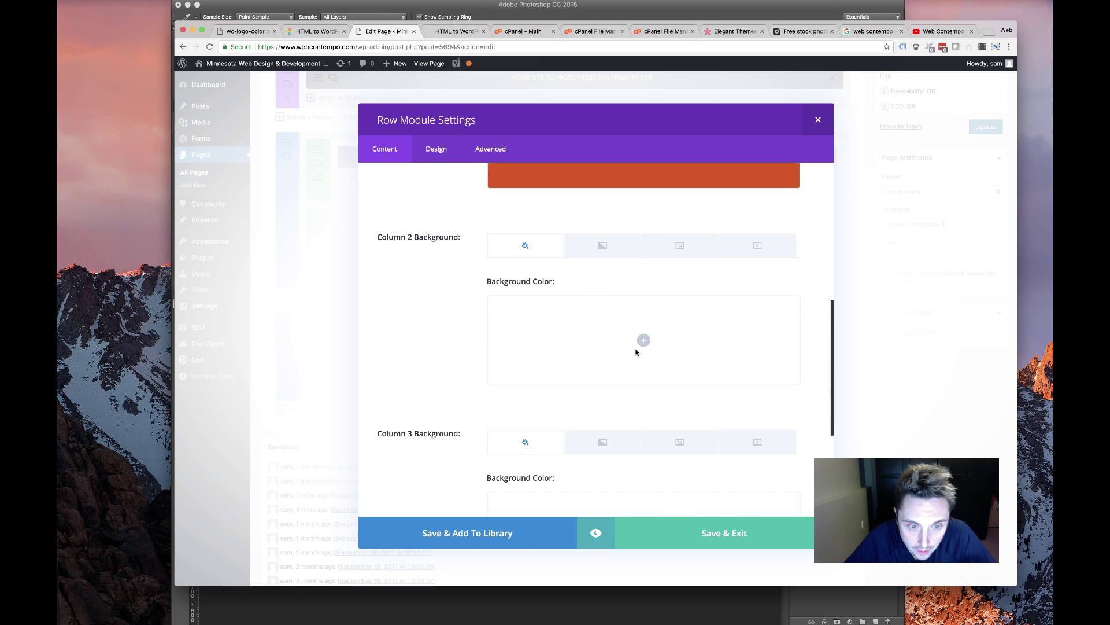
Give column 2 a yellow-green and column 3 a yellow-orange background, then save the row
left_click(627, 359)
left_click(615, 386)
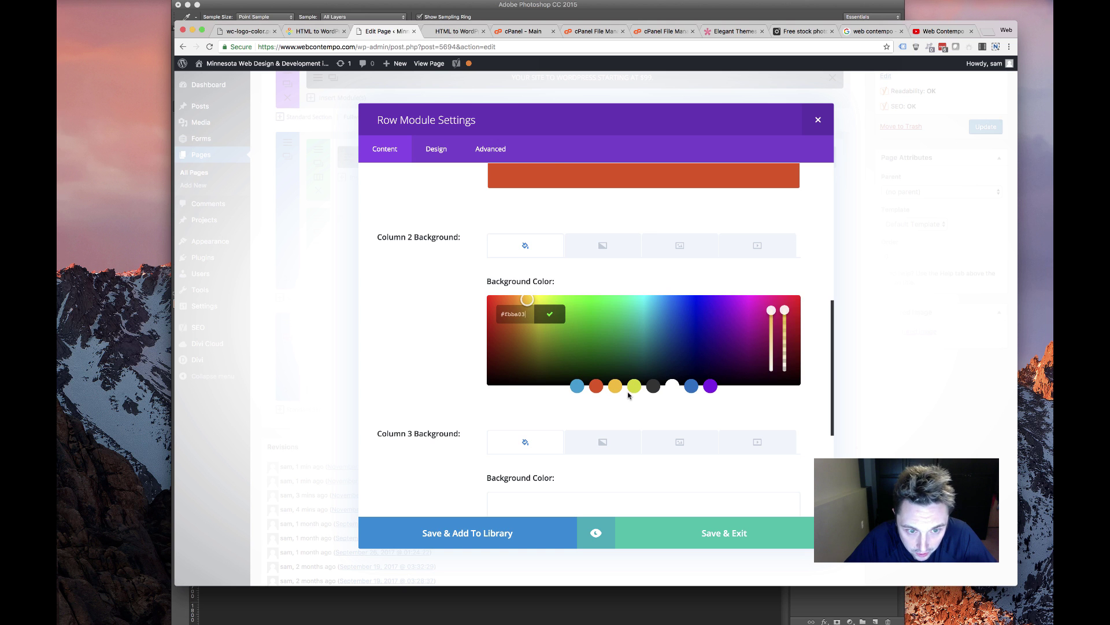
left_click(550, 316)
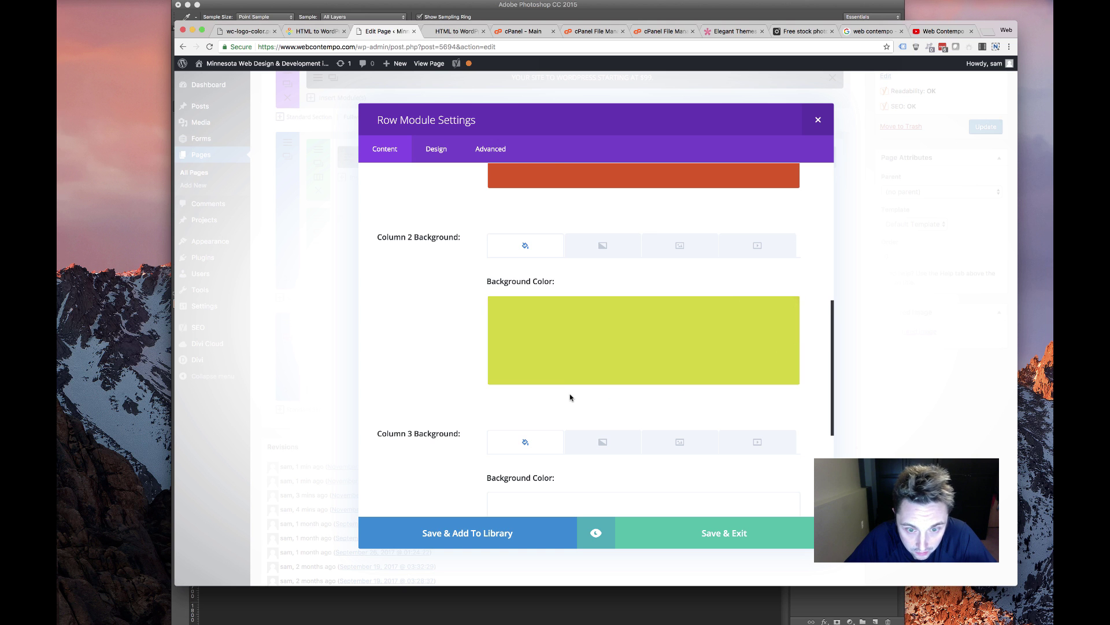
scroll(614, 389, "down", 5)
left_click(644, 325)
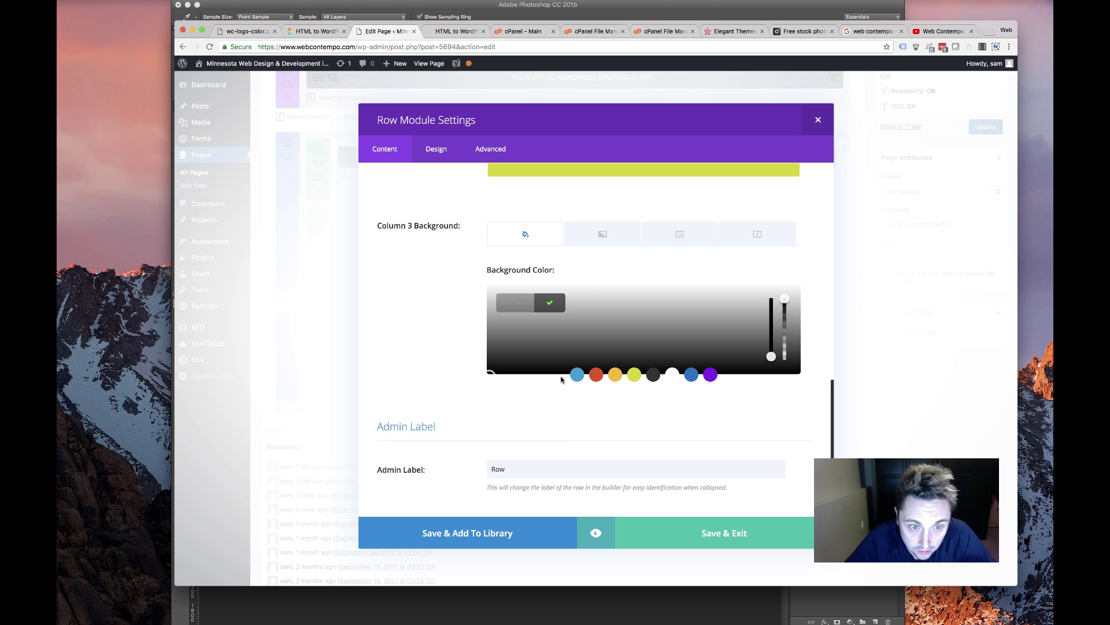
left_click(614, 376)
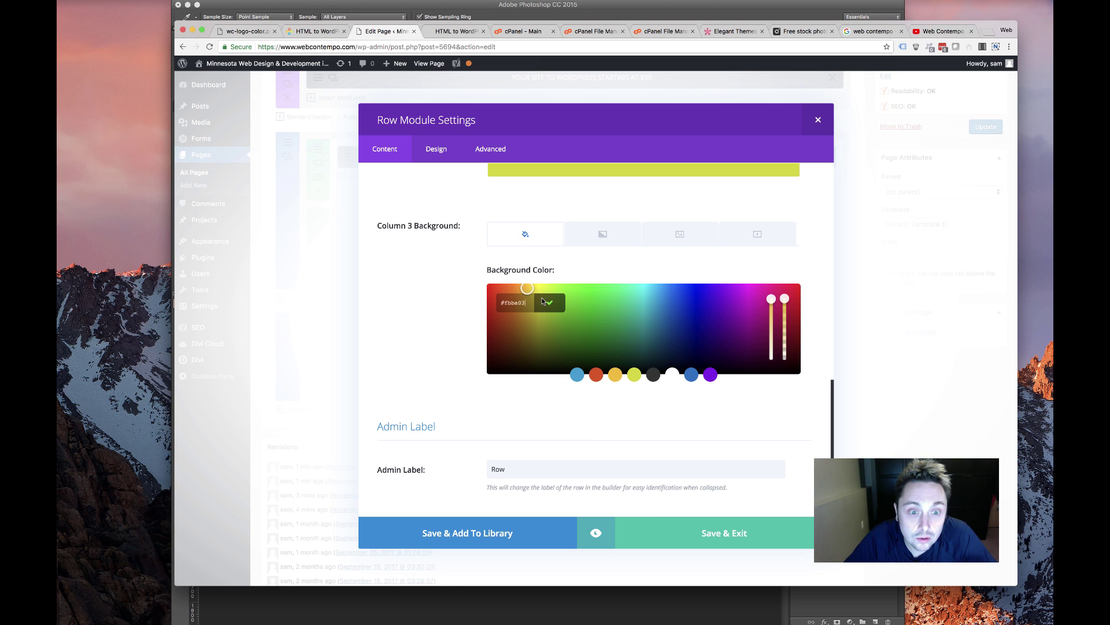
left_click(548, 302)
left_click(723, 531)
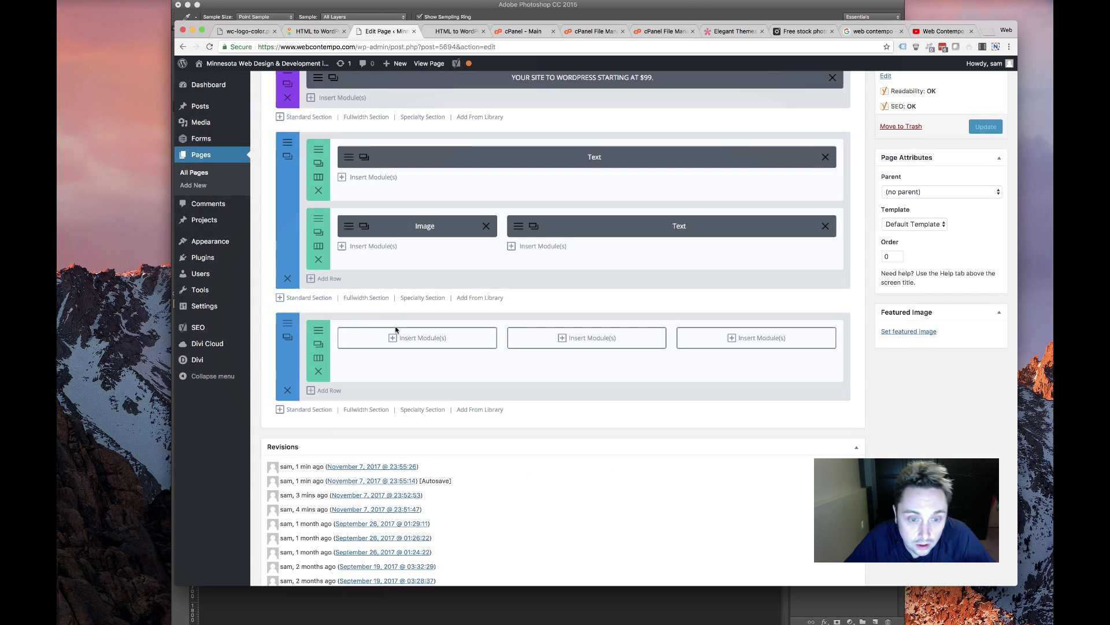
Insert a Blurb module into the first column
left_click(421, 340)
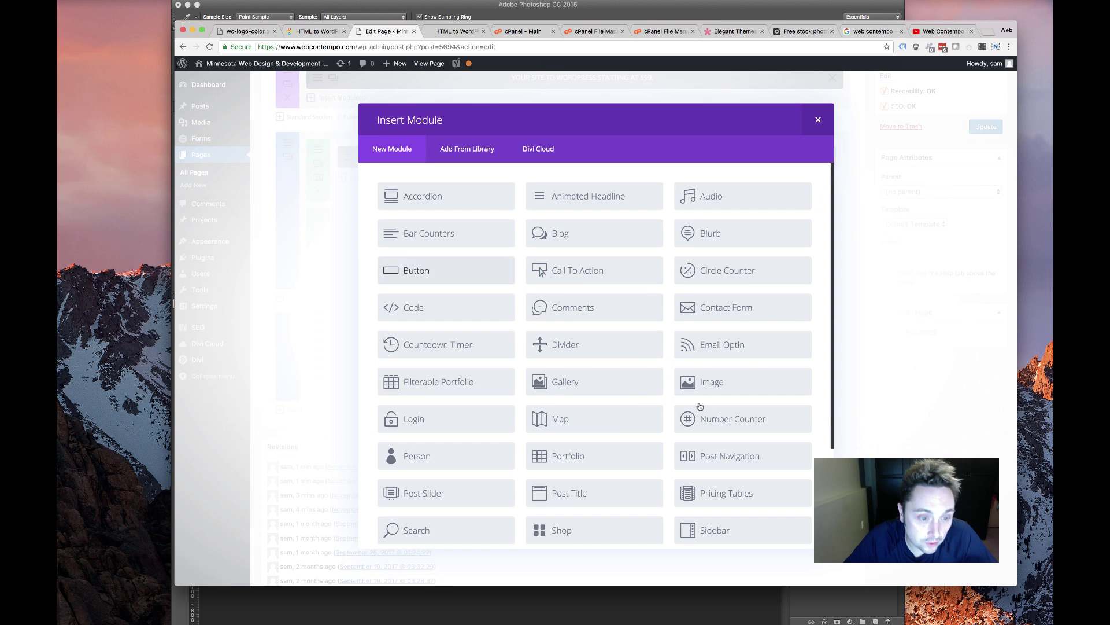
scroll(569, 420, "down", 5)
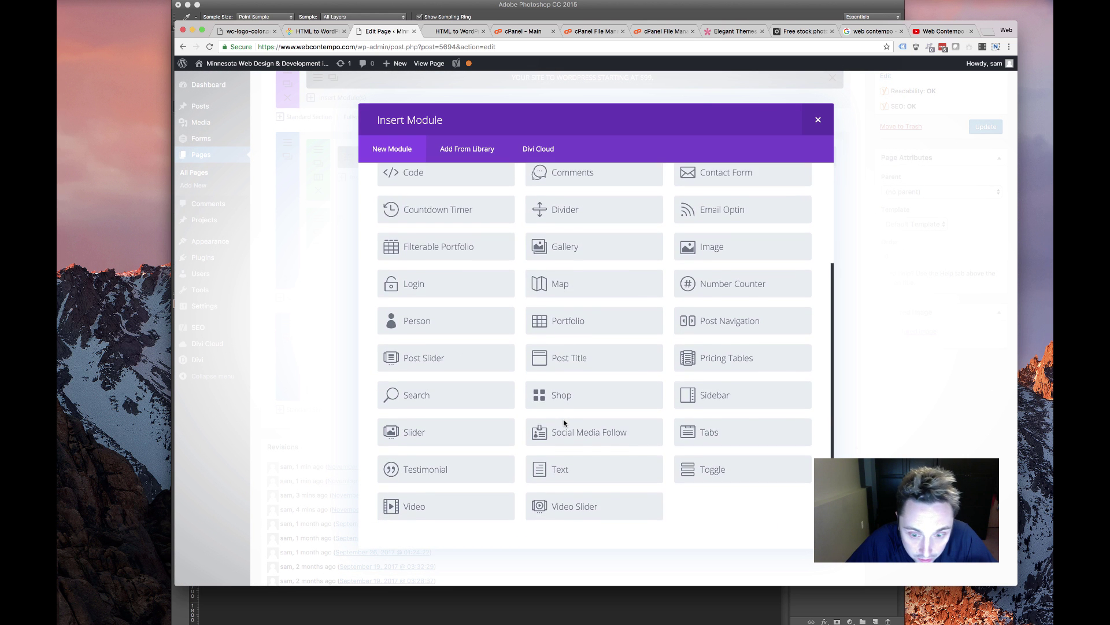
scroll(568, 421, "up", 5)
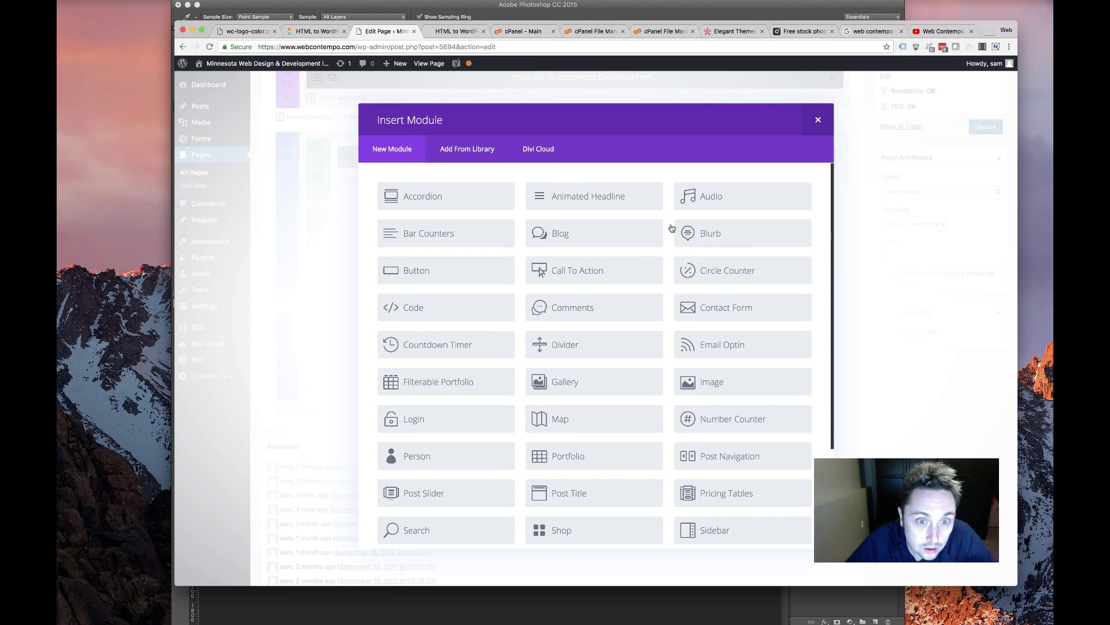
Copy the red box's 'We pride ourselves…' turnaround paragraph from the live site
left_click(285, 33)
left_click_drag(746, 215, 792, 280)
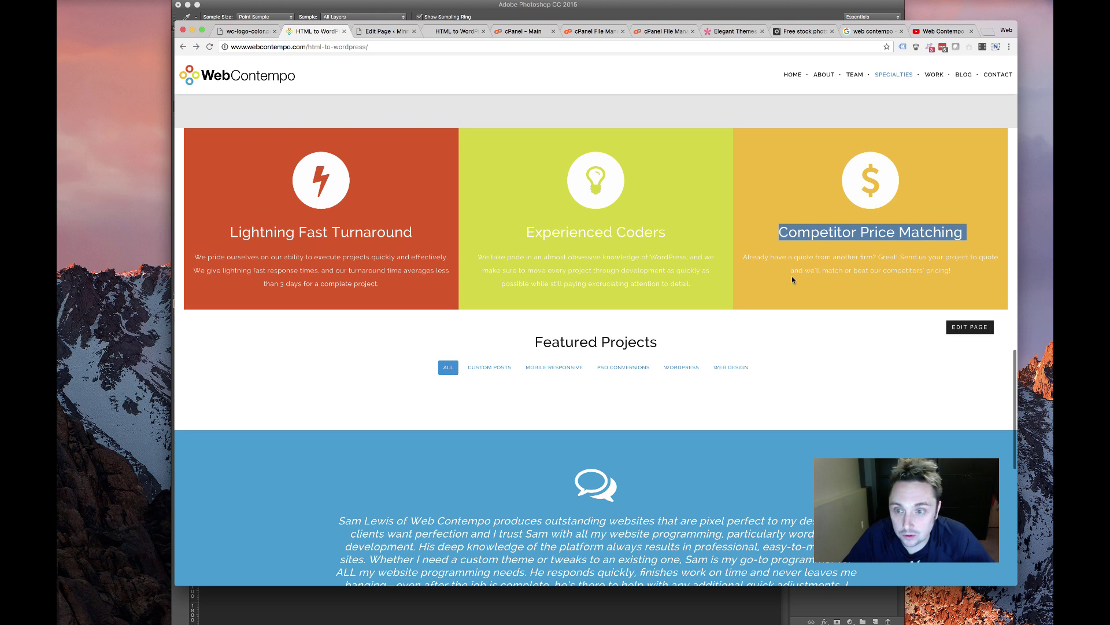
scroll(729, 259, "up", 5)
scroll(729, 264, "down", 5)
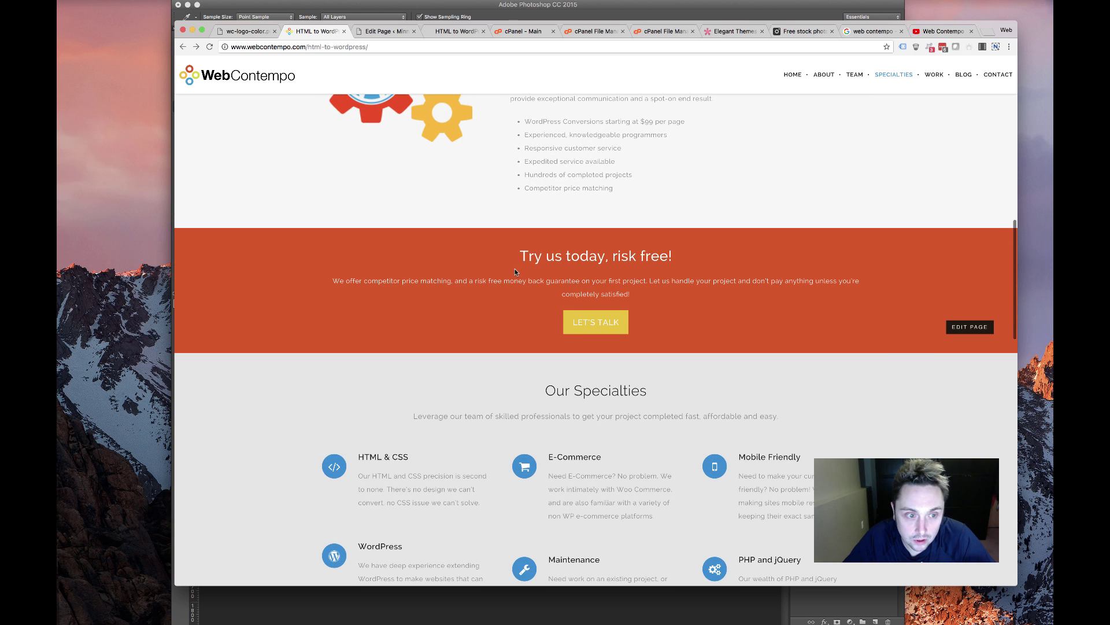
scroll(515, 268, "down", 9)
scroll(463, 185, "down", 3)
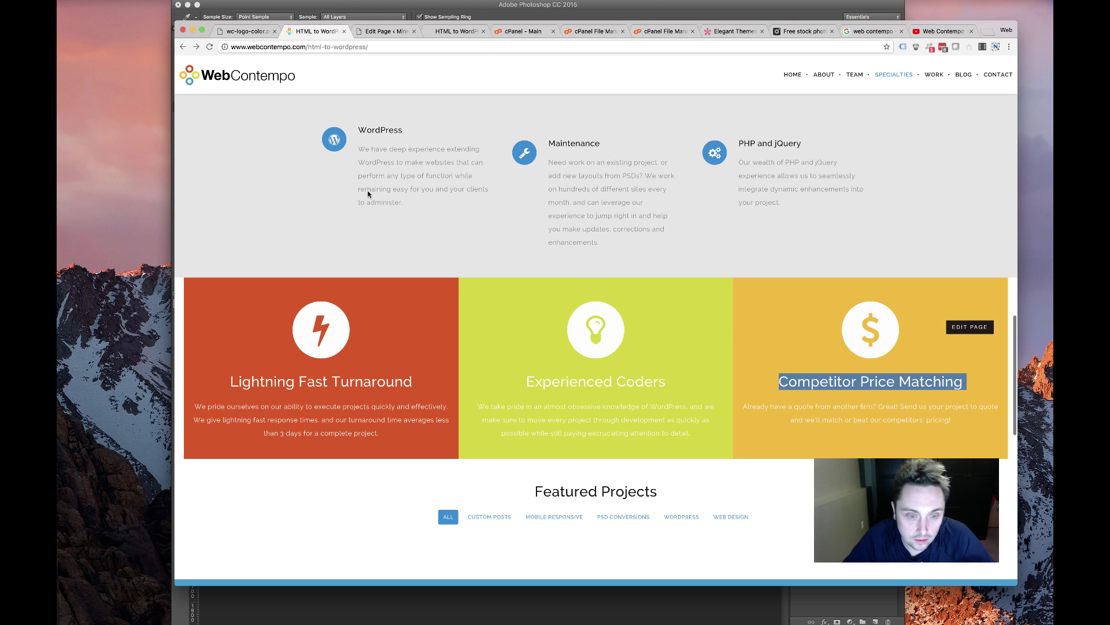
left_click(372, 433)
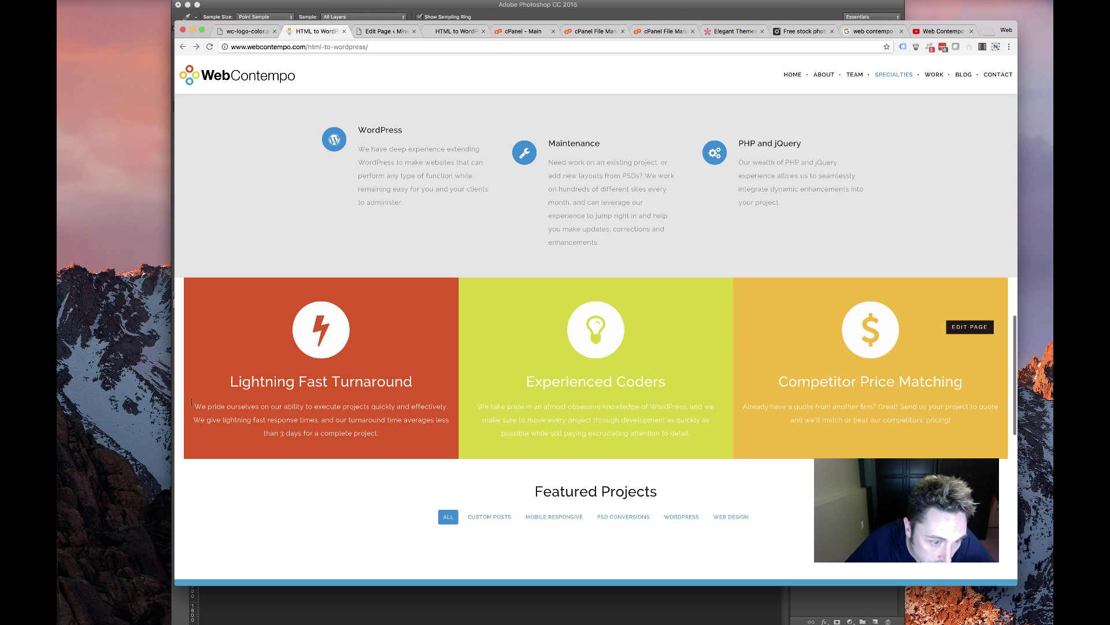
left_click_drag(372, 433, 195, 406)
right_click(272, 431)
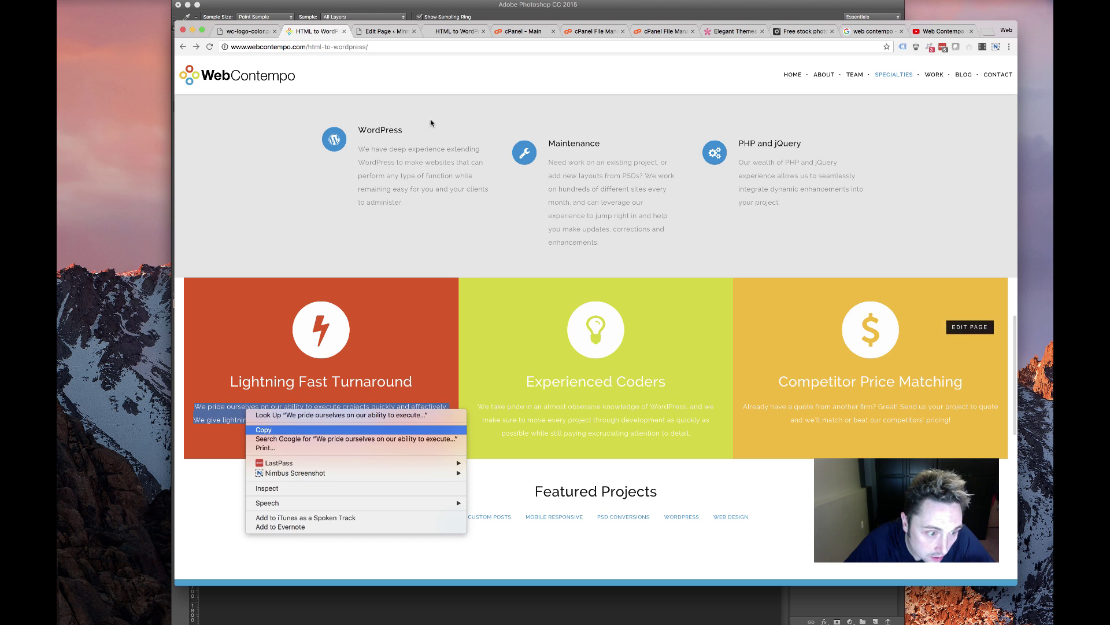
left_click(272, 431)
Title the blurb 'Lightning Fast Turnaround' and paste the copied paragraph as its content
key("ctrl+Tab")
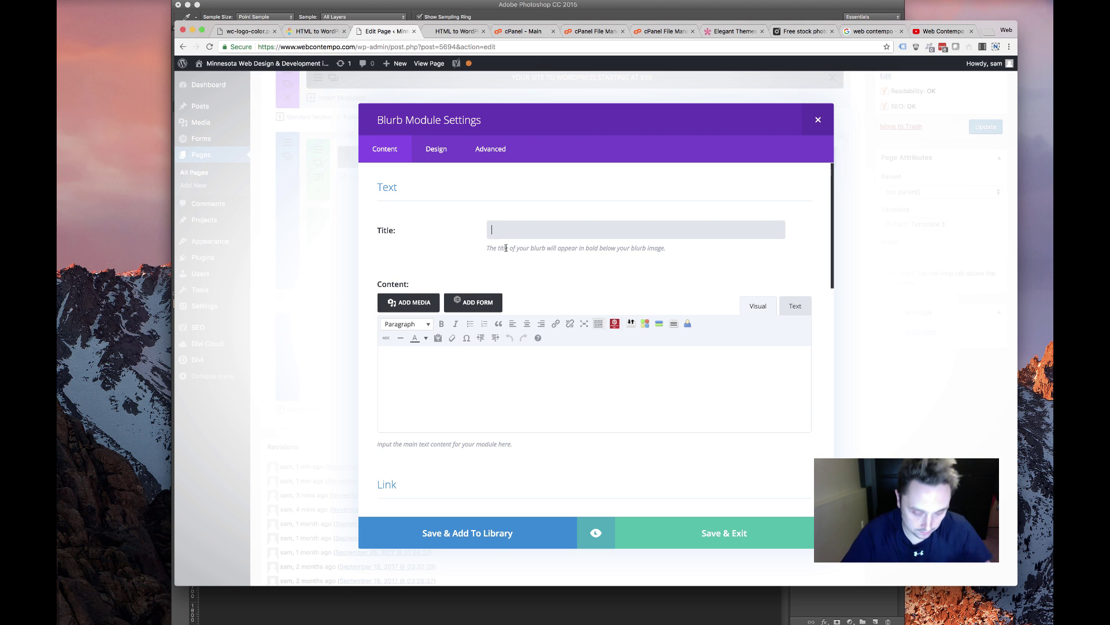
type("Lightning")
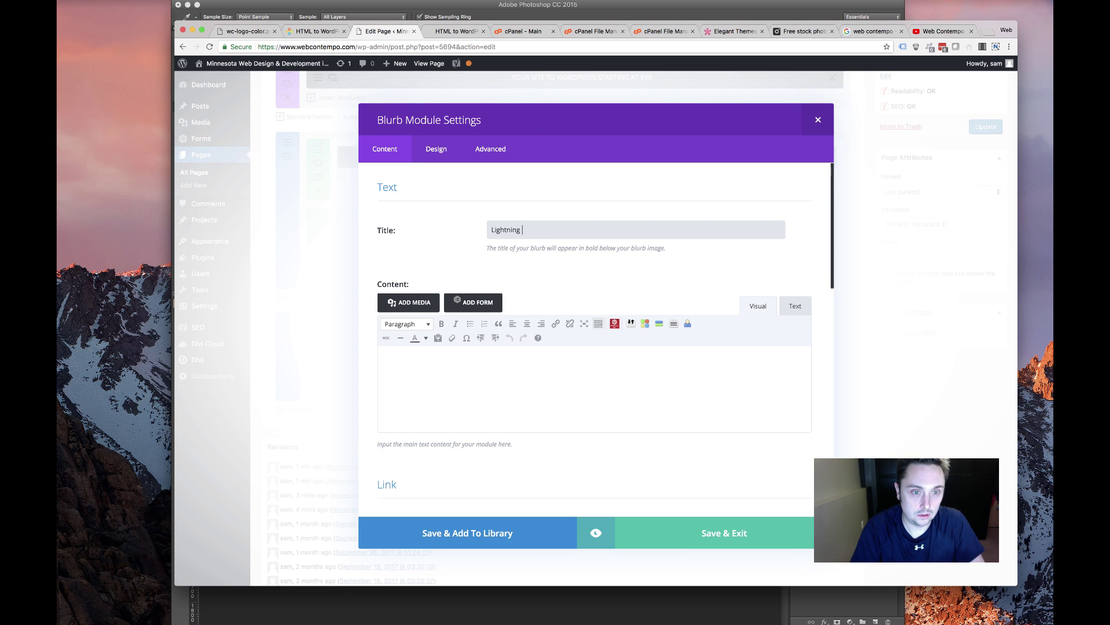
type(" Fast Turnaround")
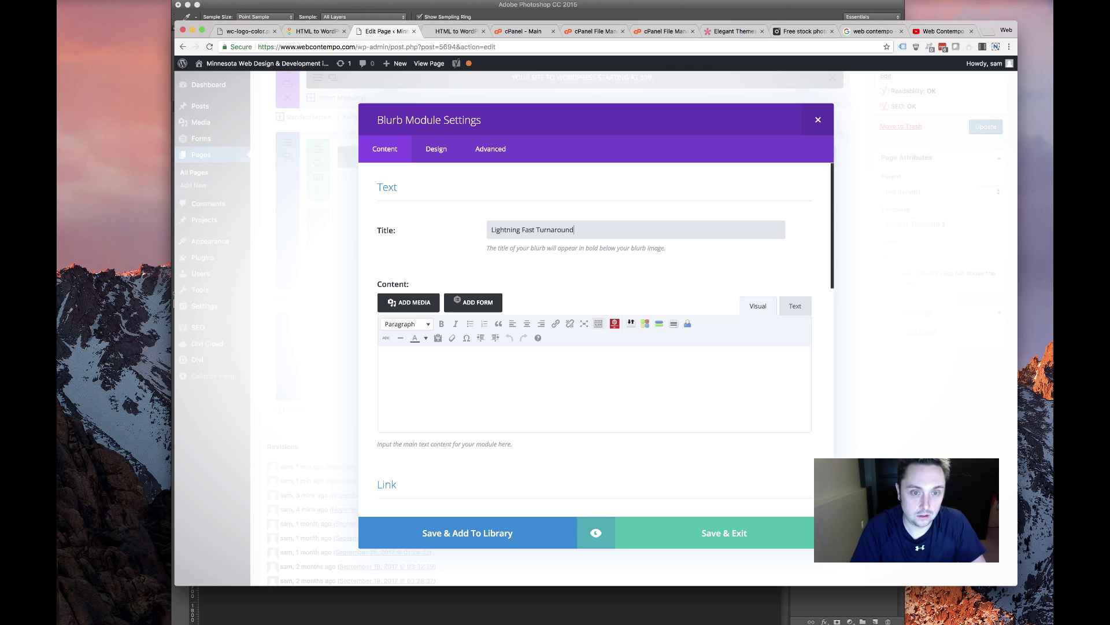
left_click(512, 350)
key("super+v")
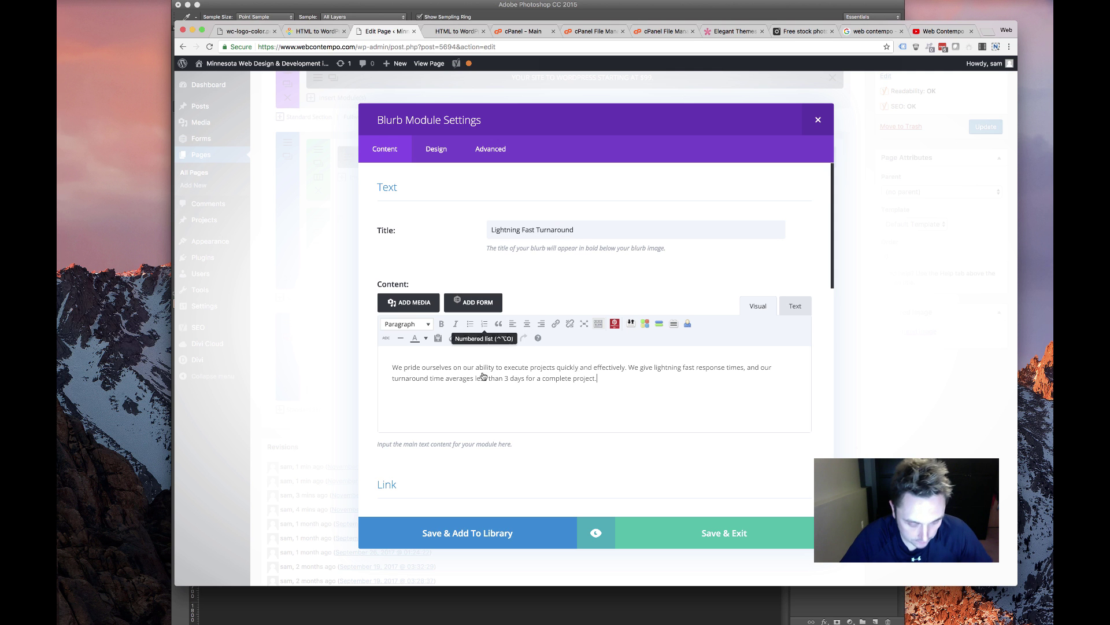
scroll(494, 375, "down", 5)
scroll(495, 375, "down", 3)
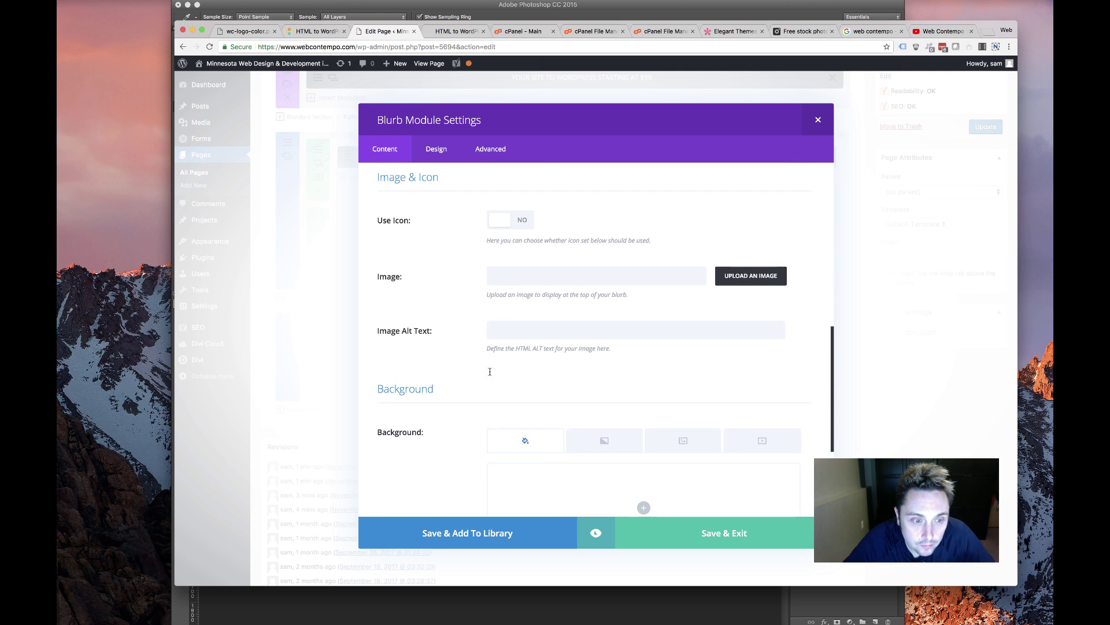
left_click(523, 227)
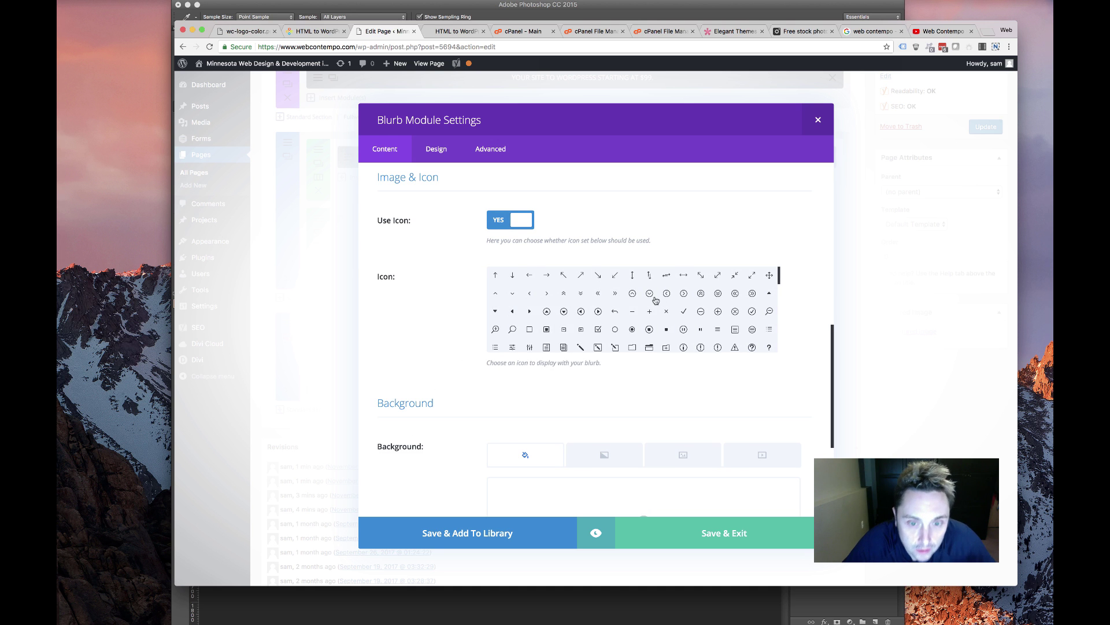
scroll(654, 300, "down", 10)
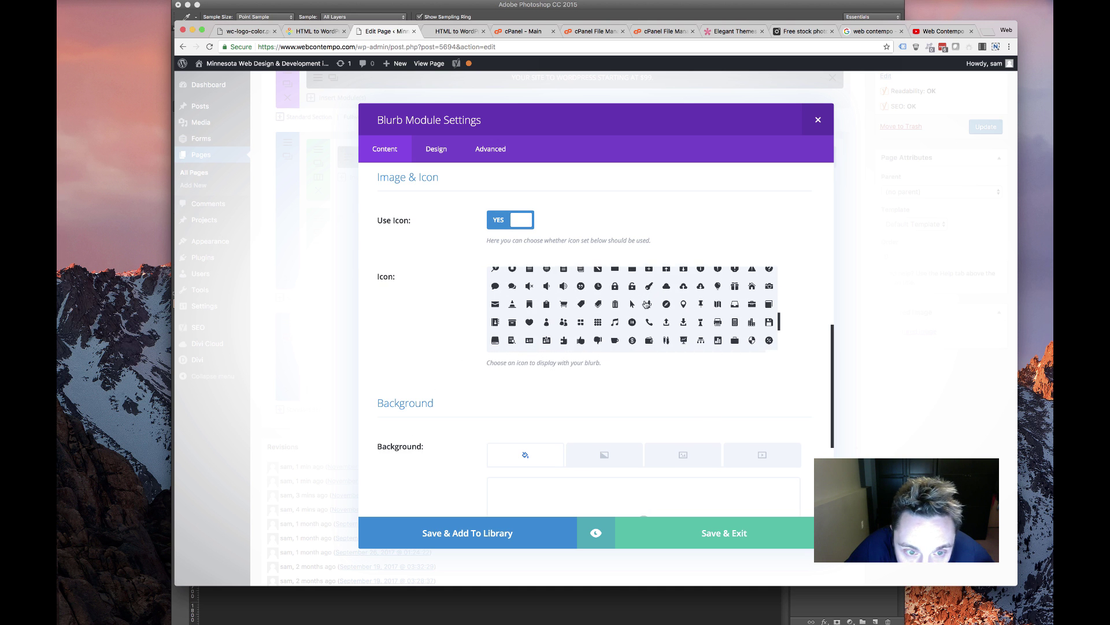
scroll(619, 303, "down", 3)
scroll(596, 303, "up", 4)
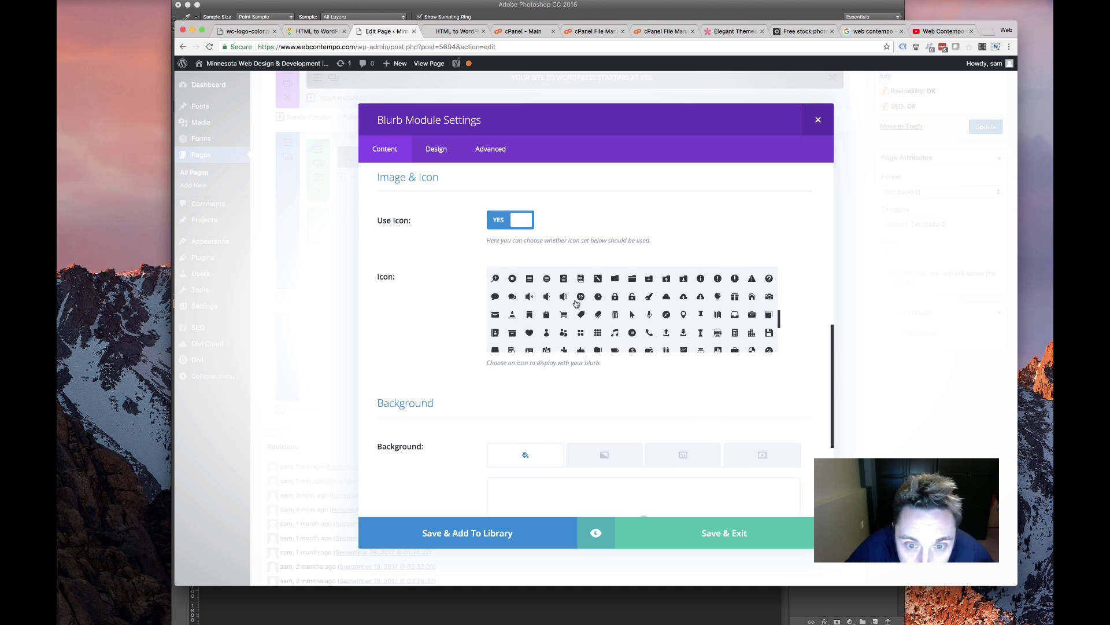
scroll(535, 305, "up", 2)
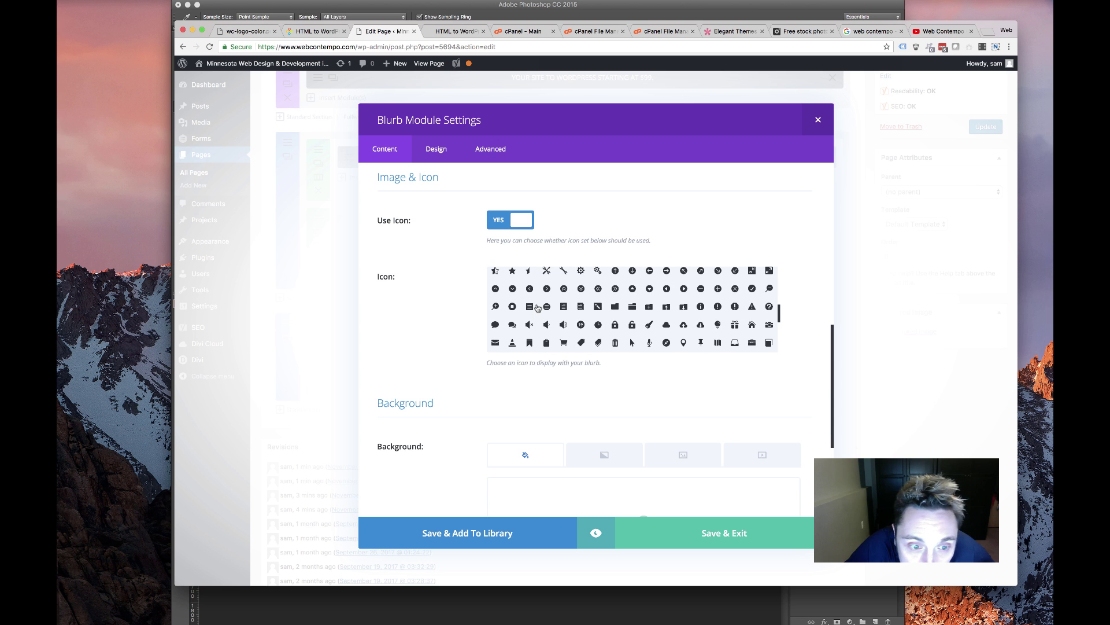
scroll(682, 316, "up", 3)
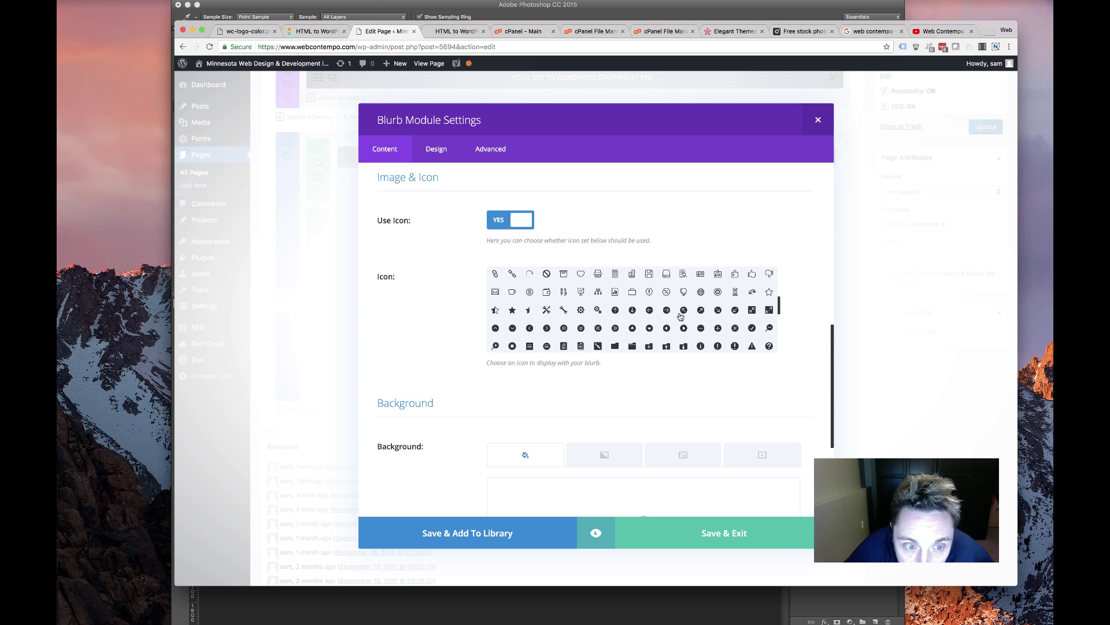
scroll(681, 316, "down", 10)
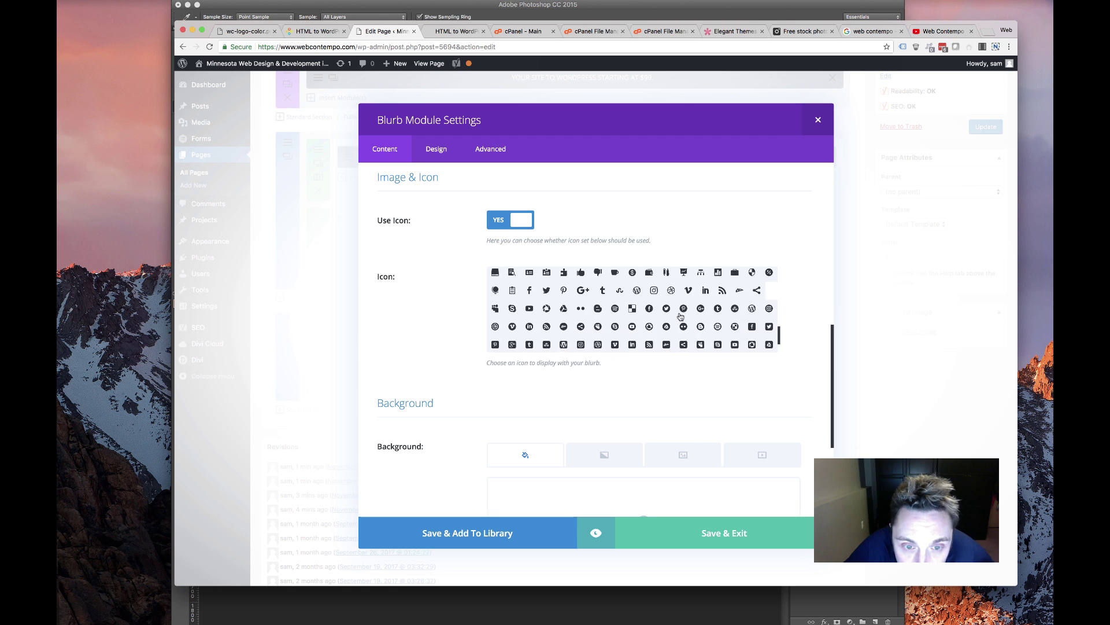
scroll(681, 316, "down", 5)
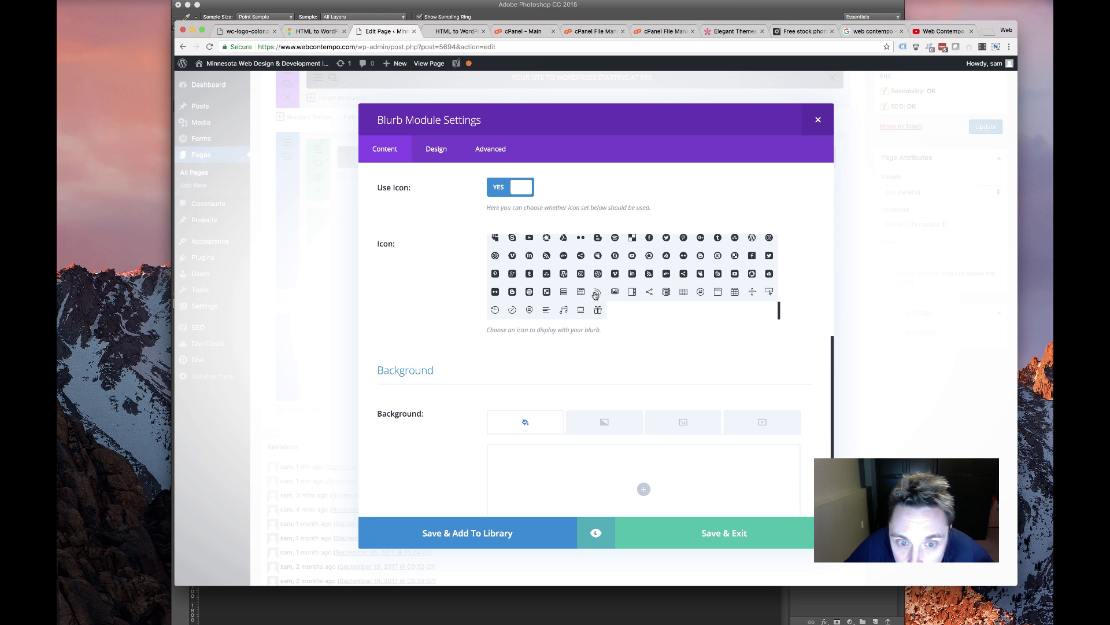
scroll(594, 296, "up", 3)
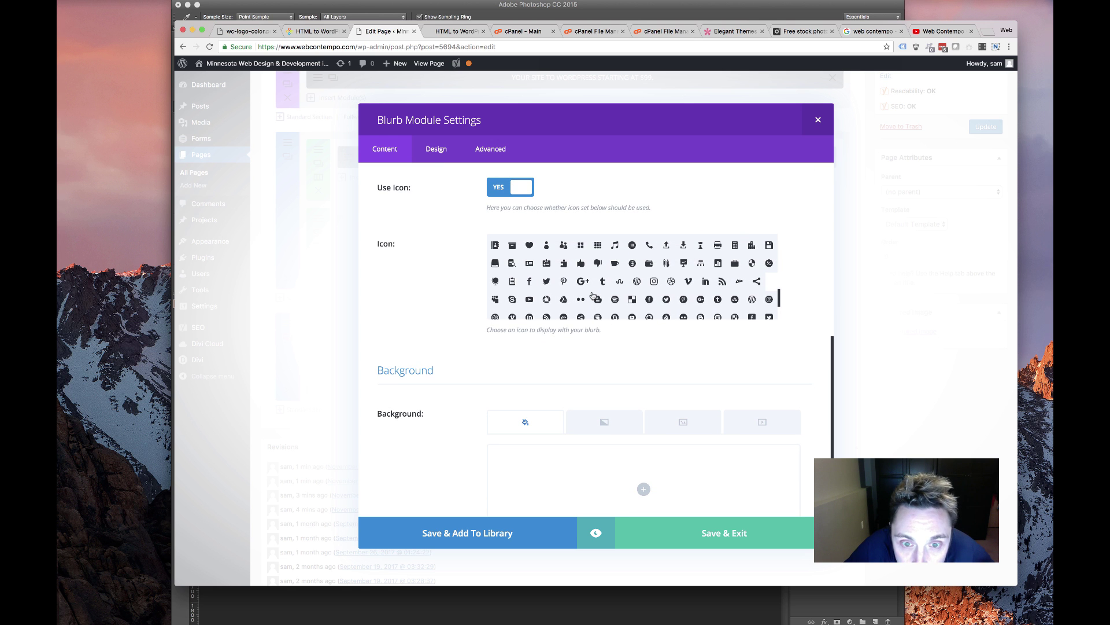
scroll(593, 296, "up", 5)
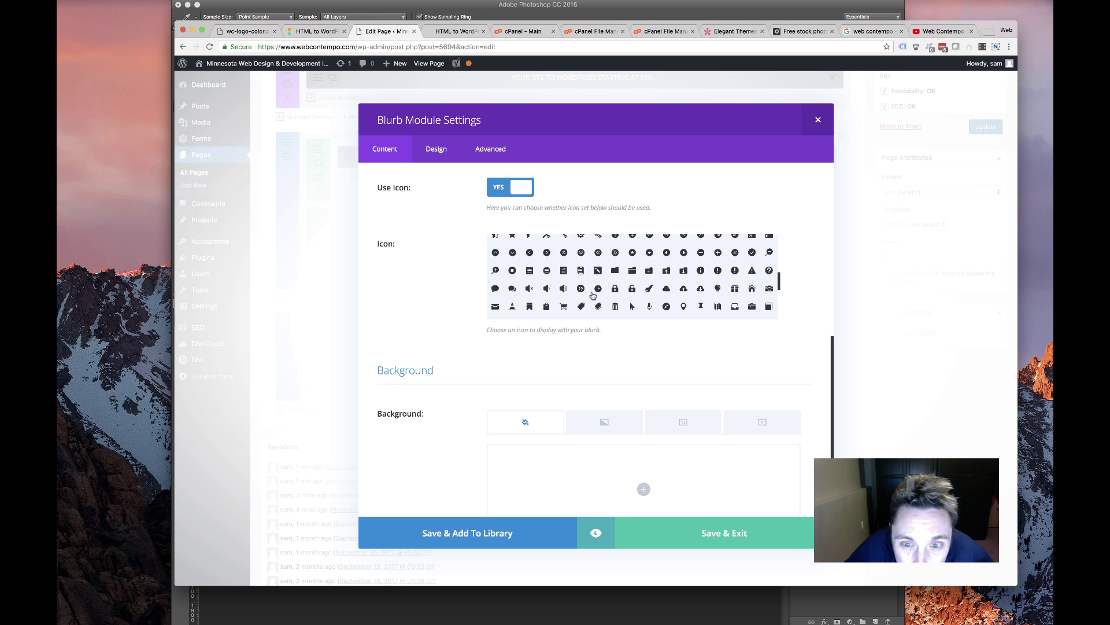
scroll(594, 296, "up", 4)
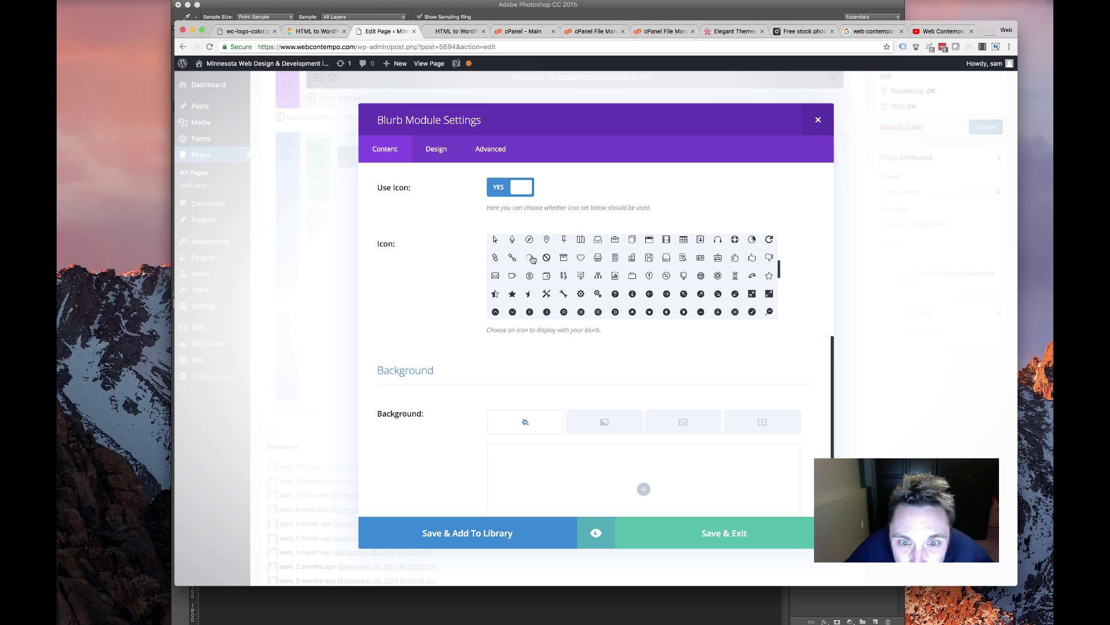
scroll(584, 291, "up", 3)
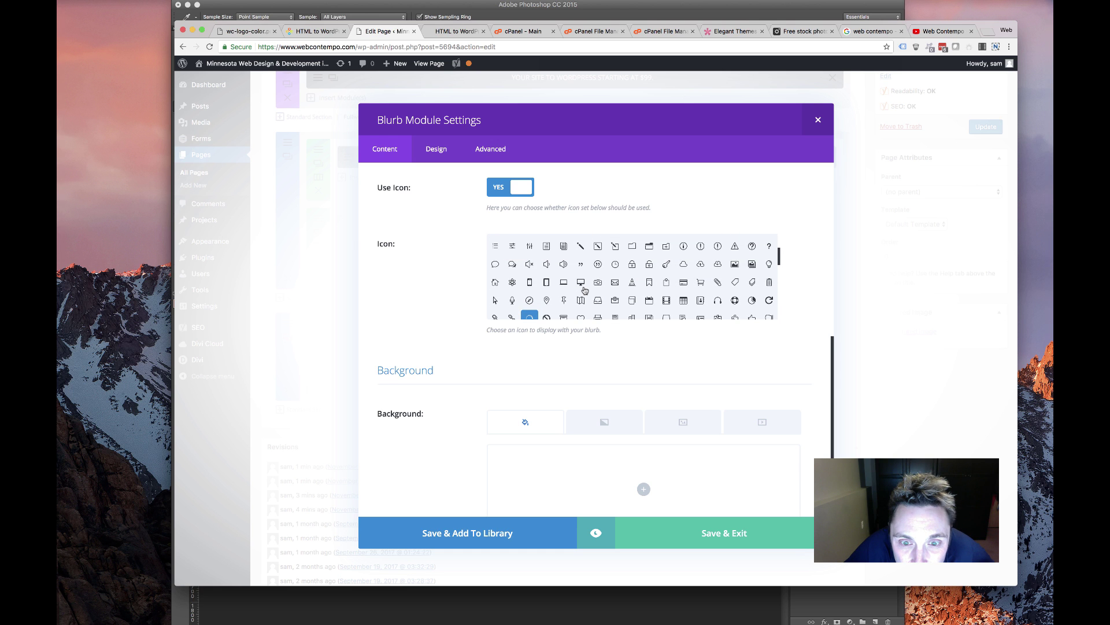
scroll(584, 291, "up", 3)
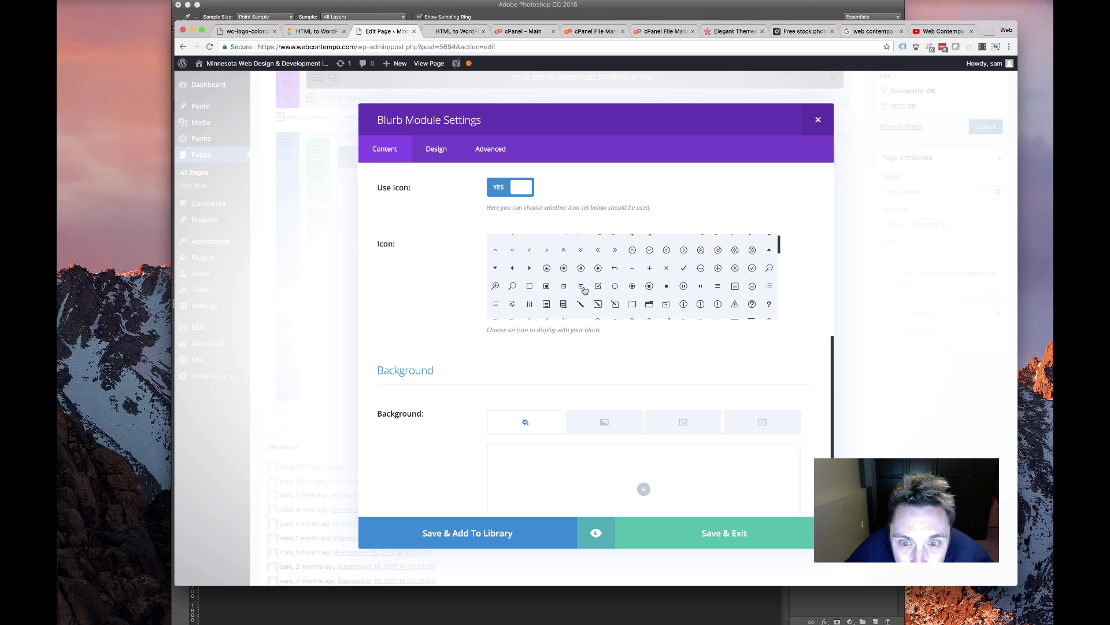
scroll(584, 290, "up", 3)
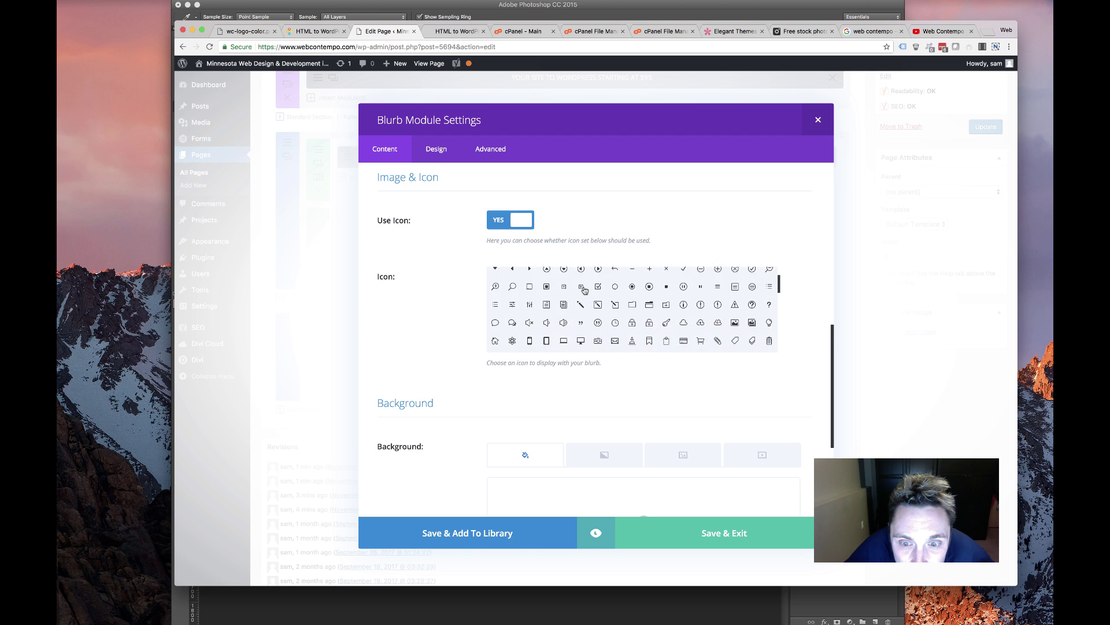
scroll(584, 291, "down", 1)
scroll(606, 307, "down", 3)
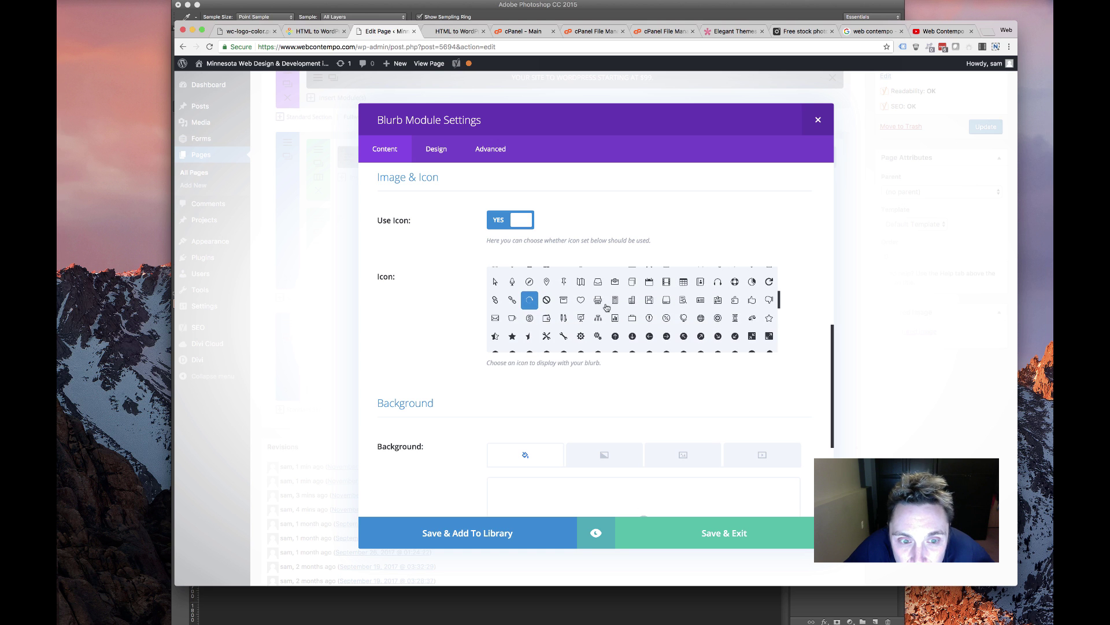
scroll(578, 336, "down", 2)
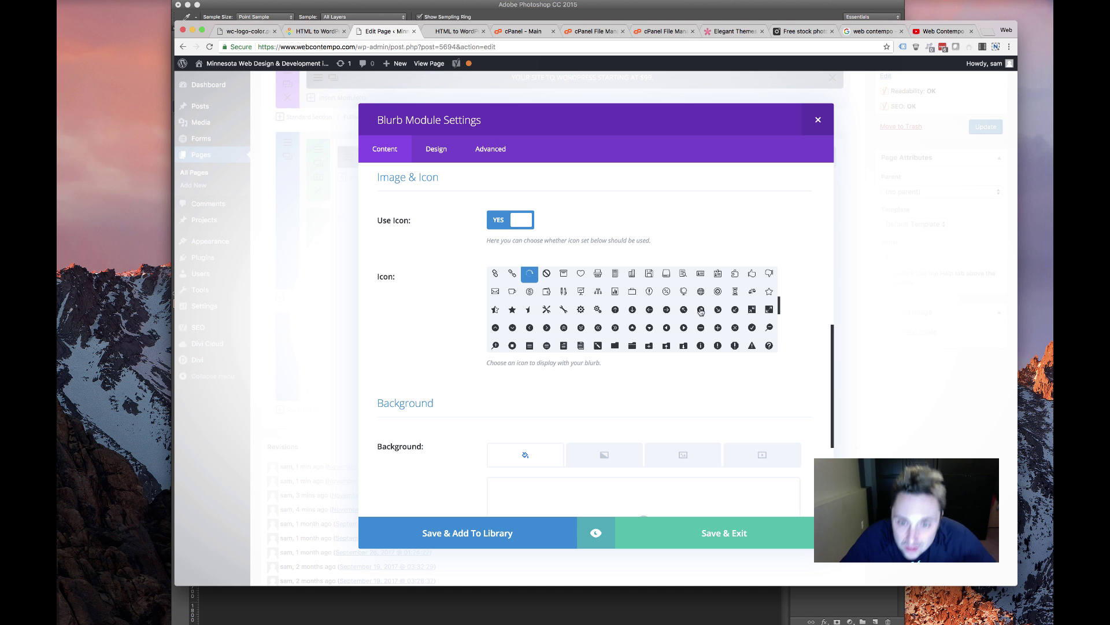
scroll(683, 322, "down", 10)
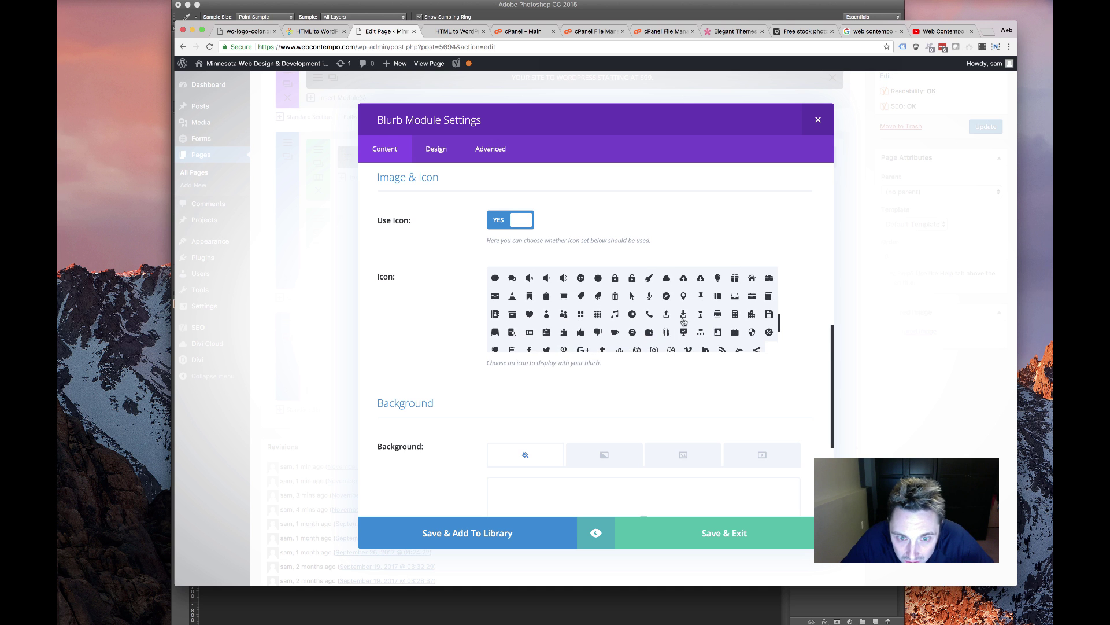
scroll(684, 322, "down", 8)
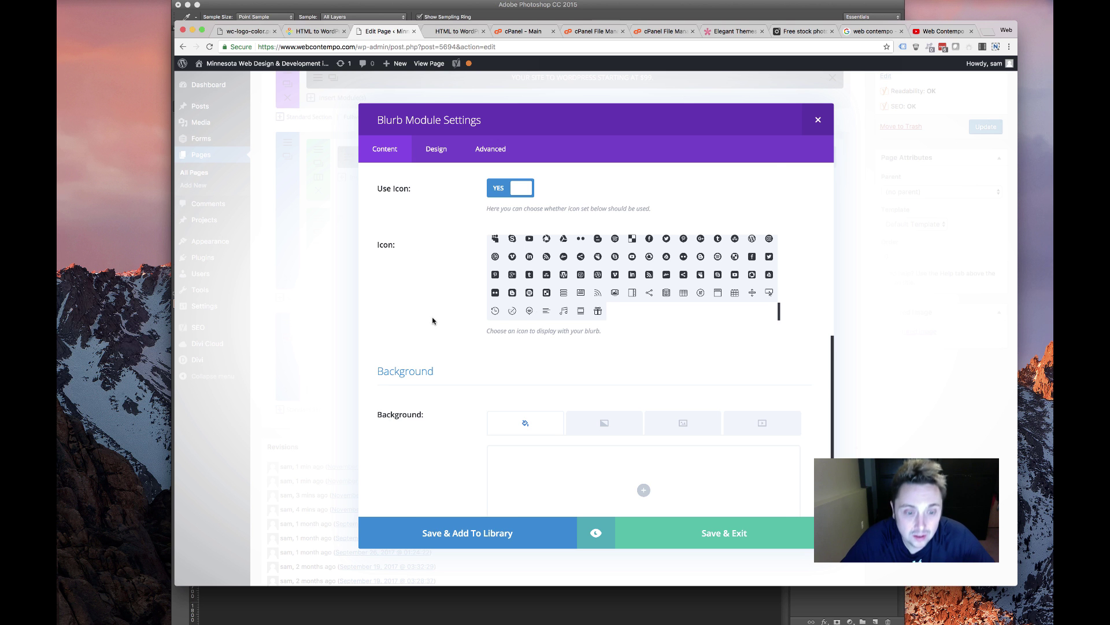
scroll(473, 339, "down", 3)
scroll(473, 255, "up", 5)
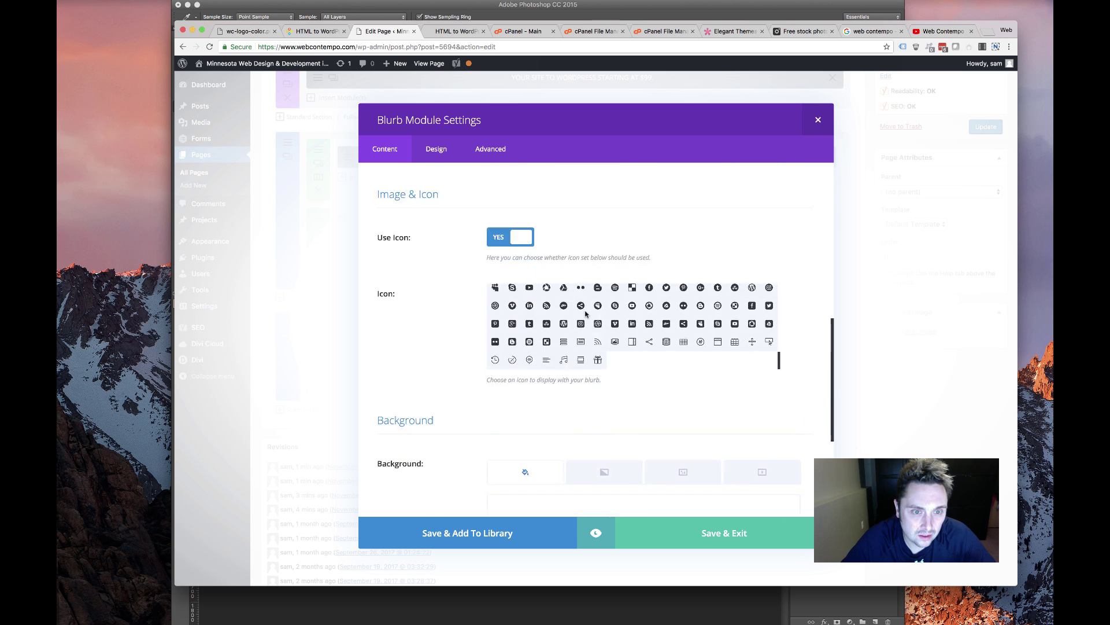
Set the blurb's icon colour to orange-red #e84e0d inside a white circle
left_click(437, 150)
left_click(538, 232)
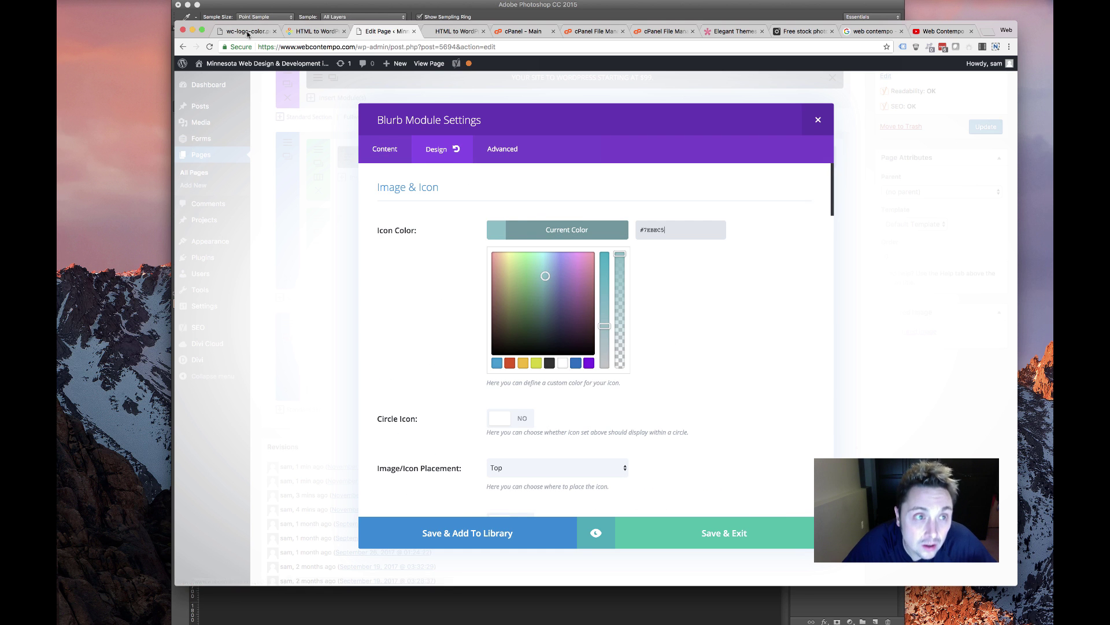
left_click(336, 32)
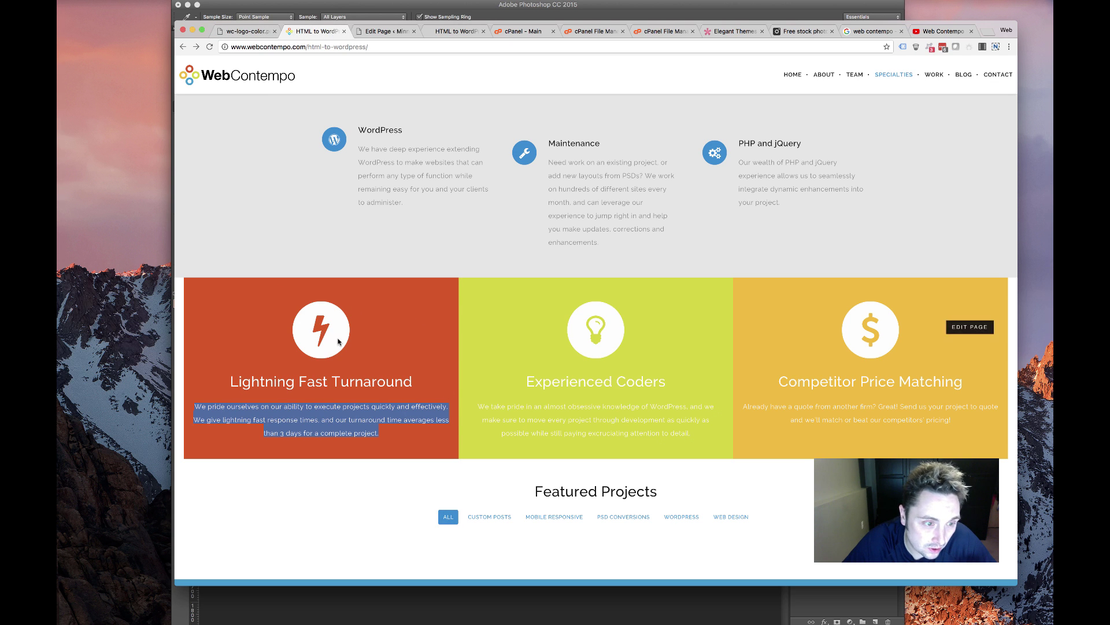
left_click(386, 31)
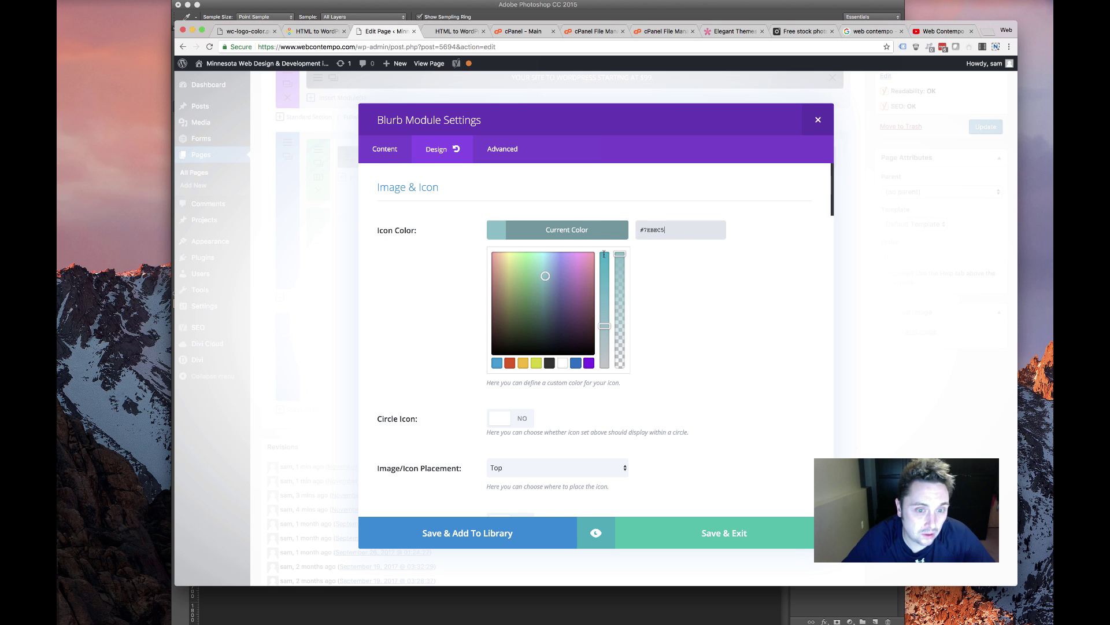
left_click(511, 363)
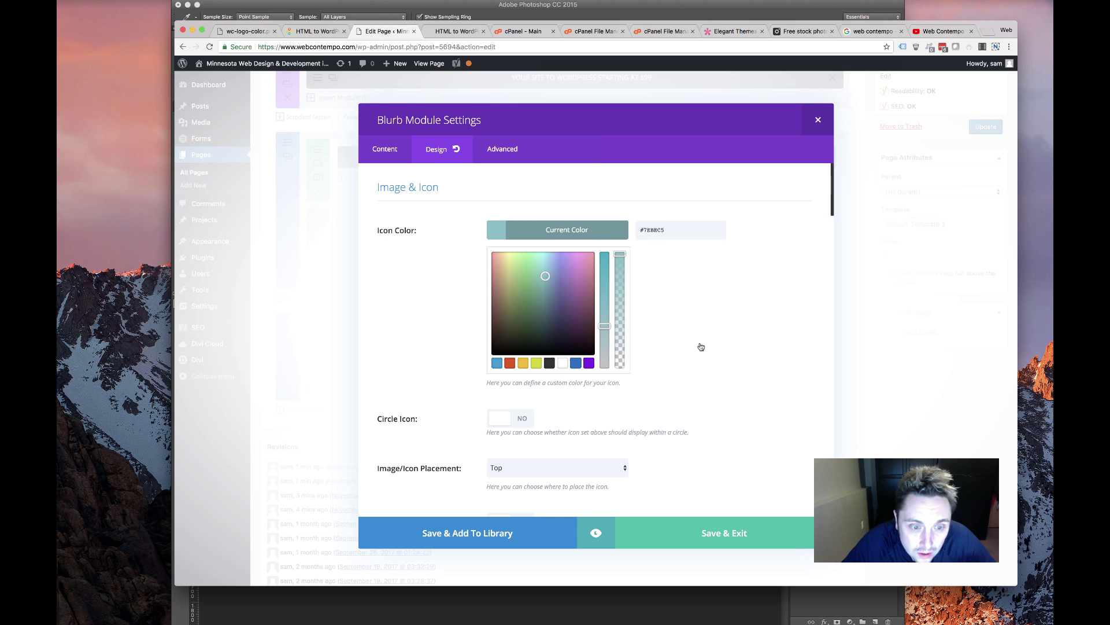
left_click(520, 423)
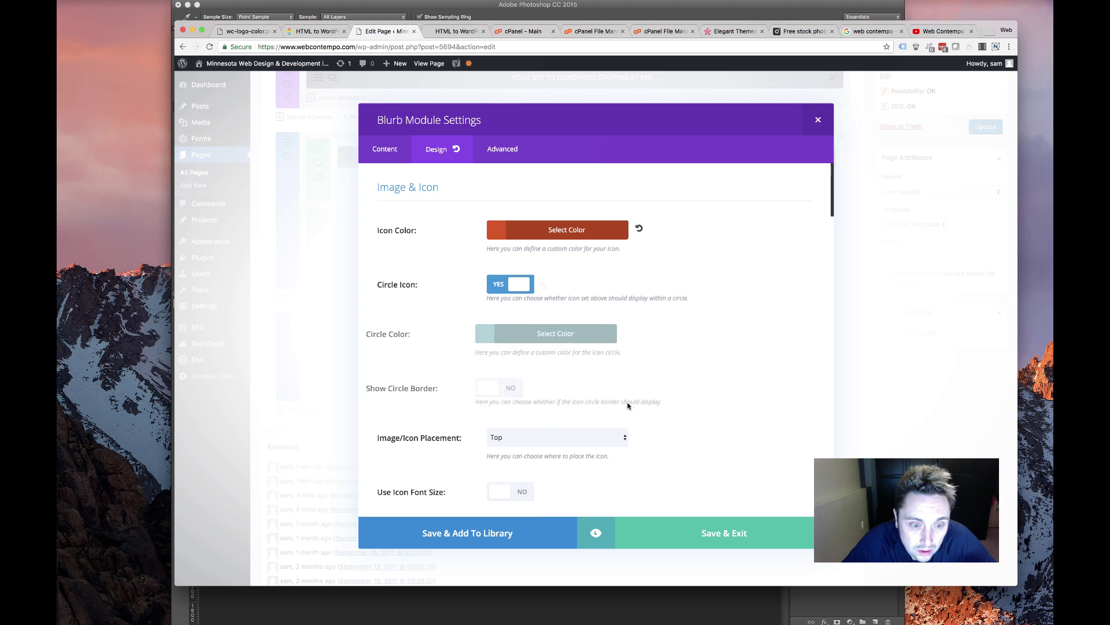
left_click(545, 334)
left_click(561, 466)
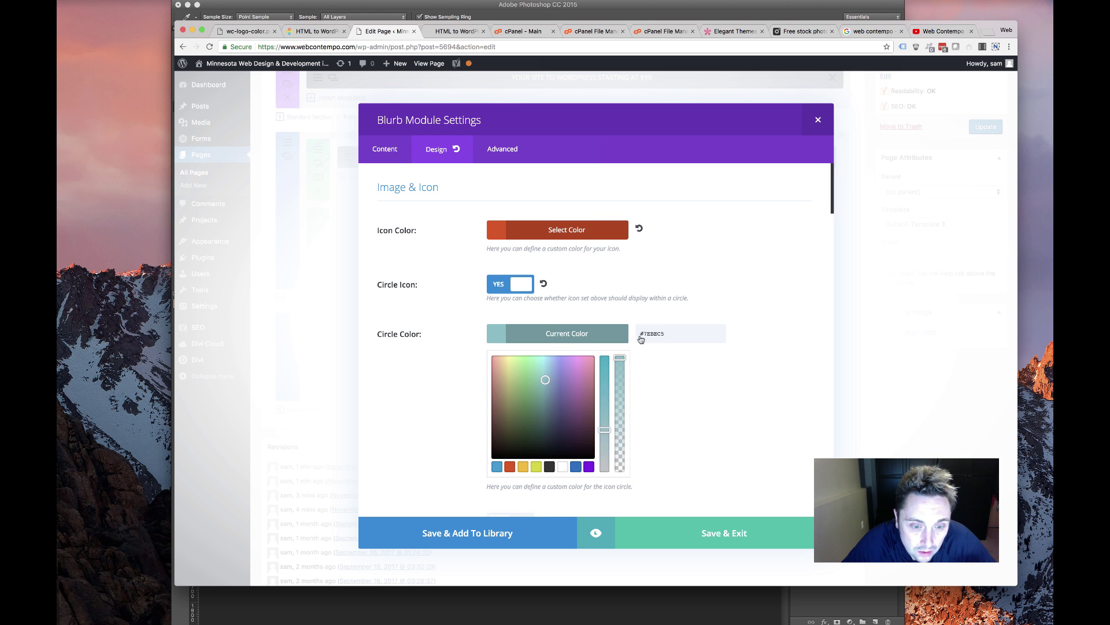
Keep the blurb text left-aligned and make it Light with a text shadow
scroll(683, 398, "down", 5)
scroll(668, 399, "down", 5)
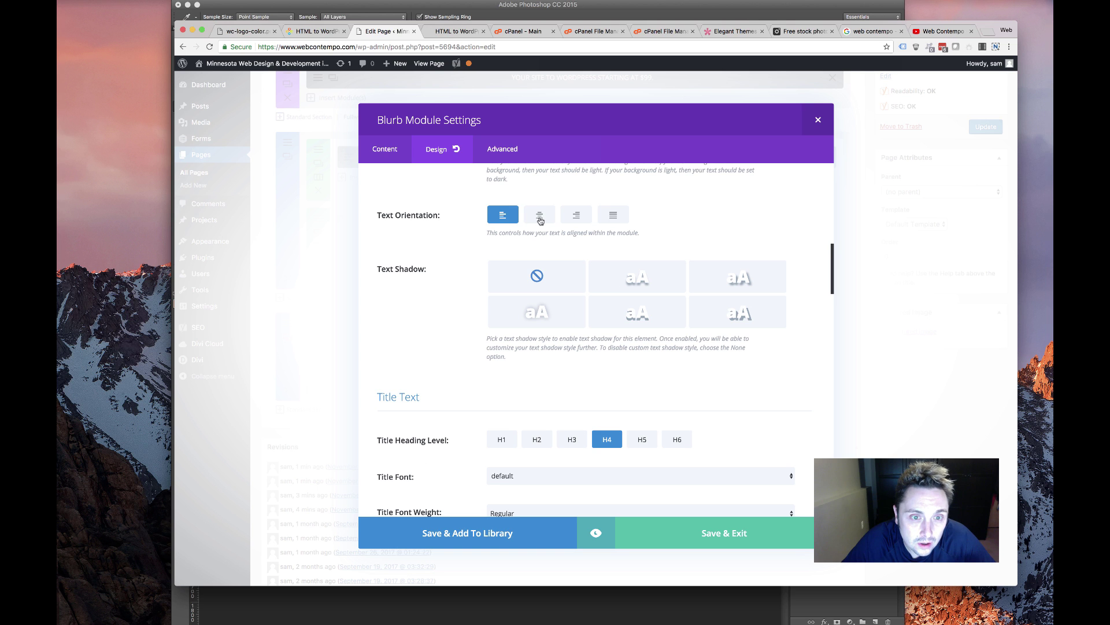
left_click(540, 218)
left_click(503, 216)
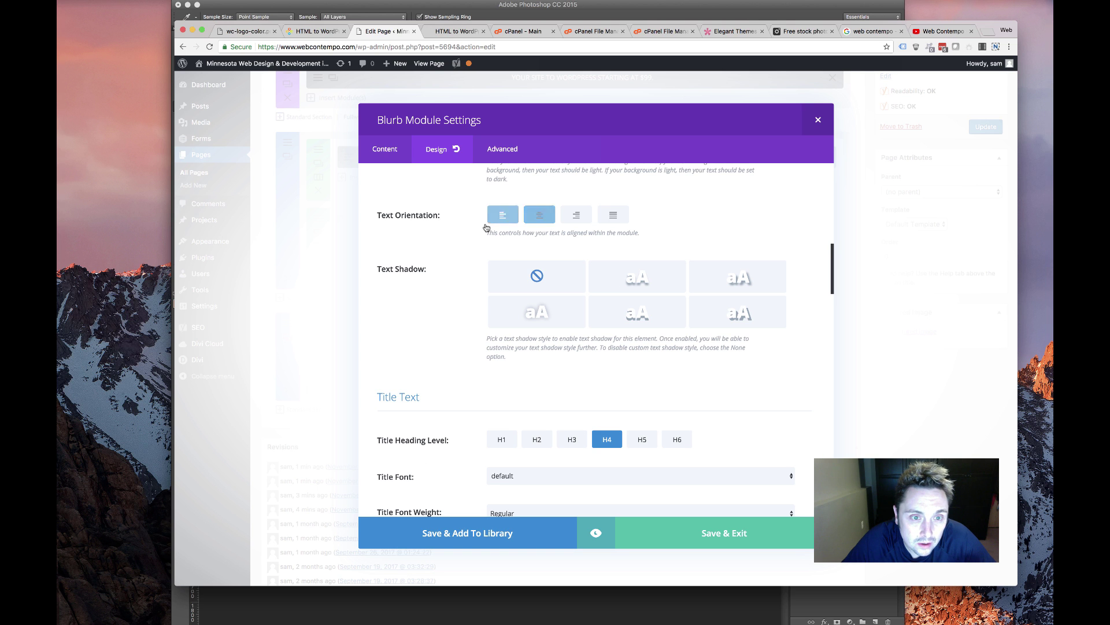
scroll(451, 291, "up", 2)
scroll(446, 281, "up", 1)
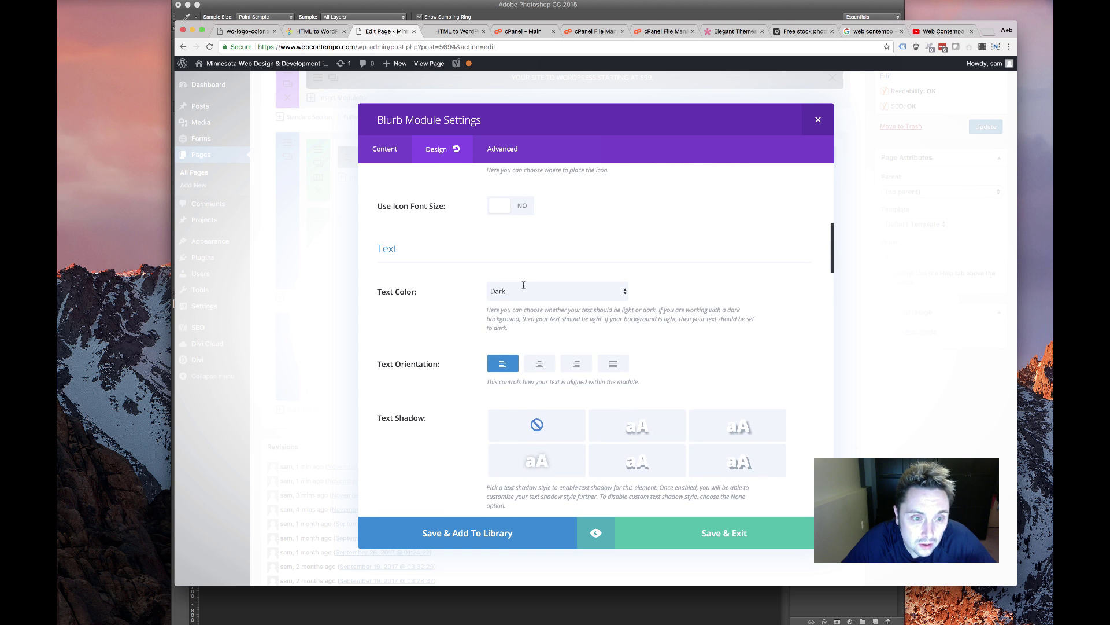
left_click(497, 291)
left_click(523, 302)
scroll(436, 350, "down", 3)
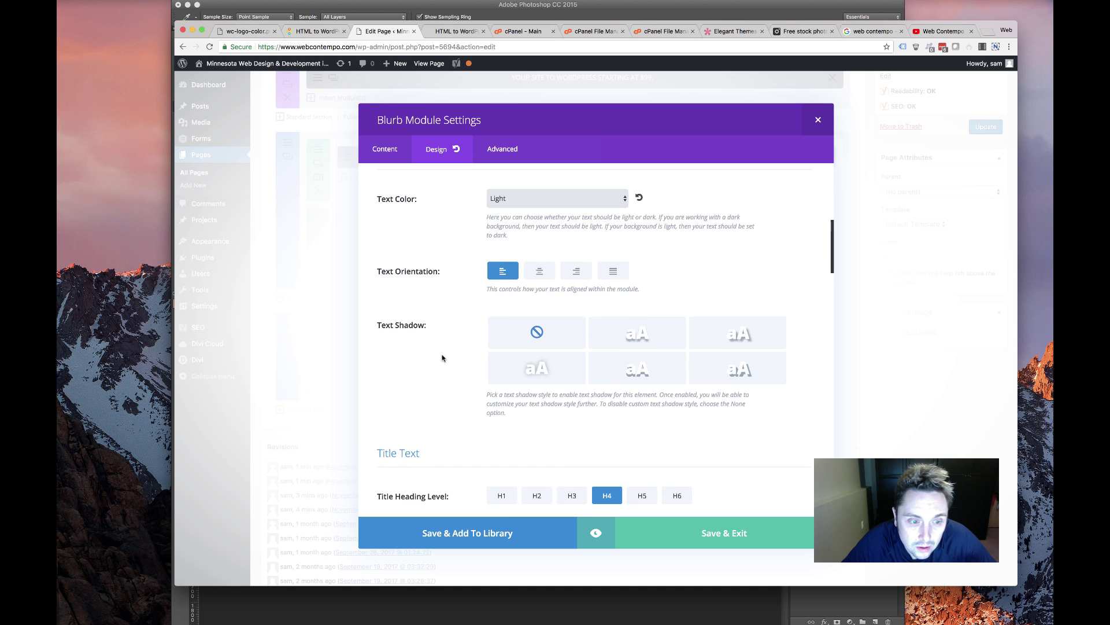
left_click(533, 330)
Add a 1500ms Slide animation from the Right and save the blurb
scroll(436, 355, "down", 3)
scroll(437, 354, "down", 5)
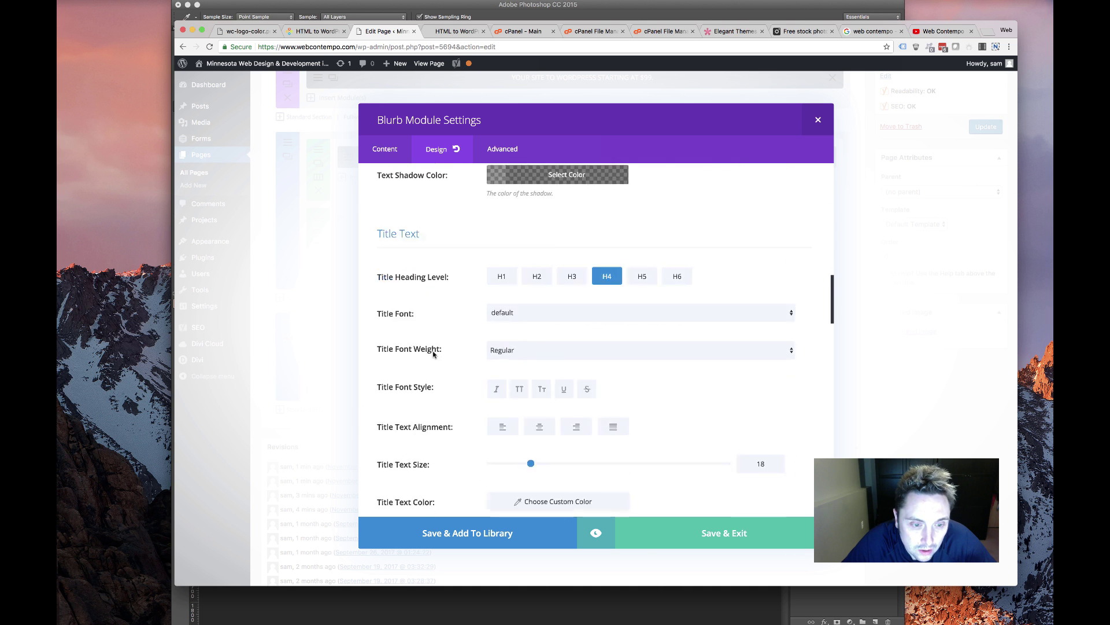
scroll(457, 260, "down", 10)
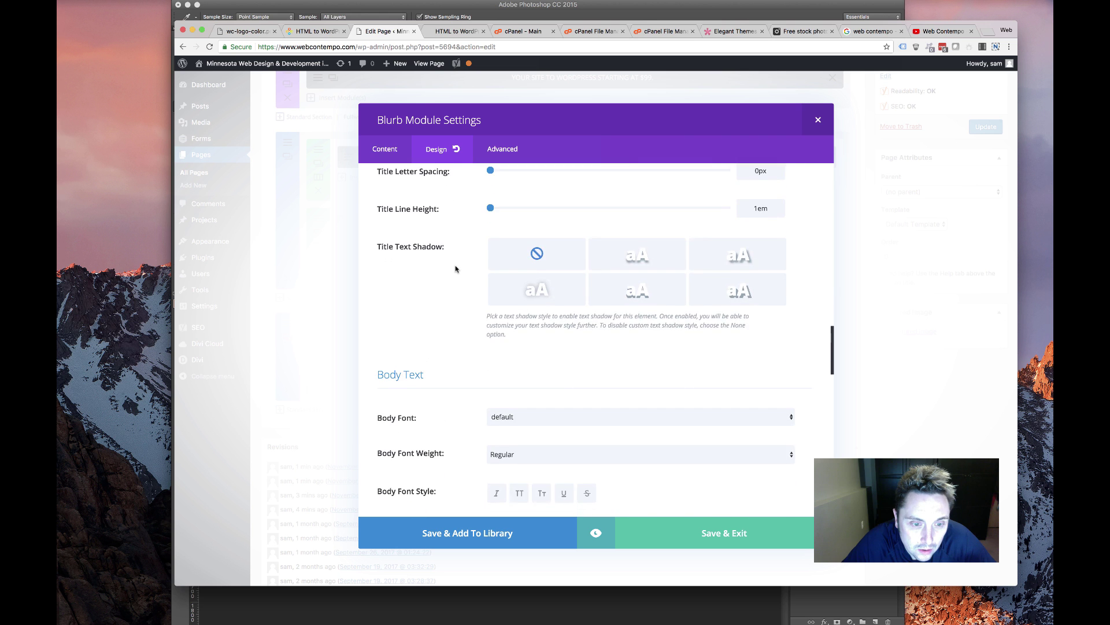
scroll(457, 270, "down", 10)
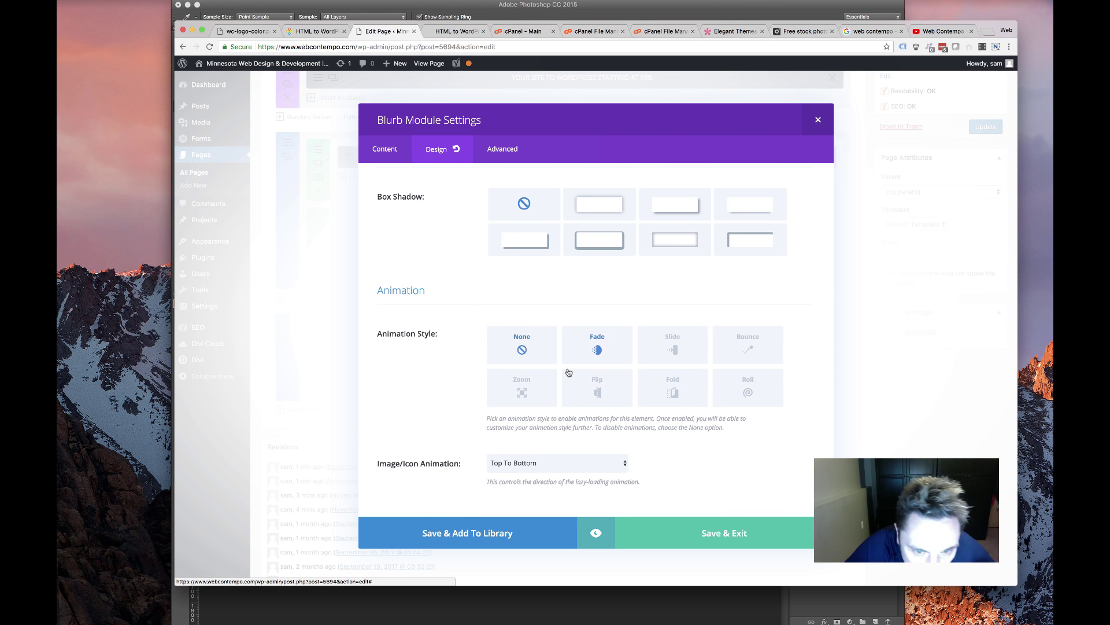
left_click(676, 354)
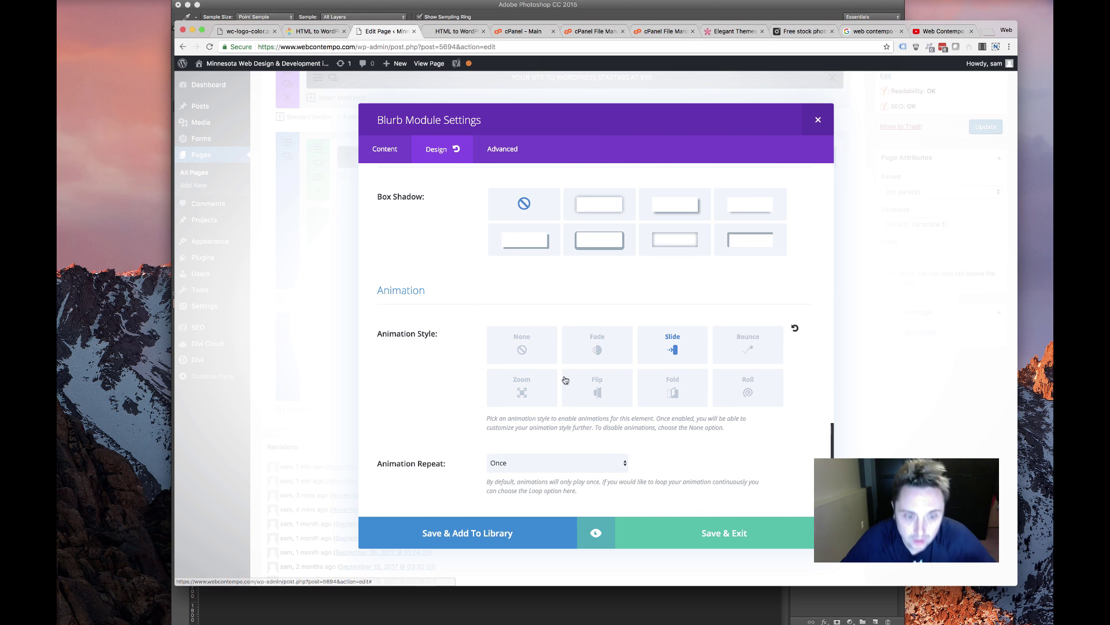
scroll(566, 379, "down", 5)
scroll(564, 378, "up", 4)
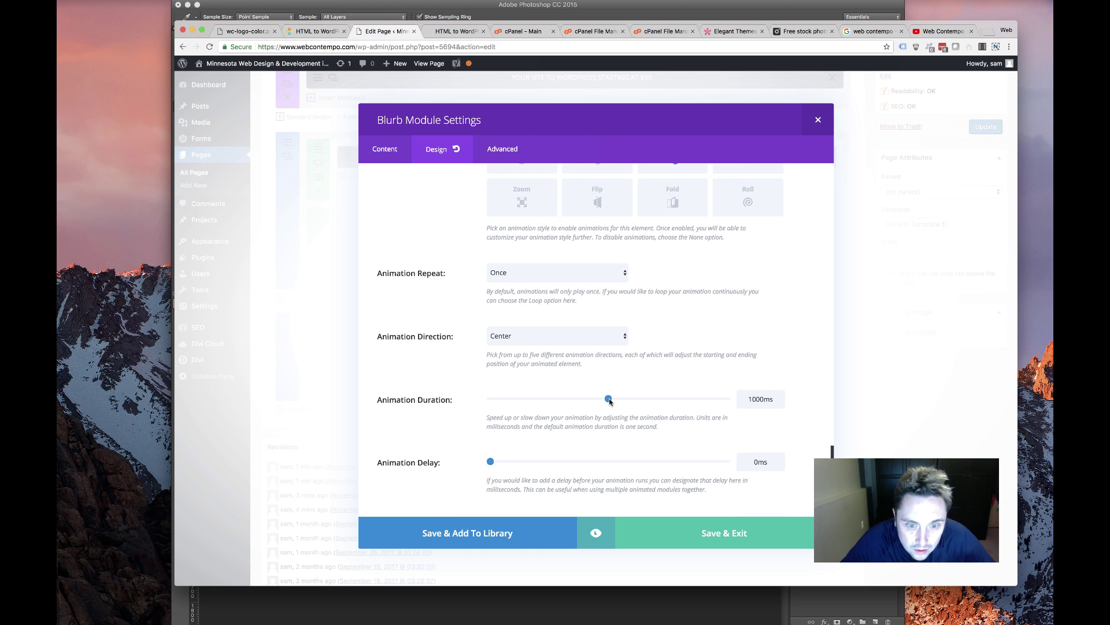
left_click_drag(610, 399, 664, 397)
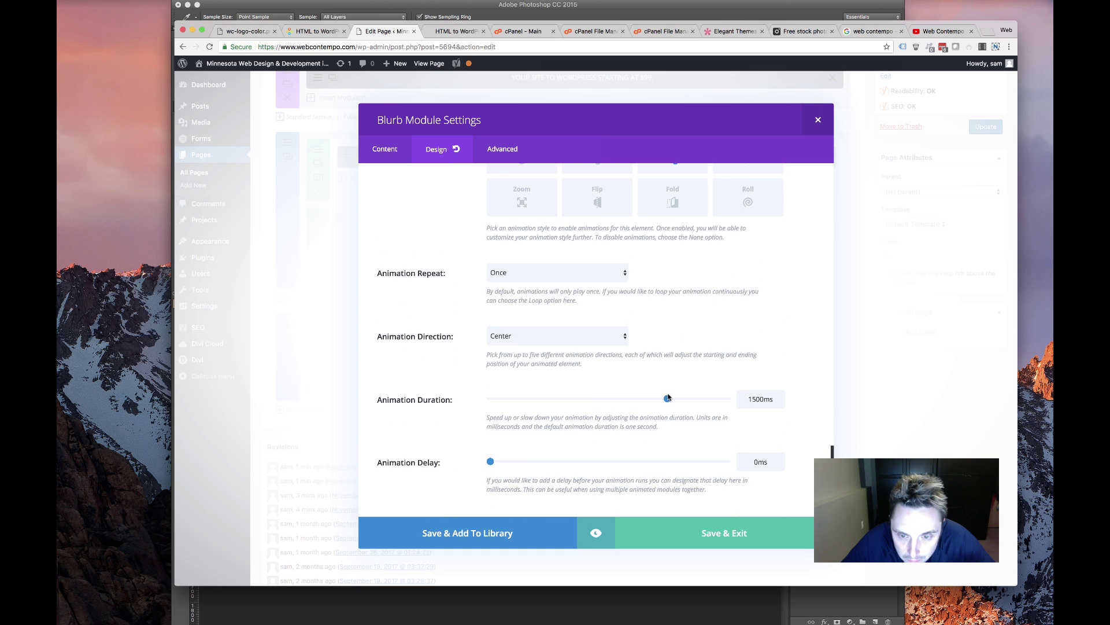
left_click(546, 340)
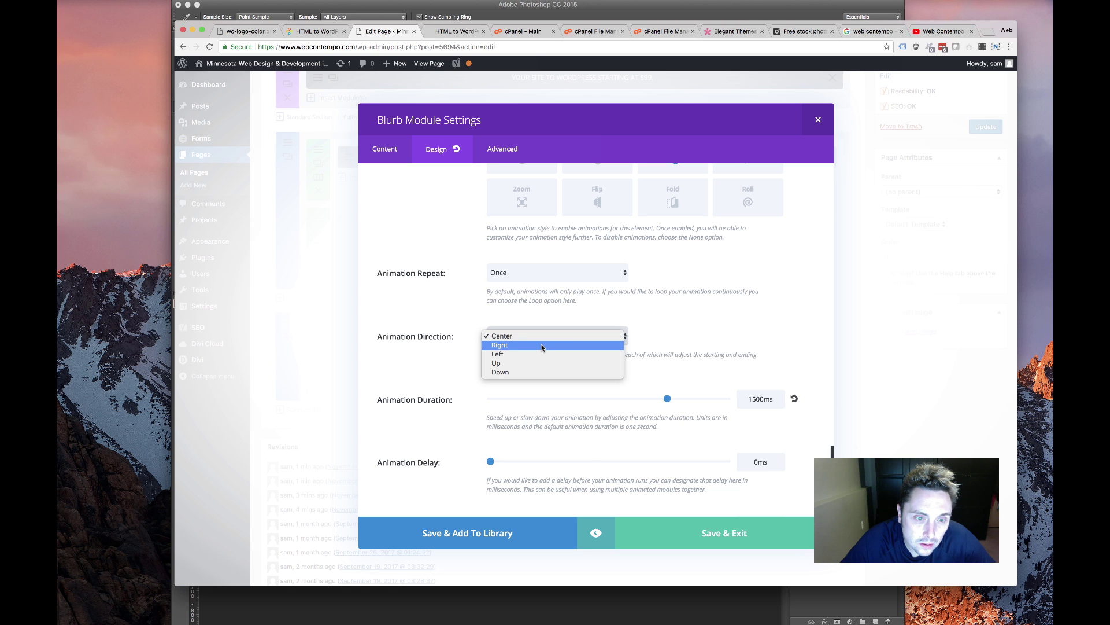
left_click(543, 345)
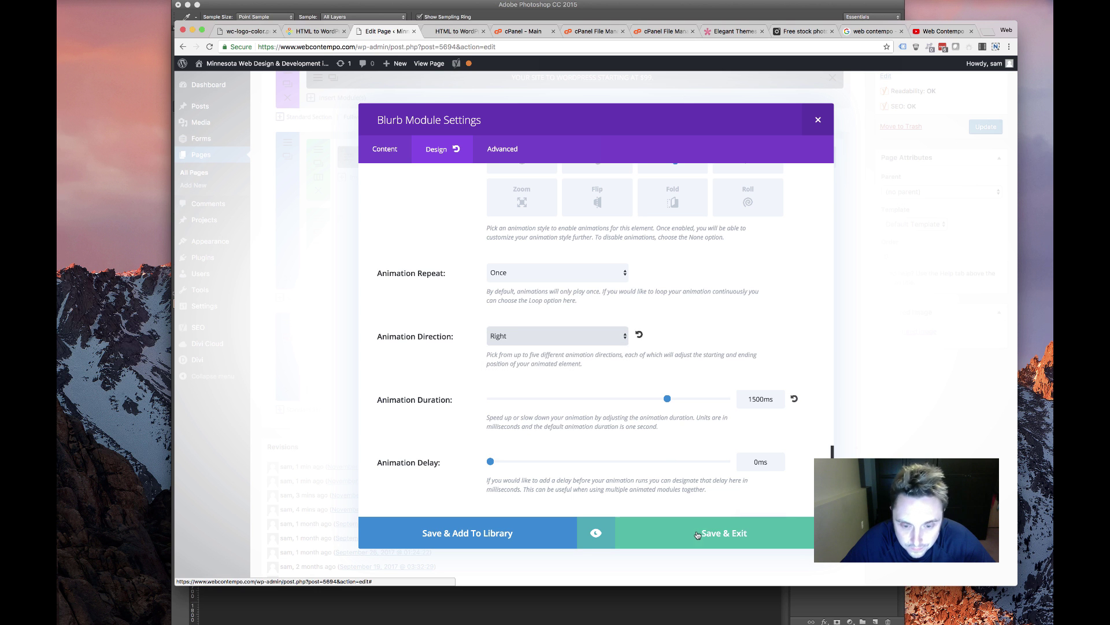
left_click(687, 524)
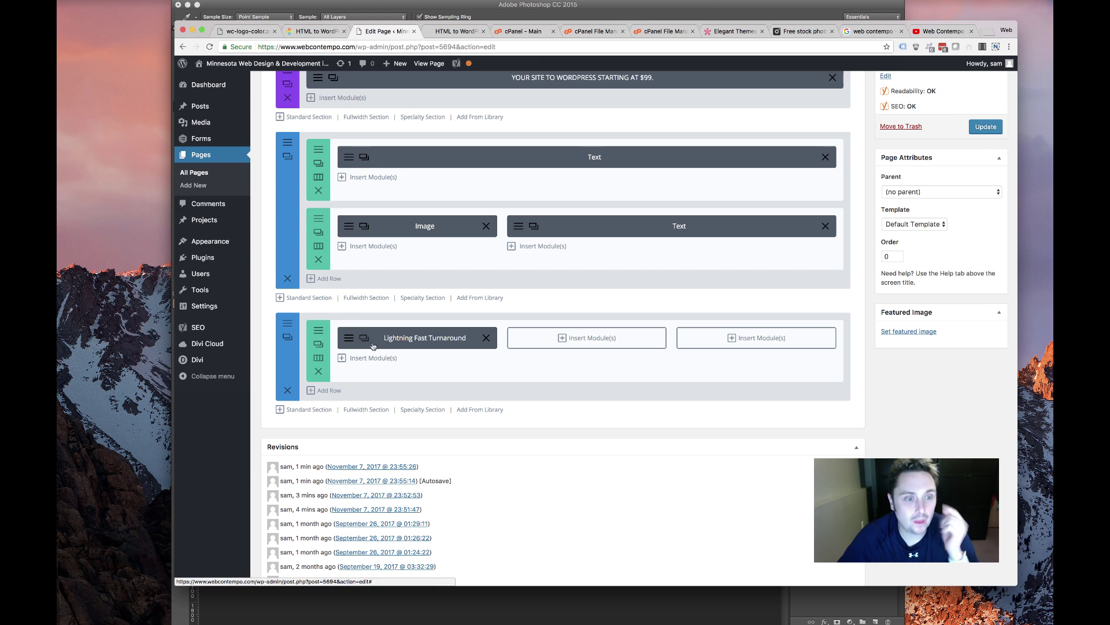
Replace the blurb's title and content with the live site's Experienced Coders text
left_click(424, 338)
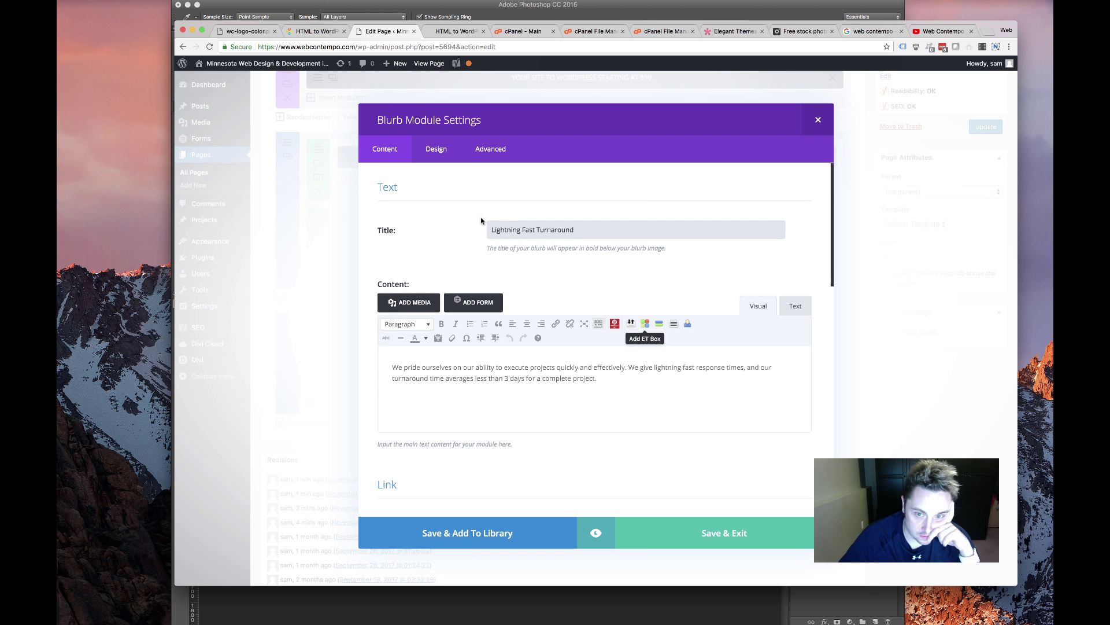
key("super+a")
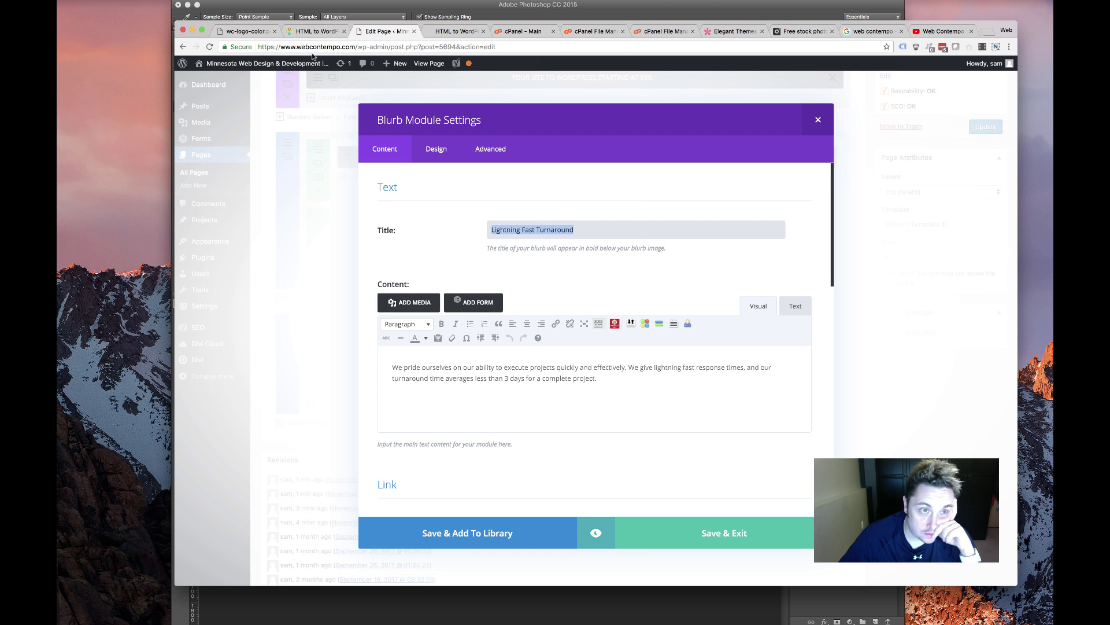
left_click(315, 31)
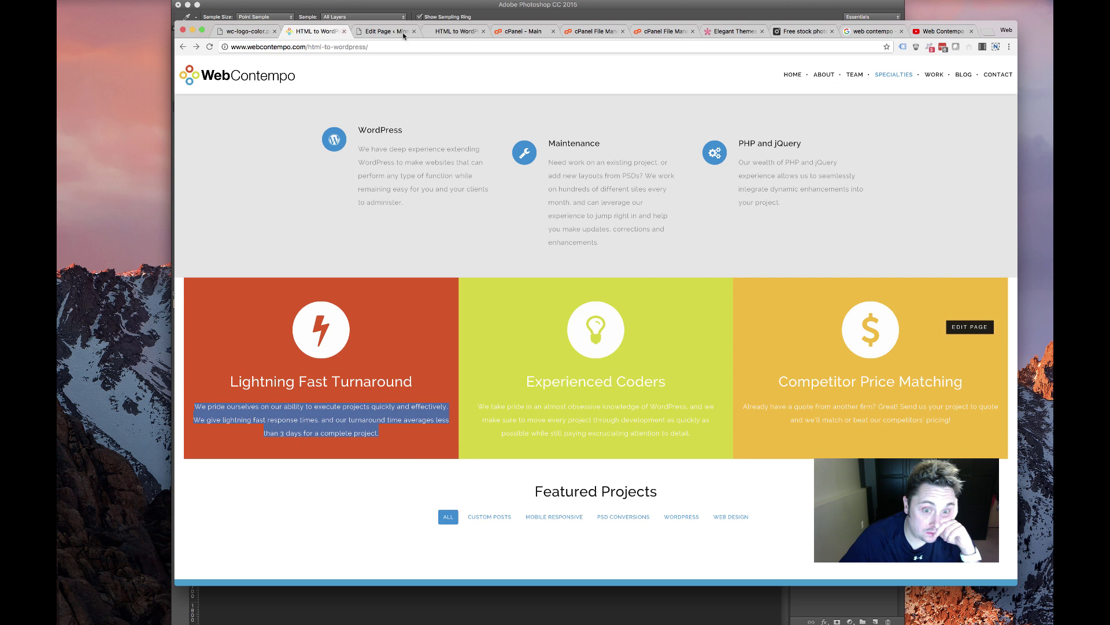
left_click(385, 35)
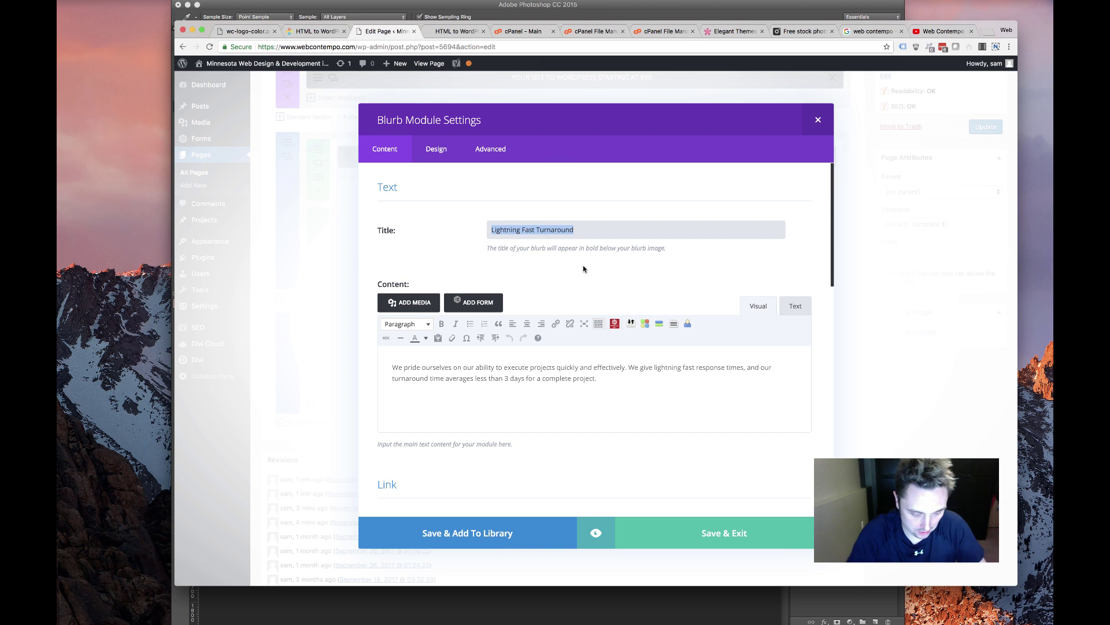
type("Experienced Coders")
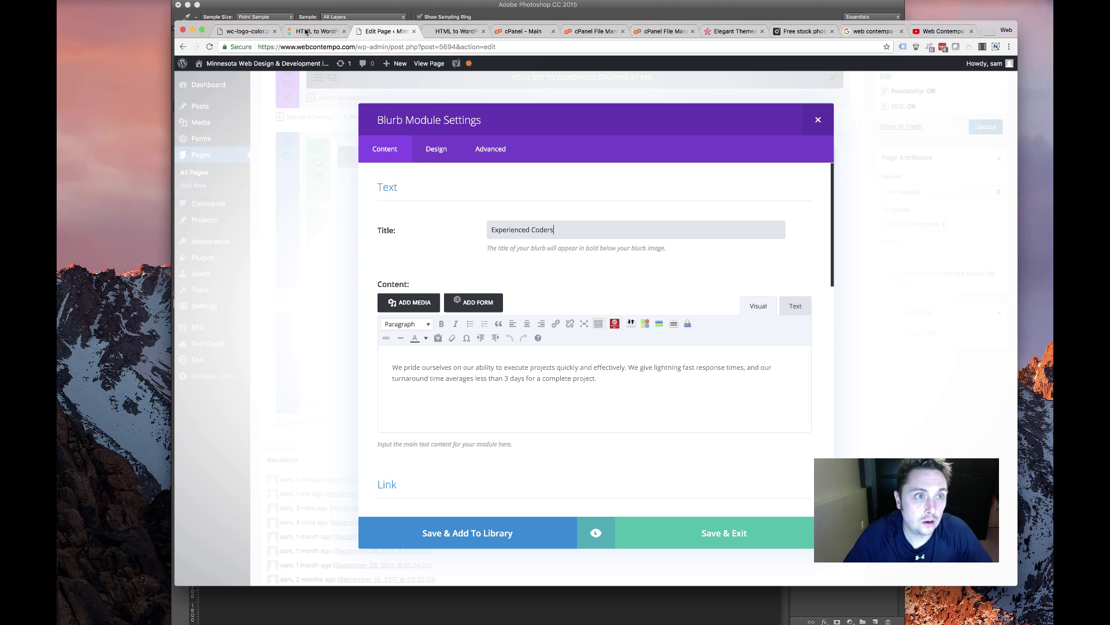
left_click(306, 32)
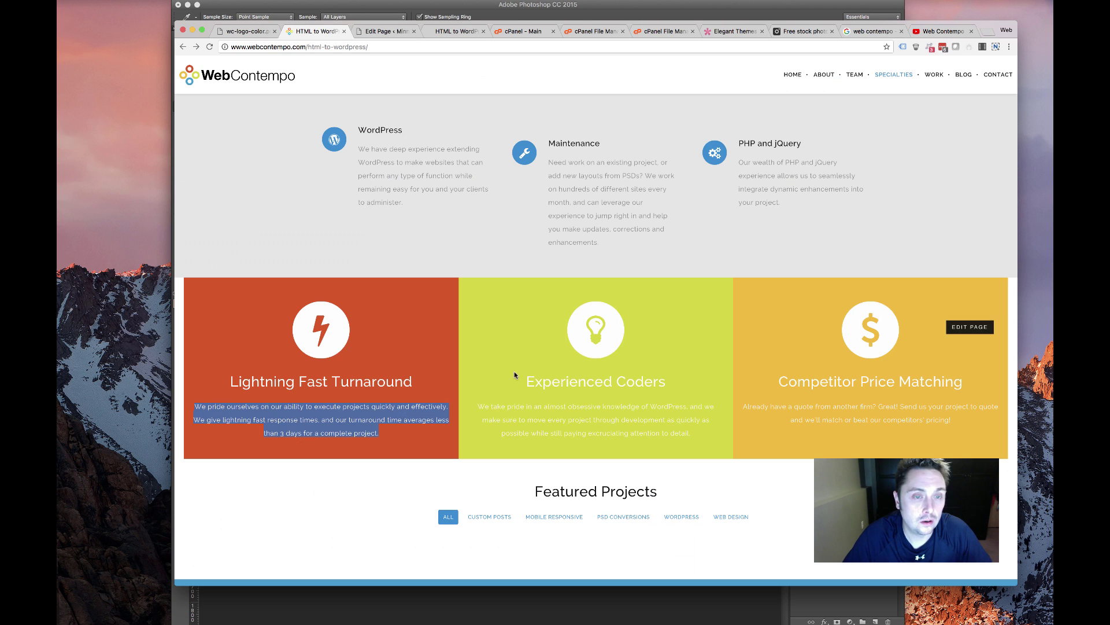
left_click_drag(692, 434, 467, 407)
key("super+c")
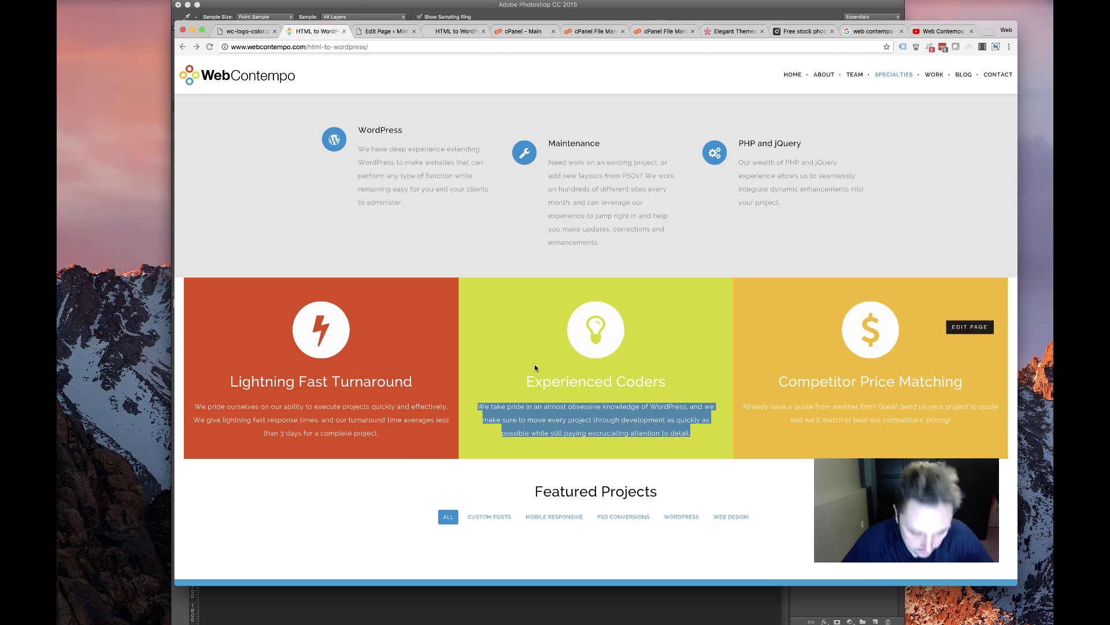
left_click(383, 31)
left_click_drag(597, 378, 471, 356)
key("super+v")
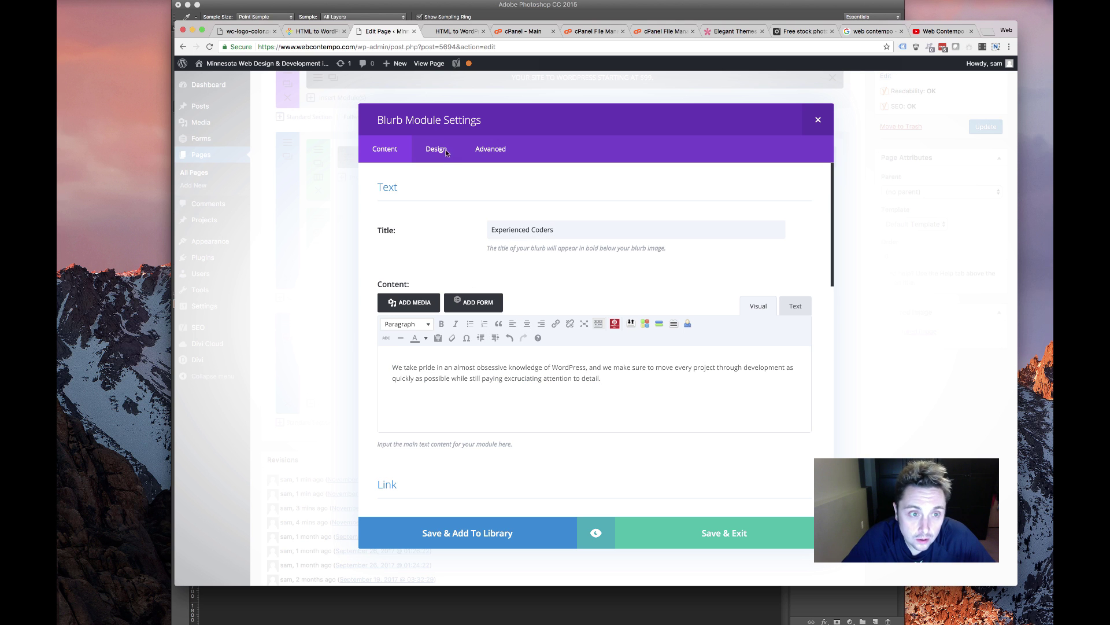
Choose the lightbulb icon for the Experienced Coders blurb
scroll(429, 289, "down", 15)
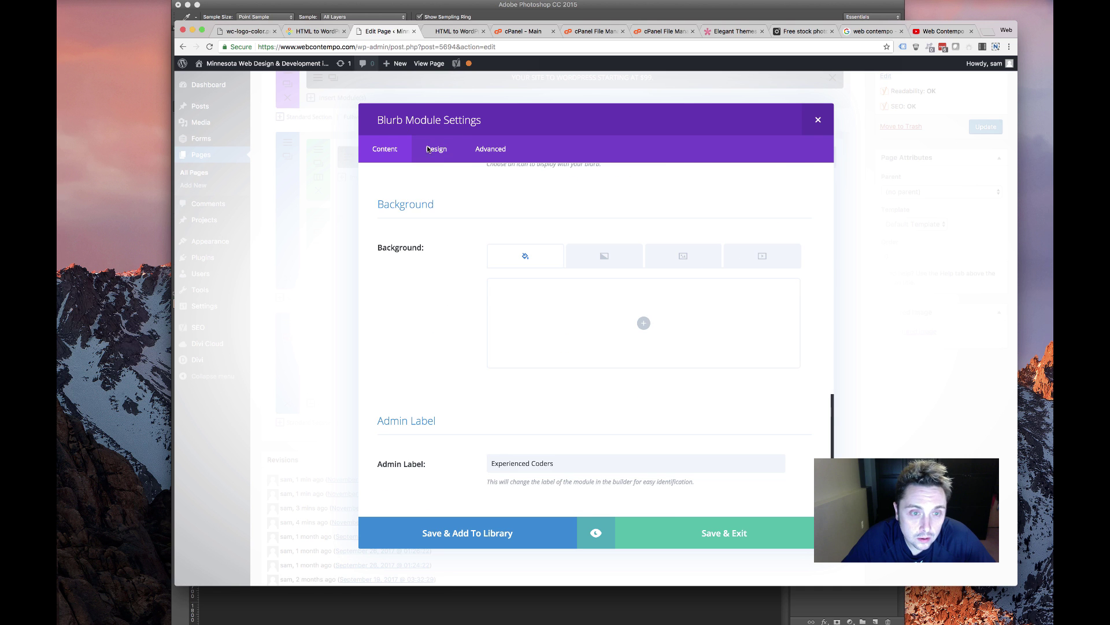
scroll(567, 335, "up", 3)
scroll(620, 268, "down", 5)
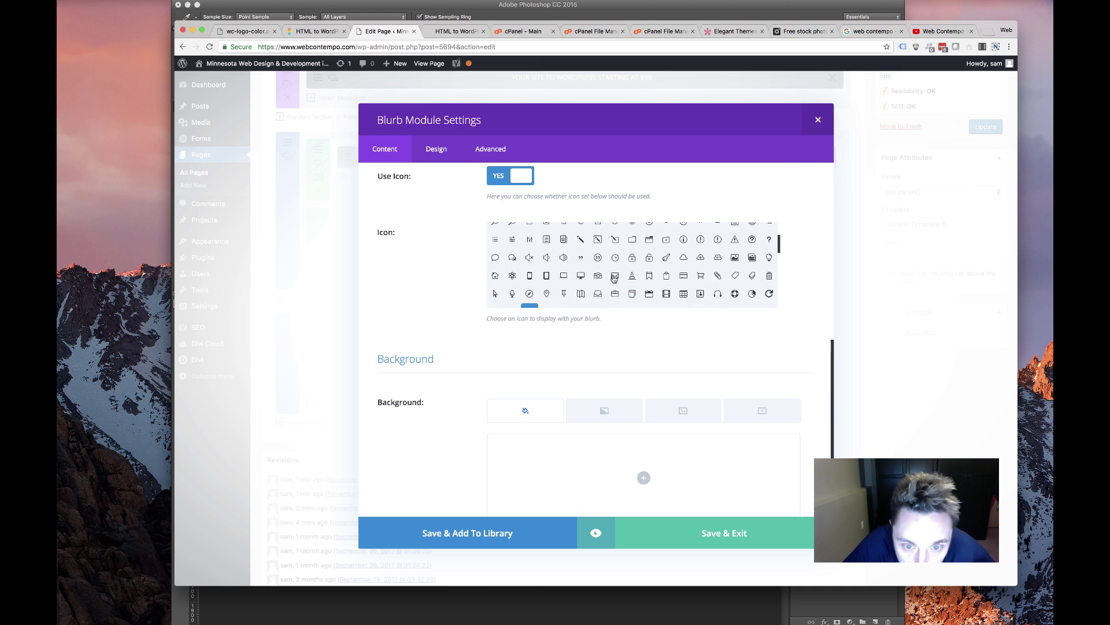
scroll(722, 270, "up", 3)
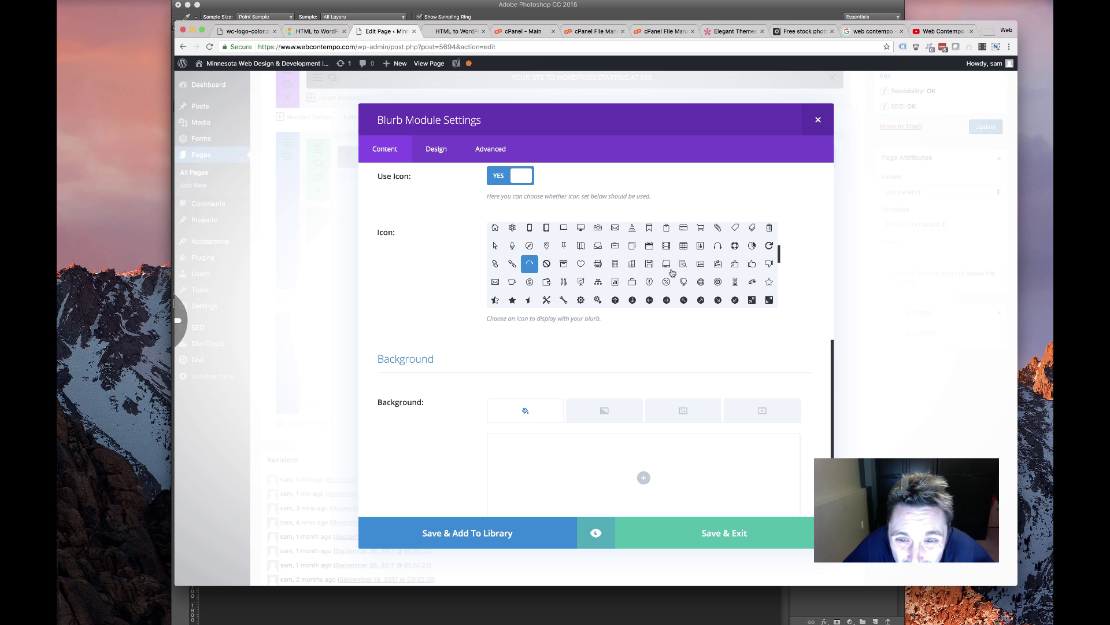
scroll(668, 272, "down", 3)
scroll(671, 272, "down", 2)
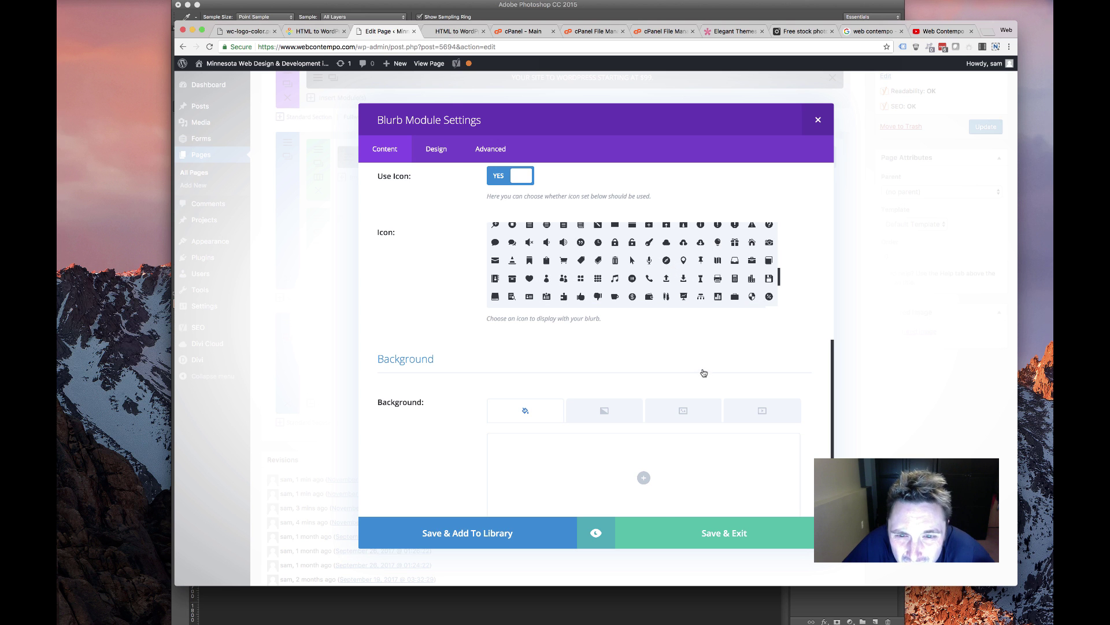
left_click(718, 242)
Set the icon colour to yellow-green #d3d801 and save the blurb
left_click(446, 160)
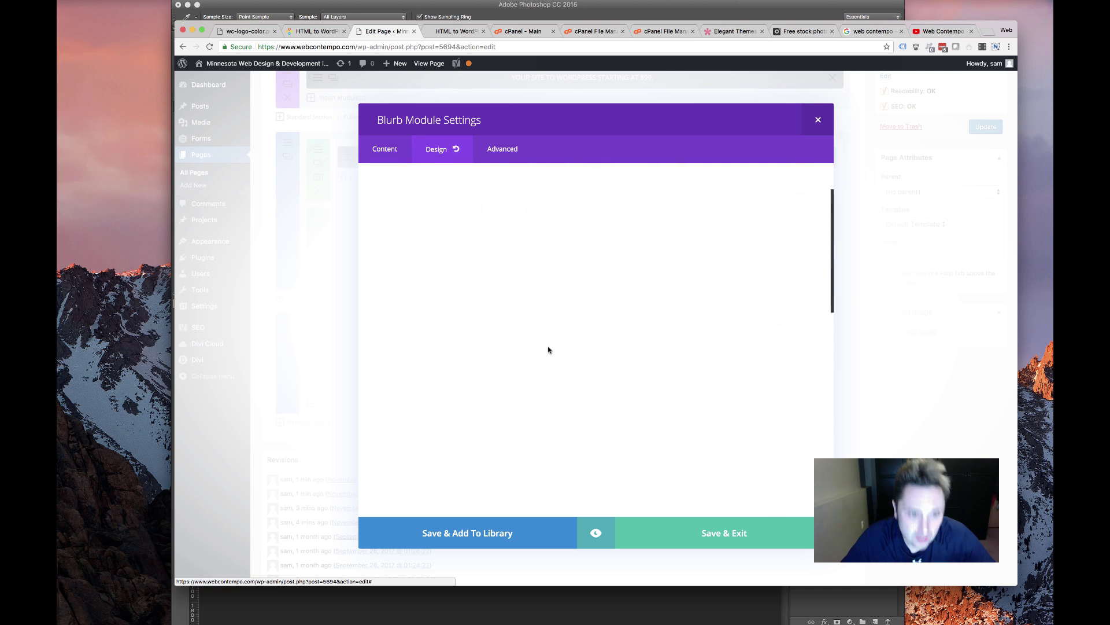
left_click(527, 231)
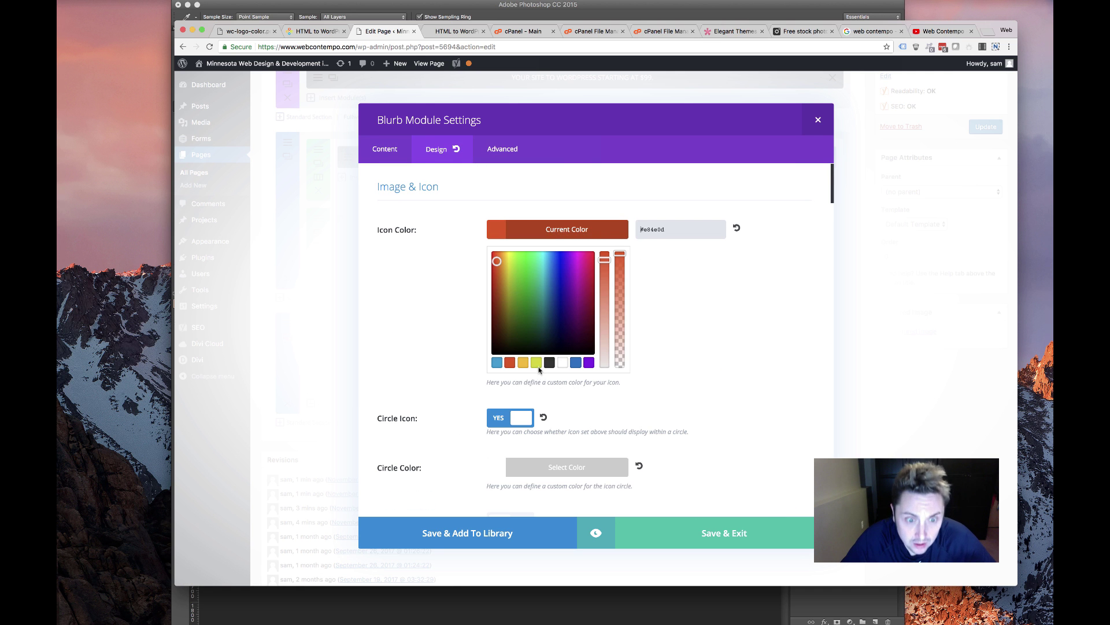
left_click(536, 363)
left_click(411, 330)
scroll(457, 332, "down", 10)
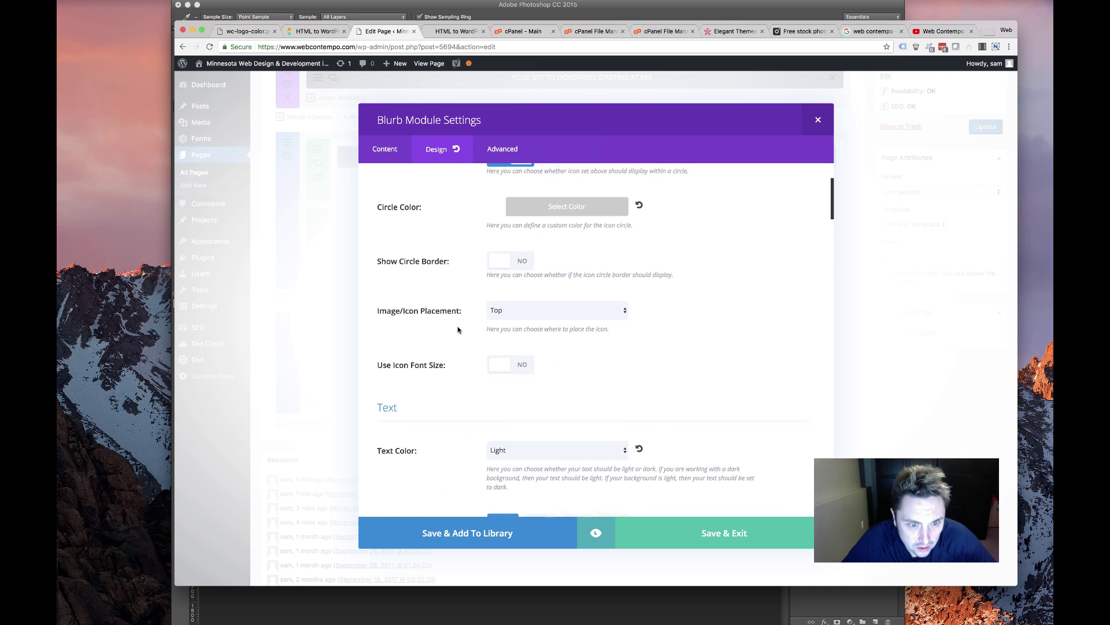
scroll(455, 336, "down", 20)
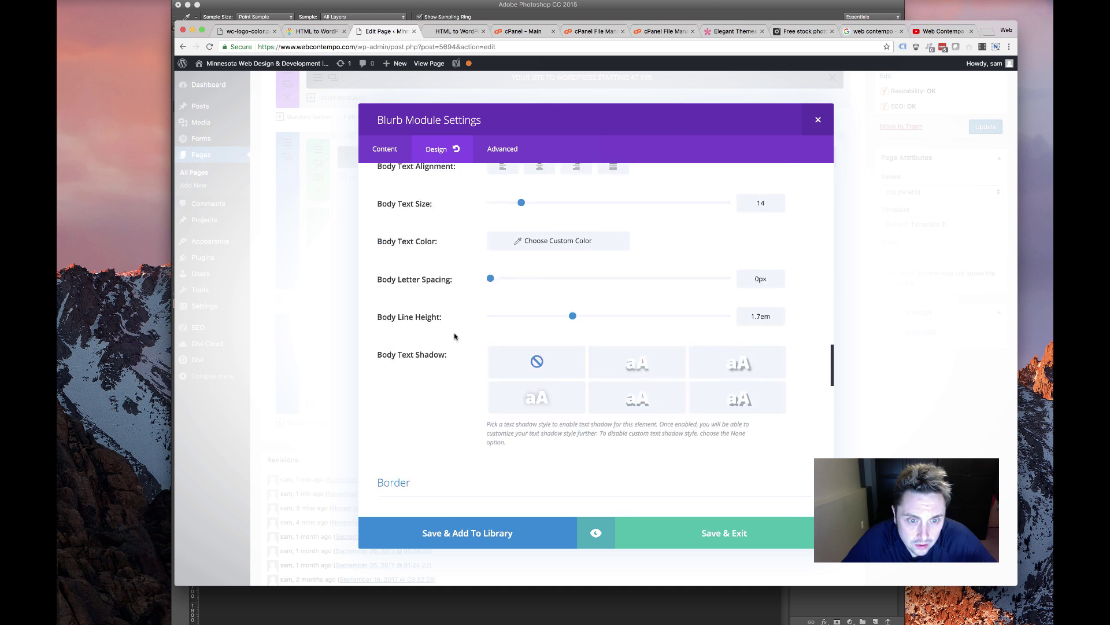
left_click(661, 531)
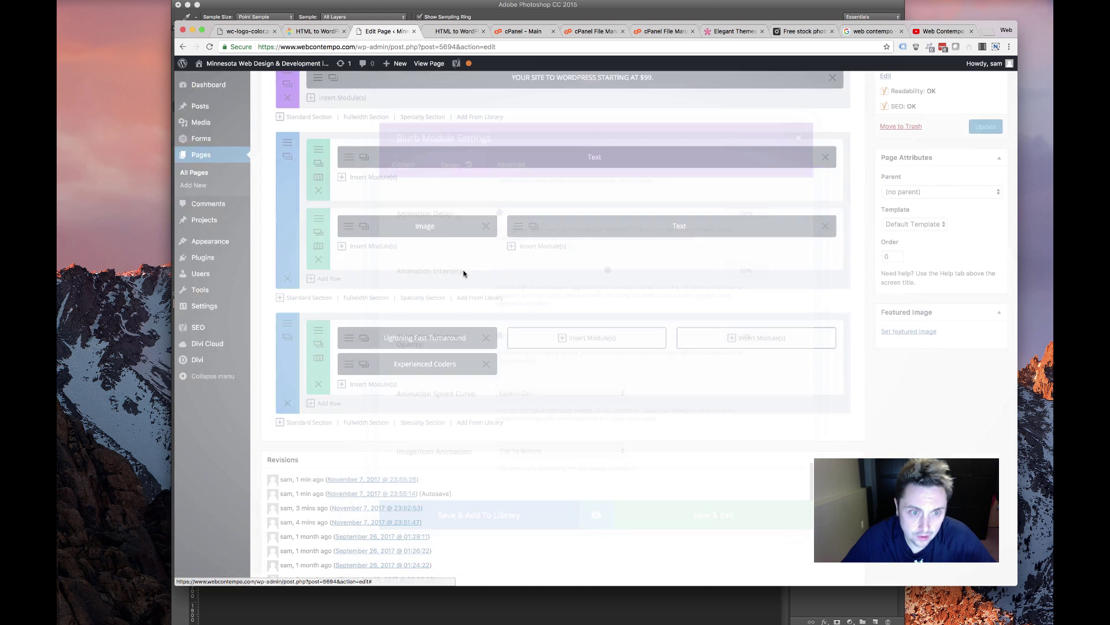
Move Experienced Coders to the second column and retitle the next blurb 'Try Risk Free'
left_click_drag(400, 370, 584, 344)
left_click(587, 339)
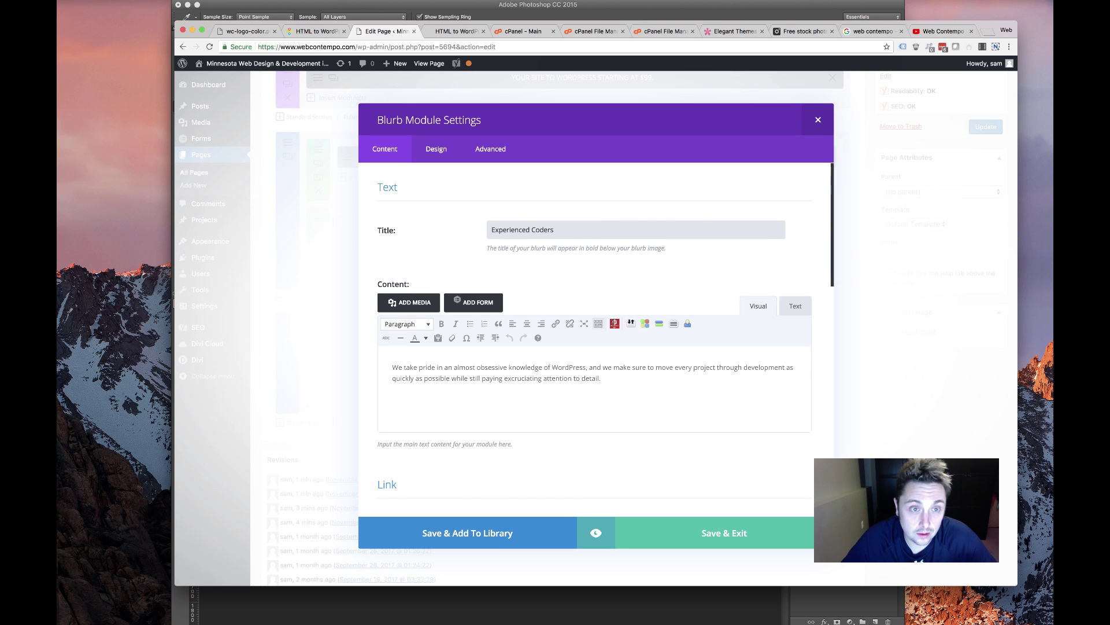
left_click_drag(593, 230, 322, 199)
type("T")
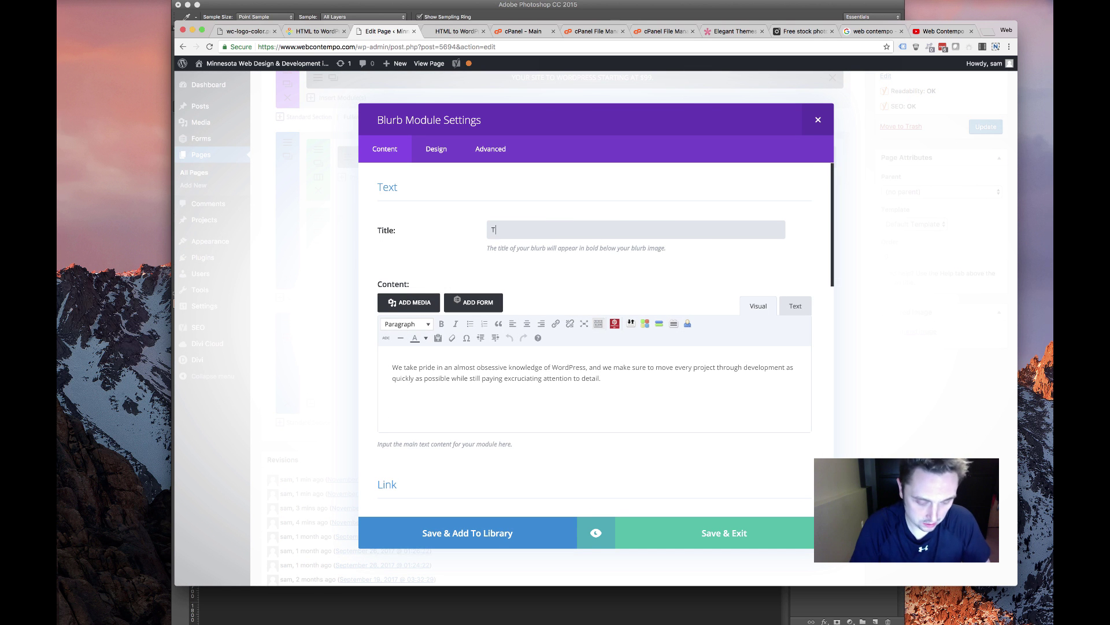
key("BackSpace")
key("BackSpace")
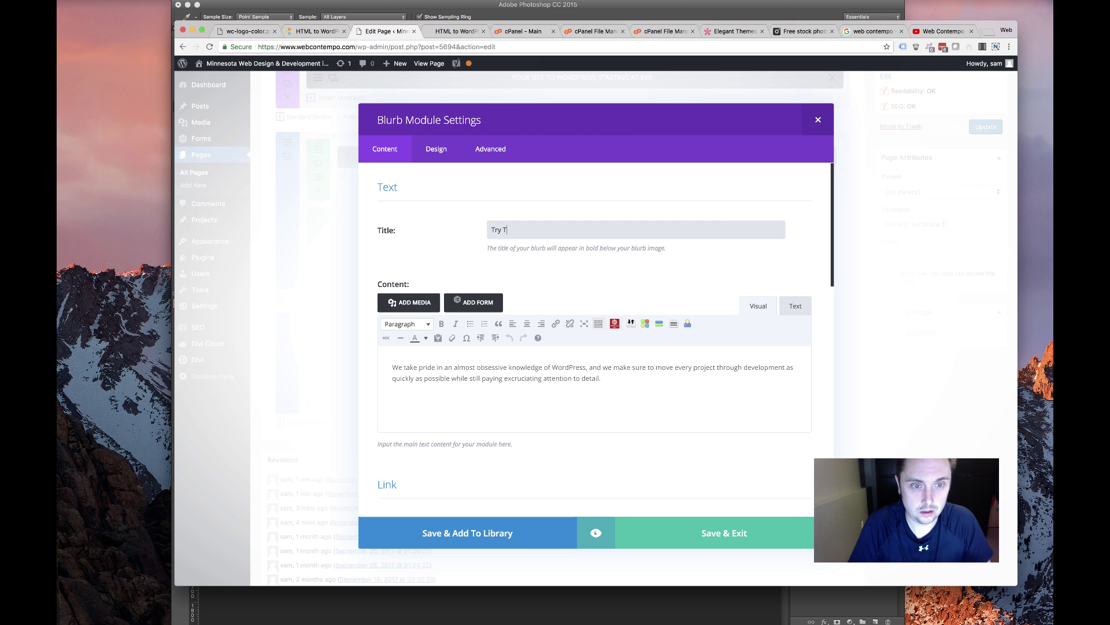
type("ry Rick ")
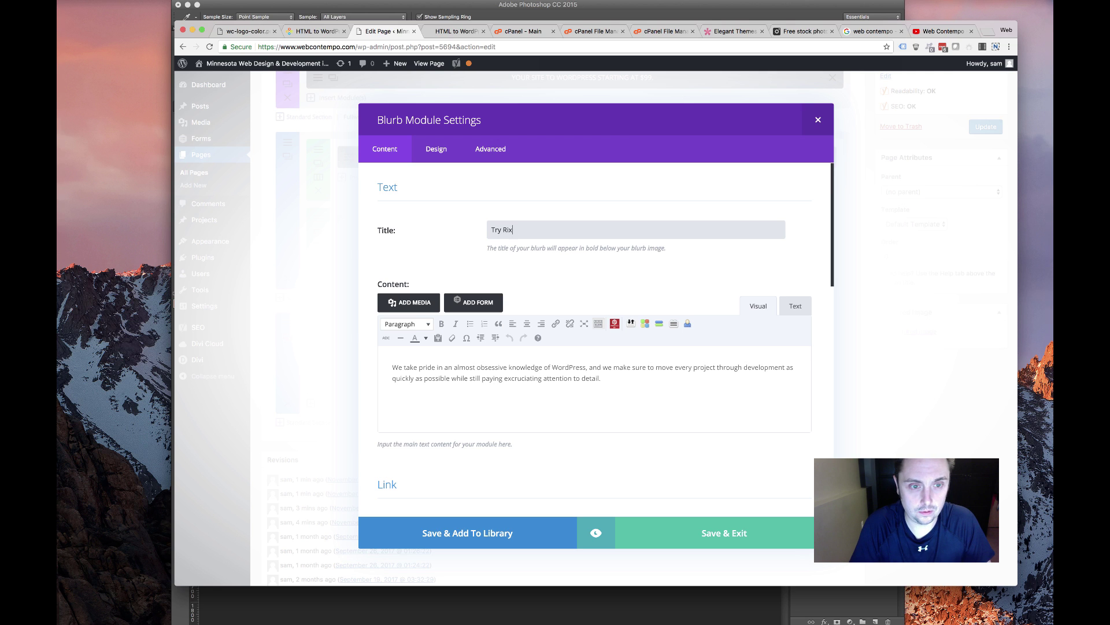
type("Fr")
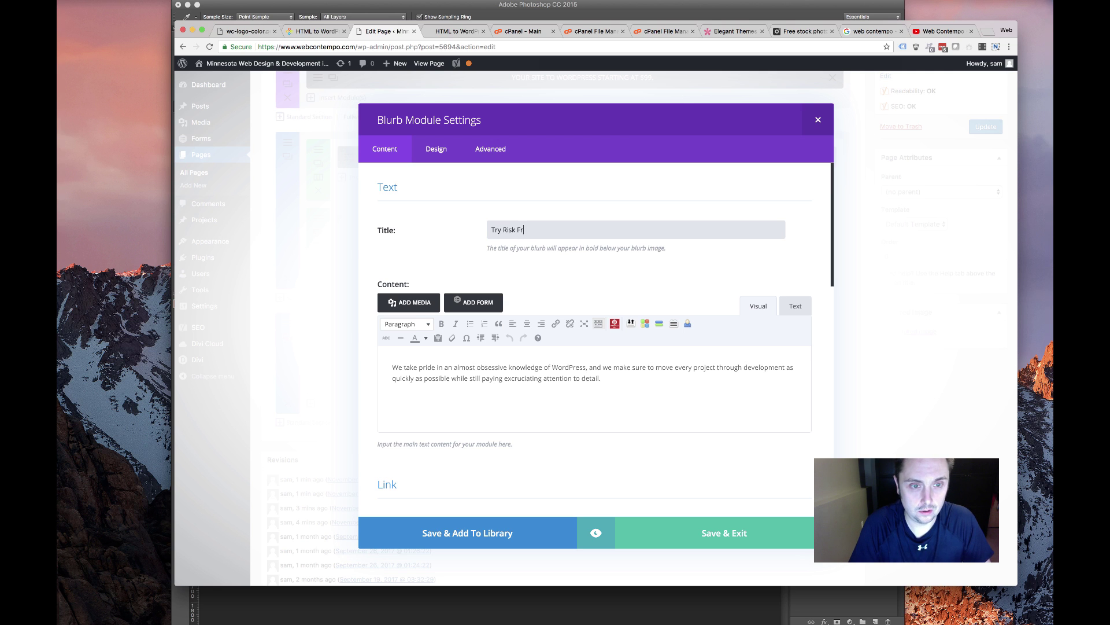
type("ee")
Replace its content with 'We offer a 100% Money-Back guarantee if you are not satisfied. Try us'
left_click_drag(632, 377, 279, 294)
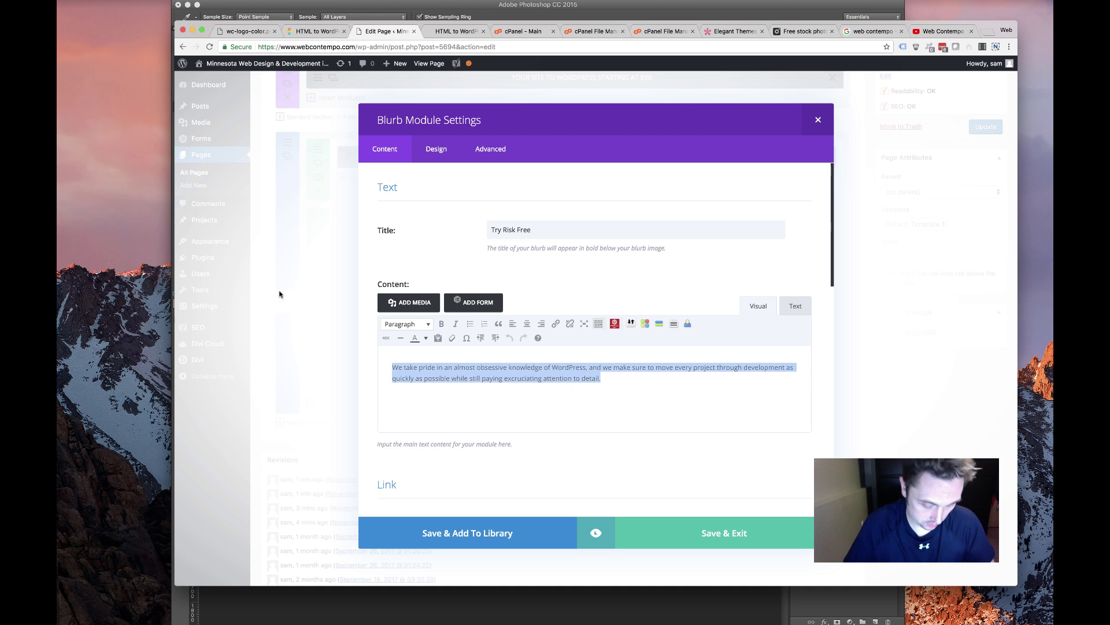
type("We offer a")
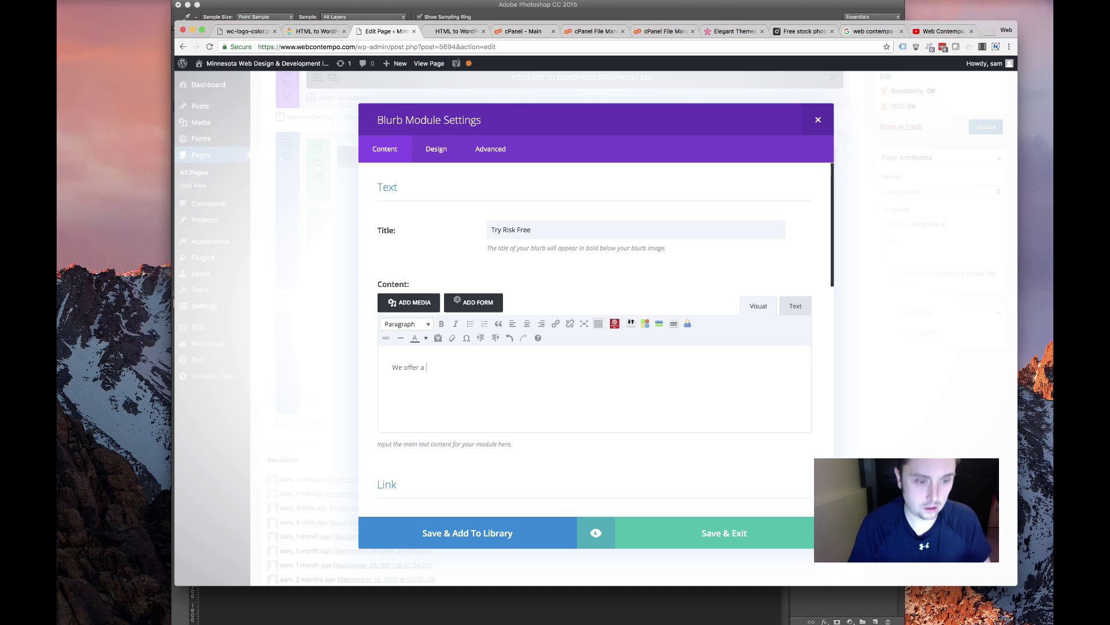
type(" 100% ")
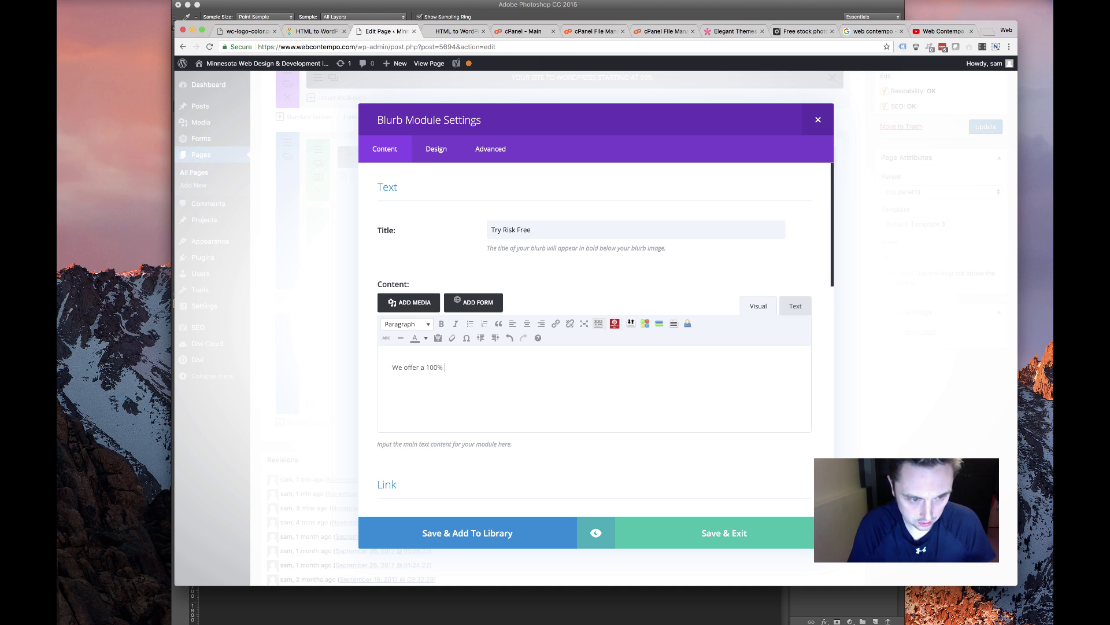
type("Money-Back guarantee if you")
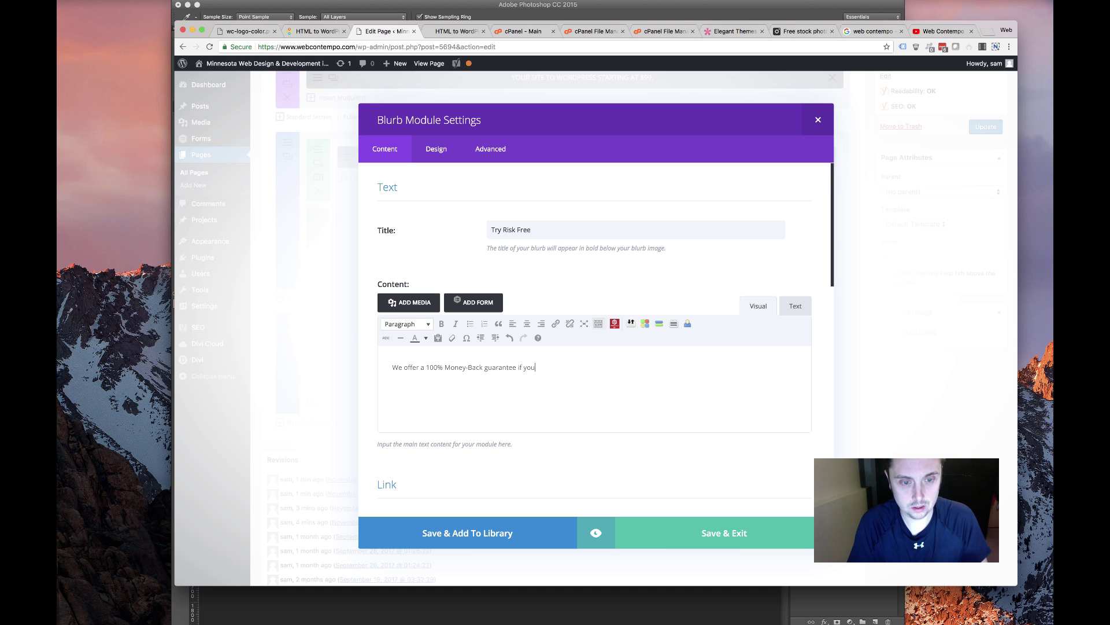
type(" are not satisfied.")
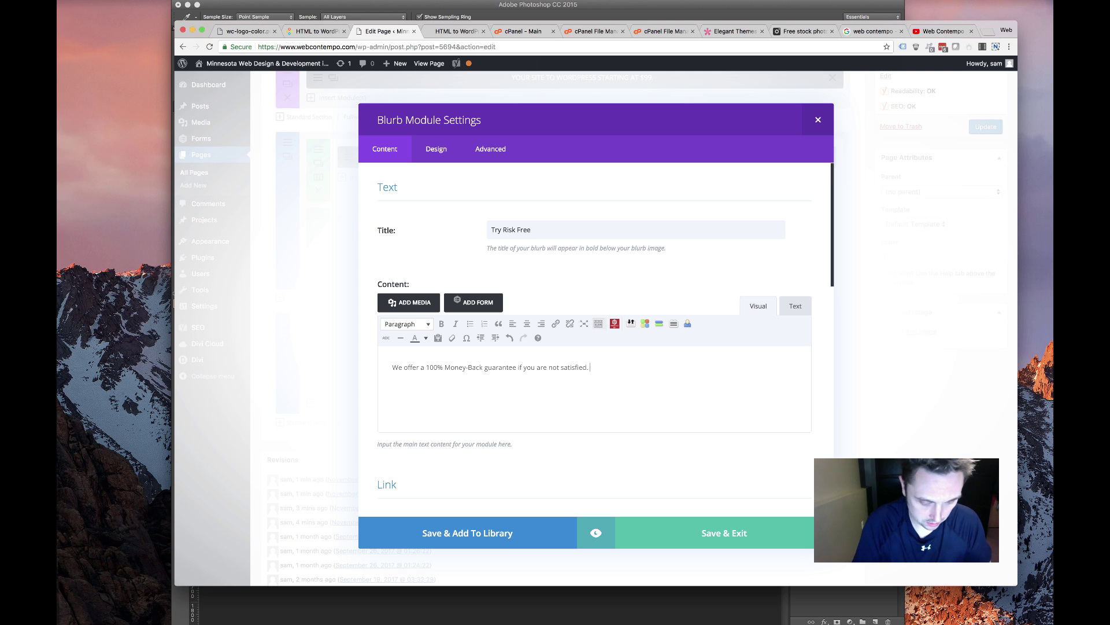
type("Try us with confidence. You won't be disappointed!")
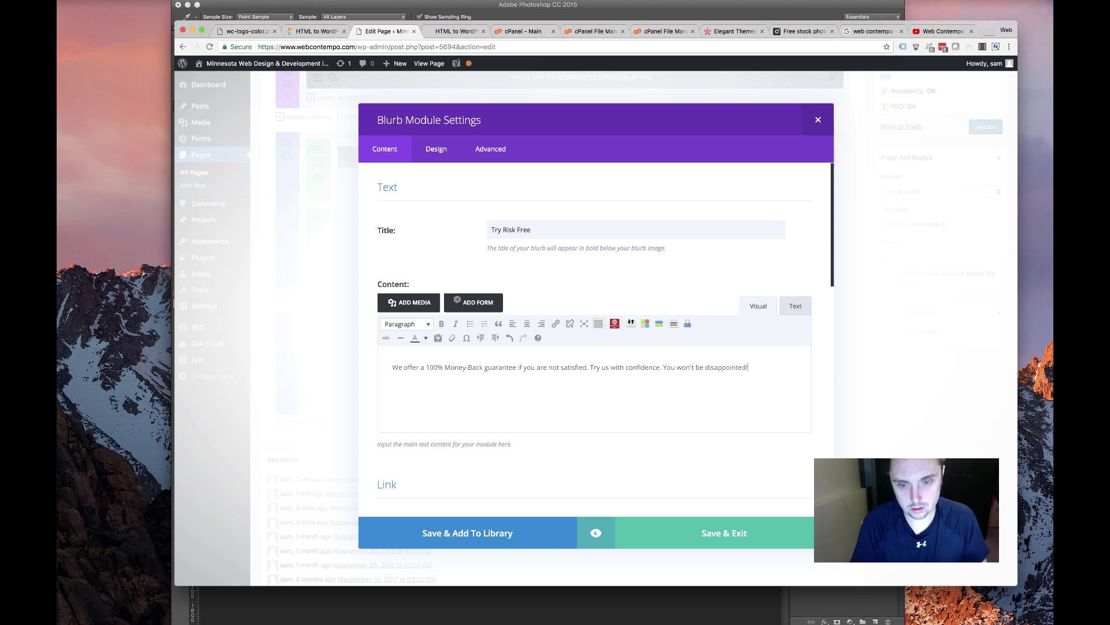
Give the Try Risk Free blurb an orange #fbba03 icon and a left slide-in
left_click(437, 149)
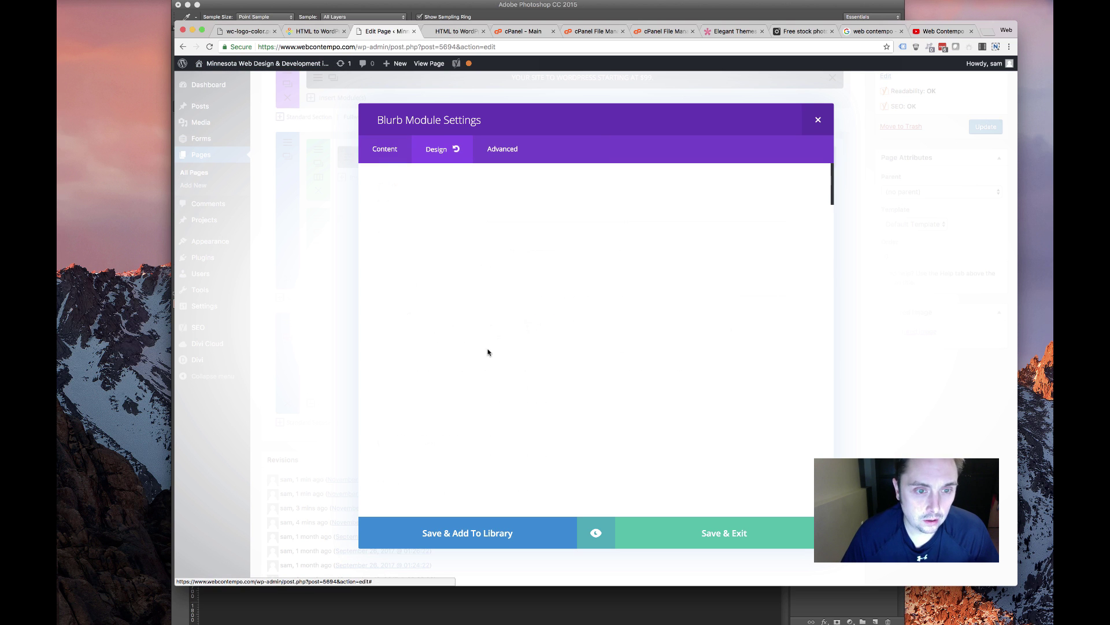
left_click(522, 363)
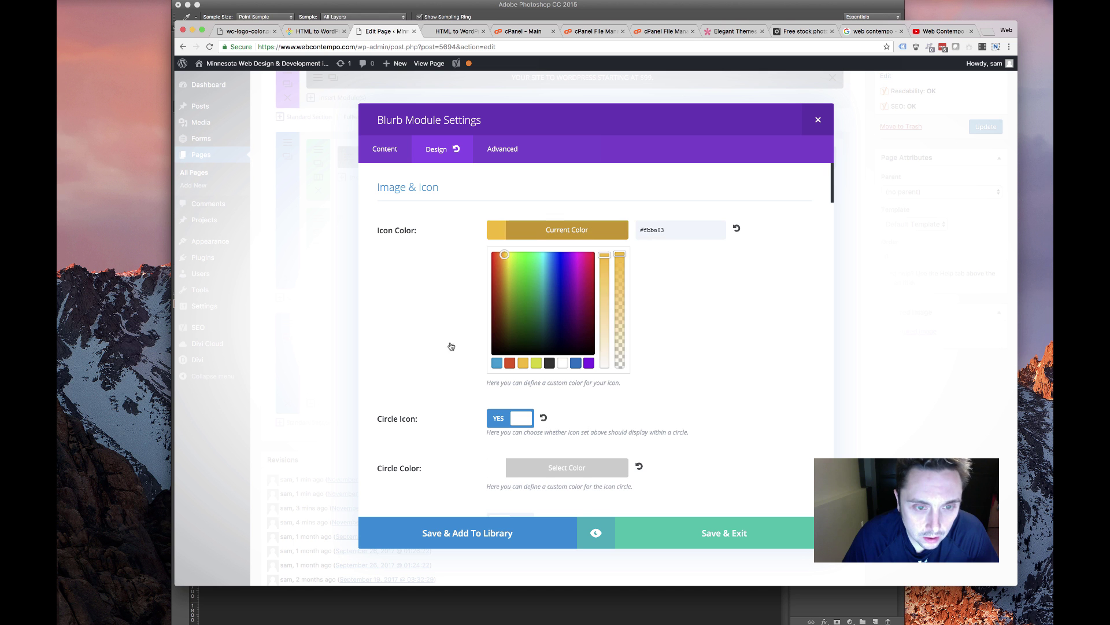
left_click(473, 366)
scroll(474, 364, "down", 15)
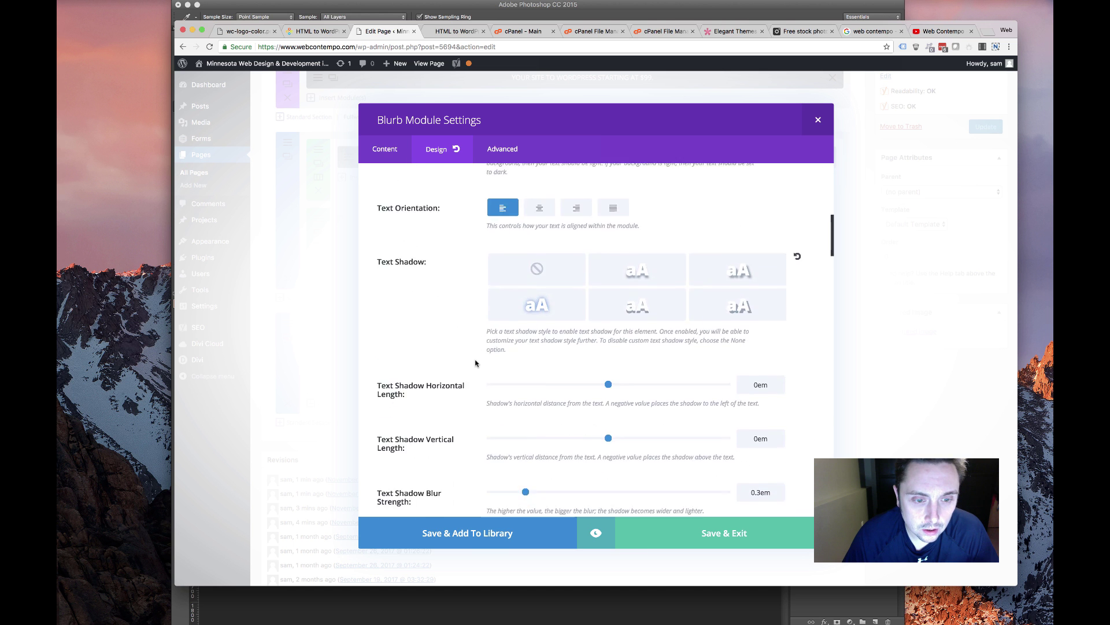
scroll(475, 363, "down", 15)
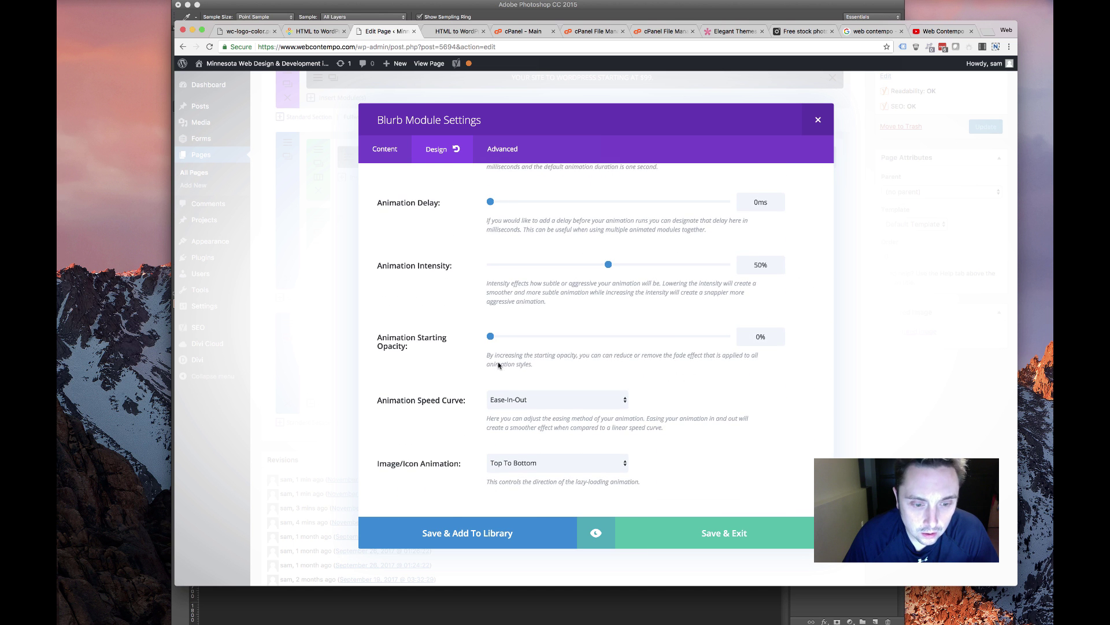
scroll(499, 365, "up", 5)
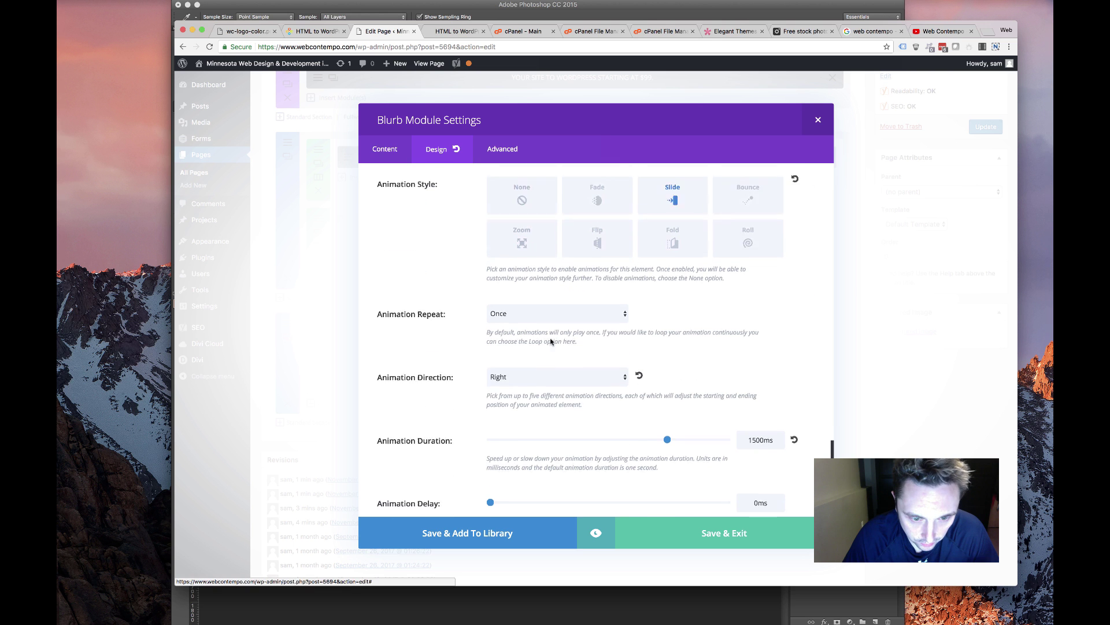
scroll(547, 350, "down", 1)
left_click(533, 366)
key("Return")
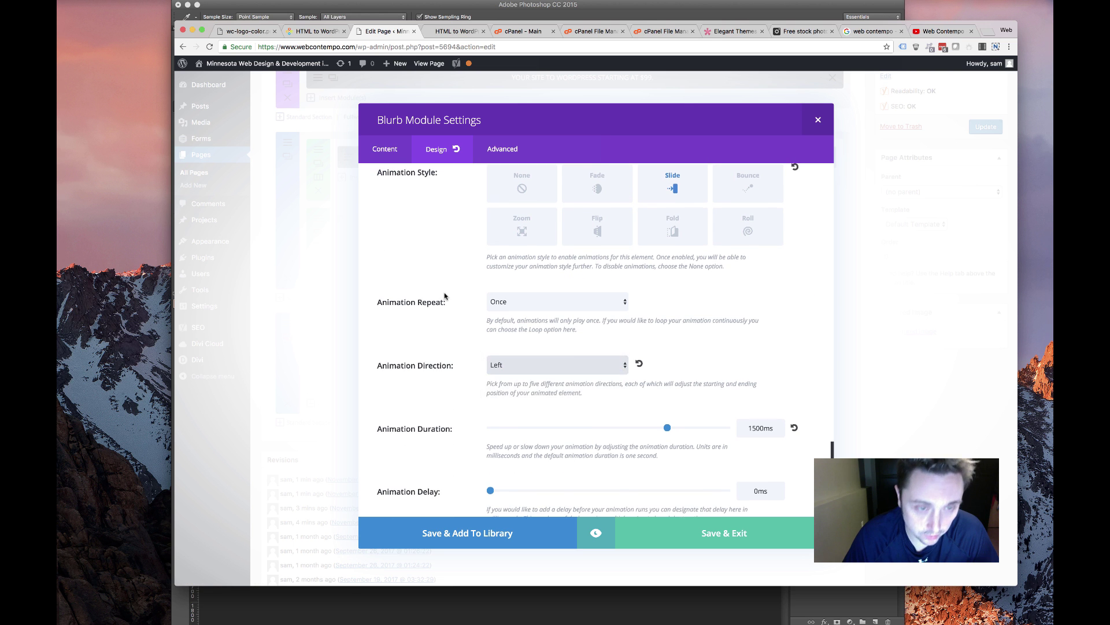
scroll(448, 260, "down", 10)
Choose the thumbs-up icon for the Try Risk Free blurb
left_click(410, 151)
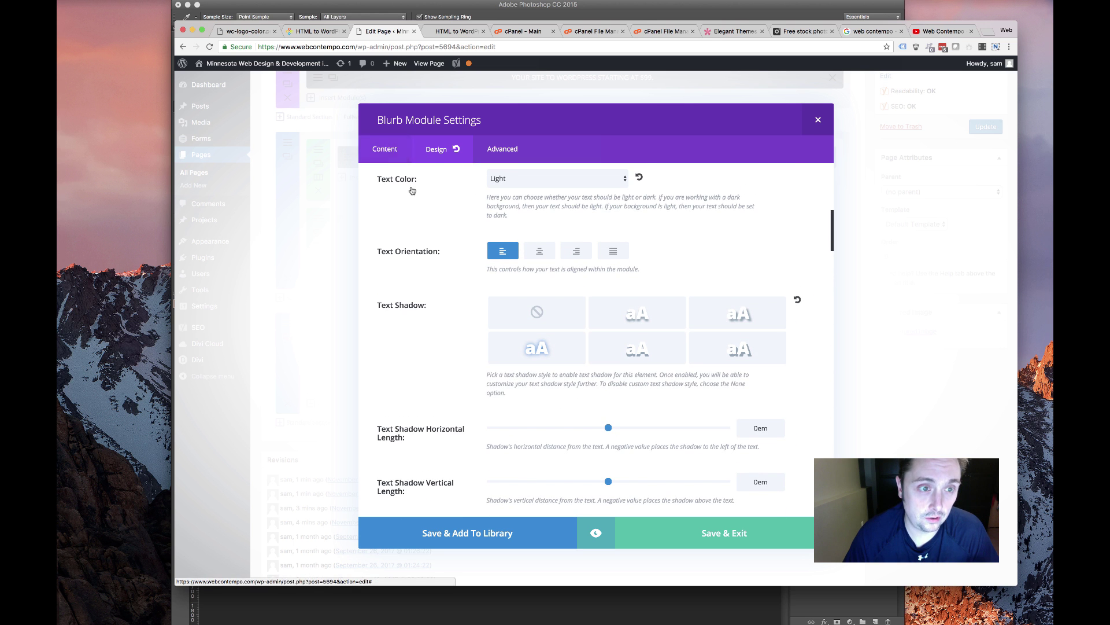
scroll(558, 322, "down", 8)
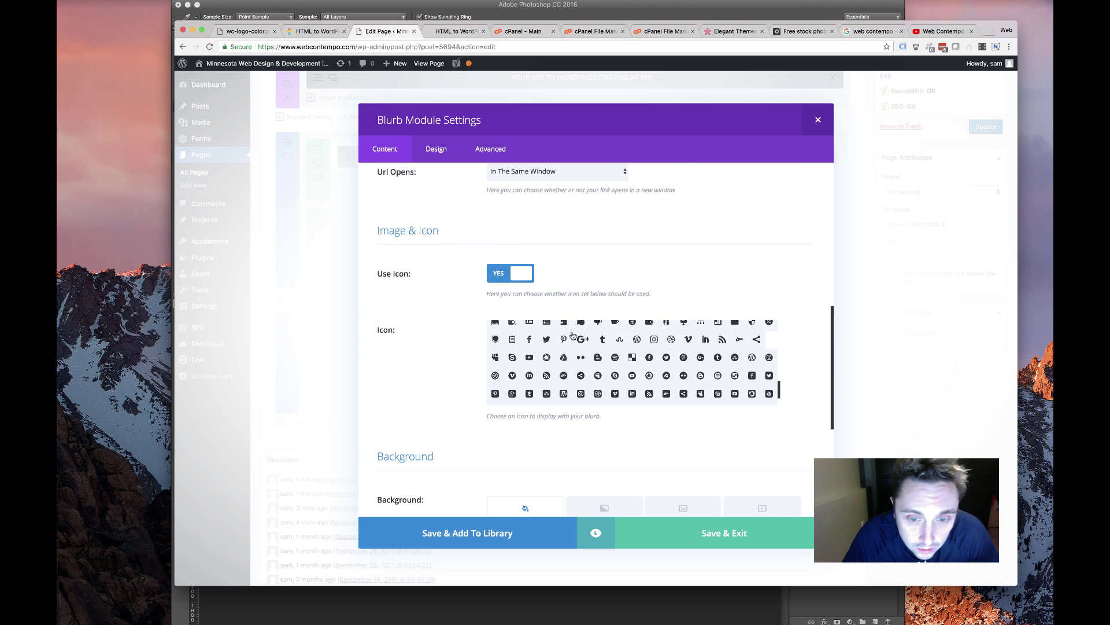
scroll(665, 380, "up", 2)
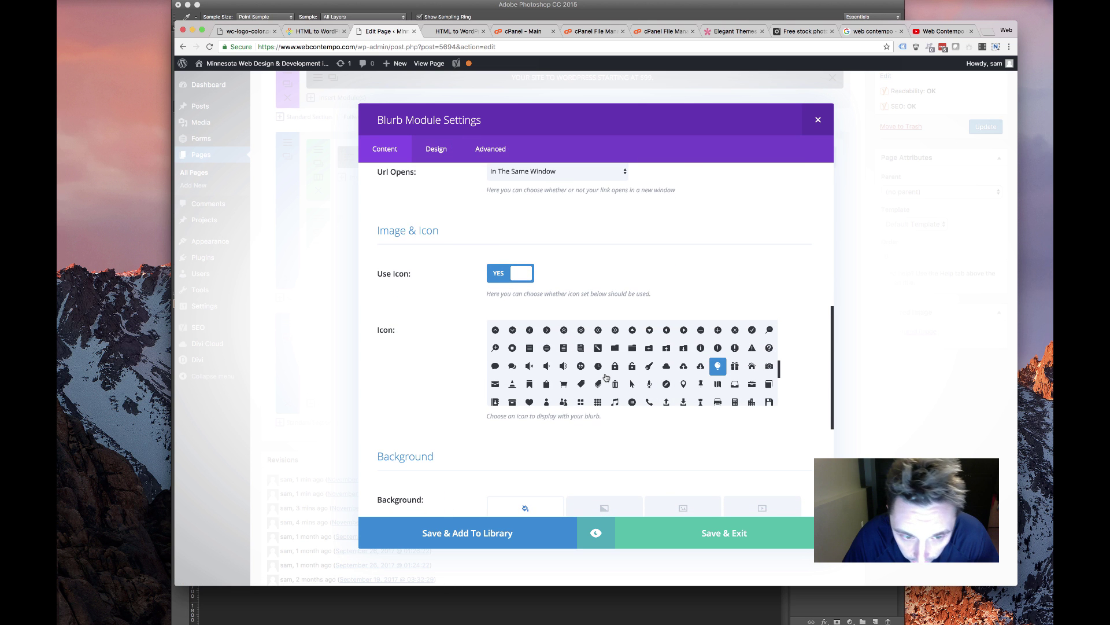
scroll(606, 377, "down", 2)
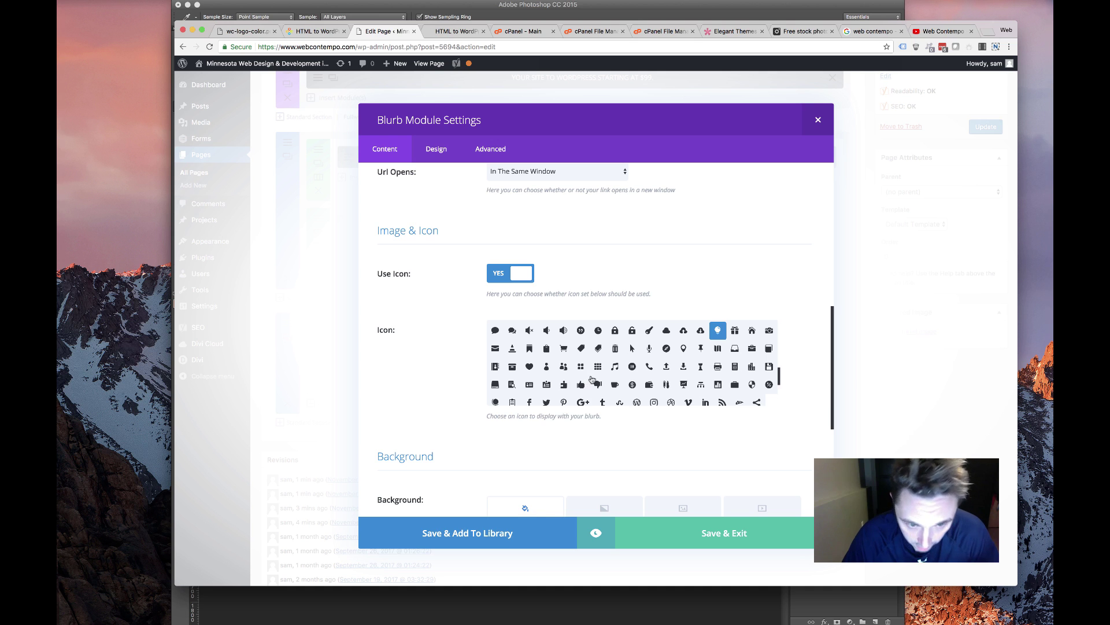
scroll(596, 379, "down", 1)
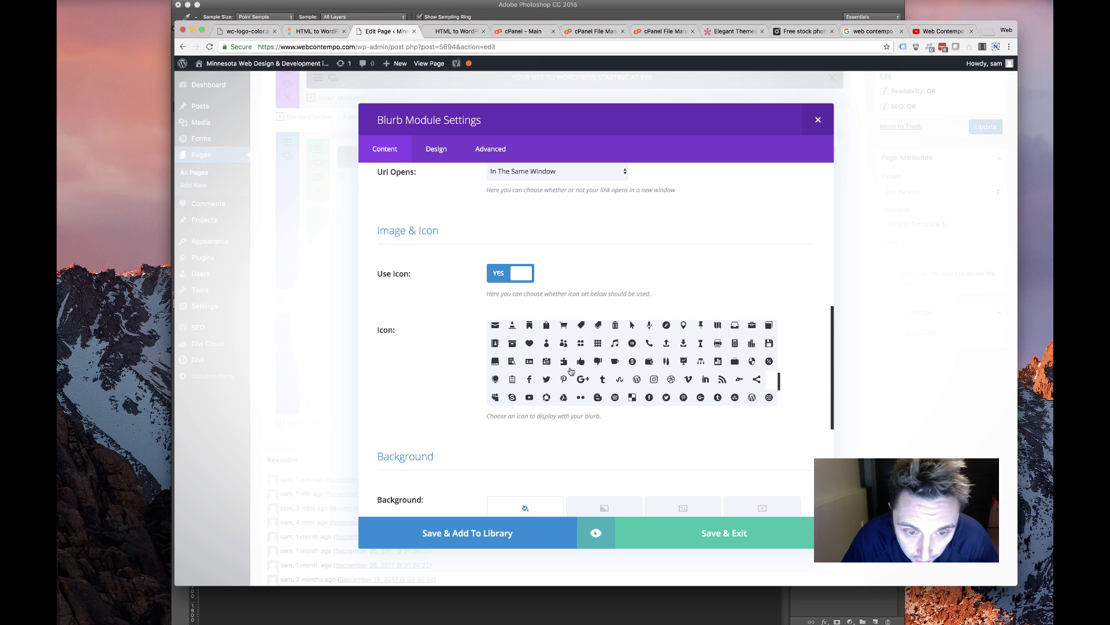
left_click(580, 362)
scroll(584, 358, "down", 2)
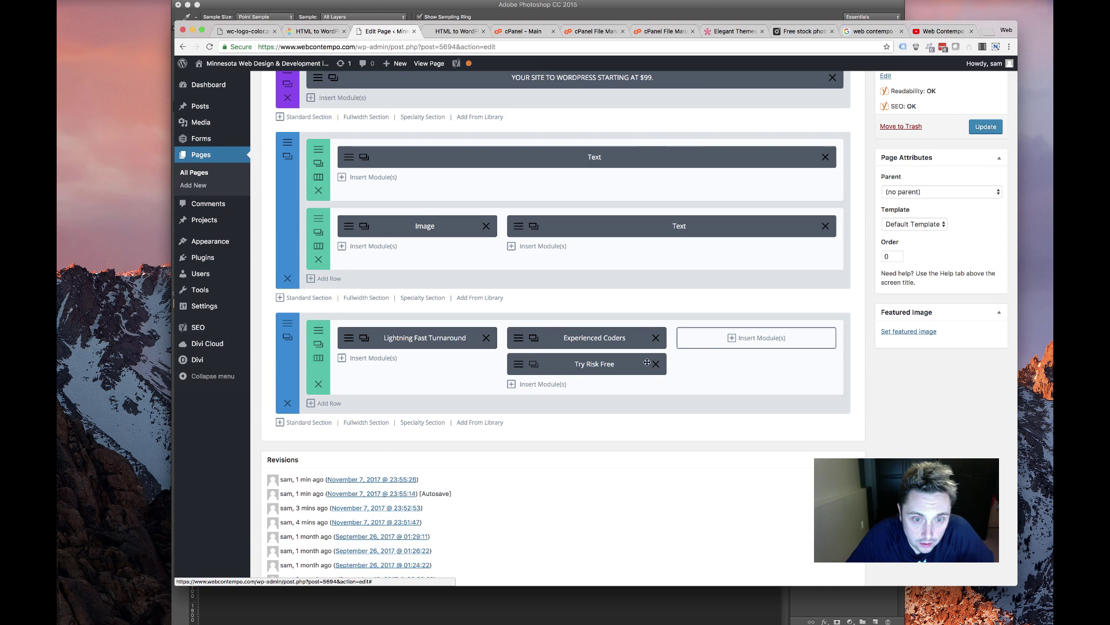
Change the Experienced Coders blurb's animation direction to Up
left_click(533, 337)
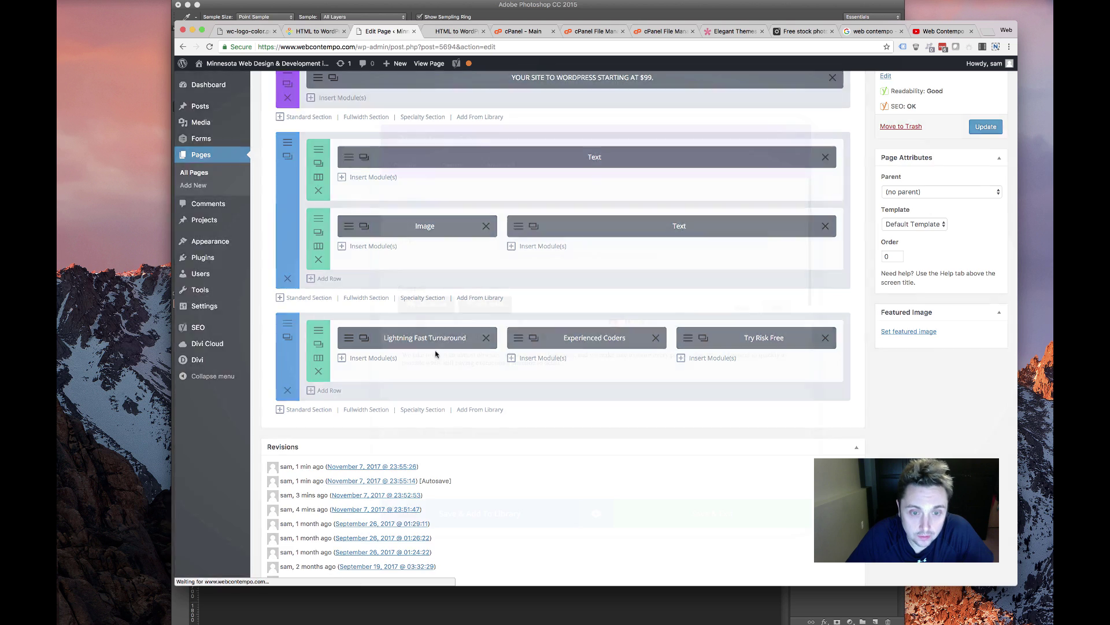
left_click(446, 157)
scroll(575, 387, "down", 10)
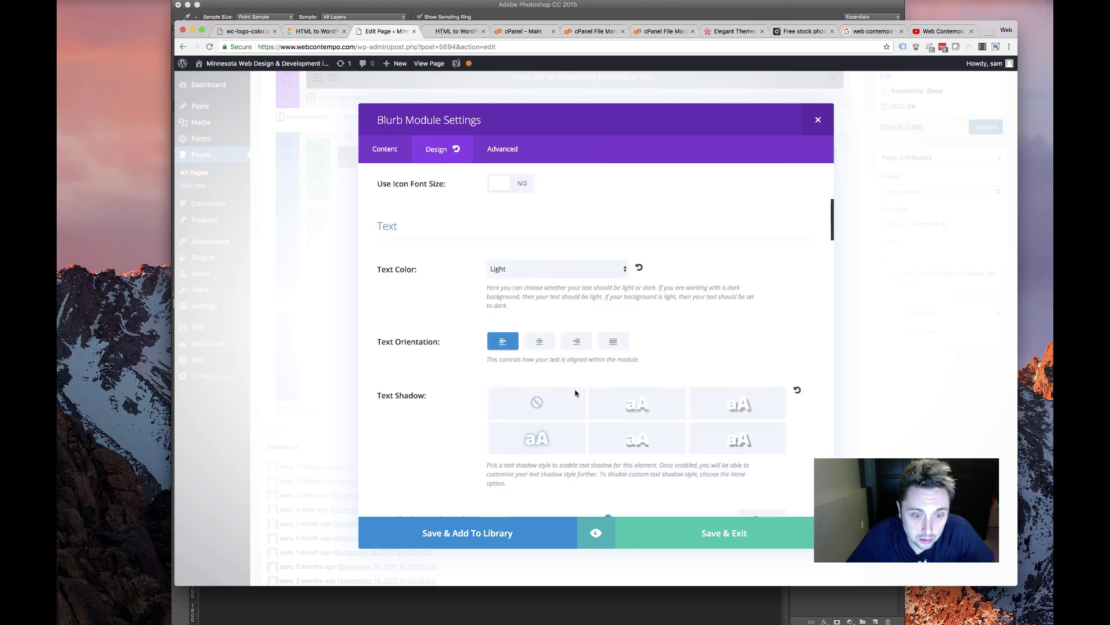
scroll(575, 393, "down", 15)
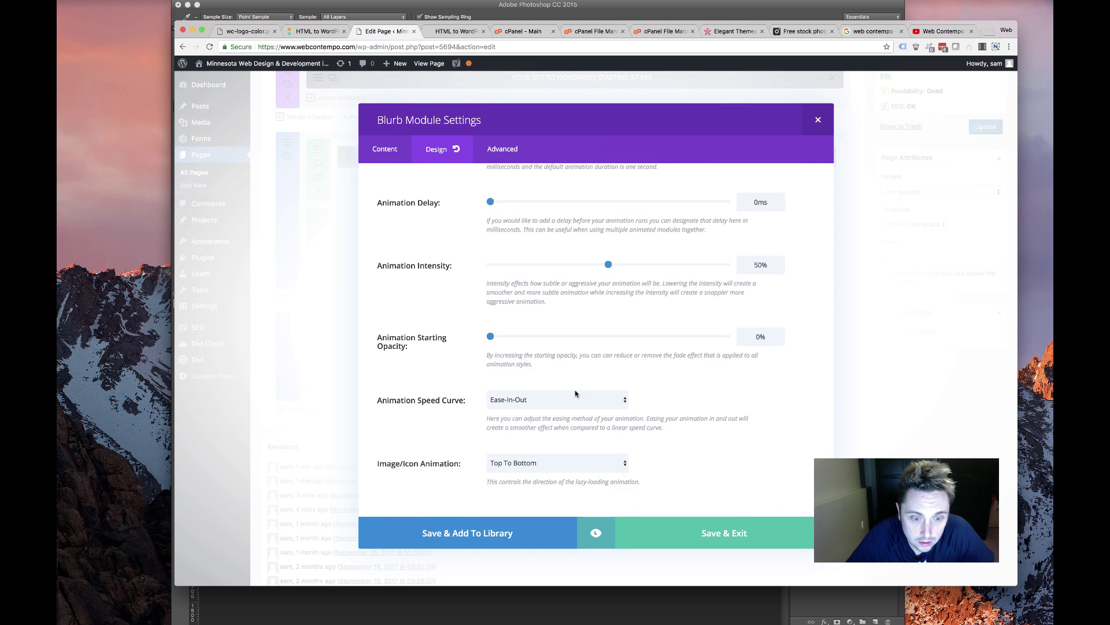
scroll(576, 393, "up", 10)
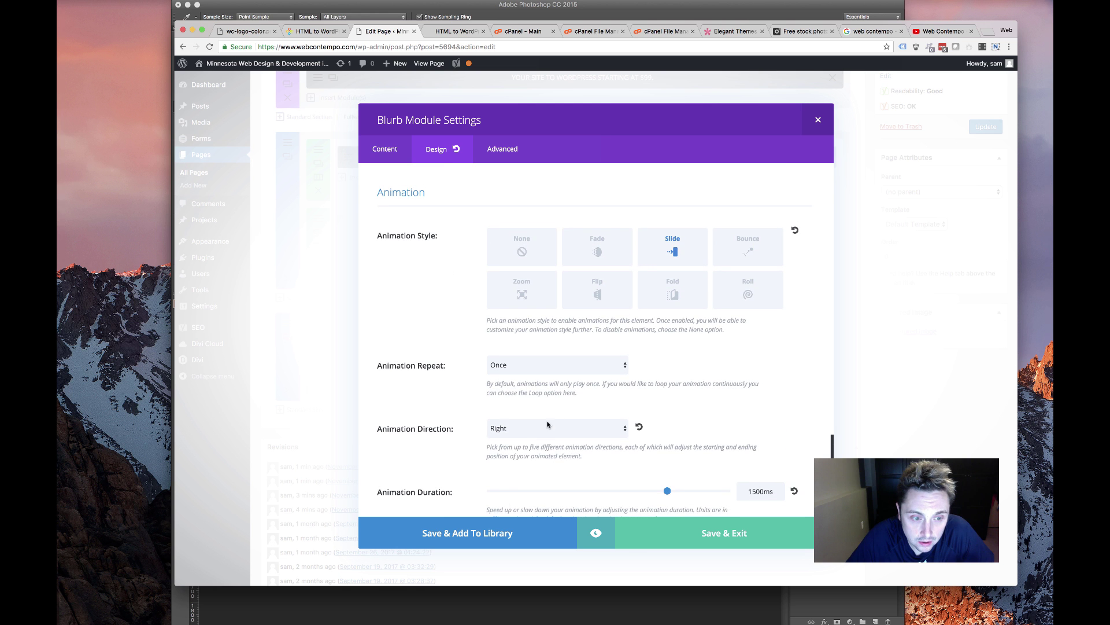
left_click(547, 427)
left_click(685, 530)
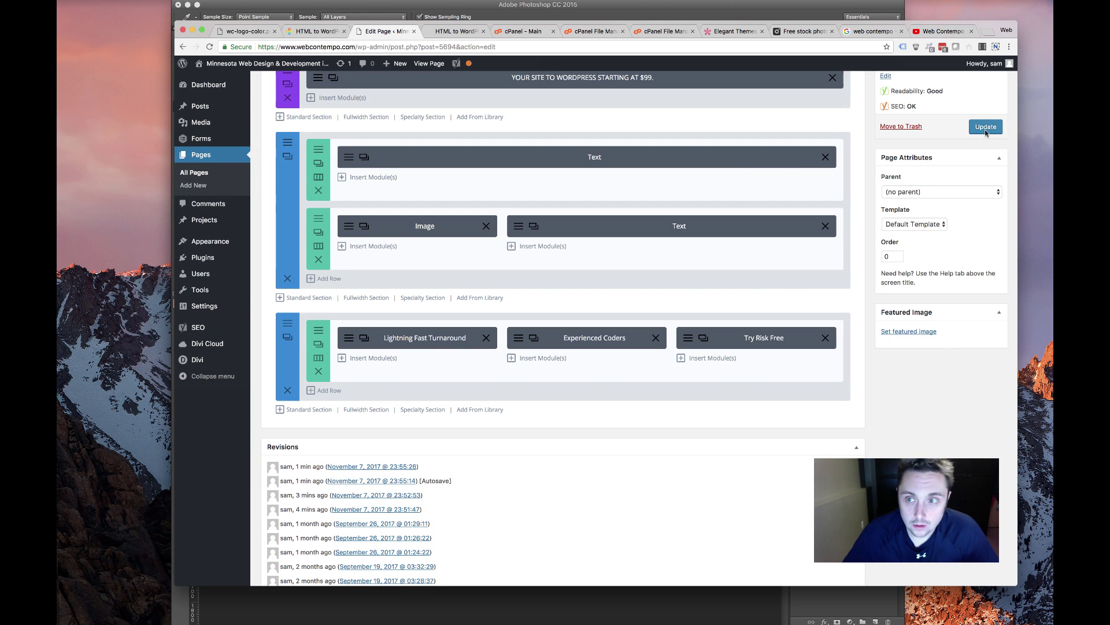
left_click(986, 128)
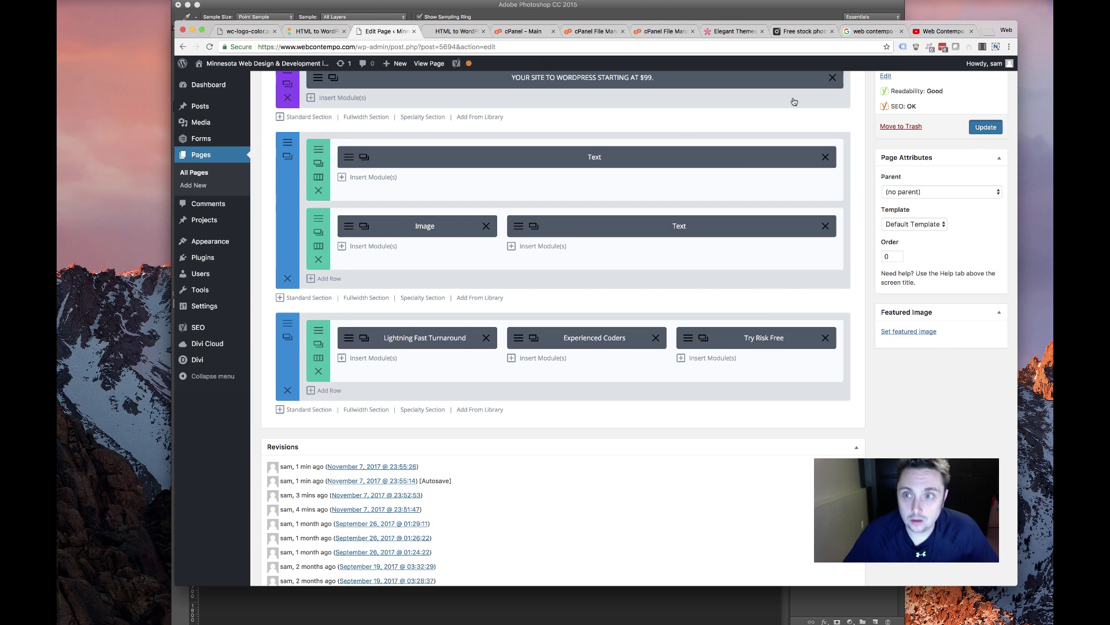
left_click(451, 34)
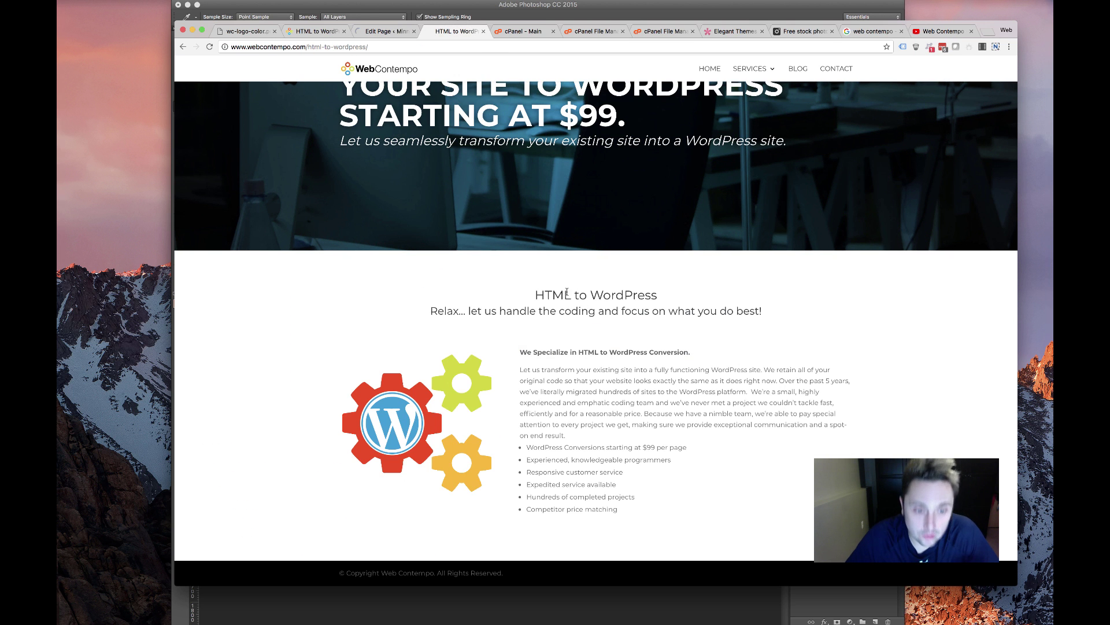
key("super+r")
left_click(209, 47)
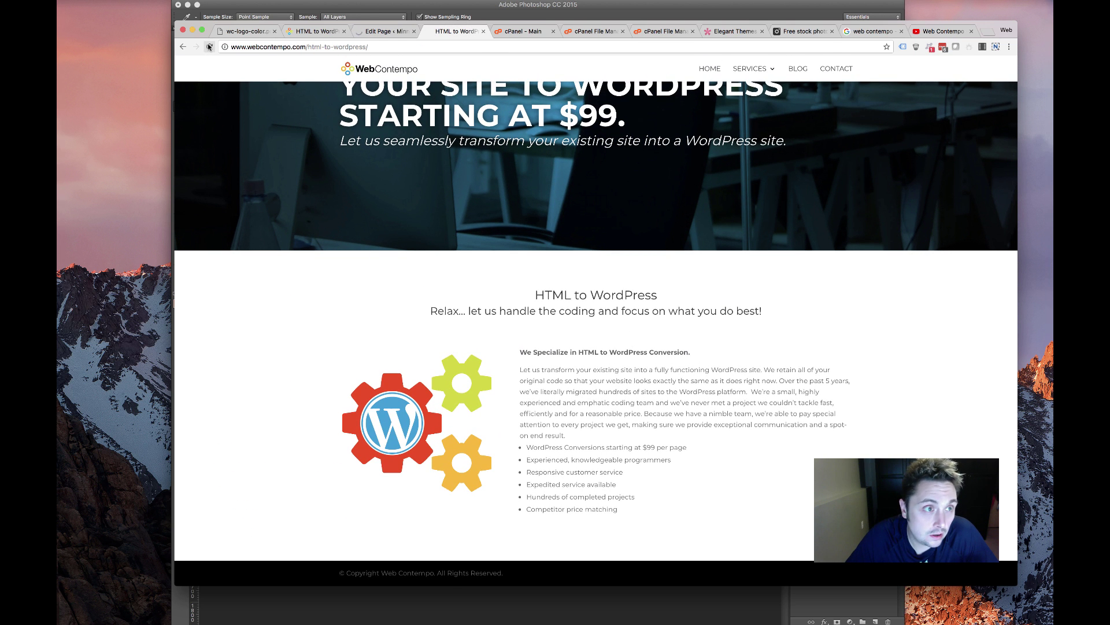
key("super+r")
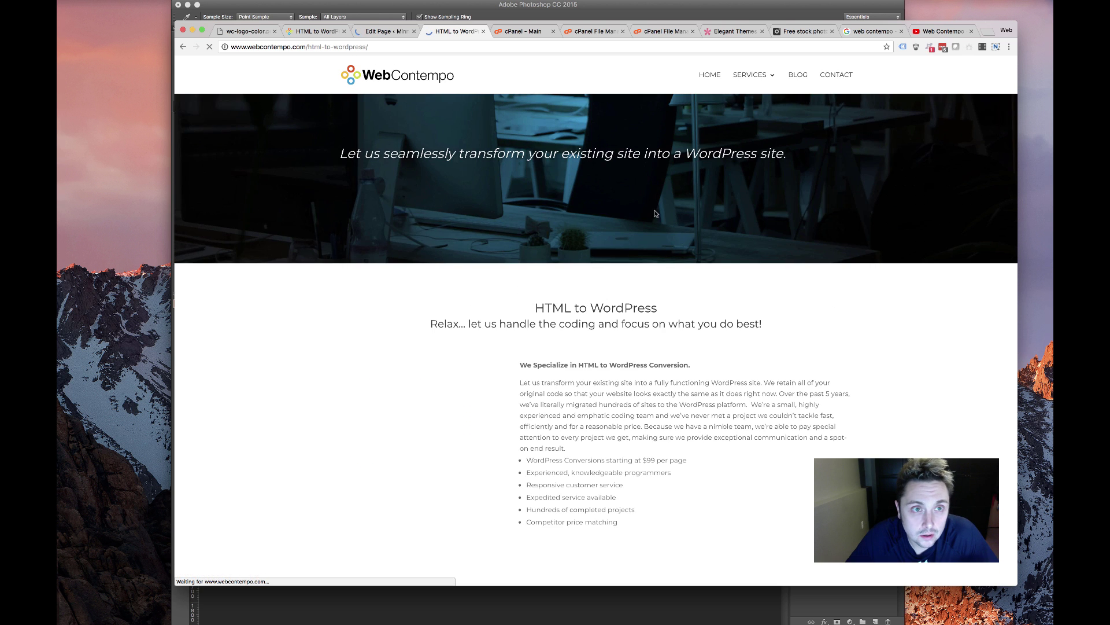
scroll(594, 211, "down", 3)
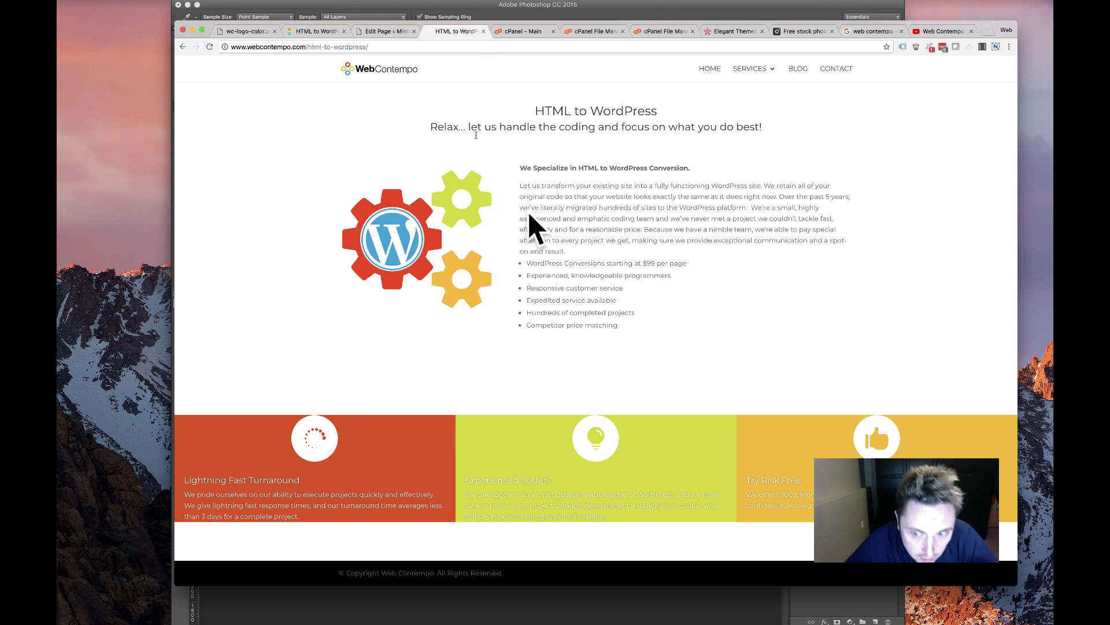
left_click(403, 27)
scroll(369, 299, "down", 5)
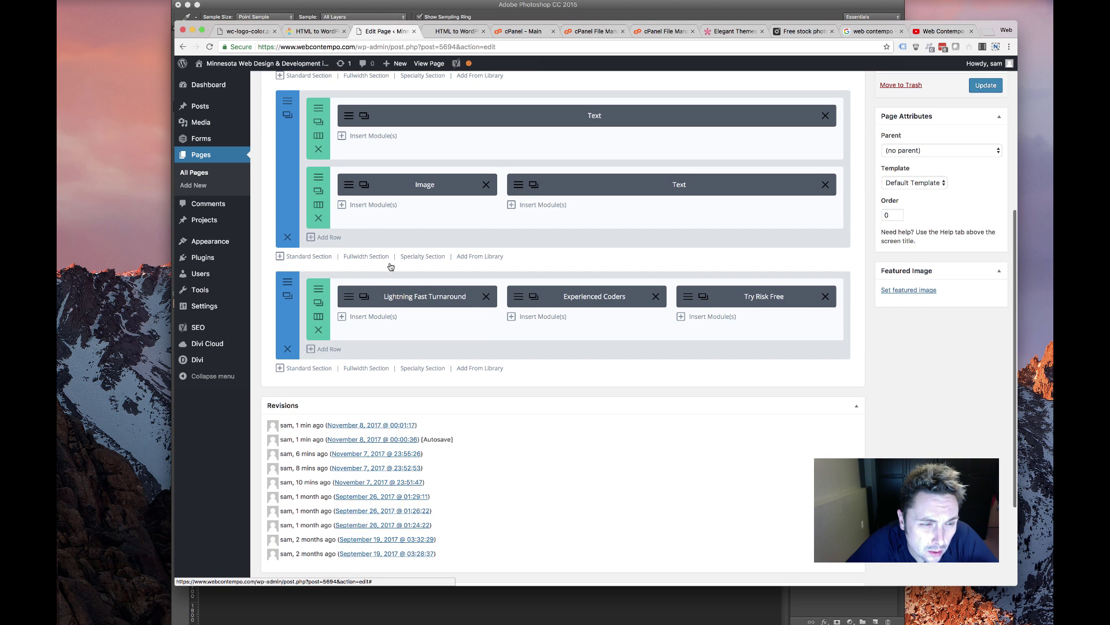
Set the top padding of Columns 1, 2 and 3 to 20 in the row's spacing
left_click(318, 302)
scroll(436, 241, "down", 7)
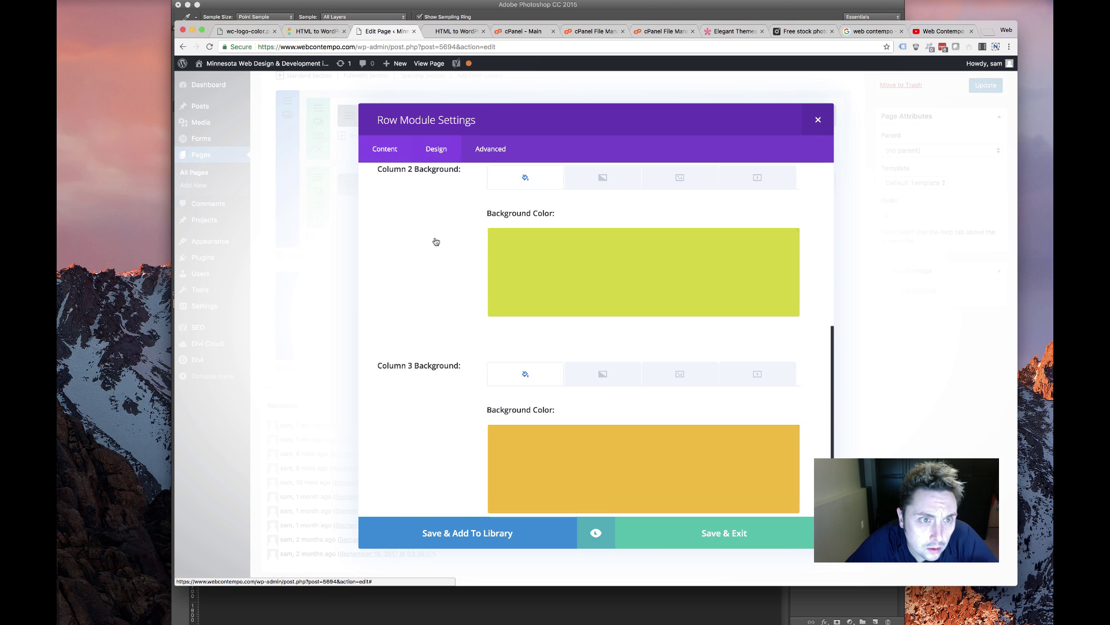
scroll(436, 241, "down", 10)
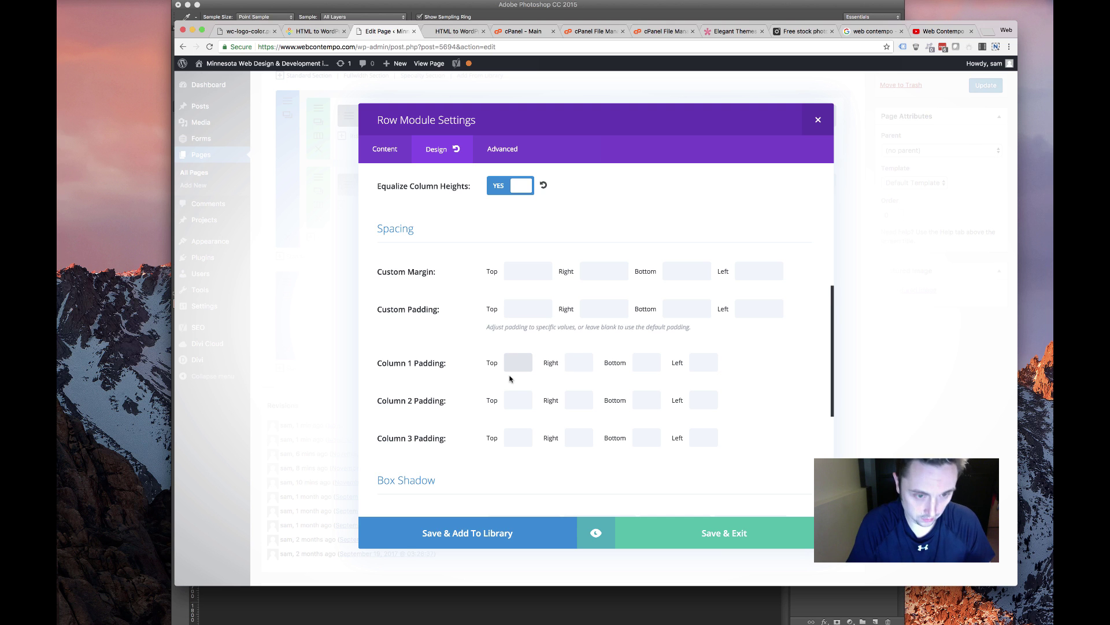
double_click(519, 362)
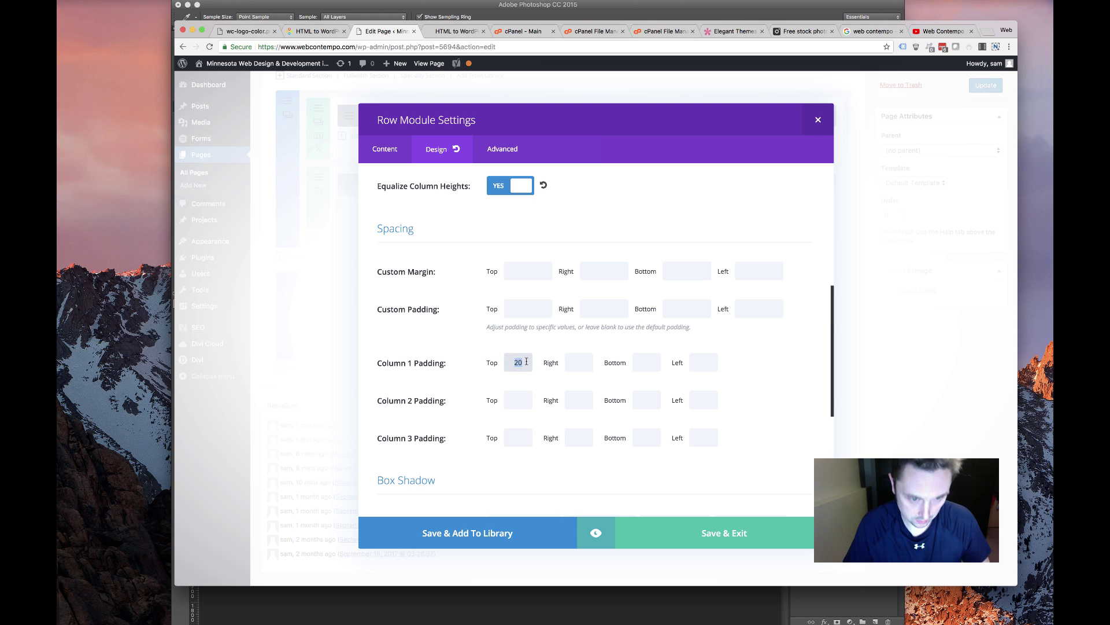
left_click(520, 398)
type("20")
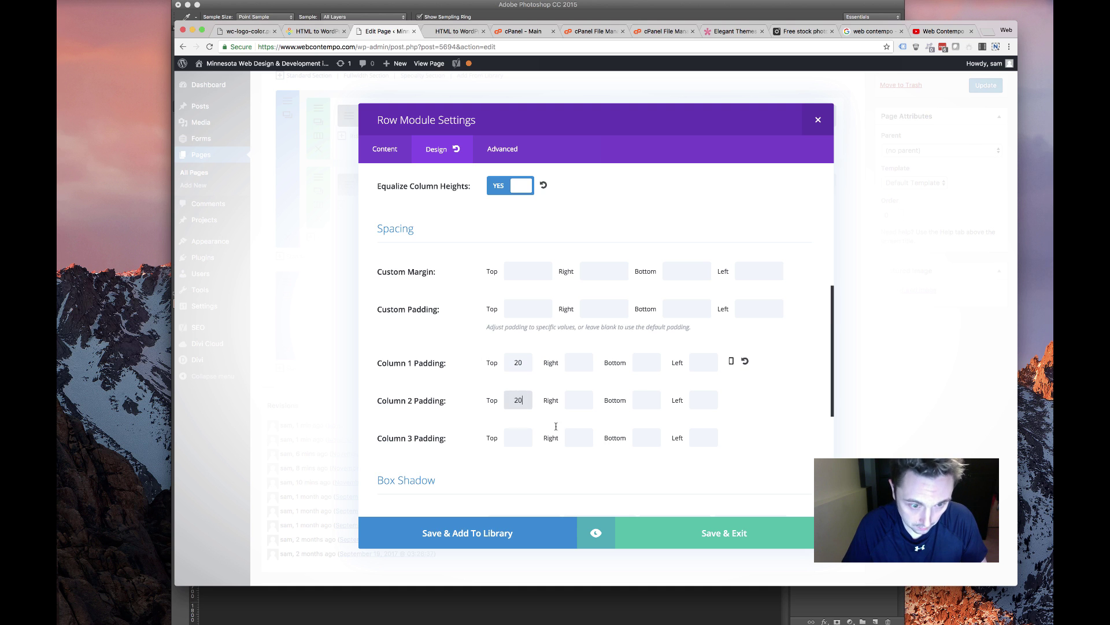
left_click(518, 438)
type("20")
Set the bottom padding of Columns 1, 2 and 3 to 20 and save the row
left_click(646, 363)
type("20")
left_click(646, 400)
type("20")
left_click(646, 438)
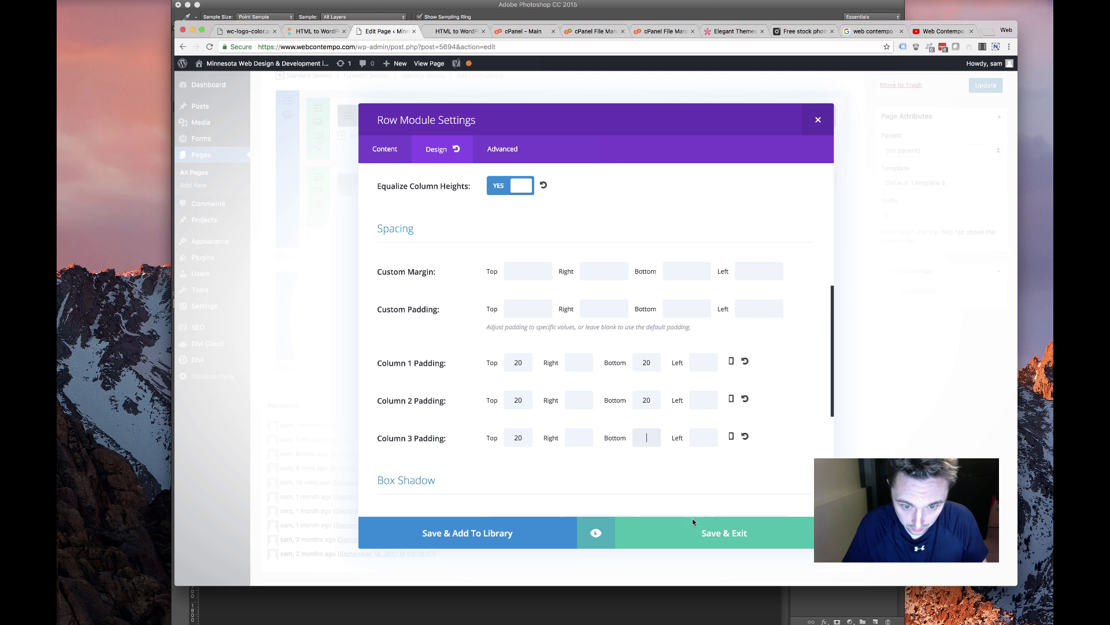
left_click(692, 522)
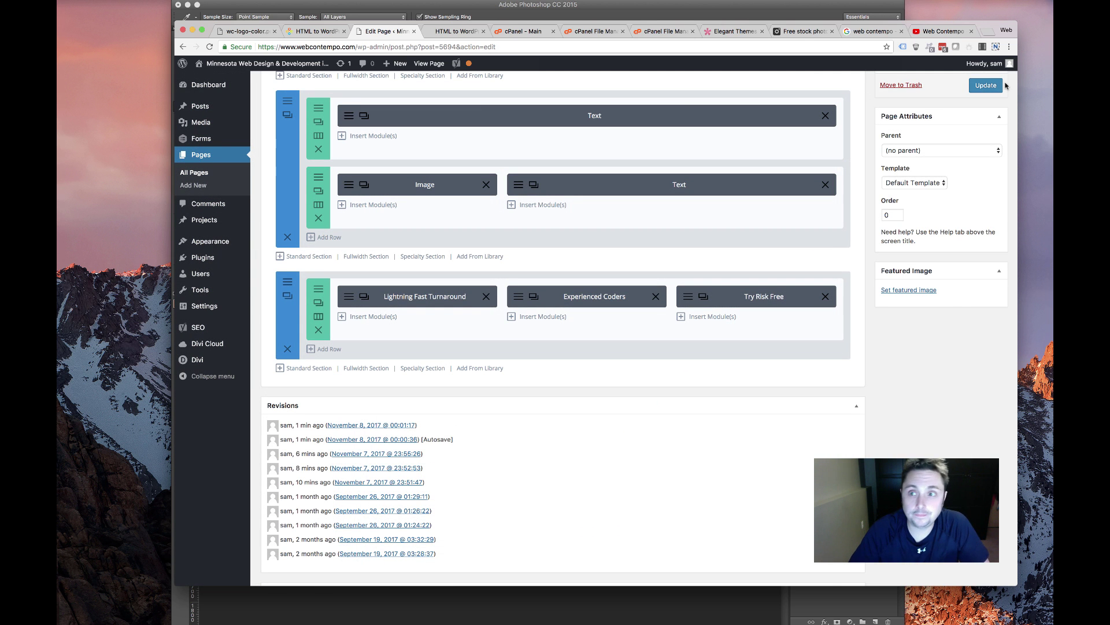
left_click(457, 31)
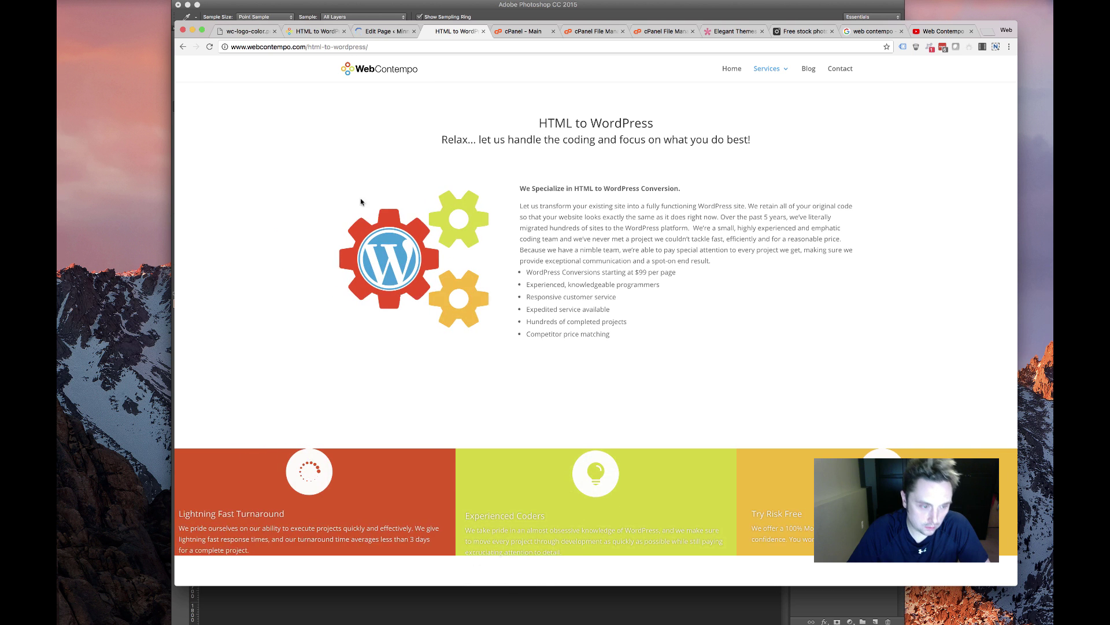
Reload the live page, check the padded blurb columns, then return to the editor
left_click(209, 46)
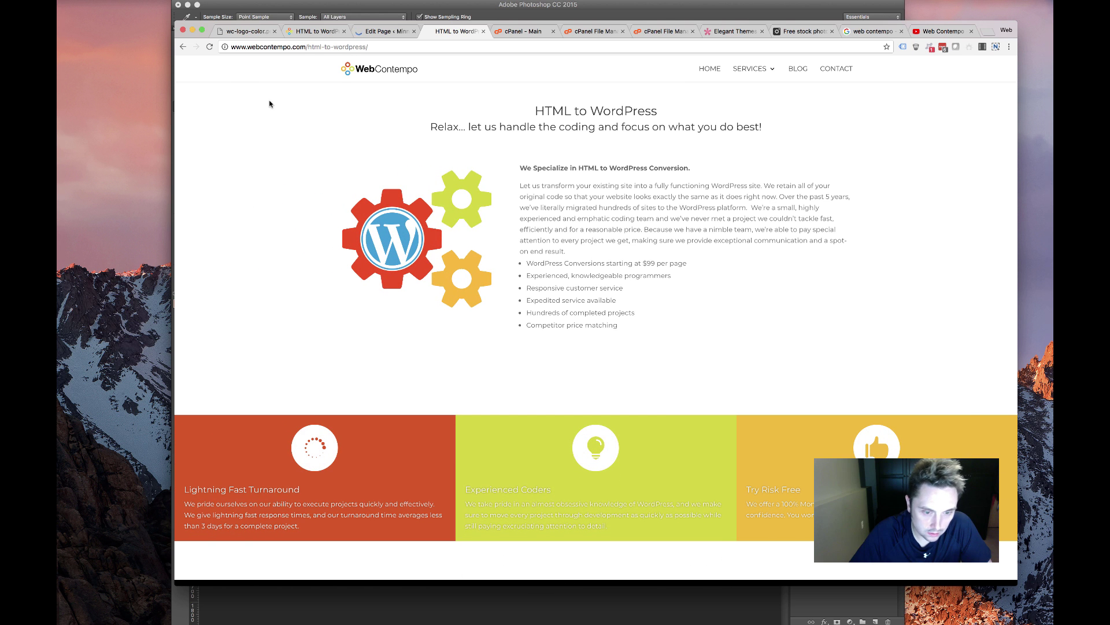
scroll(702, 513, "down", 1)
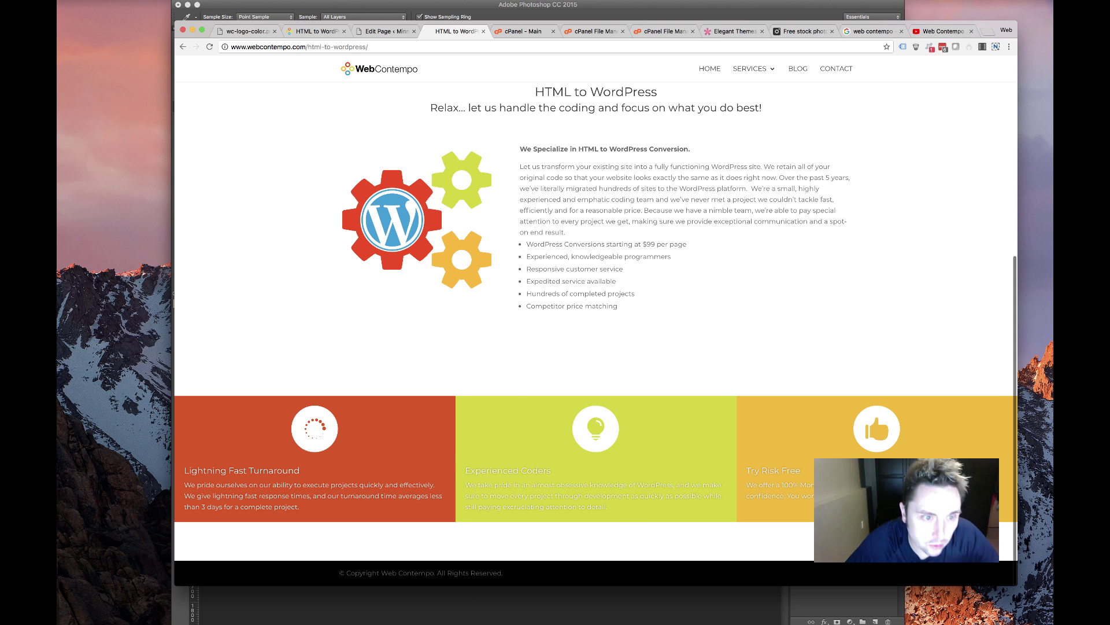
key("ctrl+shift+Tab")
Change the Experienced Coders icon colour to the blue swatch and save the blurb
scroll(513, 198, "down", 5)
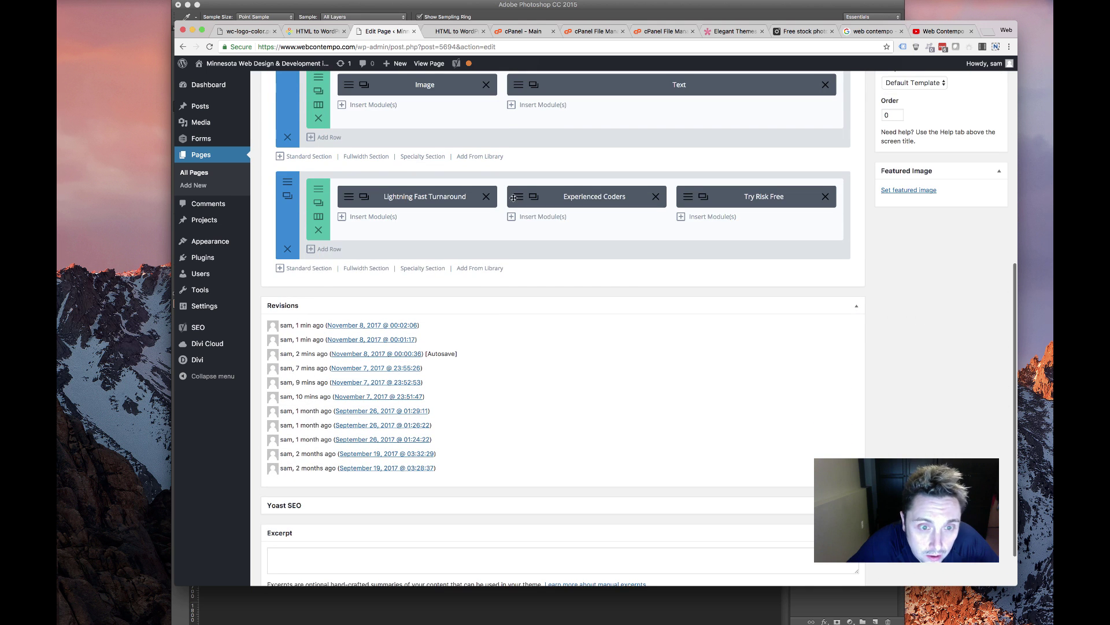
left_click(513, 197)
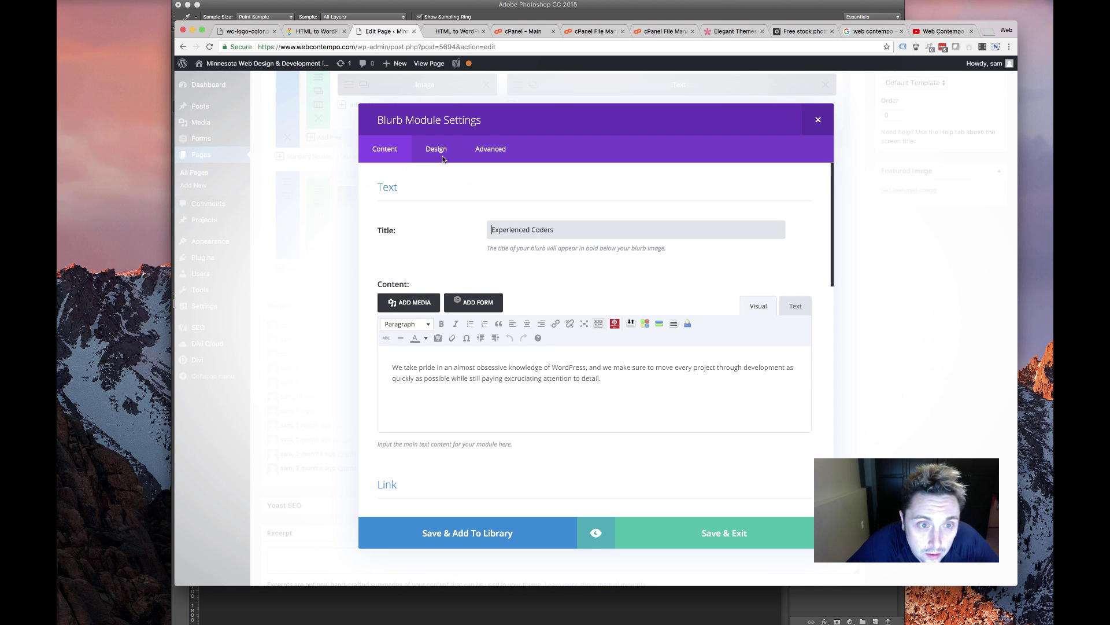
left_click(440, 152)
left_click(511, 231)
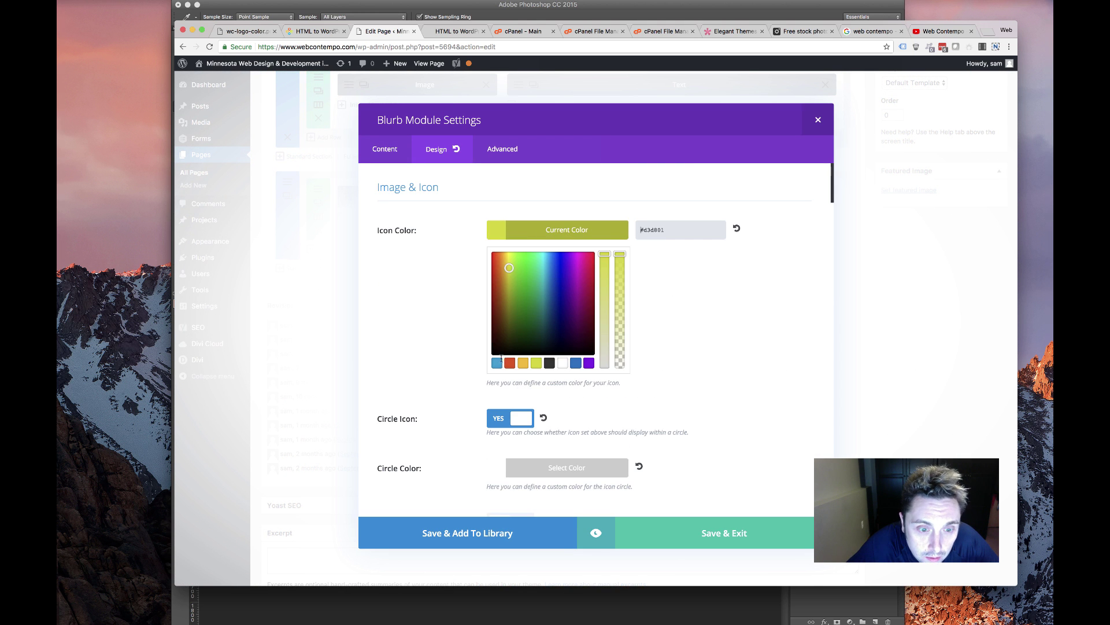
left_click(498, 359)
left_click(429, 302)
scroll(450, 304, "down", 6)
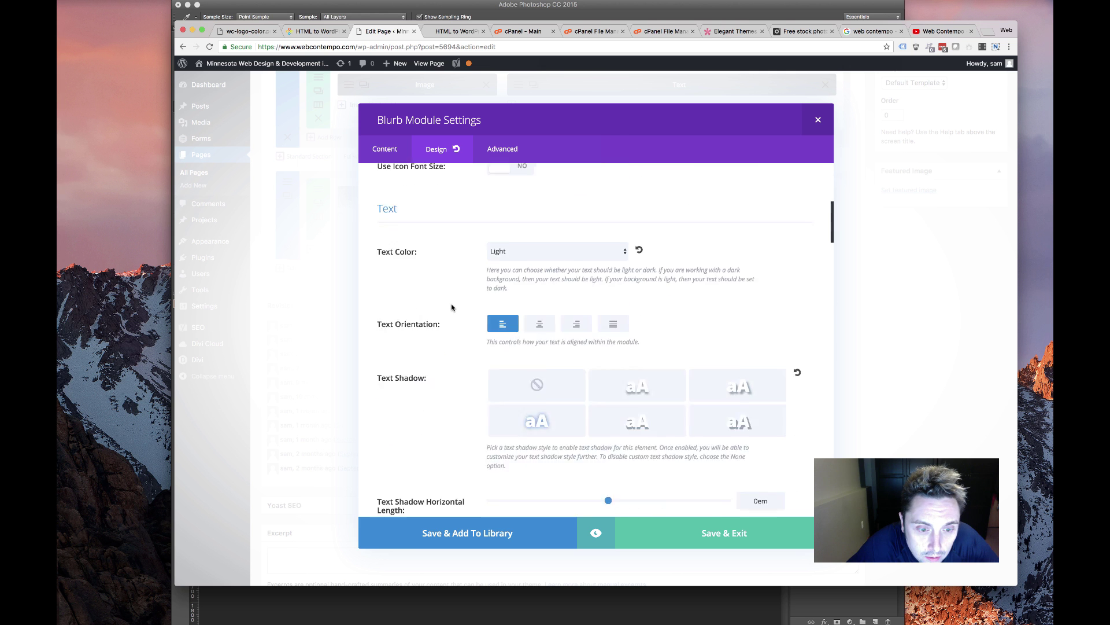
scroll(452, 307, "down", 20)
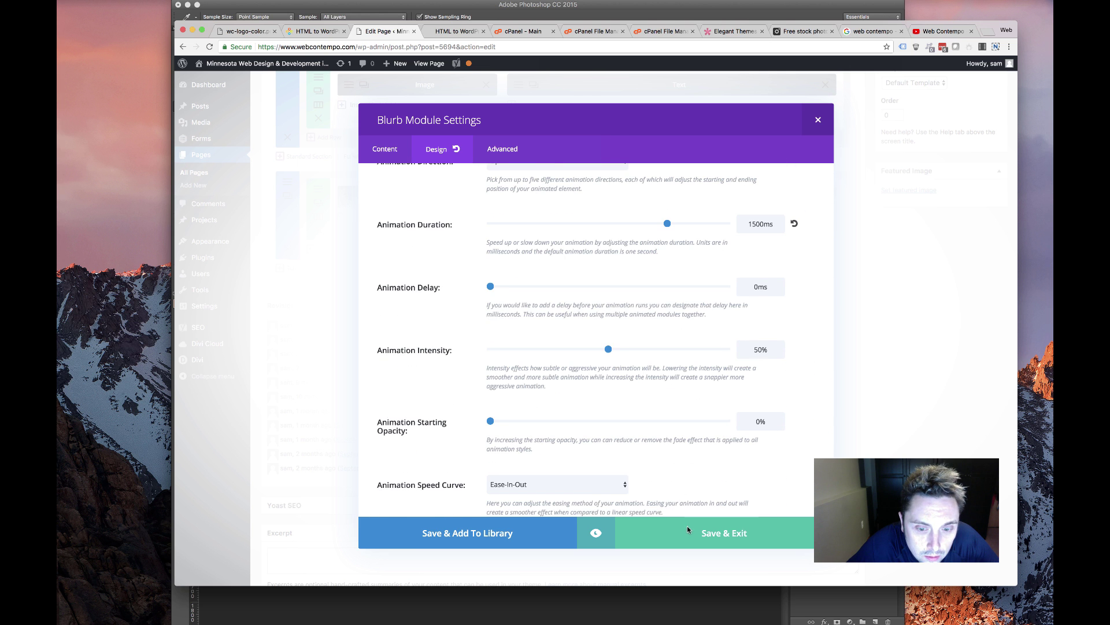
left_click(698, 538)
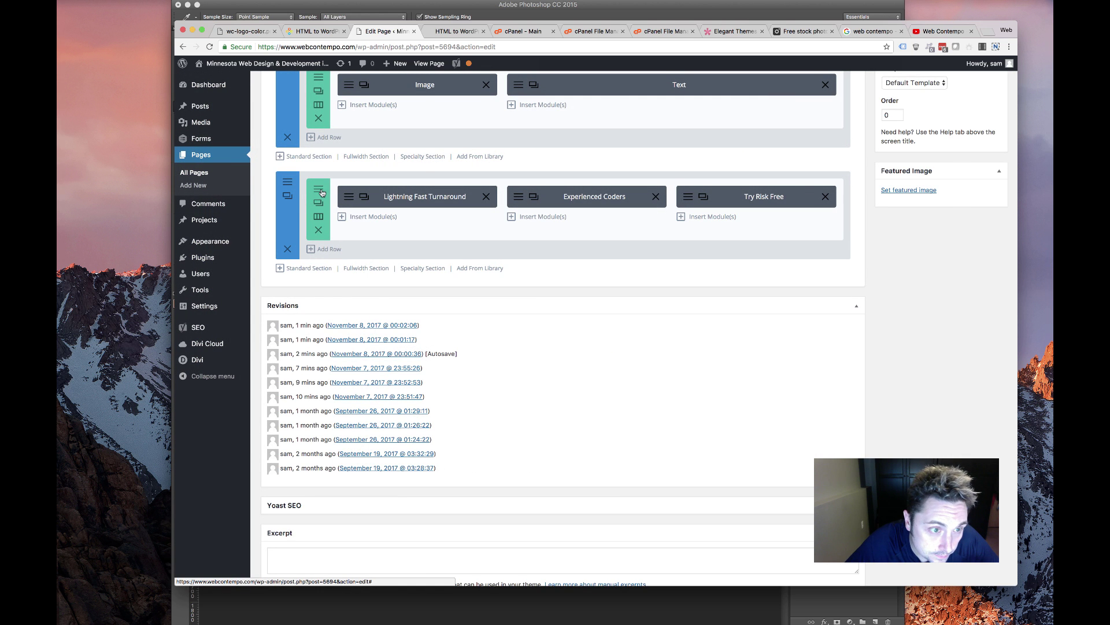
Look at Column 2's background colour in the row settings, then close without changes
left_click(324, 203)
scroll(540, 343, "down", 10)
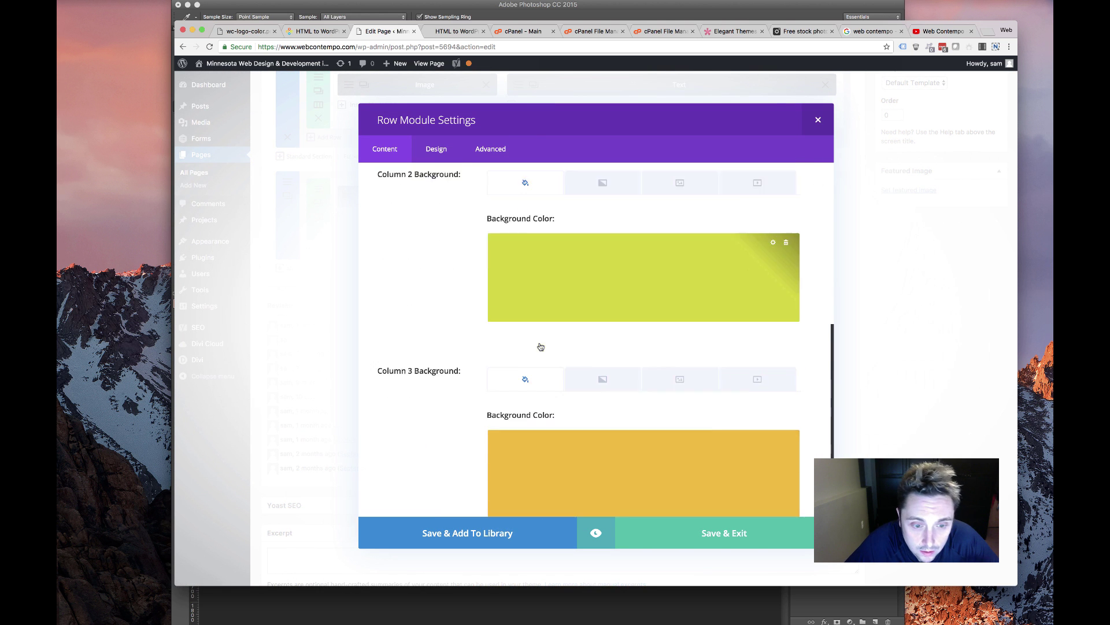
scroll(703, 302, "up", 1)
left_click(656, 289)
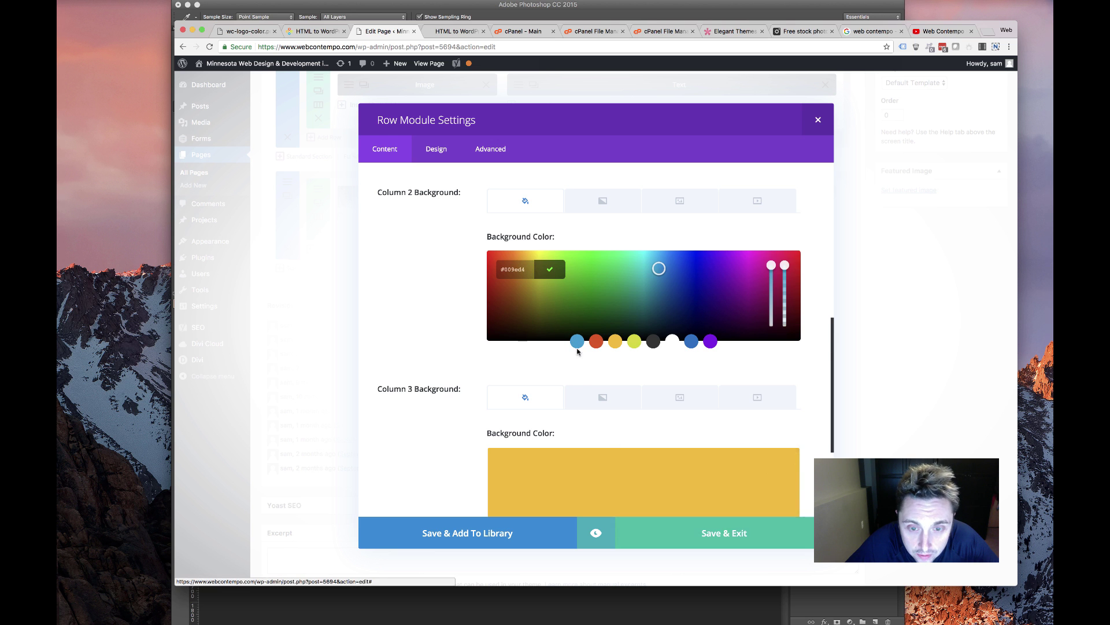
key("Escape")
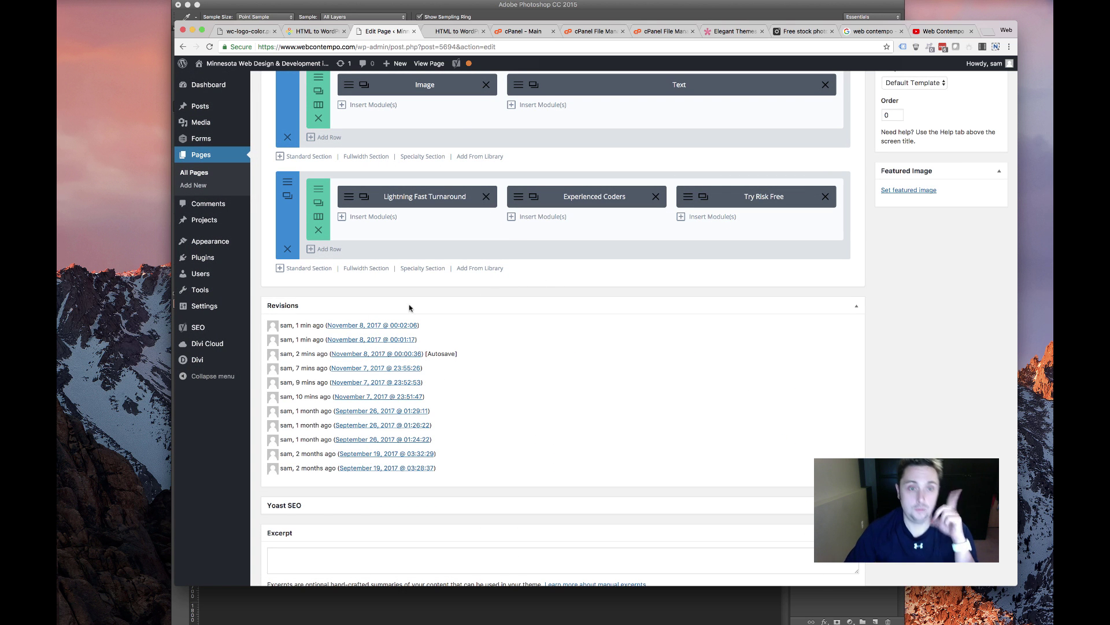
Add a new 1/2+1/2 row below the blurbs with a Text module in its right column
left_click(280, 268)
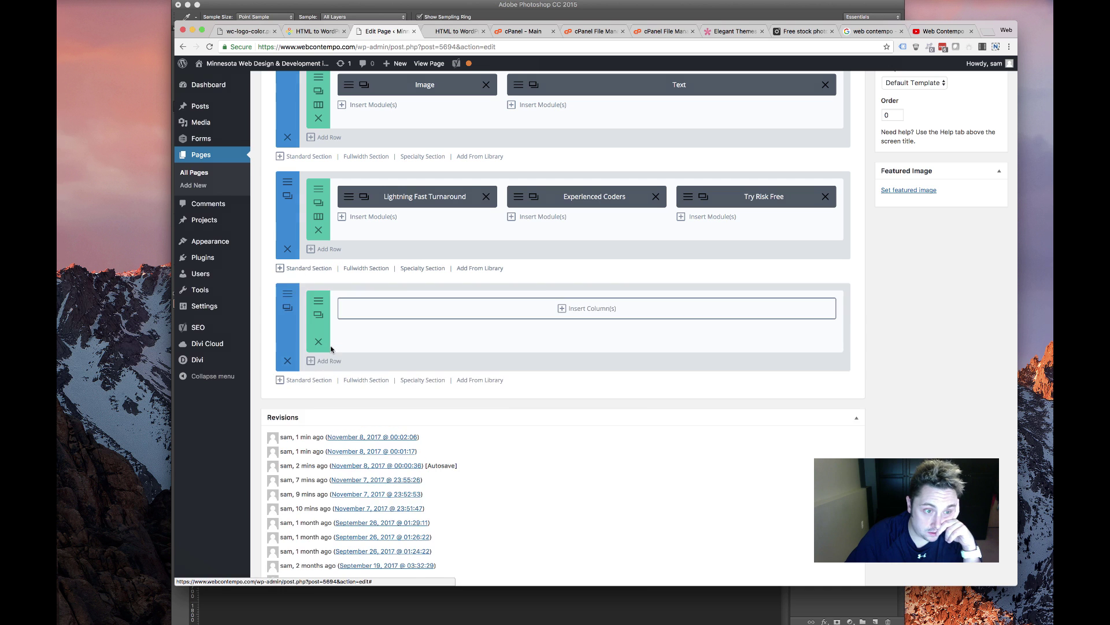
left_click(609, 235)
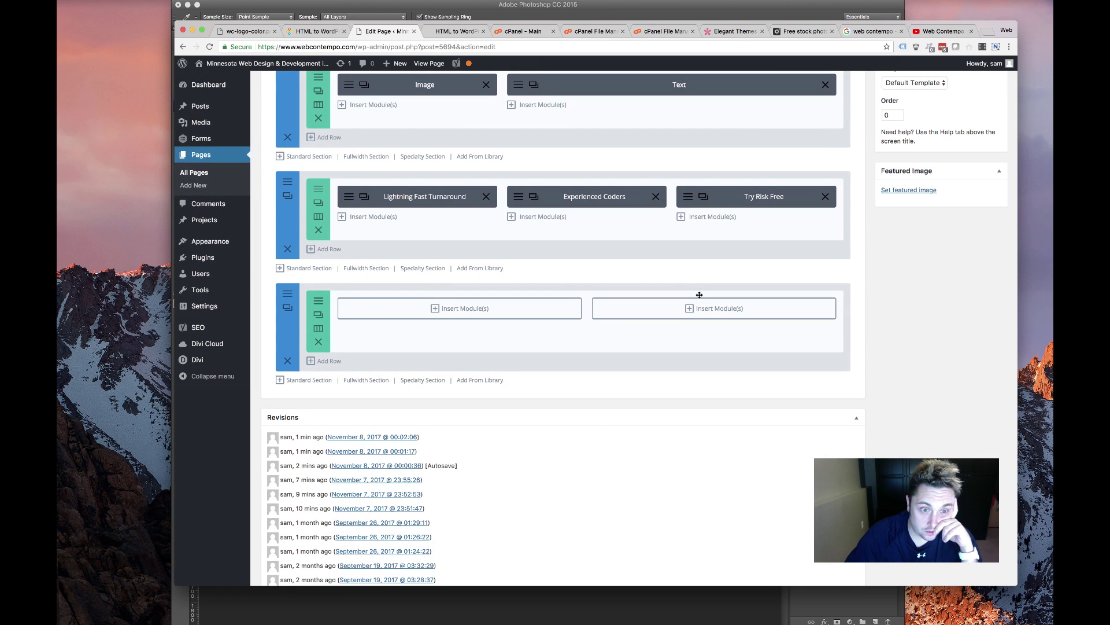
left_click(573, 309)
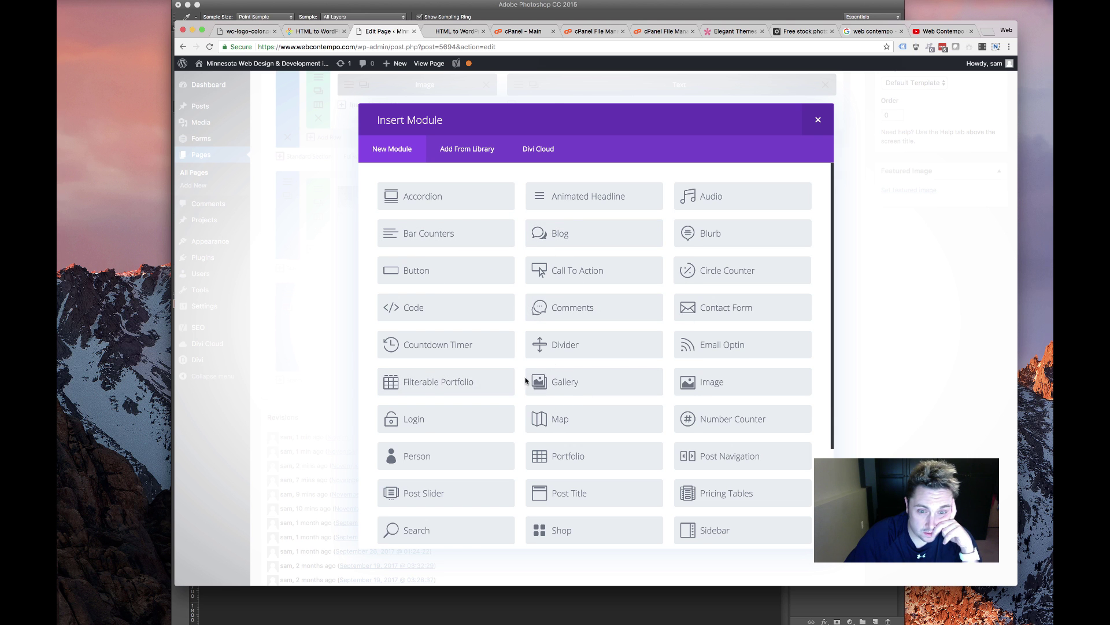
scroll(636, 451, "down", 5)
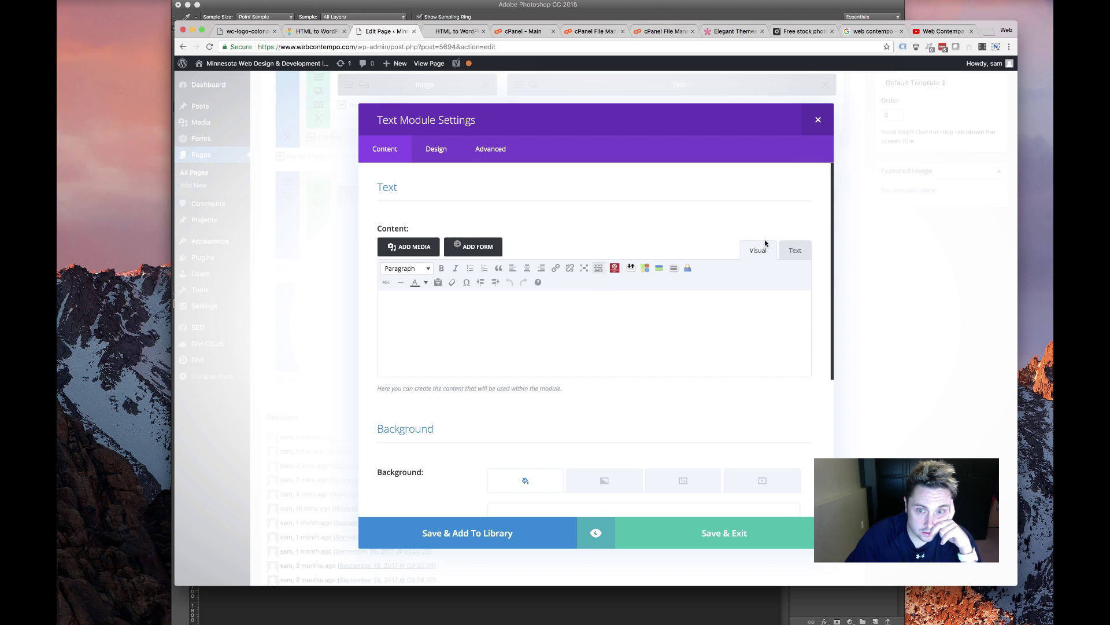
Insert the HTML to WordPress Gravity Form into the text, with the form title hidden
left_click(471, 246)
left_click(461, 154)
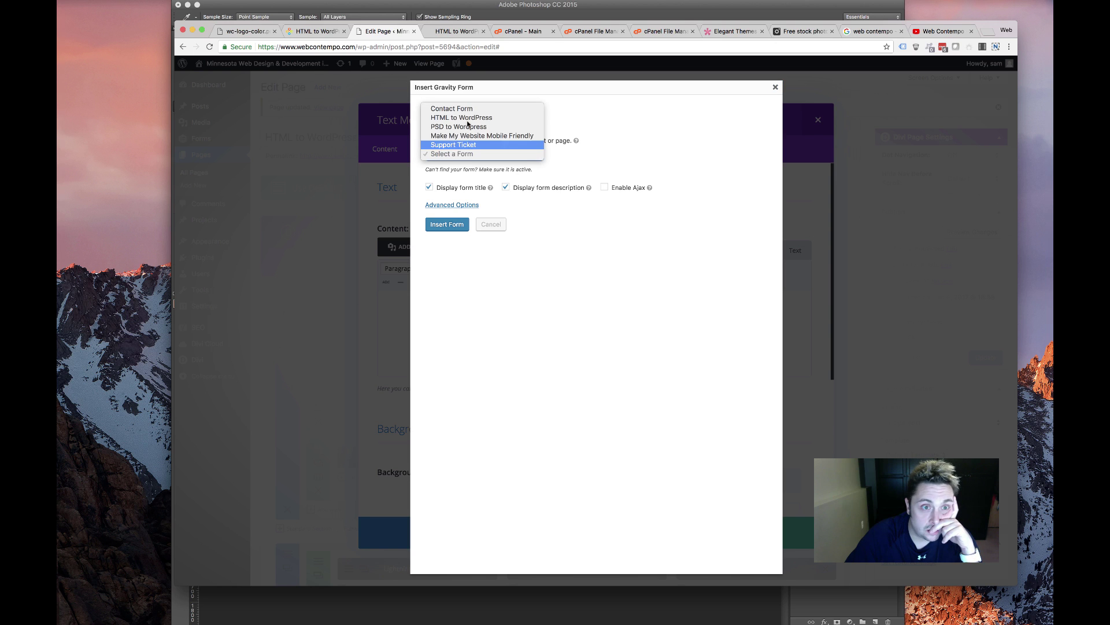
left_click(472, 189)
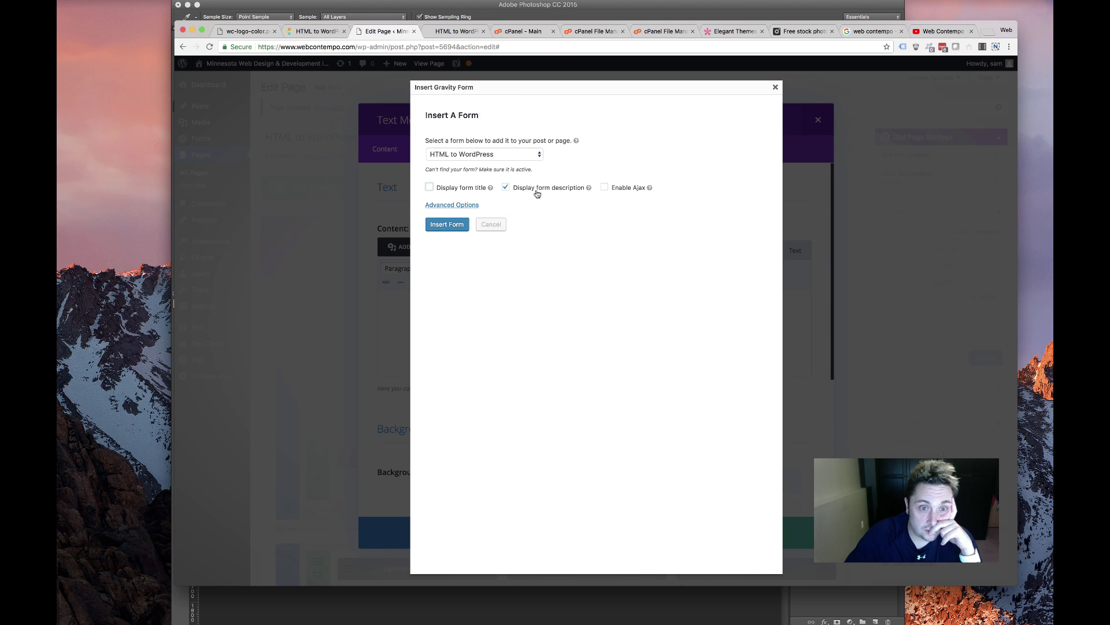
left_click(447, 225)
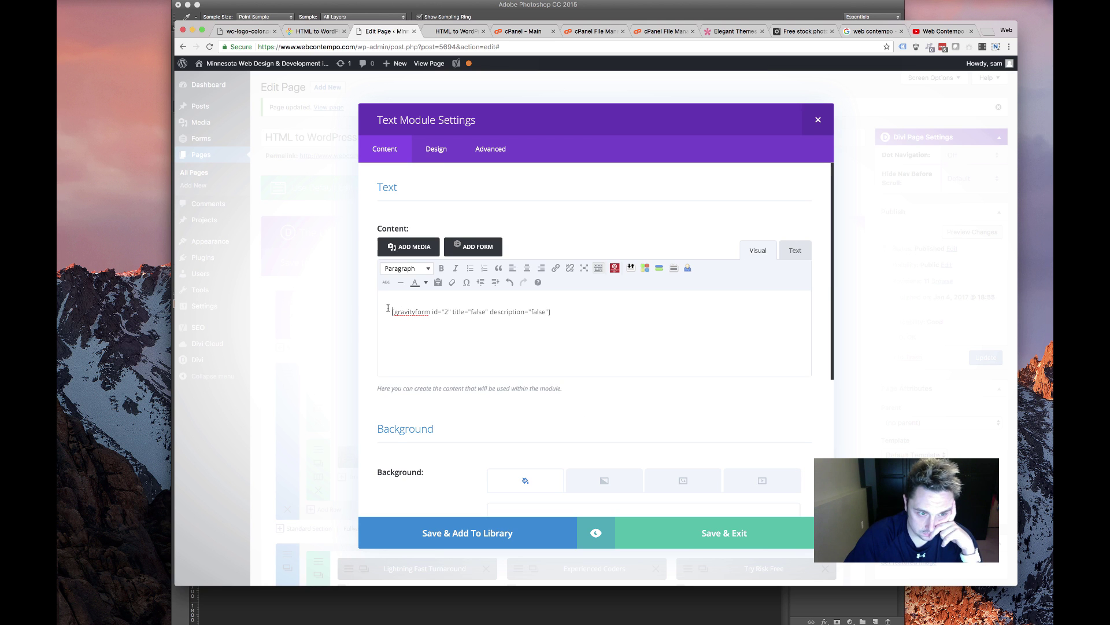
Make the line above the form code a Heading 2 REQUEST A QUOTE title and save the module
key("Return")
key("Return")
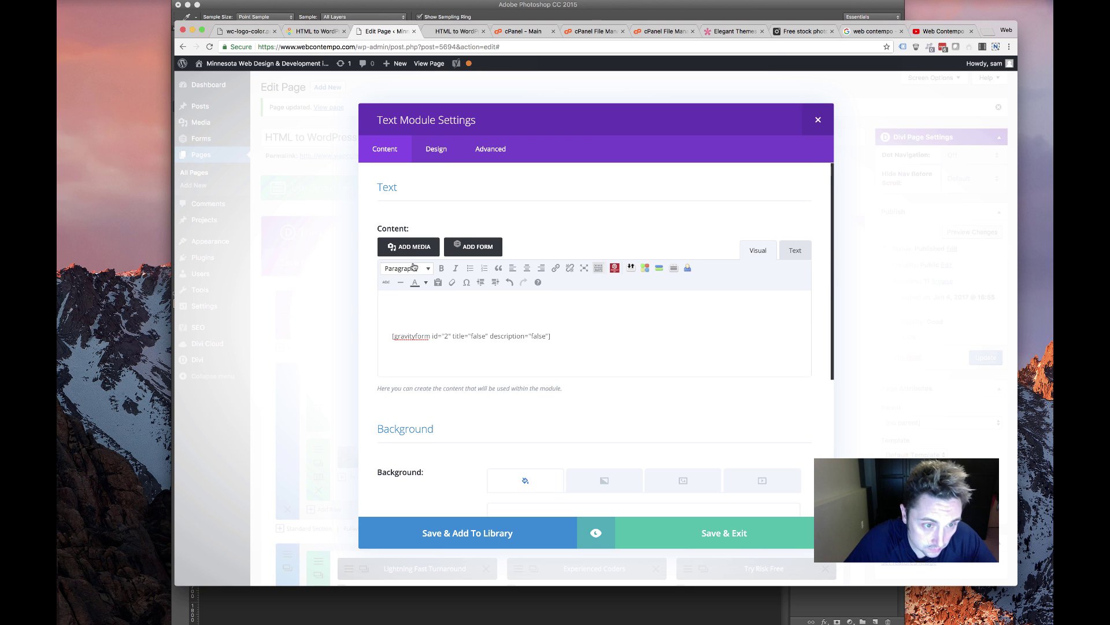
left_click(413, 267)
left_click(427, 328)
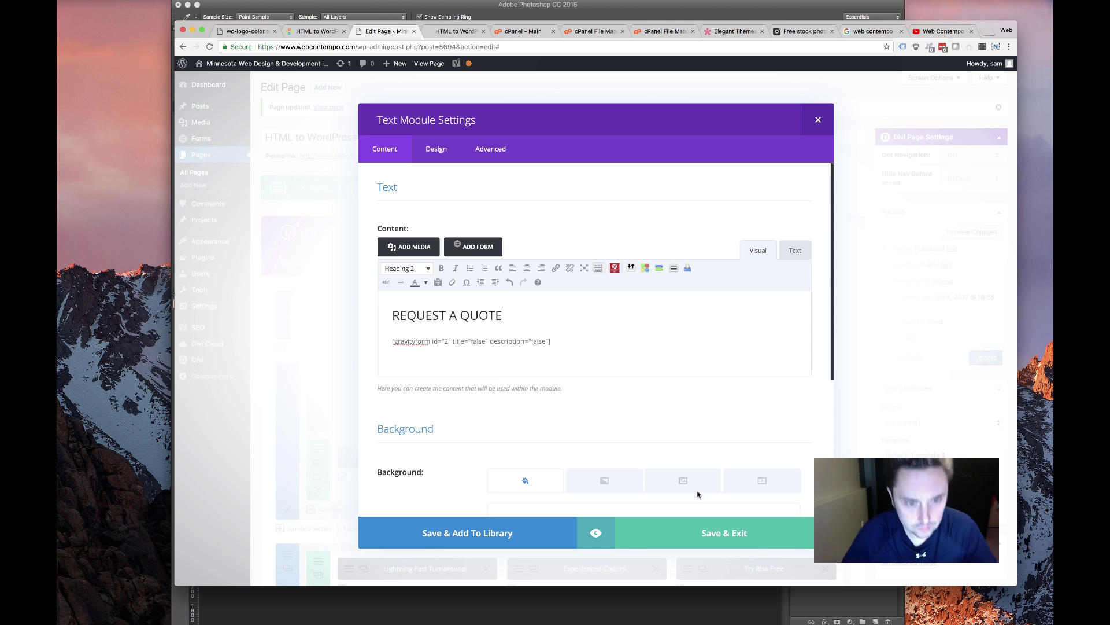
left_click(706, 536)
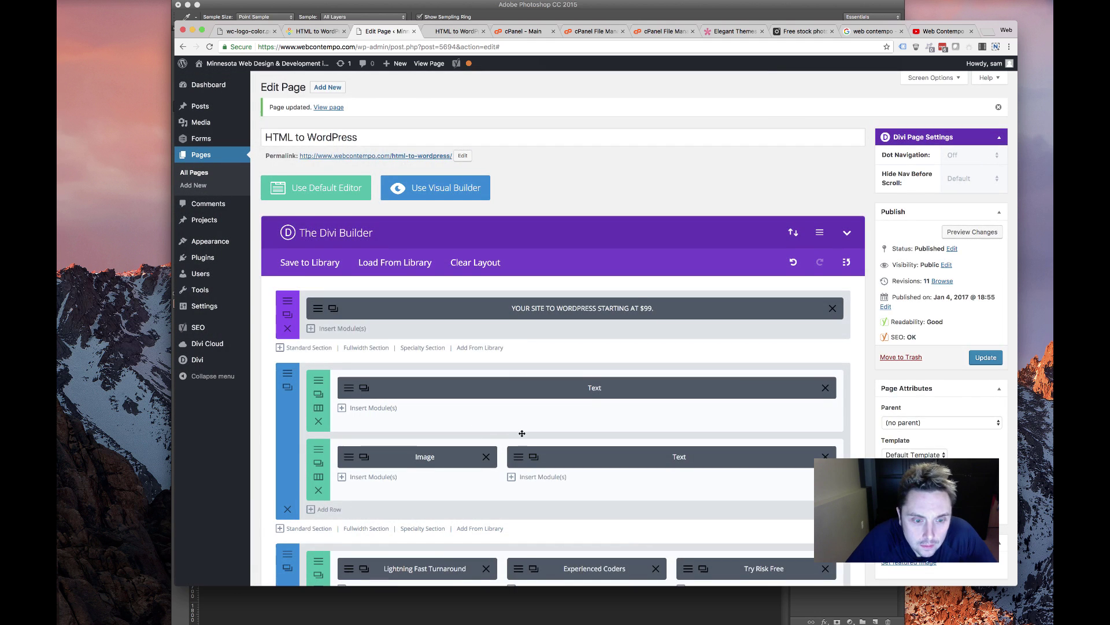
Start a module in the empty left column, then update the page to save the new row
scroll(522, 433, "down", 5)
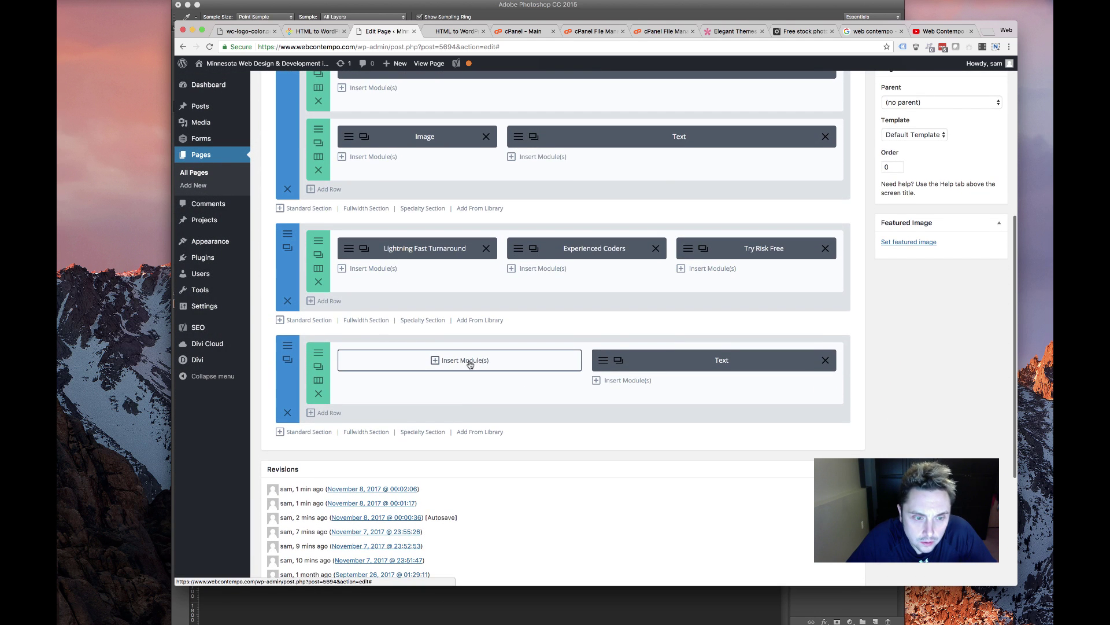
left_click(470, 361)
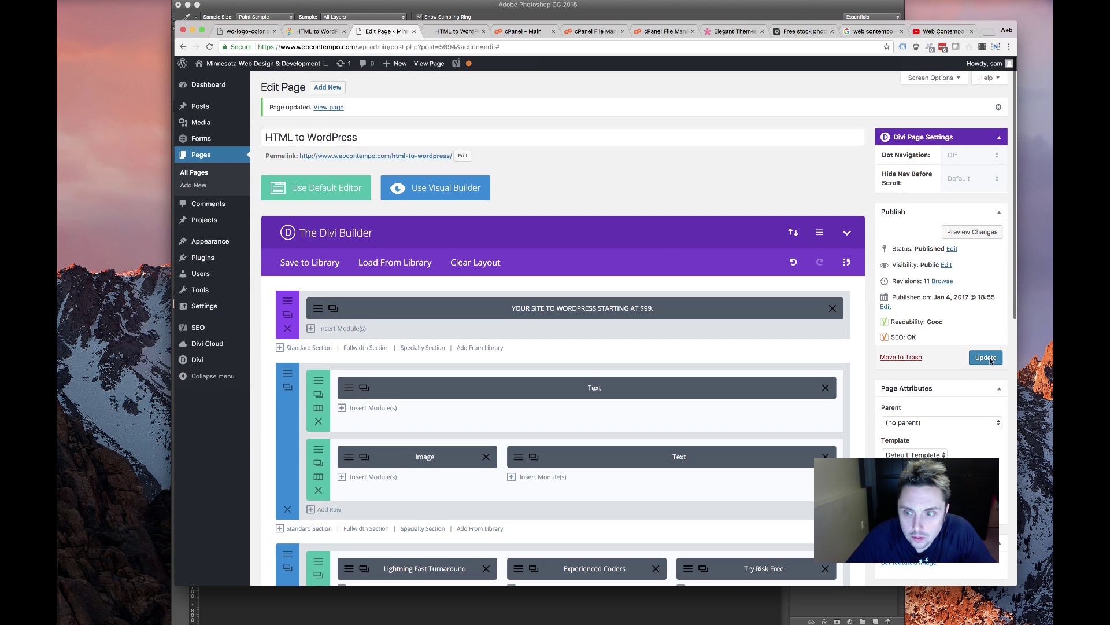
left_click(990, 358)
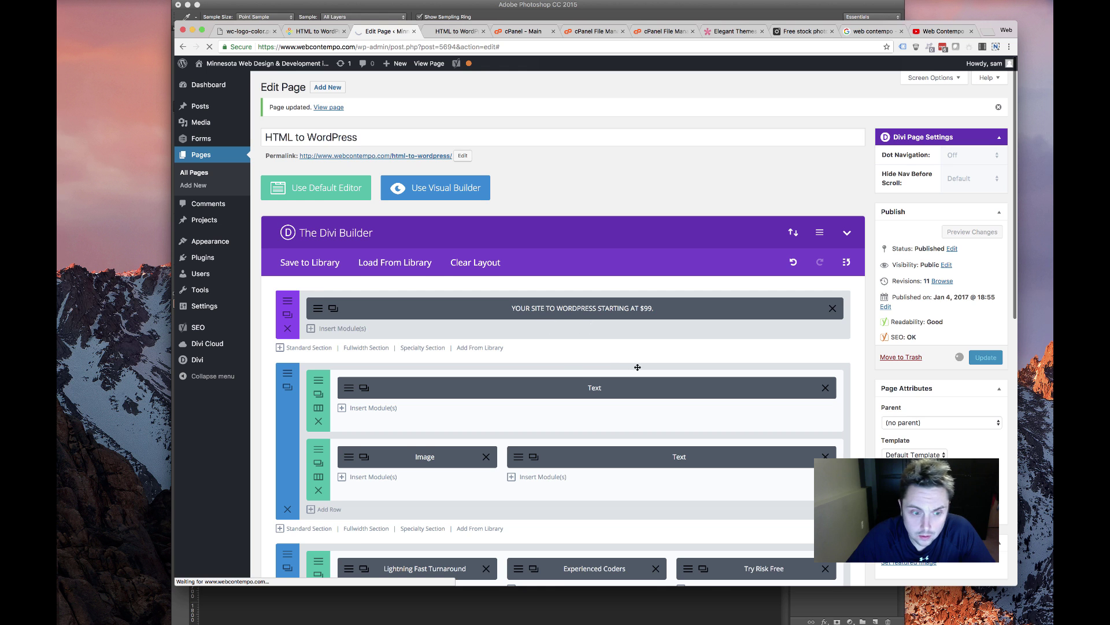
scroll(638, 368, "down", 10)
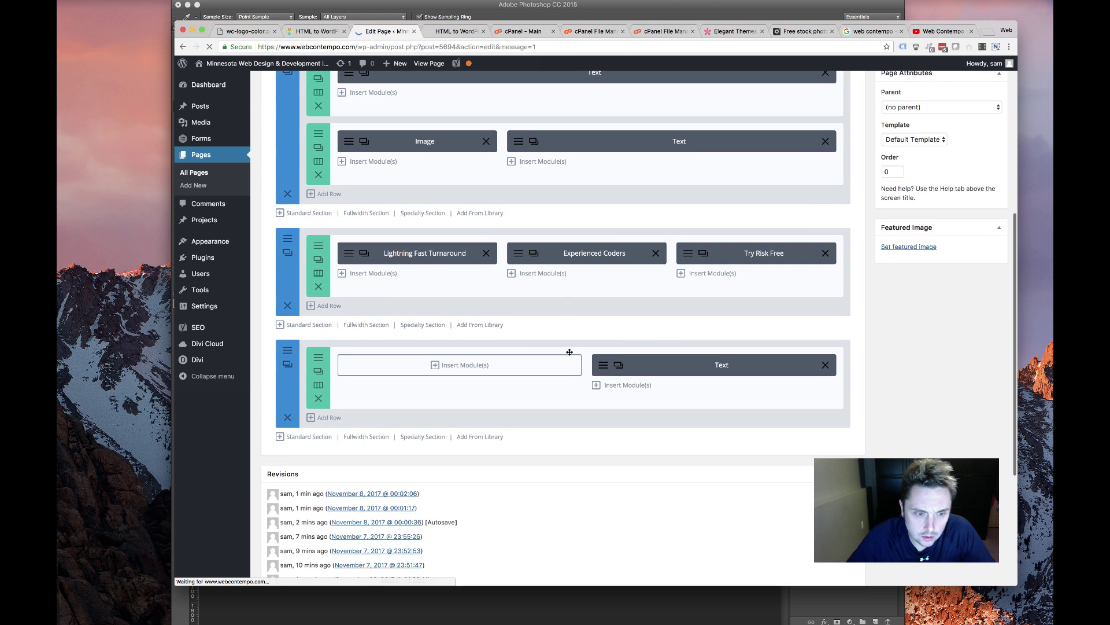
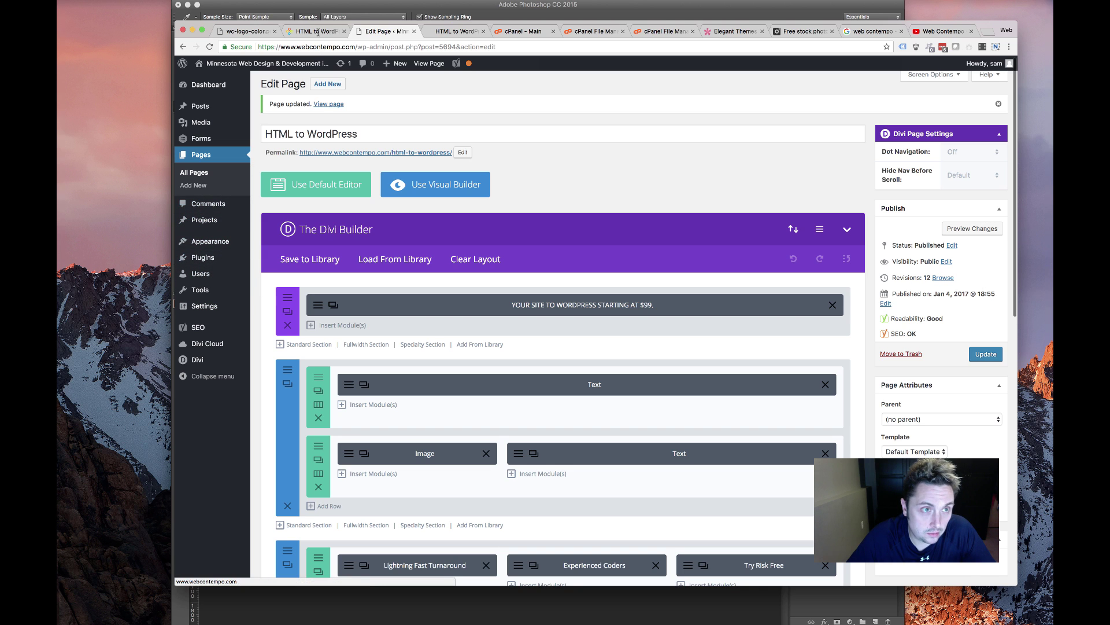
Open the Front Page in the Divi builder from the pages list
left_click(200, 174, "super")
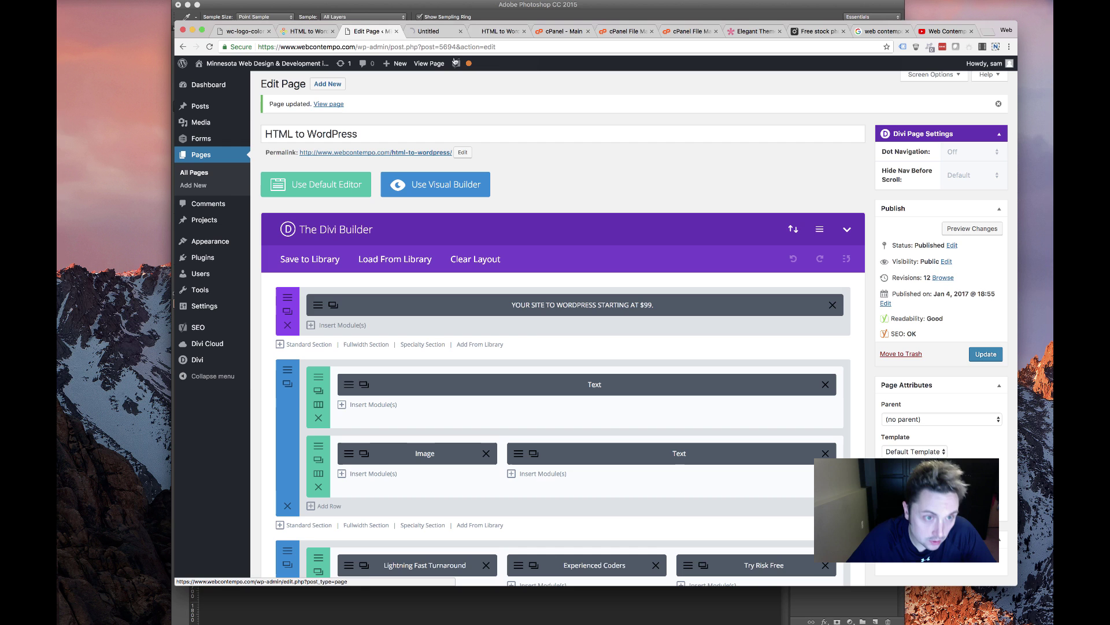
left_click(434, 31)
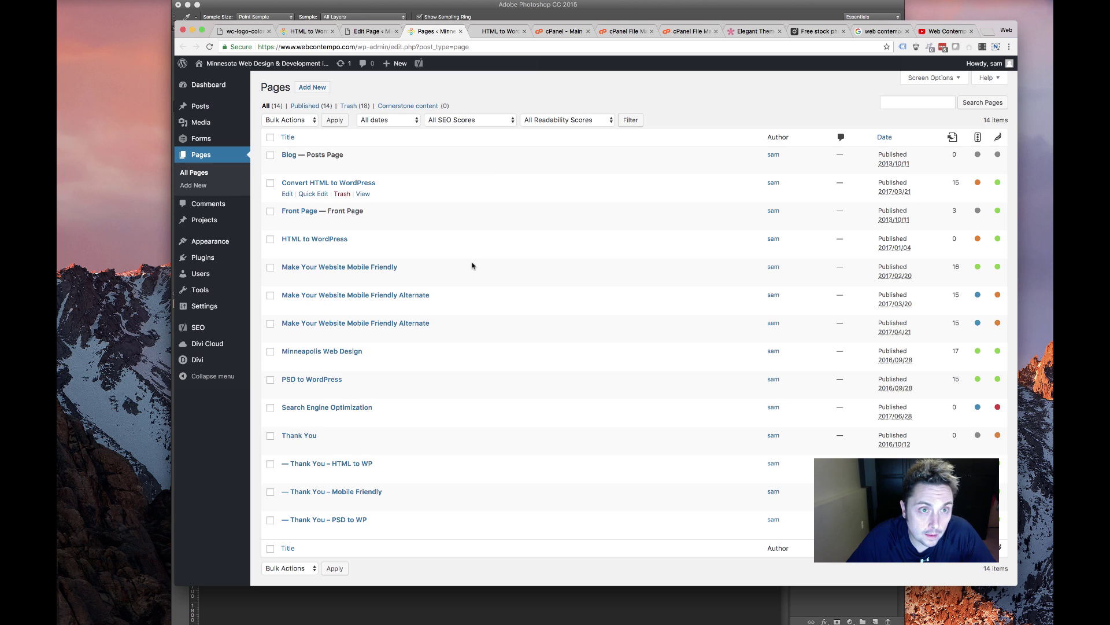
left_click(288, 222)
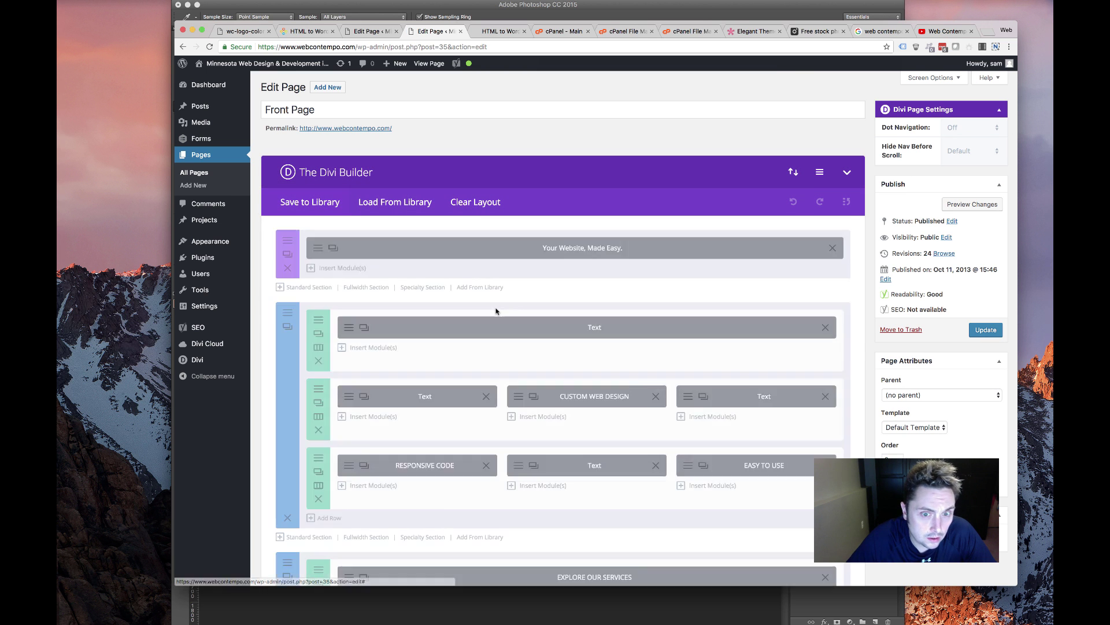
scroll(497, 307, "down", 2)
scroll(497, 307, "down", 15)
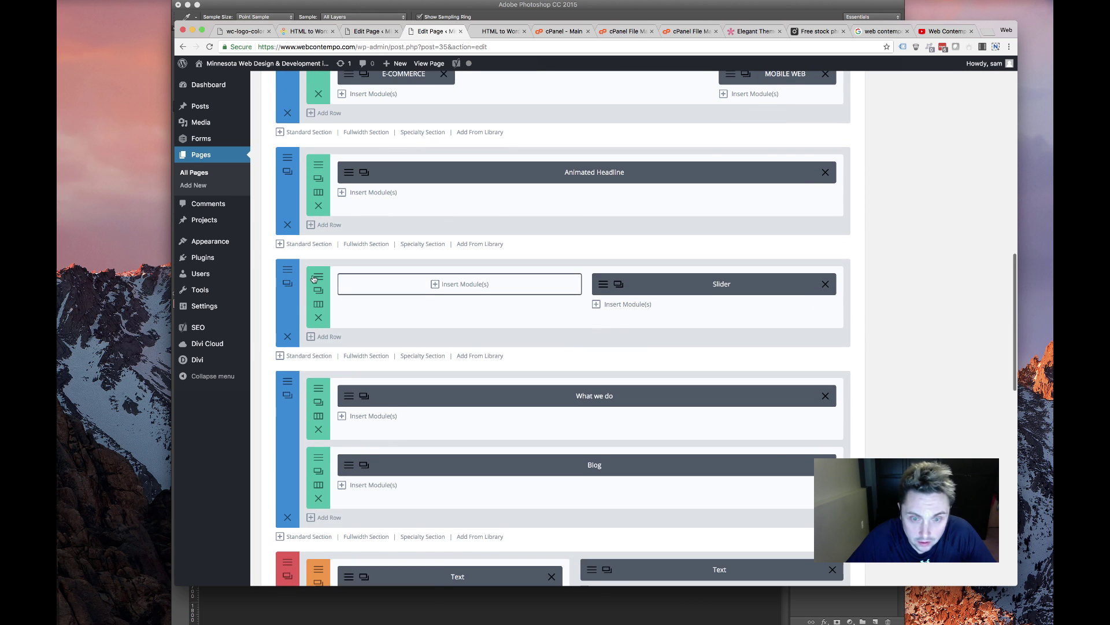
Save the slider section to the Divi library as 'testimonial' and return to Pages
left_click(287, 268)
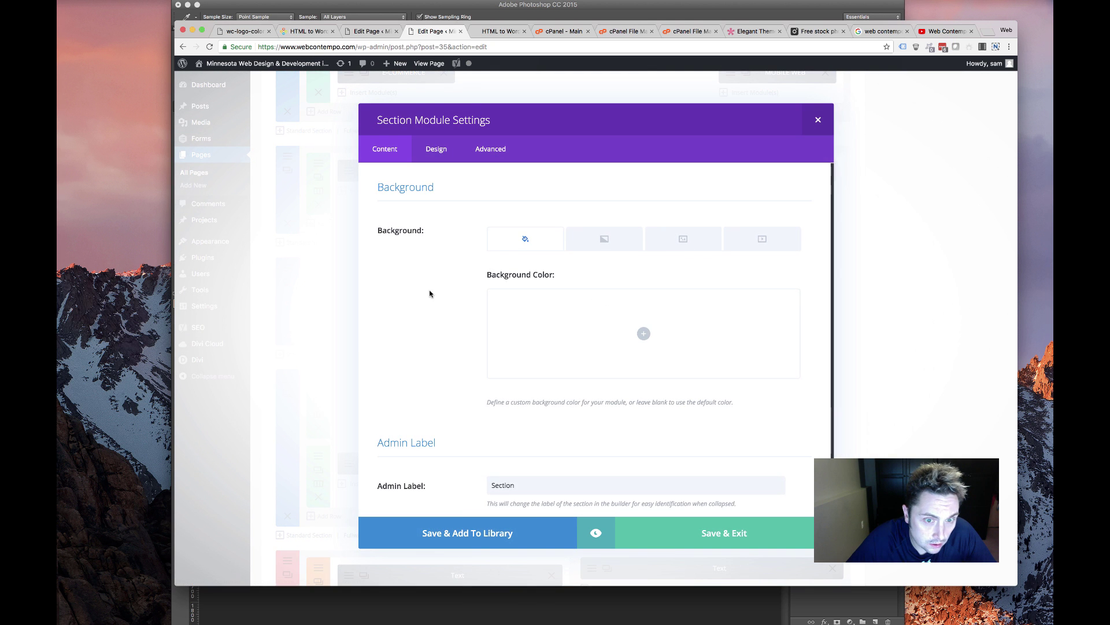
left_click(464, 530)
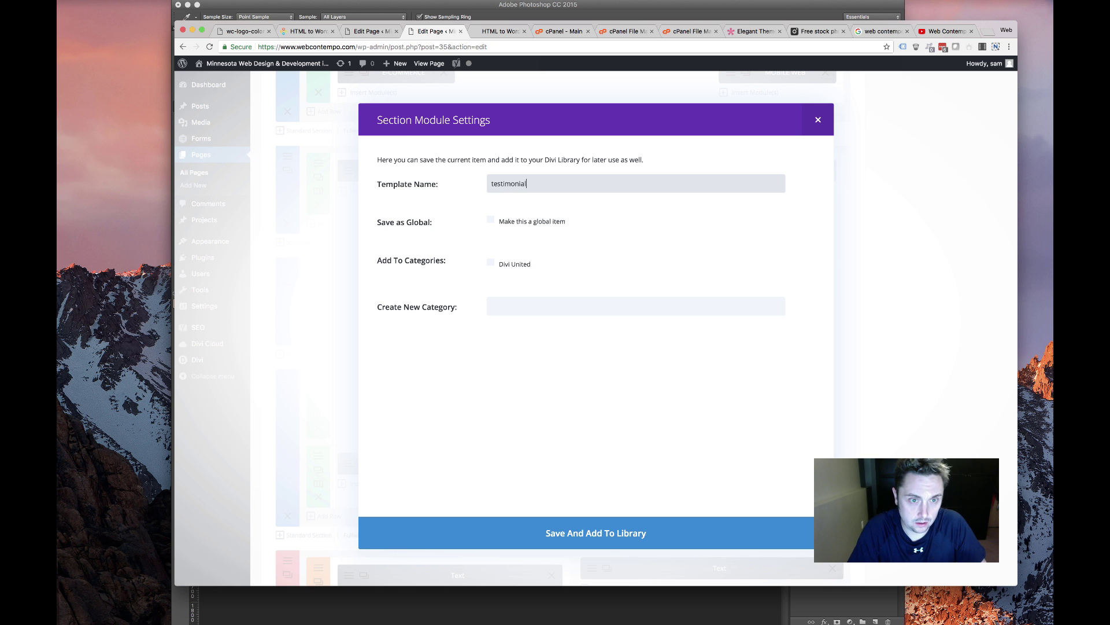
type("testimonial")
key("Return")
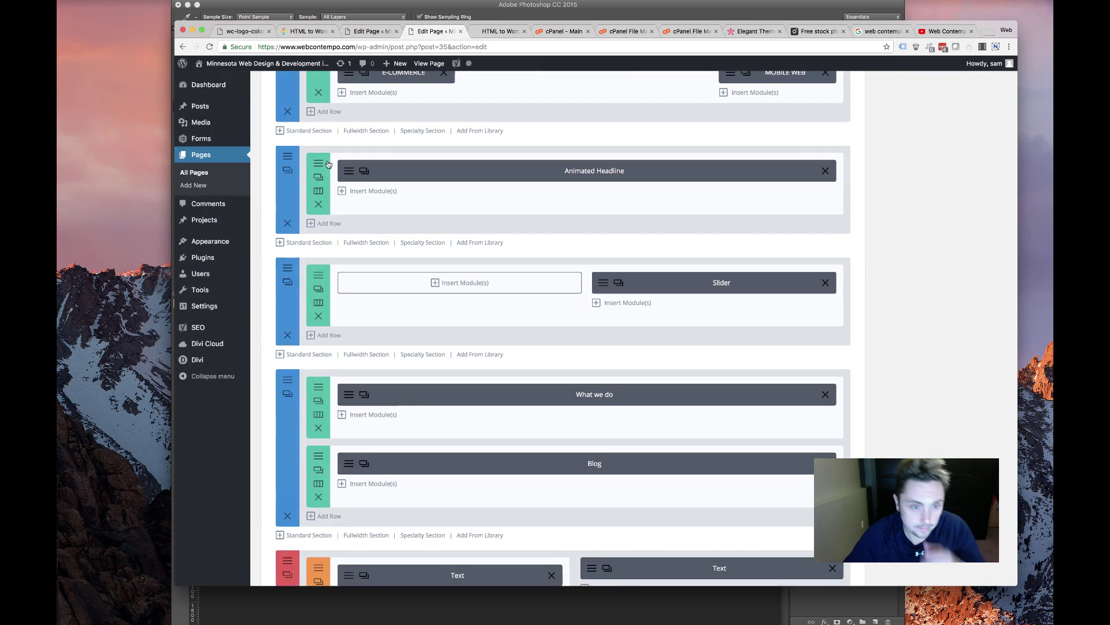
left_click(231, 156)
left_click(743, 201)
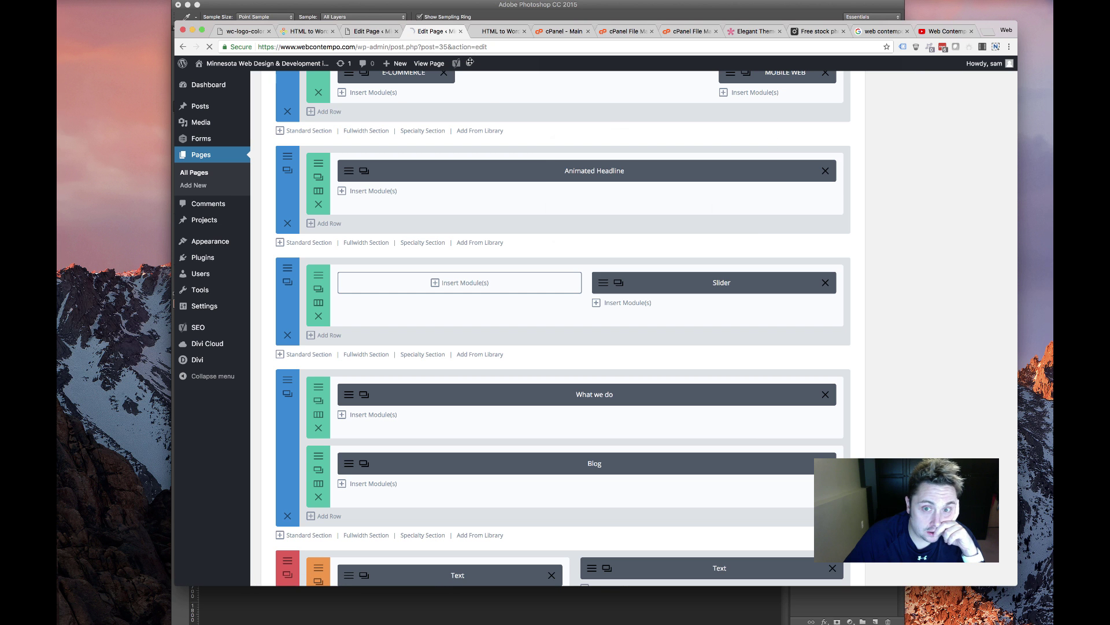
Load the saved 'testimonial' section from the library at the bottom of the HTML to WordPress page
left_click(375, 33)
left_click(433, 31)
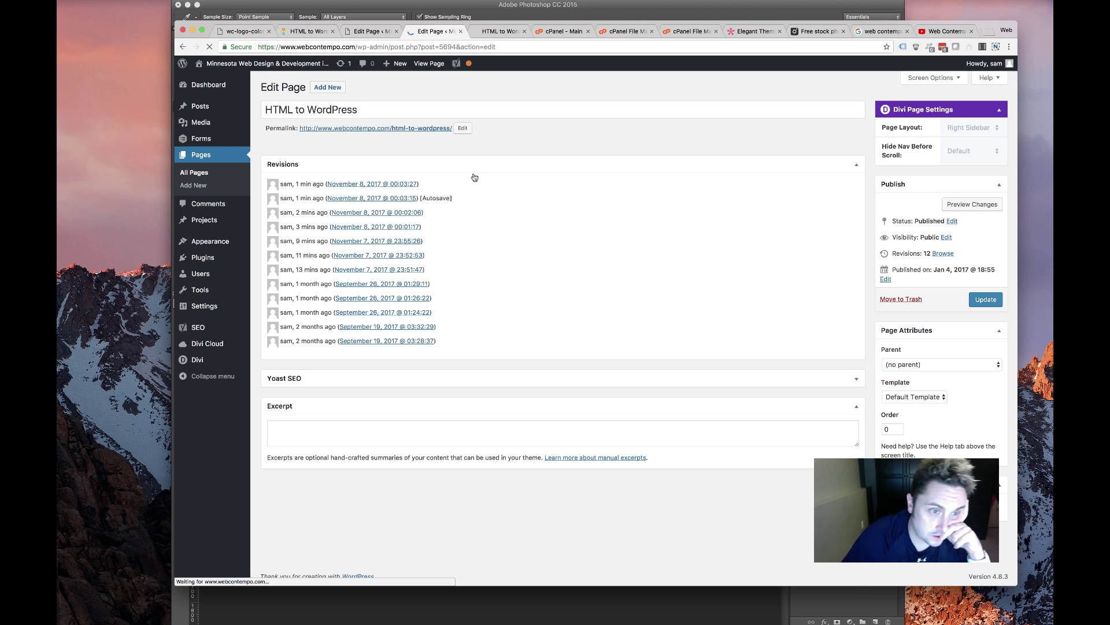
scroll(434, 292, "down", 6)
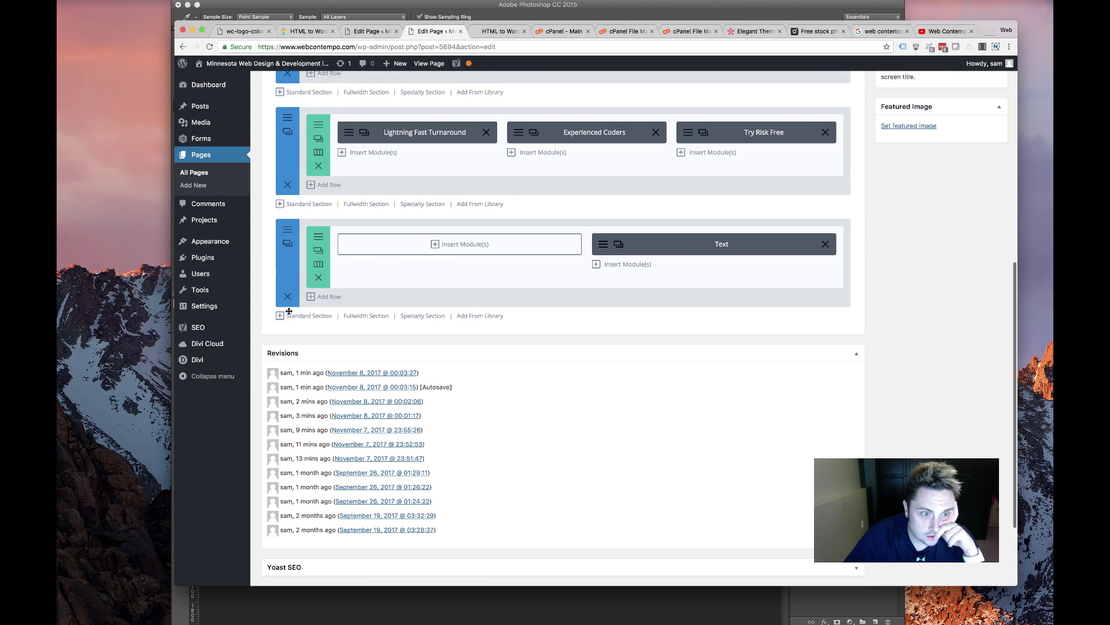
left_click(466, 316)
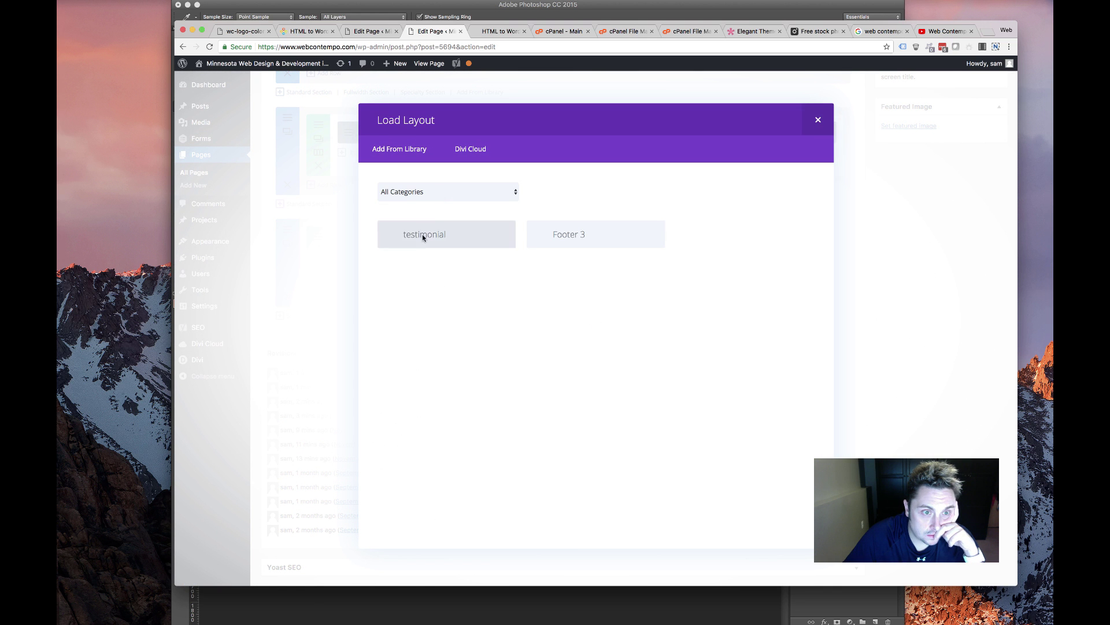
left_click(422, 242)
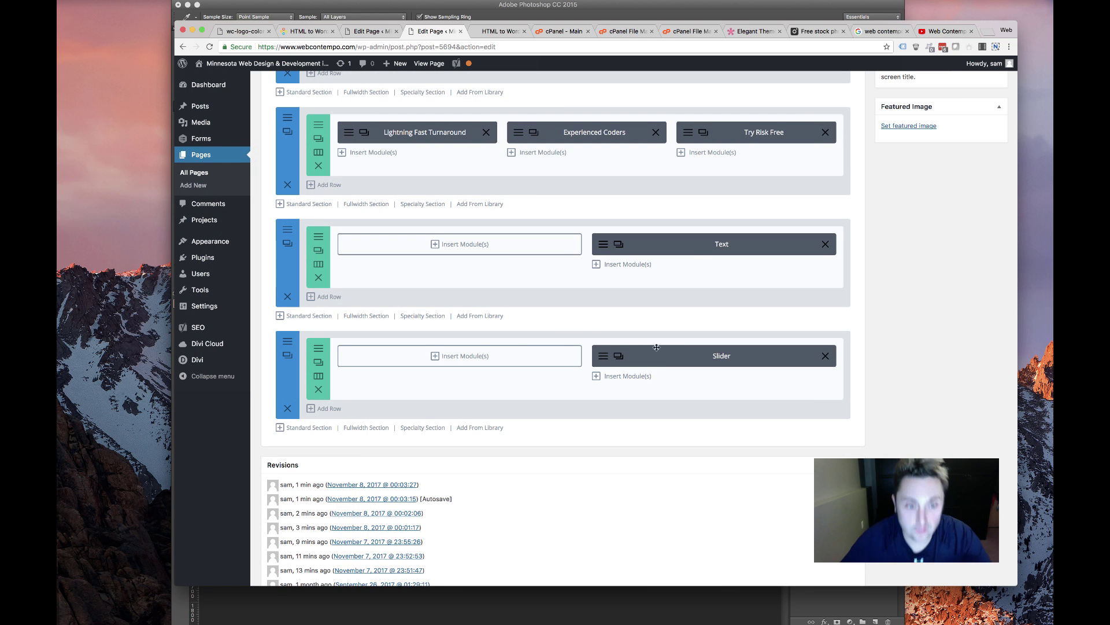
Place the Slider left and the Text module right in one row, removing the emptied section
left_click_drag(525, 353, 497, 354)
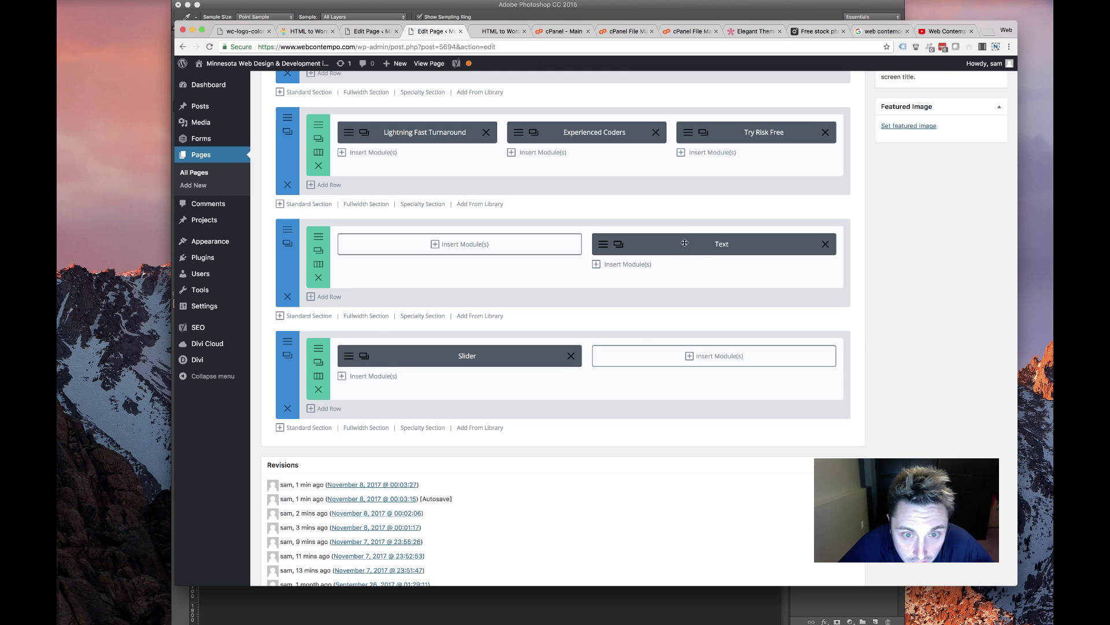
left_click_drag(685, 243, 655, 341)
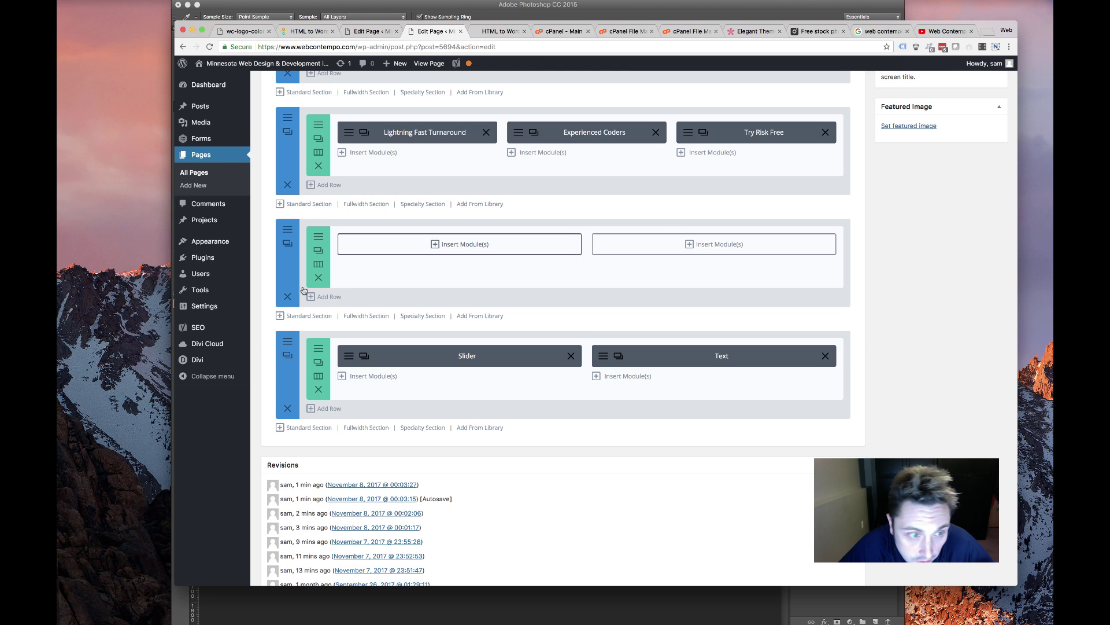
left_click(288, 295)
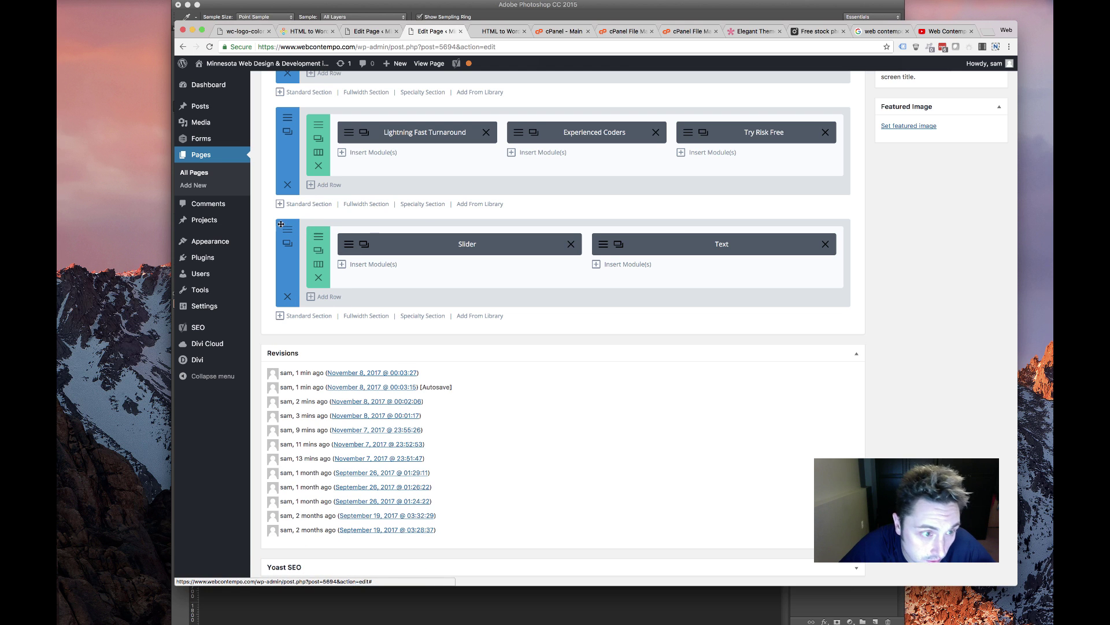
left_click(321, 238)
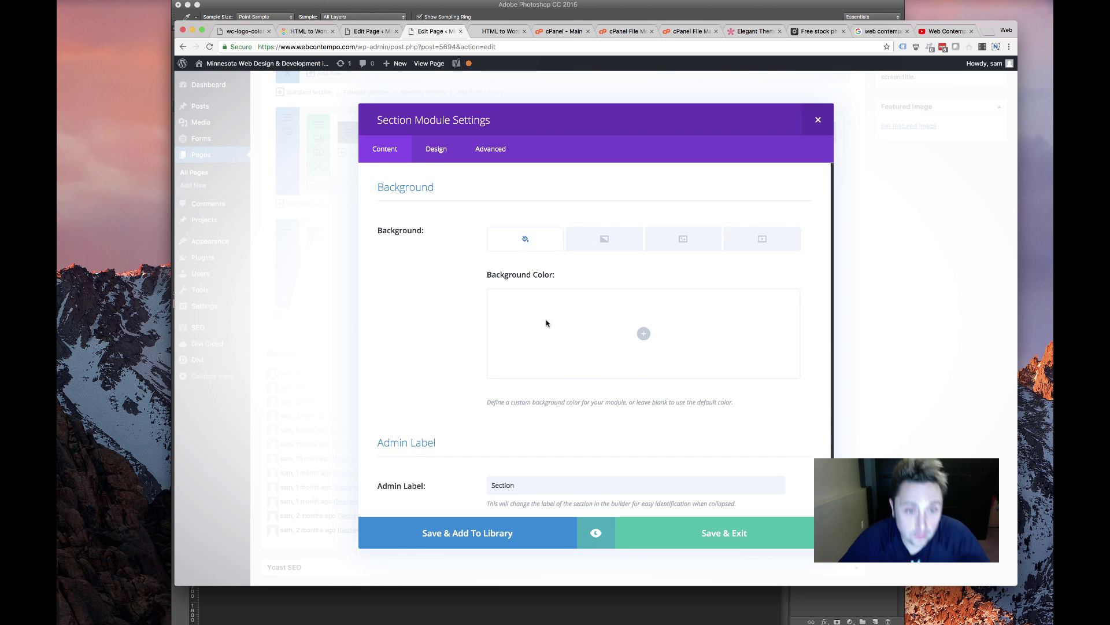
Close the section settings and give the bottom row's column 1 a #333333 background
scroll(547, 324, "down", 1)
scroll(544, 329, "up", 1)
left_click(818, 121)
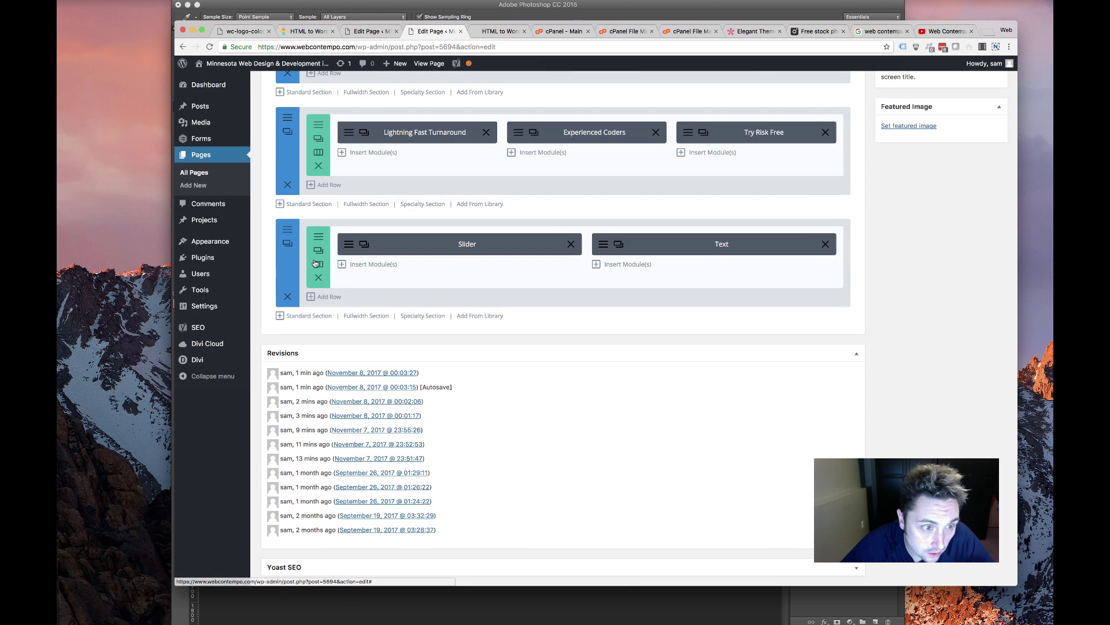
left_click(318, 264)
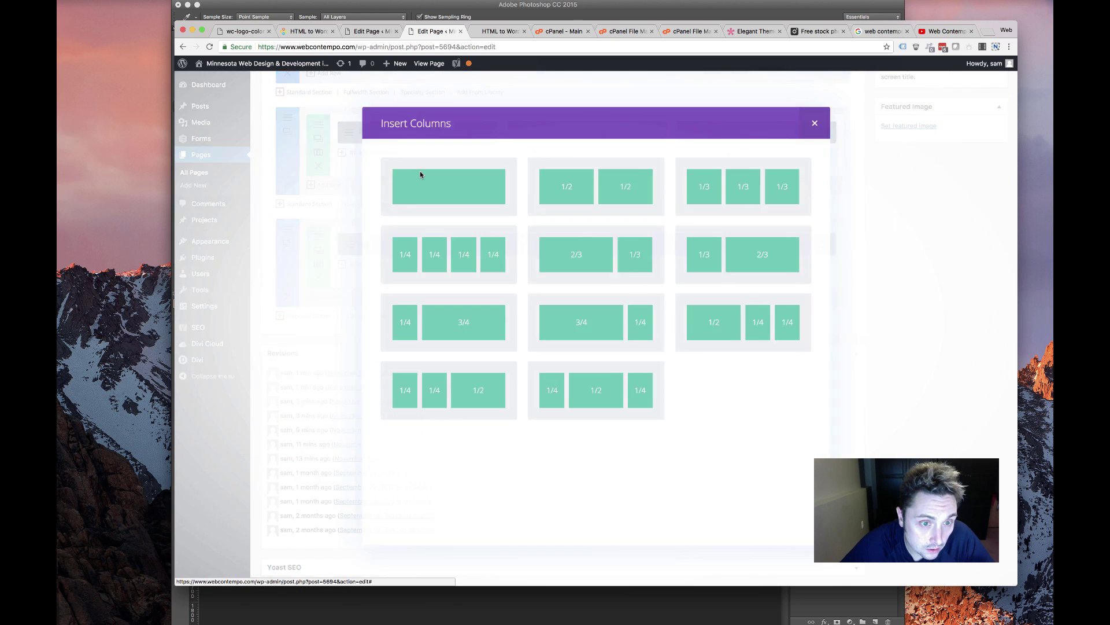
key("Escape")
left_click(318, 236)
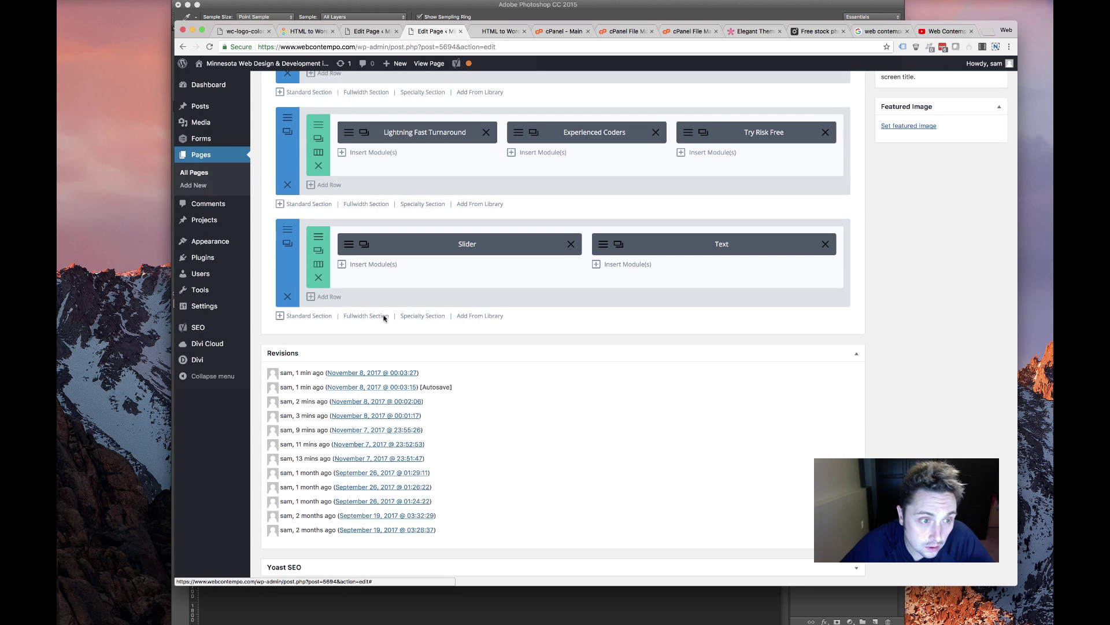
scroll(529, 373, "down", 5)
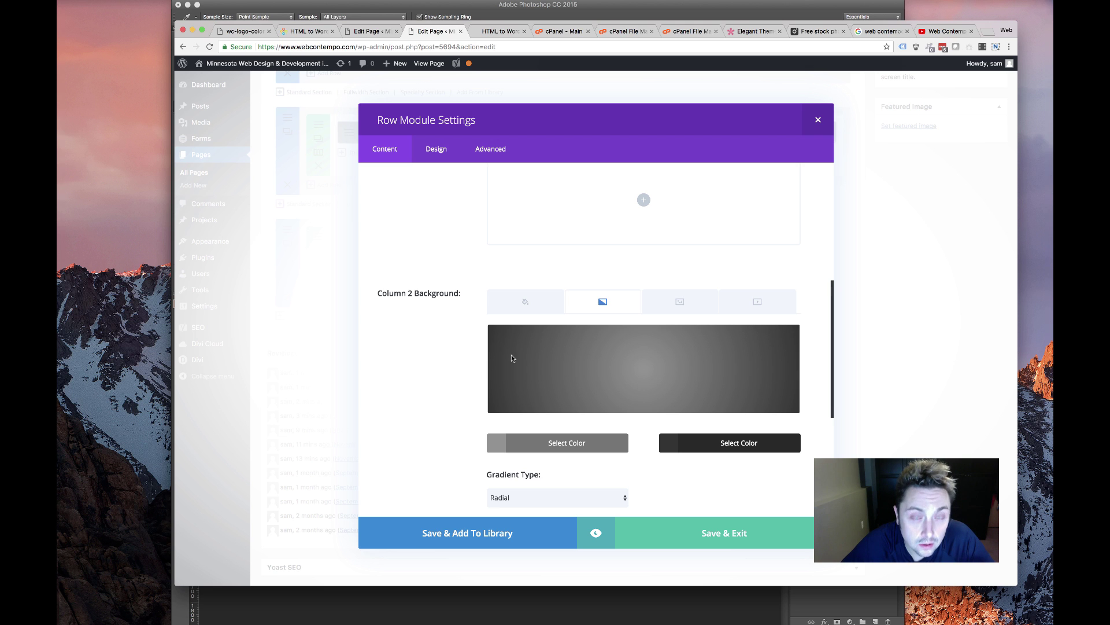
mouse_move(782, 366)
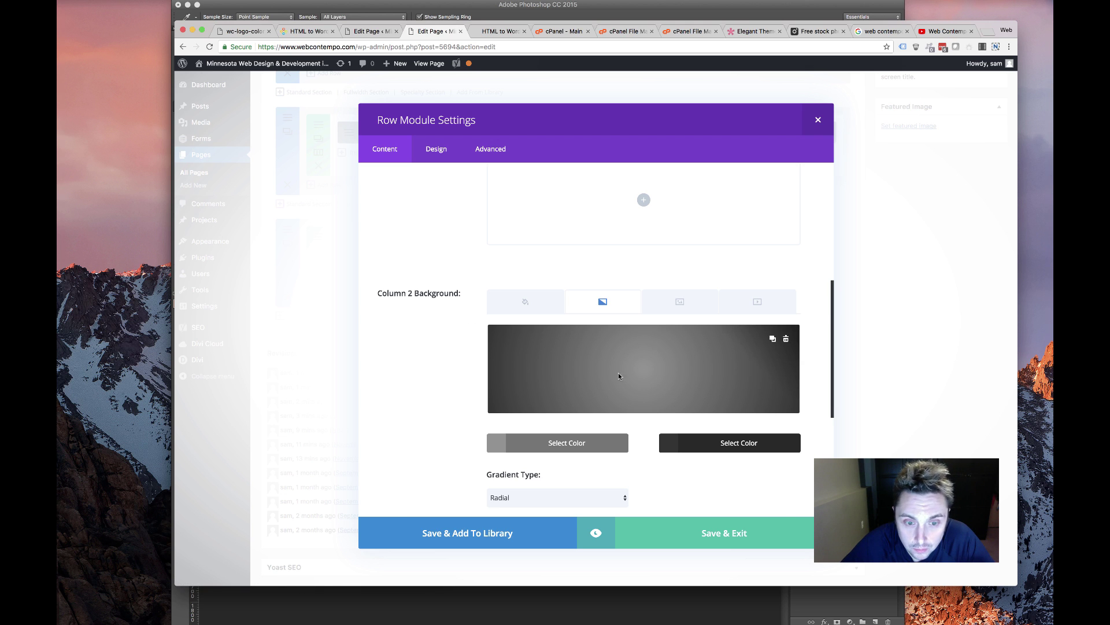
scroll(628, 334, "up", 3)
left_click(643, 317)
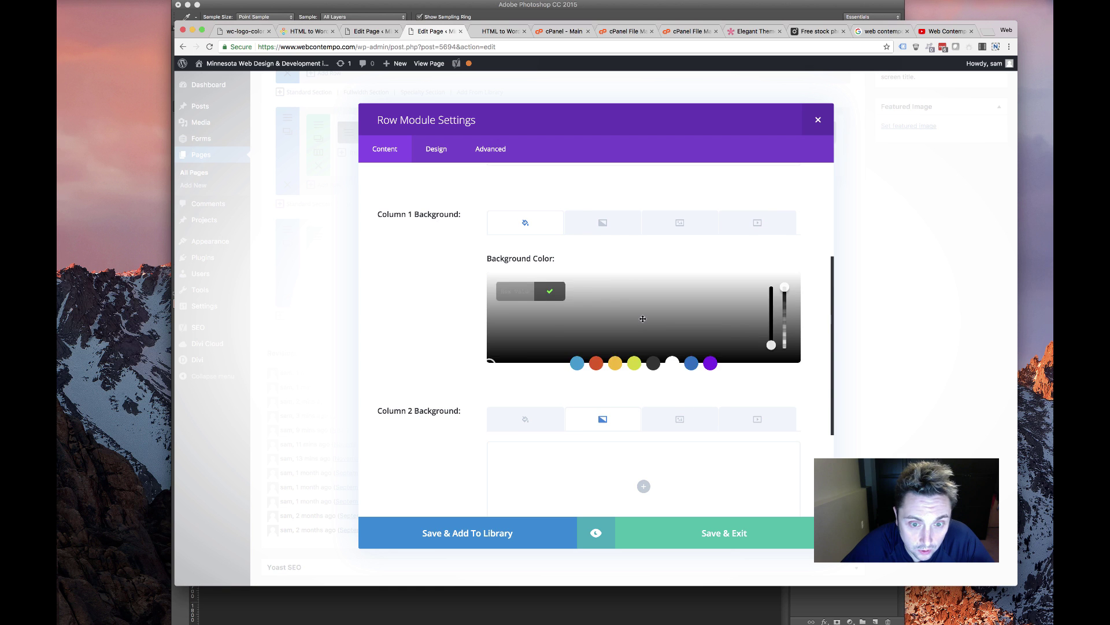
left_click(650, 364)
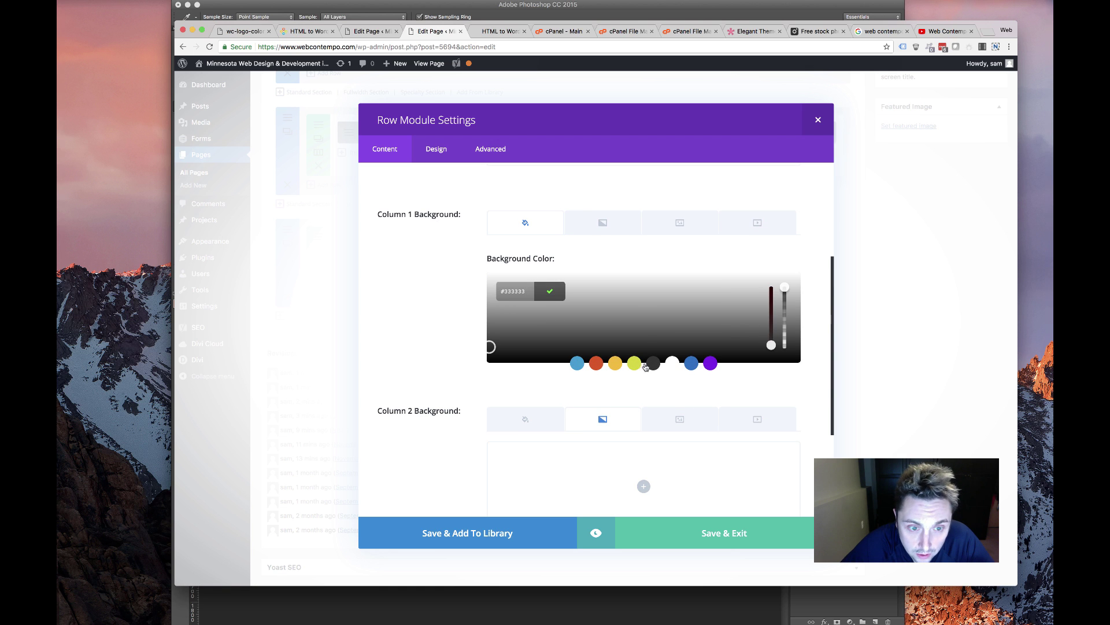
Change column 1's background to a radial gradient from #777777 to dark grey
left_click(624, 226)
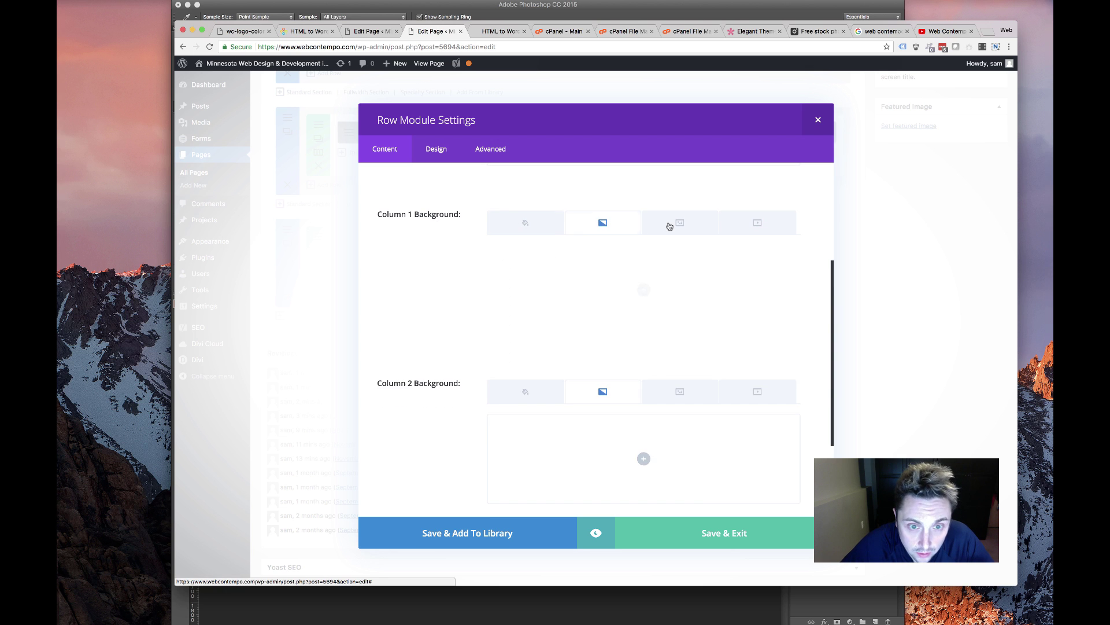
left_click(644, 291)
left_click(537, 372)
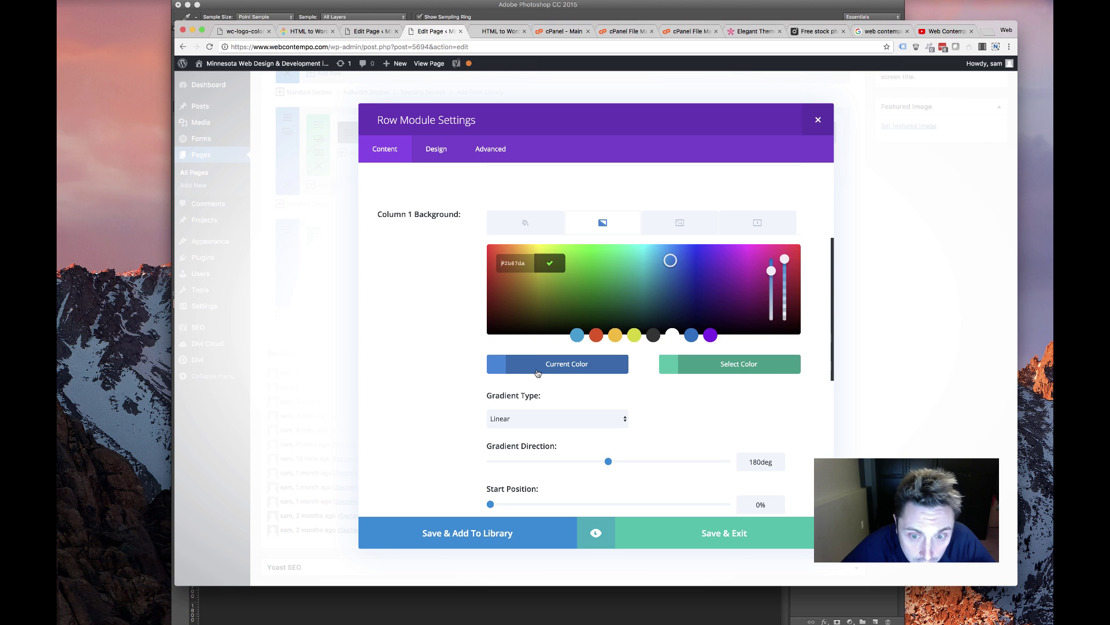
left_click(654, 336)
left_click_drag(489, 319, 490, 294)
left_click(699, 364)
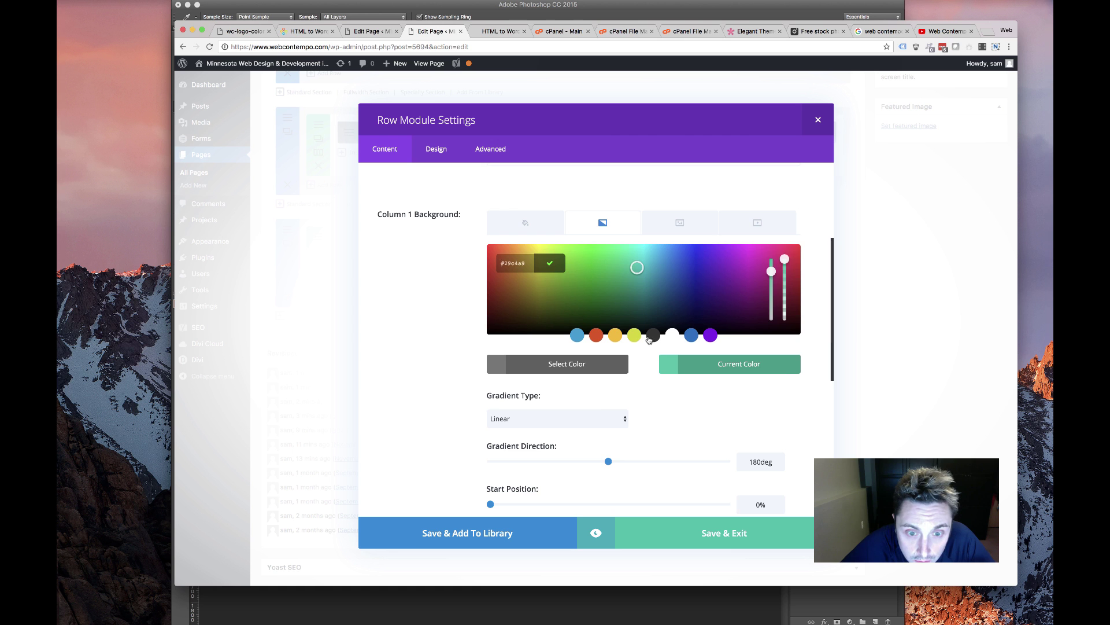
left_click(650, 338)
left_click(589, 421)
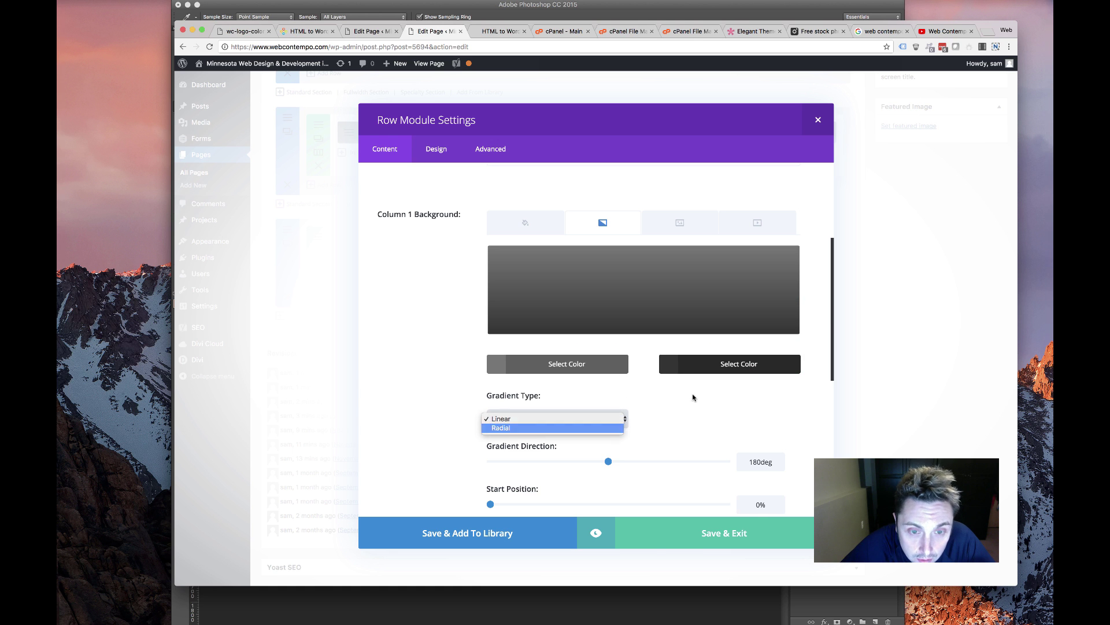
key("Return")
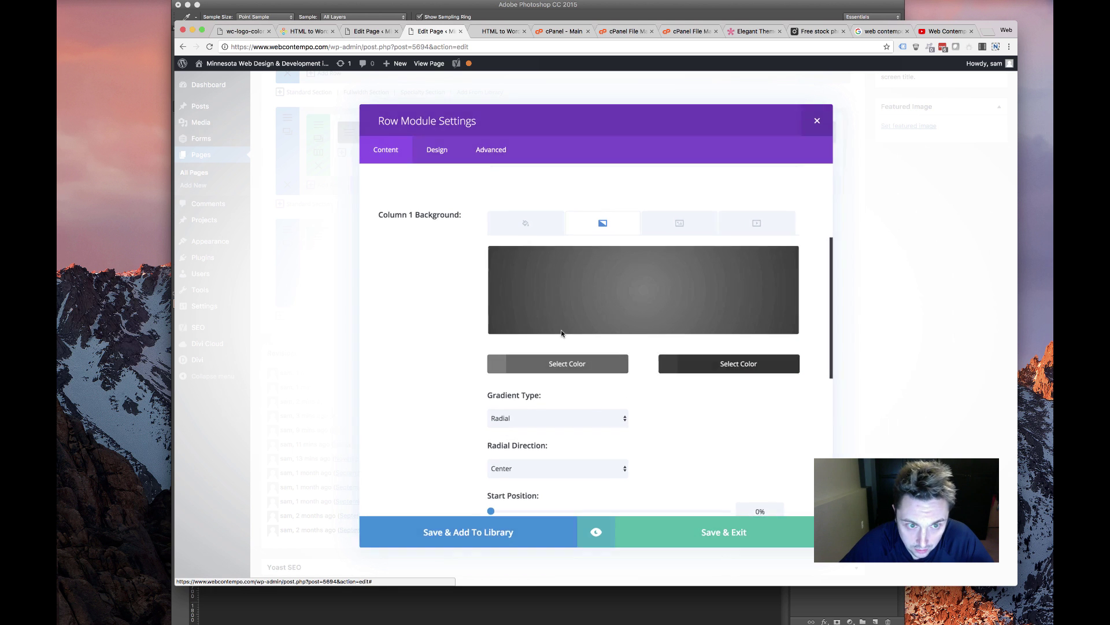
key("Escape")
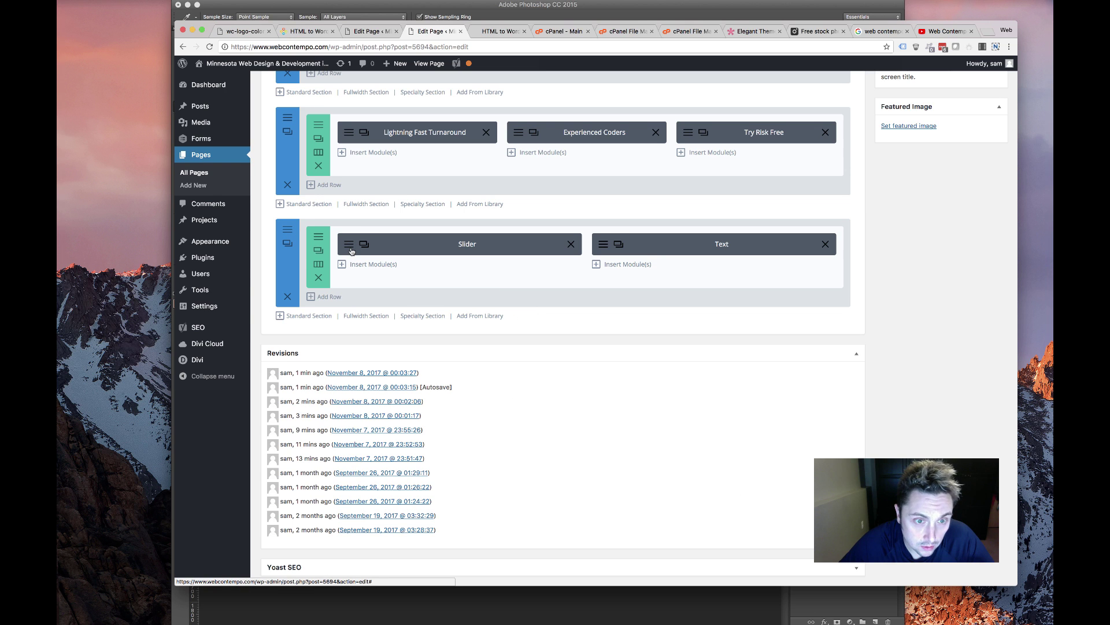
Reposition the Slider within its row and check the Text module's settings
left_click_drag(534, 251, 669, 247)
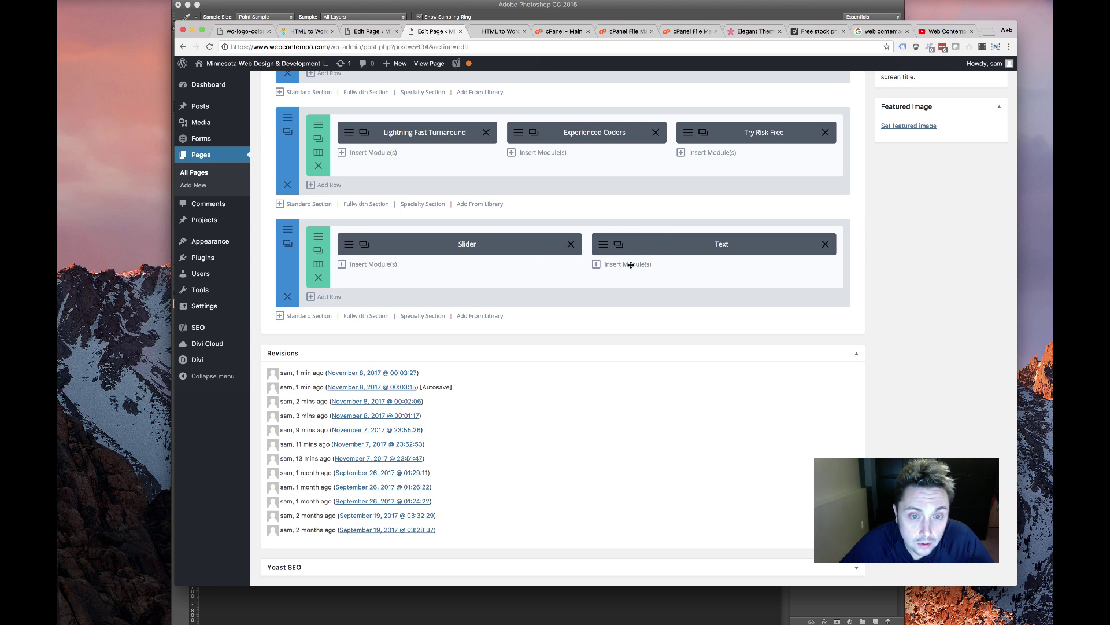
left_click(607, 246)
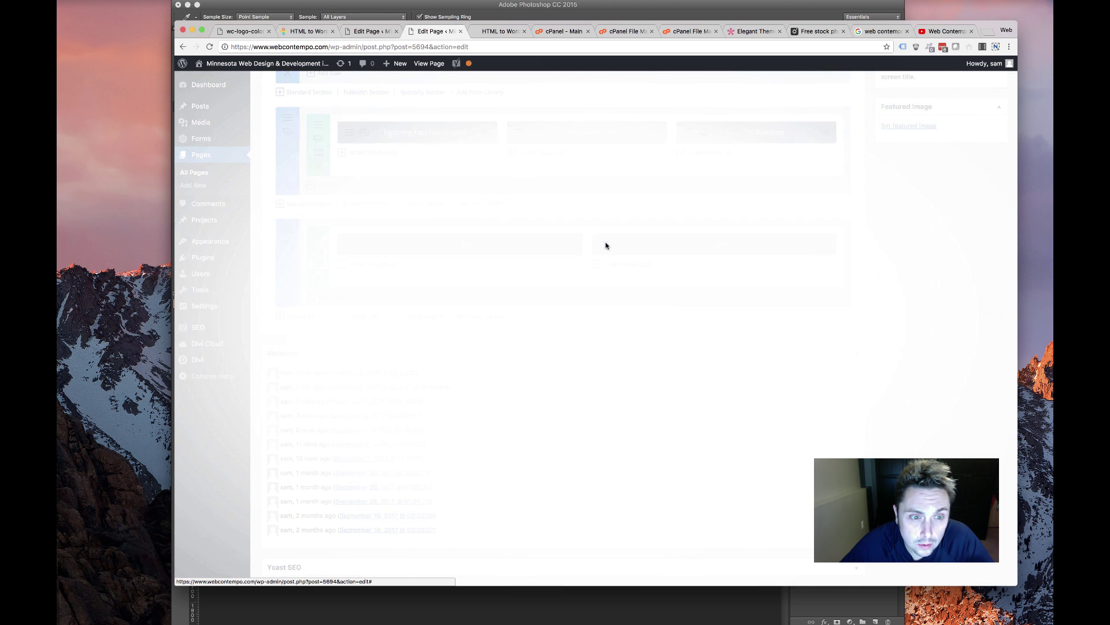
key("Escape")
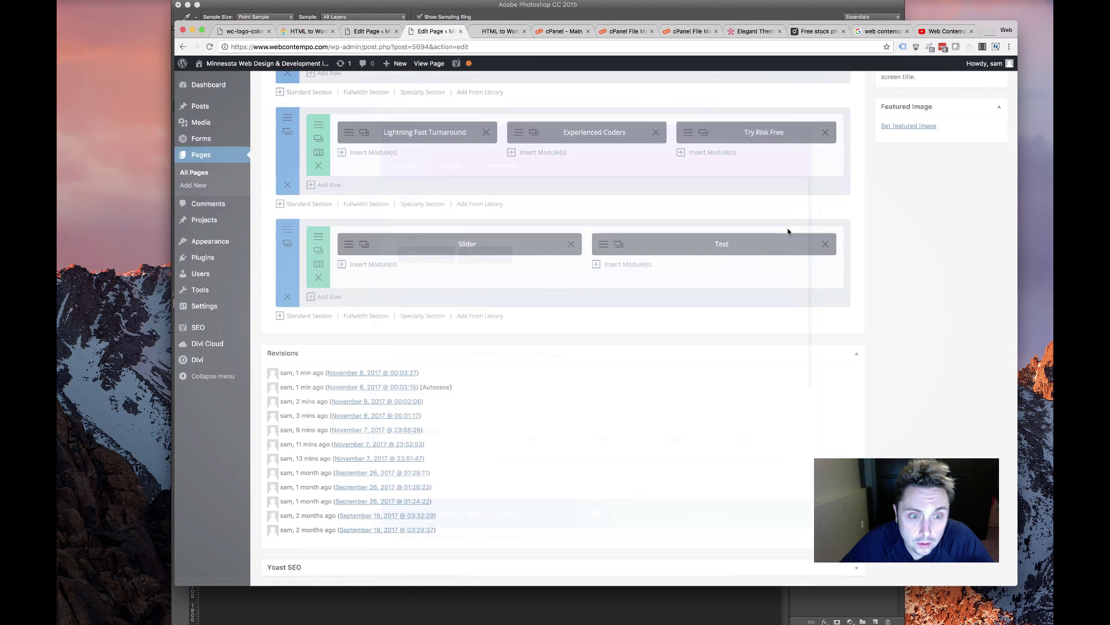
scroll(788, 229, "up", 7)
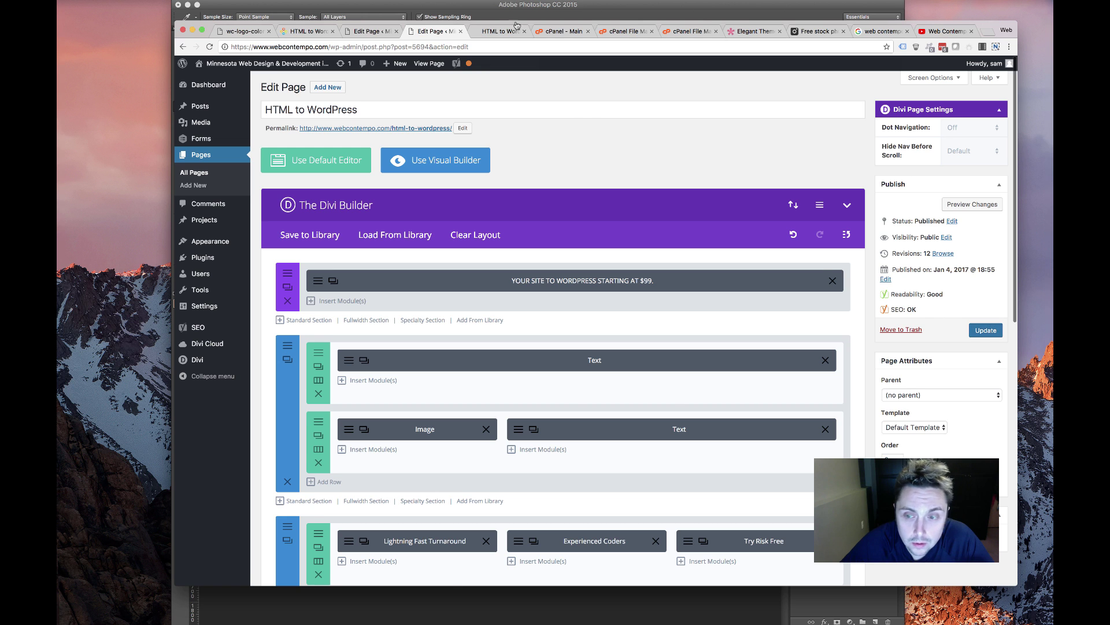
Reload the live HTML to WordPress page and advance the testimonial slider to check it
left_click(514, 30)
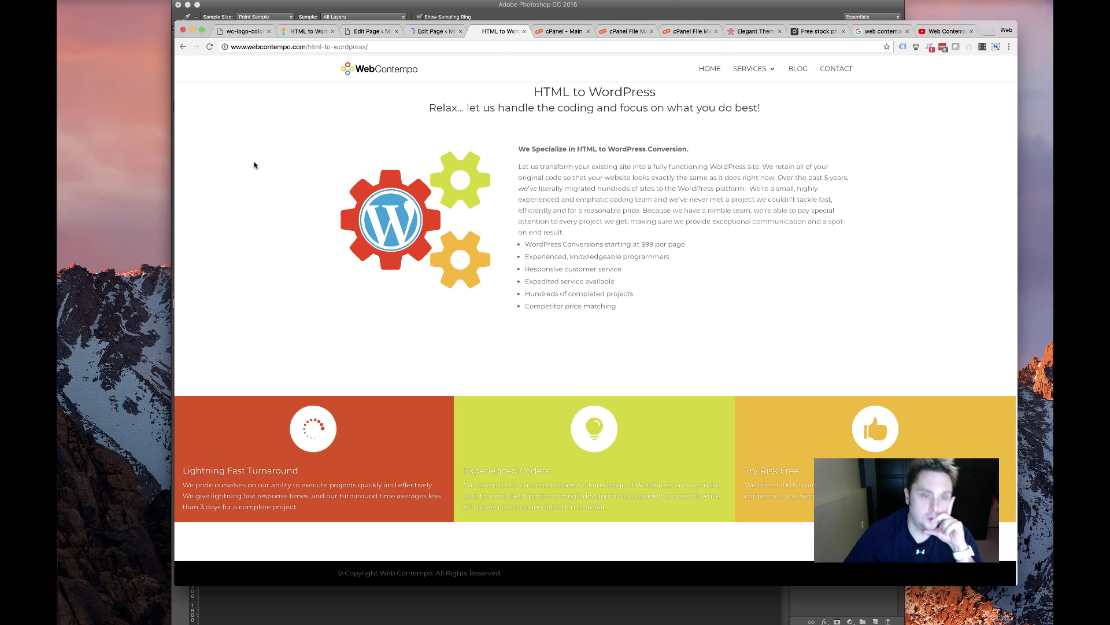
key("super+r")
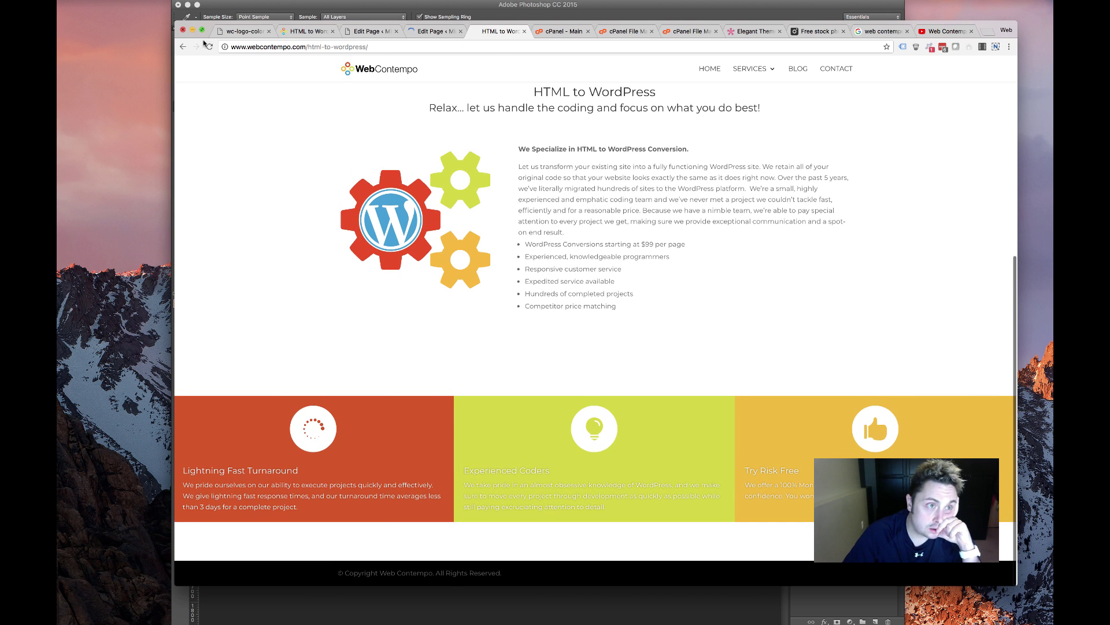
left_click(208, 45)
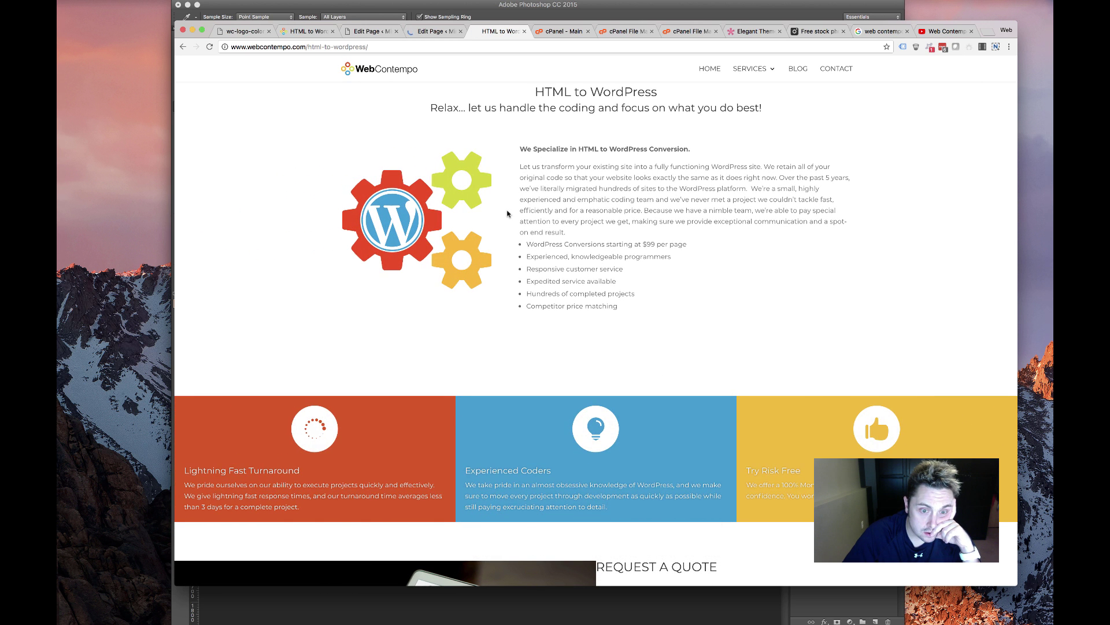
scroll(507, 214, "down", 5)
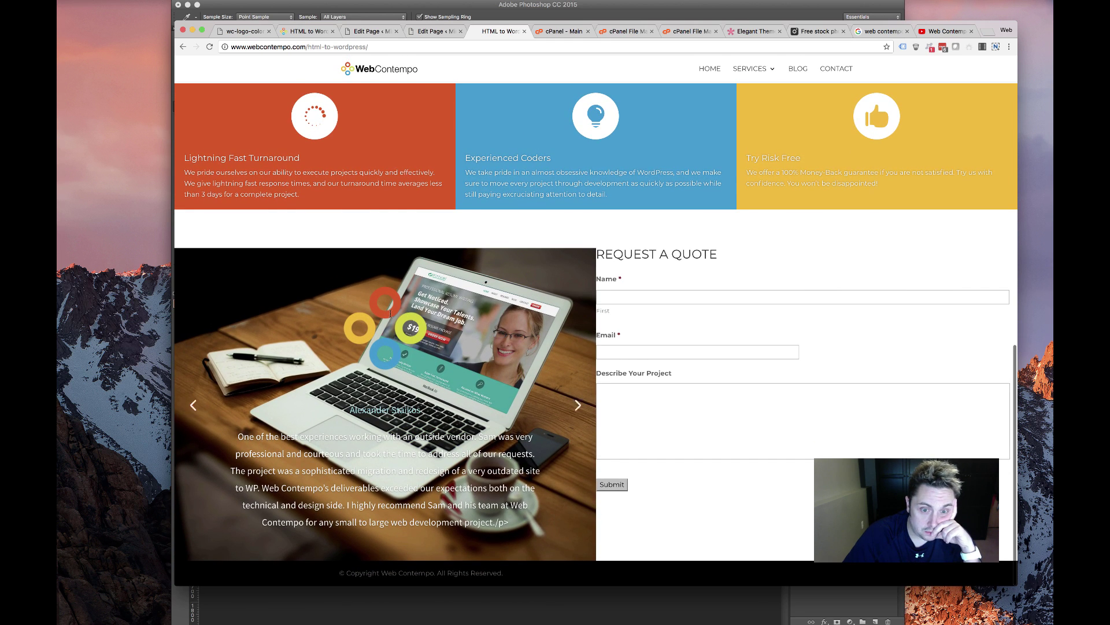
left_click(573, 404)
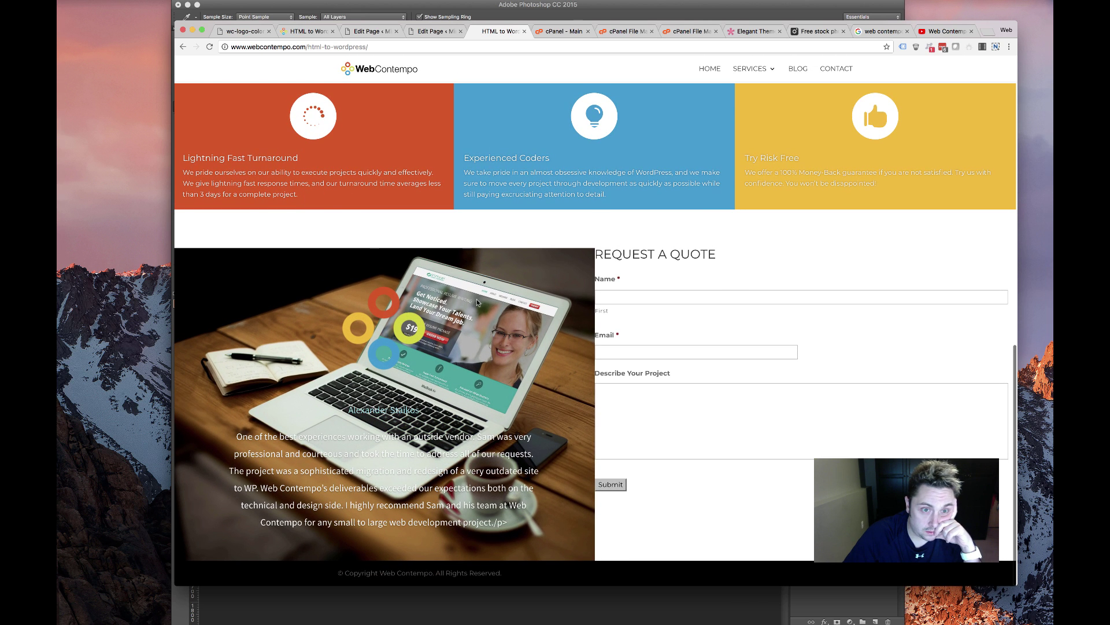
scroll(435, 342, "left", 1)
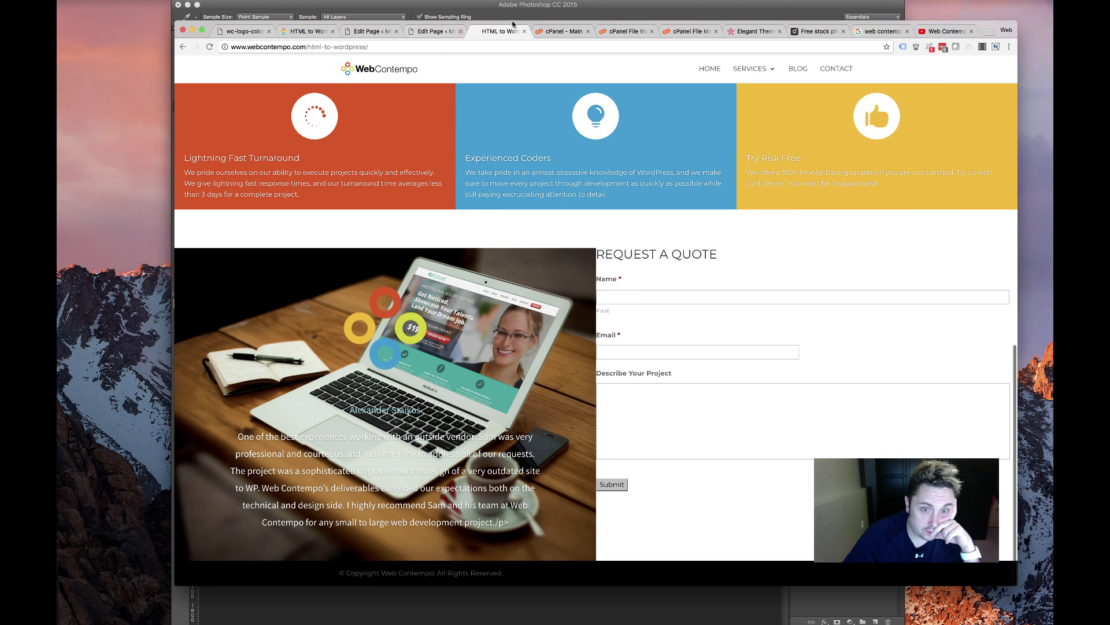
left_click(436, 32)
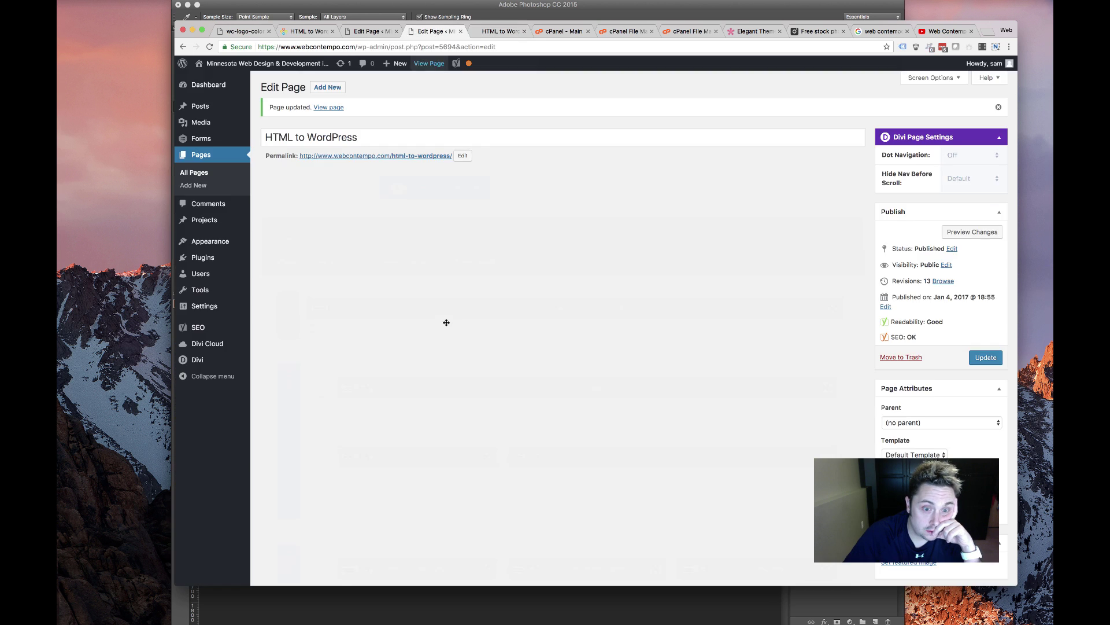
scroll(313, 282, "down", 10)
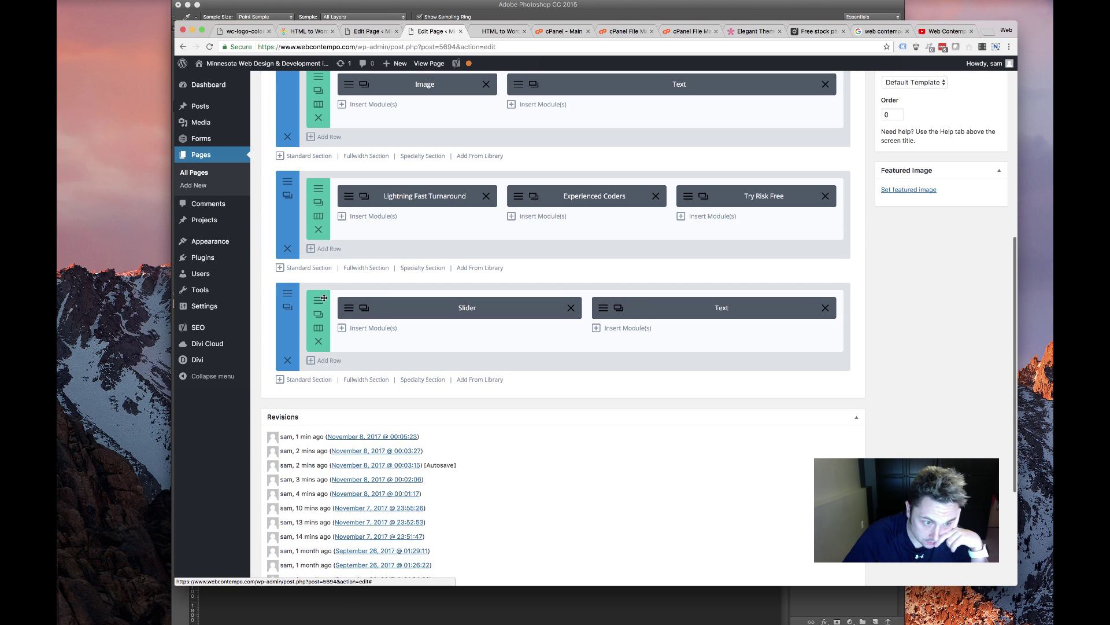
left_click(319, 300)
scroll(484, 380, "down", 3)
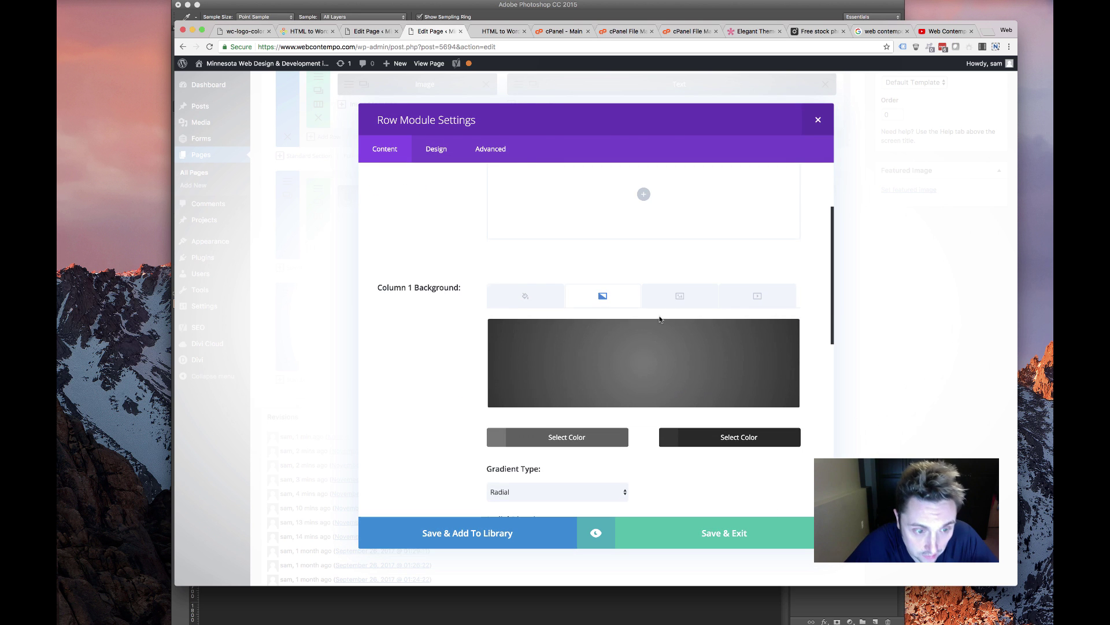
left_click(673, 297)
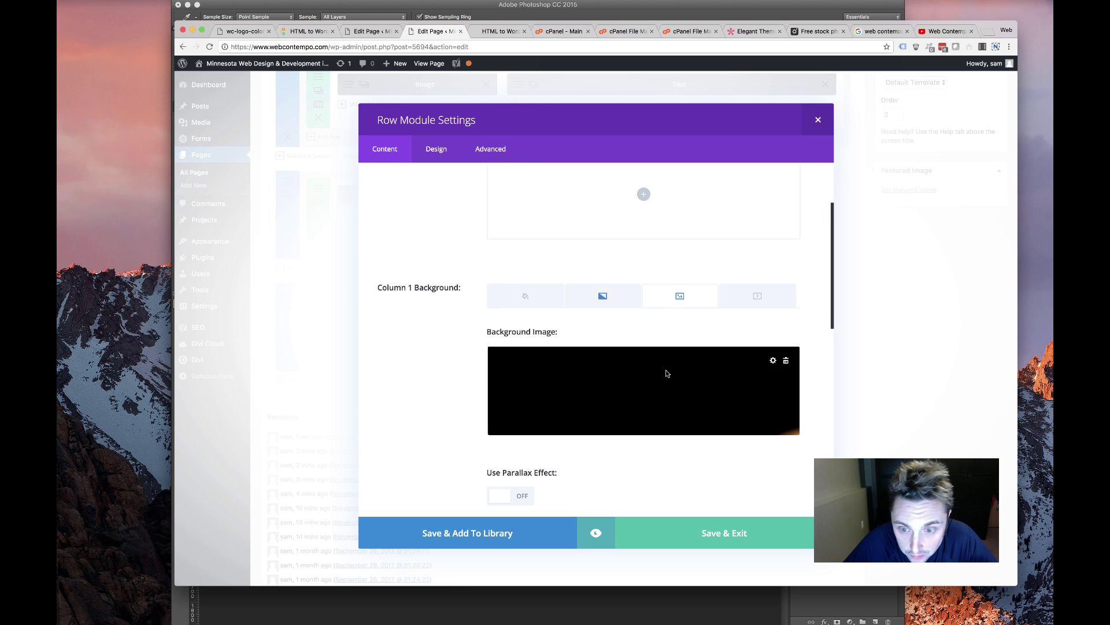
left_click(601, 305)
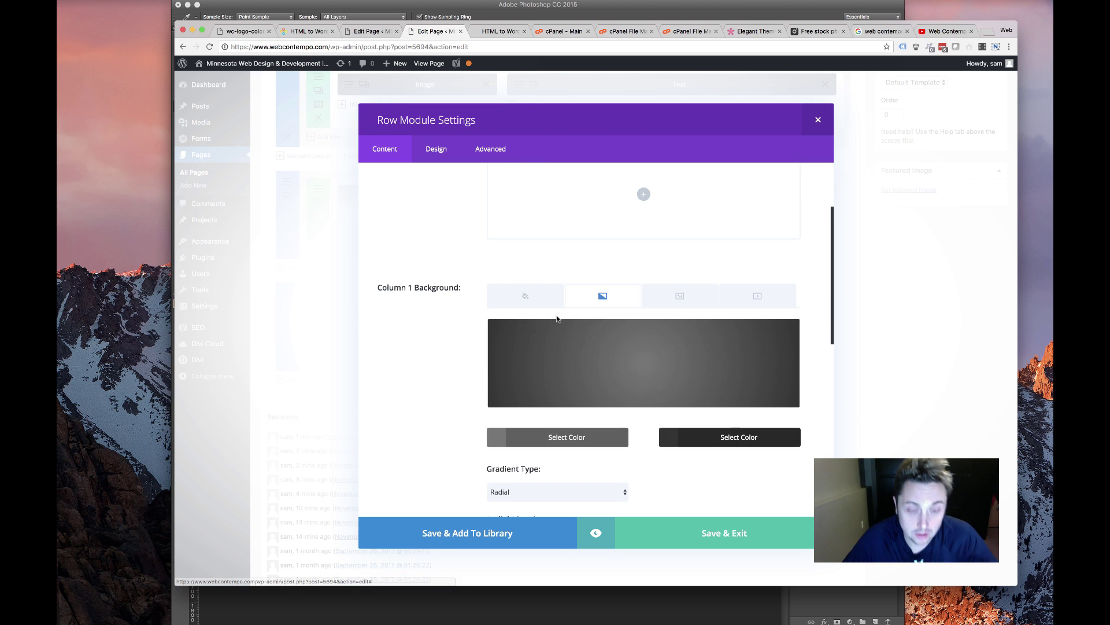
scroll(557, 319, "down", 6)
scroll(555, 317, "up", 9)
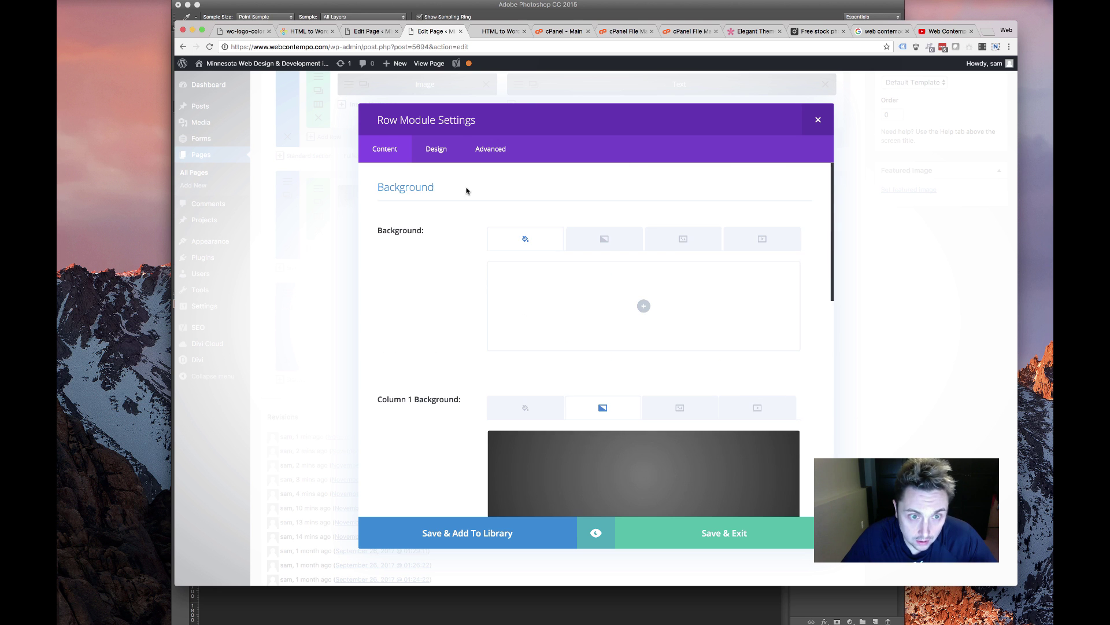
left_click(444, 149)
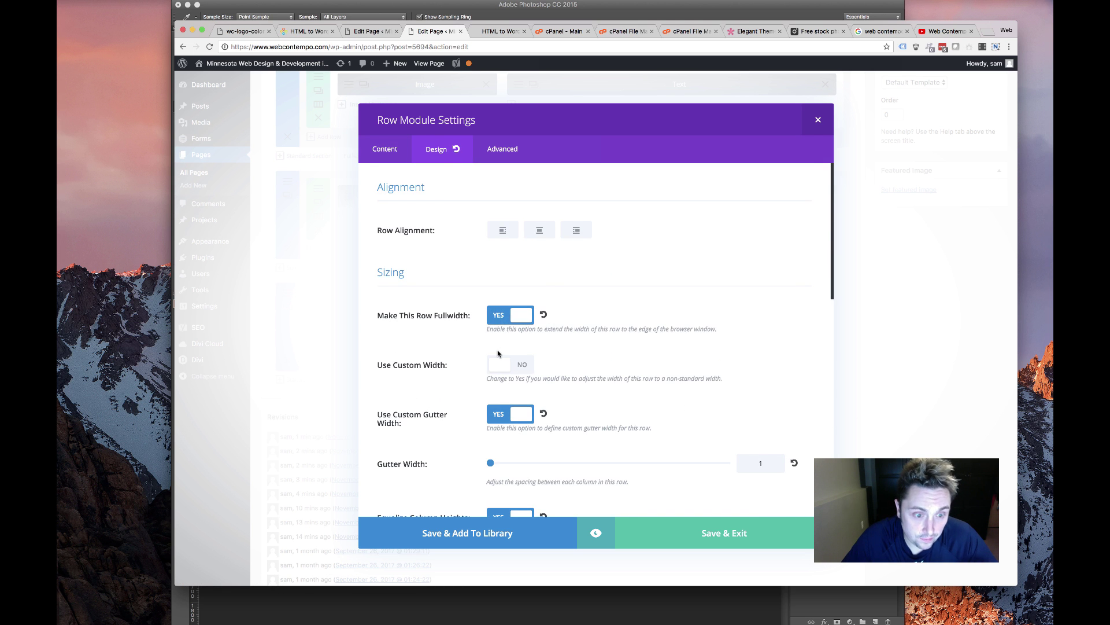
scroll(498, 354, "down", 6)
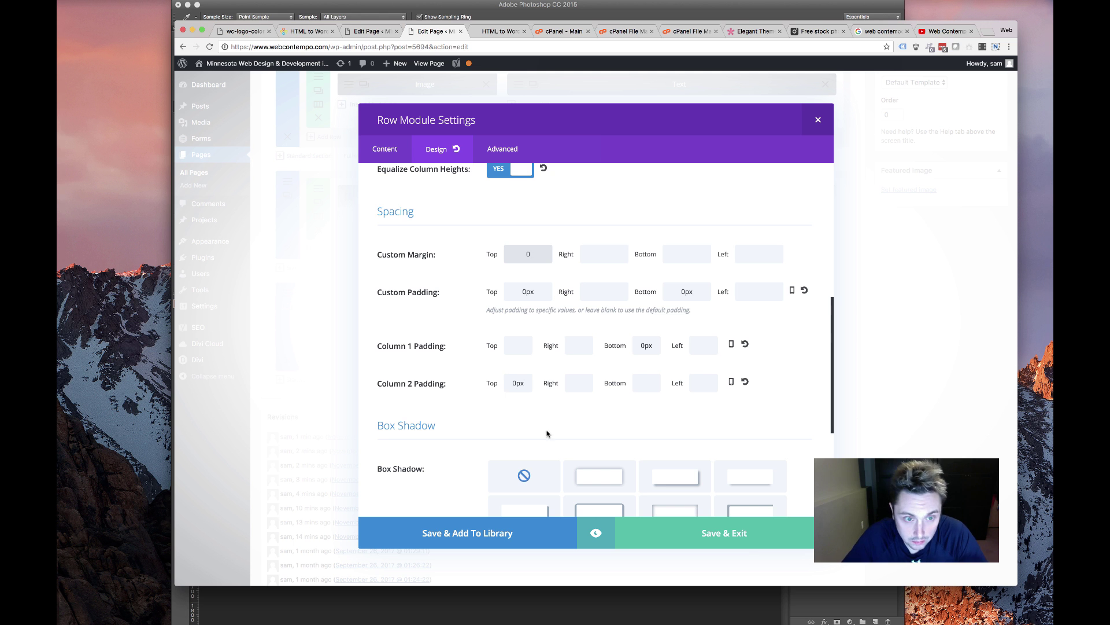
left_click(722, 532)
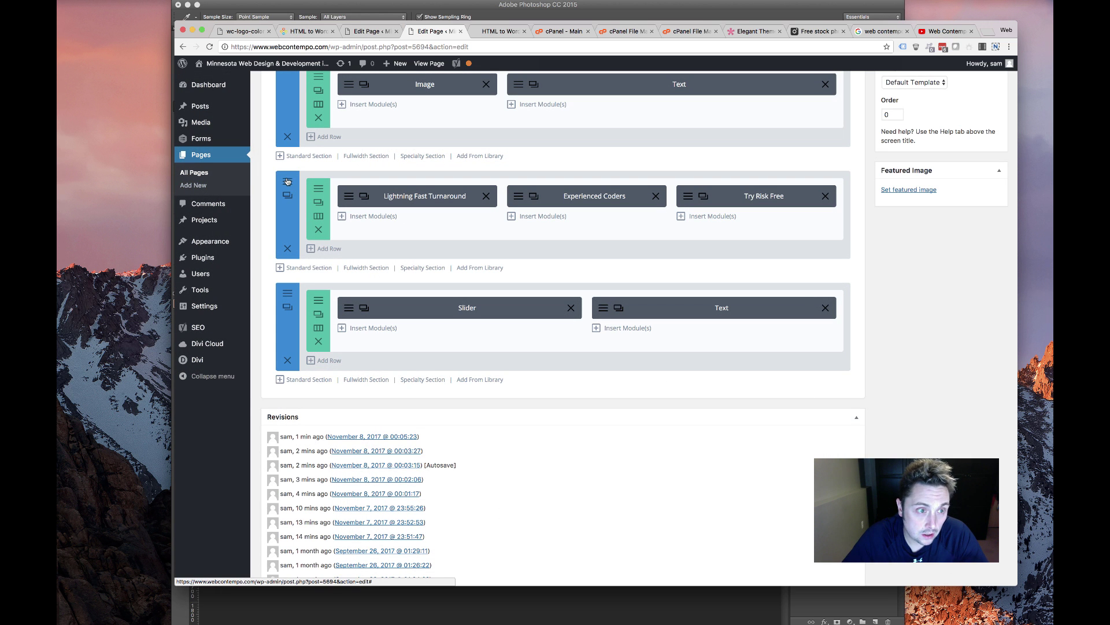
Set the section's bottom margin and bottom padding to 0
left_click(288, 195)
left_click(436, 149)
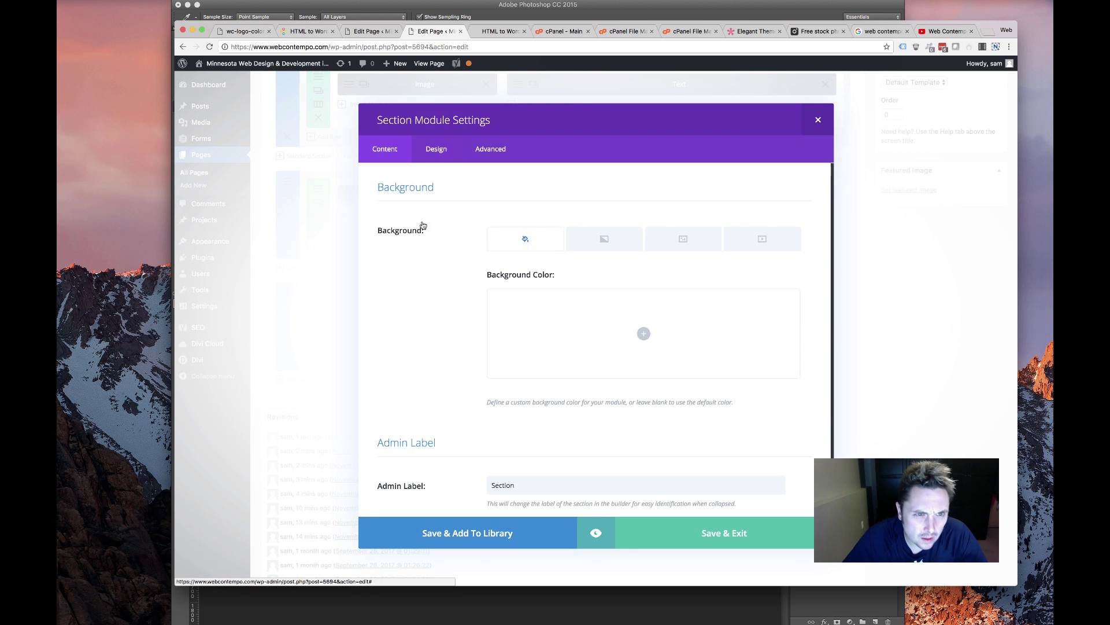
scroll(528, 439, "down", 3)
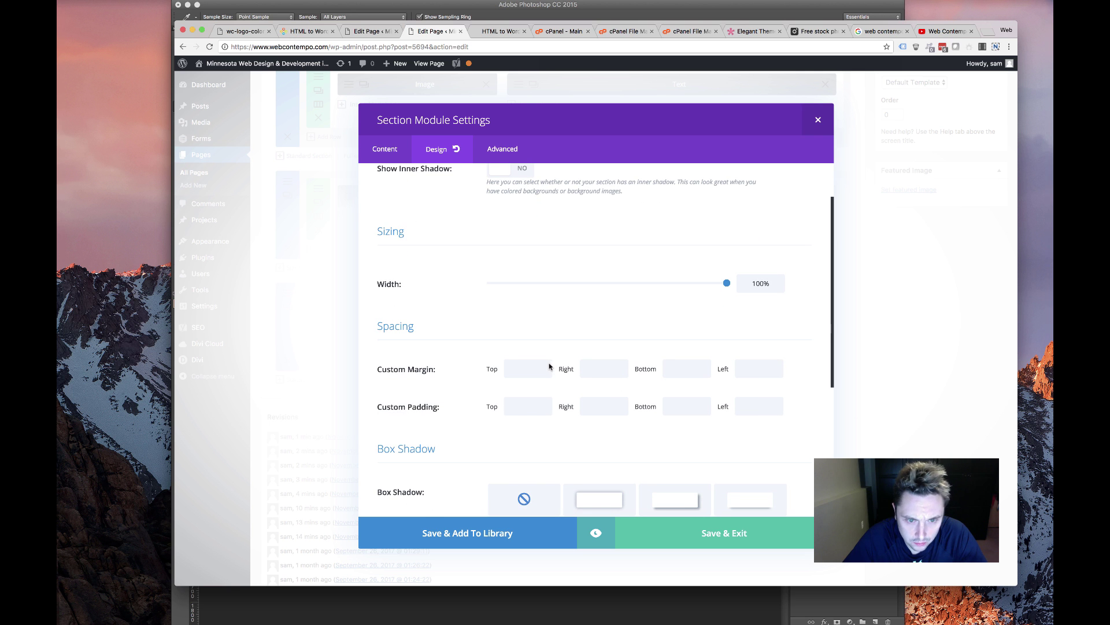
type("0")
left_click(680, 405)
type("0")
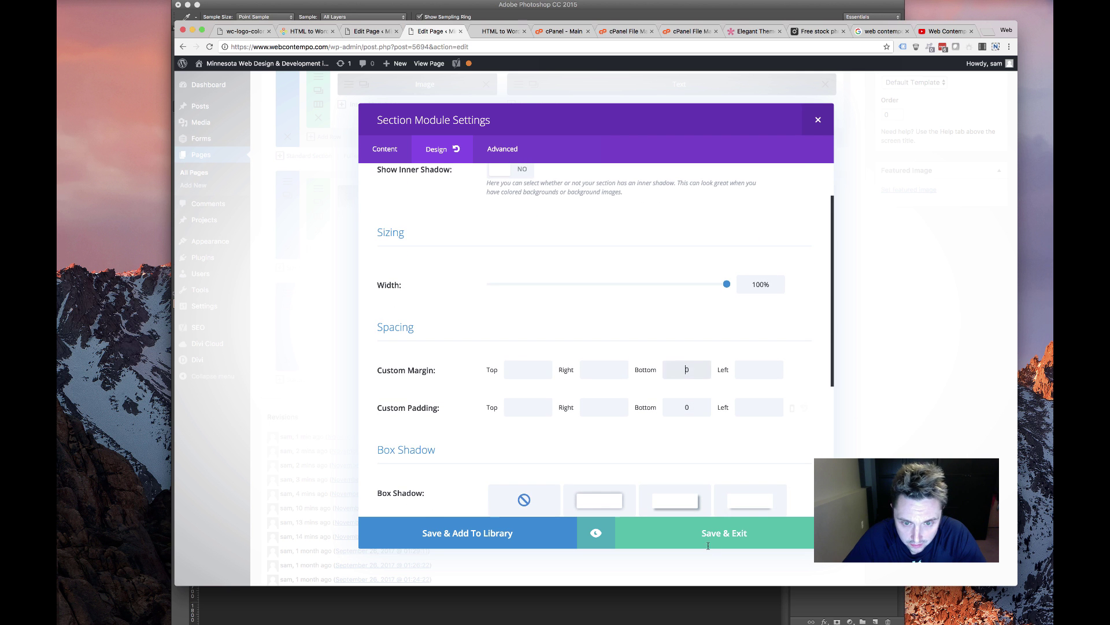
left_click(710, 535)
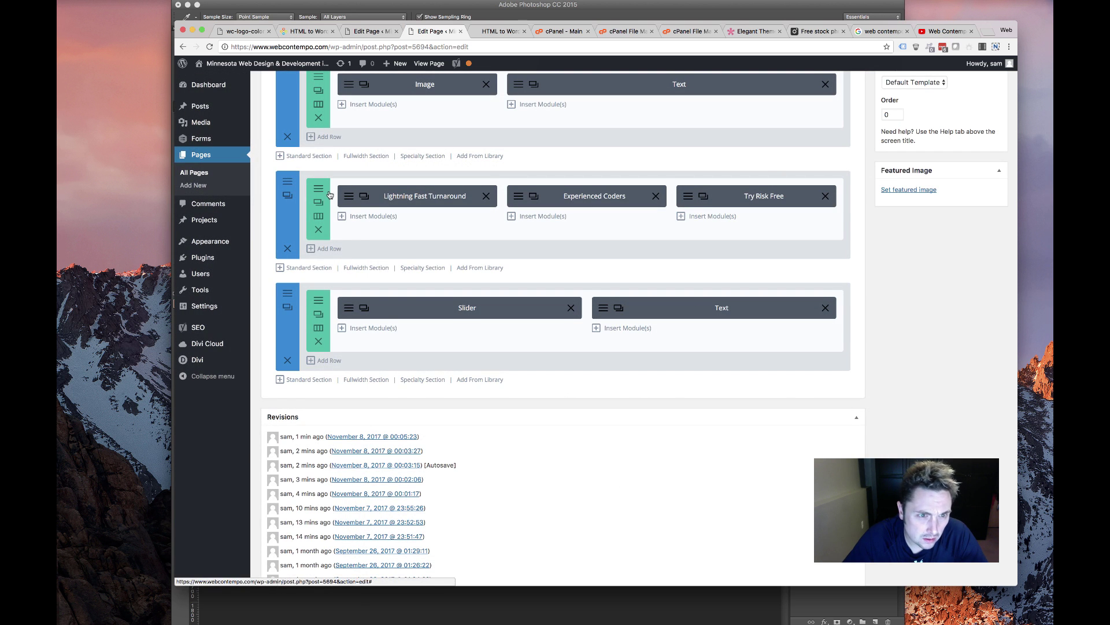
Set the three-column row's bottom margin and bottom padding to 0
left_click(324, 193)
left_click(428, 151)
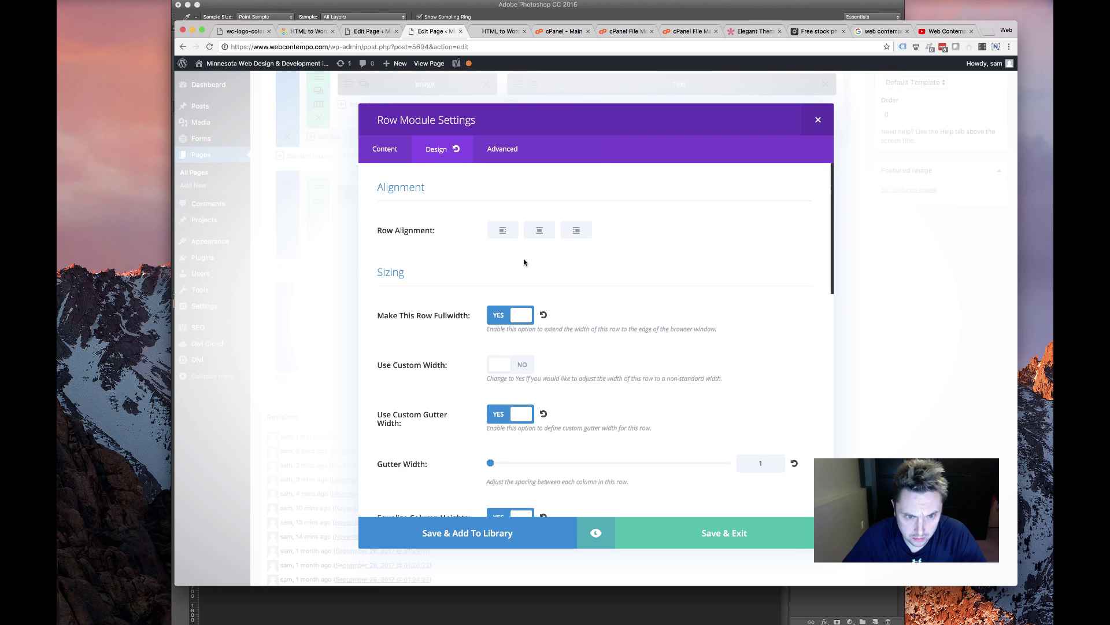
scroll(506, 297, "down", 15)
scroll(566, 256, "up", 5)
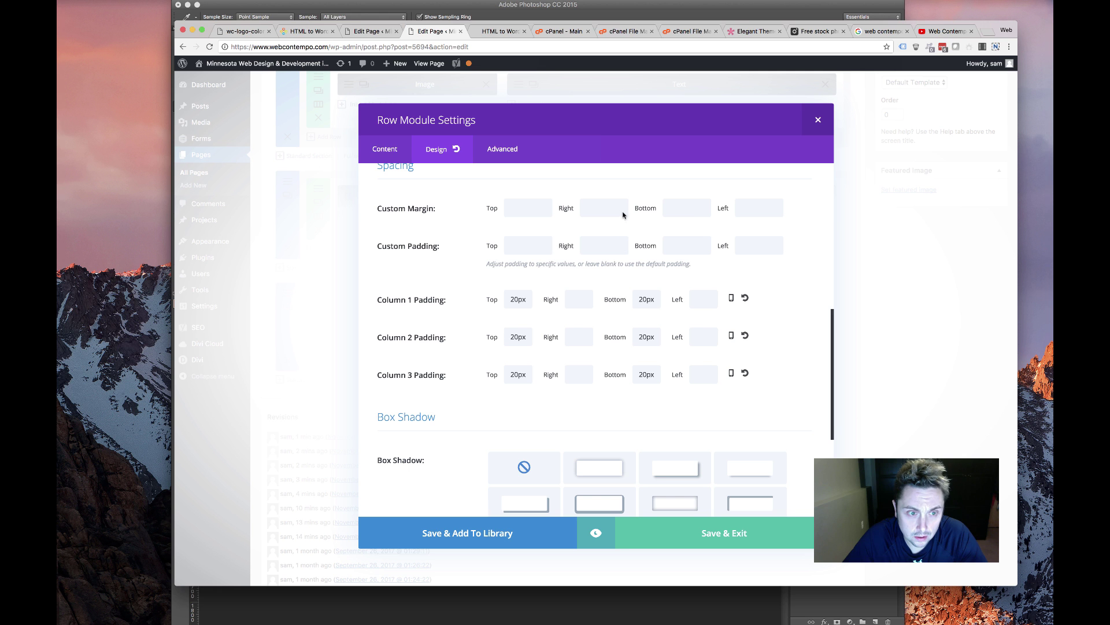
left_click(685, 208)
type("0")
left_click(686, 245)
type("0")
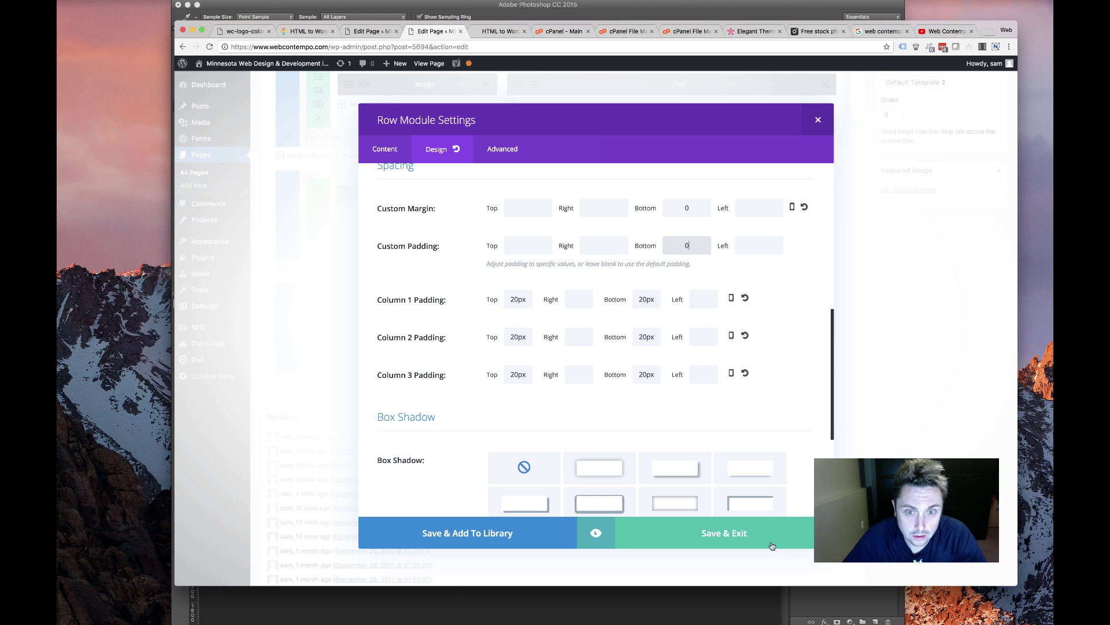
key("Return")
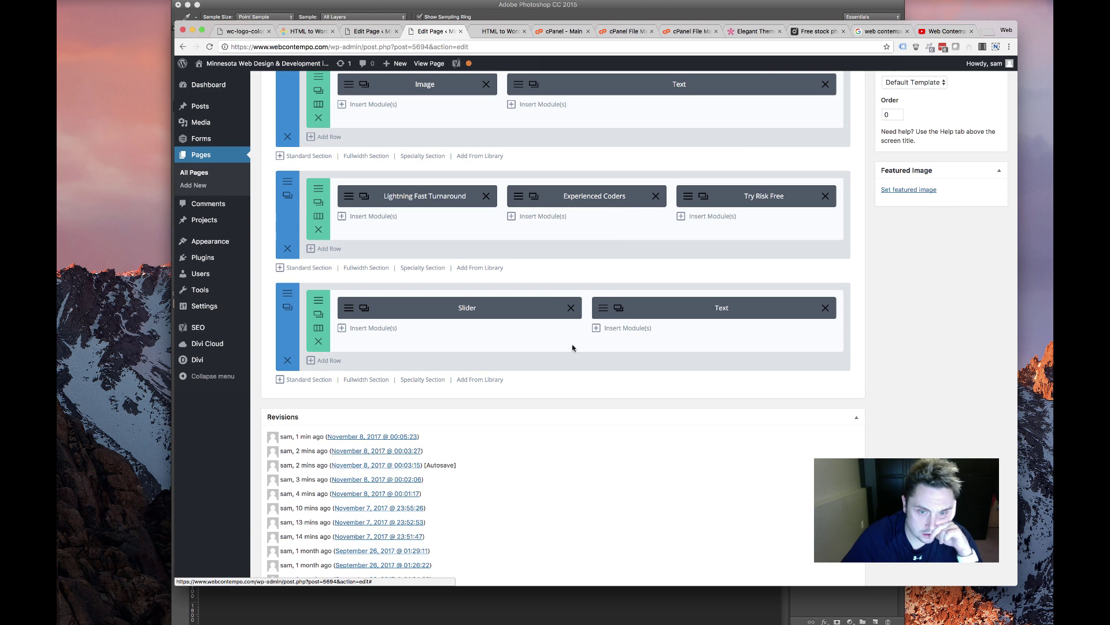
Give the REQUEST A QUOTE text module 30px padding on every side and save it
left_click(618, 308)
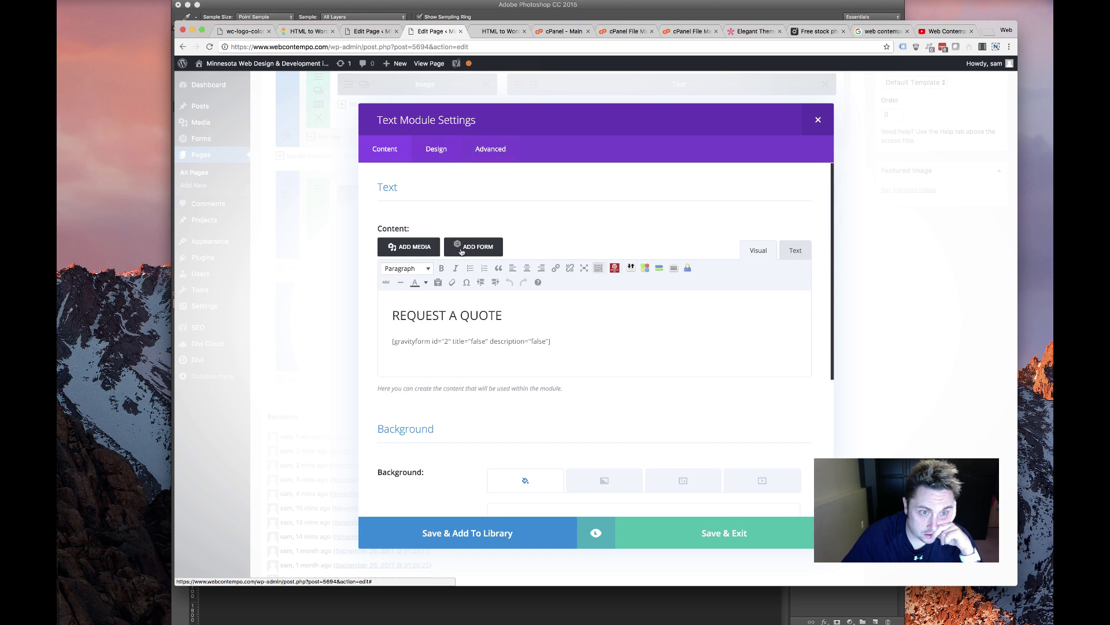
left_click(445, 150)
scroll(532, 362, "down", 5)
scroll(533, 365, "down", 15)
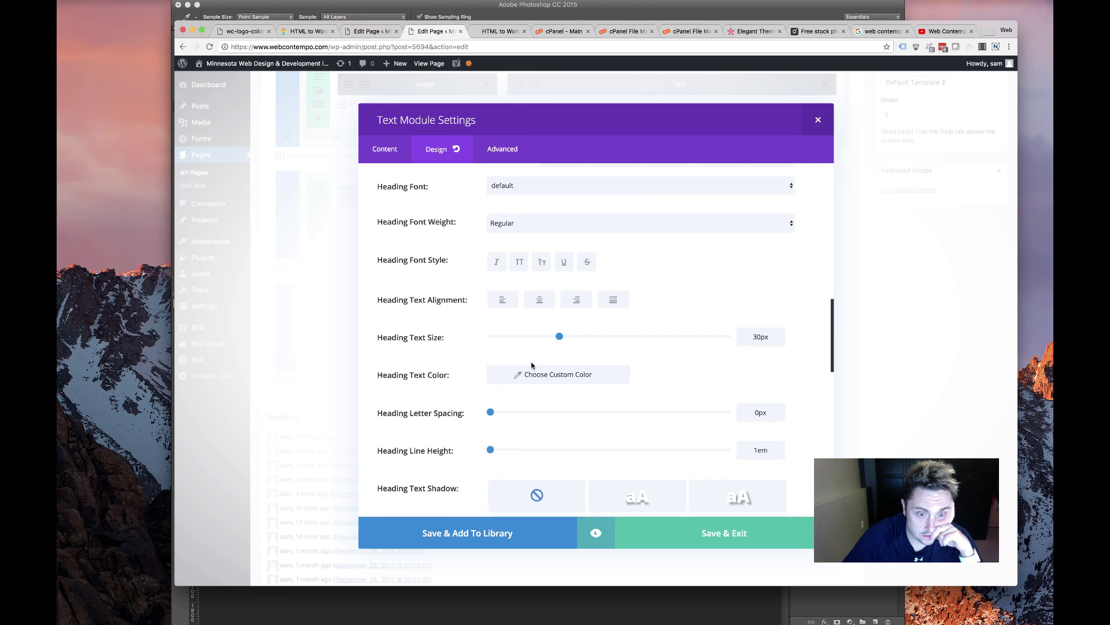
scroll(508, 361, "up", 1)
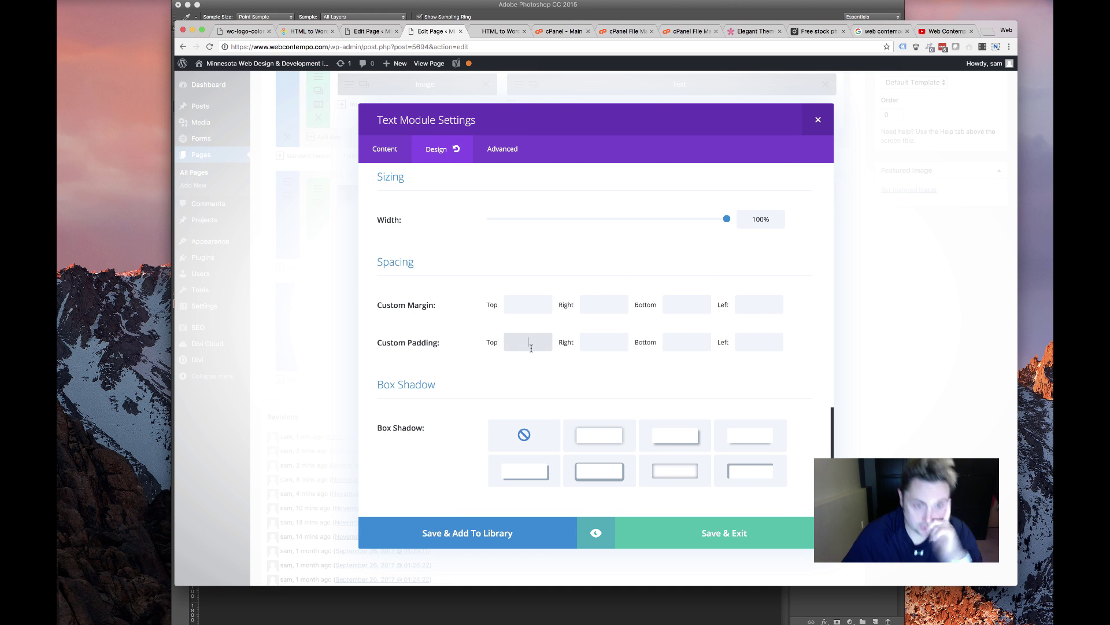
type("x")
key("Tab")
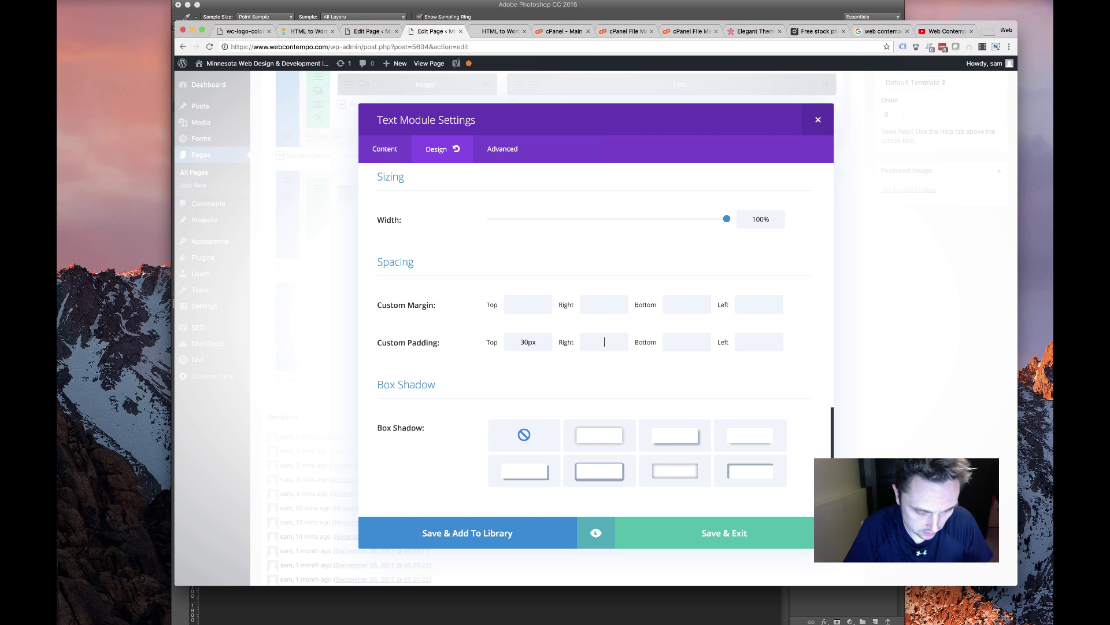
type("30px")
key("Tab")
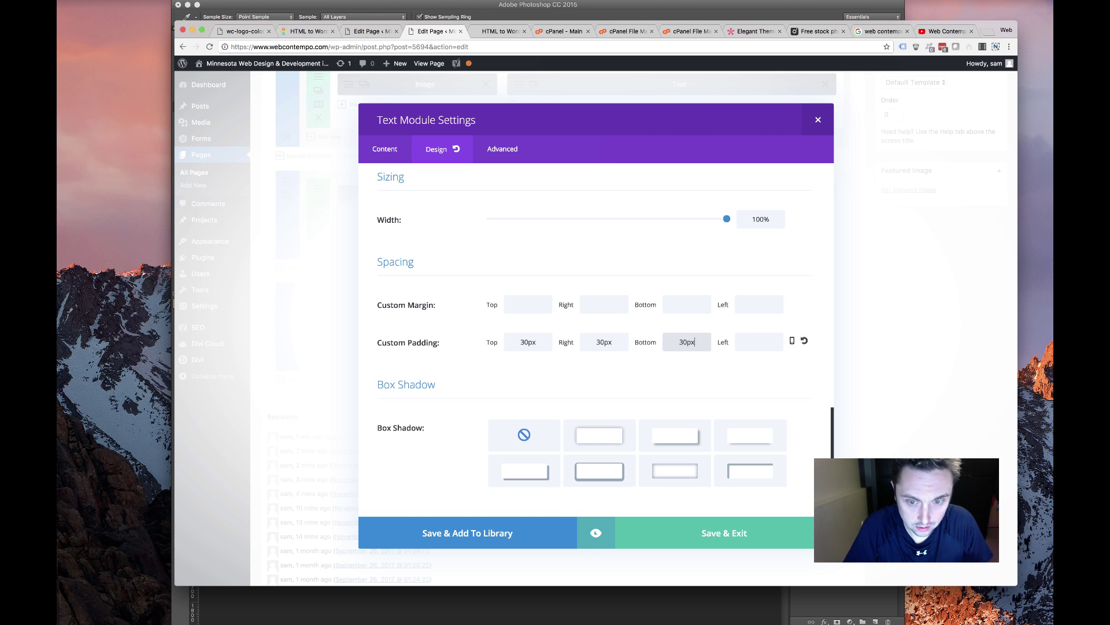
key("Tab")
type("30px")
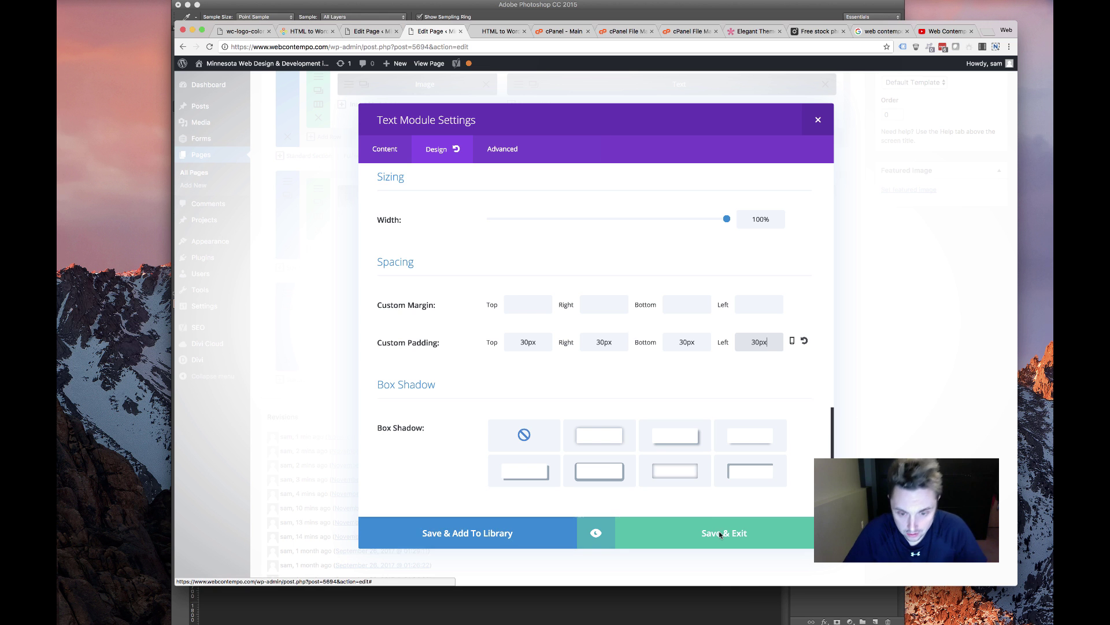
left_click(745, 532)
Glance at the live page, then return to the page editor
scroll(306, 174, "up", 2)
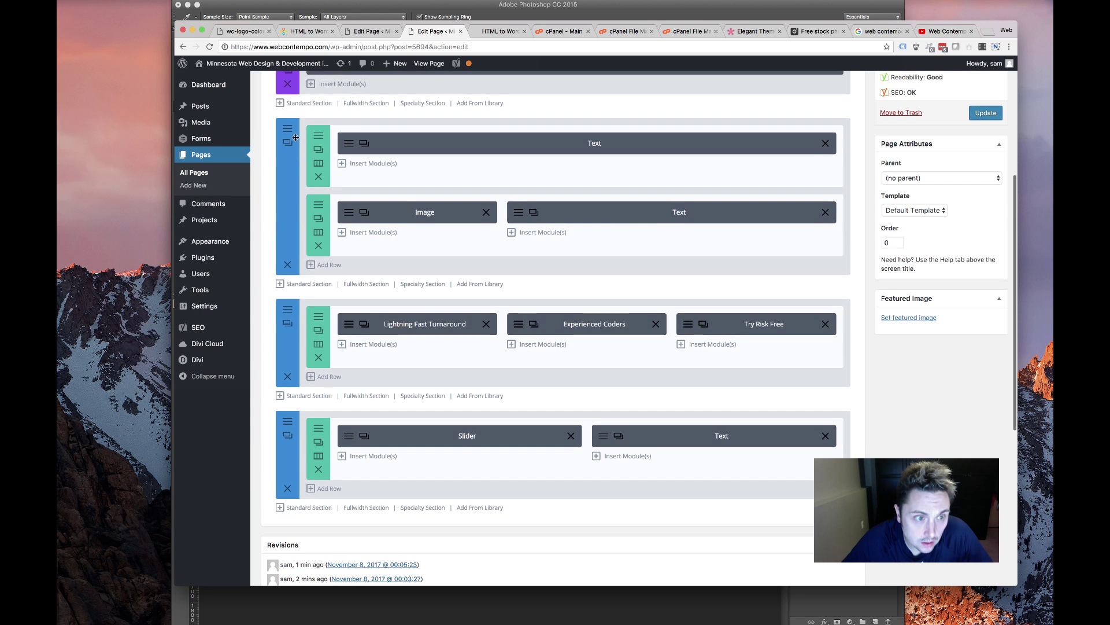
left_click(488, 31)
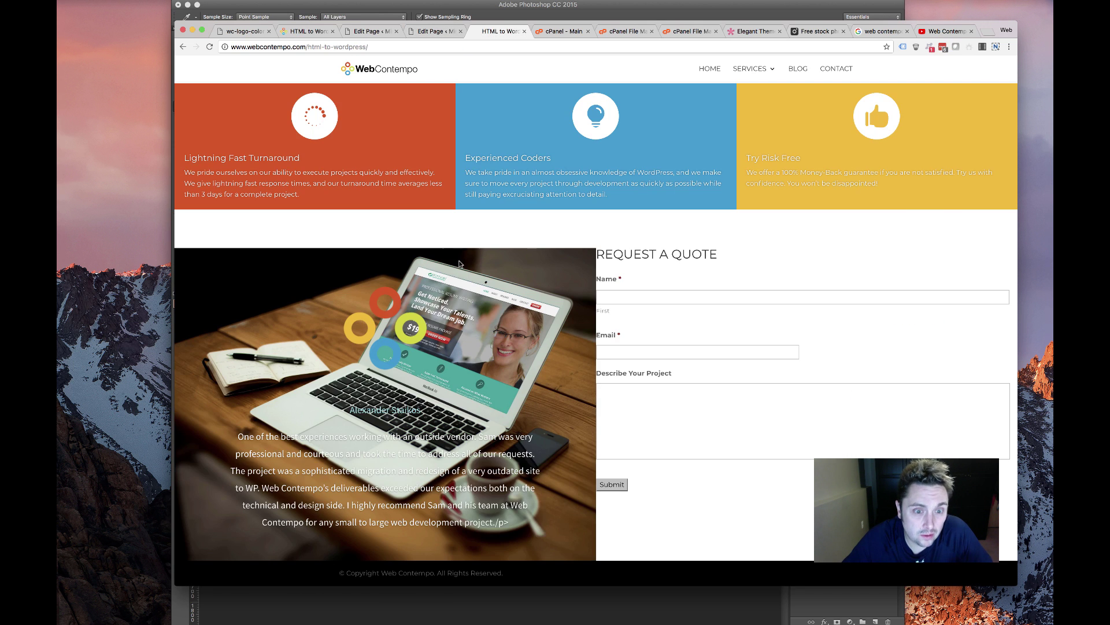
scroll(450, 279, "up", 3)
left_click(420, 33)
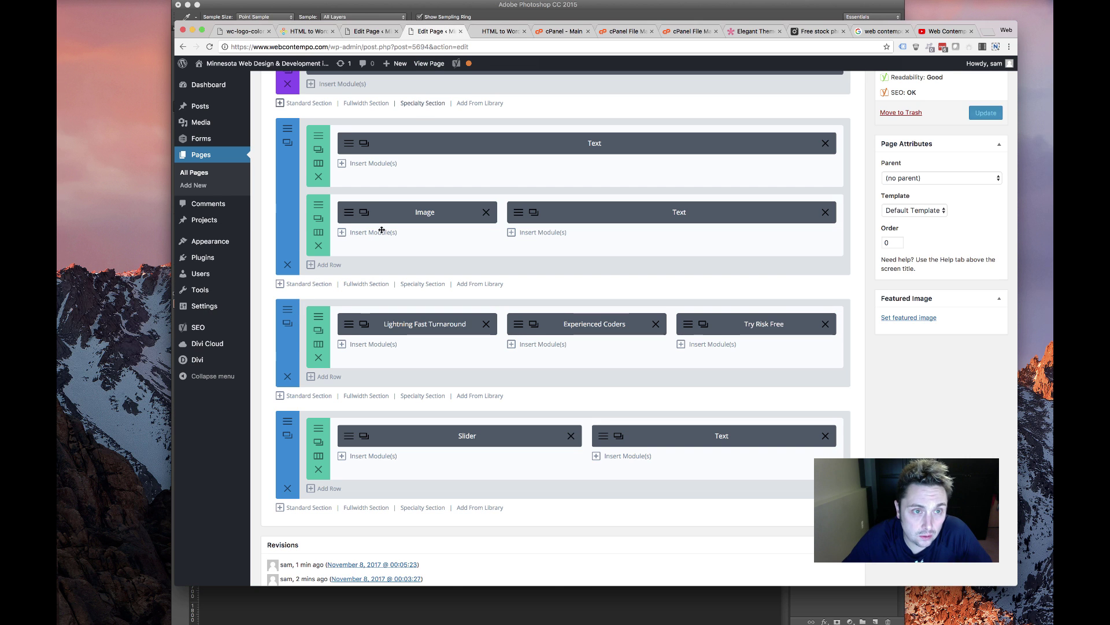
scroll(280, 205, "up", 3)
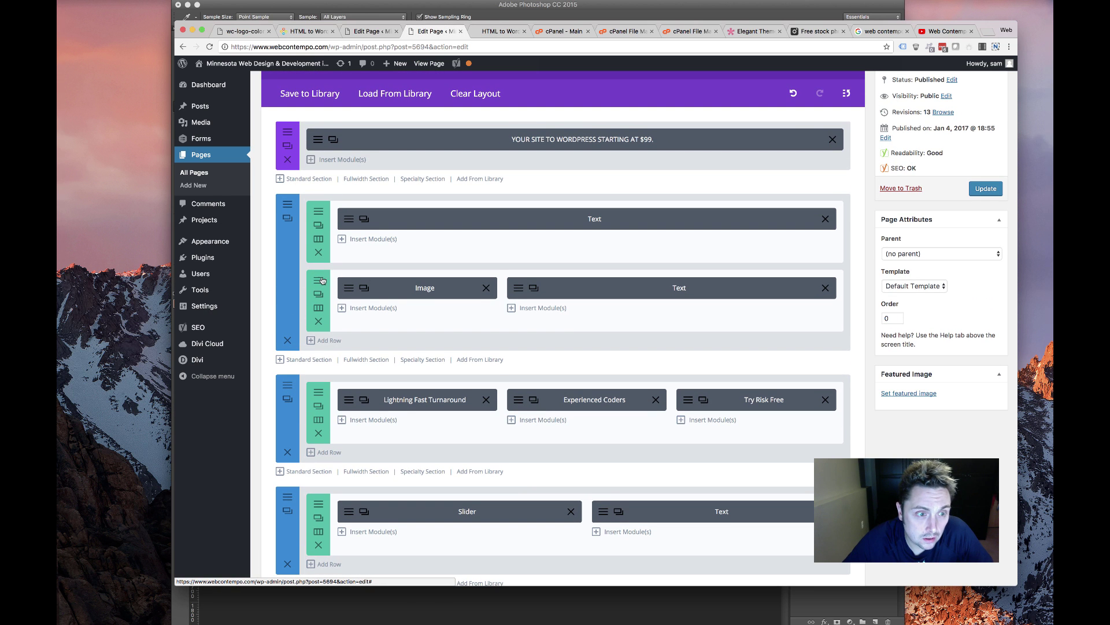
Set the image-and-text row's bottom margin and bottom padding to 0 and save
left_click(318, 225)
left_click(503, 149)
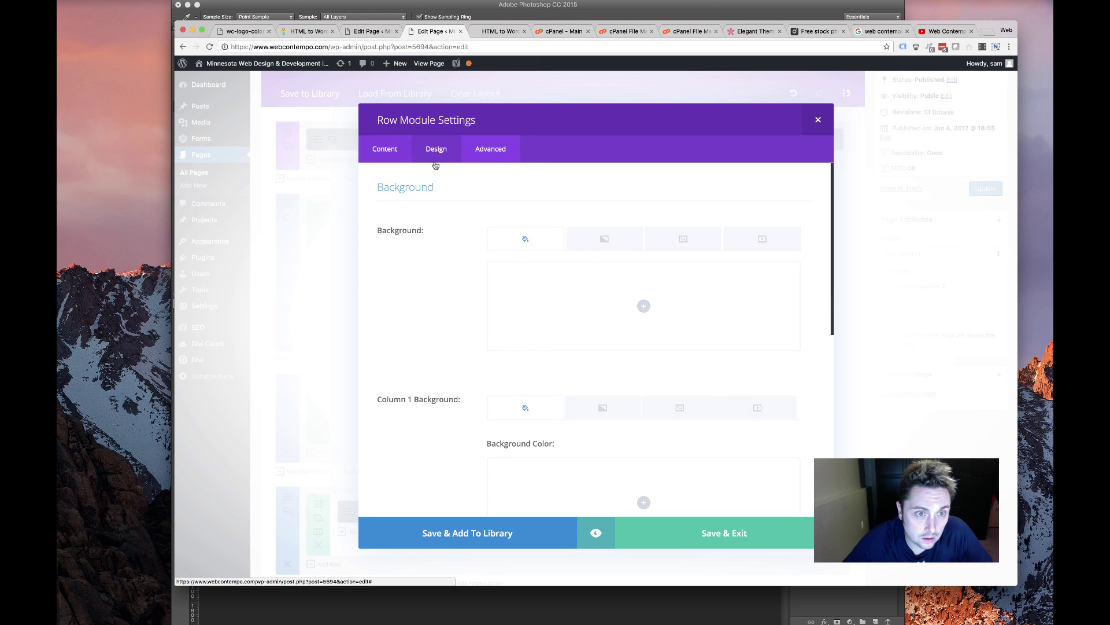
scroll(566, 350, "down", 10)
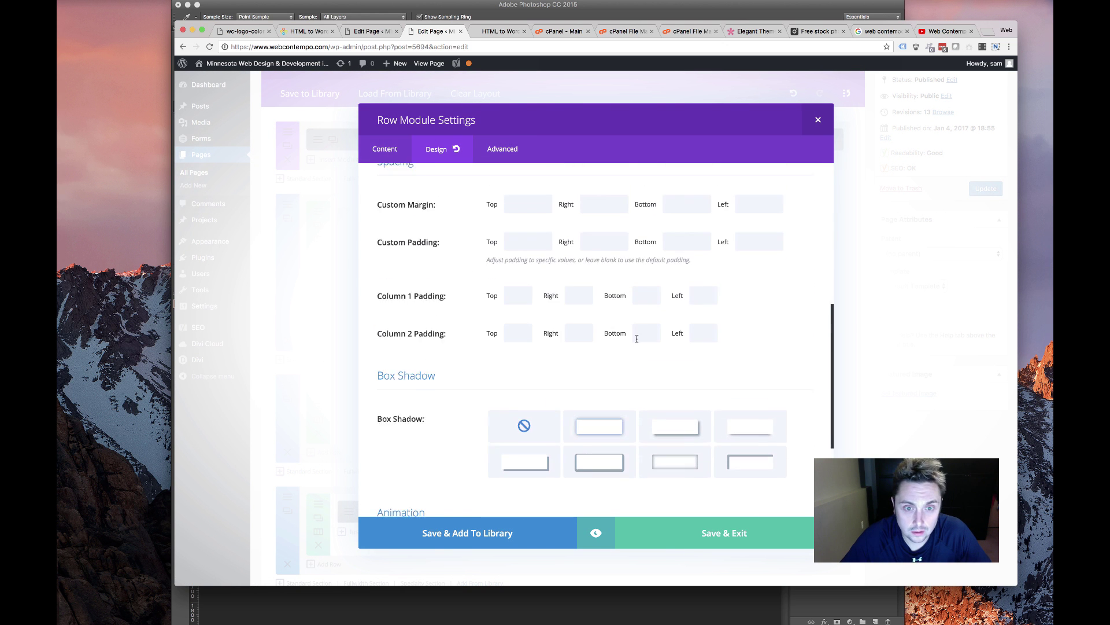
left_click(671, 230)
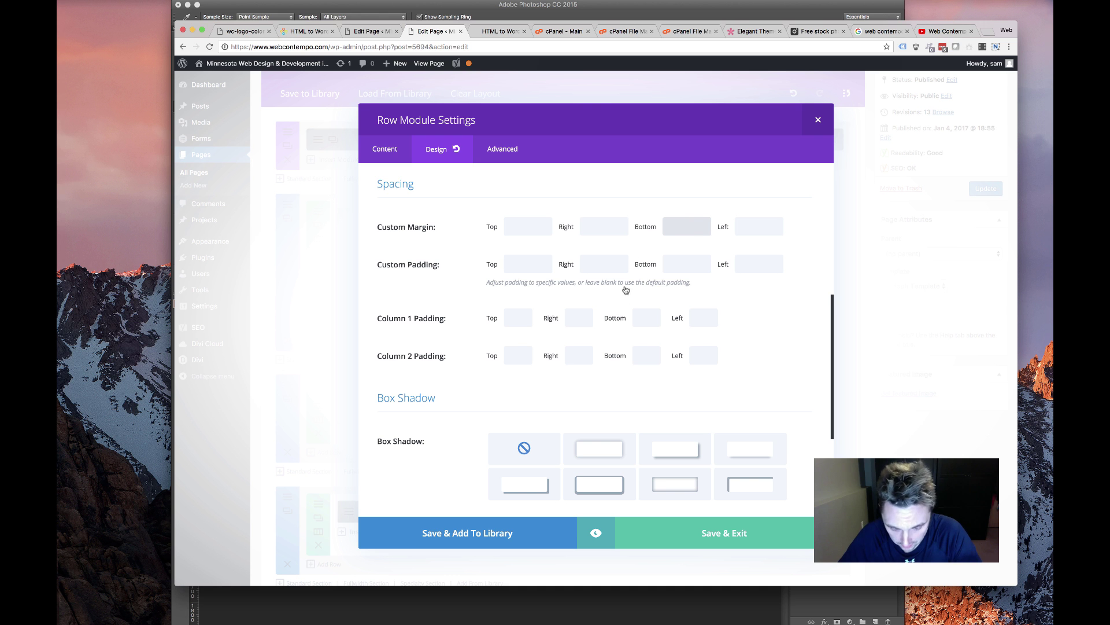
left_click(692, 263)
left_click(731, 540)
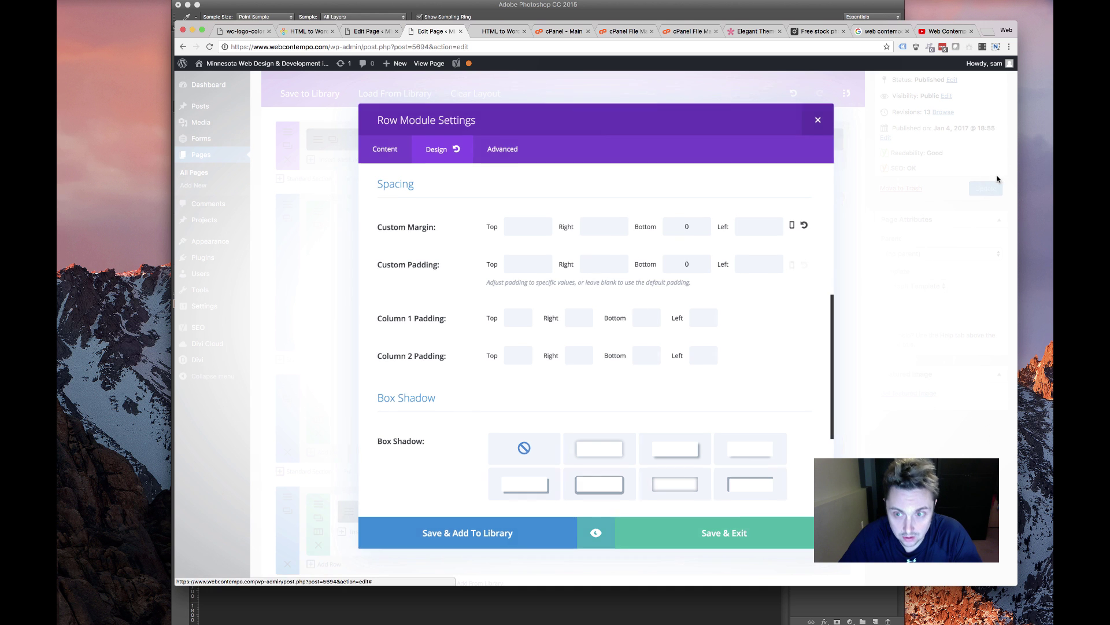
Reload the live page, advance the testimonial slider and scroll through to check the spacing
left_click(501, 32)
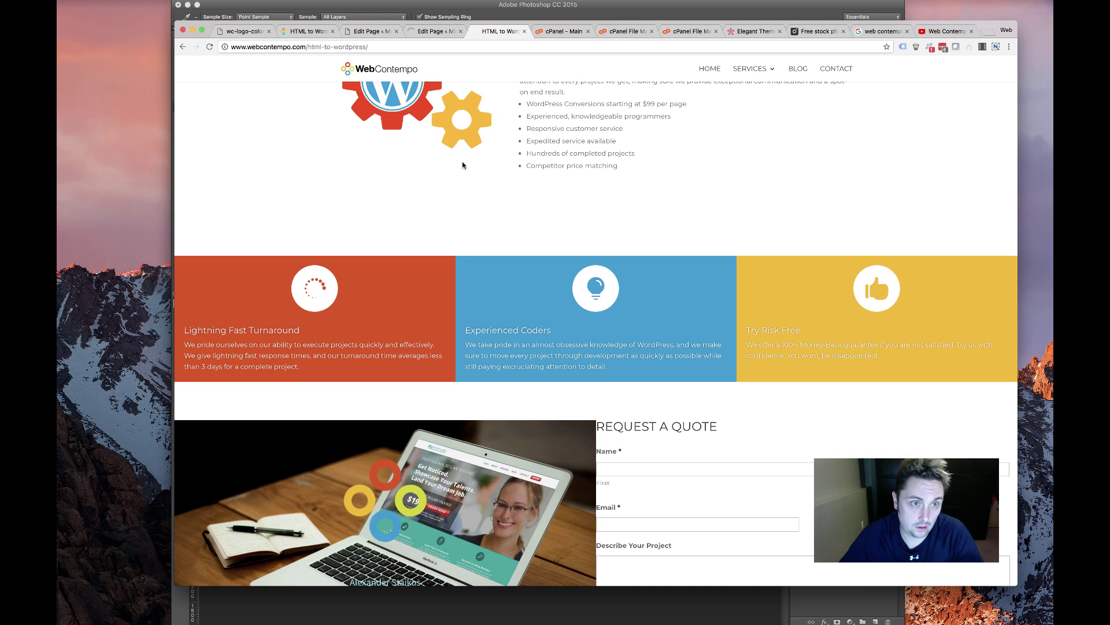
scroll(475, 237, "down", 5)
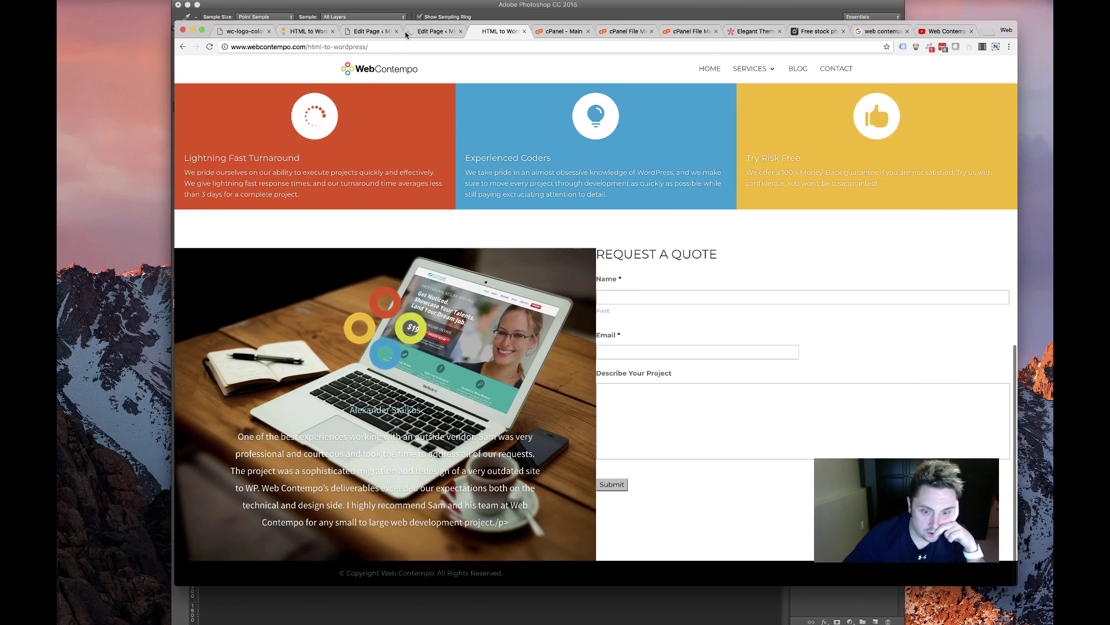
scroll(382, 107, "up", 10)
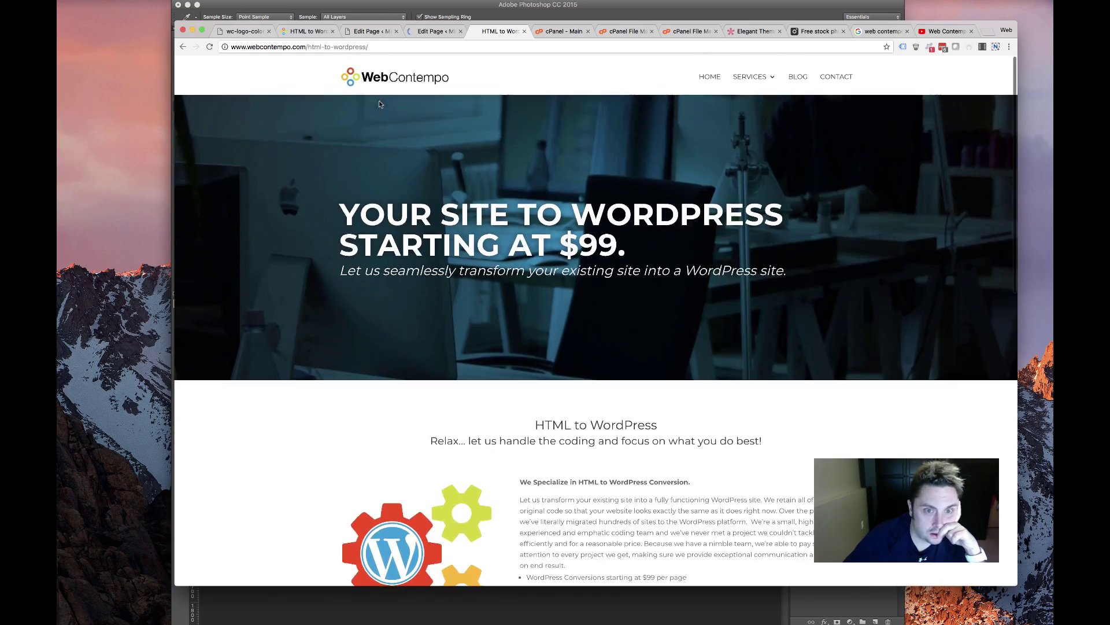
scroll(380, 100, "down", 9)
scroll(373, 98, "up", 5)
key("super+r")
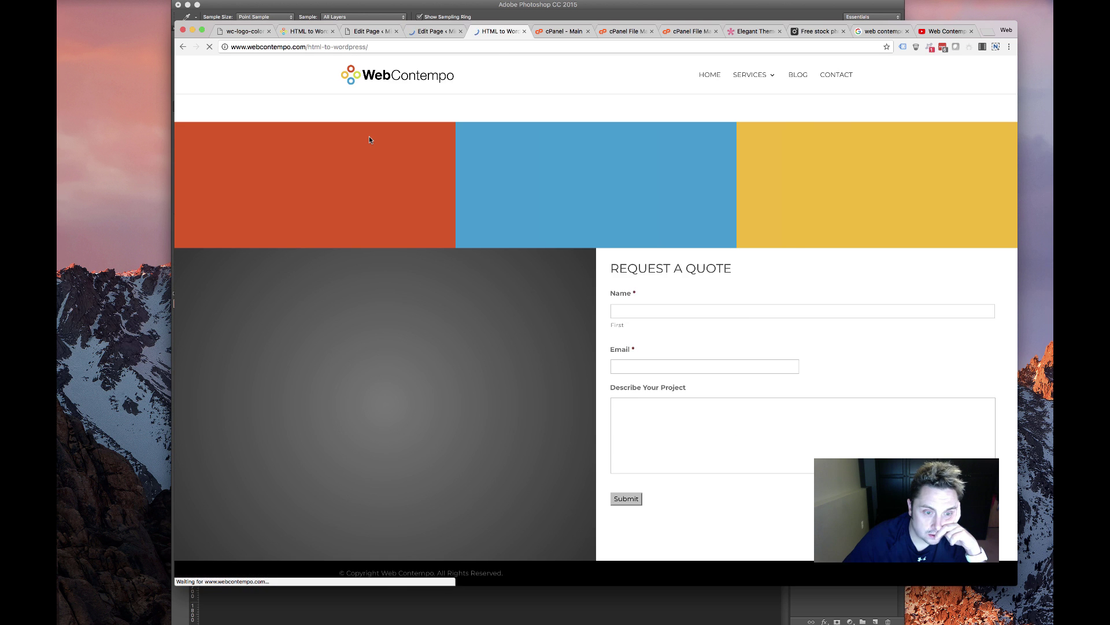
scroll(442, 222, "down", 3)
scroll(442, 225, "down", 2)
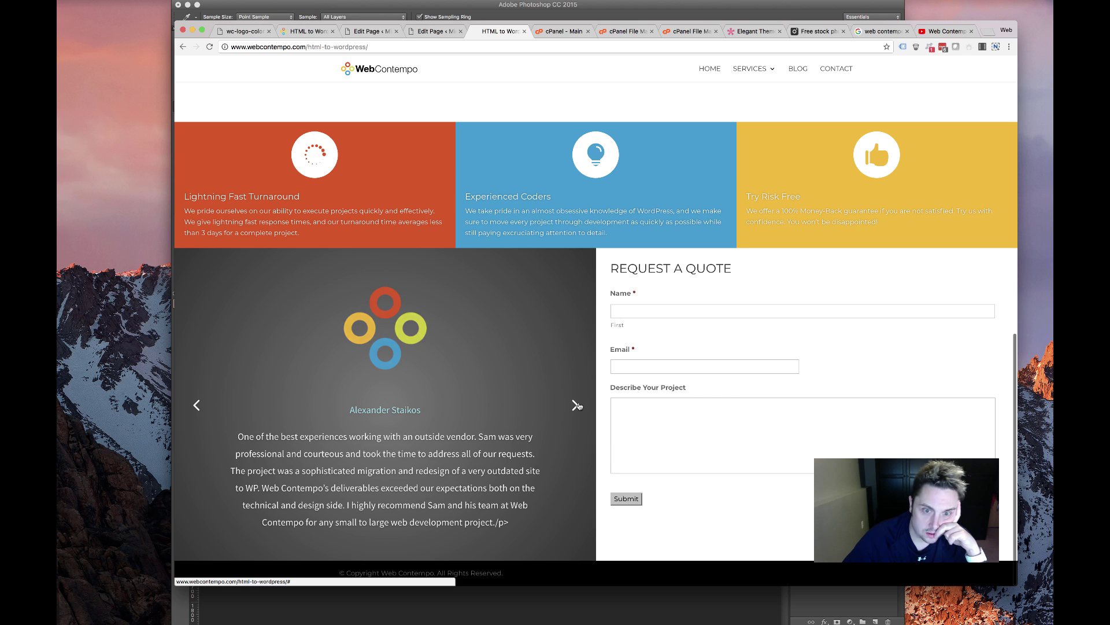
left_click(576, 405)
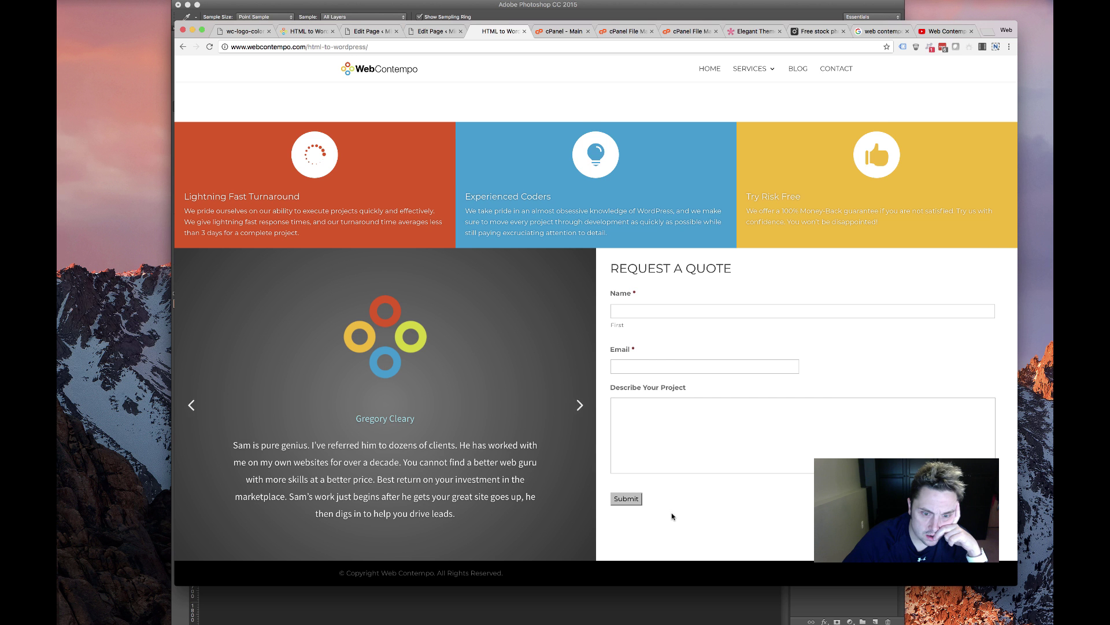
scroll(665, 502, "down", 1)
scroll(664, 502, "down", 5)
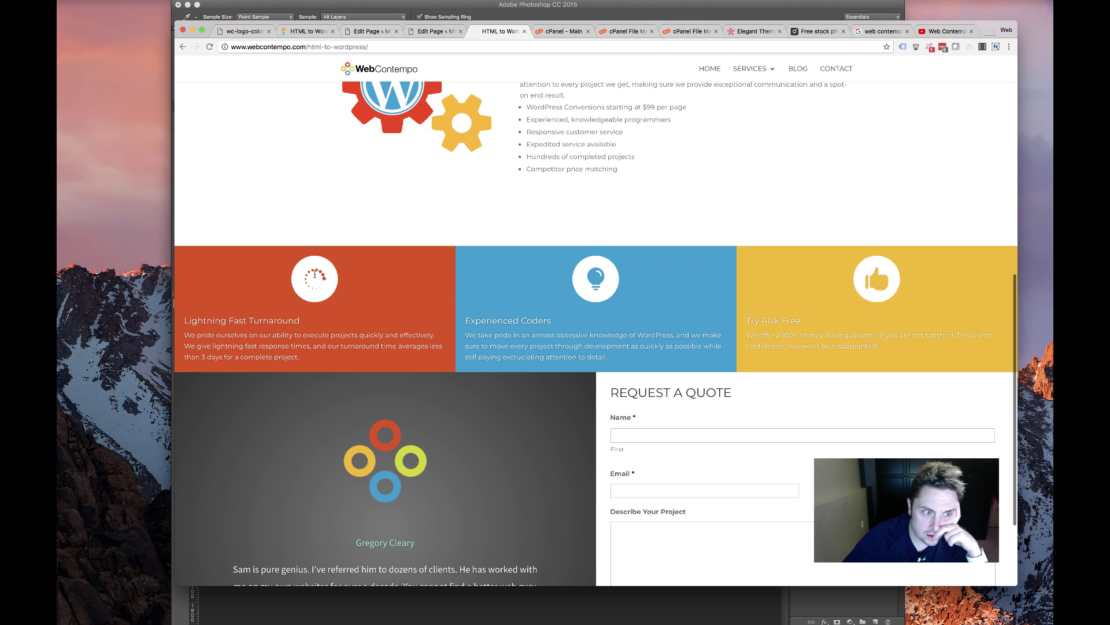
scroll(314, 274, "up", 6)
scroll(315, 277, "down", 5)
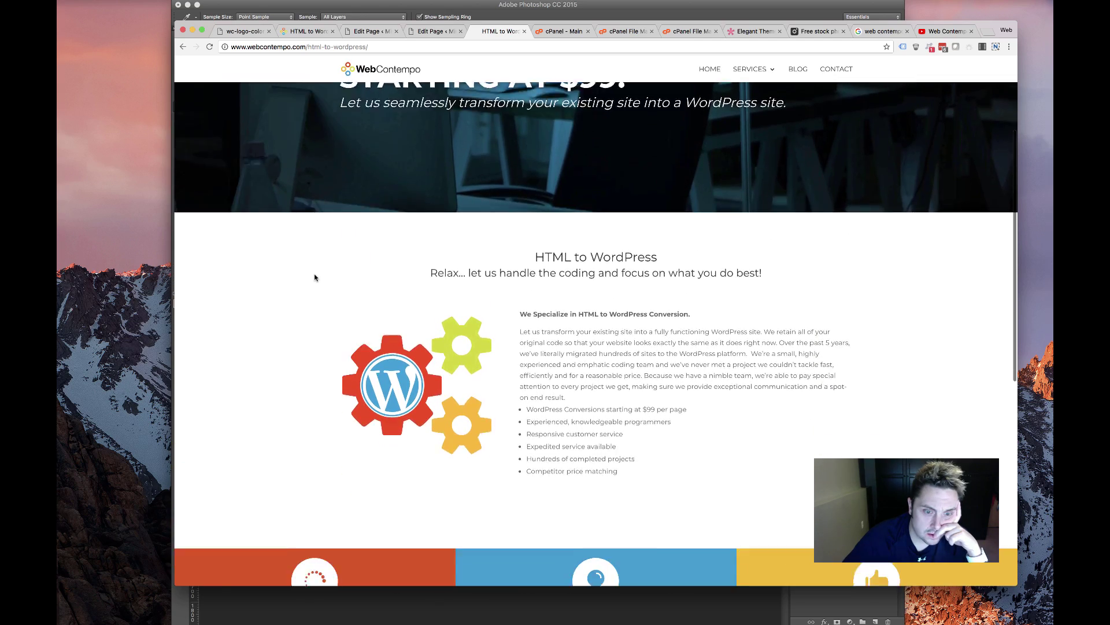
scroll(314, 281, "down", 6)
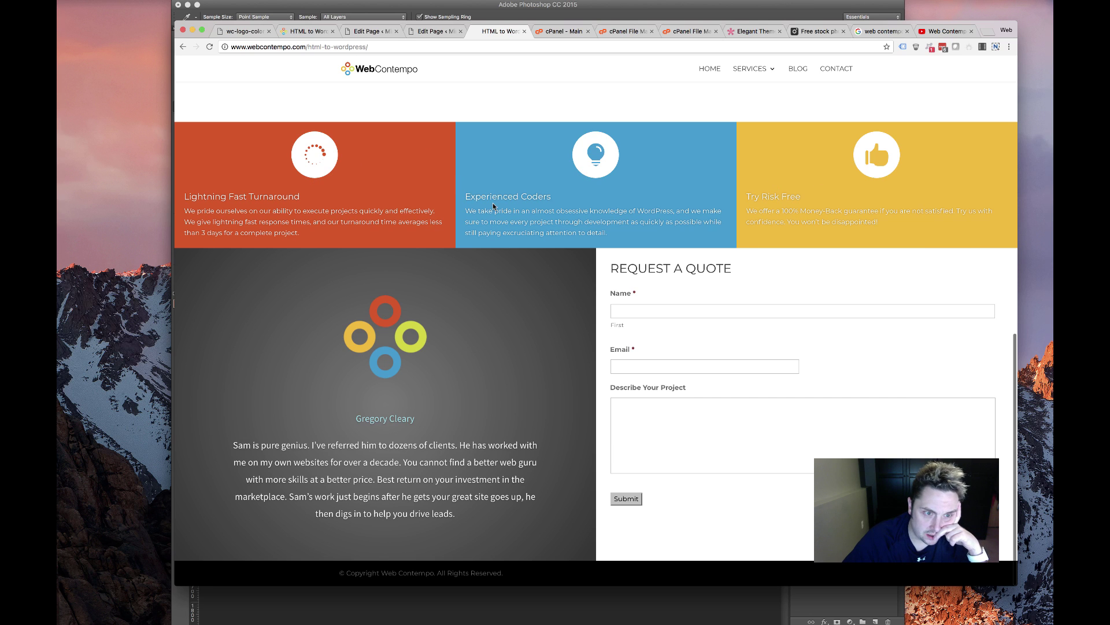
scroll(492, 204, "up", 6)
scroll(490, 206, "down", 4)
scroll(491, 203, "up", 5)
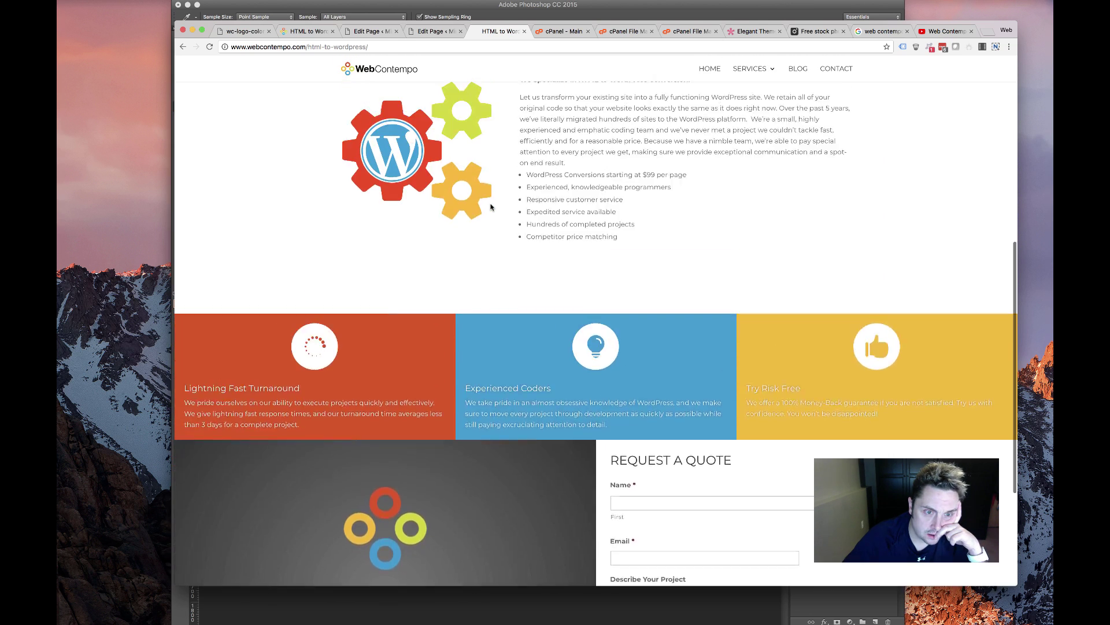
scroll(517, 179, "up", 3)
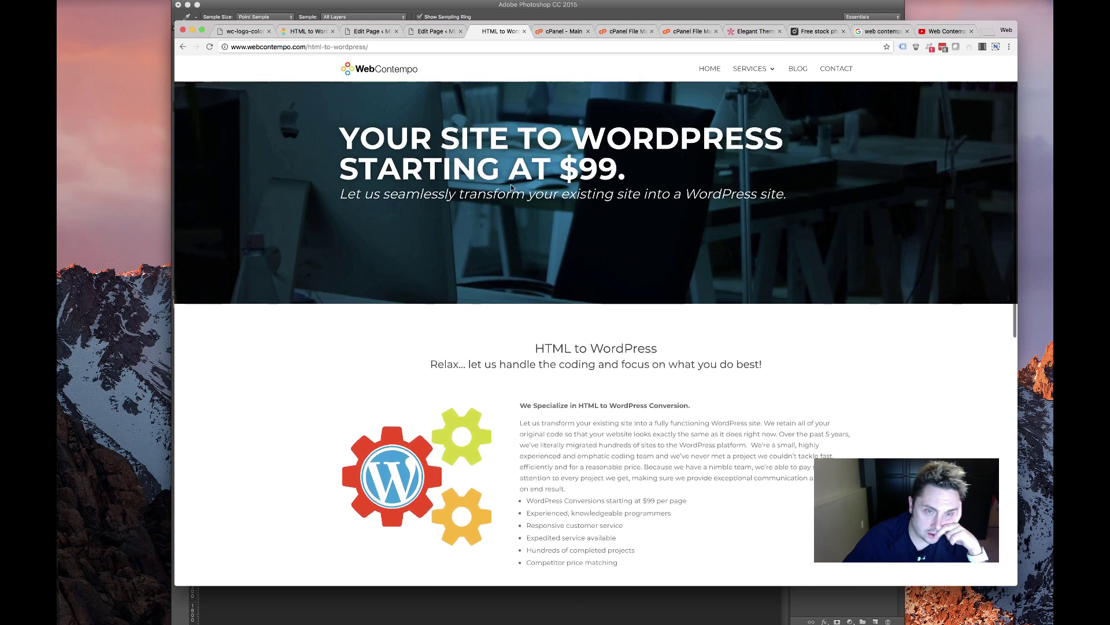
scroll(517, 179, "down", 8)
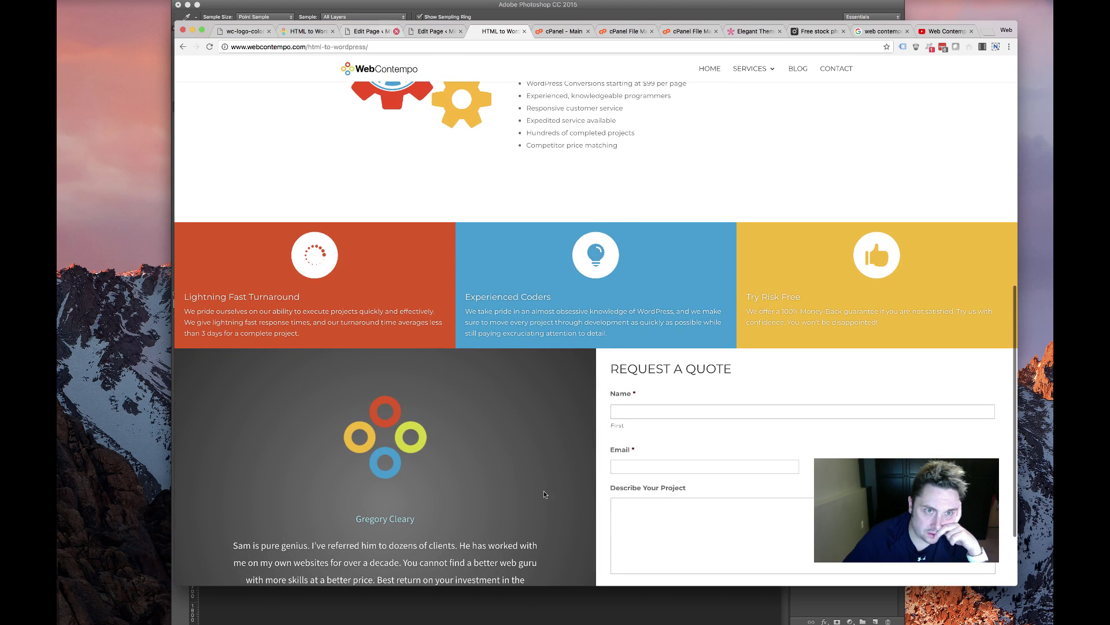
Duplicate the Slider and Text section and move the copy up under the hero
left_click(426, 33)
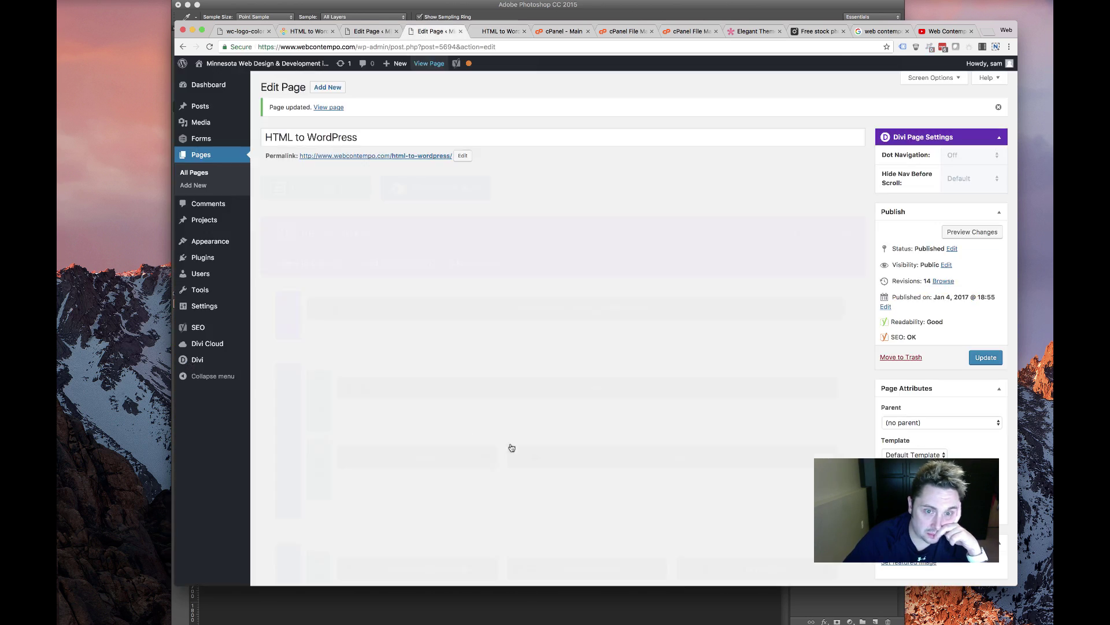
scroll(466, 350, "down", 10)
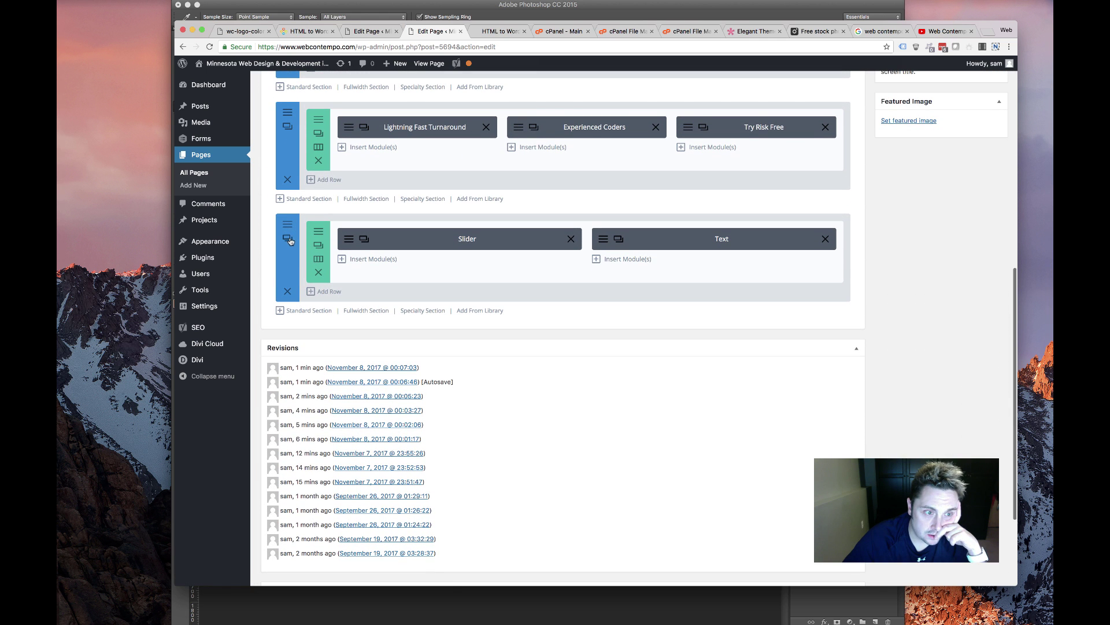
left_click(287, 237)
left_click_drag(287, 373, 307, 174)
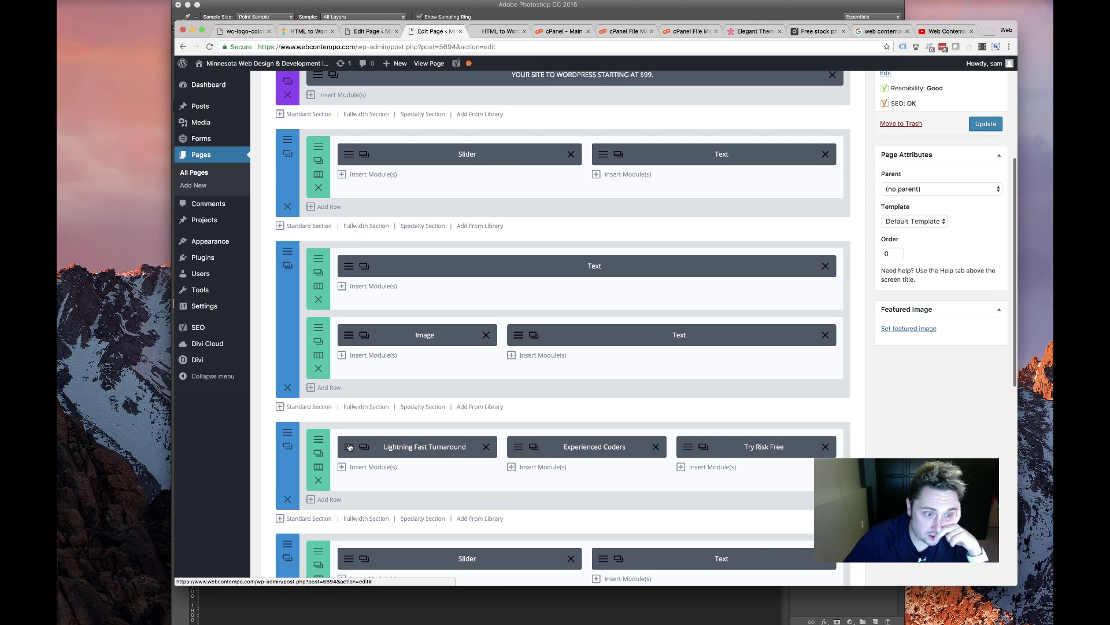
Review and save the copied row's design settings, then view the live page
left_click(319, 452)
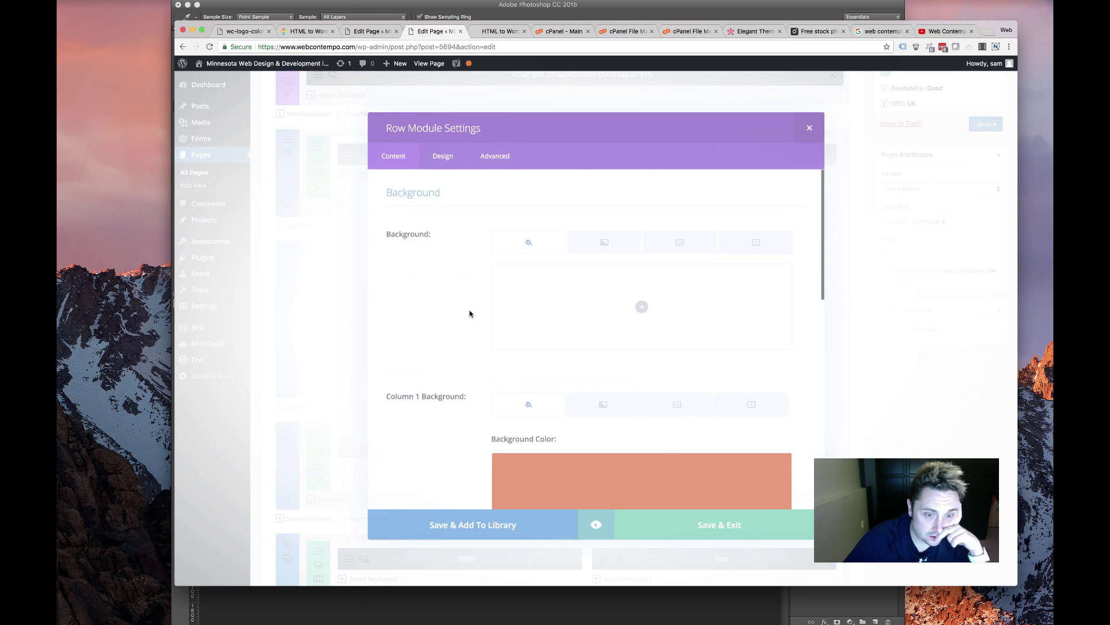
left_click(439, 149)
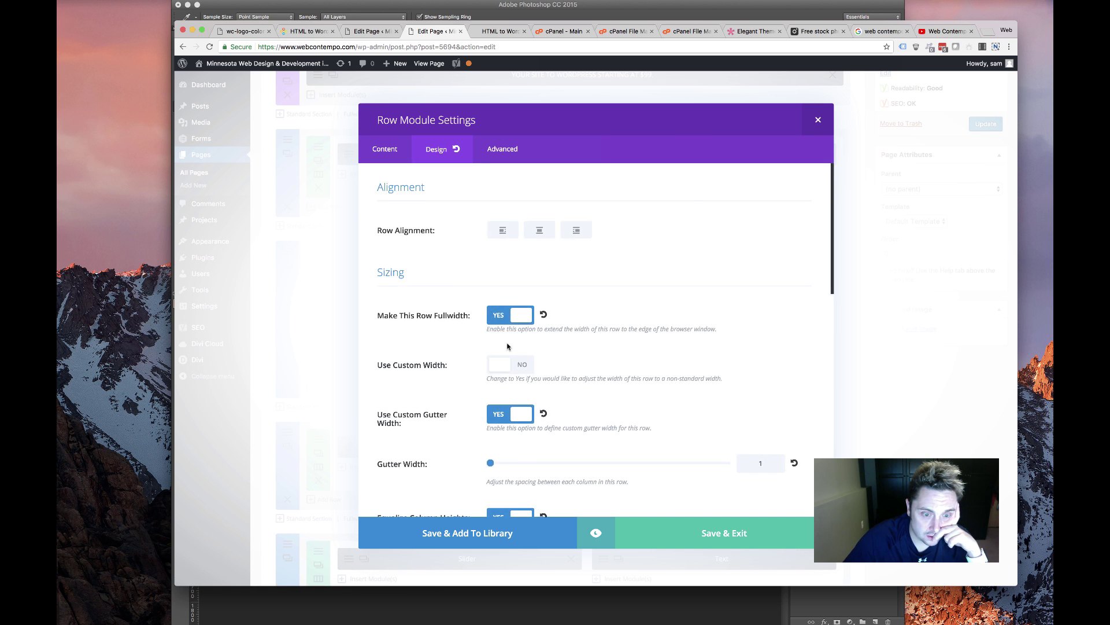
scroll(508, 344, "down", 10)
scroll(508, 345, "up", 5)
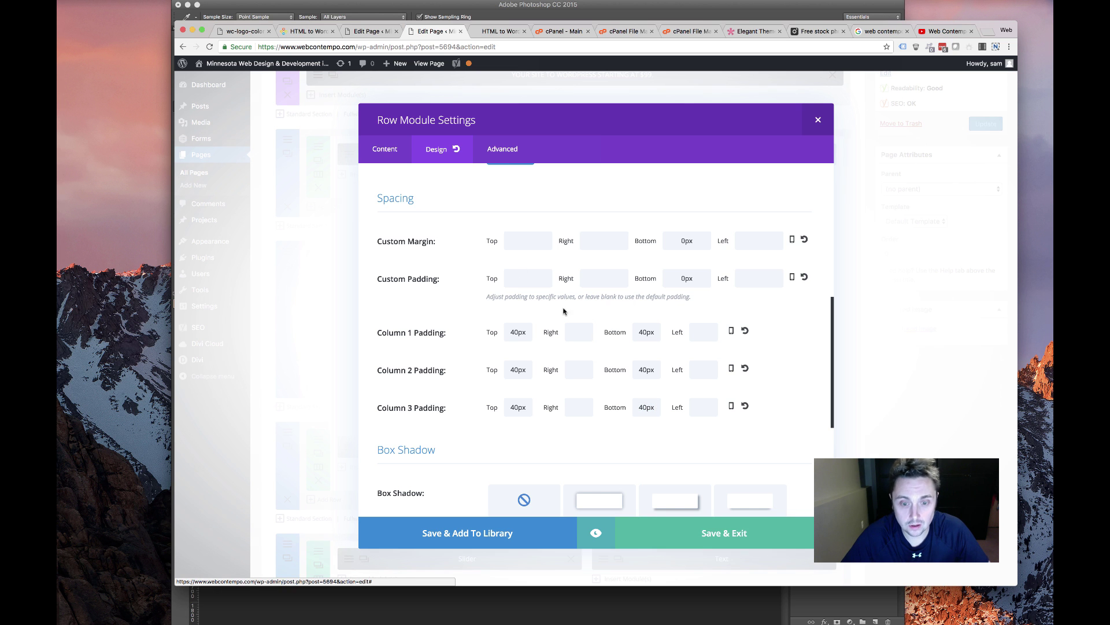
left_click(690, 534)
scroll(983, 260, "up", 5)
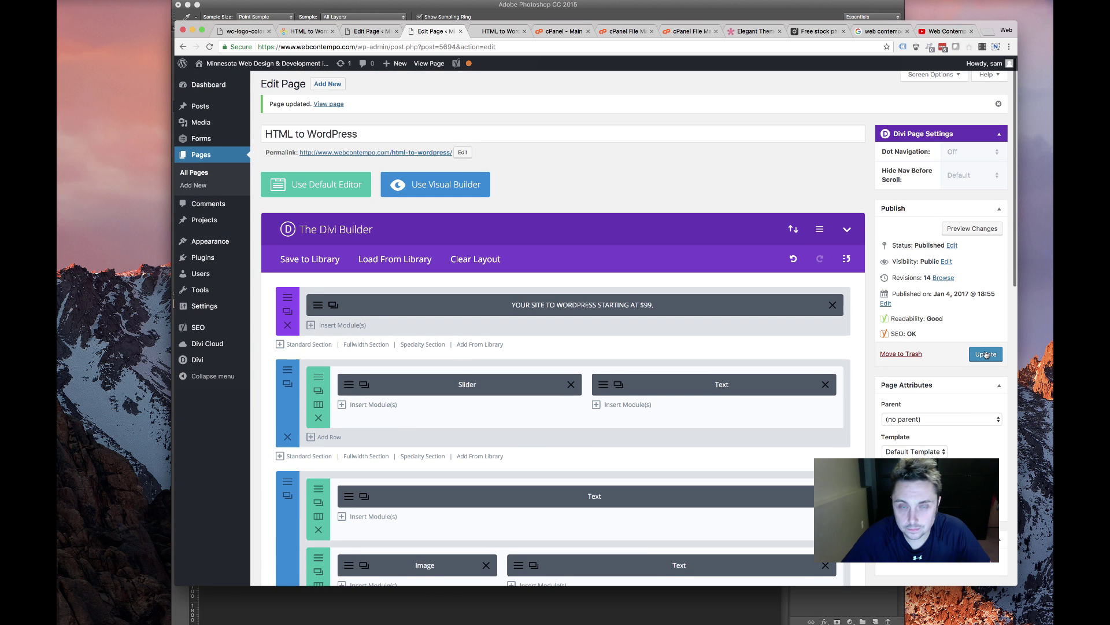
left_click(497, 35)
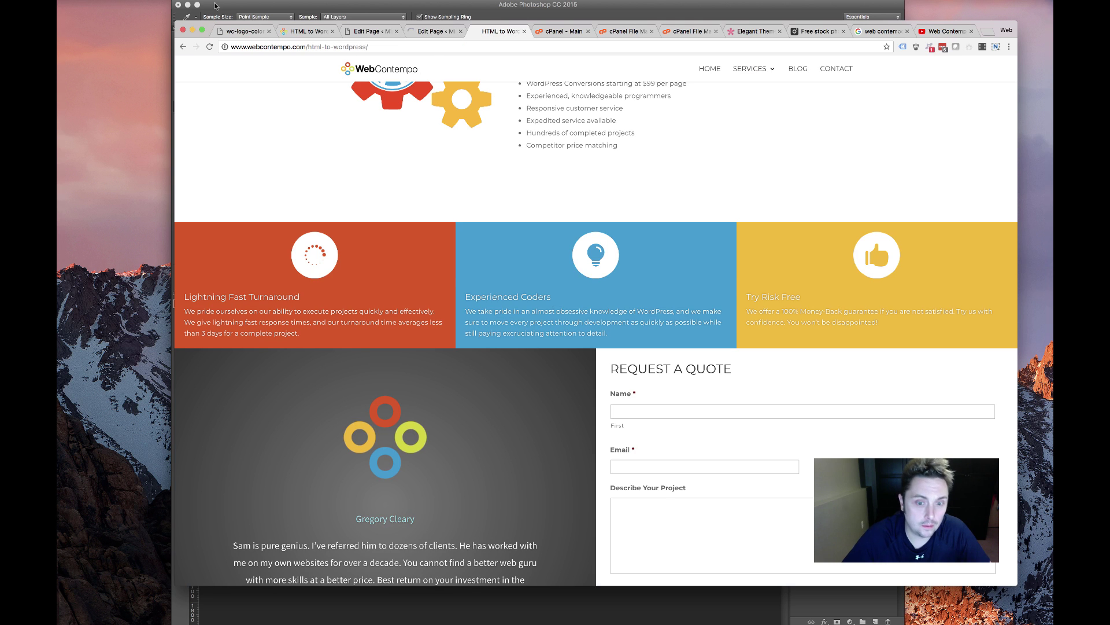
Reload the live page to review the slider beside the Request a Quote form, then return to the editor
key("super+r")
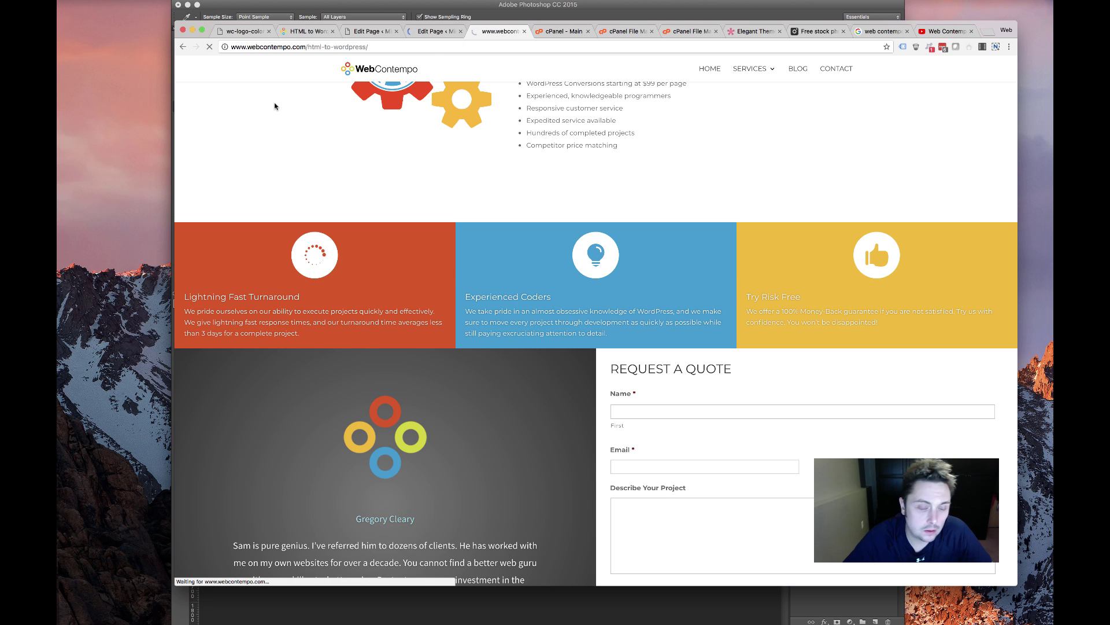
scroll(359, 194, "up", 10)
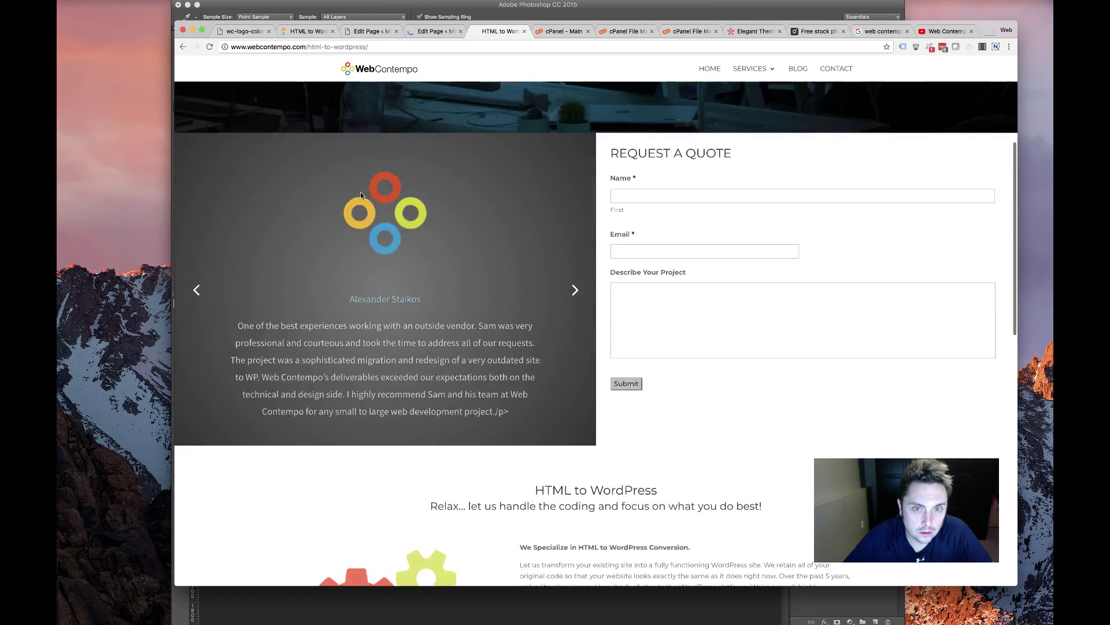
scroll(359, 192, "down", 10)
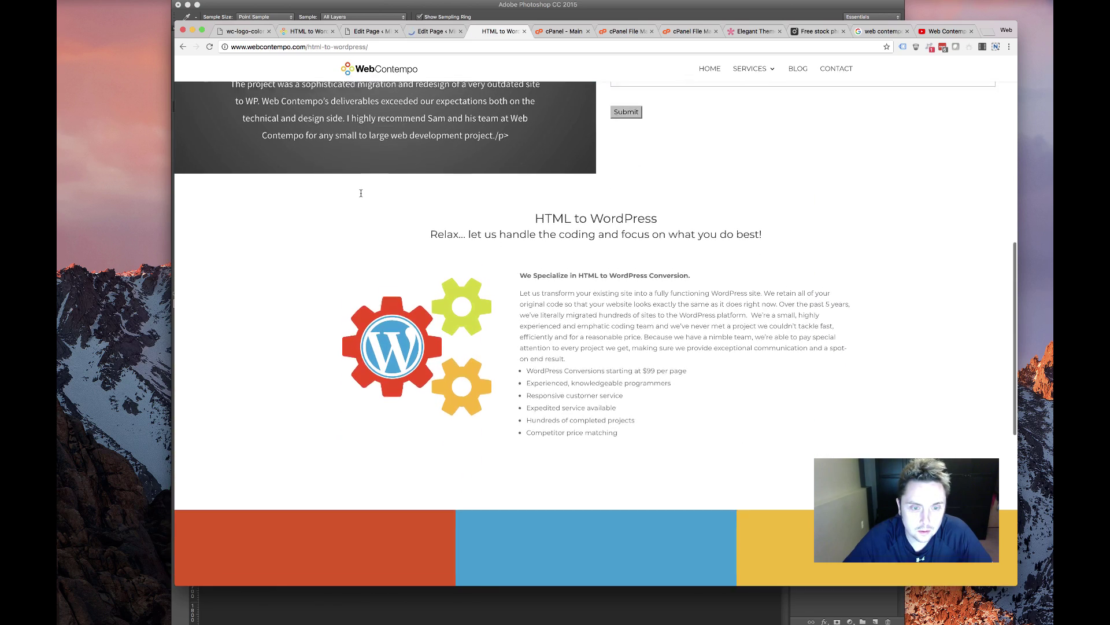
scroll(361, 192, "down", 5)
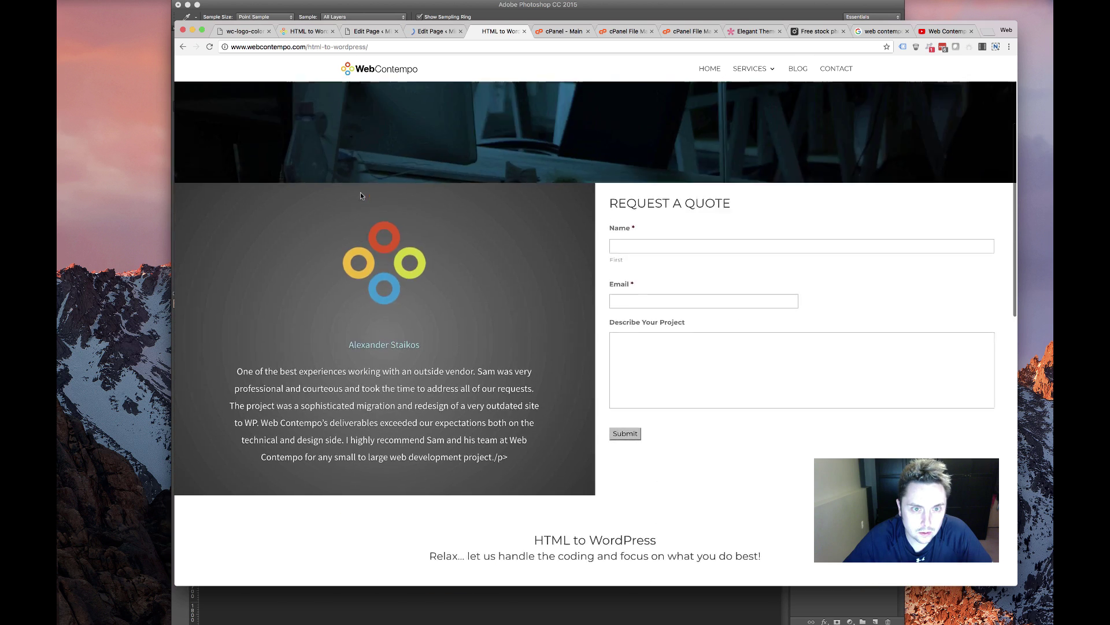
scroll(360, 193, "up", 3)
scroll(472, 274, "down", 3)
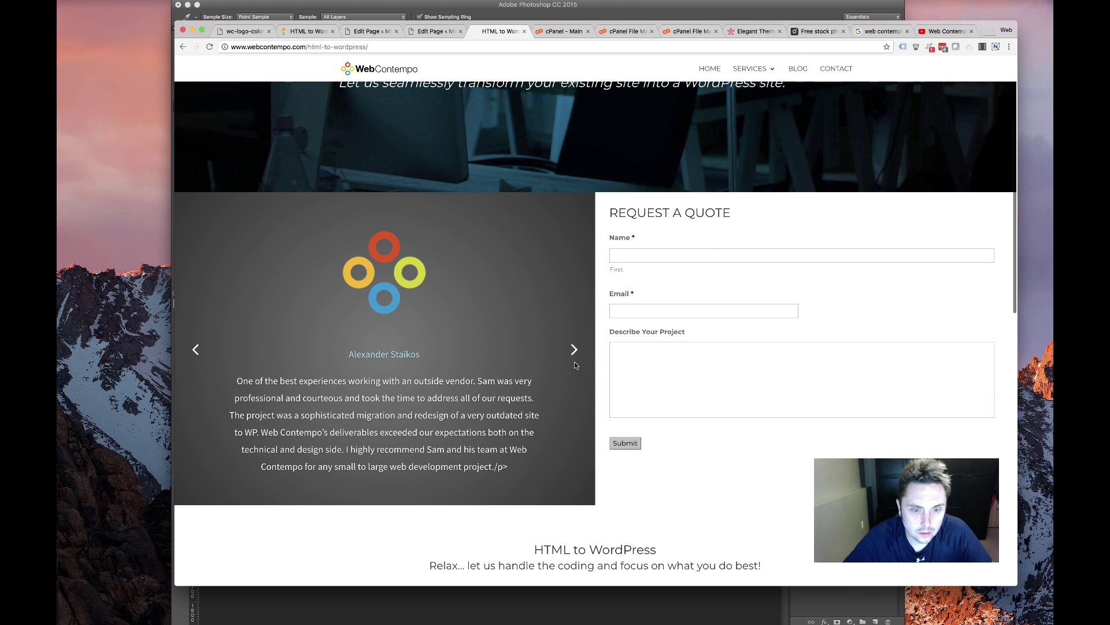
scroll(574, 363, "up", 1)
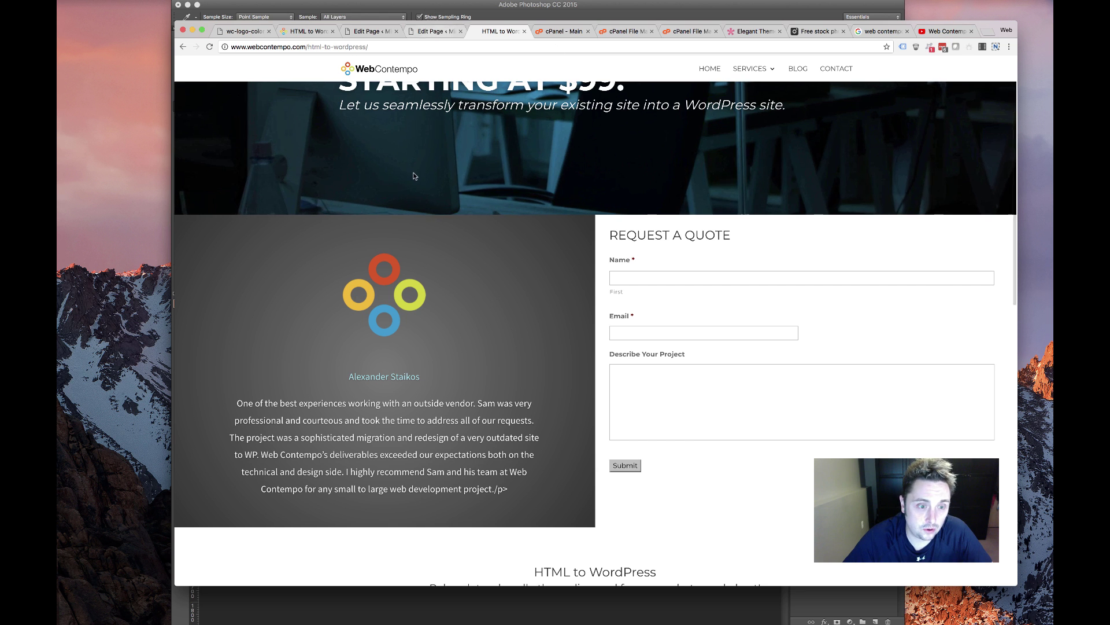
key("ctrl+shift+Tab")
scroll(513, 308, "down", 3)
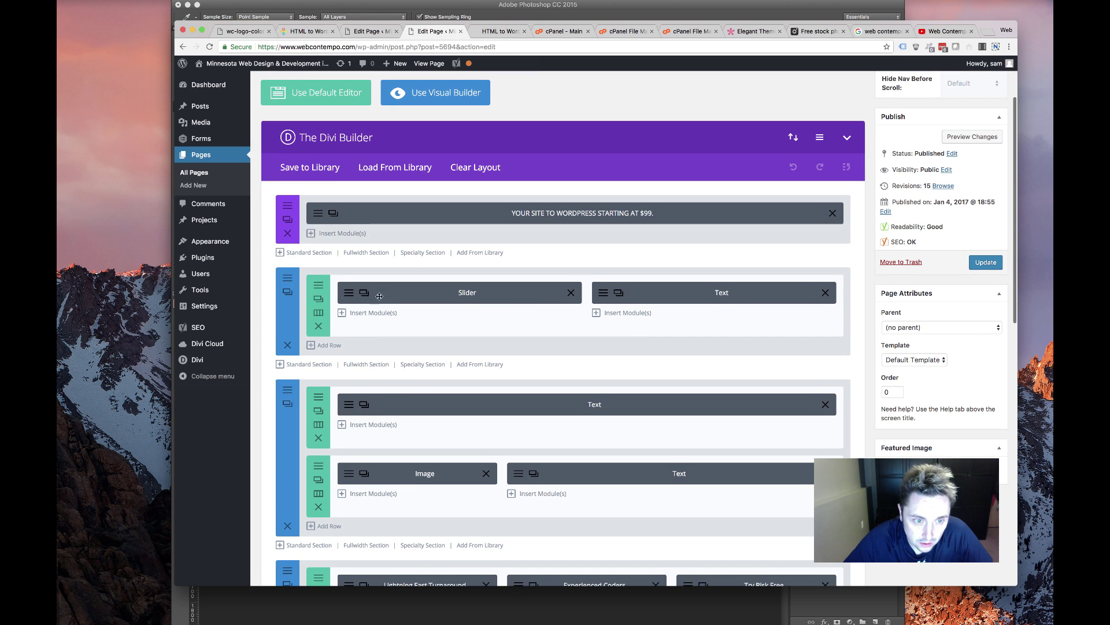
Remove the stray tag text from a testimonial slide in its HTML source and save it
scroll(386, 382, "down", 8)
left_click_drag(286, 391, 561, 262)
scroll(552, 255, "up", 1)
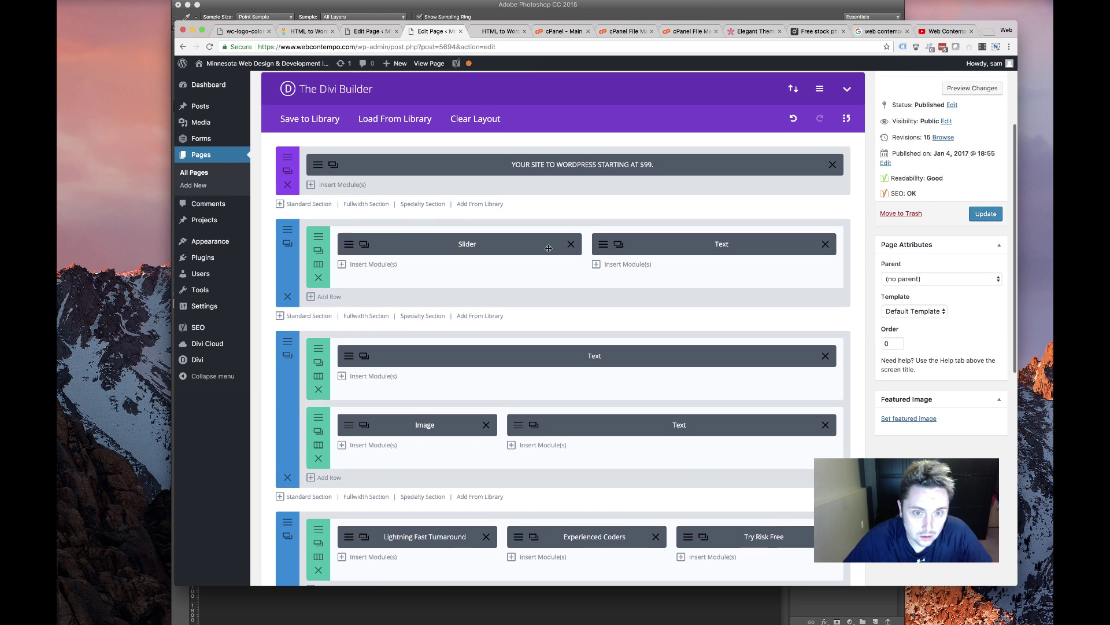
left_click(349, 245)
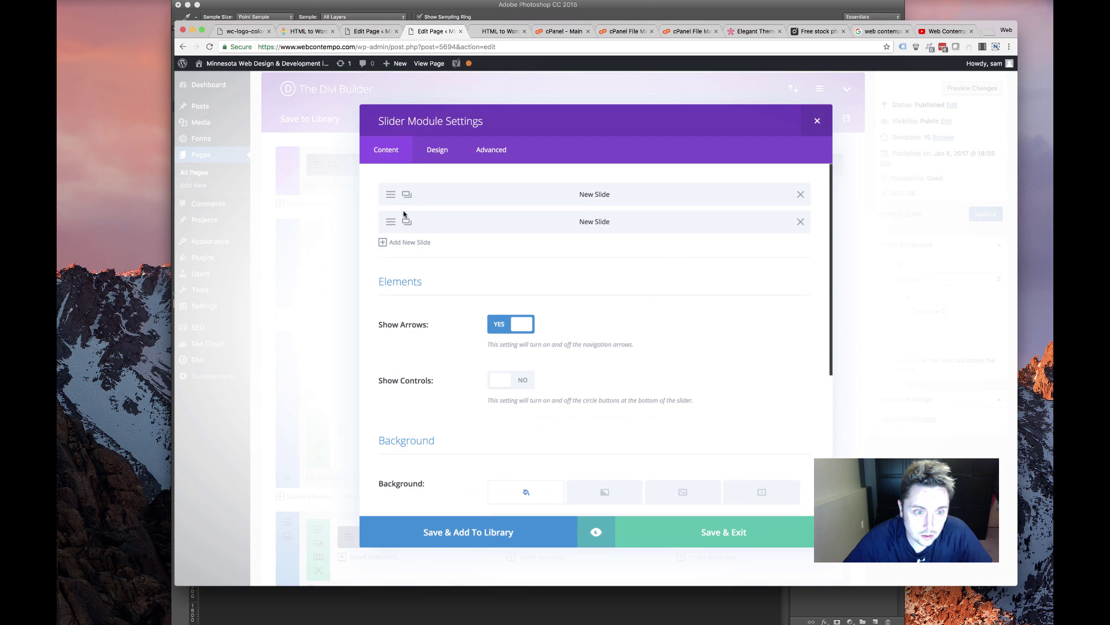
left_click(483, 226)
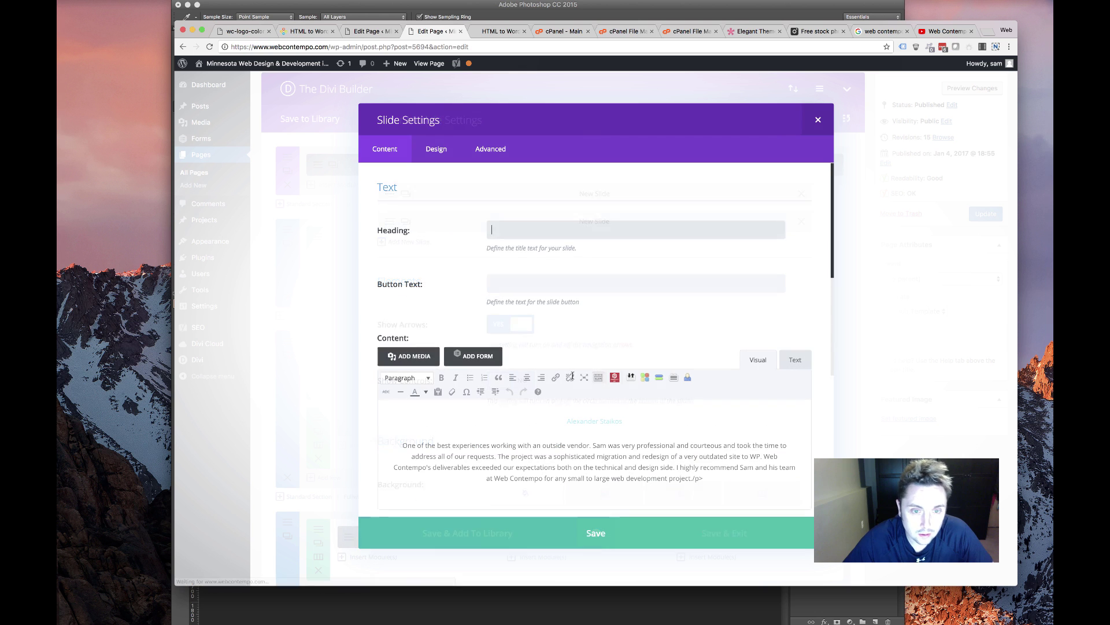
left_click(794, 361)
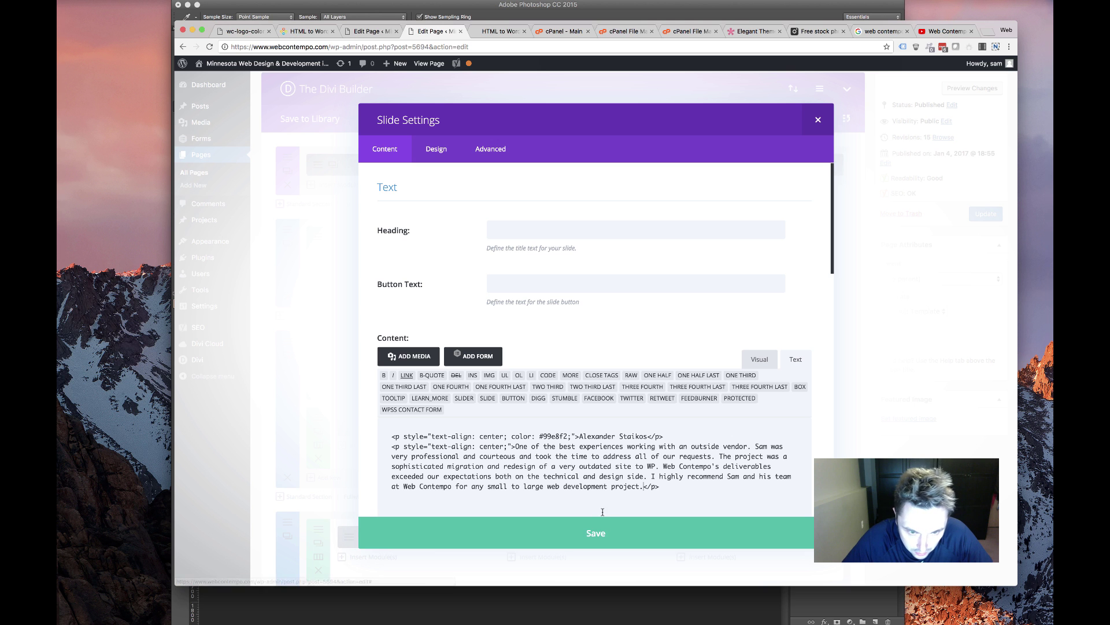
left_click(567, 532)
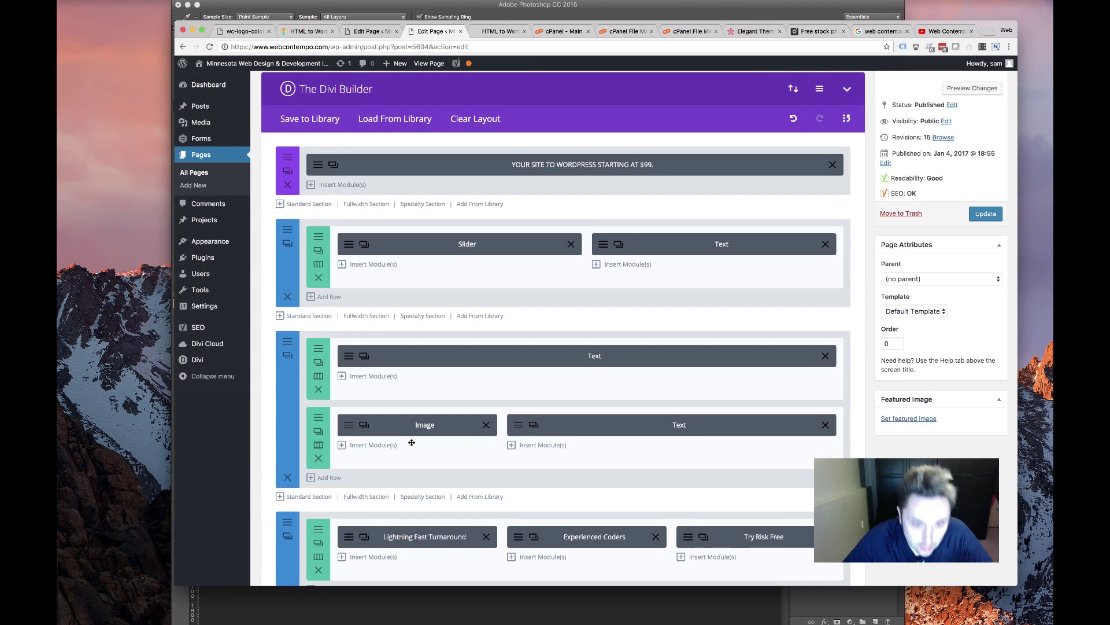
Give the gears section a light grey background and view the live page
scroll(412, 441, "down", 2)
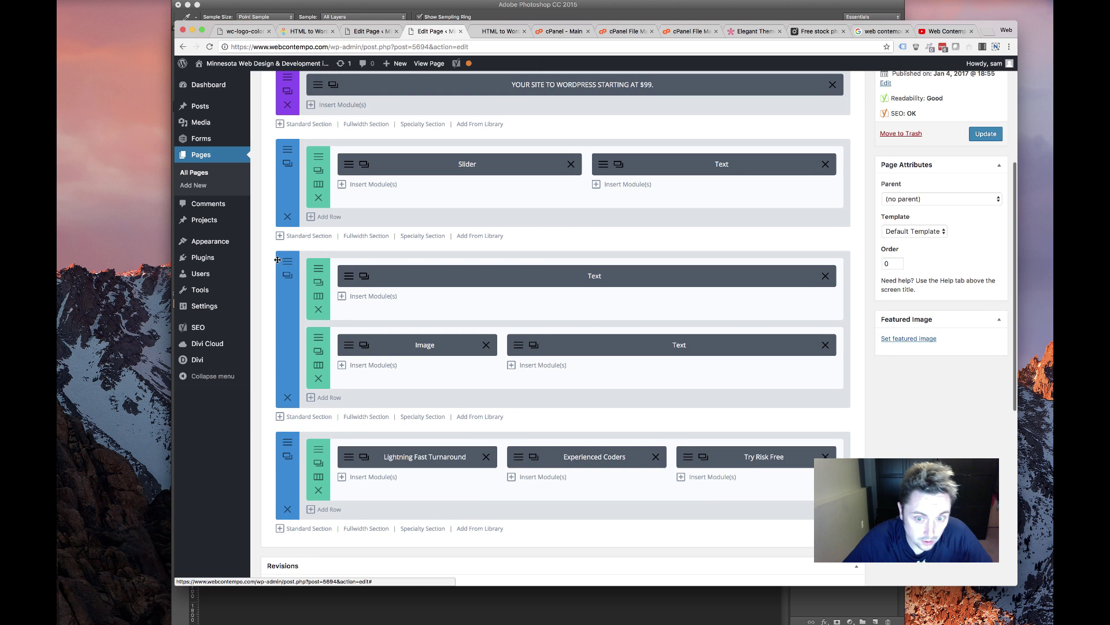
left_click(289, 263)
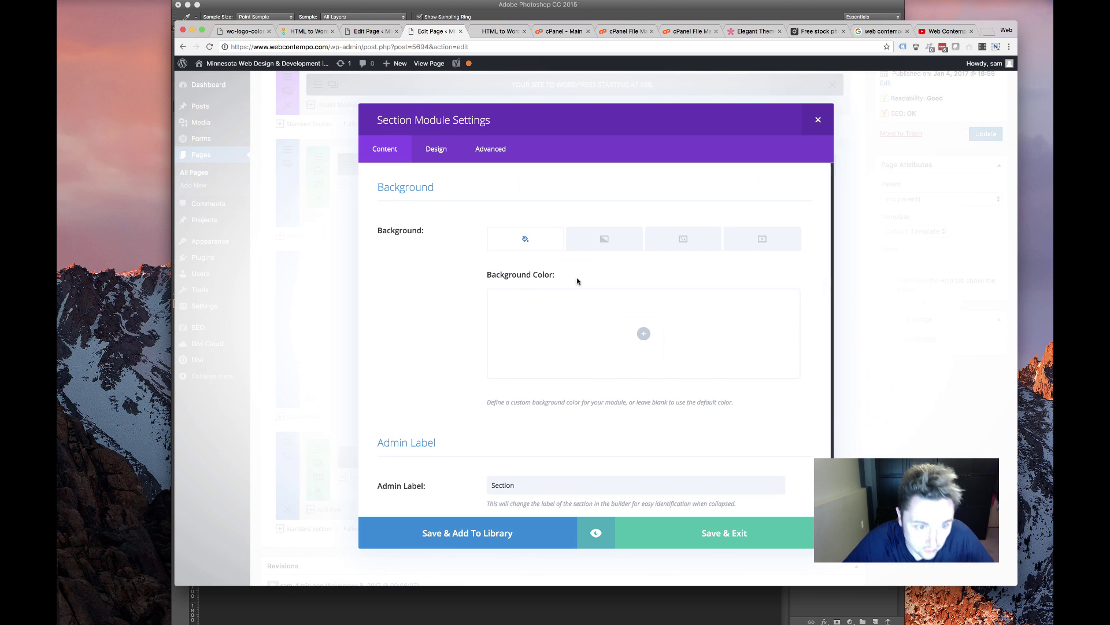
left_click(644, 334)
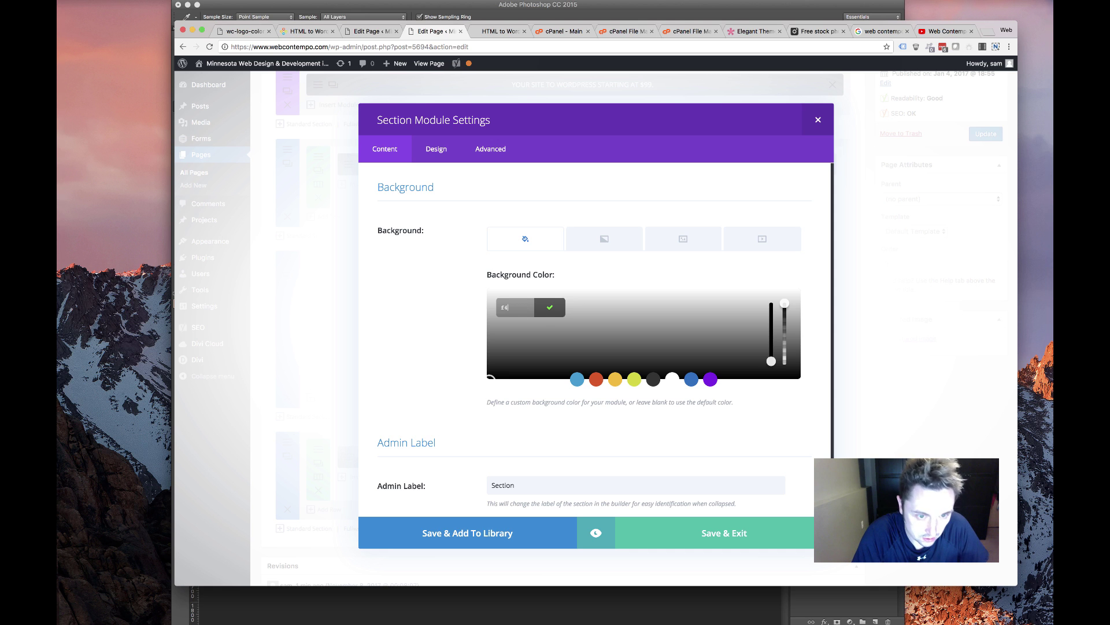
left_click(633, 505)
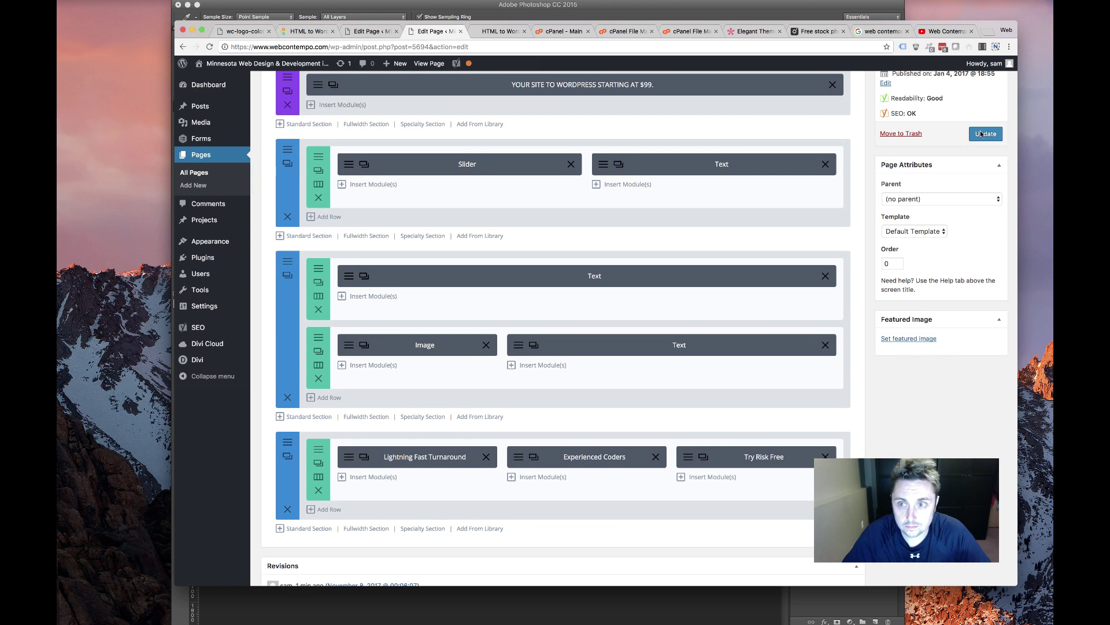
left_click(496, 31)
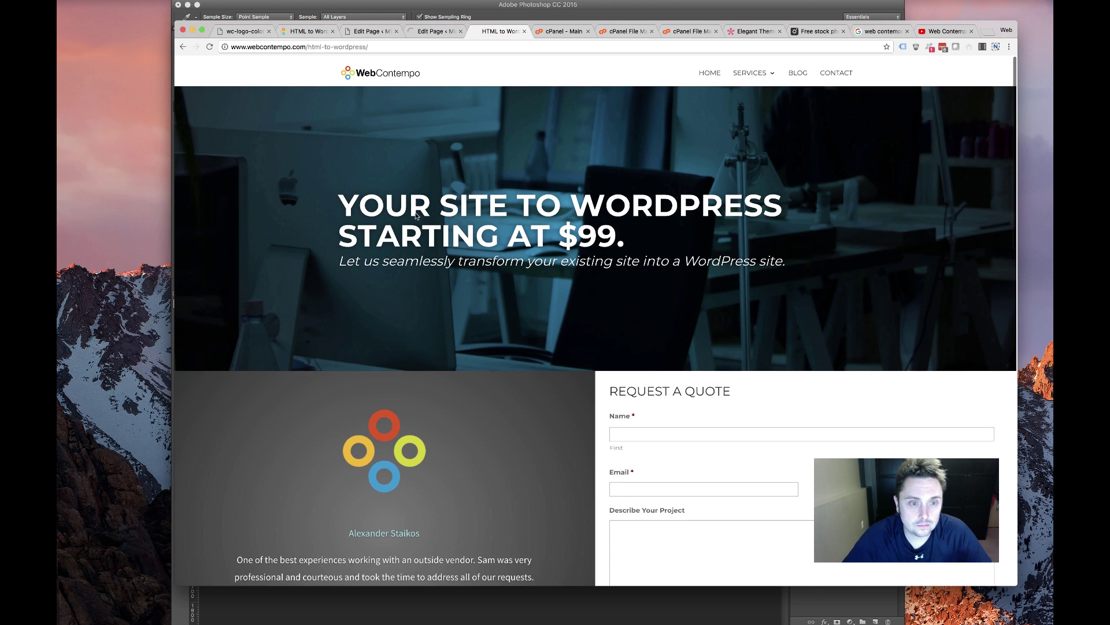
Reload the live page and scroll through it to check the grey gears section and cleaned testimonial
key("super+r")
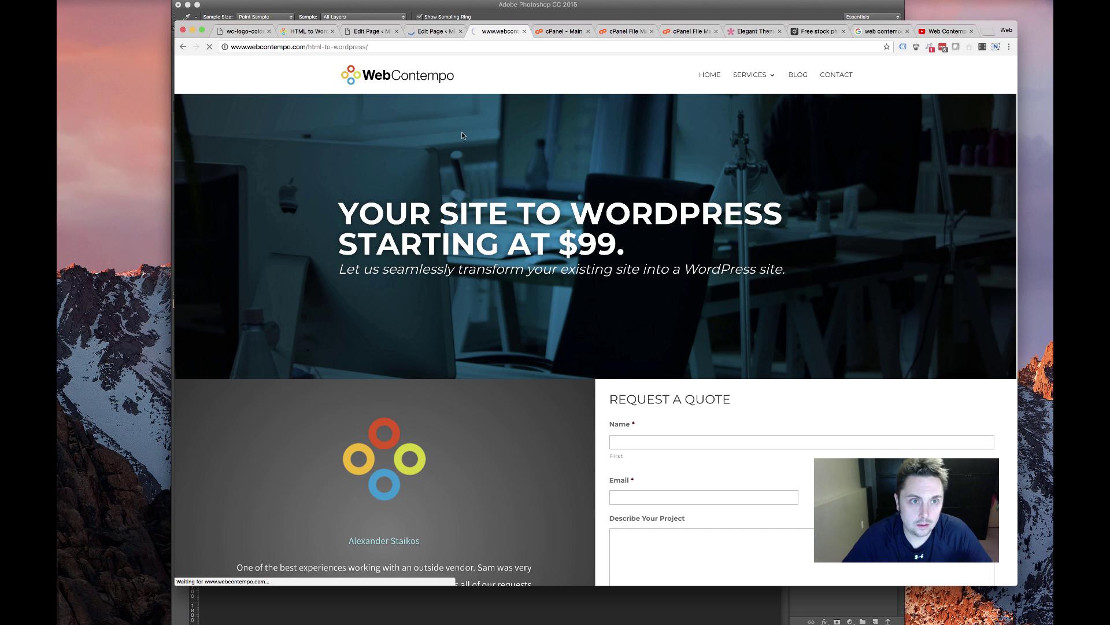
scroll(555, 278, "down", 5)
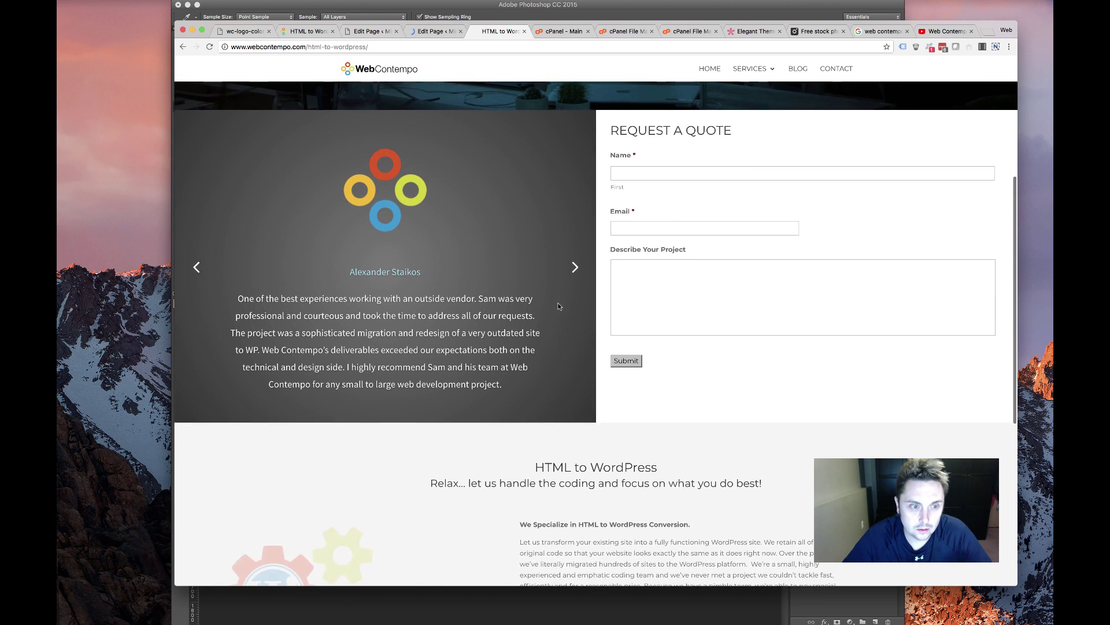
scroll(558, 305, "down", 5)
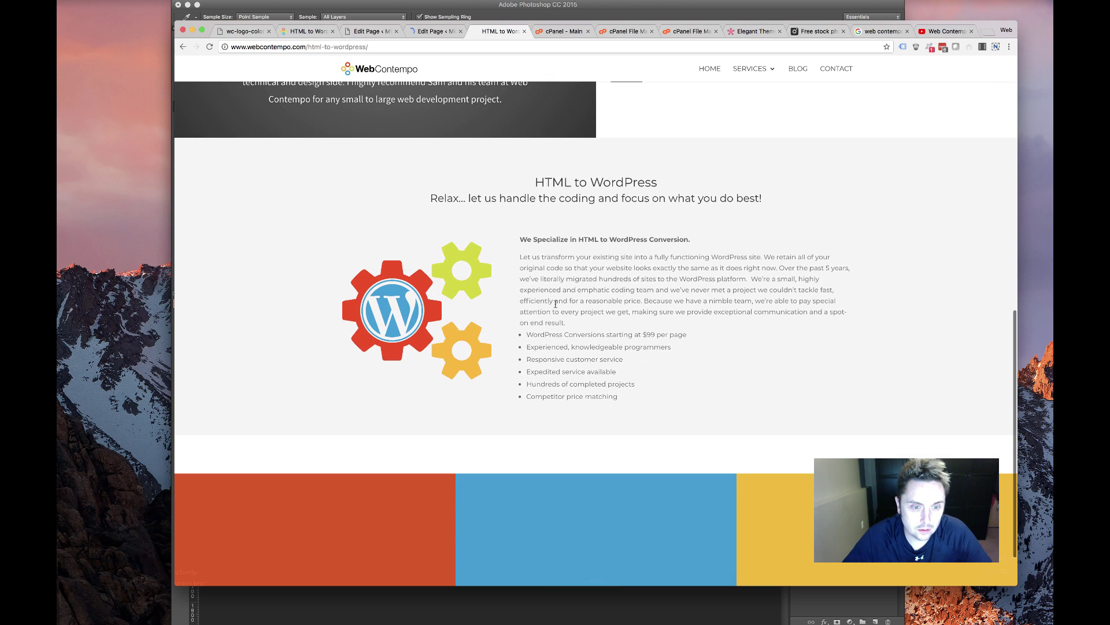
scroll(556, 303, "down", 2)
scroll(556, 304, "up", 3)
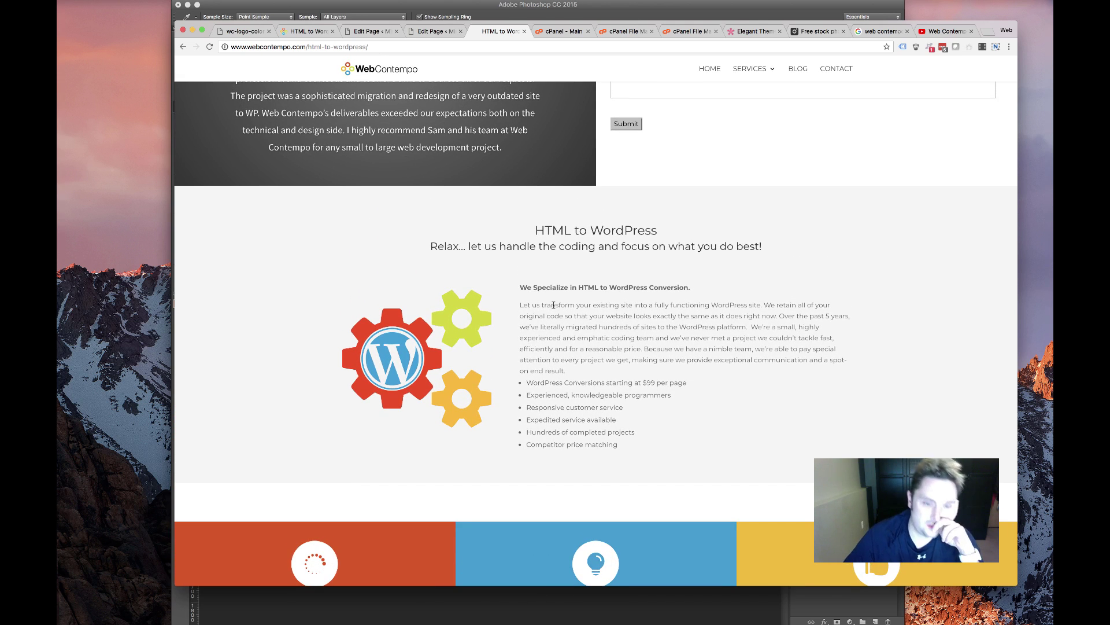
scroll(554, 305, "down", 2)
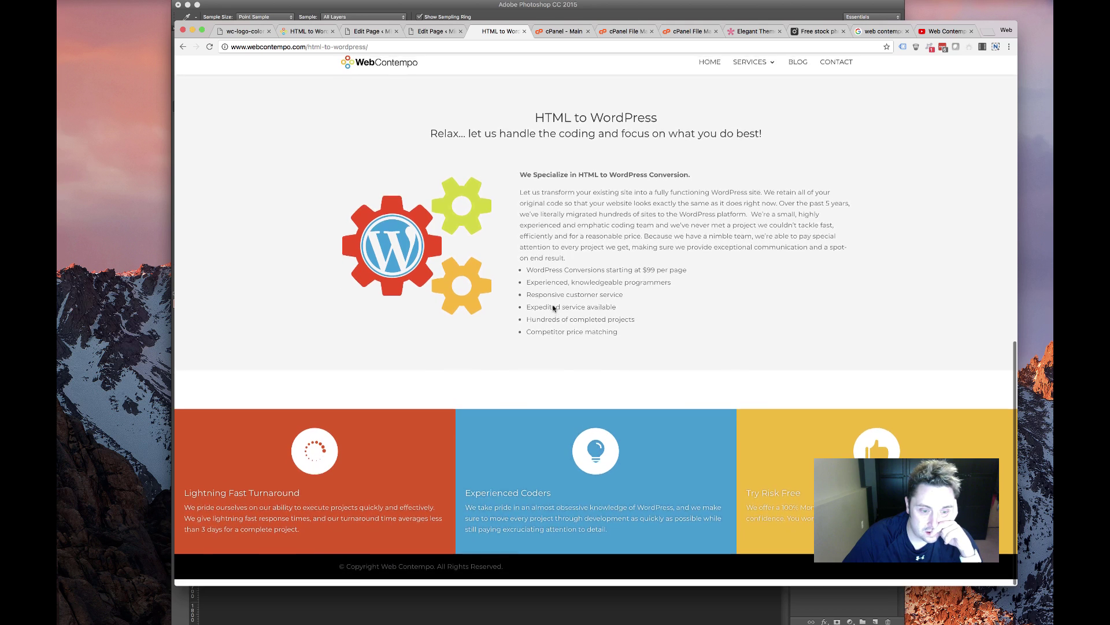
scroll(553, 307, "up", 6)
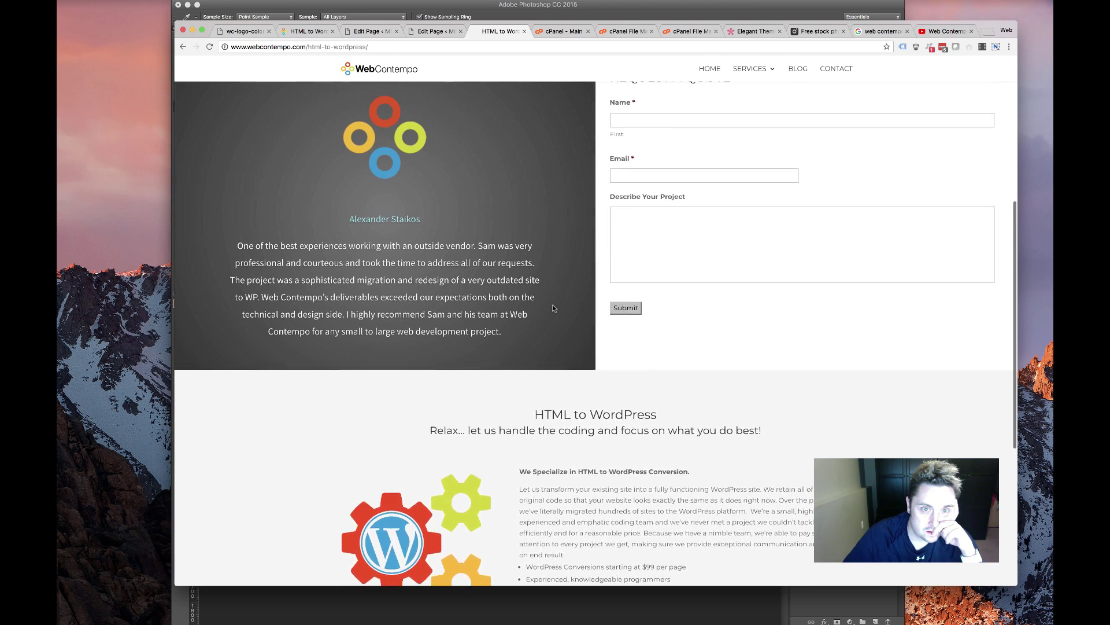
Clear the gears section's grey background colour, save and exit, then reload the live page
left_click(442, 31)
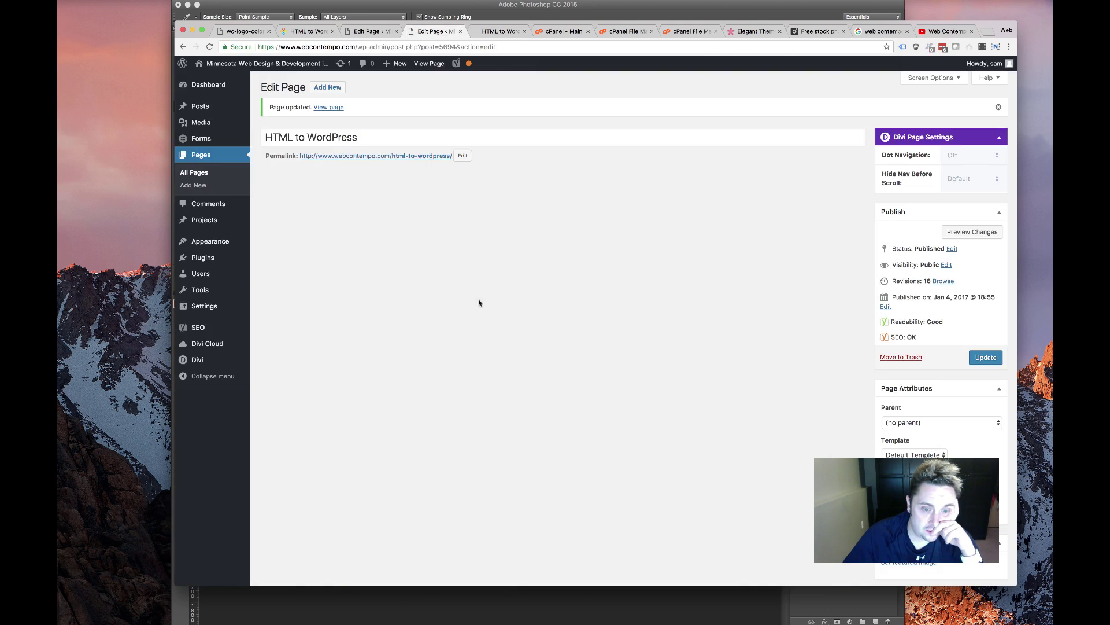
scroll(330, 334, "down", 3)
scroll(327, 331, "down", 3)
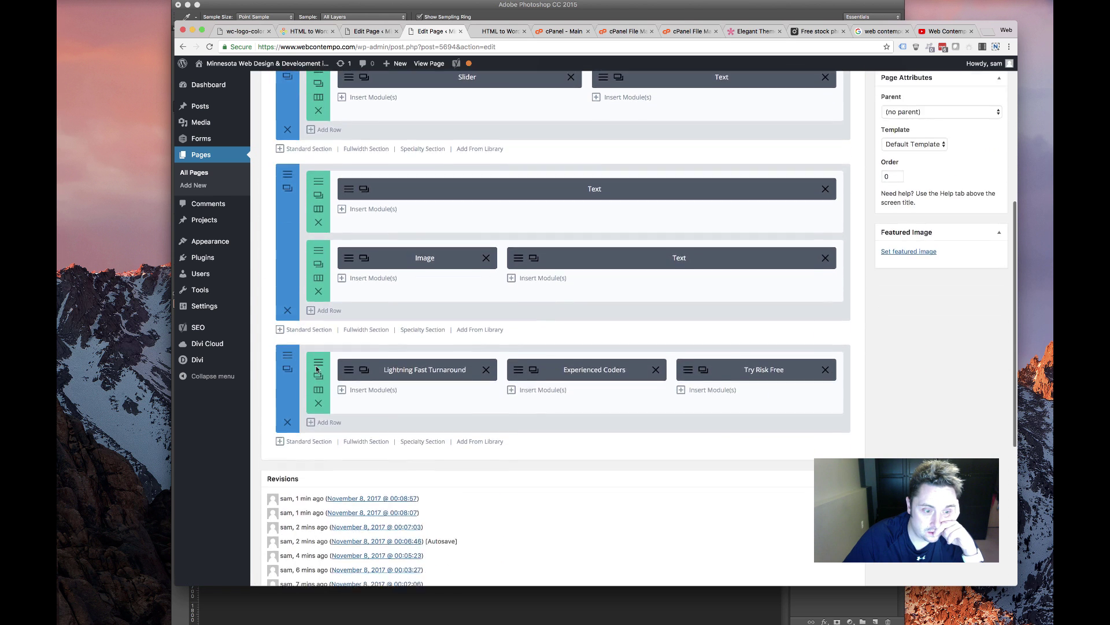
left_click_drag(288, 115, 329, 352)
scroll(294, 299, "up", 3)
scroll(294, 299, "up", 1)
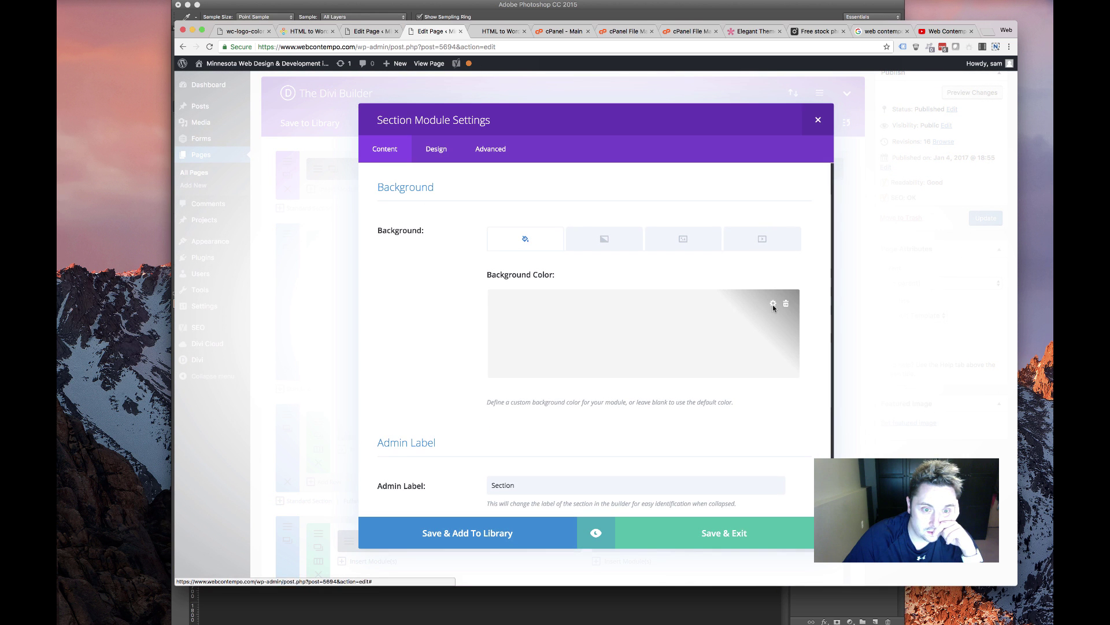
left_click(774, 304)
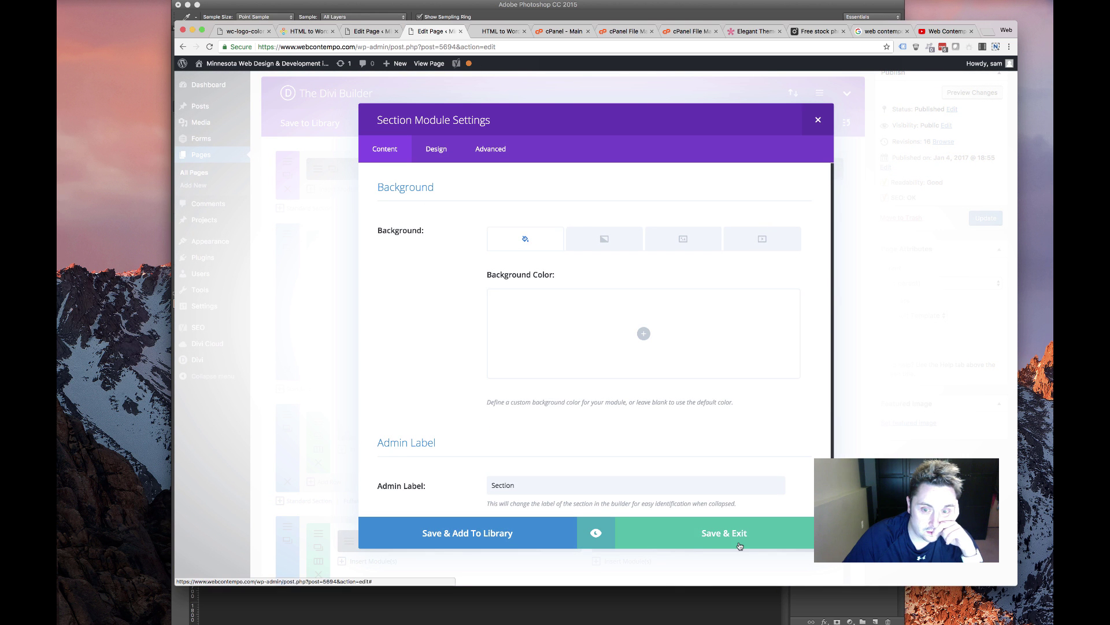
left_click(347, 247)
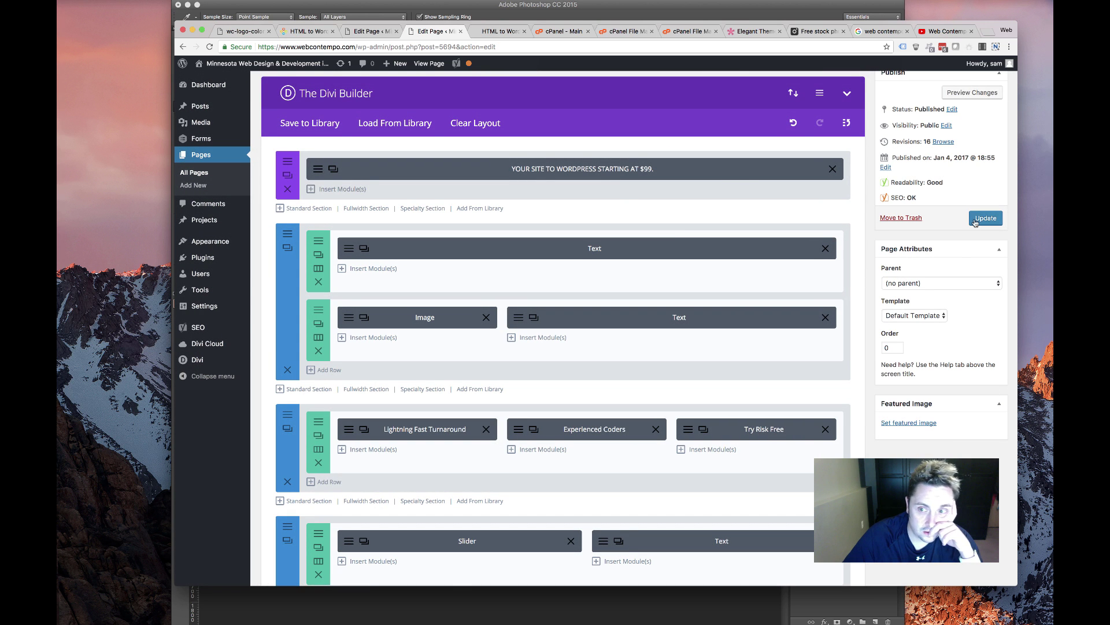
left_click(495, 33)
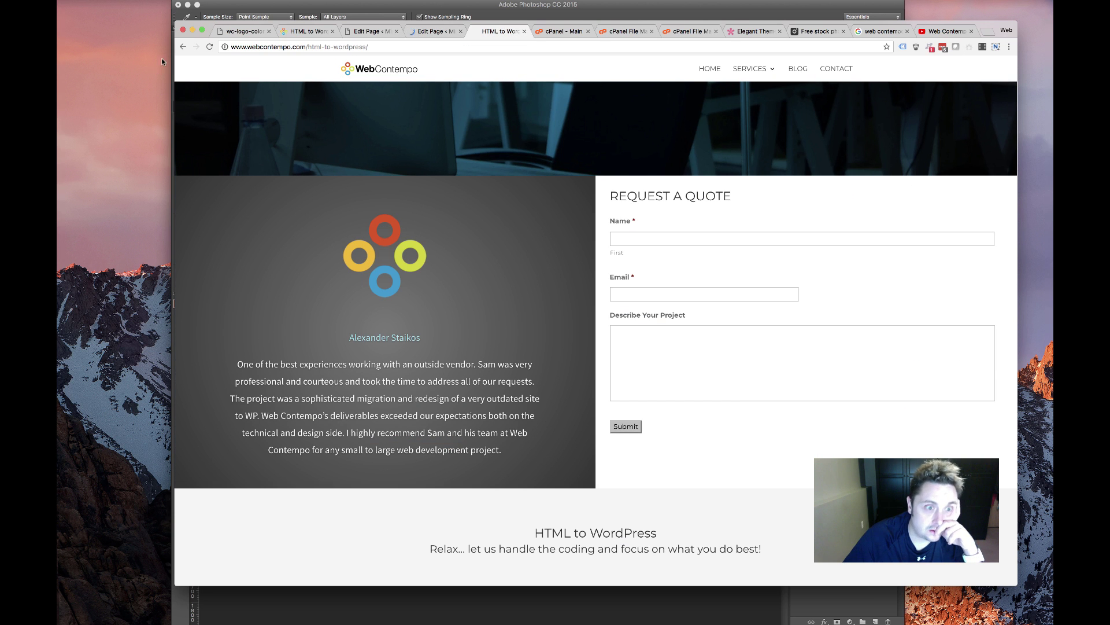
left_click(210, 47)
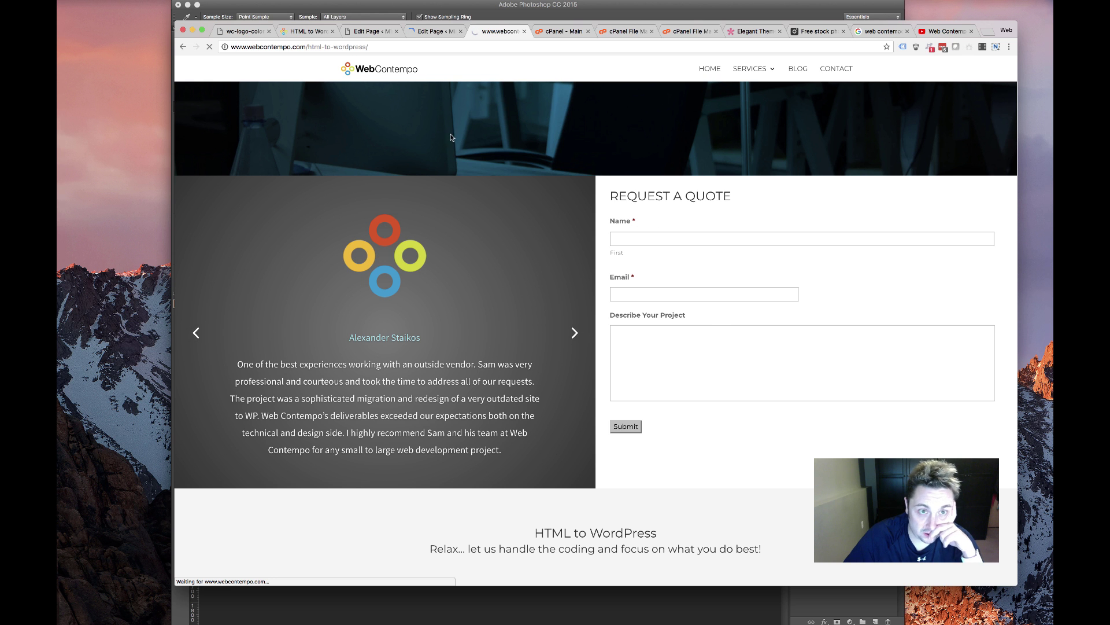
scroll(503, 277, "down", 4)
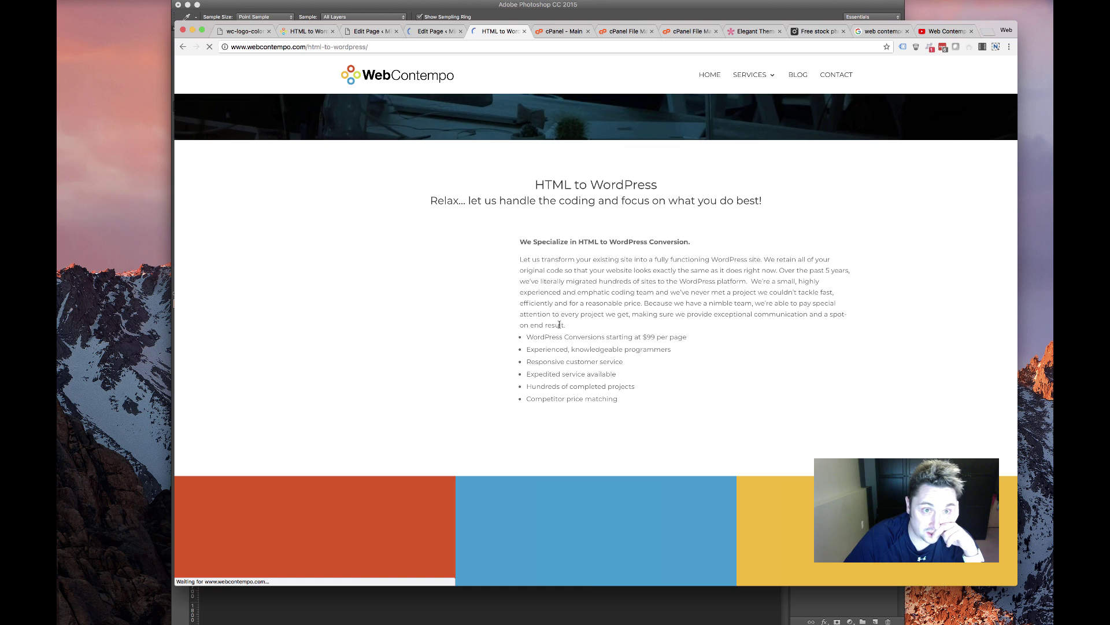
scroll(557, 324, "down", 5)
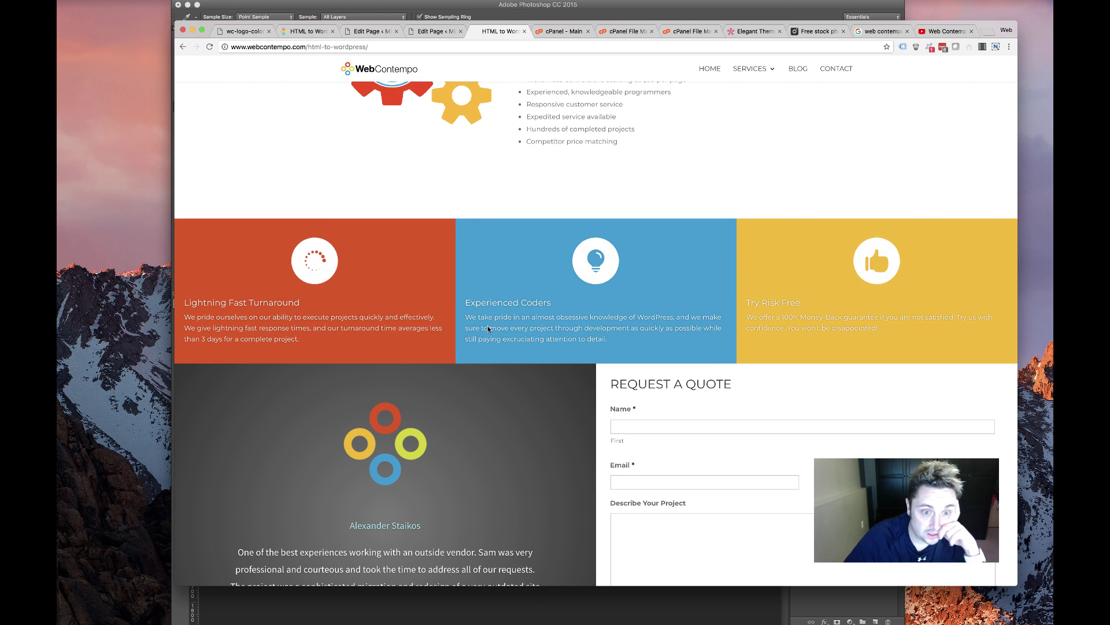
scroll(503, 352, "down", 3)
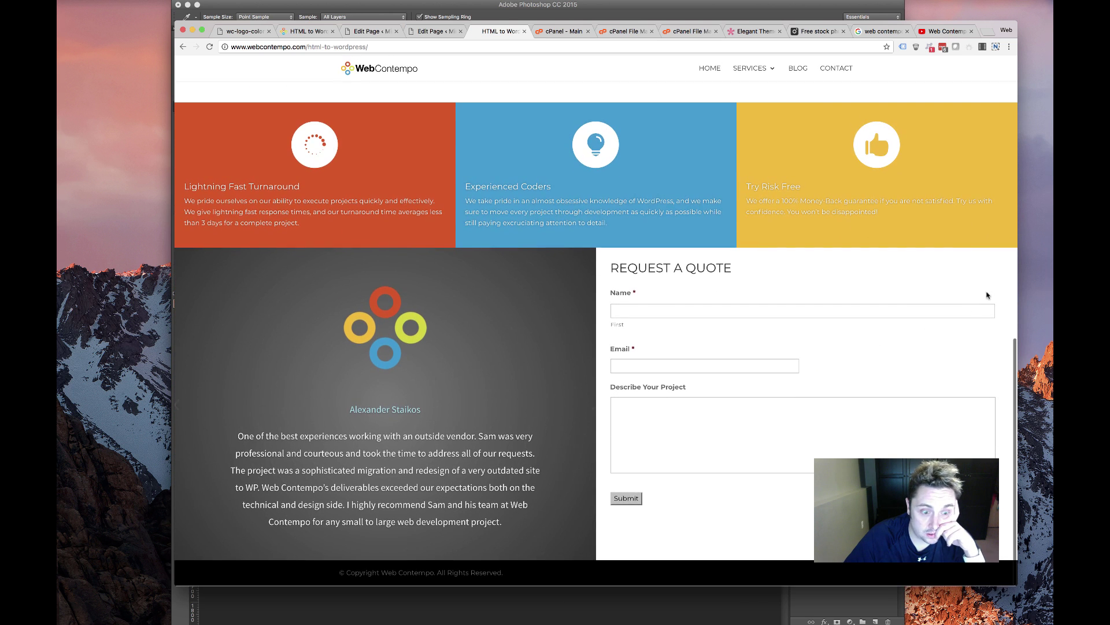
left_click_drag(1019, 256, 366, 284)
scroll(271, 306, "down", 10)
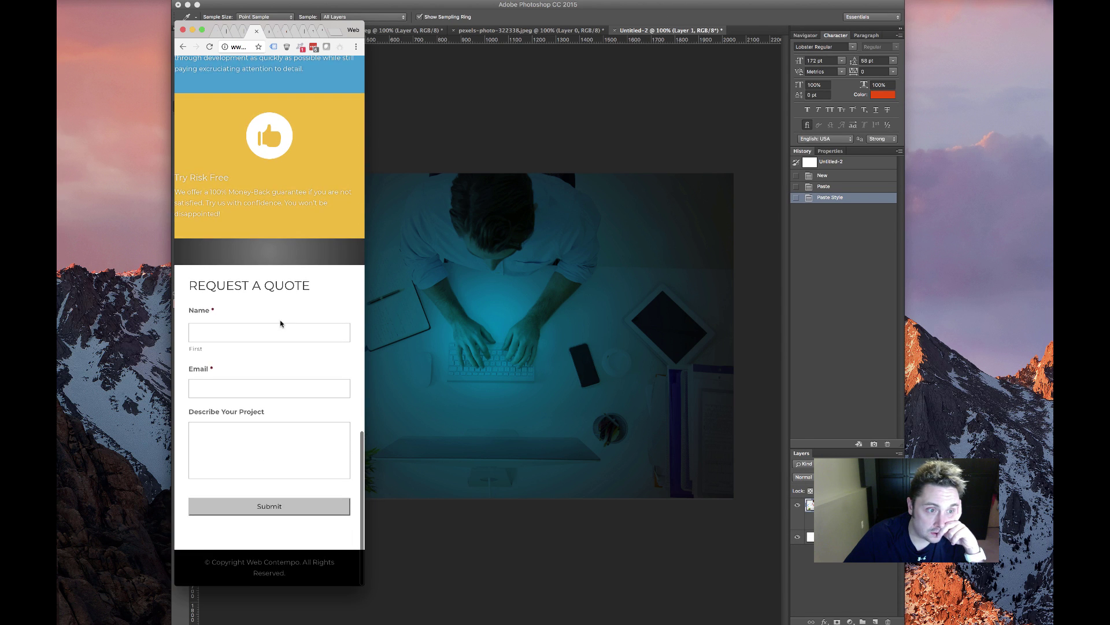
scroll(297, 328, "up", 3)
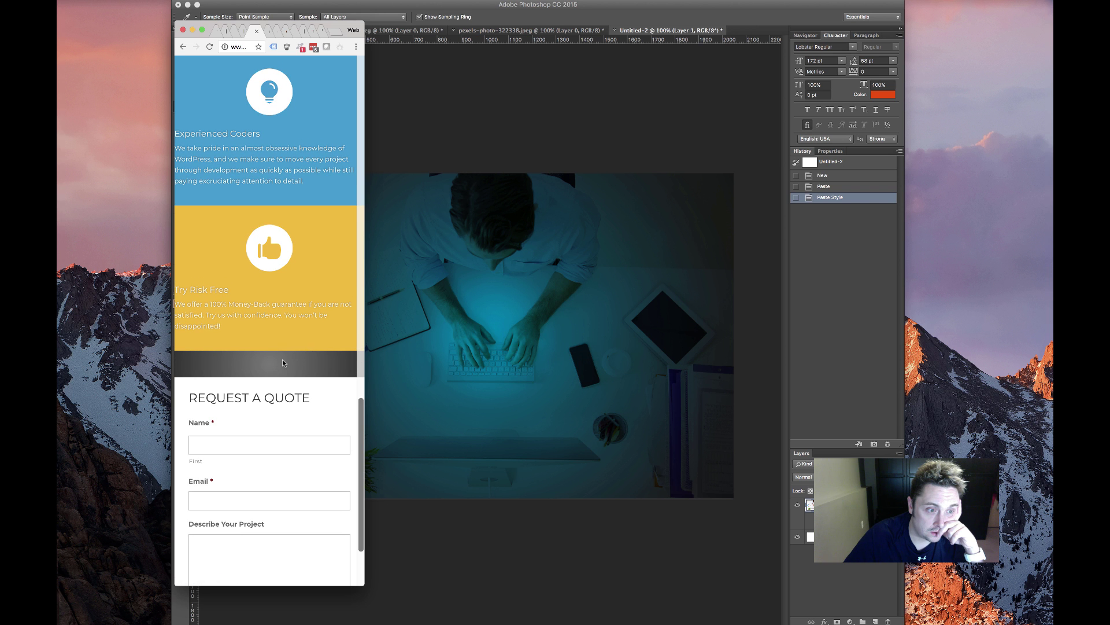
scroll(322, 360, "down", 3)
scroll(322, 359, "up", 15)
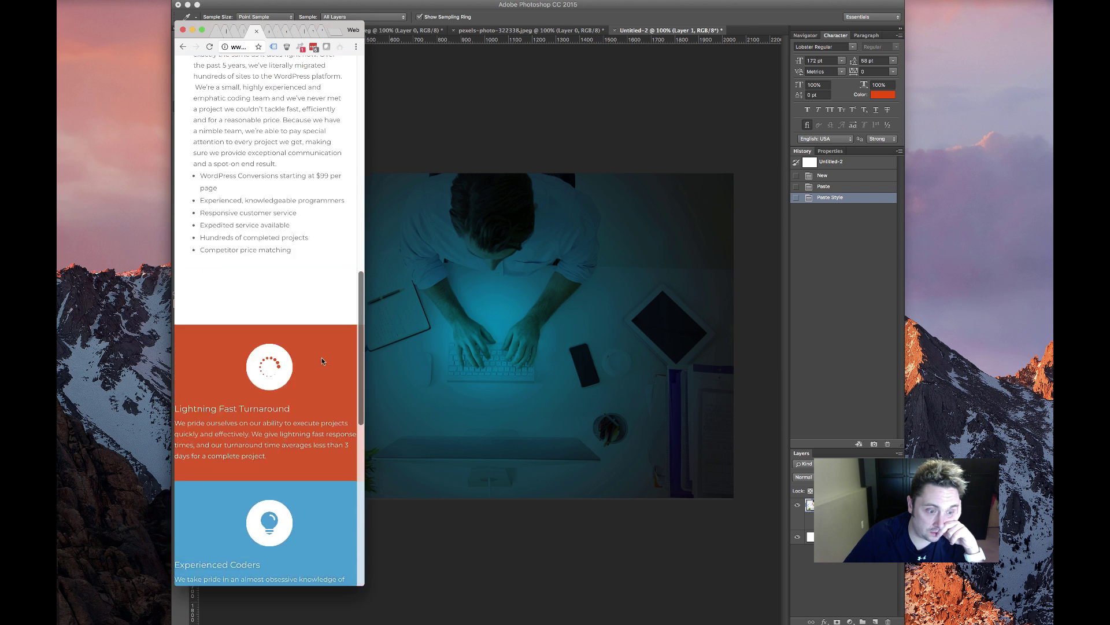
scroll(334, 346, "up", 6)
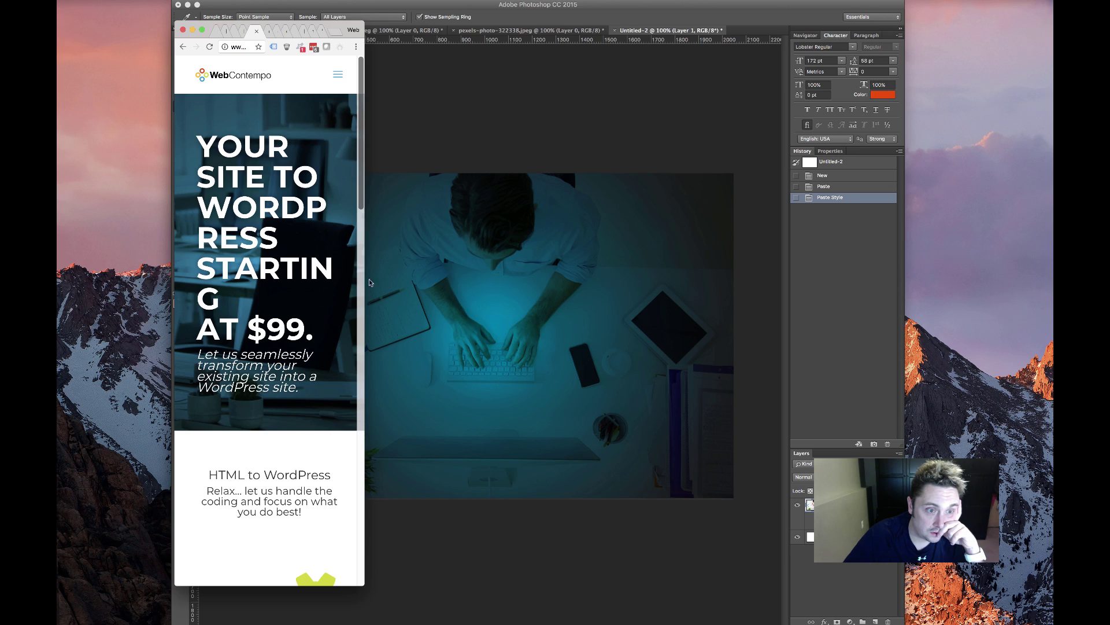
scroll(368, 283, "down", 10)
left_click(456, 291)
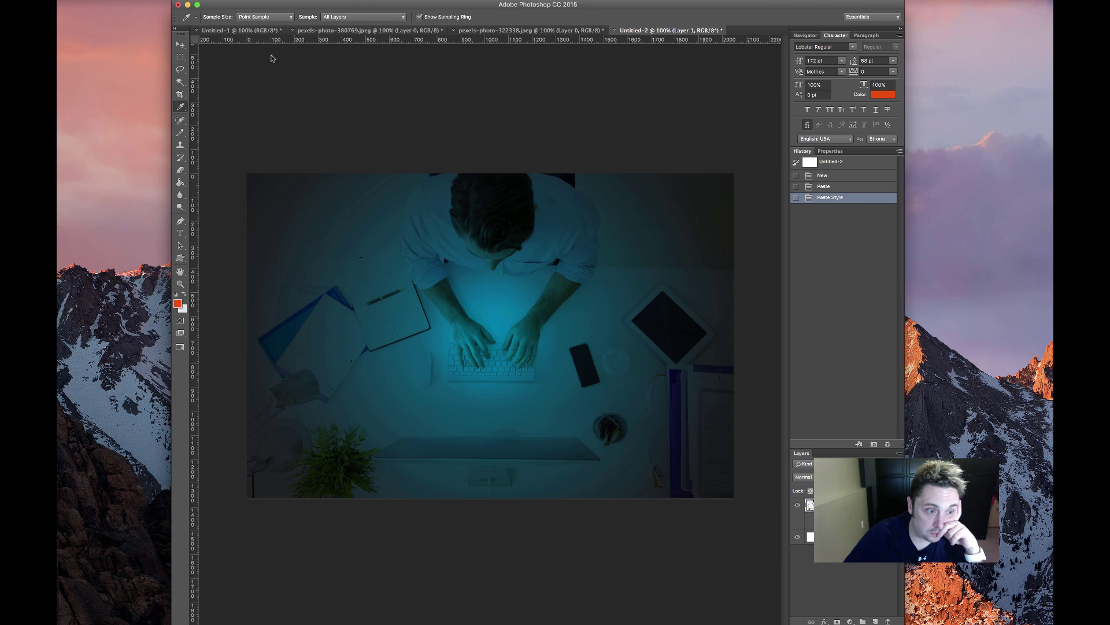
left_click(187, 5)
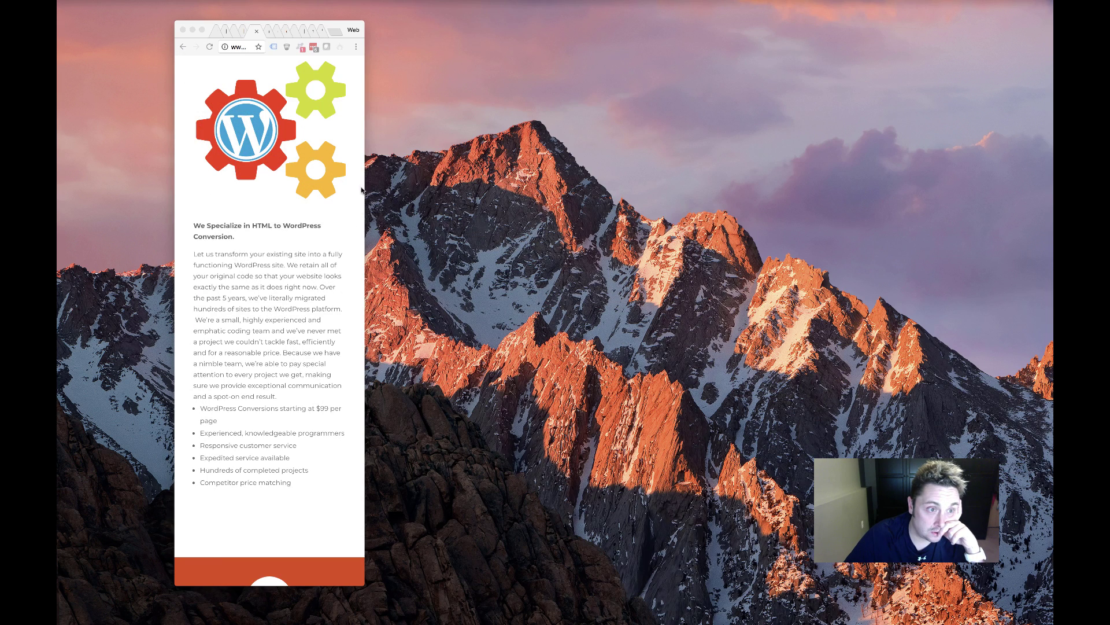
left_click_drag(365, 186, 938, 191)
scroll(395, 269, "down", 3)
scroll(394, 269, "up", 15)
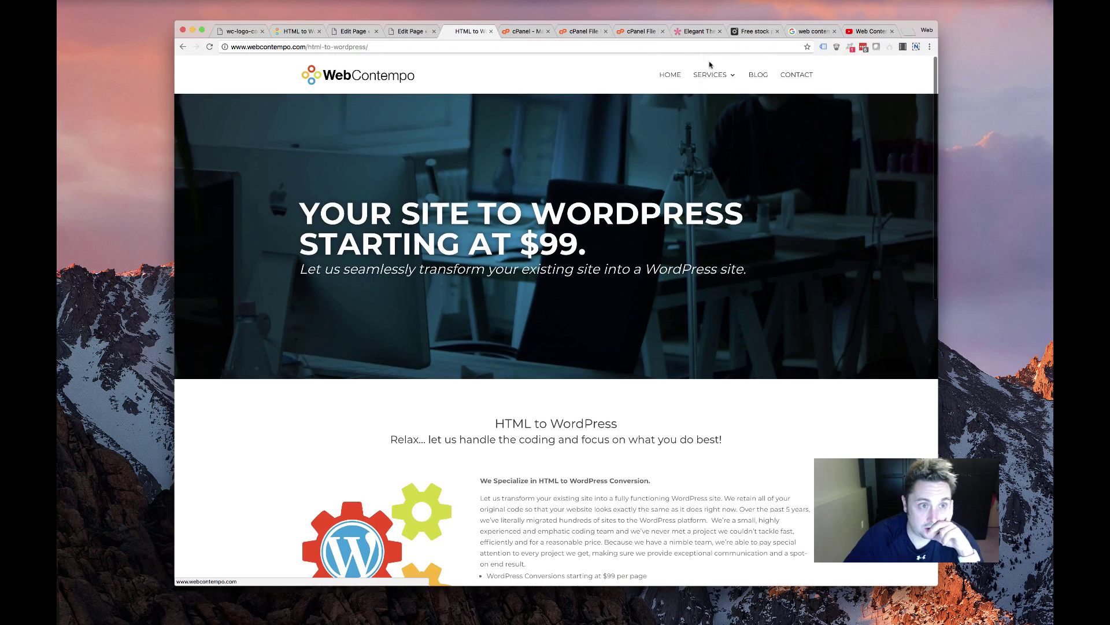
Open the Front Page in the Divi Builder for editing
left_click(660, 77)
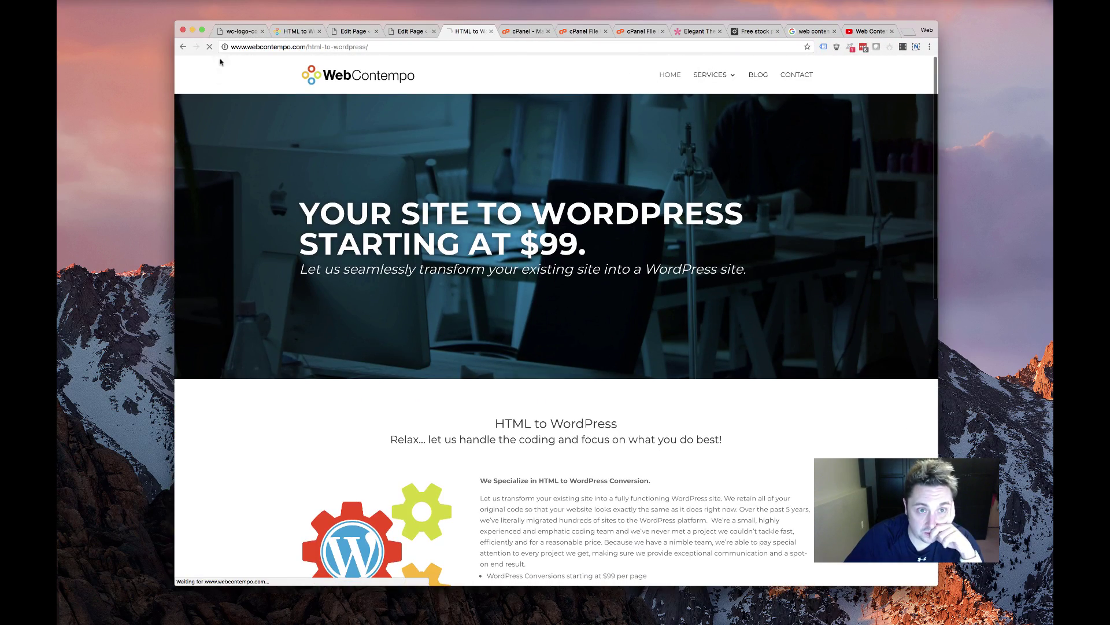
left_click(398, 32)
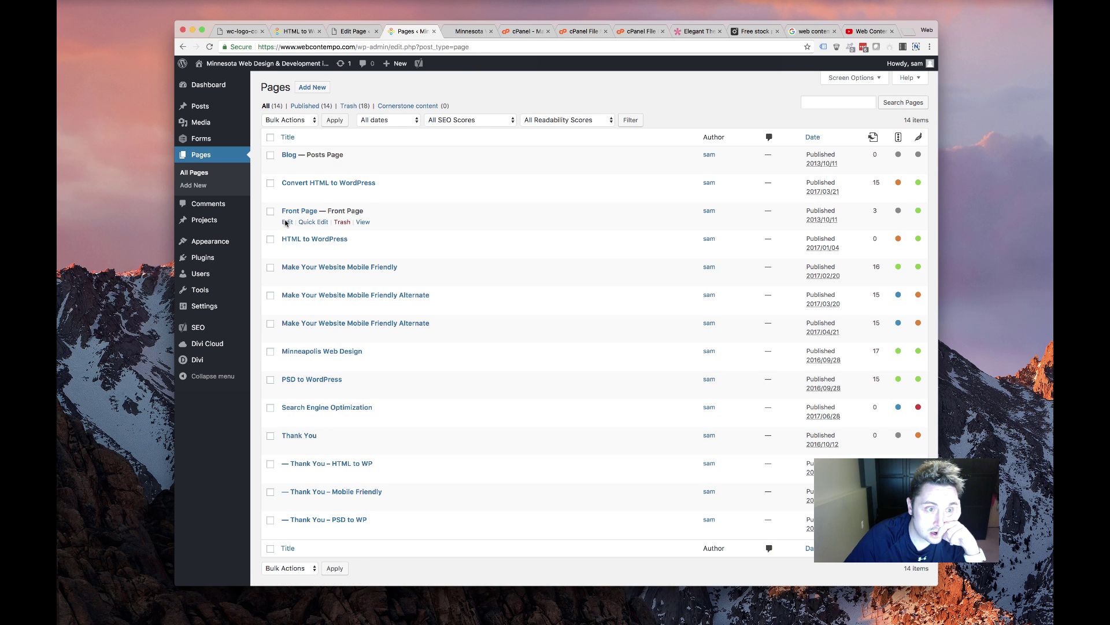
left_click(286, 222)
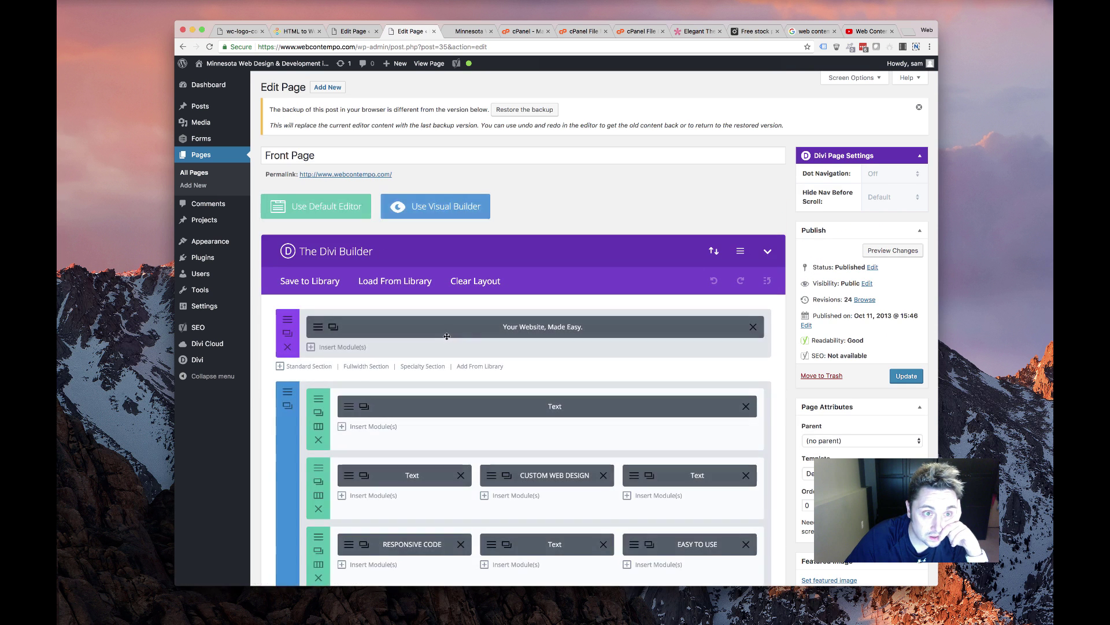
scroll(432, 349, "down", 10)
scroll(432, 349, "down", 10)
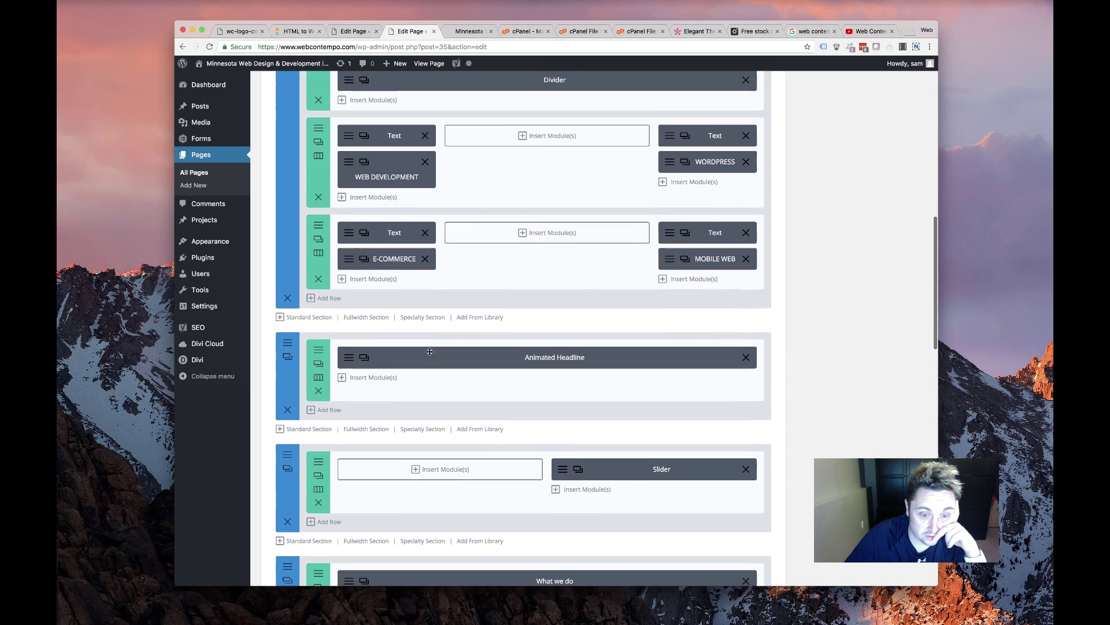
scroll(431, 350, "up", 3)
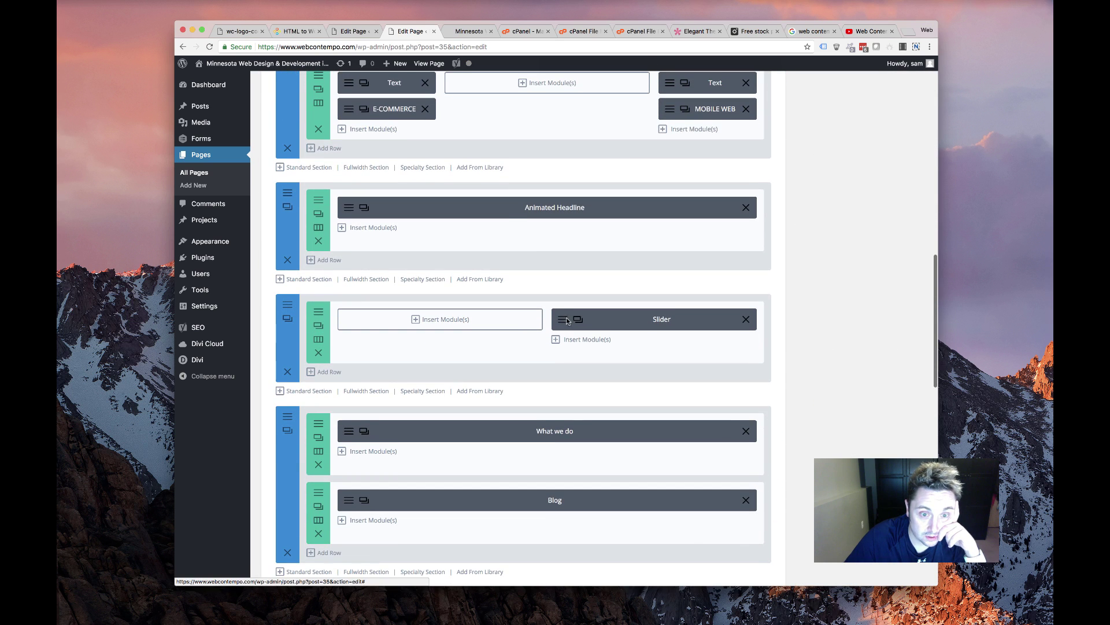
Delete the stray '/p&gt;' text from the first testimonial slide and save the slider
left_click(636, 319)
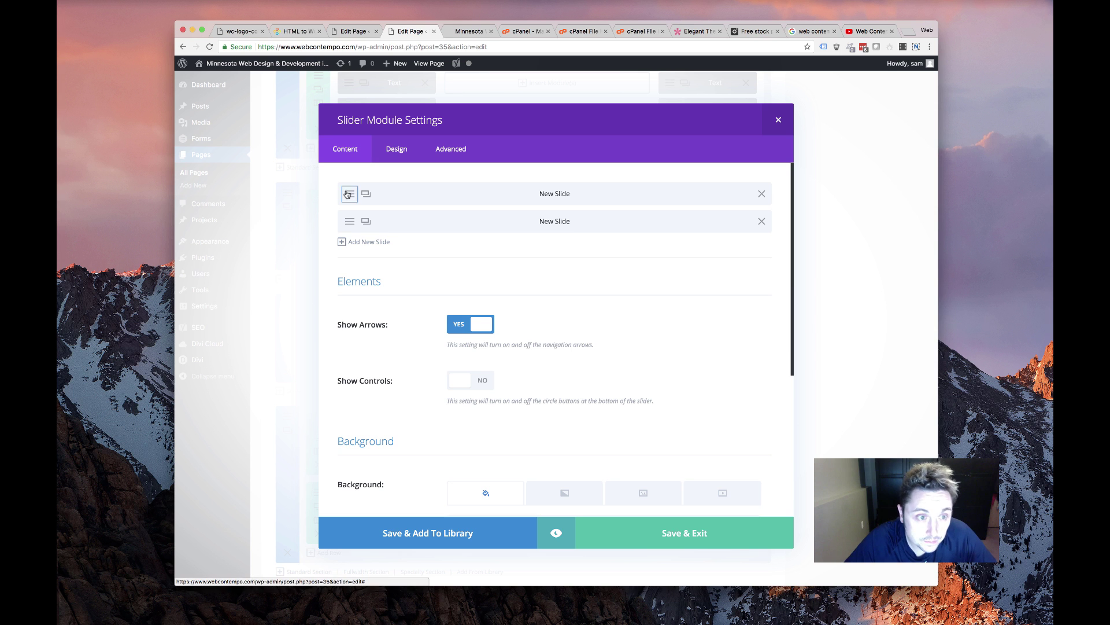
left_click(512, 227)
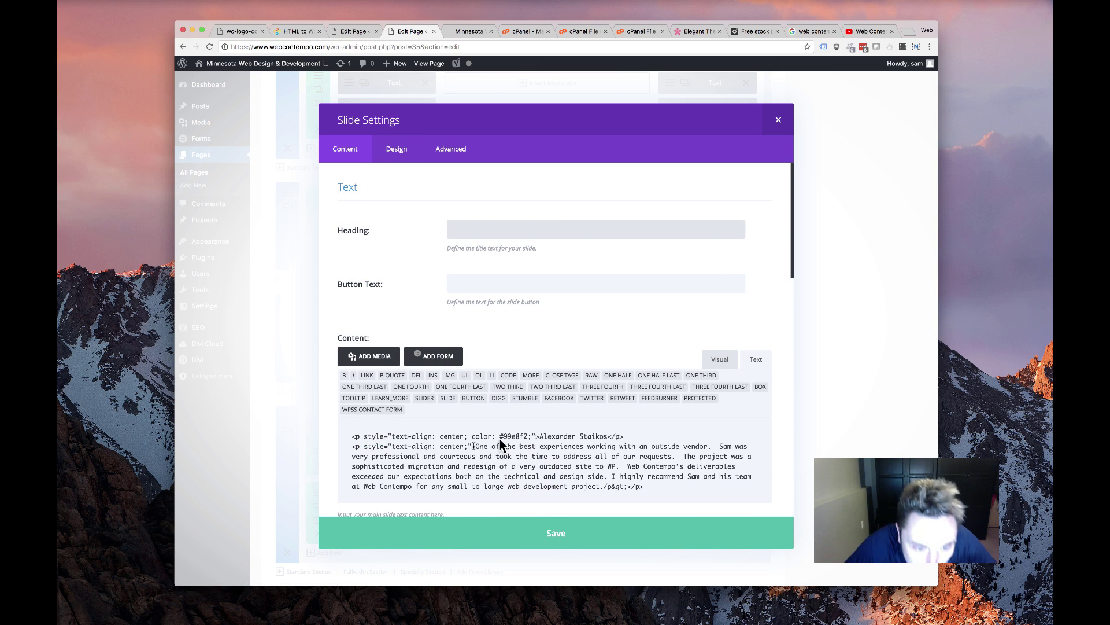
left_click_drag(604, 487, 622, 484)
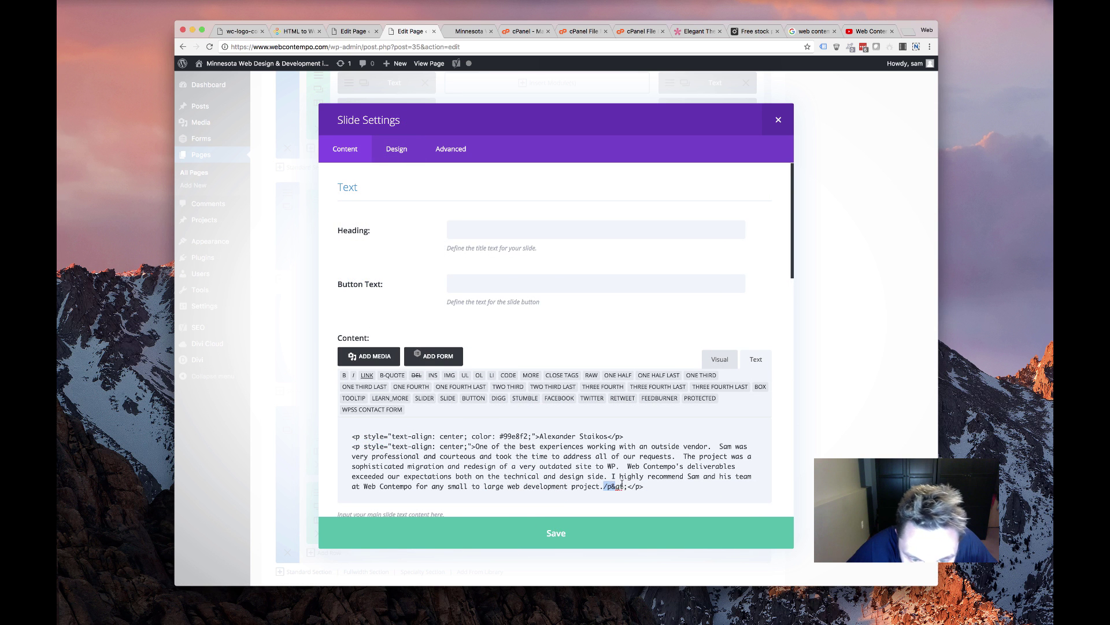
left_click(596, 527)
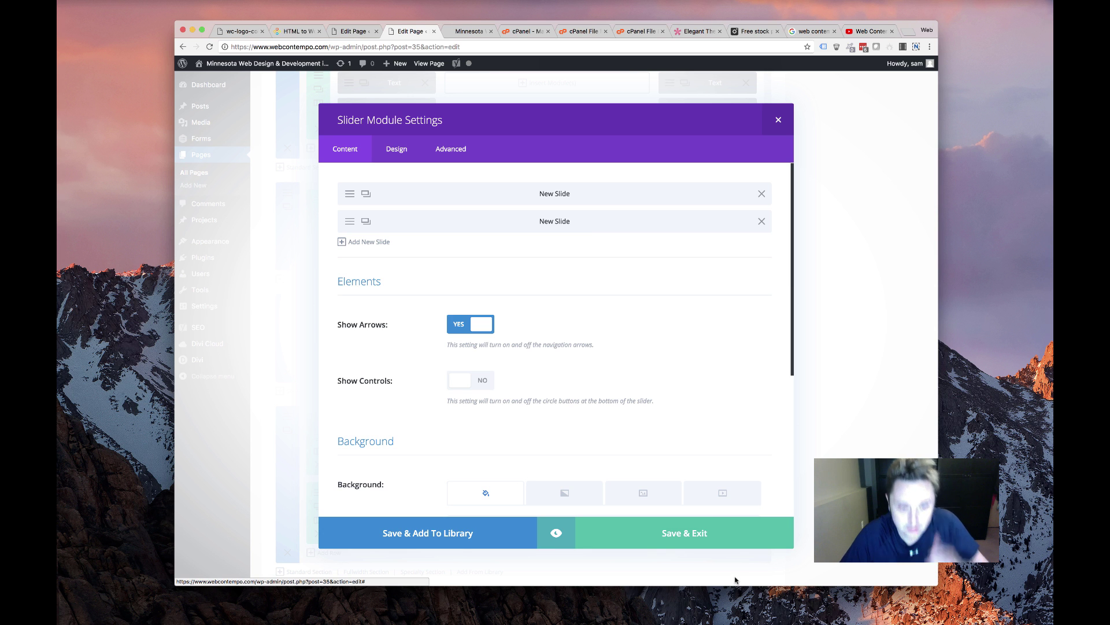
left_click(683, 529)
scroll(884, 209, "up", 10)
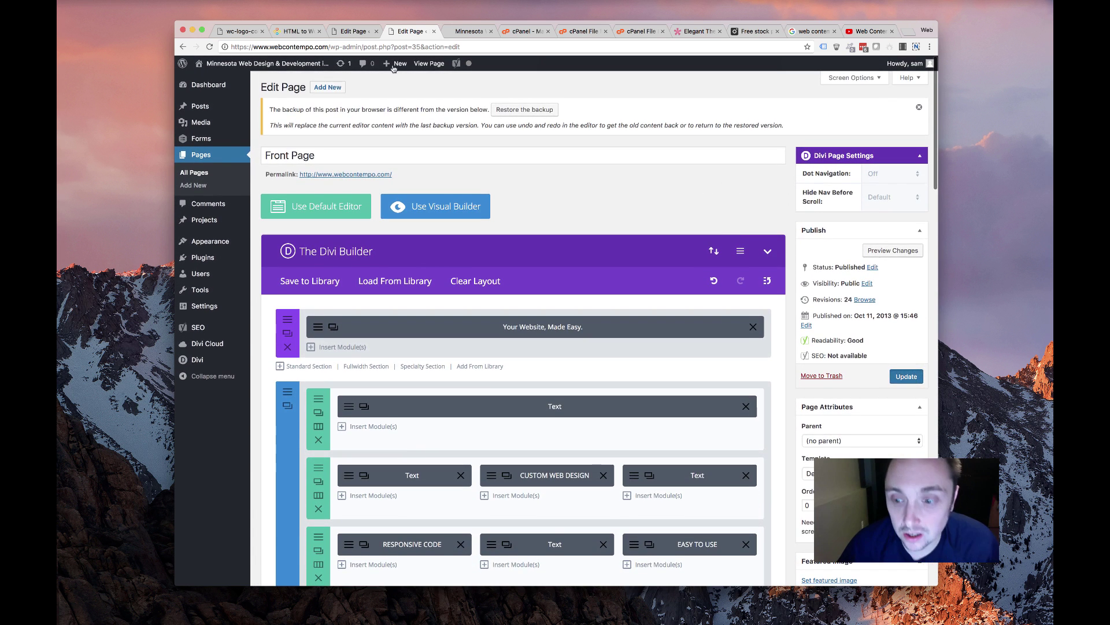
Switch to the live homepage and scroll down to the quote form
key("ctrl+Tab")
scroll(440, 186, "down", 5)
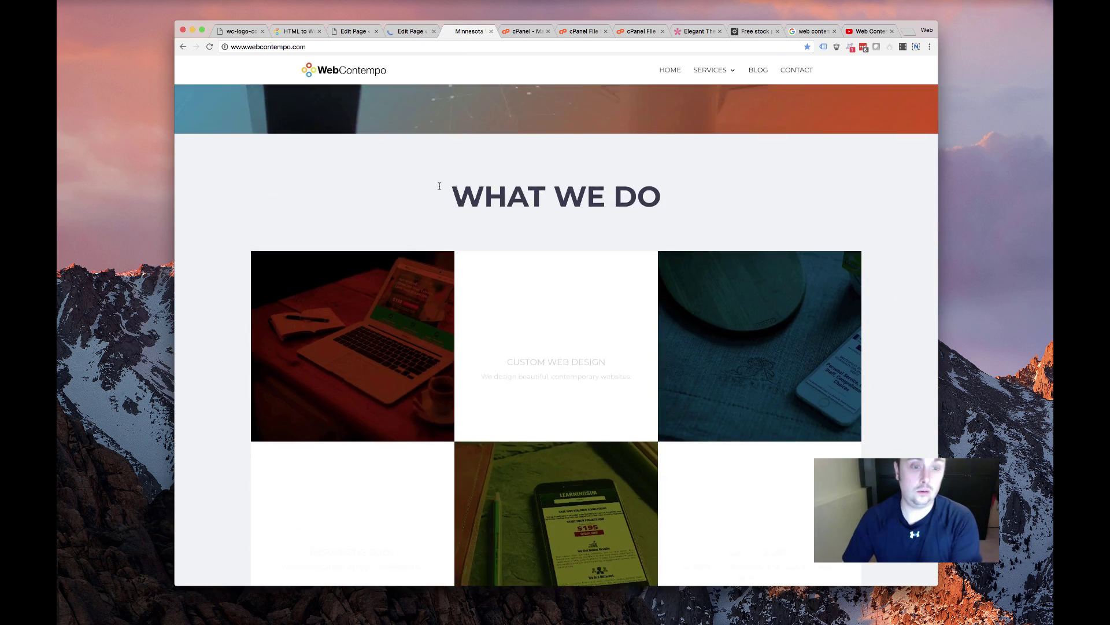
scroll(439, 186, "down", 5)
scroll(440, 186, "up", 15)
mouse_move(712, 74)
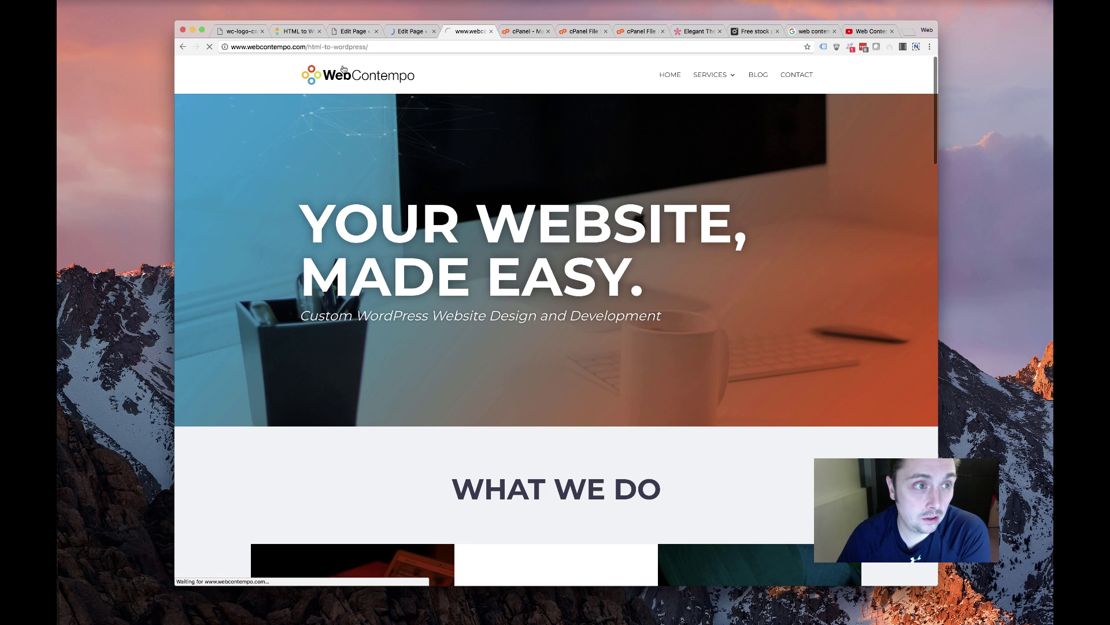
scroll(499, 193, "down", 15)
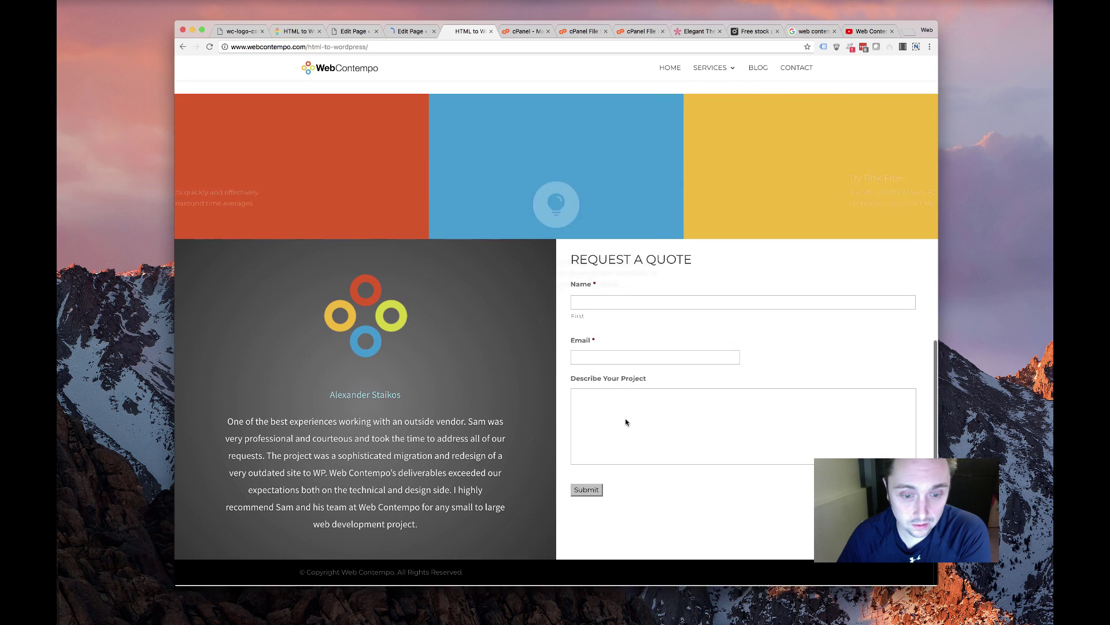
Fill the quote form with a name, an e-mail address and project text 'test', then submit it
left_click(609, 307)
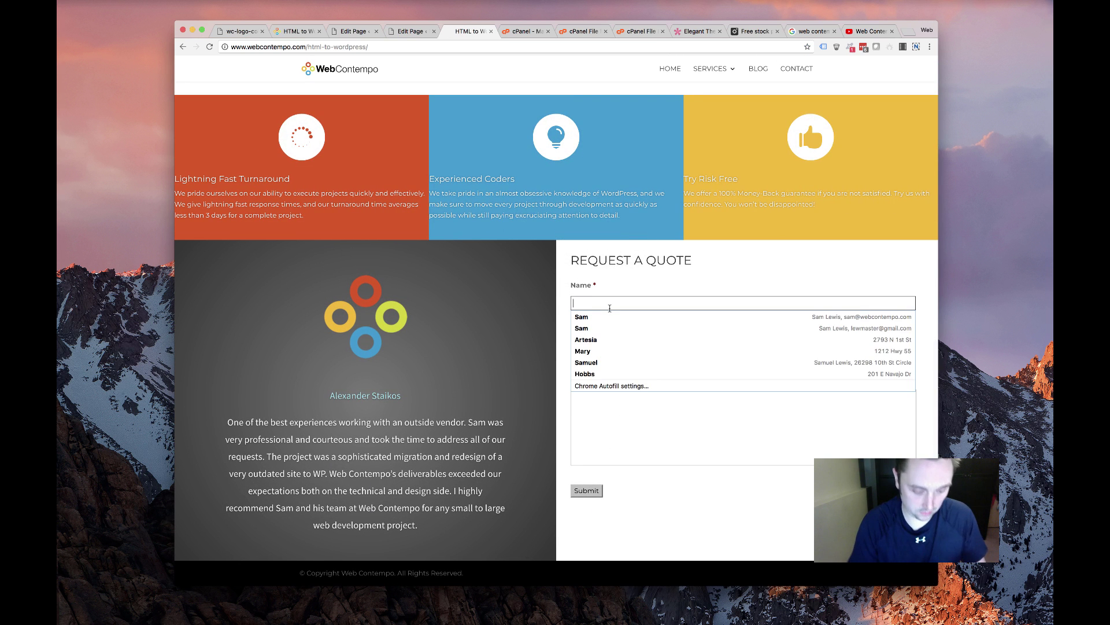
key("Tab")
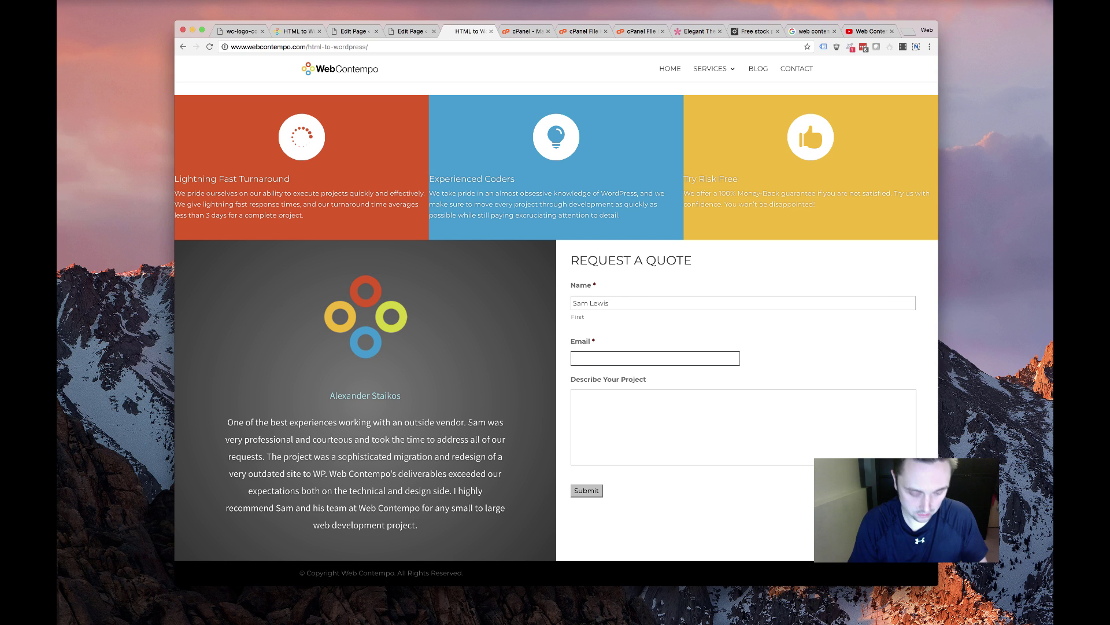
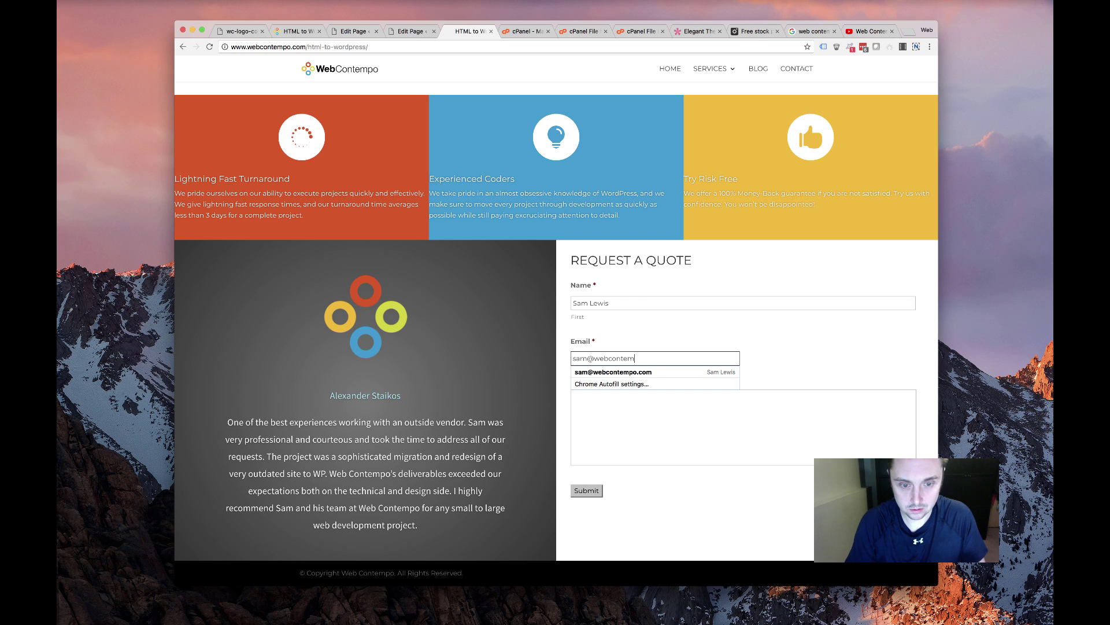
key("Tab")
type("te")
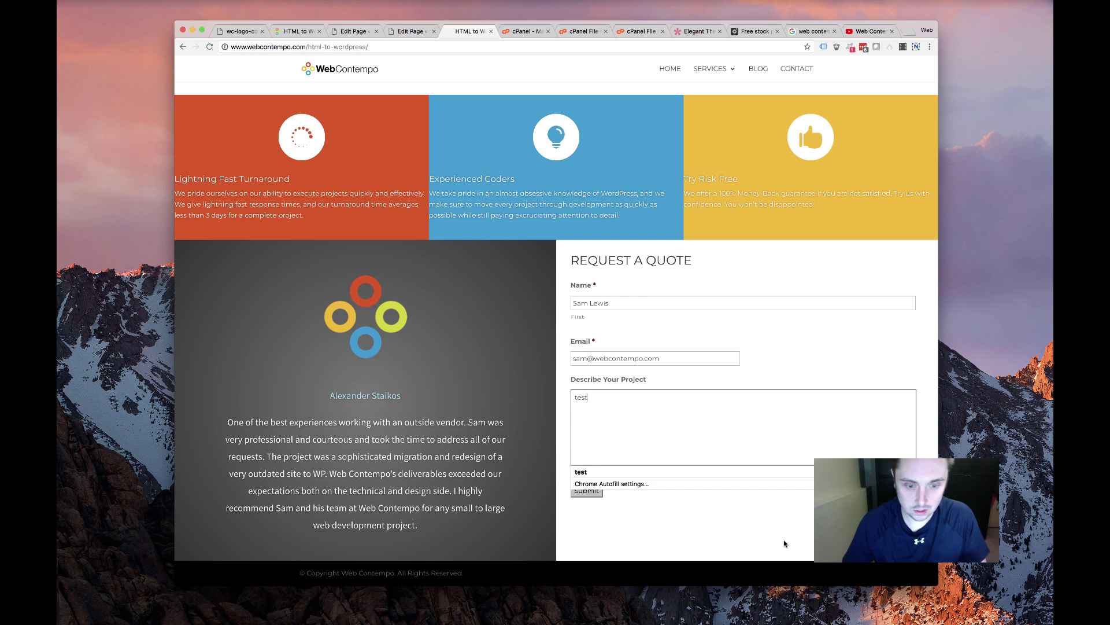
left_click(587, 491)
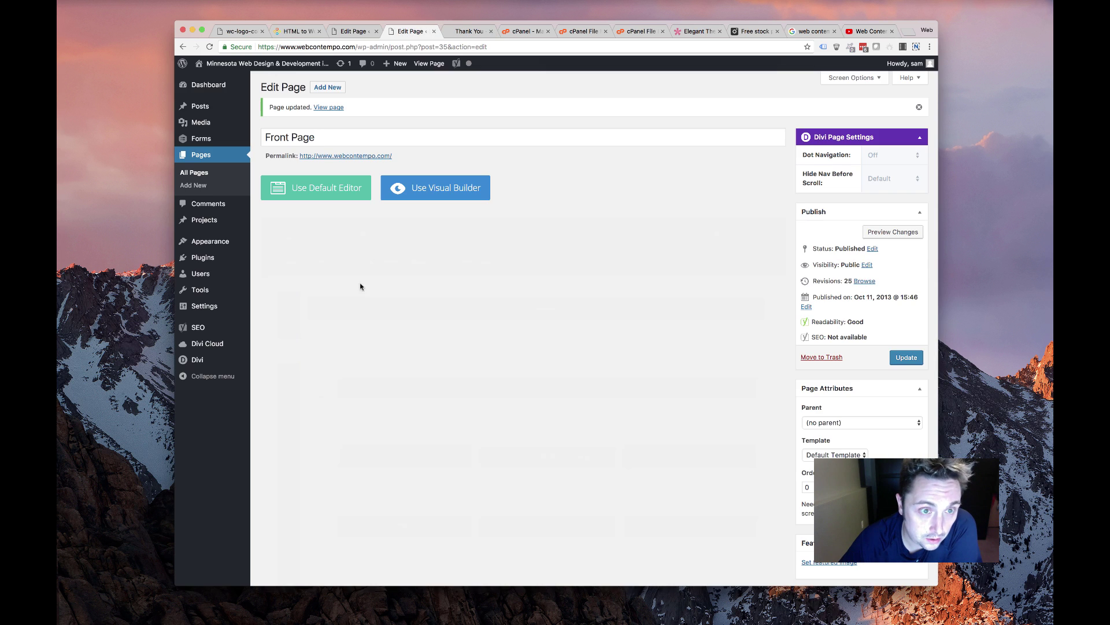
Check the thank-you page shown after submitting the form
left_click(412, 32)
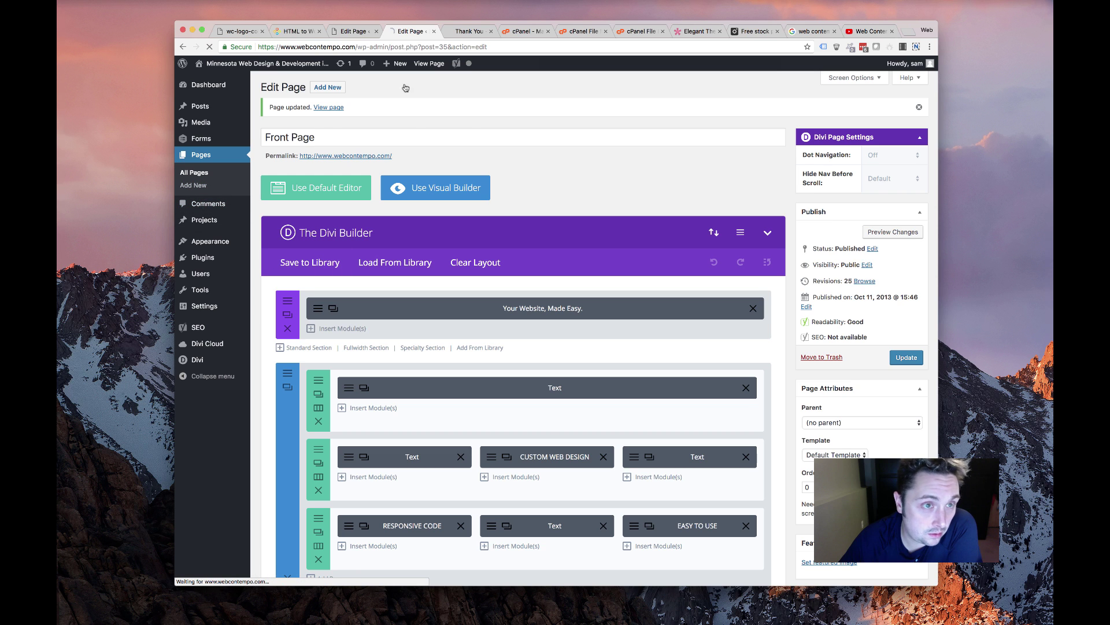
left_click(462, 33)
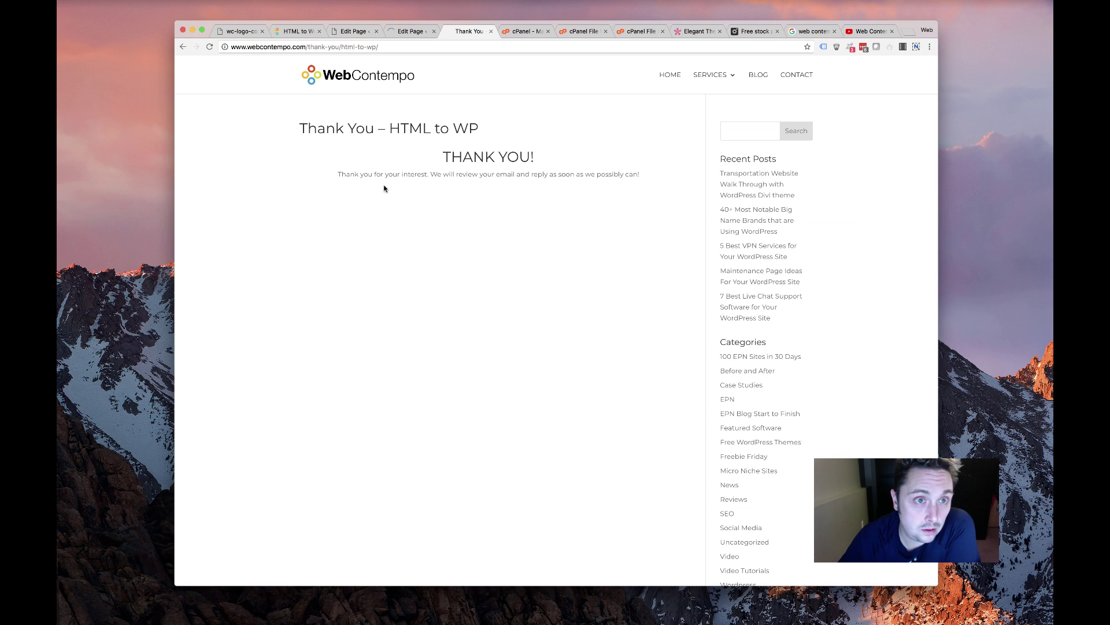
left_click(412, 32)
Switch Thank You – HTML to WP to the Divi Builder, update it and view it live
left_click(194, 173)
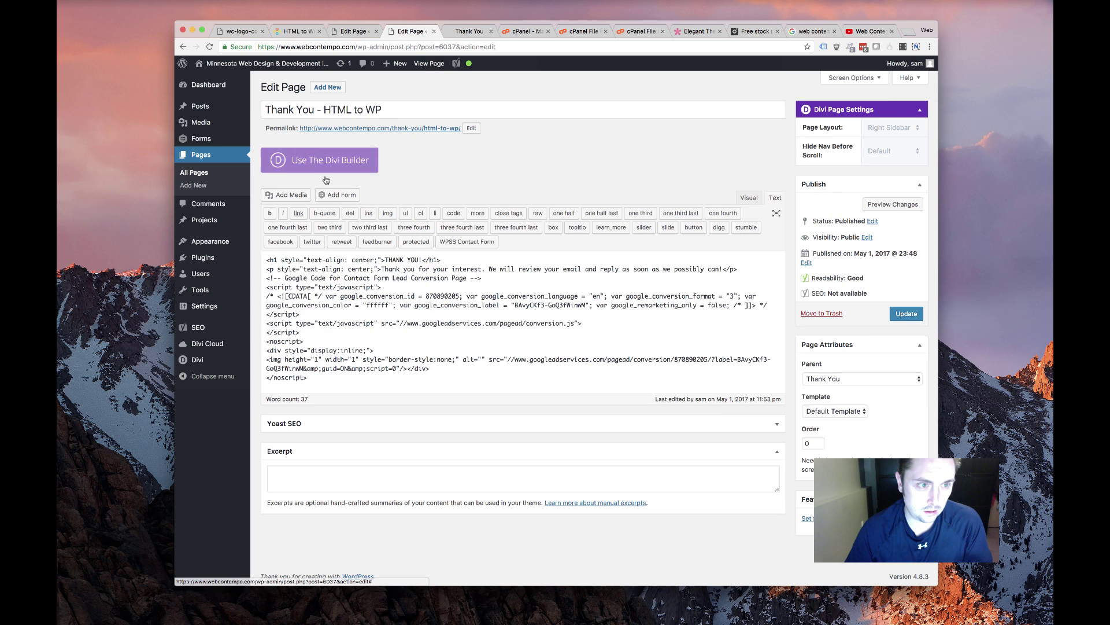
left_click(330, 161)
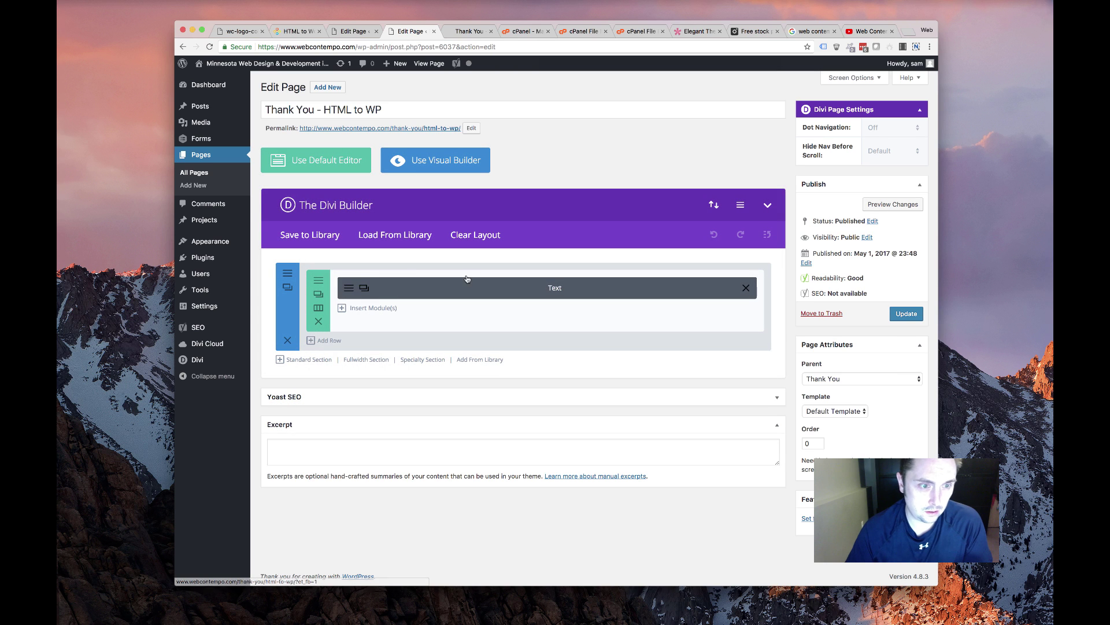
left_click(906, 313)
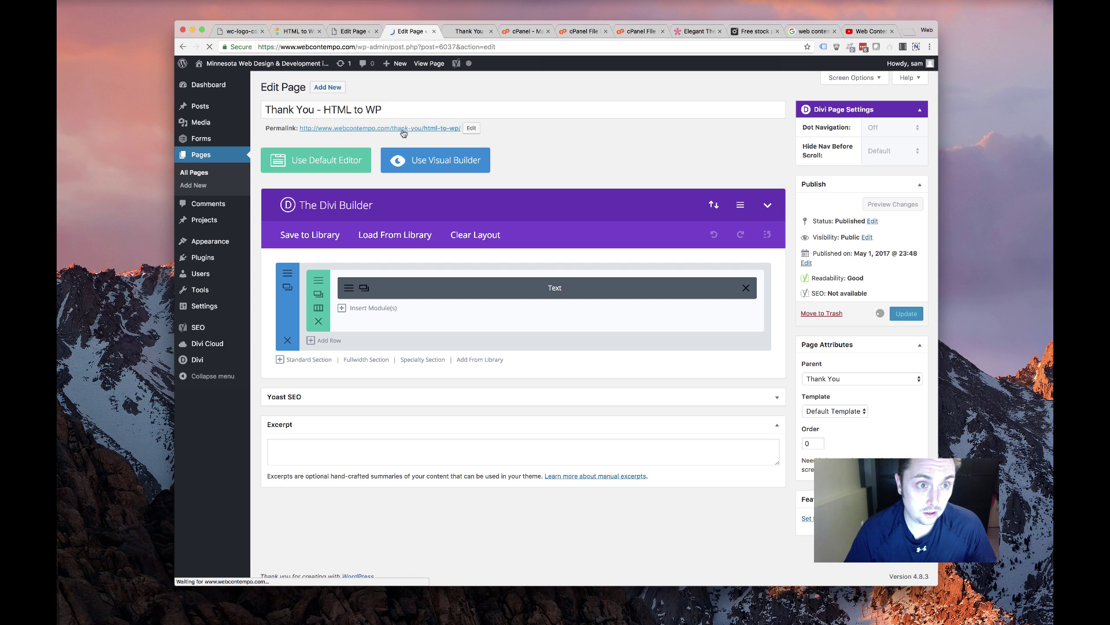
left_click(403, 128, "super")
key("ctrl+Tab")
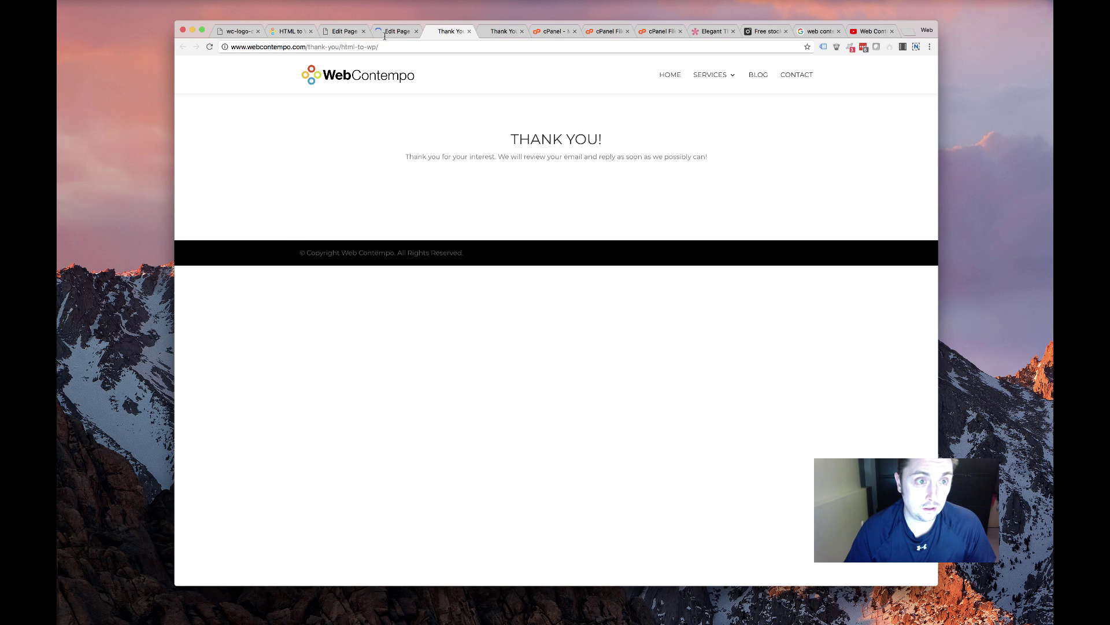
key("ctrl+shift+Tab")
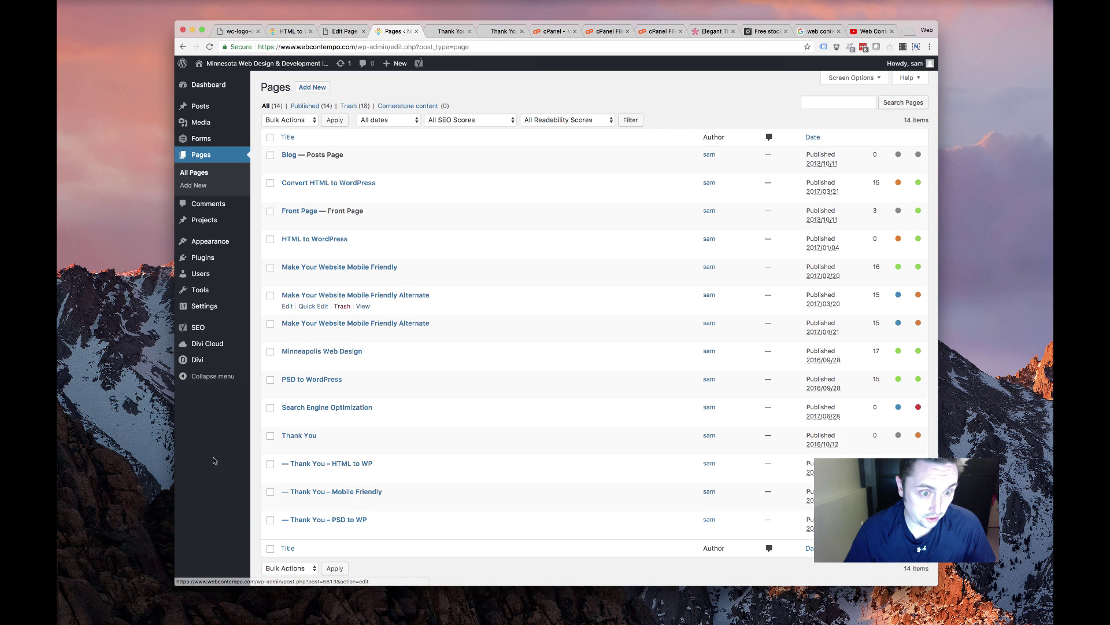
Update the original Thank You page with its Divi layout and view it on the live site
scroll(289, 405, "down", 1)
left_click(288, 417)
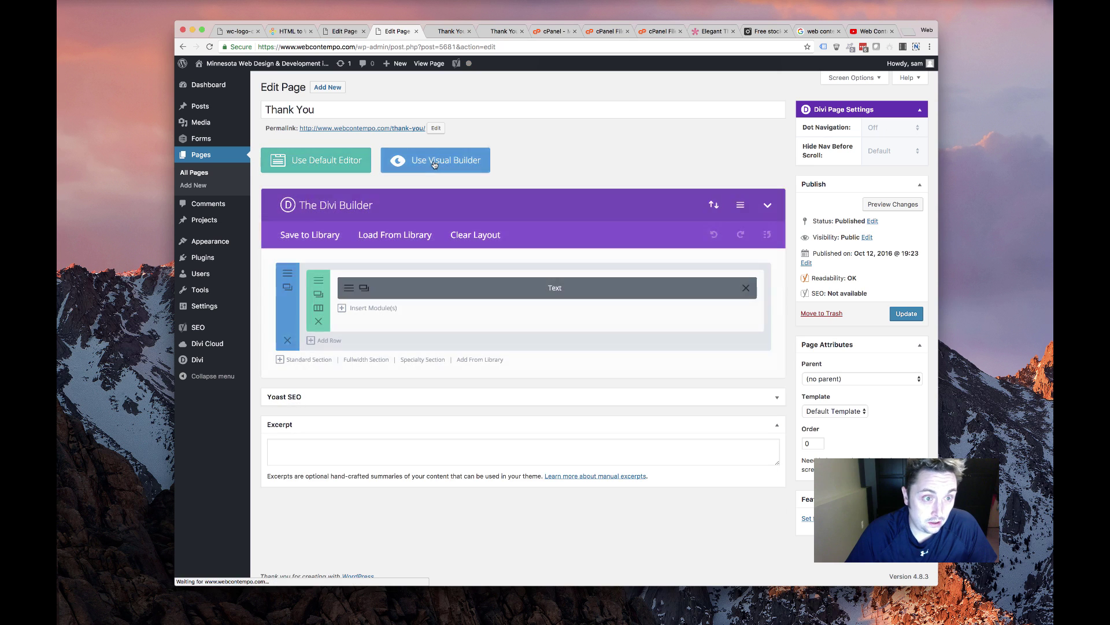
left_click(894, 313)
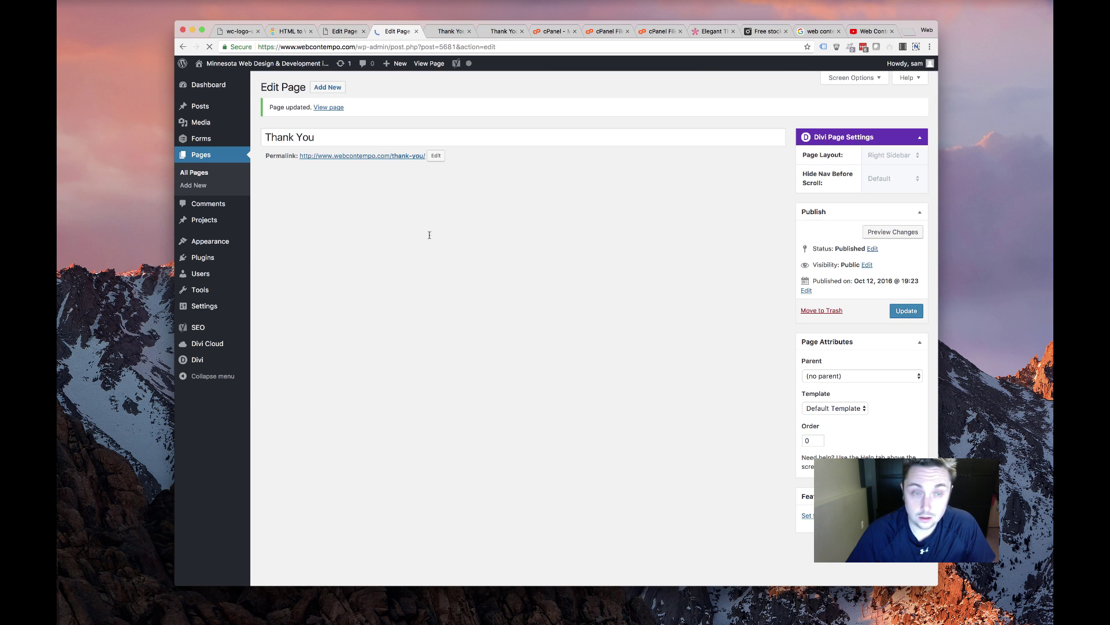
left_click(330, 156, "super")
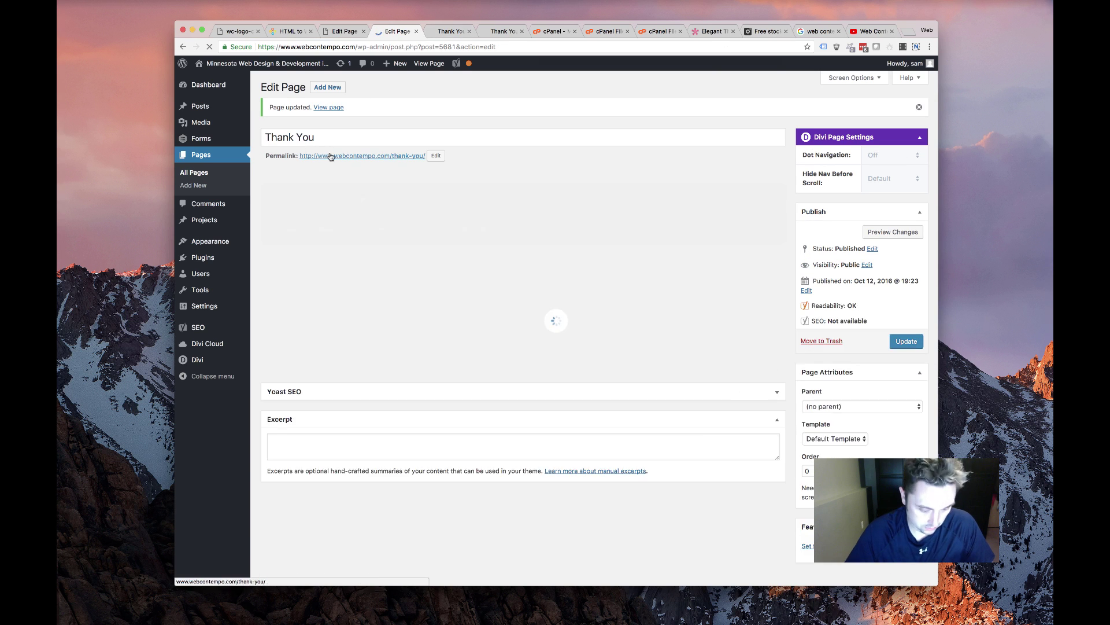
left_click(483, 34)
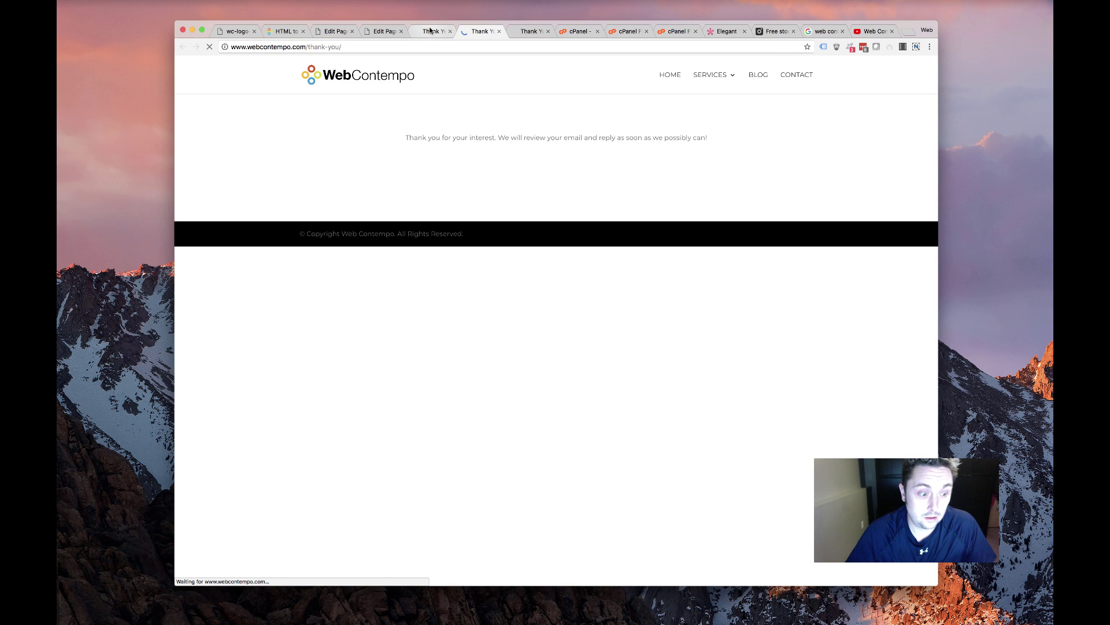
left_click(334, 85)
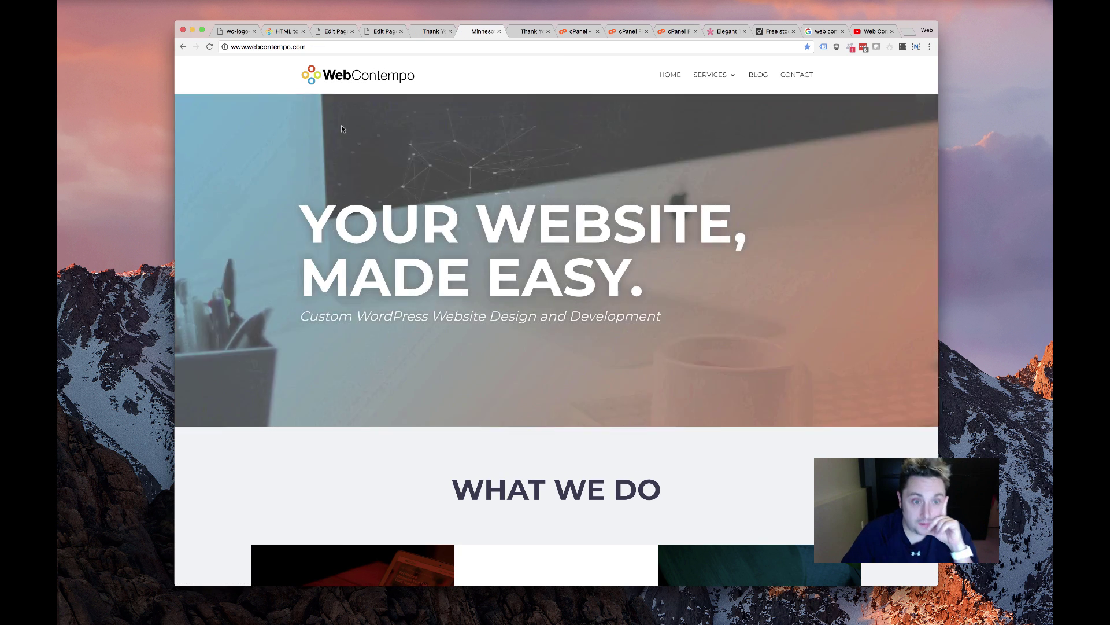
Scroll through the finished WebContempo homepage down to the Let's Talk contact section
scroll(440, 285, "down", 10)
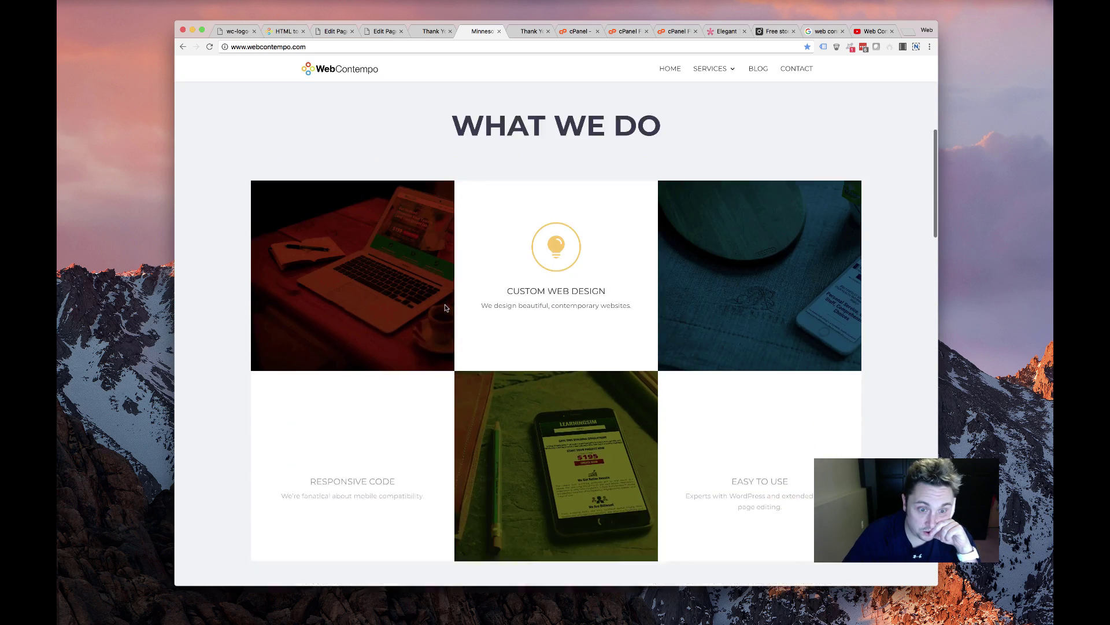
scroll(436, 309, "down", 10)
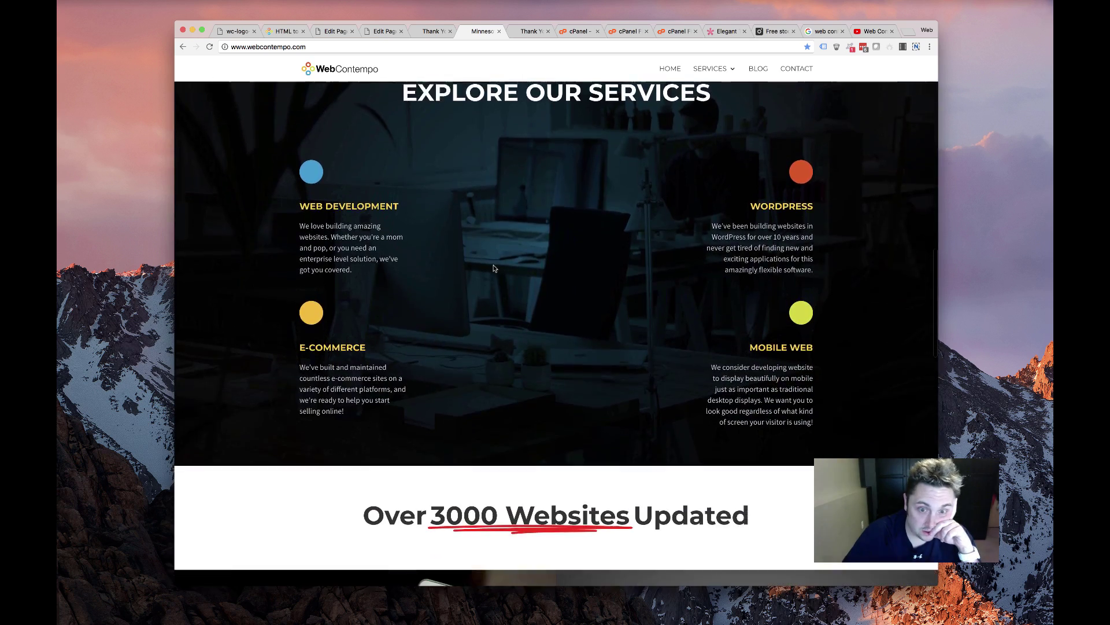
scroll(331, 296, "down", 8)
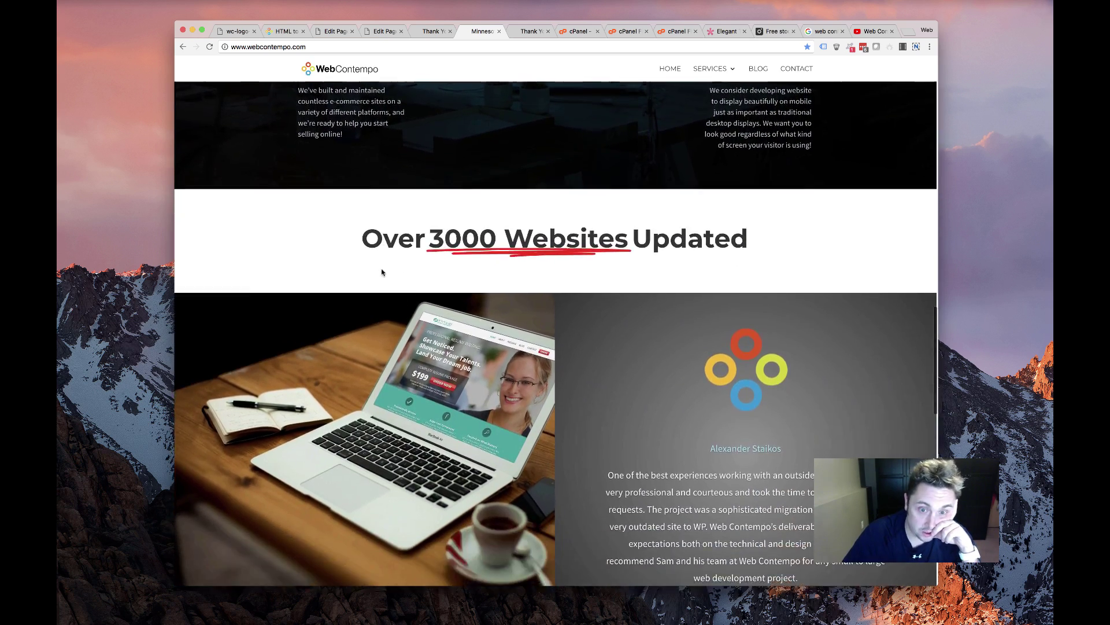
scroll(381, 273, "down", 8)
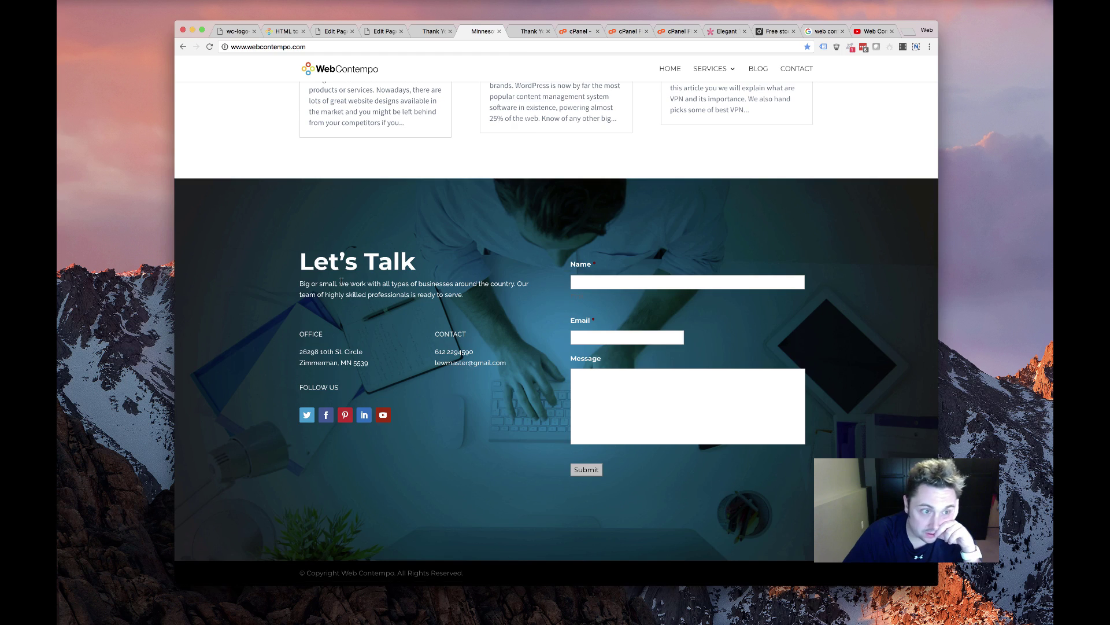
scroll(342, 281, "up", 4)
scroll(341, 281, "down", 4)
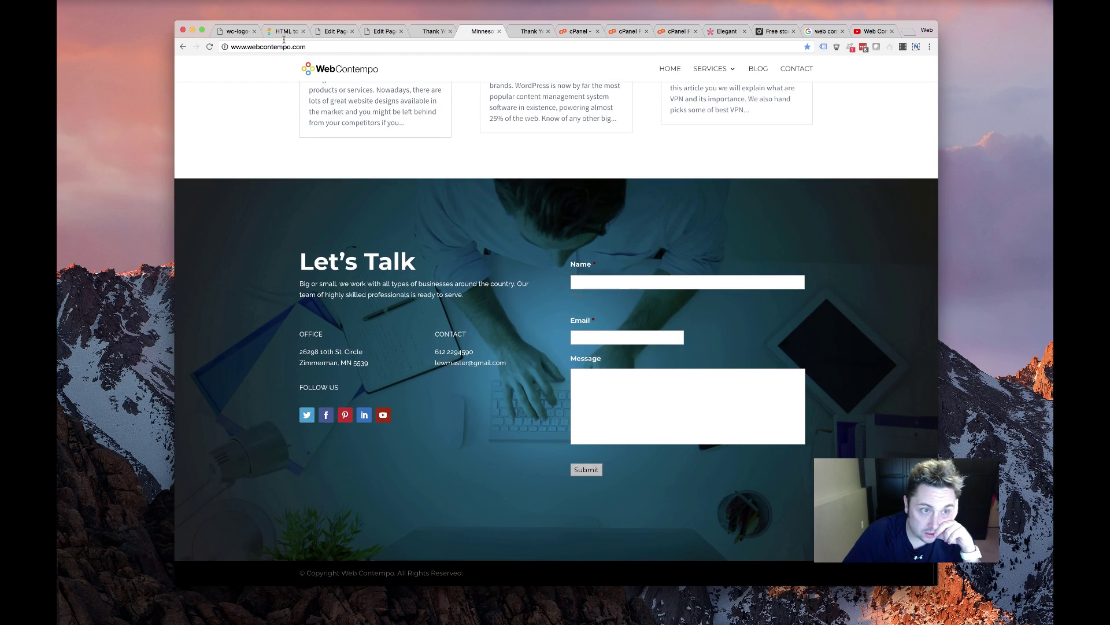
Switch to the old HTML to WordPress page and scroll through it for comparison
left_click(285, 32)
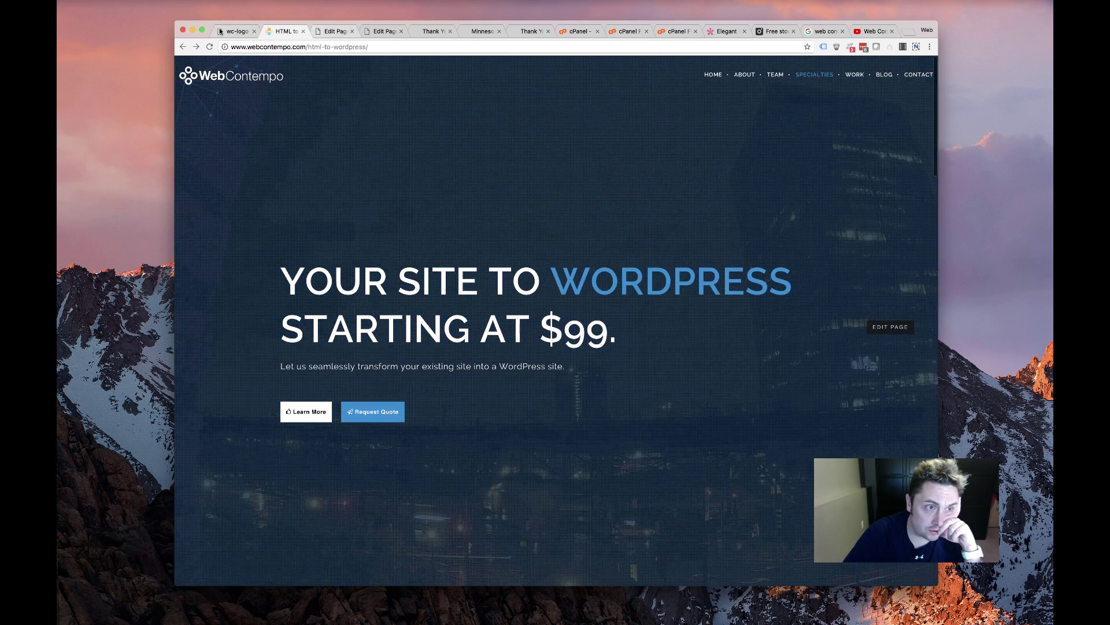
left_click(223, 31)
left_click(284, 31)
scroll(343, 191, "up", 2)
scroll(343, 191, "down", 10)
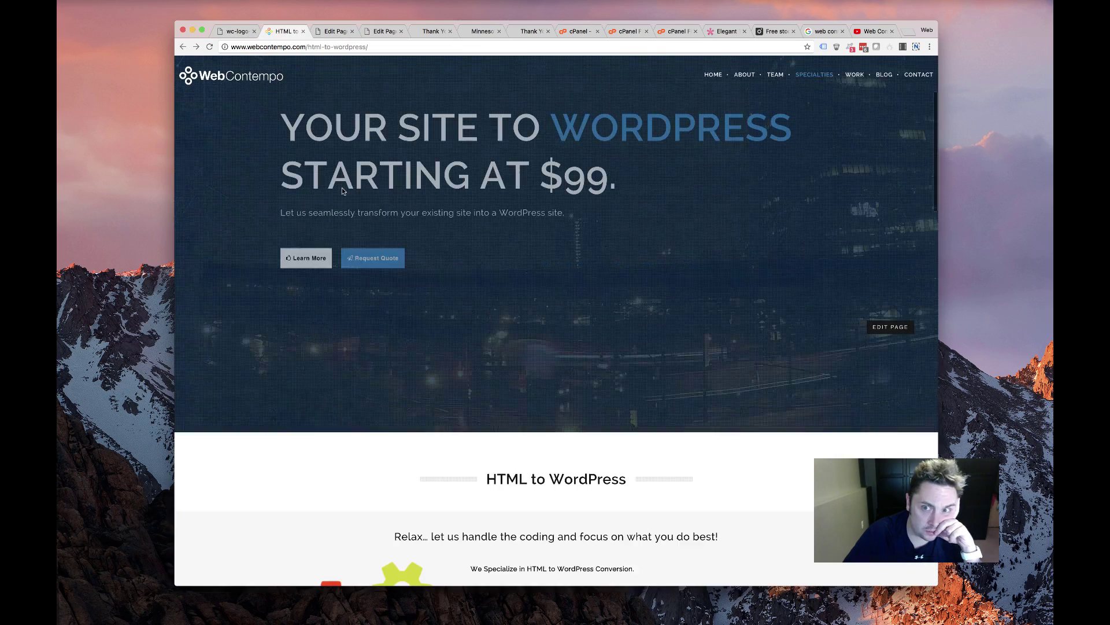
scroll(342, 191, "down", 15)
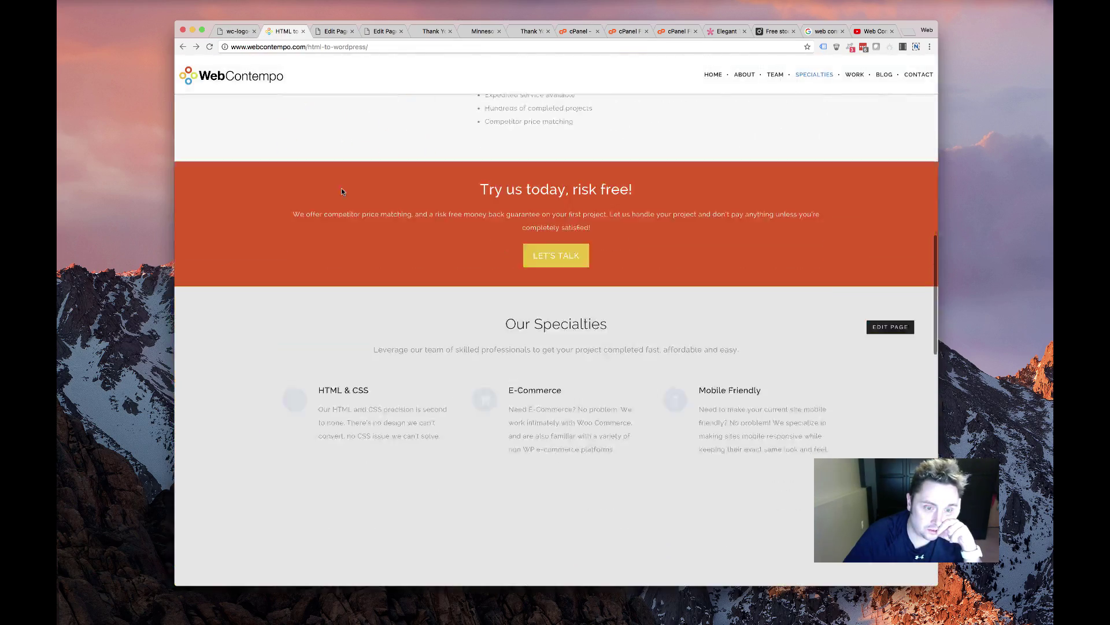
scroll(347, 191, "down", 2)
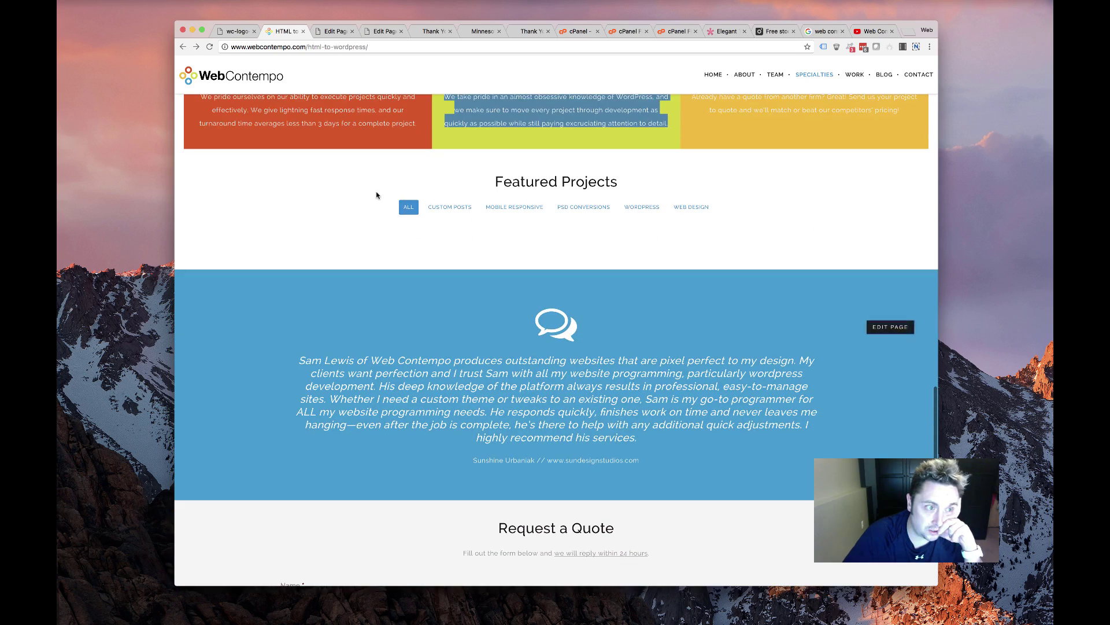
scroll(379, 194, "down", 8)
scroll(379, 193, "down", 5)
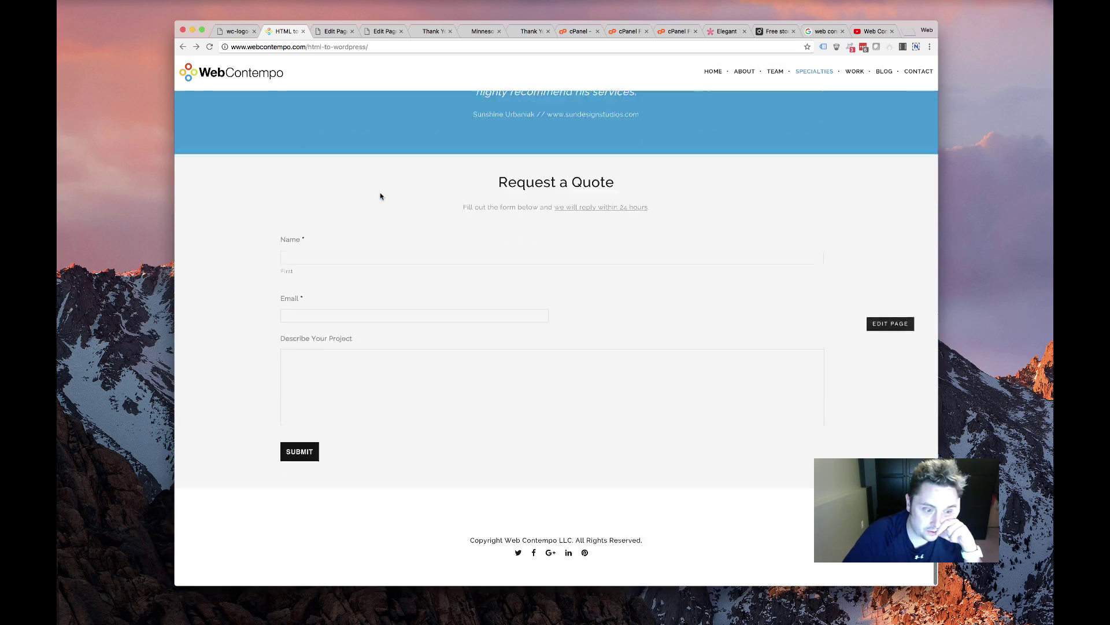
scroll(379, 194, "up", 20)
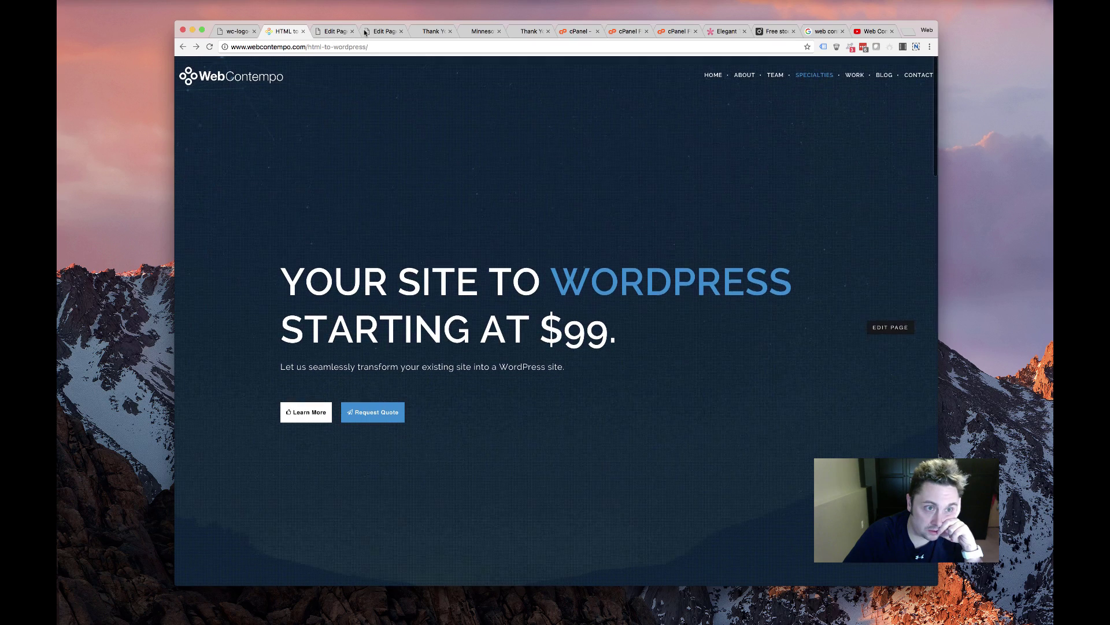
left_click(489, 30)
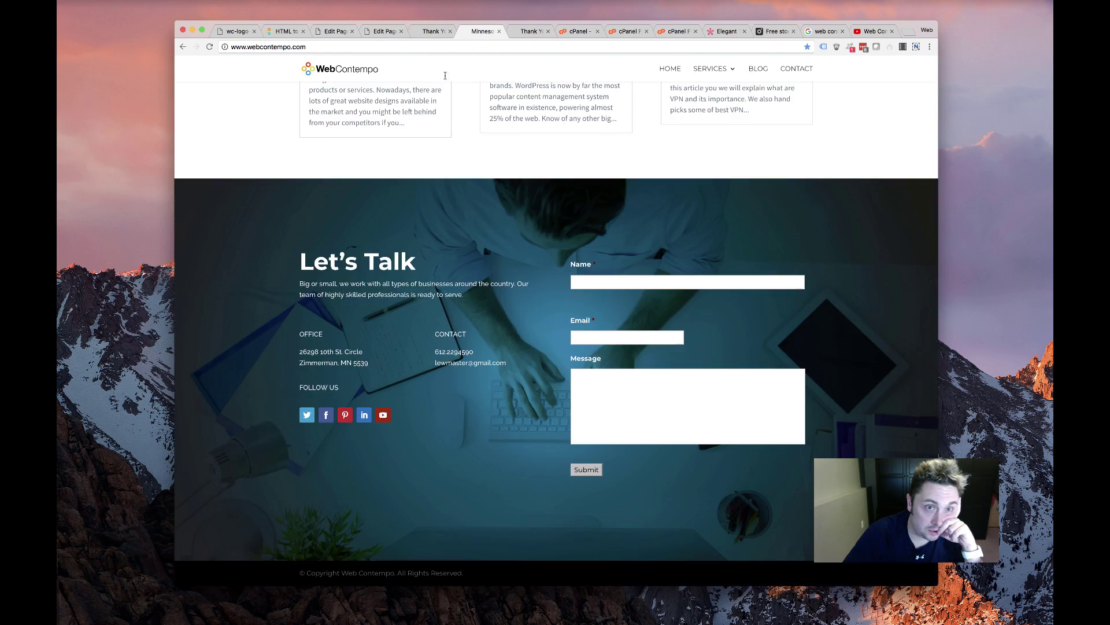
scroll(392, 139, "up", 20)
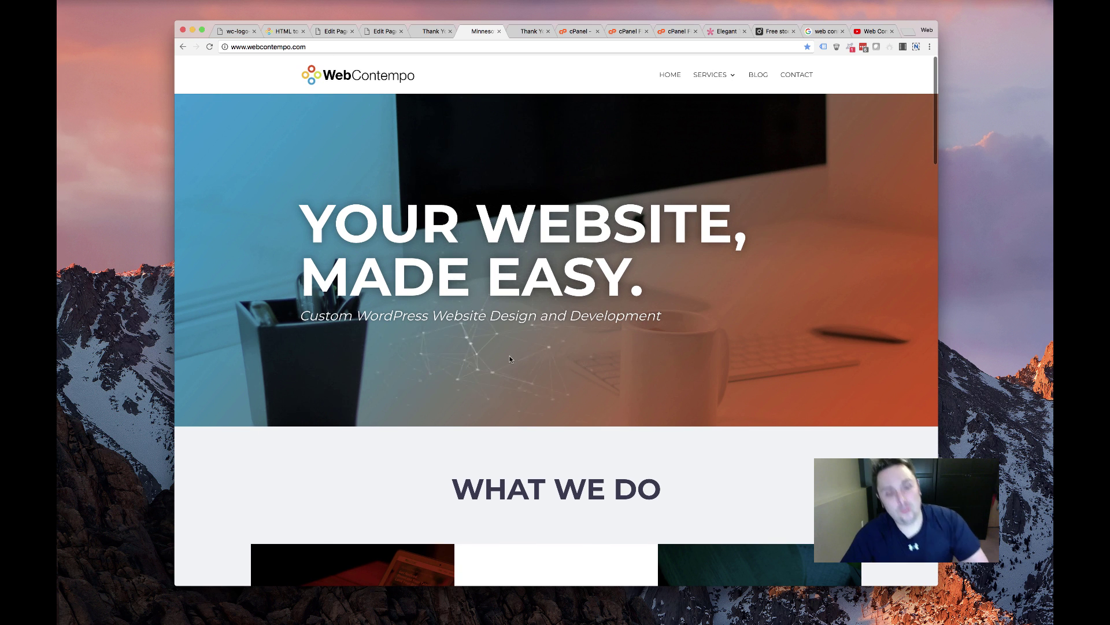
scroll(509, 359, "down", 6)
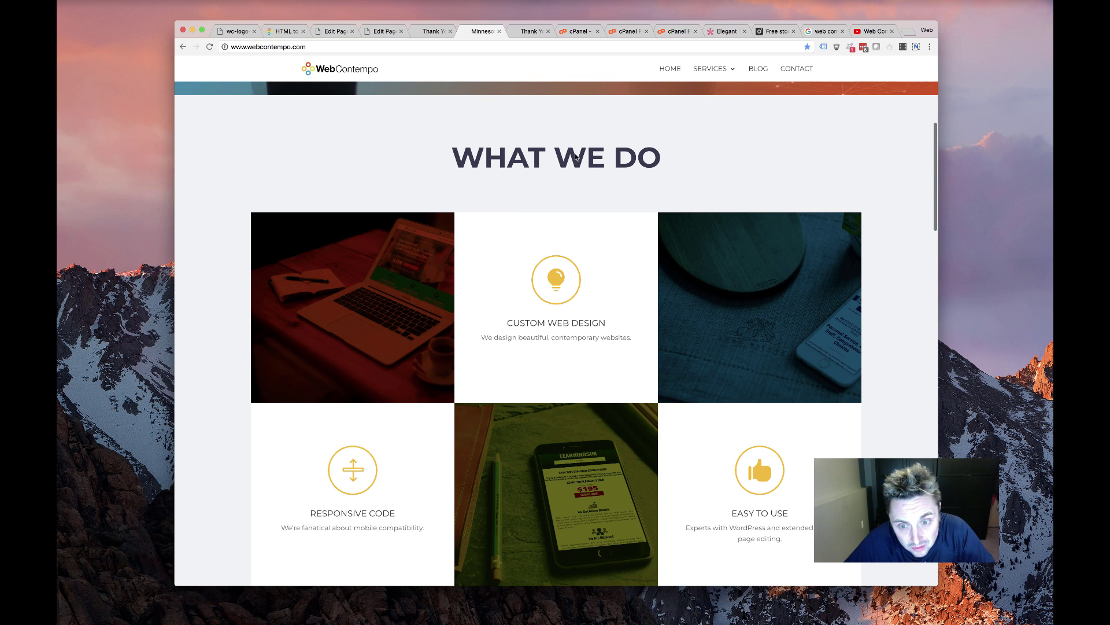
scroll(385, 135, "down", 5)
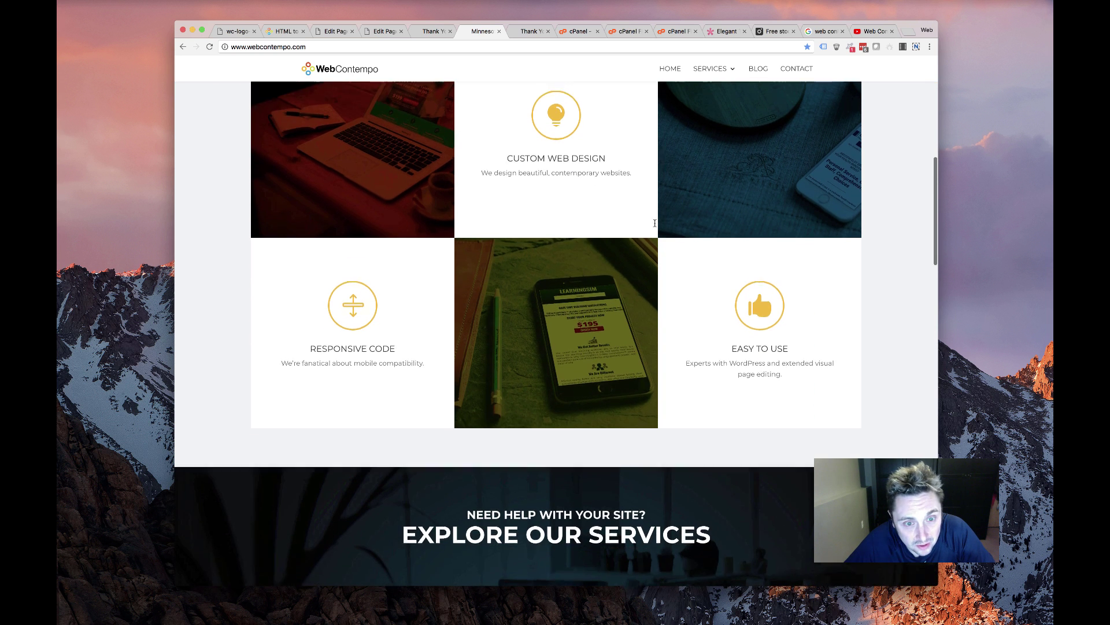
scroll(438, 192, "up", 4)
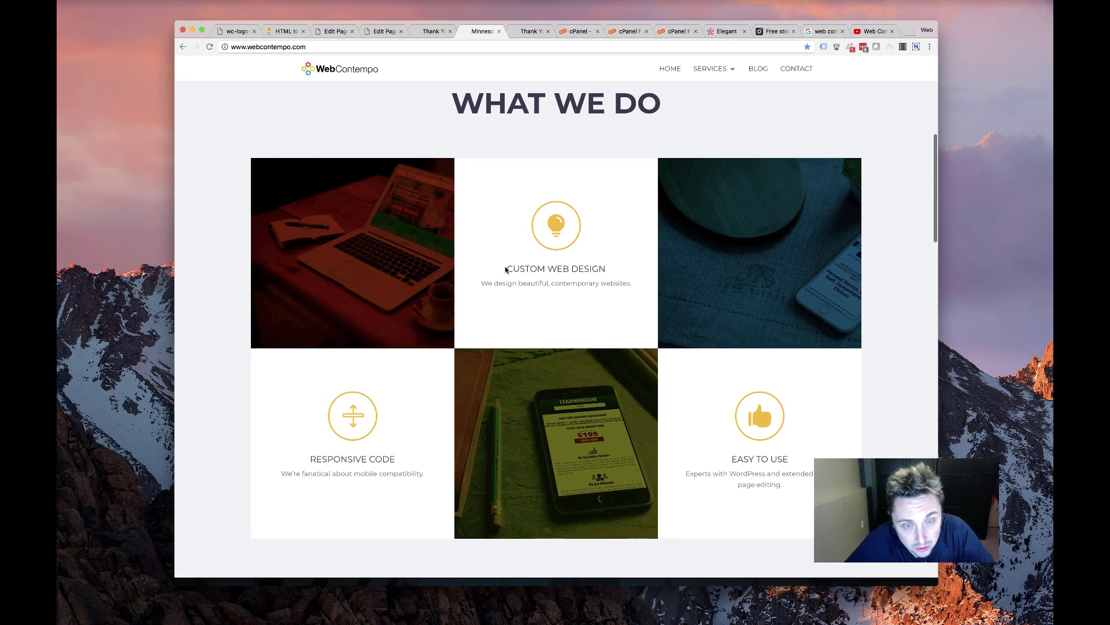
scroll(543, 206, "down", 9)
scroll(521, 207, "down", 5)
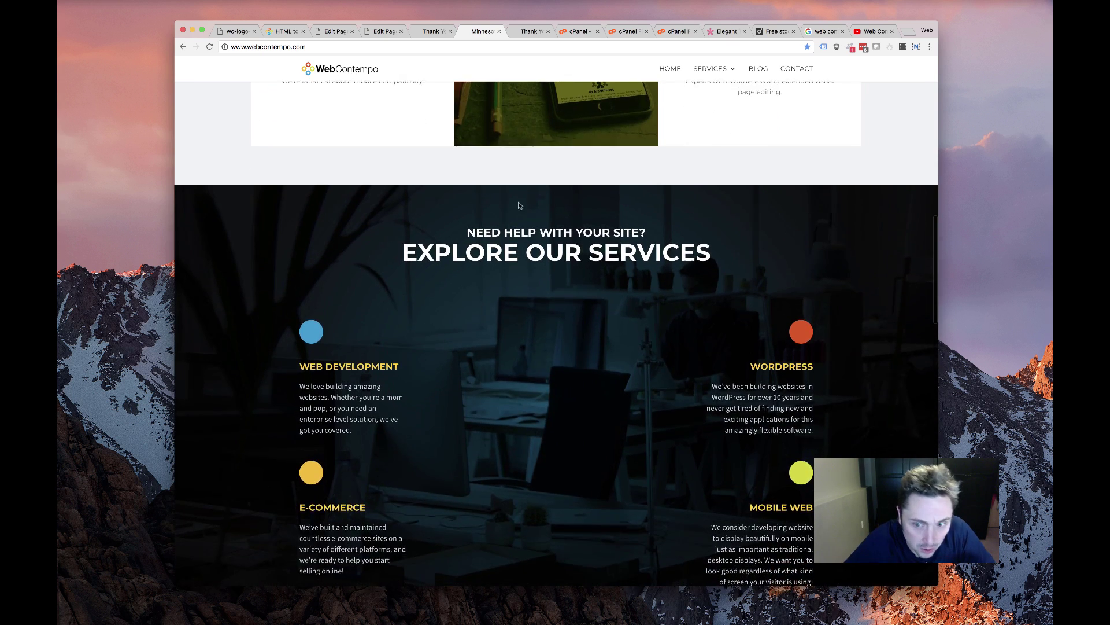
scroll(487, 136, "up", 4)
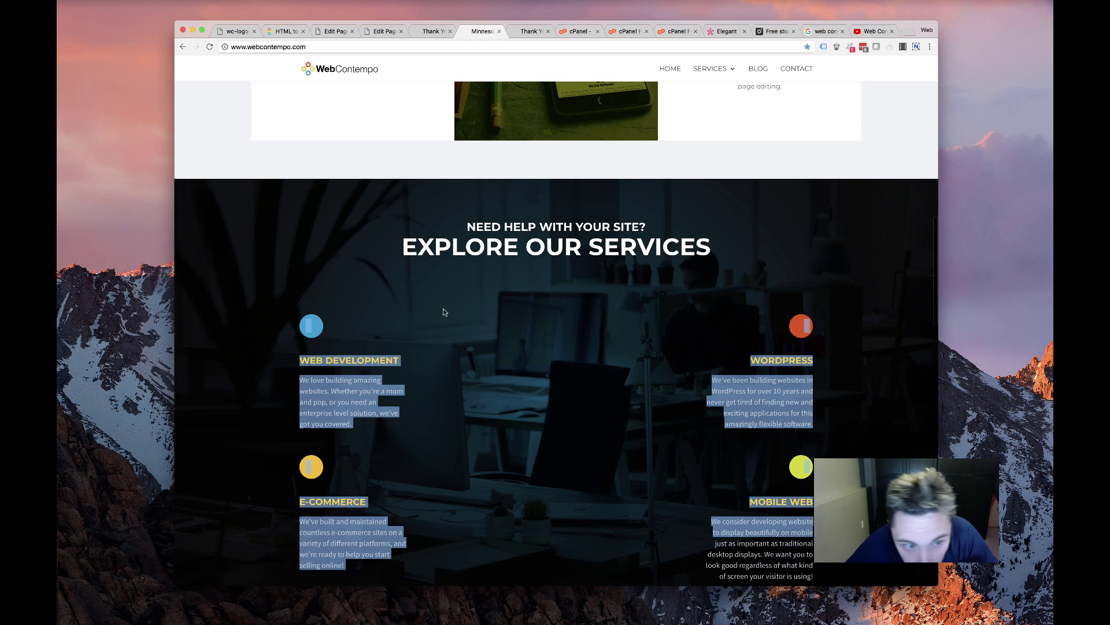
scroll(462, 301, "down", 4)
scroll(462, 301, "down", 15)
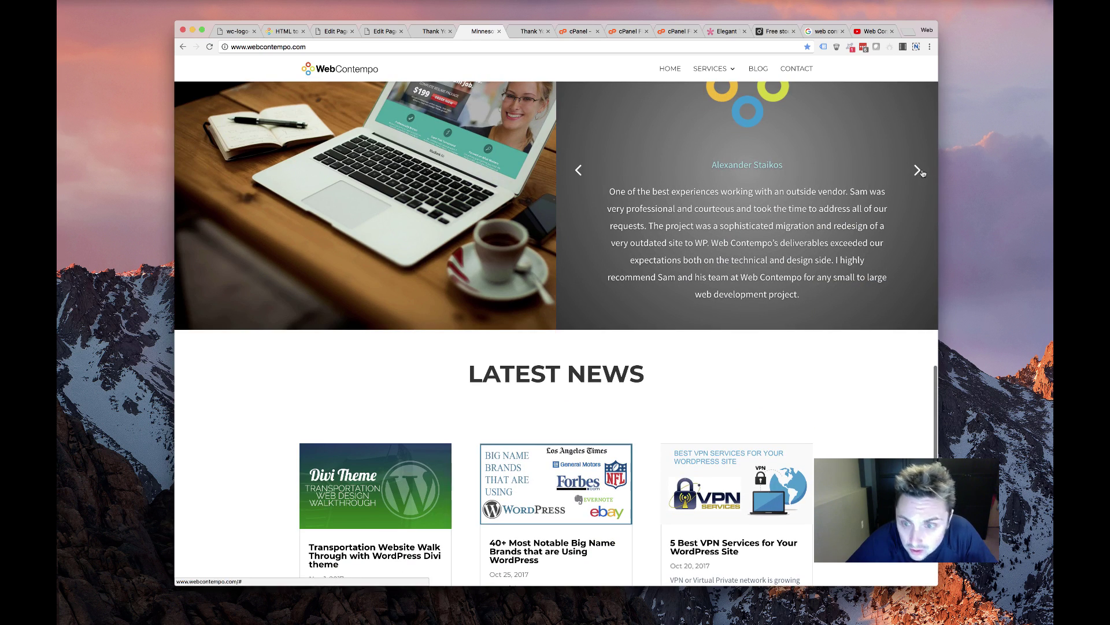
left_click(918, 171)
scroll(754, 191, "up", 5)
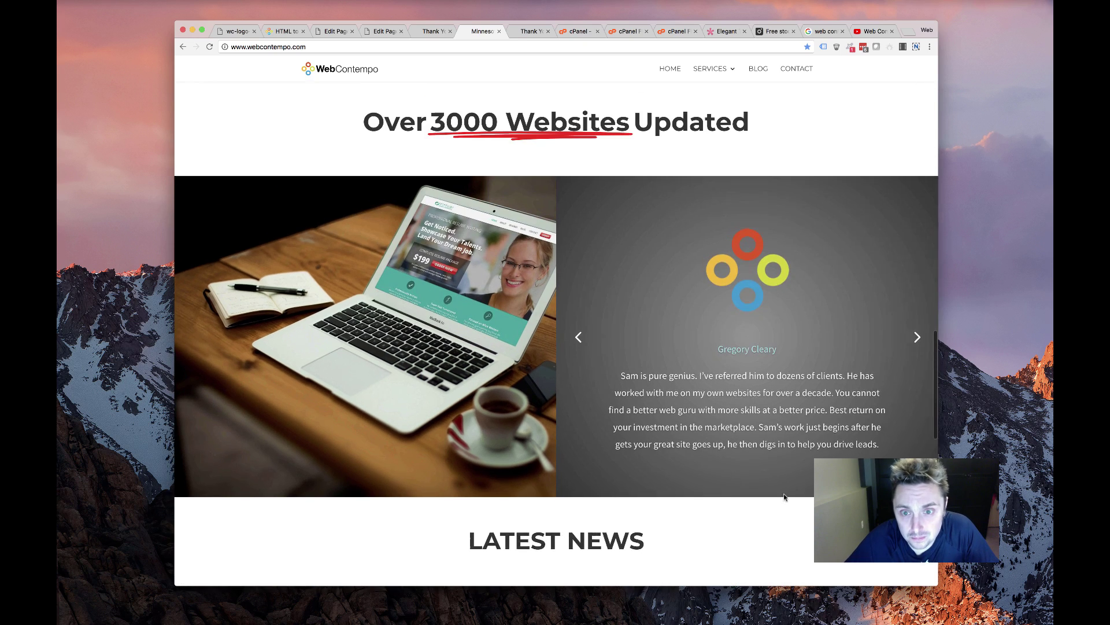
scroll(549, 317, "down", 11)
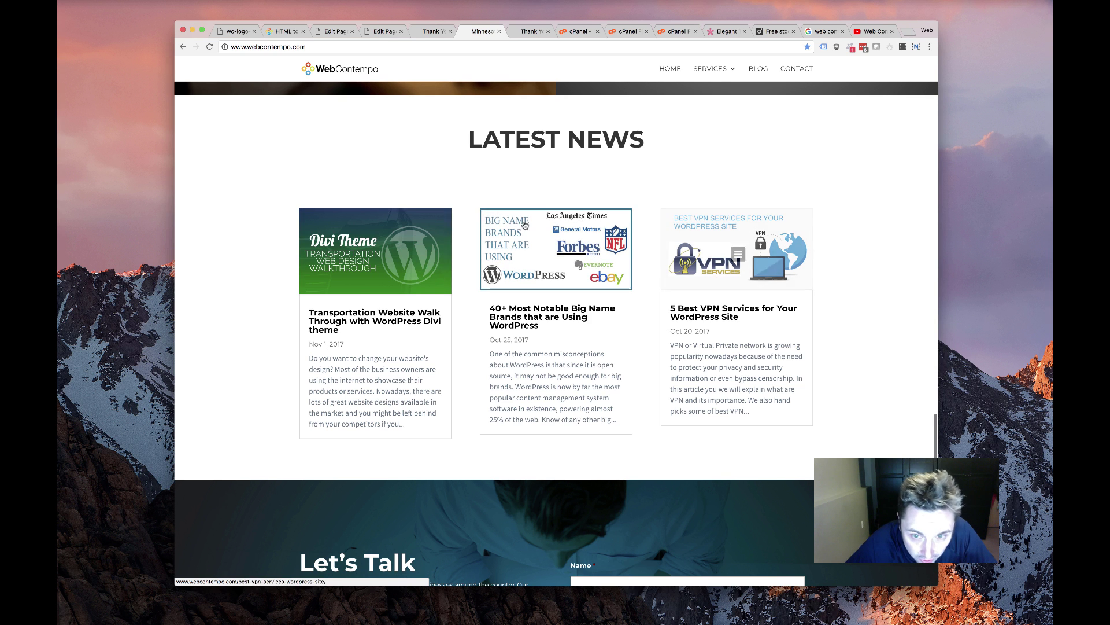
scroll(526, 289, "down", 7)
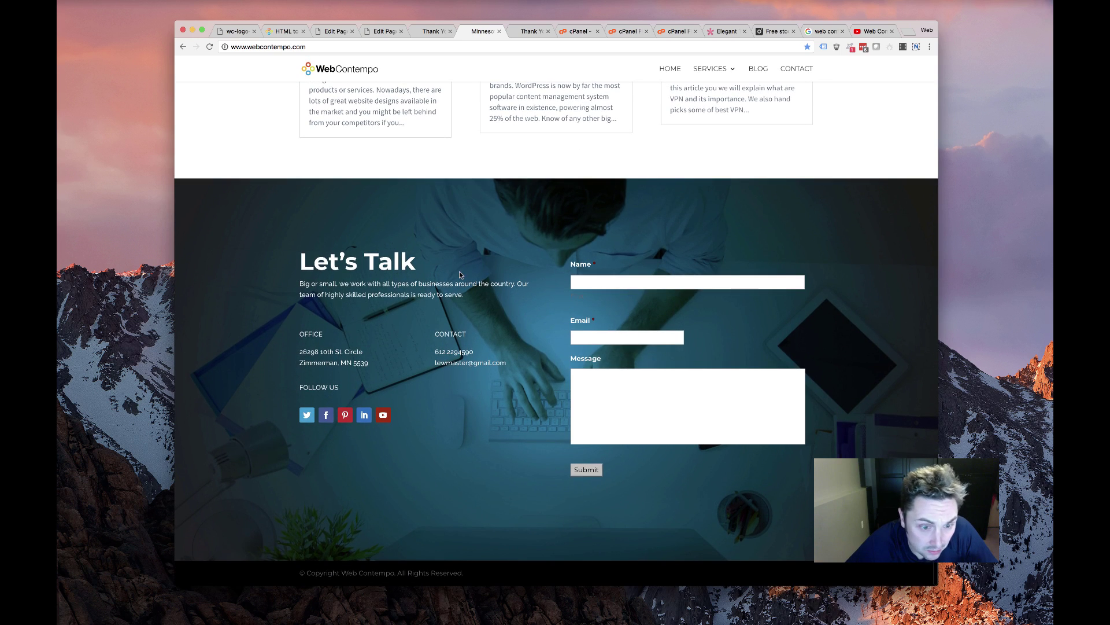
scroll(428, 355, "up", 20)
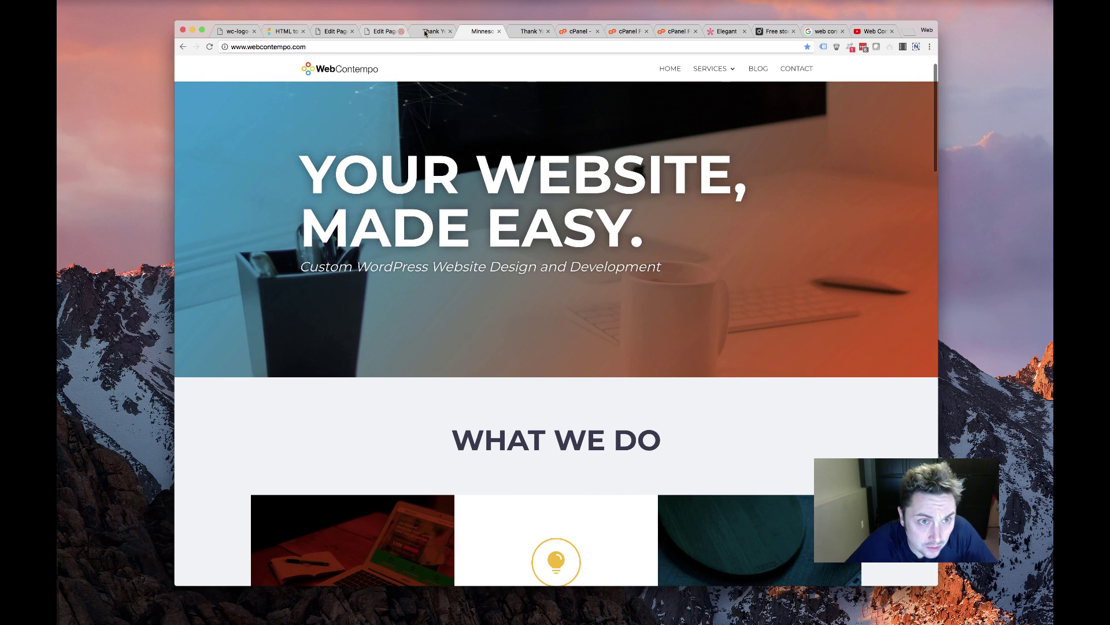
left_click(425, 33)
left_click(470, 32)
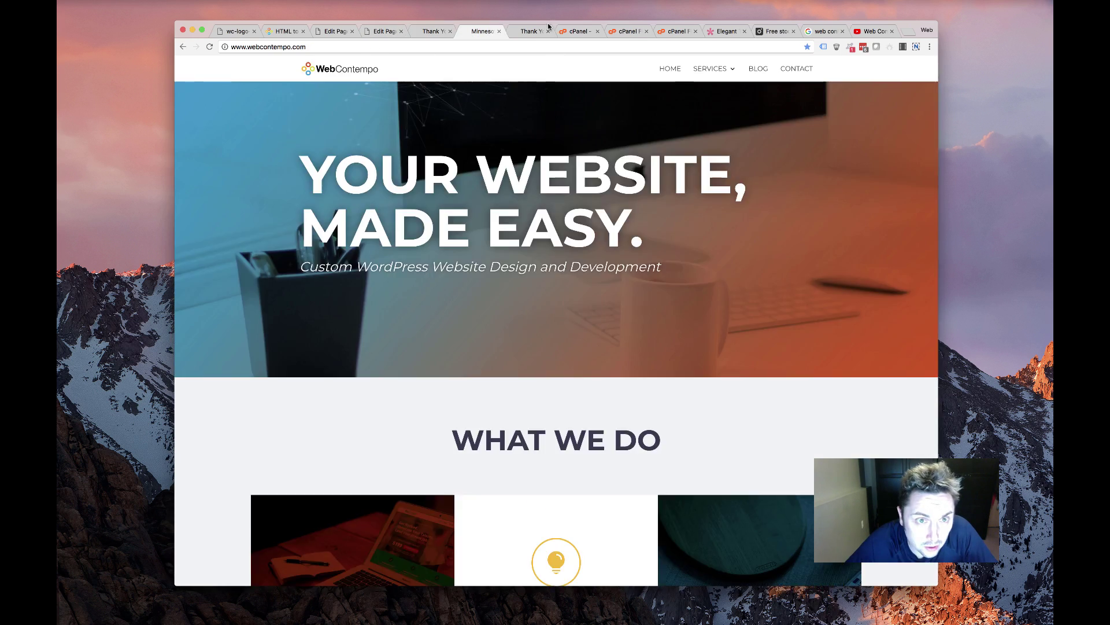
left_click(529, 31)
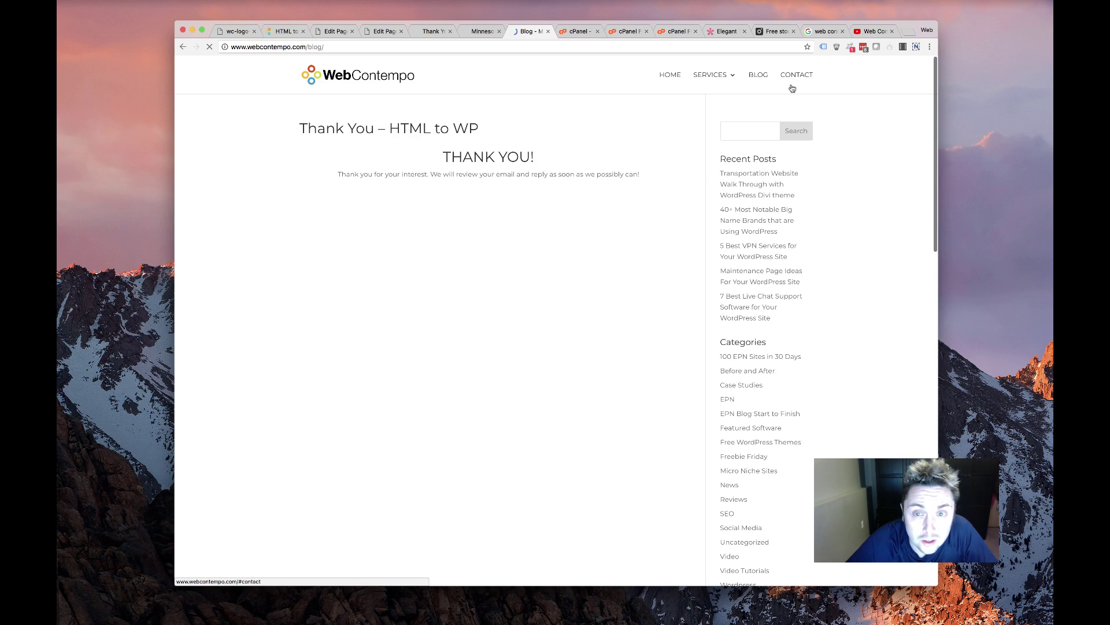
scroll(545, 297, "down", 15)
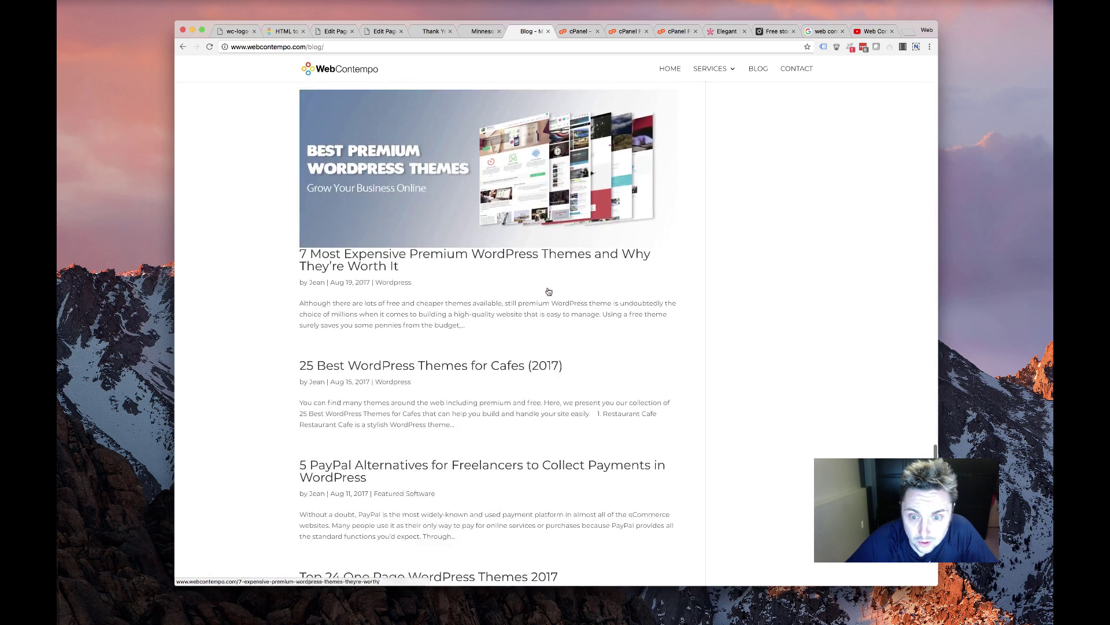
scroll(848, 86, "up", 20)
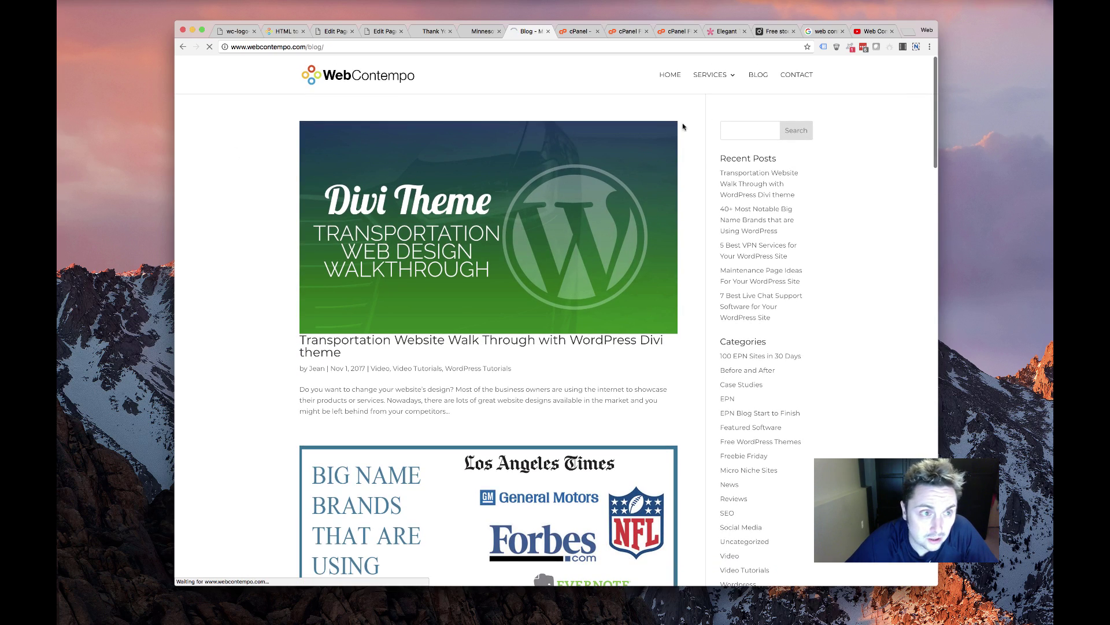
scroll(555, 289, "down", 15)
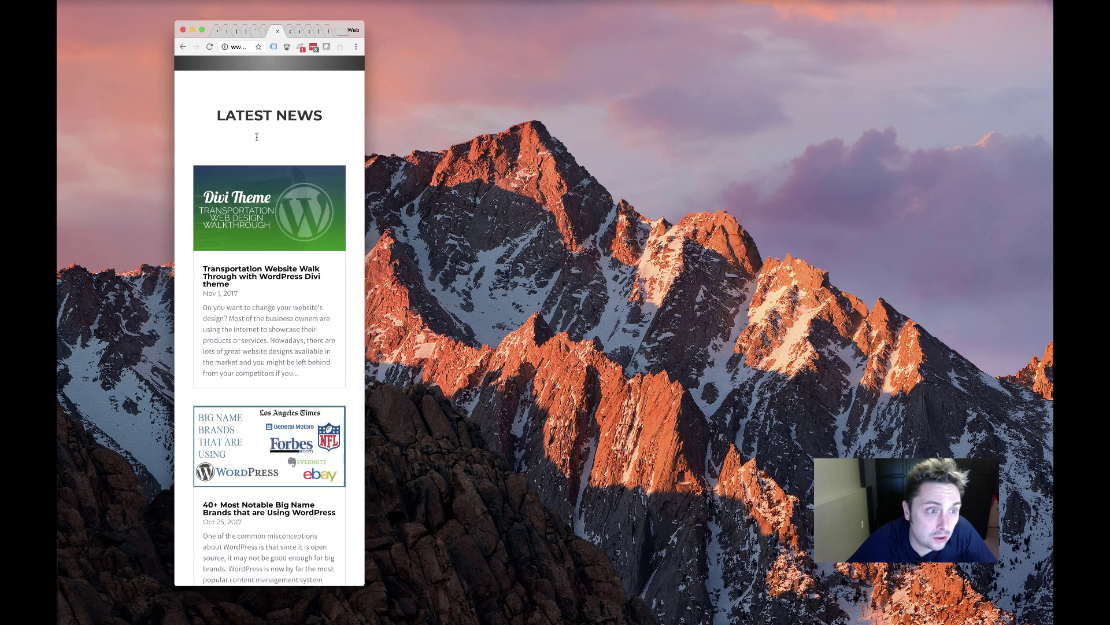
Scroll through the homepage at phone width to check the stacked mobile layout
scroll(257, 137, "up", 10)
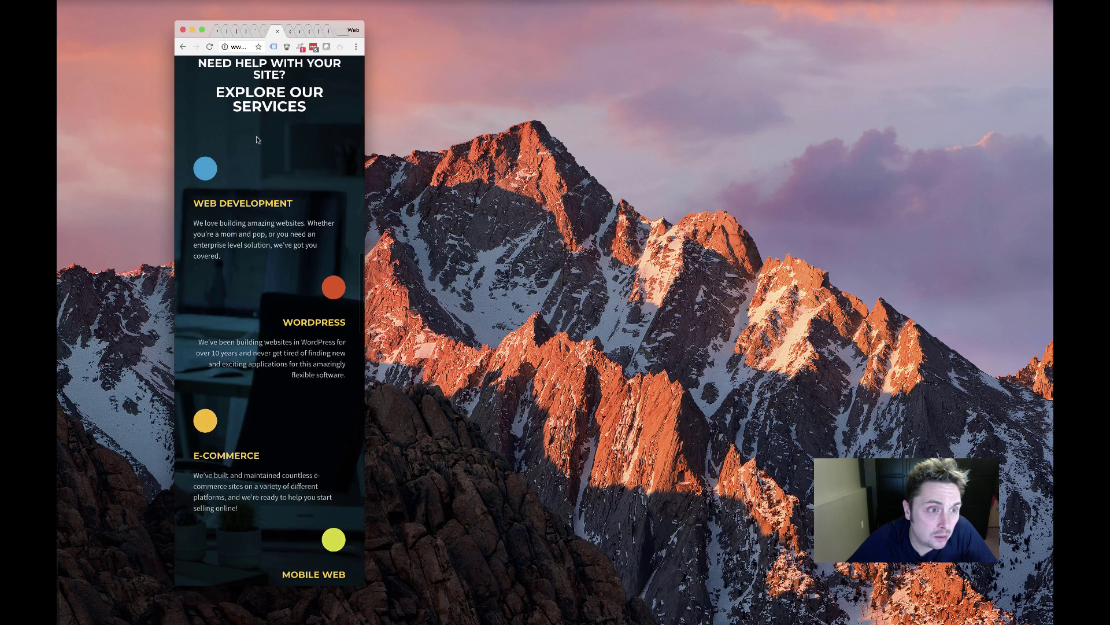
scroll(284, 403, "down", 2)
scroll(277, 439, "up", 10)
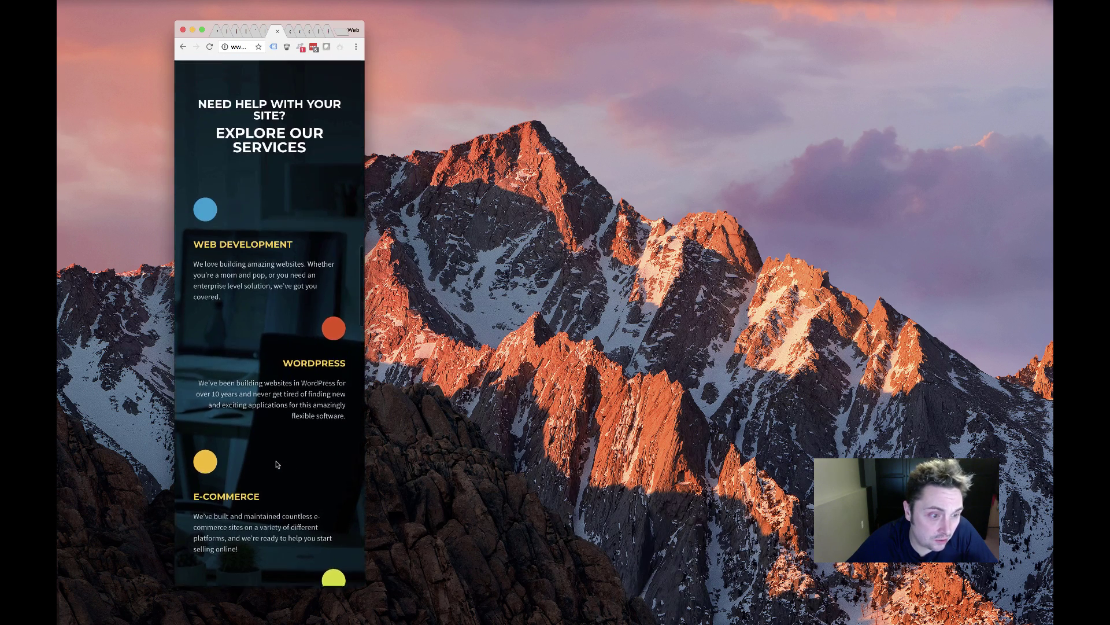
scroll(276, 464, "up", 15)
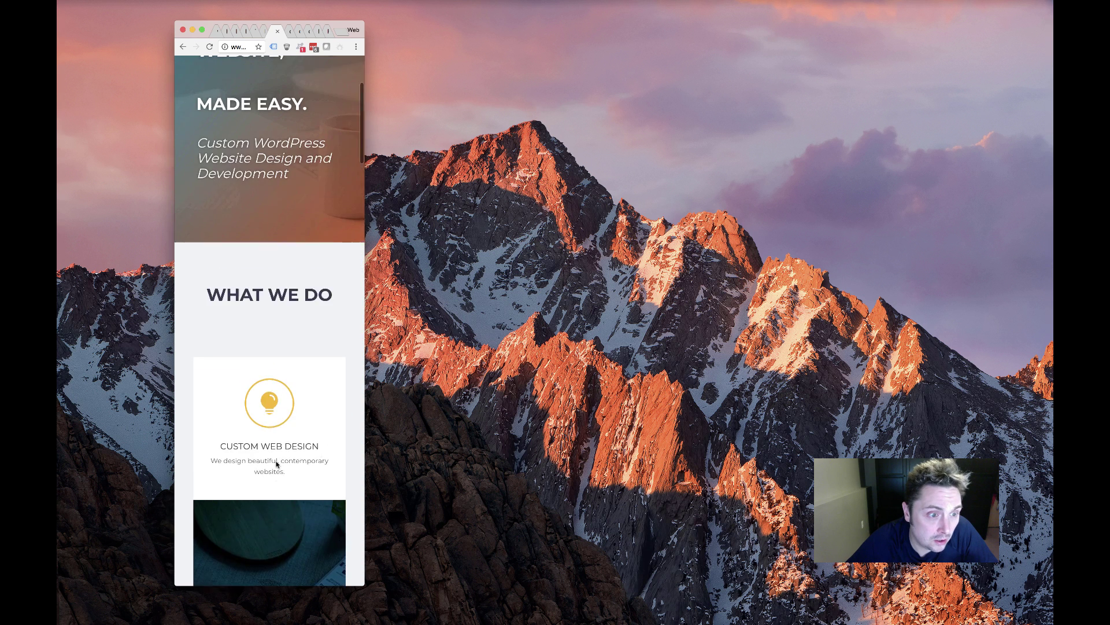
left_click_drag(222, 176, 308, 289)
scroll(272, 329, "down", 20)
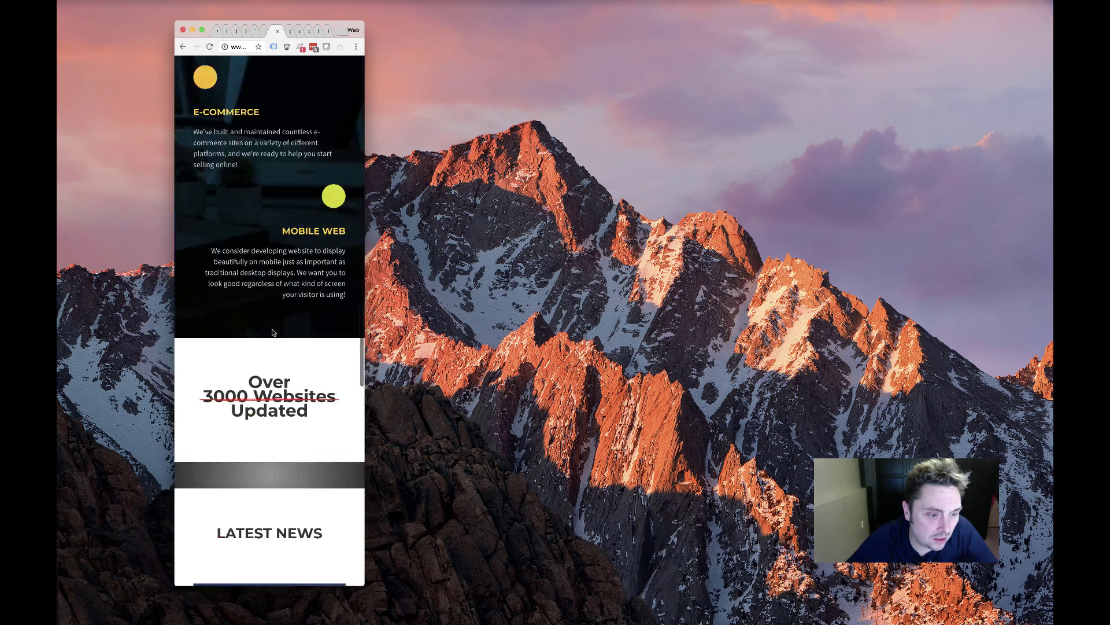
scroll(269, 328, "down", 10)
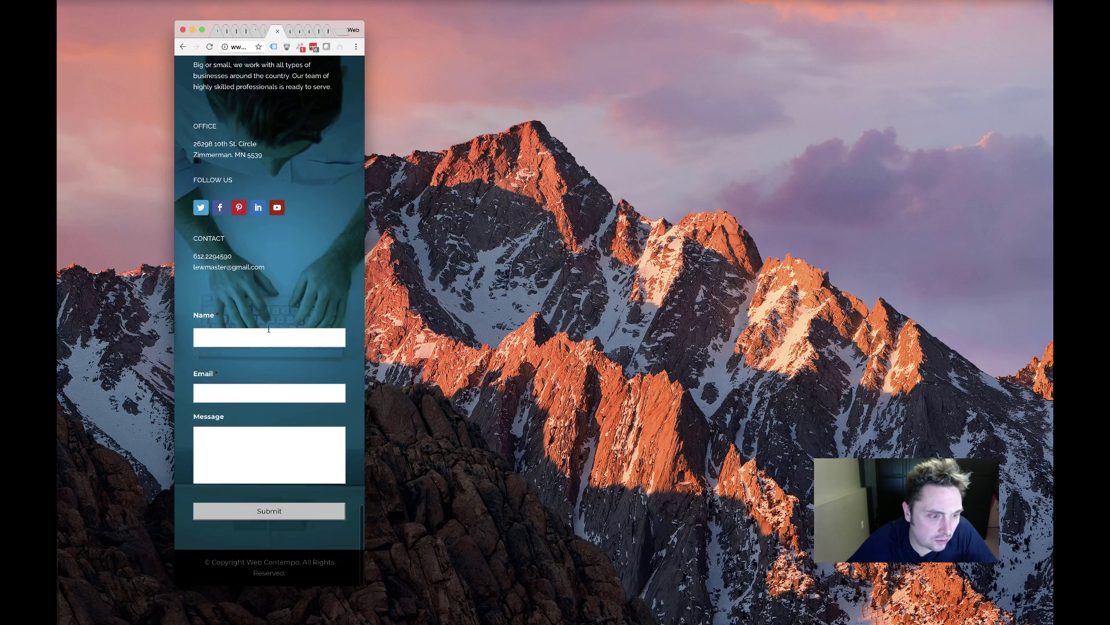
scroll(285, 388, "up", 20)
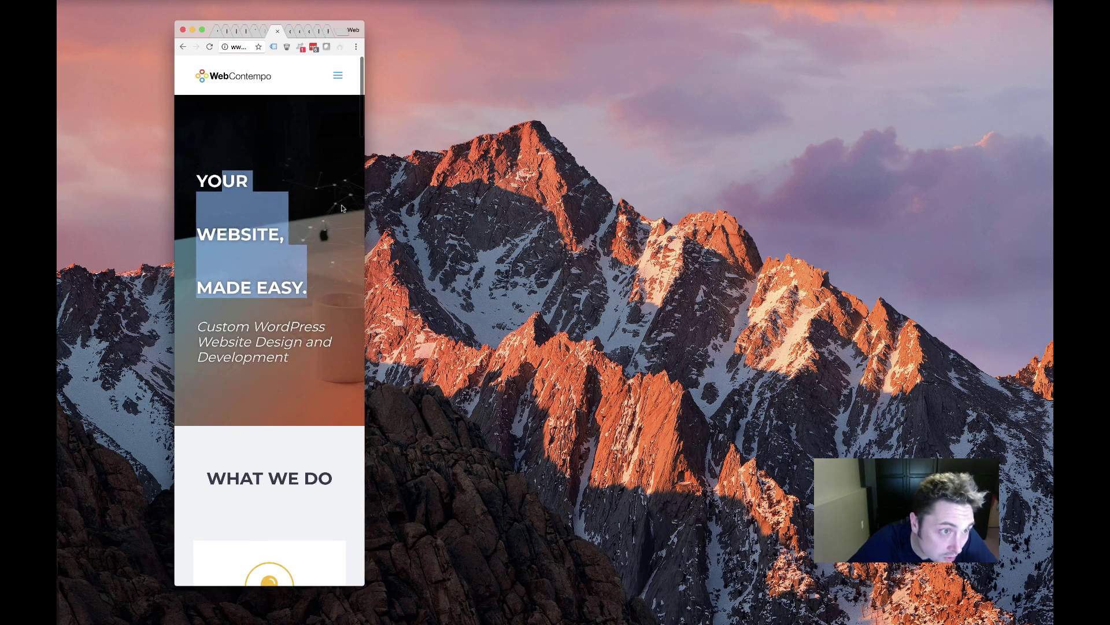
Widen the browser window back to full desktop width
left_click_drag(365, 201, 986, 231)
left_click(637, 173)
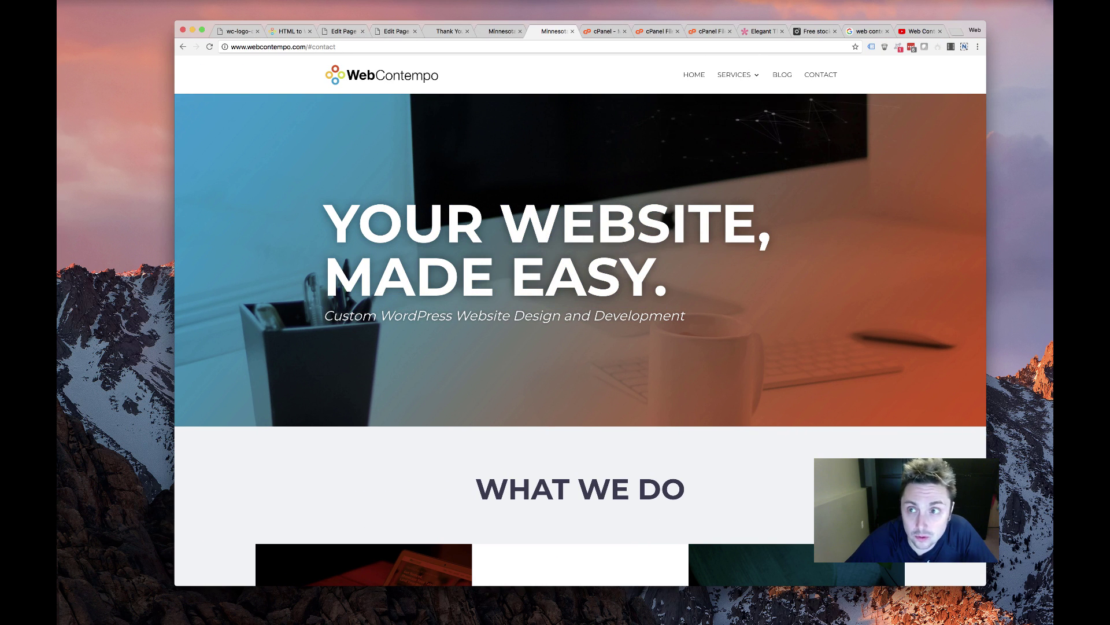
left_click(1034, 1)
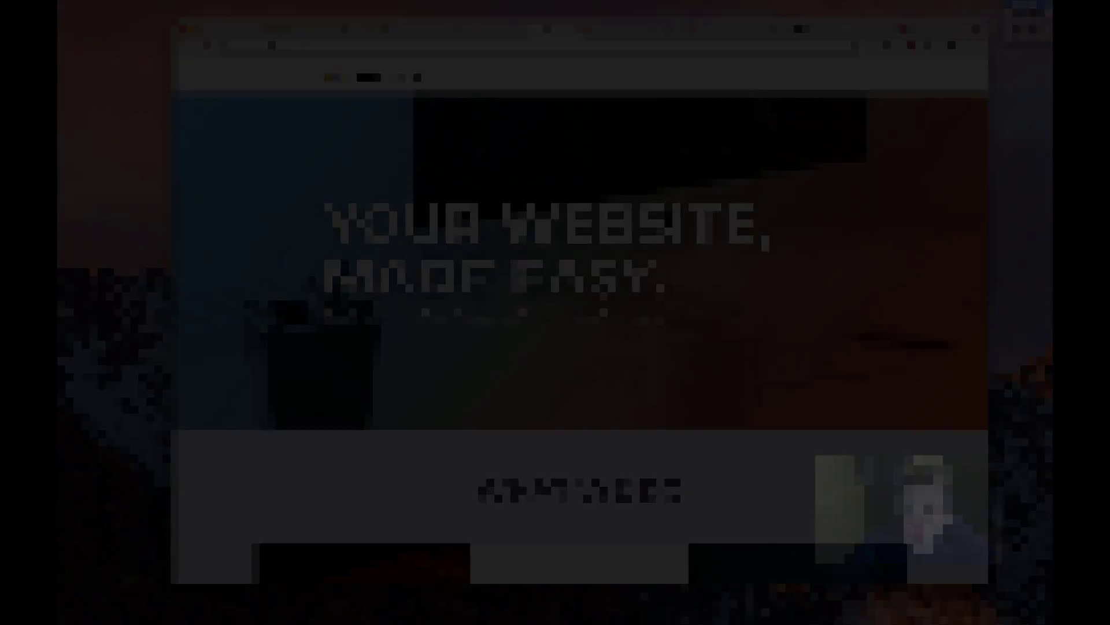